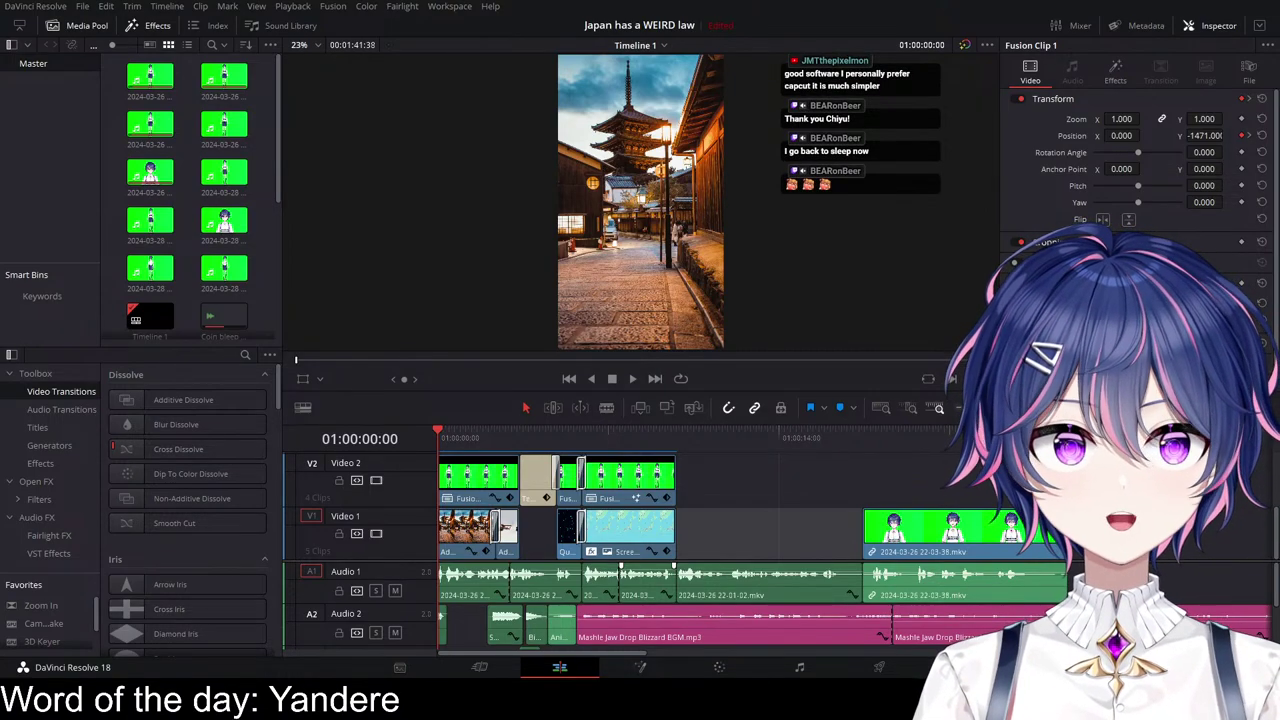
Step: Play the opening of Fusion Clip 1 several times, returning the playhead to the start of the timeline after each preview
scroll(687, 527, "up", 2)
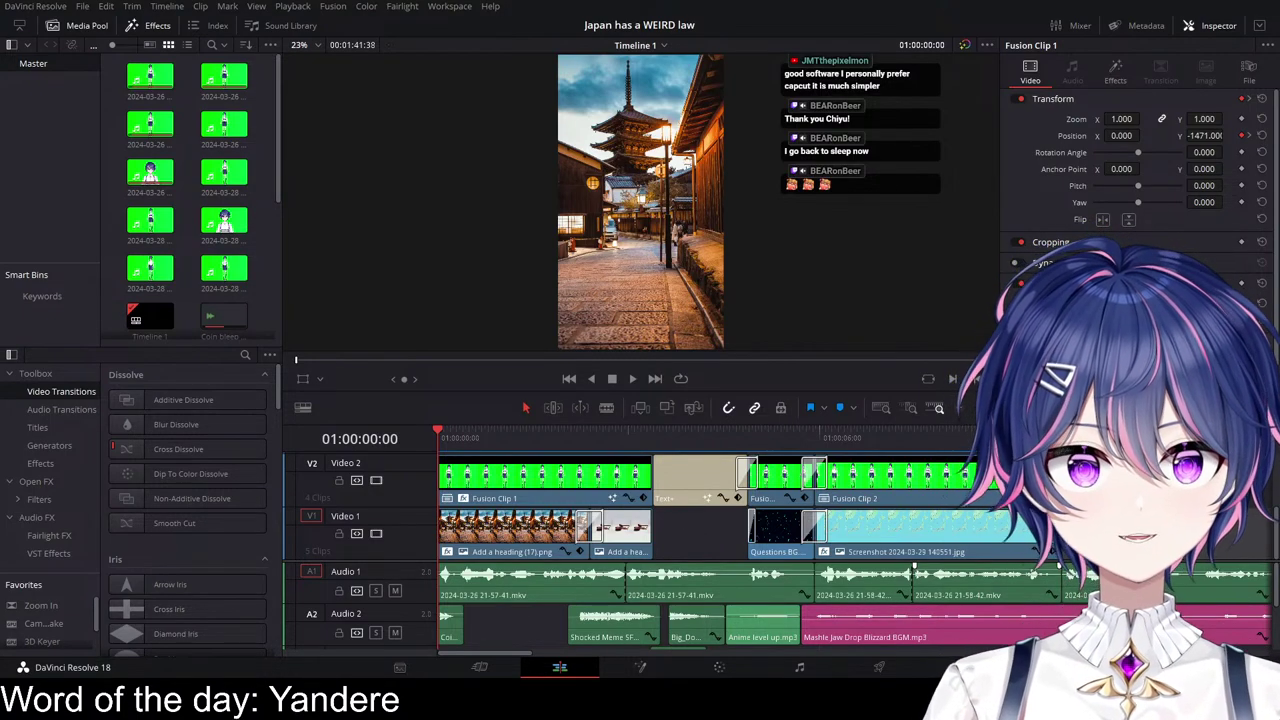
key("space")
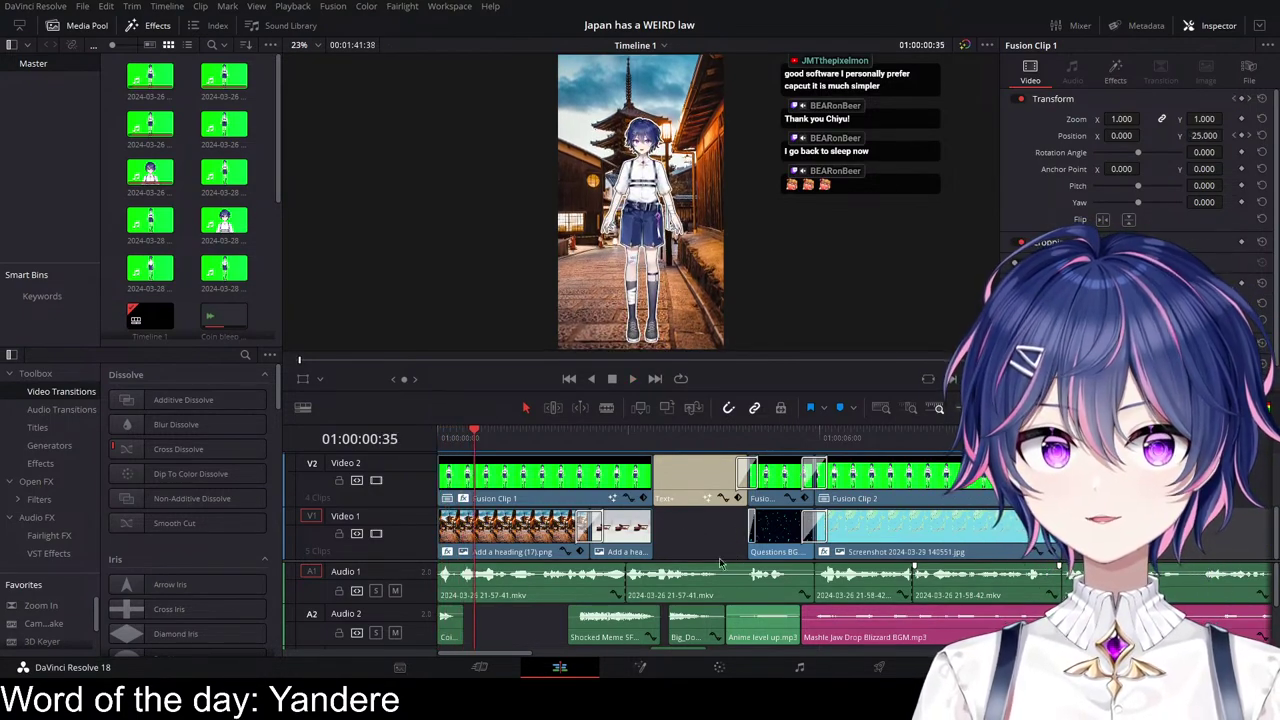
key("space")
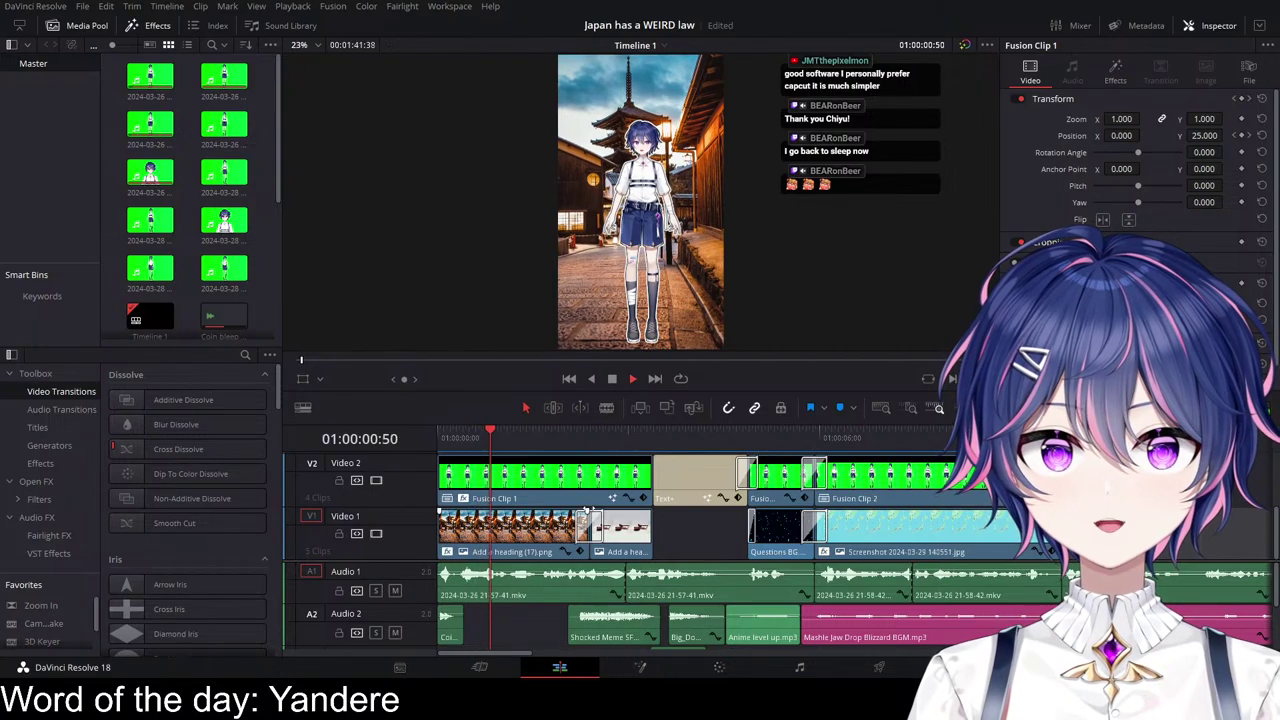
key("space")
left_click_drag(508, 437, 438, 437)
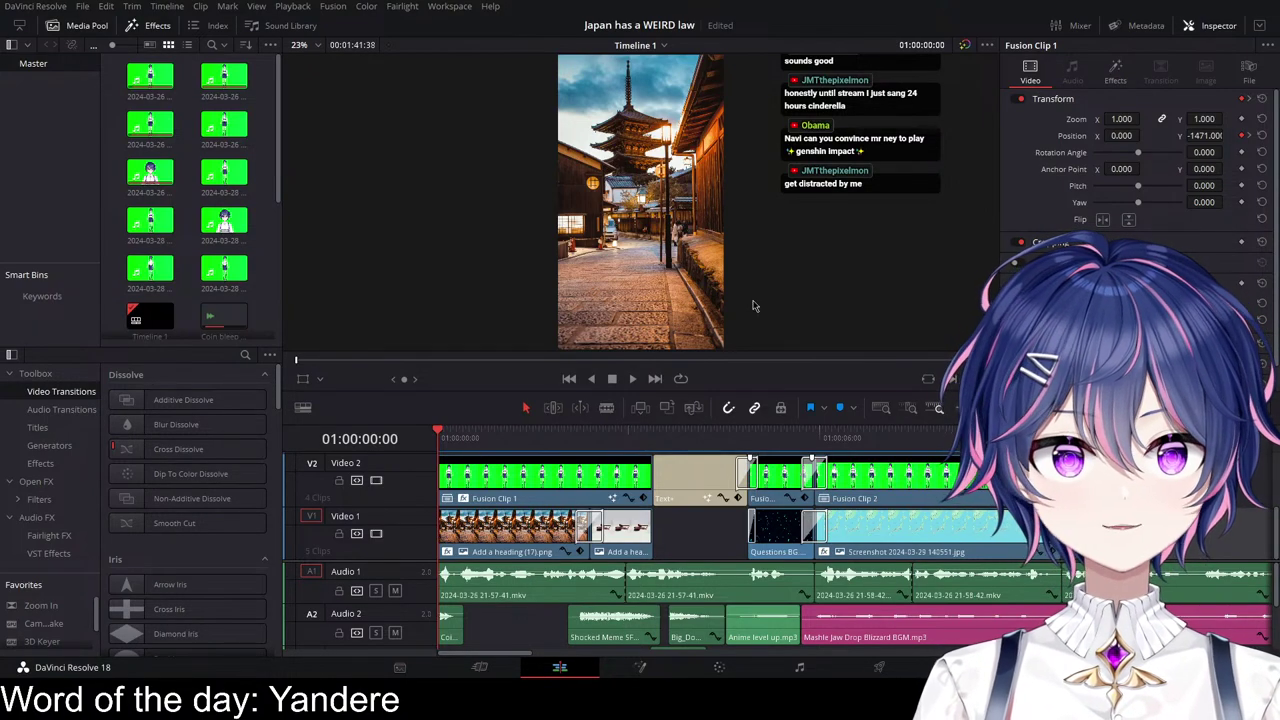
key("space")
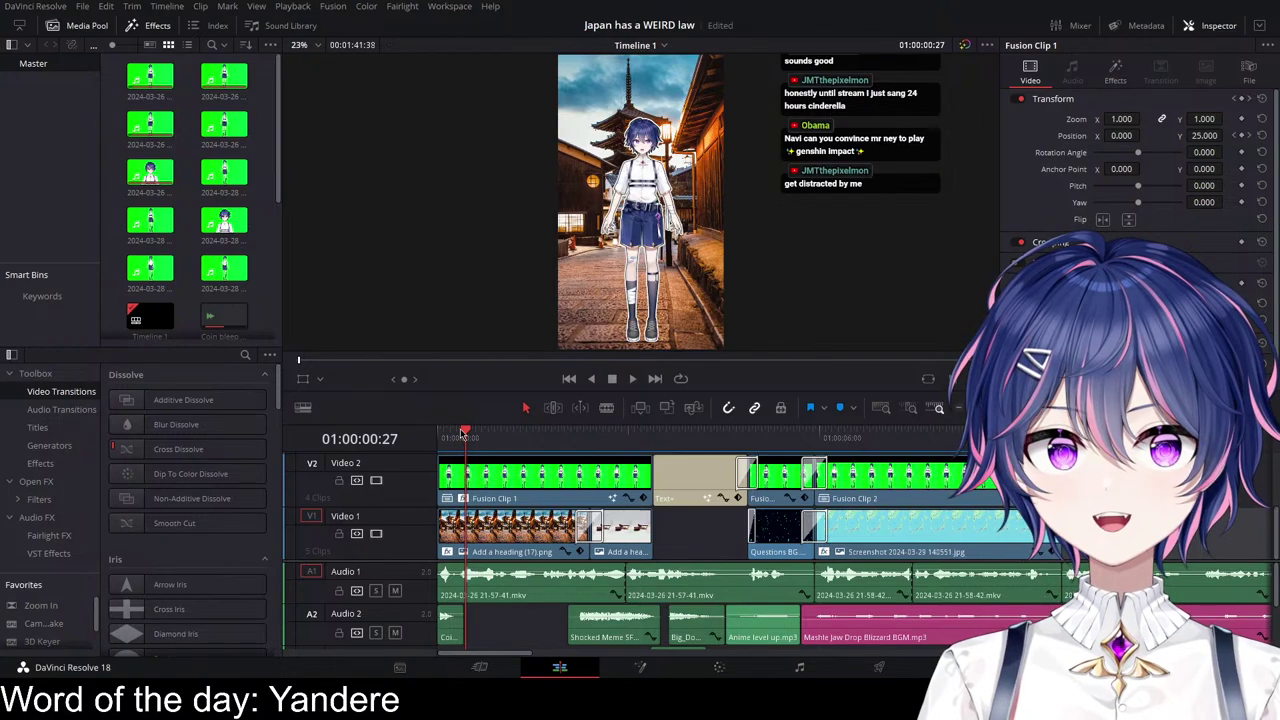
left_click_drag(465, 436, 425, 439)
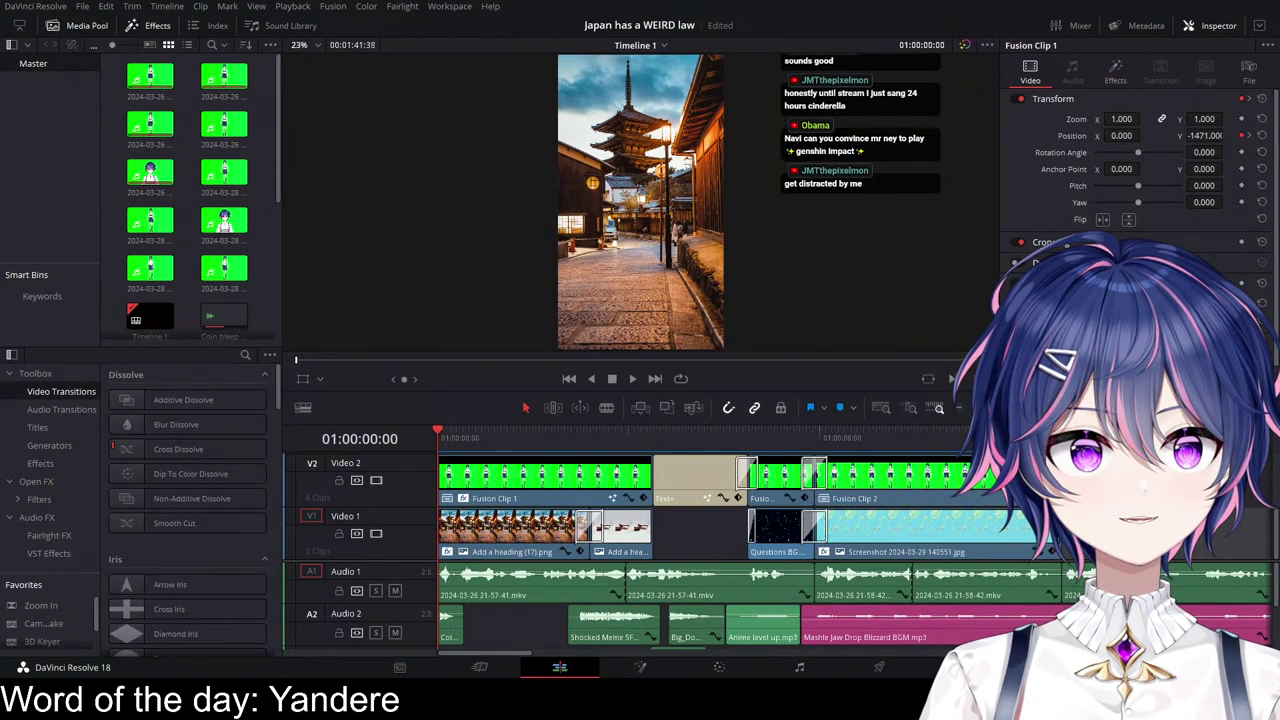
key("space")
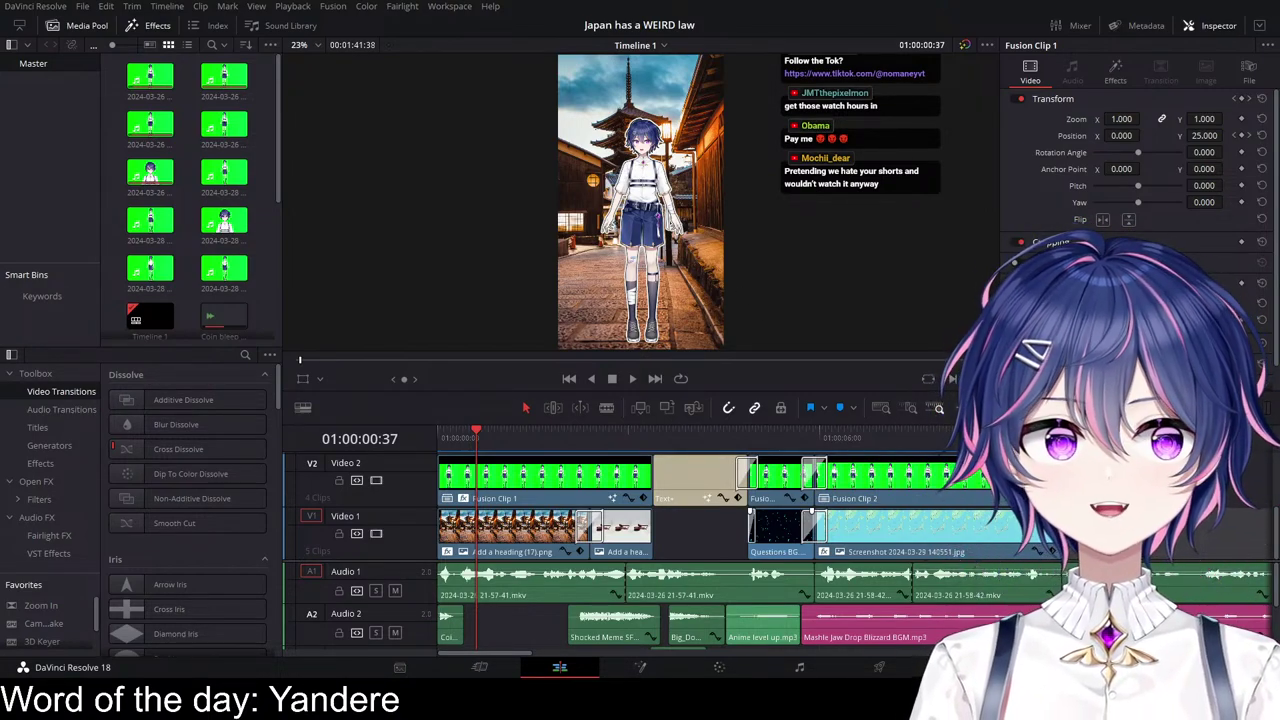
left_click_drag(474, 442, 391, 440)
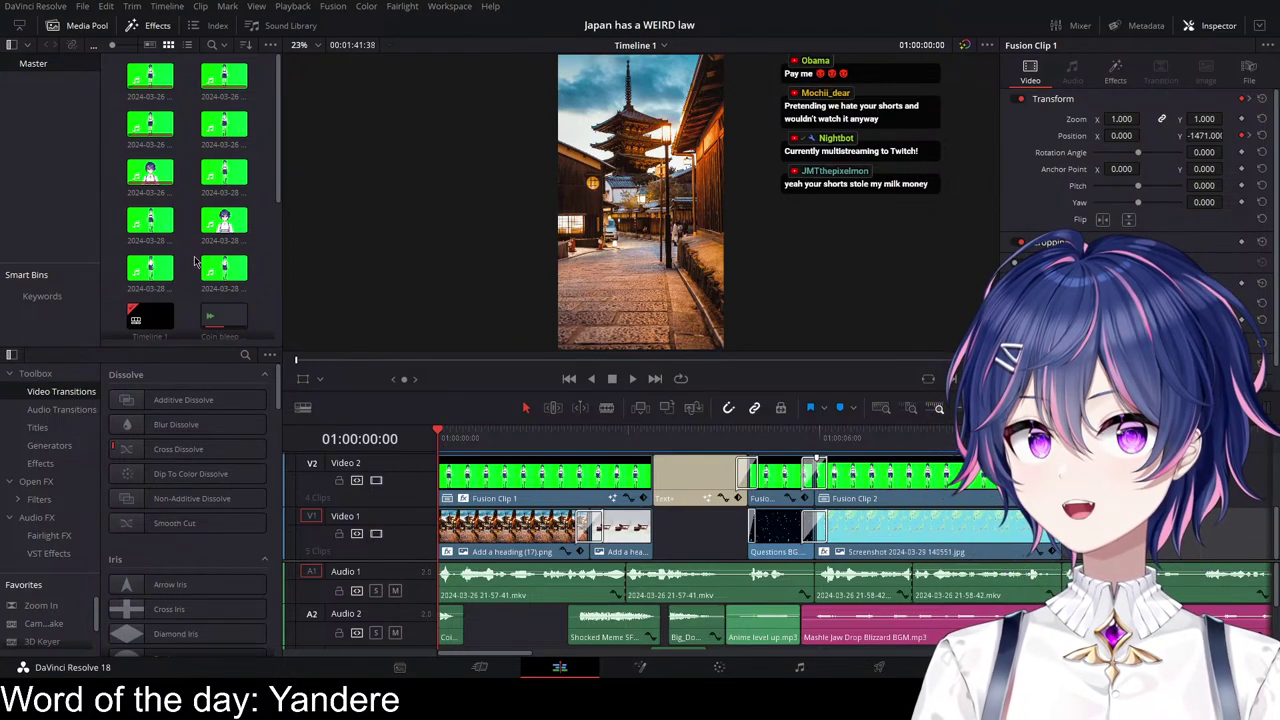
left_click(147, 93)
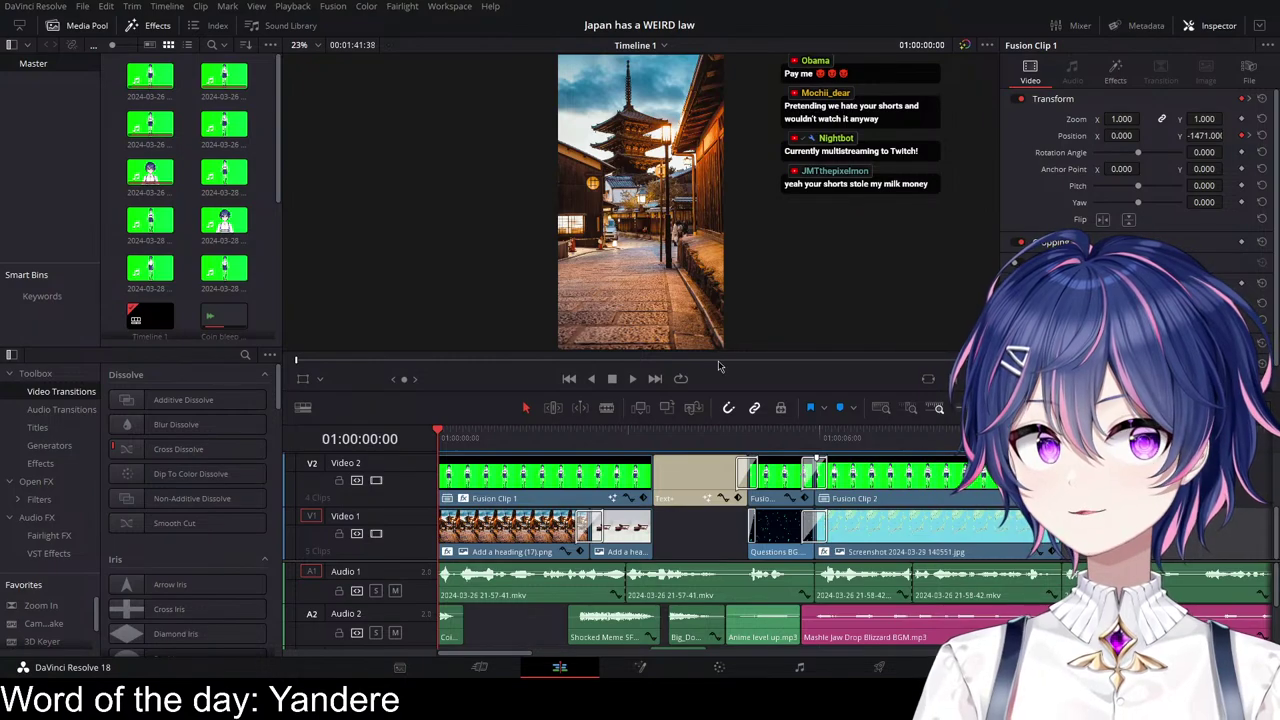
scroll(896, 541, "down", 5)
scroll(896, 541, "up", 5)
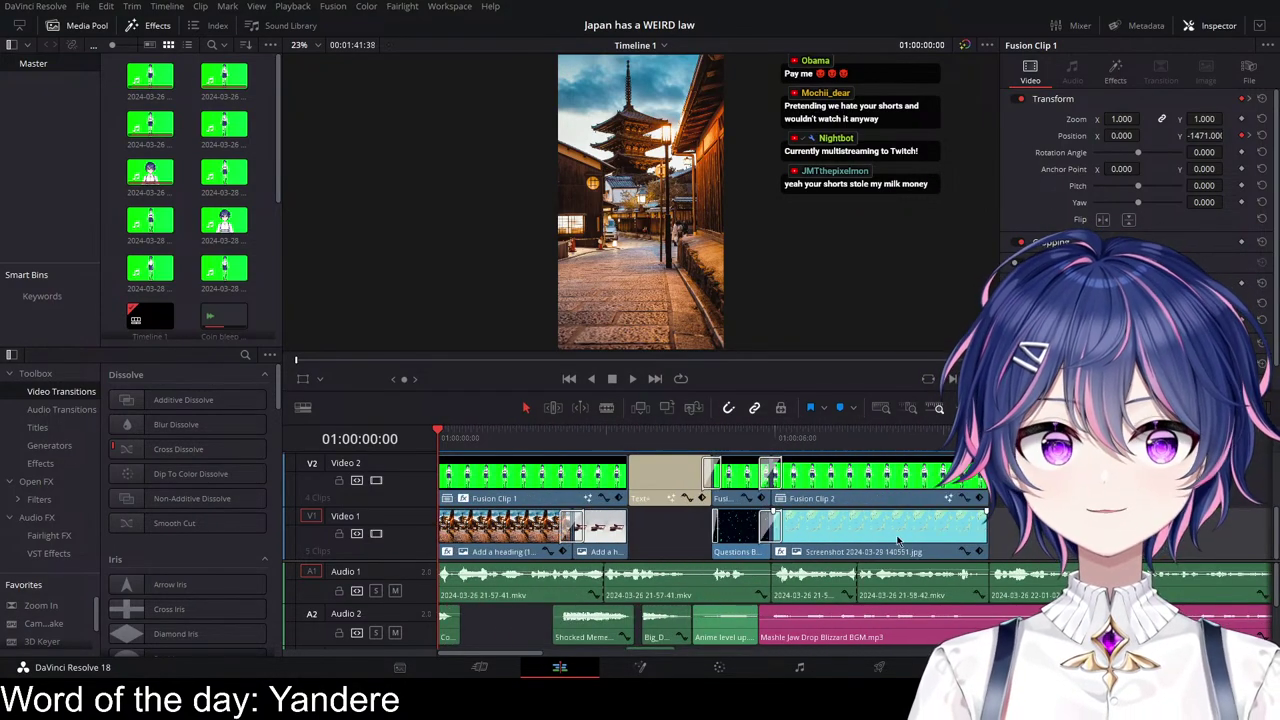
scroll(896, 541, "up", 1)
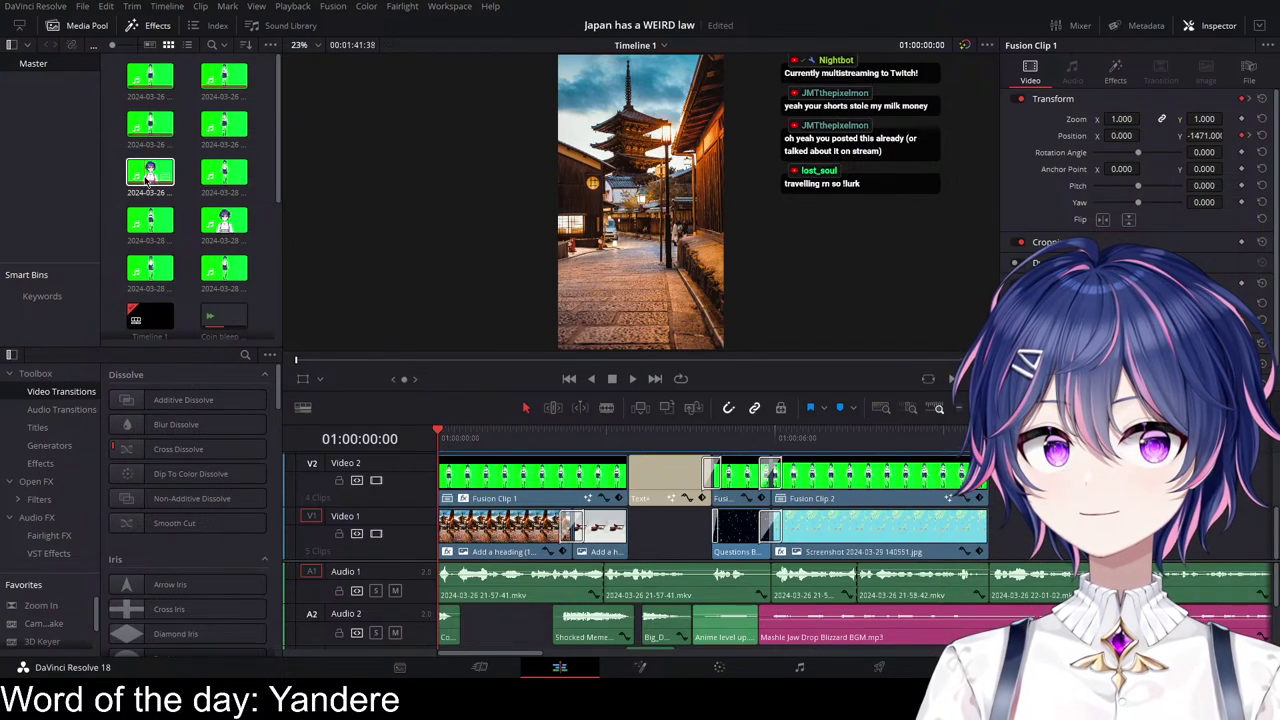
scroll(962, 538, "right", 3)
scroll(962, 538, "right", 5)
left_click(910, 441)
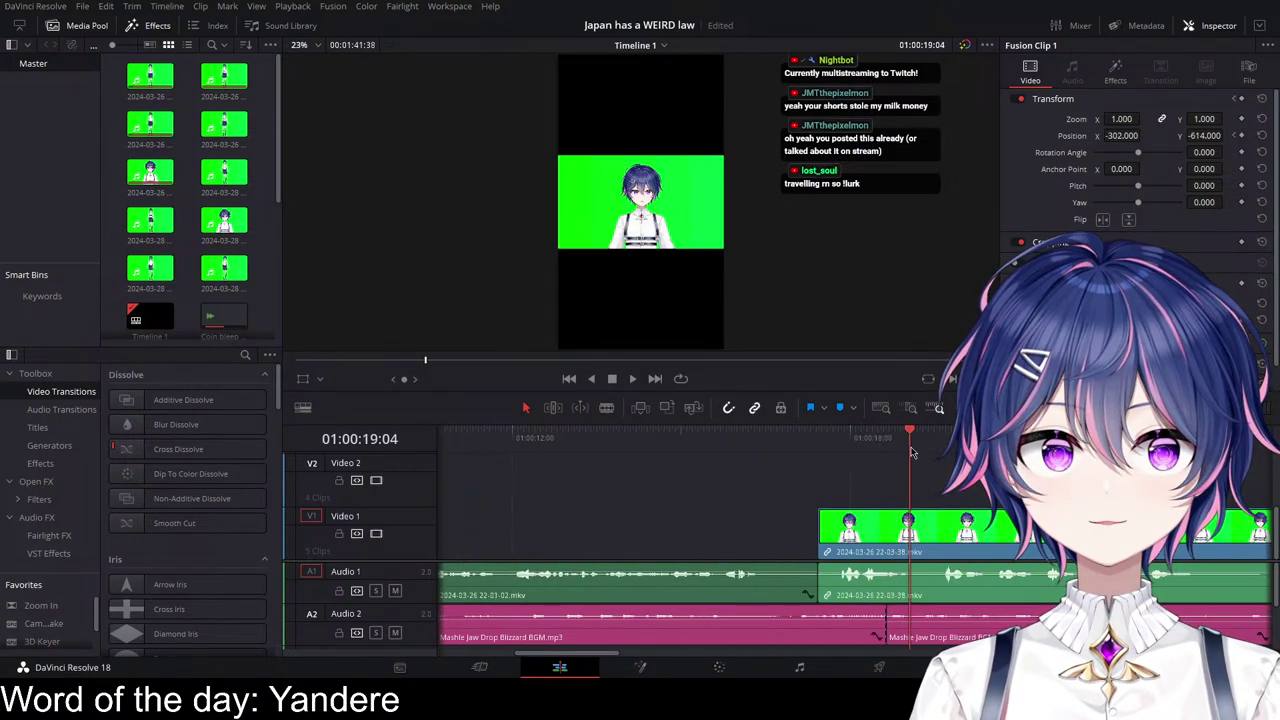
key("space")
key("space")
scroll(831, 514, "left", 5)
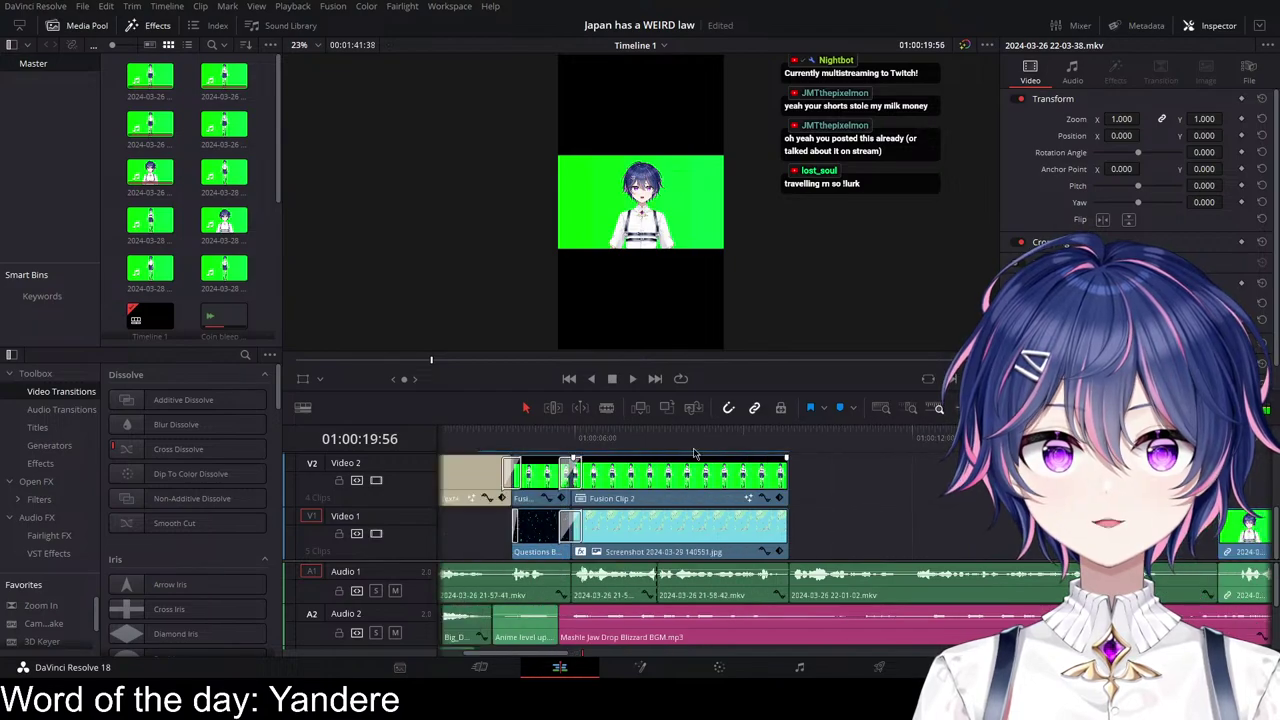
left_click_drag(672, 438, 277, 408)
scroll(494, 440, "left", 3)
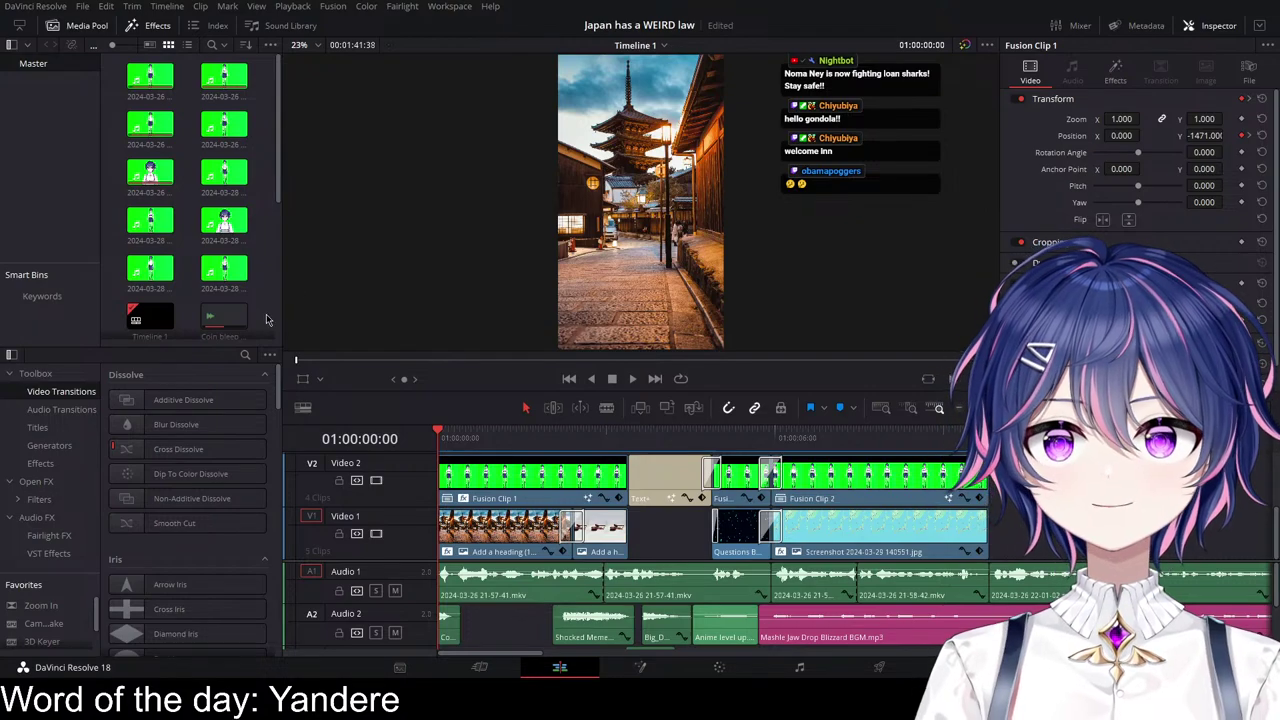
key("ctrl+a")
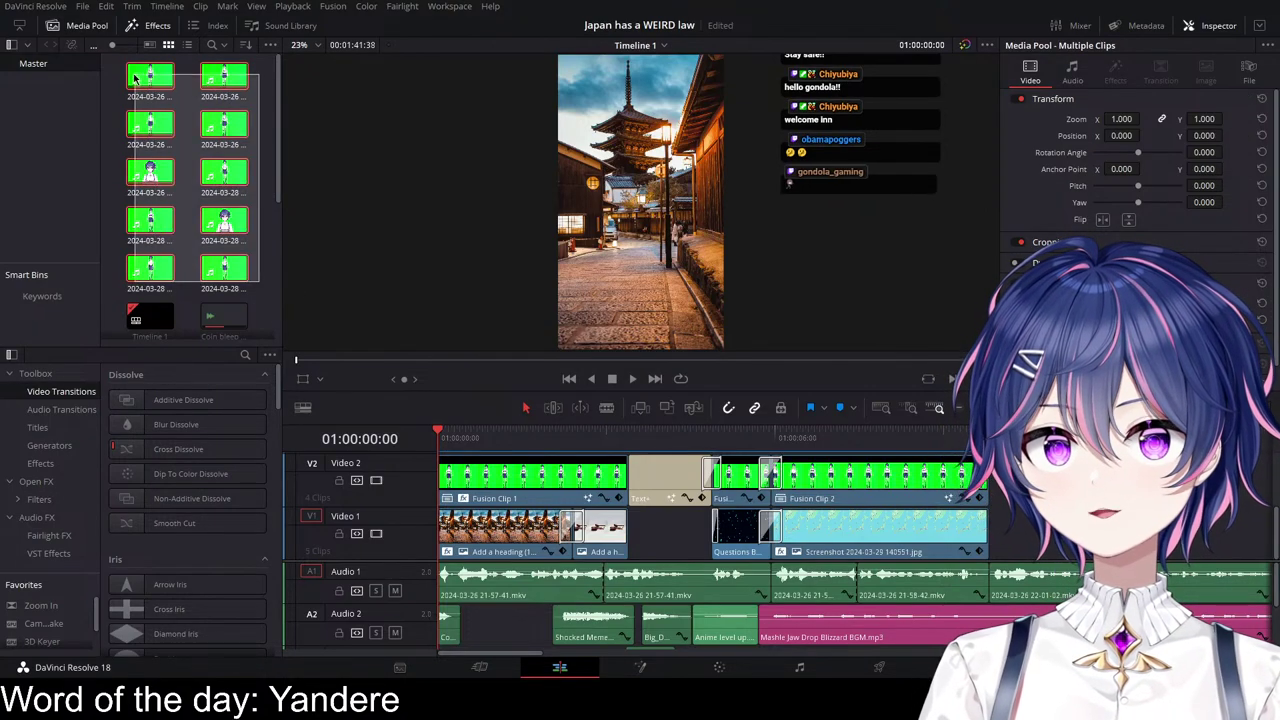
left_click(267, 248)
left_click(459, 438)
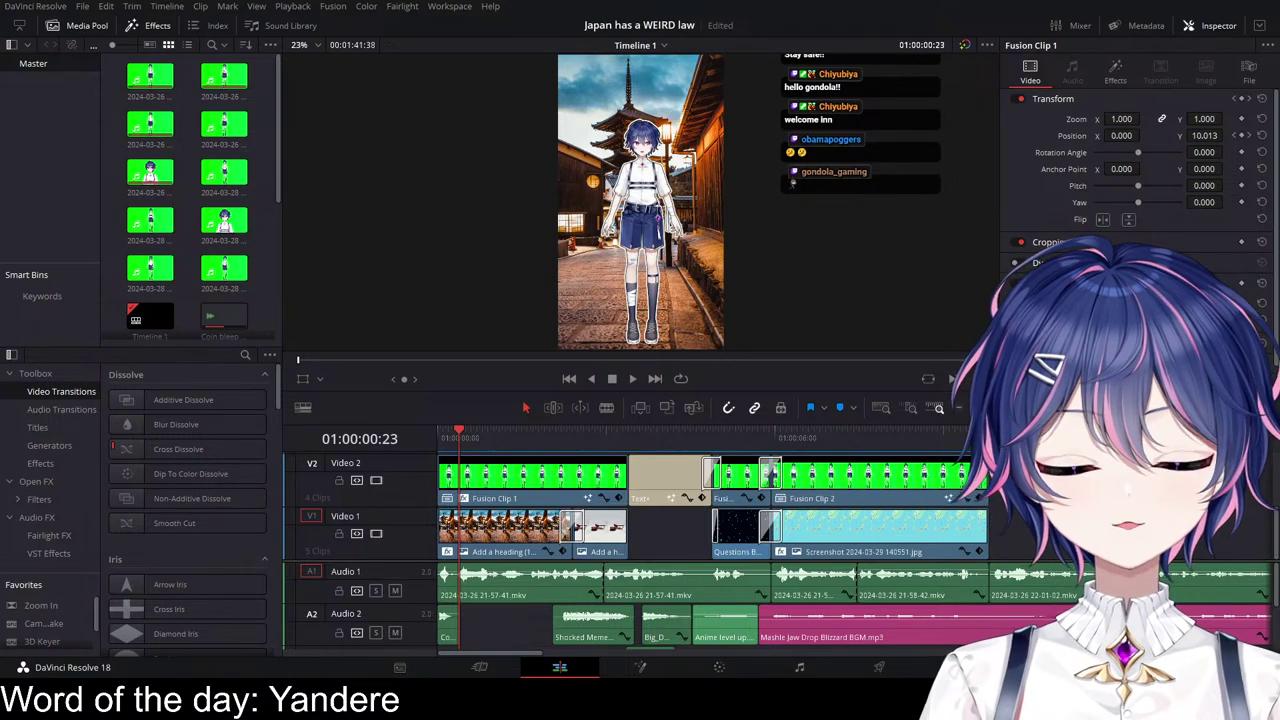
key("space")
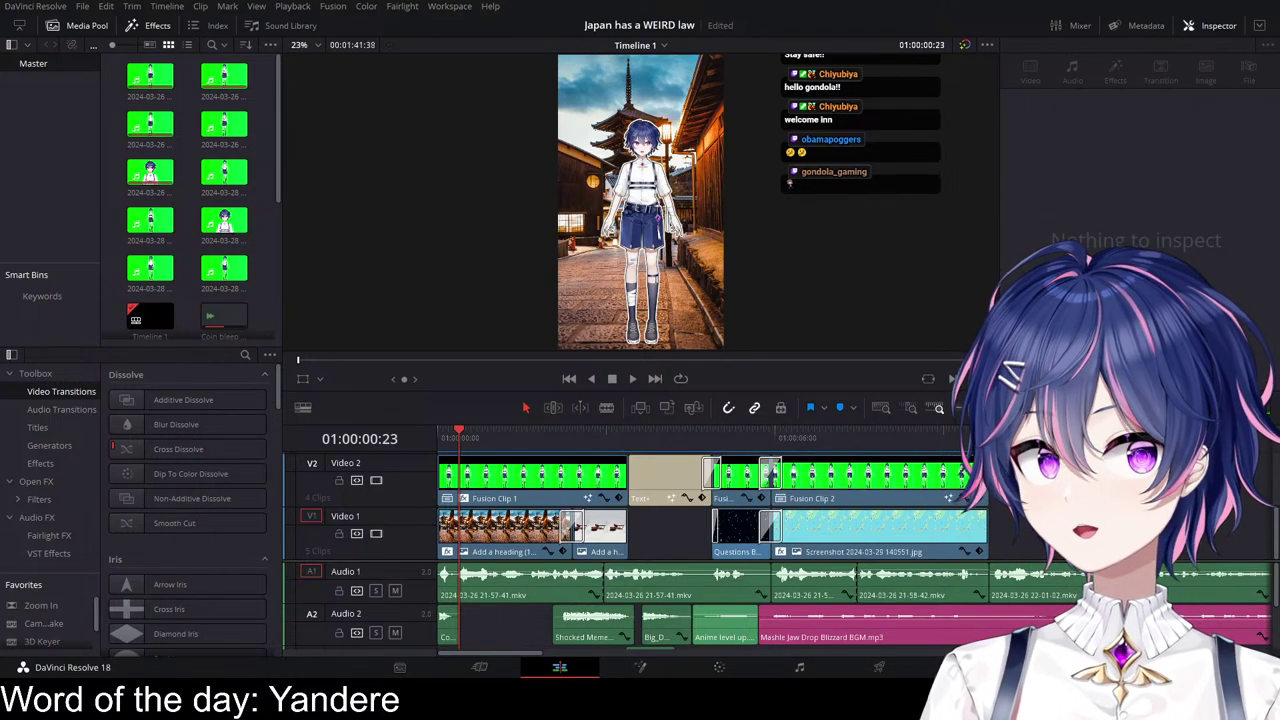
left_click(437, 440)
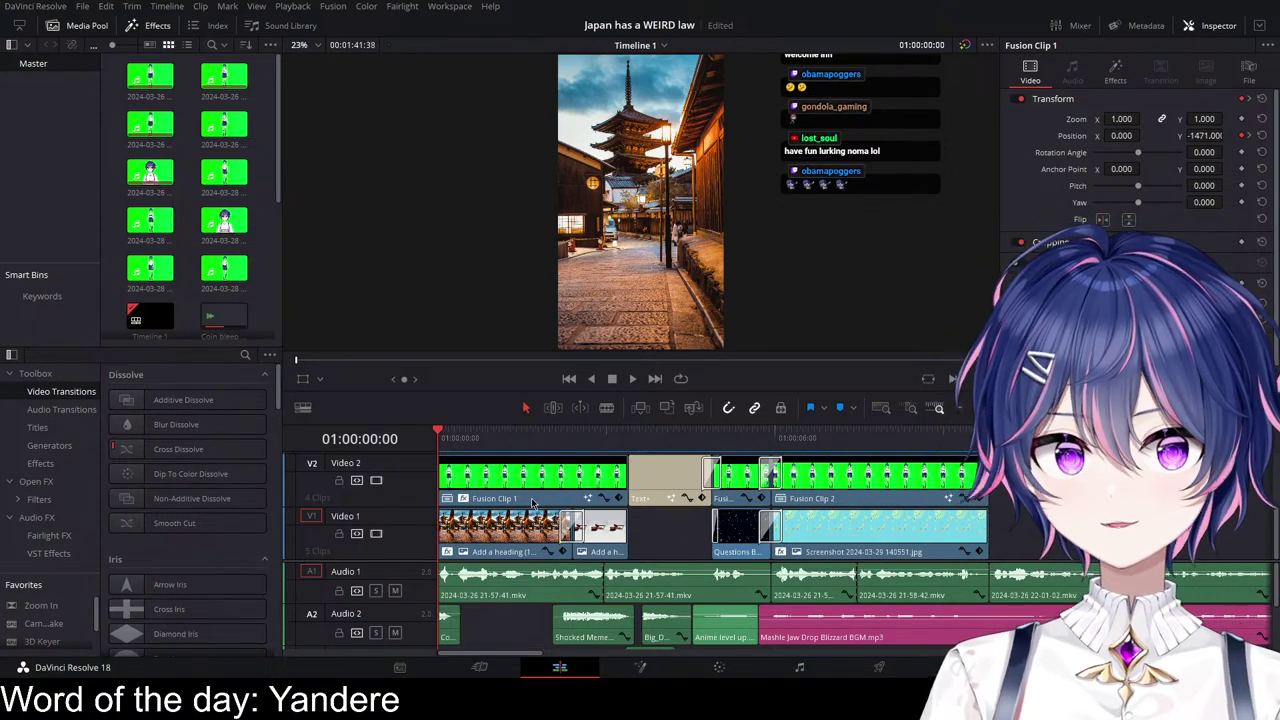
Step: Play the edited sequence from the timeline start to just past the end of Fusion Clip 2, and look over its clips
key("space")
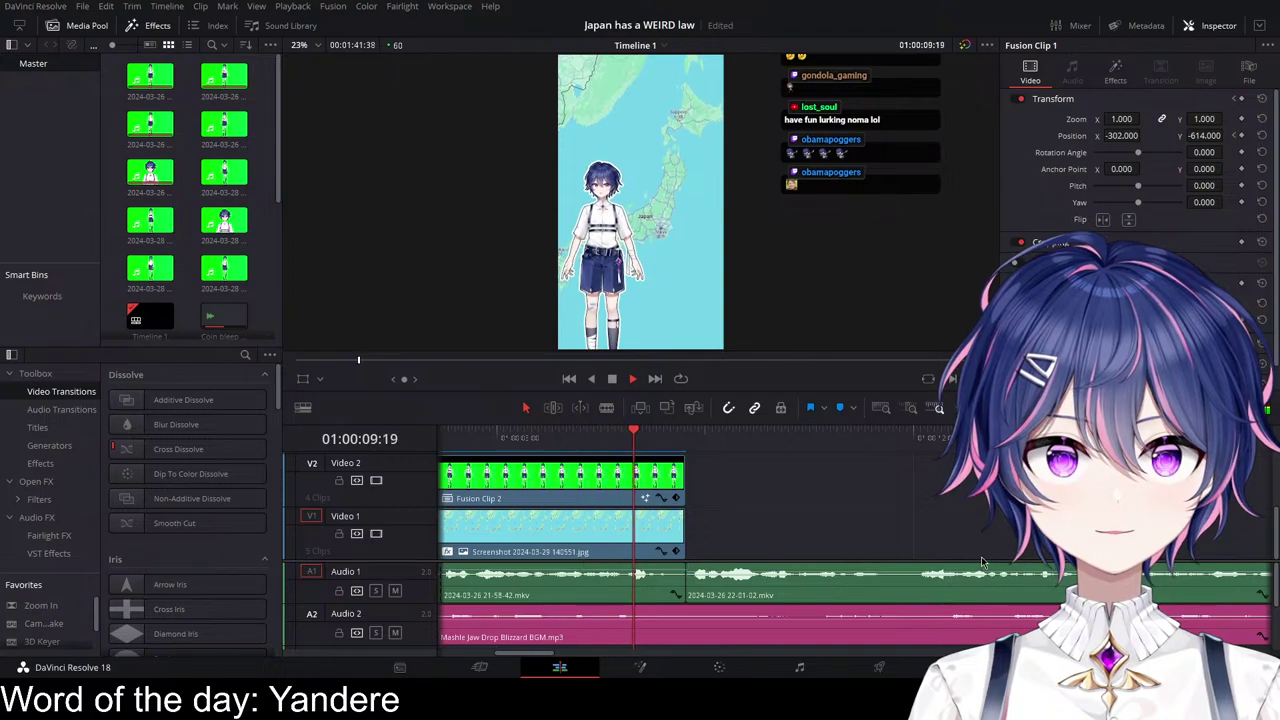
key("space")
scroll(948, 515, "right", 2)
scroll(914, 537, "left", 10)
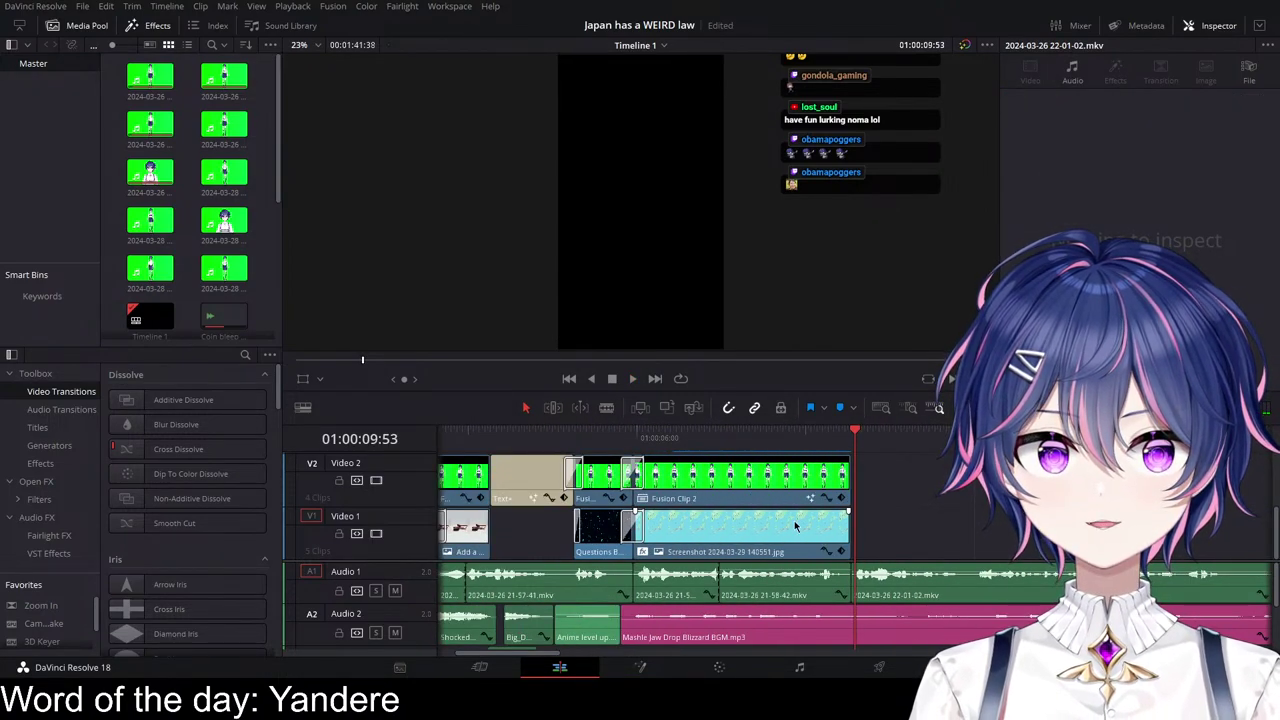
scroll(760, 515, "left", 3)
scroll(790, 508, "right", 5)
scroll(800, 500, "left", 3)
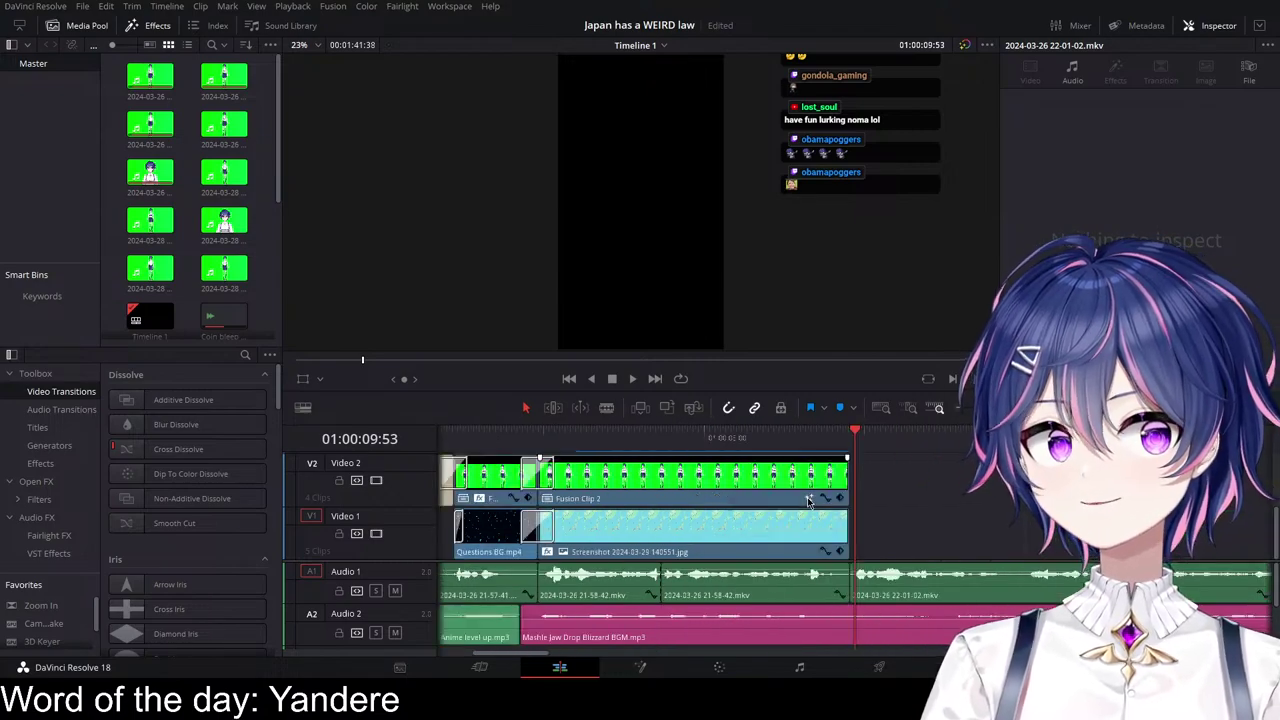
Step: Move the playhead to 01:00:09:28 near the end of Fusion Clip 2 and examine the preceding clips and transitions
scroll(650, 470, "right", 6)
left_click_drag(561, 440, 601, 440)
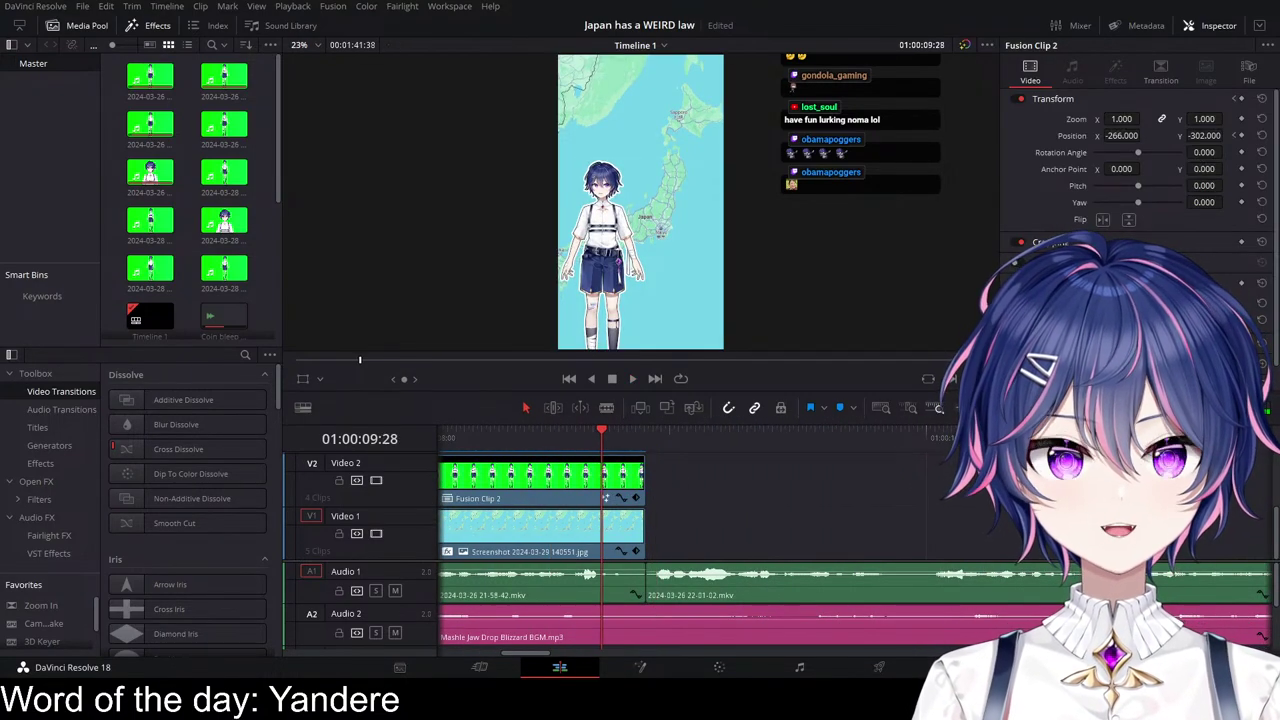
scroll(735, 533, "left", 5)
scroll(735, 533, "left", 6)
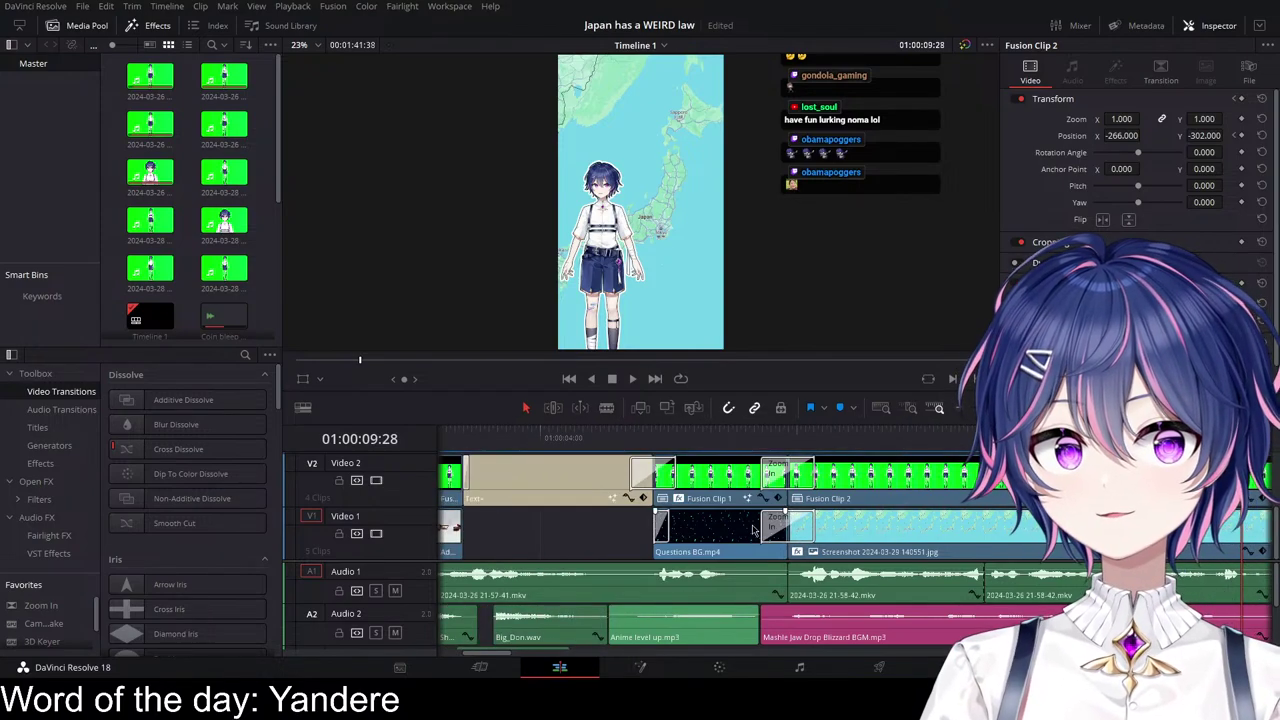
scroll(963, 540, "right", 8)
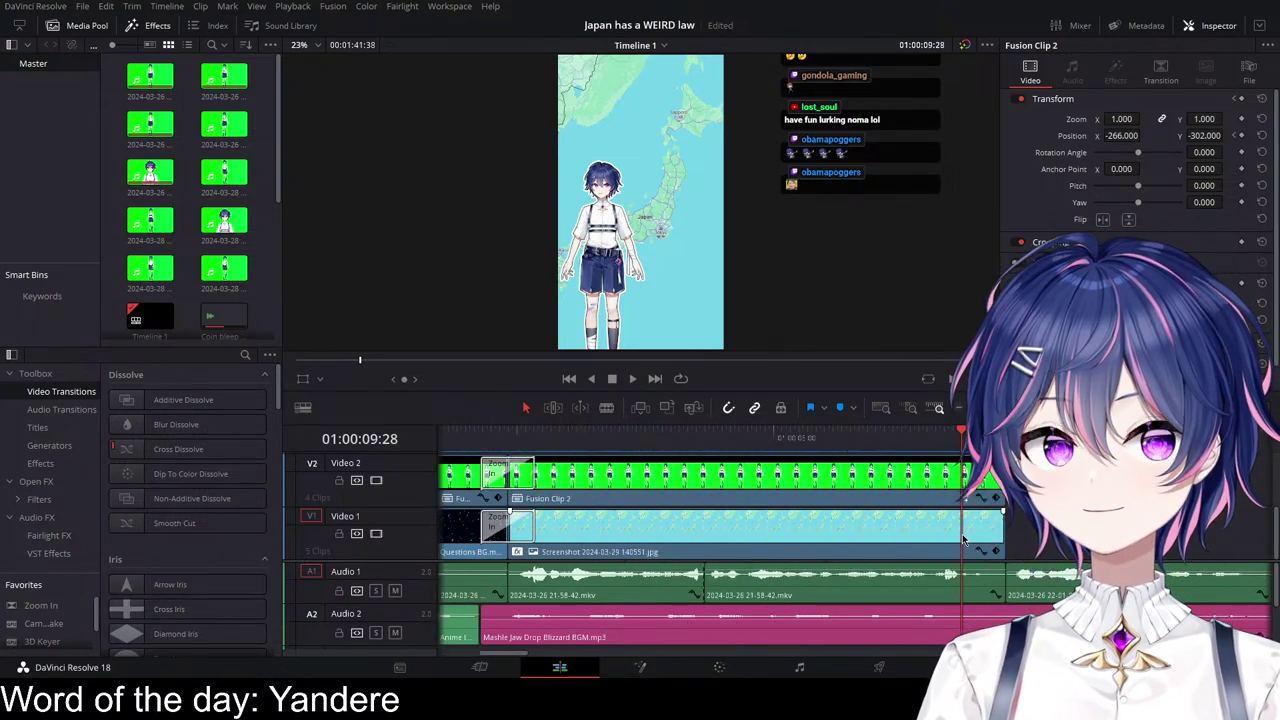
scroll(900, 498, "left", 9)
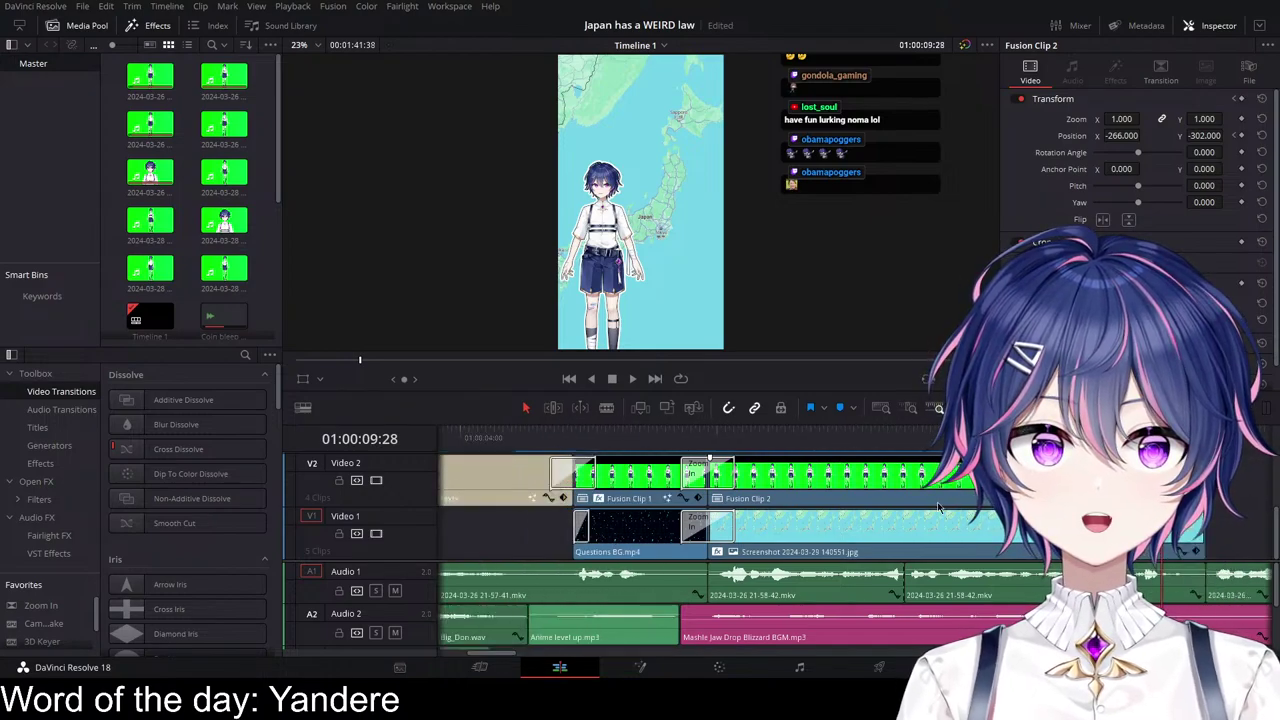
Step: Play from the transition between Fusion Clip 1 and Fusion Clip 2 through the map section, stopping at 01:00:09:40
left_click(718, 436)
key("space")
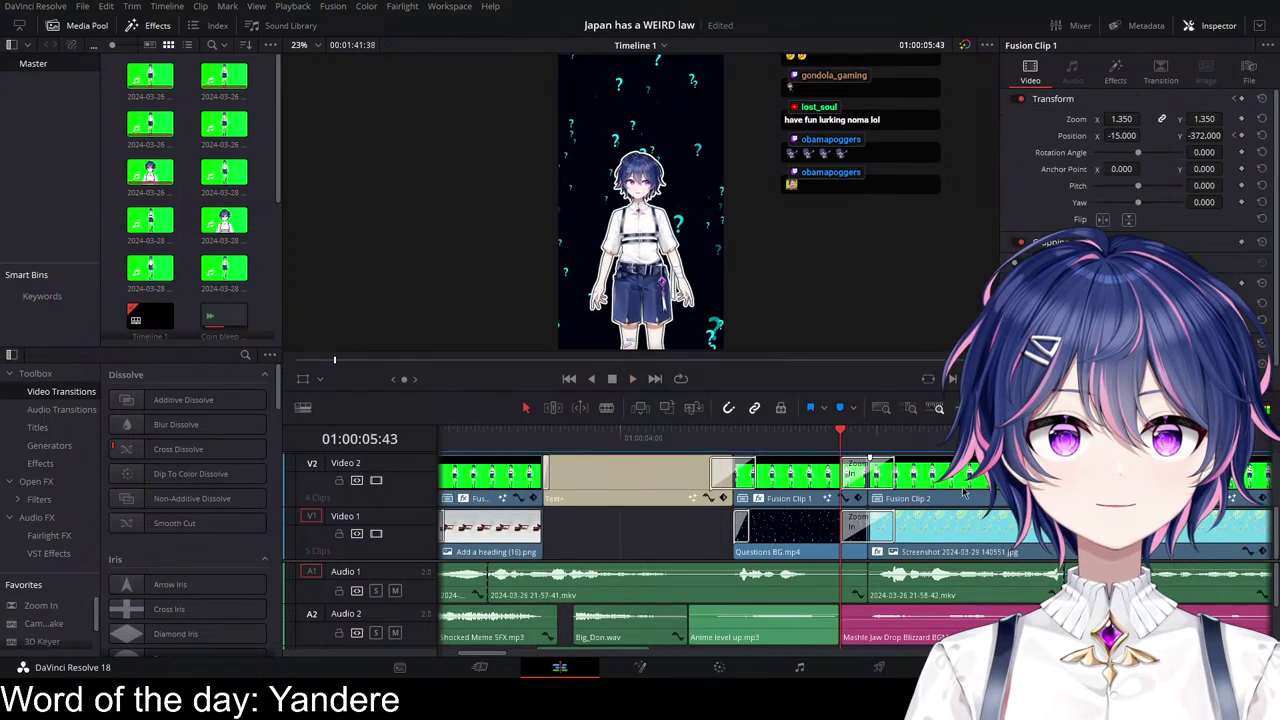
scroll(707, 445, "right", 7)
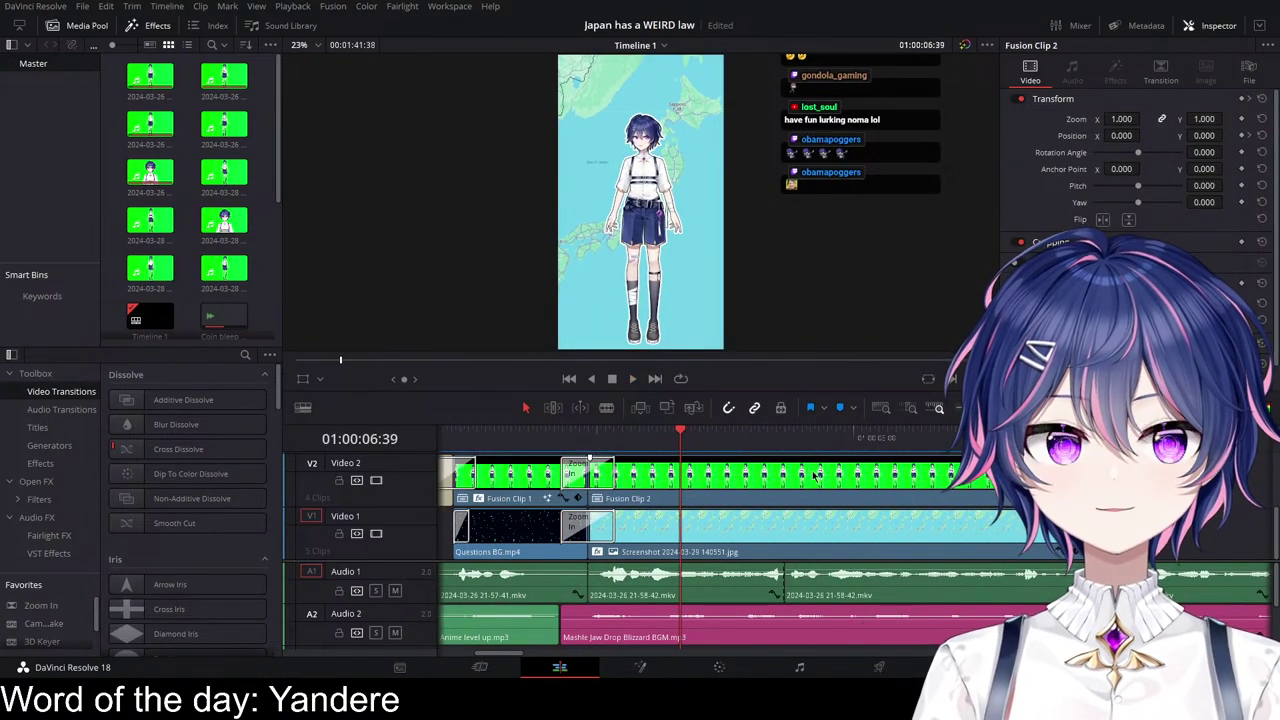
scroll(707, 445, "right", 7)
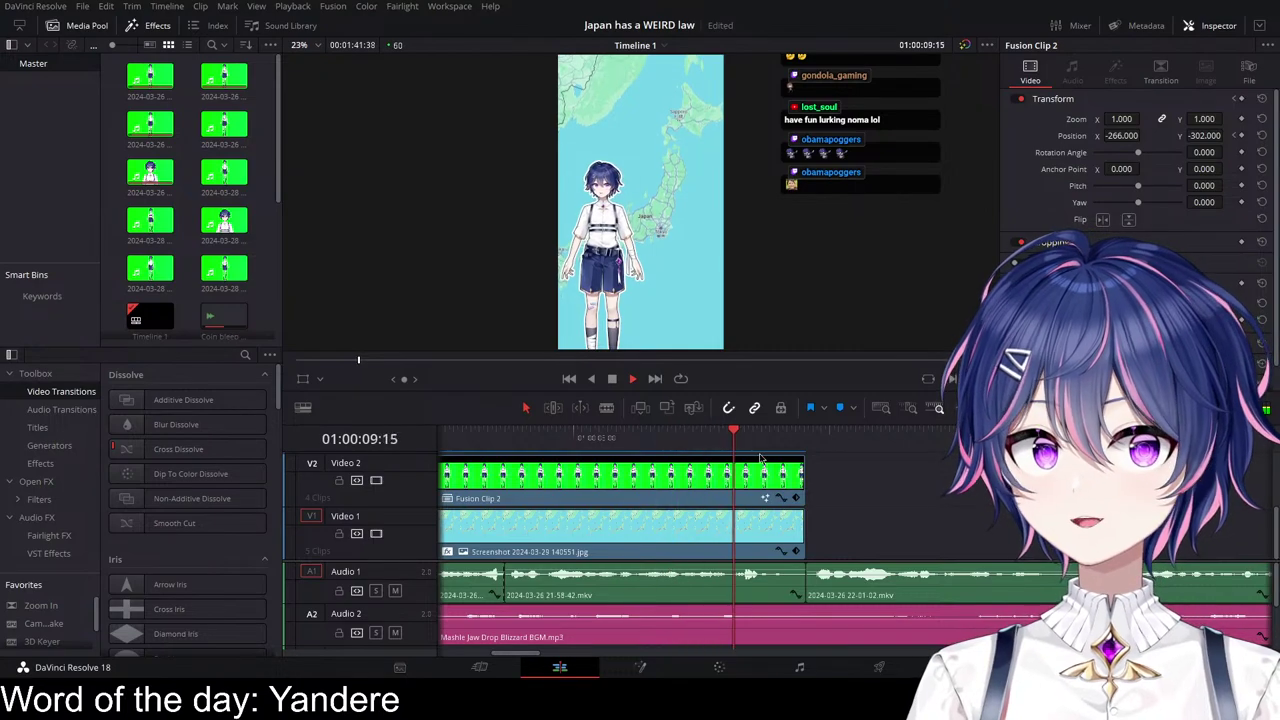
key("space")
scroll(971, 540, "right", 7)
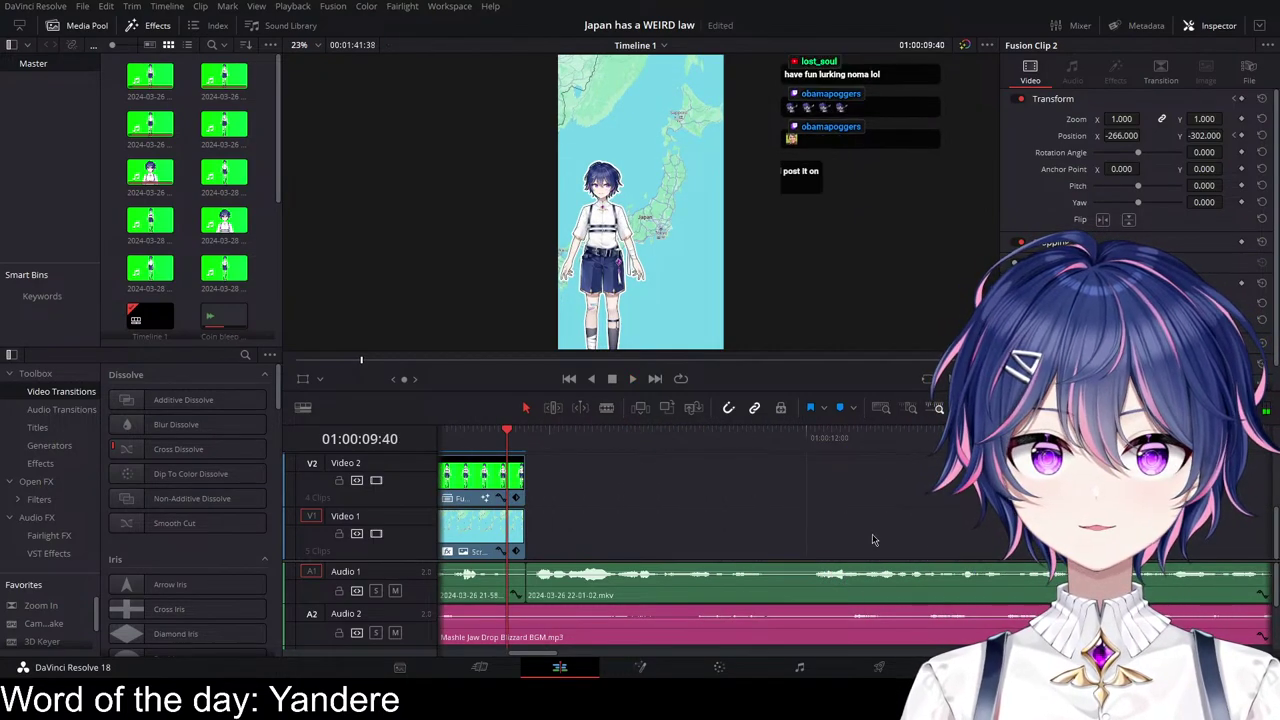
Step: Resume playback across the end of Fusion Clip 2 into the section that has only audio
key("space")
scroll(939, 535, "down", 4)
scroll(939, 535, "right", 2)
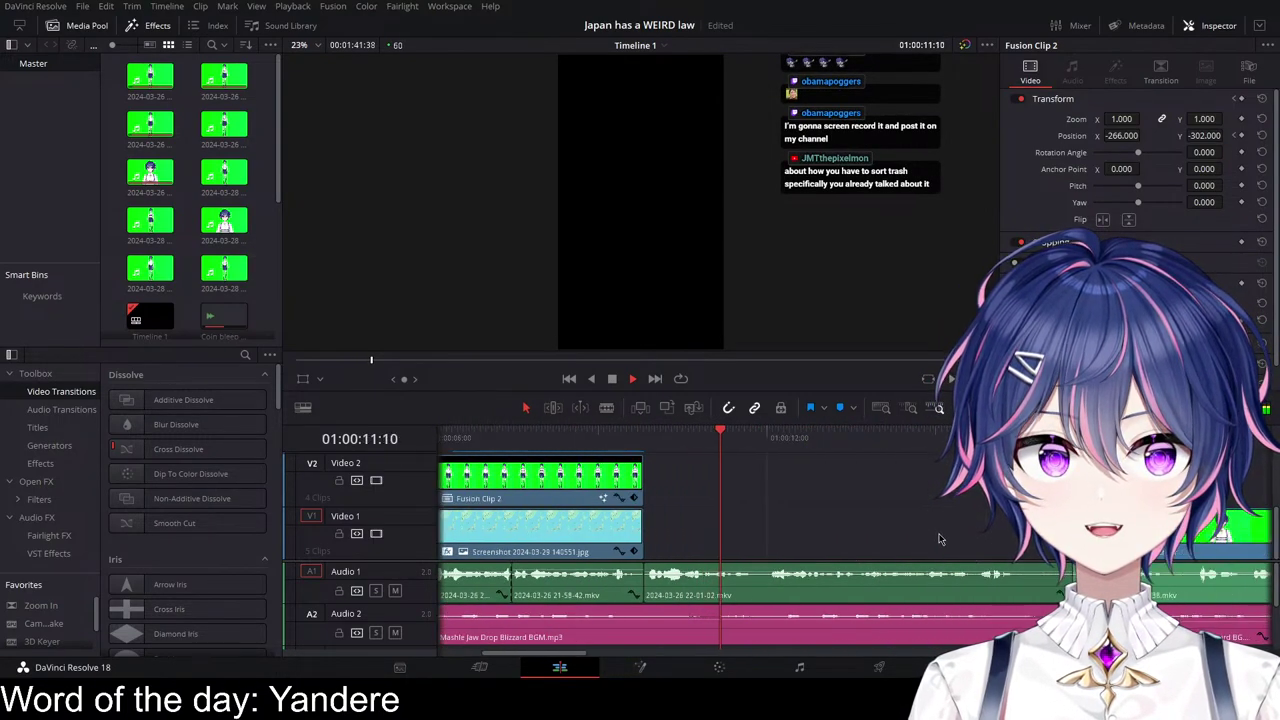
key("space")
left_click(697, 437)
left_click_drag(697, 437, 726, 437)
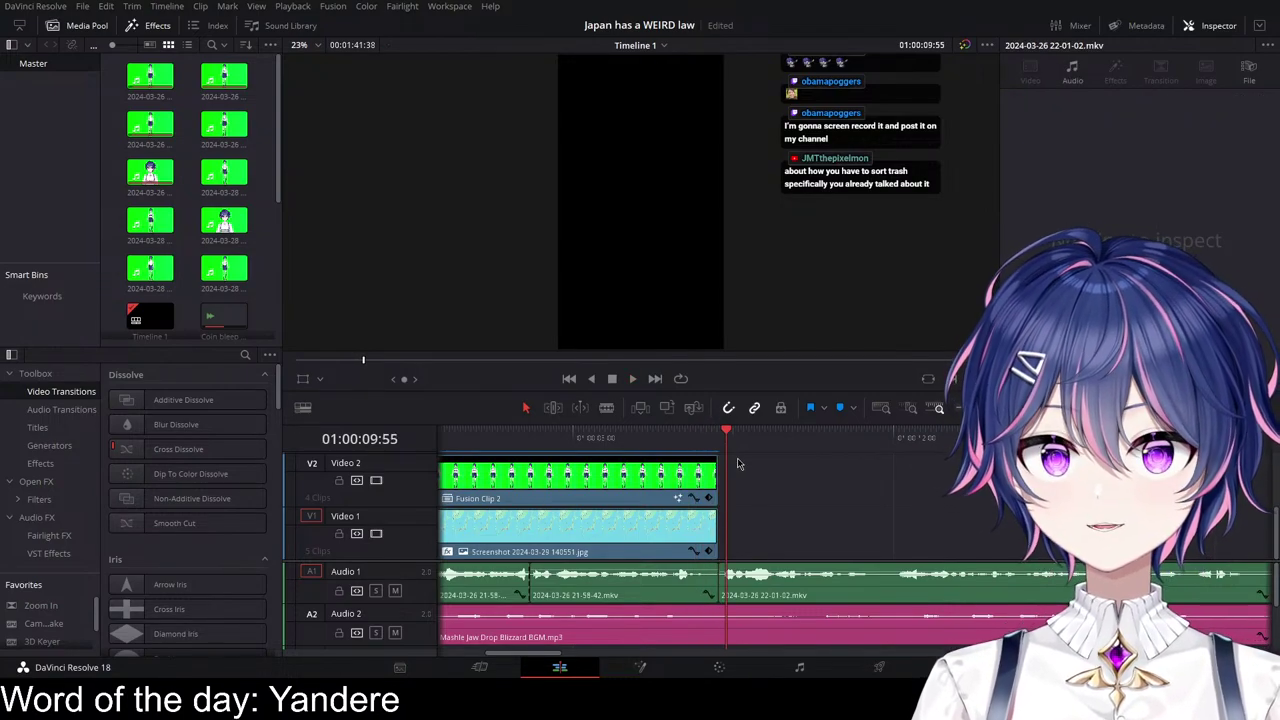
key("space")
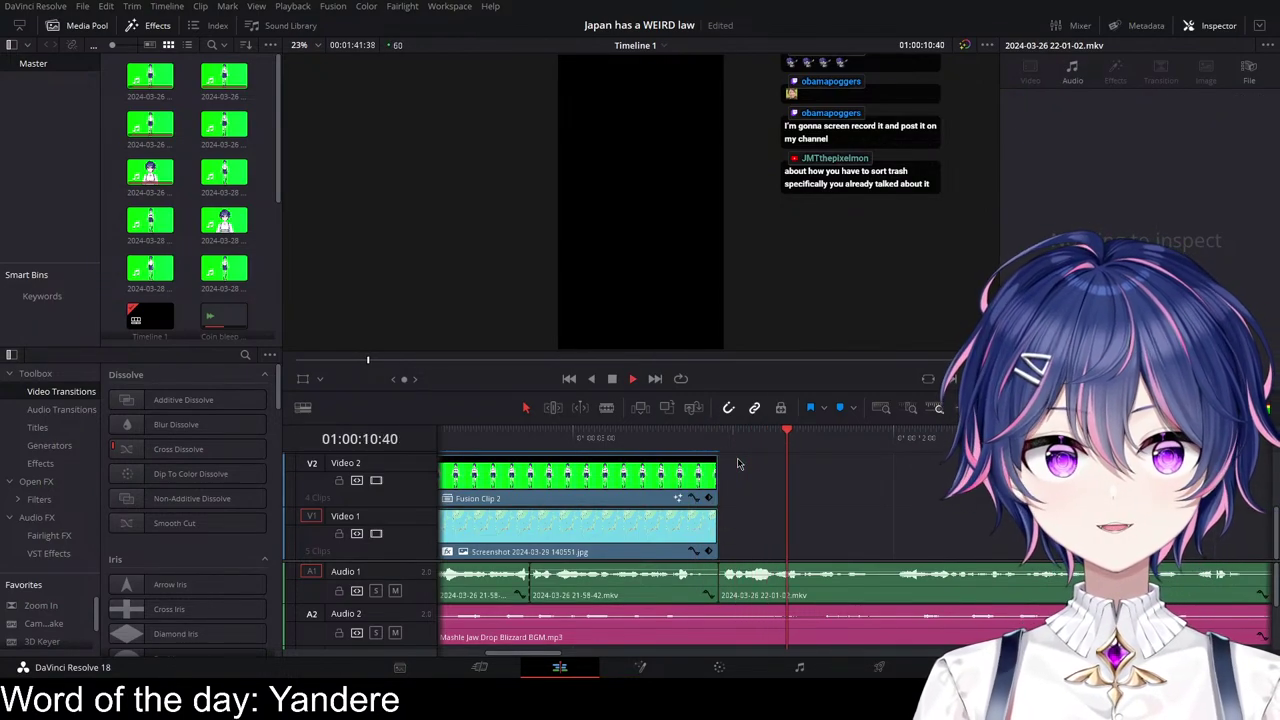
key("space")
scroll(860, 558, "right", 1)
scroll(841, 573, "right", 6)
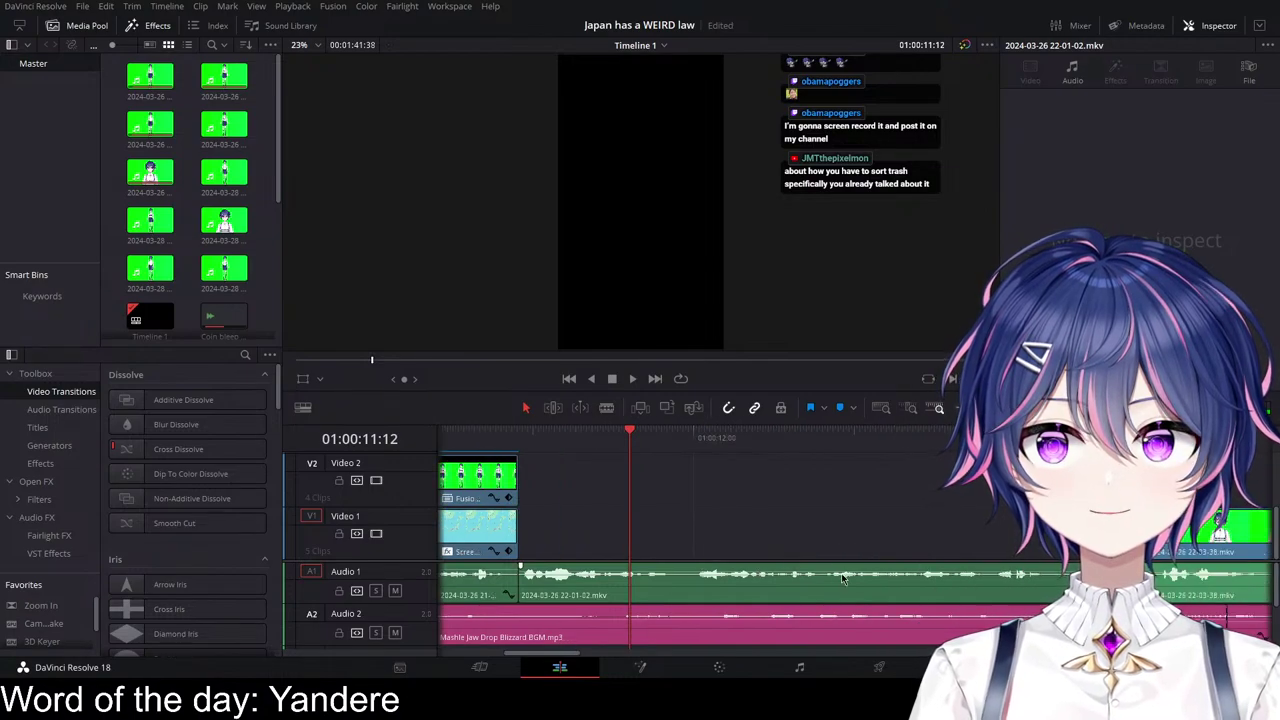
scroll(845, 581, "left", 4)
key("space")
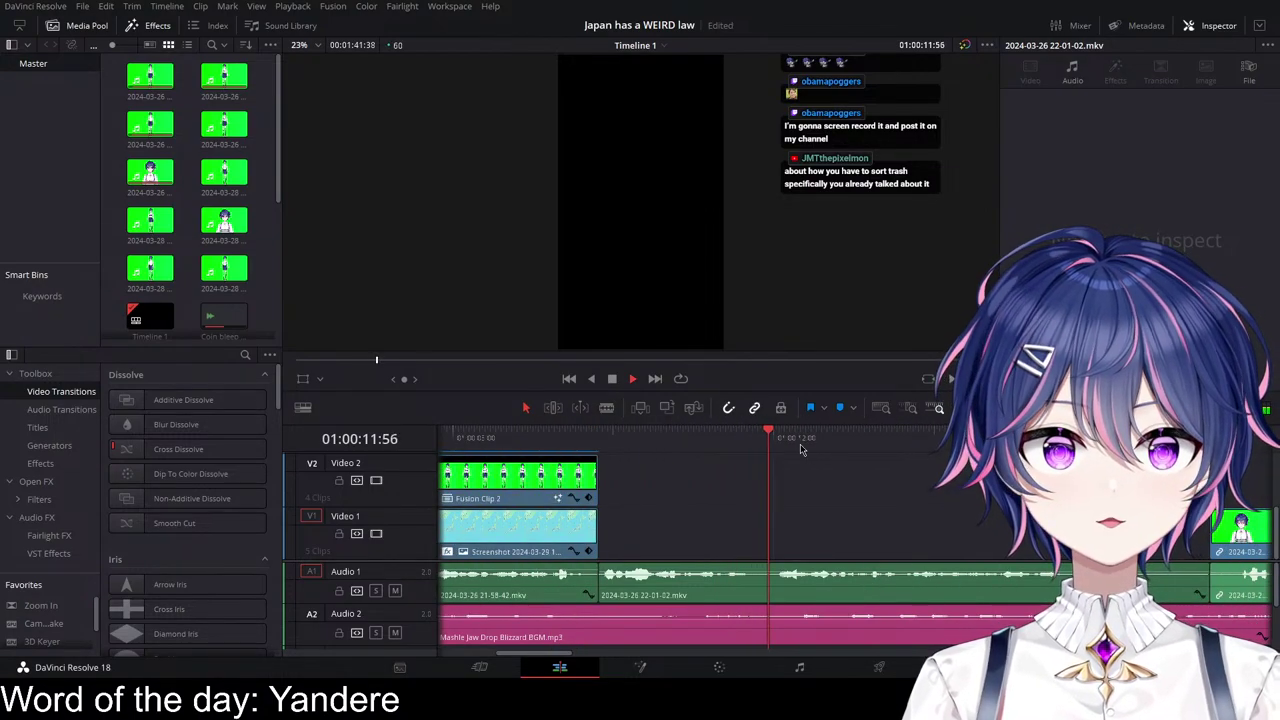
key("space")
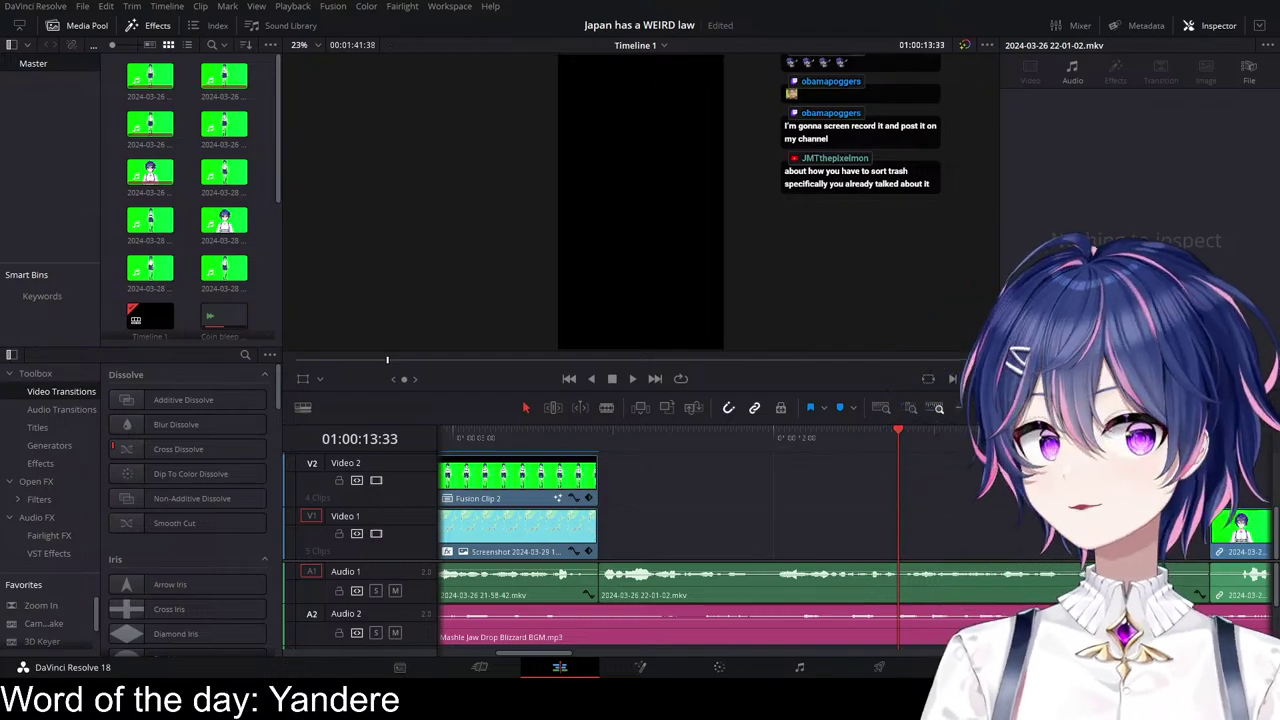
Step: Replay the voice audio right after Fusion Clip 2 up to 01:00:13:28 and look over the surrounding clips
left_click(617, 437)
key("space")
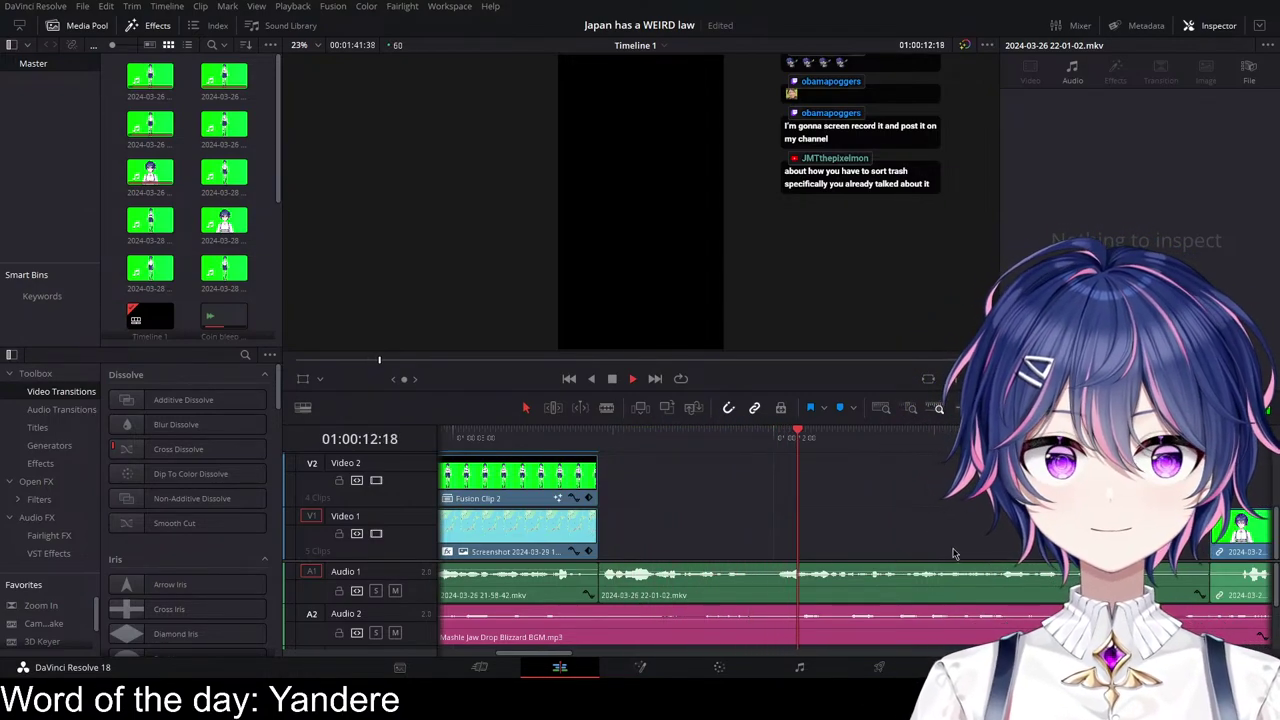
key("space")
scroll(888, 573, "up", 1)
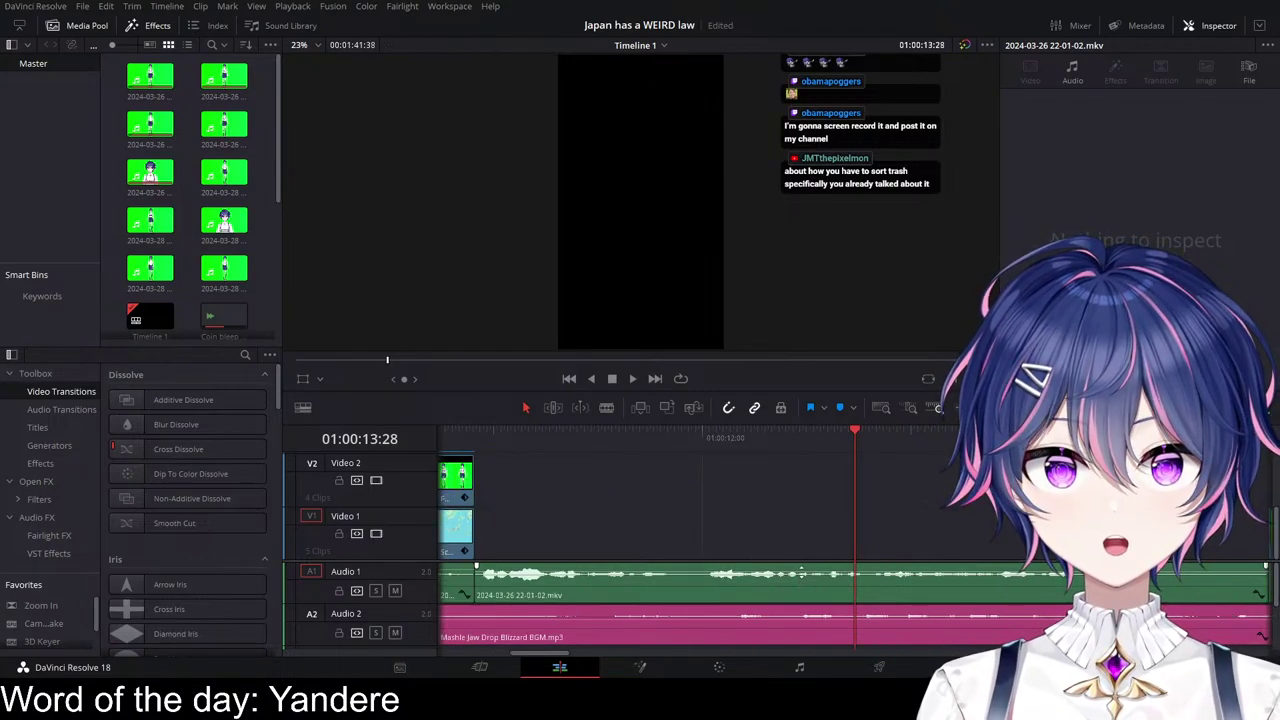
scroll(918, 582, "right", 3)
scroll(918, 582, "left", 10)
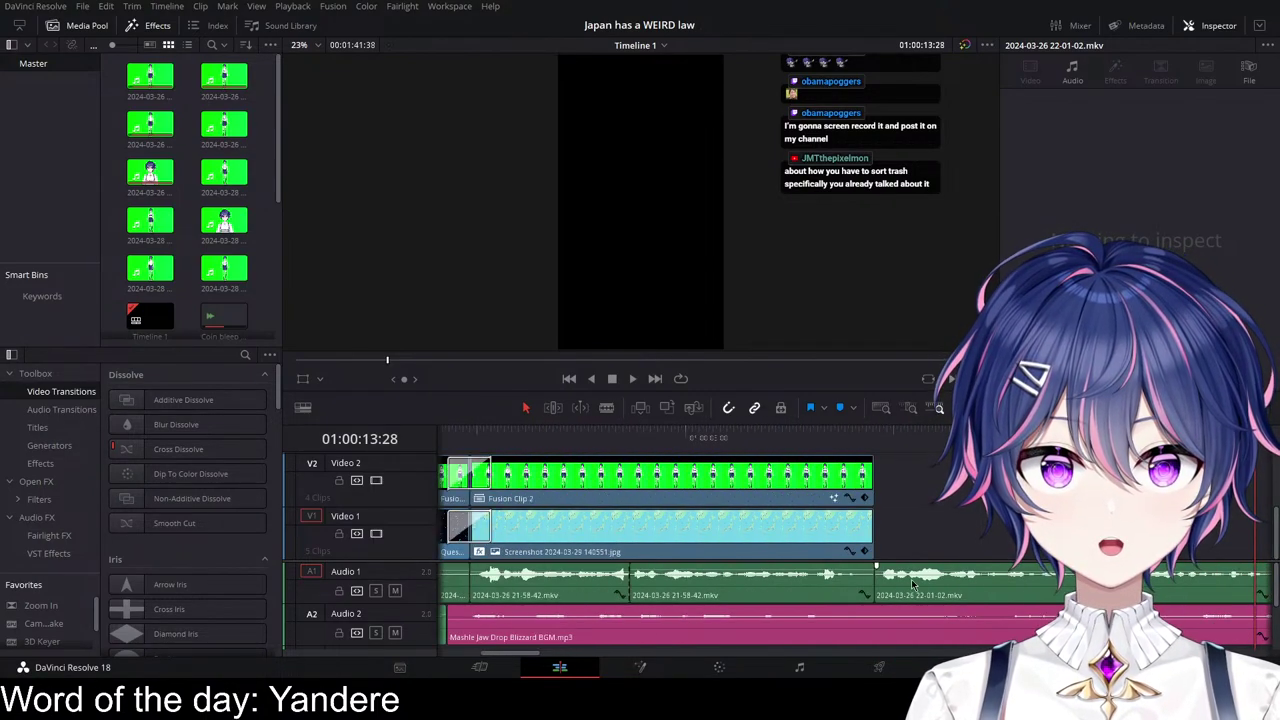
scroll(911, 579, "right", 5)
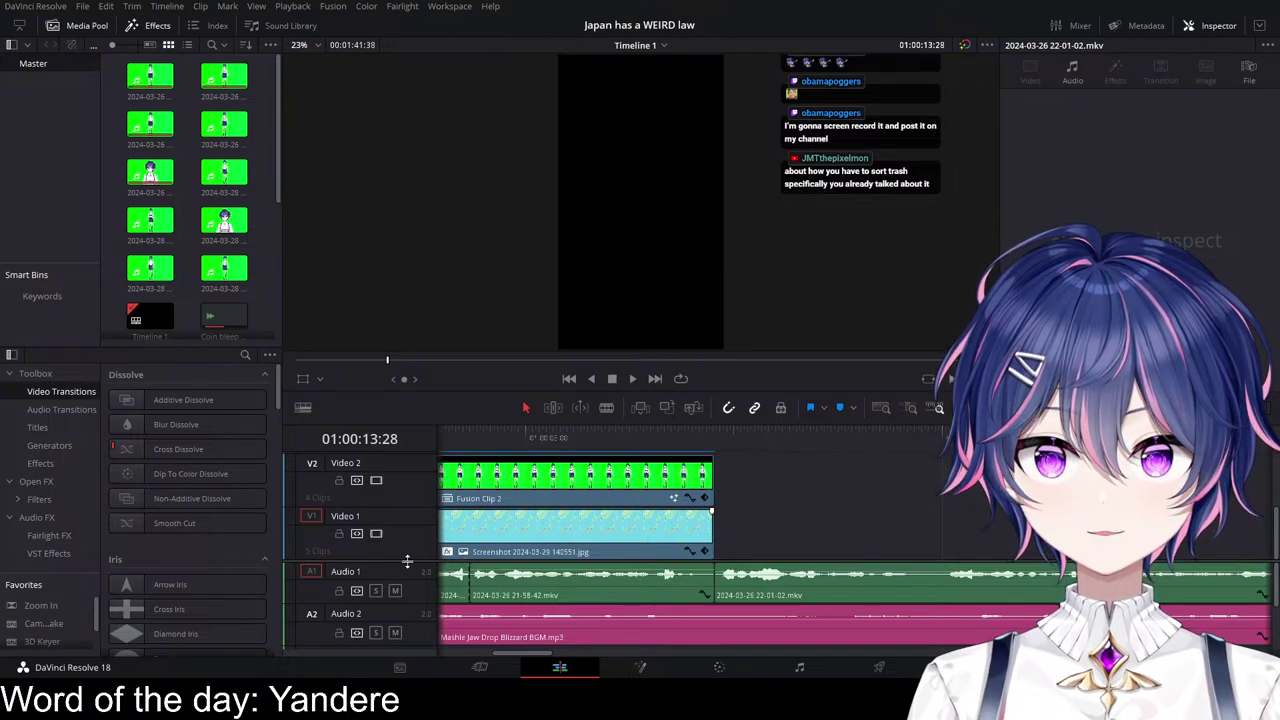
left_click_drag(409, 558, 409, 557)
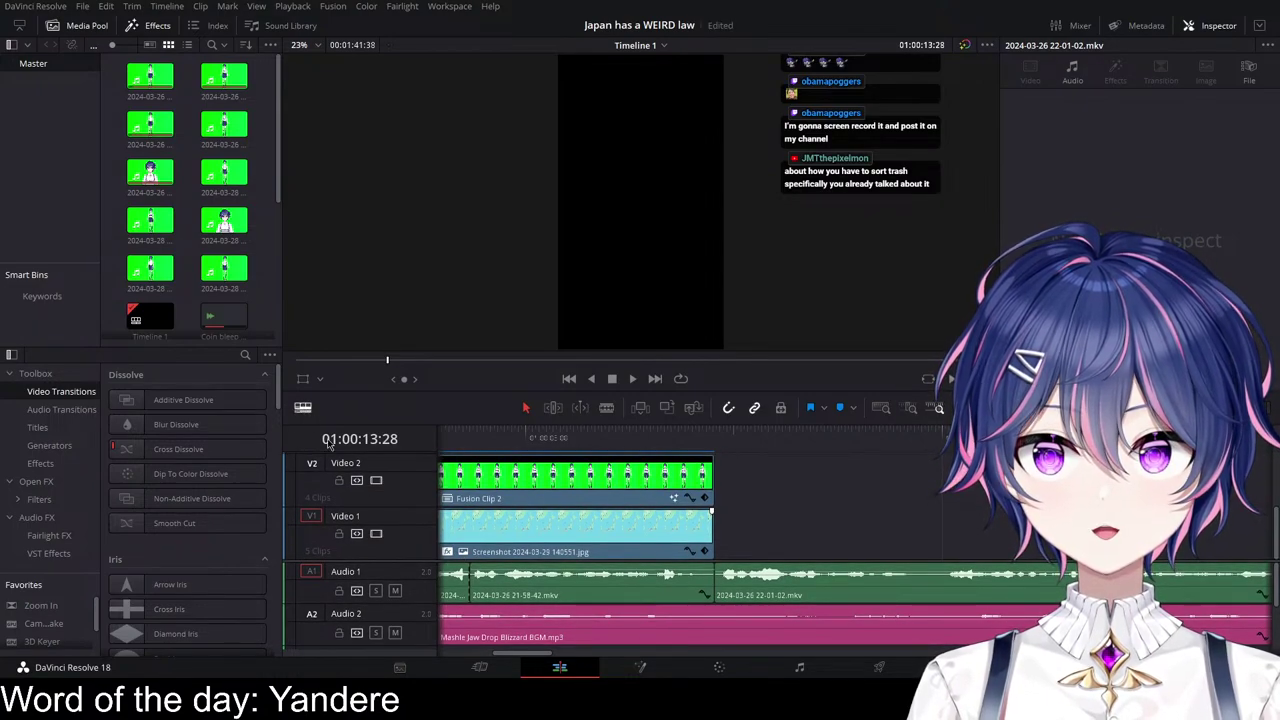
scroll(285, 632, "up", 1)
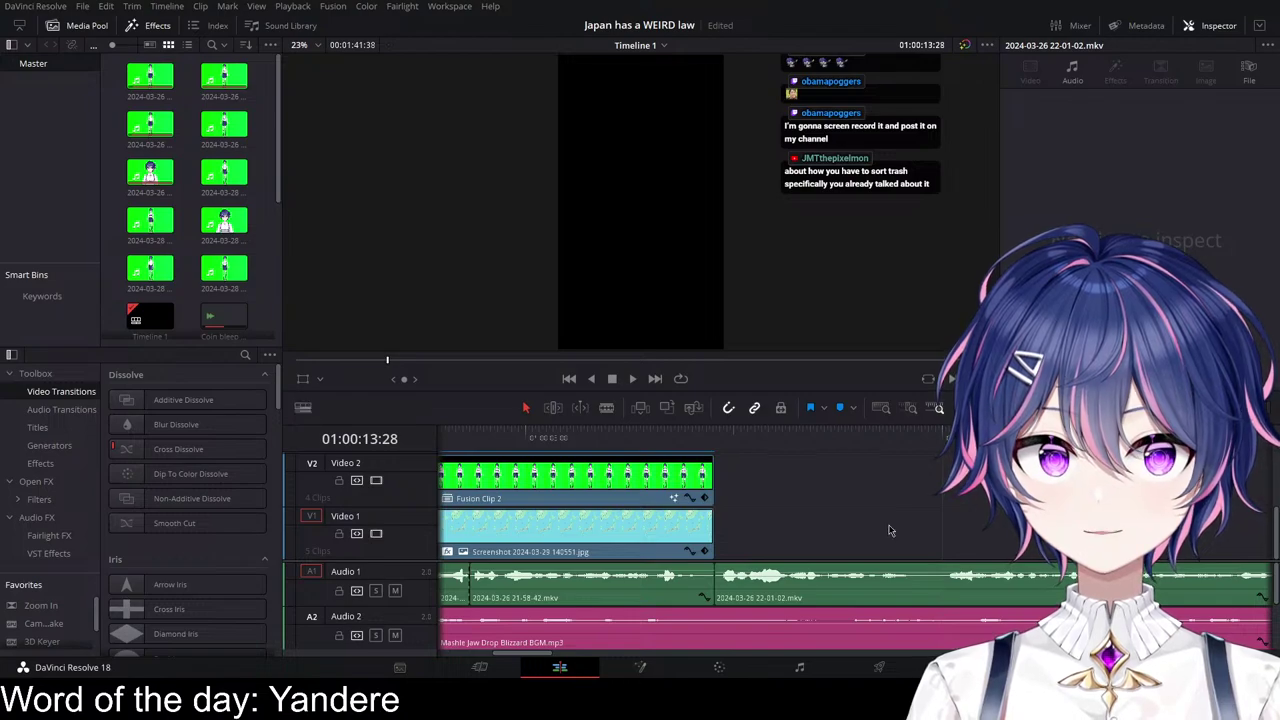
scroll(890, 530, "right", 3)
left_click_drag(862, 438, 768, 495)
scroll(921, 539, "left", 3)
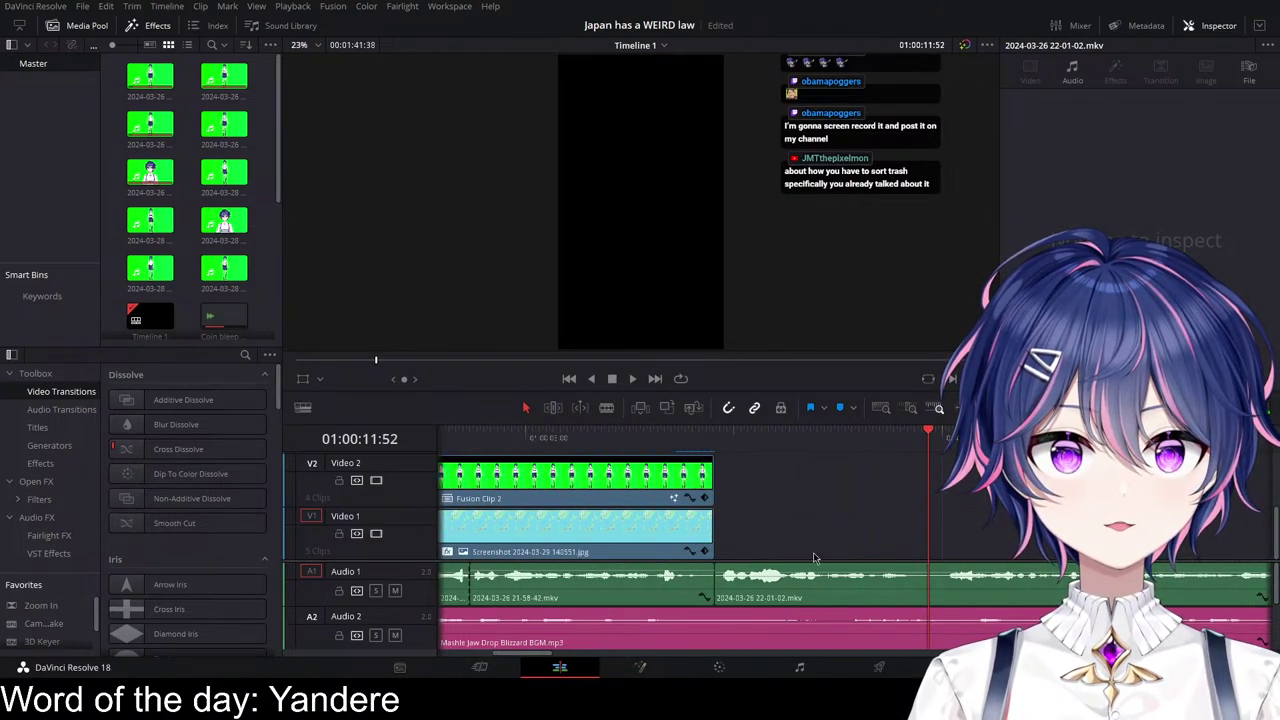
scroll(1037, 605, "right", 4)
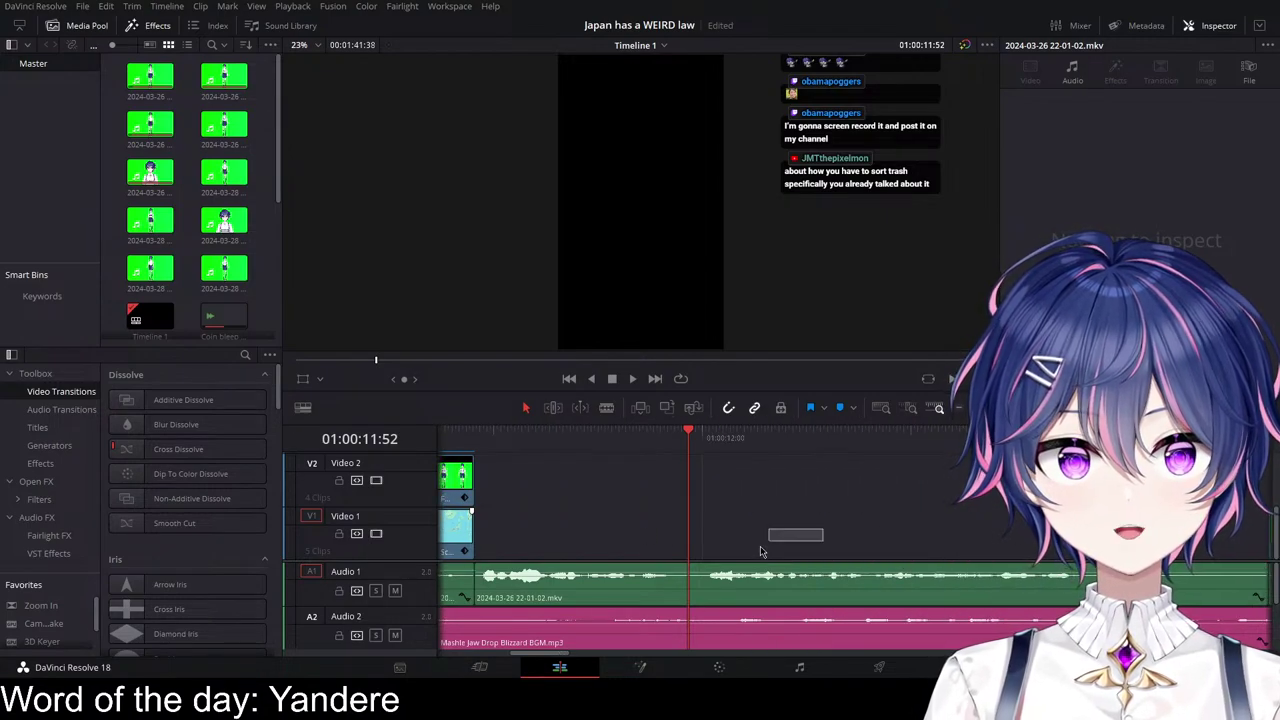
left_click_drag(693, 572, 588, 461)
scroll(715, 552, "up", 1)
scroll(925, 582, "right", 2)
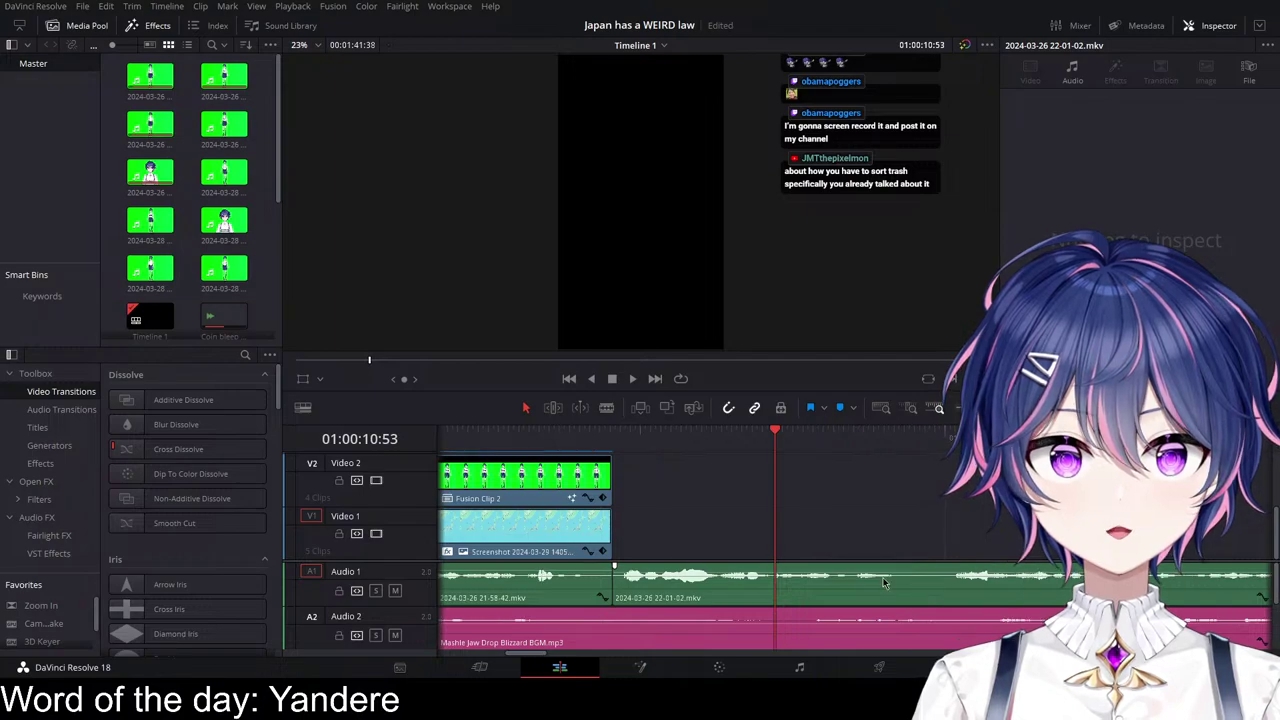
key("ctrl+b")
key("Left")
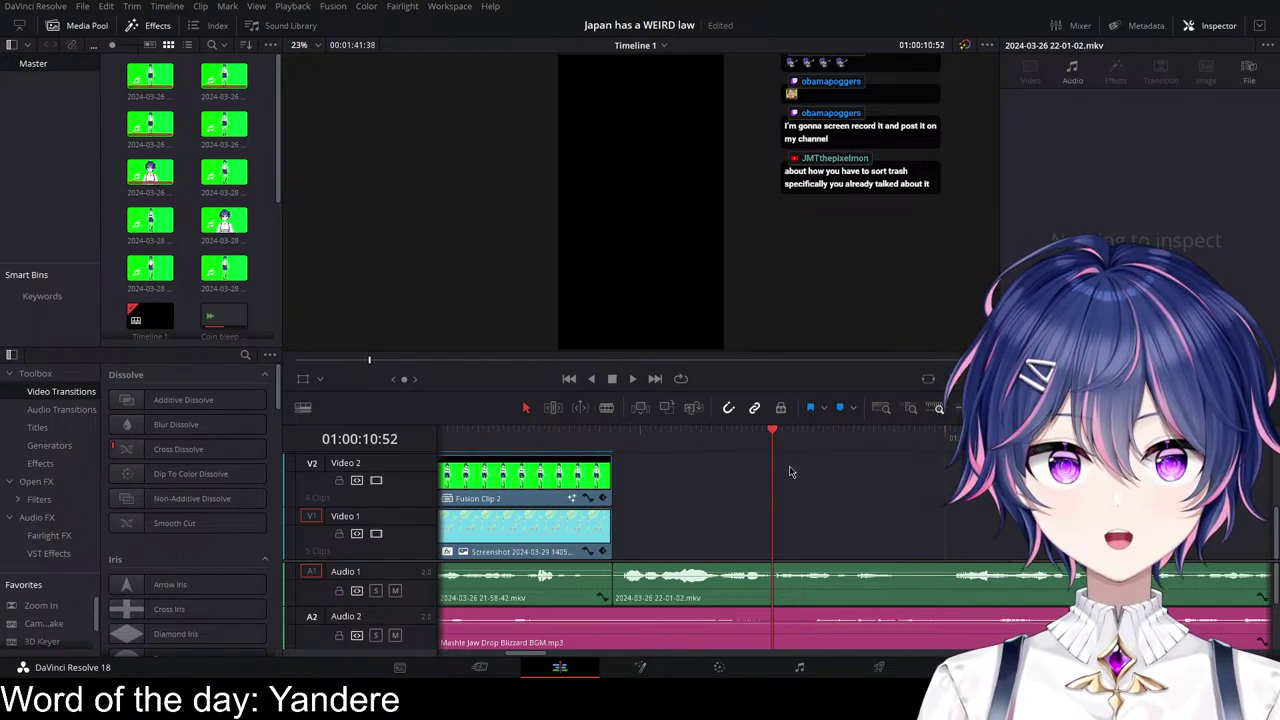
scroll(1022, 626, "right", 4)
left_click_drag(931, 575, 931, 573)
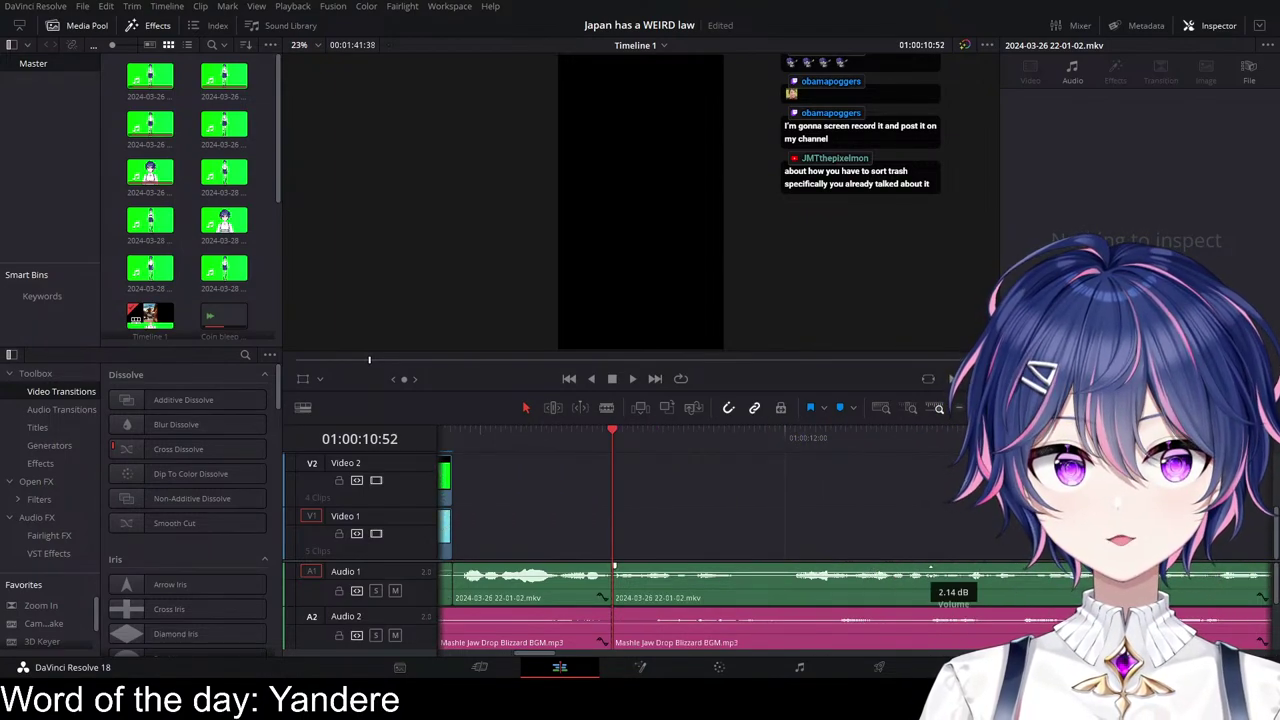
Step: Look over the audio-only section, then play from within Fusion Clip 2 across the new split to 01:00:15:45
scroll(987, 579, "left", 3)
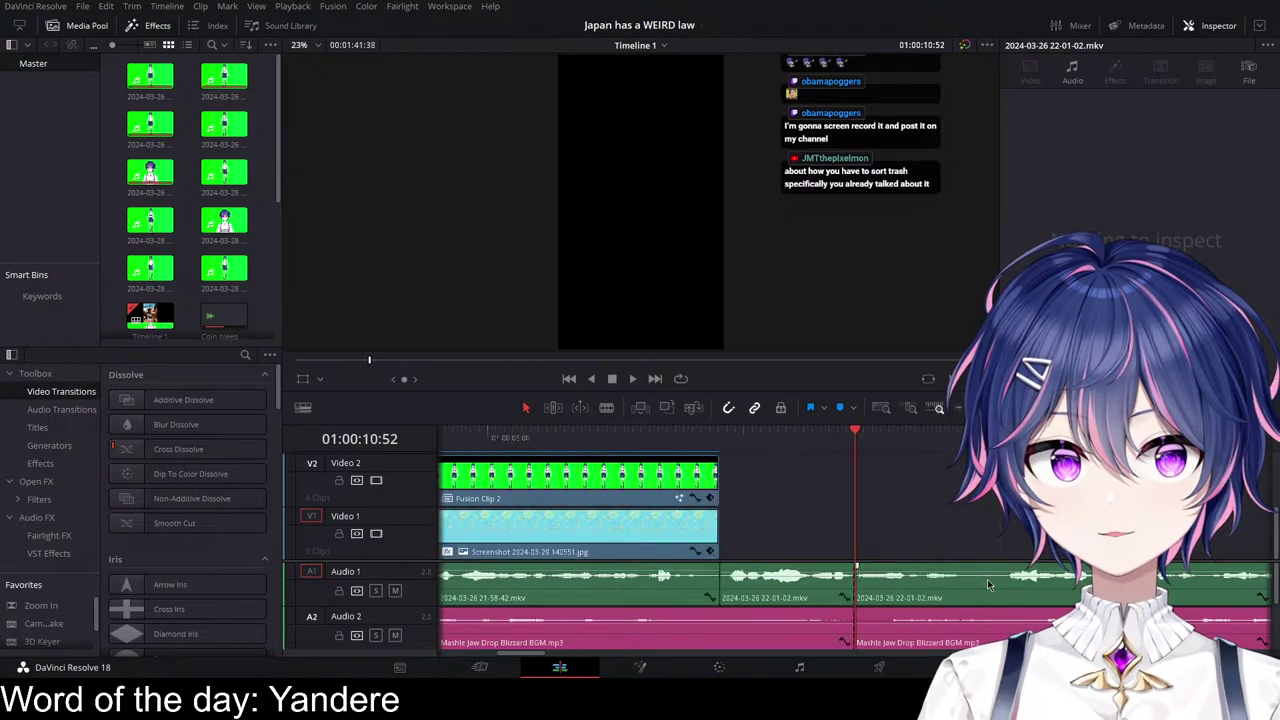
scroll(1049, 580, "right", 8)
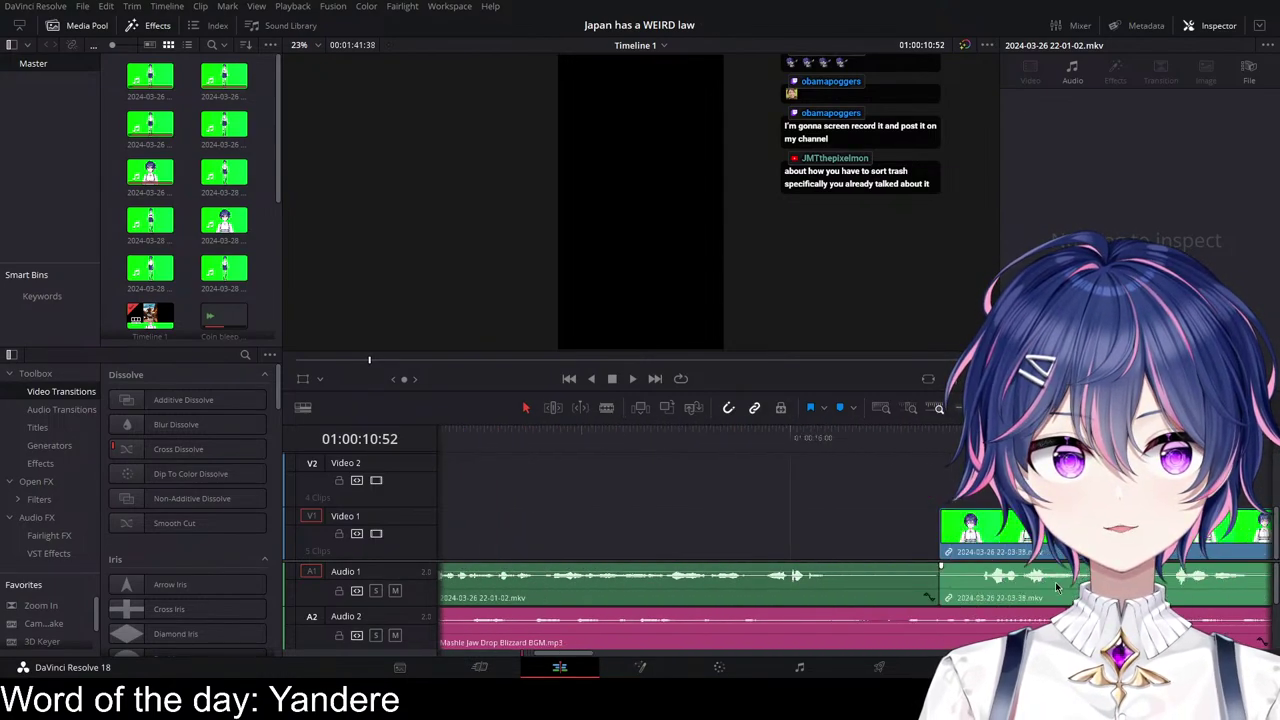
scroll(1053, 585, "left", 8)
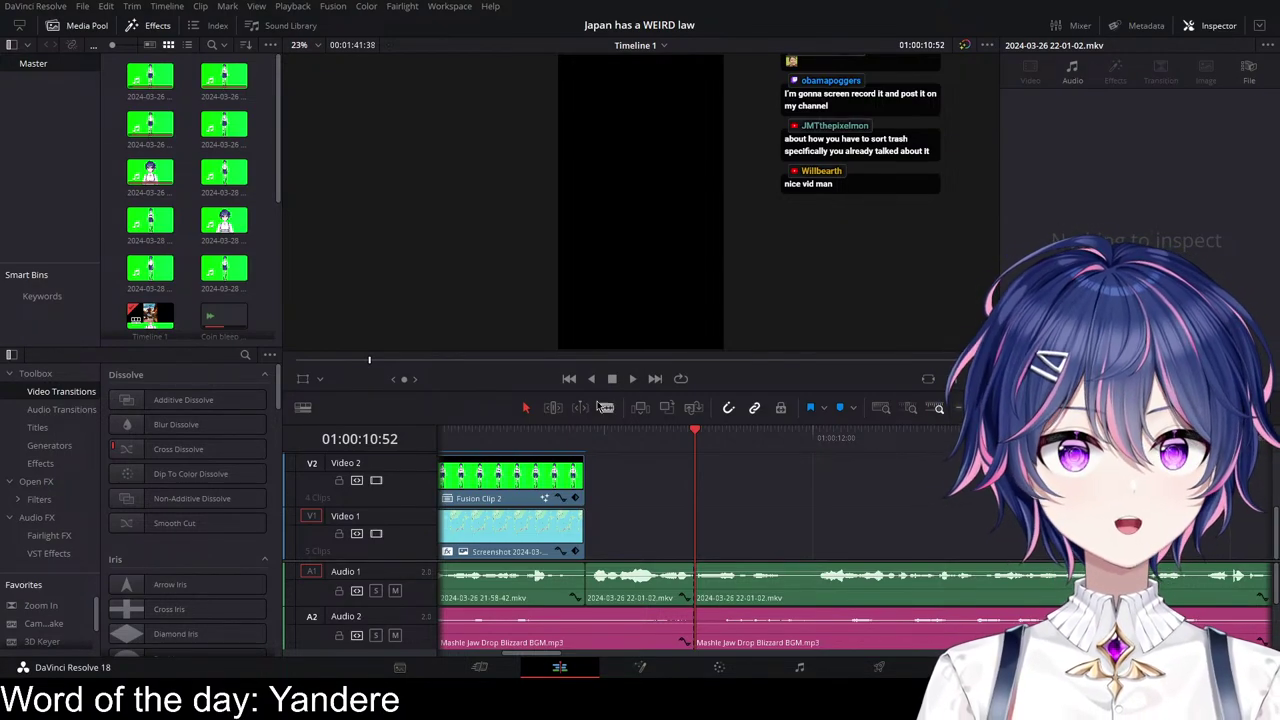
left_click(487, 438)
key("space")
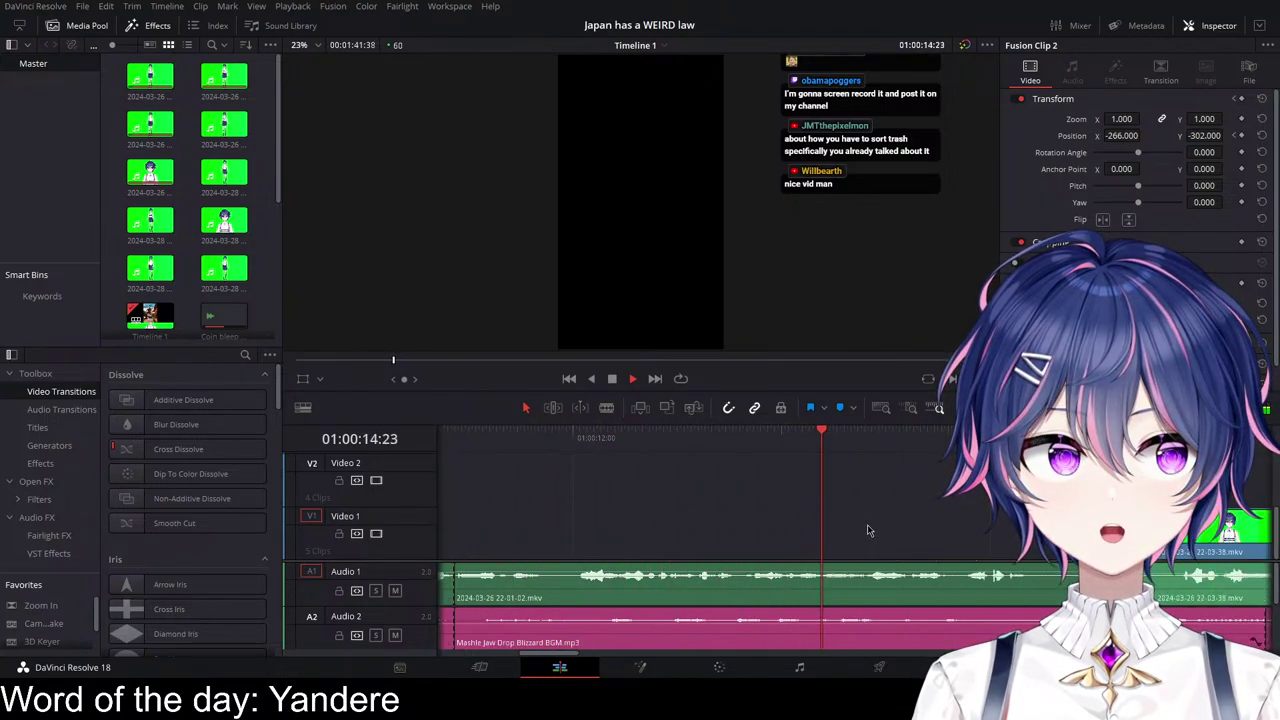
key("space")
left_click(502, 566)
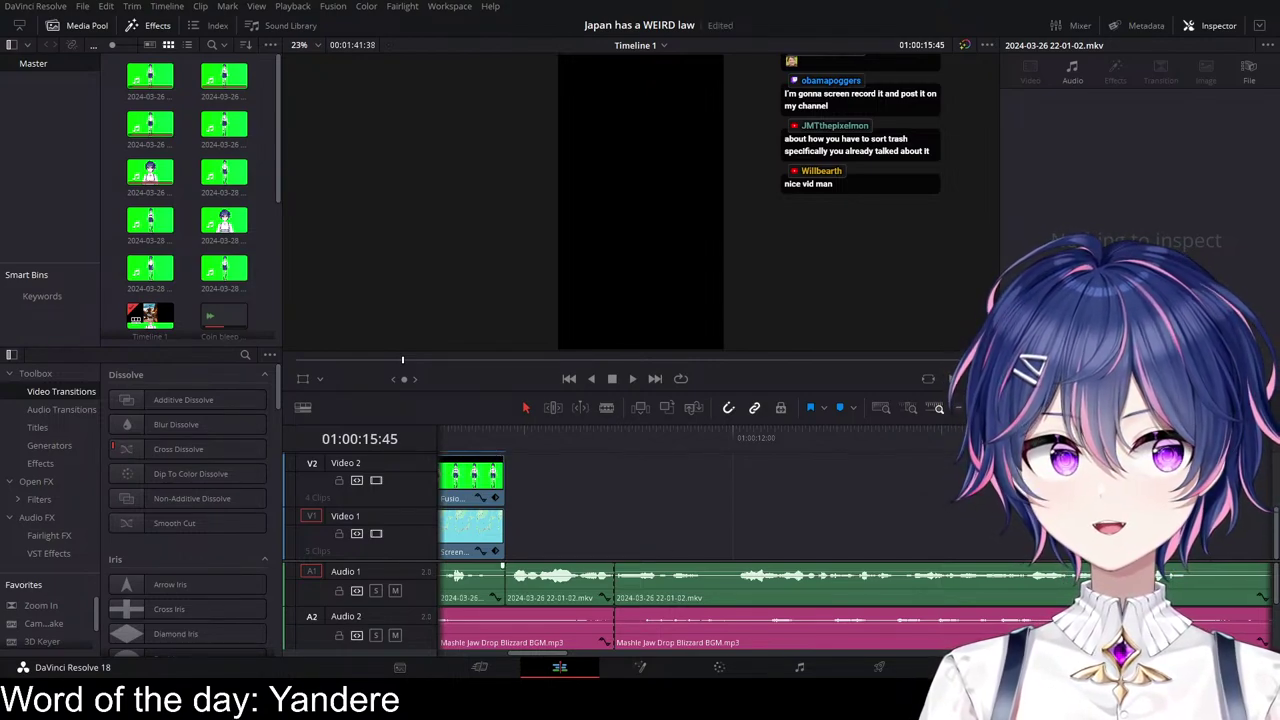
key("Delete")
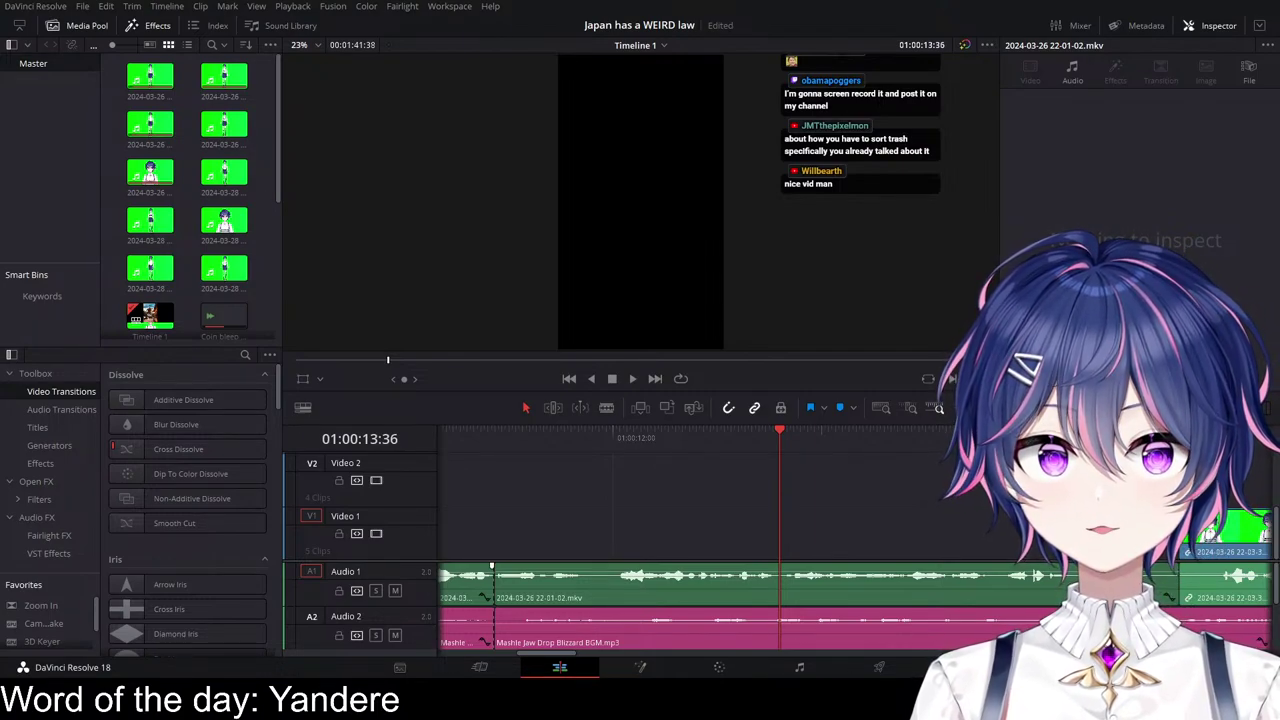
Step: Listen repeatedly to the voice line around the audio split after Fusion Clip 2, stopping at 01:00:11:40
scroll(214, 272, "down", 5)
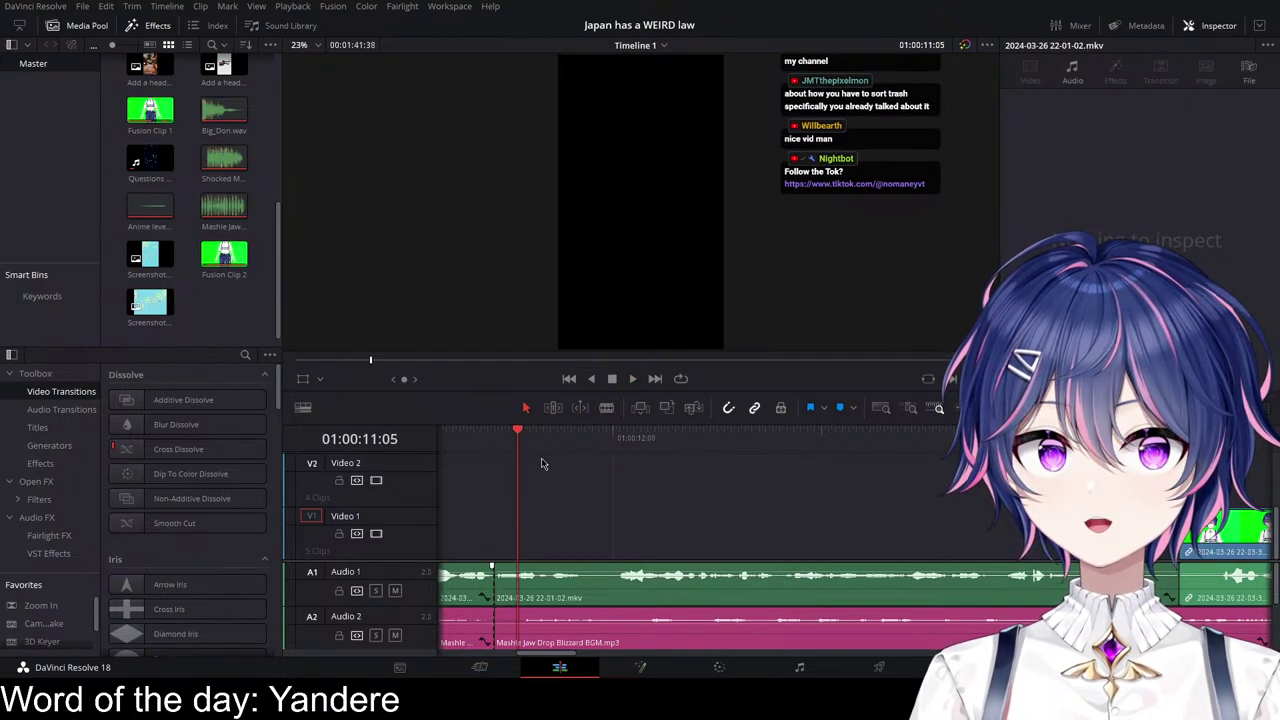
scroll(541, 463, "left", 4)
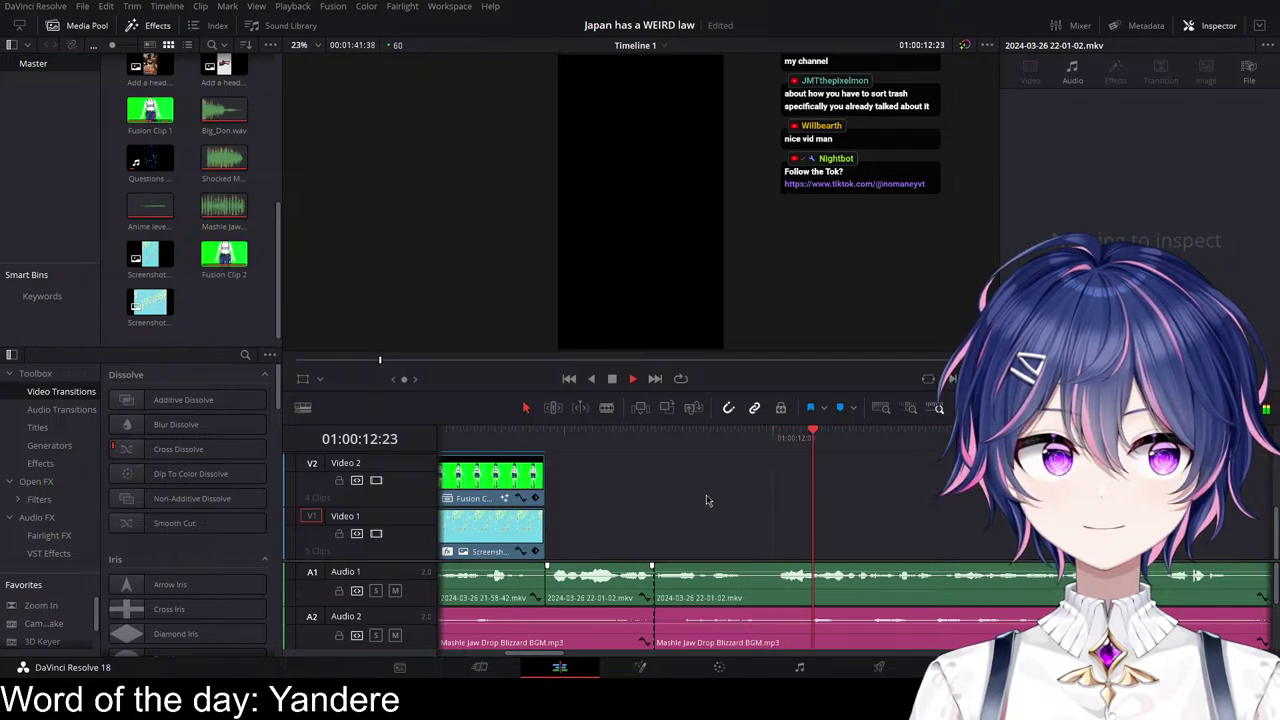
left_click(552, 437)
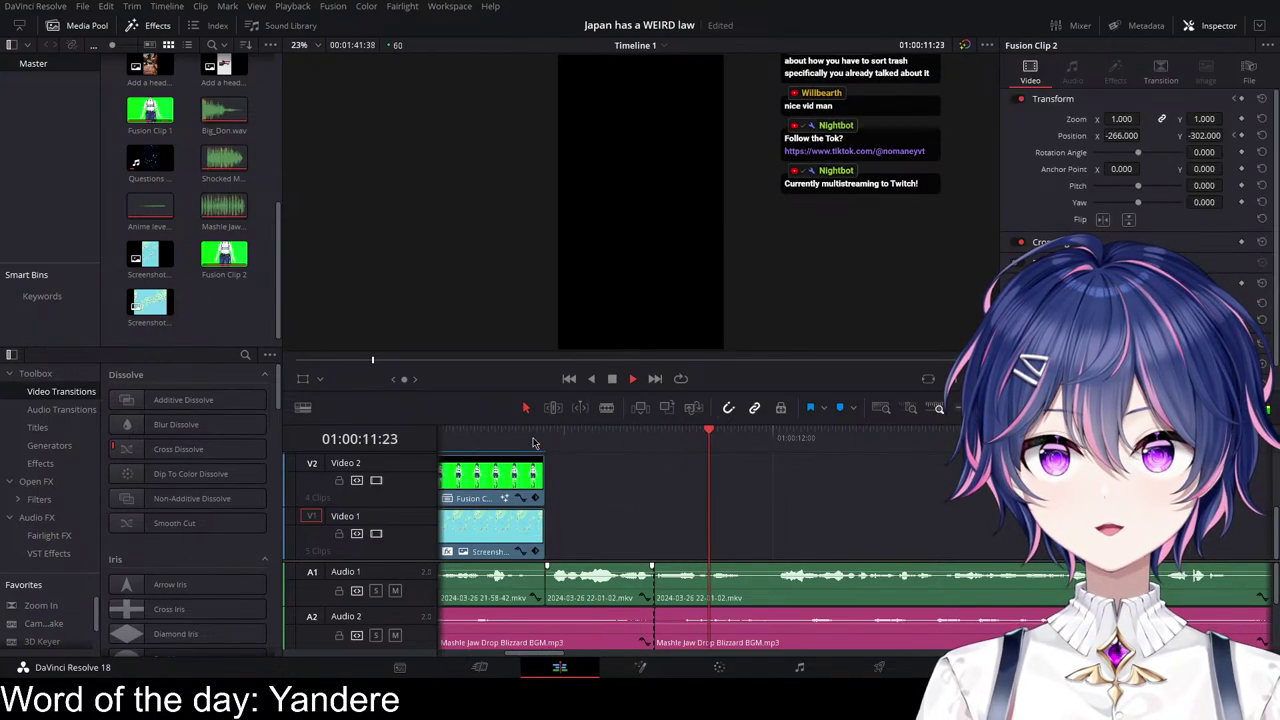
key("space")
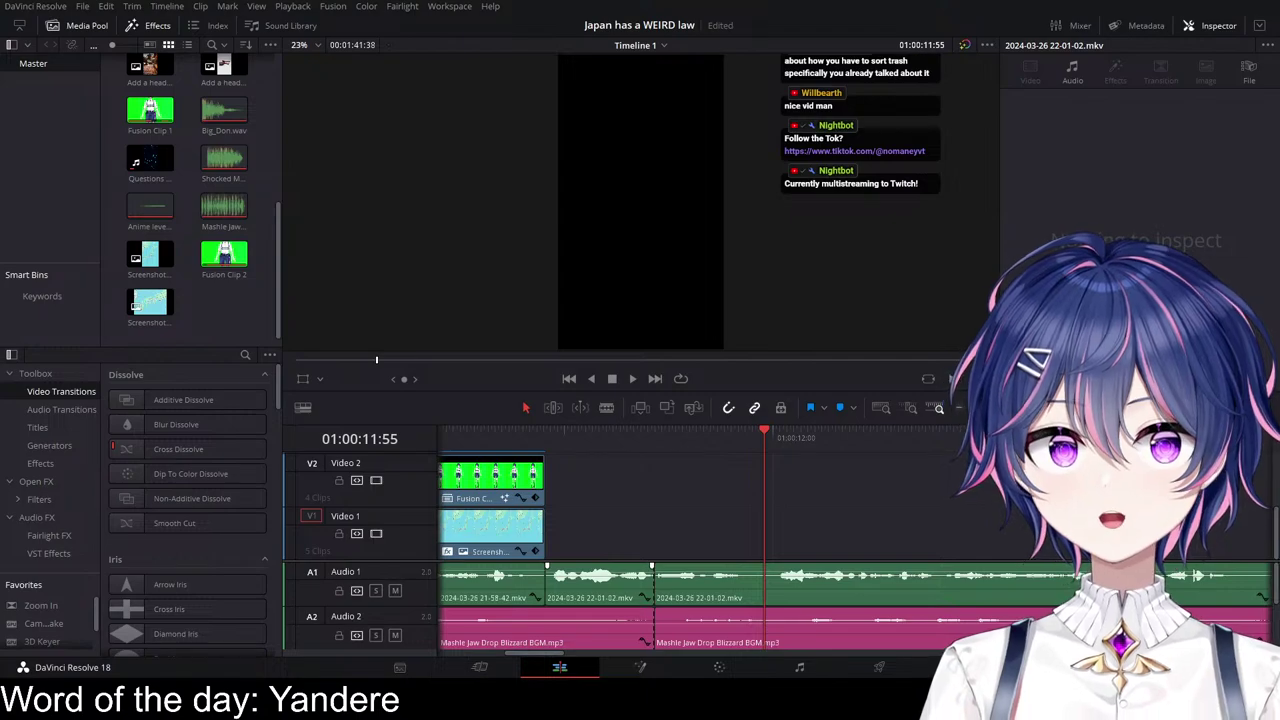
left_click(544, 437)
key("space")
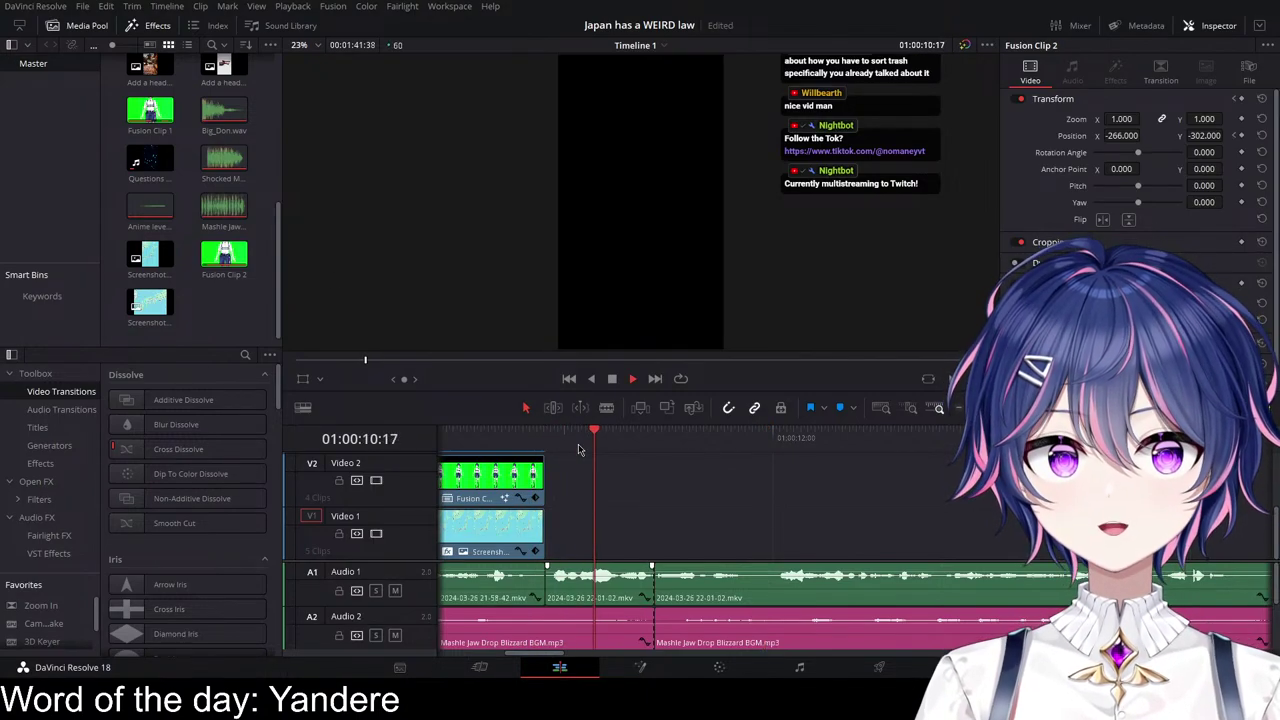
key("space")
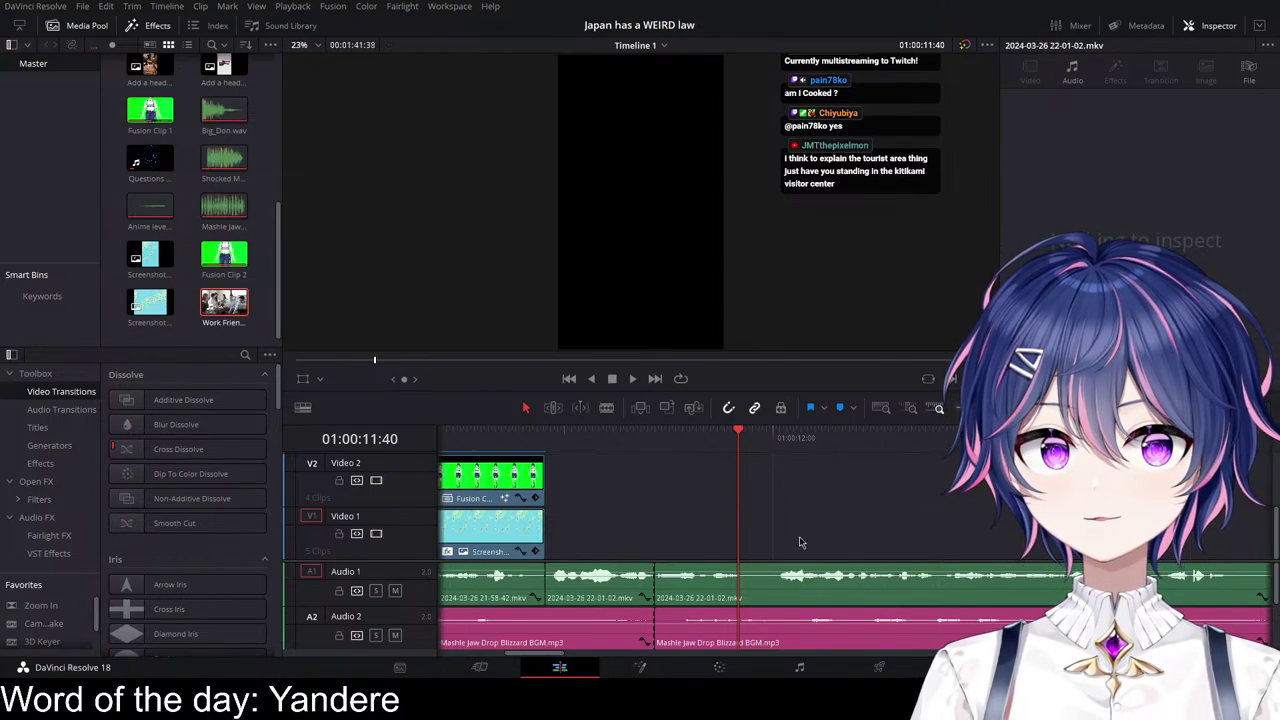
Step: Add Work Friends.mp4 near the end of Fusion Clip 2 on the track above Video 2, with its audio on Audio 3
left_click_drag(235, 303, 668, 577)
key("ctrl+z")
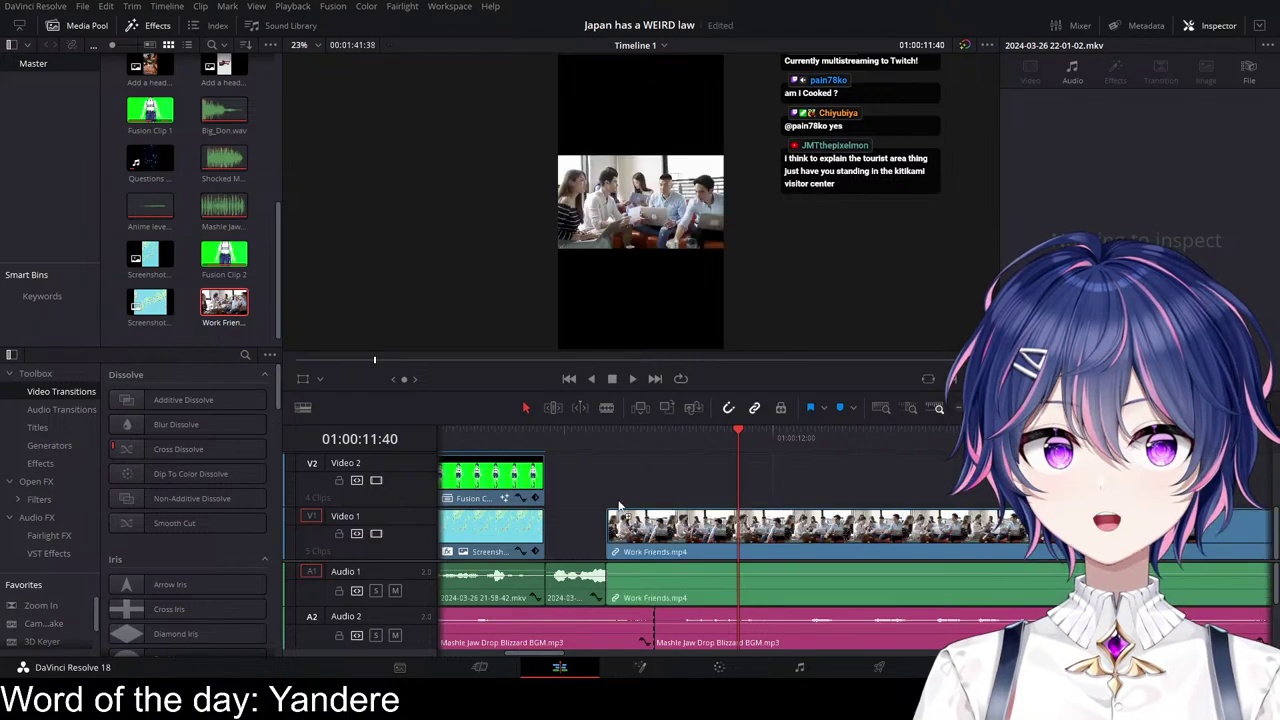
scroll(757, 633, "down", 3)
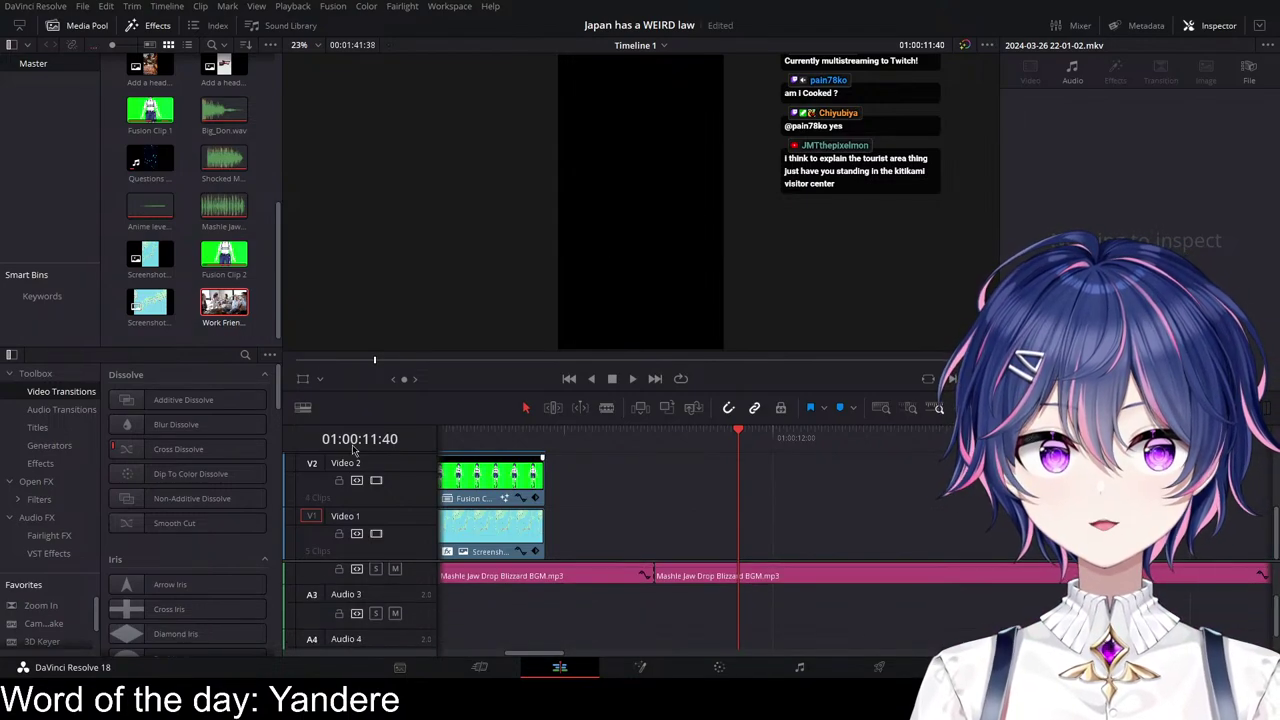
left_click_drag(233, 306, 520, 624)
scroll(983, 631, "down", 4)
scroll(907, 521, "up", 1)
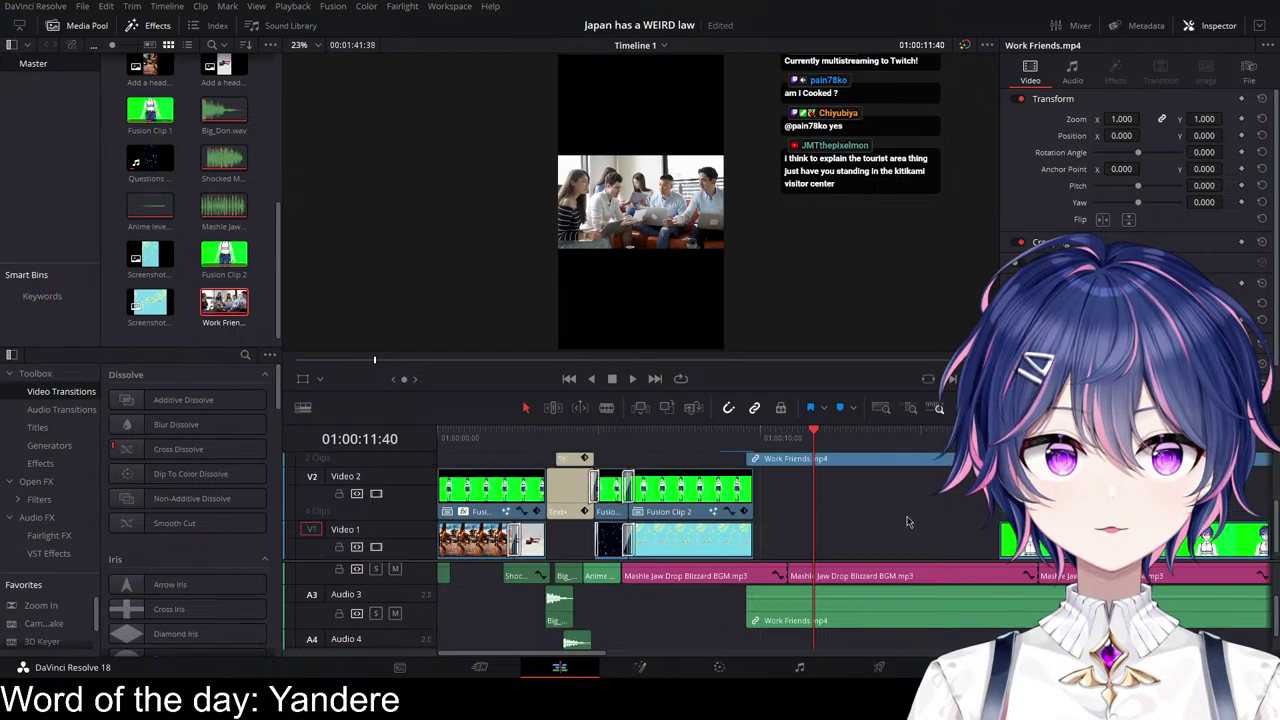
Step: Delete only the linked audio of Work Friends.mp4 from Audio 3, keeping its video
scroll(918, 545, "up", 2)
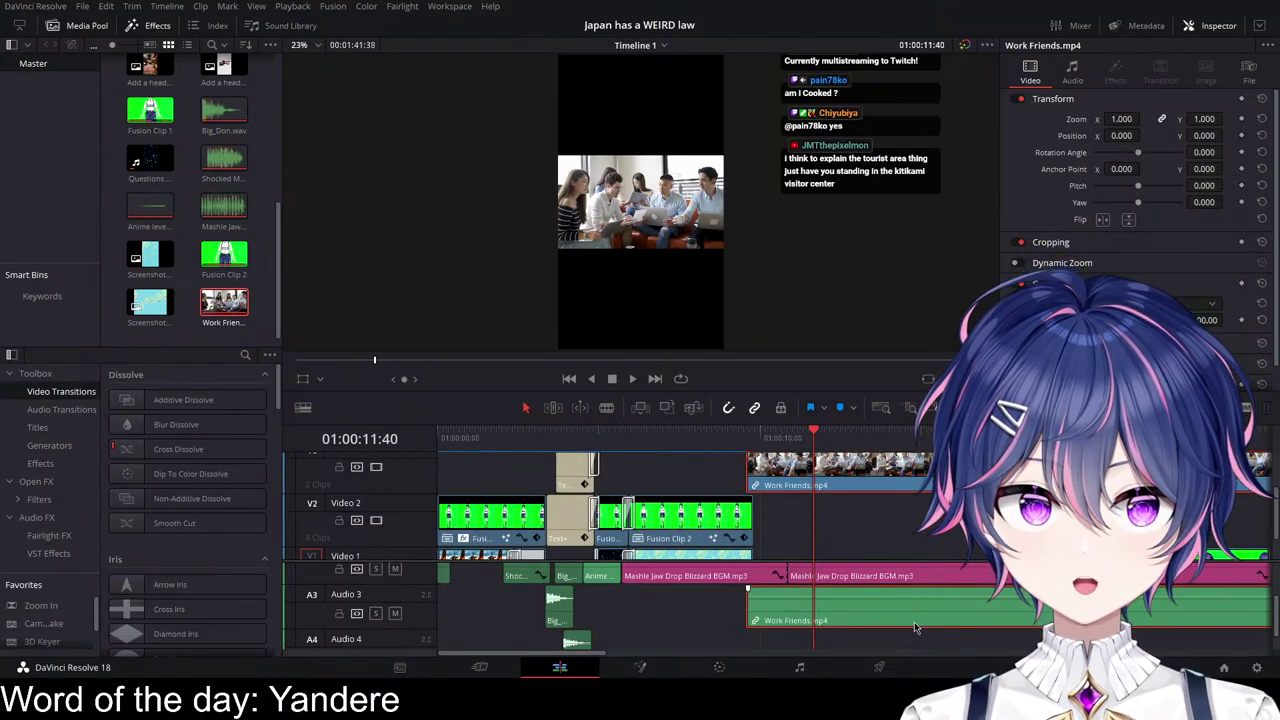
left_click(934, 622, "alt")
key("Delete")
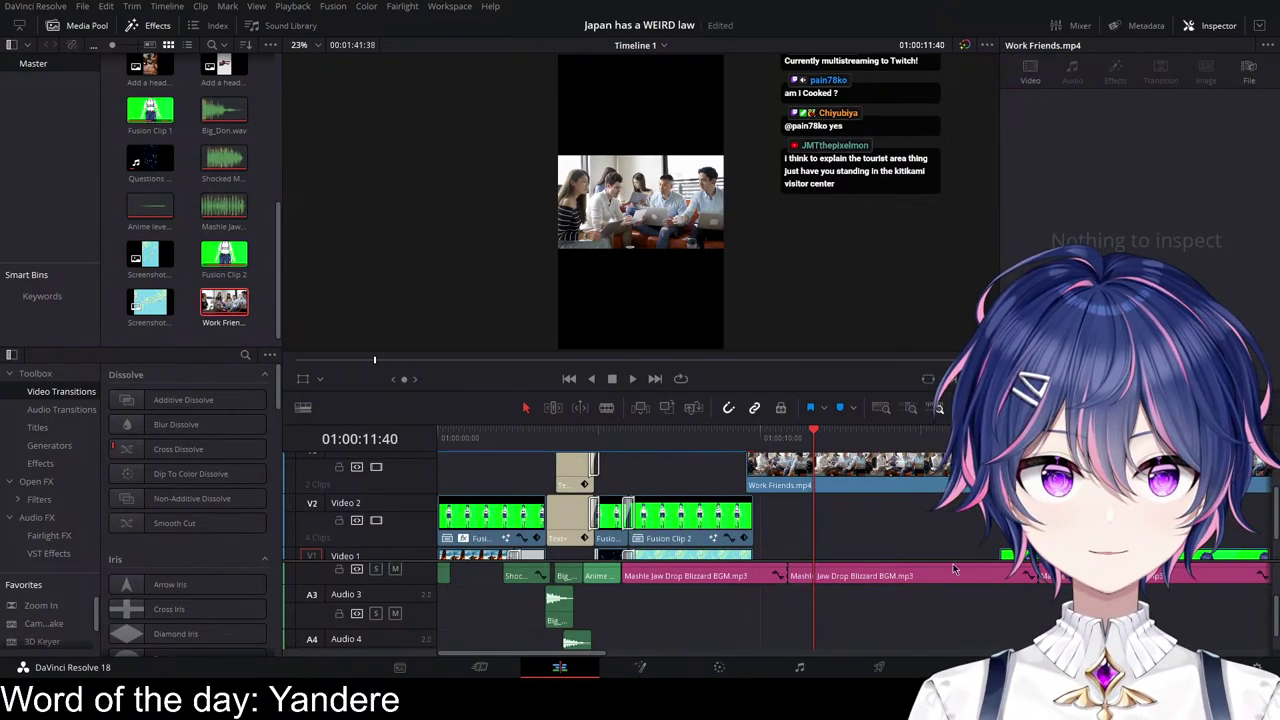
Step: Trim the start of Work Friends.mp4 to the playhead at 01:00:11:40 and shorten its end to leave about 4 seconds
scroll(660, 479, "right", 2)
left_click_drag(657, 479, 679, 479)
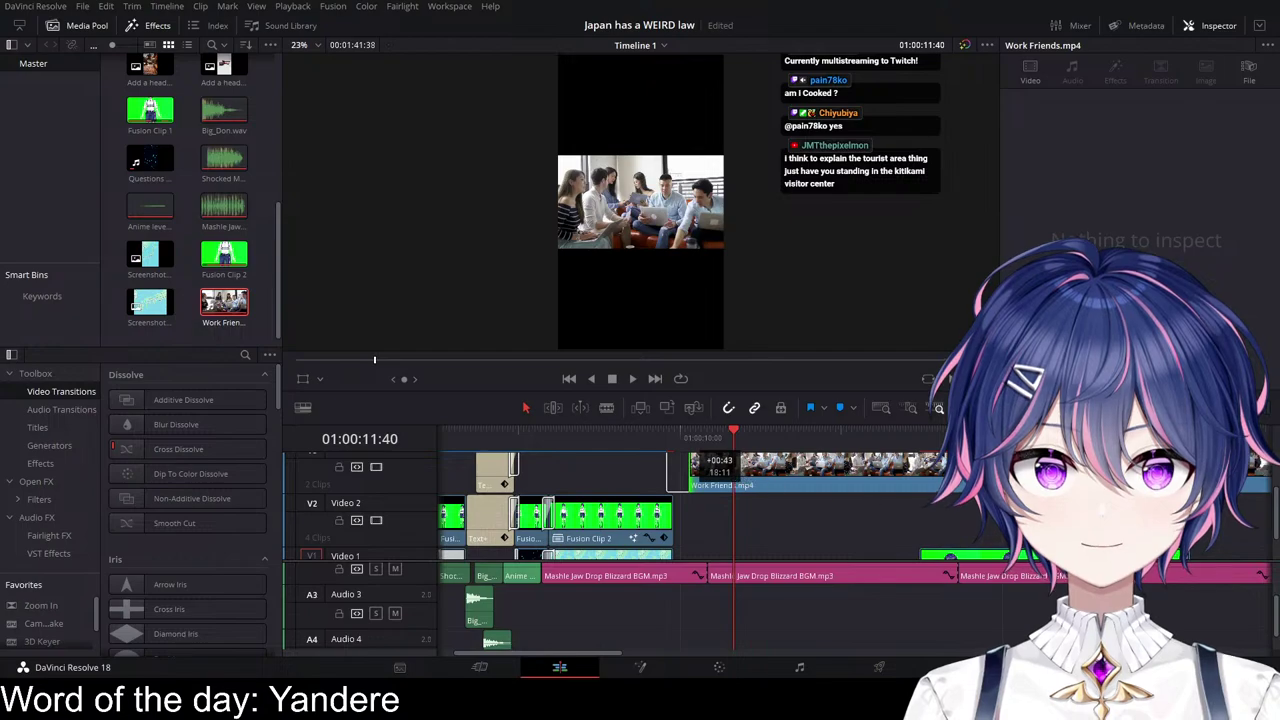
left_click_drag(892, 537, 757, 490)
scroll(900, 506, "right", 7)
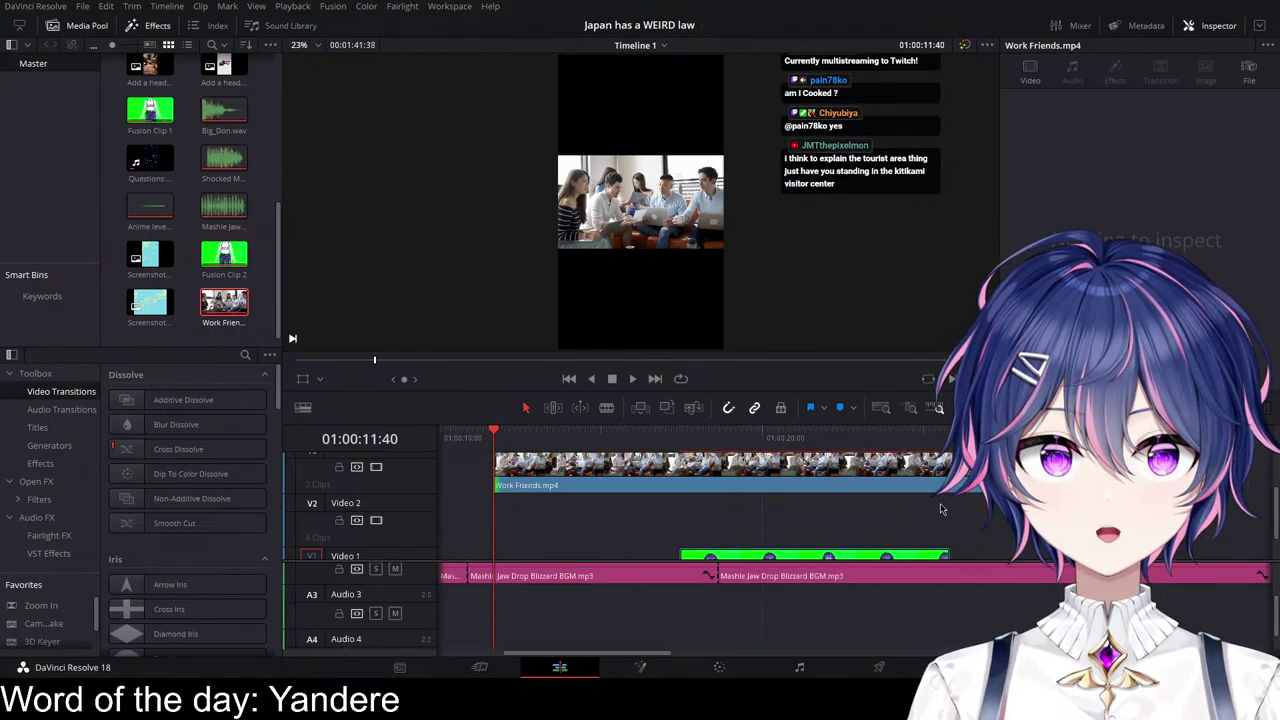
left_click_drag(1004, 479, 594, 481)
scroll(646, 506, "left", 5)
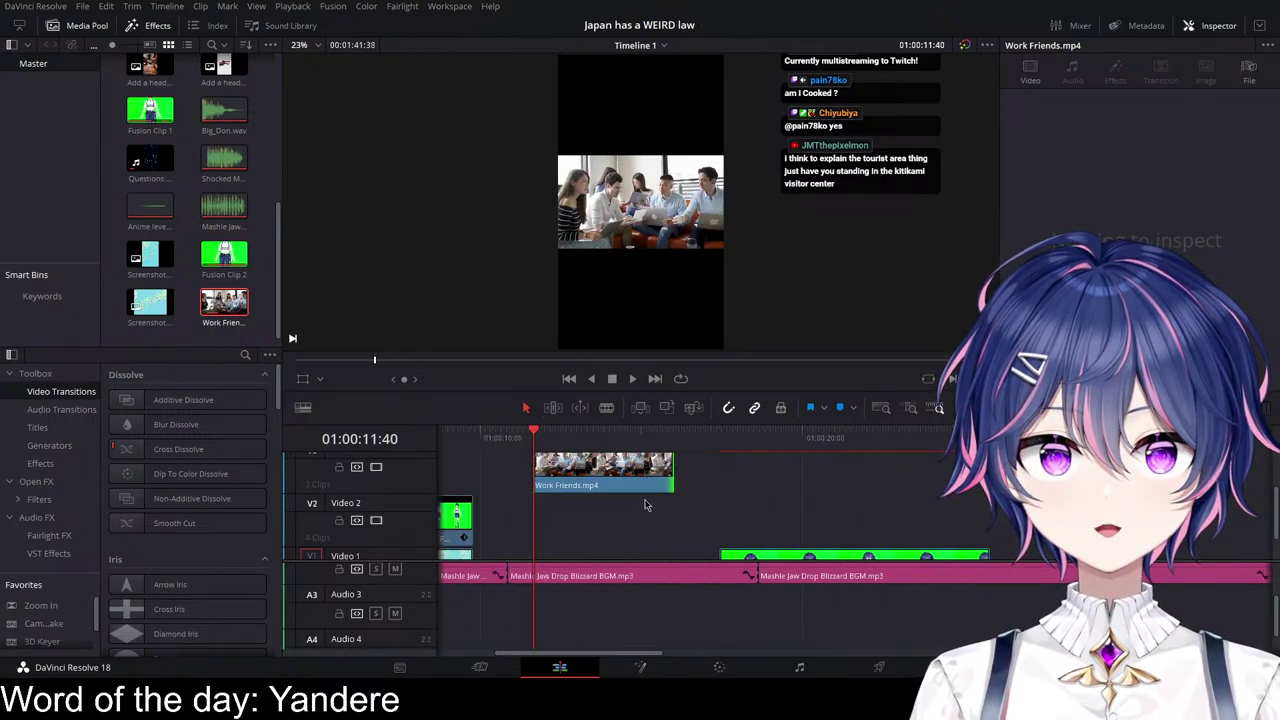
Step: Move Work Friends.mp4 down to Video 2 so that it starts directly after Fusion Clip 2
scroll(720, 510, "up", 4)
left_click_drag(972, 476, 758, 522)
scroll(758, 522, "up", 2)
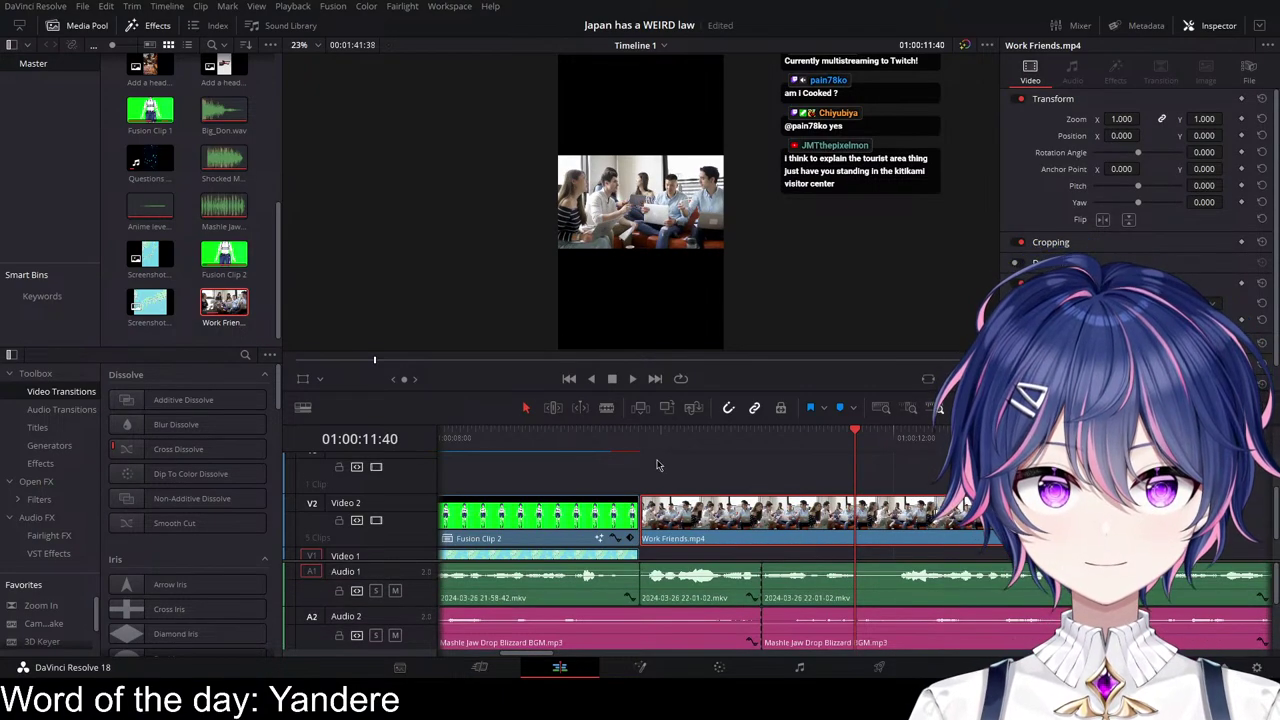
Step: Play across the cut into Work Friends.mp4, stop at 01:00:10:47, and set the clip's Zoom X and Y to 1.990
left_click(608, 440)
key("space")
key("space")
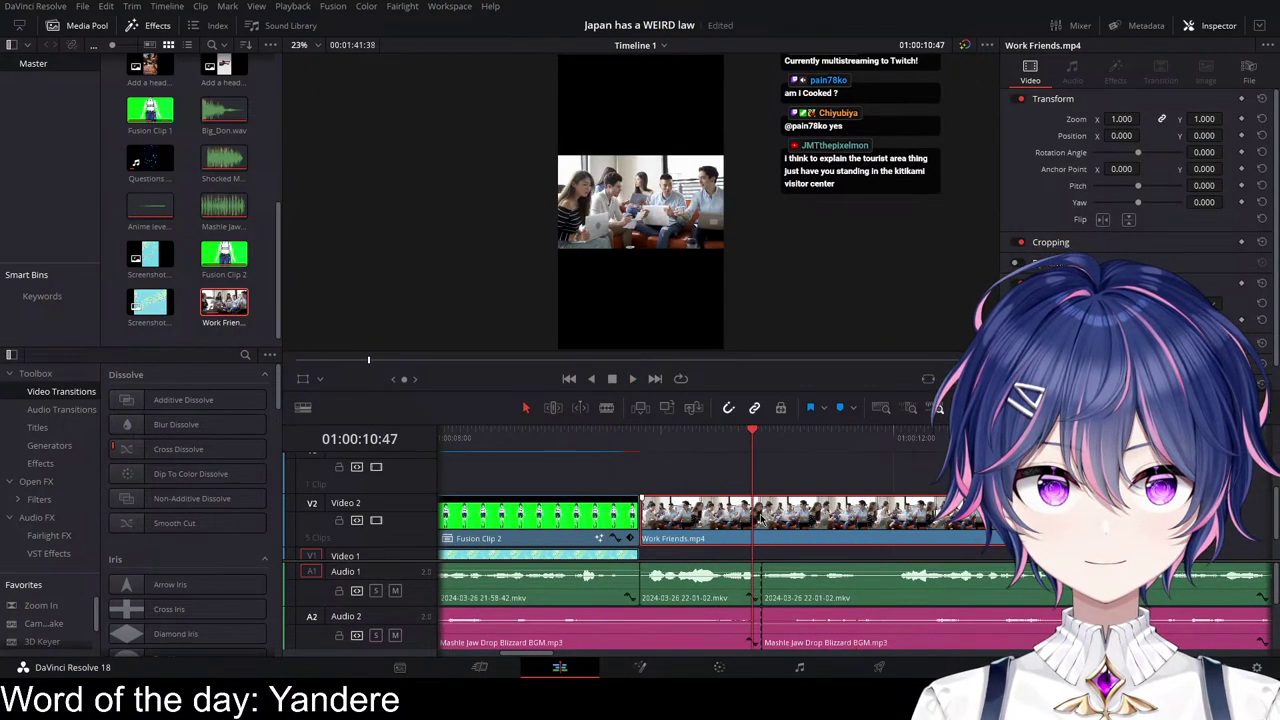
left_click_drag(1122, 118, 1119, 122)
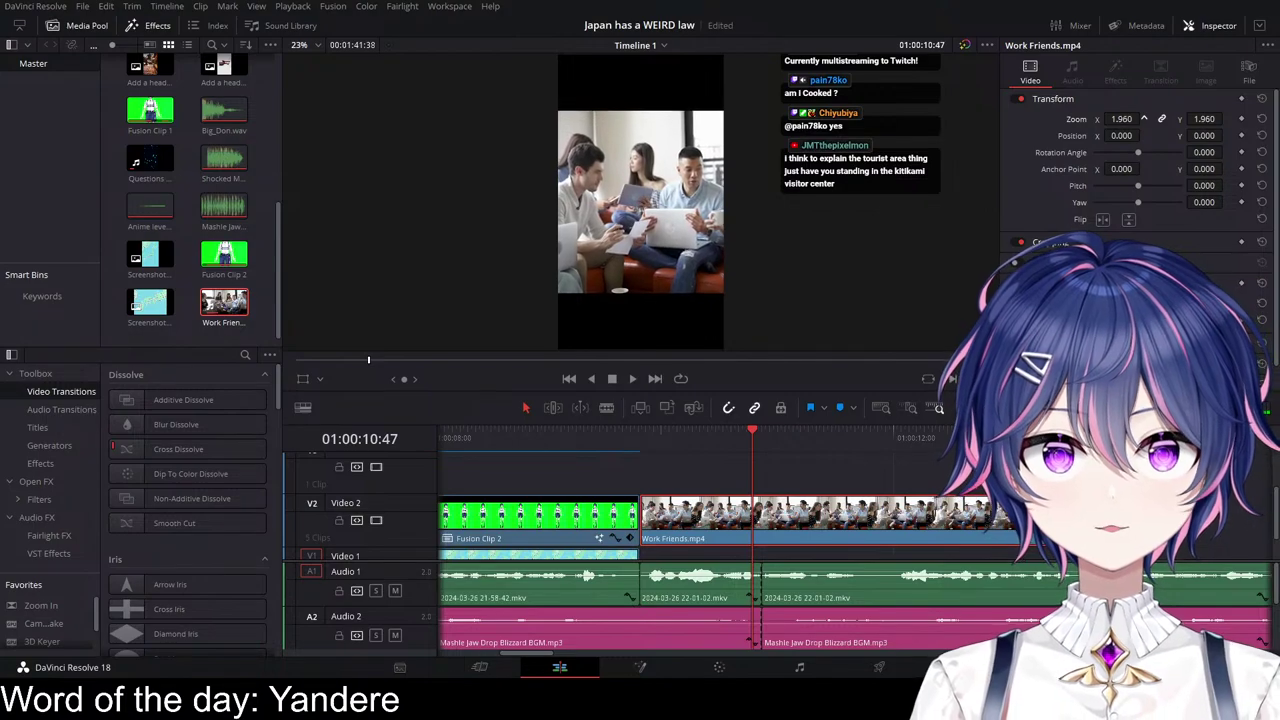
scroll(778, 488, "down", 2)
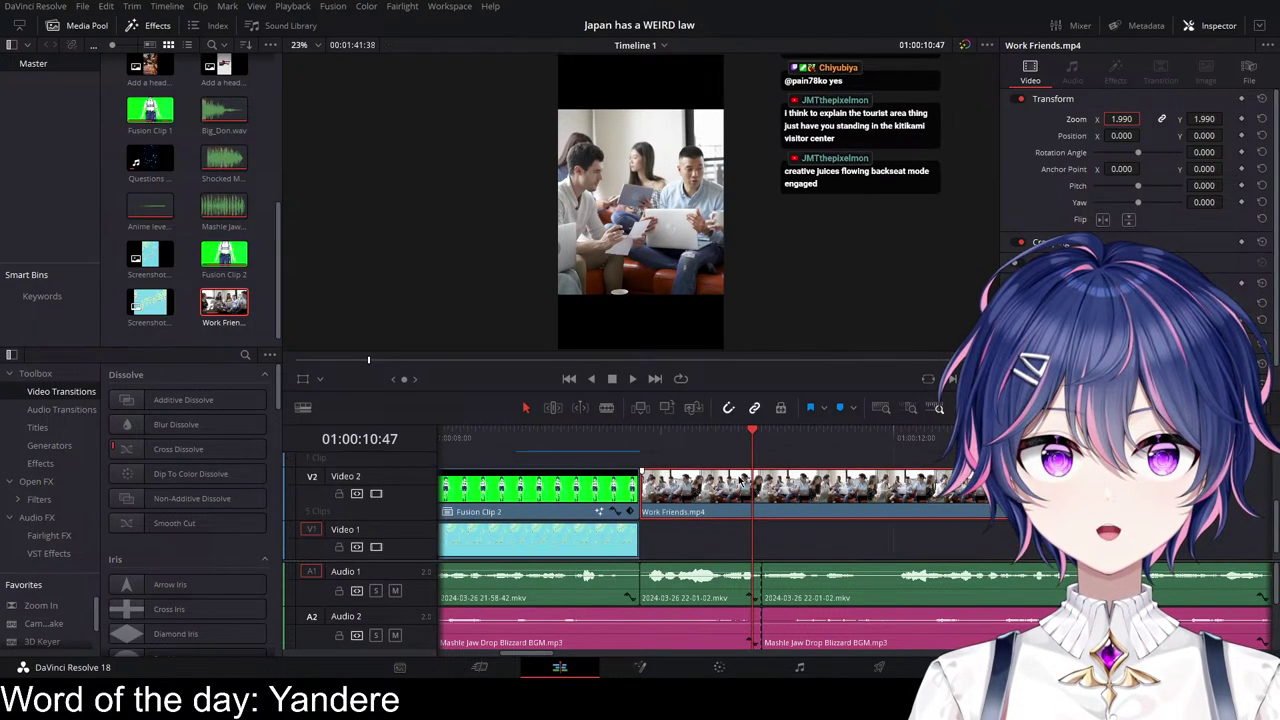
Step: Move Work Friends.mp4 down to Video 1 right after the first map screenshot and trim its end to 01:00:13:02
left_click_drag(778, 488, 784, 537)
left_click(634, 440)
key("space")
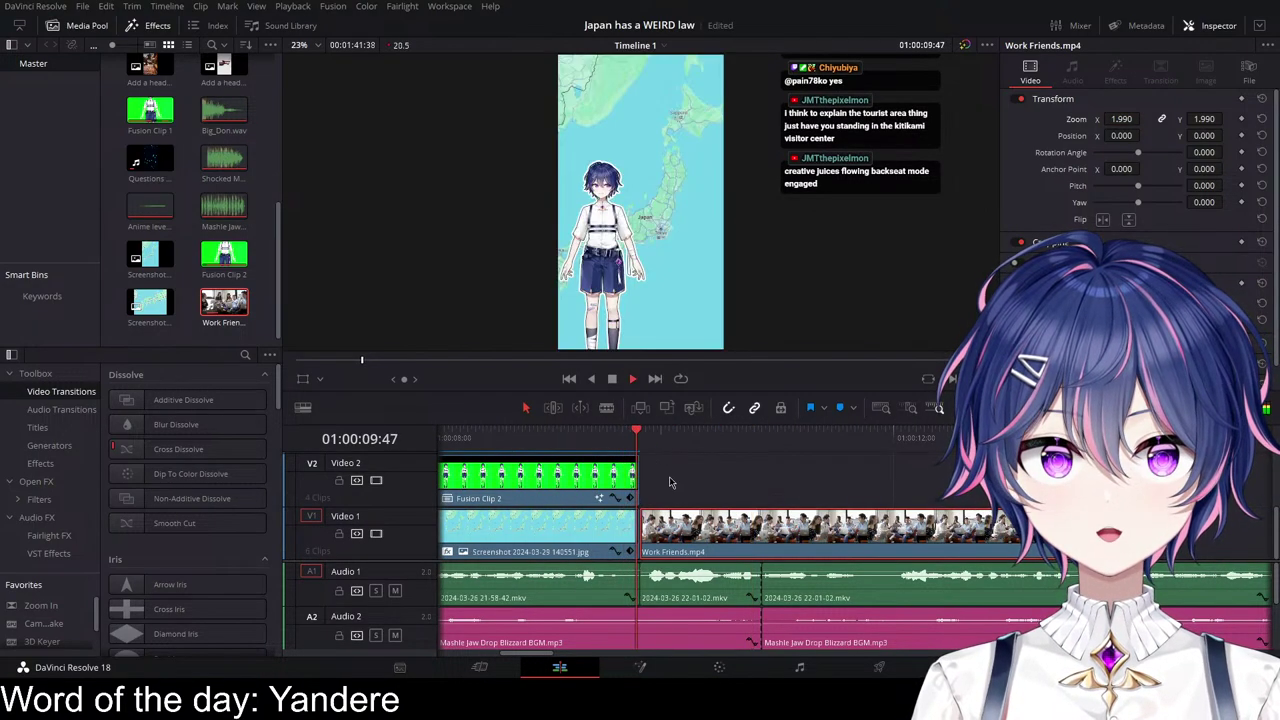
scroll(957, 543, "right", 1)
scroll(957, 543, "right", 2)
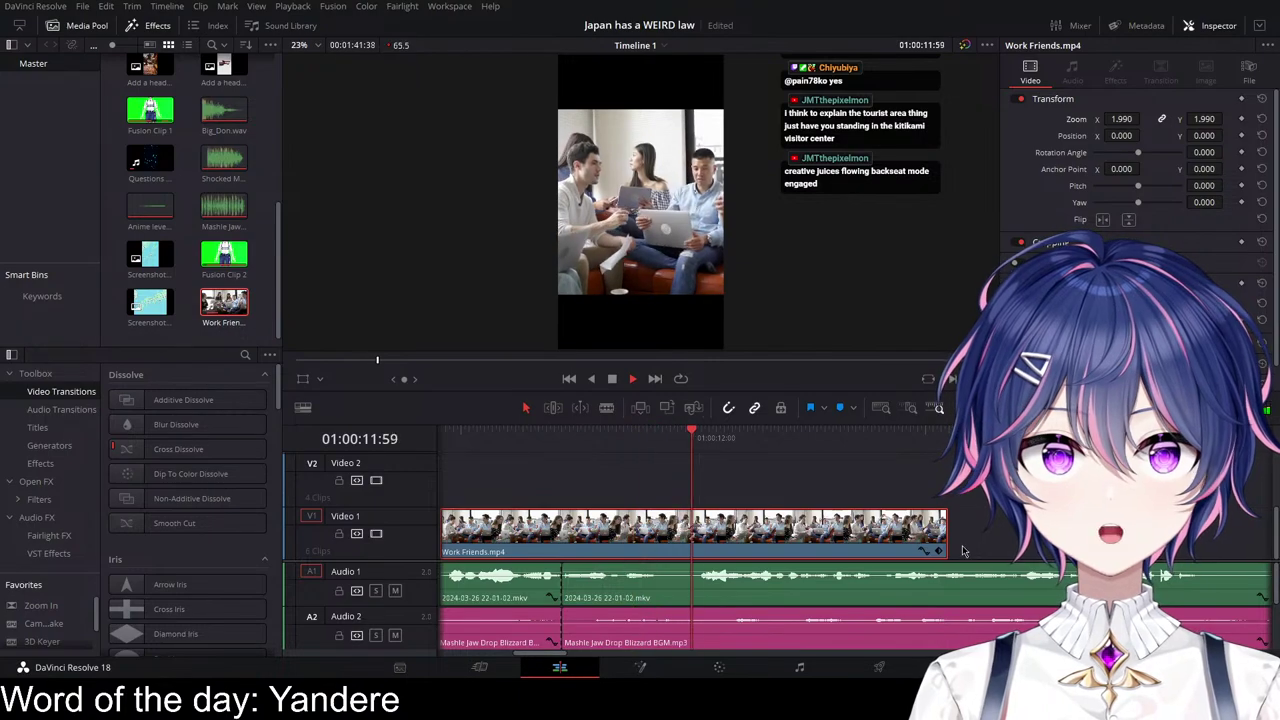
key("space")
key("shift+]")
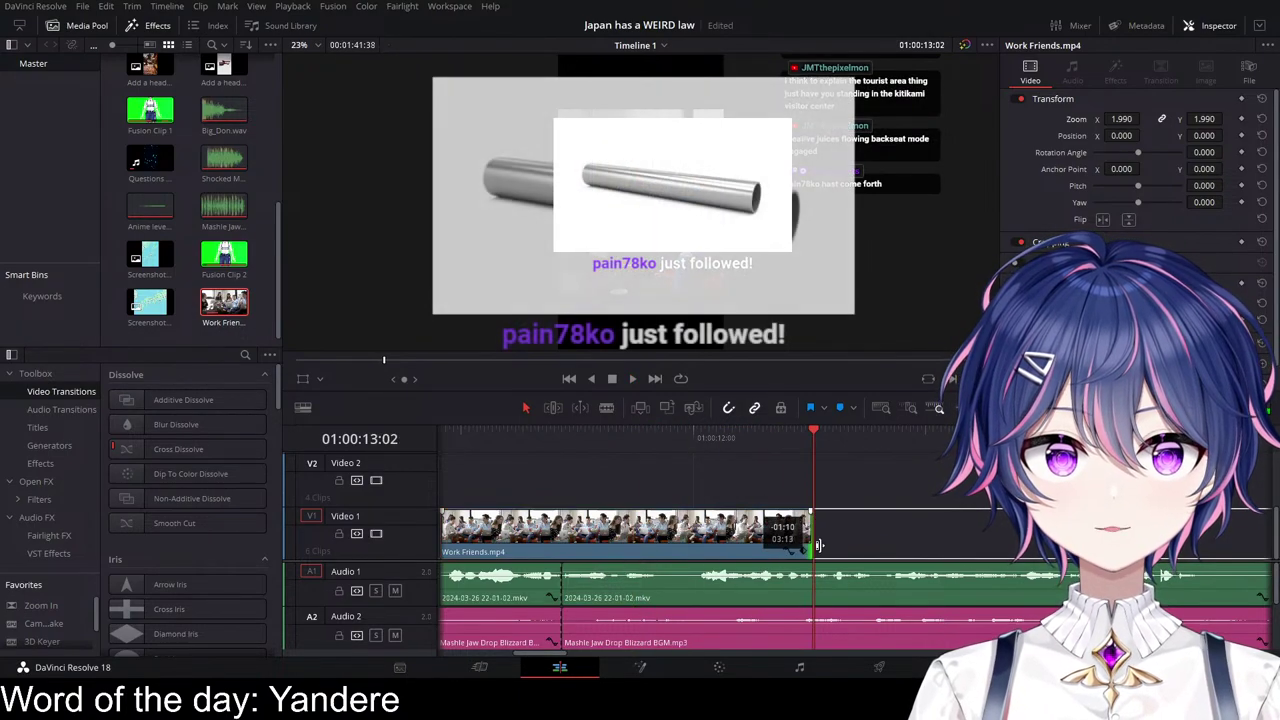
Step: Add Screenshot 2024-03-30 022152.jpg on Video 1, trimmed to fill the gap between Work Friends.mp4 and the next green-screen clip
left_click_drag(149, 303, 777, 491)
scroll(700, 494, "right", 3)
left_click(631, 437)
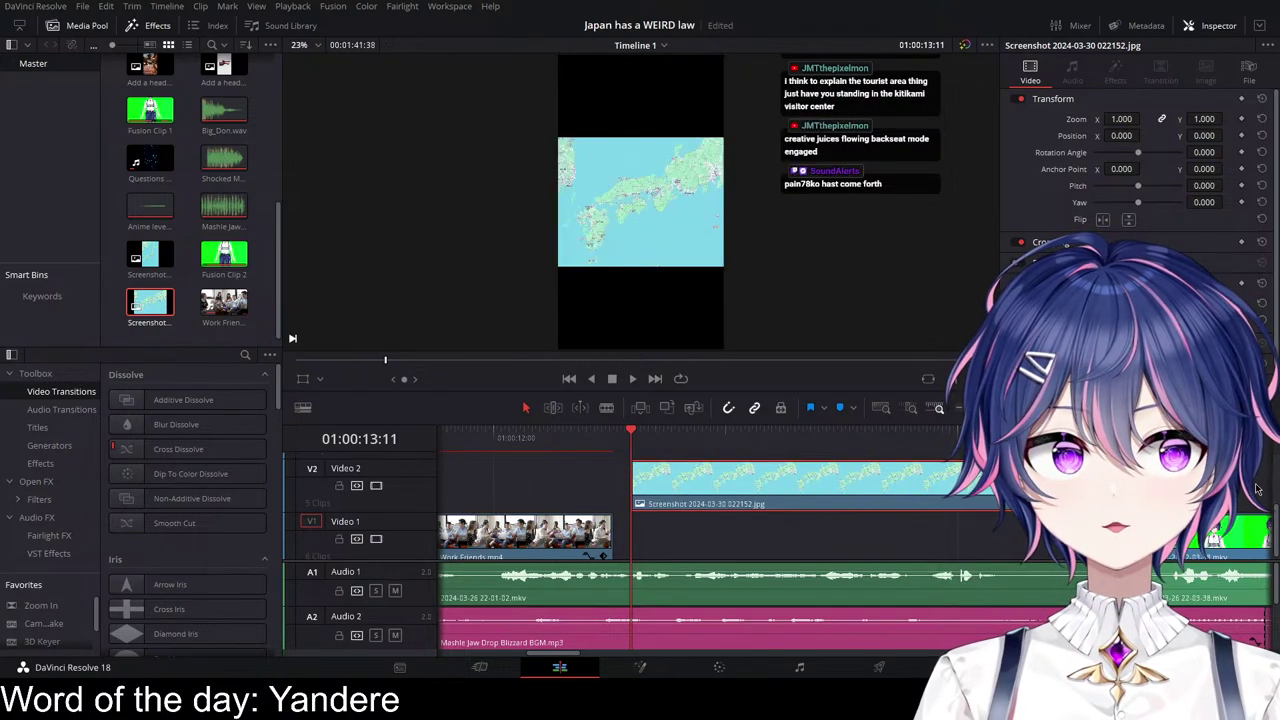
left_click_drag(1218, 485, 1170, 485)
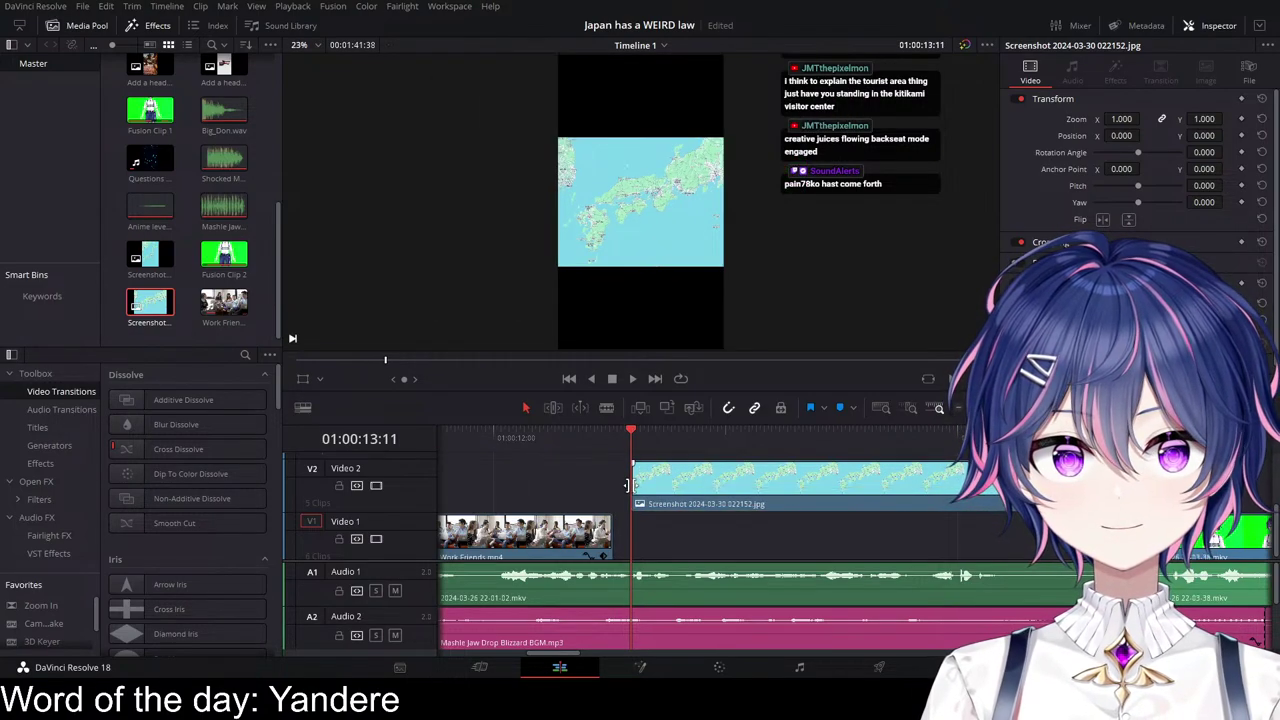
left_click_drag(632, 485, 613, 485)
left_click_drag(745, 478, 765, 525)
Step: Play into the new map screenshot, stop at 01:00:13:40, and set its Zoom X and Y to 2.300
scroll(765, 525, "left", 3)
key("space")
key("space")
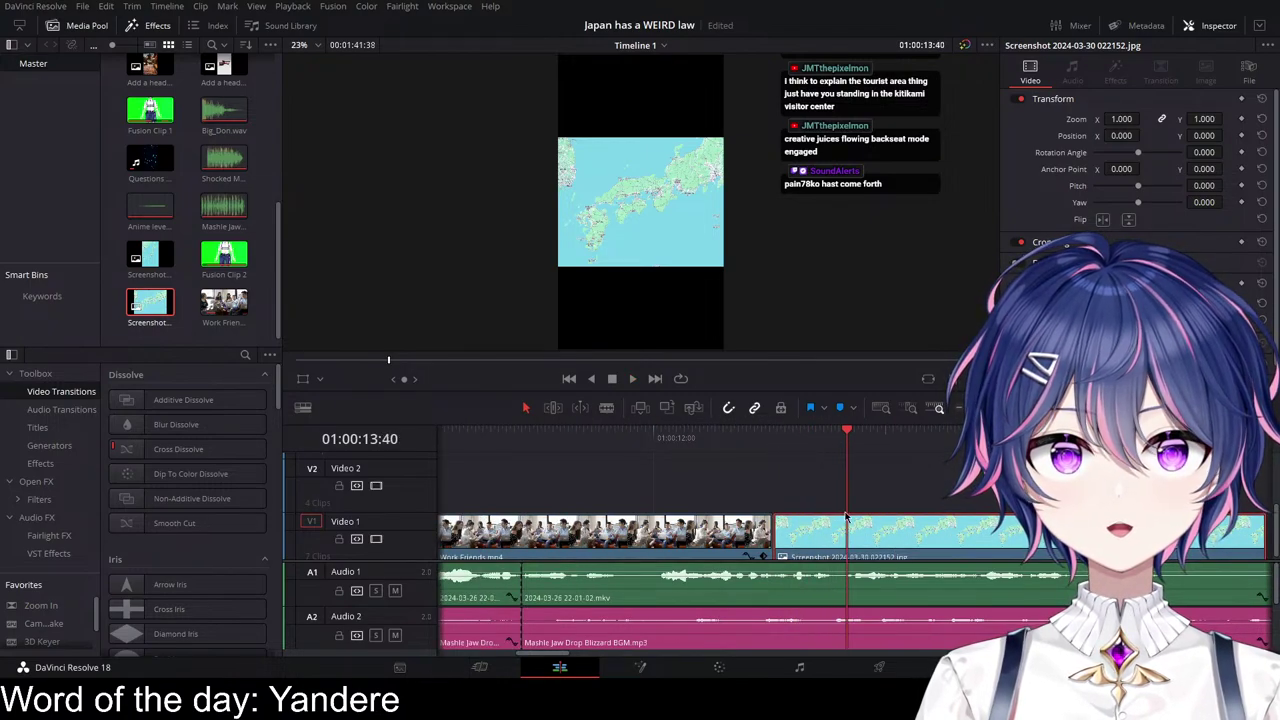
left_click_drag(1146, 117, 1168, 118)
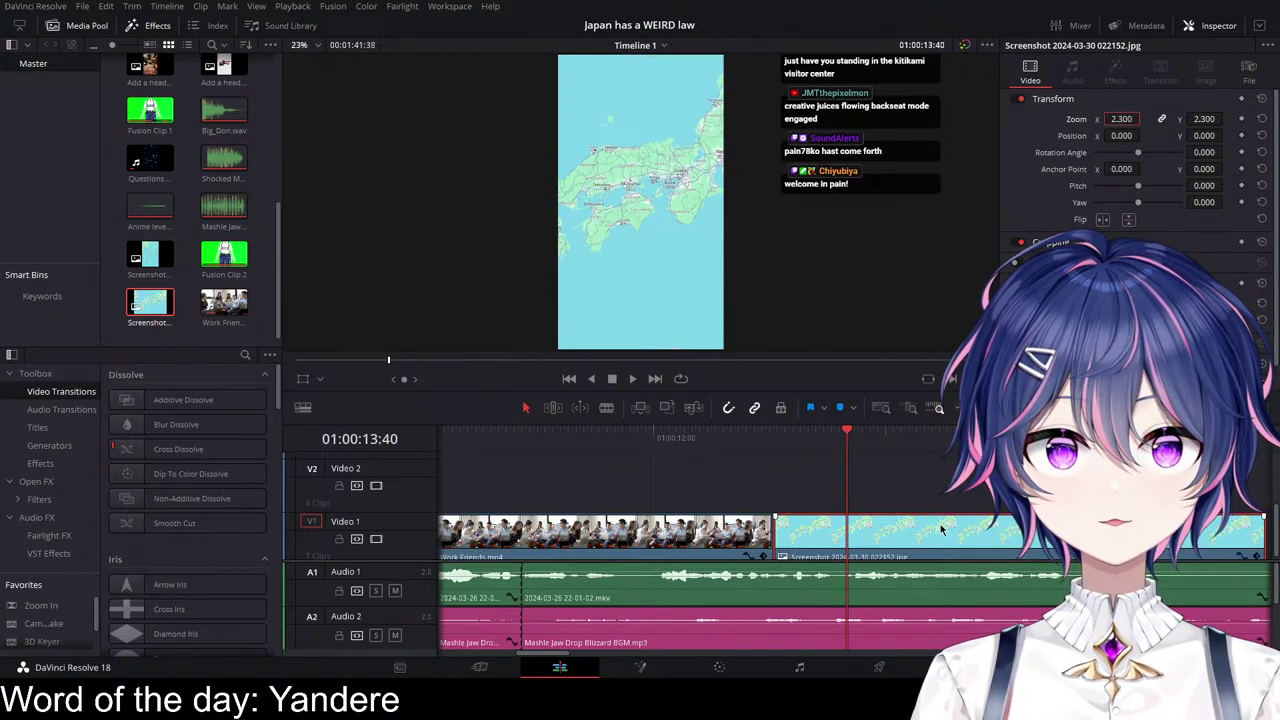
Step: Play the map screenshot section, then review the cut from Fusion Clip 2 into Work Friends.mp4, stopping at 01:00:11:07
scroll(941, 530, "right", 1)
left_click(638, 437)
key("space")
left_click_drag(1146, 583, 1165, 583)
scroll(860, 525, "left", 4)
left_click(540, 438)
key("space")
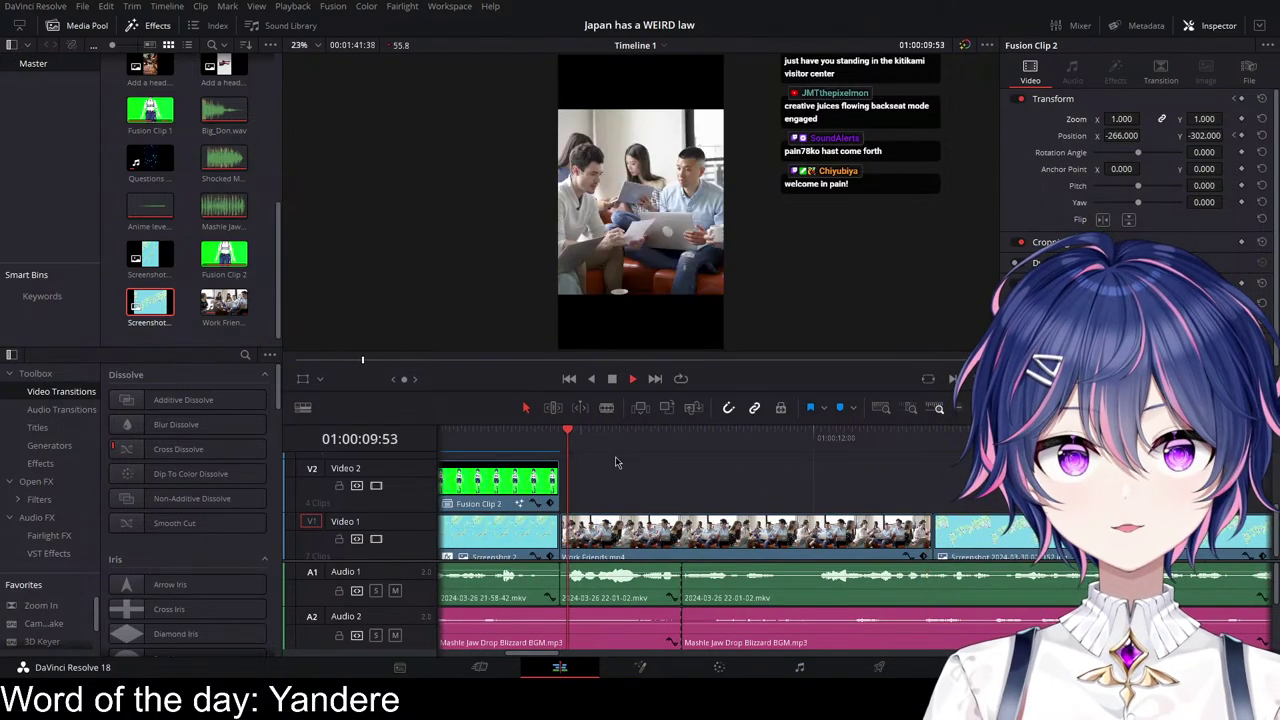
key("space")
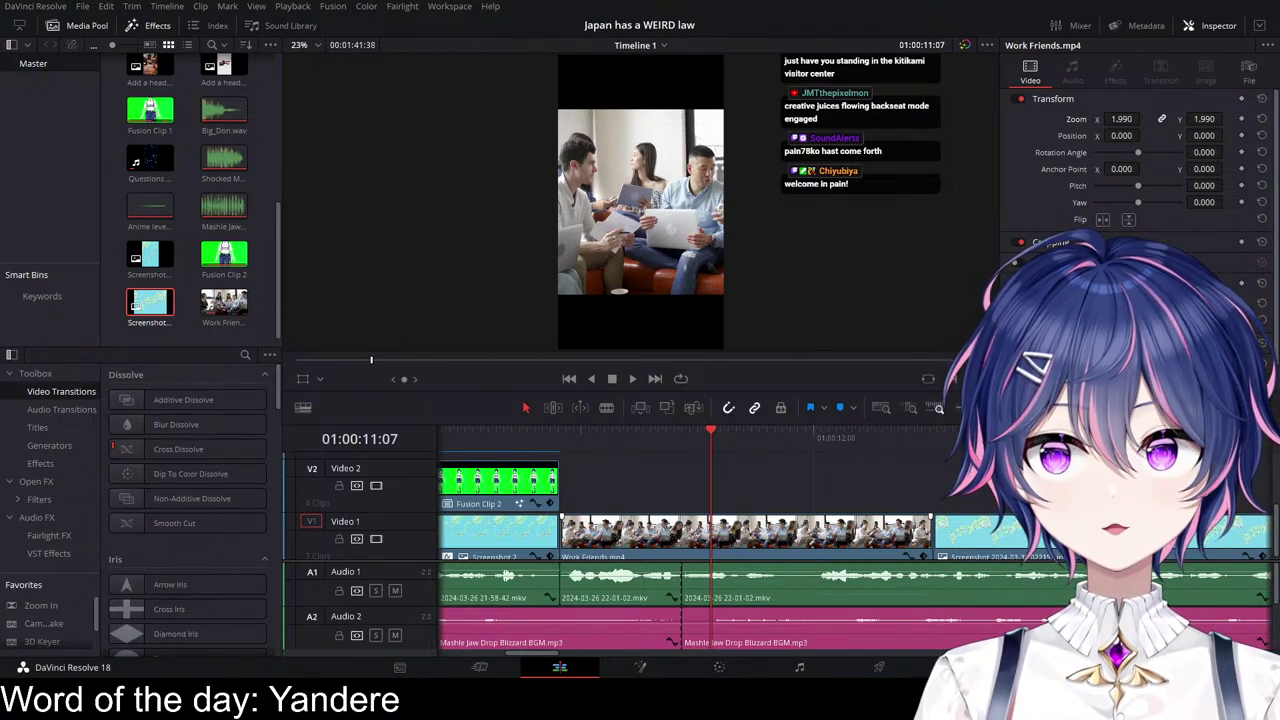
Step: Move Work Friends.mp4 up to Video 2 and place Add a subheadng.jpg beneath it on Video 1, trimmed to the same length
scroll(180, 297, "down", 1)
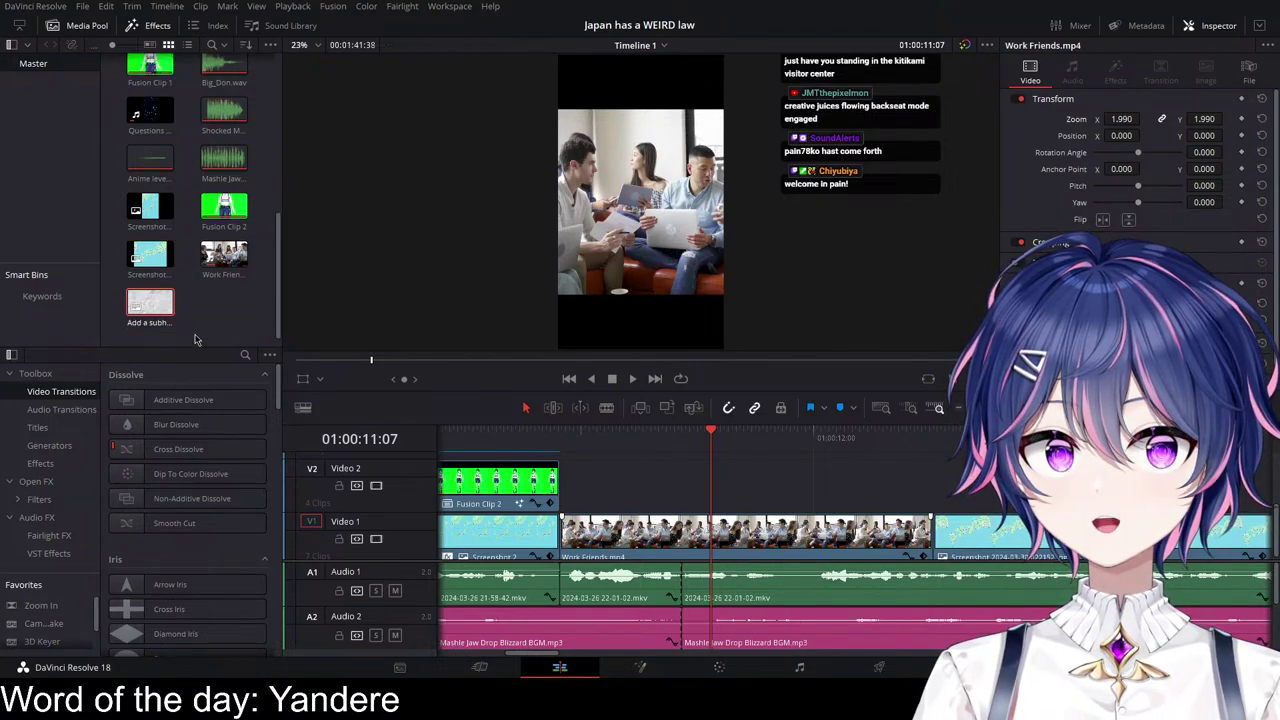
left_click_drag(731, 512, 731, 476)
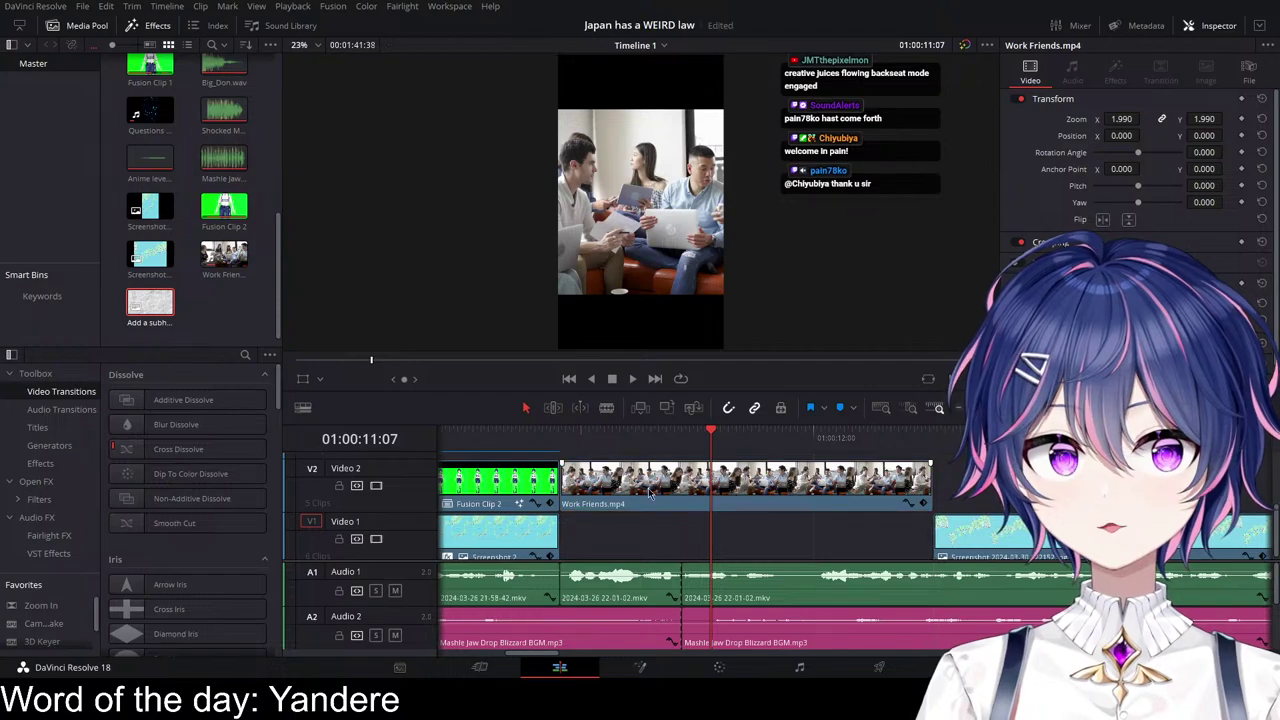
left_click_drag(140, 315, 662, 468)
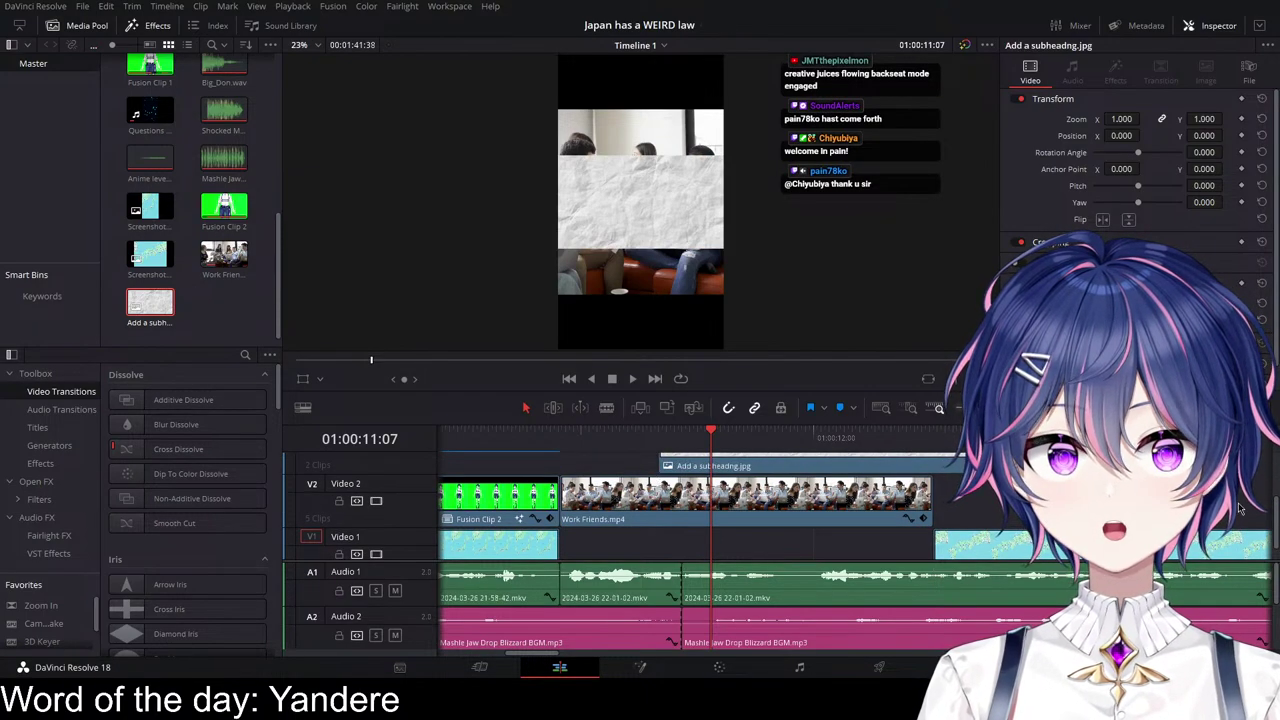
key("ctrl+minus")
scroll(1270, 479, "right", 4)
left_click_drag(1114, 465, 846, 465)
left_click_drag(724, 462, 640, 552)
left_click_drag(766, 530, 868, 537)
left_click(836, 538)
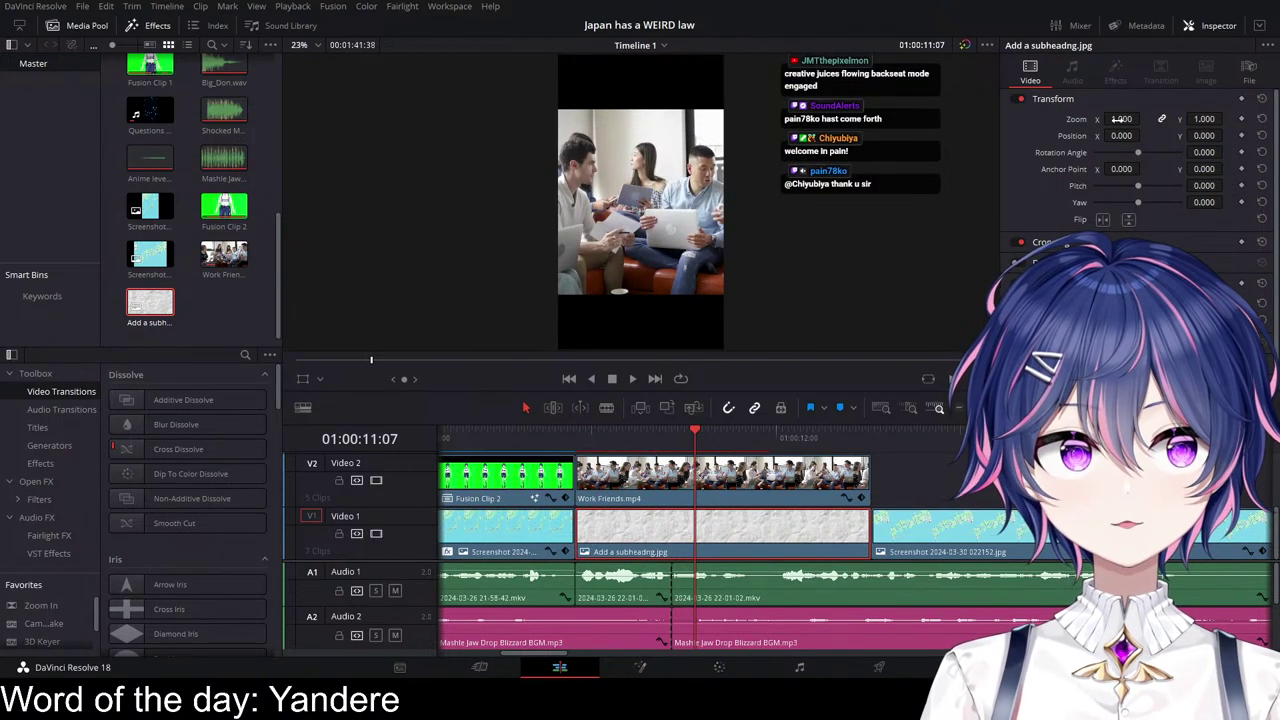
Step: Set the paper background's Zoom X and Y to 3.540, then give it Camera Shake with a Speed Scale of 0.109
left_click_drag(1120, 119, 1279, 119)
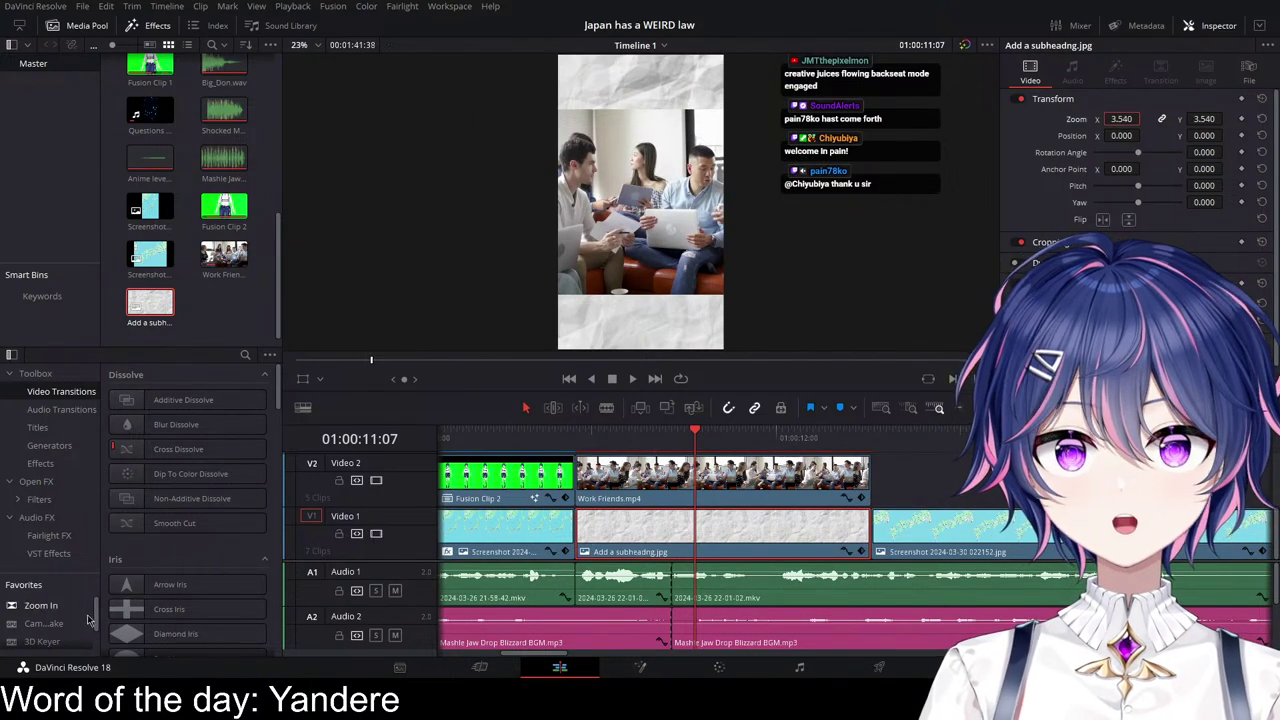
left_click_drag(44, 623, 703, 527)
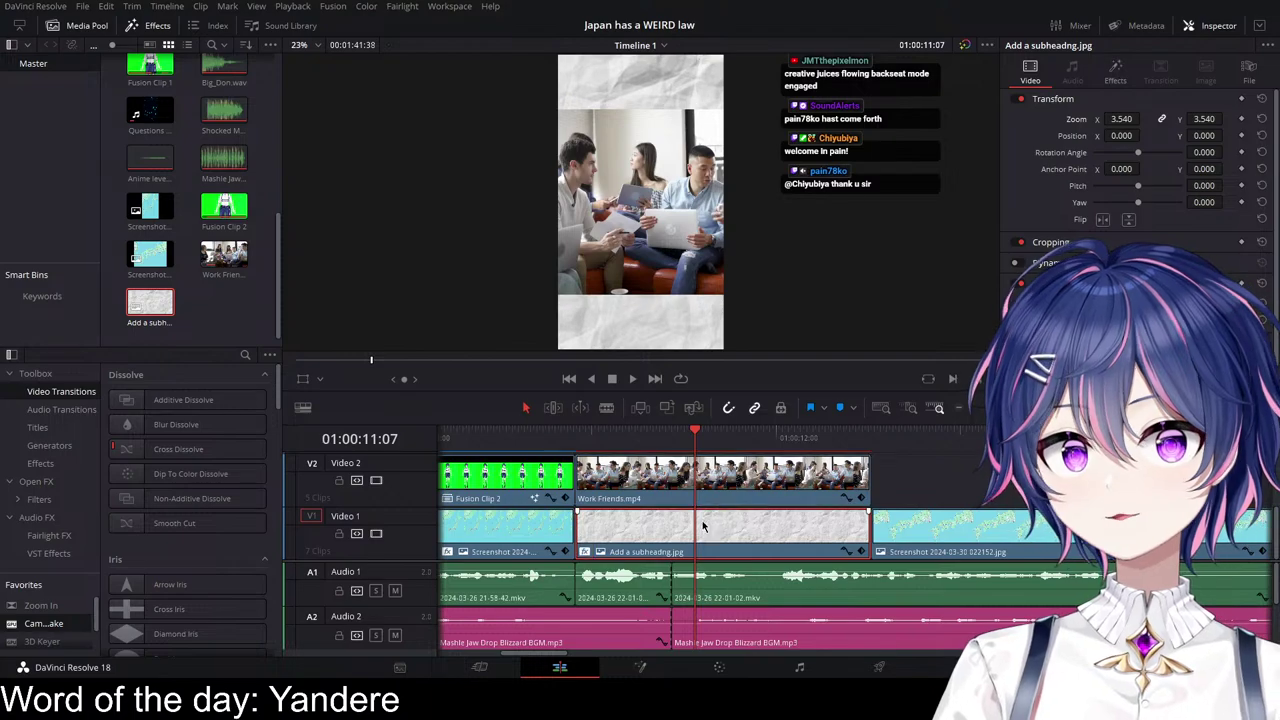
left_click(1115, 72)
left_click_drag(1138, 164, 1100, 167)
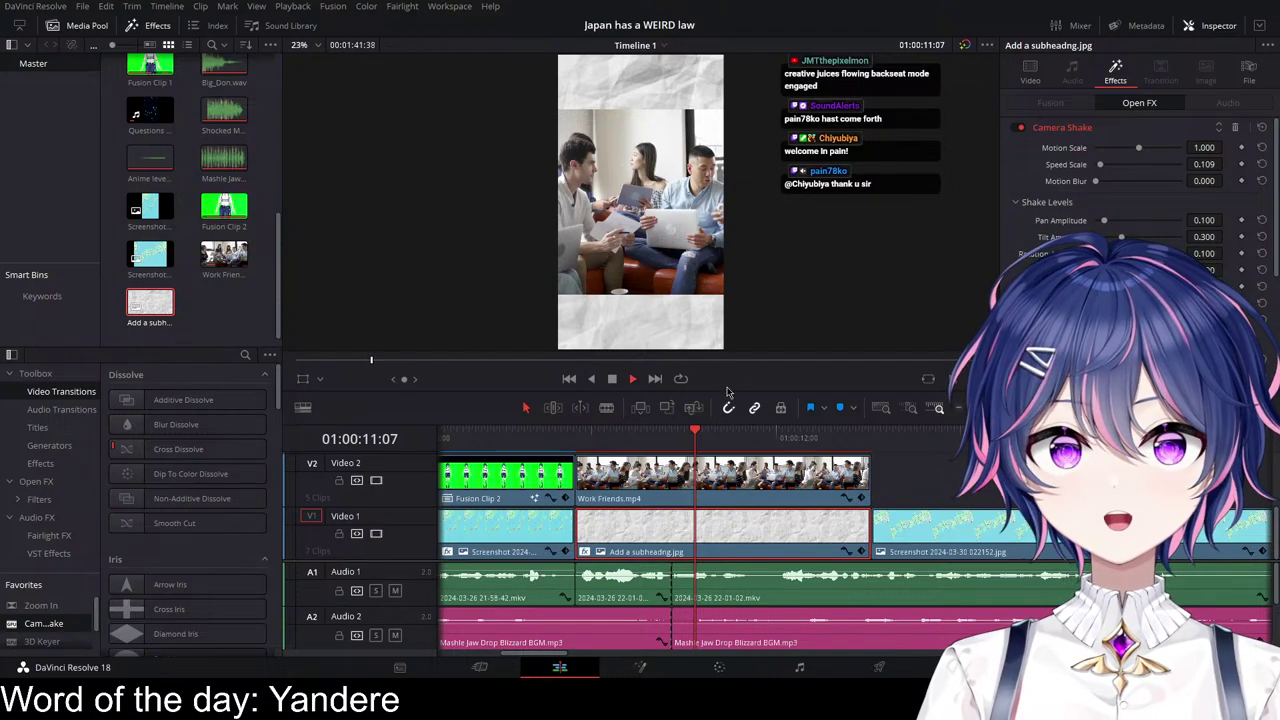
key("space")
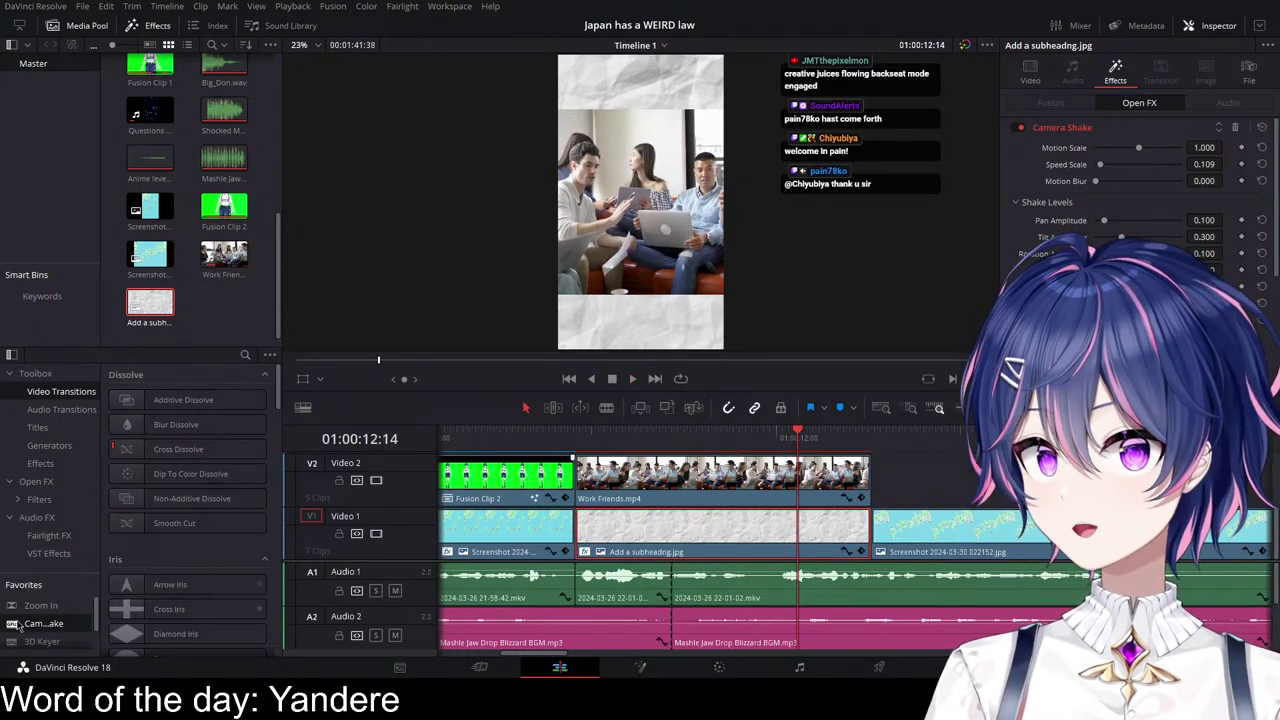
Step: Apply Camera Shake to Work Friends.mp4 and set its Speed Scale to 0.093, playing the clip to check the motion
left_click_drag(12, 628, 688, 488)
left_click(576, 440)
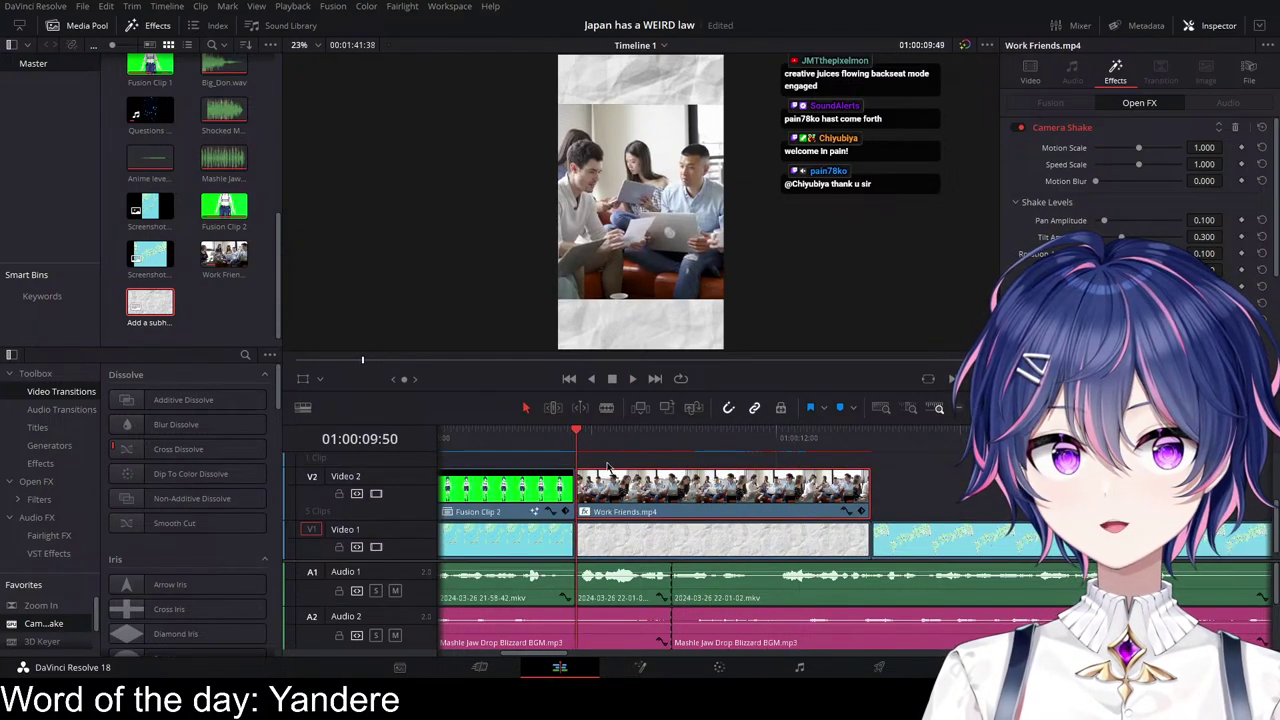
key("space")
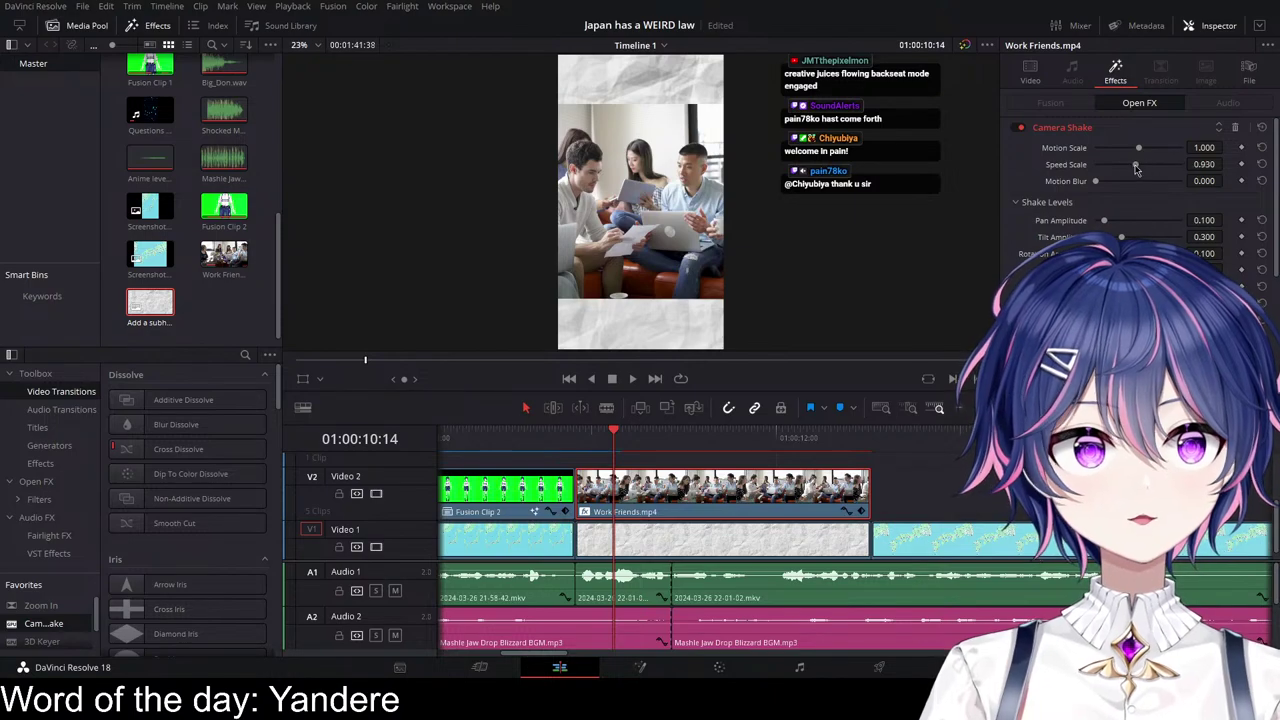
left_click_drag(1136, 166, 1100, 166)
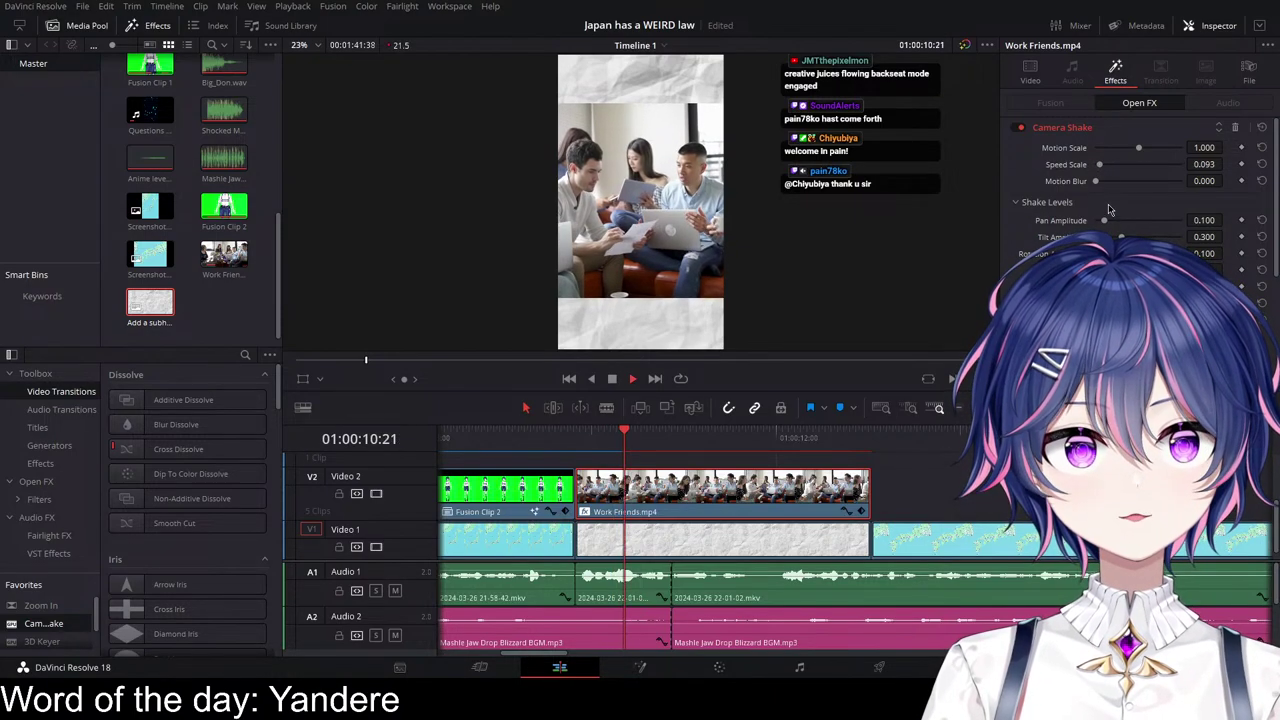
key("space")
Step: Play from the end of Fusion Clip 2 into Work Friends.mp4 twice to examine the shaking footage over the paper background
left_click(548, 437)
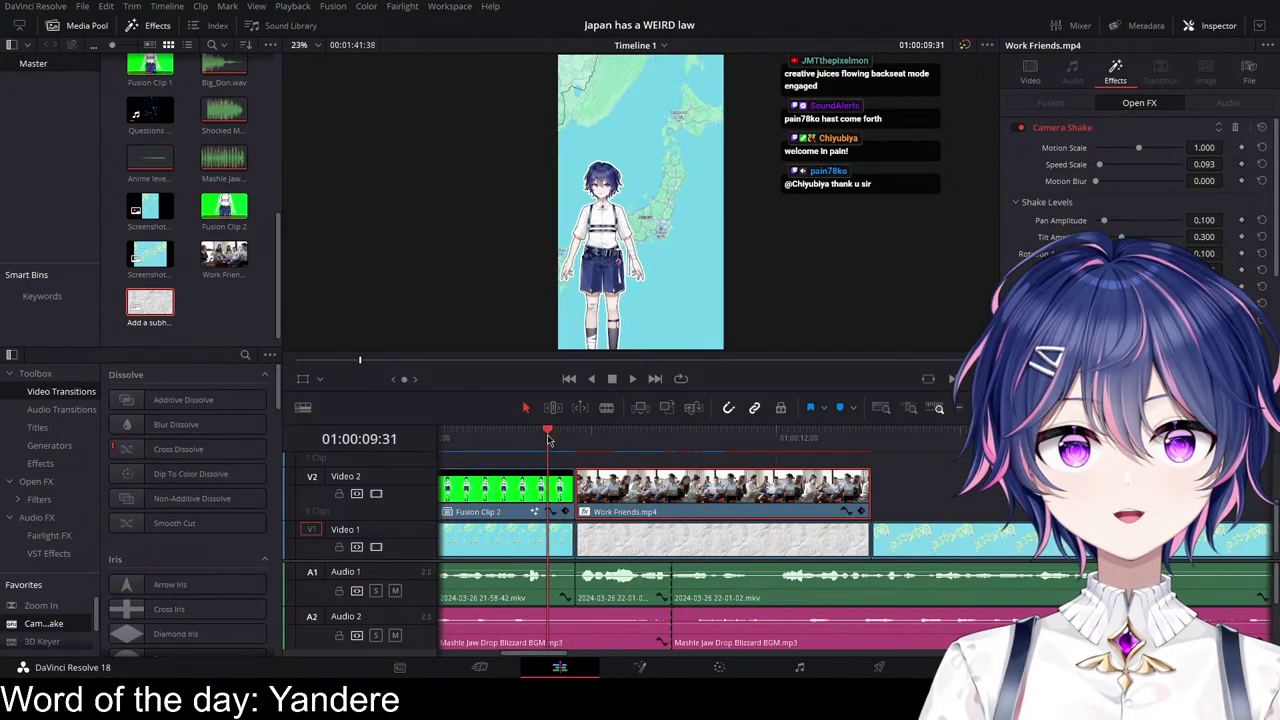
key("space")
left_click(930, 478)
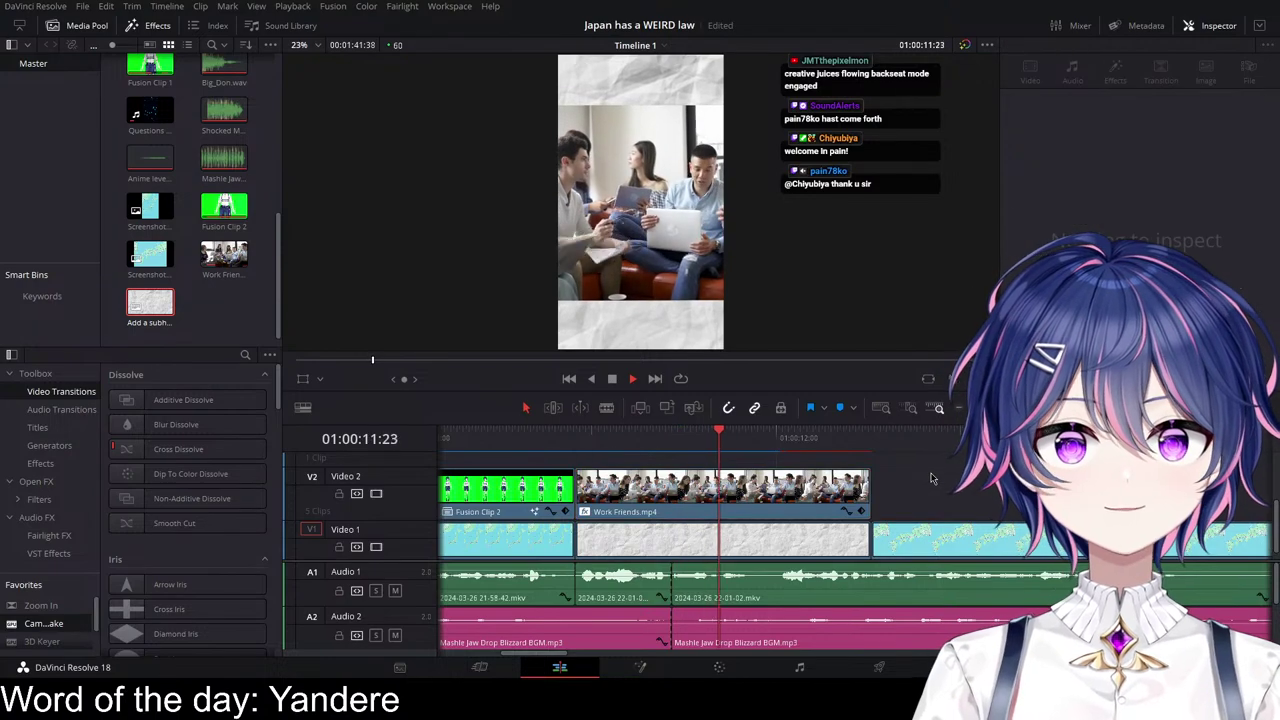
key("space")
left_click(538, 438)
key("space")
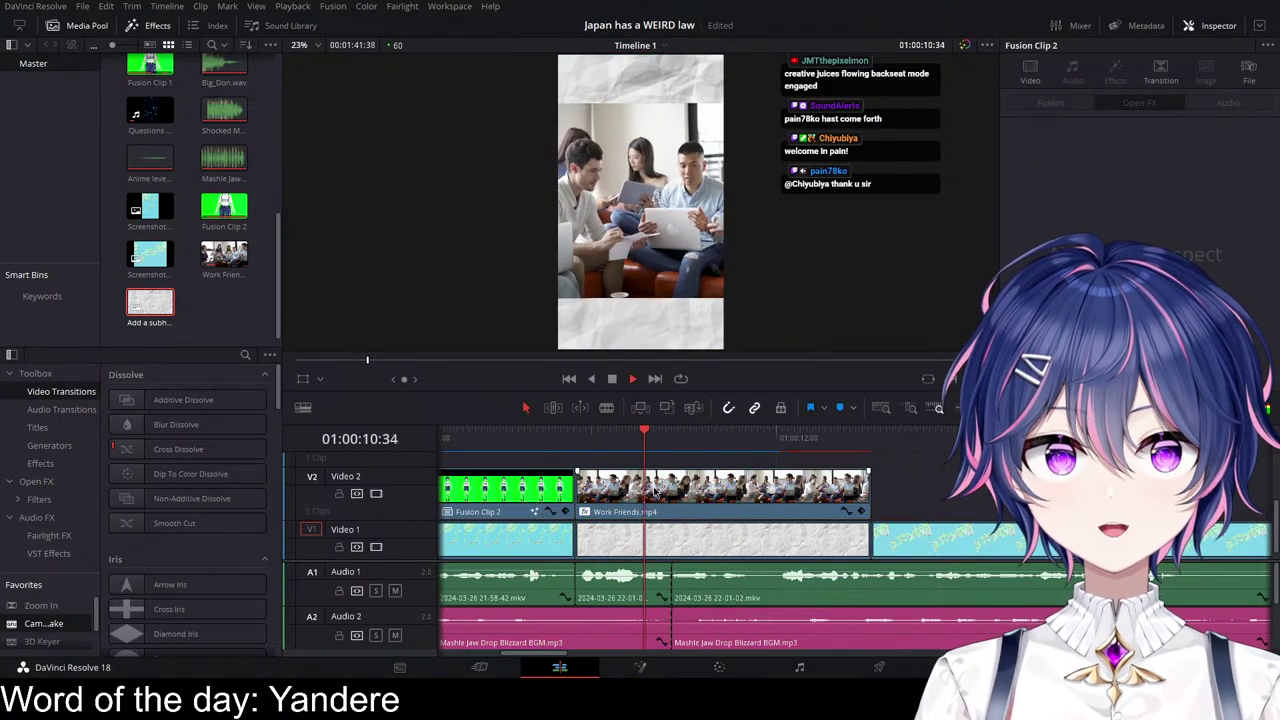
left_click(655, 493)
key("space")
Step: Add the Zoom In transition between Fusion Clip 2 and Work Friends.mp4 on Video 2 and play across it
scroll(703, 533, "down", 1)
scroll(757, 520, "up", 2)
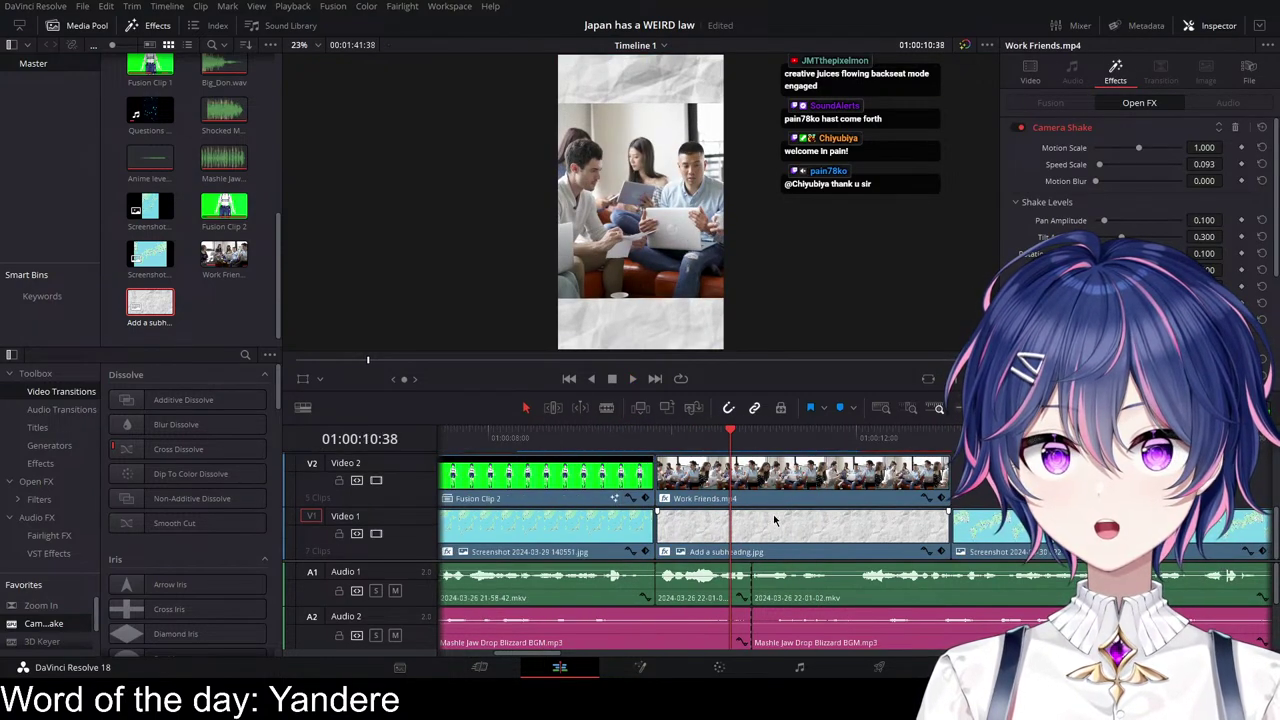
left_click_drag(46, 609, 643, 483)
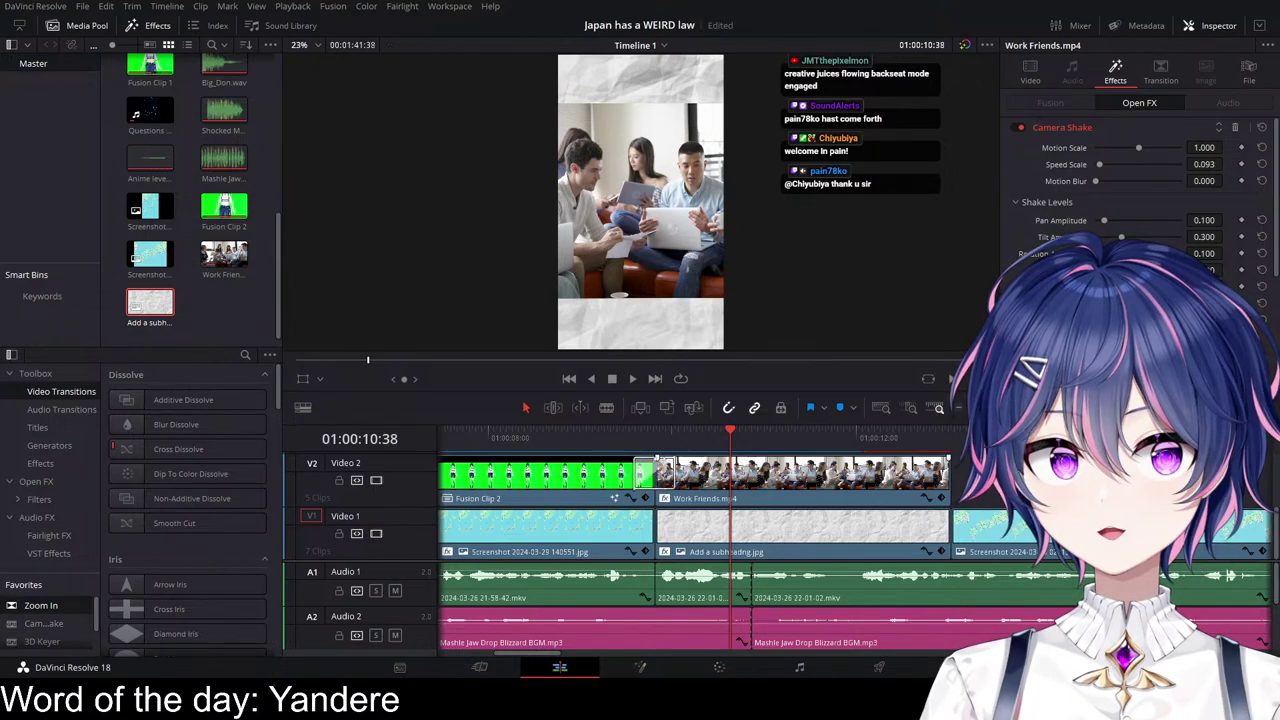
left_click(657, 438)
scroll(660, 440, "up", 1)
left_click(779, 433)
key("space")
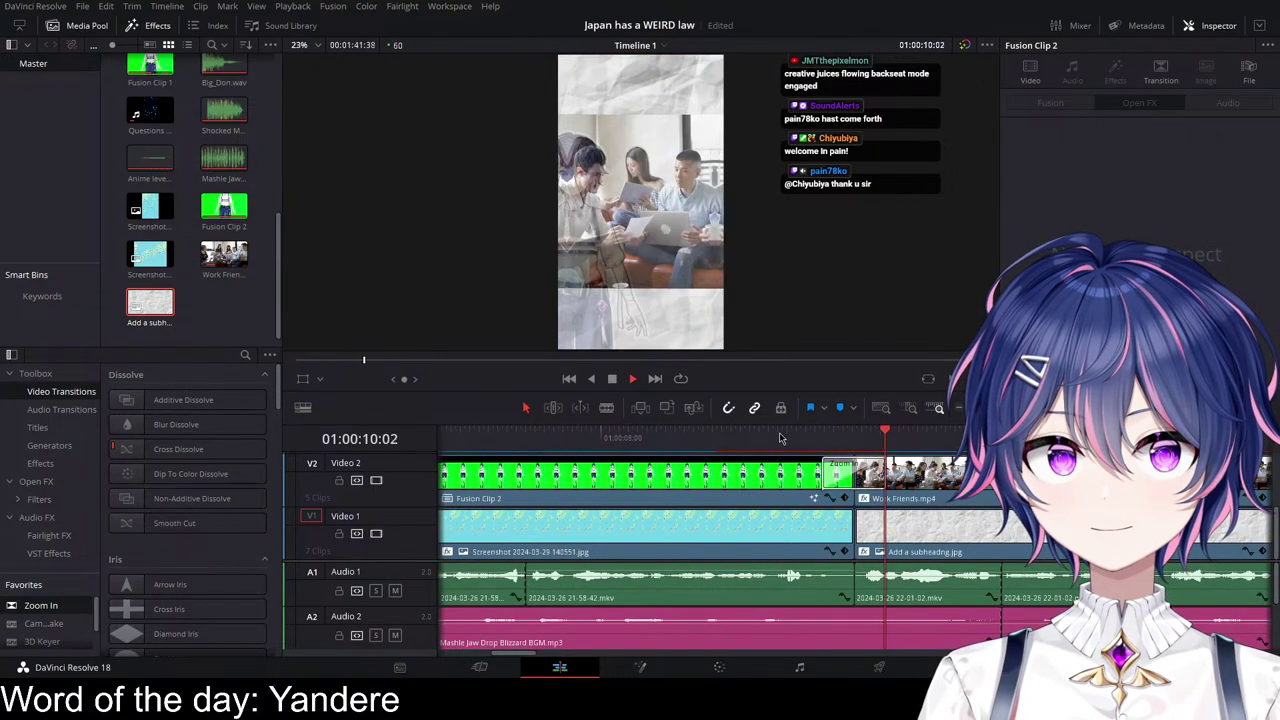
key("space")
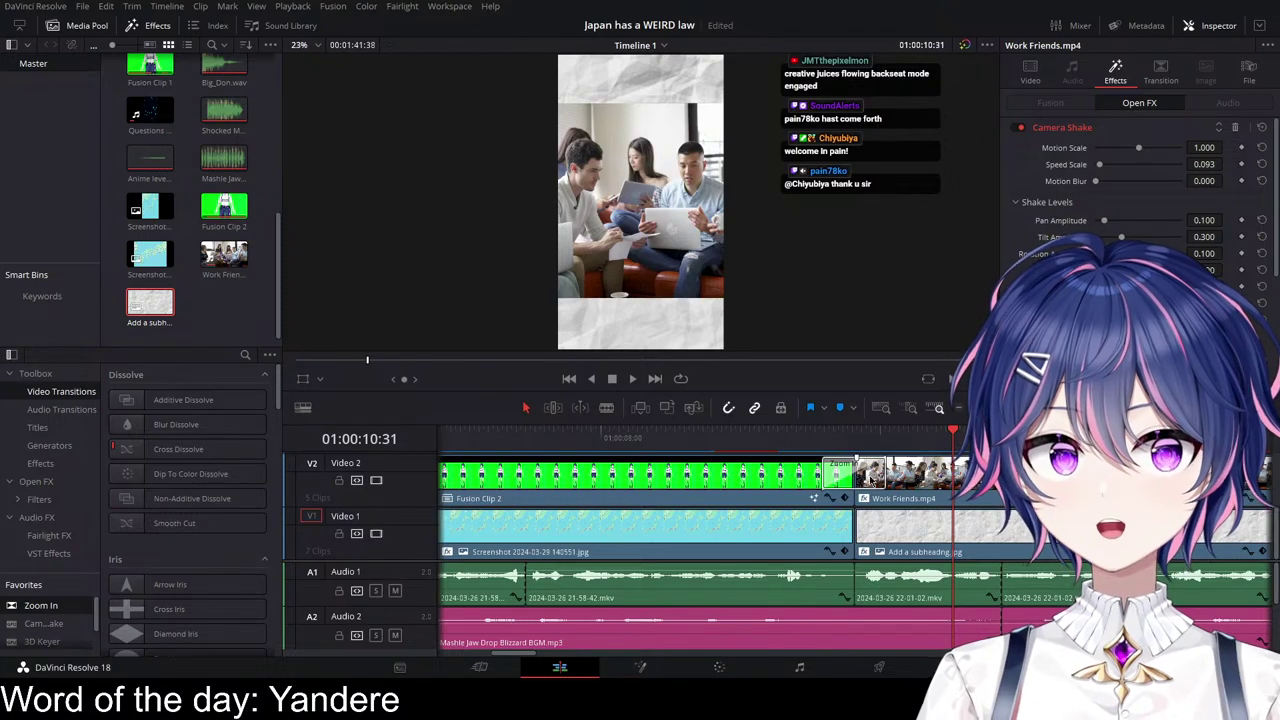
Step: Copy the Zoom In transition to the Video 1 cut between the first map screenshot and the paper background, and play towards it
left_click_drag(869, 481, 872, 530)
left_click(748, 434)
key("space")
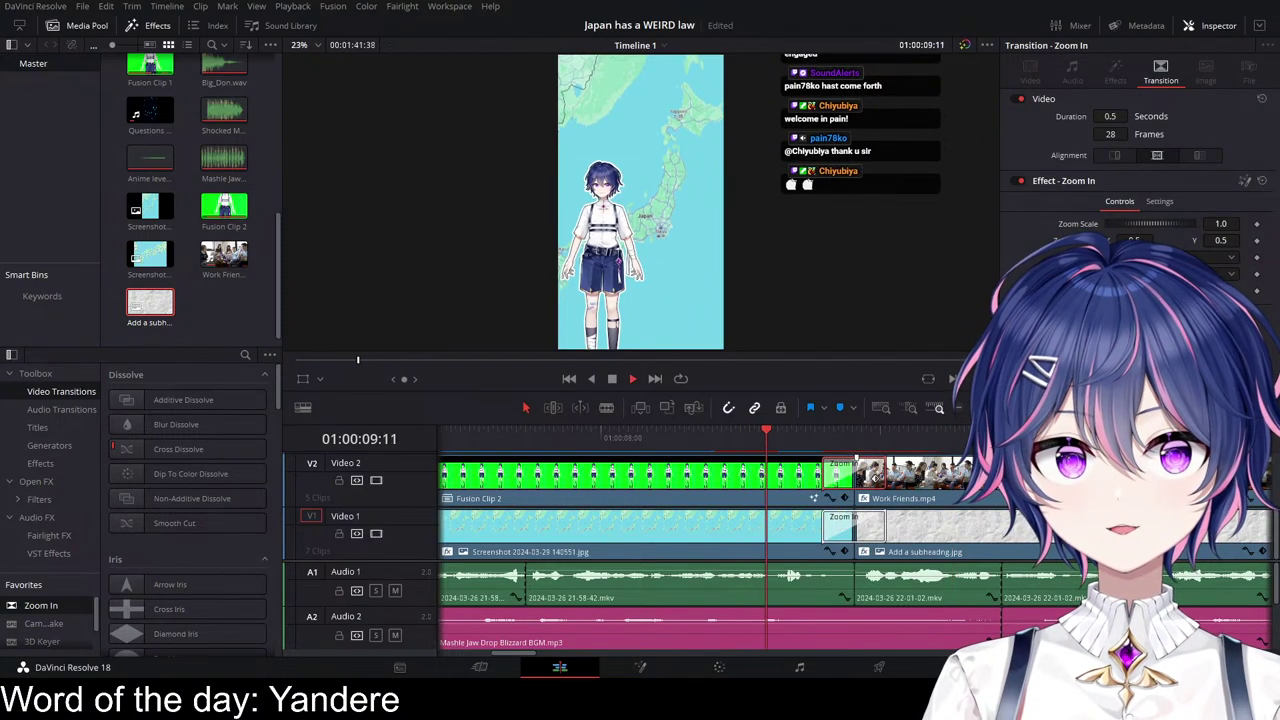
left_click(622, 434)
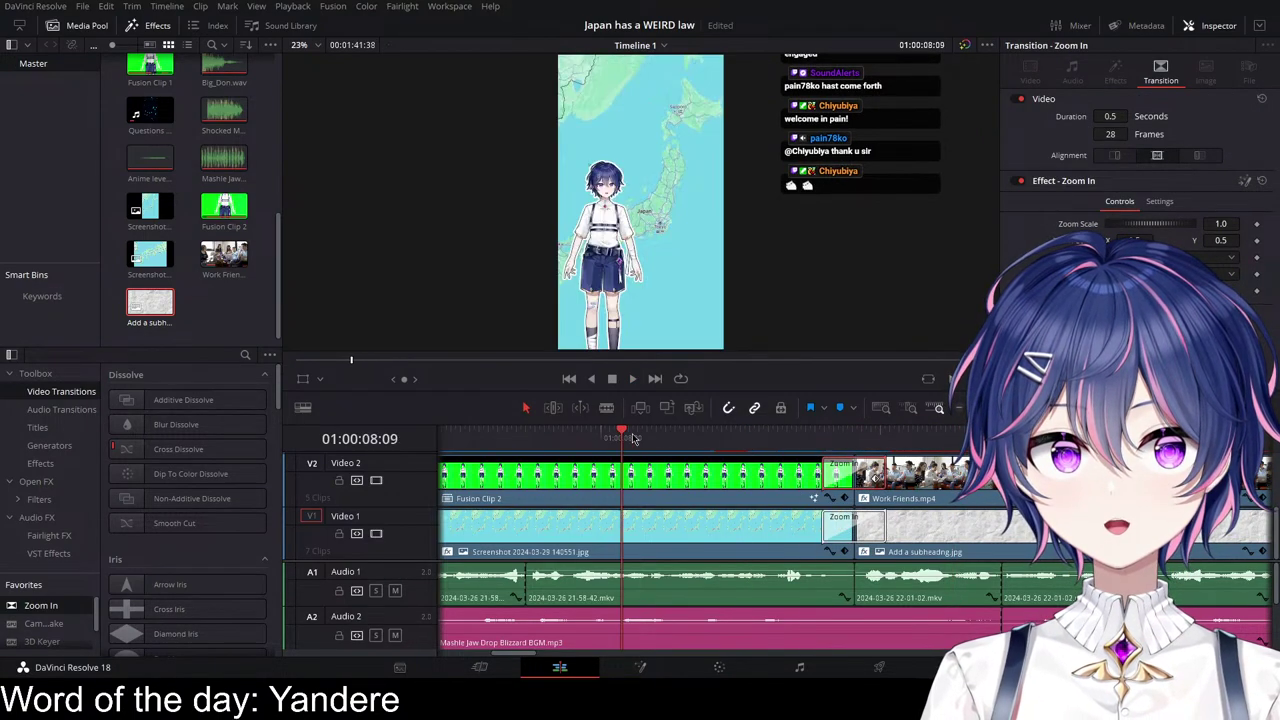
key("space")
scroll(690, 540, "right", 1)
key("space")
Step: Look over the audio tracks back to the Fusion Clip 1 section, then play across the Zoom In transitions to 01:00:11:24
scroll(722, 611, "down", 1)
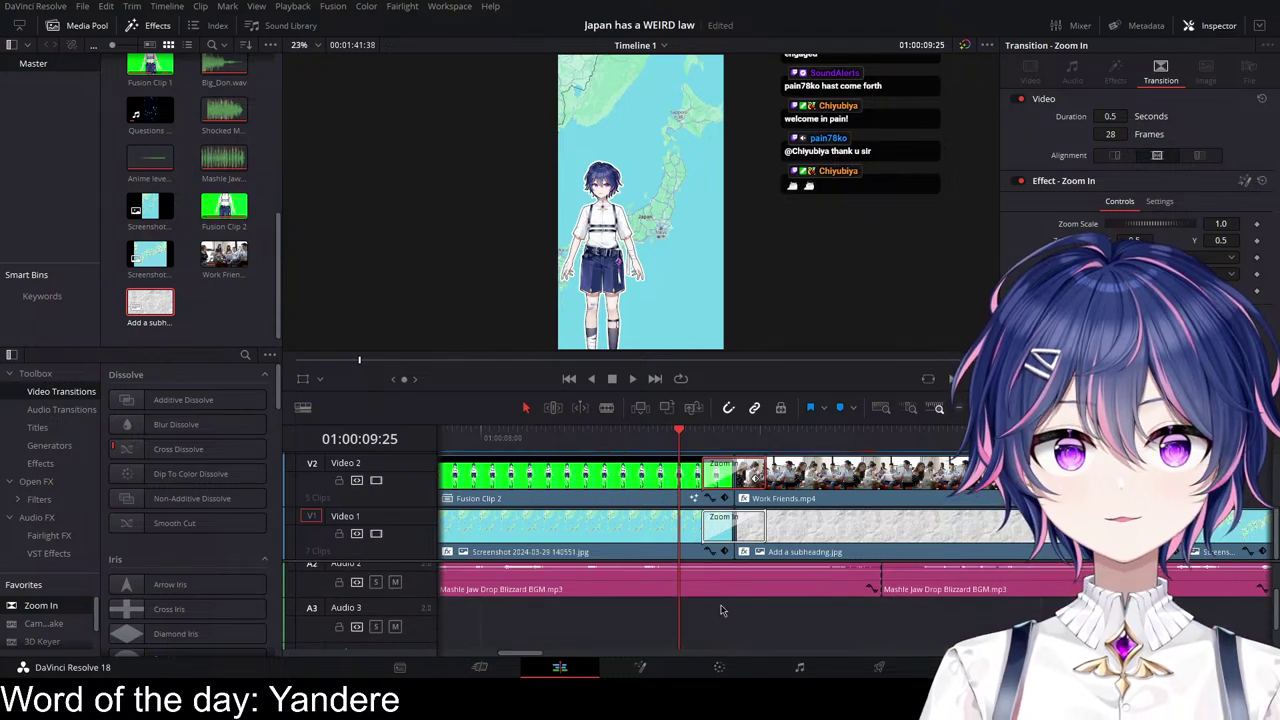
scroll(722, 610, "up", 1)
scroll(726, 609, "left", 5)
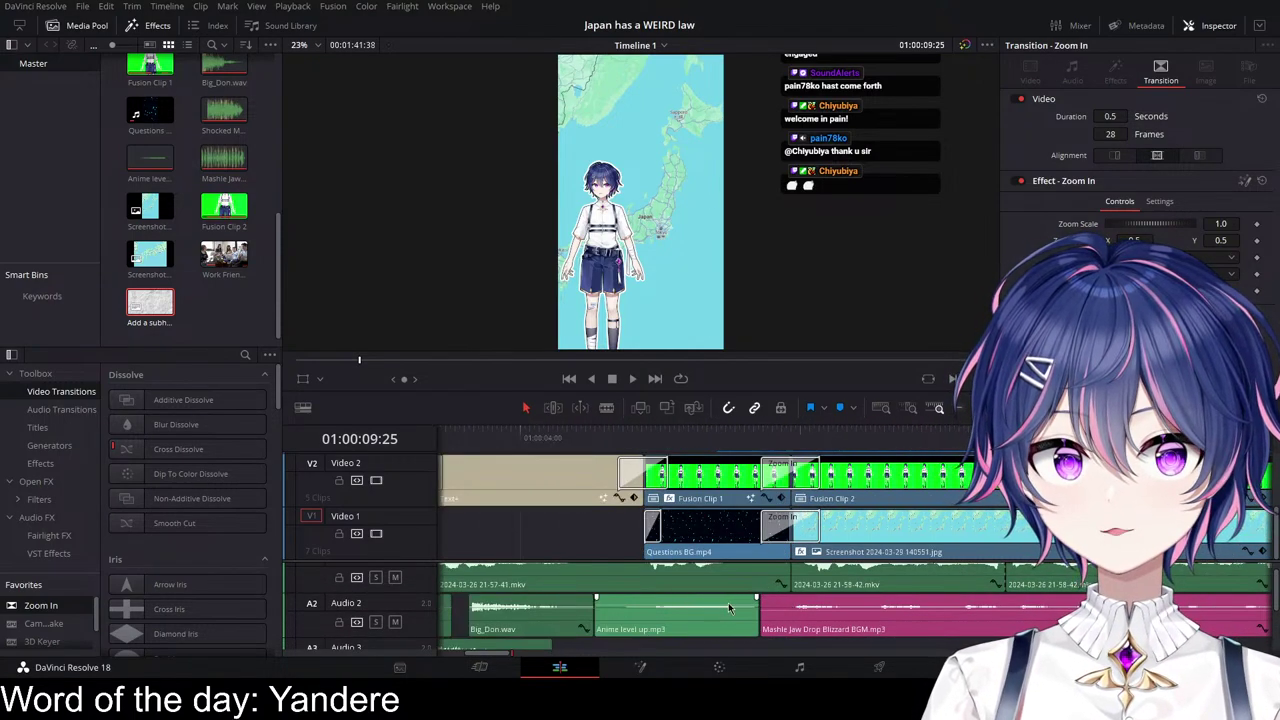
scroll(729, 608, "right", 6)
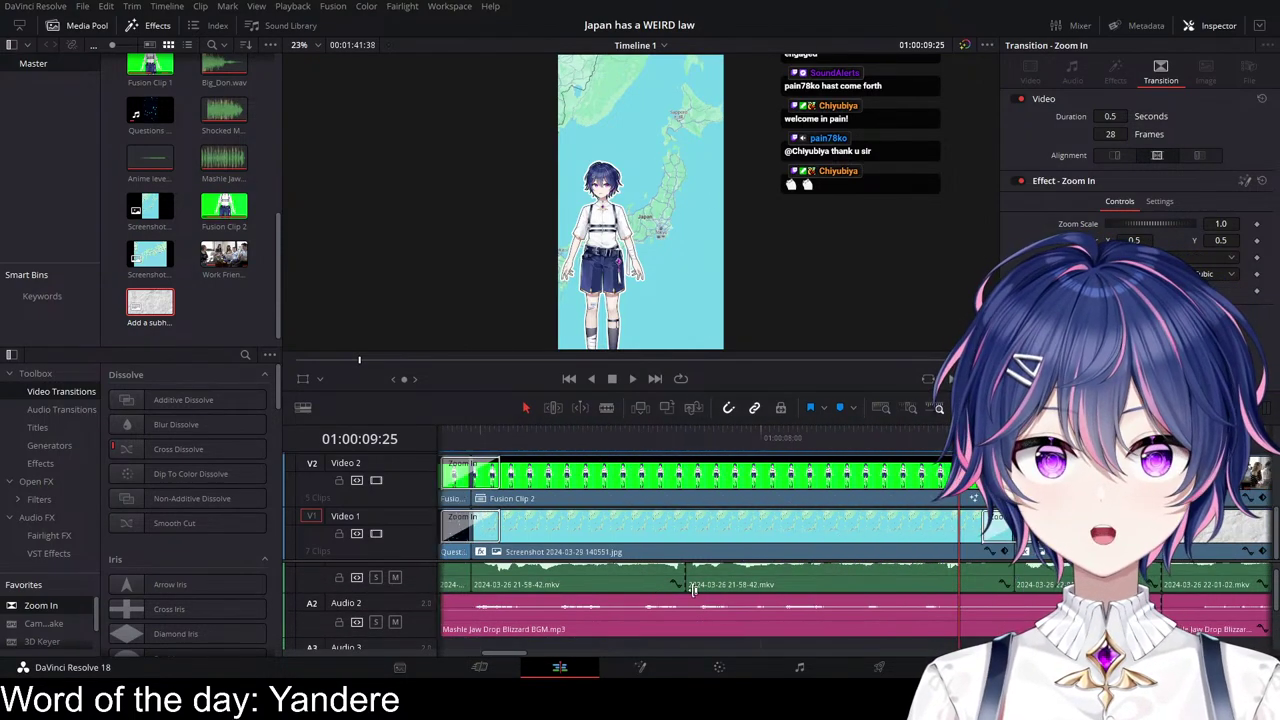
scroll(692, 592, "right", 4)
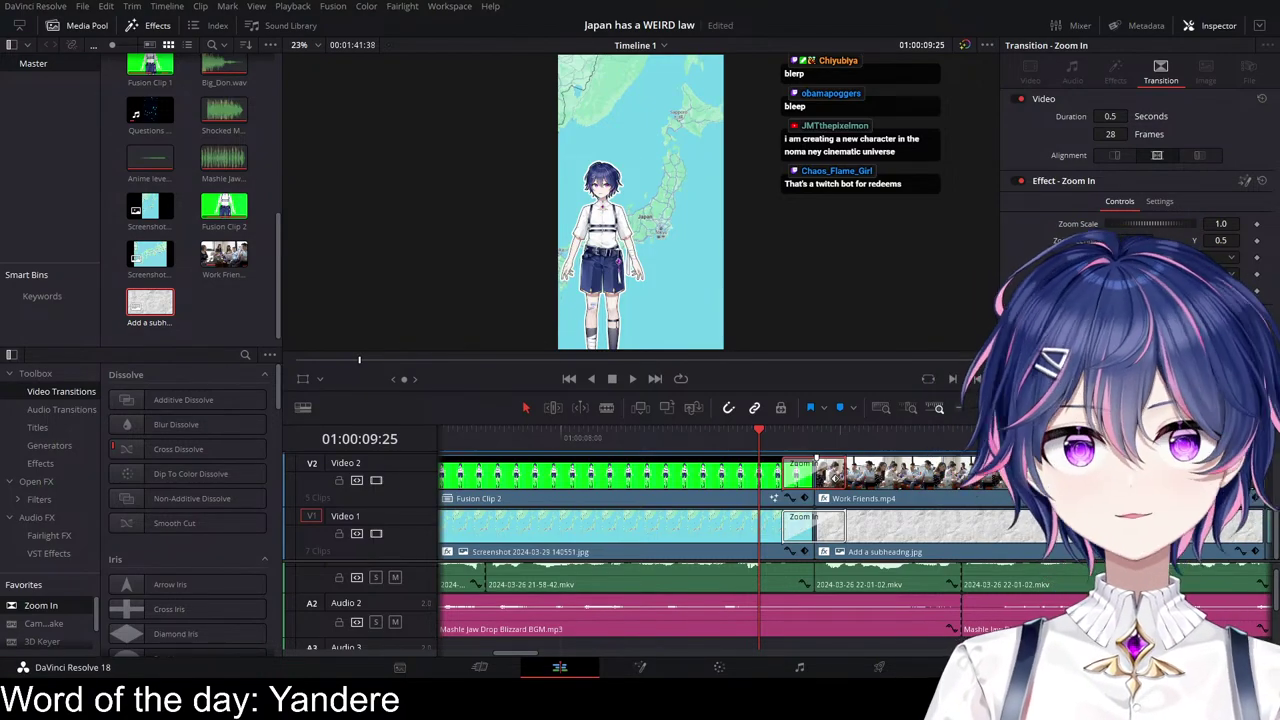
left_click(682, 438)
key("space")
scroll(893, 493, "right", 4)
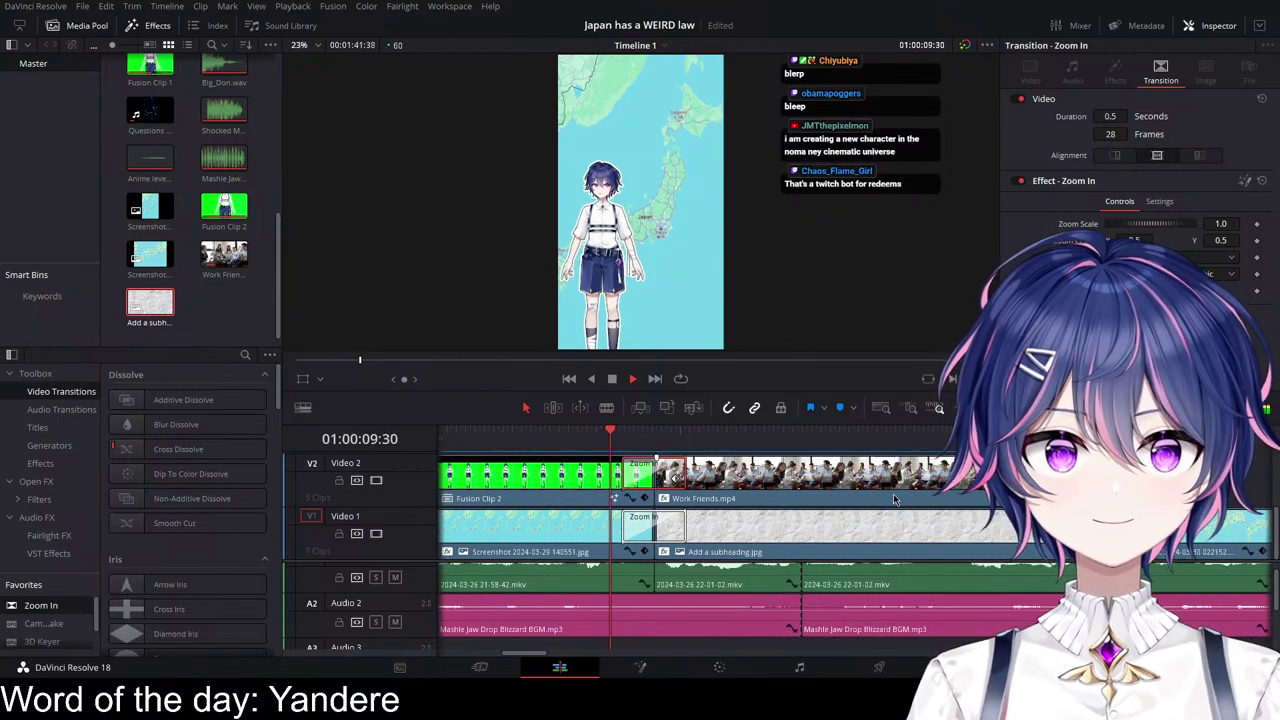
scroll(880, 510, "left", 5)
key("space")
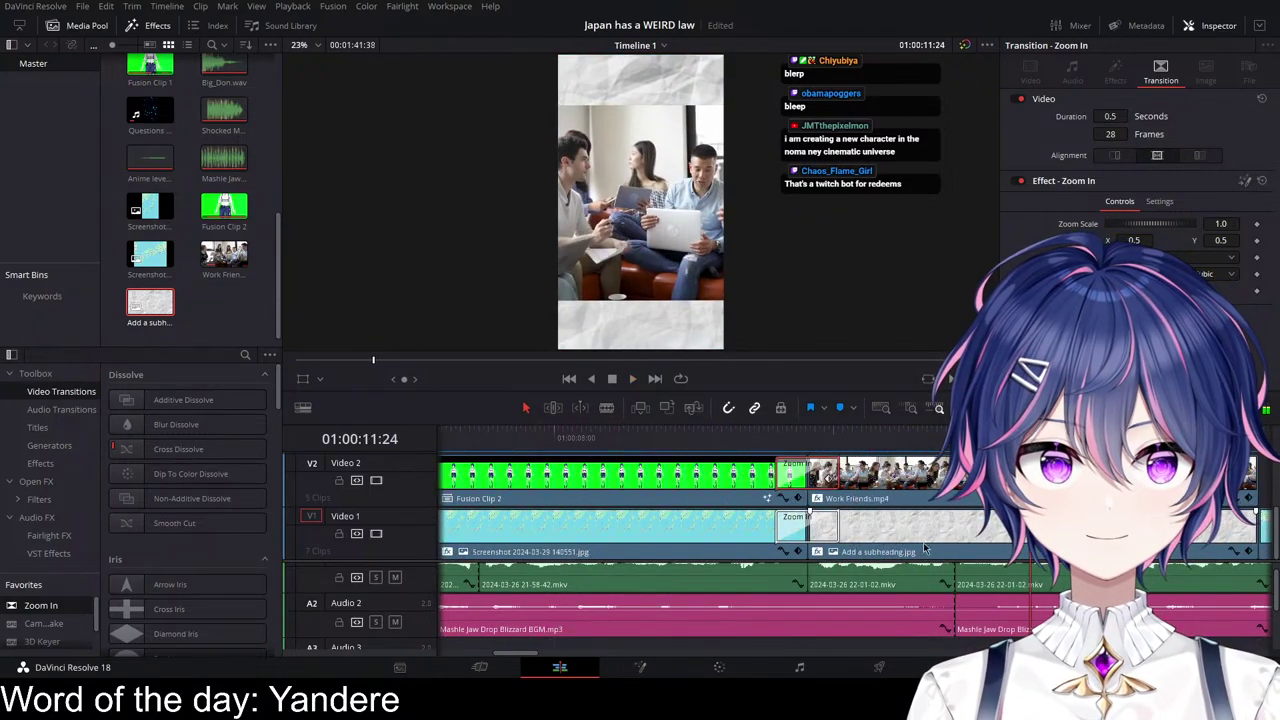
Step: Play from the end of Fusion Clip 2 across the Zoom In transitions again and look closely at the cut
scroll(830, 570, "right", 2)
scroll(815, 581, "up", 1)
left_click(647, 437)
key("space")
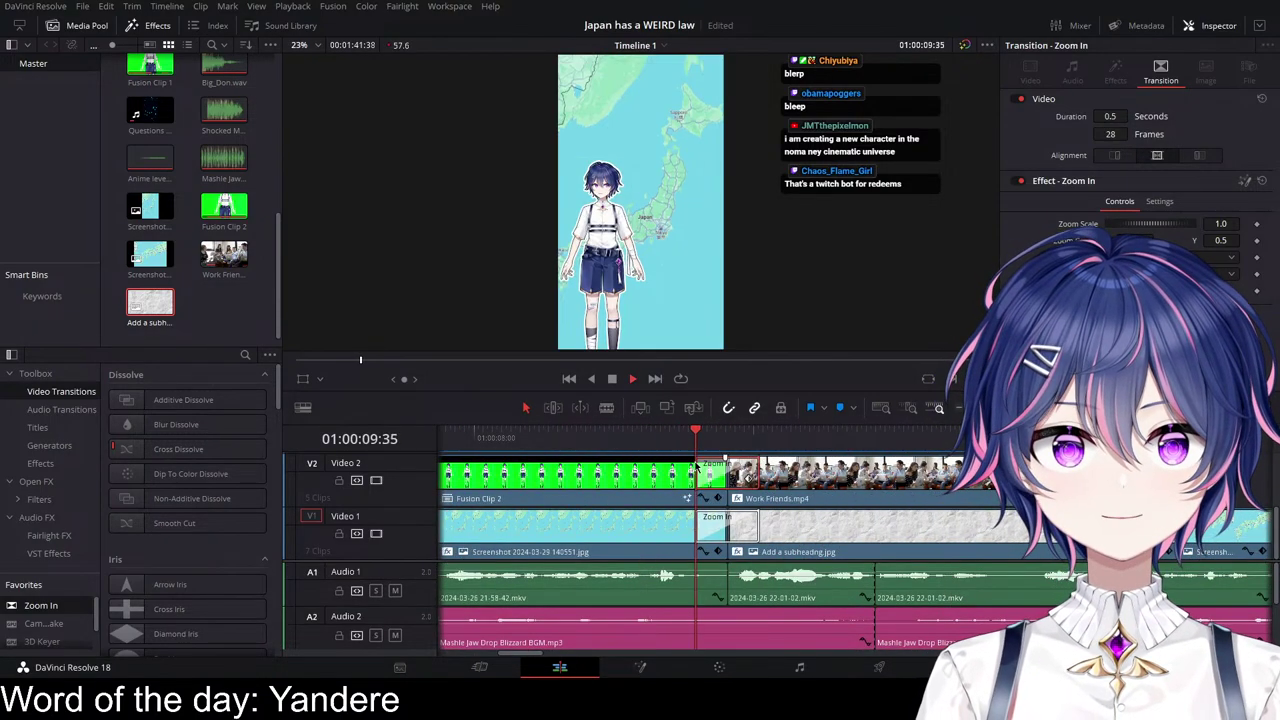
left_click(514, 437)
key("space")
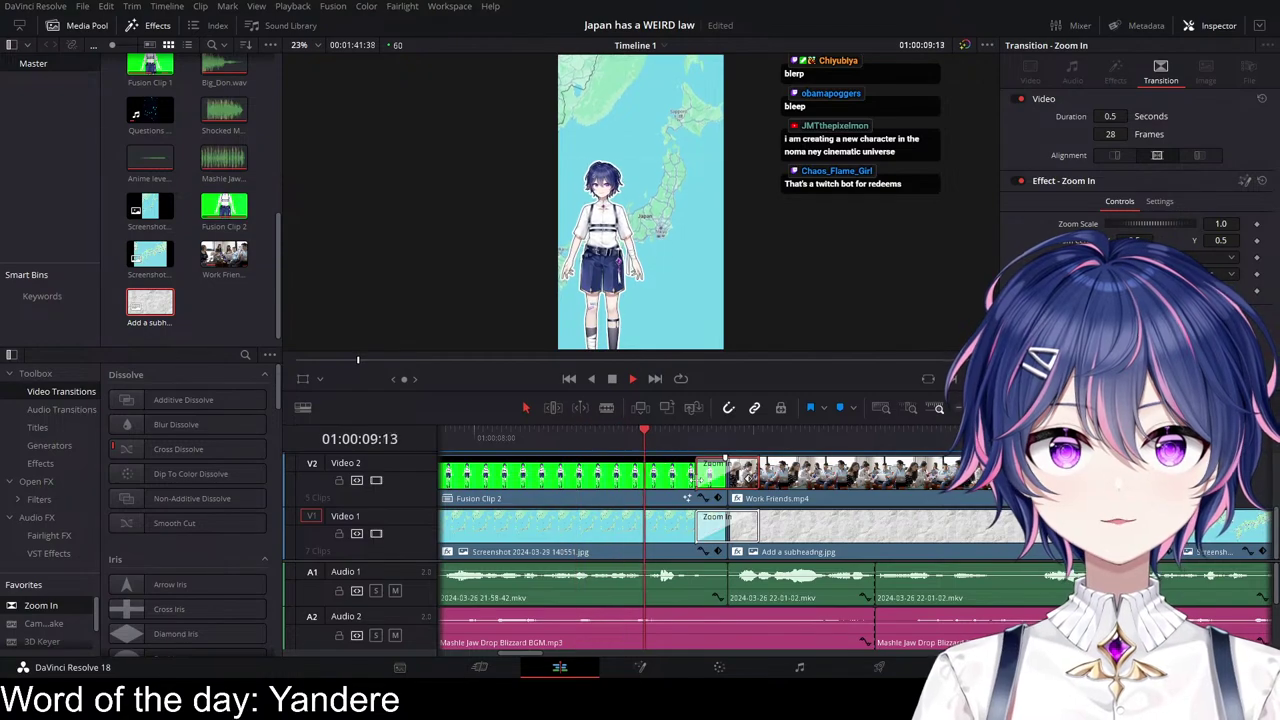
key("space")
scroll(808, 530, "up", 1)
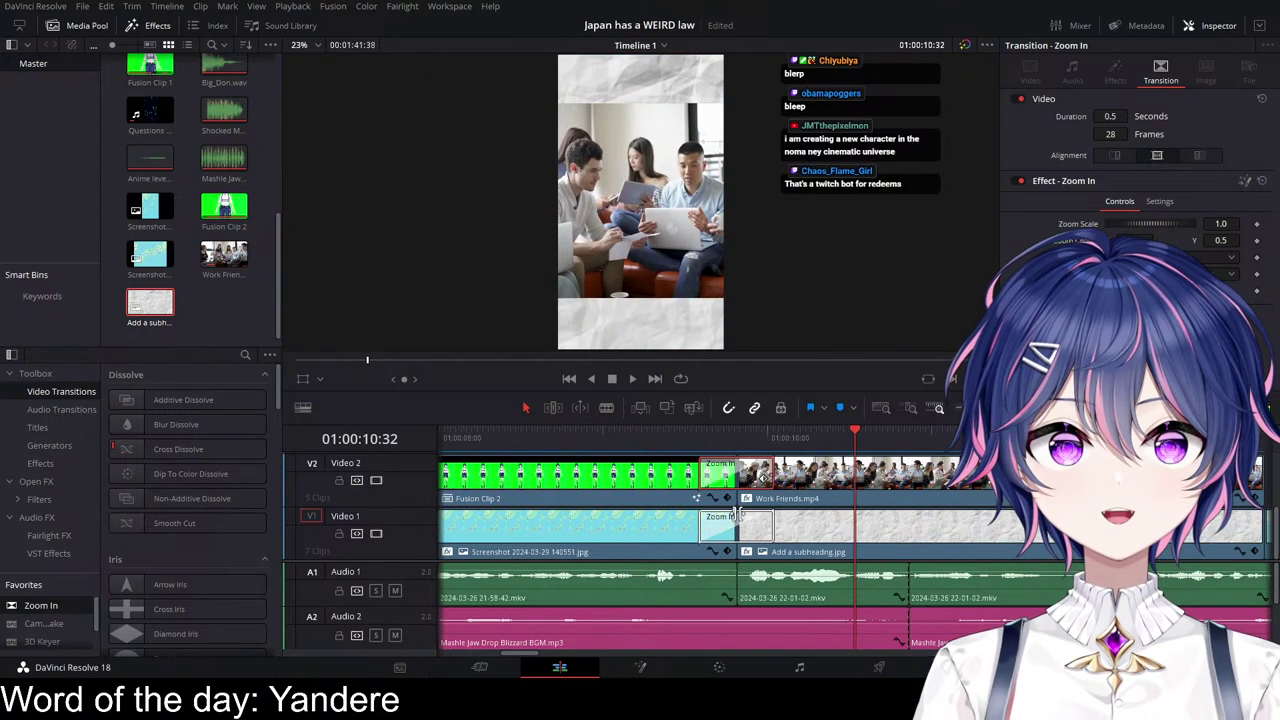
scroll(810, 533, "up", 1)
scroll(740, 535, "up", 1)
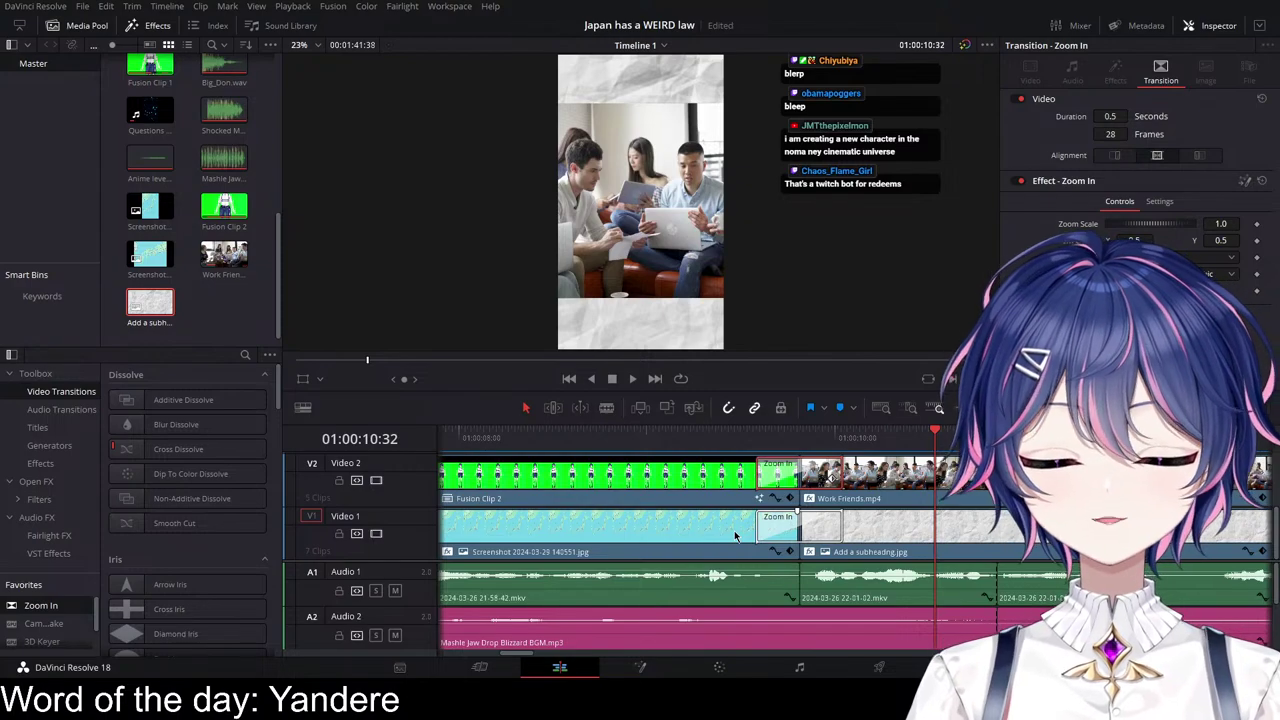
left_click_drag(797, 540, 776, 556)
left_click(798, 588)
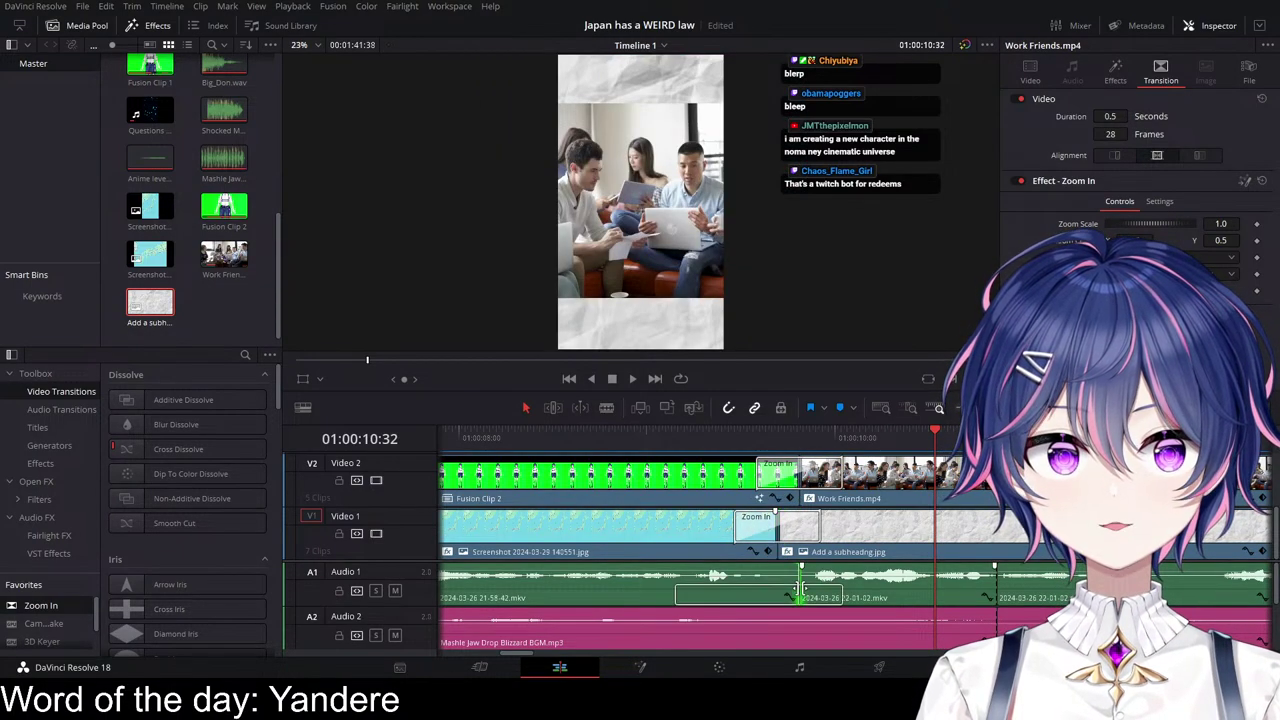
key("ctrl+z")
Step: Replay the end of Fusion Clip 2 into Work Friends.mp4 several times to judge the timing of the Zoom In transitions
left_click(706, 435)
key("space")
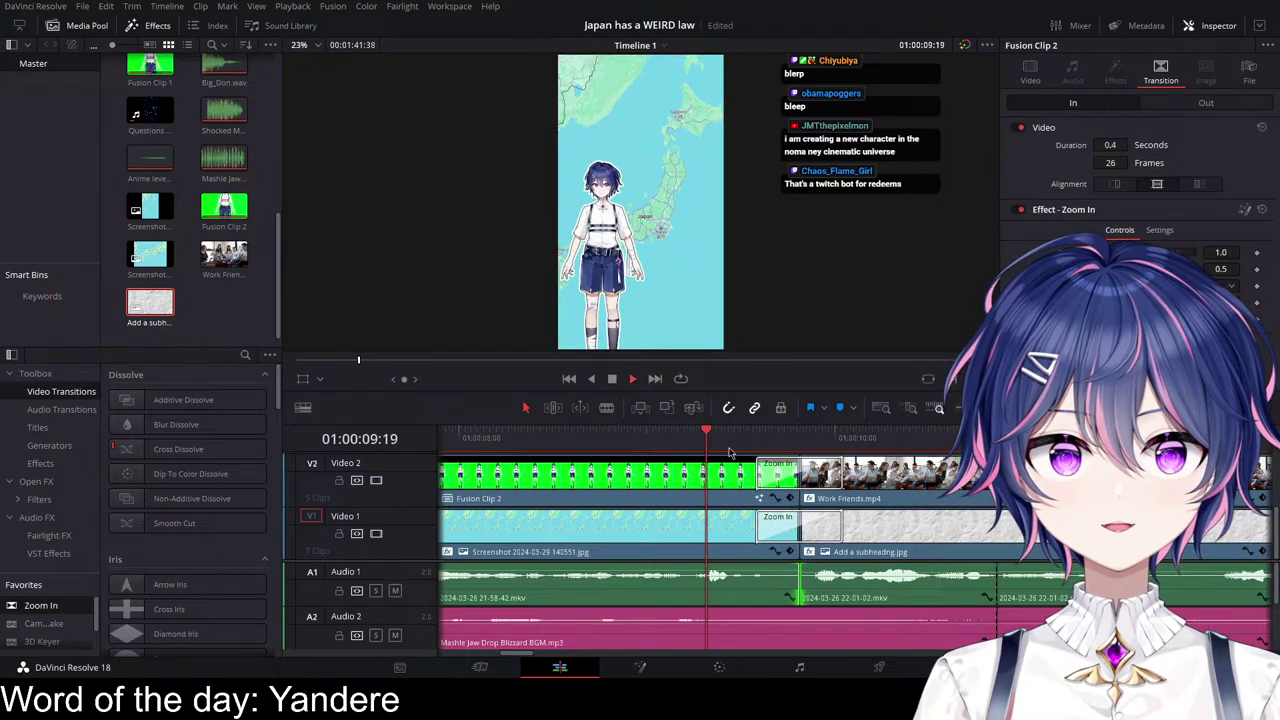
left_click(607, 437)
key("space")
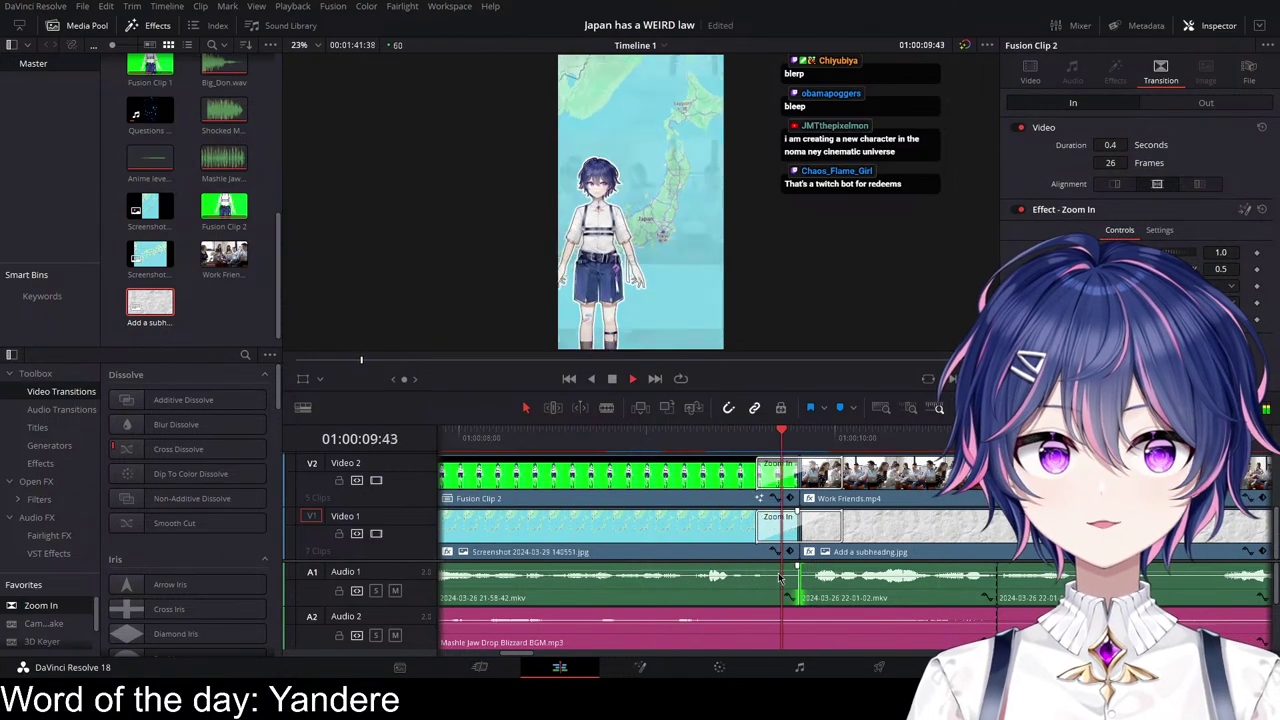
key("space")
left_click(703, 438)
key("space")
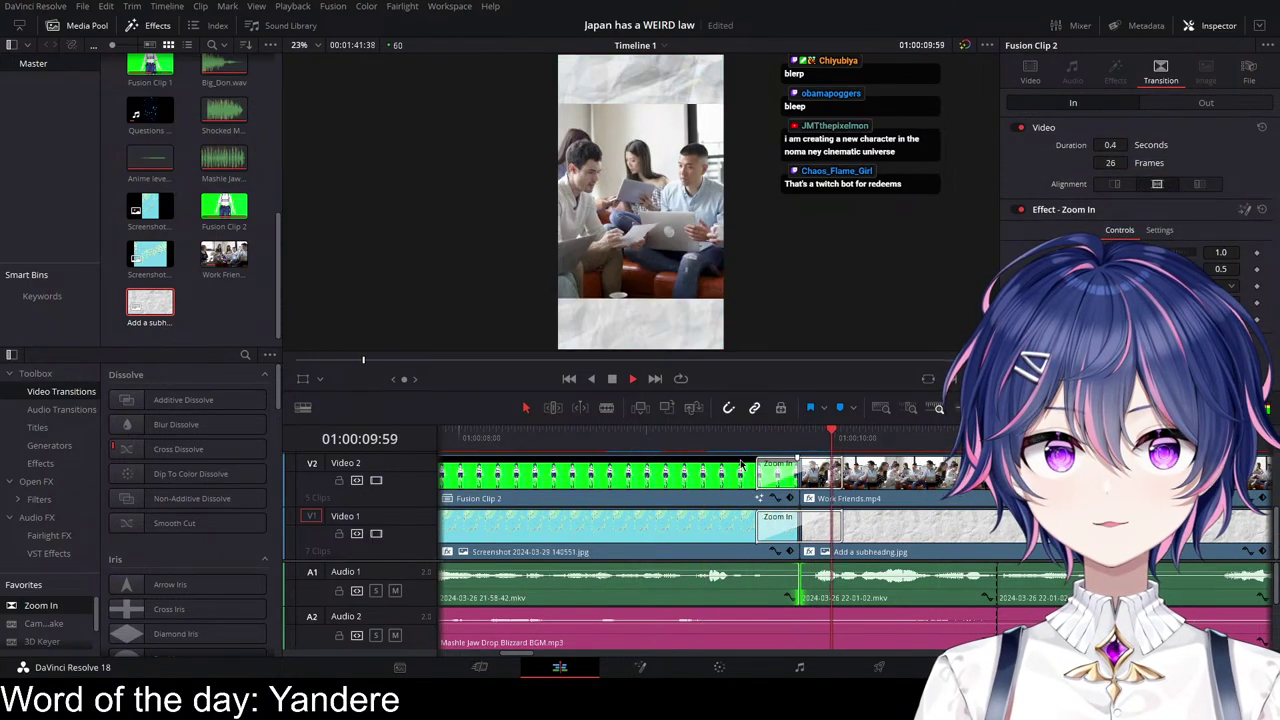
key("space")
left_click(581, 438)
left_click_drag(684, 424, 646, 419)
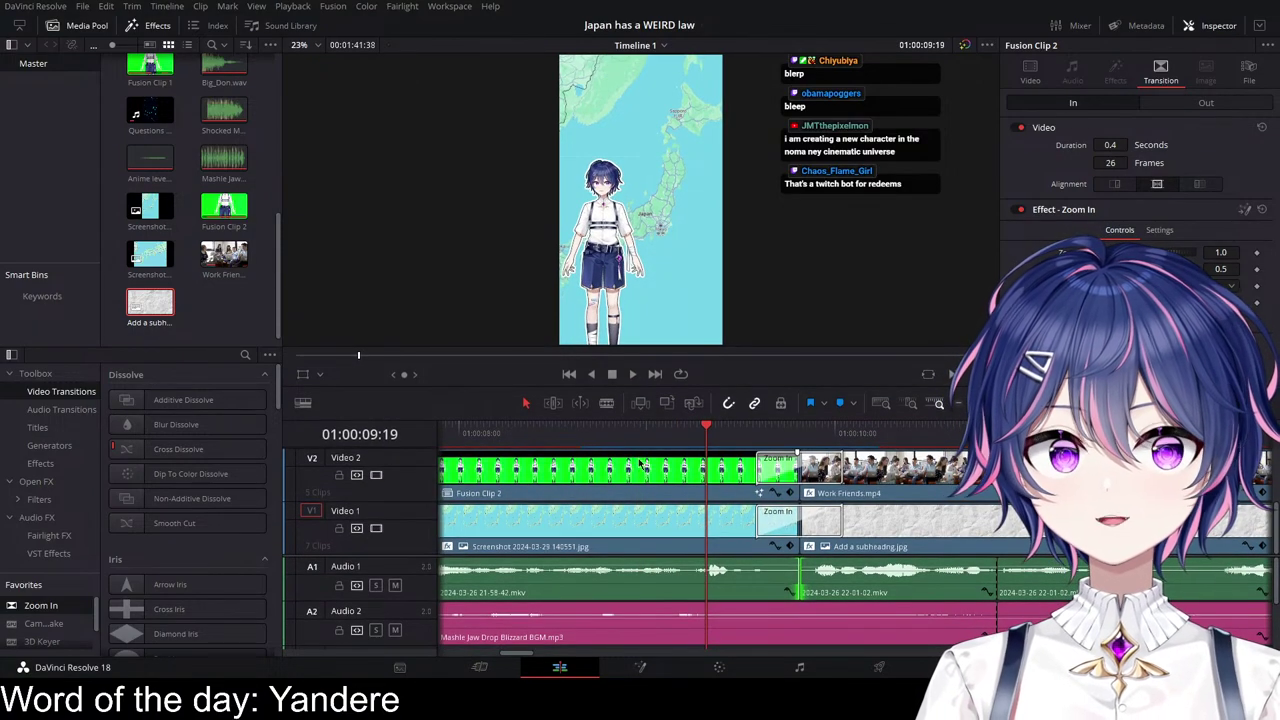
left_click(601, 440)
key("space")
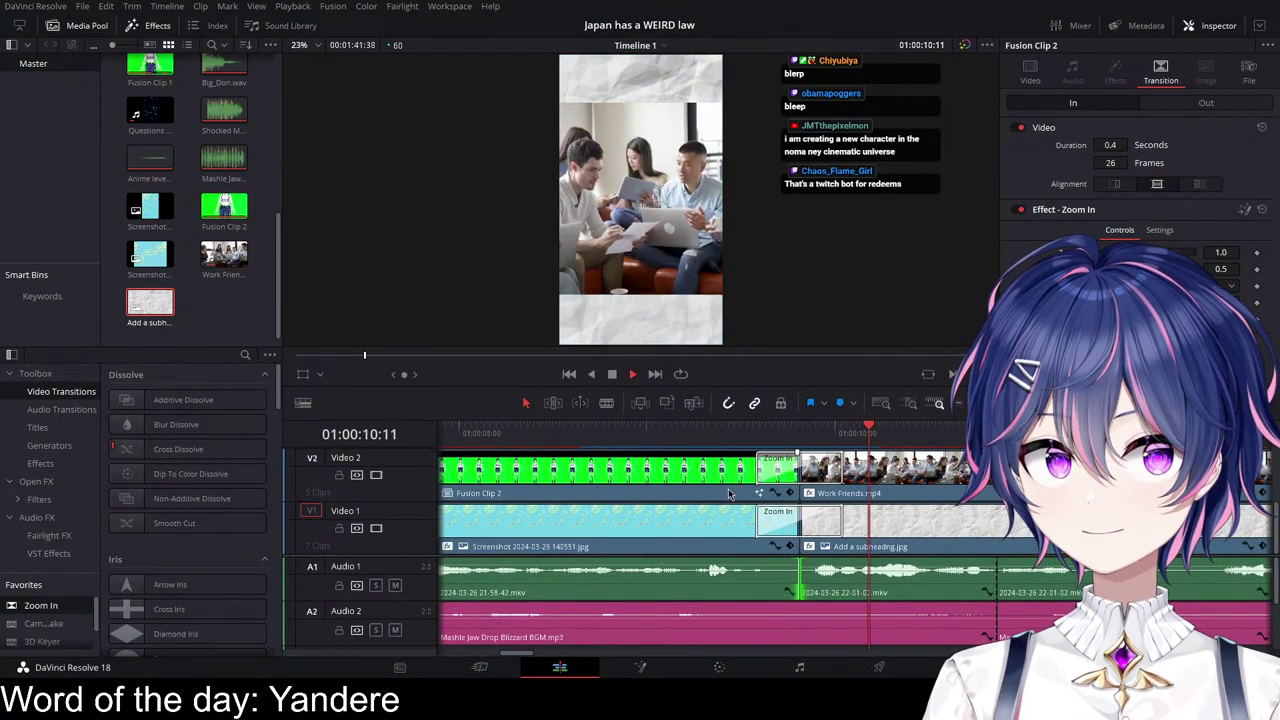
key("space")
left_click(652, 436)
key("space")
key("space")
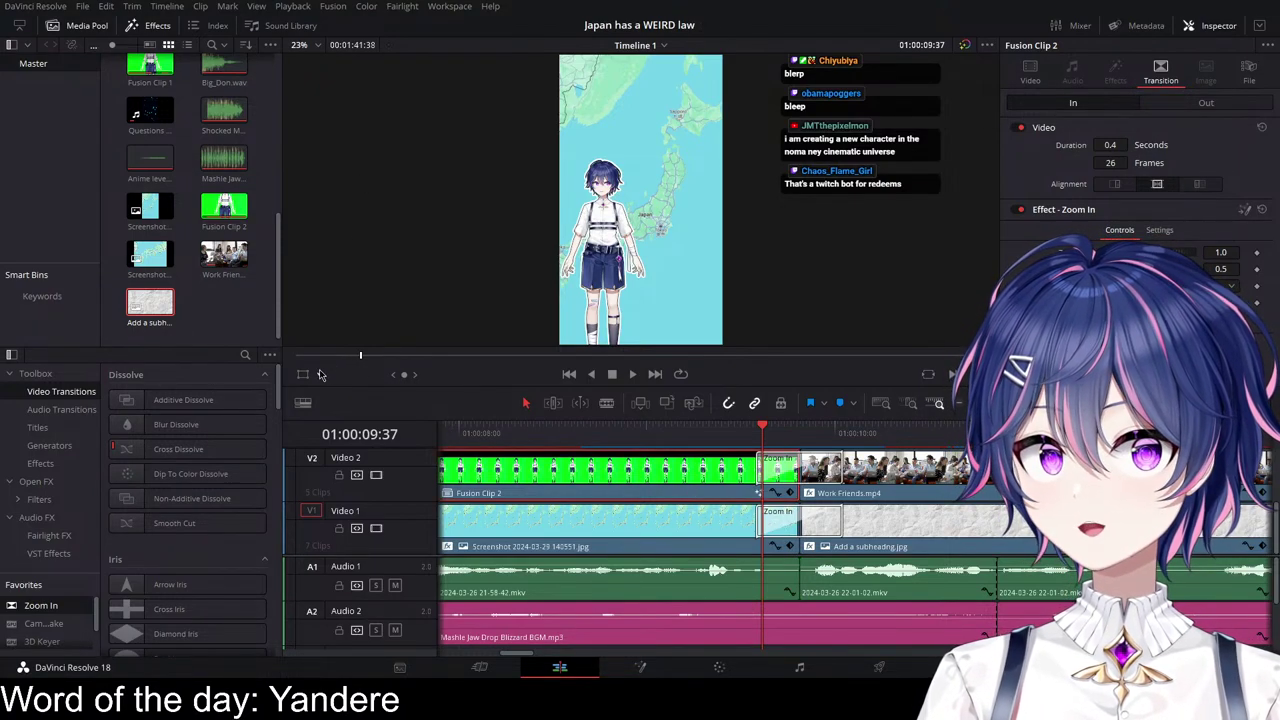
Step: Examine Fusion Clip 2 enlarged with its on-screen handles, hide the handles, play into the transition and restore the preview size
left_click(340, 406)
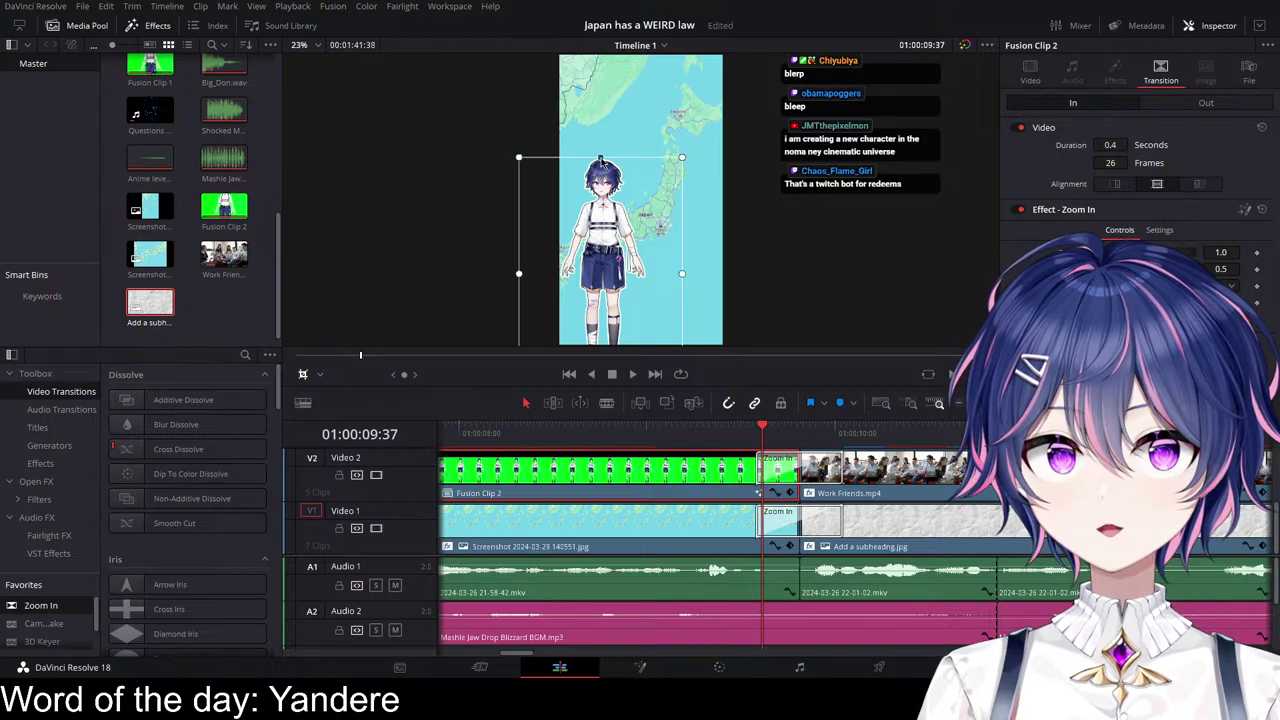
scroll(600, 160, "up", 1)
scroll(632, 191, "up", 5)
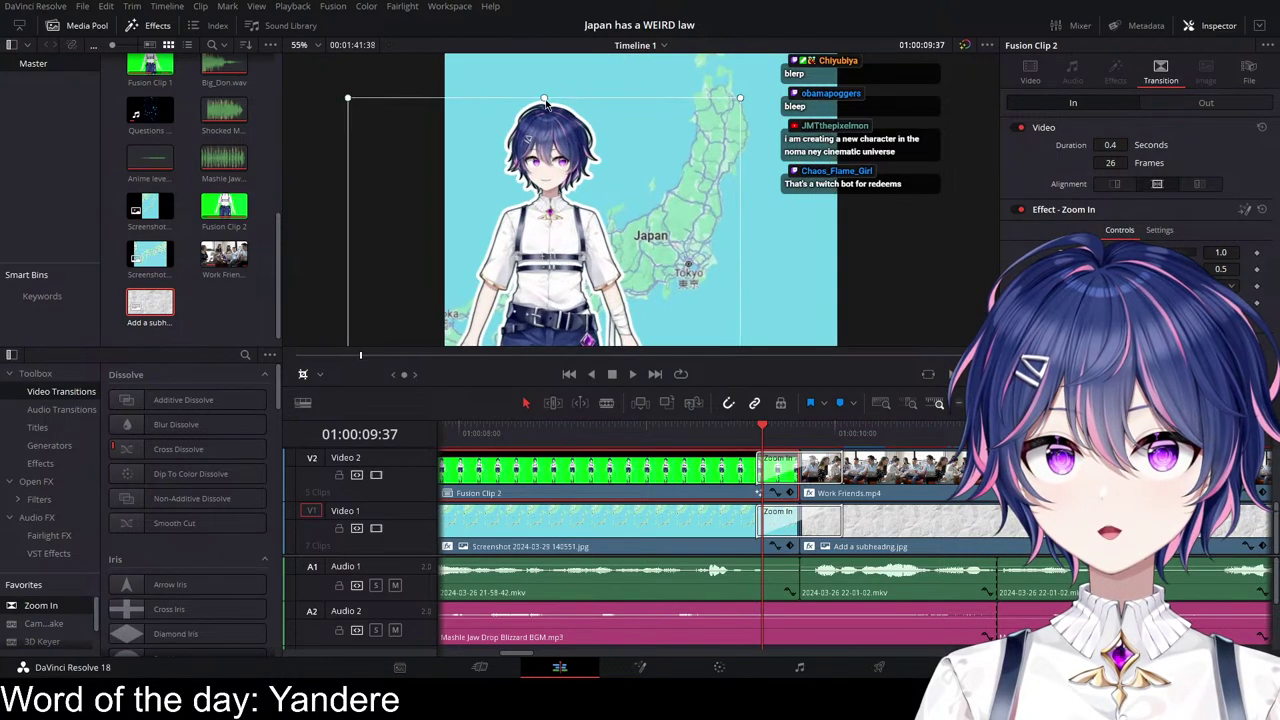
left_click(304, 376)
key("space")
key("space")
scroll(822, 585, "down", 1)
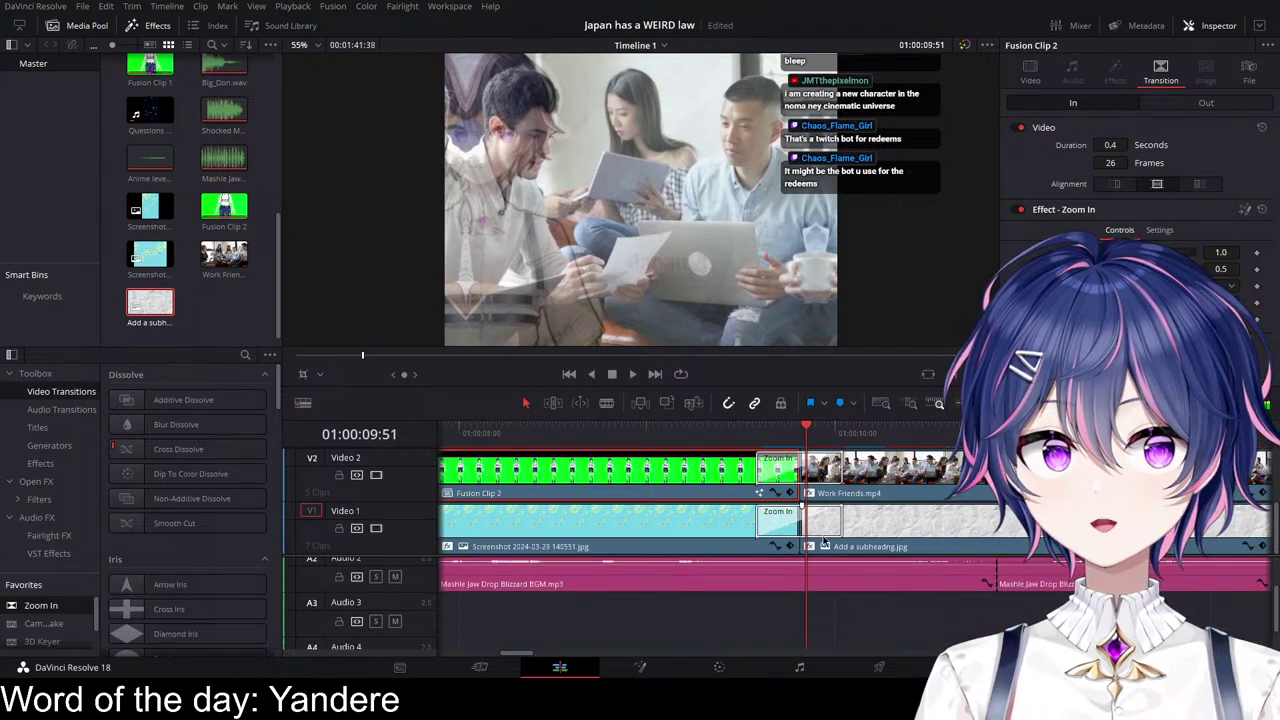
scroll(825, 543, "up", 1)
scroll(653, 323, "down", 4)
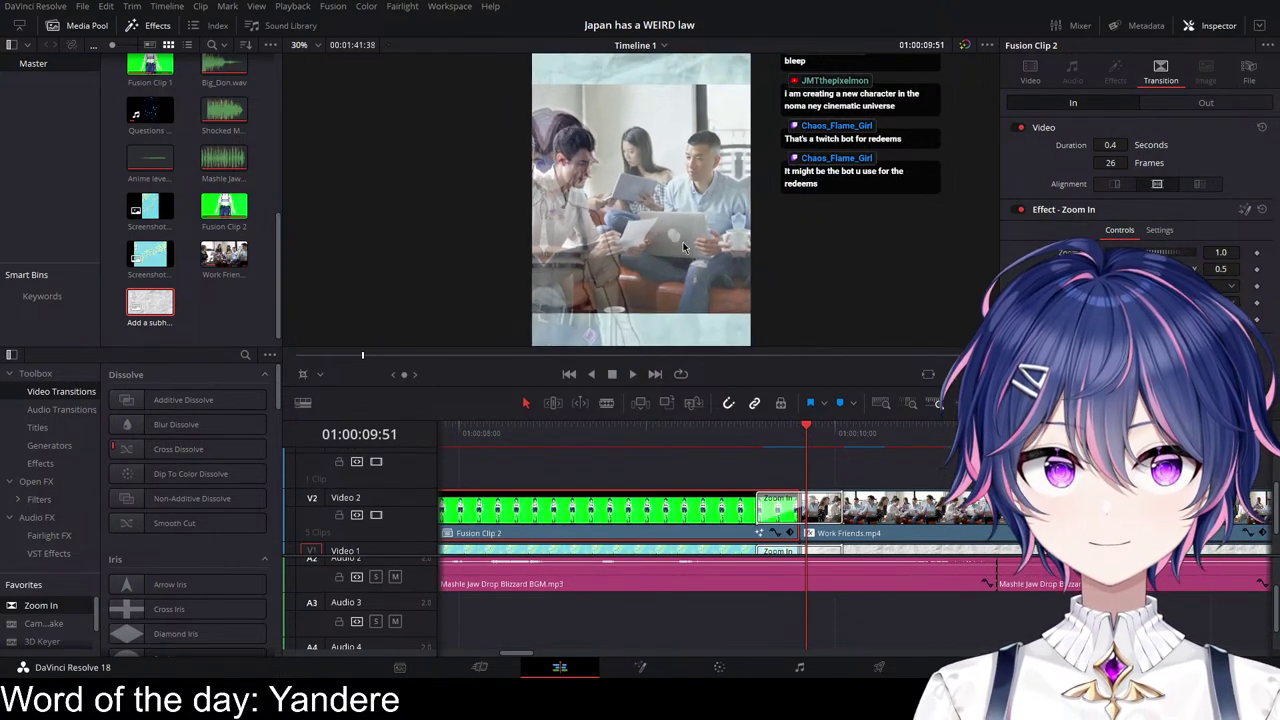
scroll(683, 242, "down", 2)
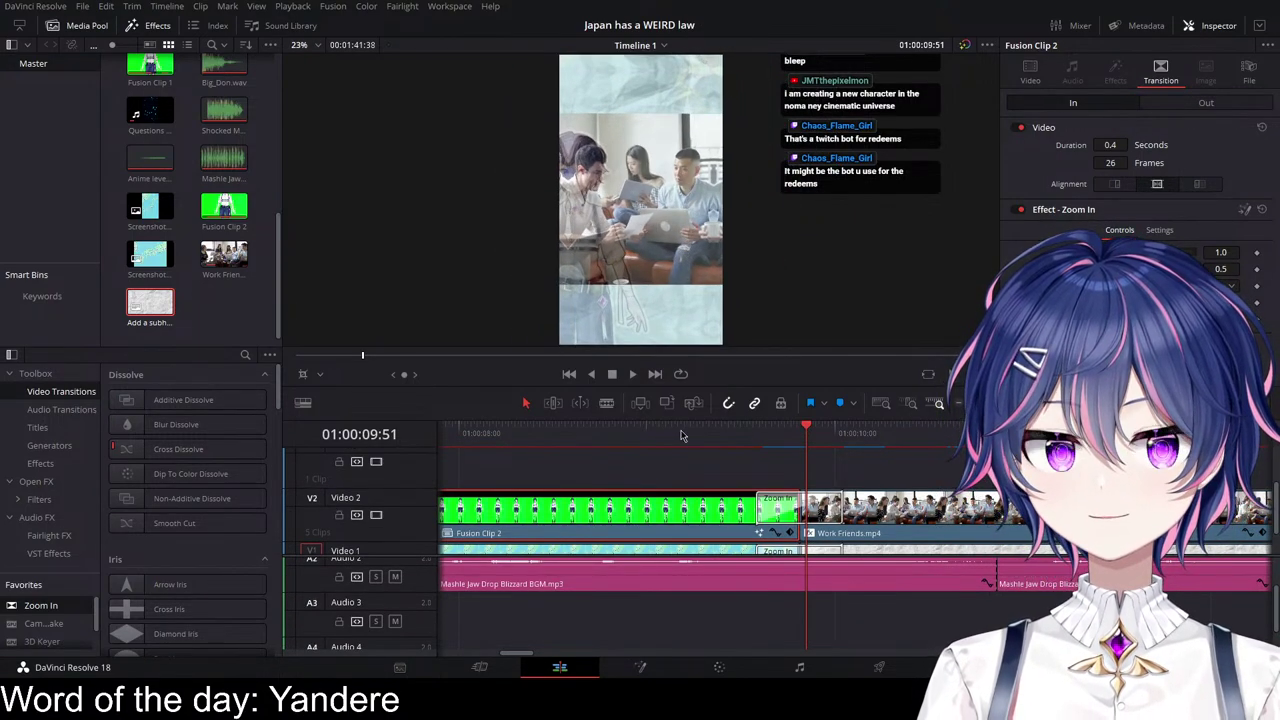
Step: Trim the end of the Audio 1 clip under Fusion Clip 2 back to 01:00:09:38 and play across the gap
scroll(775, 630, "up", 1)
left_click_drag(693, 442, 766, 436)
scroll(822, 556, "down", 1)
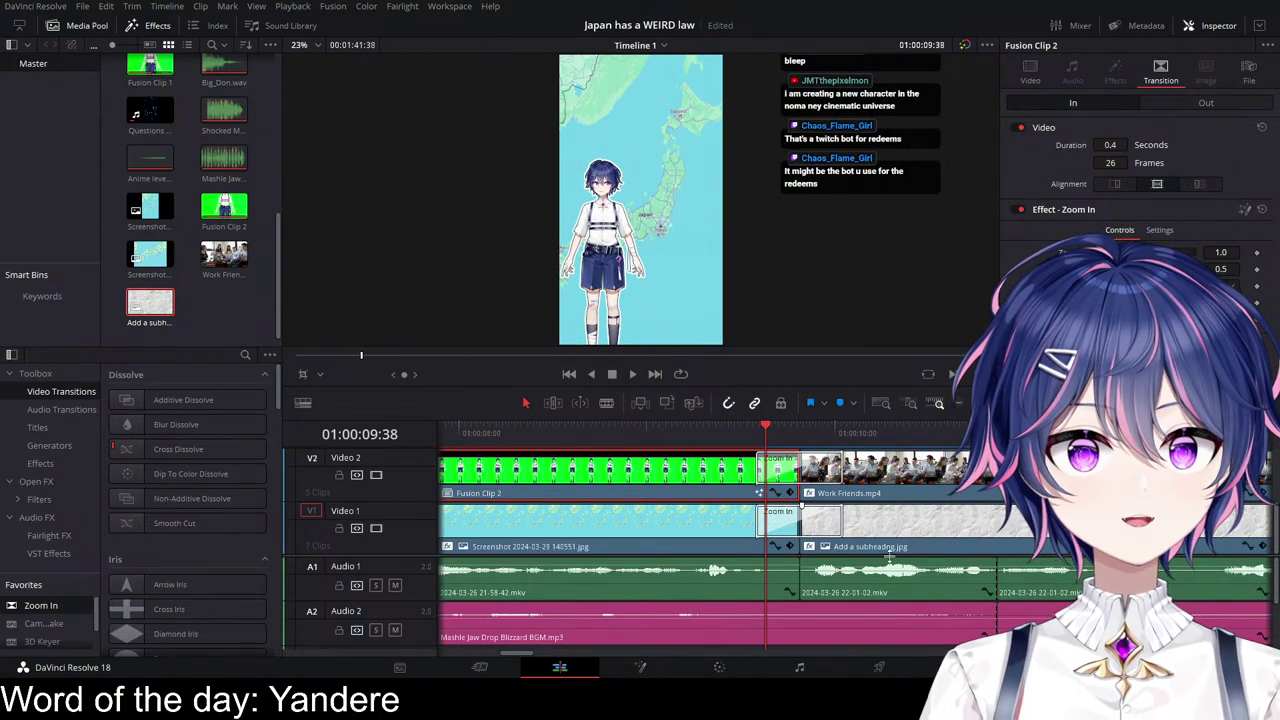
scroll(889, 556, "right", 3)
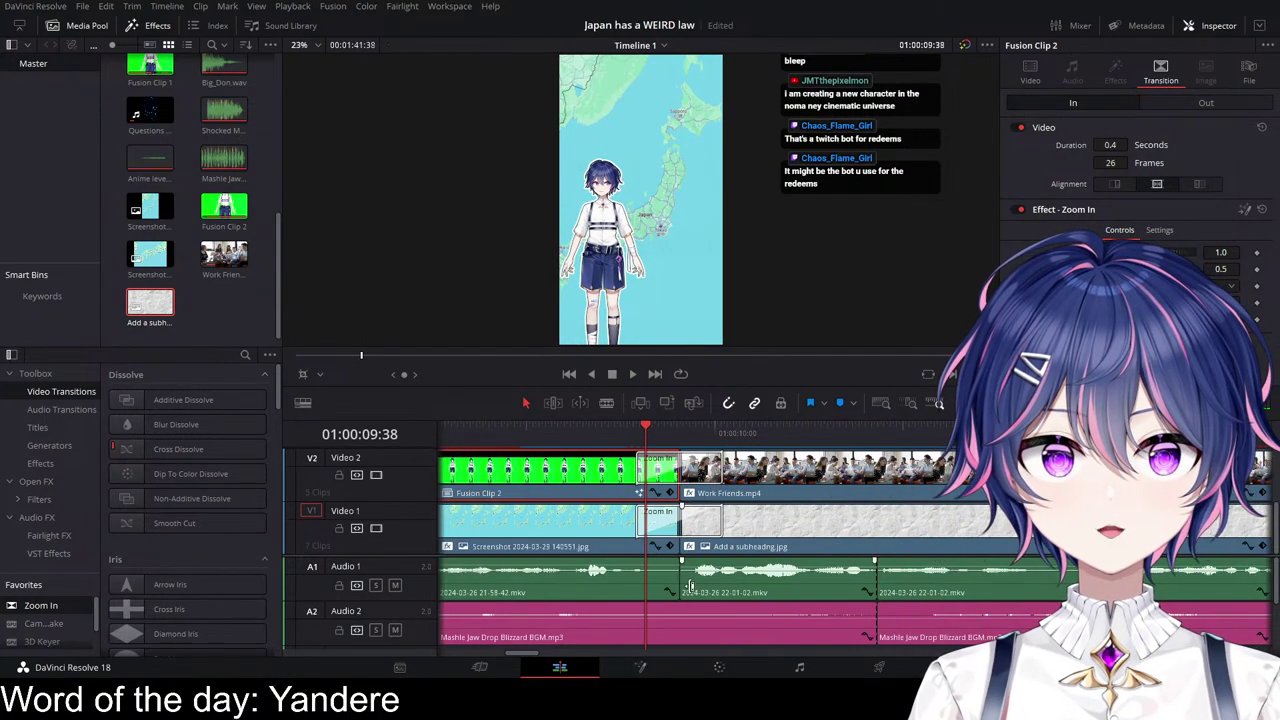
left_click_drag(674, 585, 645, 585)
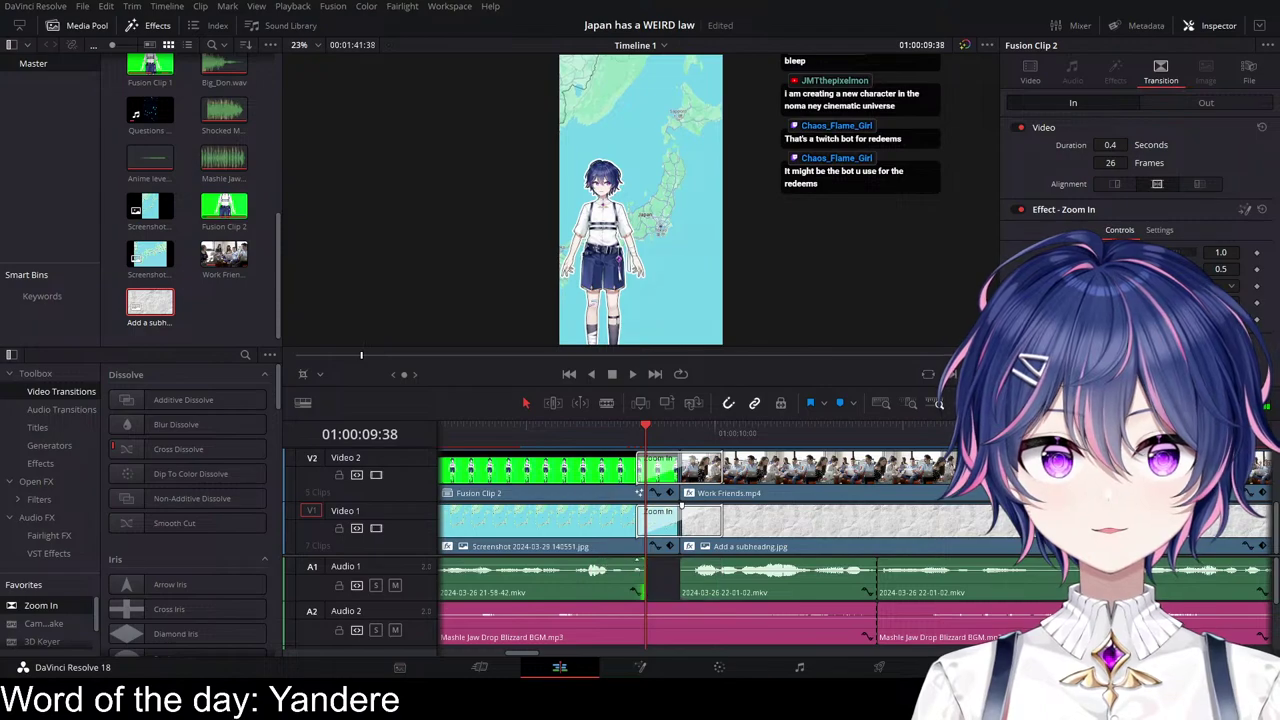
left_click(552, 431)
key("space")
key("space")
scroll(791, 557, "down", 1)
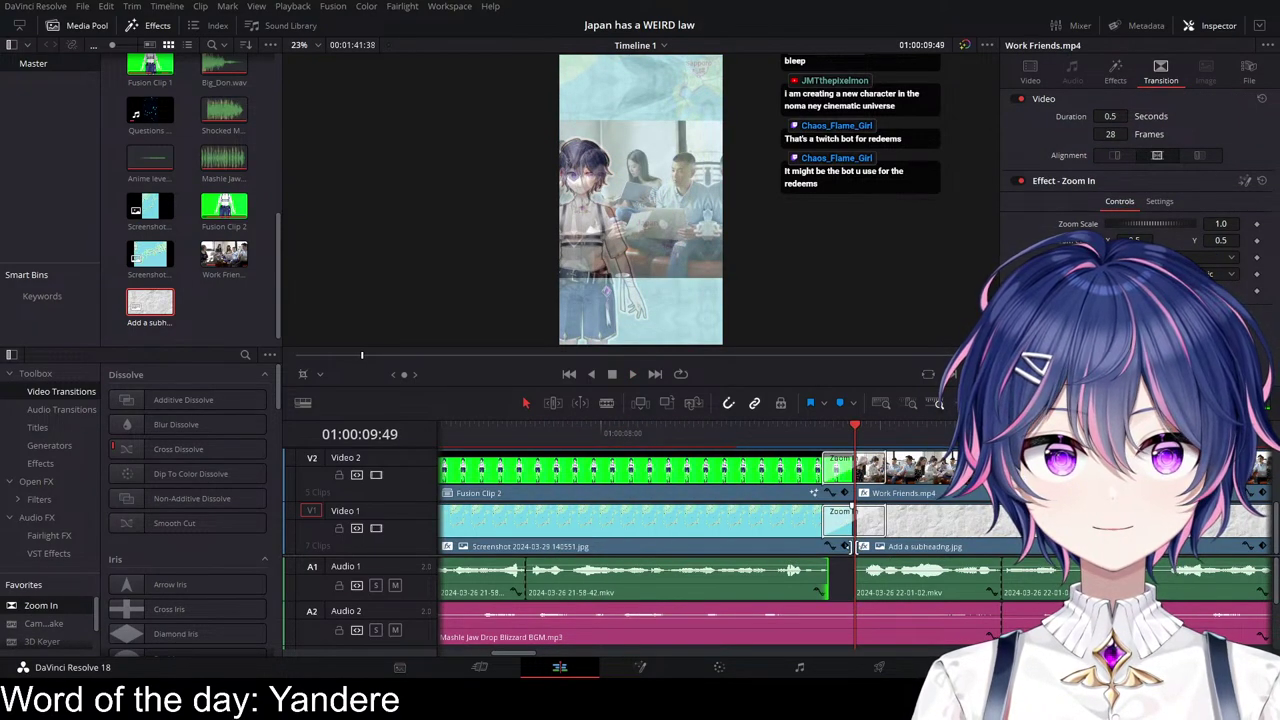
Step: Delete both Zoom In transitions and shorten Fusion Clip 2 and the first map screenshot to end with the trimmed Audio 1 clip
left_click(839, 532)
key("Delete")
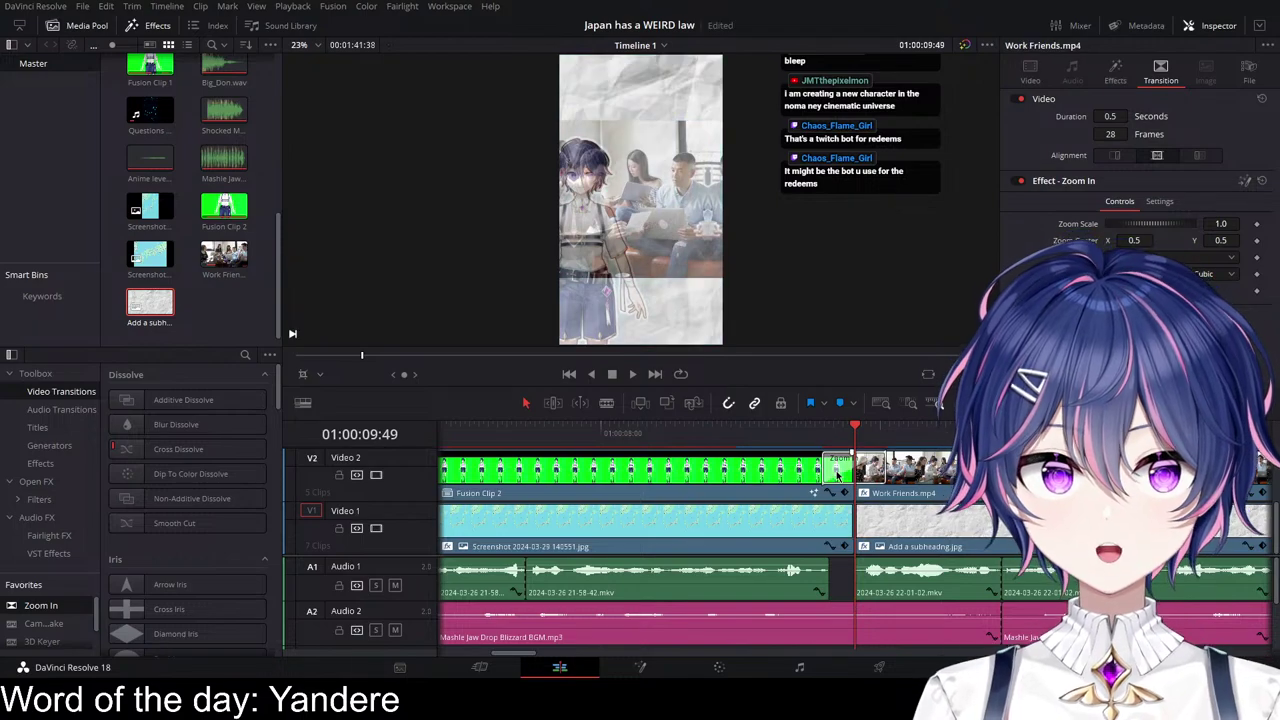
left_click(843, 476)
key("Delete")
left_click_drag(851, 480, 827, 478)
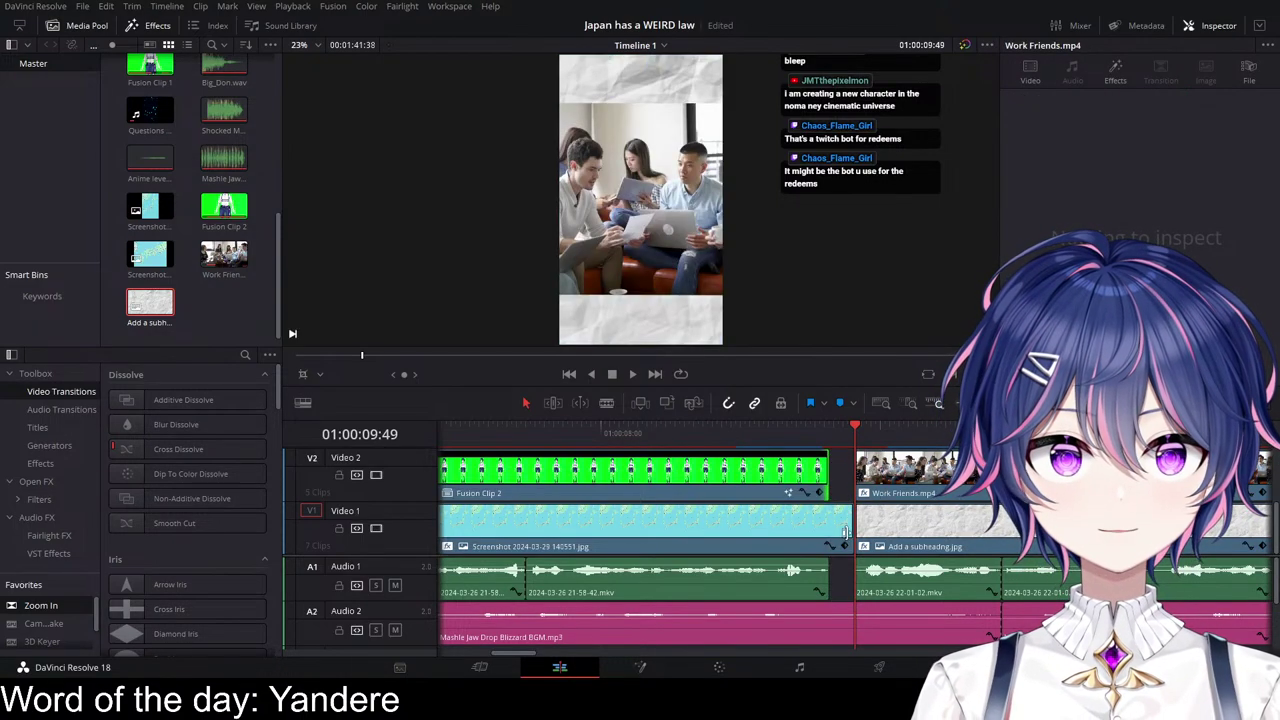
left_click_drag(851, 530, 827, 530)
Step: Select all video and Audio 1 clips from Work Friends.mp4 onward and shift them earlier to close the gap after Fusion Clip 2
scroll(940, 555, "right", 5)
scroll(876, 561, "down", 4)
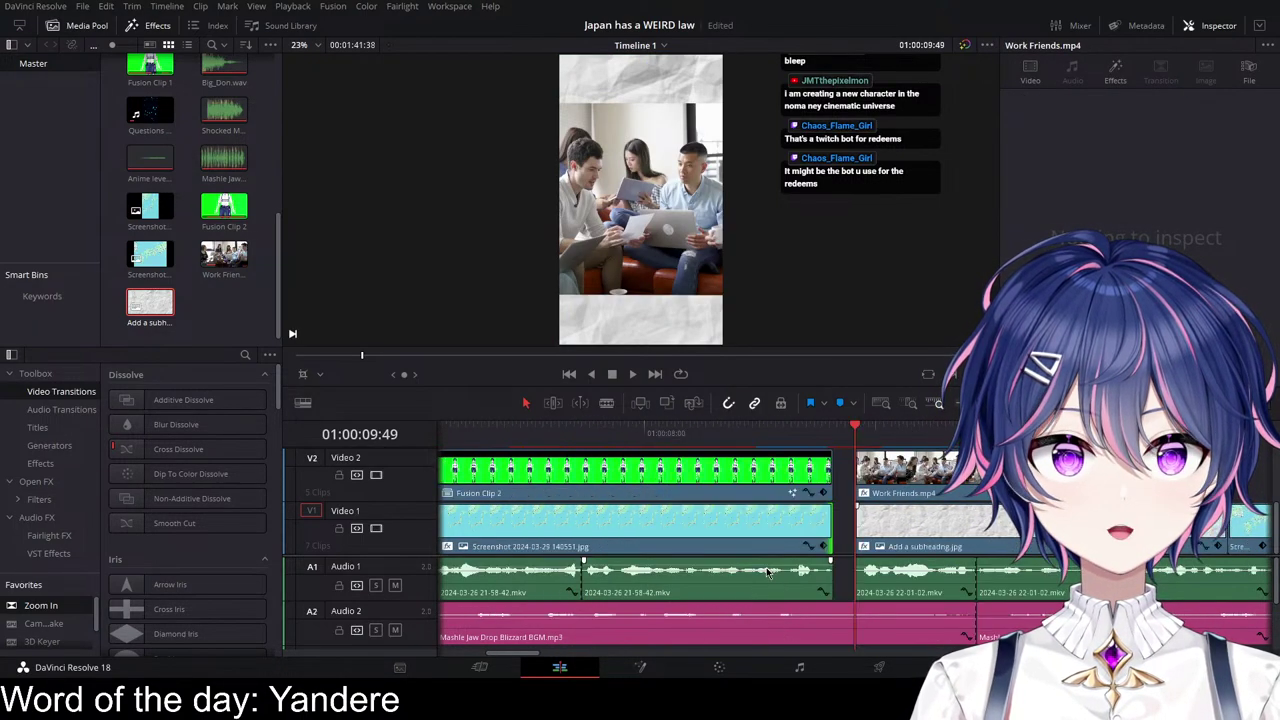
scroll(830, 570, "down", 1)
scroll(816, 573, "right", 2)
scroll(815, 573, "right", 3)
scroll(771, 585, "up", 1)
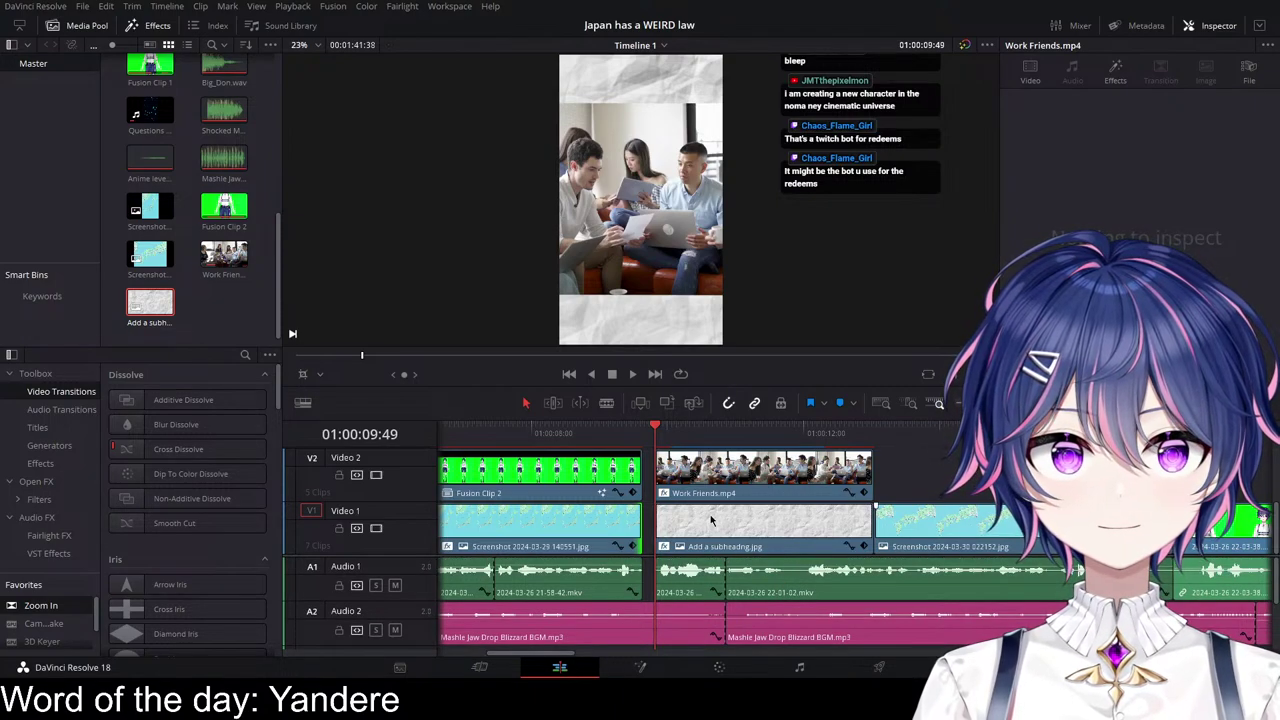
left_click_drag(657, 433, 584, 433)
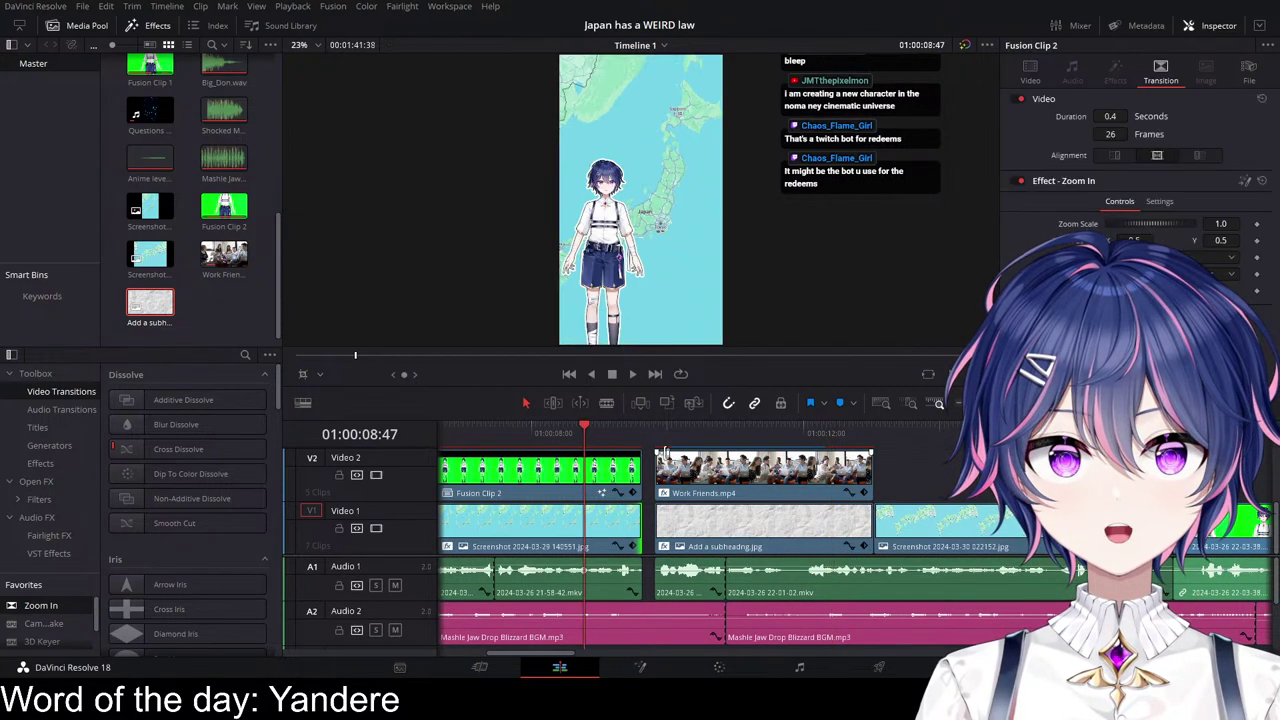
scroll(790, 530, "right", 6)
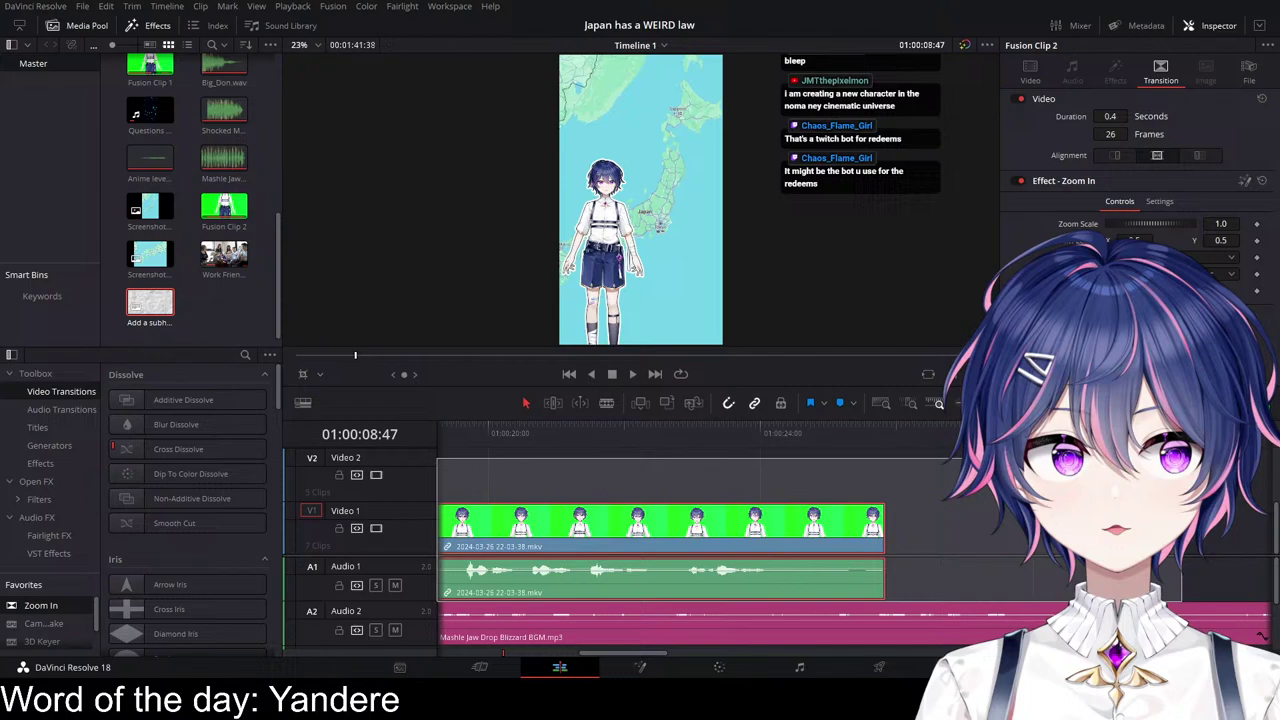
left_click(933, 601)
scroll(734, 580, "left", 6)
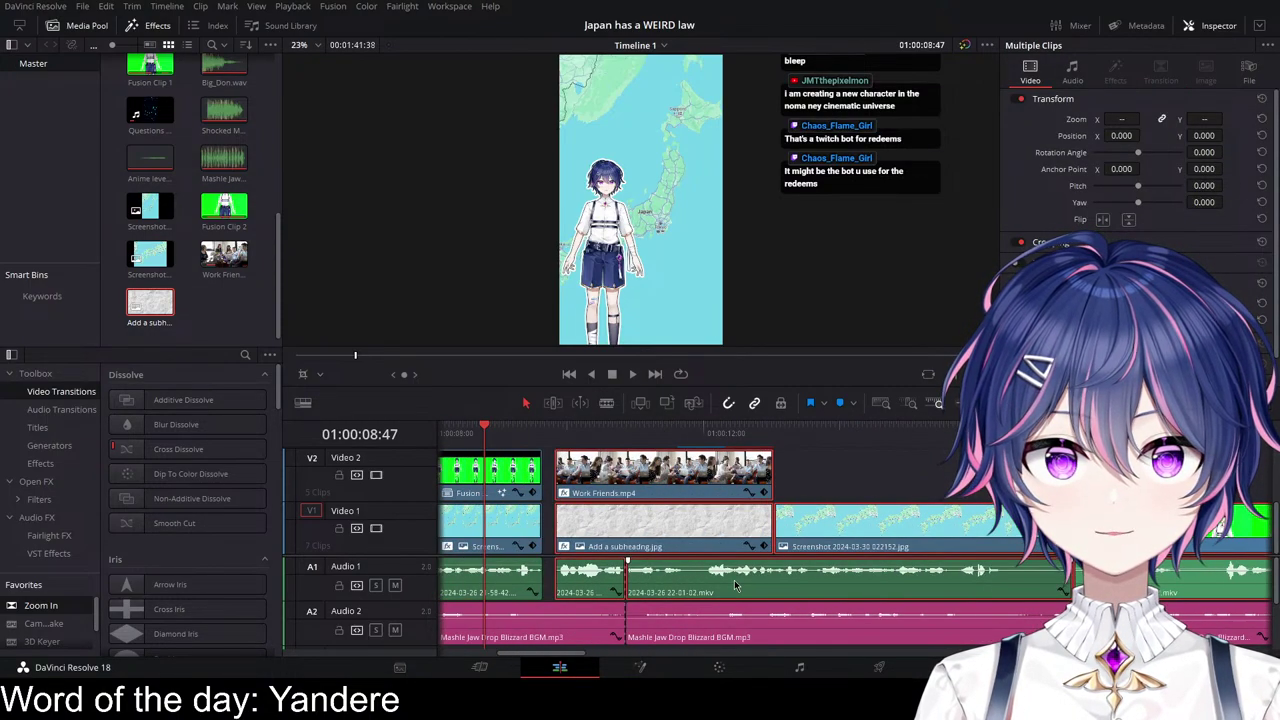
left_click_drag(752, 541, 740, 540)
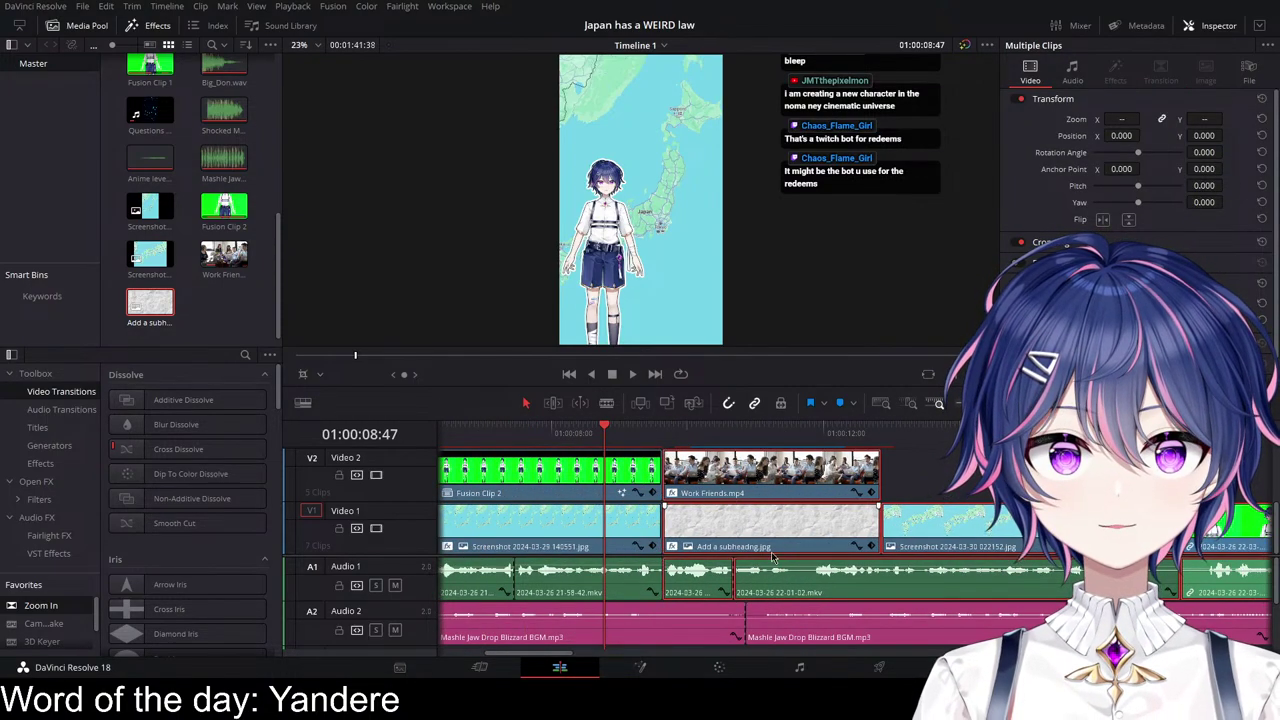
Step: Add Zoom In transitions at the Video 2 and Video 1 cuts into Work Friends.mp4 and the paper background, and play across them
scroll(773, 558, "up", 5)
scroll(870, 562, "right", 4)
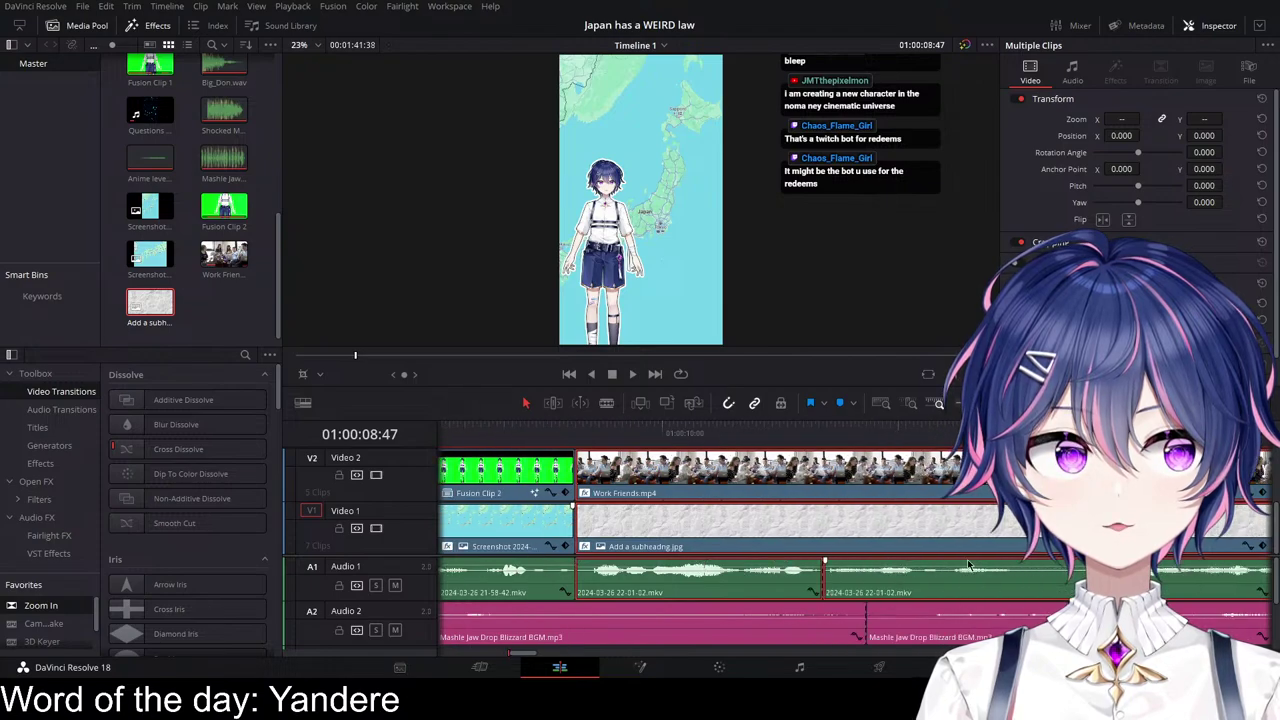
scroll(843, 553, "left", 2)
left_click_drag(610, 450, 545, 443)
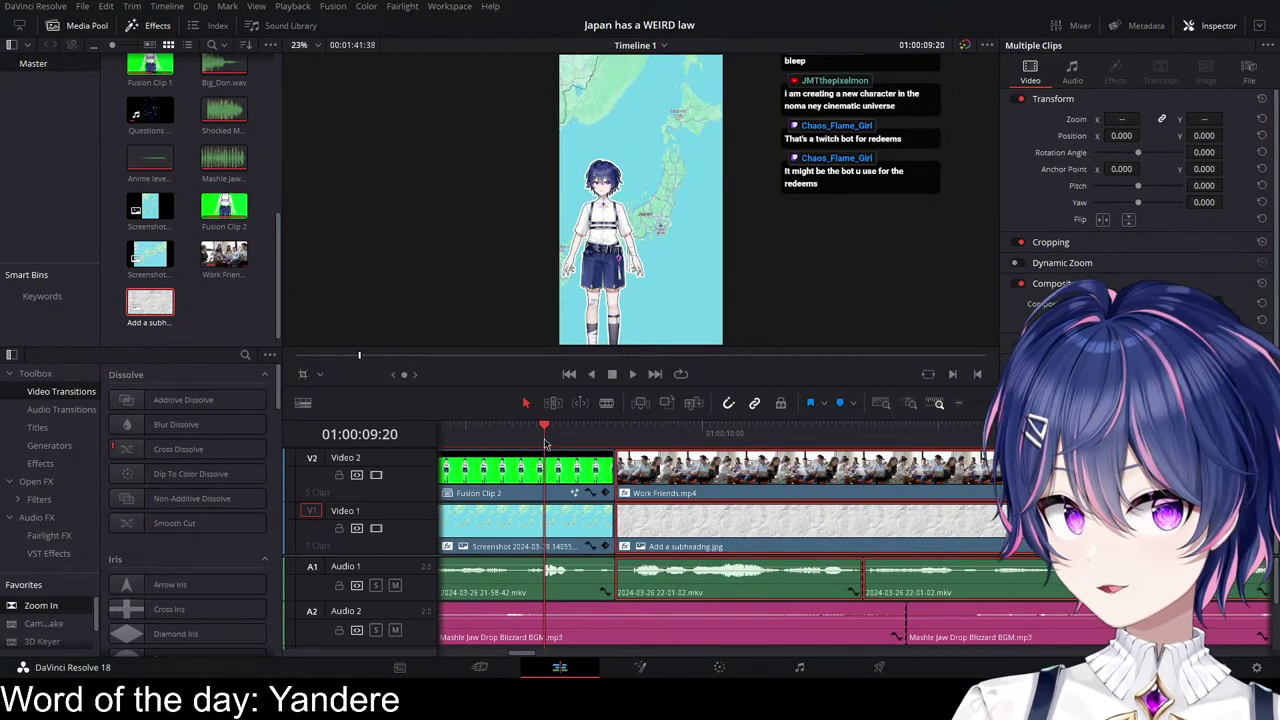
scroll(705, 537, "down", 1)
scroll(708, 532, "up", 4)
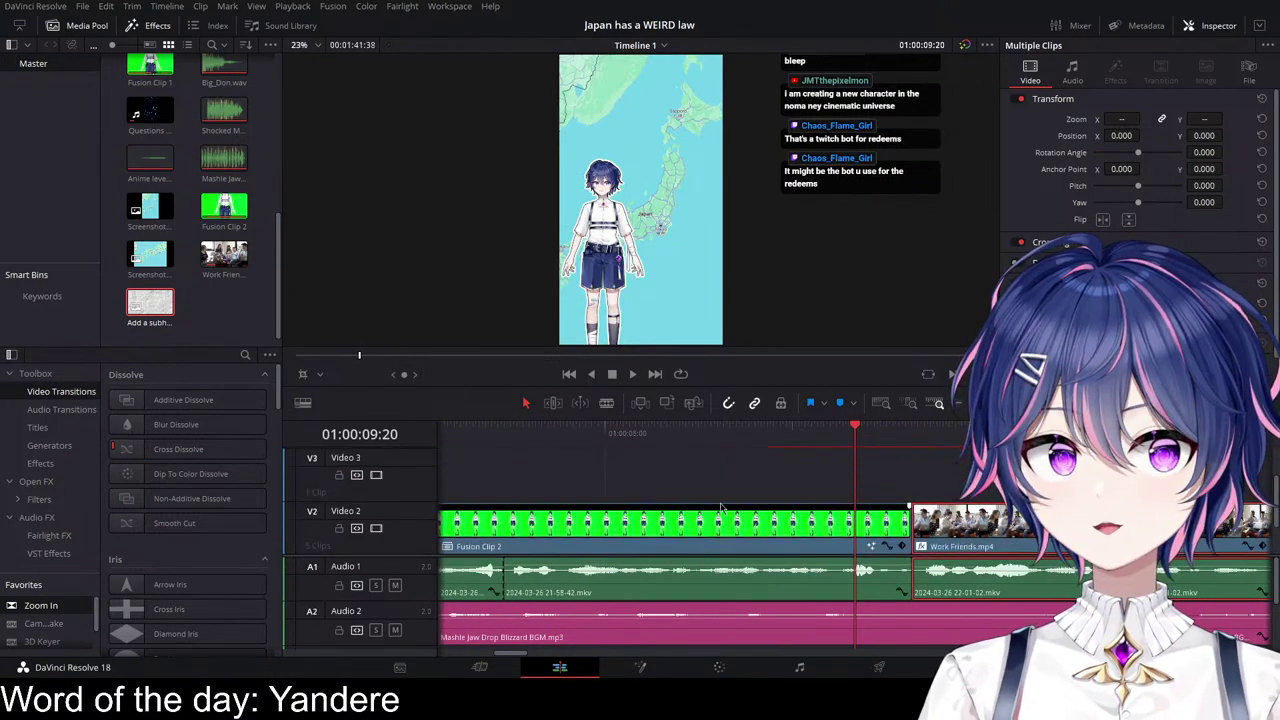
left_click(722, 490)
scroll(790, 500, "down", 2)
scroll(900, 530, "down", 1)
scroll(860, 535, "right", 5)
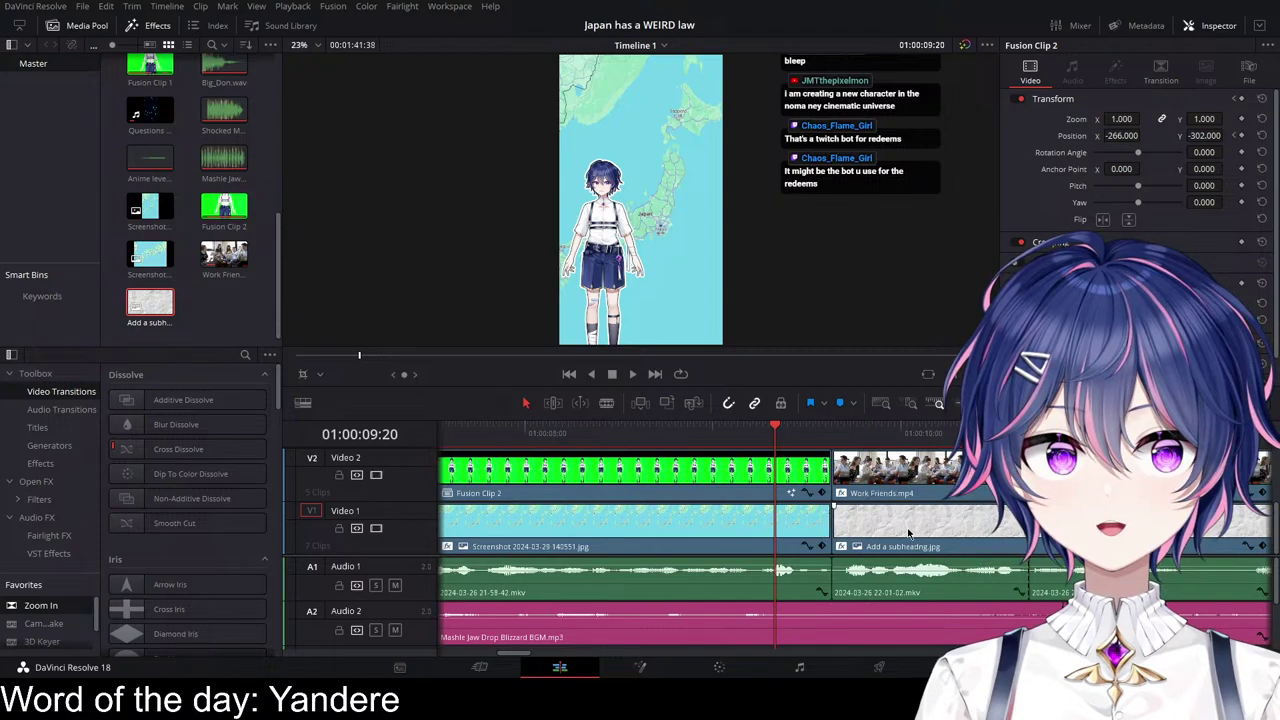
scroll(789, 534, "left", 5)
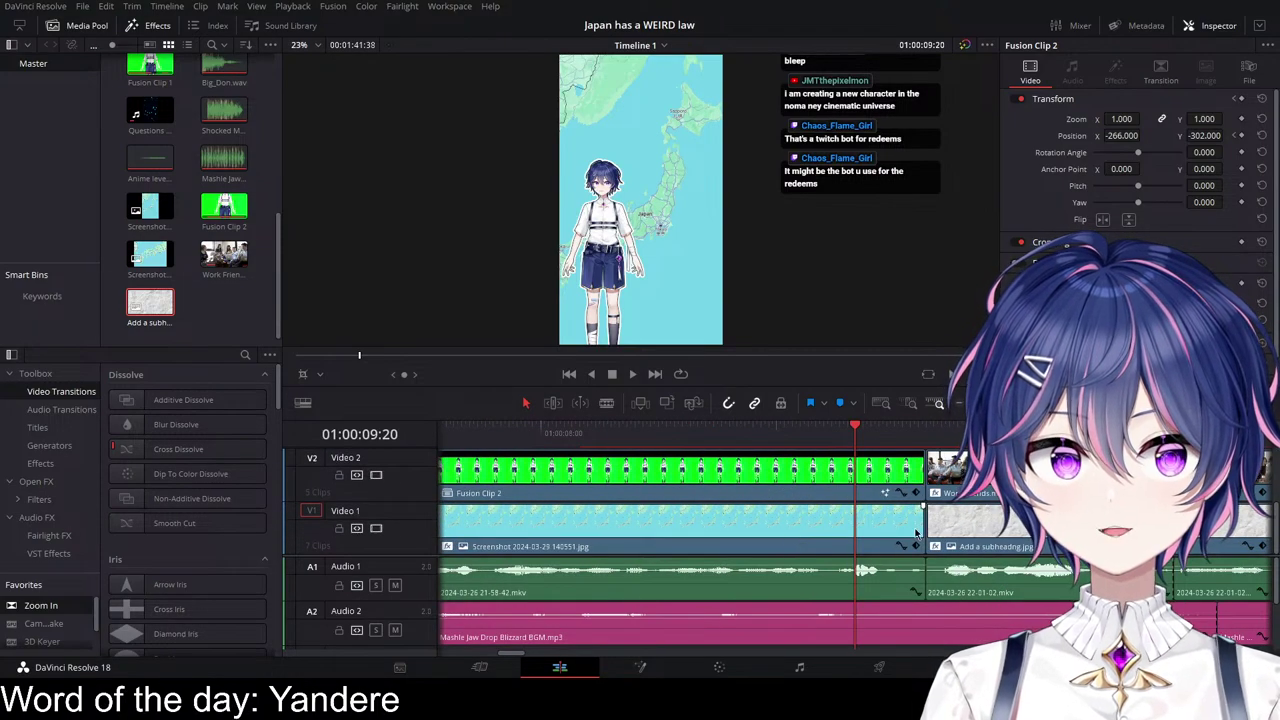
scroll(830, 536, "right", 4)
left_click_drag(48, 612, 765, 481)
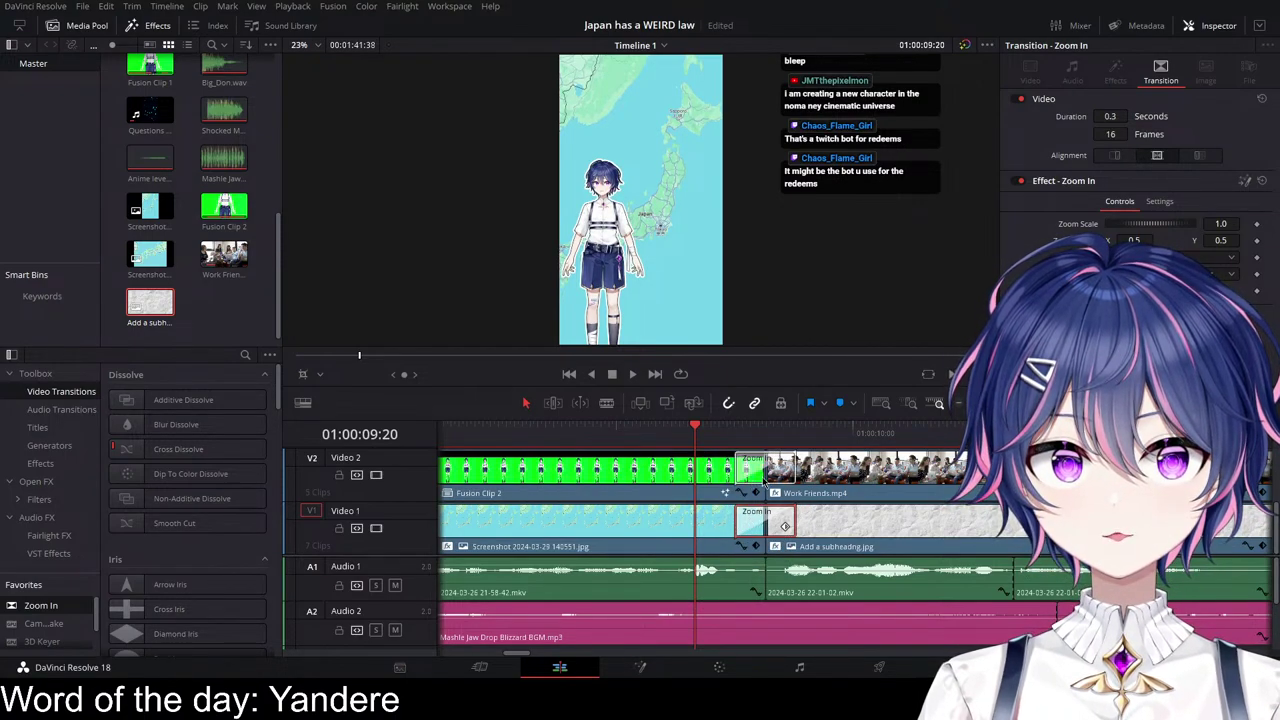
left_click(640, 440)
key("space")
key("space")
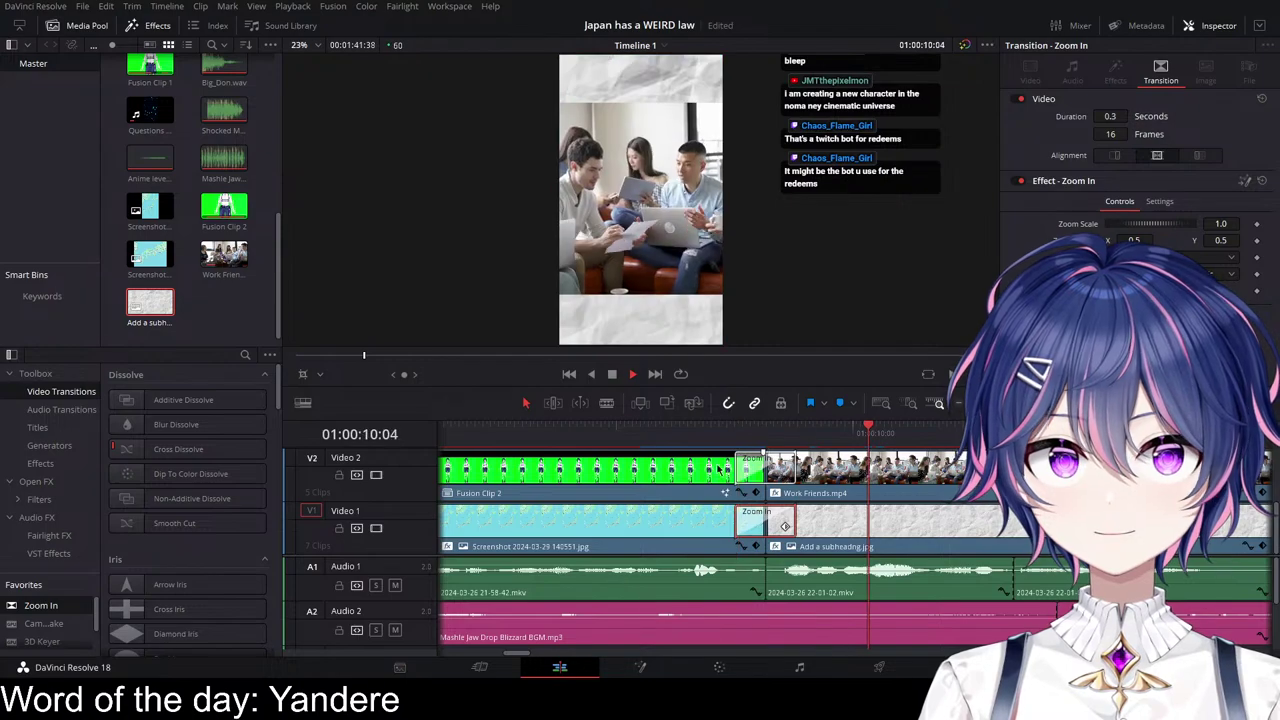
Step: Play across the Zoom In transitions from Fusion Clip 2 into Work Friends.mp4 to check their timing
left_click(598, 437)
key("space")
key("space")
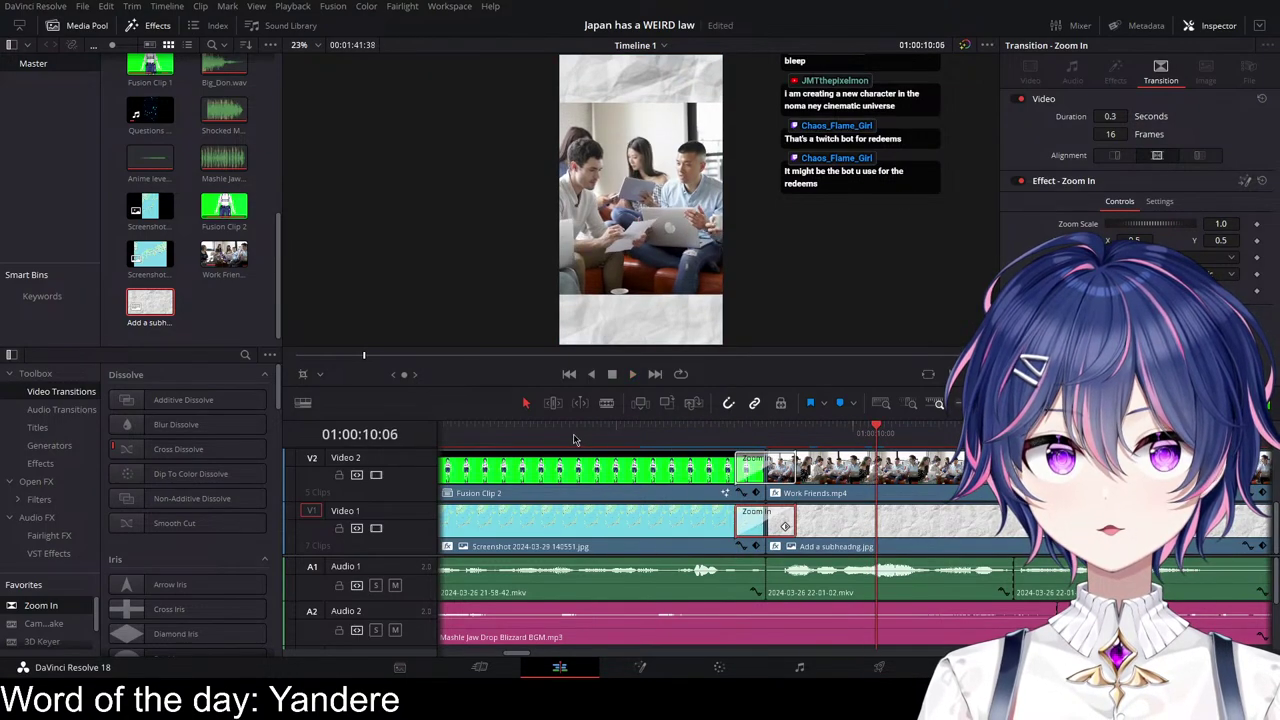
left_click(573, 439)
key("space")
key("space")
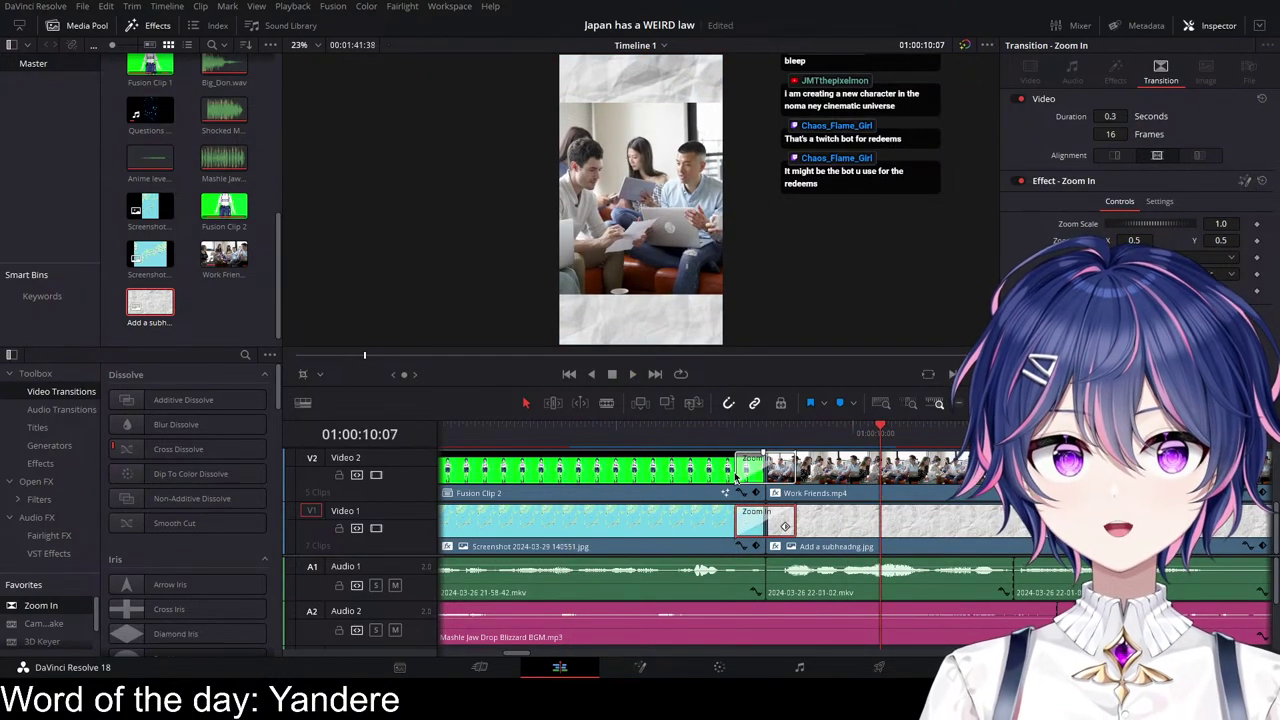
Step: Lengthen the Zoom In transitions on Video 2 and Video 1 to 26 frames and play across them
left_click_drag(736, 472, 716, 473)
left_click_drag(737, 521, 716, 521)
left_click(577, 432)
key("space")
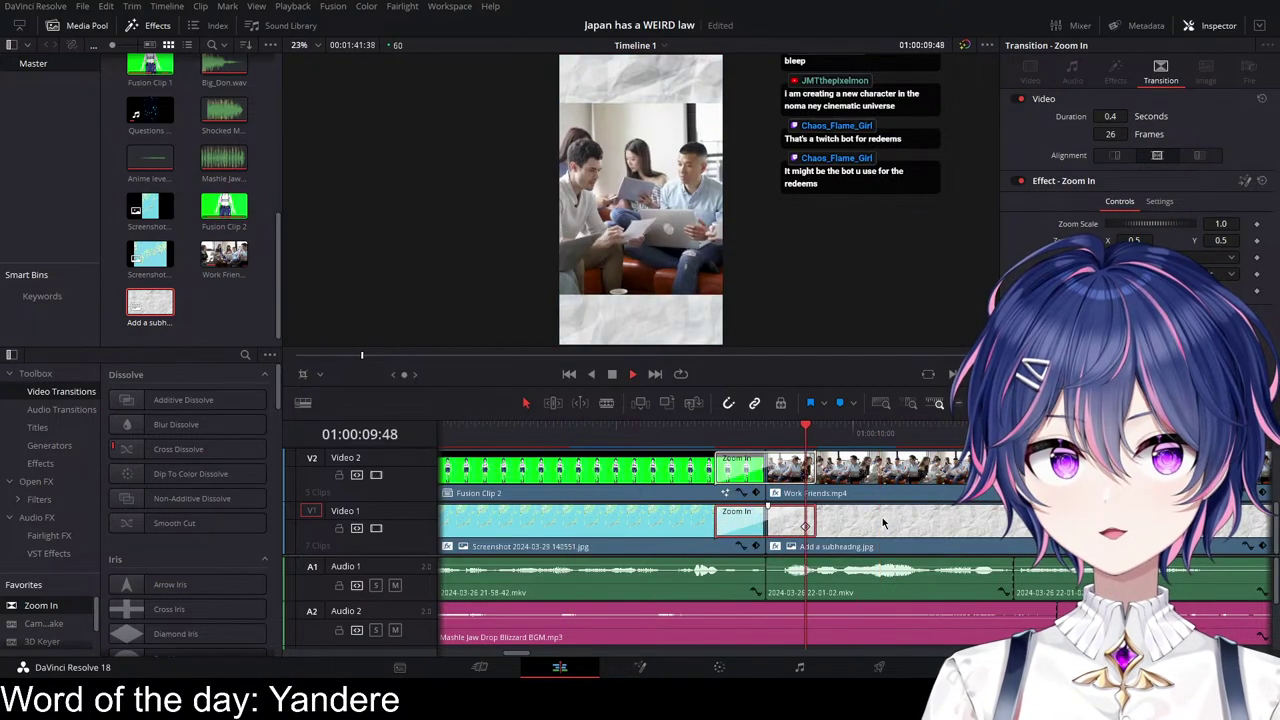
left_click(641, 433)
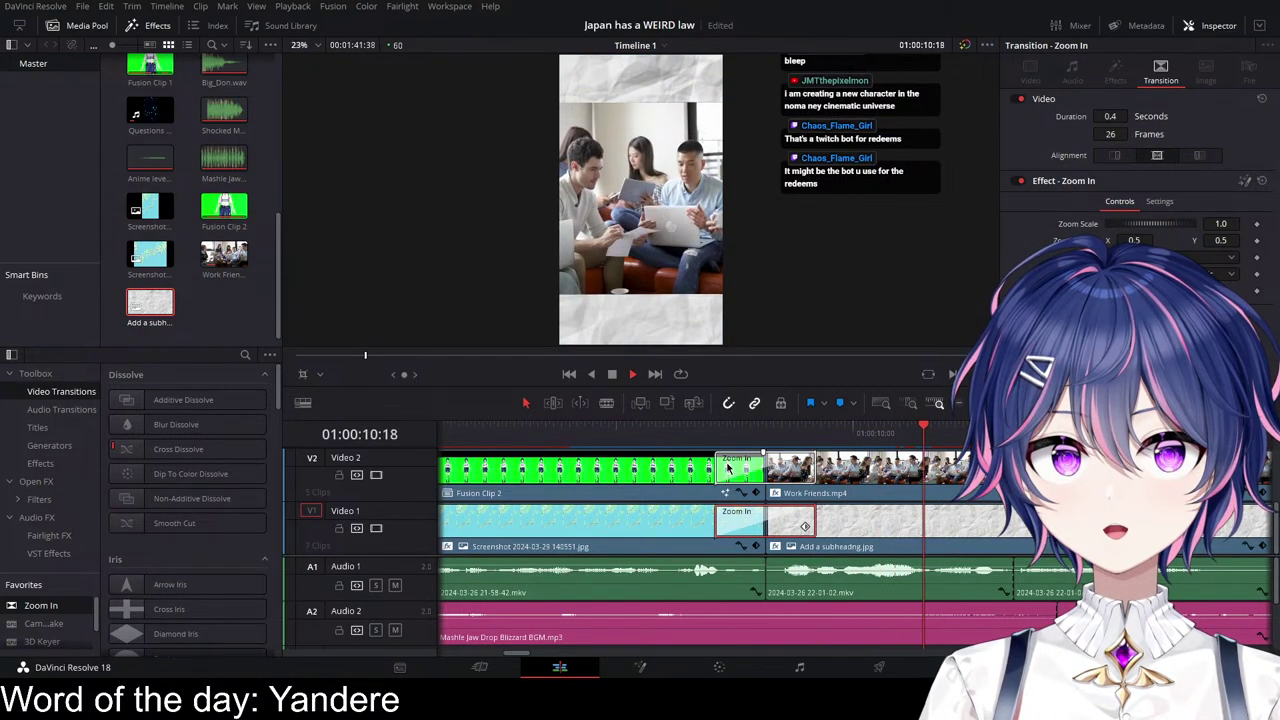
key("space")
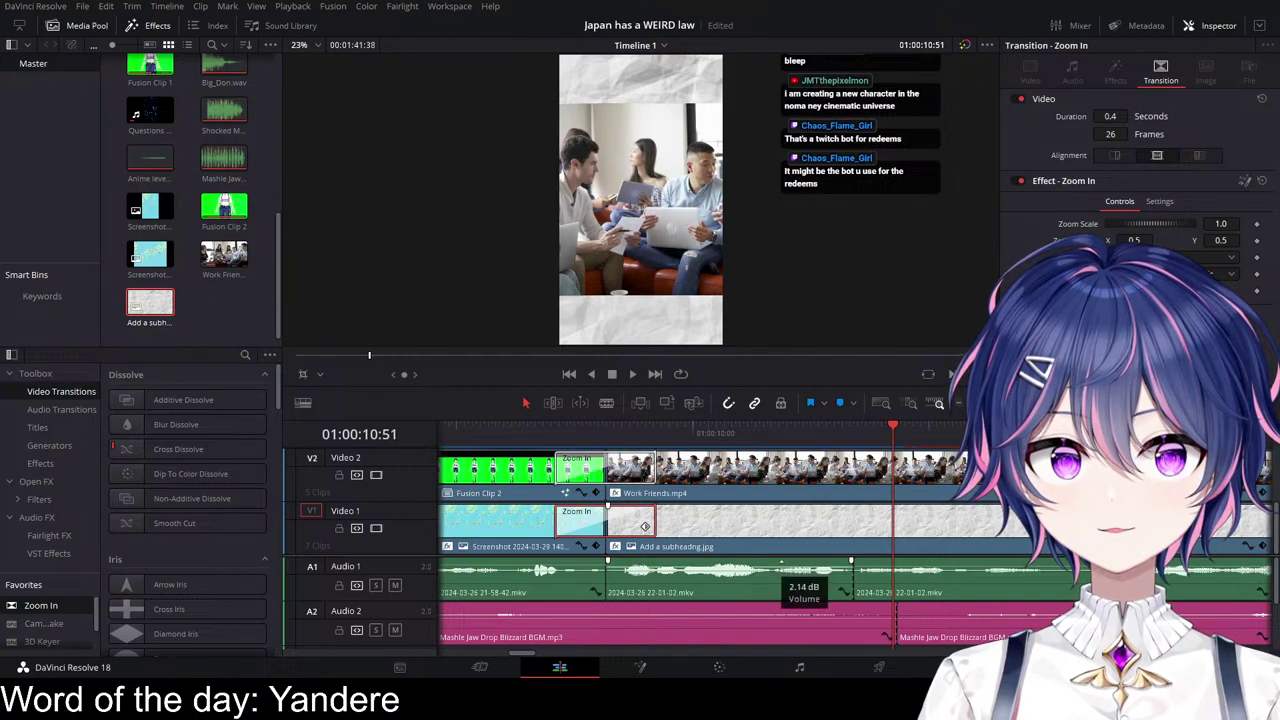
Step: Undo the volume nudge on the Audio 1 clip and play Work Friends.mp4 through to the second map screenshot
left_click_drag(806, 568, 806, 567)
key("ctrl+z")
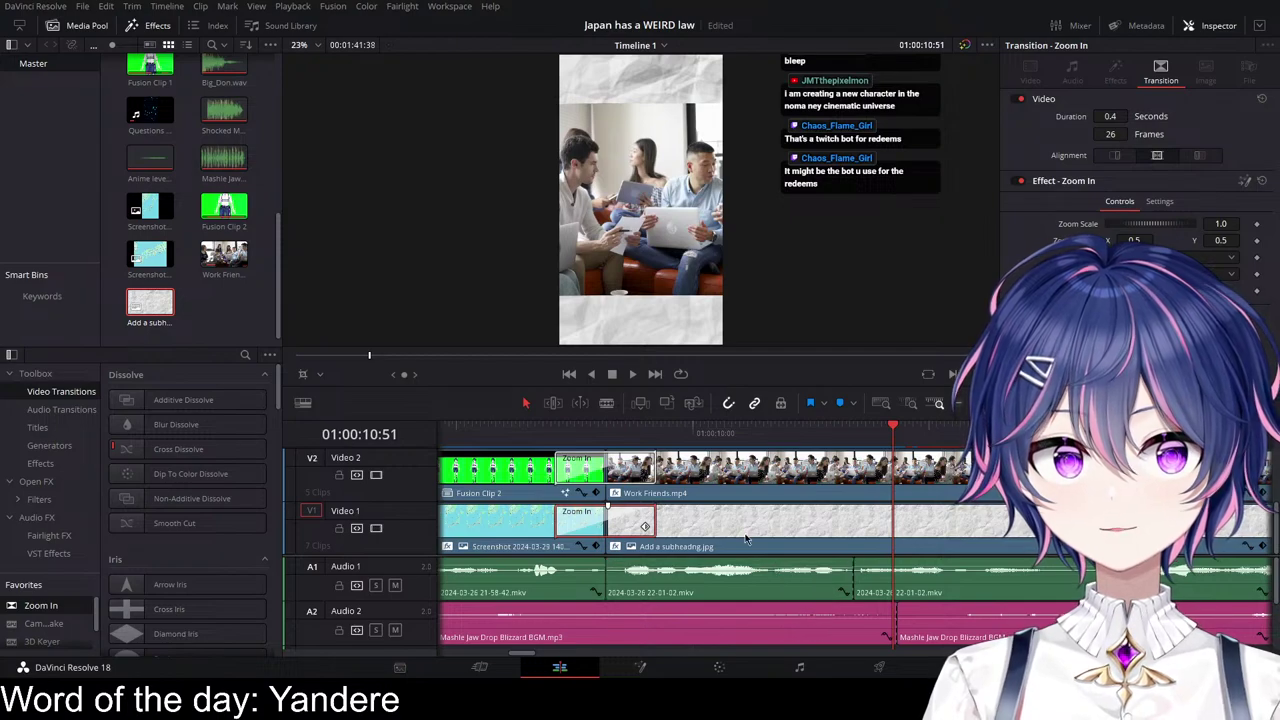
left_click(530, 434)
key("space")
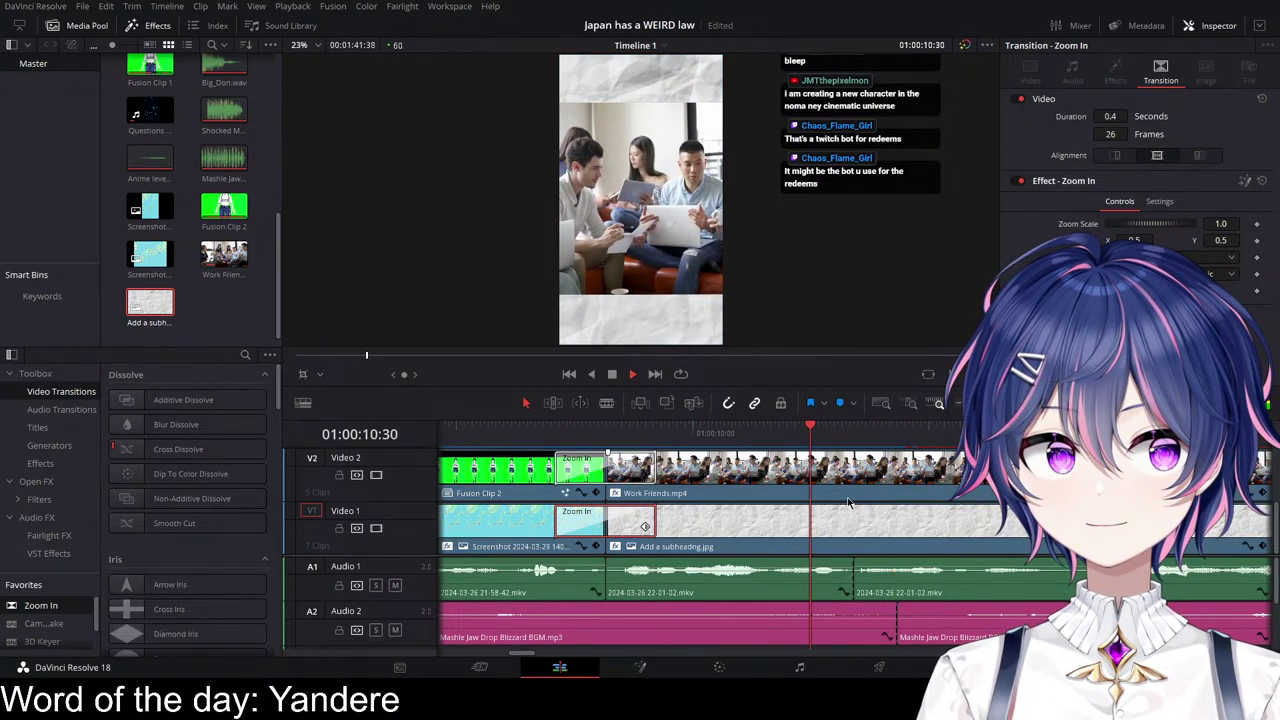
key("slash")
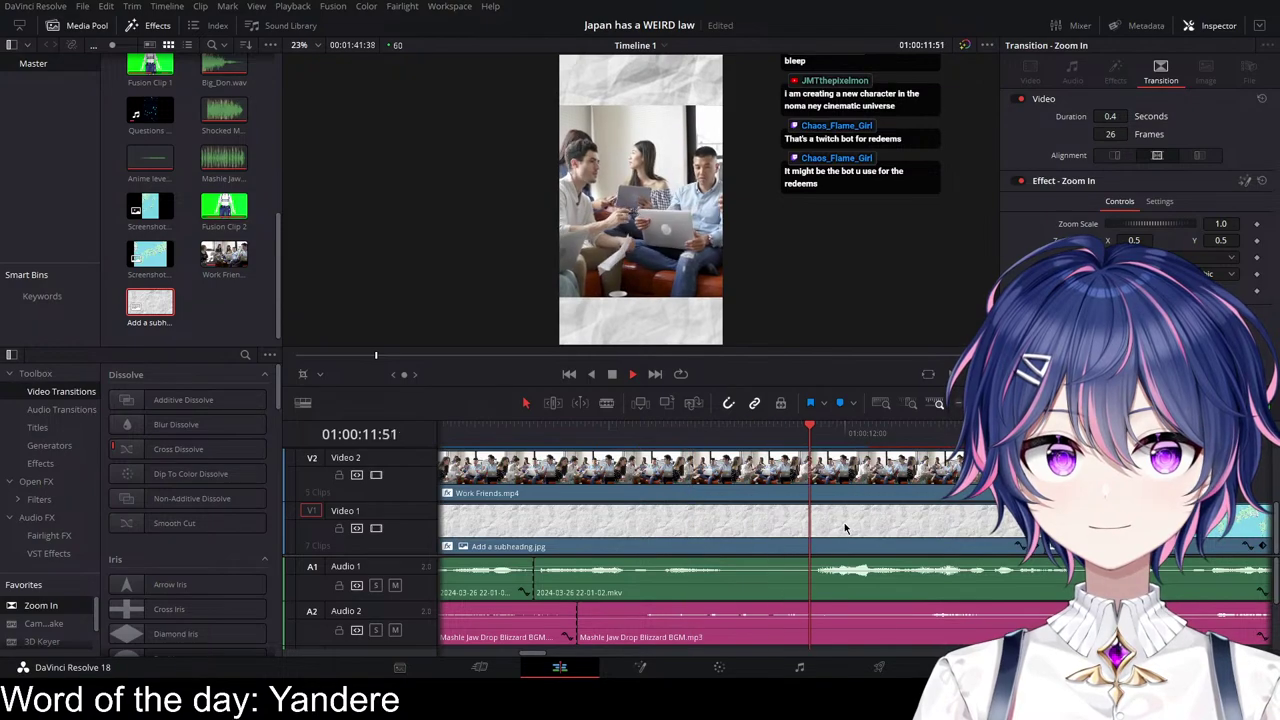
key("space")
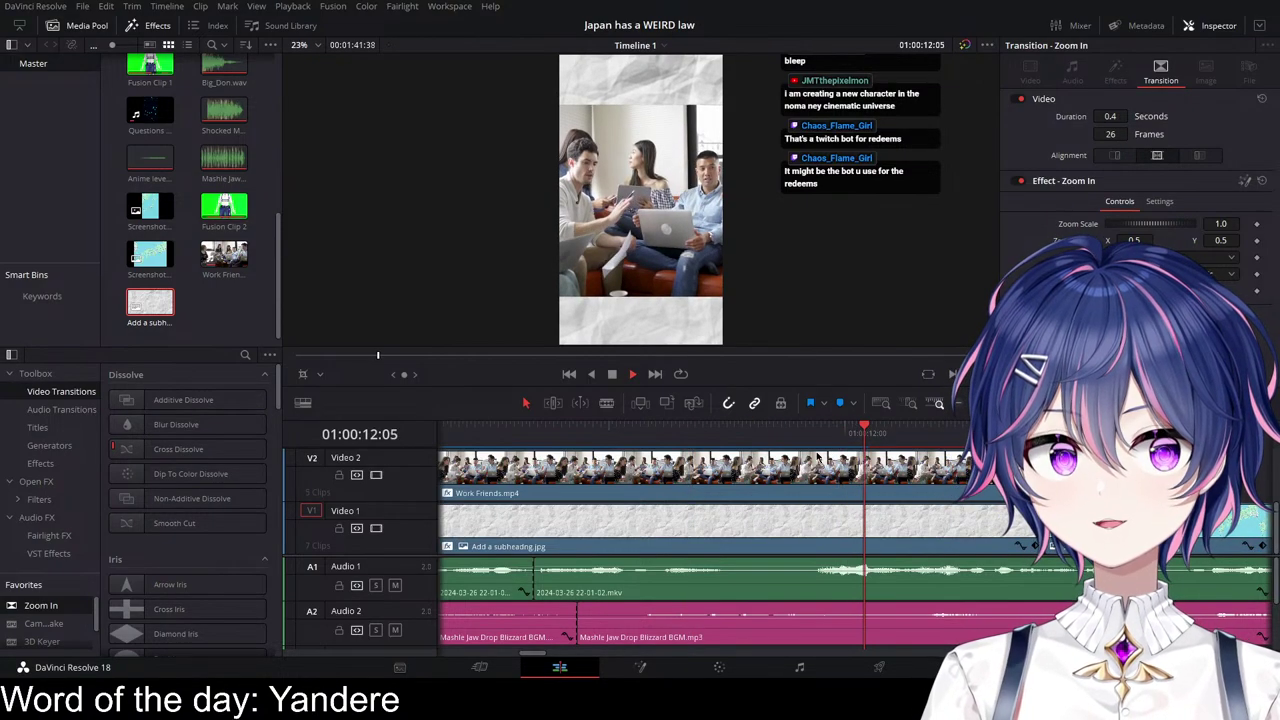
scroll(846, 531, "right", 4)
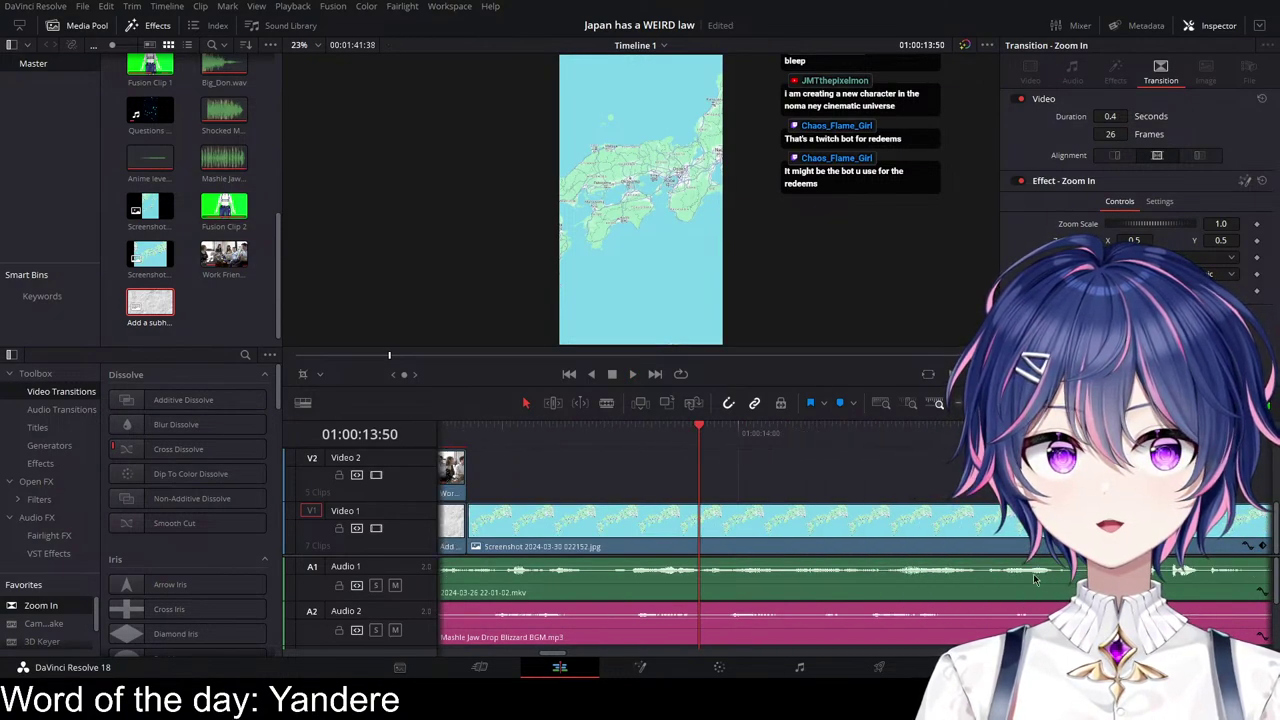
scroll(846, 531, "left", 5)
left_click(603, 434)
key("space")
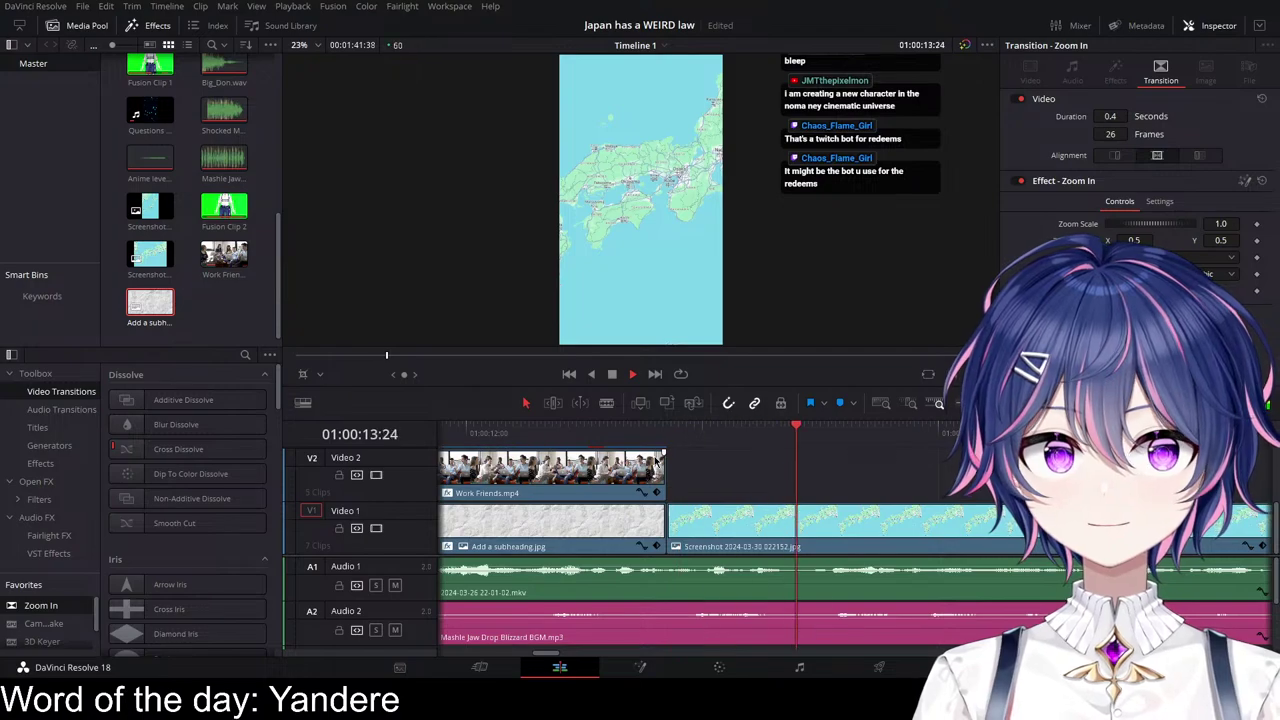
Step: Apply Camera Shake to Screenshot 2024-03-30 022152.jpg with a Speed Scale of 0.098, check the playback, and save the project
left_click_drag(40, 623, 790, 528)
left_click_drag(1138, 164, 1100, 166)
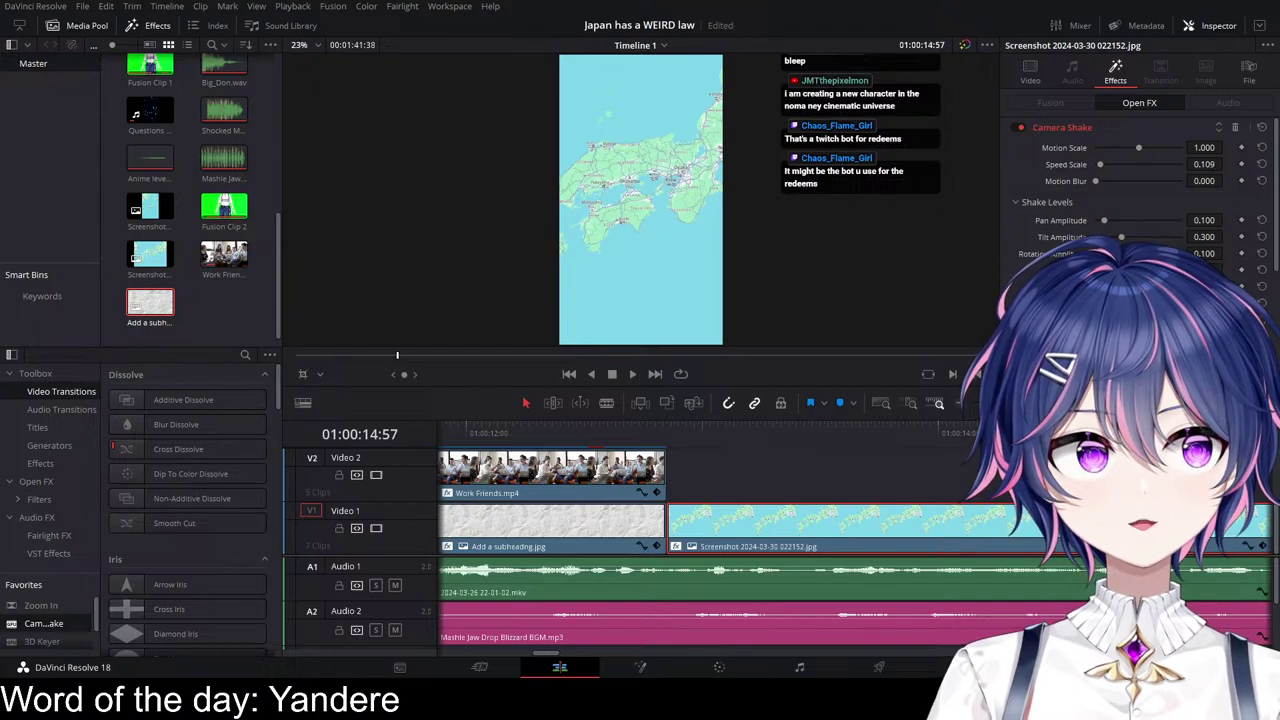
left_click(651, 434)
key("space")
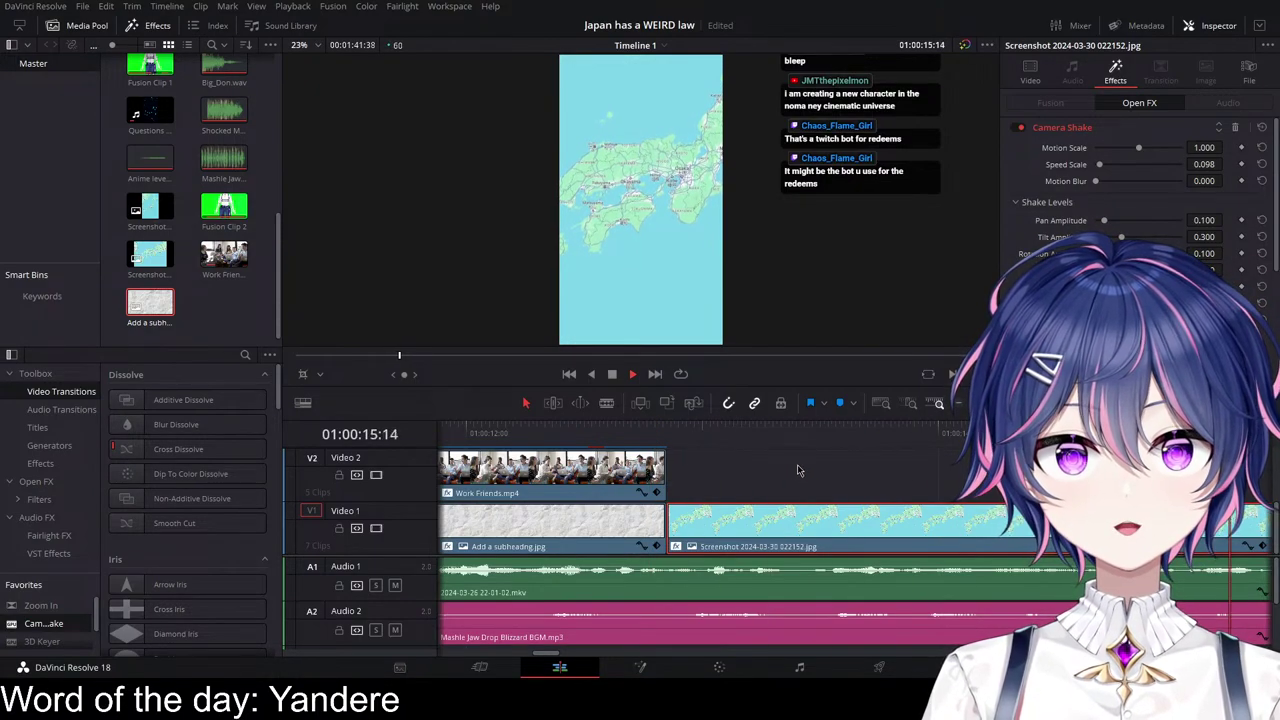
key("space")
scroll(806, 469, "right", 4)
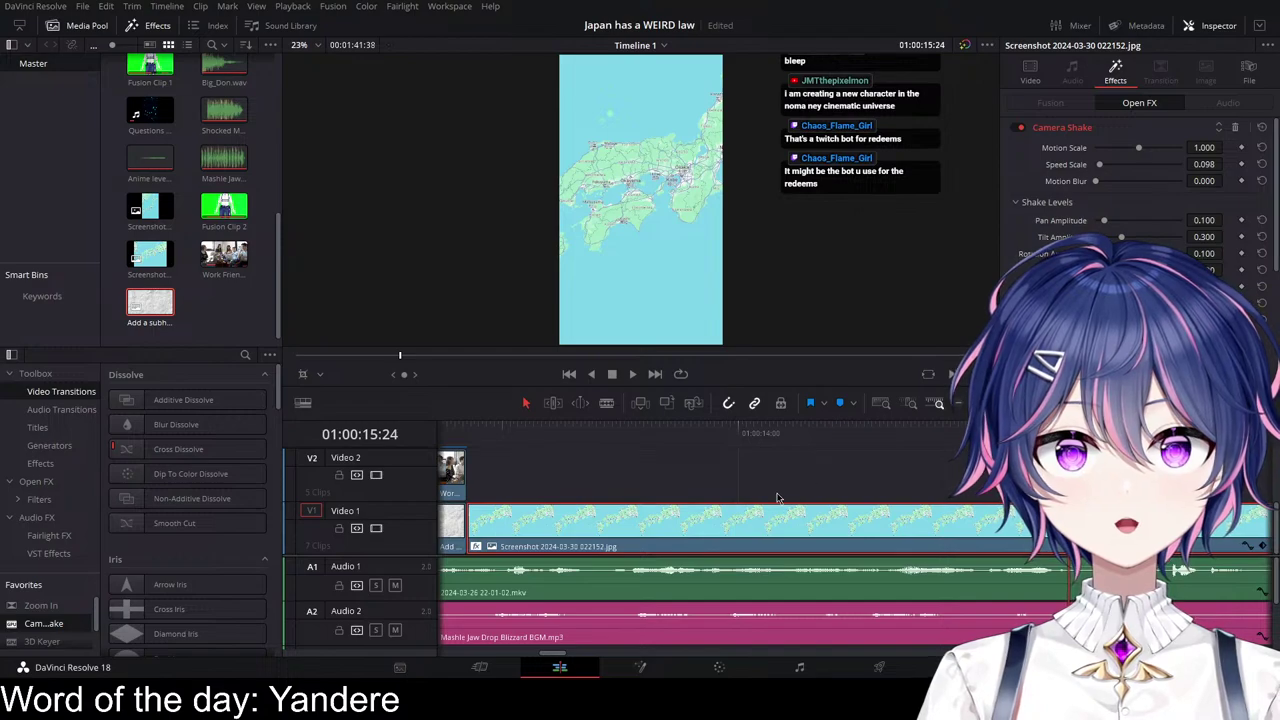
key("ctrl+s")
scroll(828, 526, "right", 2)
scroll(956, 520, "right", 2)
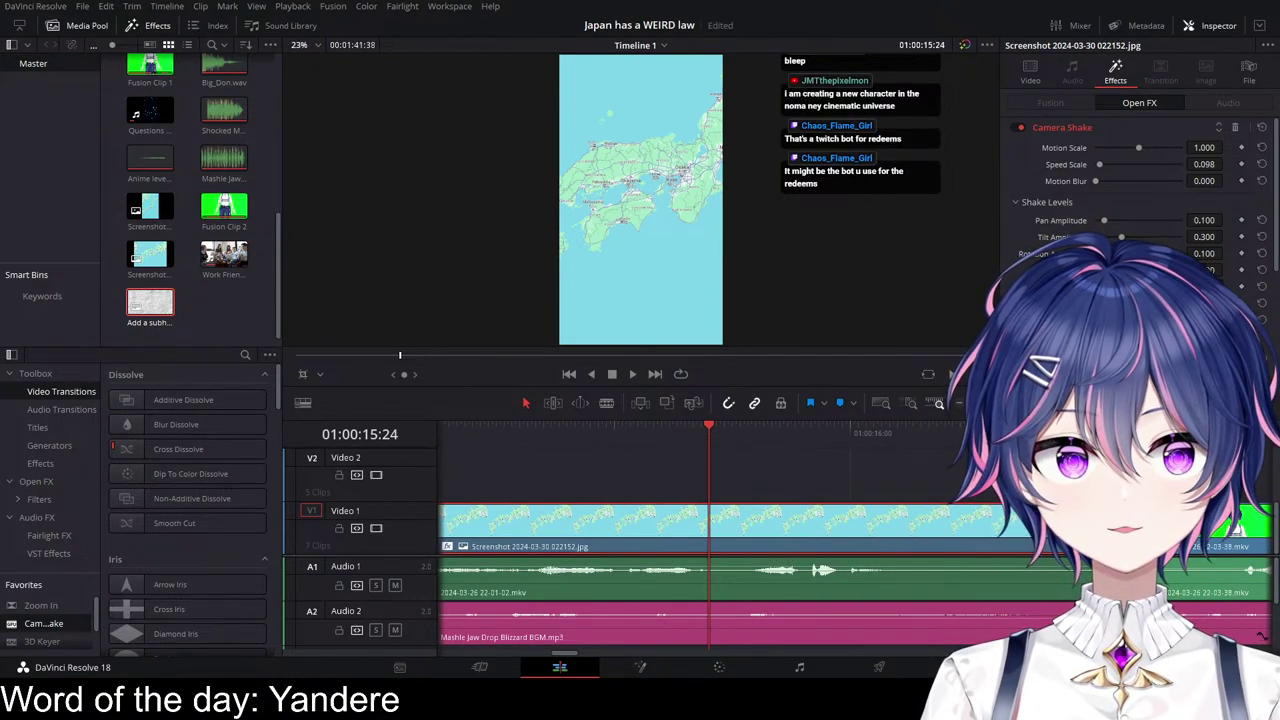
key("ctrl+s")
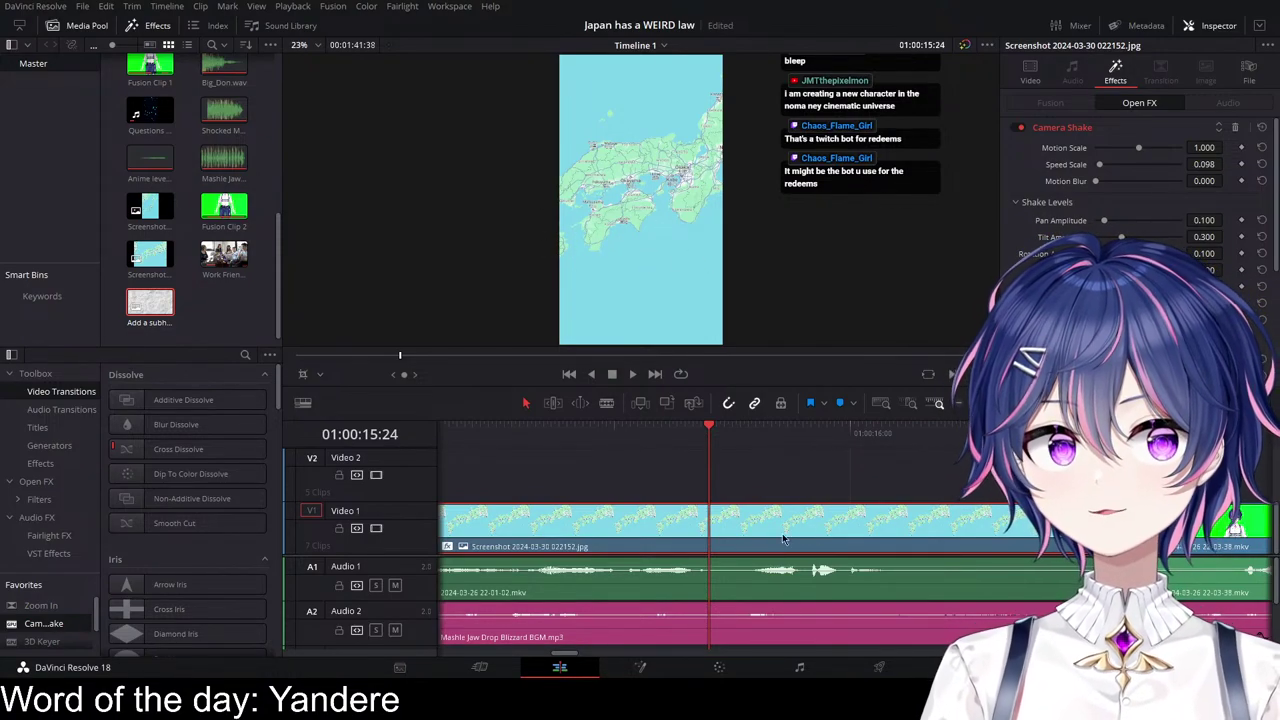
Step: Play the second map screenshot around 01:00:15:28 repeatedly to find the starting frame for a zoom
left_click(673, 437)
key("space")
key("space")
scroll(806, 527, "left", 1)
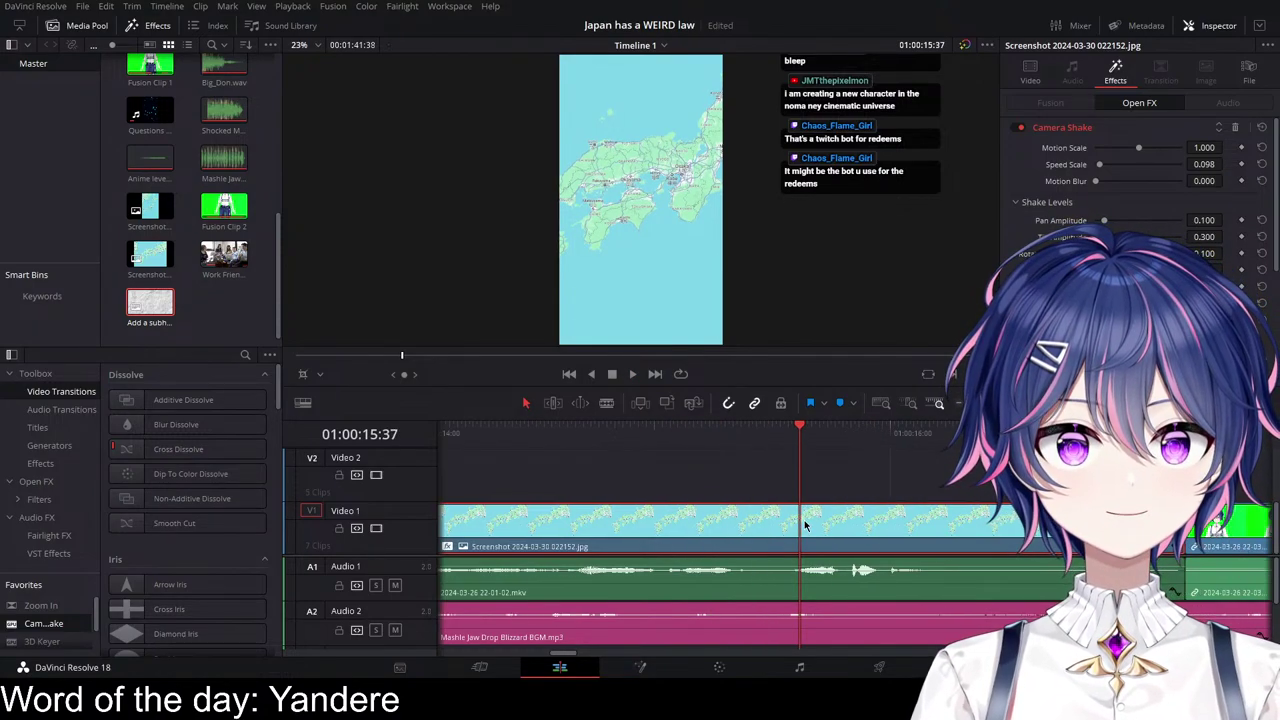
left_click(738, 439)
key("space")
key("space")
scroll(845, 525, "right", 2)
left_click_drag(712, 444, 685, 440)
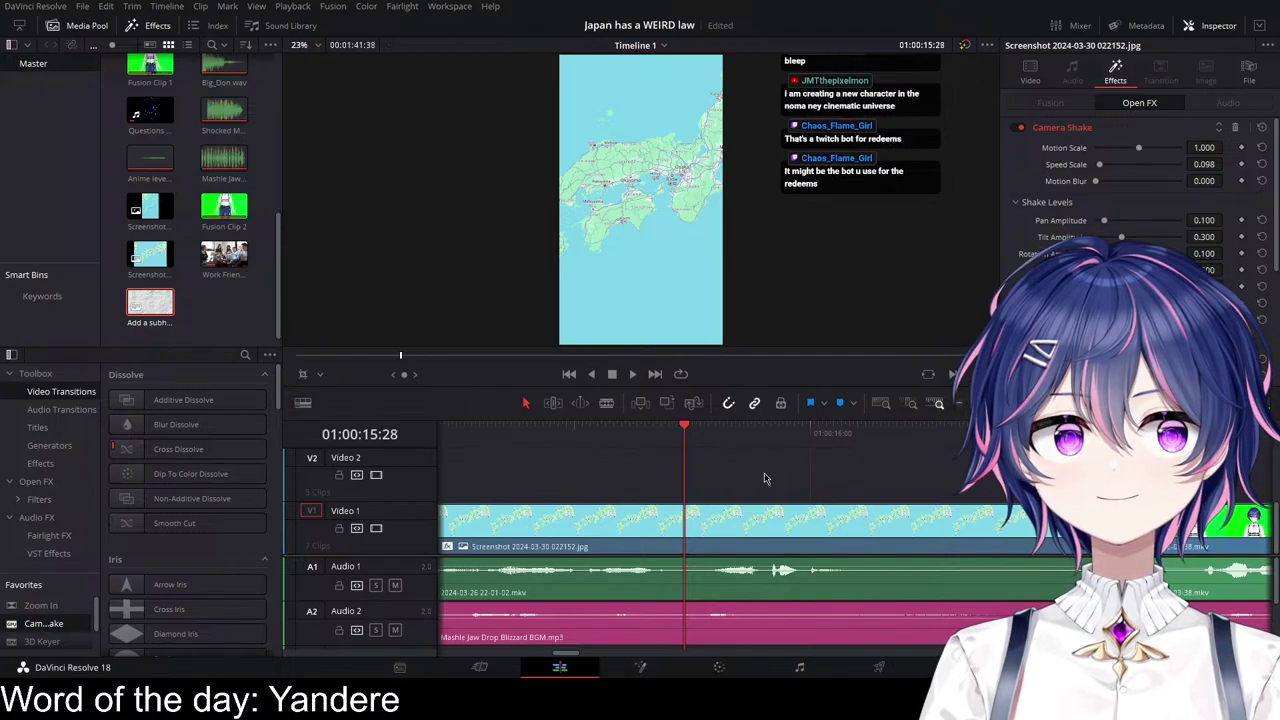
Step: Add Position and Zoom keyframes to the second map screenshot at 01:00:15:27
left_click(1030, 70)
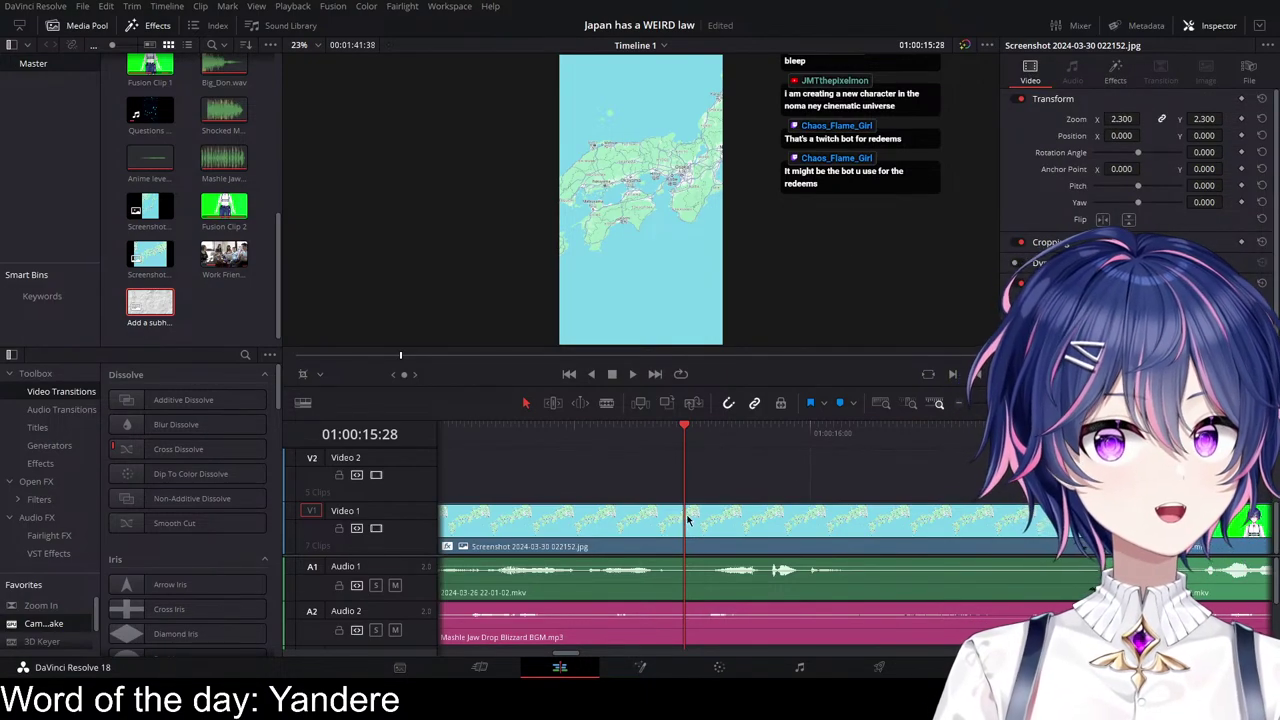
left_click(681, 437)
left_click(712, 522)
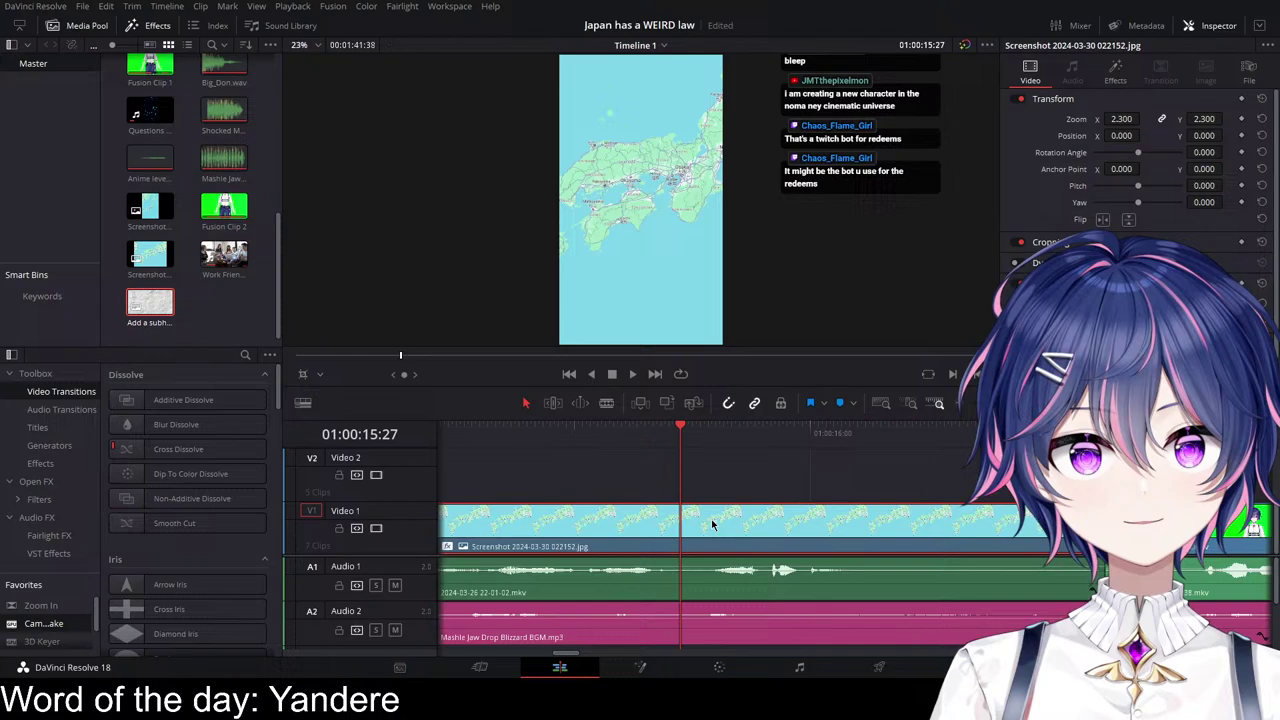
left_click(1242, 136)
left_click(1242, 119)
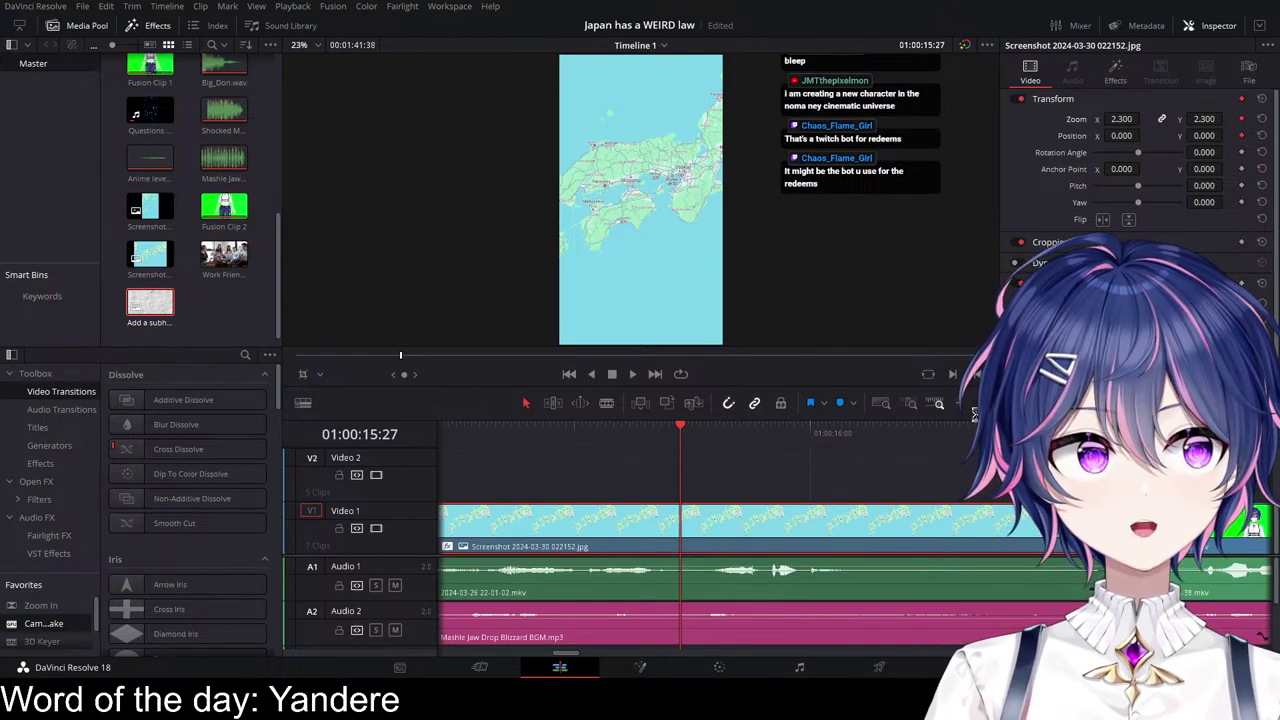
Step: Show the second map screenshot's keyframe track and move its starting keyframes to 01:00:15:23
scroll(975, 533, "right", 2)
scroll(975, 533, "left", 5)
scroll(975, 533, "up", 1)
scroll(975, 533, "right", 2)
left_click(1240, 546)
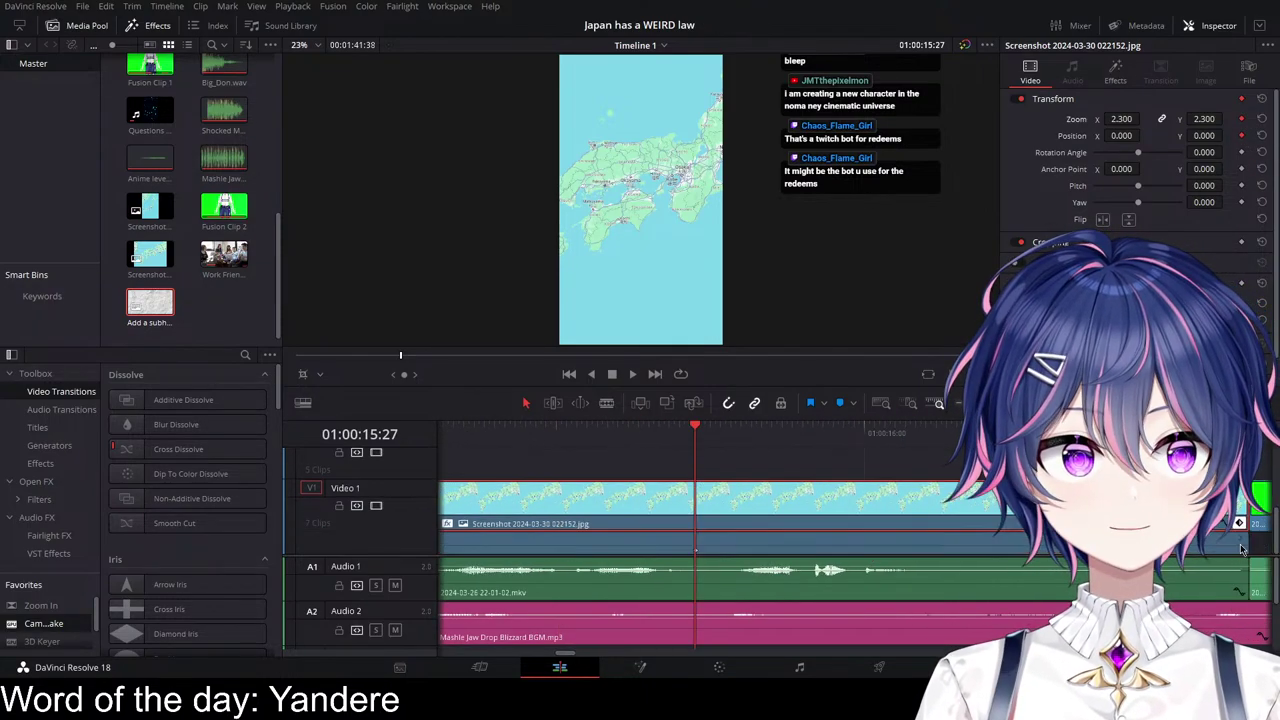
left_click(757, 514)
left_click_drag(707, 436, 755, 440)
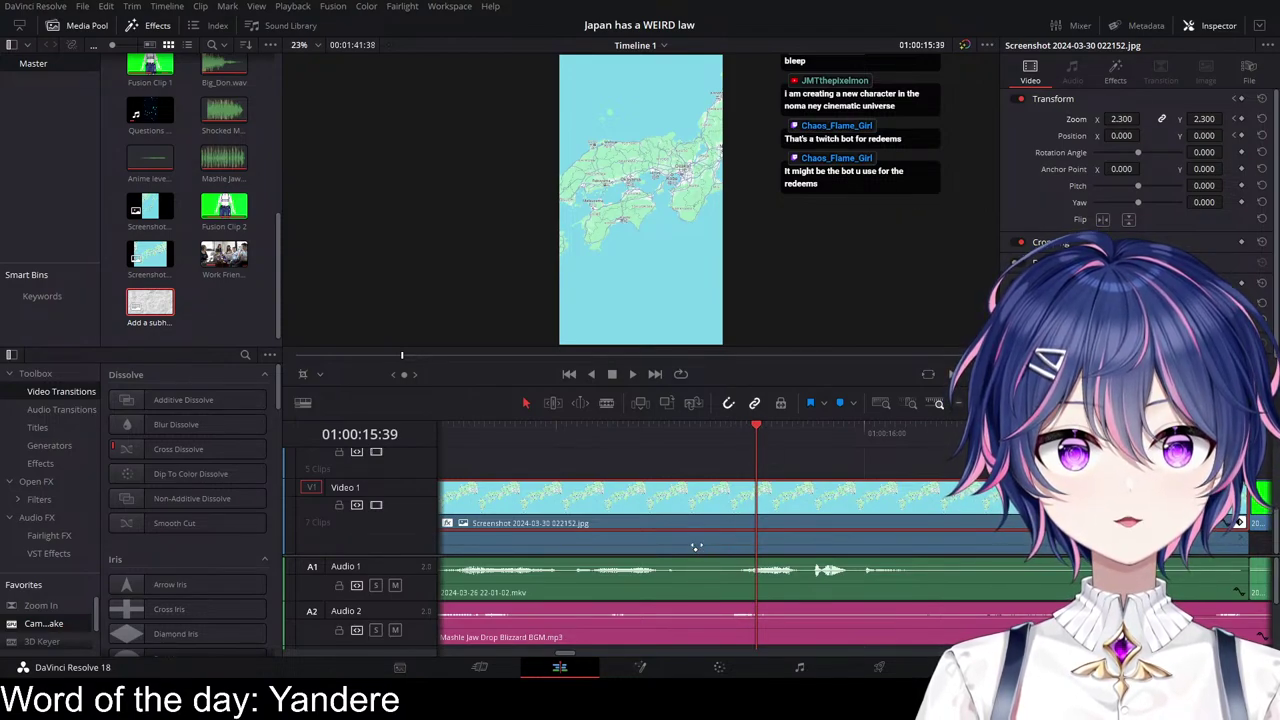
left_click(846, 445)
Step: At 01:00:15:39, keyframe the map screenshot's Zoom at 4.010 and Position at X 254, Y 366, and play the move
left_click(762, 441)
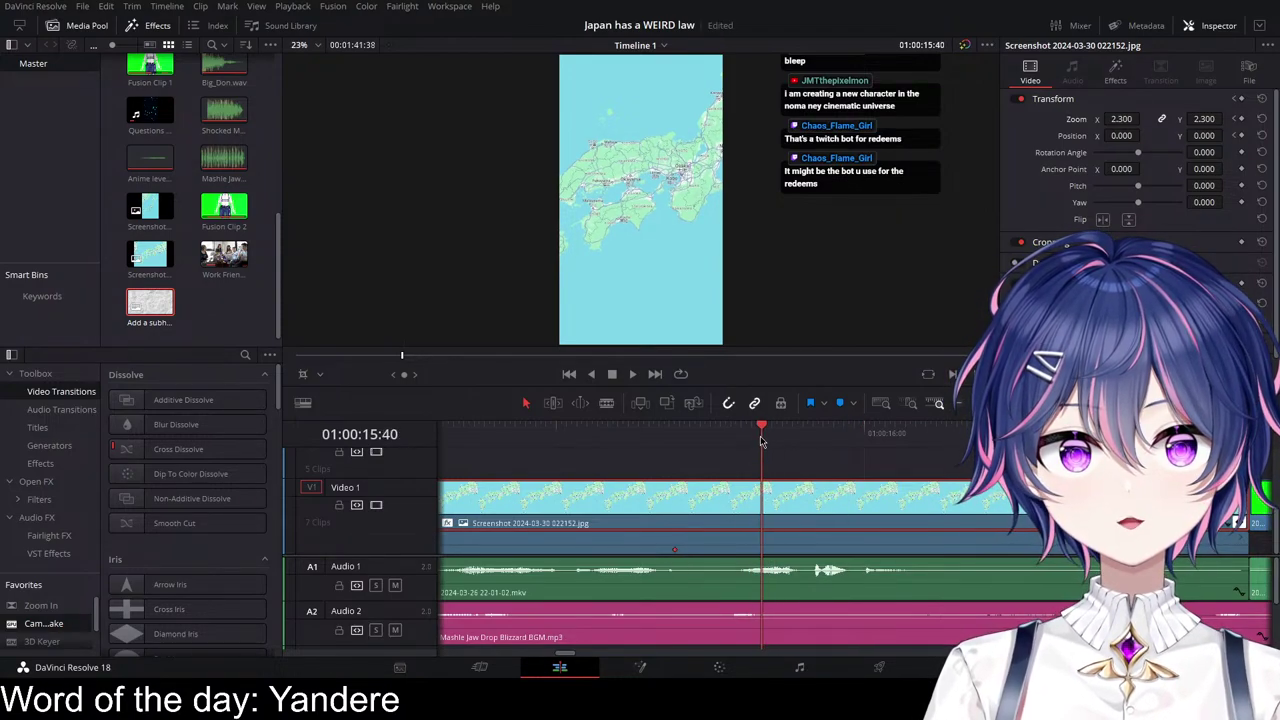
left_click_drag(761, 441, 757, 441)
left_click_drag(1116, 119, 1228, 135)
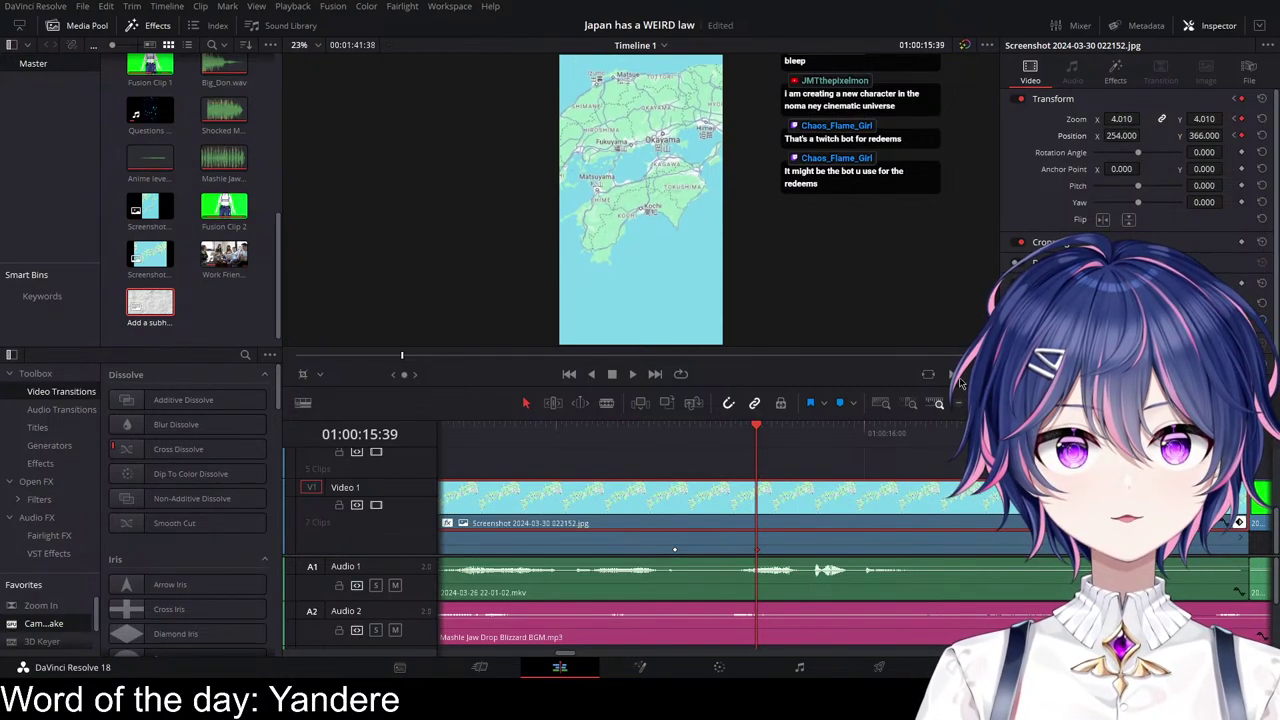
left_click(624, 436)
key("space")
key("space")
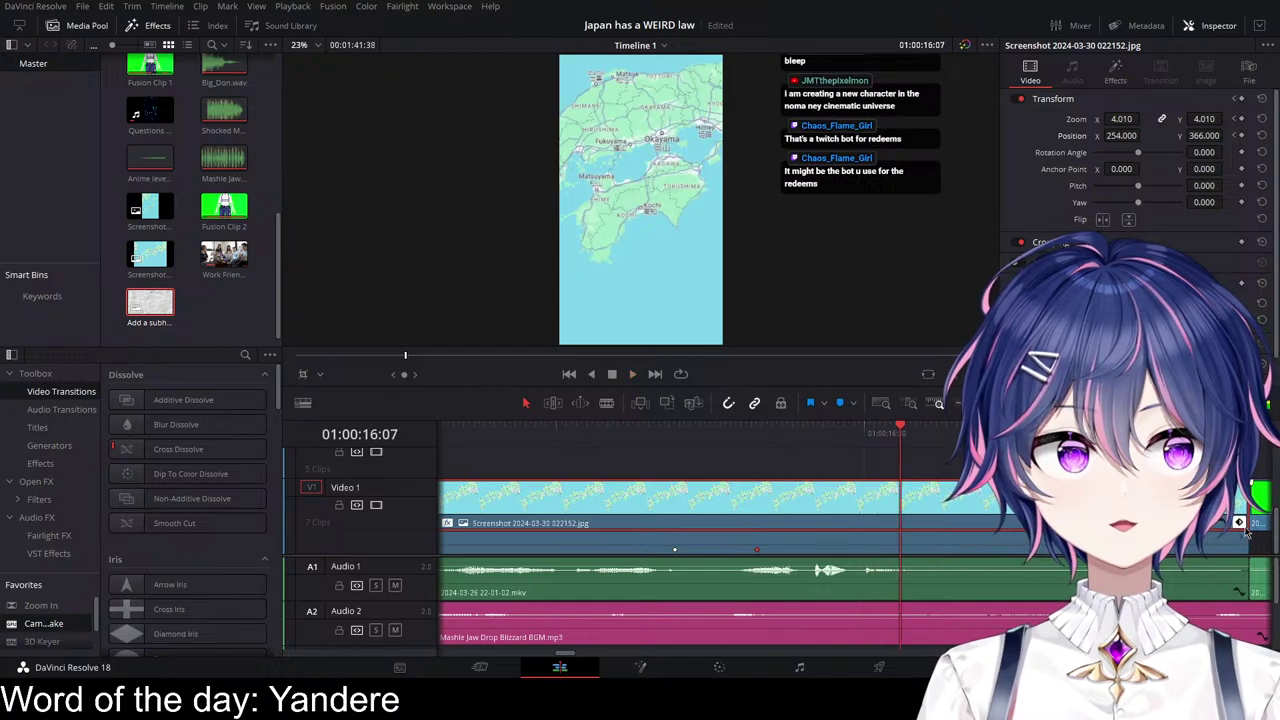
Step: Open the map screenshot's Position Y curve, replay the zoom, and save the project
left_click(1223, 521)
scroll(1000, 505, "down", 4)
left_click(626, 436)
key("space")
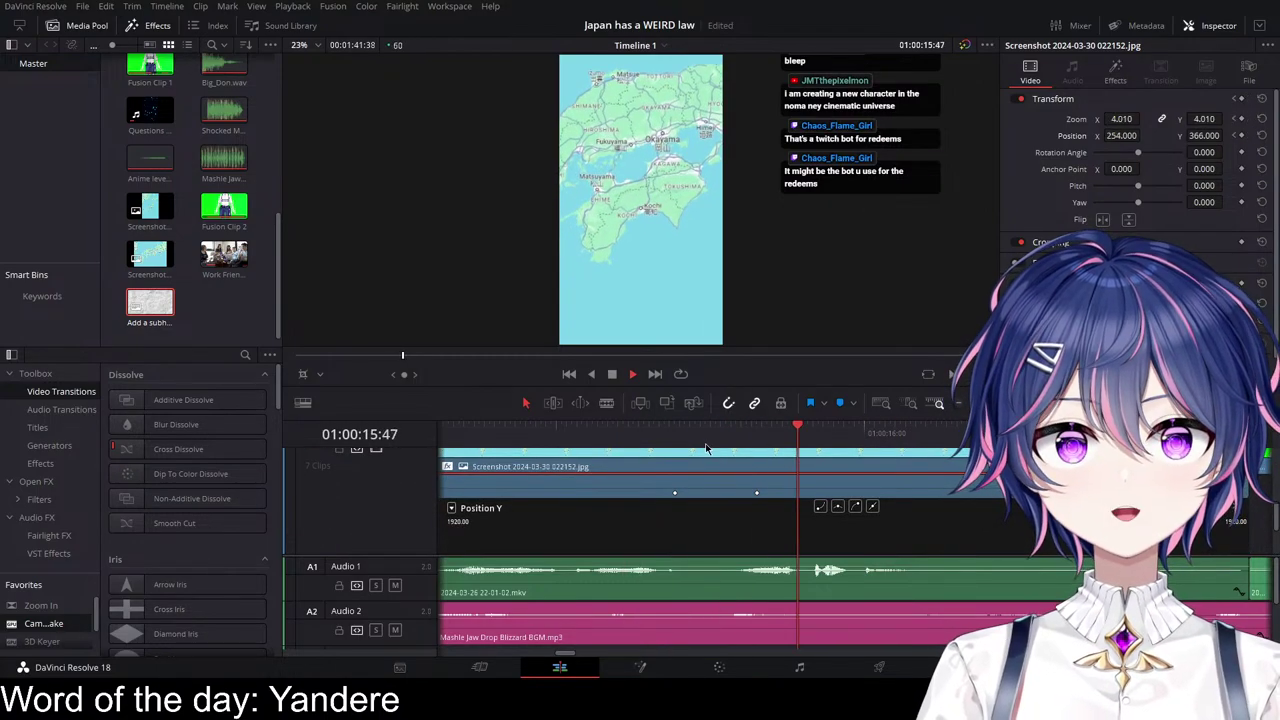
left_click(617, 433)
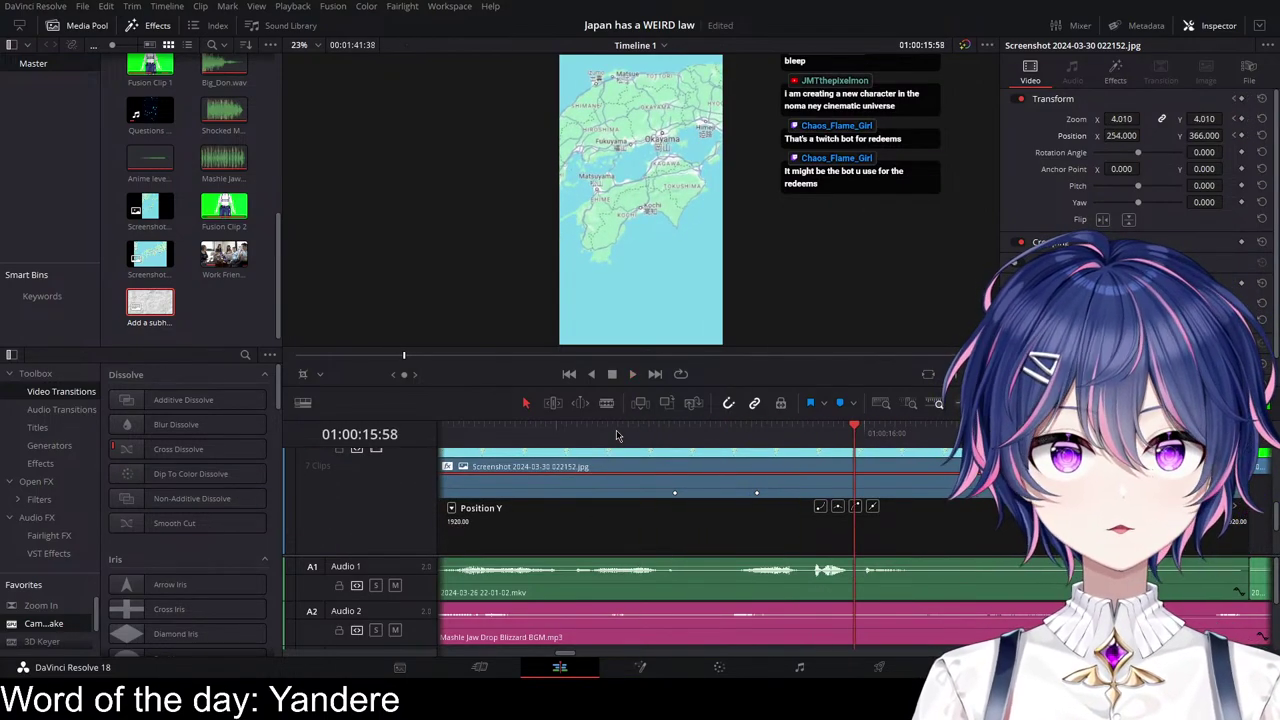
key("ctrl+s")
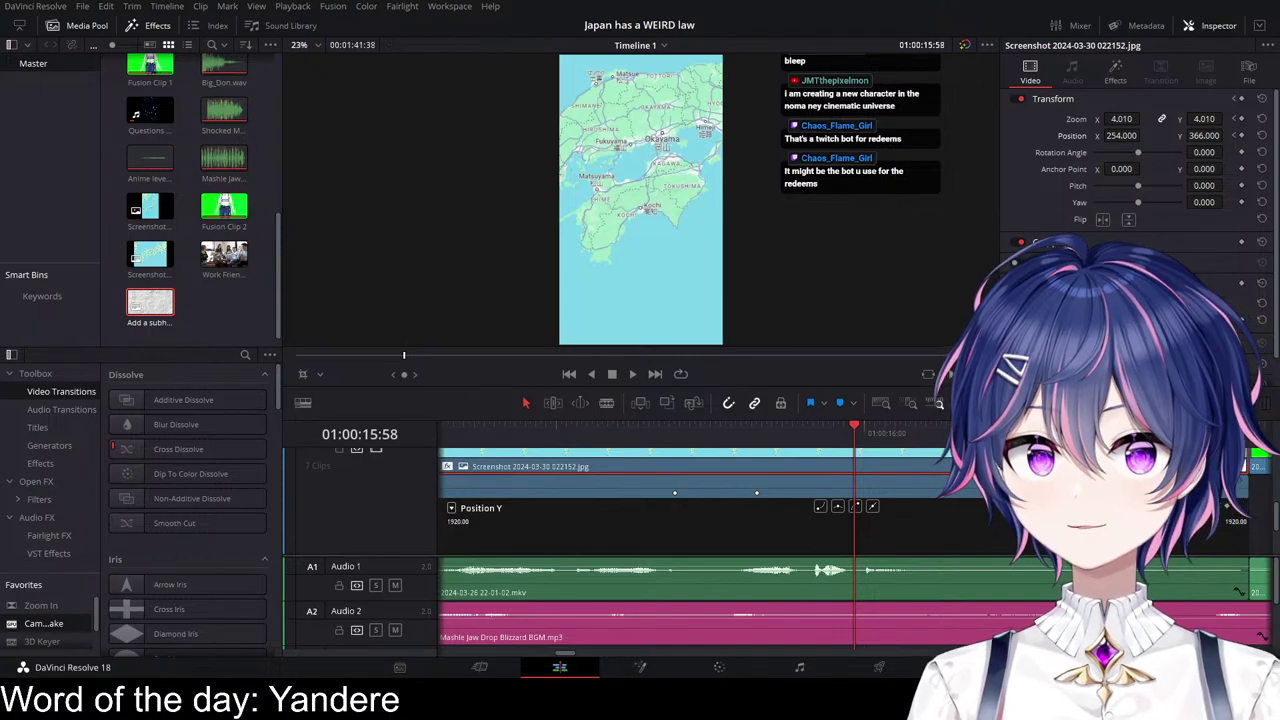
Step: Apply easing to the starting keyframe at 01:00:15:23 on the map screenshot's Position Y curve
left_click_drag(643, 441, 677, 488)
left_click(677, 492)
scroll(845, 488, "down", 3)
left_click(855, 467)
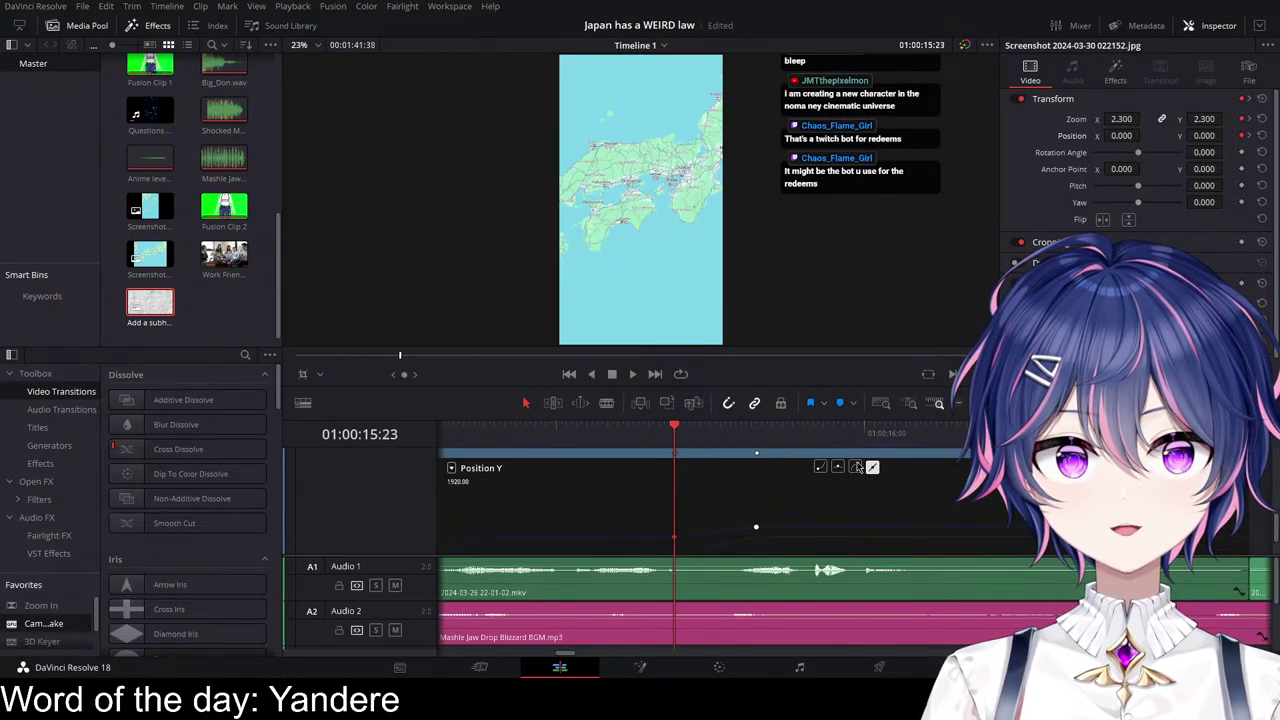
scroll(817, 512, "down", 3)
scroll(803, 519, "up", 1)
scroll(805, 512, "right", 3)
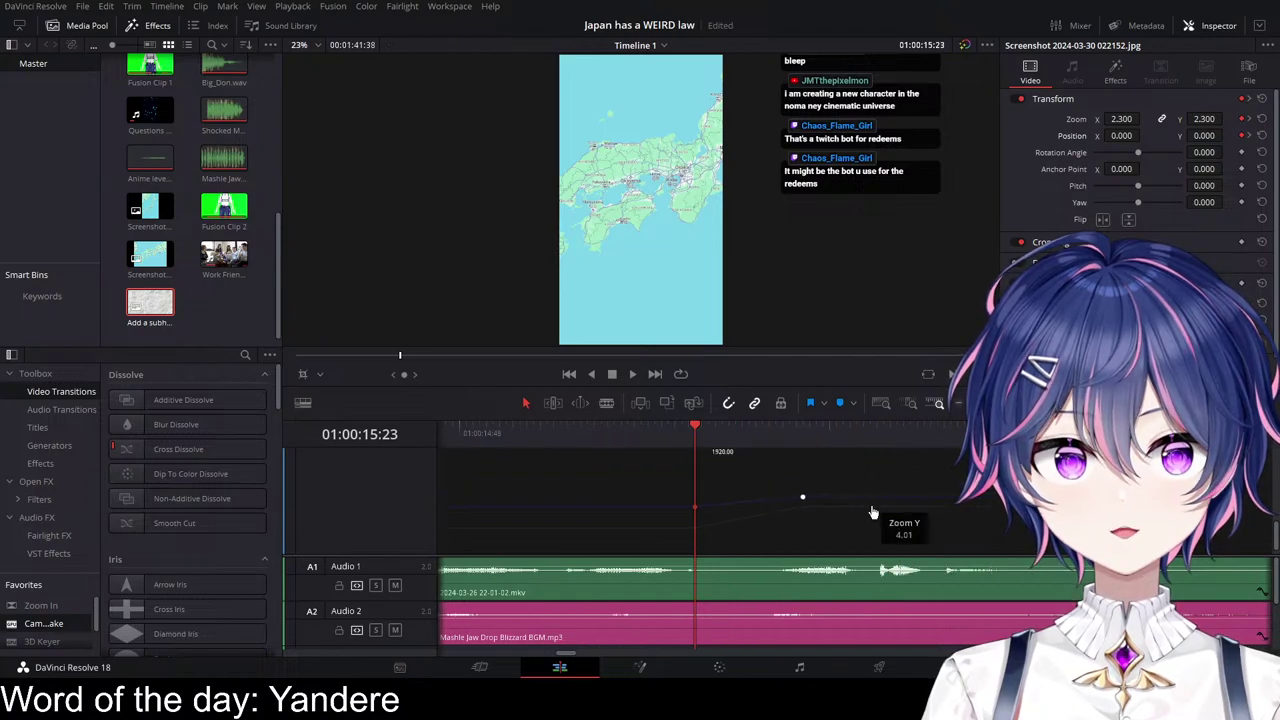
scroll(805, 530, "up", 2)
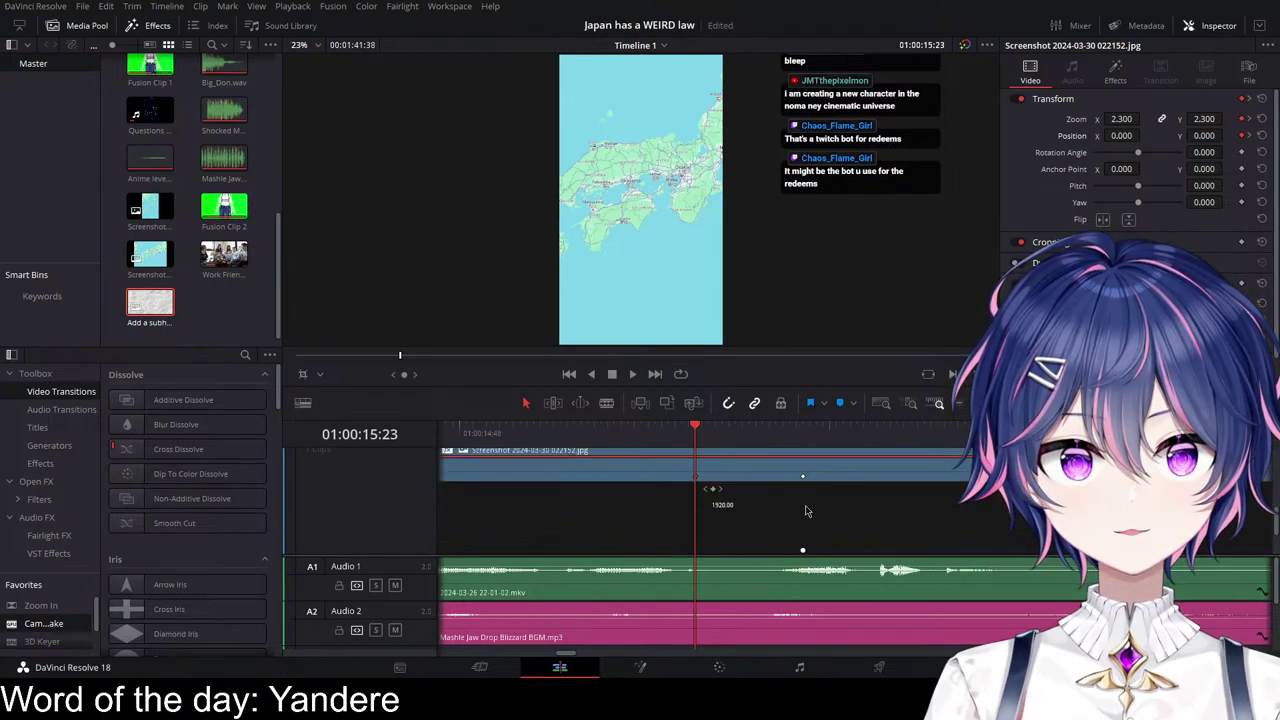
scroll(805, 485, "left", 3)
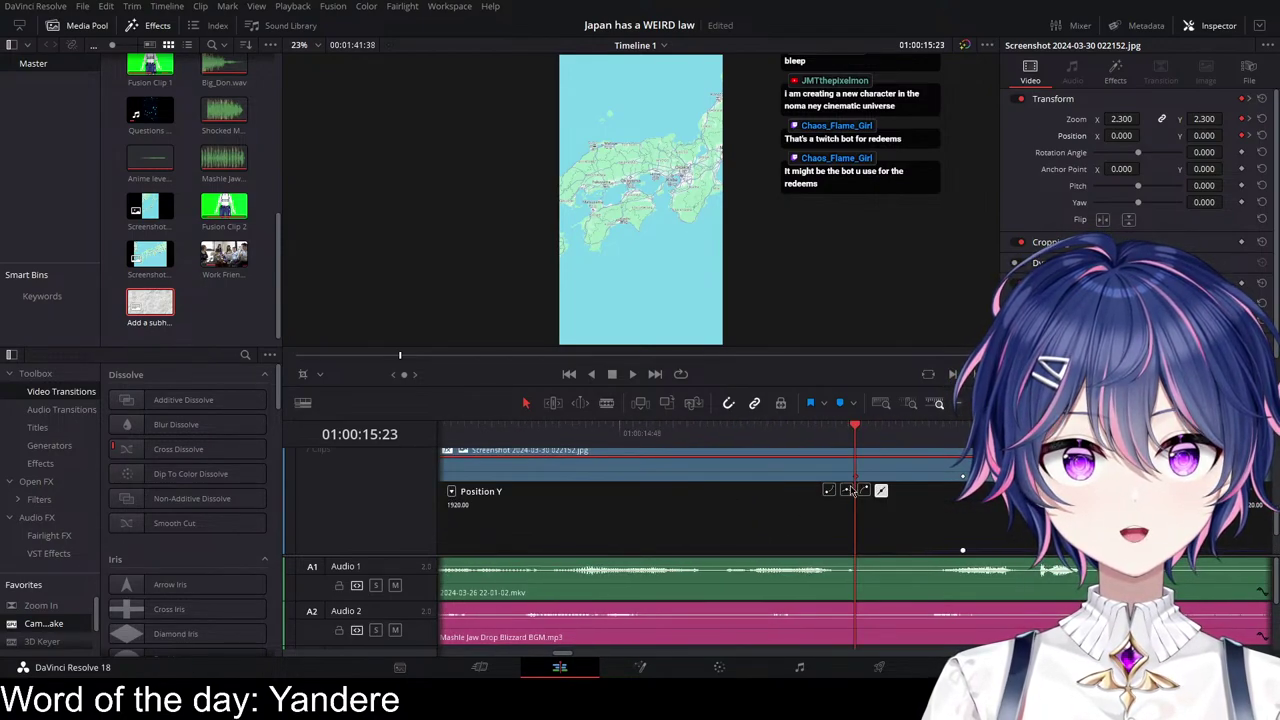
scroll(885, 505, "down", 2)
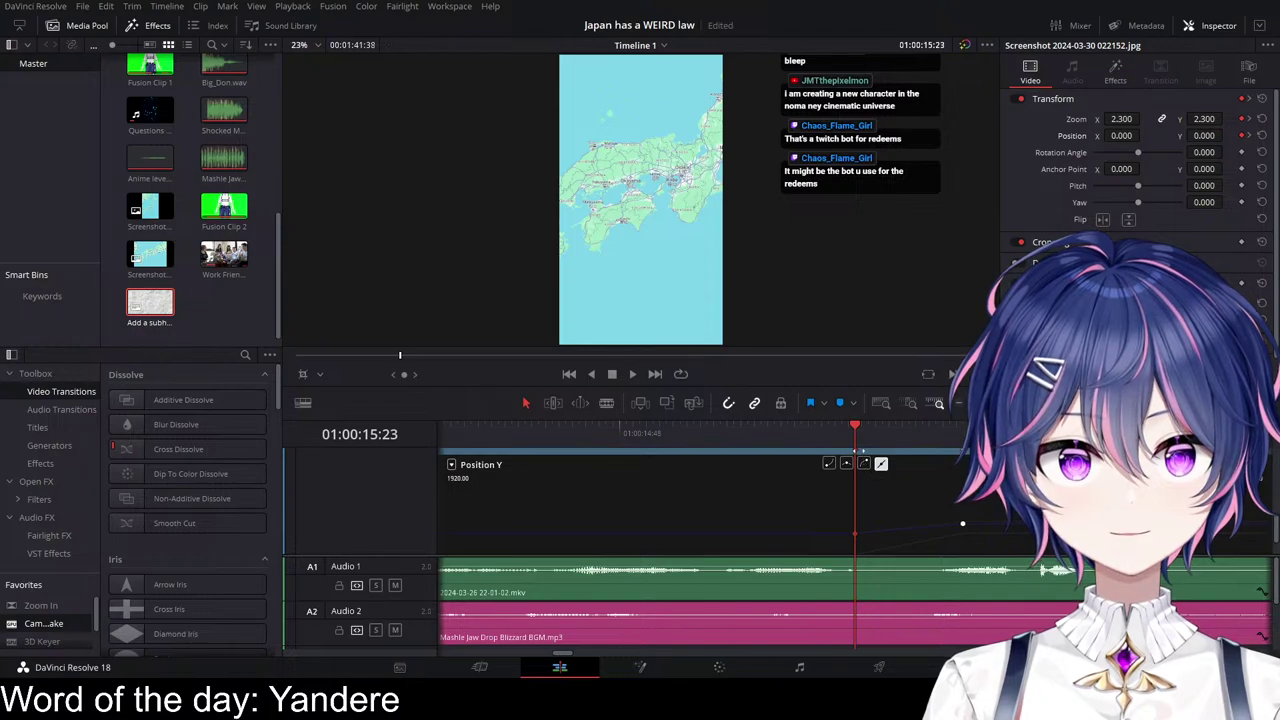
scroll(890, 512, "down", 2)
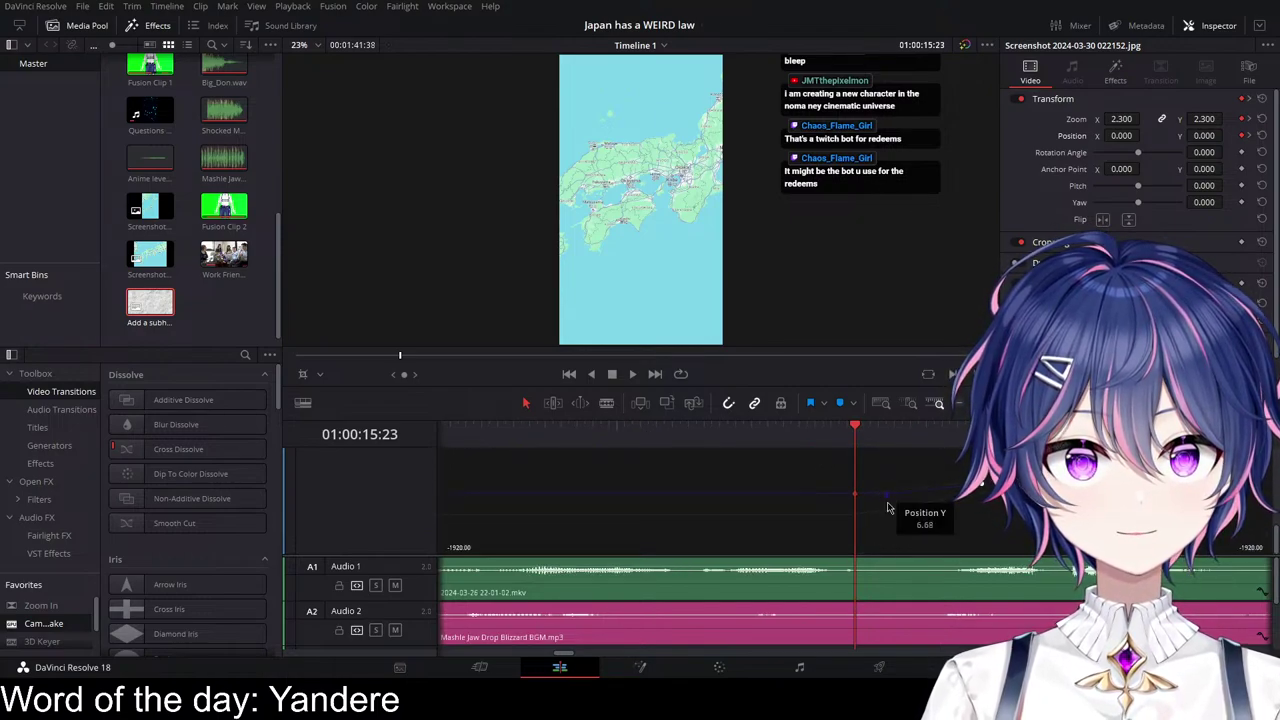
Step: Switch to the map screenshot's Zoom Y curve and ease the keyframes of the zoom
scroll(886, 505, "up", 3)
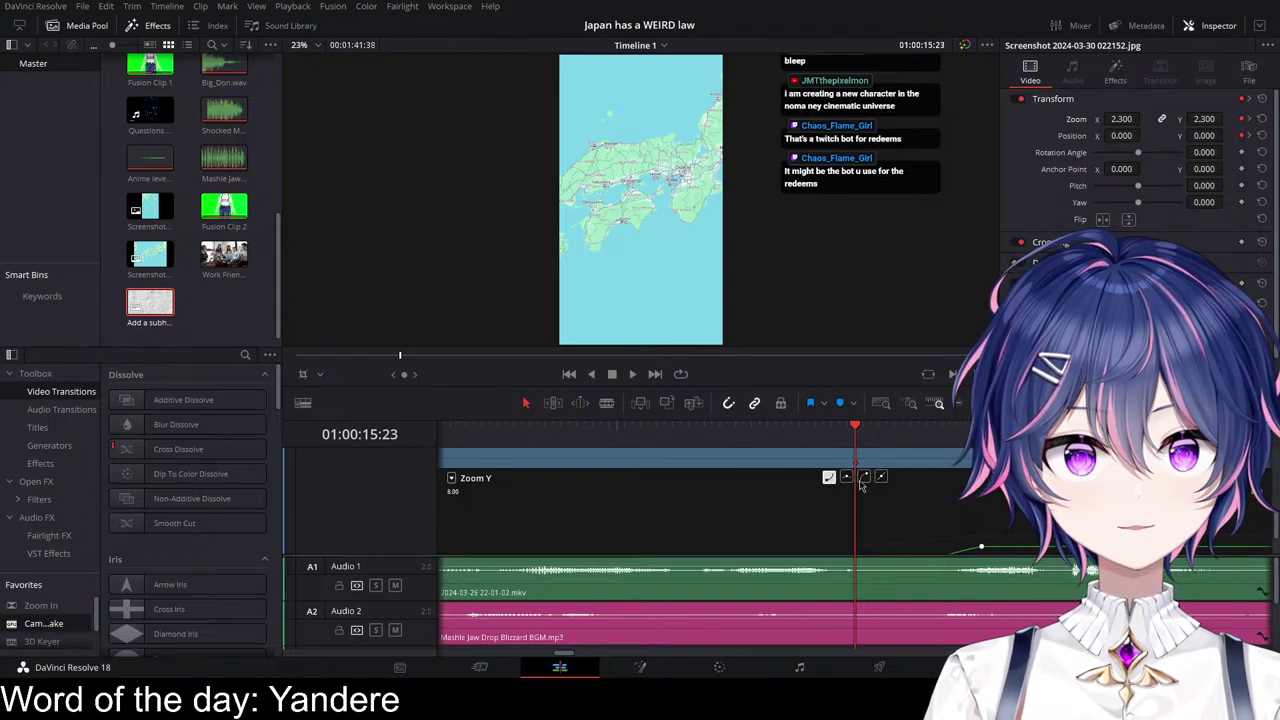
scroll(852, 476, "down", 2)
scroll(852, 476, "up", 4)
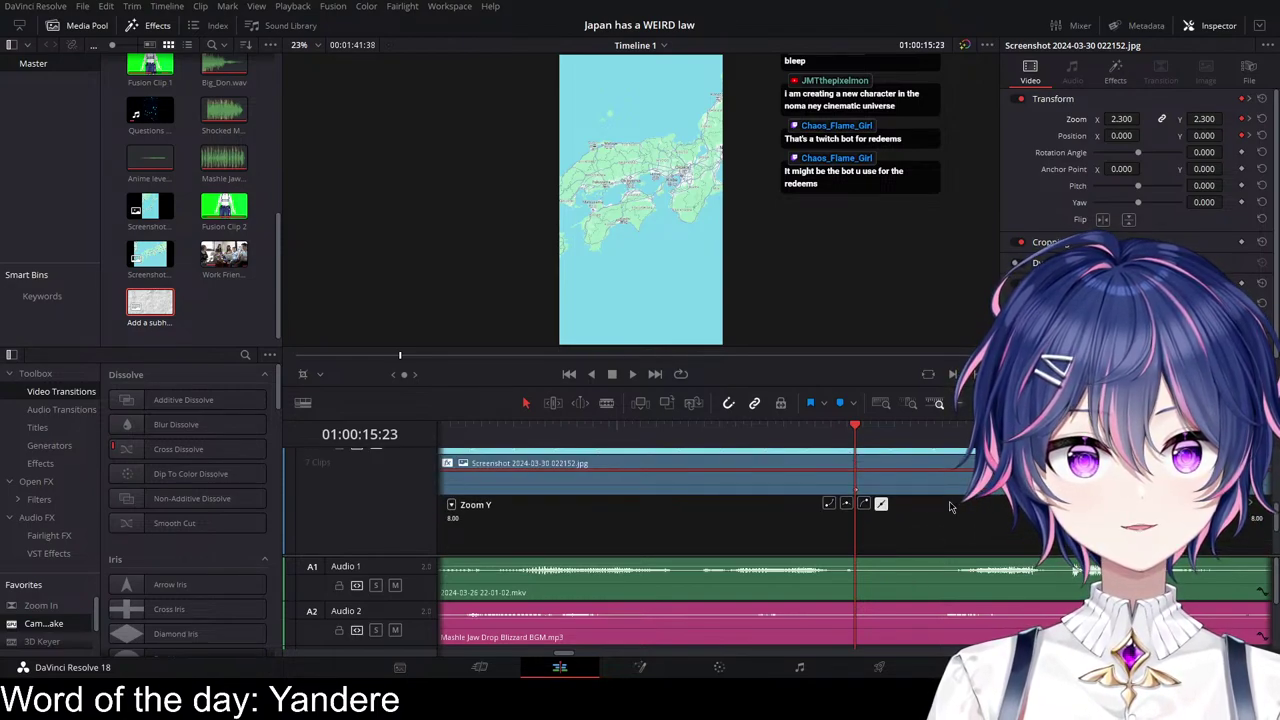
scroll(880, 495, "down", 2)
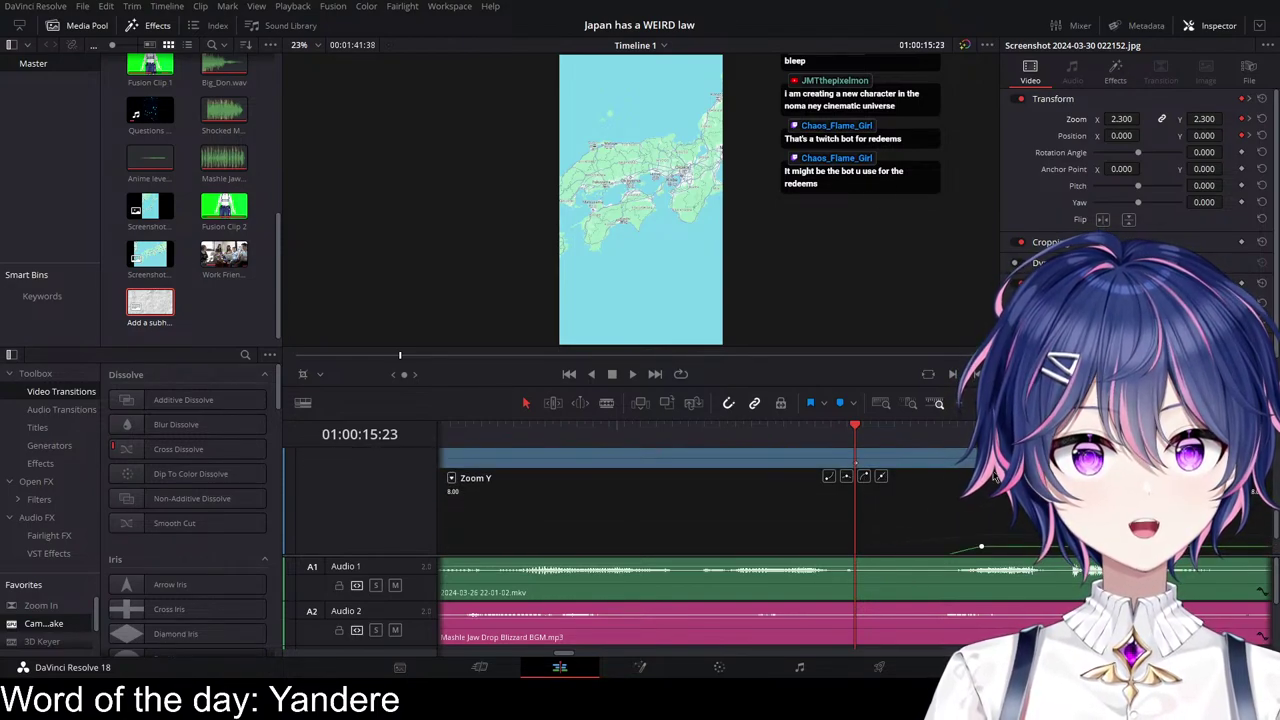
scroll(925, 520, "down", 2)
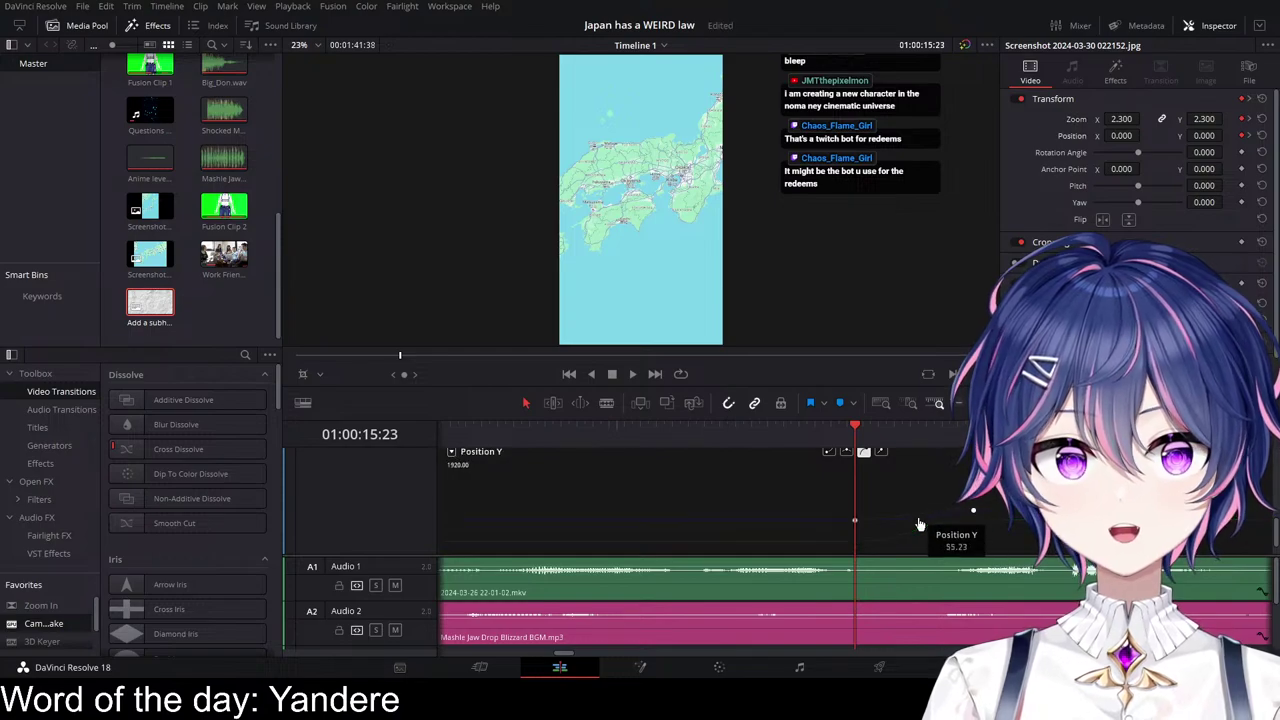
Step: Ease the ending keyframe of the map screenshot's Position Y curve and bring up the Position X curve
scroll(920, 525, "up", 2)
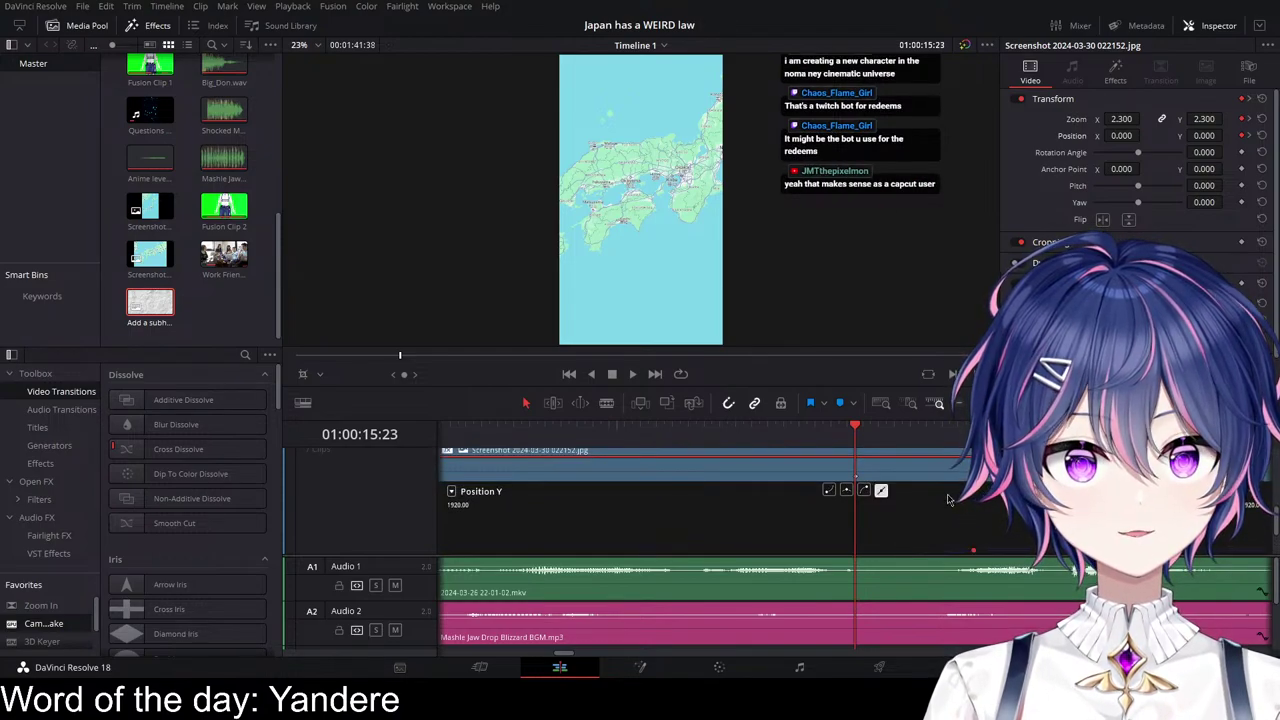
left_click(867, 493)
scroll(944, 526, "down", 2)
scroll(944, 526, "up", 2)
left_click(937, 517)
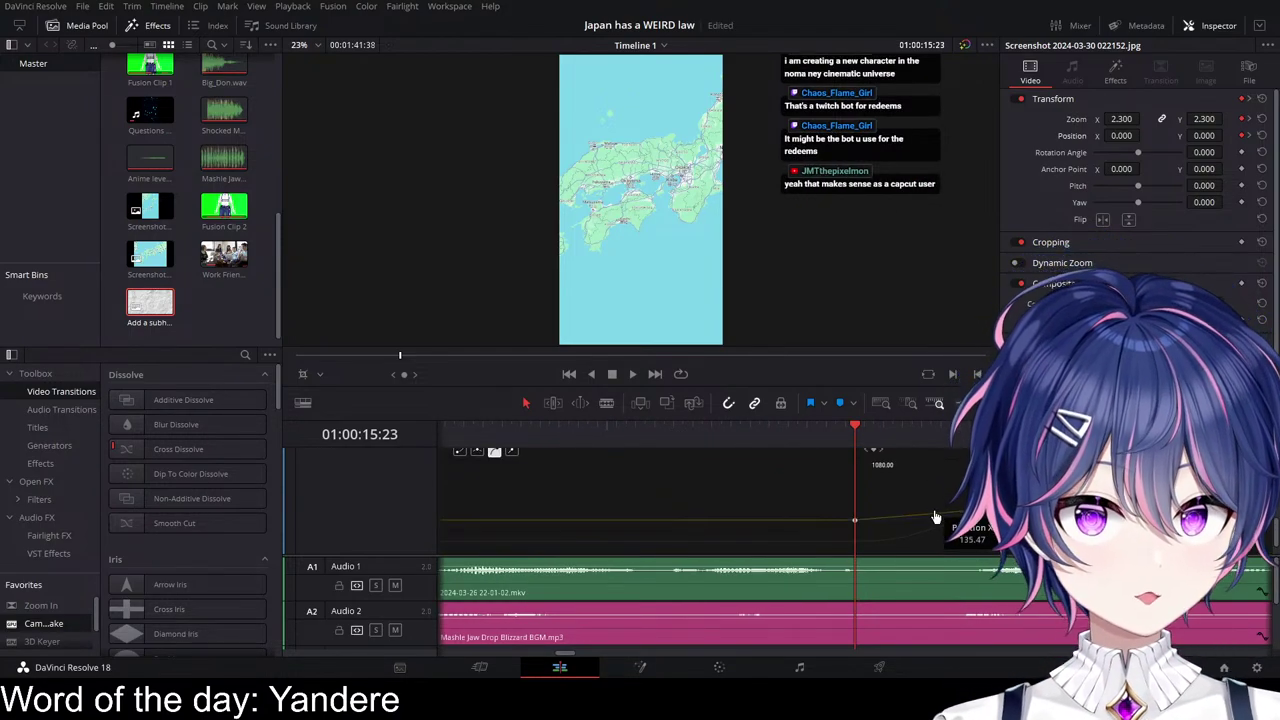
Step: Apply easing to both the starting and ending keyframes of the map screenshot's Position X curve
scroll(937, 517, "up", 2)
left_click(512, 489)
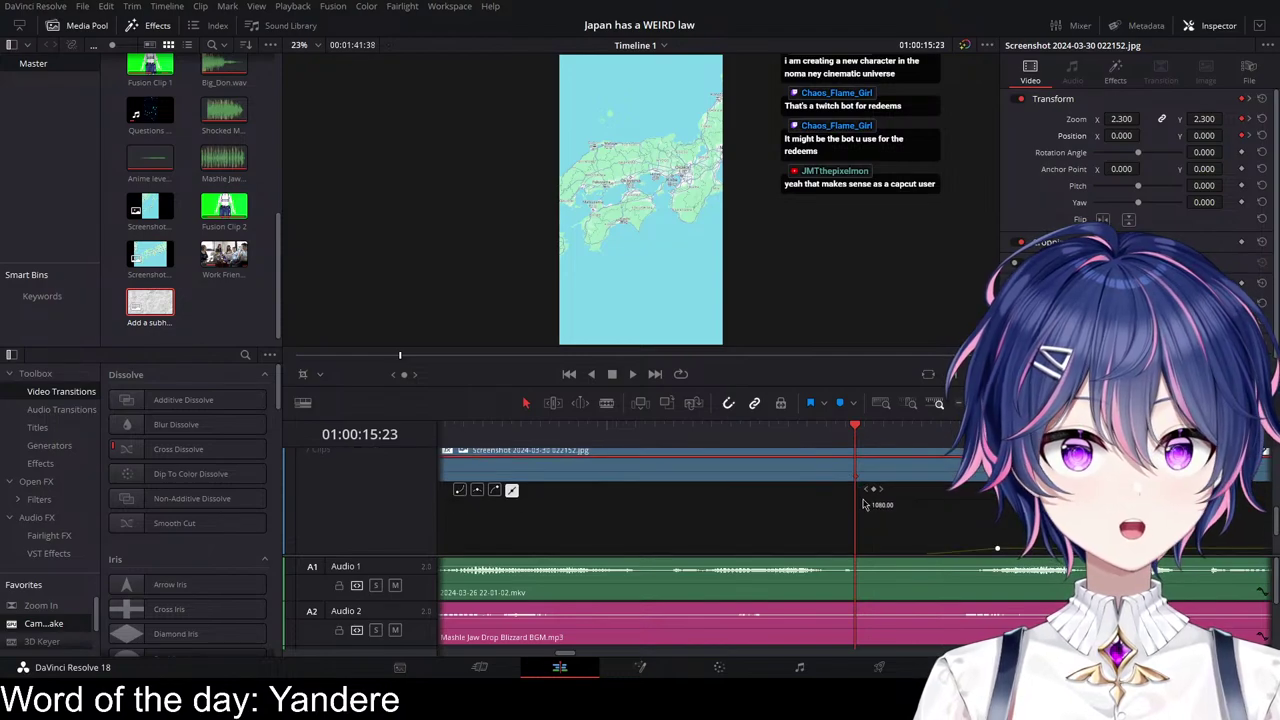
left_click(459, 491)
scroll(886, 517, "down", 2)
scroll(886, 517, "up", 2)
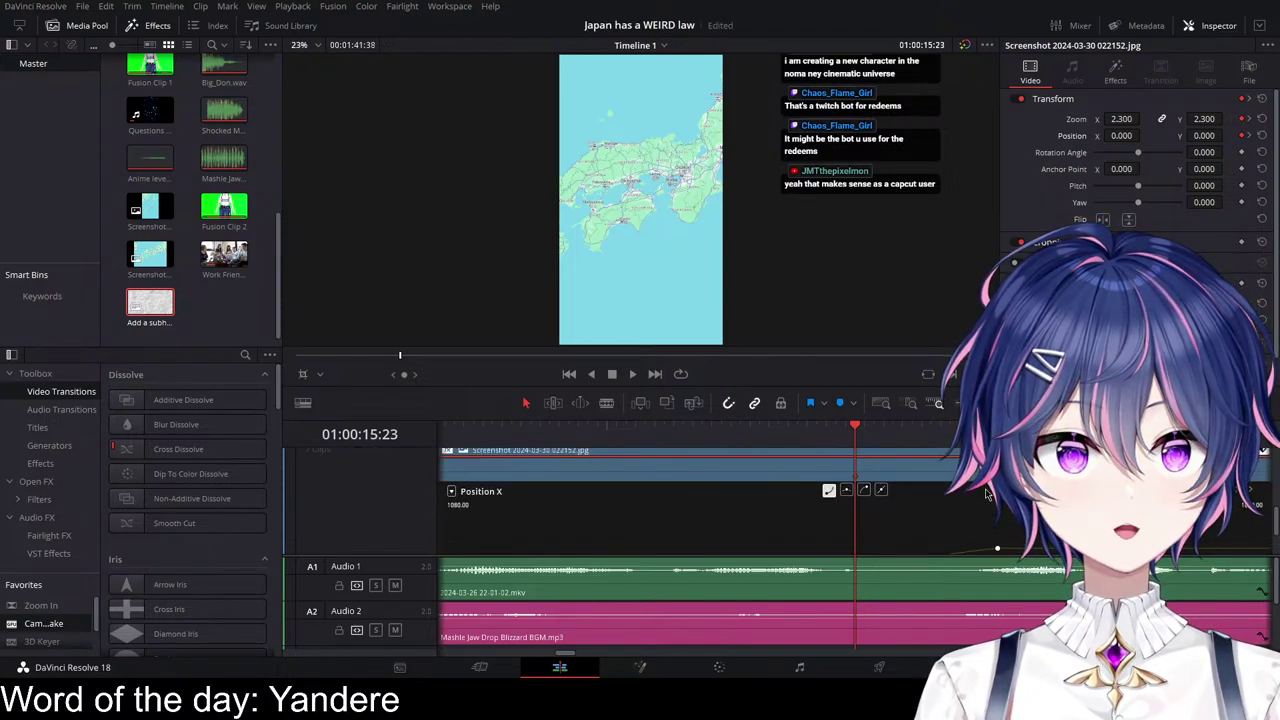
left_click(998, 548)
left_click(865, 491)
scroll(928, 517, "down", 2)
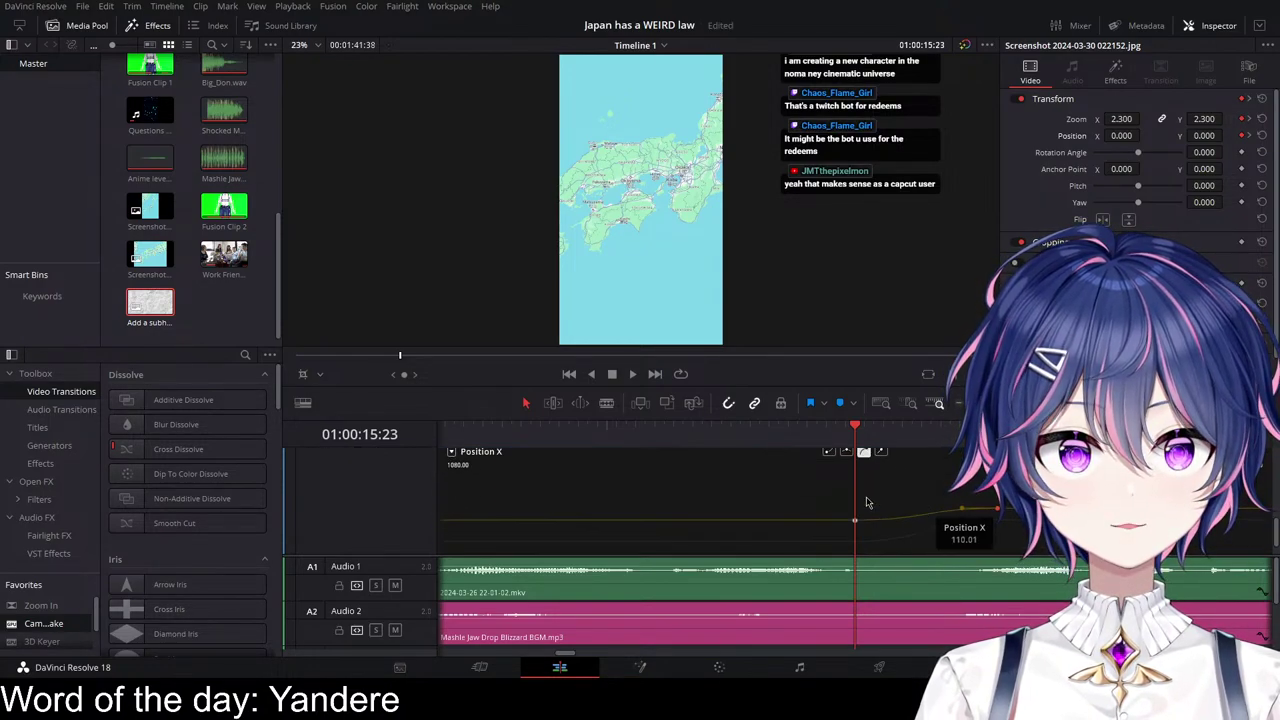
Step: Play back the eased map zoom from before its starting keyframes and check the motion
left_click(795, 432)
key("space")
key("space")
left_click(741, 433)
key("space")
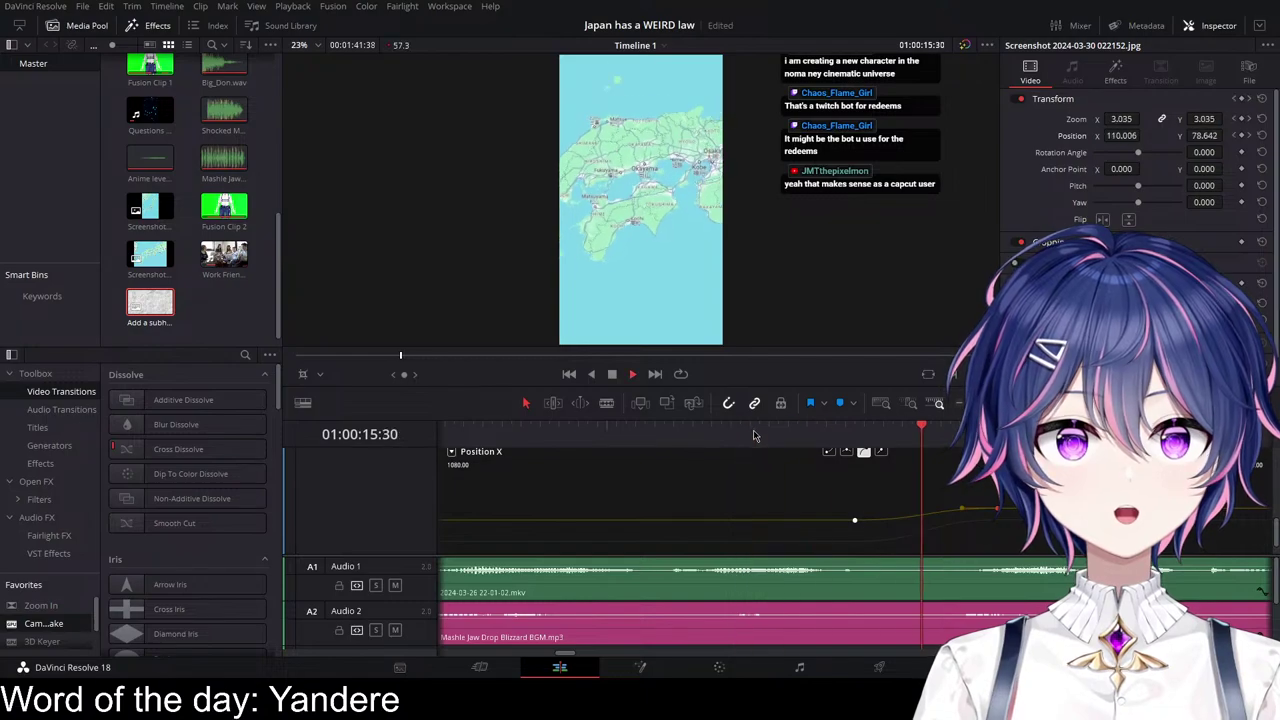
key("space")
scroll(928, 512, "up", 2)
scroll(700, 500, "up", 2)
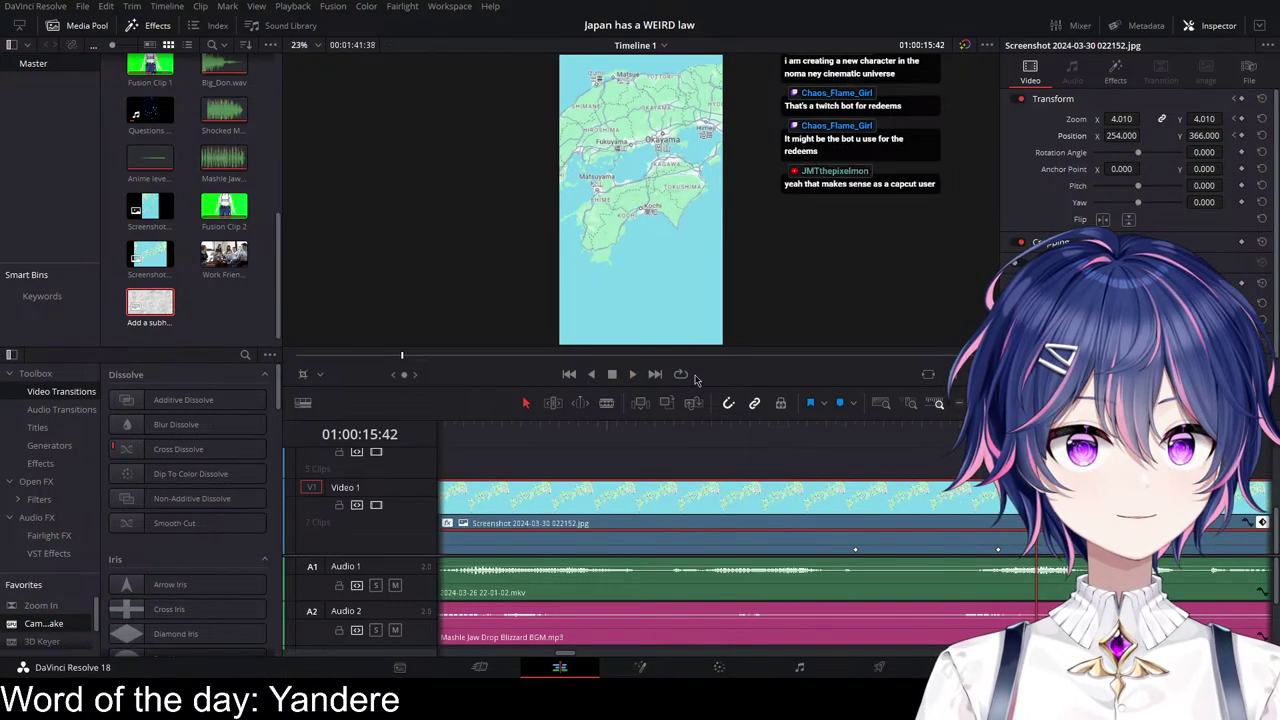
key("space")
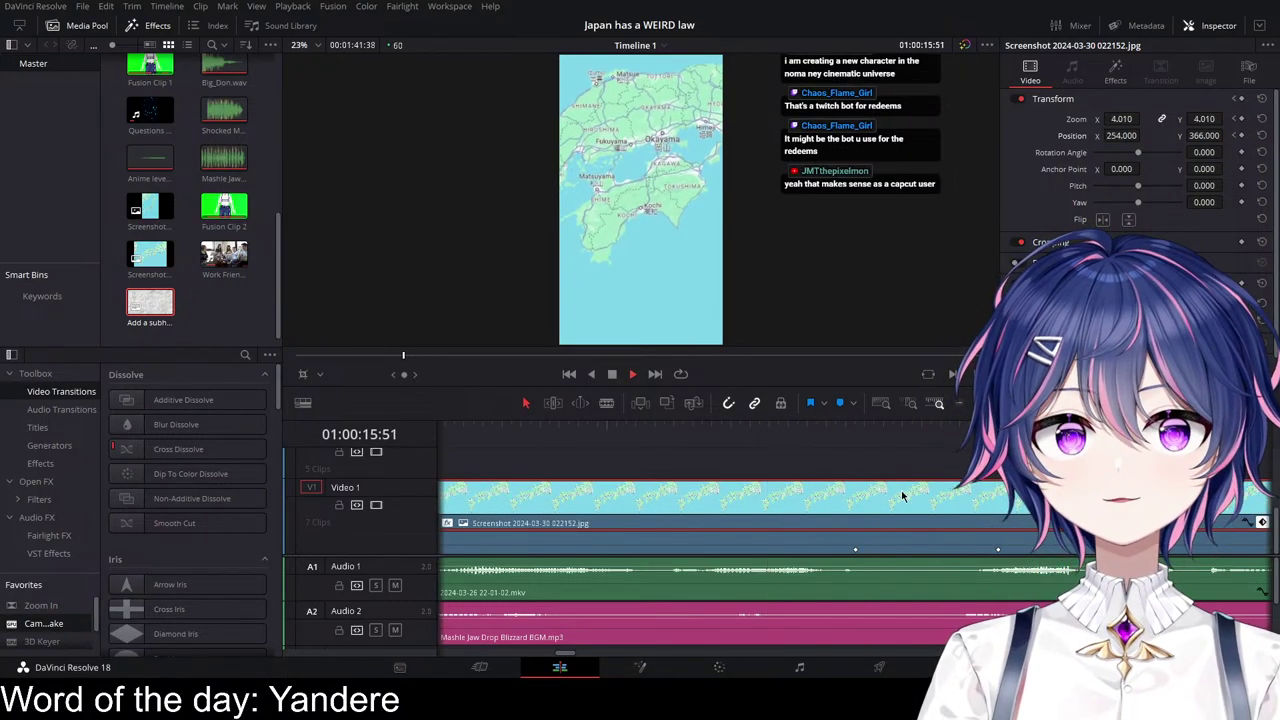
key("space")
Step: Move the map screenshot's starting keyframes slightly earlier and replay the zoom
scroll(902, 500, "down", 3)
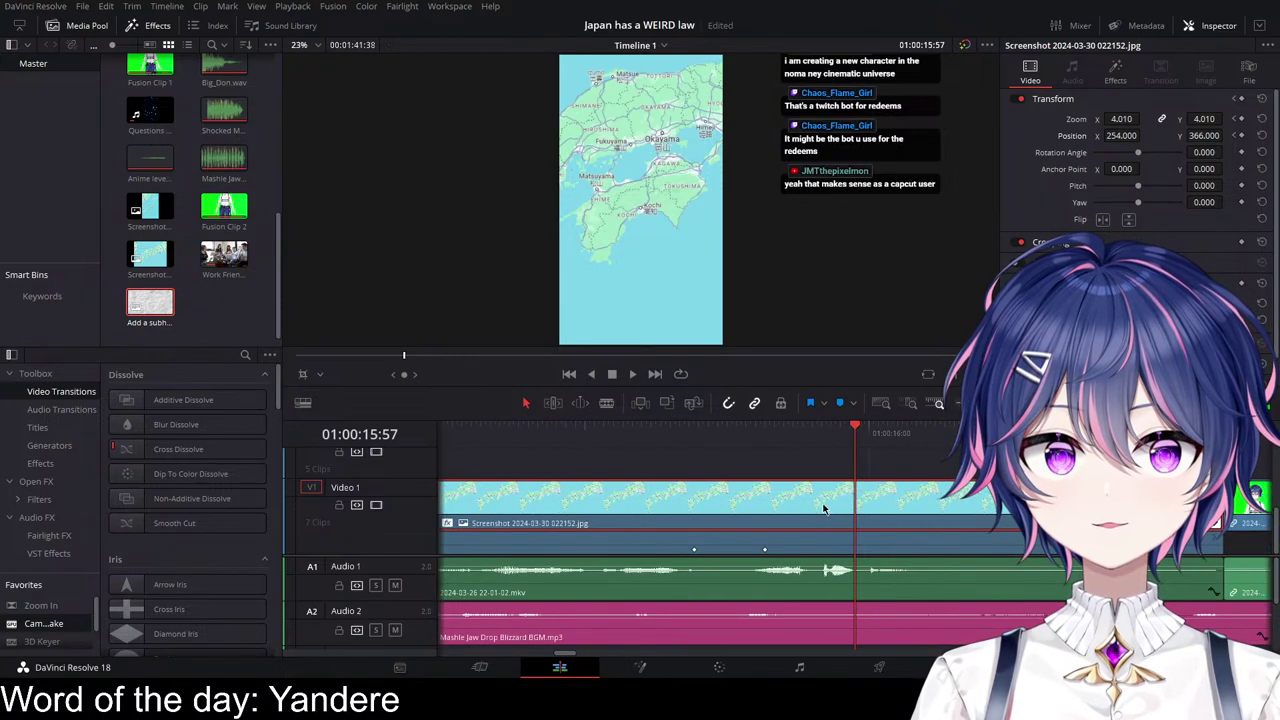
key("space")
key("space")
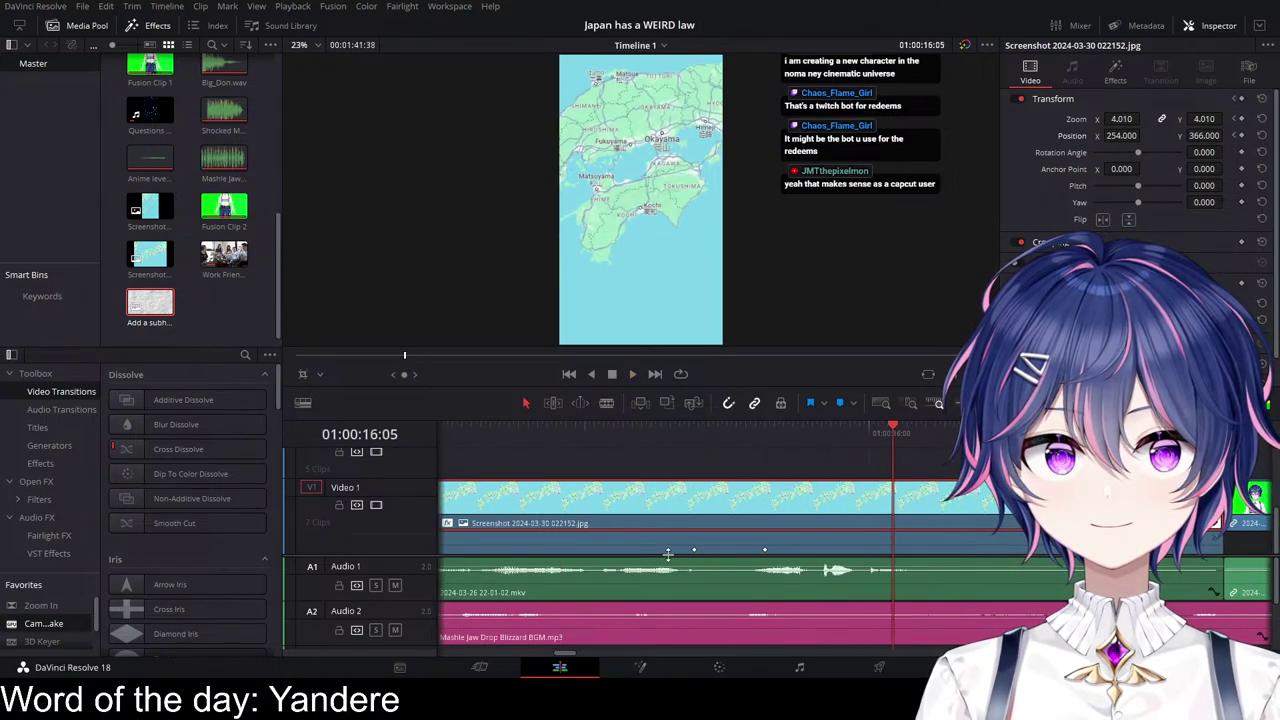
left_click_drag(694, 550, 670, 551)
left_click(565, 440)
key("space")
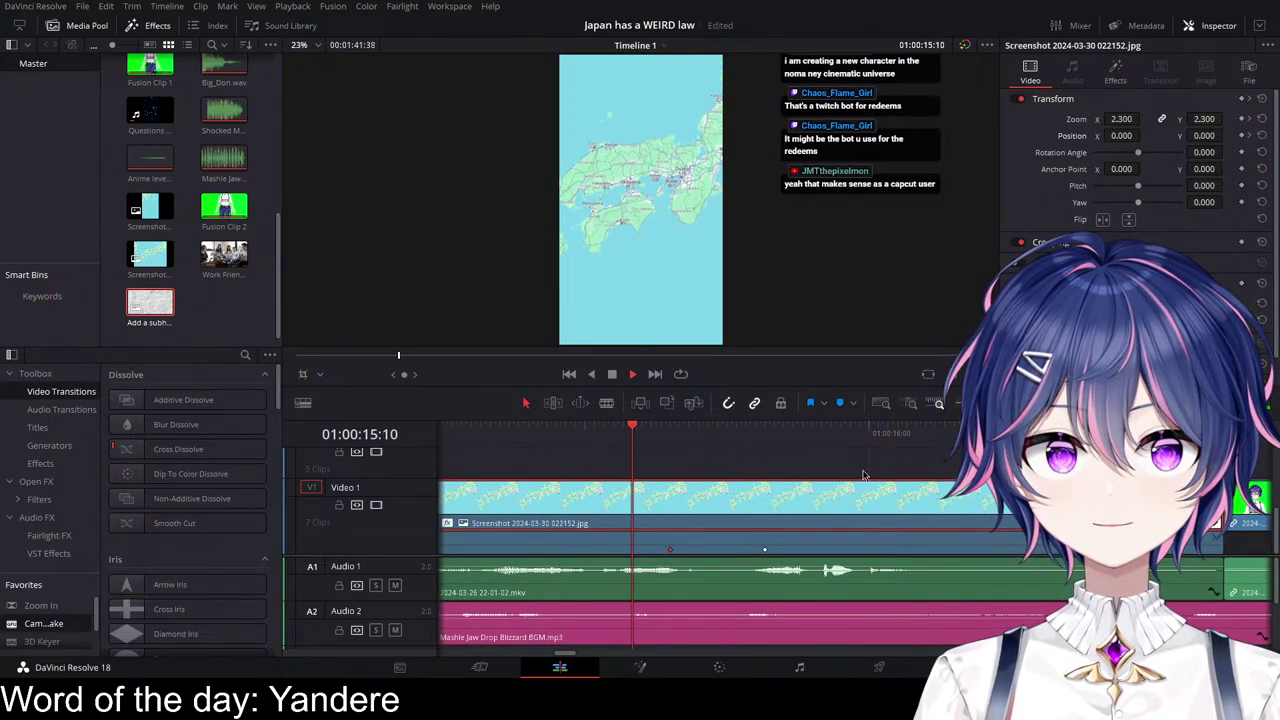
key("space")
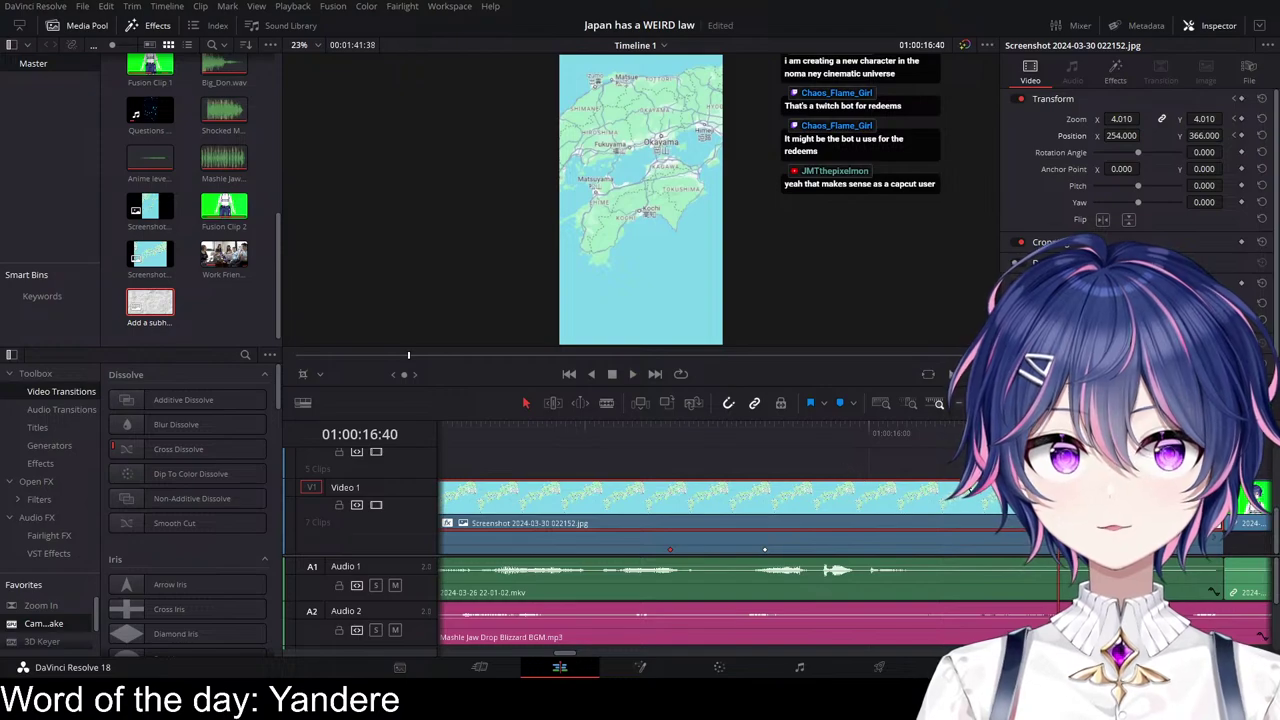
Step: Move the map screenshot's ending keyframes slightly later and replay the zoom from about 01:00:15:00
left_click_drag(766, 549, 777, 549)
left_click(590, 442)
key("space")
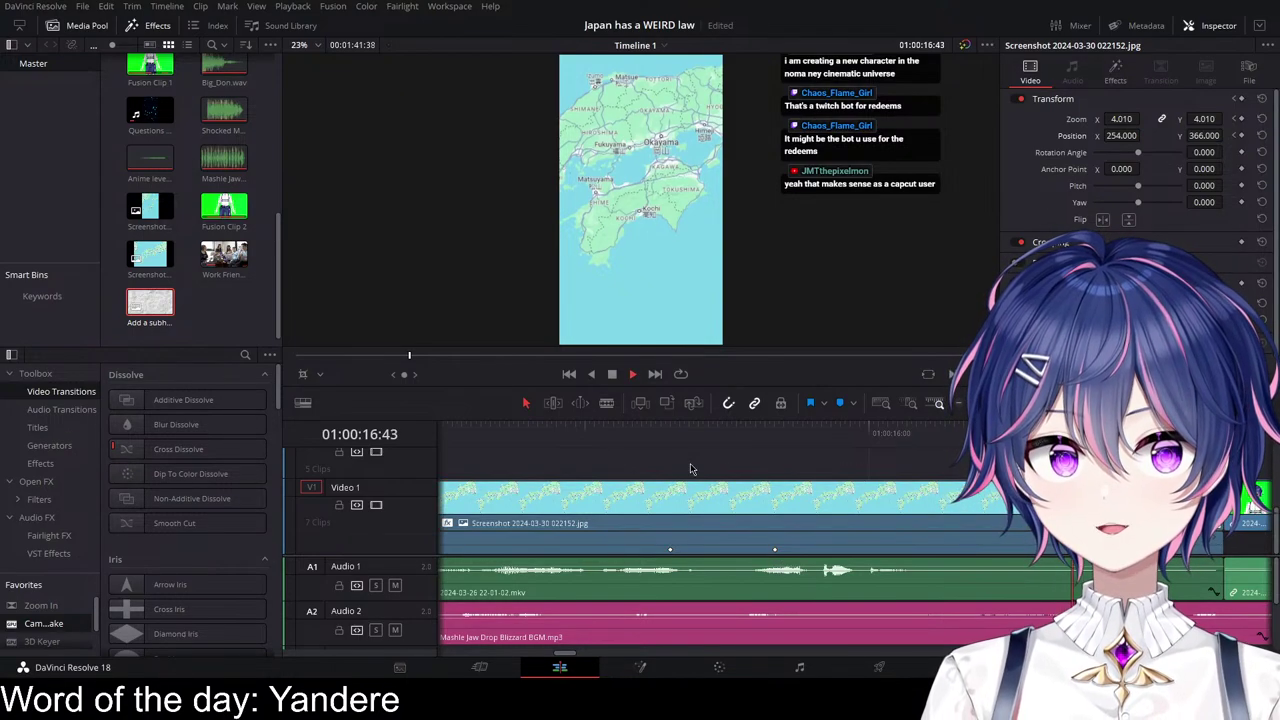
left_click(587, 436)
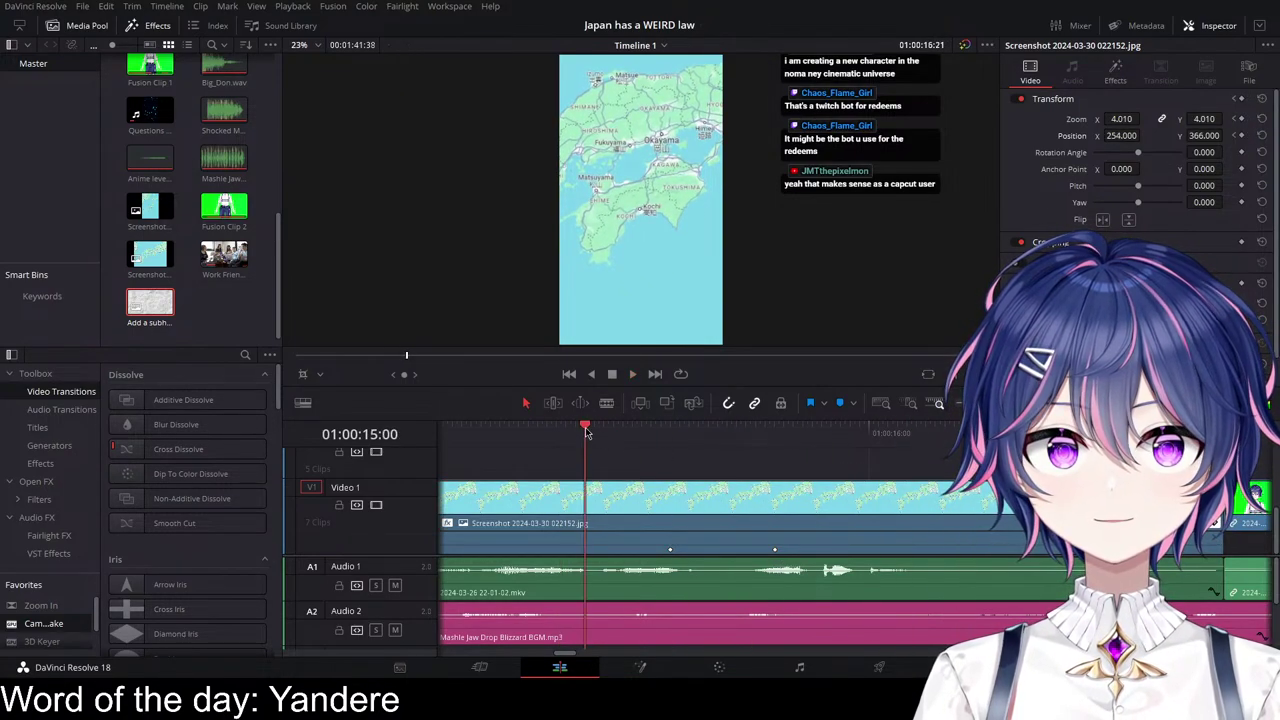
key("space")
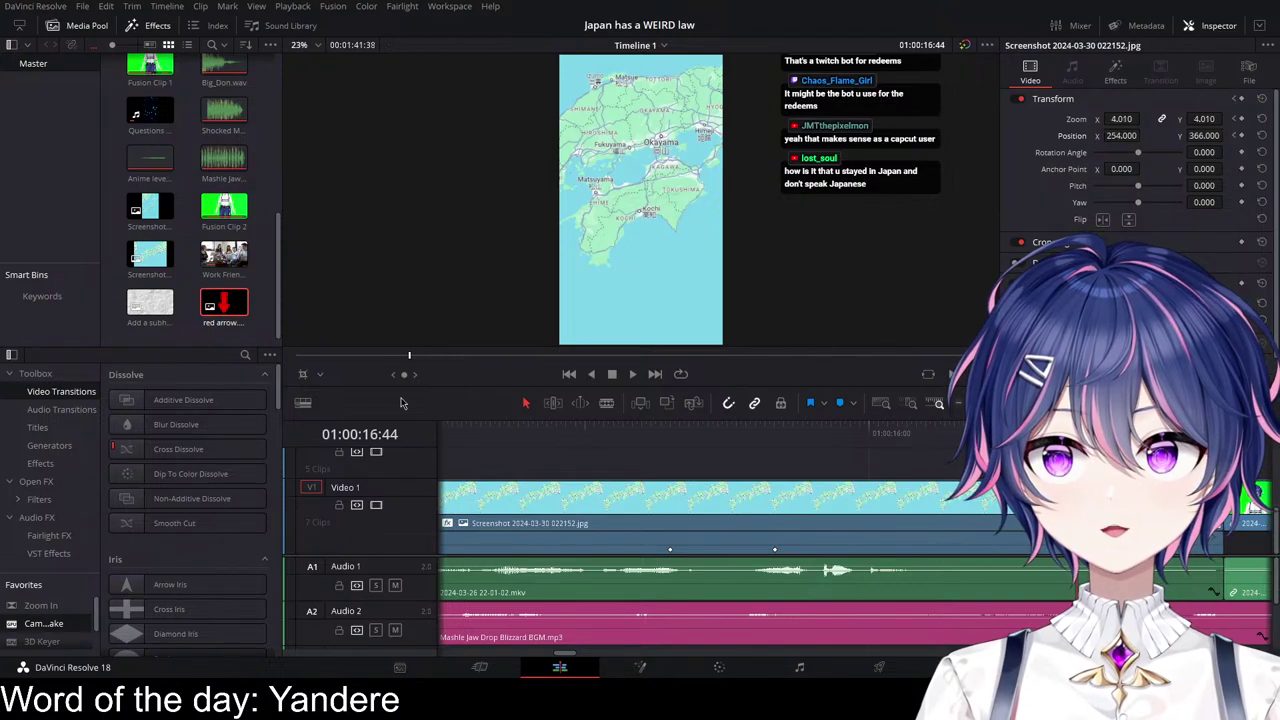
Step: Place red arrow.png on Video 2 above the map screenshot and trim its end to 01:00:16:44
scroll(899, 541, "up", 1)
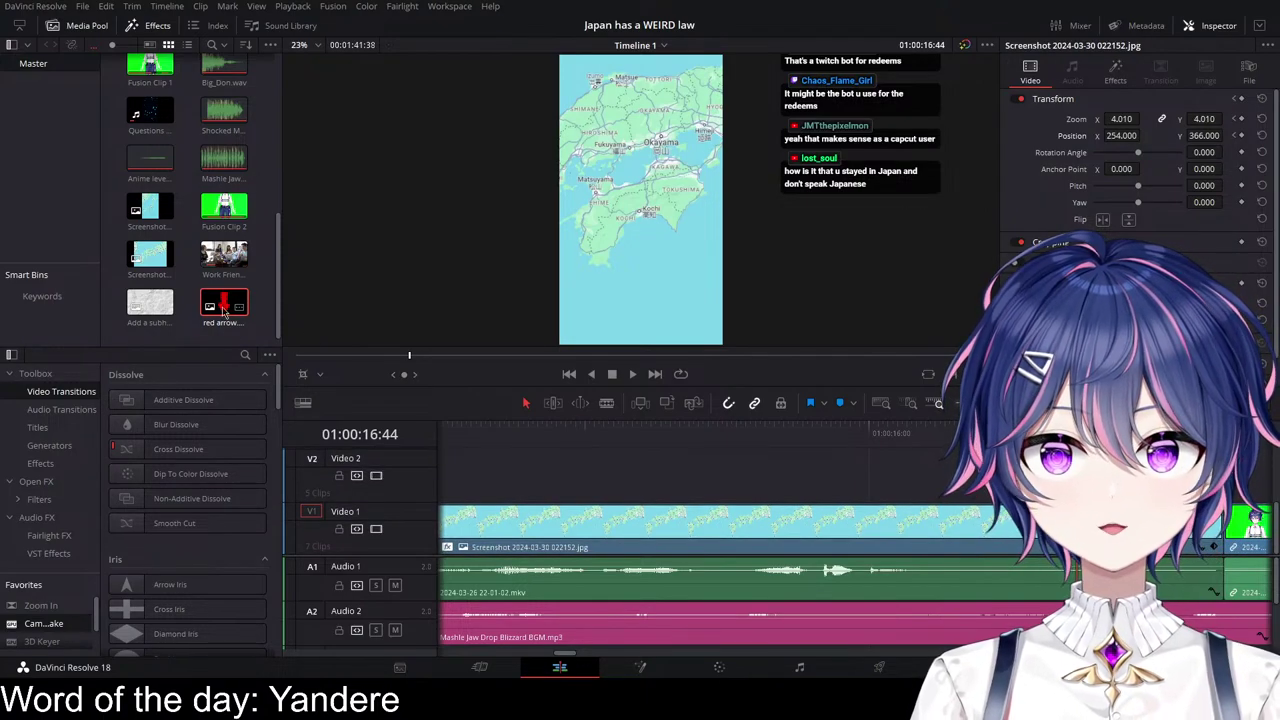
left_click_drag(224, 310, 506, 494)
scroll(856, 520, "down", 5)
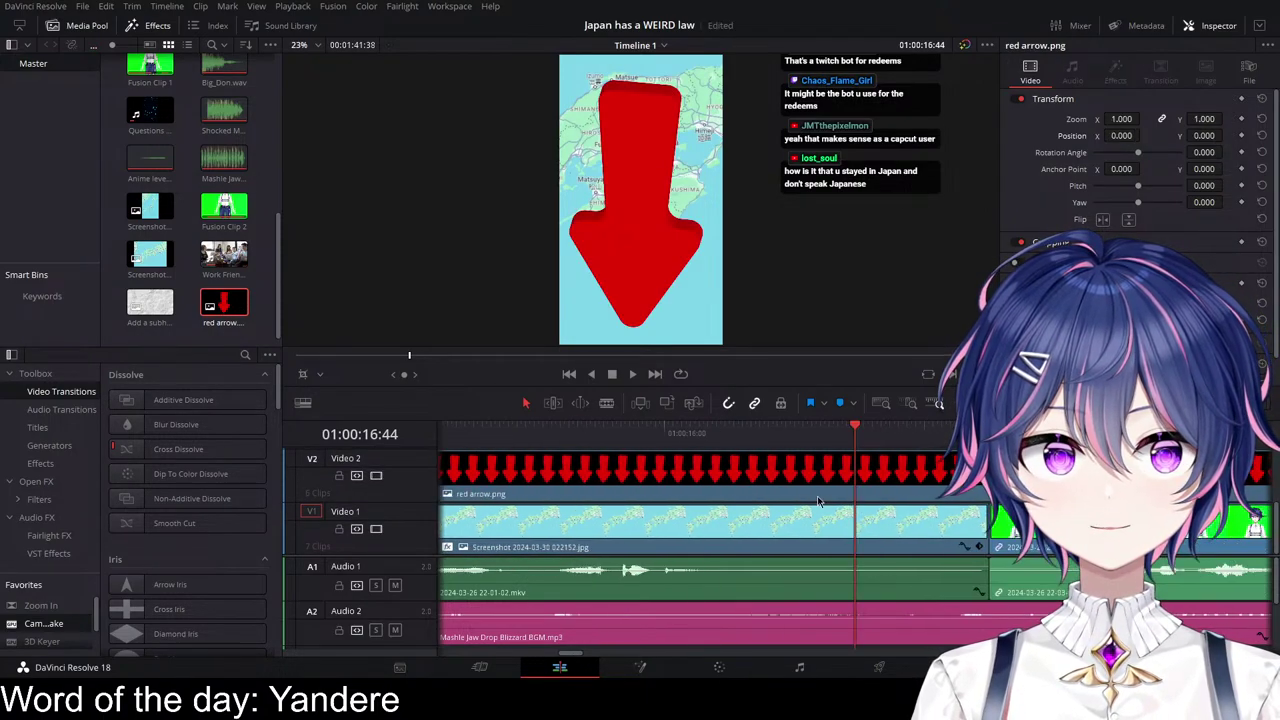
left_click_drag(1208, 482, 855, 486)
left_click(646, 479)
left_click(650, 441)
Step: Set the red arrow's Zoom to 0.200, Rotation Angle to -137.600 and Position to X 19, Y -417, and save the project
left_click_drag(1121, 118, 1042, 118)
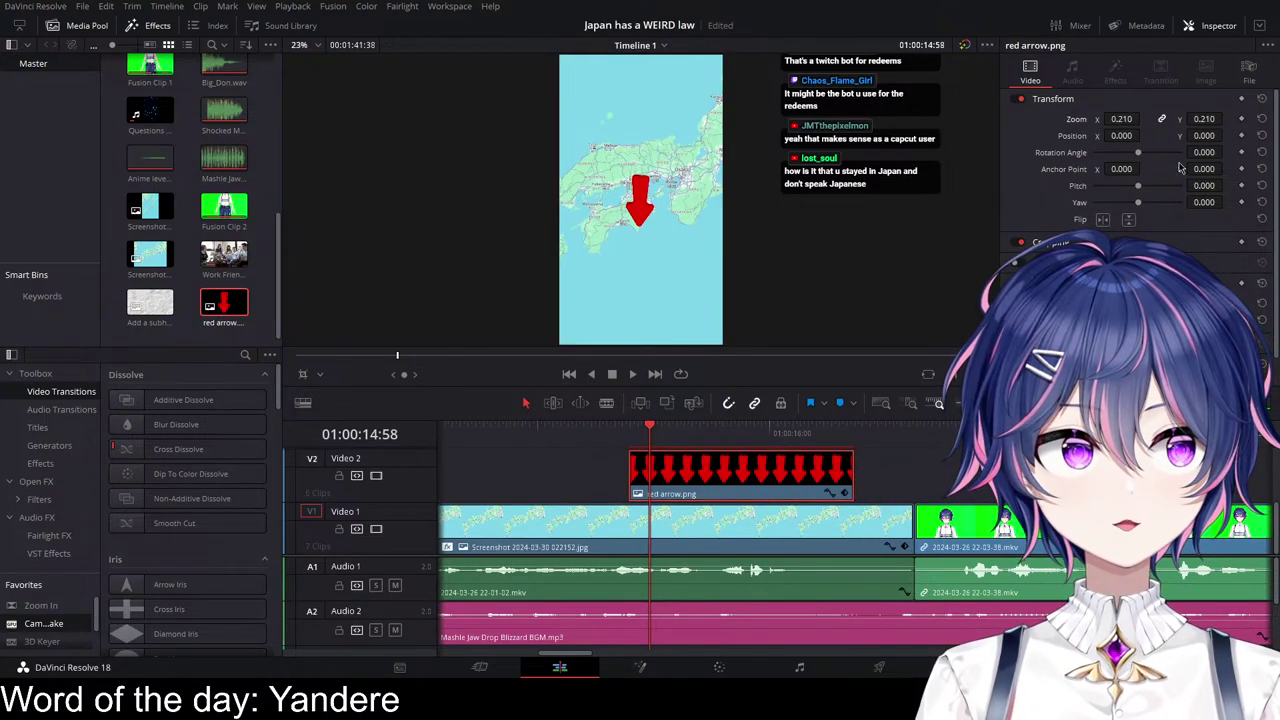
left_click_drag(1203, 153, 1025, 152)
left_click_drag(1225, 135, 1120, 135)
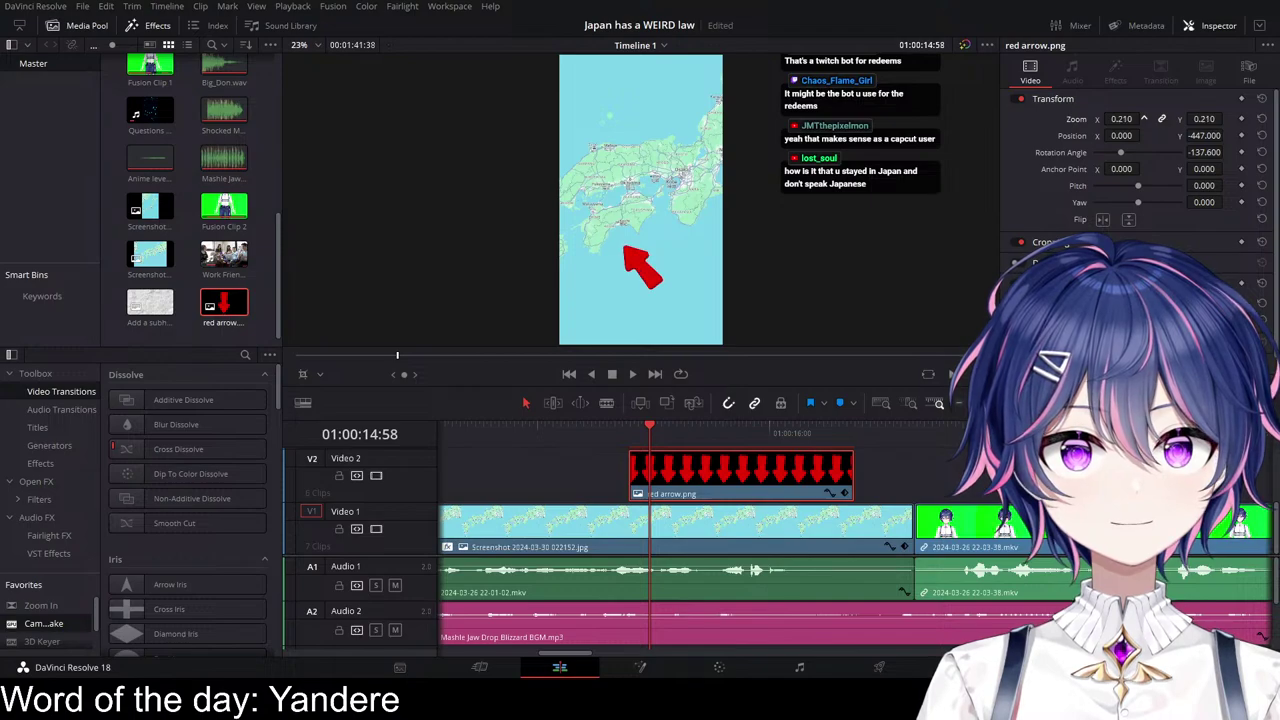
left_click_drag(1193, 136, 1214, 136)
left_click_drag(1118, 136, 1137, 136)
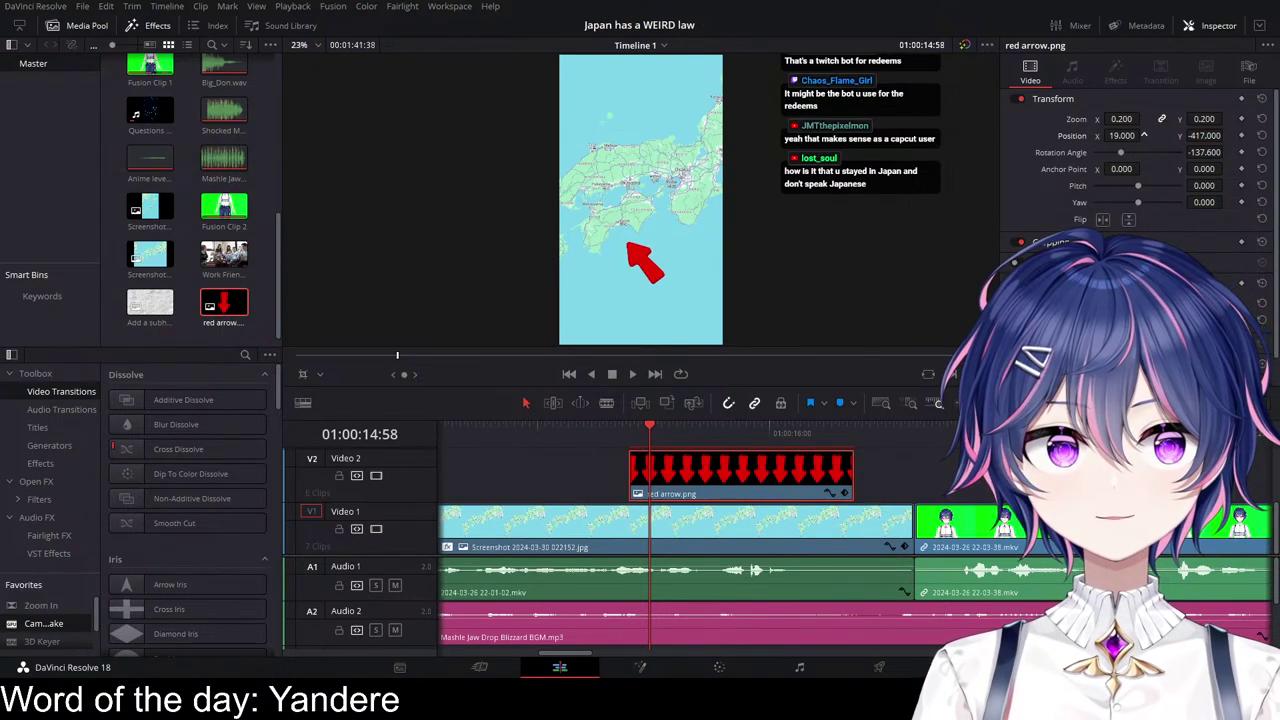
key("ctrl+s")
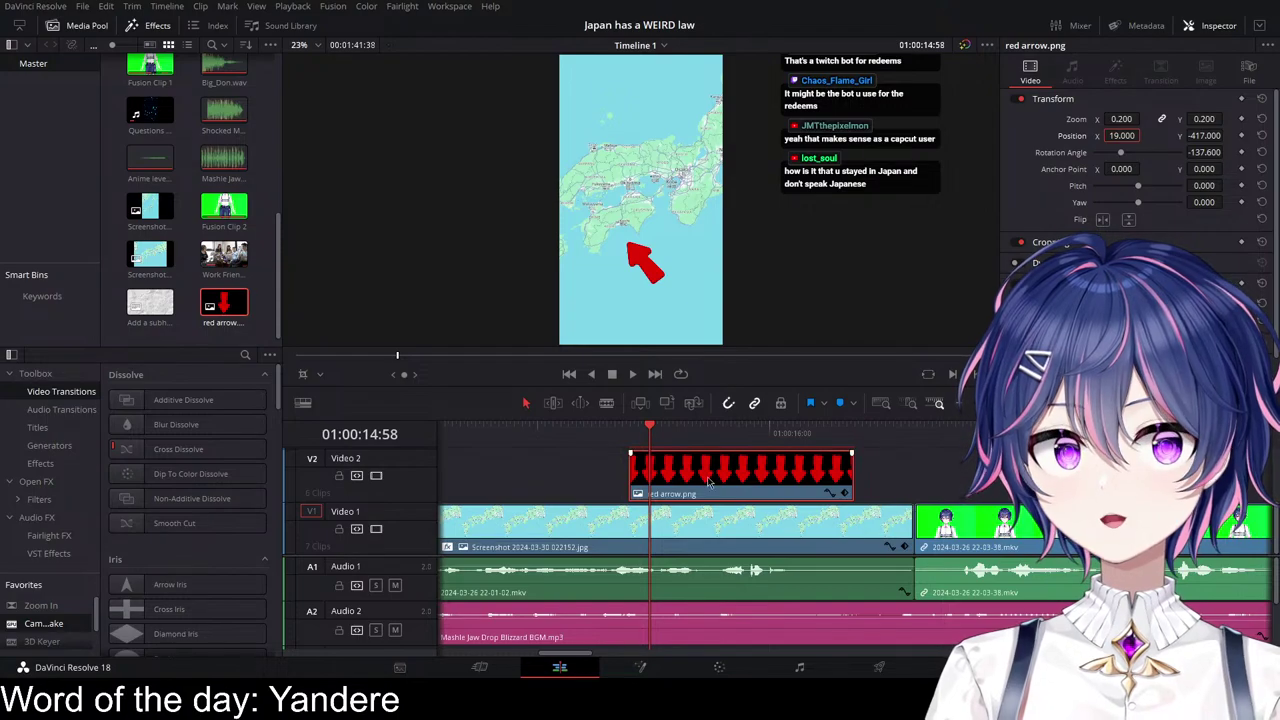
Step: Extend the red arrow clip so it ends together with the map screenshot on Video 1
left_click_drag(850, 480, 912, 480)
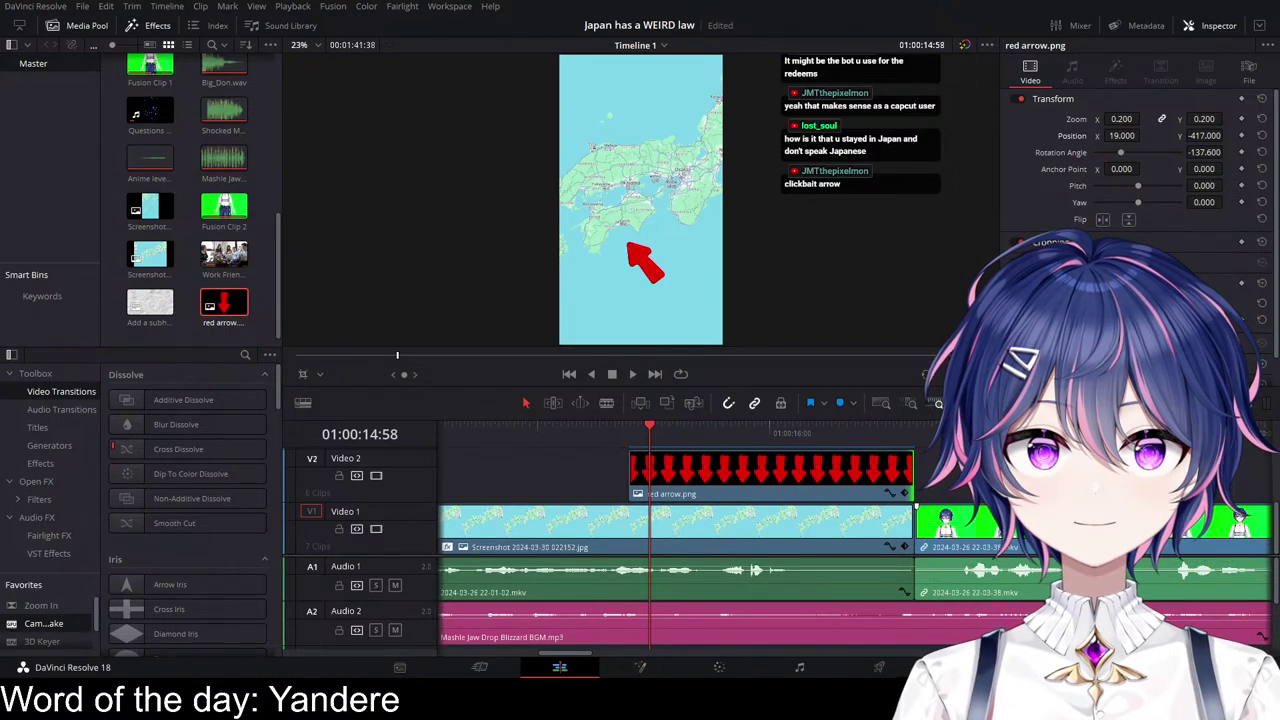
scroll(206, 303, "down", 1)
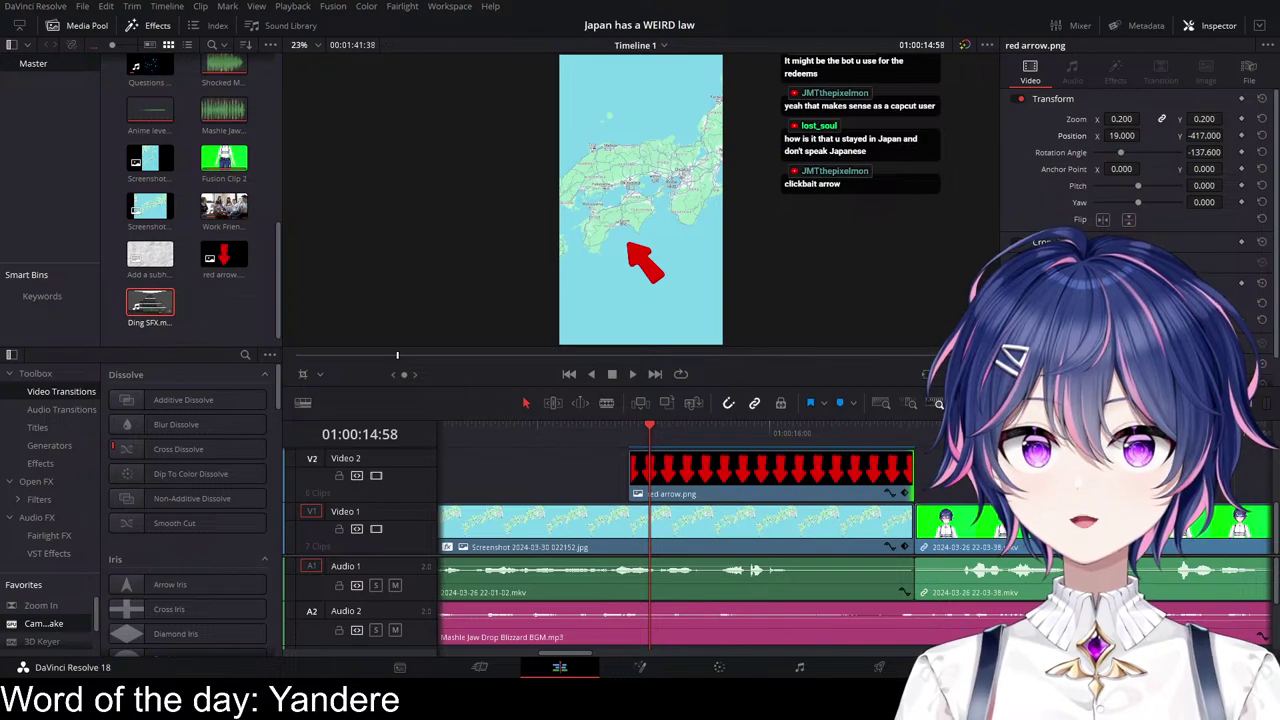
scroll(1007, 540, "right", 3)
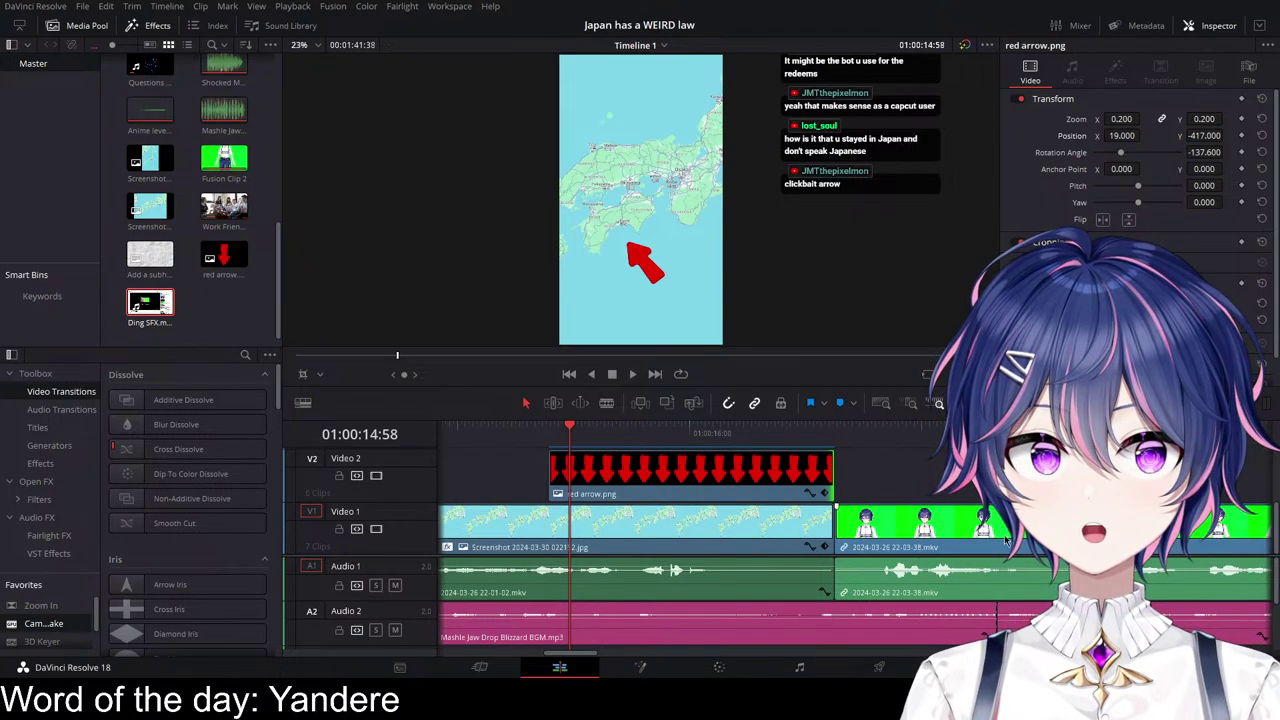
scroll(1007, 541, "right", 6)
scroll(1007, 541, "down", 2)
scroll(1007, 541, "right", 6)
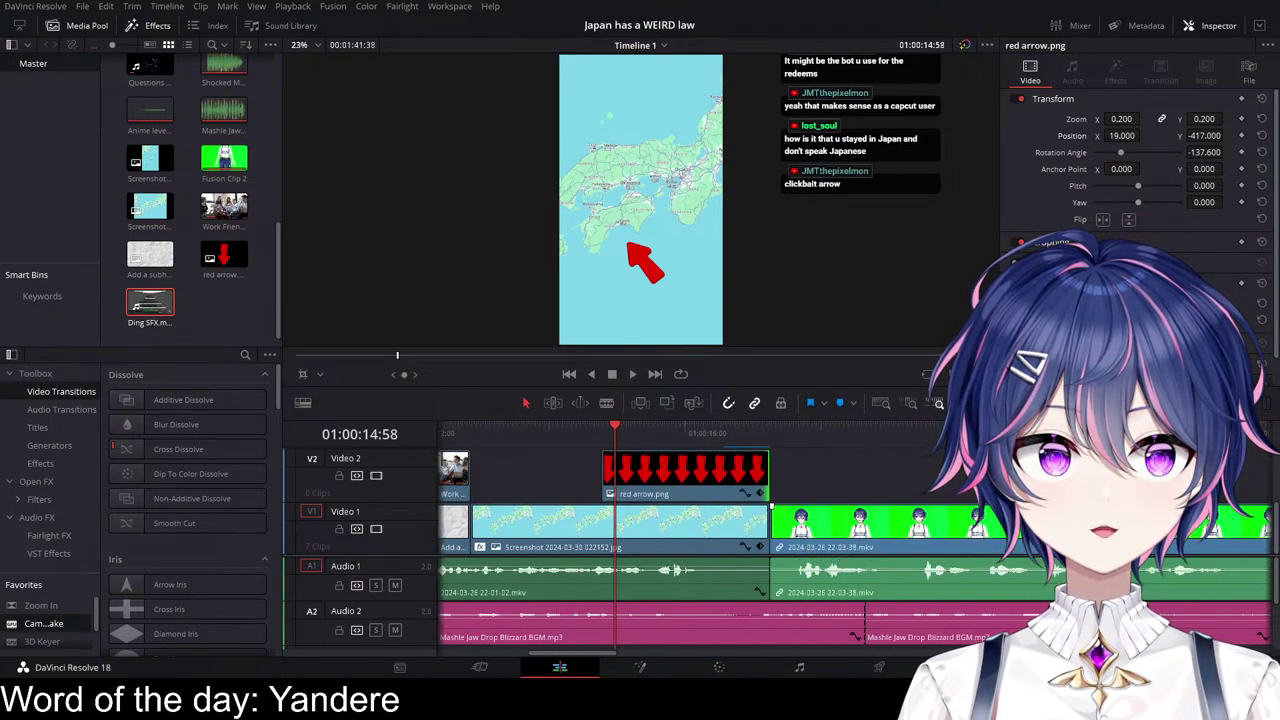
Step: Place Ding SFX.mkv on Audio 3 and shift it earlier to start at about 01:00:16:00
scroll(1007, 541, "right", 6)
scroll(602, 563, "down", 1)
left_click_drag(150, 303, 728, 628)
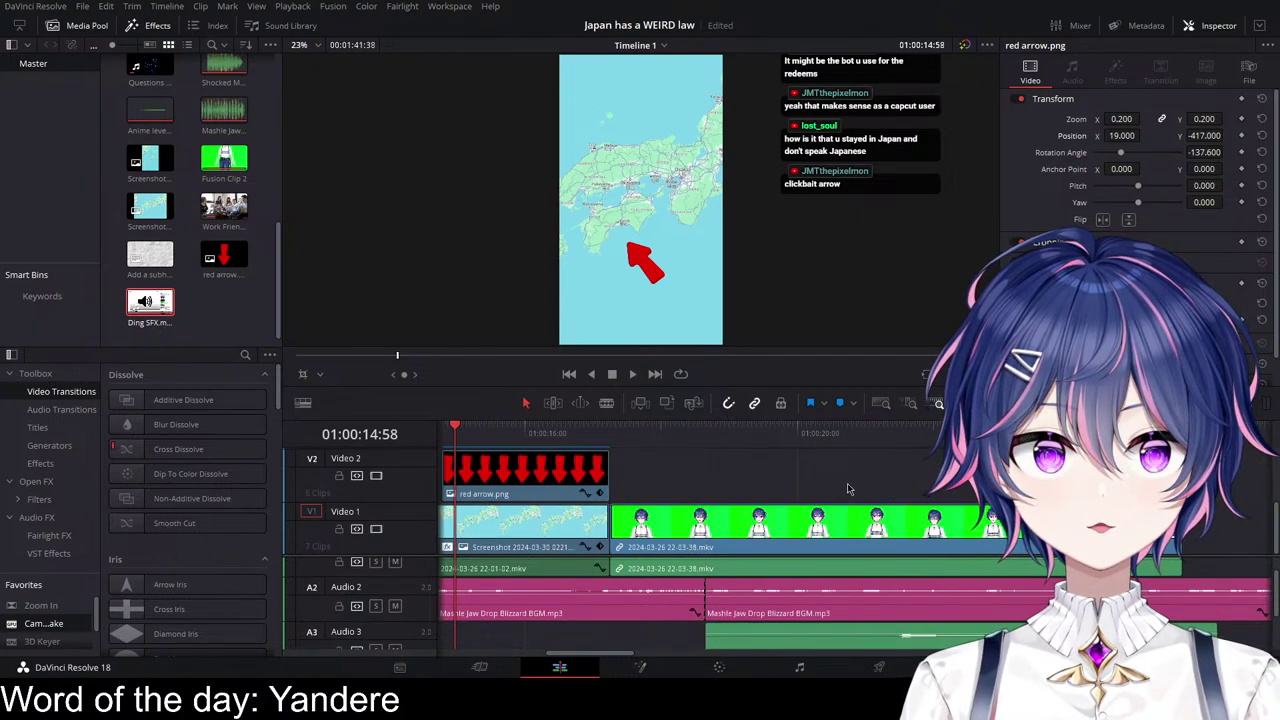
scroll(847, 489, "up", 2)
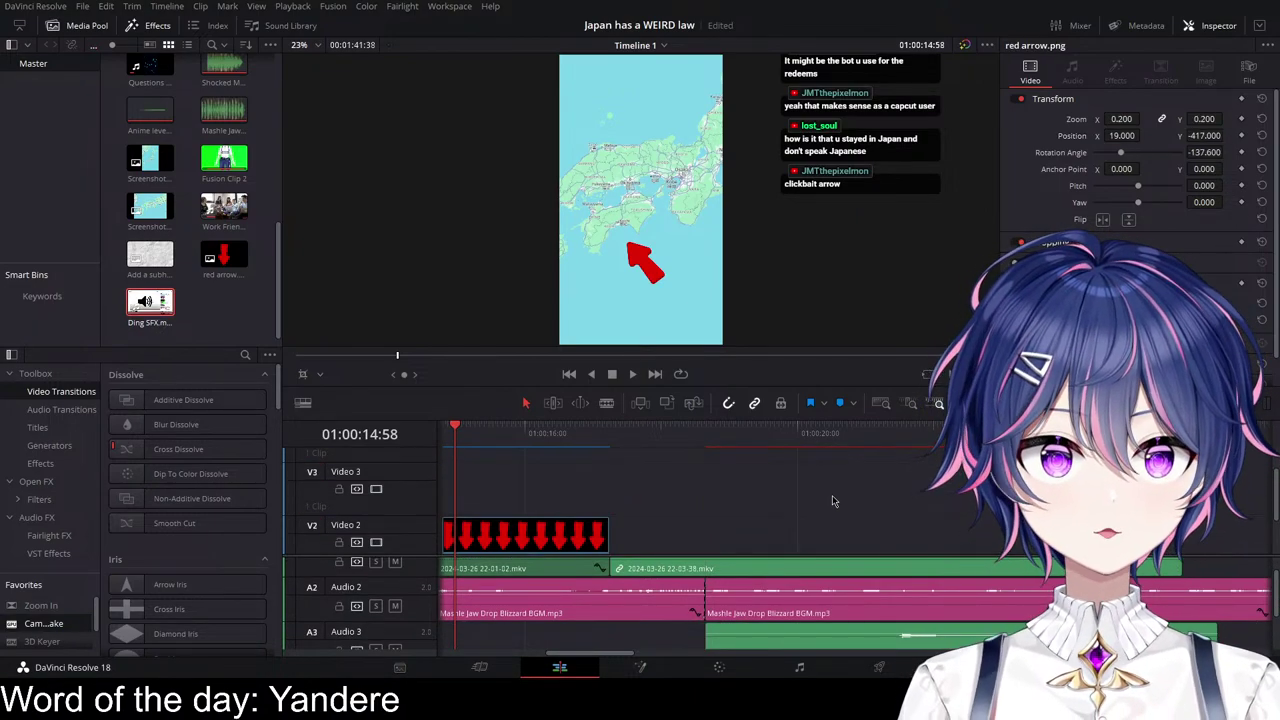
scroll(833, 501, "down", 2)
left_click_drag(877, 636, 698, 636)
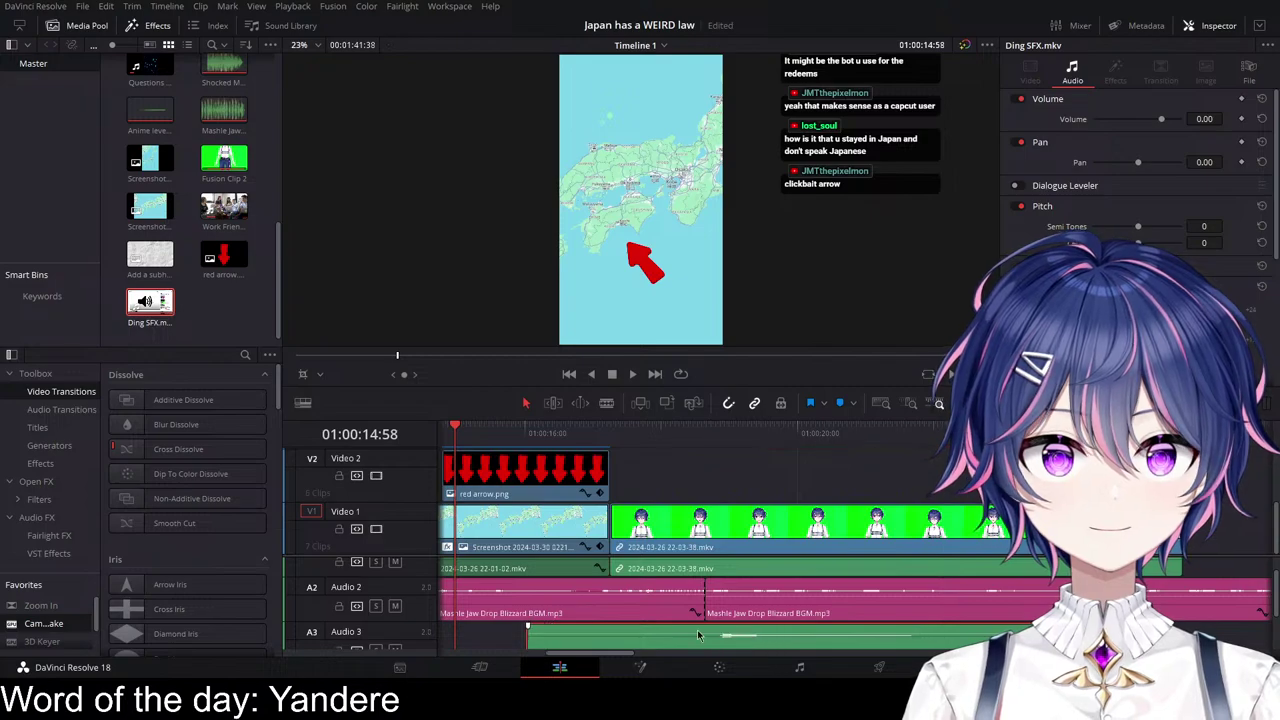
Step: Cut away the excess of the Ding SFX clip and move the remaining short ding under the red arrow's start
scroll(690, 600, "down", 2)
scroll(666, 580, "up", 3)
scroll(940, 581, "right", 2)
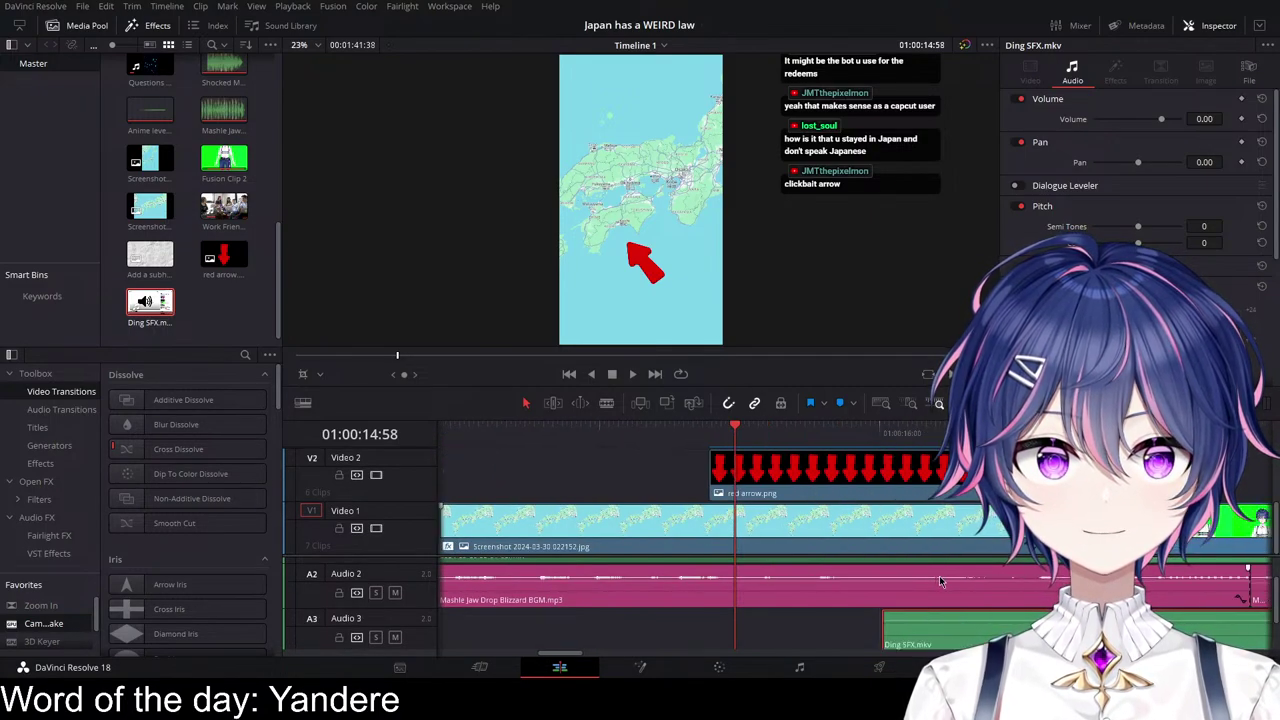
scroll(940, 581, "right", 3)
key("Delete")
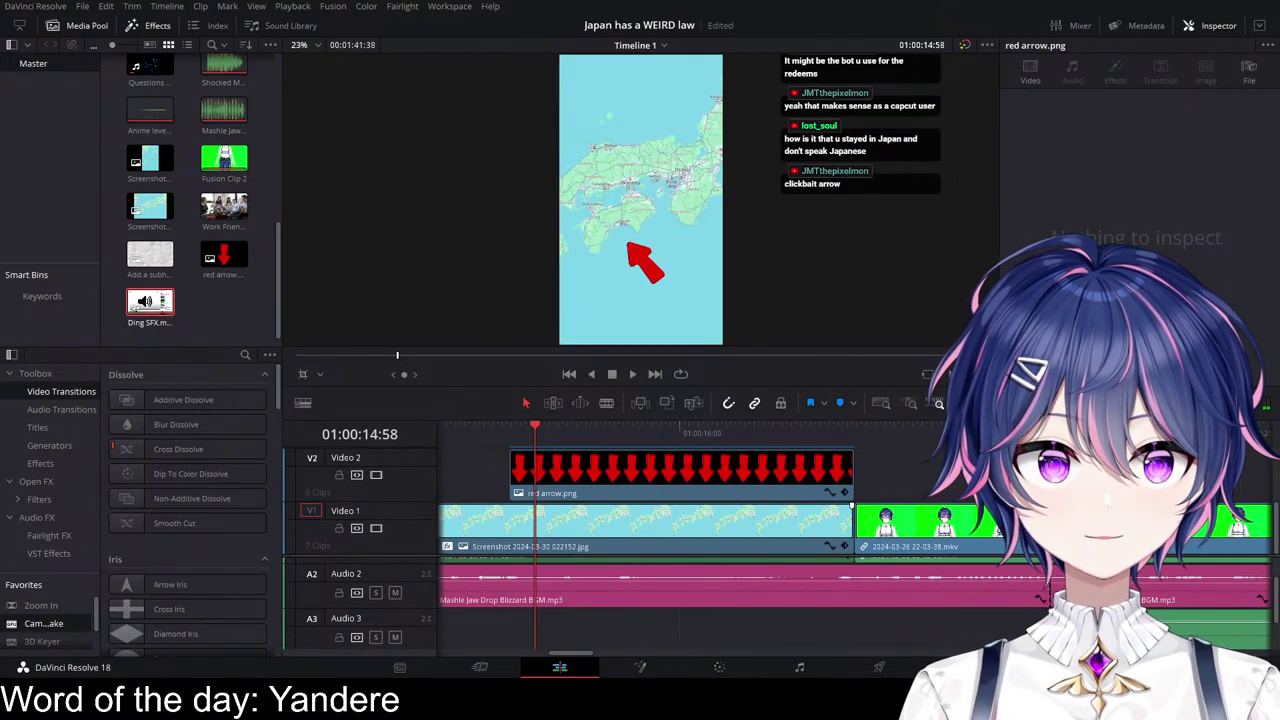
left_click_drag(1161, 621, 557, 645)
left_click(561, 645)
Step: Play back the arrow's entrance with the ding, shift the Ding SFX clip slightly earlier and replay it
left_click(474, 437)
key("space")
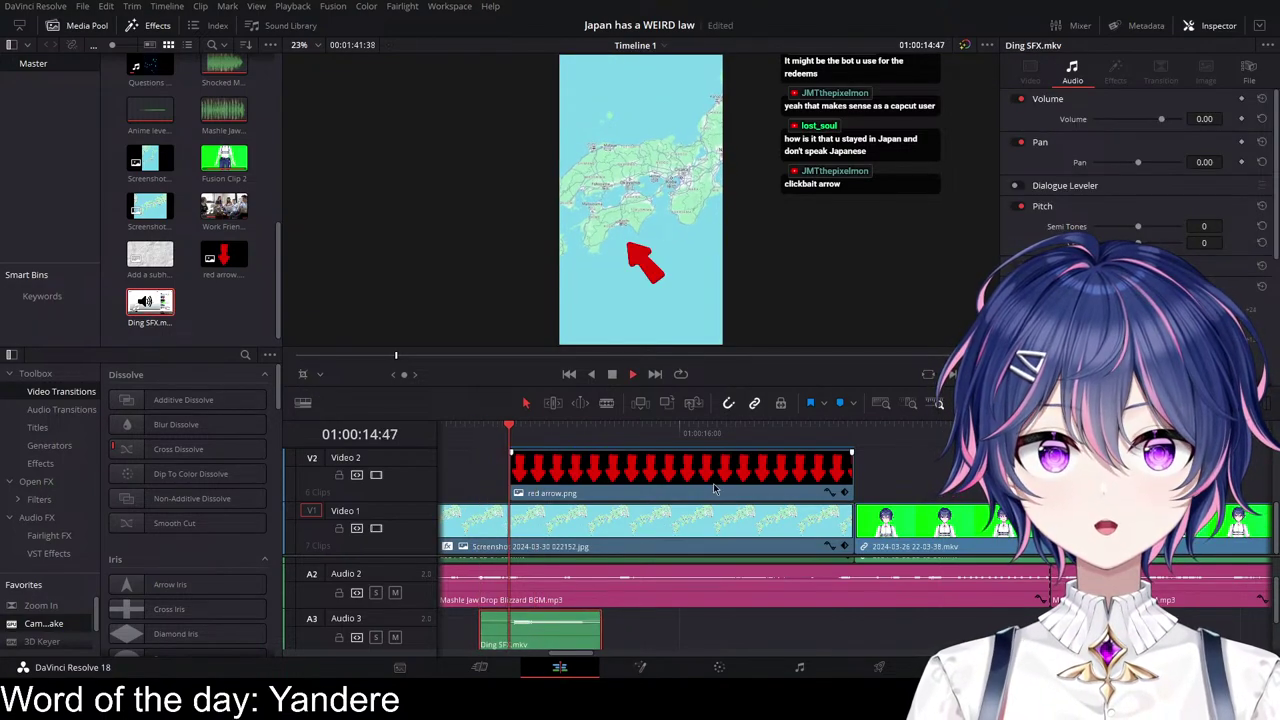
key("space")
scroll(566, 611, "up", 1)
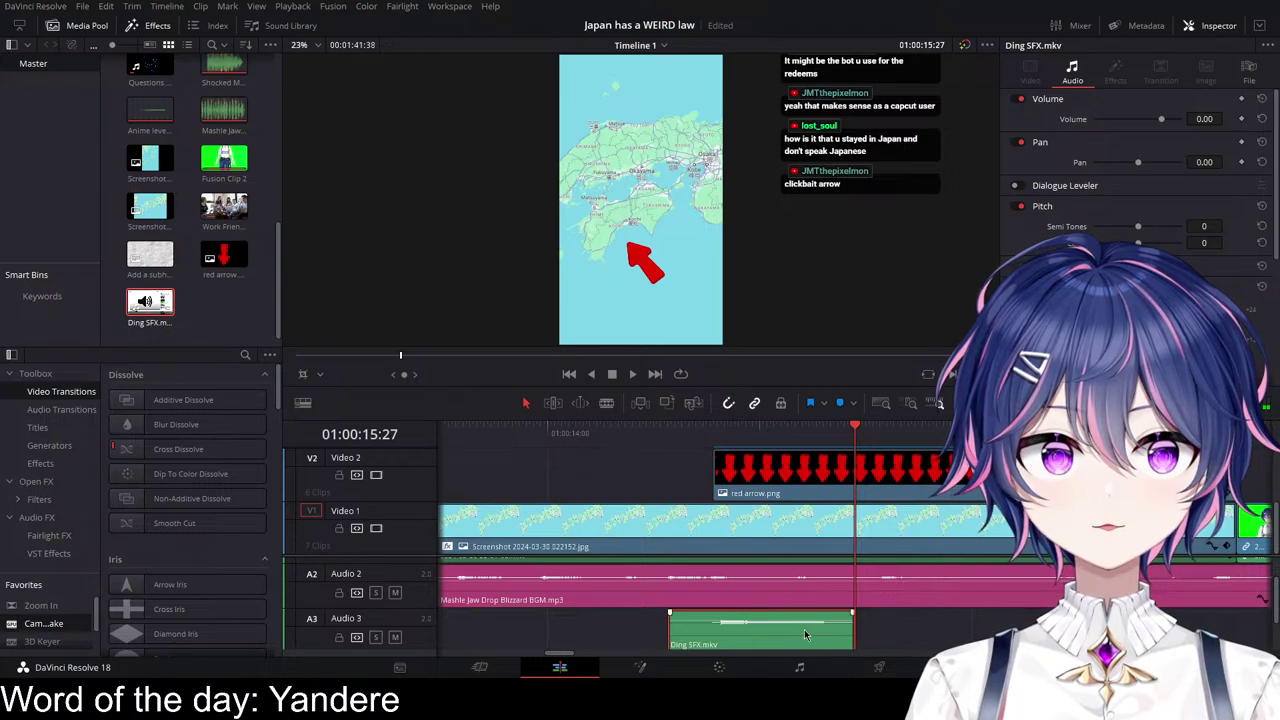
left_click_drag(804, 631, 780, 631)
left_click(633, 430)
key("space")
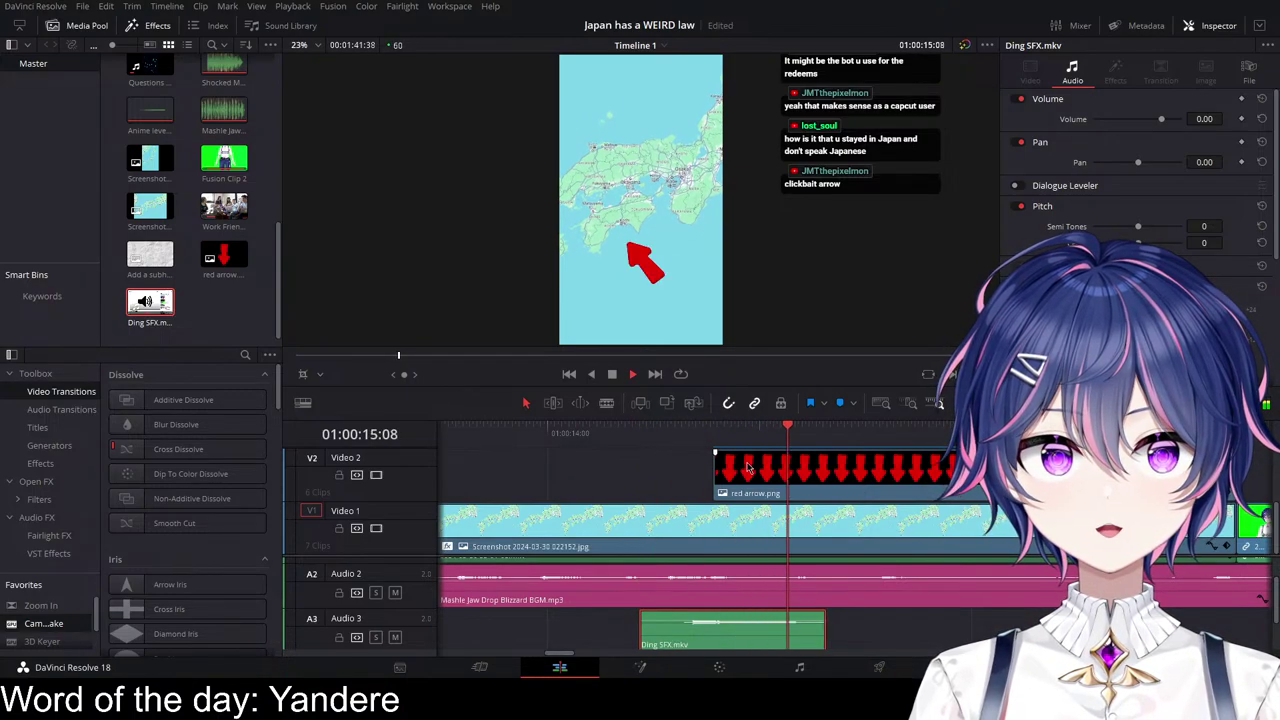
key("space")
scroll(815, 595, "right", 2)
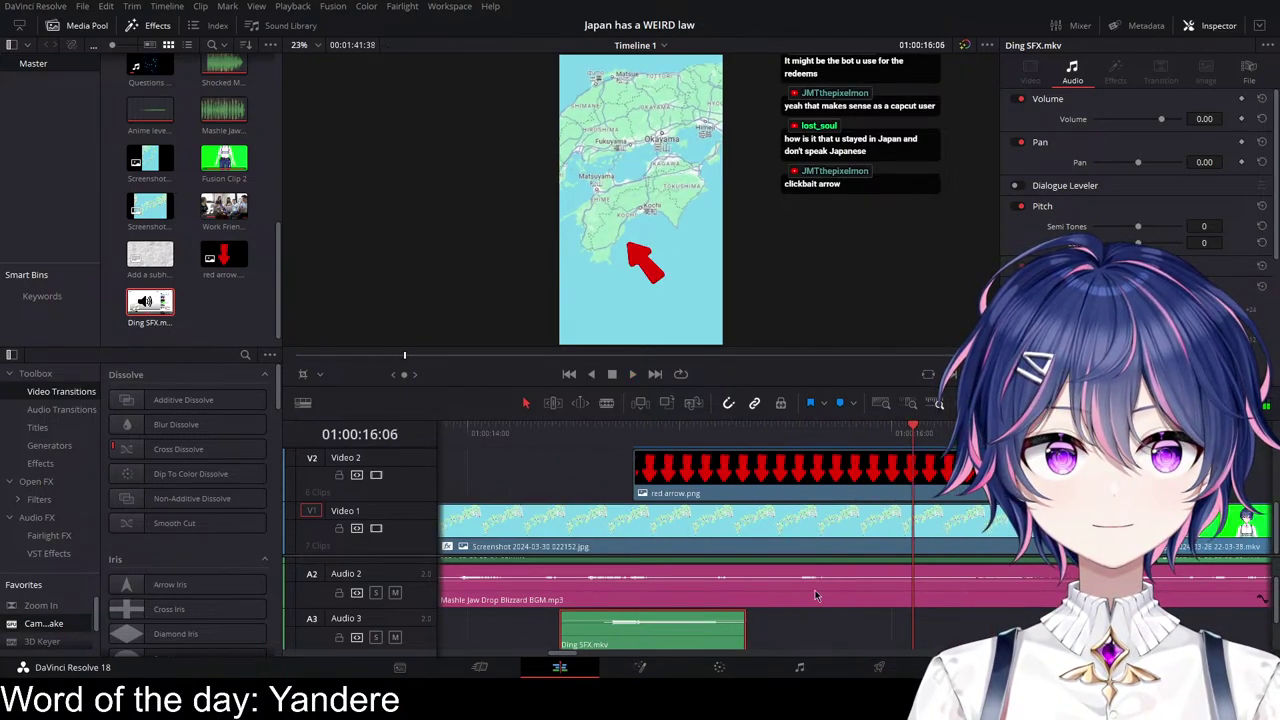
Step: Trim the start of the red arrow clip to the map screenshot's ending zoom keyframe
scroll(815, 595, "right", 1)
left_click(808, 430)
key("space")
key("space")
scroll(767, 485, "down", 1)
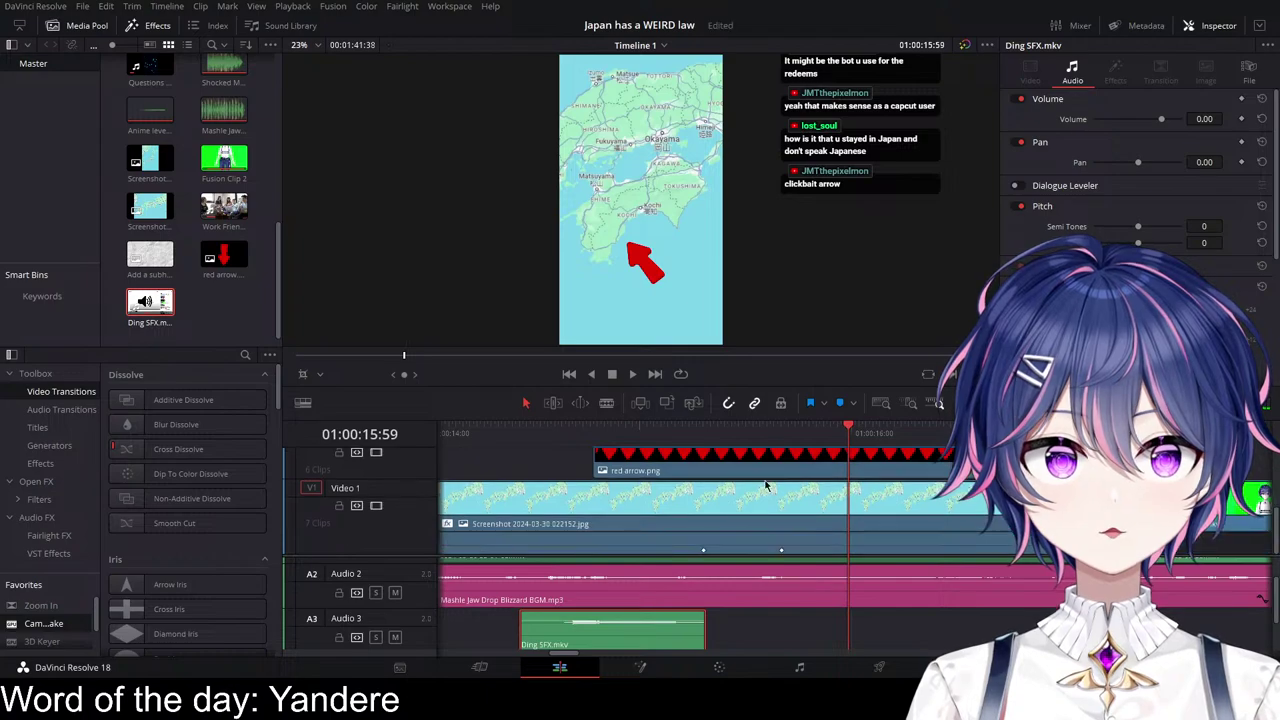
scroll(767, 485, "up", 1)
left_click_drag(598, 484, 789, 504)
scroll(800, 506, "down", 1)
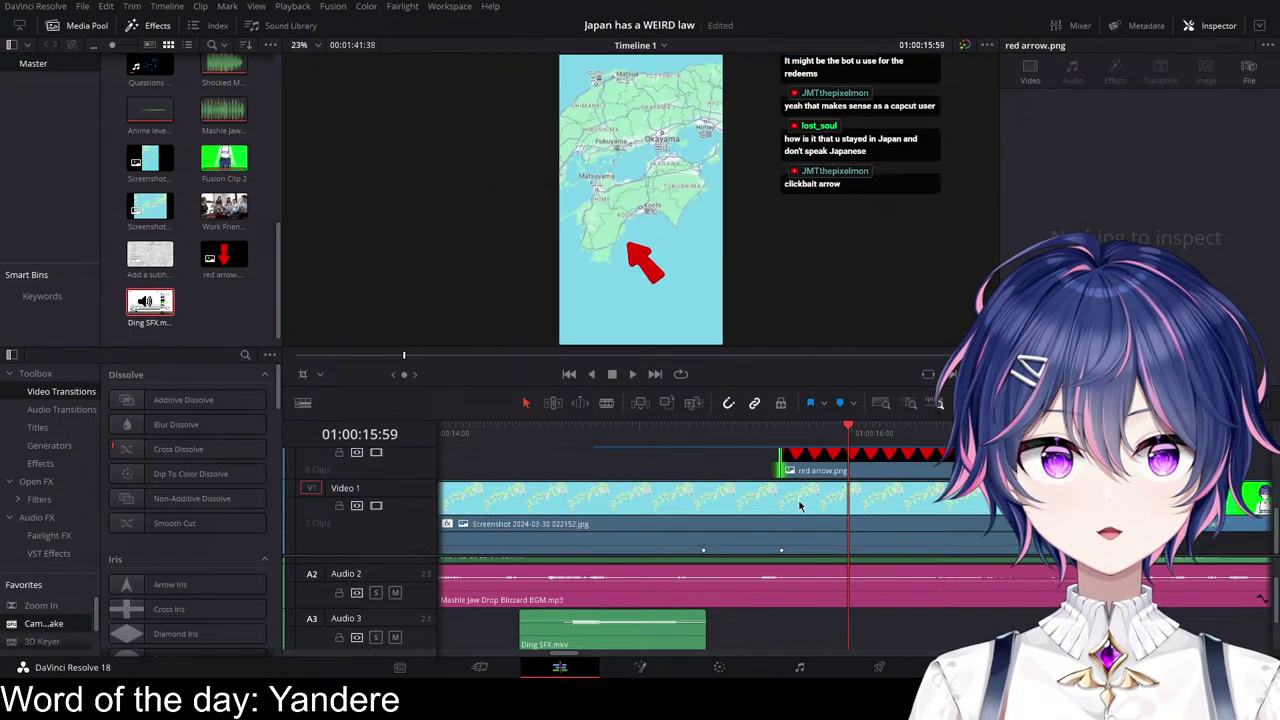
Step: Align the Ding SFX clip with the red arrow's trimmed start, nudge both starts slightly later and replay the section
left_click_drag(604, 620, 812, 620)
left_click(709, 436)
key("space")
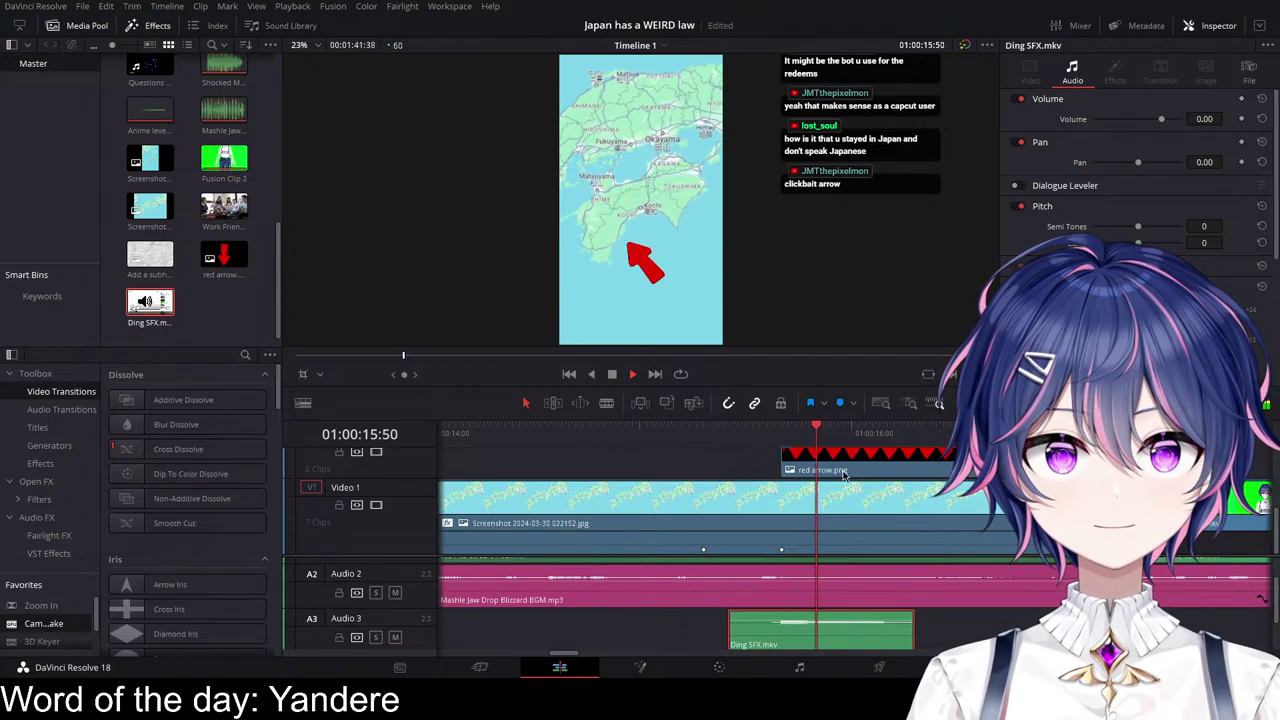
left_click_drag(789, 465, 808, 465)
left_click_drag(821, 645, 836, 643)
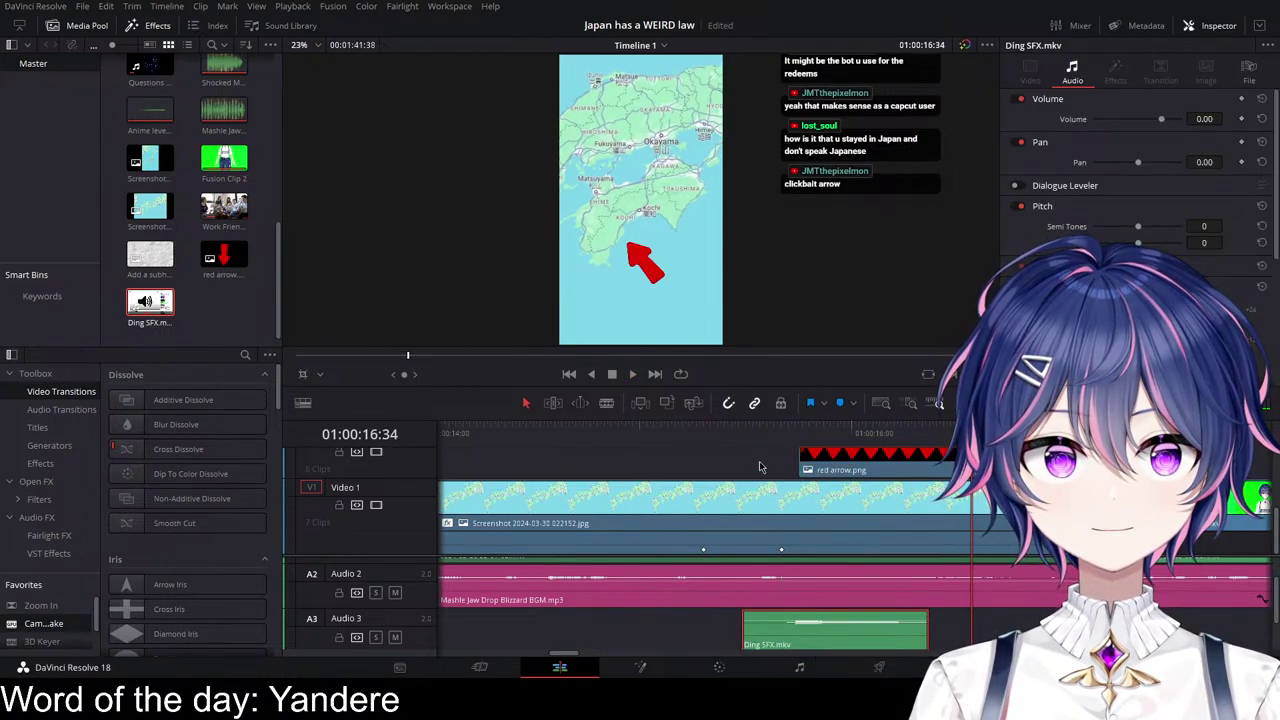
left_click(726, 436)
key("space")
key("space")
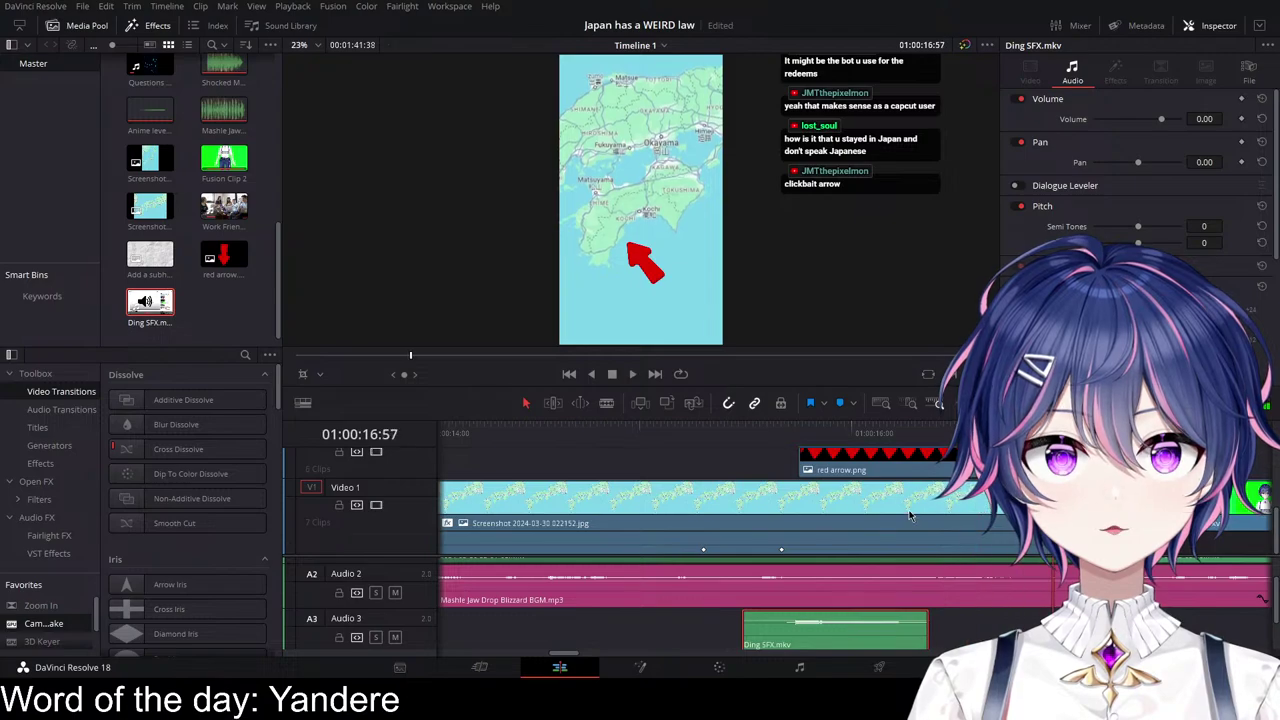
Step: Raise the Ding SFX clip's volume to 3.85 dB, checking it in playback
scroll(975, 510, "right", 2)
left_click_drag(773, 621, 782, 618)
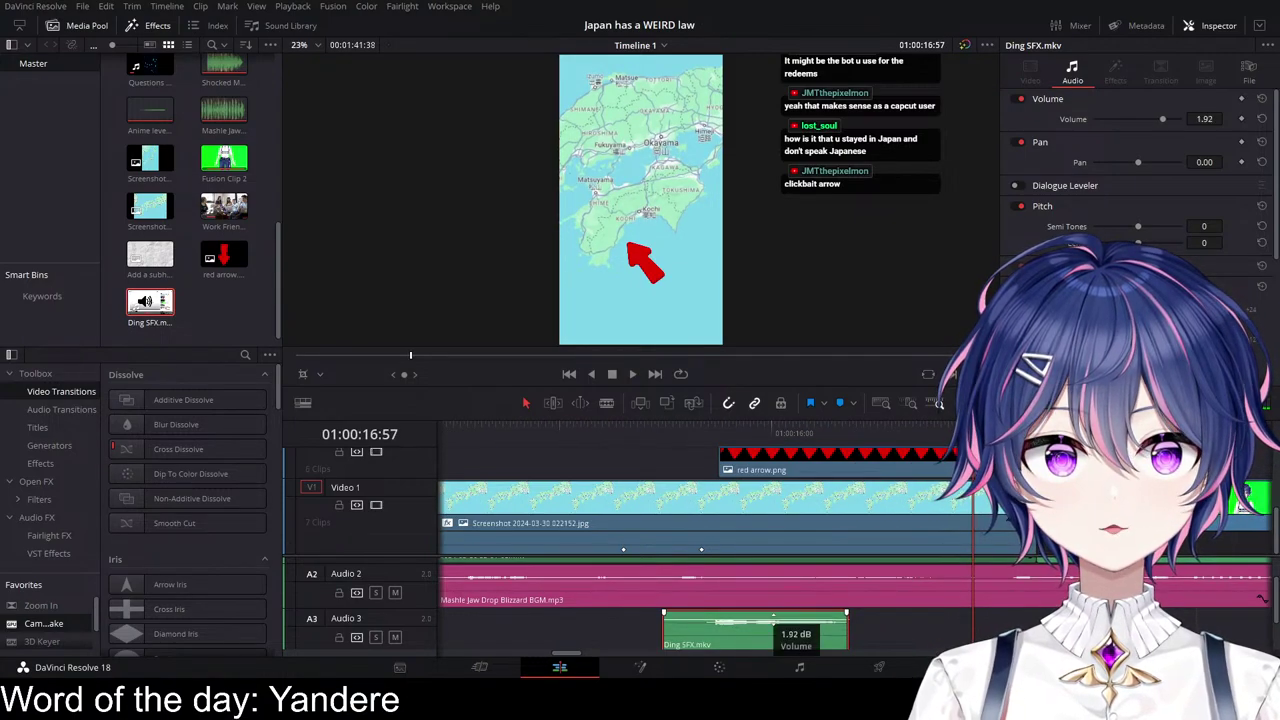
left_click(648, 434)
key("space")
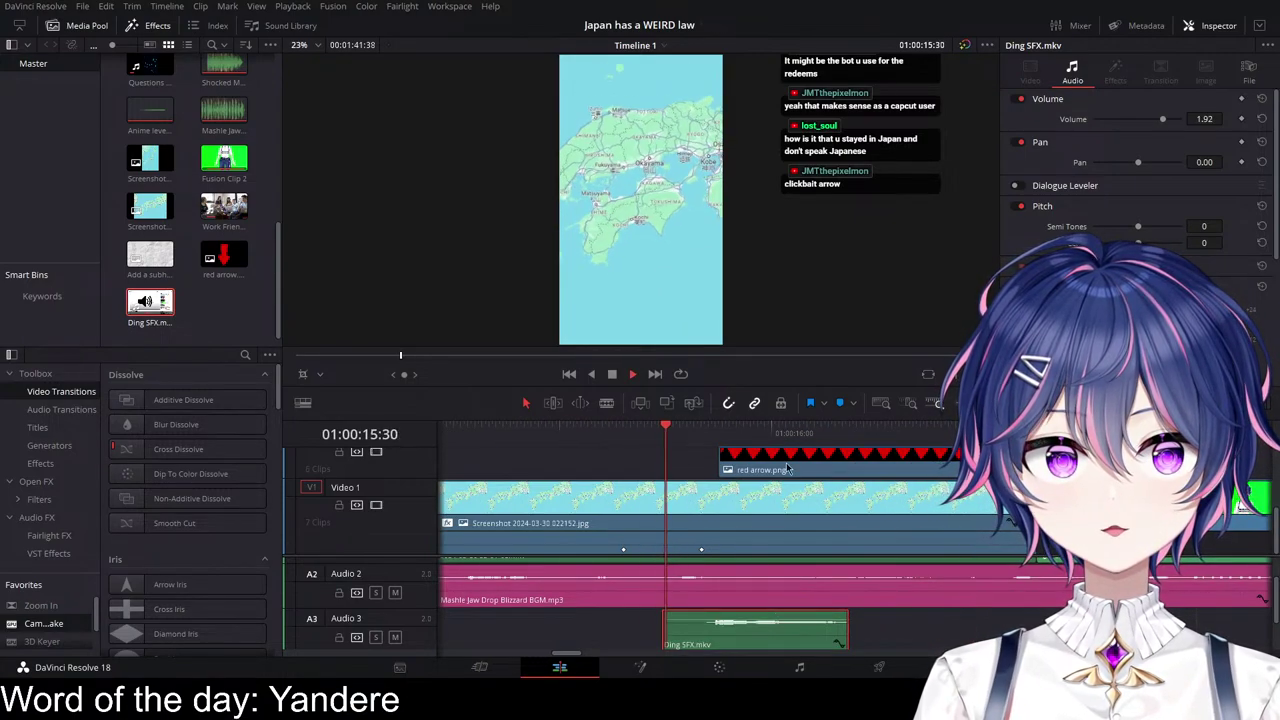
key("space")
left_click_drag(790, 619, 790, 617)
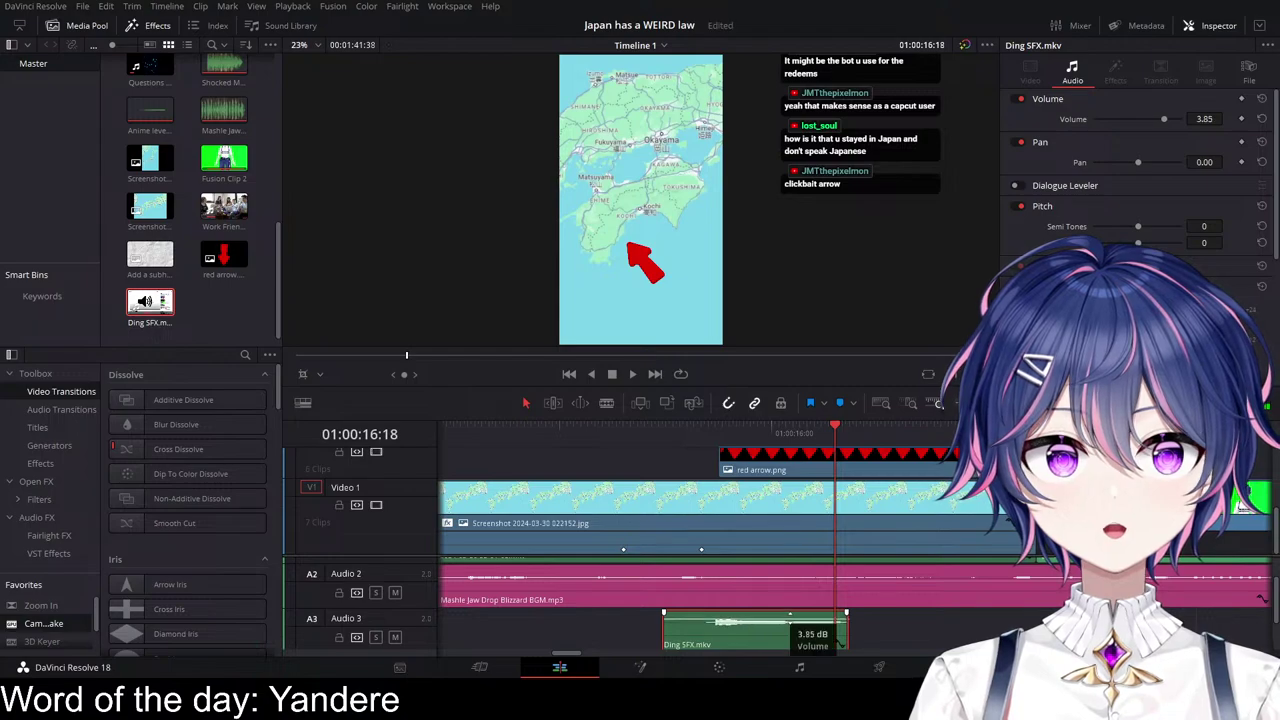
left_click(656, 433)
key("space")
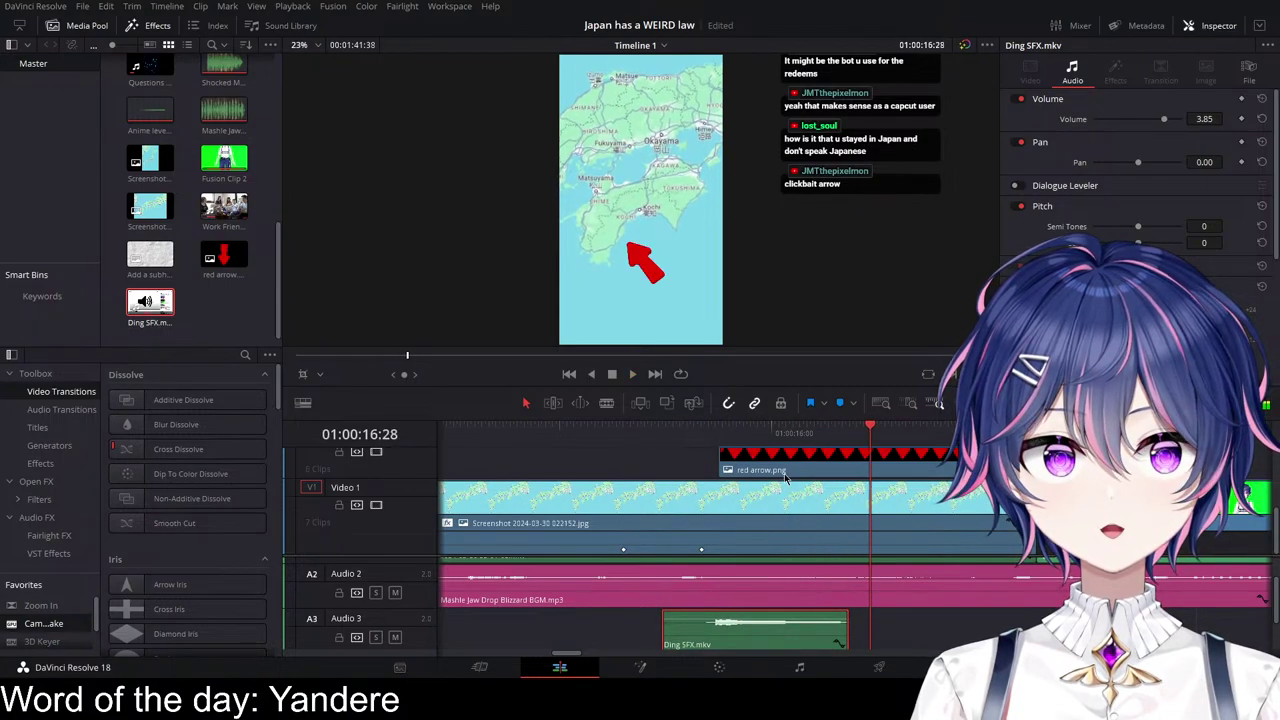
Step: Set the Mashle Jaw Drop Blizzard BGM clip on Audio 2 to -14.52 dB under the map section and replay it
scroll(810, 603, "up", 3)
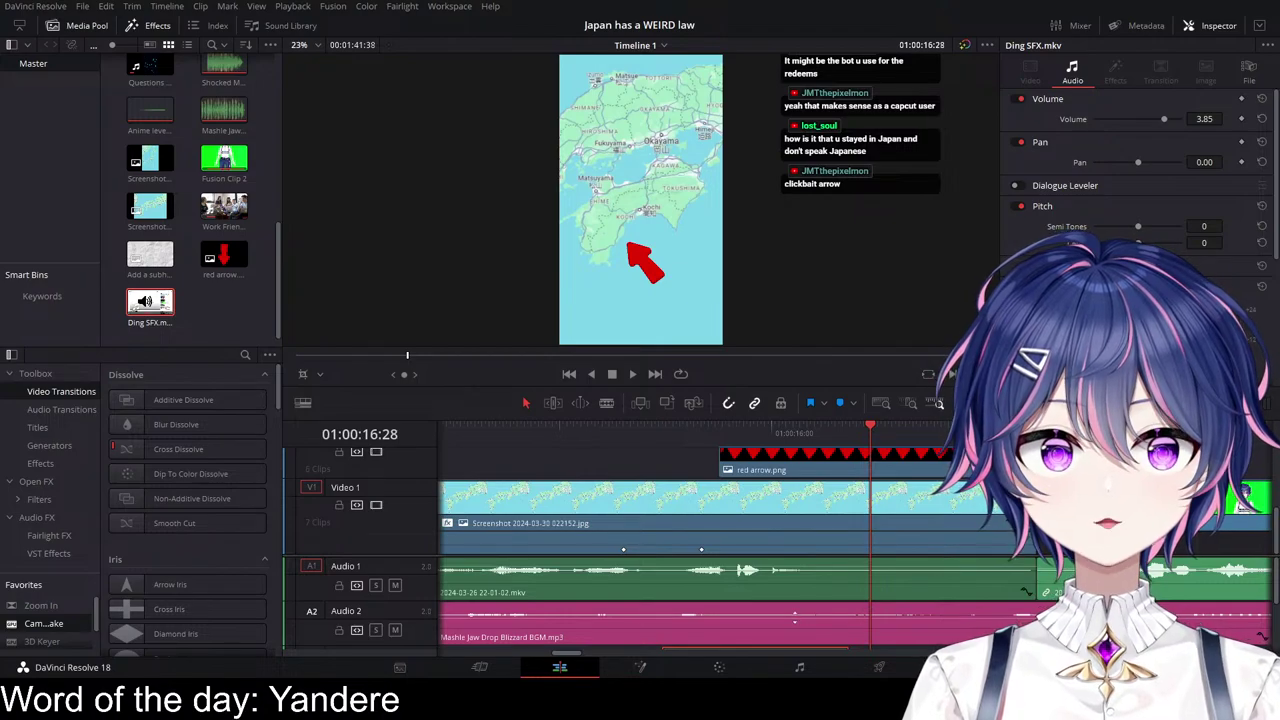
left_click(625, 436)
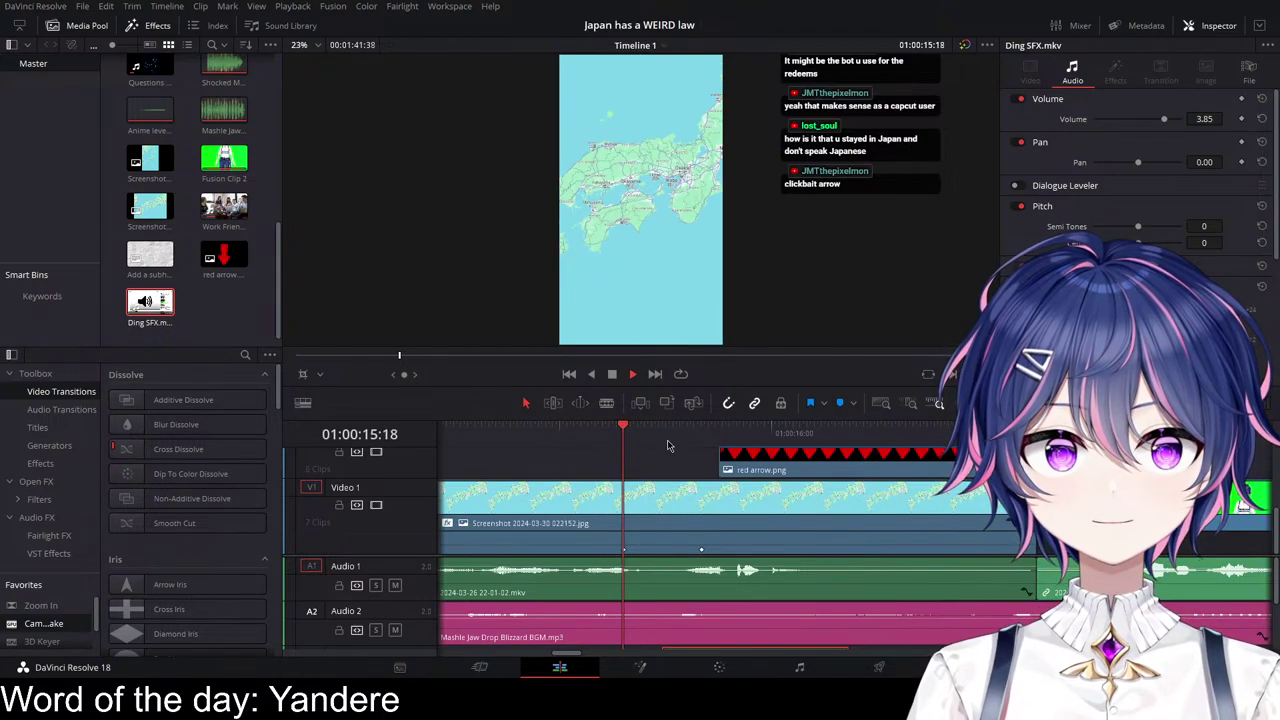
key("space")
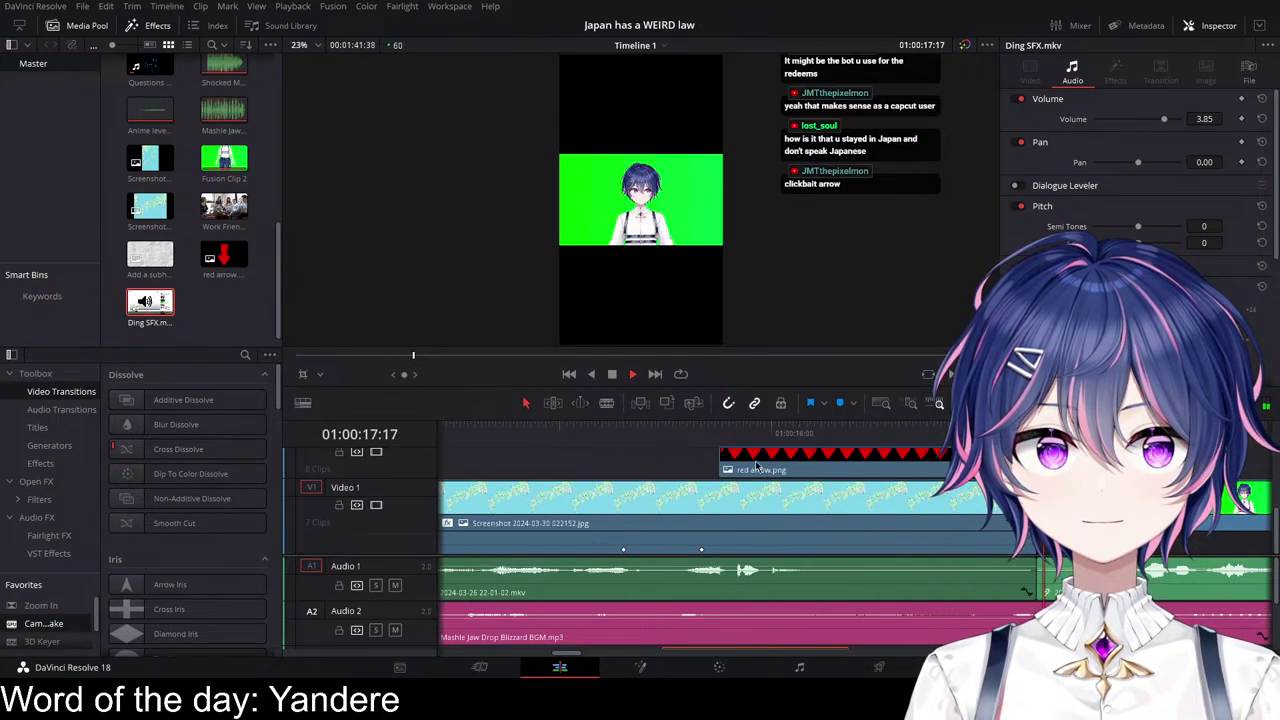
left_click(576, 456)
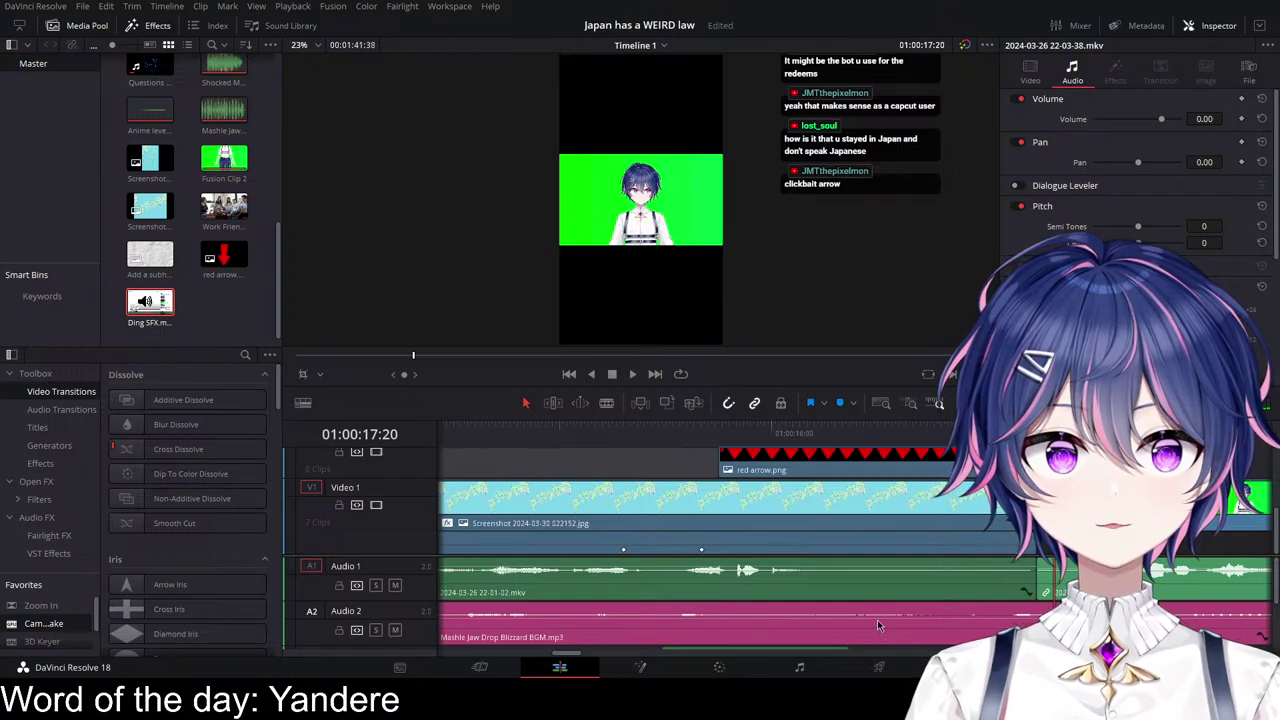
left_click_drag(878, 614, 877, 616)
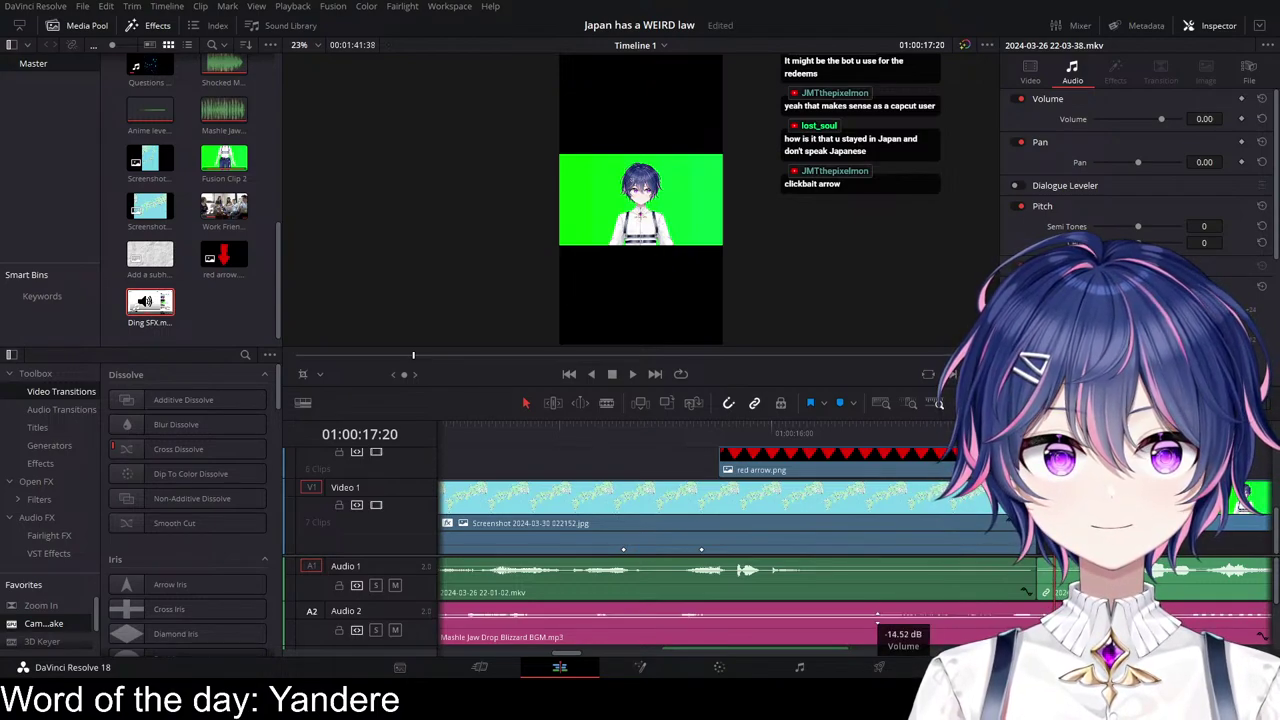
left_click(629, 433)
key("space")
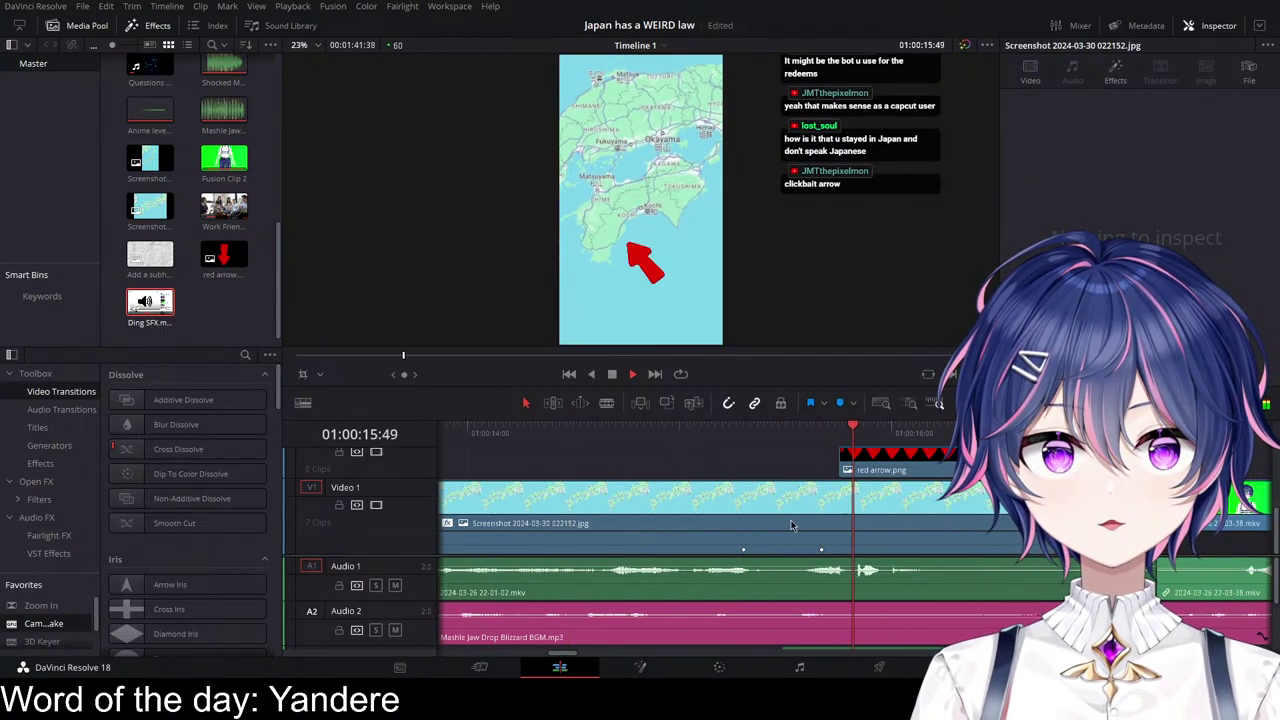
key("space")
scroll(891, 539, "right", 3)
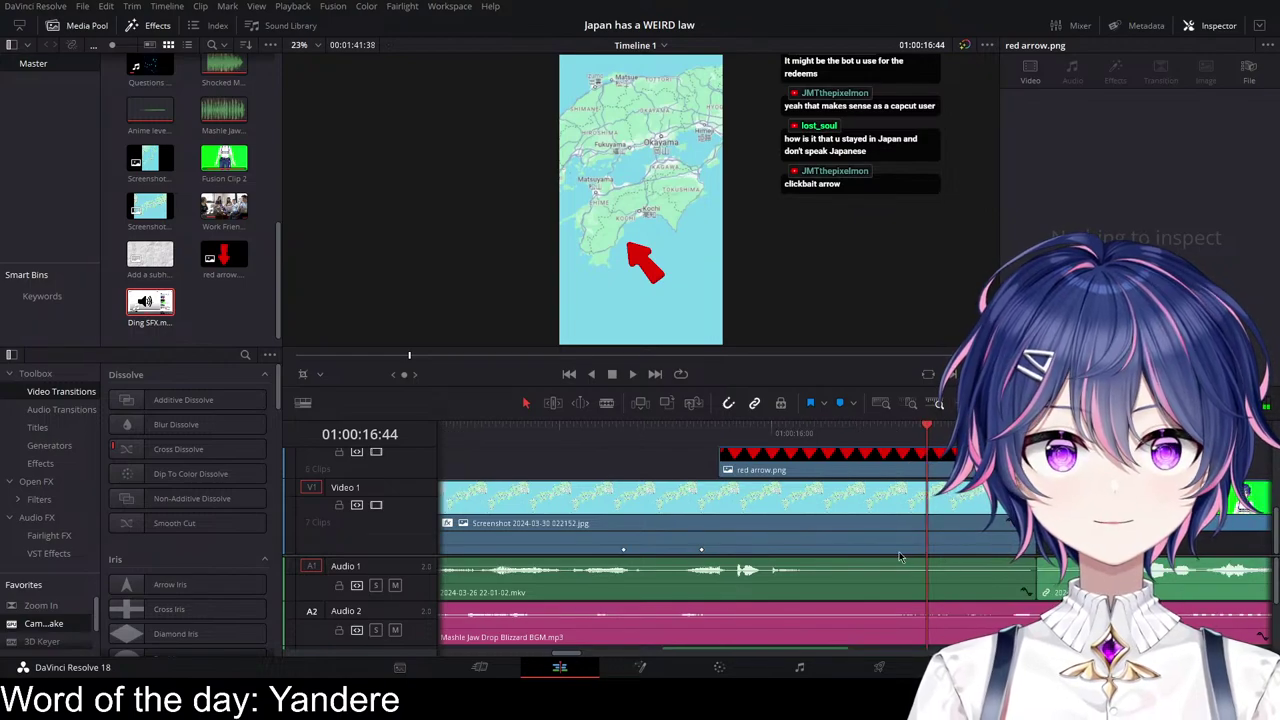
scroll(897, 554, "up", 1)
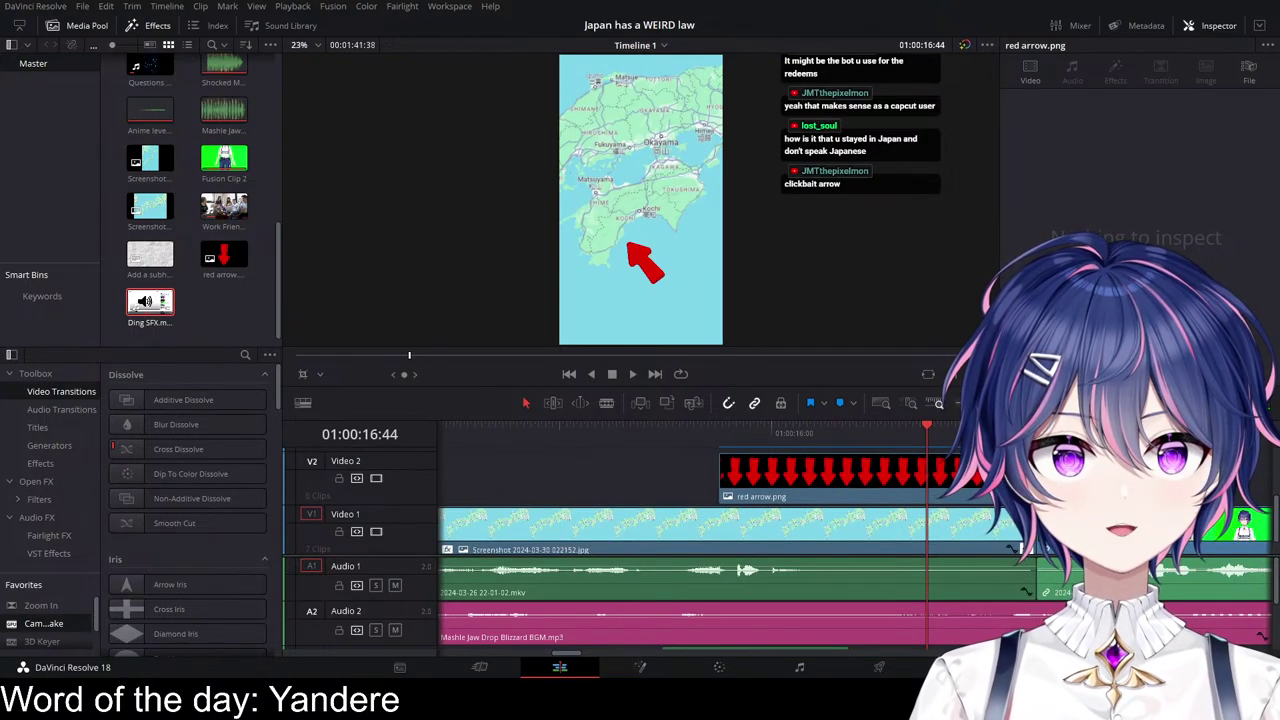
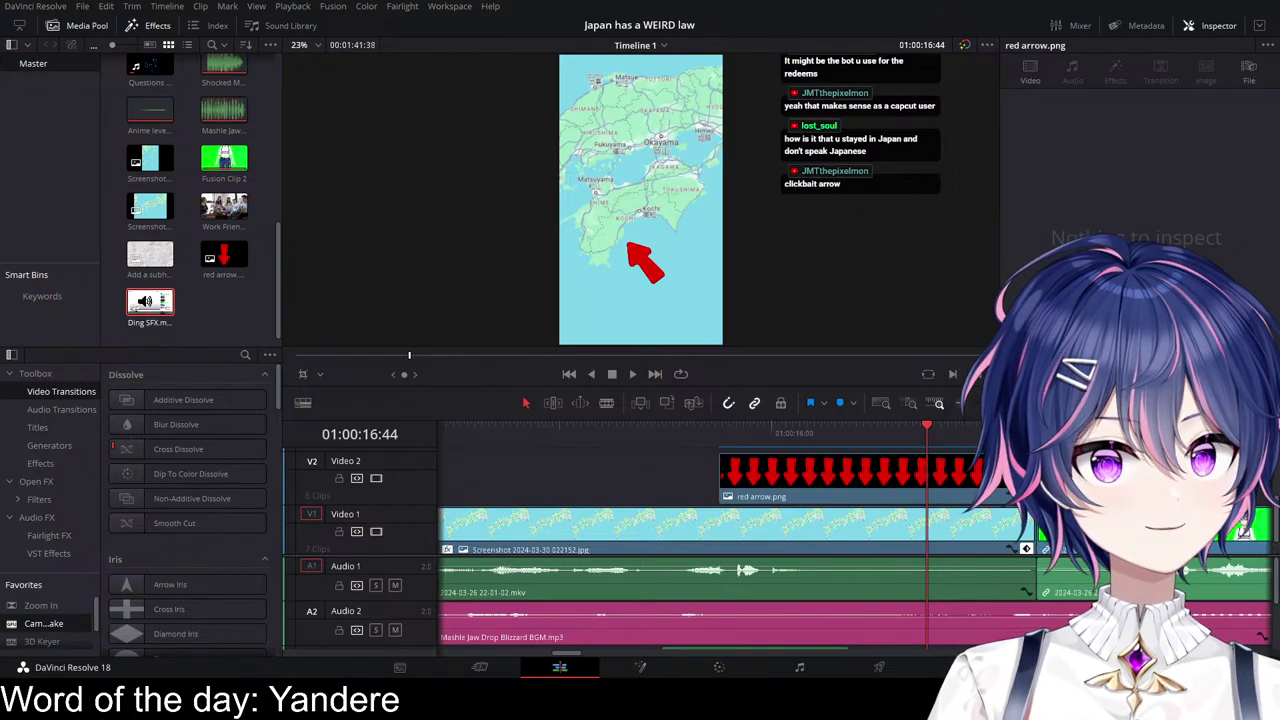
Step: Set the red arrow's Position to X 144, Y -401 and replay its entrance
left_click(605, 428)
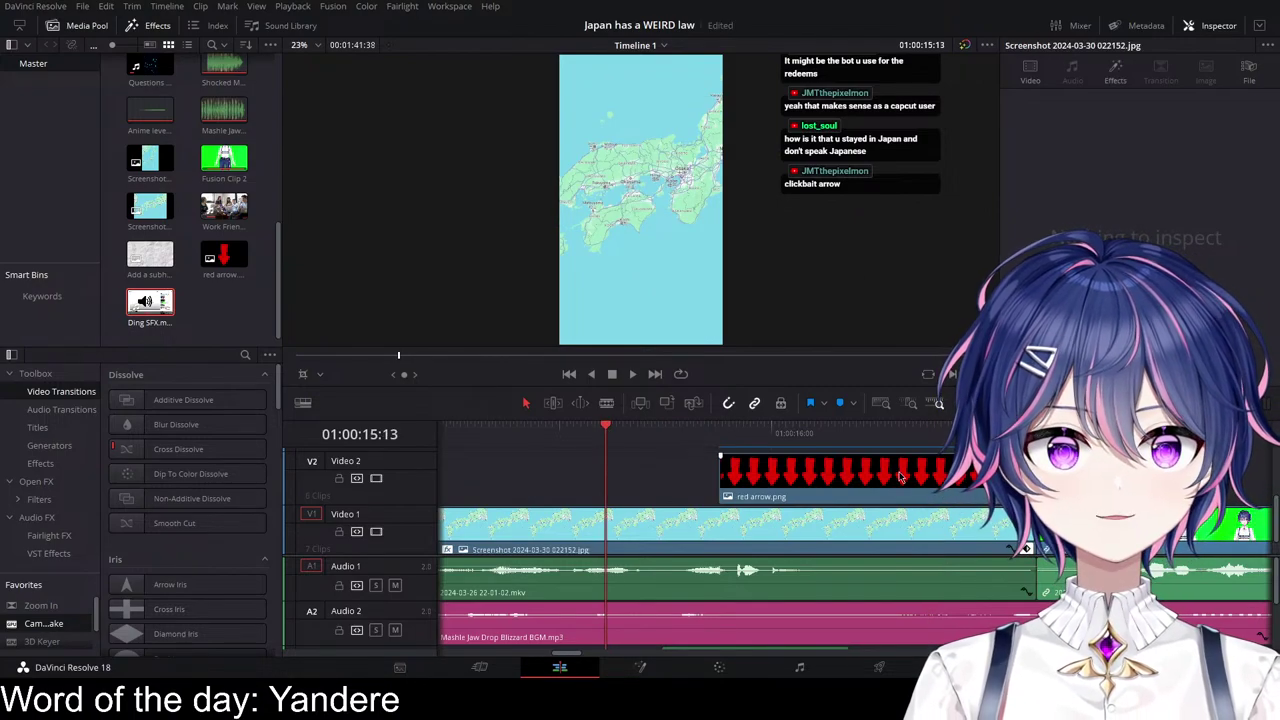
left_click(811, 490)
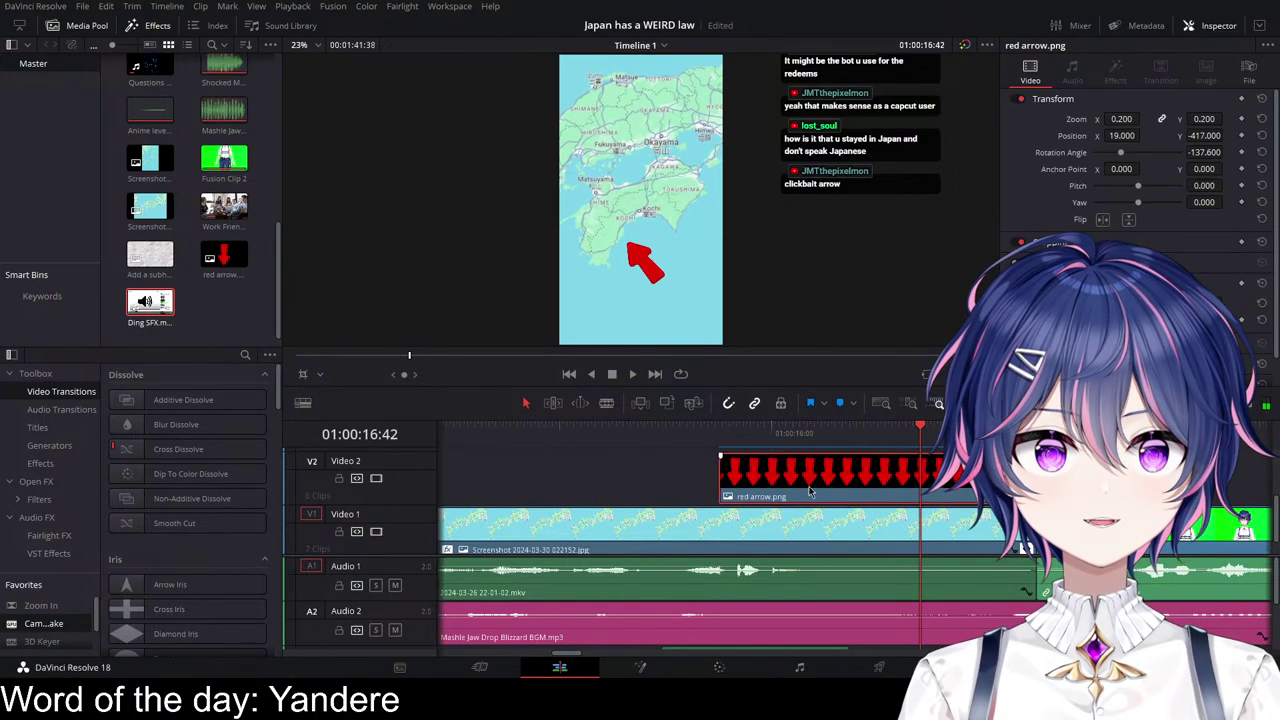
left_click_drag(1208, 135, 1210, 135)
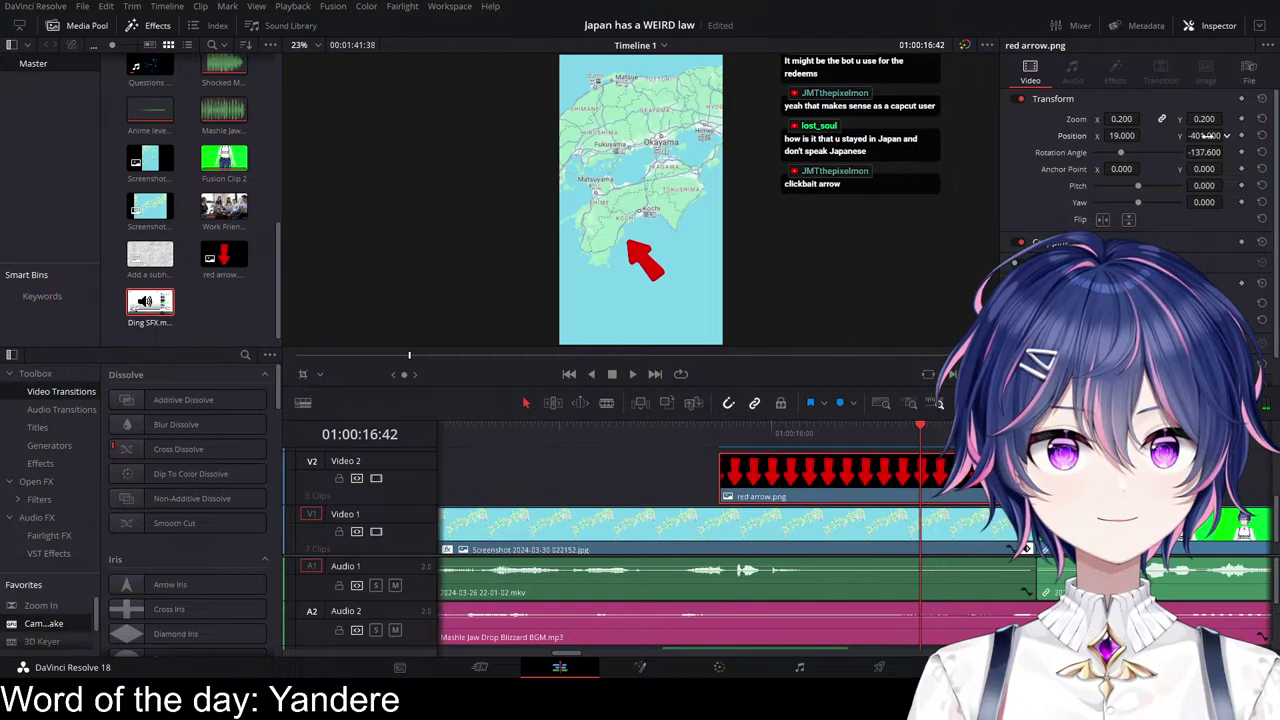
left_click_drag(1121, 135, 1145, 135)
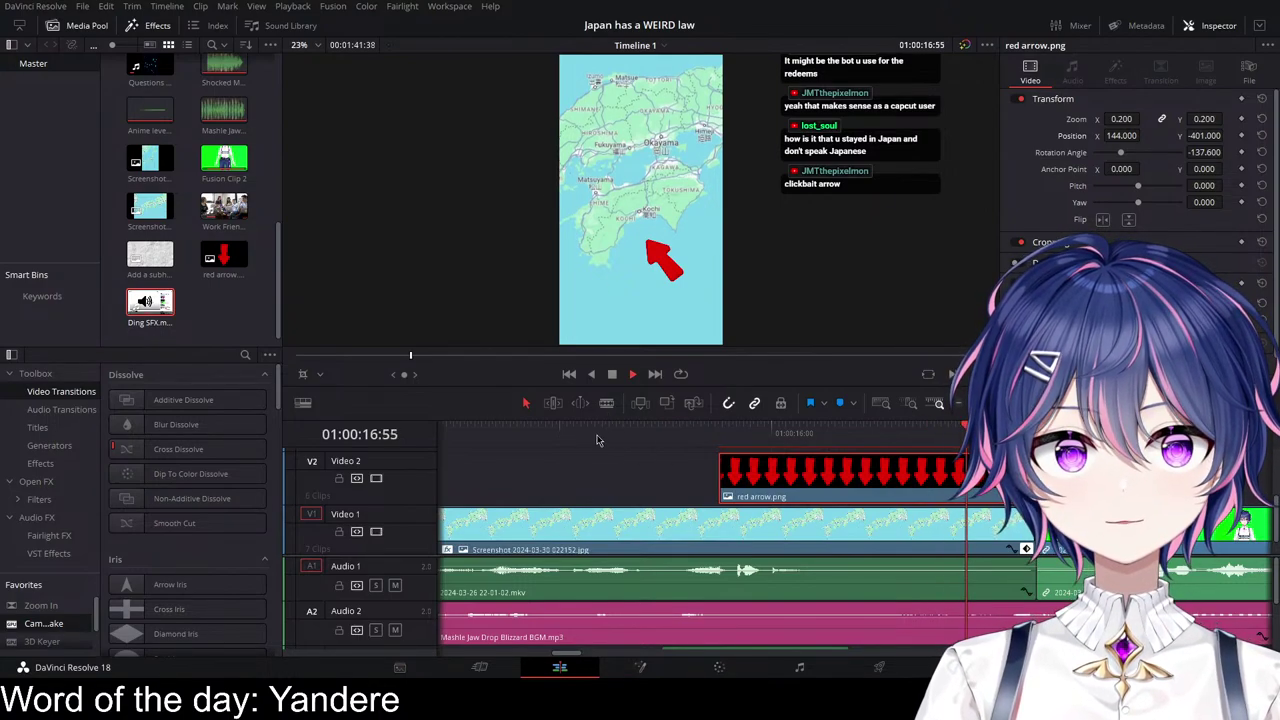
left_click(666, 435)
left_click(615, 437)
left_click(675, 438)
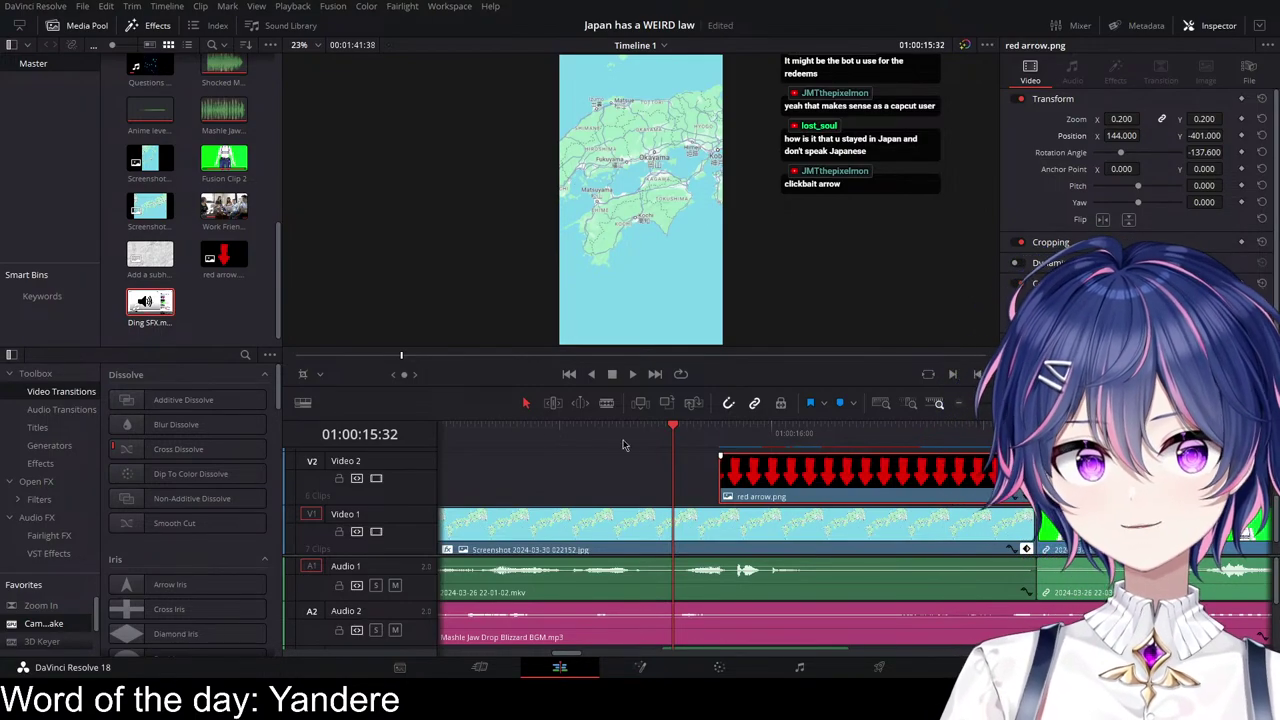
Step: Play back the edit from the Fusion Clip 2 section through the Work Friends clip to the red arrow on the map
scroll(623, 445, "down", 3)
left_click(569, 436)
key("space")
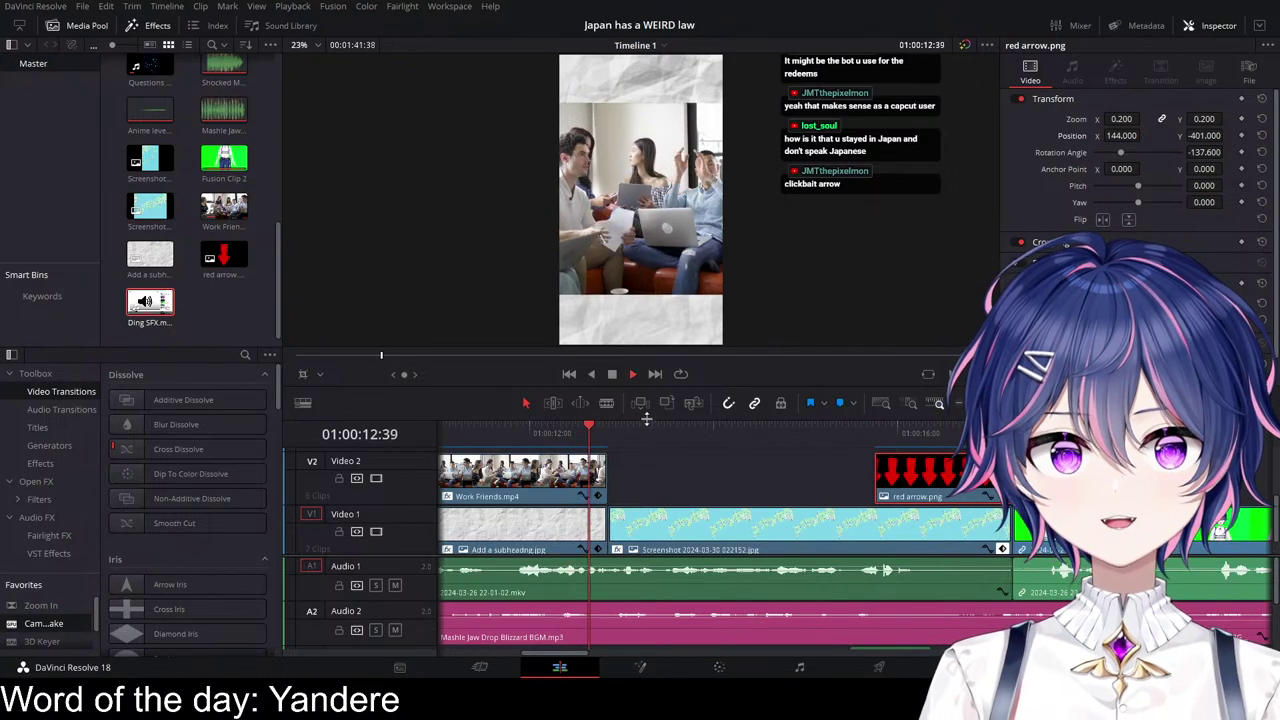
key("space")
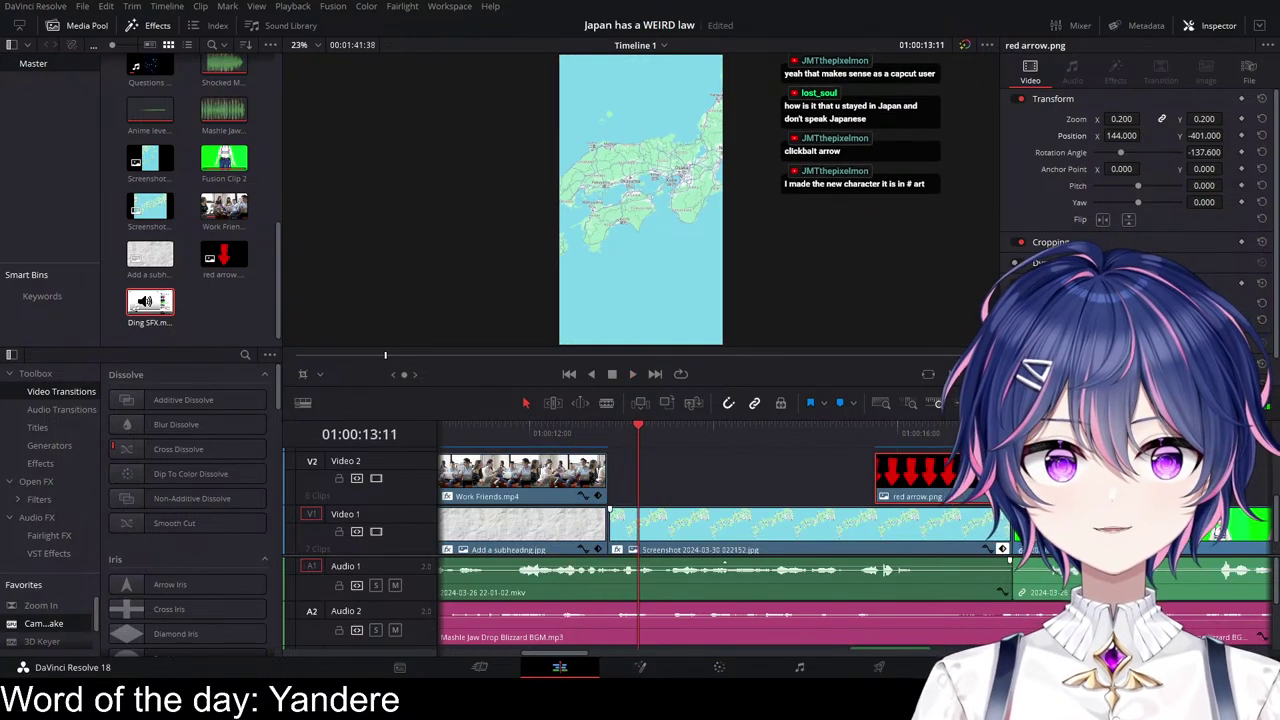
scroll(659, 555, "left", 7)
left_click(518, 434)
key("space")
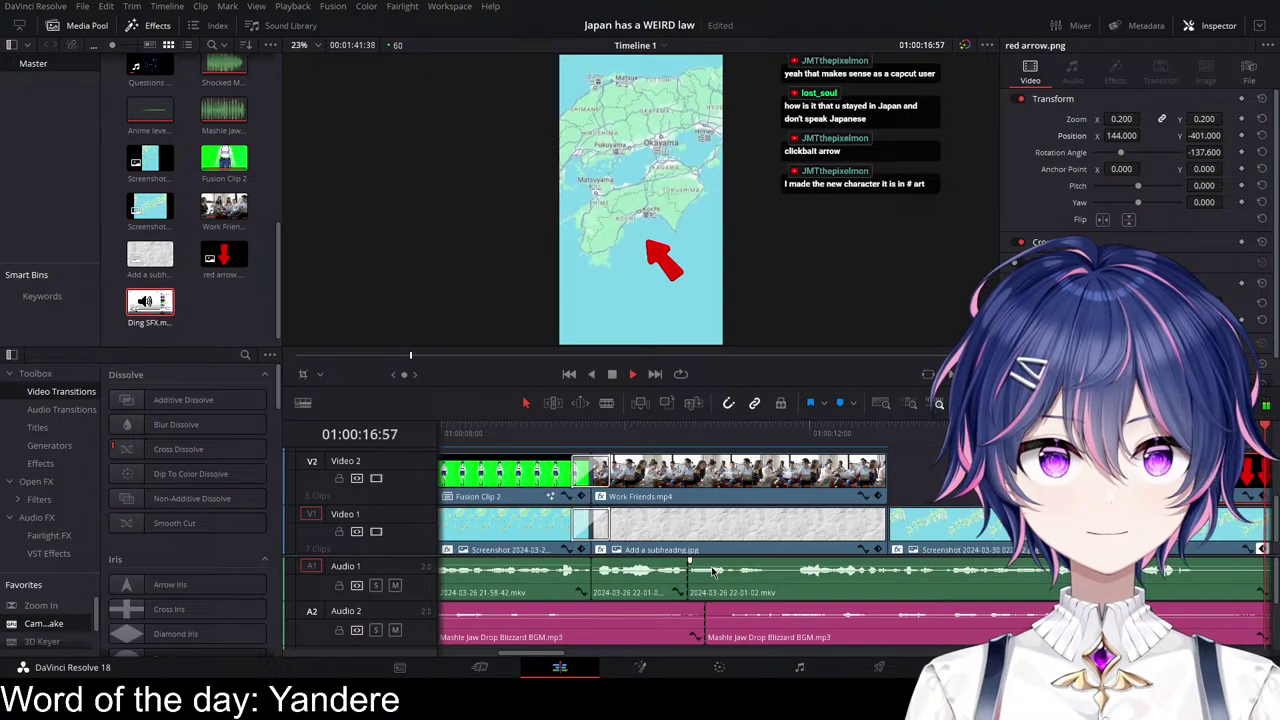
key("space")
scroll(893, 549, "right", 2)
scroll(765, 560, "left", 3)
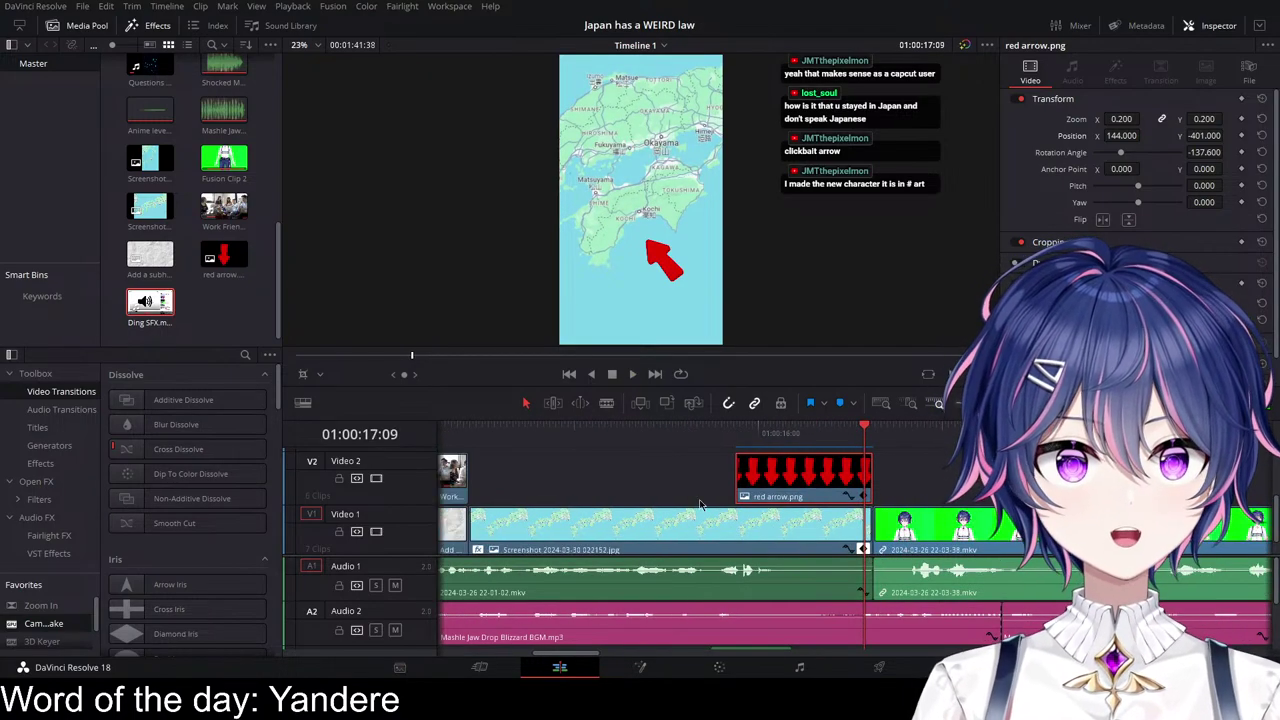
left_click(622, 441)
key("space")
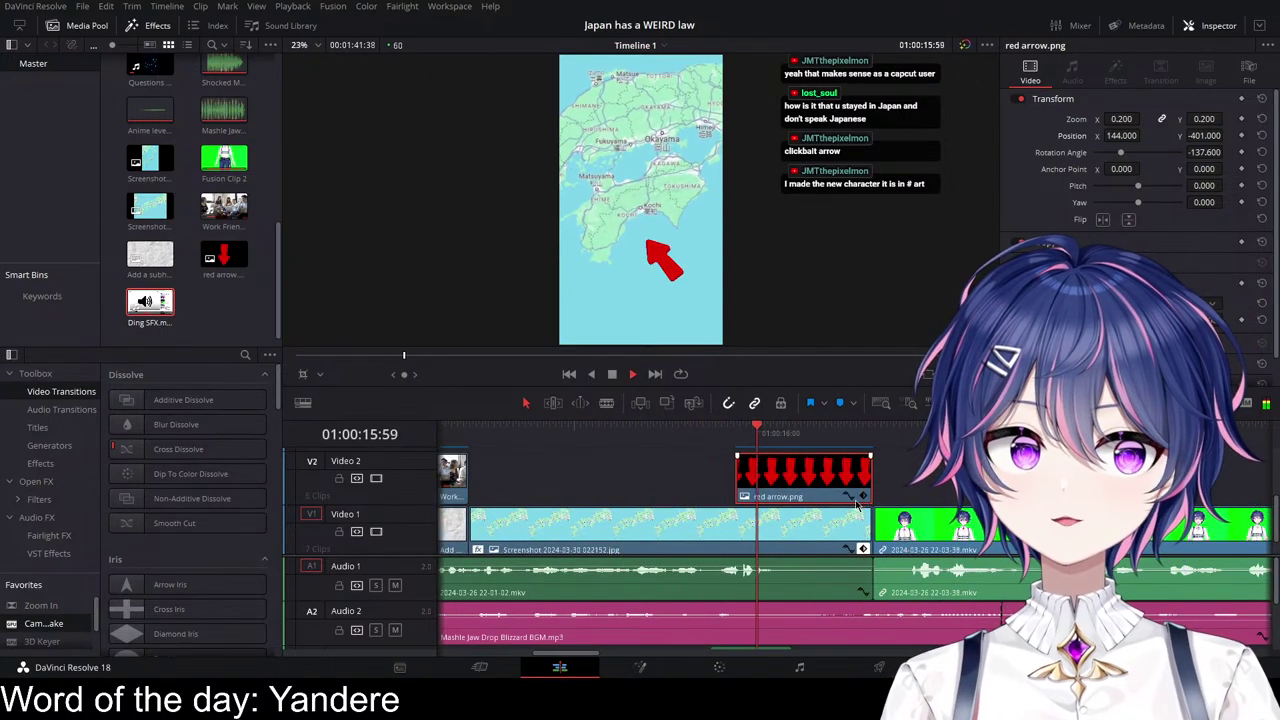
left_click_drag(834, 434, 826, 434)
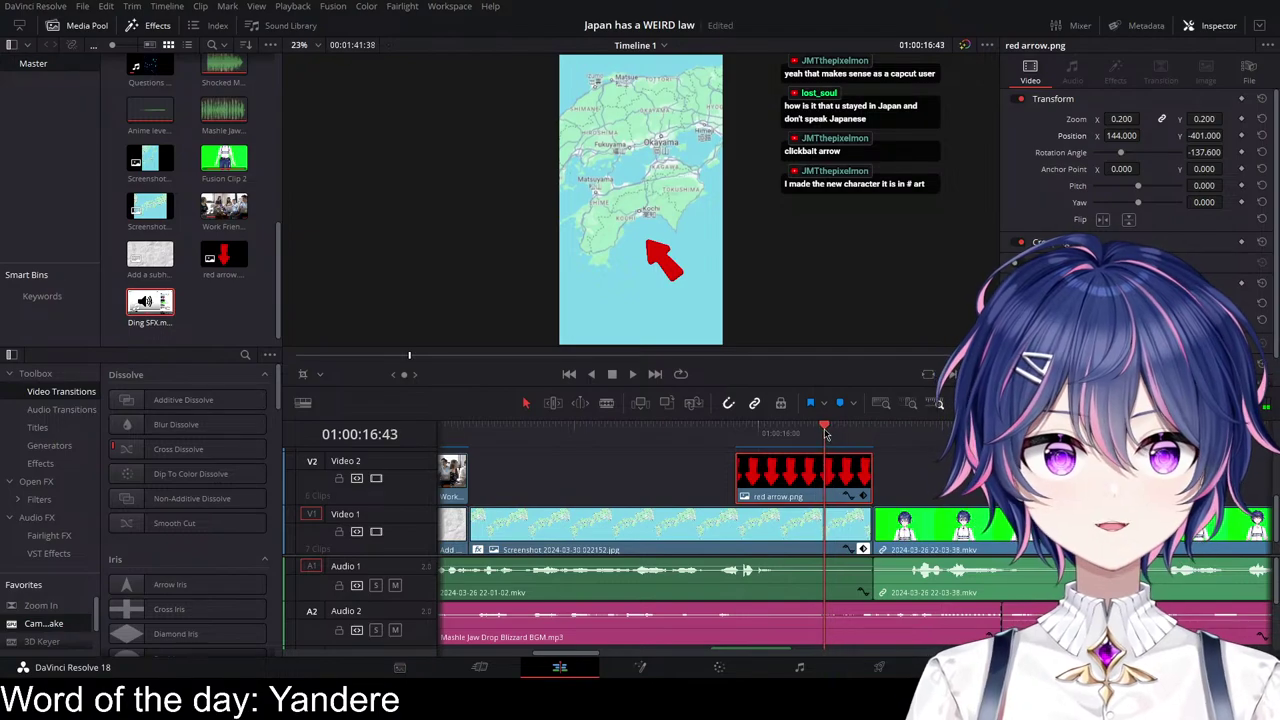
left_click_drag(864, 487, 822, 519)
left_click(860, 528)
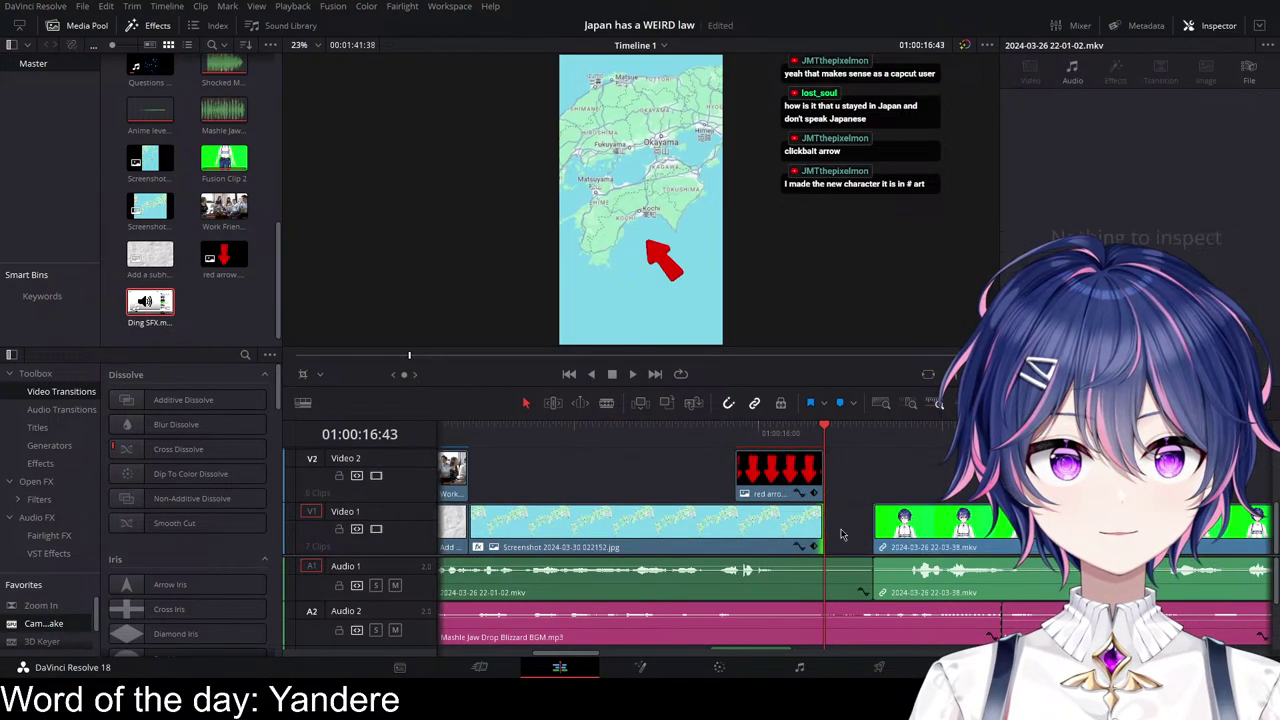
left_click_drag(871, 575, 823, 574)
scroll(840, 560, "right", 2)
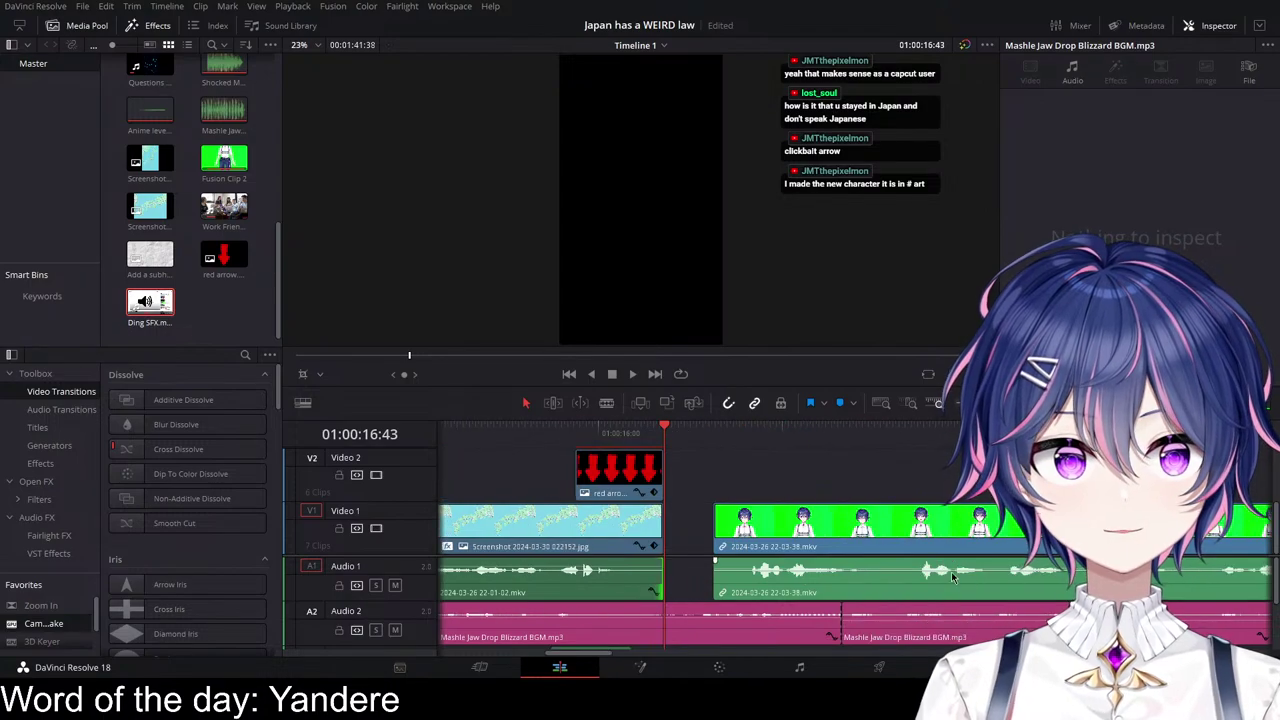
left_click_drag(872, 530, 826, 532)
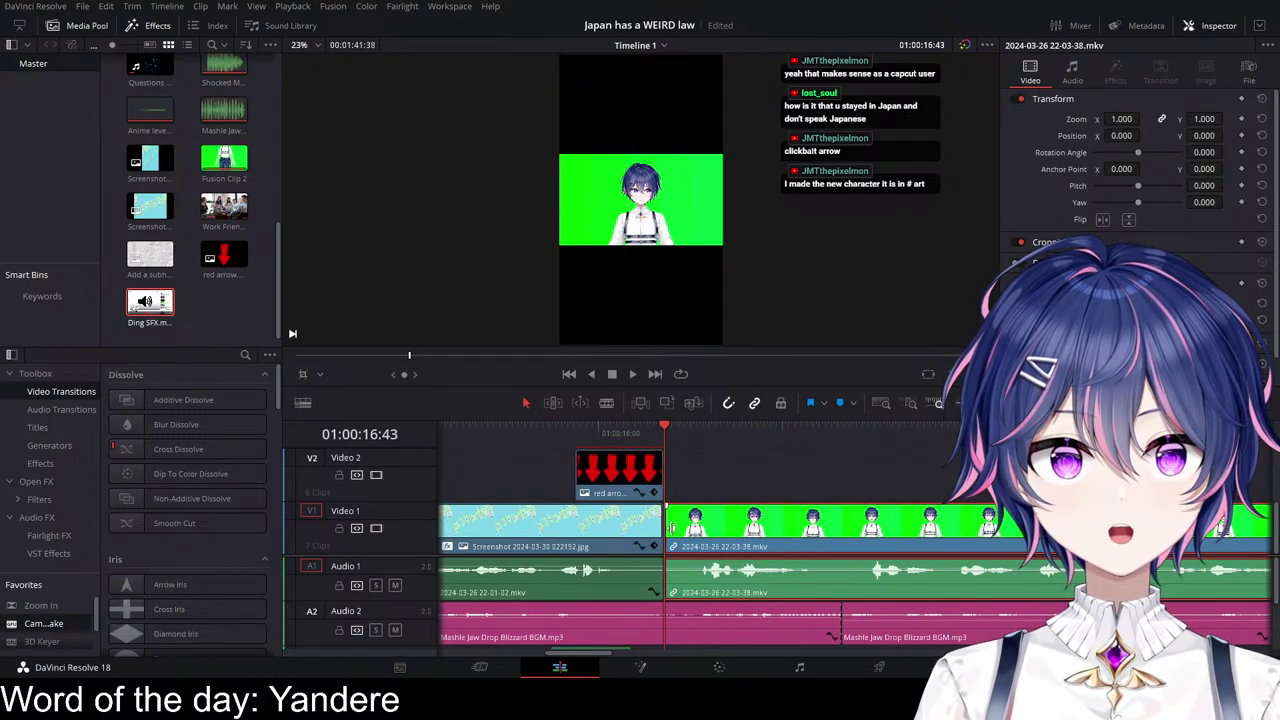
key("space")
key("space")
left_click(657, 435)
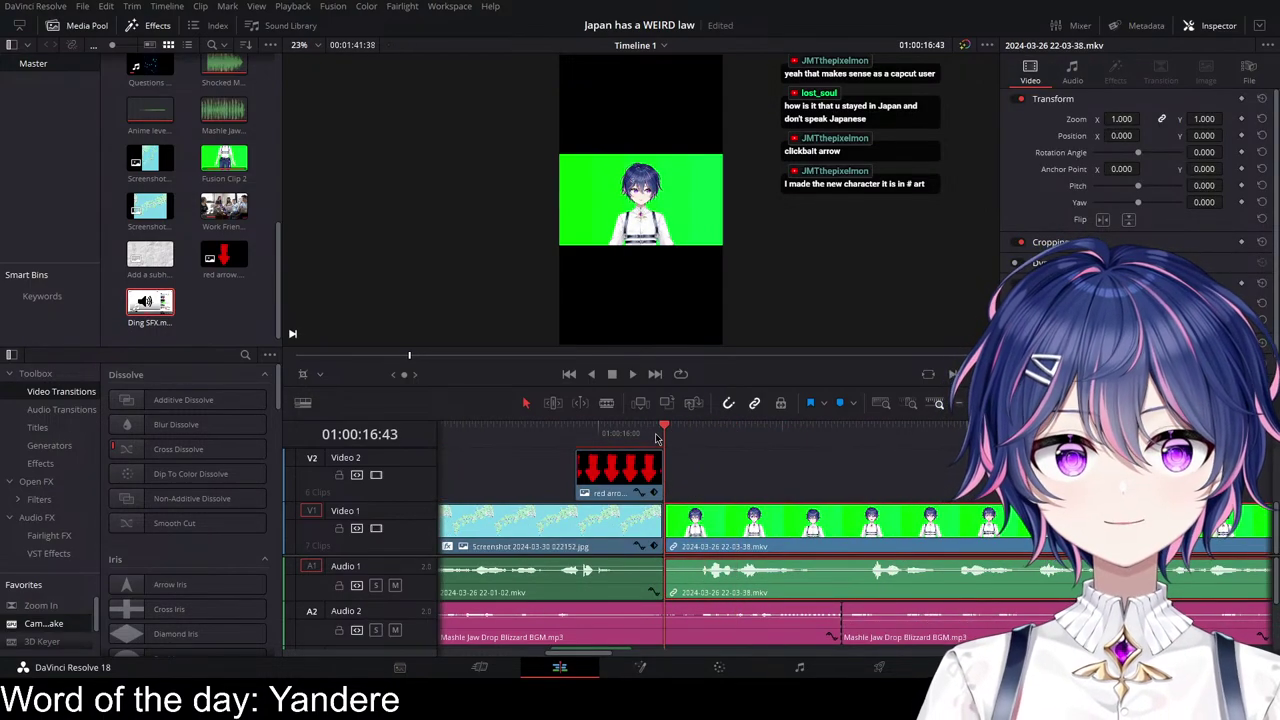
key("space")
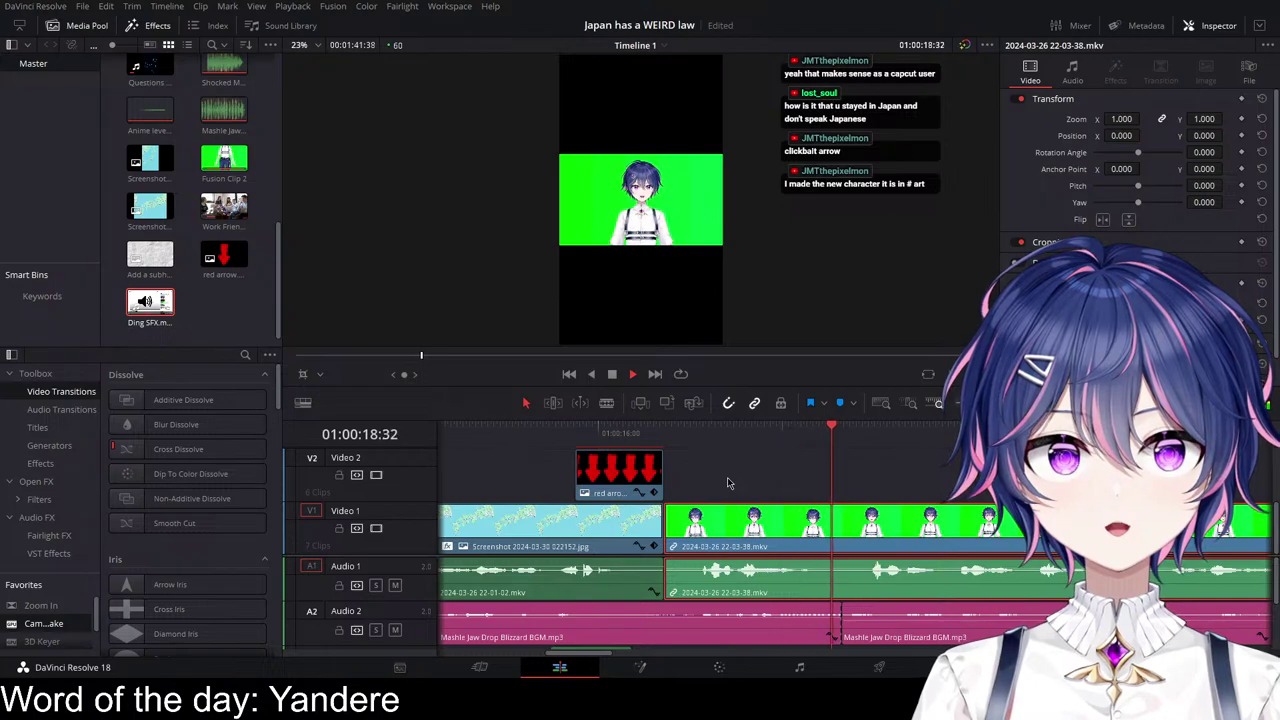
scroll(836, 518, "down", 2)
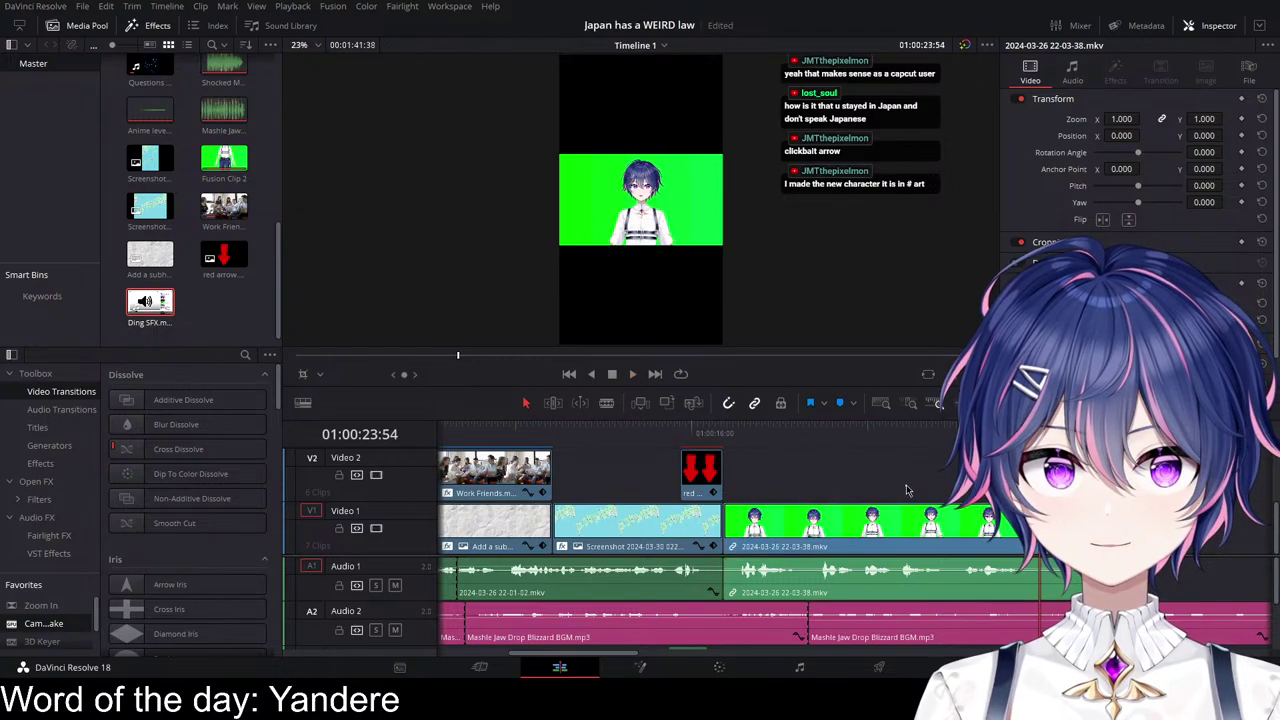
Step: Move the green-screen clip's video up to Video 2 and extend the map screenshot beneath it to 01:00:23:54
left_click_drag(819, 530, 816, 490)
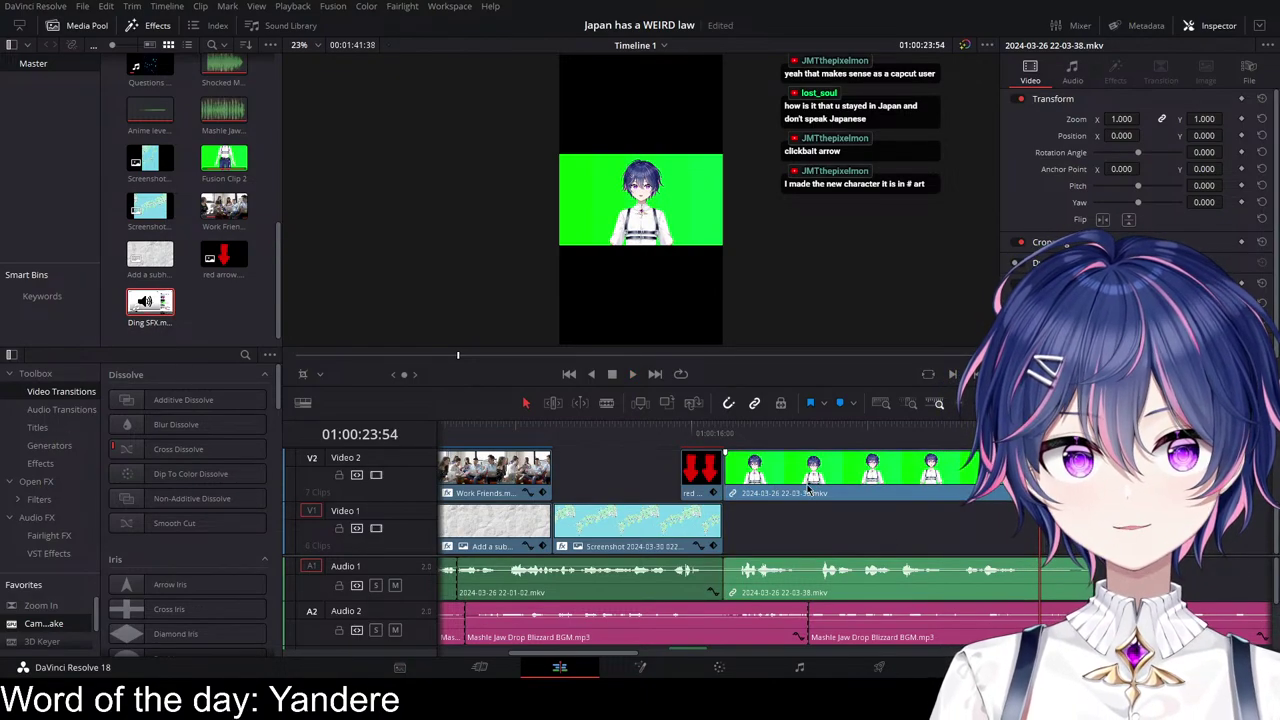
left_click(695, 531)
left_click_drag(724, 530, 1037, 530)
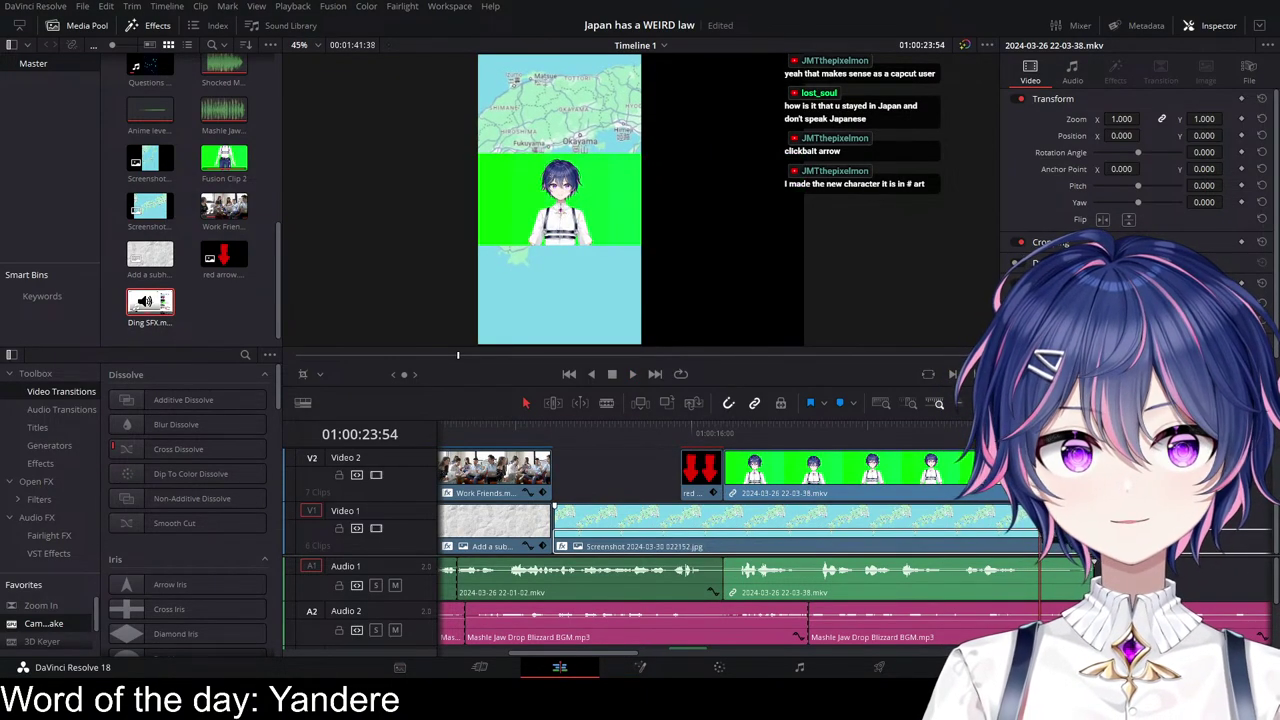
scroll(818, 505, "up", 1)
scroll(818, 505, "up", 1)
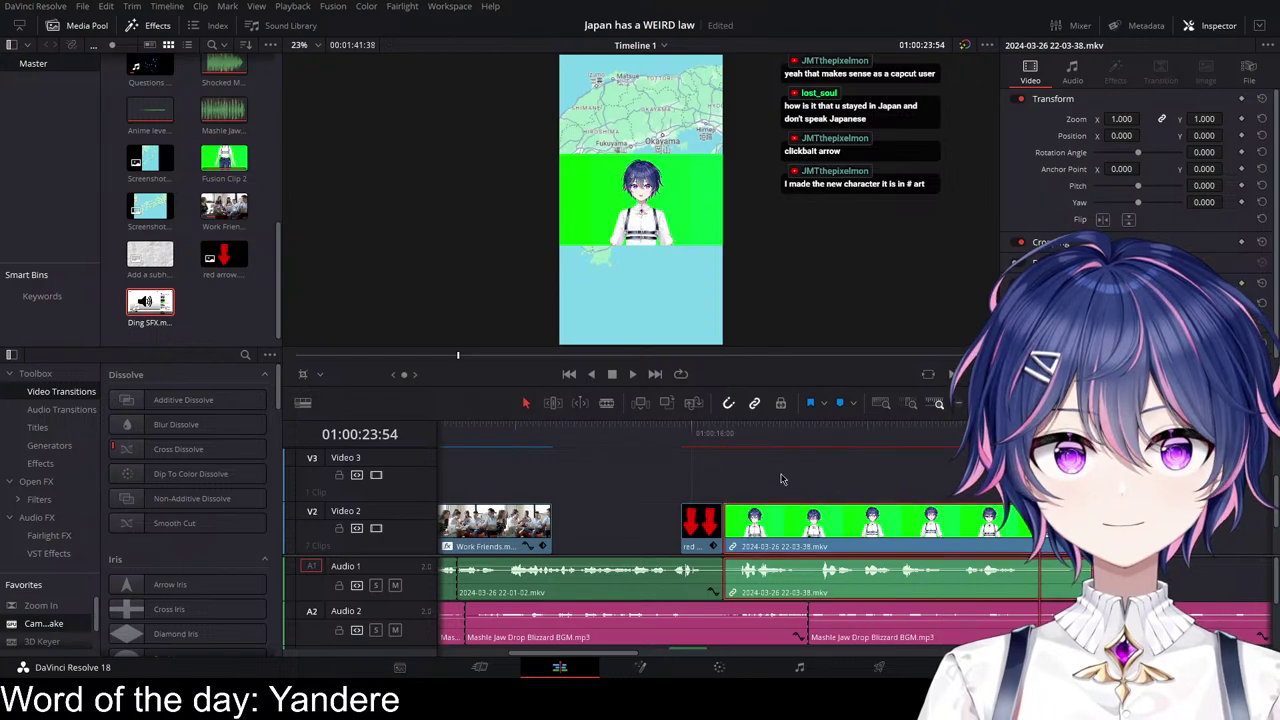
Step: Move the green-screen clip to Video 3, extend the red arrow beneath it to 01:00:23:54, and replay the section
left_click_drag(808, 510, 808, 466)
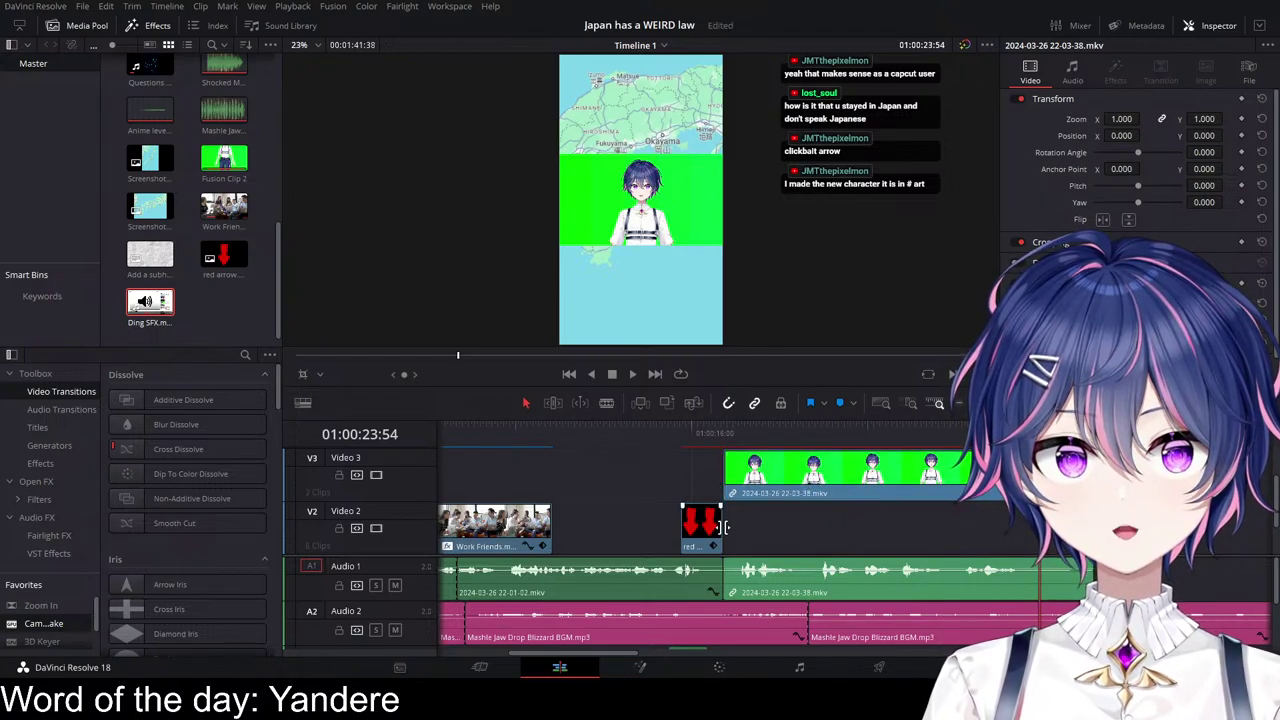
left_click_drag(1040, 522, 1040, 522)
left_click(668, 433)
key("space")
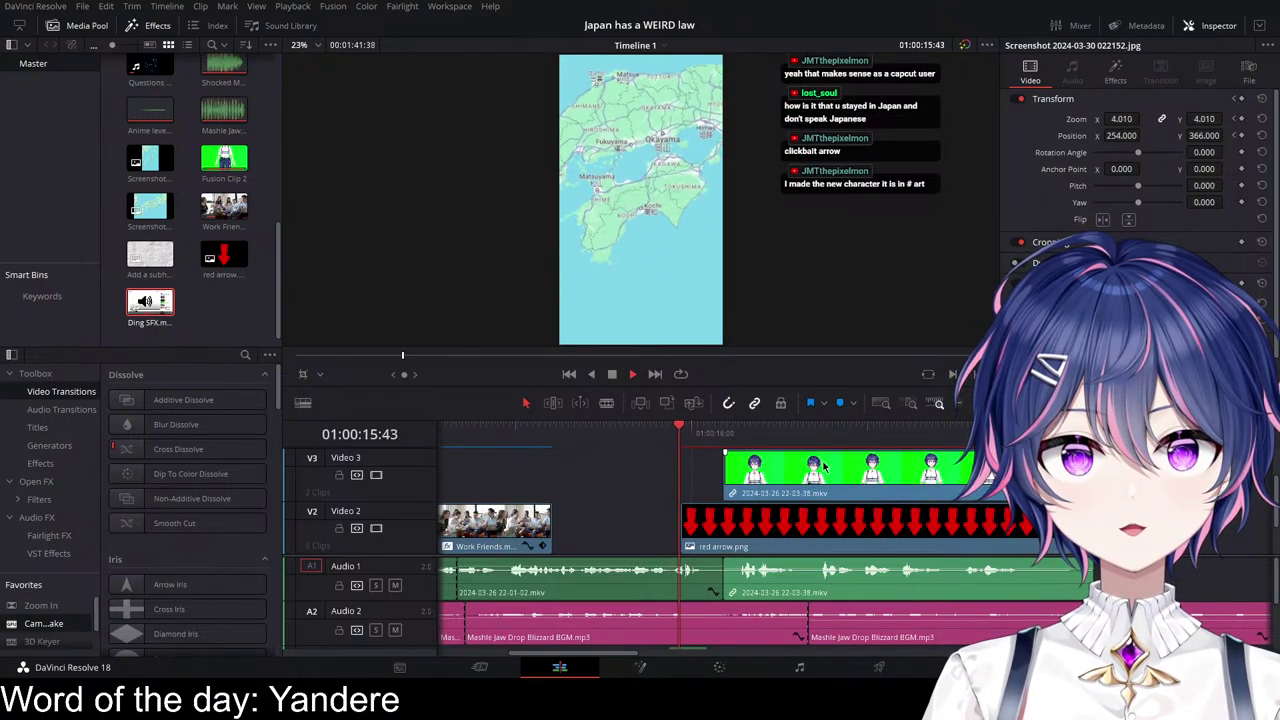
Step: Apply the 3D Keyer effect to the green-screen clip on Video 3 and sample the green background to key it out
left_click(835, 487)
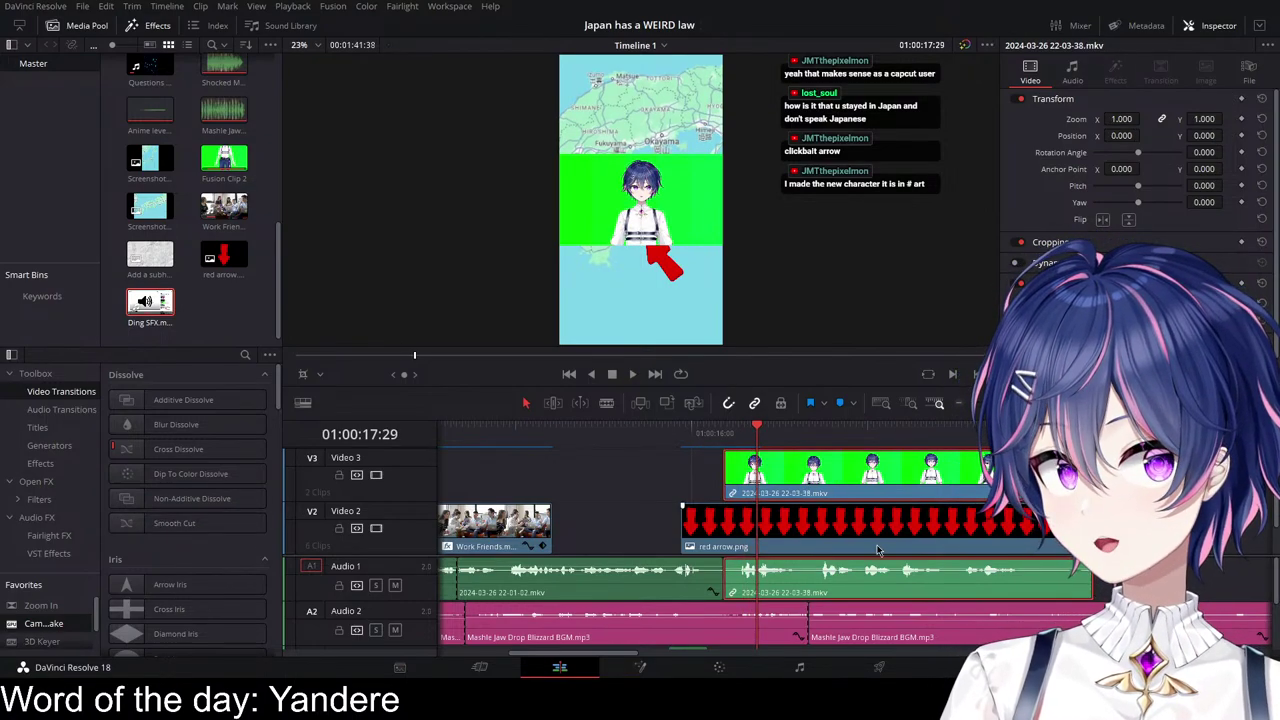
scroll(887, 544, "up", 3)
scroll(887, 543, "right", 1)
left_click_drag(44, 642, 850, 493)
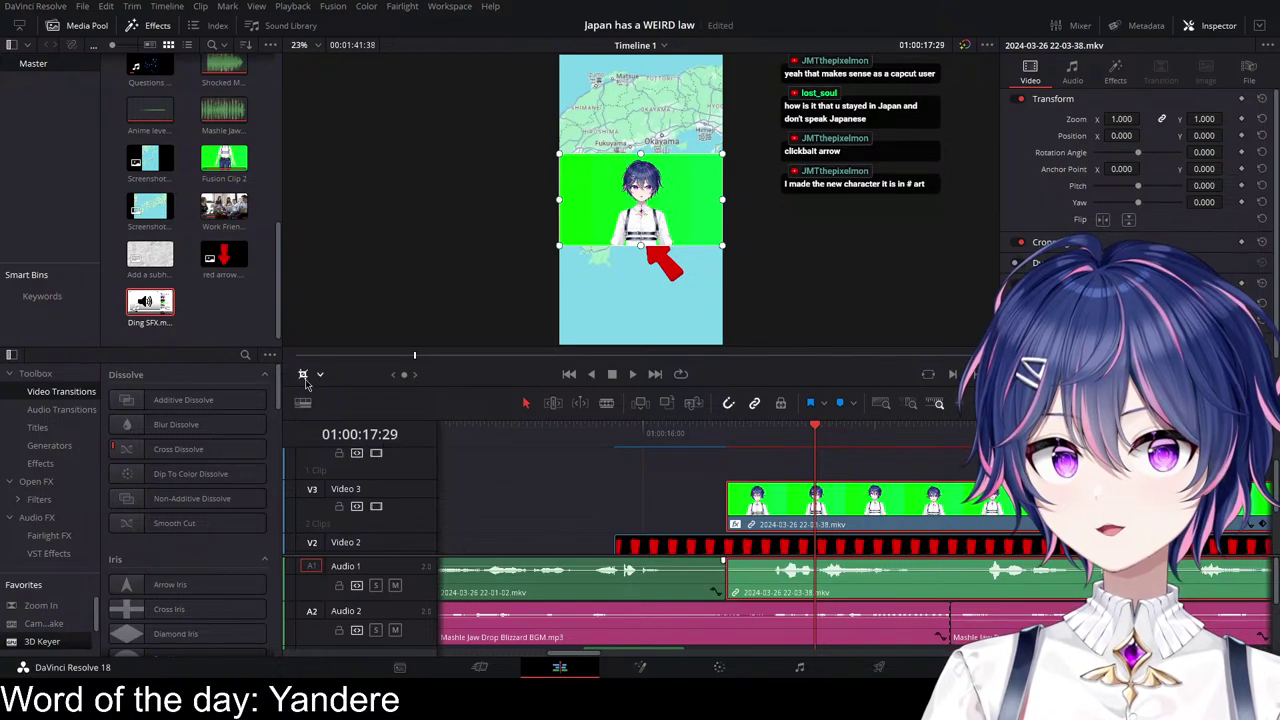
left_click(365, 452)
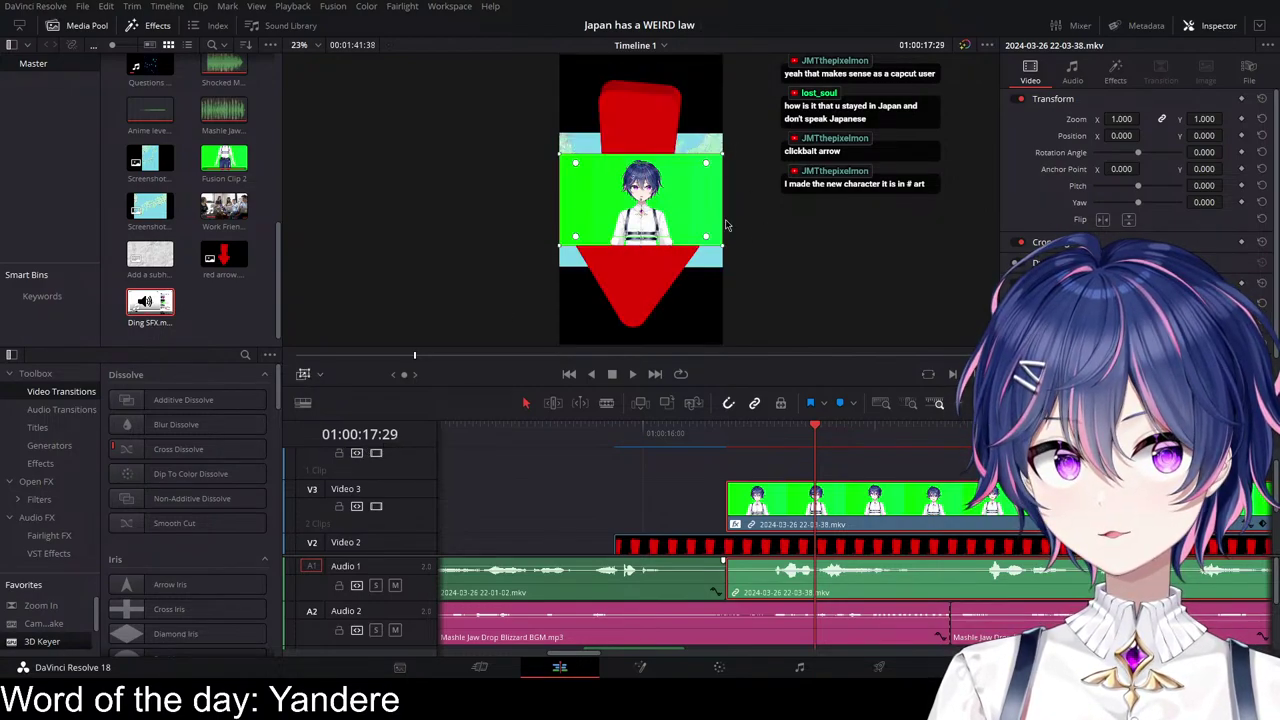
left_click(305, 376)
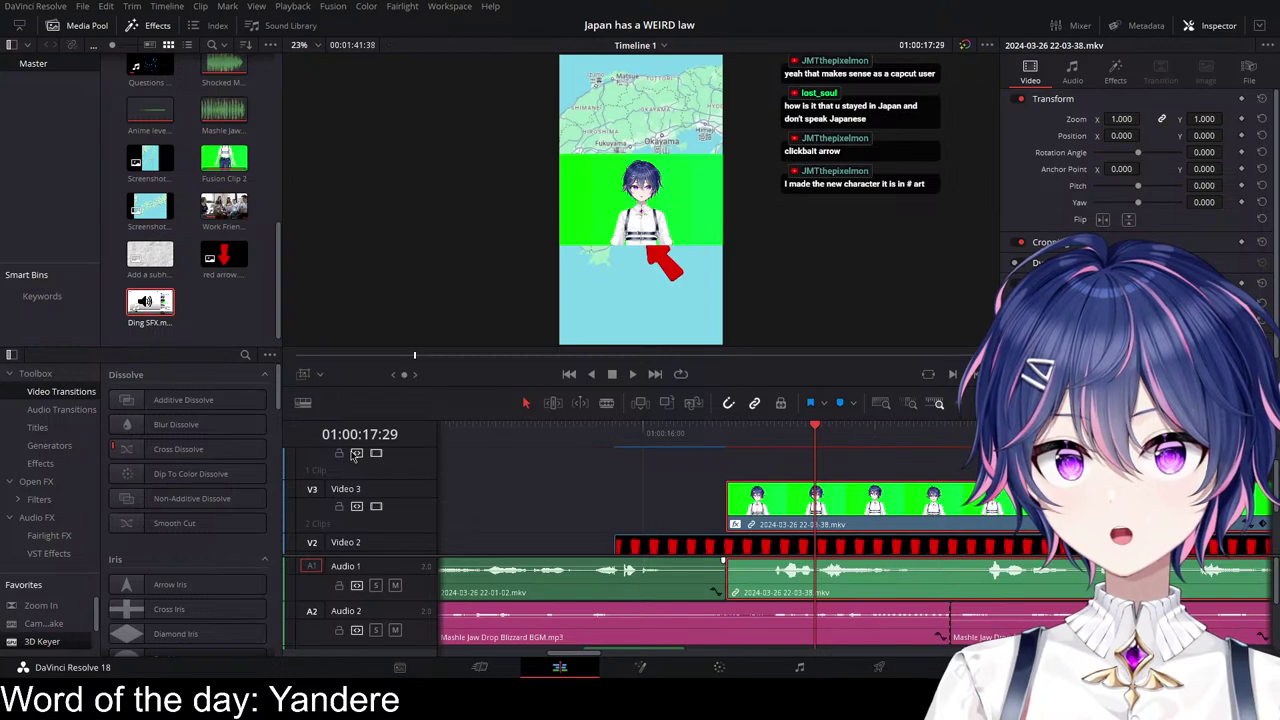
scroll(742, 197, "up", 4)
mouse_move(776, 170)
left_mouse_down()
mouse_move(647, 150)
mouse_move(549, 182)
mouse_move(538, 254)
left_mouse_up()
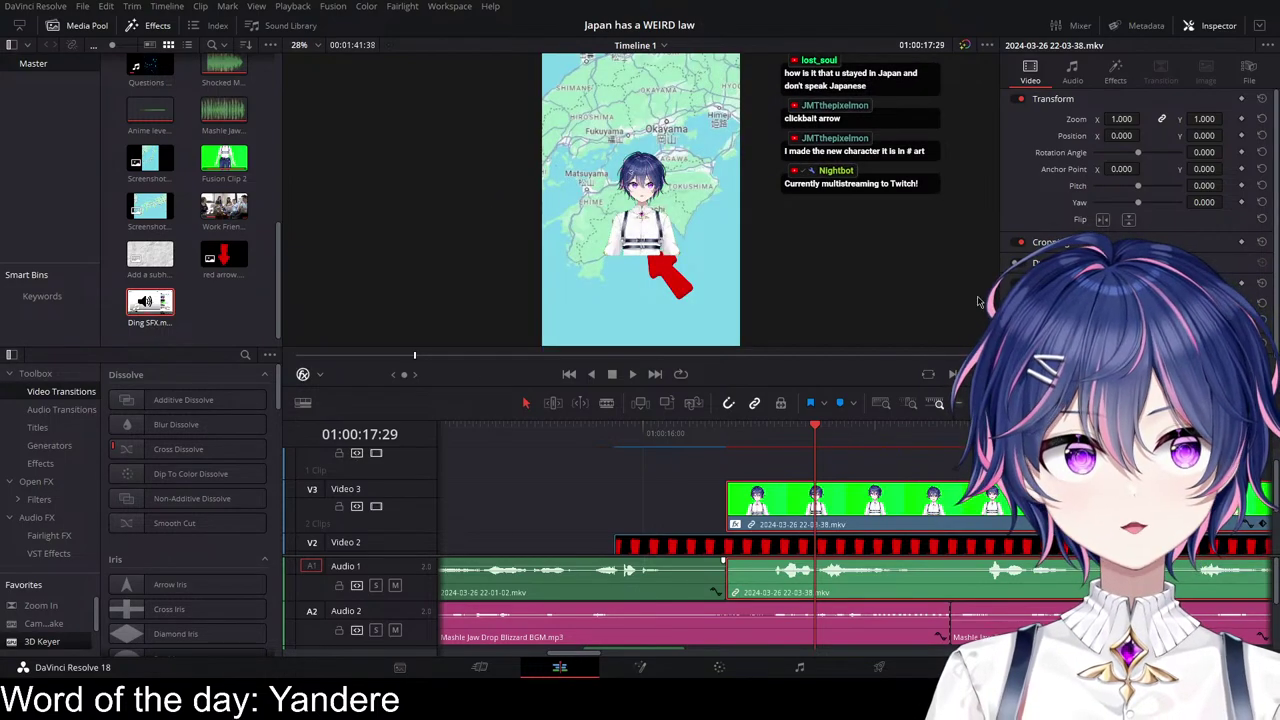
scroll(735, 163, "down", 2)
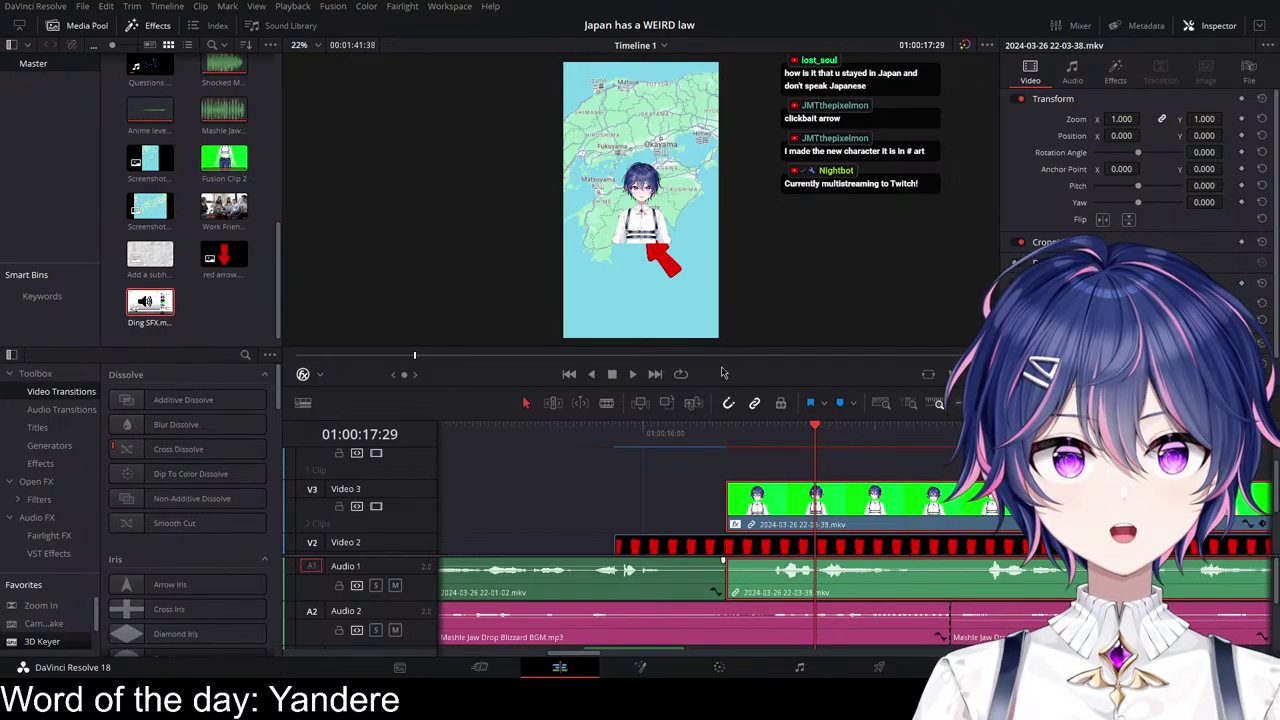
scroll(741, 283, "up", 1)
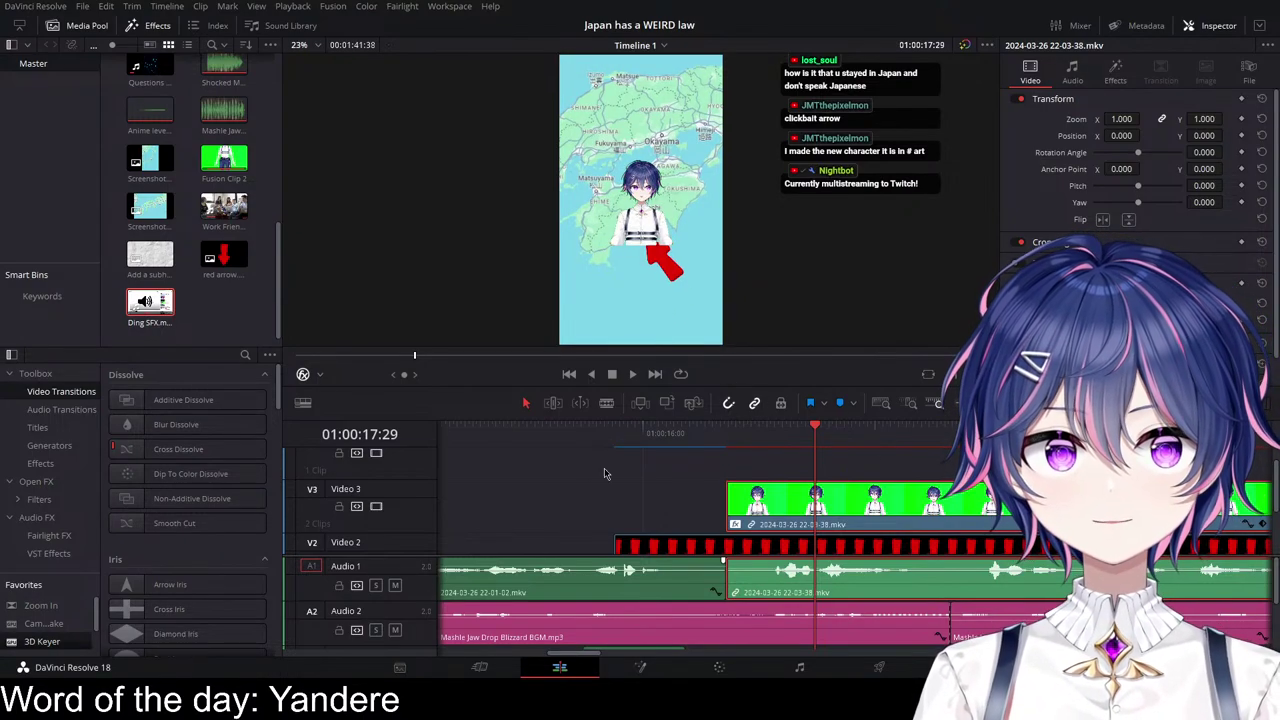
left_click(1115, 72)
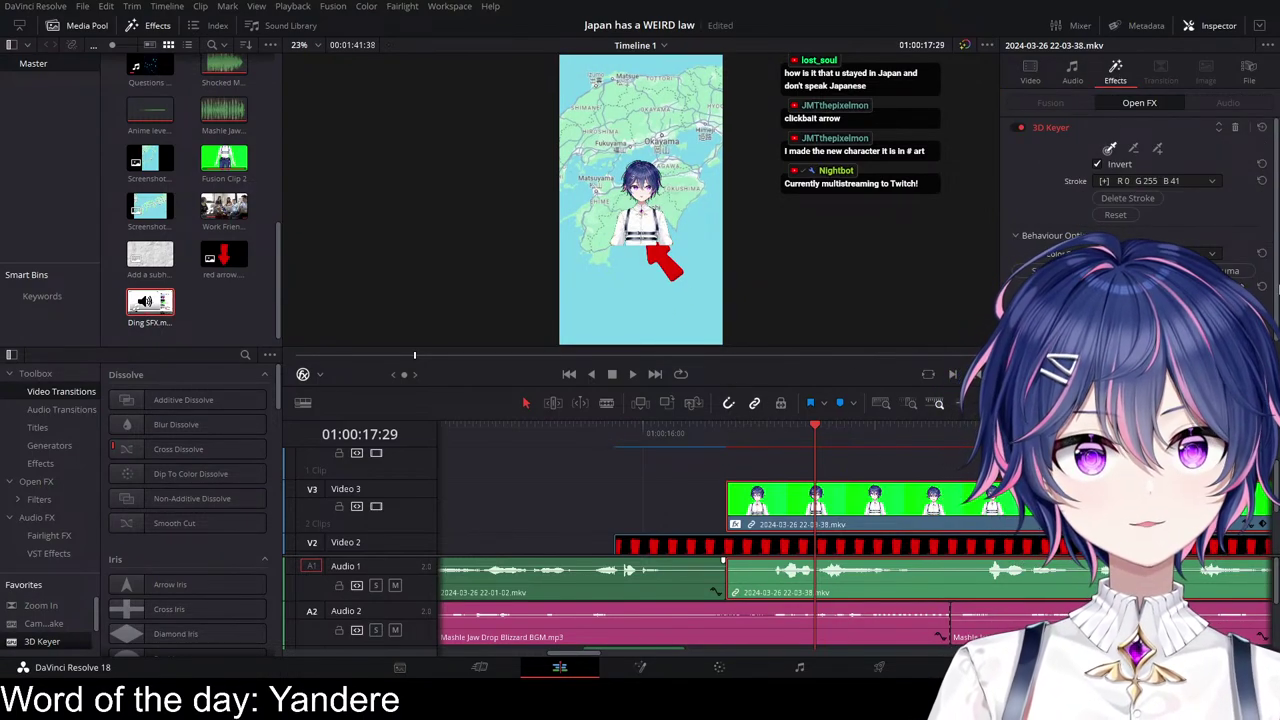
Step: Scale the keyed character clip to Zoom 3.170, set its Position Y to -487, and play it back over the map
scroll(830, 466, "right", 4)
left_click(564, 438)
key("space")
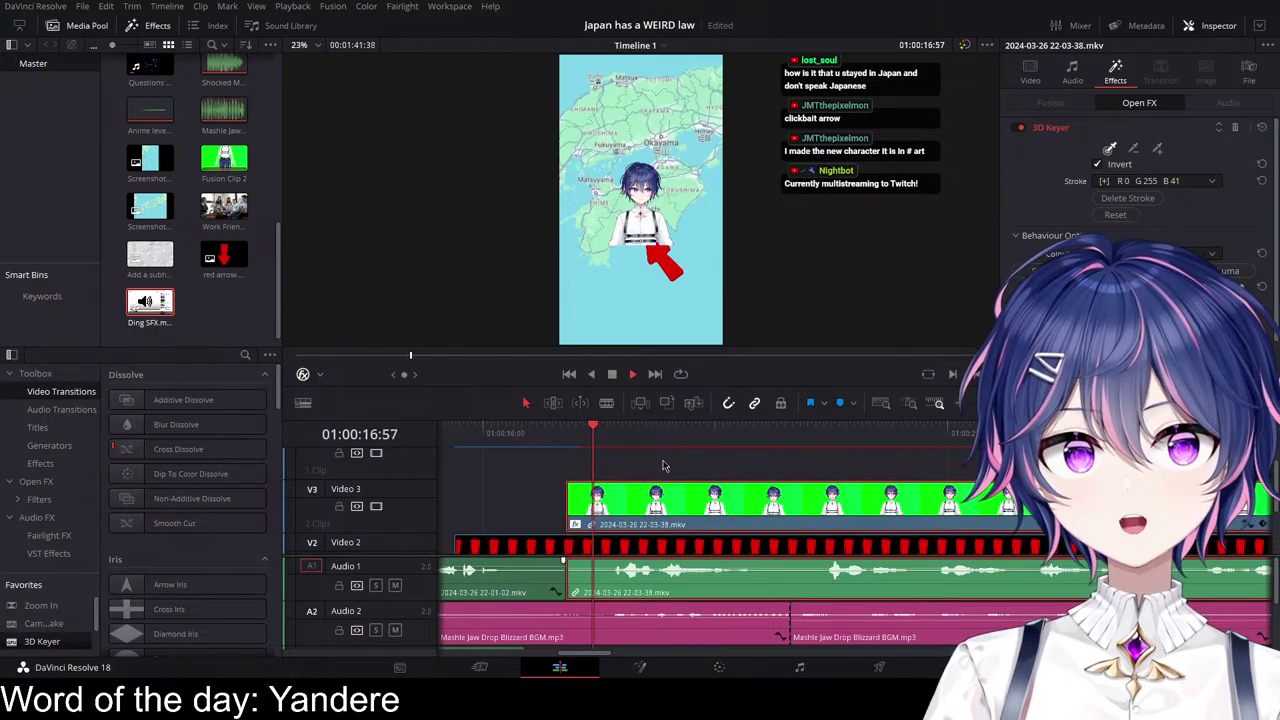
left_click(1045, 76)
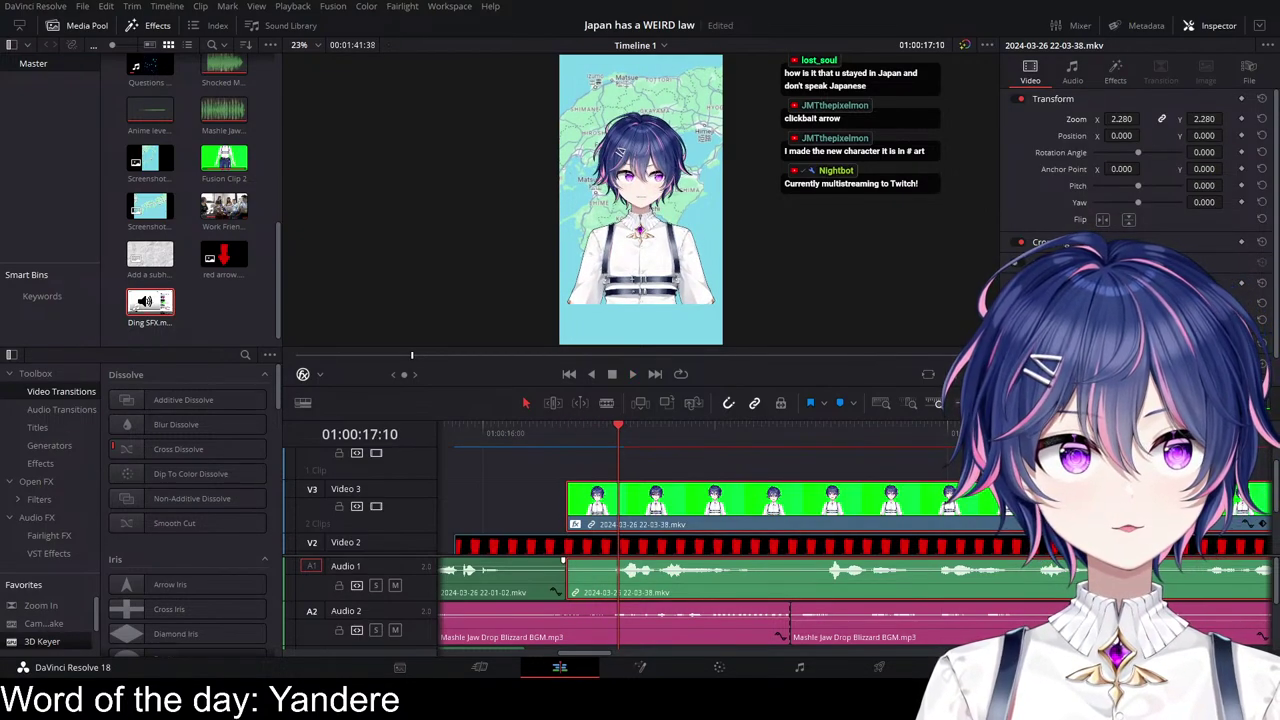
left_click_drag(1204, 136, 1128, 119)
left_click_drag(1226, 135, 1226, 135)
left_click(552, 436)
key("space")
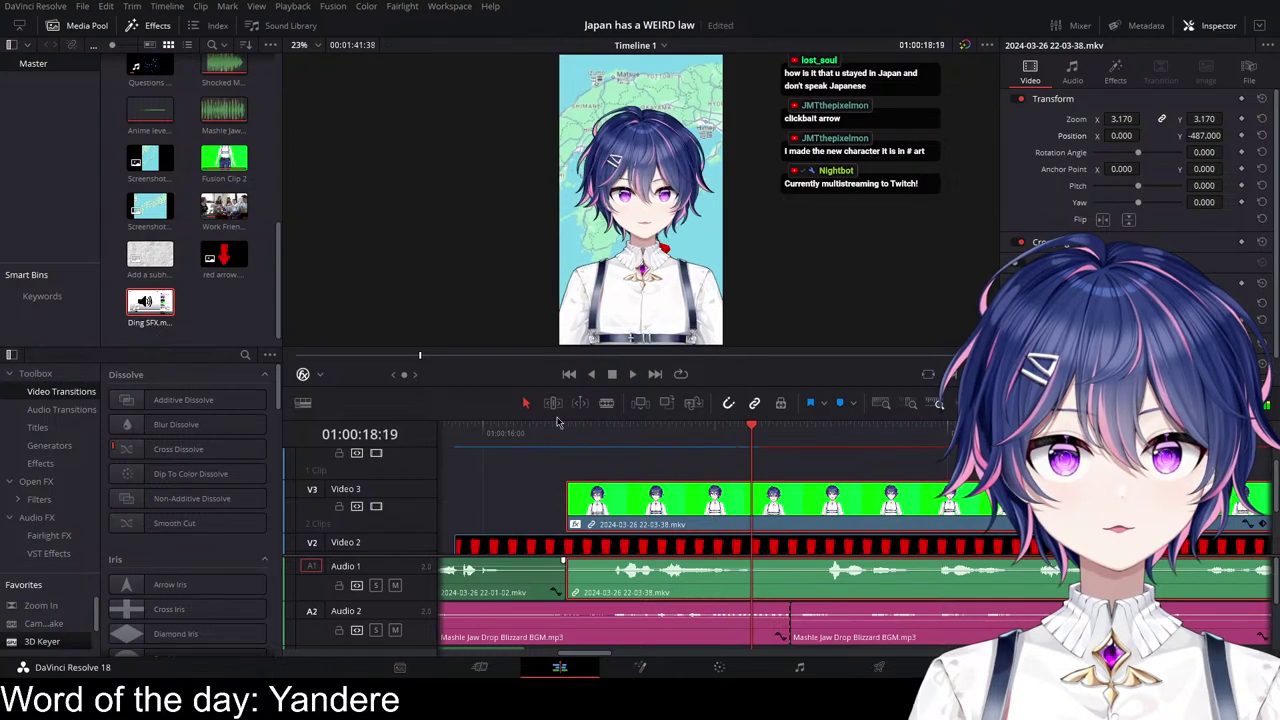
Step: Trim 21 frames off the start of the keyed character clip, shift it back to the previous clip, and replay the cut
left_click(525, 436)
key("space")
scroll(595, 478, "down", 2)
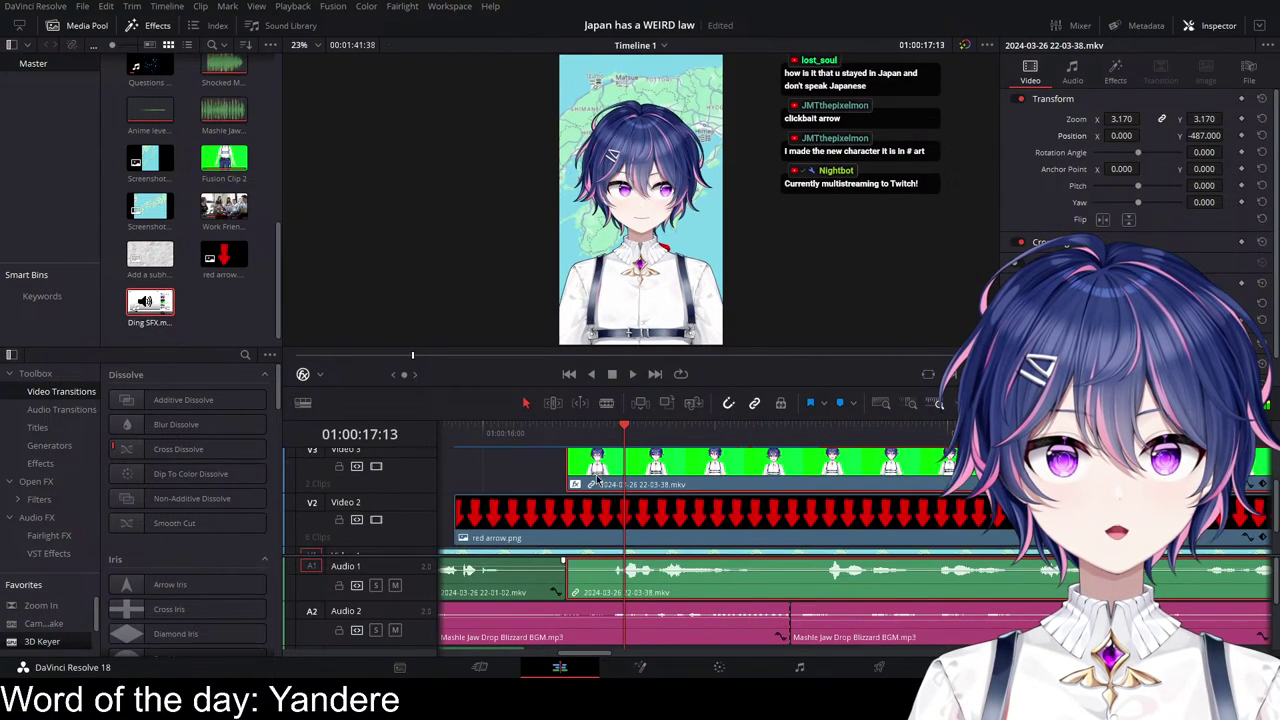
left_click_drag(563, 479, 607, 479)
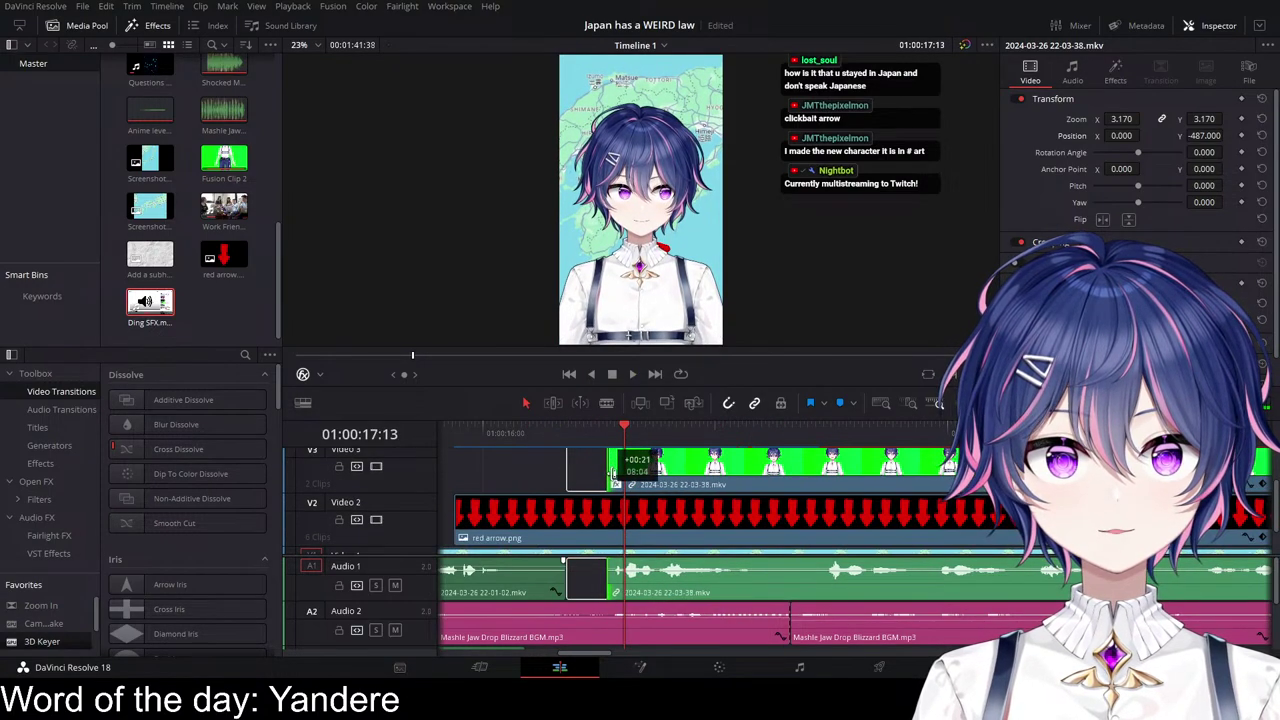
left_click_drag(696, 477, 655, 479)
left_click(454, 436)
key("space")
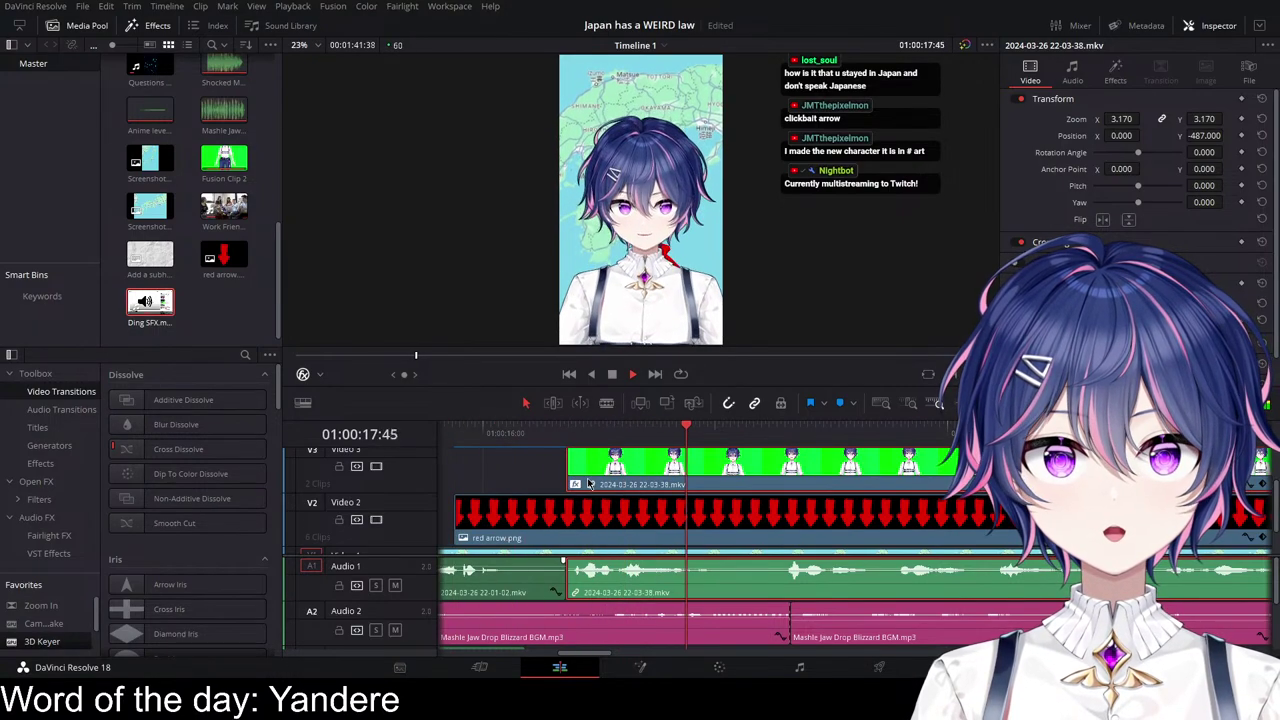
key("space")
scroll(620, 487, "left", 2)
scroll(619, 486, "left", 2)
scroll(690, 540, "down", 1)
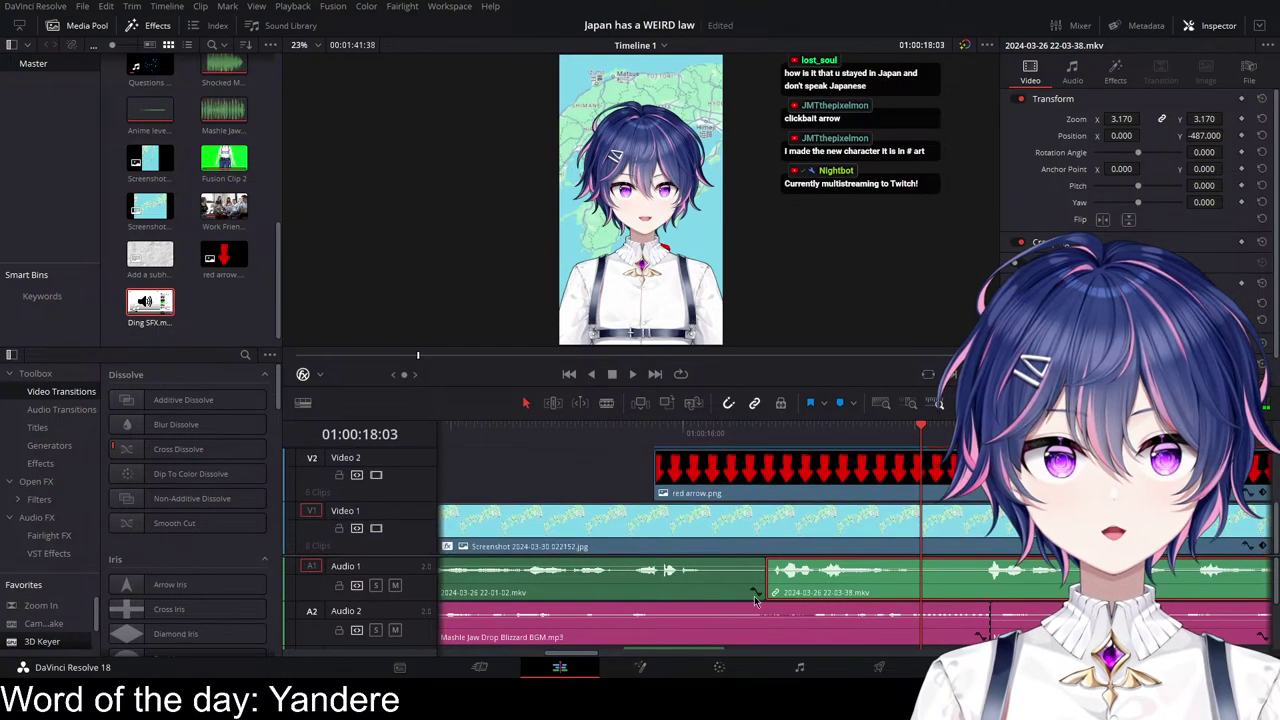
left_click_drag(758, 578, 724, 578)
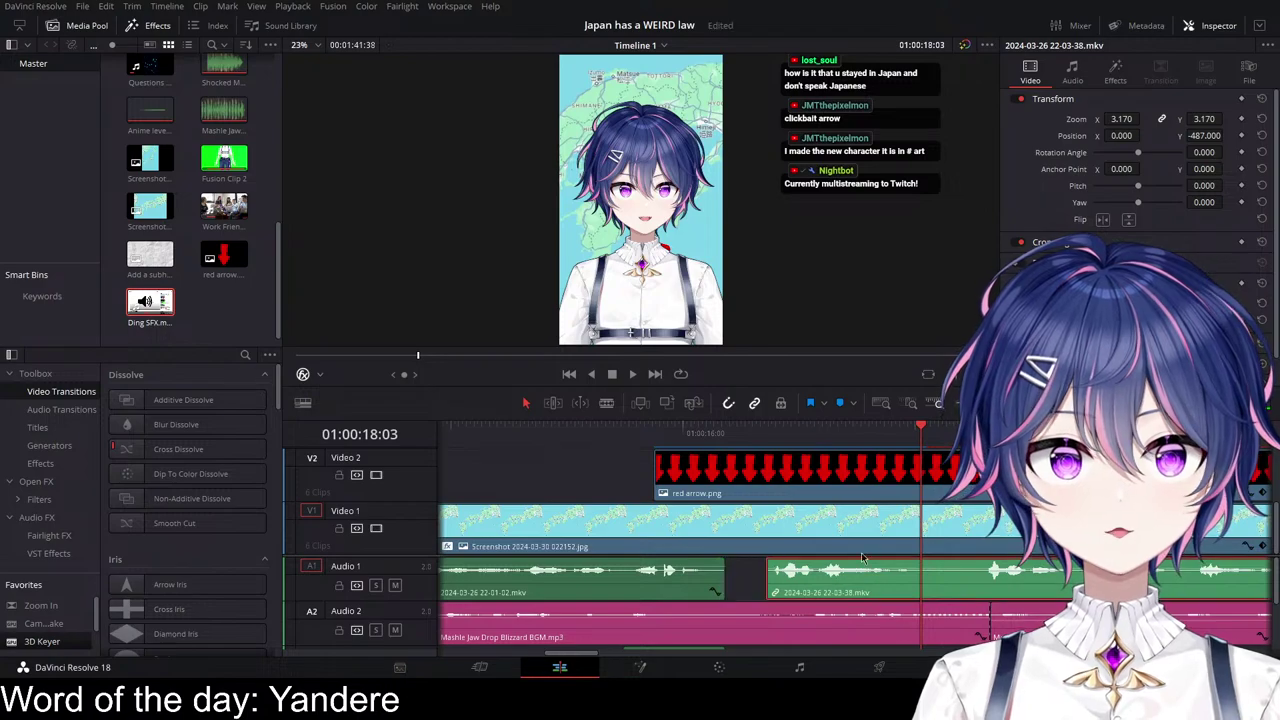
scroll(836, 515, "up", 1)
left_click_drag(833, 479, 796, 479)
left_click(569, 434)
key("space")
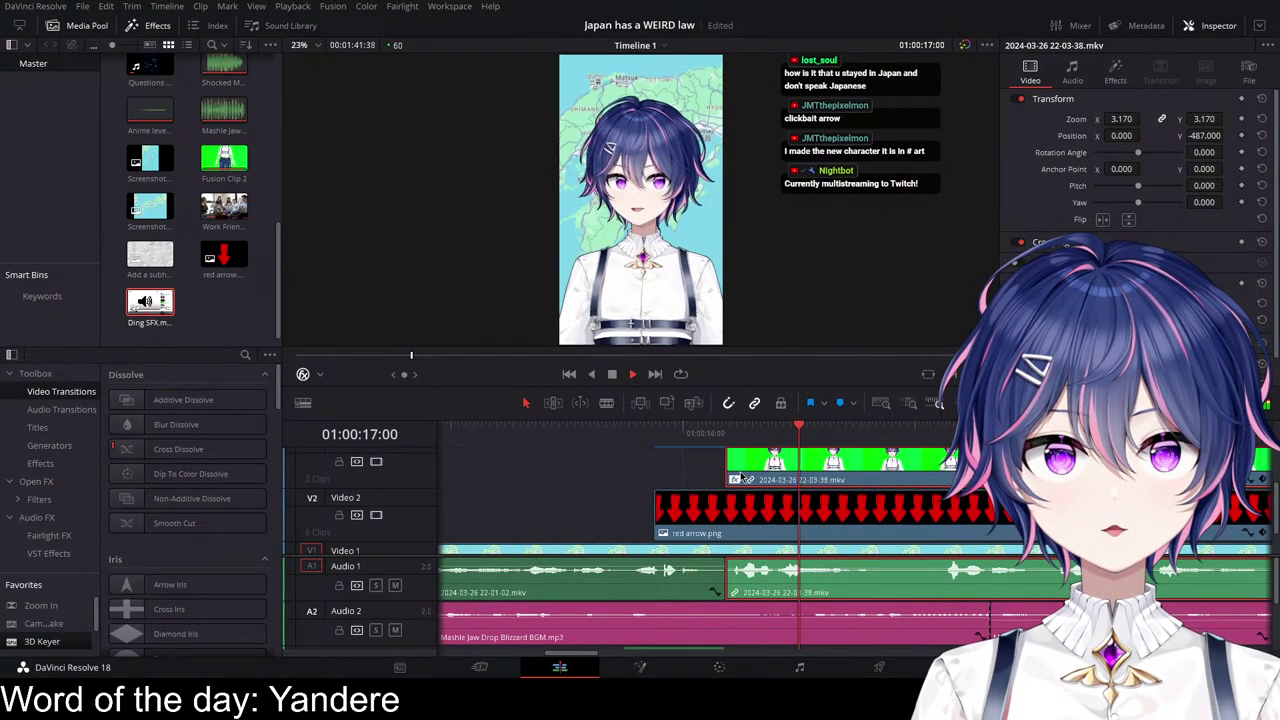
key("space")
key("ctrl+z")
key("ctrl+z")
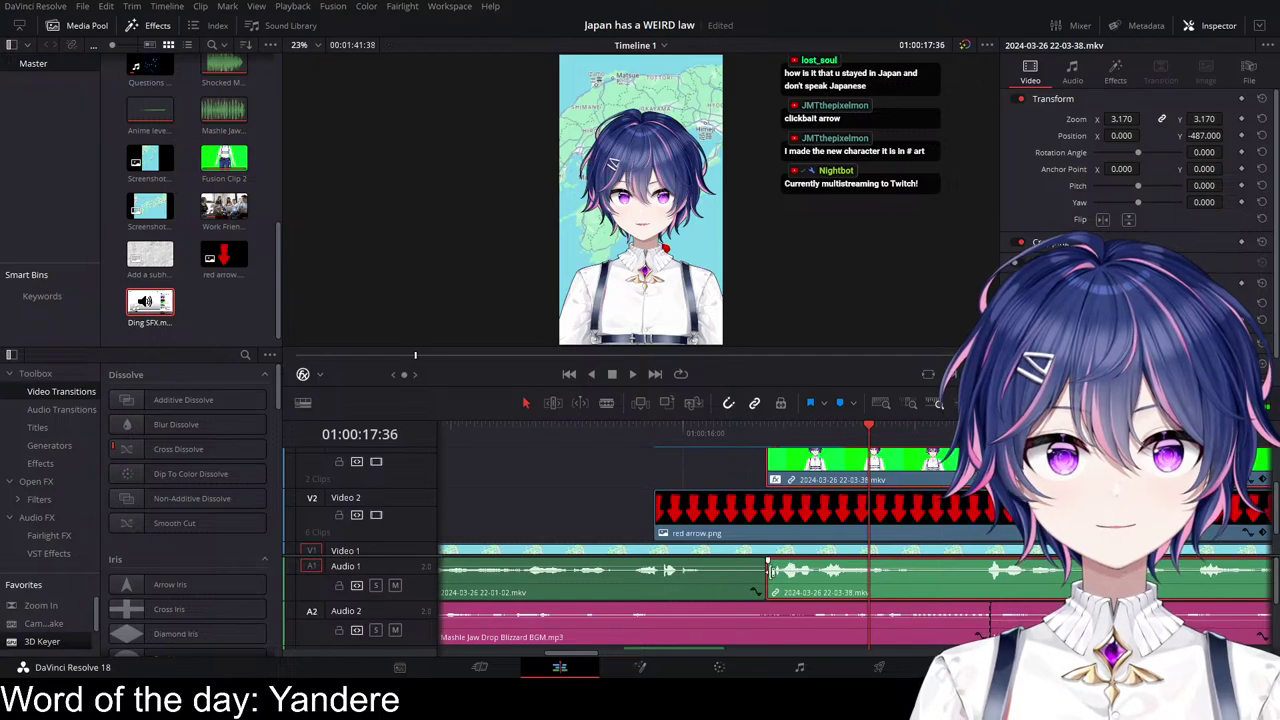
mouse_move(760, 575)
left_mouse_down()
mouse_move(706, 577)
mouse_move(747, 577)
left_mouse_up()
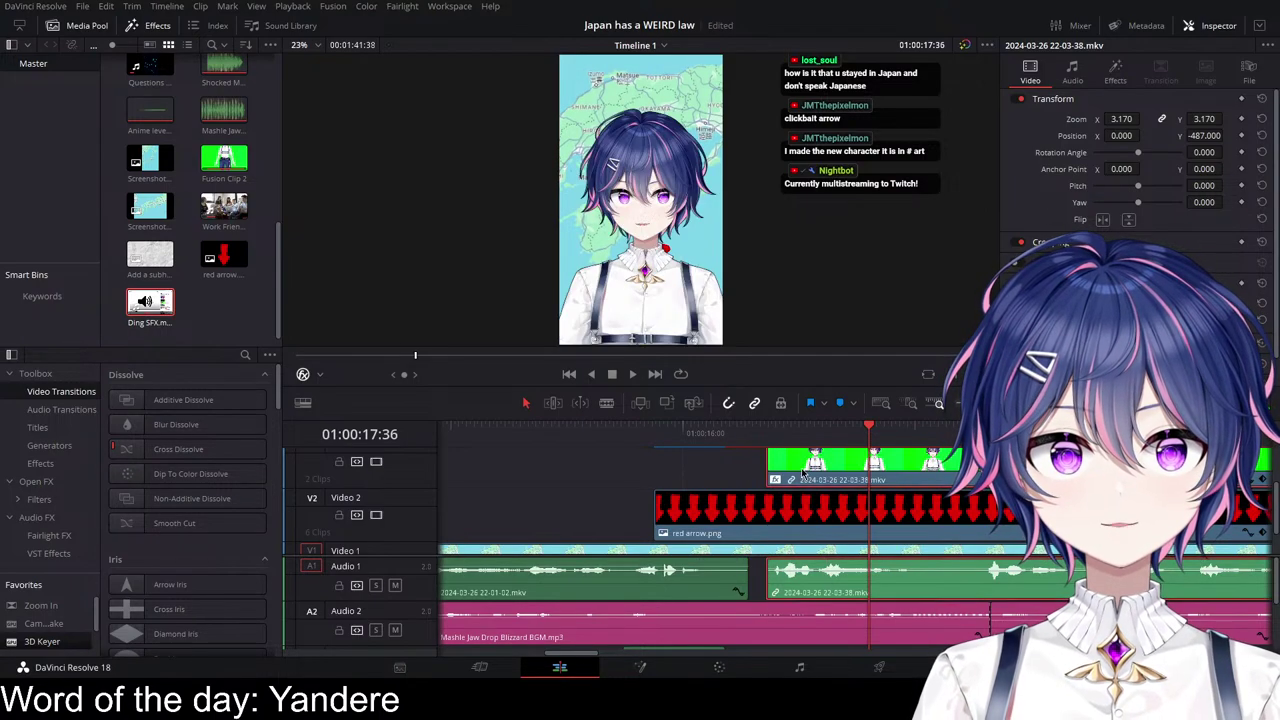
left_click(768, 470)
left_click_drag(802, 468, 785, 468)
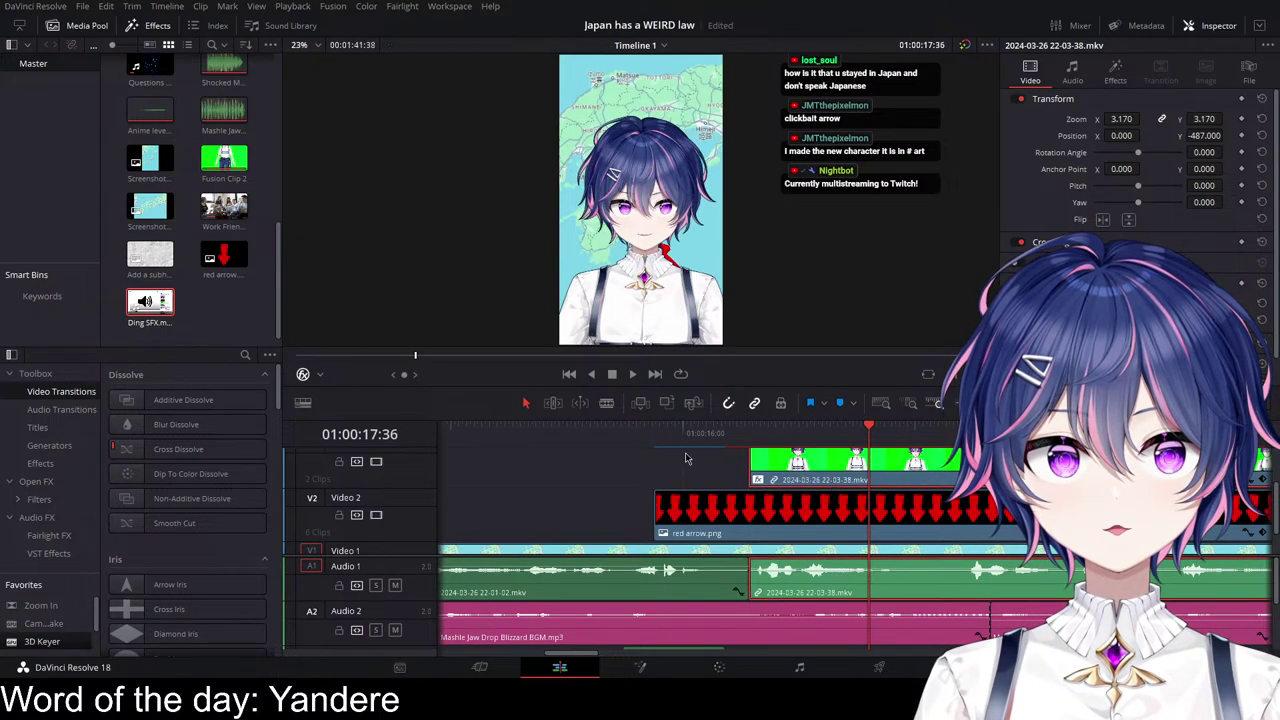
left_click(653, 434)
key("space")
scroll(858, 520, "right", 5)
key("space")
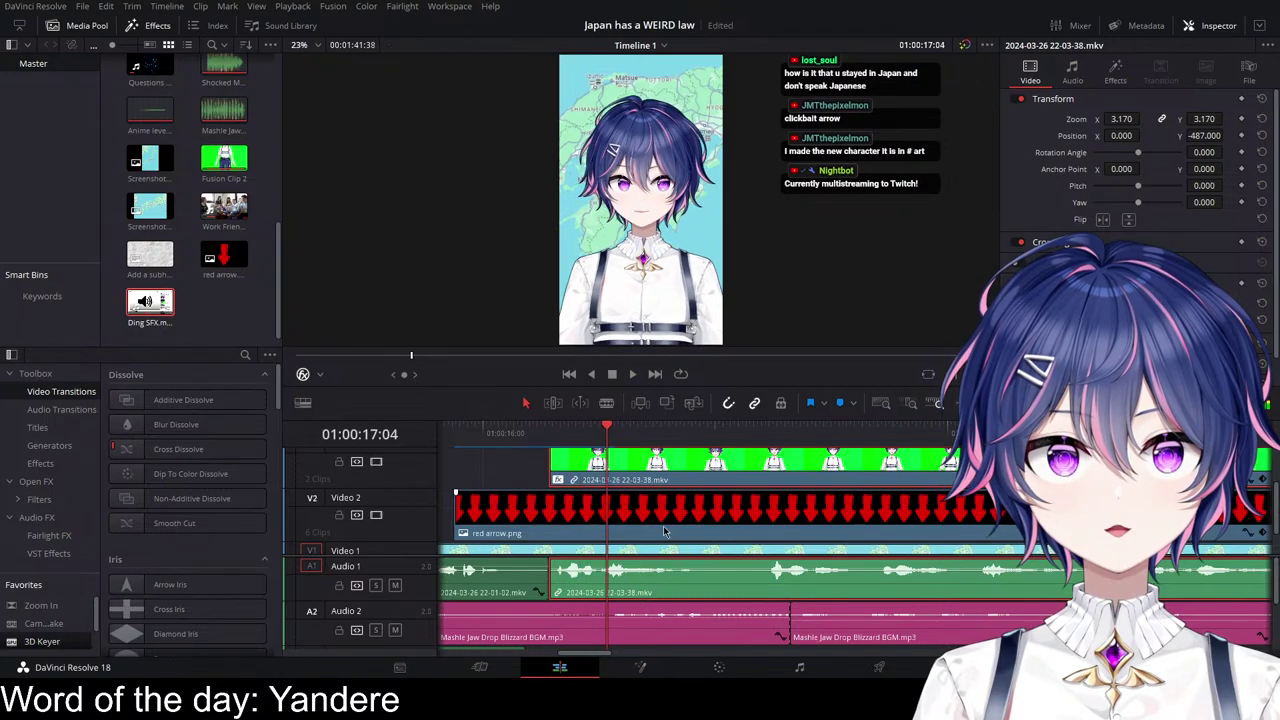
Step: Scale the keyed character clip down to Zoom 2.980 over the map
scroll(683, 518, "left", 1)
scroll(683, 517, "left", 2)
left_click_drag(636, 434, 668, 437)
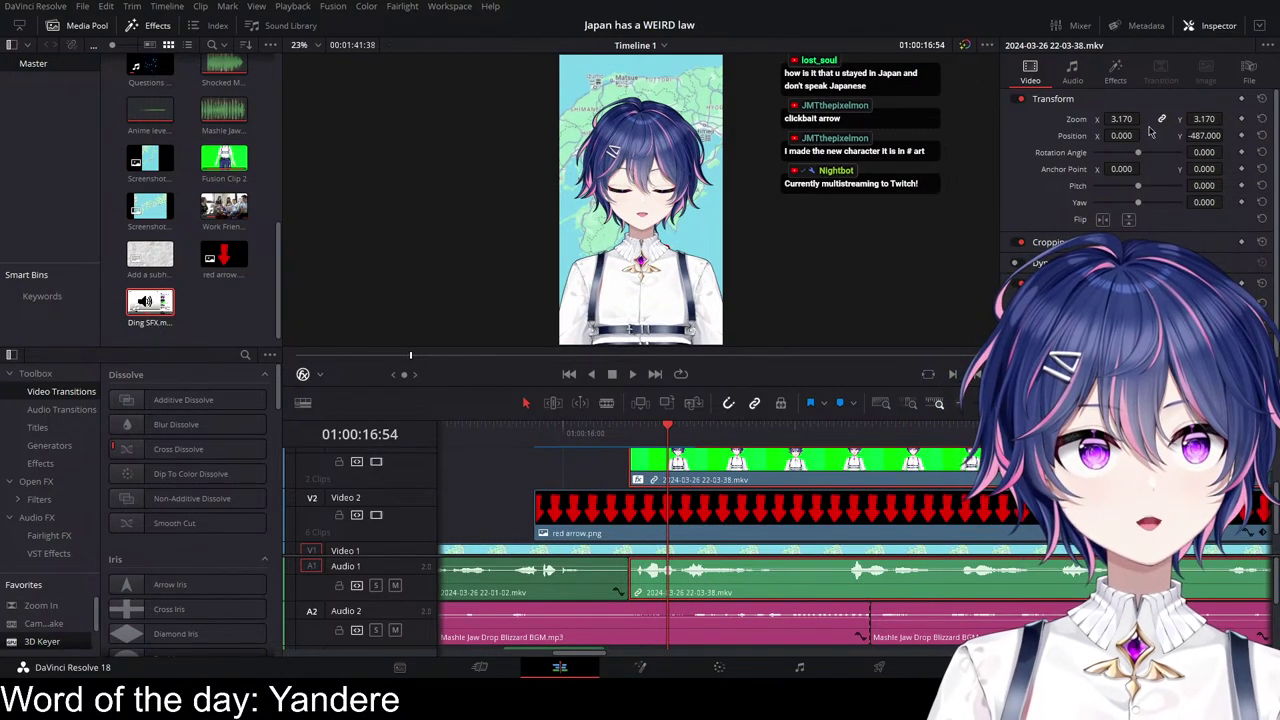
left_click_drag(1121, 119, 1124, 120)
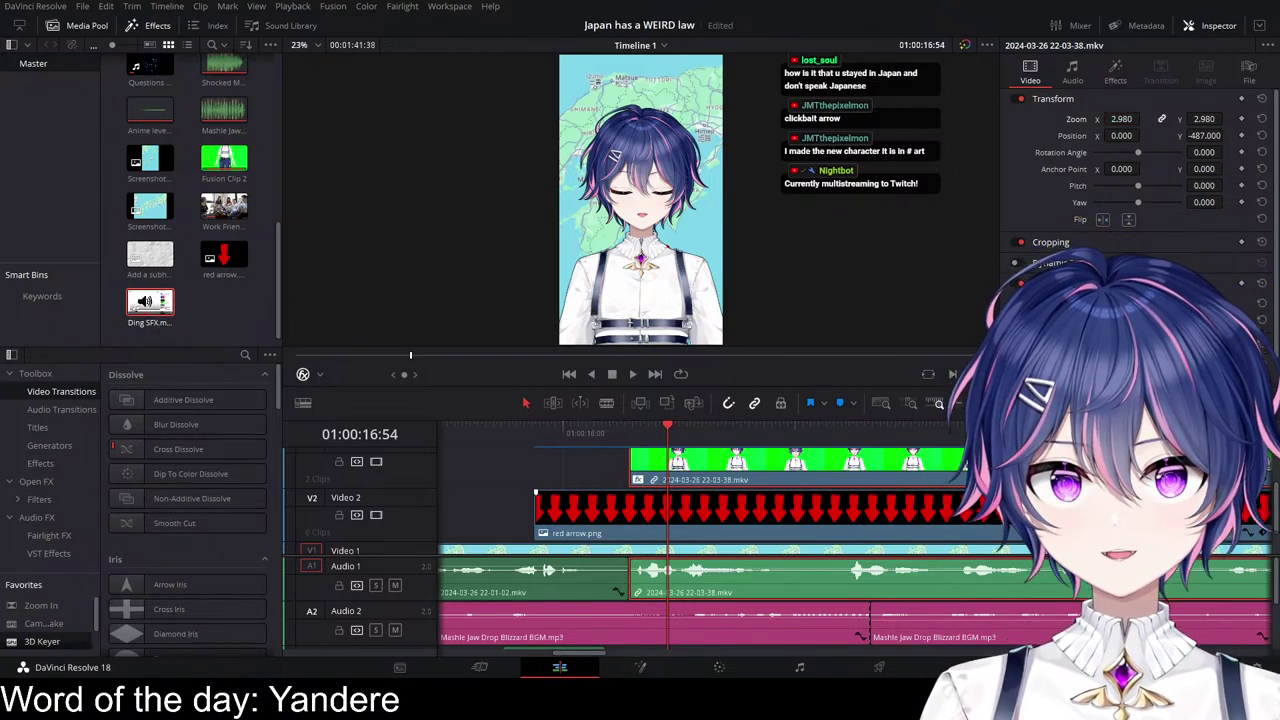
Step: Add a Position keyframe at 01:00:16:55 on the character clip, holding Y at -487, and expand the clip's keyframe lane
left_click_drag(636, 447, 670, 443)
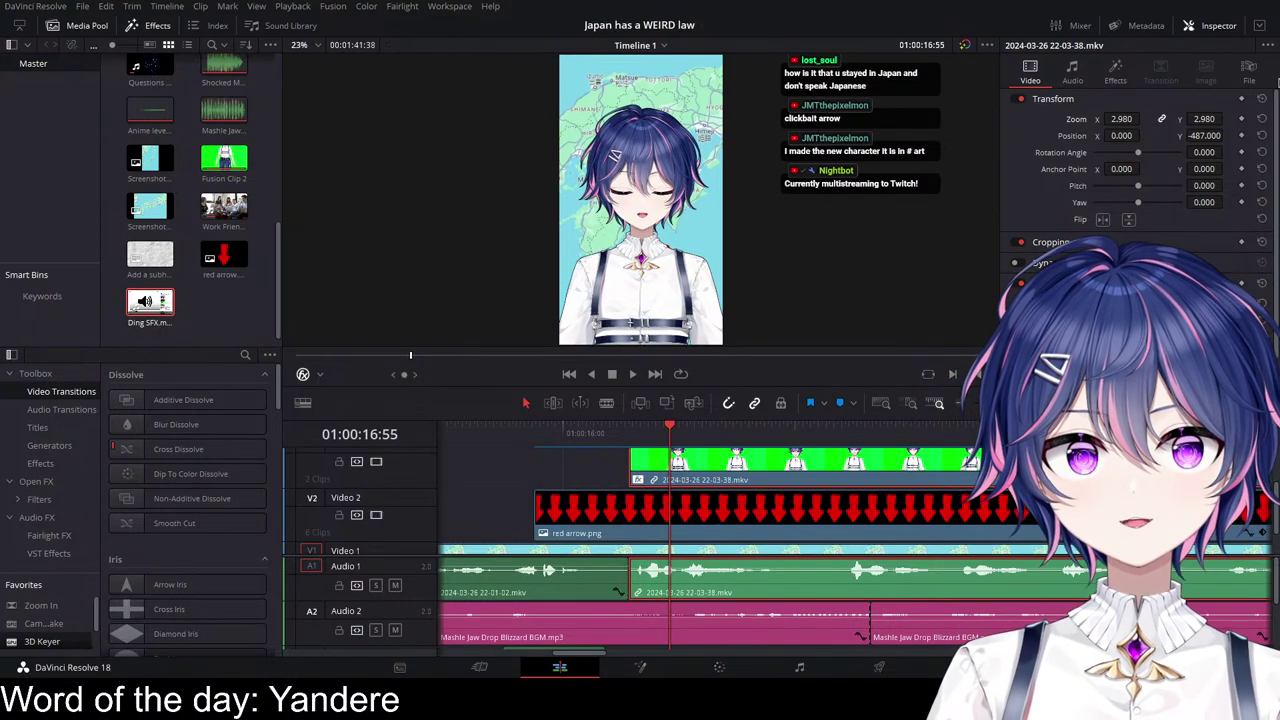
left_click(1241, 136)
scroll(1130, 520, "up", 2)
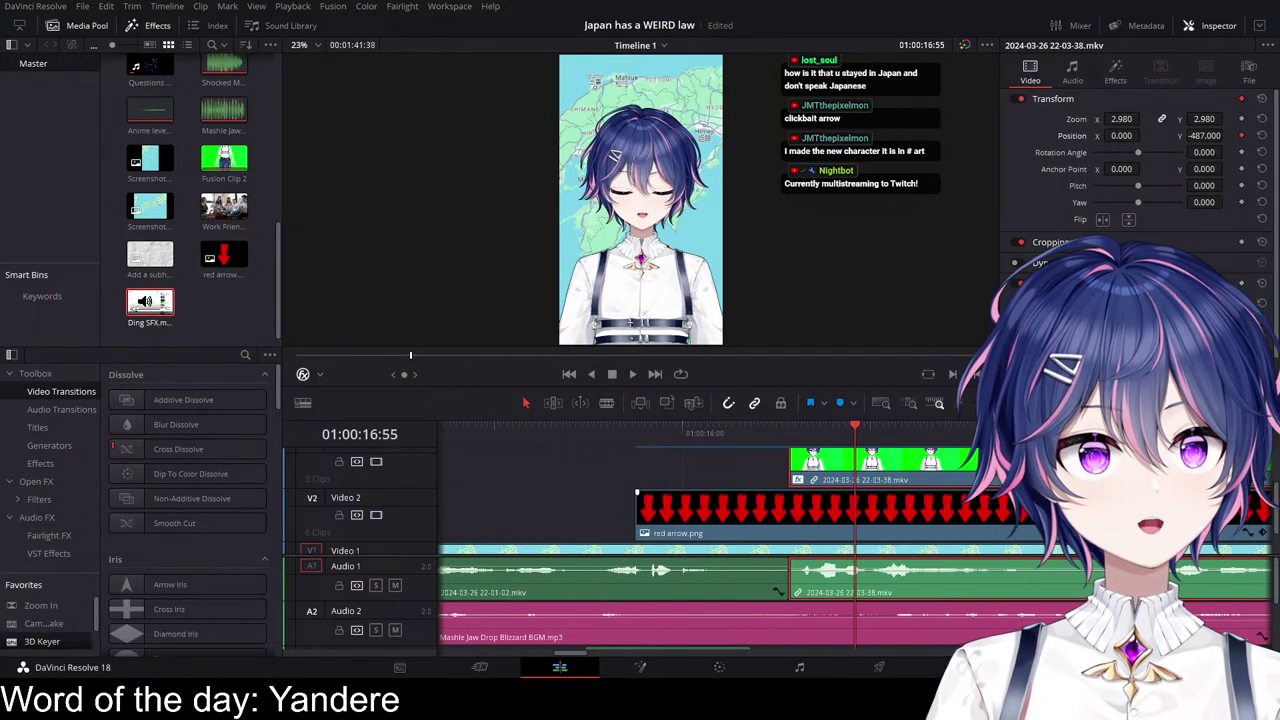
left_click(1262, 480)
scroll(860, 490, "right", 5)
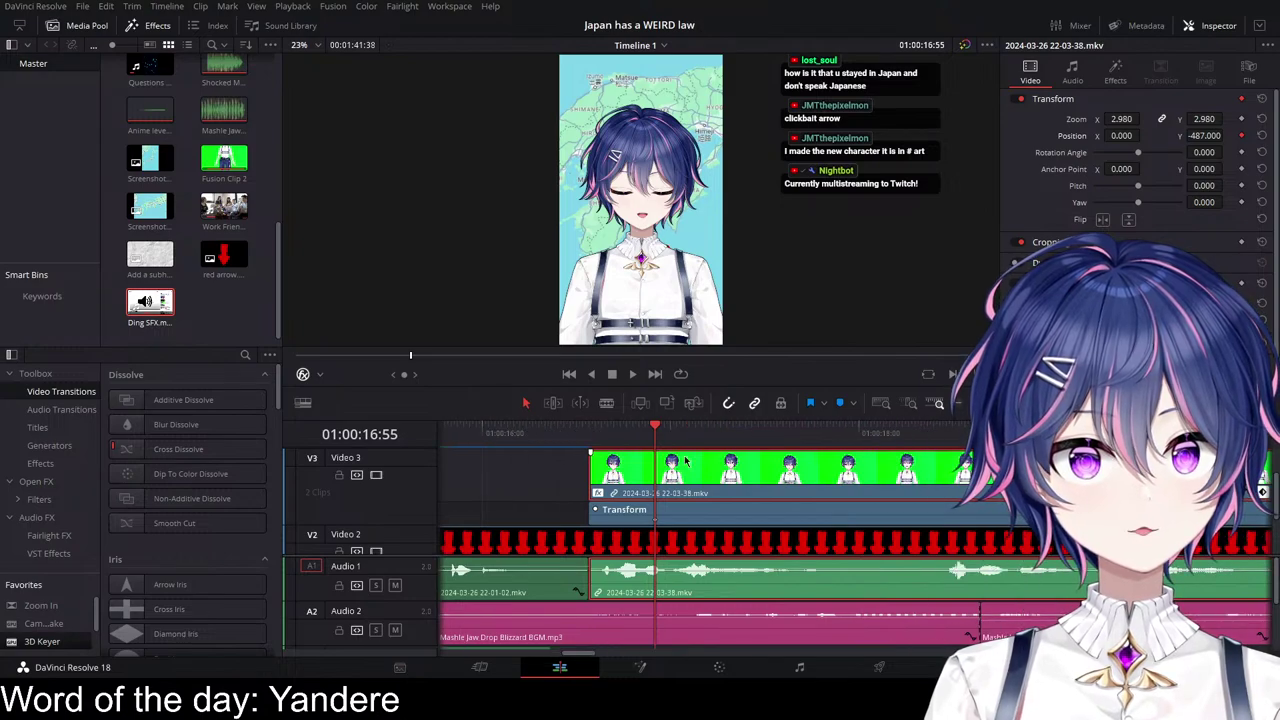
Step: Set the character clip's Position Y to -5516 at its first frame so it starts below the screen
left_click(588, 437)
left_click(594, 437)
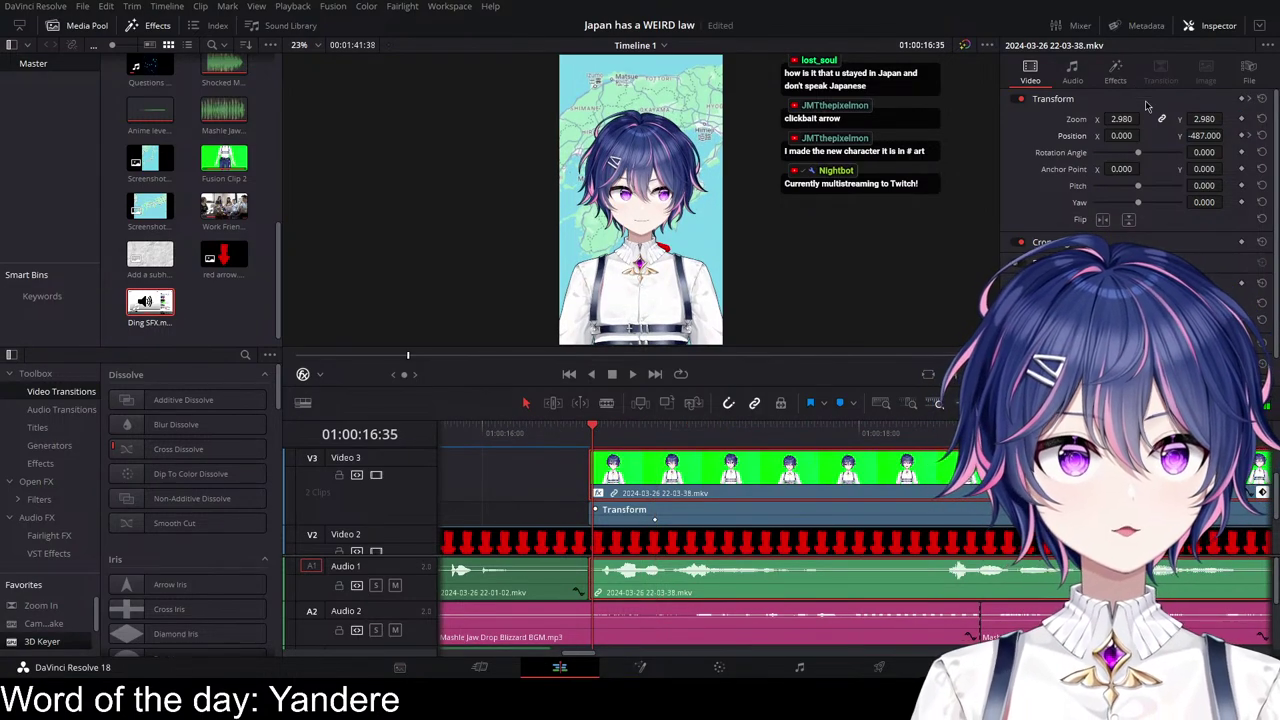
left_click_drag(1205, 135, 1147, 135)
scroll(648, 470, "down", 1)
Step: Open the character clip's Position Y curve and ease the motion into the second keyframe
left_click(650, 437)
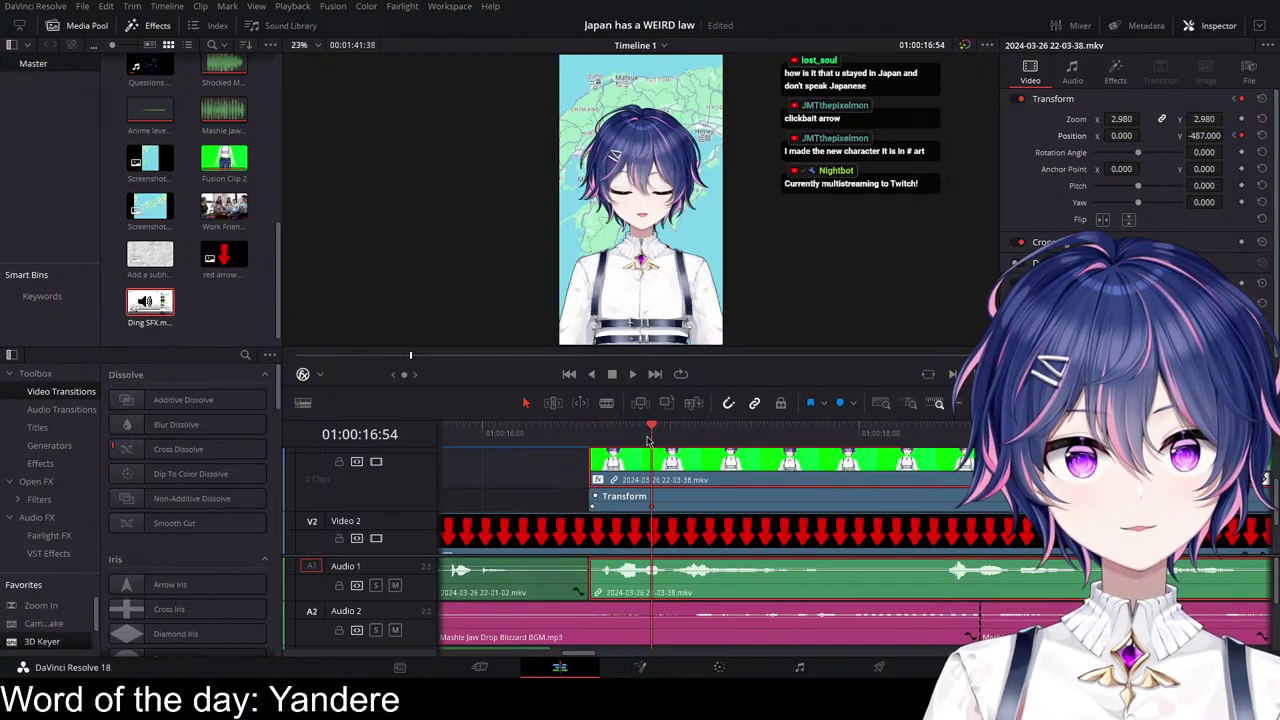
left_click(1249, 479)
scroll(860, 503, "down", 3)
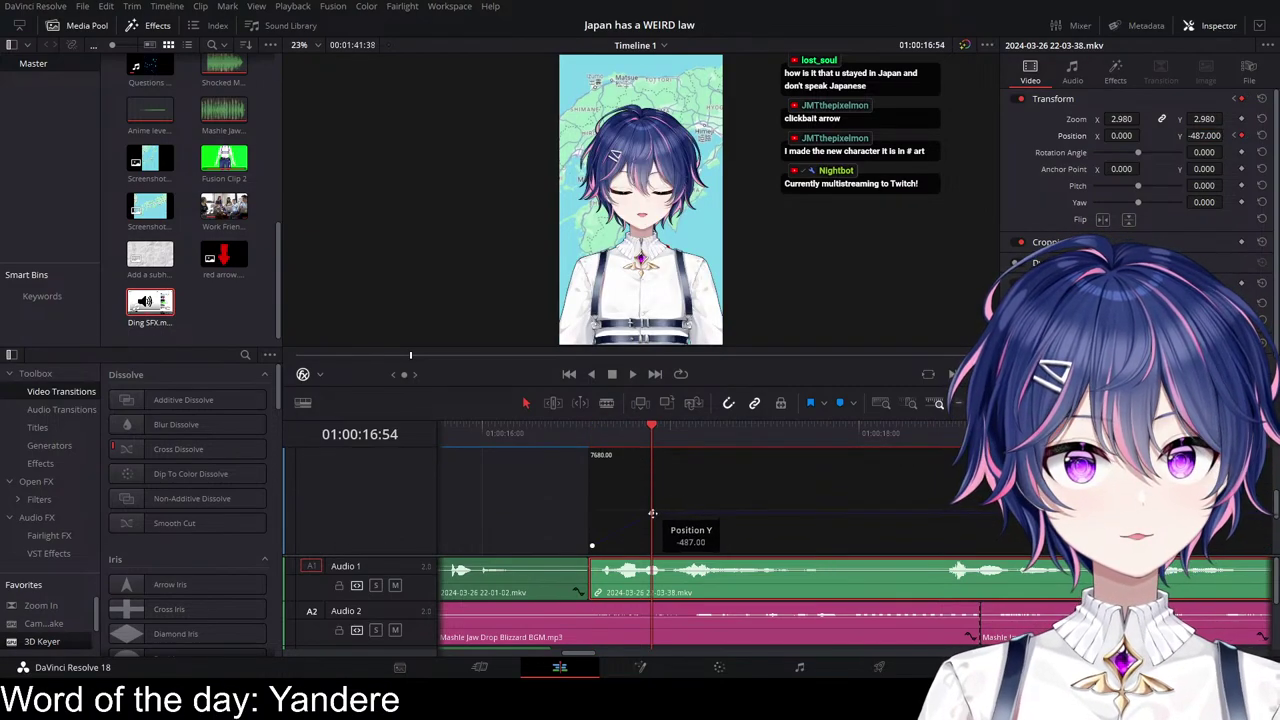
scroll(862, 497, "up", 1)
scroll(863, 497, "up", 1)
scroll(808, 511, "down", 5)
scroll(663, 523, "up", 4)
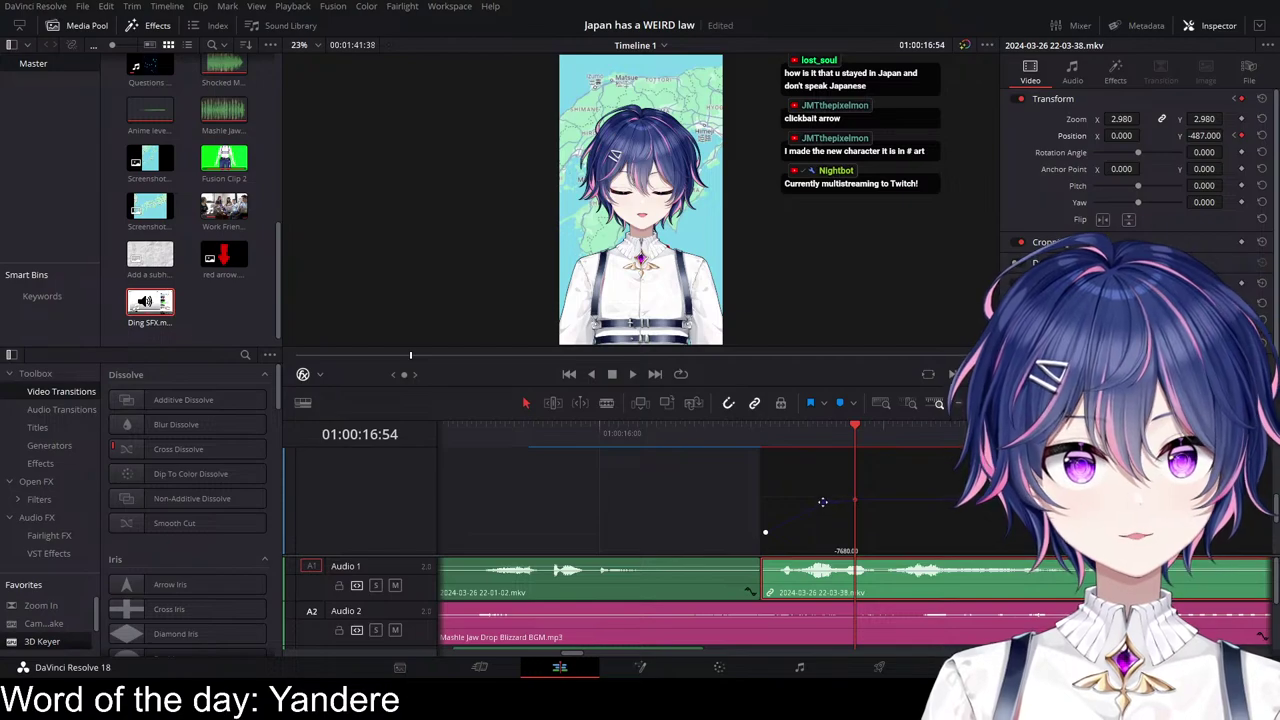
Step: Play back the character's slide-in over the map and collapse the clip's curve and keyframe lanes
left_click(731, 440)
key("space")
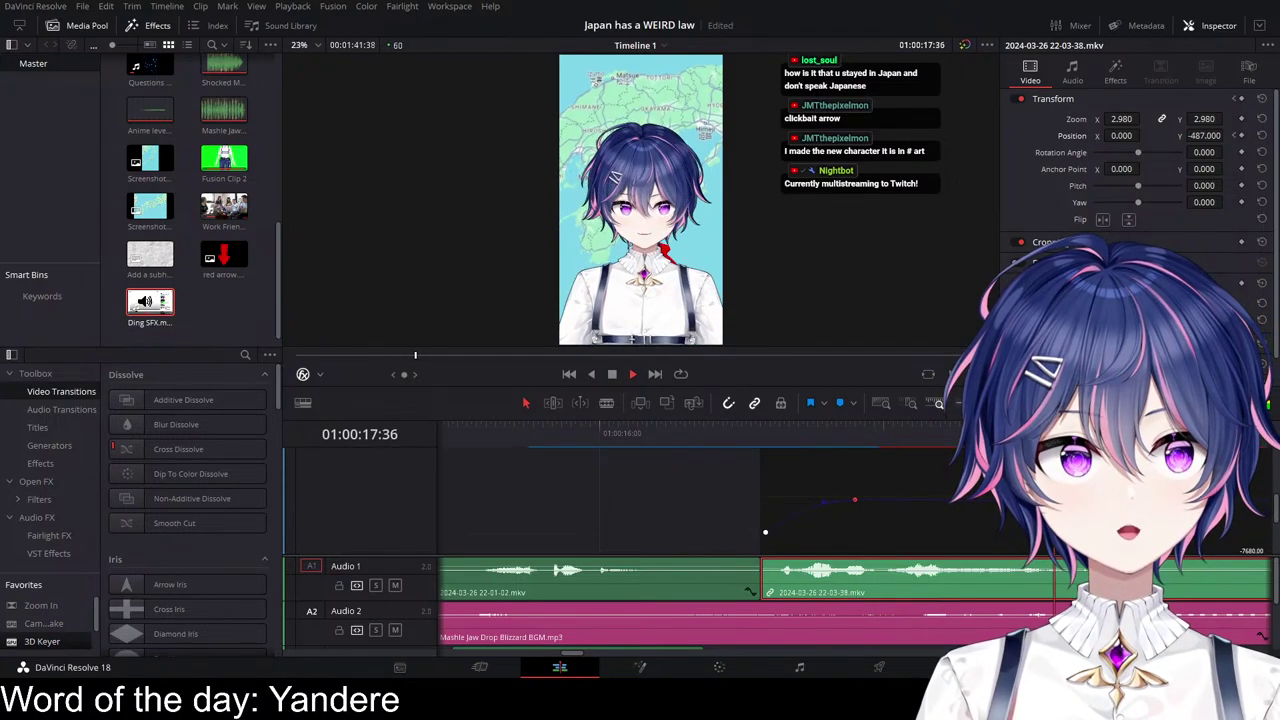
key("space")
scroll(1000, 500, "up", 1)
scroll(1240, 480, "up", 1)
left_click(1247, 474)
left_click(1262, 493)
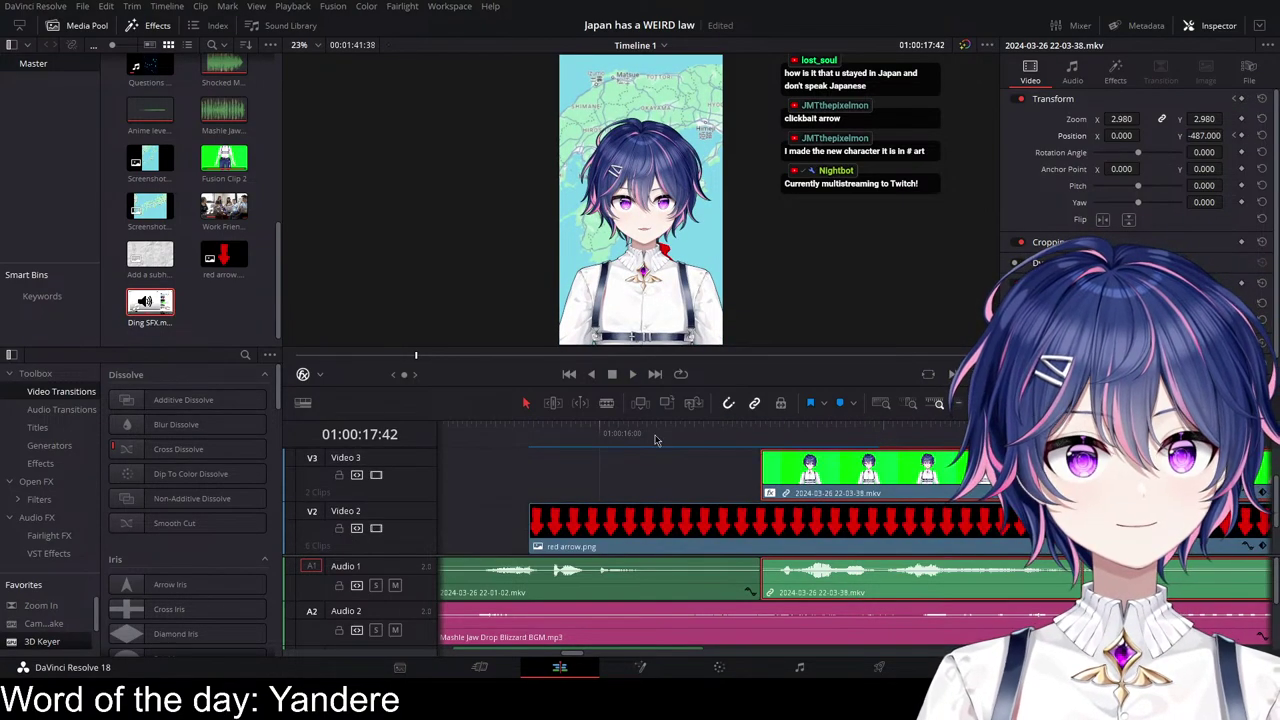
Step: Replay the eased slide-in from just before the character clip and continue into its speech
left_click(580, 438)
key("space")
scroll(949, 462, "right", 2)
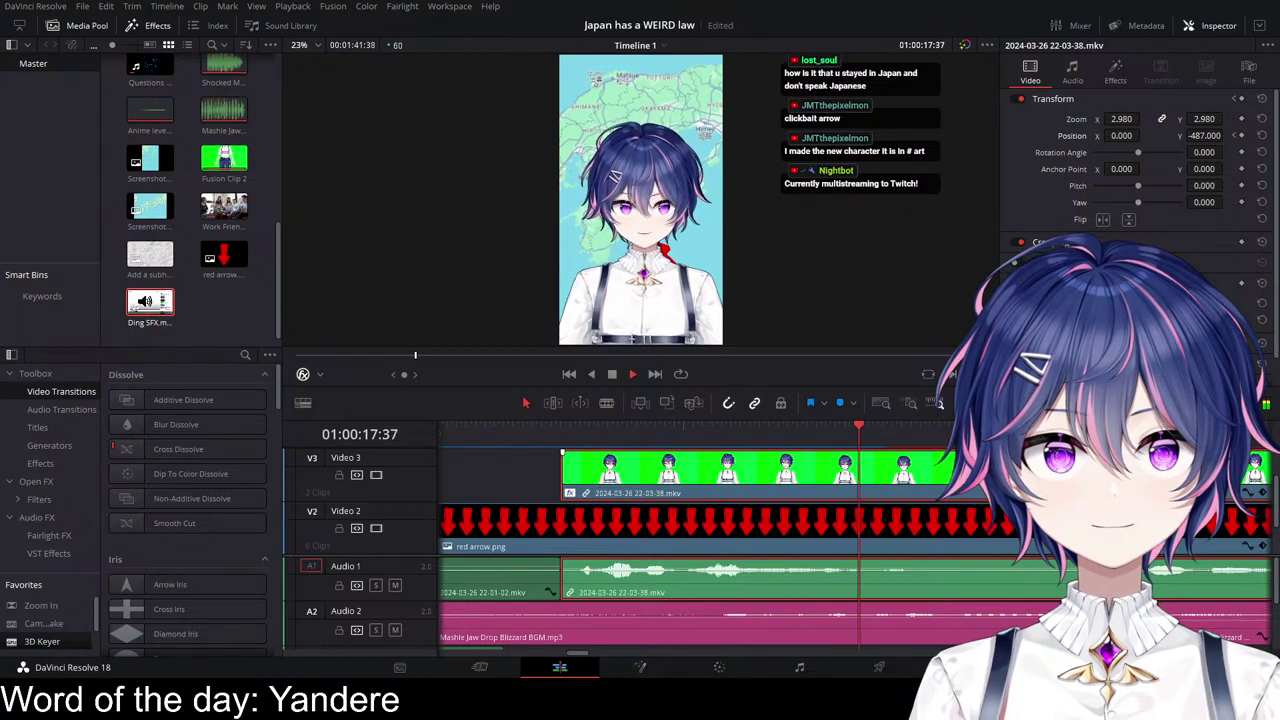
key("space")
scroll(849, 497, "right", 1)
scroll(849, 498, "down", 3)
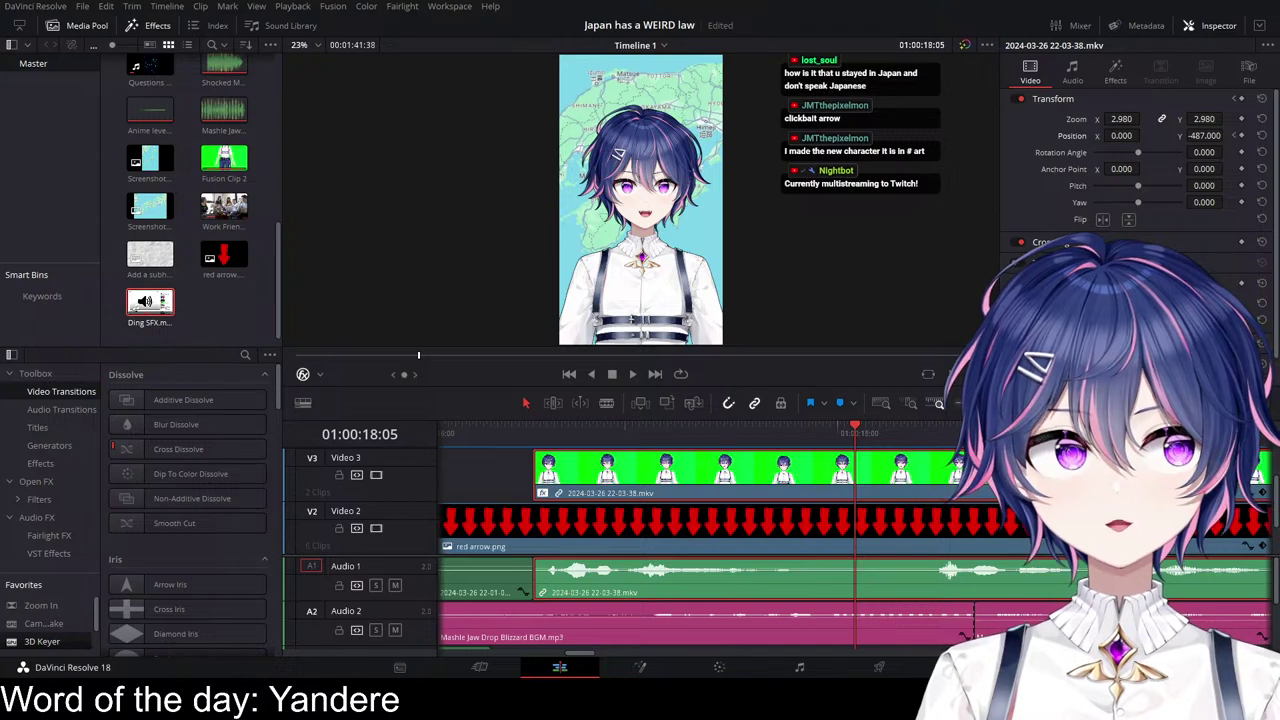
Step: Place Anime level up.mp3 from the media pool on Audio 3 near the character's entrance and play it back
scroll(190, 196, "up", 10)
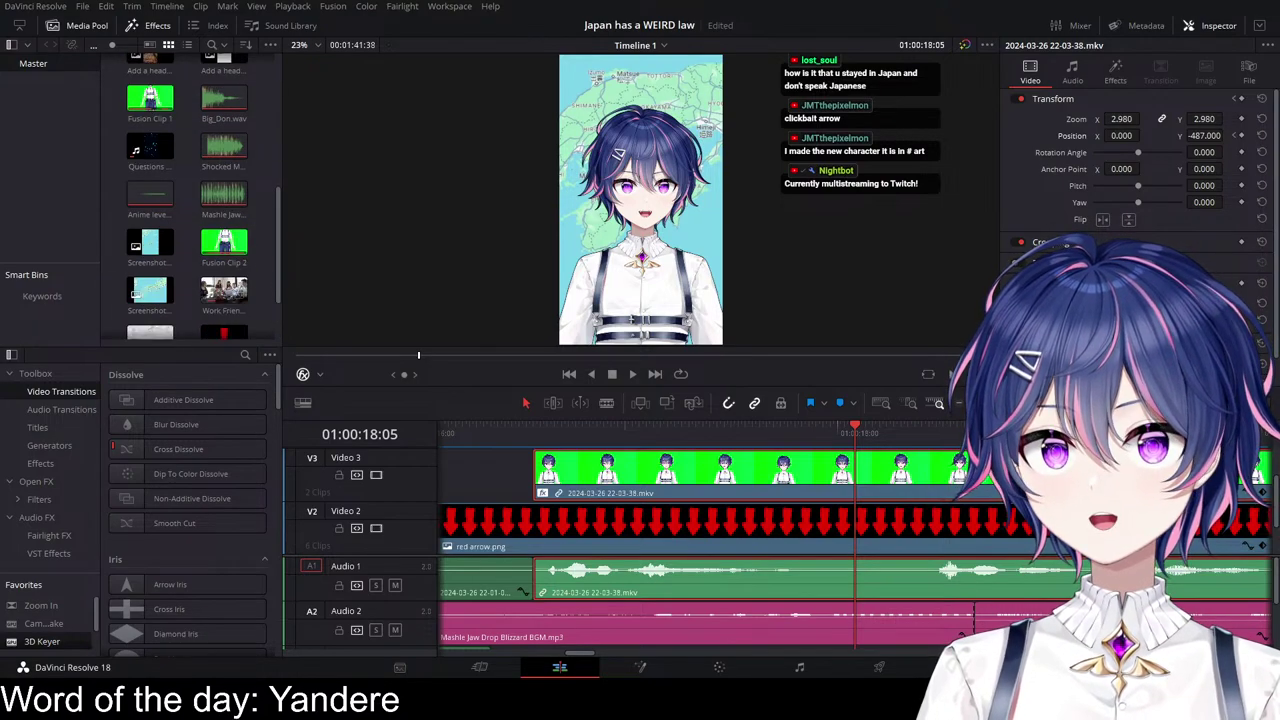
left_click_drag(282, 226, 280, 234)
scroll(240, 240, "down", 4)
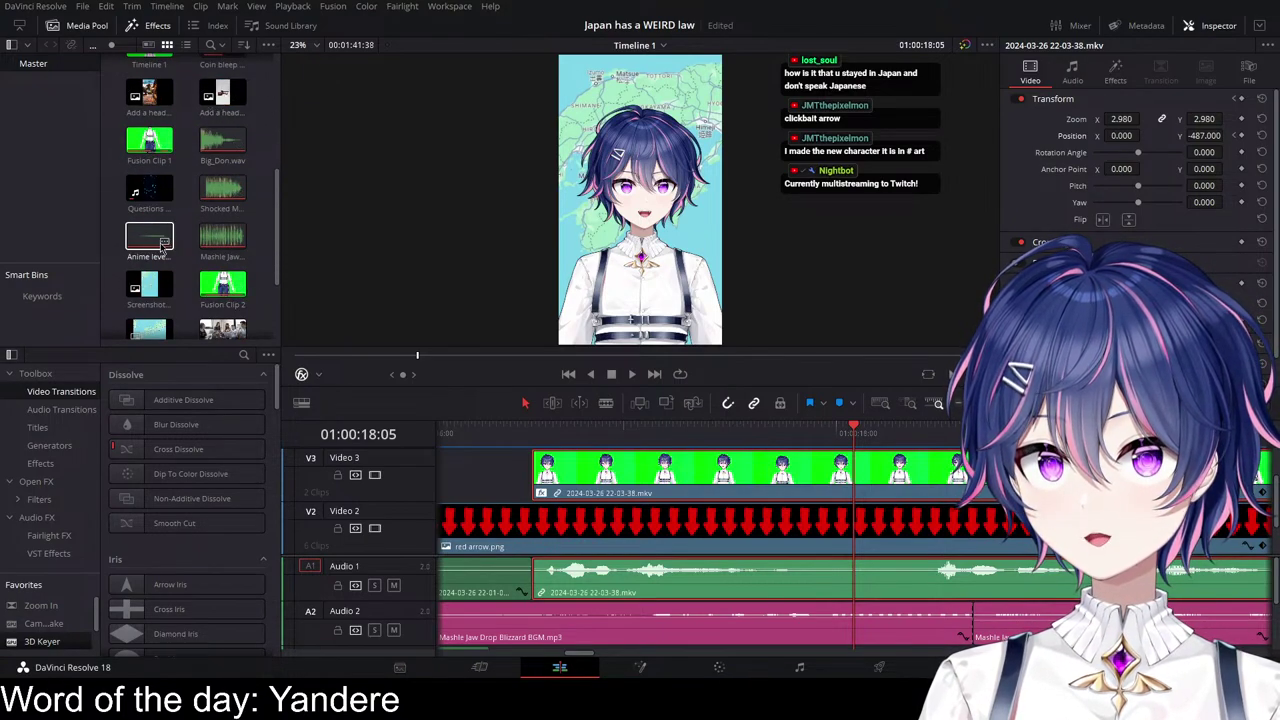
scroll(768, 604, "down", 3)
scroll(768, 604, "down", 2)
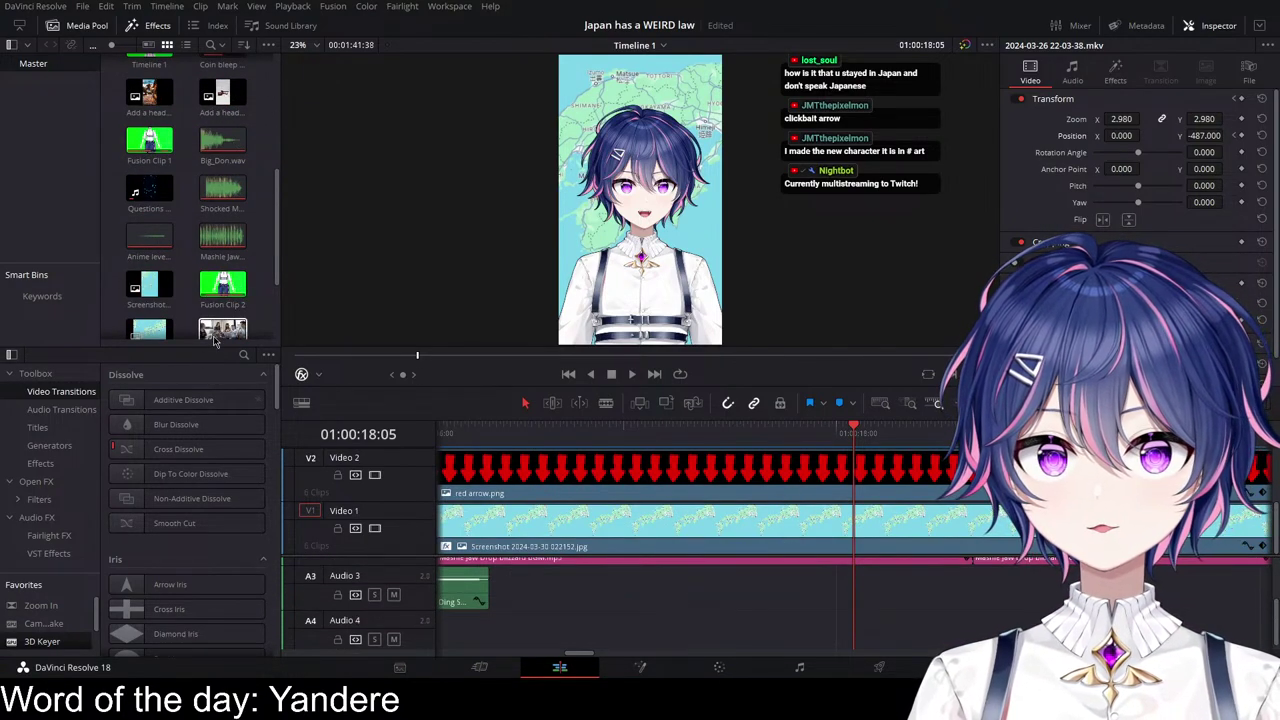
left_click_drag(155, 240, 569, 598)
left_click(532, 434)
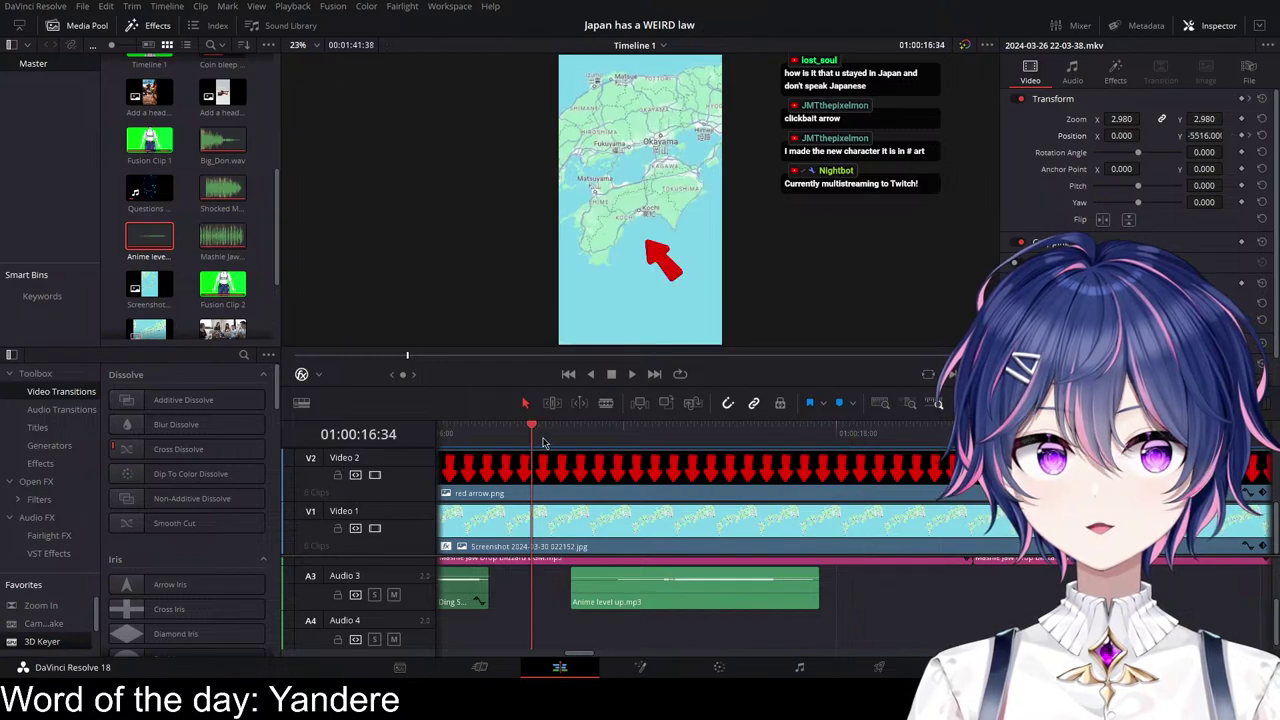
key("space")
Step: Shift Anime level up.mp3 earlier to the end of Ding SFX and trim its start to the character clip's first frame
left_click_drag(657, 594, 597, 597)
scroll(630, 550, "up", 2)
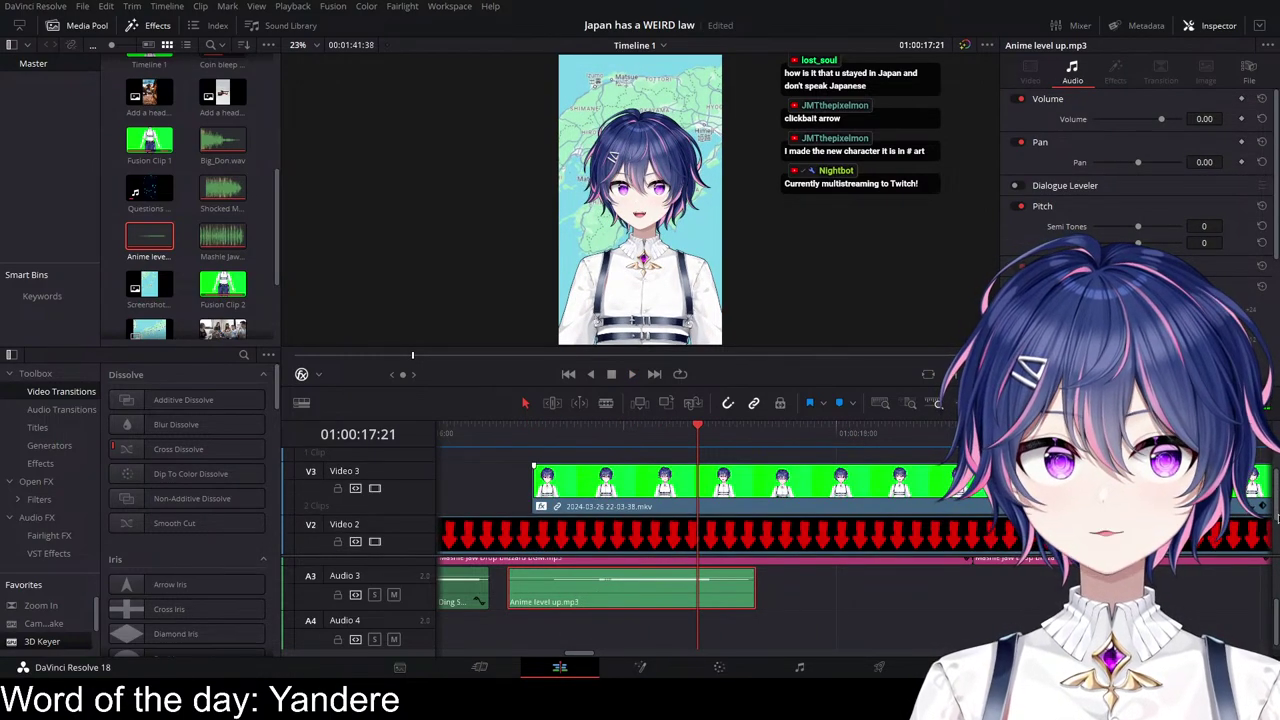
left_click(1262, 506)
scroll(697, 498, "down", 1)
left_click_drag(656, 603, 638, 599)
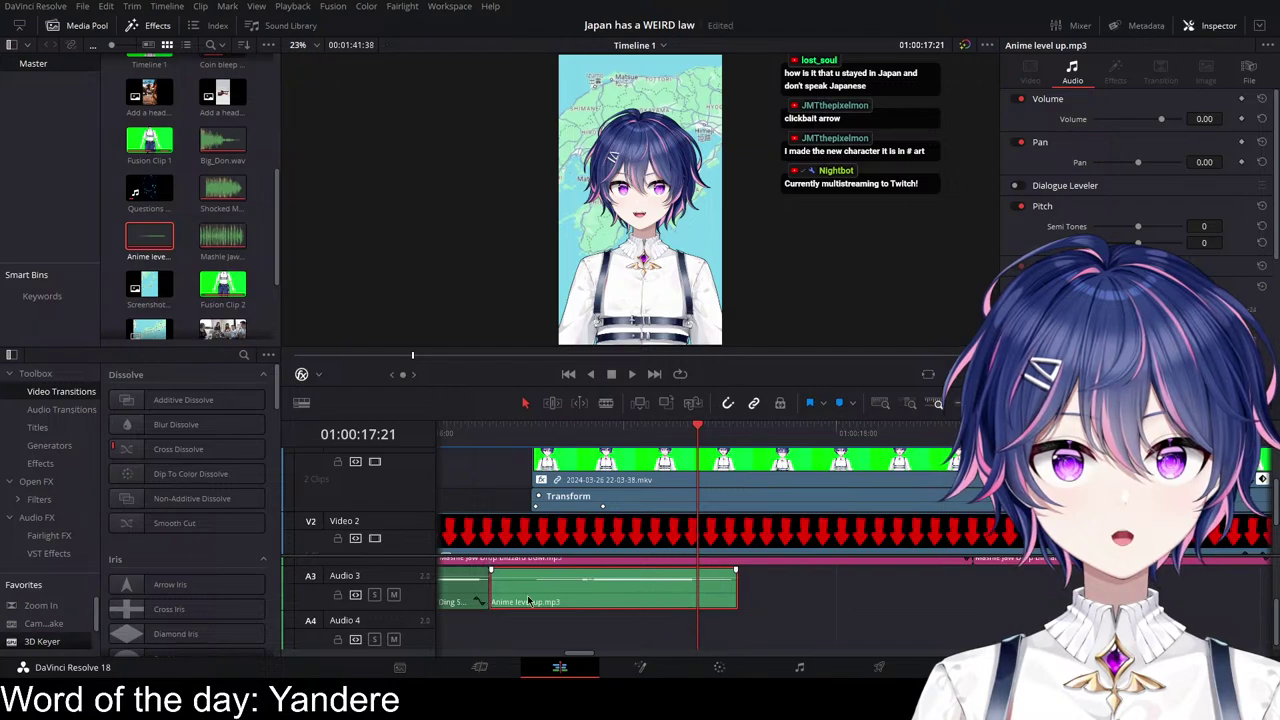
left_click_drag(494, 590, 533, 591)
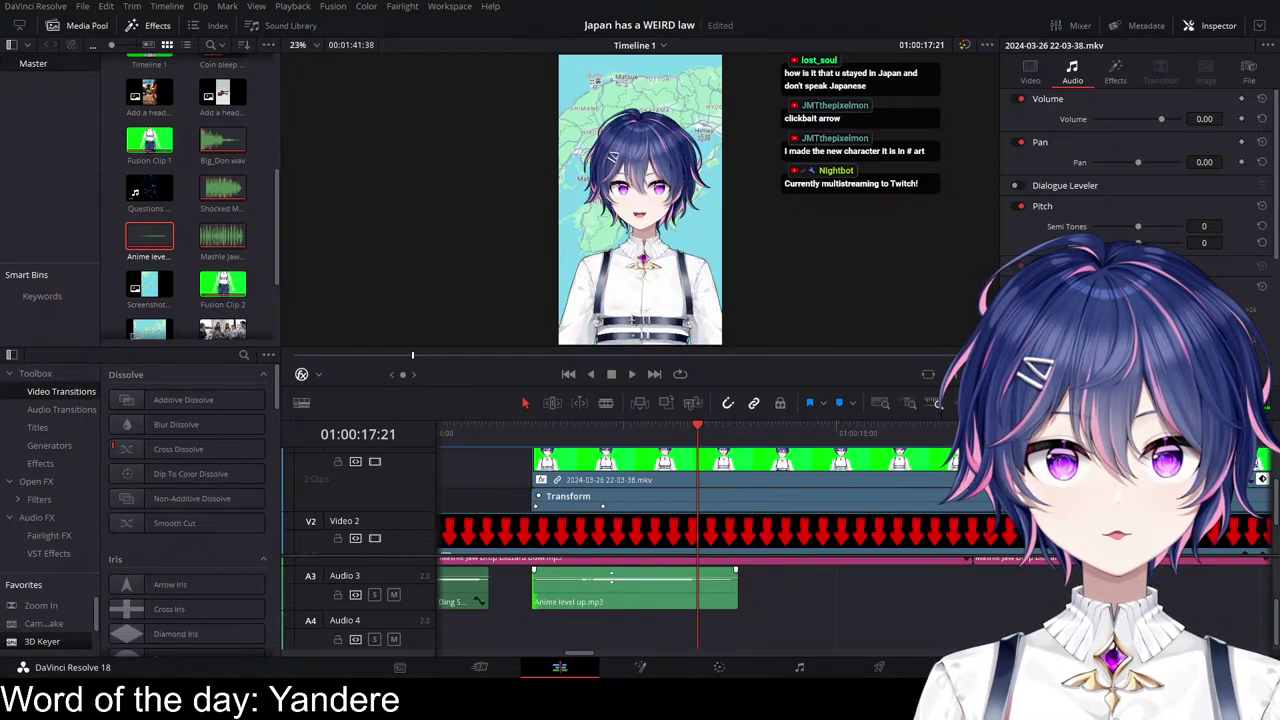
Step: Raise the Anime level up.mp3 volume to 7.69, shift it back near Ding SFX, and replay the entrance
mouse_move(612, 578)
left_mouse_down()
mouse_move(643, 595)
mouse_move(626, 597)
left_mouse_up()
left_click(497, 437)
key("space")
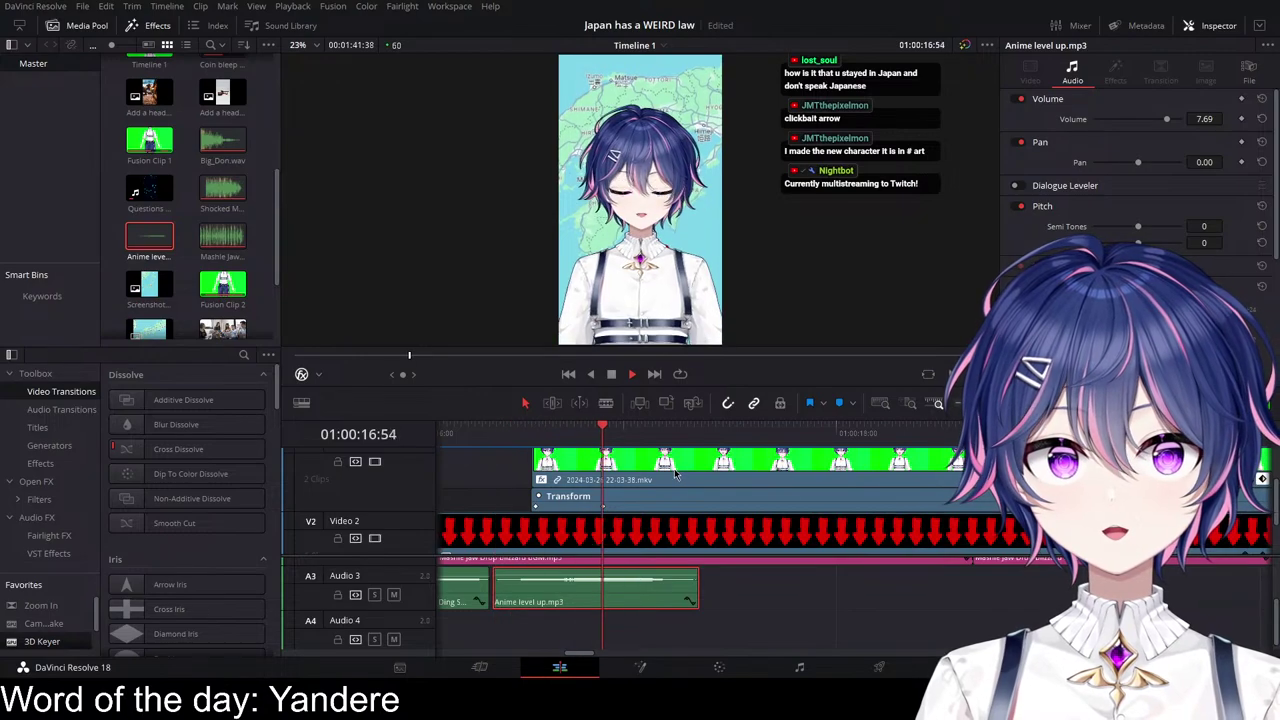
key("space")
Step: Collapse the character clip's keyframe lane and replay the arrow and character entrance with the sound effects
left_click(1262, 479)
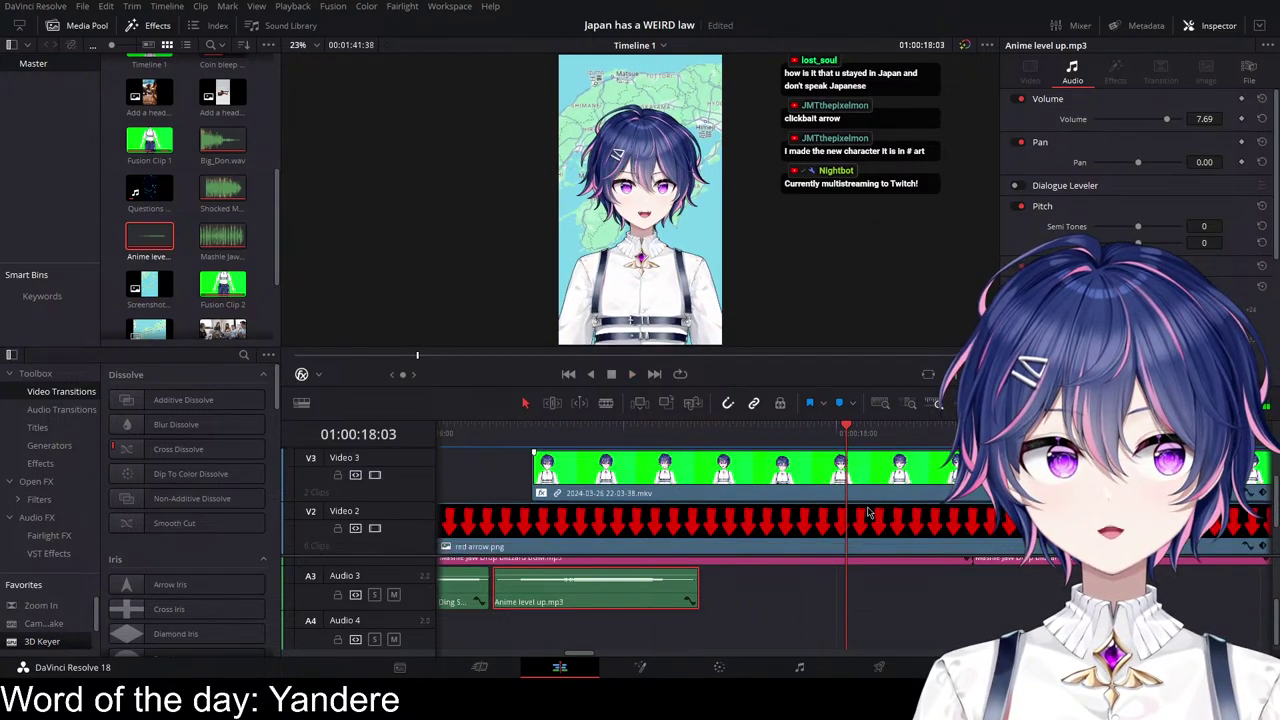
scroll(713, 528, "down", 1)
scroll(713, 528, "down", 2)
scroll(760, 596, "up", 3)
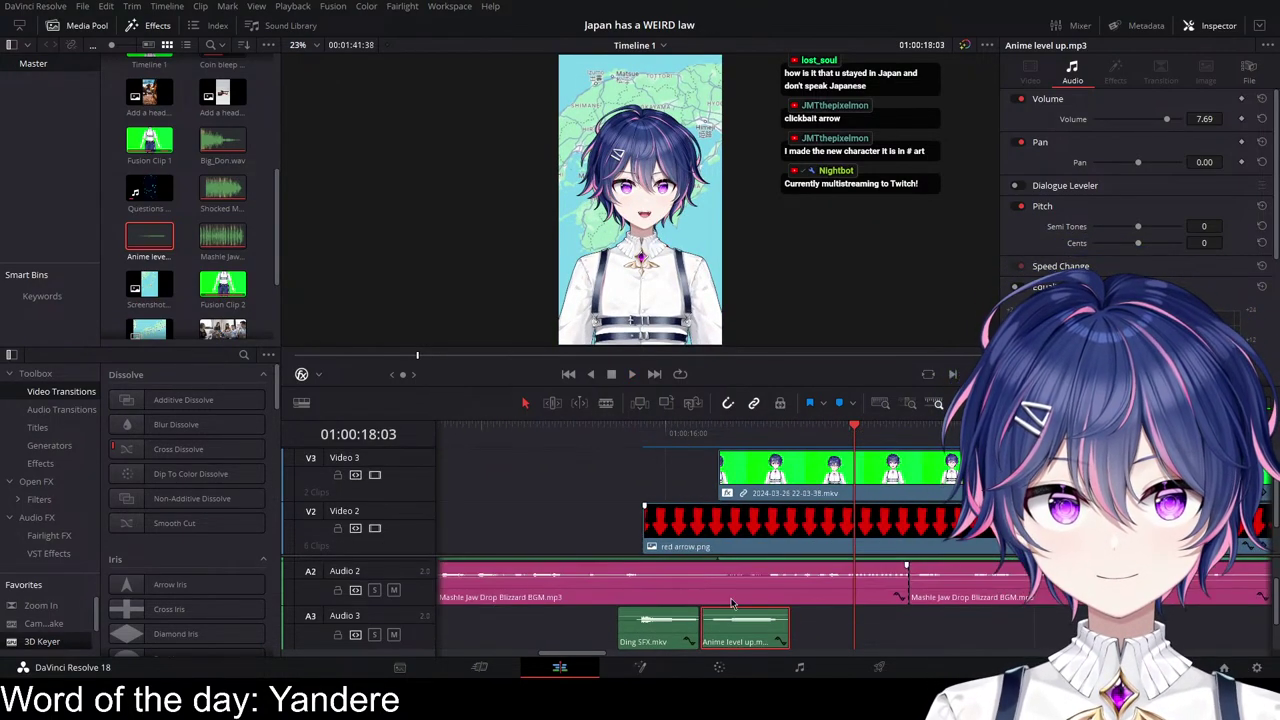
left_click(645, 433)
key("space")
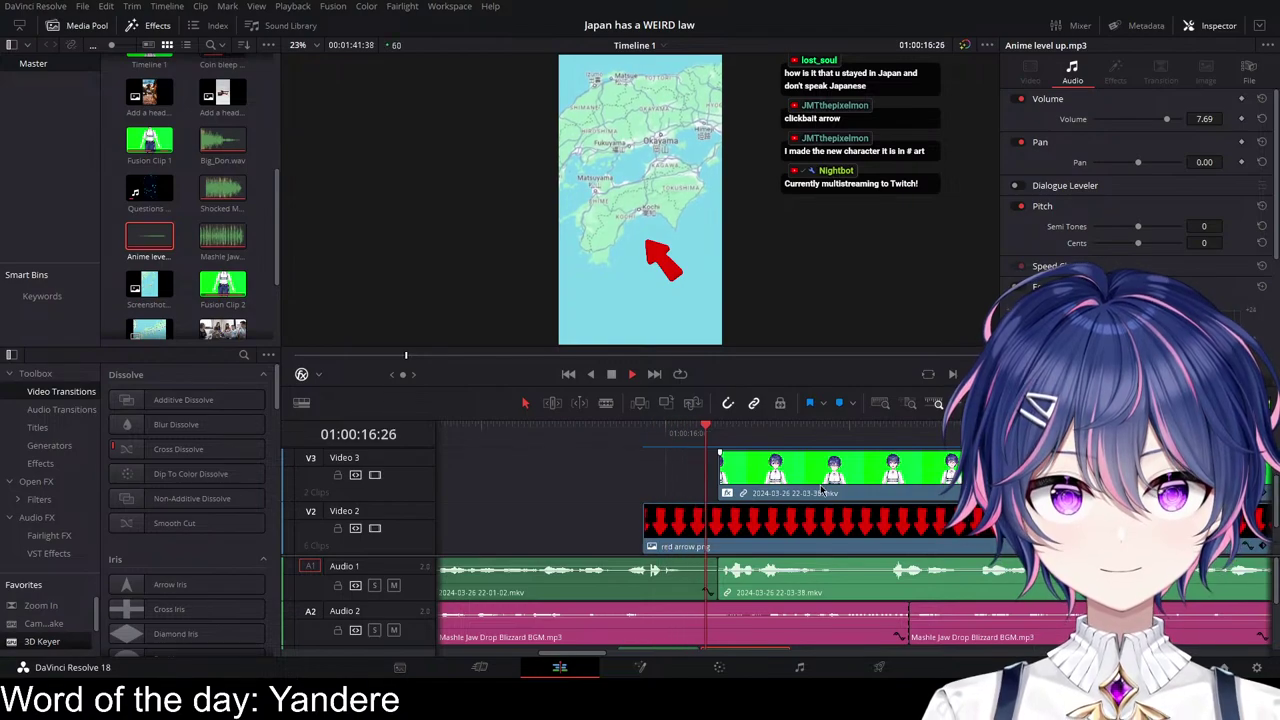
key("space")
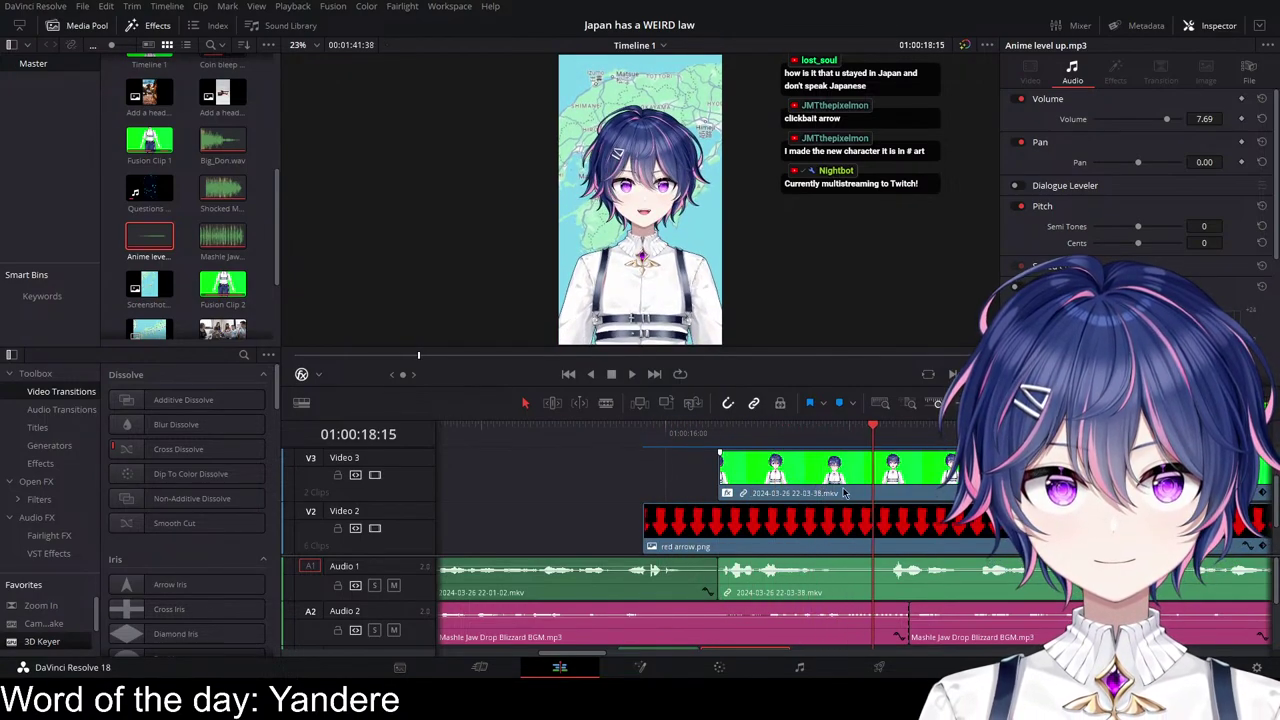
scroll(936, 519, "right", 2)
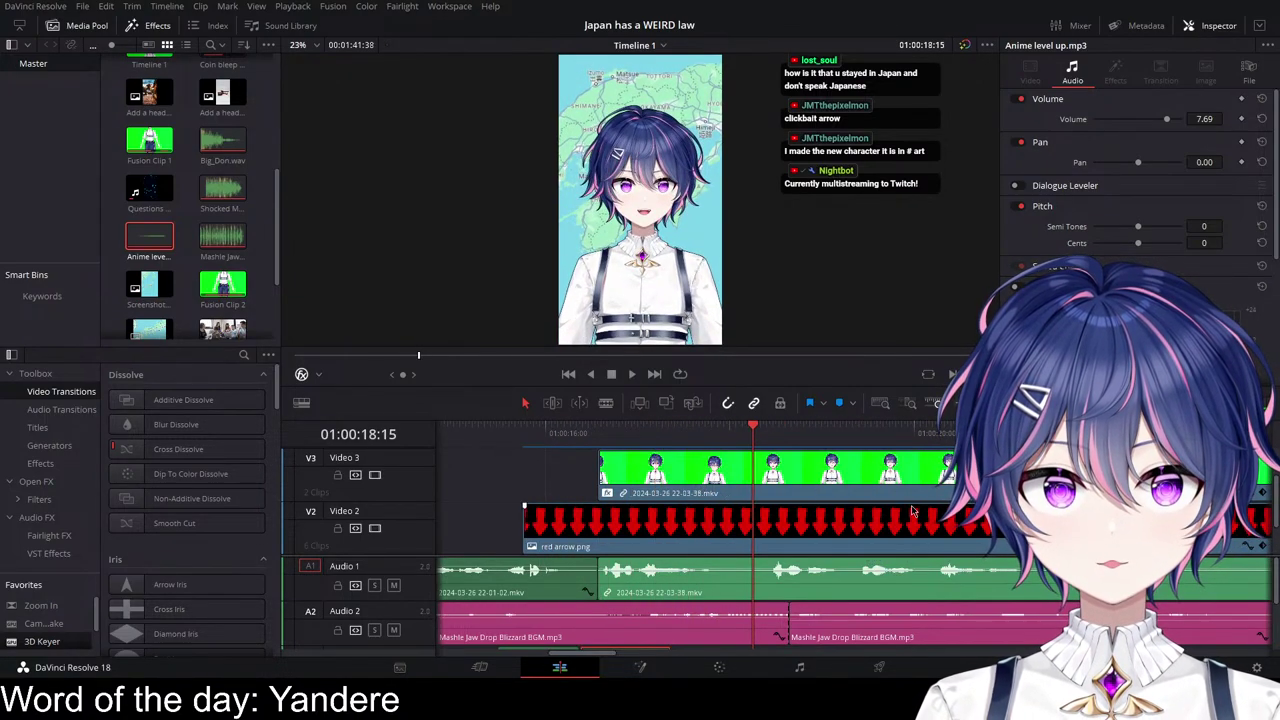
Step: Scale the keyed character clip to Zoom 2.680 at its second Position keyframe and replay the slide-in
left_click(907, 493)
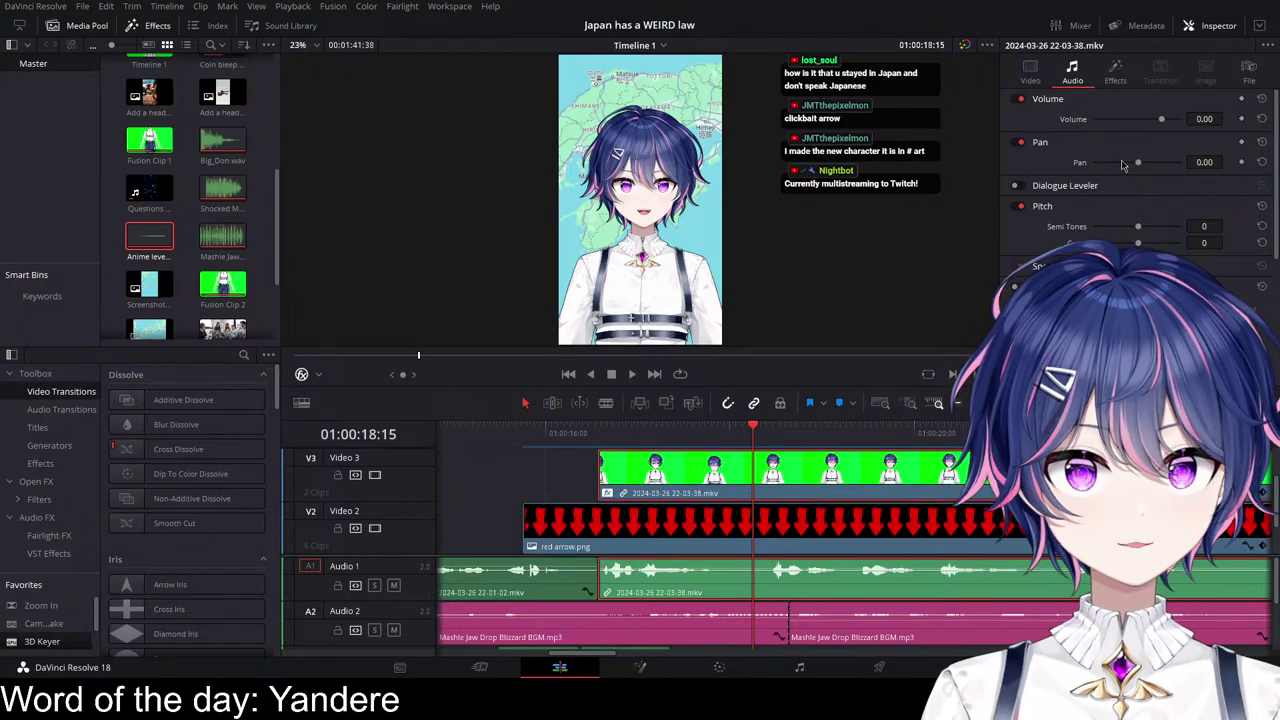
left_click(1262, 495)
left_click_drag(755, 465, 636, 450)
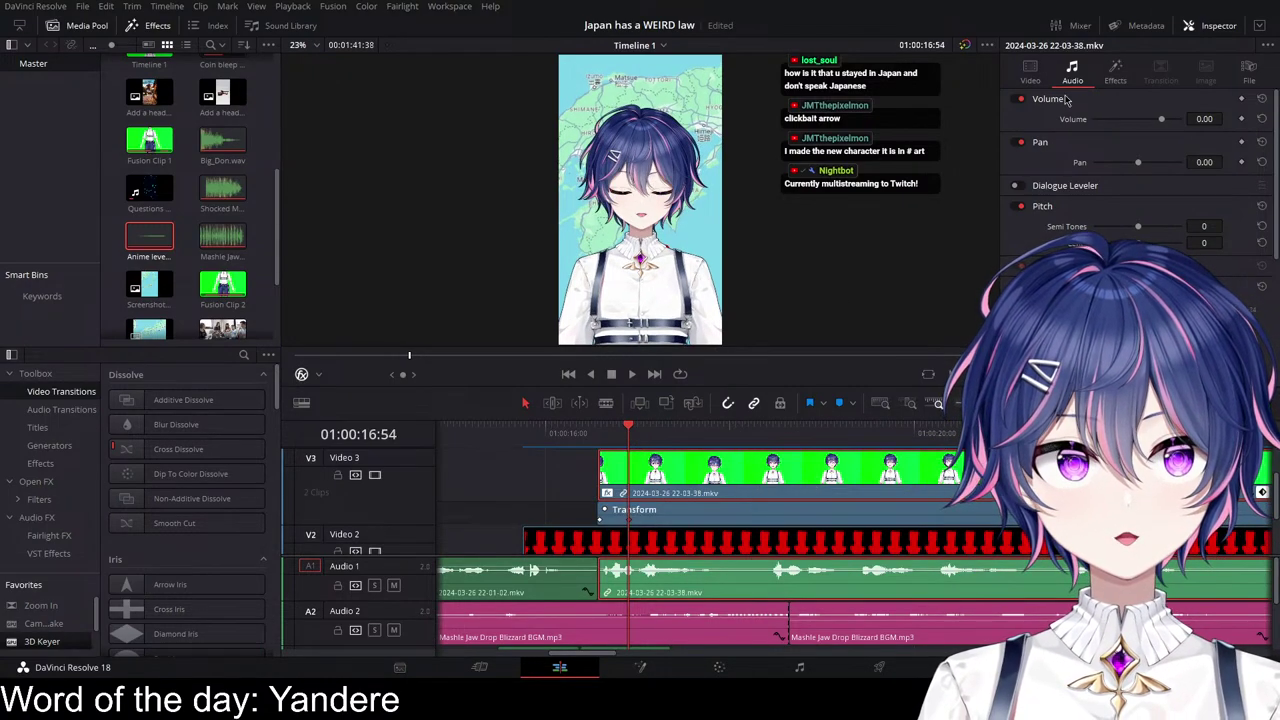
left_click(1030, 72)
left_click_drag(1127, 119, 1097, 119)
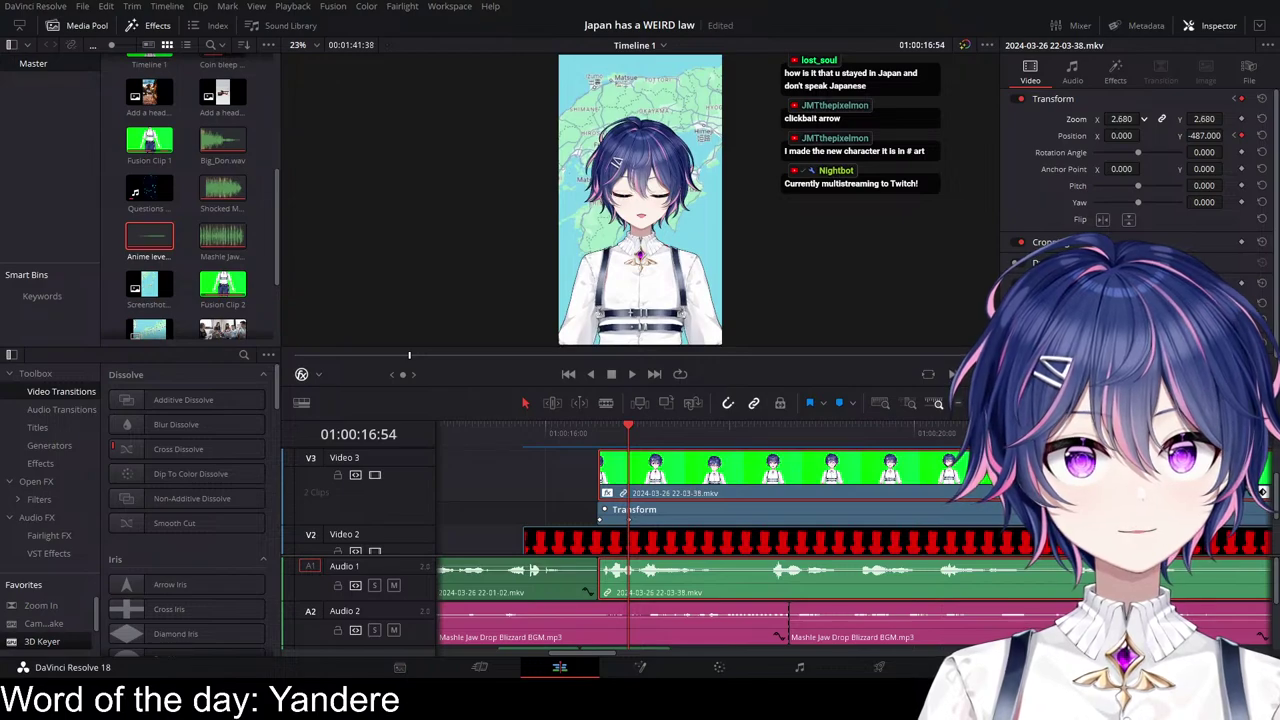
left_click(580, 435)
key("space")
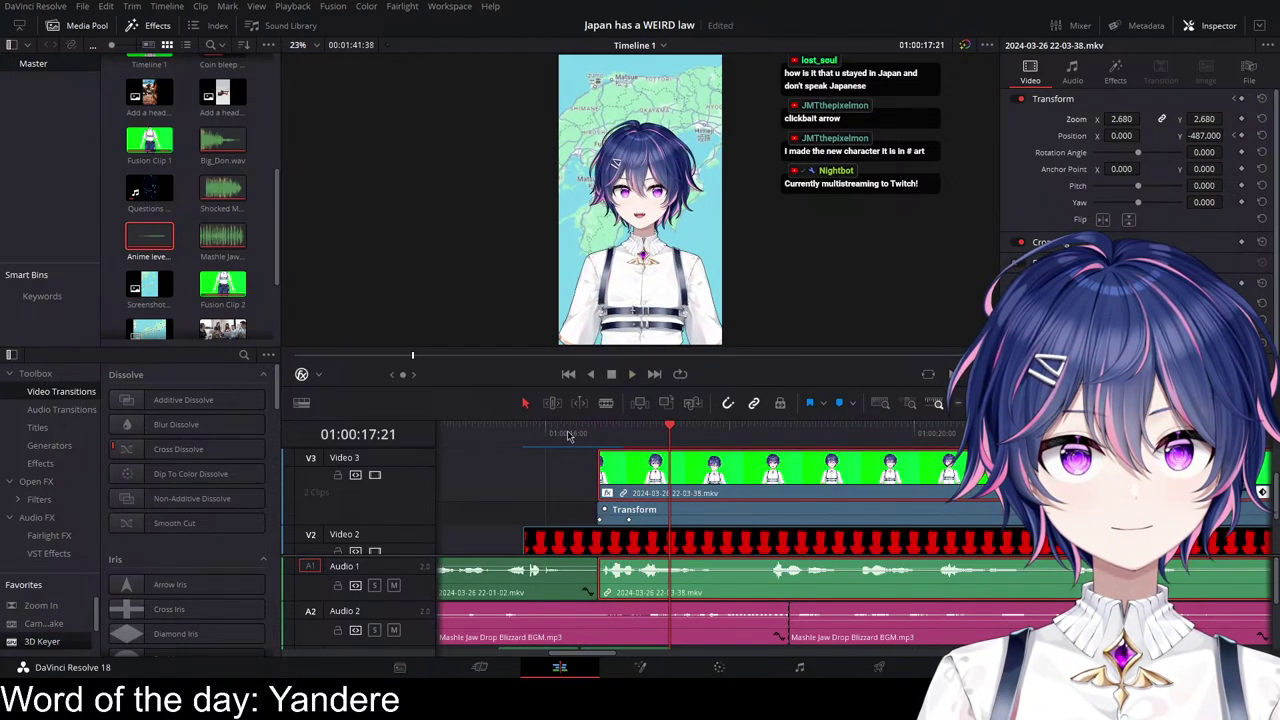
left_click(567, 437)
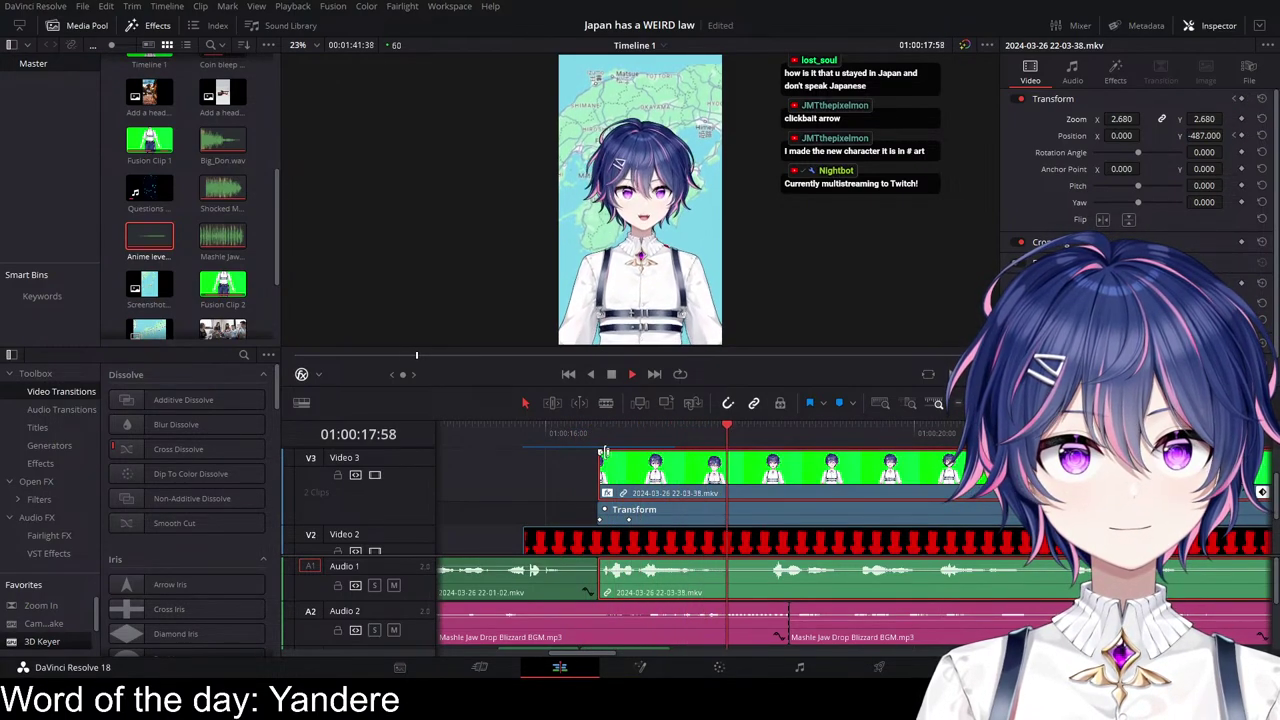
key("space")
Step: Collapse the clip's keyframe lane and play further through the character's speech over the map
scroll(1200, 505, "down", 3)
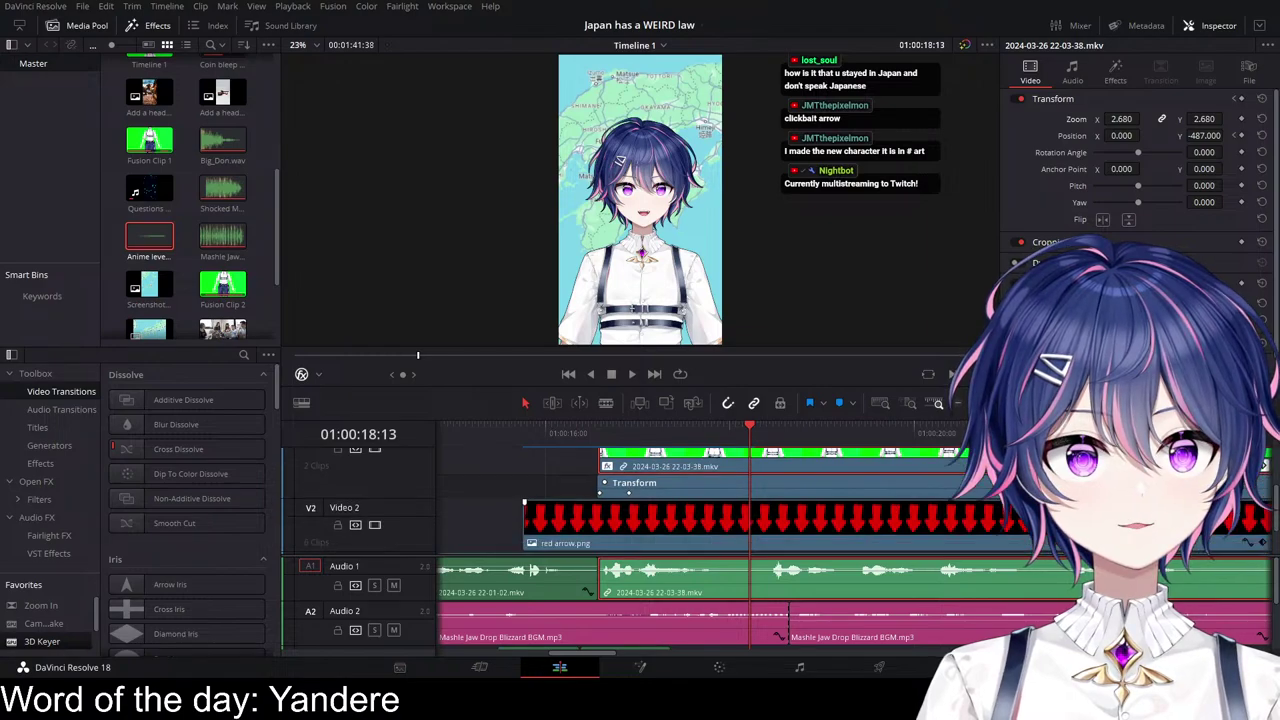
scroll(1240, 495, "up", 2)
left_click(1263, 482)
key("space")
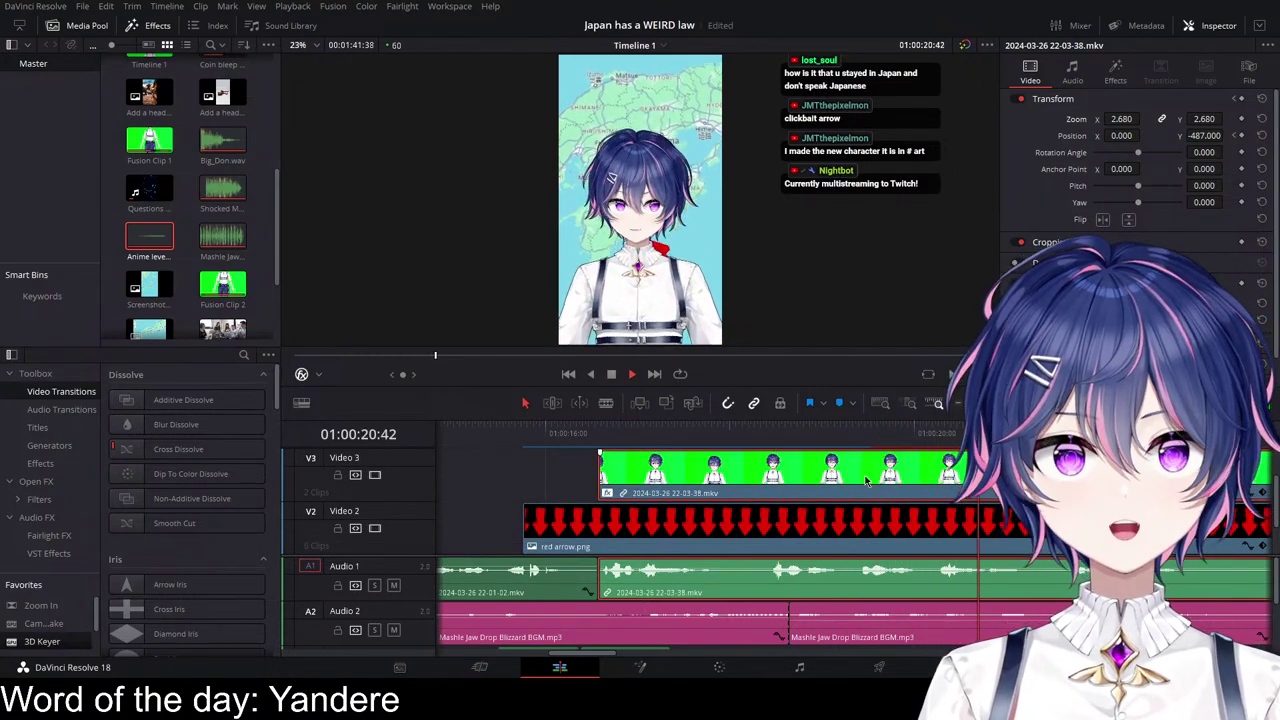
key("space")
left_click(838, 431)
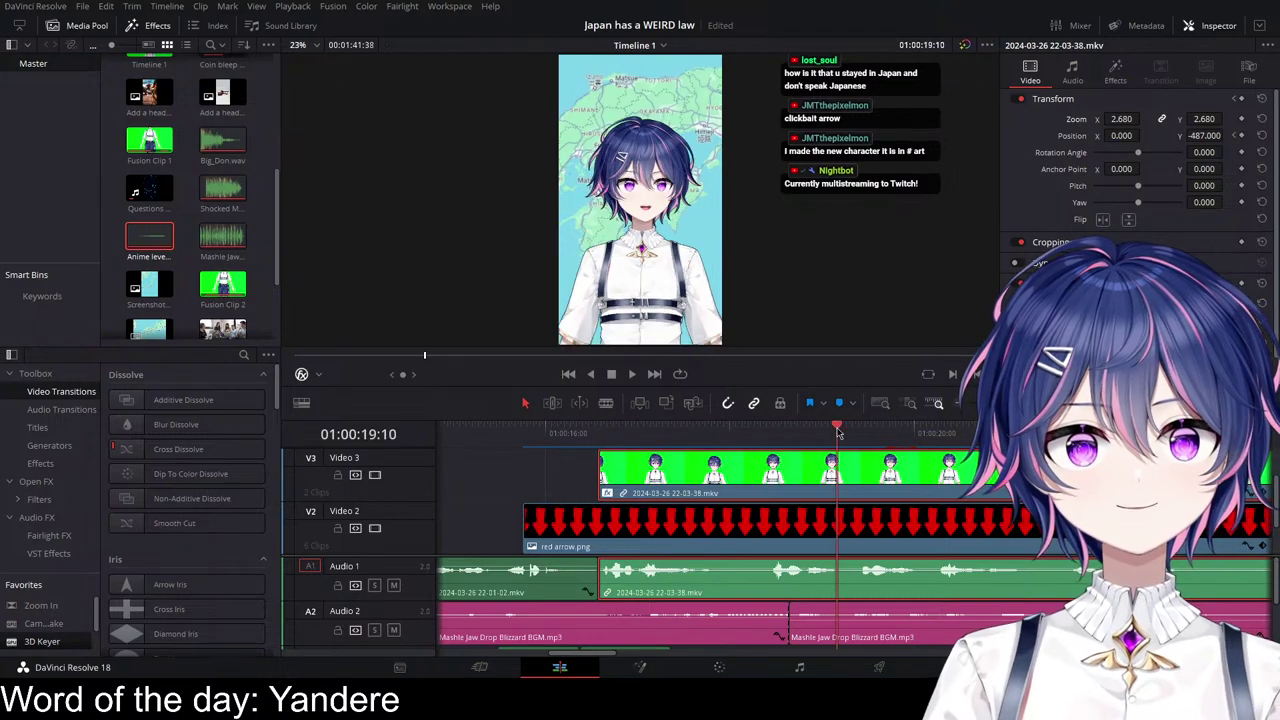
key("space")
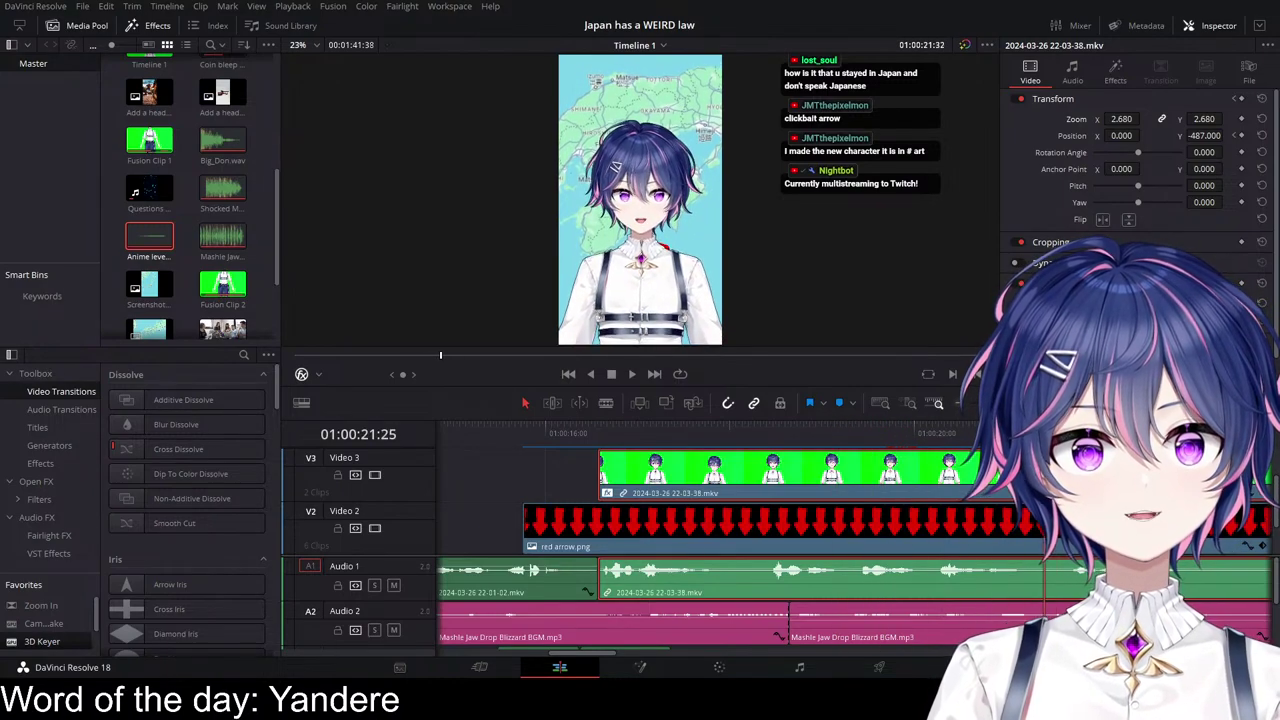
left_click(758, 432)
left_click(546, 474)
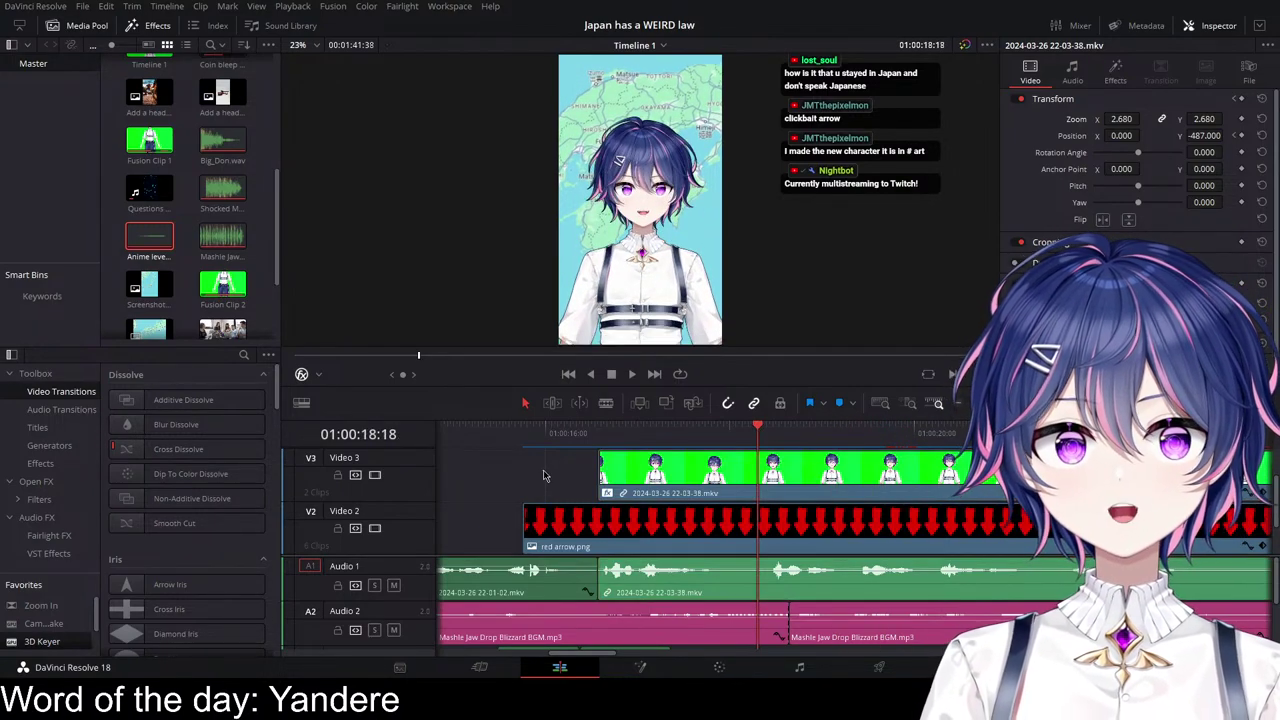
left_click(750, 437)
scroll(768, 533, "down", 2)
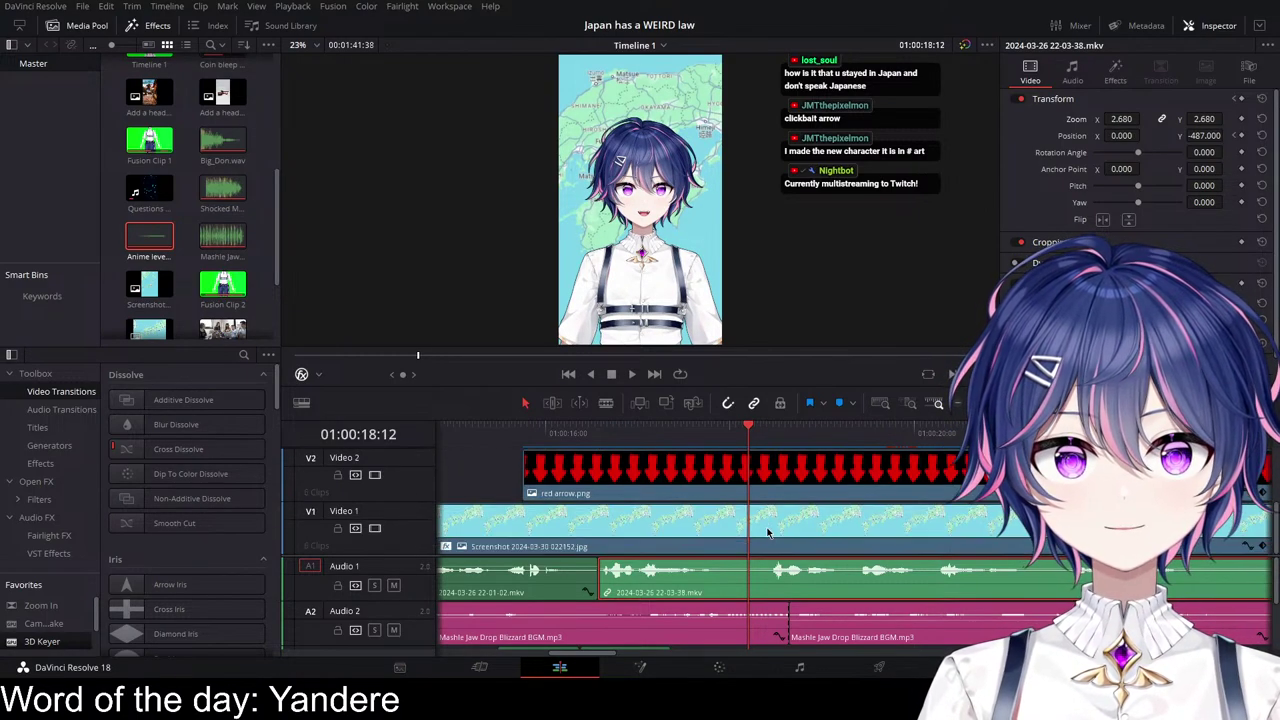
left_click(750, 527, "ctrl")
left_click(753, 482, "ctrl")
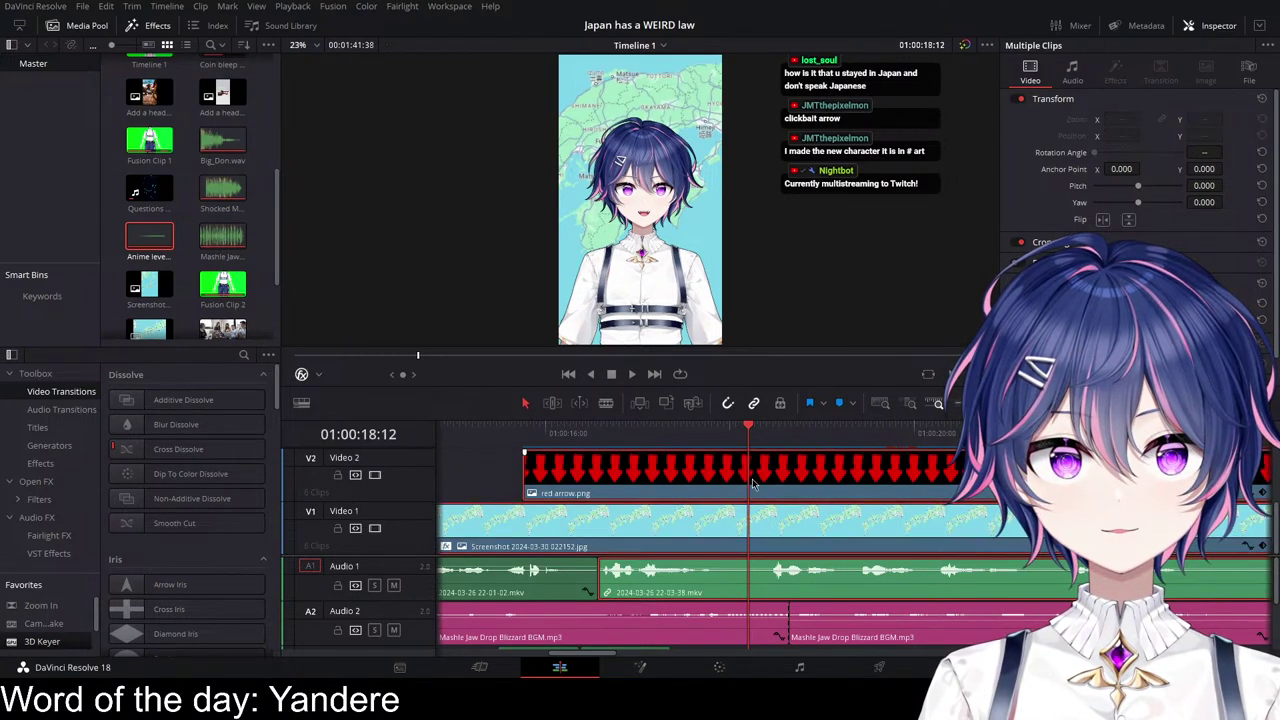
scroll(765, 512, "right", 7)
left_click_drag(1058, 578, 1020, 578)
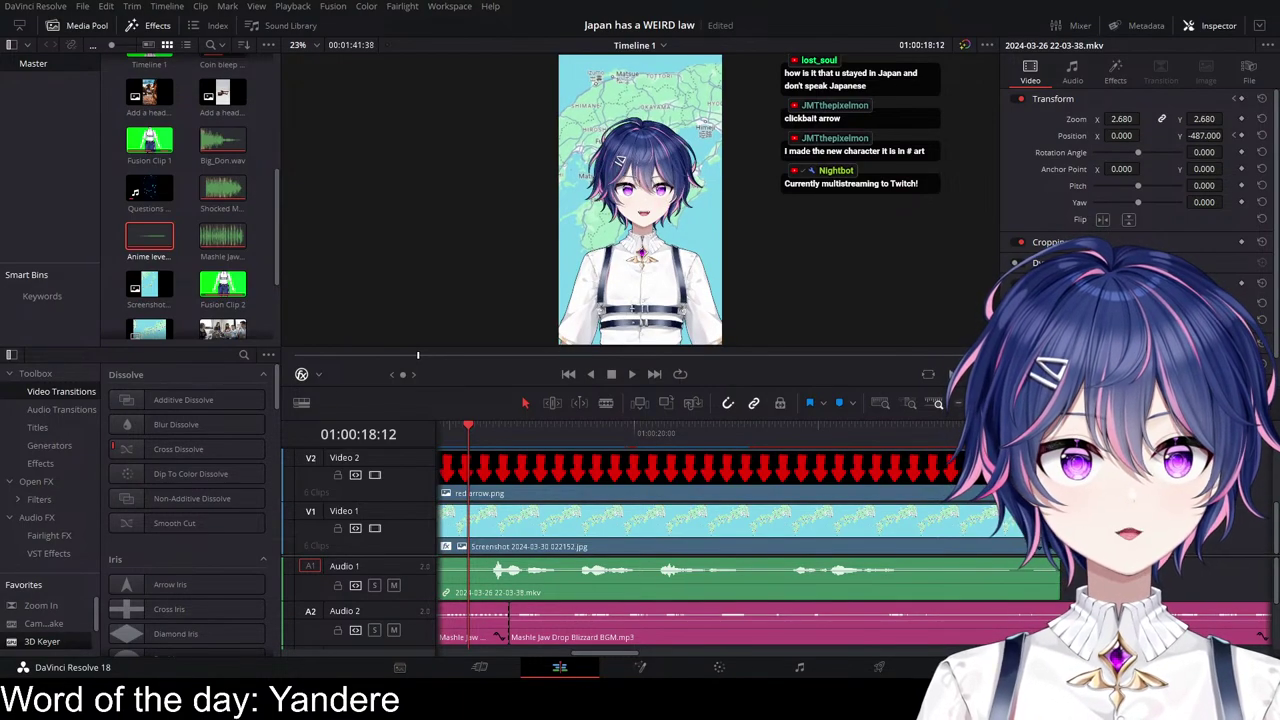
scroll(700, 500, "up", 2)
scroll(700, 500, "down", 2)
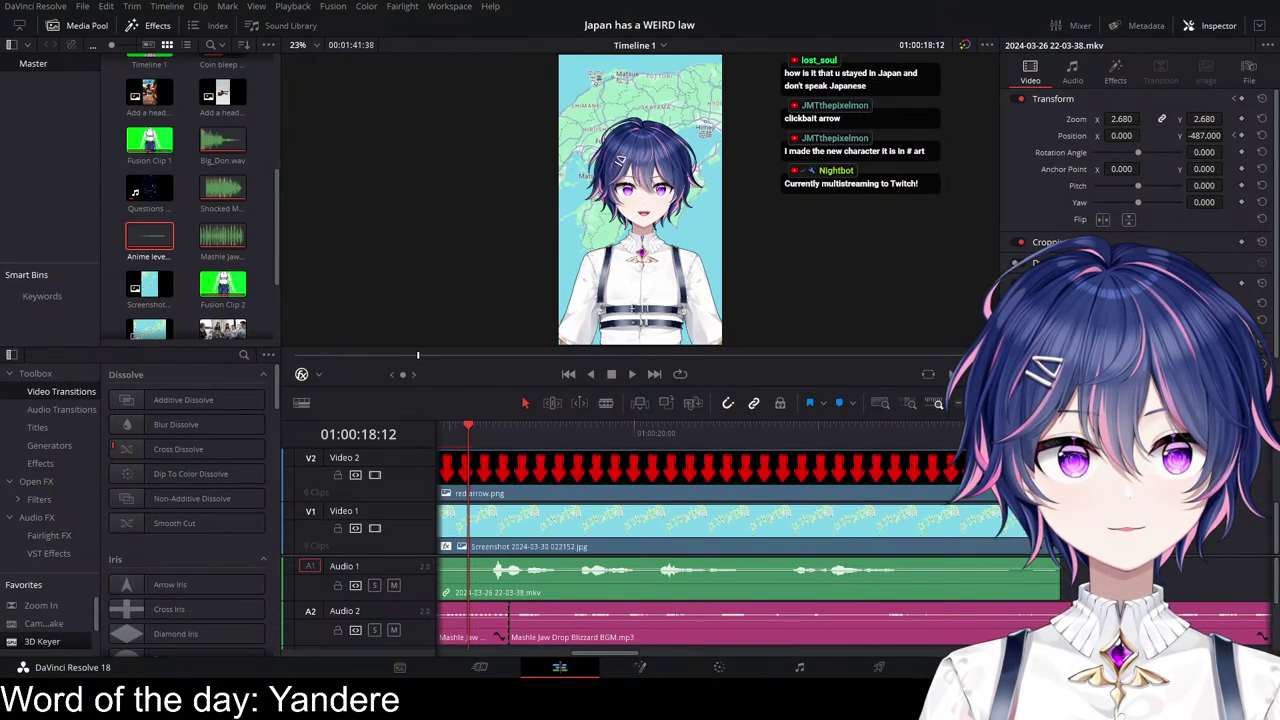
scroll(700, 500, "left", 7)
Step: Replay the character's speech from 01:00:16:59 to find the split point
left_click_drag(746, 435, 637, 437)
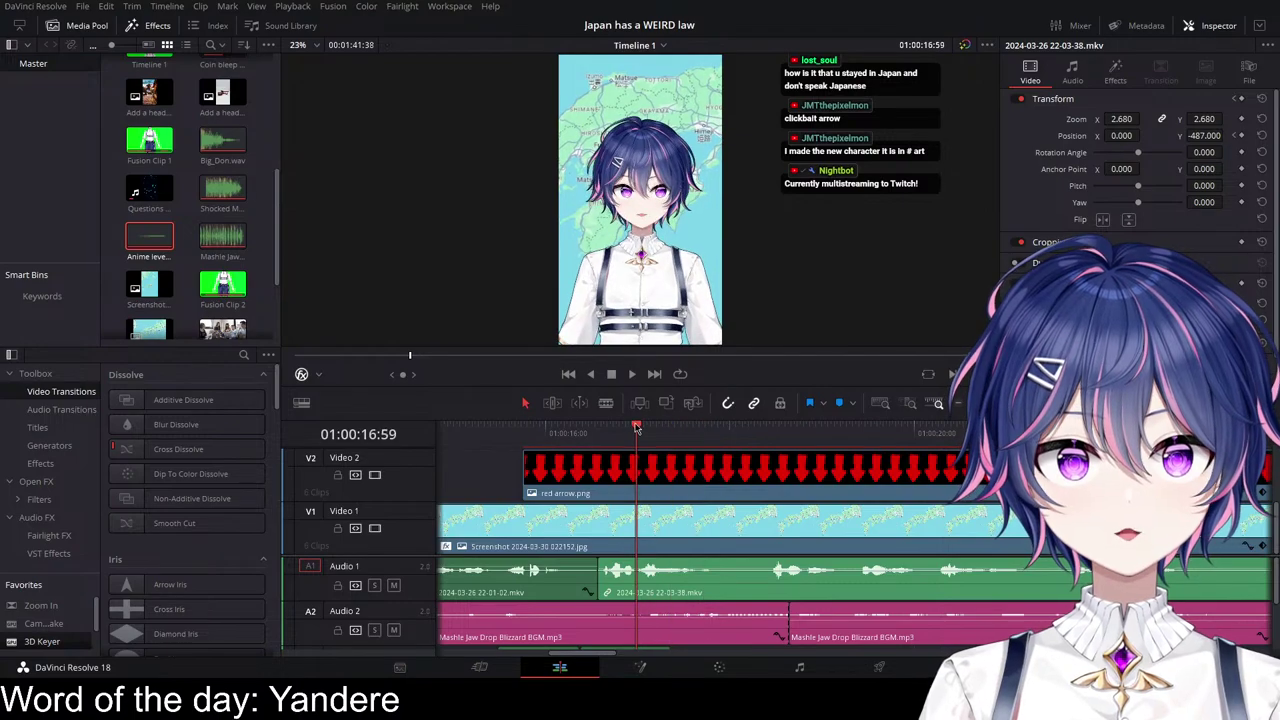
key("space")
key("space")
scroll(785, 522, "up", 3)
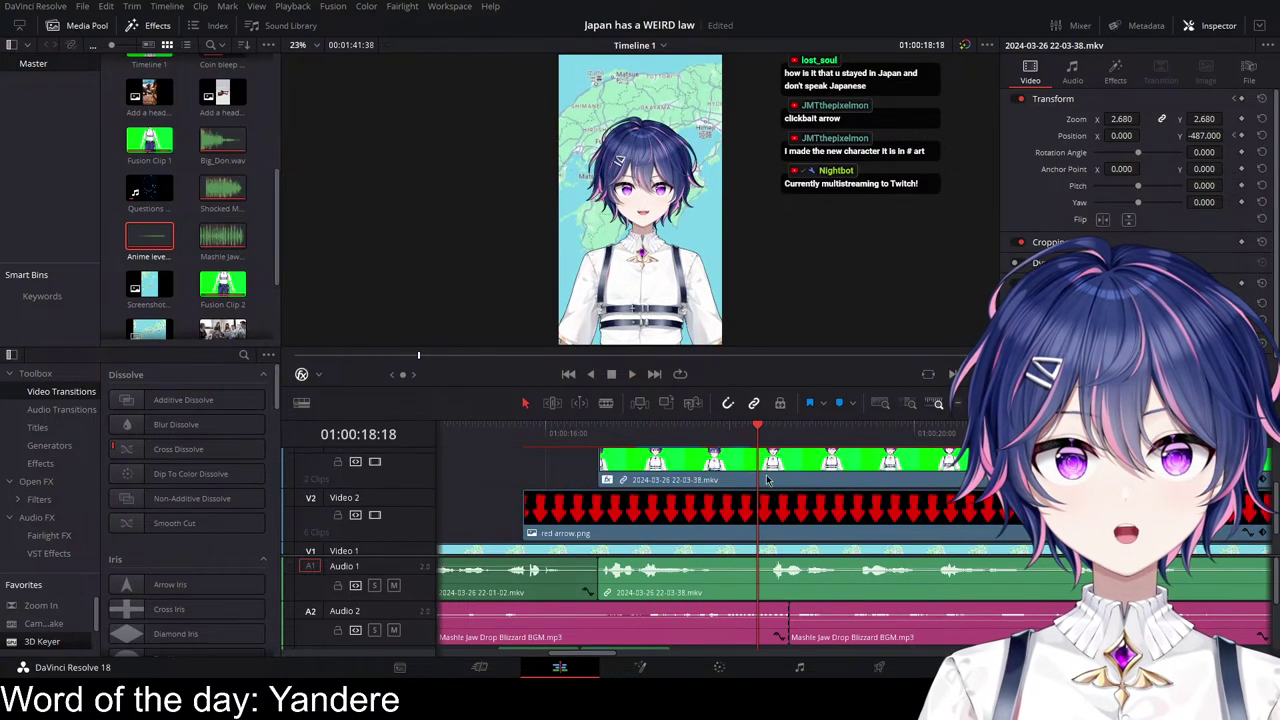
Step: Split the character, red arrow and map clips together at 01:00:18:18
left_click(767, 477)
left_click(770, 508, "ctrl")
scroll(774, 530, "down", 2)
left_click(778, 540)
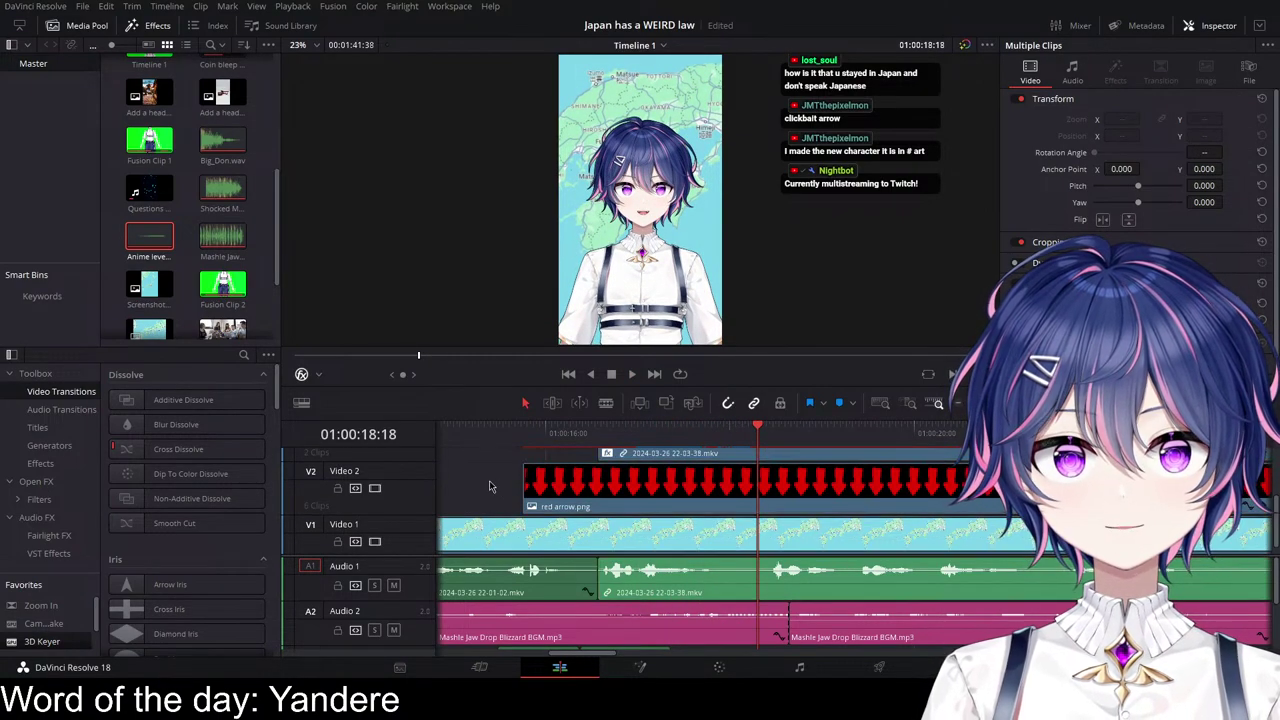
scroll(770, 536, "up", 1)
left_click(772, 477)
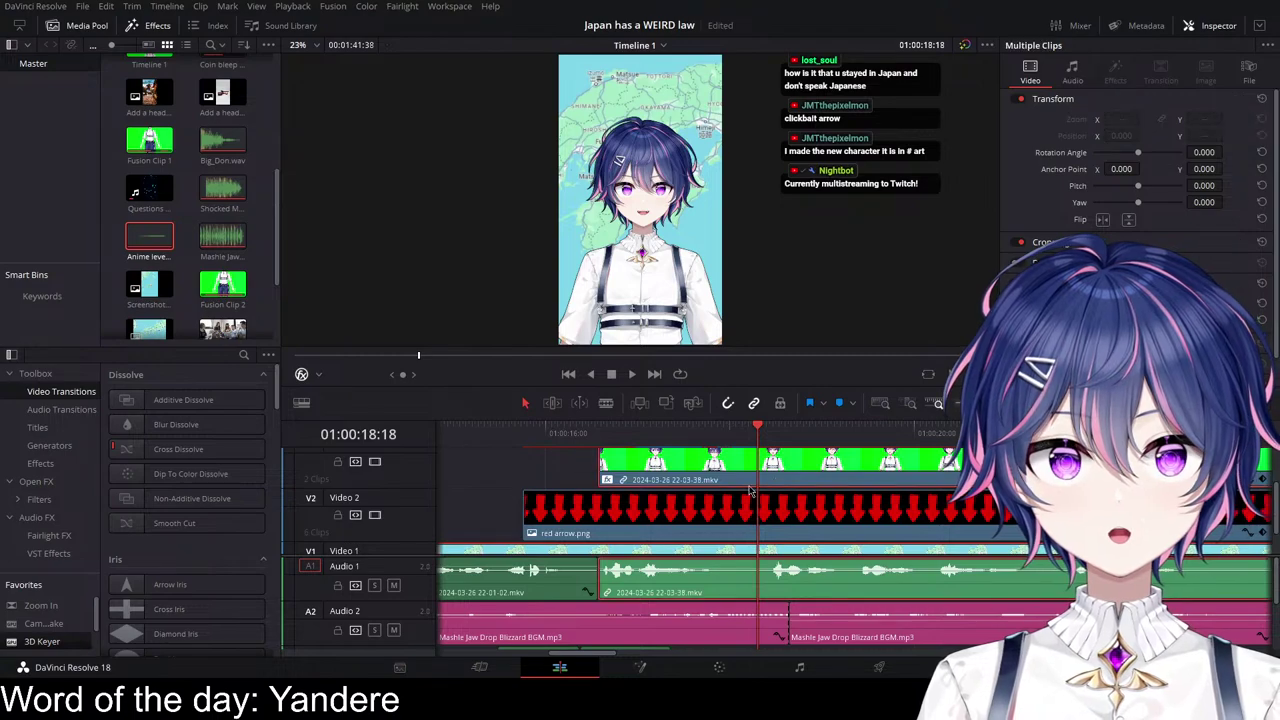
left_click_drag(557, 472, 730, 469)
left_click(793, 519, "ctrl")
scroll(794, 526, "down", 1)
left_click(787, 523, "ctrl")
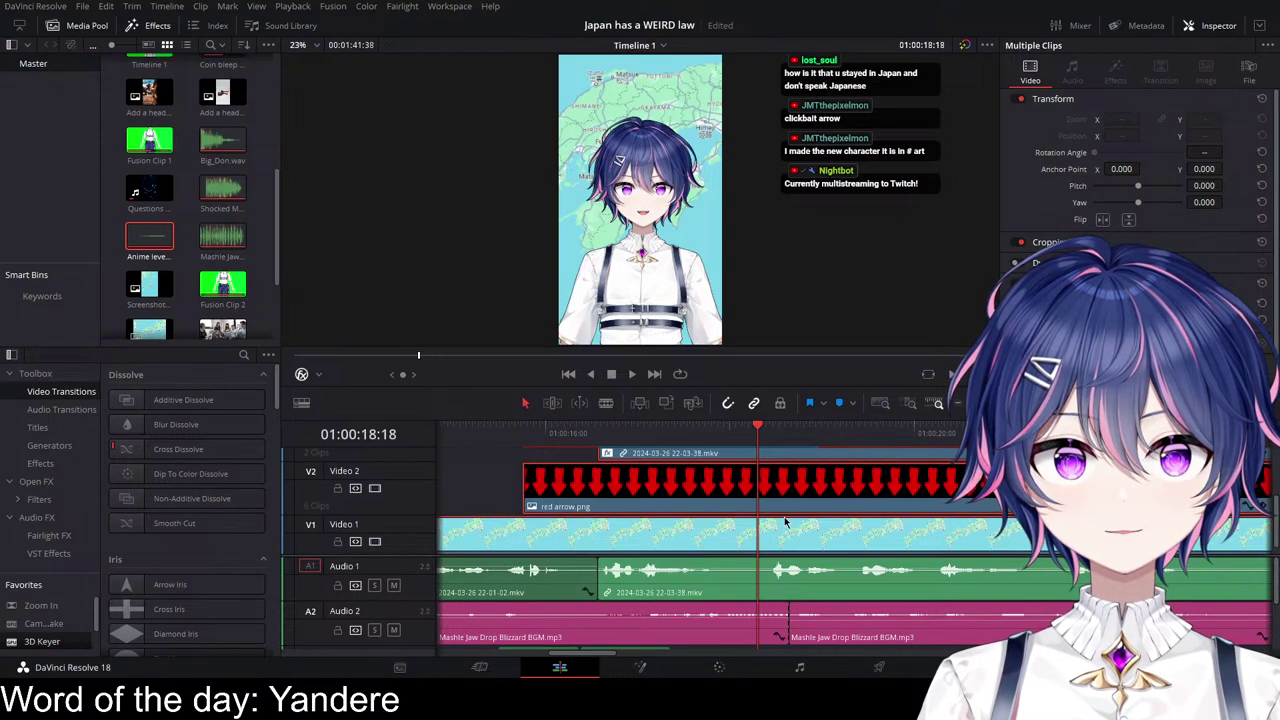
scroll(784, 538, "down", 1)
key("ctrl+b")
Step: Combine the character, red arrow and map segments after 01:00:18:18 into one compound clip
scroll(770, 535, "right", 3)
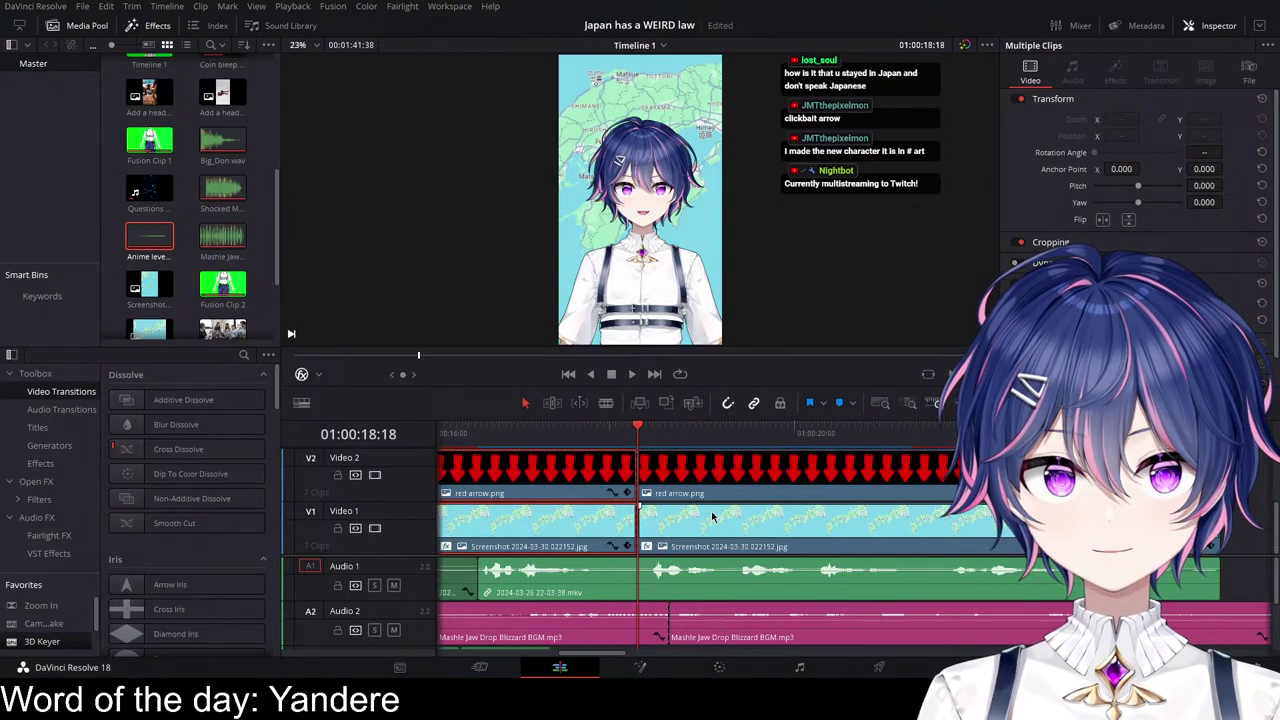
left_click(714, 518)
scroll(717, 516, "up", 1)
left_click(718, 515)
scroll(732, 540, "down", 2)
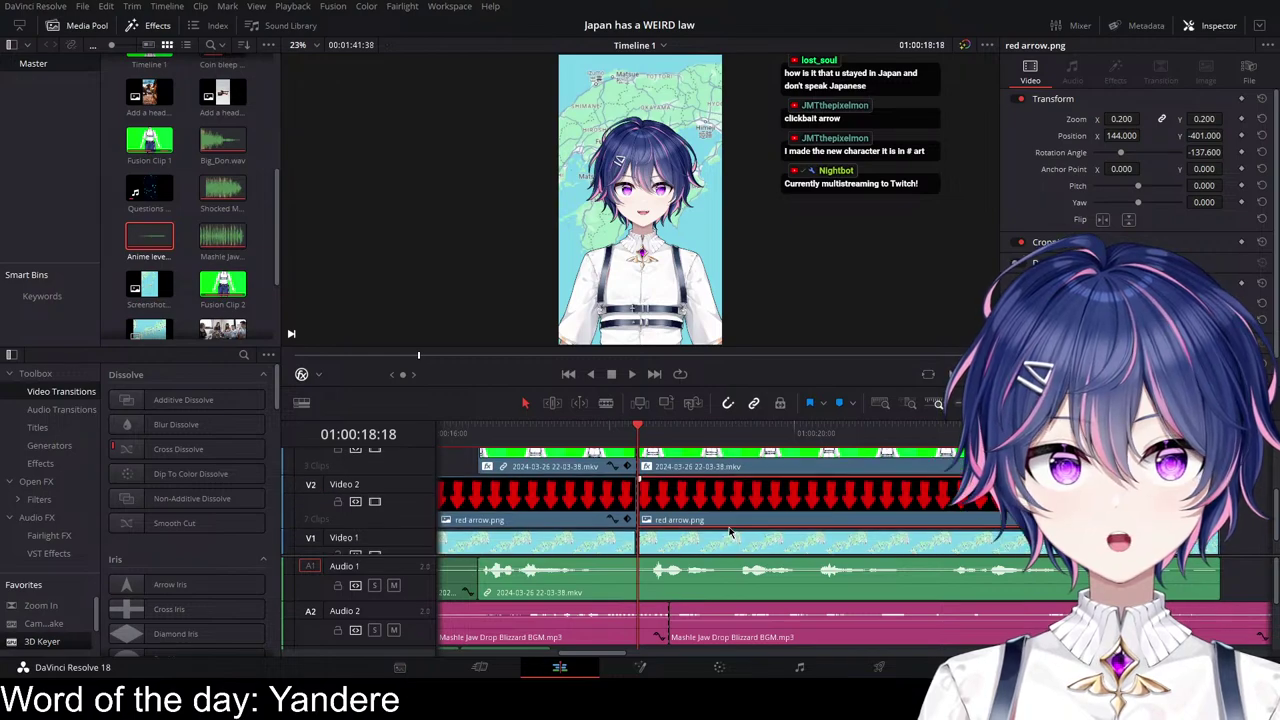
left_click(731, 532, "ctrl")
scroll(720, 490, "up", 1)
scroll(738, 505, "up", 1)
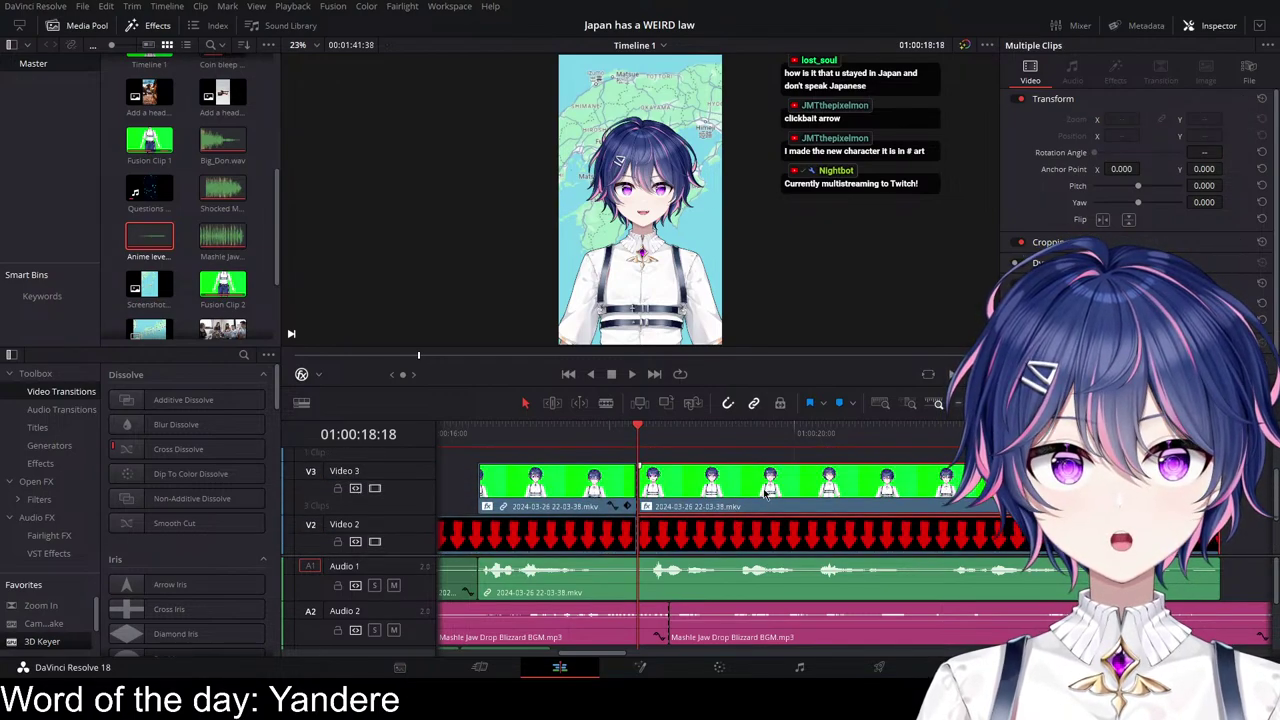
scroll(740, 515, "down", 2)
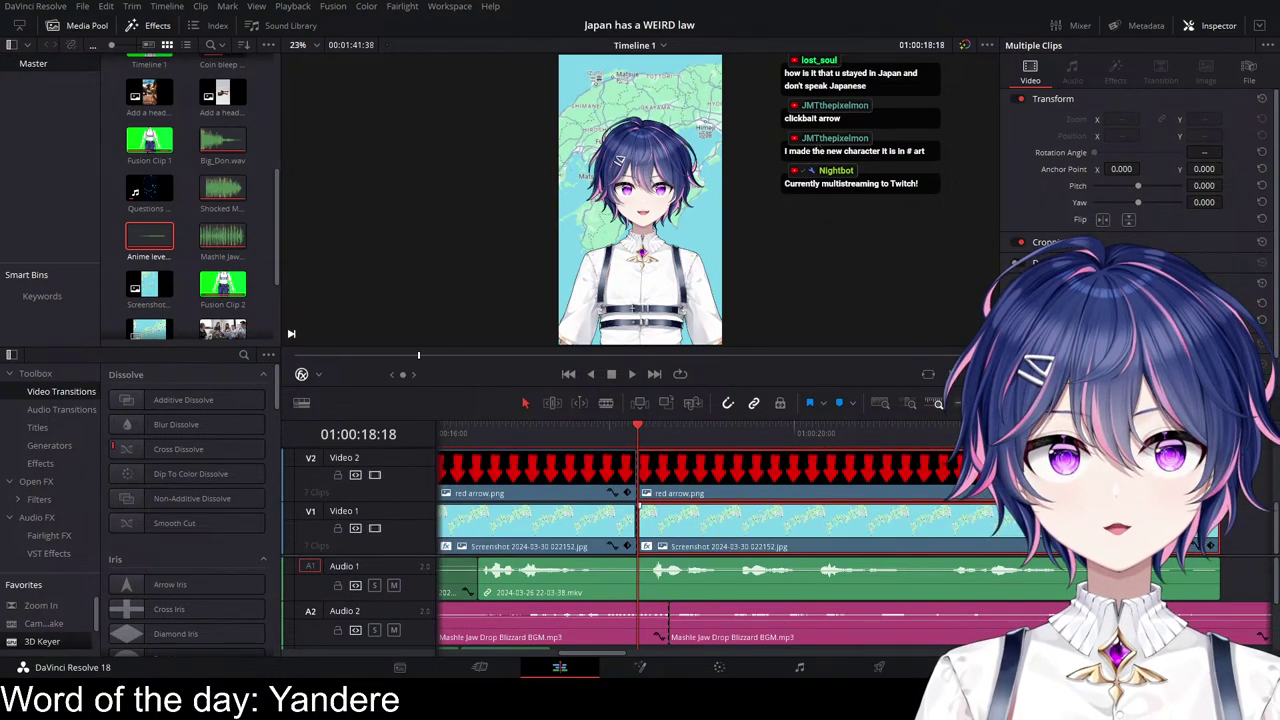
key("Return")
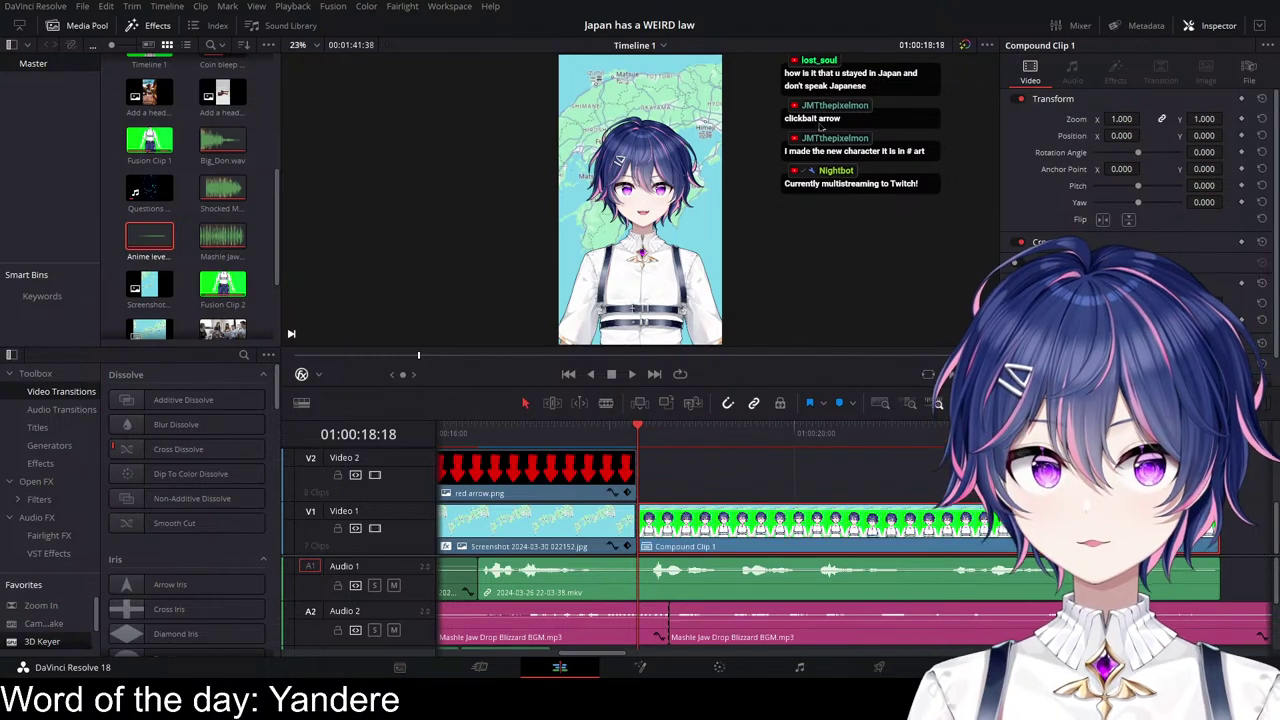
Step: Play the start of the new compound clip and save the project
key("space")
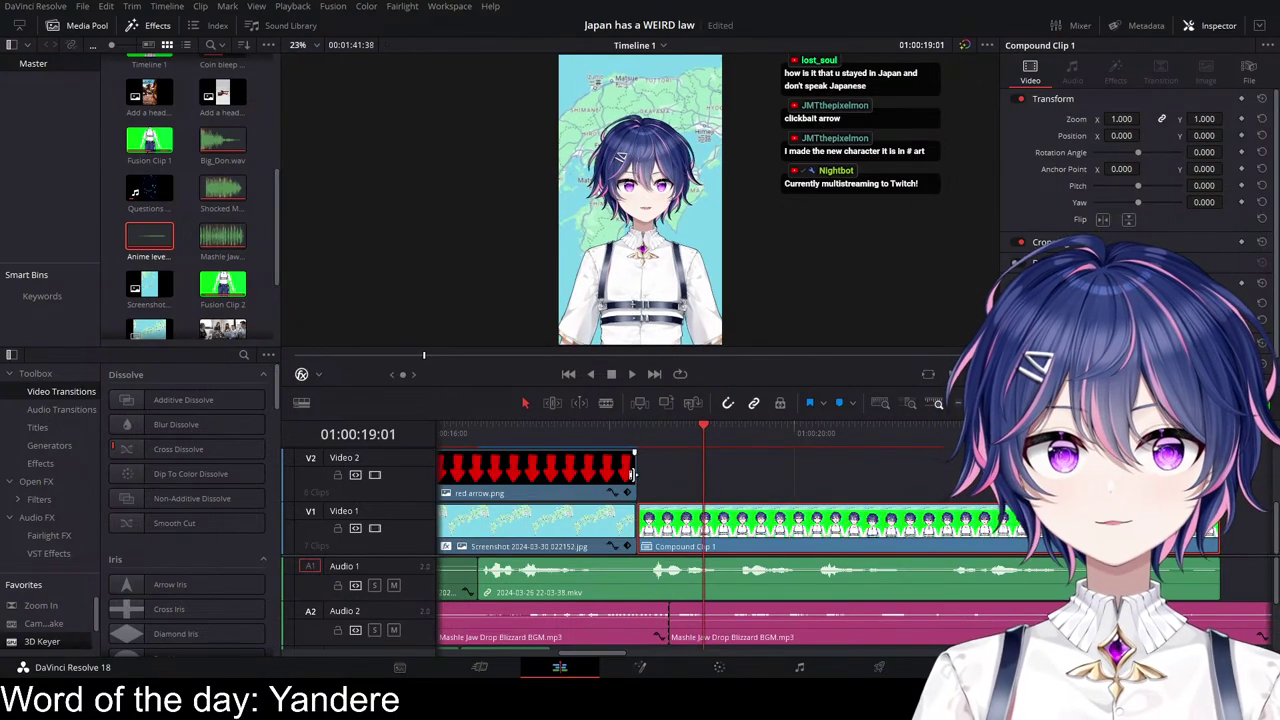
left_click(594, 455)
key("space")
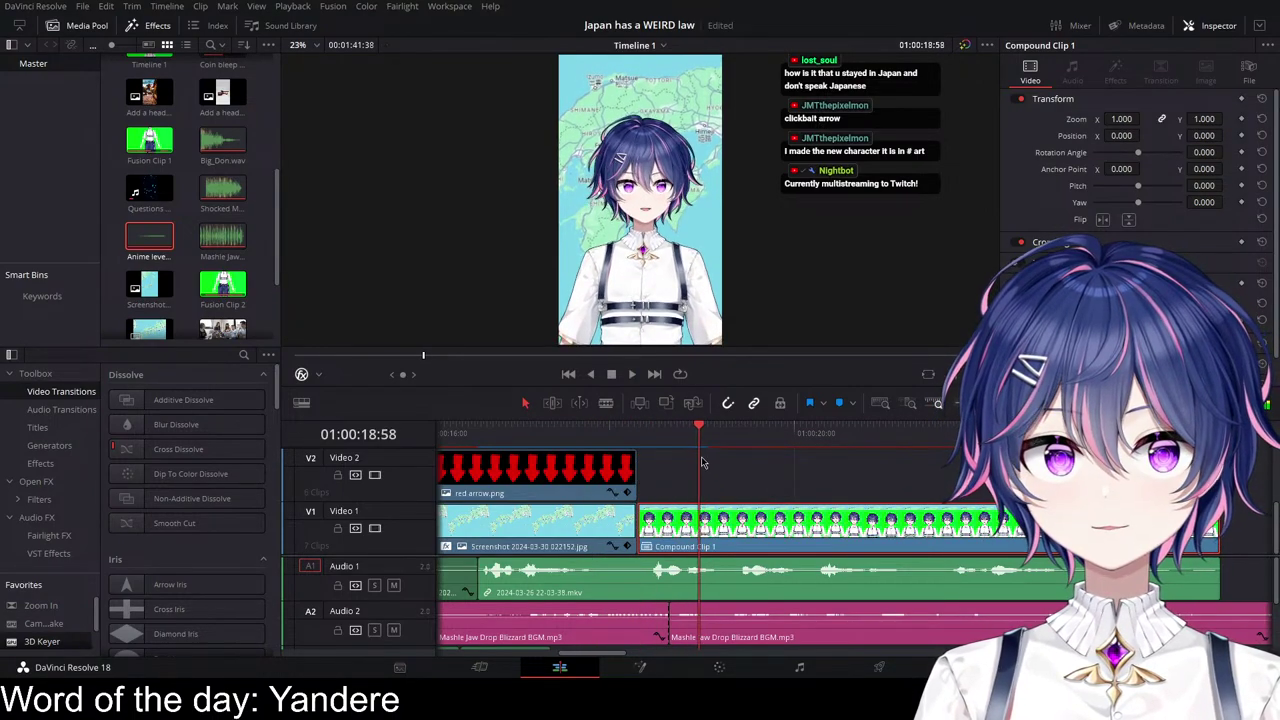
left_click(668, 445)
key("ctrl+s")
left_click(627, 437)
key("space")
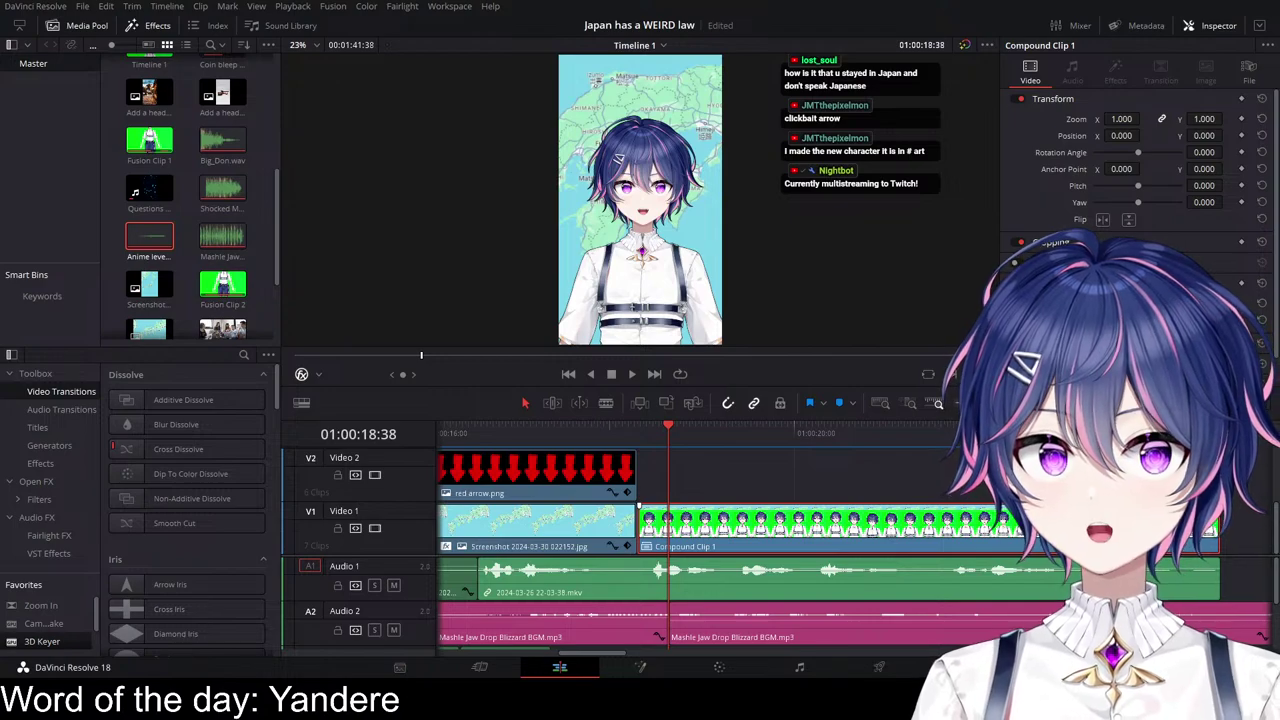
Step: Replay the character's entrance and the transition into the compound clip to find where a zoom should start
left_click(554, 432)
key("space")
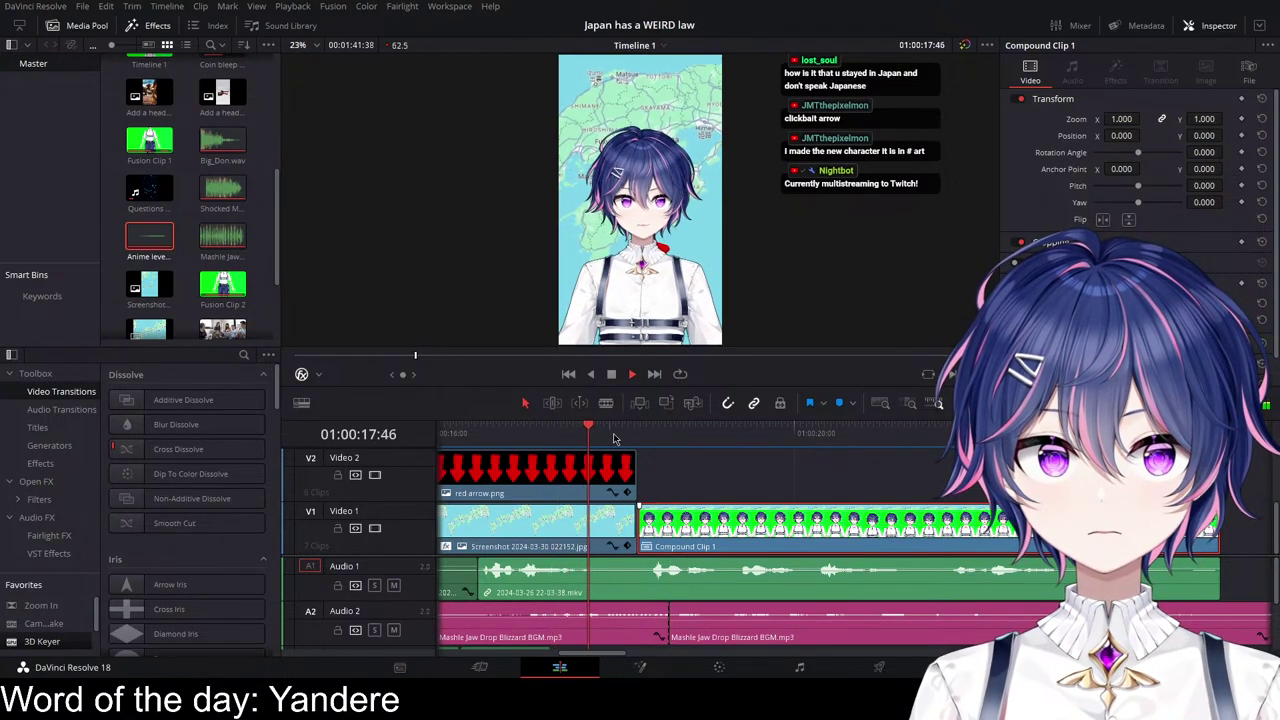
left_click(554, 432)
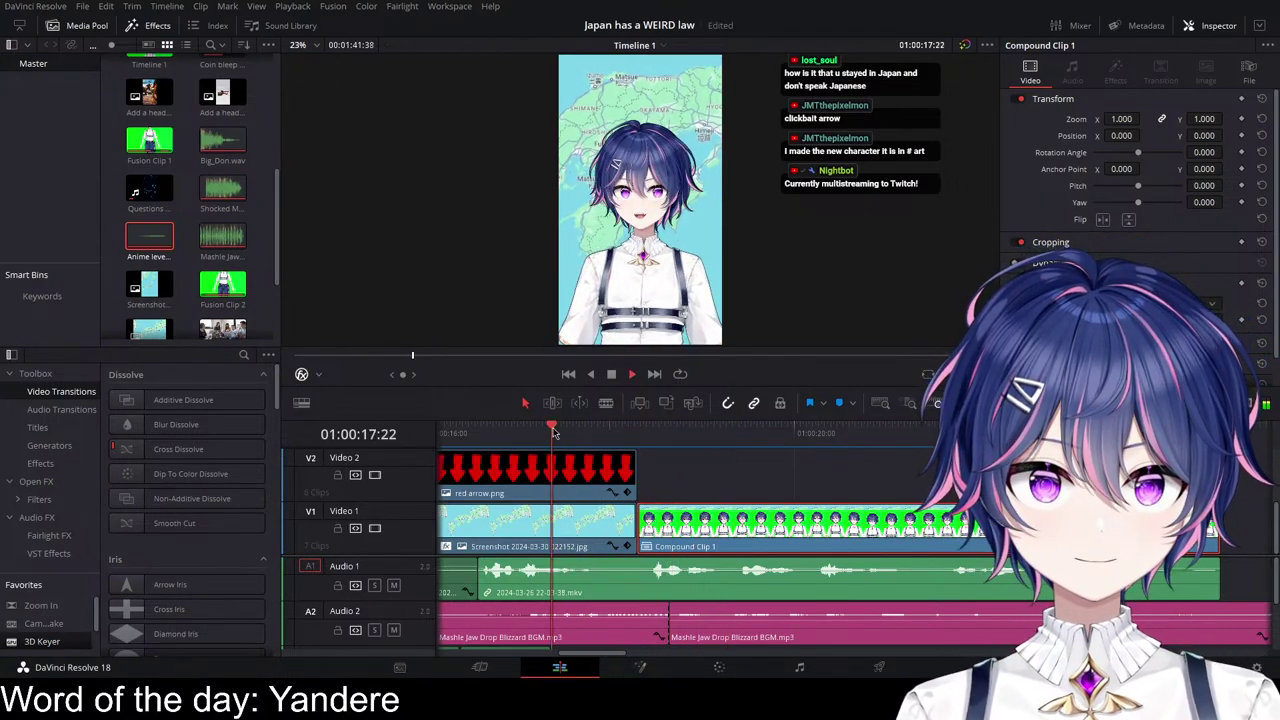
key("space")
scroll(597, 446, "left", 4)
left_click(565, 434)
key("space")
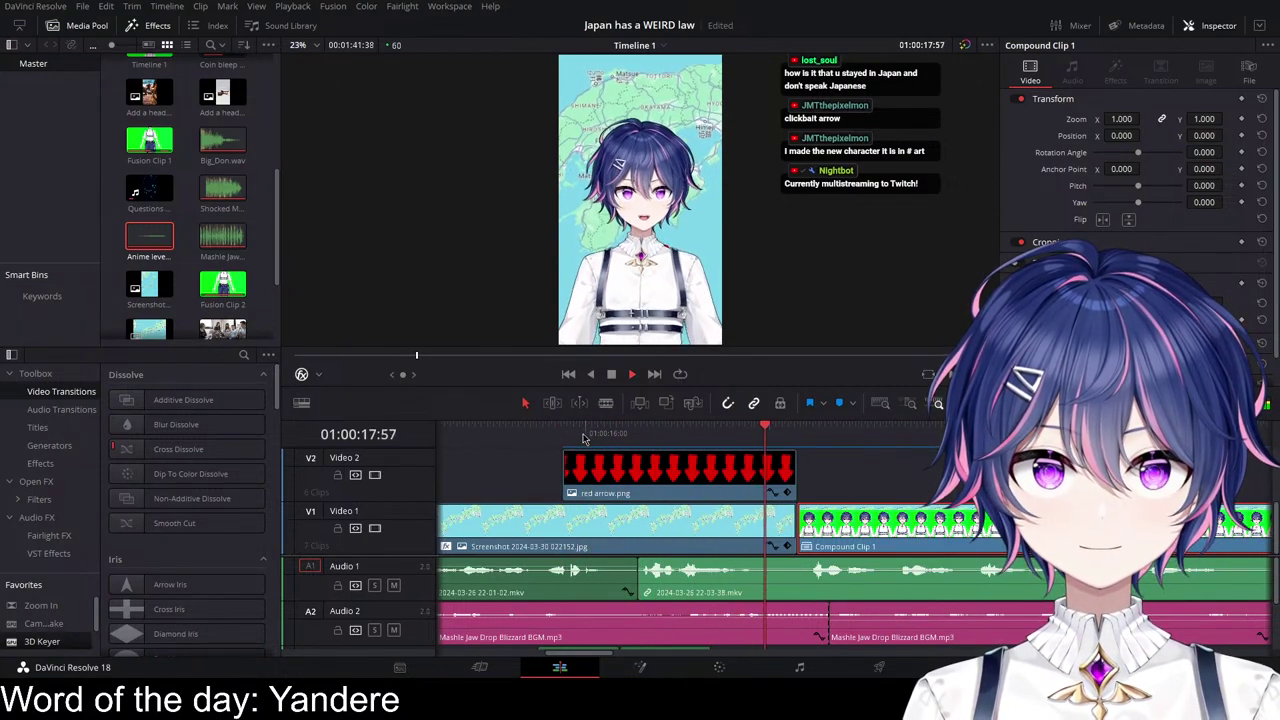
key("space")
scroll(861, 493, "up", 3)
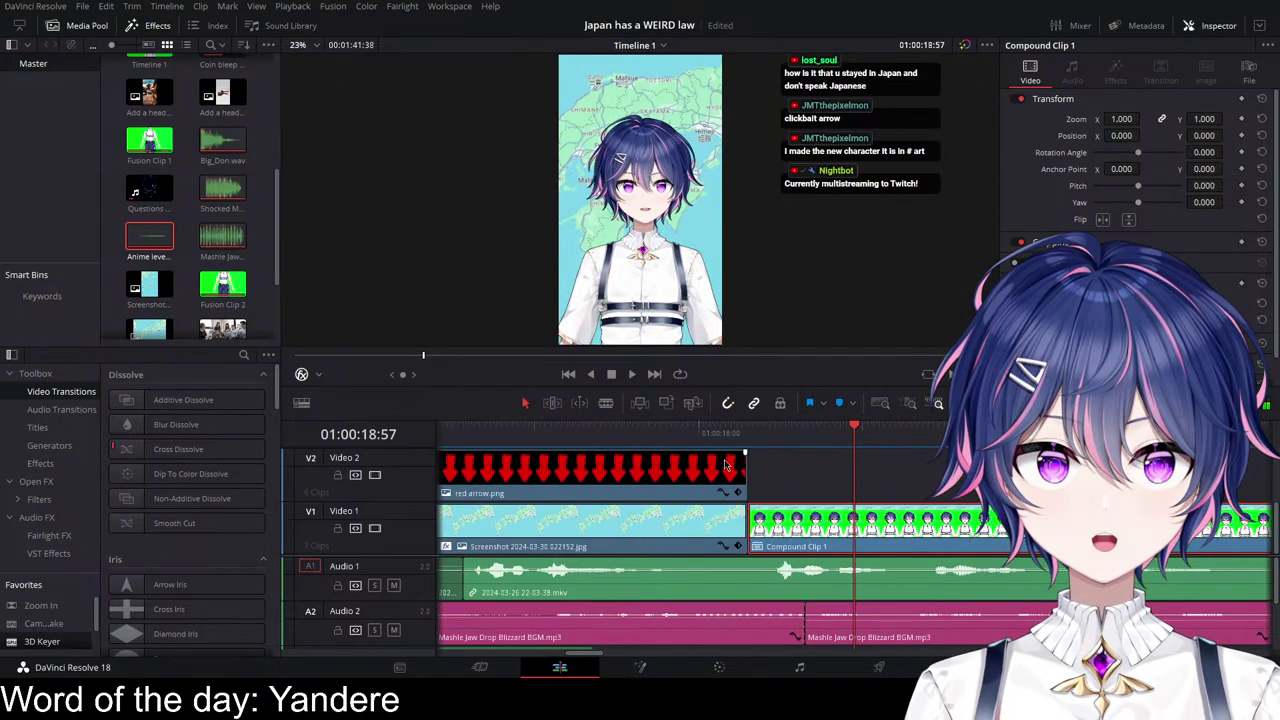
left_click(694, 434)
key("space")
key("space")
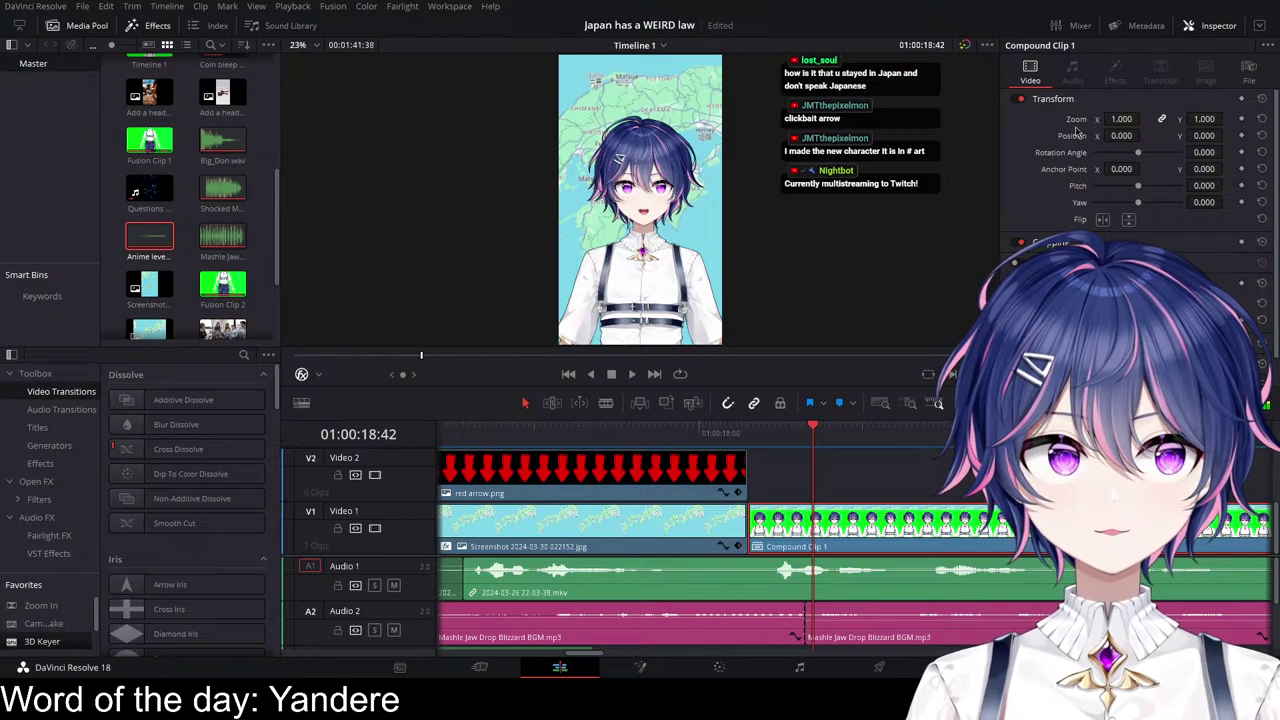
Step: Add Zoom and Position keyframes to the compound clip at 01:00:18:39
left_click(806, 432)
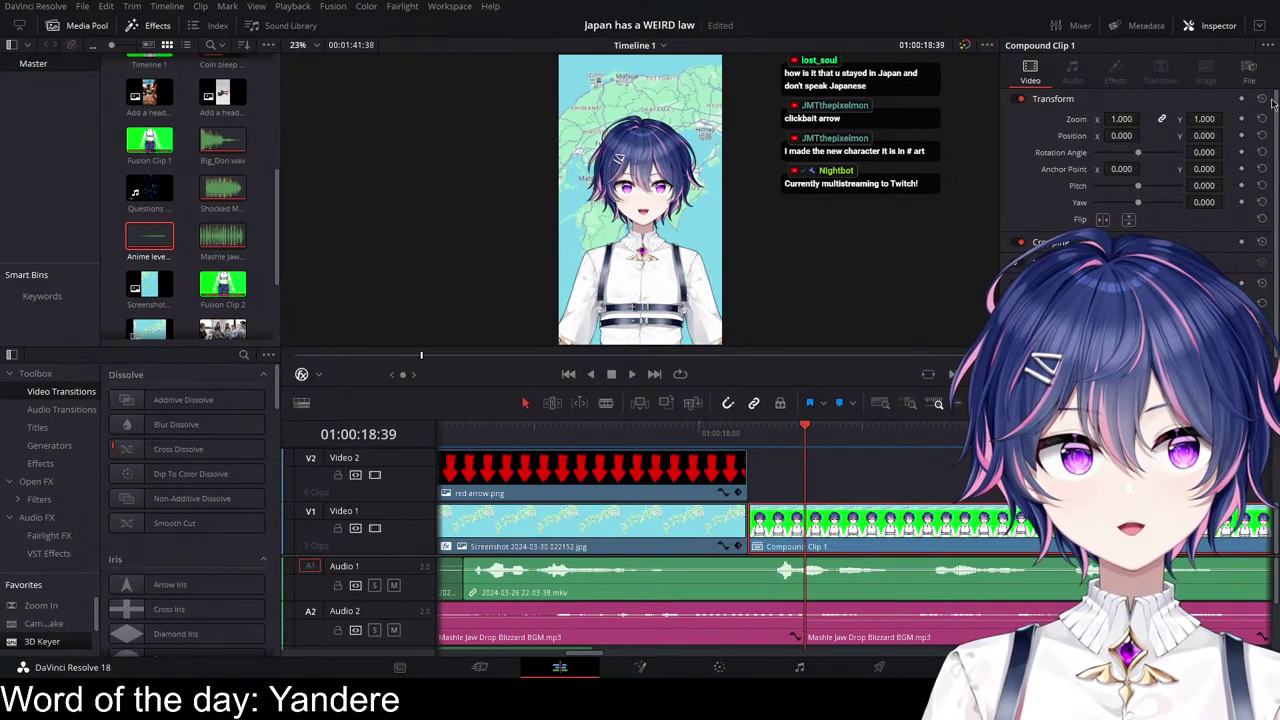
left_click(1241, 118)
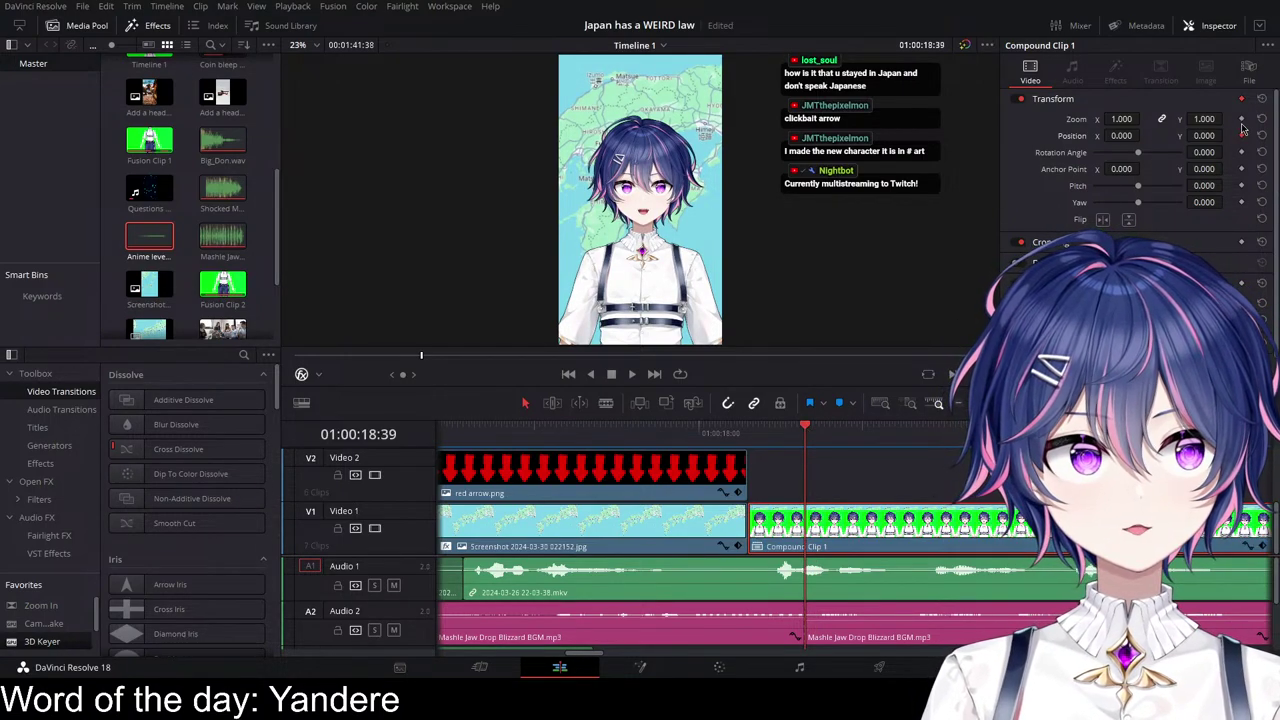
scroll(860, 530, "right", 5)
Step: At 01:00:18:59, set the compound clip's Zoom to 1.230 and Position Y to -5.000, and replay the zoom-in
key("space")
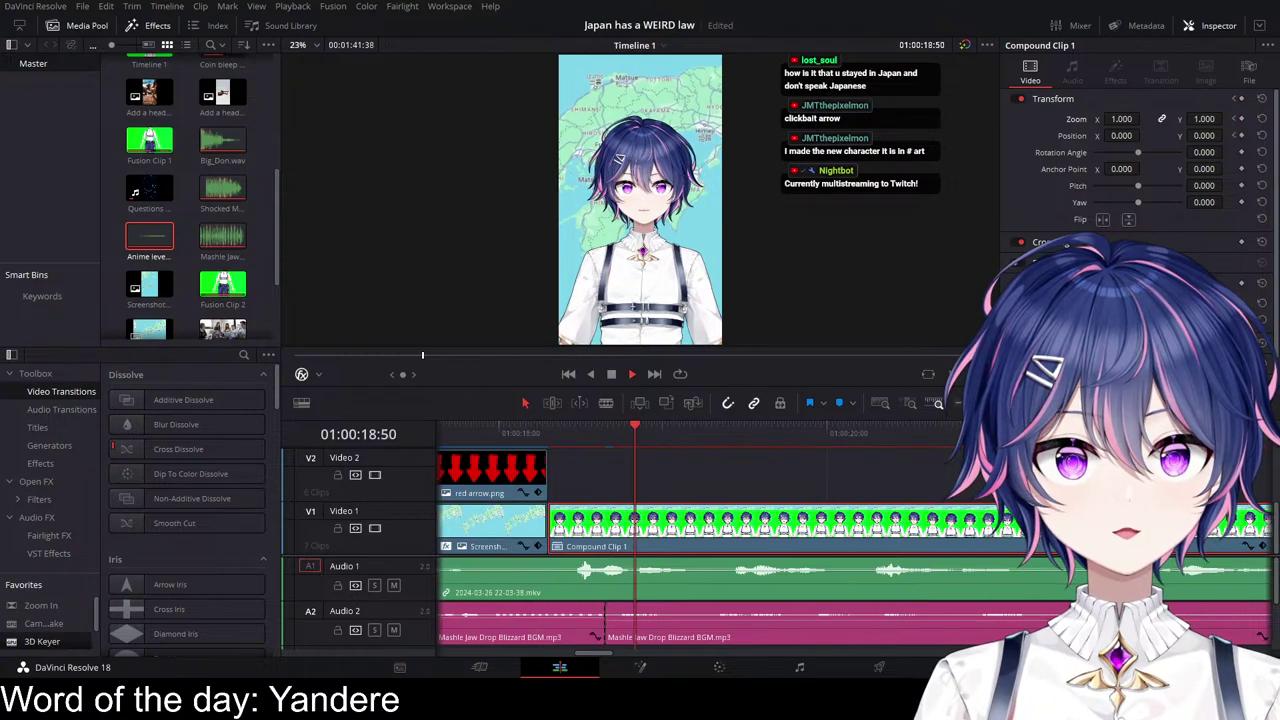
key("space")
left_click_drag(722, 433, 660, 436)
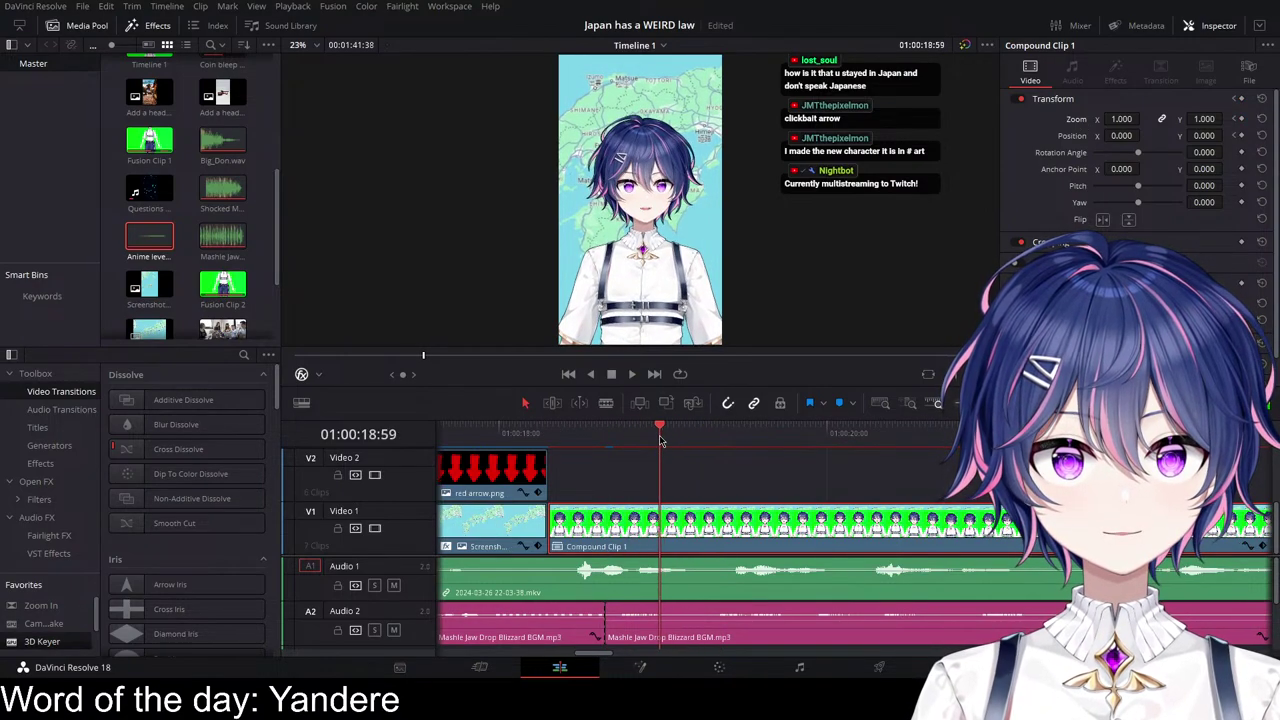
left_click(1263, 546)
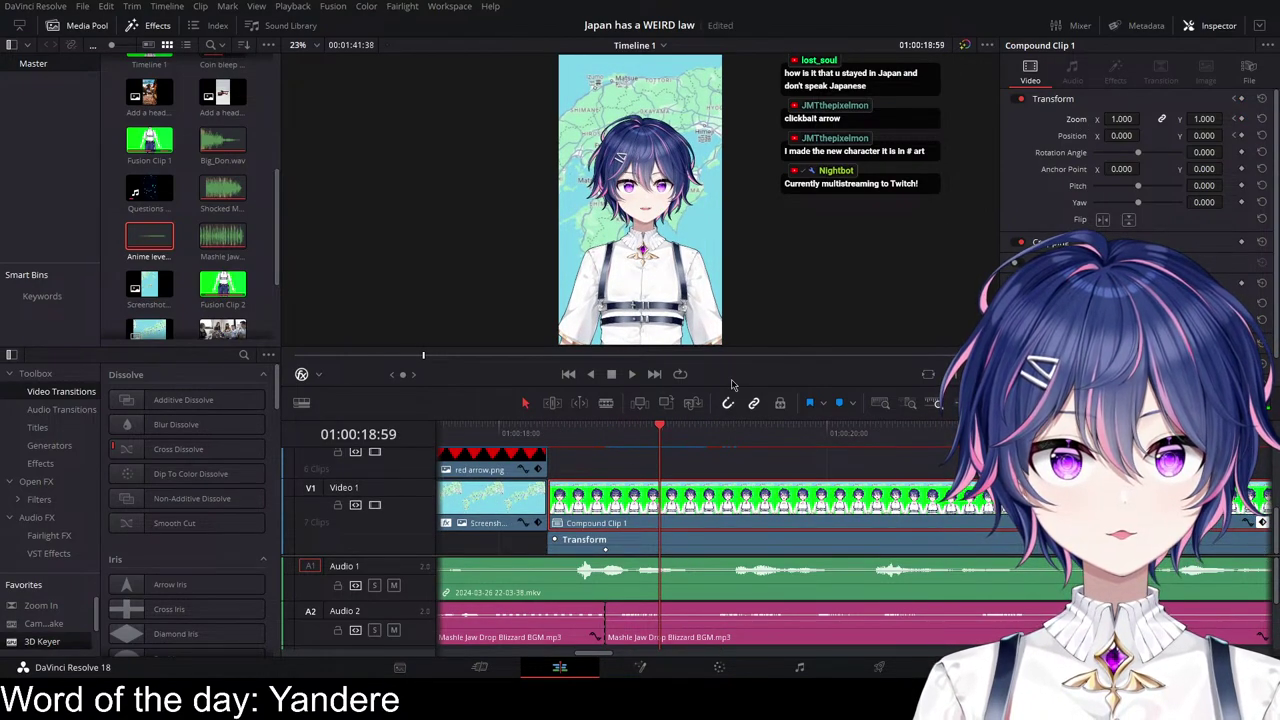
left_click_drag(1125, 118, 1226, 135)
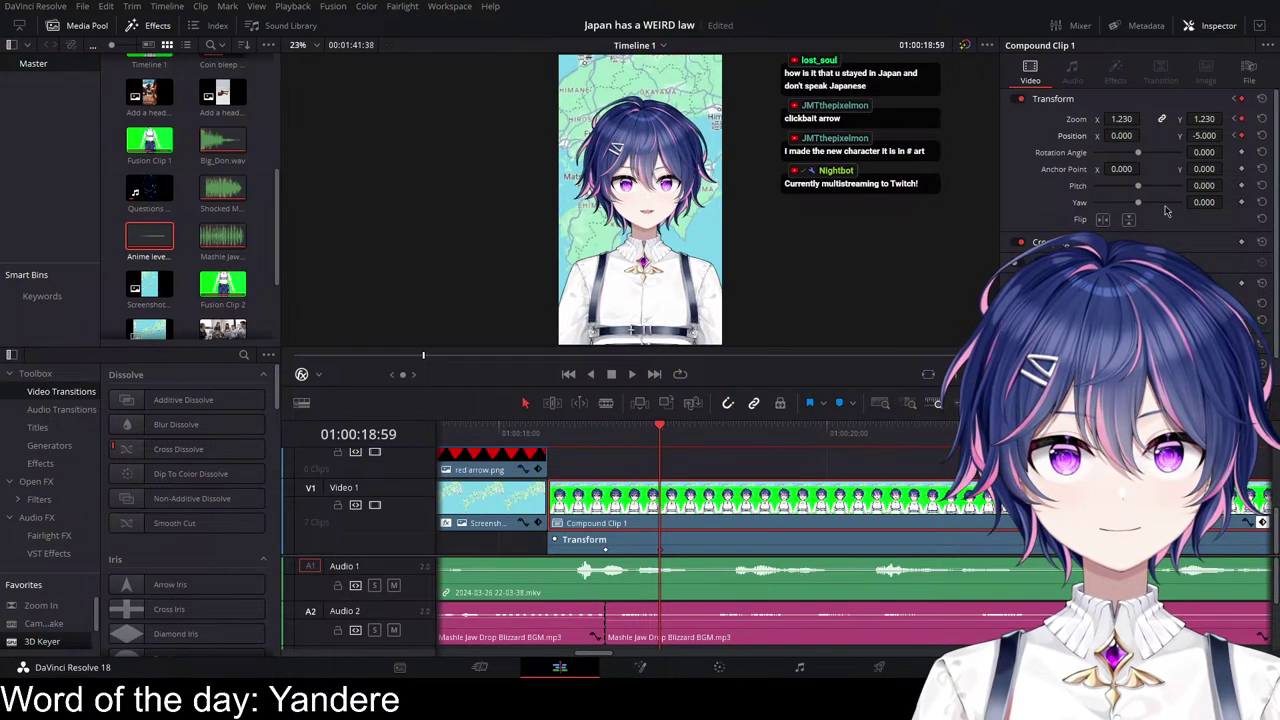
left_click(573, 438)
key("space")
key("space")
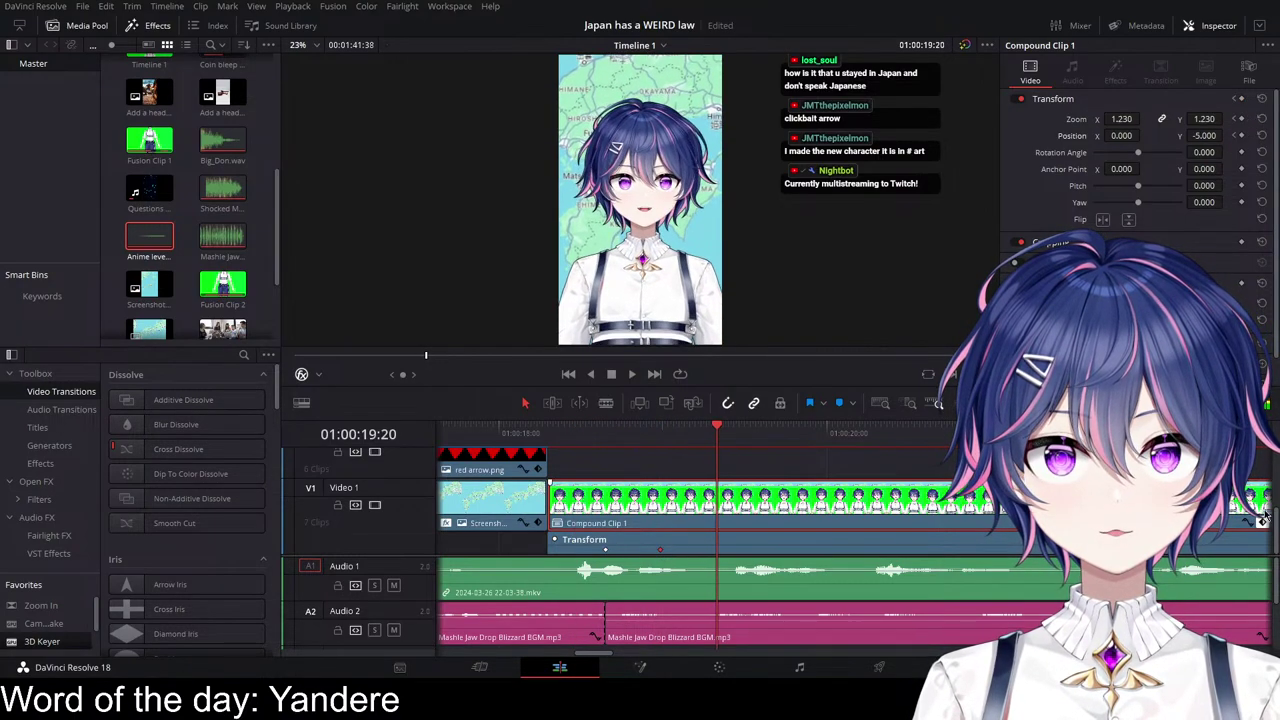
Step: Show the compound clip's curve, tighten its Transform keyframes with the first at about 01:00:18:45, and replay the zoom-in
left_click(1248, 523)
scroll(634, 523, "up", 4)
left_click_drag(692, 507, 718, 507)
left_click(646, 434)
key("space")
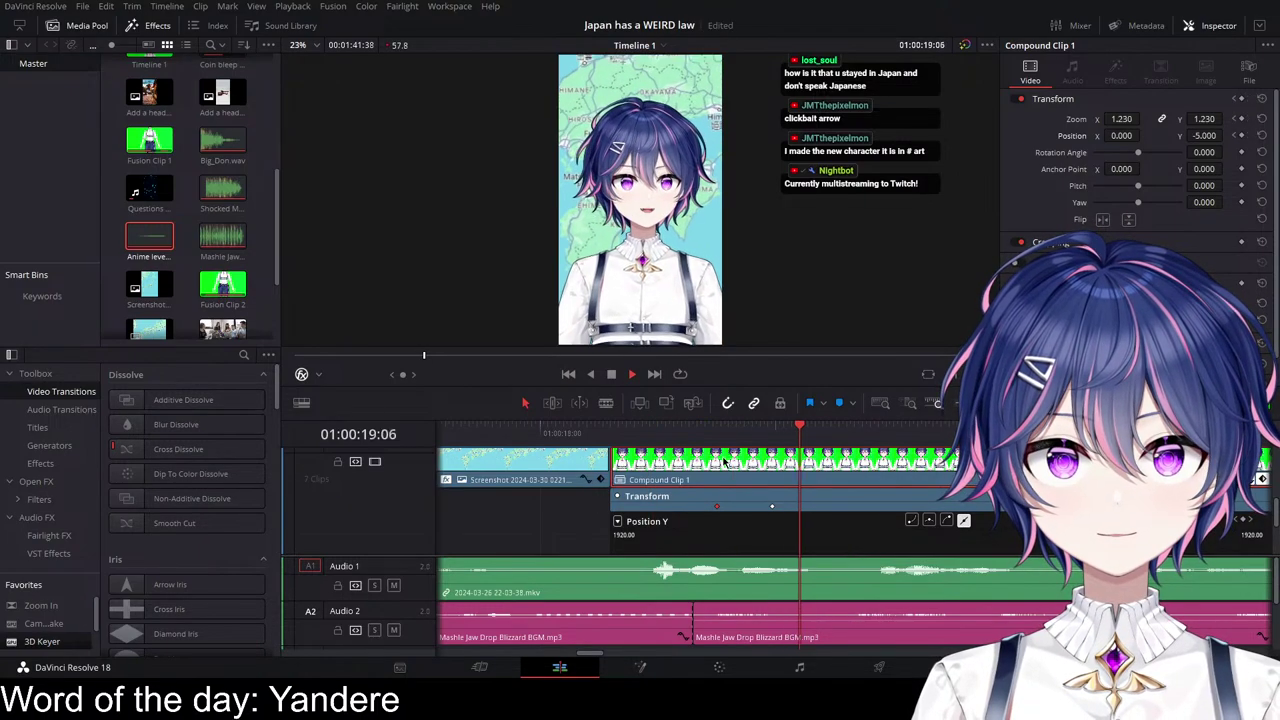
left_click(666, 433)
key("space")
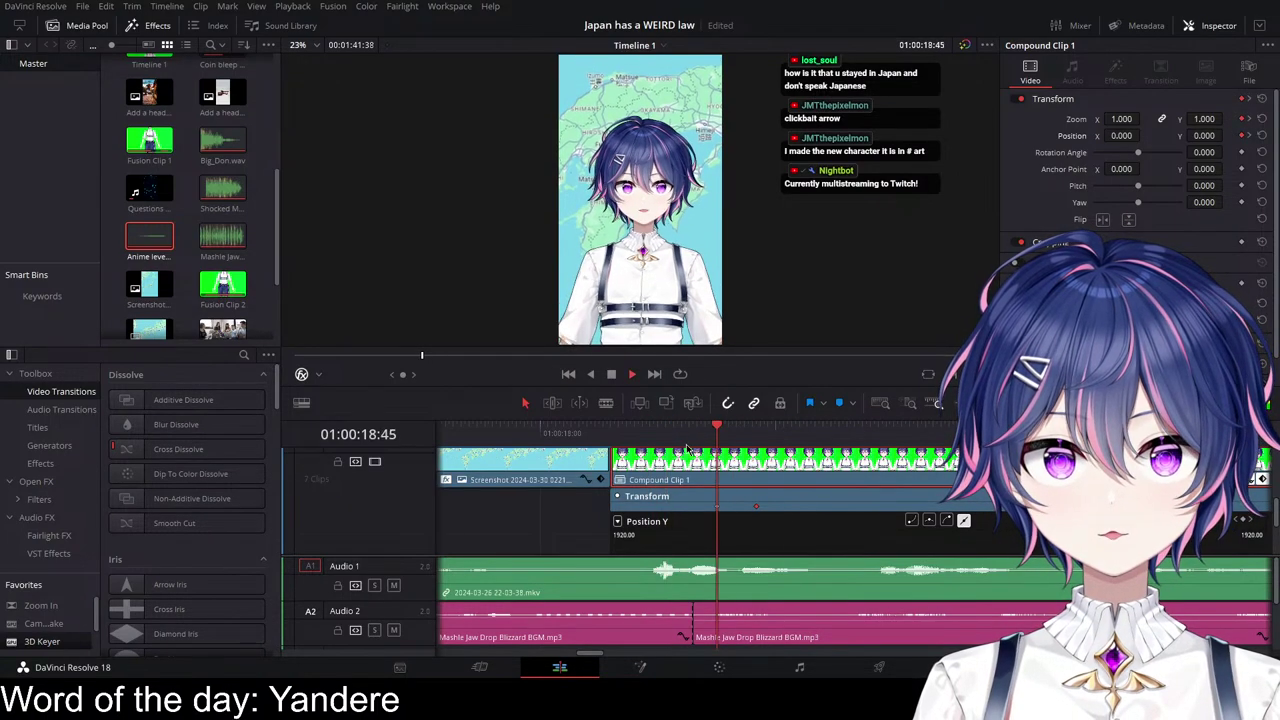
key("space")
Step: Switch the compound clip's curve to Zoom X and apply easing to its second keyframe
scroll(948, 510, "down", 1)
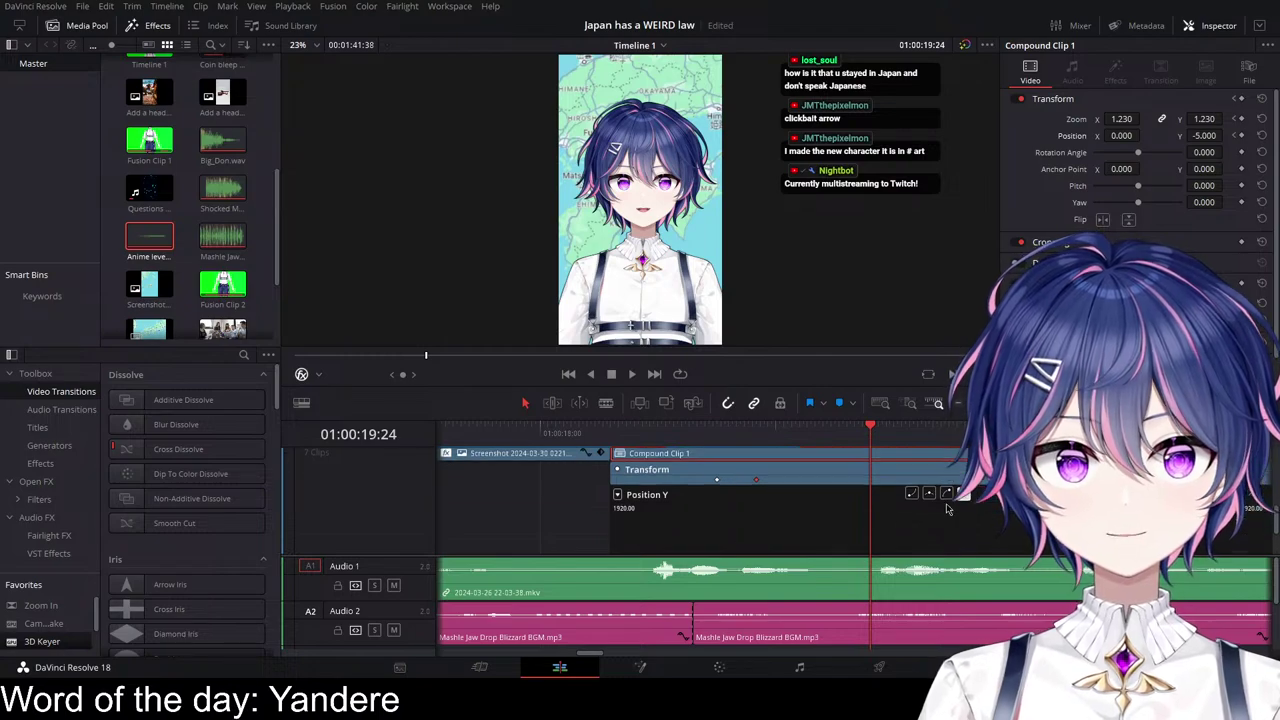
left_click(766, 535)
scroll(780, 528, "up", 1)
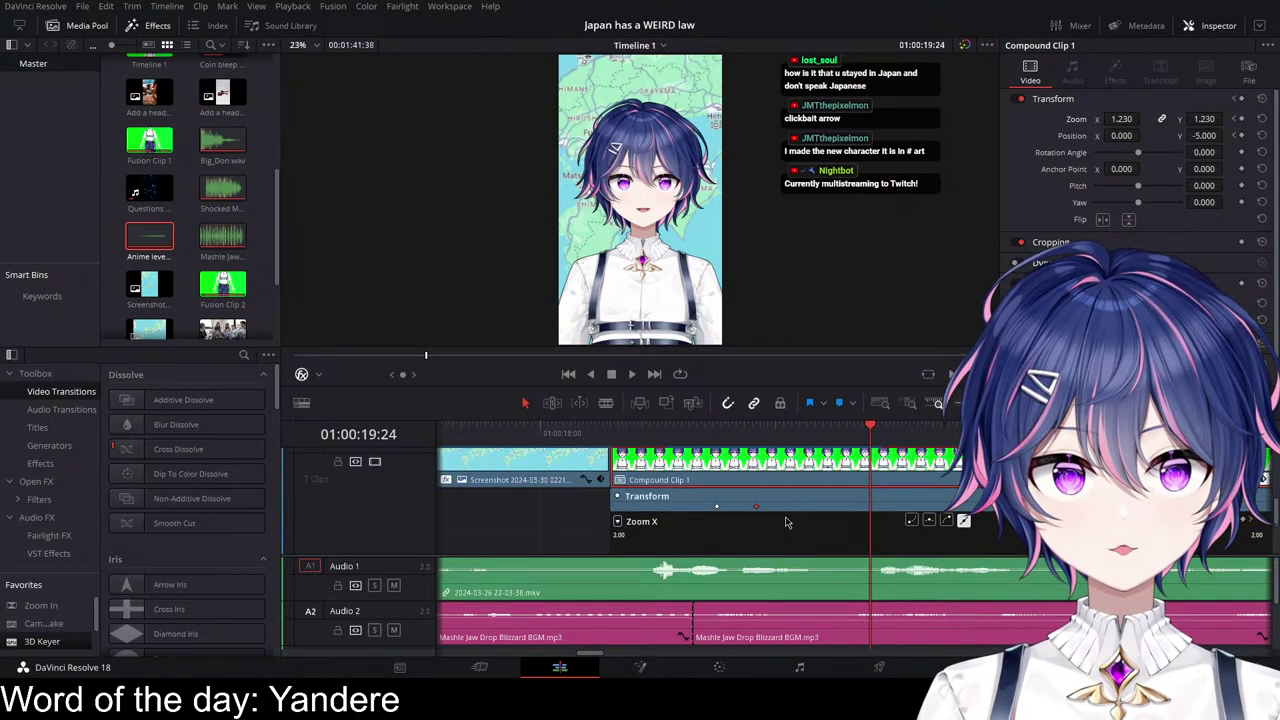
scroll(771, 514, "down", 1)
left_click(911, 494)
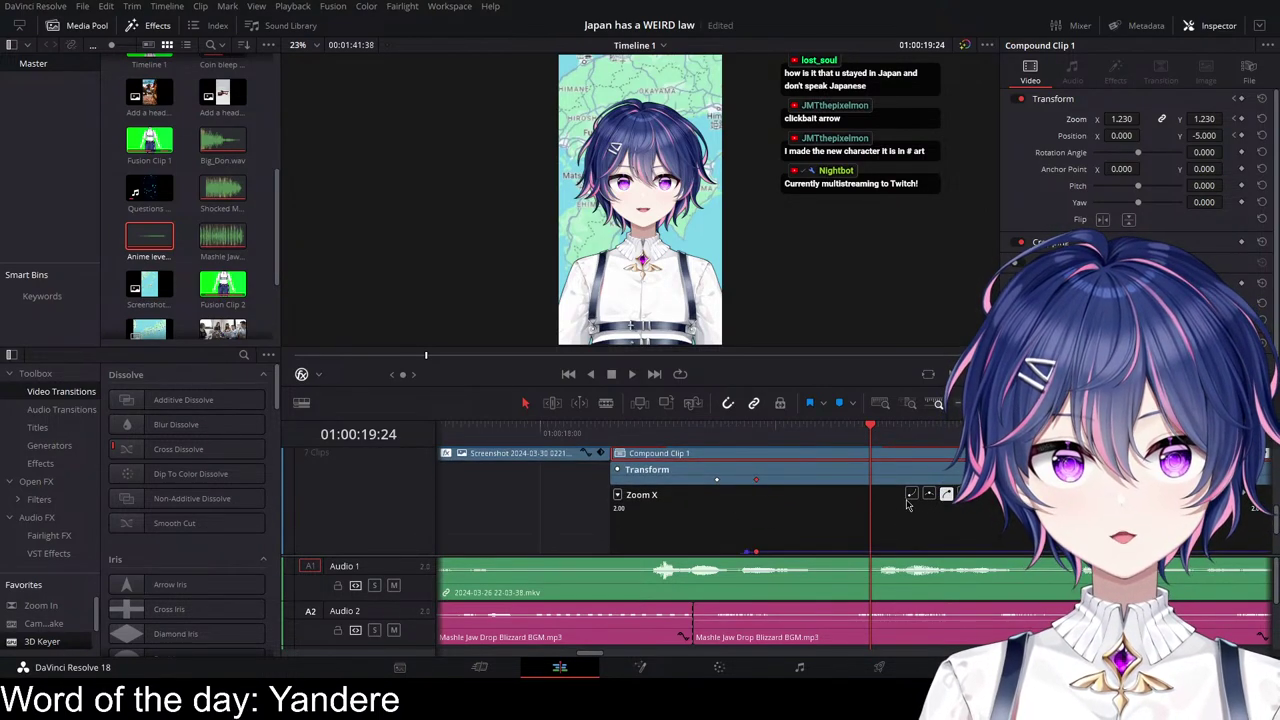
Step: Apply easing to the compound clip's first Zoom X keyframe and replay the zoom-in from about 01:00:18:31
left_click(717, 480)
scroll(900, 495, "down", 2)
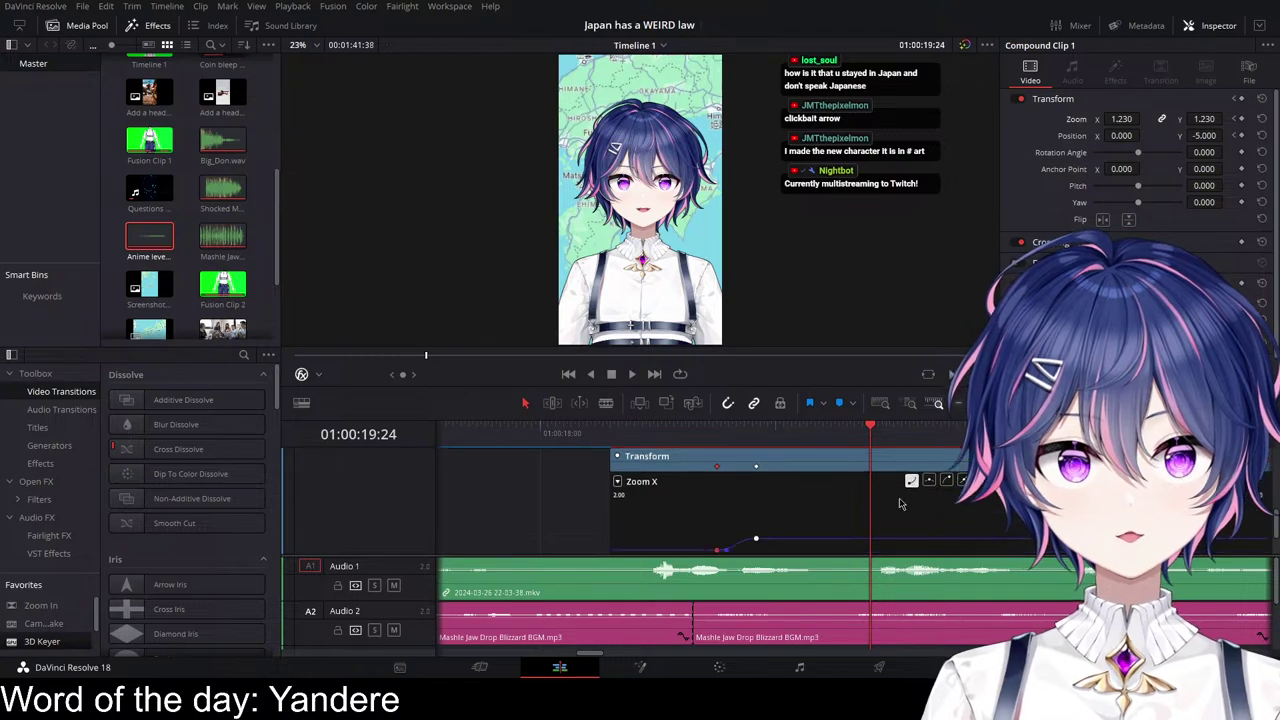
left_click(676, 432)
key("space")
key("space")
left_click(662, 435)
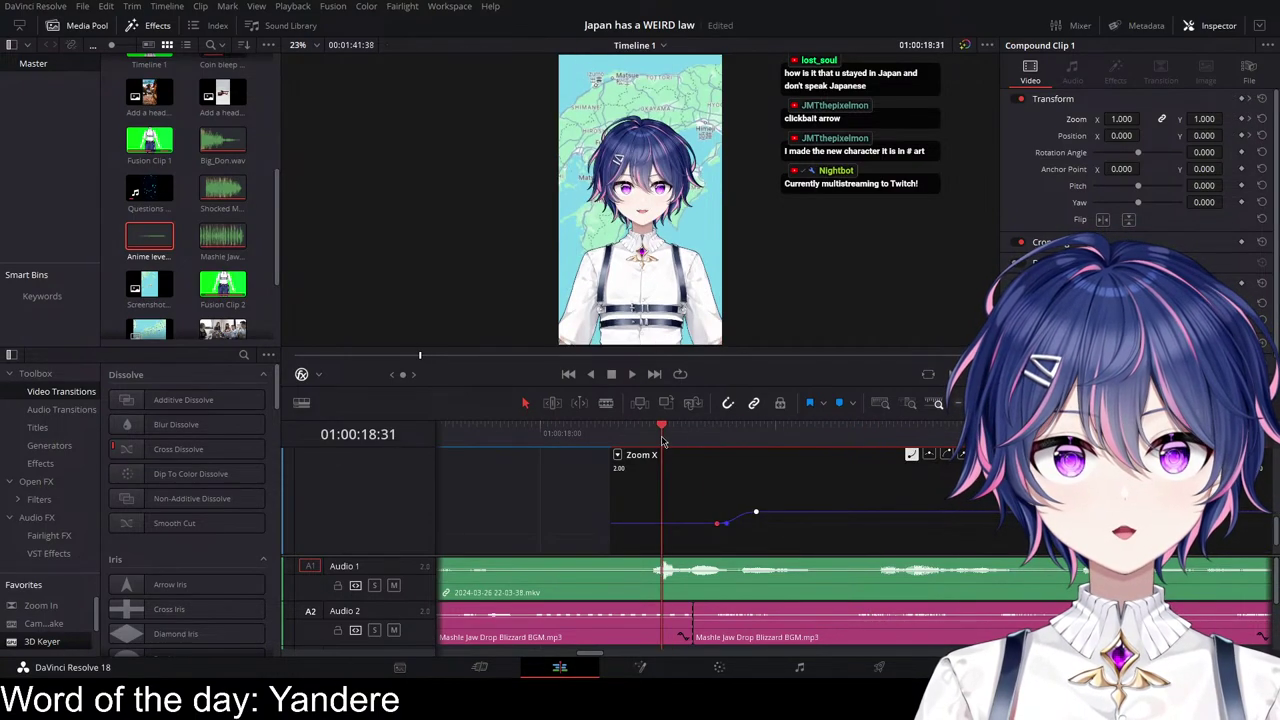
key("space")
key("space")
Step: Play the compound clip on to 01:00:20:22 and add Position and Zoom keyframes there
scroll(850, 500, "up", 3)
scroll(869, 532, "right", 3)
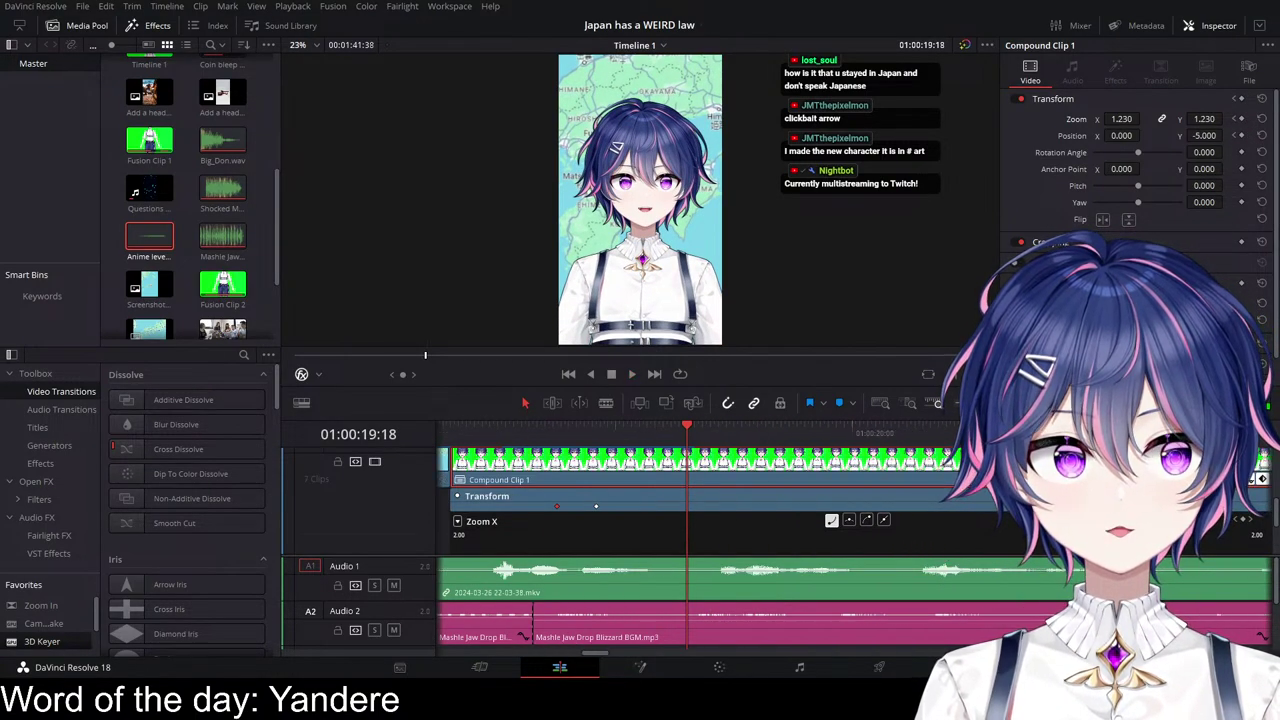
key("space")
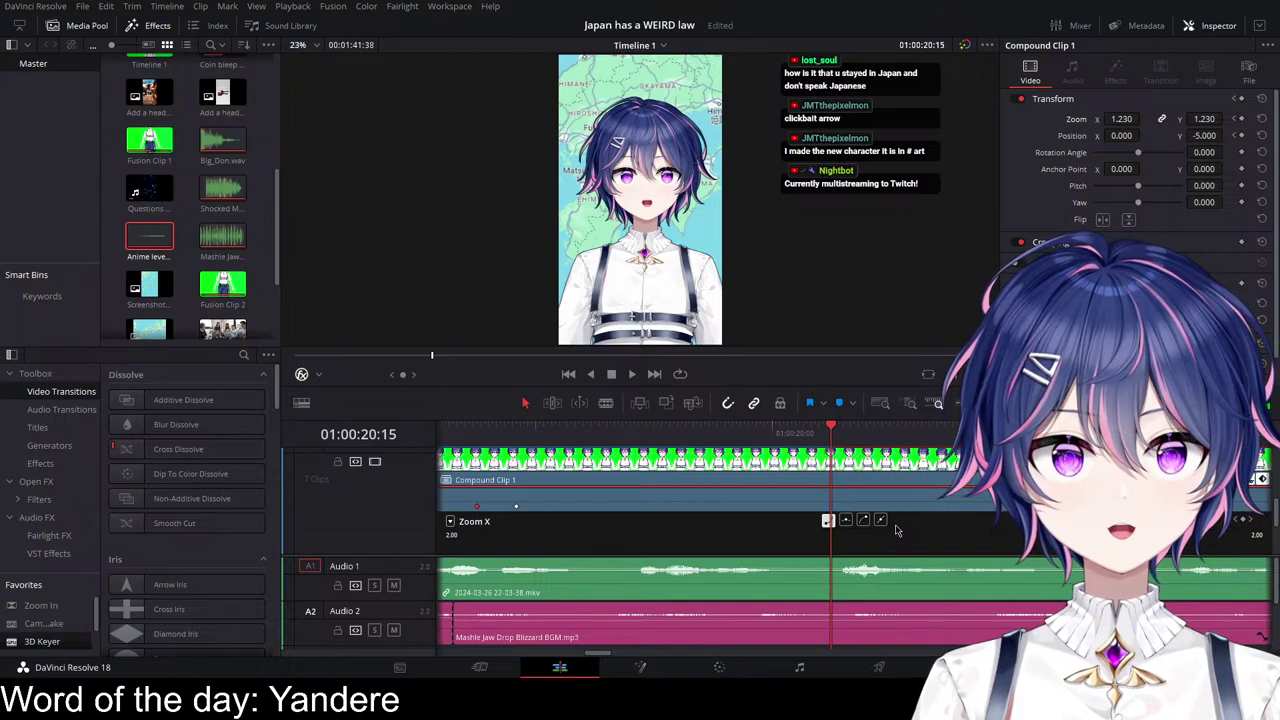
key("space")
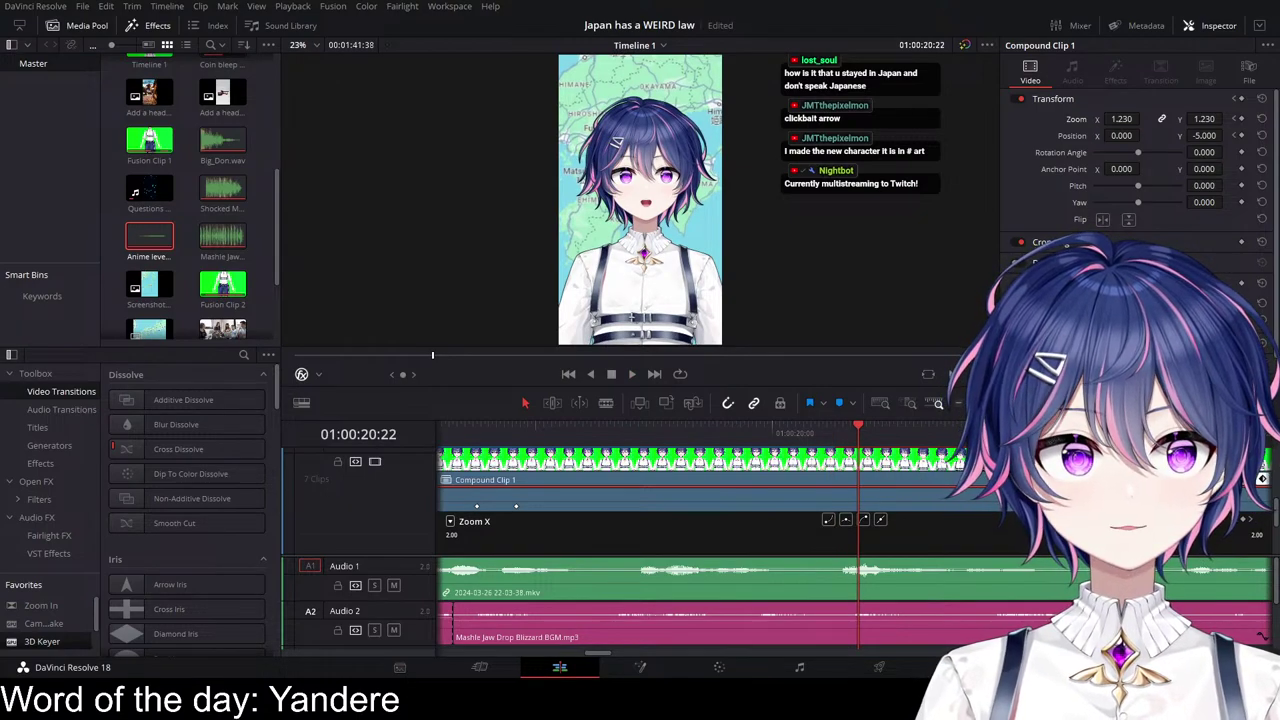
left_click(1241, 136)
left_click(1241, 119)
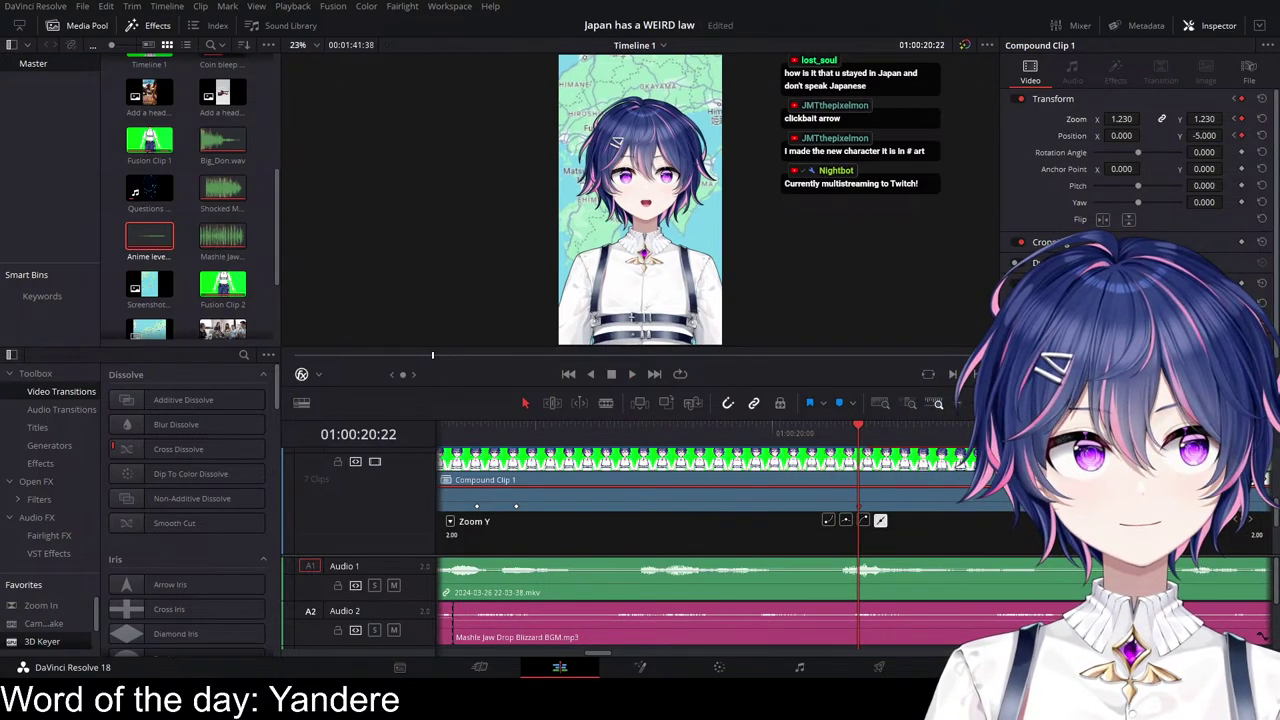
Step: At 01:00:20:47, set the compound clip's Zoom to 1.860, Position X to 32.000 and Position Y to 94.000
key("space")
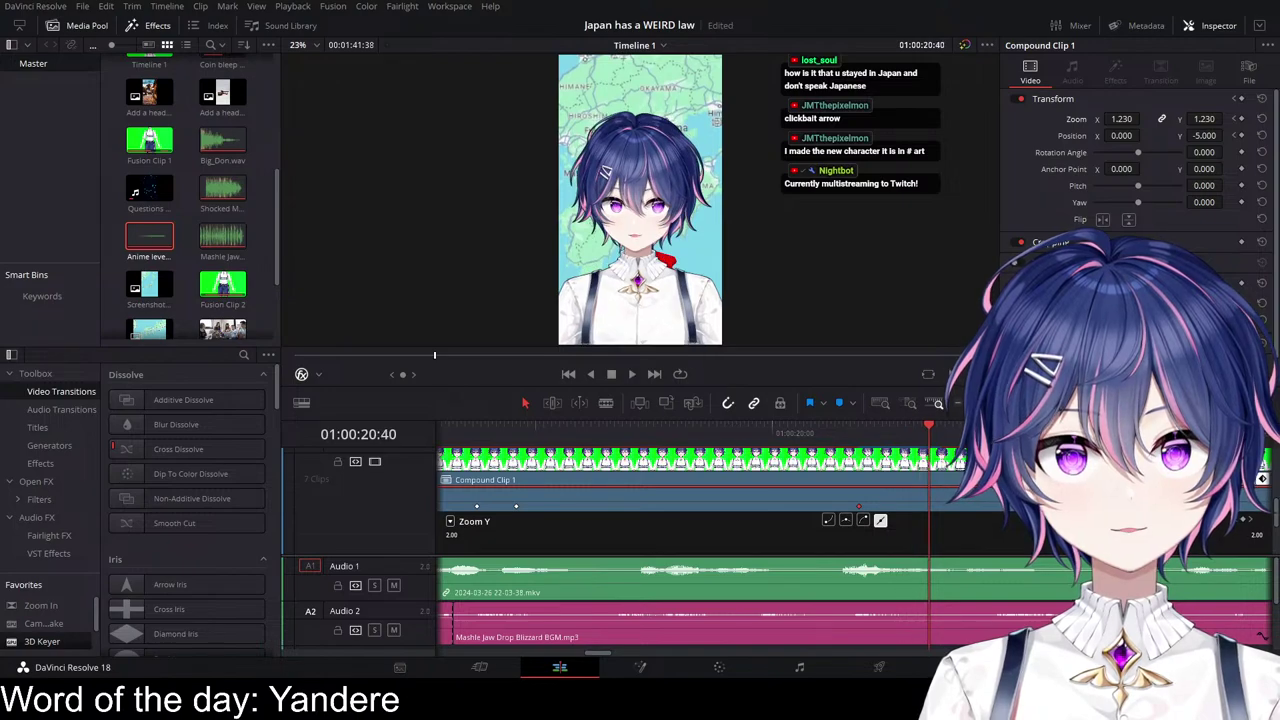
key("Left")
key("Left")
key("Left")
key("Left")
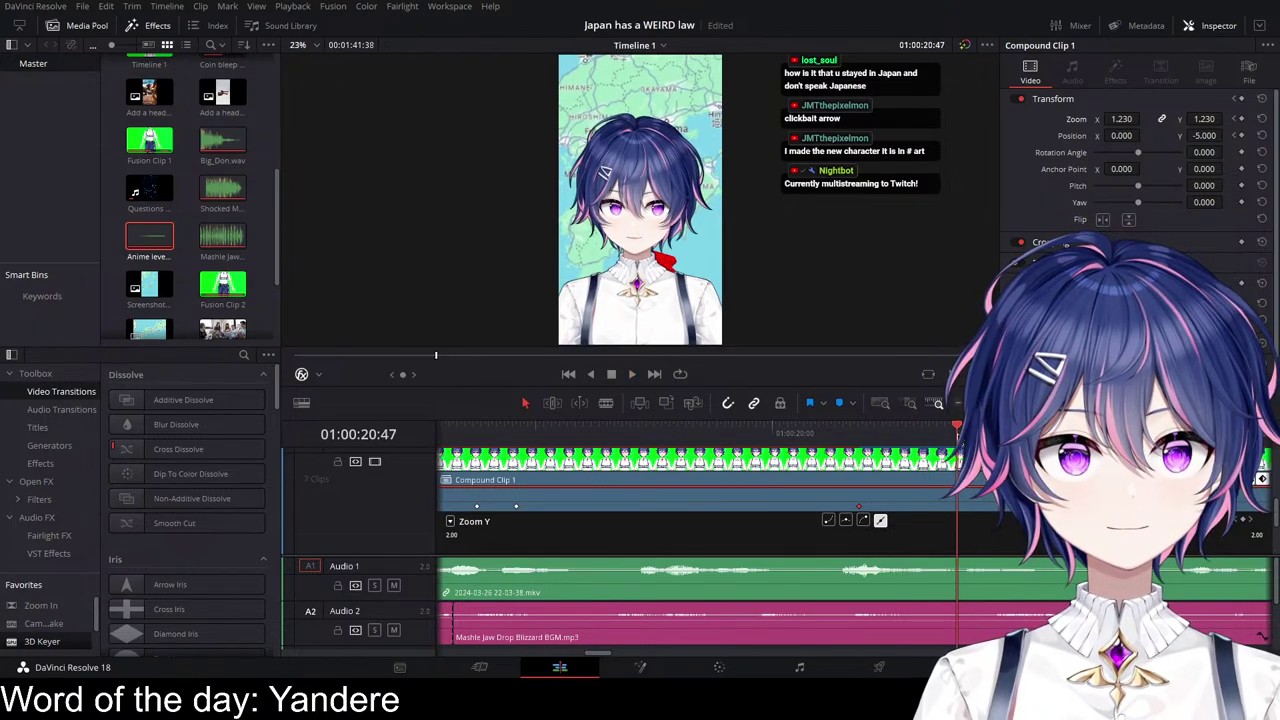
left_click_drag(1119, 119, 1144, 119)
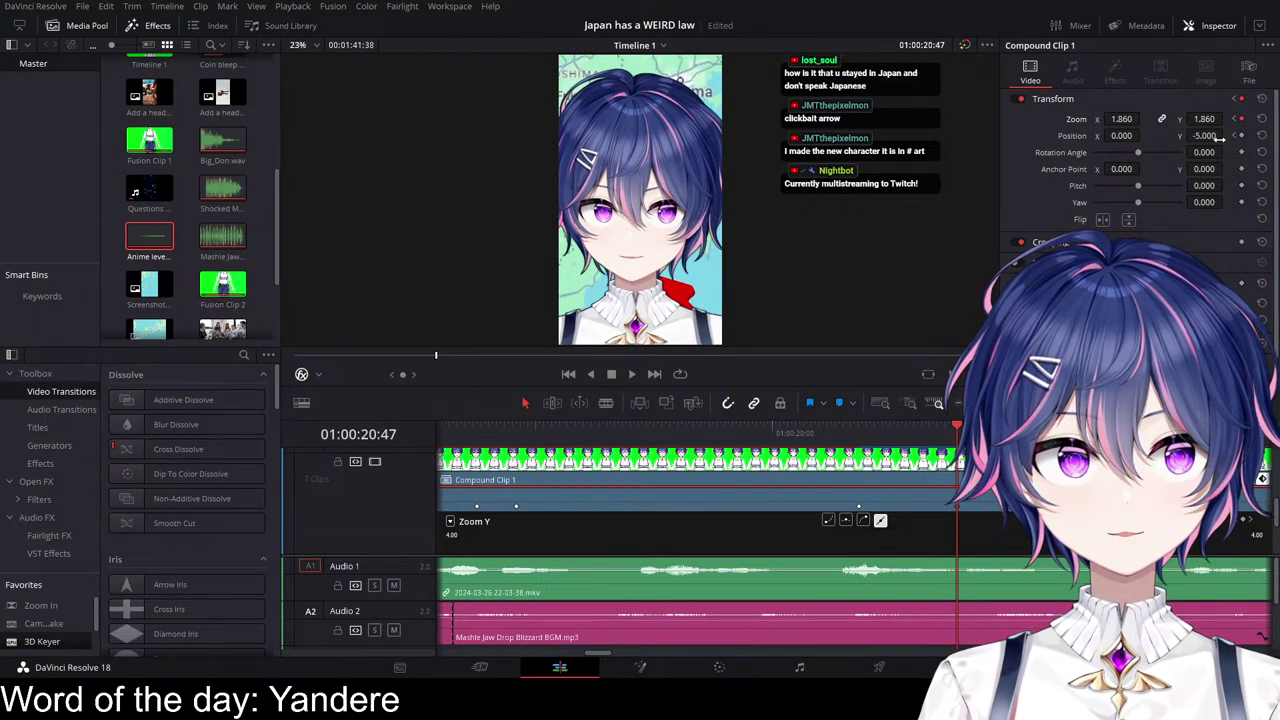
left_click_drag(1217, 137, 1256, 137)
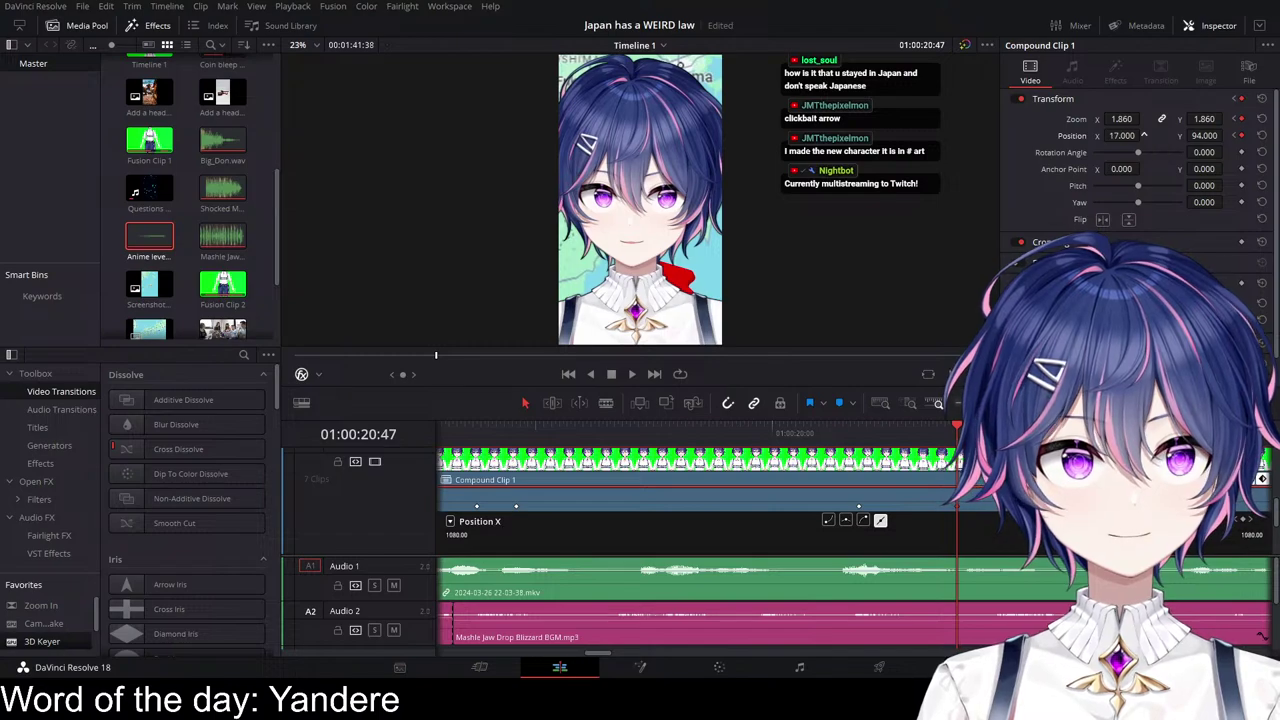
left_click_drag(1121, 135, 1134, 135)
Step: Move the second zoom-in's end keyframe earlier to 01:00:20:39 and replay the move to check its timing
left_click(859, 431)
key("space")
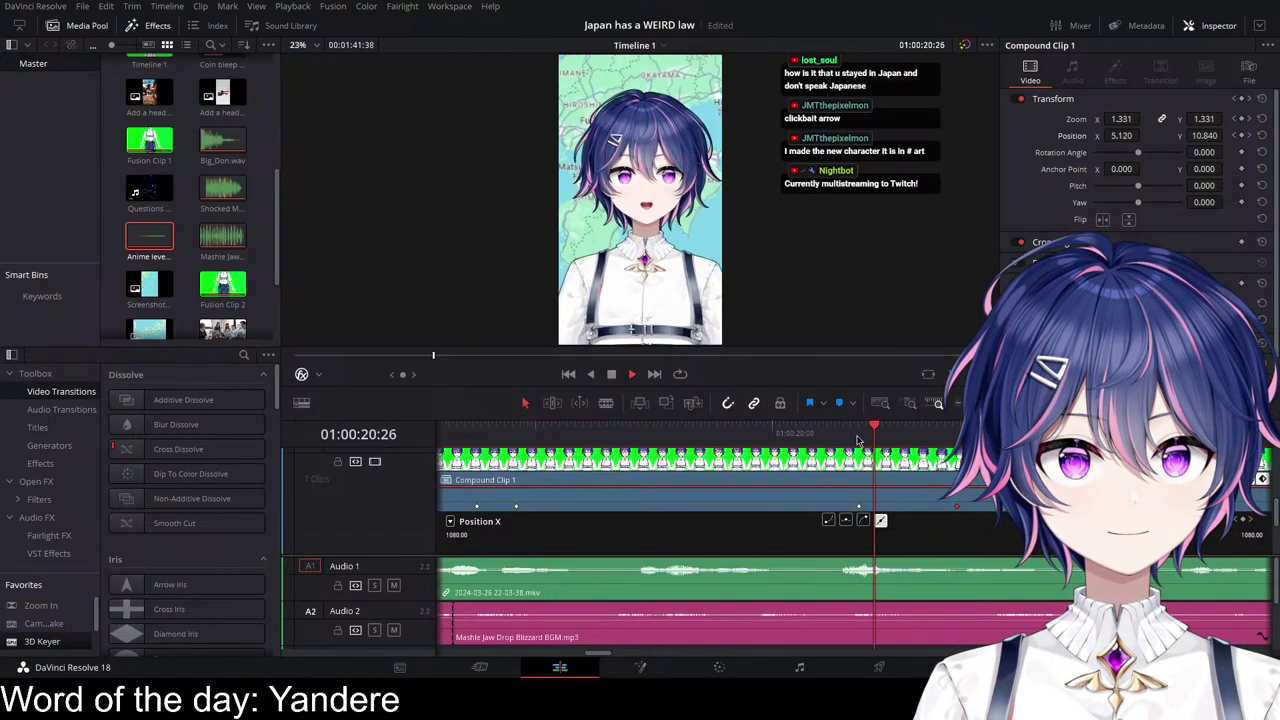
key("space")
left_click_drag(956, 506, 947, 506)
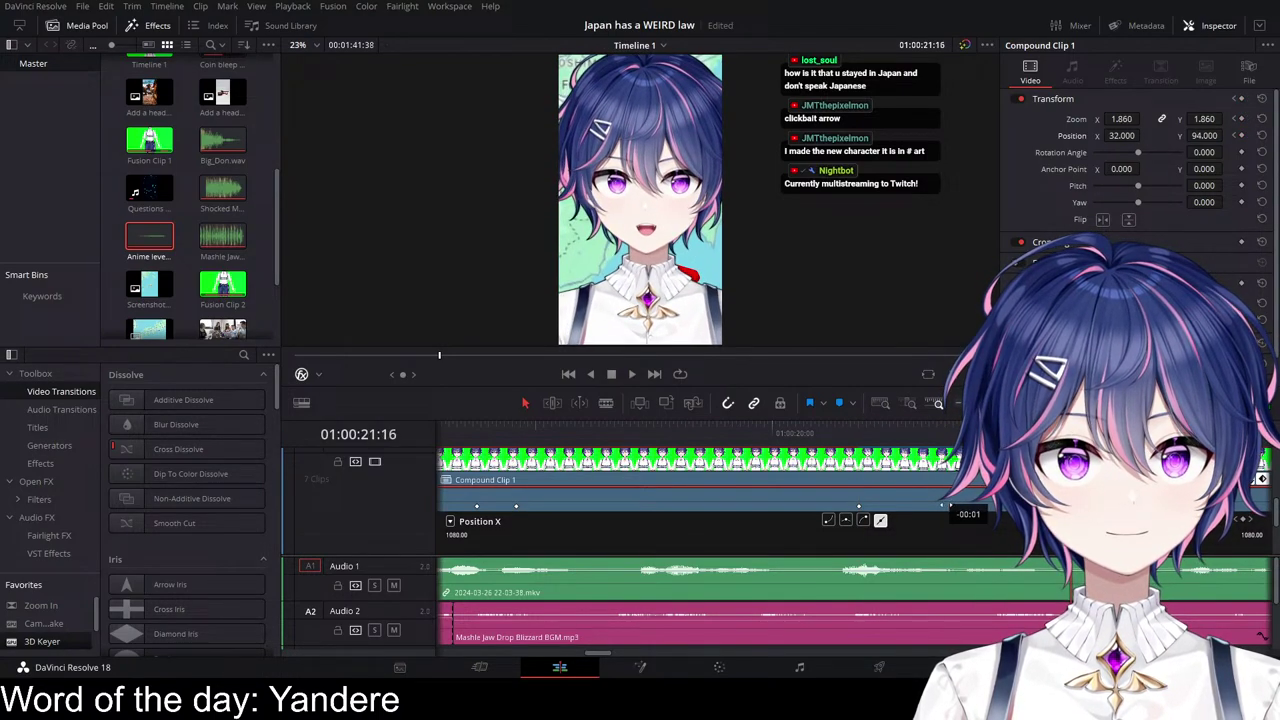
left_click(840, 432)
key("space")
left_click(824, 432)
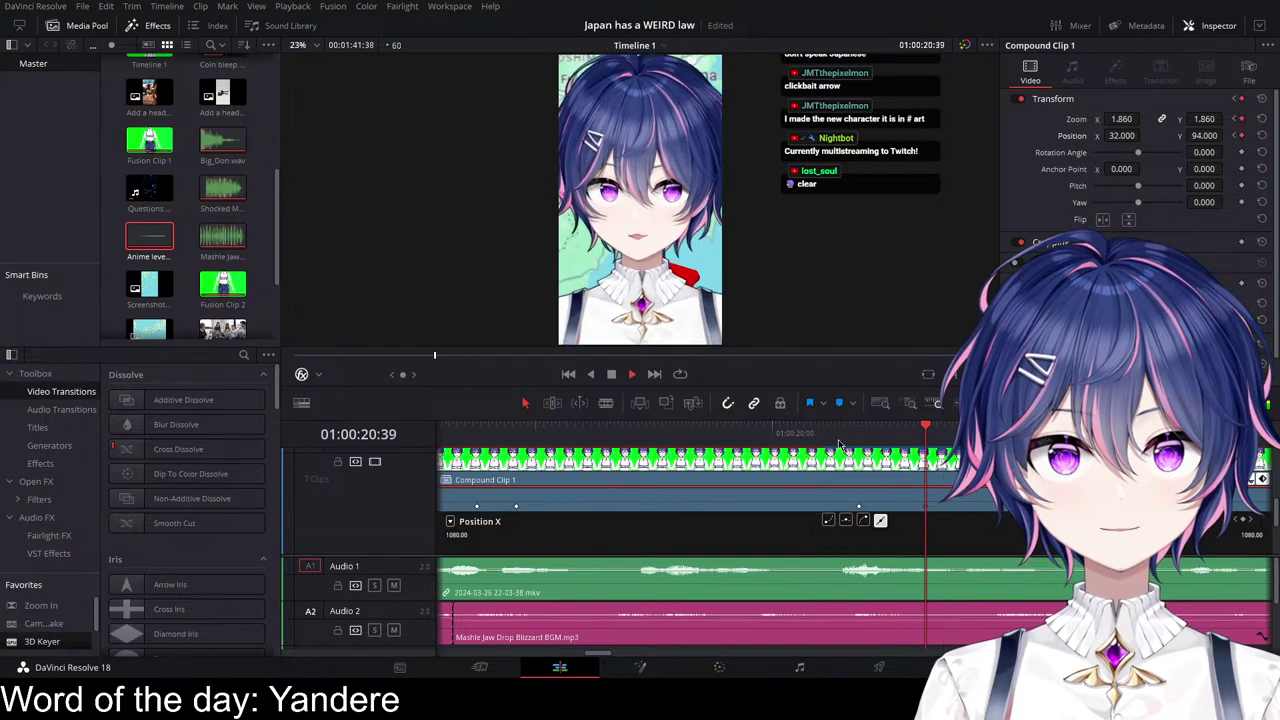
left_click(778, 436)
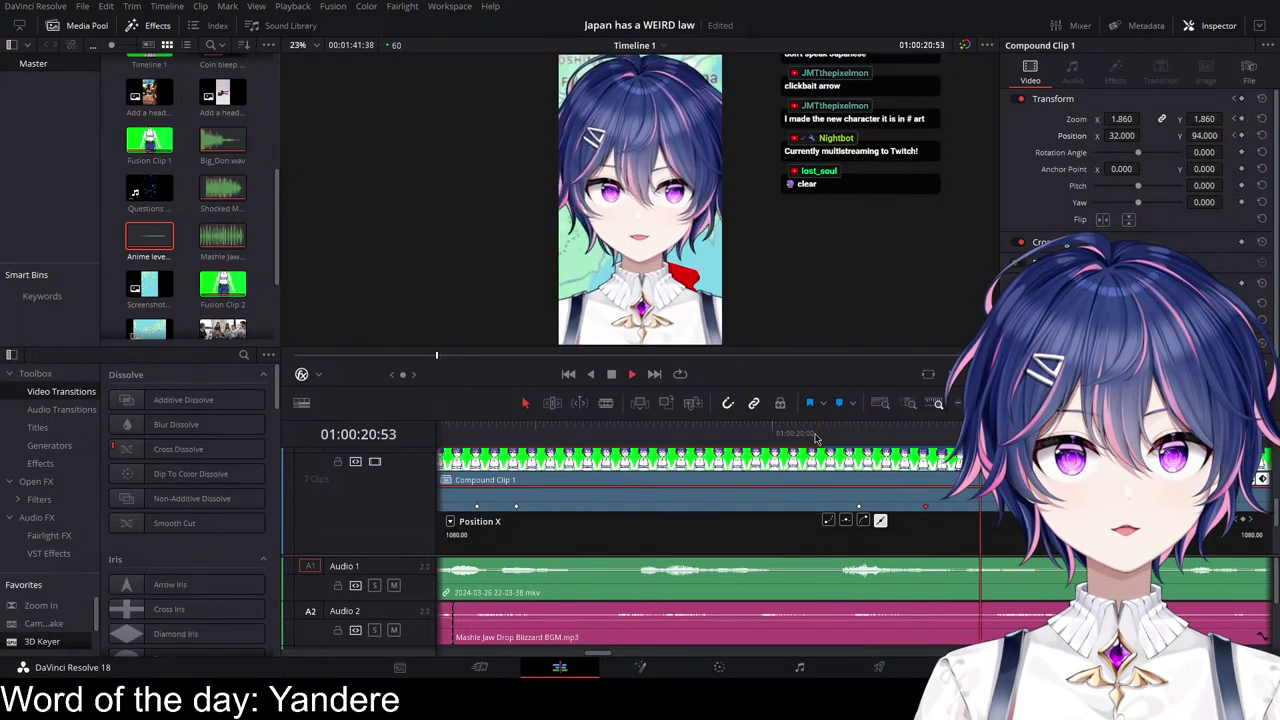
key("space")
Step: Set the compound clip's Position Y to 43.000 at the 01:00:20:39 keyframe and replay the second zoom-in
left_click(928, 451)
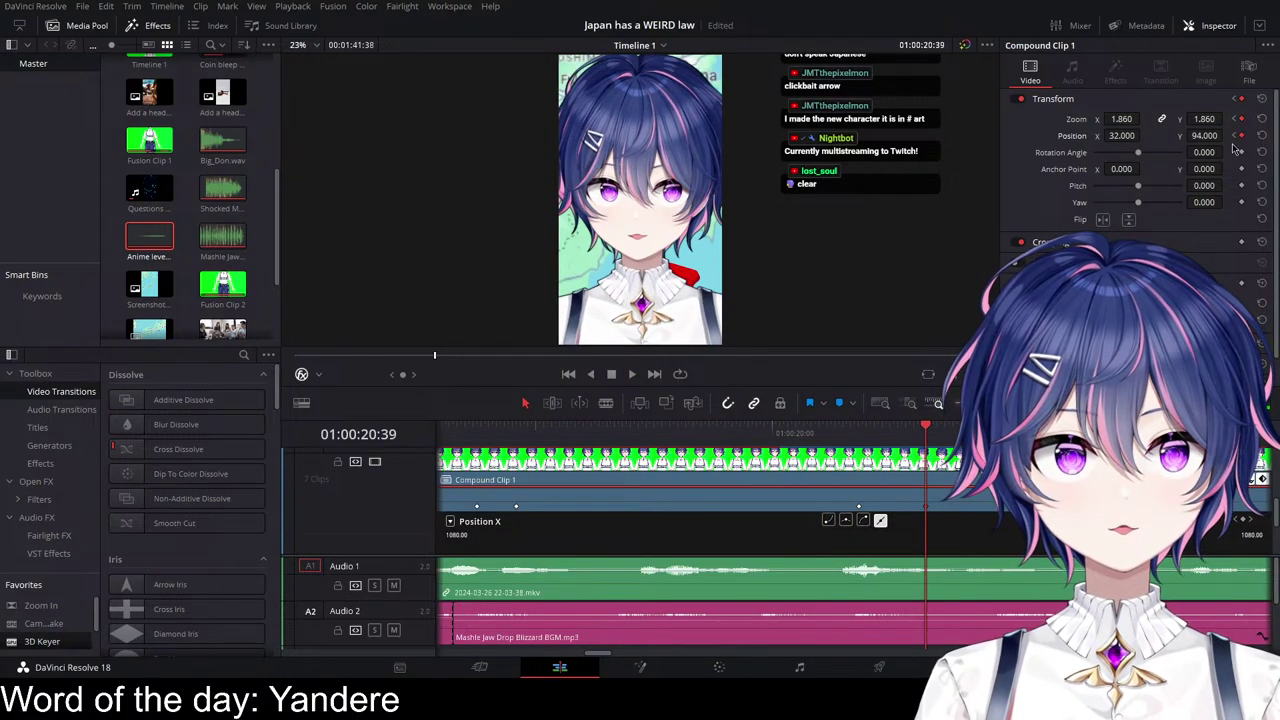
left_click(821, 433)
key("space")
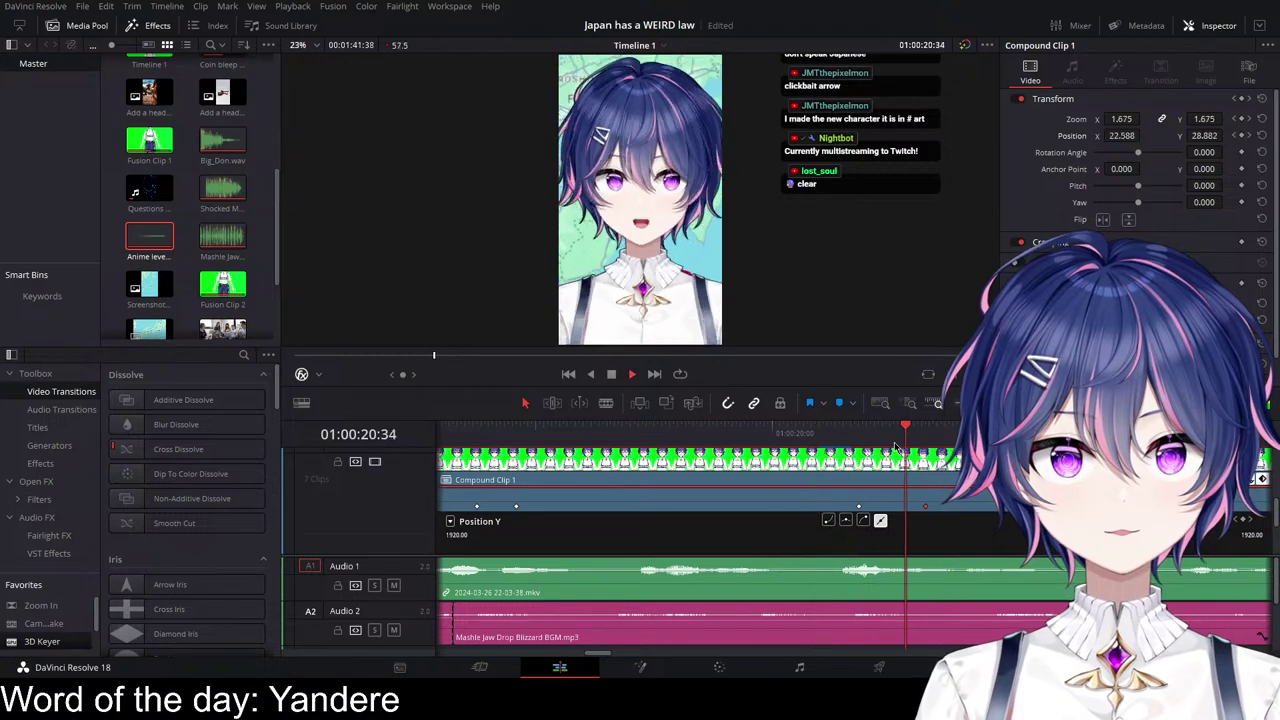
key("space")
left_click(832, 437)
key("space")
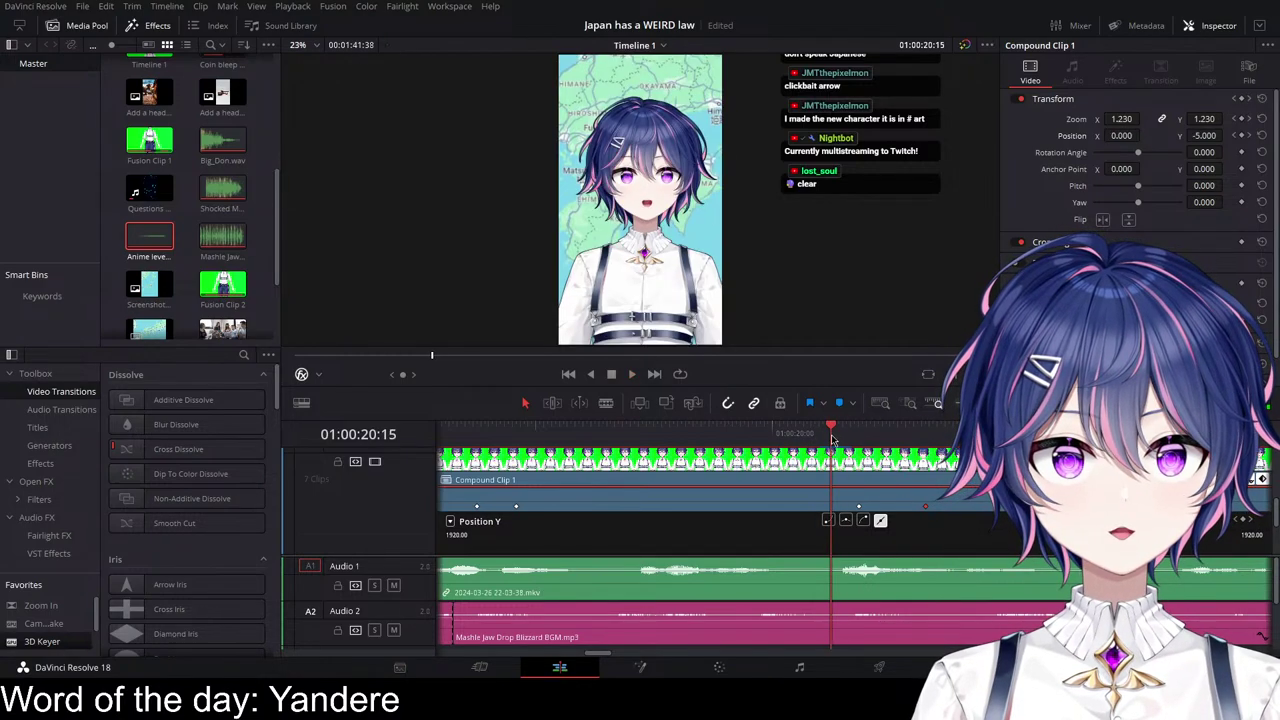
key("space")
scroll(890, 495, "down", 1)
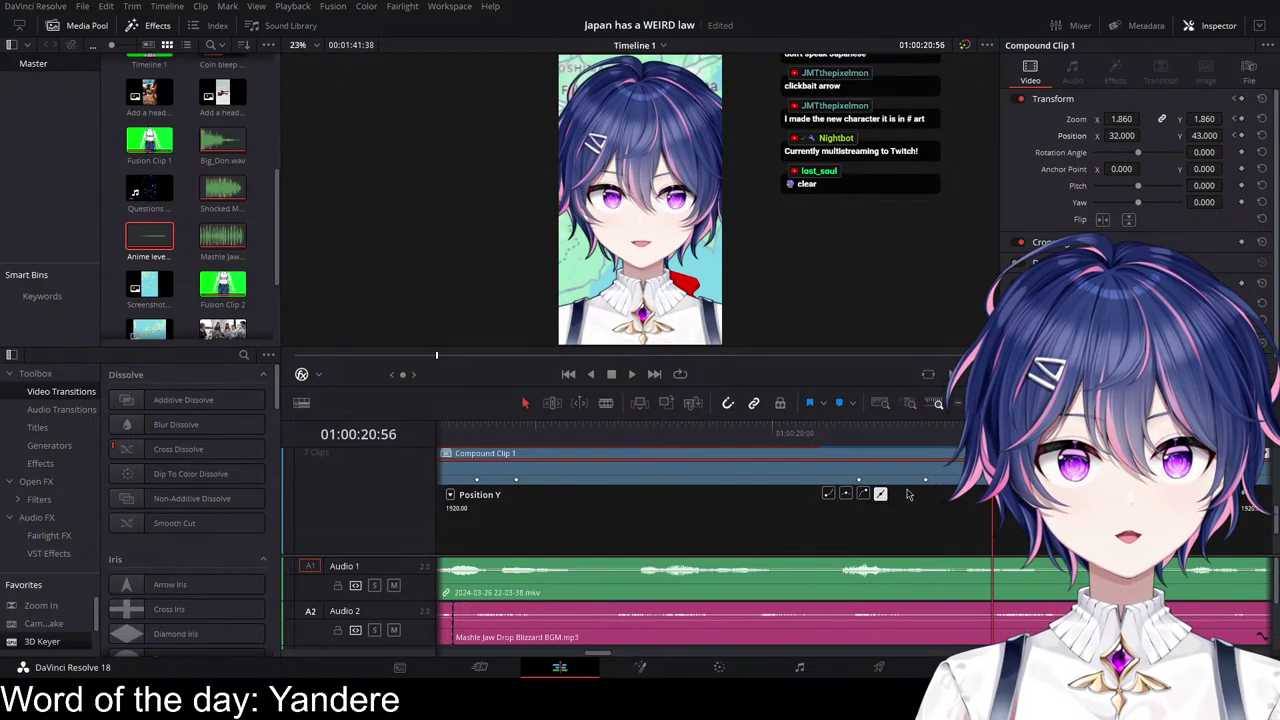
Step: Apply easing to the end keyframe of the second zoom-in on Compound Clip 1's Position Y and Zoom X curves
scroll(900, 490, "down", 1)
left_click(862, 466)
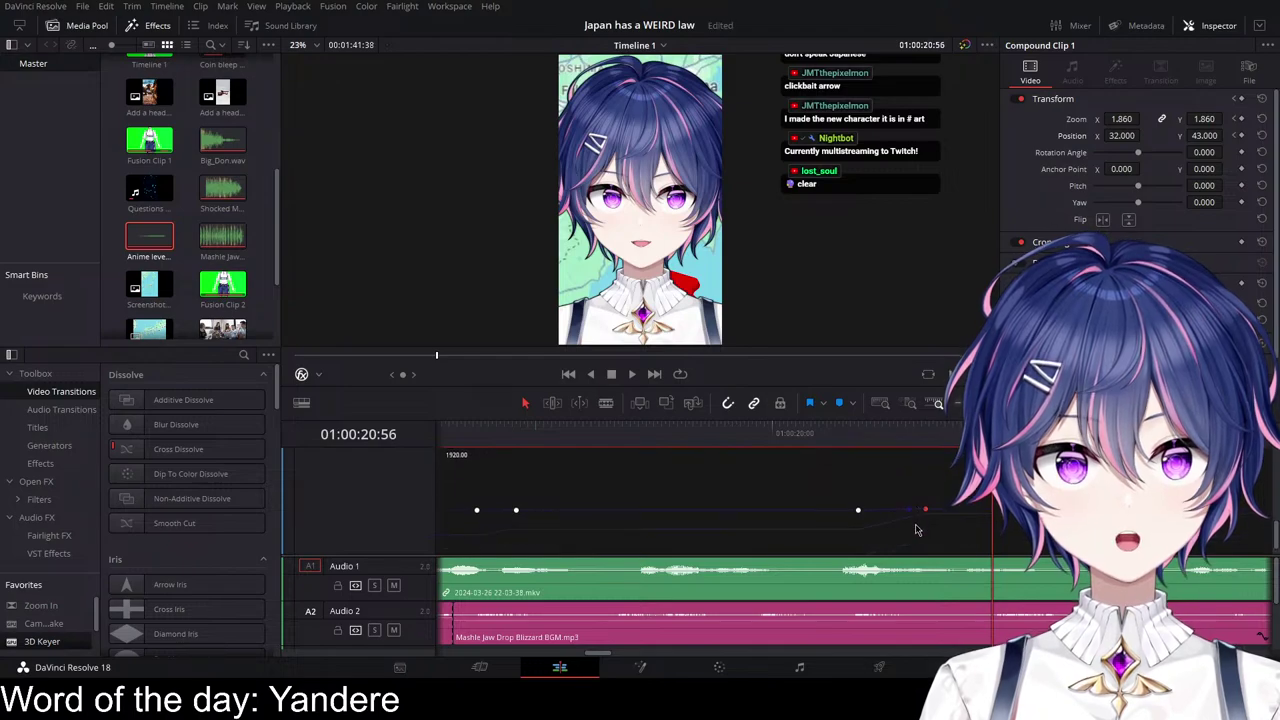
scroll(900, 505, "up", 1)
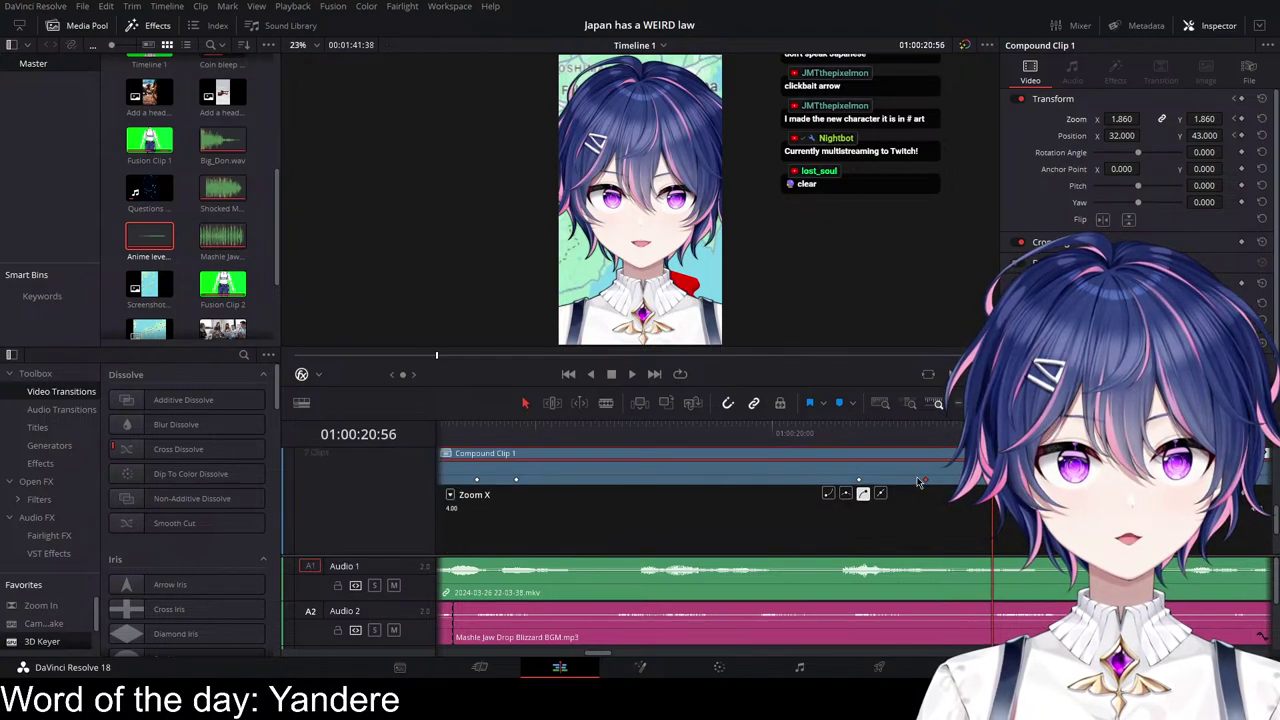
left_click(880, 494)
scroll(900, 515, "down", 2)
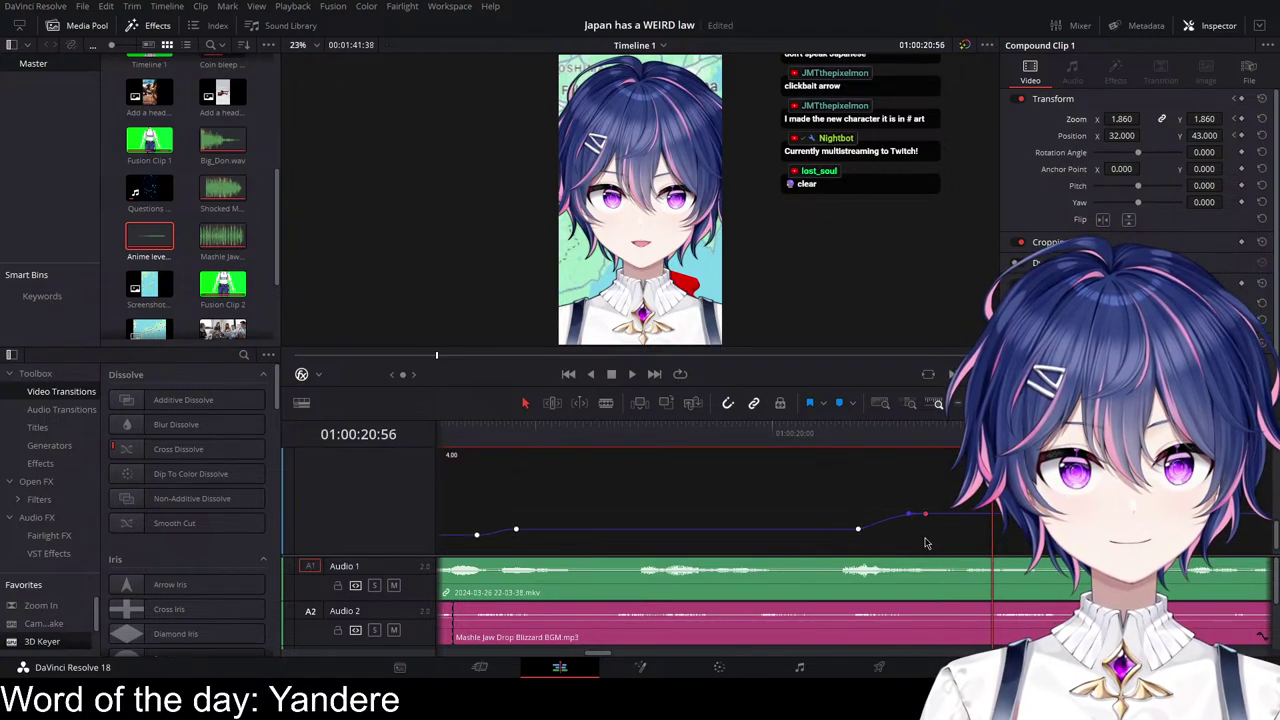
scroll(930, 541, "up", 2)
scroll(770, 528, "down", 1)
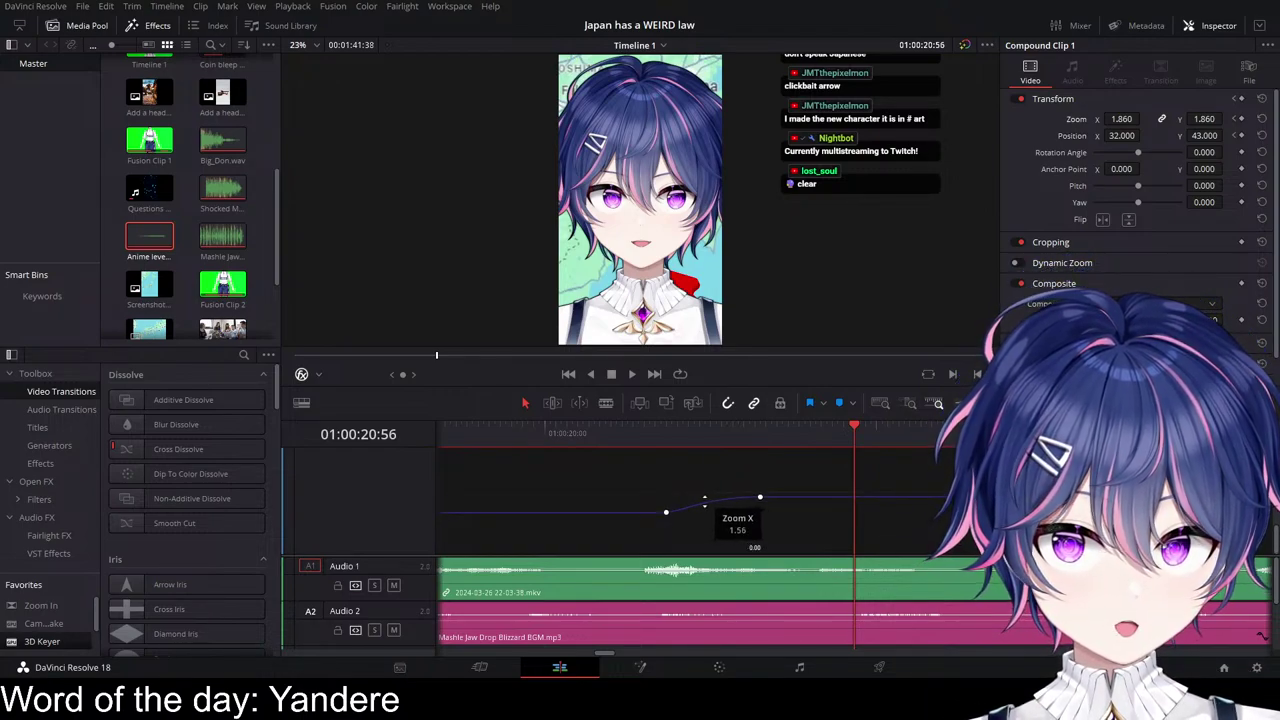
left_click(709, 510)
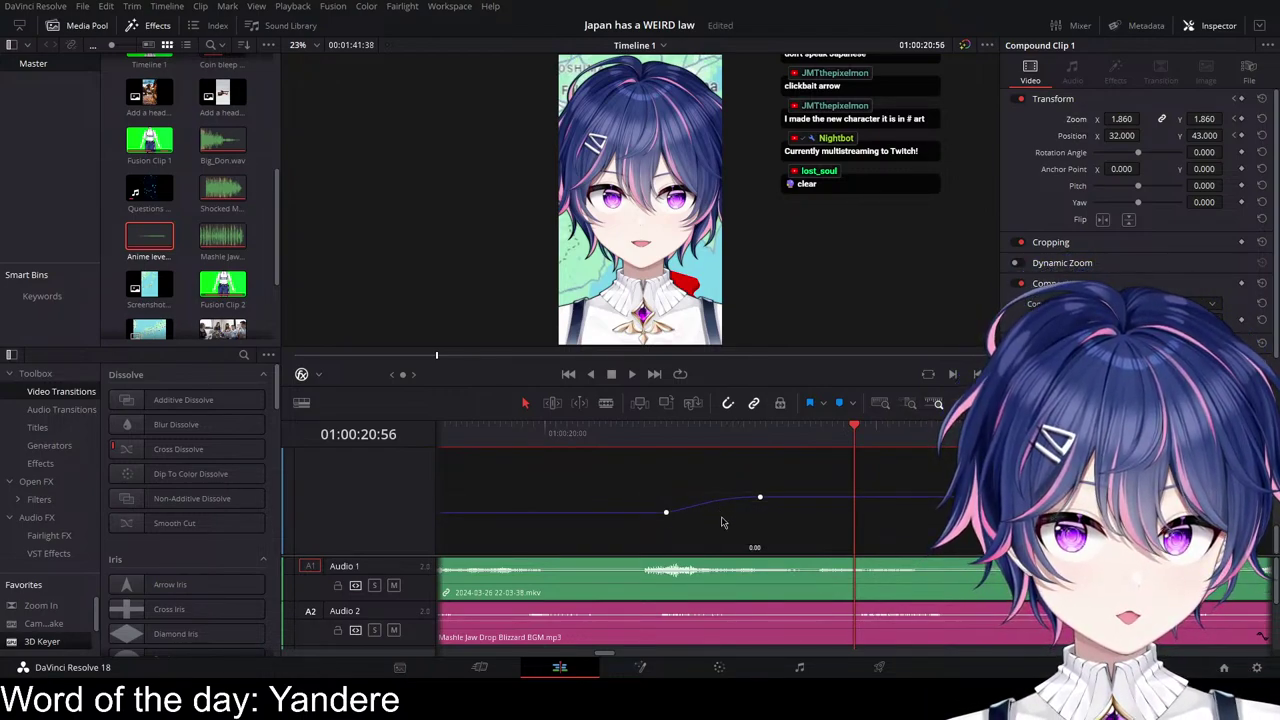
Step: Apply easing to the start keyframe of Compound Clip 1's second zoom-in so the ramp begins smoothly
scroll(754, 523, "up", 4)
scroll(731, 530, "up", 1)
scroll(682, 524, "down", 1)
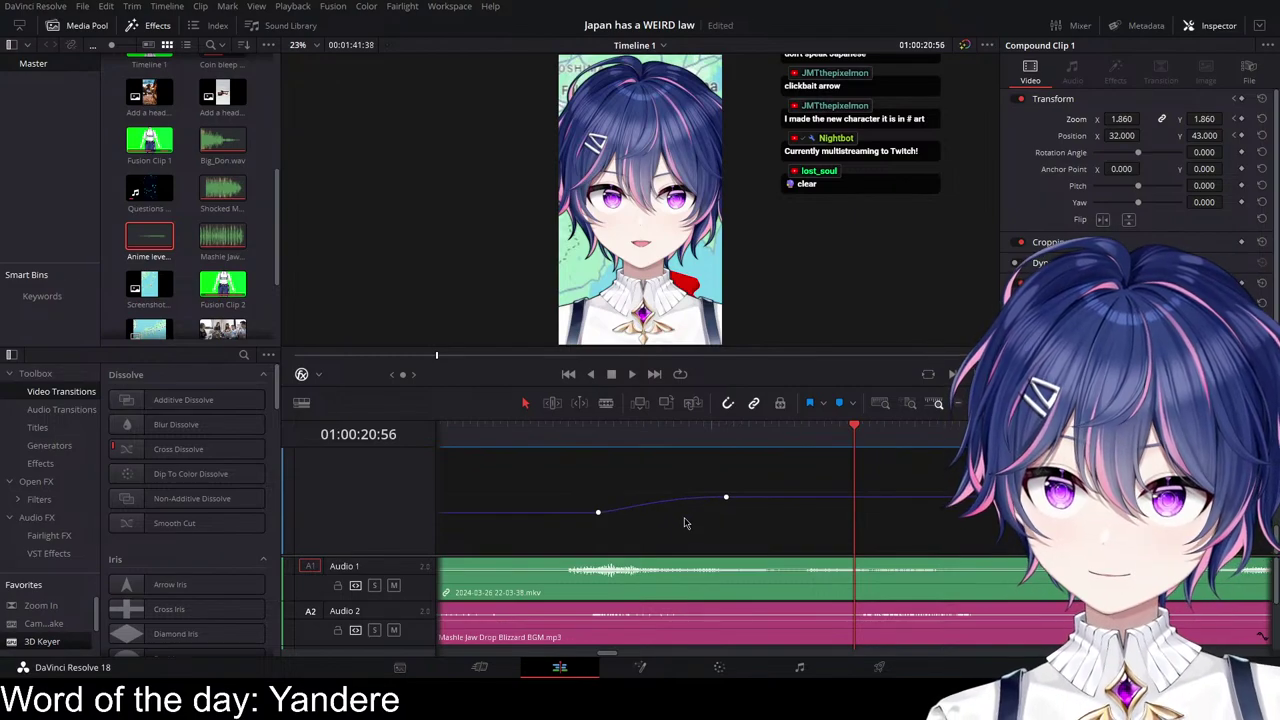
scroll(700, 507, "down", 1)
scroll(702, 509, "down", 1)
scroll(721, 498, "up", 3)
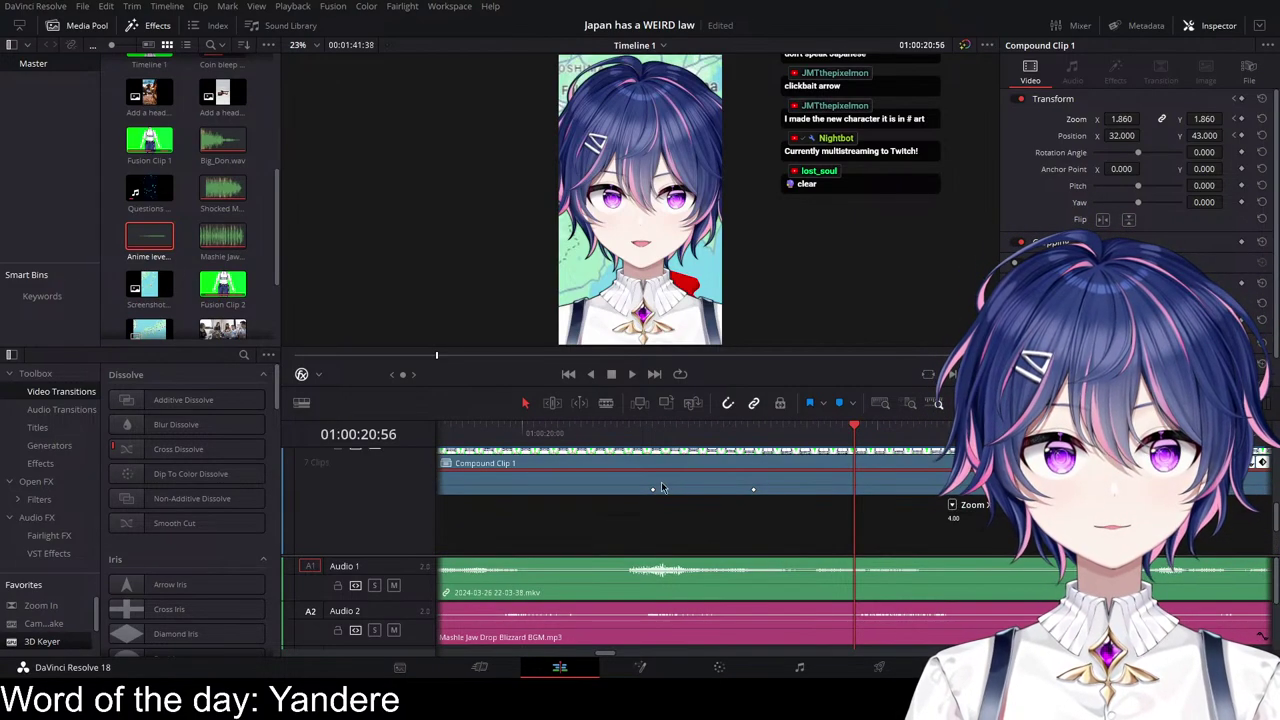
scroll(700, 475, "down", 2)
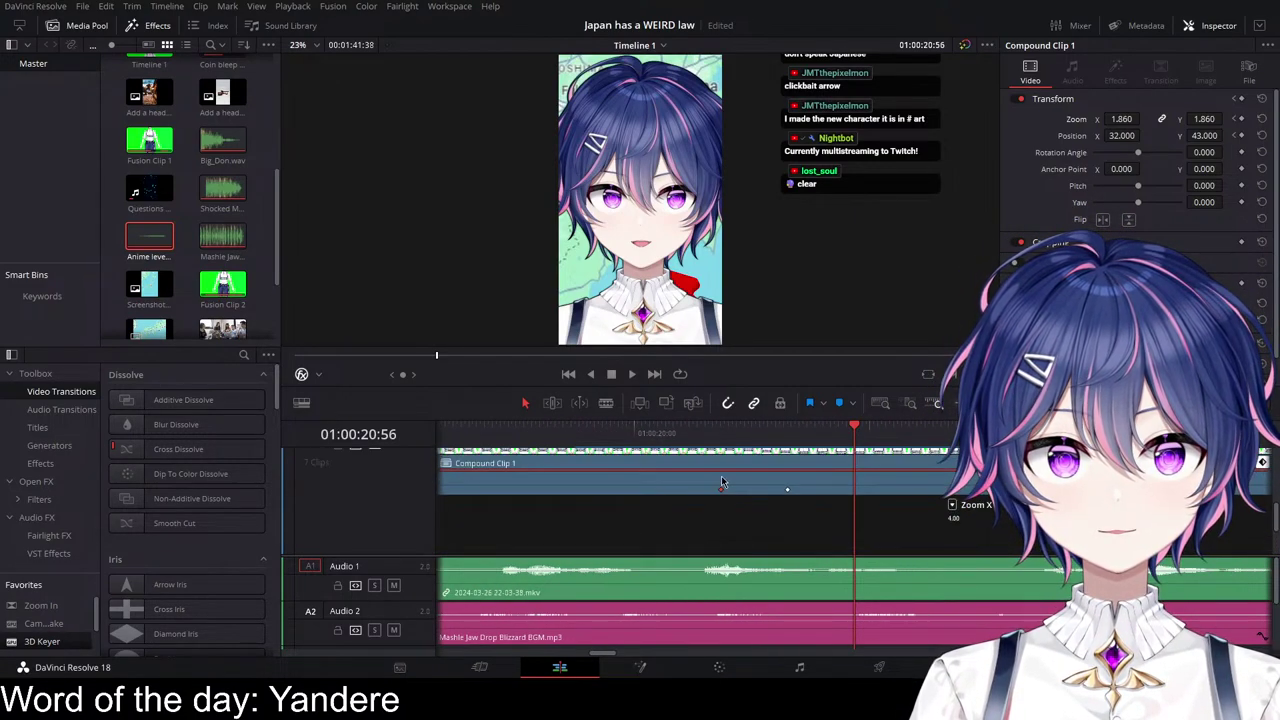
scroll(750, 487, "down", 2)
scroll(775, 478, "down", 3)
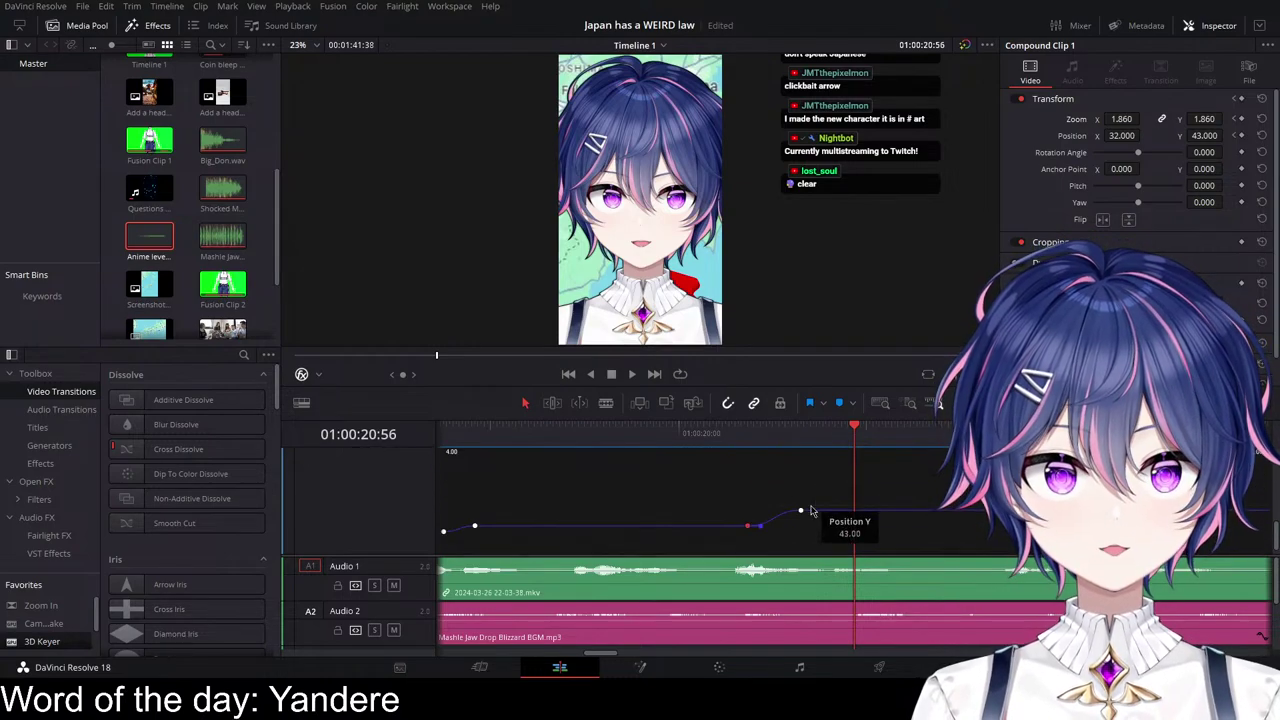
Step: Play back the eased second zoom-in from about 01:00:20:11
left_click(710, 434)
key("space")
left_click(711, 436)
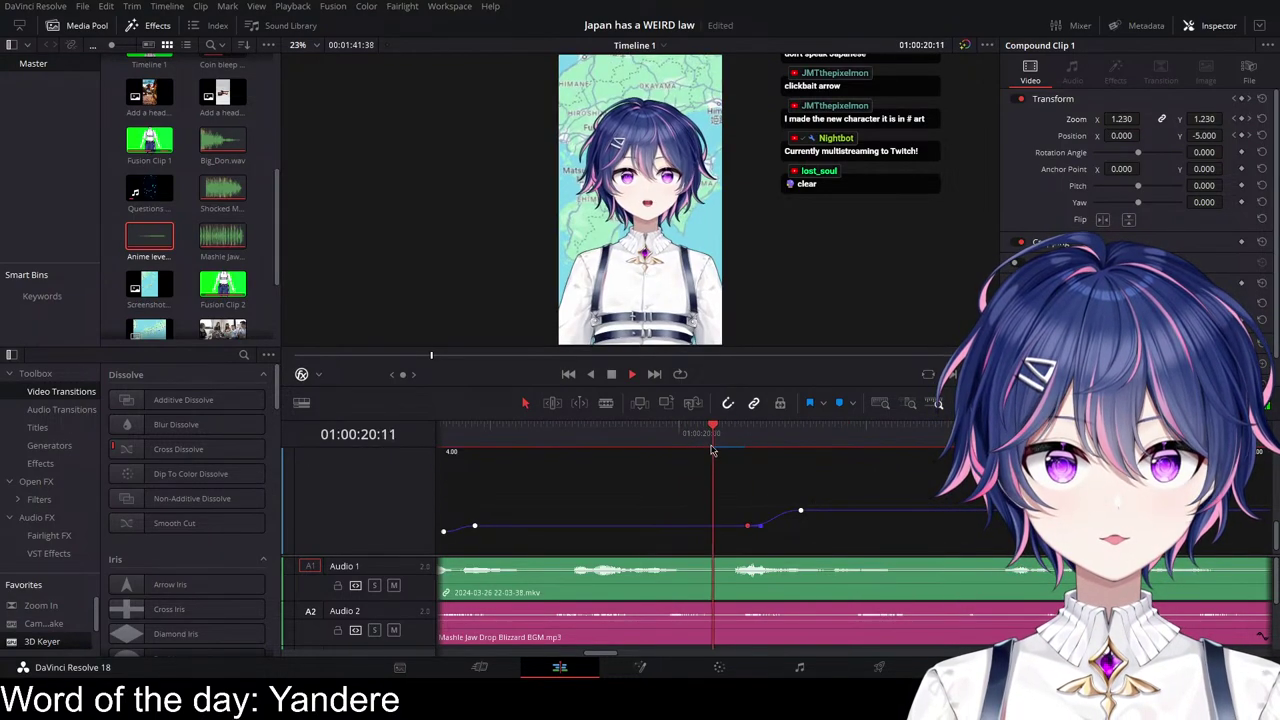
key("space")
scroll(855, 500, "up", 2)
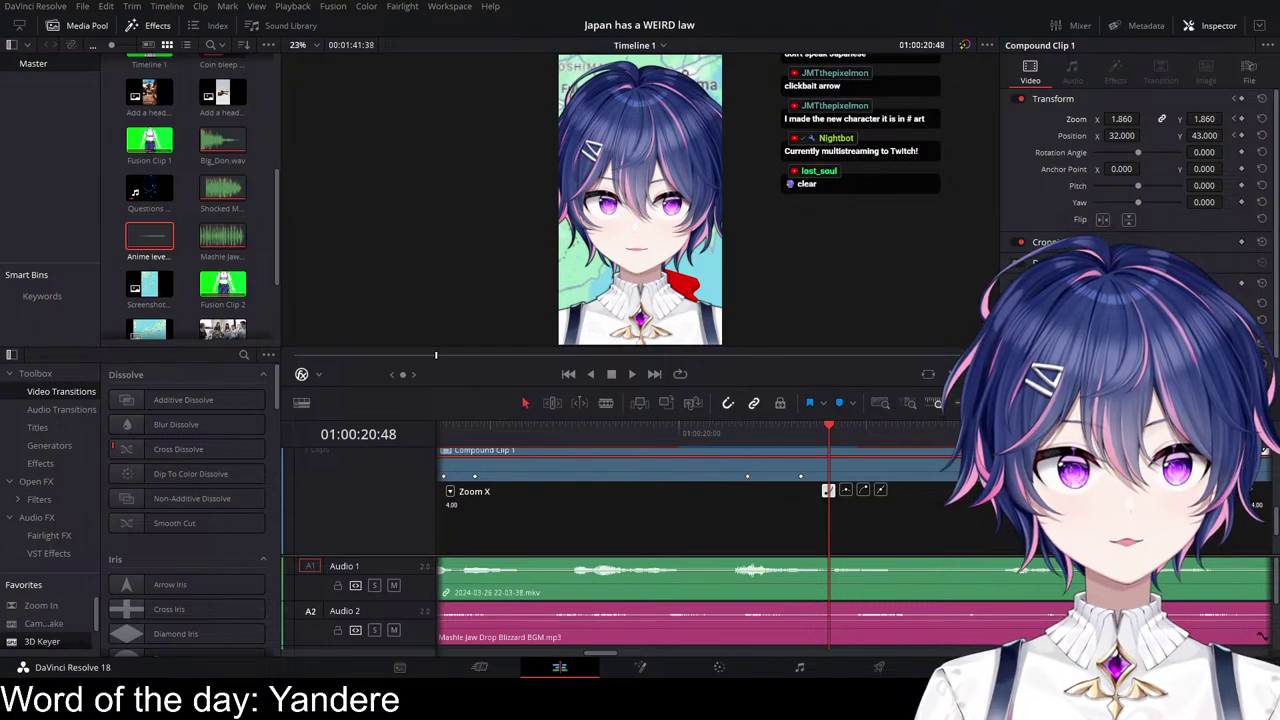
Step: Collapse Compound Clip 1's curve editor and play back the clip through the second zoom-in
left_click(1248, 450)
left_click(527, 434)
key("space")
scroll(700, 490, "down", 2)
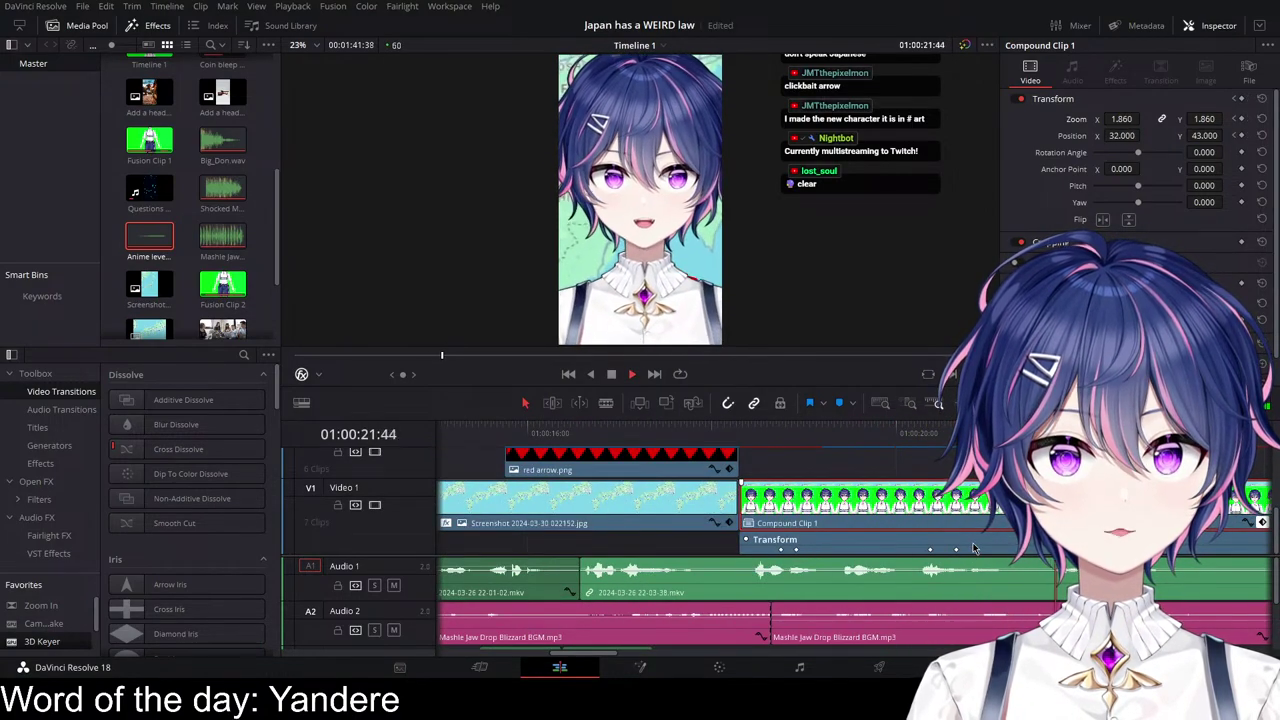
key("space")
left_click(948, 434)
key("space")
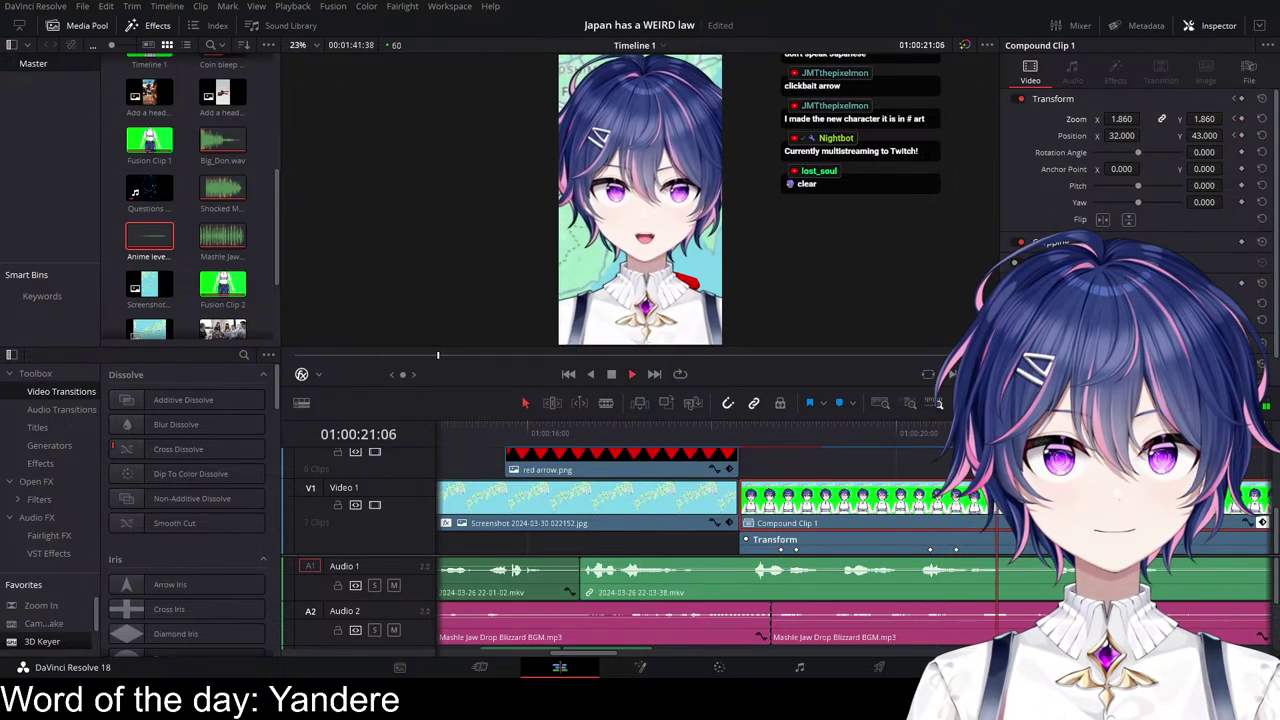
key("space")
key("space")
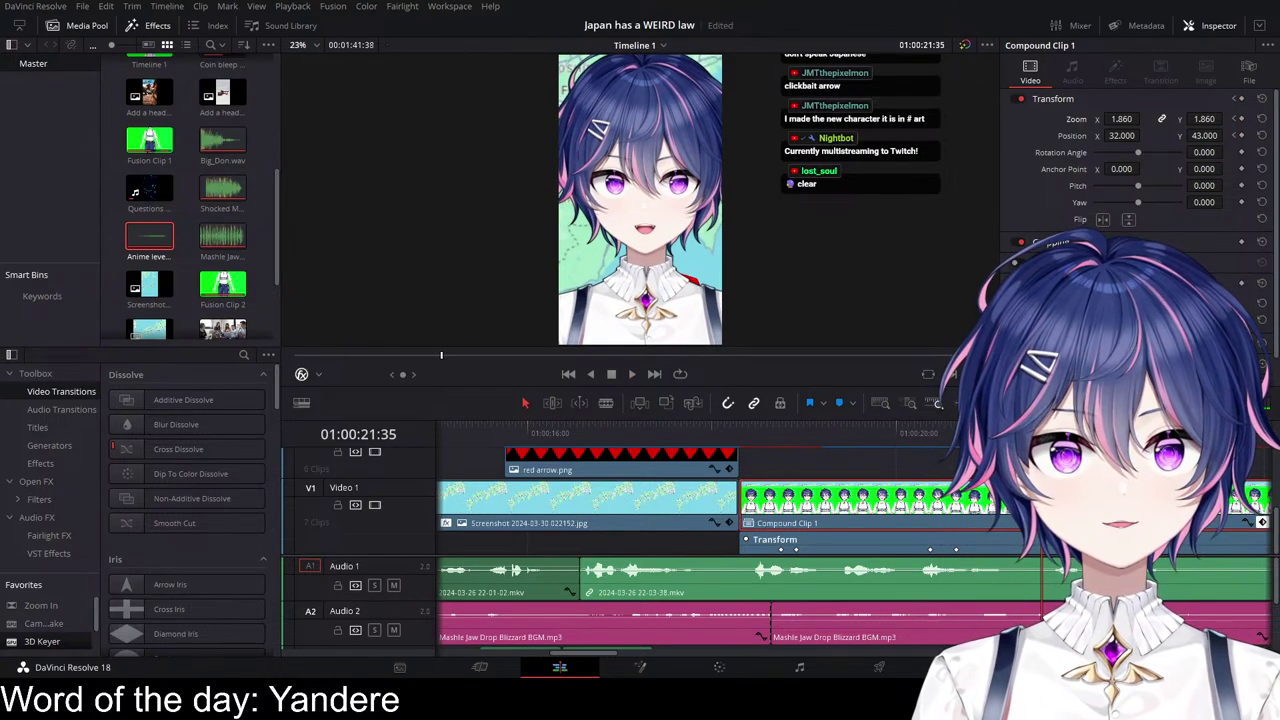
Step: Keyframe Compound Clip 1's position at 01:00:21:09 with X -7 and Y 0
left_click_drag(1042, 434, 1002, 434)
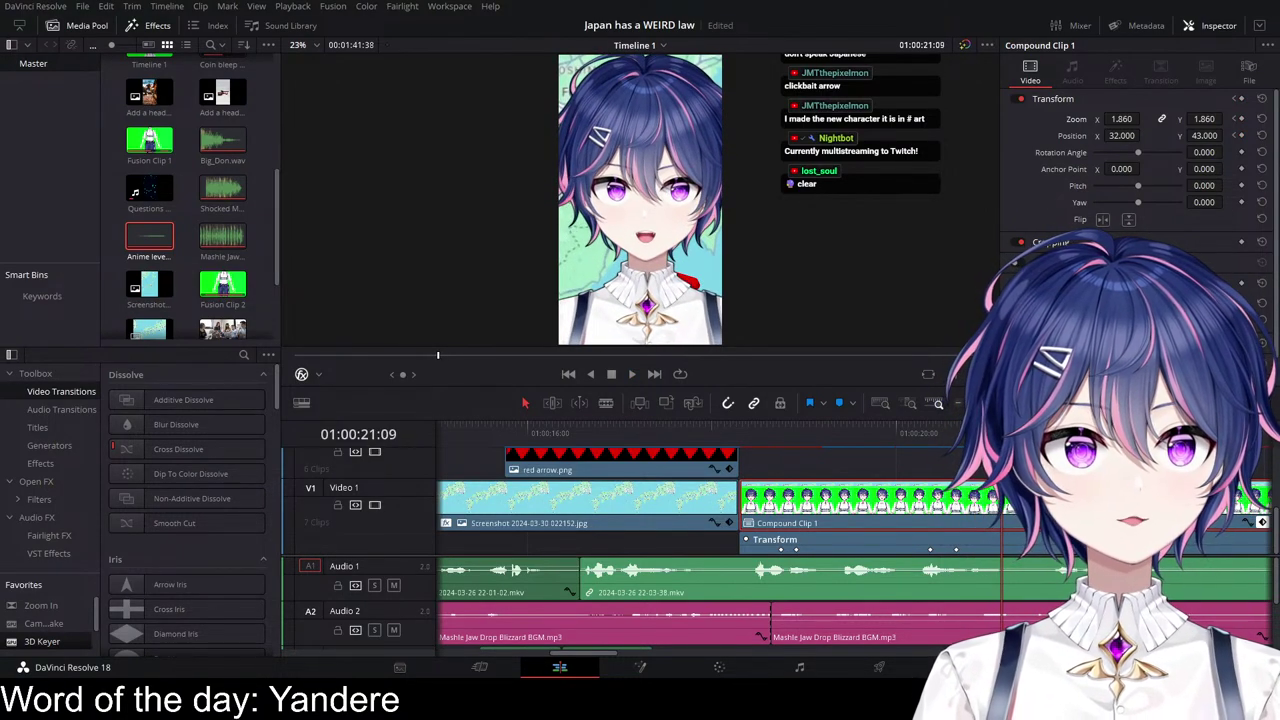
scroll(1040, 480, "right", 1)
scroll(1040, 490, "up", 3)
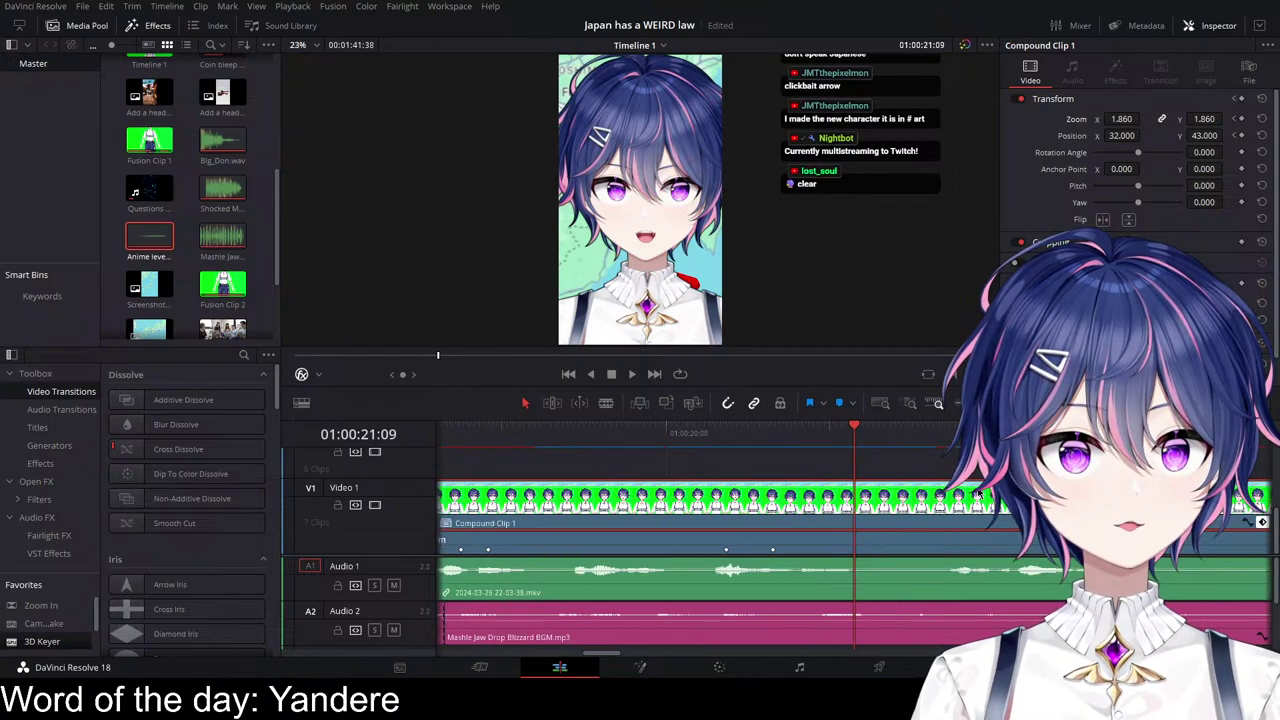
left_click_drag(1206, 136, 1091, 137)
key("space")
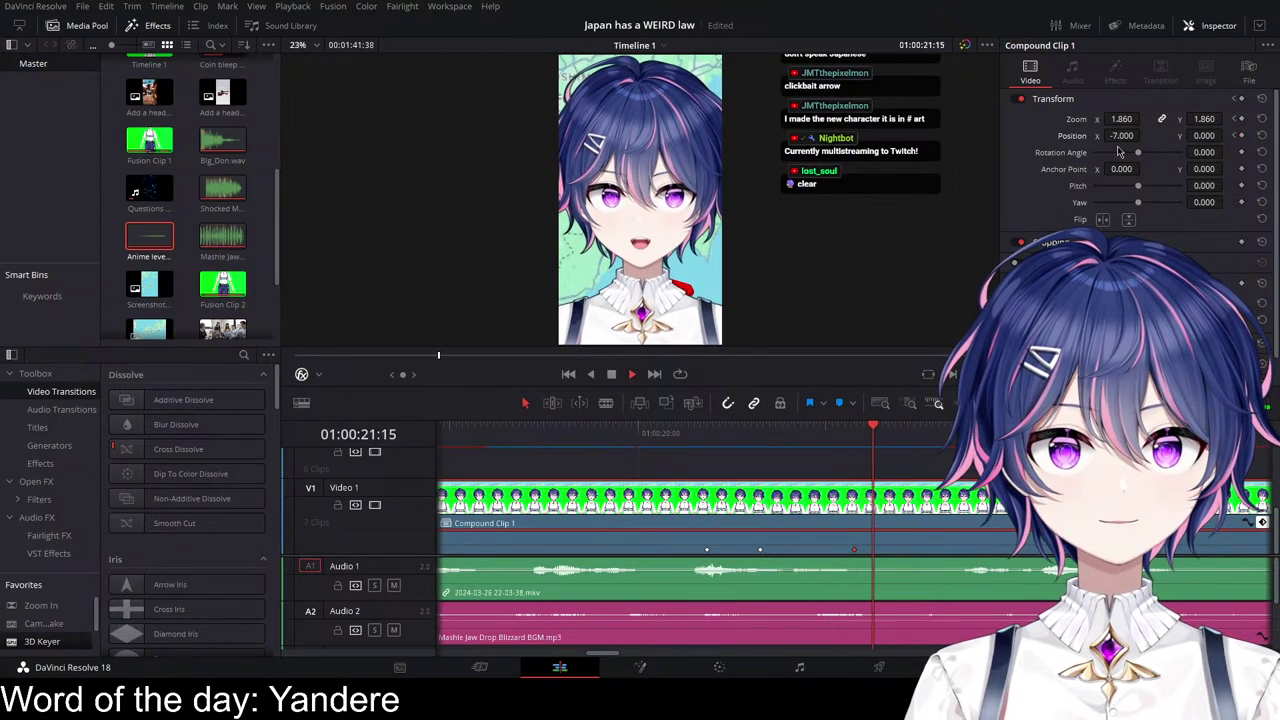
Step: Adjust Compound Clip 1's position at 01:00:21:51, and set it to X 23 and Y -98 at 01:00:22:09
left_click_drag(1206, 135, 1200, 135)
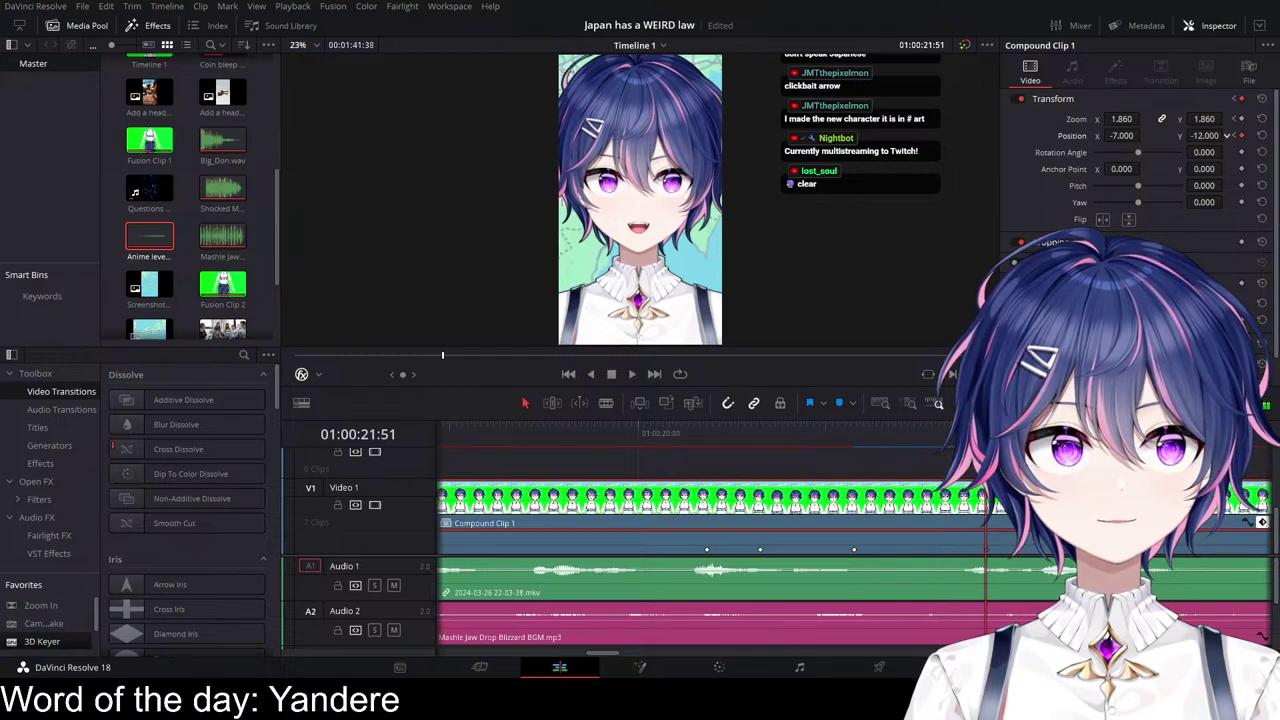
left_click_drag(1121, 135, 1144, 135)
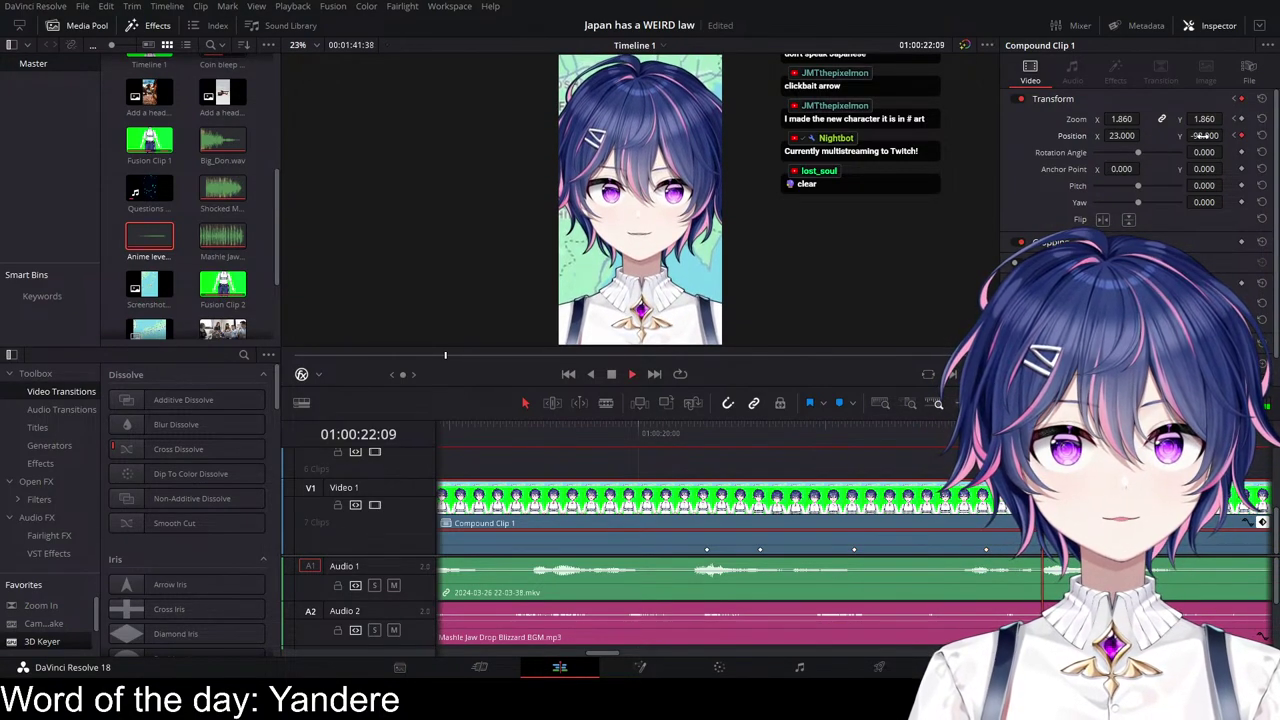
key("space")
key("space")
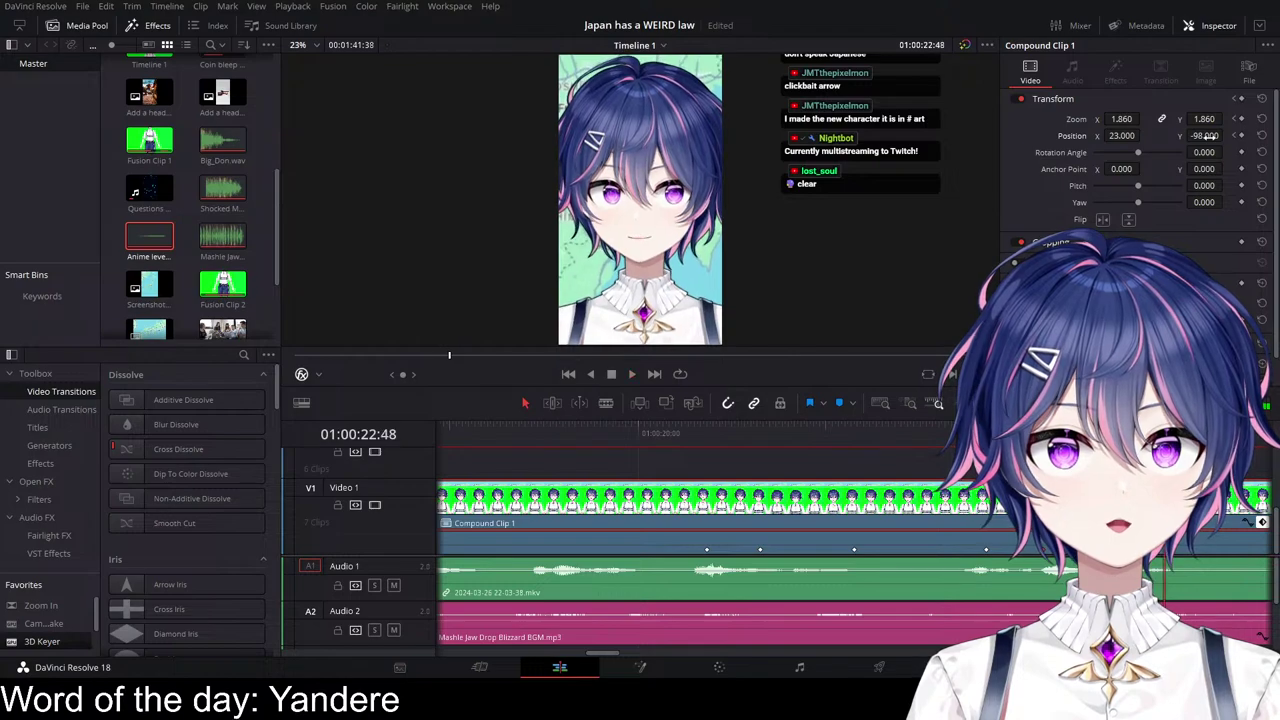
Step: Play back Compound Clip 1 from about 01:00:20 to check the zoom and the position keyframes
left_click(675, 437)
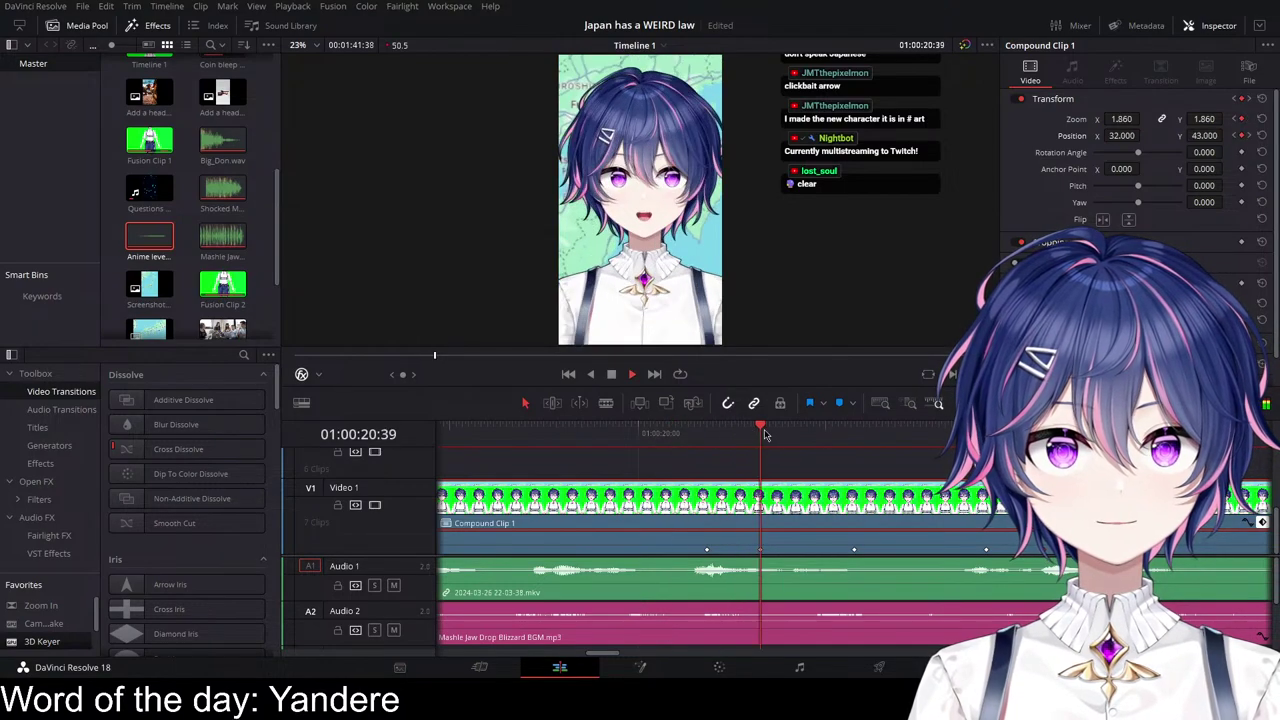
key("space")
left_click(682, 436)
key("space")
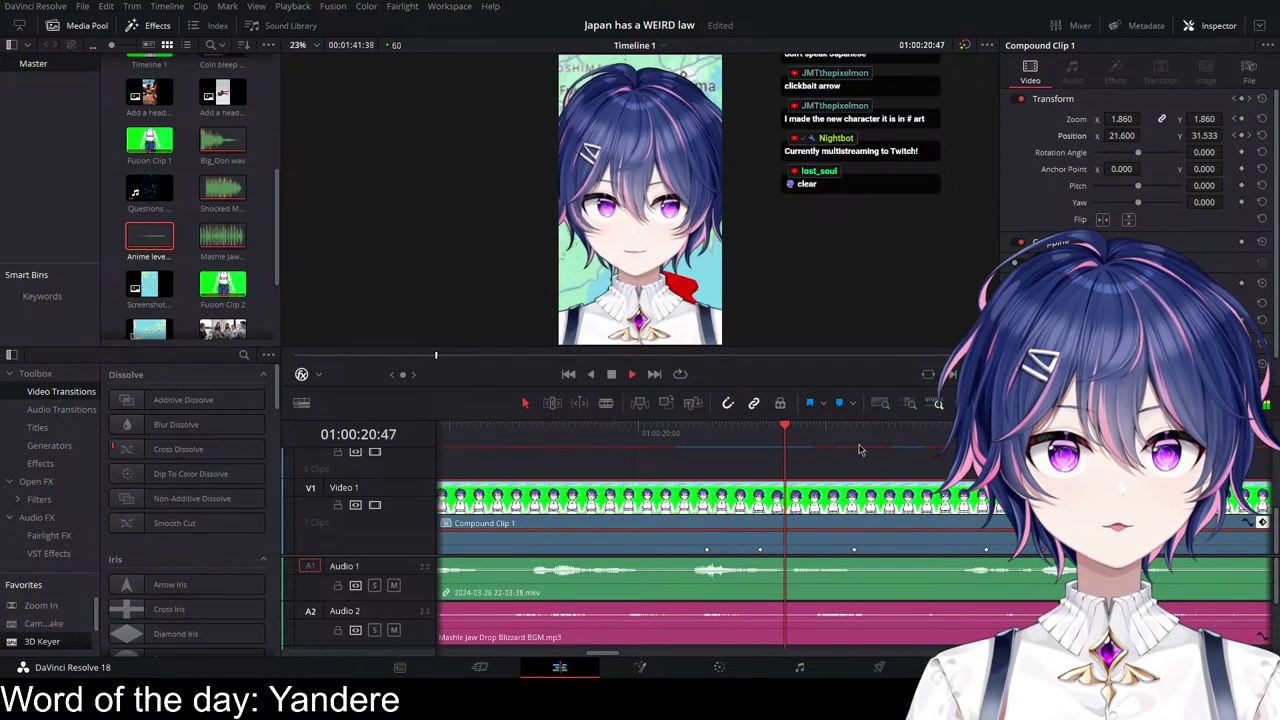
left_click(680, 437)
key("space")
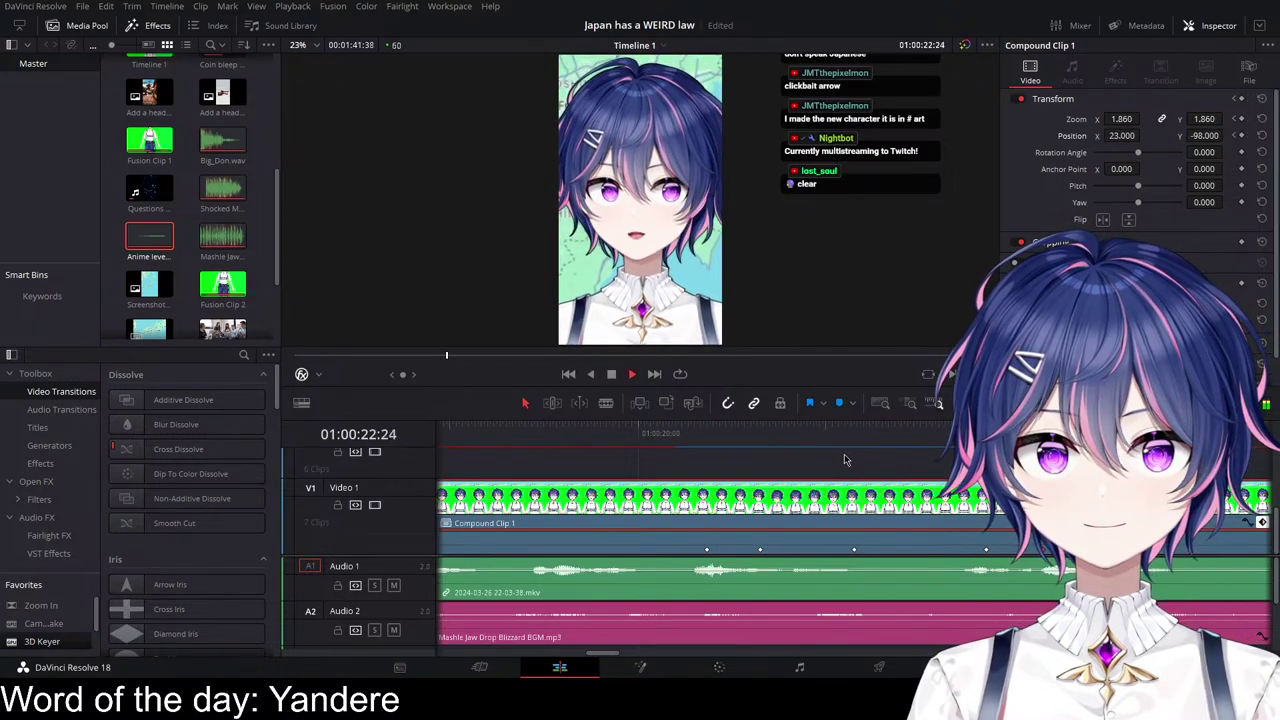
key("space")
Step: Place the Shocked Meme SFX on Audio 3, starting at about 01:00:22:00
left_click(1264, 523)
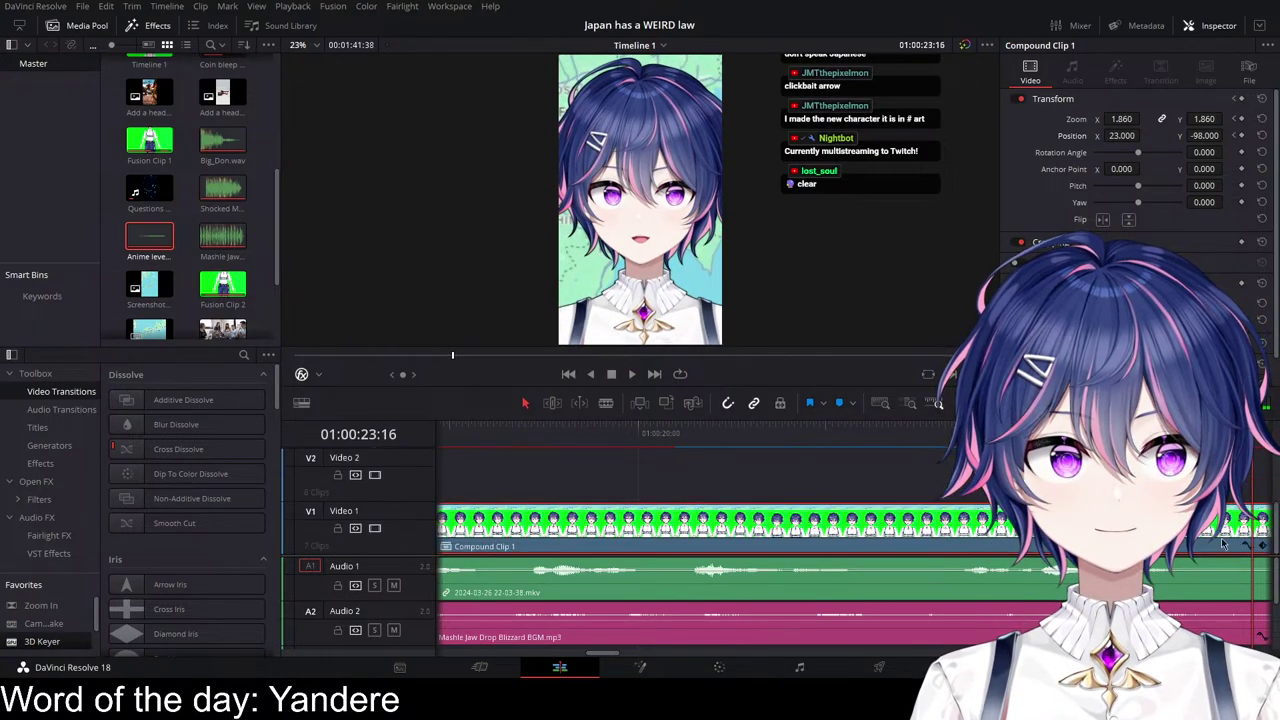
scroll(1183, 546, "left", 3)
scroll(1183, 546, "right", 5)
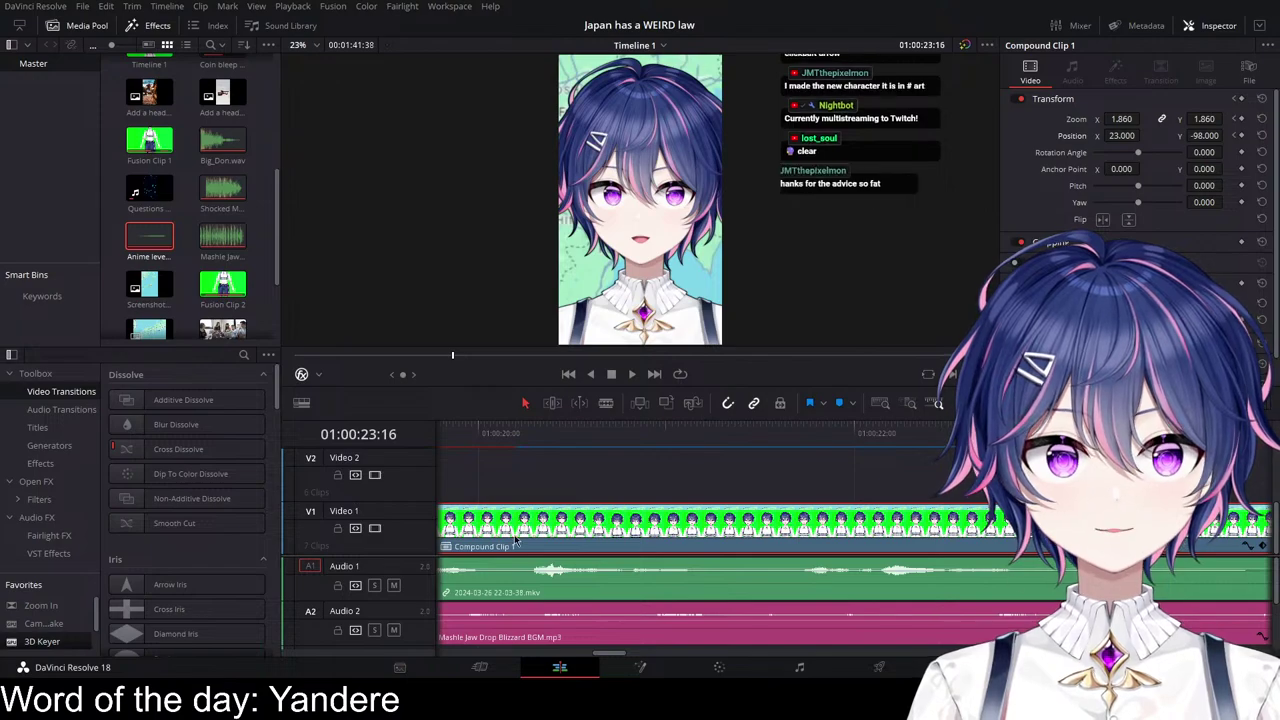
scroll(186, 200, "up", 1)
scroll(946, 605, "down", 1)
scroll(946, 605, "down", 2)
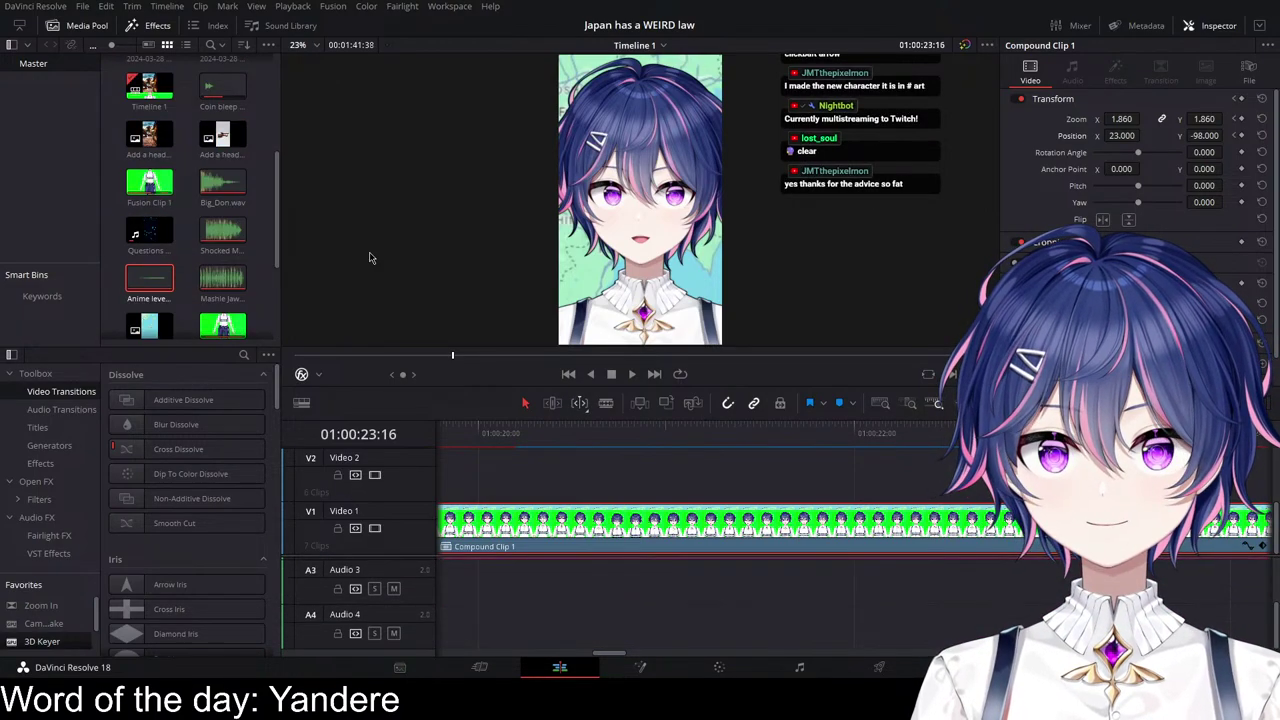
scroll(957, 604, "right", 3)
scroll(906, 603, "up", 2)
scroll(900, 603, "down", 1)
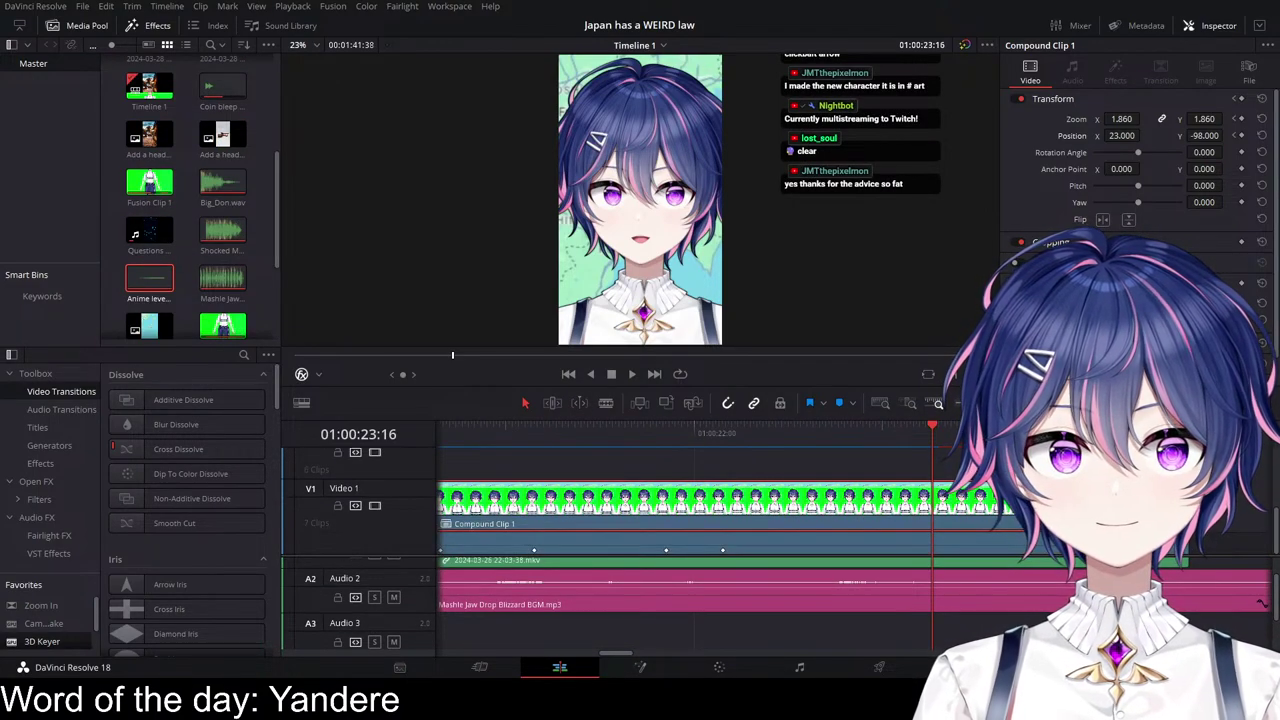
left_click_drag(222, 232, 637, 628)
scroll(895, 578, "up", 2)
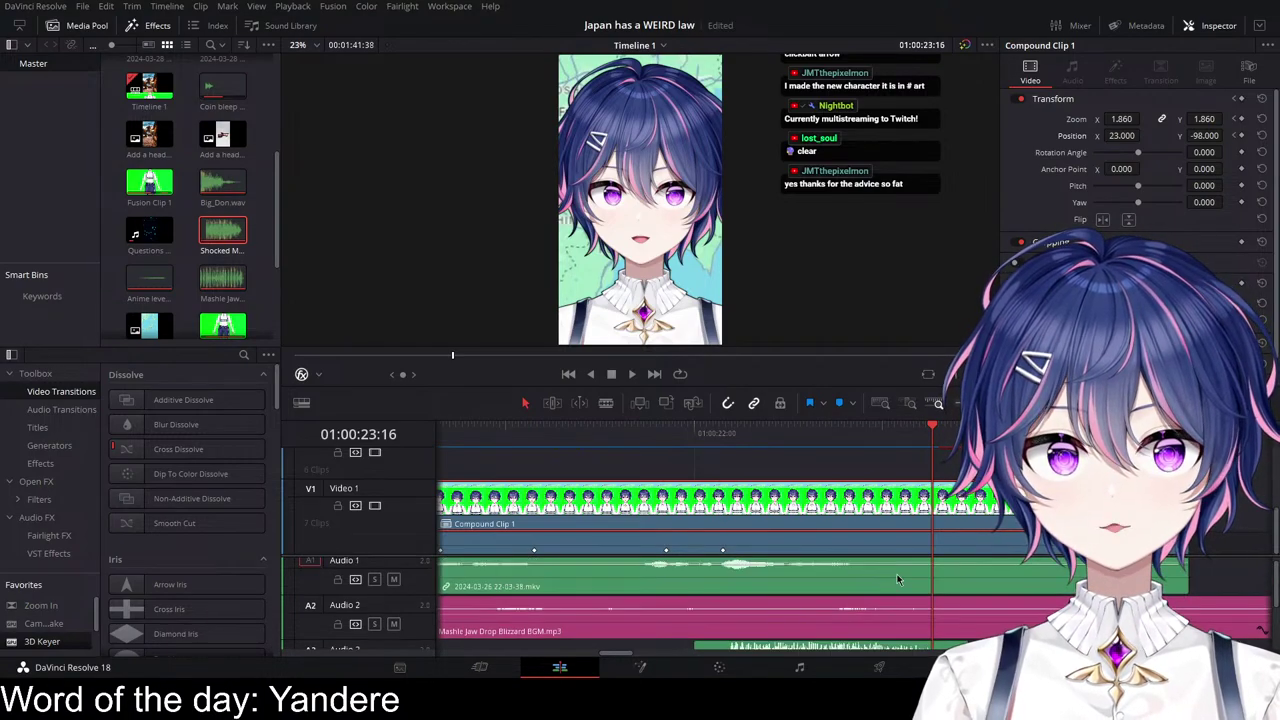
Step: Shift the Shocked Meme SFX clip to a later start, lower its volume to -9.62, and check it in playback
scroll(897, 579, "down", 3)
left_click_drag(801, 616, 937, 627)
left_click(662, 434)
key("space")
key("space")
left_click(778, 434)
key("space")
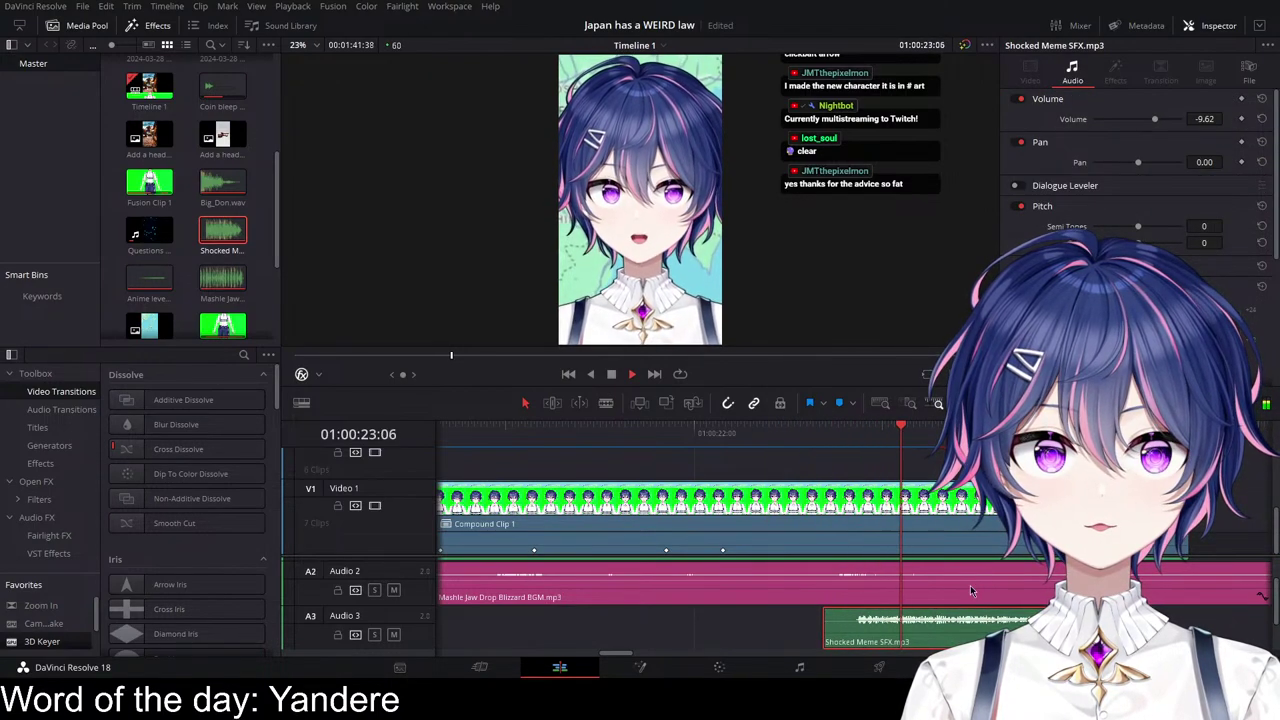
key("space")
Step: Review the voice clip on Audio 1 around the keyframed section and play back the end of the line
scroll(900, 587, "up", 1)
scroll(828, 587, "left", 3)
mouse_move(751, 564)
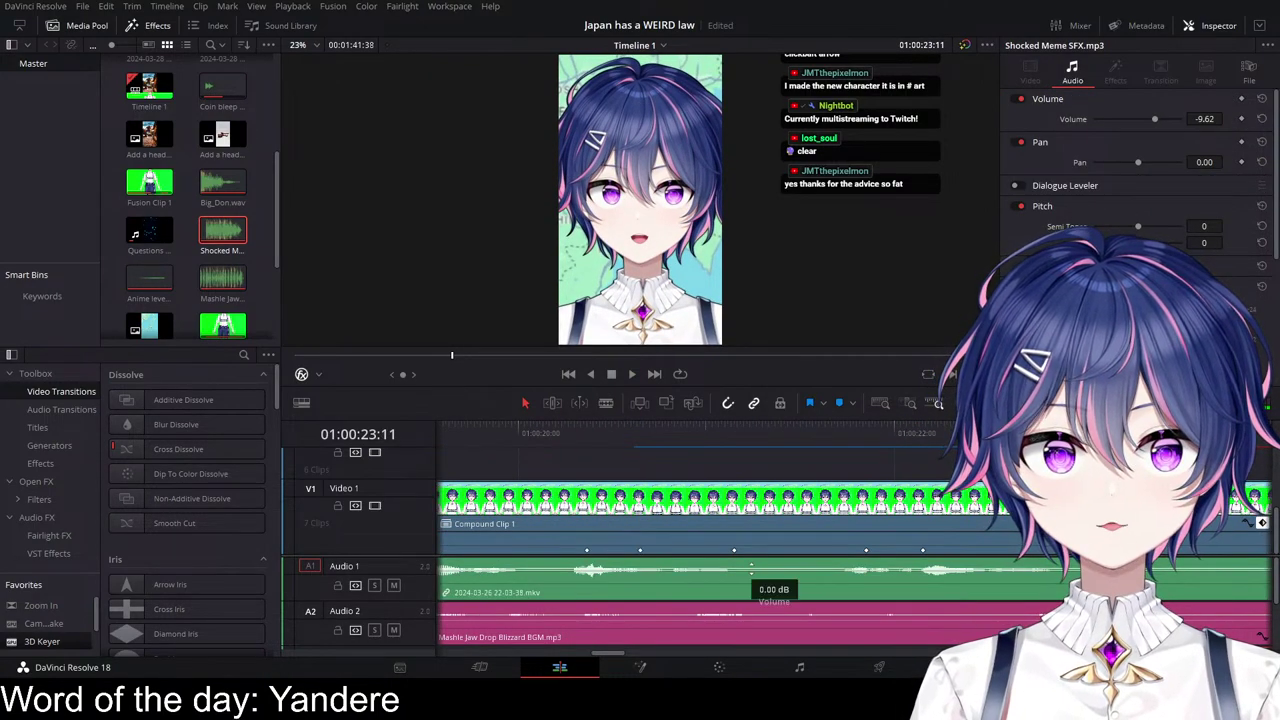
scroll(760, 566, "left", 3)
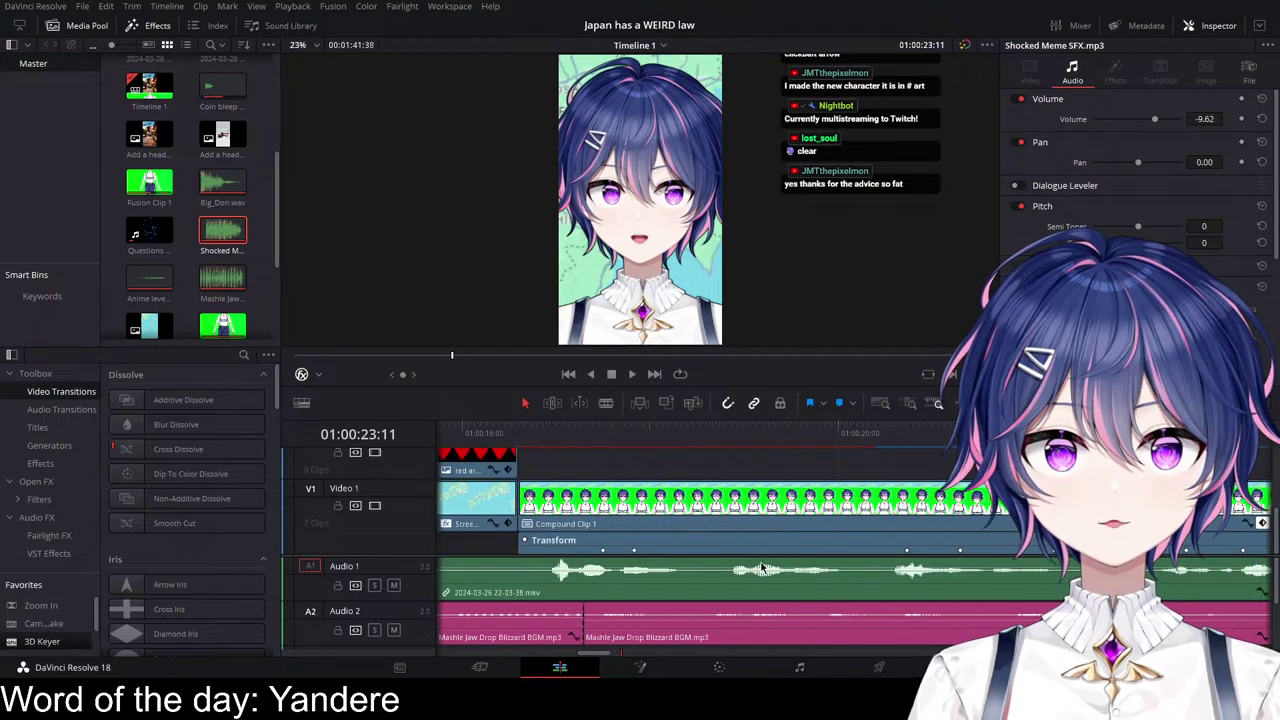
key("space")
key("space")
scroll(766, 550, "left", 6)
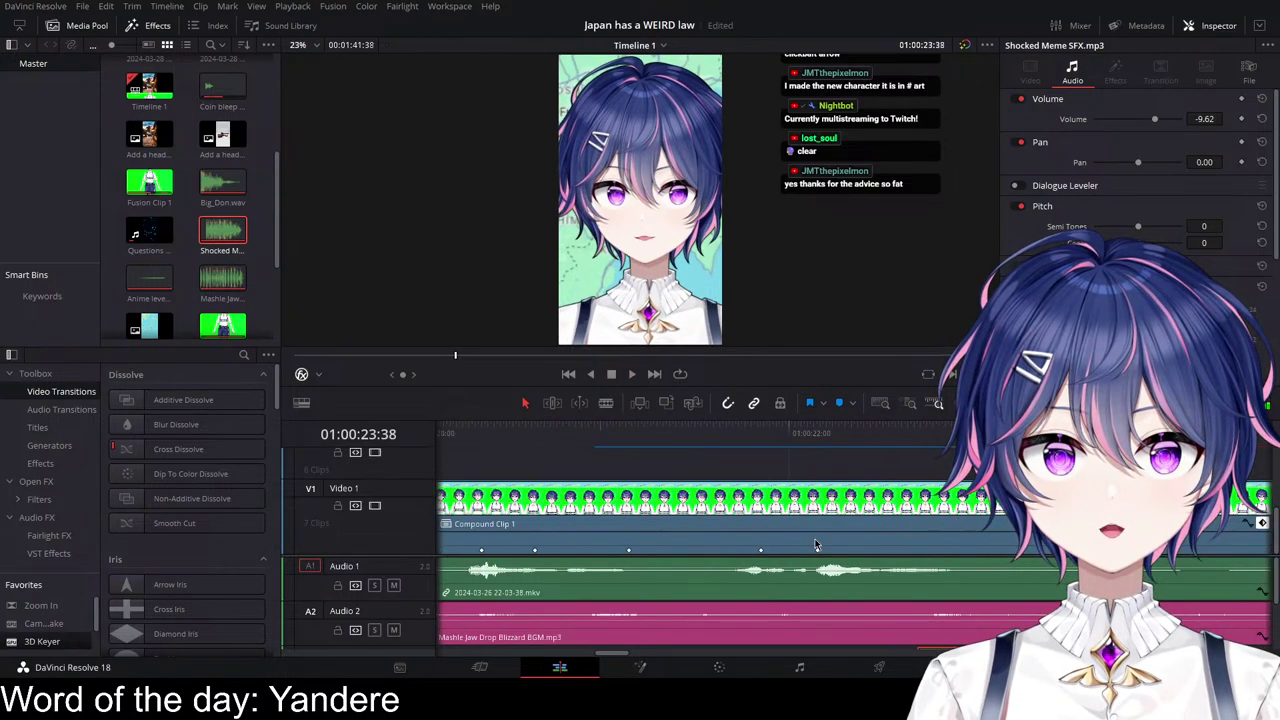
Step: Split the Audio 1 voice clip at 01:00:22:29 and set the earlier part's volume to 1.92
scroll(765, 545, "right", 3)
left_click_drag(934, 432, 923, 440)
key("Left")
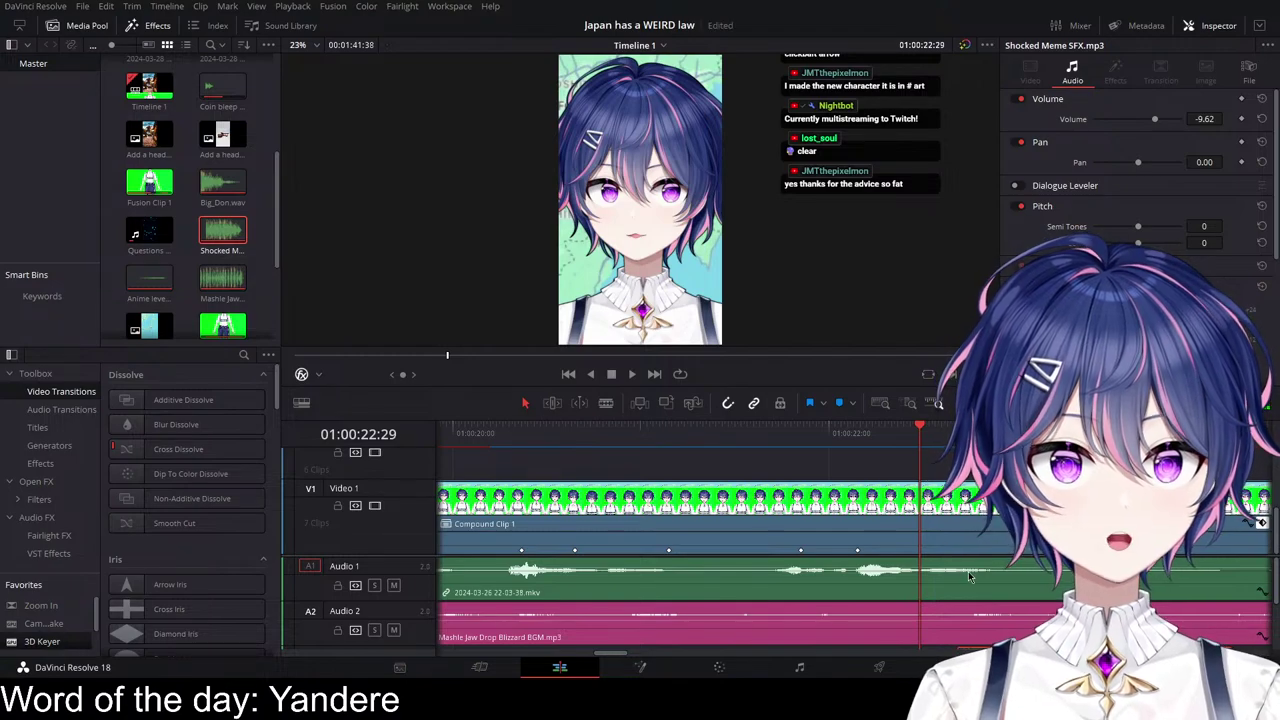
left_click(976, 584)
key("ctrl+b")
scroll(974, 582, "right", 1)
left_click_drag(961, 568, 961, 564)
Step: Play back the split voice audio with the sound effect from about 01:00:21:37
left_click(680, 476)
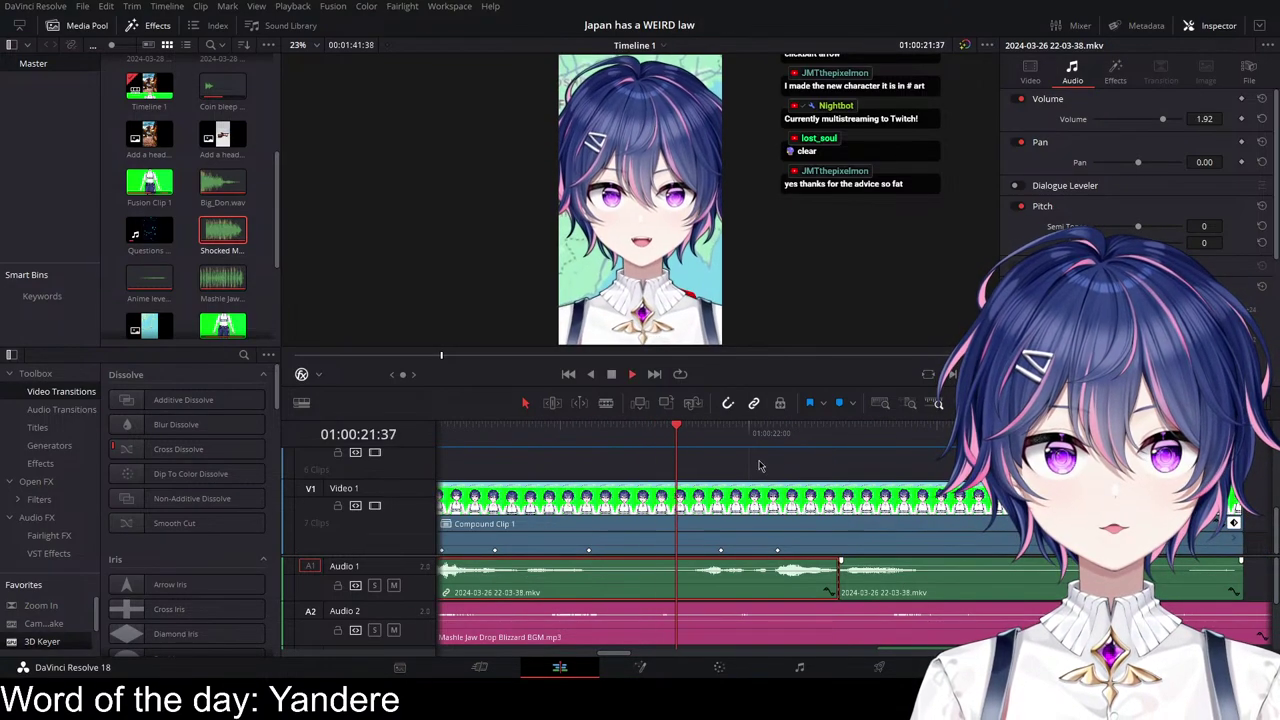
key("space")
key("space")
scroll(787, 567, "left", 6)
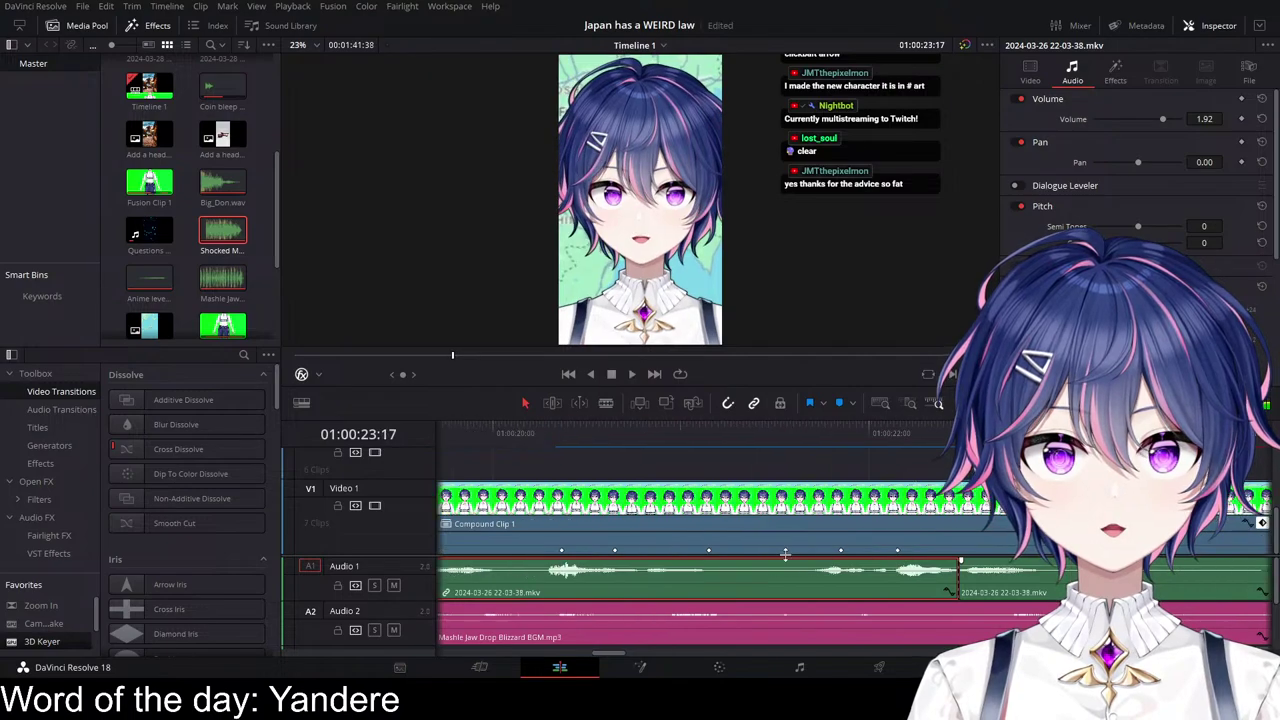
Step: Split the Audio 1 voice clip at 01:00:20:30 and 01:00:22:09 and set the middle part's volume to 7.69
scroll(787, 567, "left", 2)
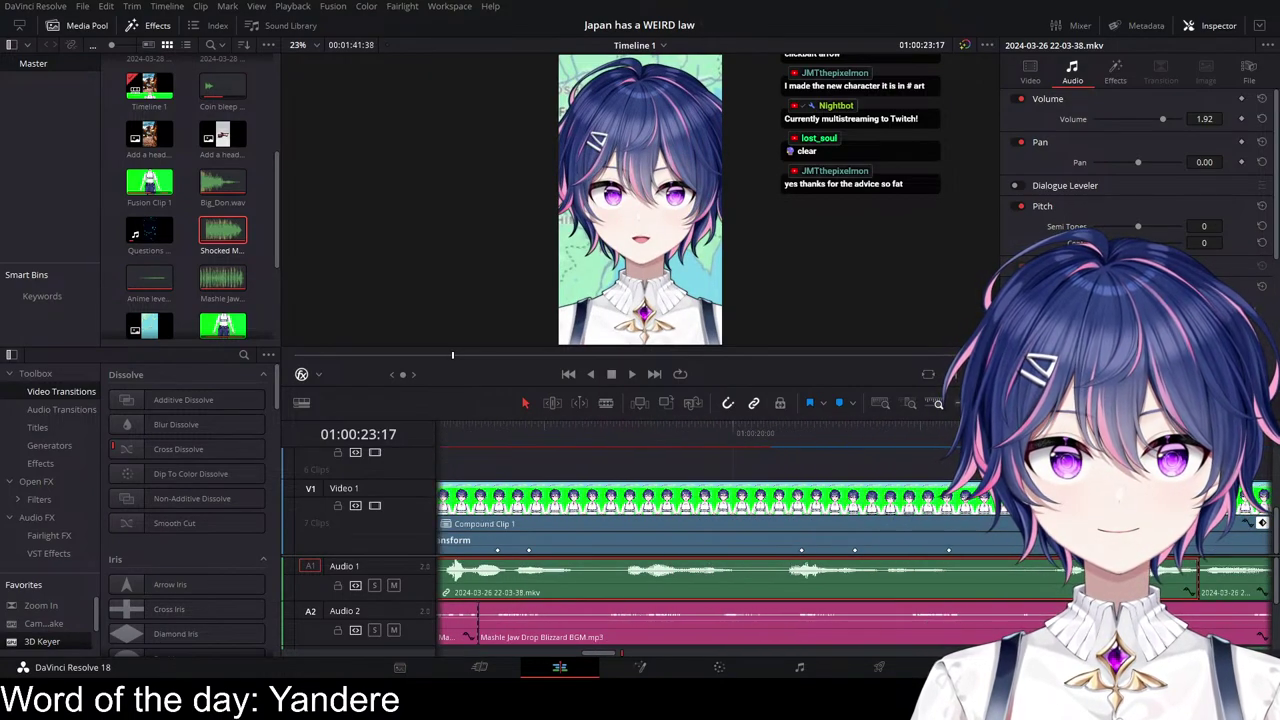
left_click_drag(869, 448, 828, 457)
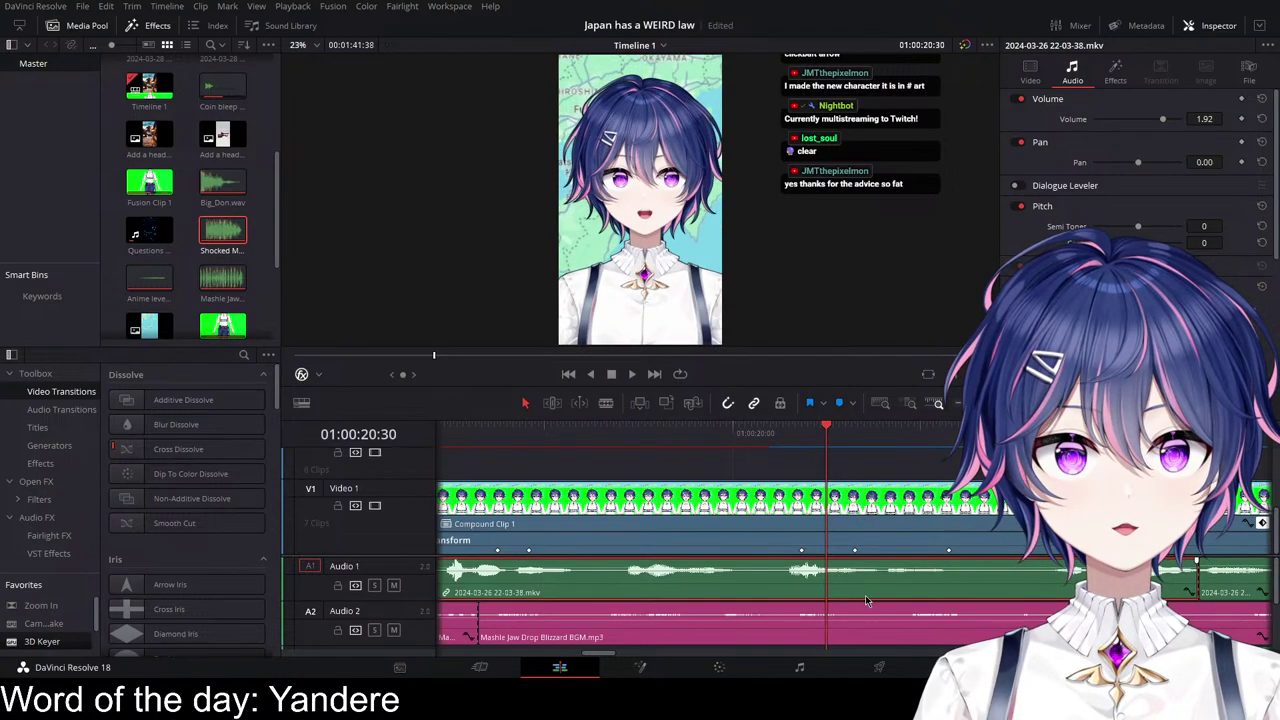
left_click_drag(826, 435, 1085, 440)
left_click(938, 576)
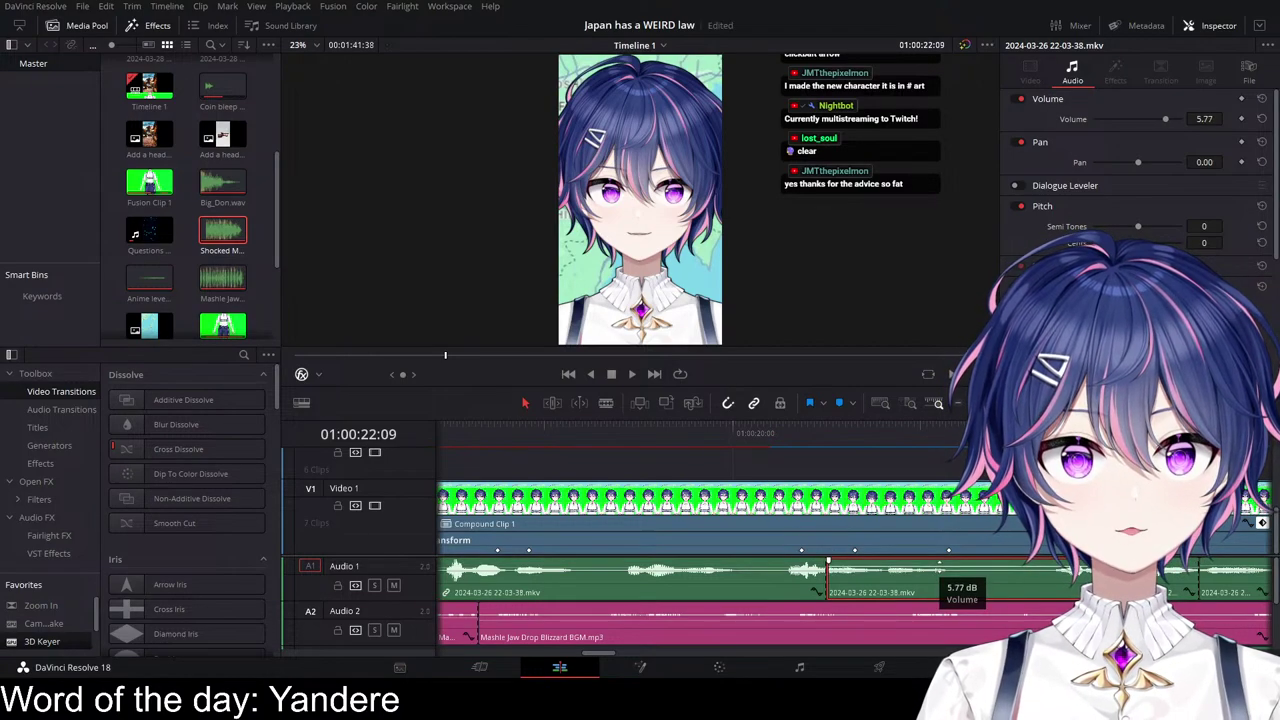
left_click(692, 437)
key("space")
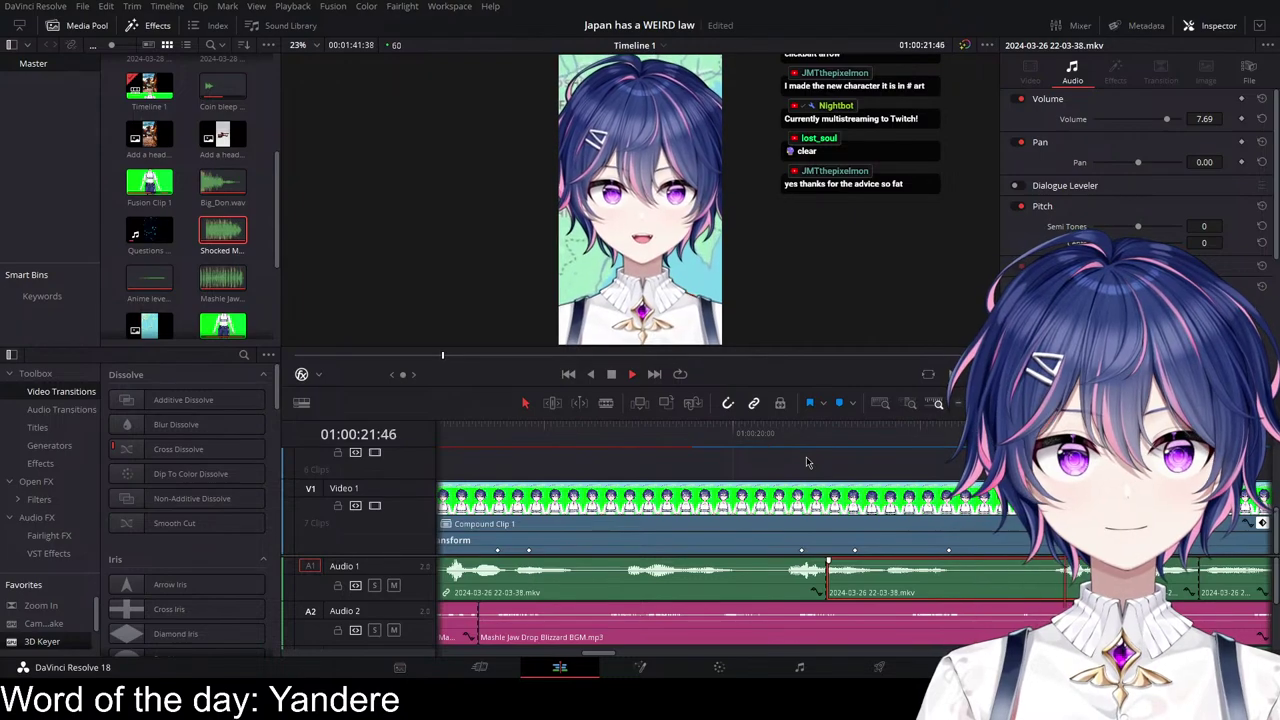
key("ctrl+z")
key("space")
Step: Play back the voice line from the start of Compound Clip 1 through the newly split Audio 1 parts
scroll(835, 578, "left", 10)
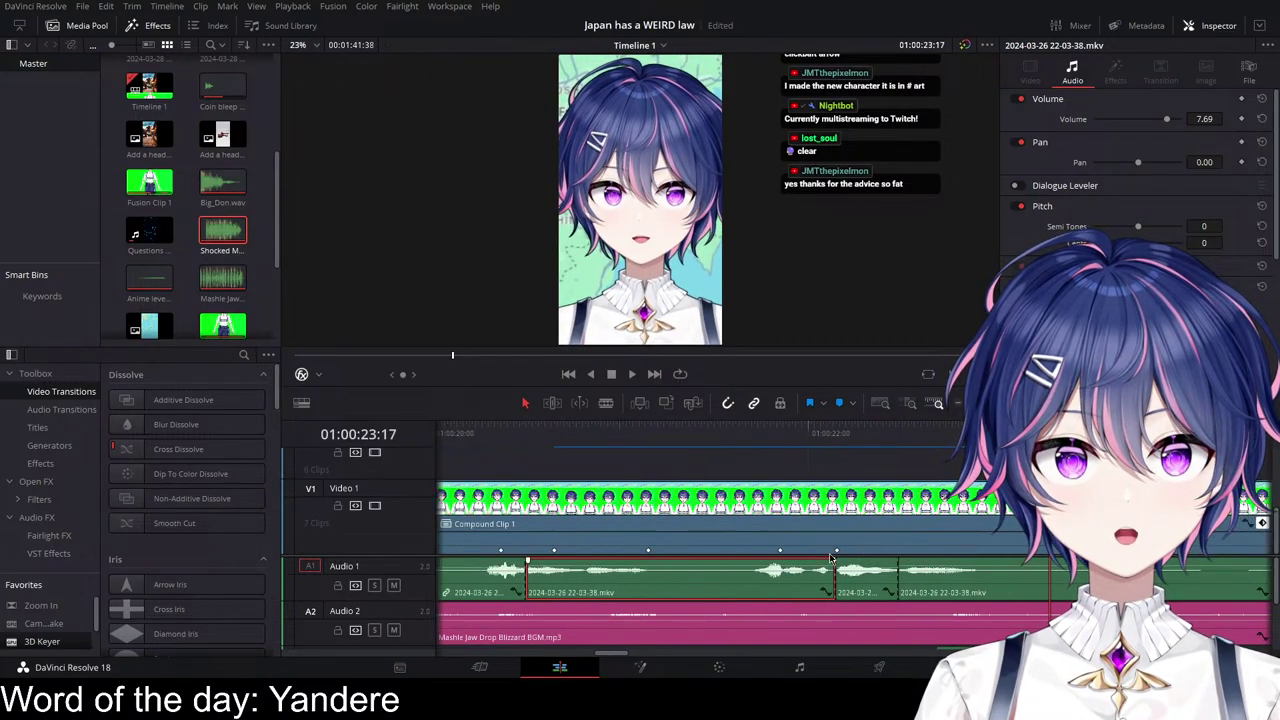
key("ctrl+z")
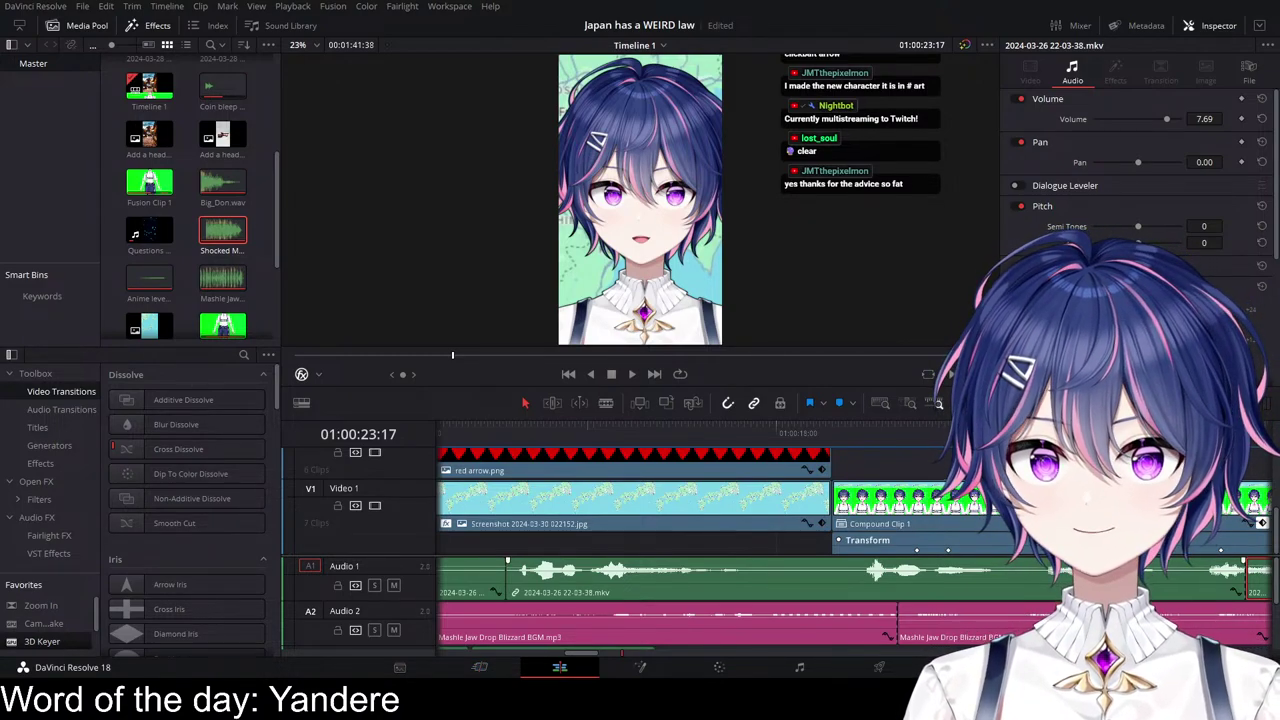
left_click(508, 434)
key("space")
scroll(738, 528, "down", 3)
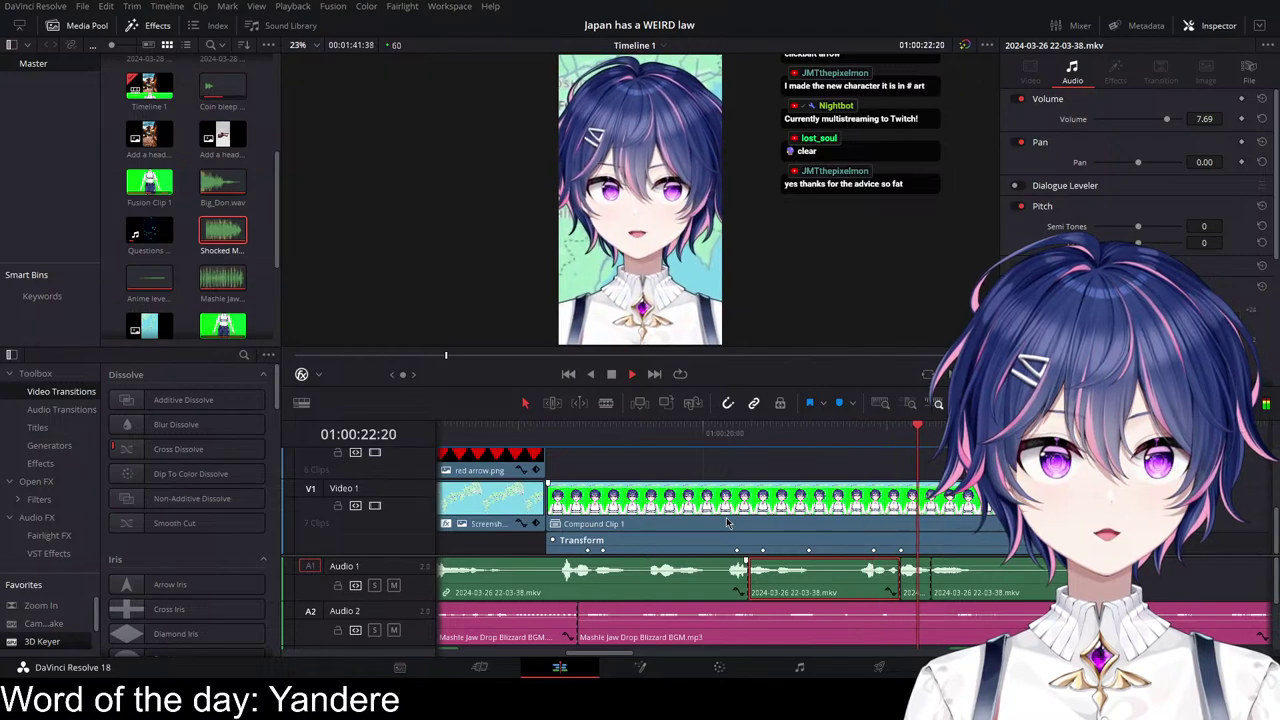
key("space")
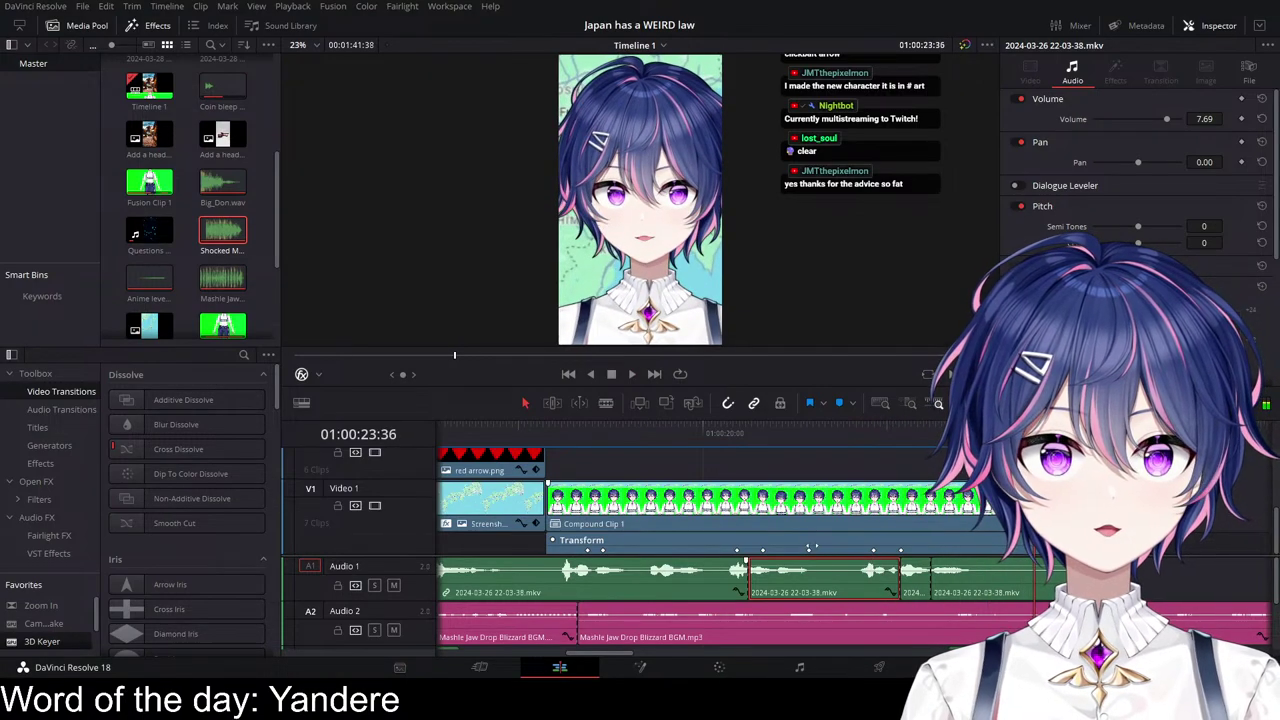
left_click(588, 433)
key("space")
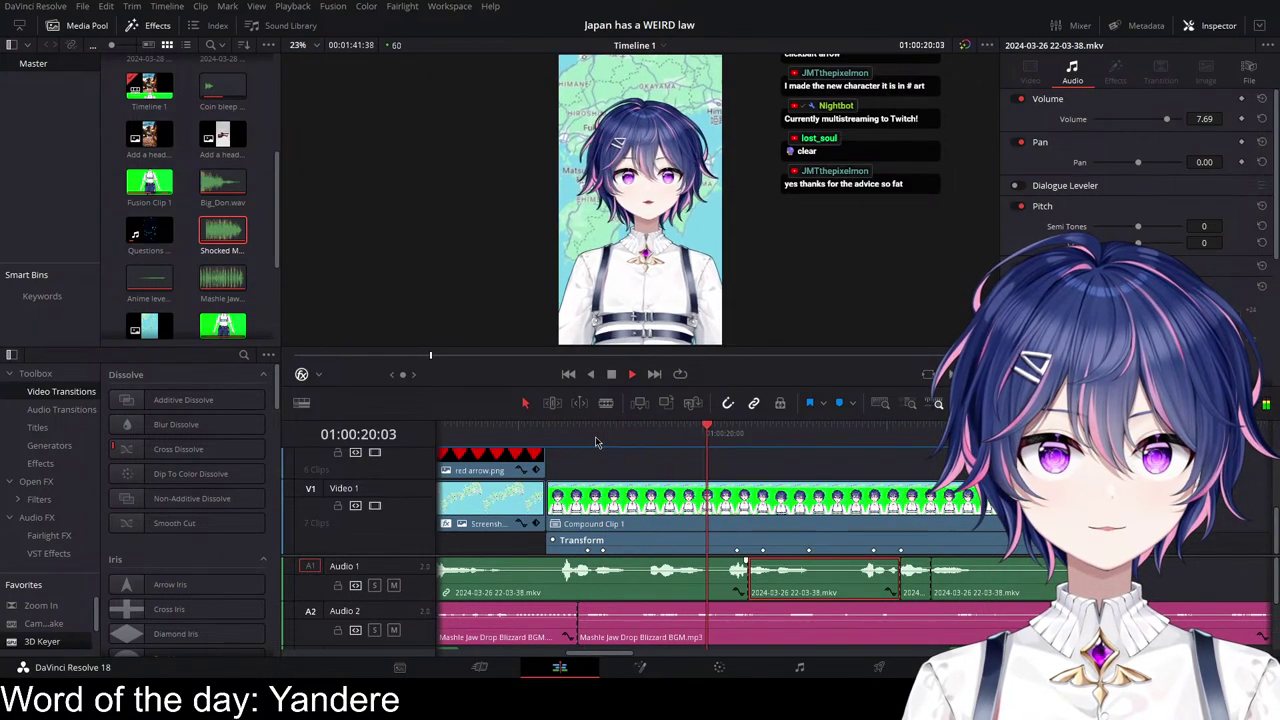
key("space")
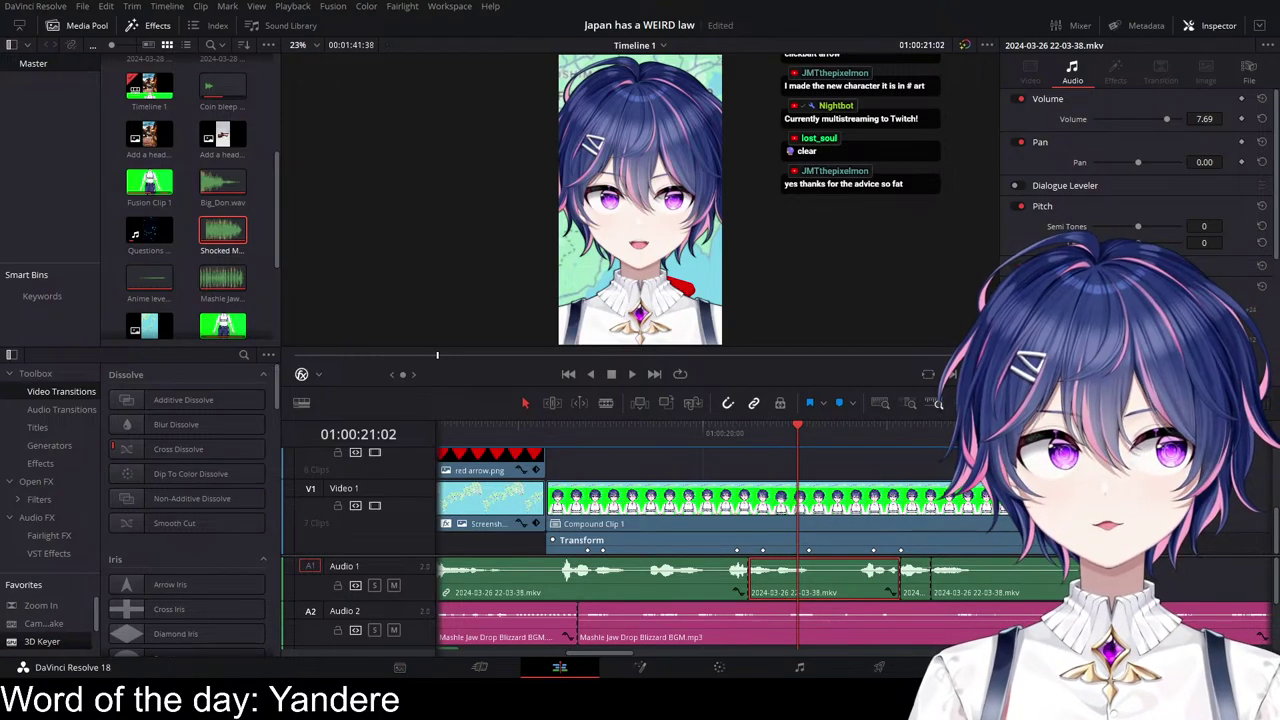
Step: Add Anime camera whoosh SFX.mp3 to Audio 3 beneath Compound Clip 1 and trim its end to leave only the first whoosh
scroll(212, 300, "down", 3)
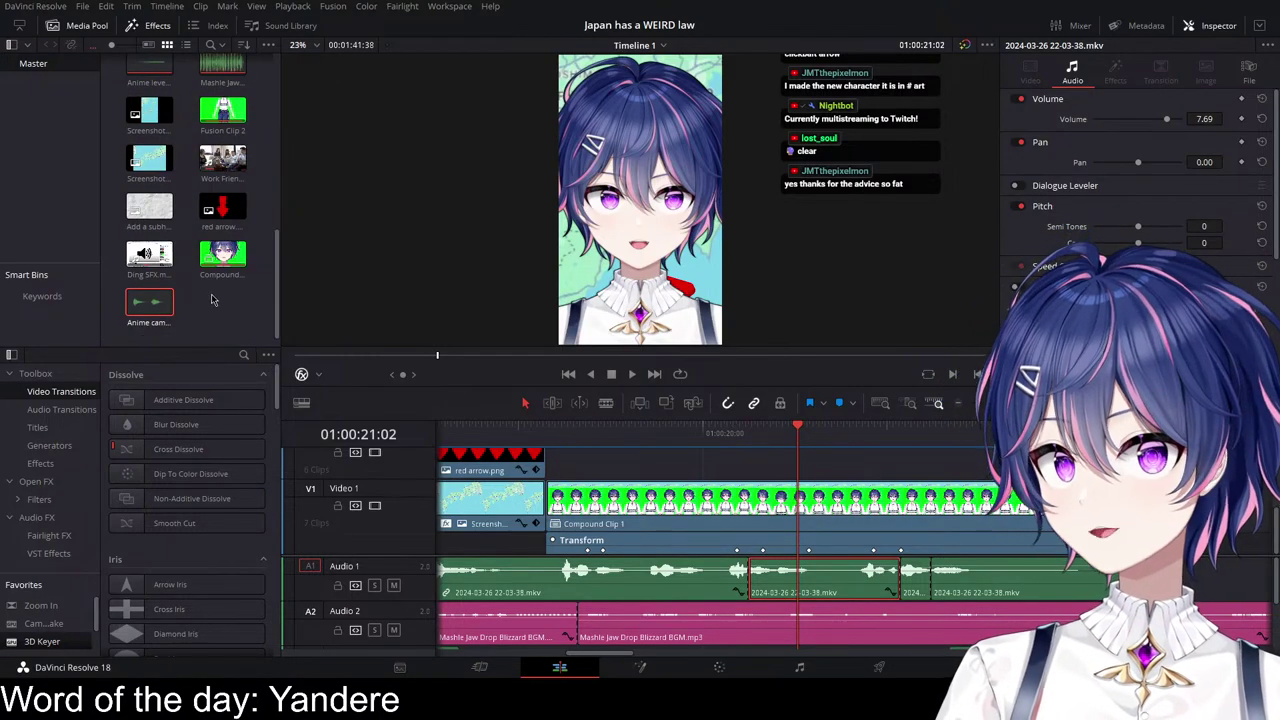
scroll(896, 583, "down", 2)
left_click(889, 586)
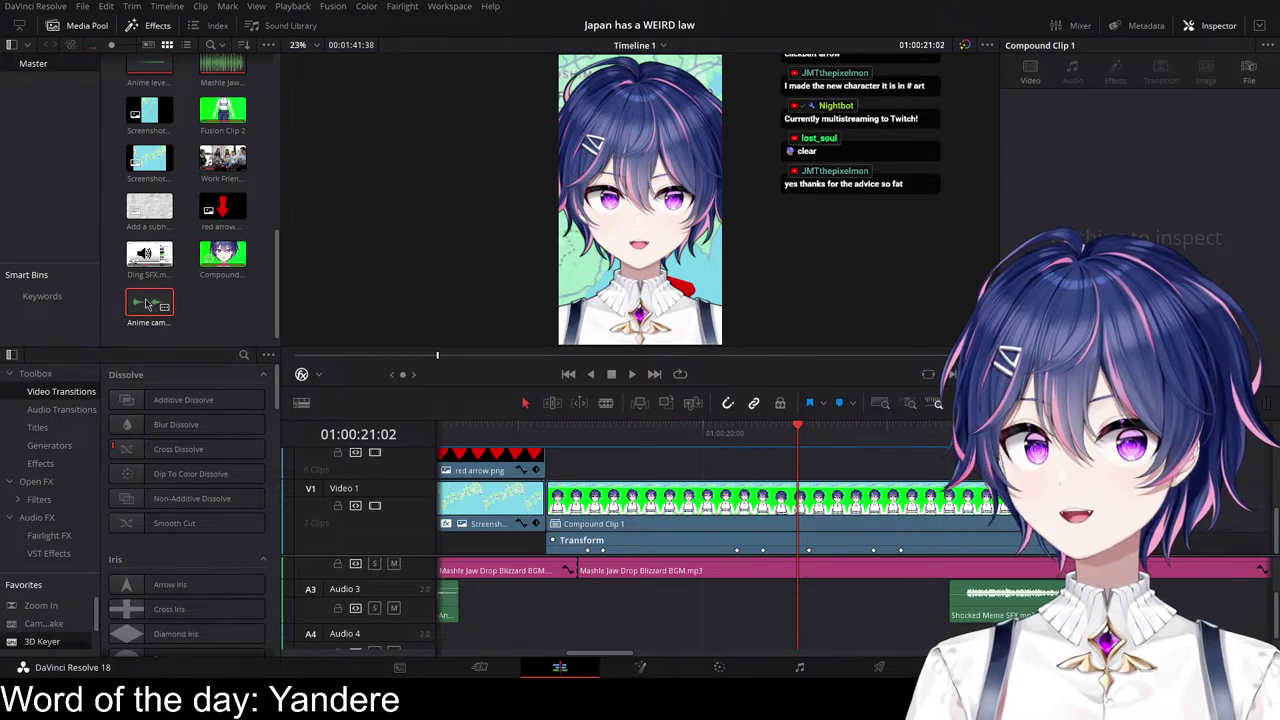
left_click_drag(148, 303, 603, 607)
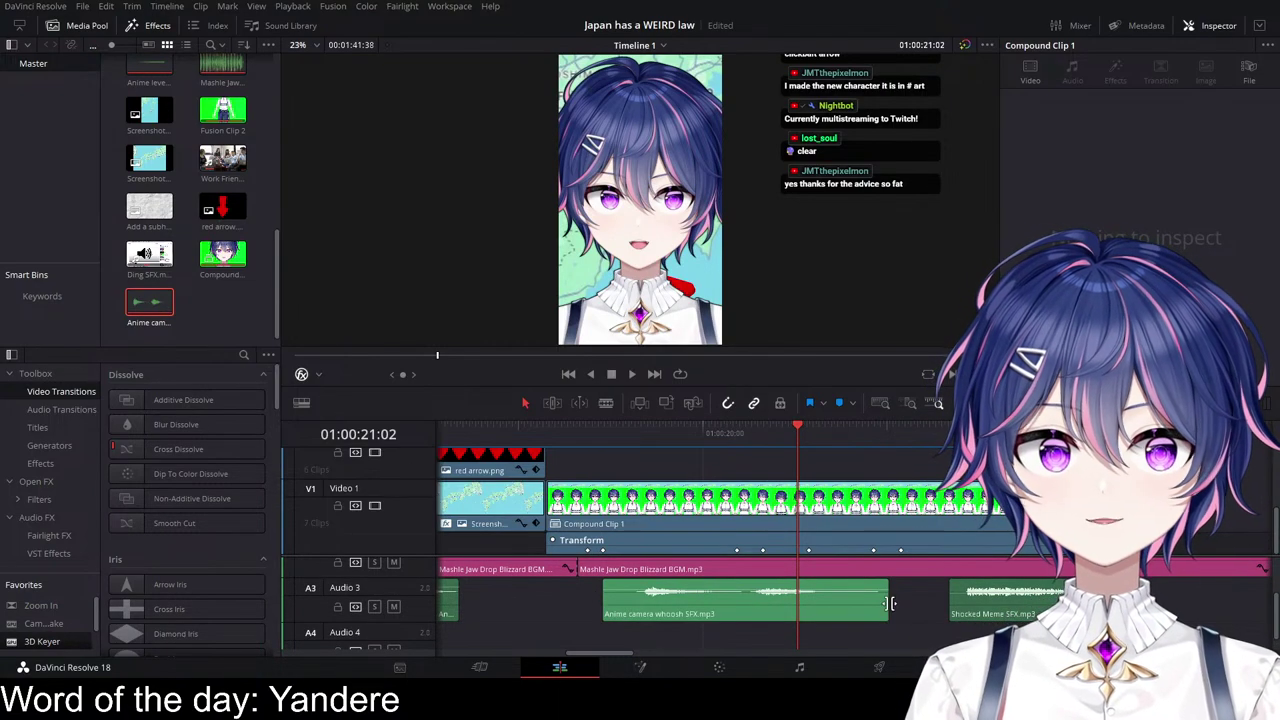
left_click_drag(888, 604, 783, 611)
Step: Shift the Anime camera whoosh SFX clip to start just before 01:00:20:00 and check it in playback
left_click(580, 435)
key("space")
left_click(692, 432)
key("space")
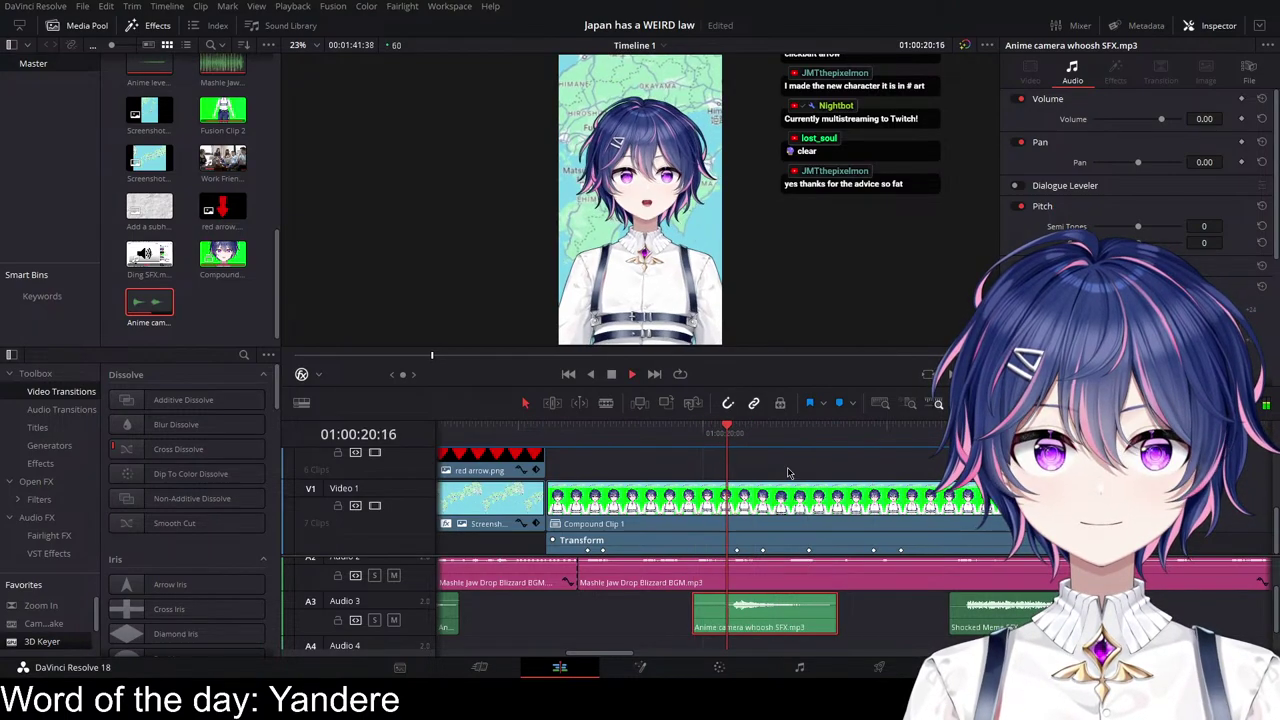
key("space")
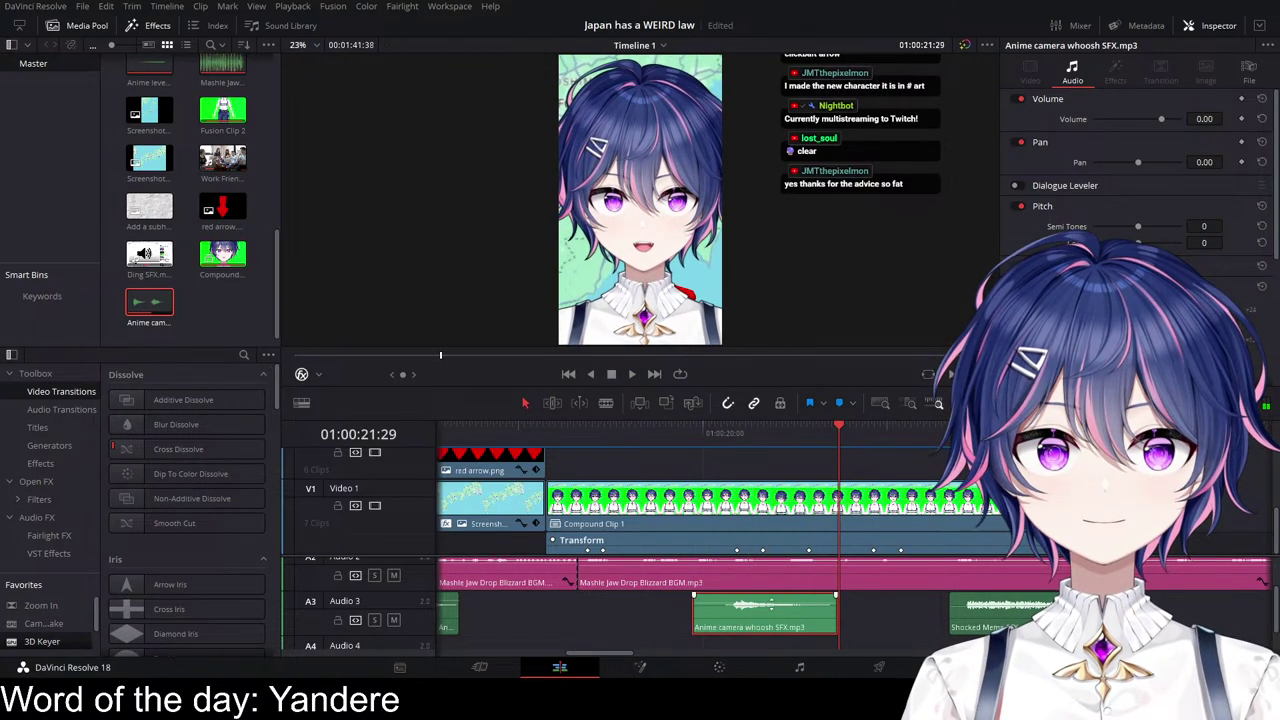
Step: Lower the Anime camera whoosh SFX clip's volume to -3.85 and listen to it against the zoom
left_click_drag(770, 604, 770, 607)
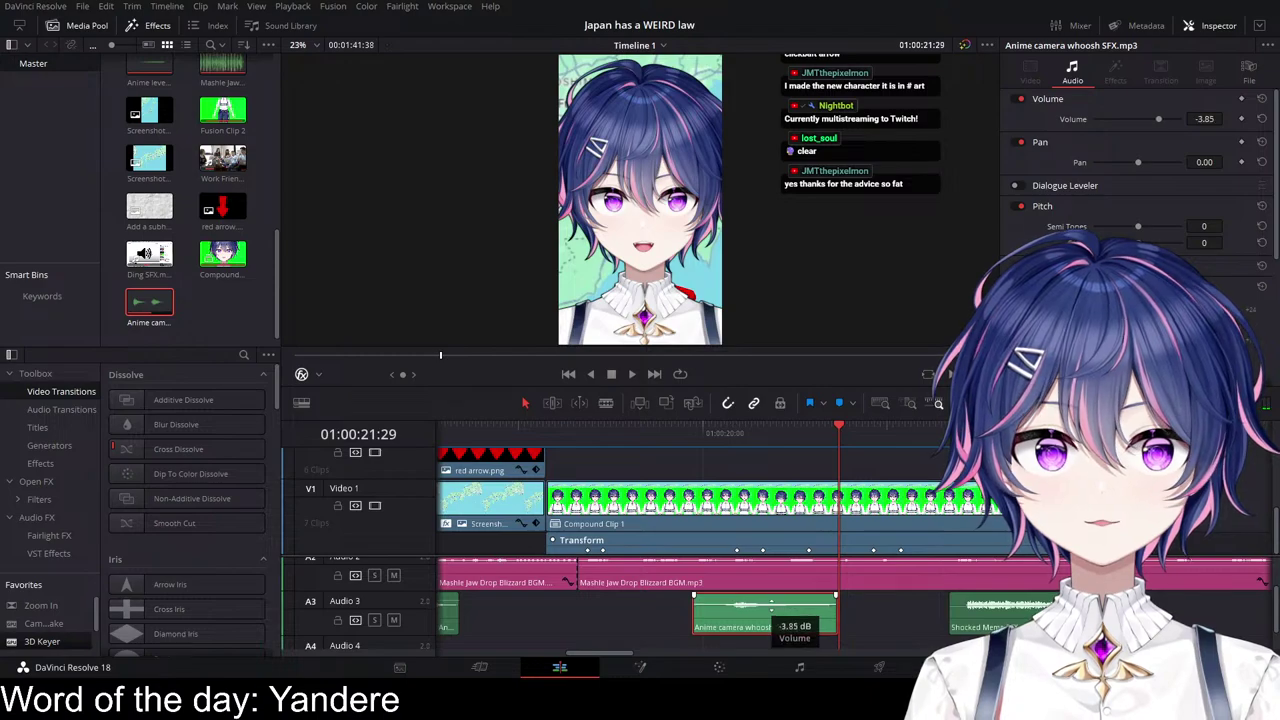
left_click(662, 456)
key("space")
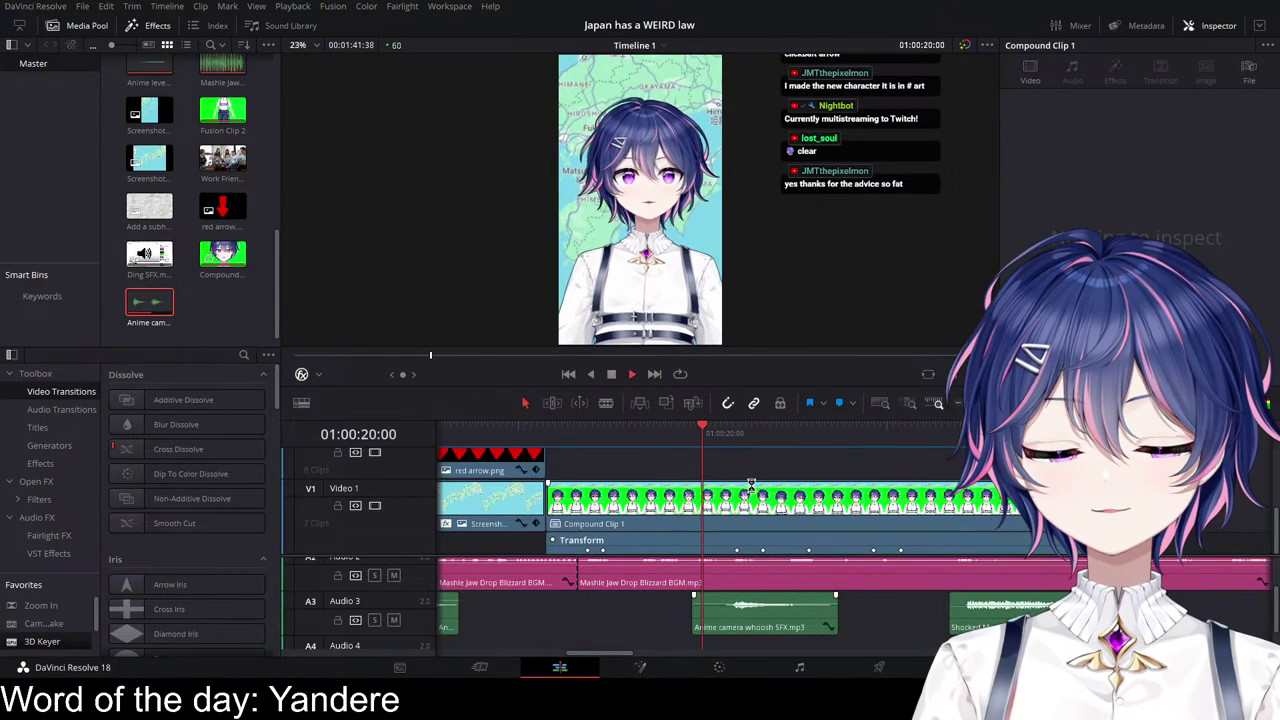
key("space")
Step: Look over the clips and audio tracks across the whole timeline
scroll(780, 590, "up", 2)
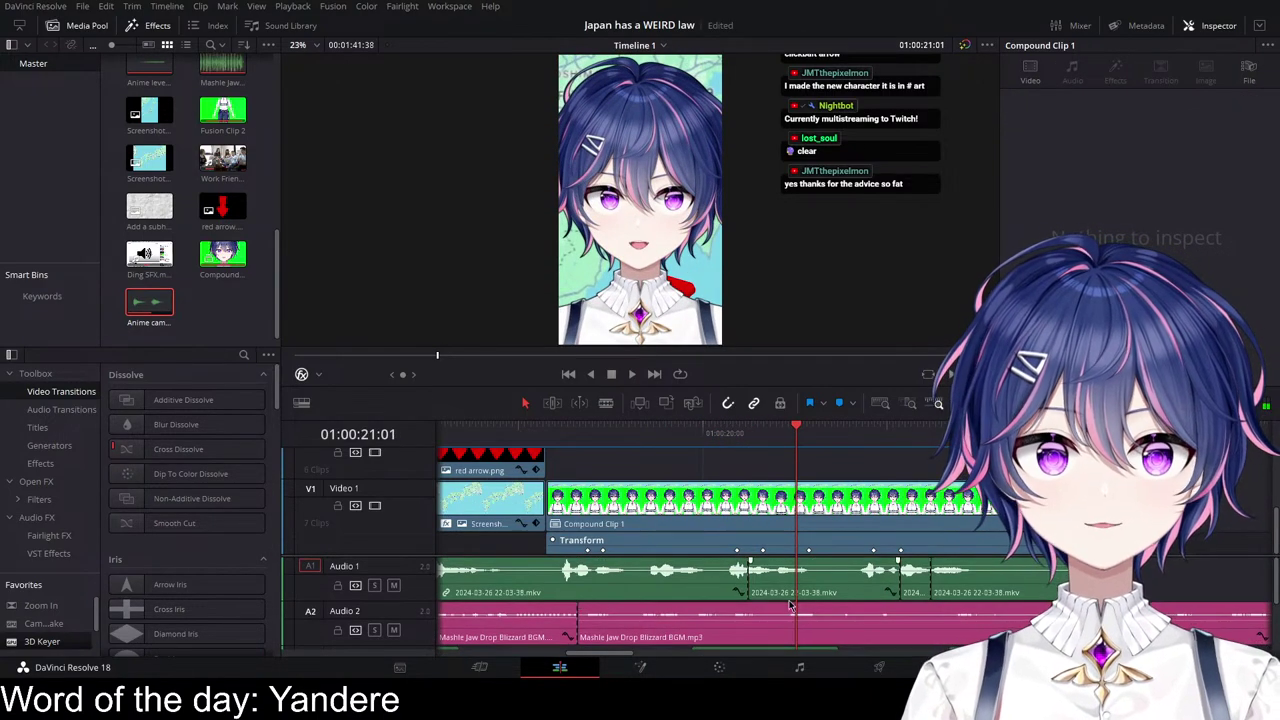
scroll(853, 548, "up", 3)
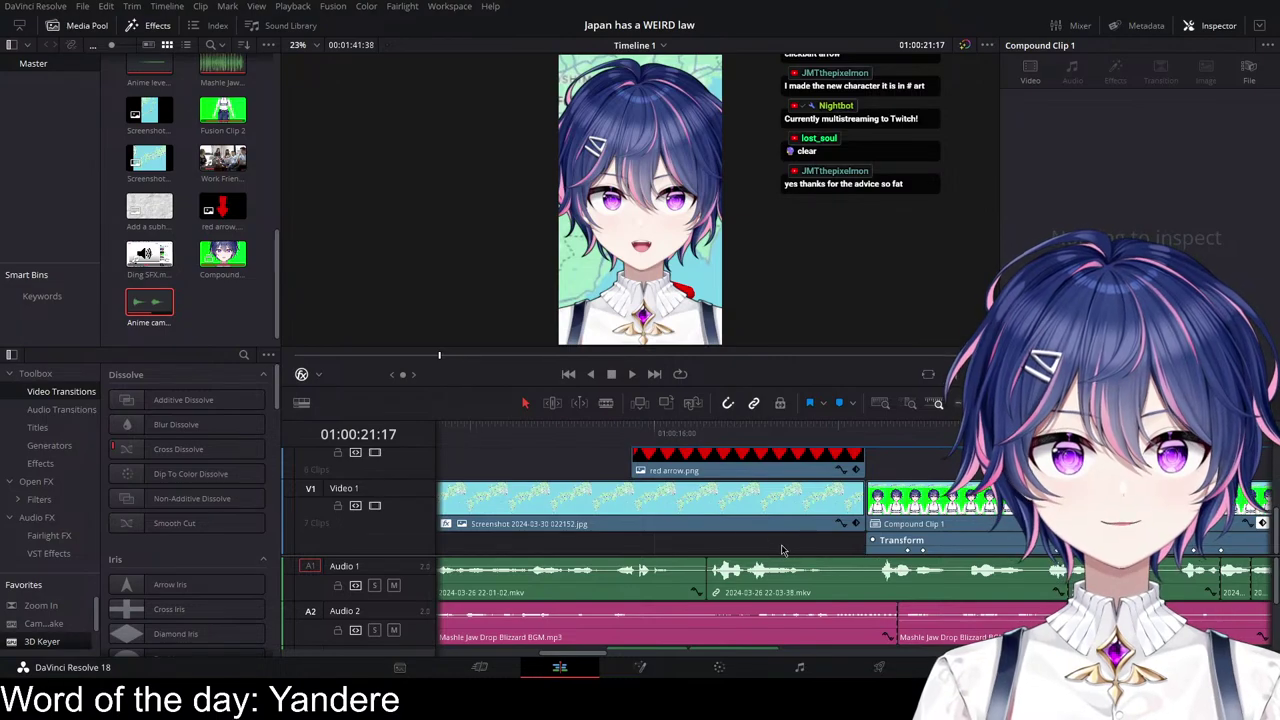
scroll(602, 538, "left", 4)
scroll(668, 534, "down", 1)
scroll(872, 557, "up", 2)
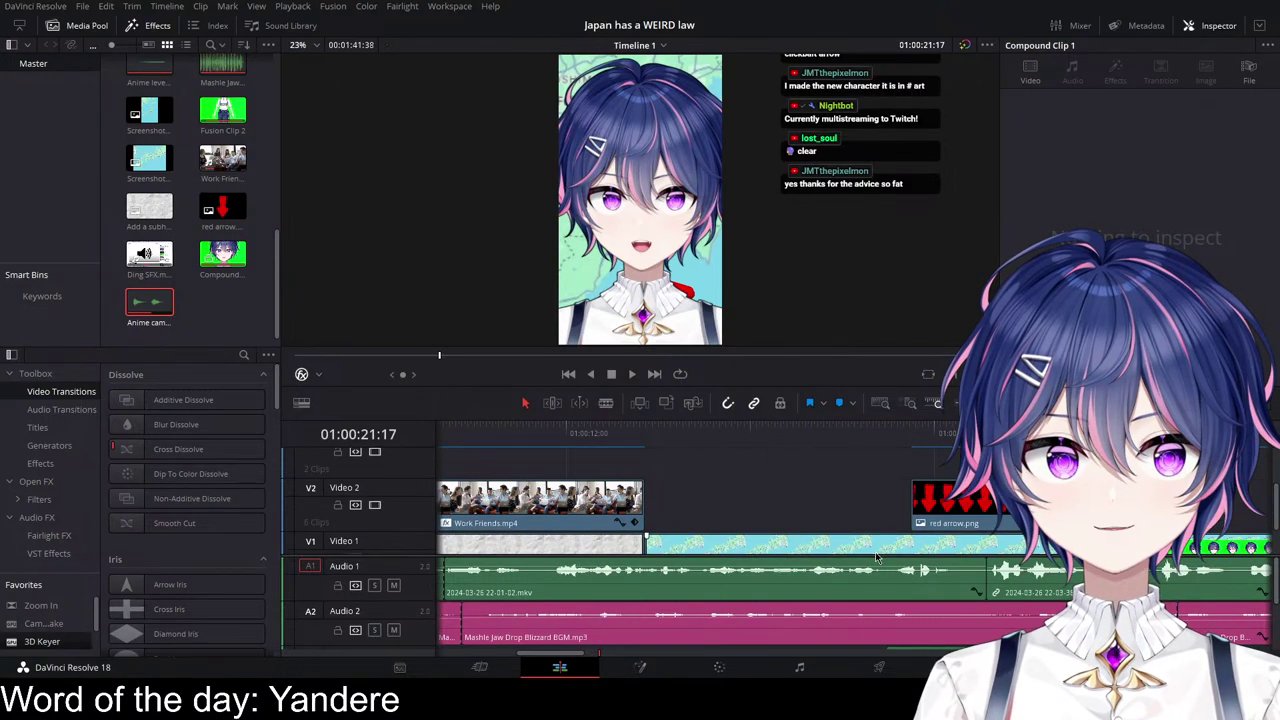
scroll(876, 556, "down", 2)
scroll(876, 556, "right", 2)
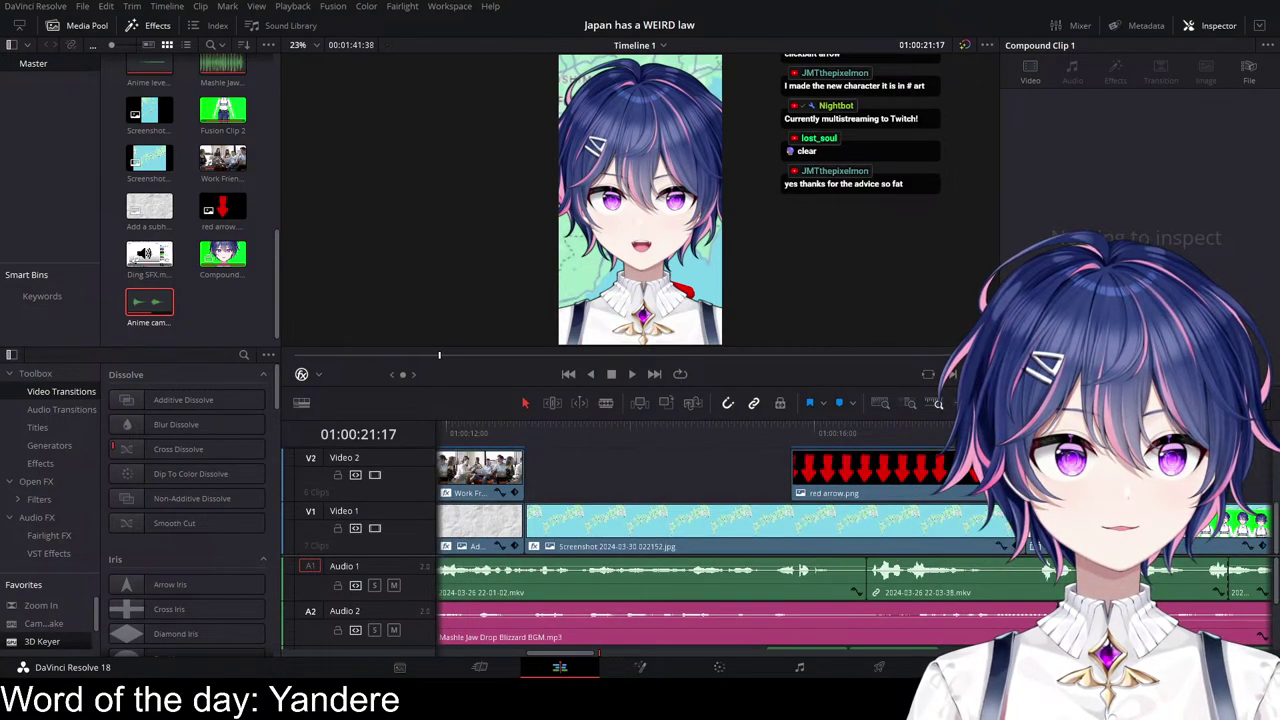
scroll(780, 536, "left", 4)
scroll(720, 522, "down", 10)
scroll(640, 494, "up", 4)
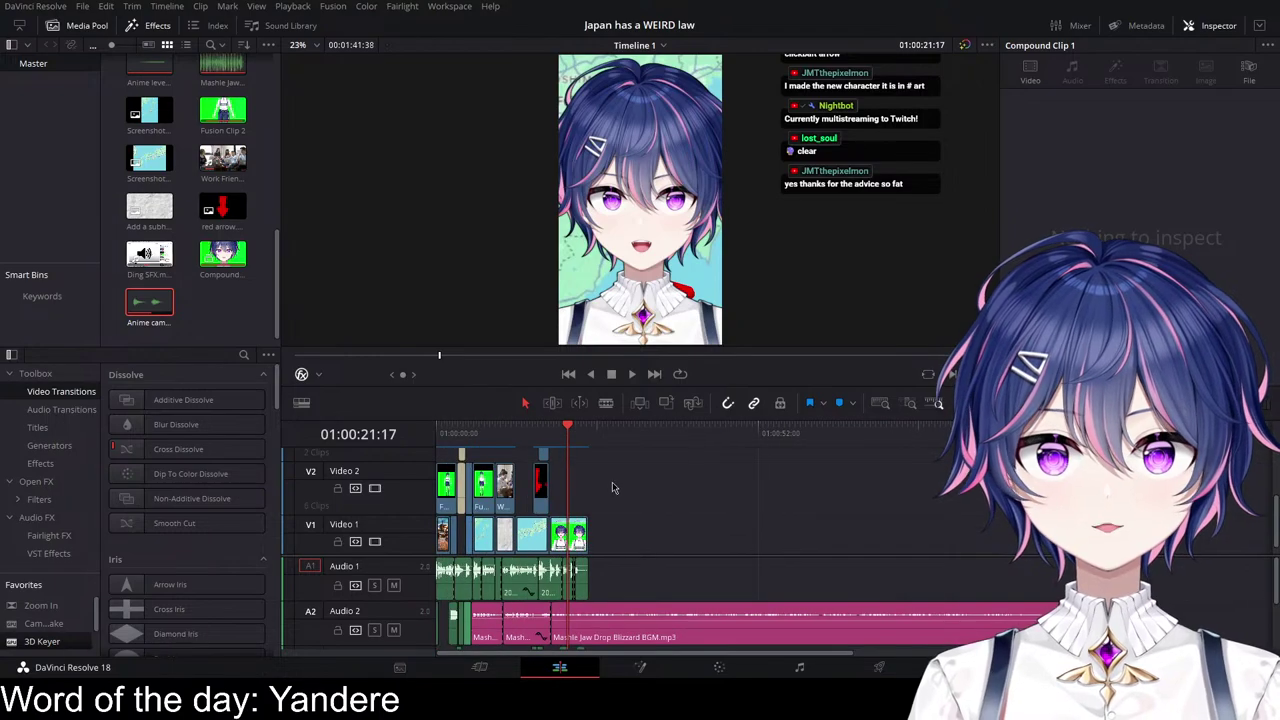
Step: Play back the short from the beginning through the zoomed character section in Compound Clip 1
key("Home")
key("space")
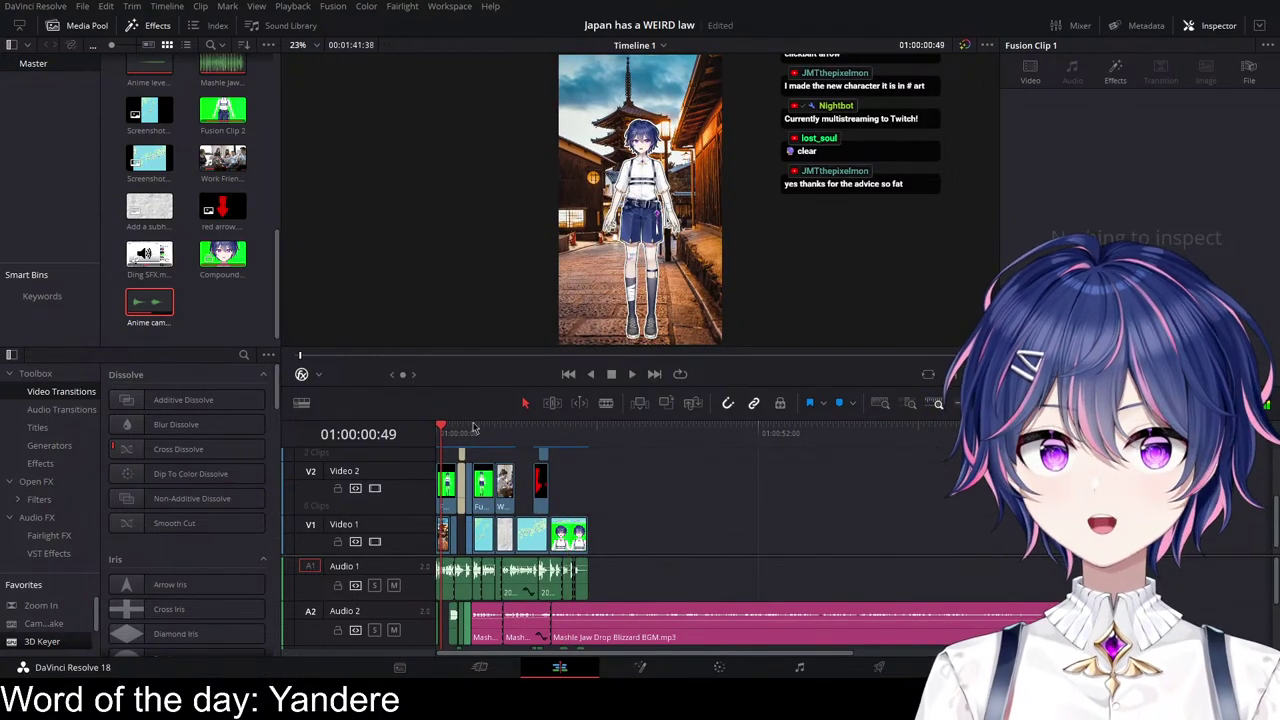
left_click_drag(444, 434, 405, 437)
key("space")
left_click(516, 433)
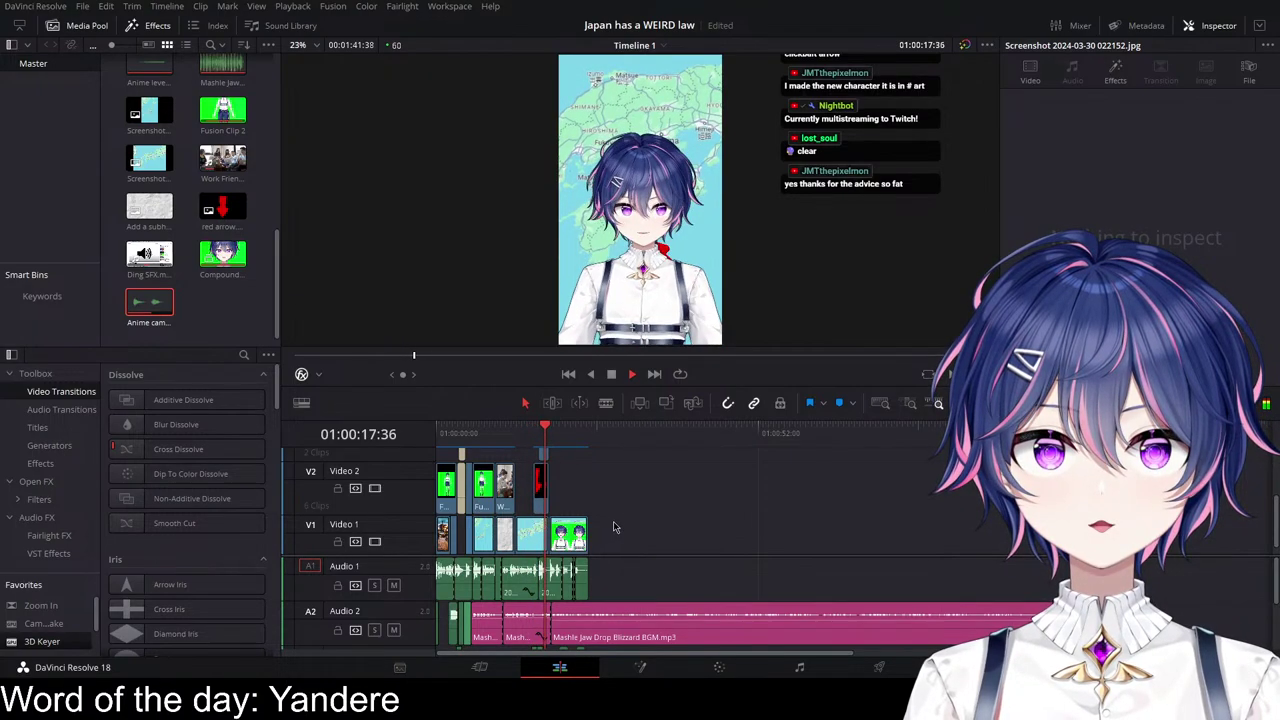
key("Home")
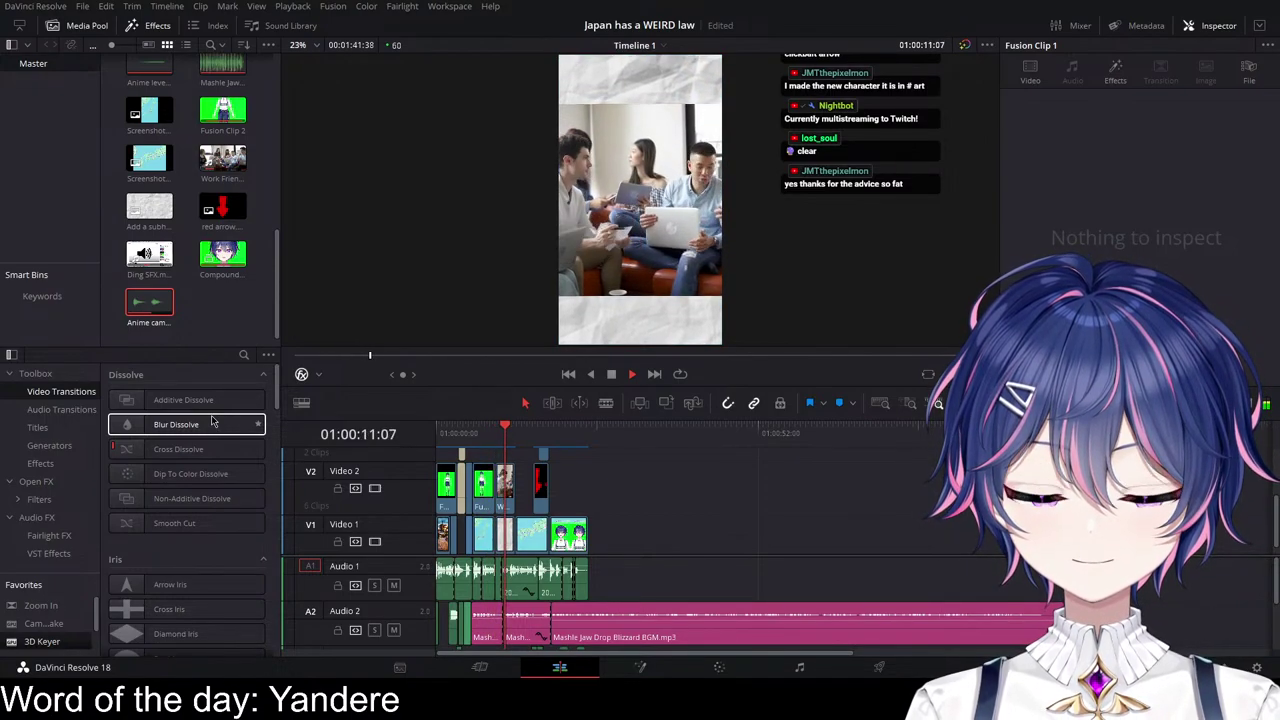
key("space")
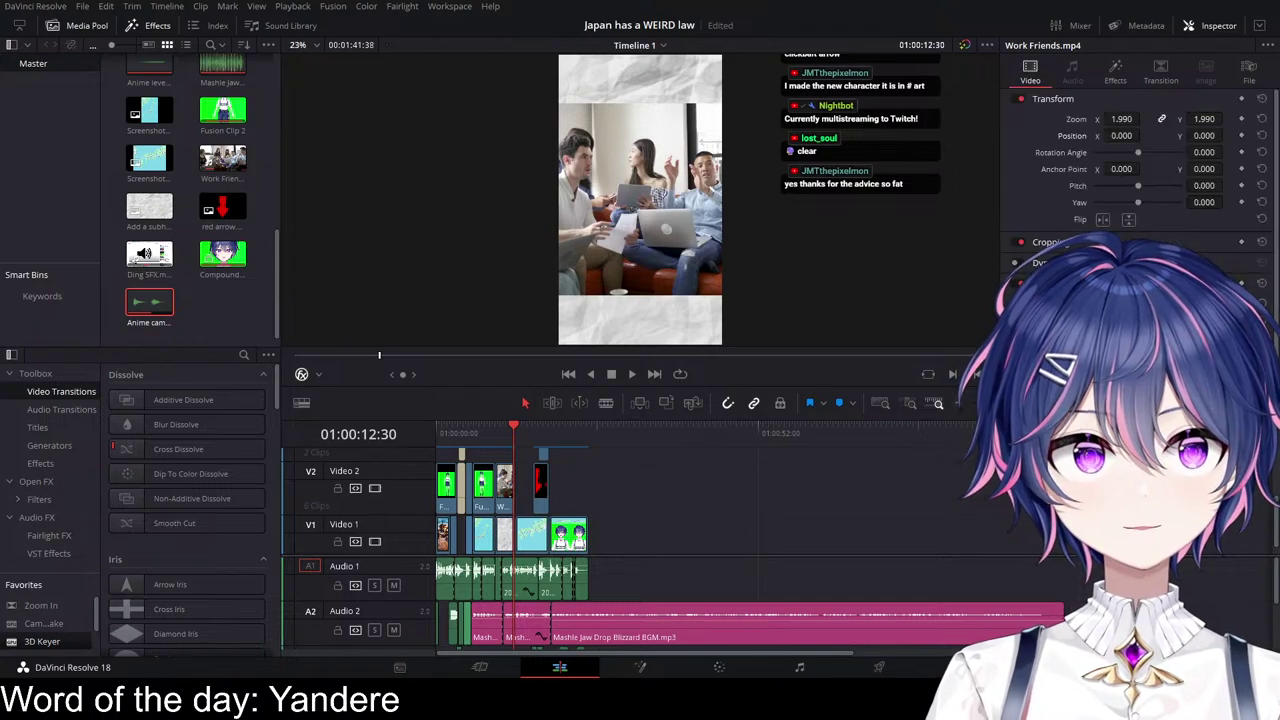
key("space")
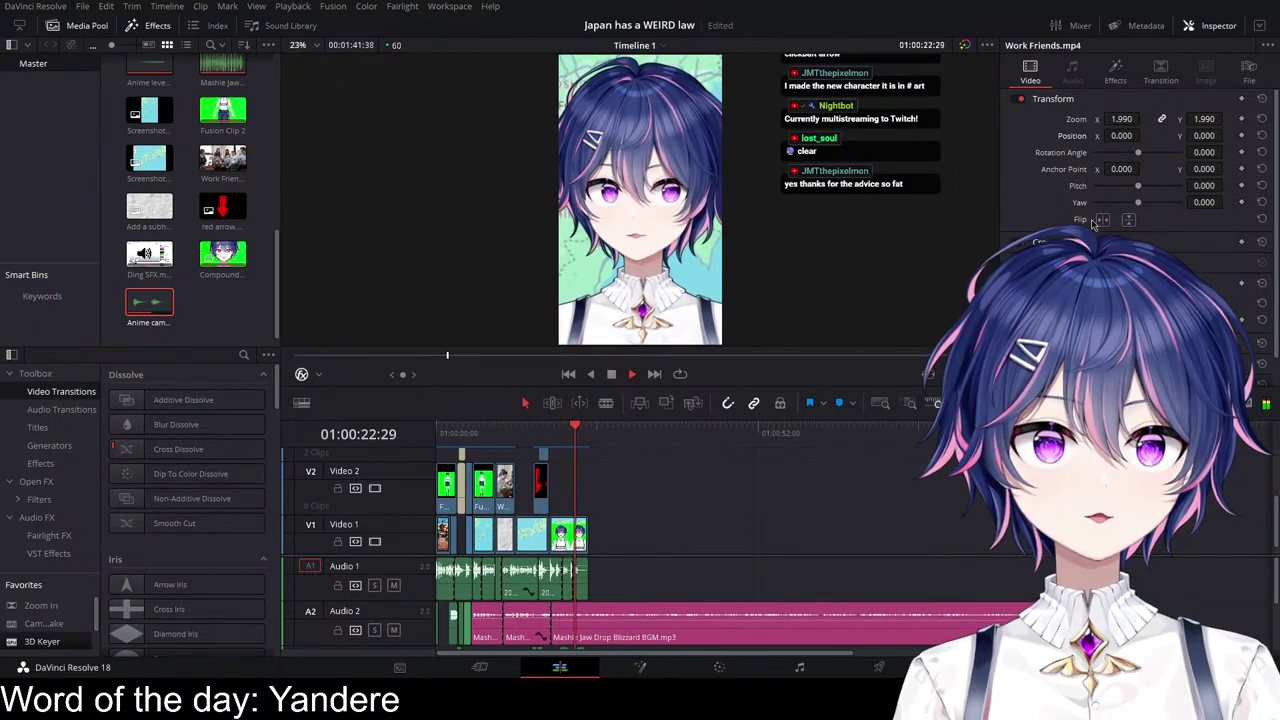
key("space")
Step: Trim the end of Compound Clip 1 on Video 1 back to 01:00:22:09, where the next spoken phrase begins
scroll(856, 505, "up", 3)
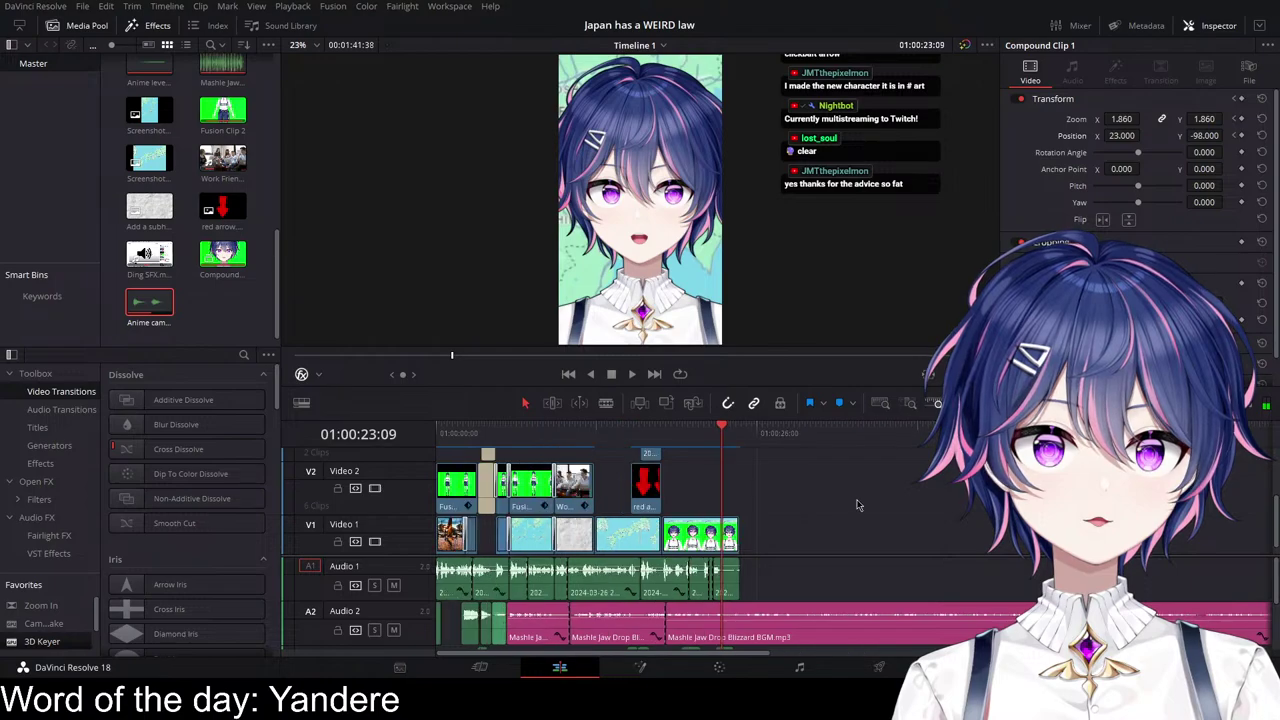
scroll(856, 505, "up", 3)
scroll(936, 508, "down", 1)
scroll(202, 284, "up", 5)
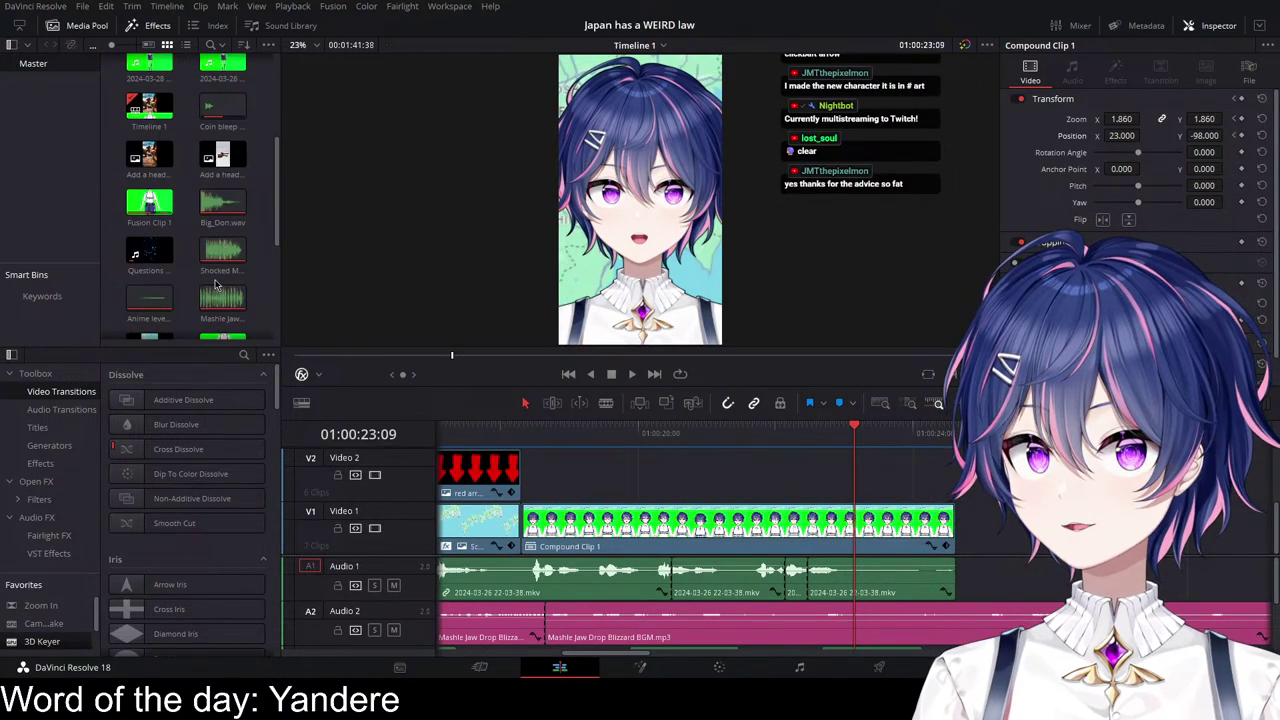
scroll(230, 295, "up", 2)
scroll(202, 205, "down", 4)
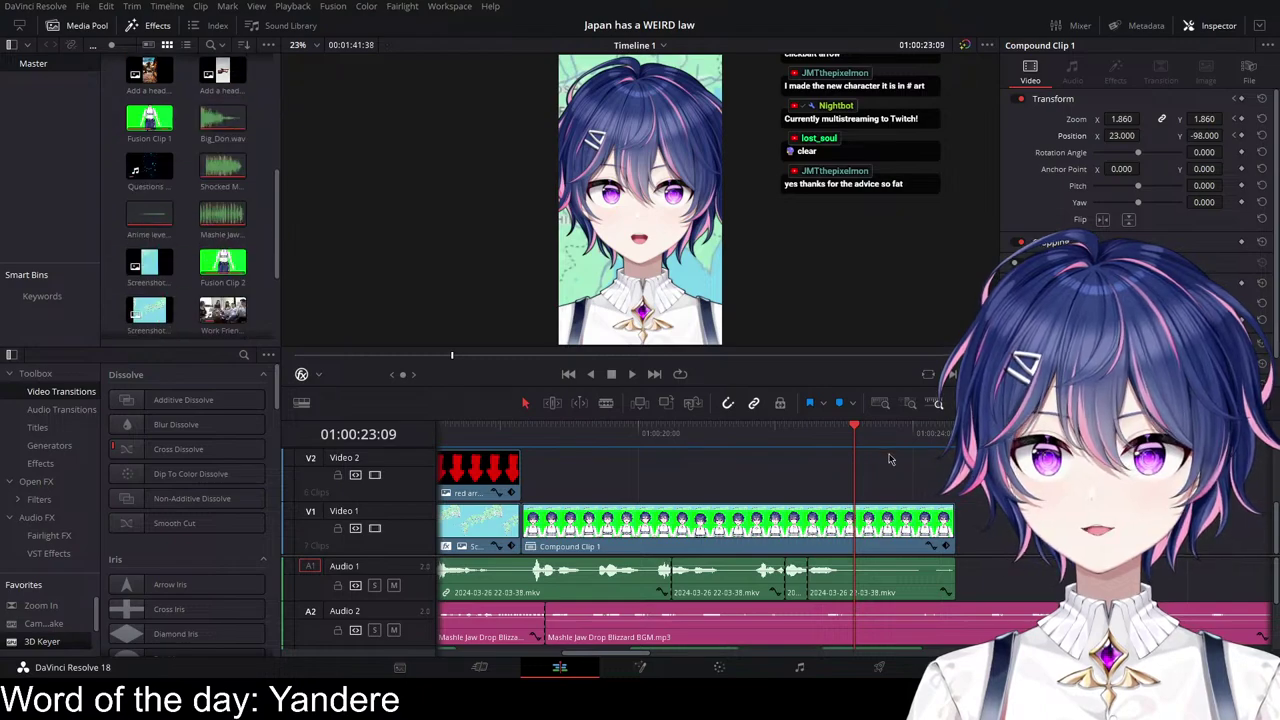
scroll(668, 468, "right", 3)
left_click(605, 433)
key("space")
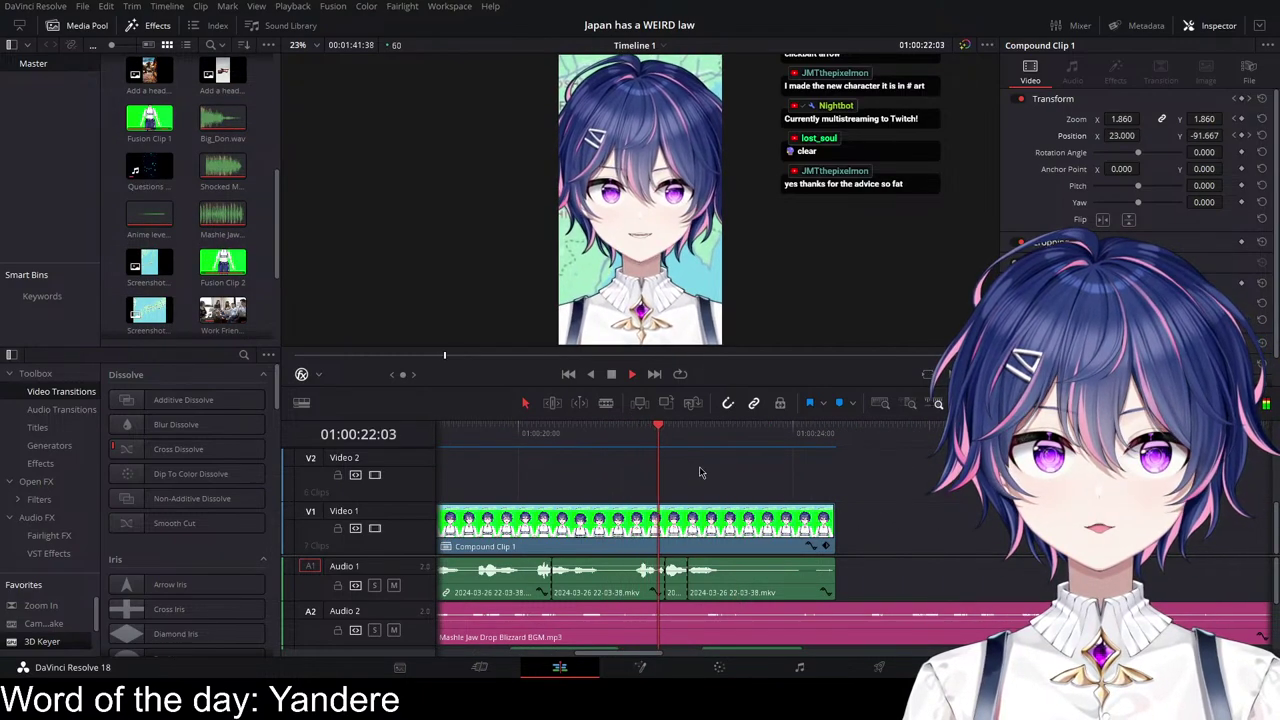
key("space")
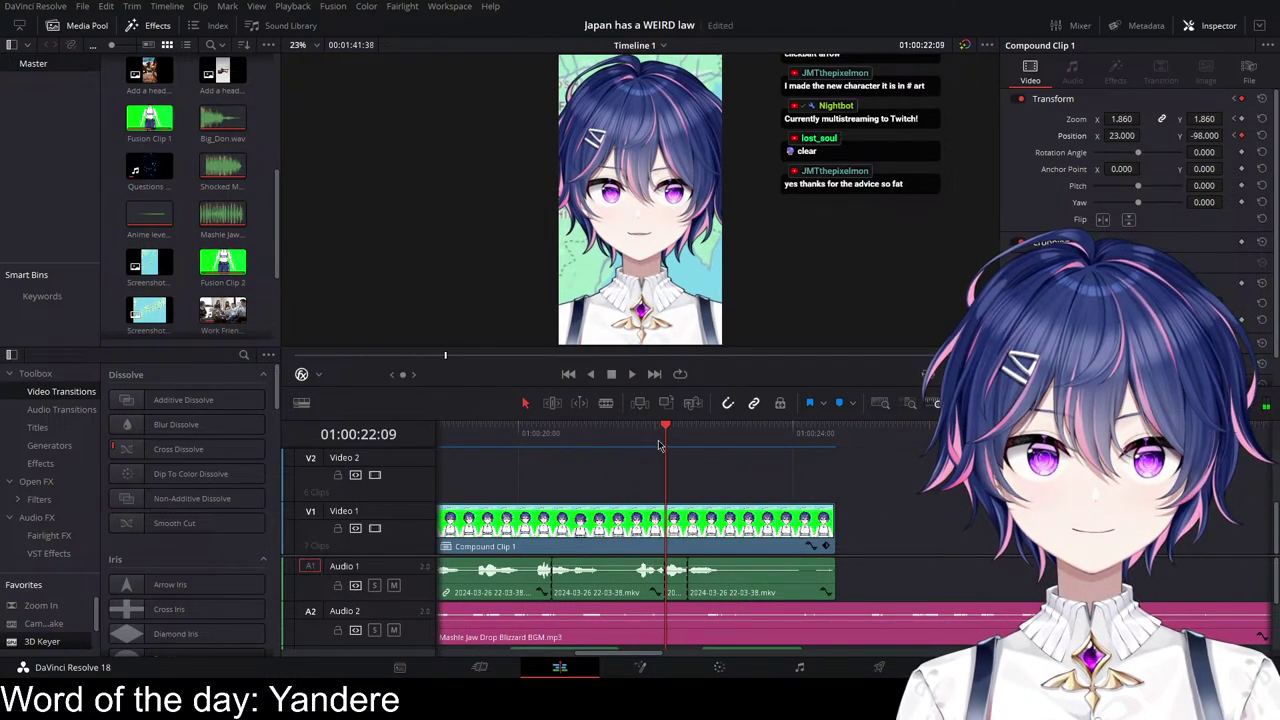
left_click_drag(828, 535, 663, 535)
Step: Place Add a heading (16).png directly after Compound Clip 1 on Video 1, trim it to the end of the voice audio, and check it in playback
left_click_drag(222, 72, 851, 528)
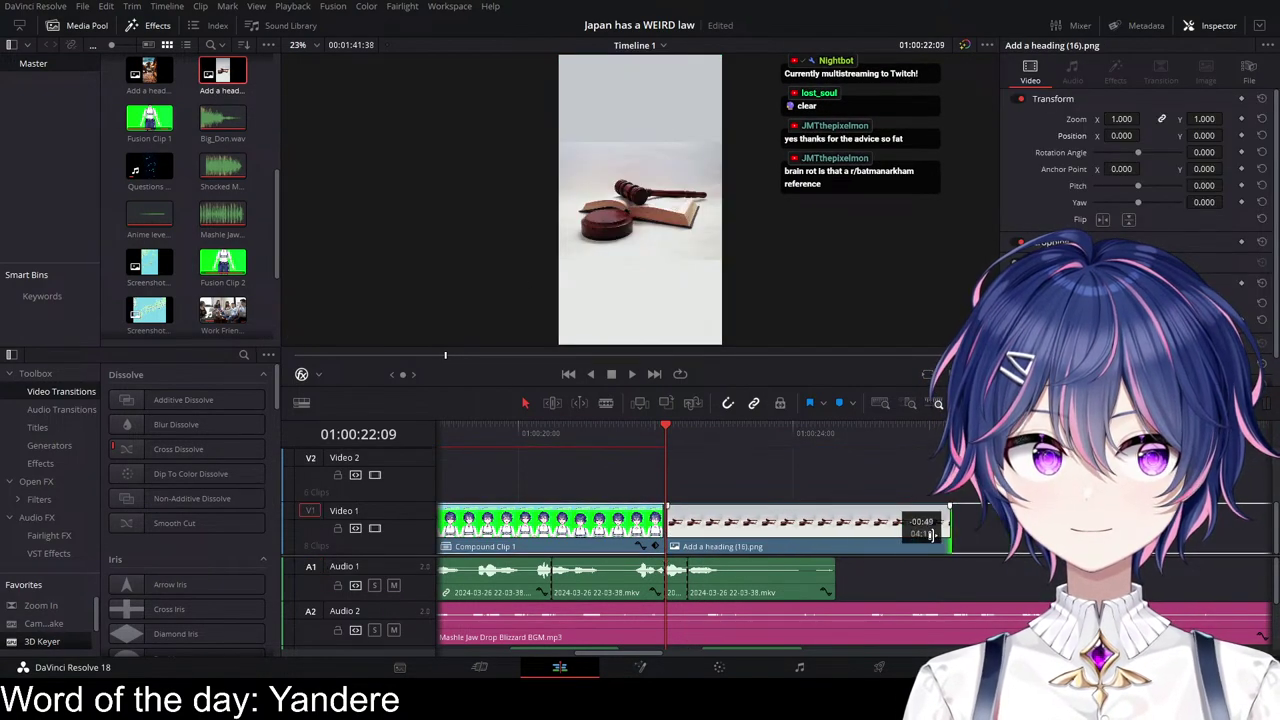
left_click_drag(930, 533, 833, 533)
key("space")
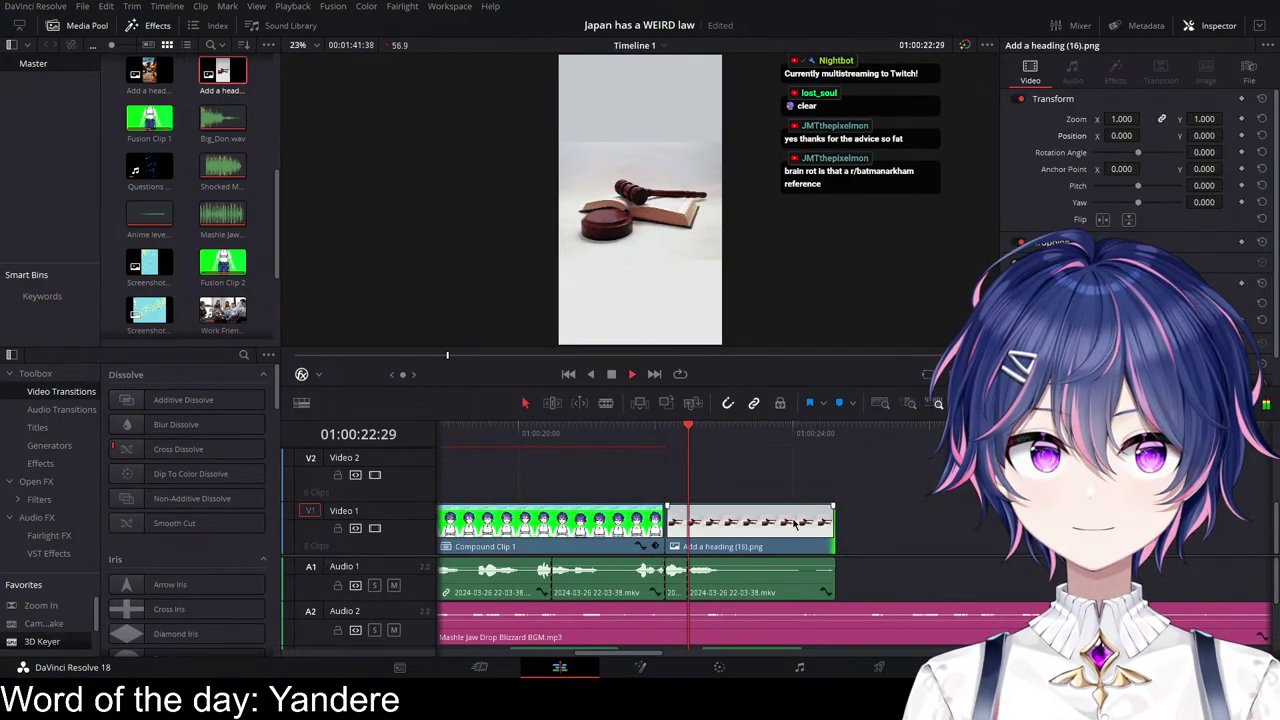
left_click(573, 432)
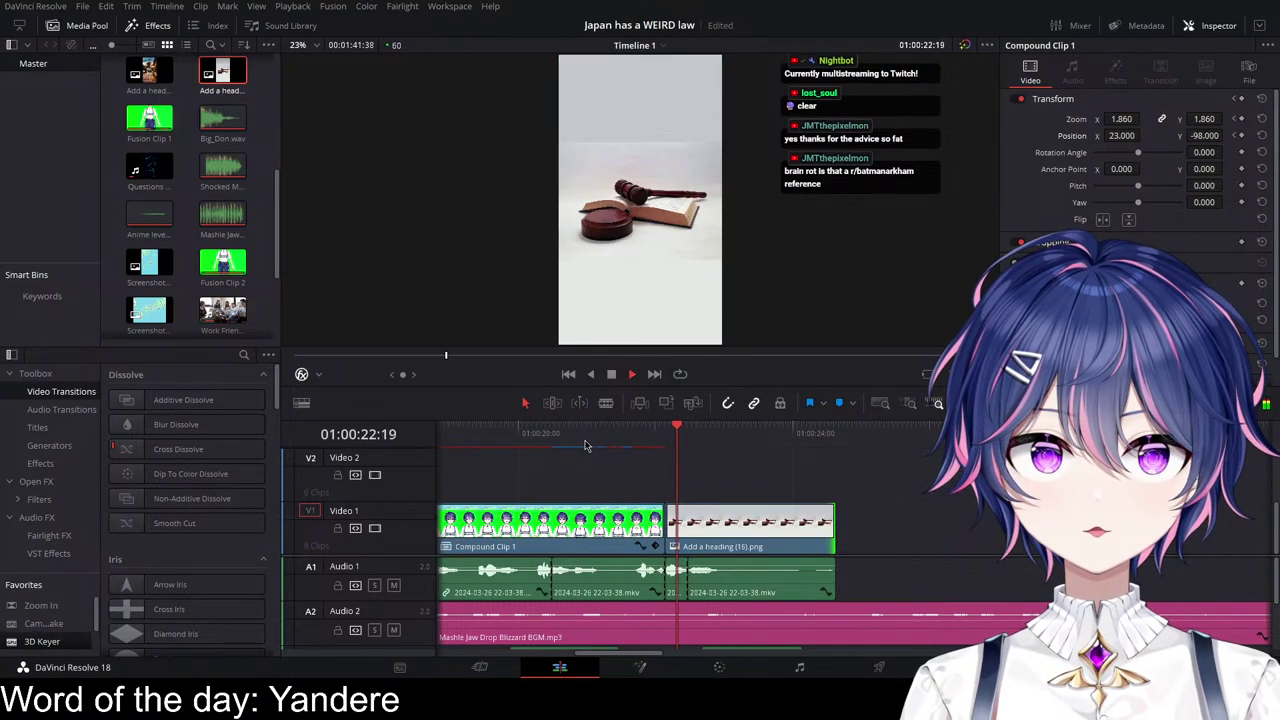
Step: Replay the cut from Compound Clip 1 to Add a heading (16).png on Video 1
key("space")
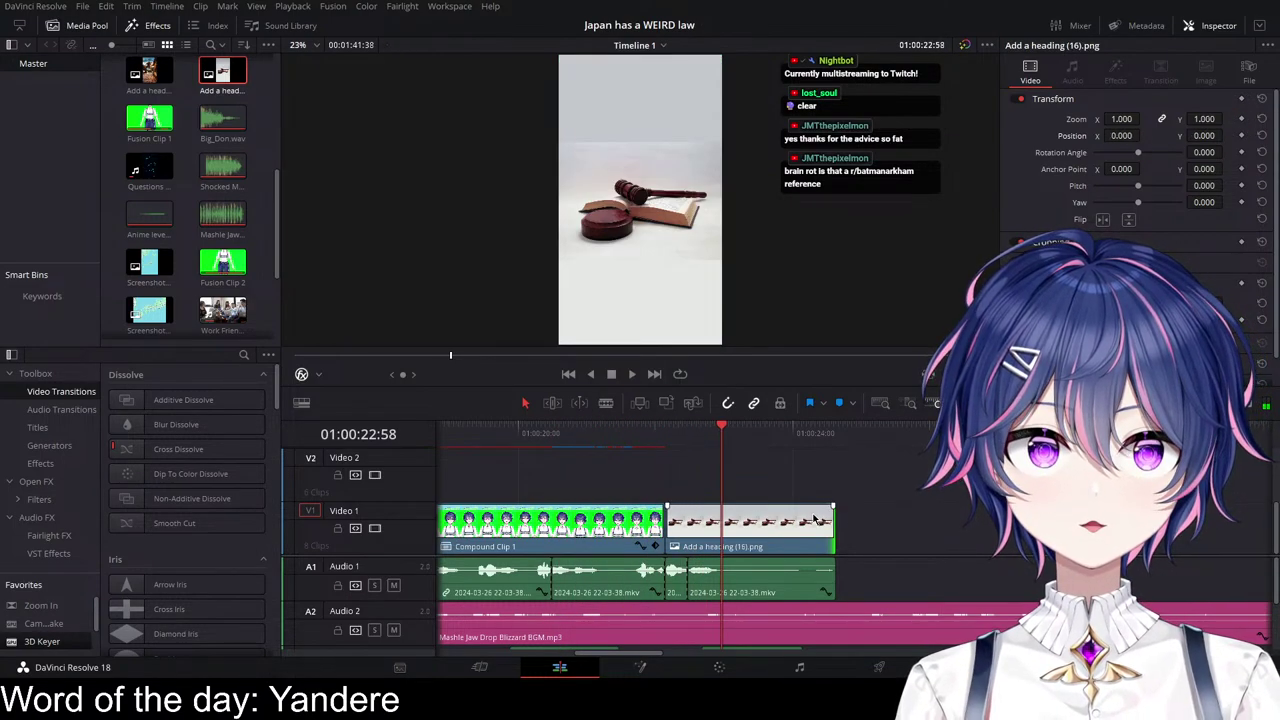
scroll(748, 540, "up", 2)
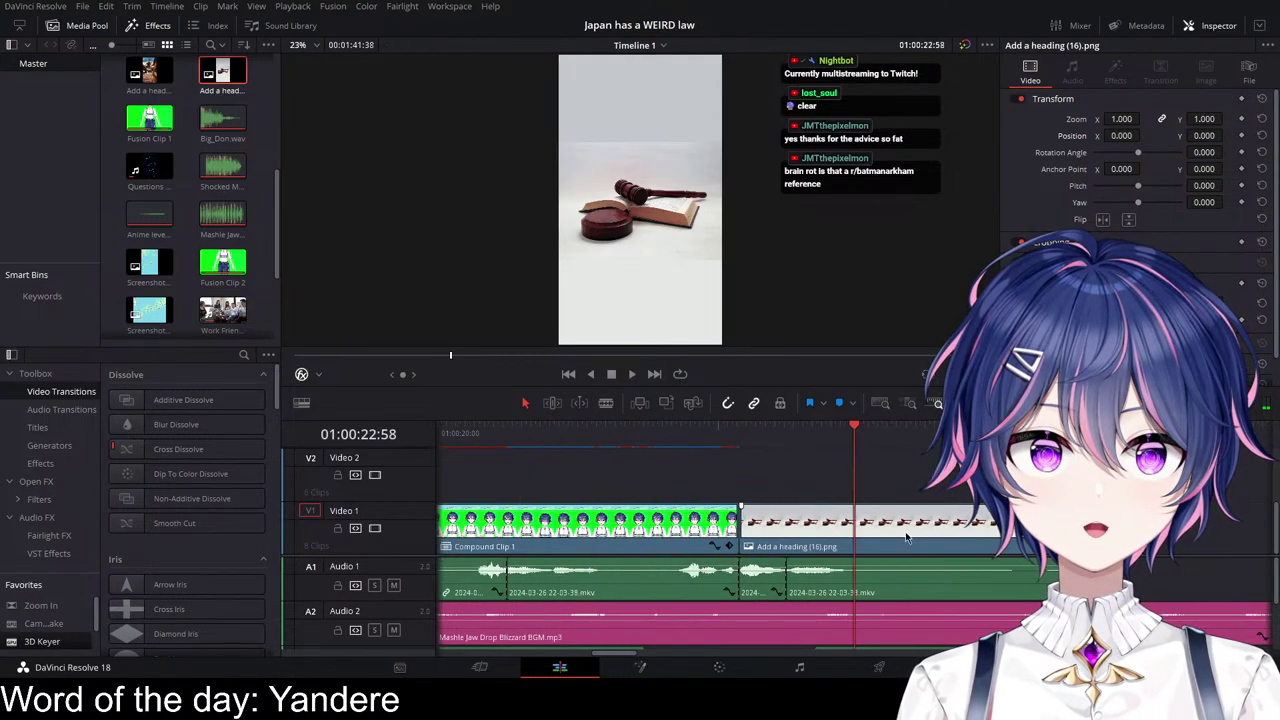
left_click(450, 432)
key("space")
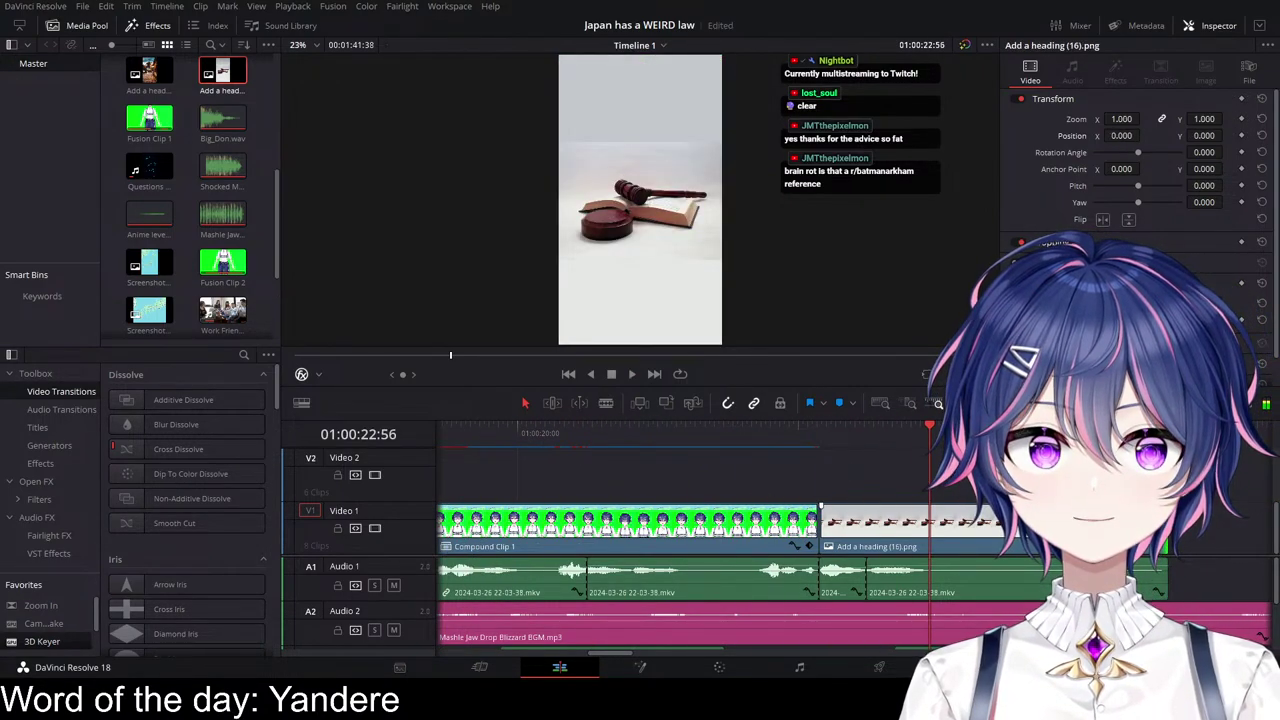
scroll(560, 447, "down", 2)
left_click(557, 435)
key("space")
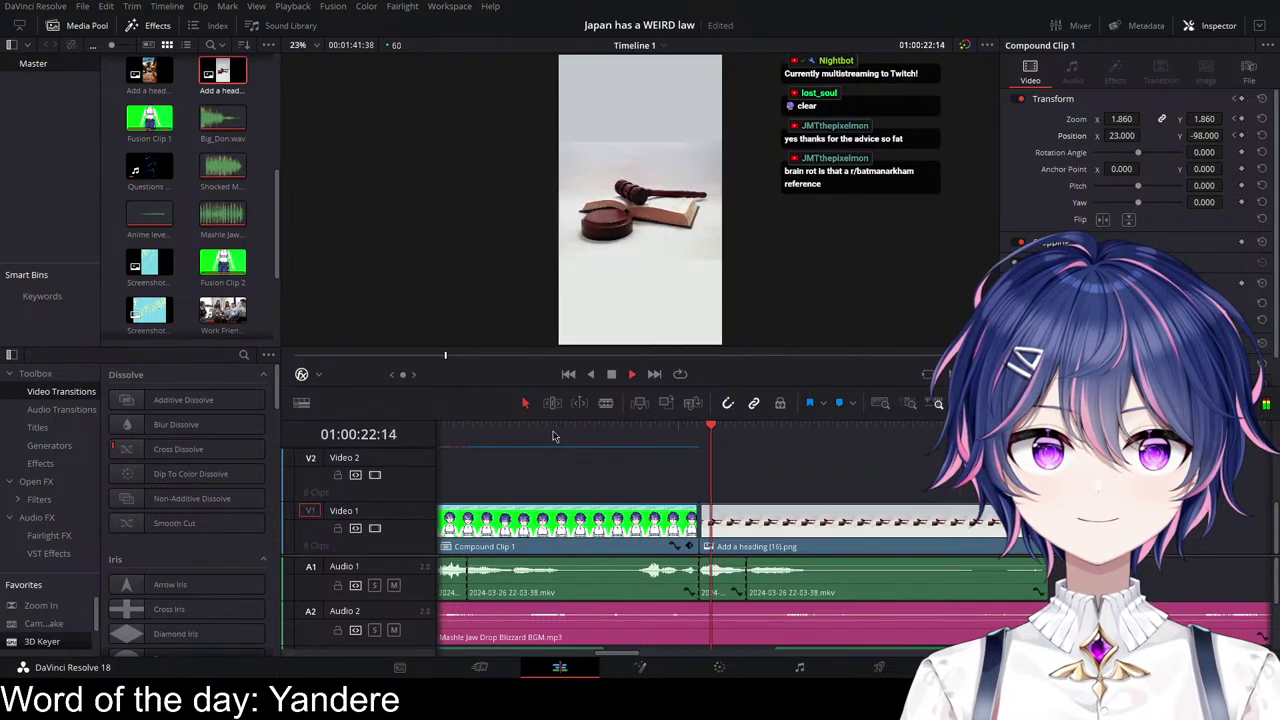
key("space")
Step: Add a Zoom In transition between Compound Clip 1 and Add a heading (16).png, and preview the lead-up to it
scroll(909, 497, "right", 1)
left_click_drag(45, 606, 595, 522)
scroll(628, 536, "left", 2)
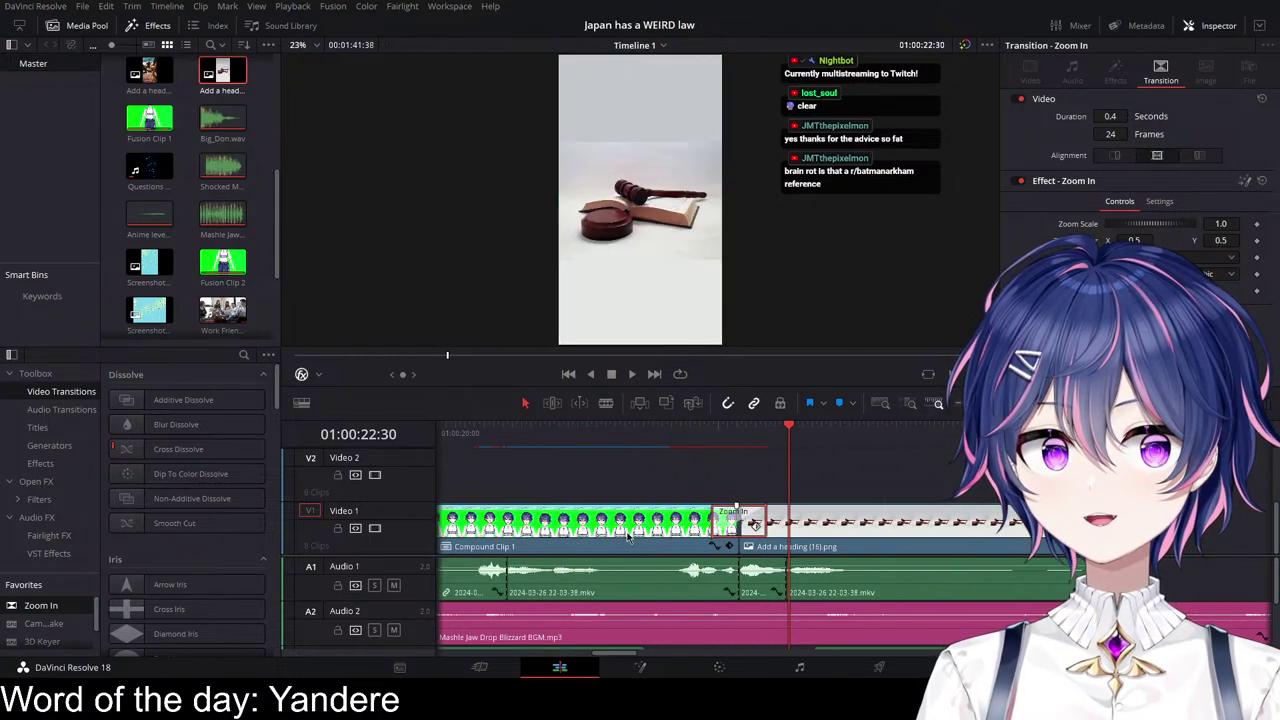
left_click(488, 434)
key("space")
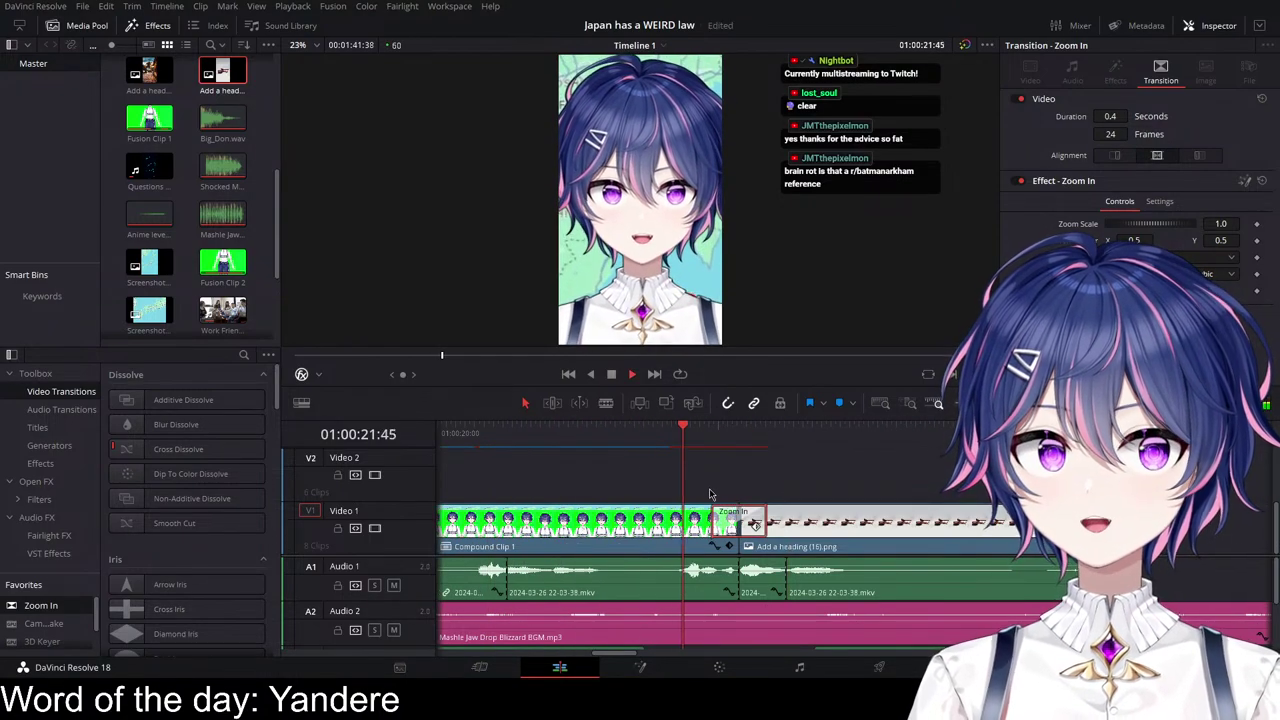
key("space")
scroll(818, 520, "right", 3)
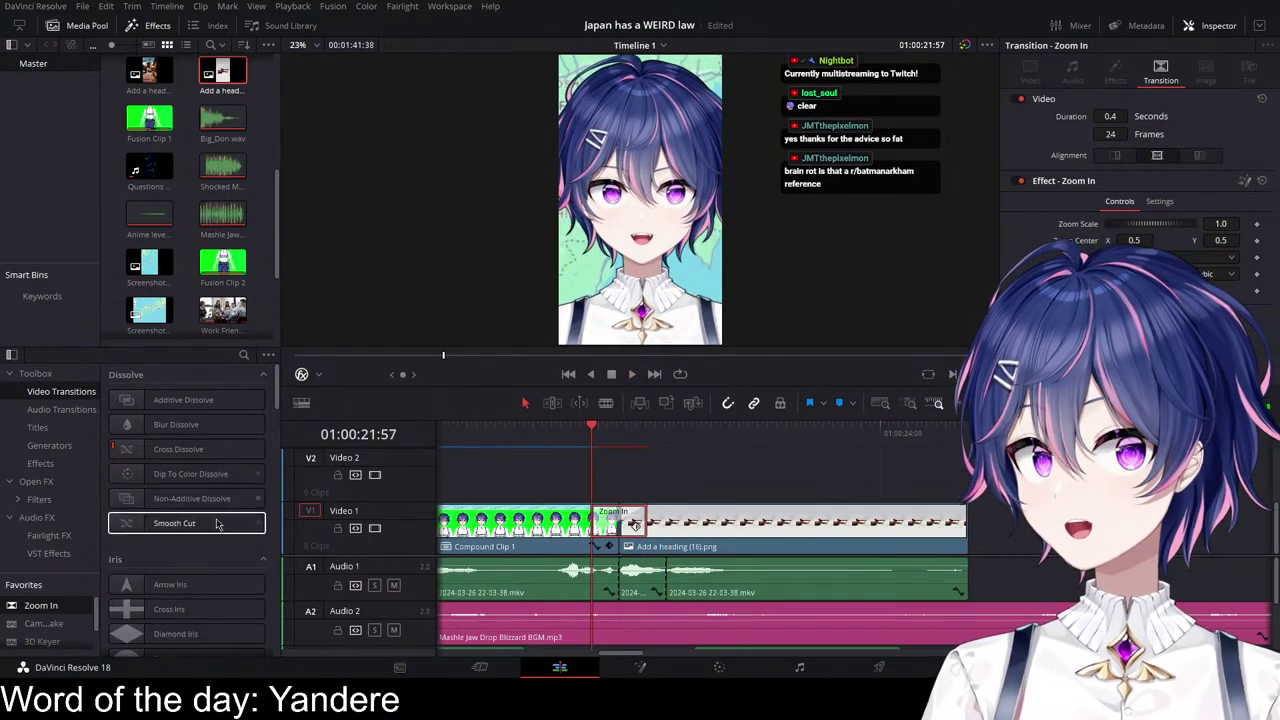
Step: Apply Camera Shake to Add a heading (16).png with Speed Scale 0.093, and check the shake in playback
double_click(50, 624)
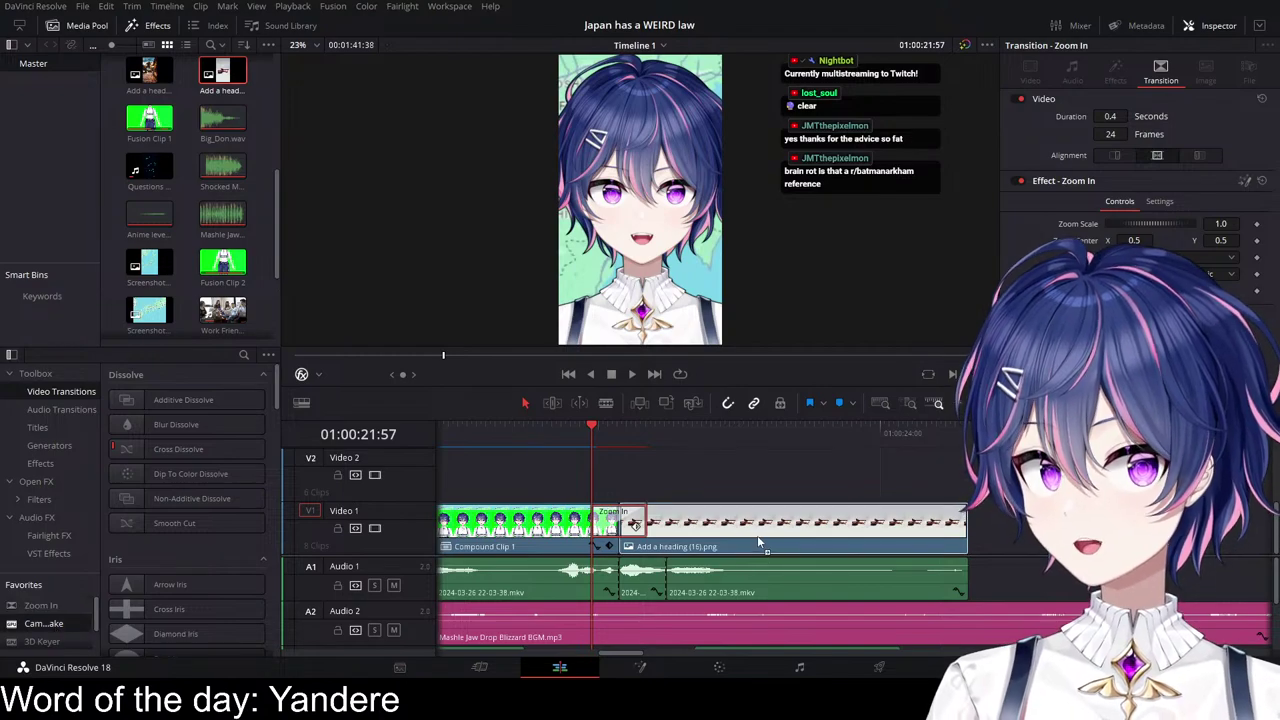
left_click(1112, 80)
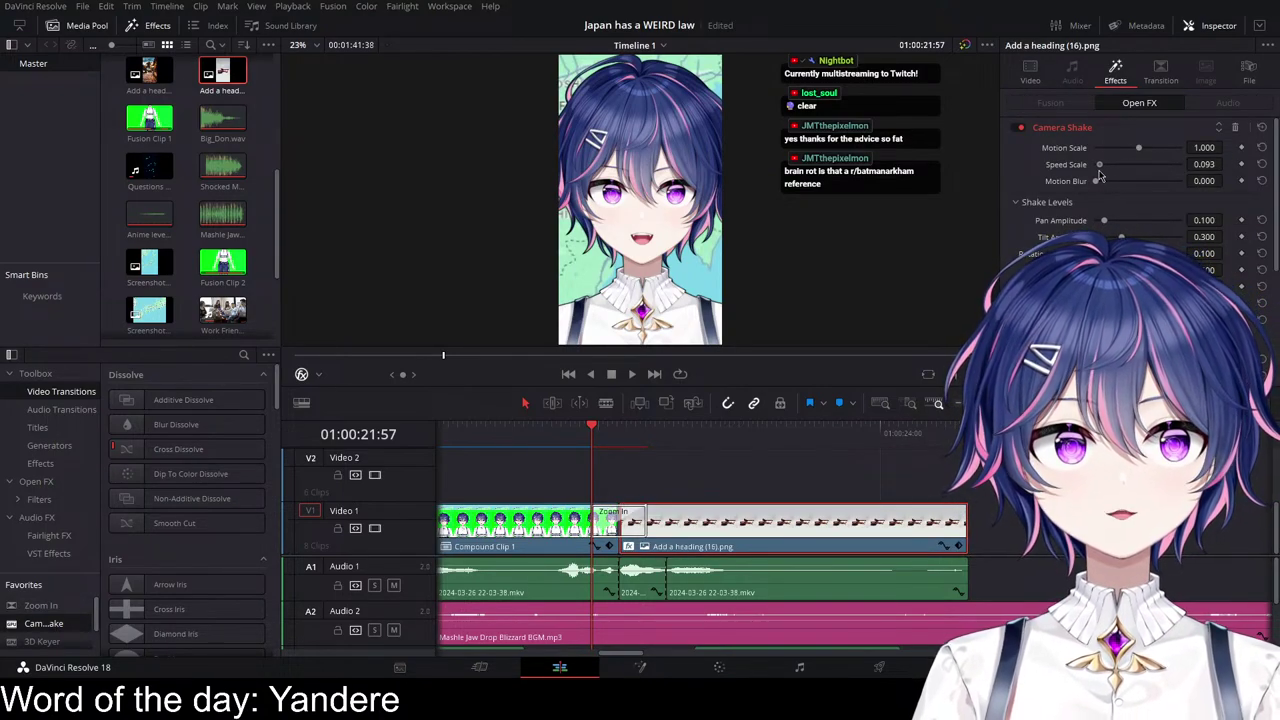
key("space")
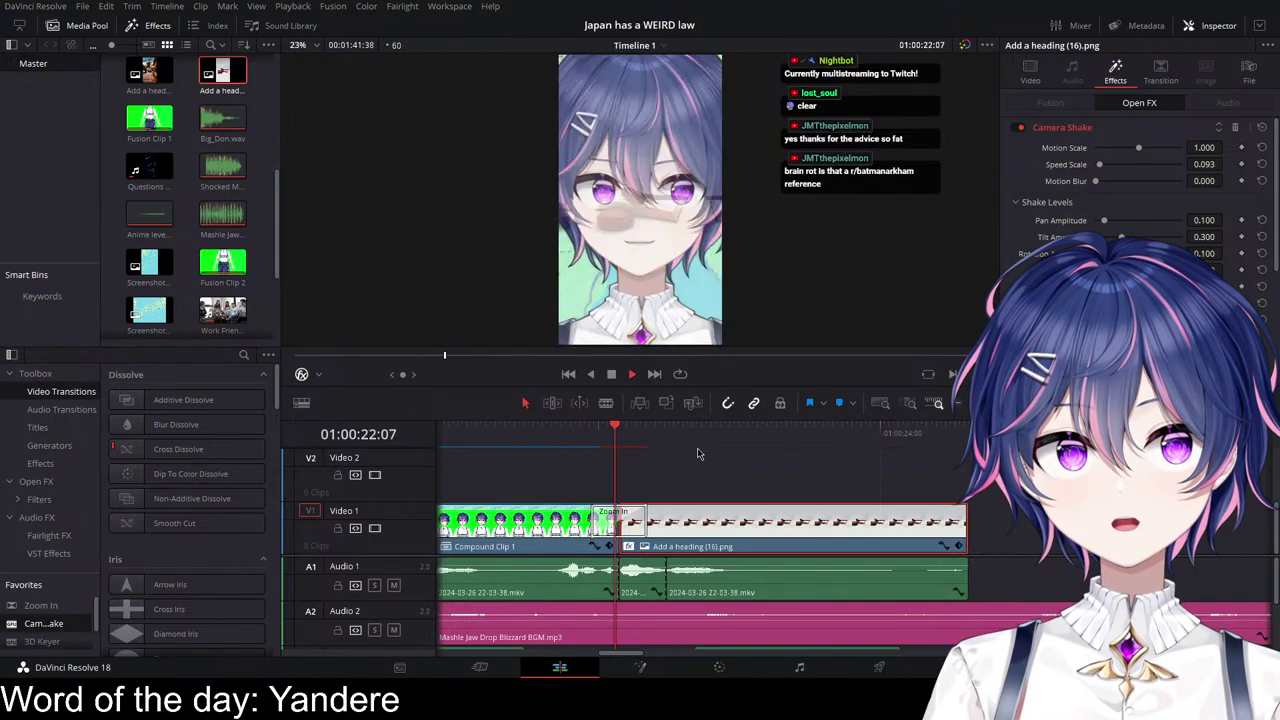
key("space")
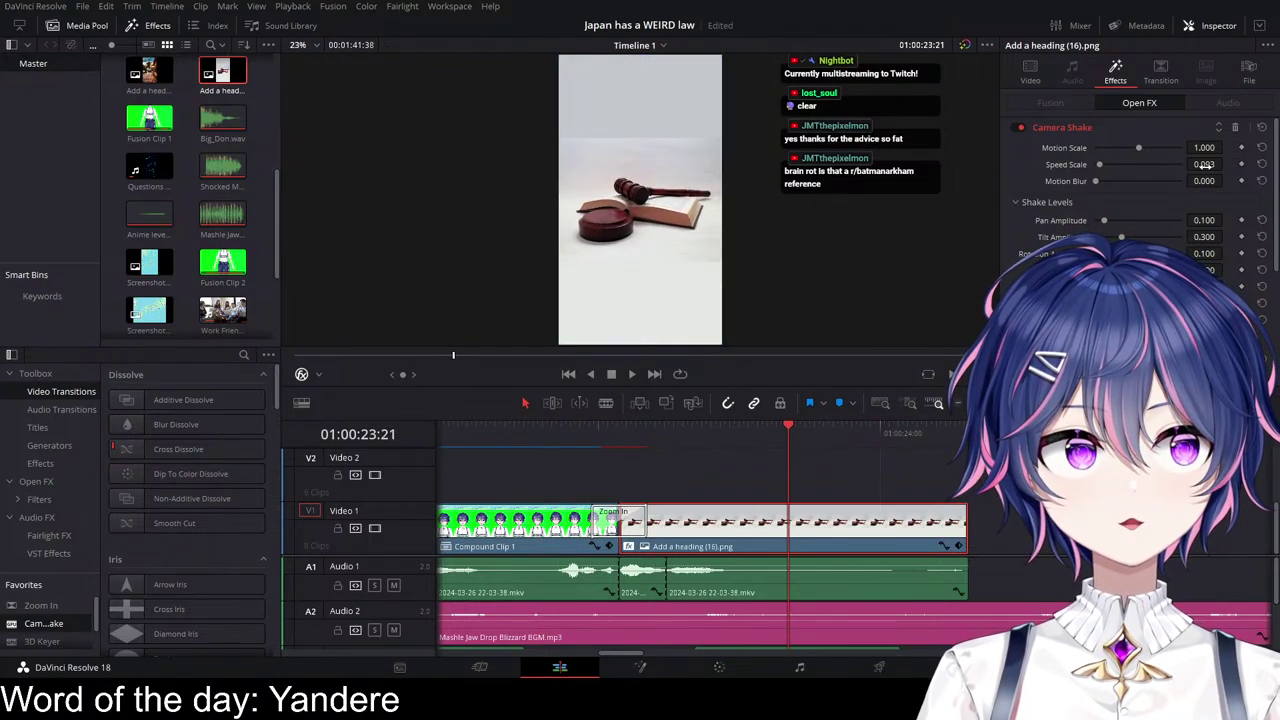
left_click(537, 443)
key("space")
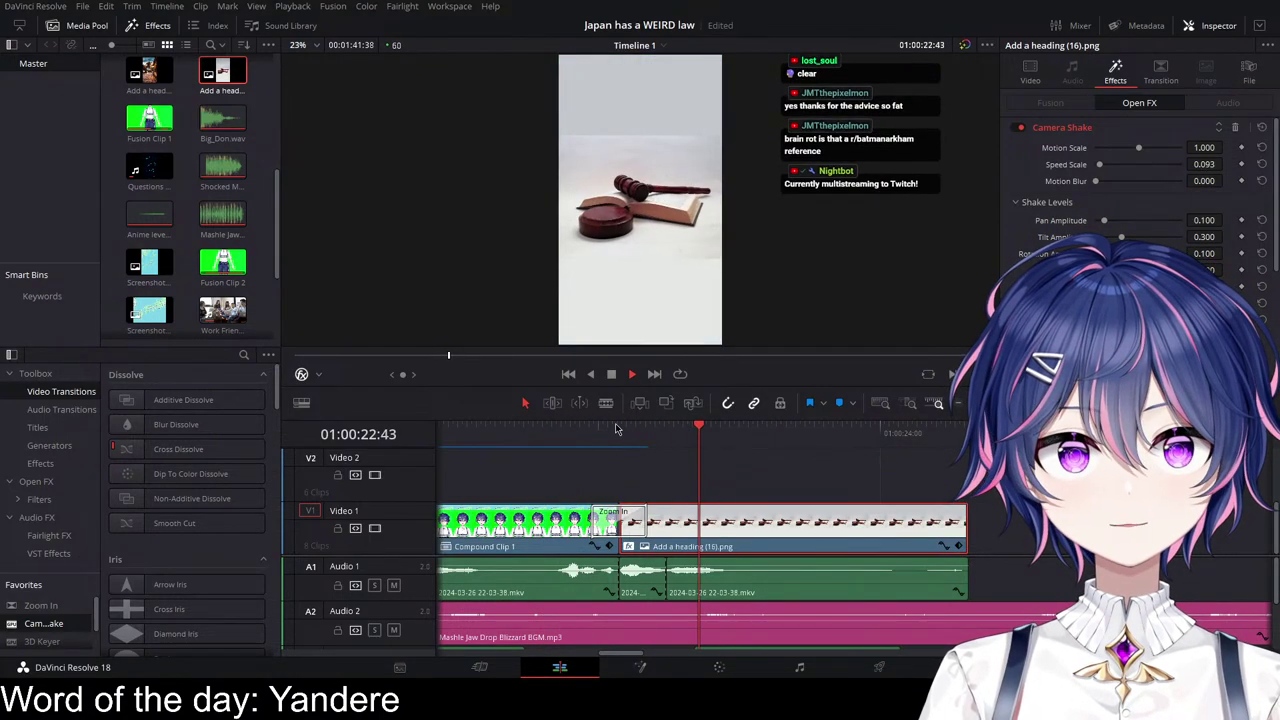
key("space")
Step: Trim the ends of Add a heading (16).png and the voice audio below it to 01:00:23:40, and save the project
left_click_drag(964, 522, 831, 522)
left_click_drag(964, 575, 830, 575)
key("ctrl+s")
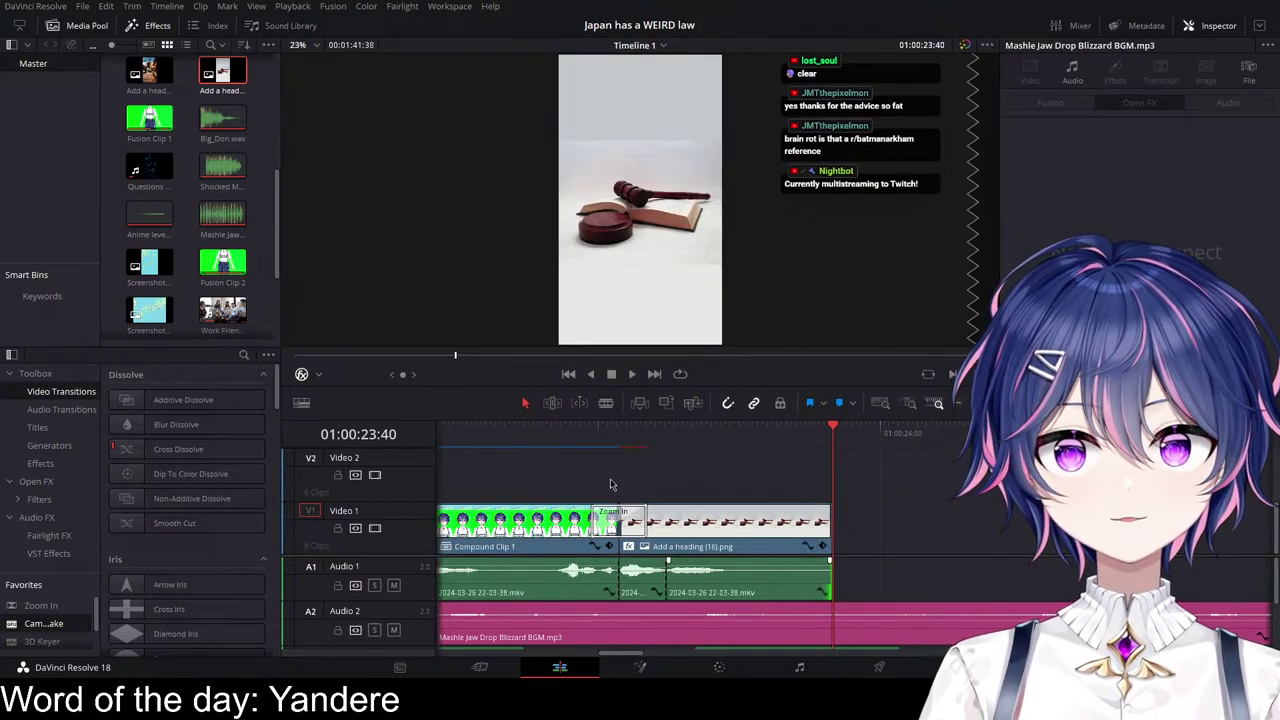
scroll(614, 484, "right", 3)
scroll(641, 484, "down", 2)
scroll(218, 264, "up", 5)
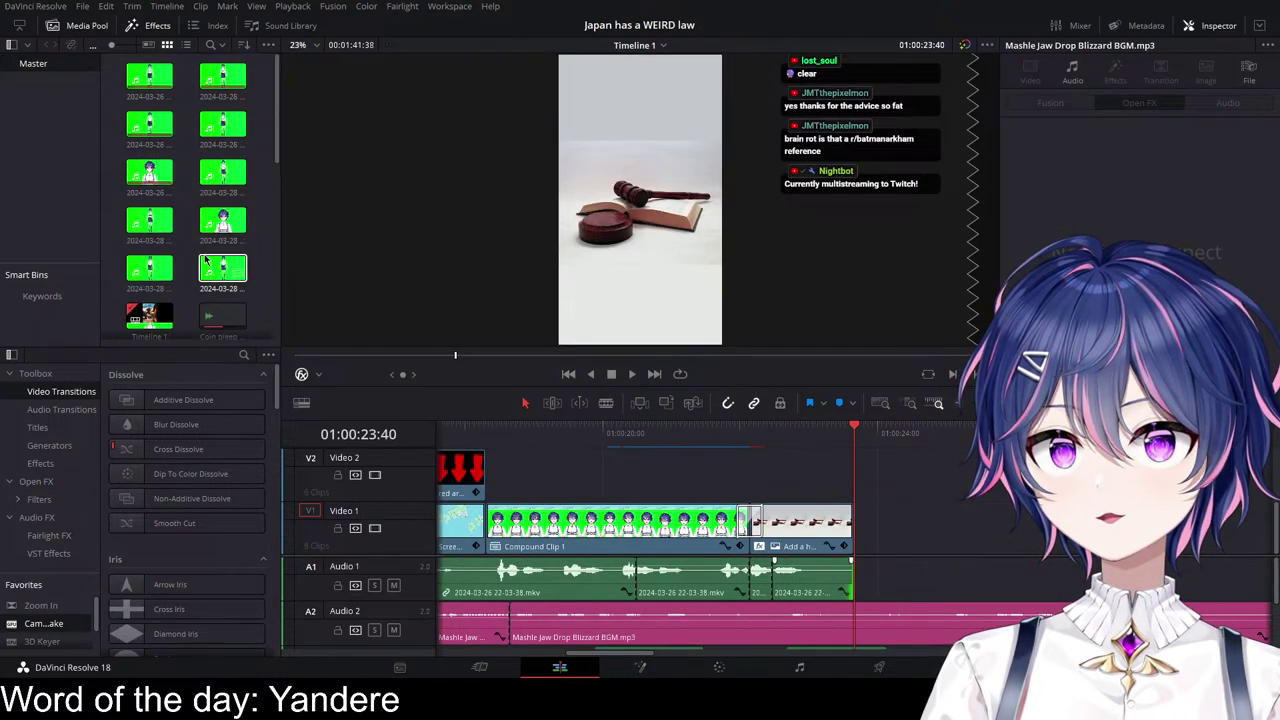
scroll(963, 556, "right", 3)
scroll(963, 556, "down", 1)
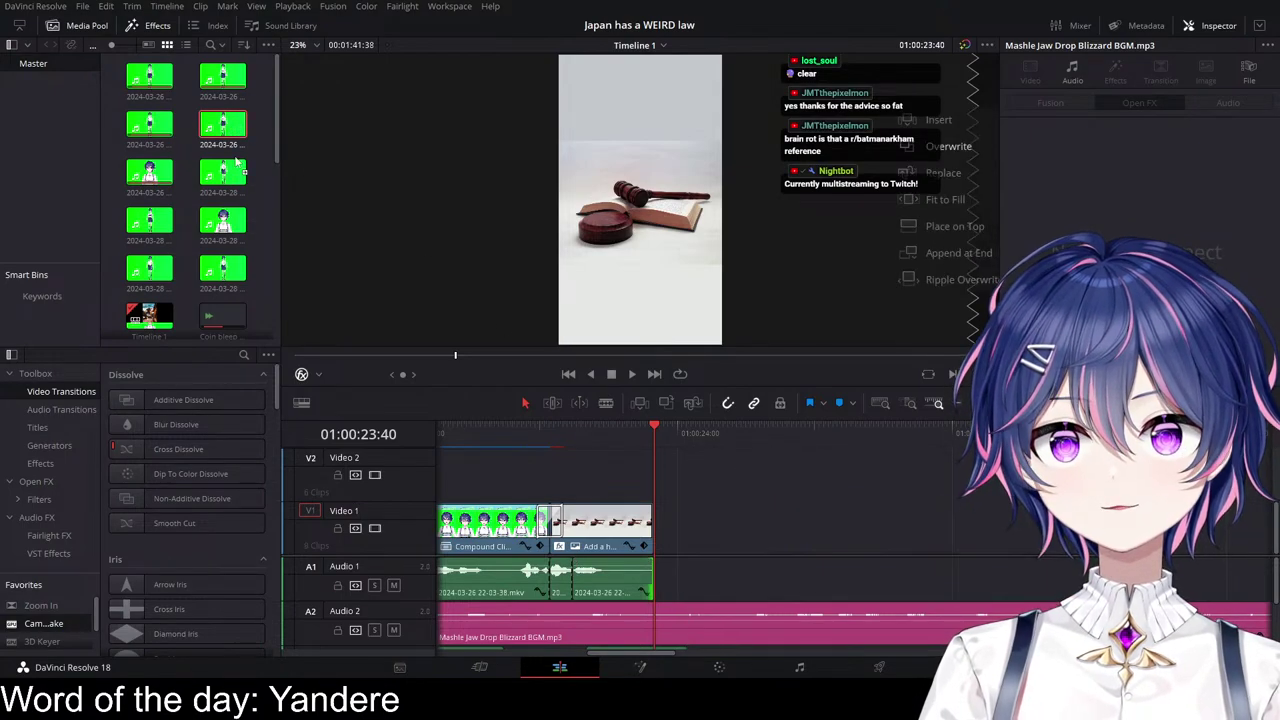
left_click_drag(682, 530, 708, 548)
key("space")
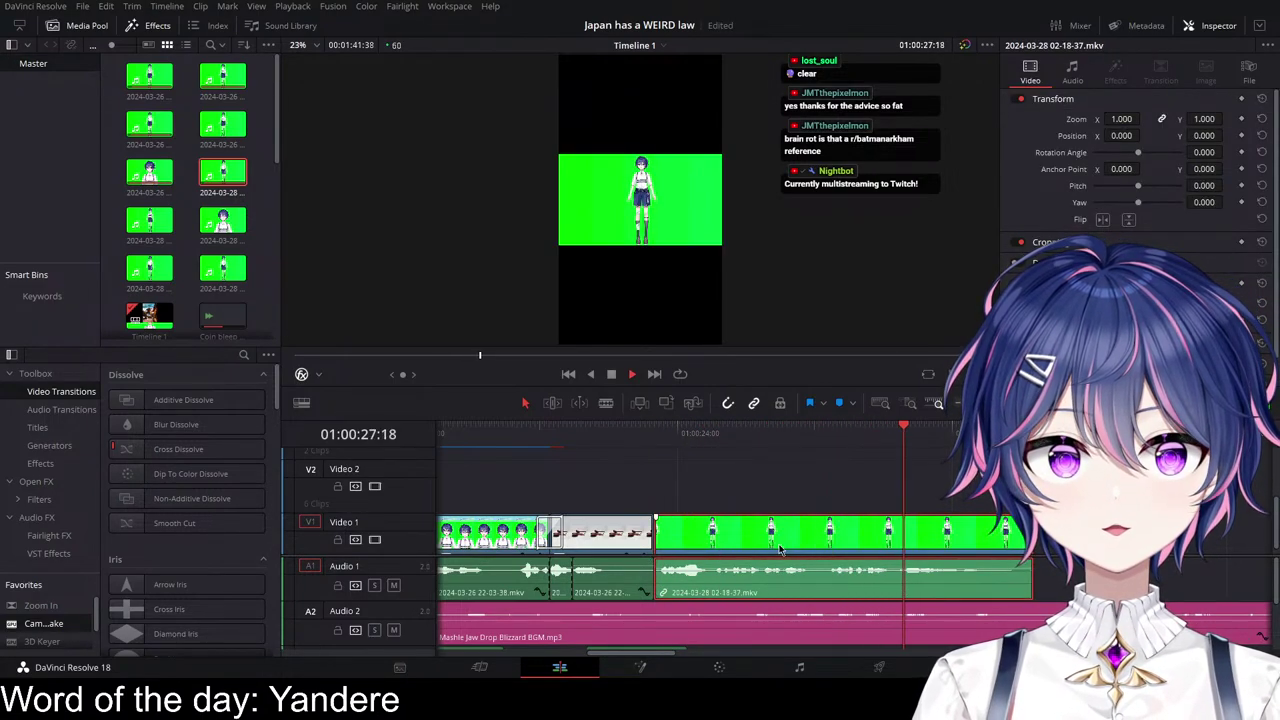
key("space")
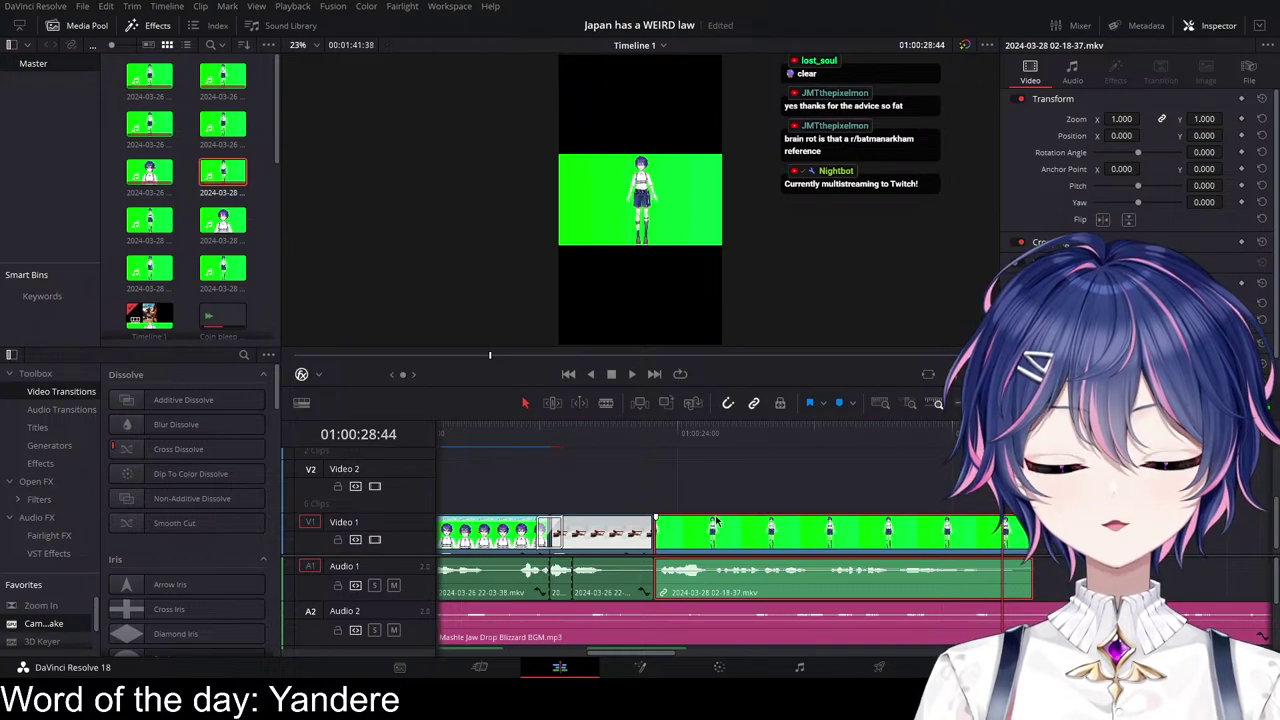
key("ctrl+s")
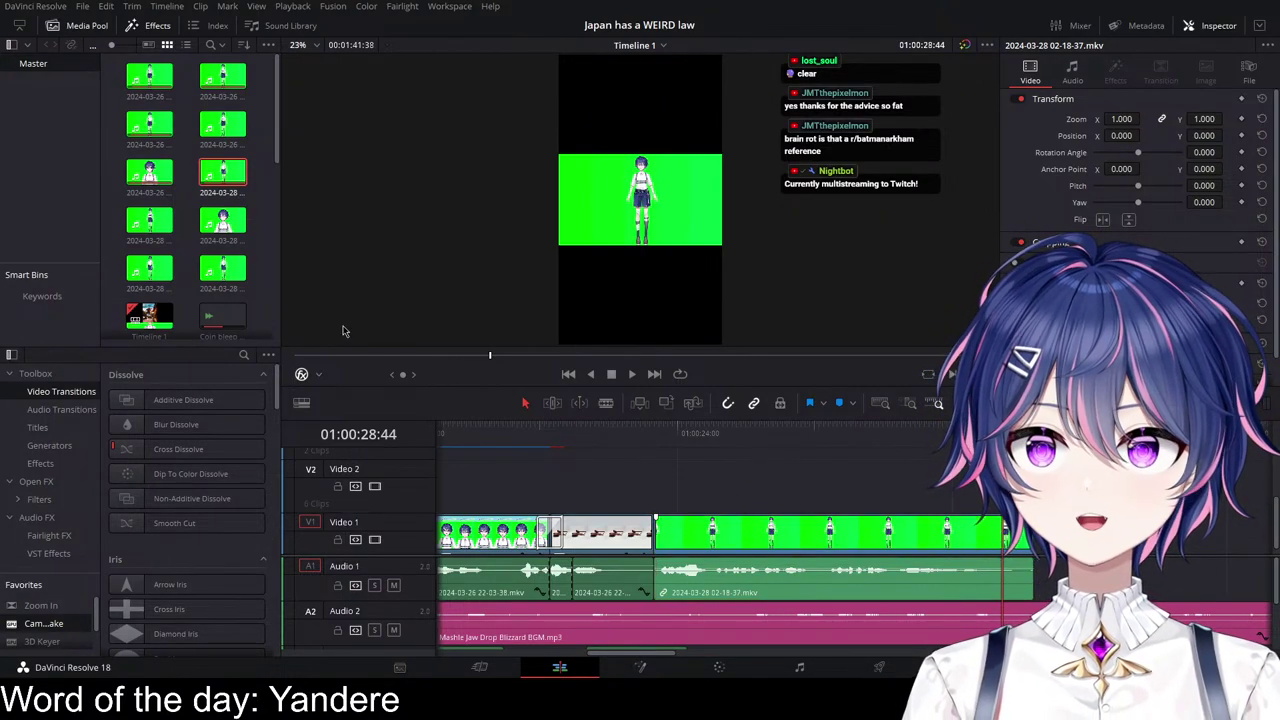
left_click_drag(805, 540, 746, 503)
left_click(1060, 532)
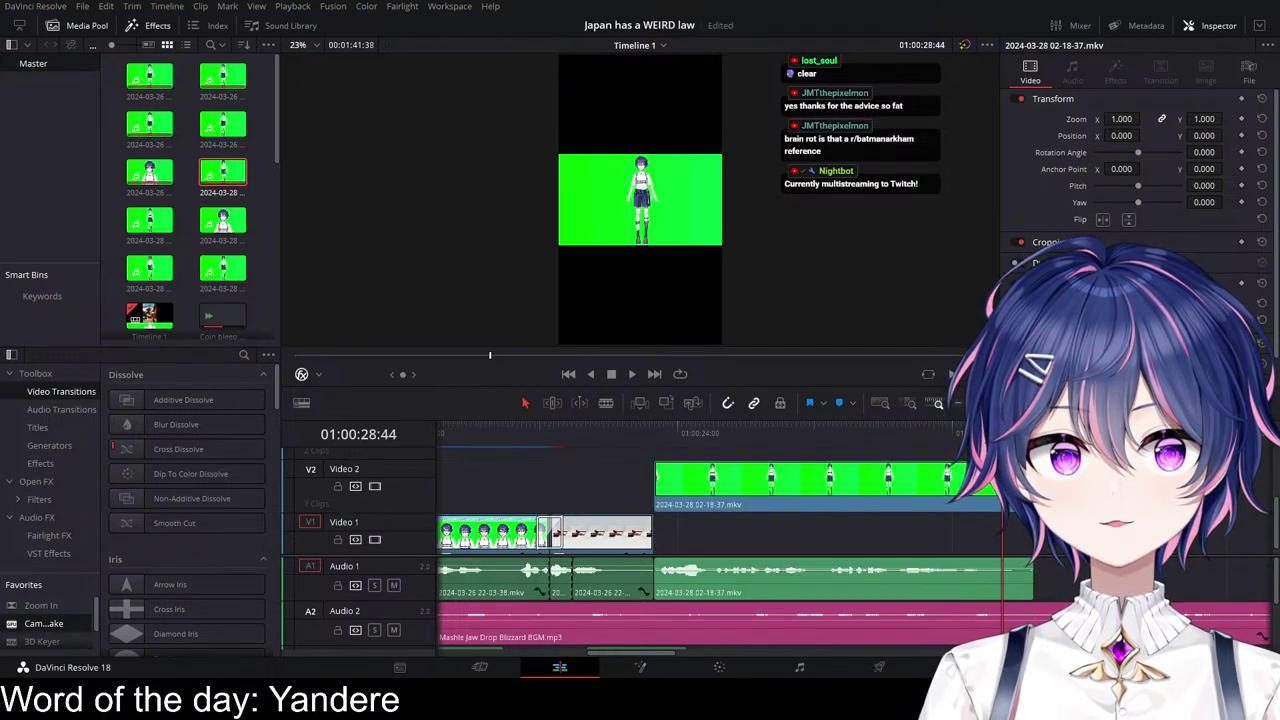
scroll(1060, 532, "right", 1)
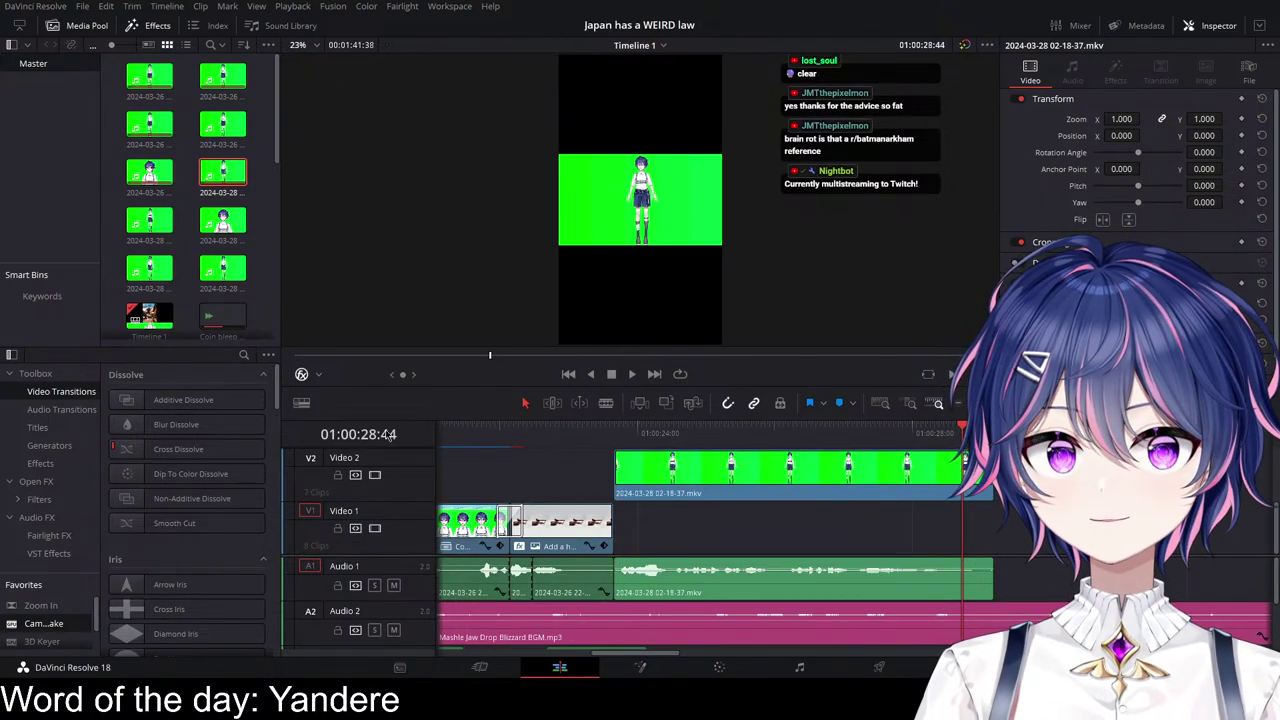
scroll(210, 280, "down", 5)
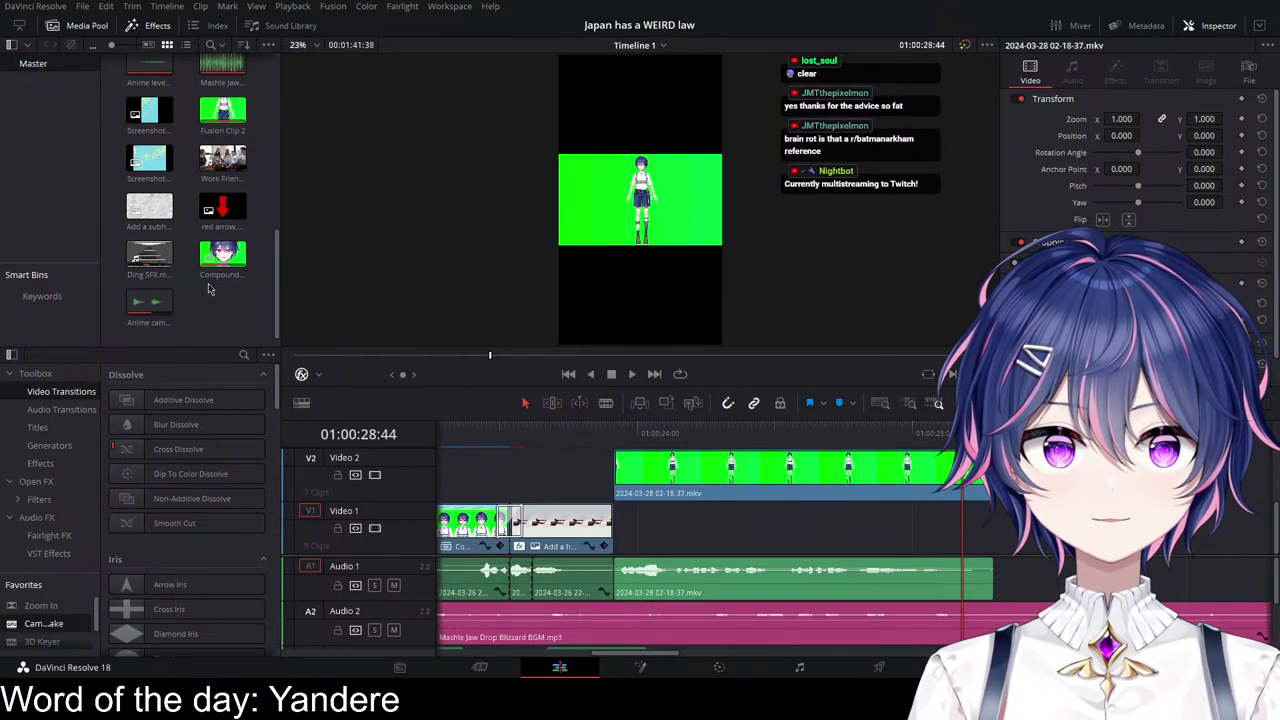
left_click_drag(991, 482, 962, 482)
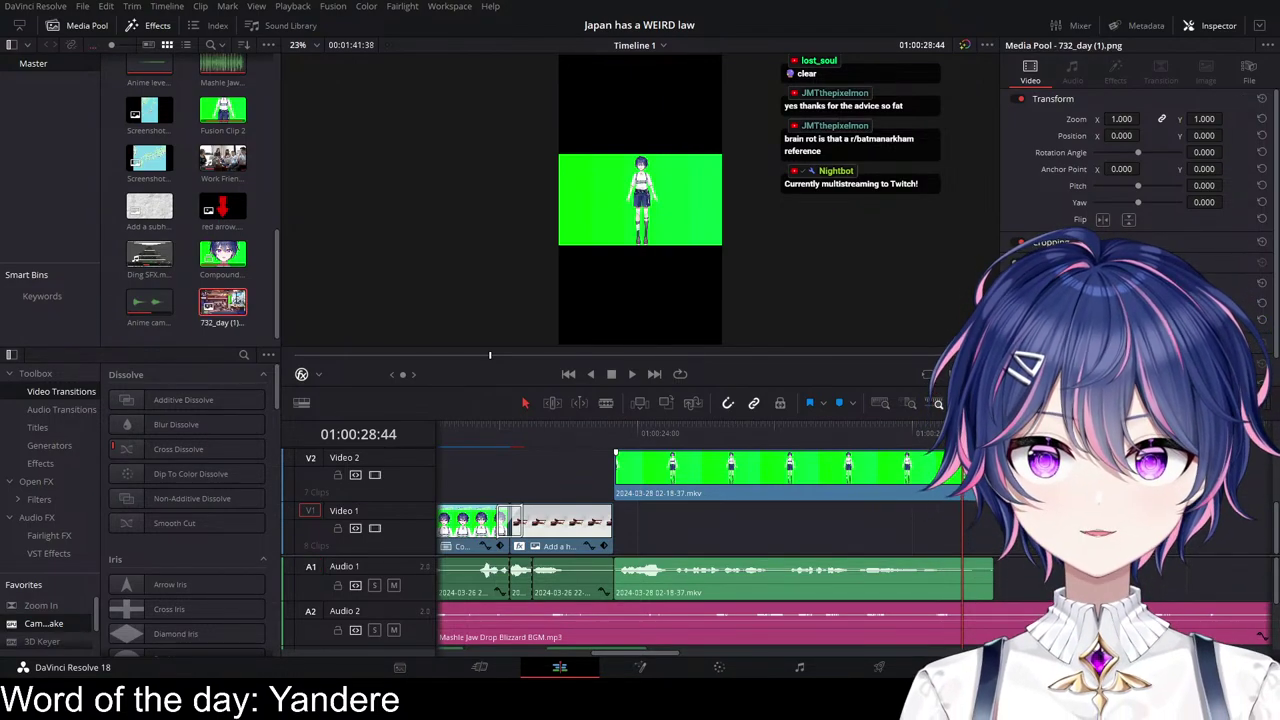
Step: Place 732_day (1).png on Video 1 beneath the green-screen character clip as its background
left_click_drag(228, 304, 624, 539)
left_click(624, 539)
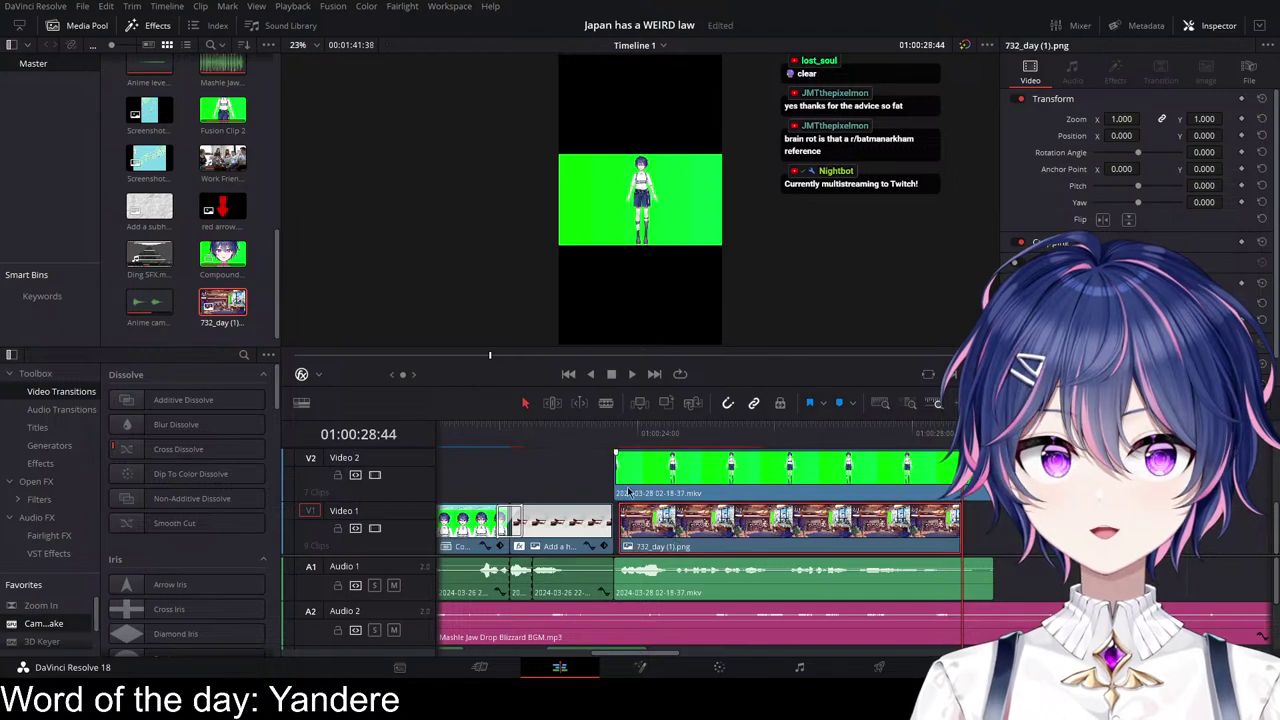
left_click(597, 453)
key("space")
left_click(615, 438)
left_click(734, 534)
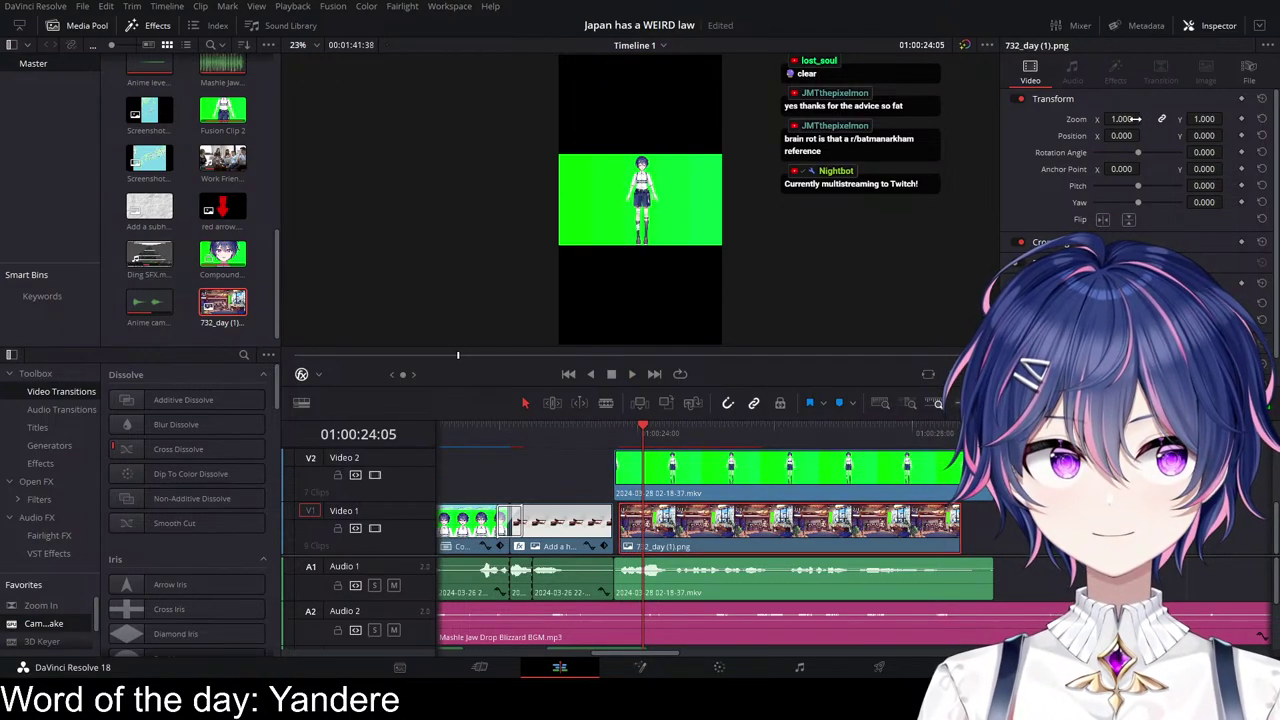
Step: Set 732_day (1).png to zoom 4.510 and X position 432, and align its start with the character clip above
mouse_move(1134, 119)
left_mouse_down()
mouse_move(1144, 135)
mouse_move(1144, 118)
left_mouse_up()
left_click(597, 436)
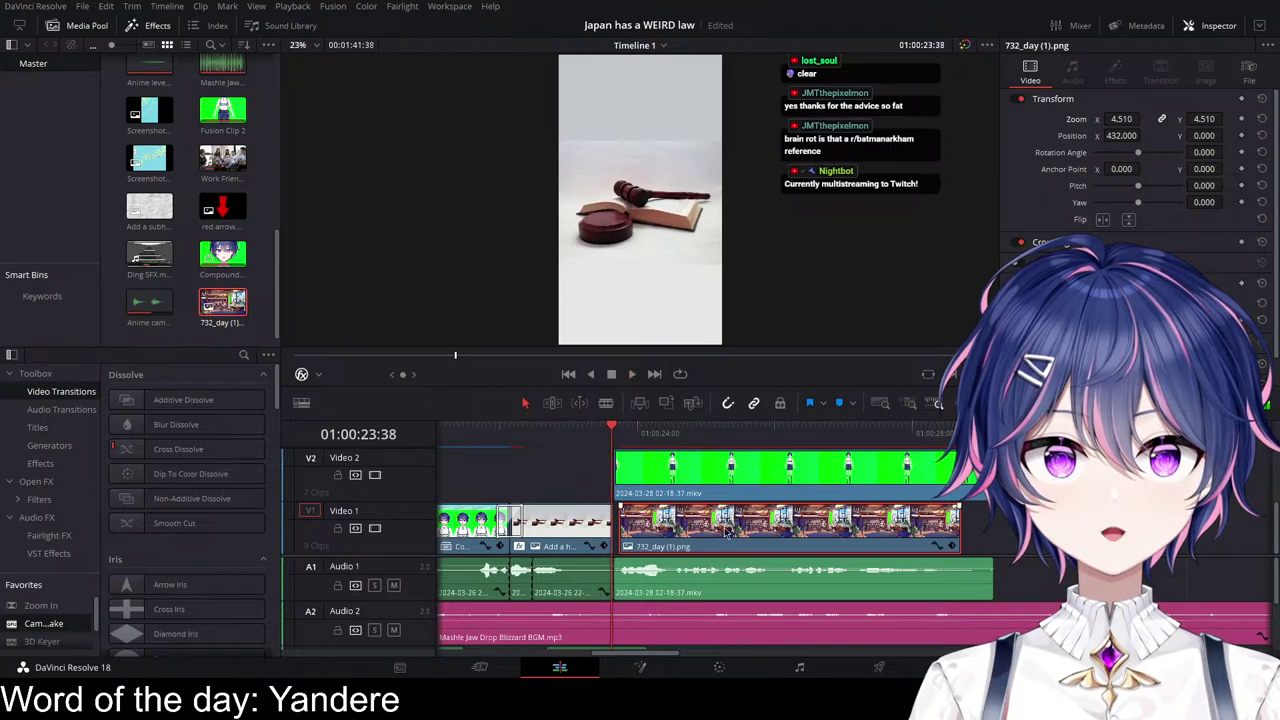
key("space")
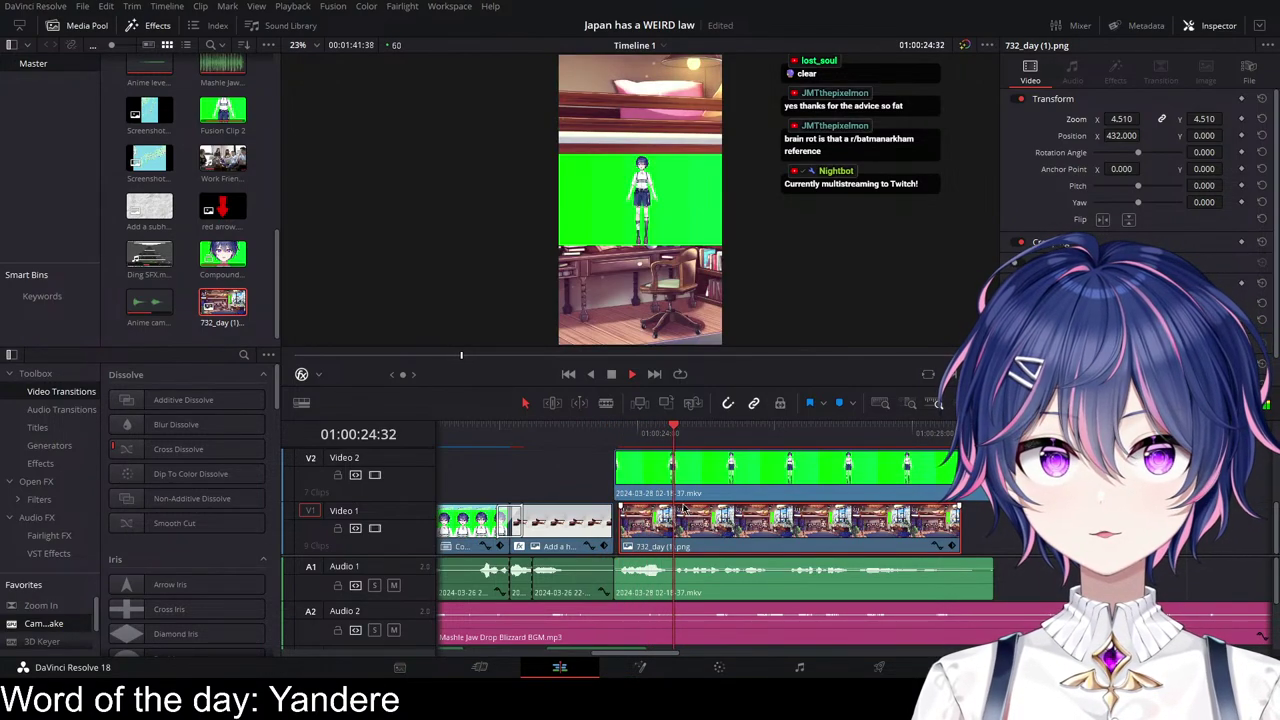
left_click_drag(655, 536, 649, 537)
key("space")
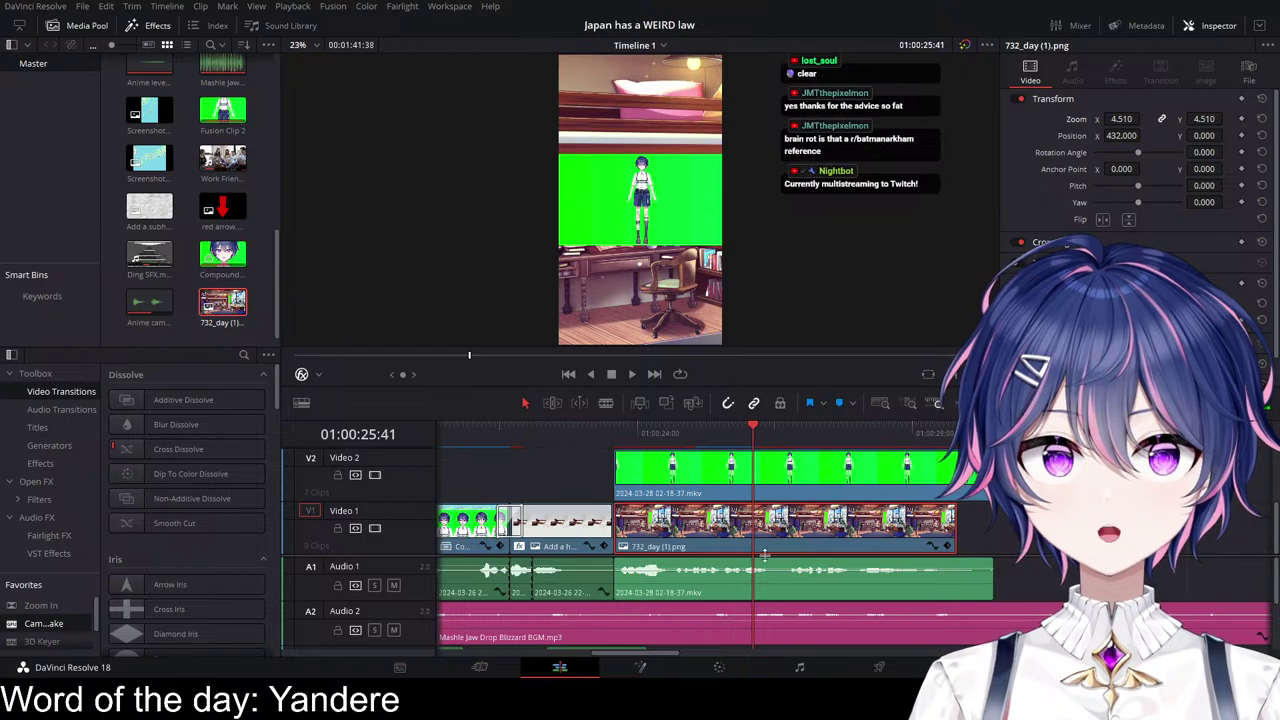
Step: Undo the last background edits, clear 732_day (1).png from Video 1, and save the project
key("ctrl+z")
key("ctrl+z")
key("ctrl+z")
key("ctrl+z")
key("Delete")
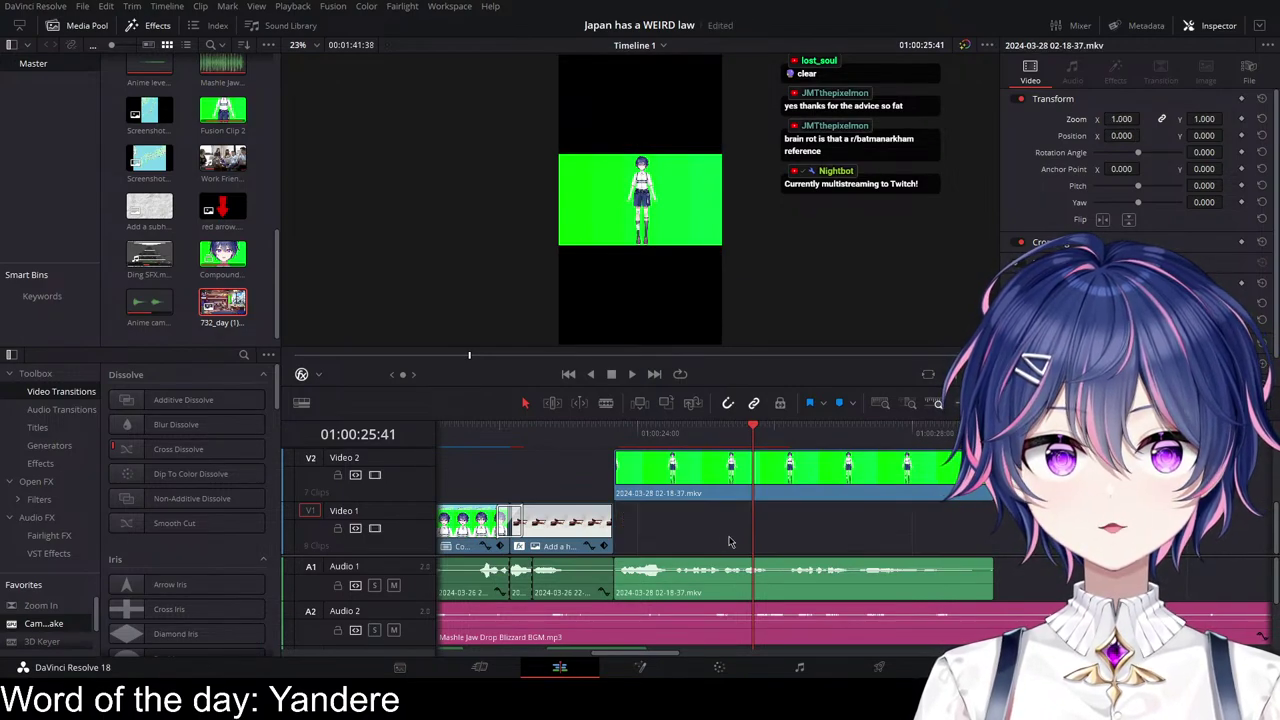
key("ctrl+s")
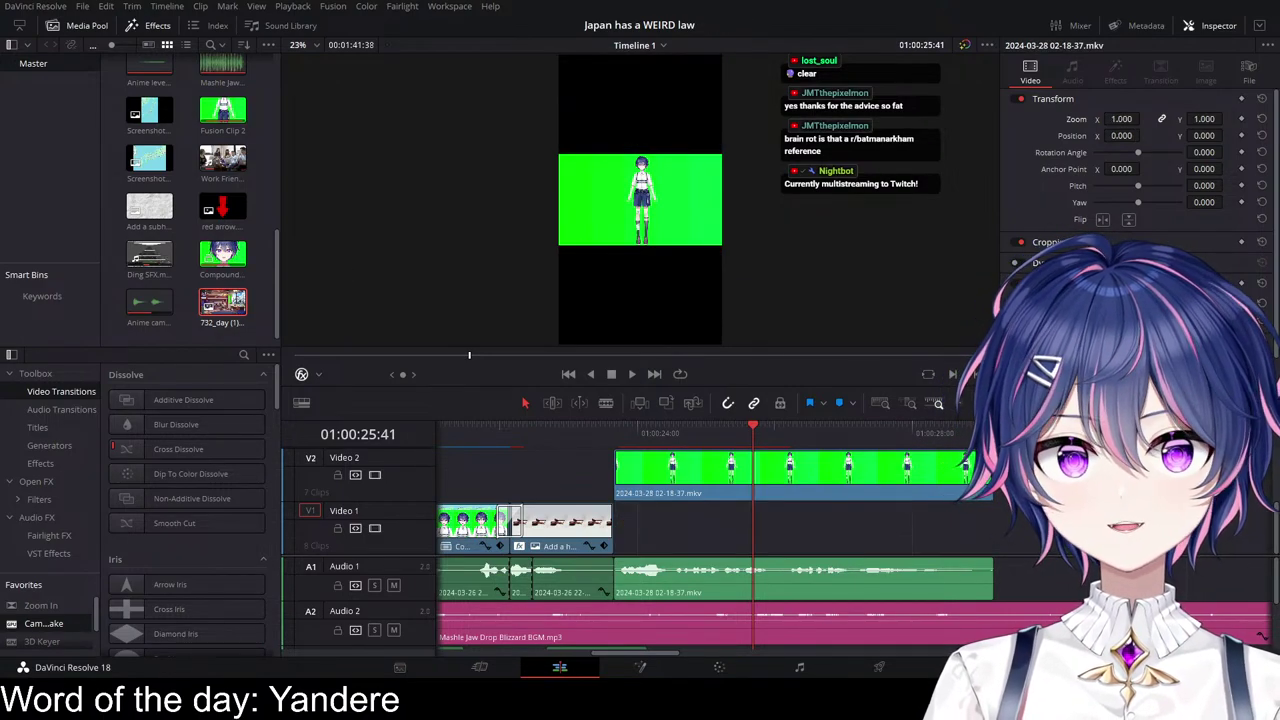
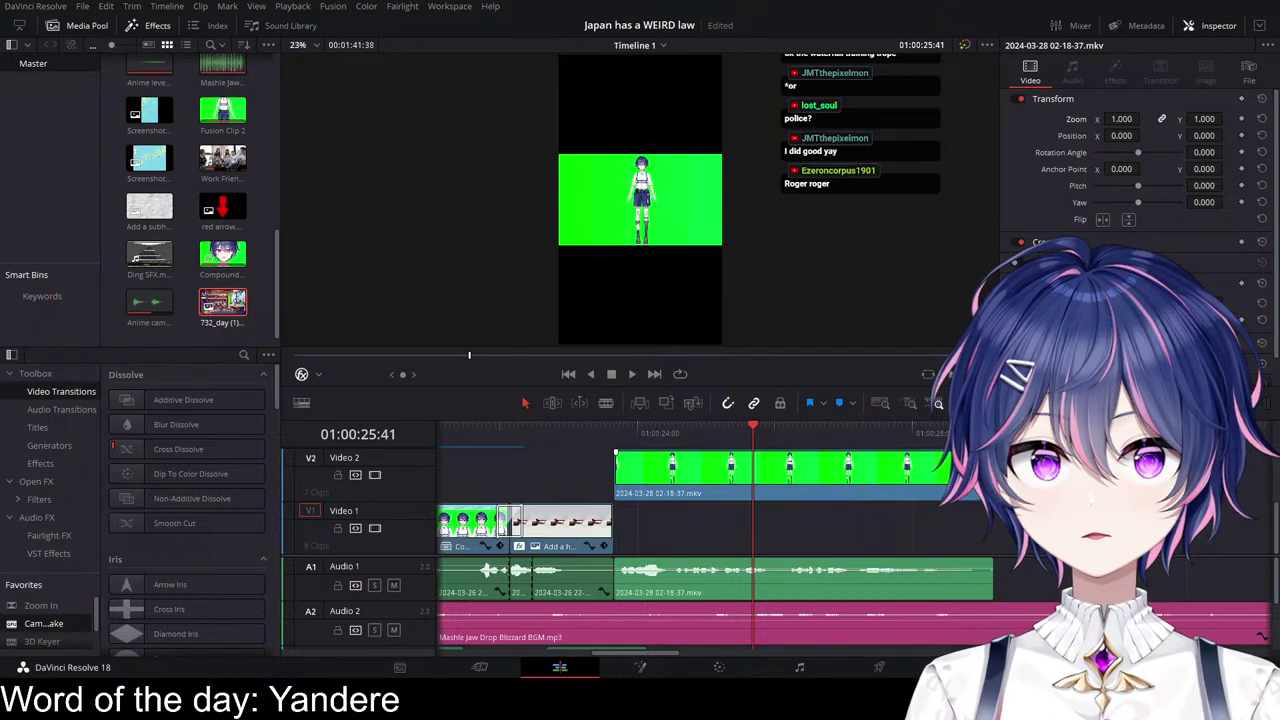
Step: Place Studying.mp4 on Video 1 beneath the green-screen character clip and trim 02:02 off its start
scroll(181, 300, "down", 1)
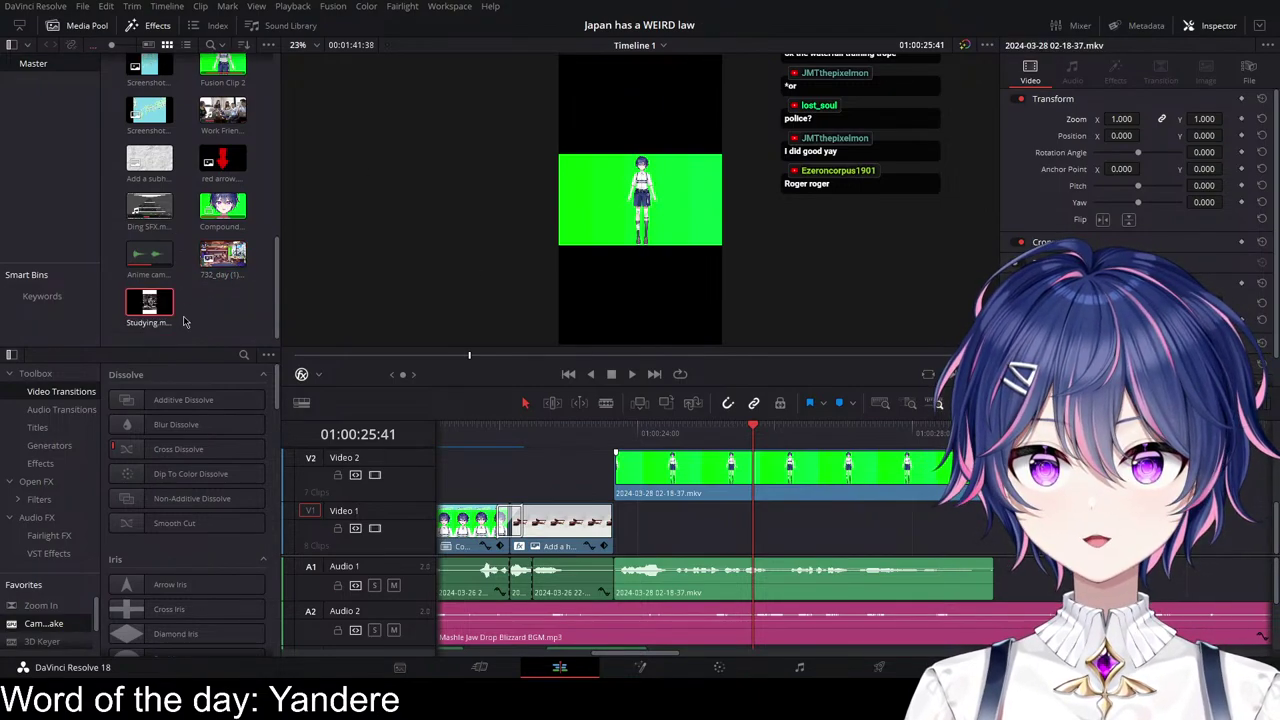
left_click_drag(160, 312, 757, 532)
left_click(611, 428)
key("space")
key("space")
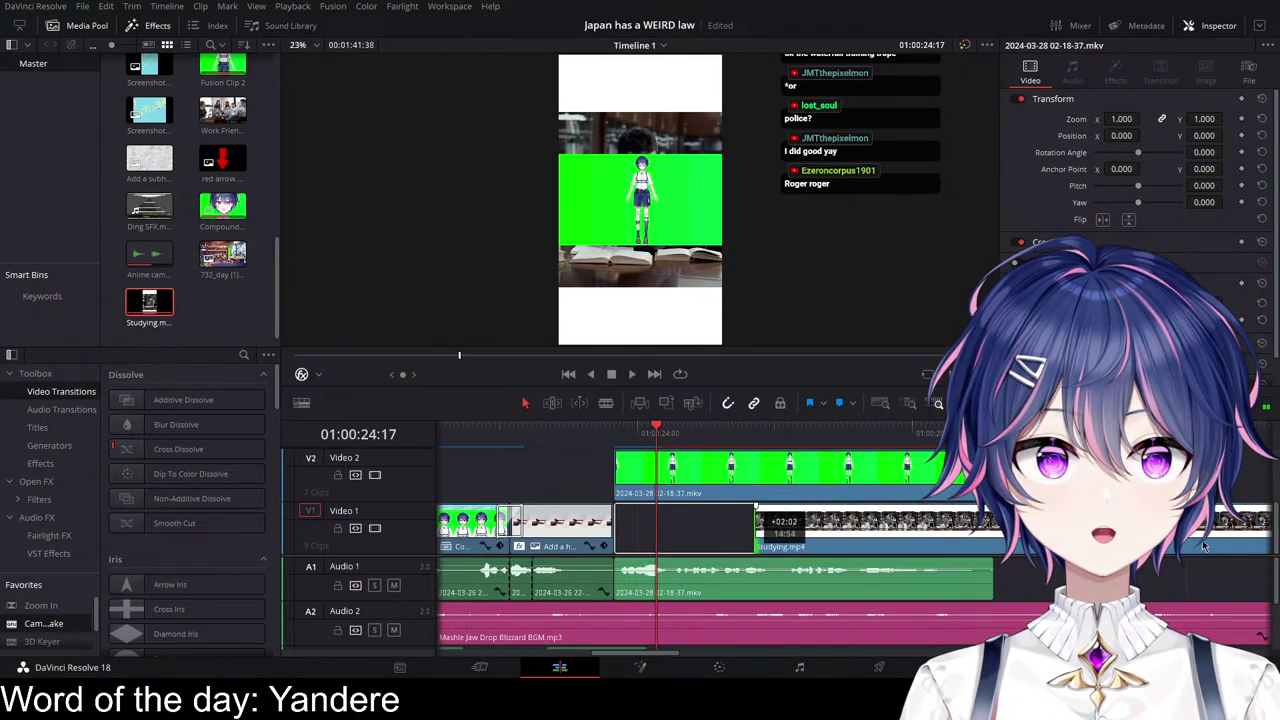
Step: Shorten Studying.mp4 from its end and move it directly after Add a heading (16).png on Video 1
scroll(757, 532, "right", 5)
scroll(757, 532, "down", 2)
scroll(944, 526, "down", 4)
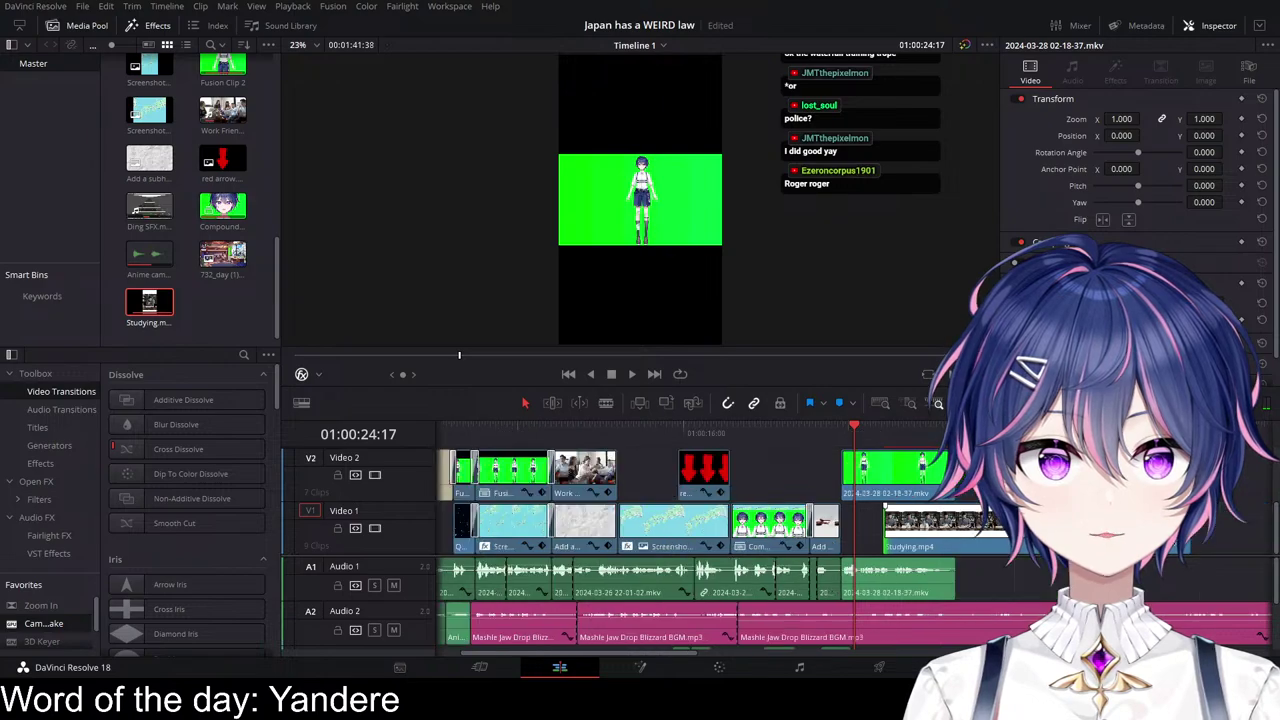
left_click_drag(944, 527, 817, 522)
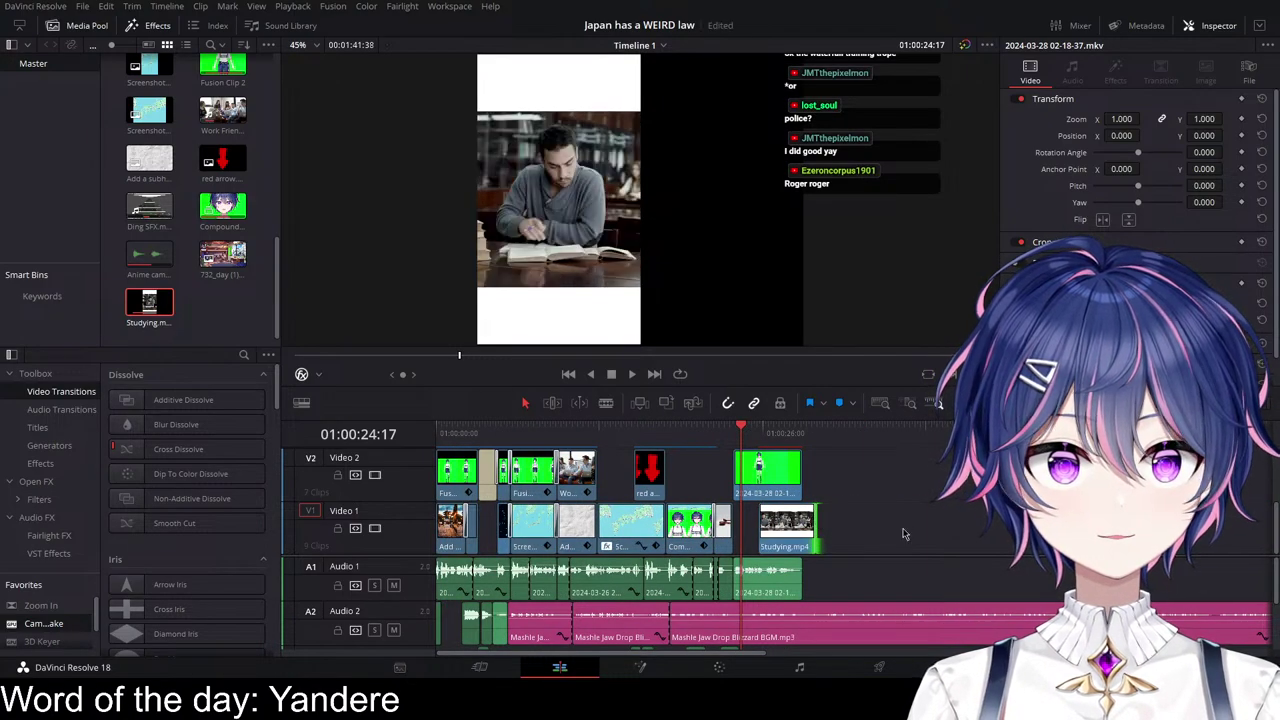
scroll(906, 534, "up", 4)
left_click_drag(946, 541, 857, 542)
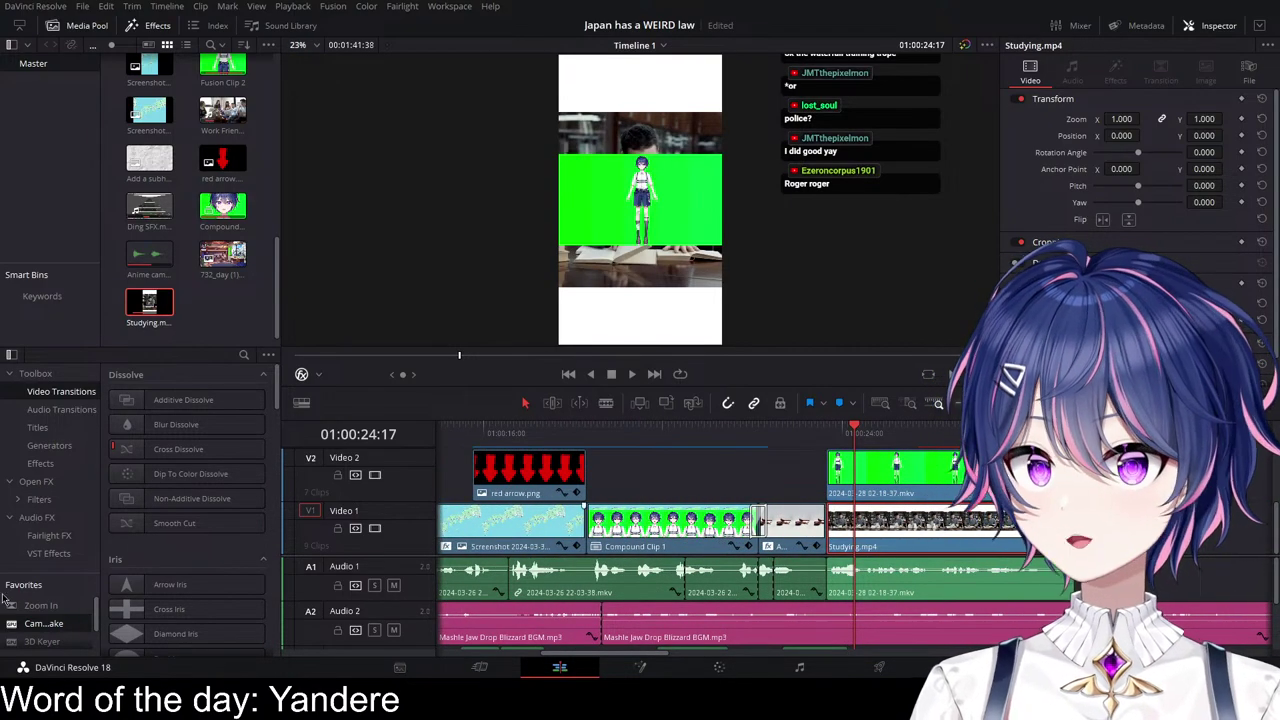
Step: Crop the white bands above and below the picture off Studying.mp4 and play back the cut into it
left_click(335, 406)
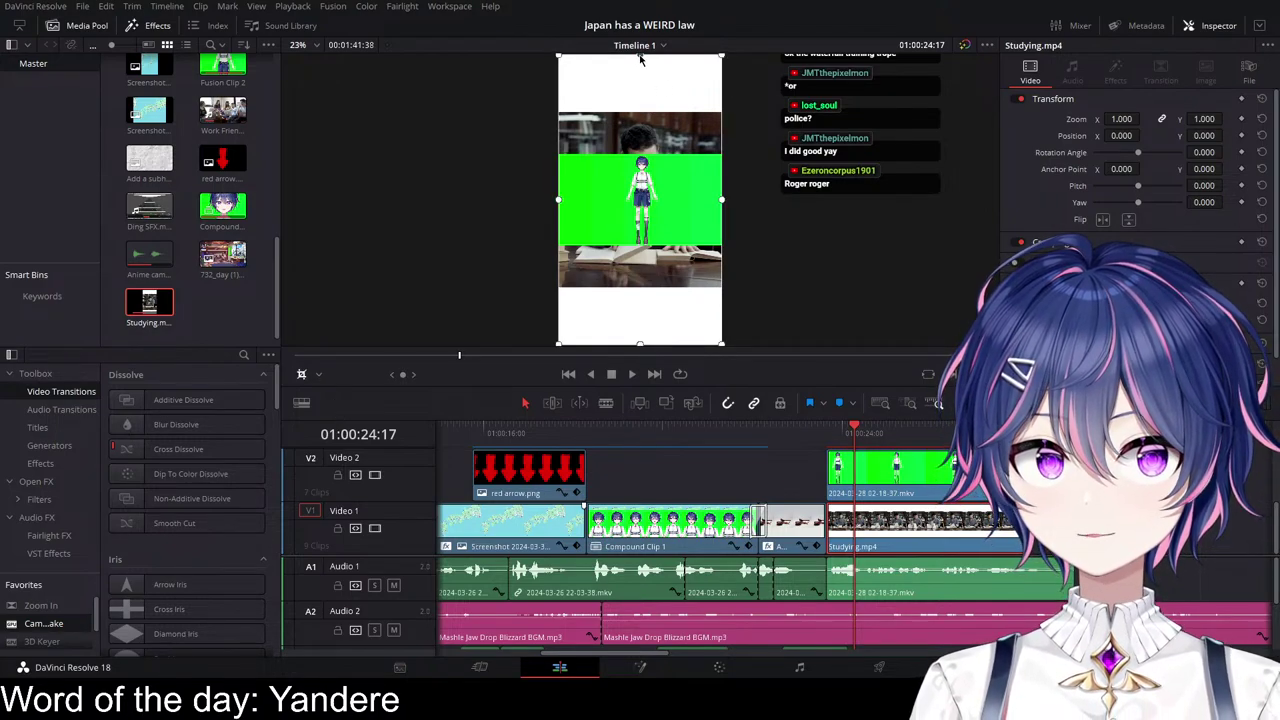
left_click_drag(639, 55, 639, 112)
left_click_drag(639, 346, 640, 286)
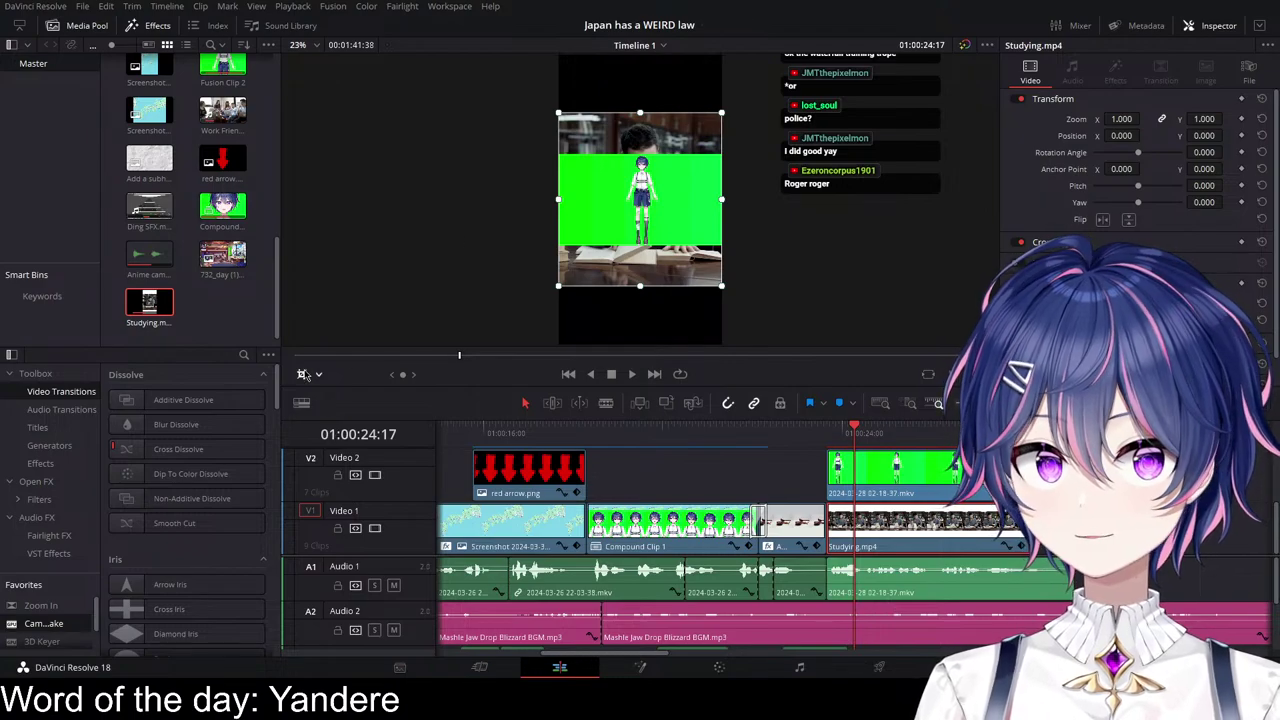
left_click(305, 375)
left_click(770, 430)
key("space")
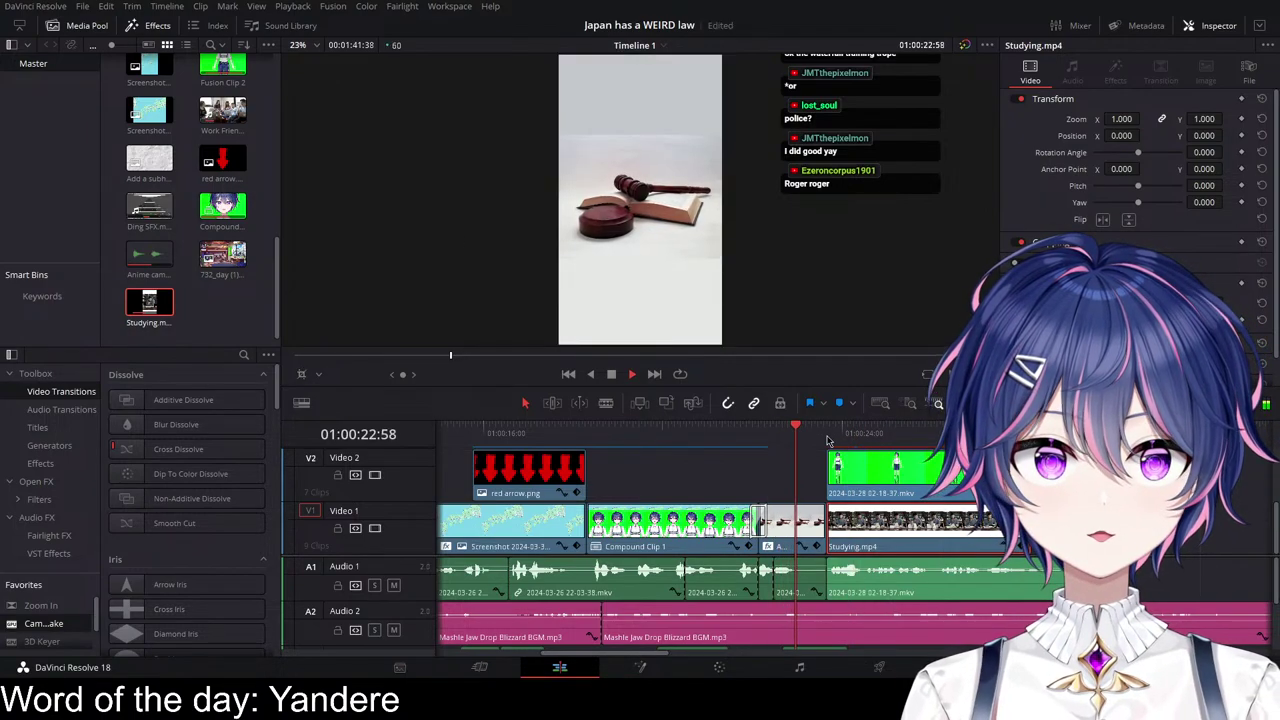
key("space")
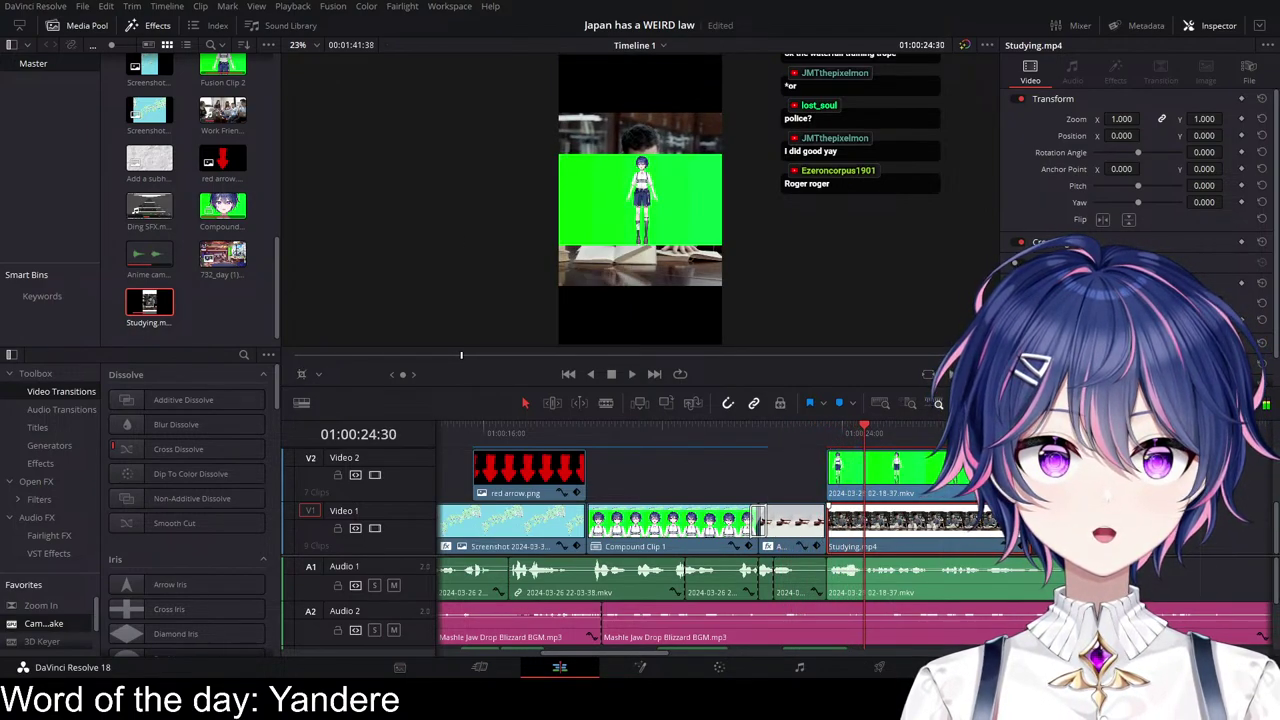
Step: Apply the 3D Keyer to the green-screen character clip on Video 2 and open the effect's settings
scroll(912, 502, "right", 4)
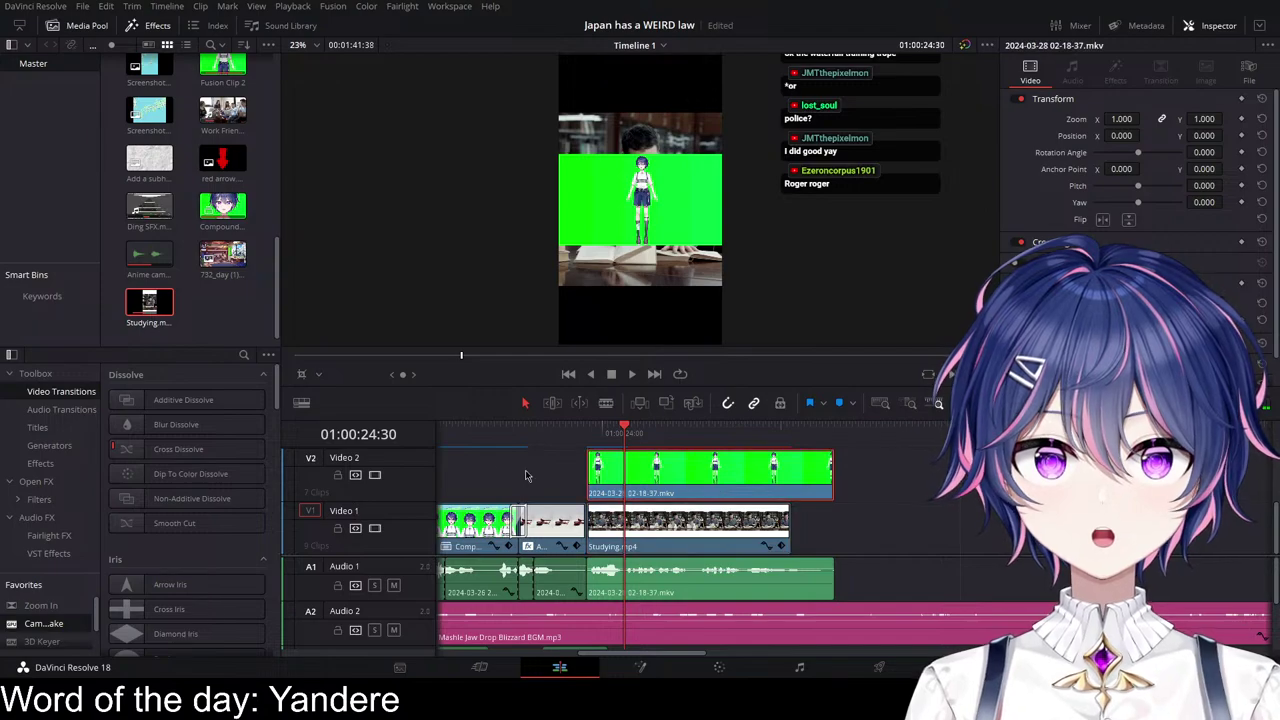
left_click(717, 488)
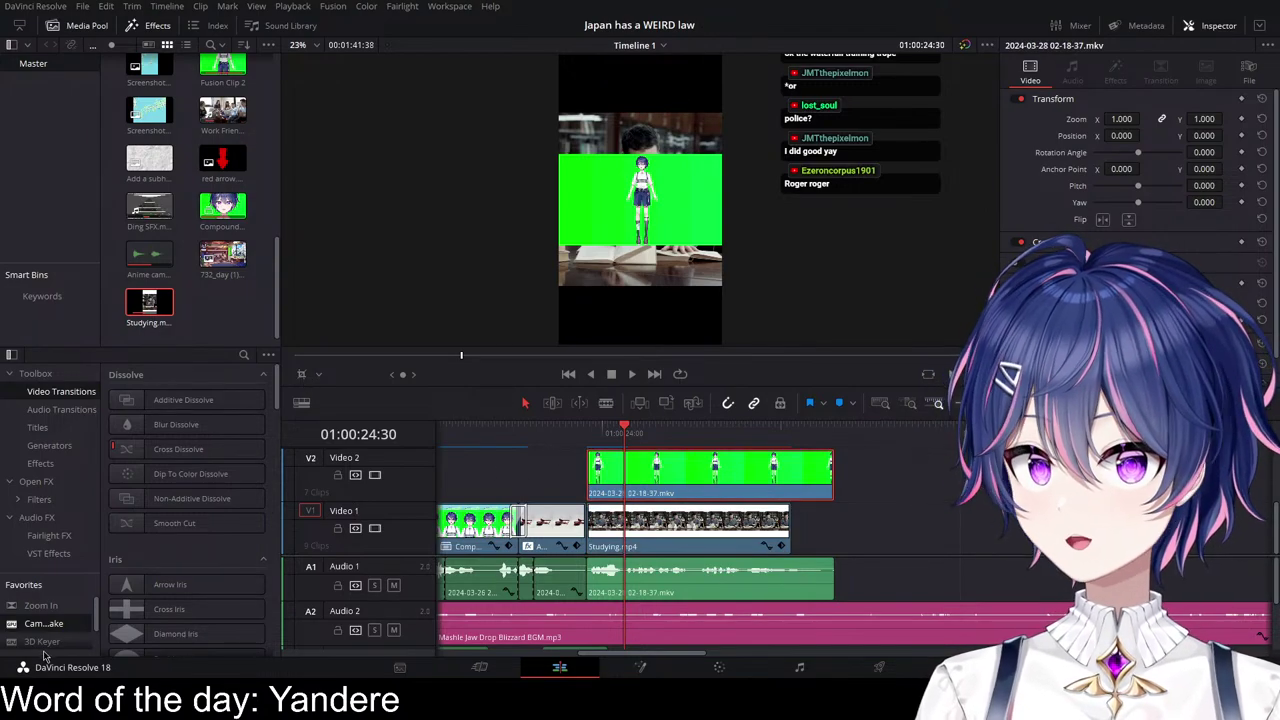
left_click_drag(42, 643, 665, 485)
scroll(825, 468, "up", 2)
scroll(824, 468, "up", 3)
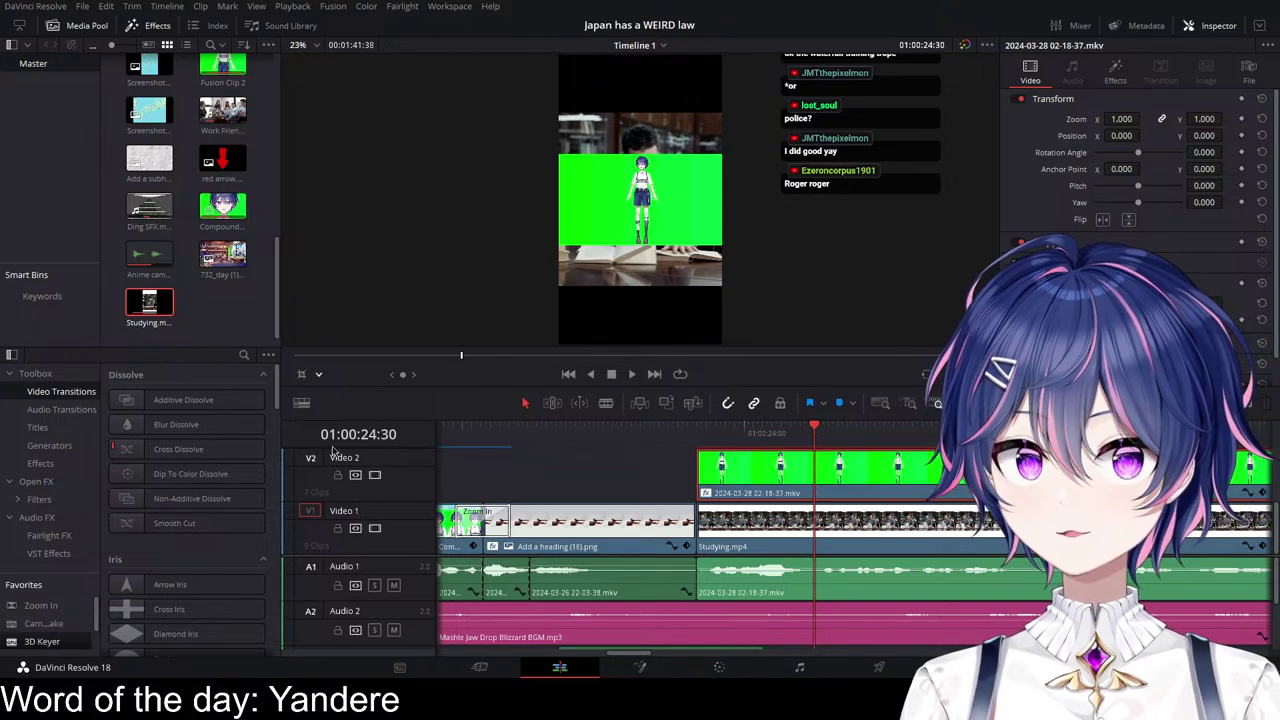
scroll(712, 233, "up", 5)
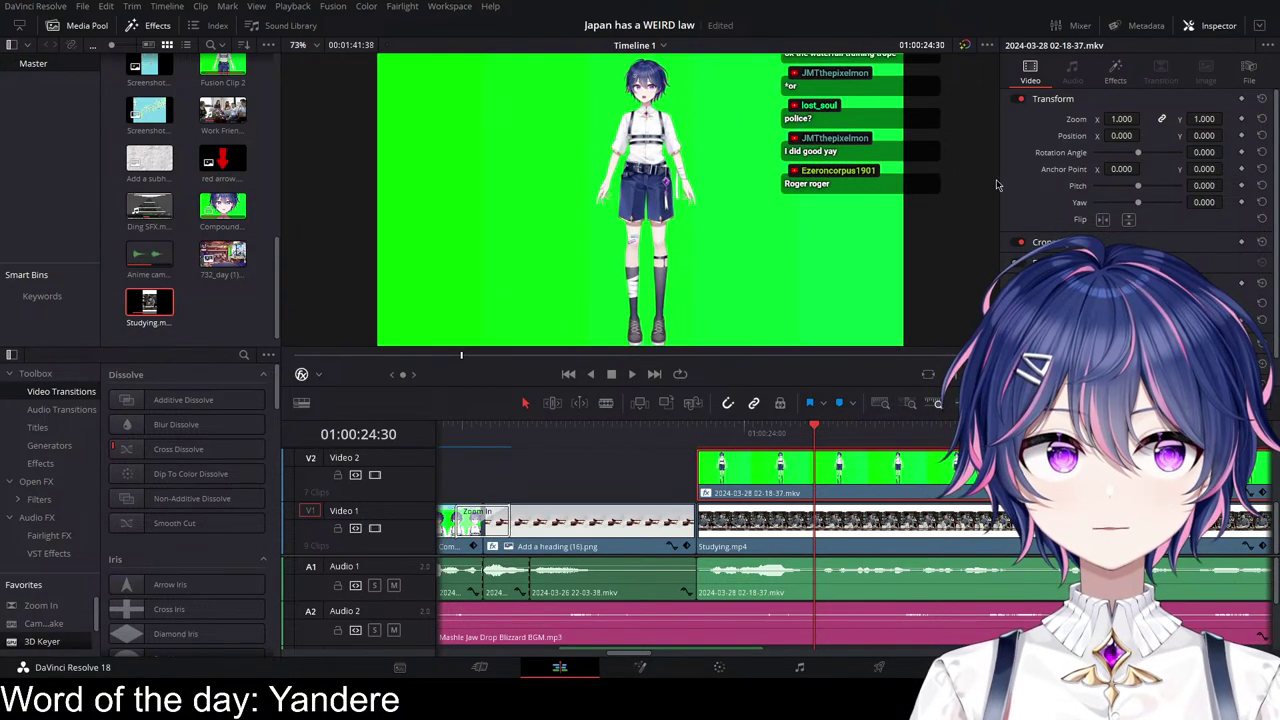
scroll(751, 90, "up", 1)
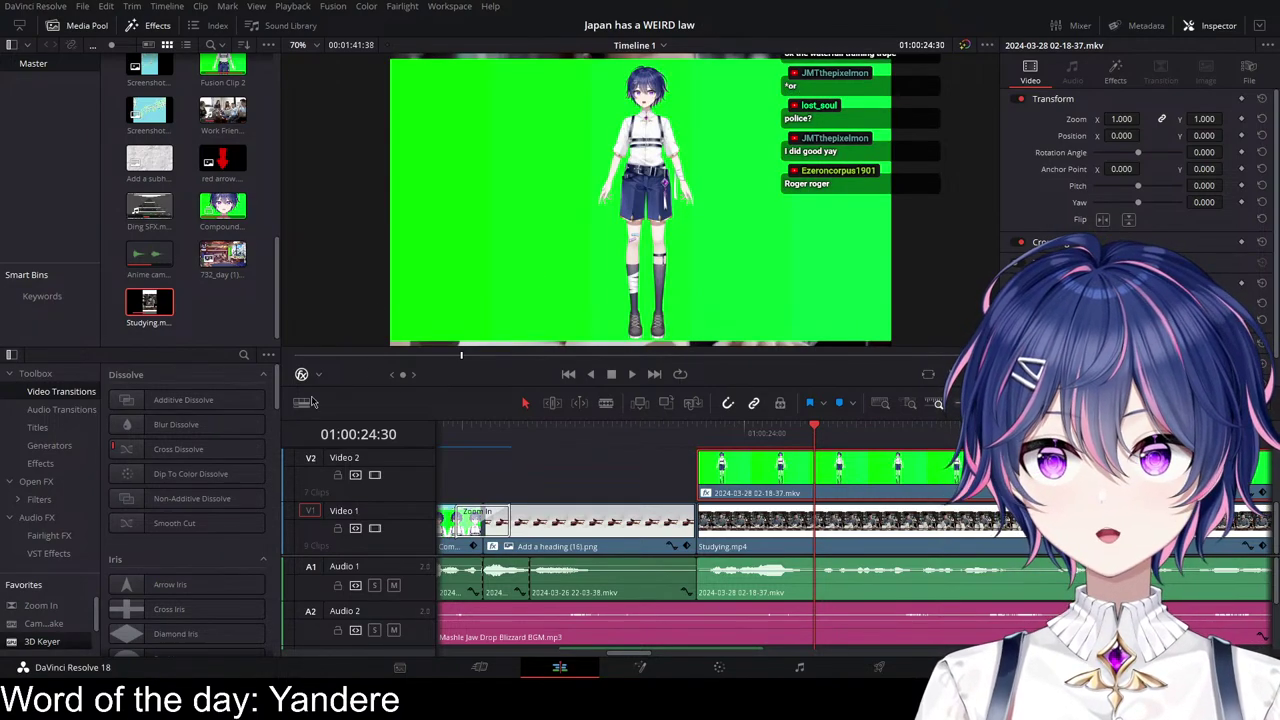
left_click(1115, 74)
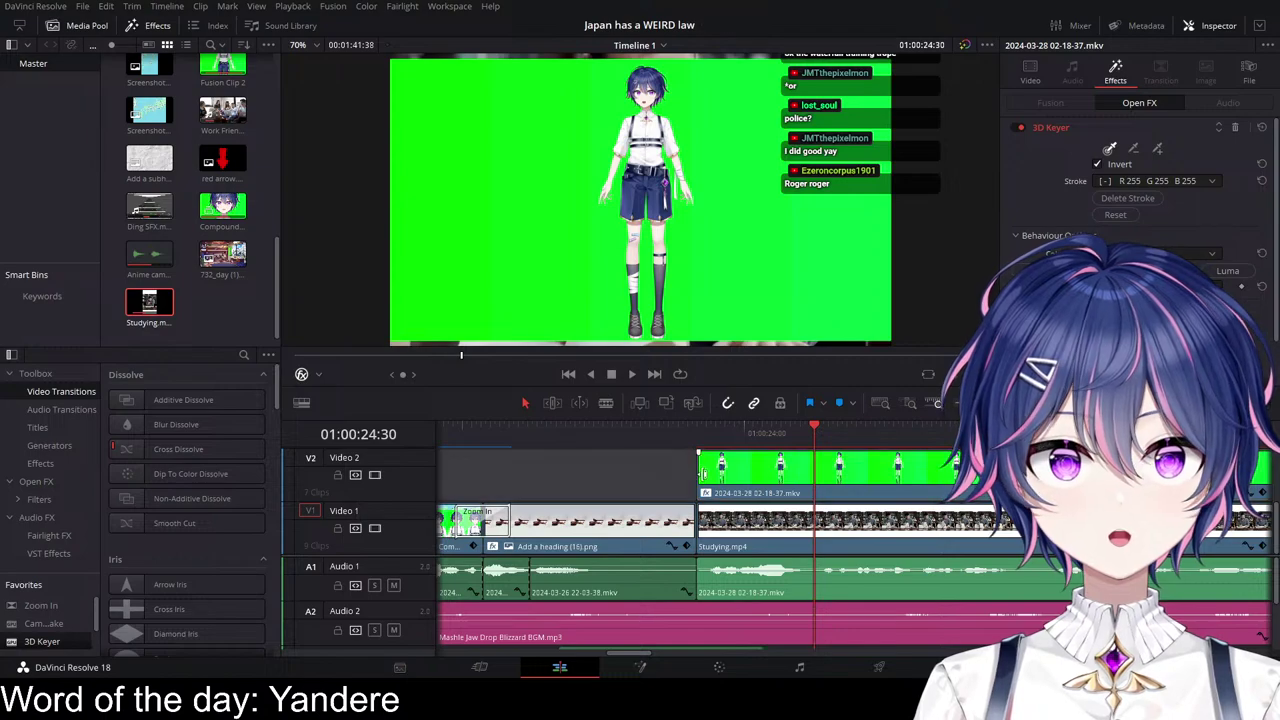
mouse_move(929, 168)
left_mouse_down()
mouse_move(729, 112)
mouse_move(664, 78)
mouse_move(566, 70)
left_mouse_up()
key("ctrl+z")
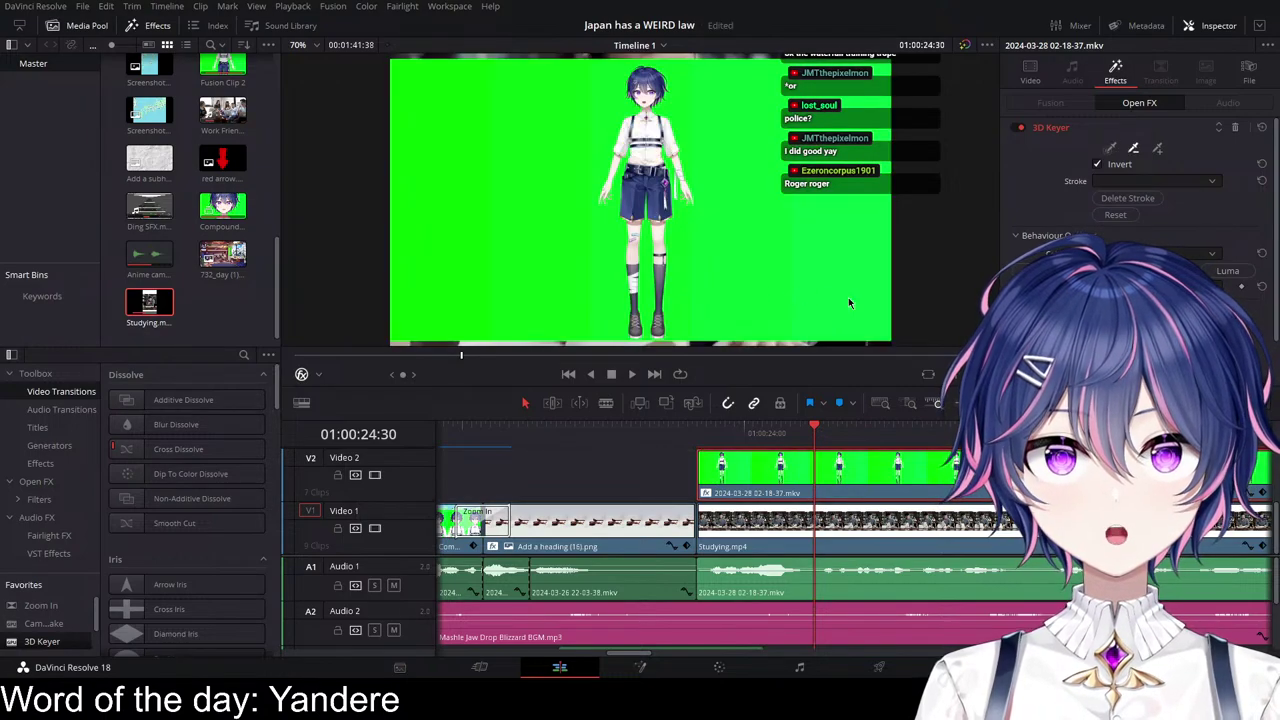
left_click_drag(897, 127, 744, 86)
key("ctrl+z")
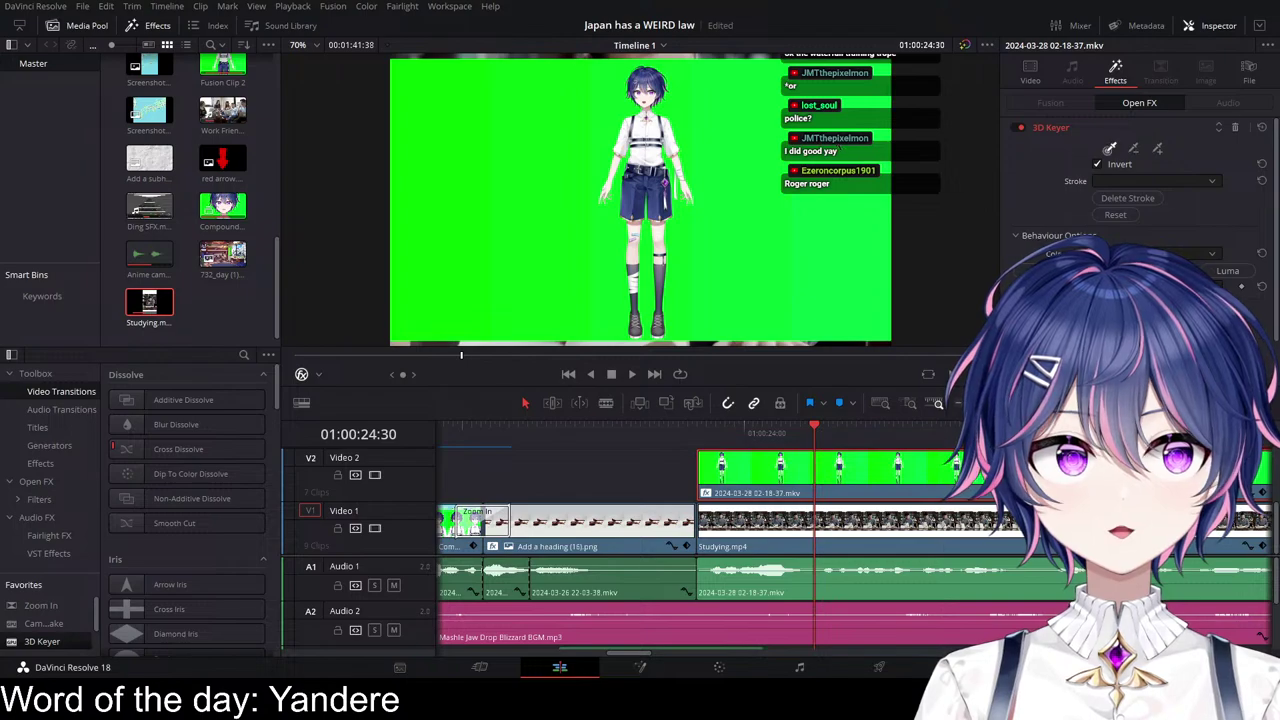
Step: Key out the green background with a 3D Keyer stroke beside the character's head and remove the green fringe
left_click_drag(866, 103, 614, 70)
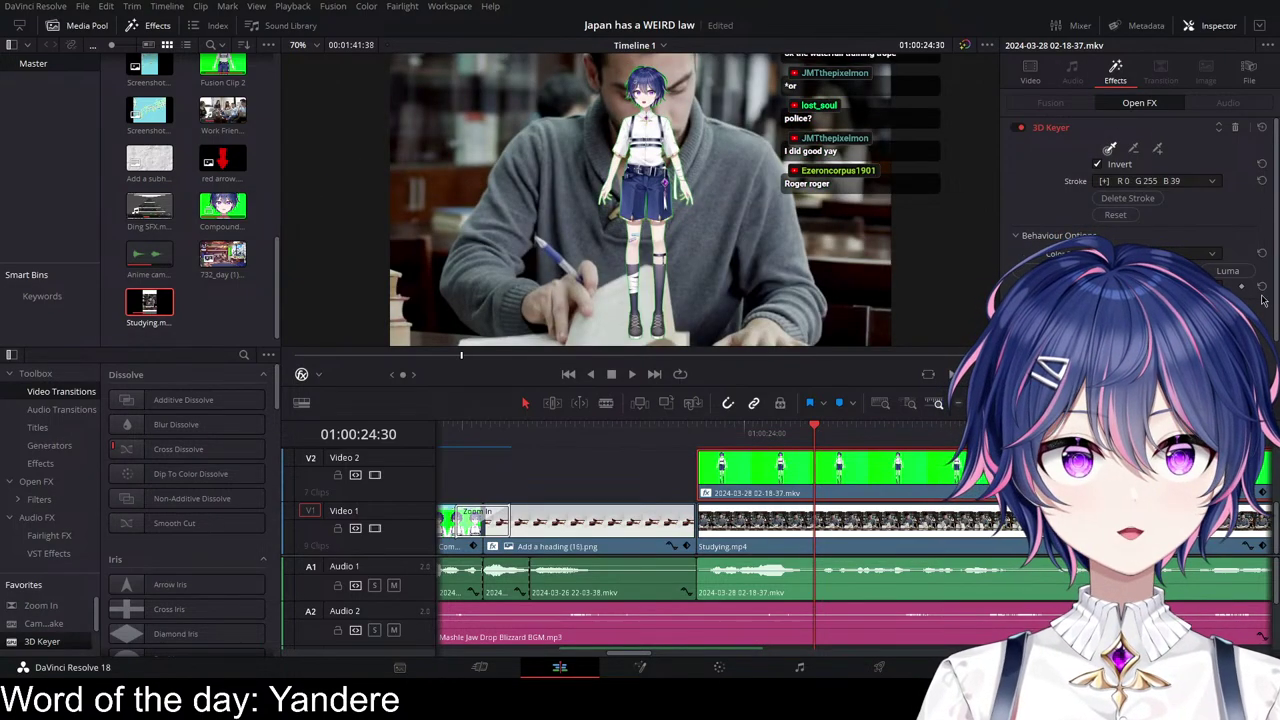
scroll(884, 520, "down", 4)
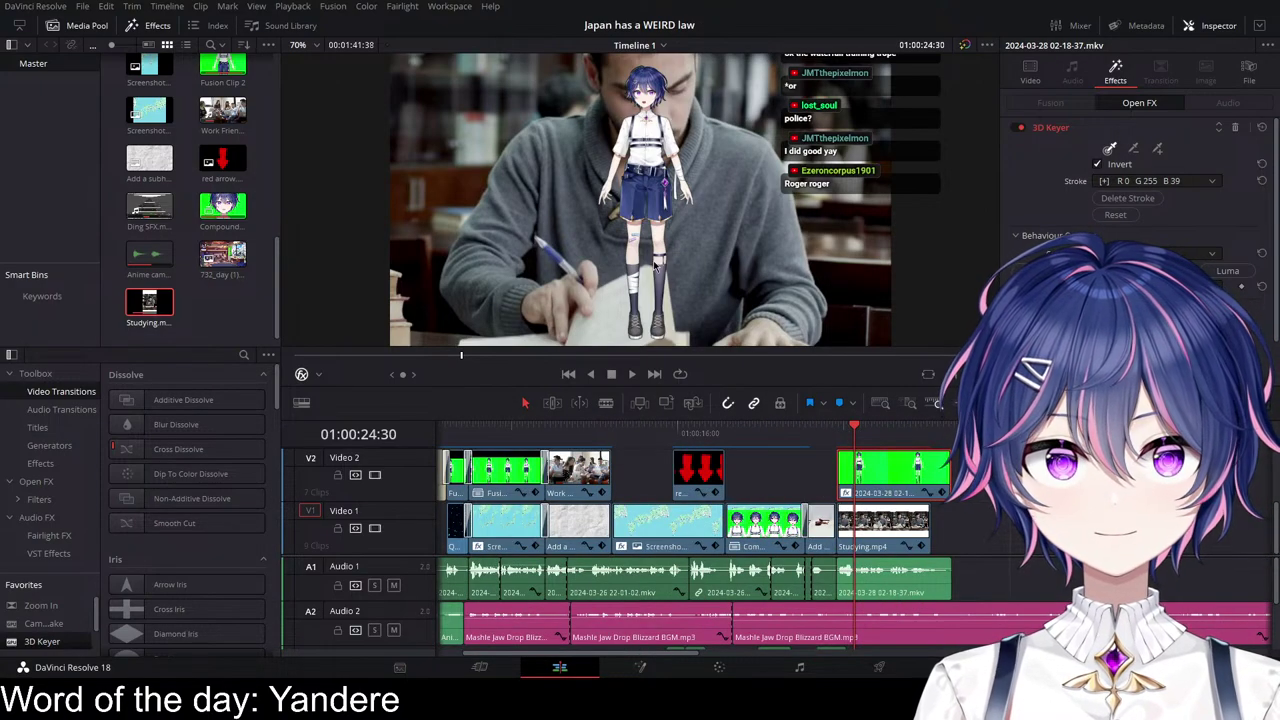
scroll(655, 265, "down", 5)
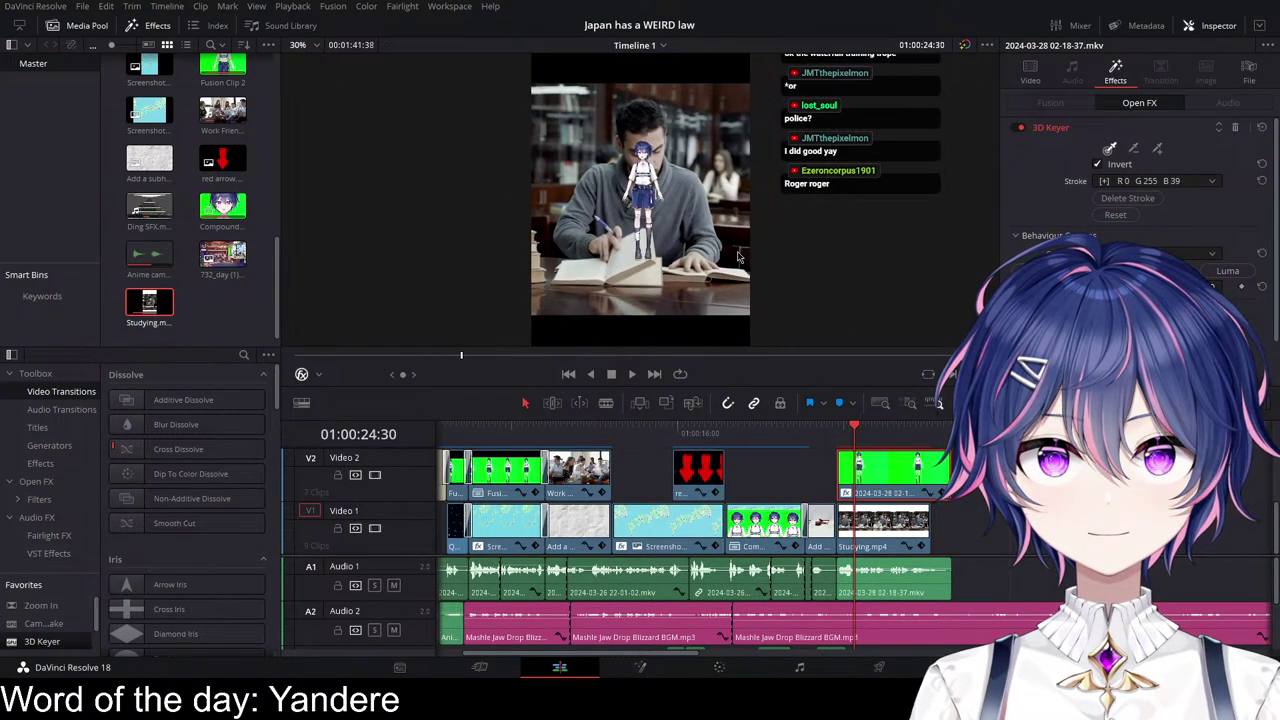
scroll(738, 258, "down", 2)
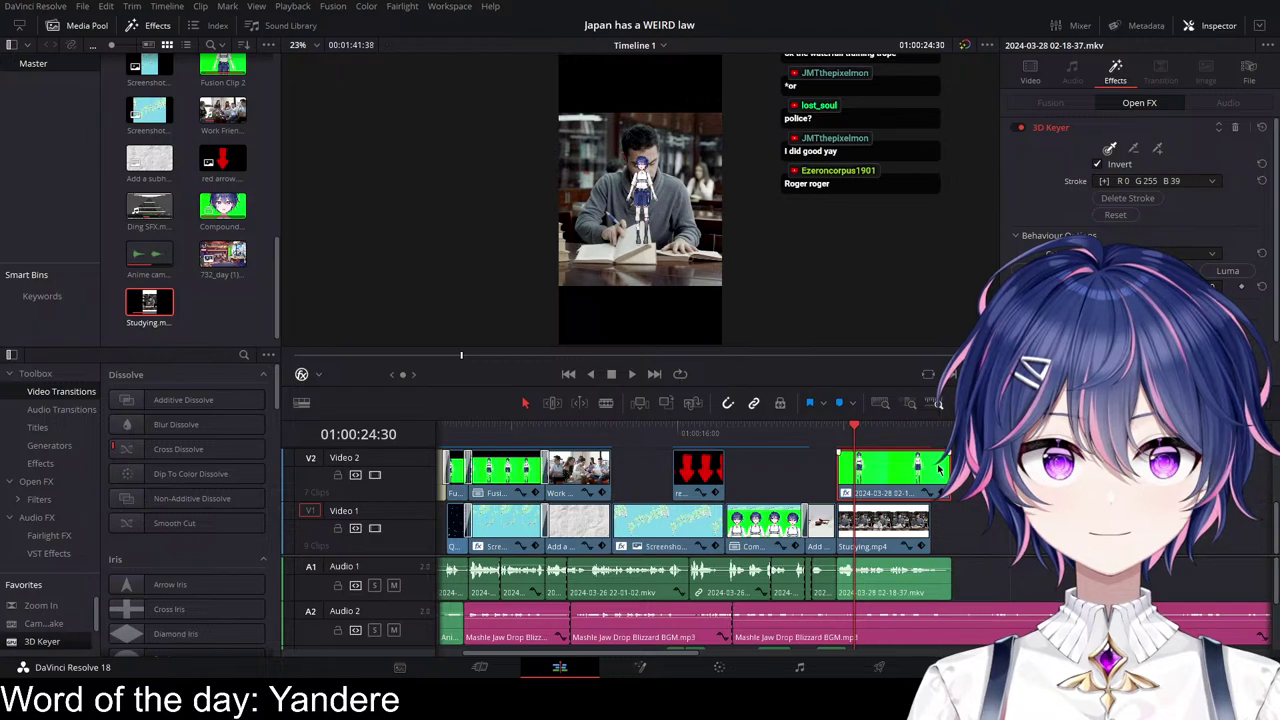
Step: Enlarge the keyed character clip on Video 2 with its zoom and convert it into a fusion clip
scroll(938, 470, "up", 4)
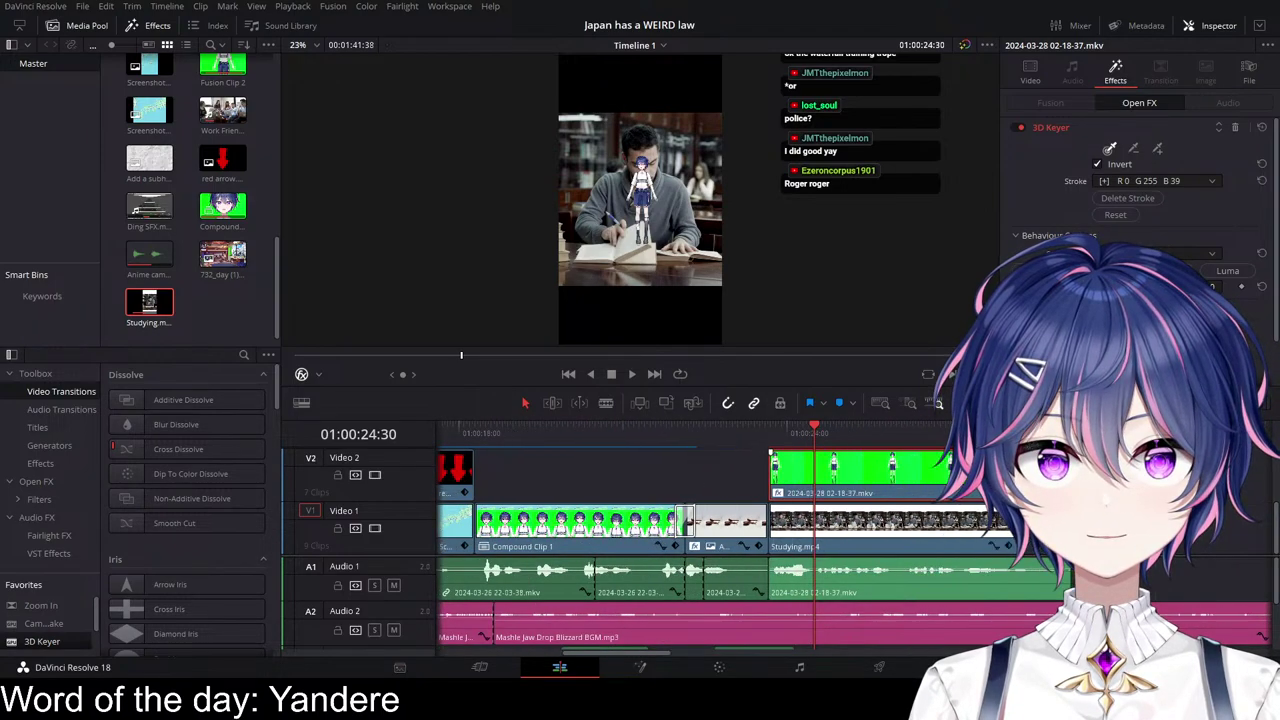
scroll(820, 476, "up", 3)
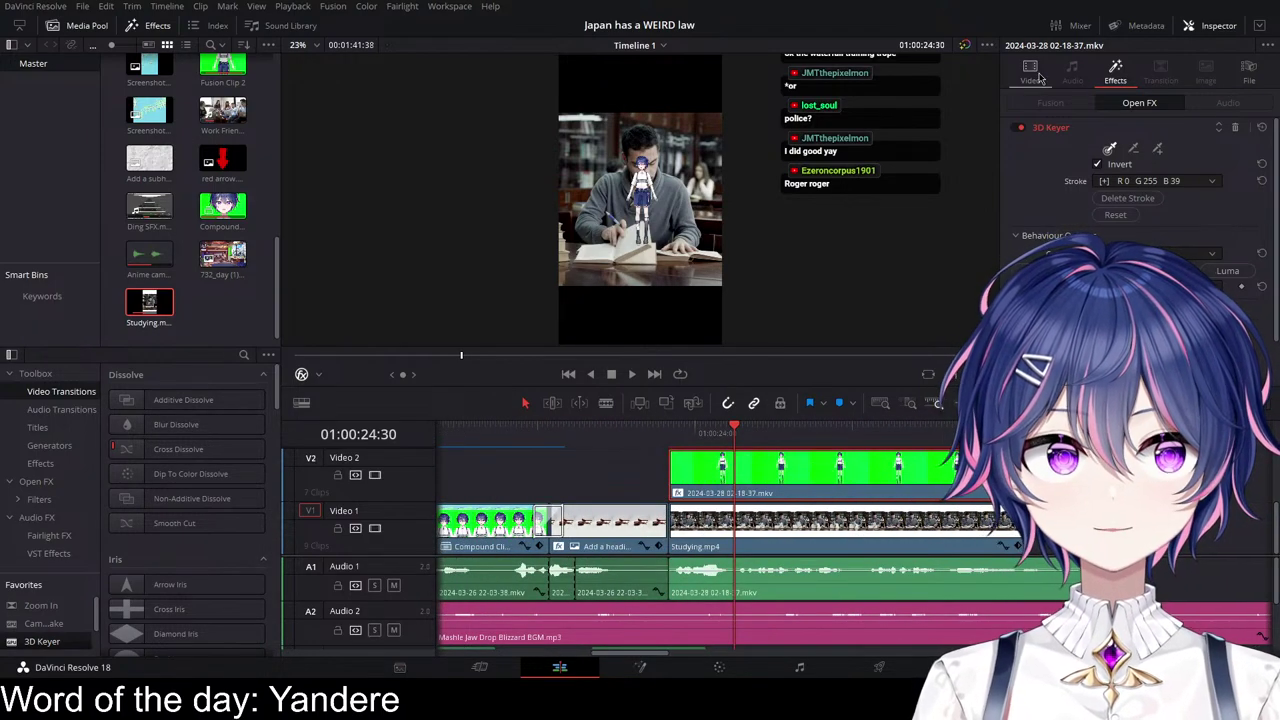
left_click(1031, 72)
left_click_drag(1112, 119, 1125, 118)
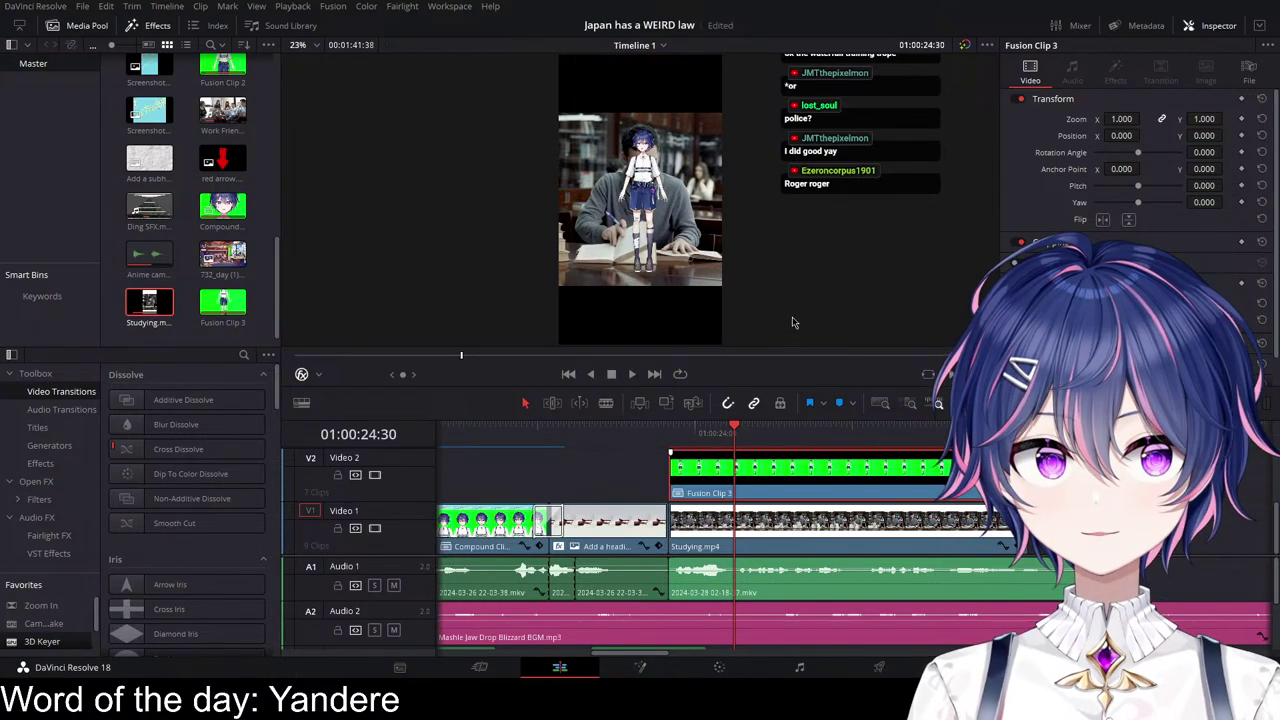
Step: Open Fusion Clip 3 on the Fusion page and add a Background node coloured pure green (red 0, green 1, blue 0)
left_click(640, 667)
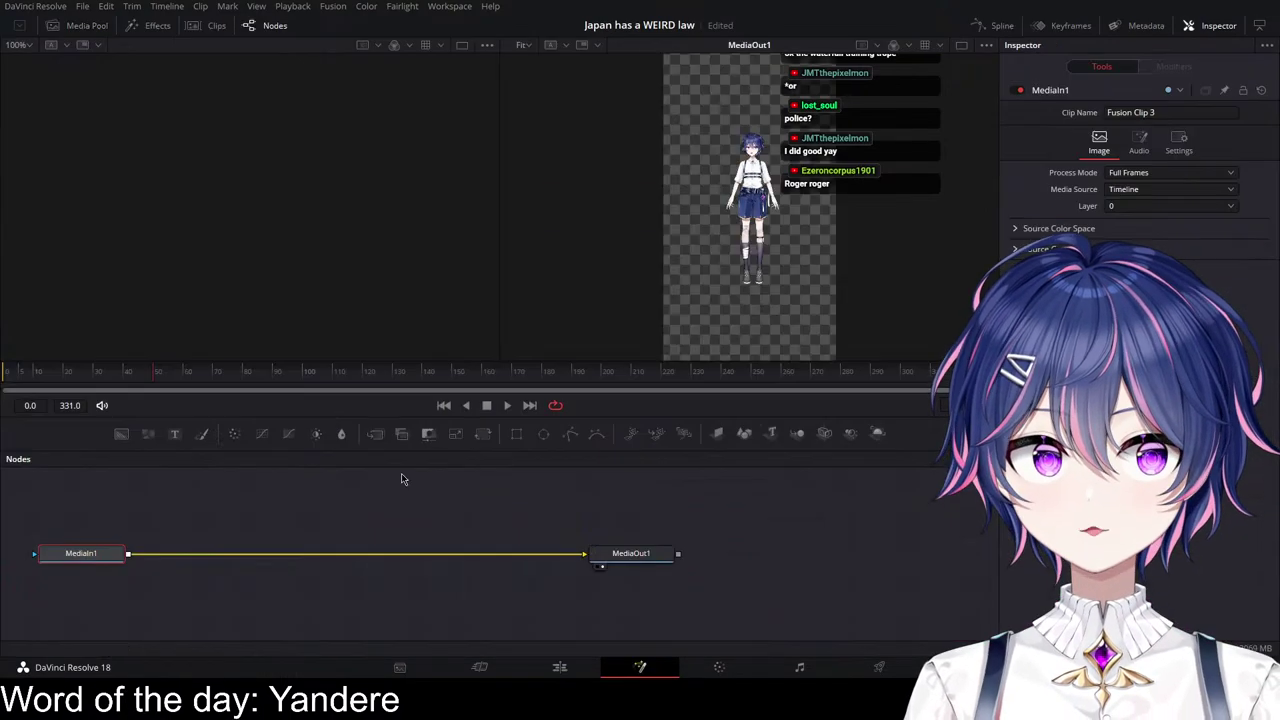
left_click(121, 436)
key("ctrl+z")
left_click_drag(121, 436, 264, 496)
key("1")
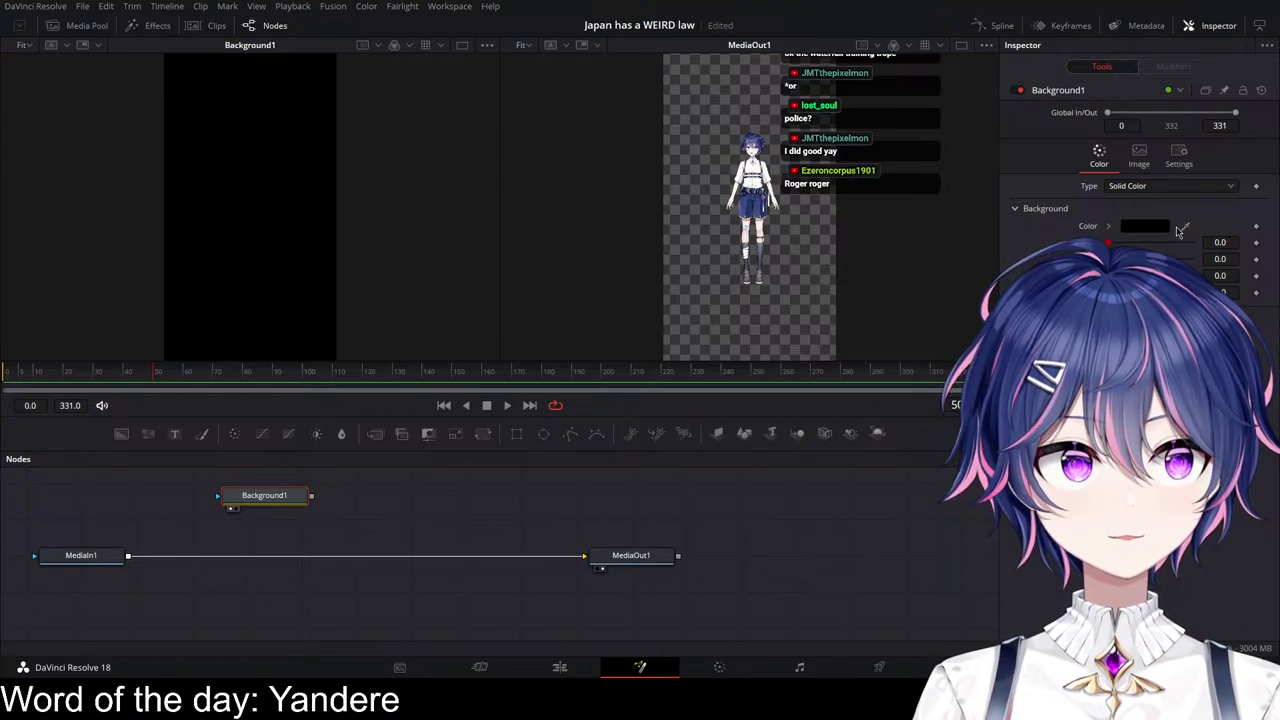
left_click(1144, 229)
left_click(585, 341)
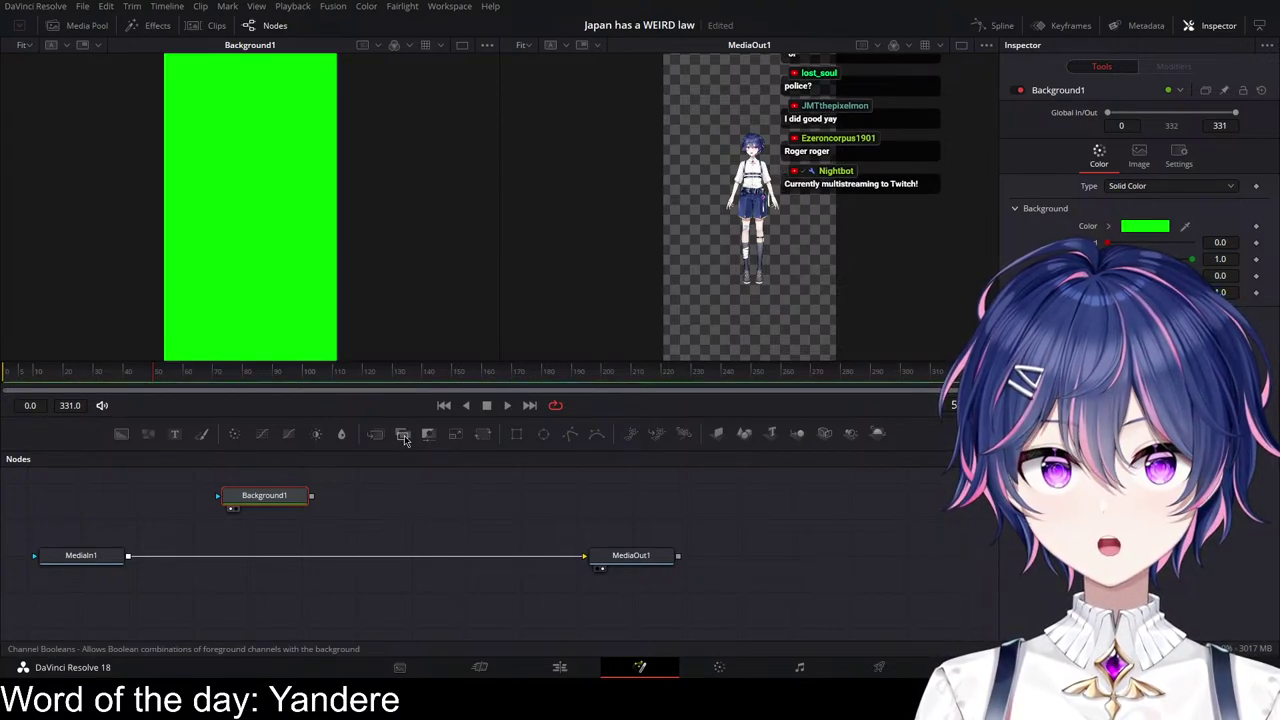
Step: Add a MatteControl node fed by Background1, with MediaIn1 as its garbage matte, and preview it
left_click_drag(428, 433, 392, 505)
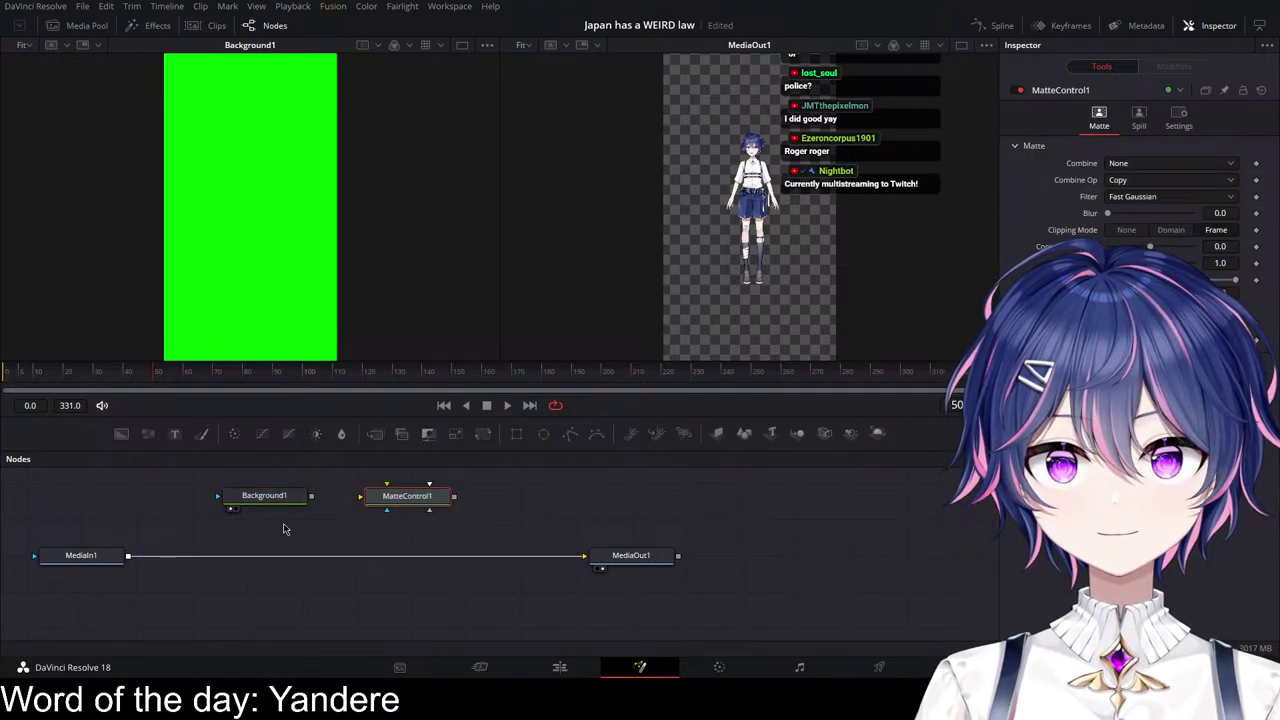
left_click_drag(128, 555, 430, 512)
key("1")
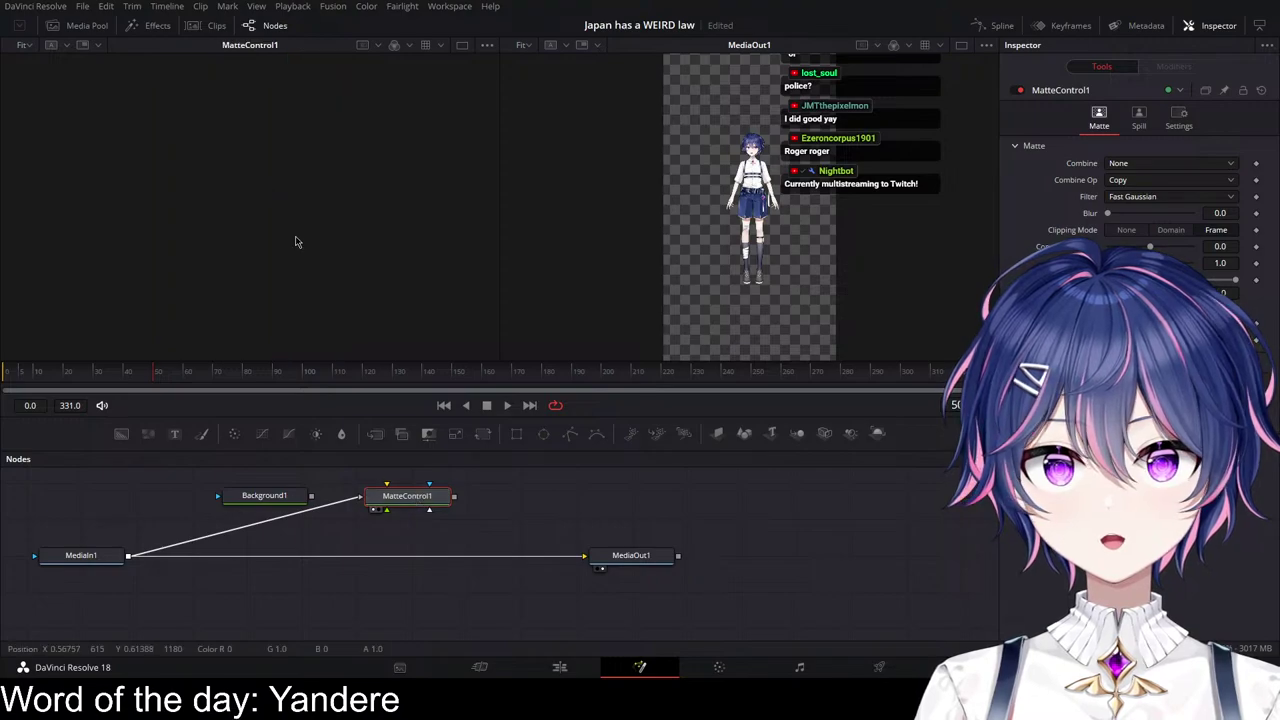
left_click_drag(311, 495, 260, 501)
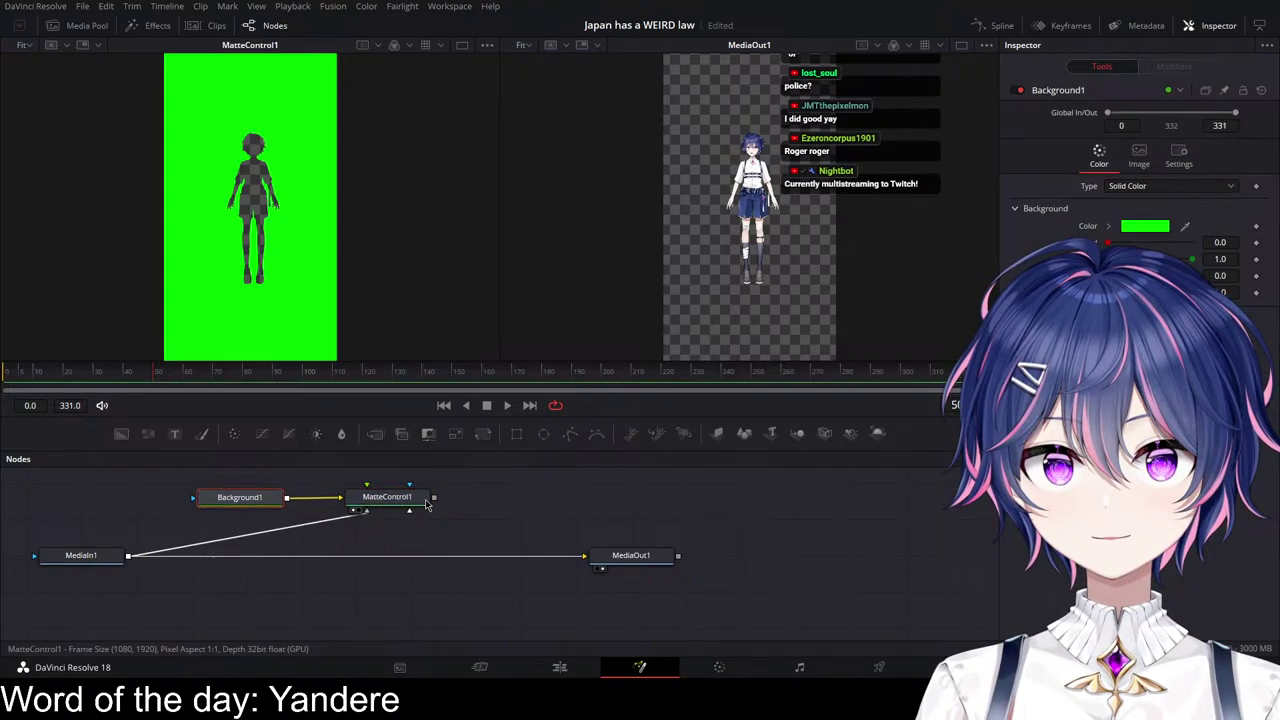
Step: Add a DeltaKeyer node after MatteControl1 and key out its green by sampling the background colour
left_click(408, 499)
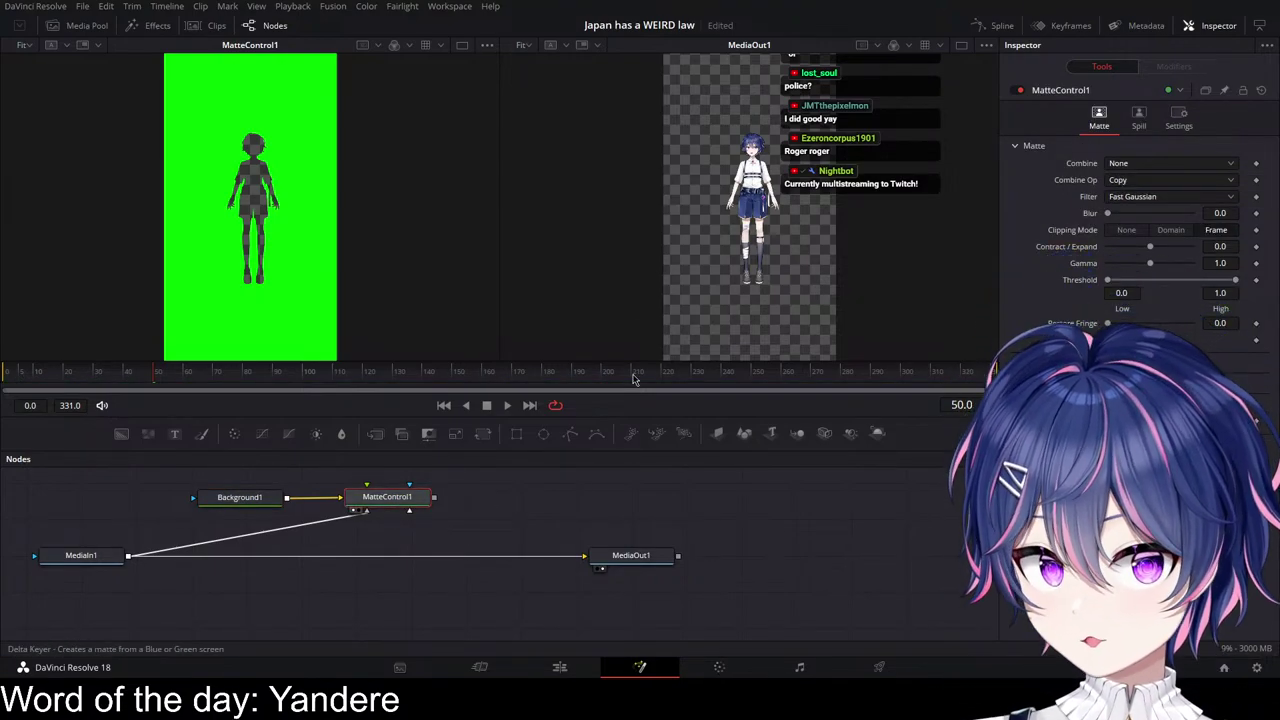
left_click(685, 440)
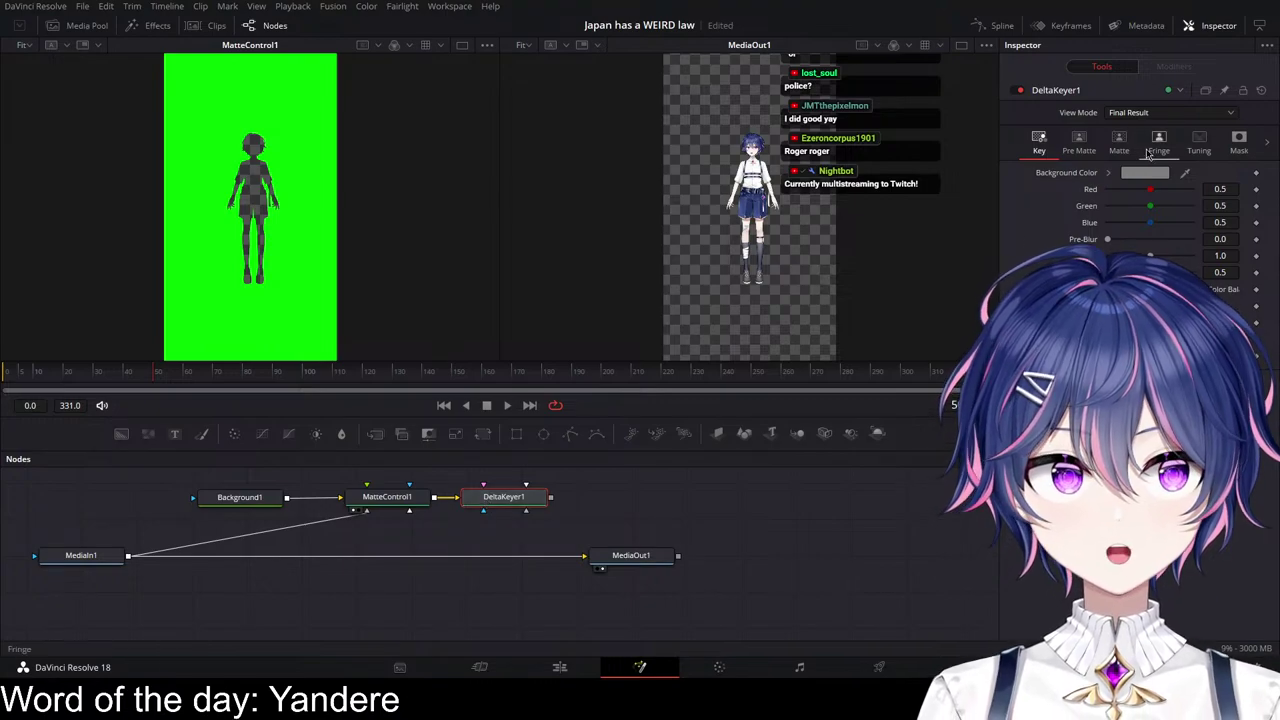
key("1")
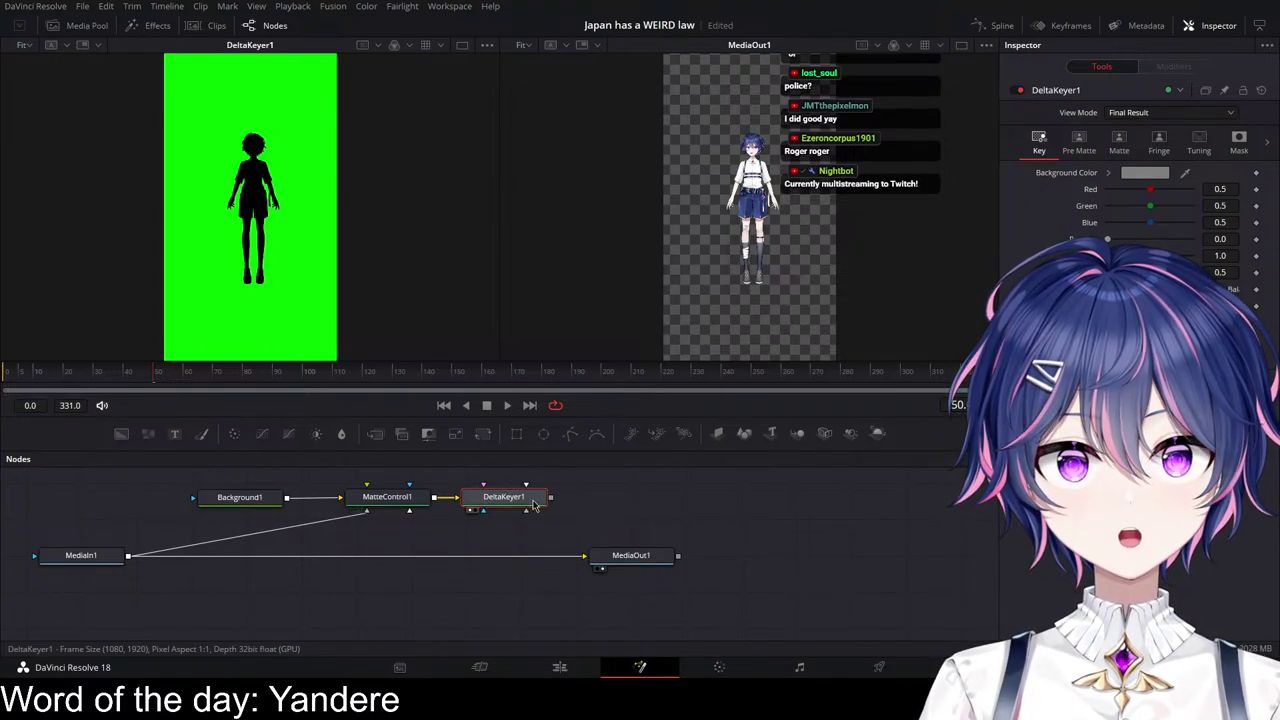
left_click_drag(1186, 174, 318, 232)
Step: Open the DeltaKeyer's matte settings and connect MediaIn1 to its garbage matte input
left_click(387, 497)
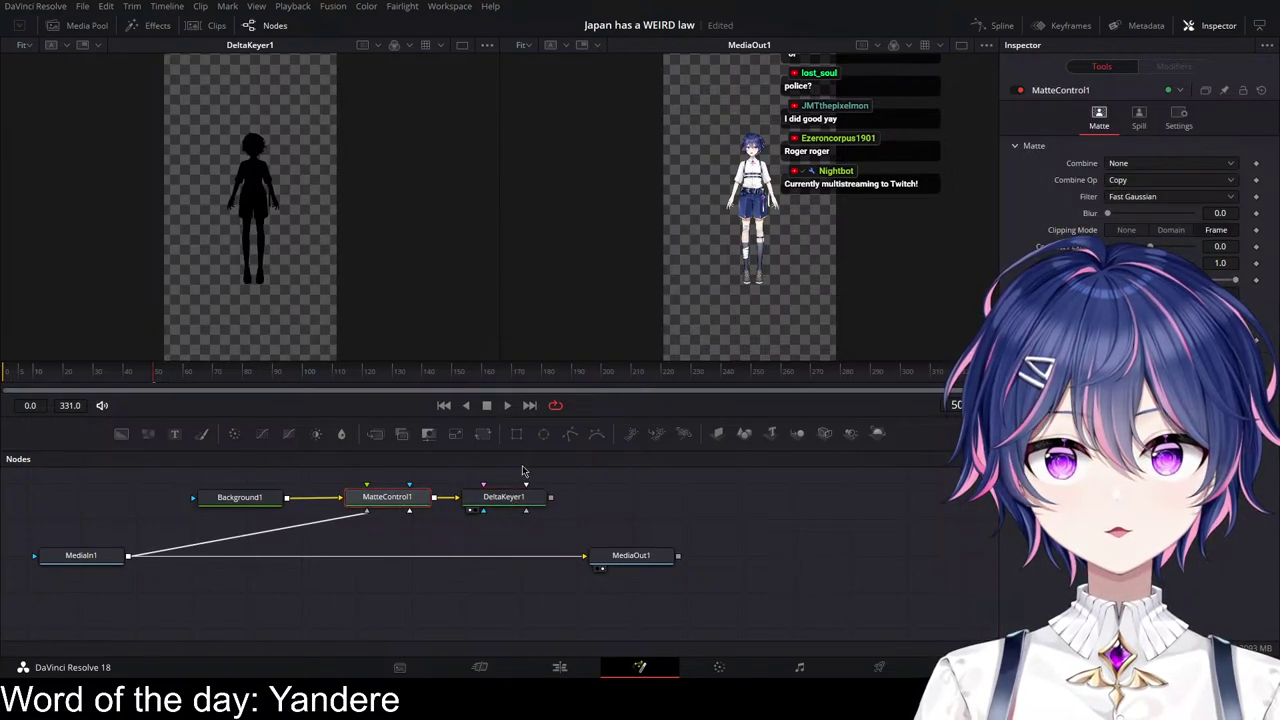
left_click(505, 498)
left_click(1119, 140)
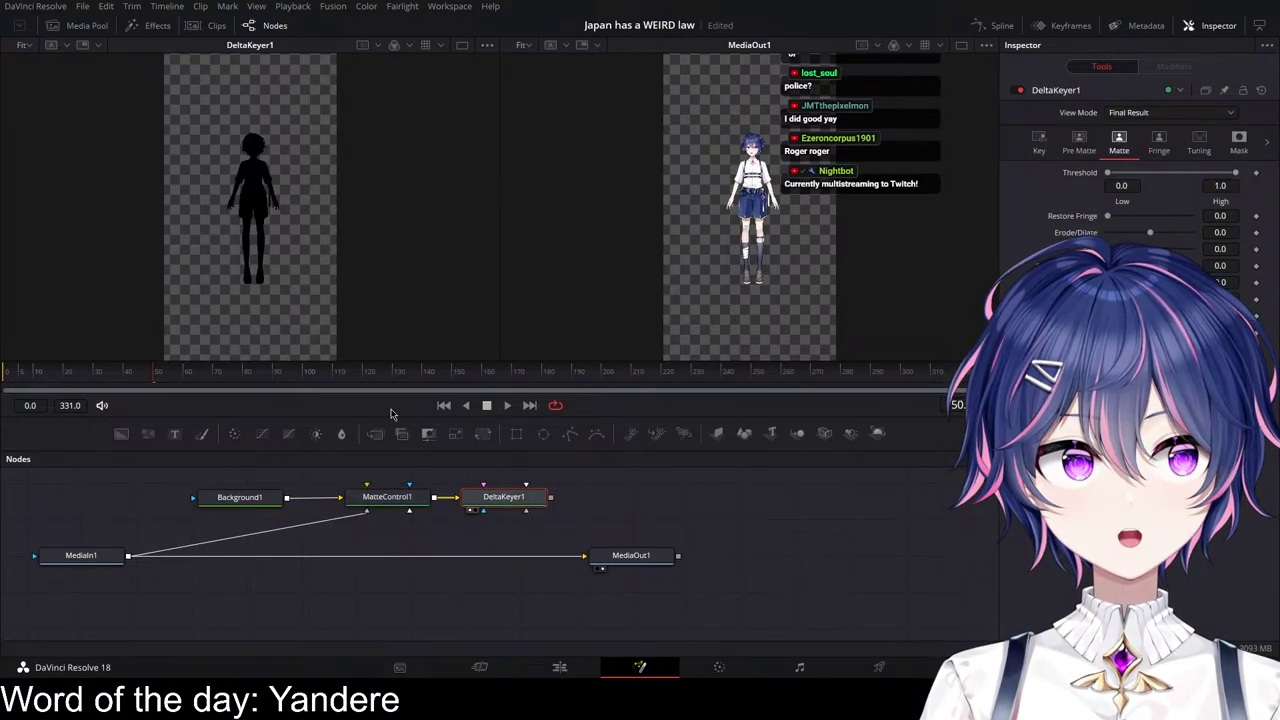
left_click(127, 559)
left_click_drag(127, 559, 483, 511)
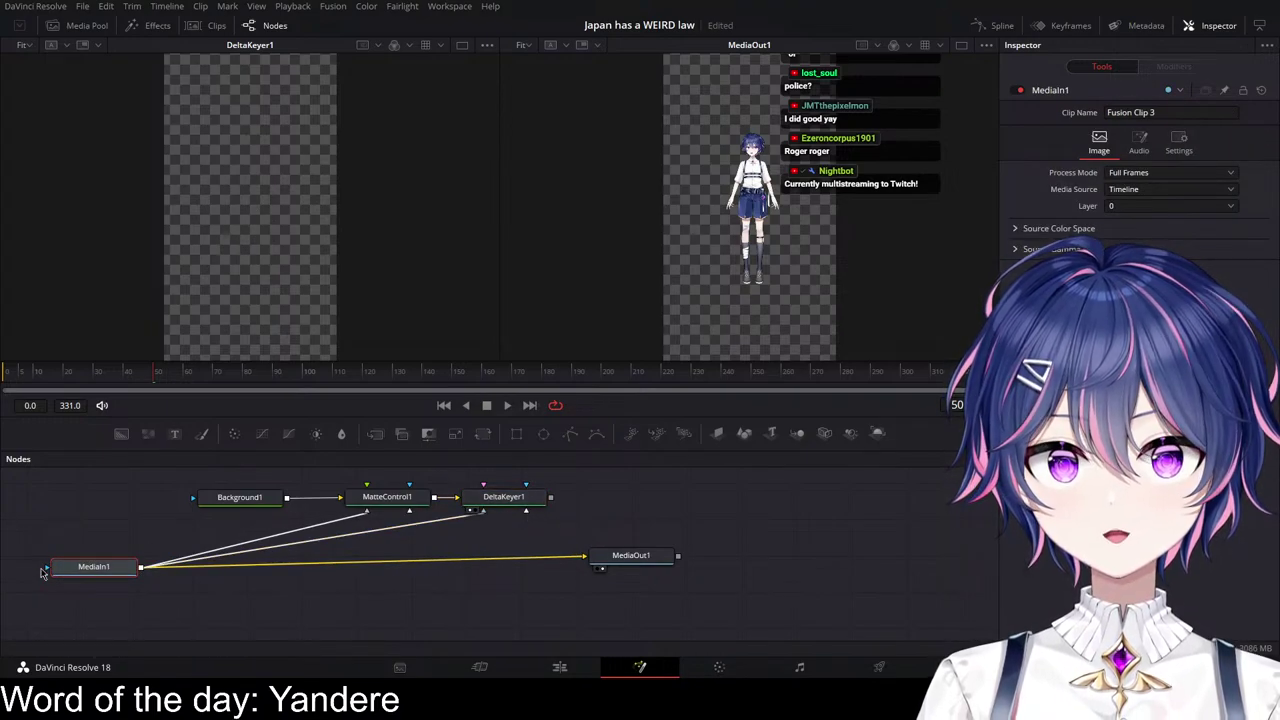
left_click_drag(50, 570, 56, 556)
Step: Set the DeltaKeyer's Erode/Dilate to 0.0048, merge the resulting outline over MediaIn1, and return to the Edit page
left_click(495, 505)
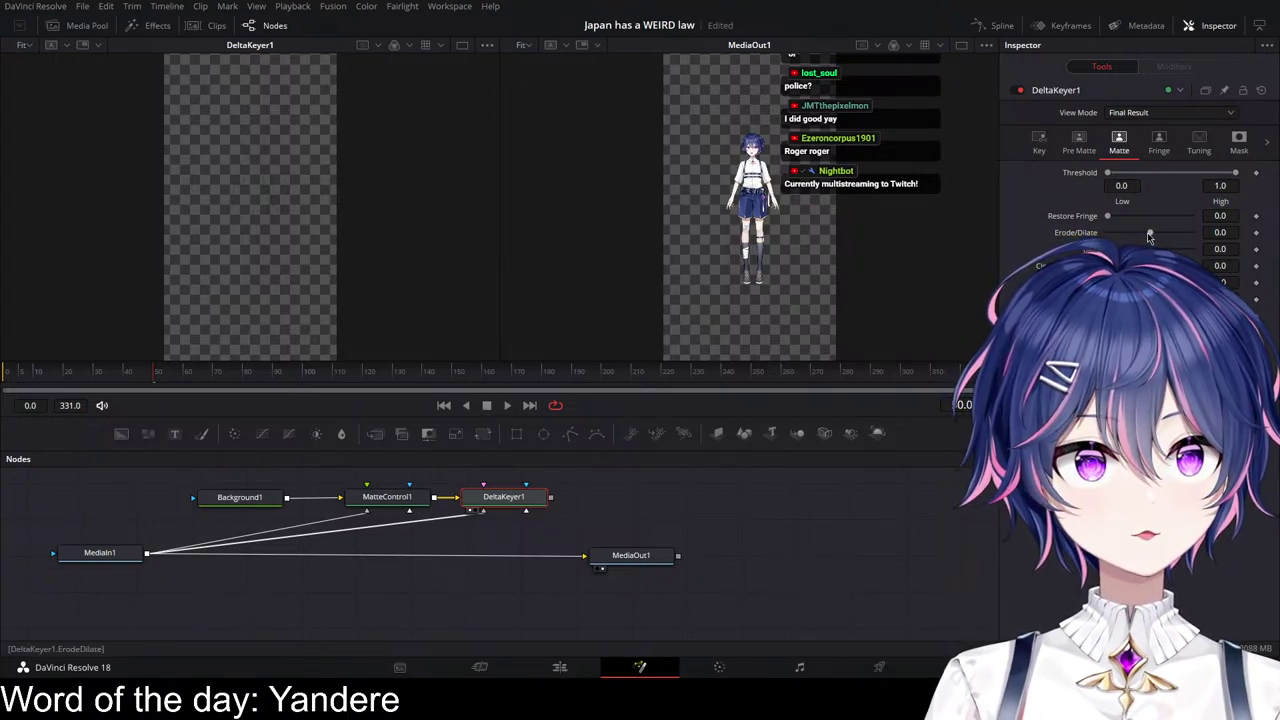
left_click_drag(1149, 234, 1157, 235)
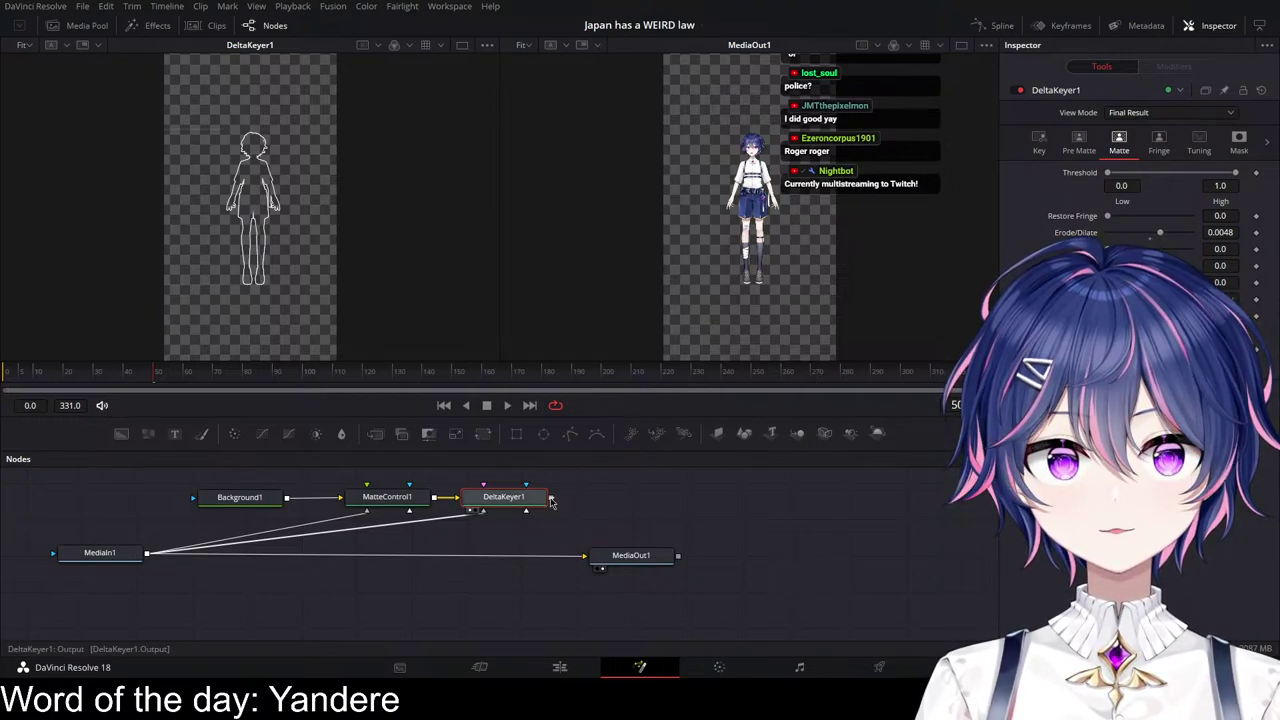
left_click_drag(551, 499, 148, 554)
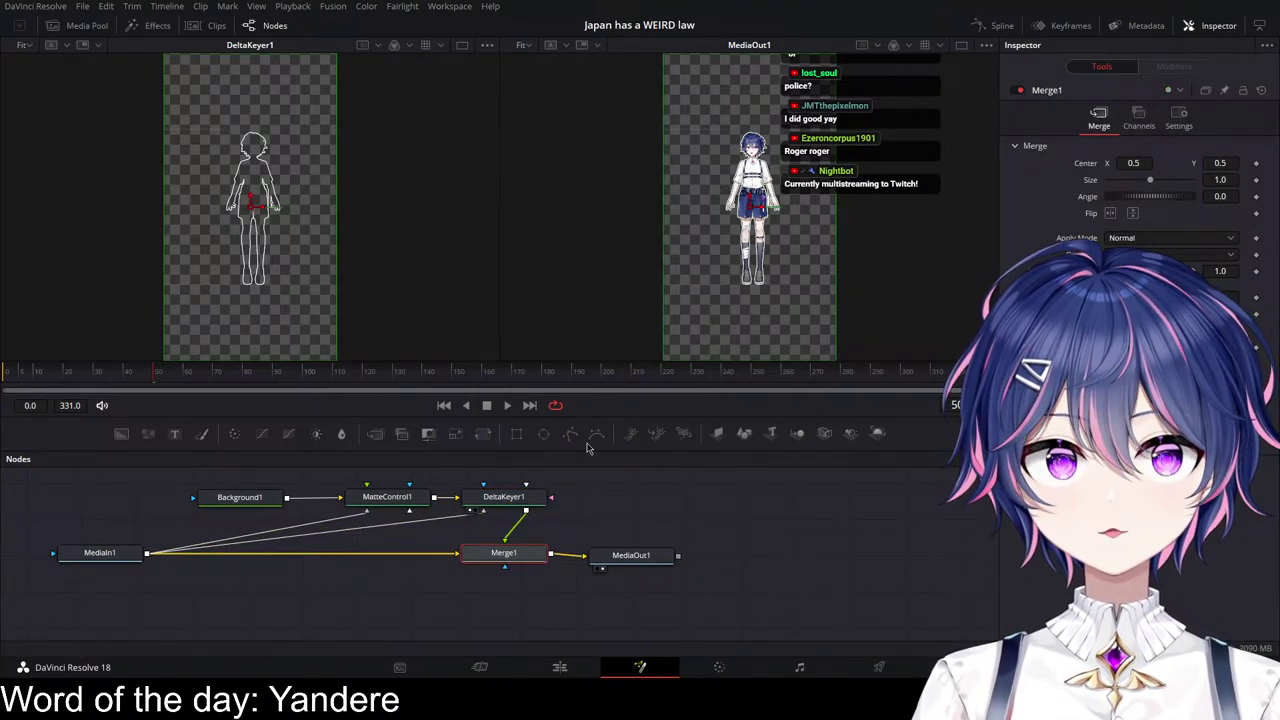
left_click(559, 667)
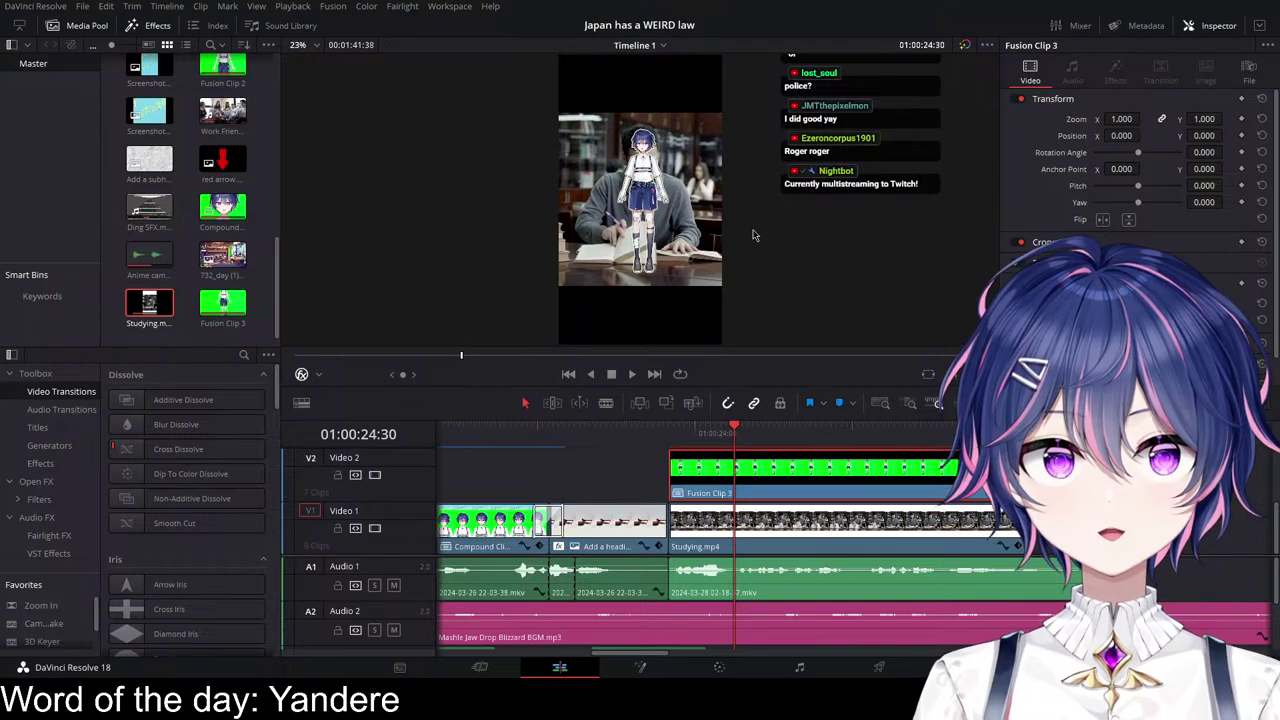
Step: Play back the start of the Studying.mp4 section and examine the outlined character up close
left_click(656, 433)
key("space")
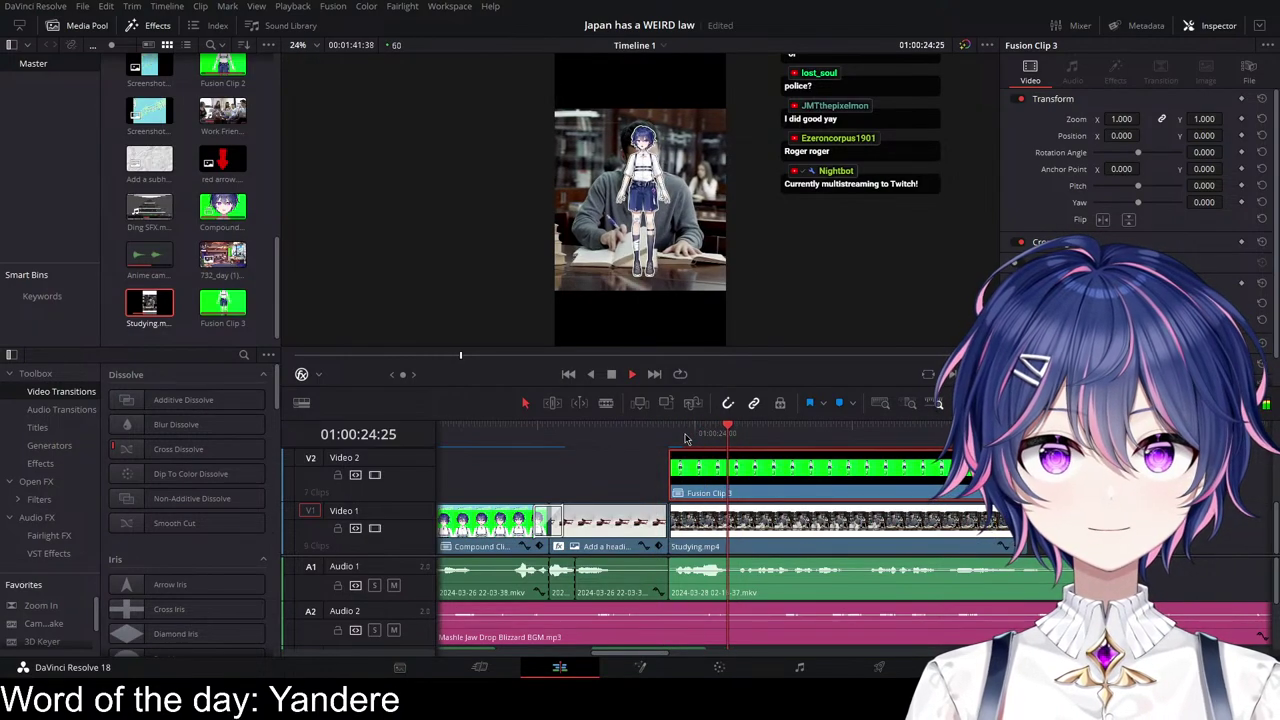
key("space")
scroll(727, 229, "up", 3)
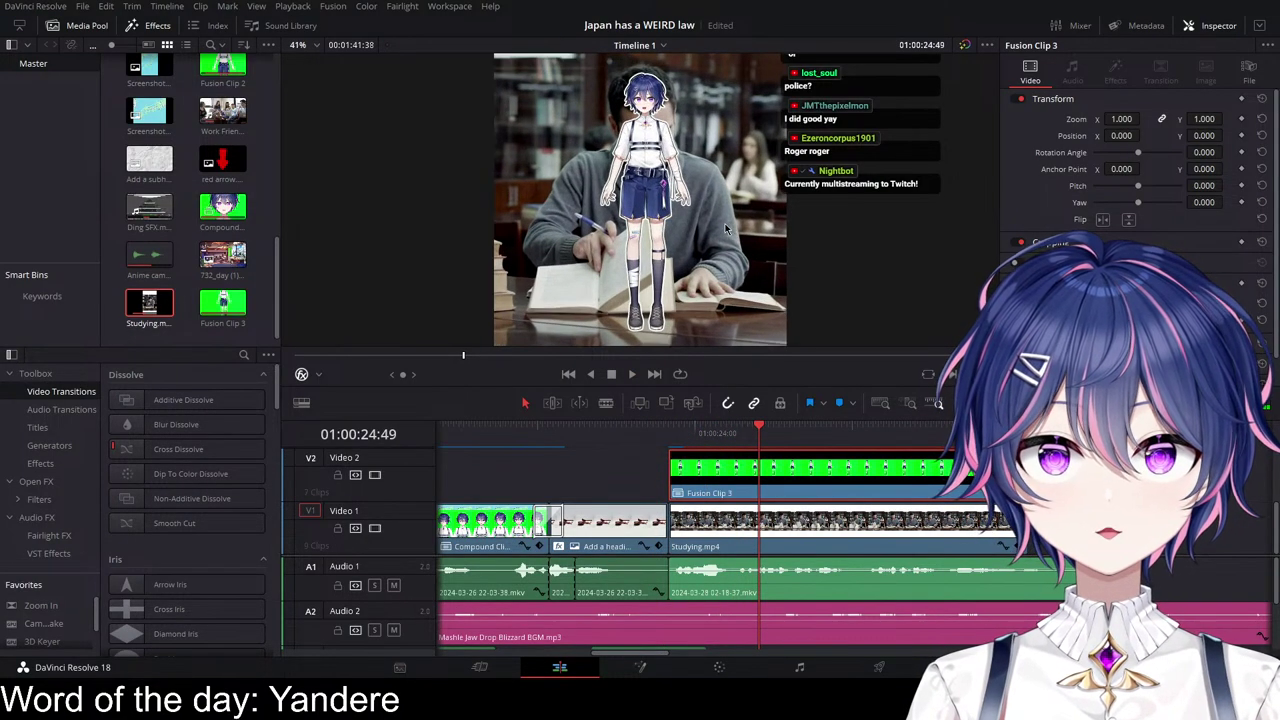
scroll(727, 229, "up", 1)
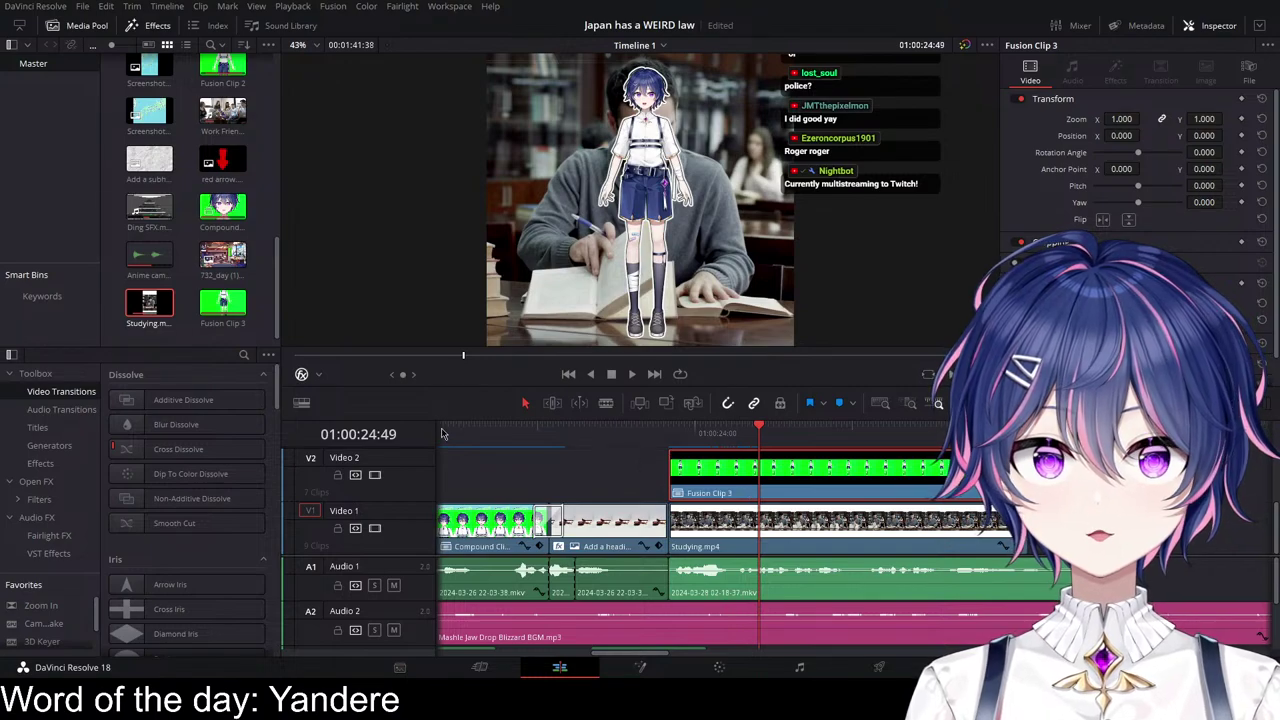
Step: Crop the bottom edge of Fusion Clip 3 up to just below the character's shoes
left_click(355, 432)
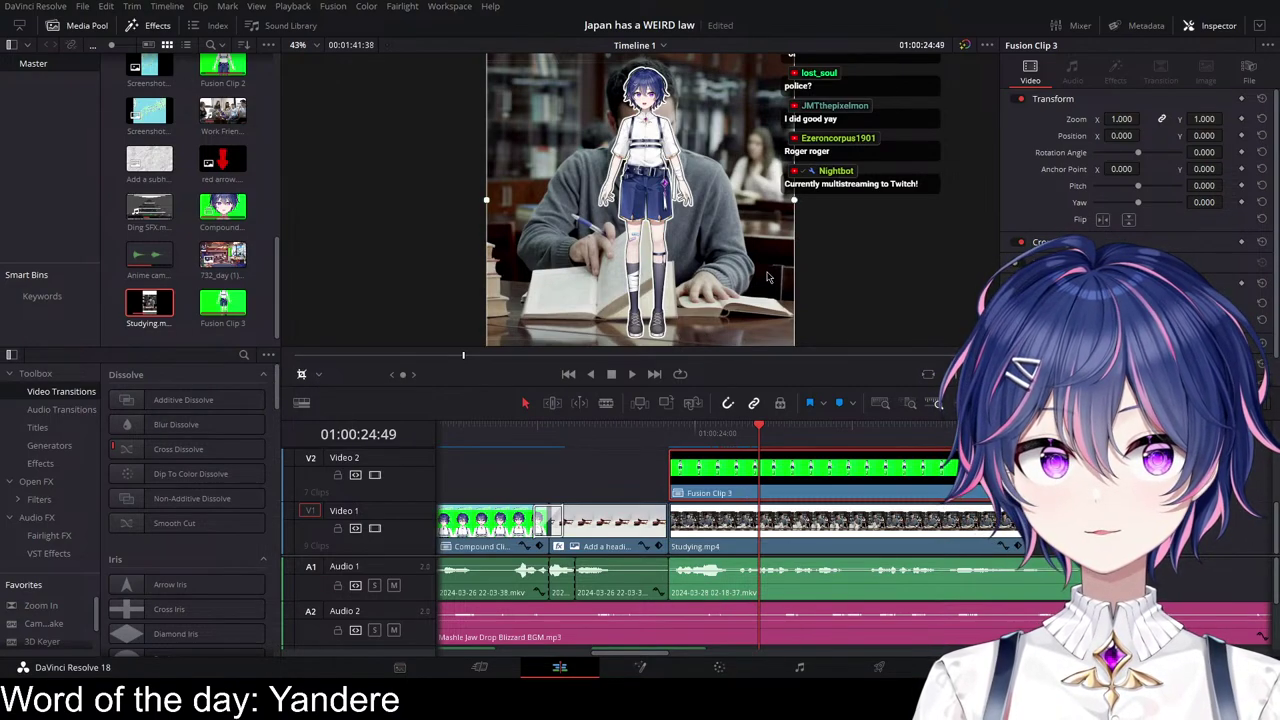
scroll(768, 277, "down", 4)
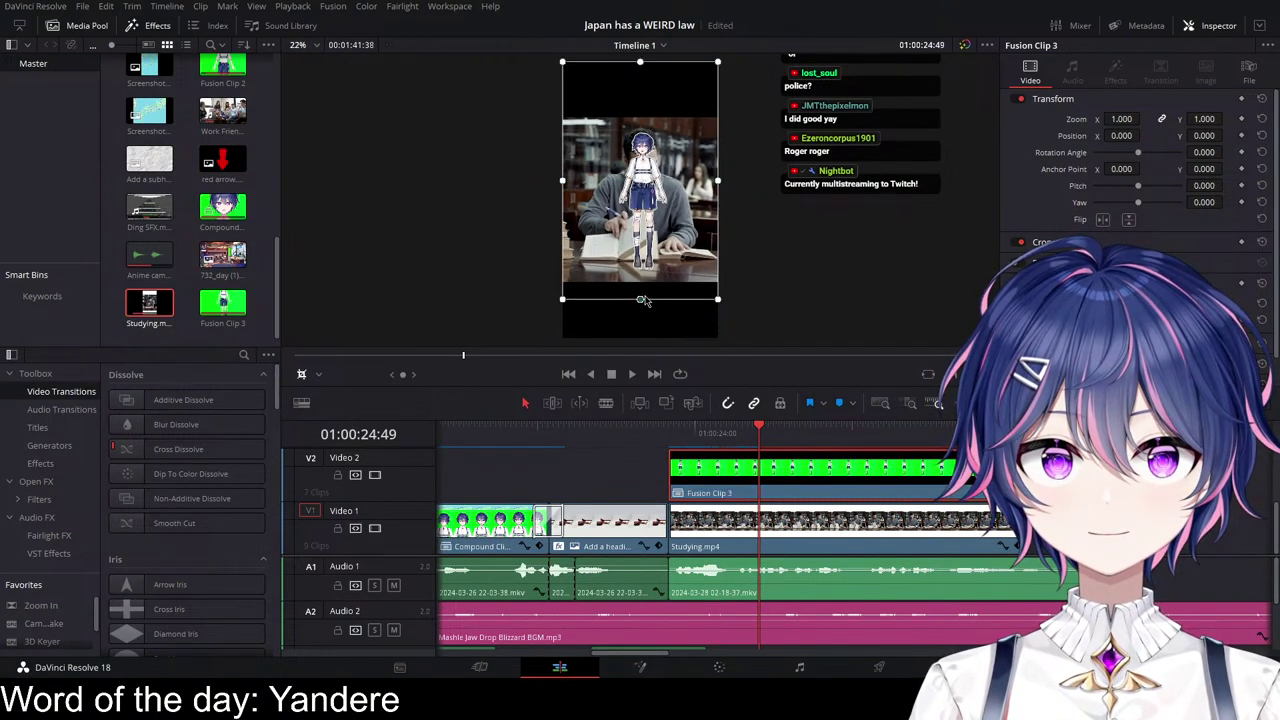
left_click_drag(641, 299, 654, 278)
scroll(655, 275, "up", 3)
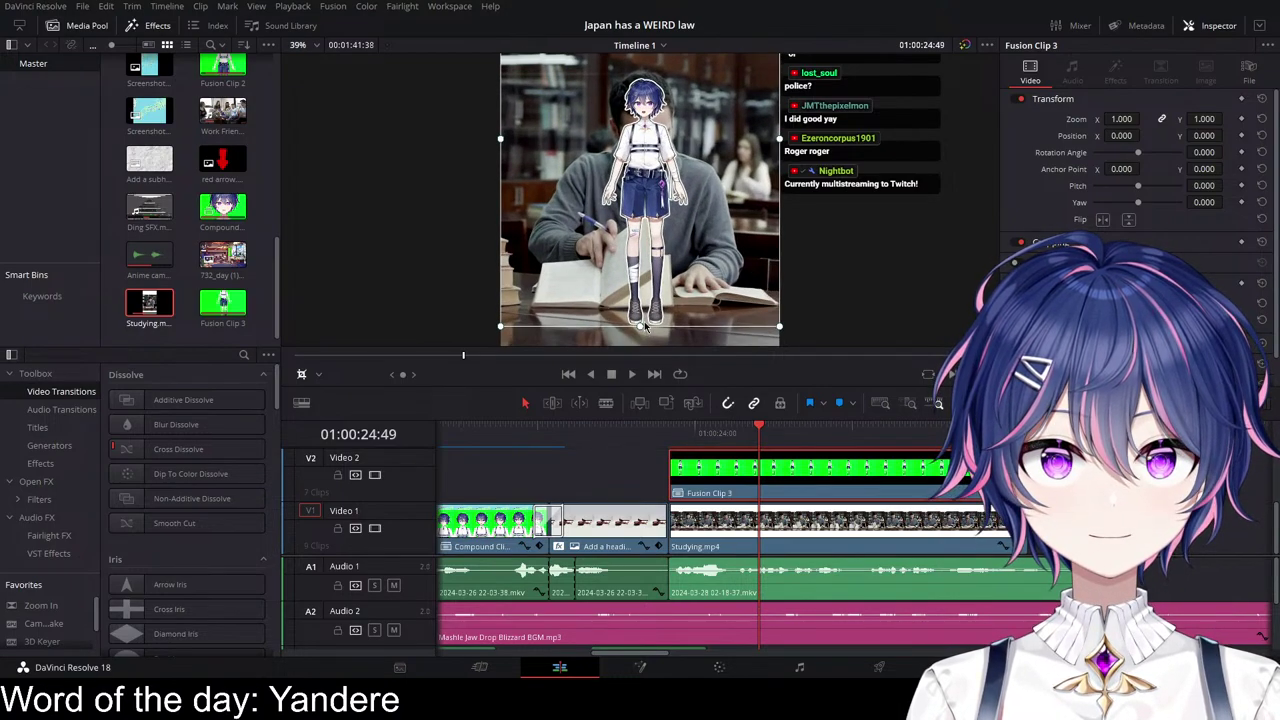
scroll(755, 185, "down", 1)
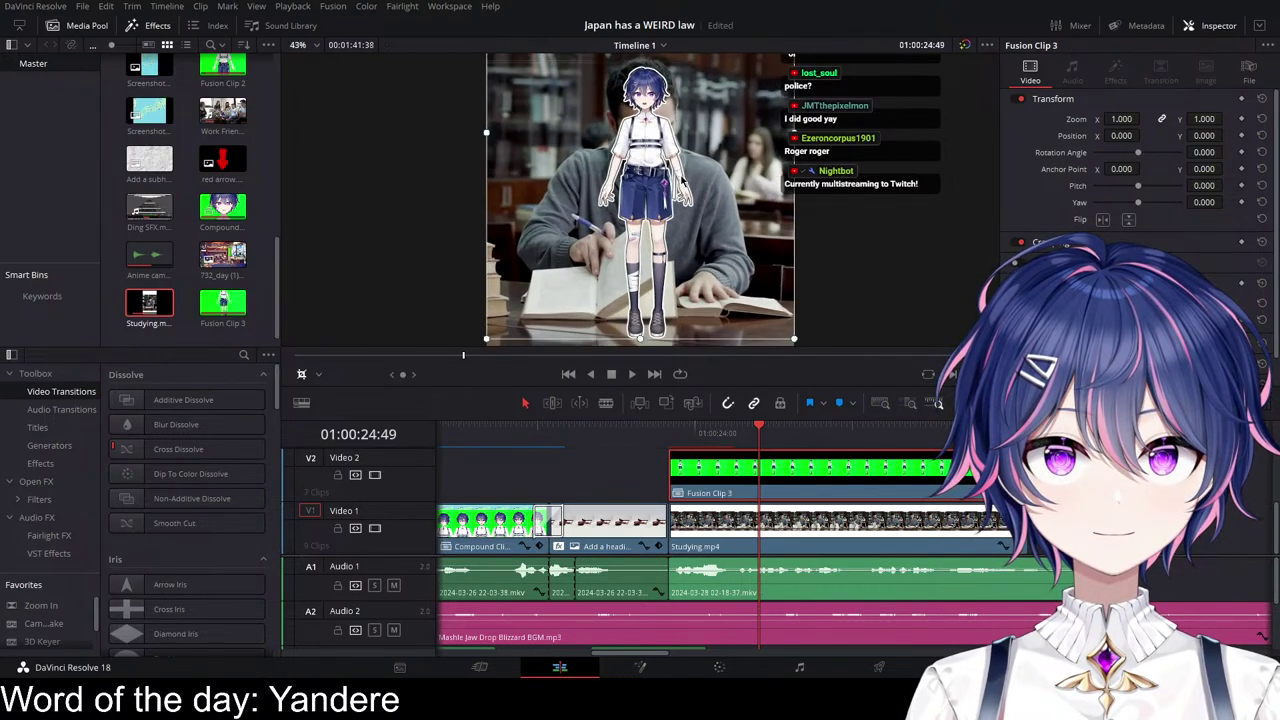
Step: Crop the top edge of Fusion Clip 3 down to just above the character's head
scroll(755, 185, "down", 3)
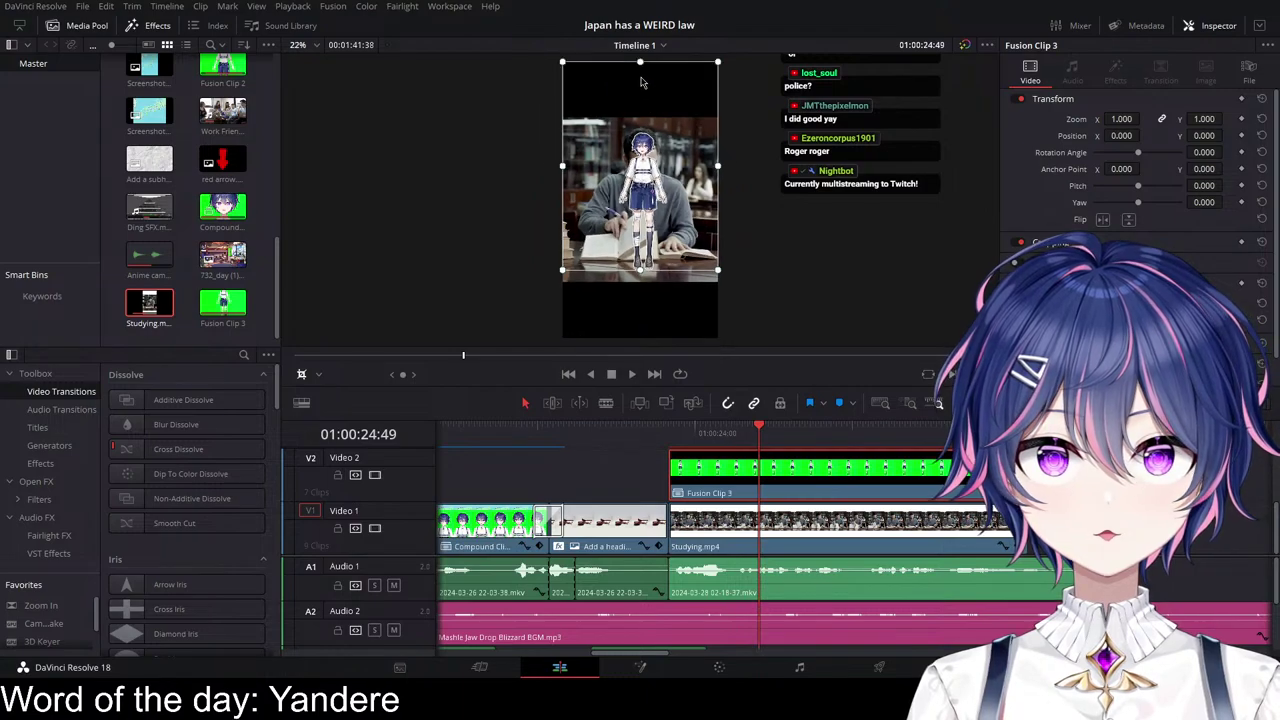
scroll(758, 178, "up", 3)
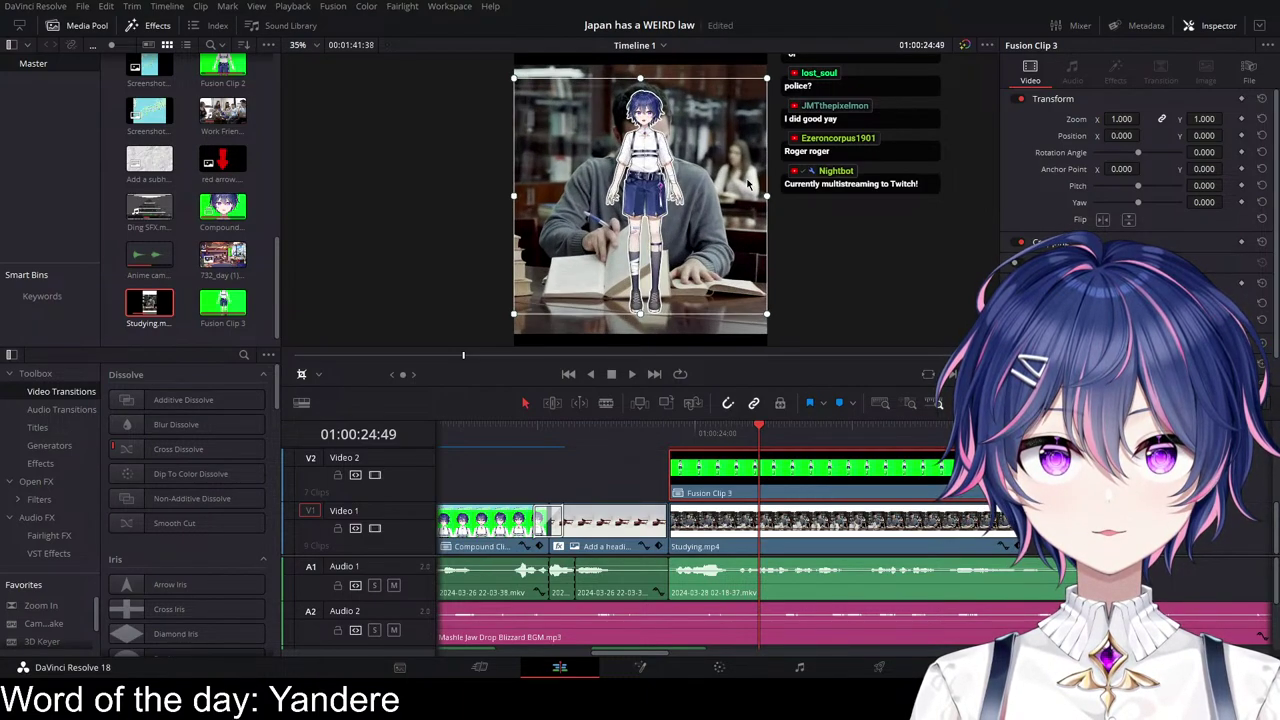
scroll(837, 197, "up", 2)
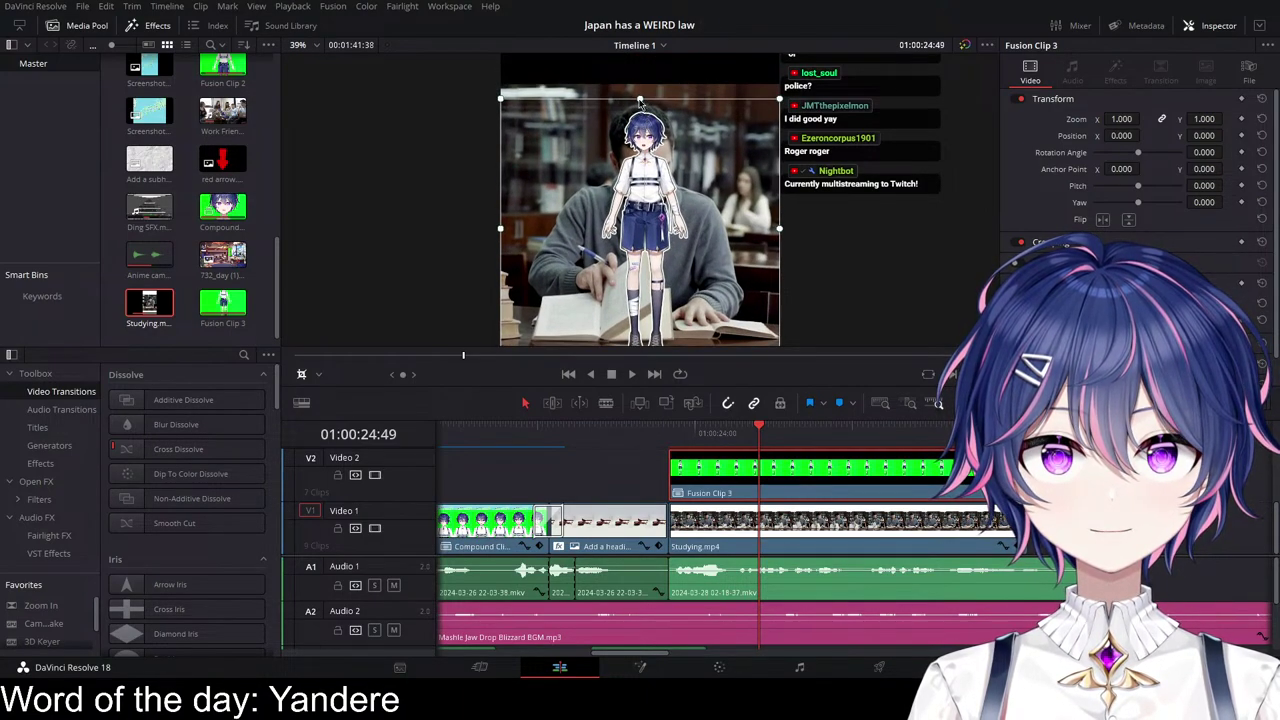
left_click_drag(640, 100, 640, 107)
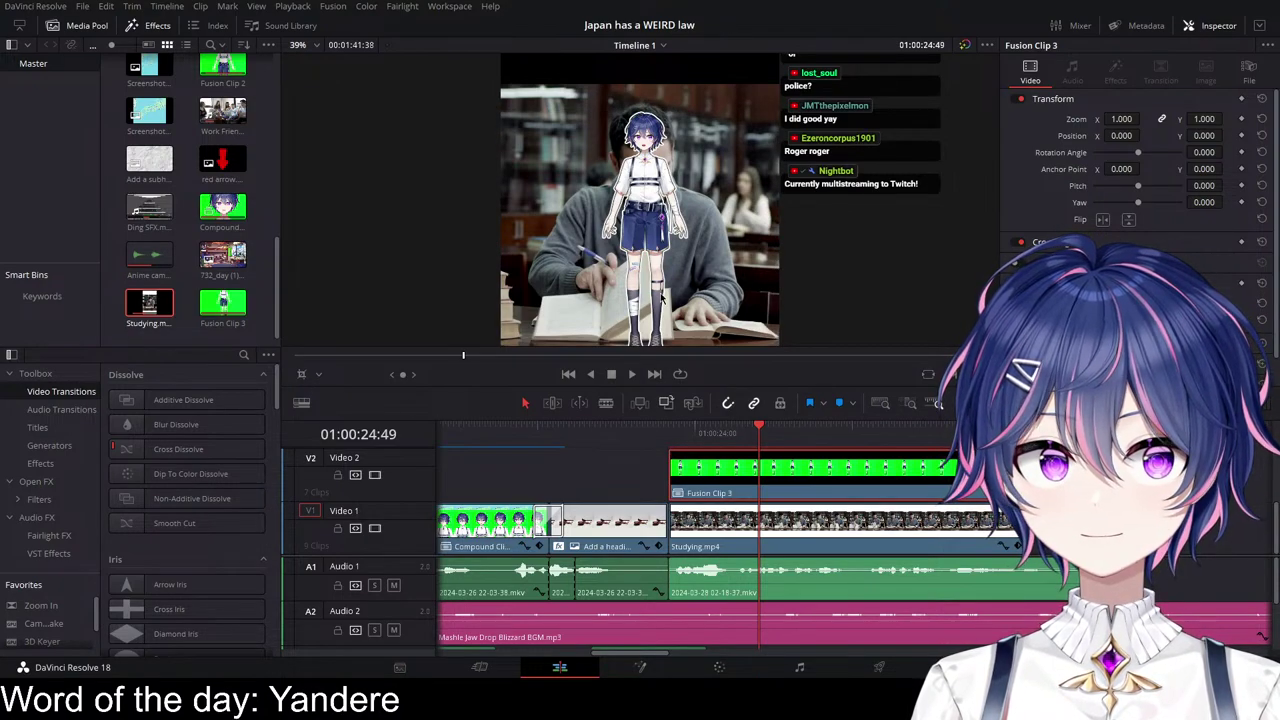
scroll(718, 261, "down", 5)
scroll(718, 261, "up", 2)
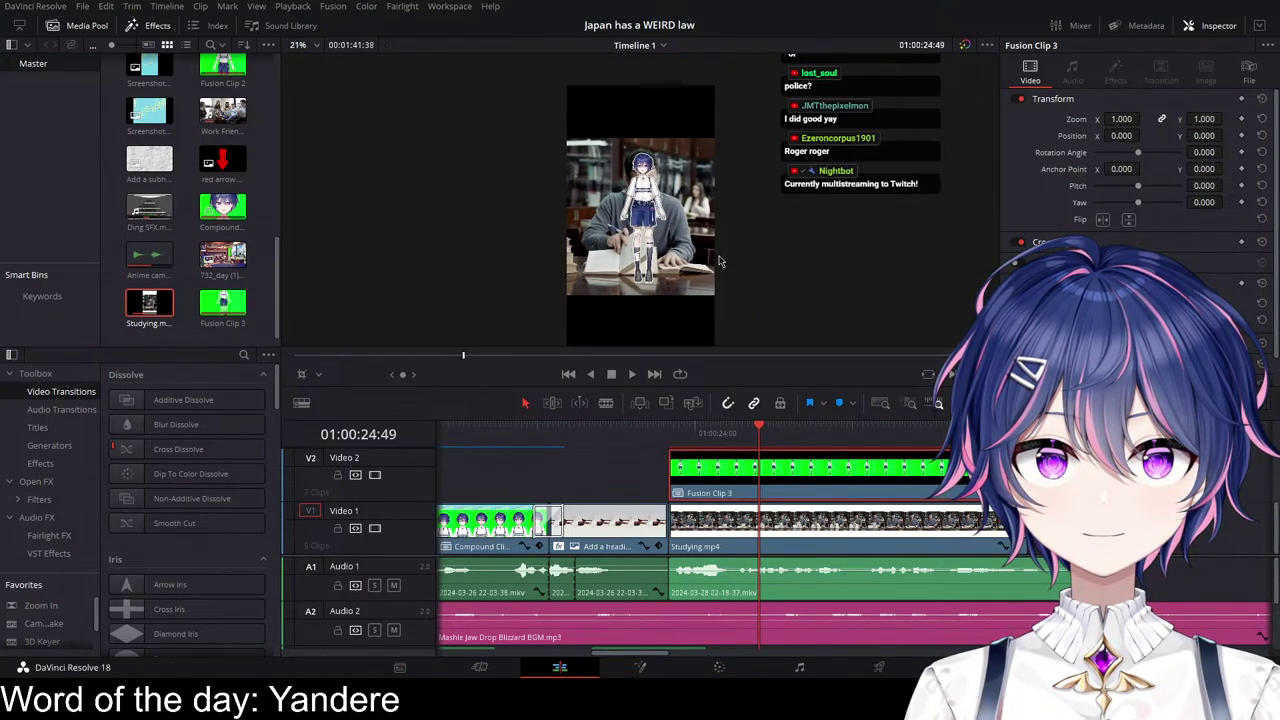
scroll(746, 238, "down", 2)
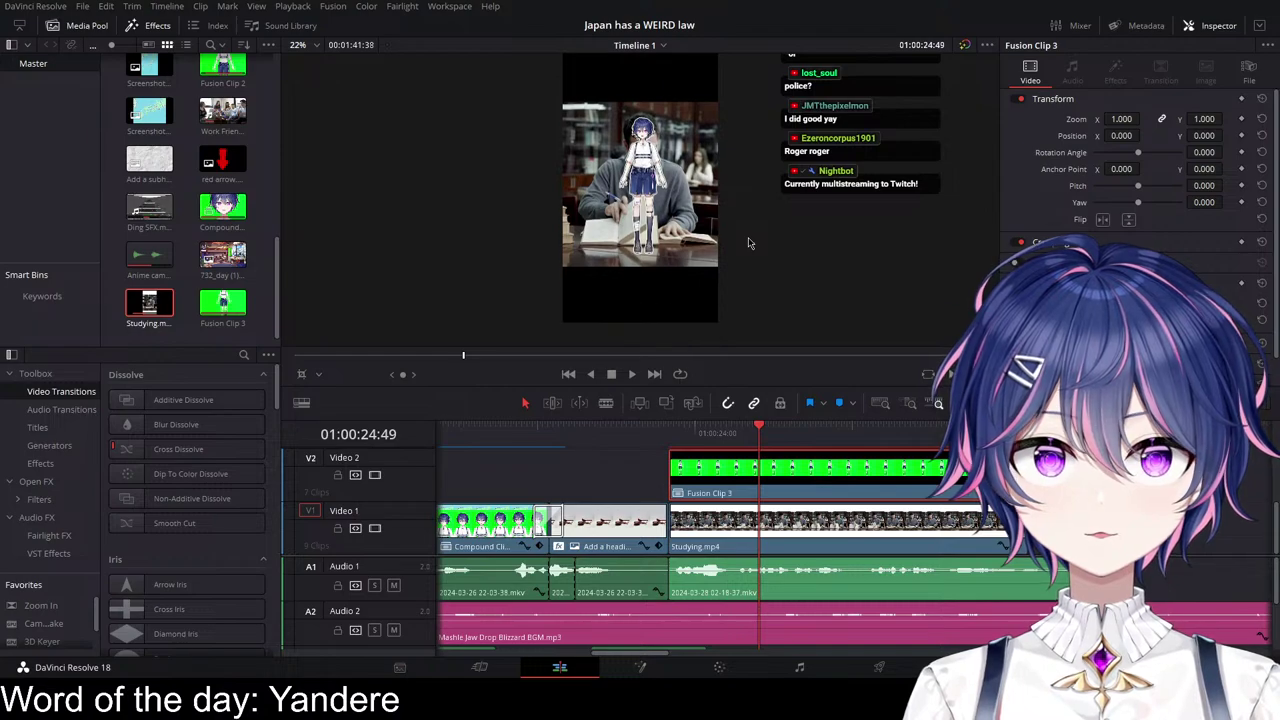
scroll(746, 238, "up", 1)
scroll(746, 237, "up", 1)
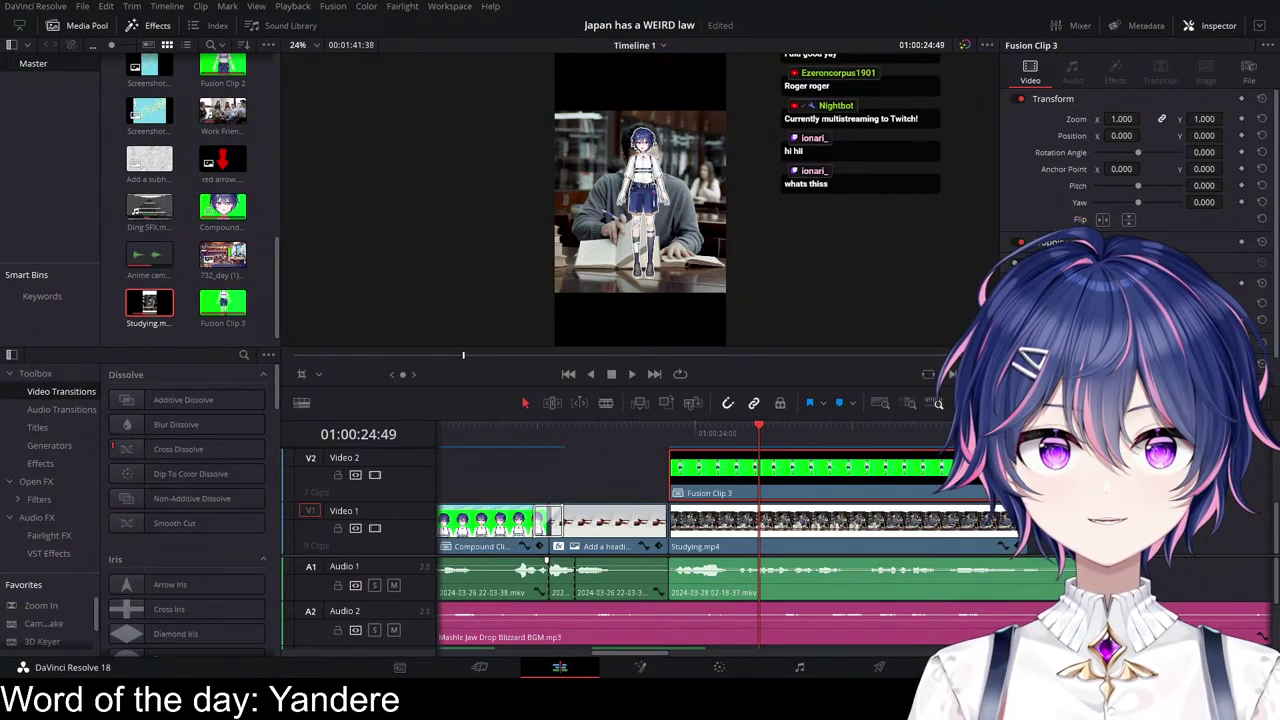
Step: Play back the transition into the studying section and set Fusion Clip 3's Position Y to -159
left_click(590, 436)
key("space")
key("space")
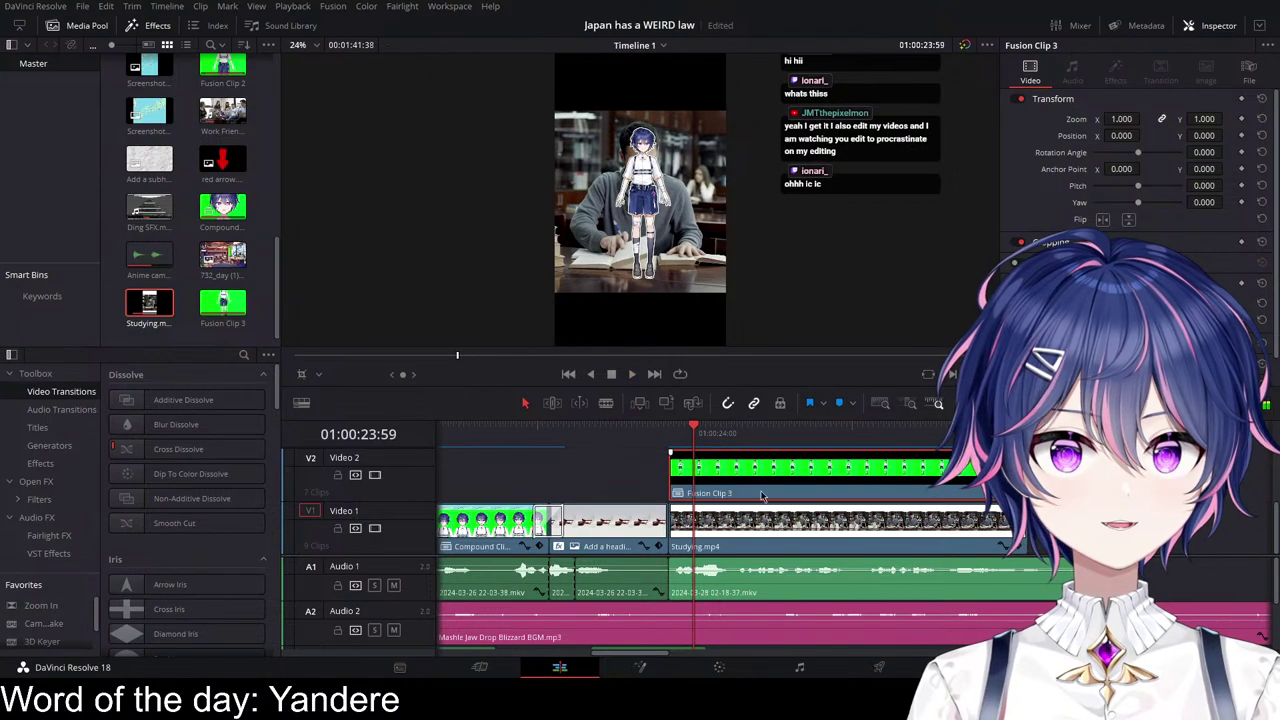
scroll(855, 518, "right", 2)
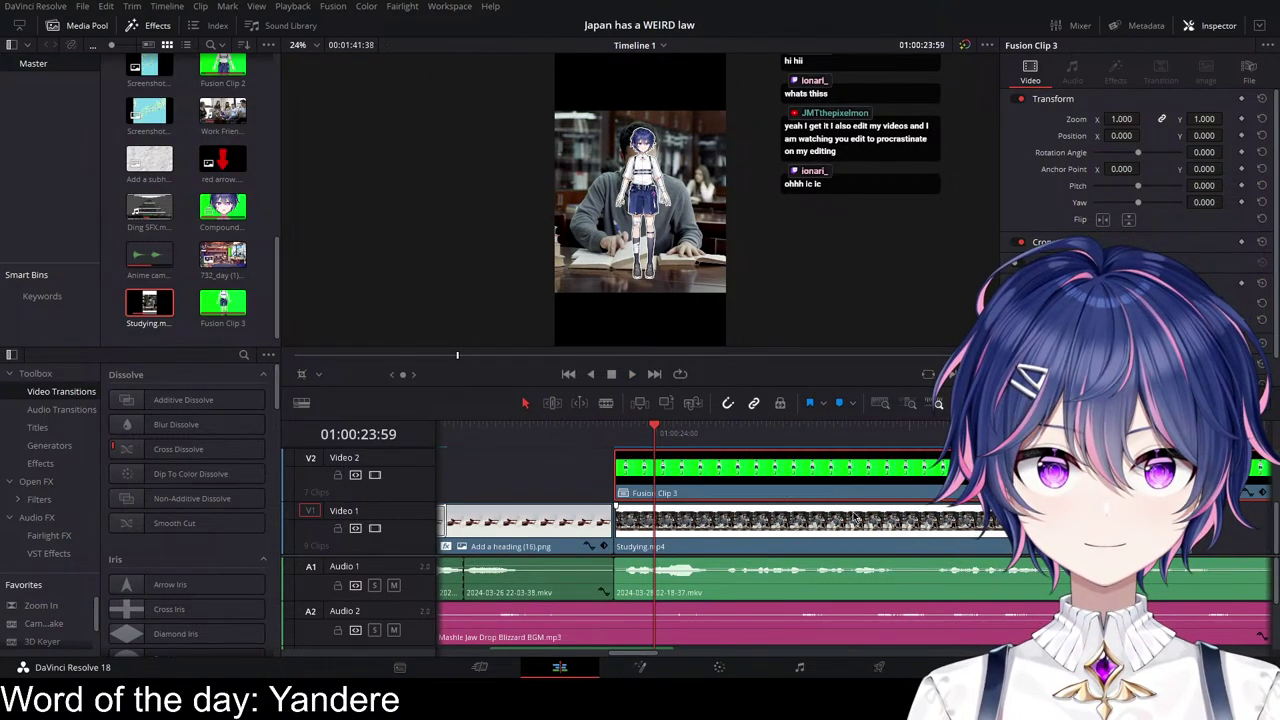
mouse_move(1200, 140)
left_mouse_down()
mouse_move(1226, 136)
mouse_move(1214, 138)
left_mouse_up()
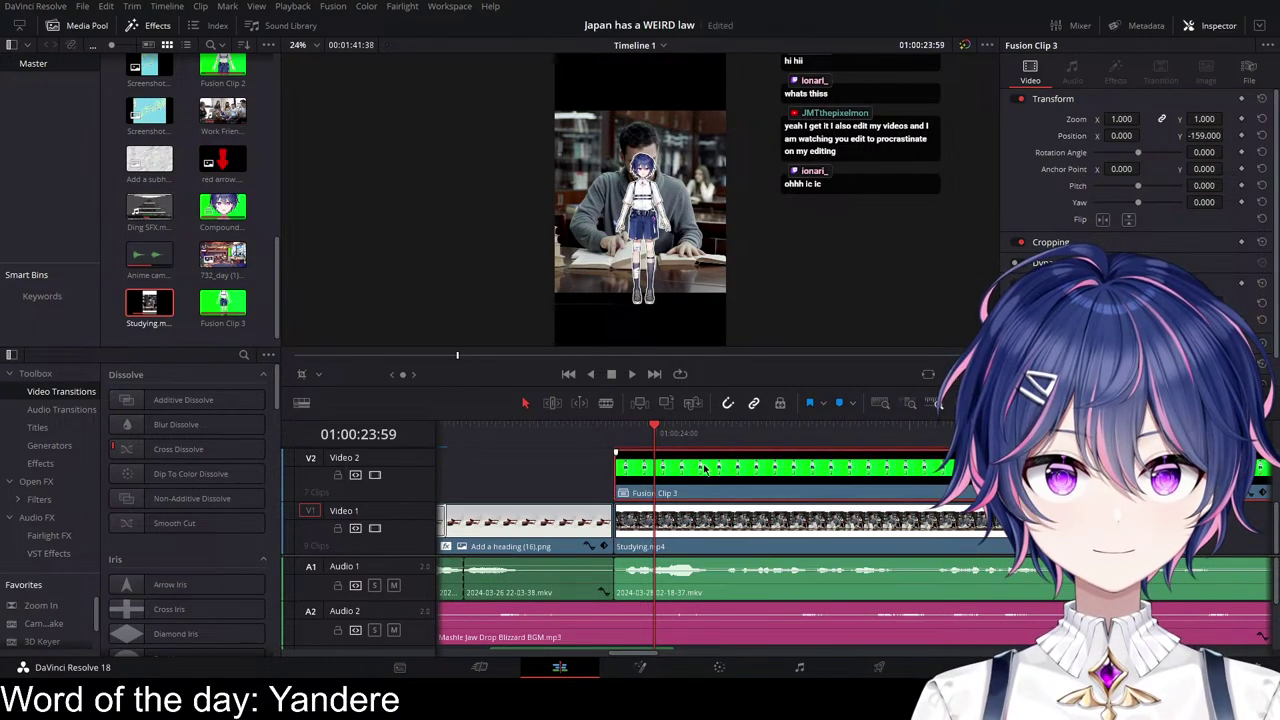
Step: Move Fusion Clip 3 up to Video 3 and Studying.mp4 up to Video 2, keeping their timing
scroll(740, 488, "up", 2)
left_click_drag(781, 507, 780, 478)
scroll(752, 509, "down", 2)
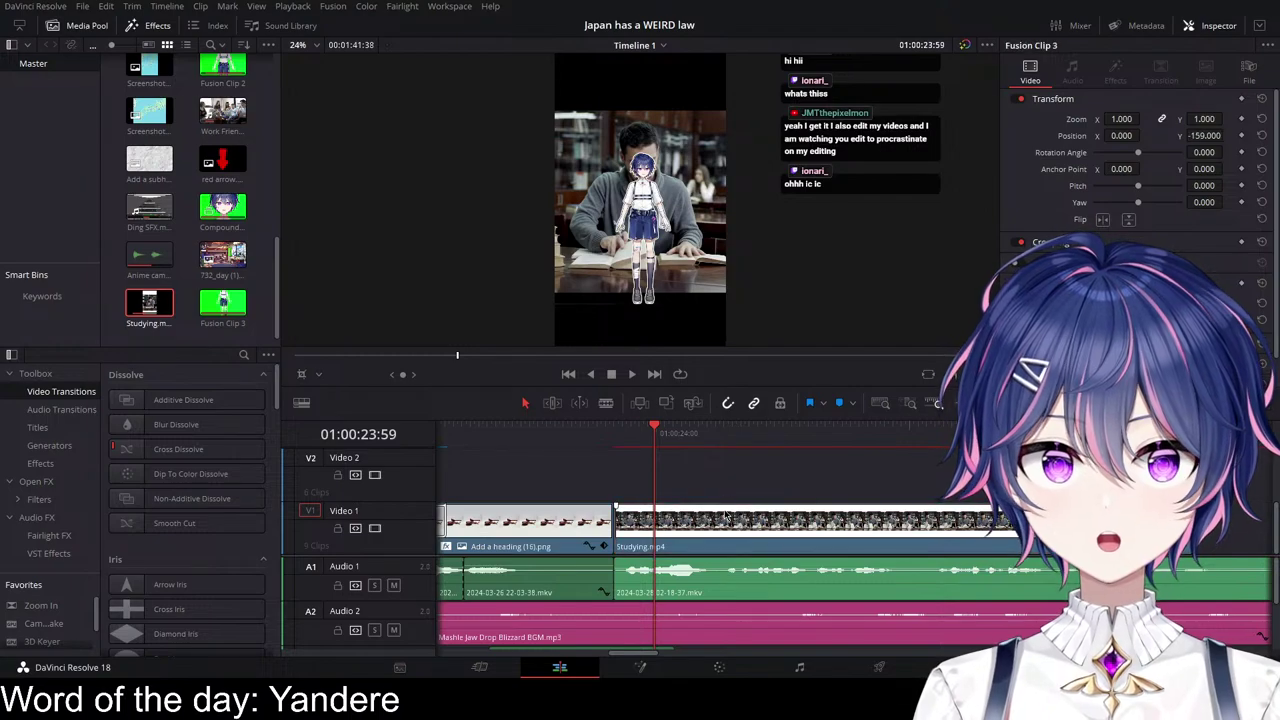
left_click_drag(736, 512, 729, 487)
Step: Place Add a subheadng.jpg on Video 1 beneath Studying.mp4, zoom it to 3.660 and extend it to the voiceover clip's end
scroll(185, 200, "up", 2)
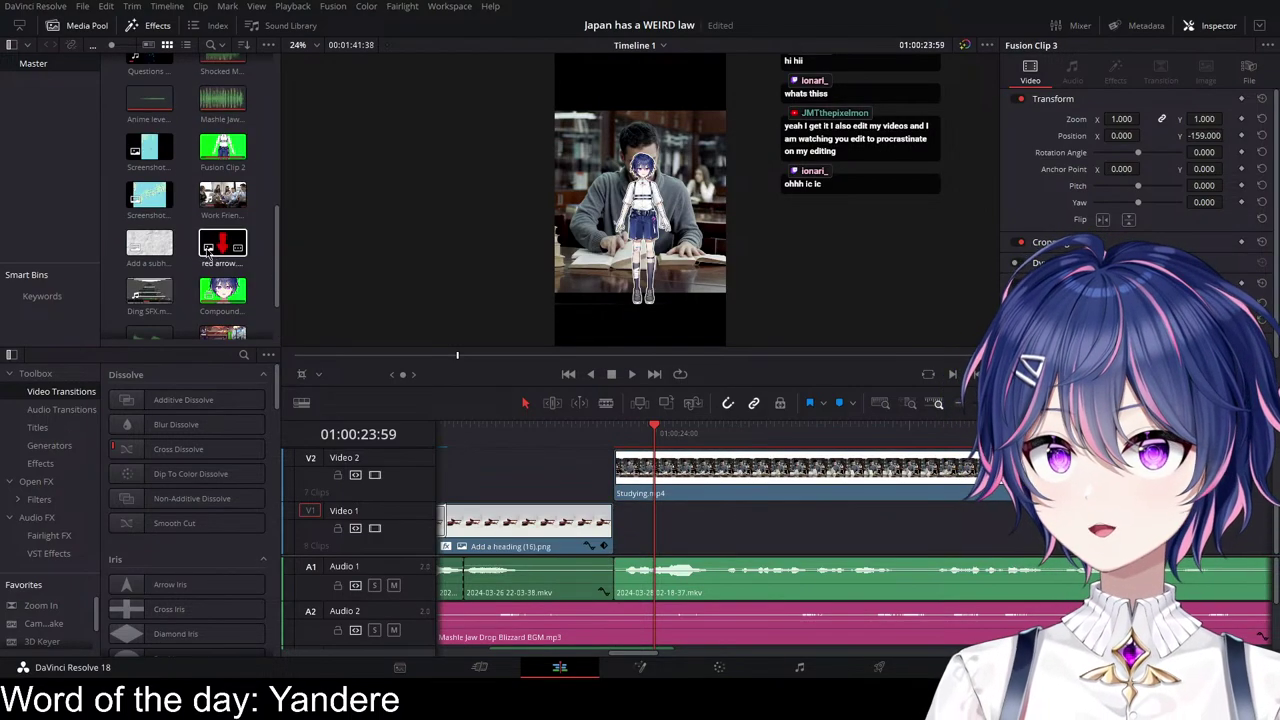
left_click_drag(149, 243, 624, 530)
scroll(692, 520, "right", 3)
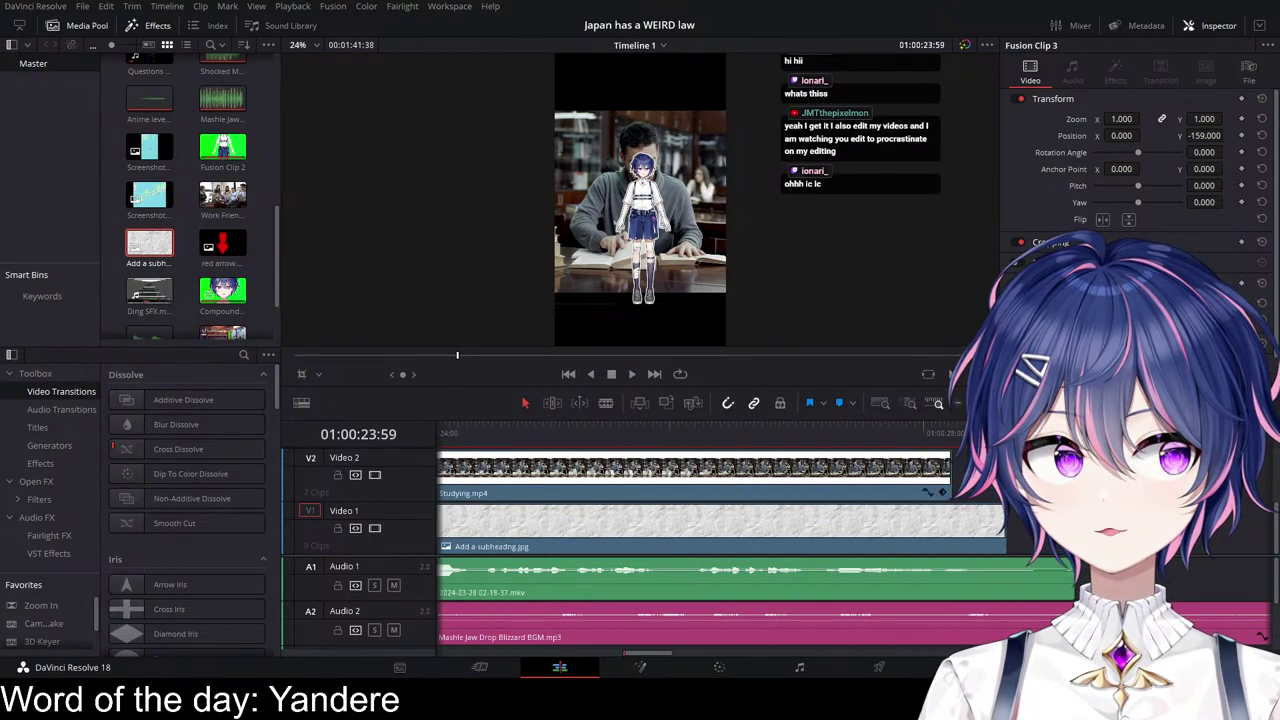
left_click(882, 528)
mouse_move(1121, 119)
left_mouse_down()
mouse_move(1270, 119)
mouse_move(1141, 119)
left_mouse_up()
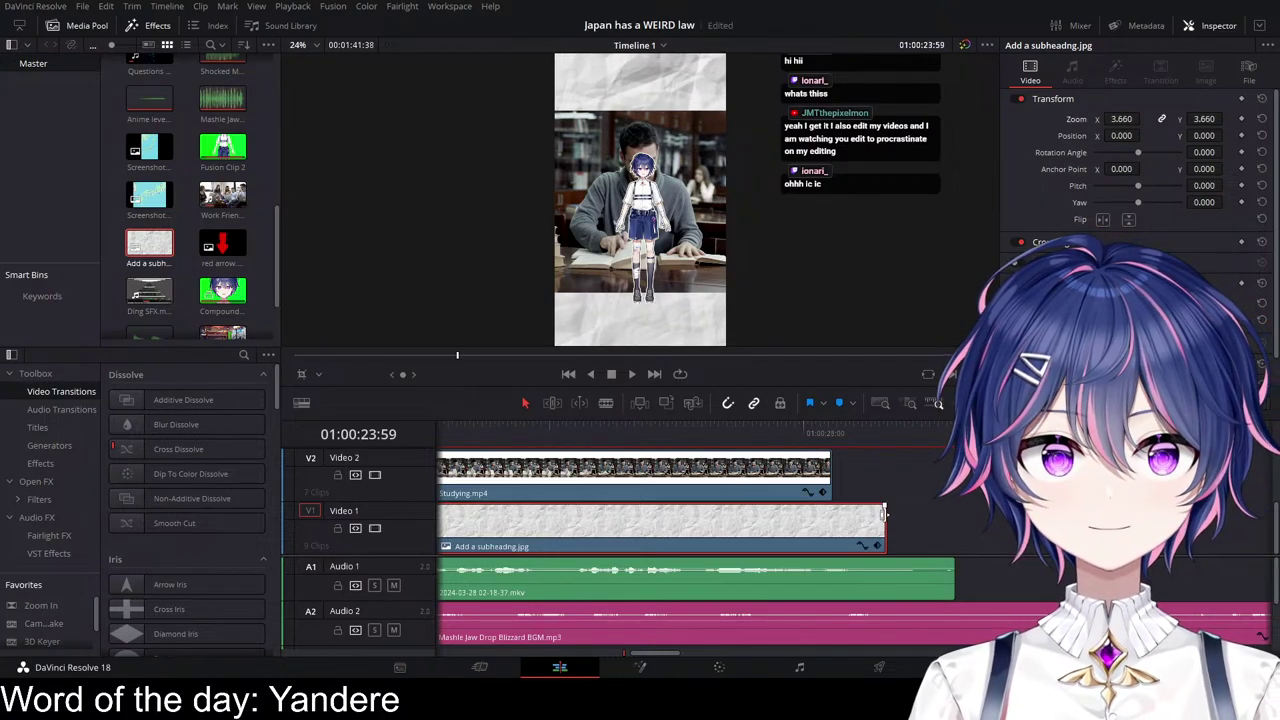
left_click_drag(888, 523, 956, 528)
Step: Play back the cut from Compound Clip 1 into the studying section to check the paper background
scroll(903, 528, "left", 6)
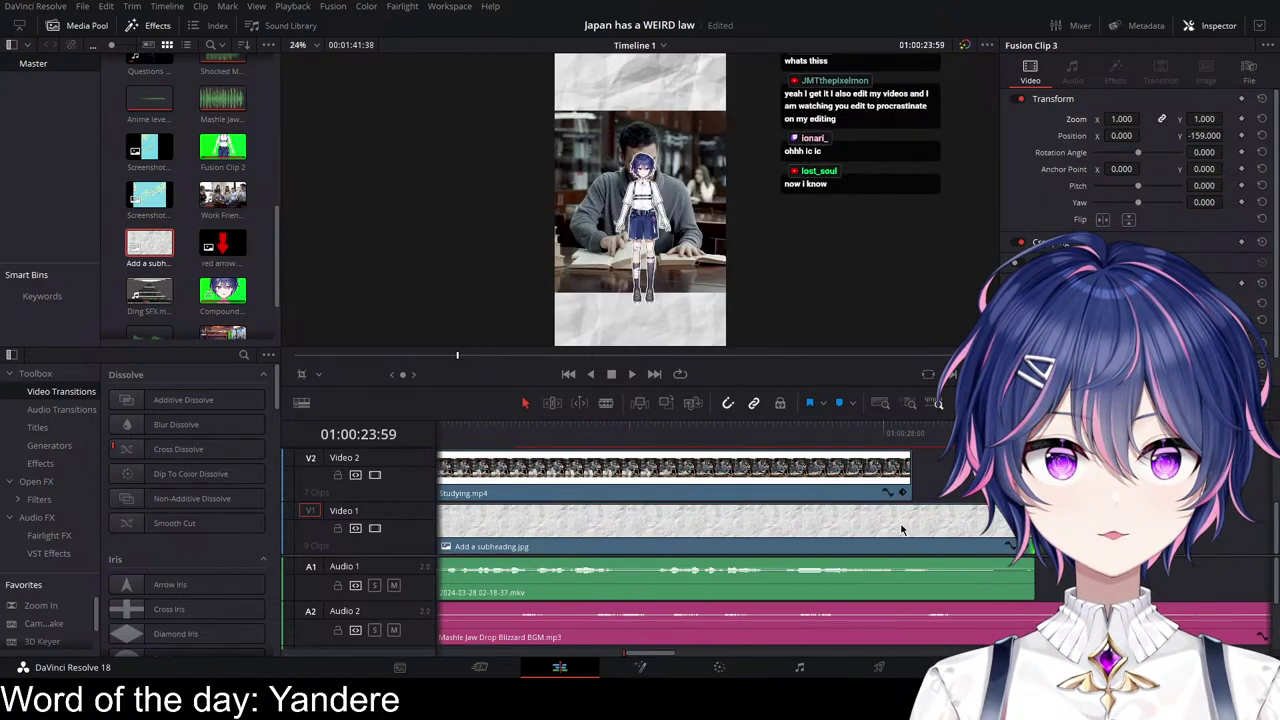
left_click(560, 428)
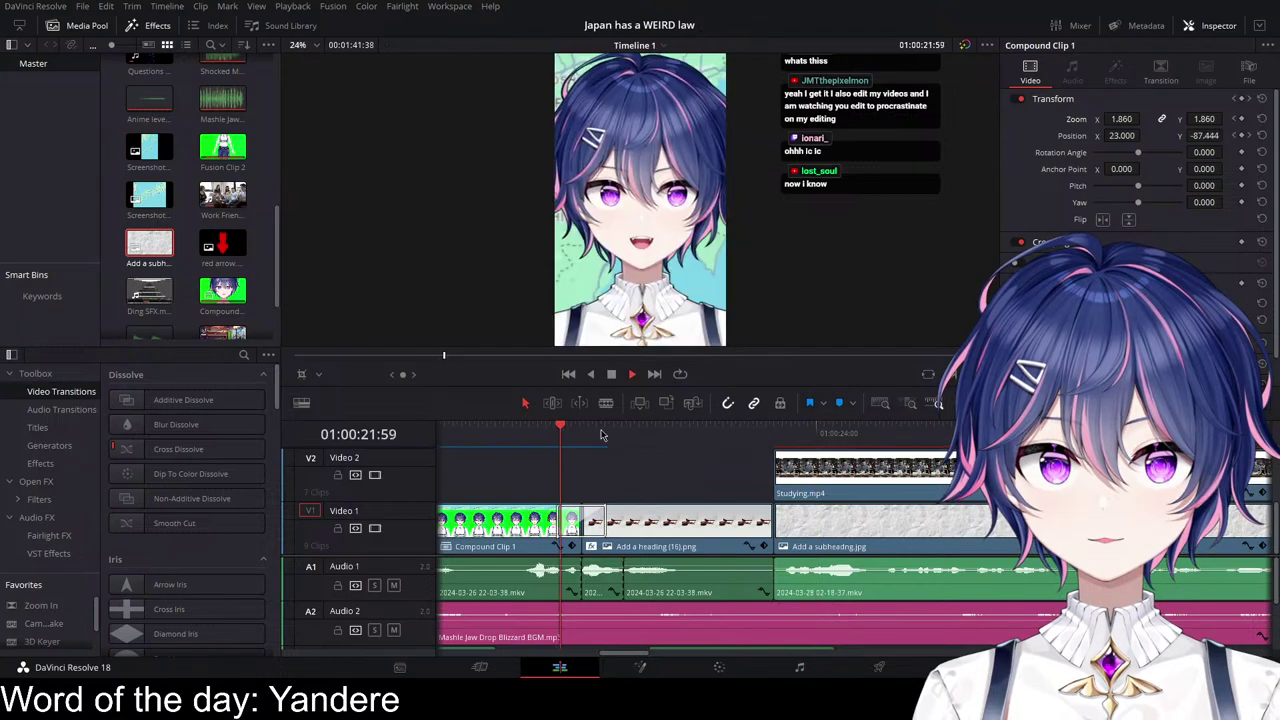
key("space")
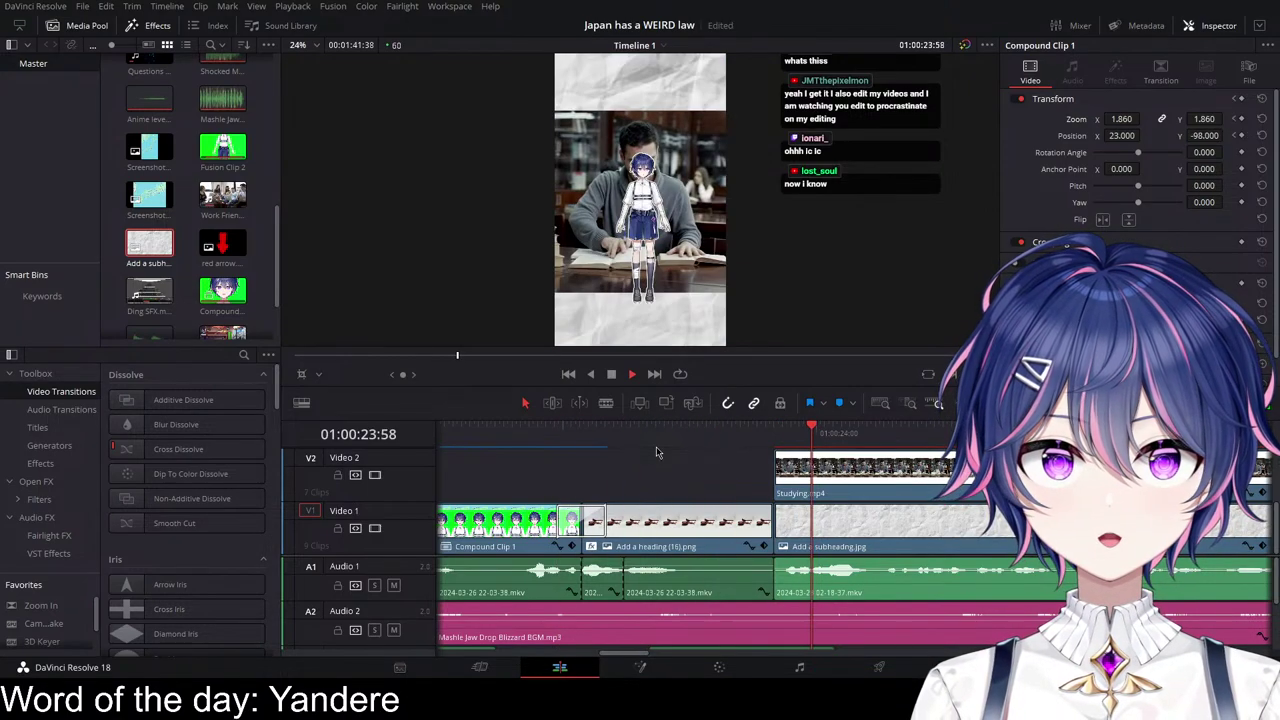
left_click(560, 428)
key("space")
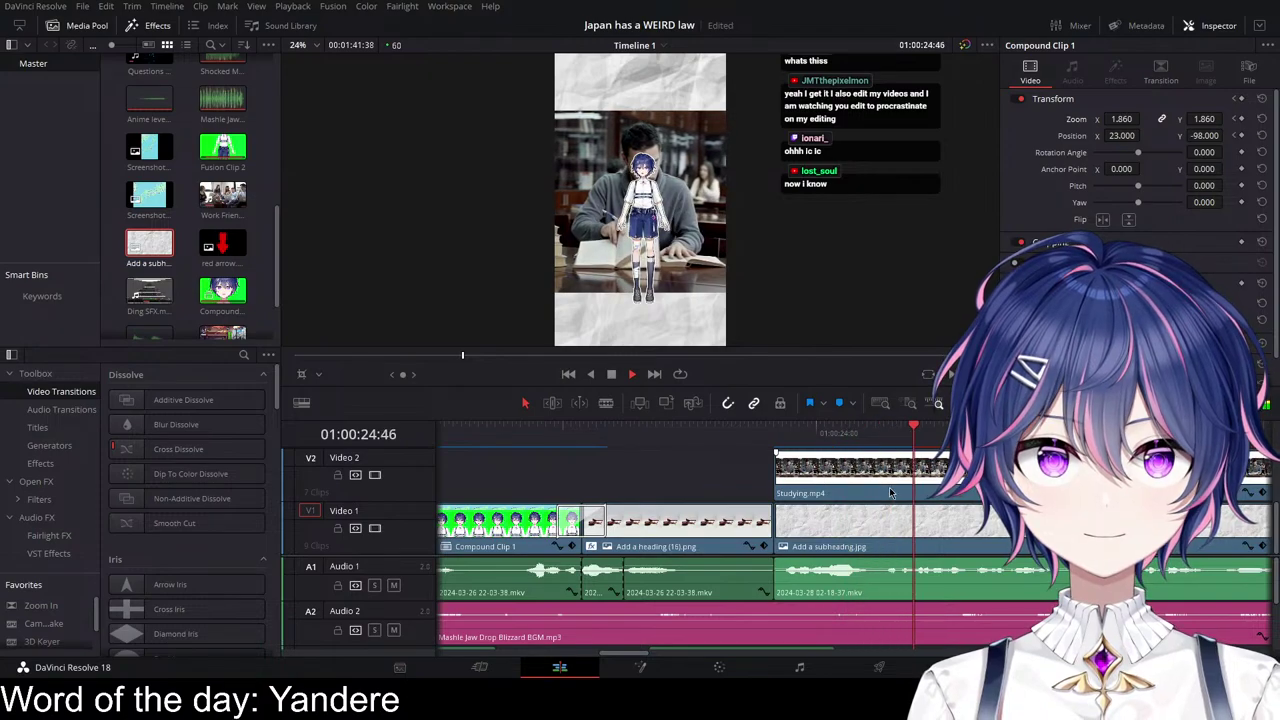
key("space")
Step: Set Fusion Clip 3's zoom to 1.200 and its position to X -335, Y -328
scroll(843, 523, "right", 3)
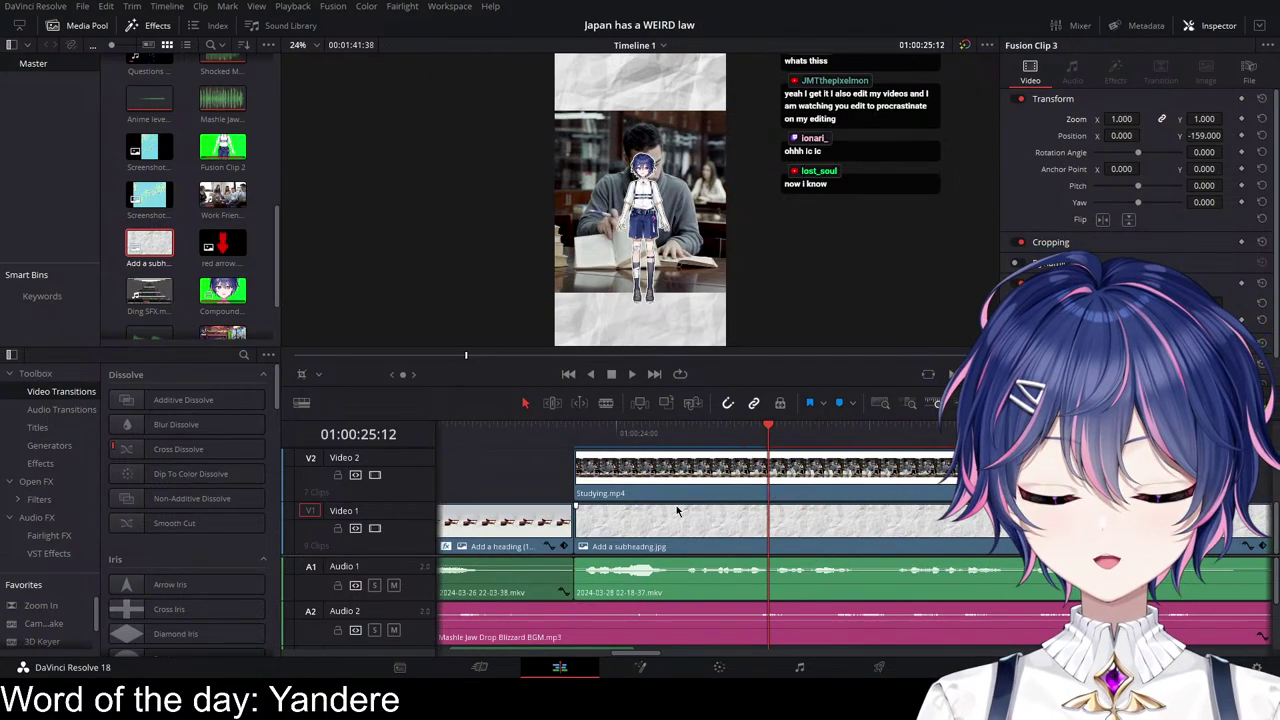
scroll(669, 513, "right", 3)
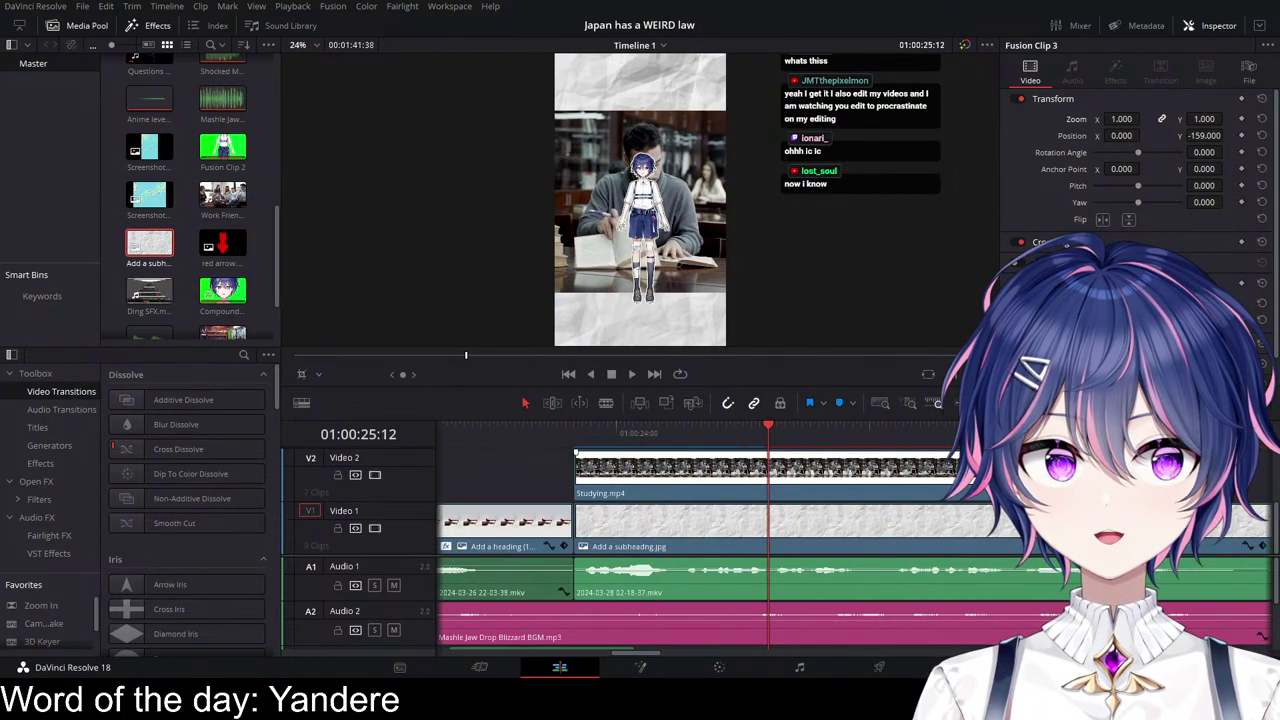
scroll(669, 513, "up", 2)
scroll(760, 494, "right", 1)
left_click(766, 491)
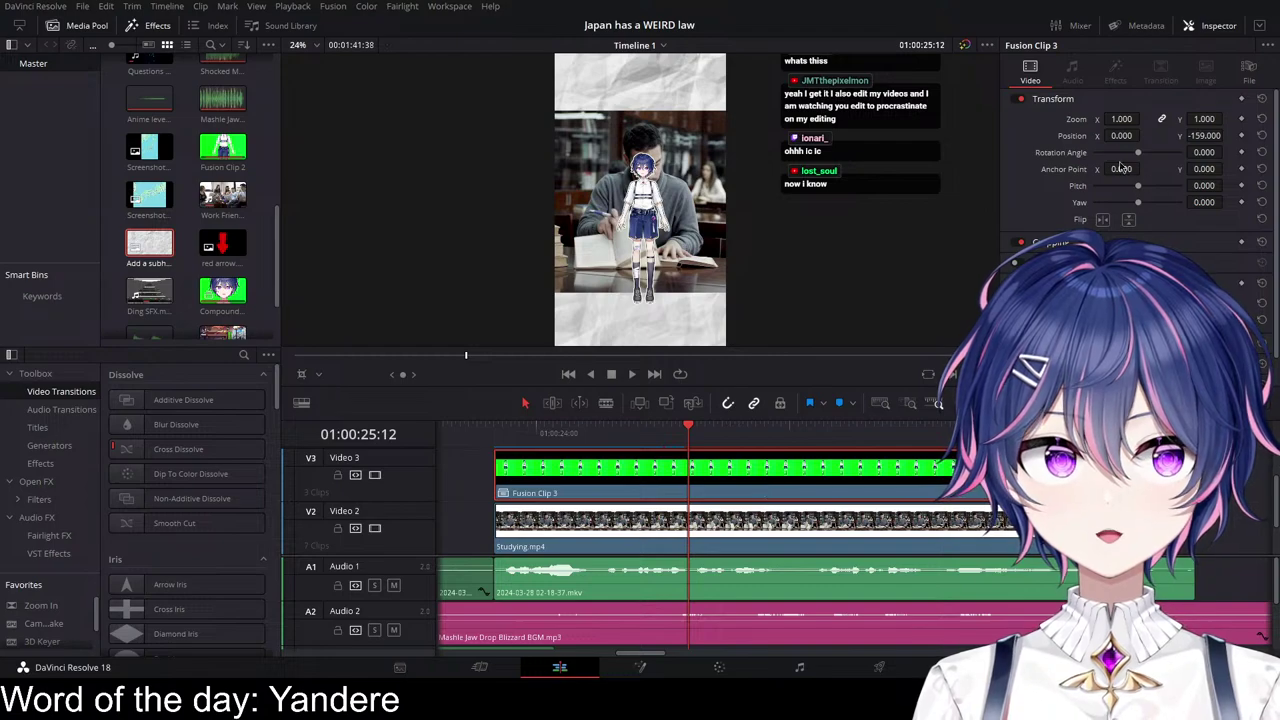
left_click_drag(1120, 118, 1028, 136)
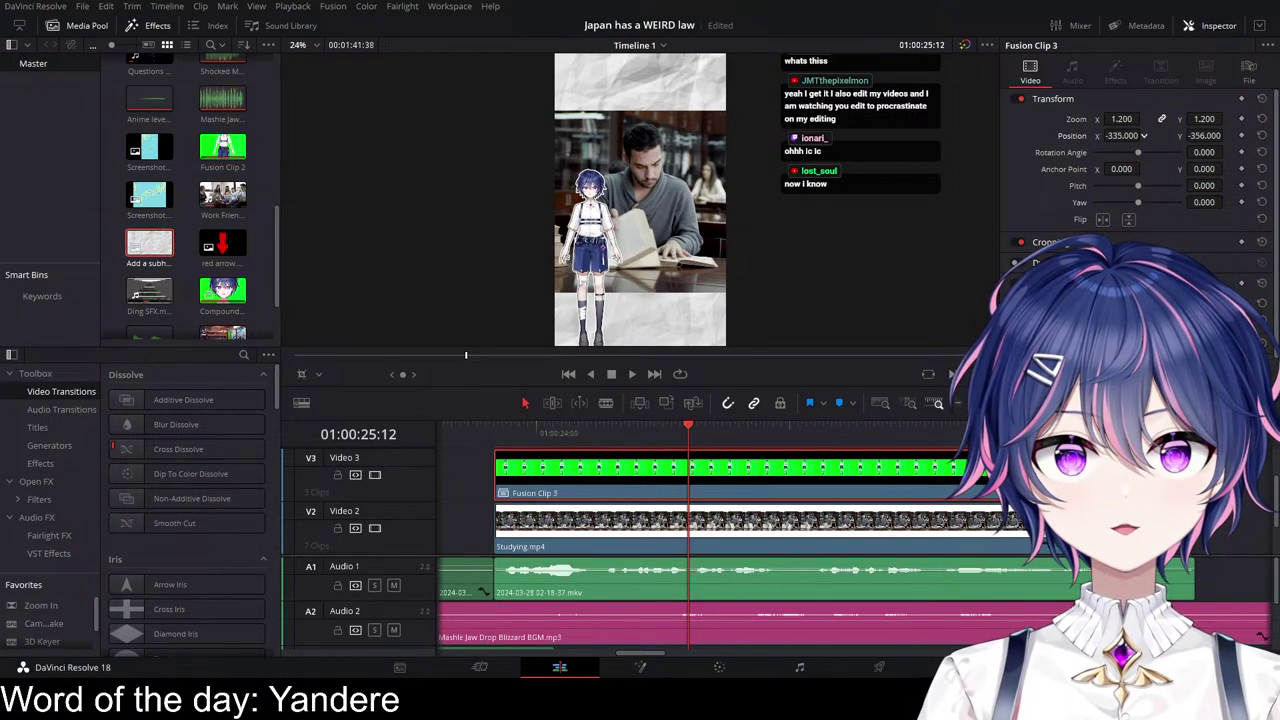
left_click_drag(1204, 136, 1236, 136)
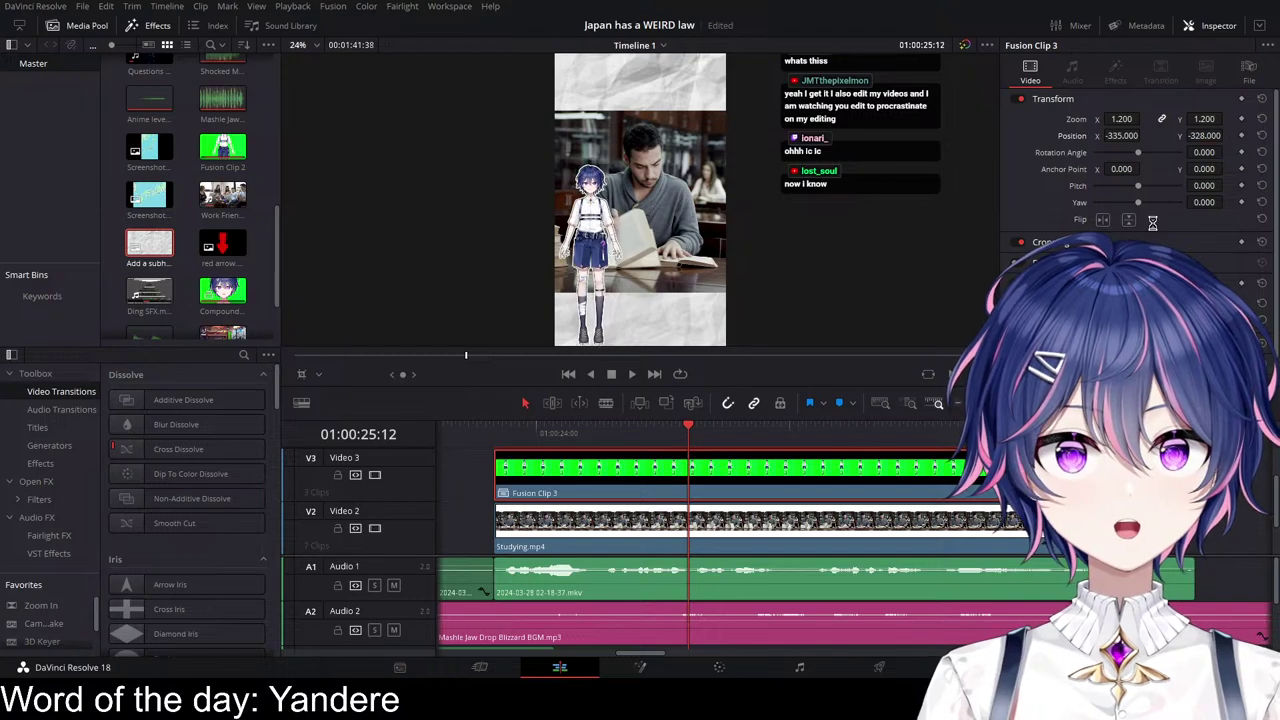
Step: Replay the studying section, then enlarge Fusion Clip 3 to a zoom of 1.620 and set its Position X to -315
left_click(469, 431)
key("space")
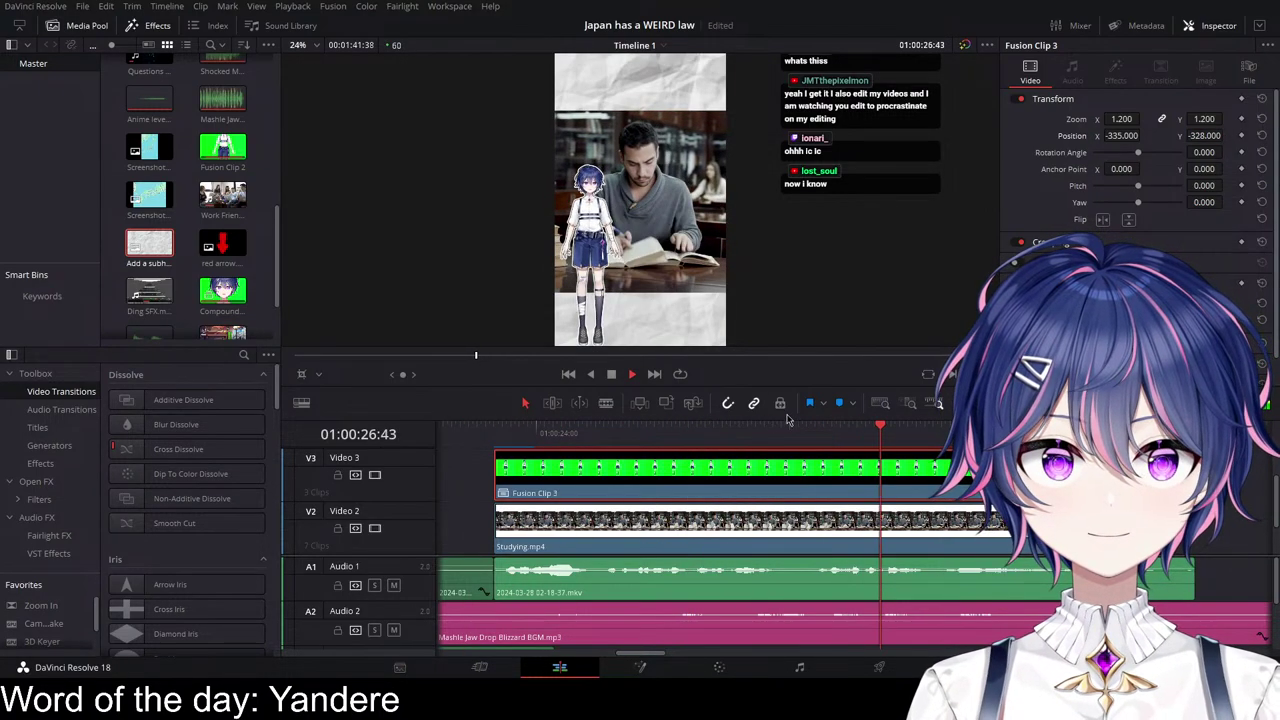
key("/")
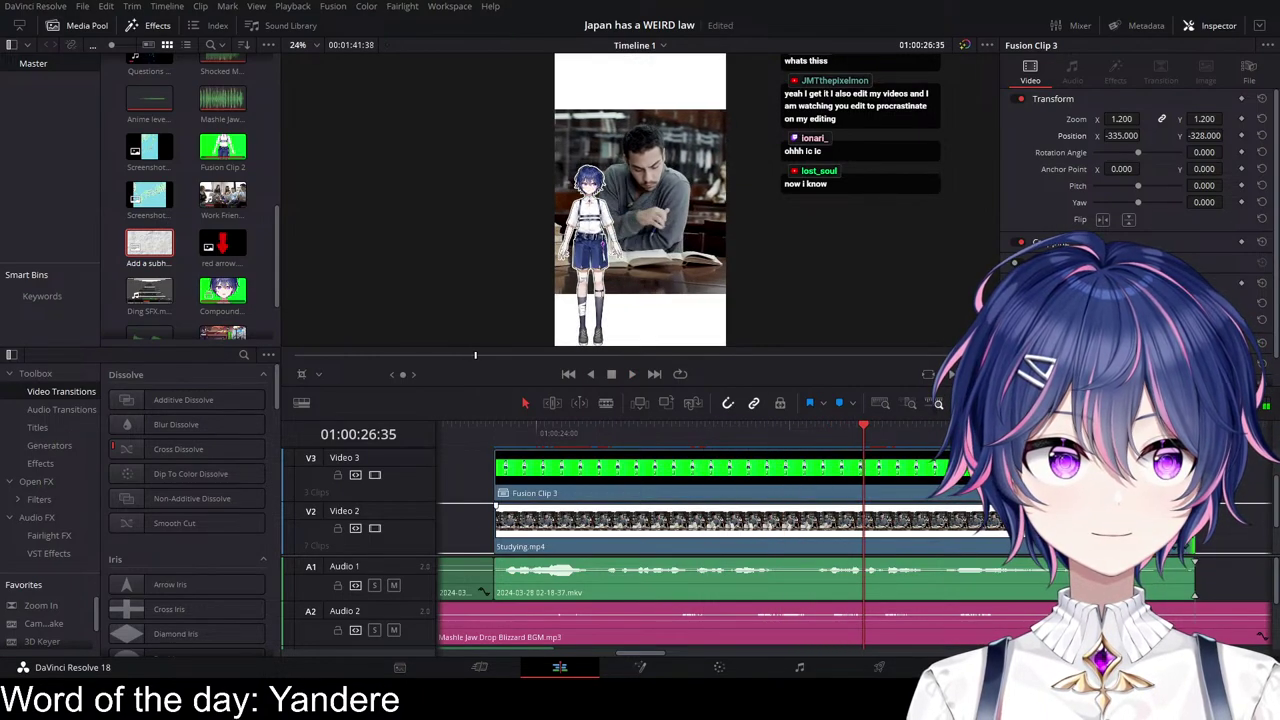
left_click(745, 433)
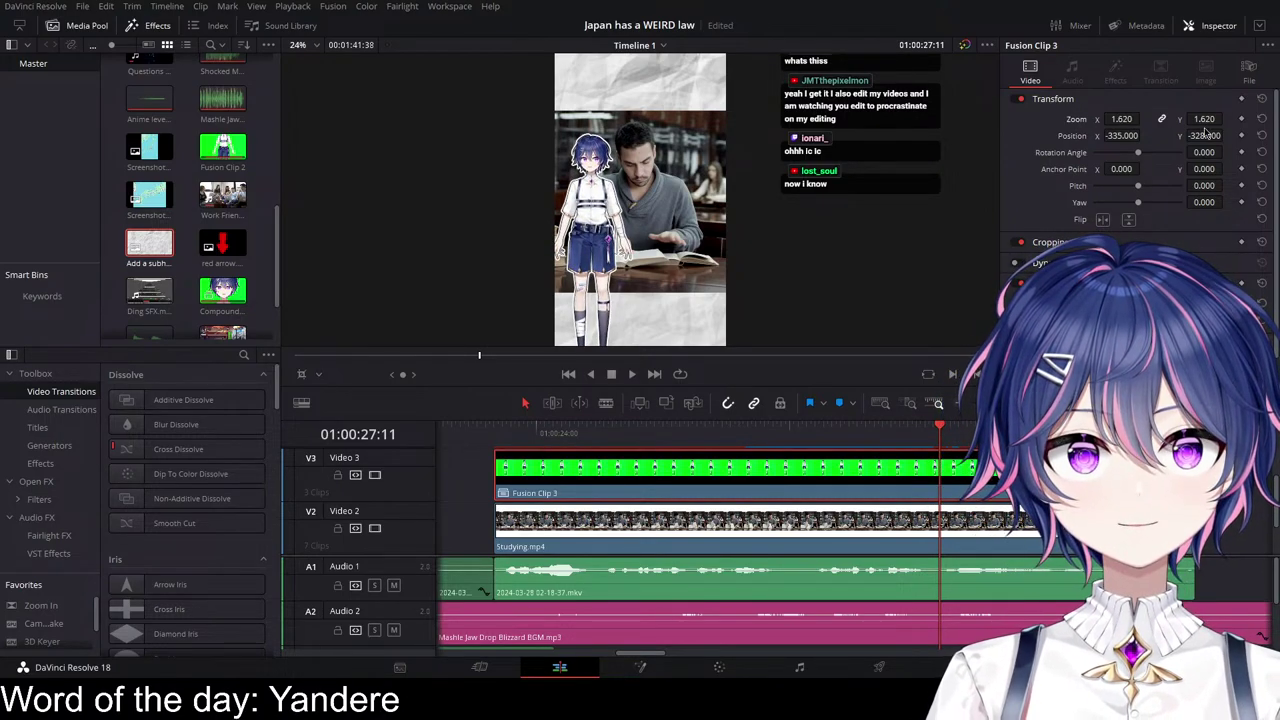
left_click_drag(1137, 135, 1144, 135)
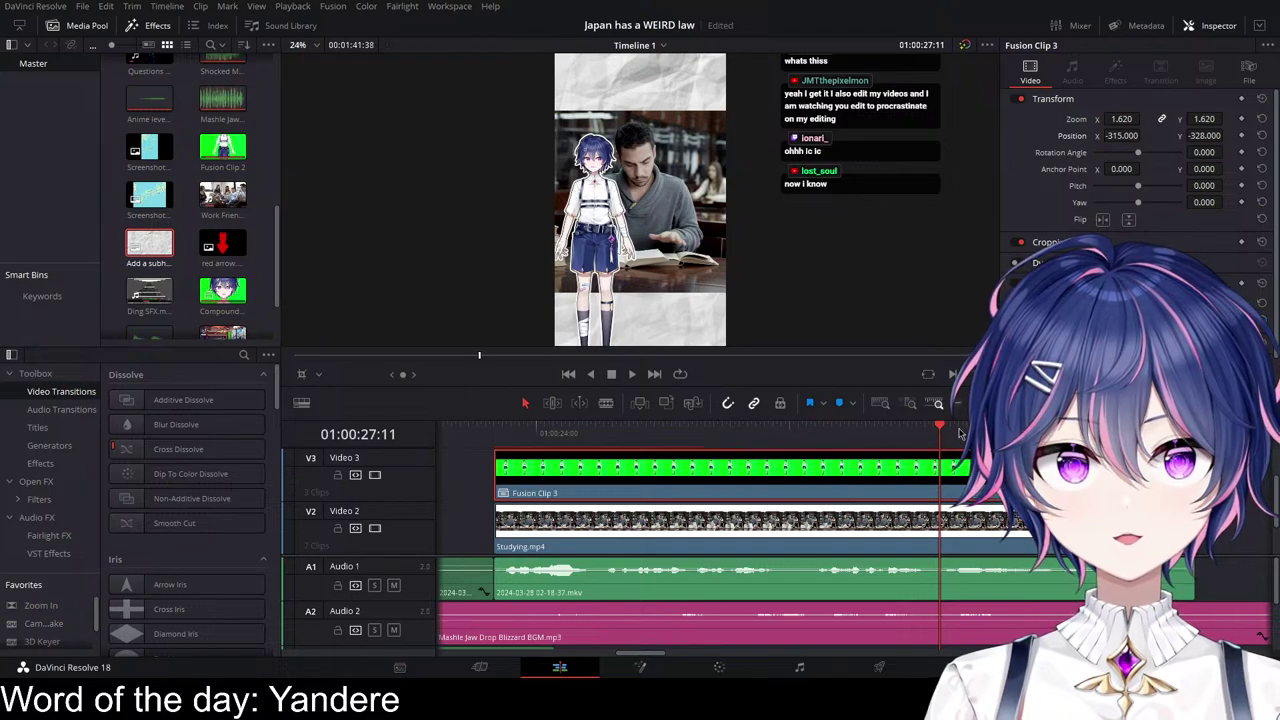
Step: Play back part of the studying section to check the enlarged character's placement
left_click(650, 438)
key("space")
key("space")
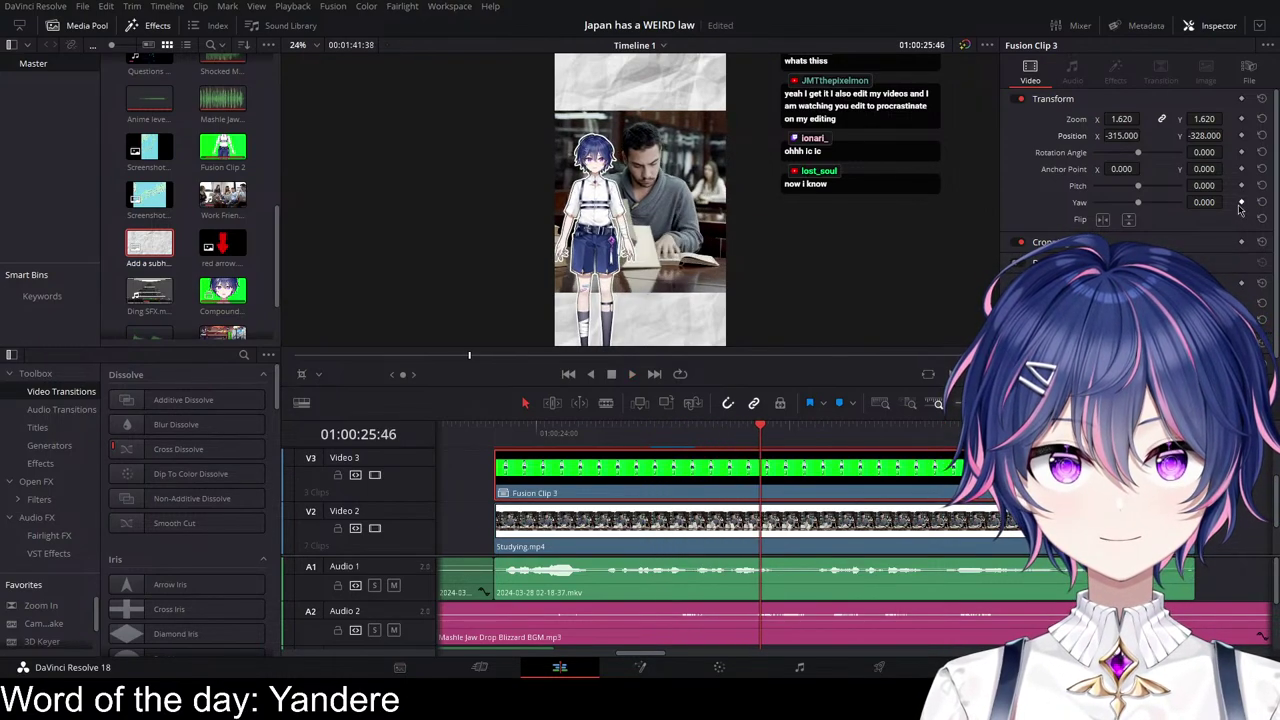
Step: Set Fusion Clip 3's Position Y to -369 and play back the studying section to check the placement
left_click_drag(1205, 137, 1195, 137)
left_click_drag(765, 435, 799, 438)
key("space")
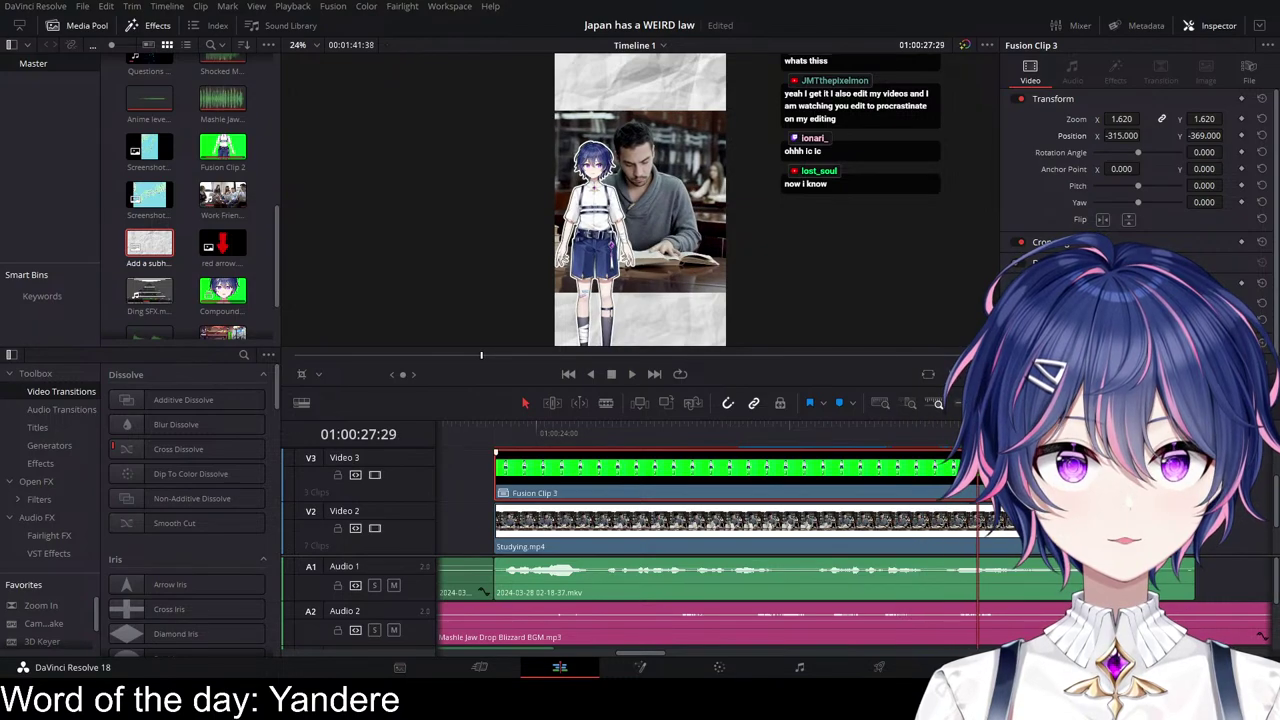
scroll(990, 529, "down", 4)
scroll(988, 529, "up", 2)
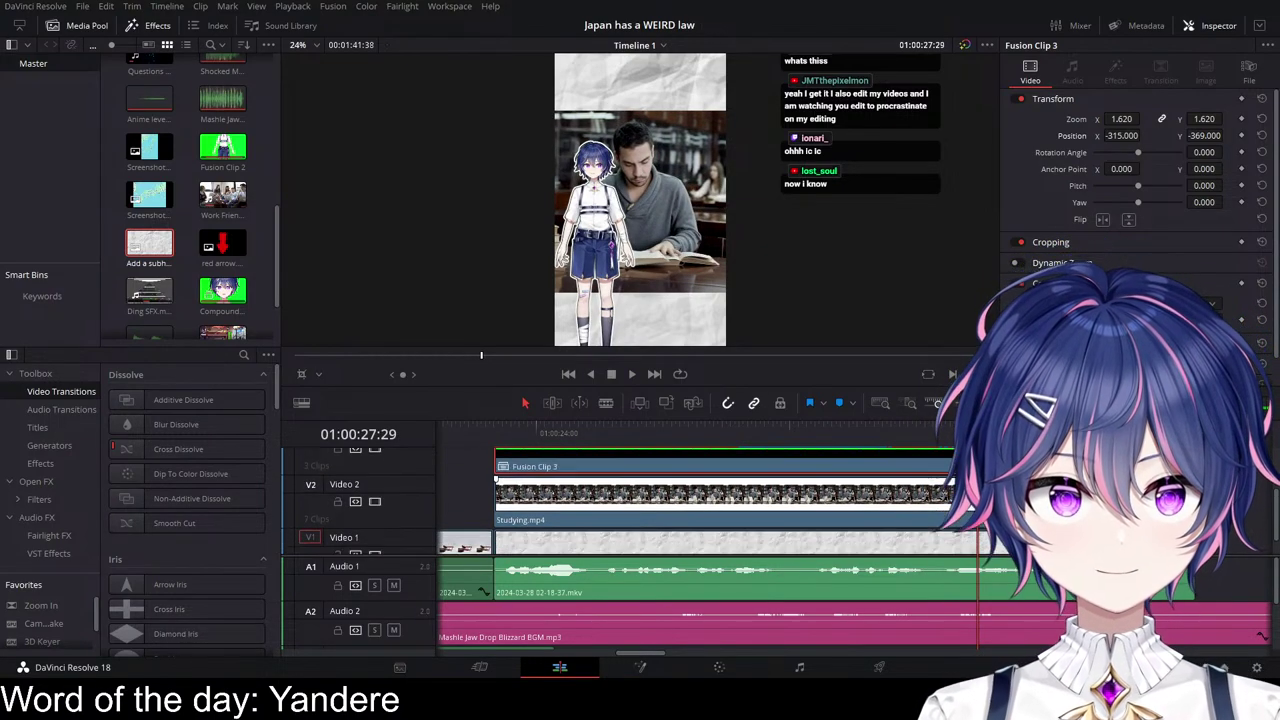
scroll(988, 529, "down", 1)
Step: Replay the studying section from its start and park the playhead at 01:00:26:38
left_click(513, 437)
key("space")
left_click(1225, 530)
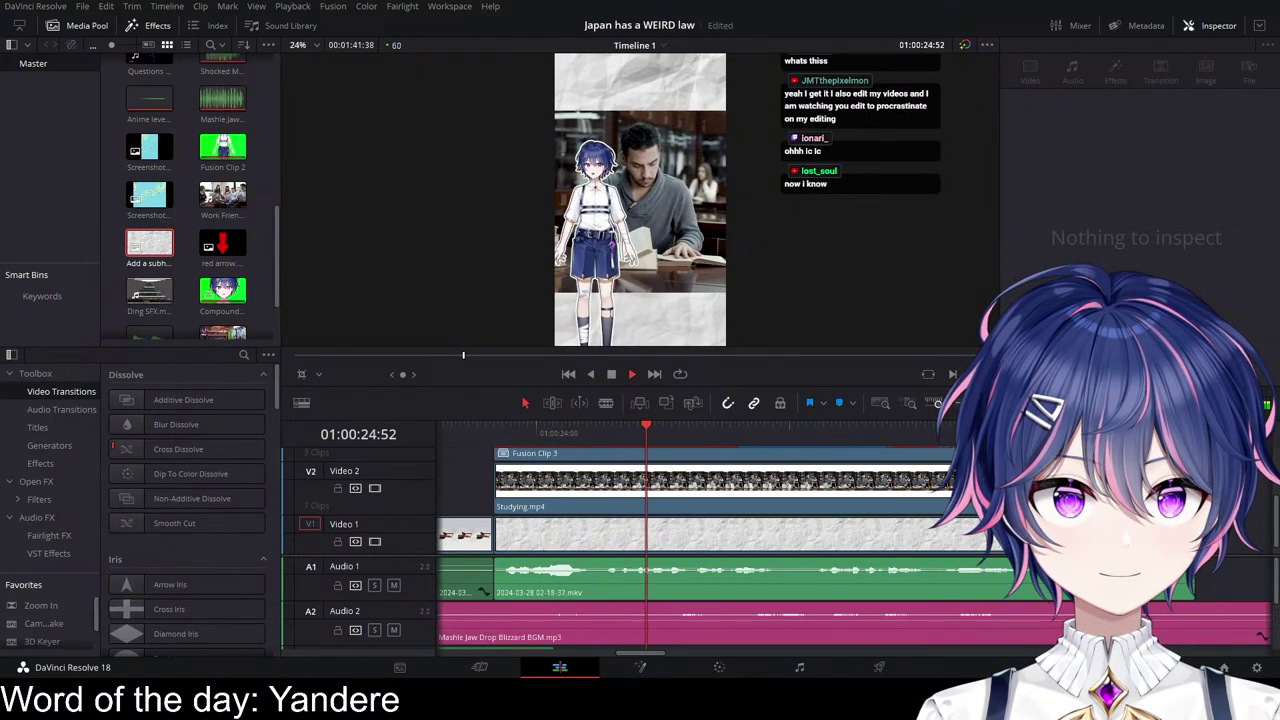
left_click(603, 487)
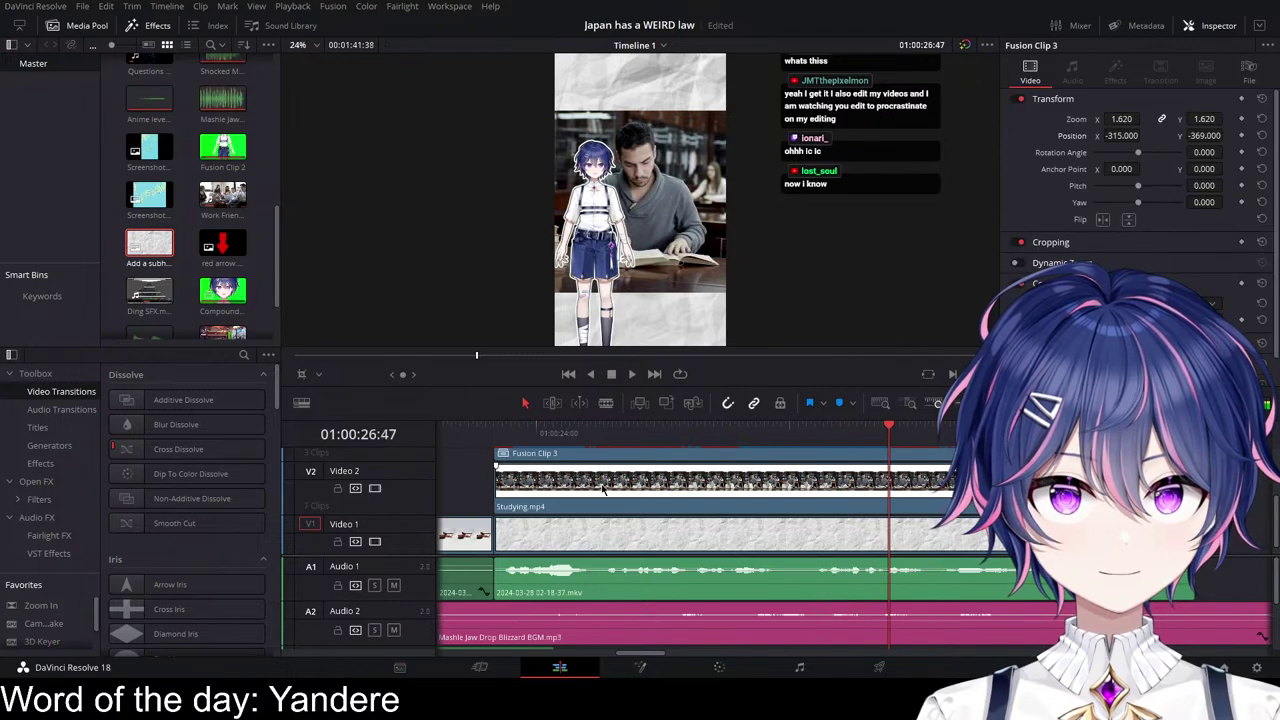
left_click_drag(893, 432, 871, 430)
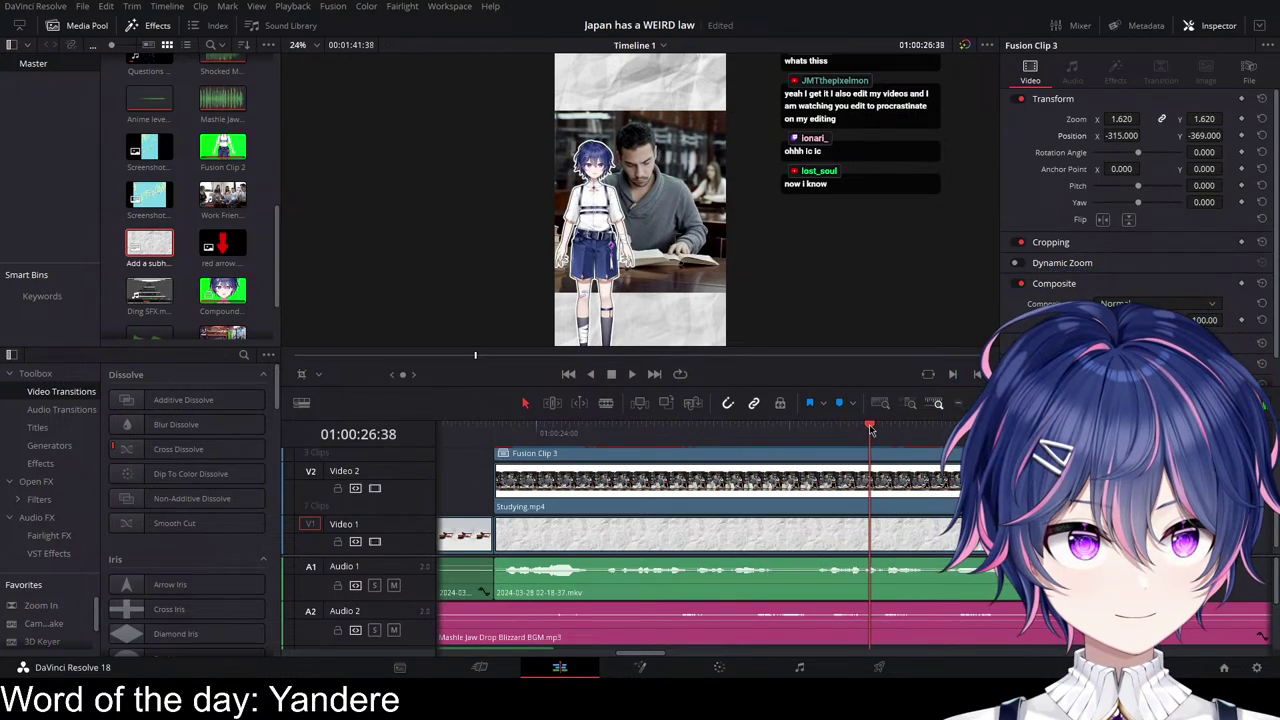
Step: Split Fusion Clip 3, Studying.mp4 and the paper background together at 01:00:26:38
scroll(872, 472, "up", 3)
left_click(890, 486)
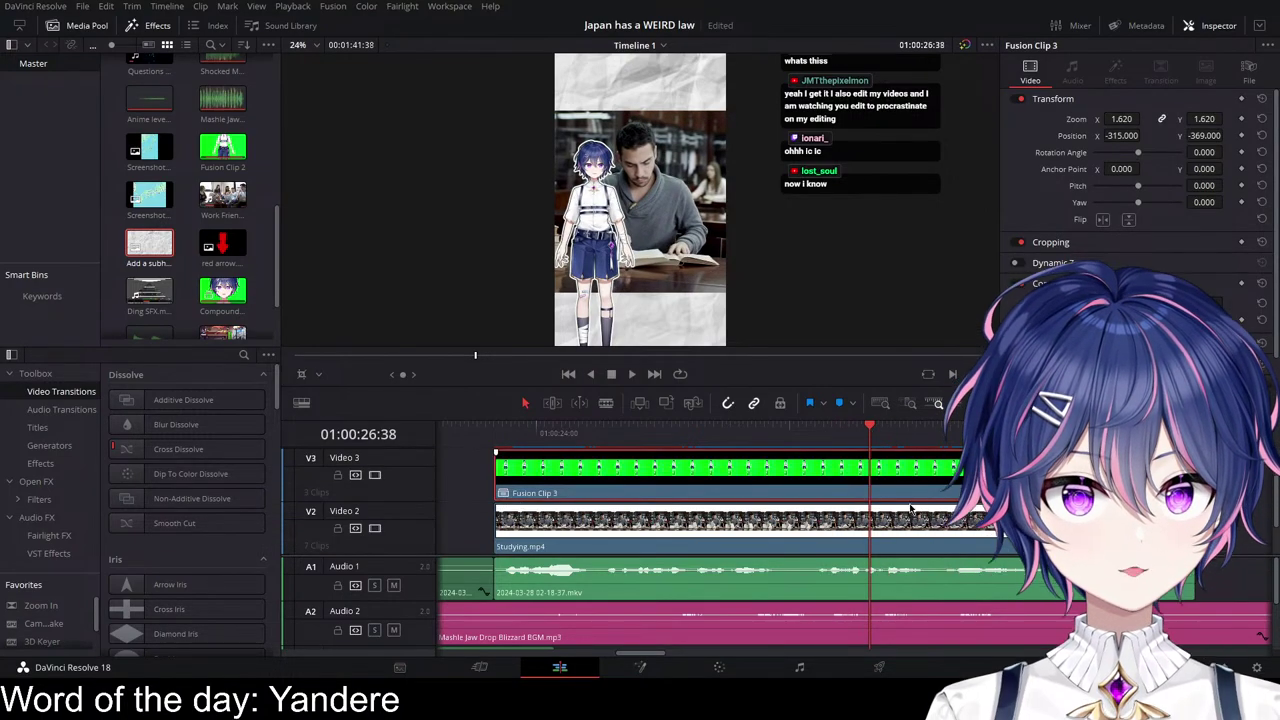
scroll(911, 508, "down", 2)
left_click(909, 506, "ctrl")
scroll(904, 540, "up", 2)
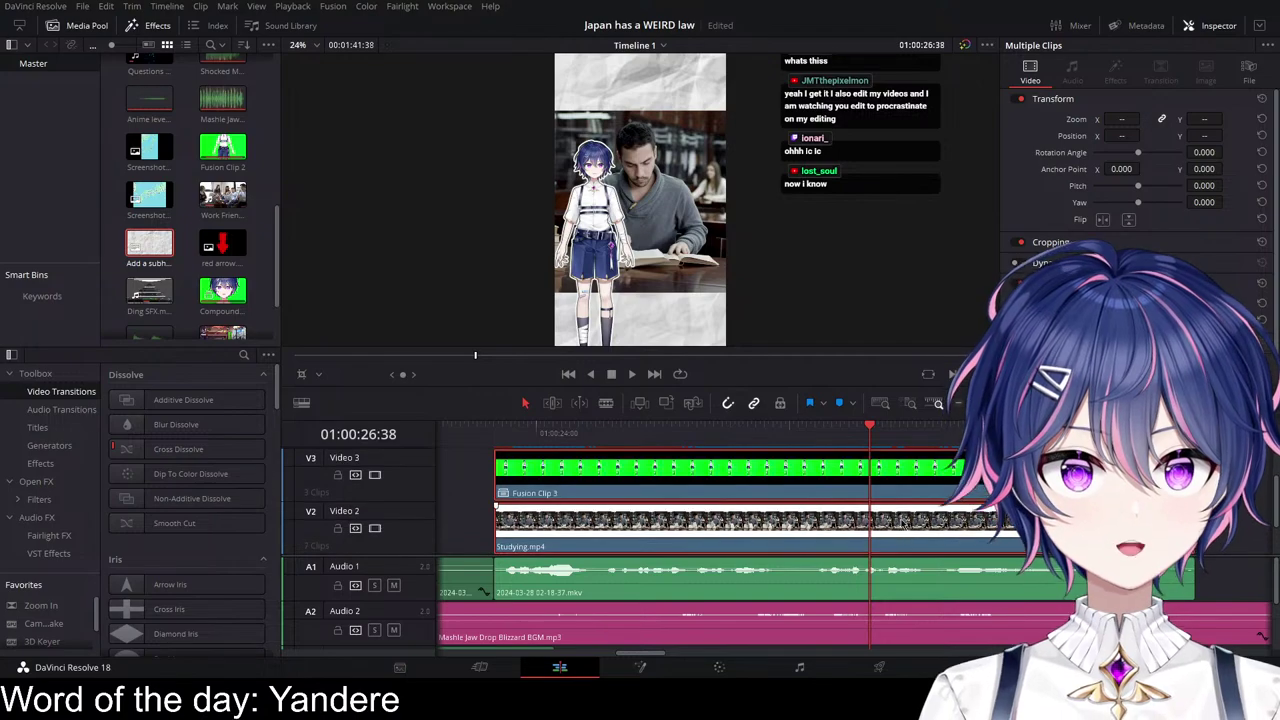
scroll(899, 507, "down", 4)
key("ctrl+b")
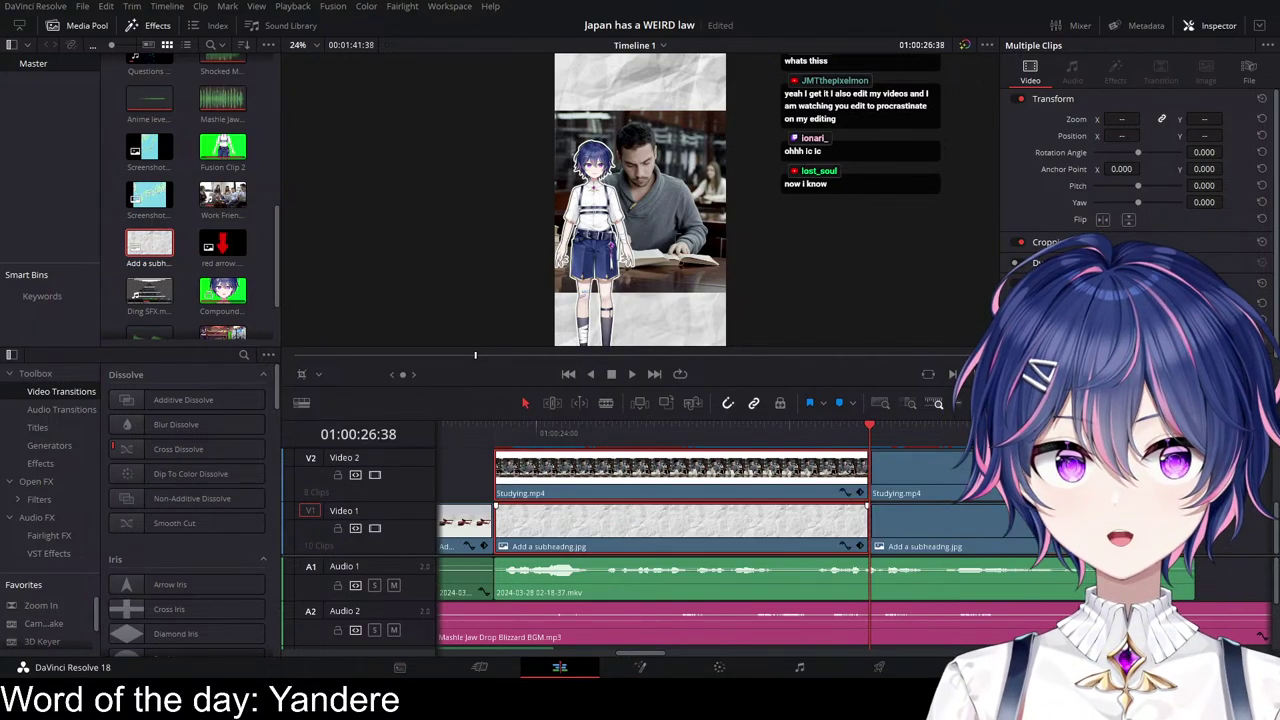
Step: Combine the character, studying and paper clips after the cut into one compound clip
scroll(960, 530, "right", 2)
scroll(960, 520, "up", 2)
left_click(872, 483)
scroll(872, 483, "up", 2)
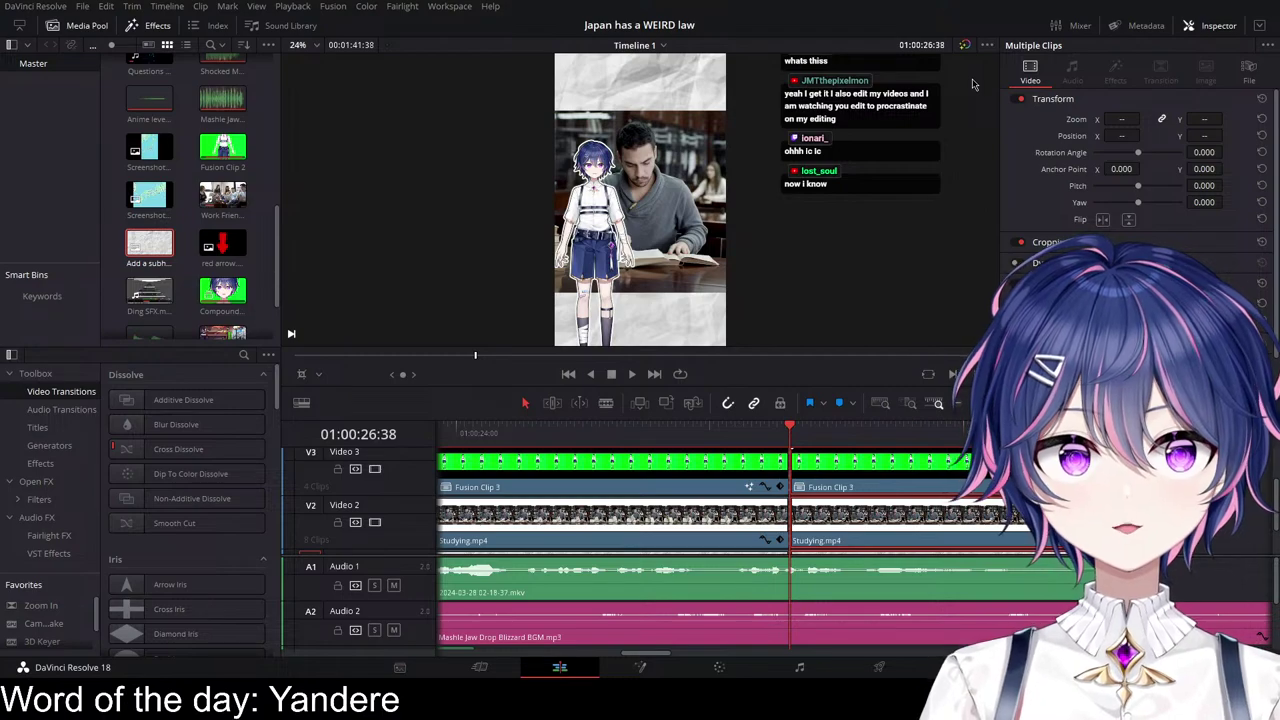
key("Return")
scroll(890, 500, "down", 4)
scroll(850, 530, "right", 3)
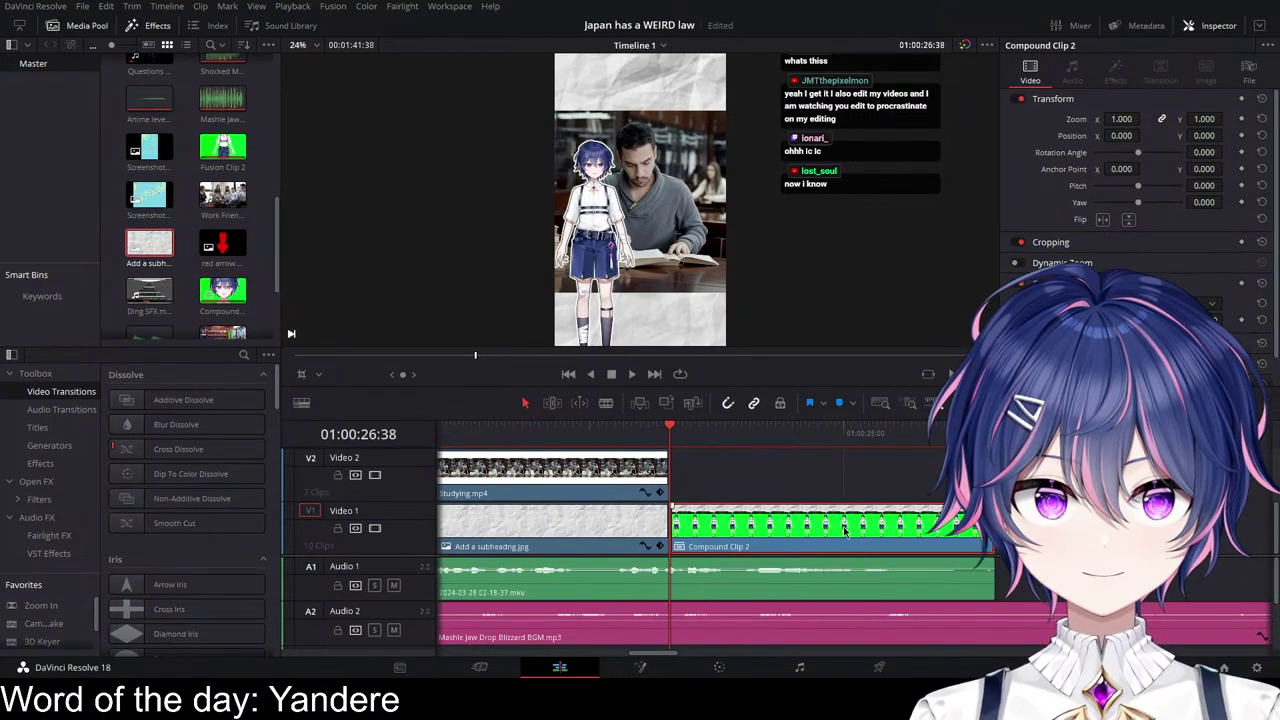
Step: Play back across the cut into Compound Clip 2 to find where the voiceover calls for a zoom
scroll(847, 531, "up", 2)
scroll(811, 510, "right", 3)
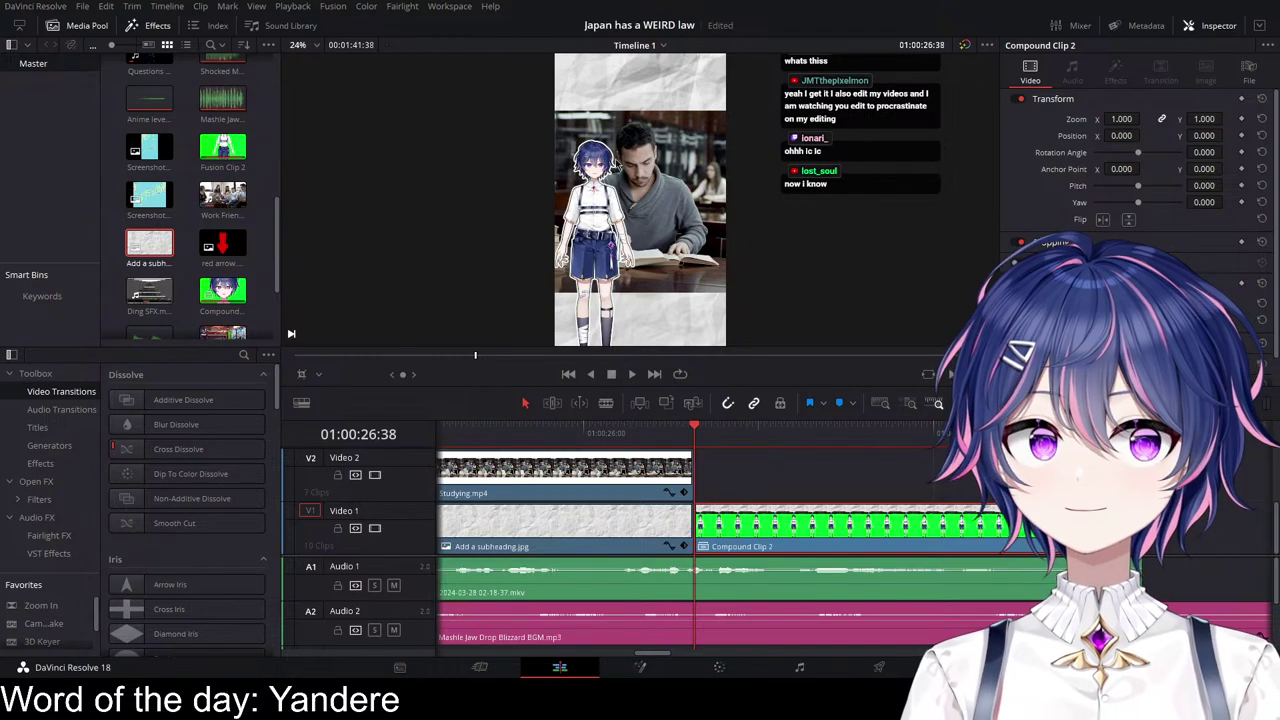
left_click(706, 441)
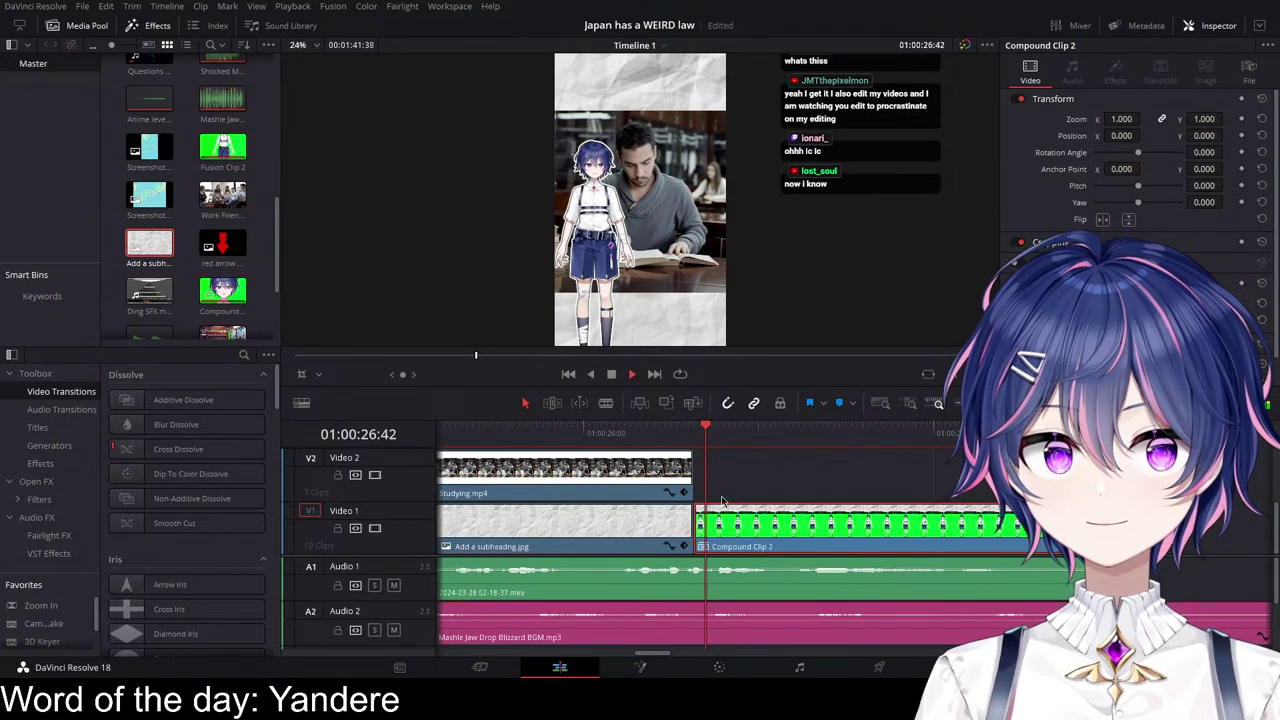
key("space")
key("space")
scroll(728, 517, "right", 4)
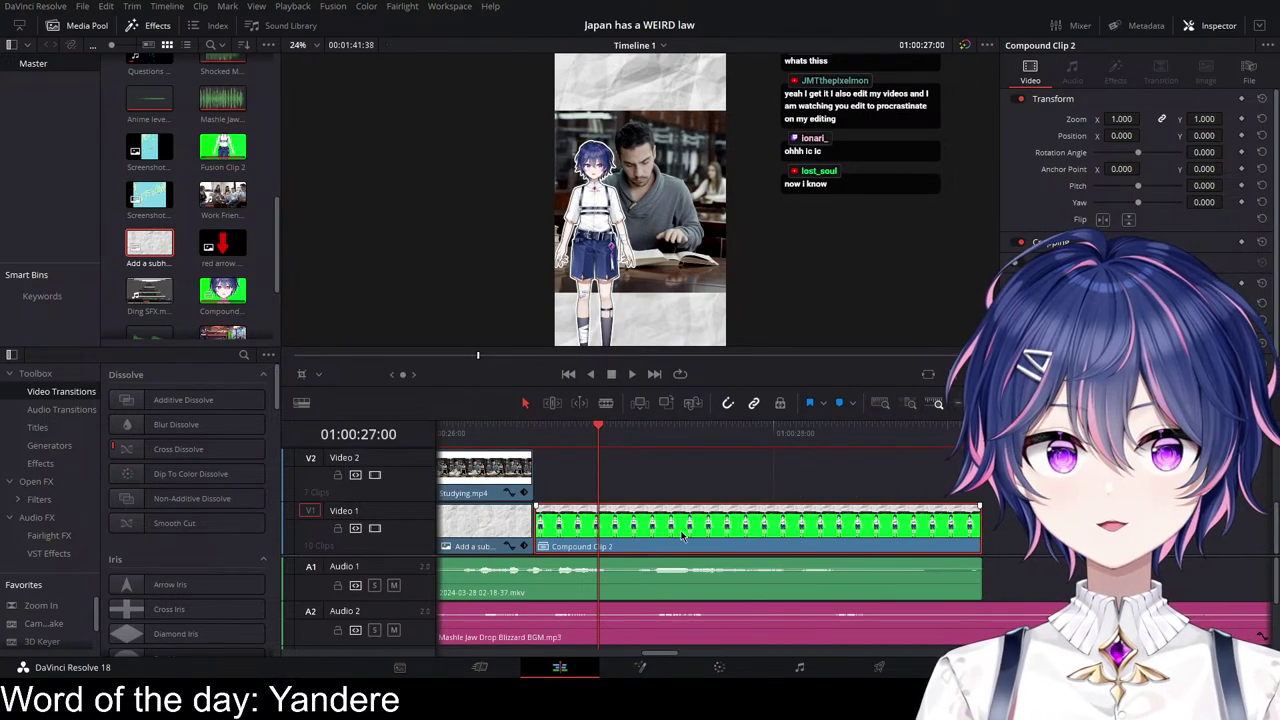
scroll(683, 537, "up", 3)
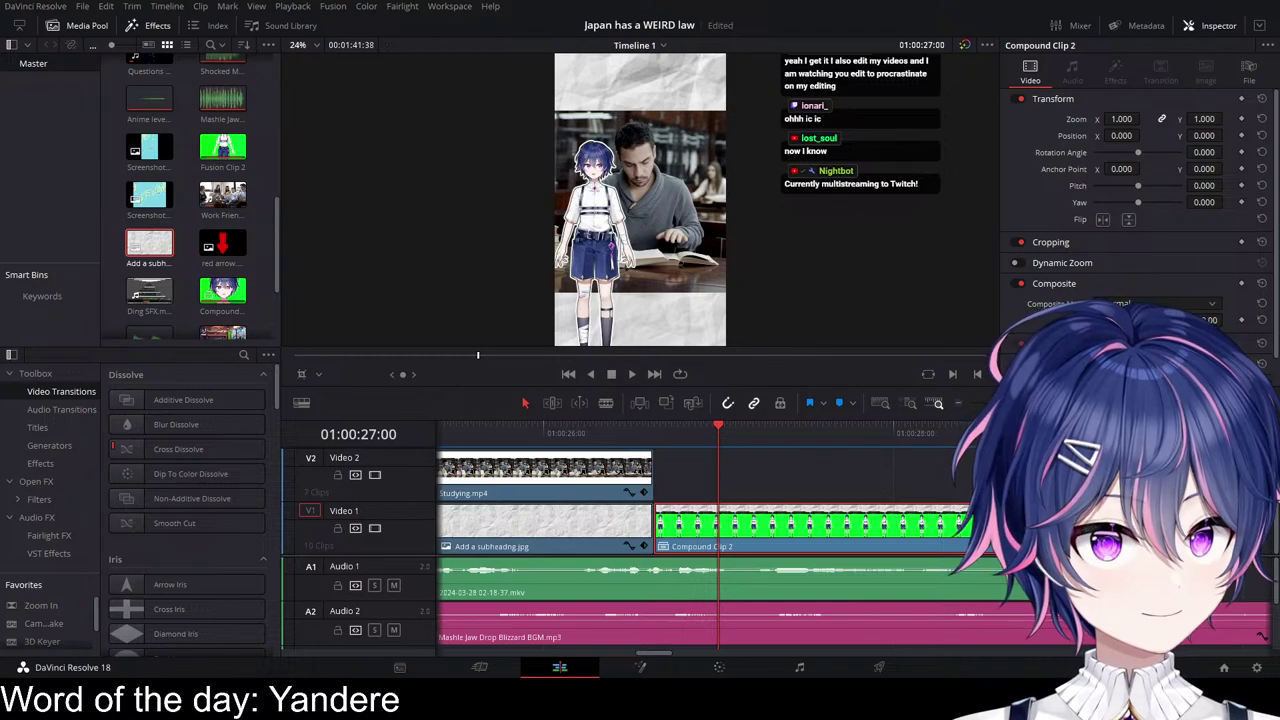
left_click(626, 434)
key("space")
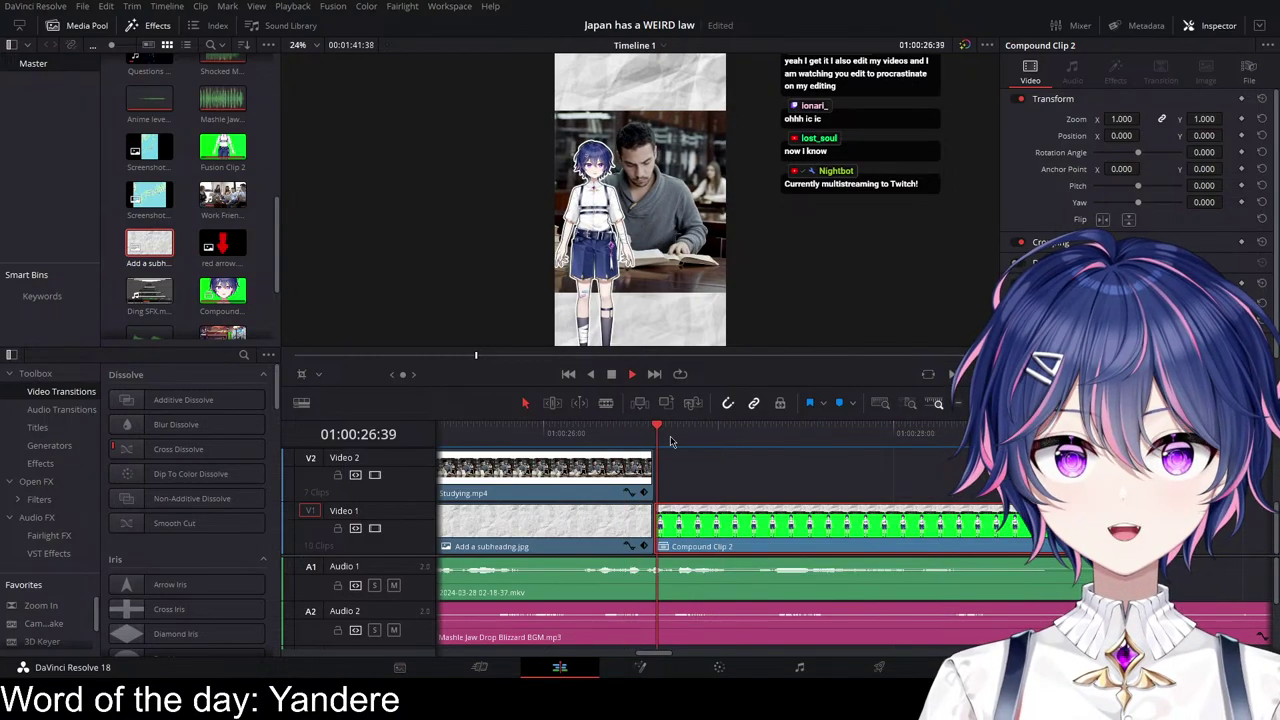
key("space")
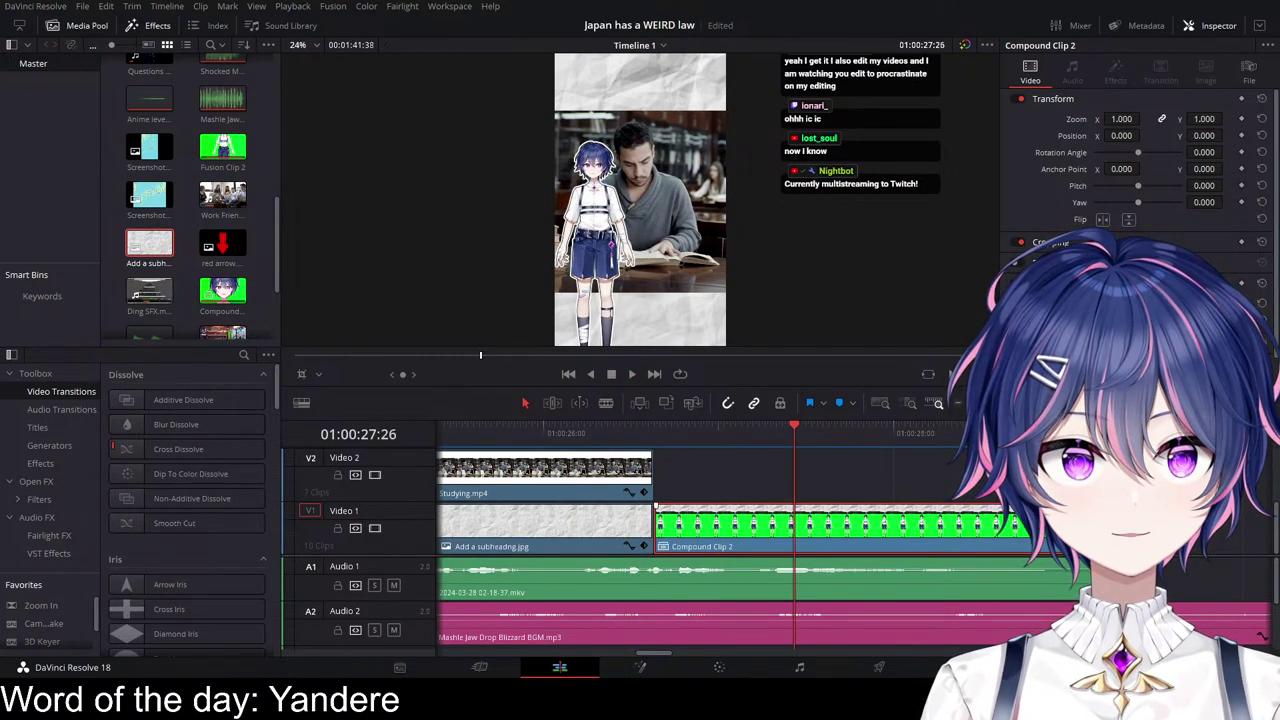
Step: Add Zoom and Position keyframes to Compound Clip 2 at 01:00:27:14, and play on to 01:00:27:31
left_click(960, 482)
left_click(615, 484)
left_click(642, 527)
left_click(790, 526)
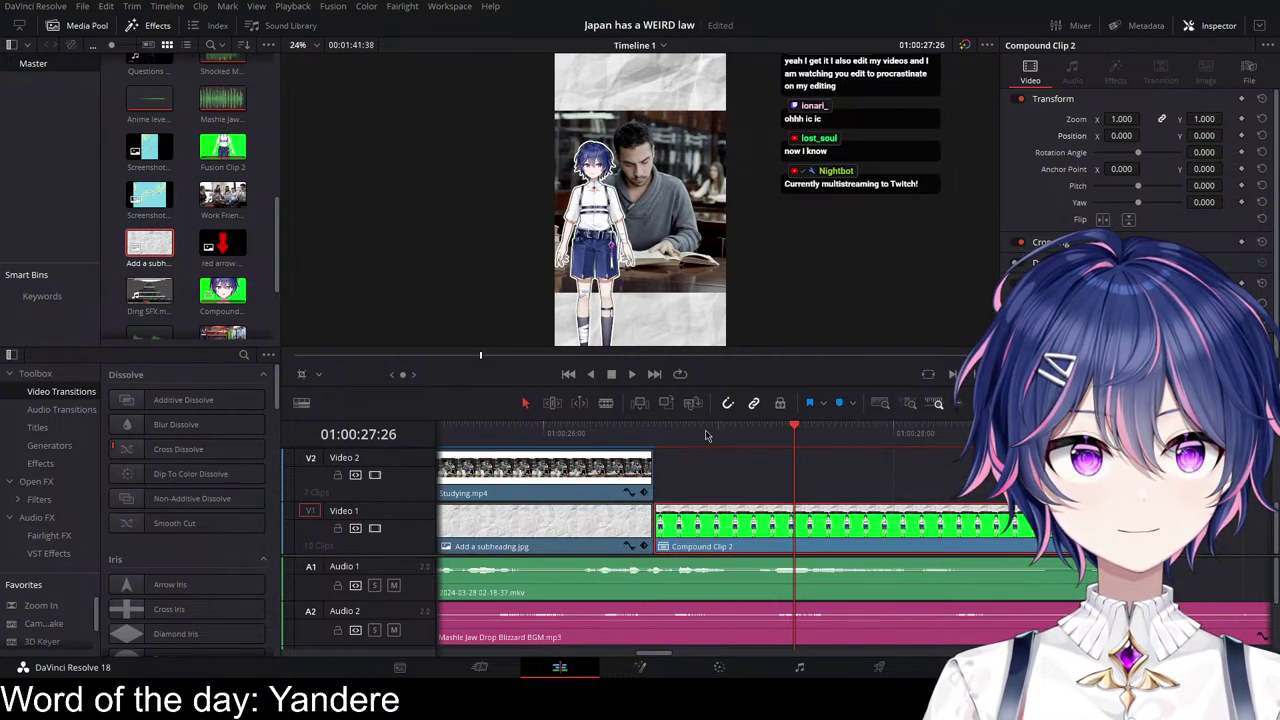
left_click(652, 433)
key("space")
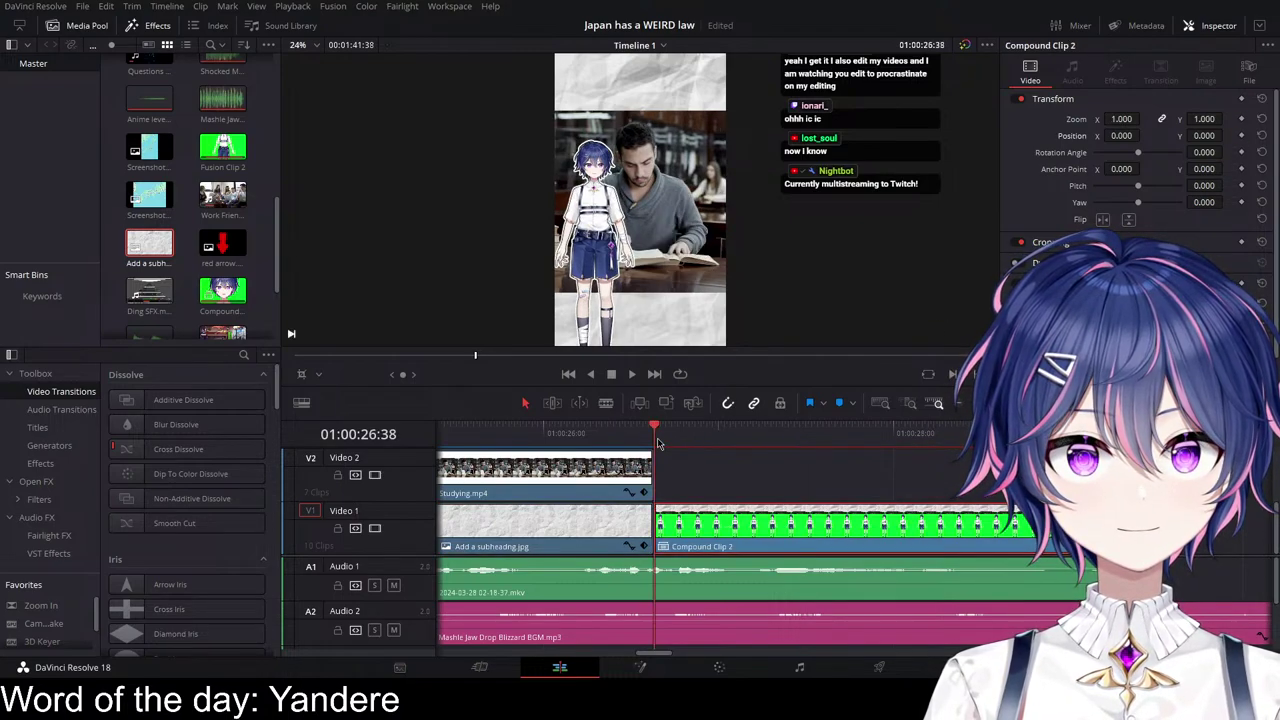
left_click(1242, 136)
left_click(1242, 119)
left_click(1120, 547)
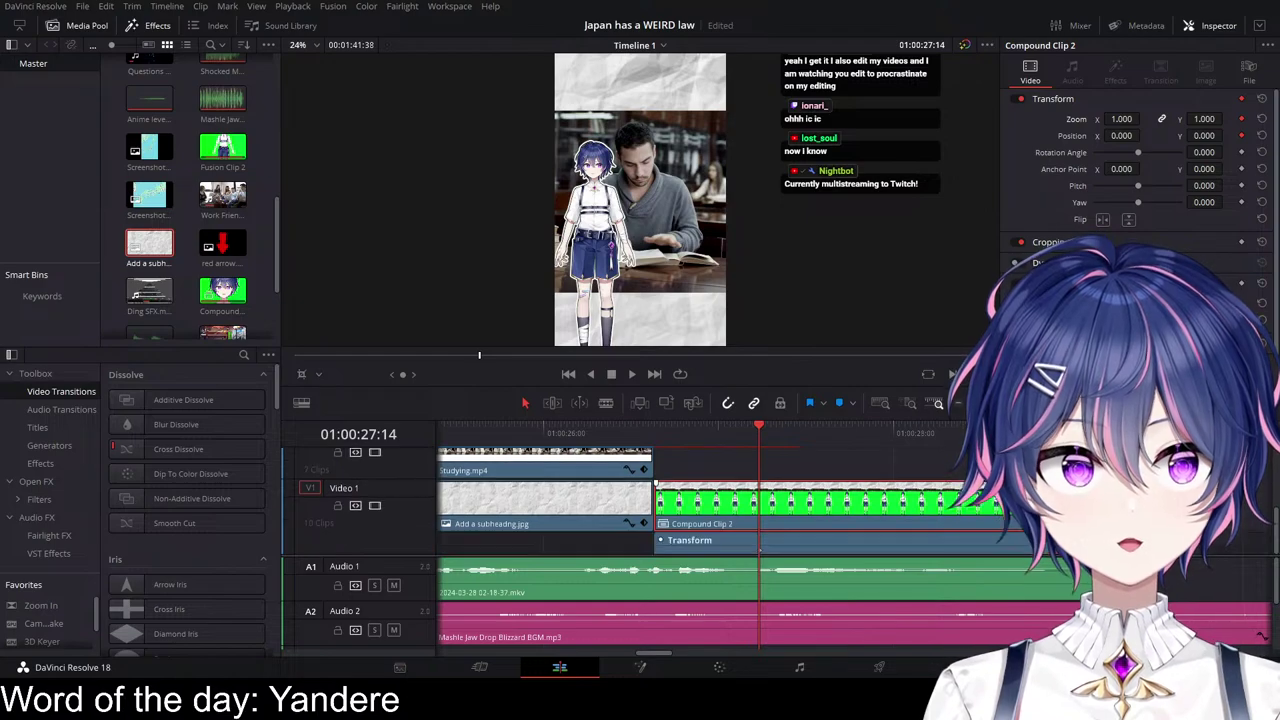
key("space")
key("space")
Step: Split the studying section's voiceover at 01:00:24:33 and raise the second part's volume by about 5.8 dB
scroll(738, 549, "left", 9)
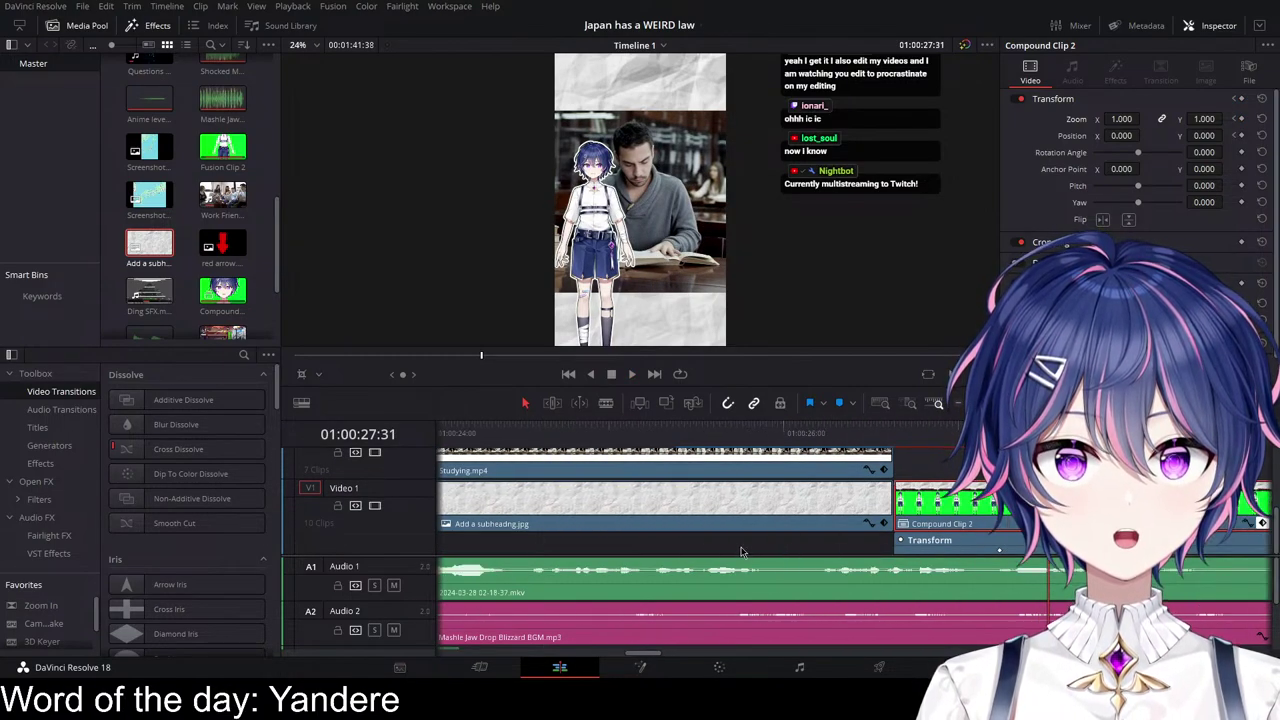
left_click(657, 438)
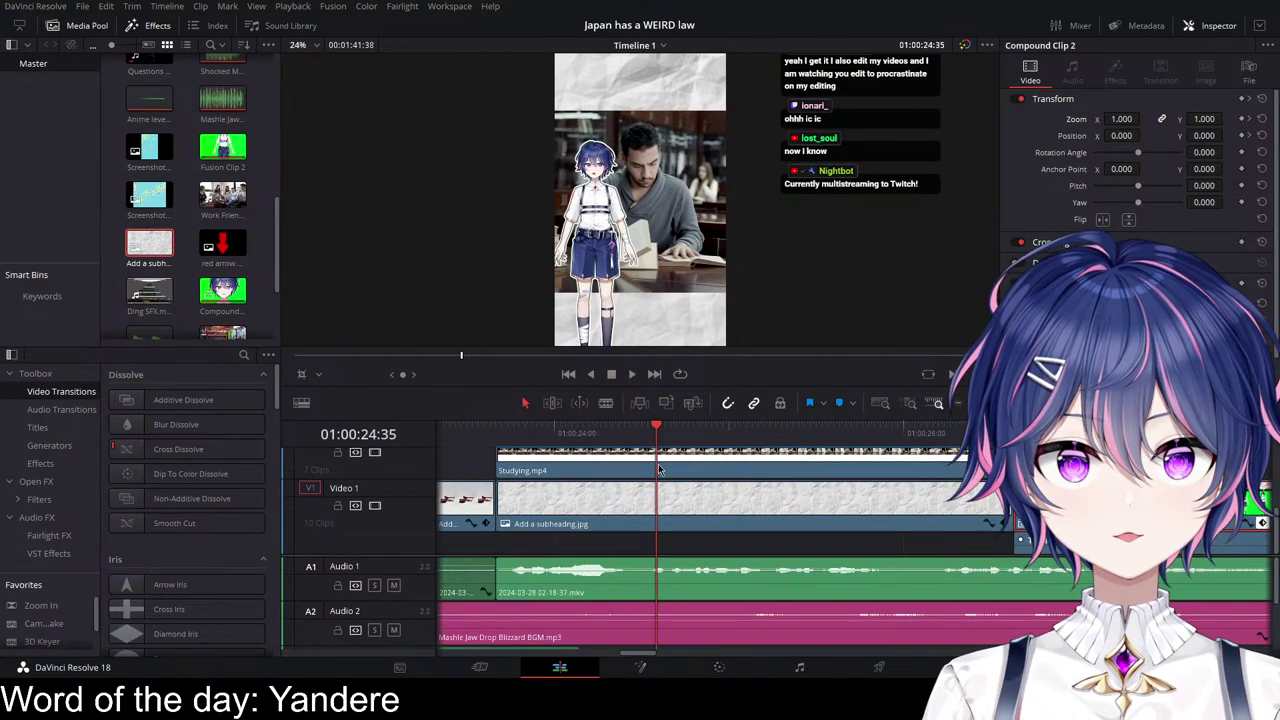
left_click(650, 435)
left_click(753, 567)
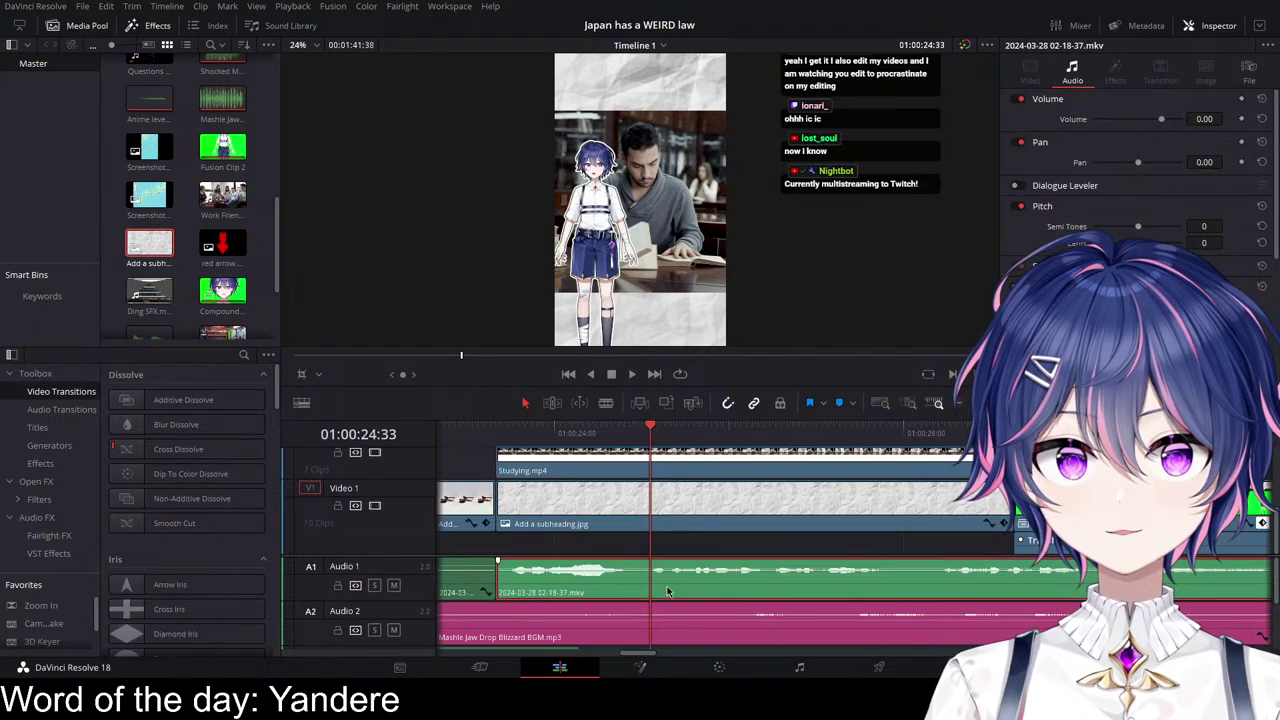
key("ctrl+b")
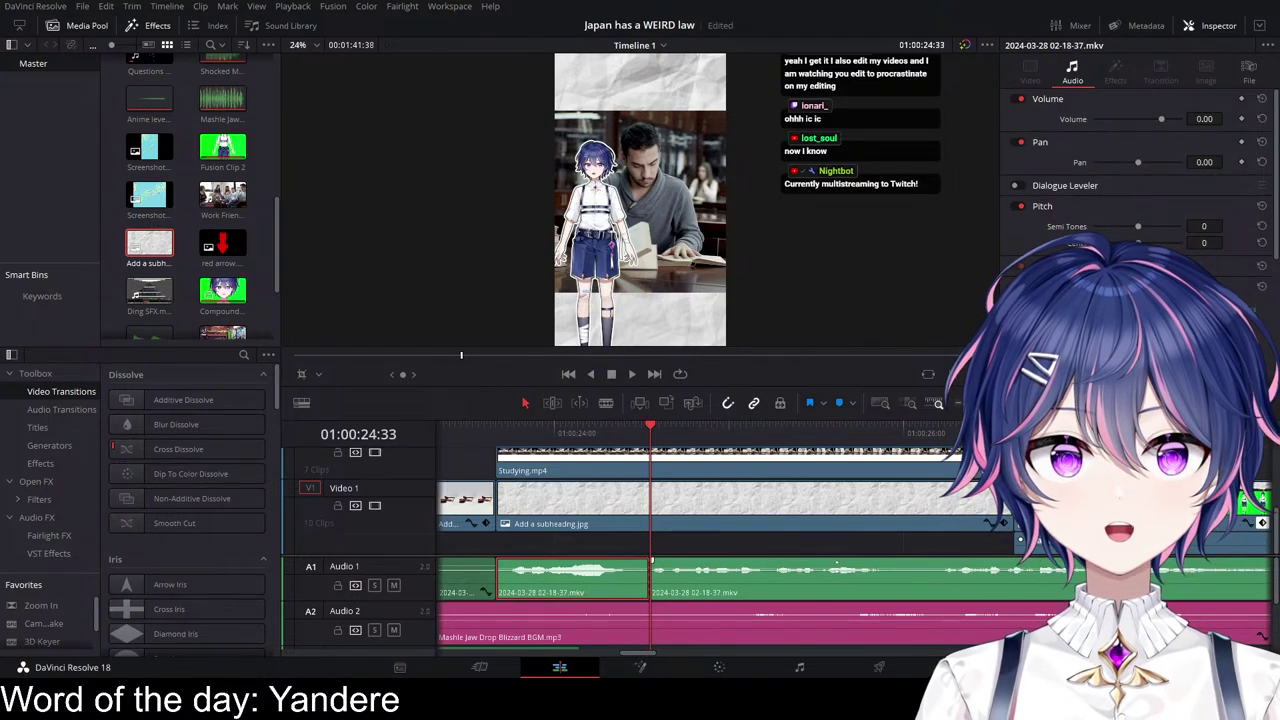
left_click_drag(837, 565, 837, 561)
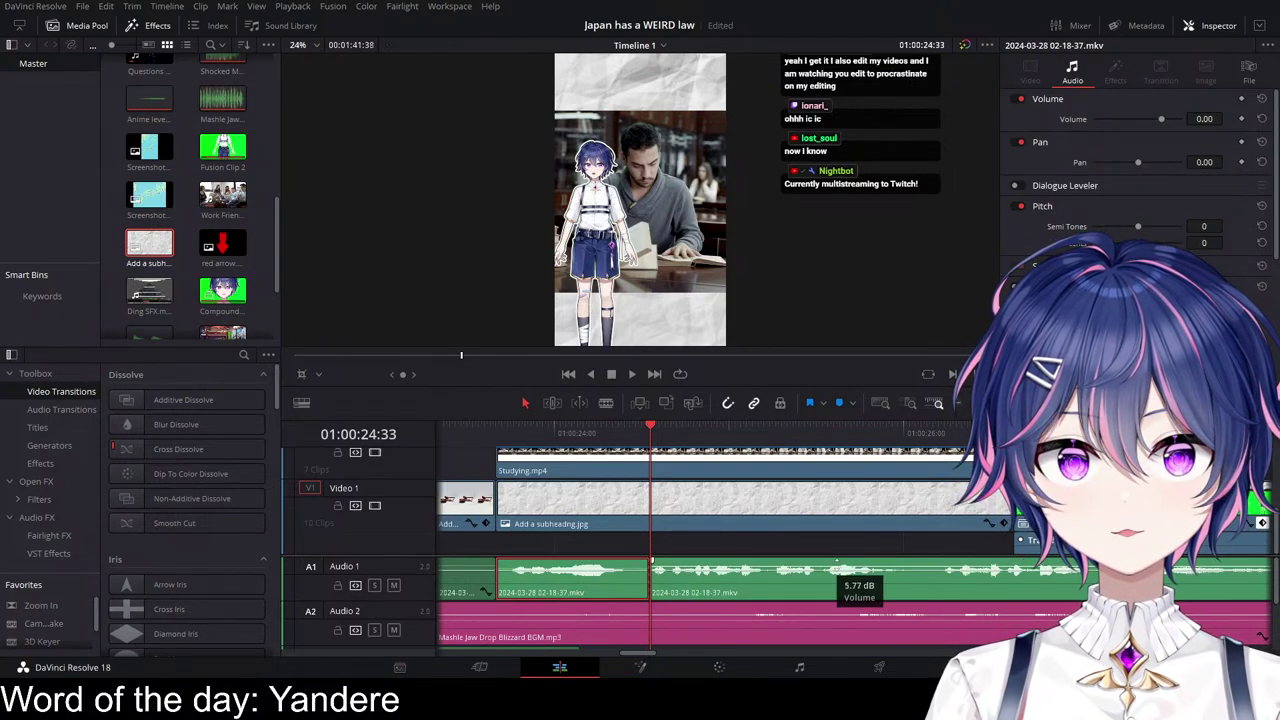
Step: Play back the louder voiceover through the studying section and stop at 01:00:27:31
scroll(1033, 575, "right", 2)
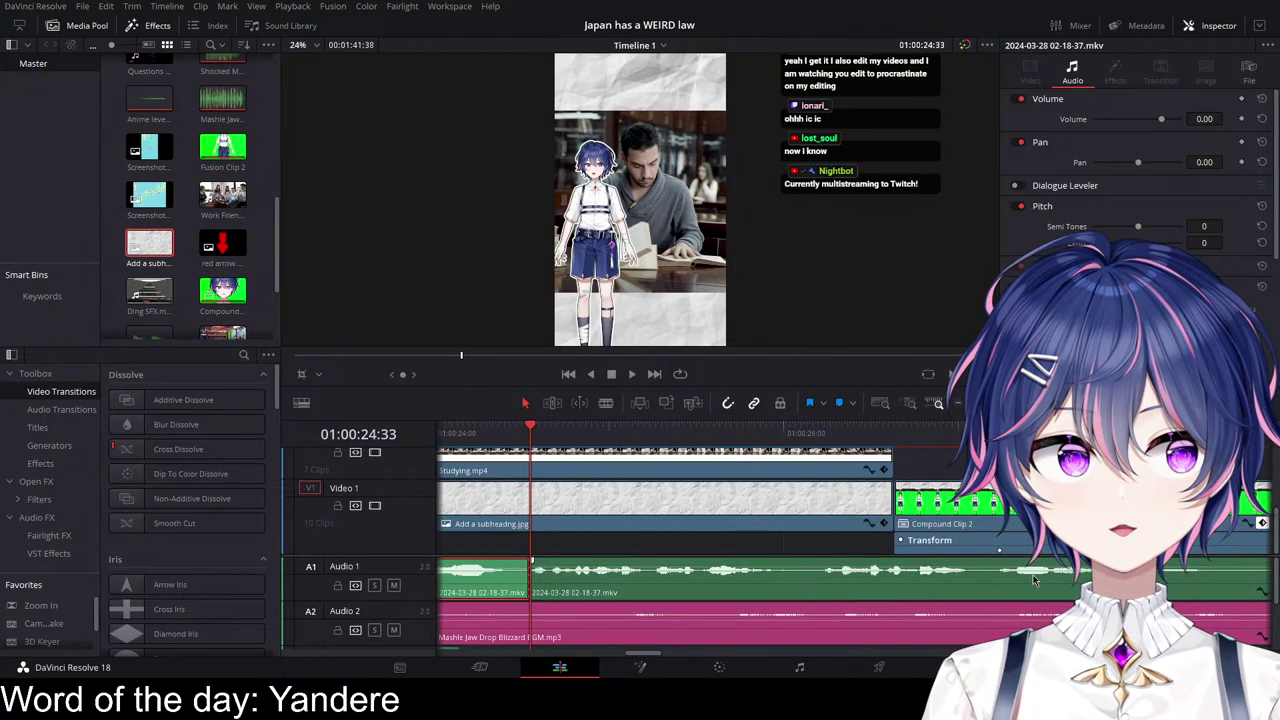
scroll(1033, 575, "left", 13)
scroll(820, 573, "right", 6)
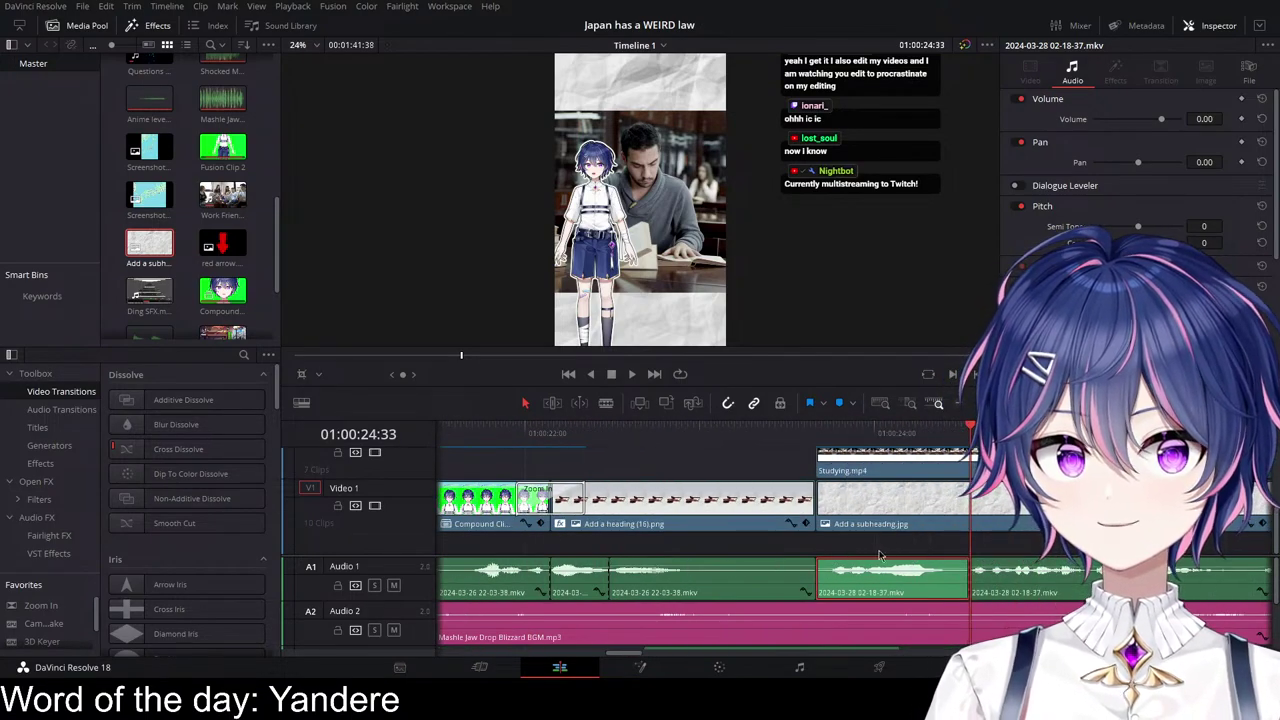
key("space")
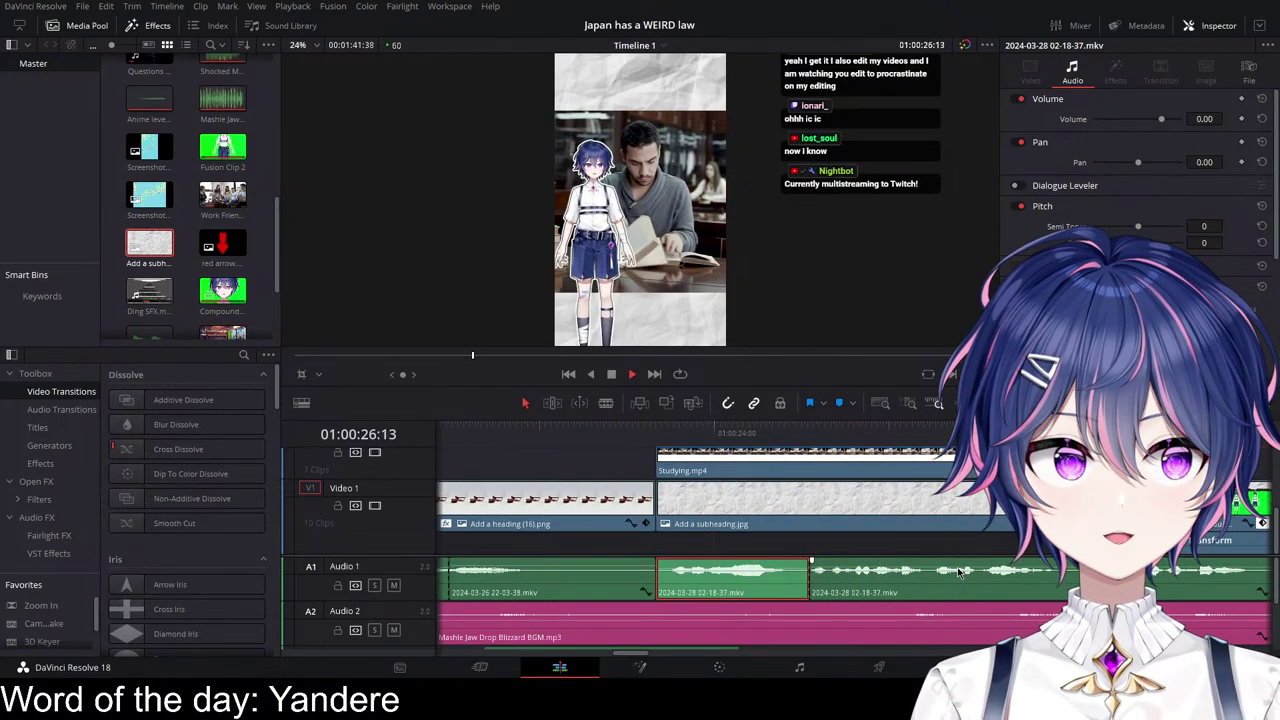
key("space")
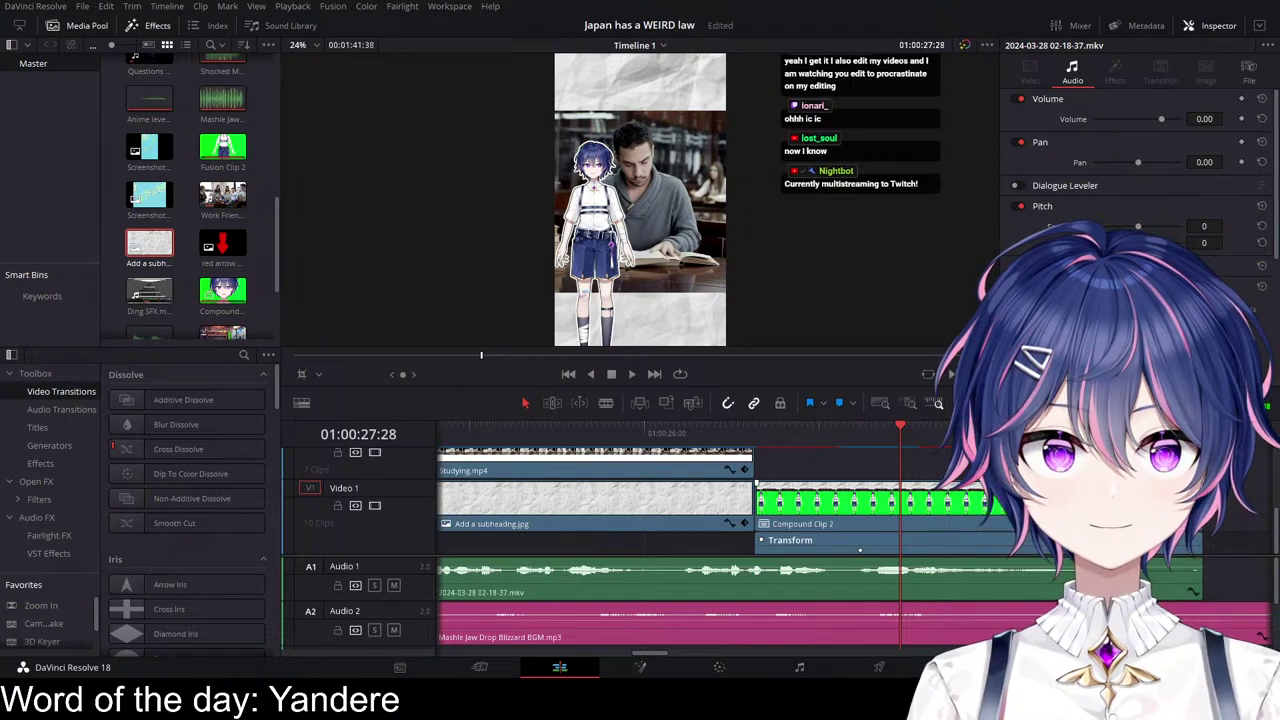
left_click(861, 436)
key("space")
key("space")
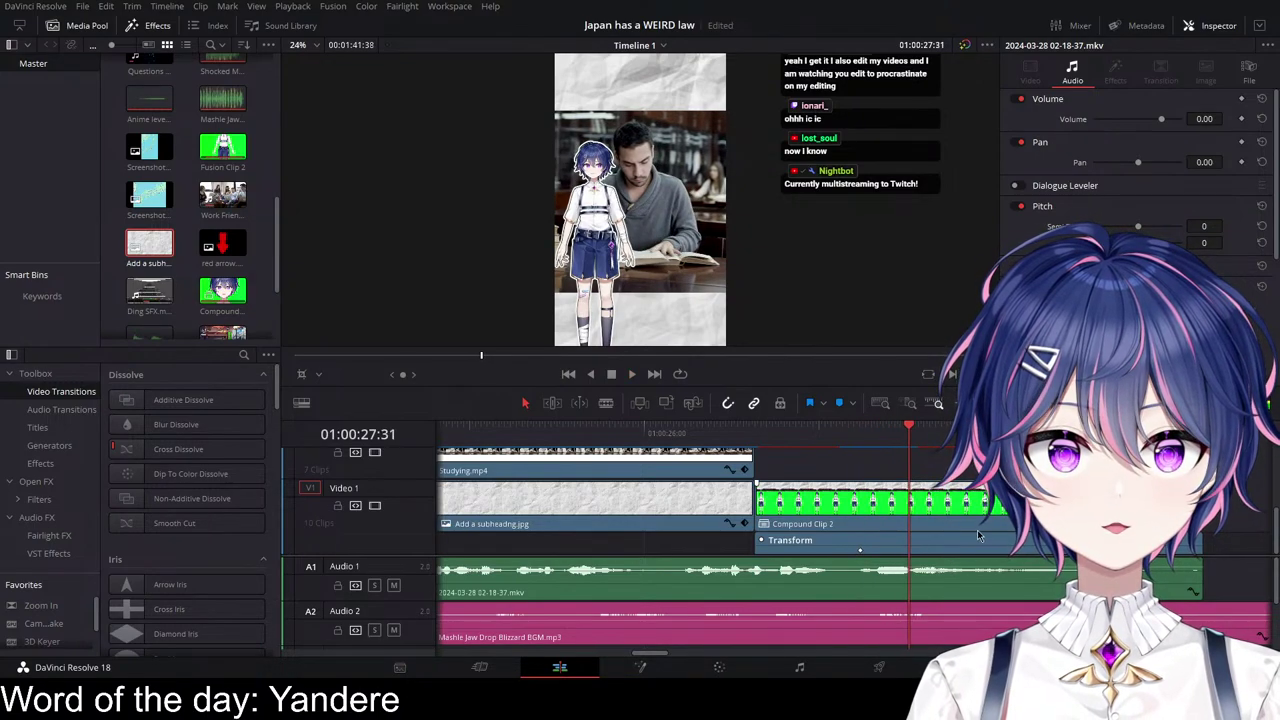
Step: At 01:00:27:31, keyframe Compound Clip 2 to a zoom of 2.380 and position X 712, Y -319, enlarging the character
scroll(975, 532, "right", 2)
left_click(839, 511)
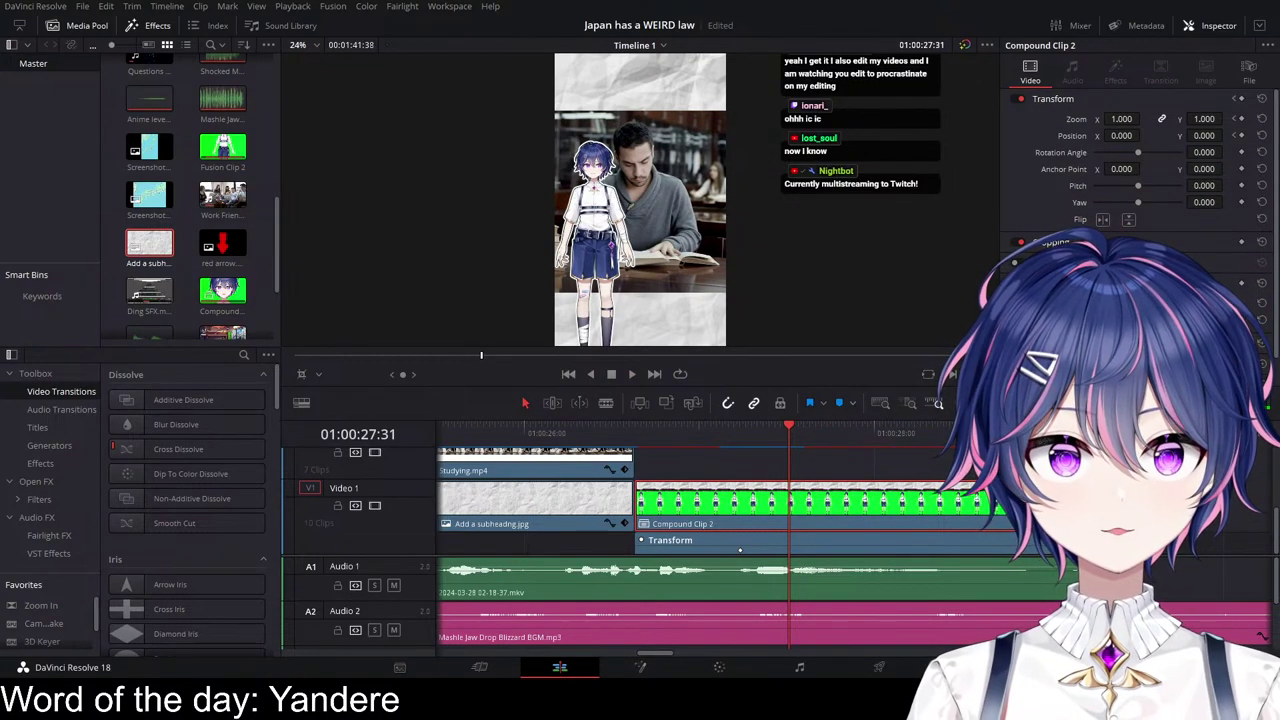
left_click_drag(1129, 119, 1227, 135)
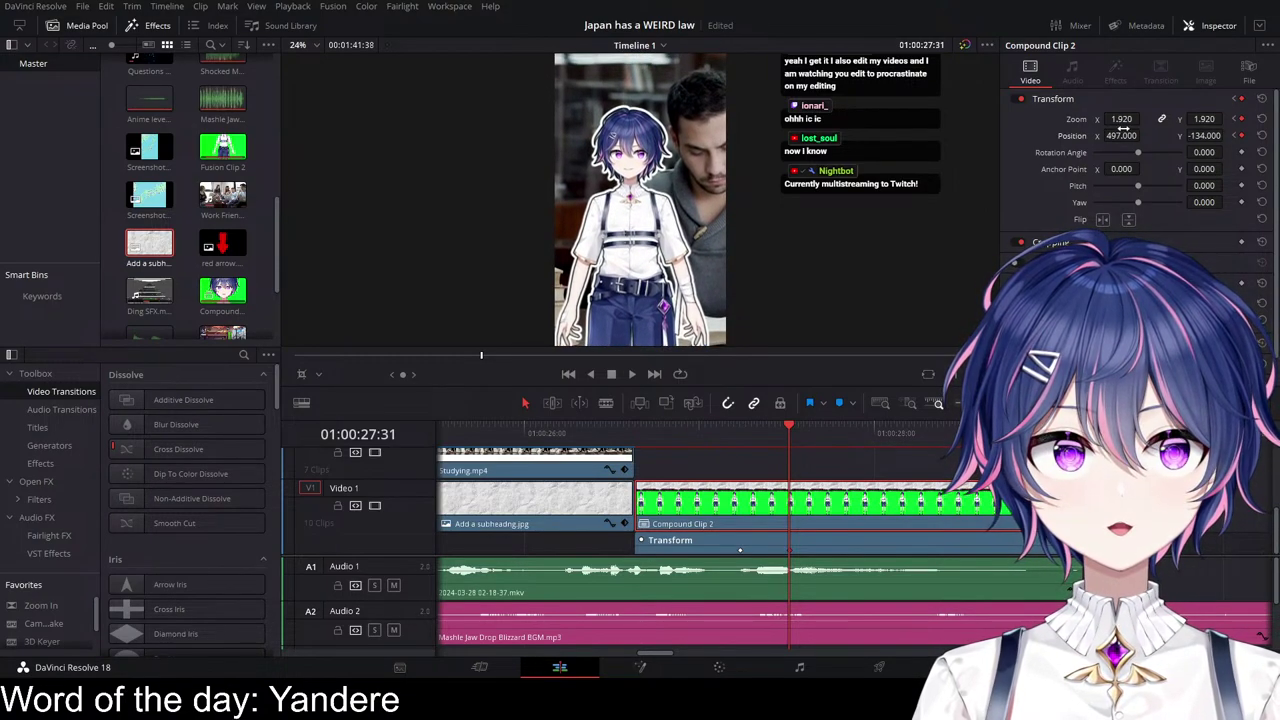
left_click_drag(1122, 120, 1138, 135)
left_click_drag(1227, 135, 1187, 136)
Step: Play back Compound Clip 2 twice to check the animated zoom onto the character
key("space")
left_click(694, 432)
key("space")
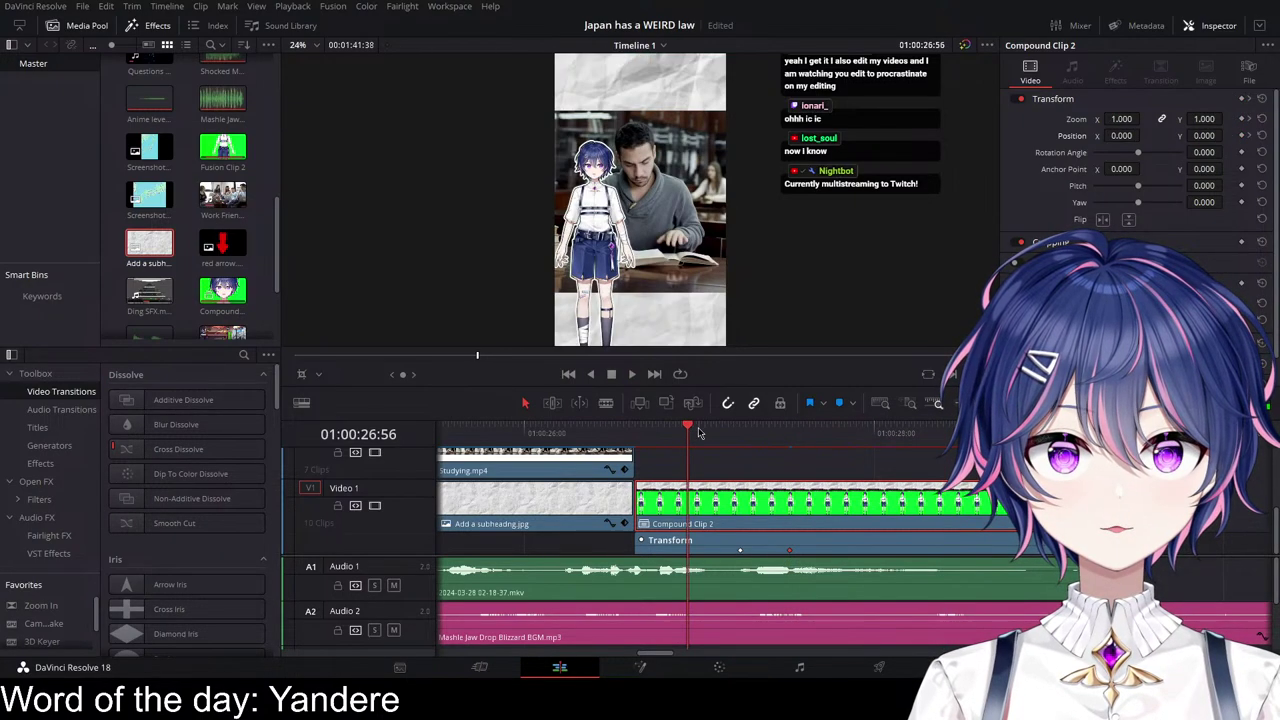
key("space")
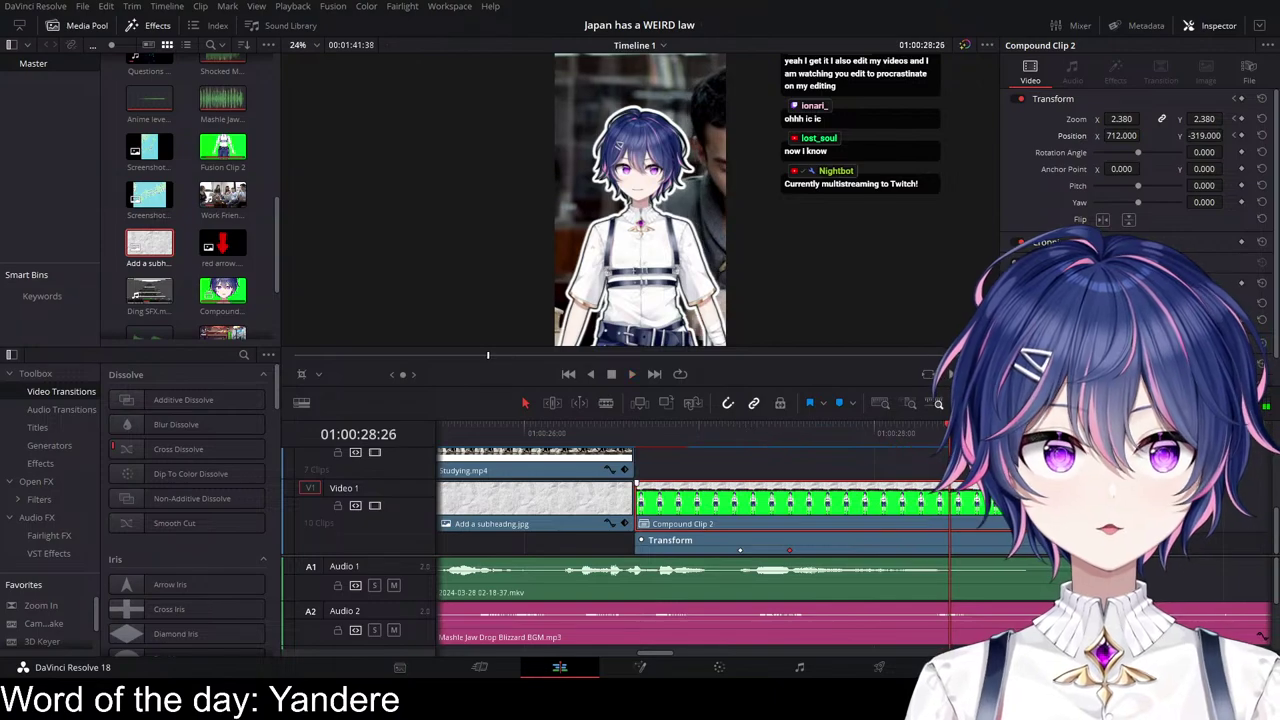
scroll(857, 512, "down", 2)
left_click(709, 433)
key("space")
key("space")
Step: Ease Compound Clip 2's Position X curve out of the first transform keyframe and shape its curve handle
scroll(776, 503, "down", 1)
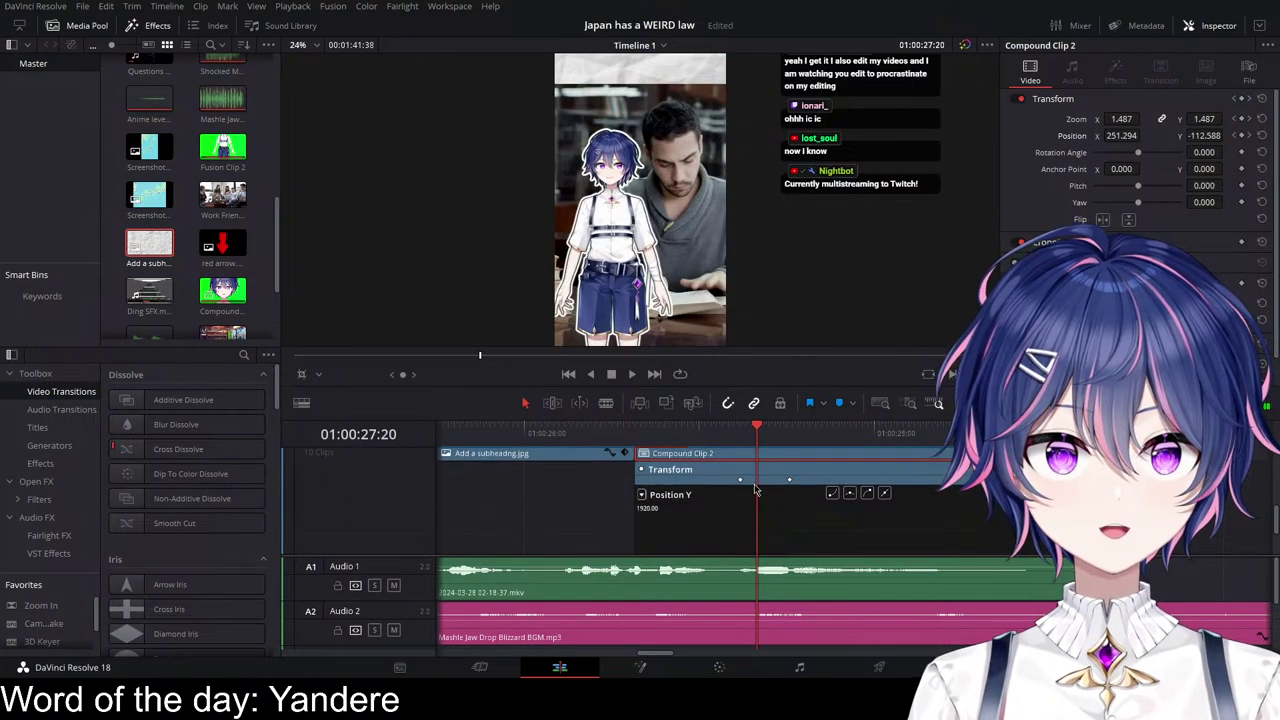
left_click(741, 480)
scroll(775, 502, "down", 2)
scroll(794, 505, "up", 2)
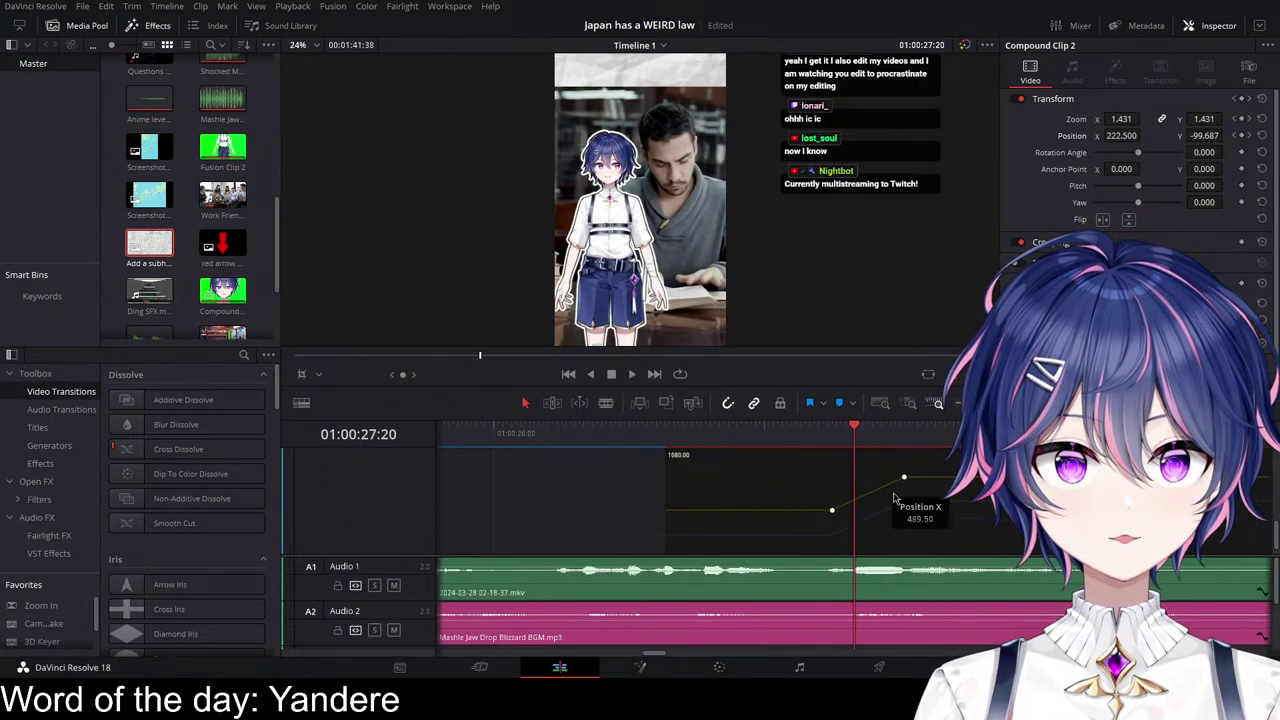
scroll(852, 489, "up", 2)
scroll(985, 500, "down", 2)
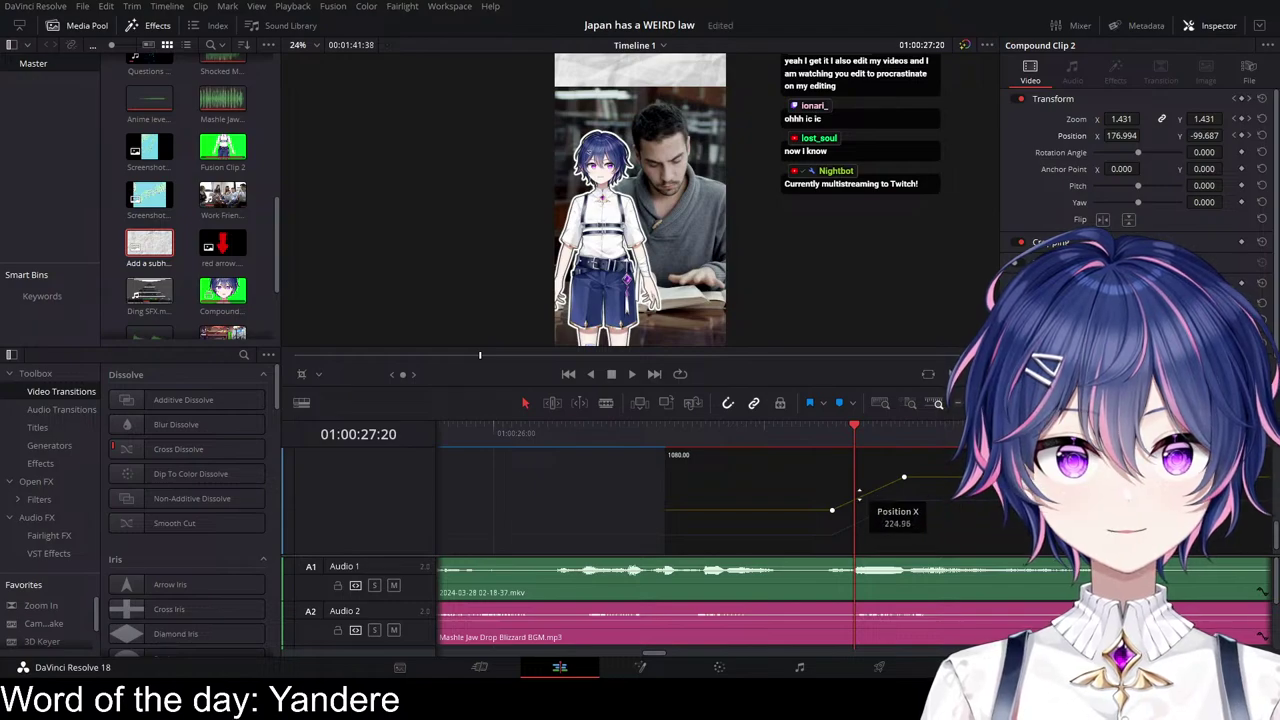
scroll(850, 485, "up", 2)
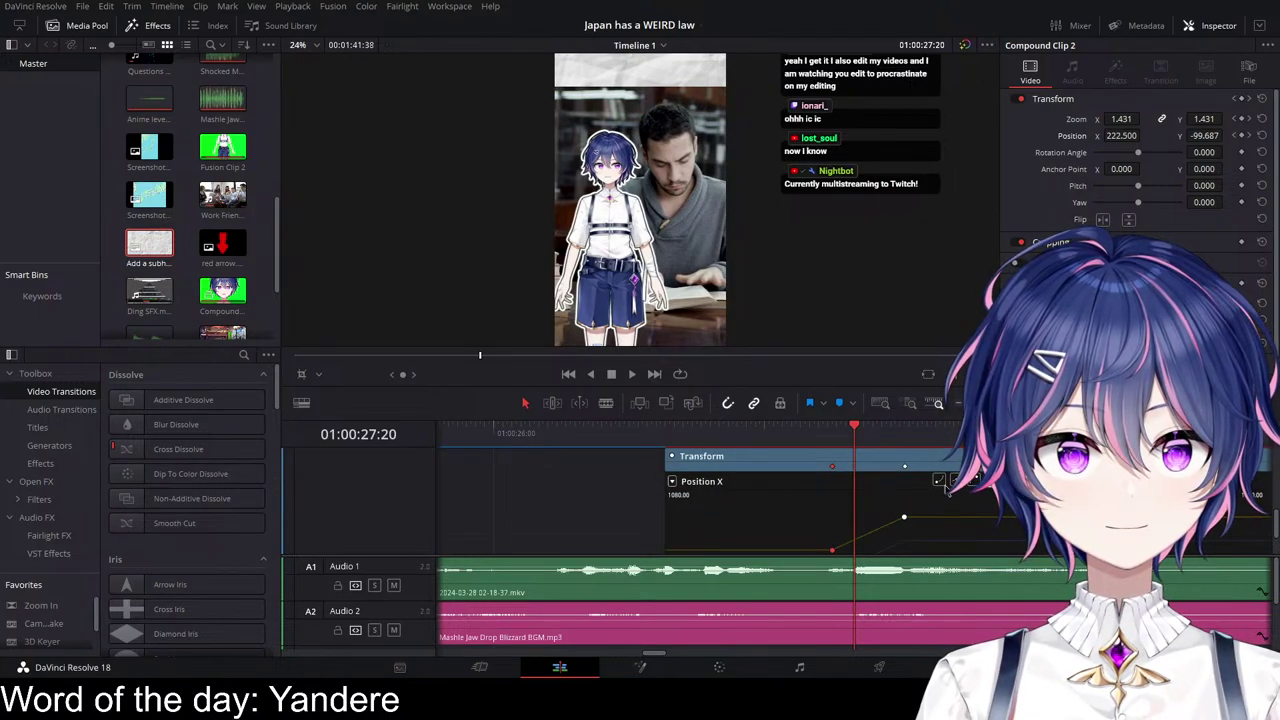
scroll(930, 495, "down", 2)
left_click_drag(851, 514, 852, 518)
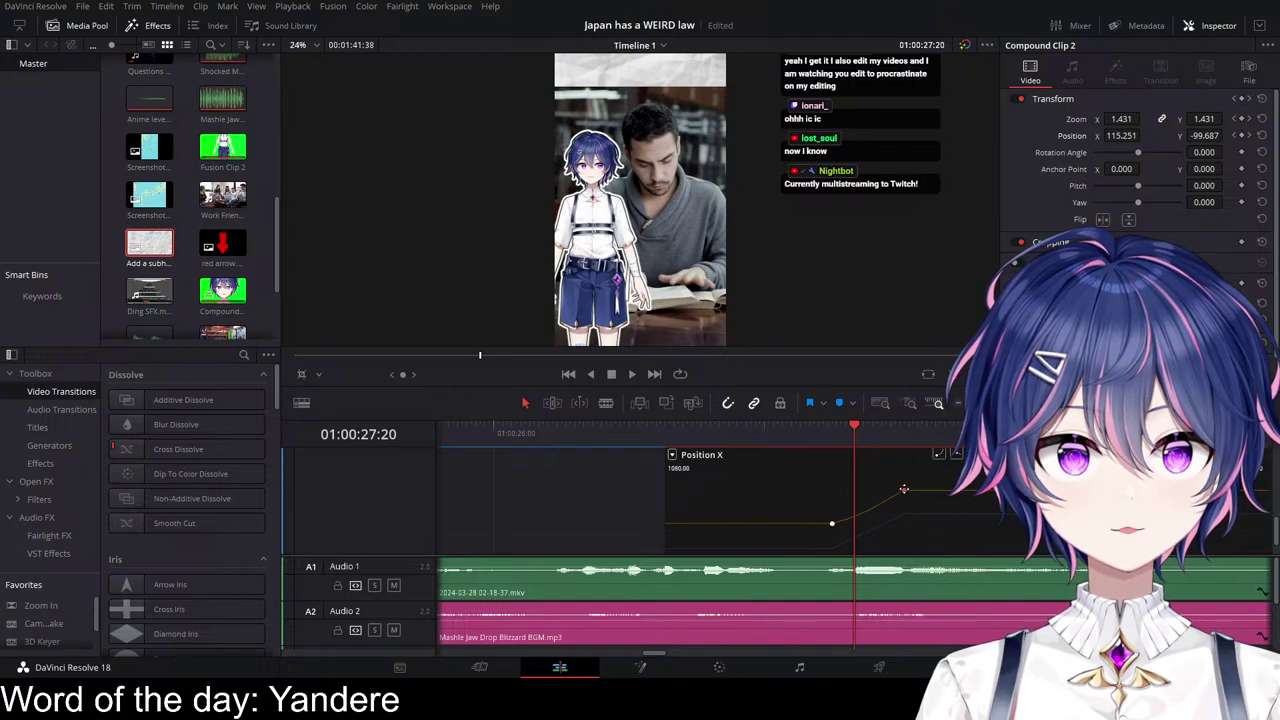
Step: Ease the Position X curve into the second transform keyframe and slightly adjust its curve handle
scroll(904, 489, "up", 2)
left_click(956, 480)
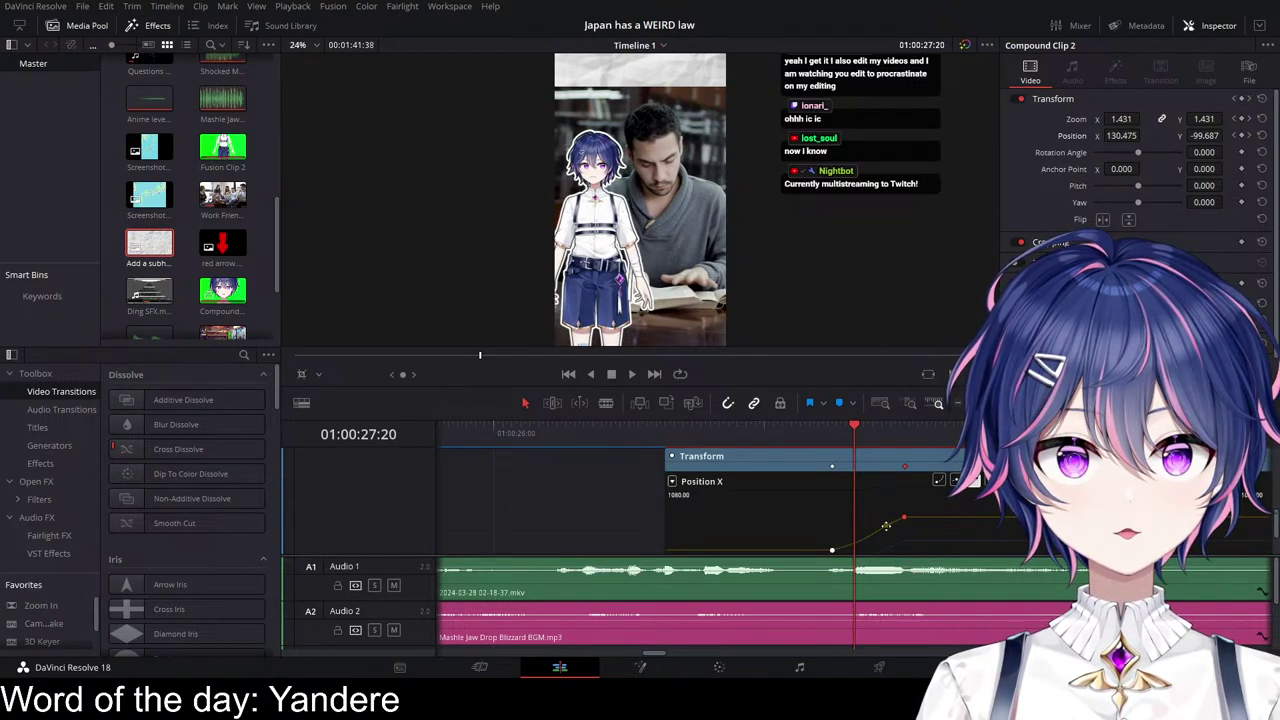
left_click_drag(886, 525, 884, 524)
scroll(899, 525, "down", 1)
Step: Ease Compound Clip 2's Zoom X curve at both the first and second keyframes
left_click(897, 524)
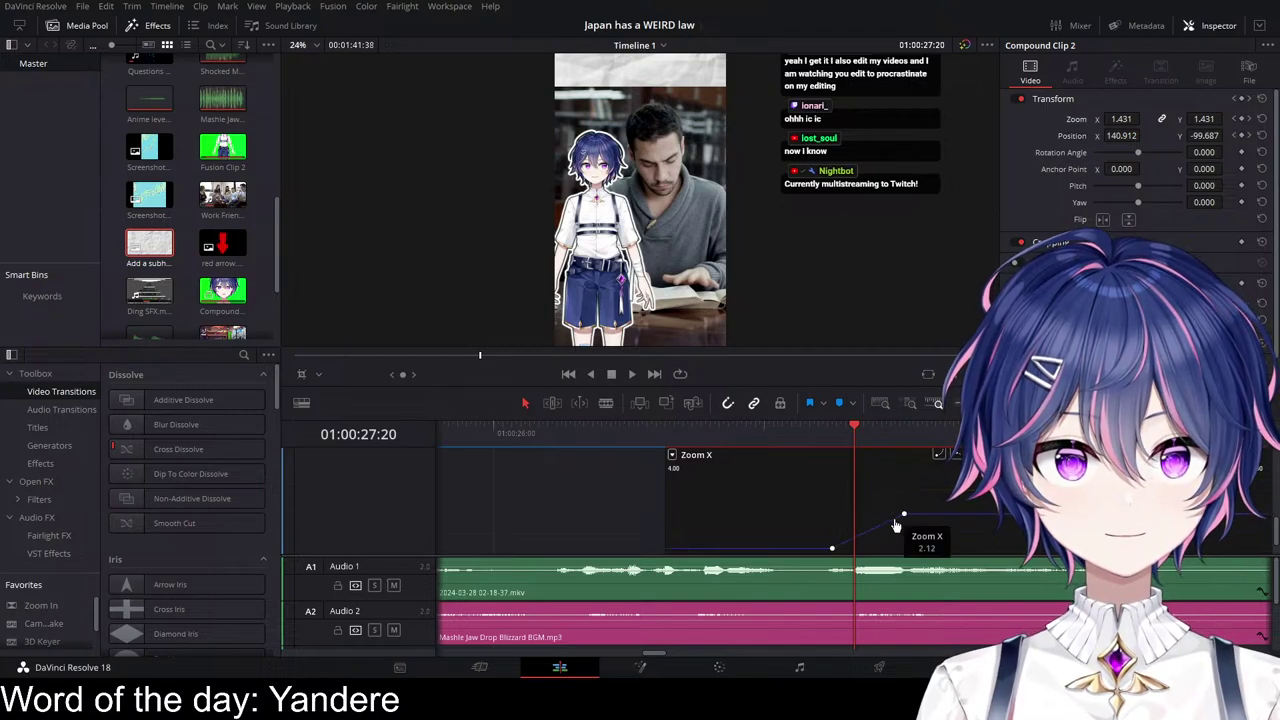
scroll(907, 514, "up", 1)
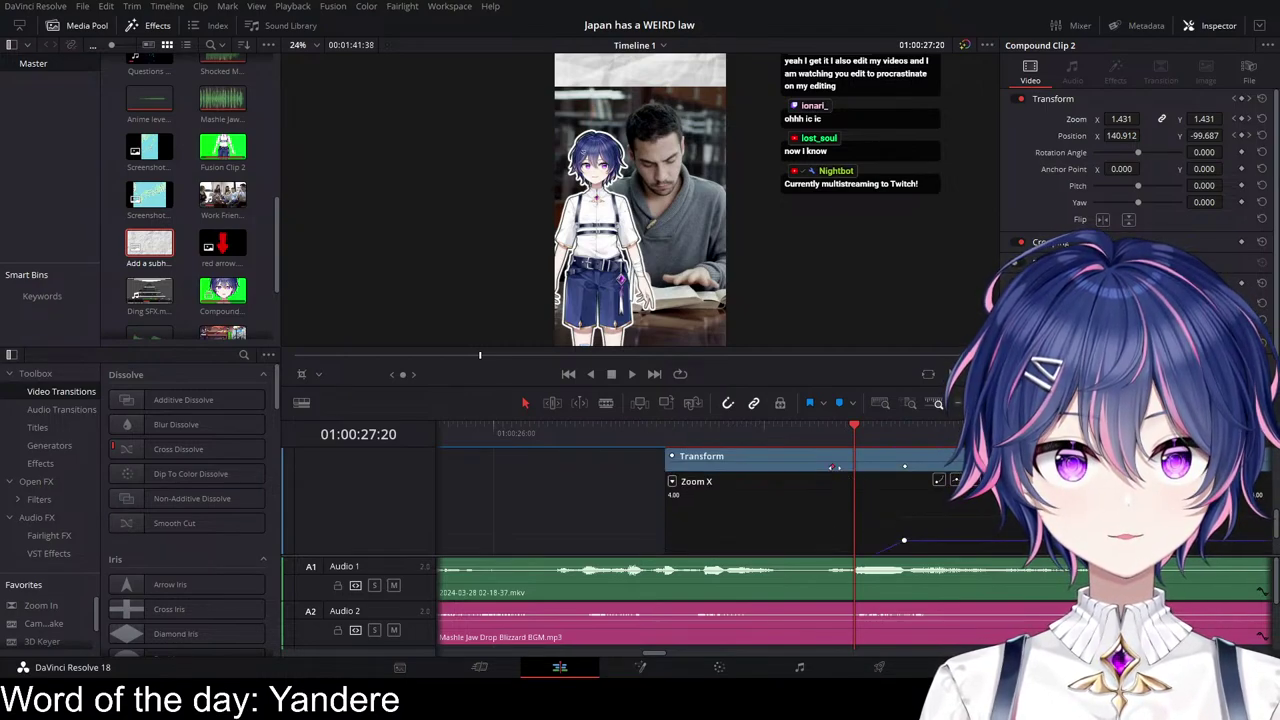
left_click(941, 482)
scroll(935, 509, "down", 1)
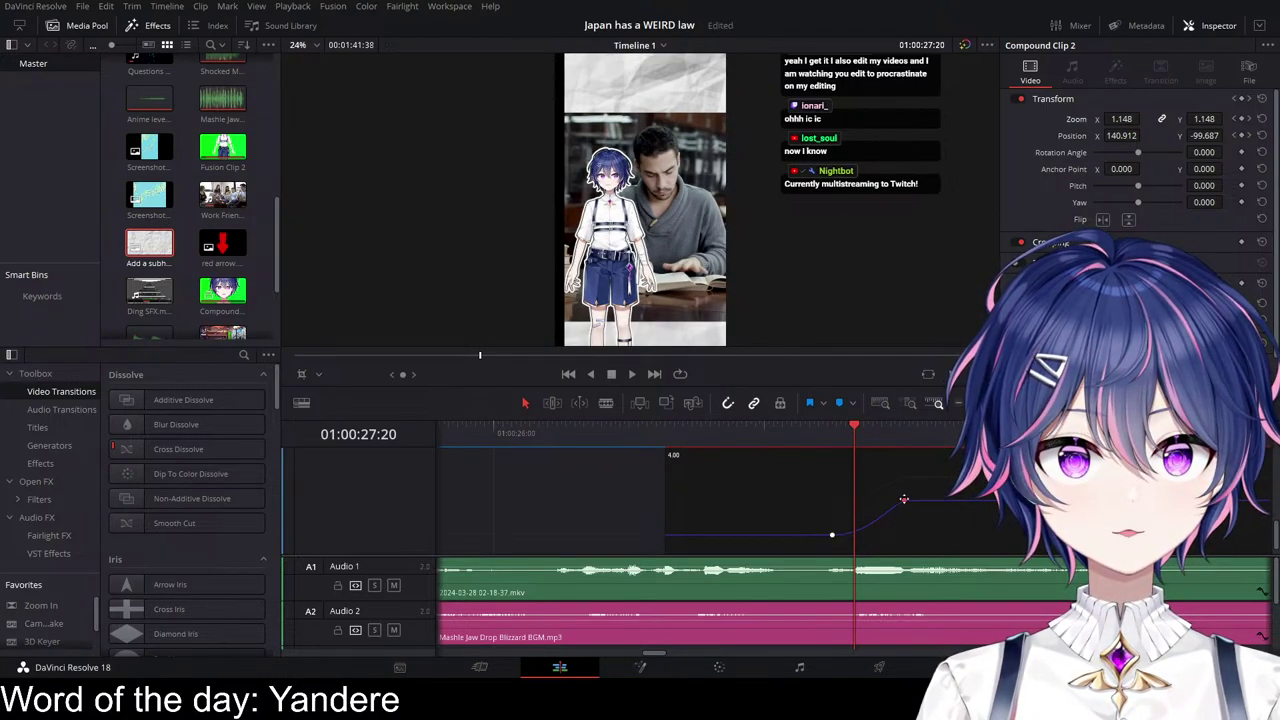
scroll(904, 501, "up", 4)
left_click(989, 508)
scroll(974, 519, "down", 5)
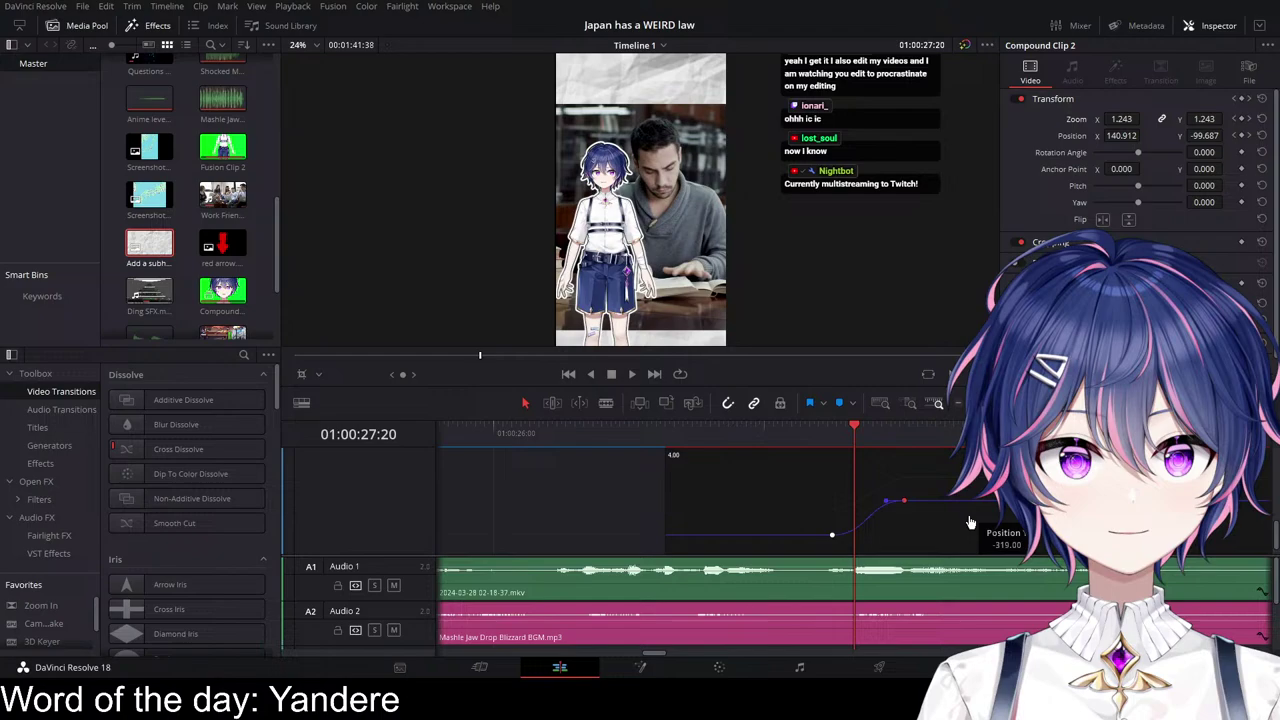
Step: Ease Compound Clip 2's Position Y curve at both the first and second keyframes
left_click(907, 505)
scroll(890, 510, "up", 1)
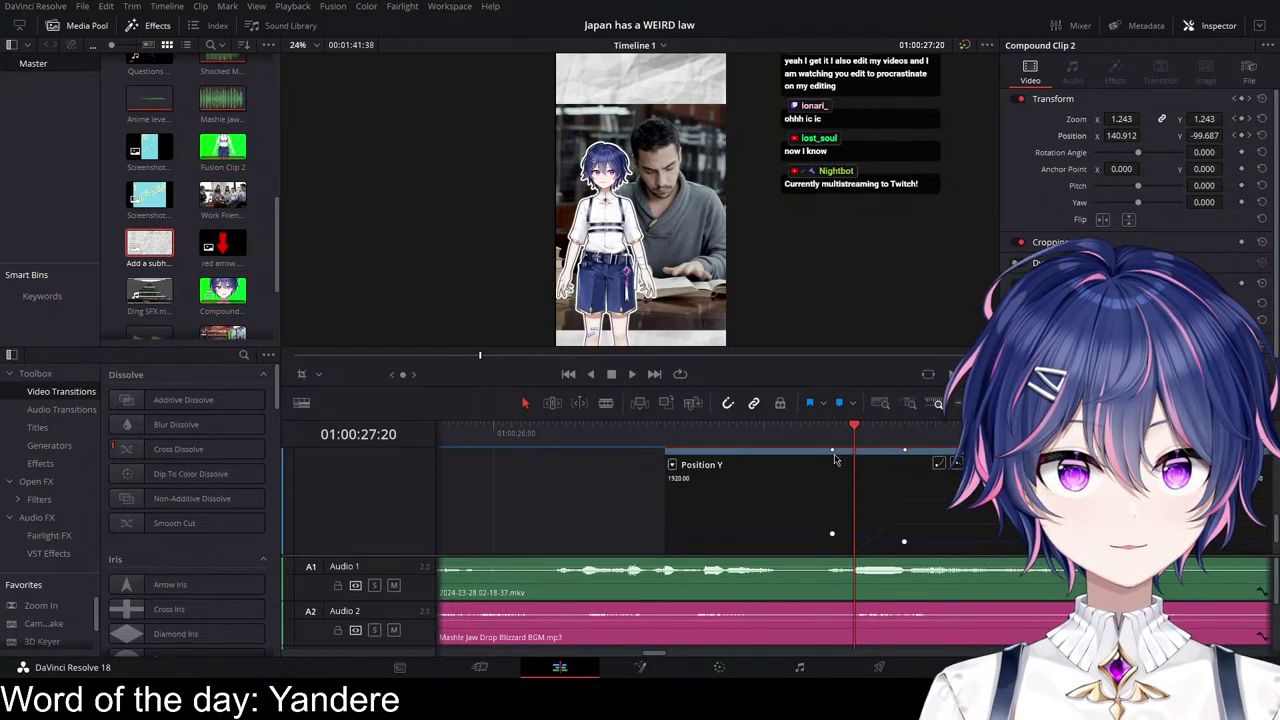
left_click(938, 466)
scroll(932, 485, "down", 1)
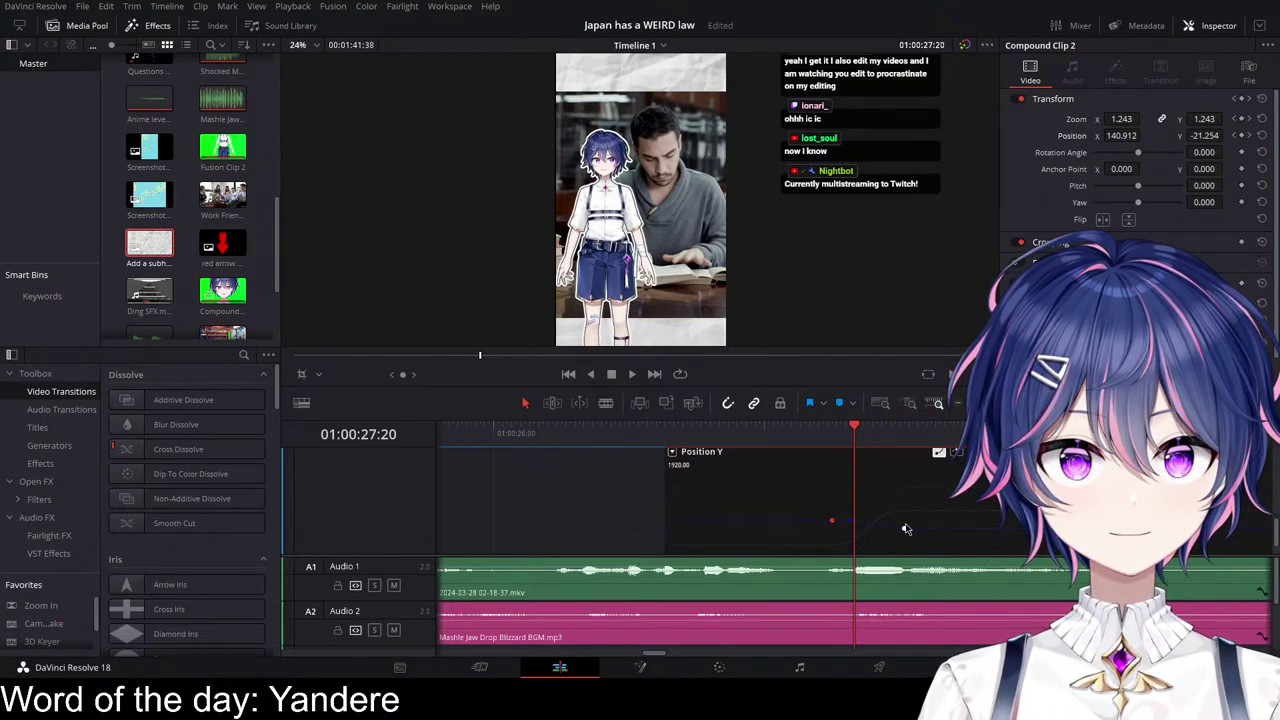
left_click(905, 527)
scroll(910, 524, "up", 2)
left_click(973, 503)
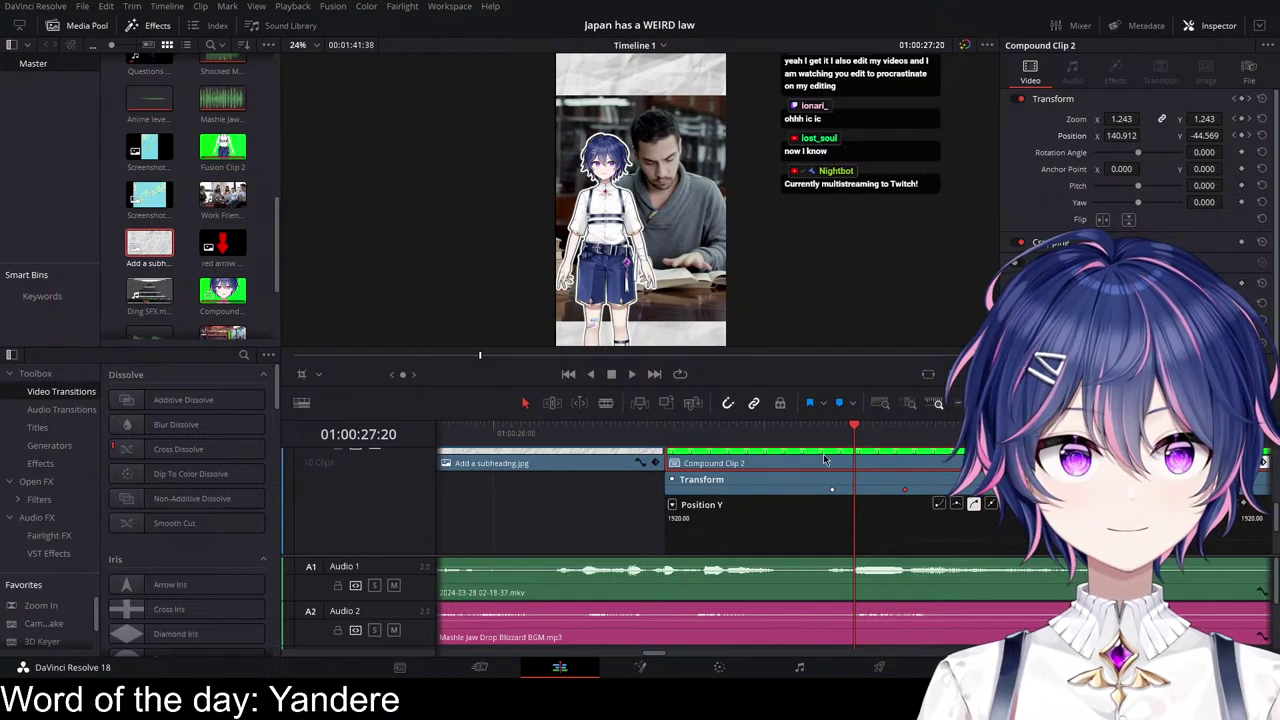
Step: Play back the eased zoom, fine-tune the Zoom X curve handle at the second keyframe, and play the move back again
key("space")
scroll(915, 495, "down", 3)
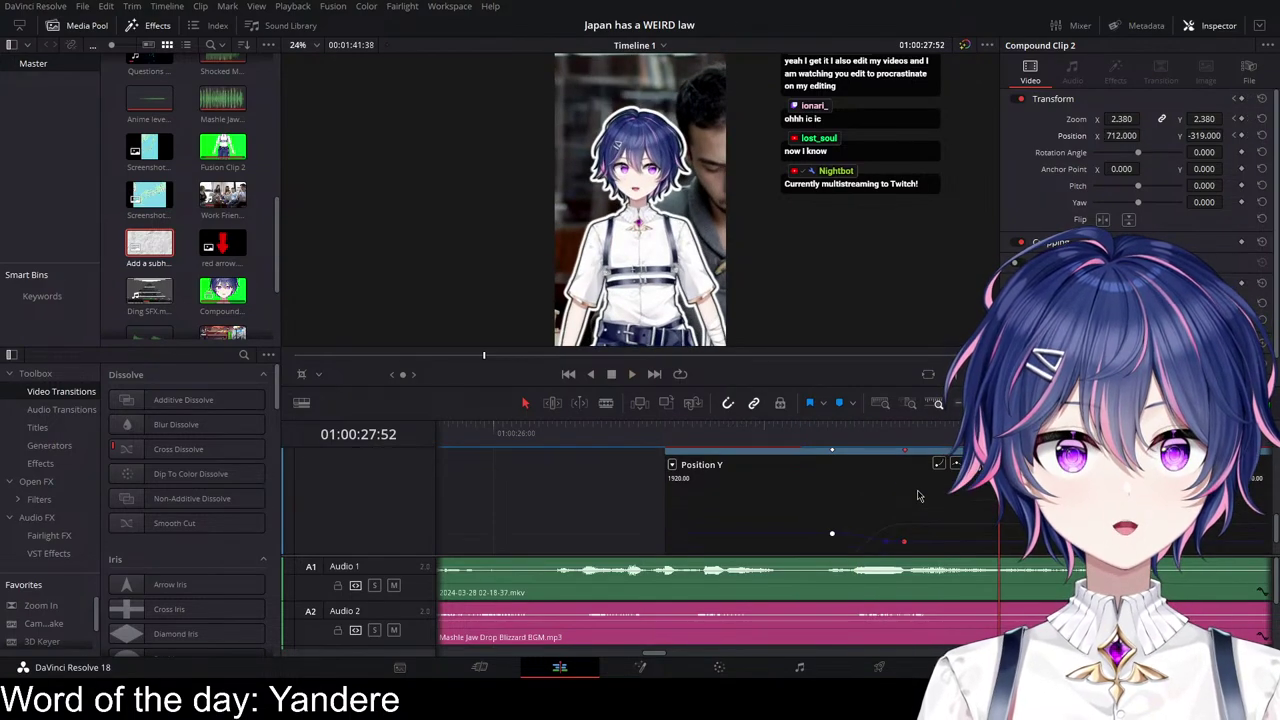
scroll(920, 495, "up", 2)
scroll(917, 510, "down", 2)
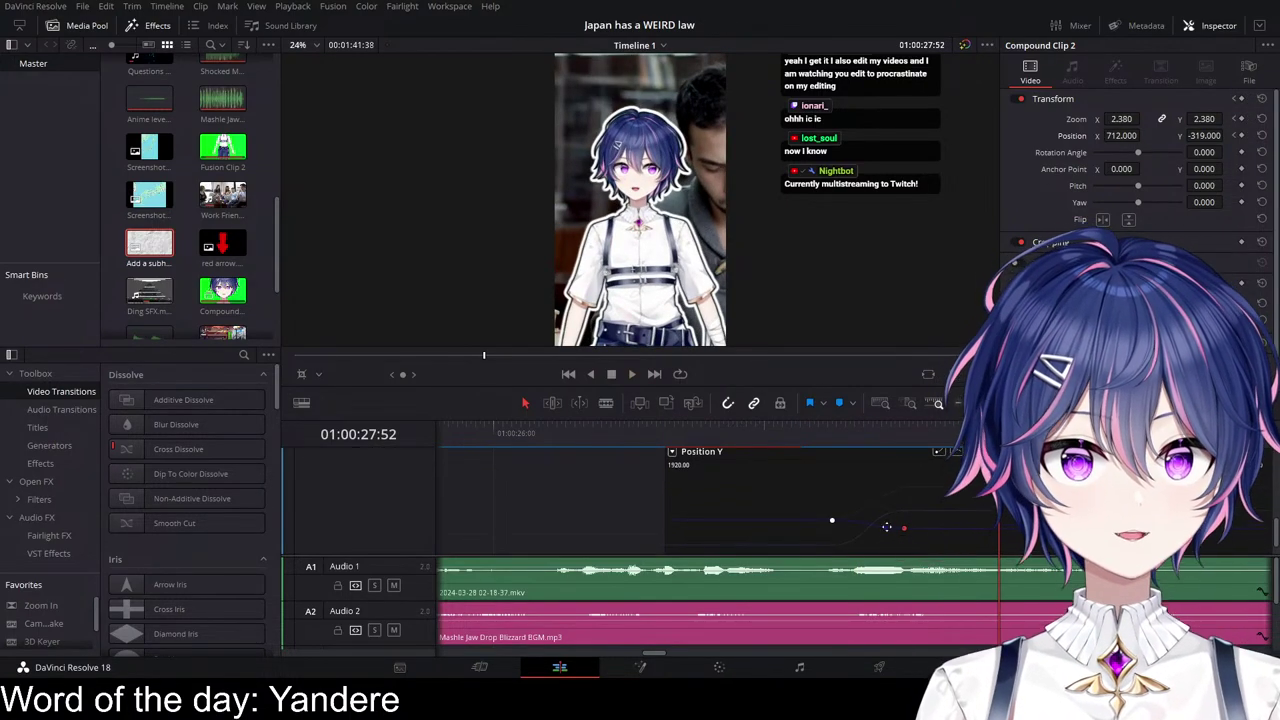
mouse_move(886, 527)
left_mouse_down()
mouse_move(940, 455)
mouse_move(943, 482)
mouse_move(886, 493)
mouse_move(885, 512)
left_mouse_up()
left_click(888, 515)
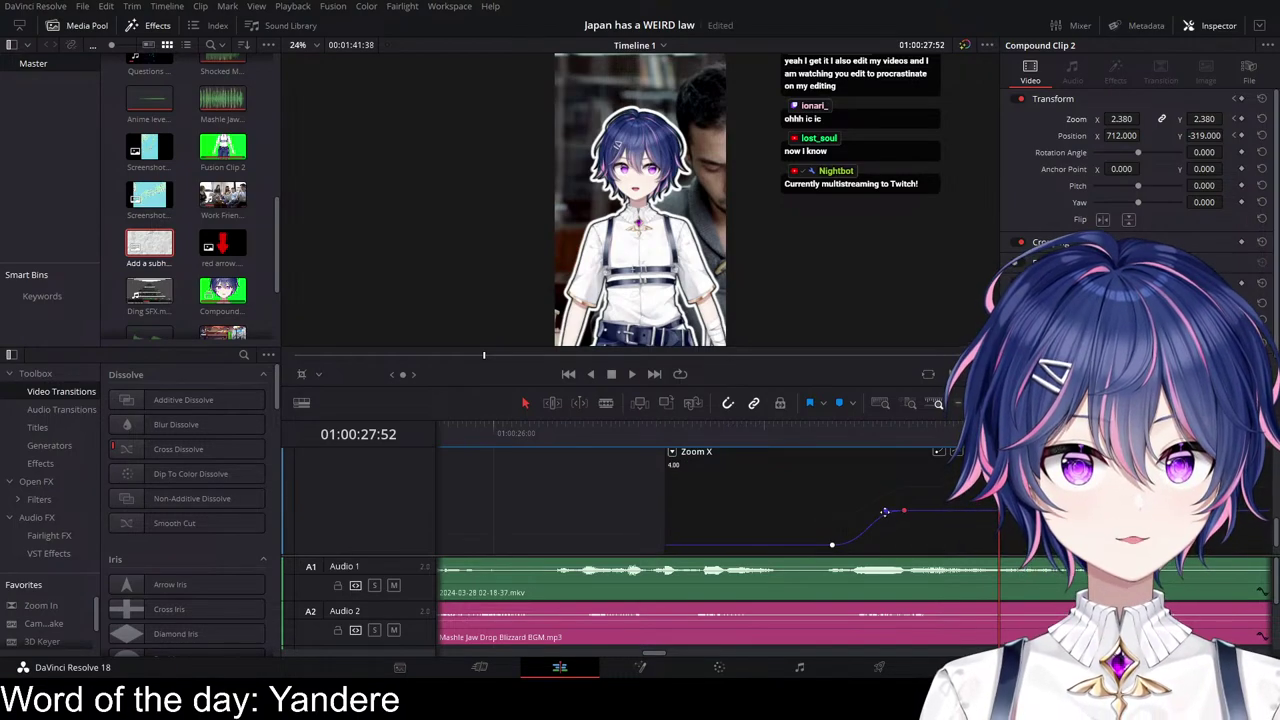
left_click(811, 436)
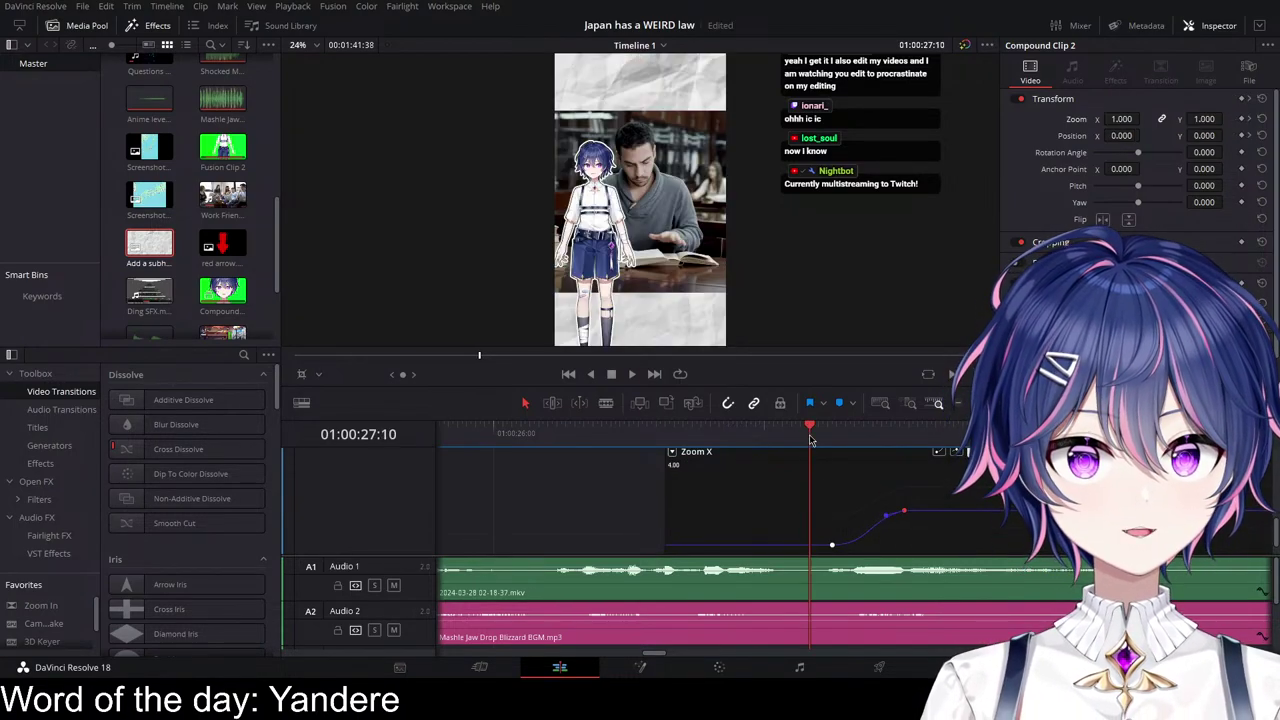
key("space")
key("space")
Step: Move Compound Clip 2's first transform keyframe about six frames earlier and play back the slower zoom
scroll(930, 524, "down", 1)
scroll(955, 511, "up", 2)
scroll(955, 510, "up", 2)
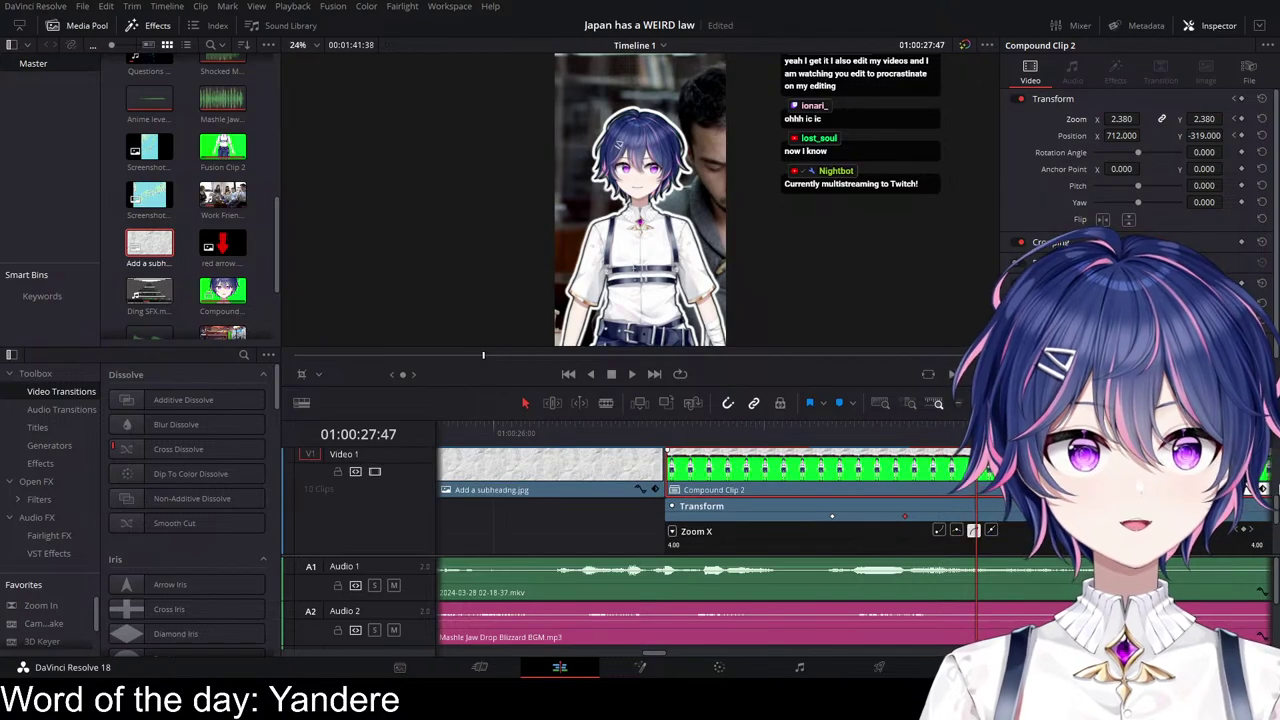
scroll(910, 551, "up", 1)
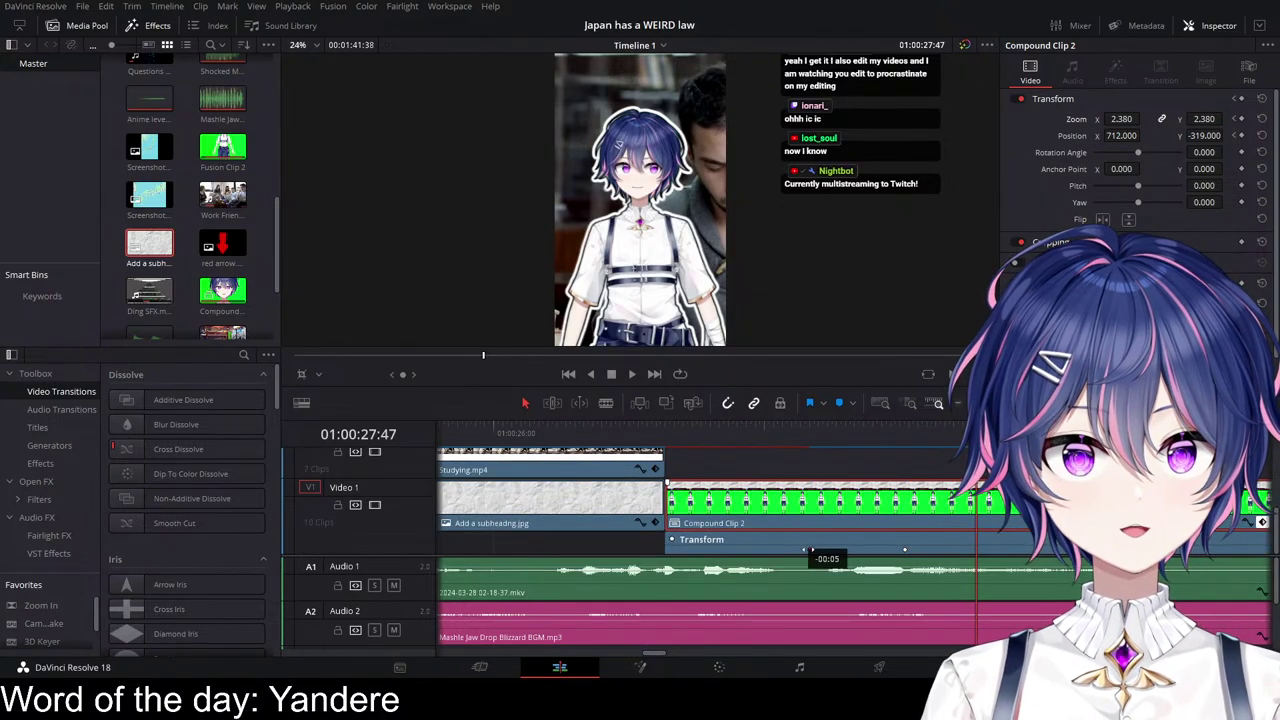
left_click_drag(808, 550, 807, 550)
left_click(766, 437)
key("space")
key("space")
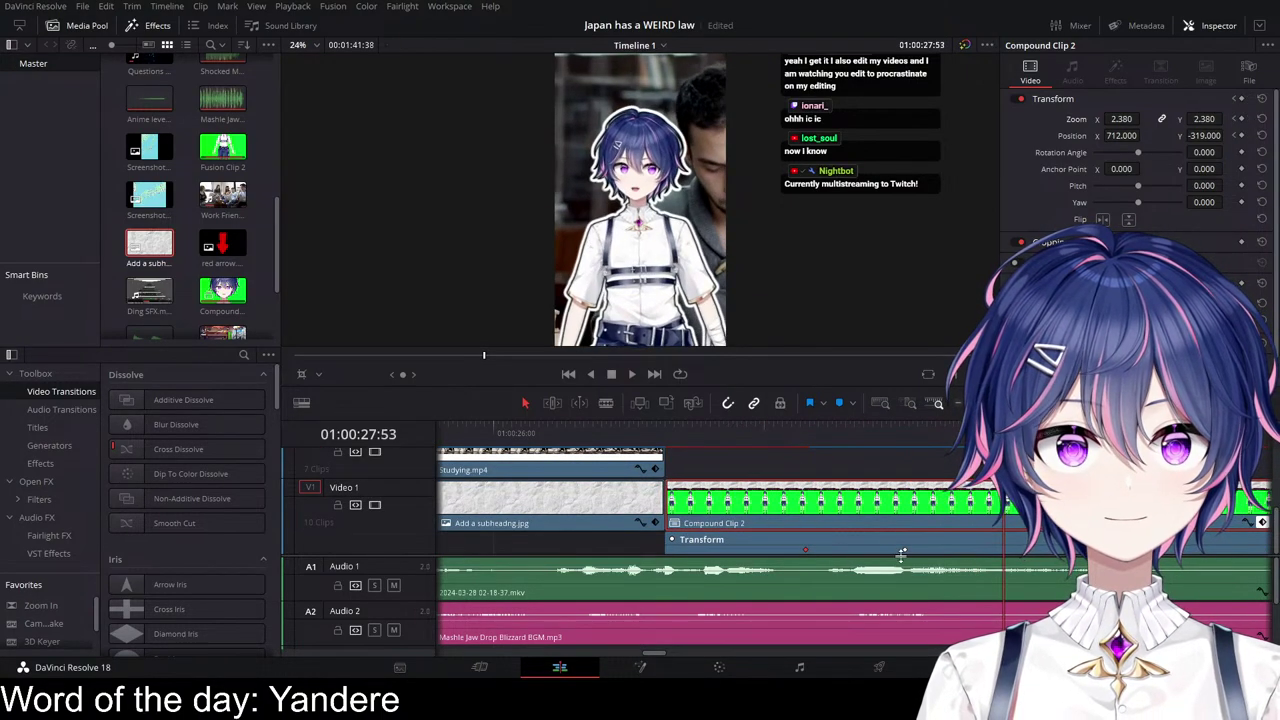
Step: Refine the Zoom X curve's ease into the second keyframe and play back the result
scroll(1245, 537, "down", 1)
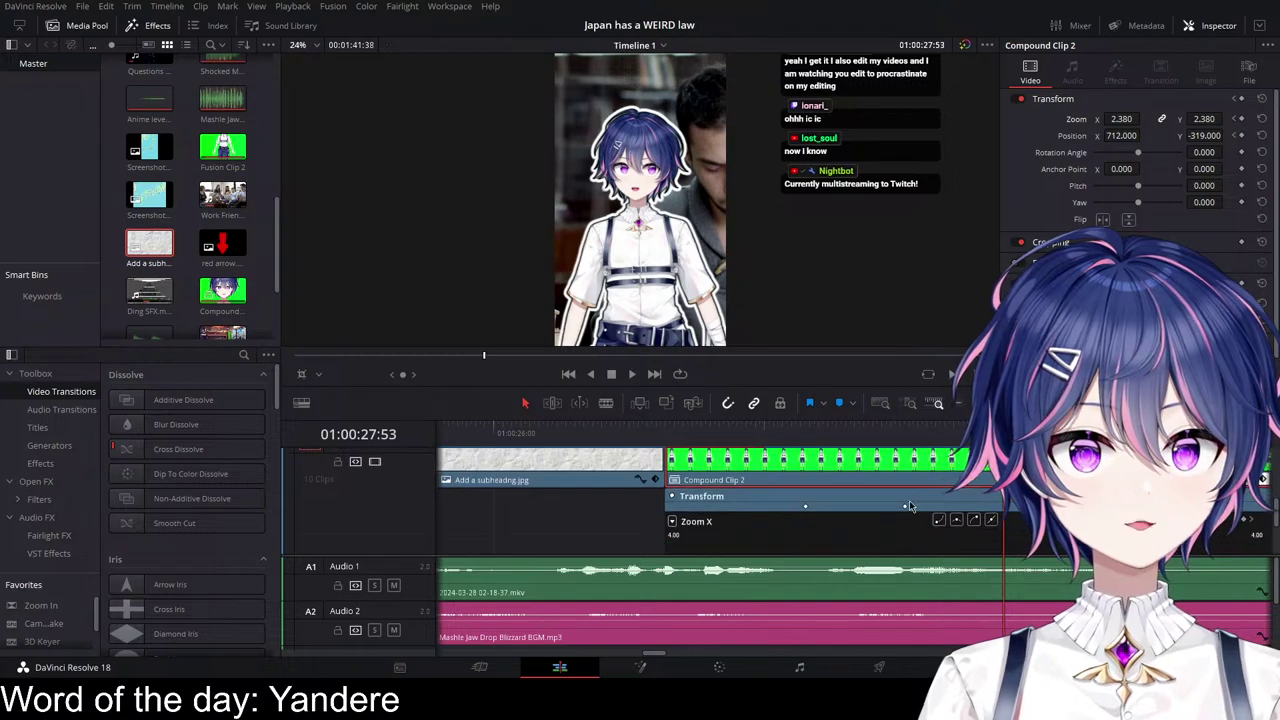
left_click(962, 506)
scroll(915, 530, "down", 1)
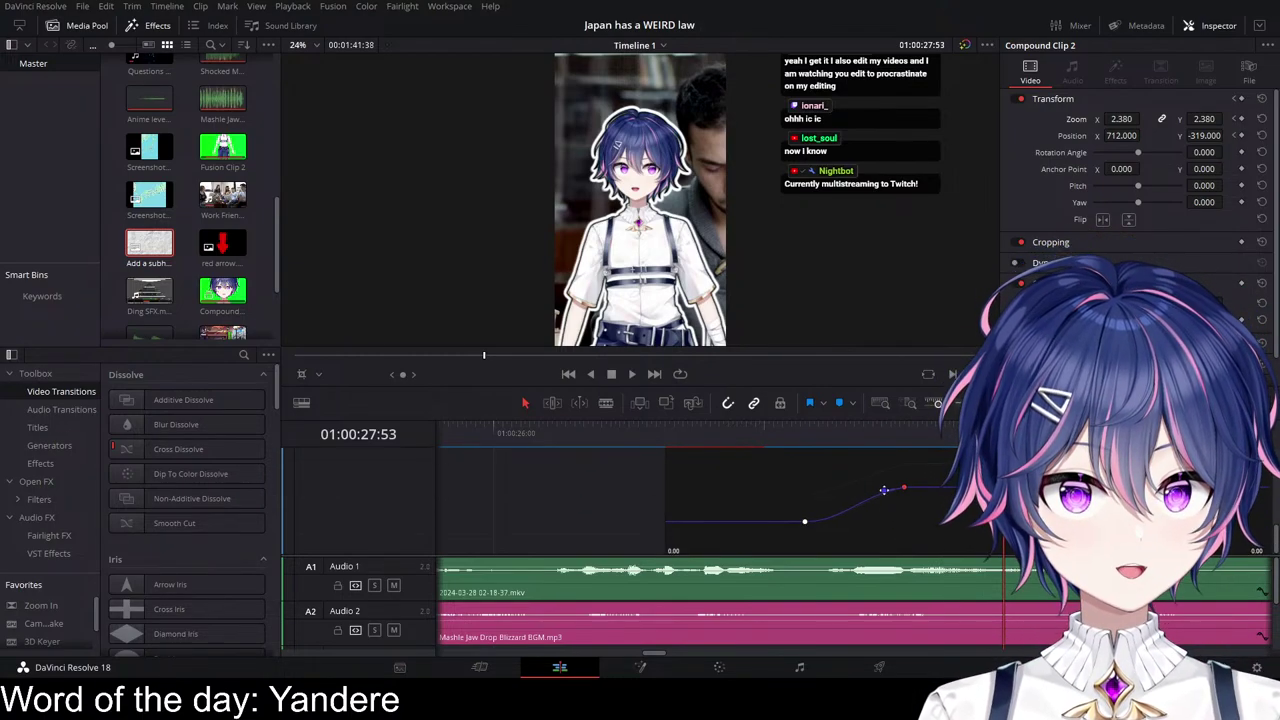
key("space")
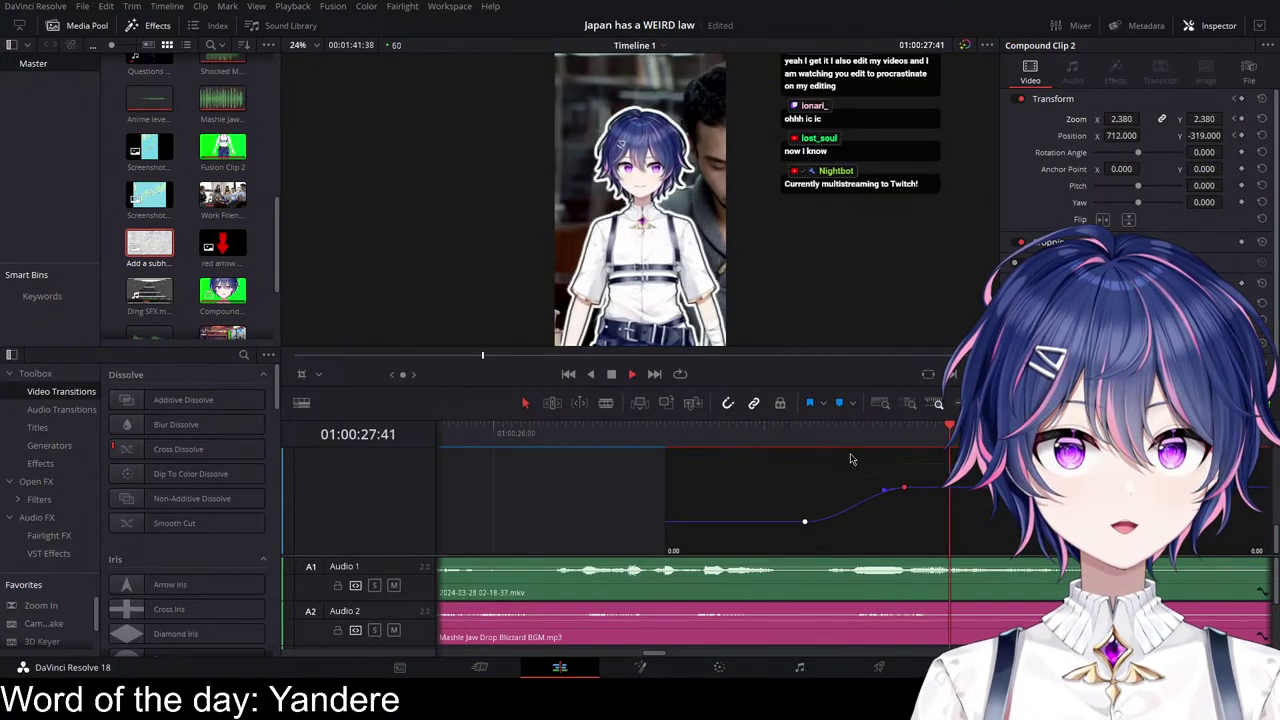
key("space")
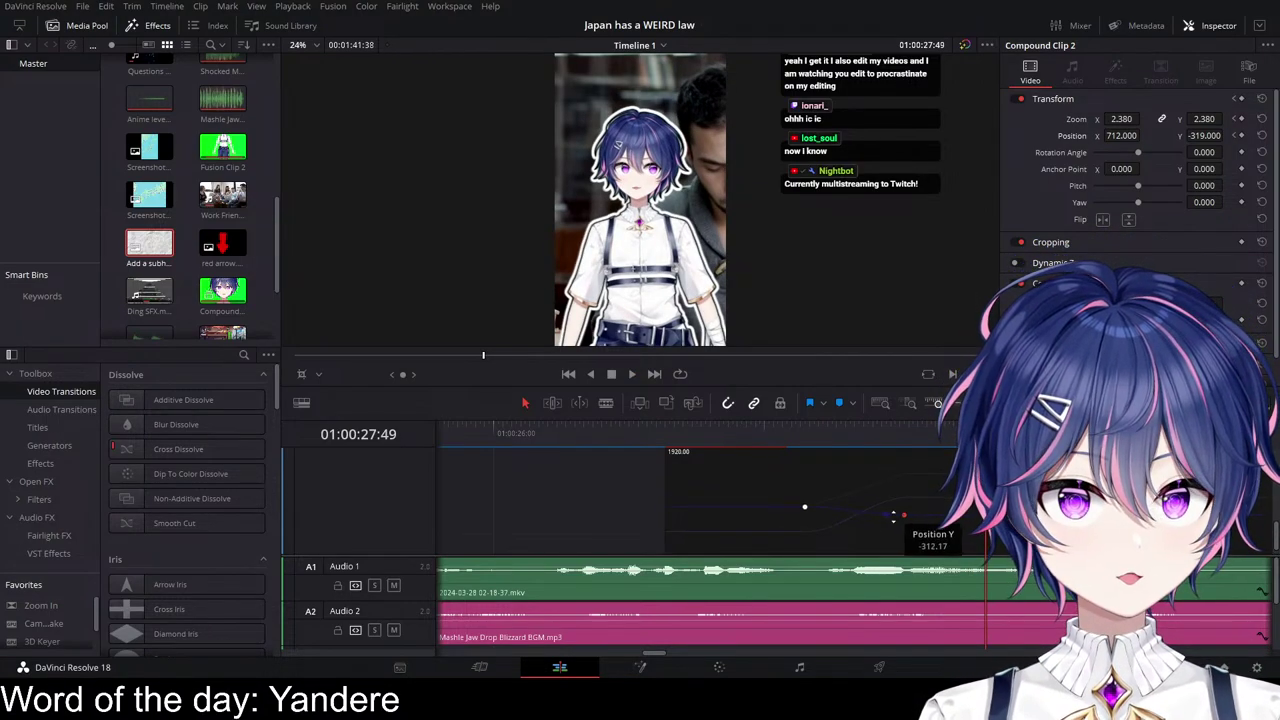
Step: Play back Compound Clip 2's zoom twice more from just before the first keyframe to check its smoothness
left_click(781, 438)
key("space")
key("space")
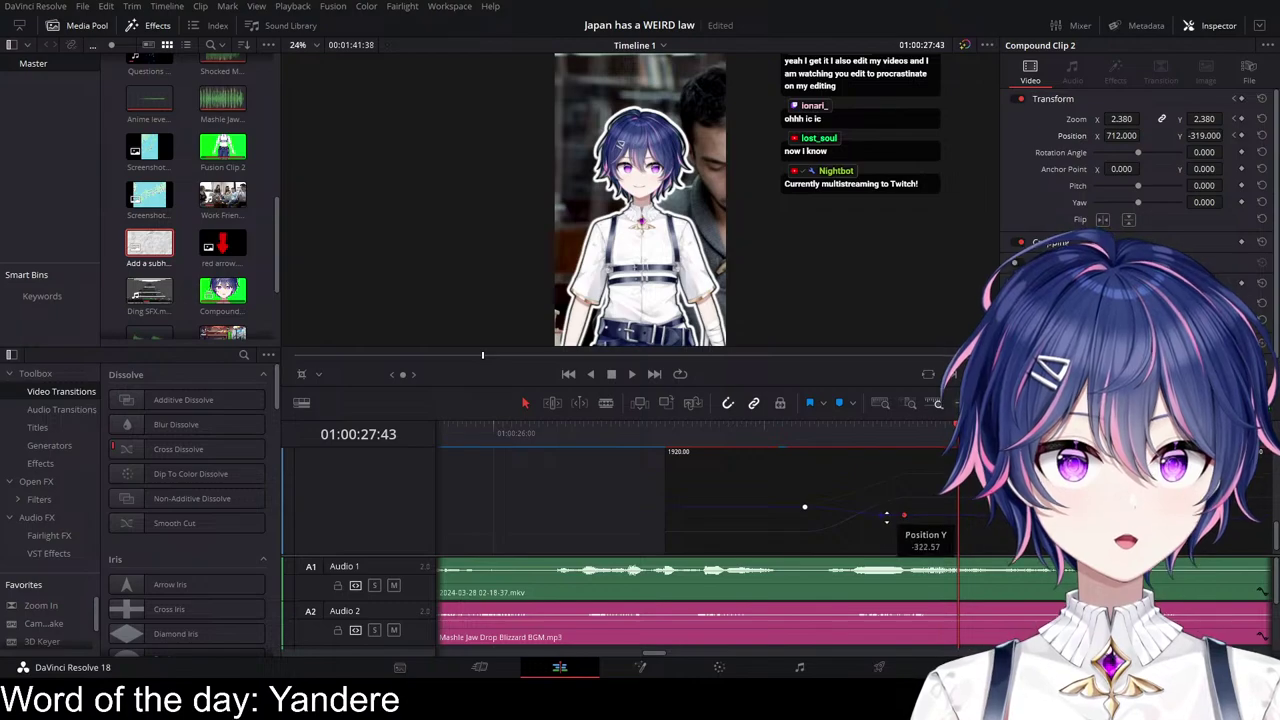
key("Up")
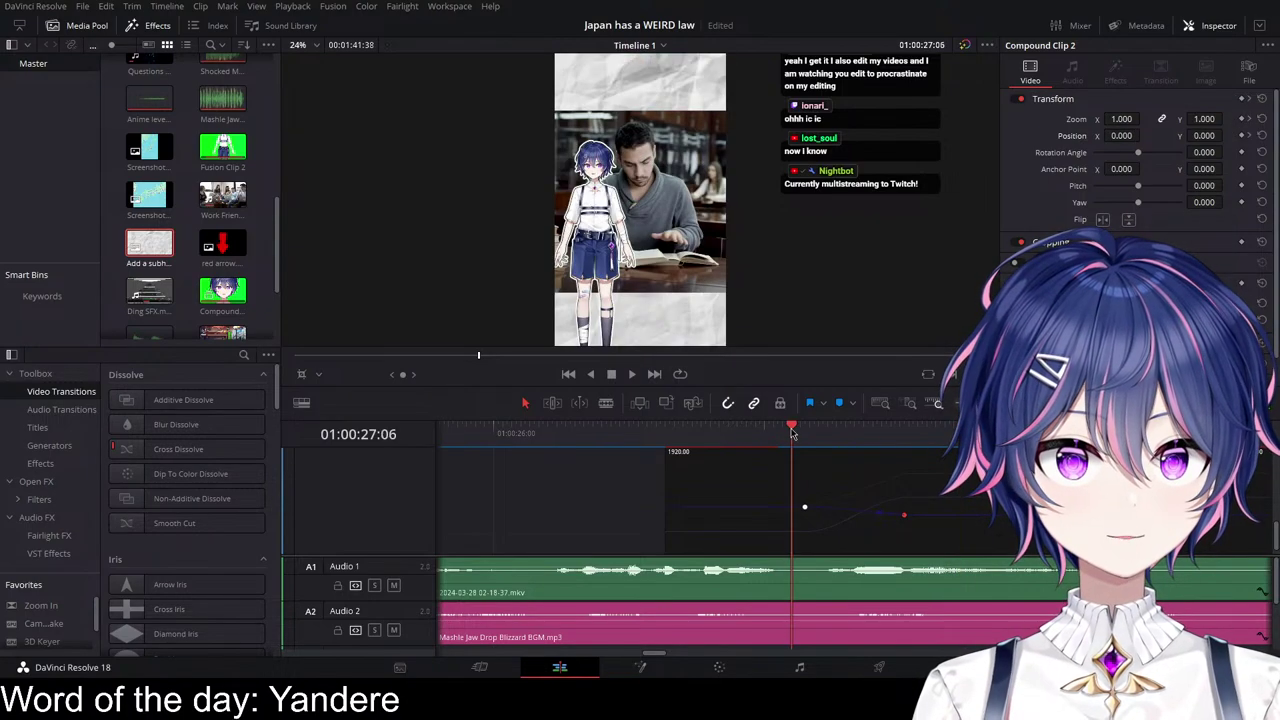
key("space")
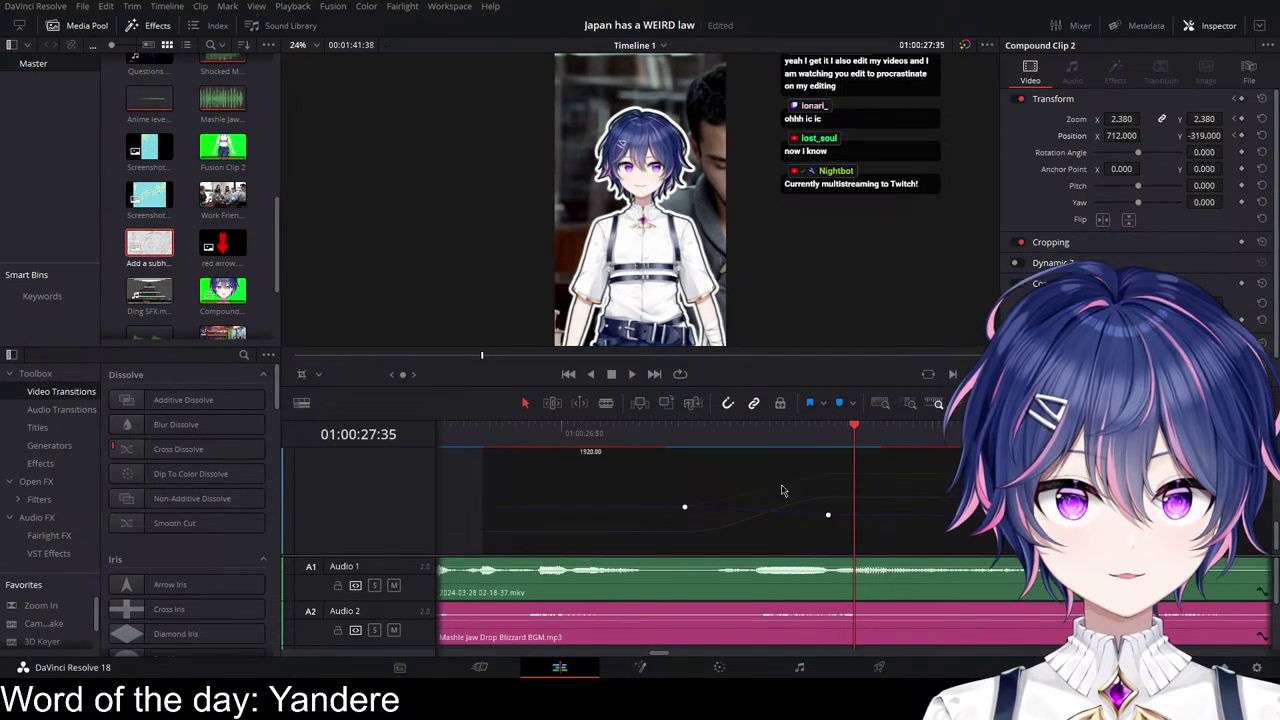
Step: Slightly reshape the Position X curve handle at the second keyframe and replay the zoom to check it
left_click_drag(827, 515, 842, 484)
left_click(829, 472)
scroll(829, 474, "up", 5)
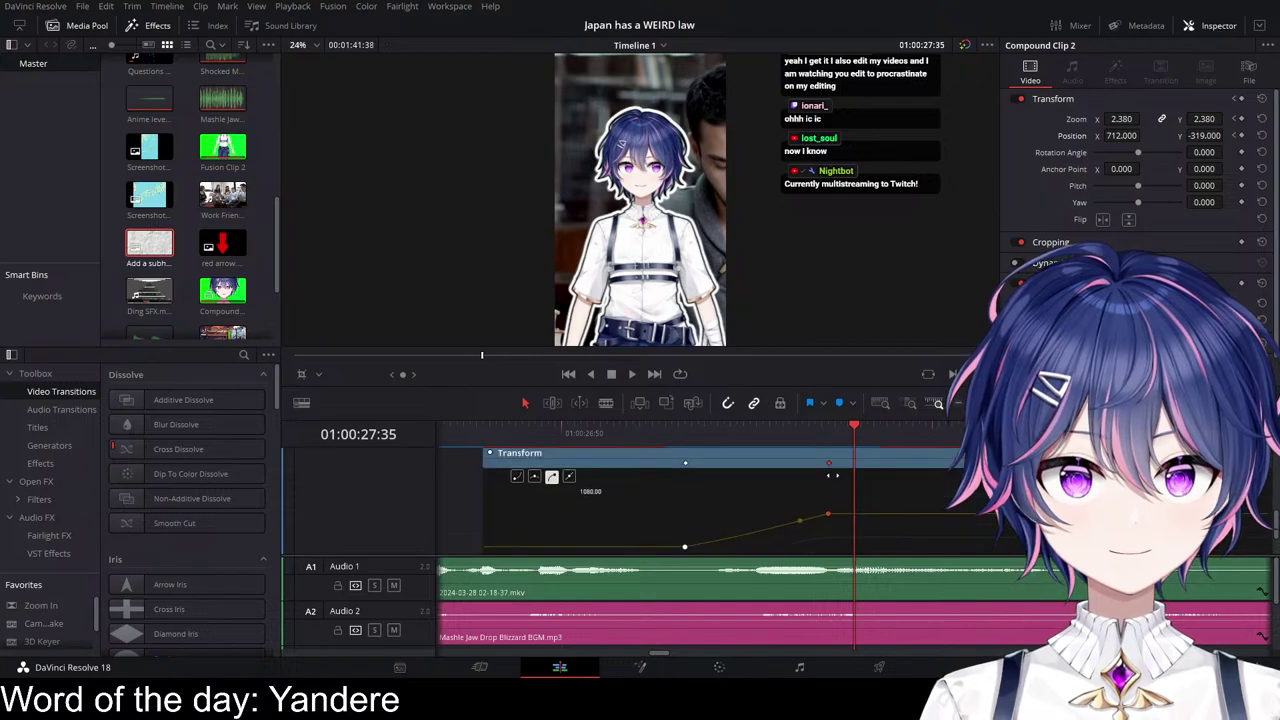
scroll(824, 516, "down", 1)
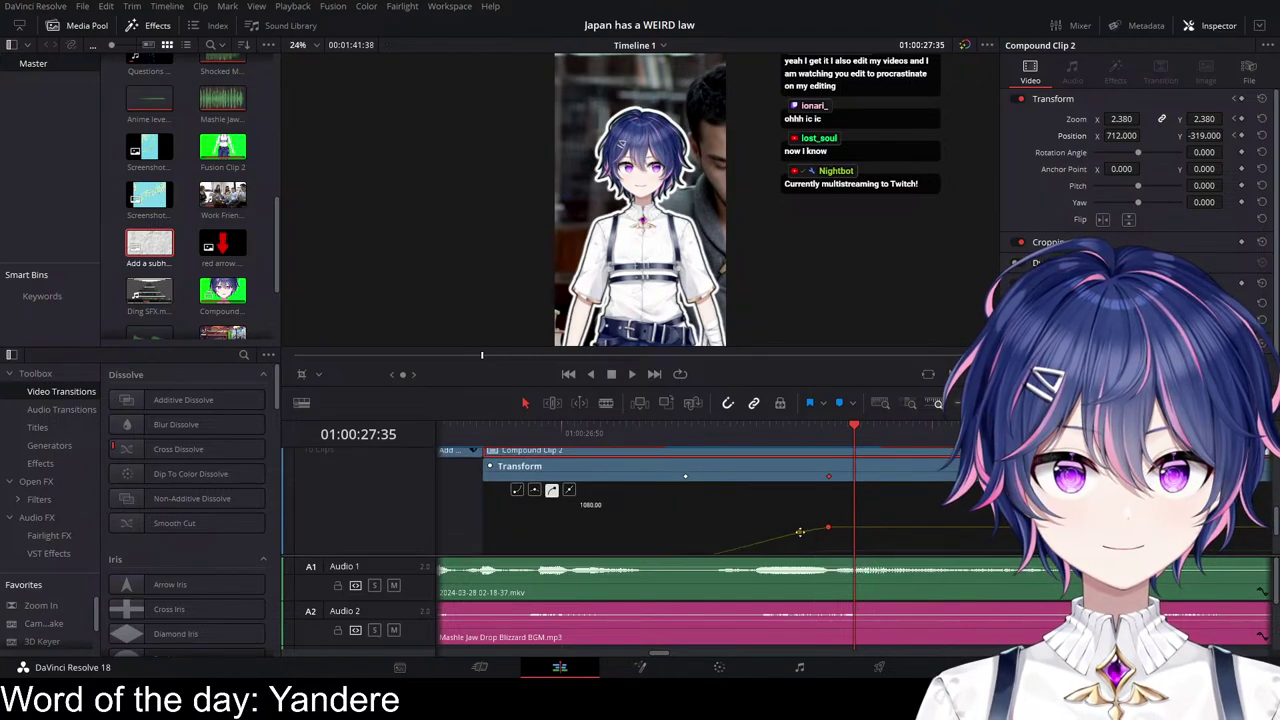
key("space")
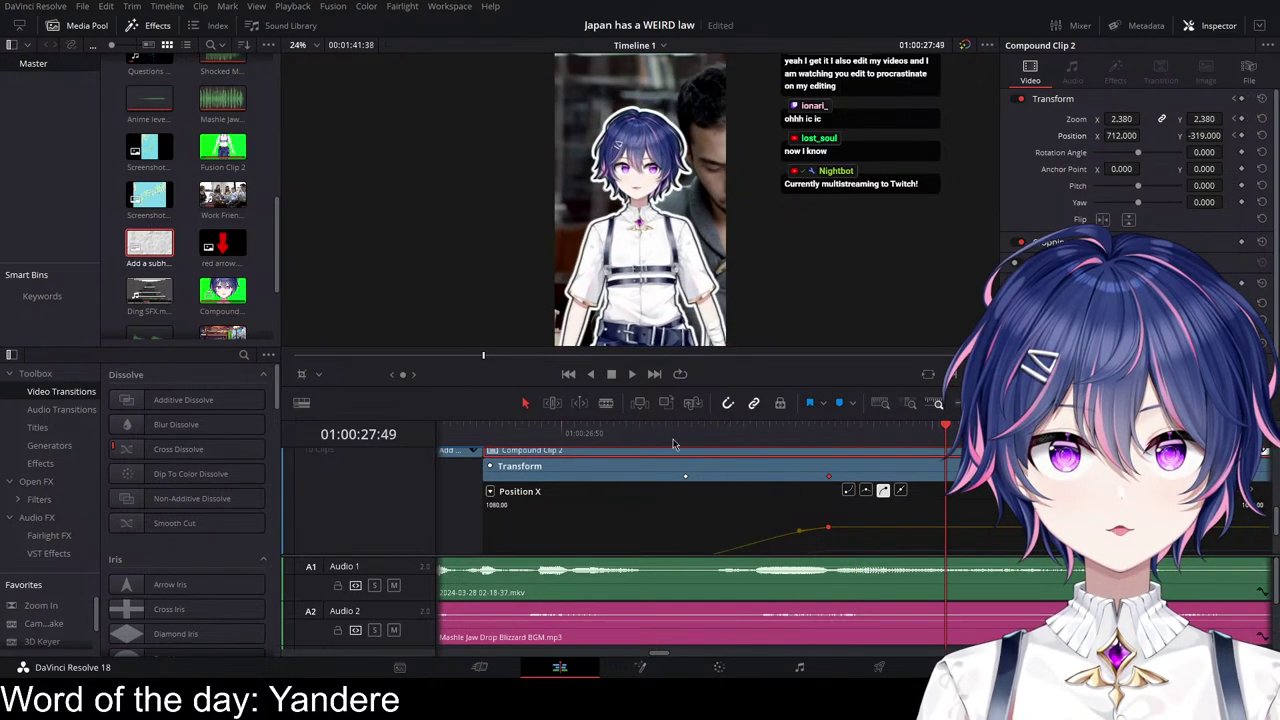
key("space")
scroll(730, 451, "up", 3)
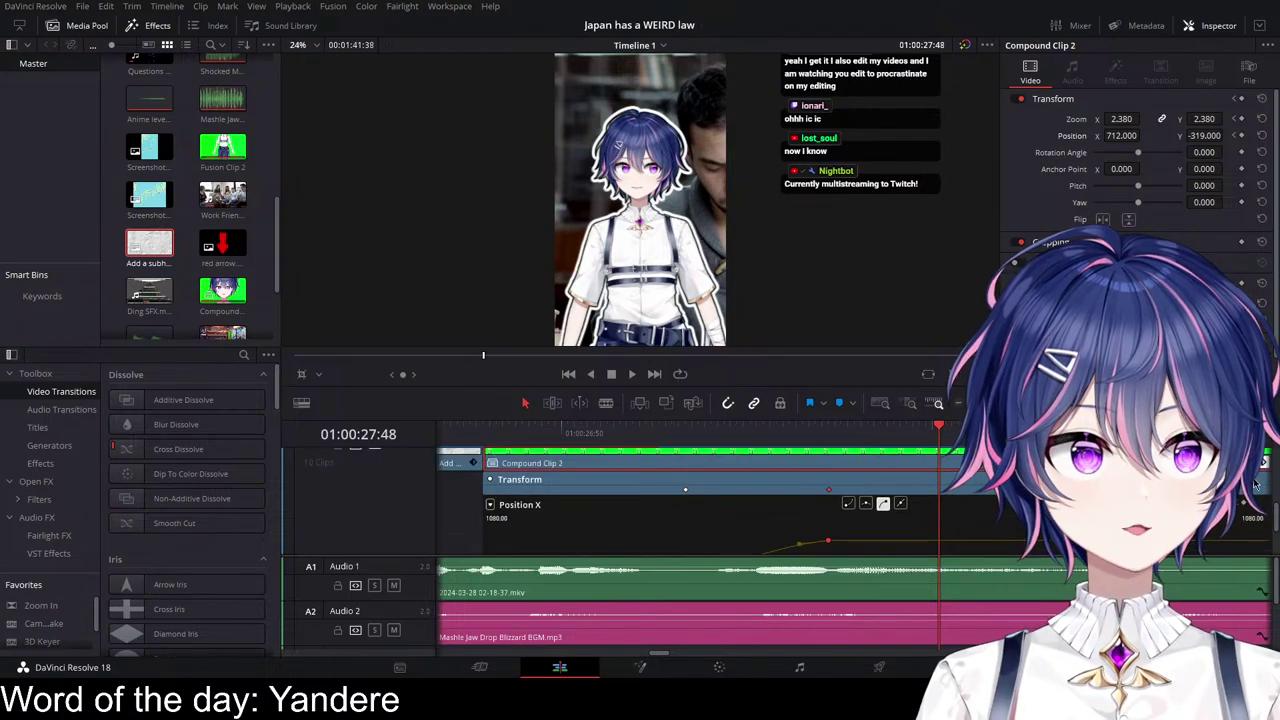
left_click(628, 443)
key("space")
key("space")
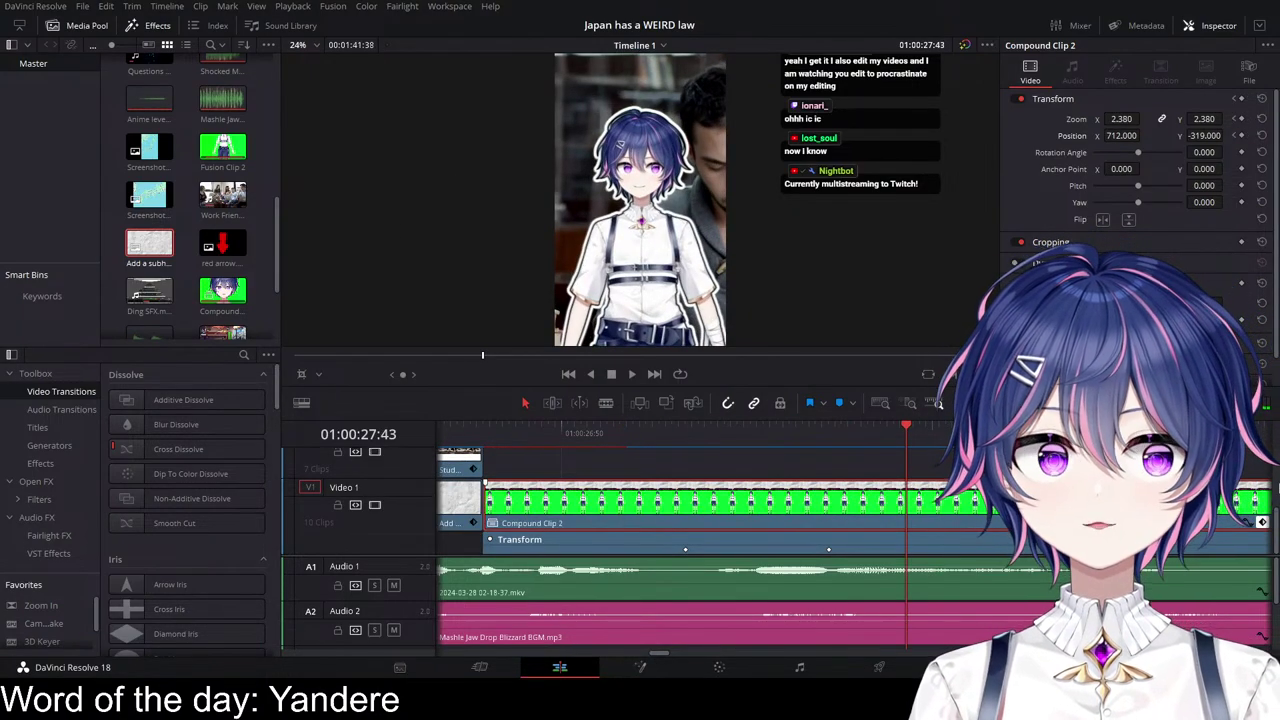
Step: Close Compound Clip 2's keyframe display and play the clip from near its start through the finished zoom
left_click(1262, 525)
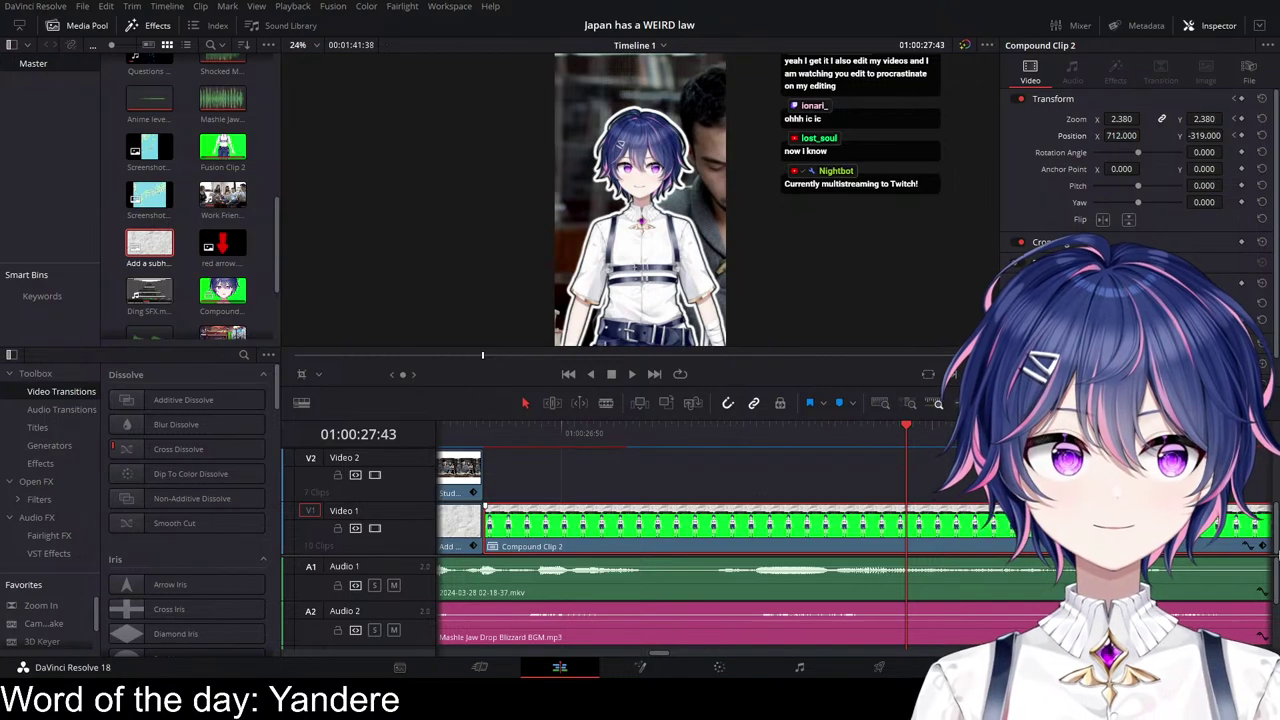
left_click(525, 452)
key("space")
left_click(520, 437)
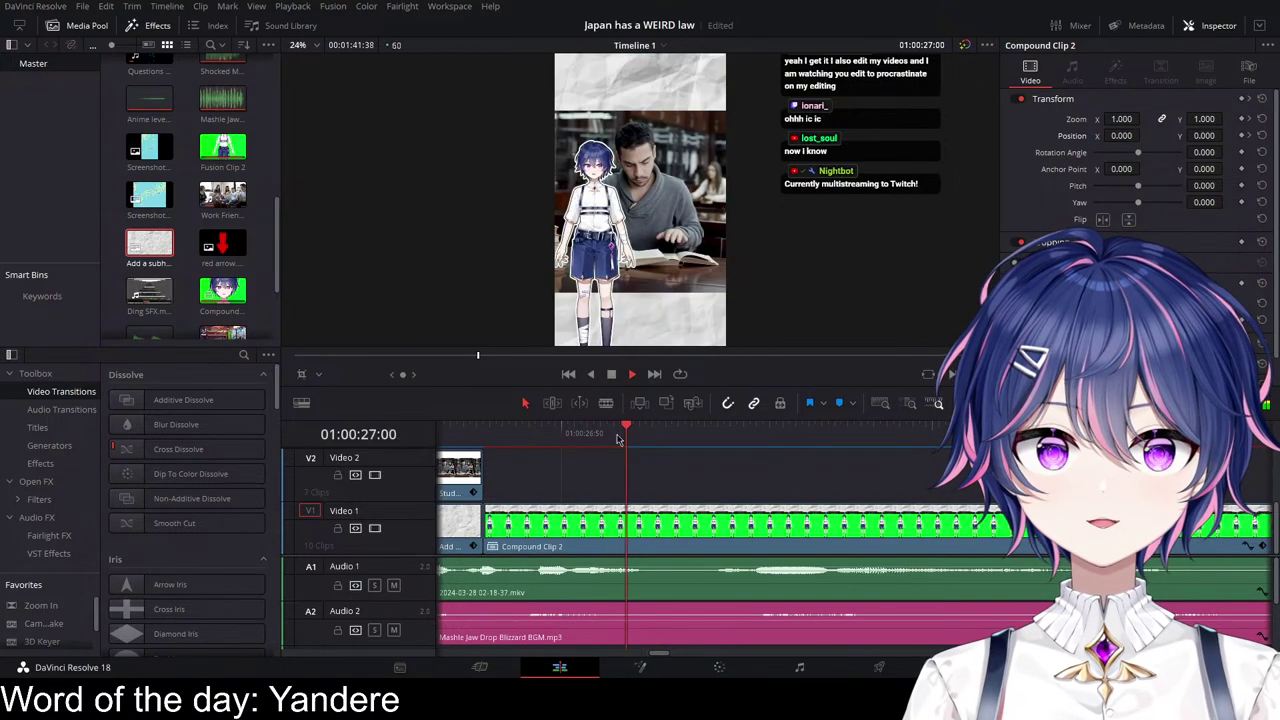
key("space")
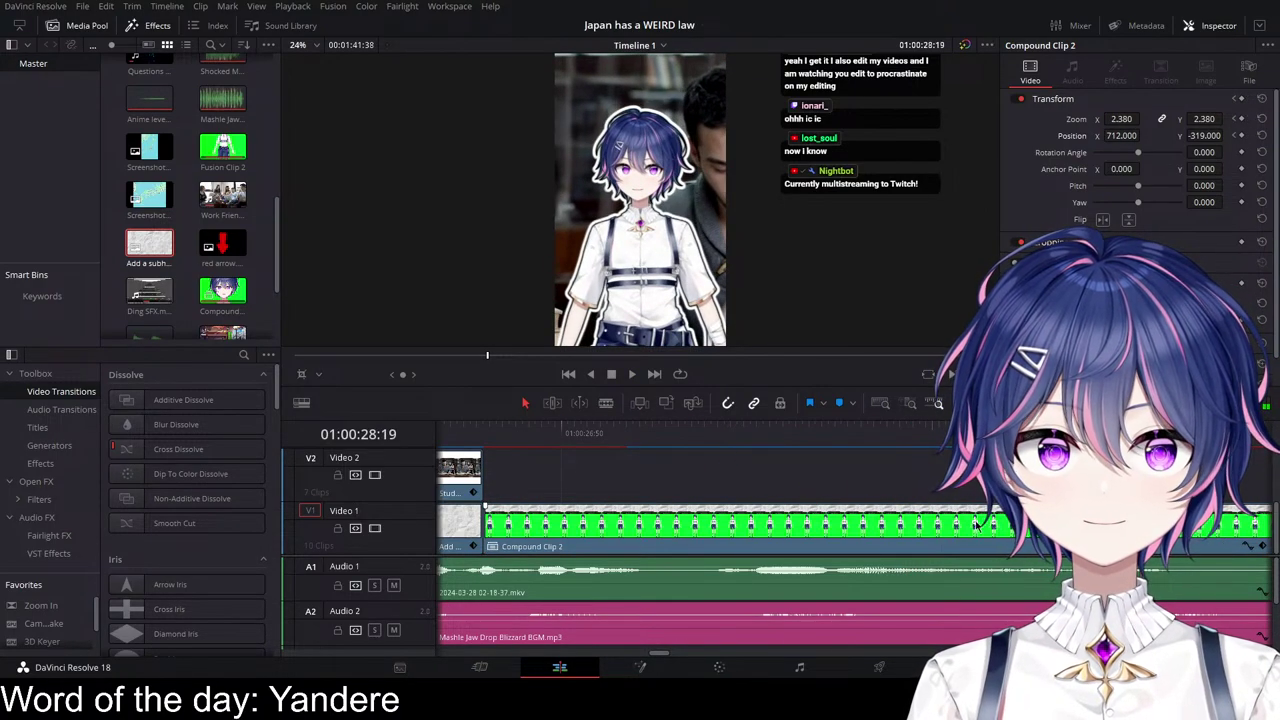
Step: Split the Audio 1 voice clip at 01:00:27:32 and raise the volume of the part after the cut to 7.69 dB
scroll(900, 500, "right", 1)
left_click(812, 473)
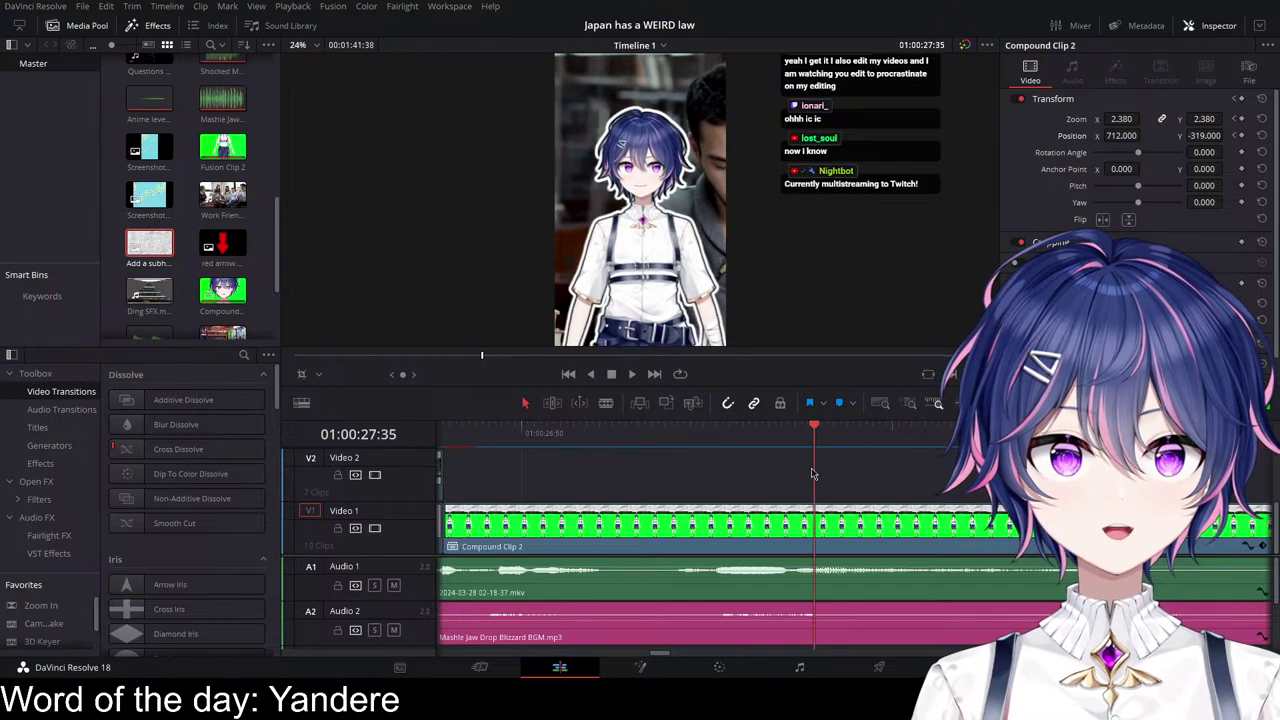
key("Left")
key("Left")
key("Left")
left_click(850, 573)
key("ctrl+b")
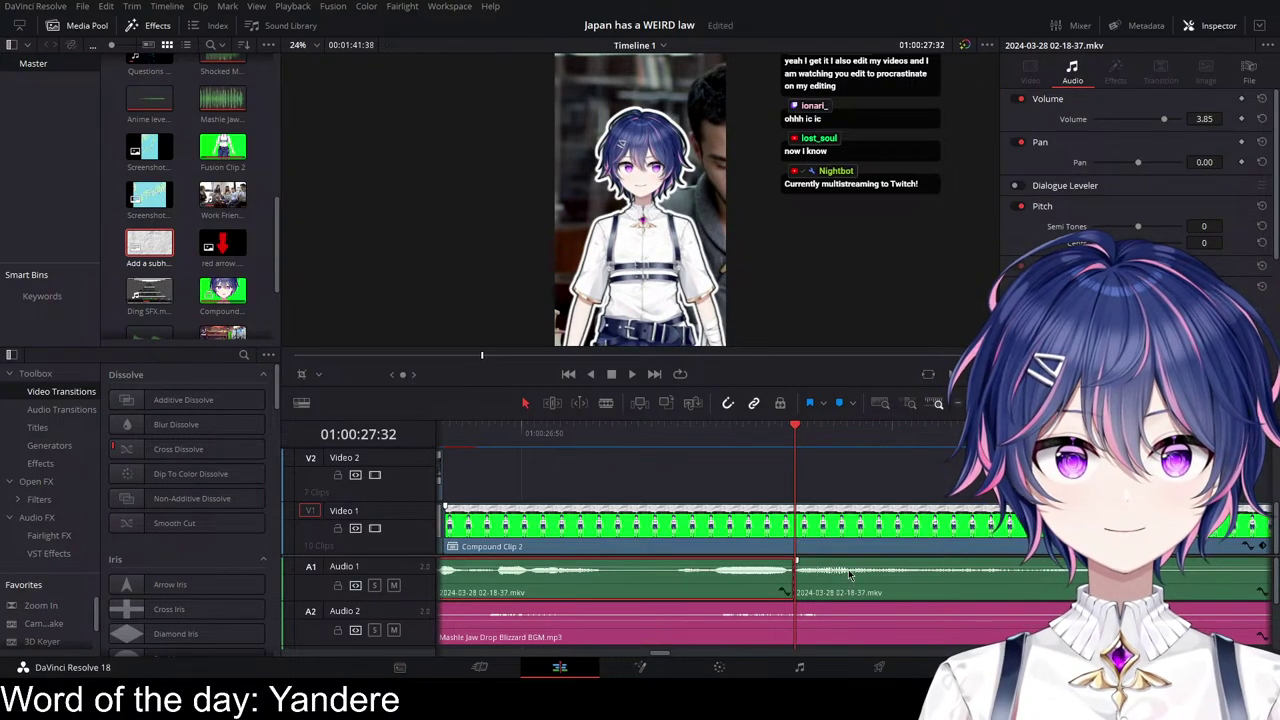
left_click_drag(849, 572, 849, 567)
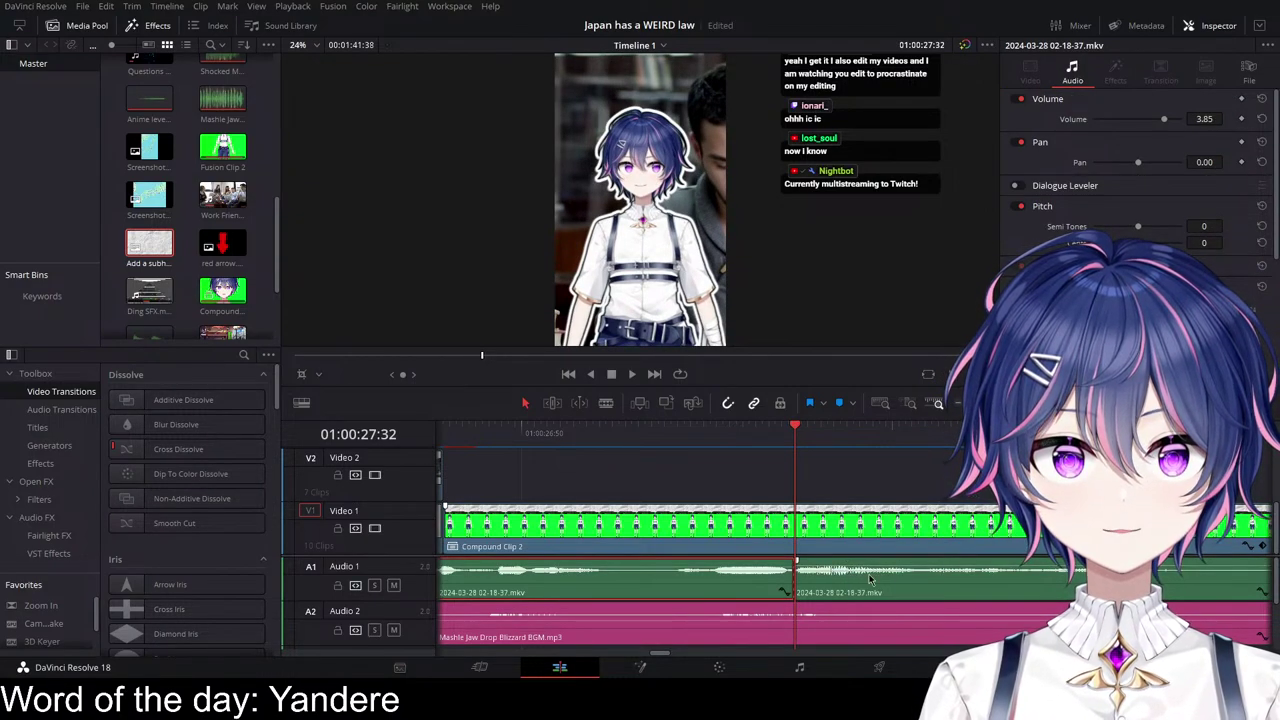
Step: Play back the voiceover across the new cut to check the louder part
scroll(868, 570, "left", 3)
left_click(602, 442)
key("space")
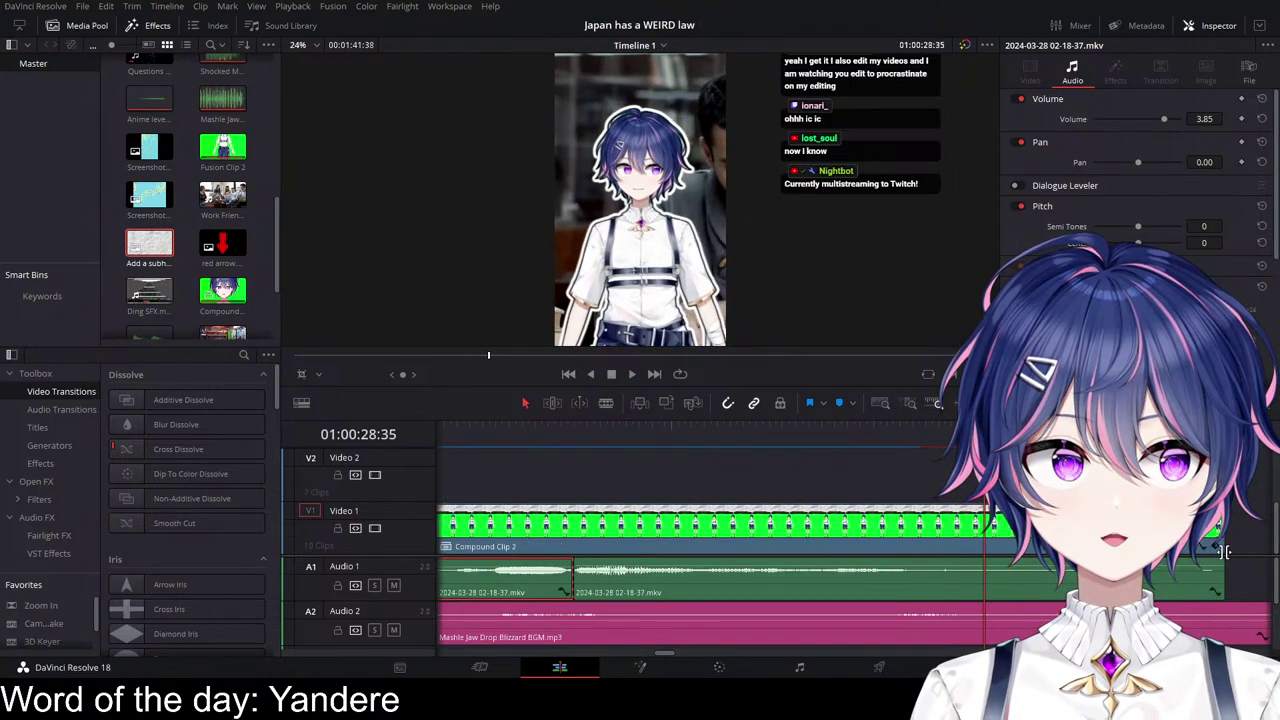
scroll(1224, 552, "down", 1)
scroll(1224, 552, "up", 1)
scroll(903, 550, "down", 2)
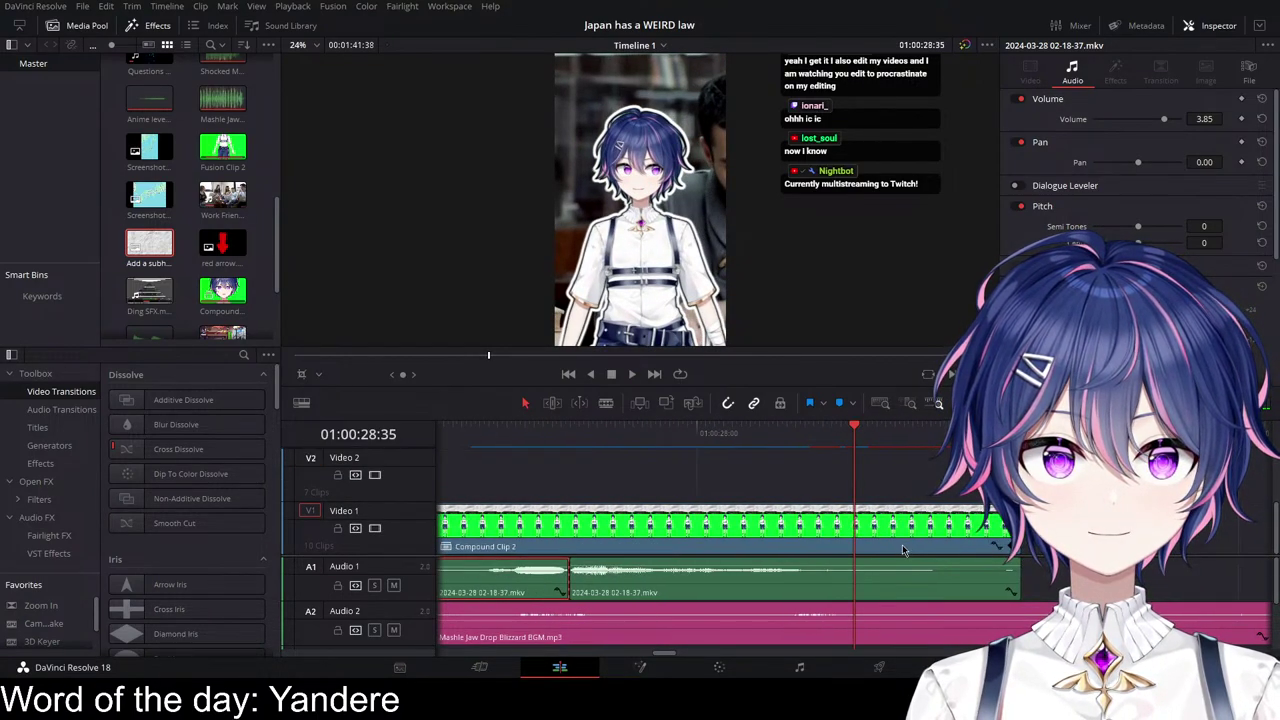
scroll(890, 552, "left", 3)
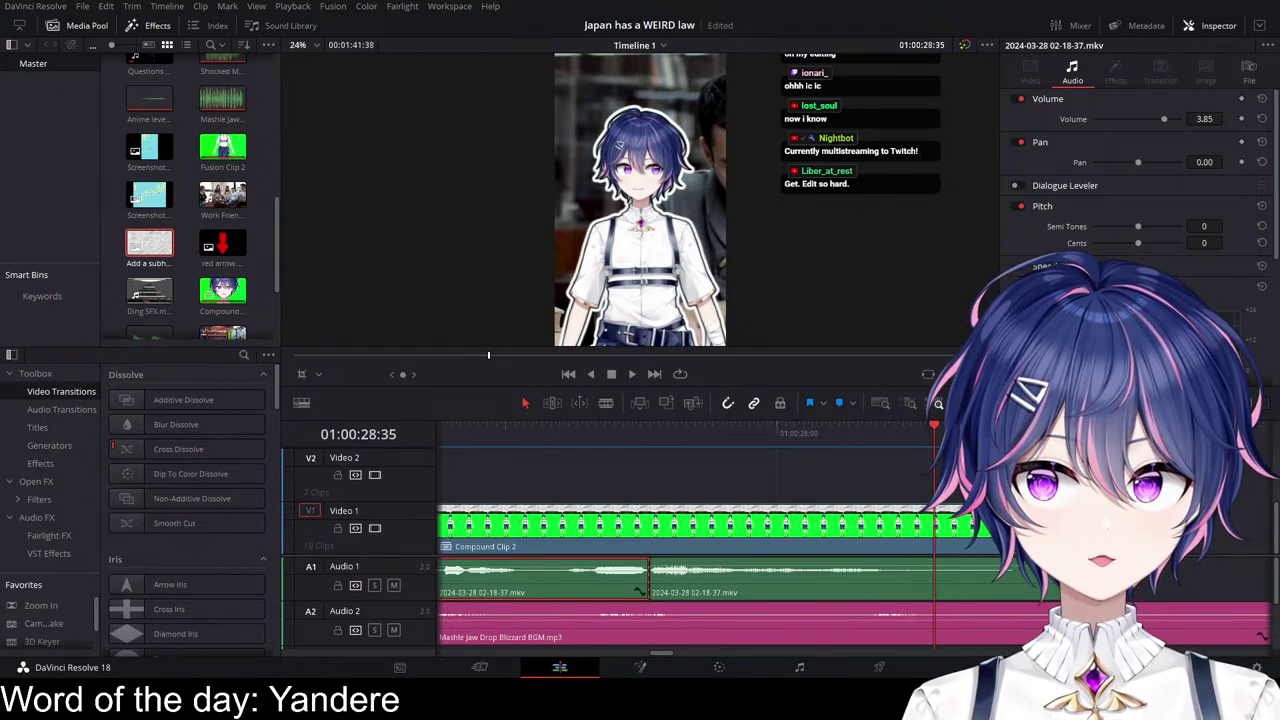
Step: Add Bonk SFX.mp3 on Audio 3 near the voiceover cut under Compound Clip 2 and play it back
scroll(190, 200, "down", 3)
left_click(222, 305)
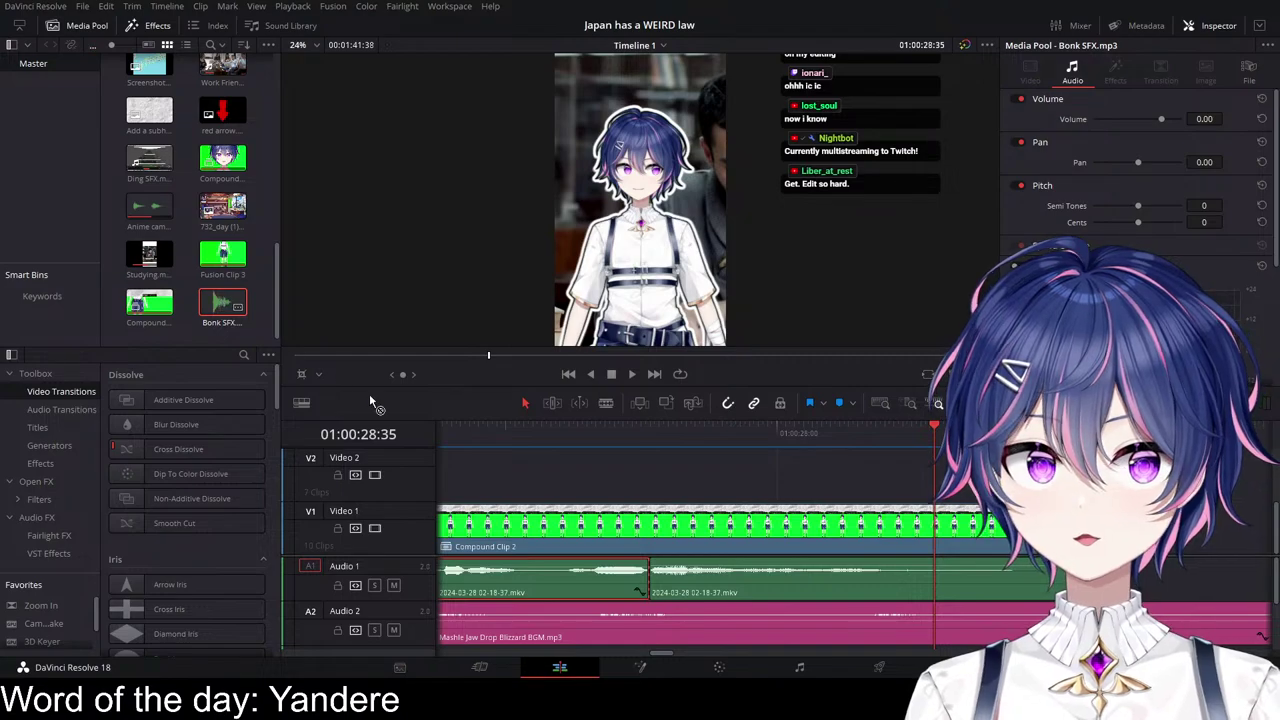
left_click_drag(369, 400, 670, 641)
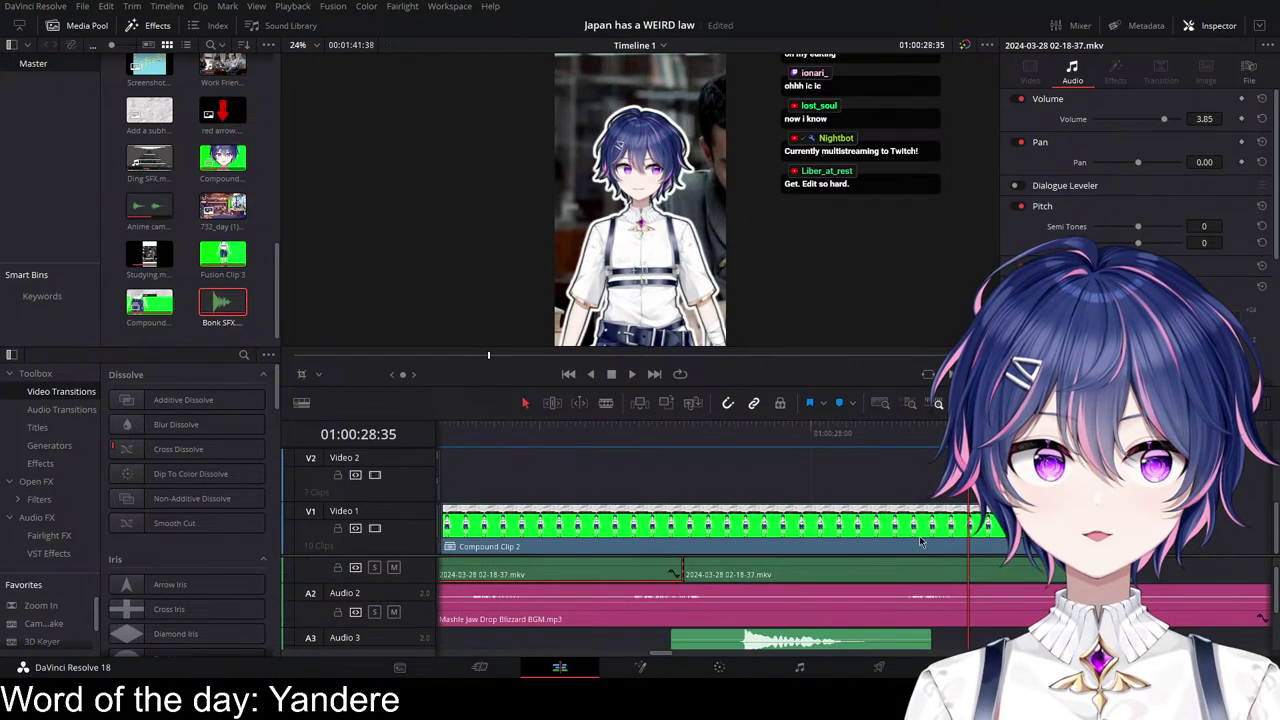
left_click(650, 434)
key("space")
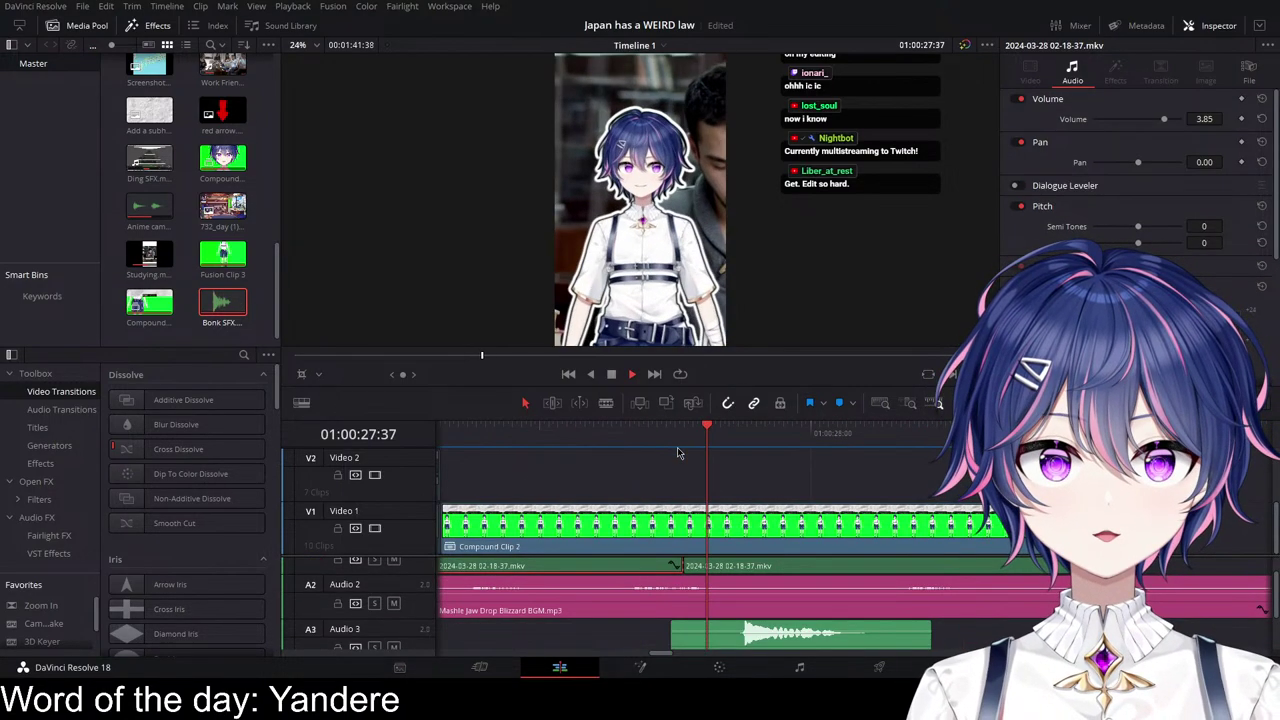
key("space")
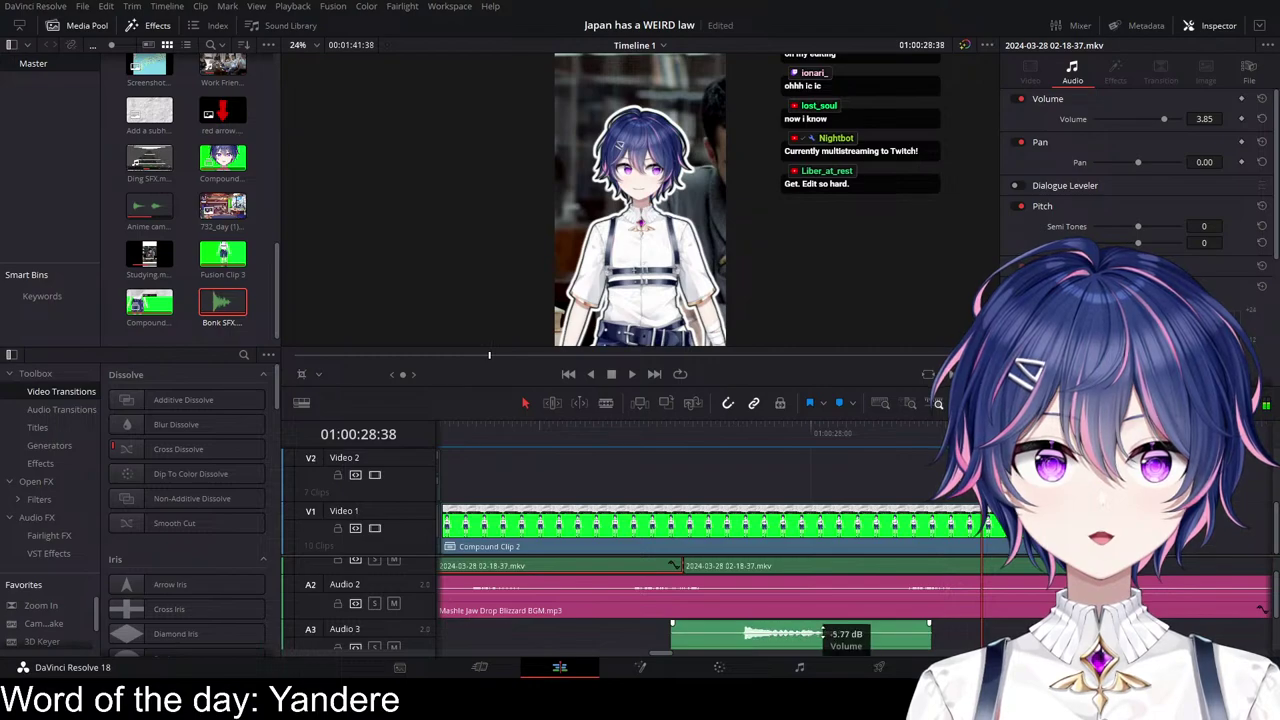
Step: Lower Bonk SFX.mp3 to -5.77 dB, shift it slightly later on Audio 3, and replay the section
scroll(857, 607, "down", 1)
left_click_drag(820, 618, 870, 616)
left_click(668, 436)
key("space")
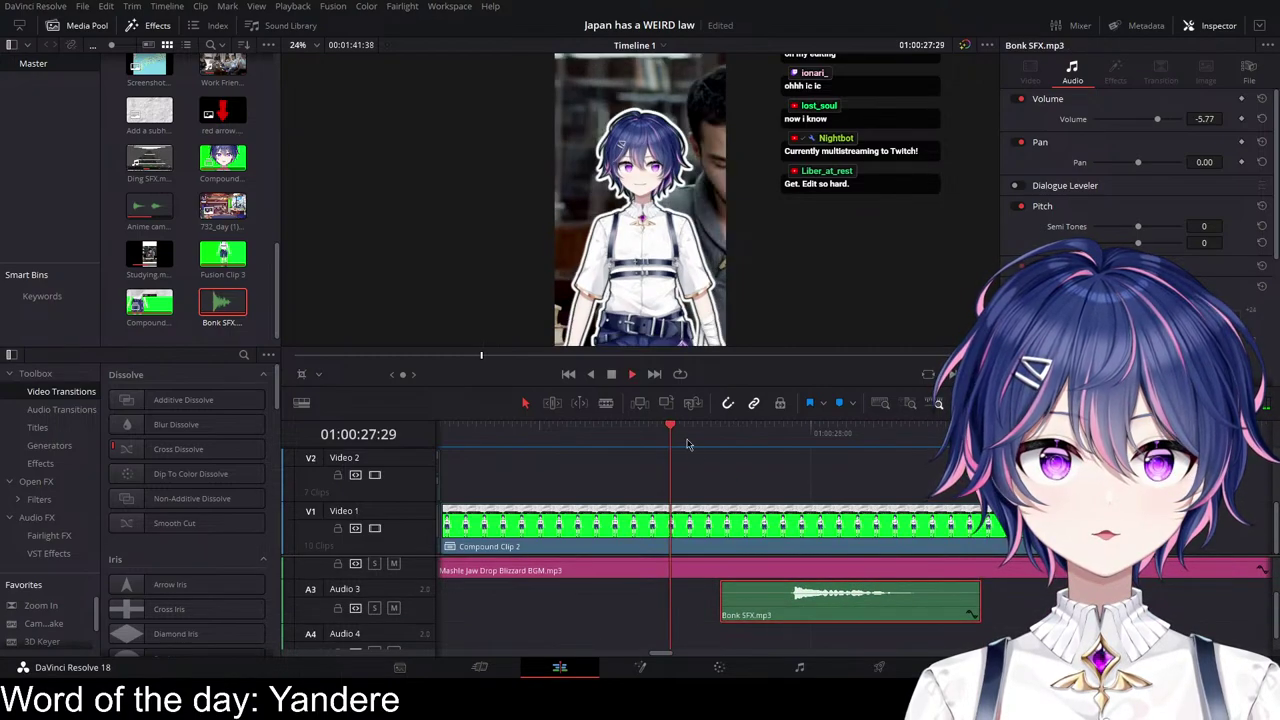
key("space")
scroll(877, 599, "up", 1)
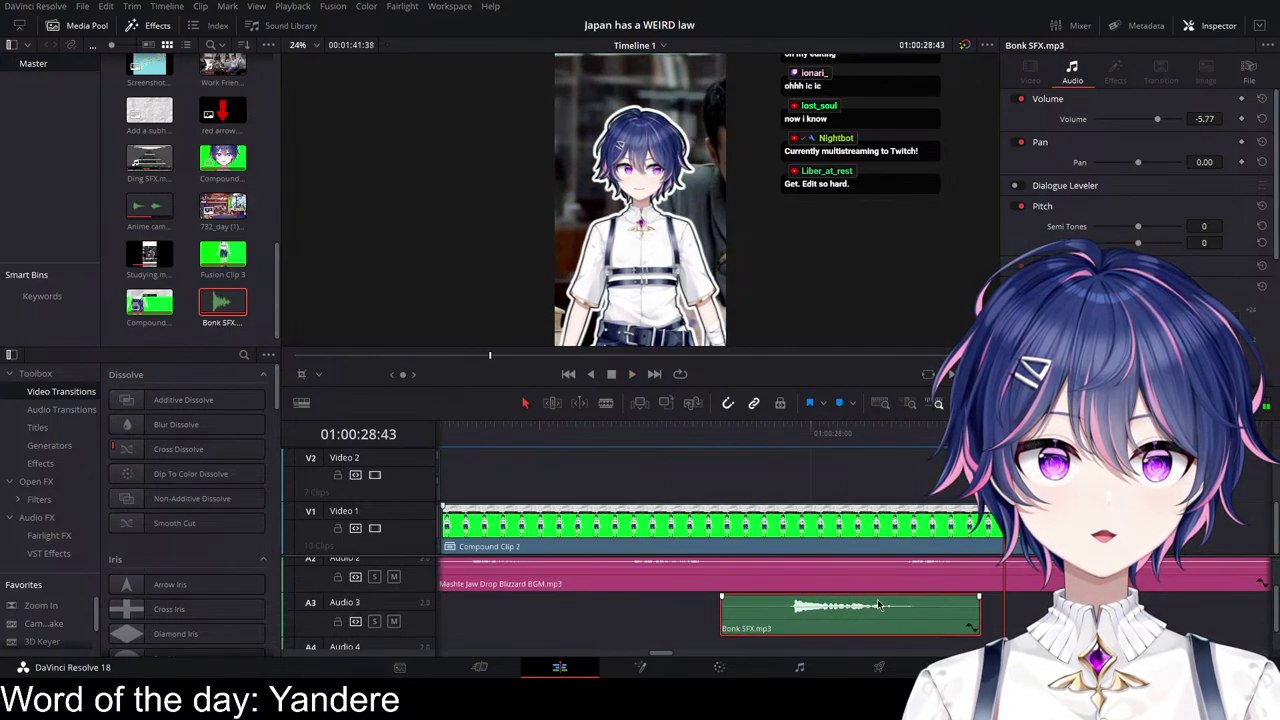
Step: Set Bonk SFX.mp3's volume to -3.85 dB and replay the section to check the balance
left_click_drag(886, 605, 886, 605)
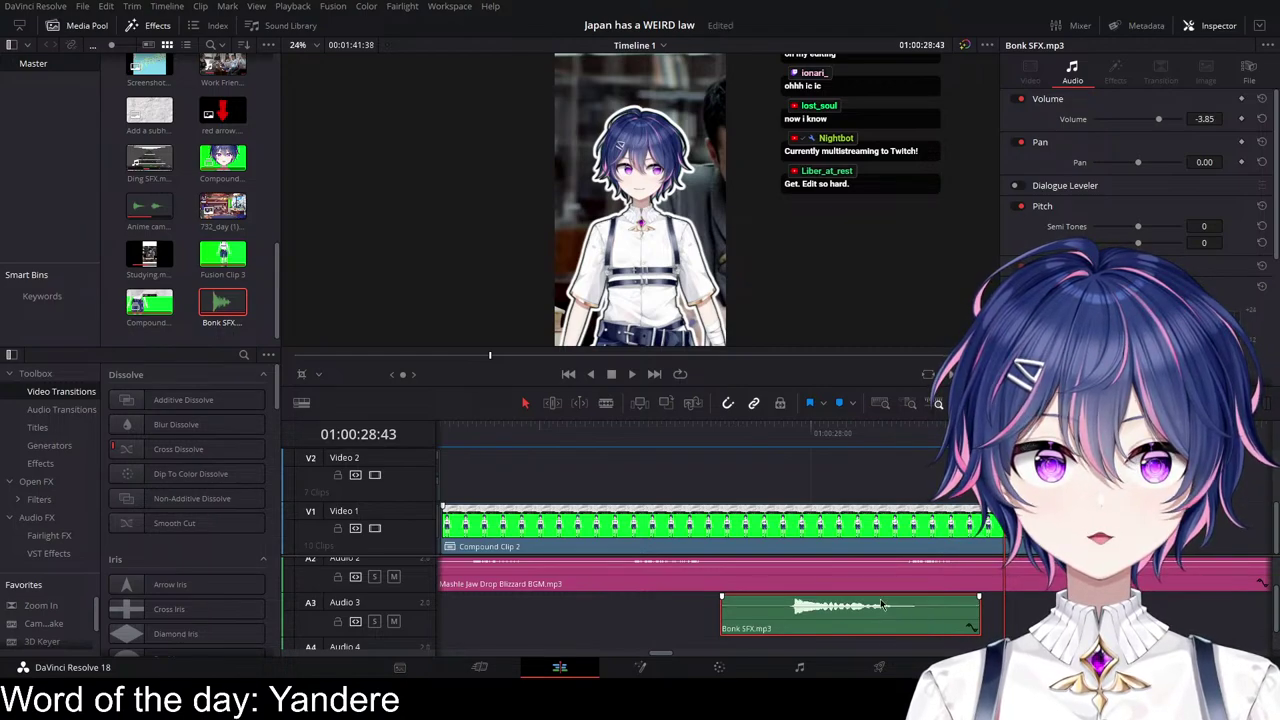
left_click(644, 434)
key("space")
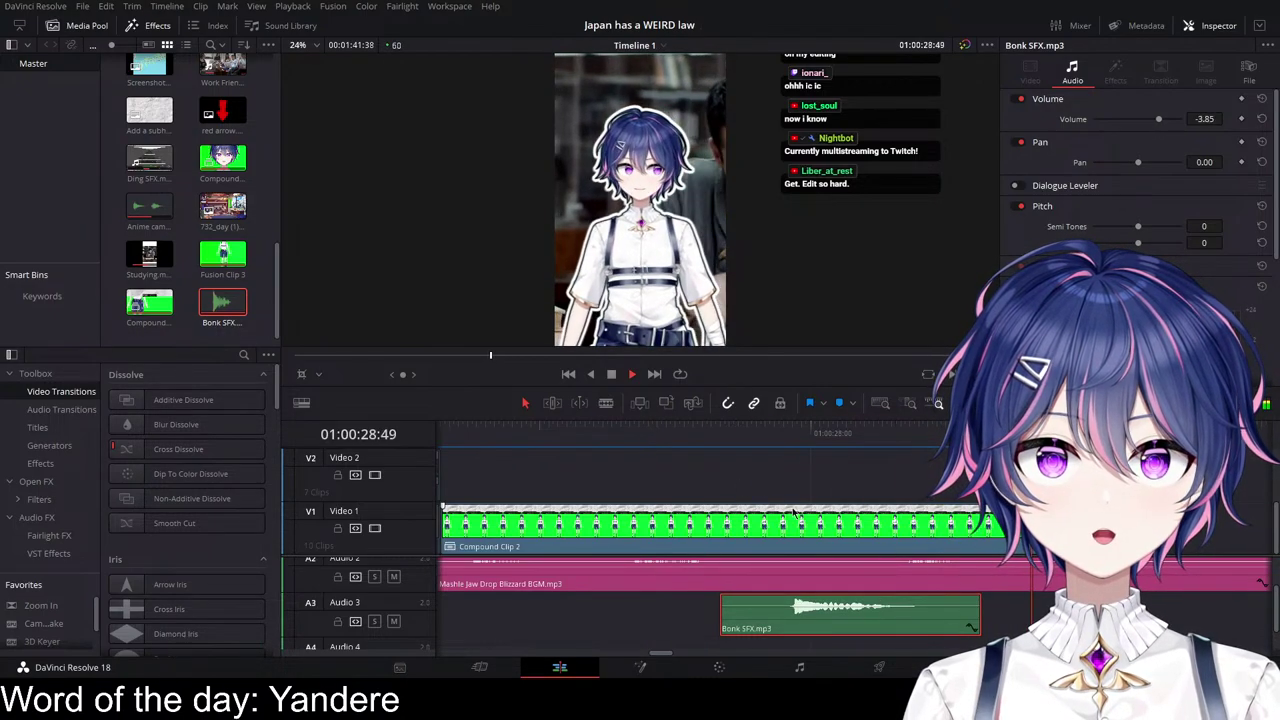
key("space")
Step: Split the voice clip again at 01:00:27:52, raise the part after the cut to 15.38 dB, and play it back
scroll(929, 590, "up", 2)
left_click_drag(1030, 434, 760, 476)
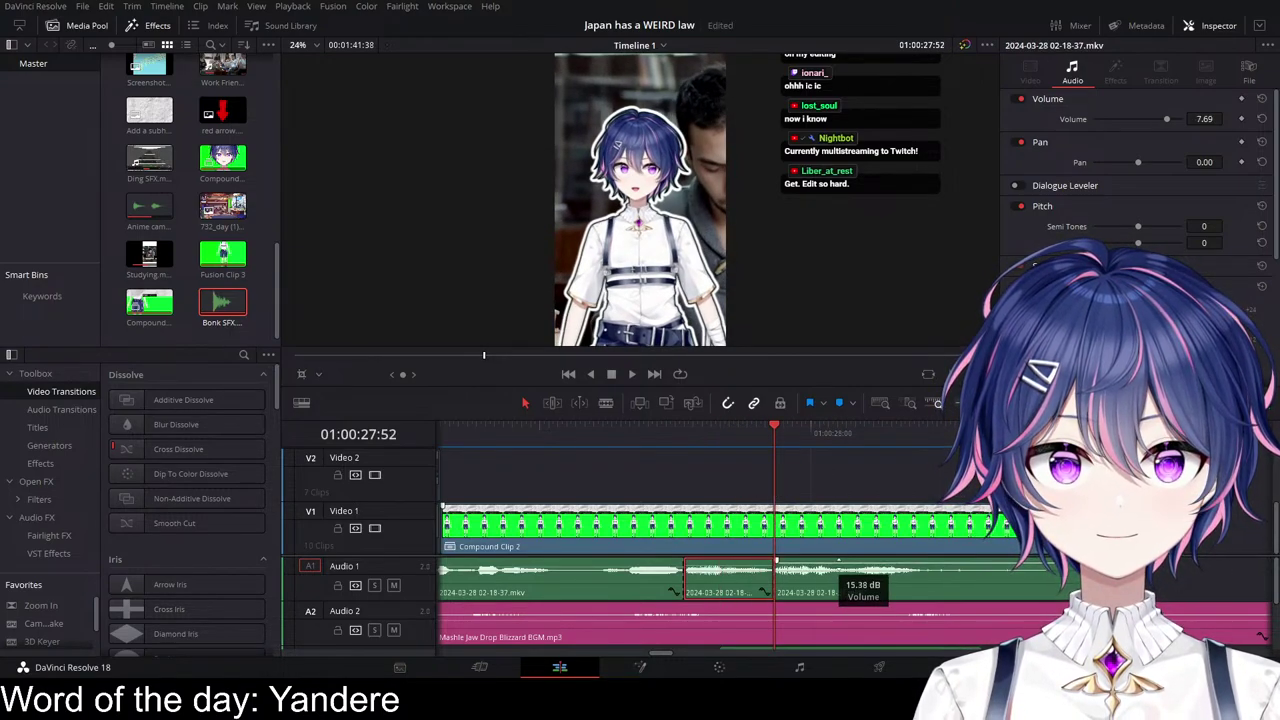
left_click(636, 436)
key("space")
scroll(952, 527, "down", 2)
key("space")
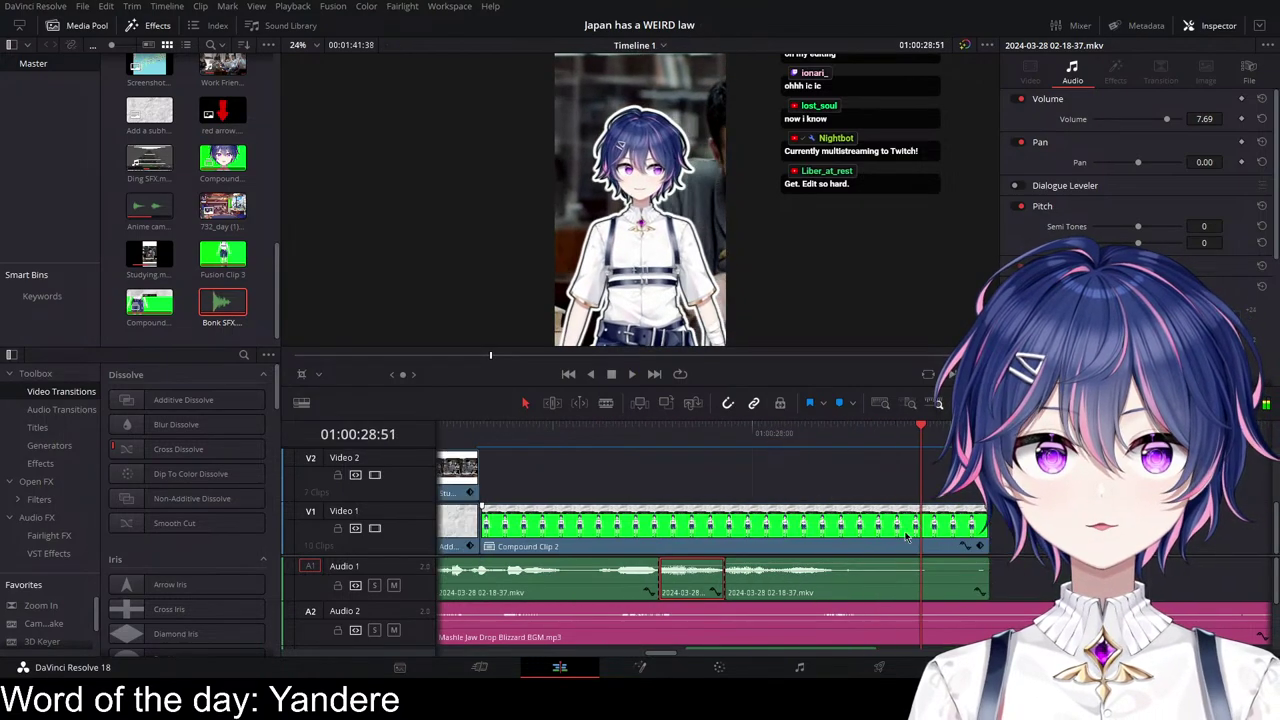
Step: Play the whole short from the beginning to the end of Compound Clip 2 to review the edit
scroll(829, 556, "left", 4)
scroll(783, 504, "left", 5)
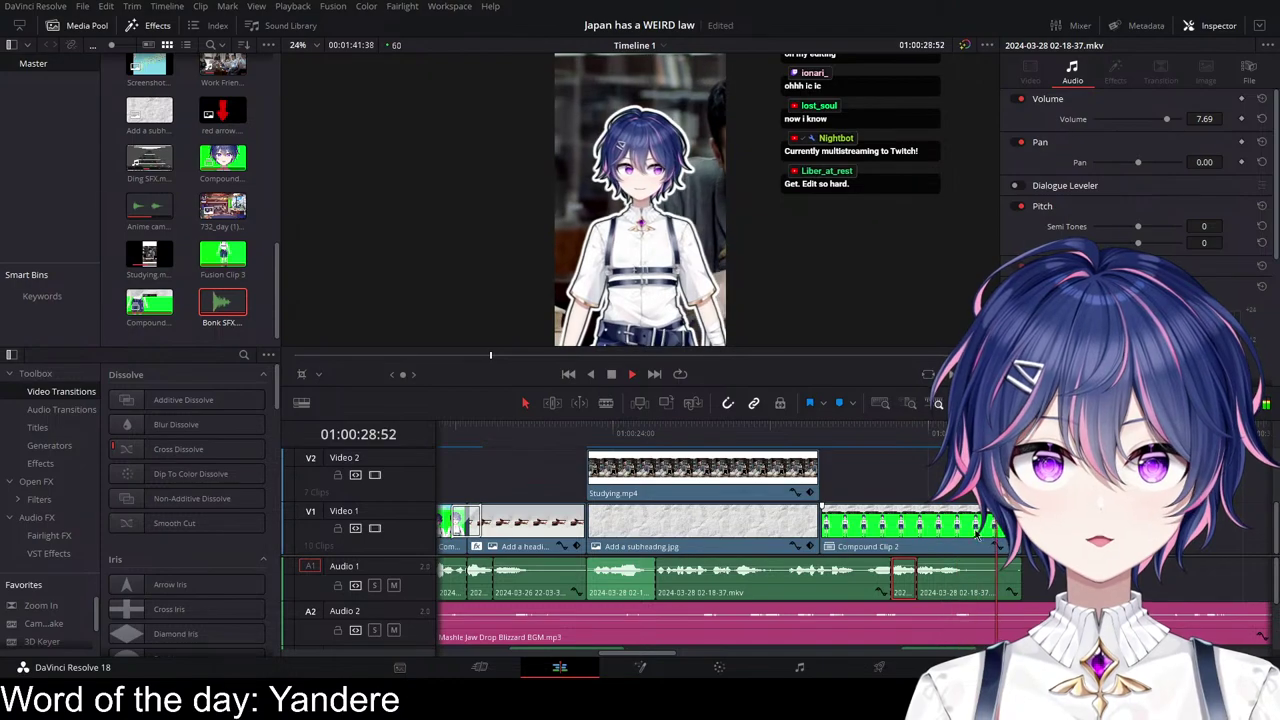
key("Home")
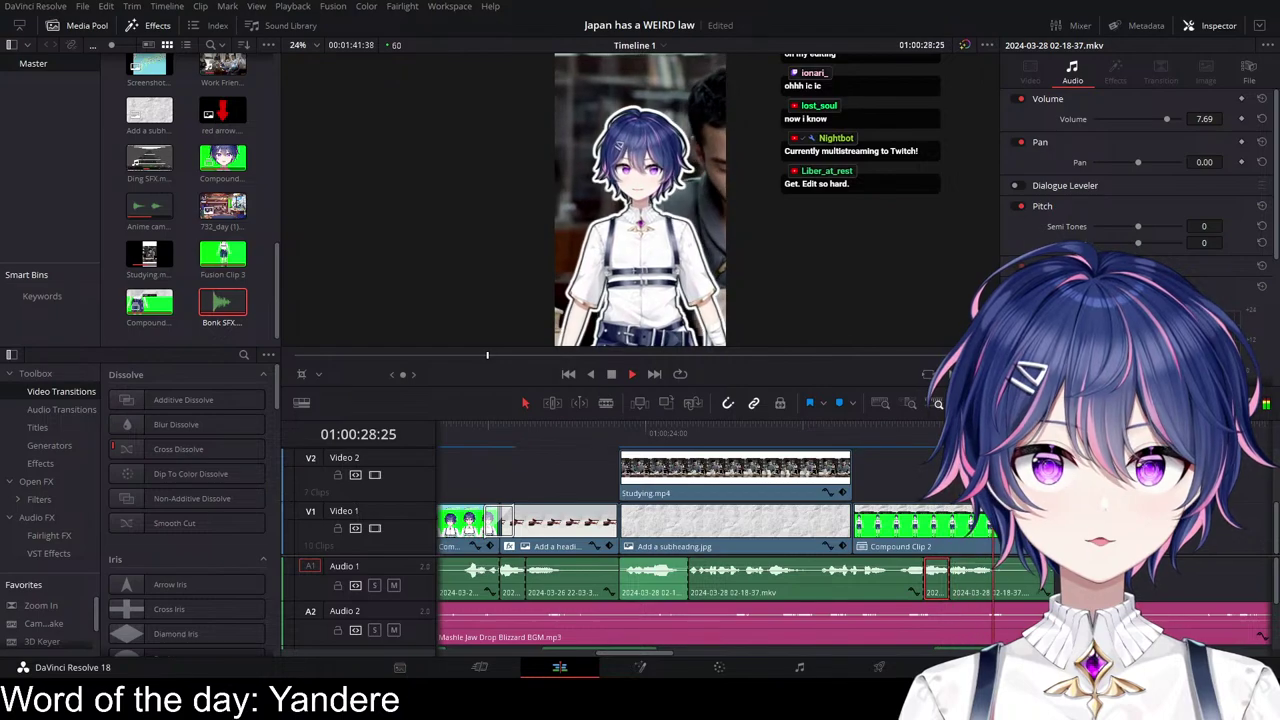
key("space")
scroll(183, 225, "up", 5)
scroll(183, 225, "up", 4)
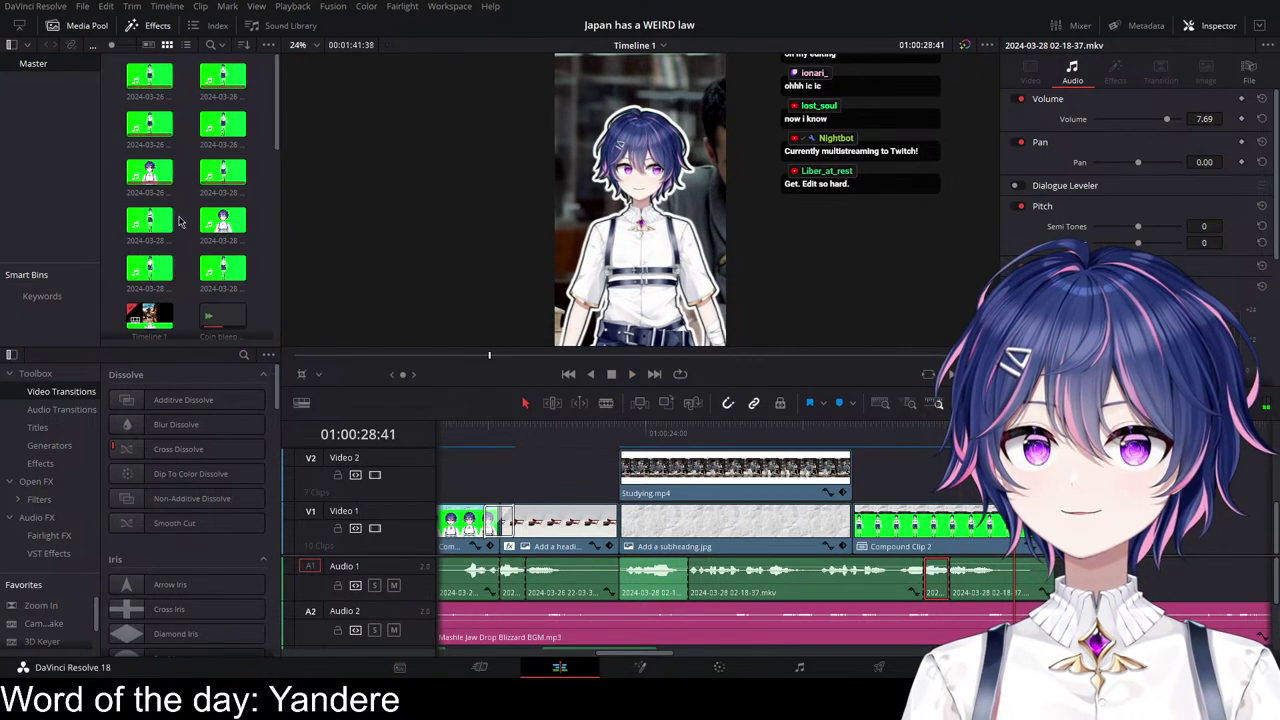
scroll(948, 531, "right", 3)
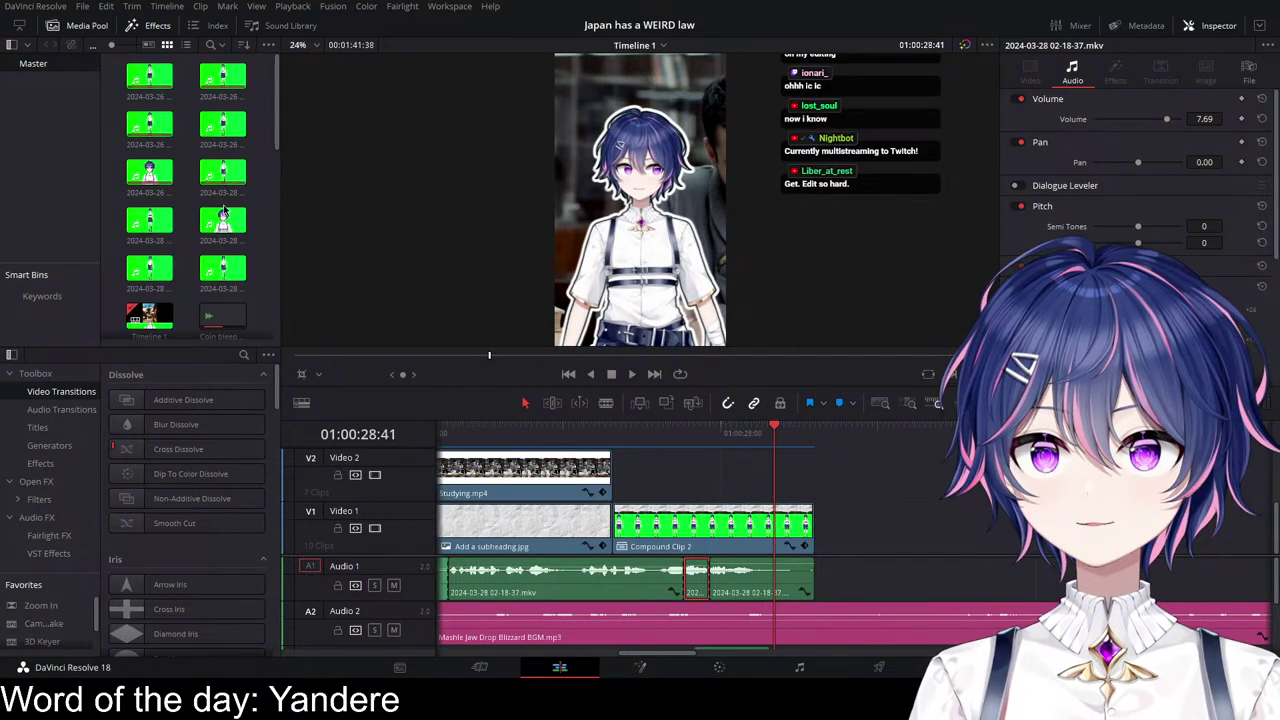
scroll(950, 538, "down", 2)
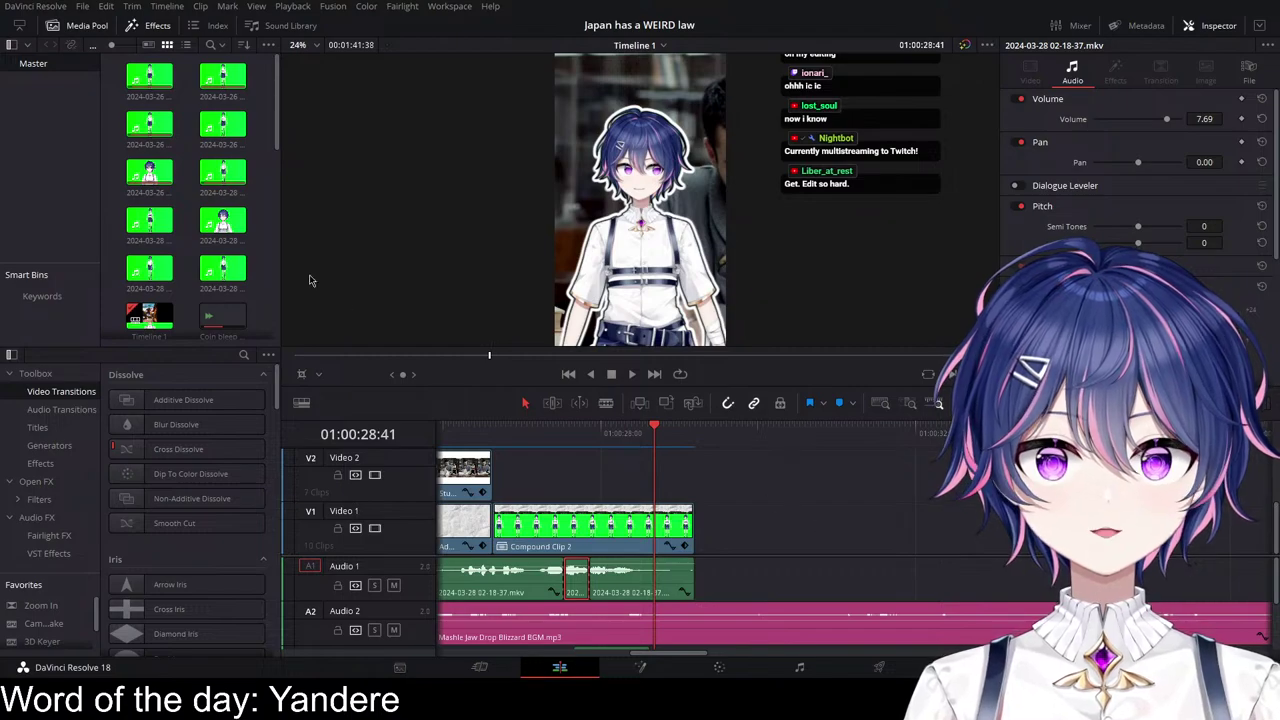
left_click_drag(149, 220, 690, 541)
key("ctrl+minus")
key("ctrl+minus")
key("ctrl+minus")
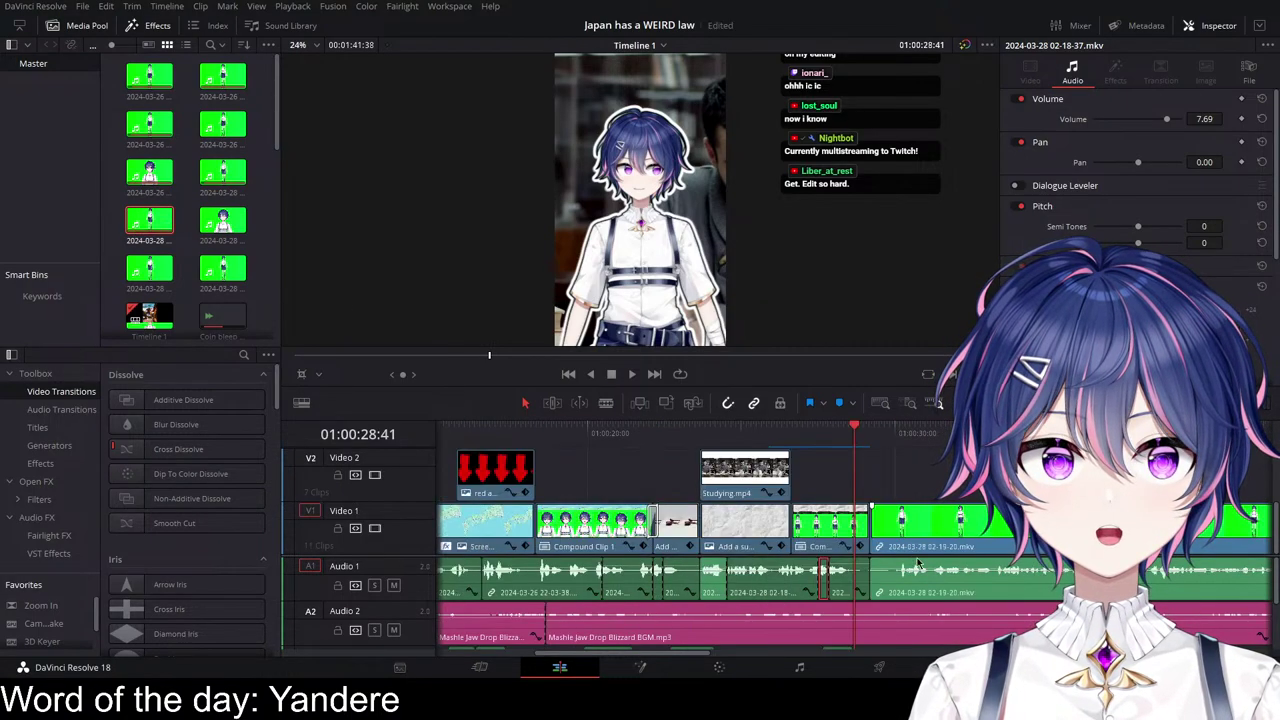
Step: Scrub to the end of the newly added green-screen clip and play parts of it to review its content
left_click(958, 432)
left_click_drag(958, 432, 986, 433)
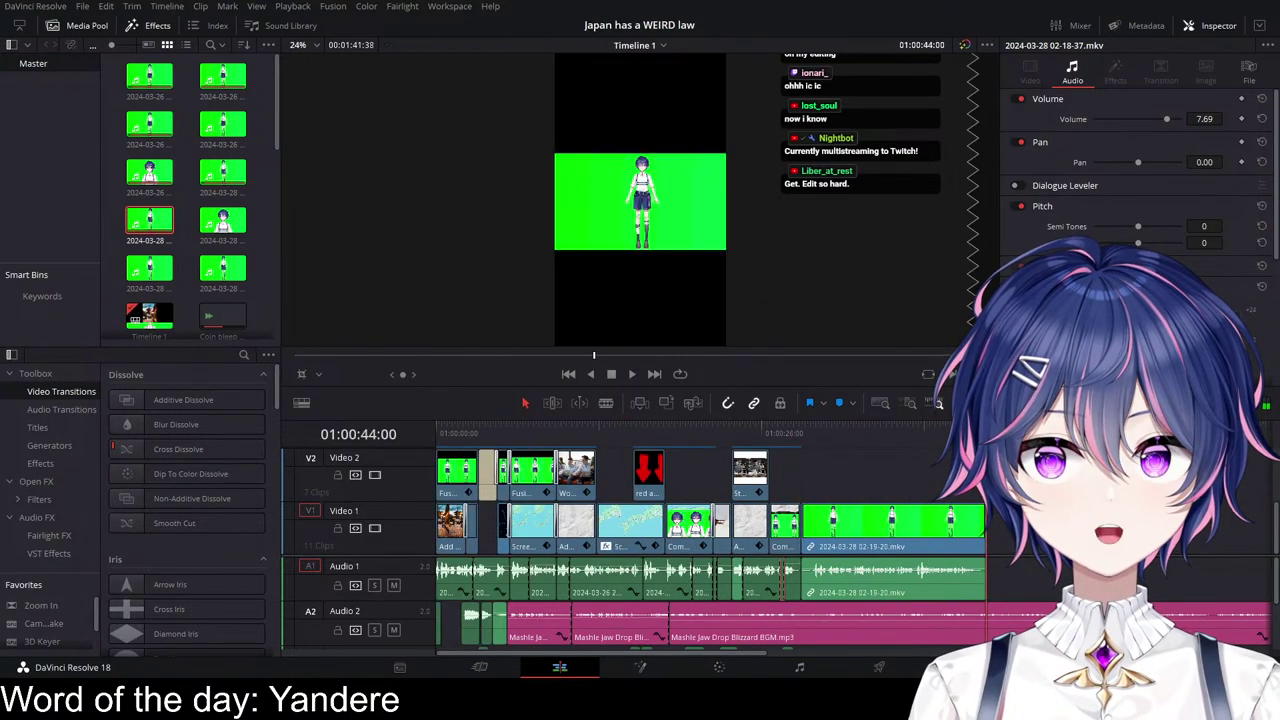
scroll(965, 440, "right", 2)
left_click(808, 434)
key("space")
scroll(912, 470, "right", 2)
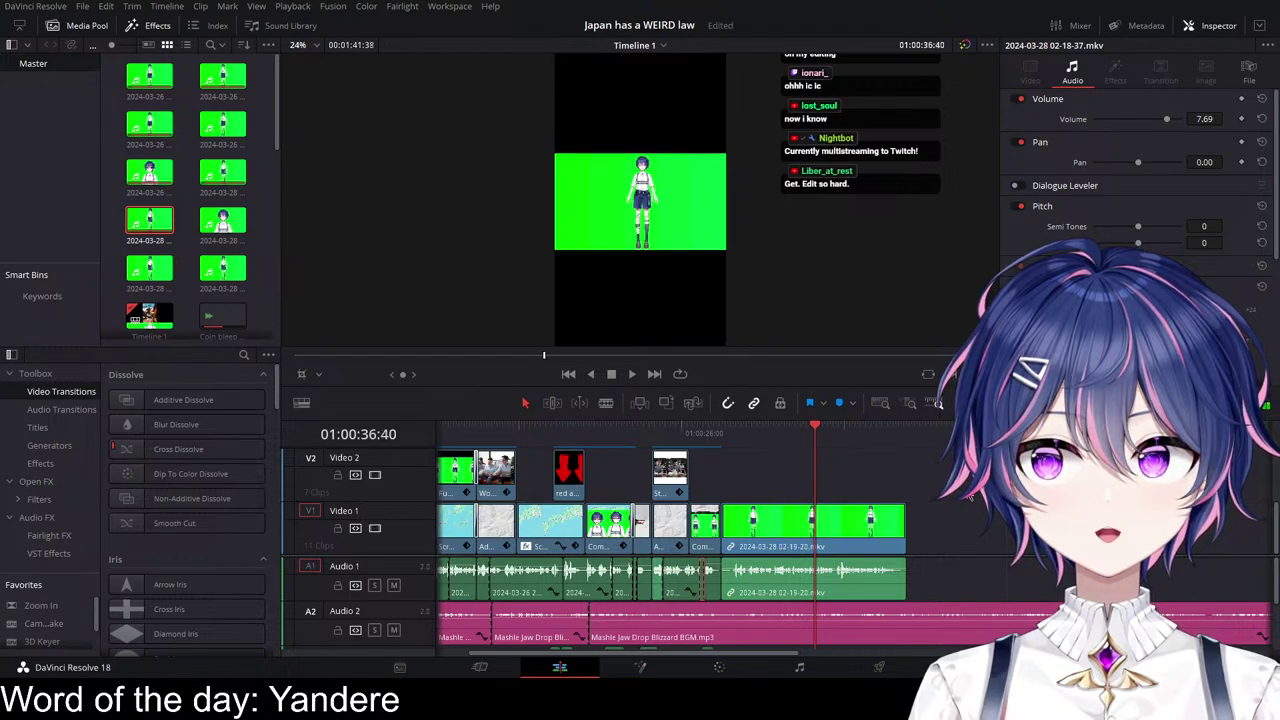
left_click_drag(222, 220, 787, 546)
left_click_drag(149, 268, 845, 525)
left_click_drag(864, 436, 890, 448)
left_click_drag(217, 280, 893, 526)
left_click_drag(922, 438, 877, 437)
Step: Preview the last three appended green-screen clips and delete them from the timeline
scroll(951, 546, "up", 3)
scroll(951, 546, "left", 2)
scroll(951, 546, "left", 1)
key("space")
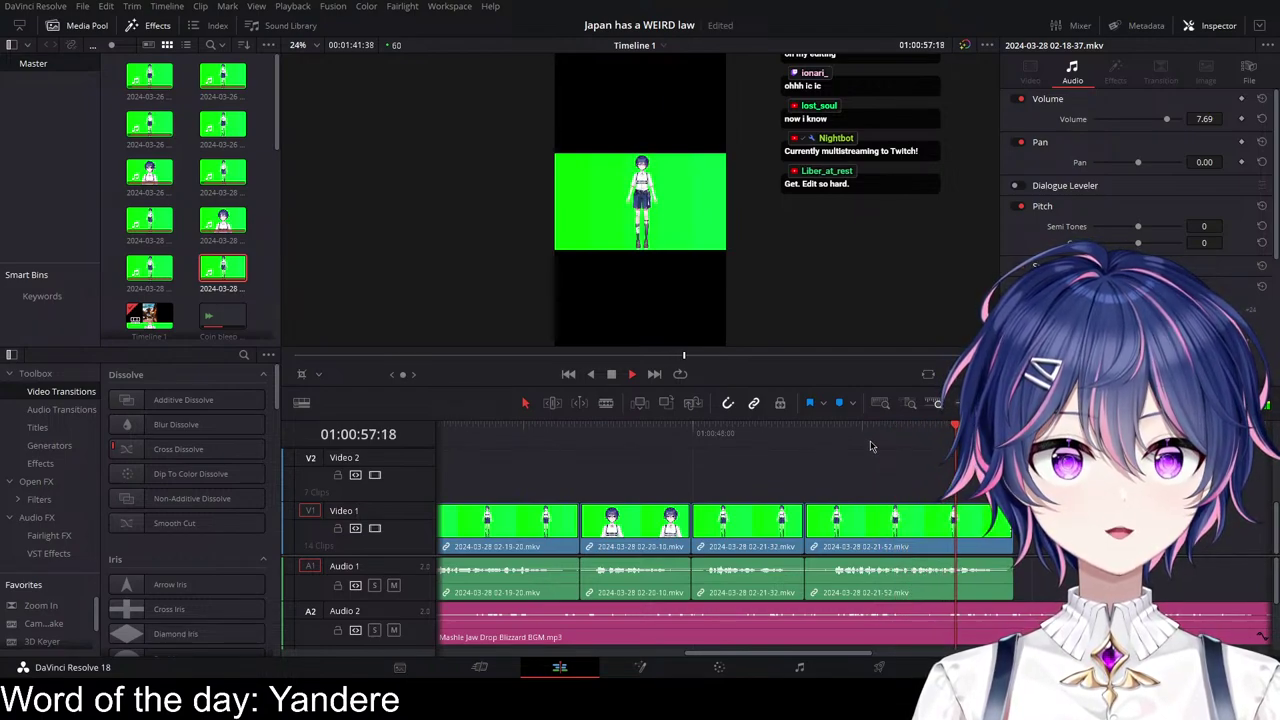
key("space")
left_click_drag(1055, 569, 646, 515)
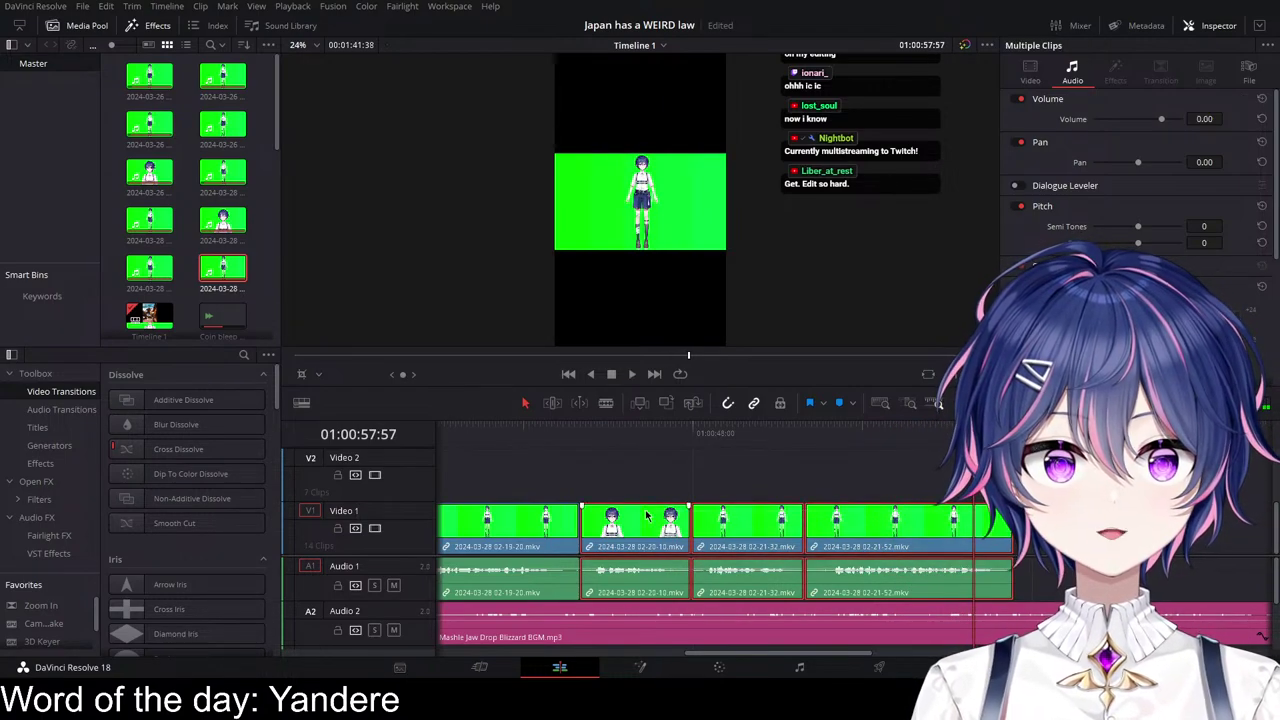
key("Delete")
Step: Trim the ends of Compound Clip 2 and its voice audio back to 01:00:28:44 and play back the cut
scroll(737, 543, "left", 7)
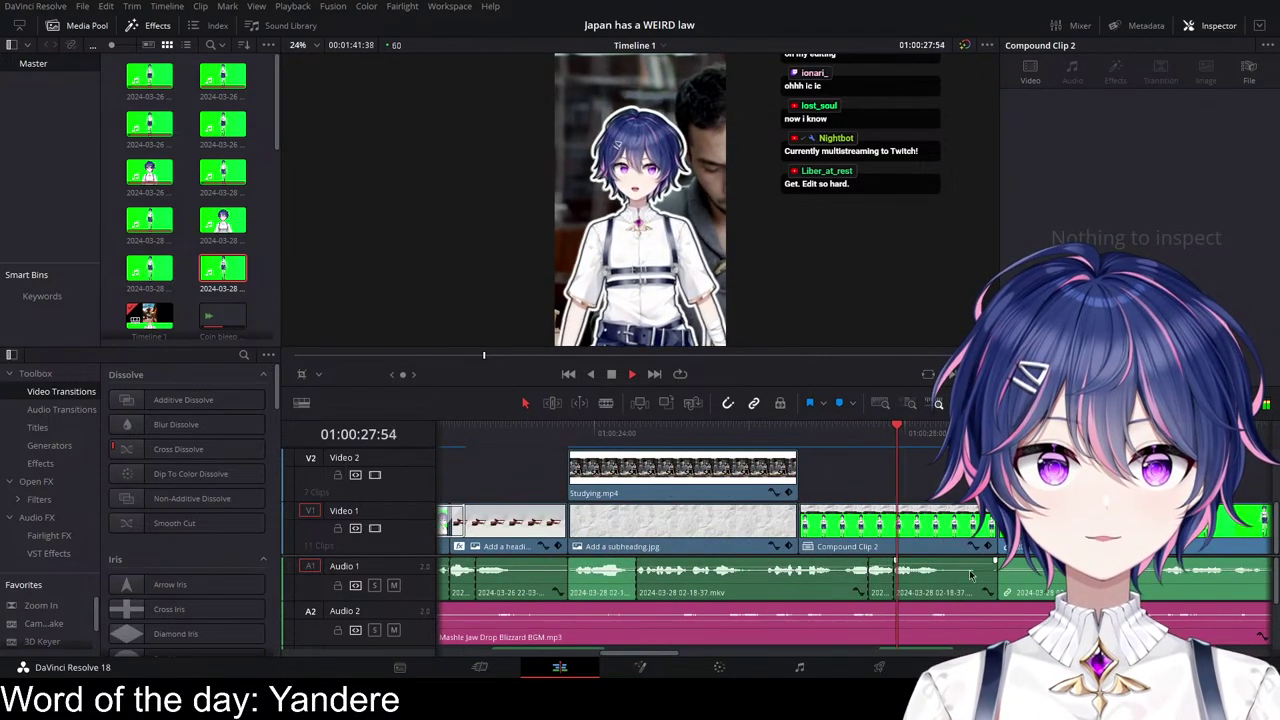
scroll(994, 556, "right", 2)
key("space")
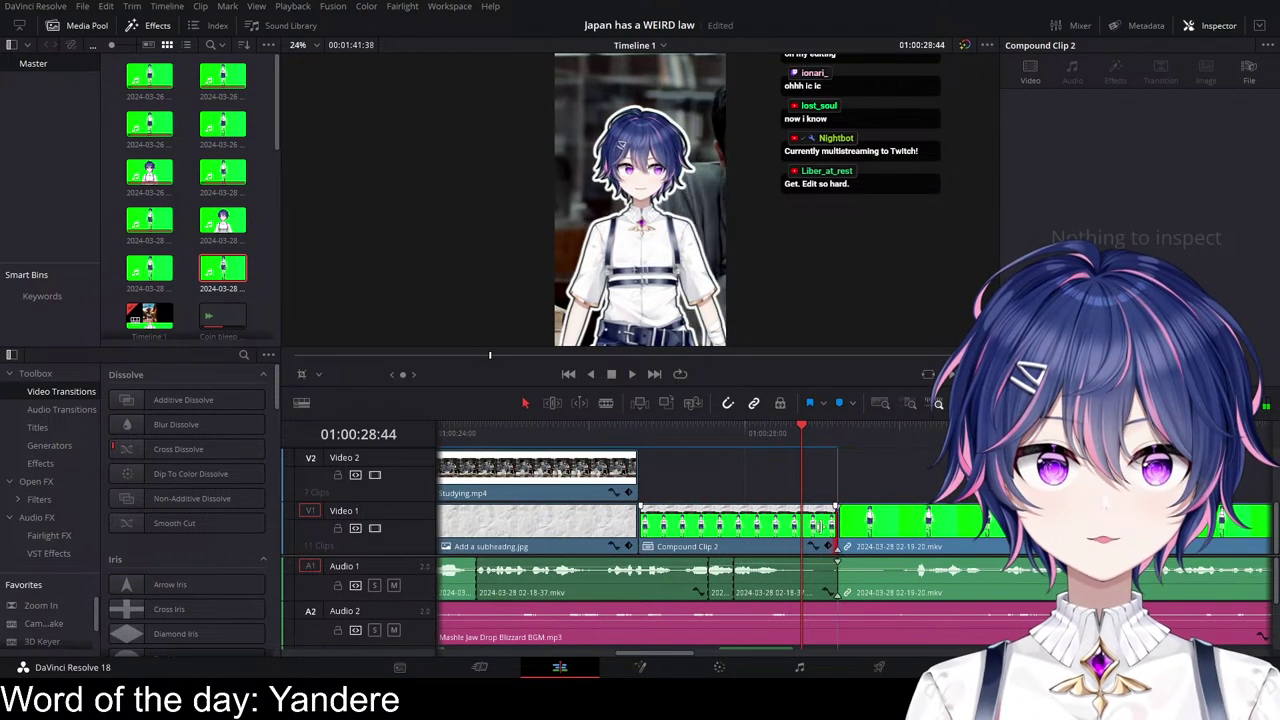
left_click_drag(836, 571, 797, 571)
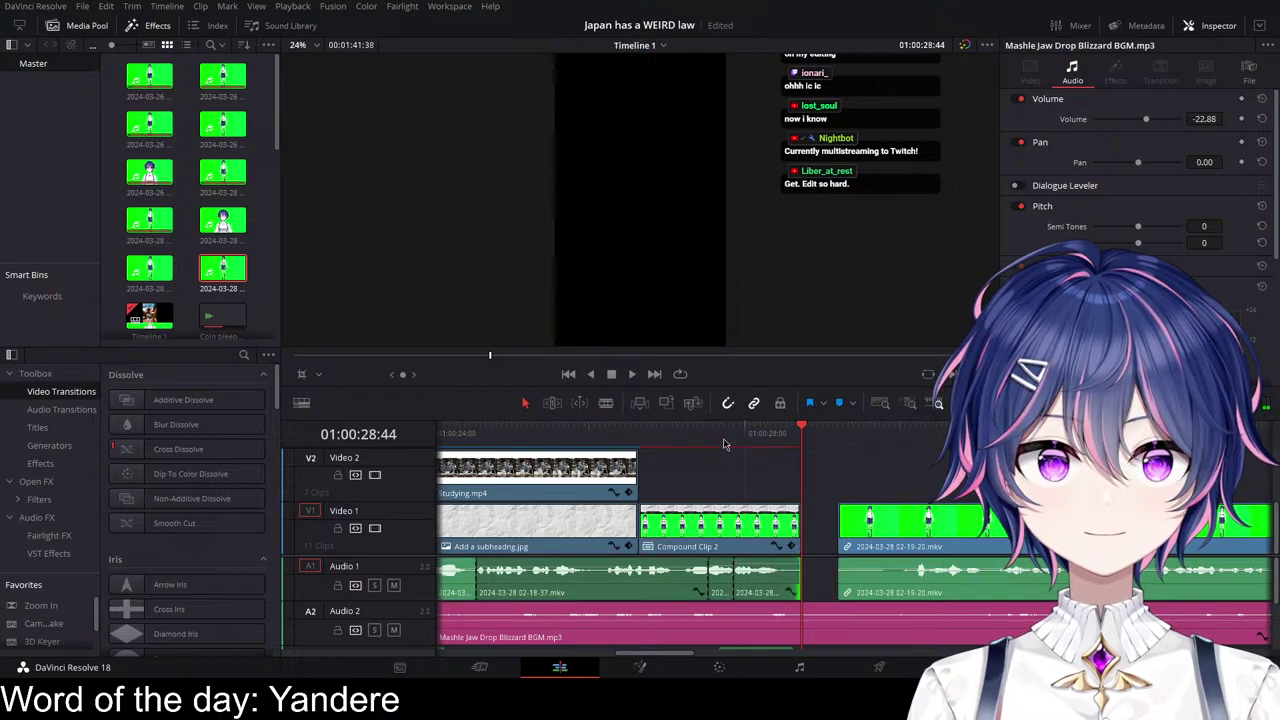
left_click(727, 439)
key("space")
key("space")
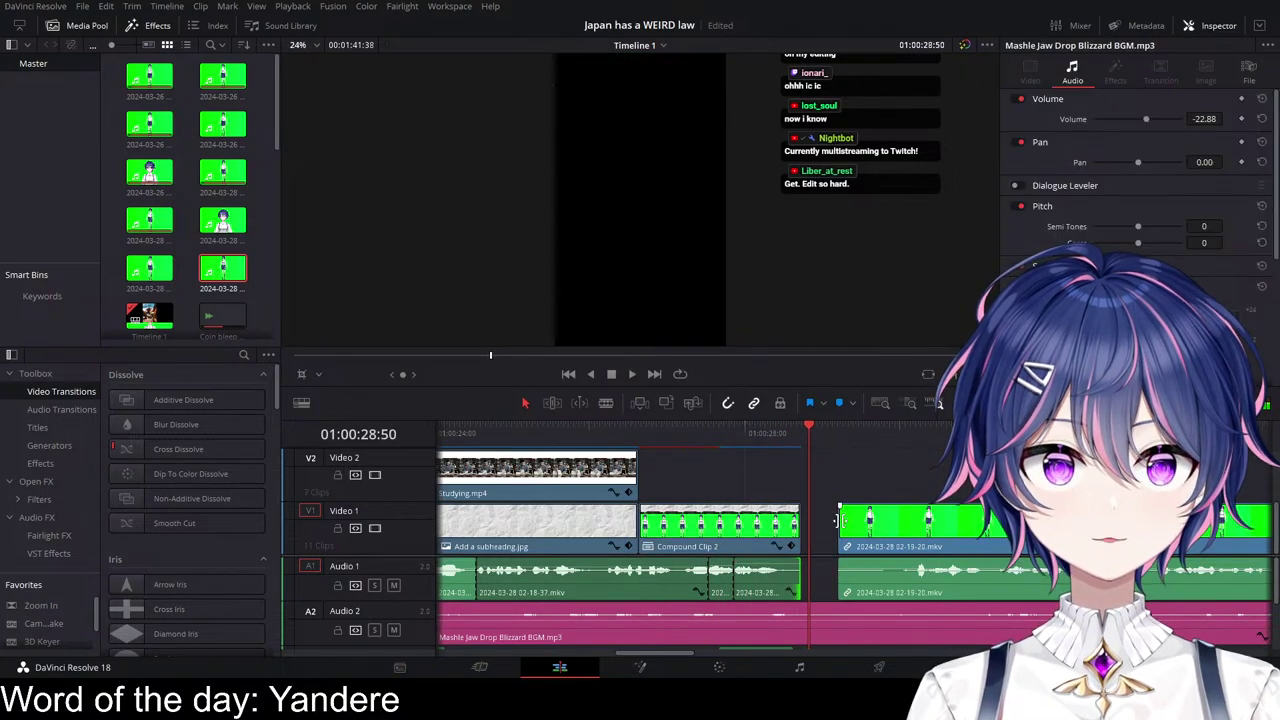
left_click_drag(843, 520, 800, 520)
key("ctrl+z")
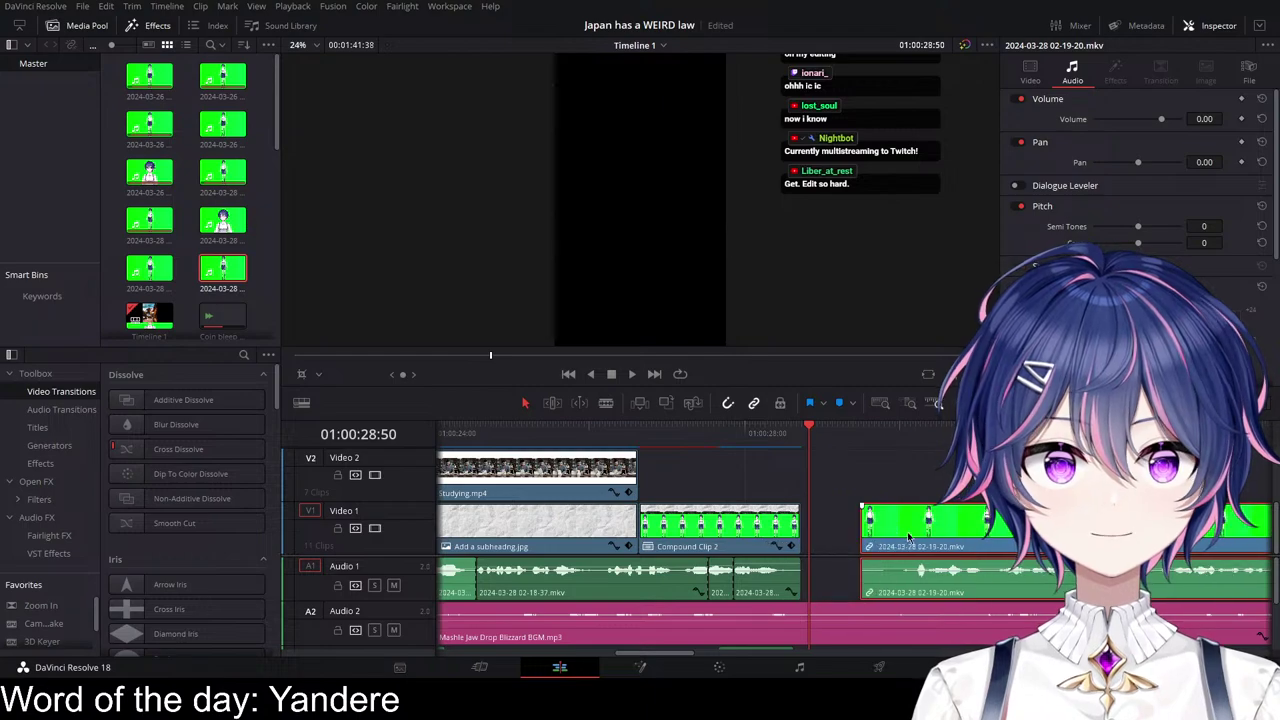
left_click_drag(907, 528, 840, 525)
left_click(746, 430)
key("space")
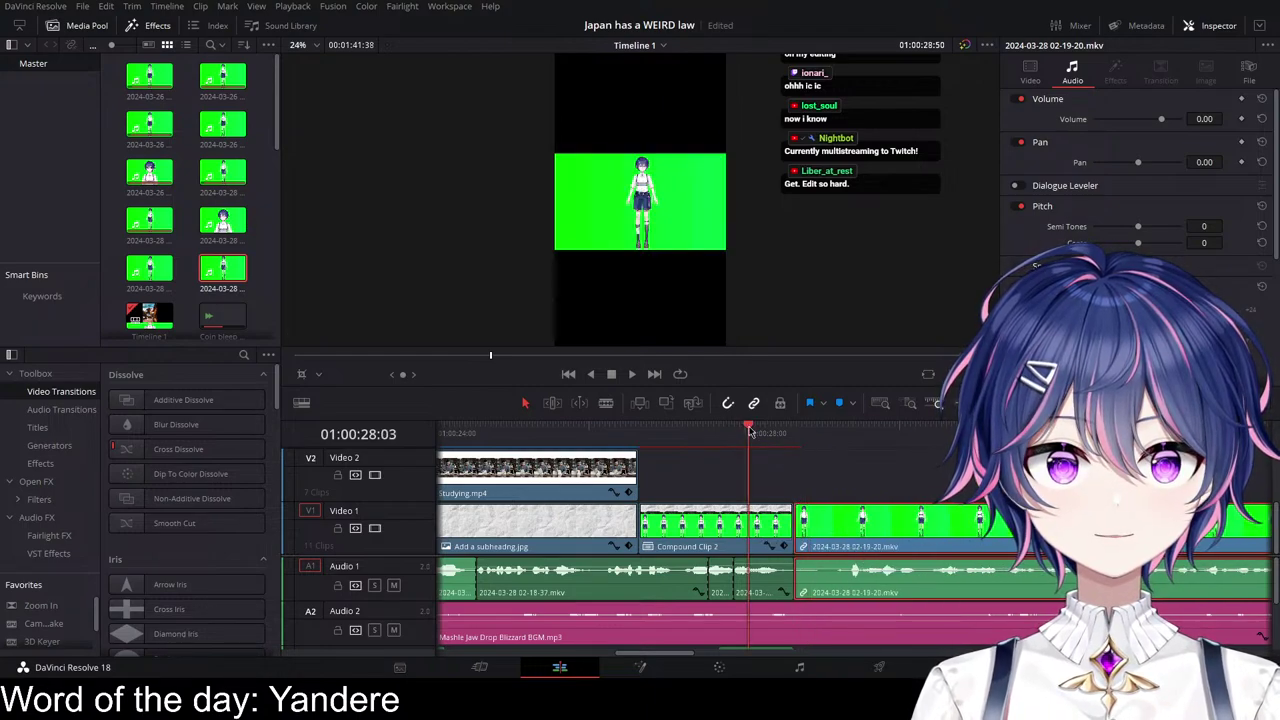
left_click(740, 428)
left_click(720, 428)
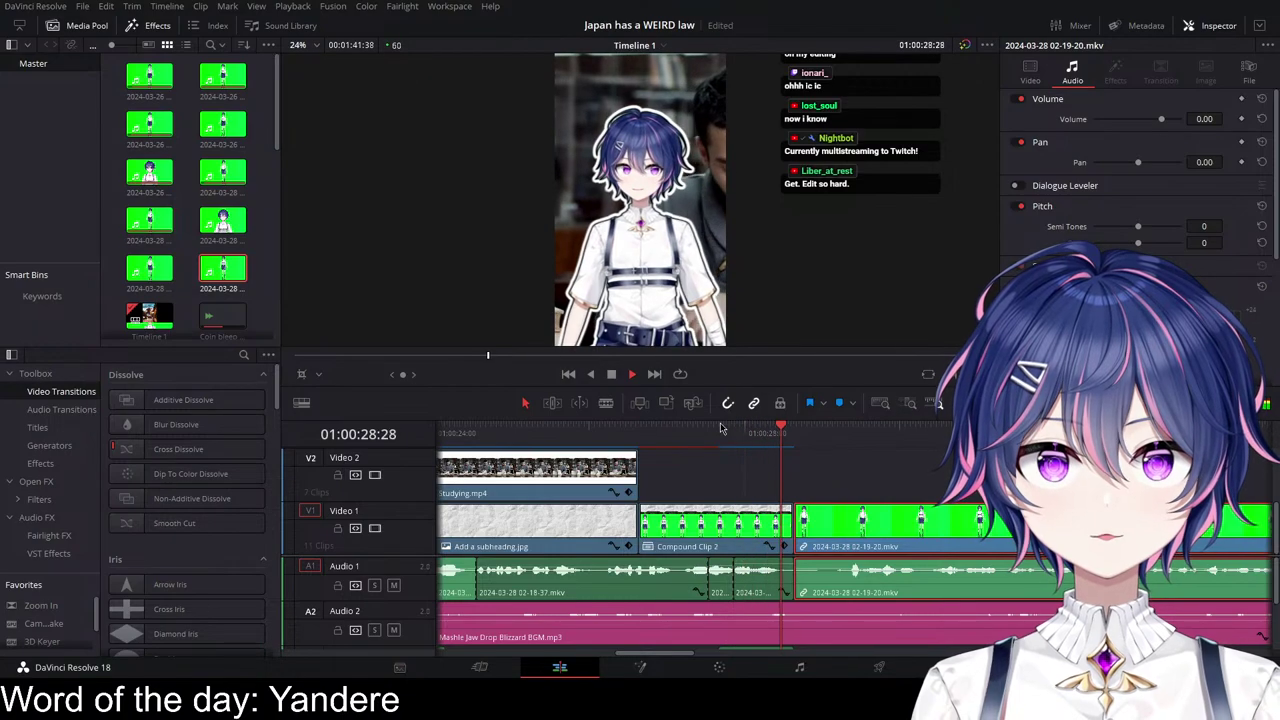
key("space")
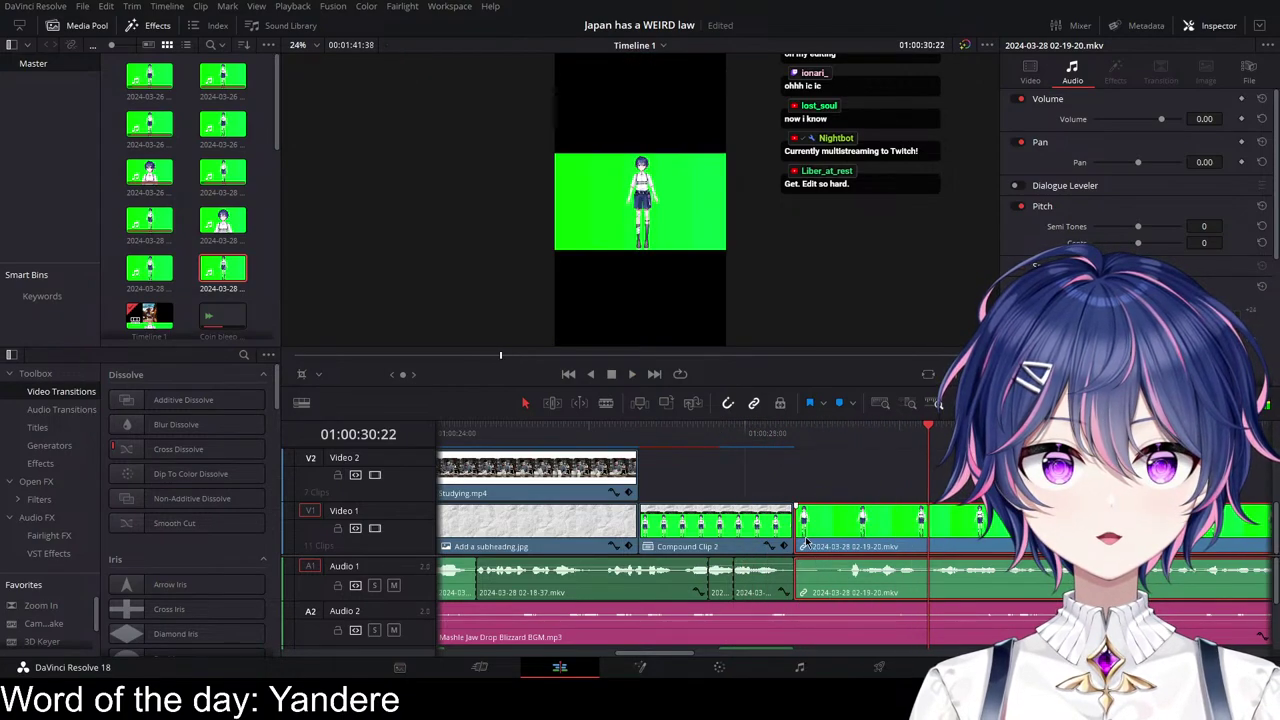
key("ctrl+z")
left_click_drag(900, 531, 842, 528)
left_click(793, 430)
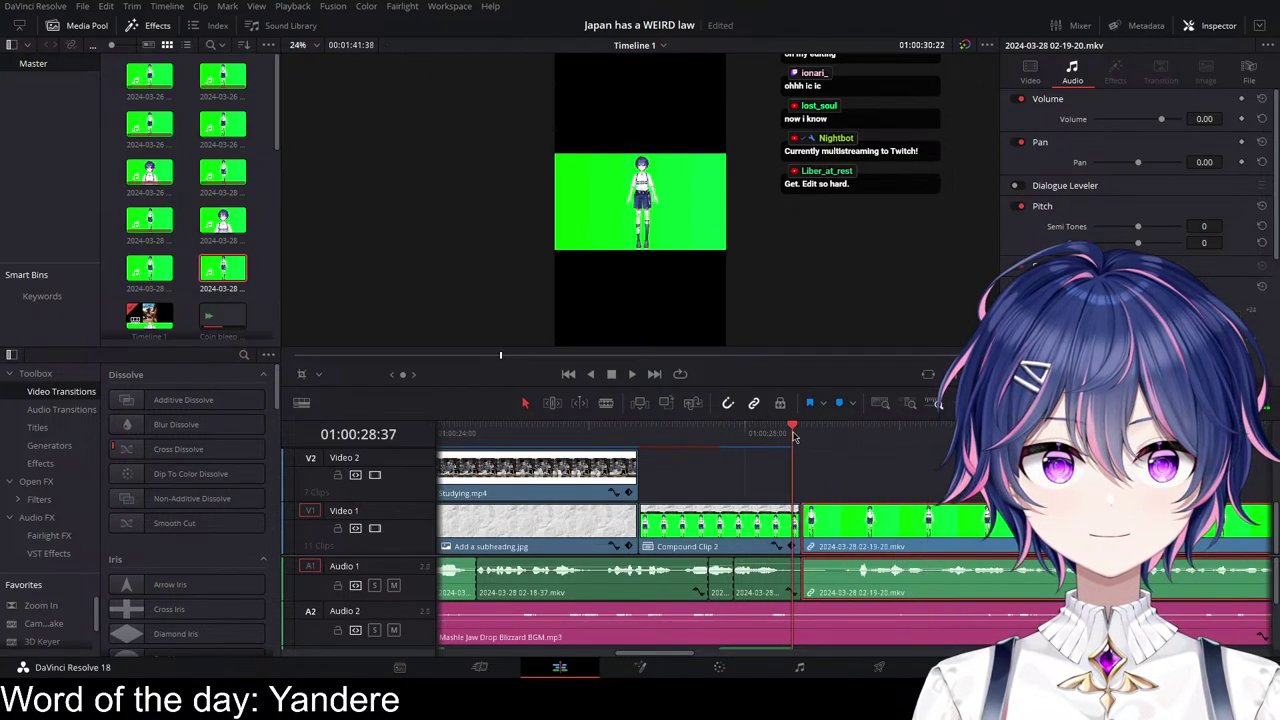
key("space")
scroll(915, 546, "right", 3)
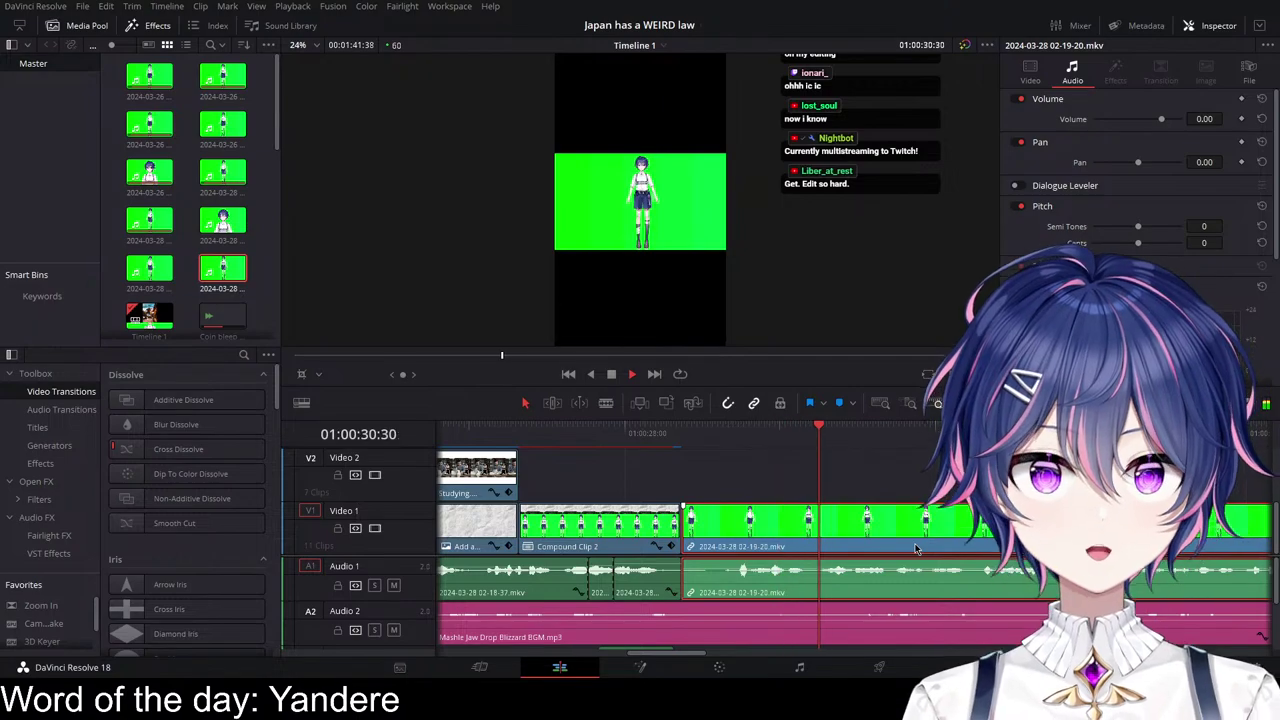
scroll(915, 548, "down", 3)
scroll(1036, 567, "right", 3)
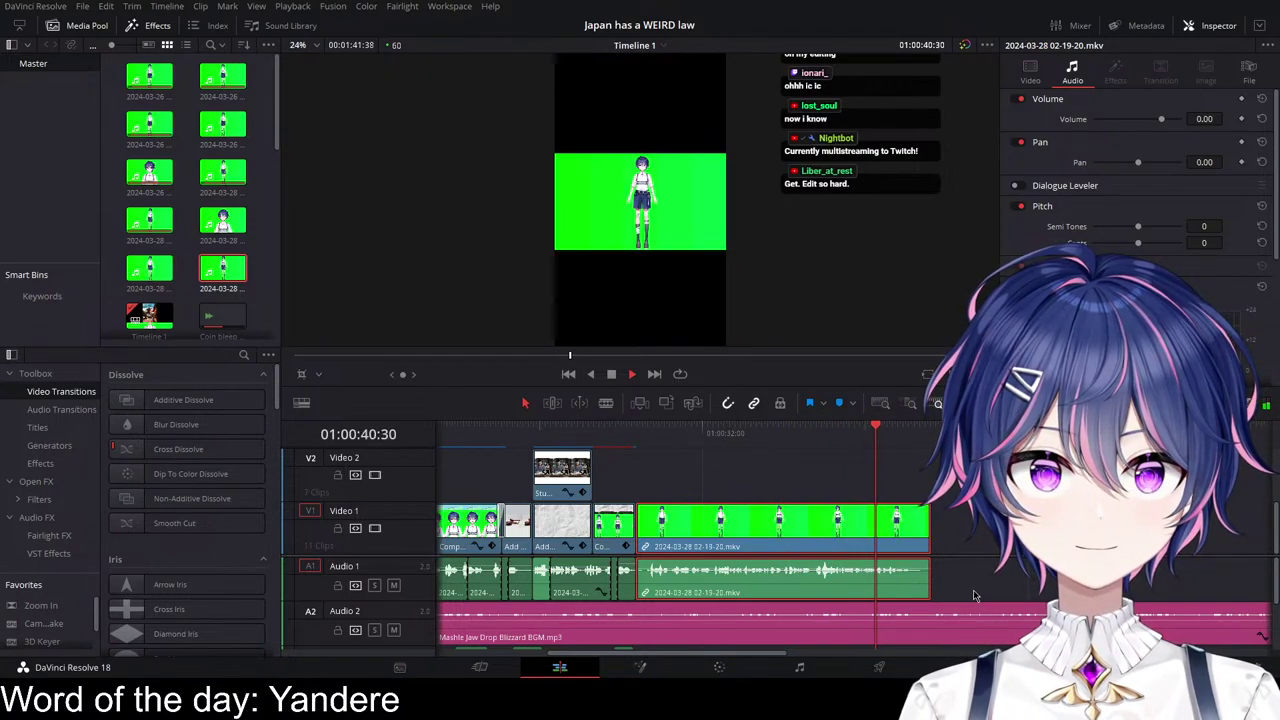
key("space")
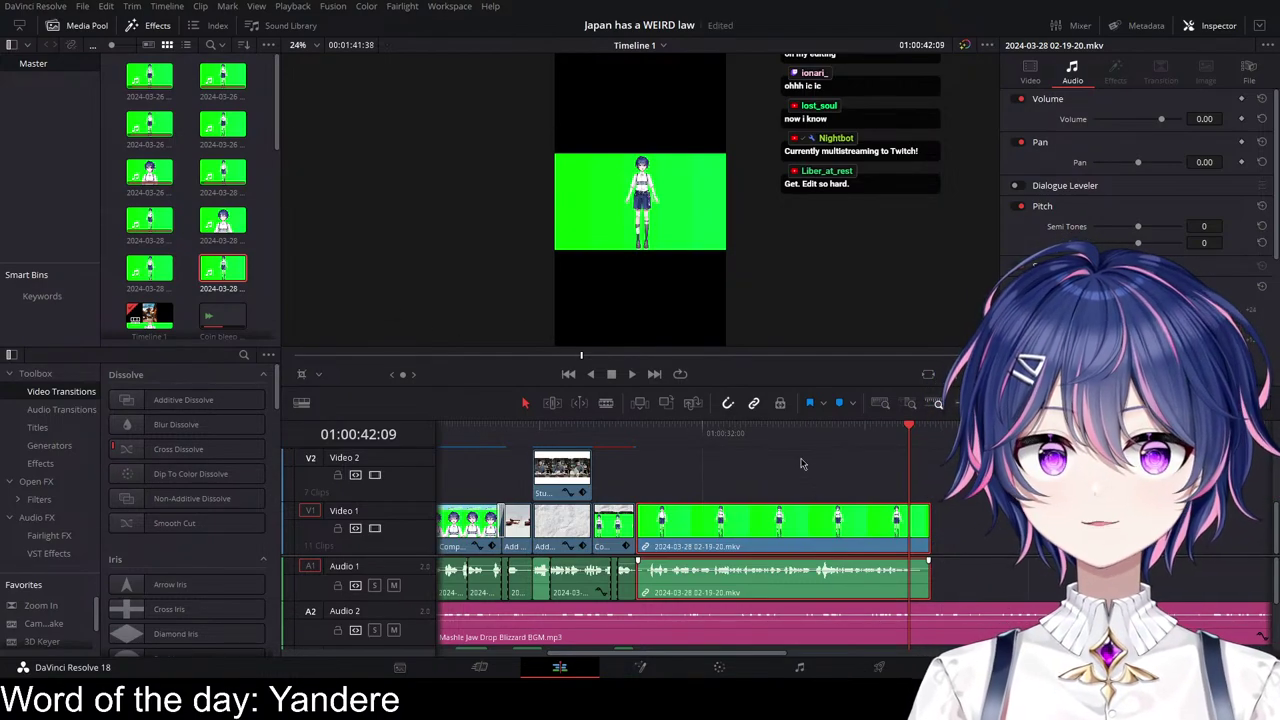
left_click(642, 428)
key("space")
key("space")
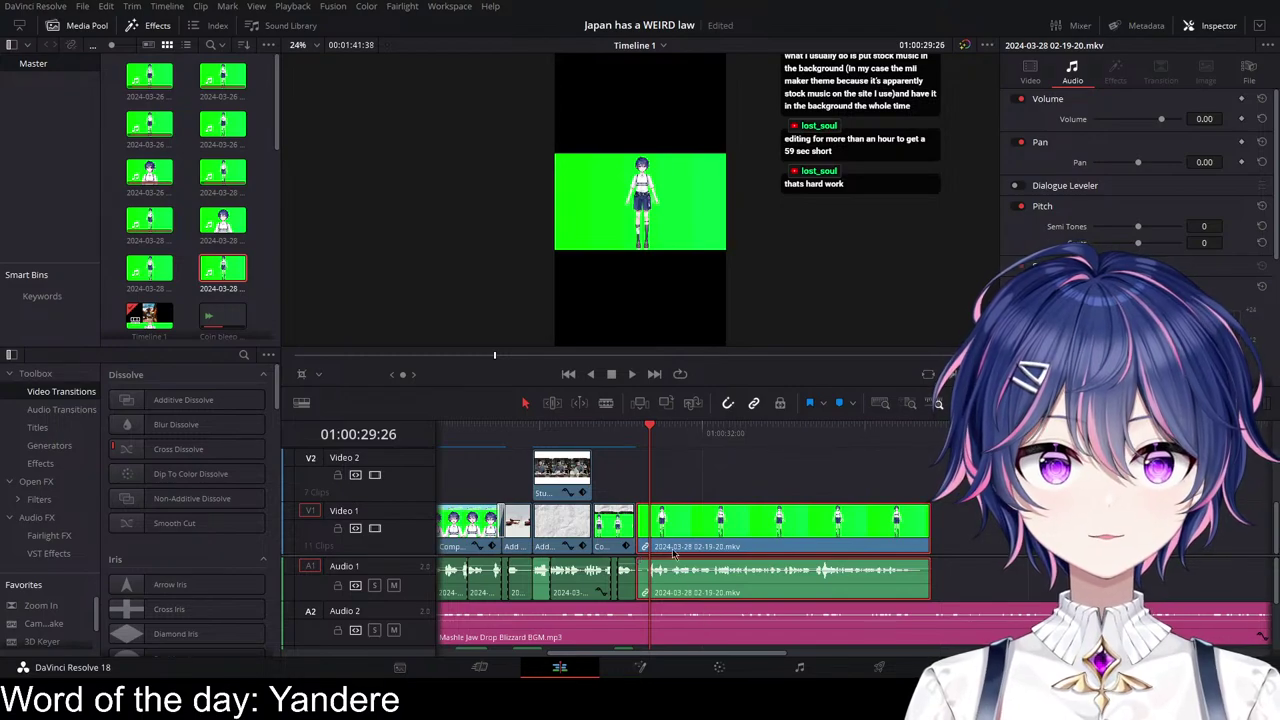
key("space")
key("space")
Step: Review the short from its opening up to the end of Compound Clip 2 at 01:00:28:37
scroll(787, 607, "left", 8)
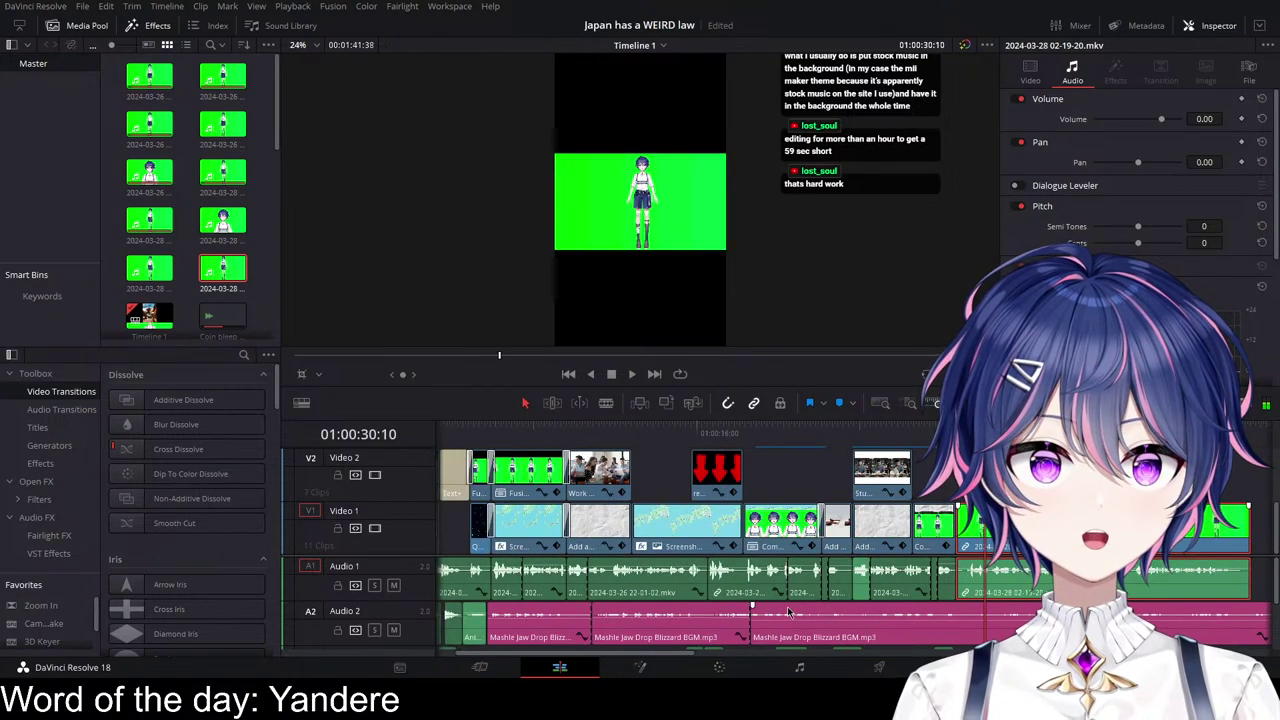
scroll(787, 607, "left", 2)
scroll(787, 607, "down", 1)
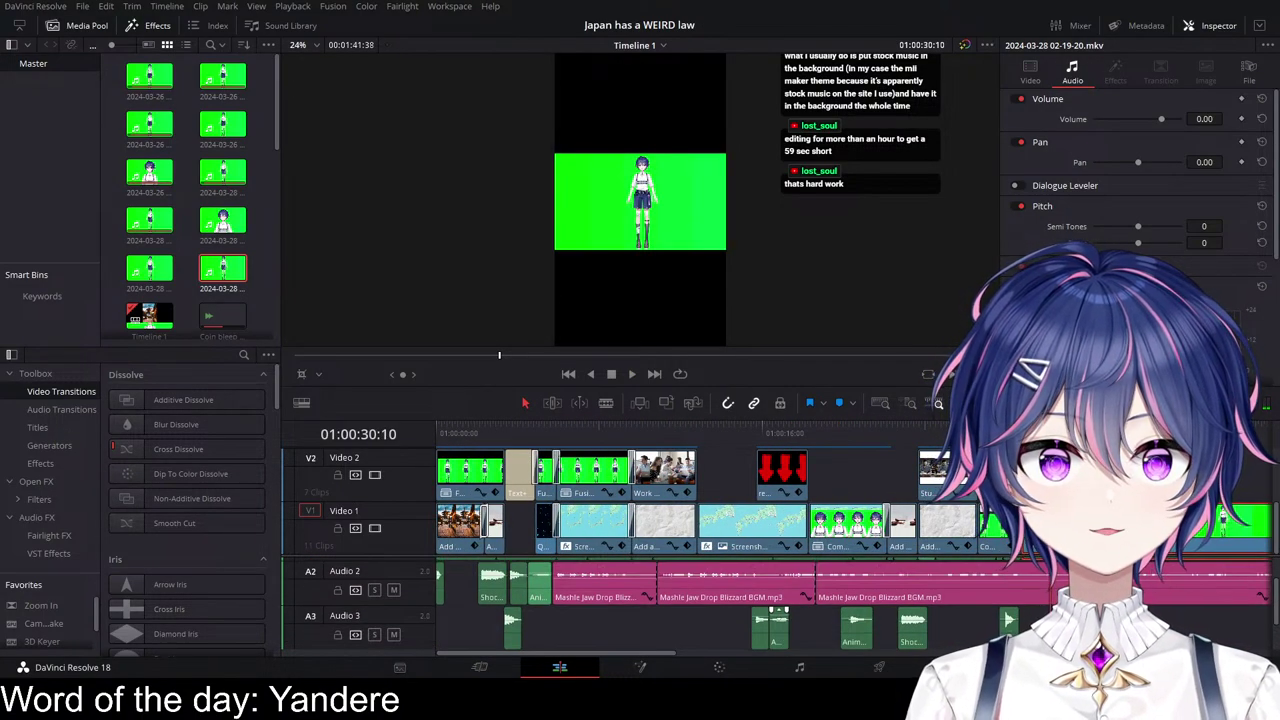
scroll(787, 607, "down", 1)
scroll(790, 603, "up", 2)
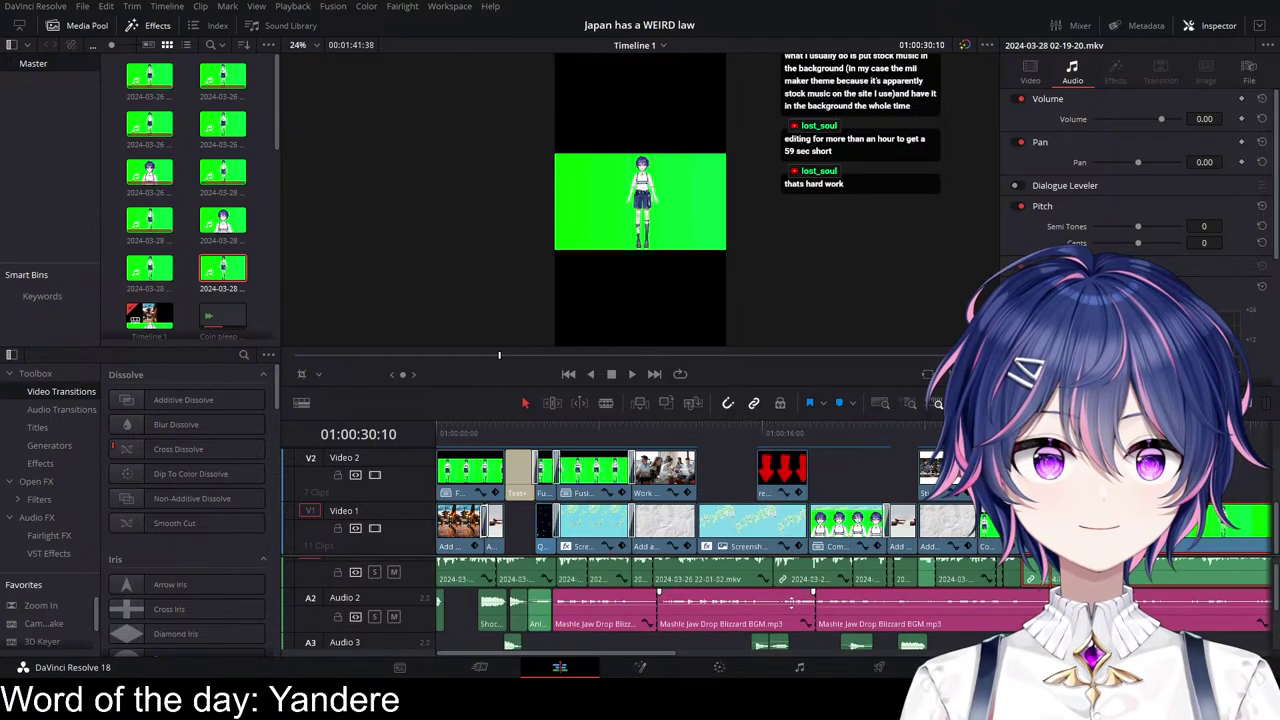
scroll(790, 603, "up", 1)
key("Home")
key("space")
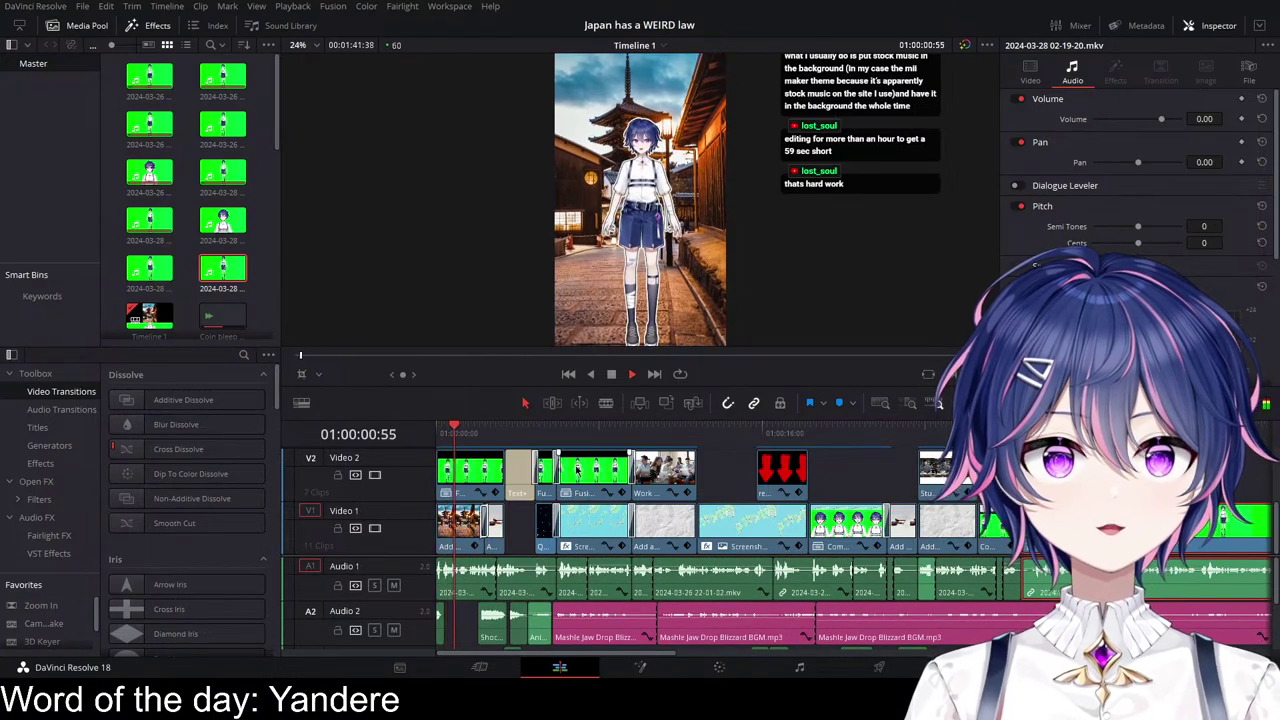
scroll(993, 567, "right", 5)
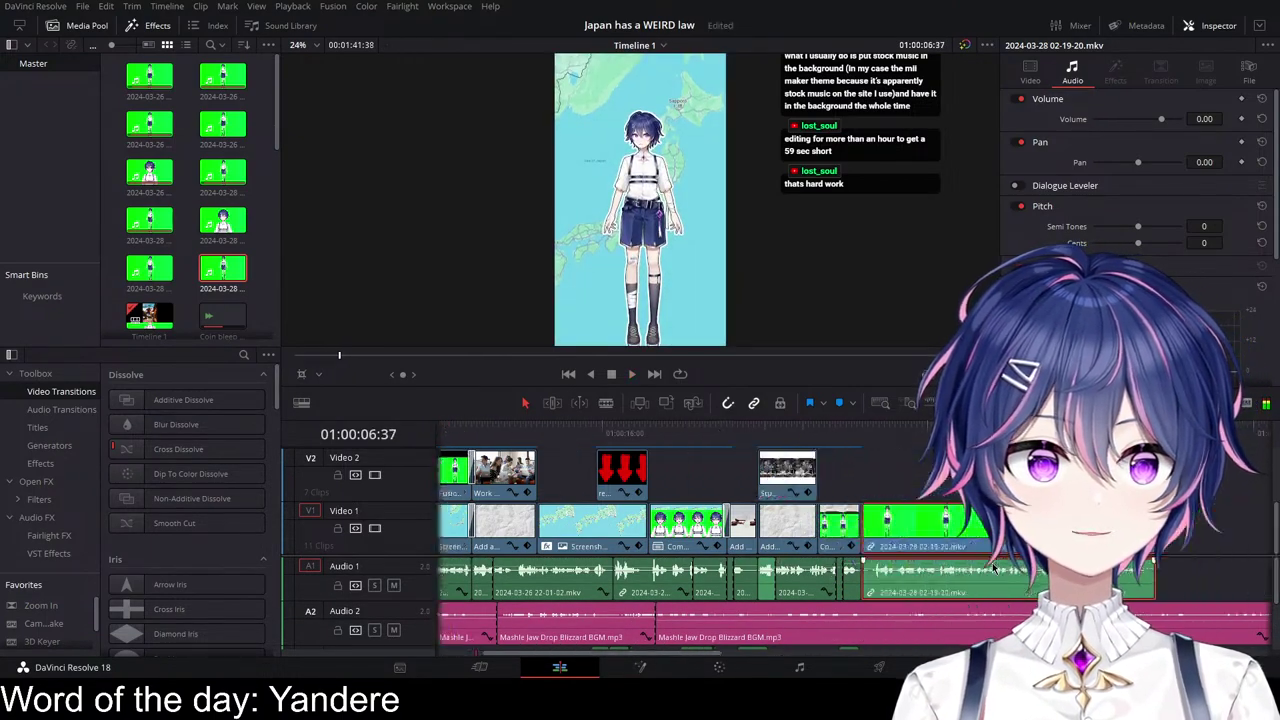
scroll(993, 567, "right", 3)
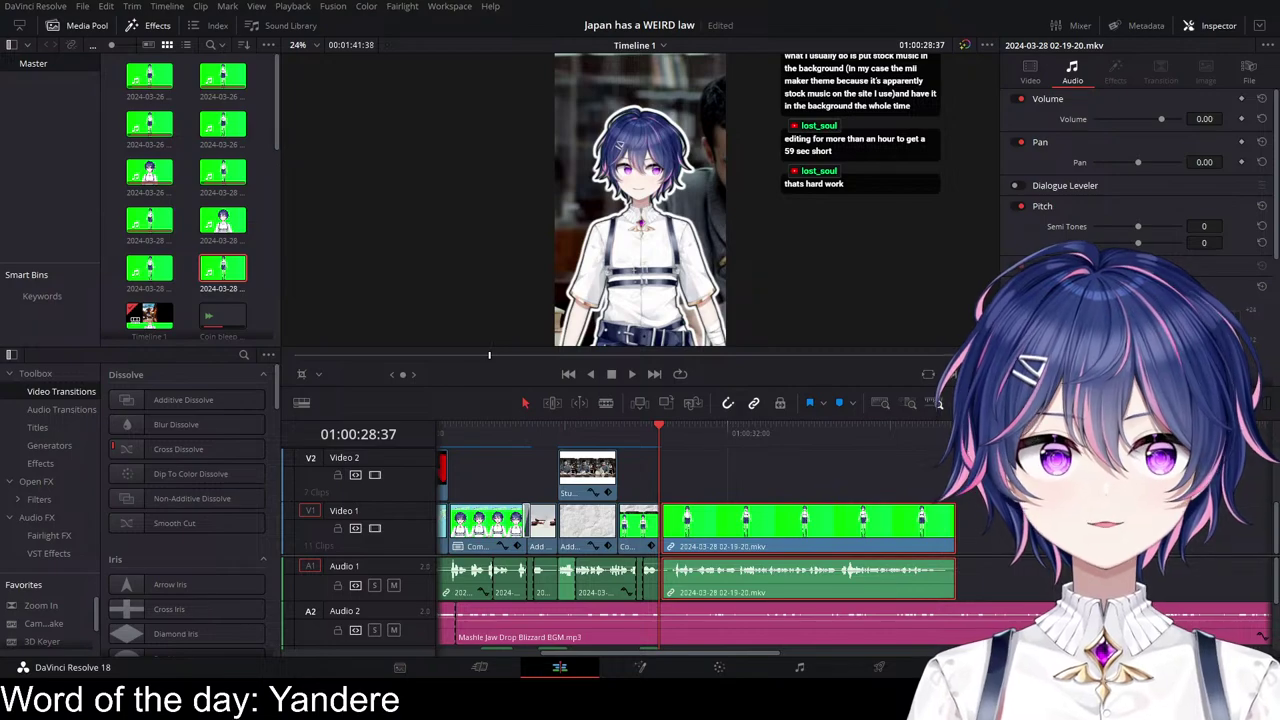
scroll(193, 315, "down", 5)
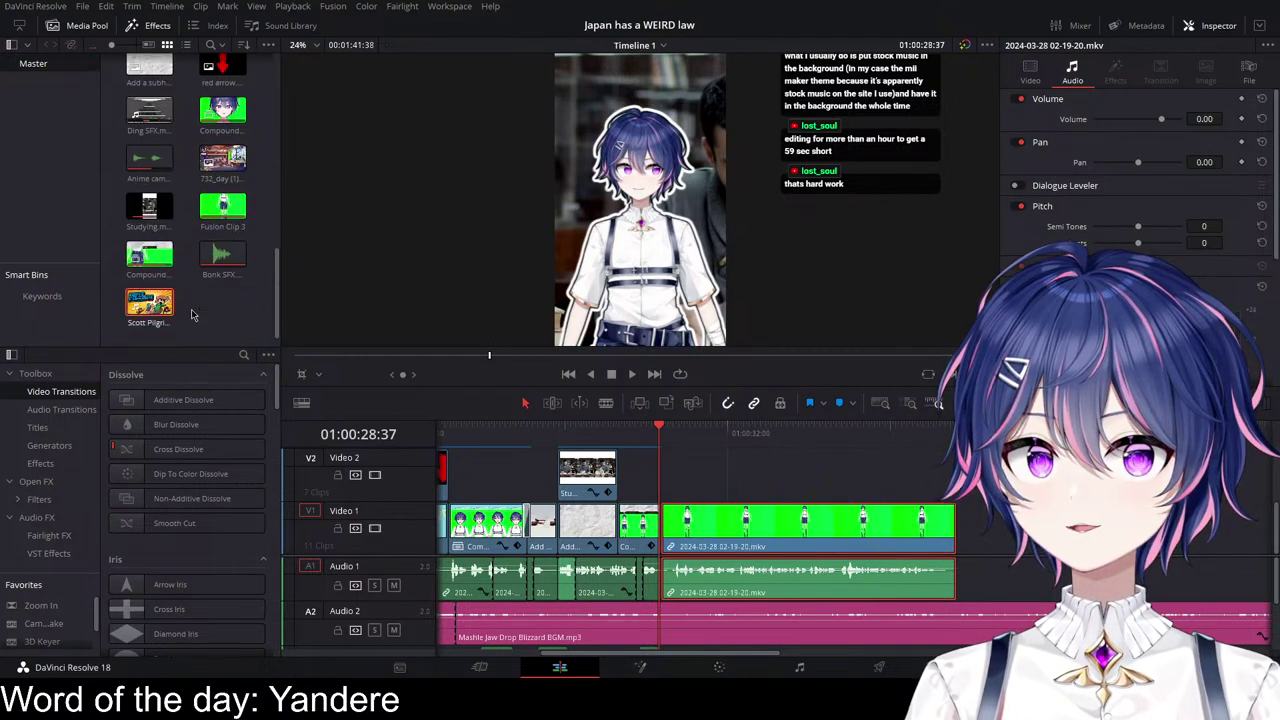
scroll(985, 585, "down", 1)
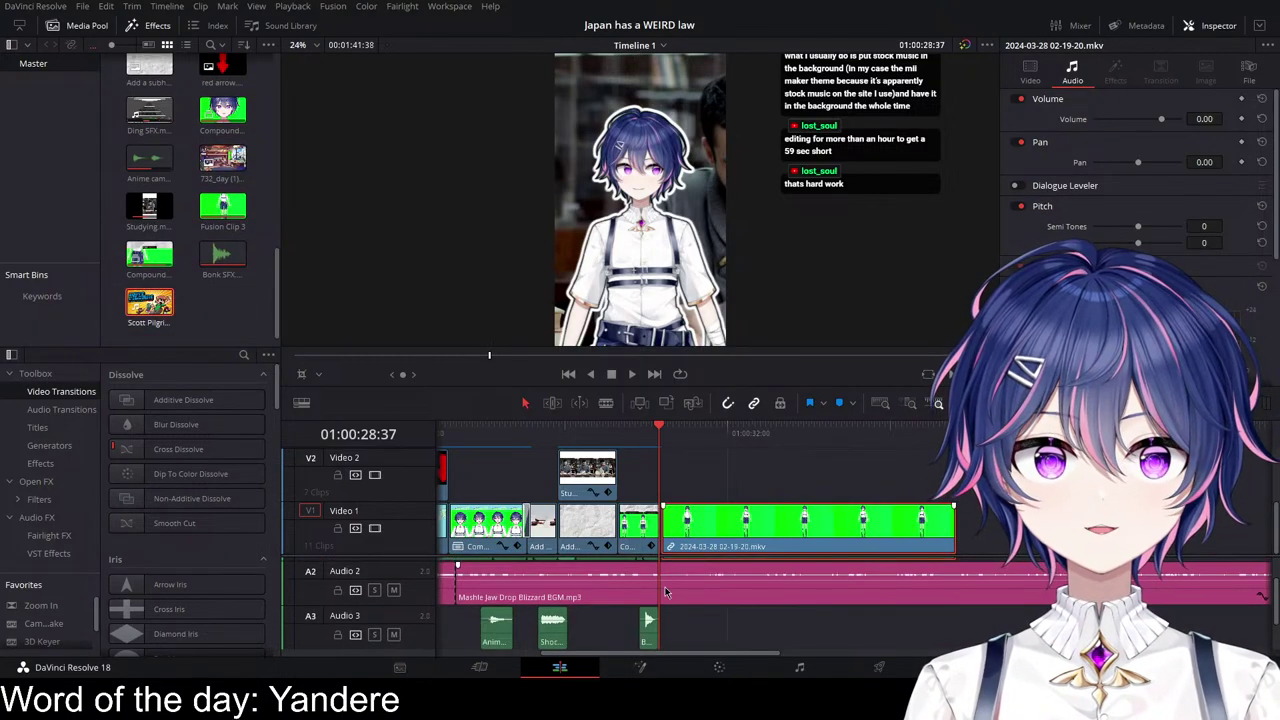
left_click_drag(732, 597, 975, 585)
key("ctrl+b")
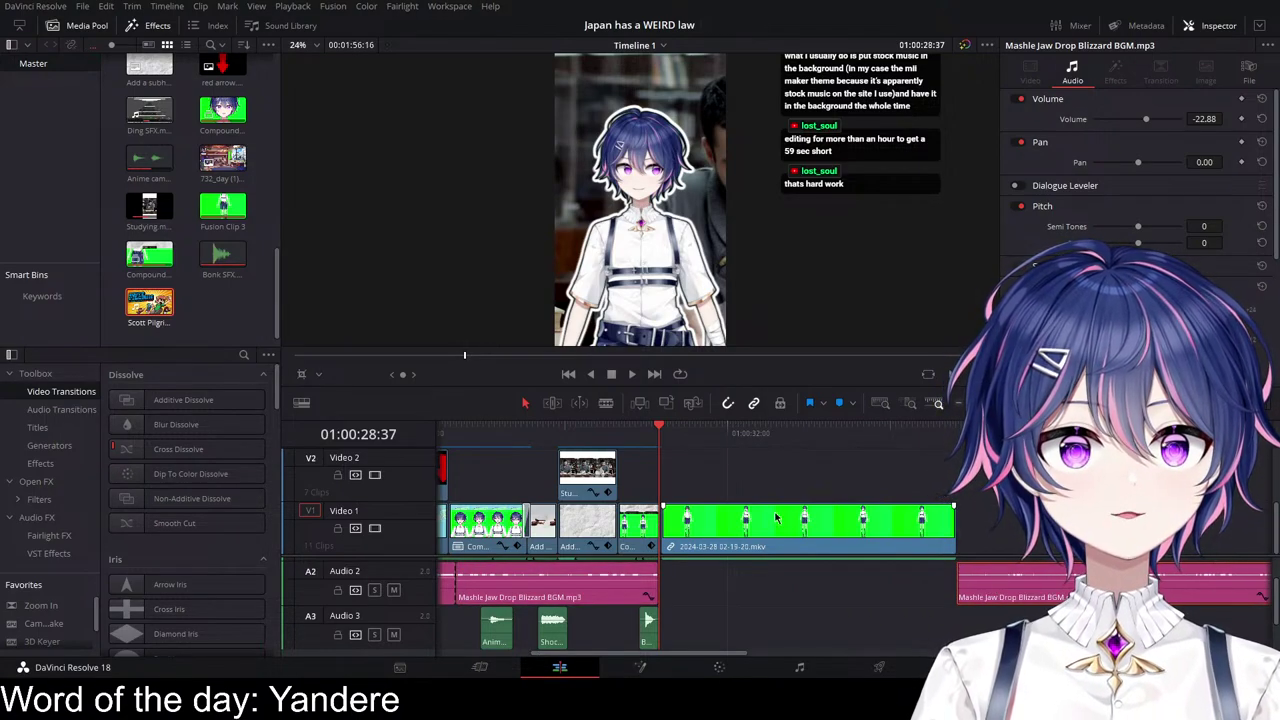
scroll(787, 522, "up", 2)
scroll(787, 522, "down", 2)
scroll(792, 608, "down", 2)
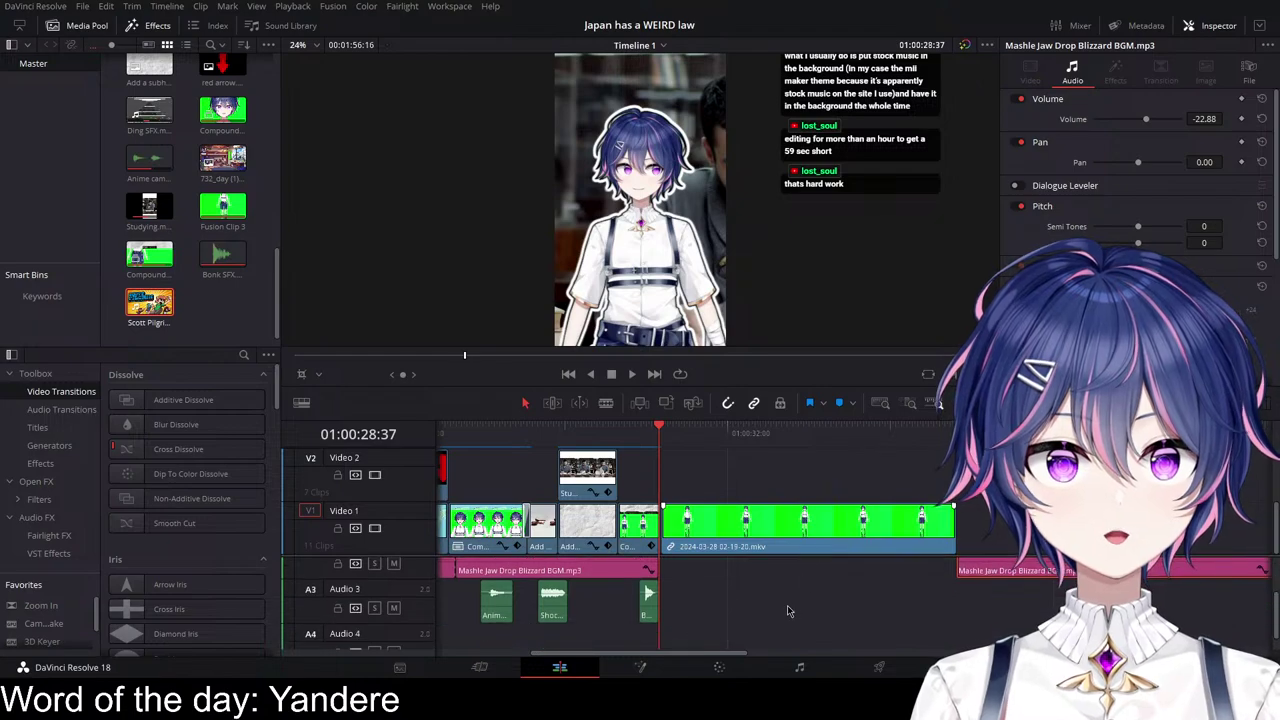
scroll(787, 609, "up", 4)
scroll(786, 608, "up", 3)
scroll(902, 603, "up", 1)
scroll(910, 604, "down", 2)
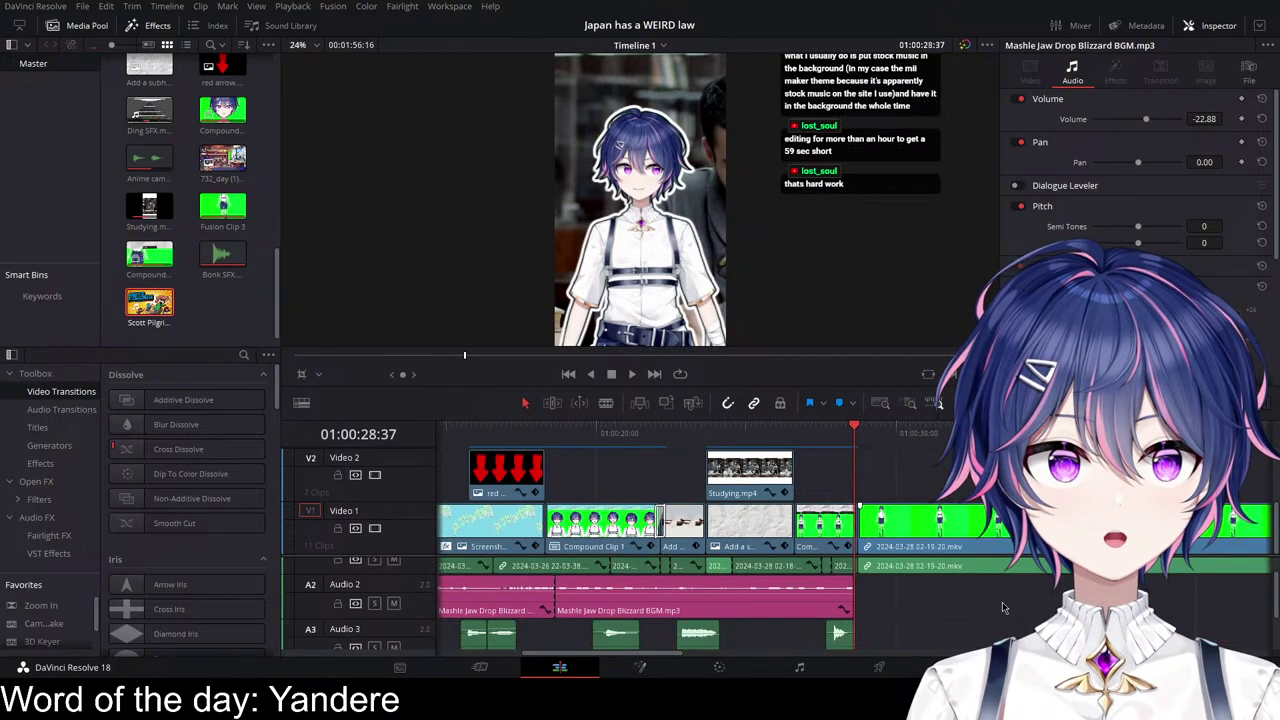
scroll(940, 604, "right", 5)
scroll(935, 523, "up", 3)
scroll(980, 610, "down", 4)
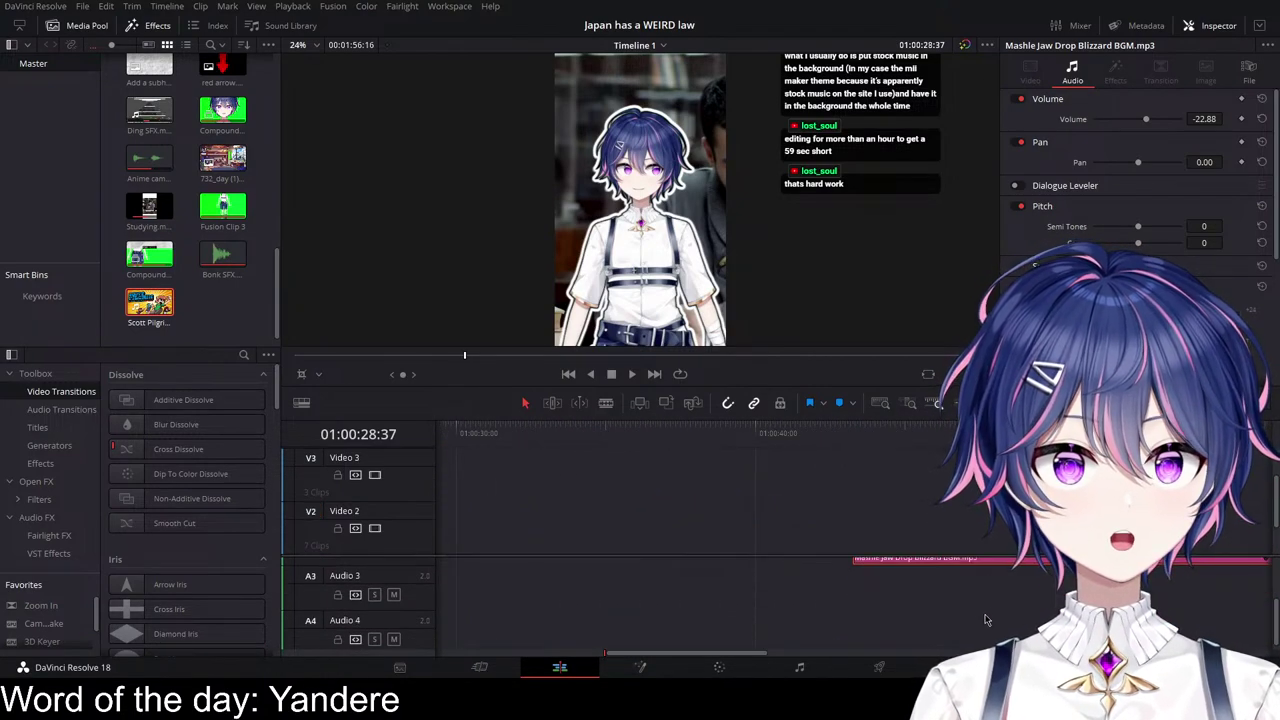
scroll(966, 619, "up", 6)
scroll(935, 611, "right", 4)
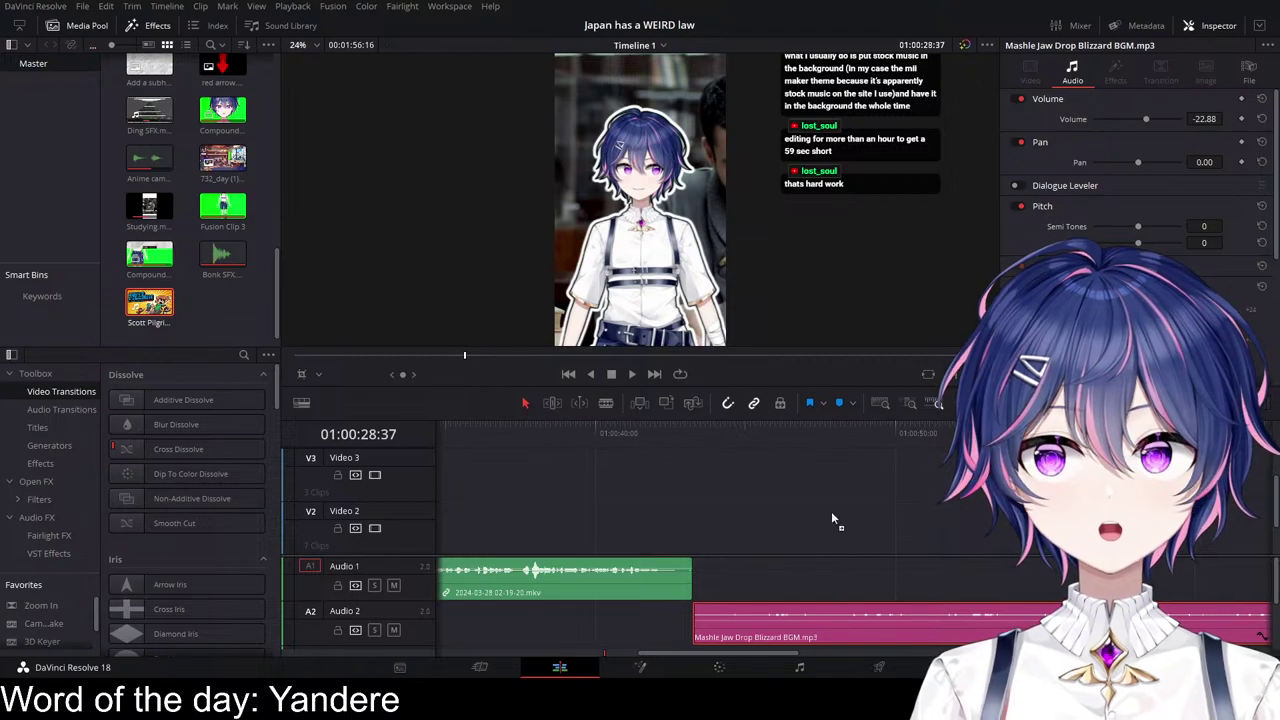
left_click_drag(831, 518, 808, 560)
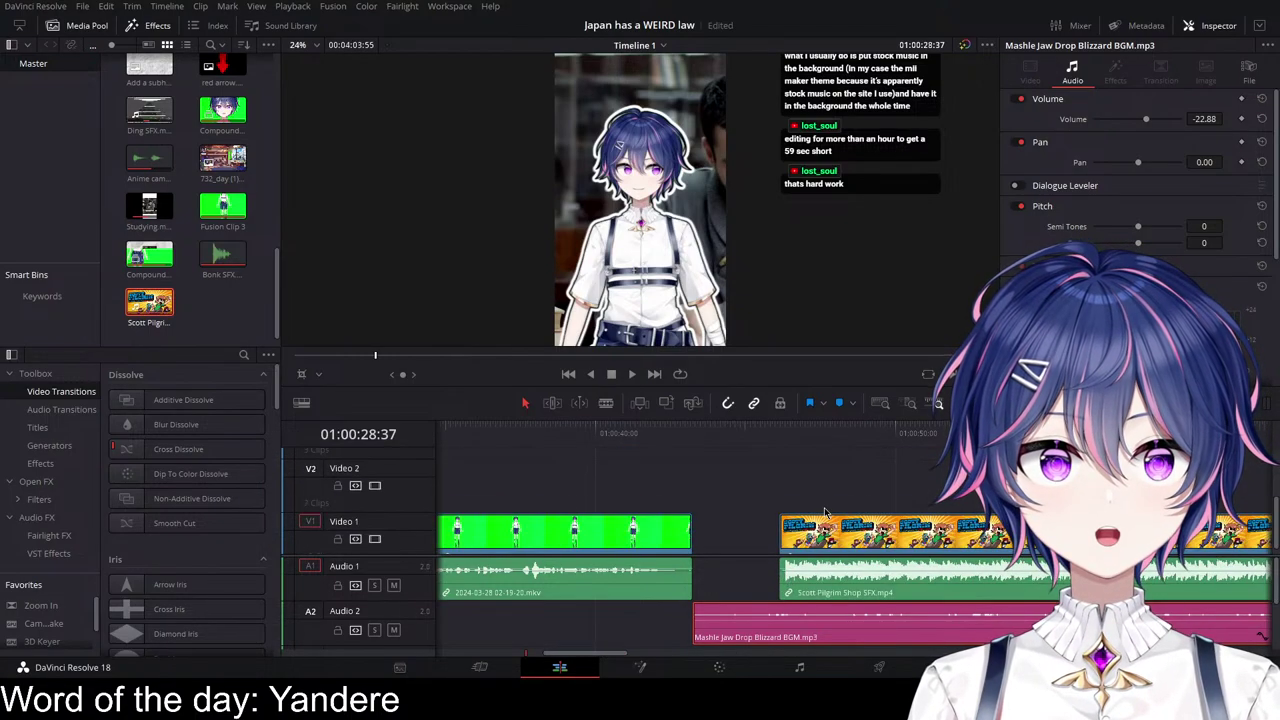
Step: Delete only the video part of Scott Pilgrim Shop SFX.mp4, keeping its audio on Audio 1
left_click(825, 512)
key("BackSpace")
scroll(860, 555, "right", 5)
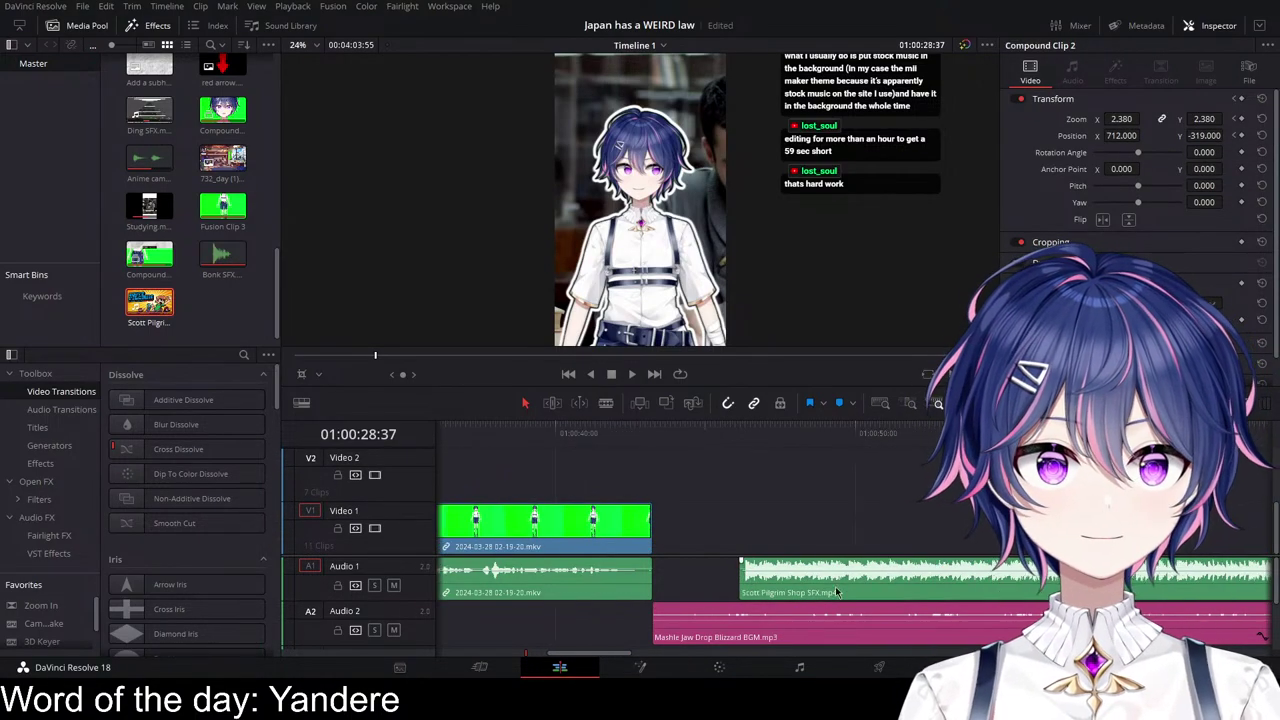
Step: Lower Scott Pilgrim Shop SFX.mp4's volume to -21.15 dB and trim most of its length off the end
left_click_drag(860, 571, 859, 577)
scroll(819, 587, "down", 8)
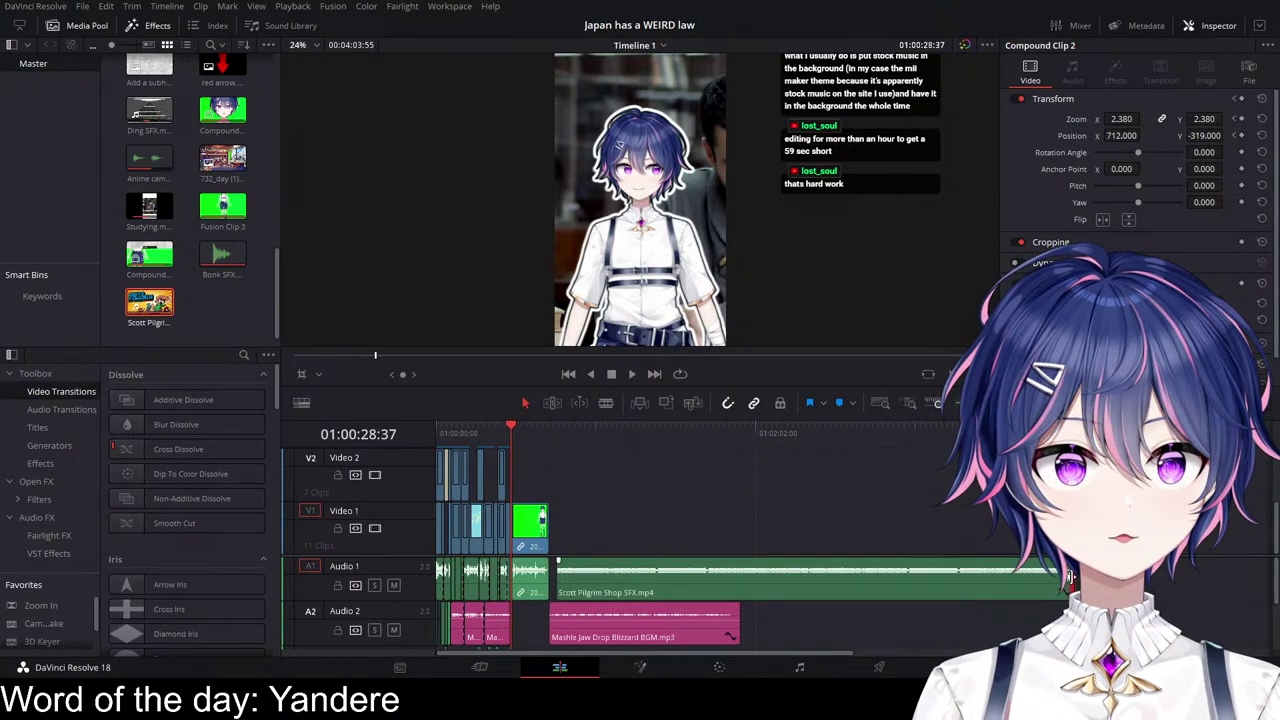
left_click_drag(1068, 577, 593, 575)
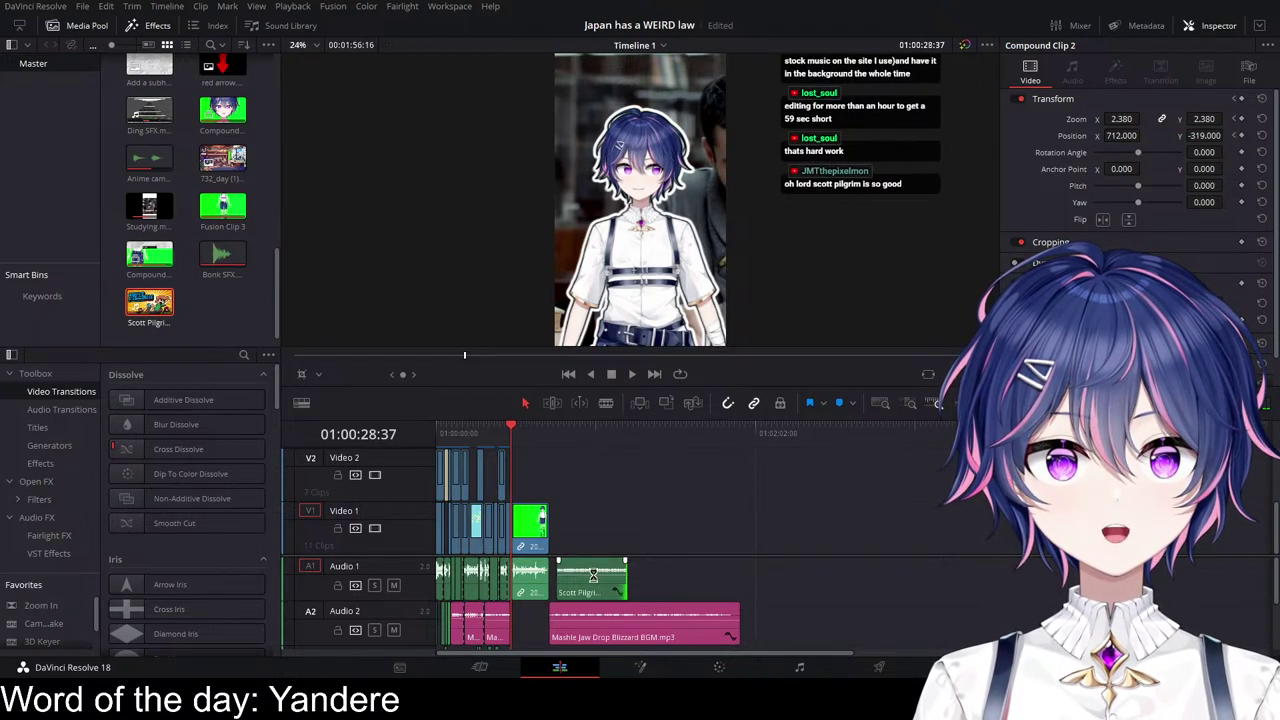
scroll(593, 576, "up", 6)
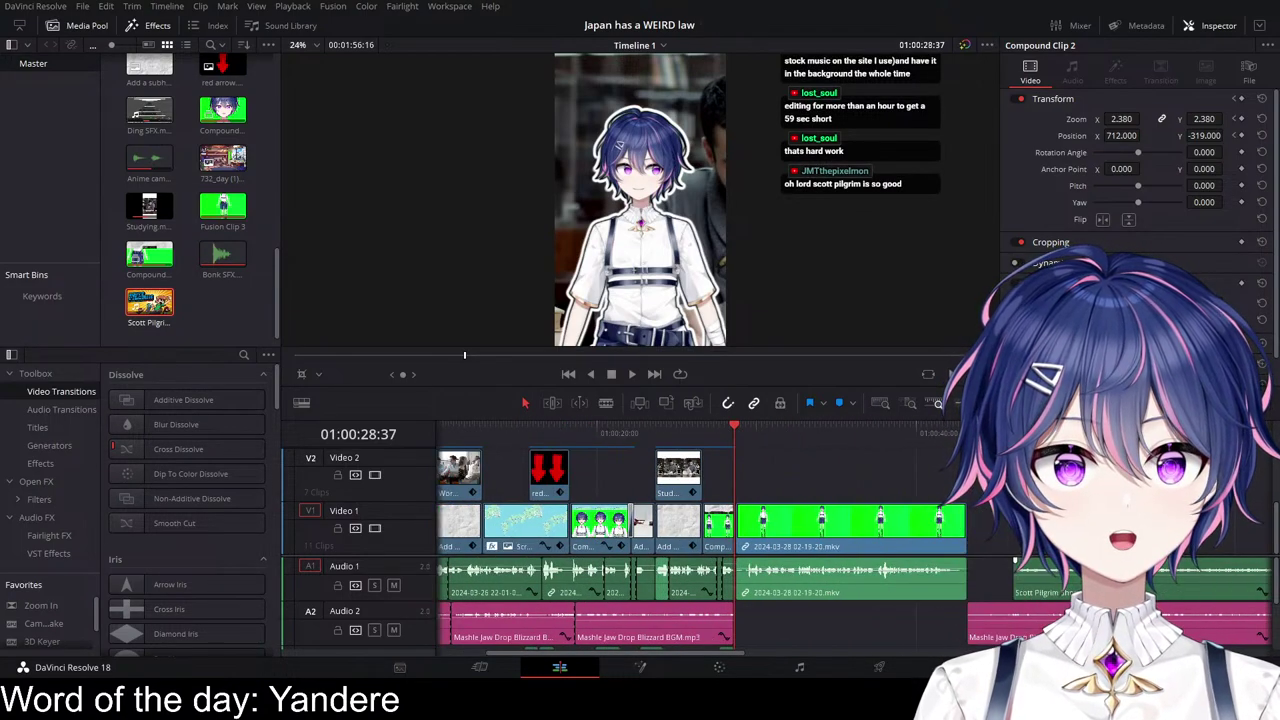
Step: Move Scott Pilgrim Shop SFX.mp4 to Audio 2 so it starts at 01:00:28:37, directly after the first background music
scroll(593, 576, "down", 5)
left_click_drag(1010, 585, 644, 626)
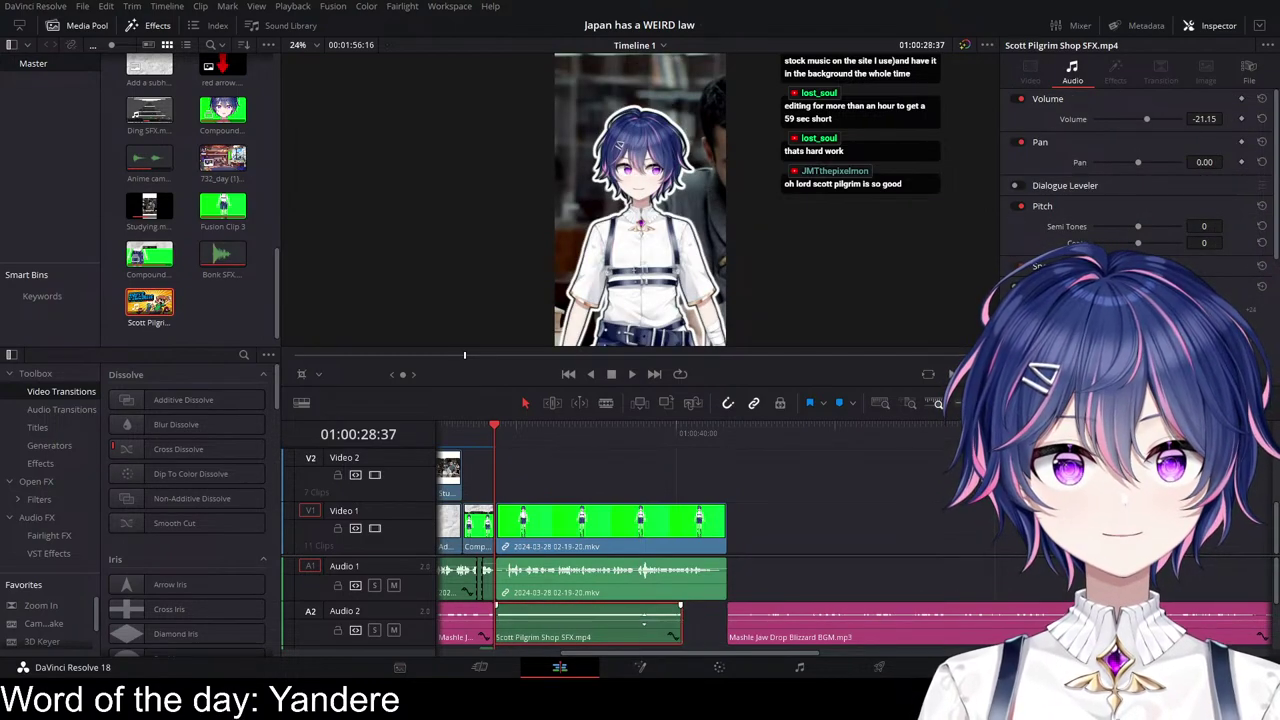
scroll(1043, 622, "up", 4)
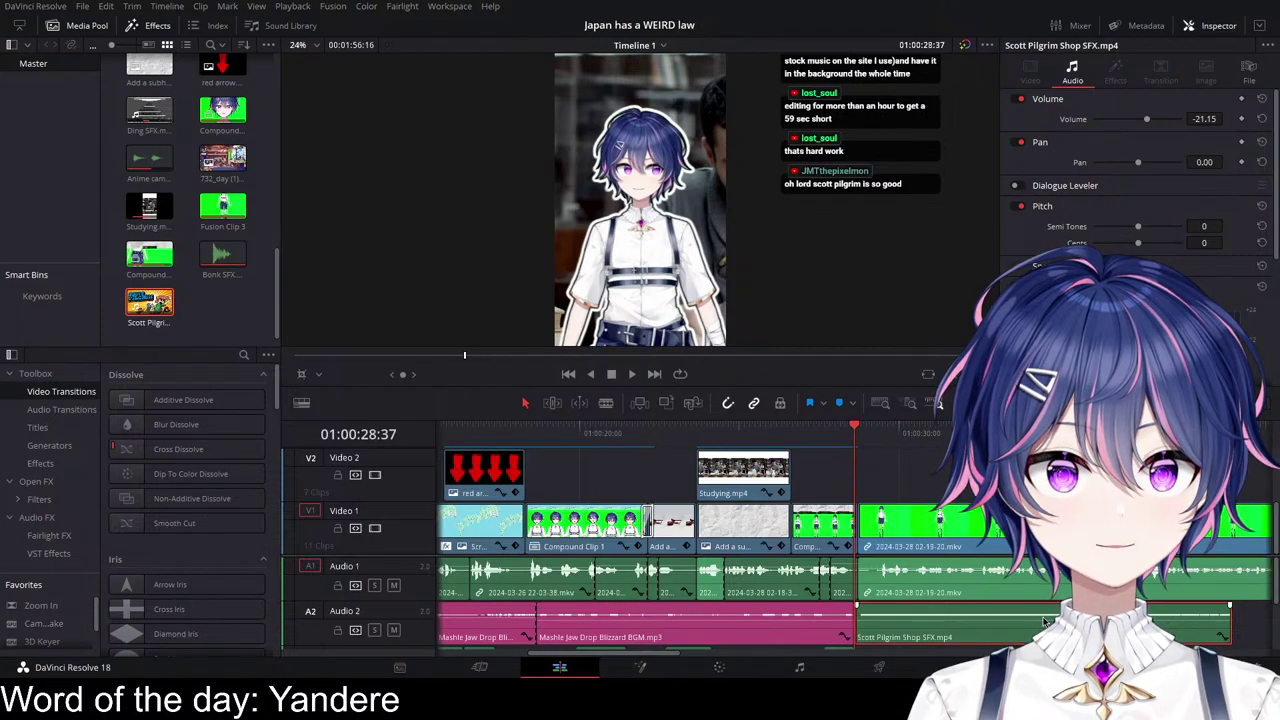
scroll(1043, 621, "right", 2)
Step: Play back the new music under the voice and raise Scott Pilgrim Shop SFX.mp4's volume to -17.31 dB
key("space")
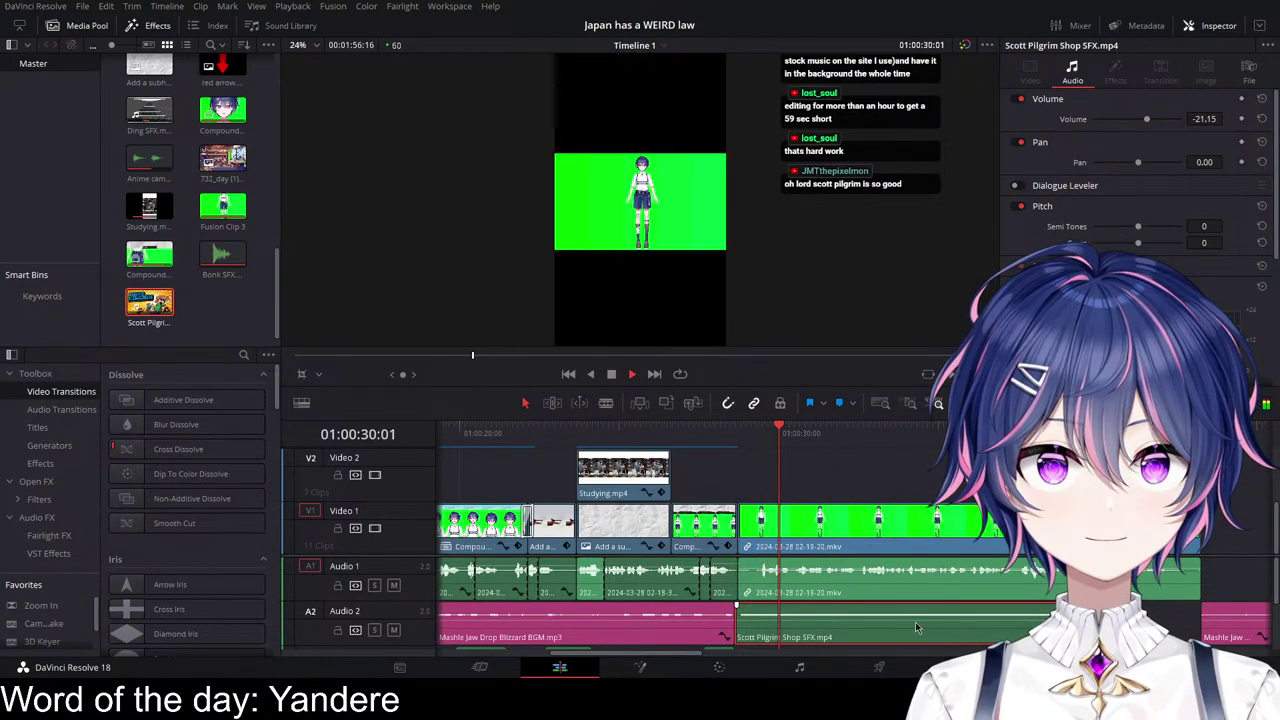
key("space")
left_click_drag(930, 617, 930, 616)
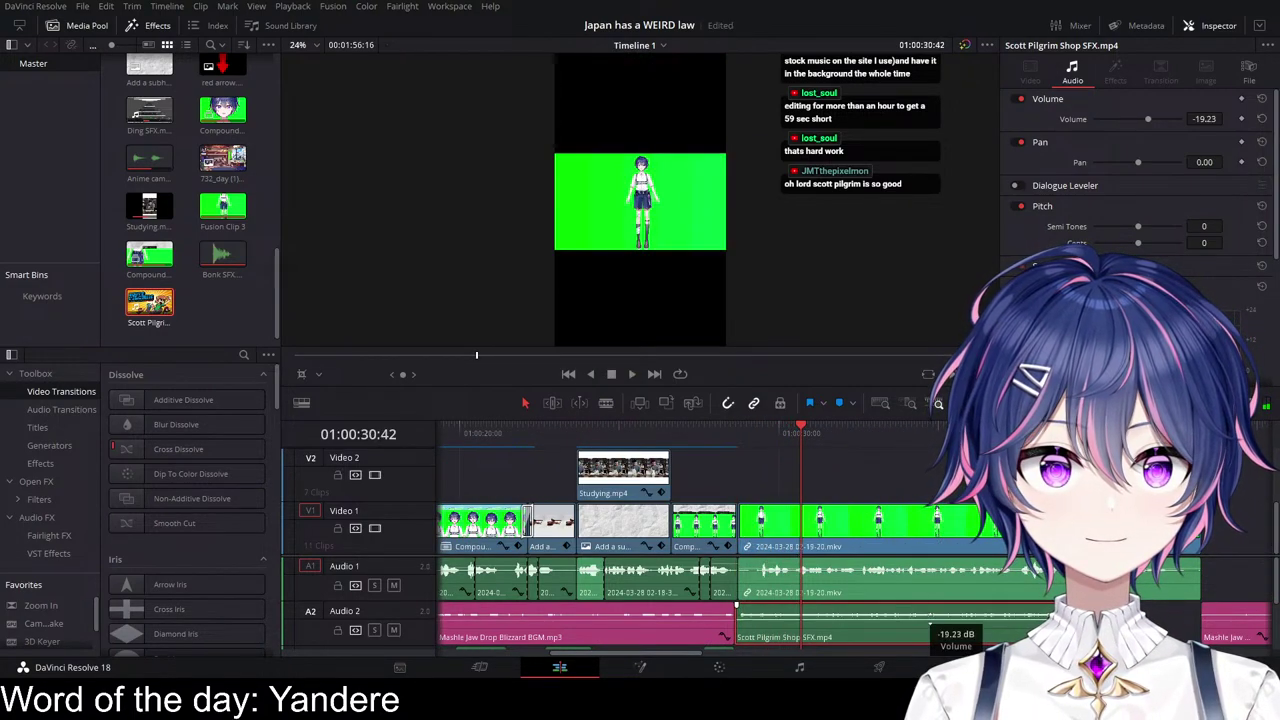
key("space")
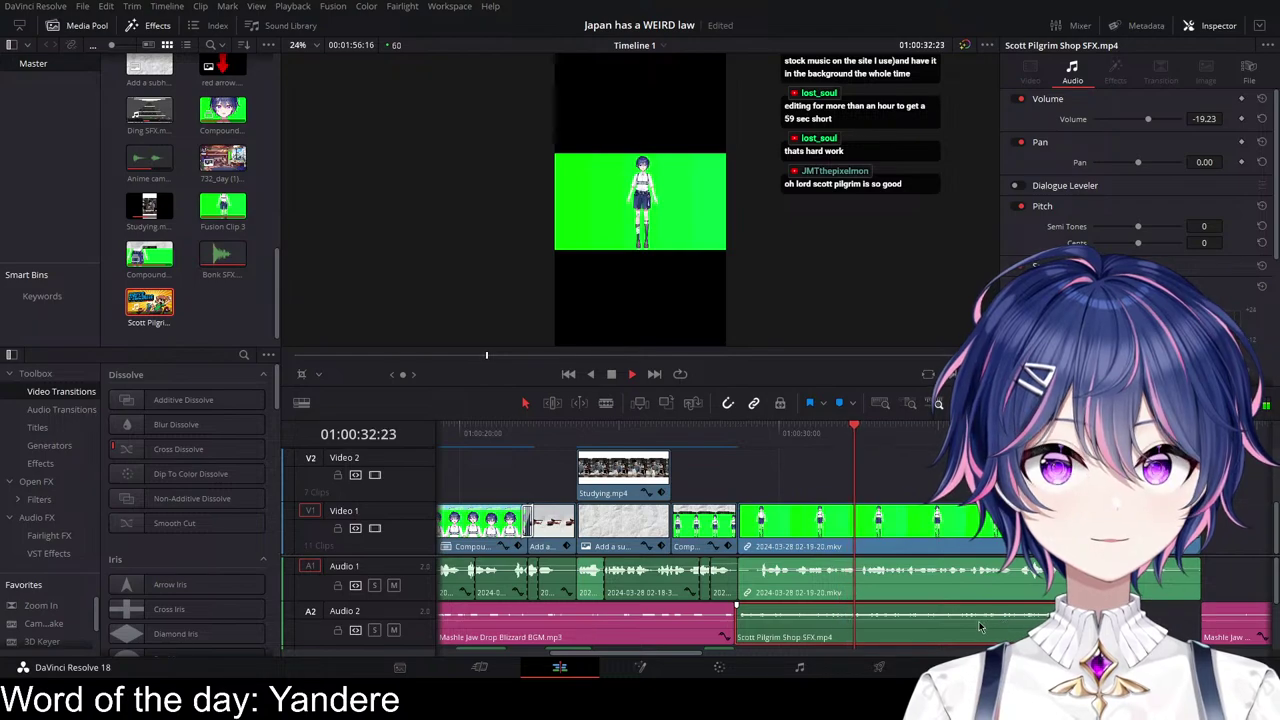
key("space")
left_click_drag(984, 616, 985, 614)
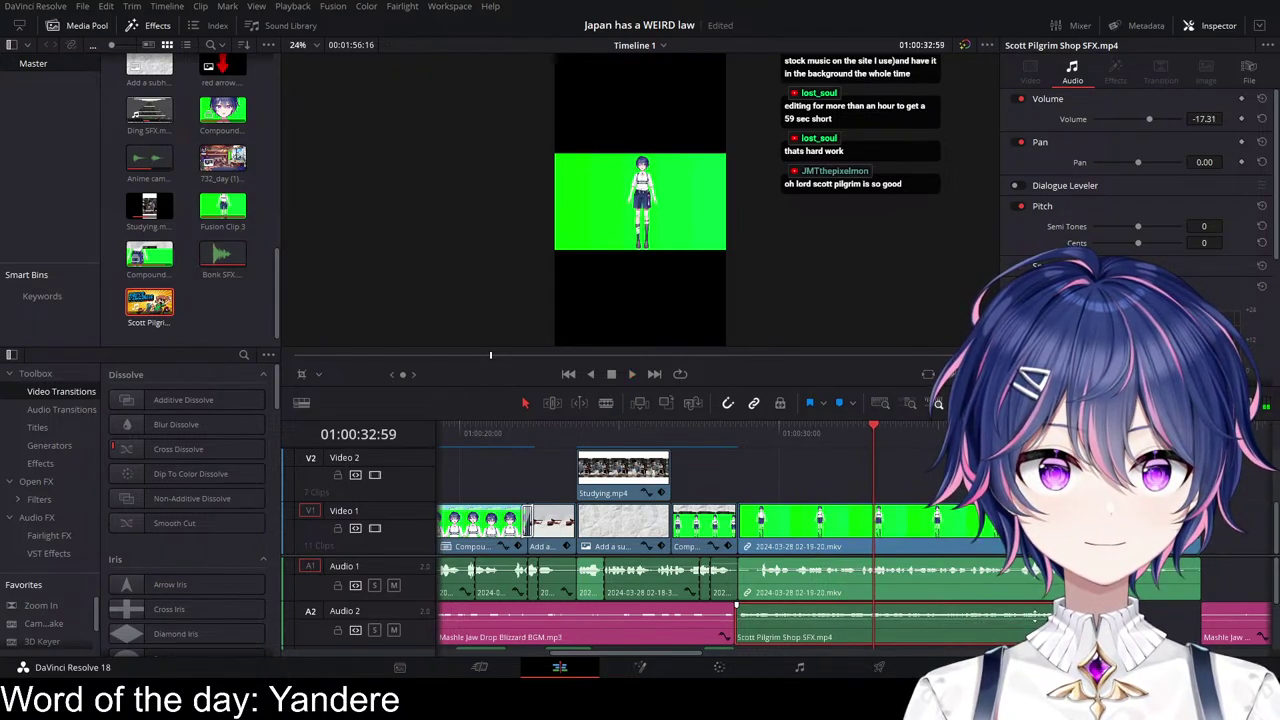
scroll(974, 617, "right", 4)
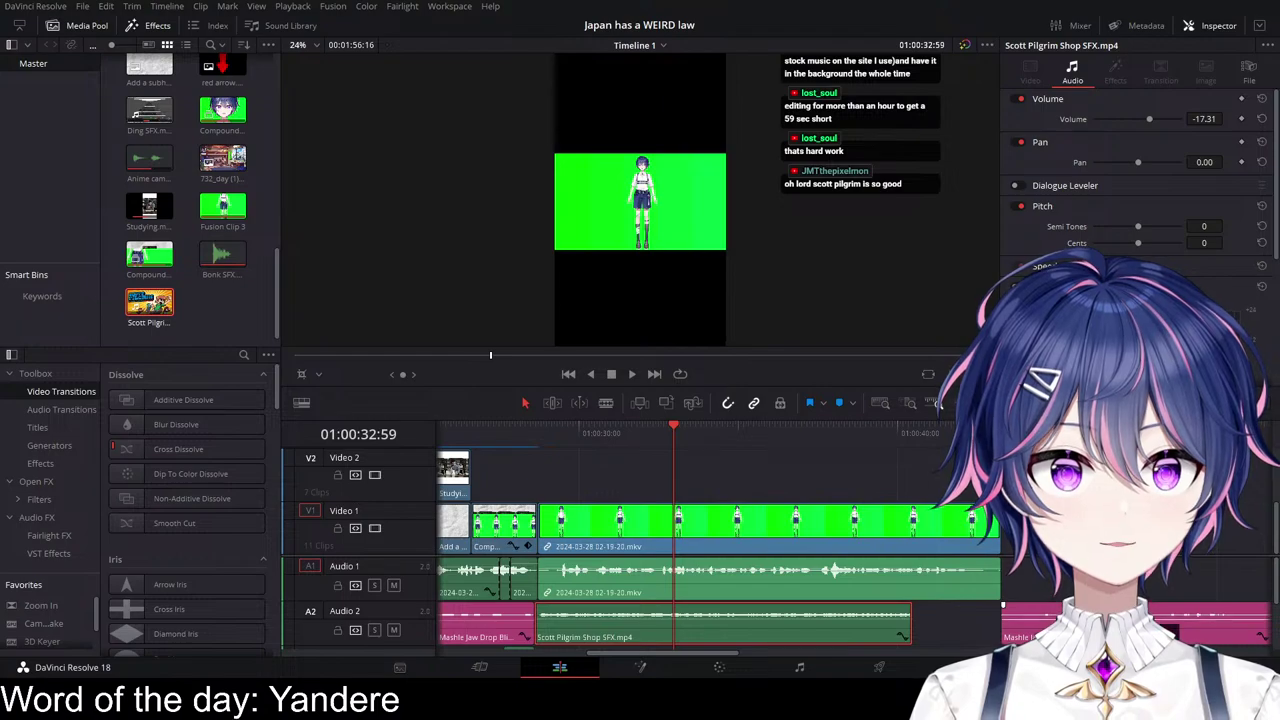
Step: Play back the gavel and Studying.mp4 shots to check the Mashle background music's loudness against the voice
scroll(543, 648, "left", 3)
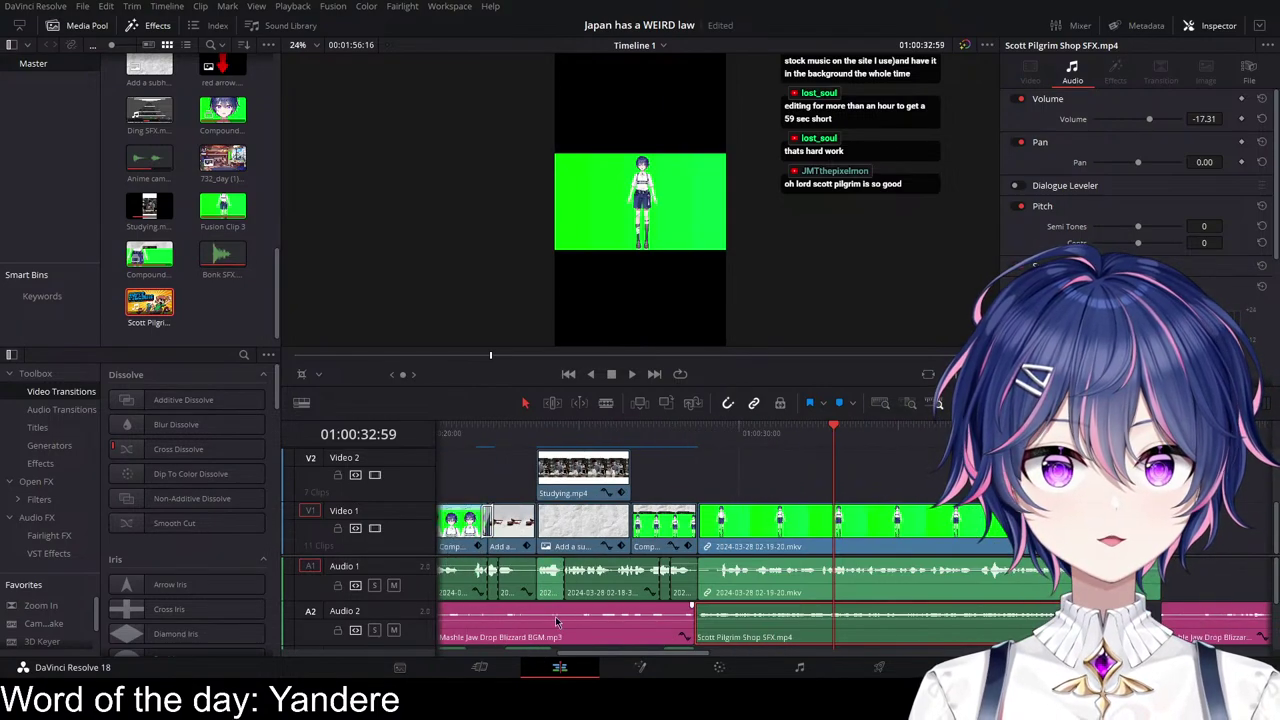
left_click_drag(575, 615, 576, 623)
scroll(580, 618, "left", 3)
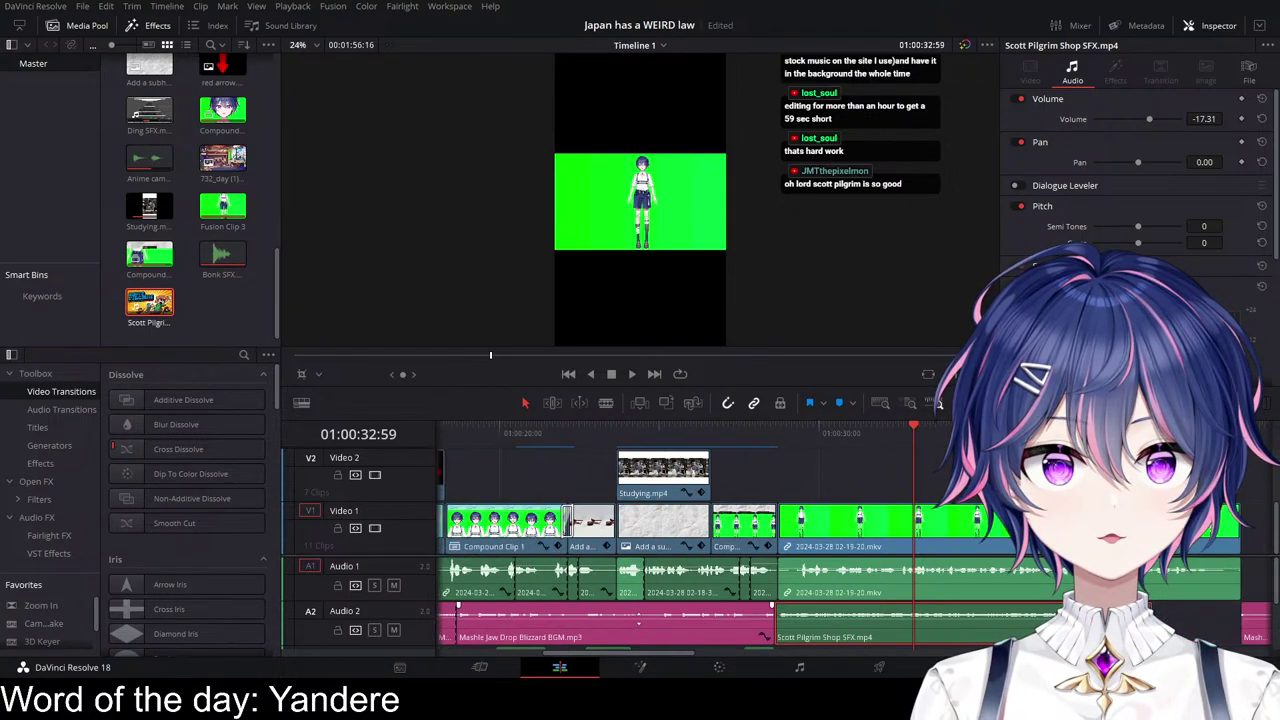
left_click(619, 440)
key("space")
scroll(864, 592, "up", 4)
scroll(865, 592, "right", 2)
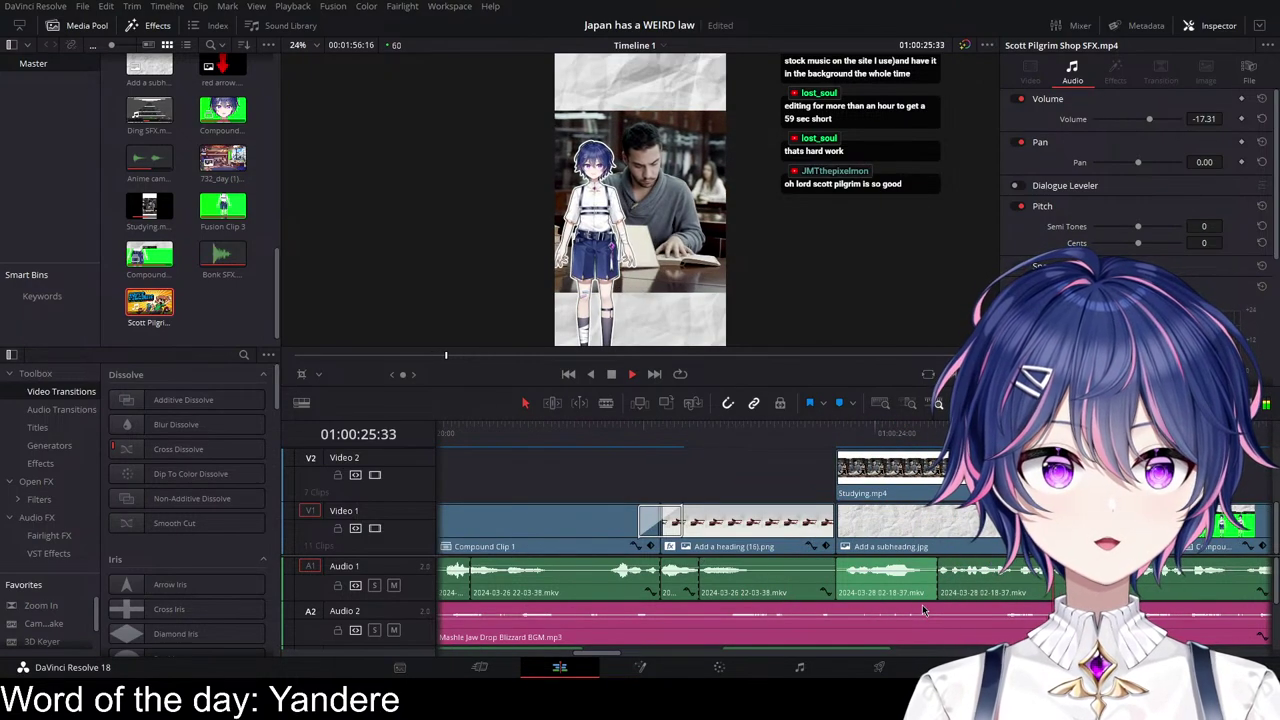
key("space")
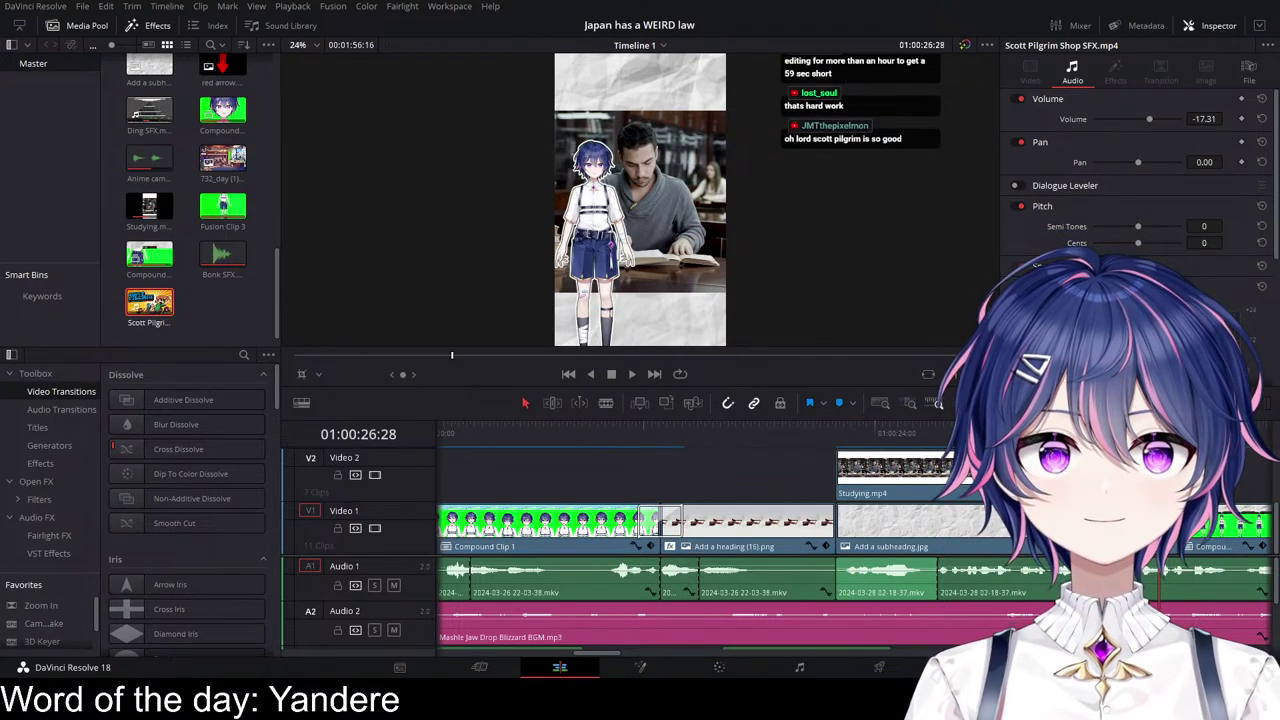
scroll(810, 499, "right", 3)
left_click(603, 433)
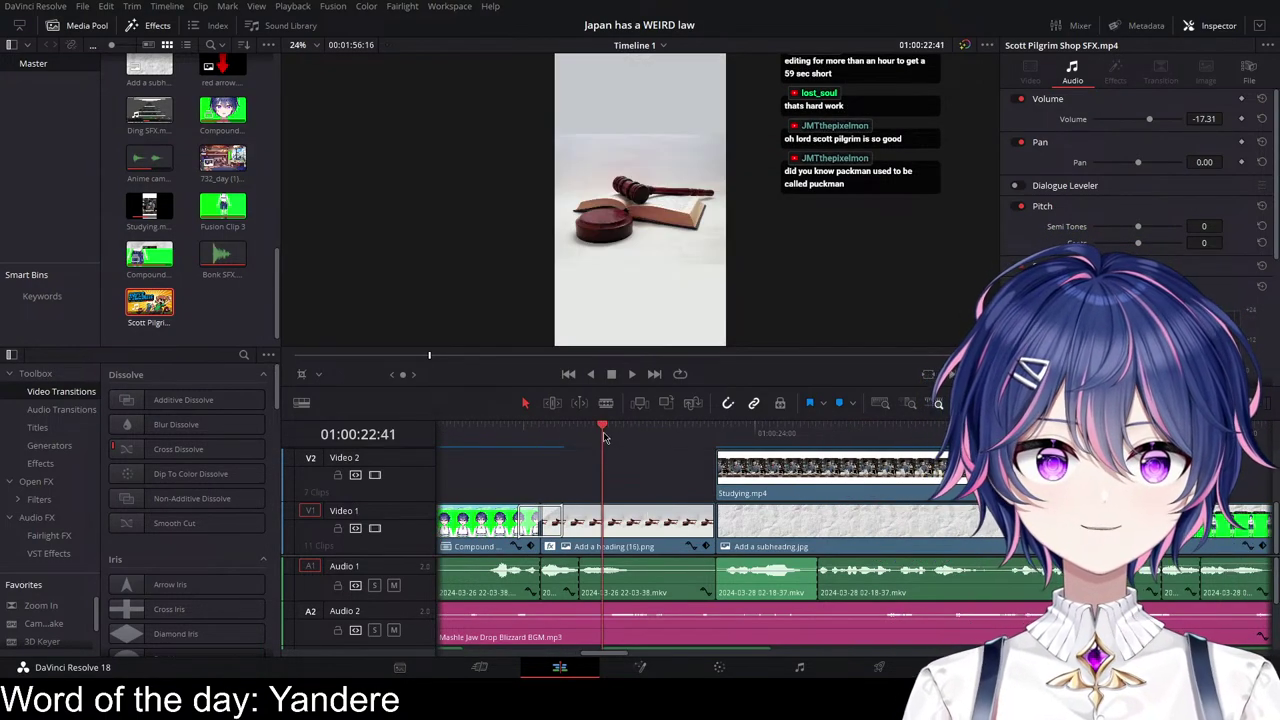
key("space")
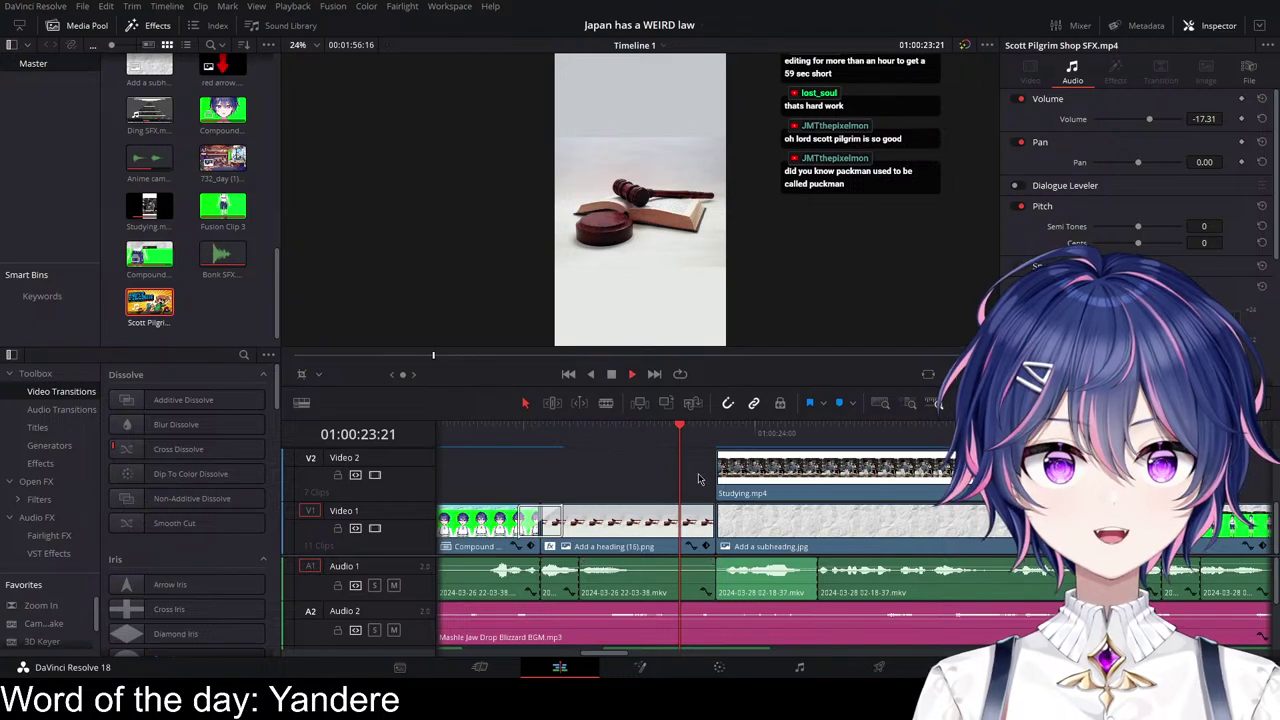
key("space")
left_click(565, 433)
key("space")
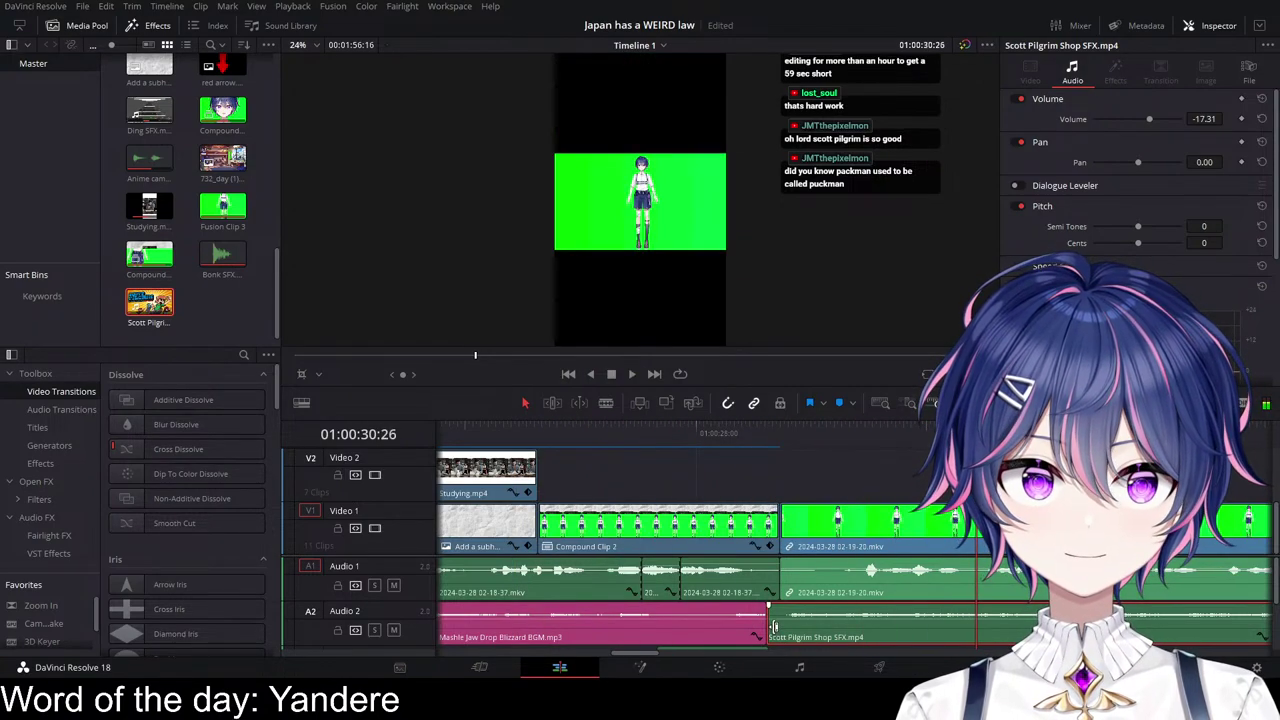
mouse_move(773, 626)
left_mouse_down()
mouse_move(790, 626)
mouse_move(773, 627)
left_mouse_up()
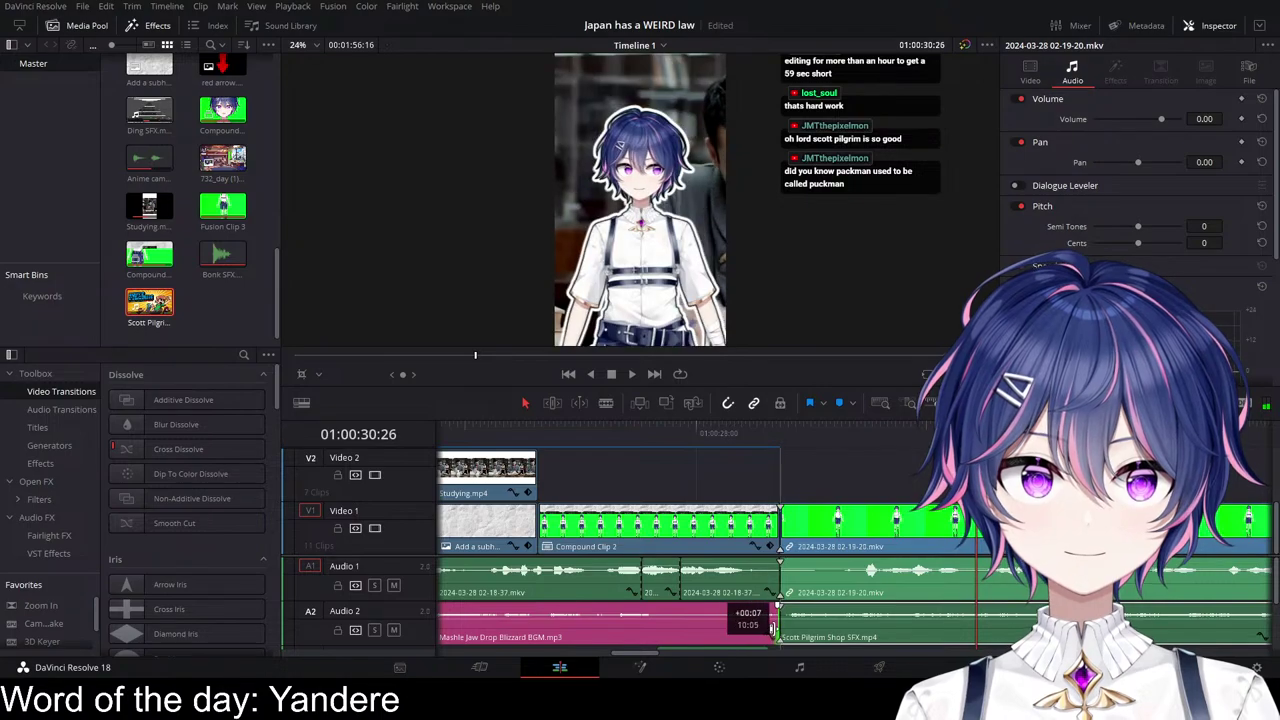
Step: Move Scott Pilgrim Shop SFX.mp4 later on Audio 2 and extend the preceding Mashle Jaw Drop Blizzard BGM.mp3 past the Compound Clip 2 cut
scroll(720, 615, "right", 3)
scroll(706, 613, "down", 1)
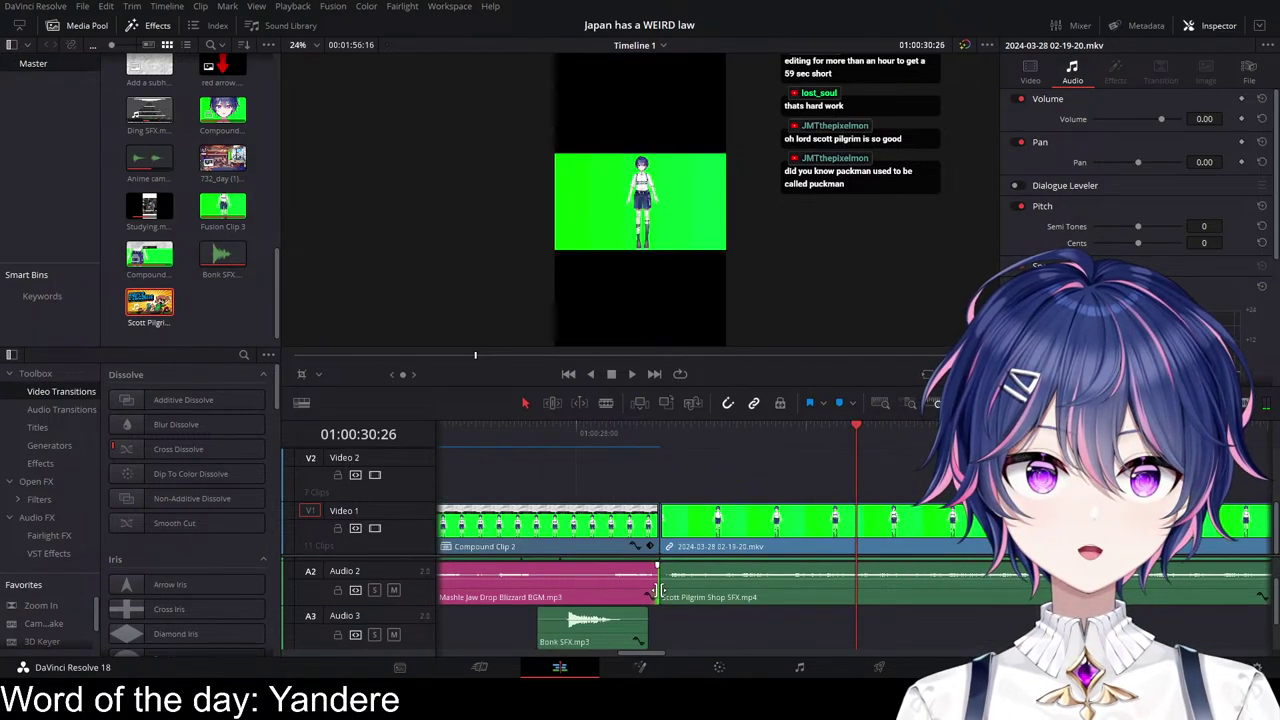
scroll(894, 595, "right", 7)
scroll(988, 596, "down", 5)
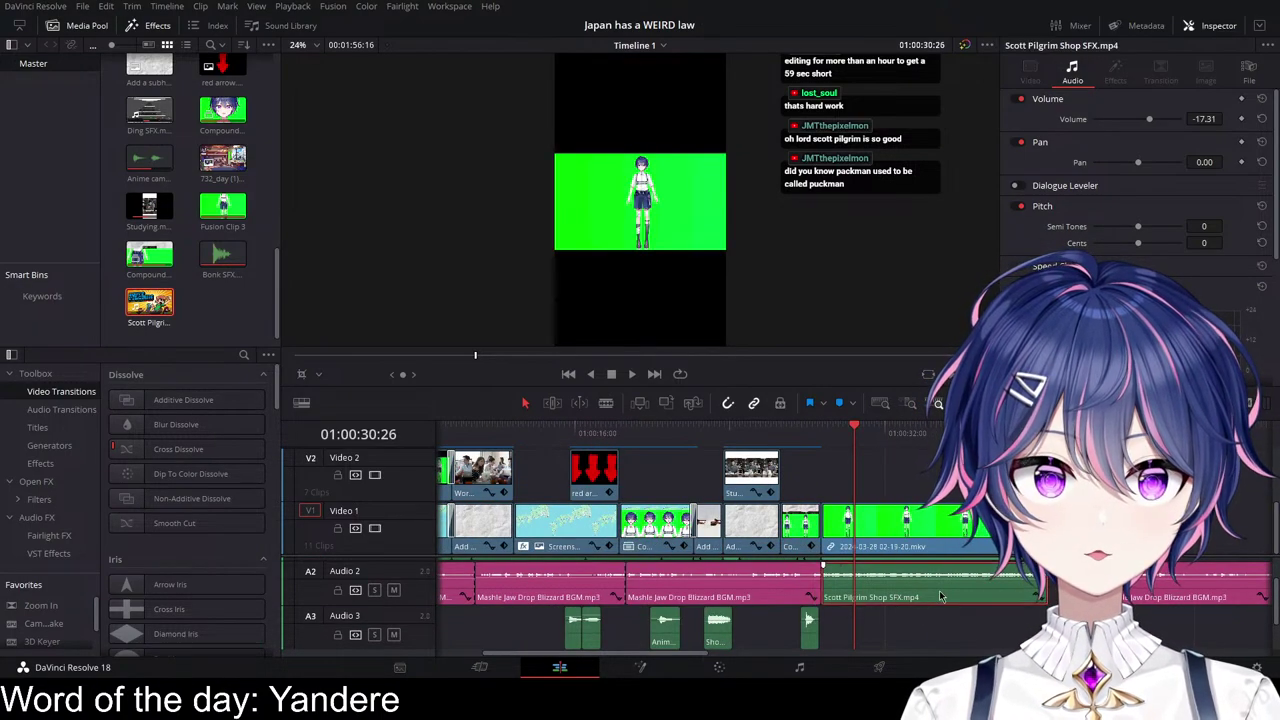
left_click_drag(940, 597, 993, 597)
left_click_drag(819, 592, 852, 592)
left_click(805, 432)
key("space")
scroll(1010, 585, "up", 5)
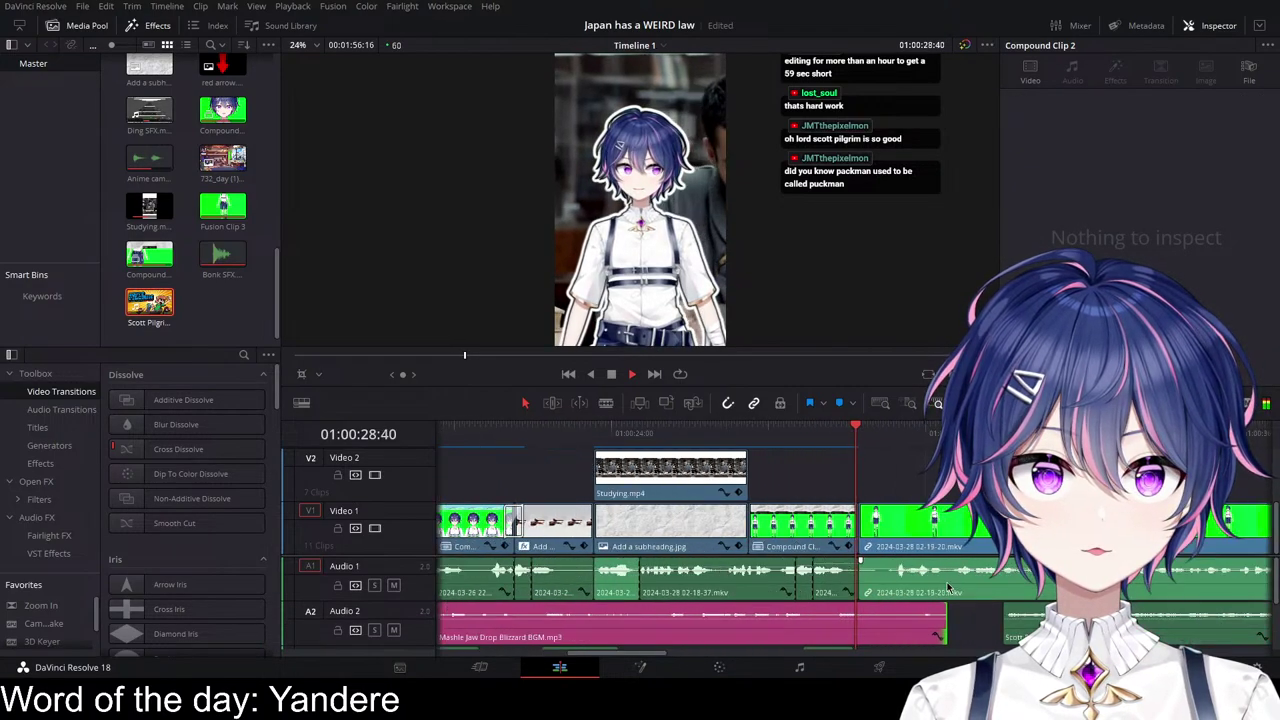
key("space")
left_click(858, 533)
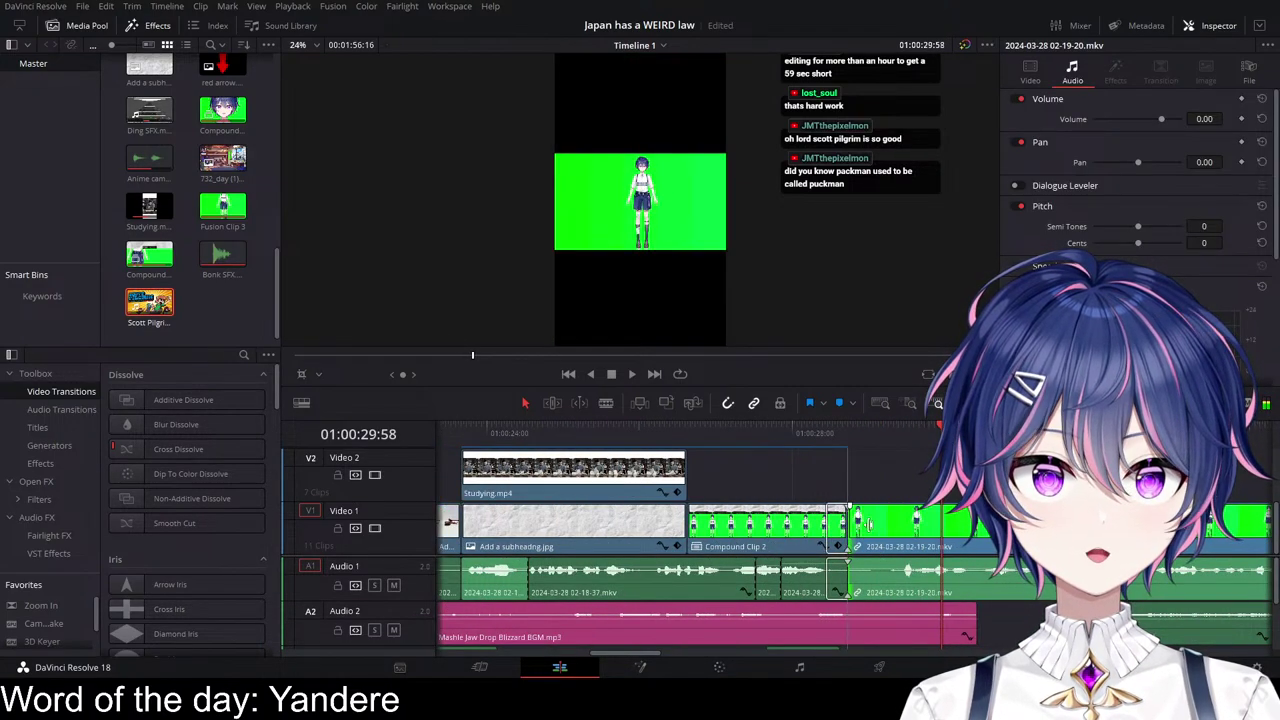
left_click_drag(858, 522, 884, 522)
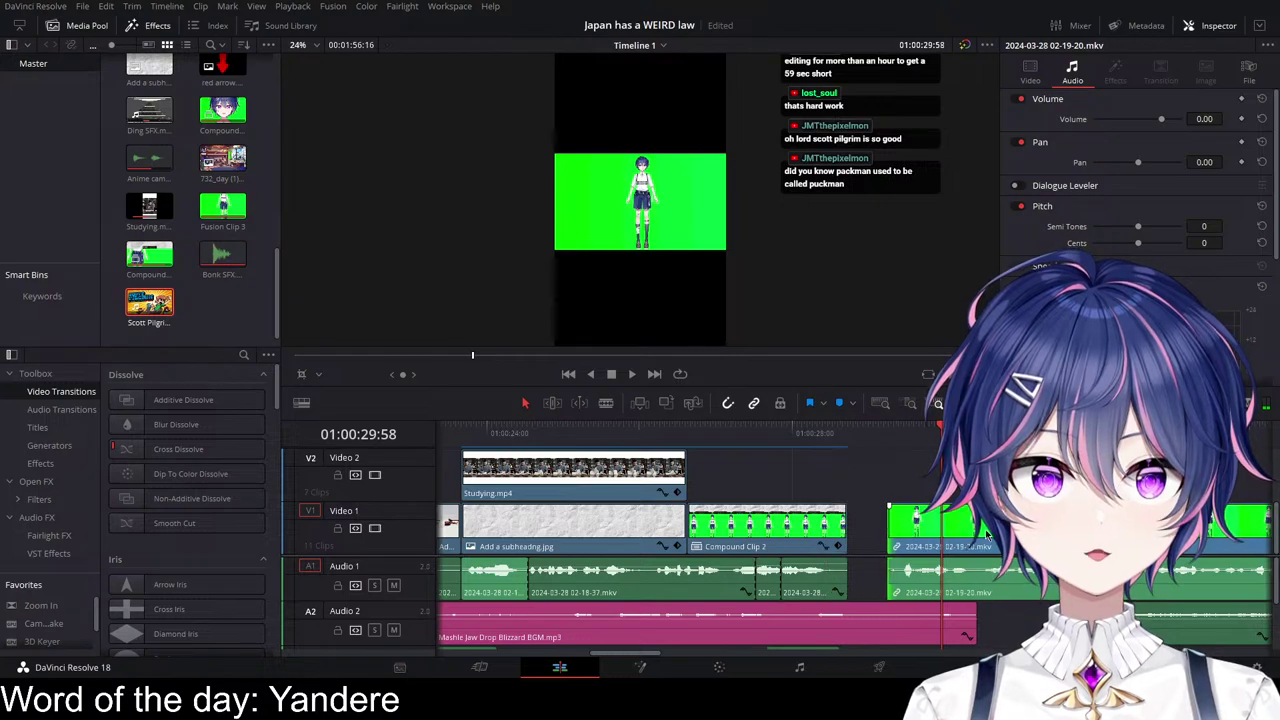
left_click_drag(987, 535, 946, 534)
scroll(930, 525, "right", 1)
left_click(741, 433)
key("space")
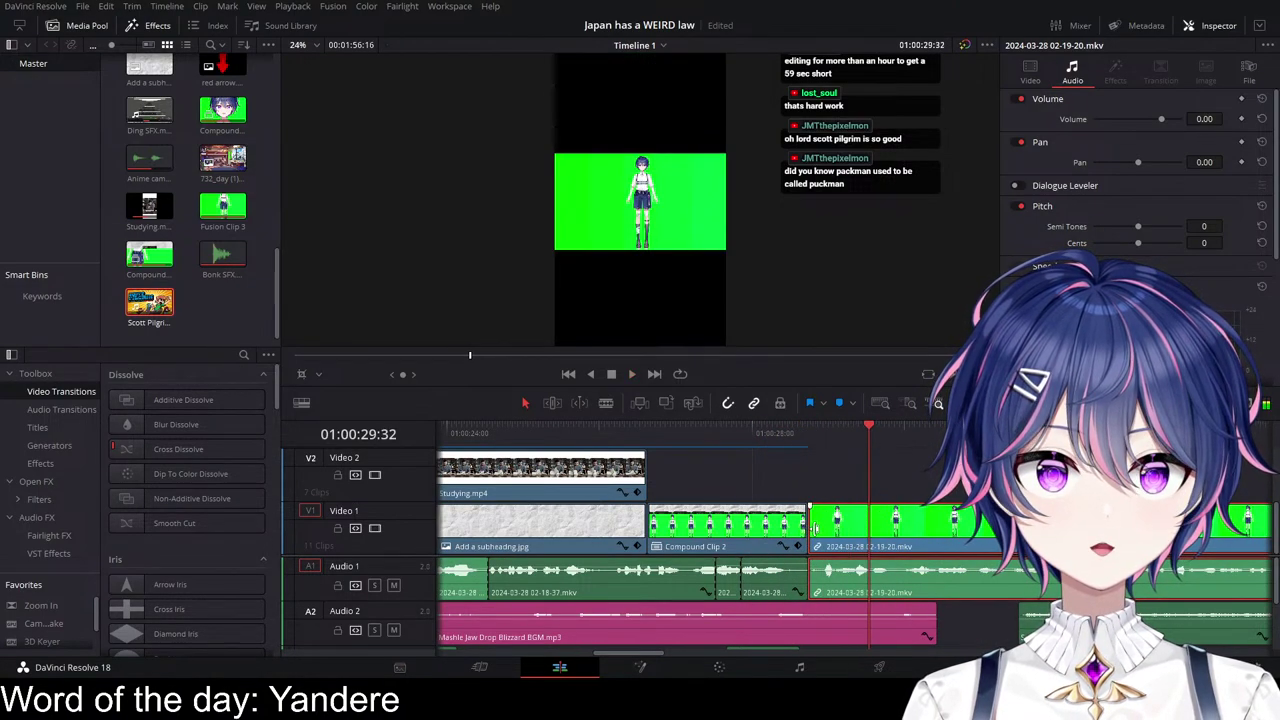
mouse_move(802, 526)
left_mouse_down()
mouse_move(778, 527)
mouse_move(806, 528)
left_mouse_up()
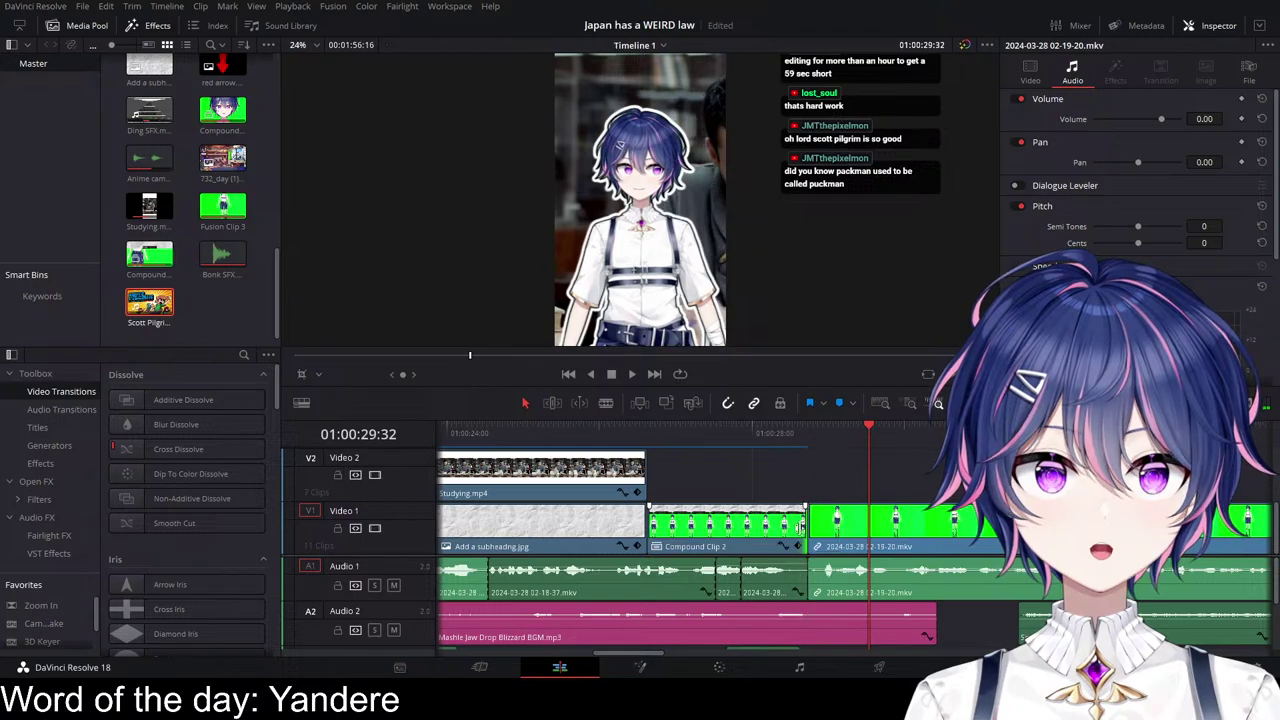
scroll(840, 547, "up", 2)
left_click_drag(727, 527, 717, 572)
left_click_drag(803, 568, 788, 568)
left_click_drag(716, 529, 721, 529)
scroll(720, 527, "down", 2)
left_click(712, 434)
key("space")
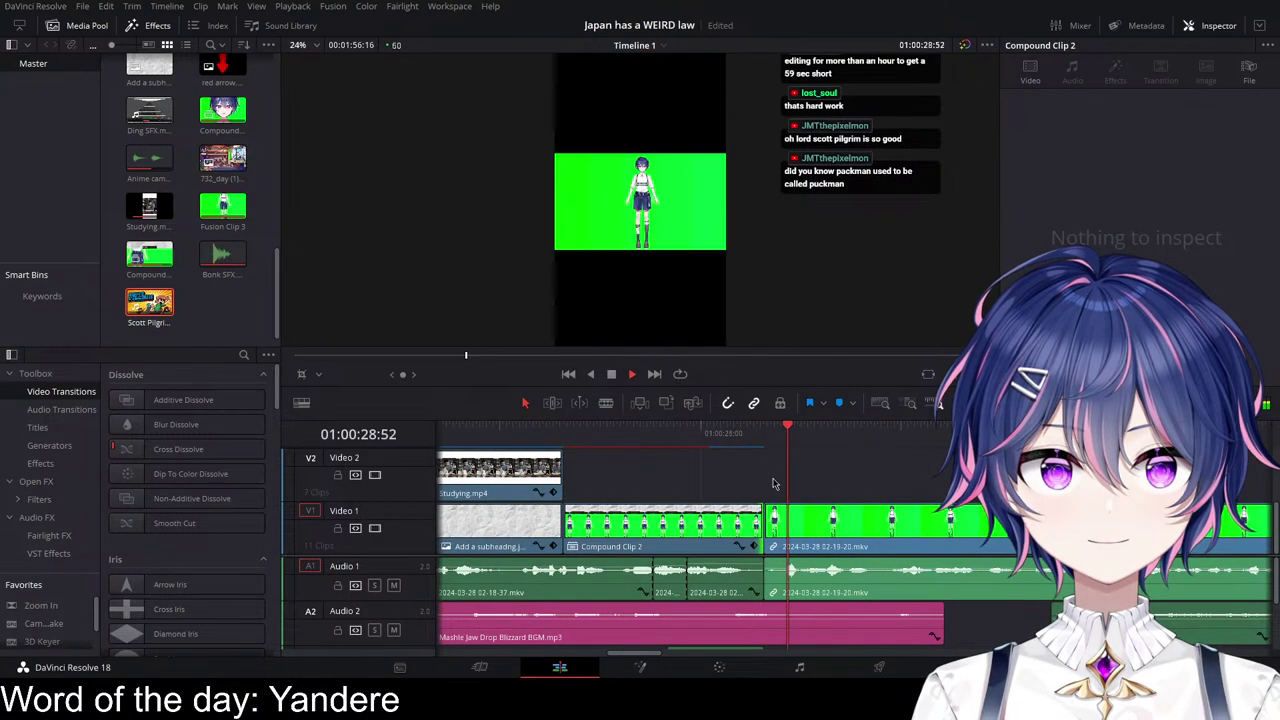
left_click(780, 530)
key("space")
scroll(672, 533, "up", 2)
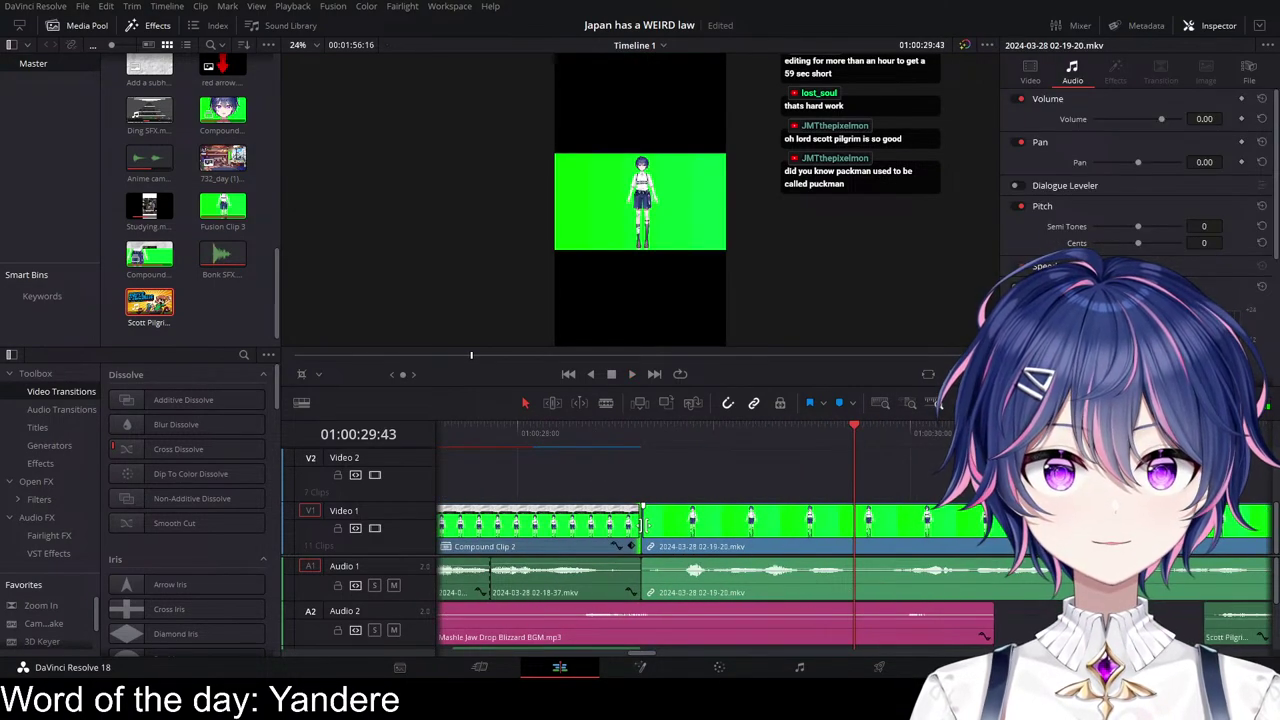
left_click(648, 525)
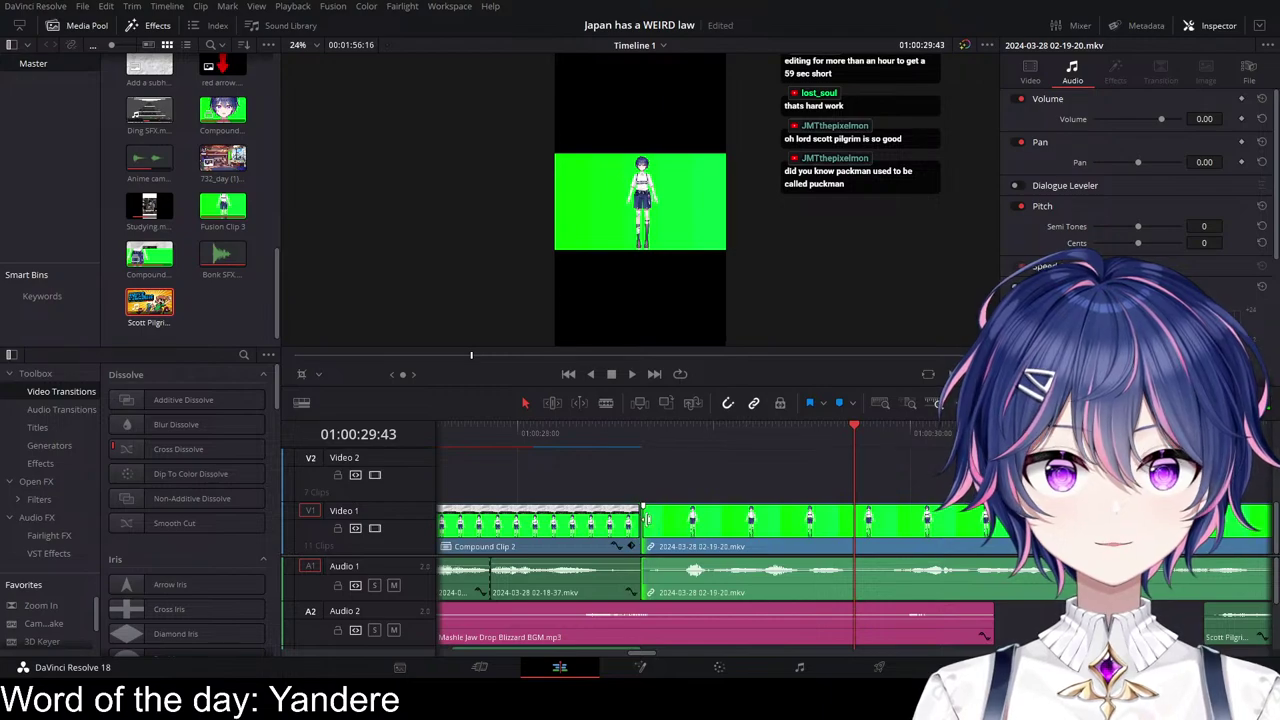
left_click_drag(646, 519, 716, 526)
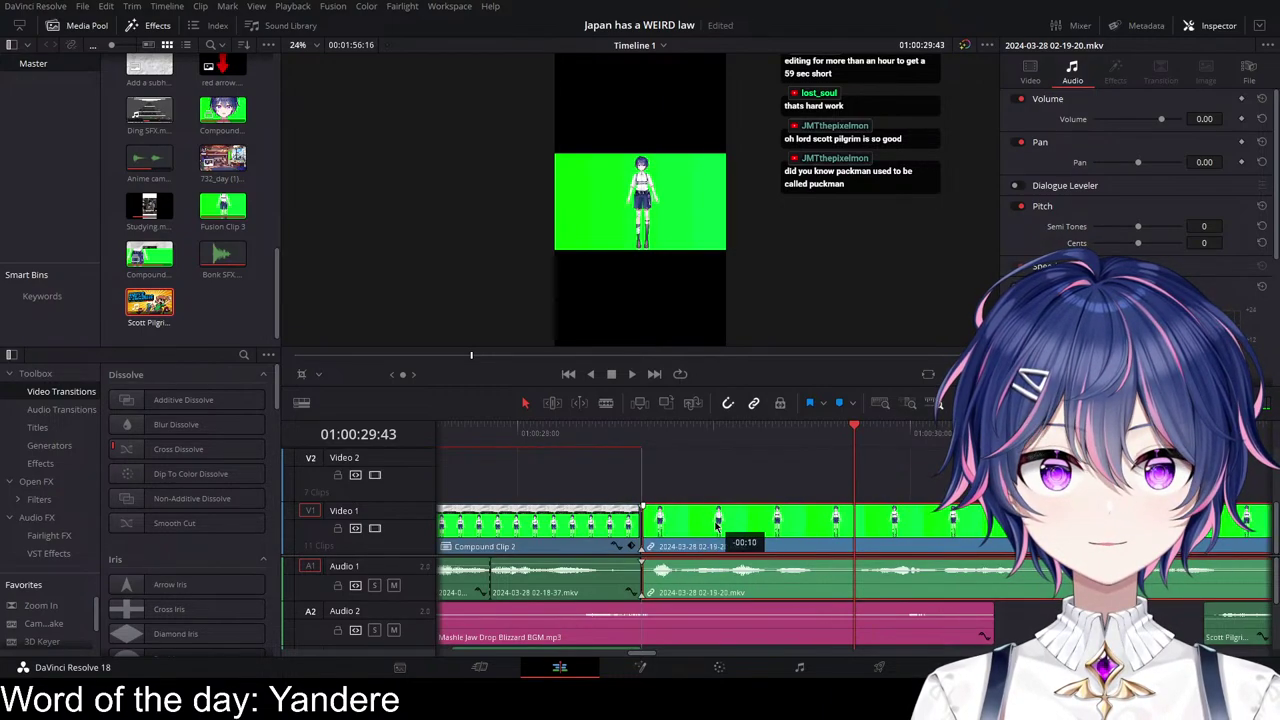
left_click(541, 435)
key("space")
key("space")
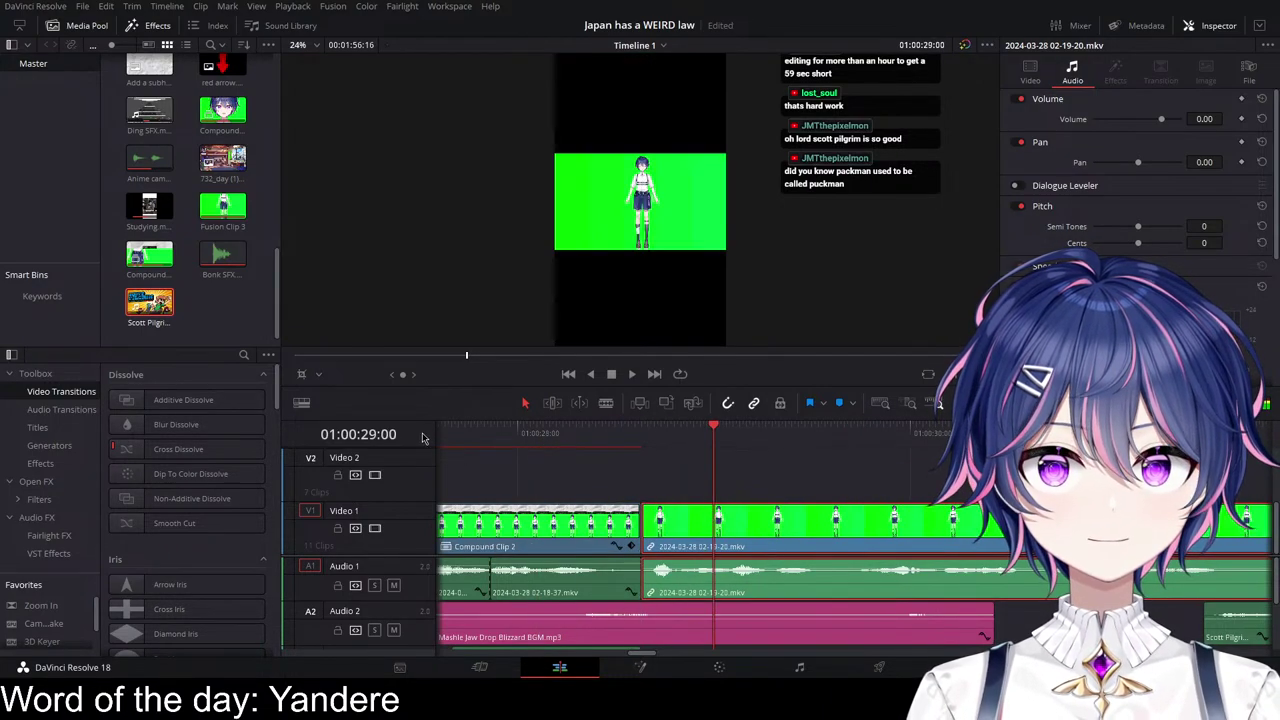
left_click(452, 437)
key("space")
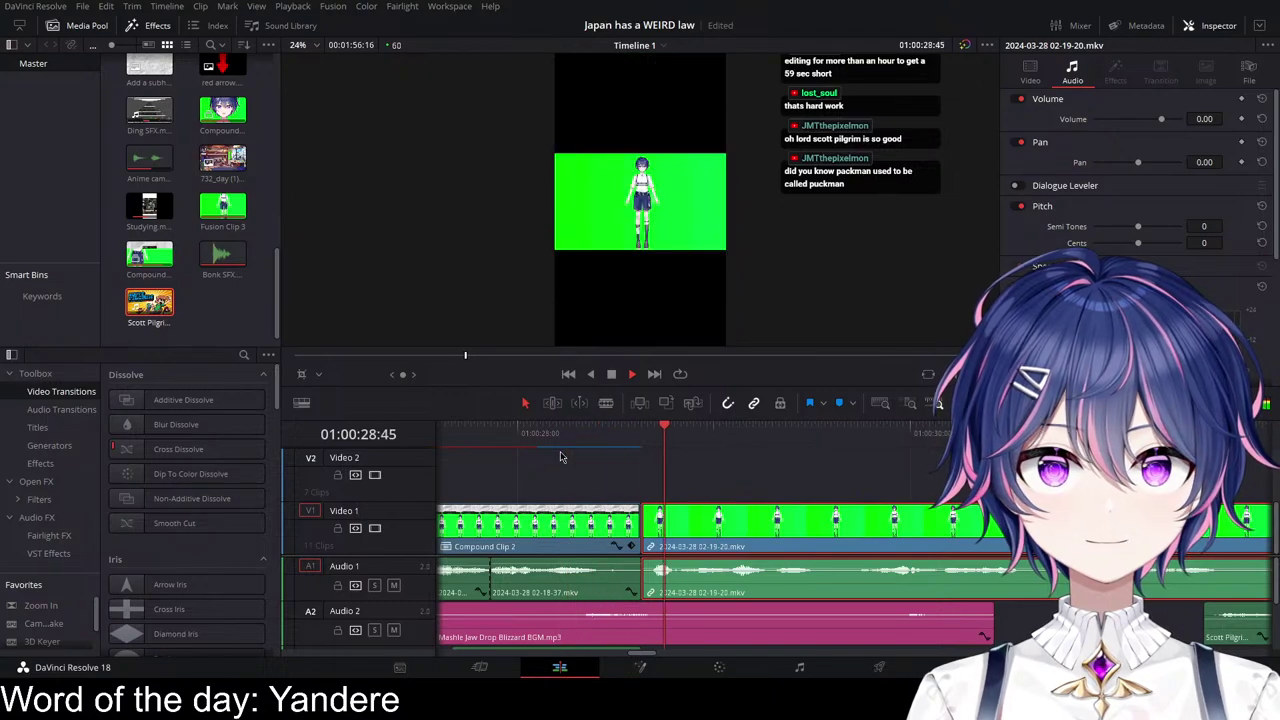
left_click_drag(648, 527, 637, 518)
key("n")
left_click(547, 432)
key("space")
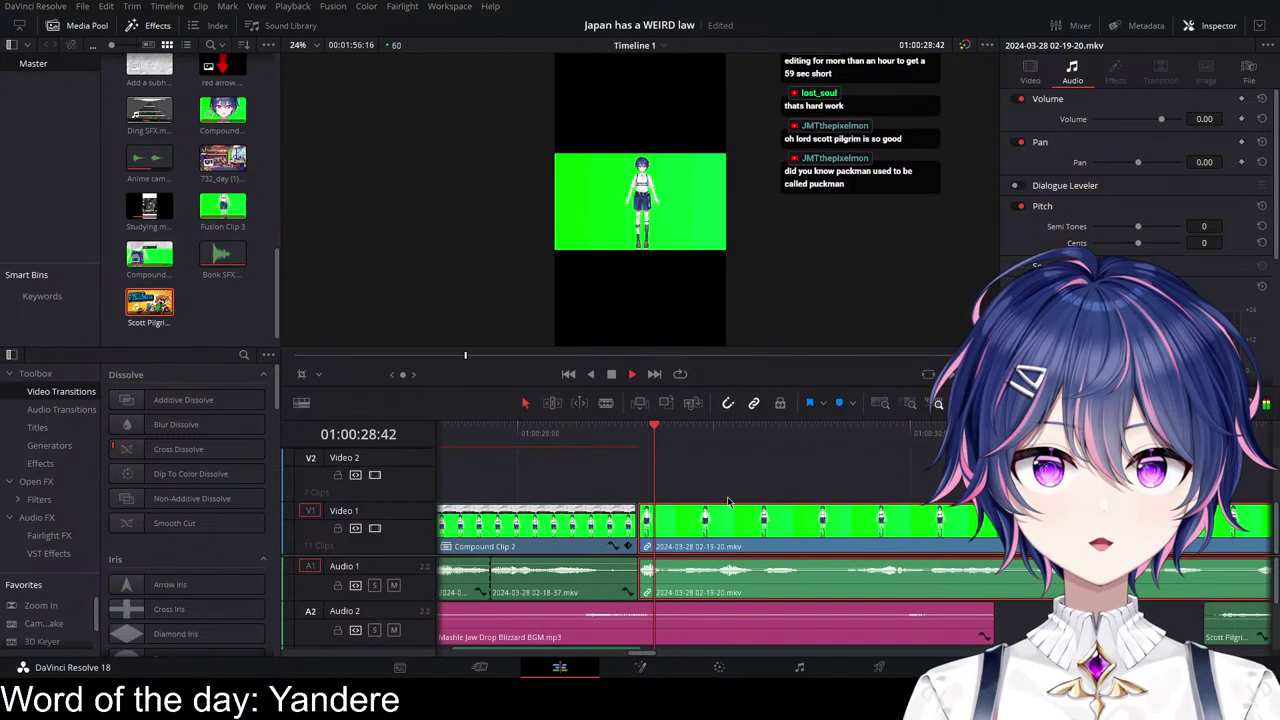
key("space")
Step: Adjust the volume of the last Mashle Jaw Drop Blizzard BGM.mp3 clip before Scott Pilgrim Shop SFX.mp4 to -17.11 dB
scroll(1004, 593, "right", 5)
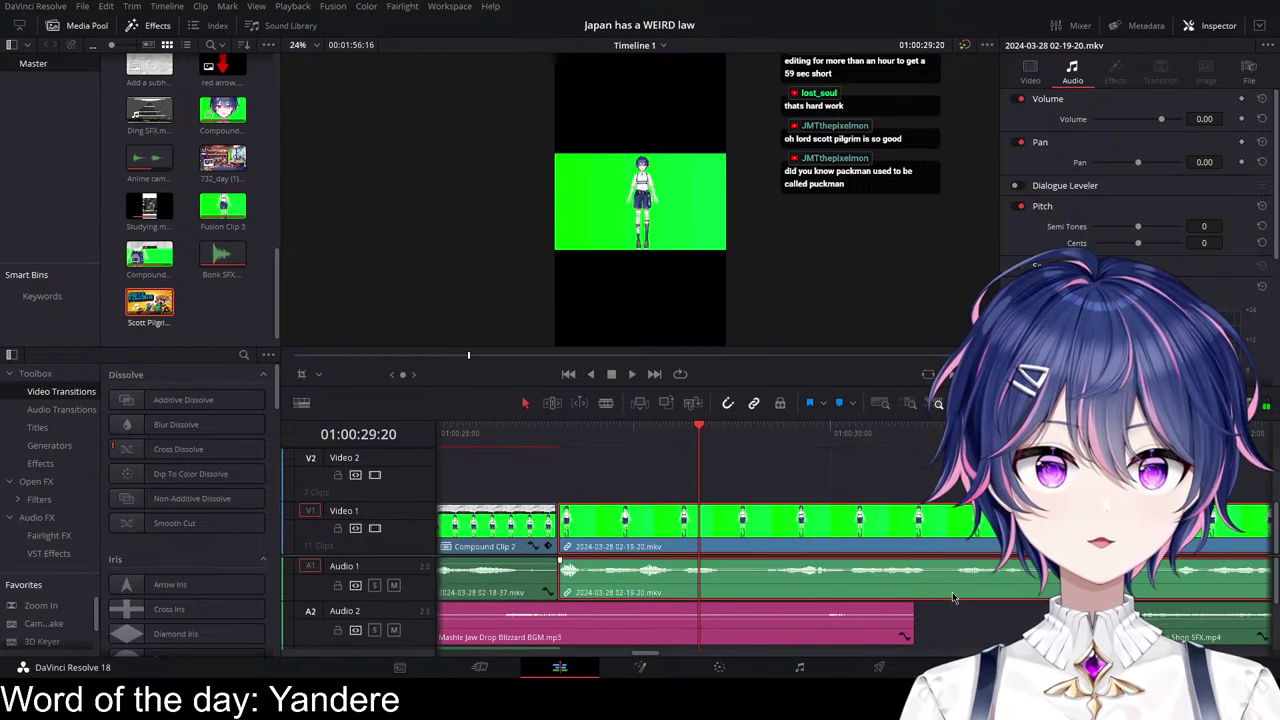
scroll(868, 596, "left", 6)
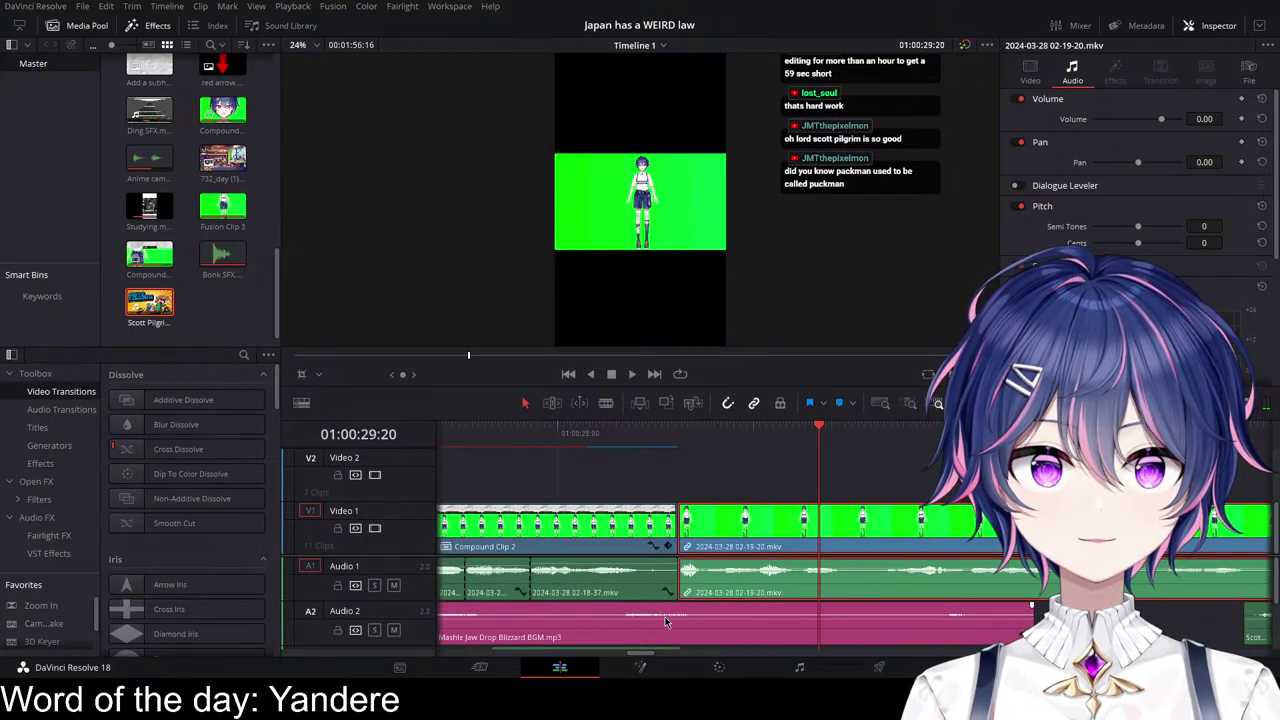
left_click_drag(669, 616, 666, 618)
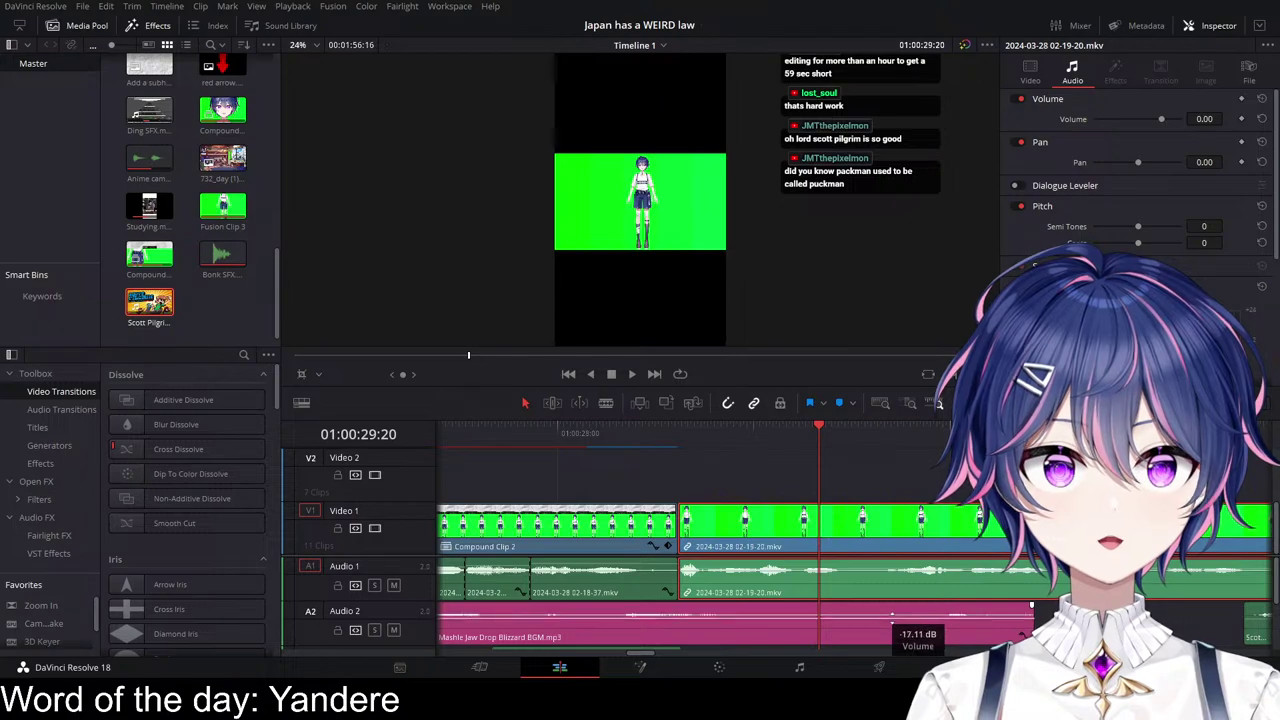
scroll(862, 613, "down", 3)
scroll(862, 613, "down", 3)
scroll(855, 614, "up", 1)
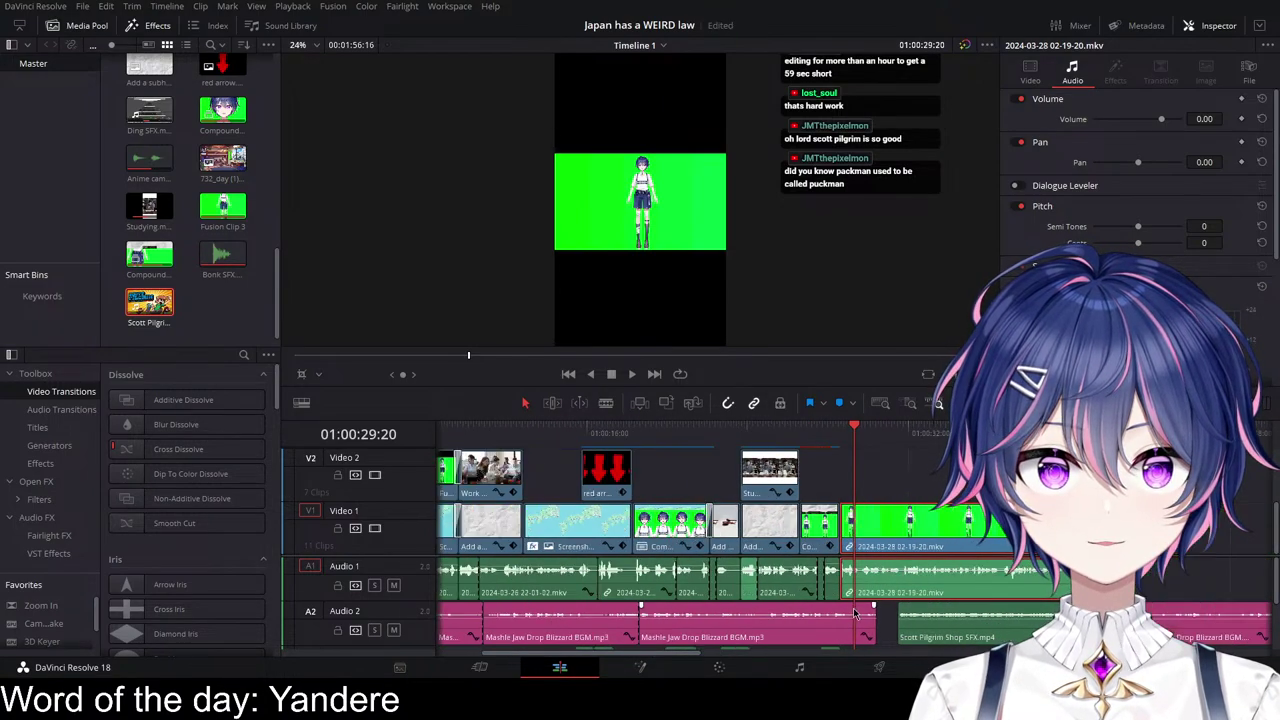
scroll(793, 613, "down", 1)
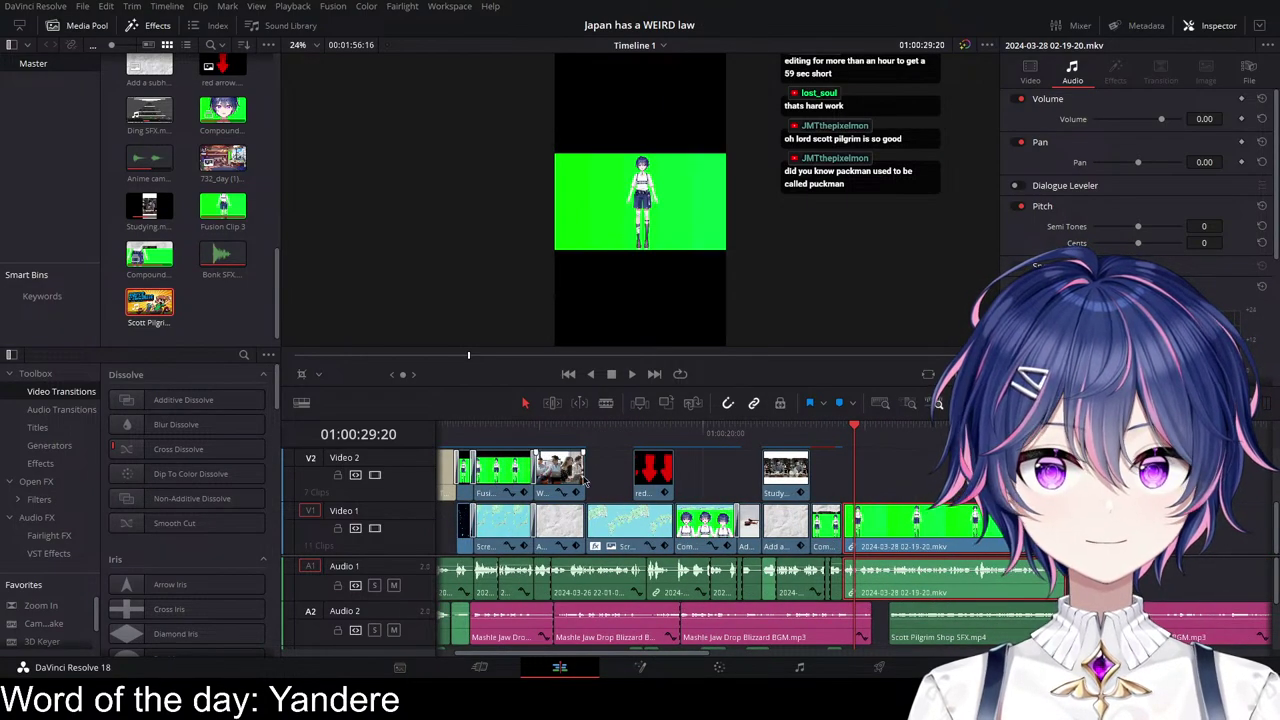
left_click(486, 434)
key("space")
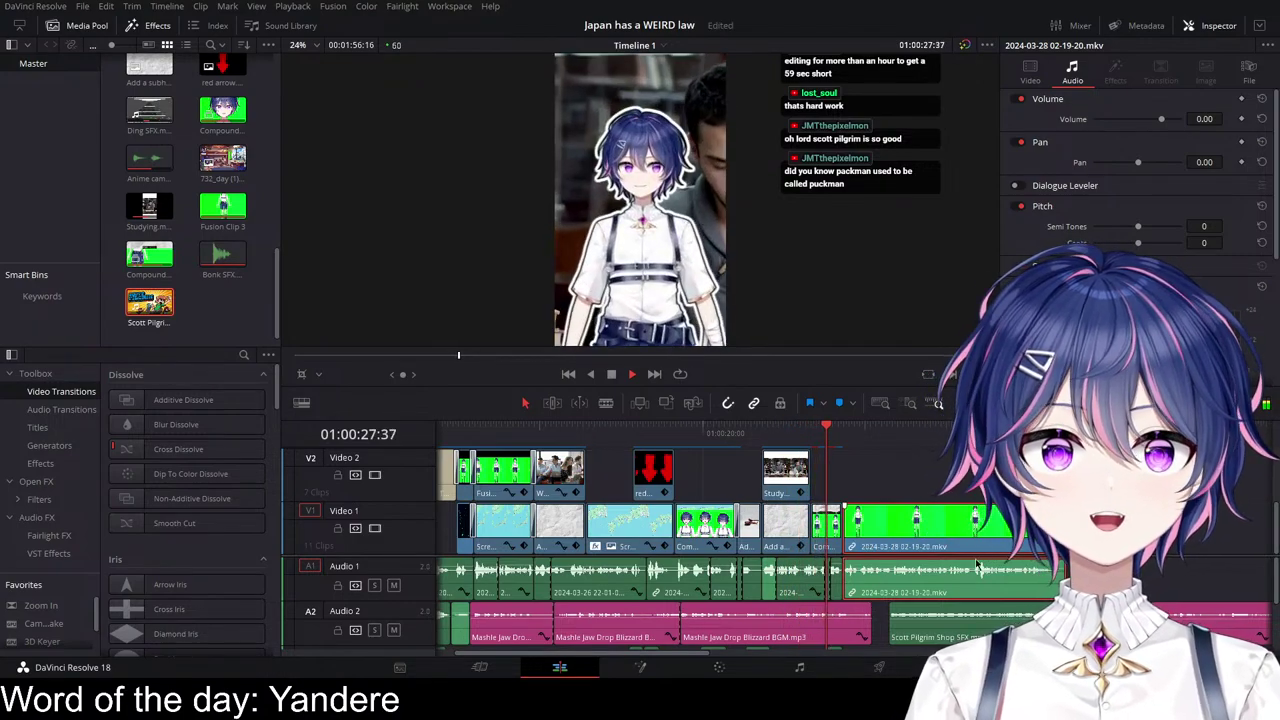
key("space")
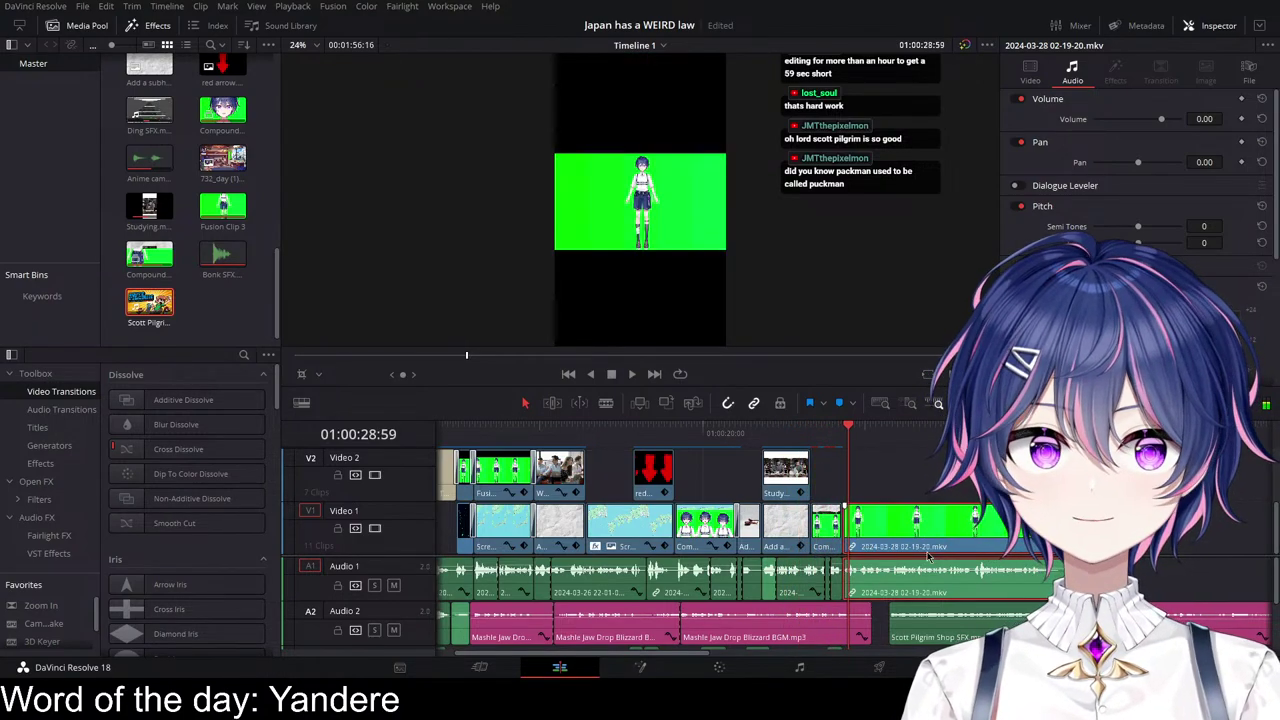
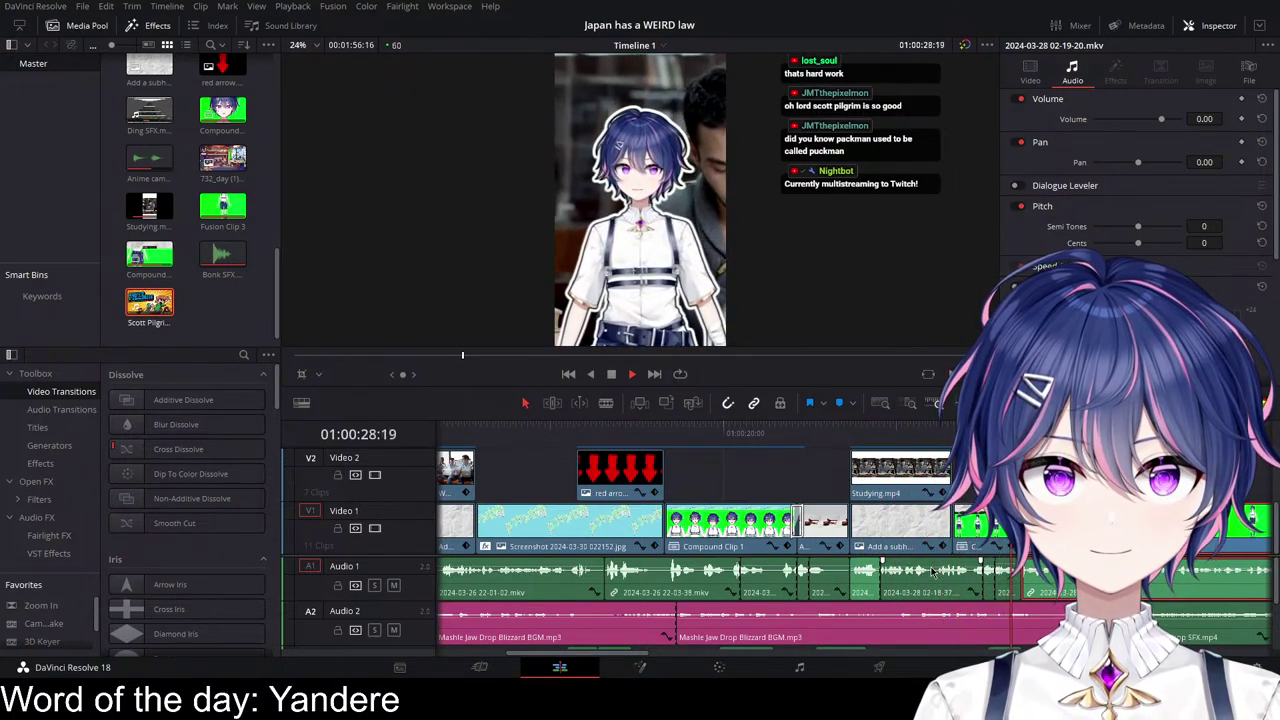
scroll(1029, 597, "right", 3)
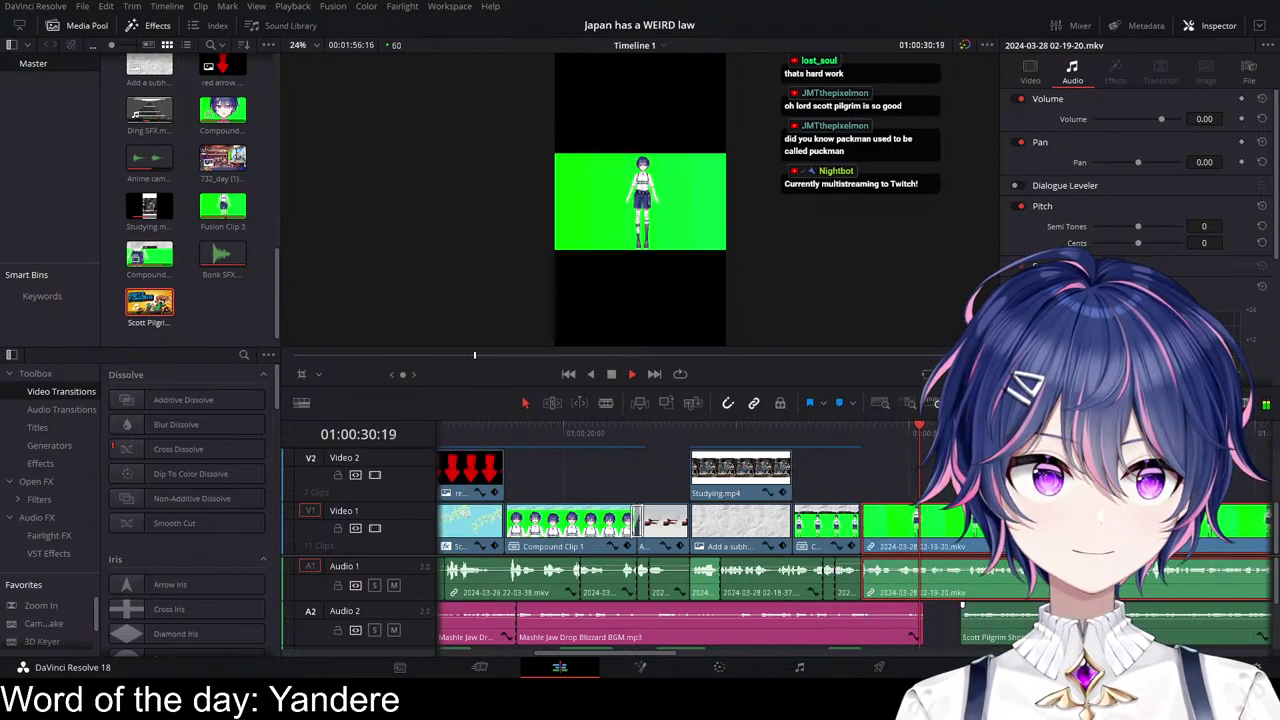
key("space")
scroll(884, 577, "up", 3)
left_click_drag(883, 577, 883, 566)
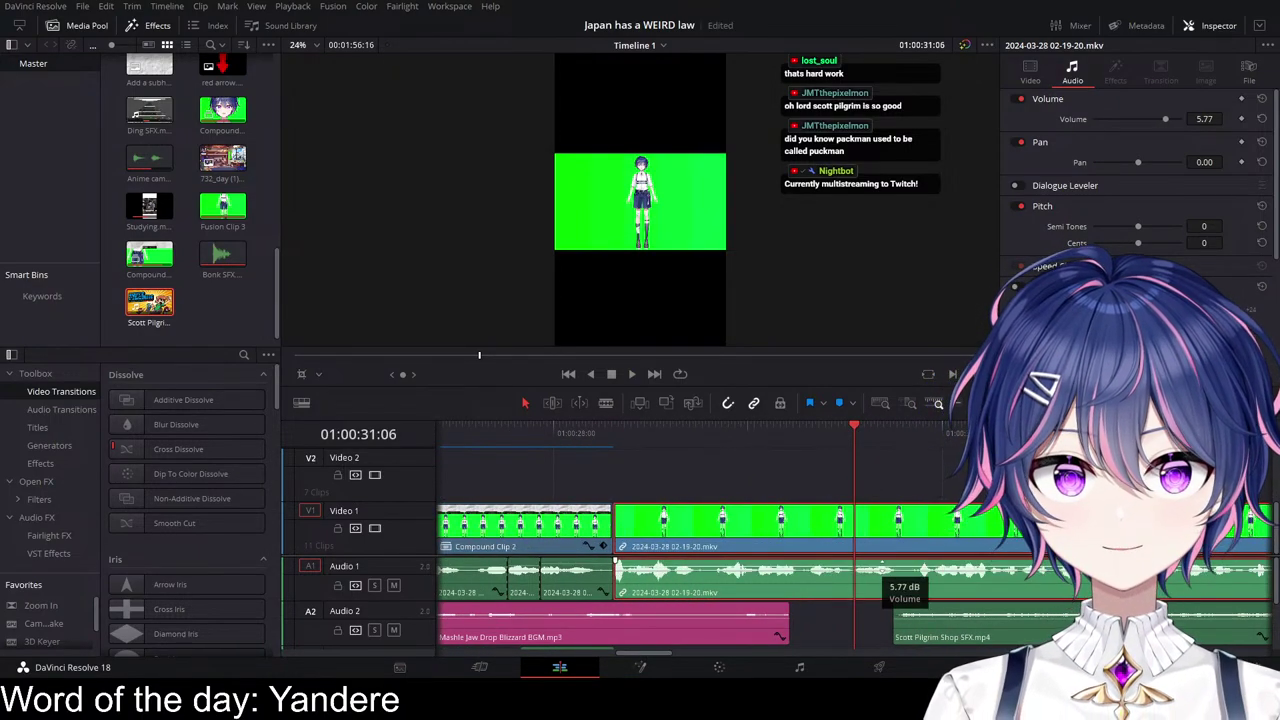
left_click(620, 436)
key("space")
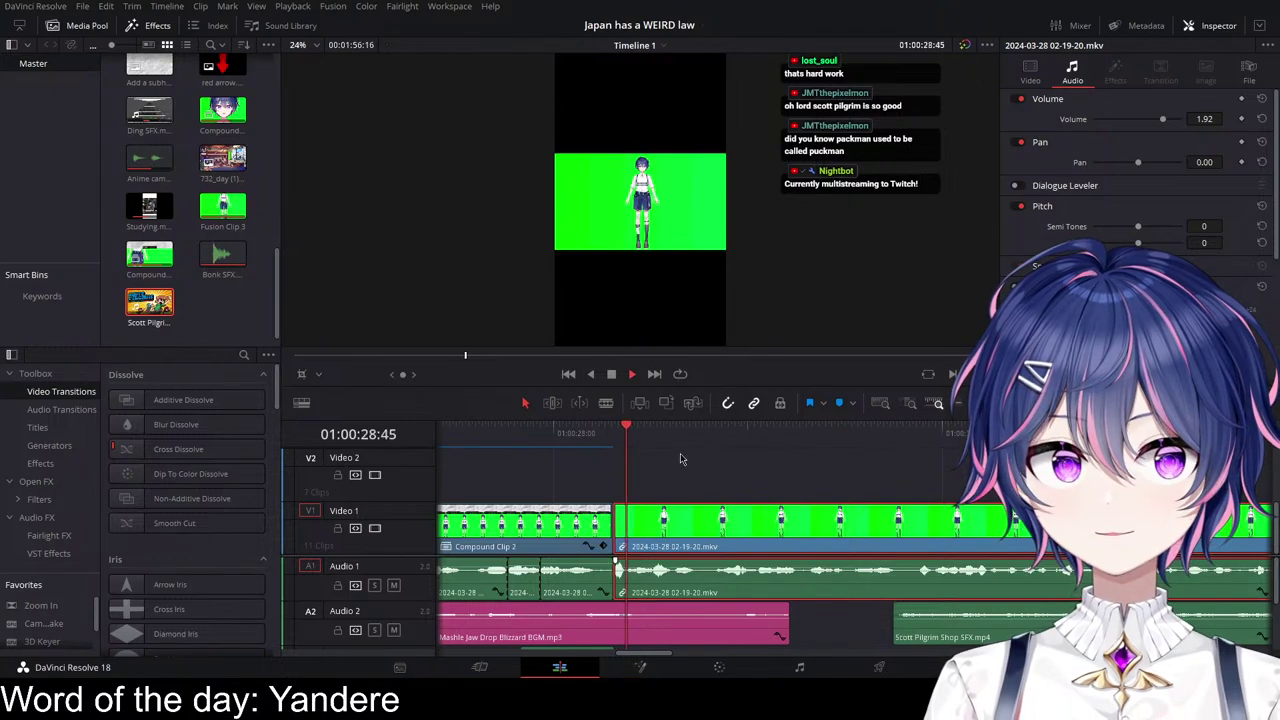
key("space")
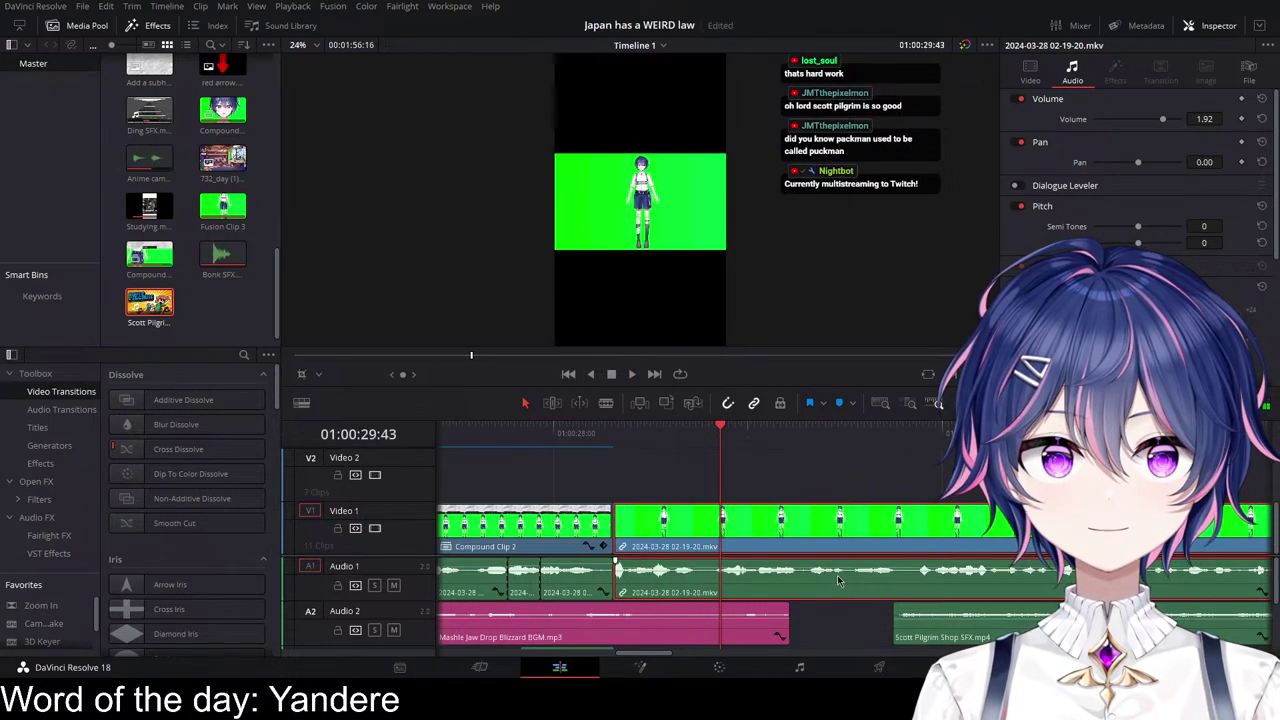
left_click_drag(1207, 119, 1209, 121)
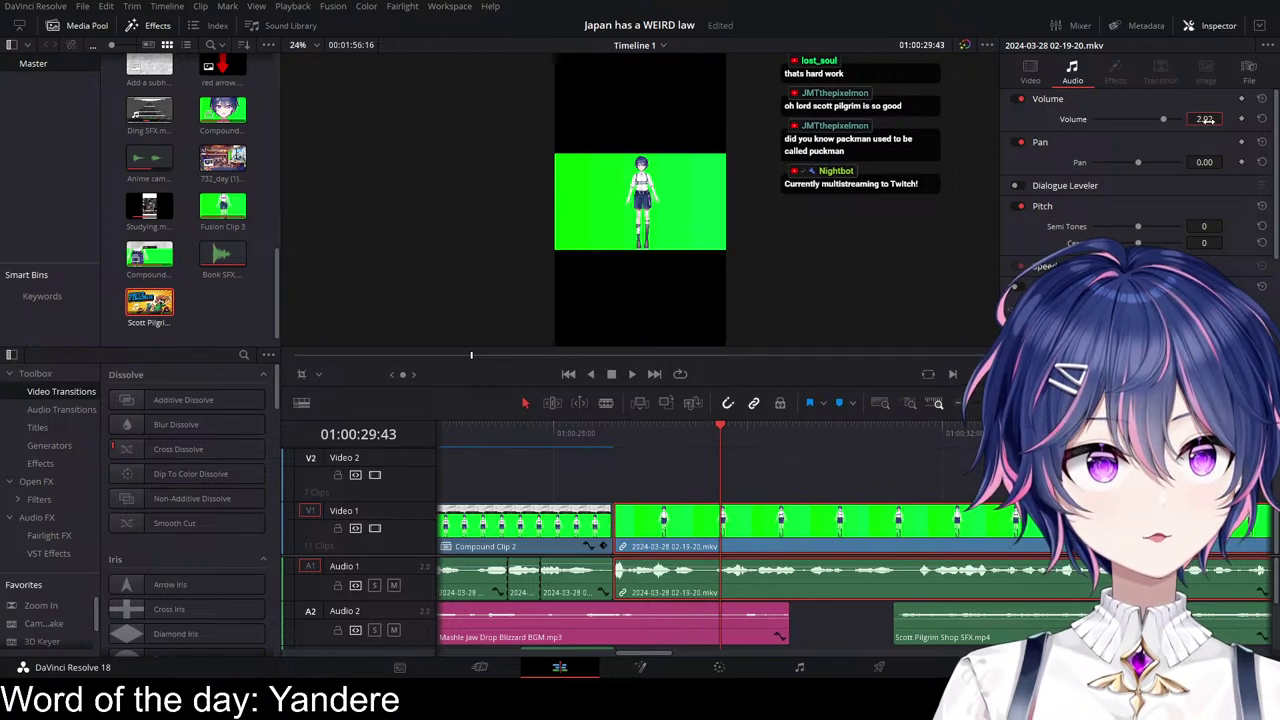
type("3")
key("Return")
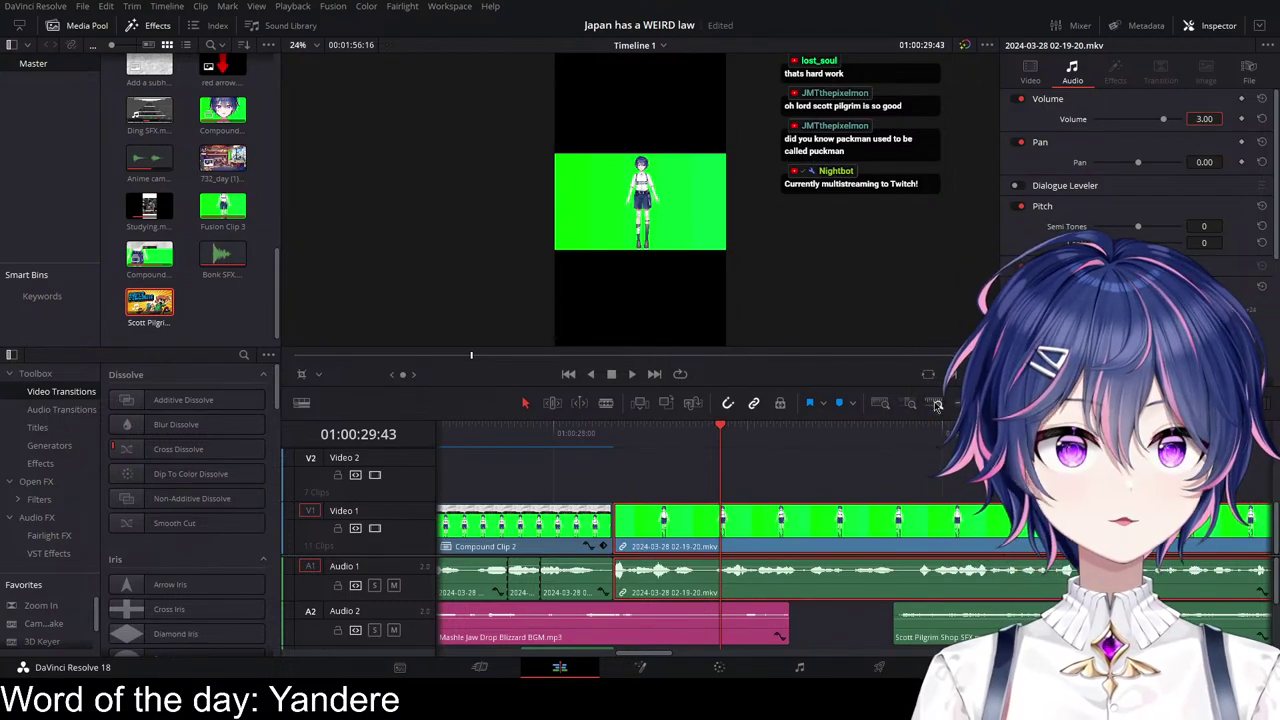
left_click(610, 432)
key("space")
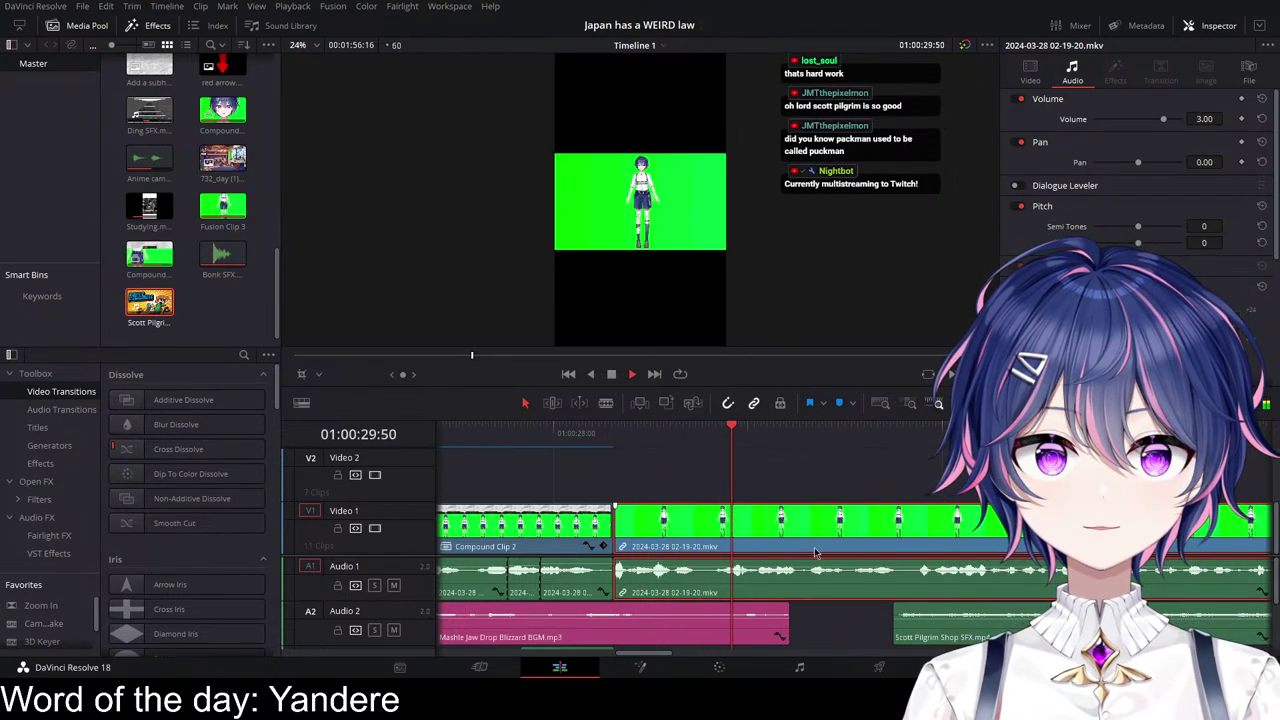
key("space")
scroll(938, 570, "right", 8)
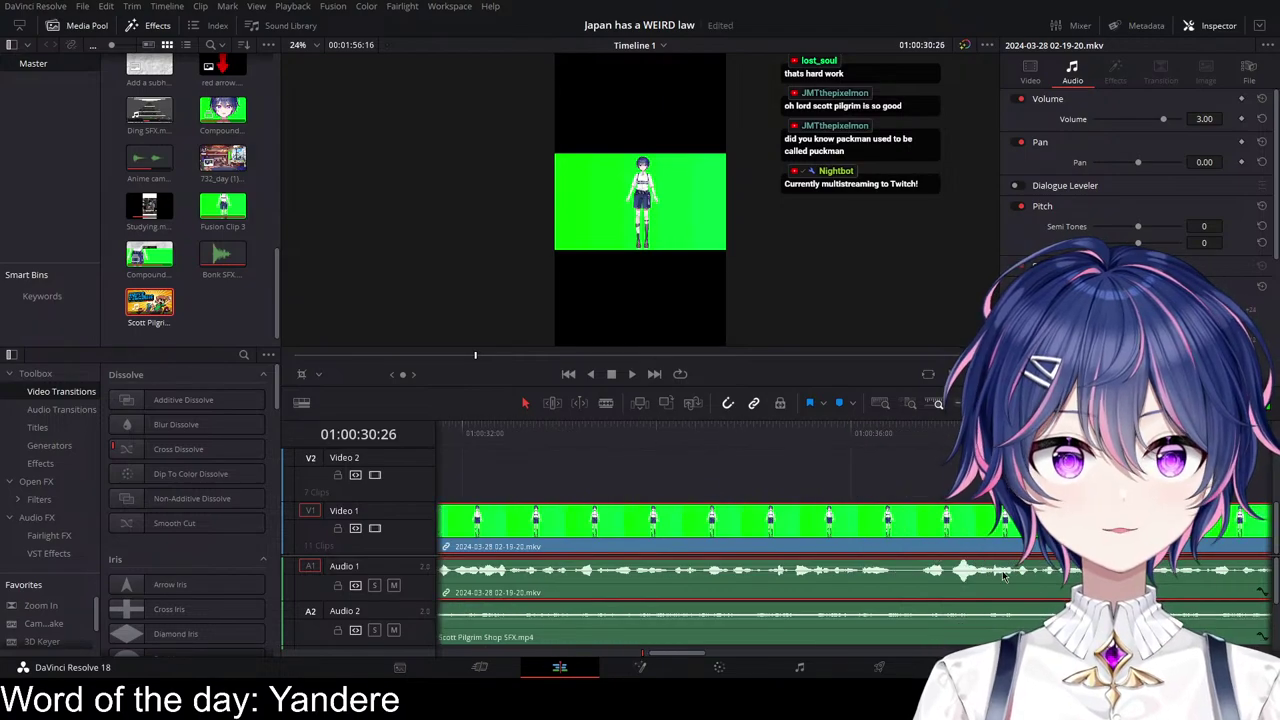
key("ctrl+s")
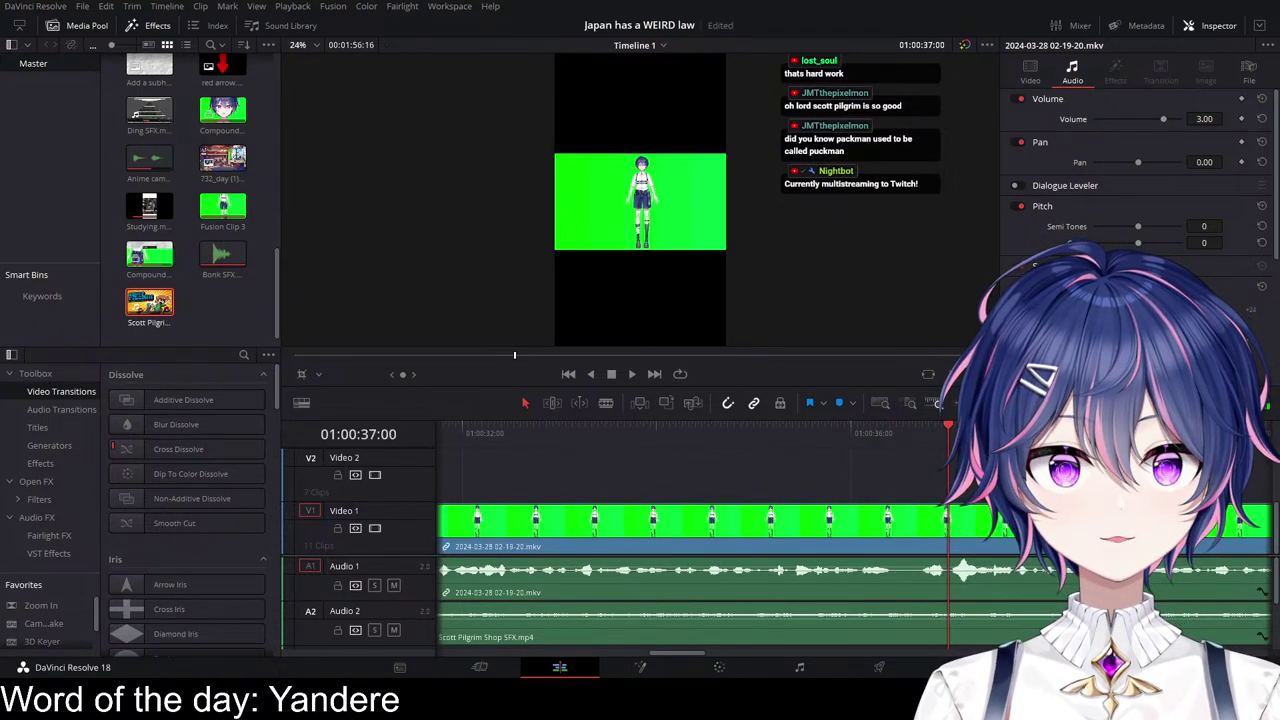
left_click(970, 535)
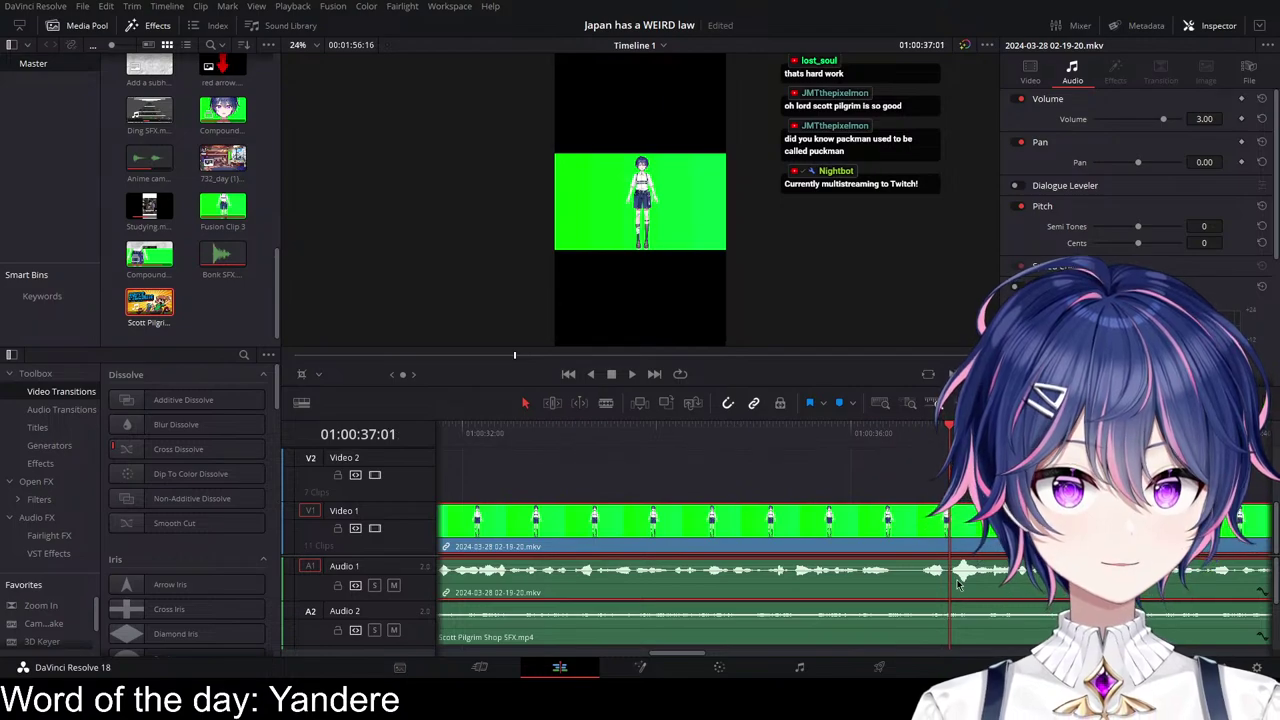
scroll(700, 520, "left", 8)
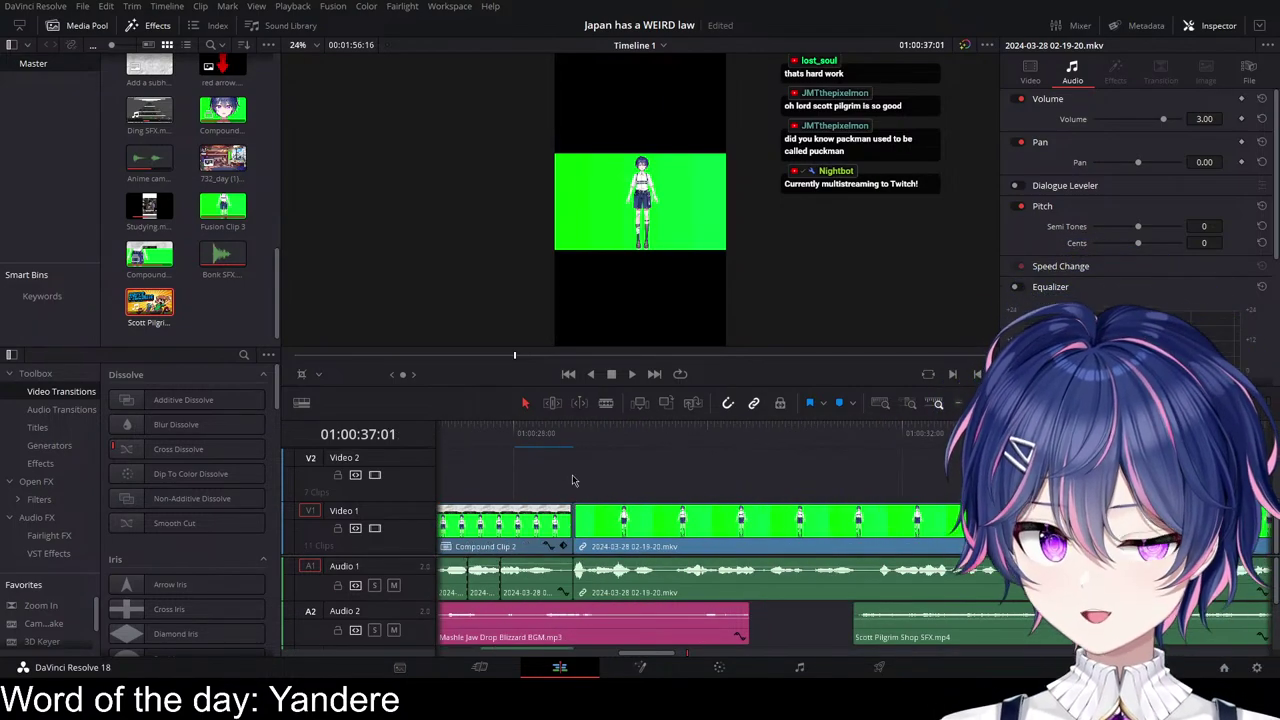
left_click(551, 440)
key("space")
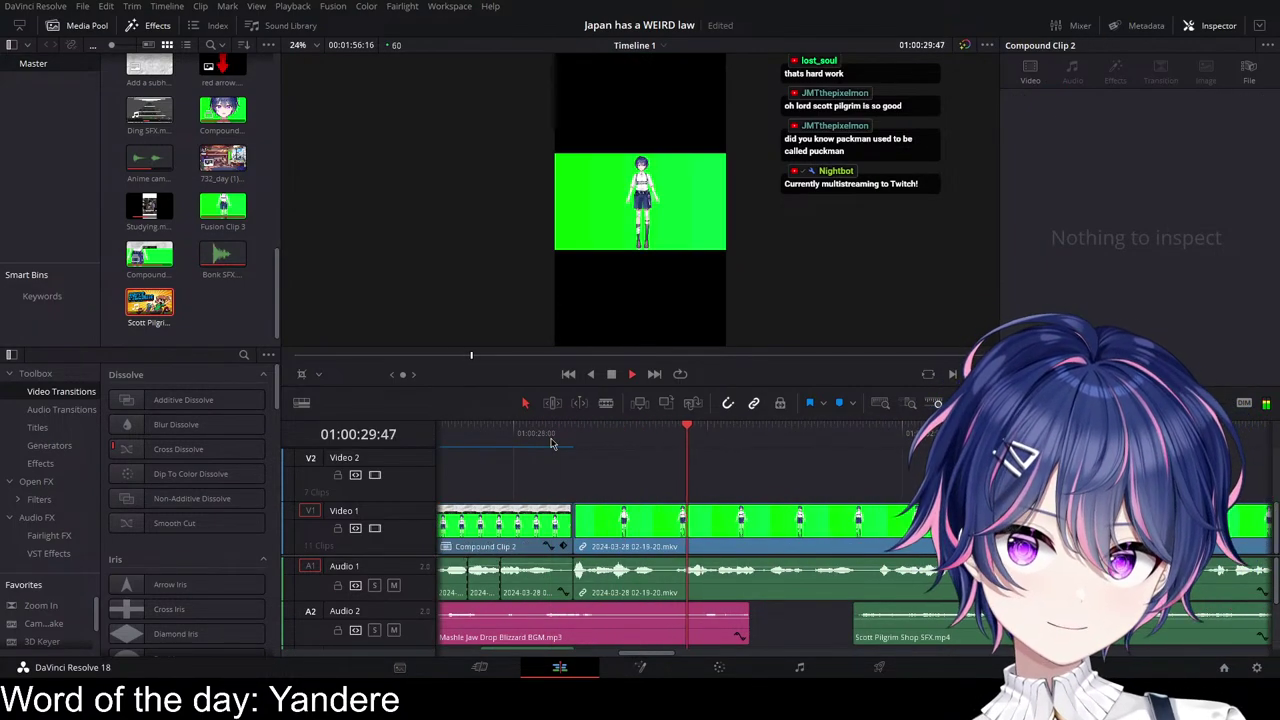
key("space")
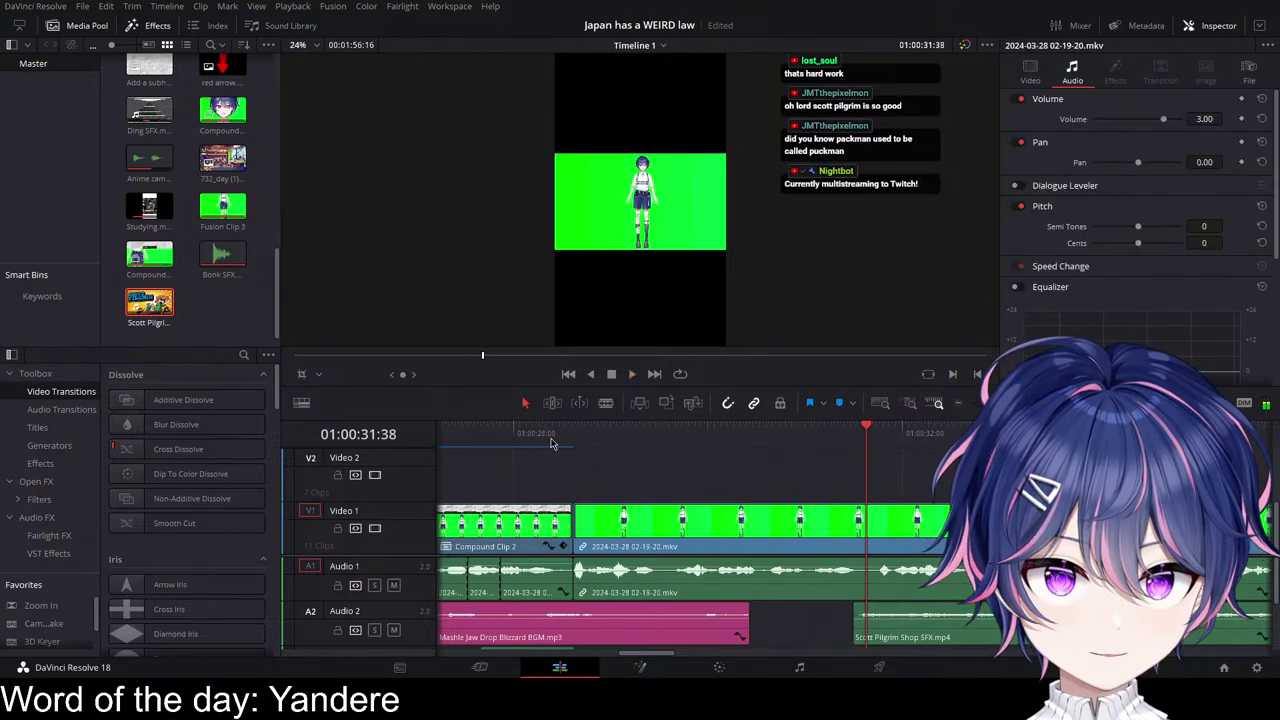
left_click(560, 434)
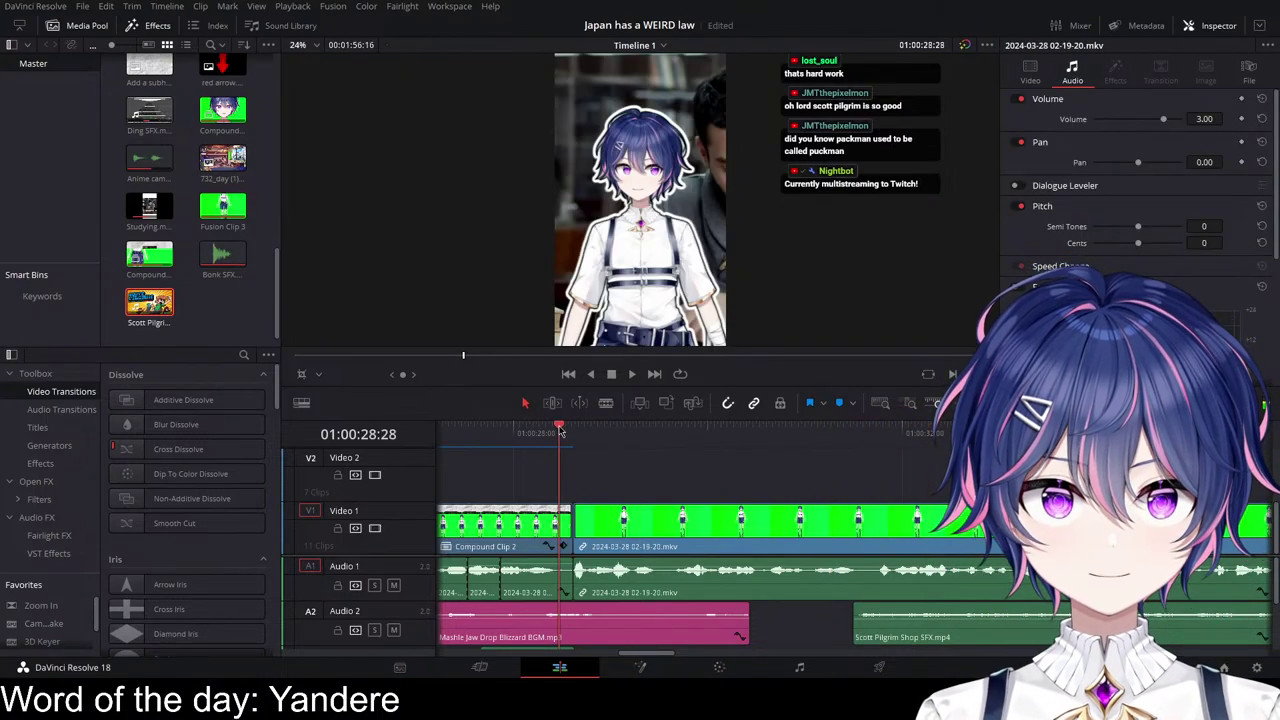
key("space")
key("space")
left_click(500, 441)
key("space")
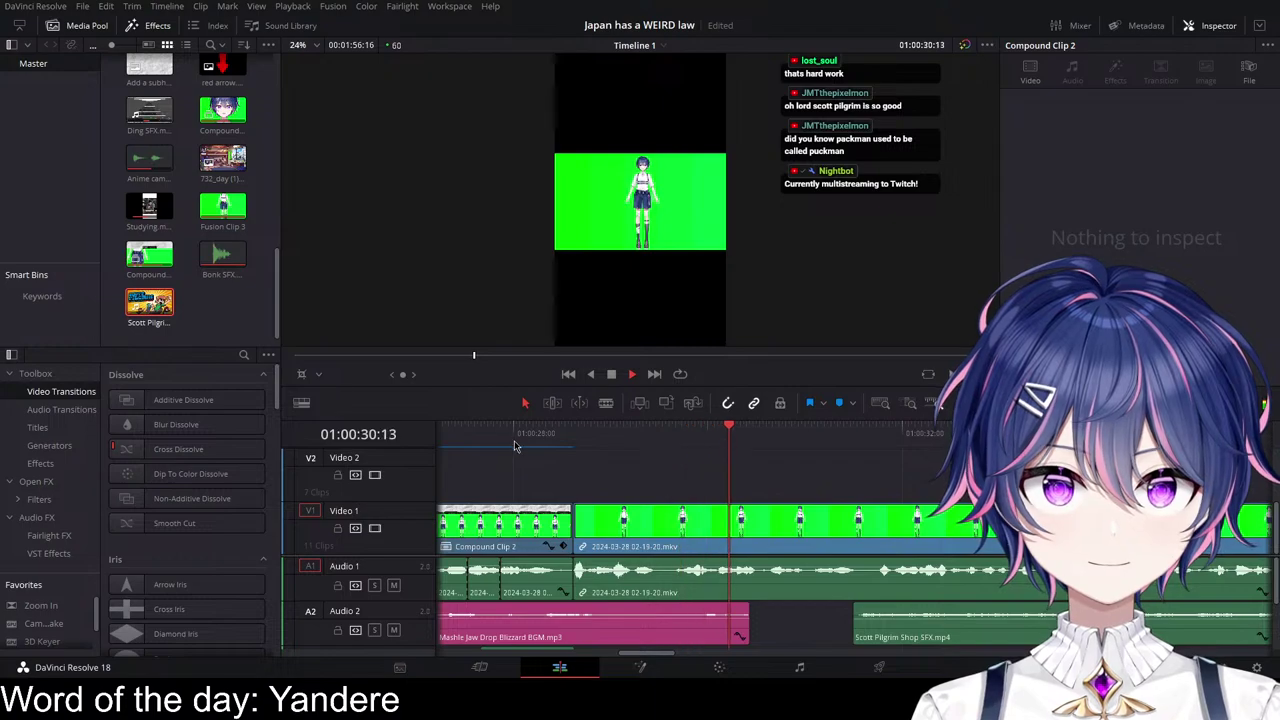
key("space")
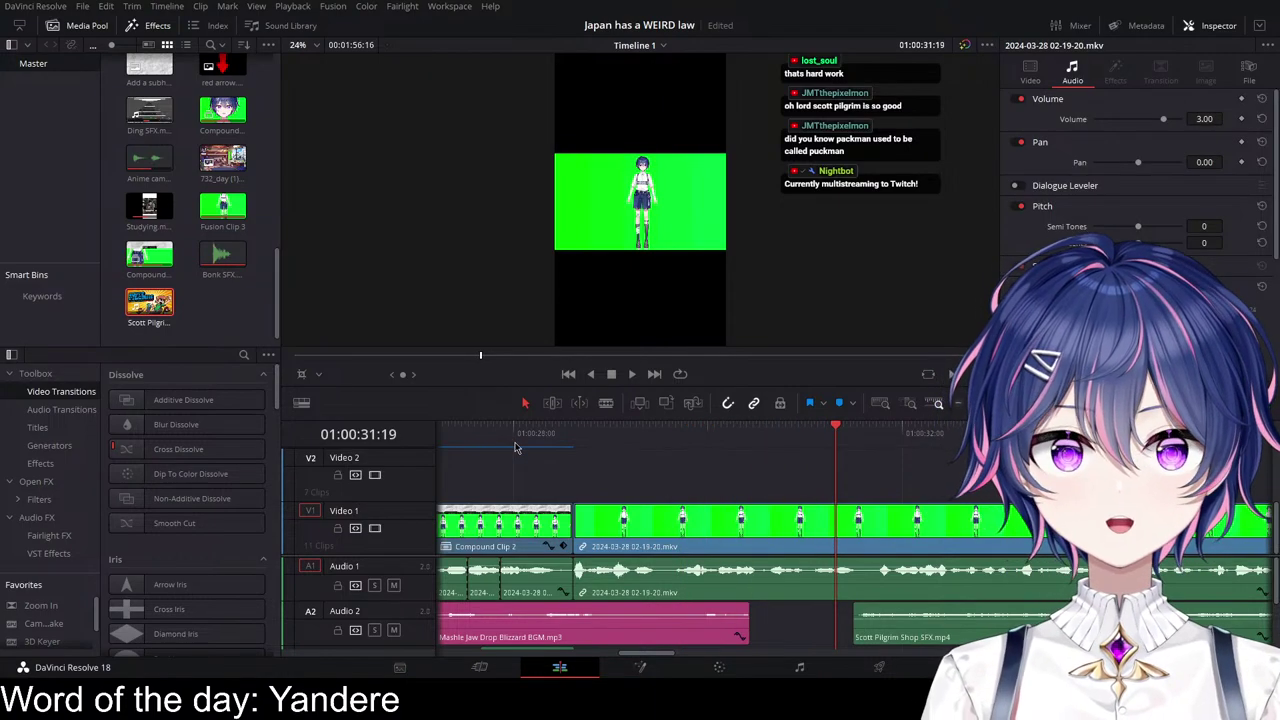
left_click_drag(790, 520, 790, 468)
scroll(150, 220, "up", 4)
left_click_drag(149, 272, 577, 540)
left_click_drag(681, 541, 675, 538)
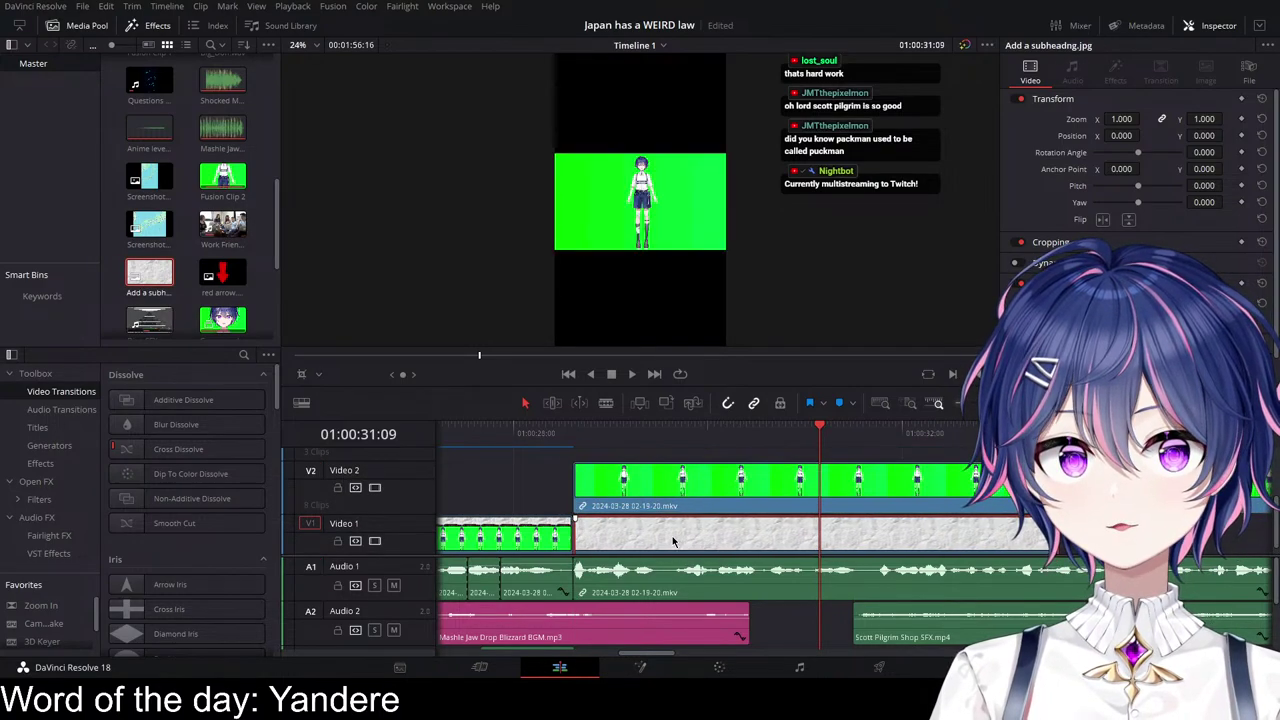
scroll(986, 523, "down", 5)
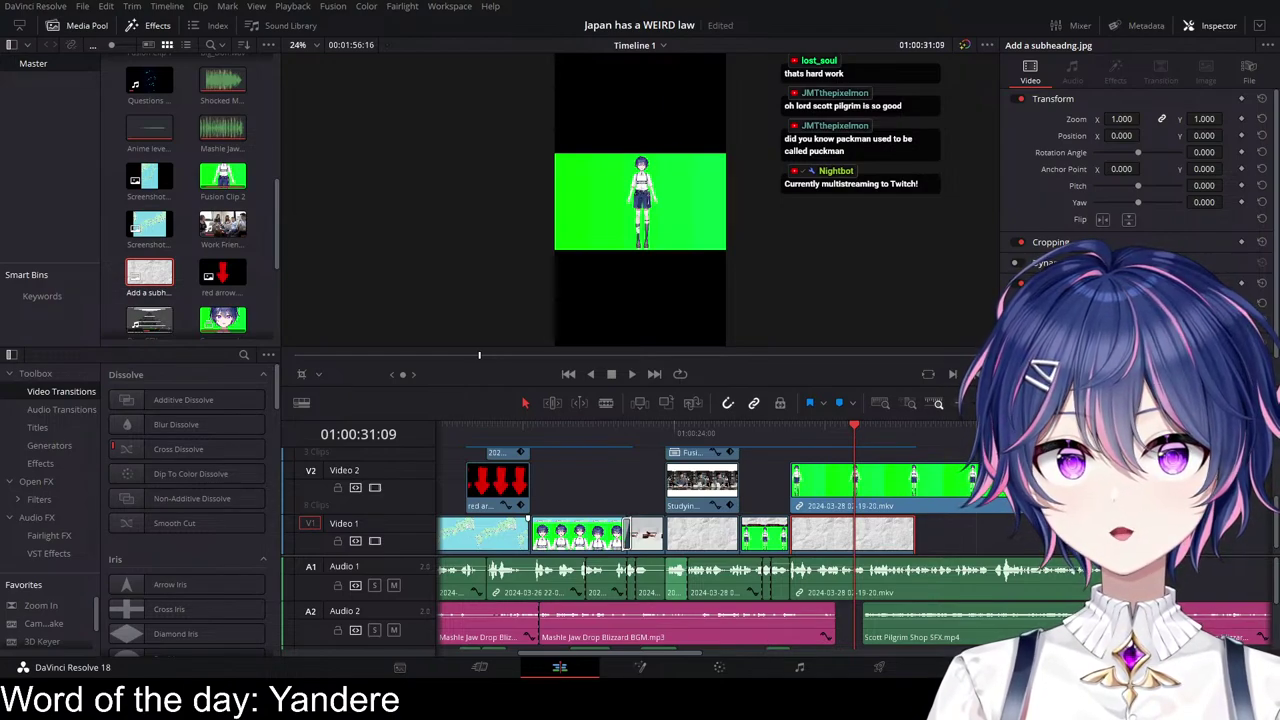
scroll(182, 302, "down", 4)
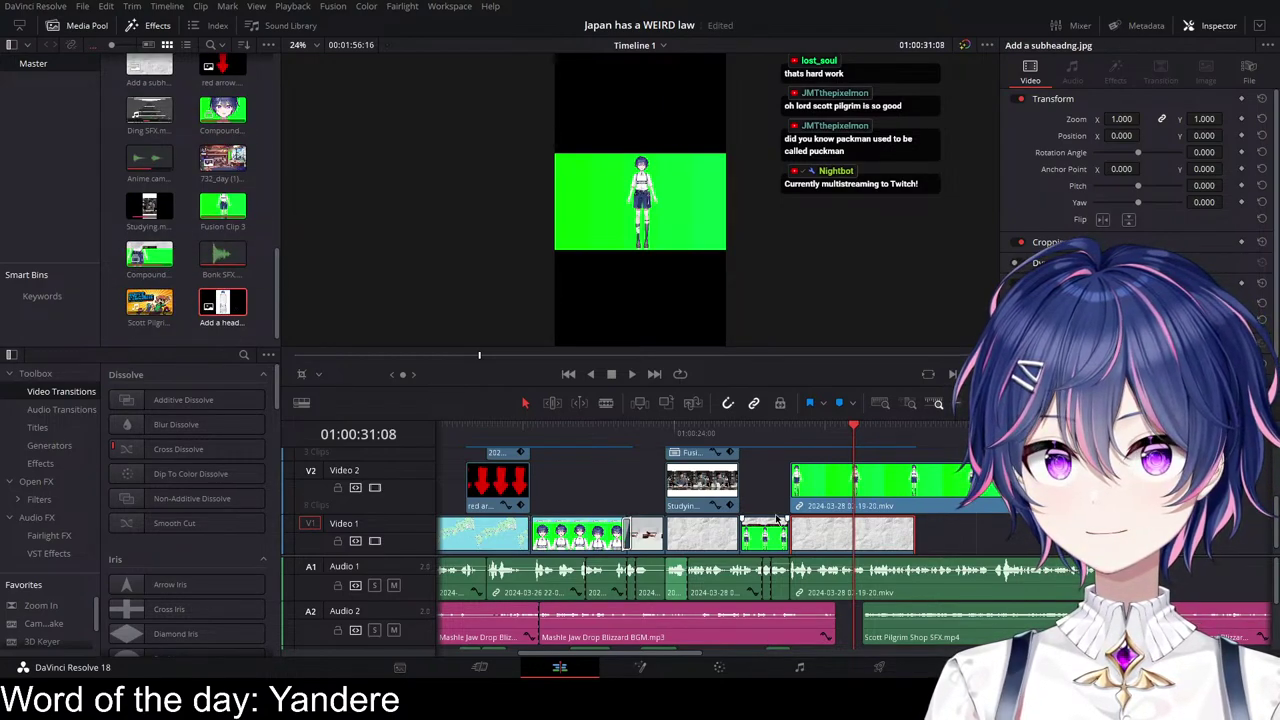
scroll(780, 518, "right", 3)
left_click_drag(283, 330, 706, 470)
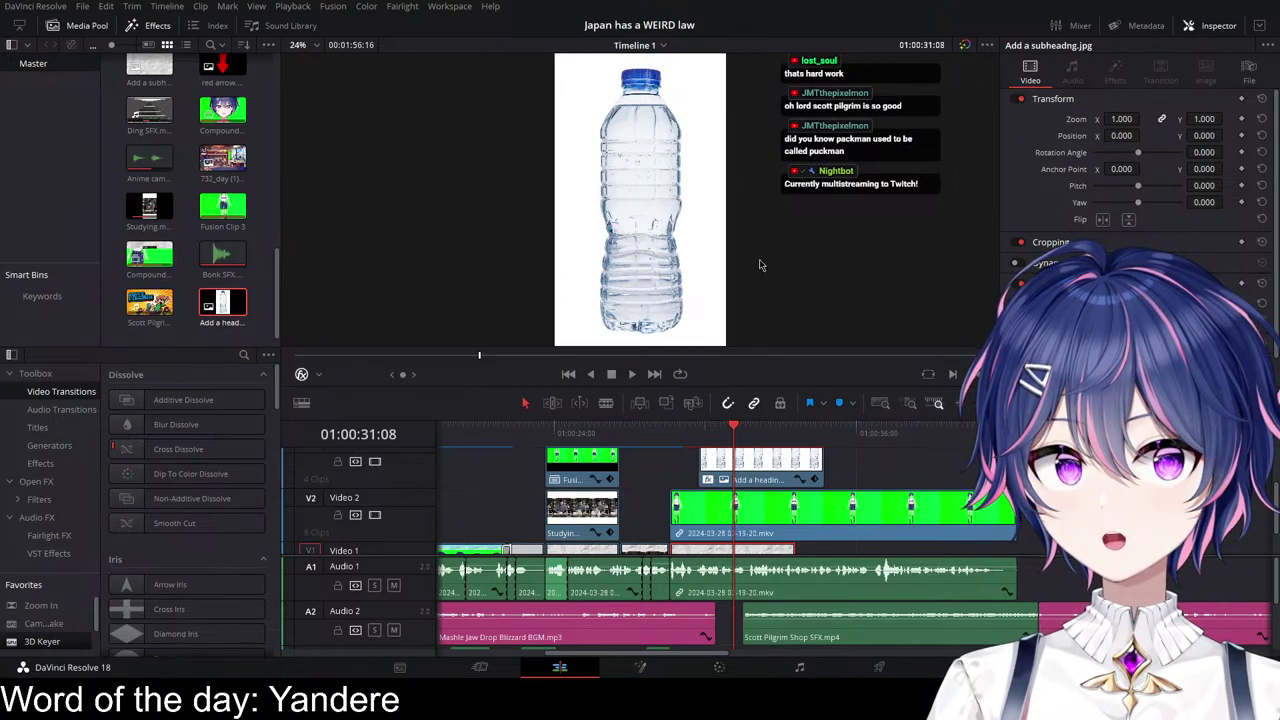
Step: Delete the water bottle image Add a heading (18).png from both the timeline and the media pool
left_click(765, 465)
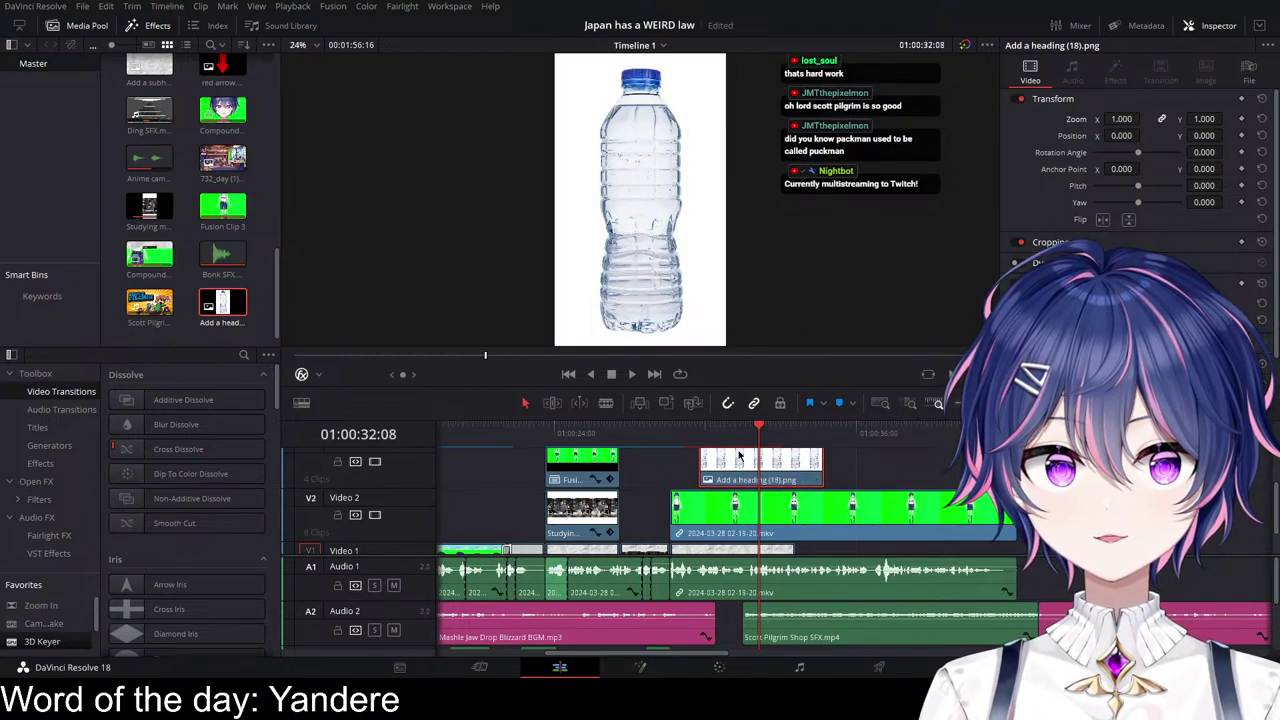
key("Delete")
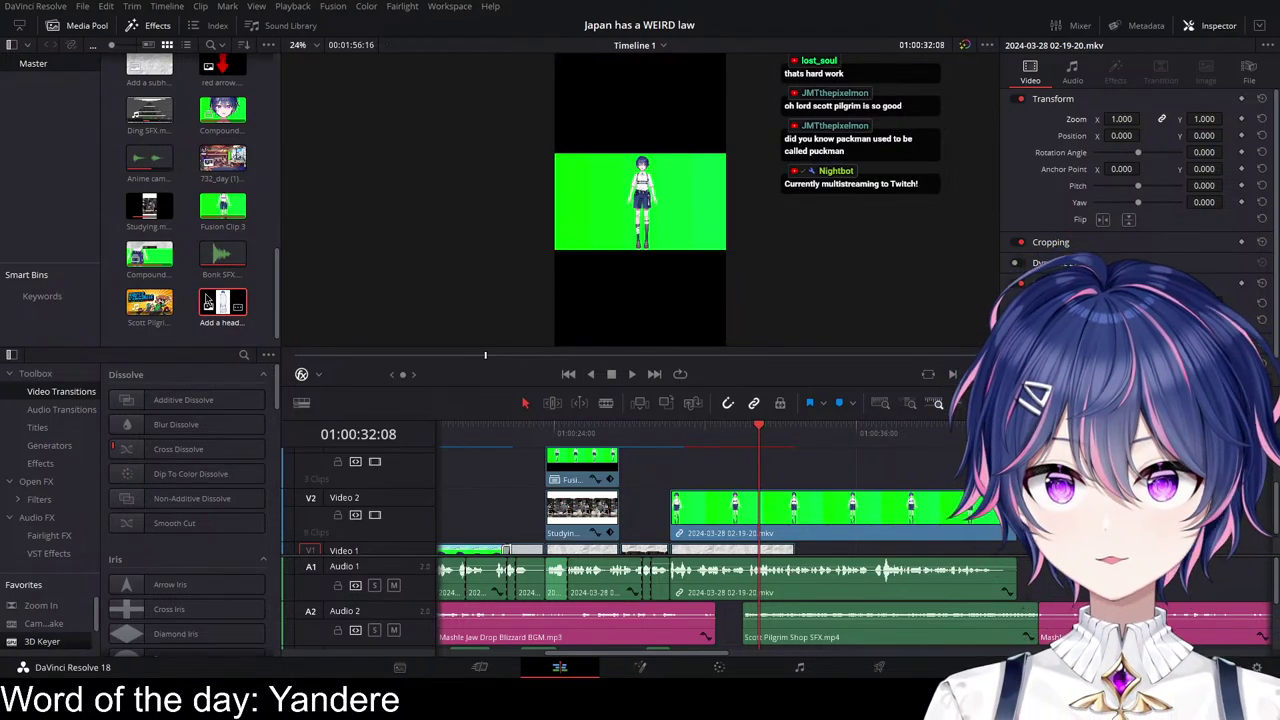
left_click(218, 305)
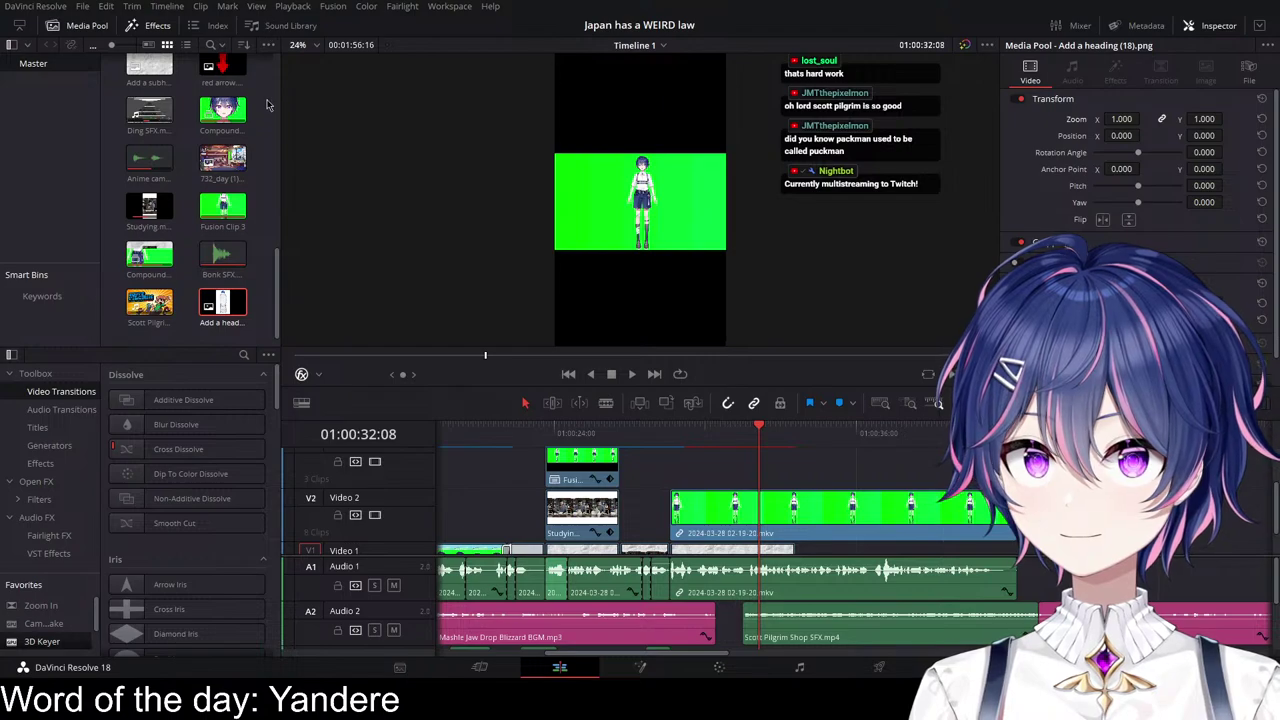
key("Delete")
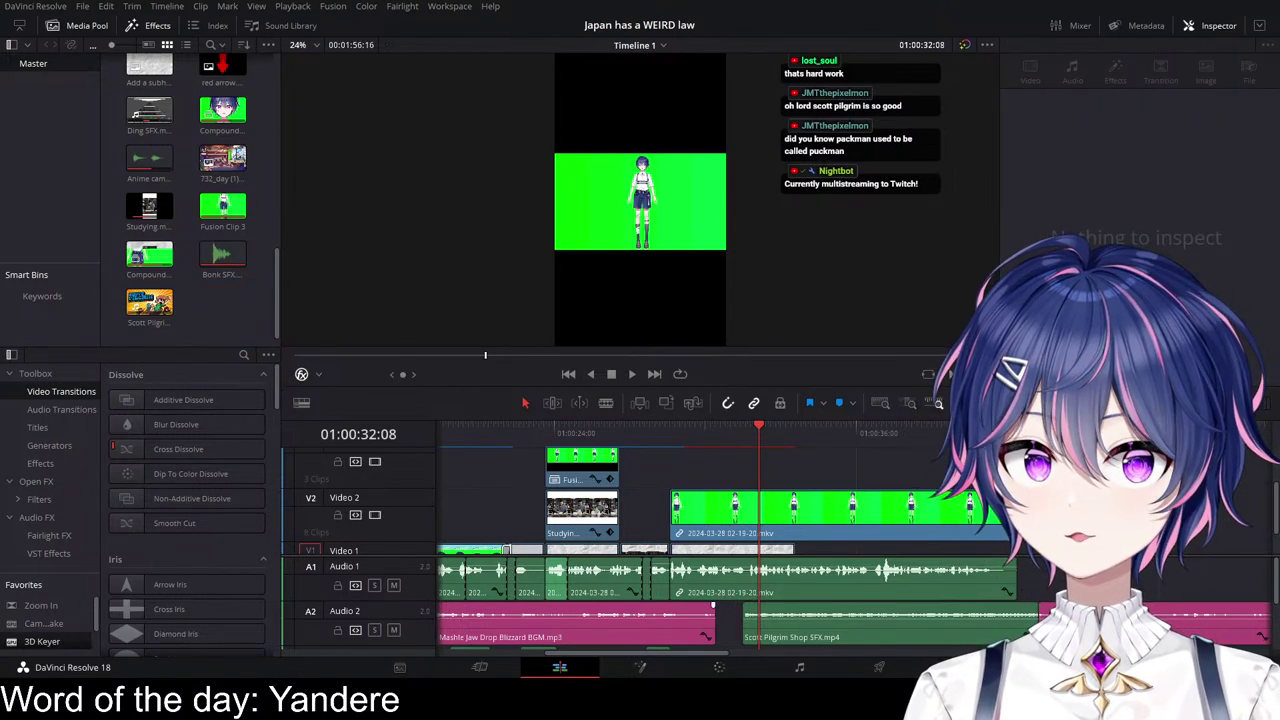
key("ctrl+z")
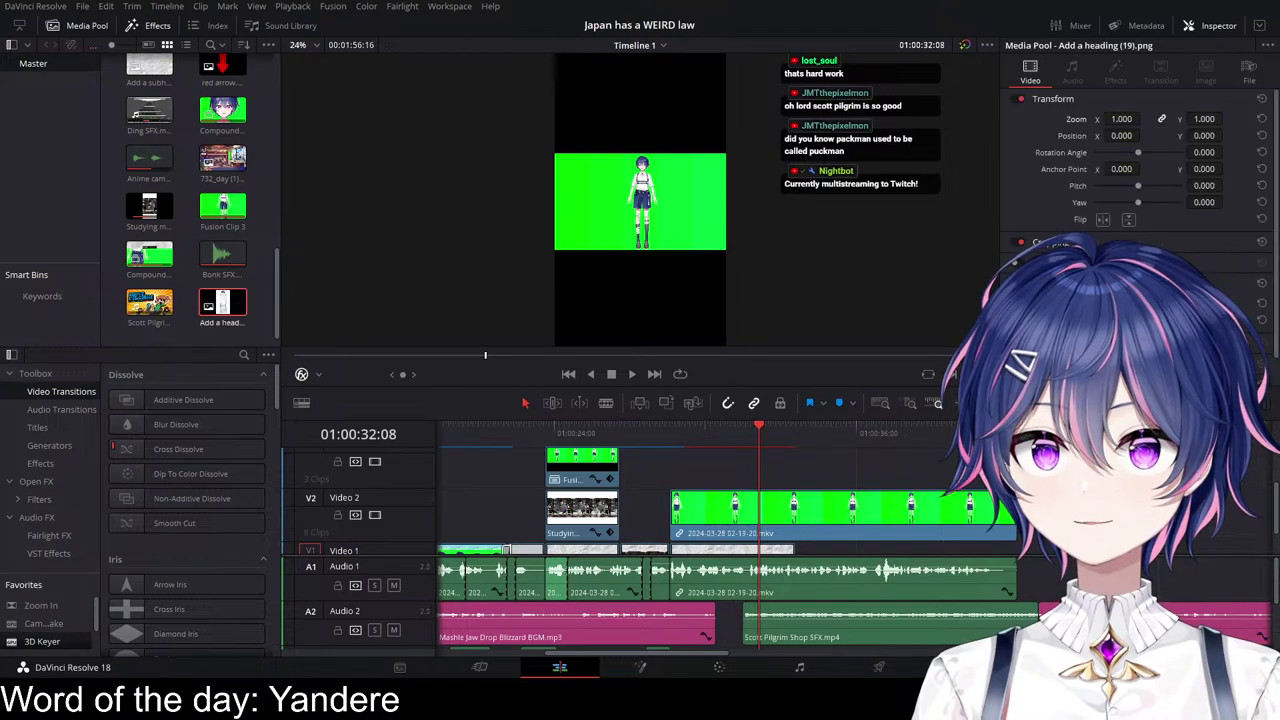
left_click_drag(220, 305, 720, 455)
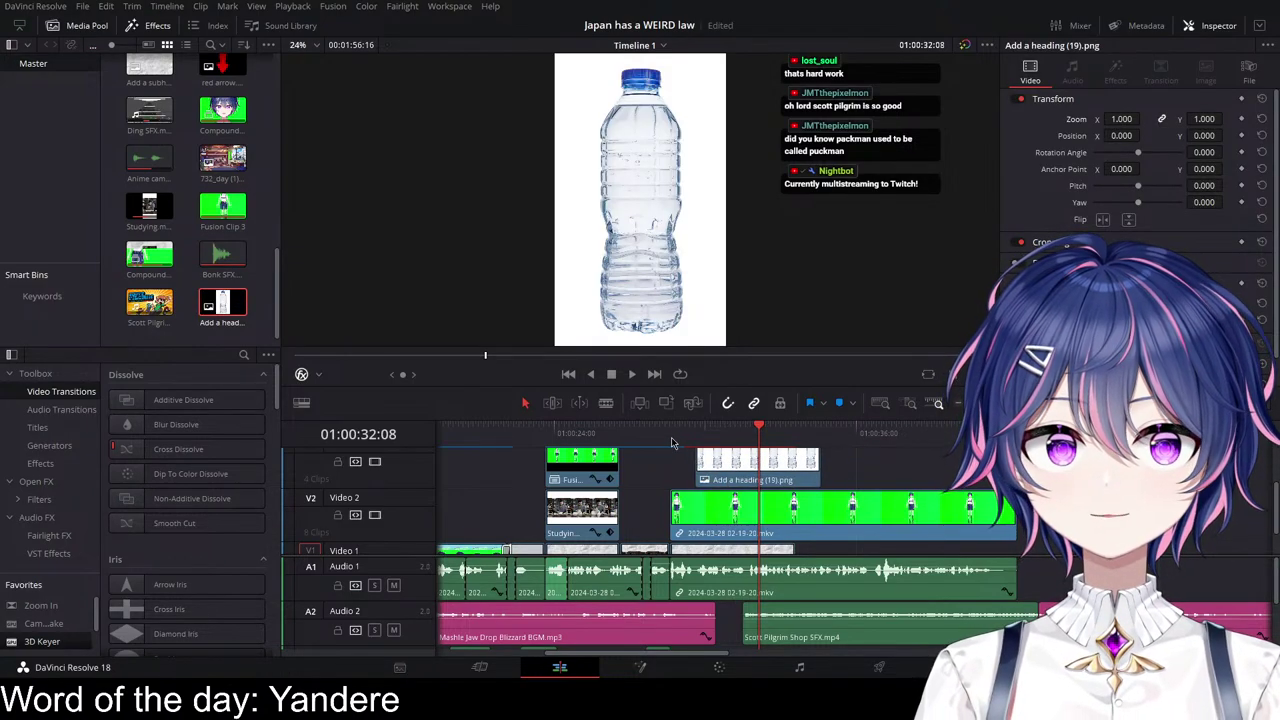
Step: Shift the bottle image later on Video 3 and extend the paper background on Video 1 beneath the green-screen clip
key("Up")
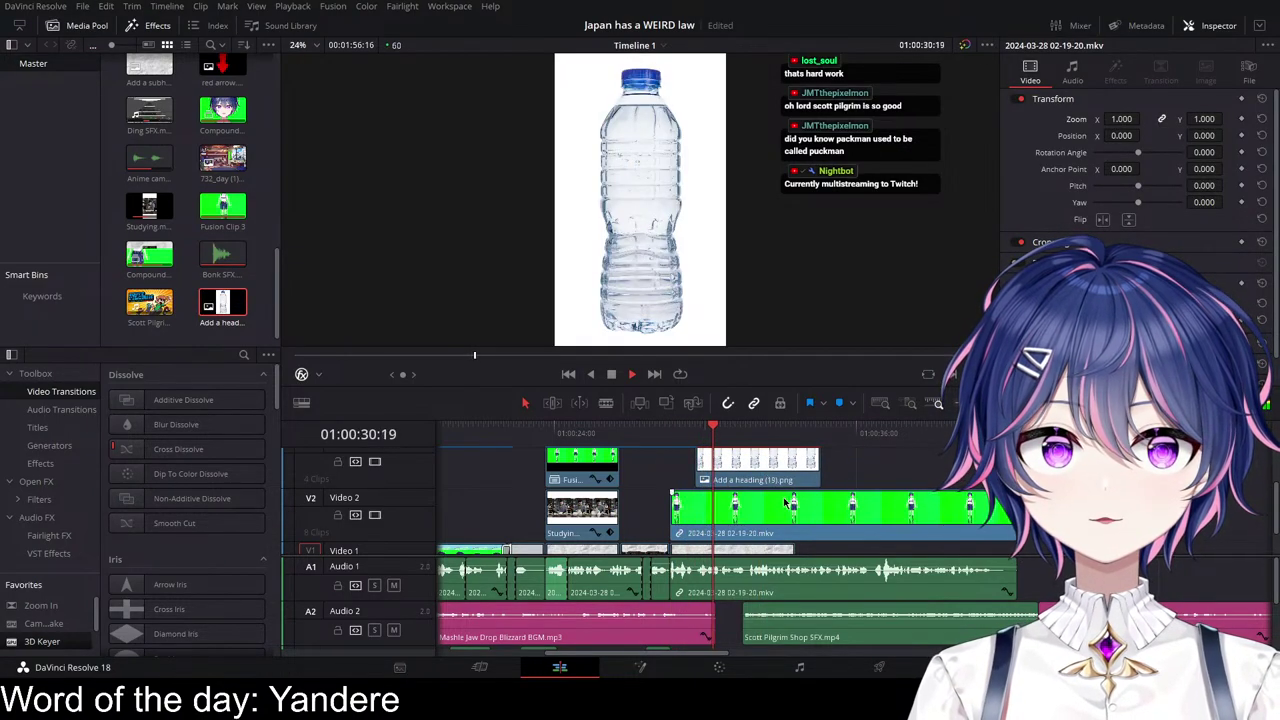
key("space")
left_click(762, 551)
left_click_drag(768, 481, 877, 463)
scroll(860, 470, "down", 1)
left_click_drag(752, 527, 979, 537)
scroll(806, 509, "up", 1)
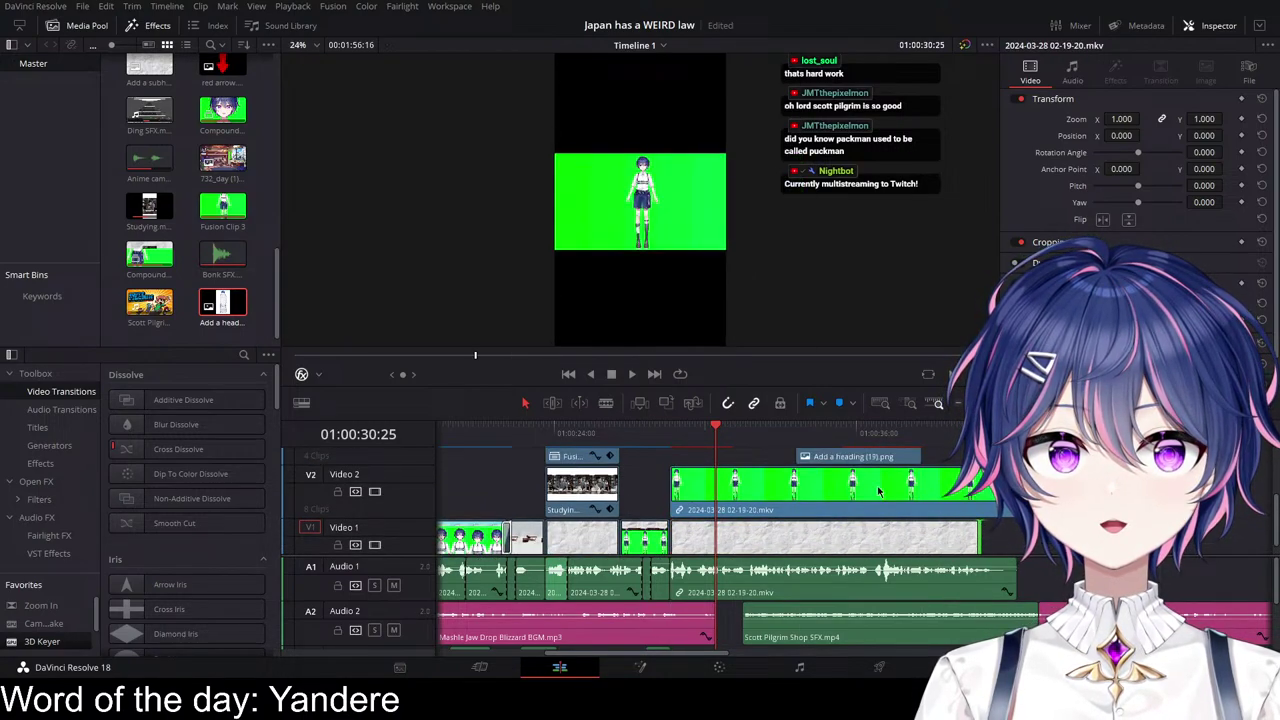
Step: Scale the bottle image to a zoom of 0.870, move its clip earlier to end at 01:00:35:22, and save
left_click(840, 436)
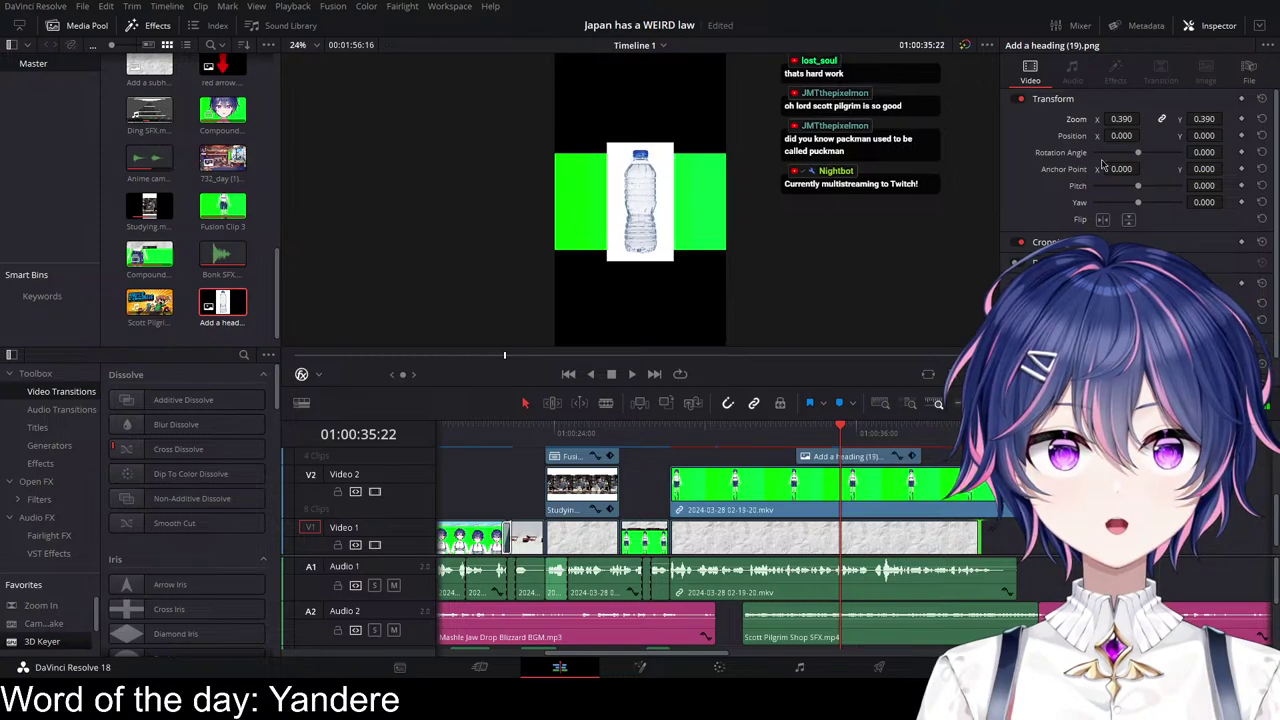
left_click(864, 534)
left_click_drag(1121, 119, 1224, 119)
left_click_drag(873, 472, 762, 460)
left_click_drag(1119, 124, 1168, 124)
key("ctrl+s")
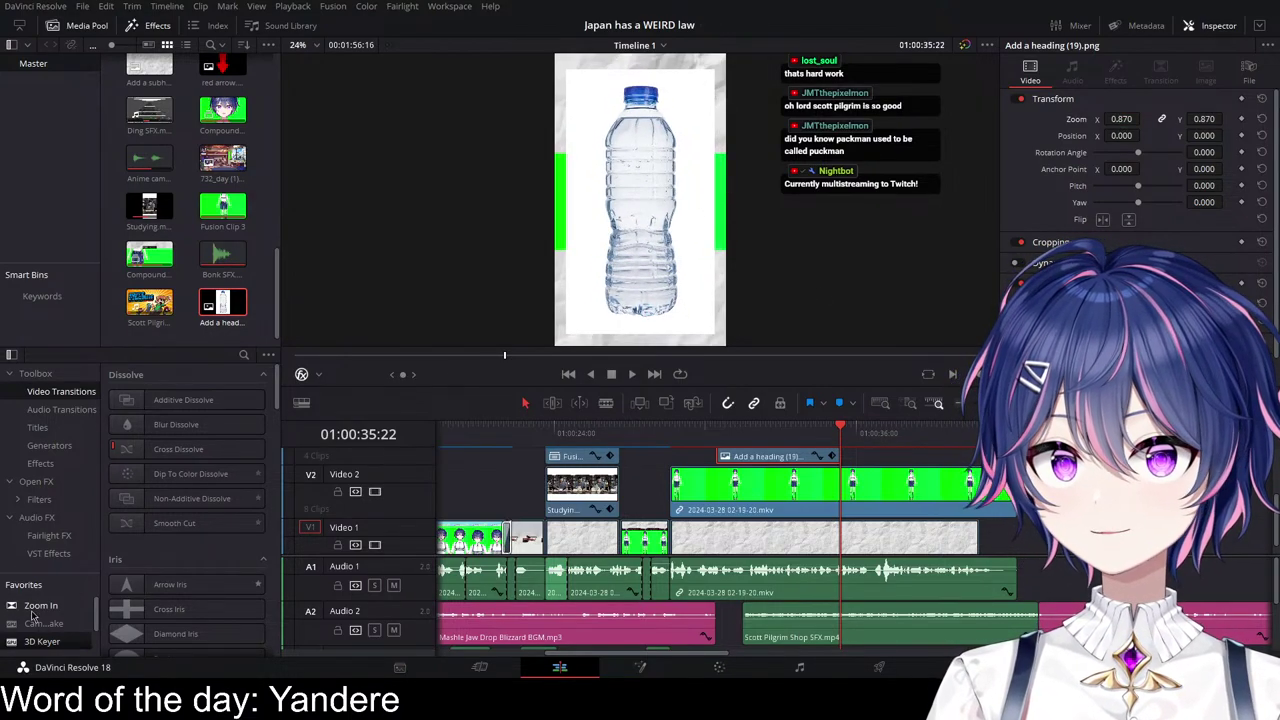
Step: Try to key out the bottle image's white background with the 3D Keyer effect
scroll(760, 460, "up", 1)
left_click_drag(758, 462, 760, 460)
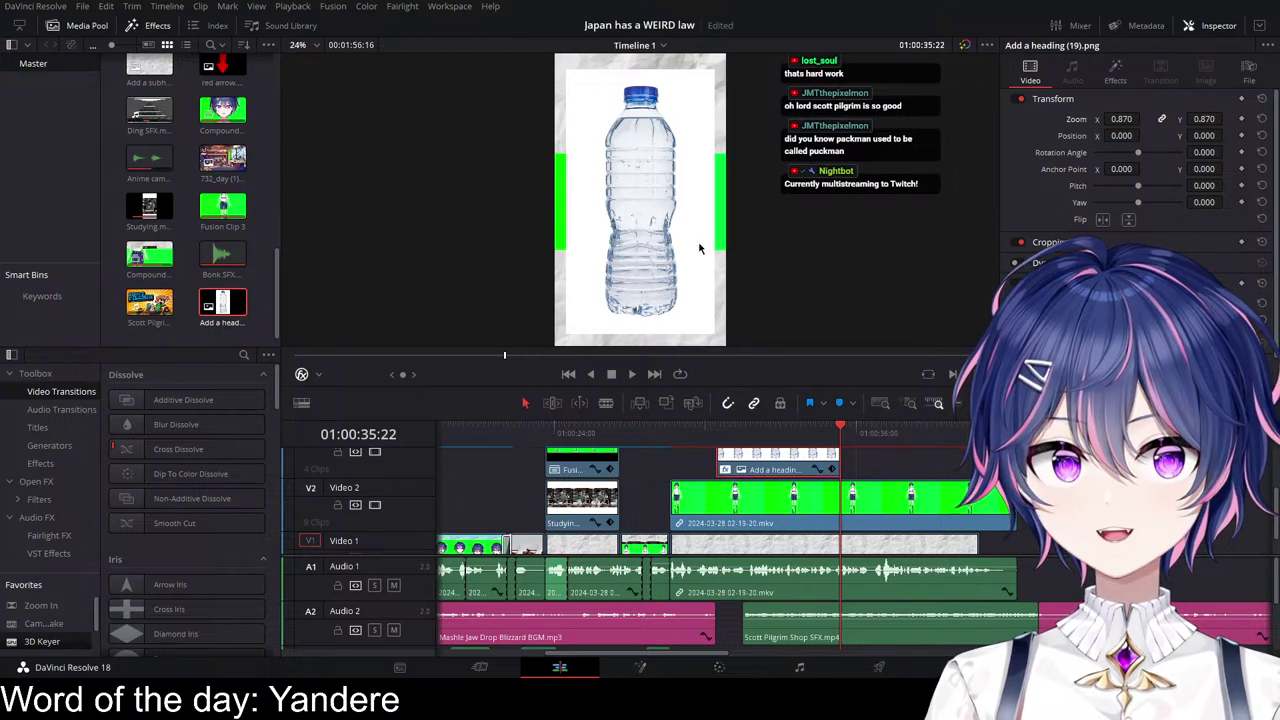
left_click_drag(698, 240, 697, 265)
left_click(1114, 74)
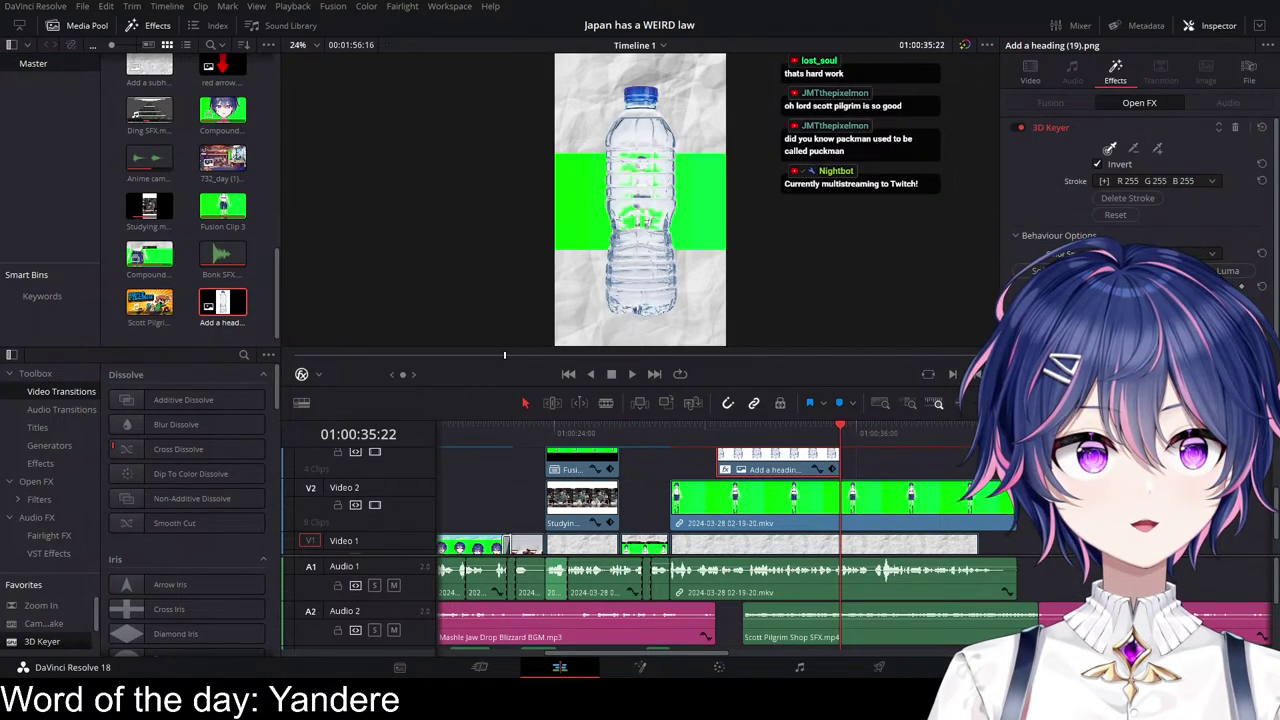
scroll(752, 197, "up", 4)
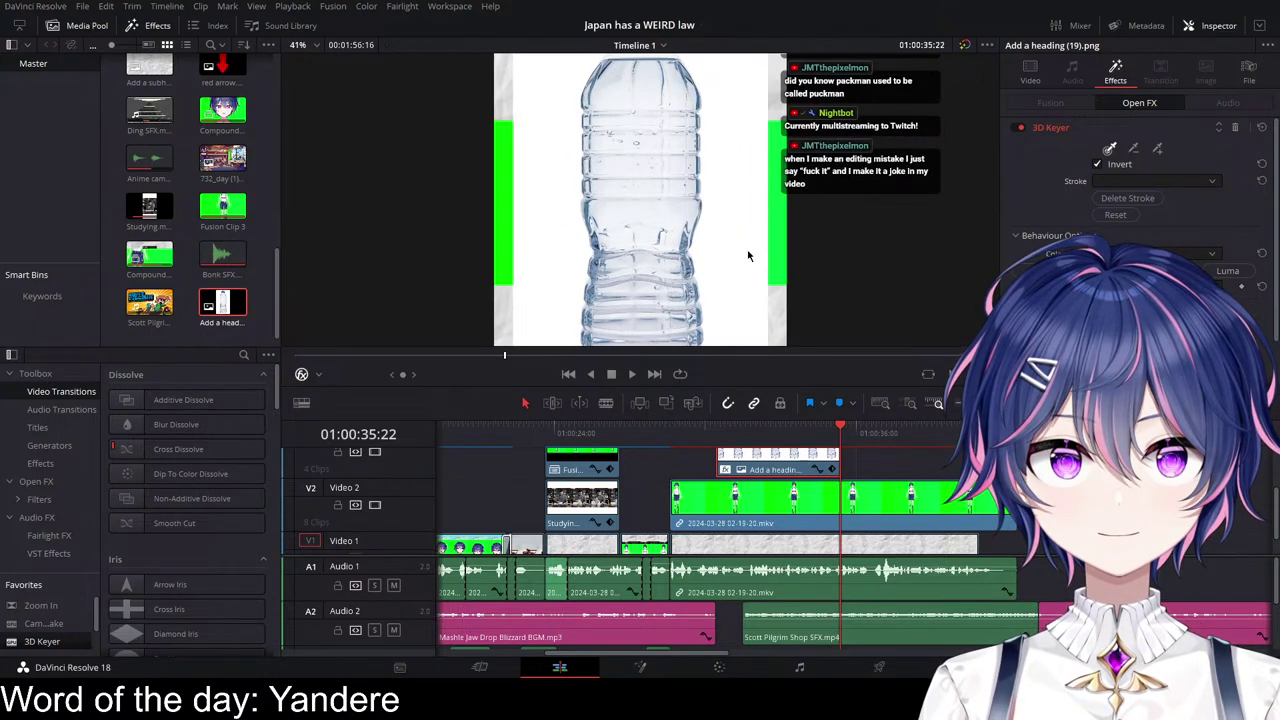
left_click_drag(752, 250, 756, 310)
key("ctrl+z")
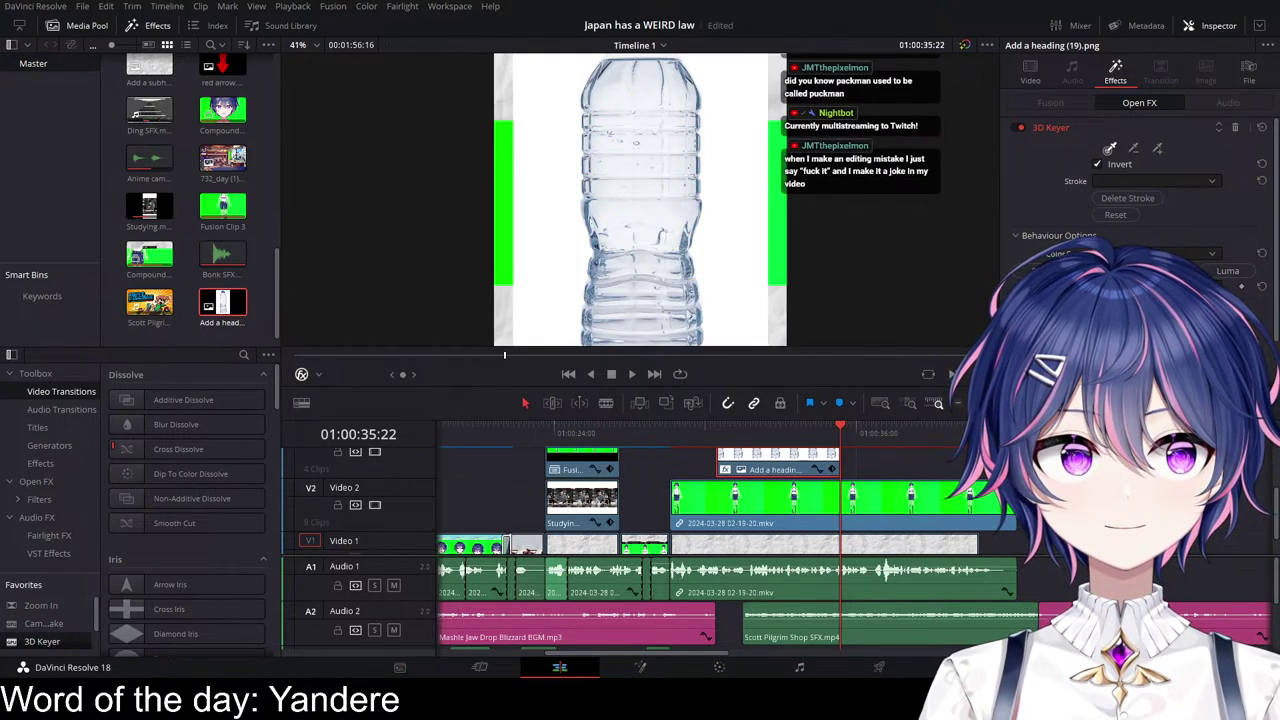
Step: Sample the inside of the bottle for the key, remove the 3D Keyer from the bottle image, and save the project
mouse_move(654, 208)
left_mouse_down()
mouse_move(698, 226)
mouse_move(666, 240)
left_mouse_up()
left_click(1157, 149)
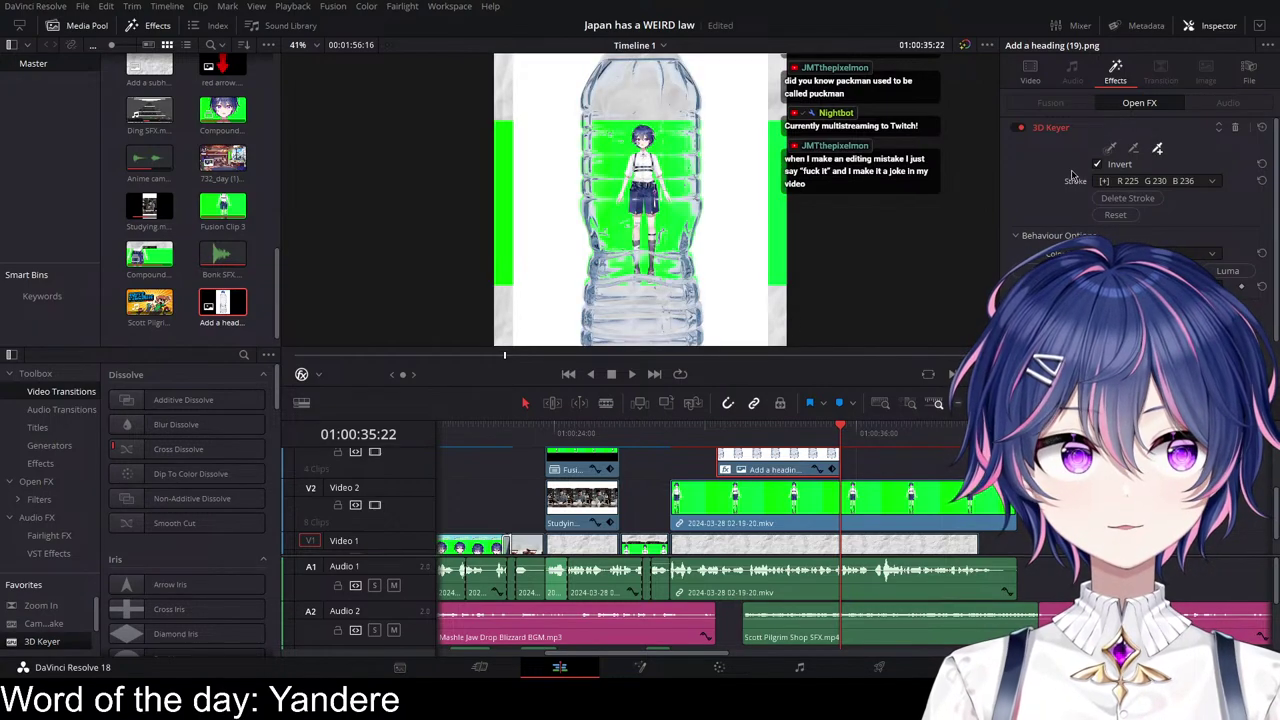
left_click(1235, 127)
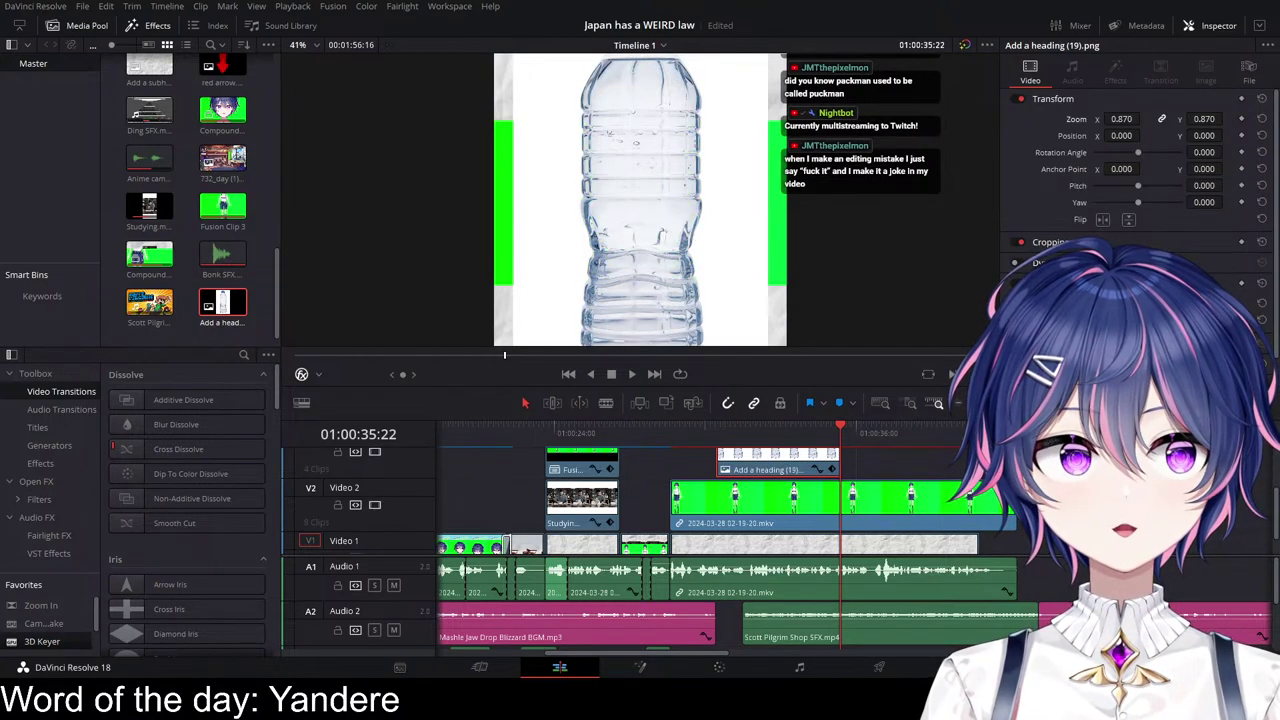
key("ctrl+s")
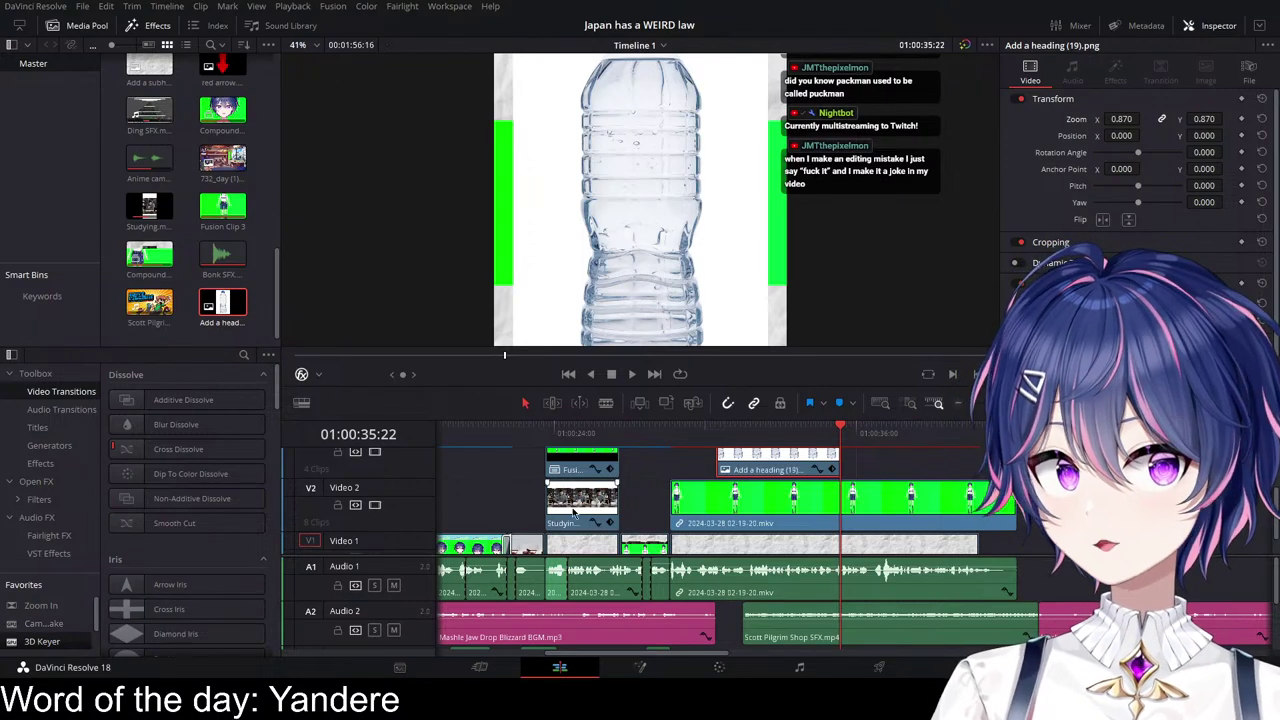
Step: Apply a fresh 3D Keyer to the bottle image and key out its white background by adding a sample of R 255 G 255 B 255
left_click_drag(53, 643, 769, 473)
left_click(744, 436)
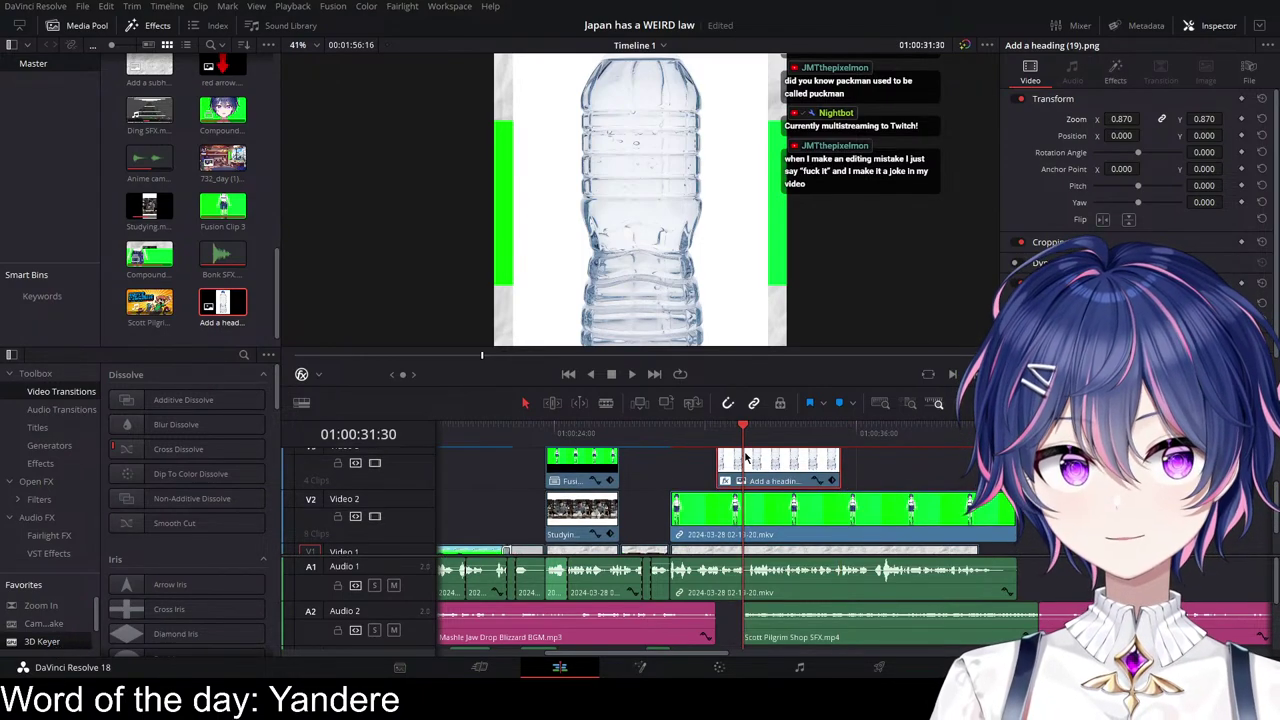
left_click(1115, 72)
key("ctrl+s")
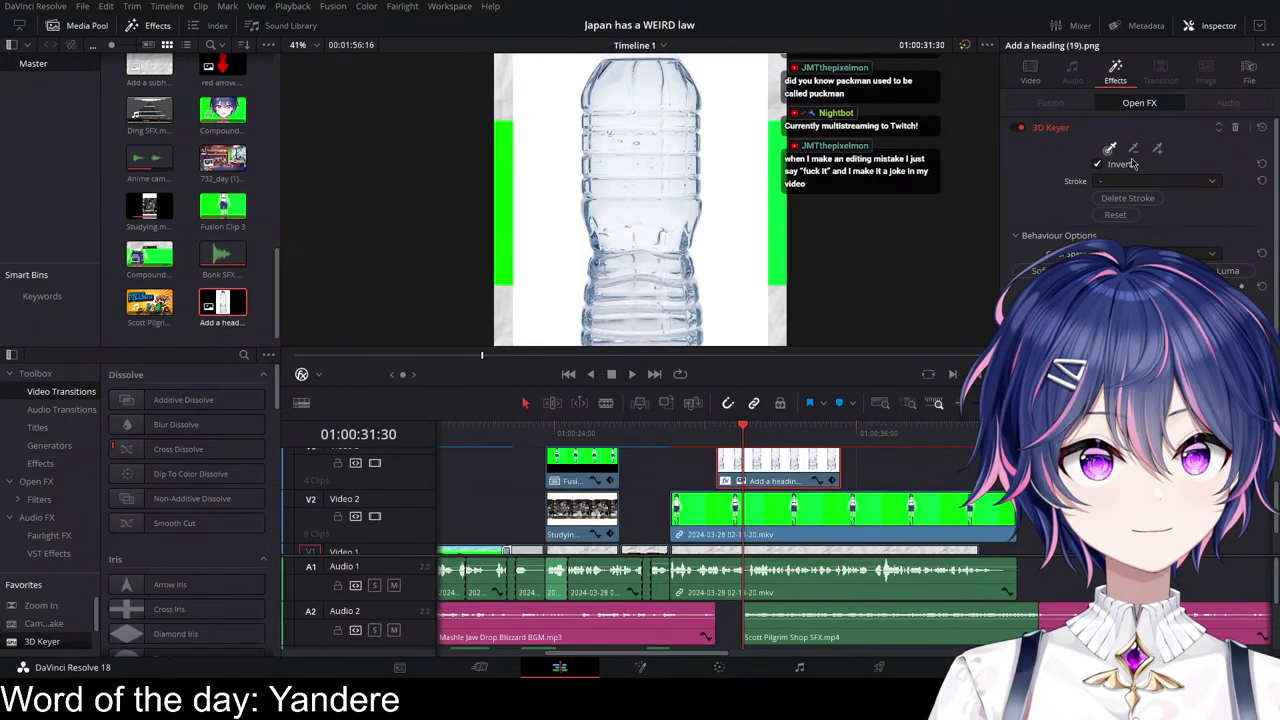
left_click(1133, 148)
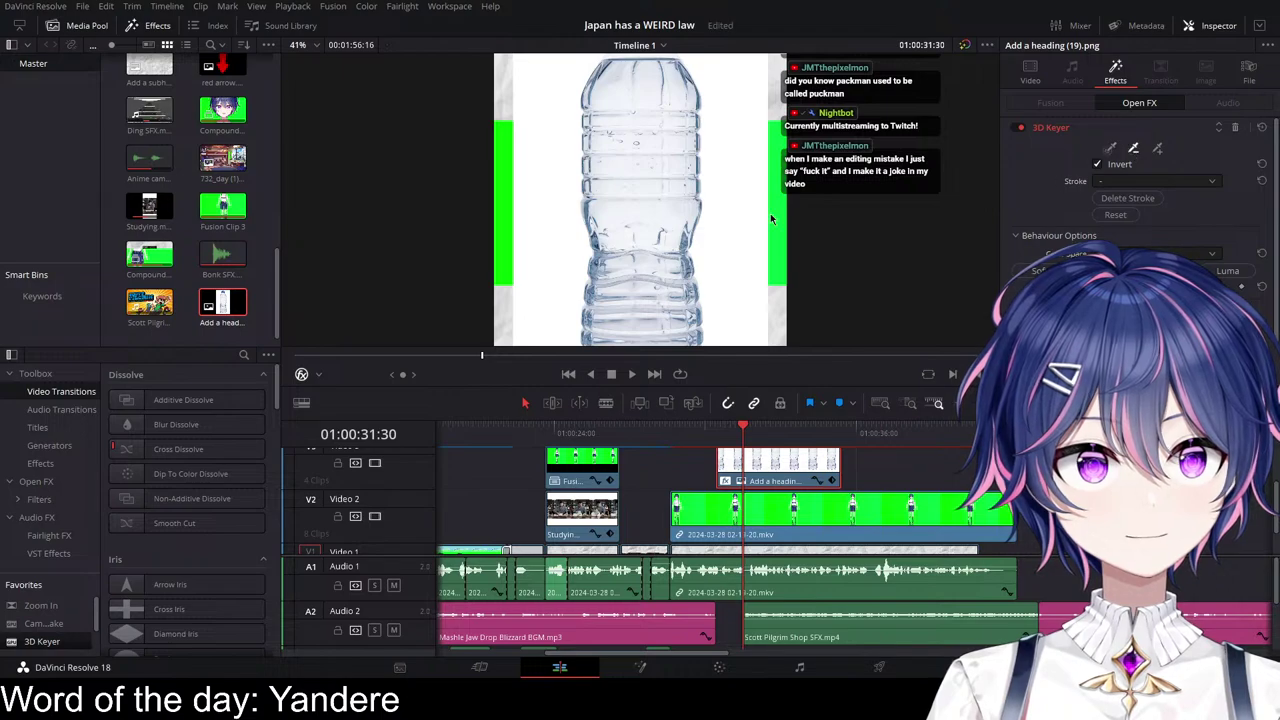
left_click_drag(733, 229, 729, 239)
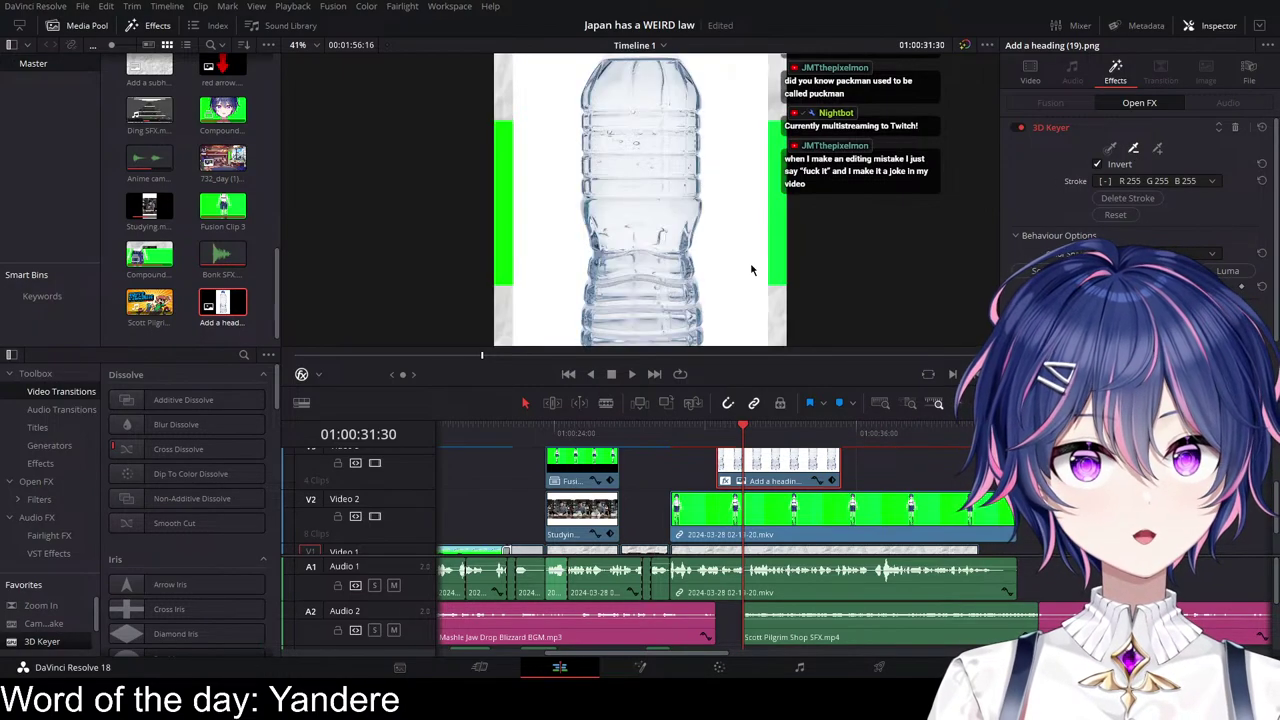
left_click(1158, 149)
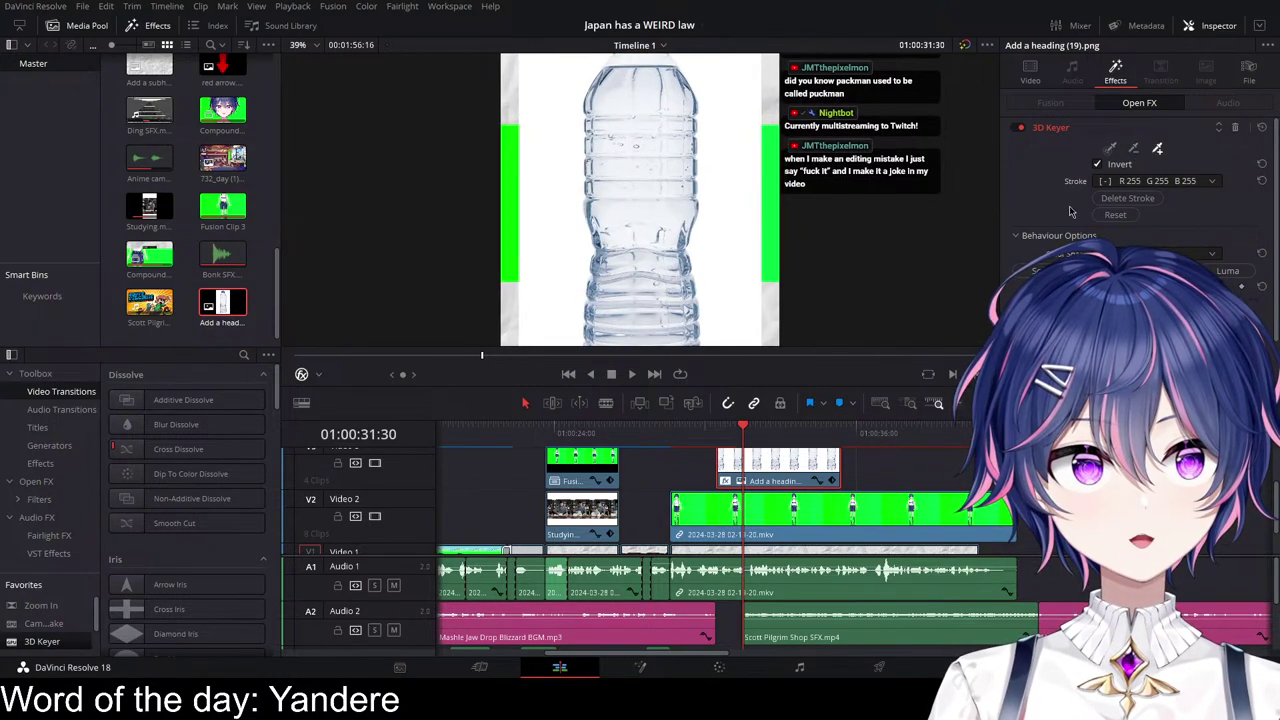
left_click_drag(739, 202, 738, 211)
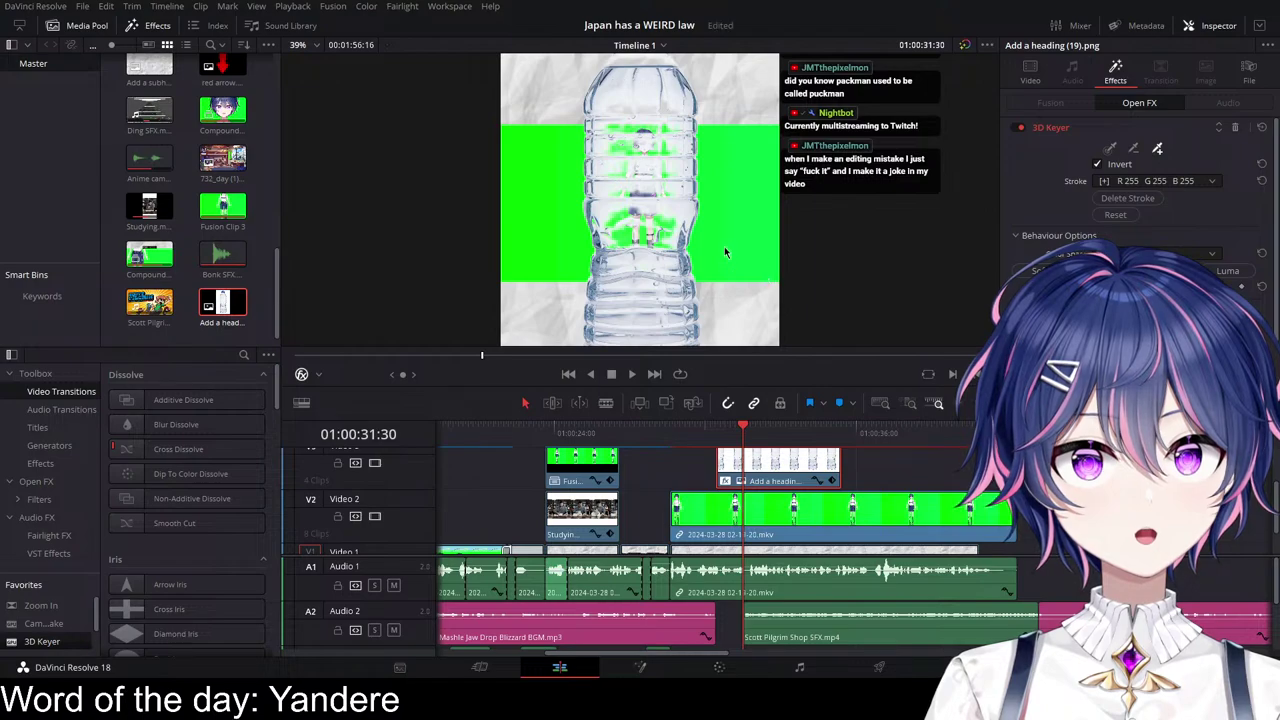
scroll(725, 249, "down", 3)
scroll(724, 248, "down", 2)
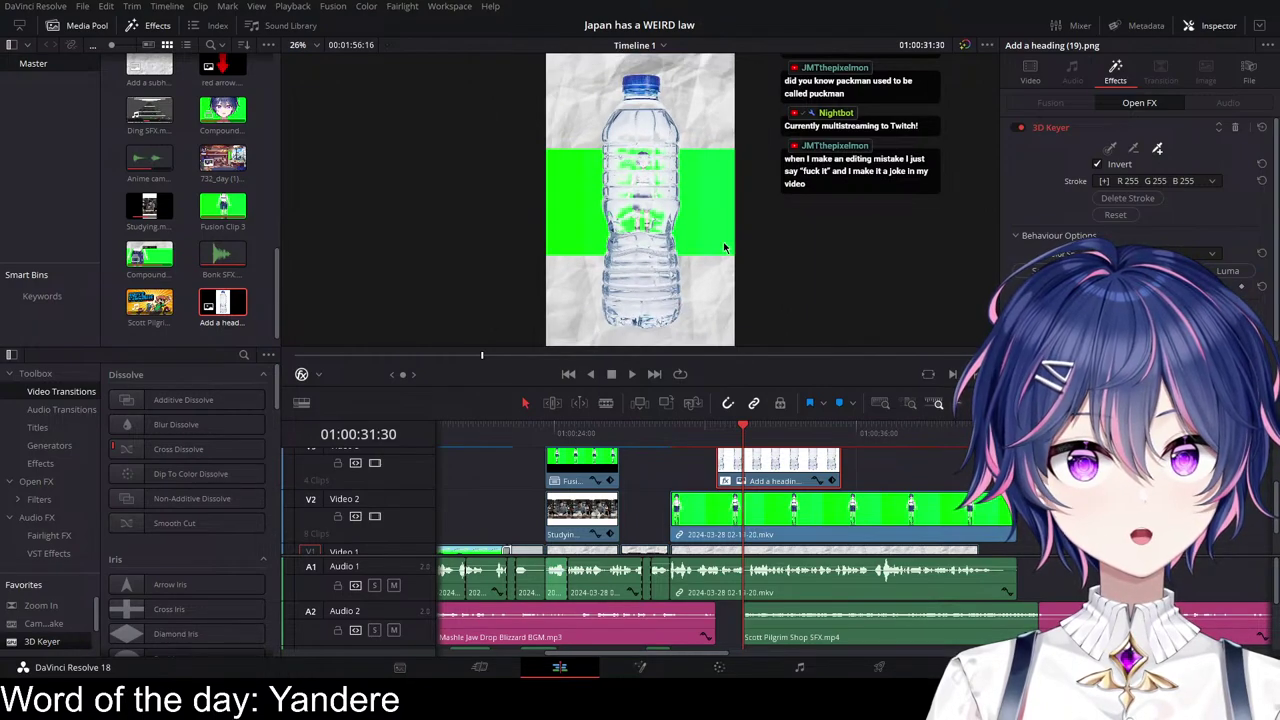
left_click(1109, 150)
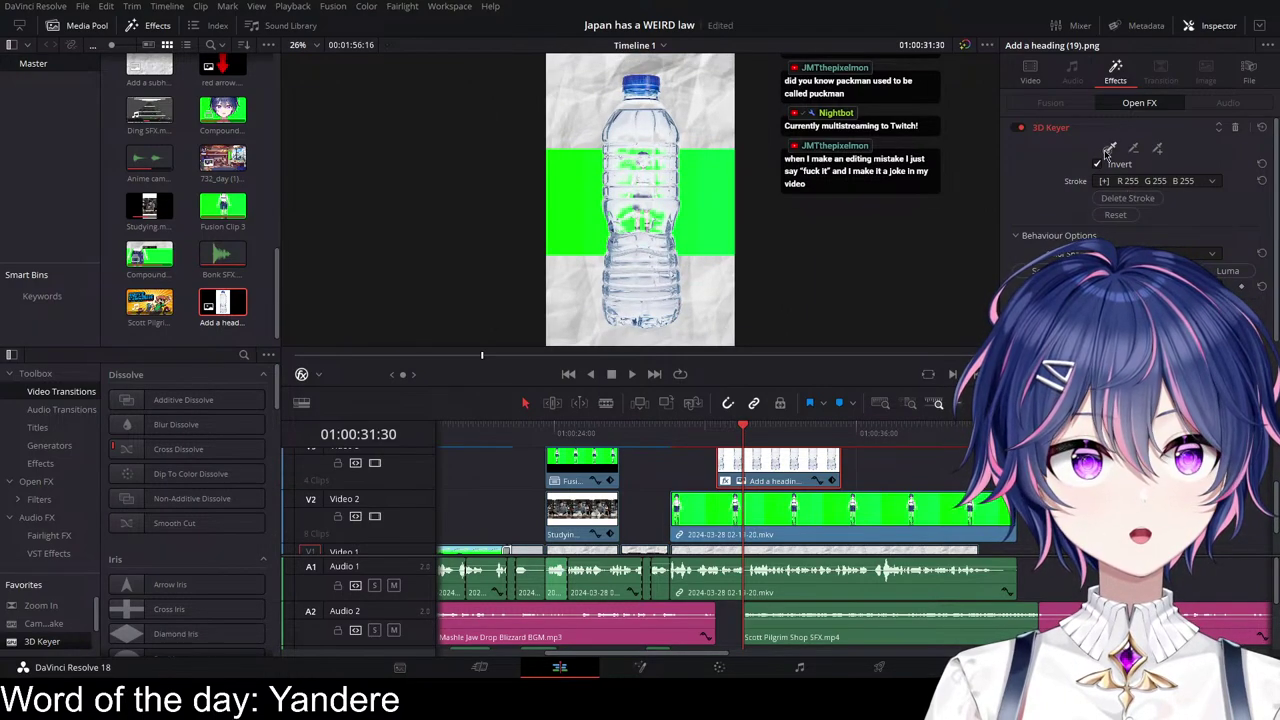
Step: Preview the bottle section and move the Scott Pilgrim Shop SFX clip on Audio 2 earlier to start with the bottle image
left_click(863, 508)
mouse_move(1122, 119)
left_mouse_down()
mouse_move(1055, 119)
mouse_move(1111, 119)
left_mouse_up()
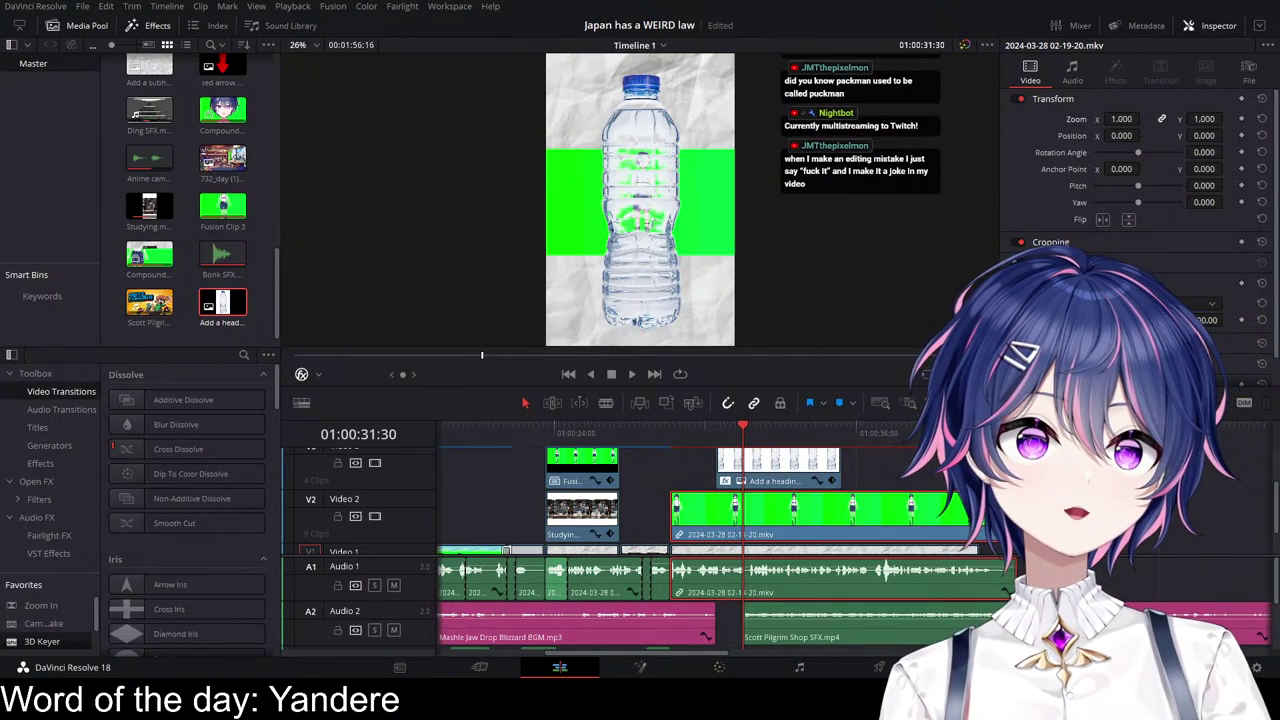
left_click(700, 465)
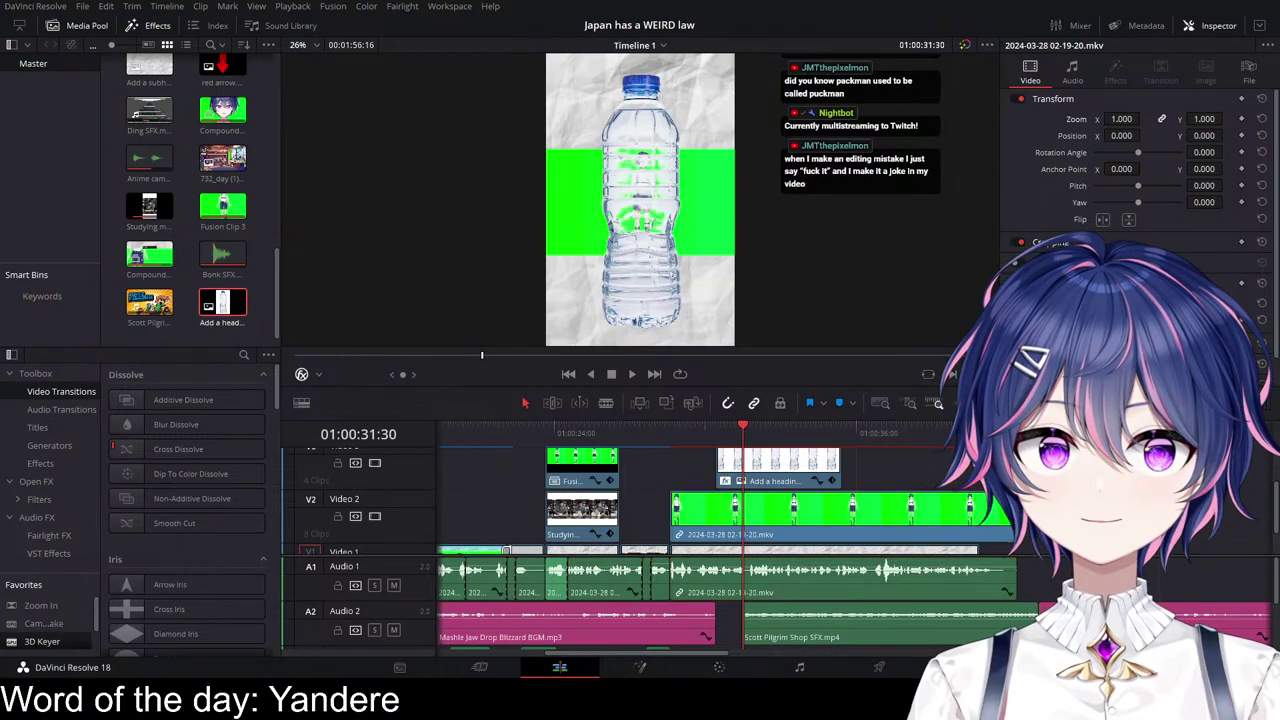
left_click(690, 433)
key("space")
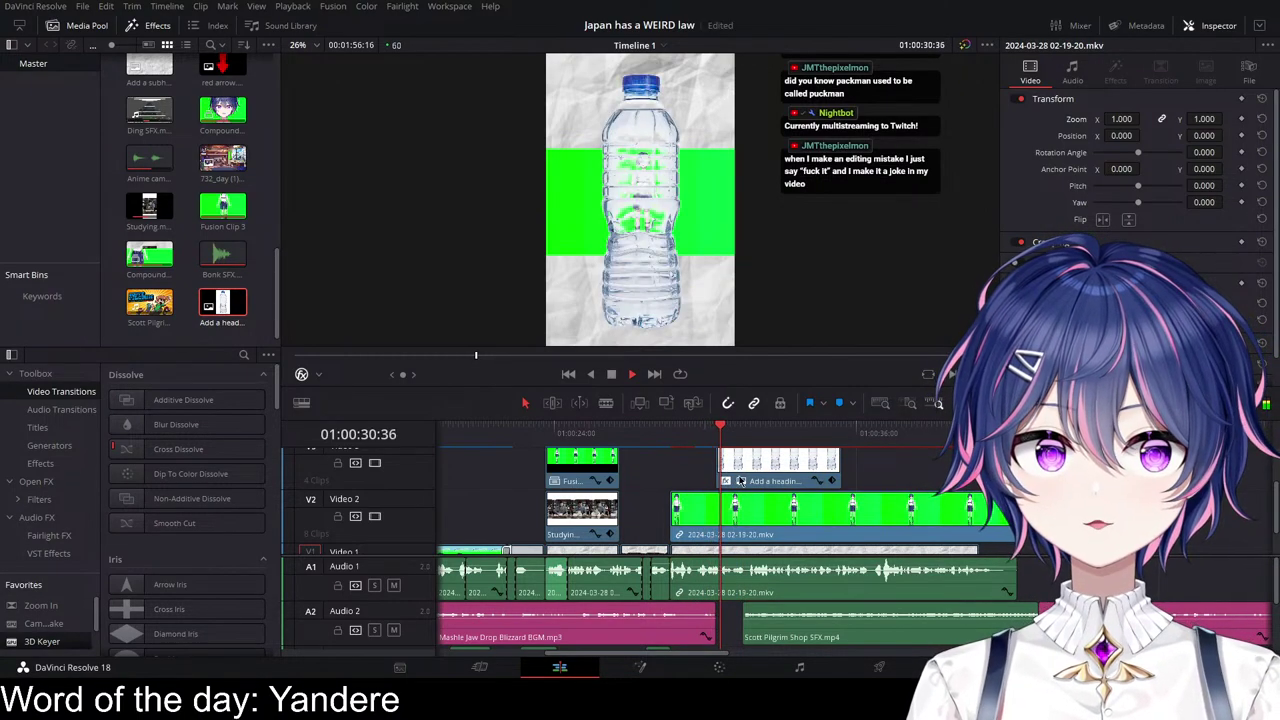
scroll(842, 550, "down", 1)
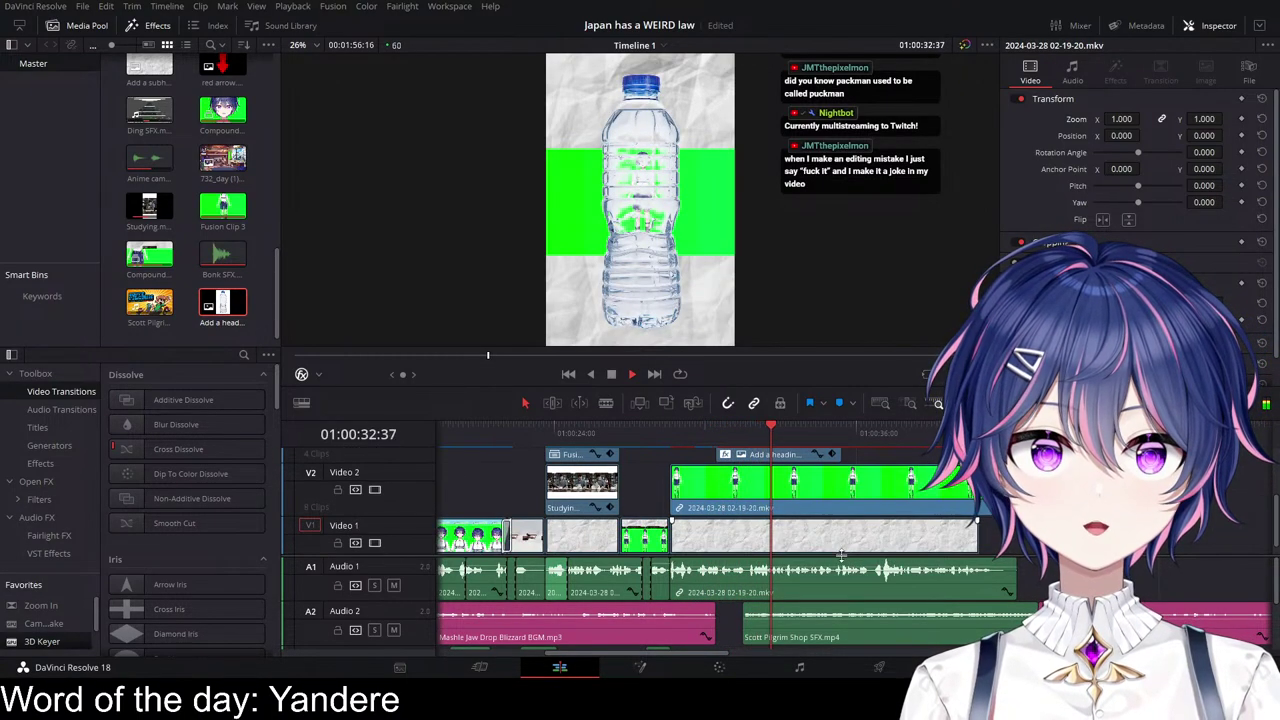
key("space")
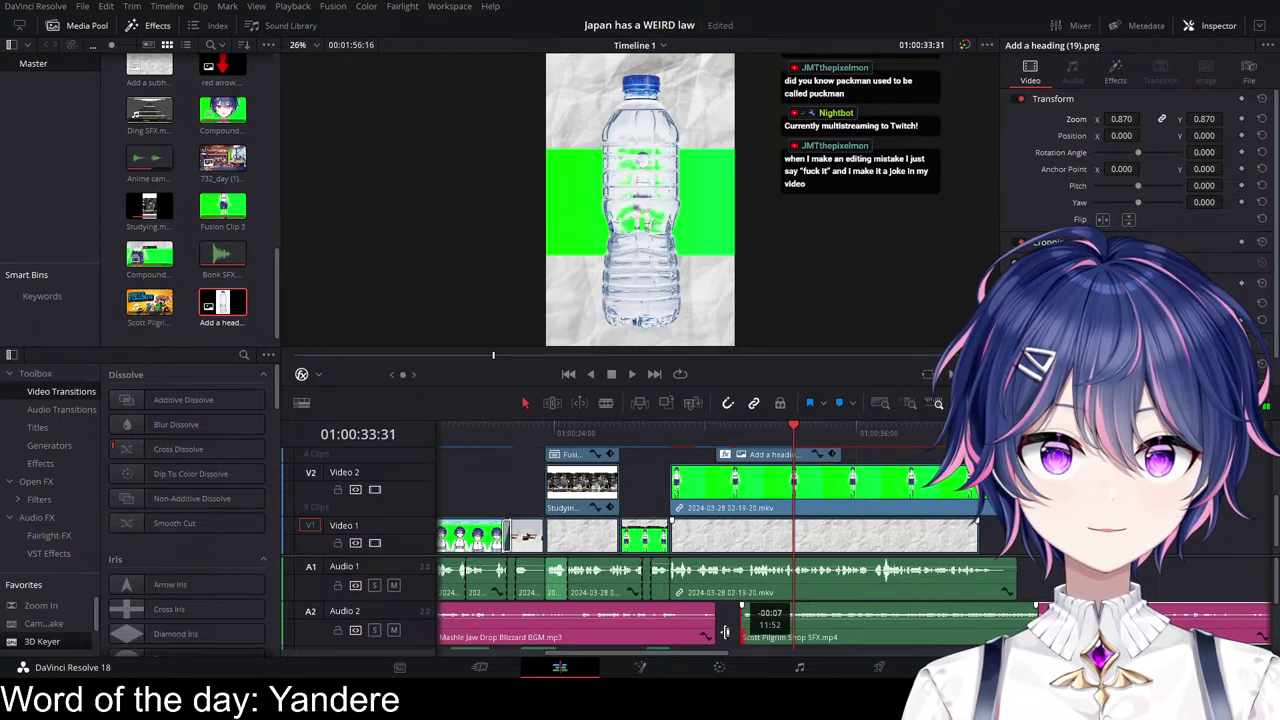
left_click(770, 630)
left_click_drag(770, 632, 766, 616)
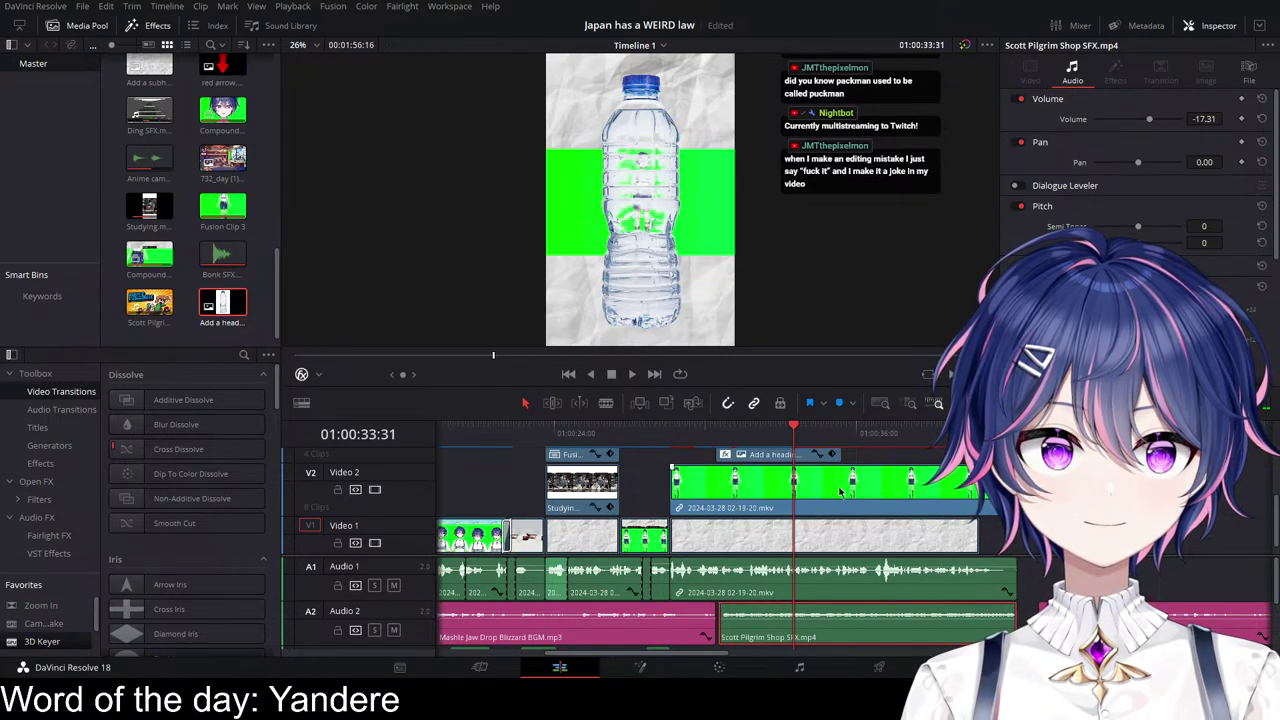
key("space")
left_click(696, 433)
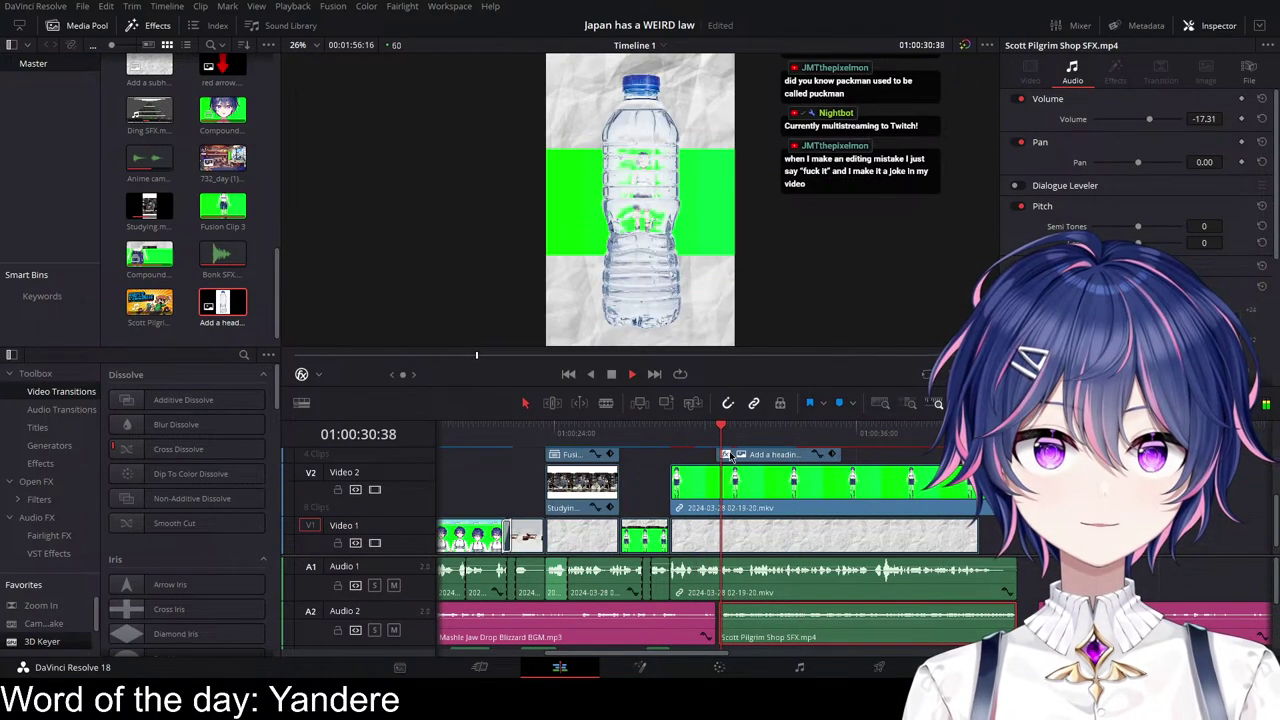
key("space")
Step: Move the bottle image clip later on Video 3, clear of the playhead, to expose the green-screen character
left_click(746, 492)
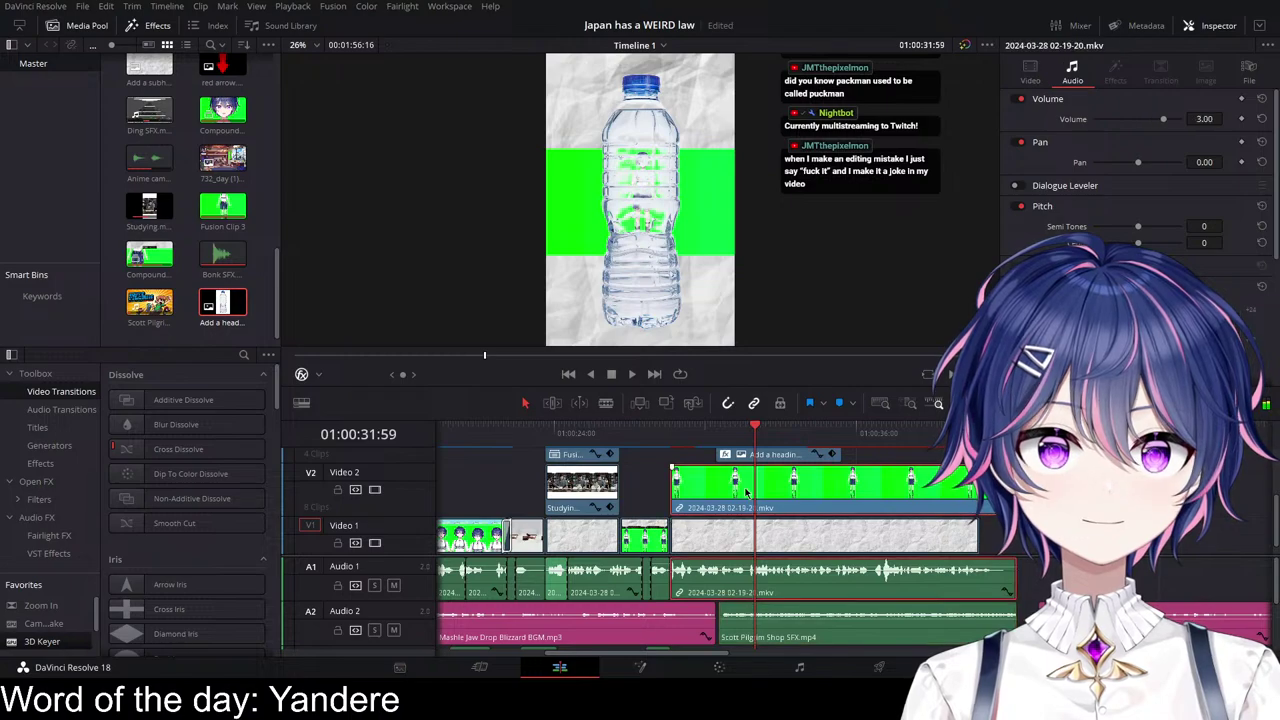
scroll(770, 485, "up", 2)
left_click(790, 478)
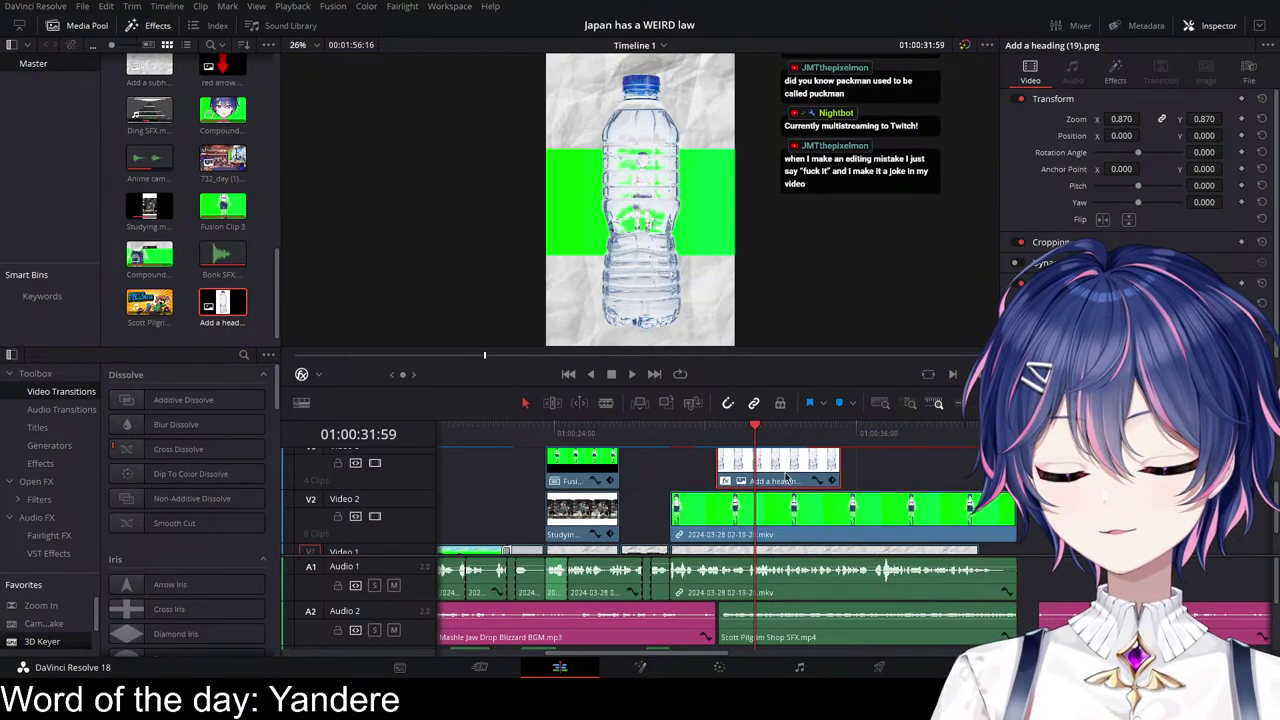
left_click_drag(785, 478, 959, 478)
scroll(892, 545, "up", 3)
scroll(940, 525, "down", 3)
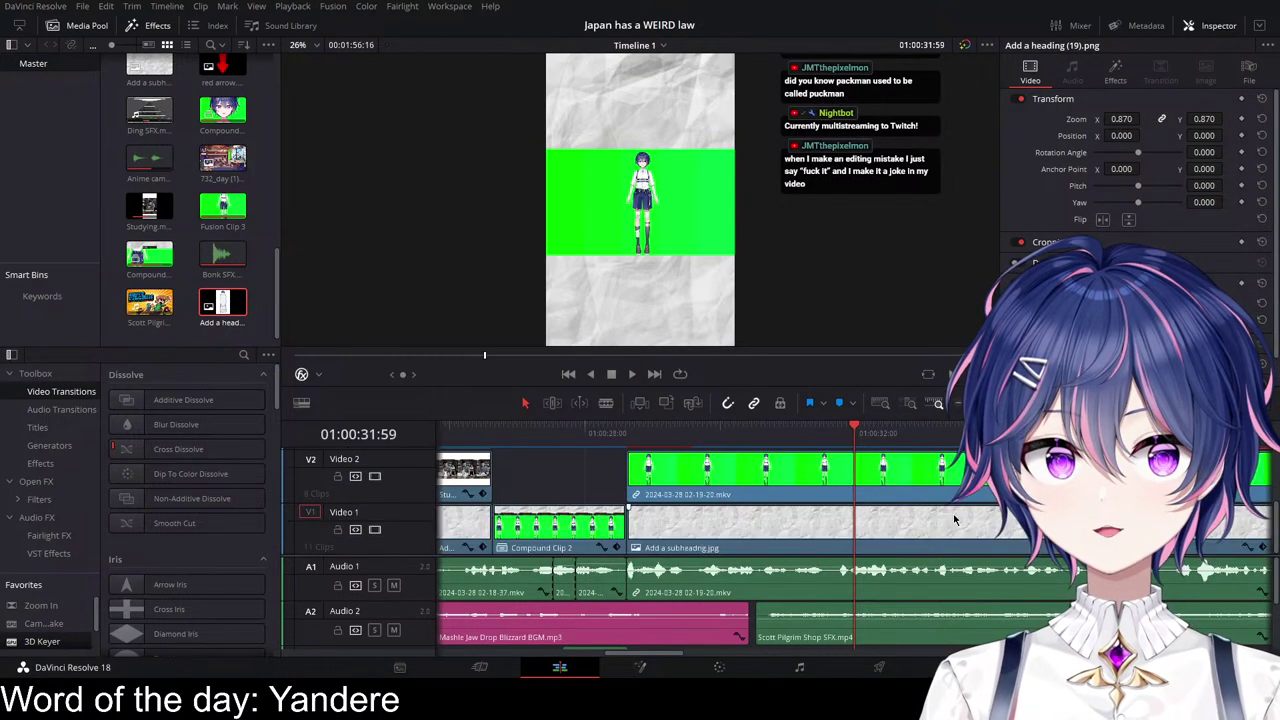
scroll(945, 515, "up", 3)
scroll(881, 498, "right", 3)
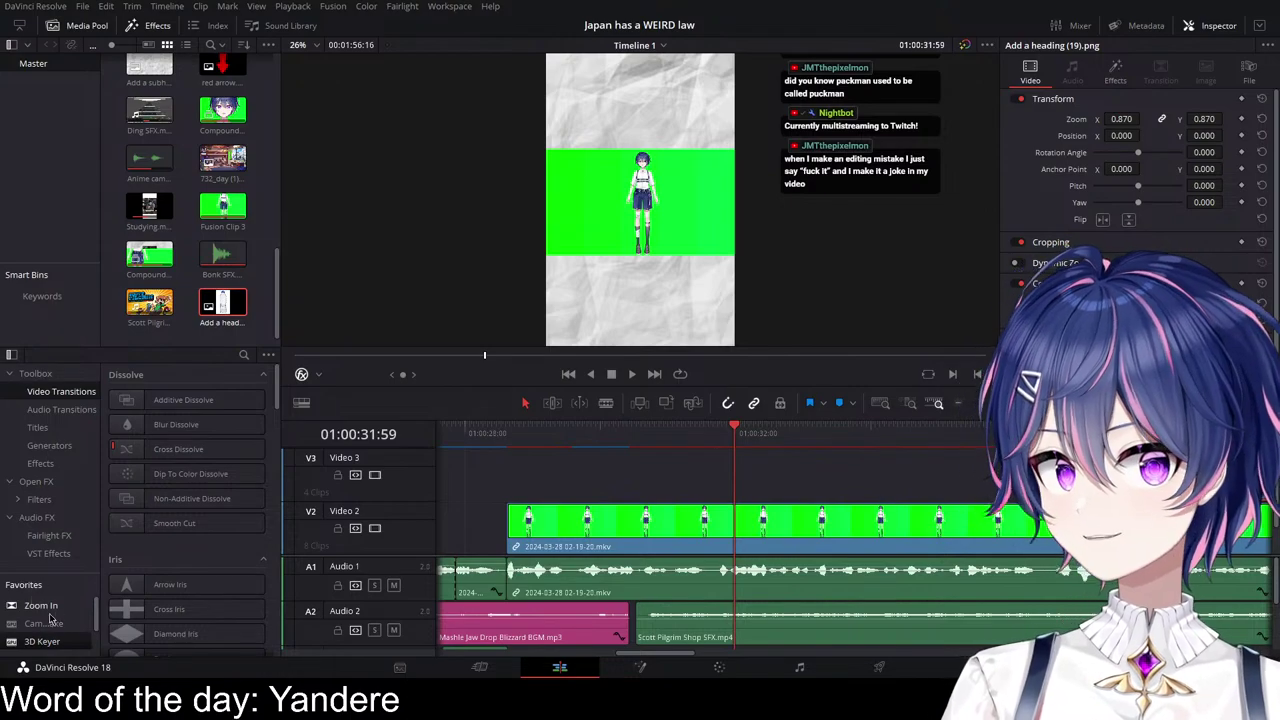
Step: Apply the 3D Keyer to the green-screen character clip on Video 2 and key out the green background (R 0 G 255 B 40)
left_click_drag(47, 647, 700, 525)
left_click(681, 437)
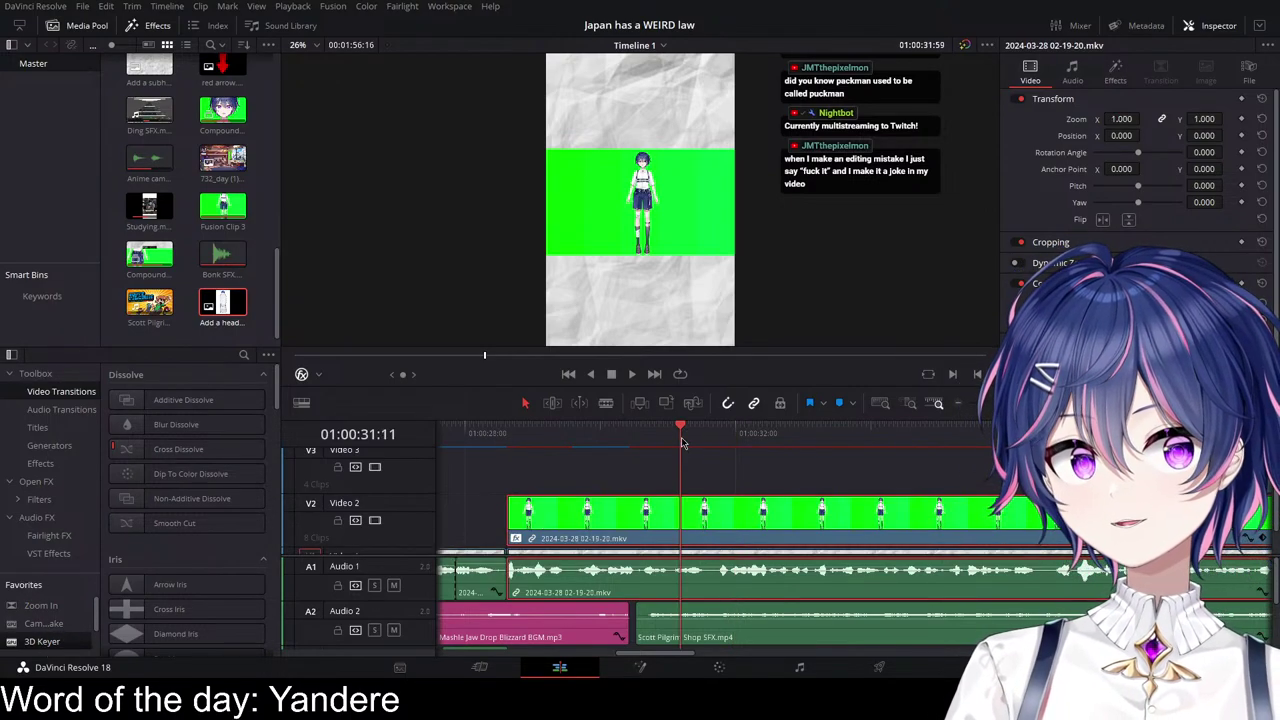
left_click(1114, 68)
scroll(727, 193, "up", 1)
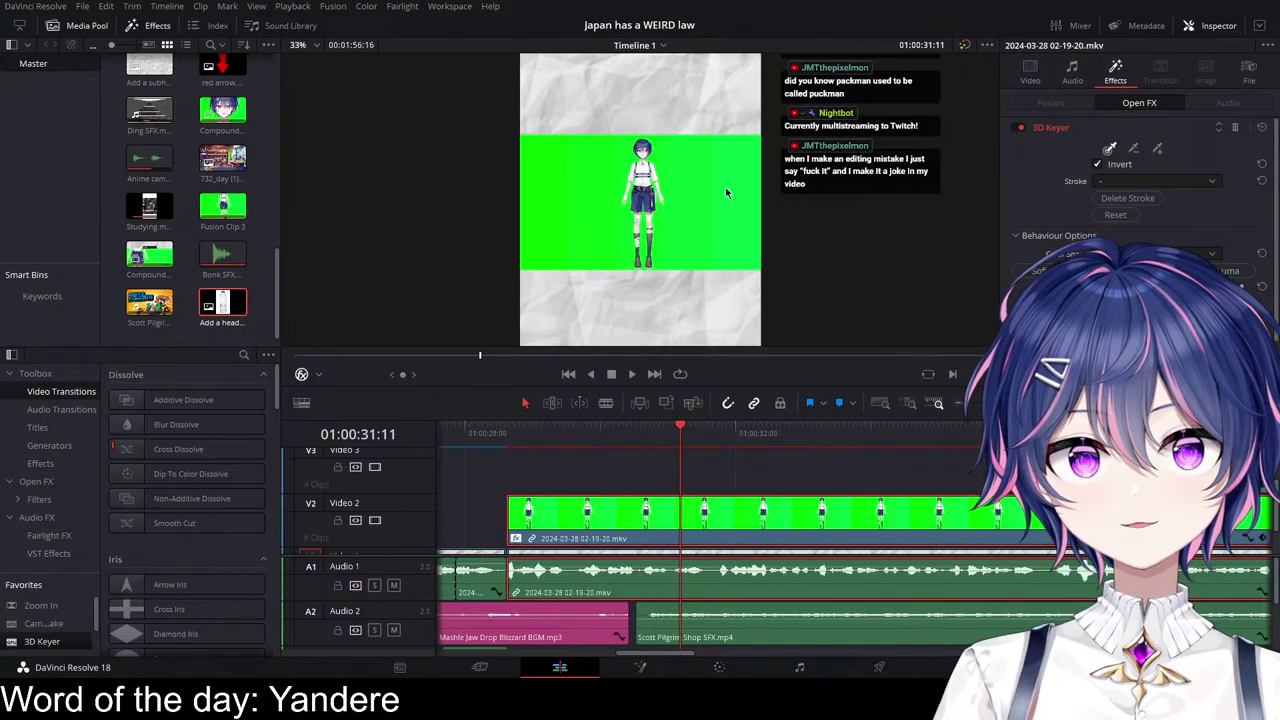
scroll(768, 195, "up", 3)
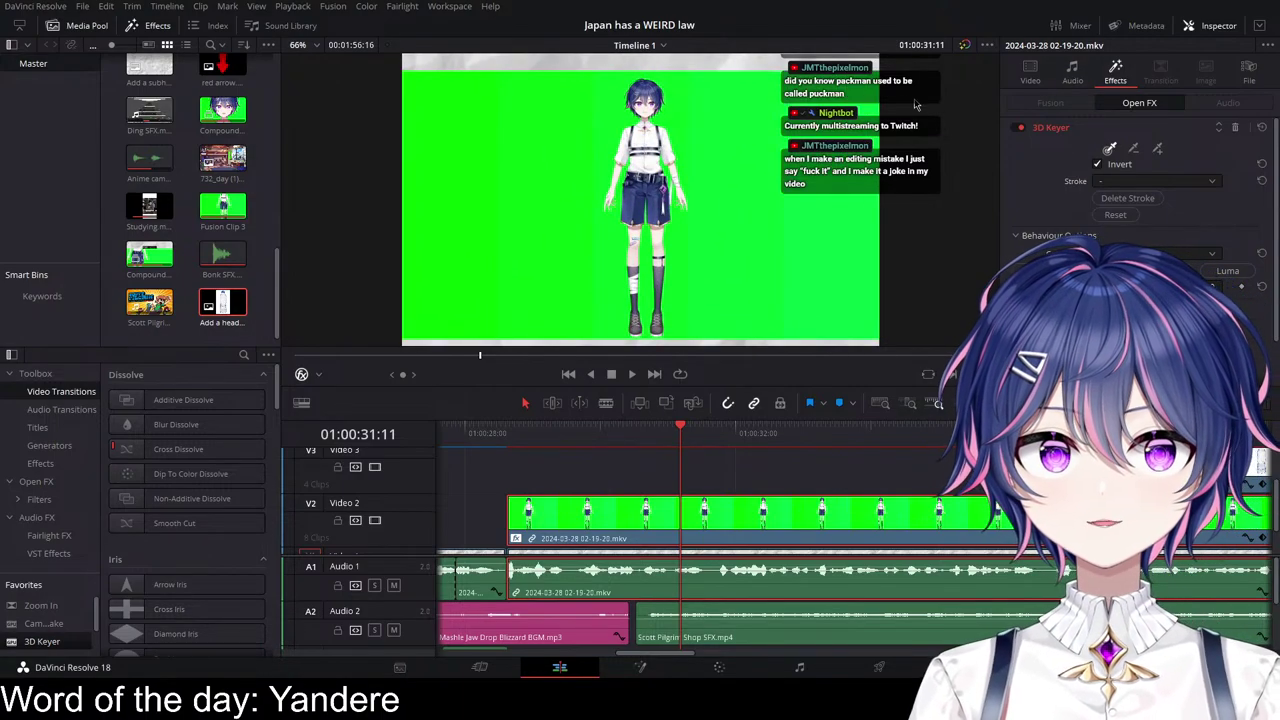
mouse_move(877, 95)
left_mouse_down()
mouse_move(639, 74)
mouse_move(530, 102)
left_mouse_up()
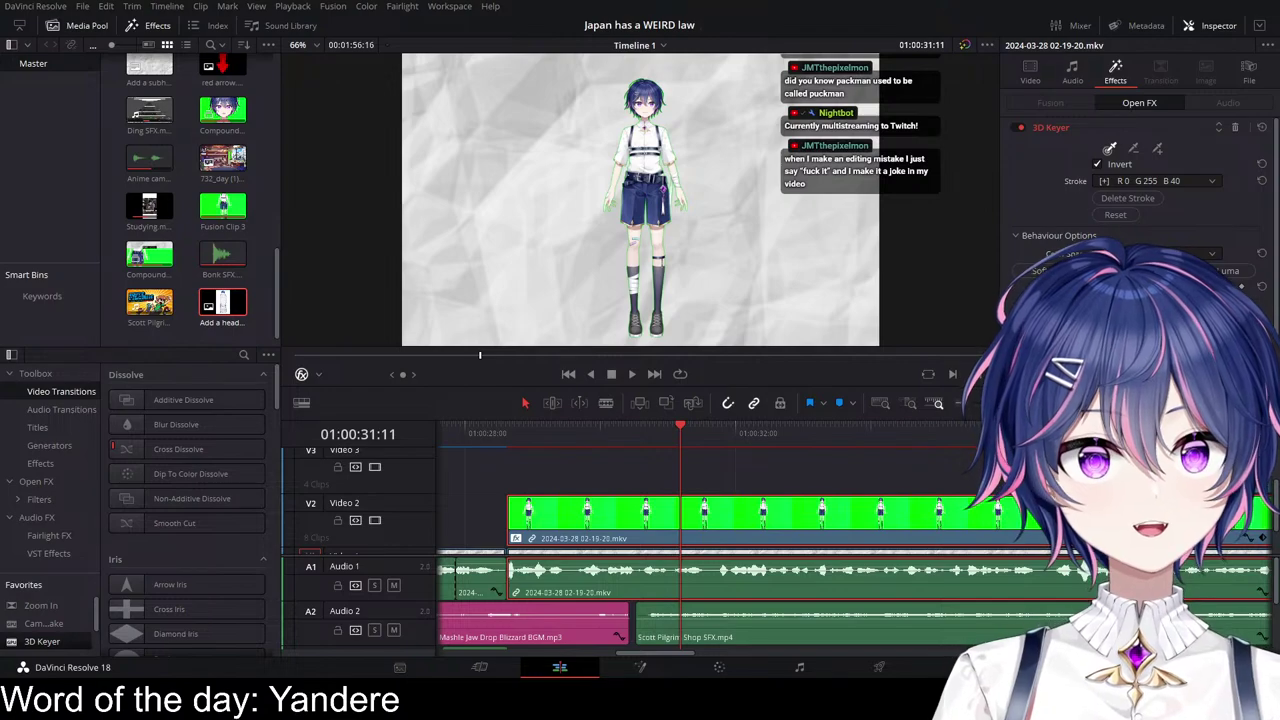
scroll(737, 229, "down", 5)
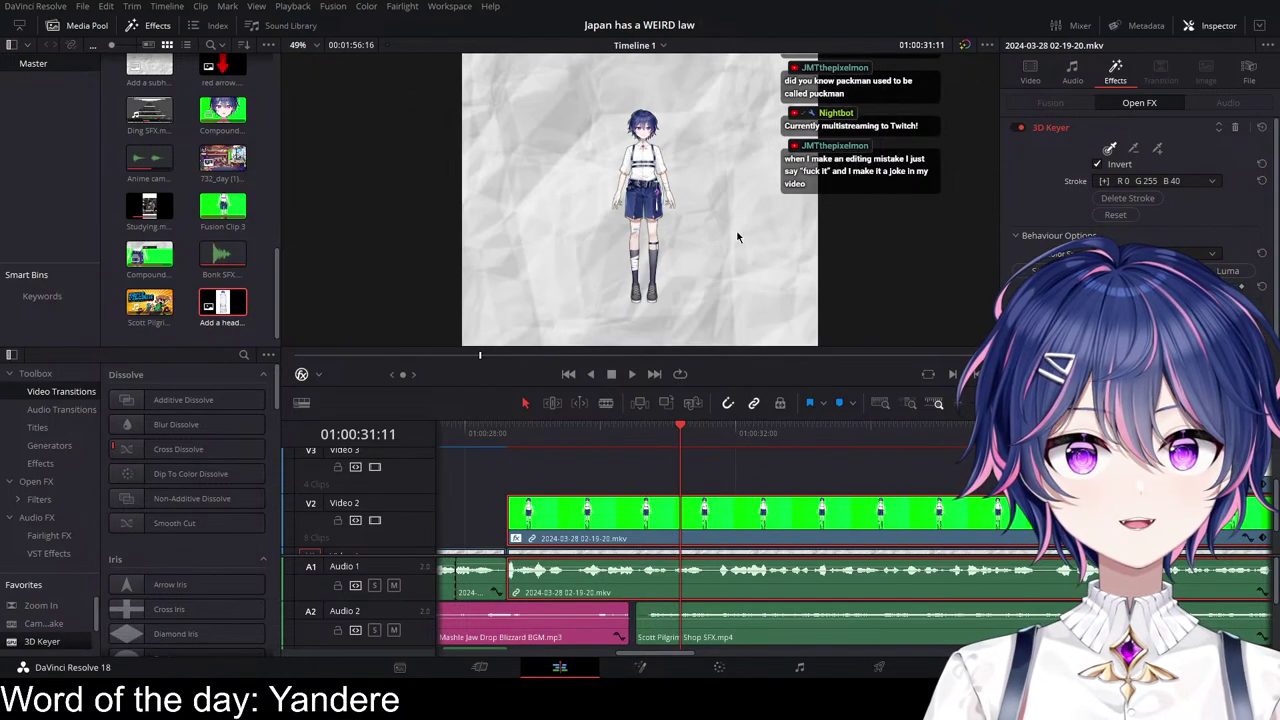
Step: Scale the green-screen character clip to a zoom of 2.650, position it at X -44, Y -280, and save the project
scroll(745, 246, "down", 2)
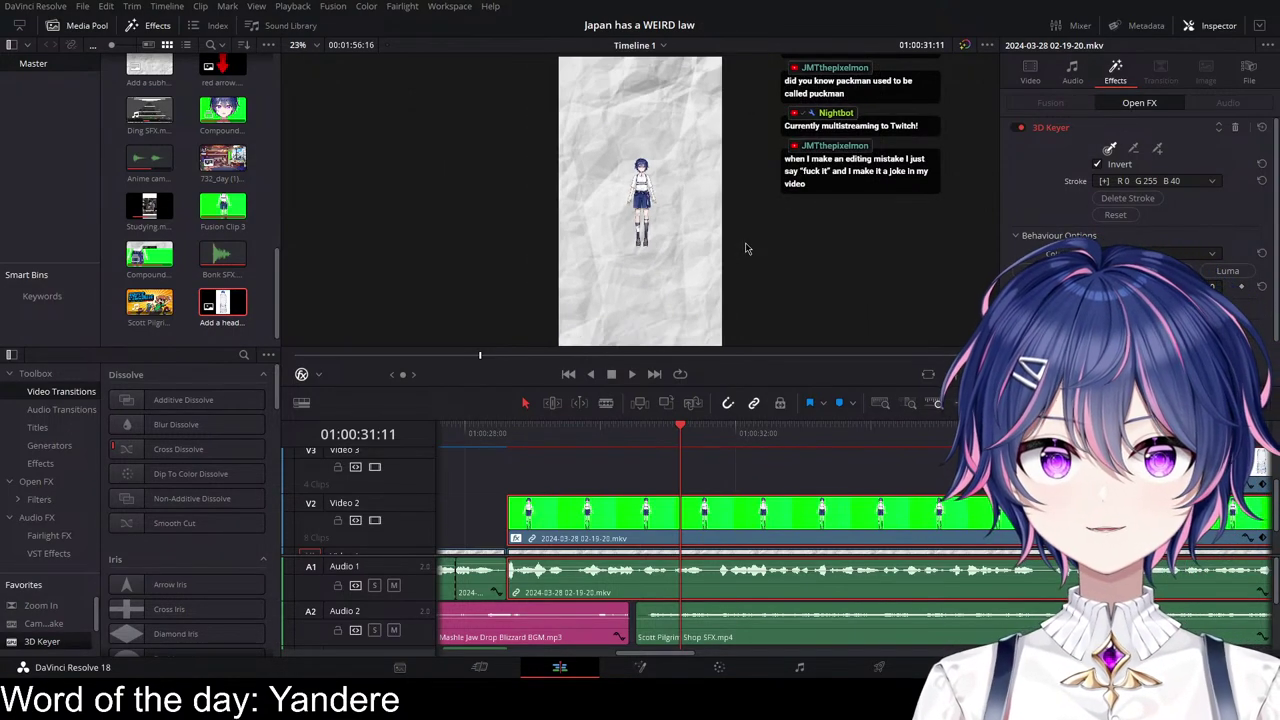
scroll(820, 490, "down", 2)
left_click(871, 480)
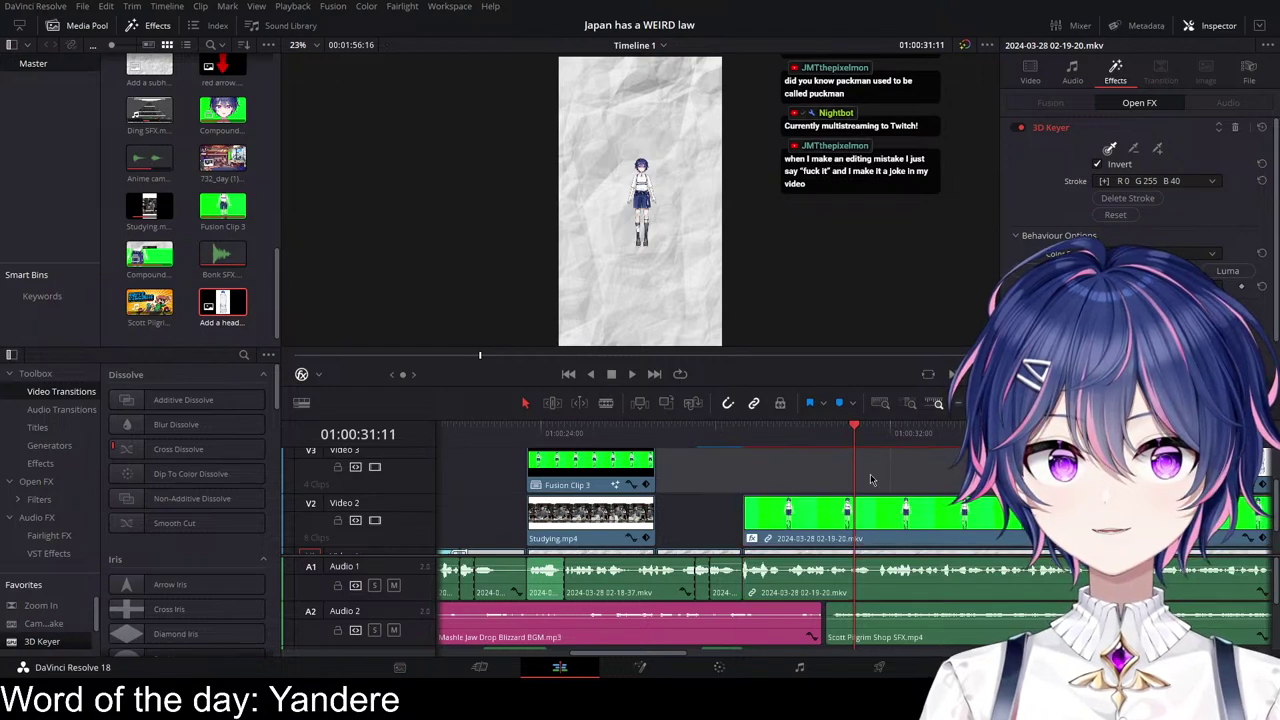
scroll(925, 483, "right", 2)
scroll(925, 483, "right", 1)
left_click(541, 433)
key("space")
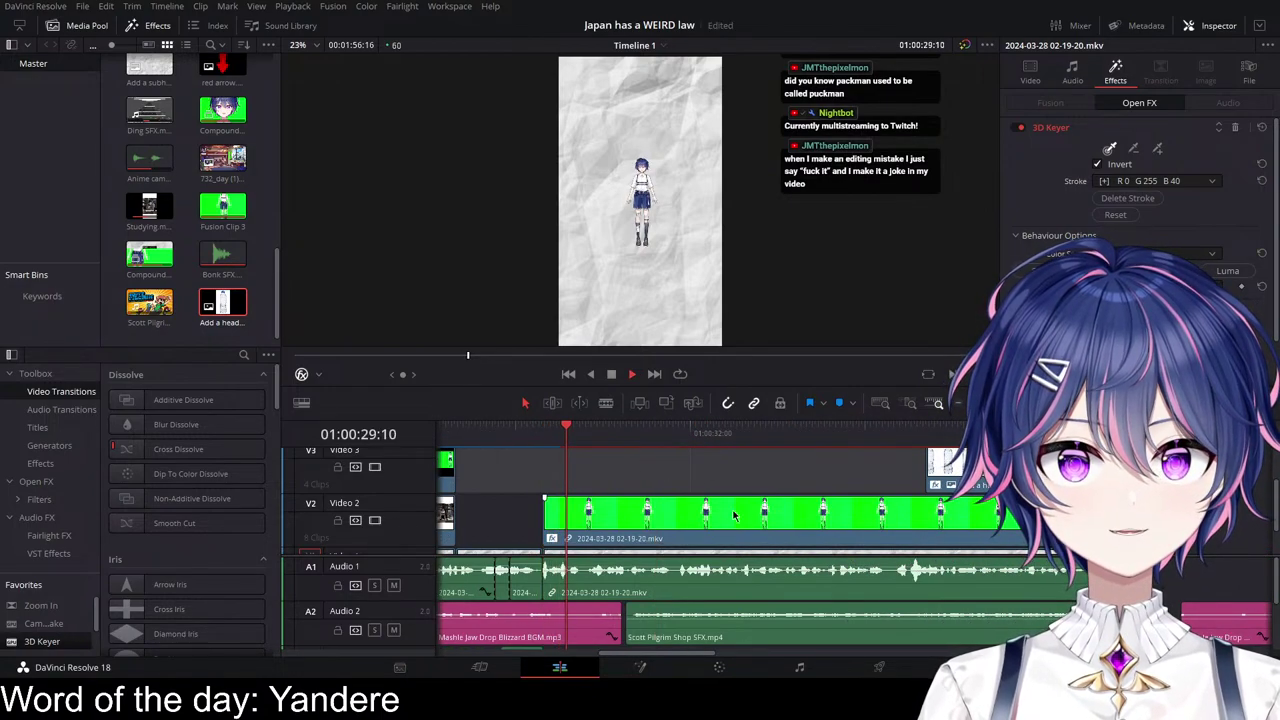
key("space")
left_click(725, 514)
left_click(1030, 79)
left_click_drag(1121, 119, 1092, 136)
left_click_drag(1205, 135, 1130, 135)
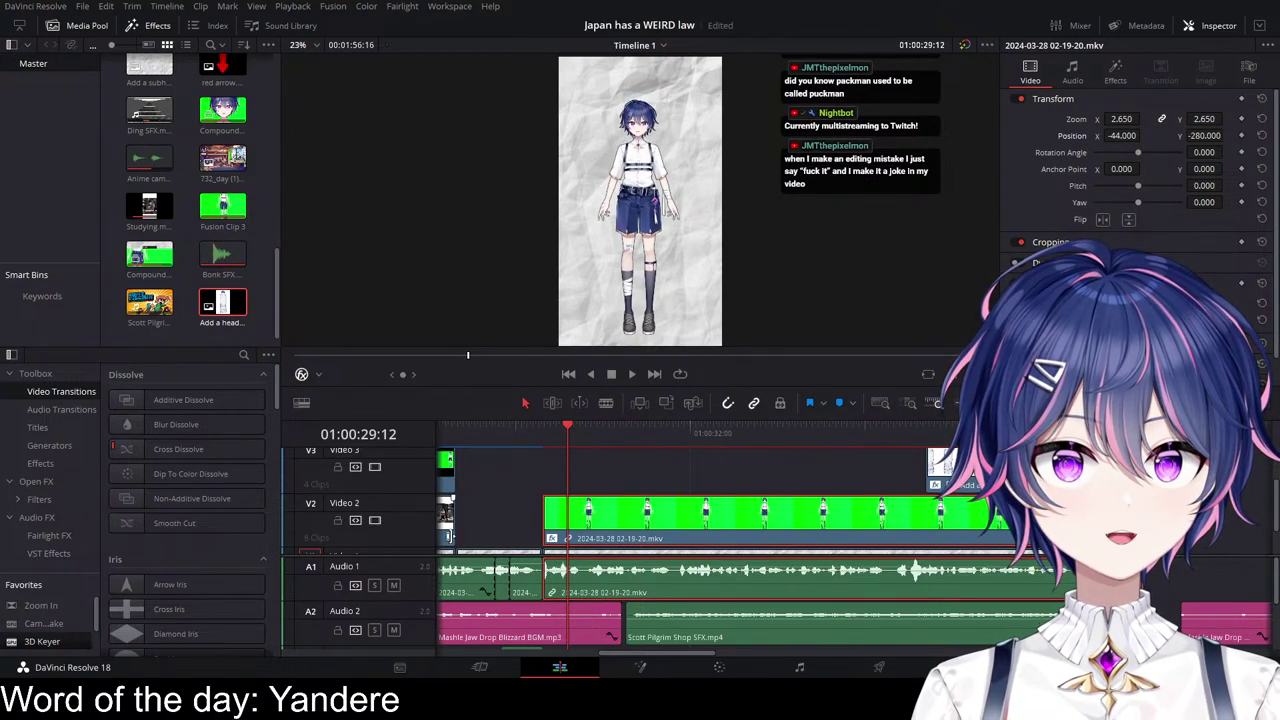
left_click_drag(551, 446, 562, 446)
scroll(940, 480, "up", 1)
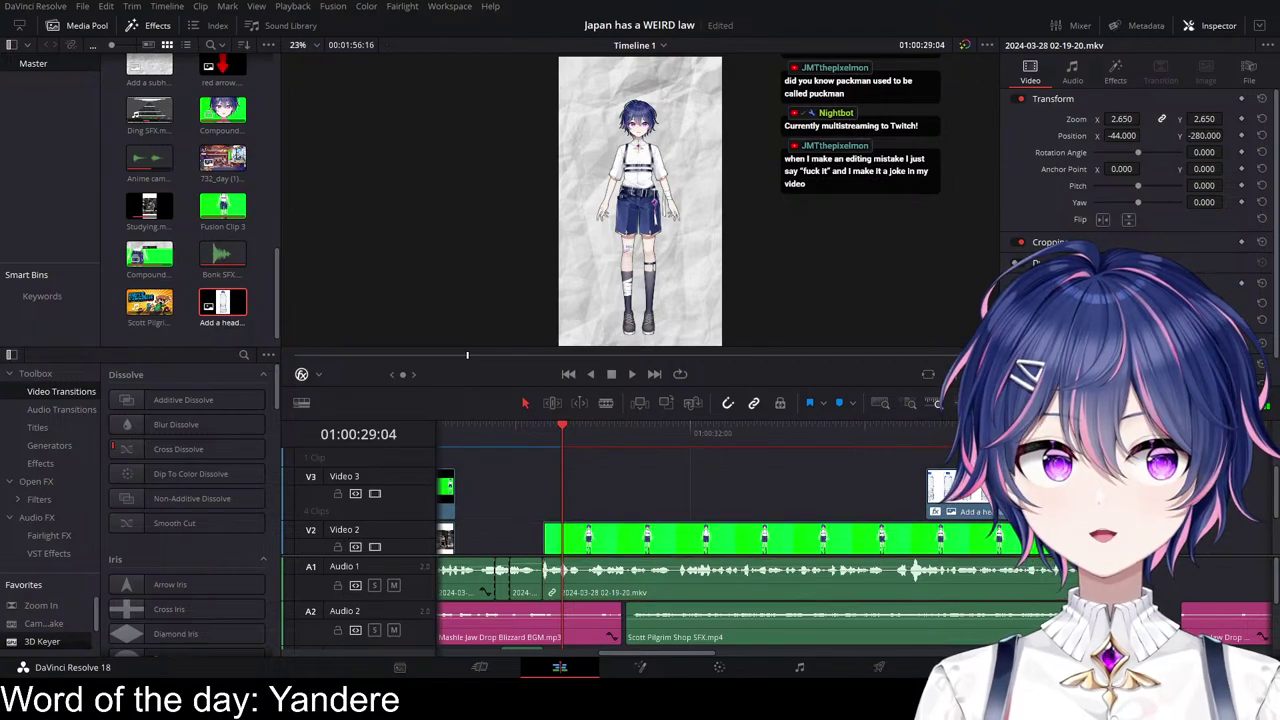
key("ctrl+s")
Step: Rearrange the tracks so the character clip sits on Video 3 above the bottle image on Video 2
mouse_move(952, 540)
left_mouse_down()
mouse_move(952, 512)
mouse_move(952, 540)
left_mouse_up()
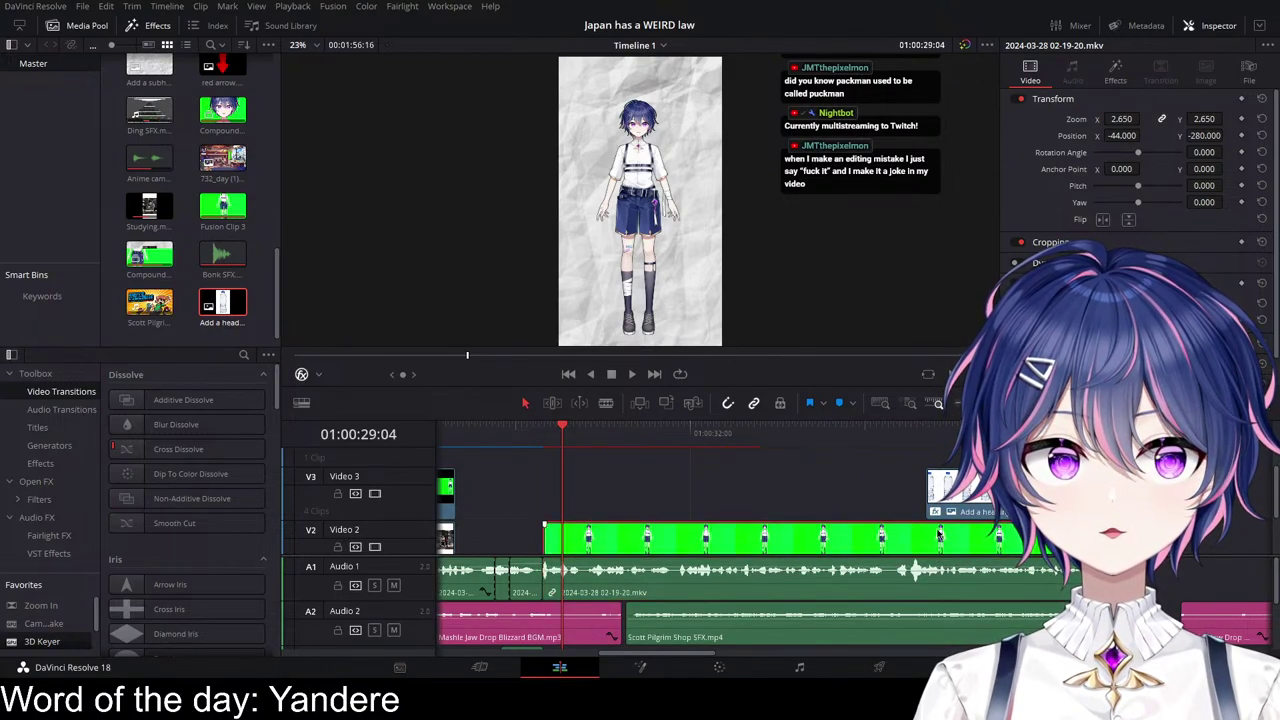
left_click_drag(842, 547, 843, 519)
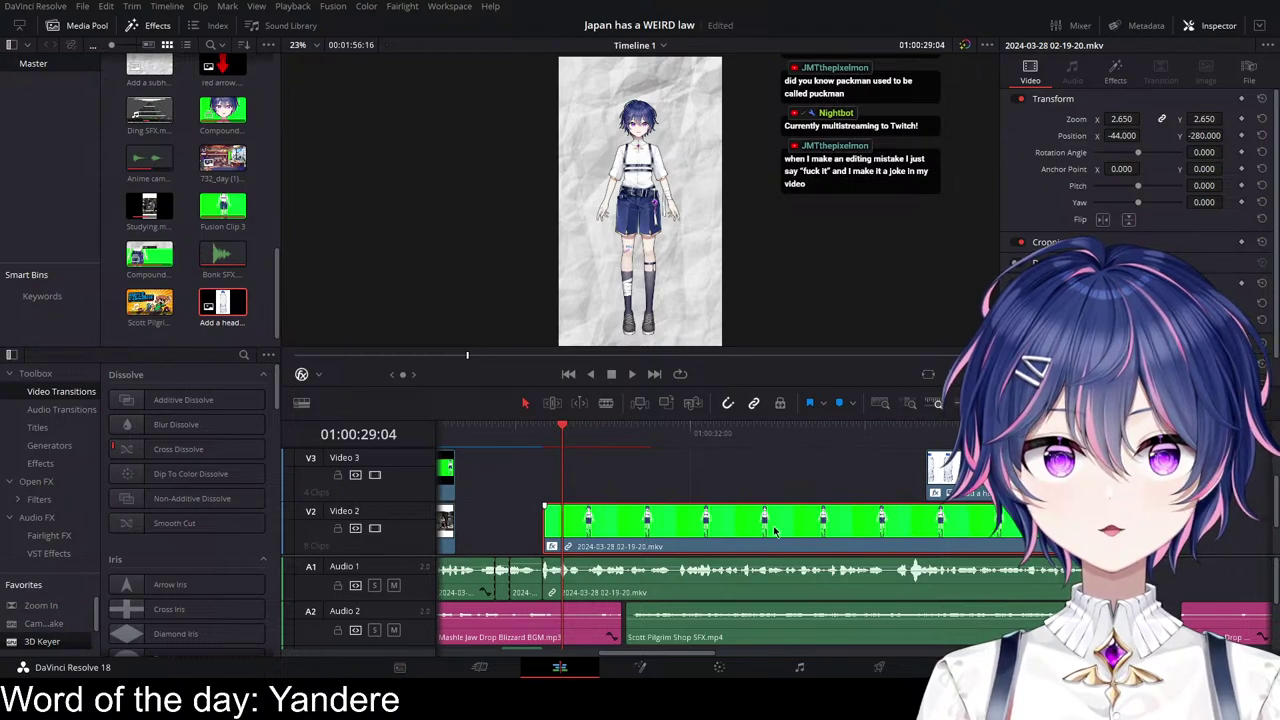
scroll(777, 533, "down", 1)
mouse_move(775, 481)
left_mouse_down()
mouse_move(776, 457)
mouse_move(775, 468)
left_mouse_up()
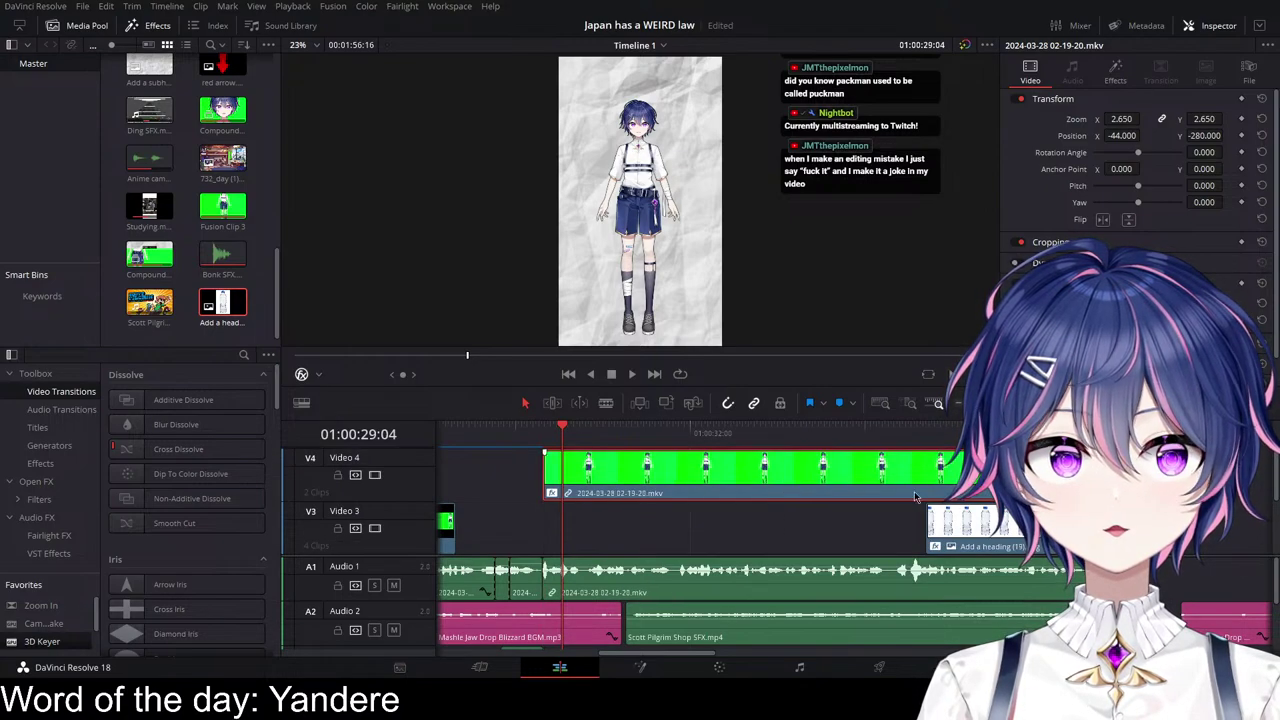
left_click(981, 519, "ctrl")
left_click_drag(981, 517, 981, 552)
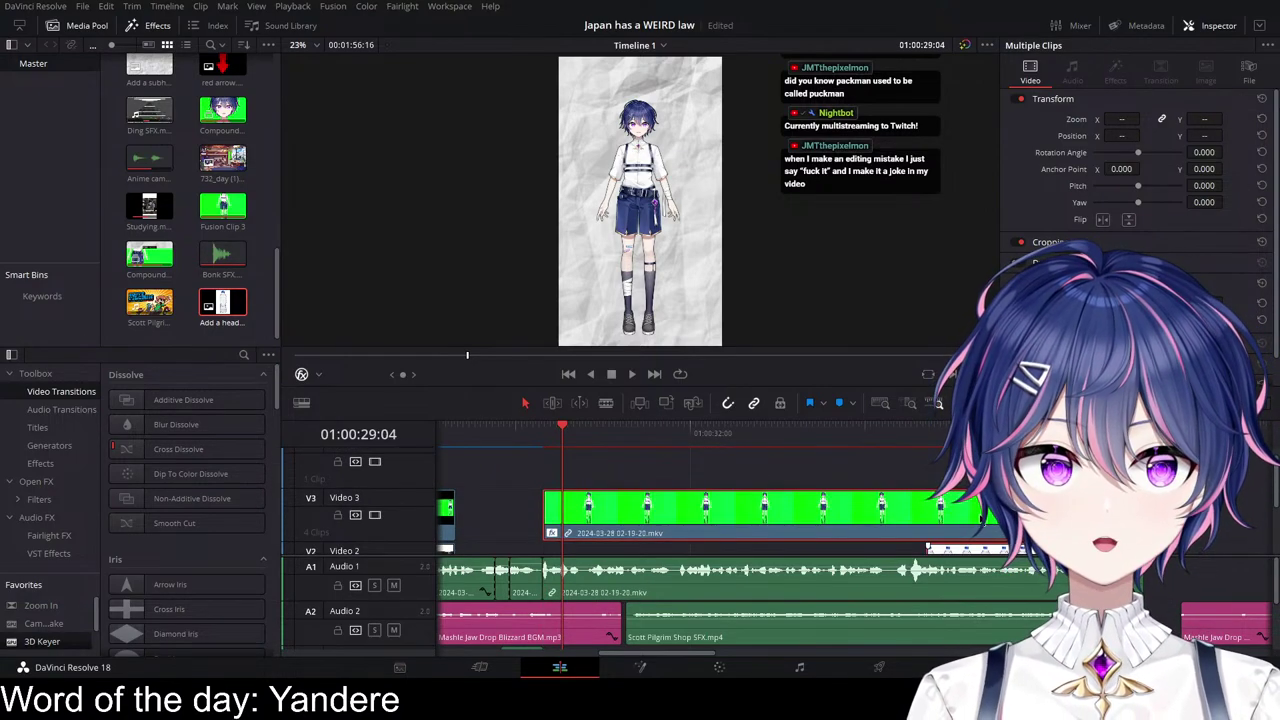
scroll(877, 500, "down", 6)
scroll(674, 524, "up", 3)
scroll(660, 600, "down", 2)
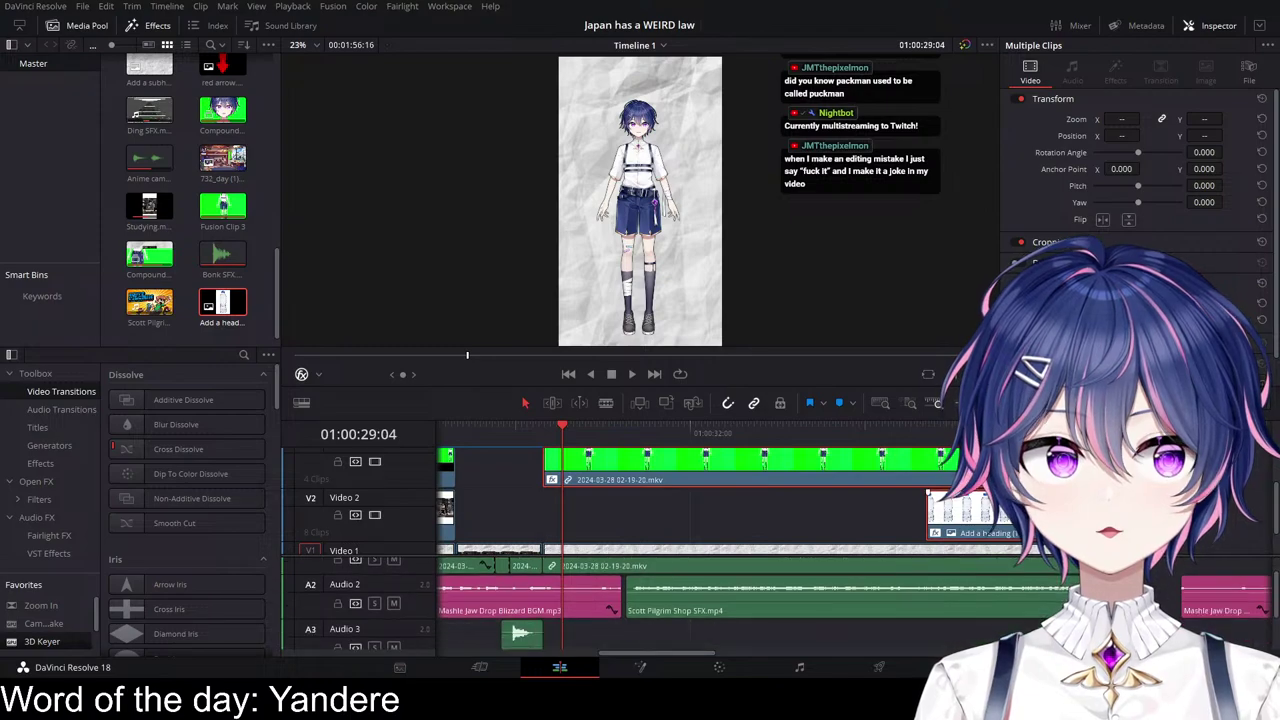
scroll(660, 600, "up", 2)
scroll(674, 510, "up", 2)
scroll(674, 510, "down", 4)
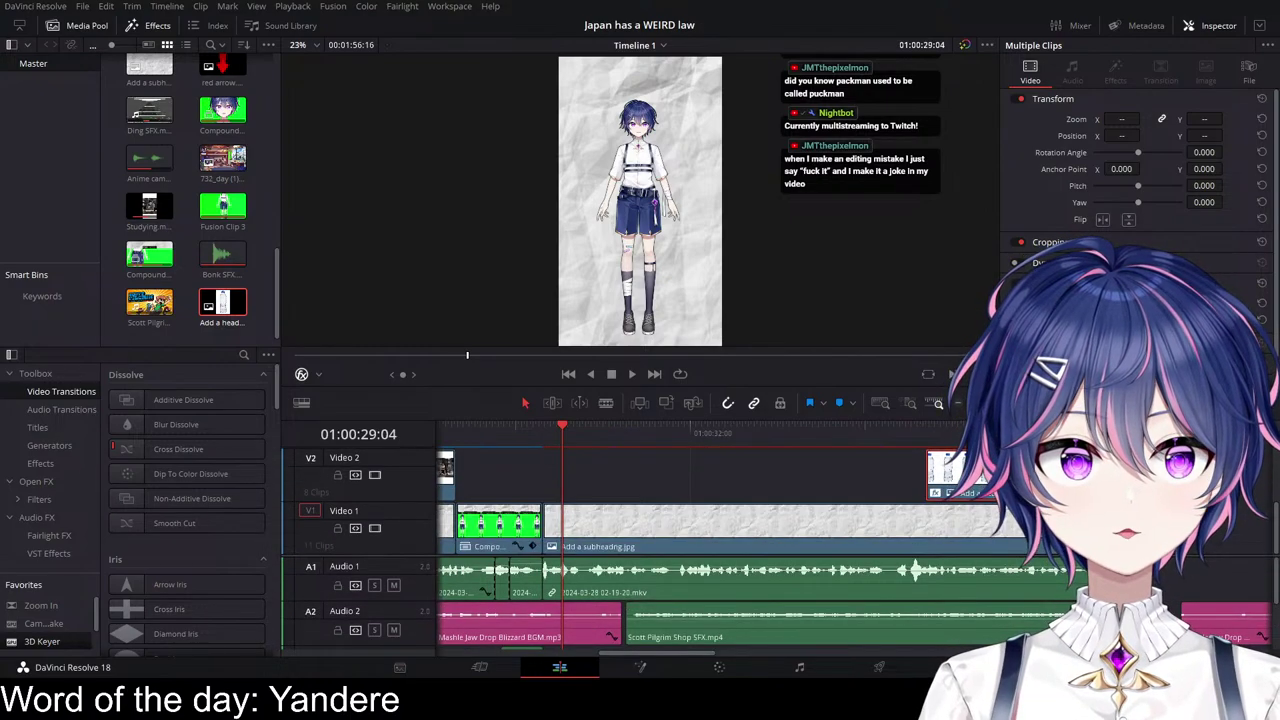
left_click_drag(1002, 523, 985, 522)
scroll(800, 510, "up", 5)
Step: Convert the character clip on Video 3 into a Fusion clip and open it on the Fusion page
left_click(618, 486)
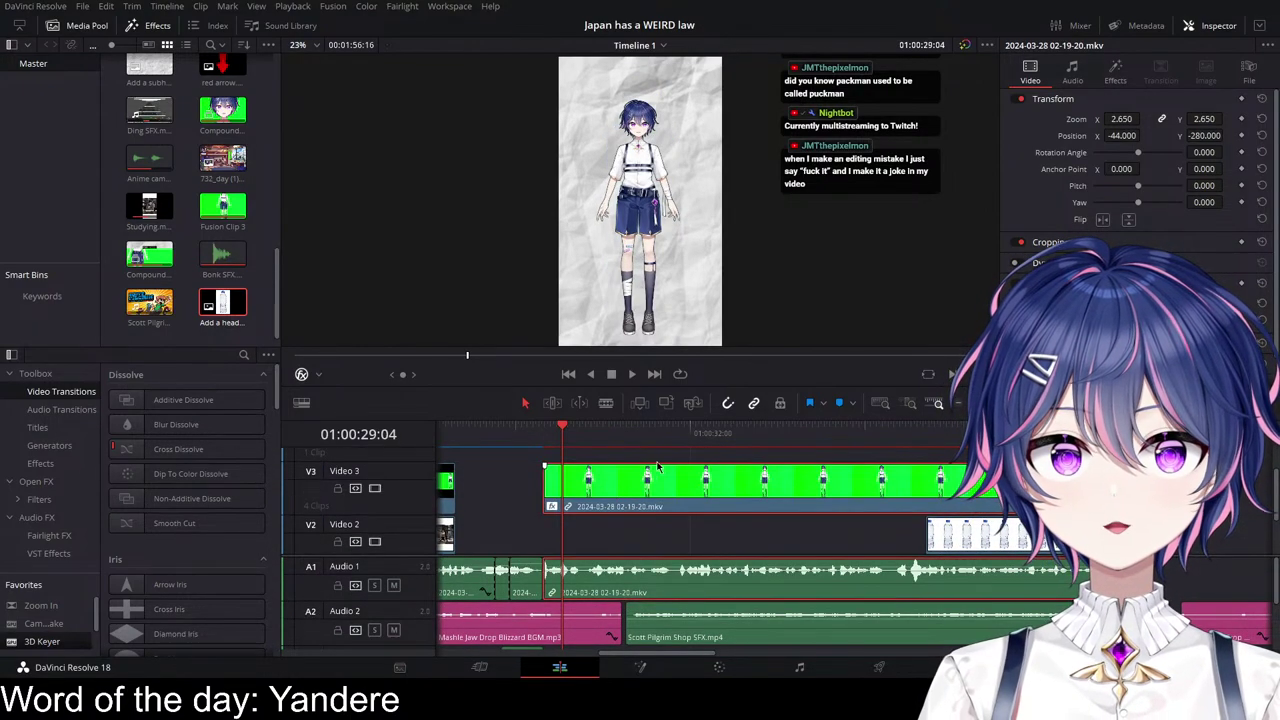
left_click(716, 11)
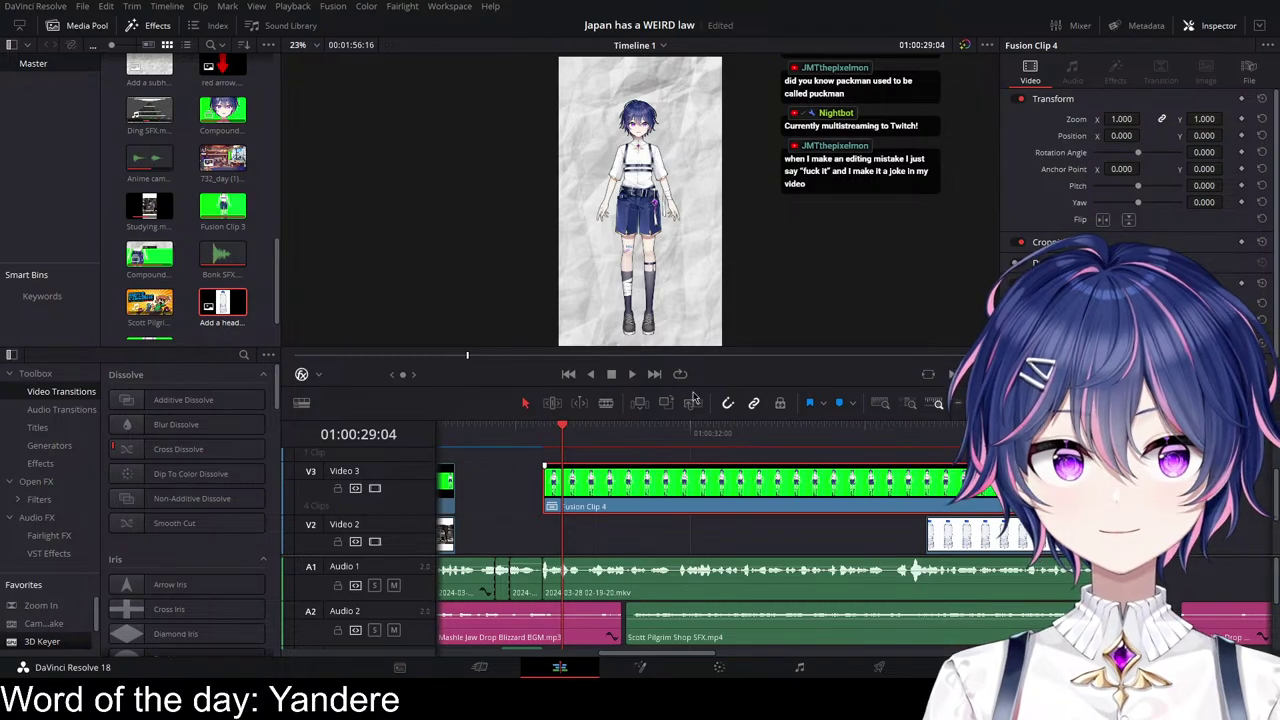
key("shift+5")
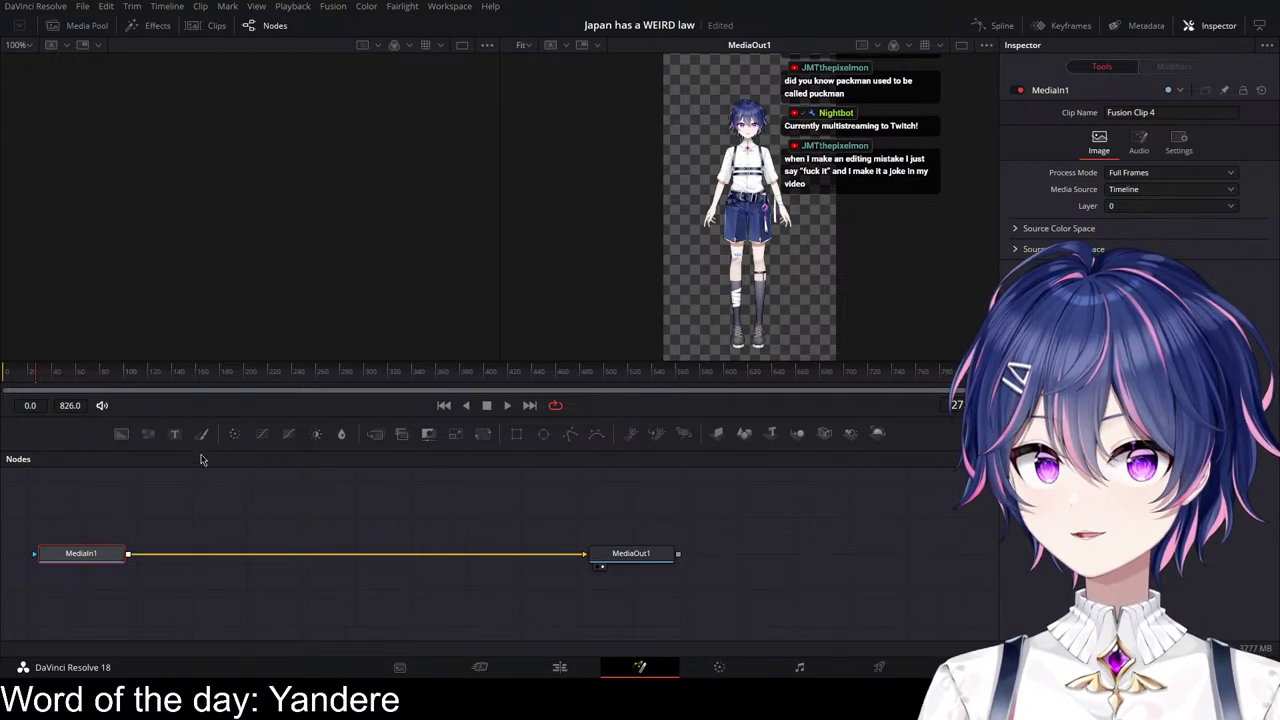
Step: Add a Background node to the composition, preview it in the viewer, and set its colour to pure green
left_click_drag(121, 433, 236, 501)
left_click(388, 508)
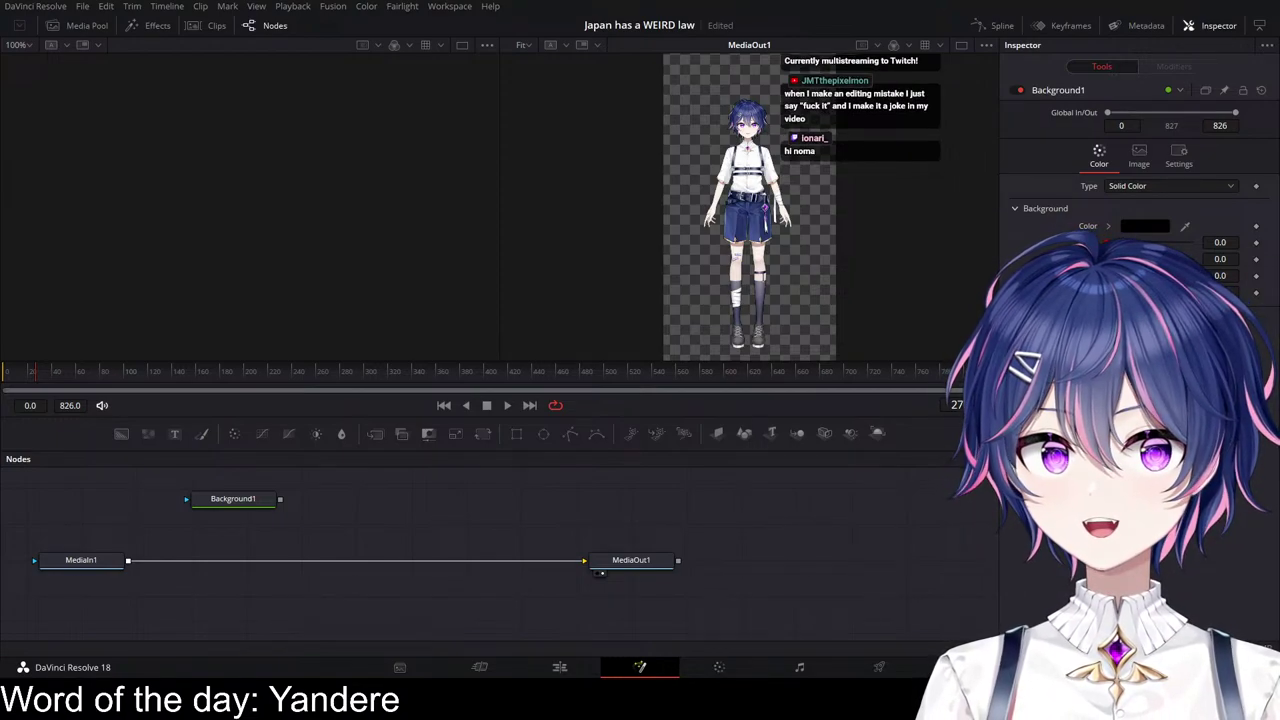
key("ctrl+s")
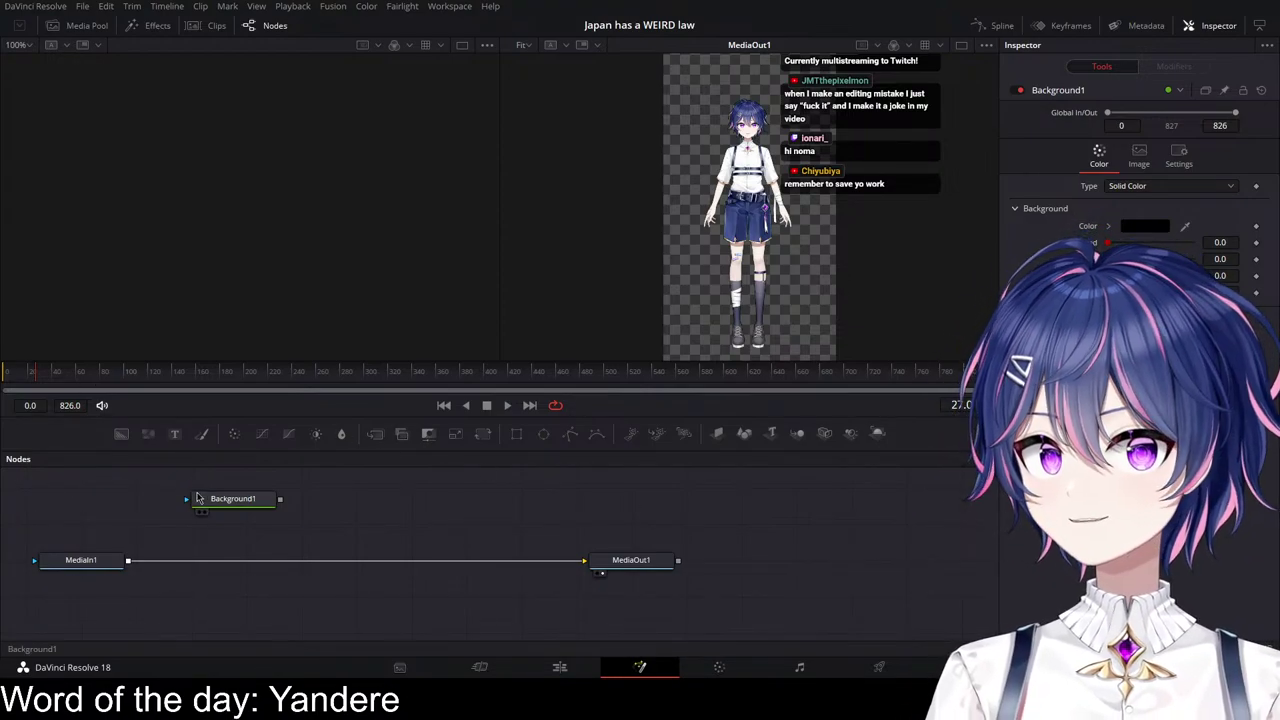
left_click_drag(234, 505, 245, 265)
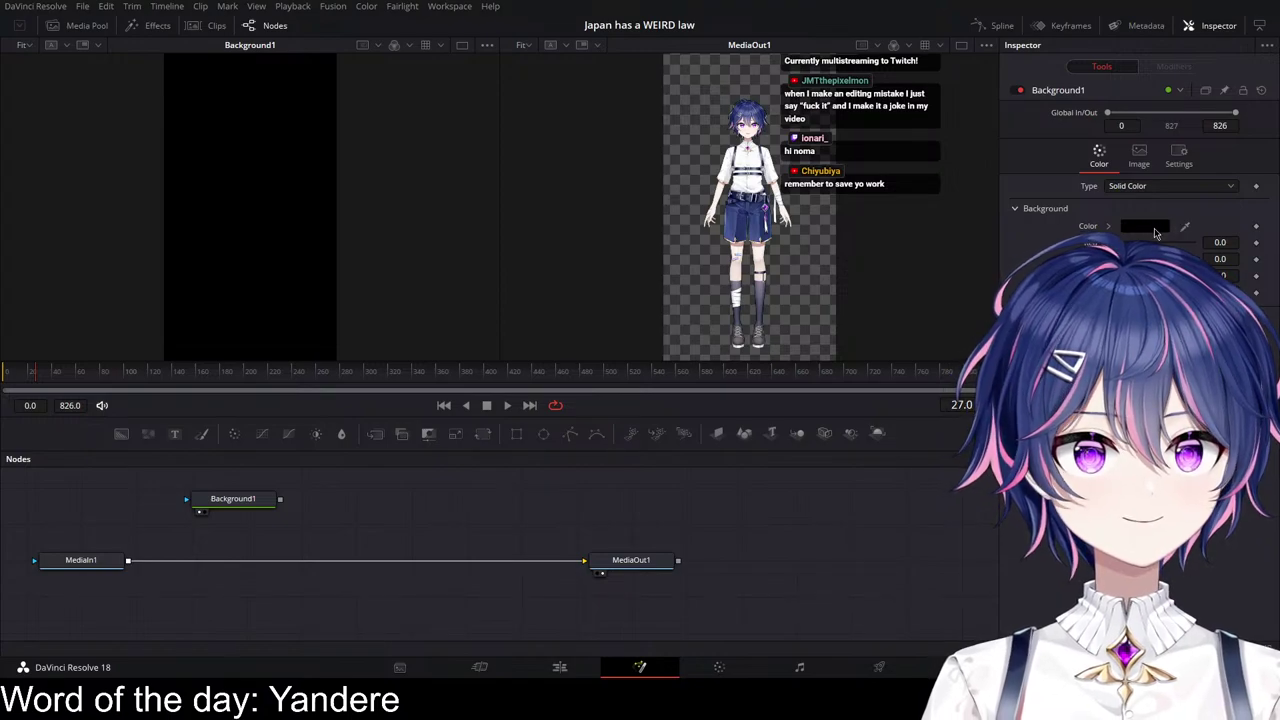
left_click(592, 236)
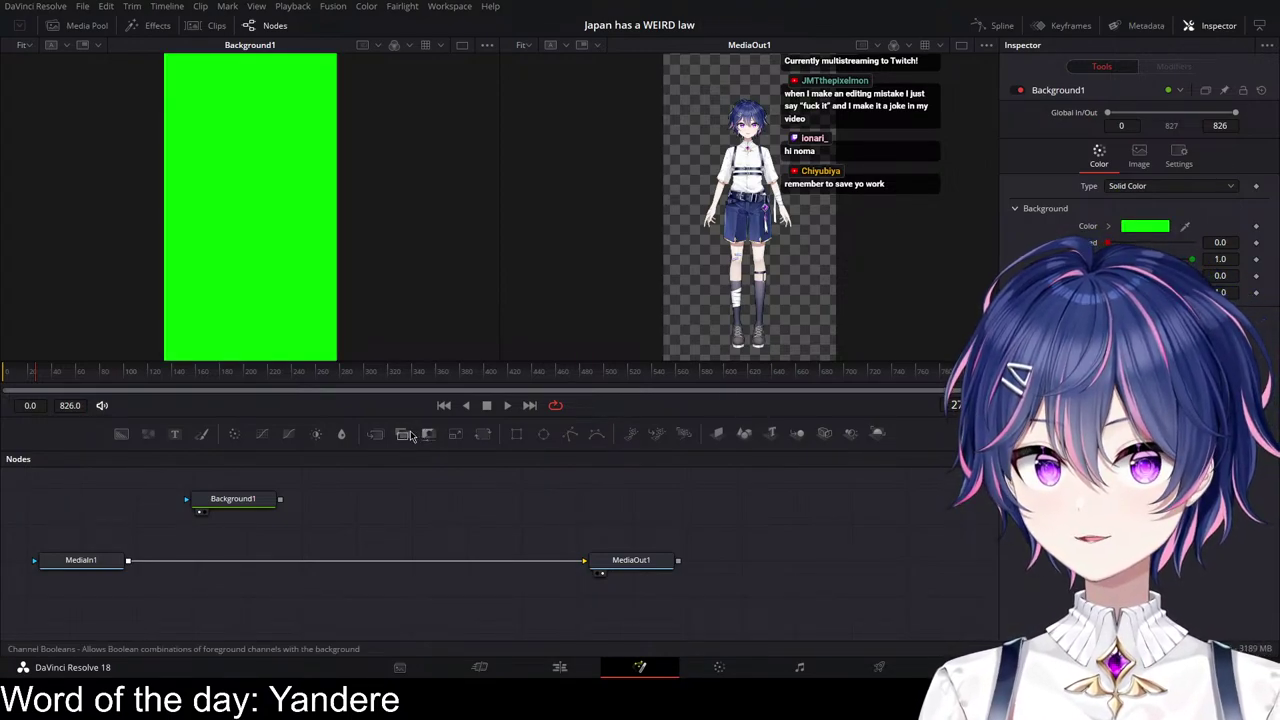
Step: Add a Matte Control node fed by Background1 and connect MediaIn1 as its garbage matte to cut out the character's silhouette
left_click_drag(428, 437, 361, 503)
left_click_drag(280, 499, 335, 501)
key("1")
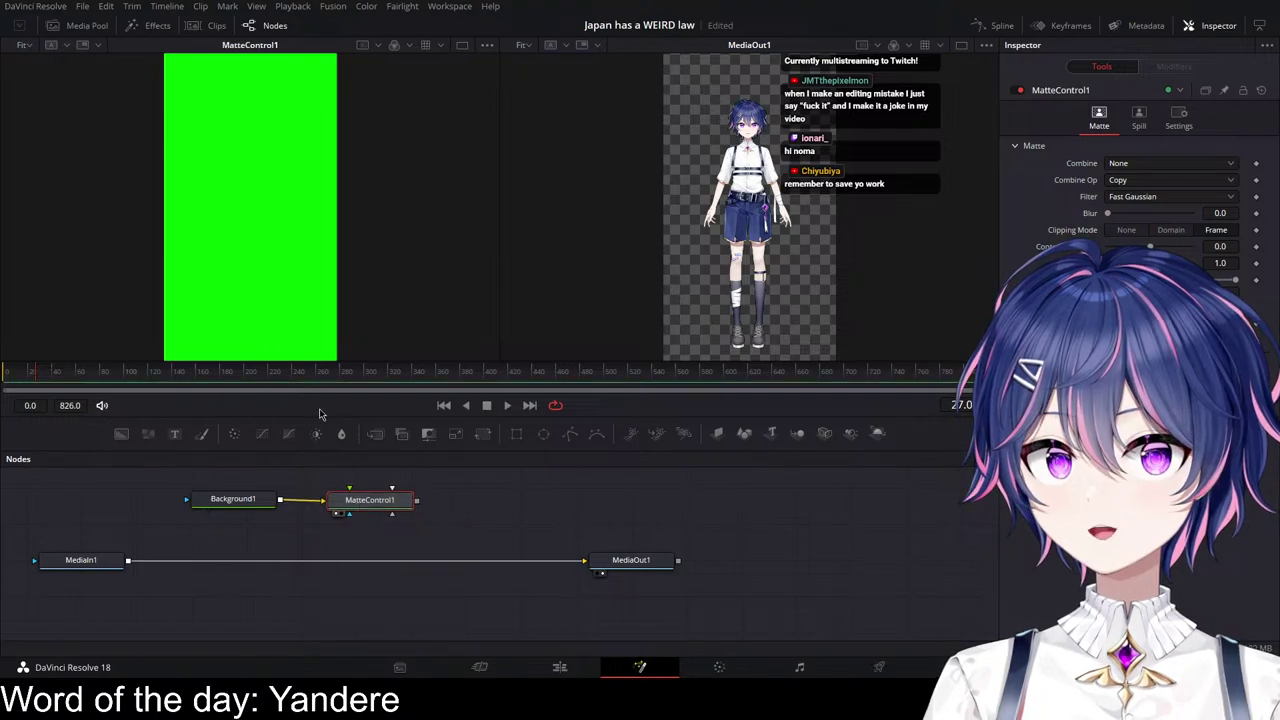
left_click_drag(394, 519, 374, 506)
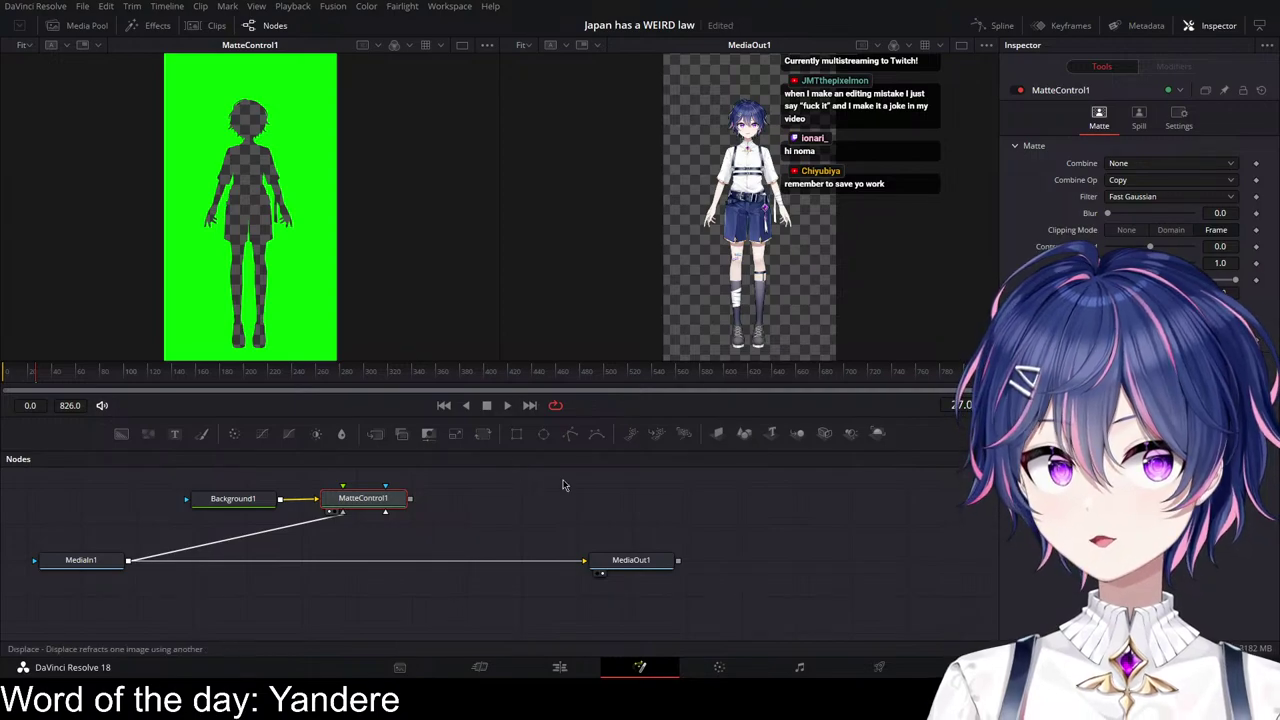
Step: Add a Delta Keyer after MatteControl1, feed MediaIn1 into it, and sample the green as its background colour
left_click(687, 440)
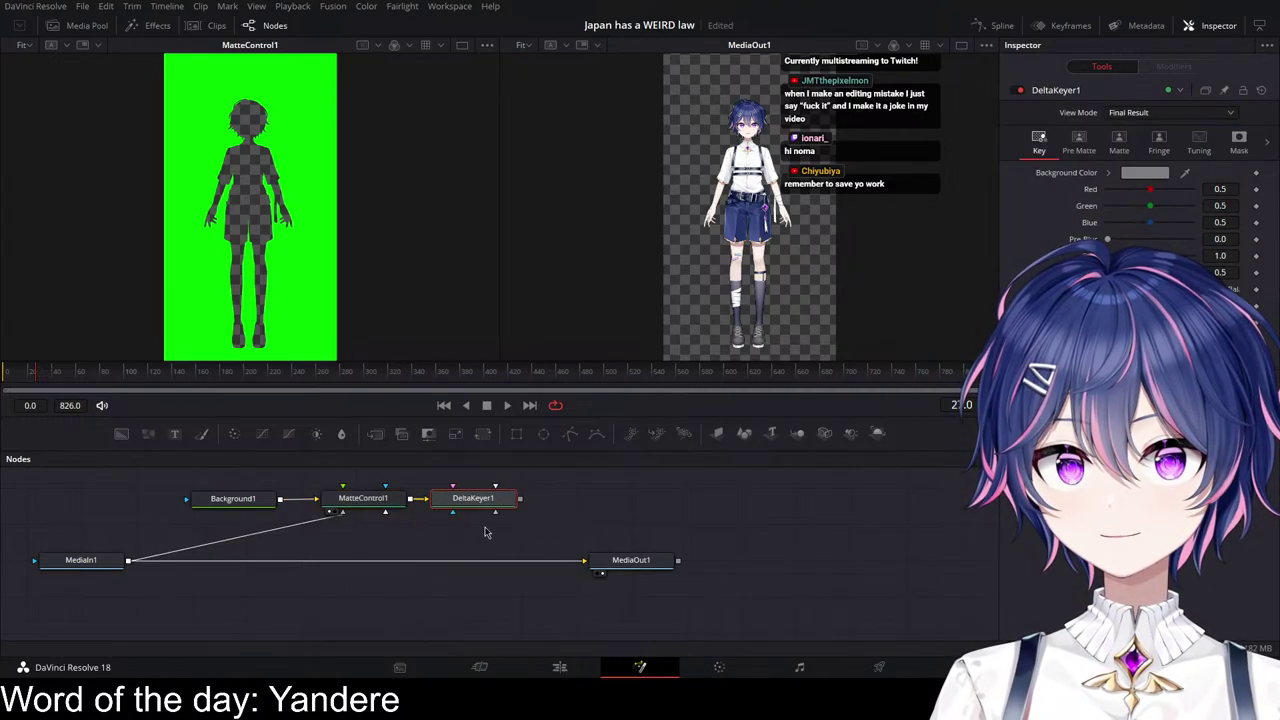
left_click(441, 511)
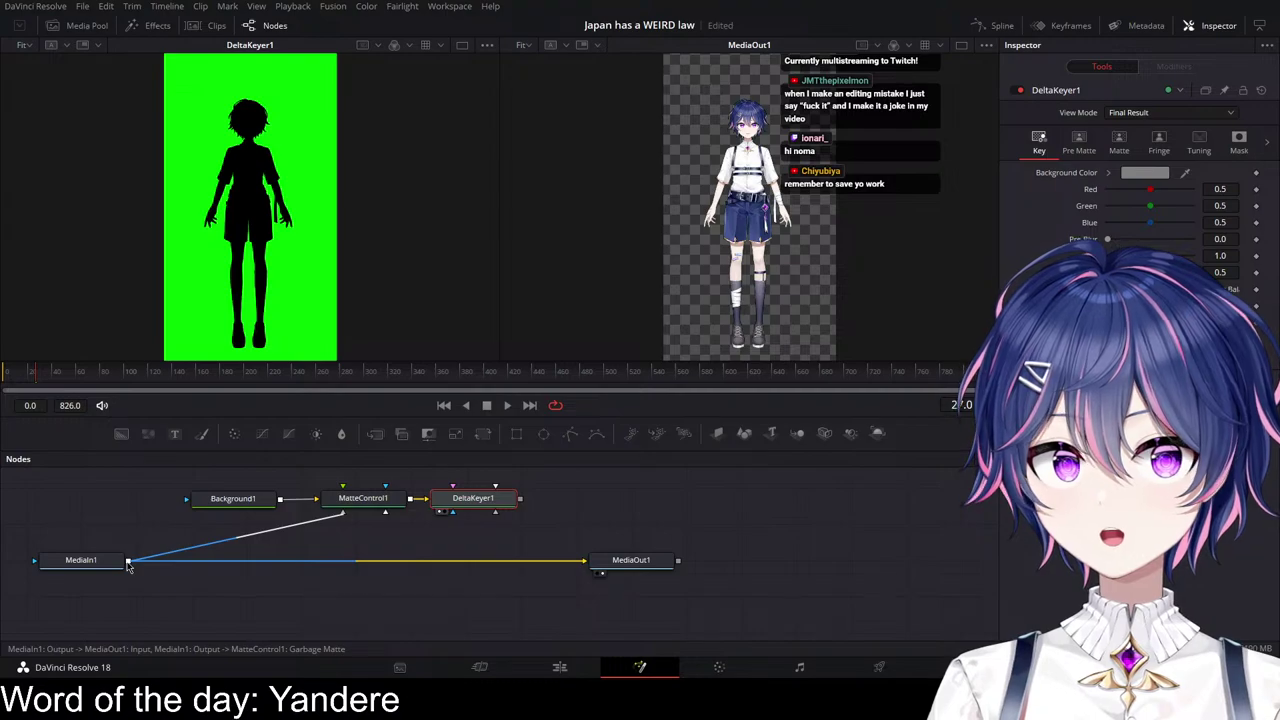
left_click_drag(127, 566, 443, 511)
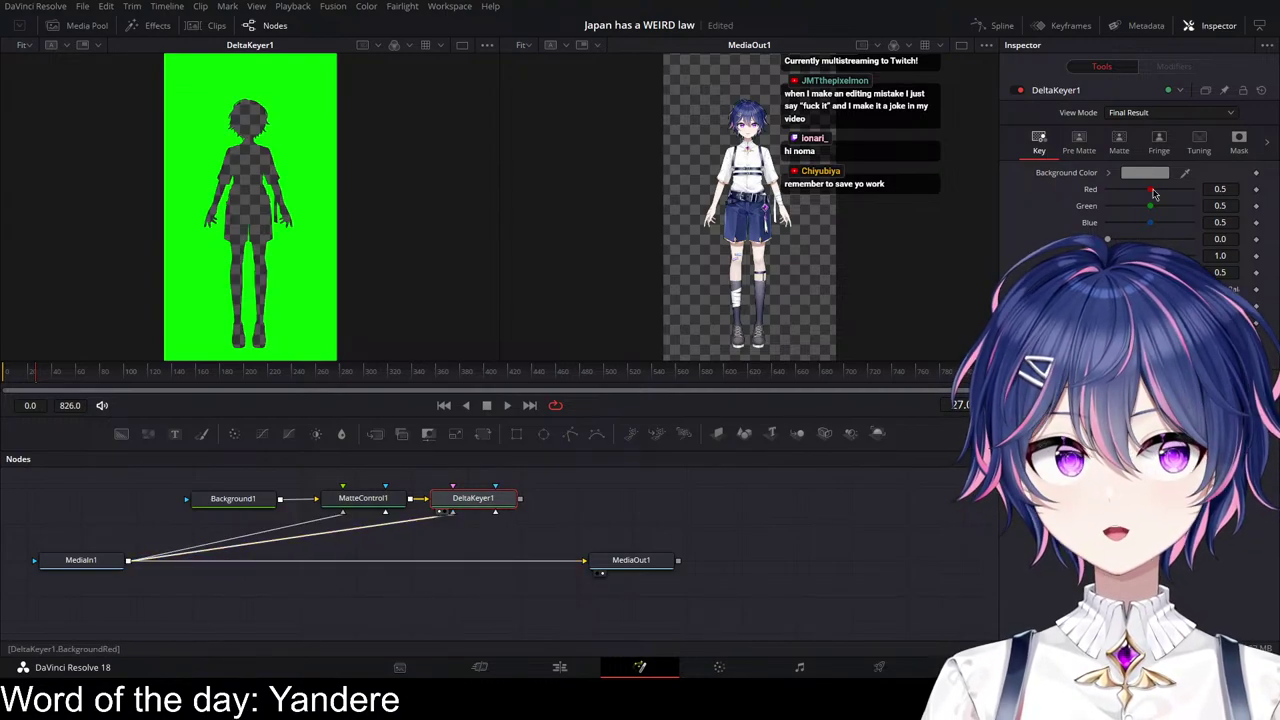
left_click_drag(1185, 172, 314, 251)
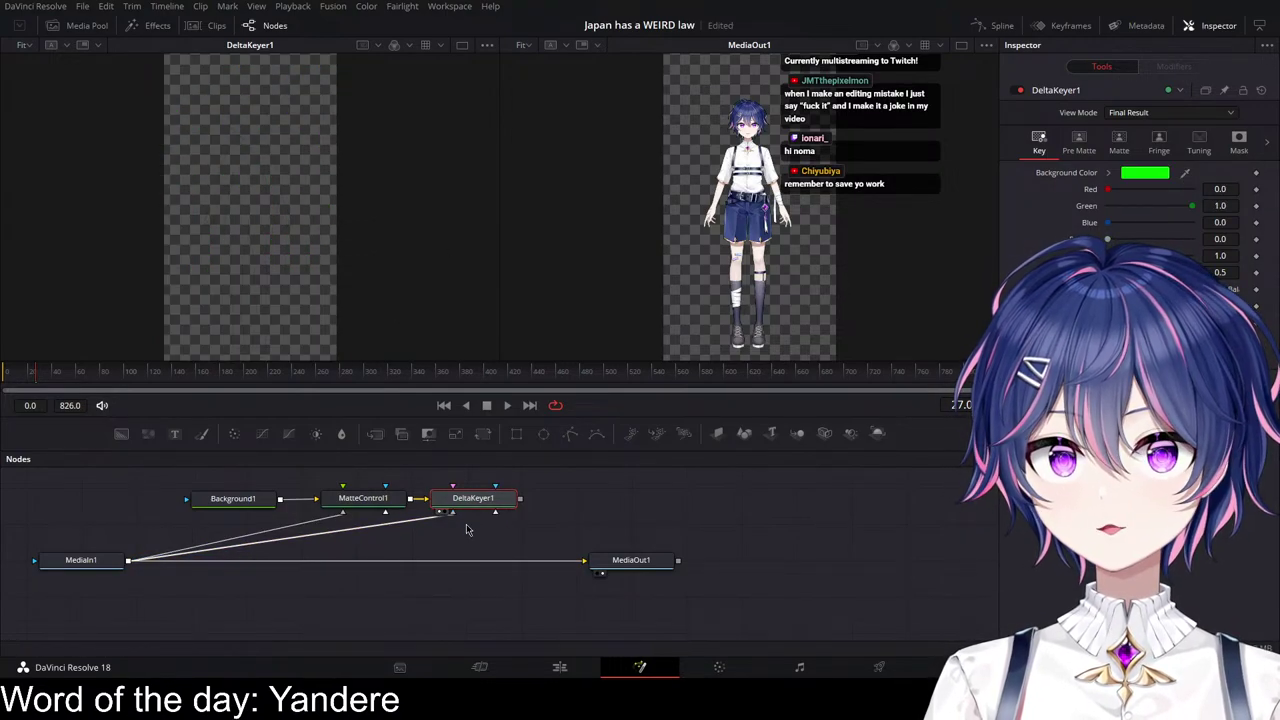
Step: Set the Delta Keyer's matte Erode/Dilate to 0.0086 to form an outline, and combine its output with MediaIn1
left_click(1159, 140)
left_click(1119, 140)
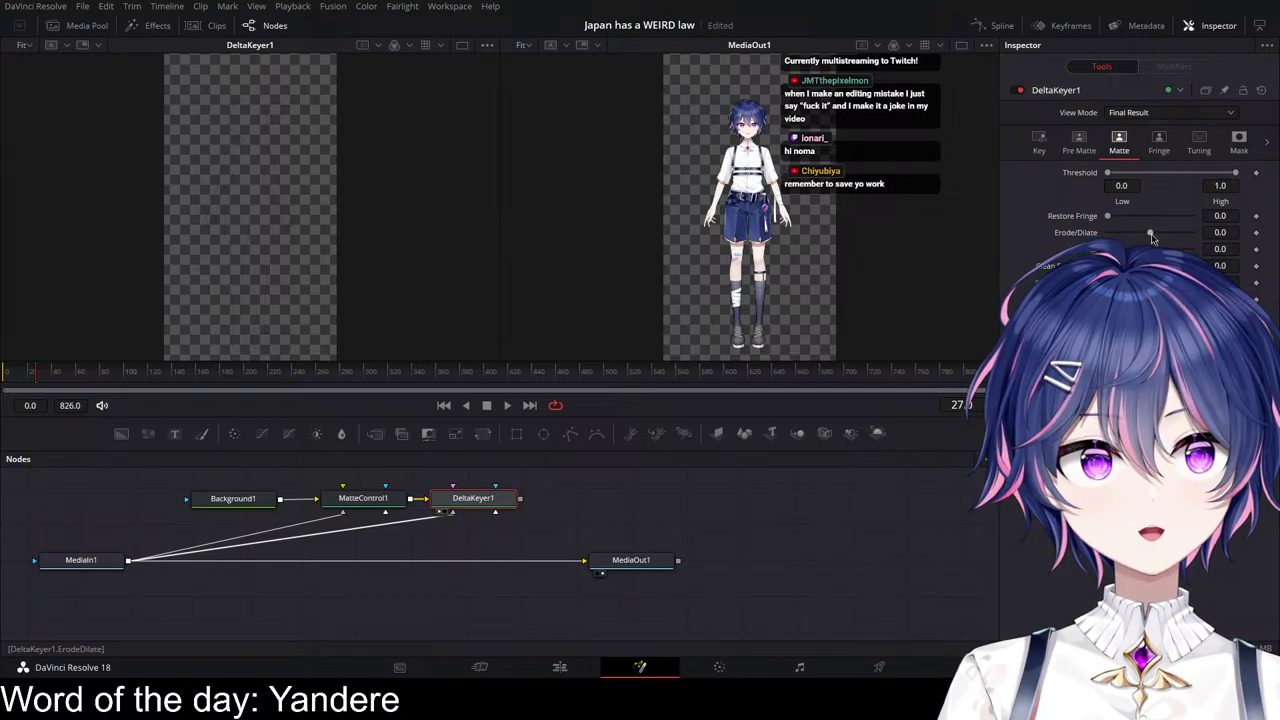
left_click_drag(1151, 236, 1168, 242)
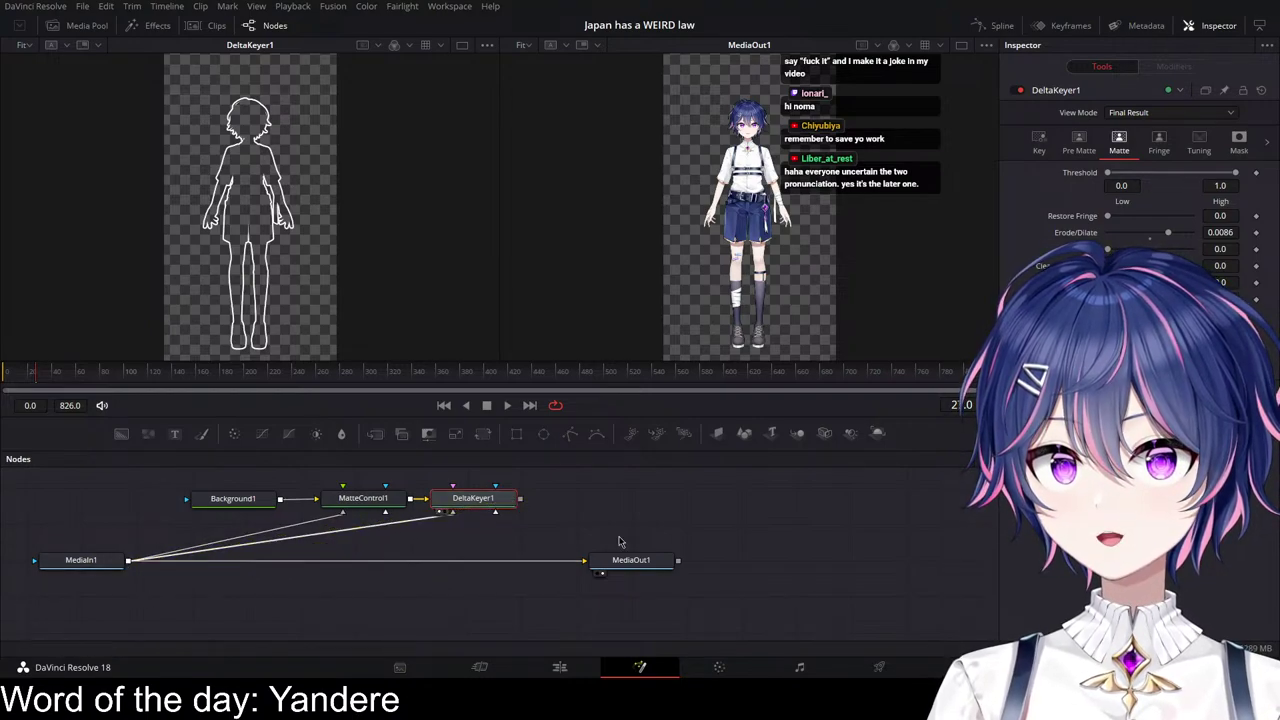
left_click_drag(521, 499, 152, 560)
Step: Return to the Edit page and play back the outlined character section
left_click(481, 667)
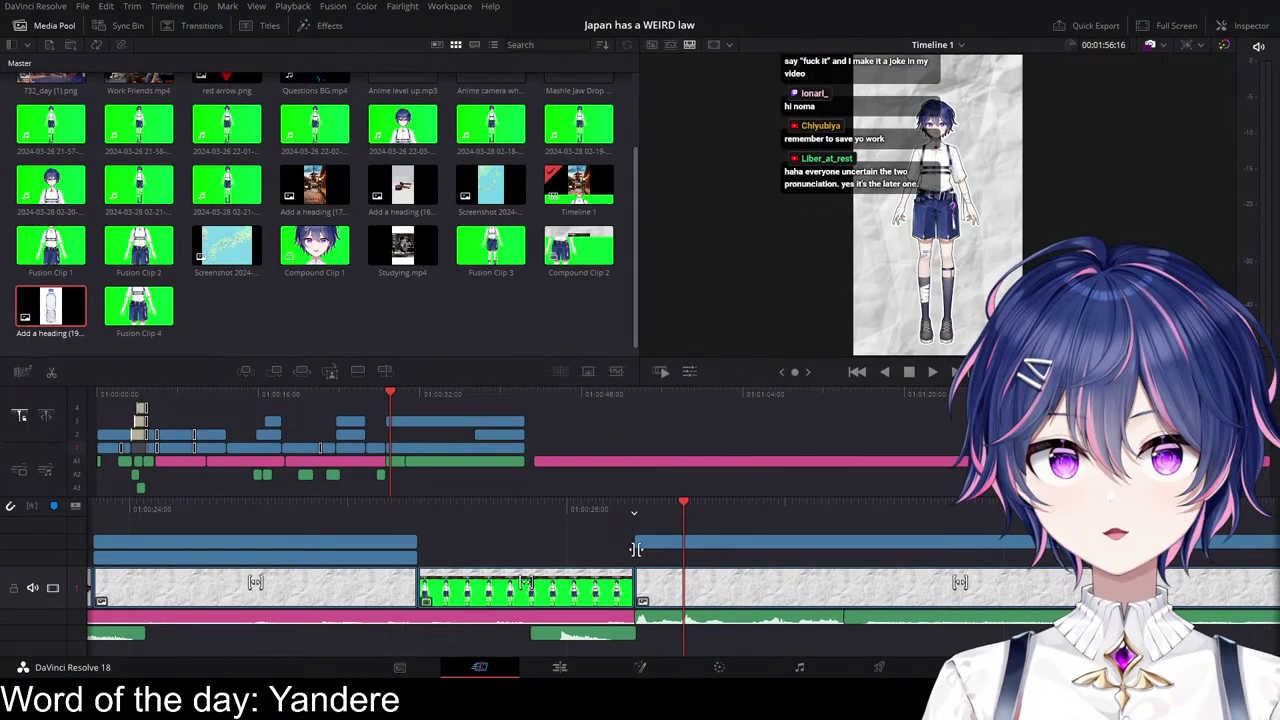
left_click(539, 666)
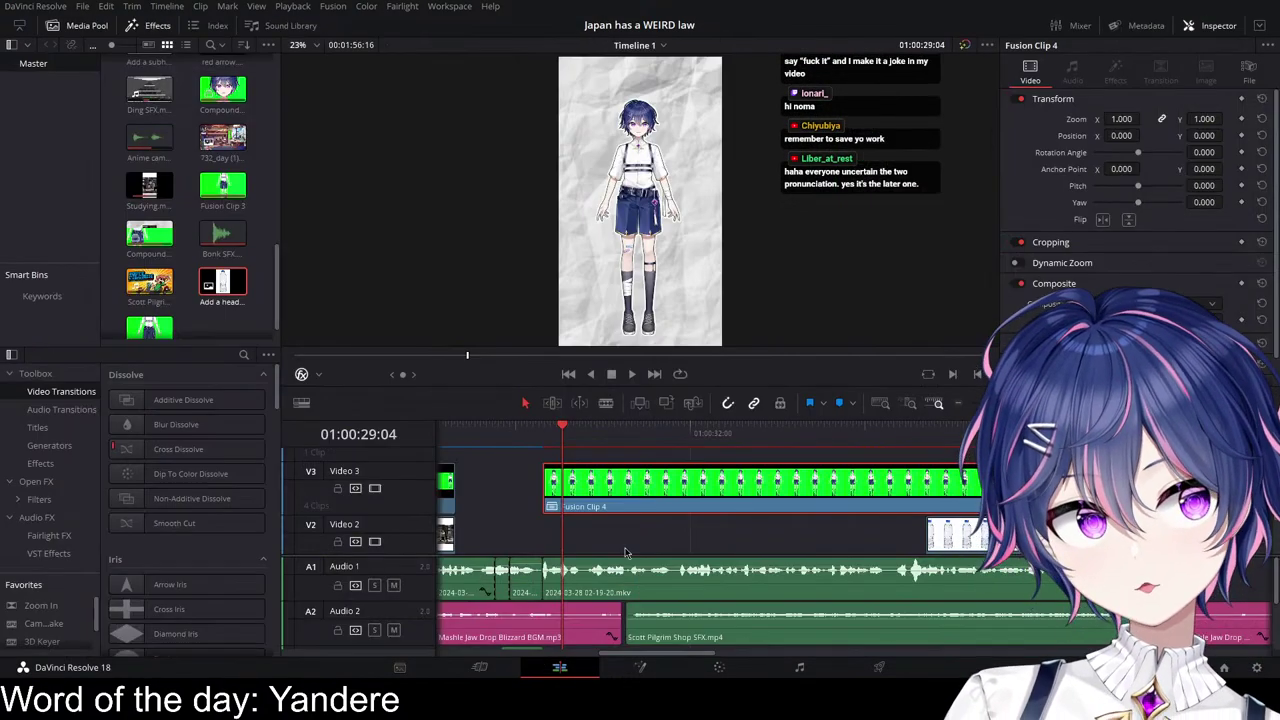
left_click(500, 438)
key("space")
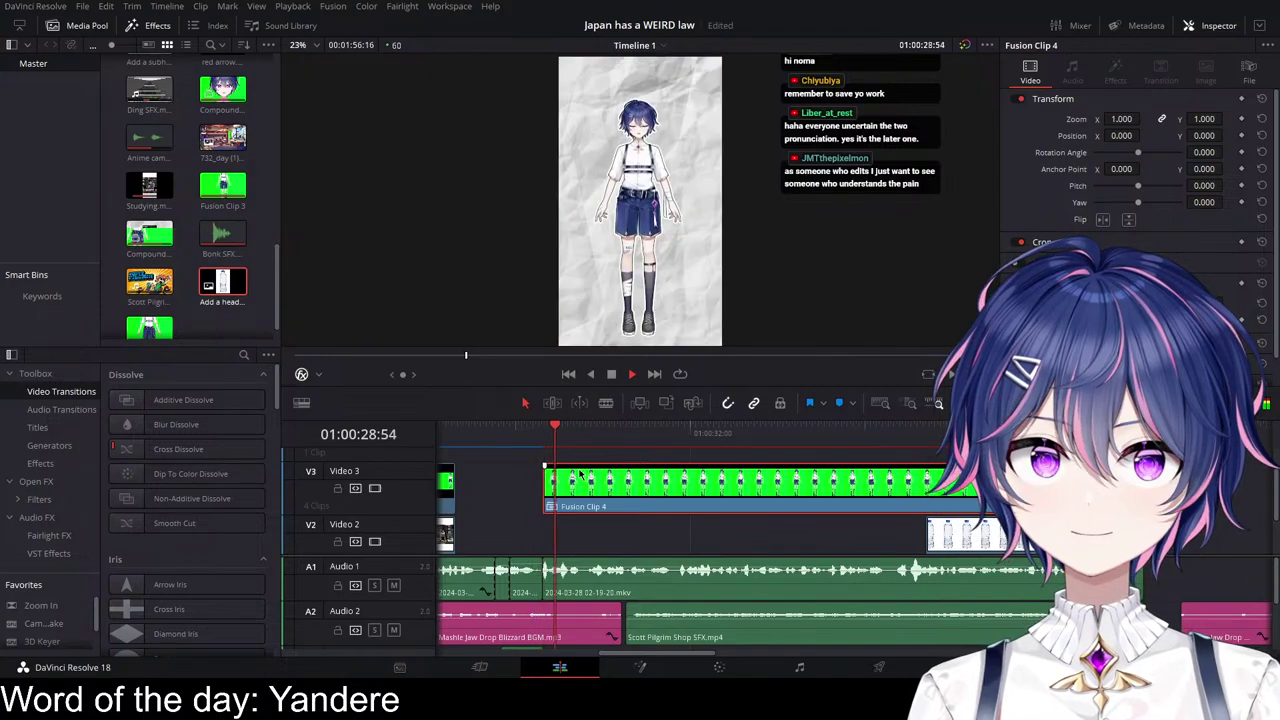
scroll(733, 522, "down", 1)
scroll(733, 522, "down", 1)
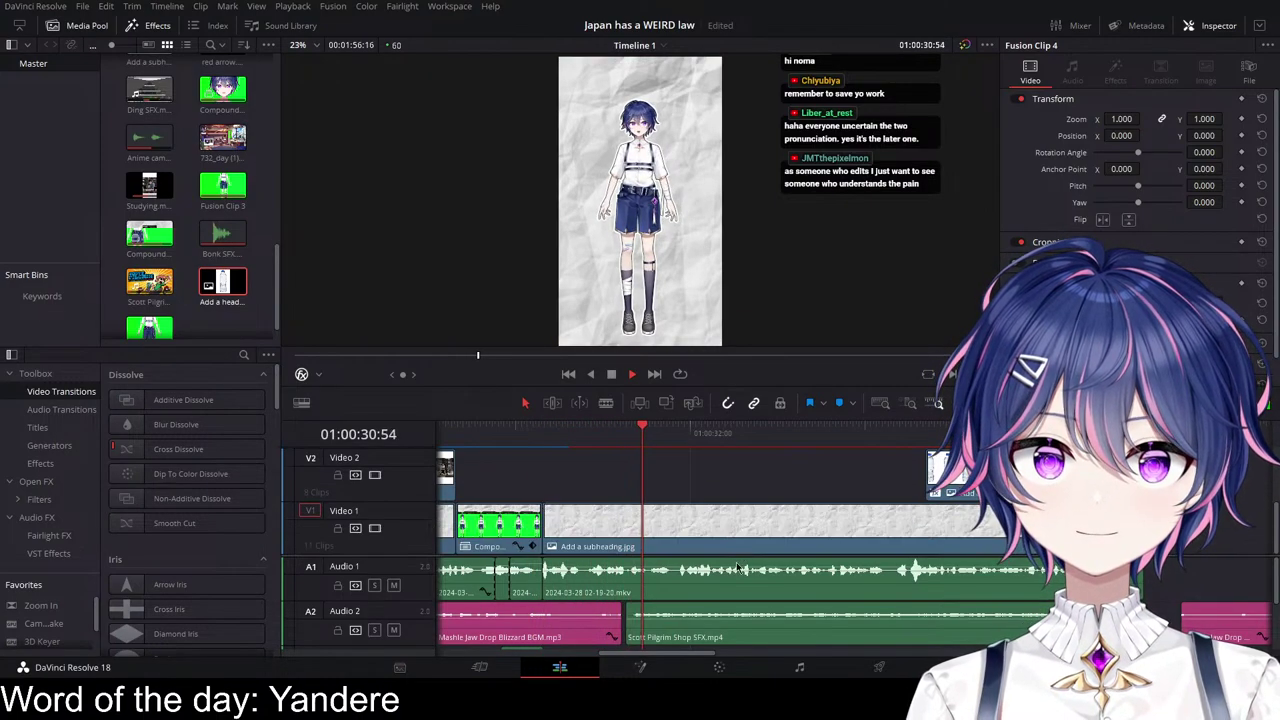
scroll(700, 606, "down", 2)
scroll(695, 596, "up", 2)
key("space")
scroll(681, 570, "down", 1)
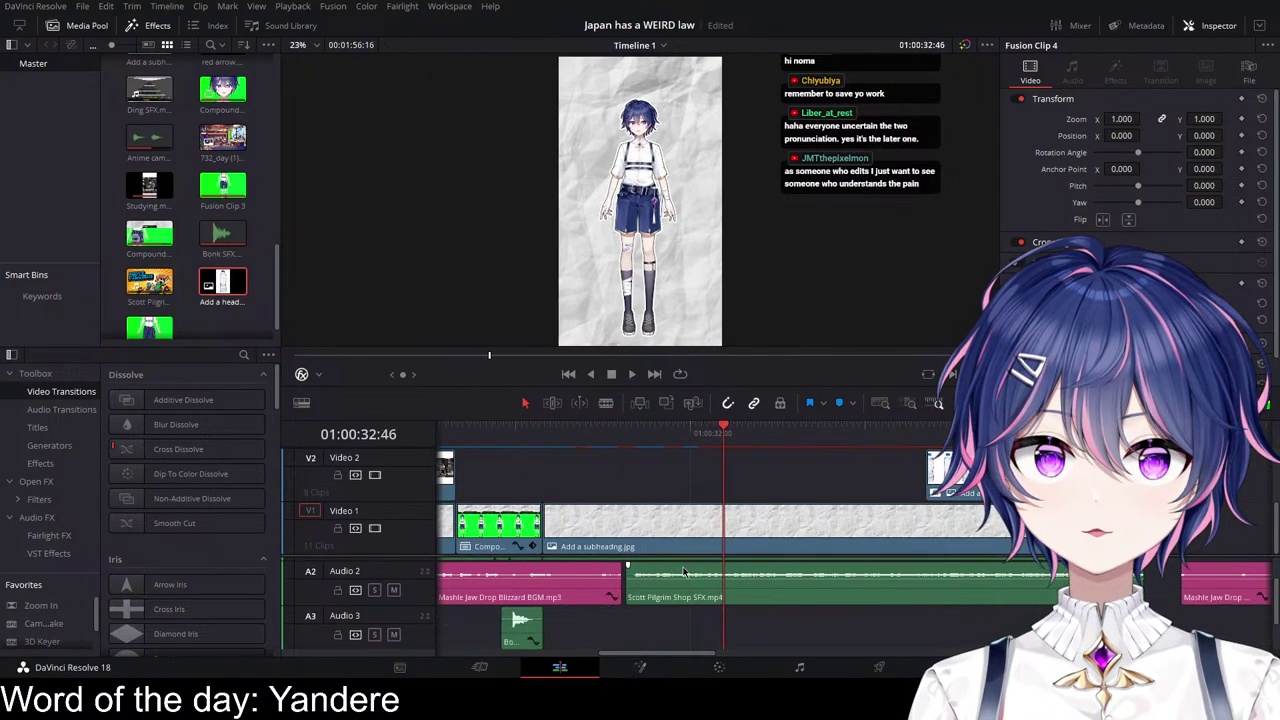
Step: Shift the start of the Scott Pilgrim Shop SFX clip on Audio 2 slightly earlier to meet the preceding BGM clip, and save
left_click_drag(629, 571, 623, 571)
left_click(716, 578)
left_click_drag(730, 574, 726, 573)
scroll(683, 458, "up", 1)
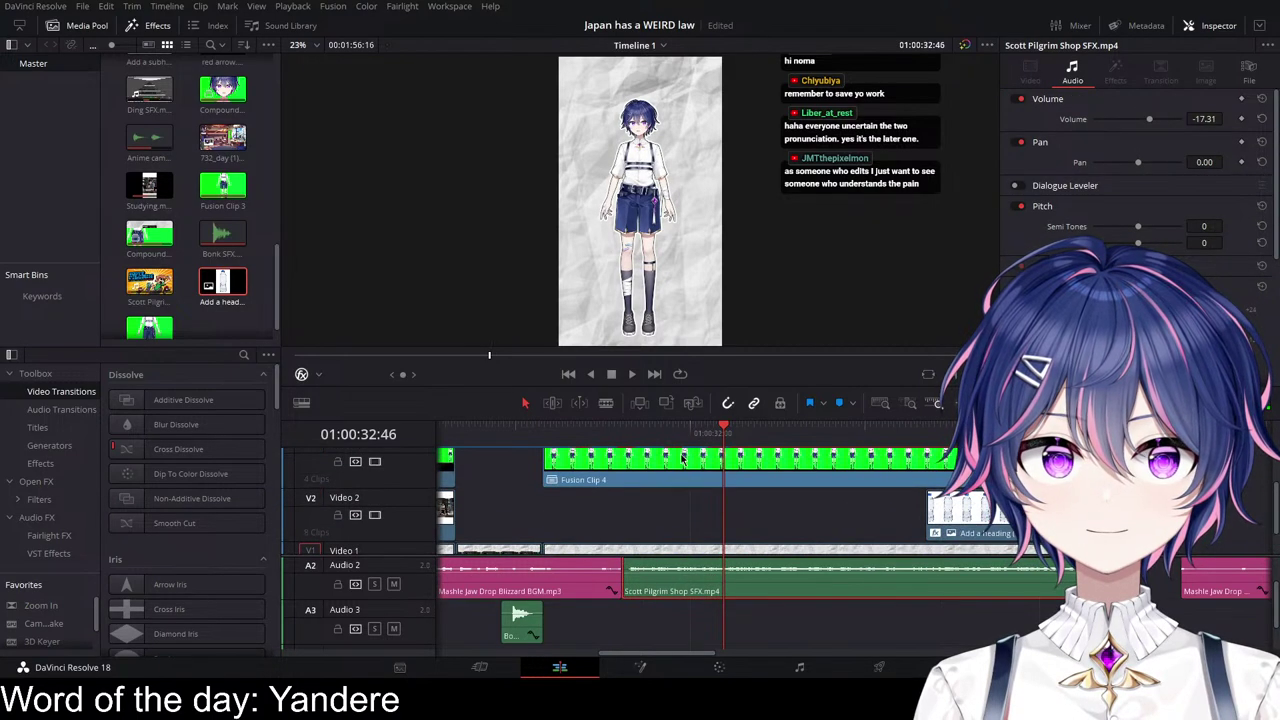
key("ctrl+s")
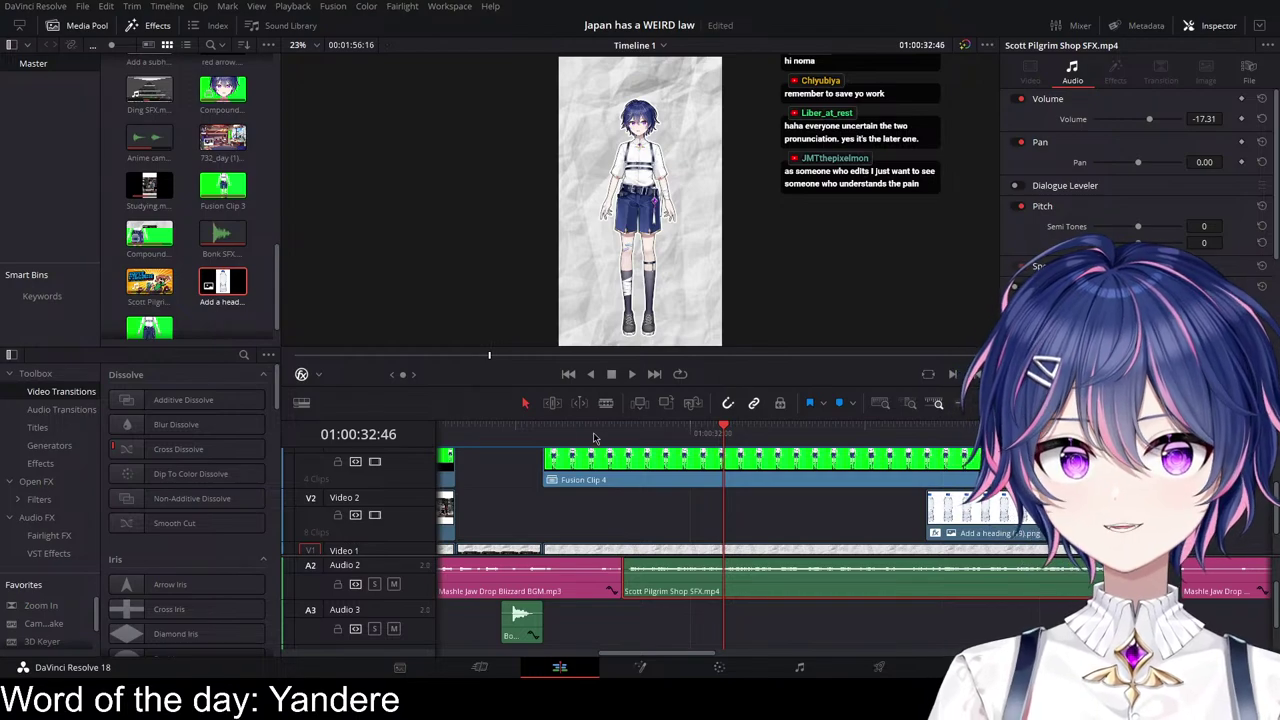
Step: Preview the character section and move the bottle image on Video 2 earlier to start with the Scott Pilgrim Shop SFX clip
left_click(510, 432)
key("space")
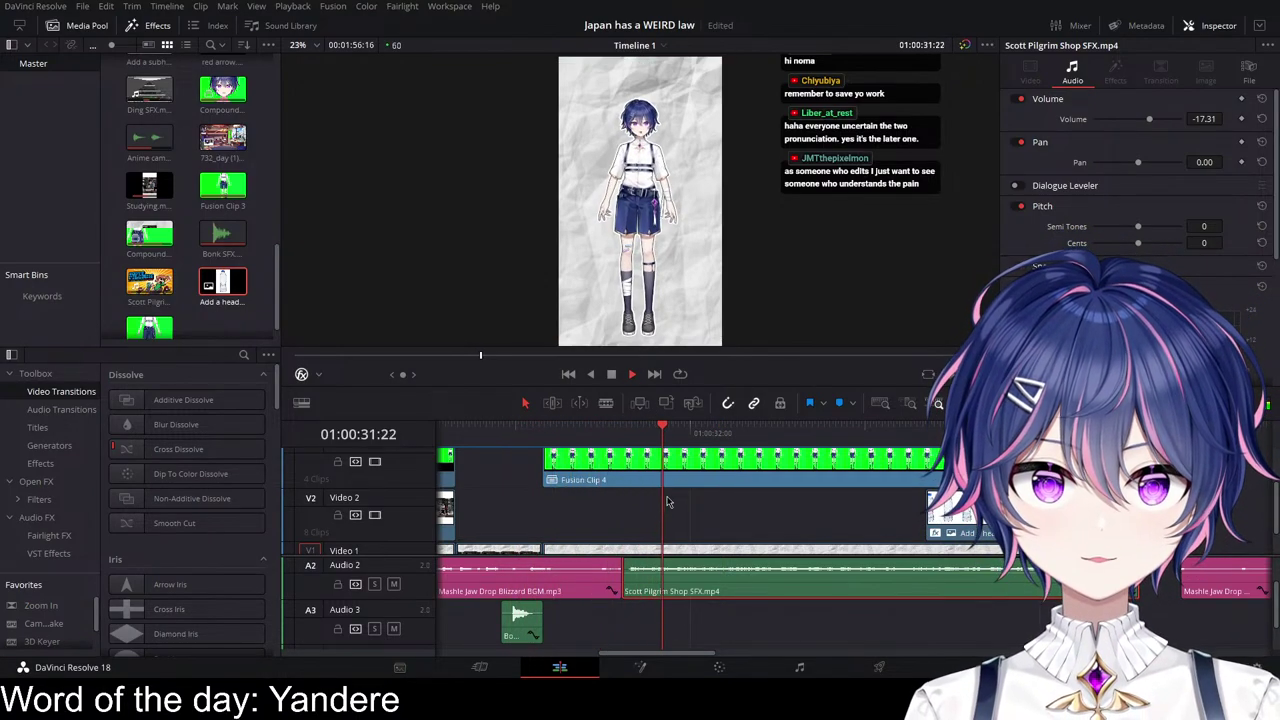
key("space")
key("ctrl+s")
left_click(544, 432)
key("space")
left_click_drag(962, 515, 660, 515)
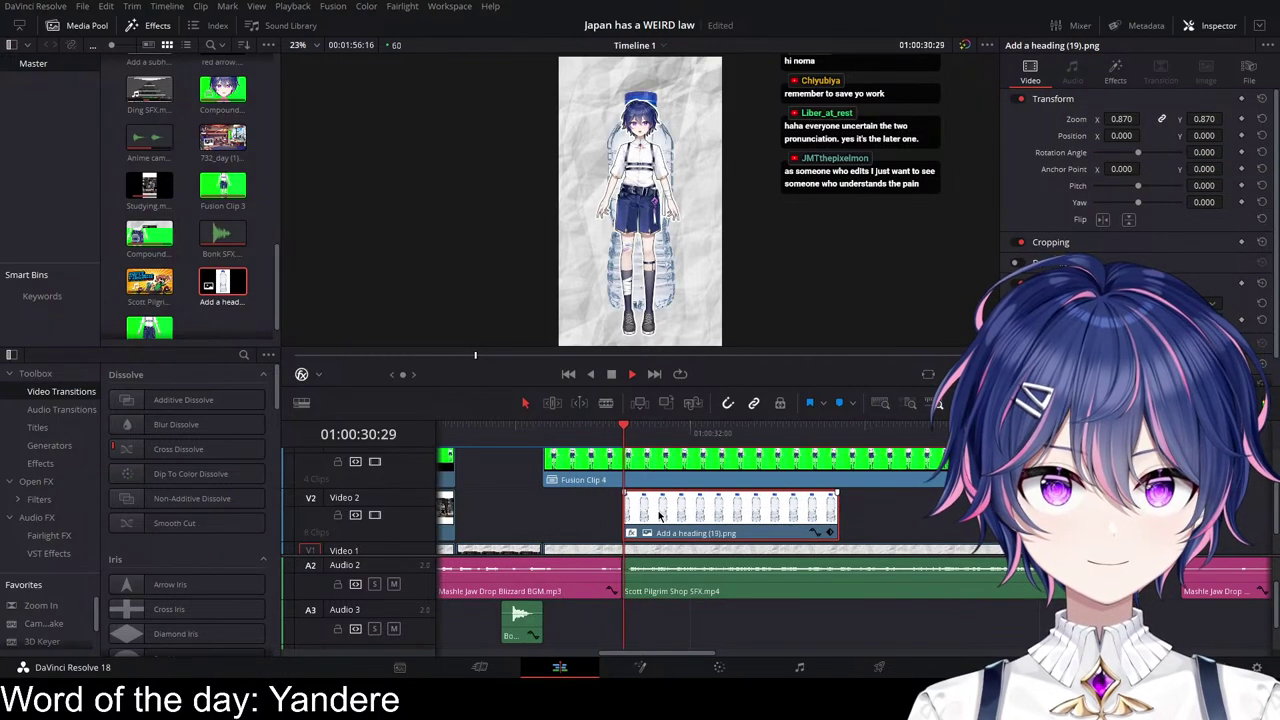
Step: Save the project, move the bottle image on Video 2 to start slightly before the Scott Pilgrim Shop SFX clip, and preview it
key("space")
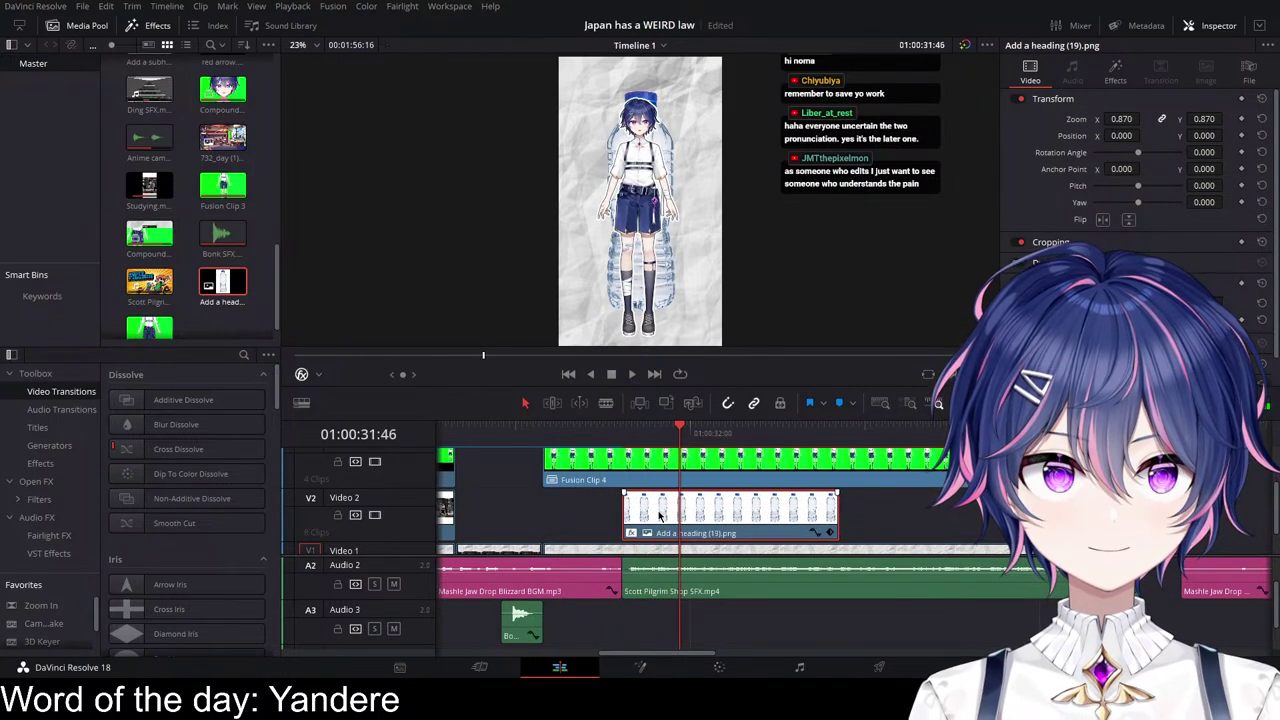
key("ctrl+s")
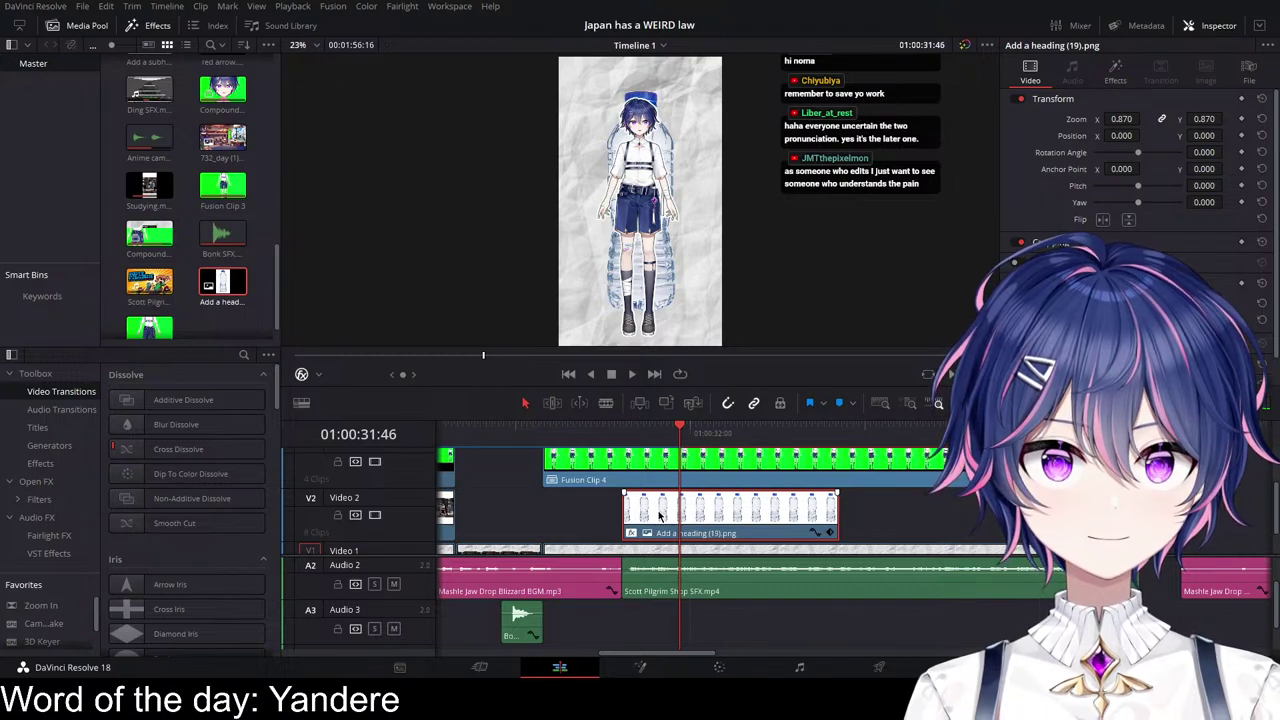
left_click_drag(686, 516, 656, 515)
scroll(790, 520, "up", 3)
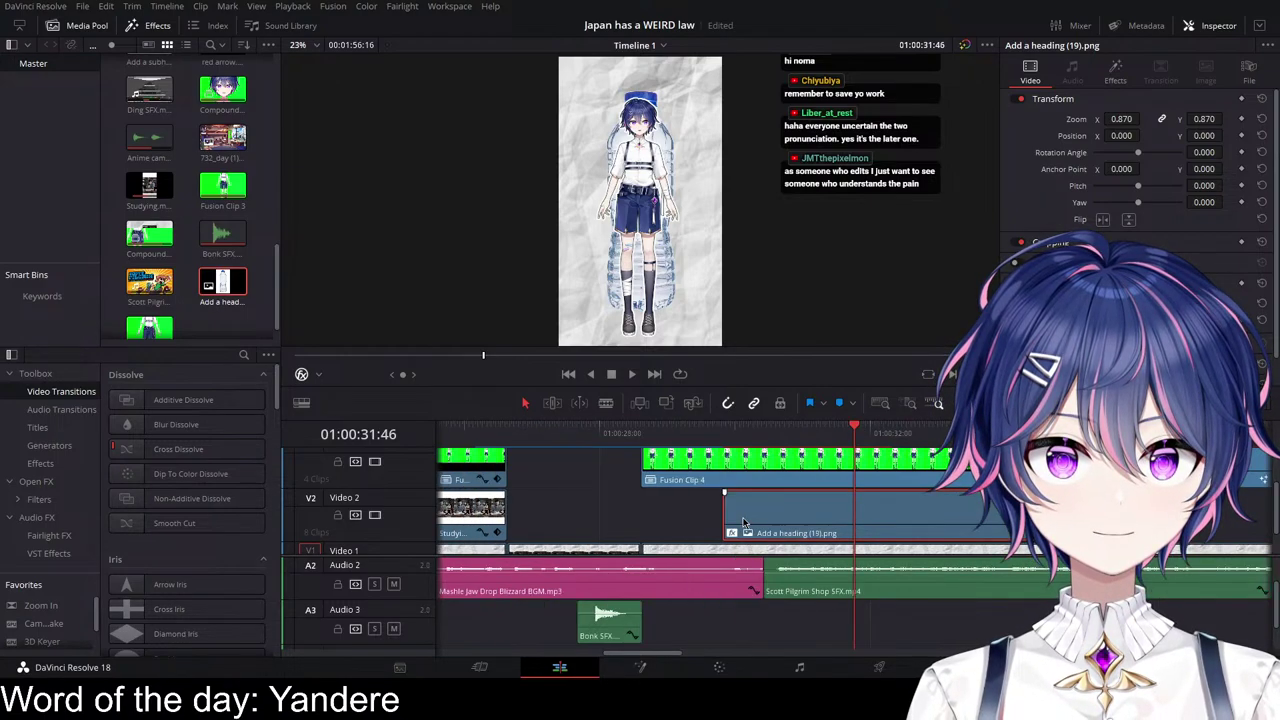
scroll(895, 527, "down", 3)
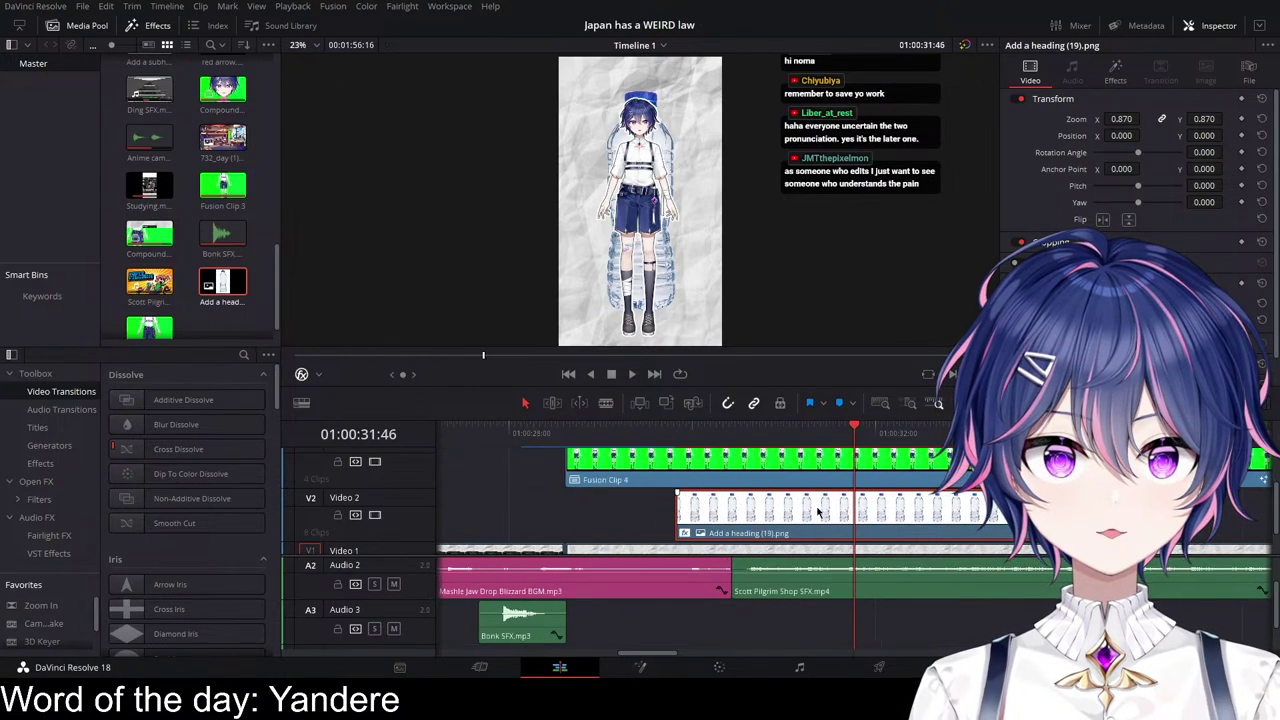
left_click(633, 440)
key("space")
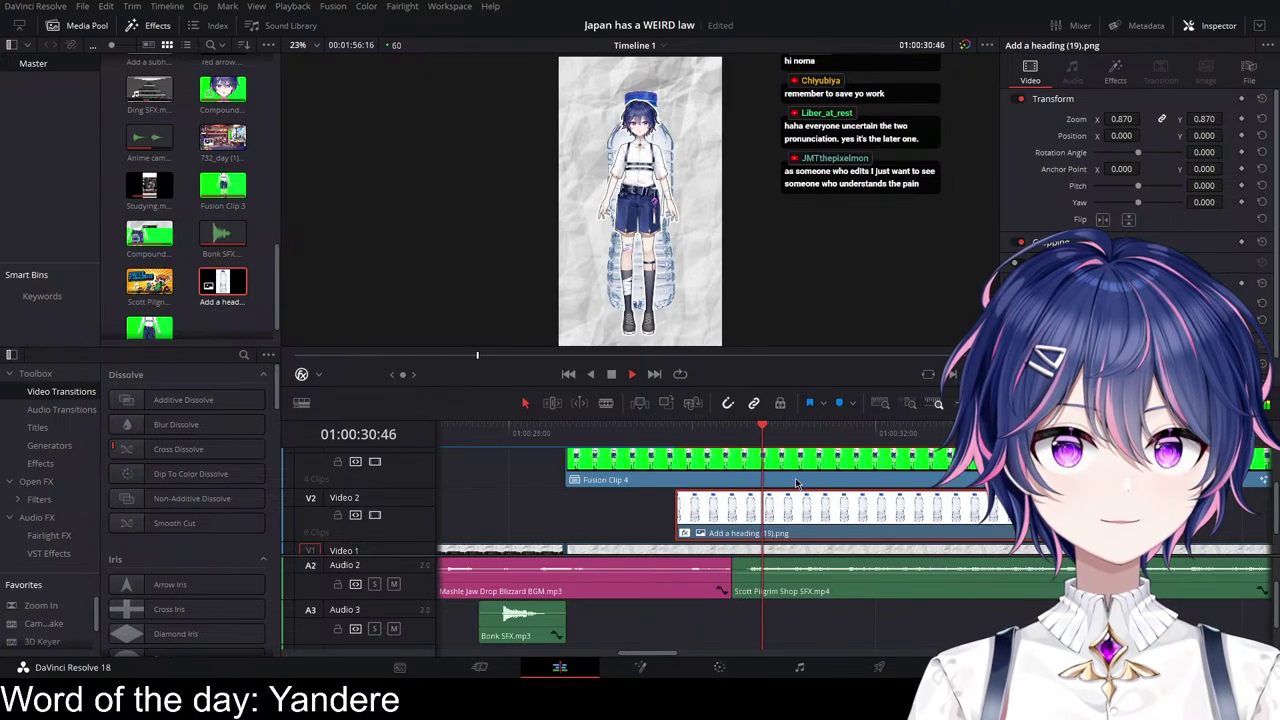
key("space")
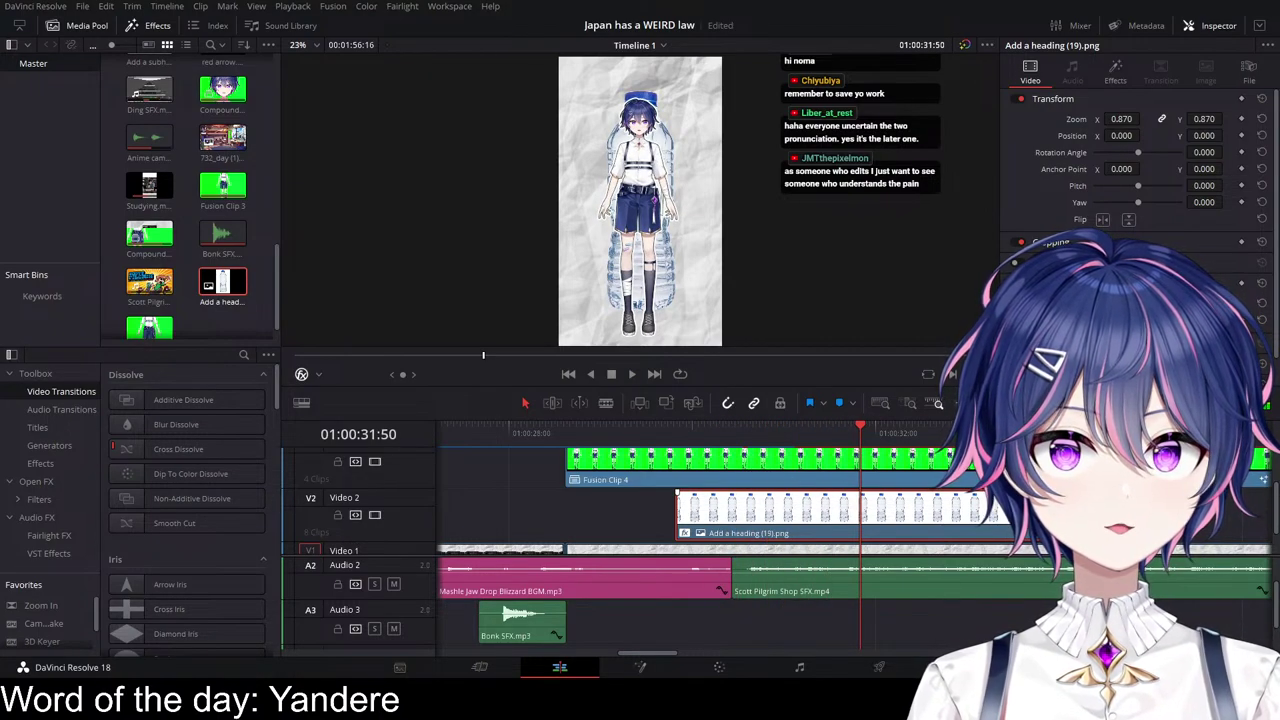
Step: Reduce the bottle image's zoom to 0.740 and play back its entrance behind the character
left_click_drag(1121, 119, 1108, 119)
left_click(567, 430)
key("space")
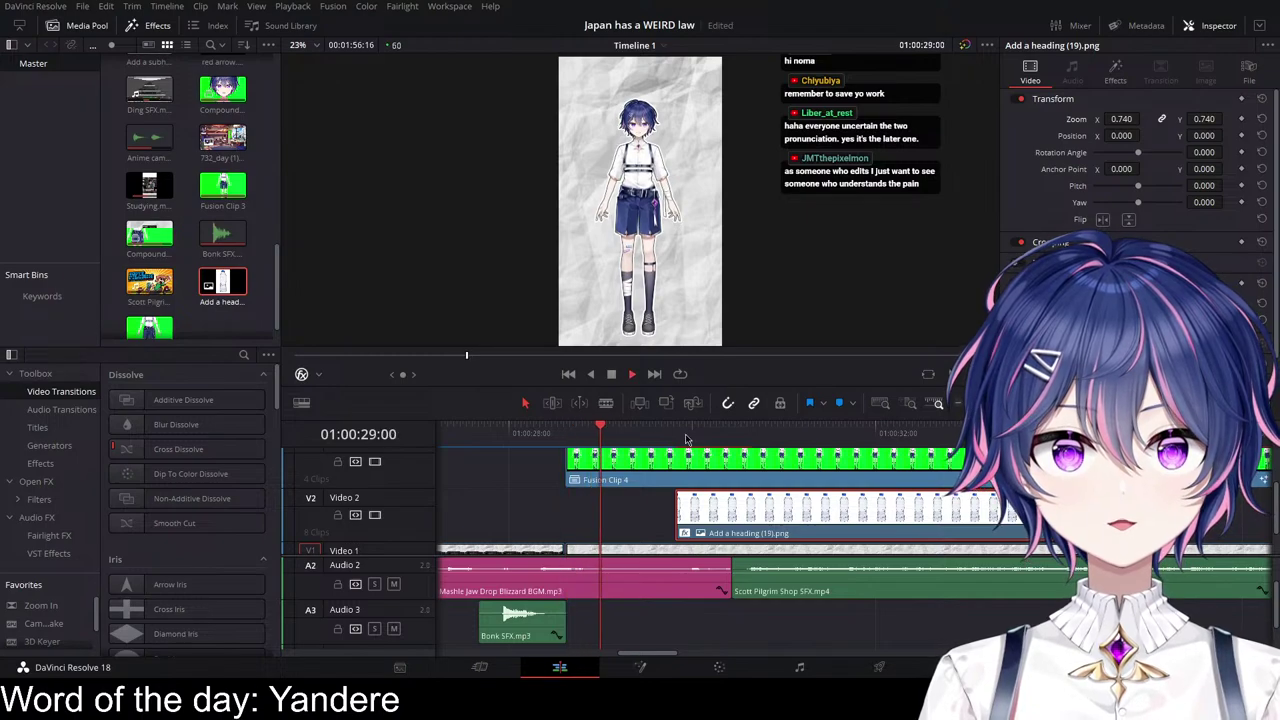
scroll(775, 485, "up", 1)
key("space")
left_click(780, 486)
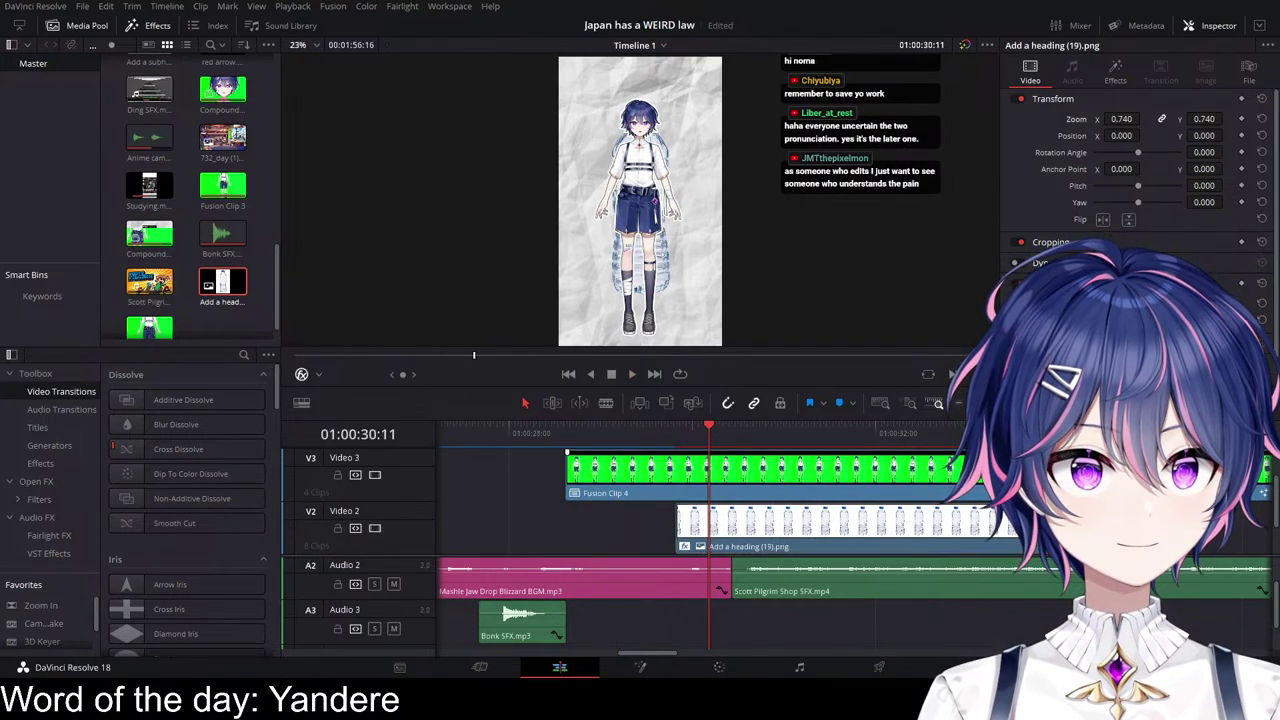
scroll(750, 522, "down", 1)
left_click(681, 434)
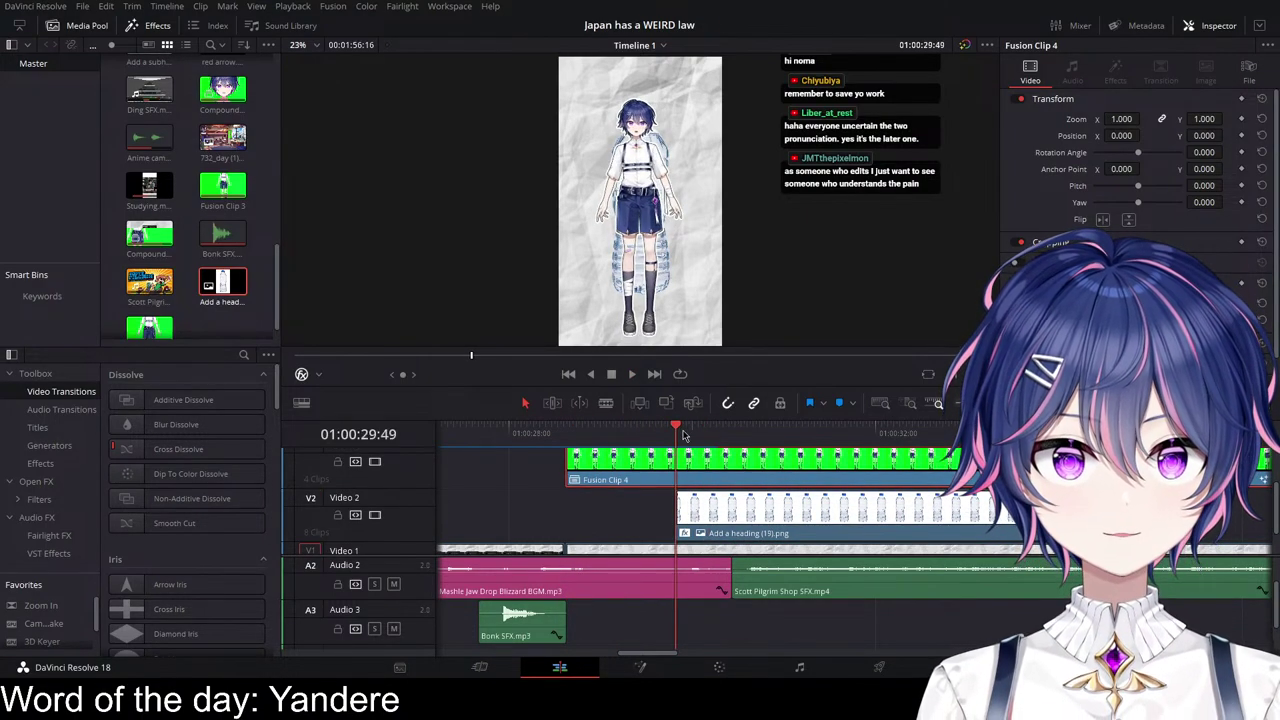
key("space")
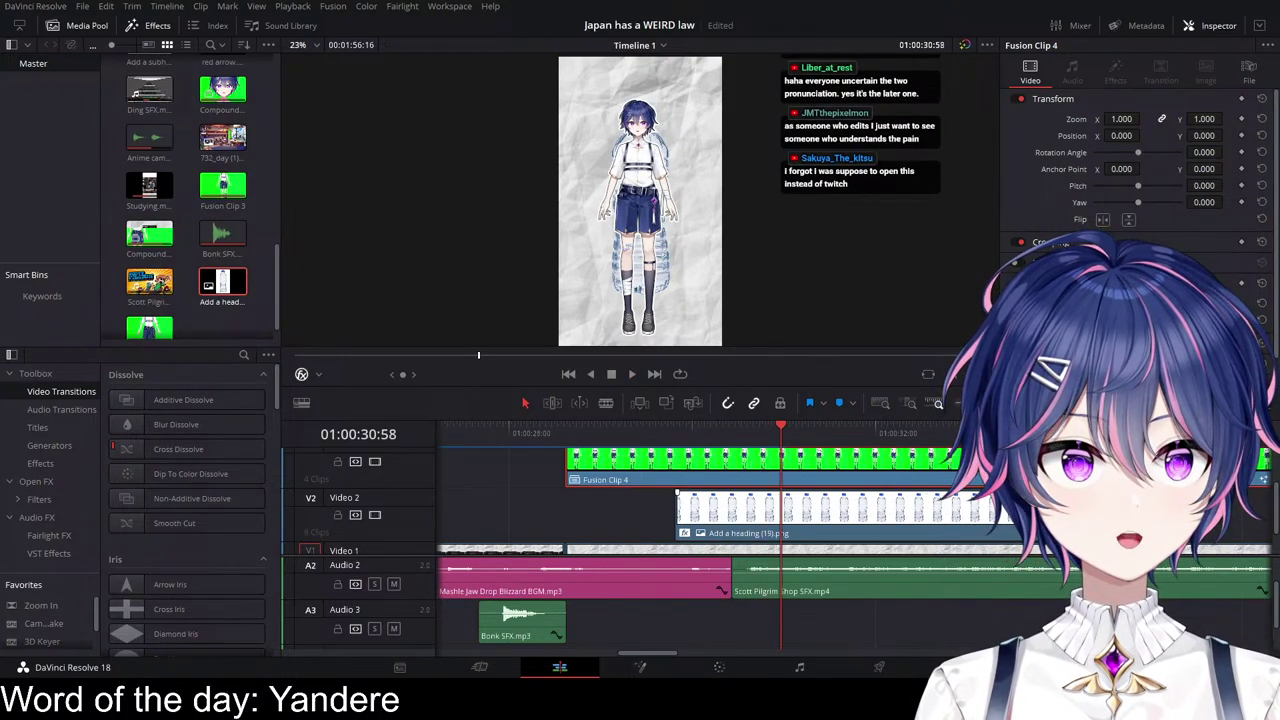
Step: Add a Position keyframe to Fusion Clip 4 at 01:00:30:58 and inspect its keyframe track
left_click(1241, 135)
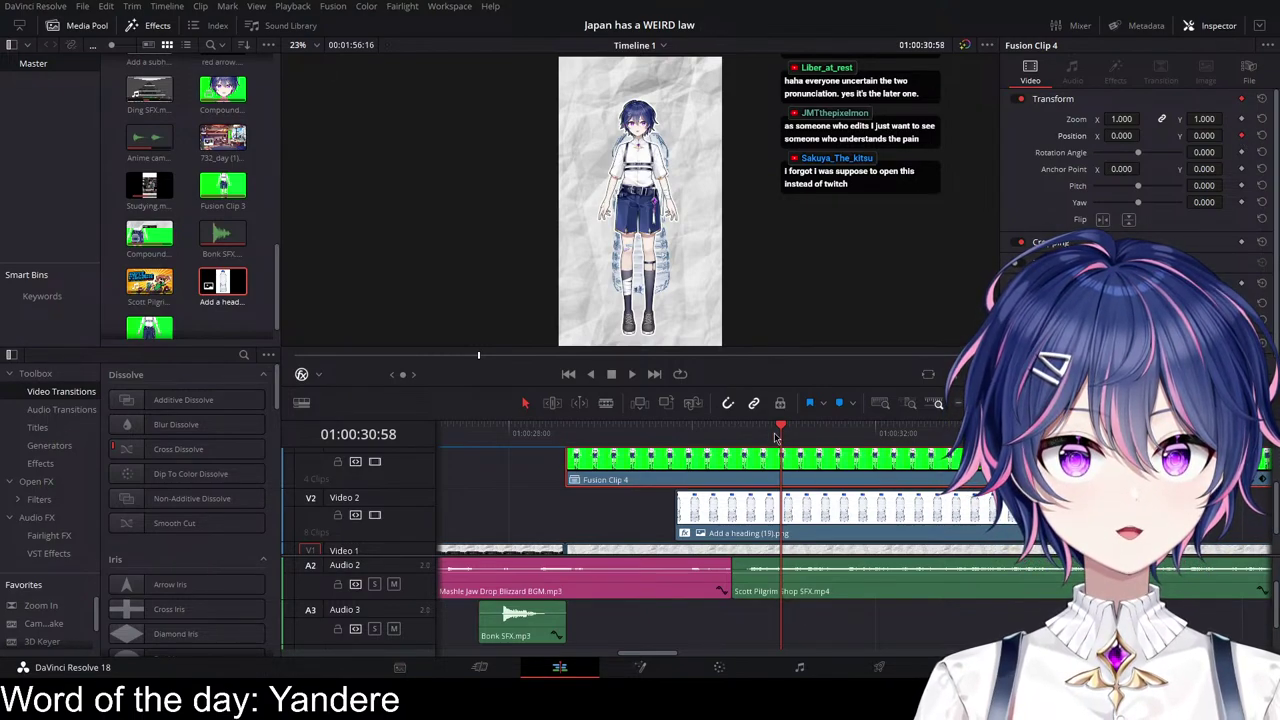
left_click_drag(778, 436, 745, 437)
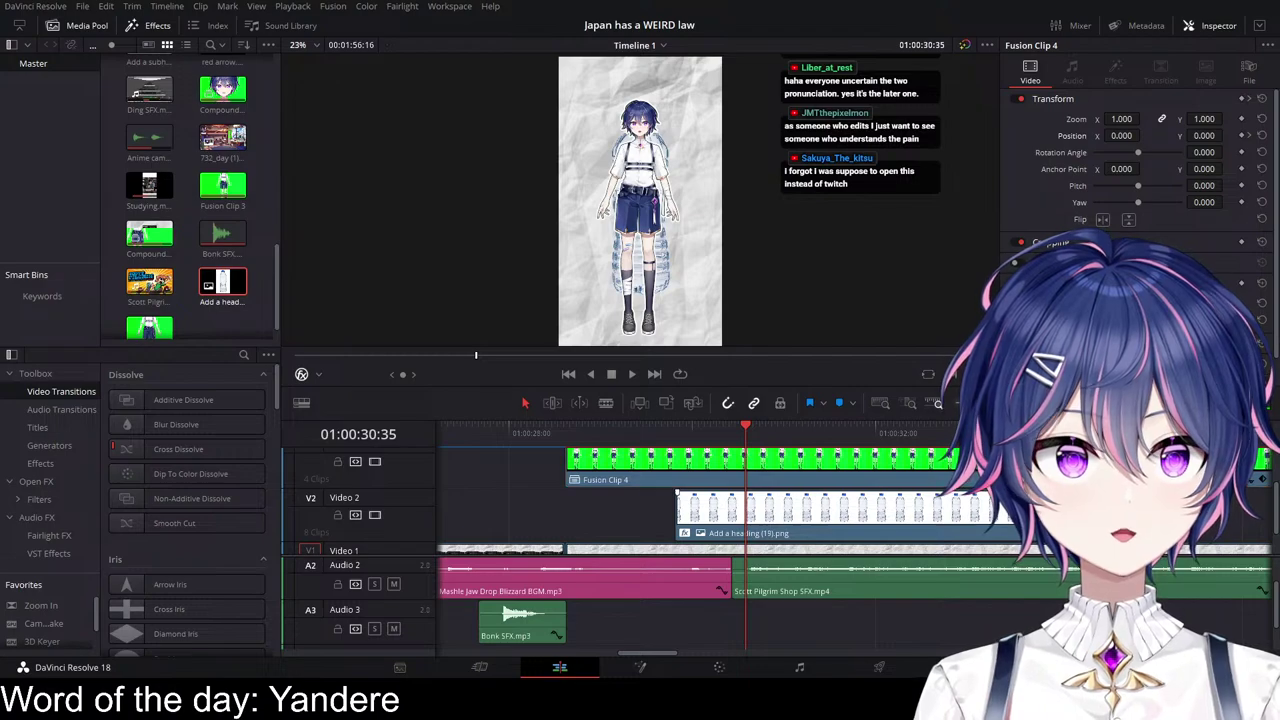
left_click(983, 517)
left_click(1262, 480)
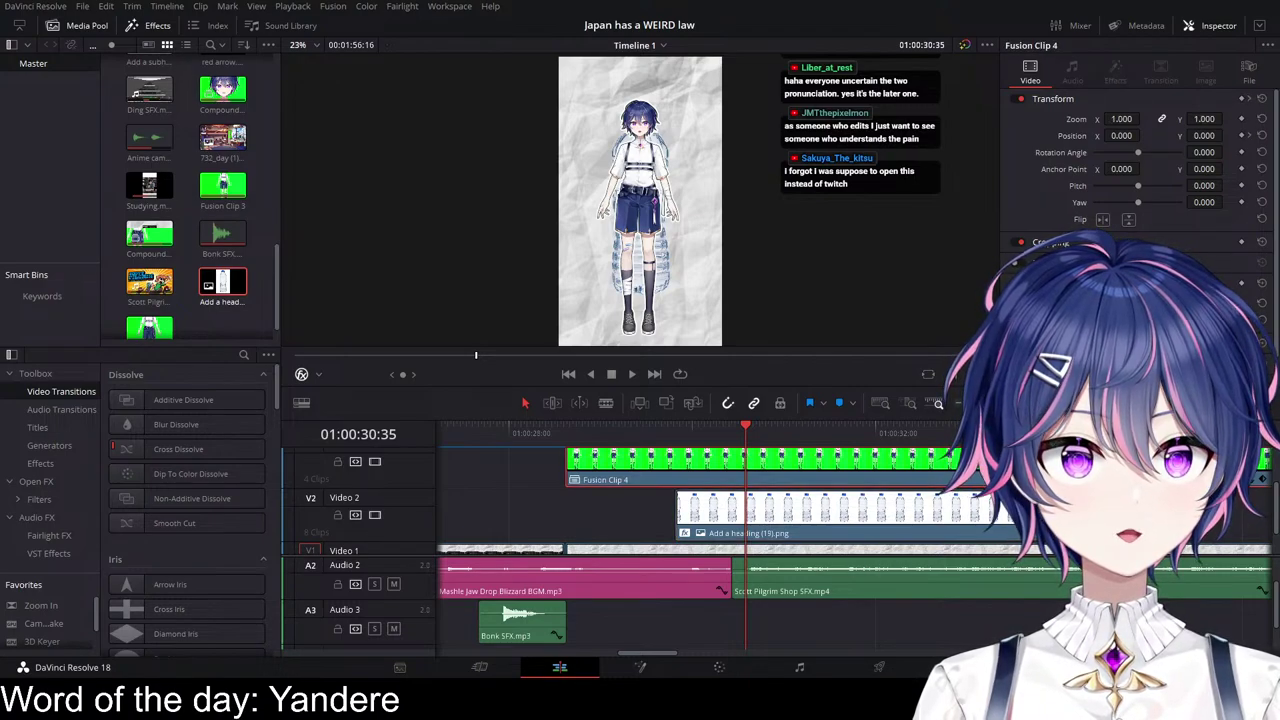
left_click(1262, 480)
left_click(1262, 493)
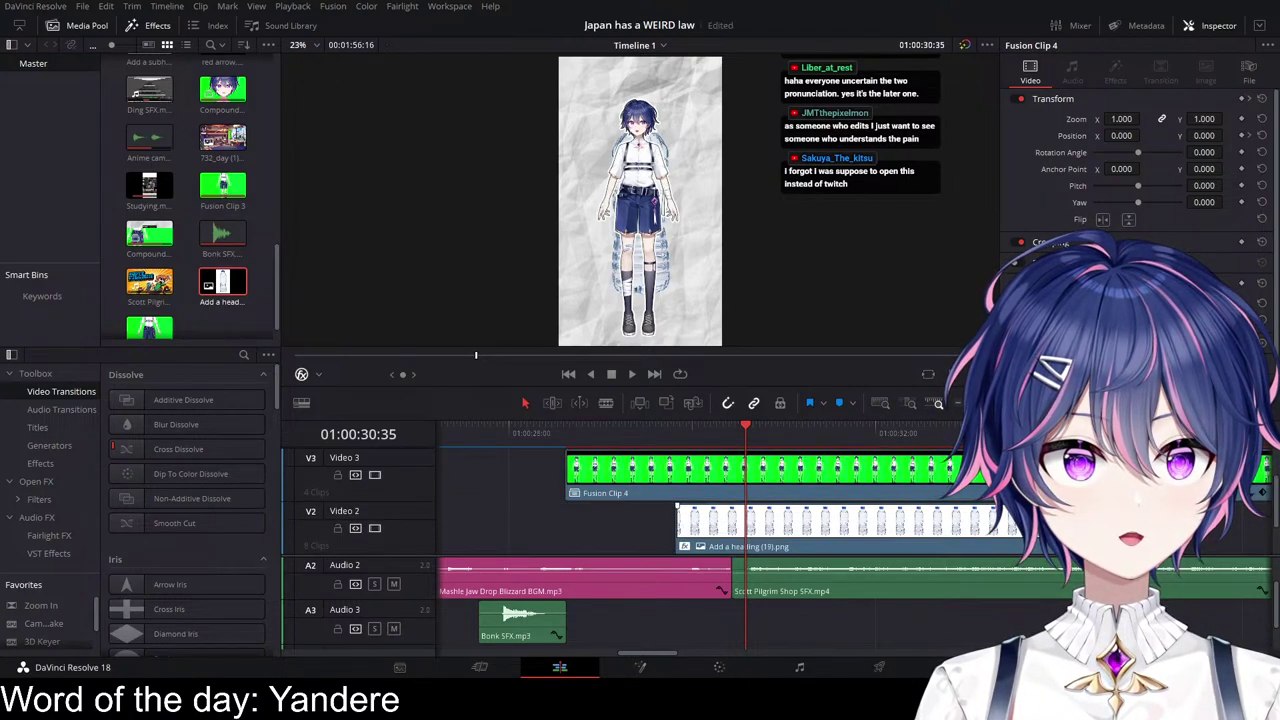
Step: Add a Position keyframe to the bottle image on Video 2 at 01:00:30:50 and show its keyframe track
left_click_drag(745, 437, 768, 440)
scroll(770, 500, "down", 2)
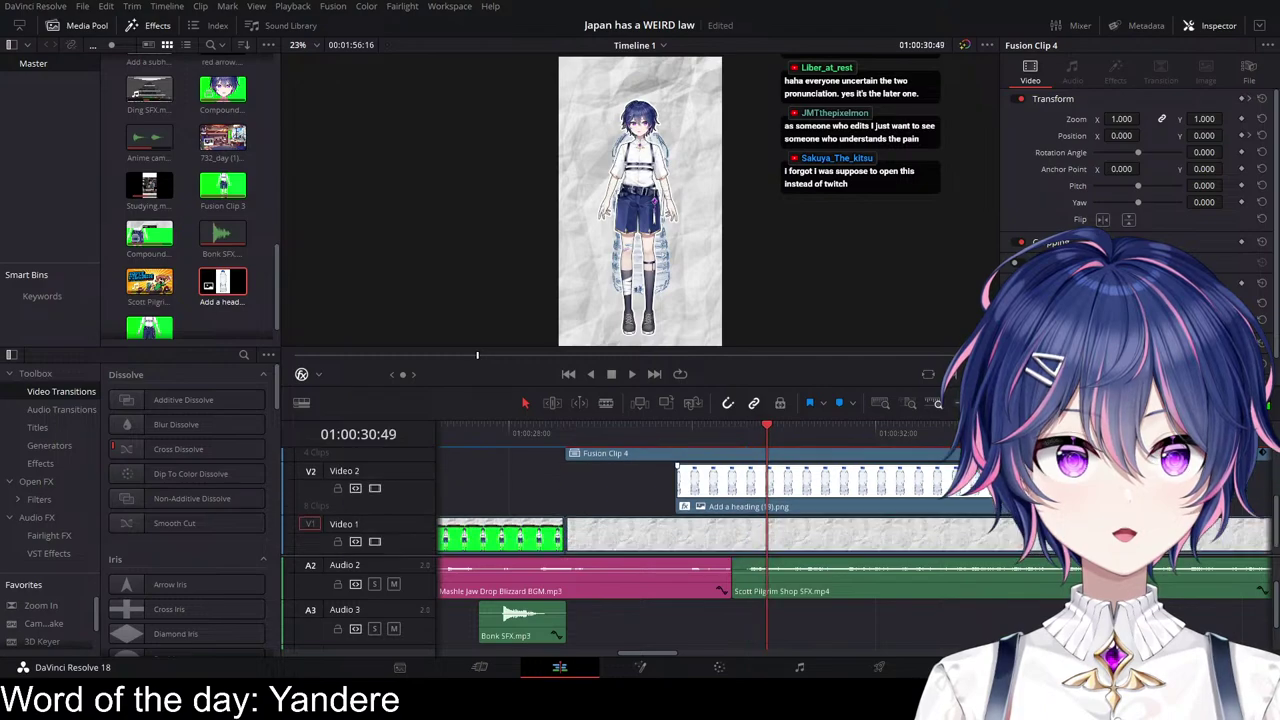
left_click(768, 490)
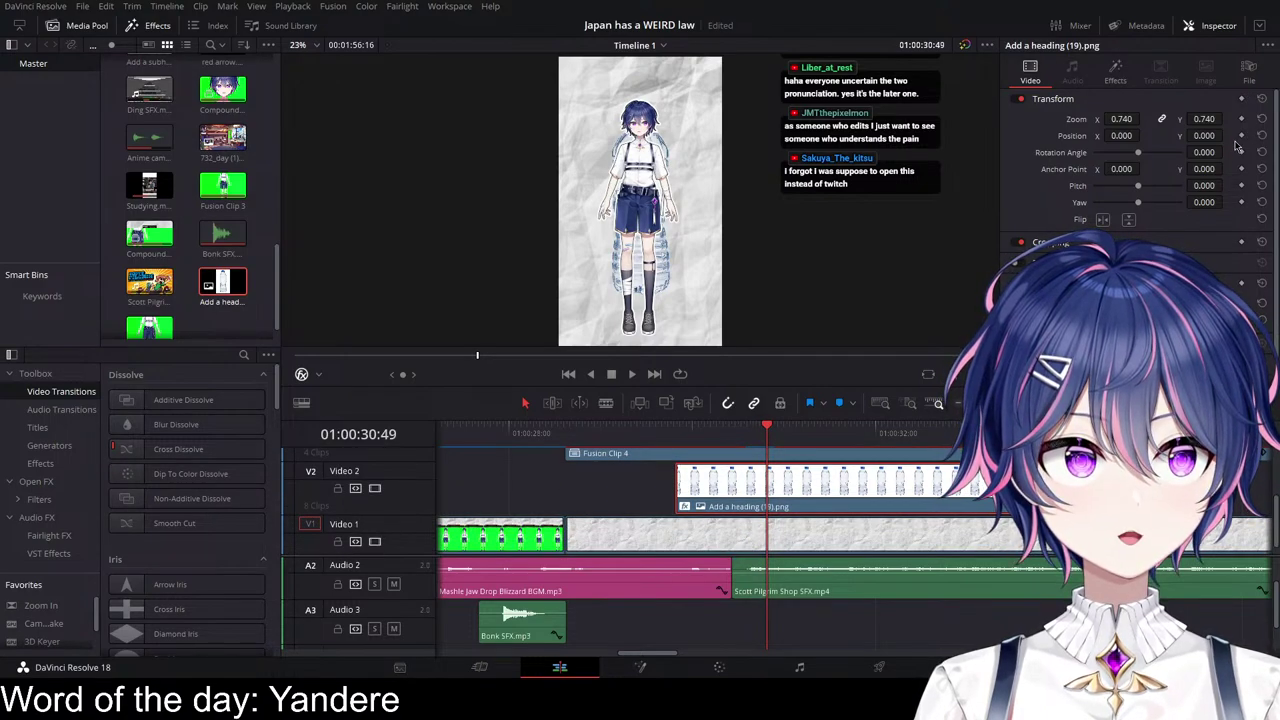
mouse_move(762, 440)
left_mouse_down()
mouse_move(787, 438)
mouse_move(769, 438)
left_mouse_up()
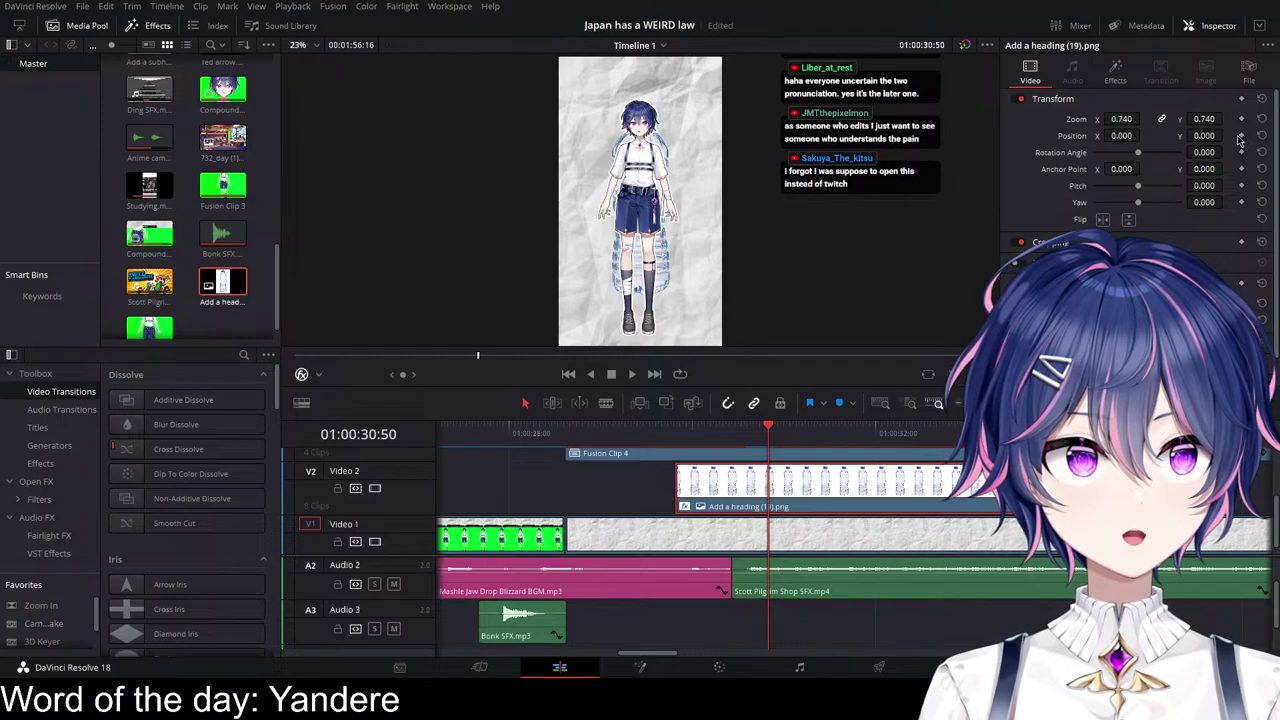
left_click(1241, 136)
left_click(1126, 506)
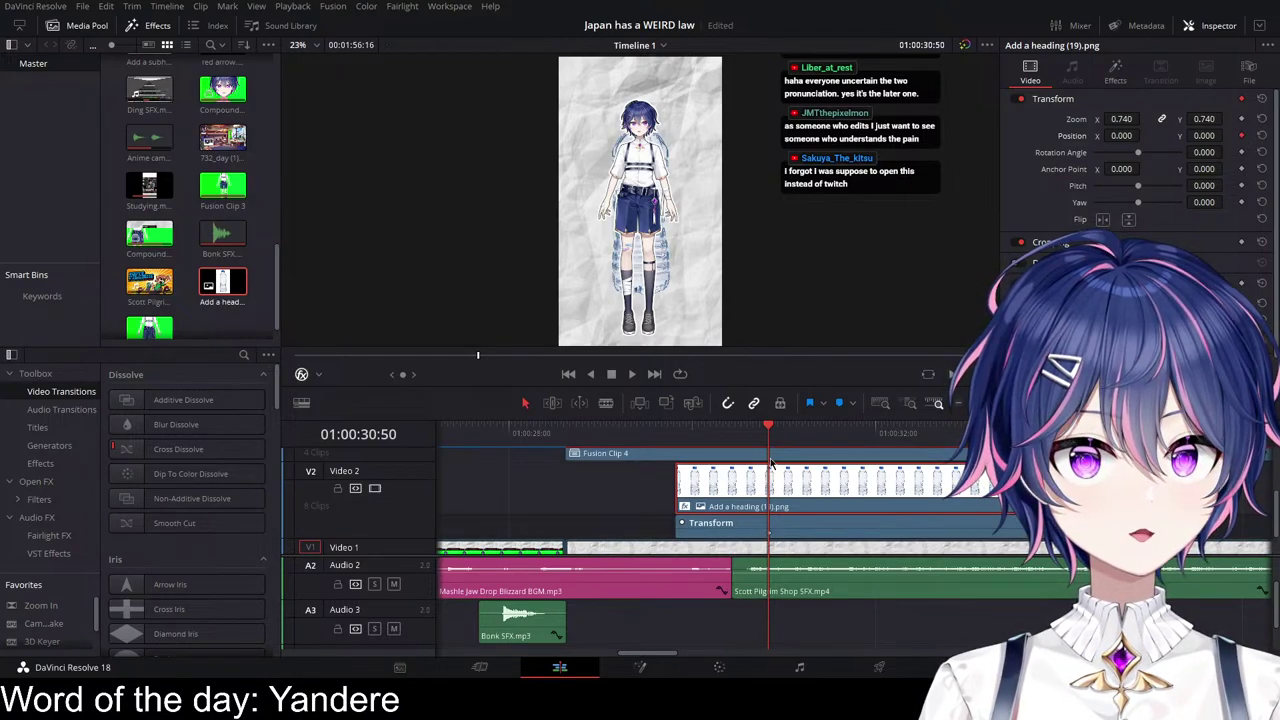
Step: Keyframe the bottle's Position X at 01:00:30:13 so that it starts beyond the right edge of the frame
left_click_drag(766, 435, 693, 436)
key("space")
key("space")
key("space")
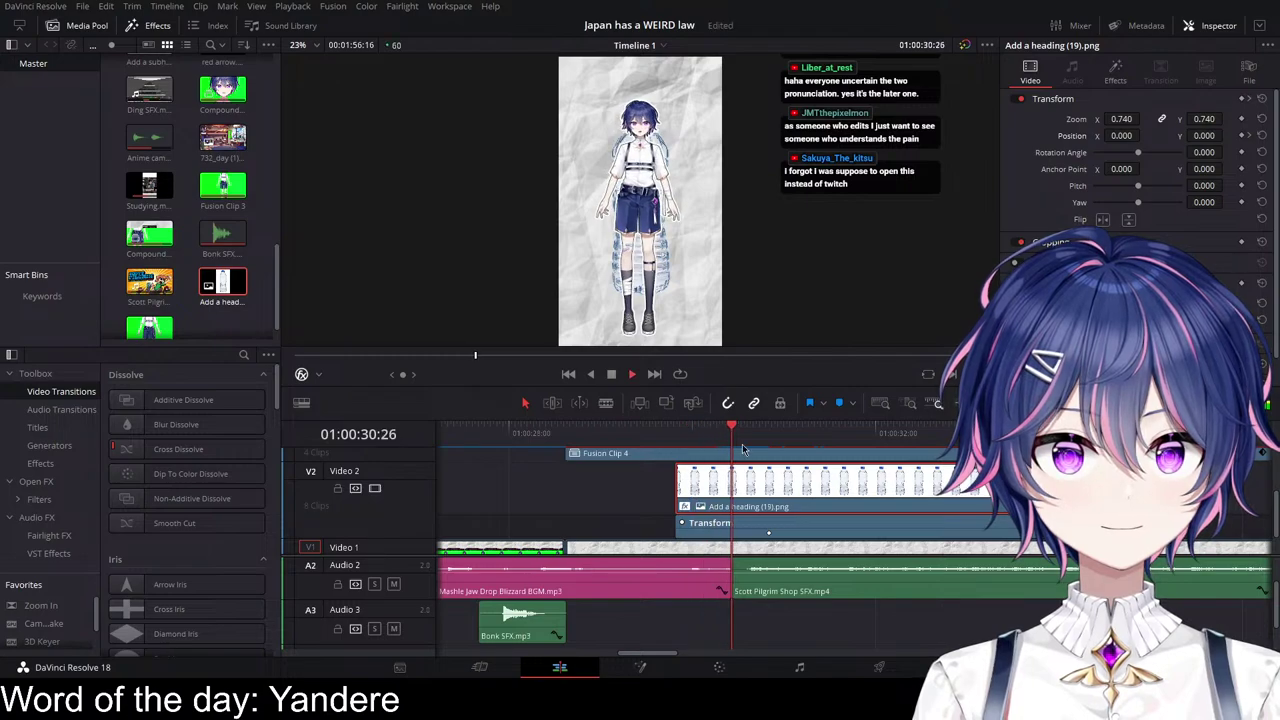
key("space")
left_click_drag(770, 437, 712, 438)
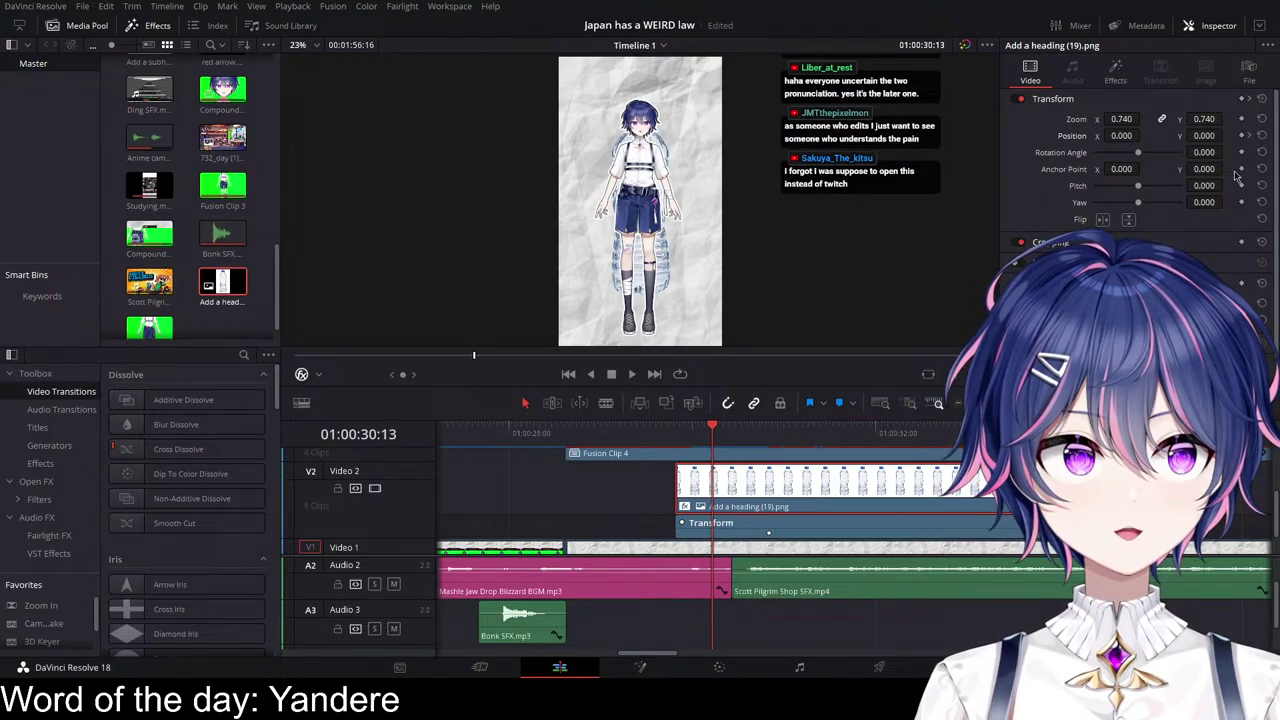
left_click_drag(1121, 135, 1212, 135)
Step: Play back the bottle's slide-in and expand its Position X keyframe curve
key("space")
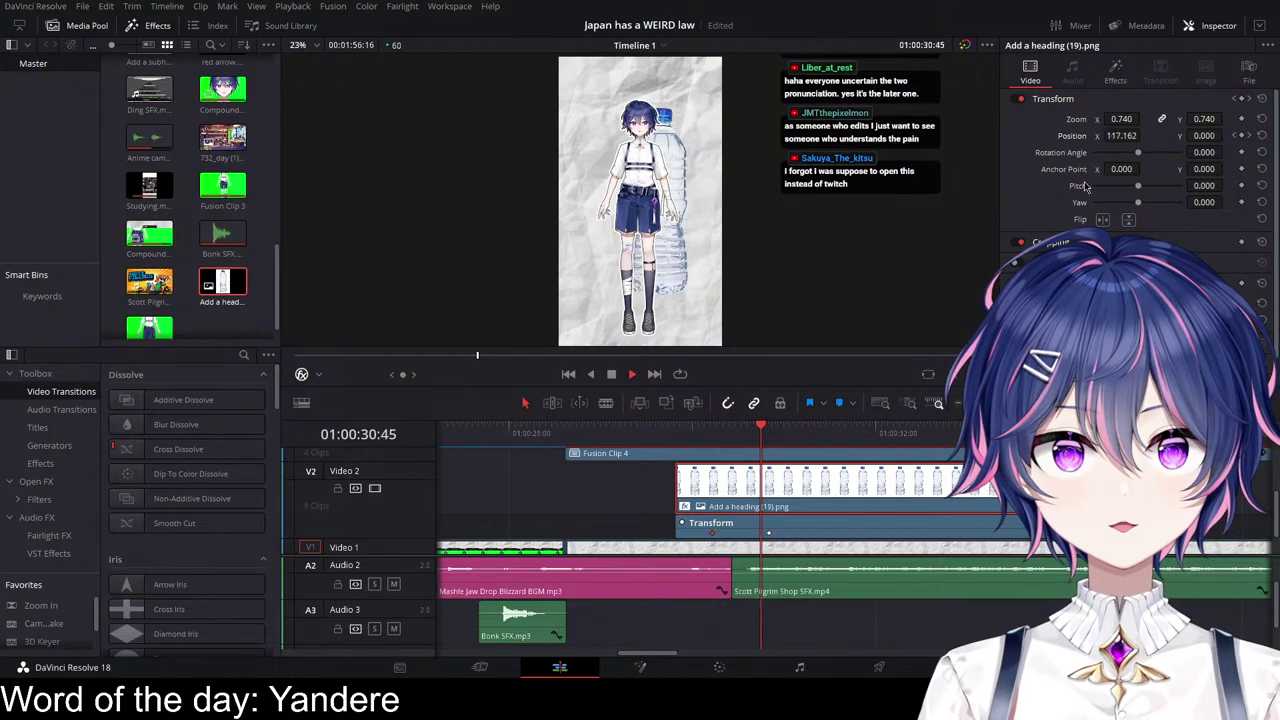
key("space")
left_click(1126, 506)
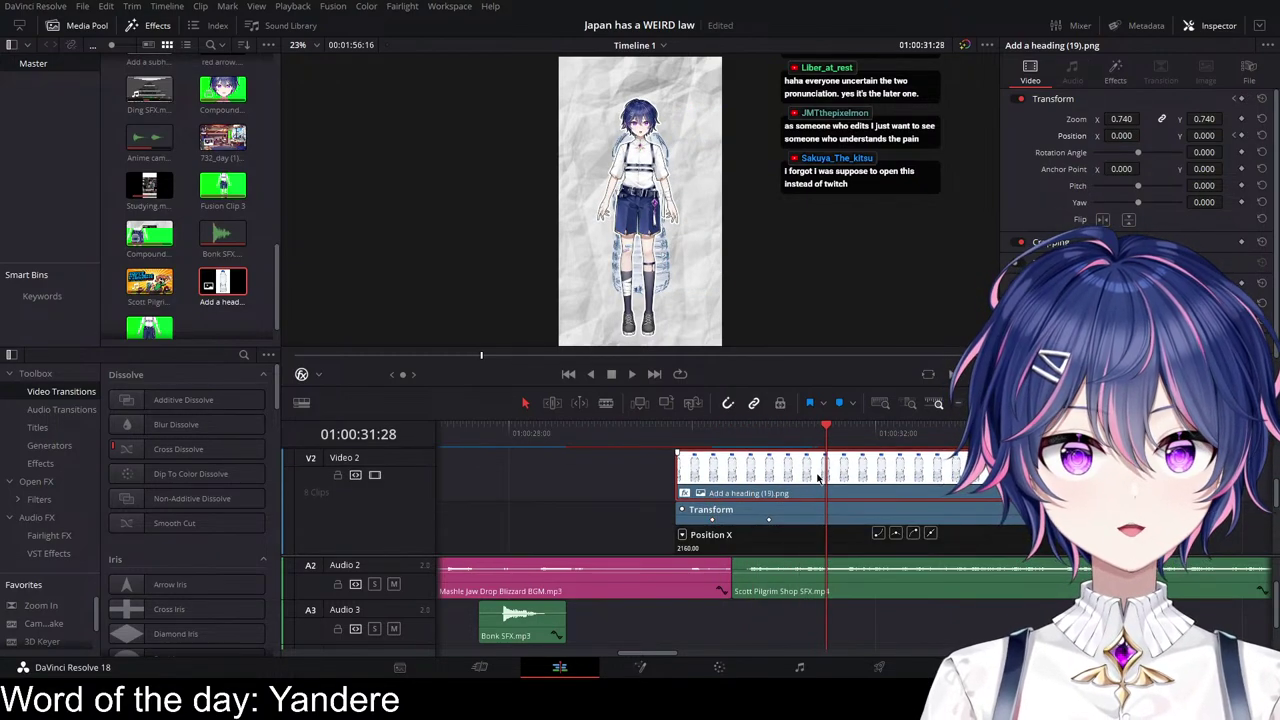
left_click(659, 432)
key("space")
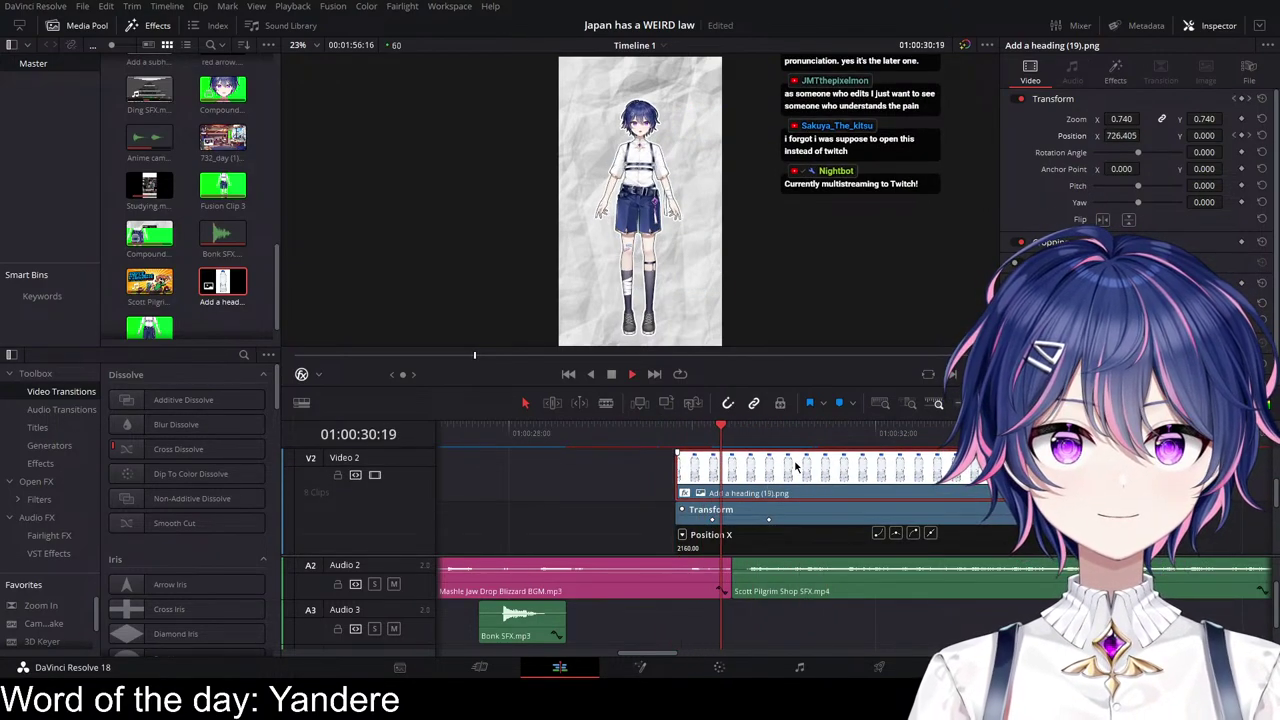
key("space")
Step: Remove the Position keyframe from Fusion Clip 4 and return the playhead to 01:00:30:13
scroll(760, 470, "up", 2)
left_click_drag(728, 437, 712, 438)
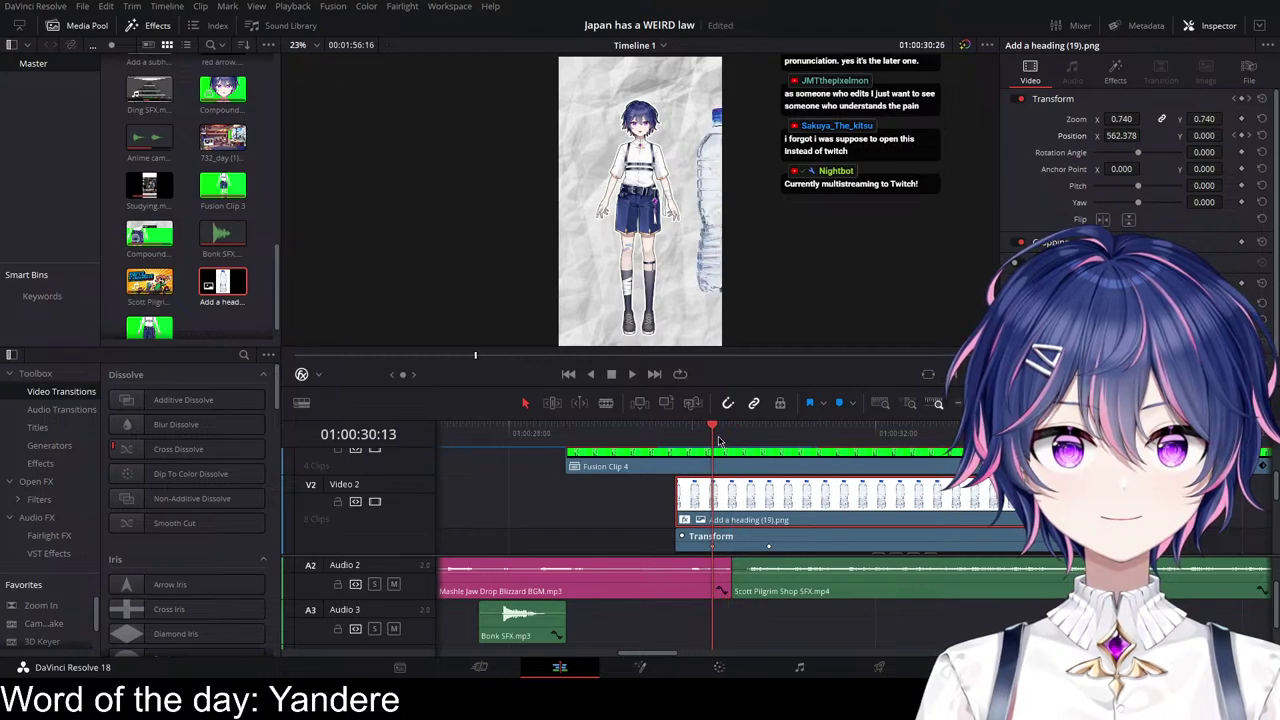
left_click(743, 464)
scroll(745, 467, "up", 2)
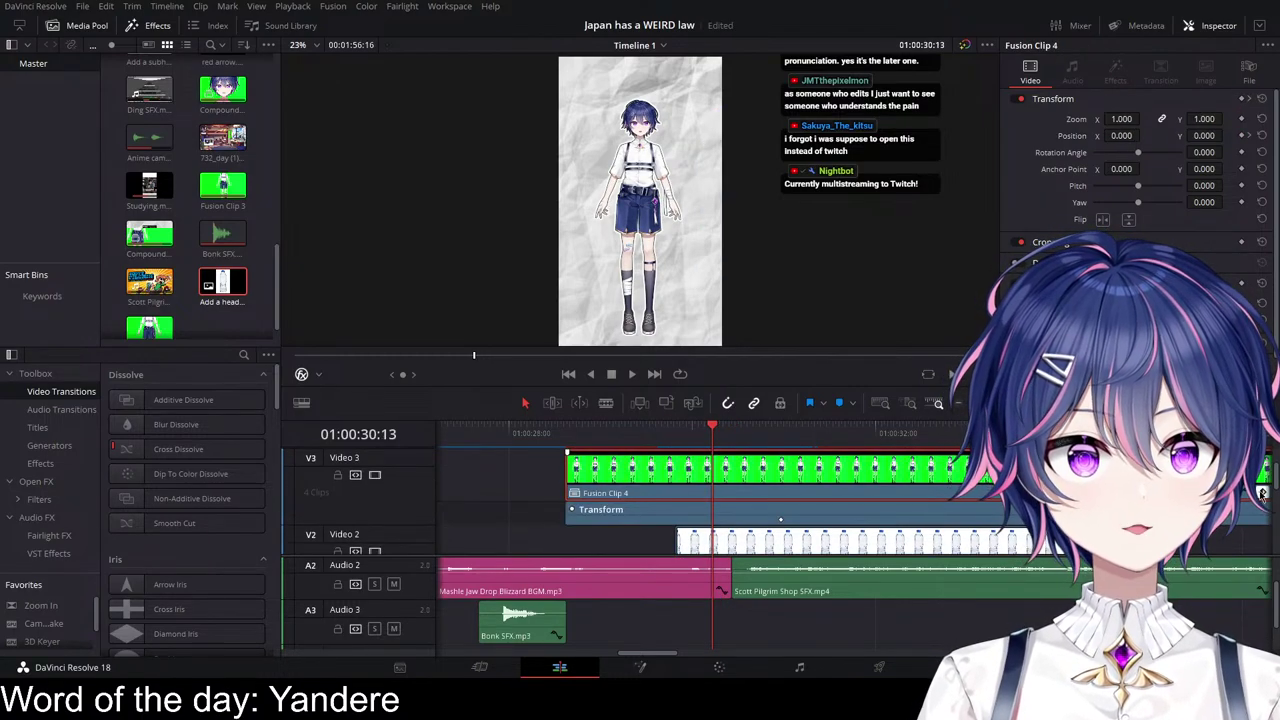
key("space")
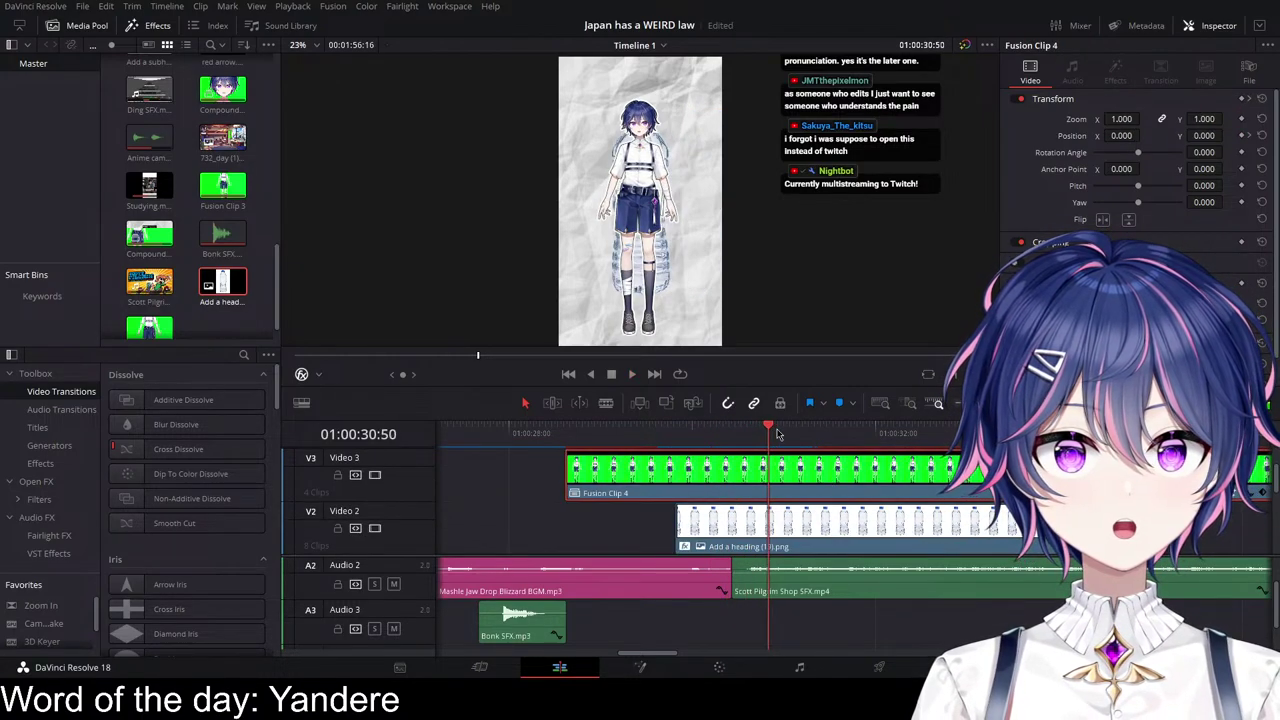
key("space")
left_click(1262, 492)
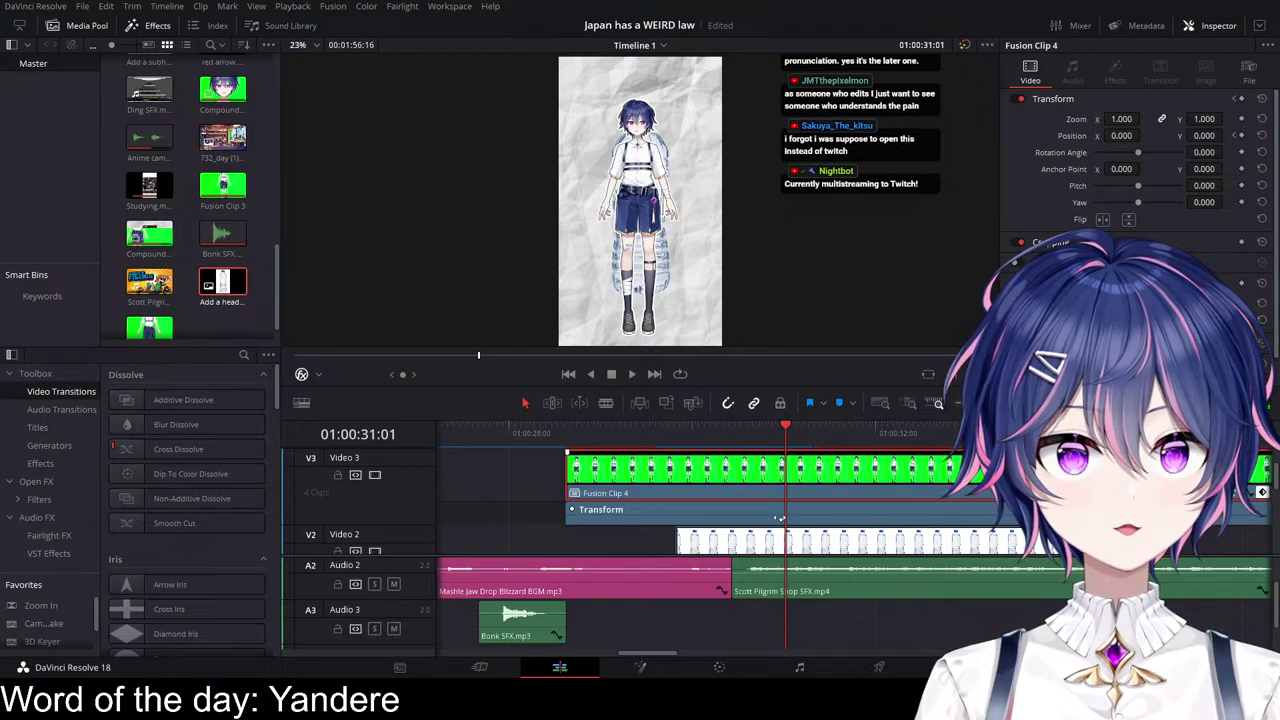
left_click(1262, 492)
left_click_drag(800, 434, 713, 433)
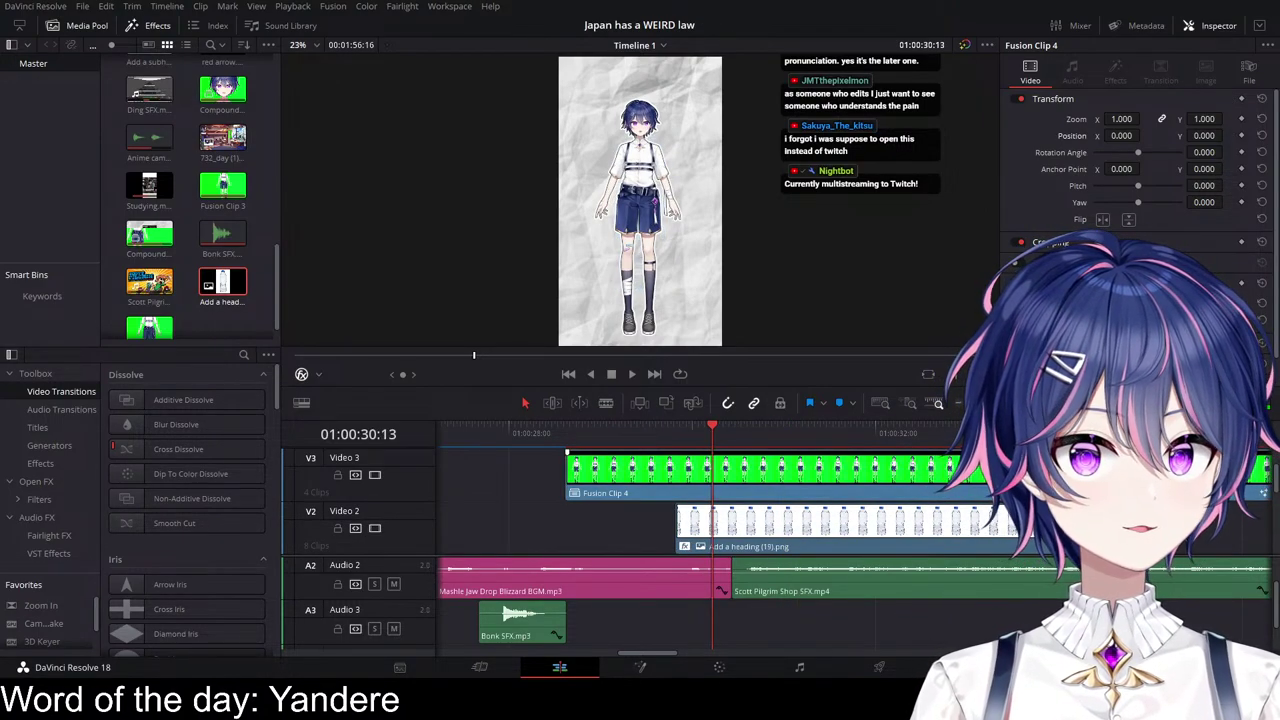
Step: Add a Position keyframe to Fusion Clip 4 at 01:00:30:13, matching the bottle's first keyframe
left_click(743, 470)
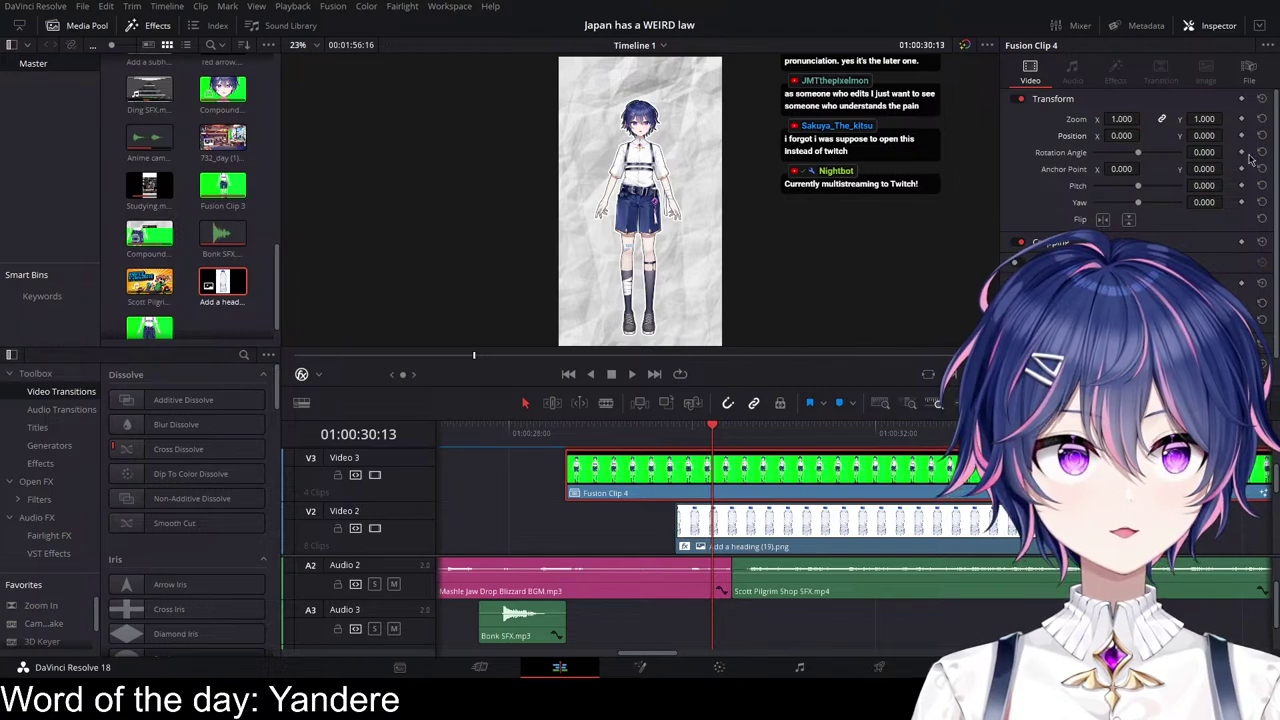
left_click(990, 528)
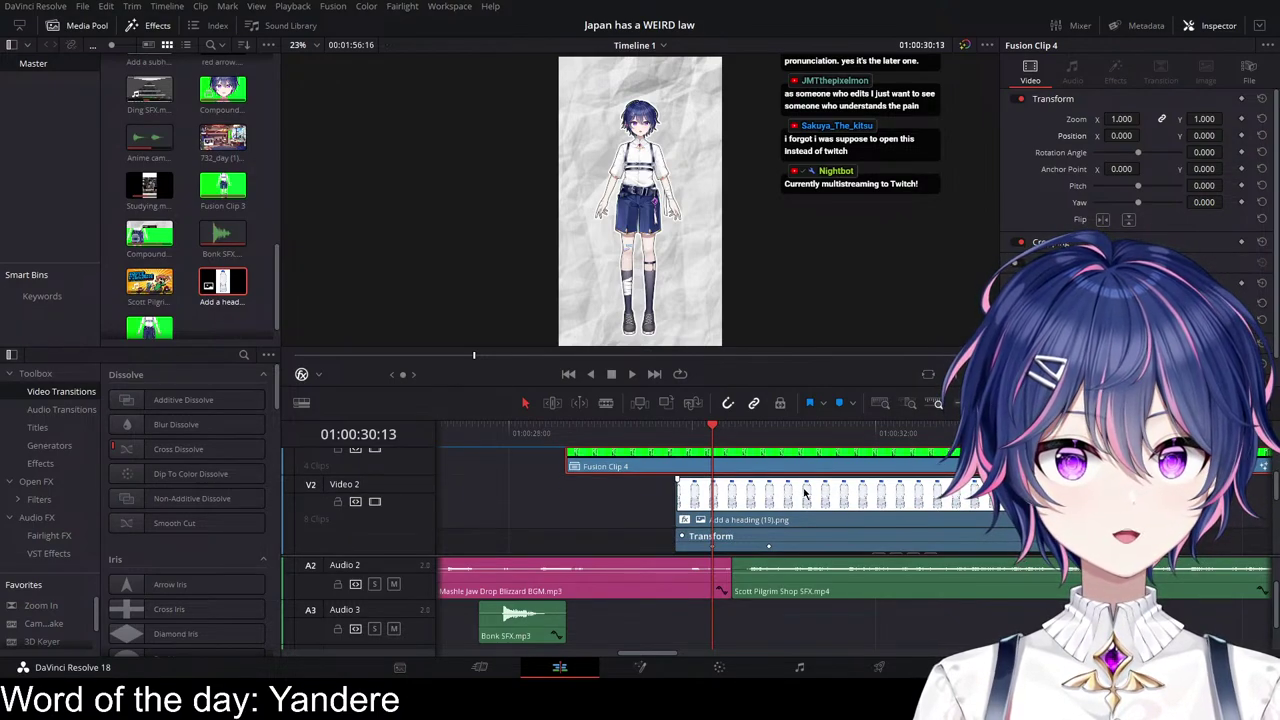
scroll(805, 492, "up", 1)
left_click(1242, 136)
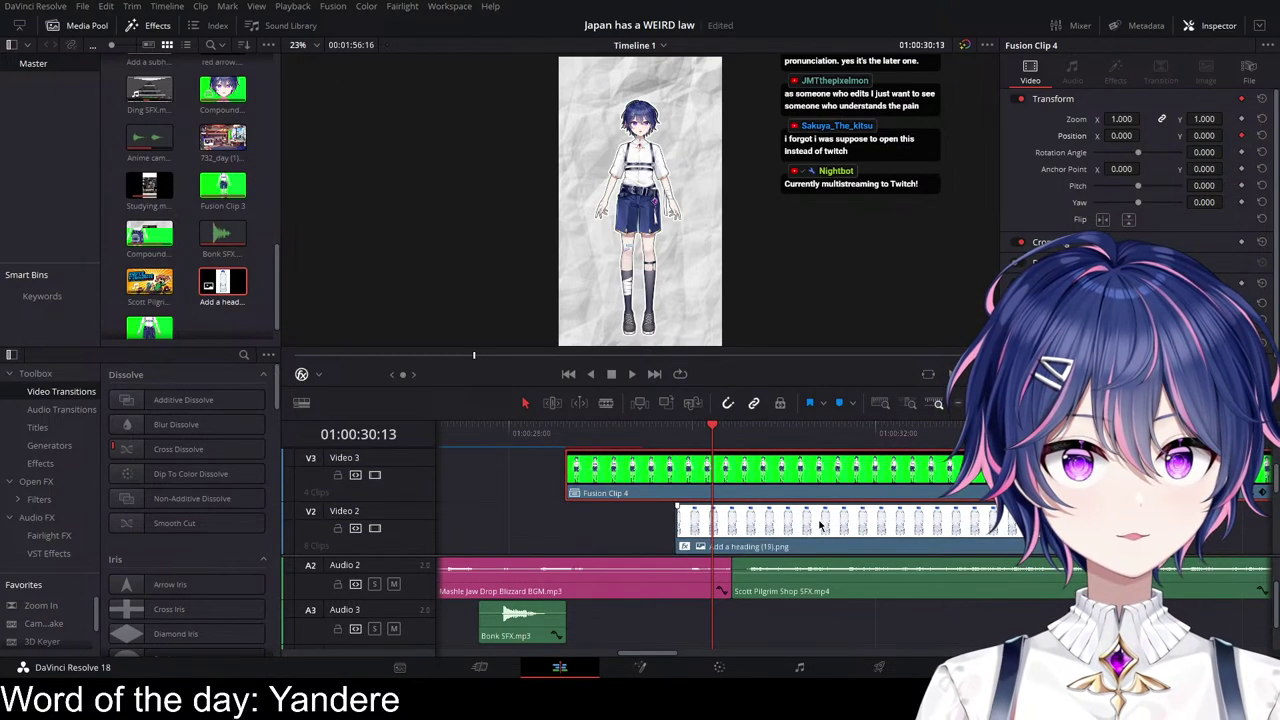
Step: Keyframe Fusion Clip 4 at 01:00:30:50 with Position X -304 and Y -438, shifting the character down and left
left_click_drag(717, 443, 773, 441)
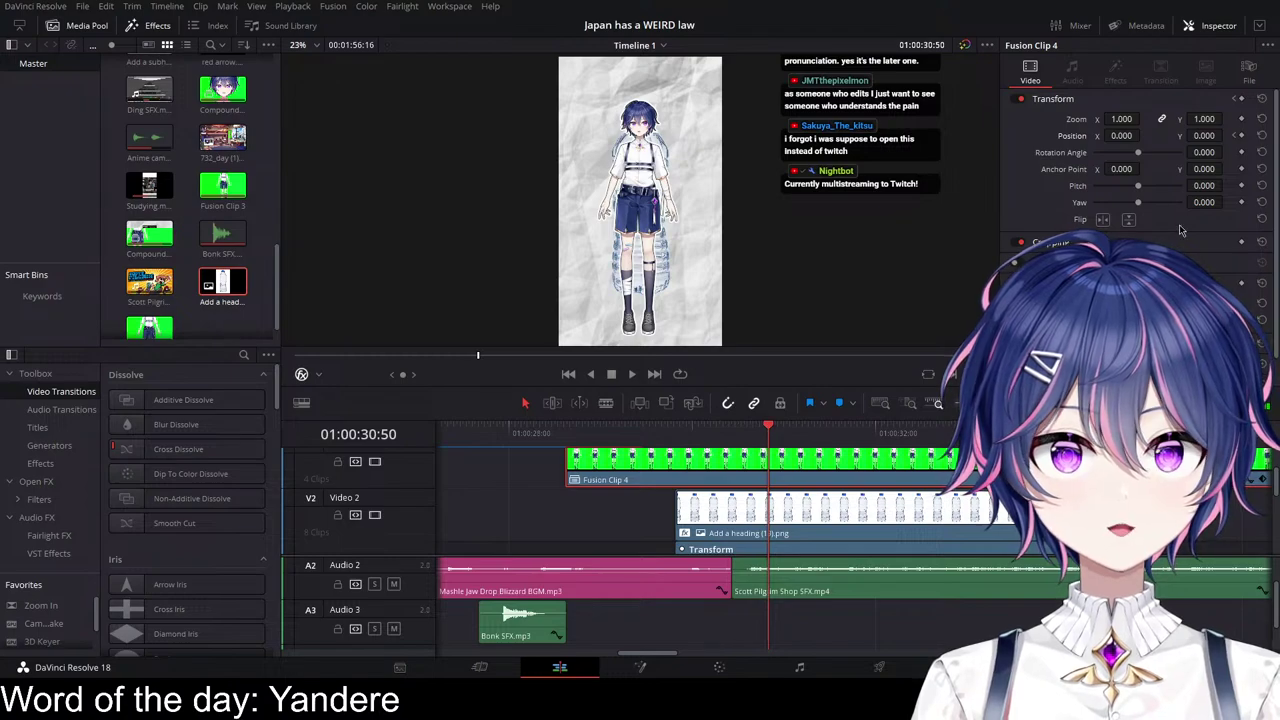
mouse_move(1121, 135)
left_mouse_down()
mouse_move(1110, 134)
mouse_move(1137, 121)
mouse_move(1174, 137)
mouse_move(1116, 136)
mouse_move(1144, 134)
left_mouse_up()
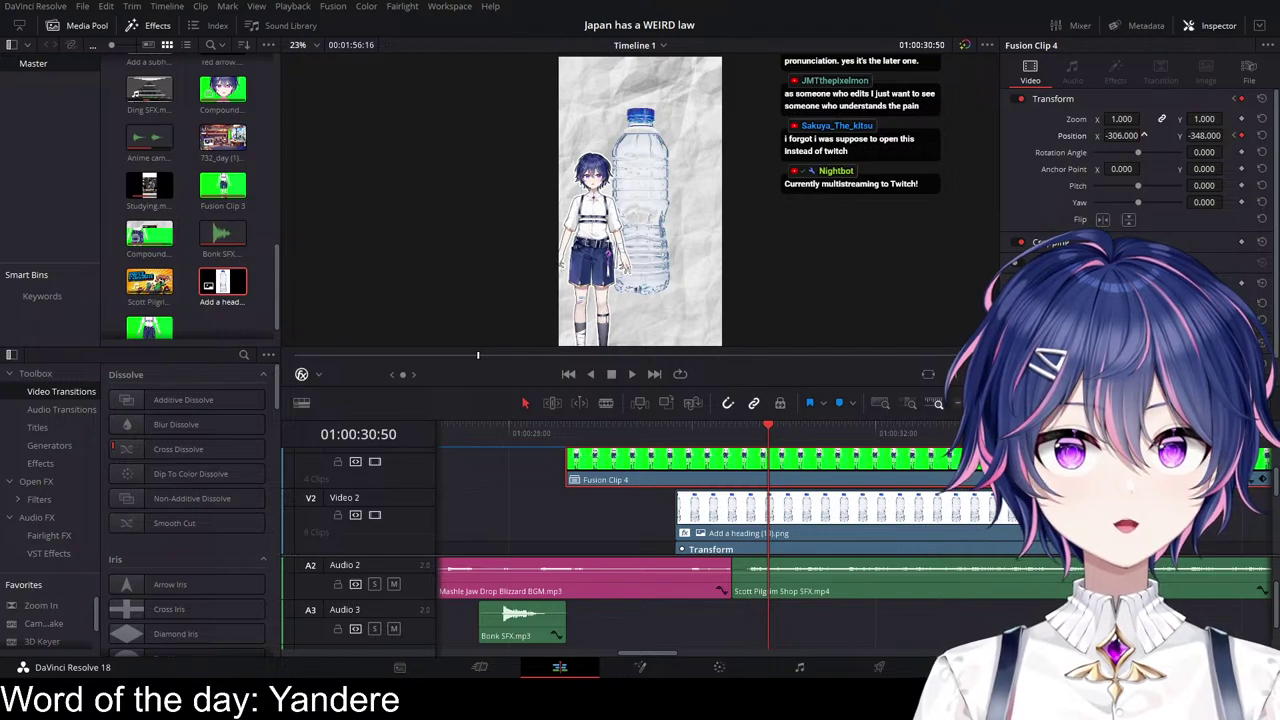
left_click_drag(1227, 136, 1205, 136)
Step: Set the bottle image's Position X to 87 at its second keyframe, 01:00:30:50, moving it away from the character
scroll(900, 590, "down", 2)
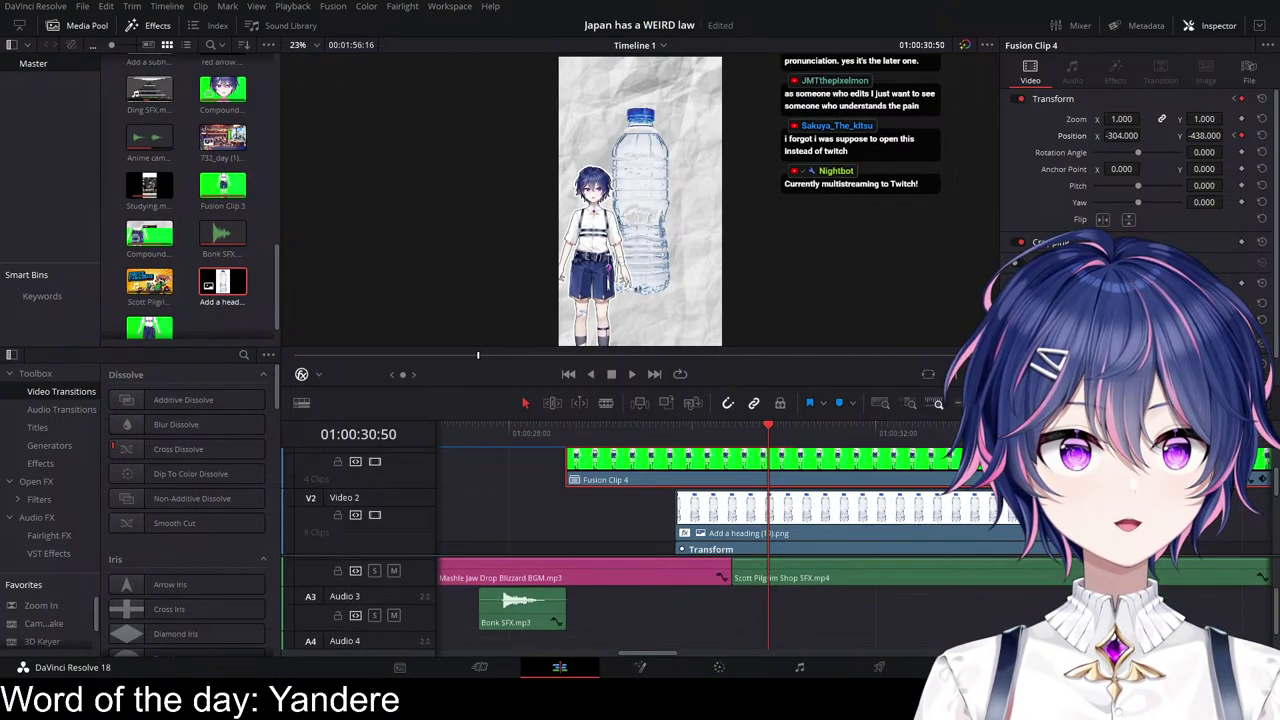
scroll(888, 520, "down", 1)
left_click(773, 536)
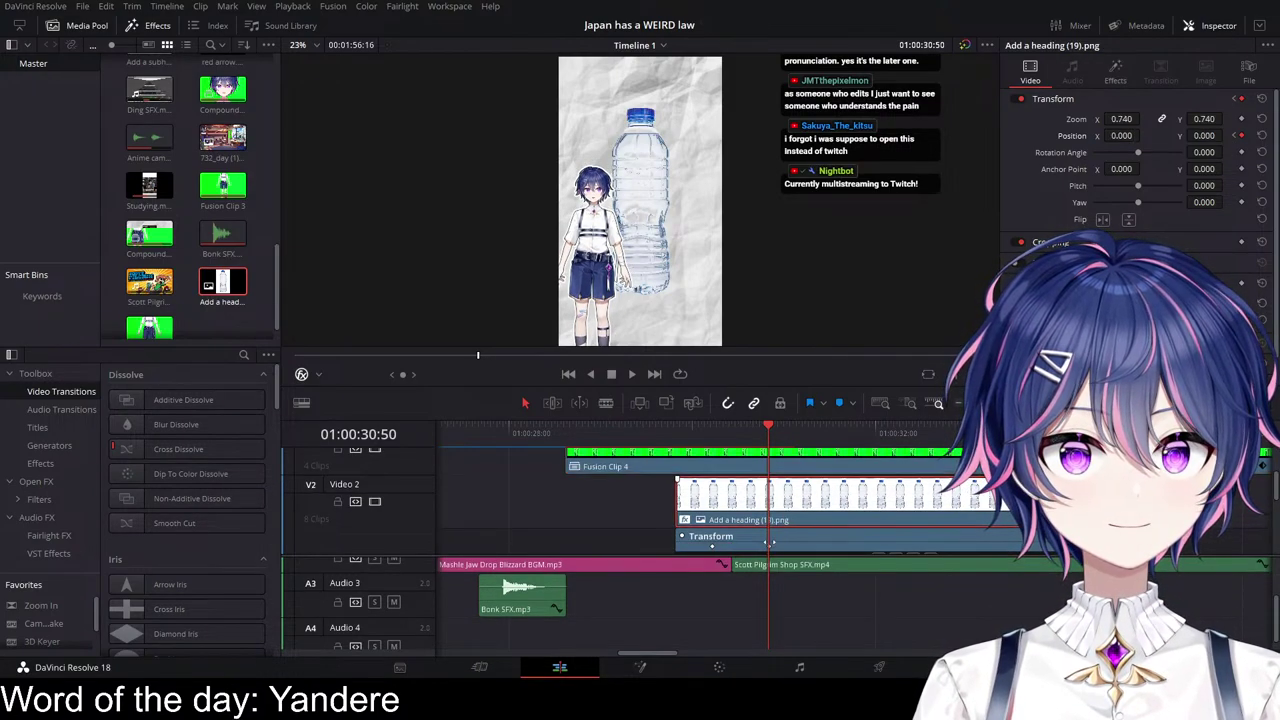
left_click_drag(1144, 135, 1144, 135)
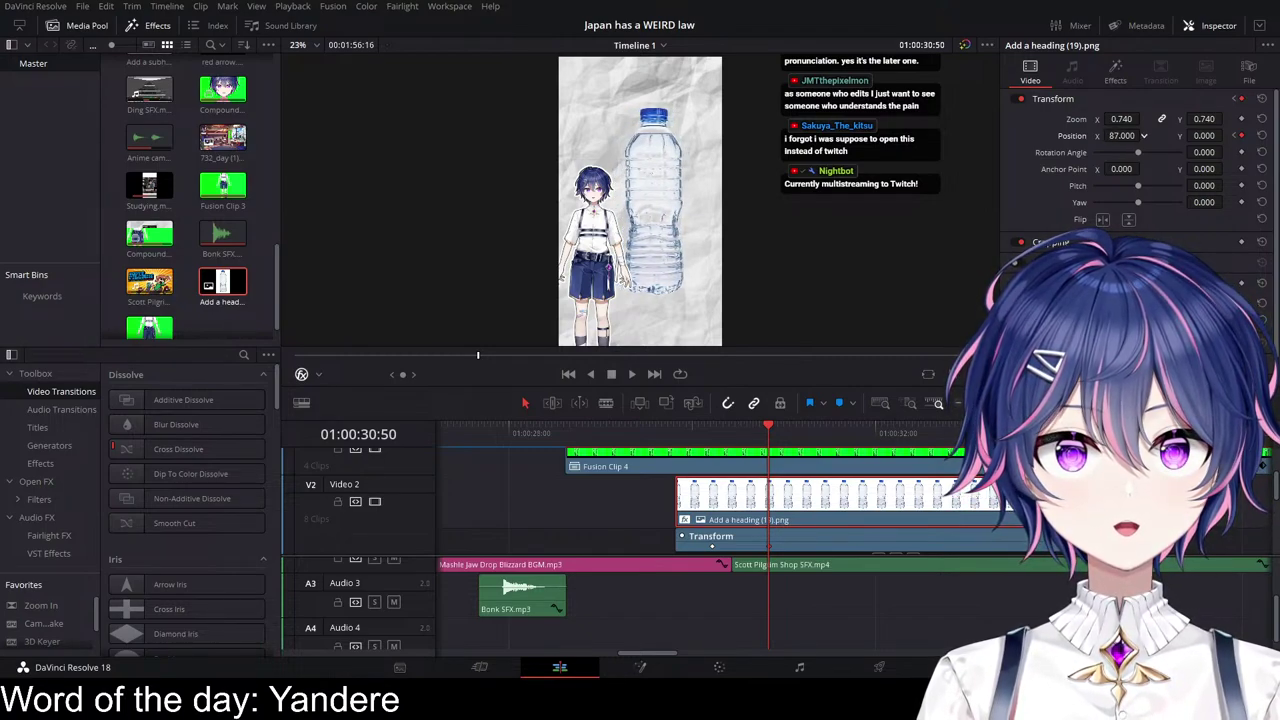
Step: Play back the bottle's slide-in alongside the character's shift to check the spacing
left_click(617, 430)
key("space")
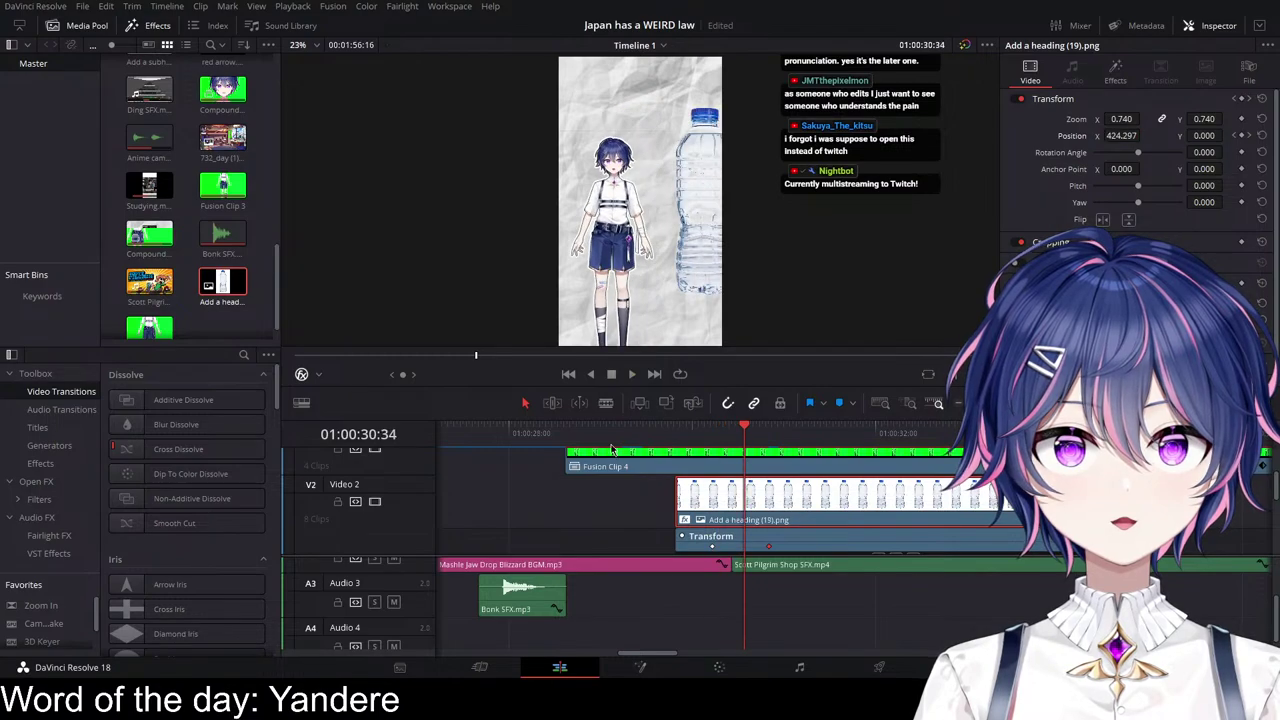
left_click(609, 432)
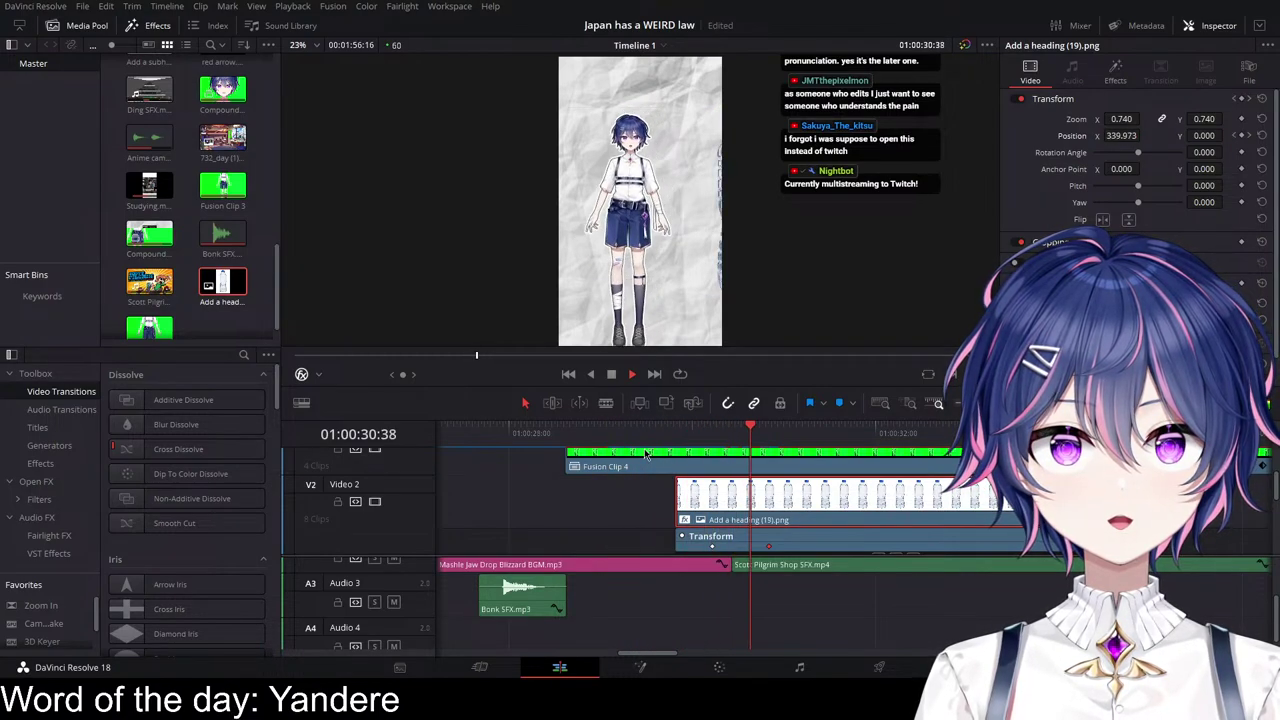
left_click(625, 433)
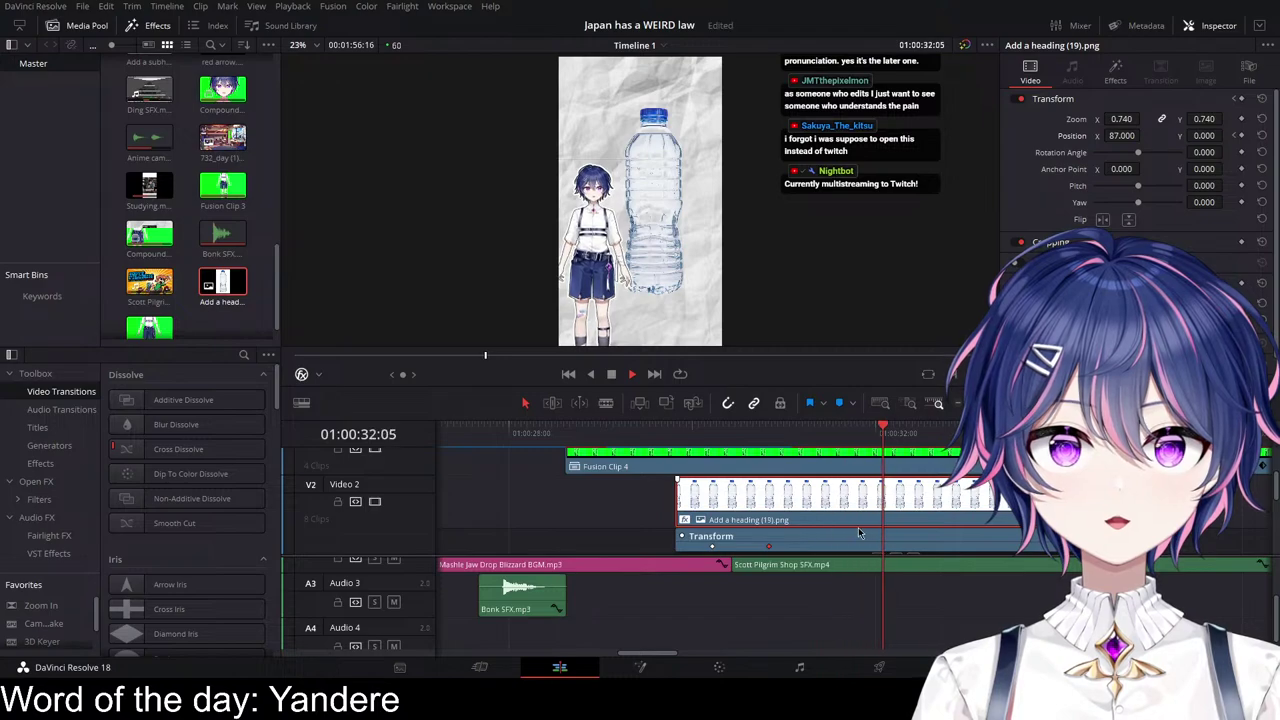
key("space")
Step: Hide the viewer overlay, then undo and redo the bottle's Position X change to compare both placements
left_click(621, 172)
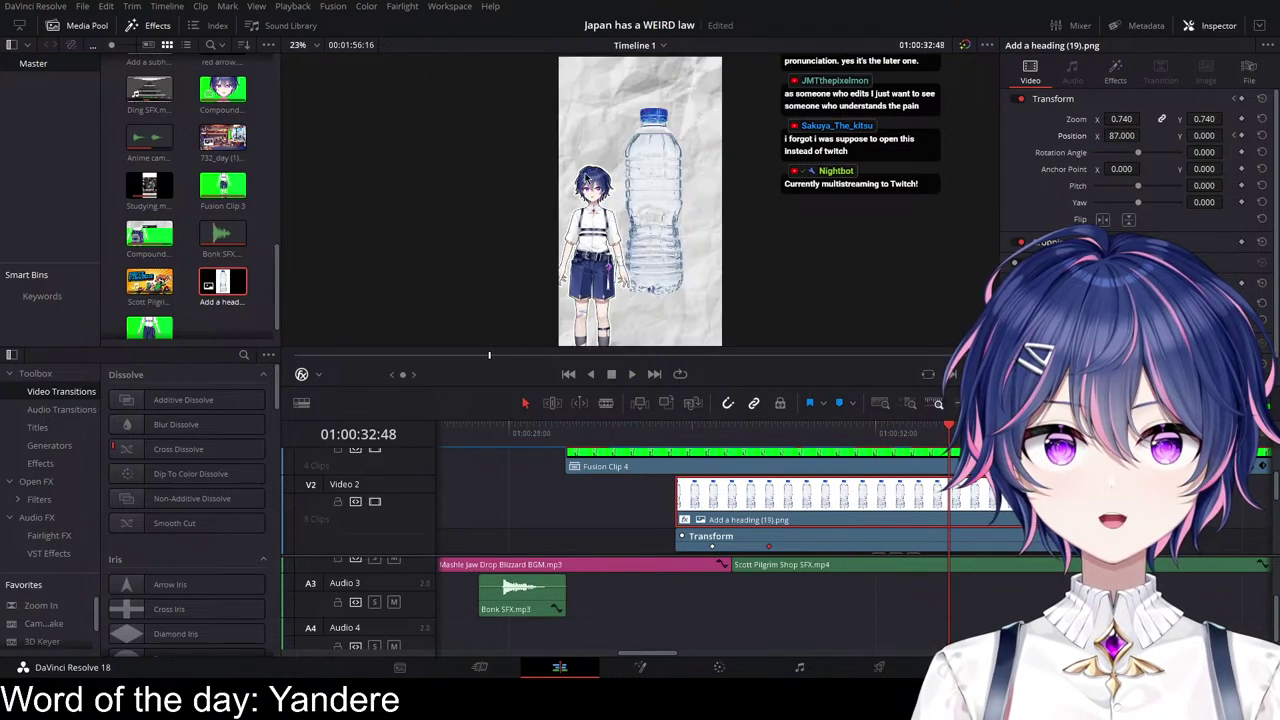
left_click(302, 375)
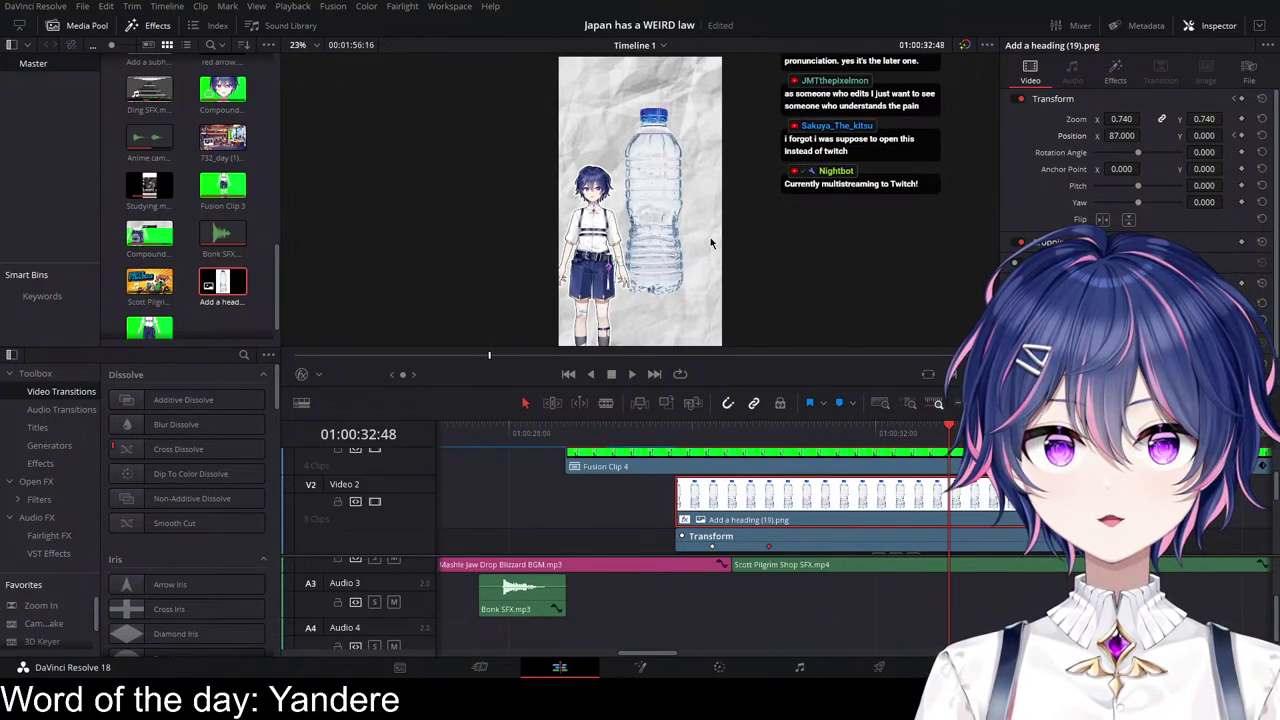
key("space")
key("ctrl+z")
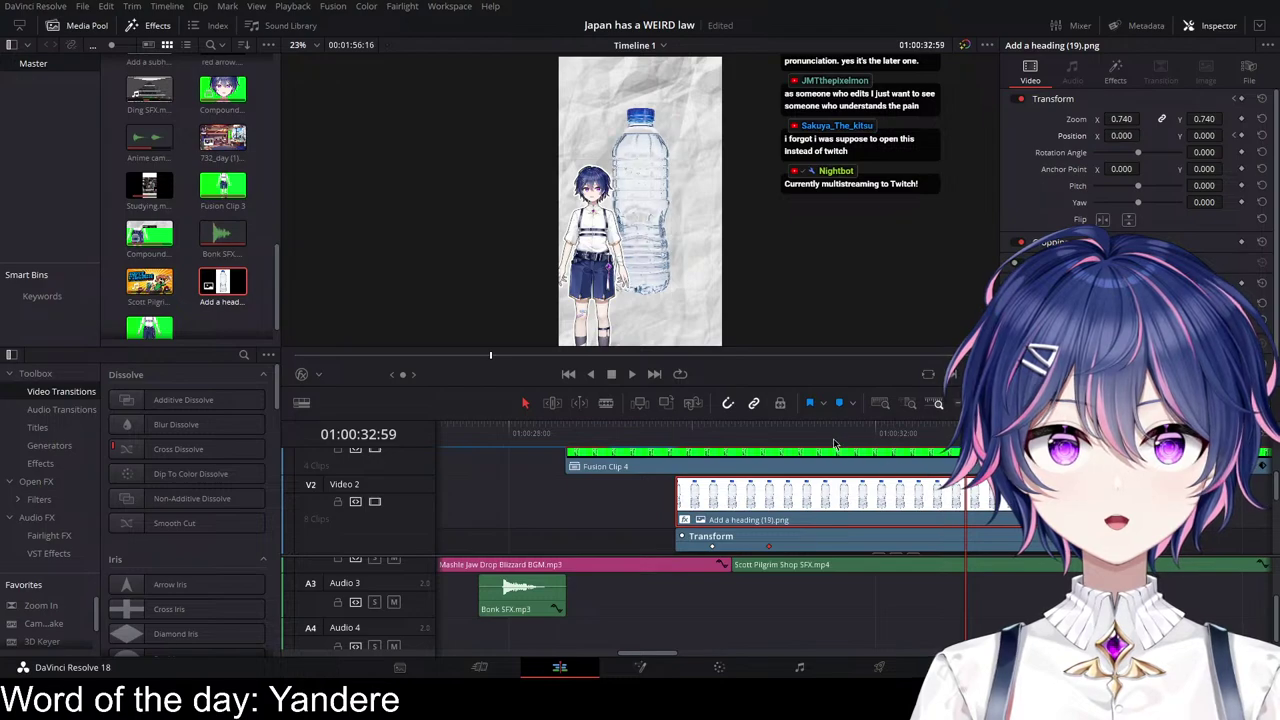
key("ctrl+shift+z")
Step: Save the project and crop the top of Fusion Clip 4 down to just above the character's head
left_click(828, 463)
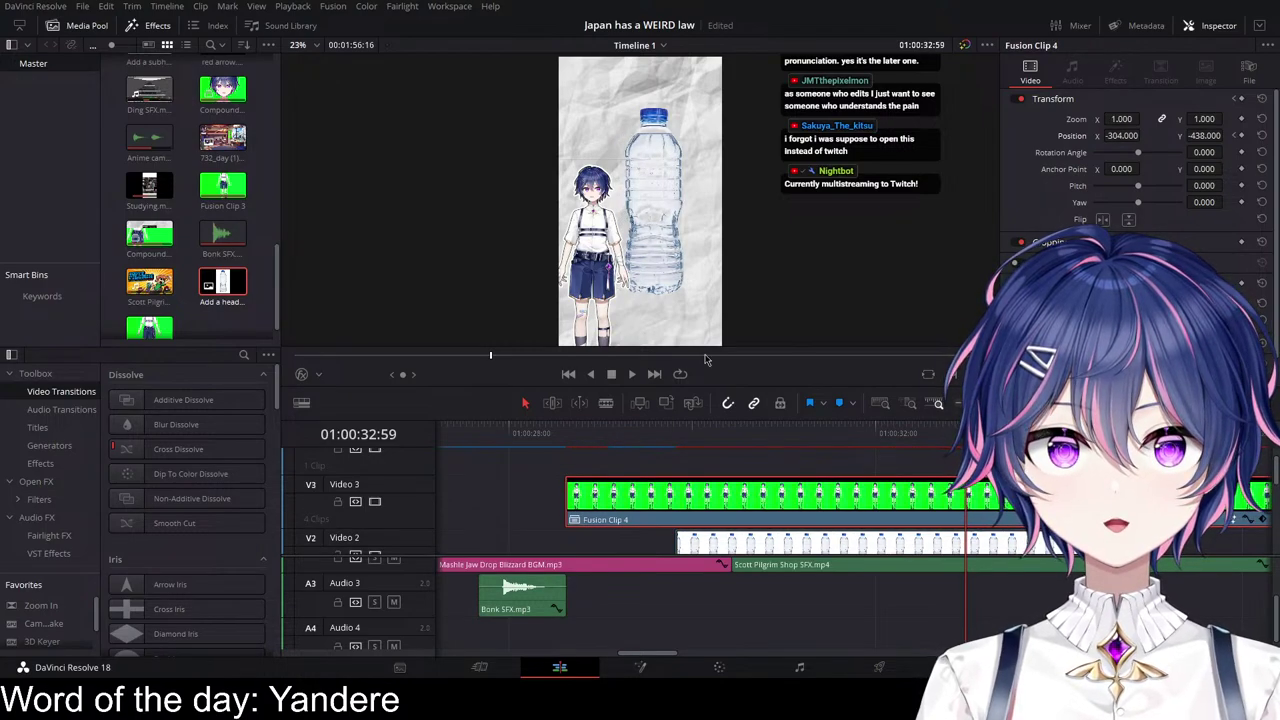
key("ctrl+s")
left_click(348, 416)
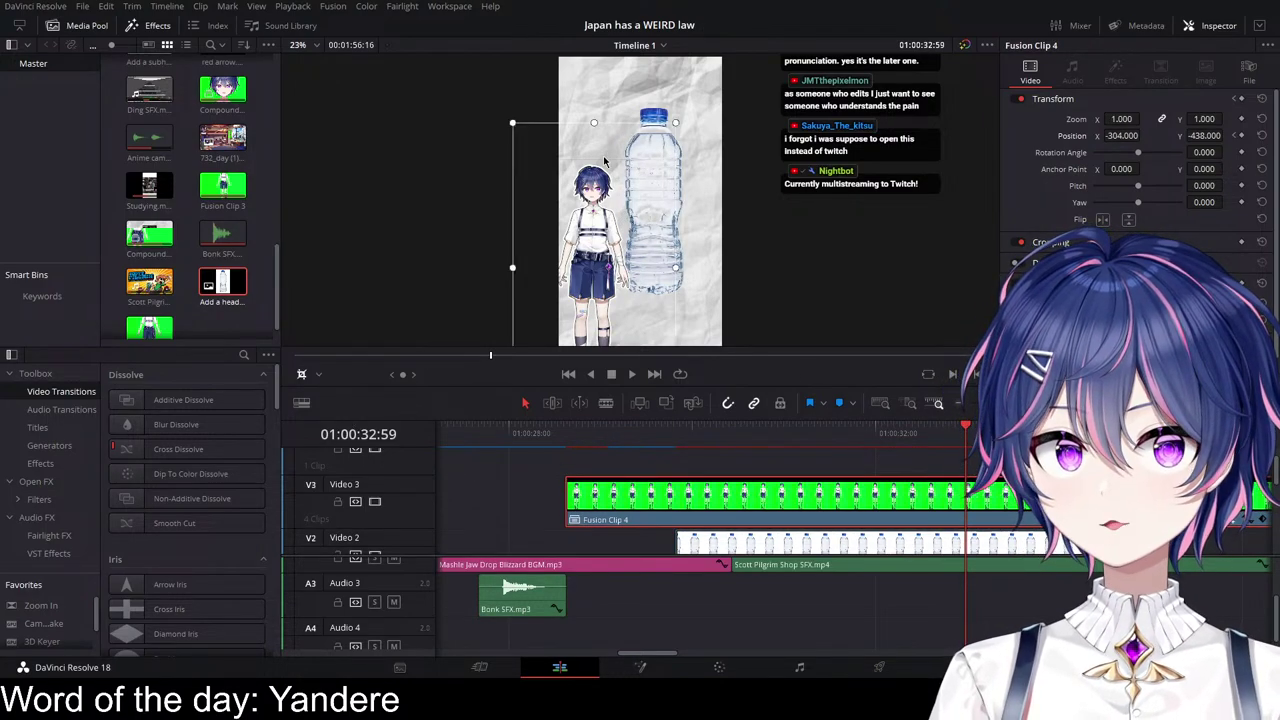
left_click_drag(593, 123, 601, 165)
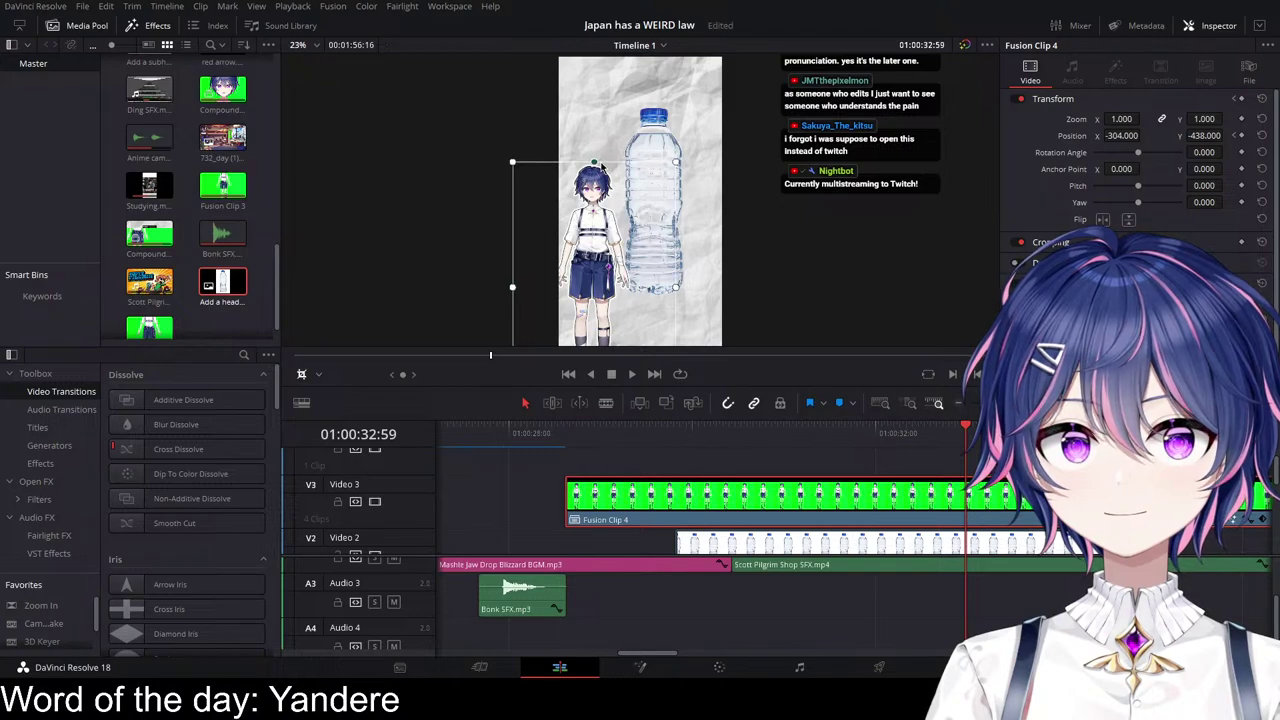
left_click(301, 374)
Step: Replay the scene with the cropped character shifting aside as the bottle slides in
left_click(564, 438)
key("space")
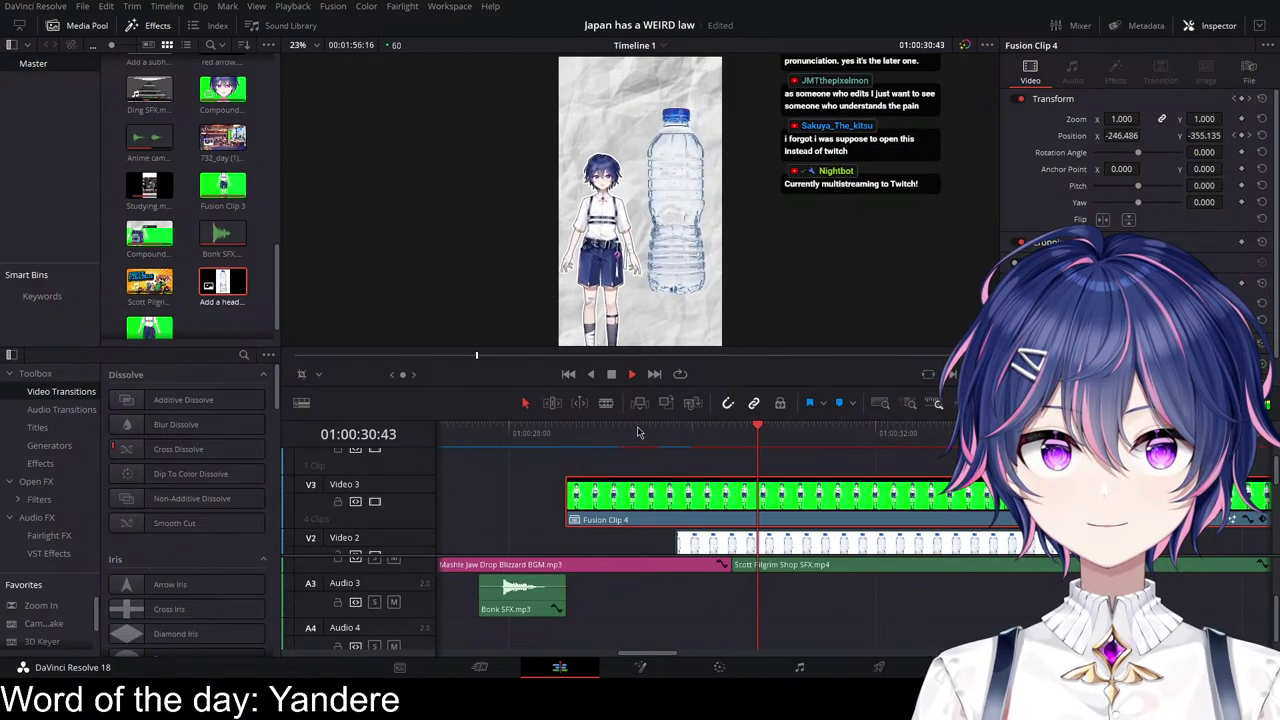
key("space")
left_click(658, 445)
key("space")
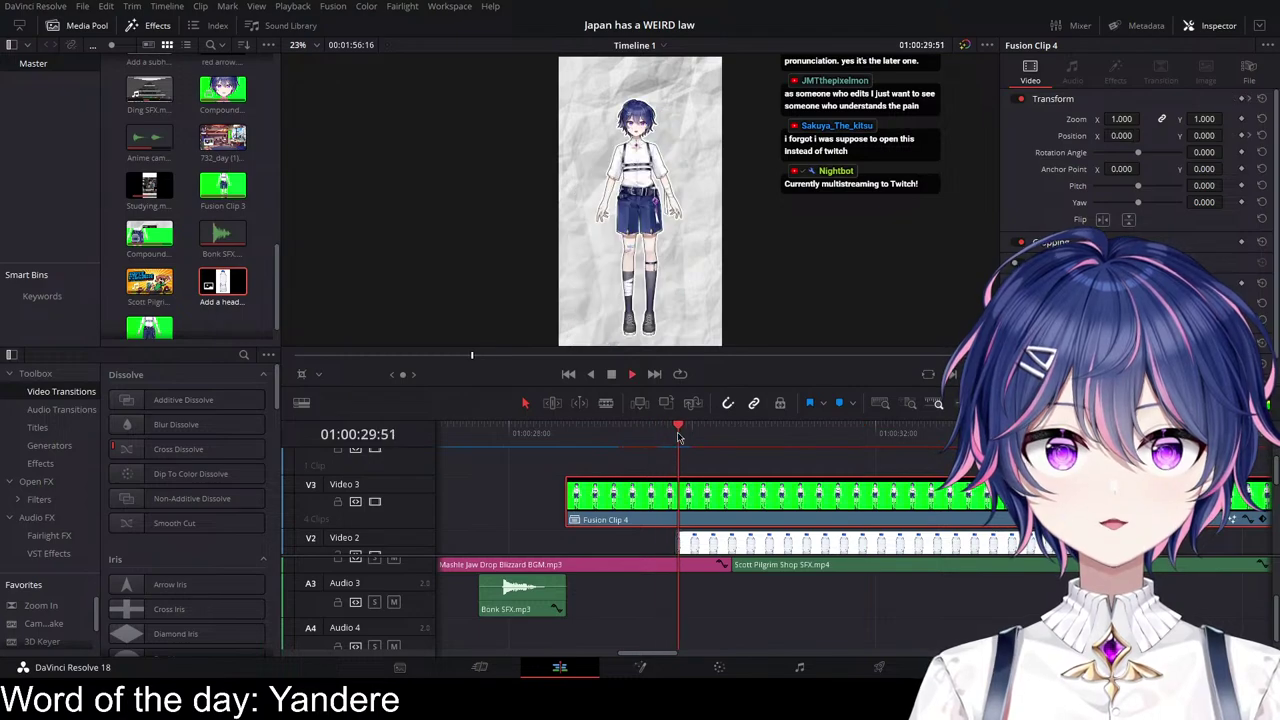
key("space")
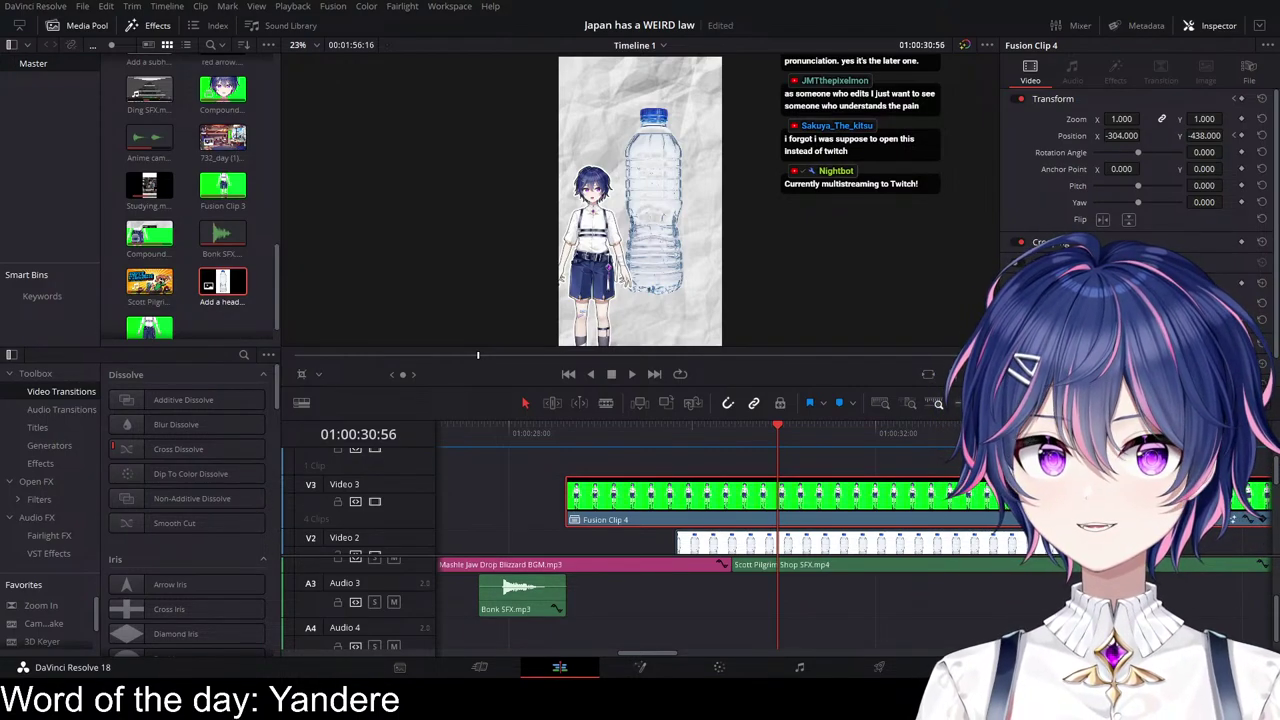
Step: Play the scene from 01:00:28:31, before Fusion Clip 4 begins, through to about 01:00:34:33
left_click(560, 433)
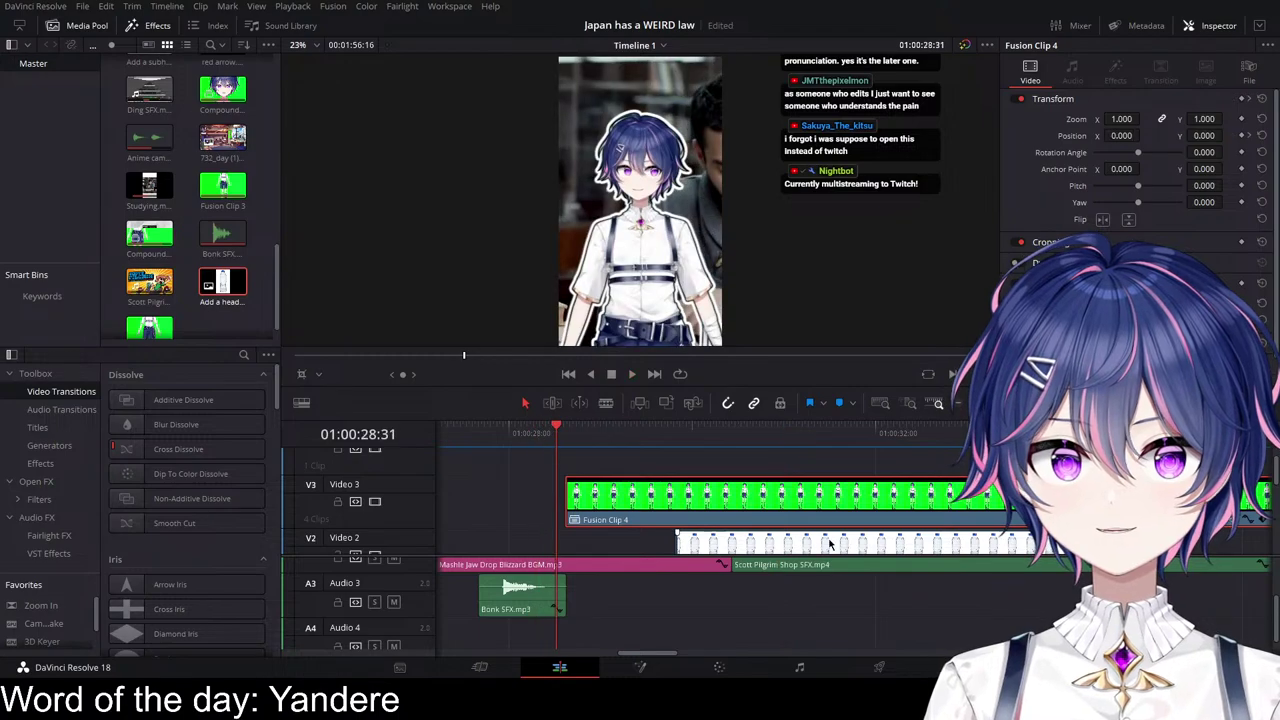
key("space")
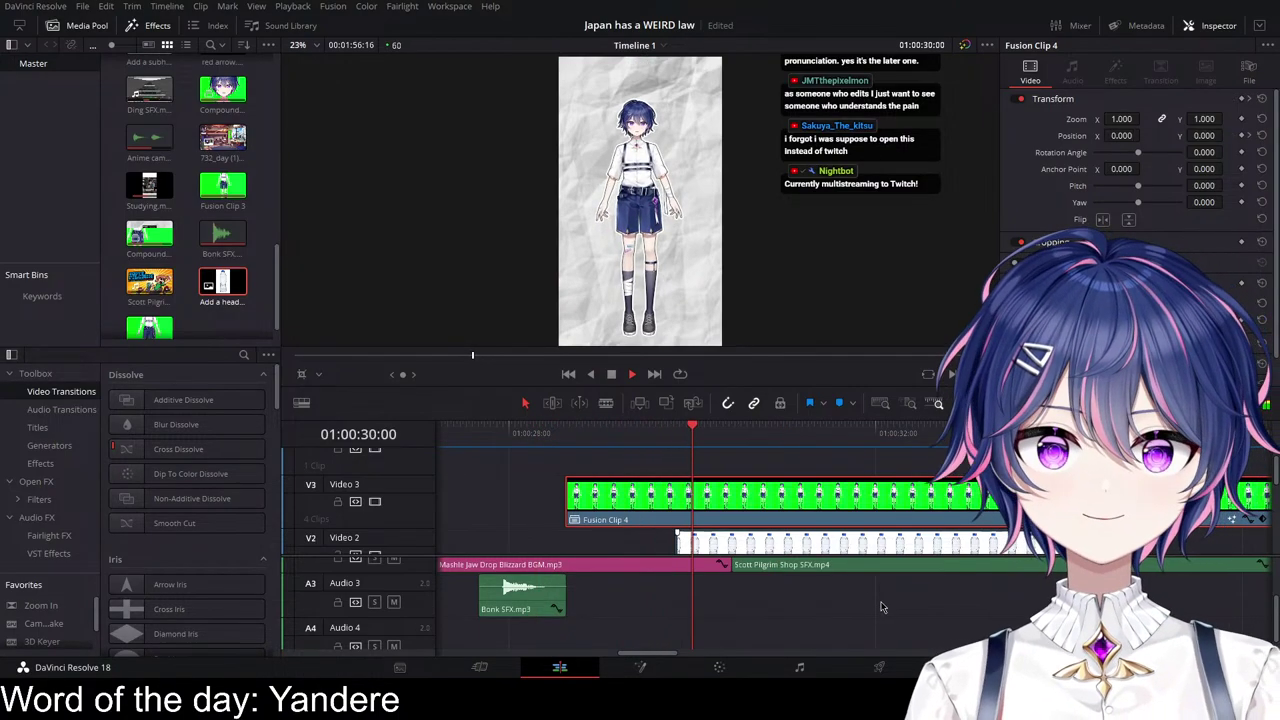
scroll(914, 597, "right", 3)
scroll(821, 594, "up", 1)
scroll(820, 594, "up", 1)
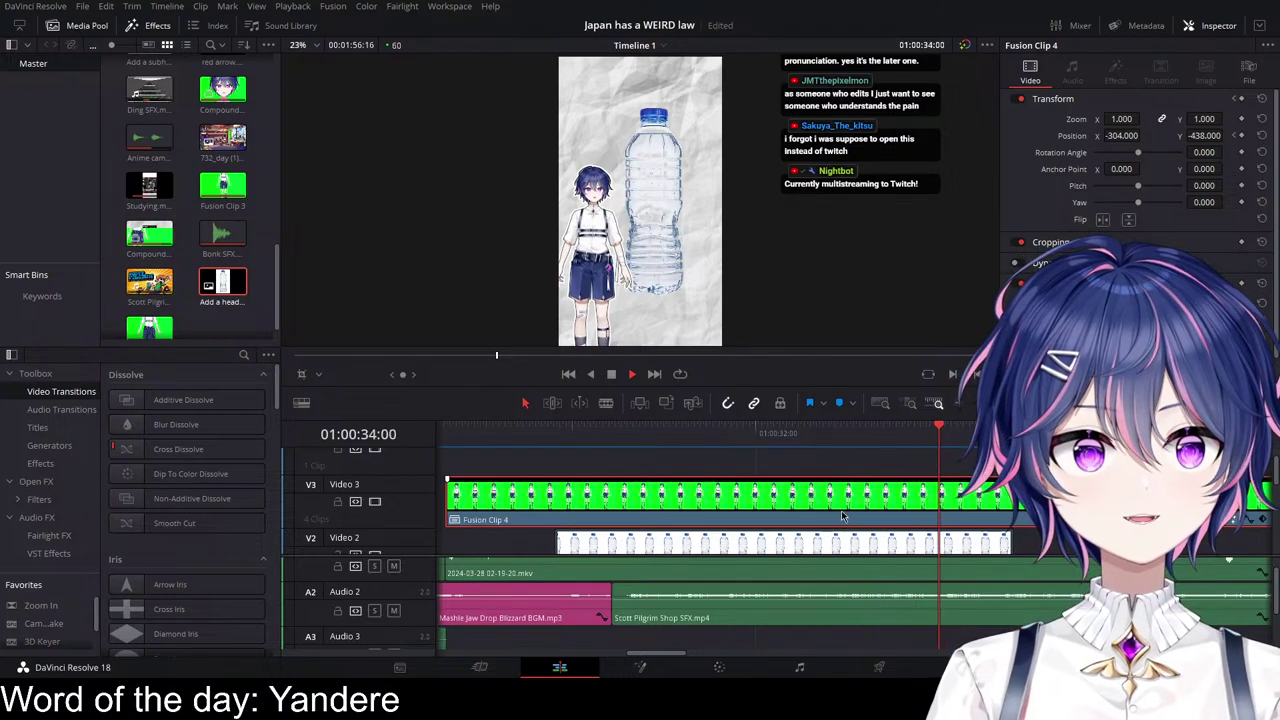
key("space")
Step: Extend the bottle image clip on Video 2 to the end of the paper background clip
scroll(780, 580, "up", 1)
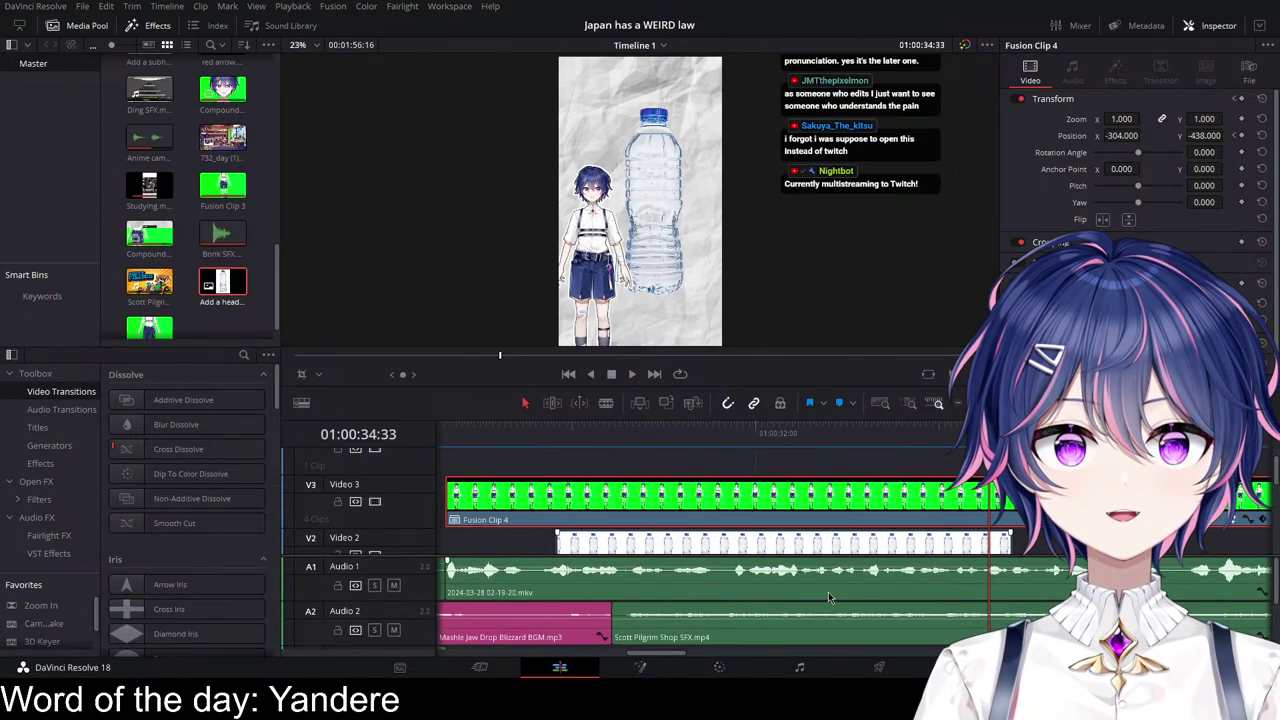
scroll(683, 580, "left", 4)
scroll(683, 580, "right", 9)
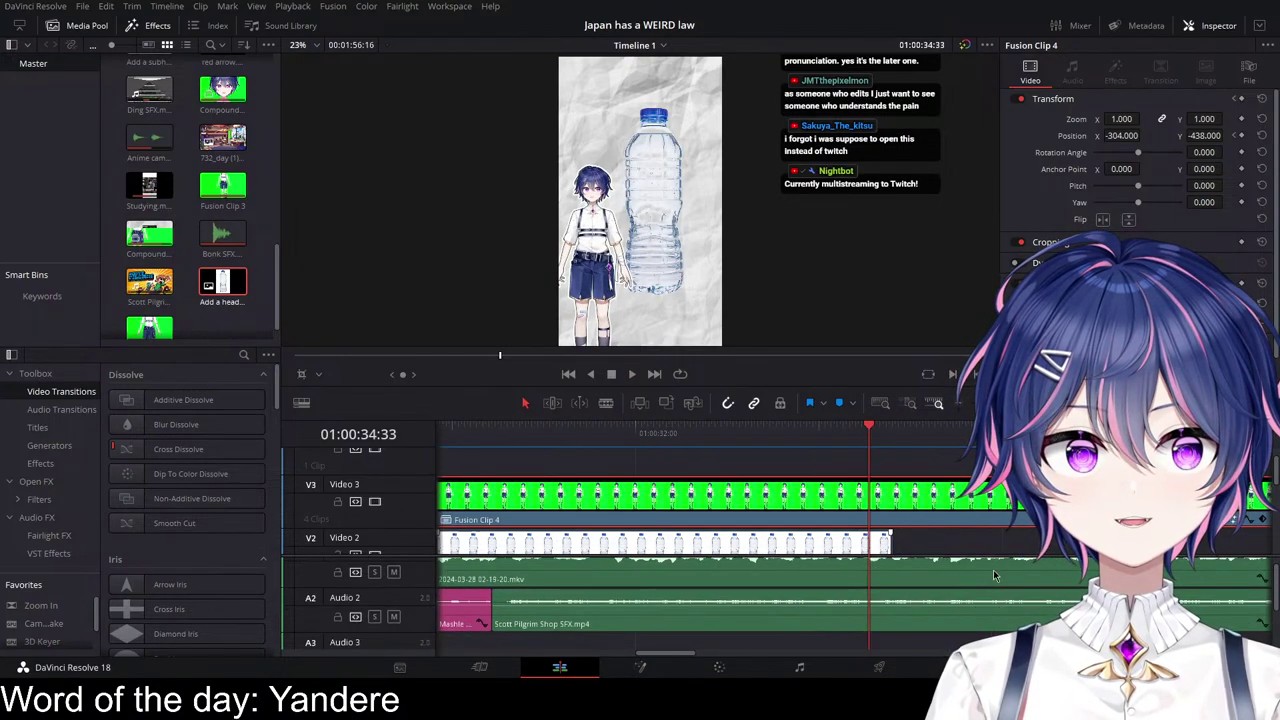
scroll(862, 539, "down", 2)
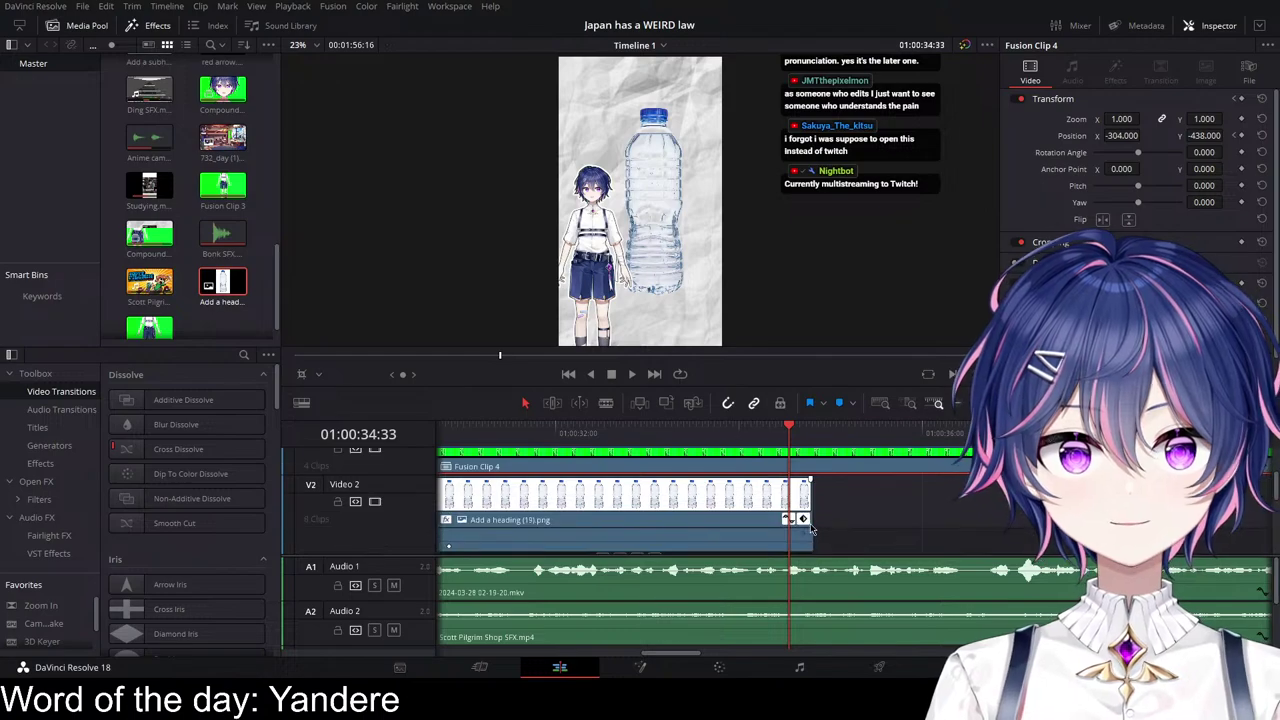
key("shift+z")
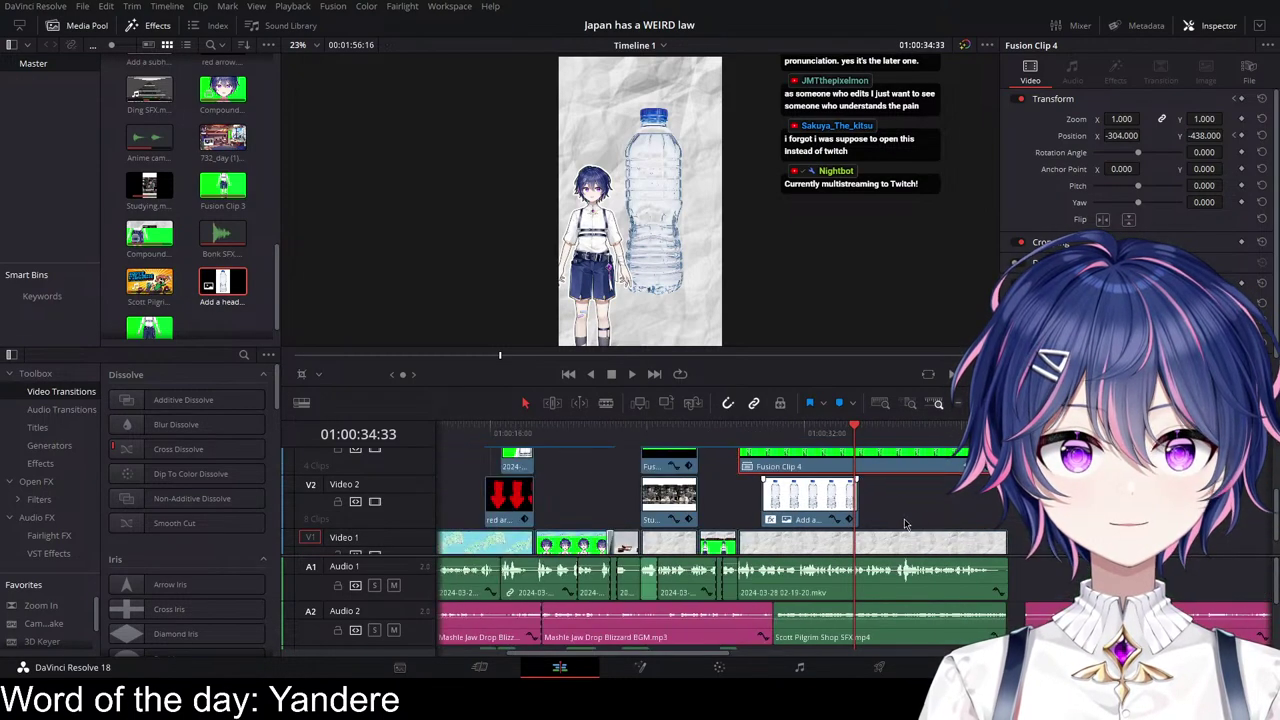
left_click_drag(843, 496, 1012, 497)
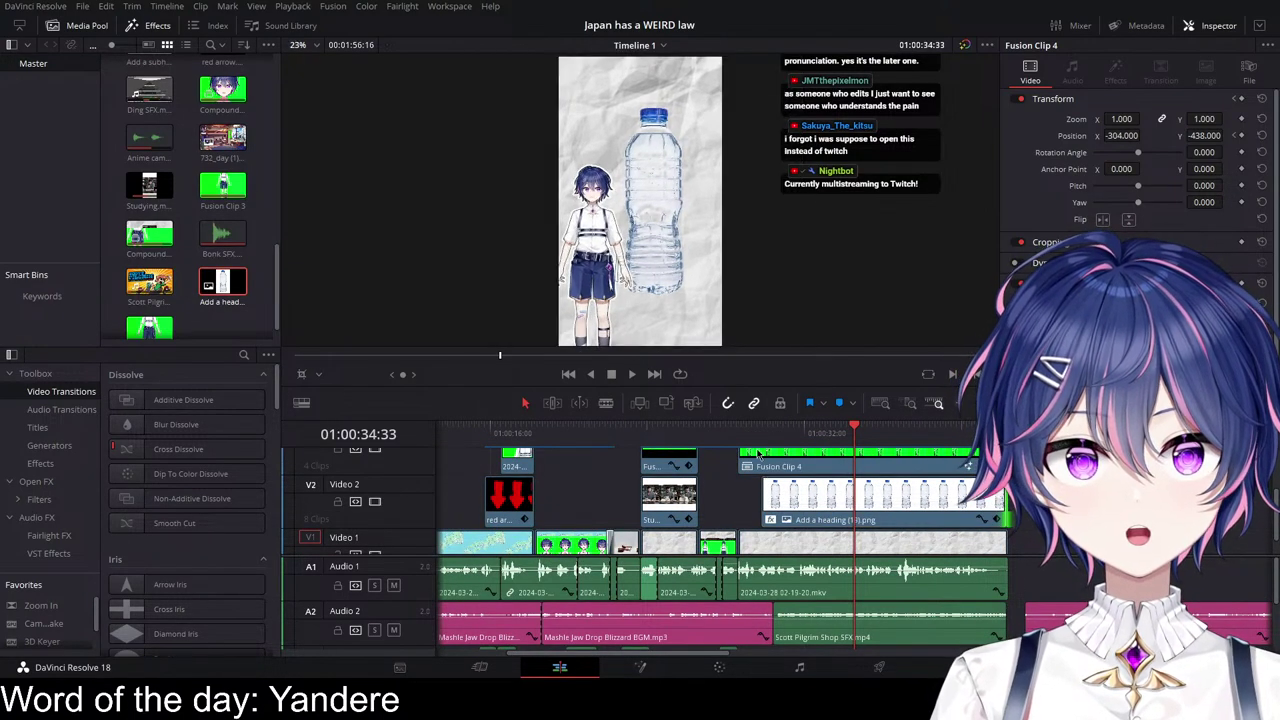
Step: Play the lengthened bottle scene from the start of Fusion Clip 4
left_click(739, 430)
key("space")
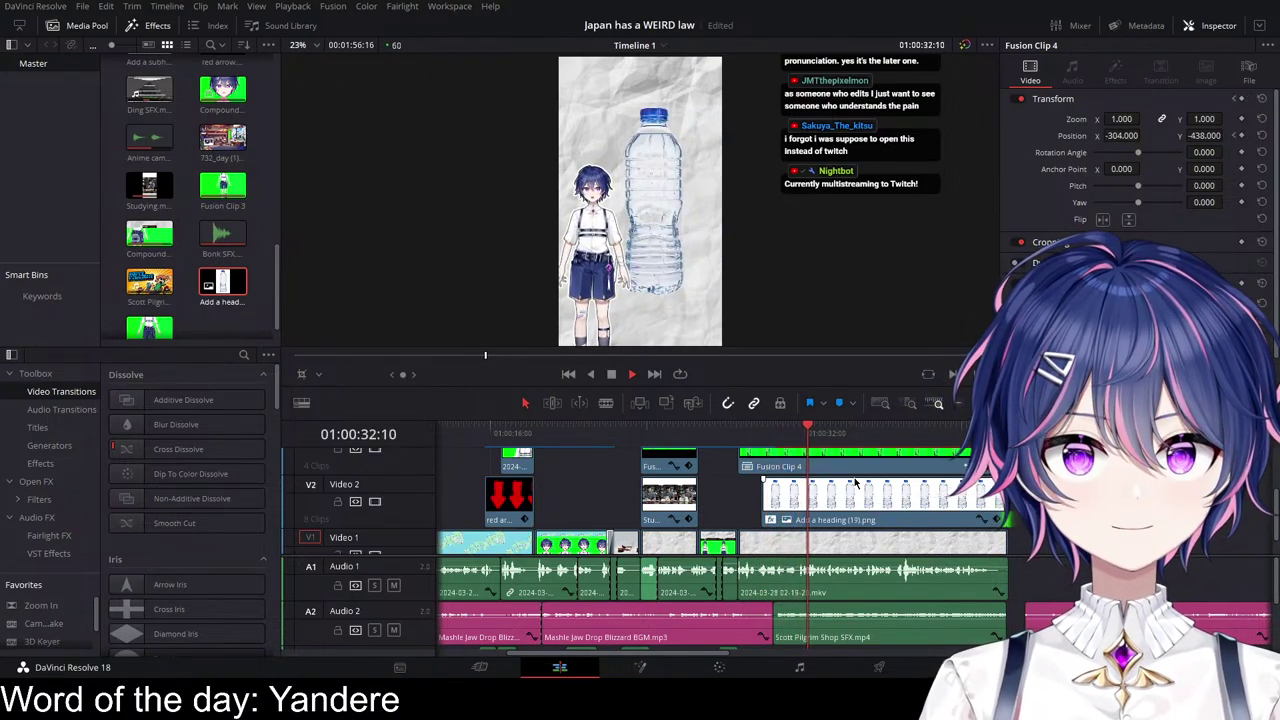
key("space")
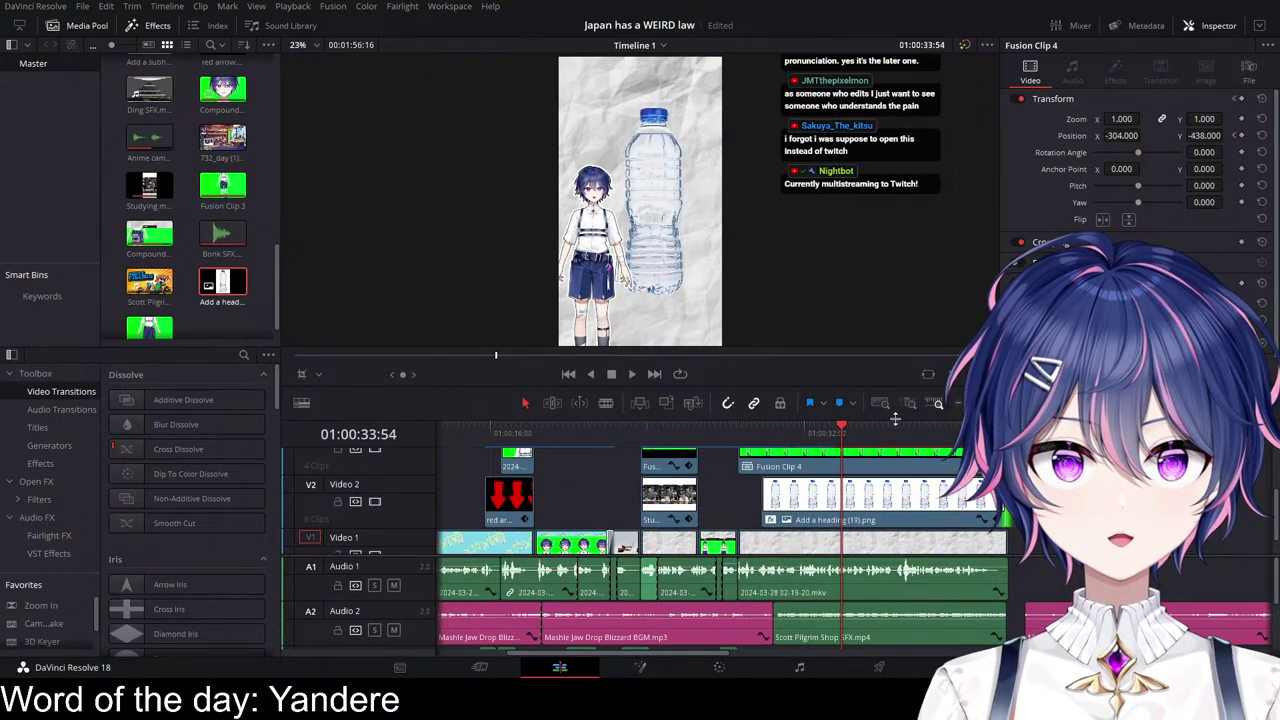
Step: Apply Camera Shake to the paper background clip on Video 1, set its Speed Scale to 0.109 and preview it
scroll(786, 523, "down", 2)
left_click(43, 623)
left_click(870, 525)
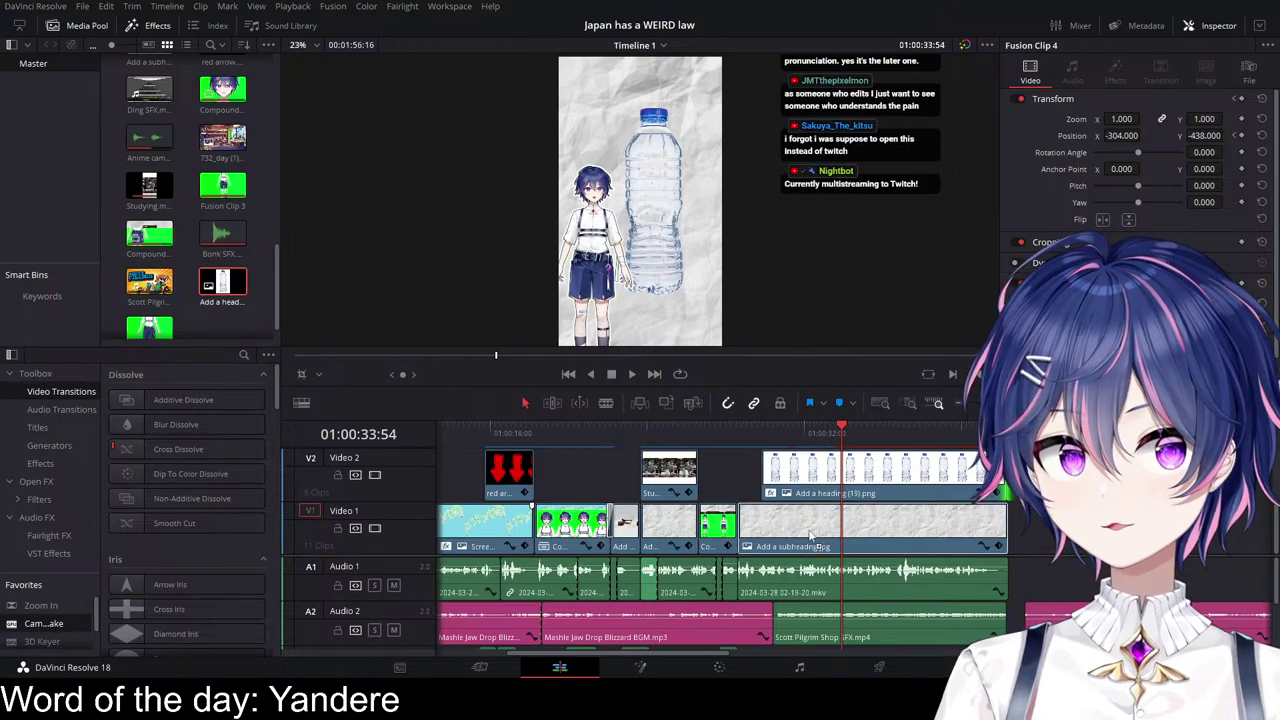
left_click(1116, 68)
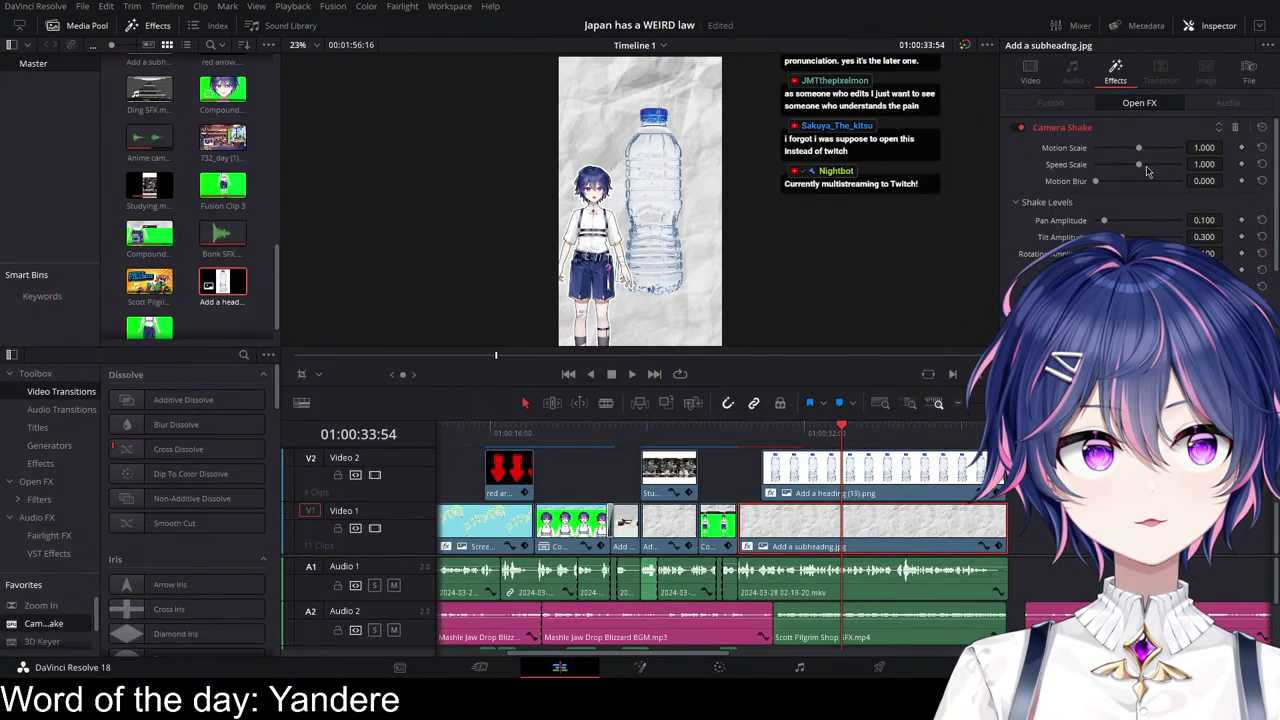
left_click_drag(1138, 164, 1098, 175)
key("space")
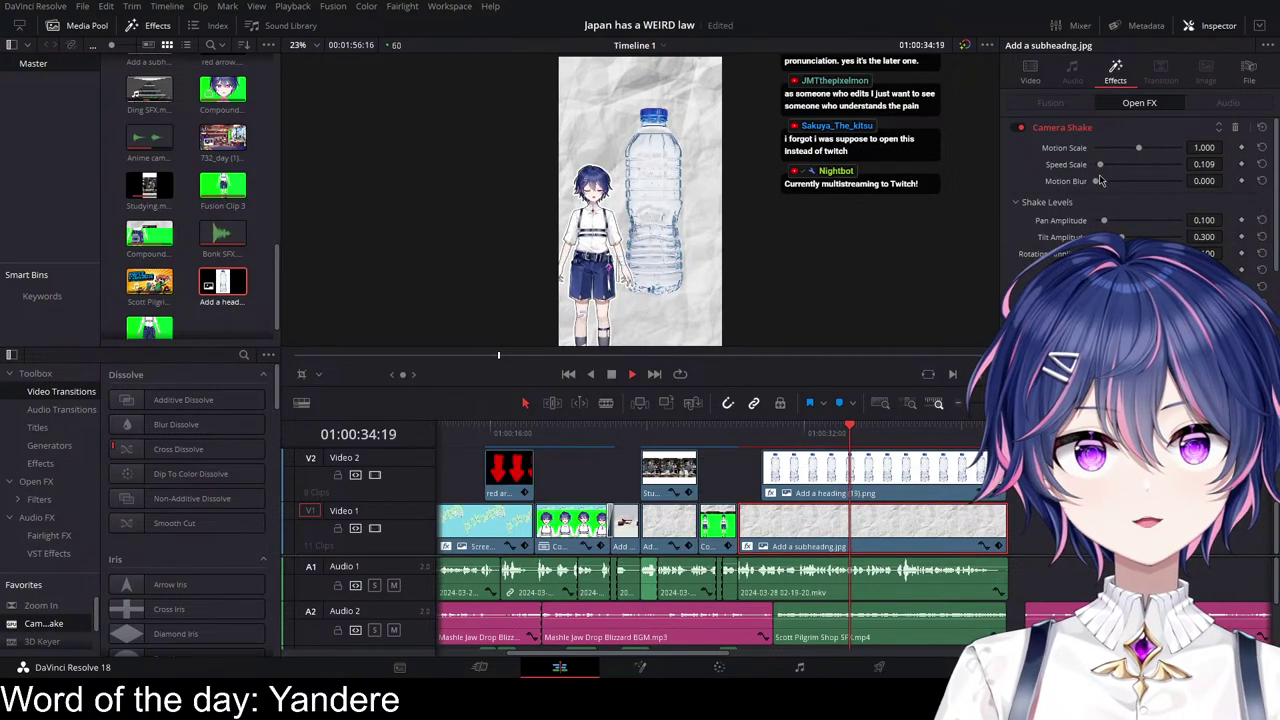
key("space")
Step: Expand Fusion Clip 4's Transform keyframes and Position X curve, with the playhead at 01:00:30:13
scroll(848, 539, "up", 5)
scroll(733, 522, "up", 2)
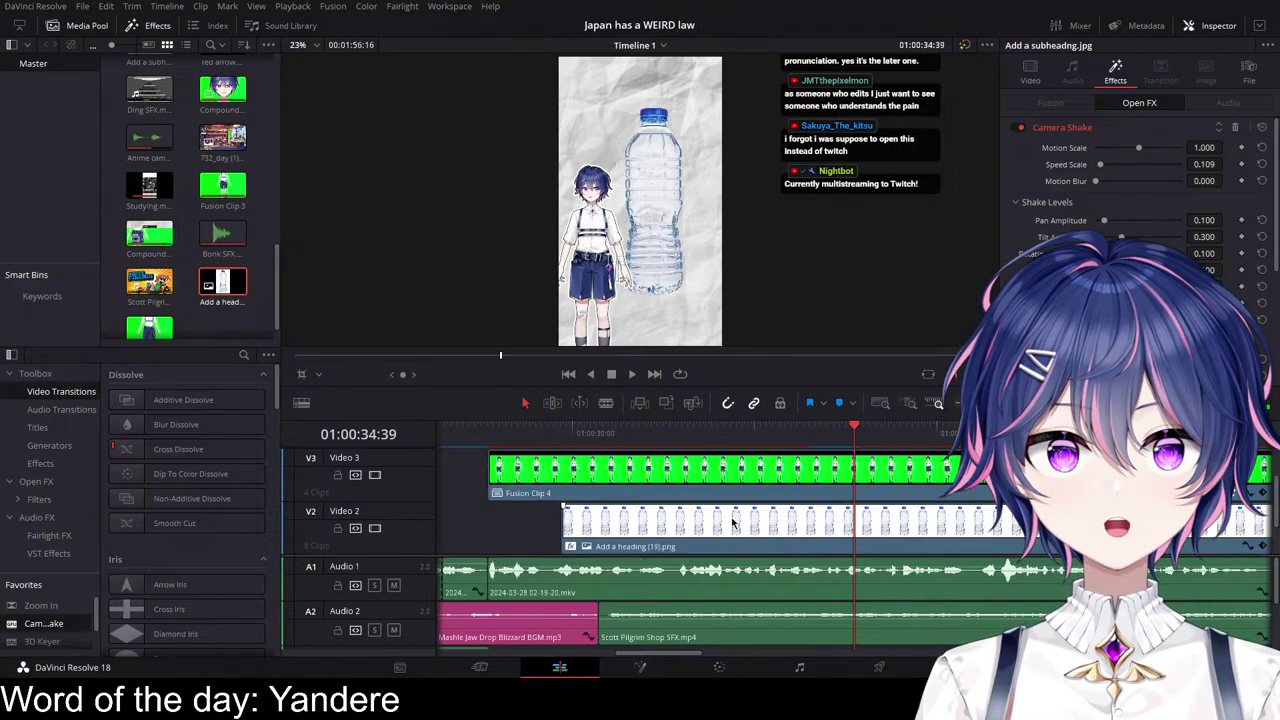
left_click(1262, 494)
left_click(587, 437)
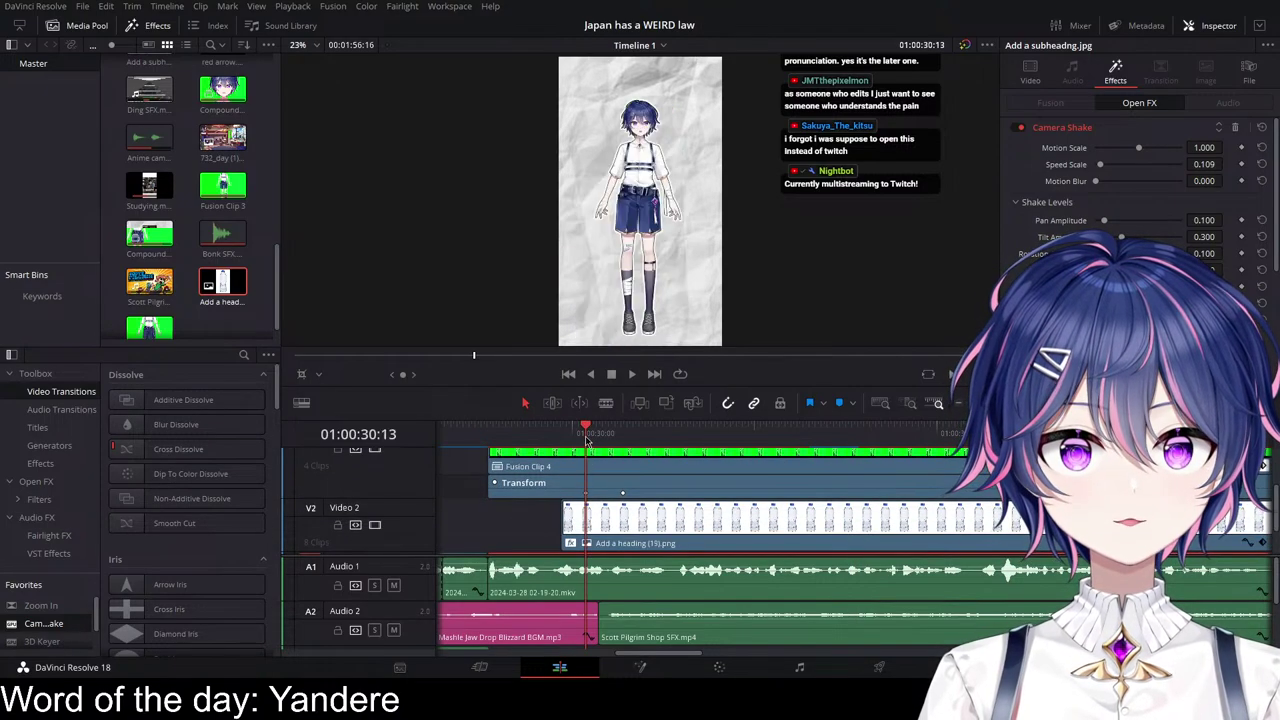
left_click(584, 490)
left_click(1248, 466)
scroll(699, 488, "down", 1)
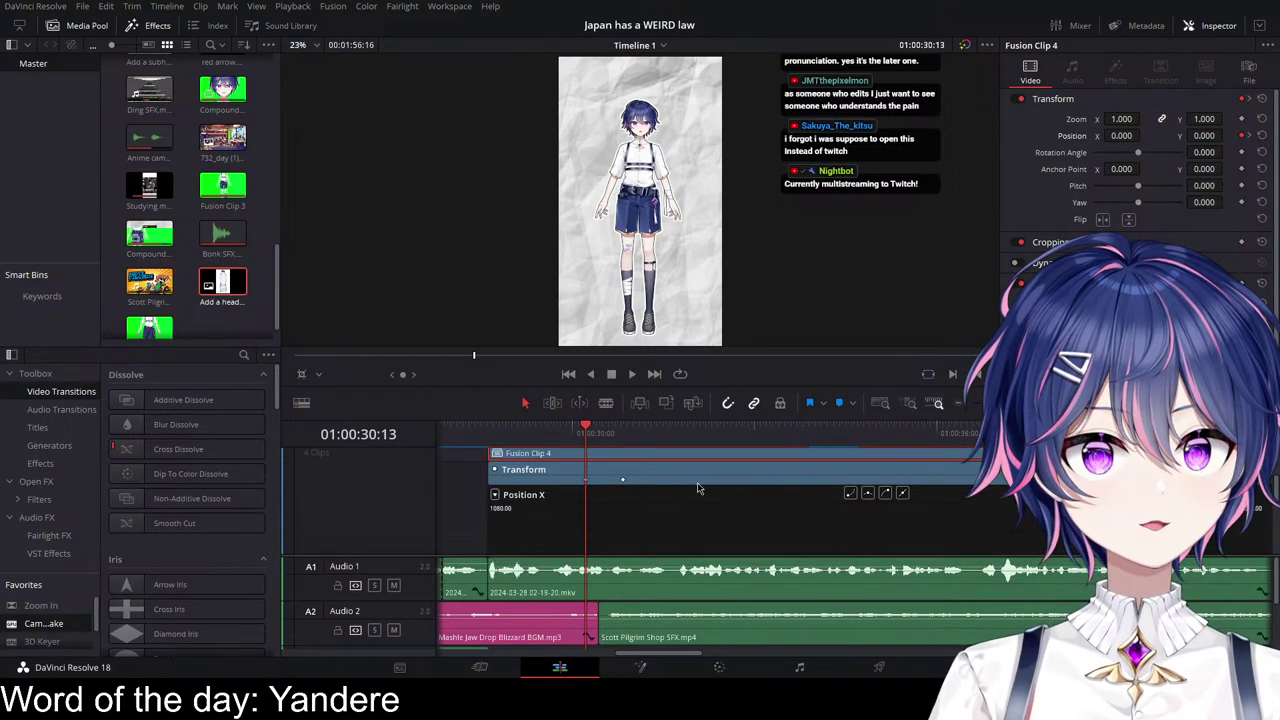
scroll(719, 491, "down", 2)
Step: Ease Fusion Clip 4's Position X curve at both of its movement keyframes so the character's sideways shift starts and ends smoothly
scroll(685, 504, "up", 1)
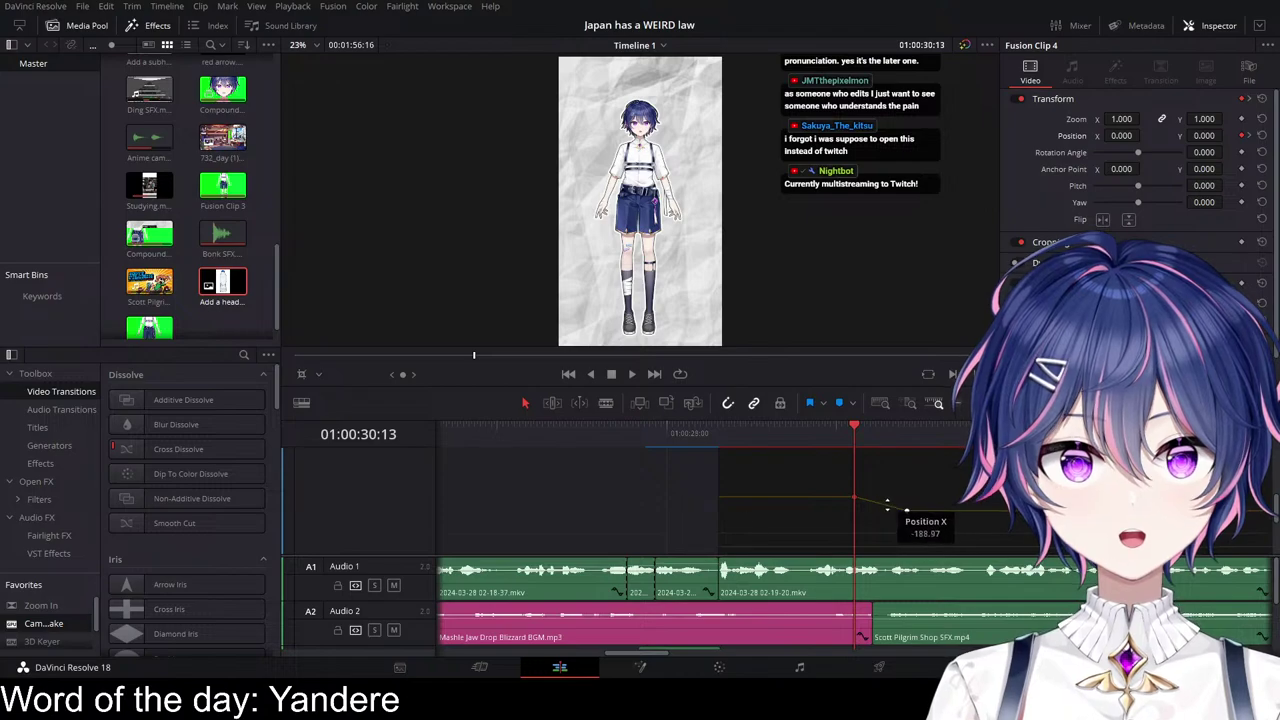
scroll(900, 510, "right", 1)
scroll(900, 510, "left", 1)
scroll(900, 510, "right", 5)
scroll(900, 510, "up", 4)
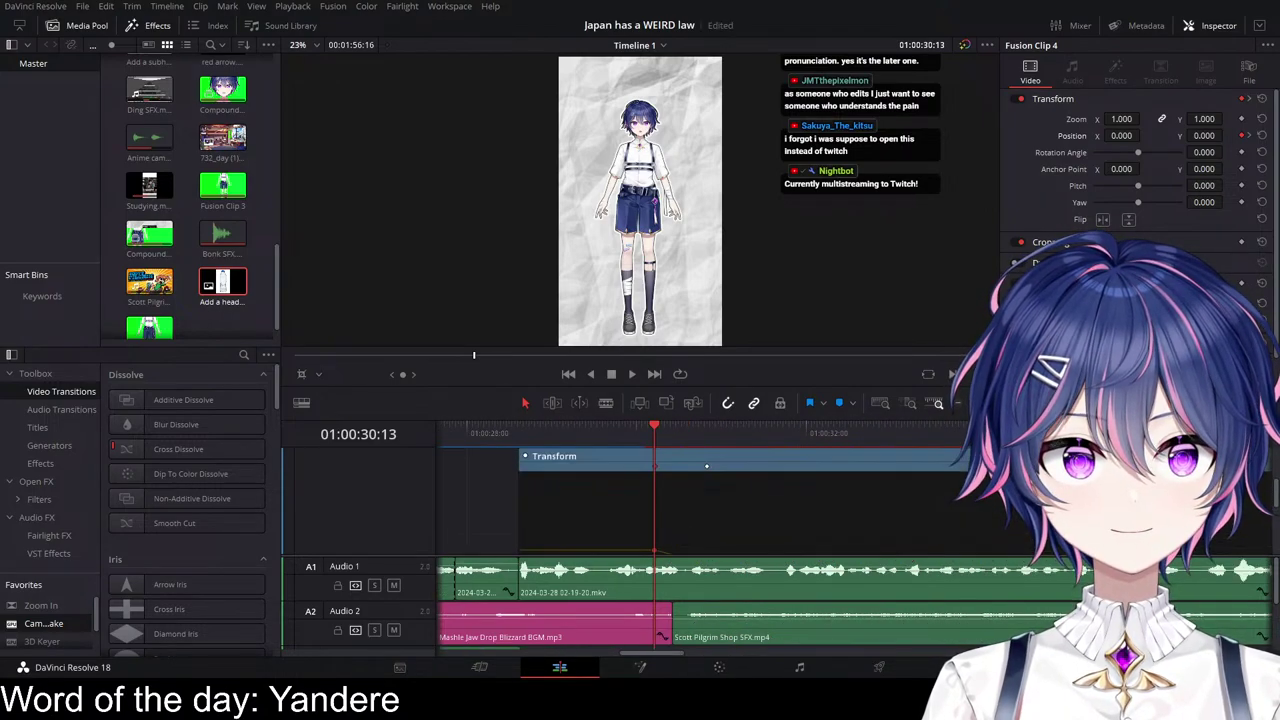
scroll(1000, 505, "down", 2)
scroll(940, 514, "right", 4)
scroll(920, 514, "up", 2)
scroll(880, 512, "down", 6)
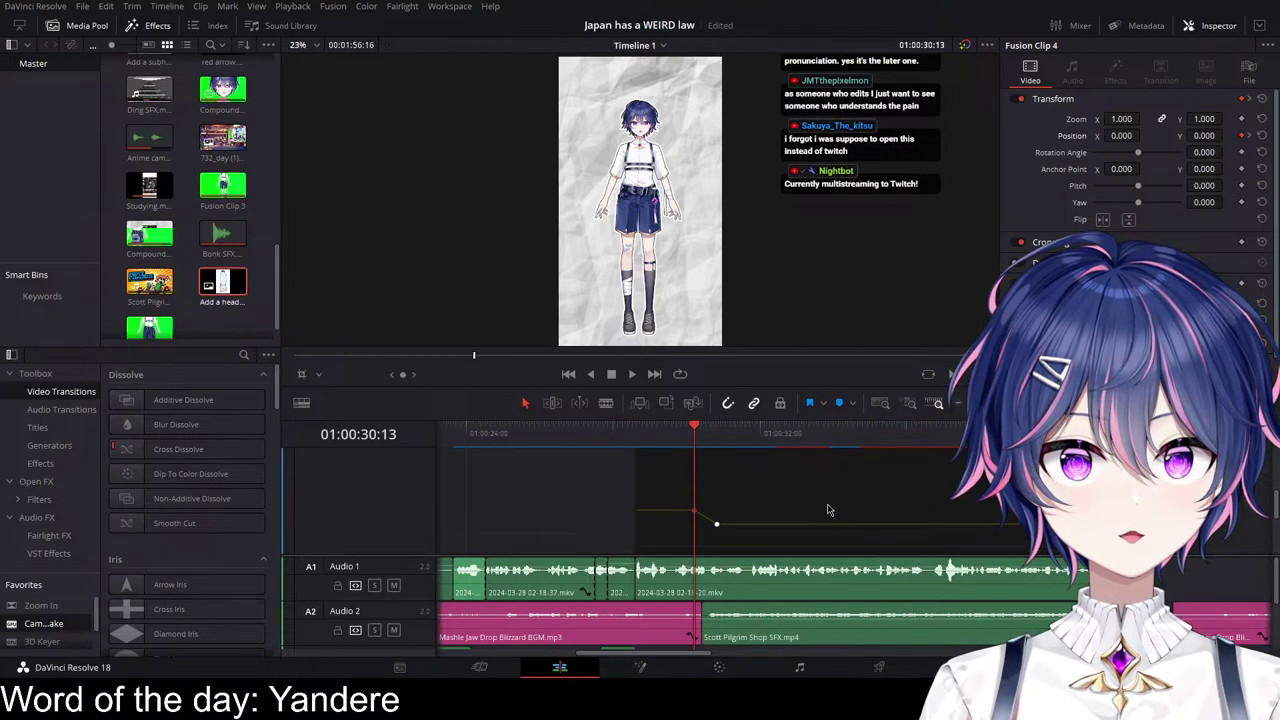
scroll(863, 514, "up", 3)
scroll(900, 514, "right", 5)
scroll(965, 515, "up", 2)
scroll(957, 516, "down", 1)
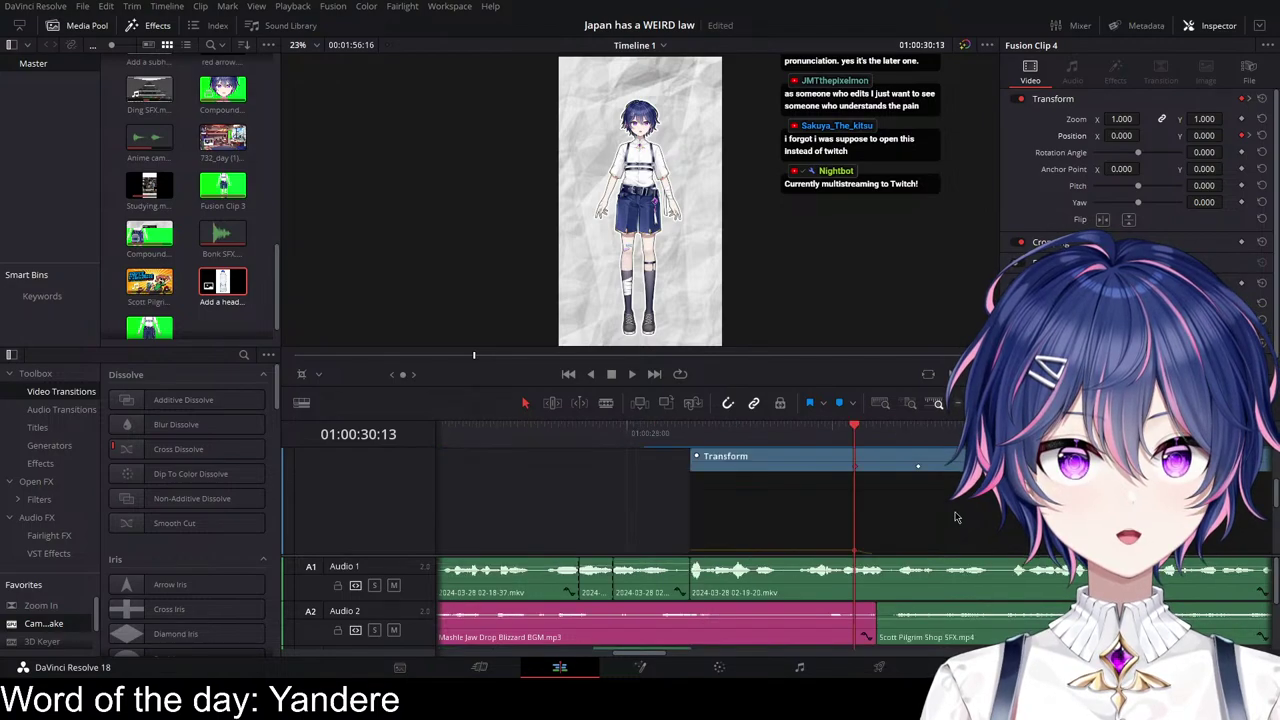
scroll(900, 512, "up", 3)
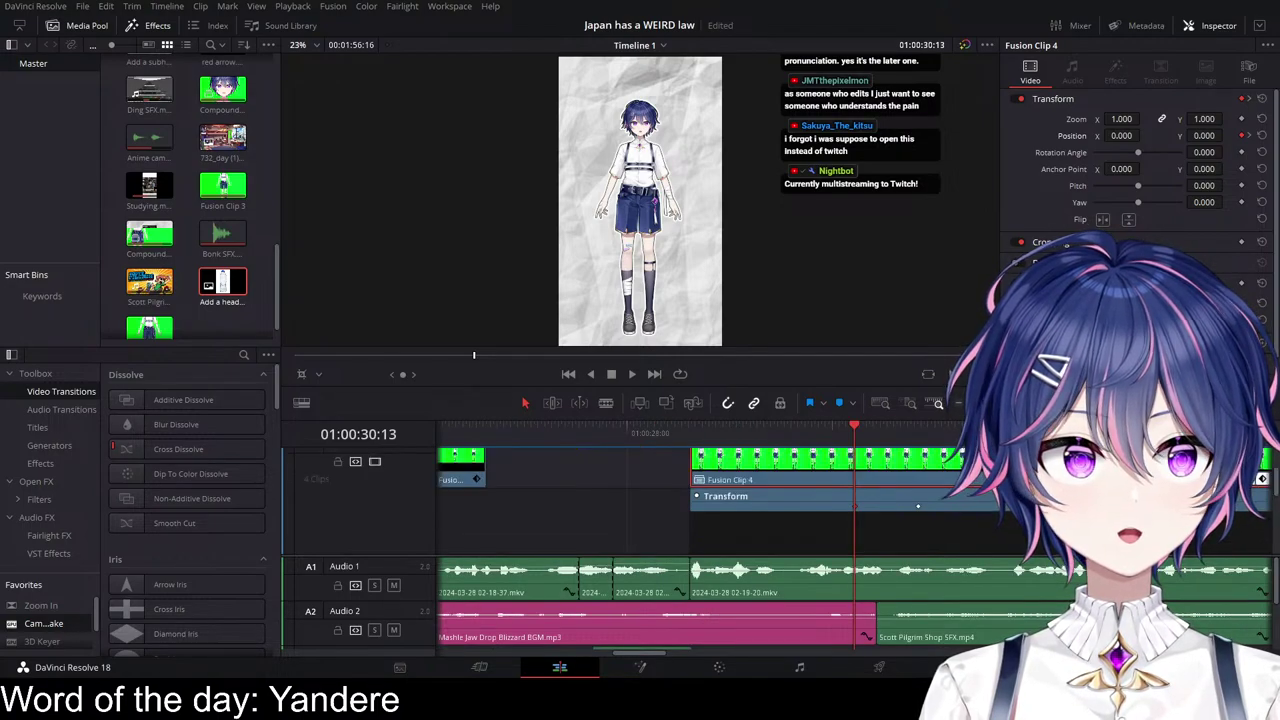
scroll(900, 512, "down", 1)
scroll(891, 485, "down", 1)
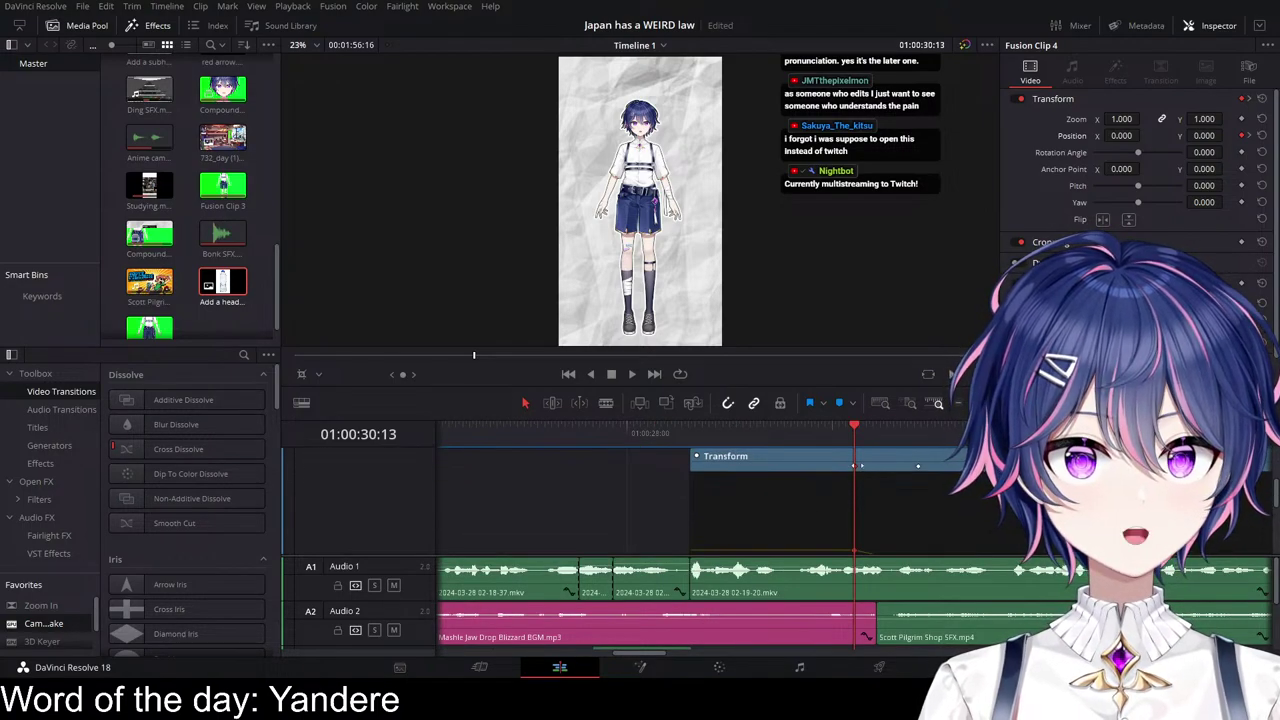
scroll(860, 466, "down", 1)
scroll(868, 473, "down", 5)
scroll(874, 483, "up", 4)
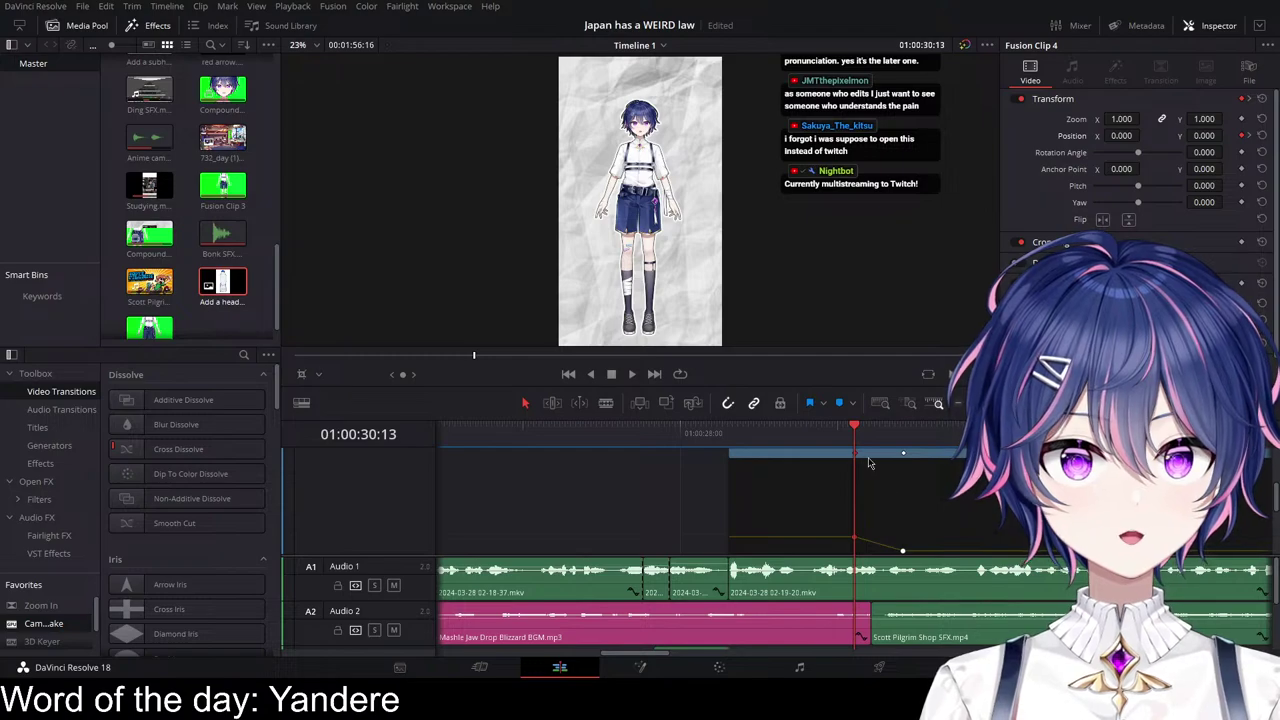
scroll(868, 463, "up", 2)
scroll(868, 463, "up", 1)
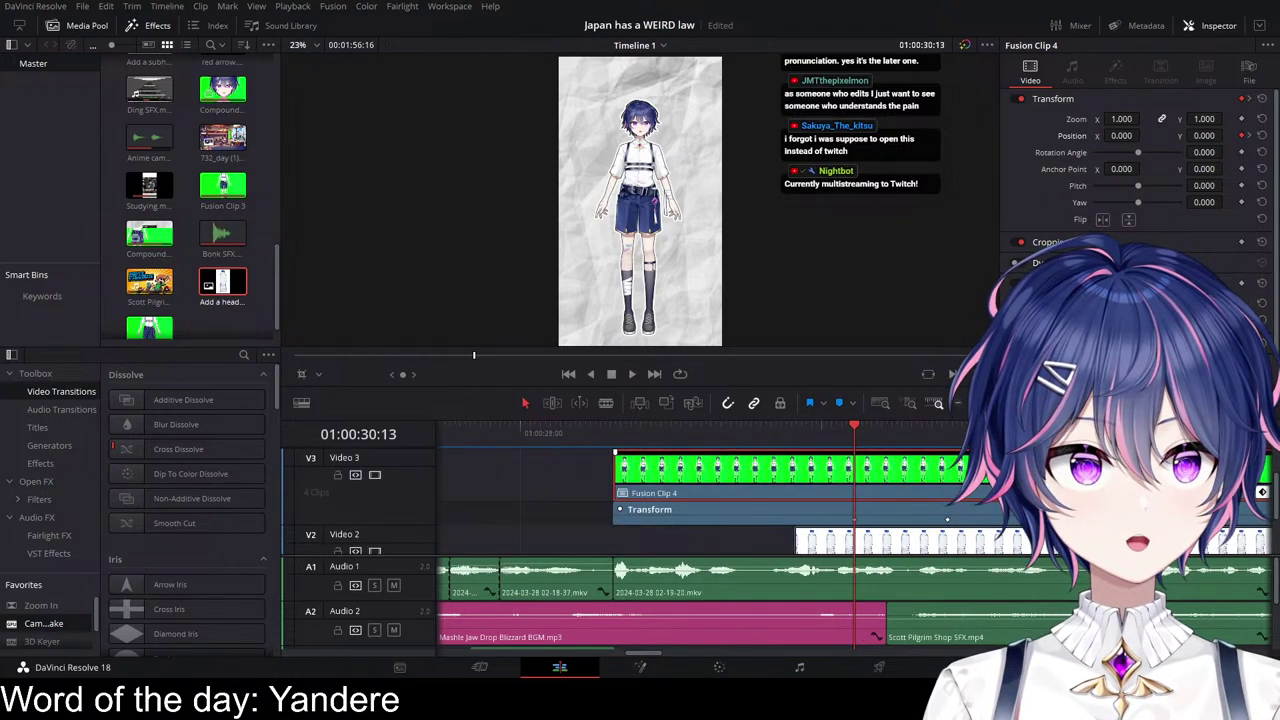
scroll(852, 510, "down", 3)
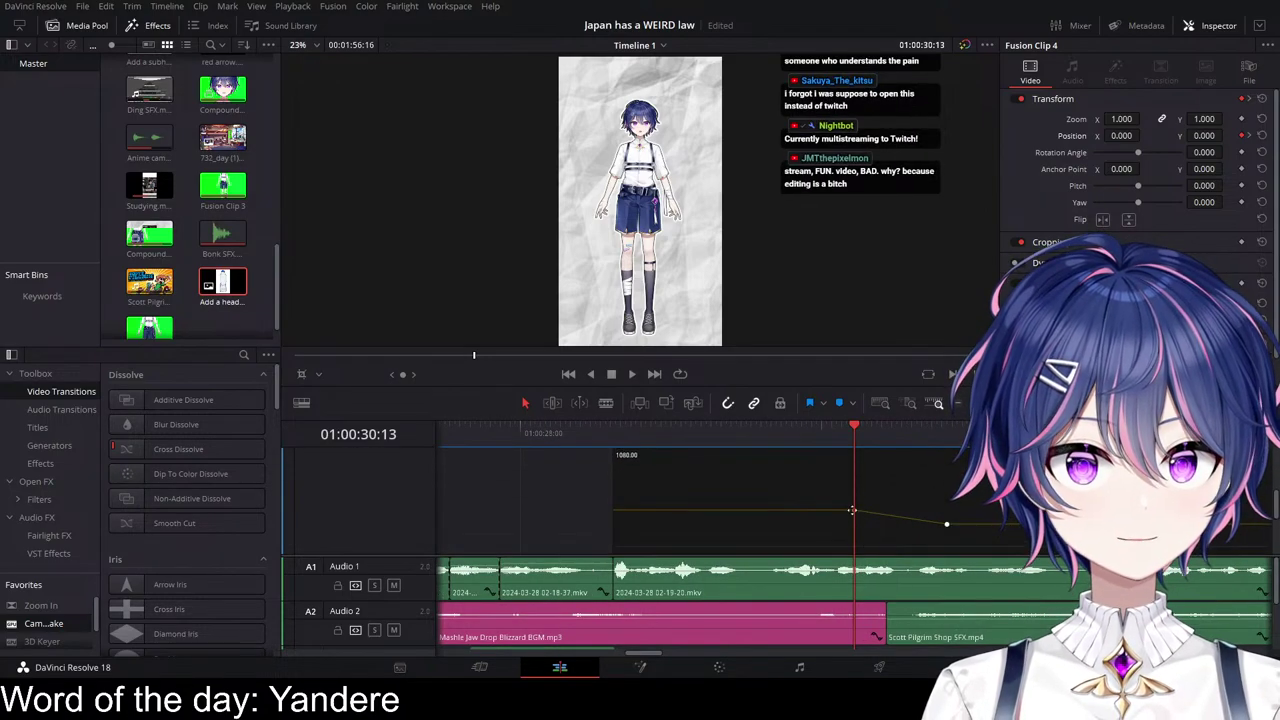
scroll(930, 507, "up", 1)
scroll(913, 503, "down", 1)
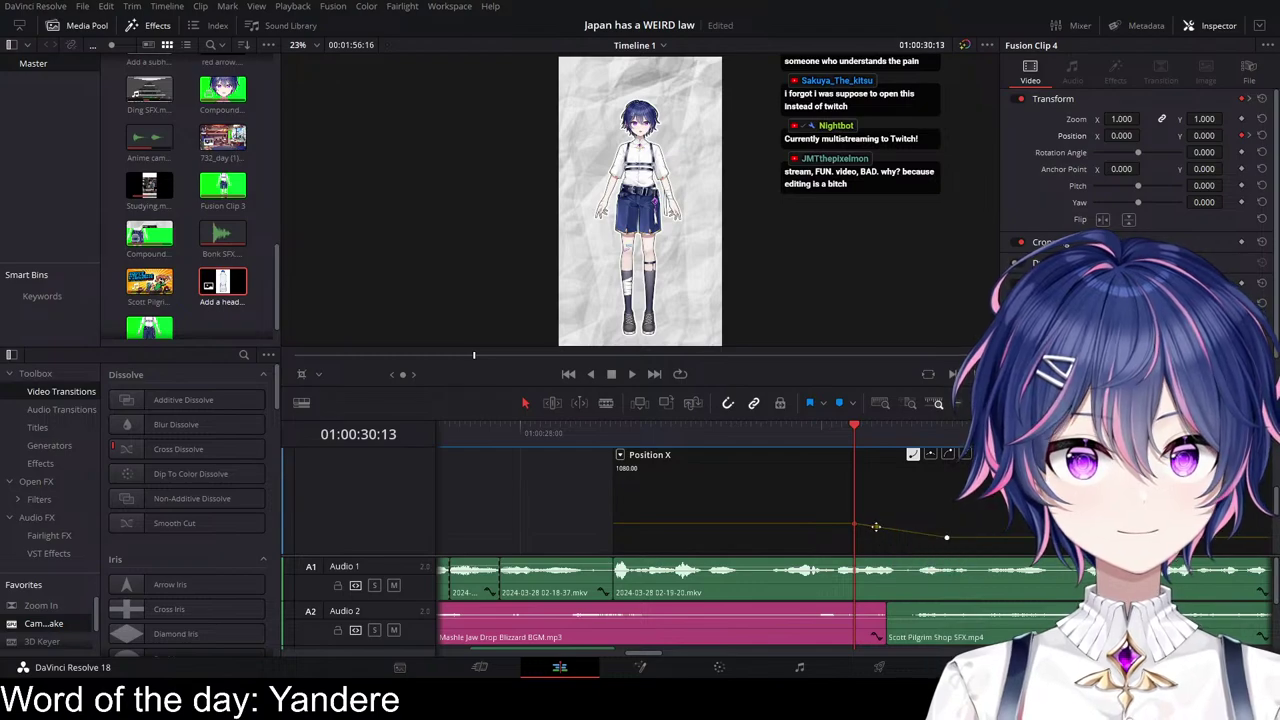
scroll(967, 496, "up", 1)
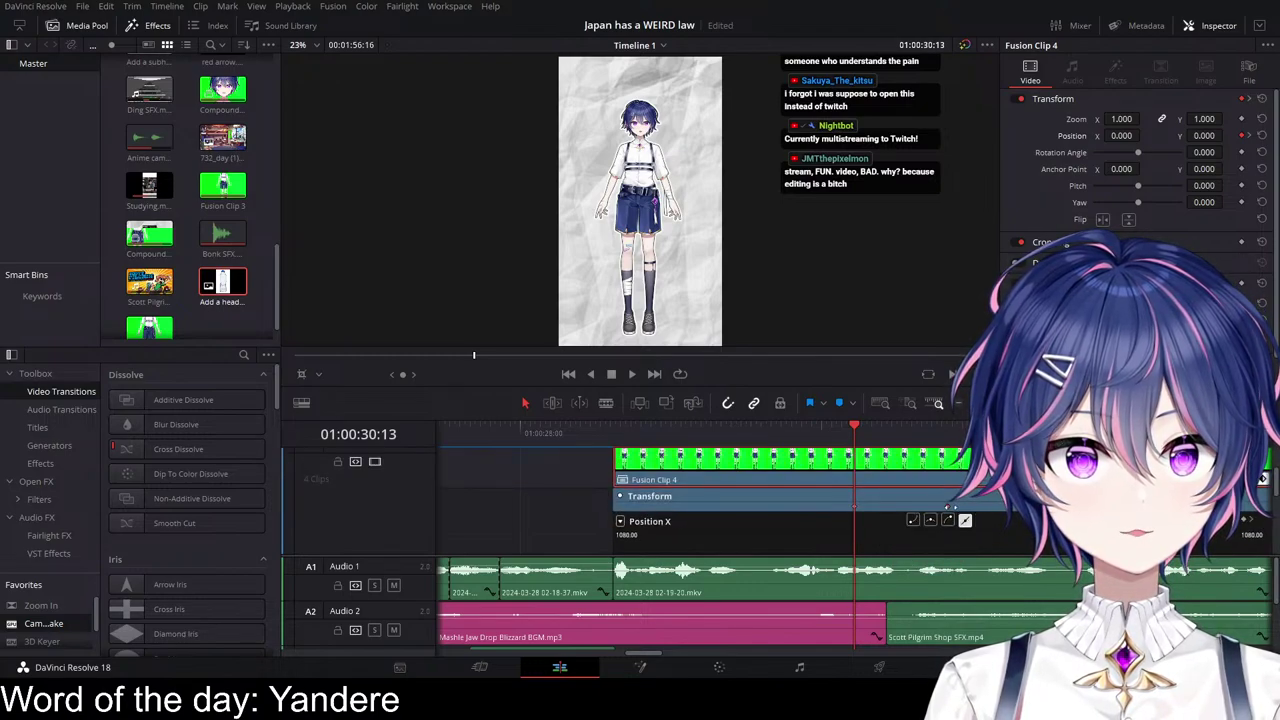
scroll(993, 517, "down", 1)
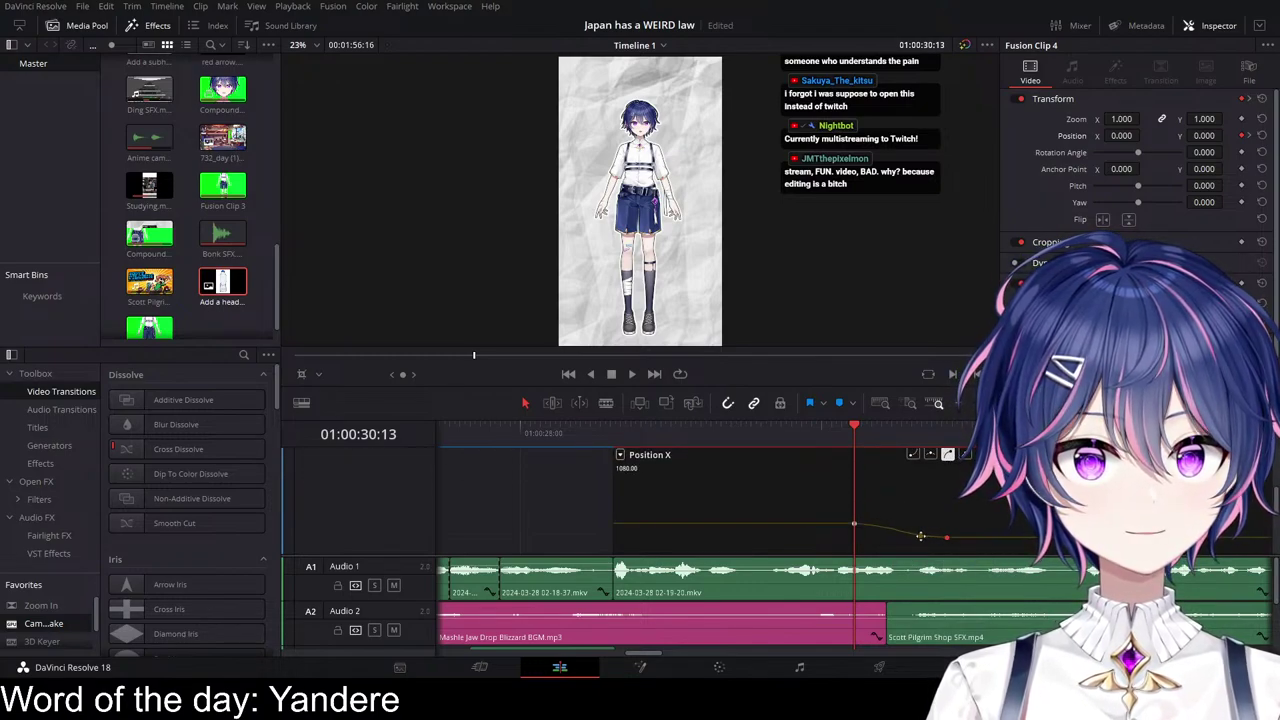
Step: Play the scene from just before Fusion Clip 4's first movement keyframe to check the Position X easing
left_click(794, 439)
key("space")
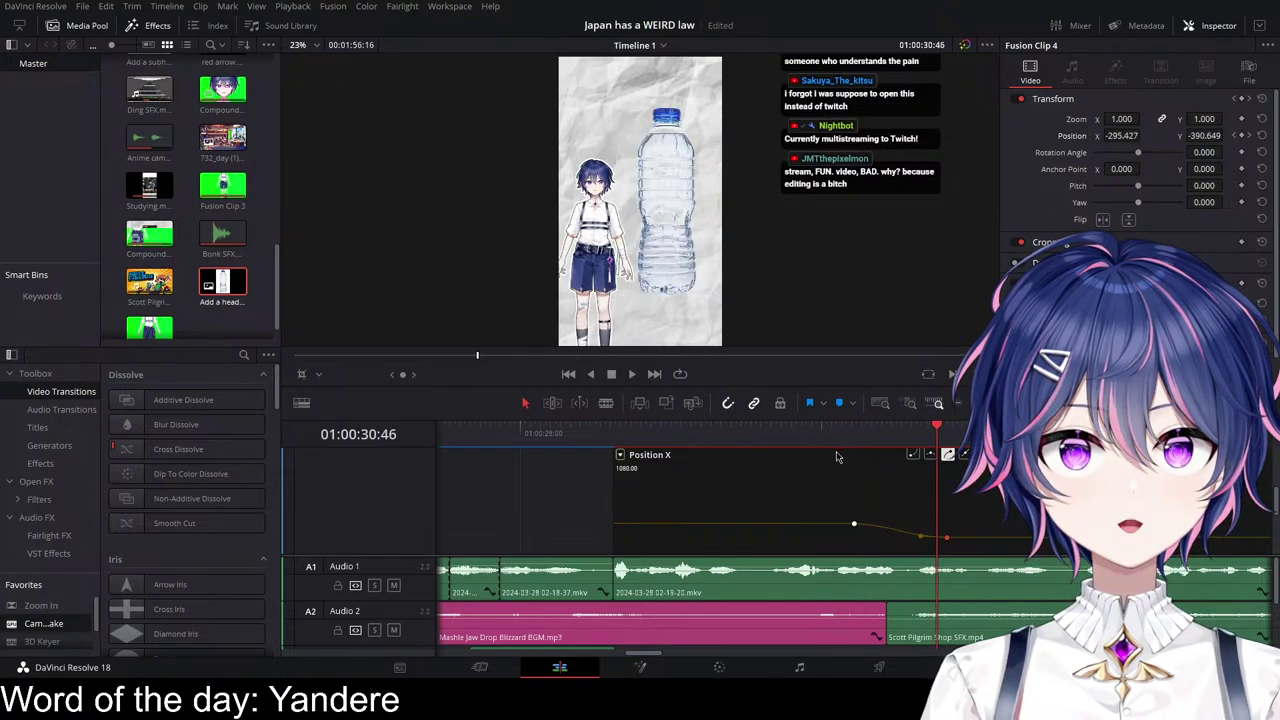
left_click(795, 437)
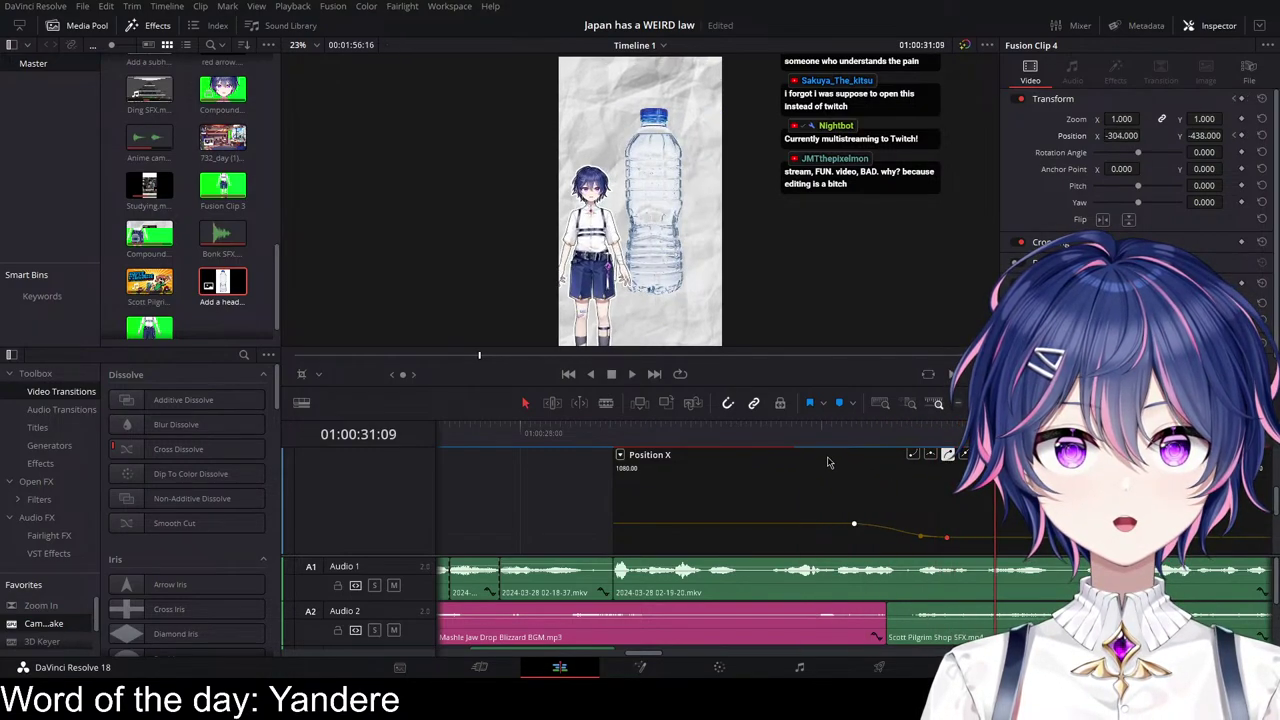
left_click(807, 437)
Step: Switch Fusion Clip 4's curve to Position Y and ease it at both movement keyframes
scroll(950, 510, "down", 1)
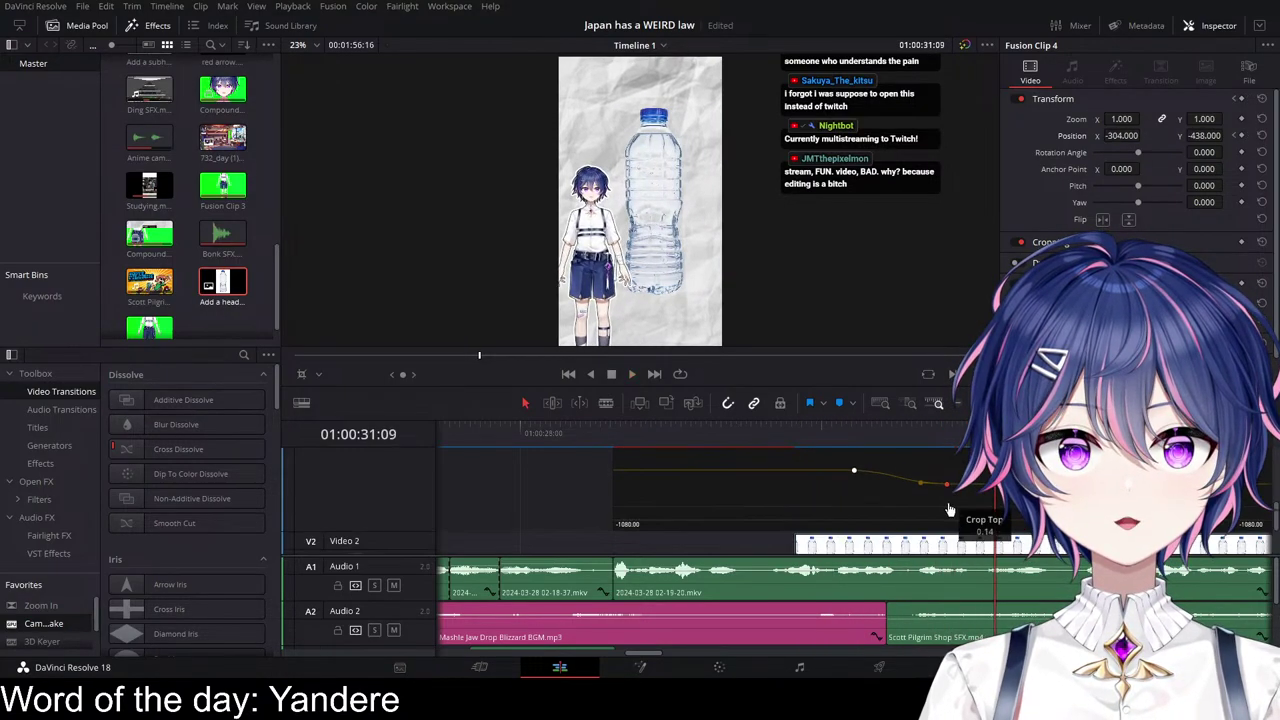
left_click(901, 509)
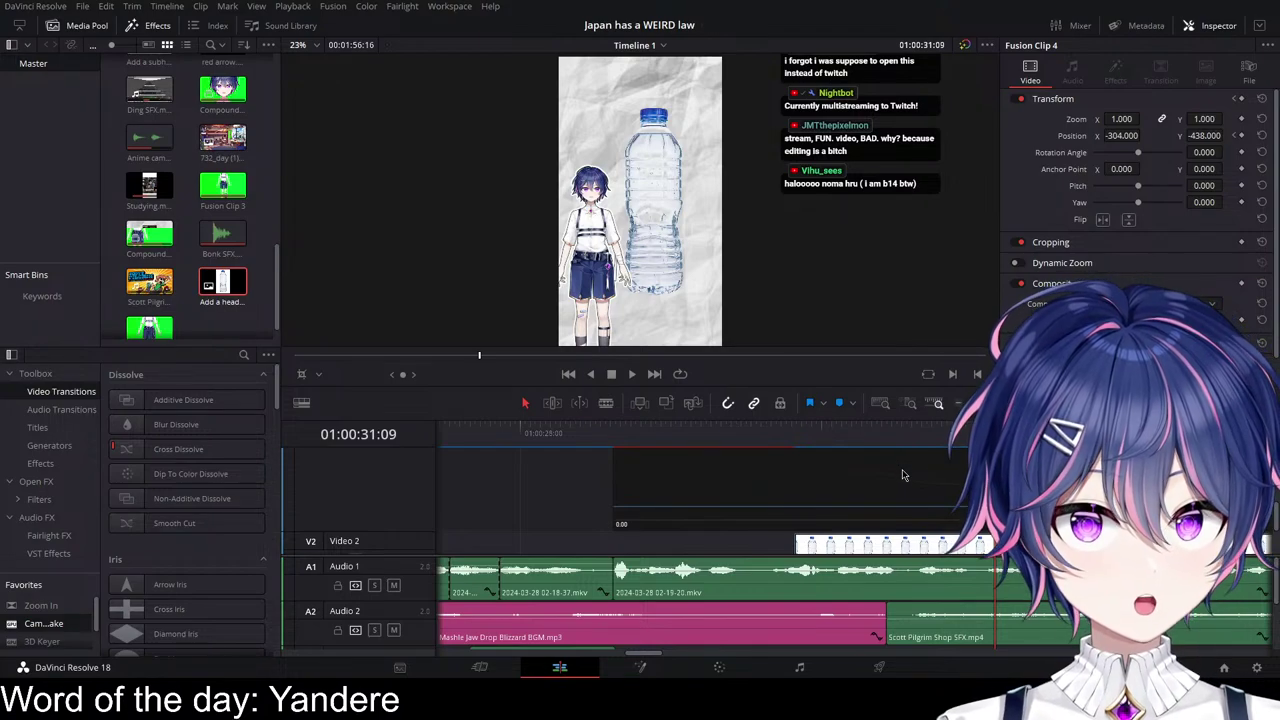
left_click(904, 475)
scroll(904, 469, "up", 1)
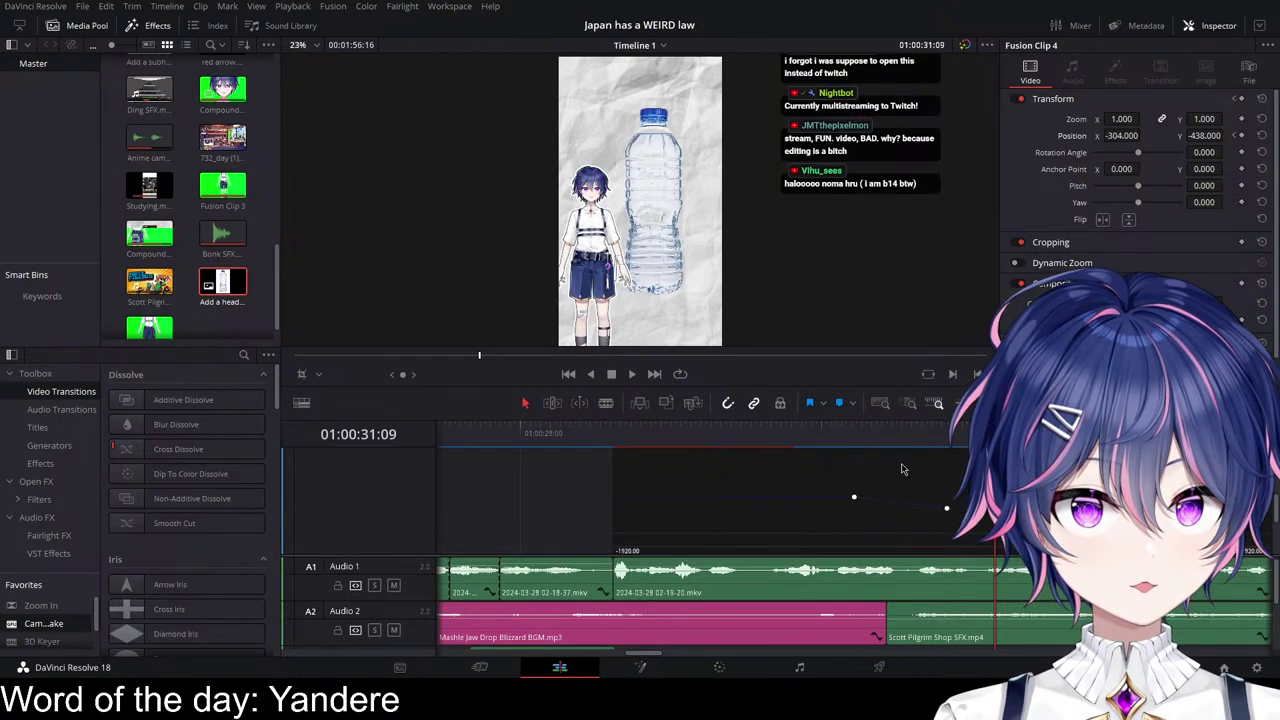
scroll(900, 470, "up", 2)
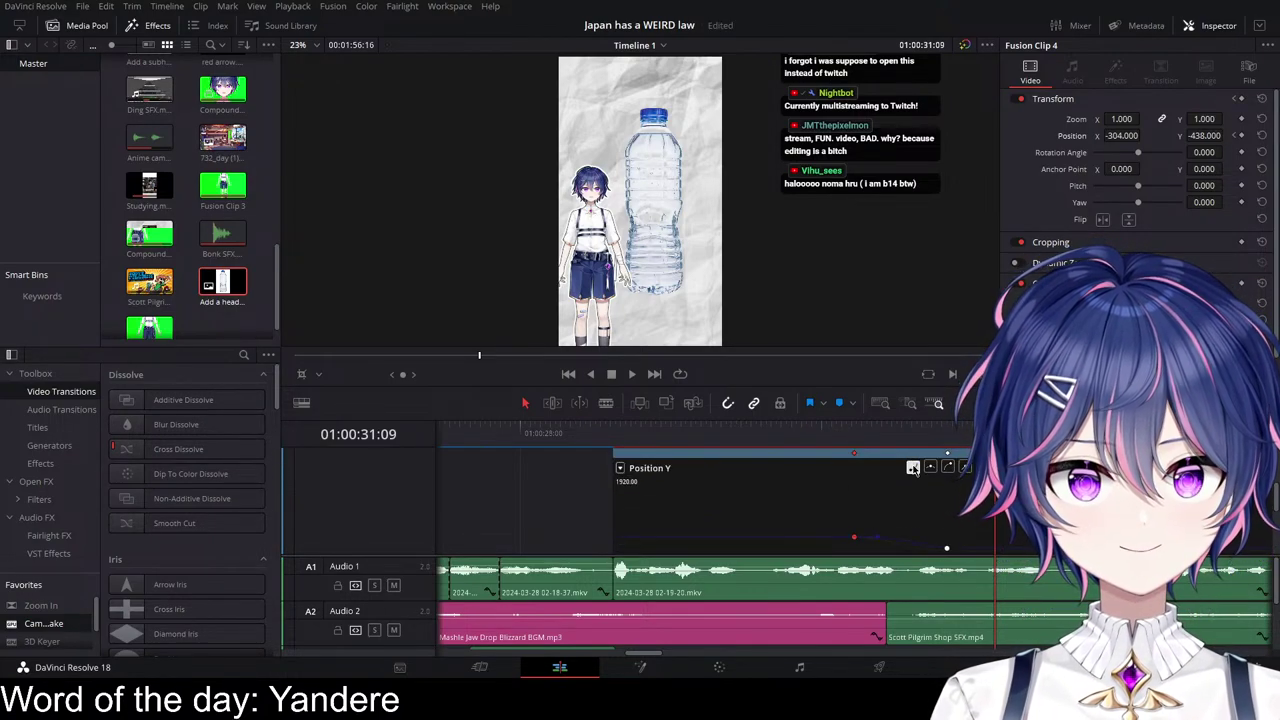
scroll(896, 520, "down", 1)
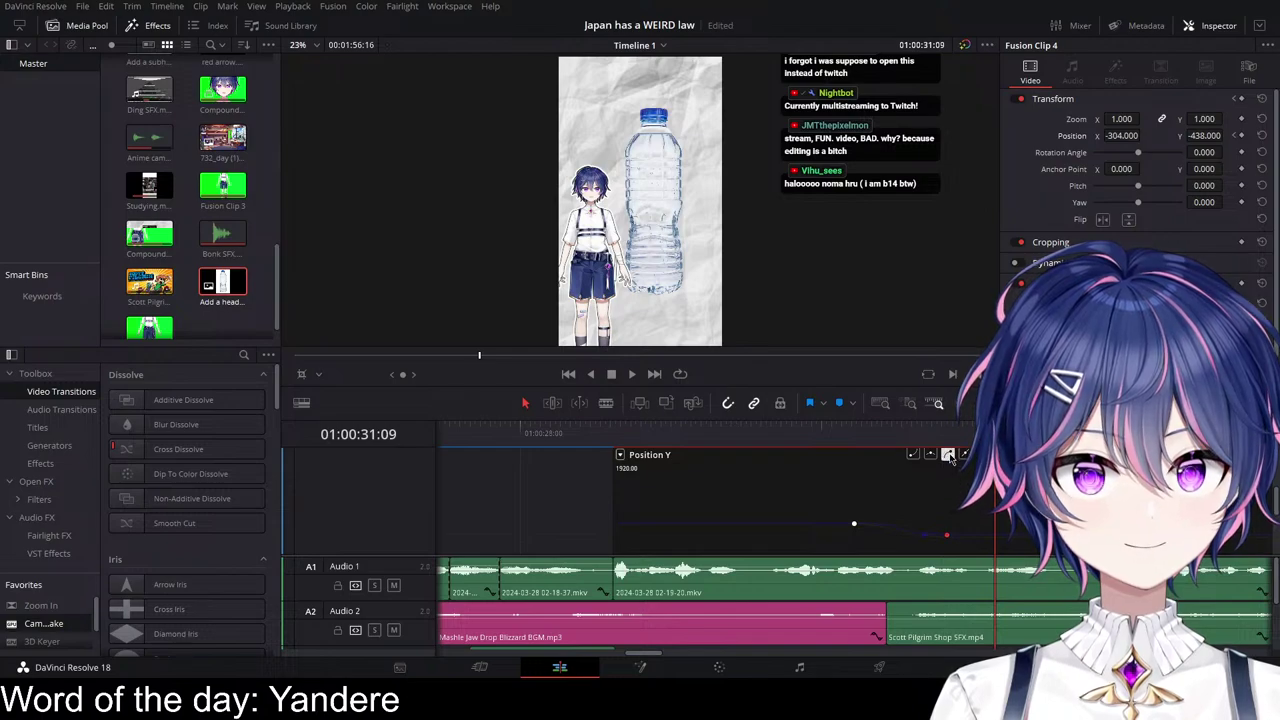
Step: Replay the character's shift to check that the horizontal and vertical easing work together
left_click(829, 436)
key("space")
key("space")
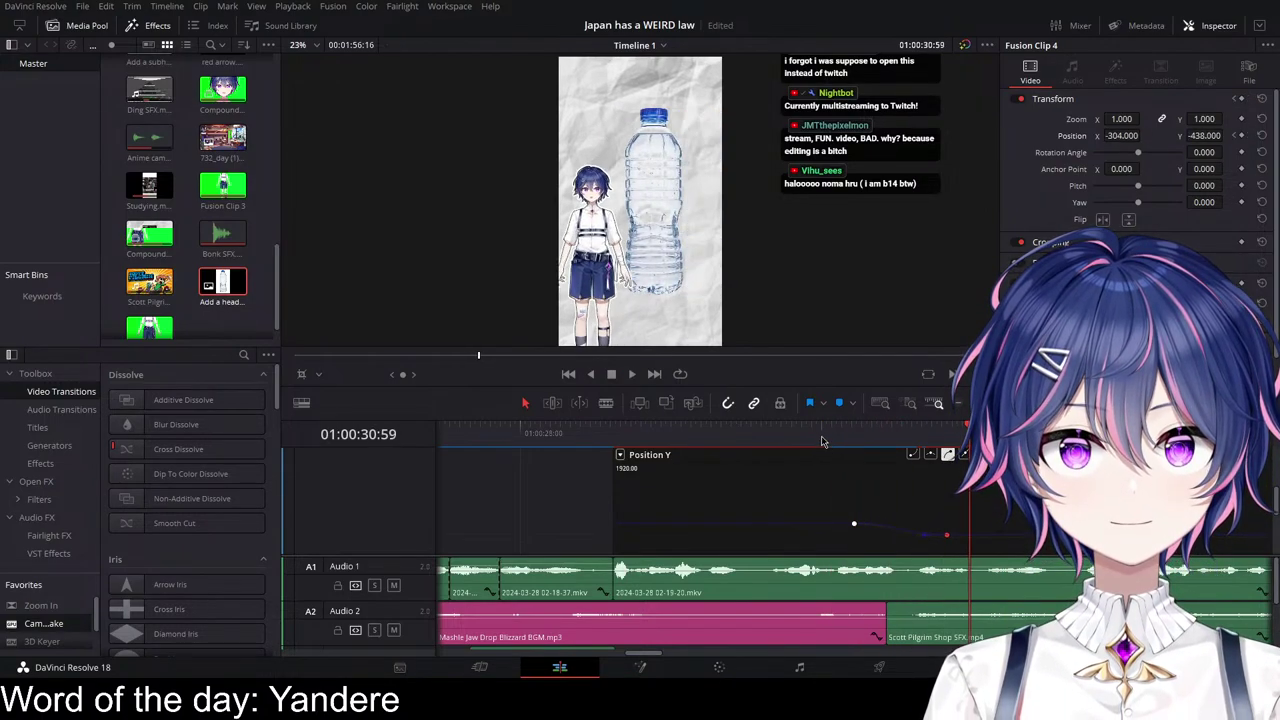
left_click(822, 438)
key("space")
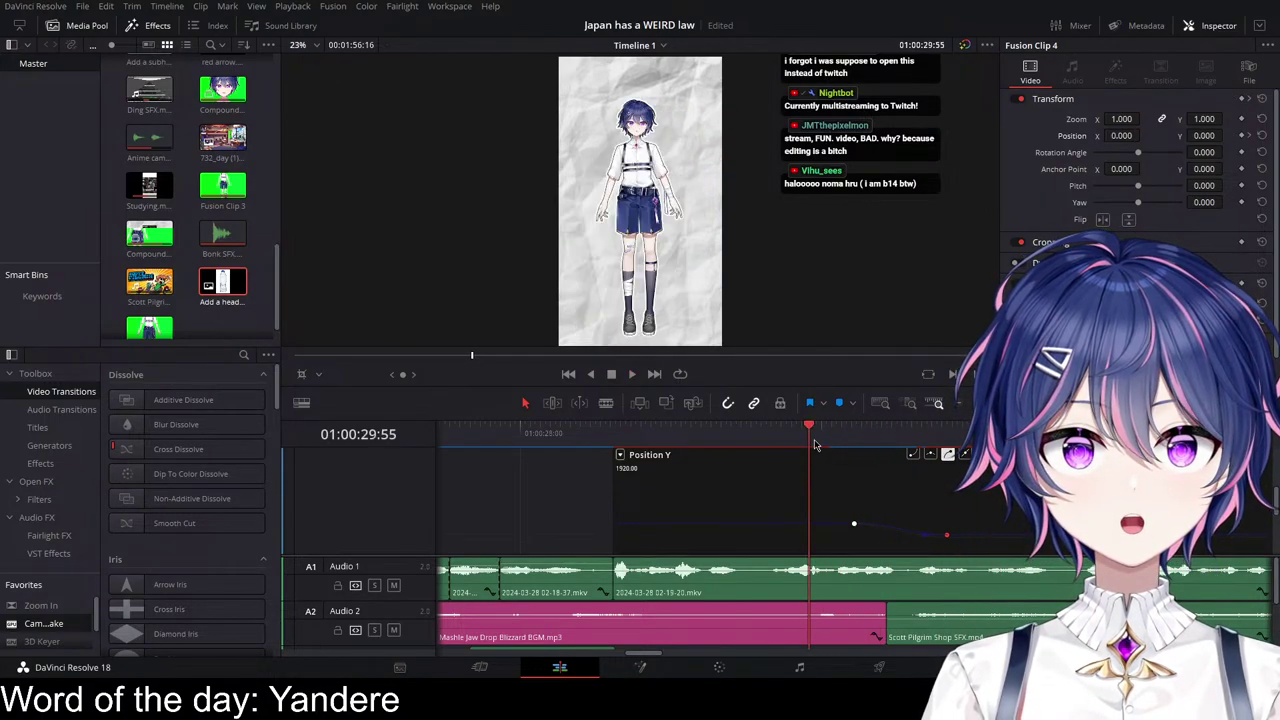
key("space")
Step: Close Fusion Clip 4's Position Y curve and play the bottle scene past the end of the move
scroll(810, 452, "up", 3)
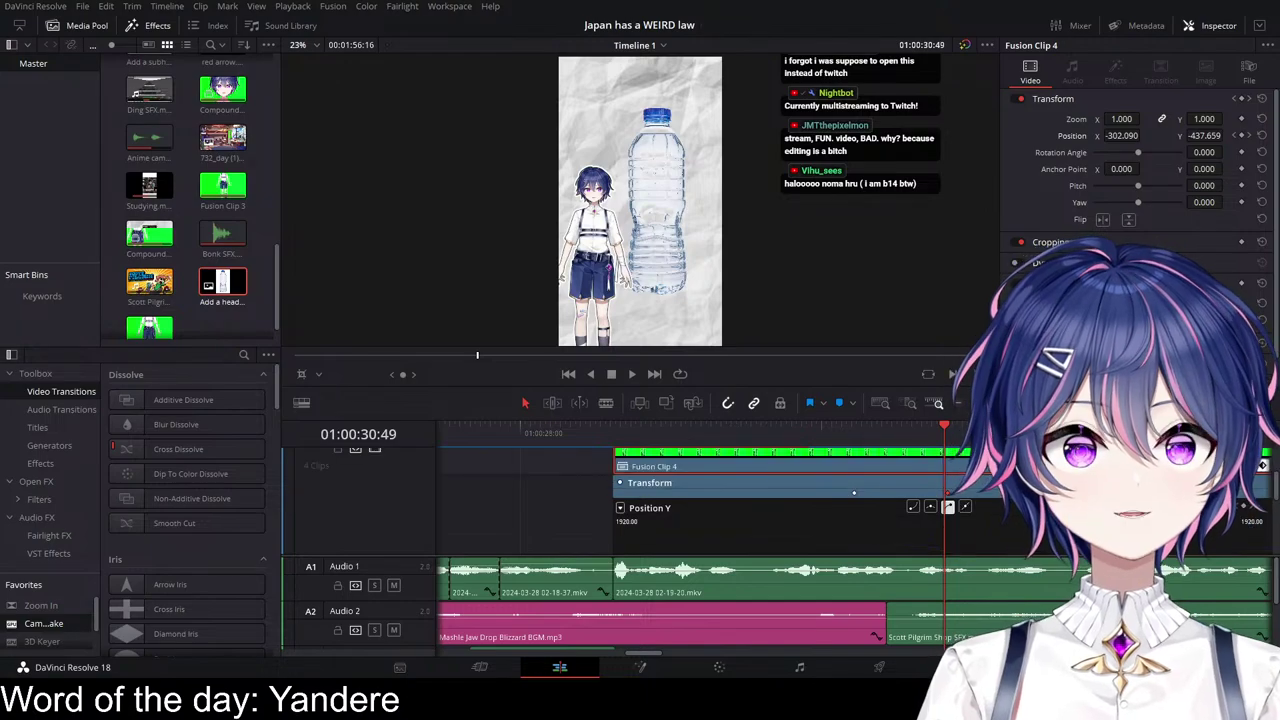
left_click(766, 444)
key("space")
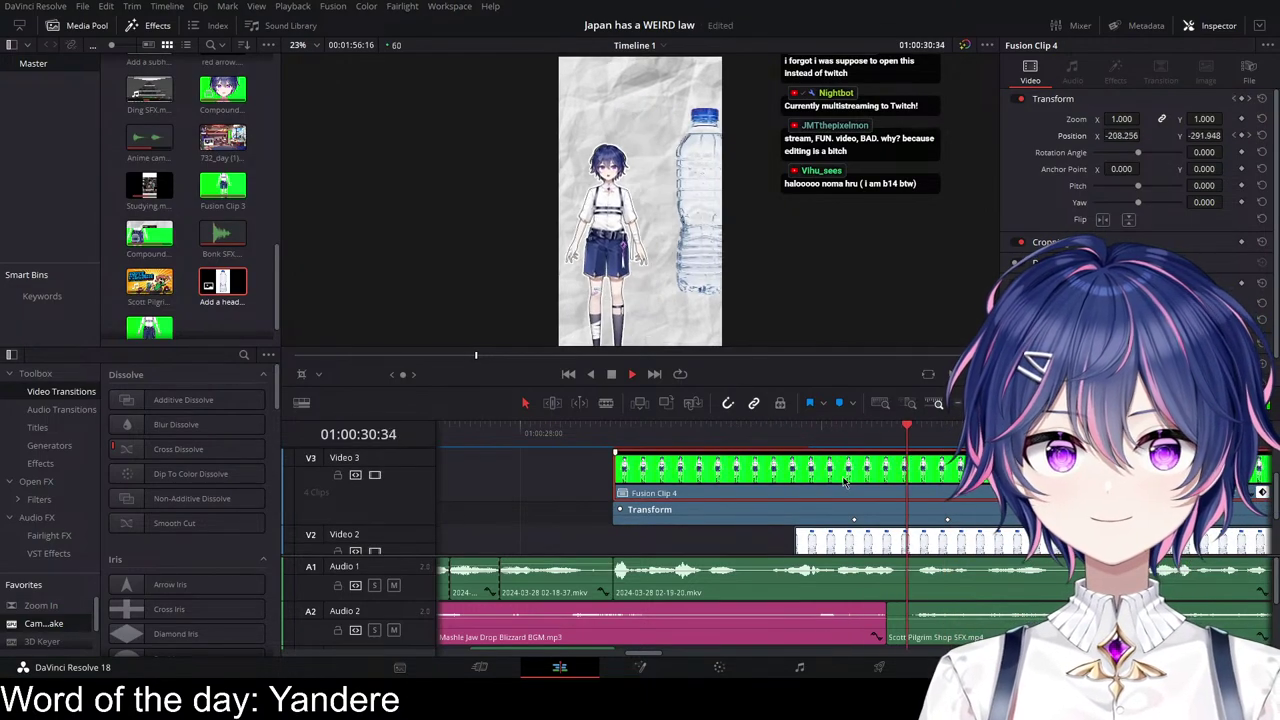
key("space")
key("slash")
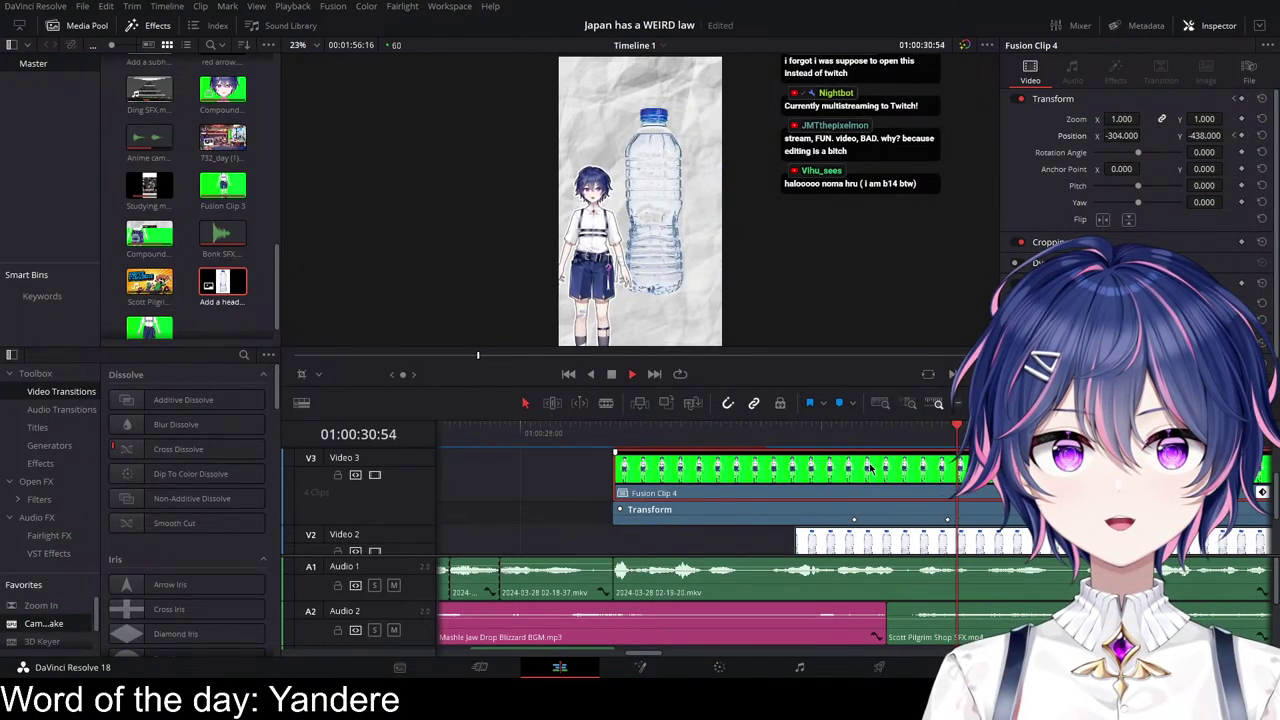
scroll(951, 498, "right", 3)
key("slash")
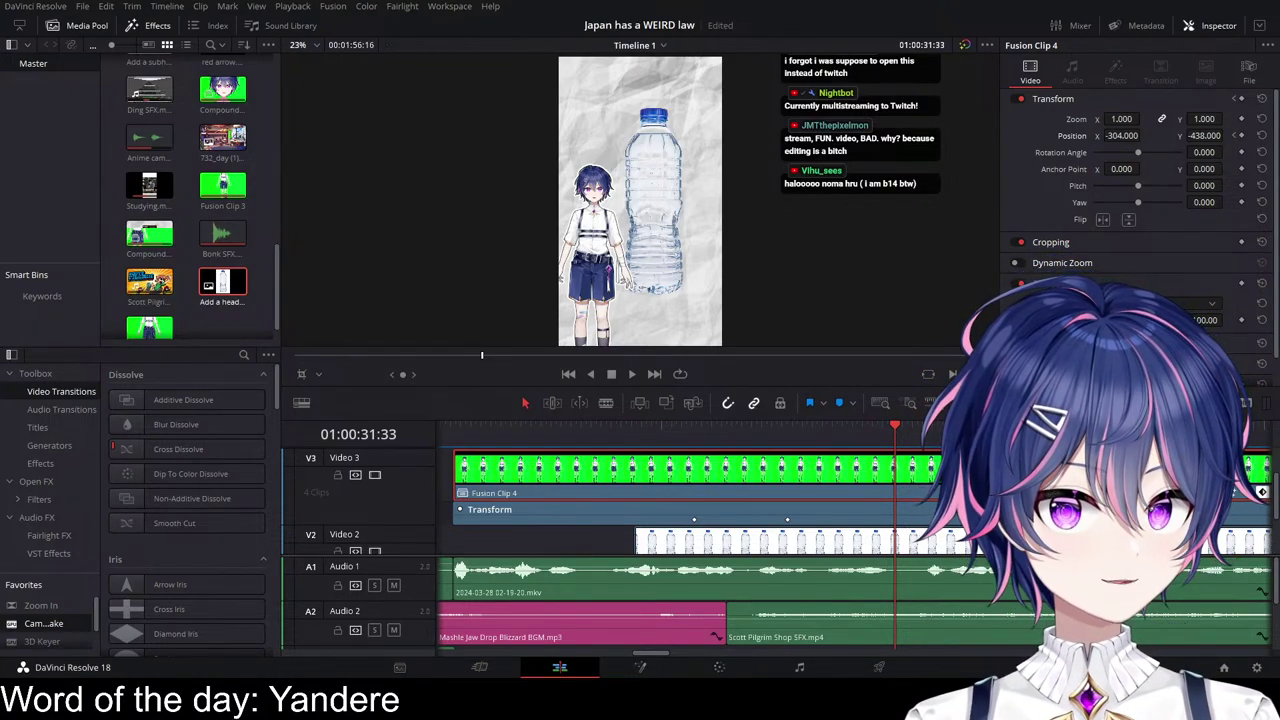
Step: Replay the start of the bottle's entrance and collapse Fusion Clip 4's Transform keyframe track
left_click(620, 434)
key("space")
key("space")
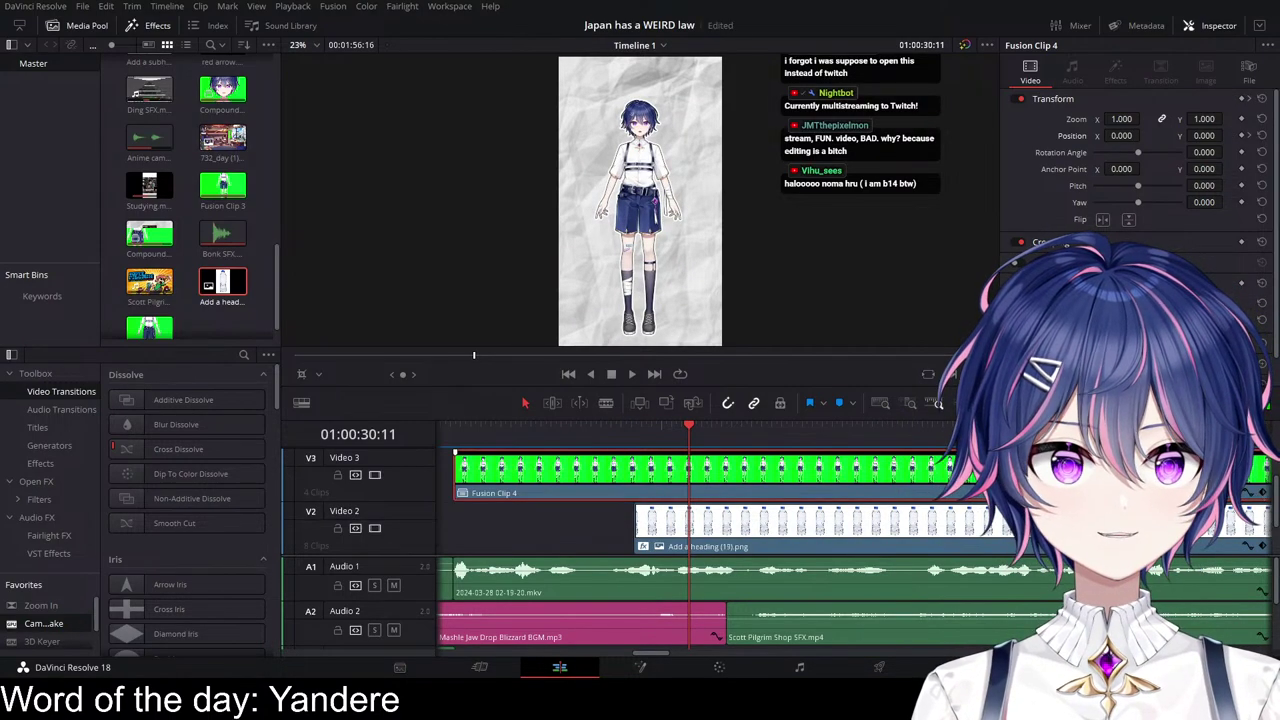
Step: Move the playhead to 01:00:30:13 and expand the bottle clip's Transform keyframes and Position X curve on Video 2
scroll(865, 503, "down", 3)
key("space")
mouse_move(688, 438)
left_mouse_down()
mouse_move(662, 437)
mouse_move(703, 437)
mouse_move(690, 438)
left_mouse_up()
left_click(694, 531)
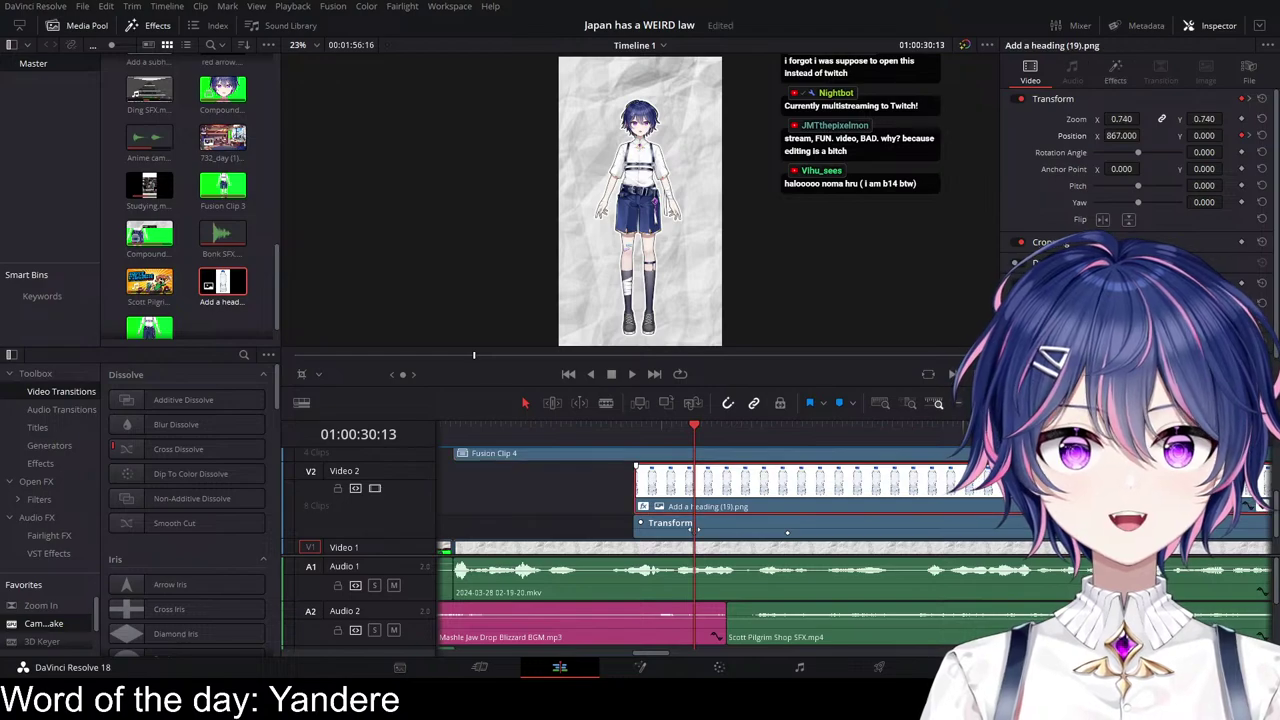
scroll(700, 528, "down", 1)
key("shift+c")
scroll(809, 506, "down", 1)
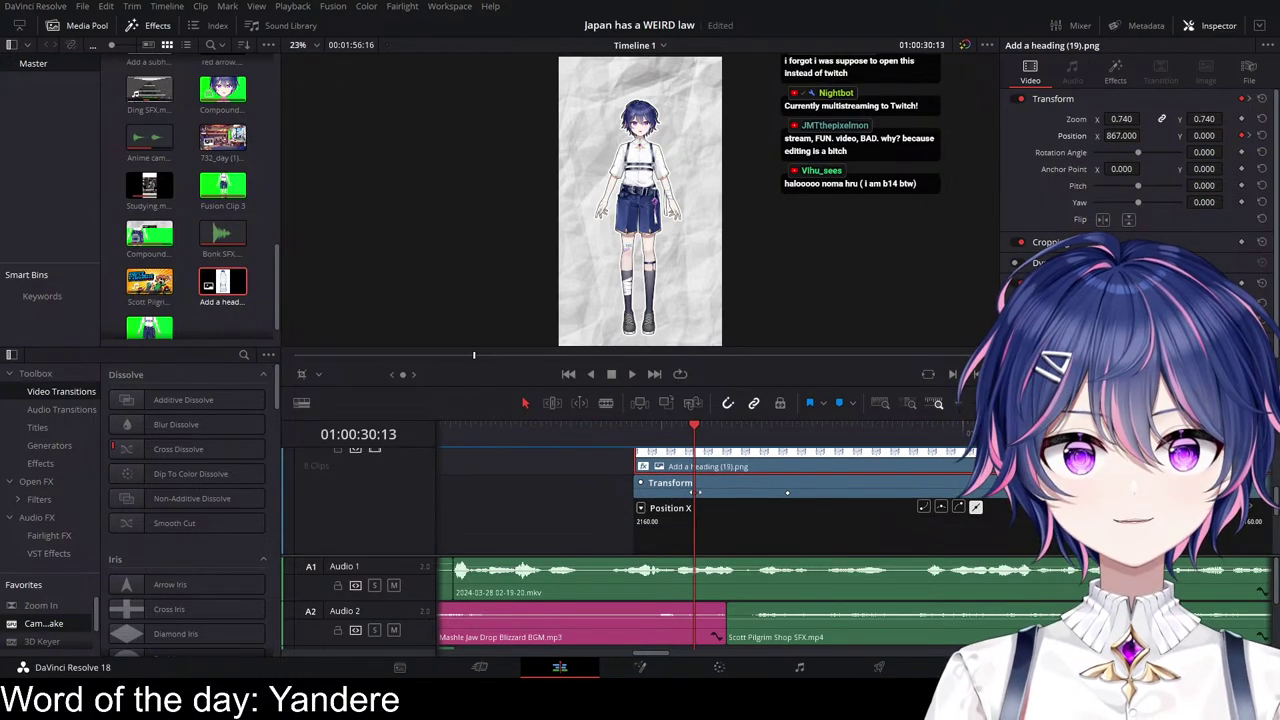
Step: Ease the bottle clip's Position X curve at both keyframes and lightly adjust the final keyframe's curve handle
scroll(707, 496, "down", 1)
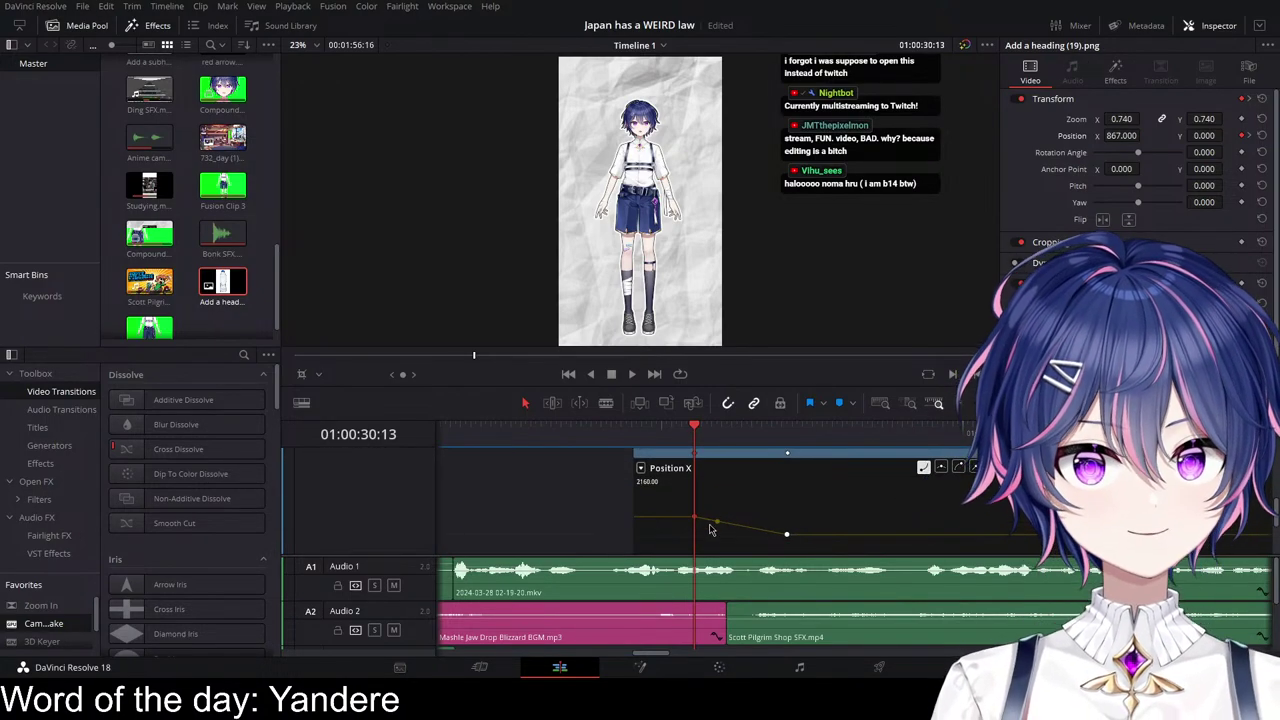
left_click(788, 533)
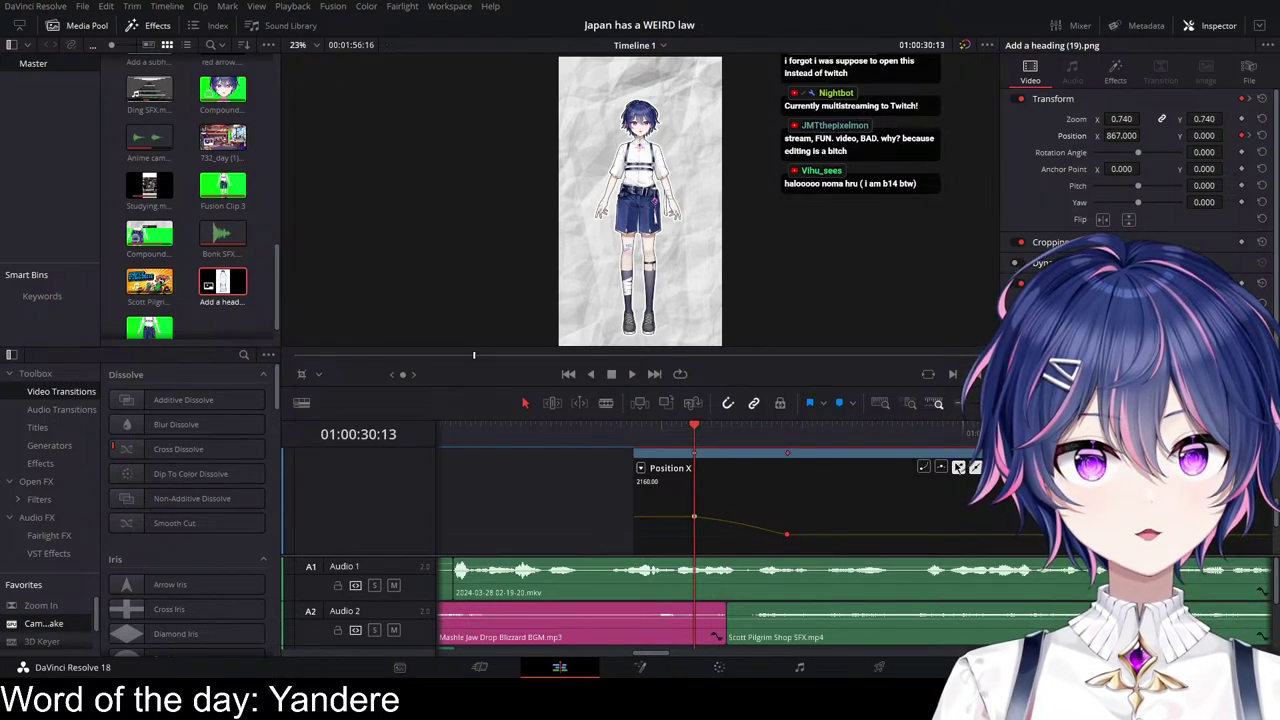
left_click_drag(761, 531, 762, 532)
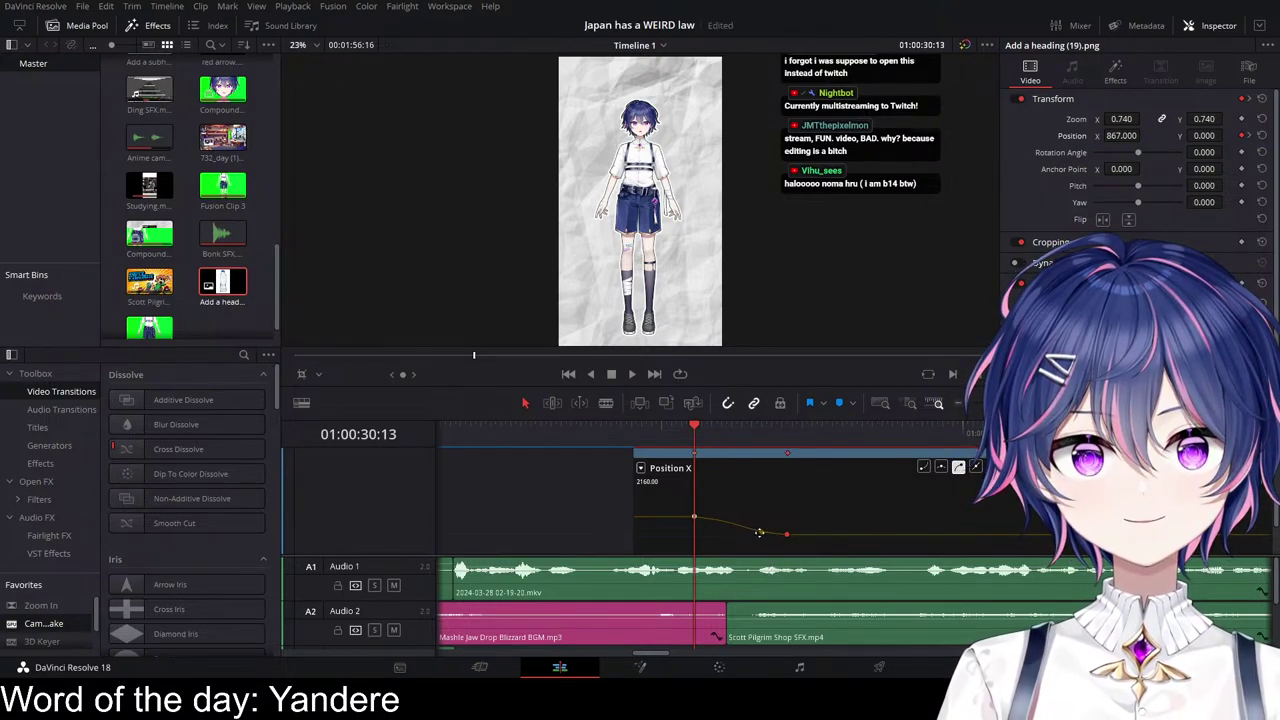
Step: Play the bottle's slide-in twice from just before its first keyframe to check the eased motion
left_click(646, 433)
key("space")
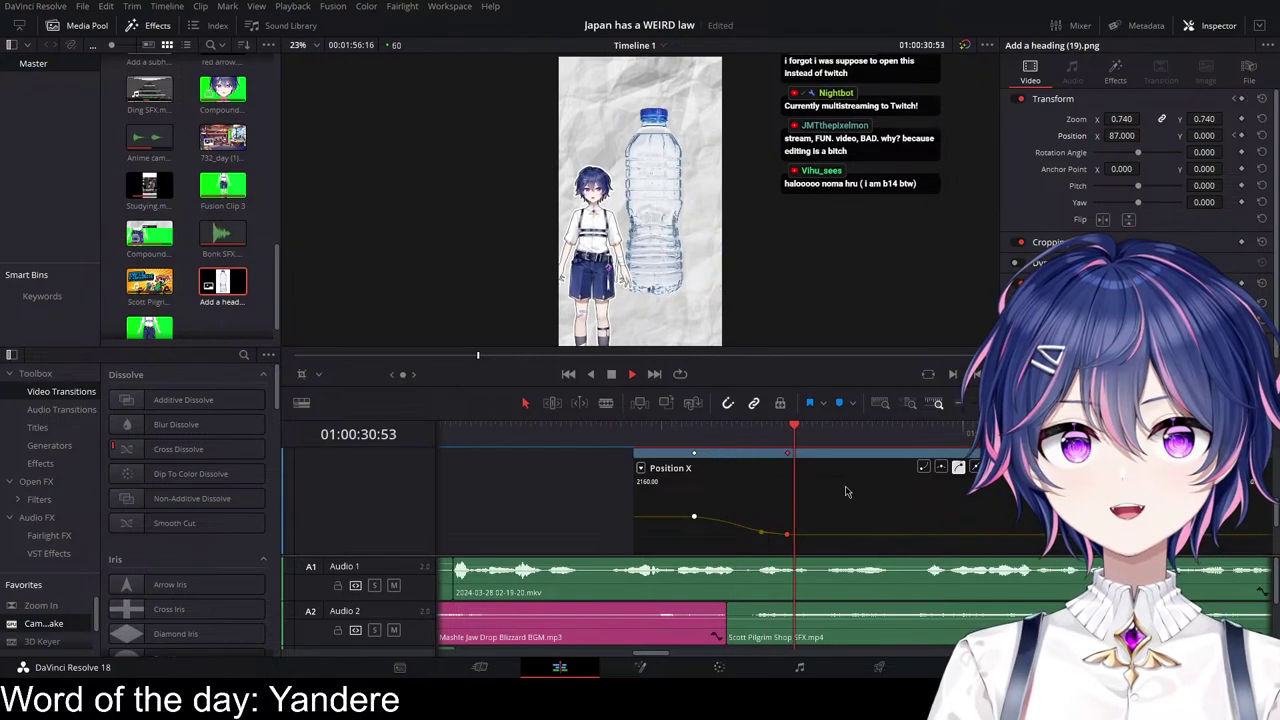
key("space")
left_click(634, 433)
key("space")
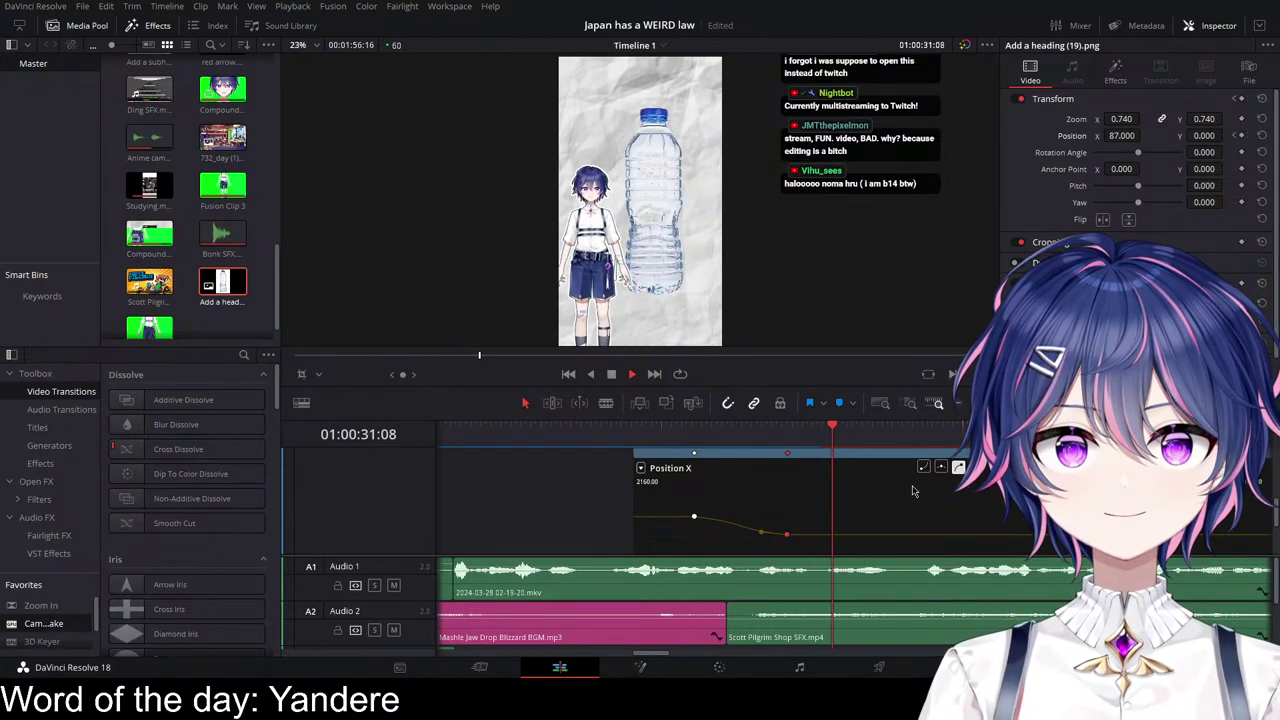
key("space")
Step: Collapse the bottle clip's curve and keyframe tracks, and apply Camera Shake to the bottle clip on Video 2
scroll(914, 489, "up", 2)
left_click(1248, 494)
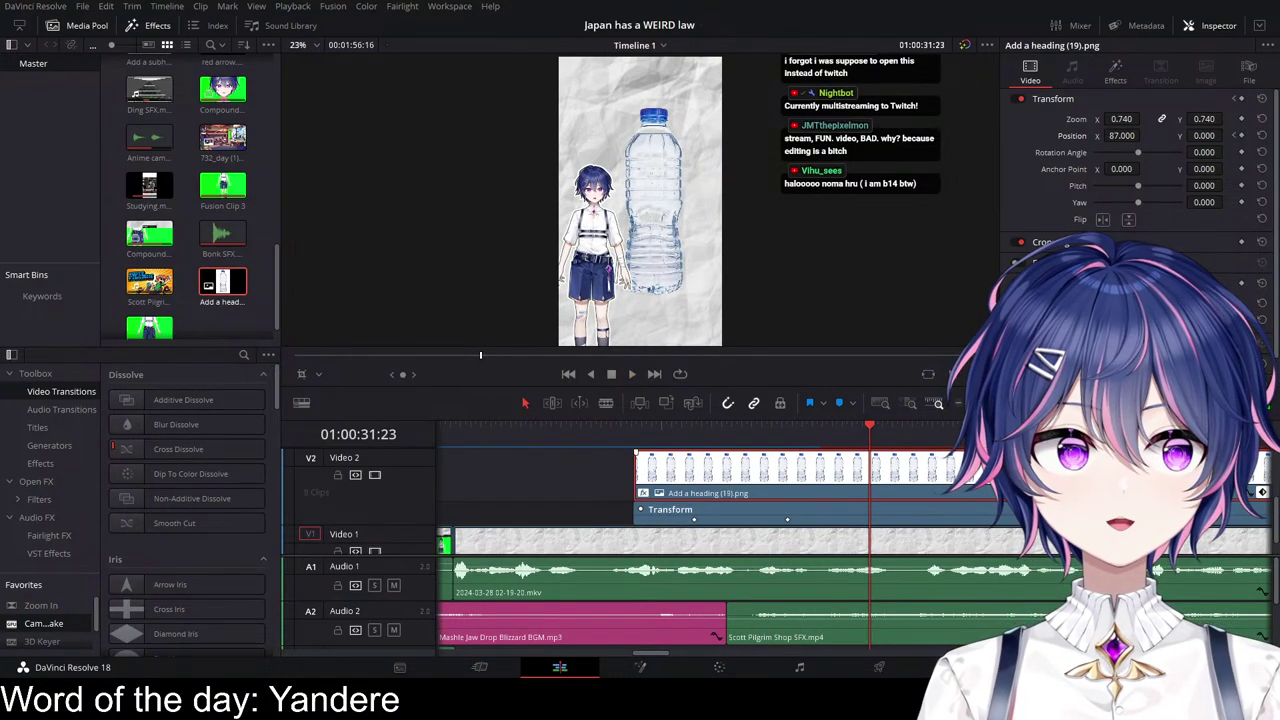
left_click(1262, 492)
scroll(900, 497, "up", 2)
left_click_drag(36, 645, 736, 505)
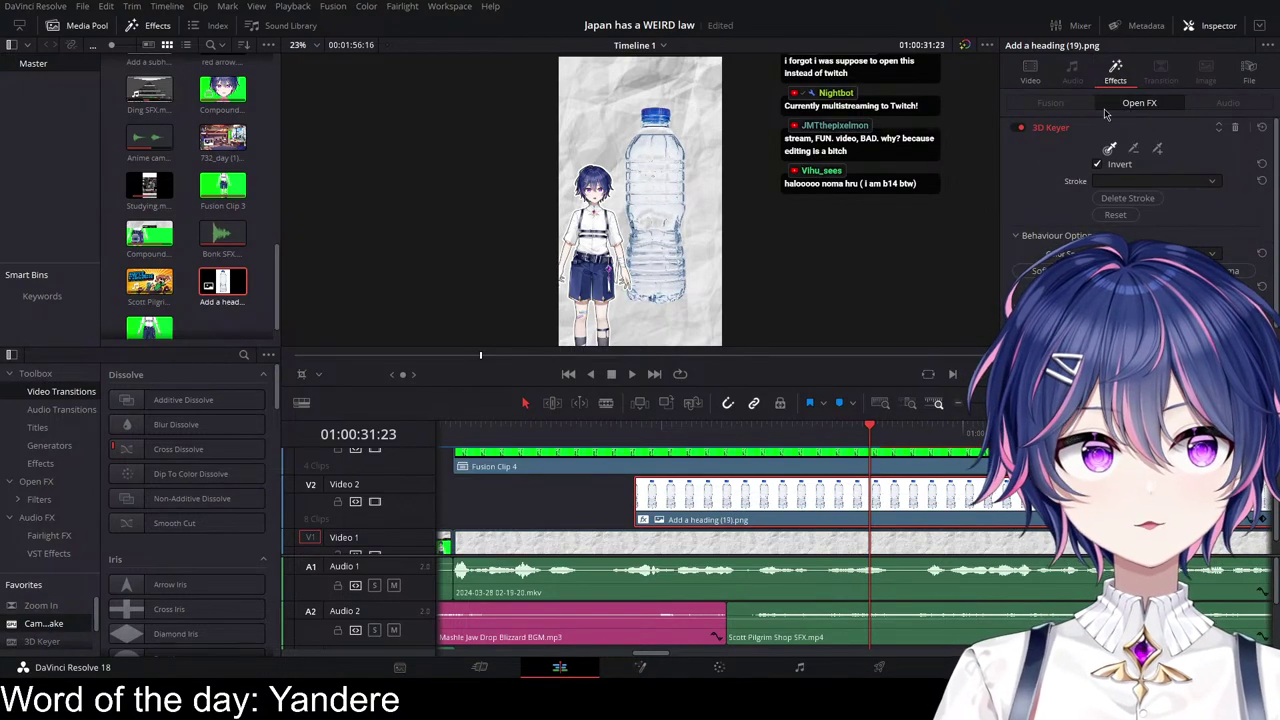
Step: Reduce the bottle clip's Camera Shake Speed Scale to 0.093 and play the shot to check the shake
left_click(1030, 72)
left_click(1115, 72)
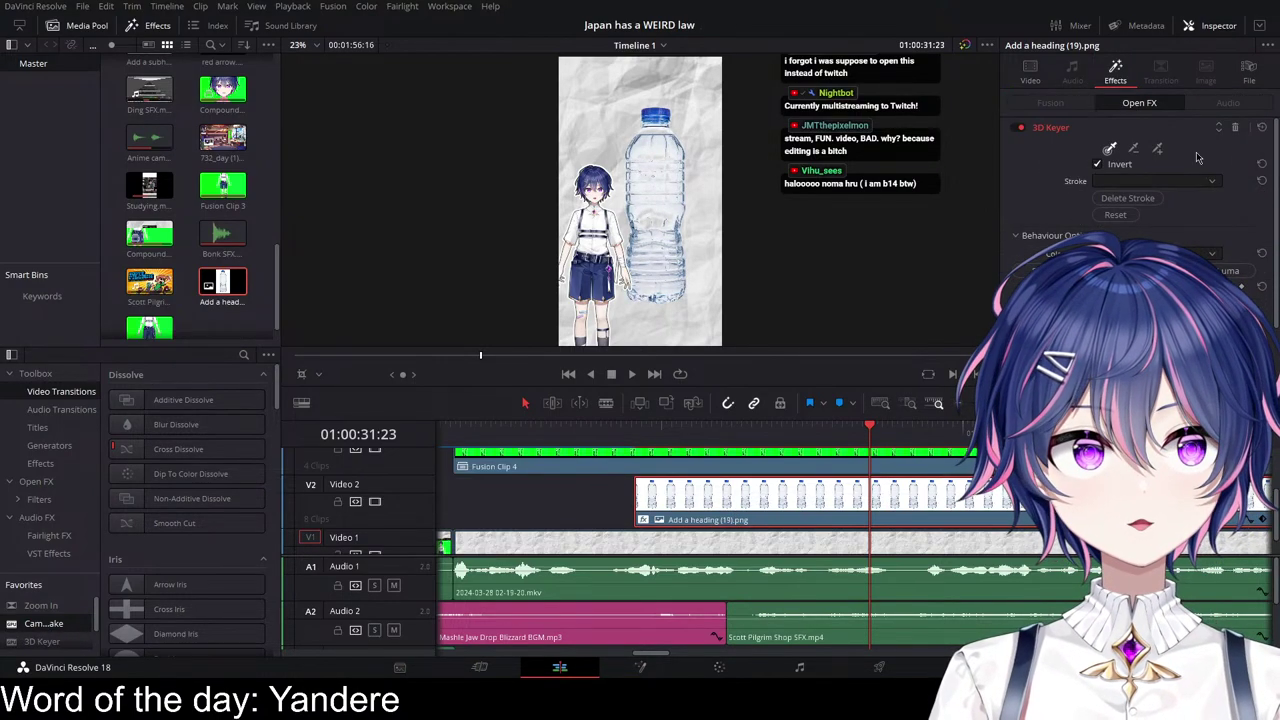
left_click(1235, 128)
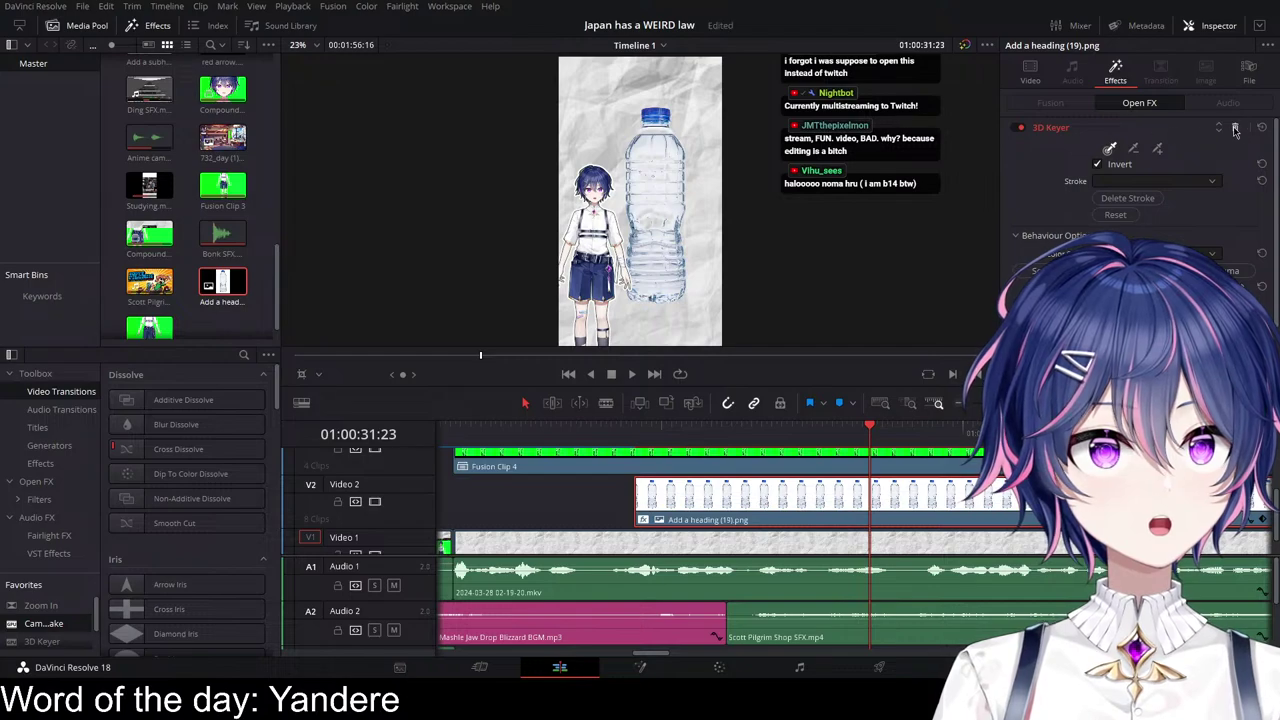
left_click(1165, 128)
left_click(1122, 149)
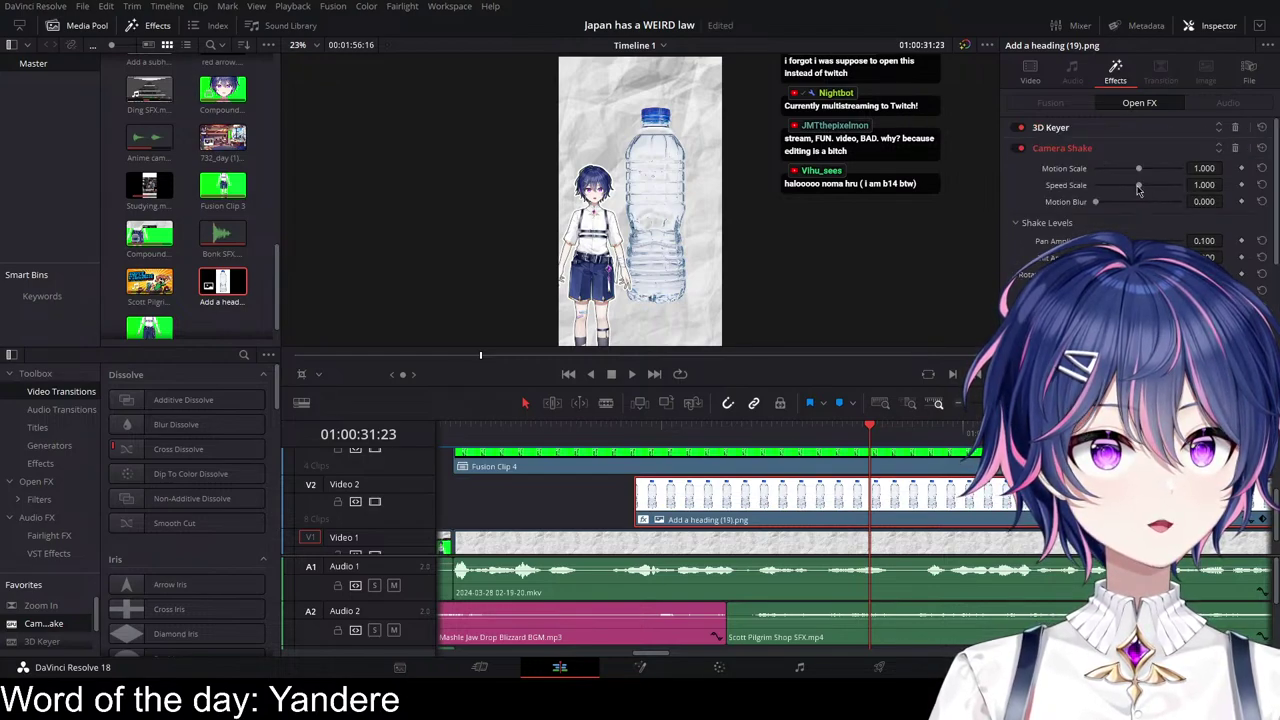
left_click_drag(1138, 185, 1099, 185)
left_click(598, 434)
key("space")
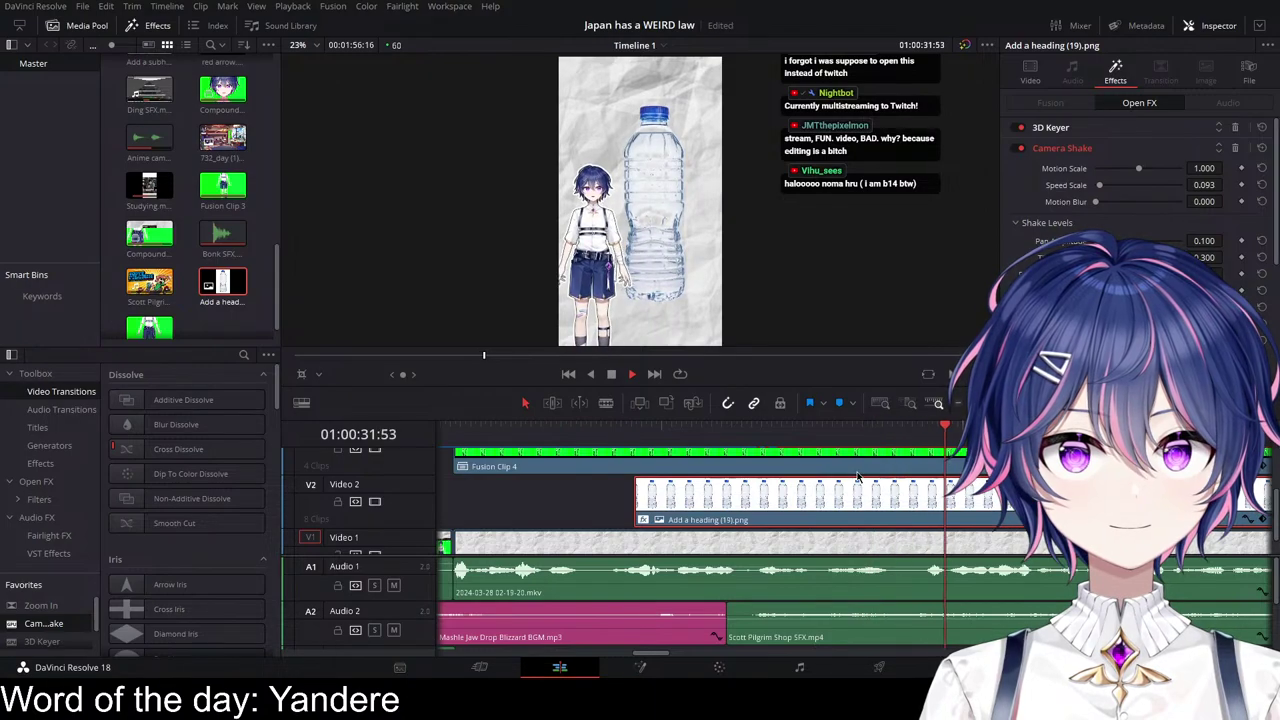
key("space")
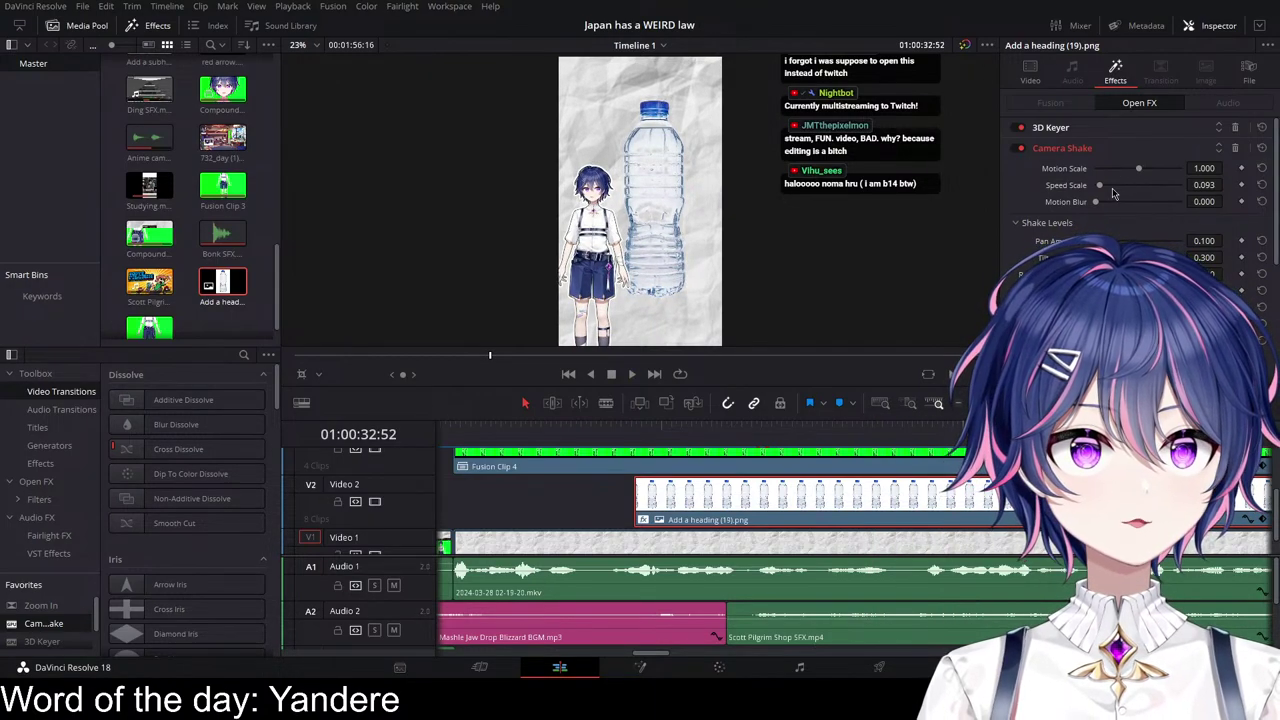
Step: Lower the bottle clip's Camera Shake Speed Scale to 0.086 and play the slide-in again from the clip's start
left_click_drag(1100, 186, 1098, 186)
left_click(634, 432)
key("space")
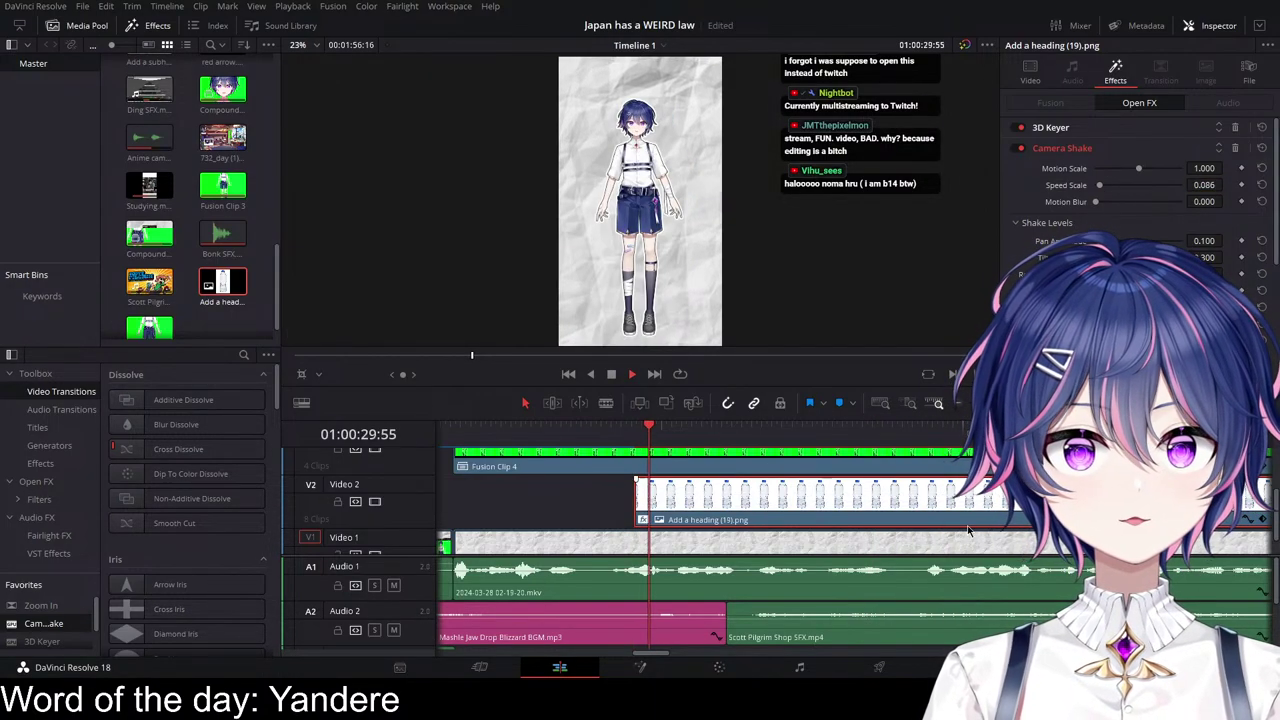
scroll(916, 555, "down", 2)
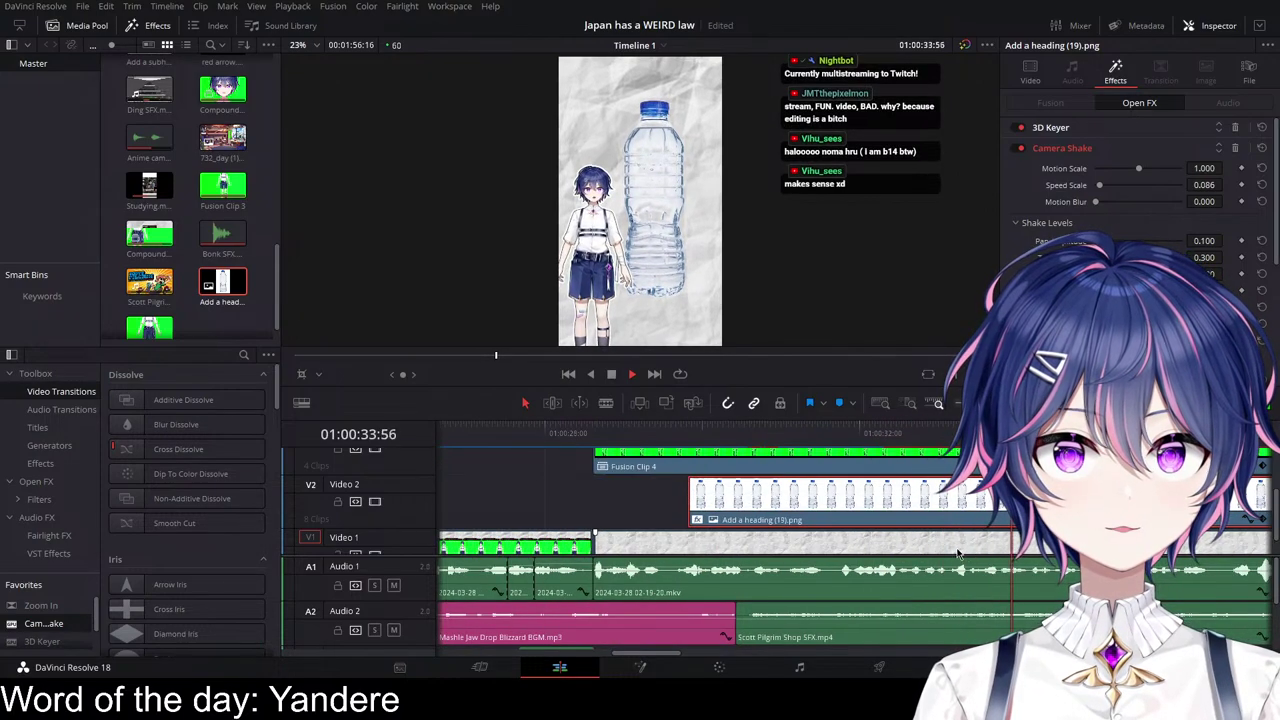
key("space")
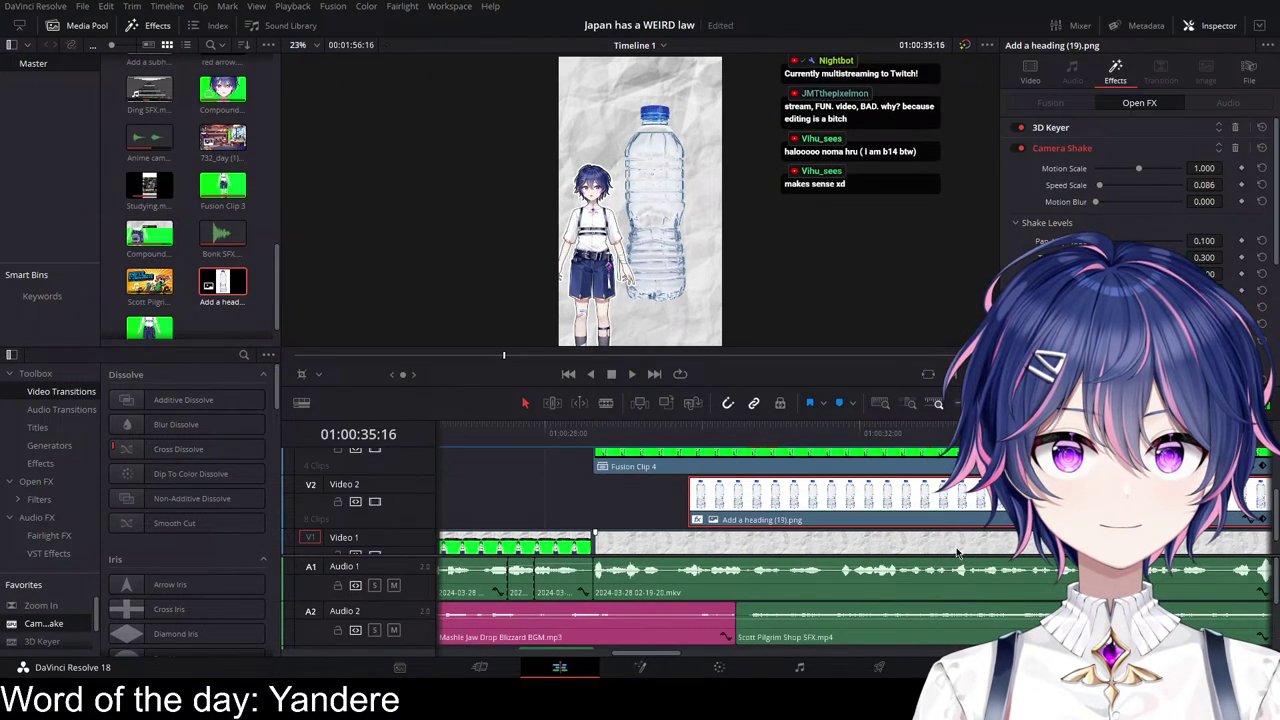
Step: Set the bottle clip's Position X to 51 at its final Transform keyframe, play the result and save the project
left_click(1262, 520)
left_click(768, 438)
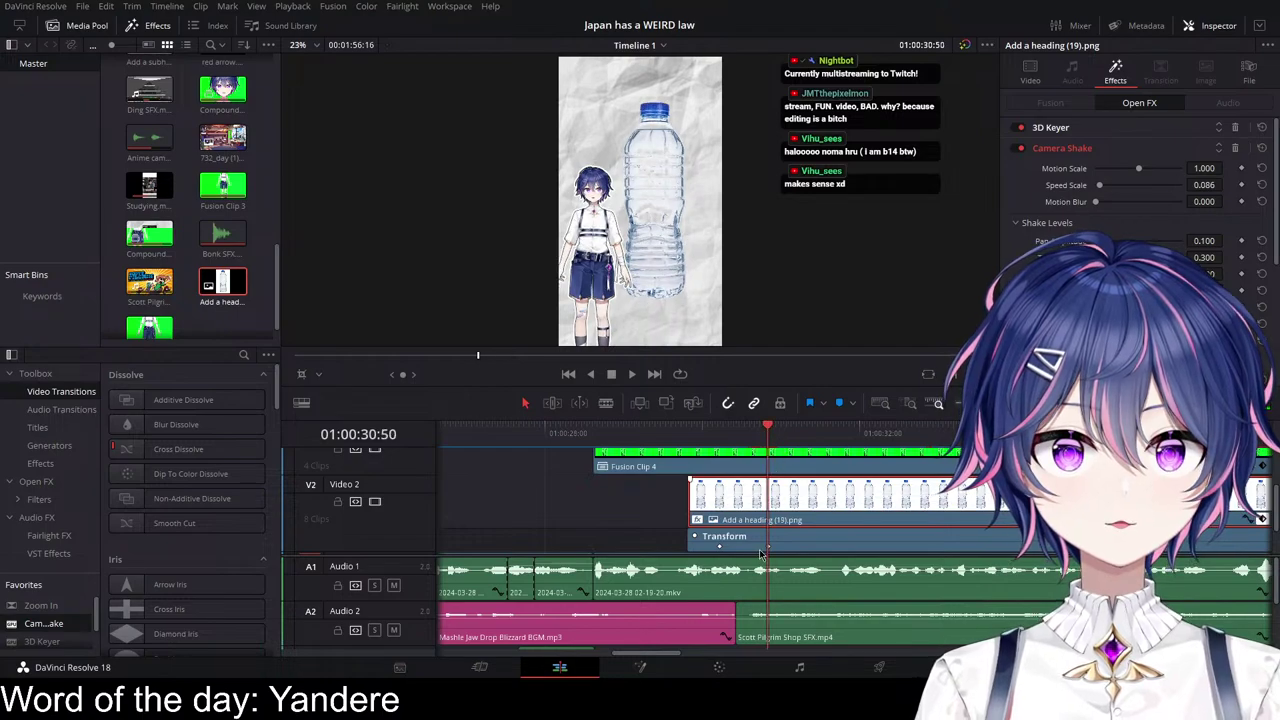
left_click(1032, 73)
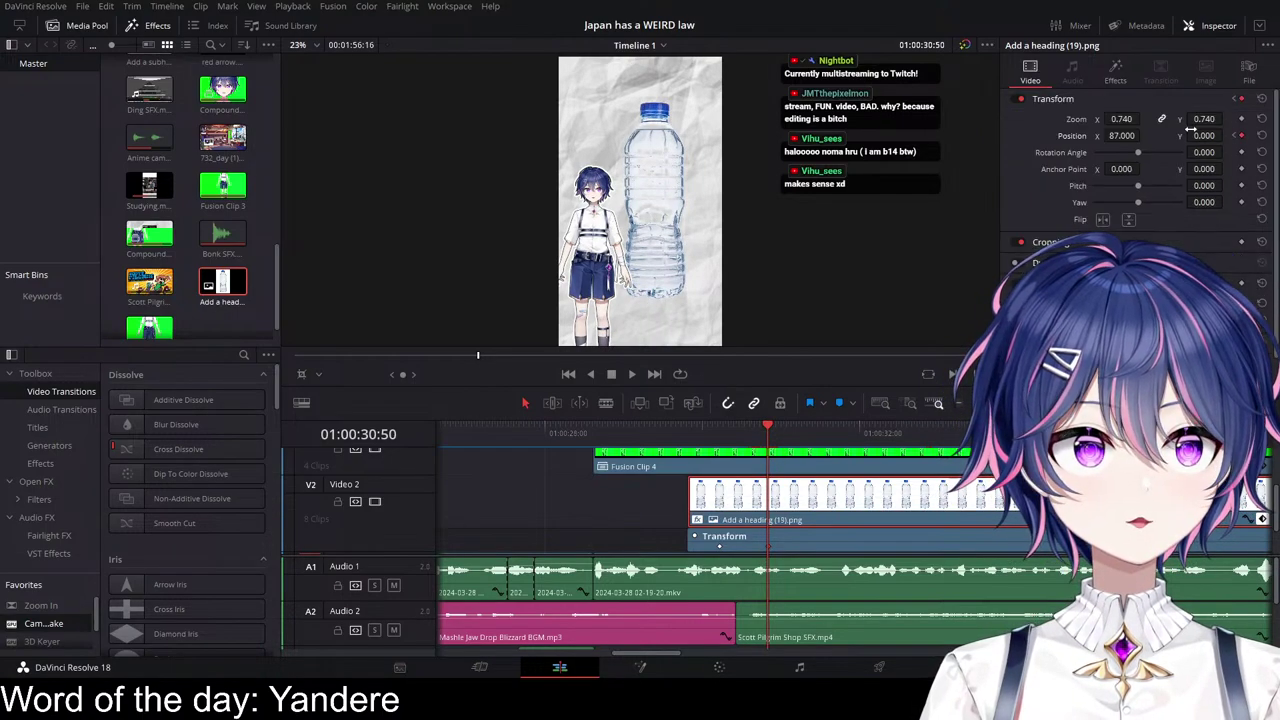
mouse_move(1122, 136)
left_mouse_down()
mouse_move(1099, 136)
mouse_move(1140, 136)
left_mouse_up()
key("space")
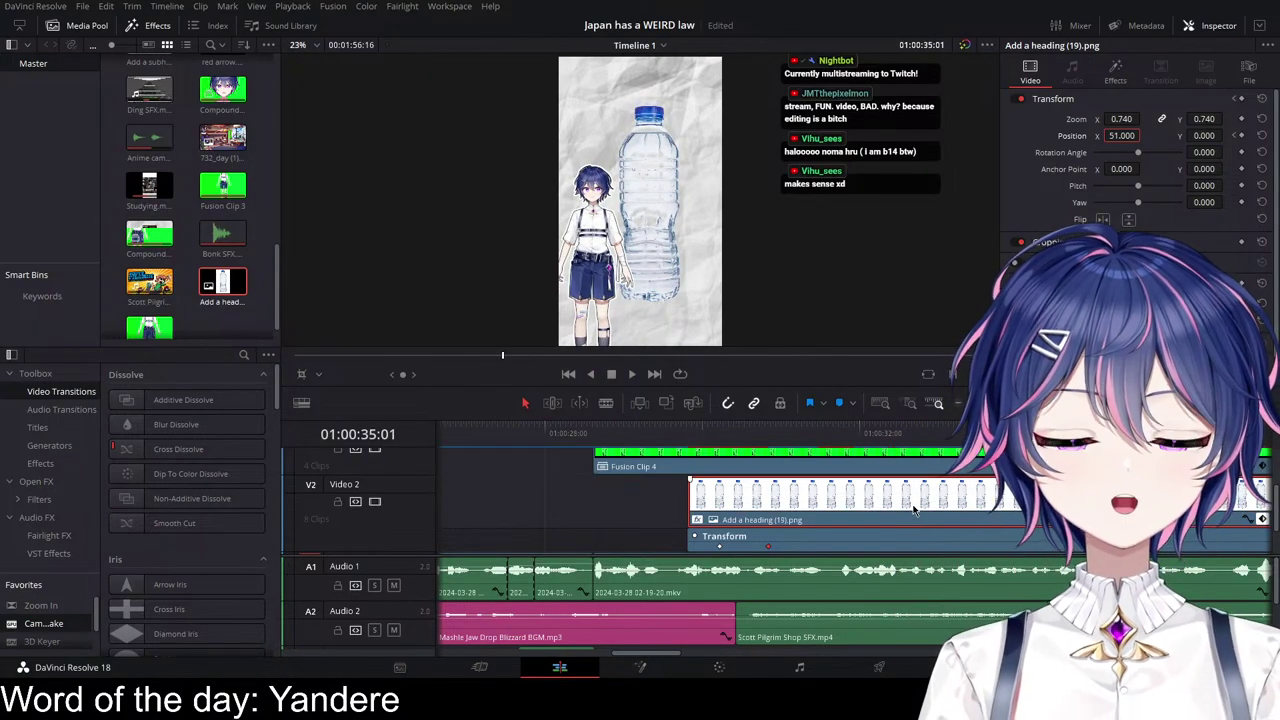
key("ctrl+s")
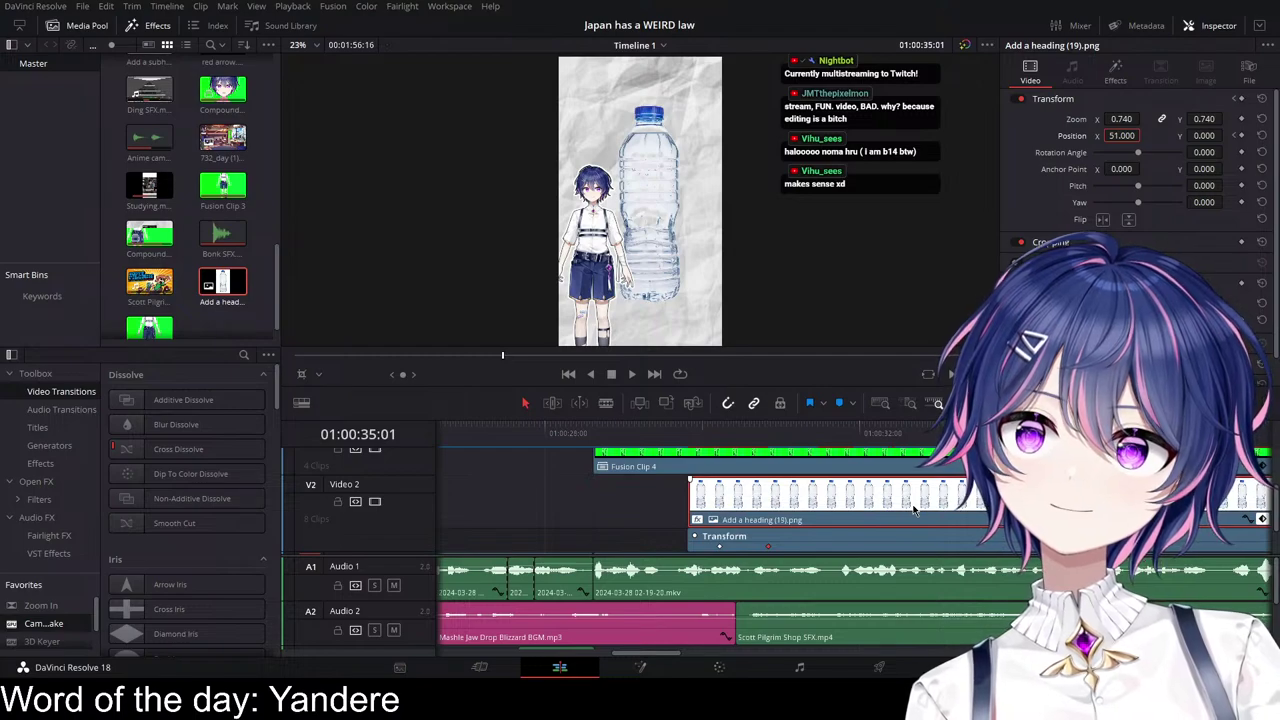
Step: Slow the bottle clip's Camera Shake Speed Scale to 0.056 and after a playback check to 0.027, replay it and save
left_click(913, 510)
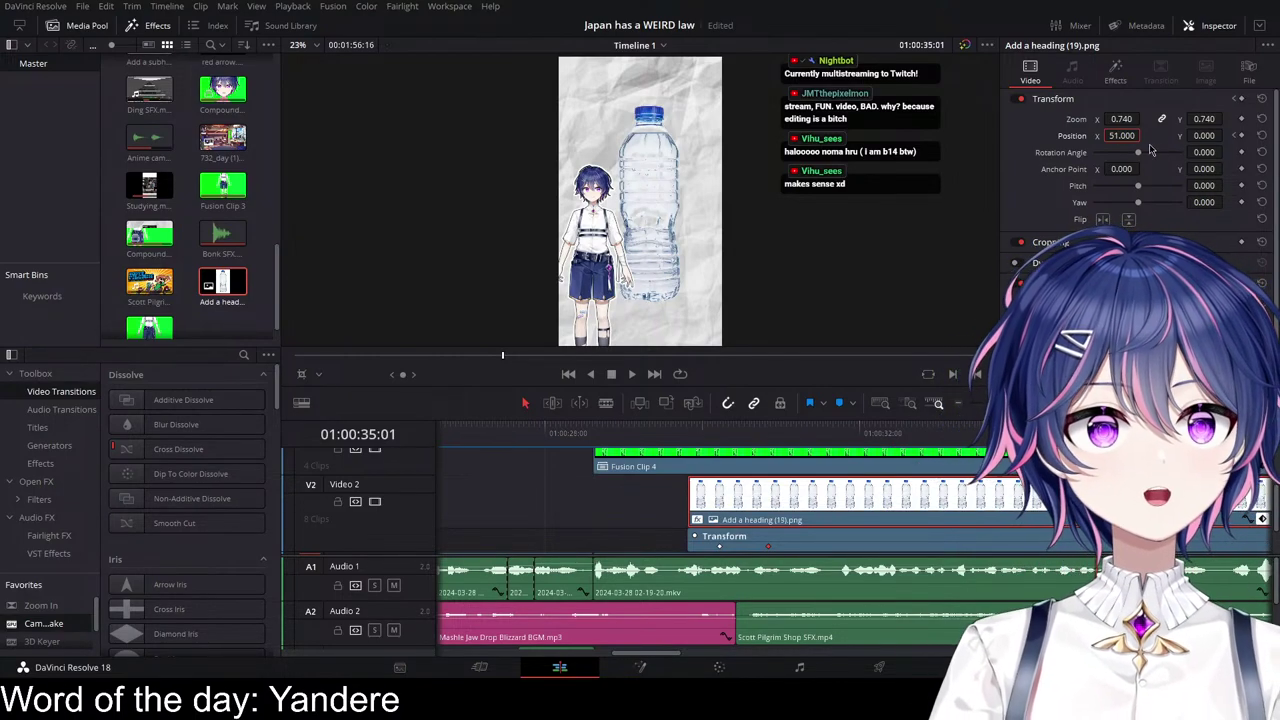
left_click(1115, 74)
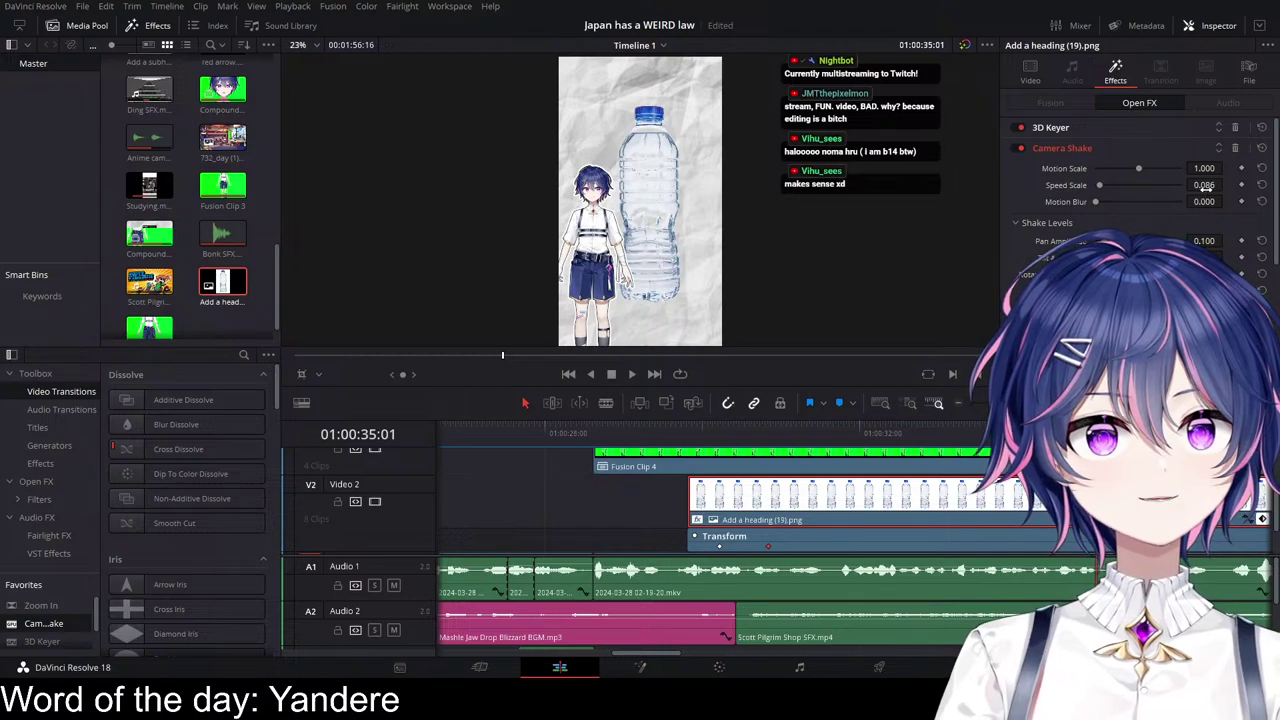
left_click_drag(1206, 188, 1176, 188)
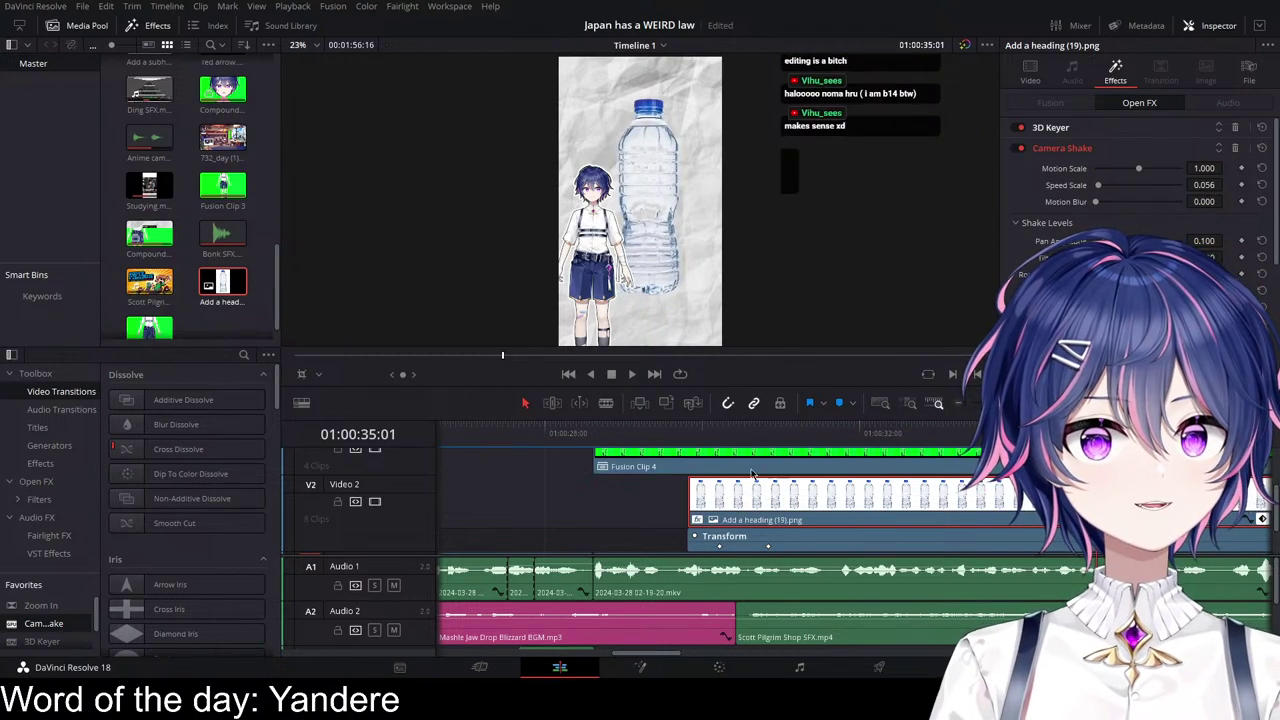
left_click(690, 432)
key("space")
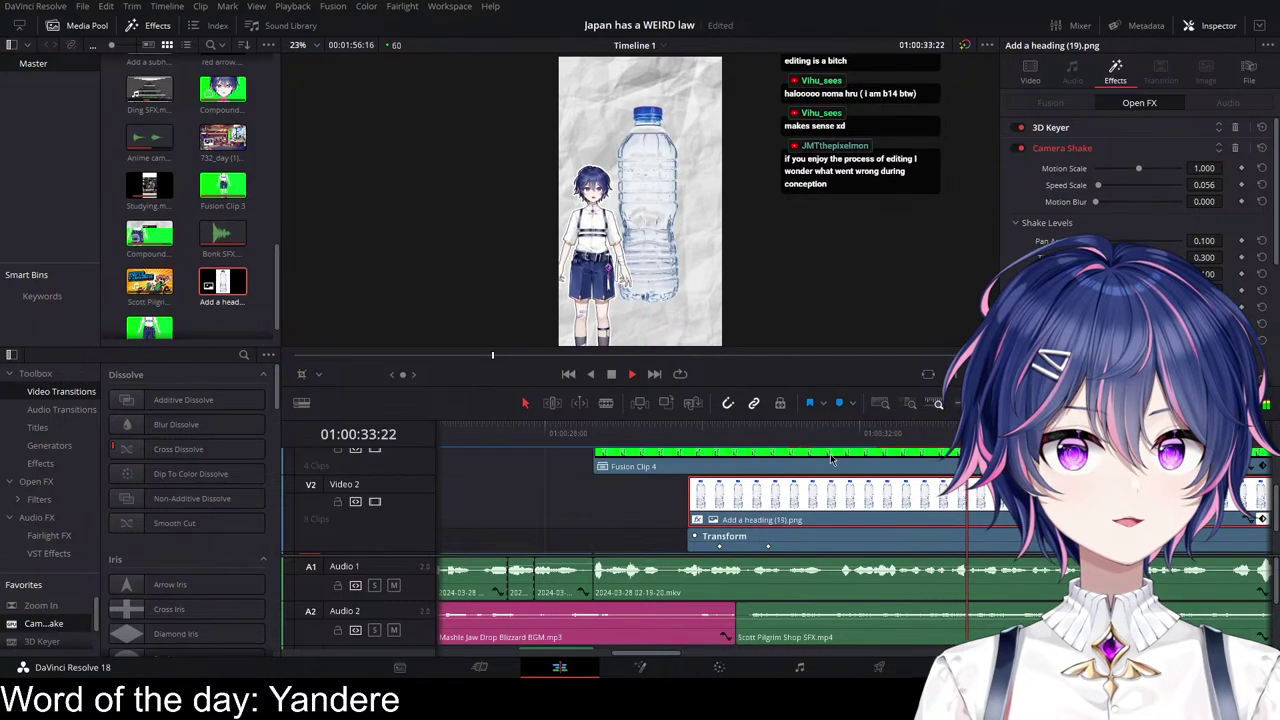
key("space")
mouse_move(1206, 187)
left_mouse_down()
mouse_move(1185, 187)
mouse_move(1219, 186)
left_mouse_up()
key("space")
key("space")
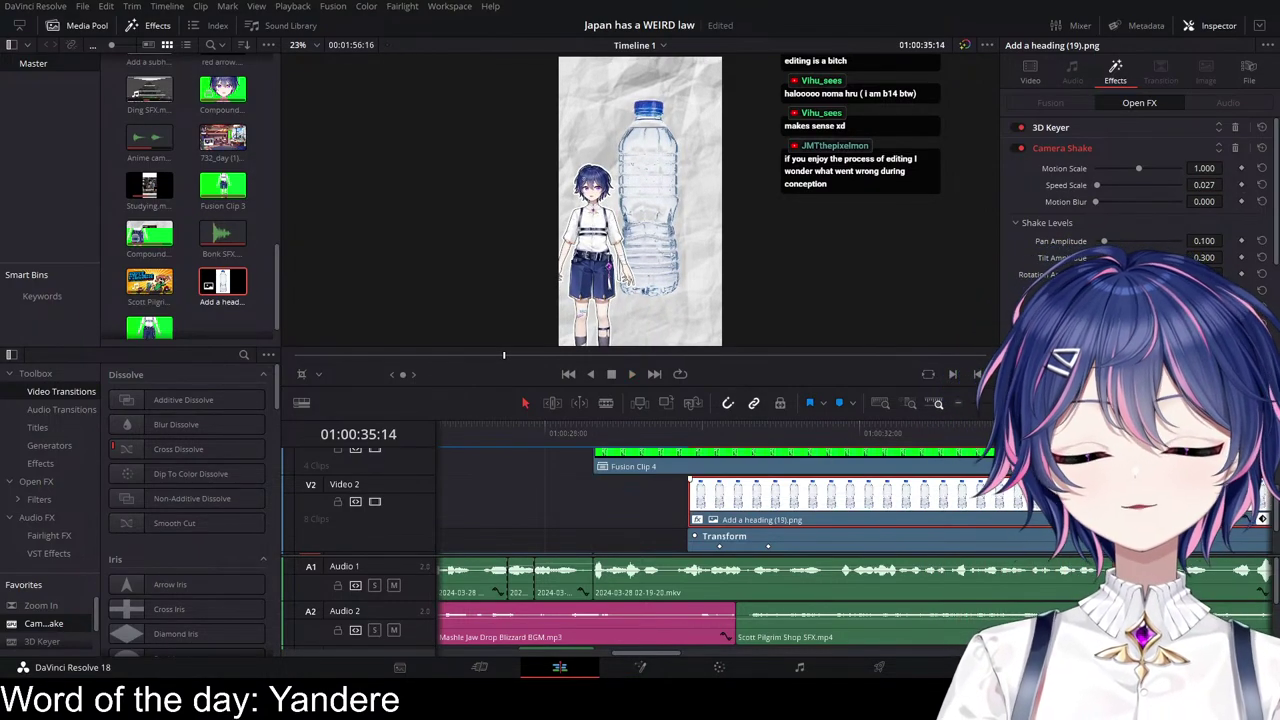
key("ctrl+s")
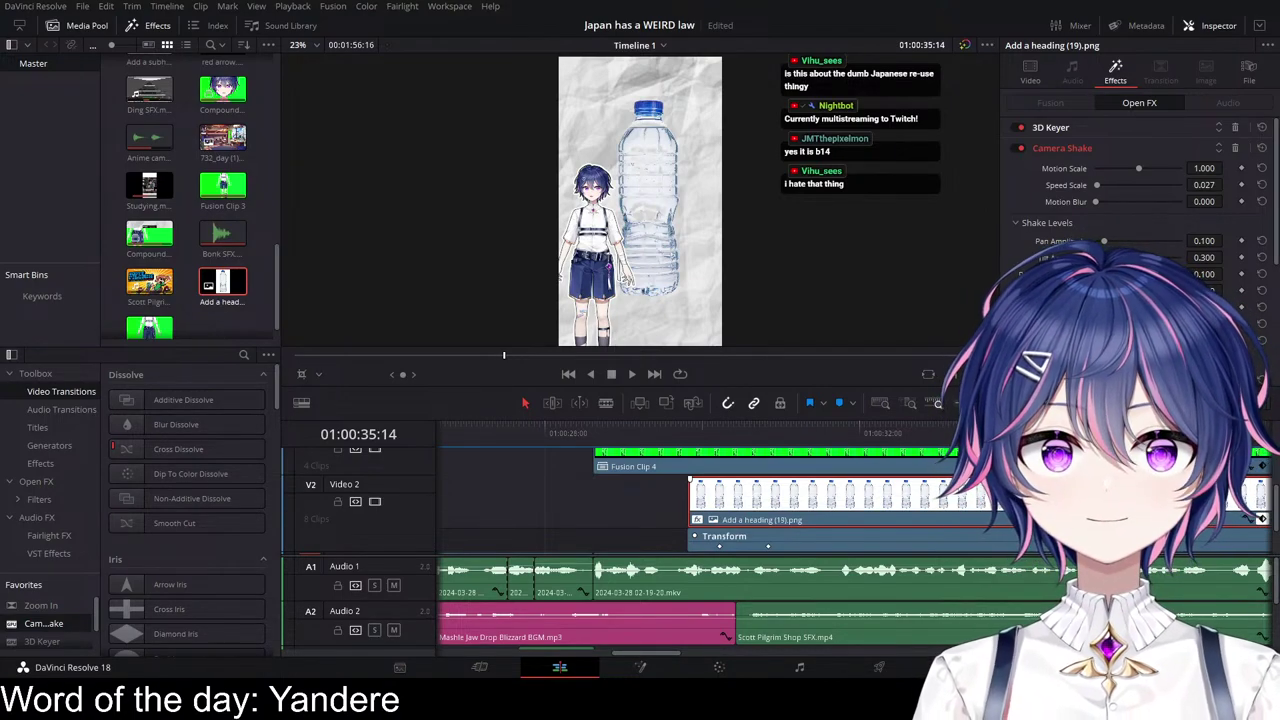
Step: Replace the plain bottle clip on Video 2 with the Fiji bottle image Add a heading (20).png
left_click(837, 520)
key("Delete")
key("ctrl+z")
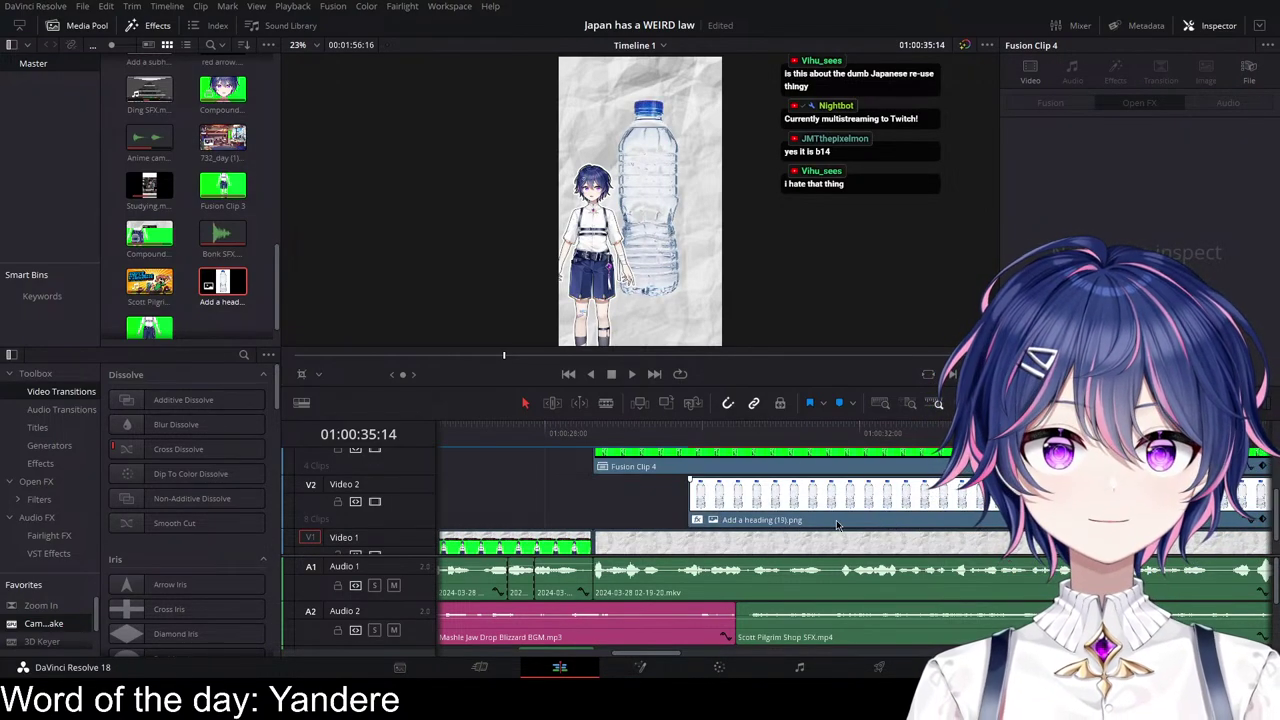
left_click(835, 510)
key("Delete")
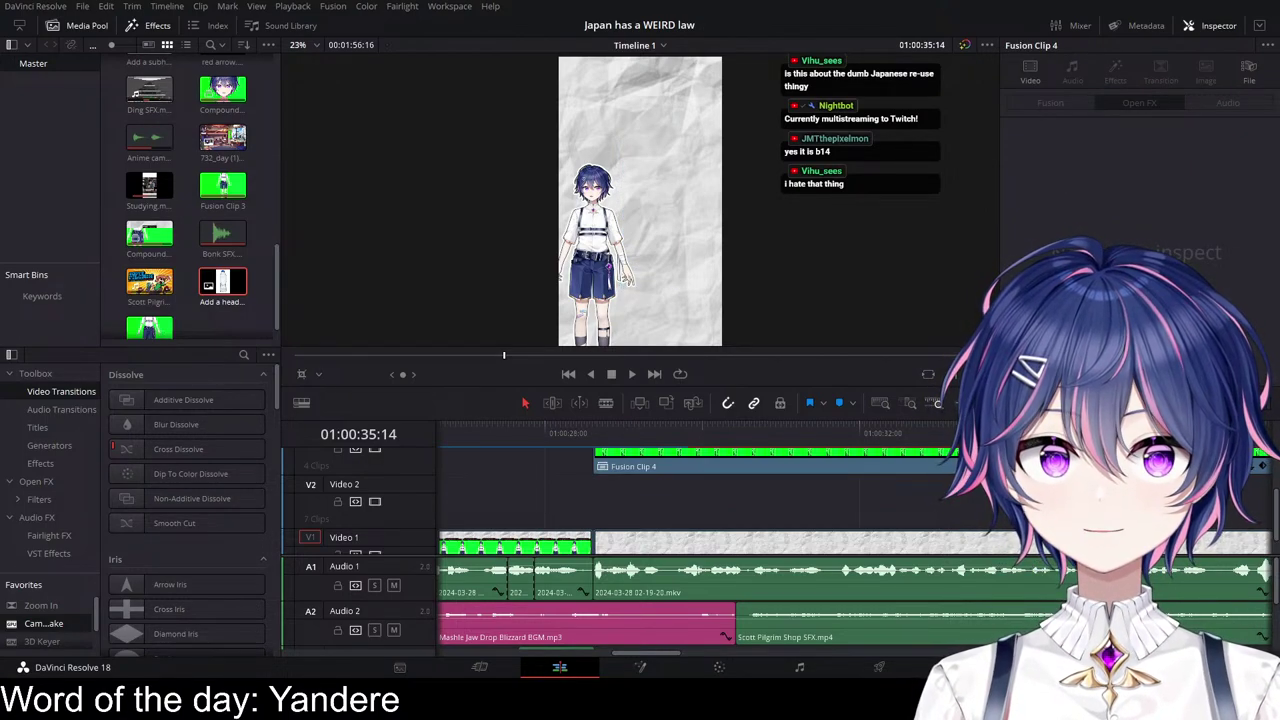
left_click_drag(229, 294, 708, 510)
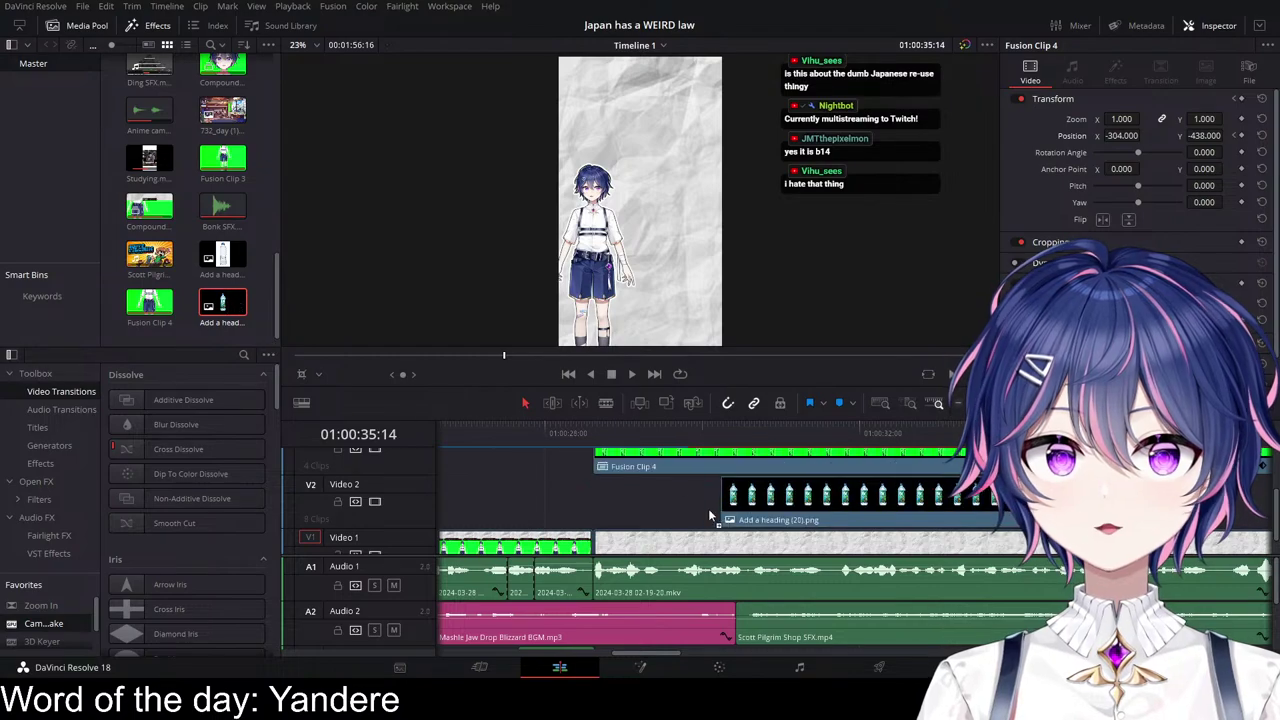
Step: Play the new bottle's entry and extend the end of its clip on Video 2 further along the timeline
left_click(708, 433)
key("space")
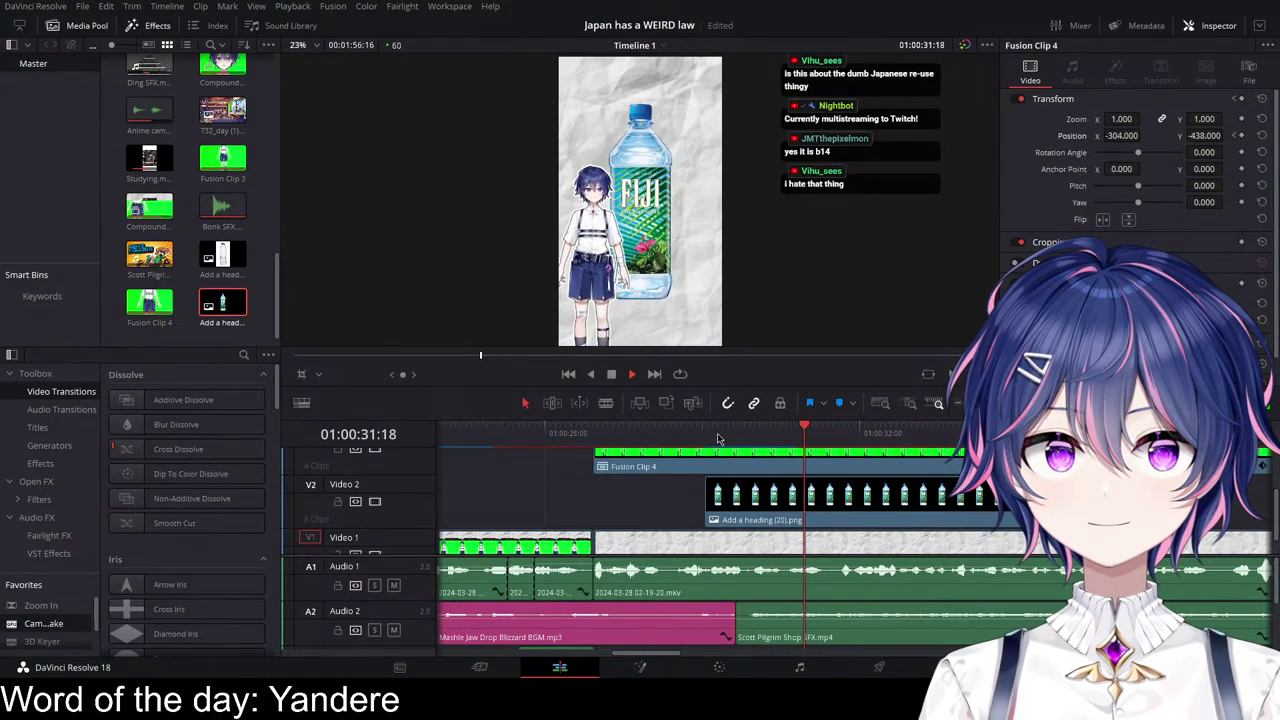
scroll(886, 498, "down", 2)
scroll(886, 498, "right", 2)
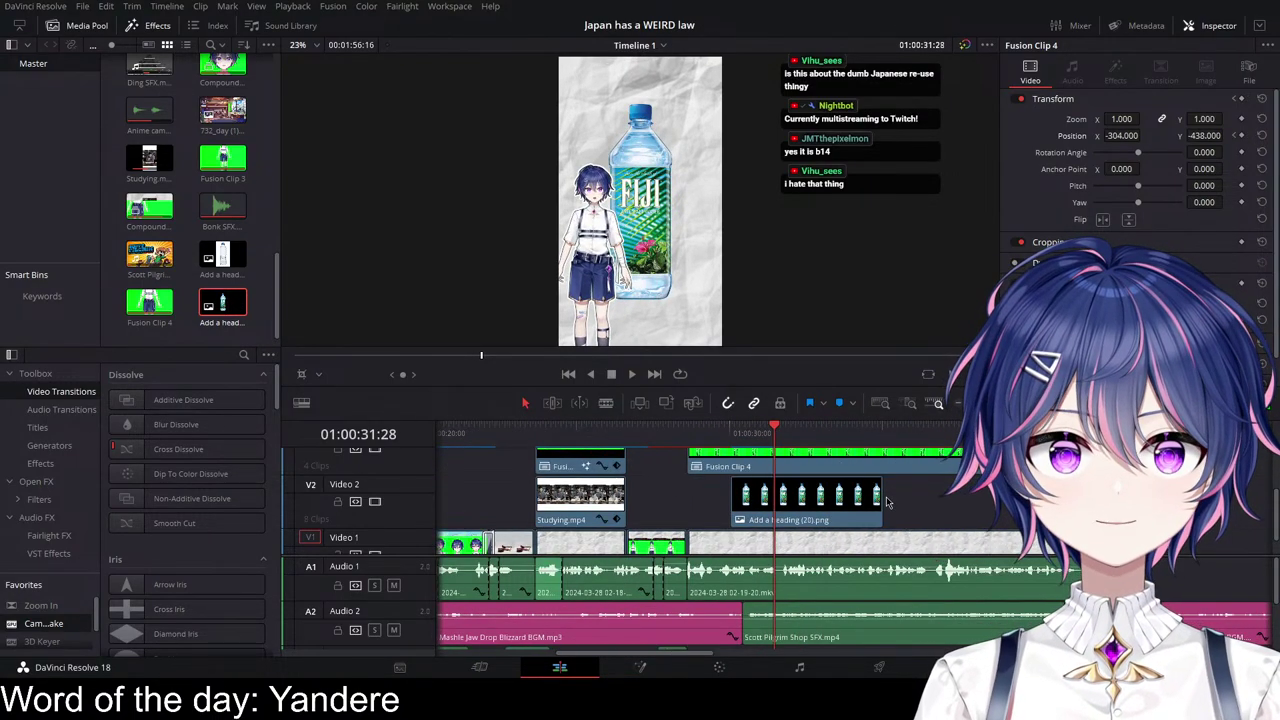
left_click_drag(885, 494, 1040, 494)
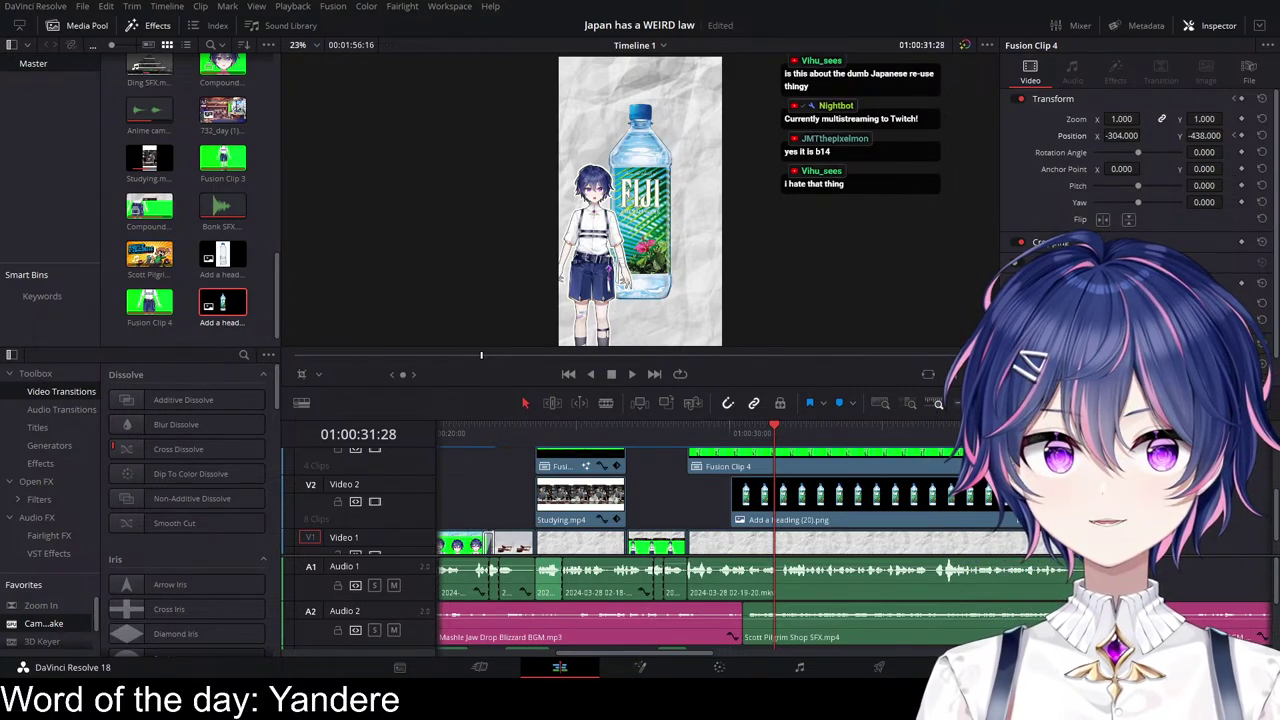
Step: Replay the bottle's entry, expand Fusion Clip 4's Transform keyframes and move the playhead to its second keyframe at 01:00:30:50
left_click(711, 433)
key("space")
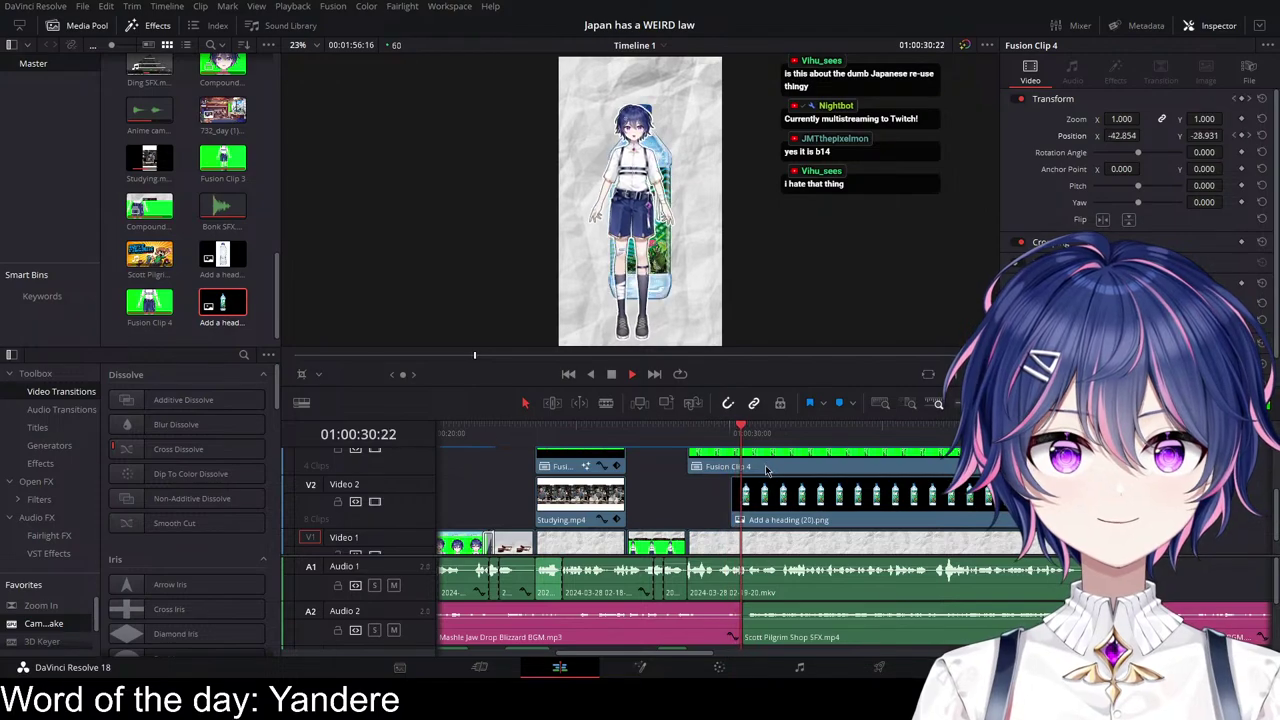
key("space")
scroll(873, 518, "up", 2)
scroll(875, 518, "up", 3)
scroll(875, 516, "up", 1)
left_click(1262, 506)
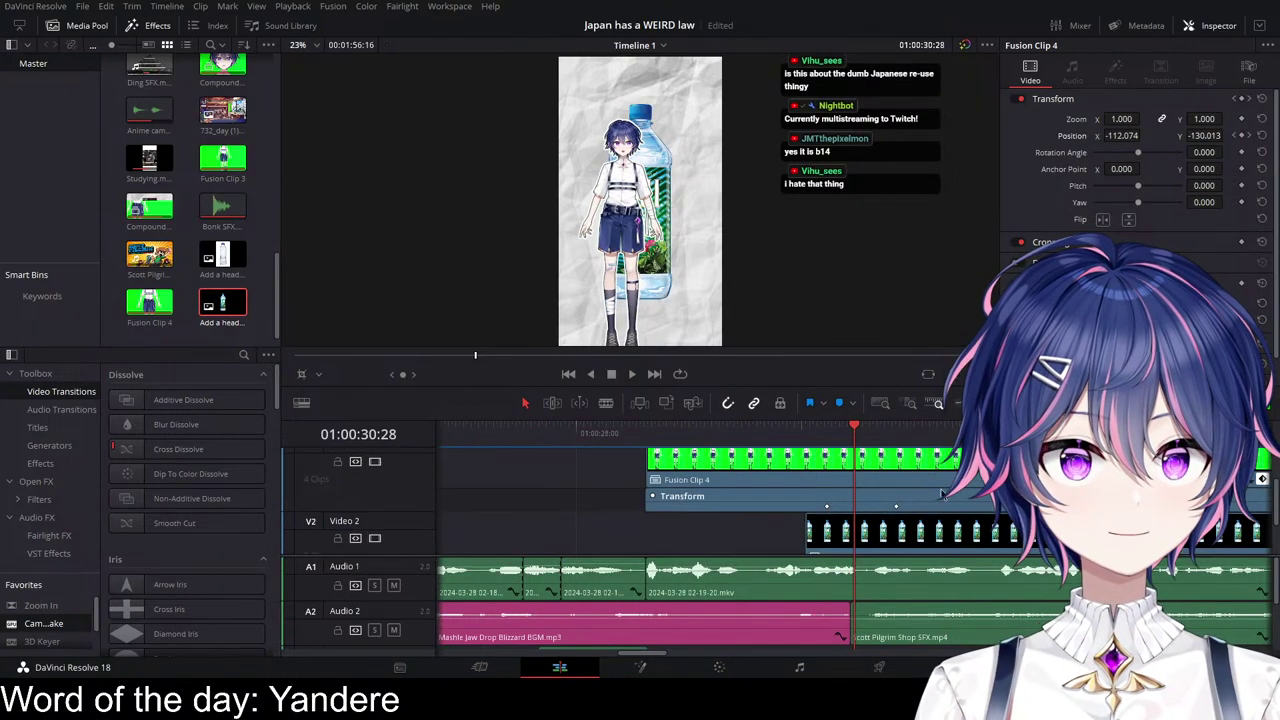
left_click_drag(866, 434, 877, 434)
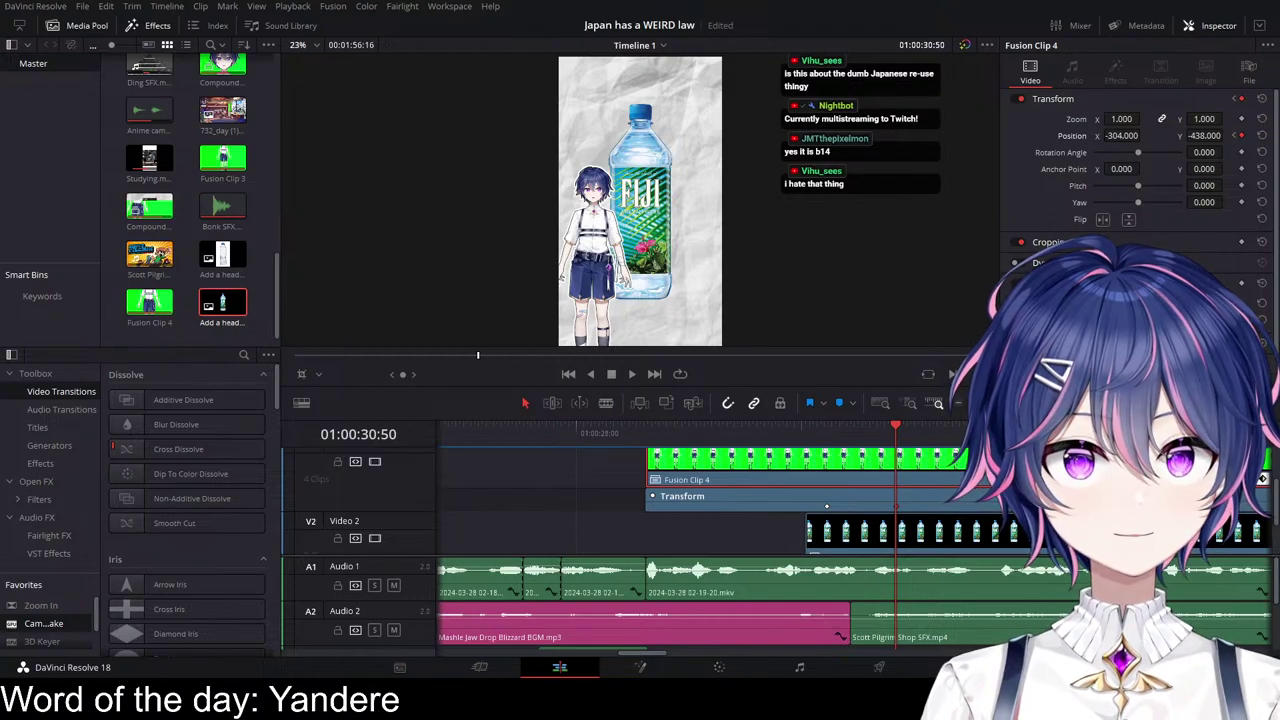
Step: Set the Fiji bottle's Zoom to 1.040 and Position to X 55, Y 24, with a Position keyframe at 01:00:30:50
left_click(927, 550)
left_click_drag(1119, 136, 1228, 137)
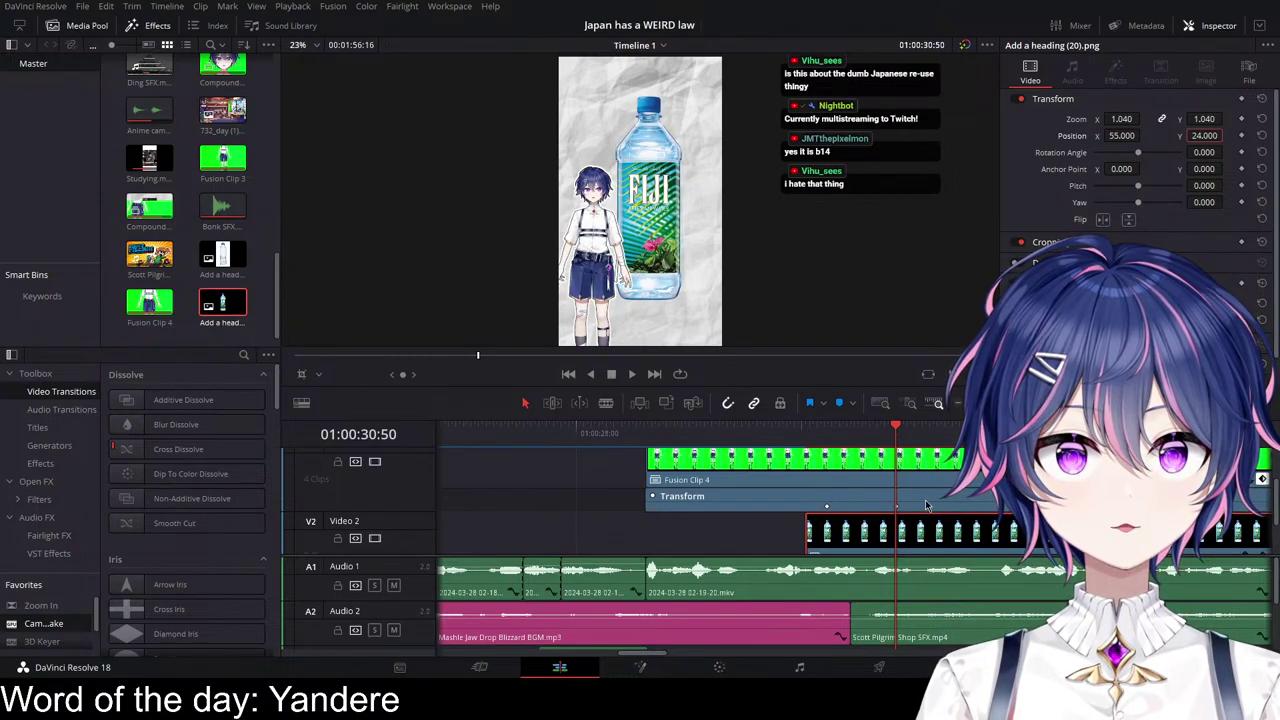
scroll(916, 512, "down", 2)
scroll(916, 512, "down", 1)
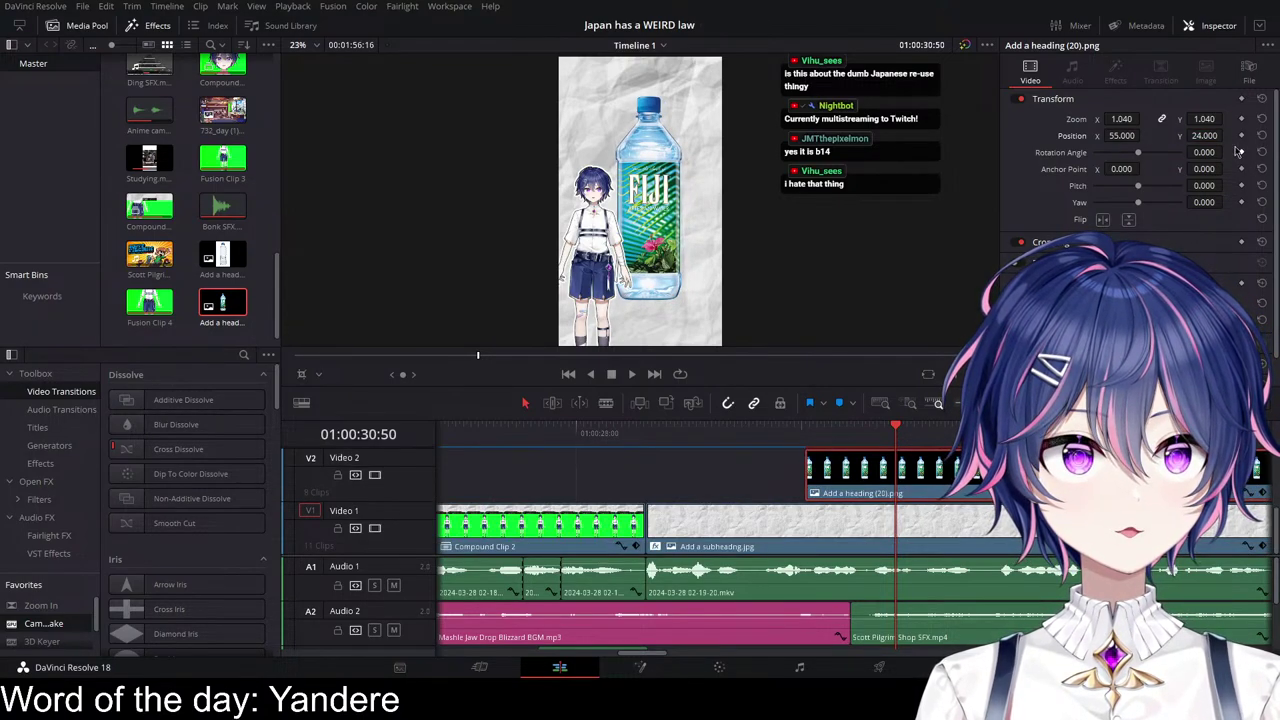
Step: Keyframe the Fiji bottle's Position X off the right of the frame at 01:00:30:26 and play the slide-in
left_click_drag(890, 433, 859, 434)
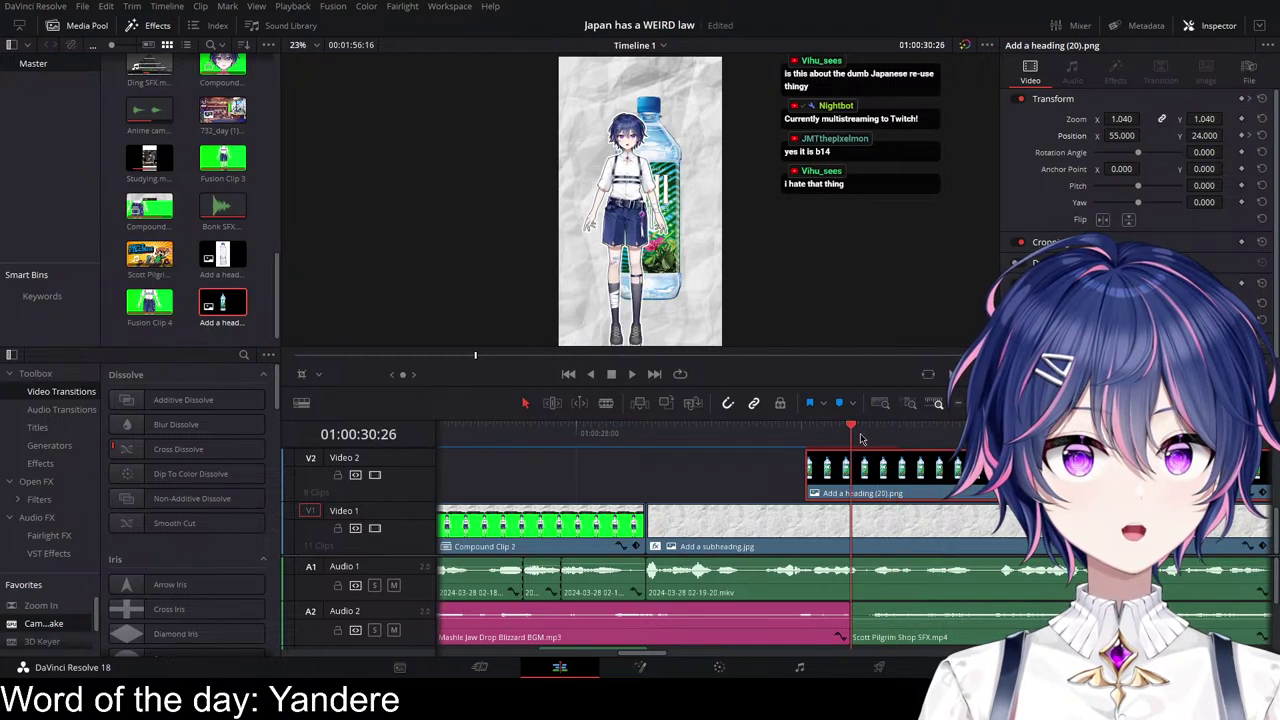
left_click(1262, 493)
scroll(1200, 505, "down", 1)
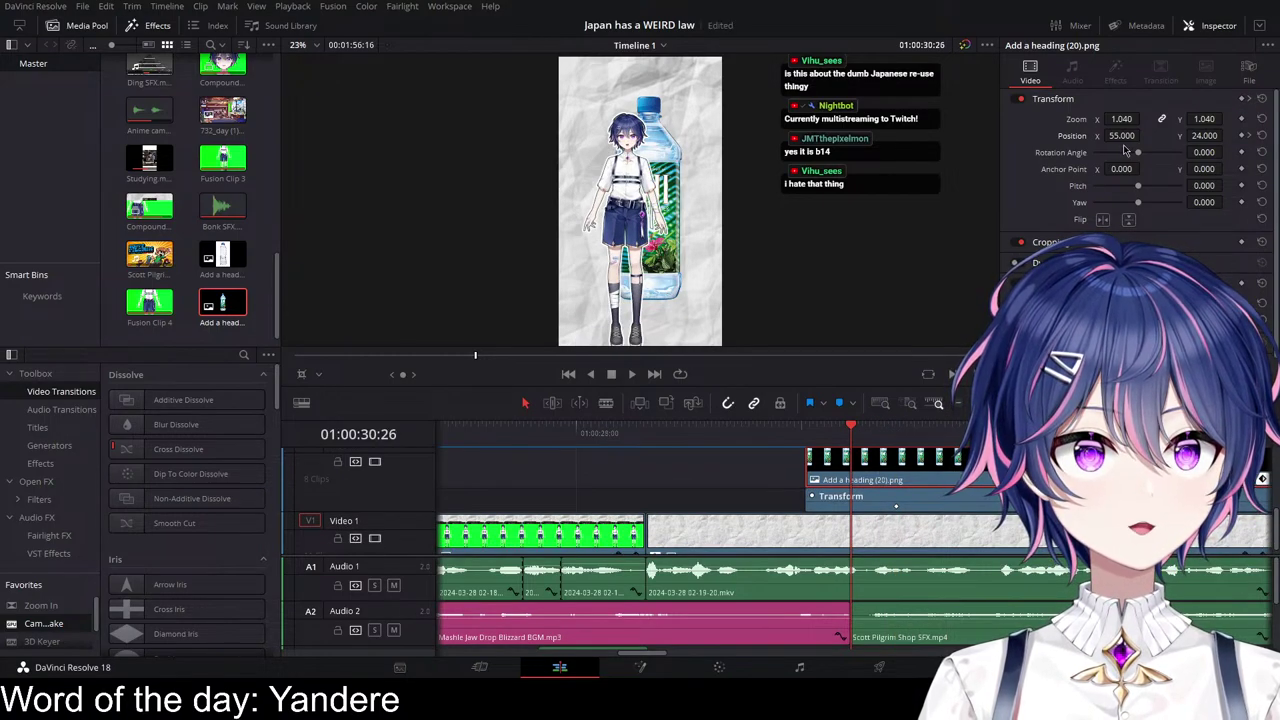
left_click_drag(1121, 135, 1143, 135)
key("space")
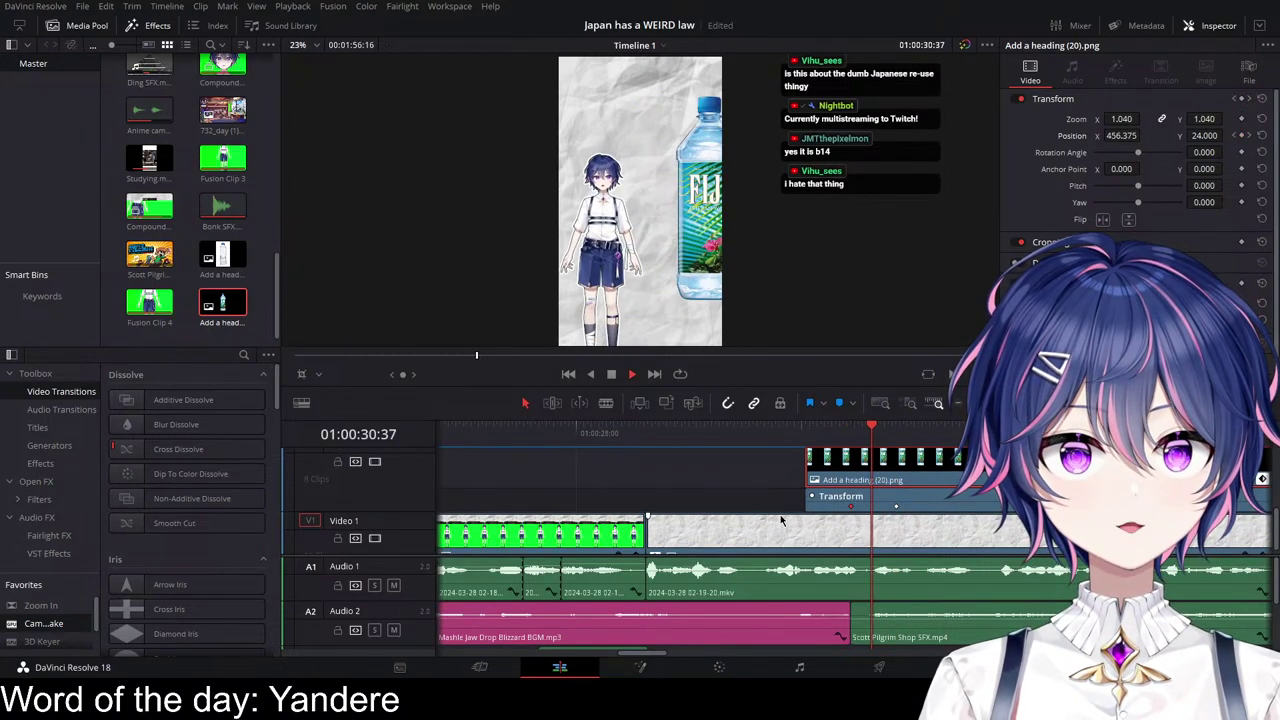
key("space")
Step: Collapse Fusion Clip 4's Transform keyframes on Video 3 and bring up the Fiji bottle clip's Transform keyframes on Video 2
scroll(915, 540, "up", 2)
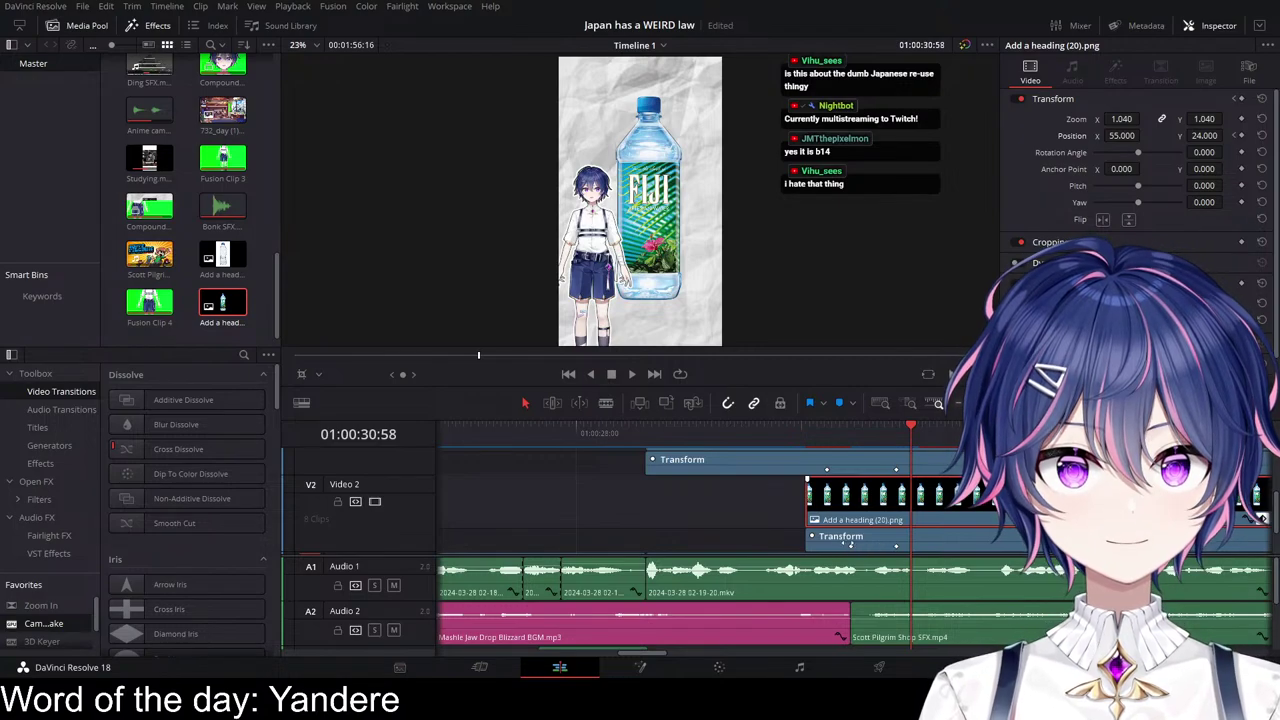
scroll(1262, 484, "up", 1)
left_click(1262, 458)
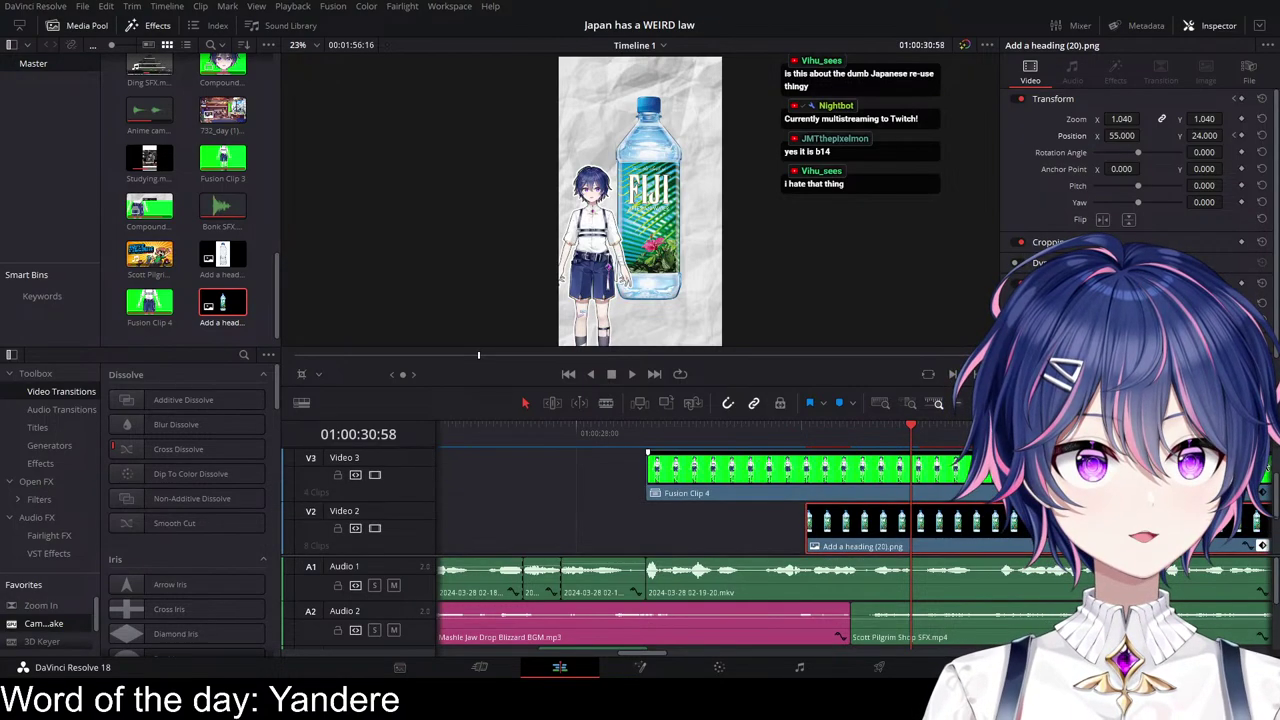
scroll(905, 575, "down", 3)
scroll(916, 590, "up", 3)
scroll(930, 535, "down", 2)
left_click(1262, 506)
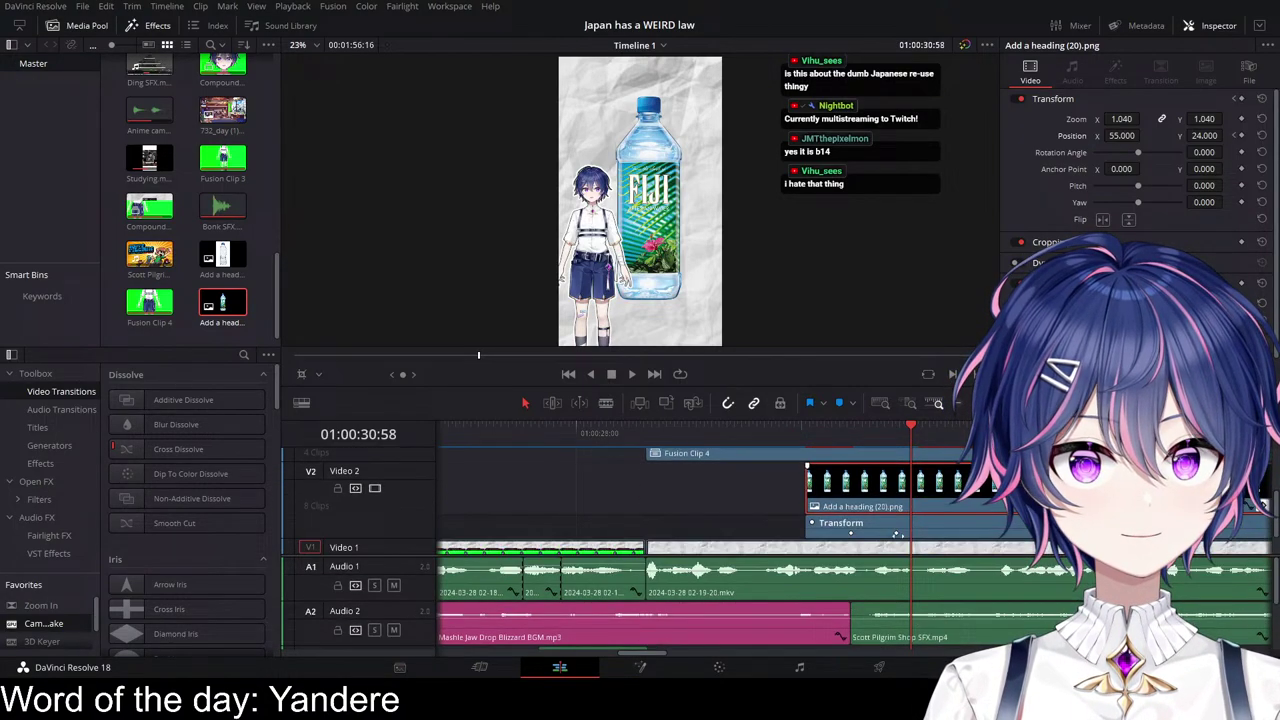
Step: Open the Fiji bottle clip's Position X curve and ease the motion into its second keyframe
left_click(1248, 505)
scroll(900, 515, "down", 2)
scroll(870, 510, "down", 2)
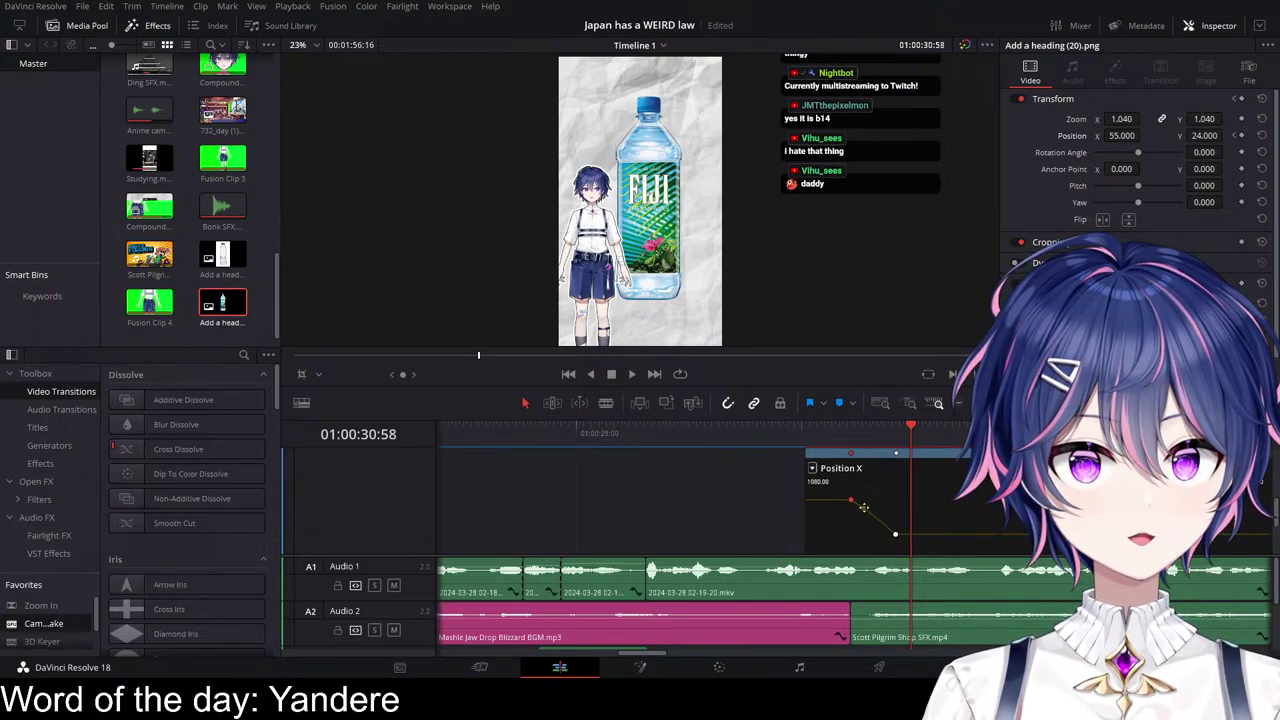
left_click(895, 534)
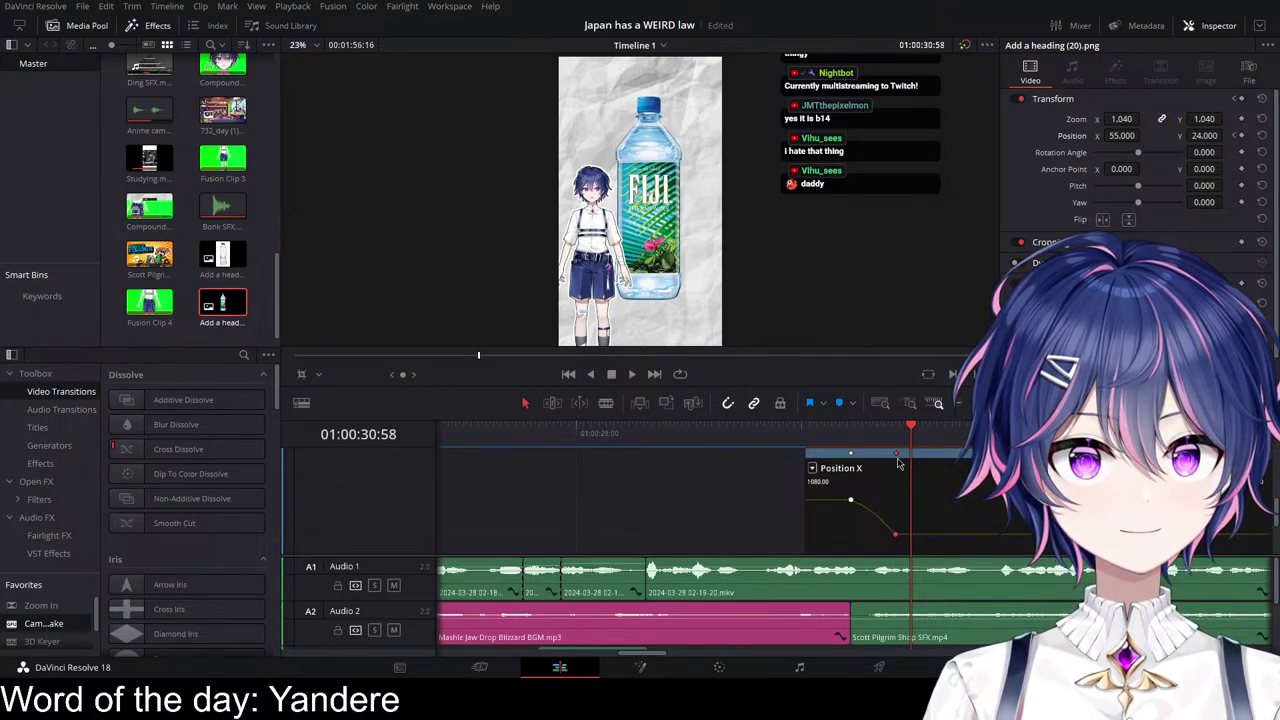
left_click(886, 531)
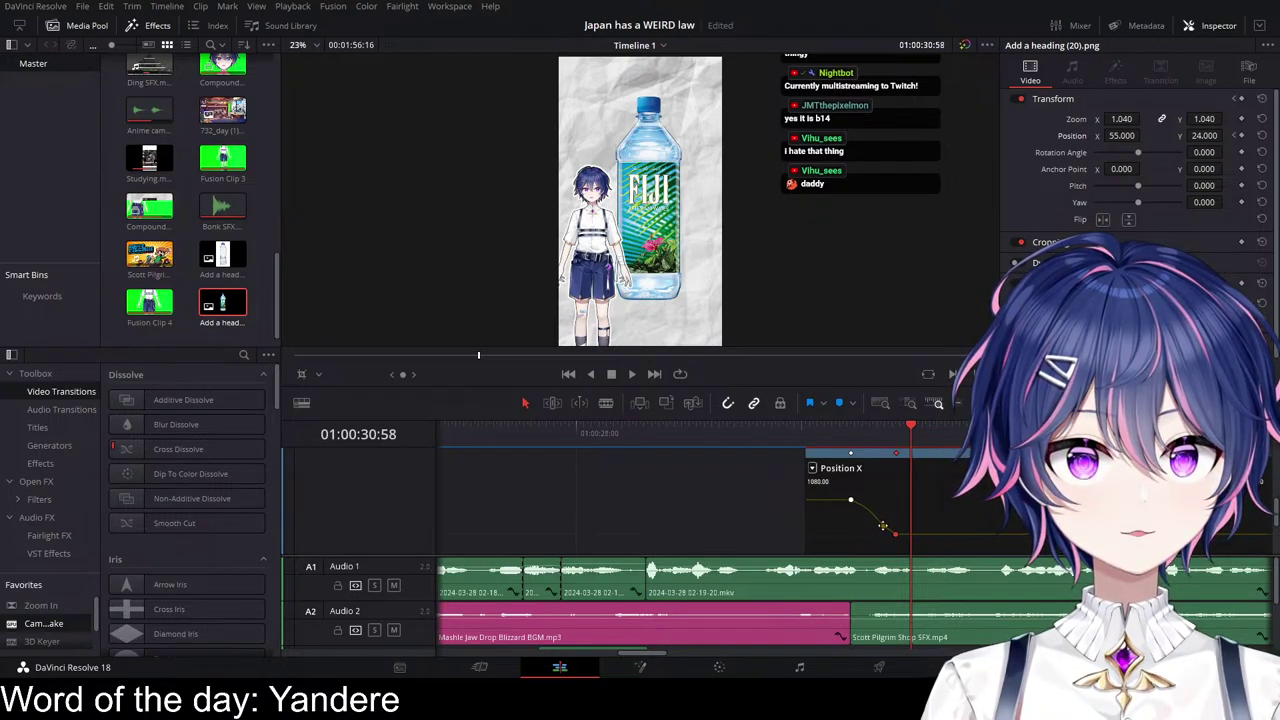
Step: Fine-tune the easing handle near the Position X curve's second keyframe, playing the bottle's slide-in before and after the adjustment
left_click(823, 433)
key("space")
key("space")
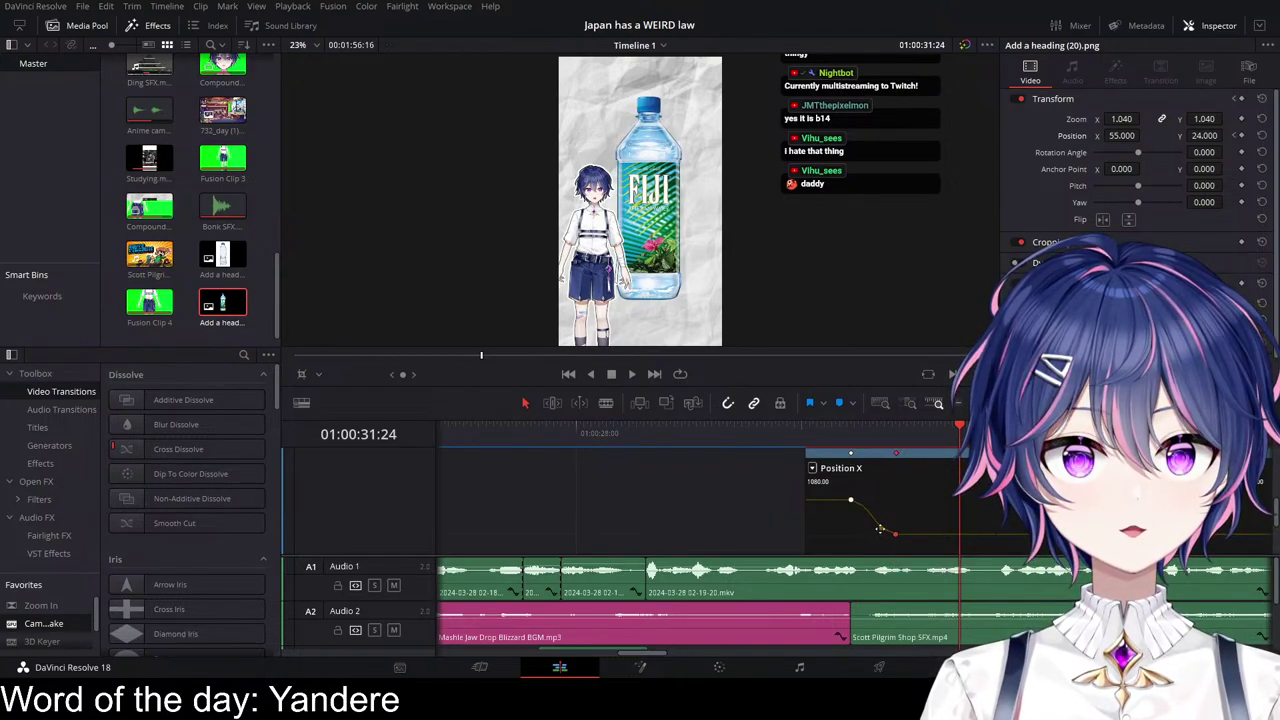
left_click_drag(880, 529, 882, 528)
left_click(807, 433)
key("space")
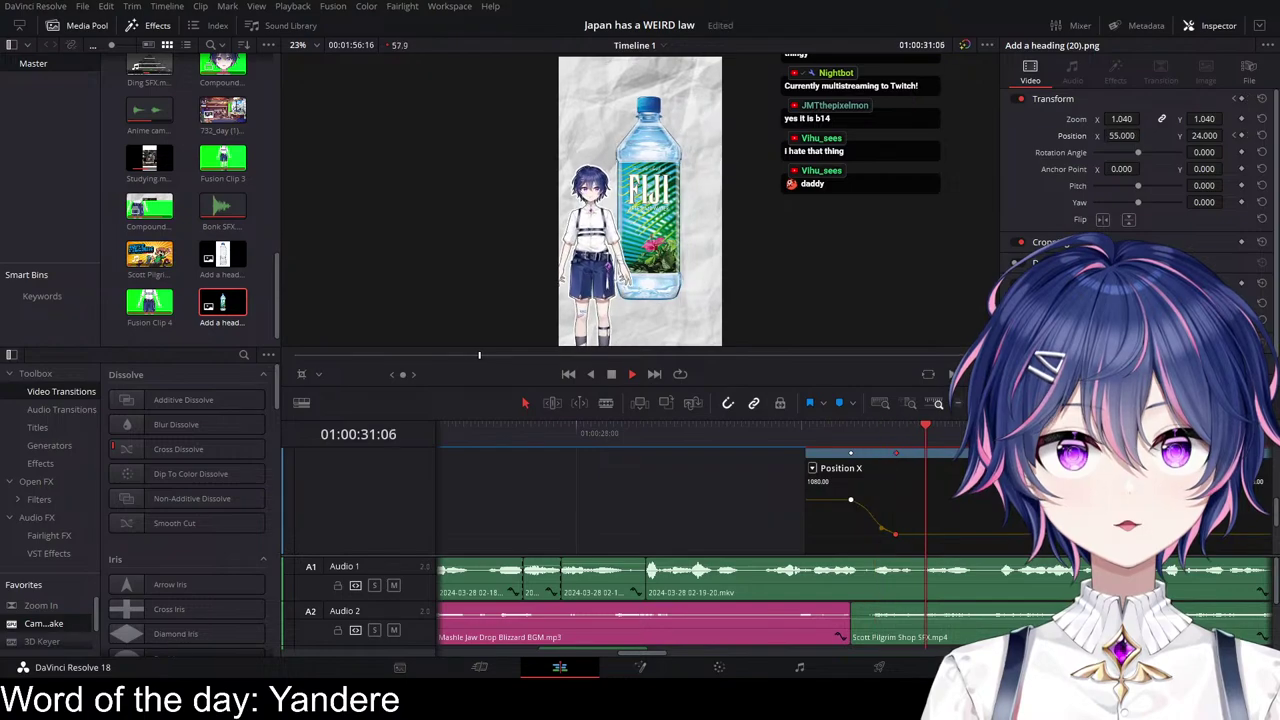
Step: Collapse the Fiji bottle clip's keyframe curve and play the section on to 01:00:32:43
scroll(725, 433, "up", 4)
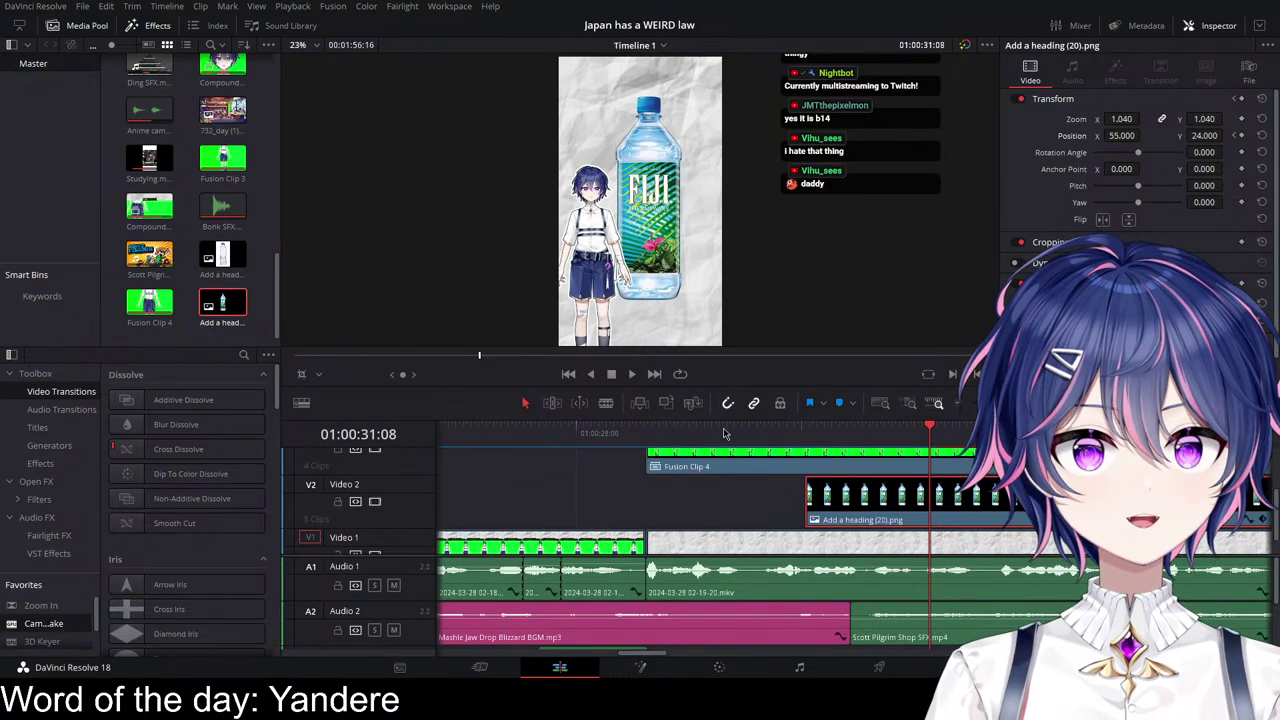
key("/")
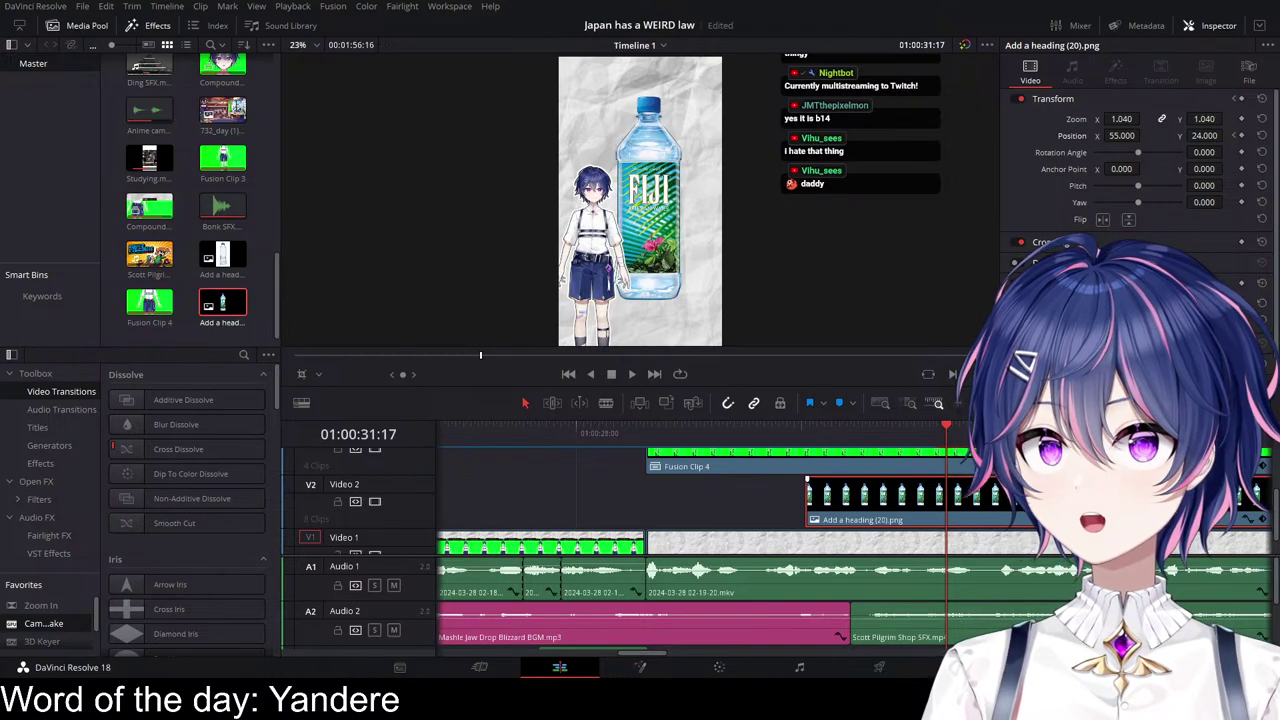
key("/")
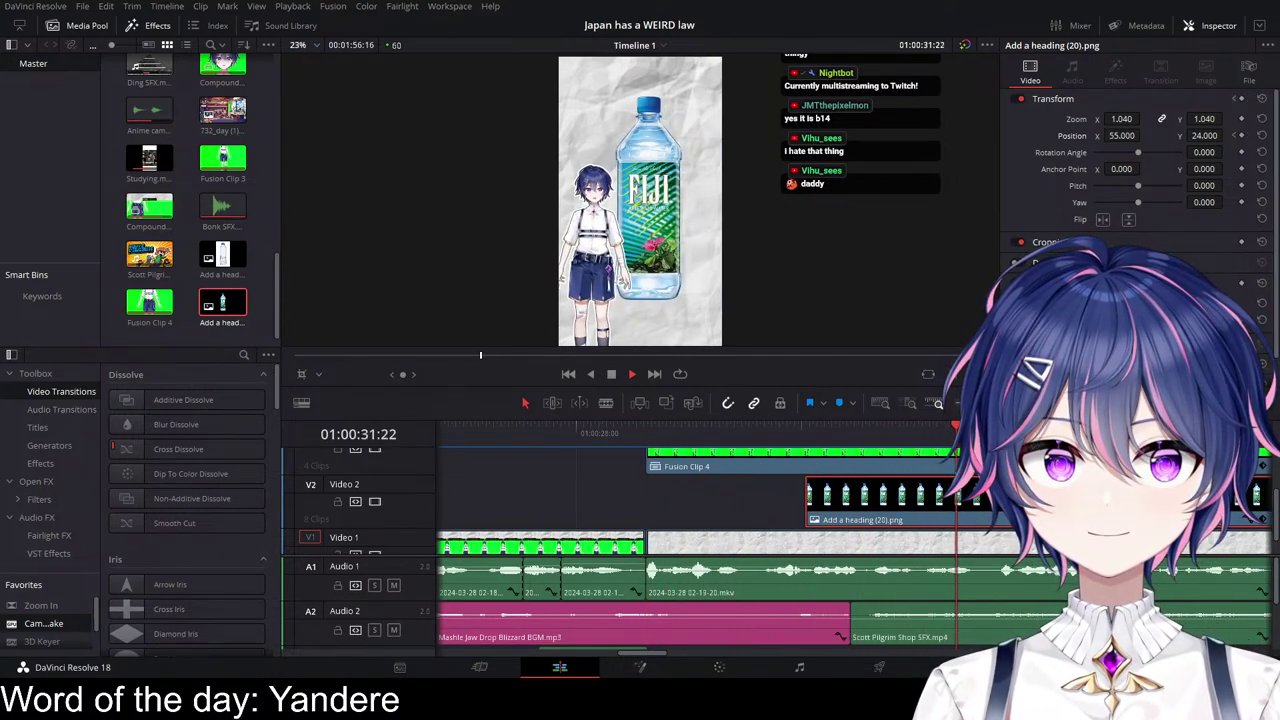
key("space")
Step: Apply the Camera Shake effect to the Fiji bottle clip, set its Speed Scale to 0.041 and preview it
scroll(646, 538, "up", 1)
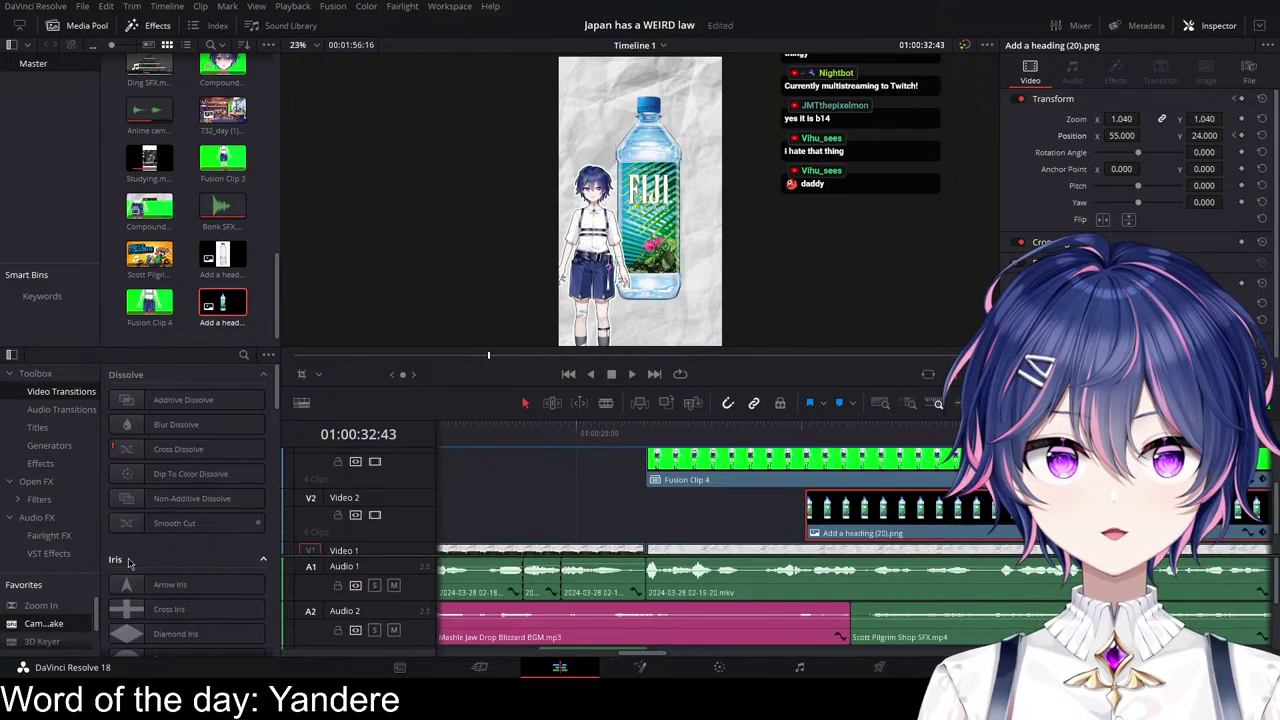
left_click_drag(43, 625, 946, 531)
left_click(1116, 72)
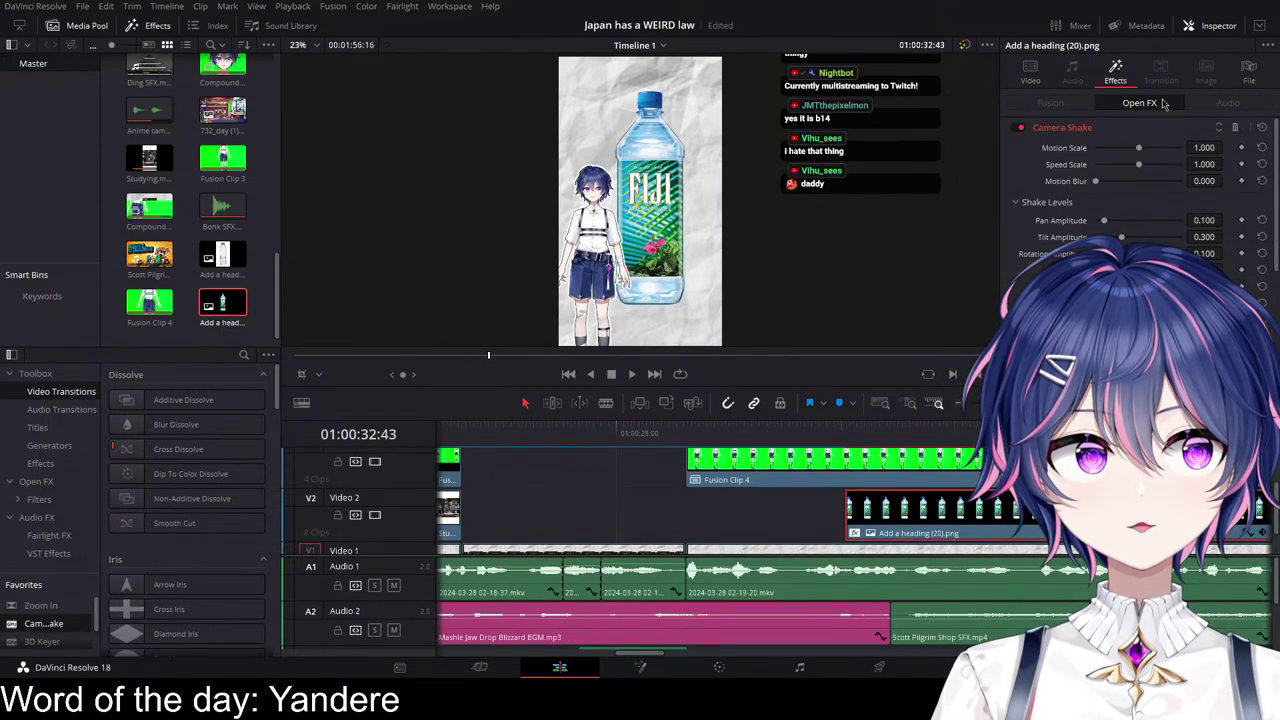
left_click_drag(1204, 164, 1109, 164)
key("space")
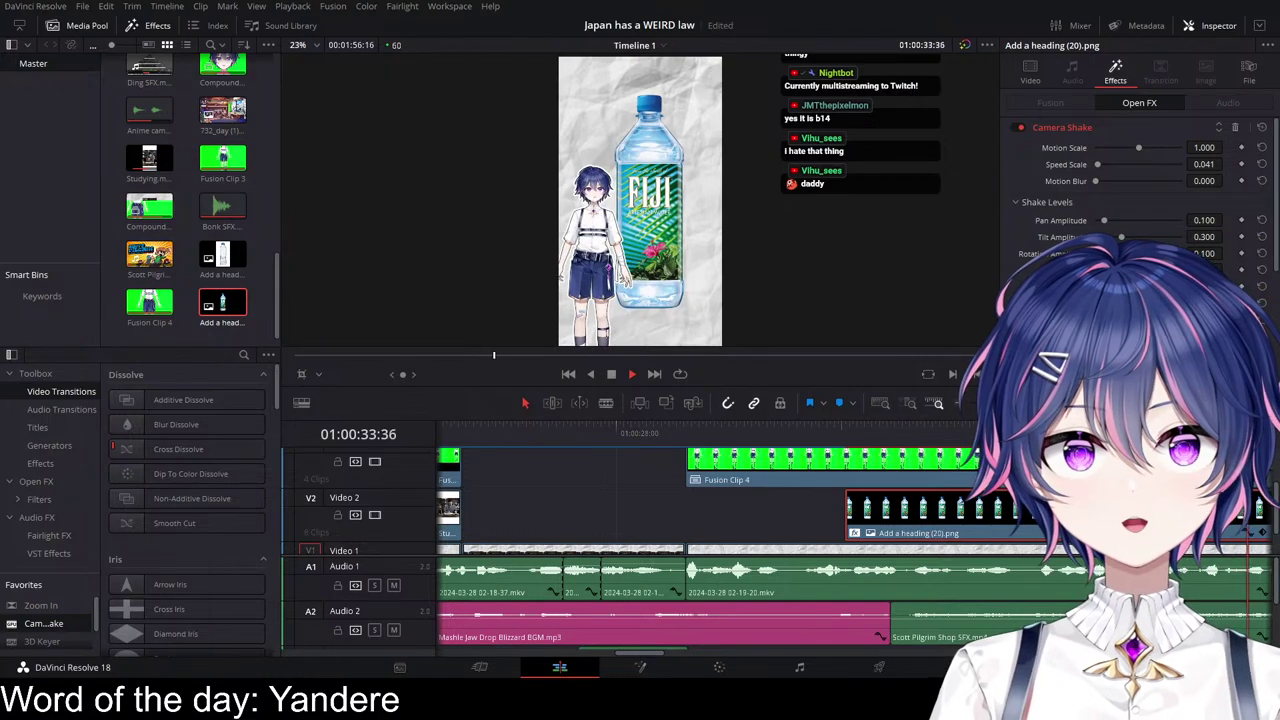
key("space")
left_click(1204, 164)
Step: Replay the Fiji bottle's entry with the Camera Shake, stopping at 01:00:33:11
scroll(854, 500, "down", 2)
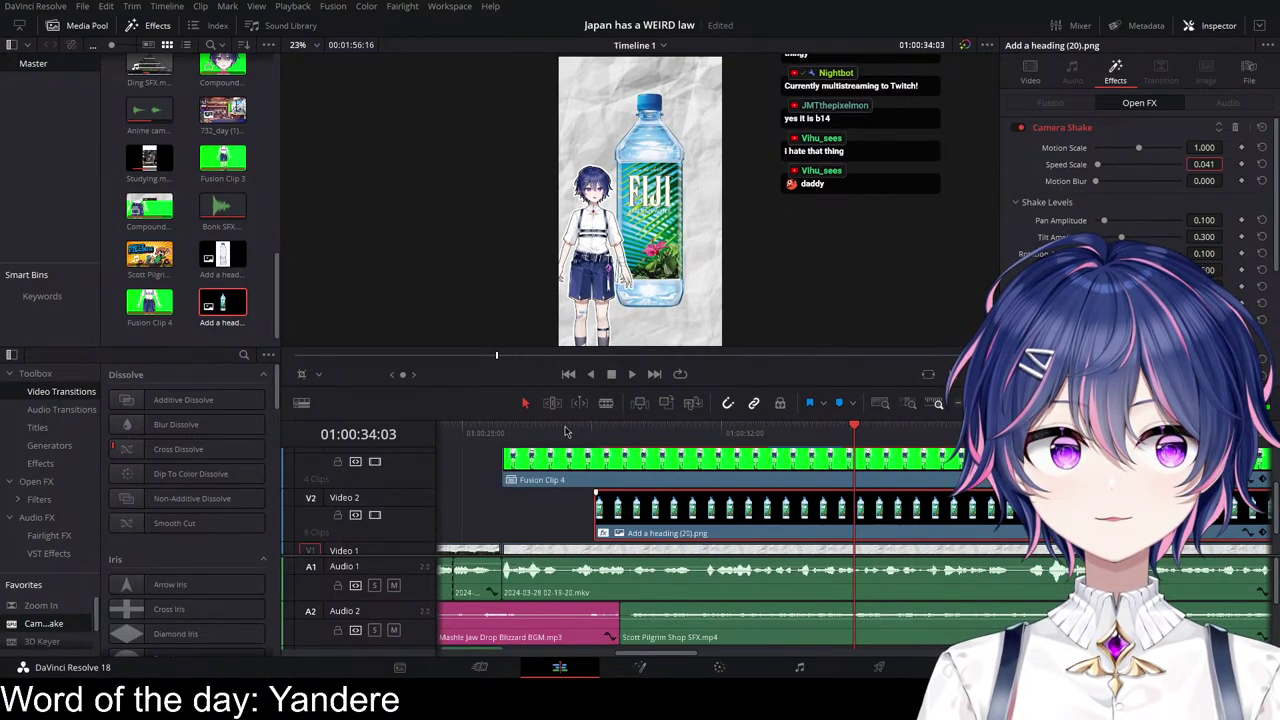
scroll(566, 432, "down", 2)
left_click(566, 432)
key("space")
scroll(734, 500, "left", 2)
scroll(734, 500, "right", 3)
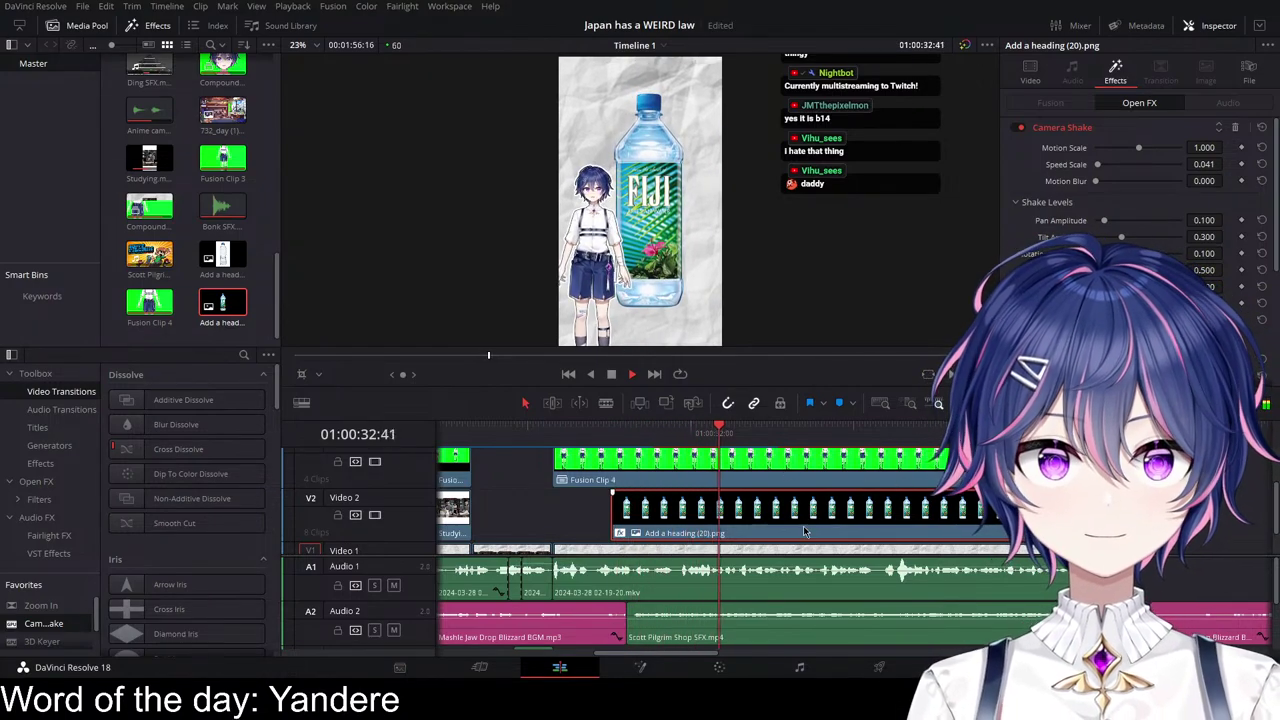
key("space")
Step: Add the red arrow image above Fusion Clip 4 at 01:00:33:11 and play its appearance
scroll(228, 316, "up", 5)
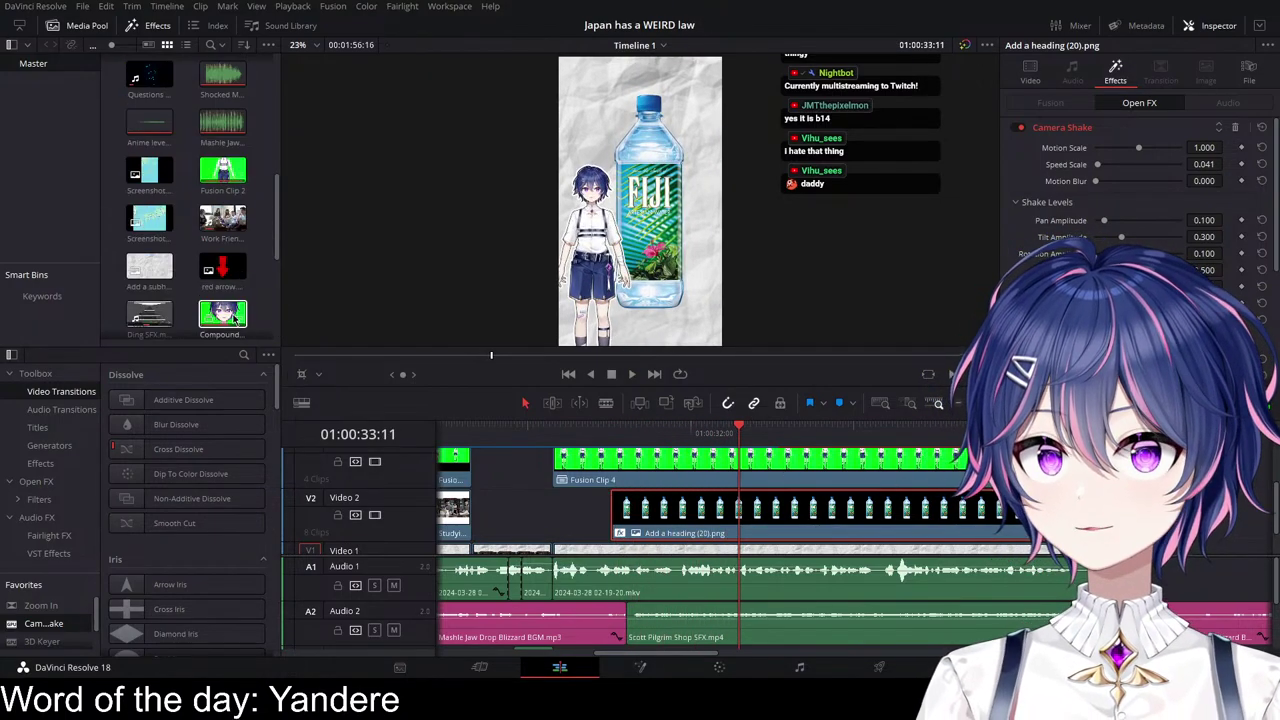
scroll(770, 505, "up", 2)
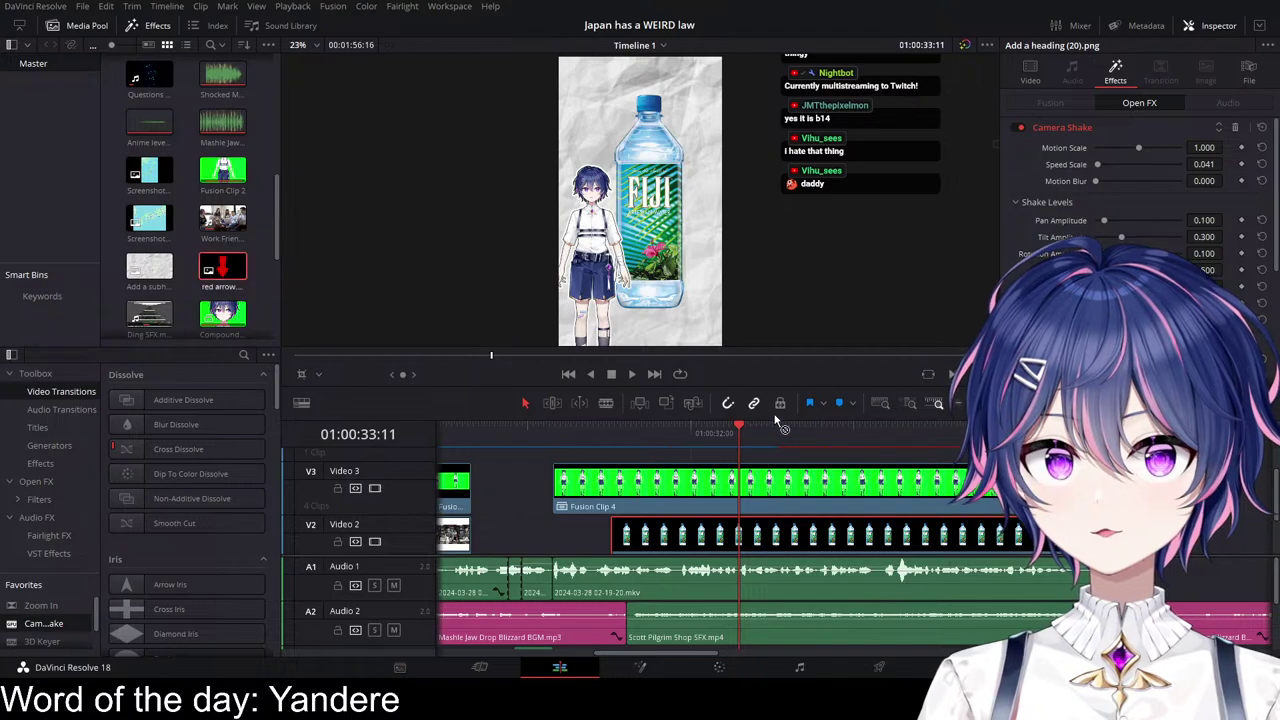
left_click_drag(780, 425, 738, 487)
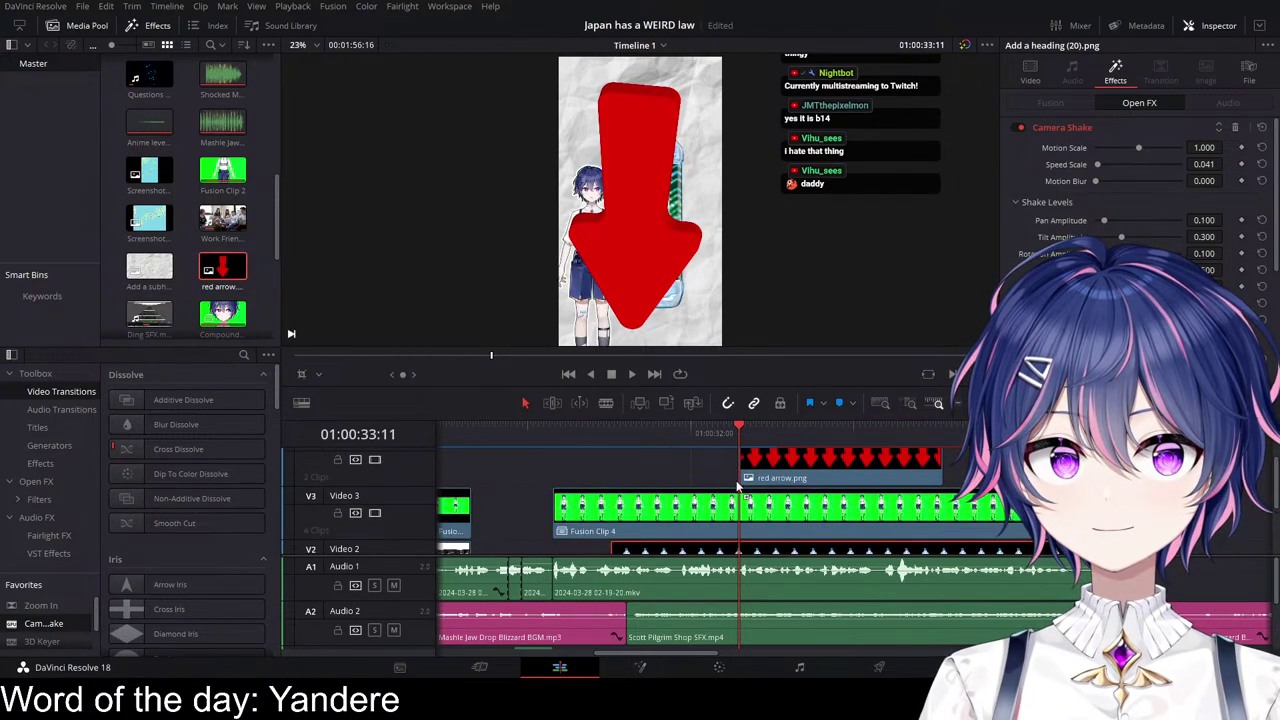
left_click(713, 428)
key("space")
key("space")
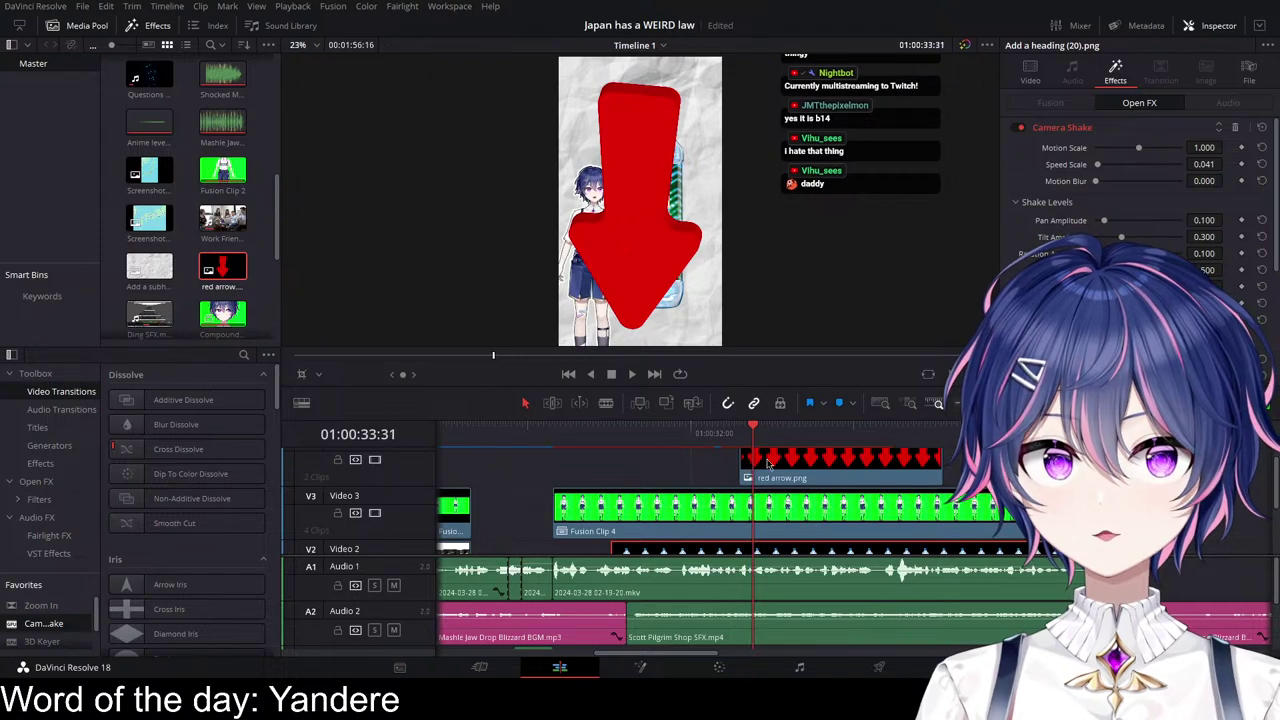
Step: Extend the red arrow clip's end to line up with the end of Fusion Clip 4
left_click(1030, 72)
scroll(855, 527, "up", 4)
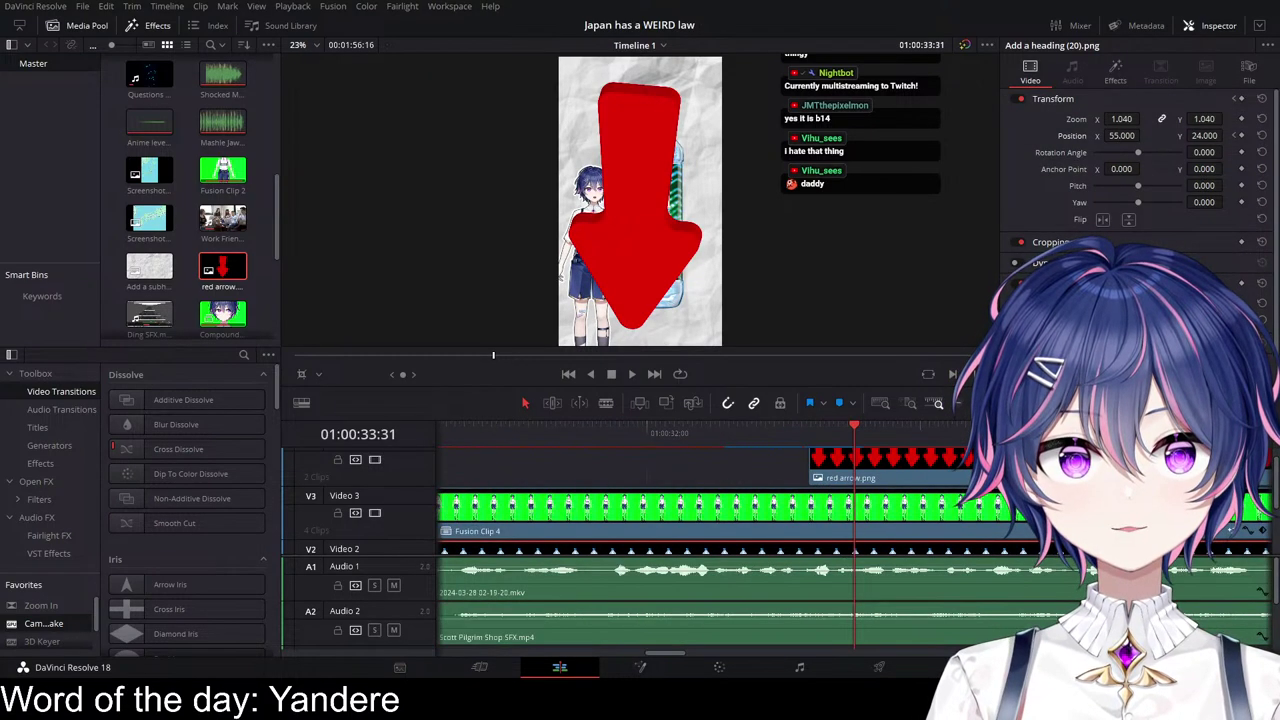
scroll(855, 527, "down", 4)
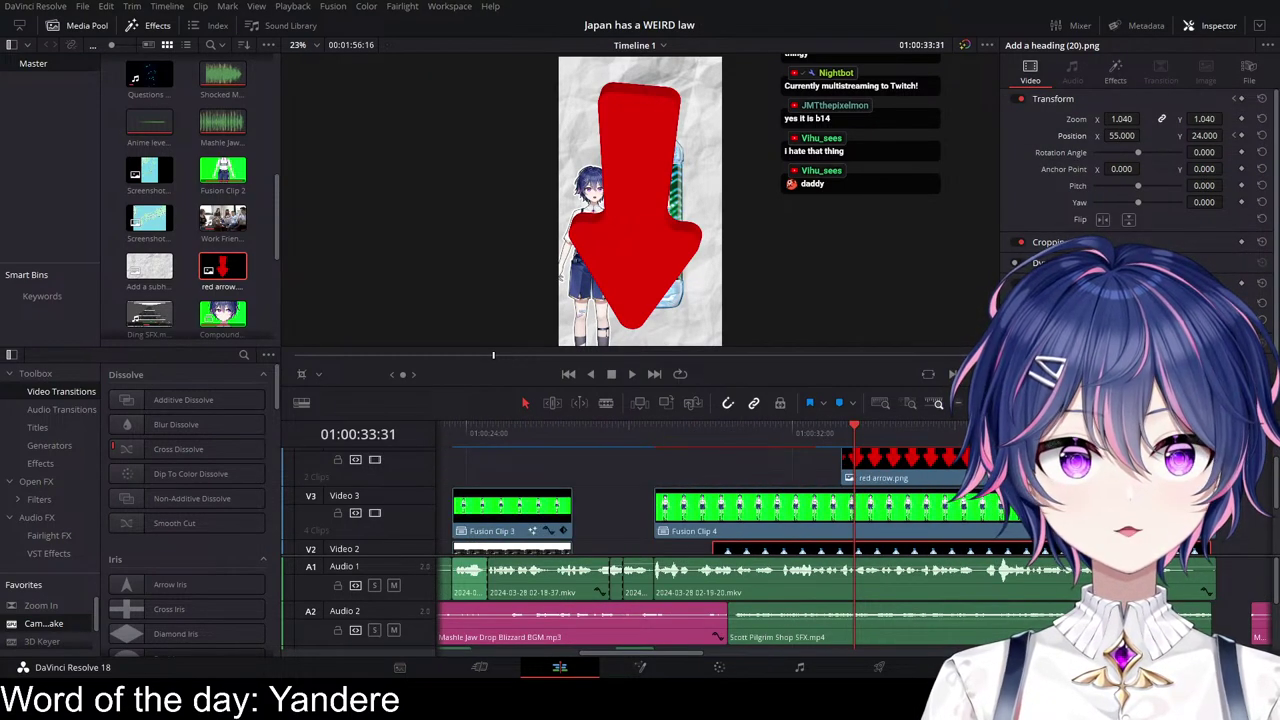
left_click_drag(1045, 470, 1205, 470)
Step: Aim the red arrow at the bottle cap with Zoom 0.190, Position X -198, Y 745 and Rotation Angle 63.1
key("Up")
key("Right")
key("Right")
key("Right")
key("Right")
key("Right")
key("Right")
key("Right")
key("Right")
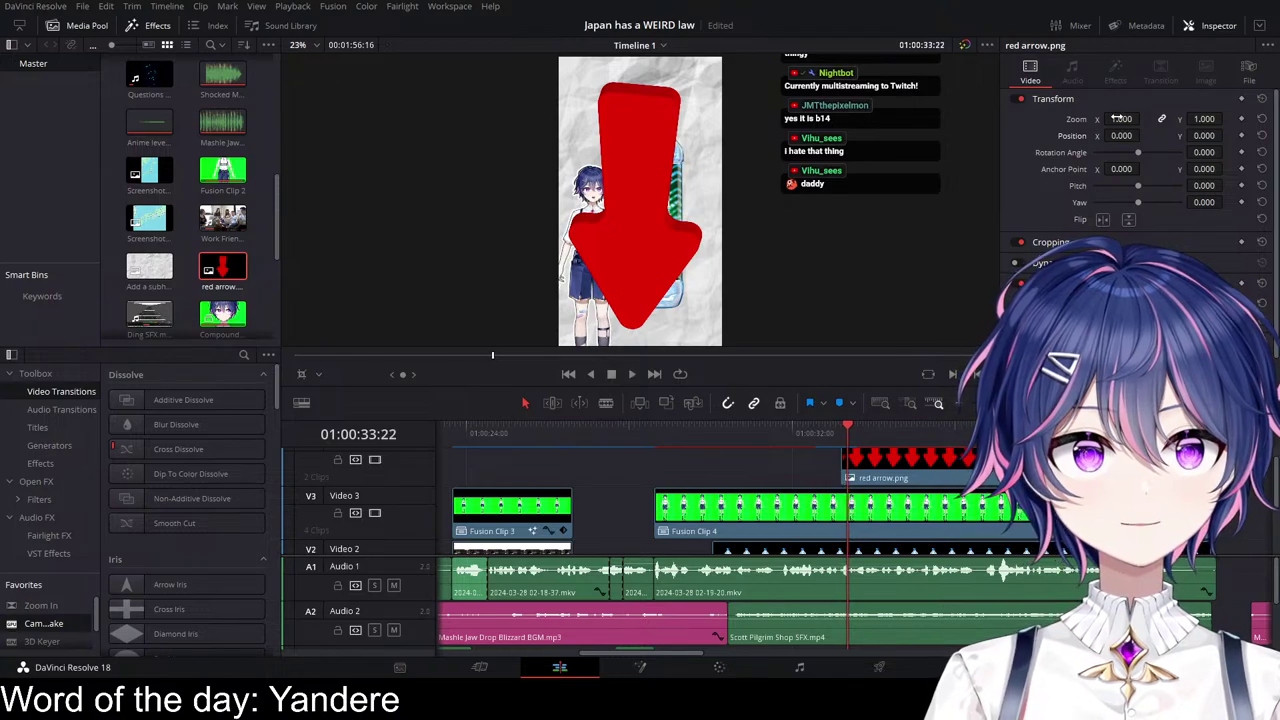
left_click_drag(1117, 118, 1120, 118)
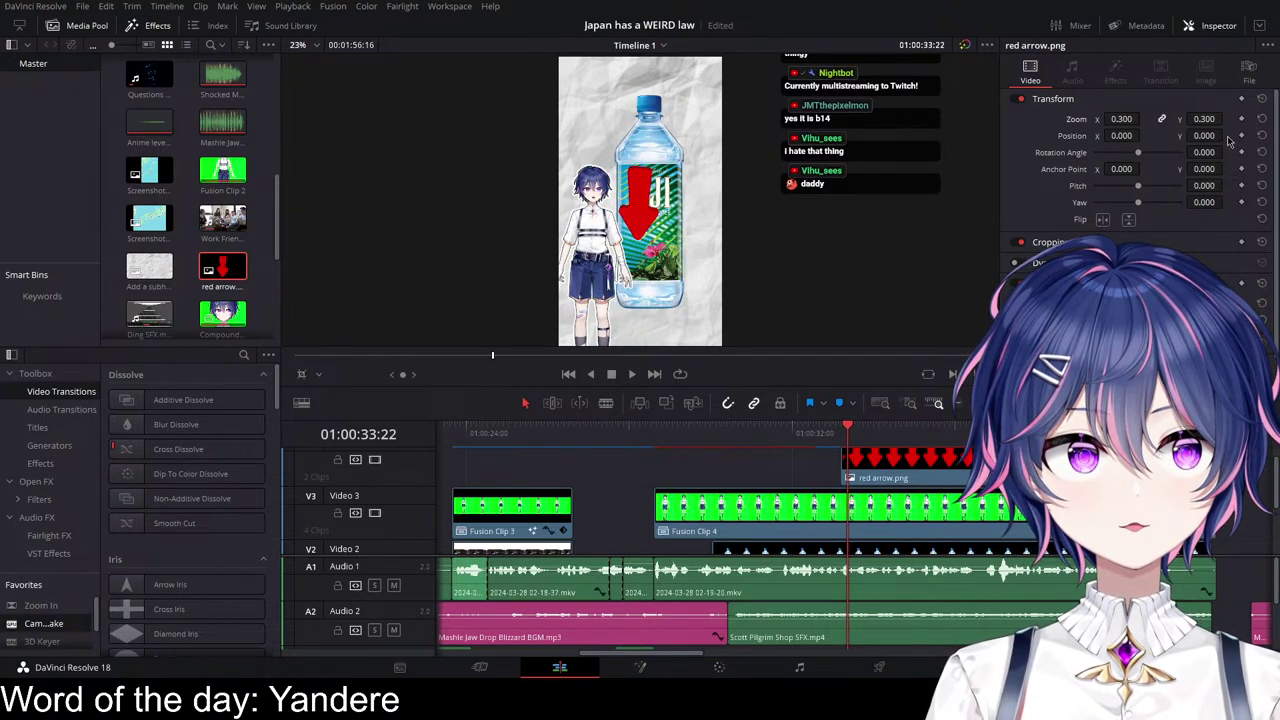
left_click_drag(1204, 136, 1226, 136)
mouse_move(1121, 119)
left_mouse_down()
mouse_move(1104, 119)
mouse_move(1122, 118)
left_mouse_up()
left_click_drag(1205, 135, 1228, 154)
left_click_drag(1119, 137, 1199, 135)
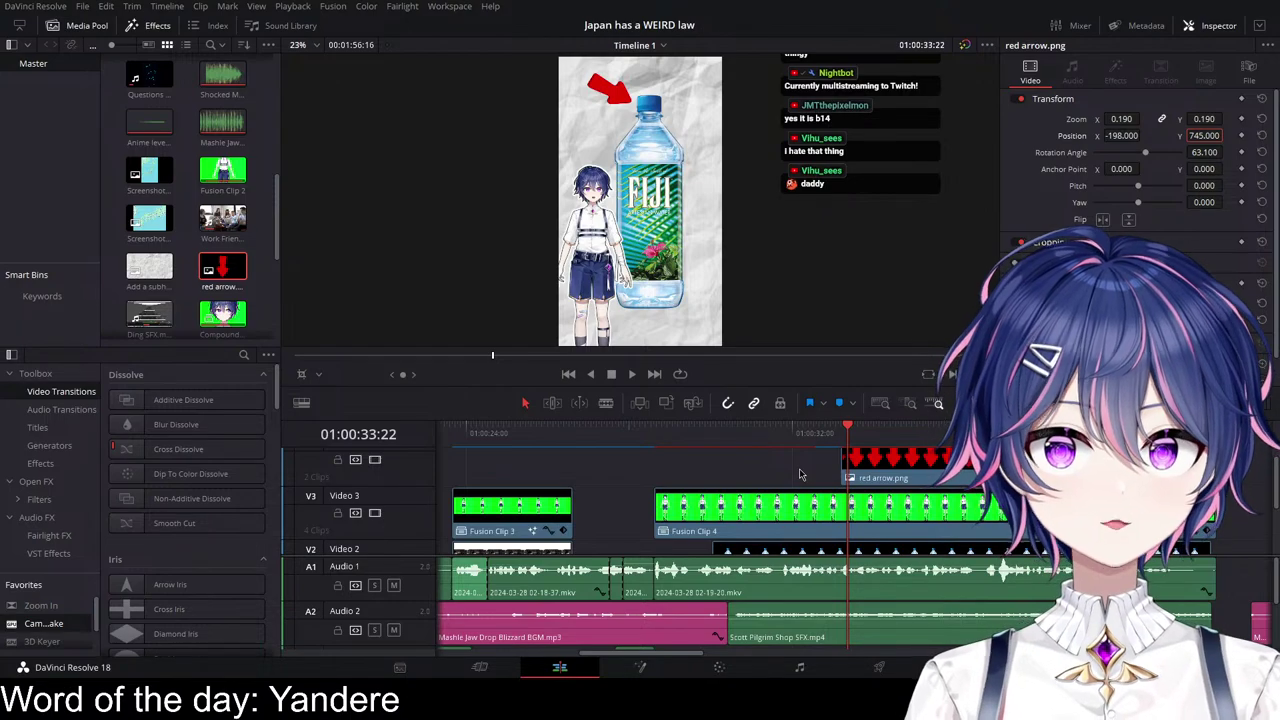
Step: Play the section around the red arrow's start to check its timing against the voice
left_click(828, 434)
key("space")
key("space")
scroll(982, 526, "up", 3)
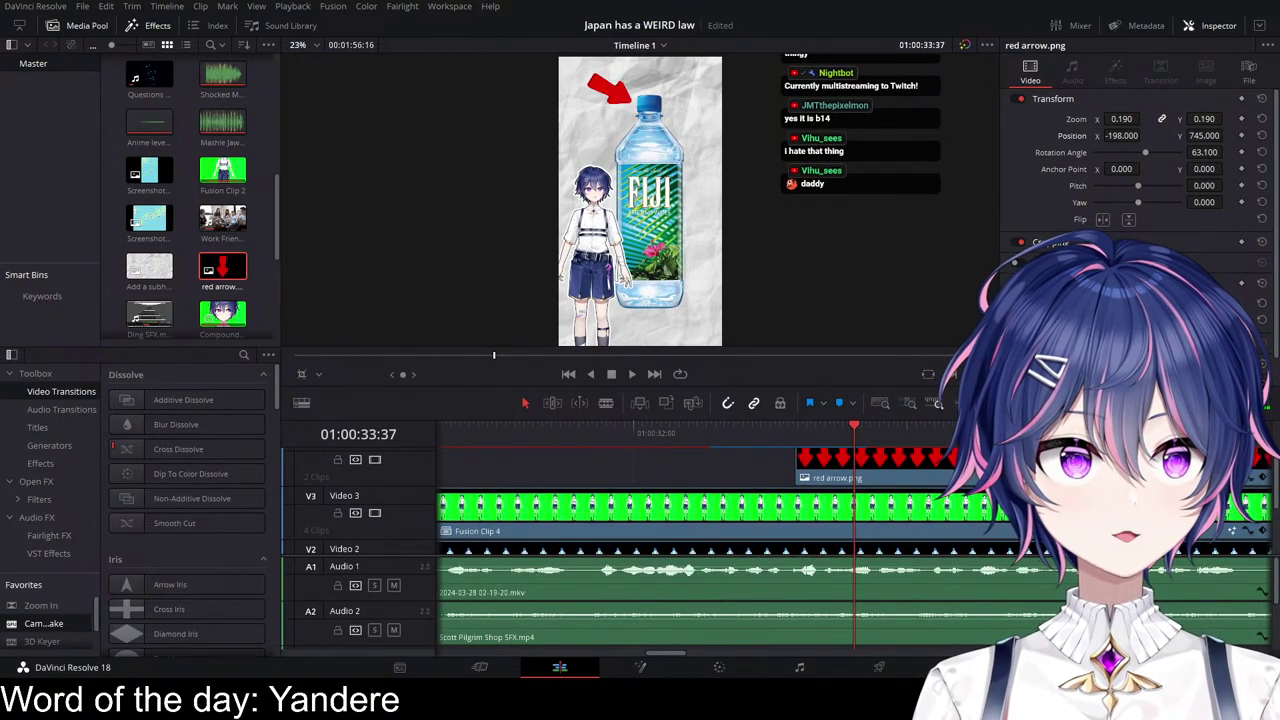
left_click(708, 434)
key("space")
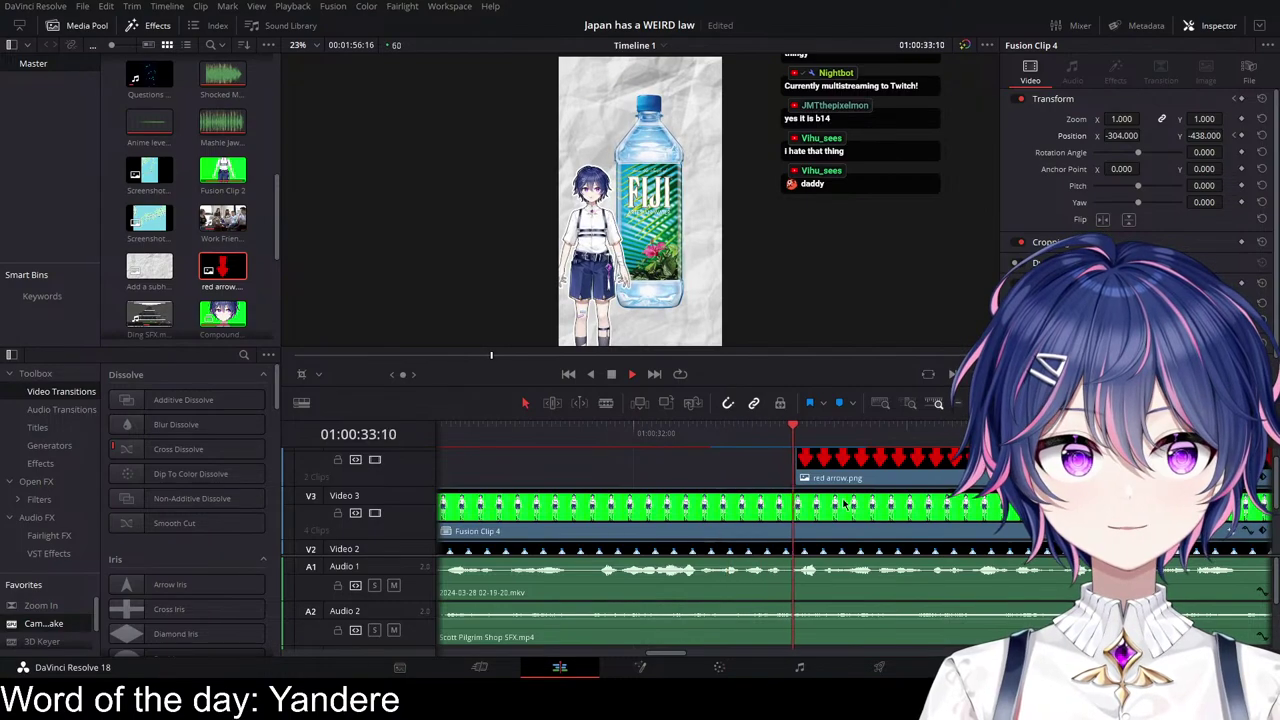
key("space")
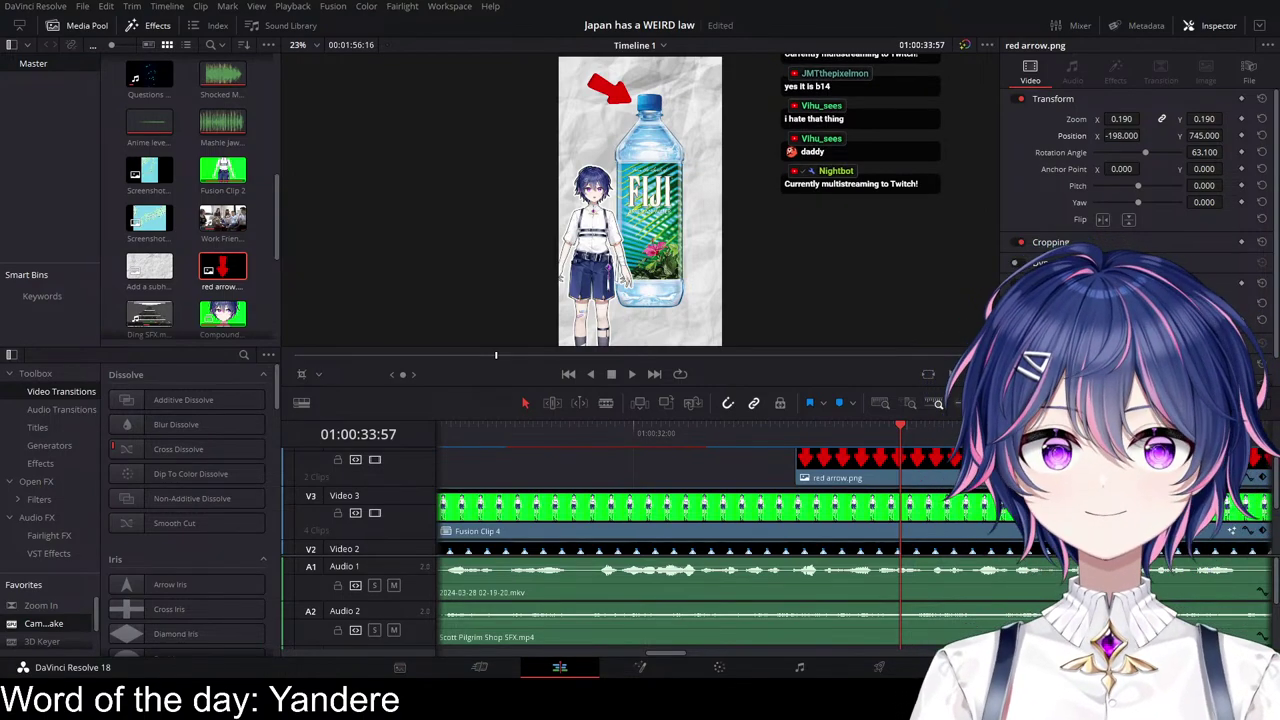
Step: Save the project and replay the lead-up to the red arrow
key("ctrl+s")
left_click(651, 441)
key("space")
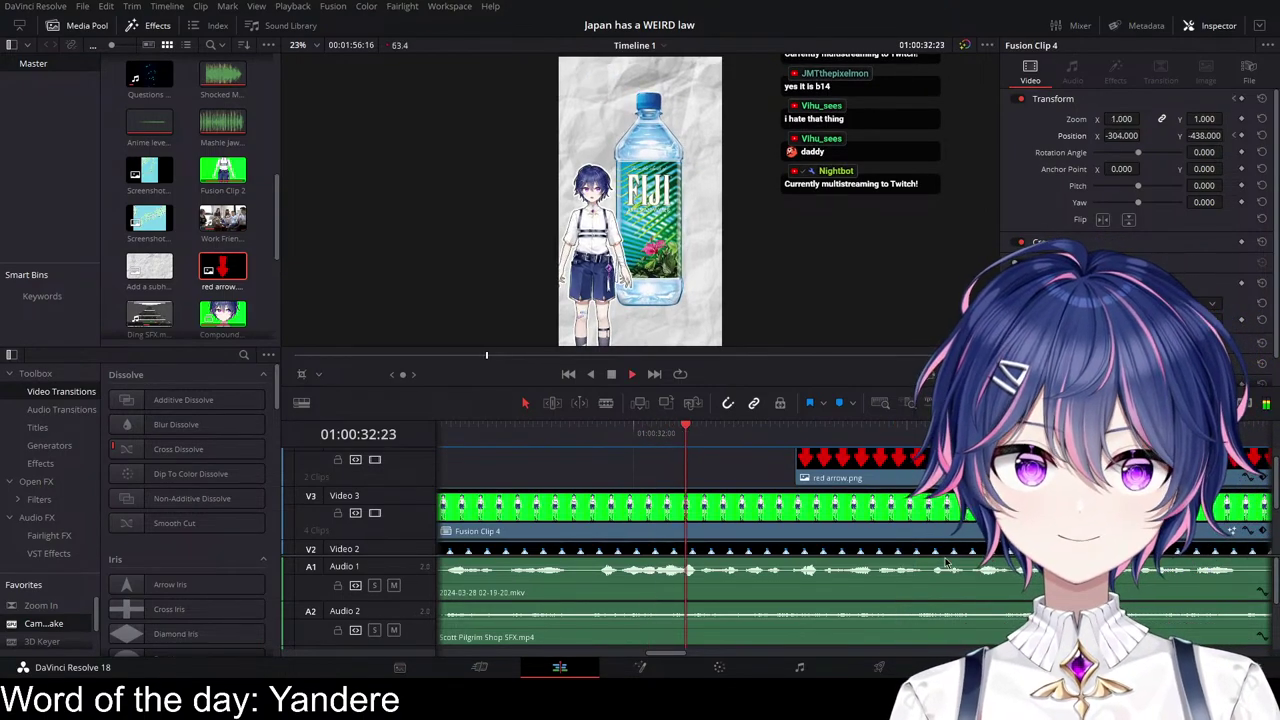
scroll(938, 574, "down", 3)
key("space")
scroll(938, 574, "down", 1)
scroll(940, 573, "right", 2)
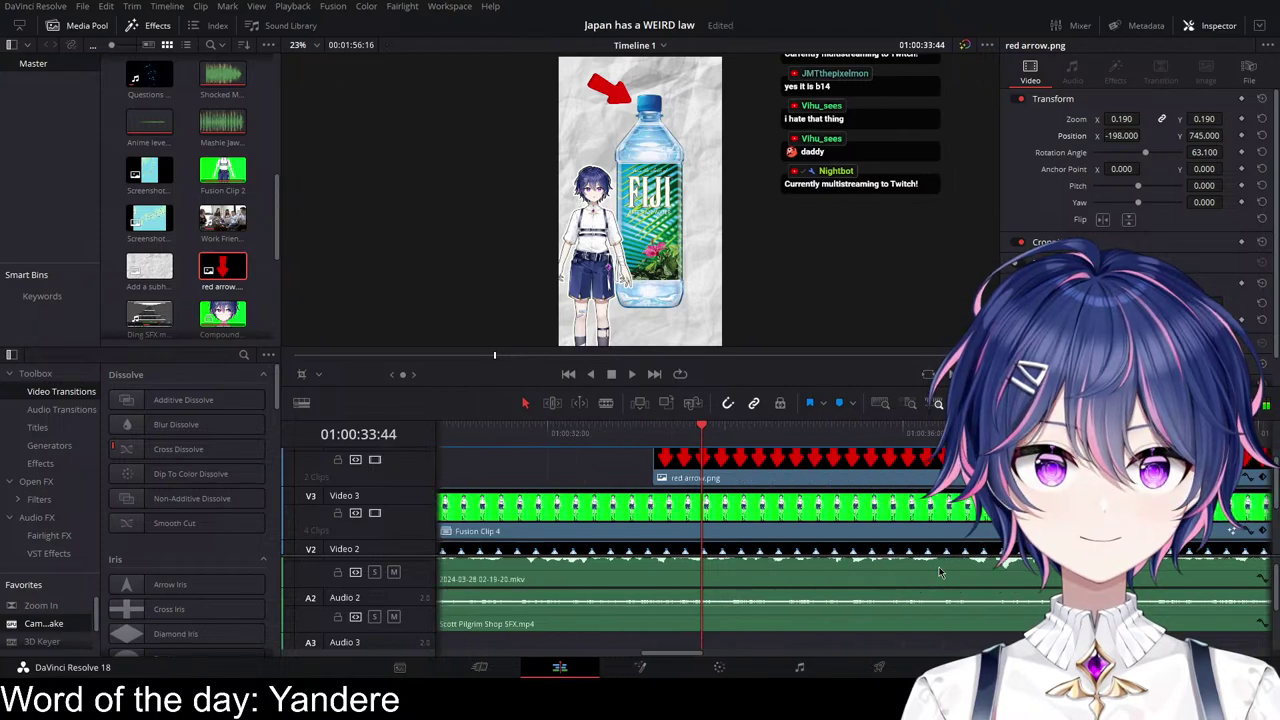
Step: Duplicate the red arrow clip onto Video 5, starting at 01:00:33:35
scroll(940, 573, "up", 1)
scroll(831, 550, "up", 1)
key("slash")
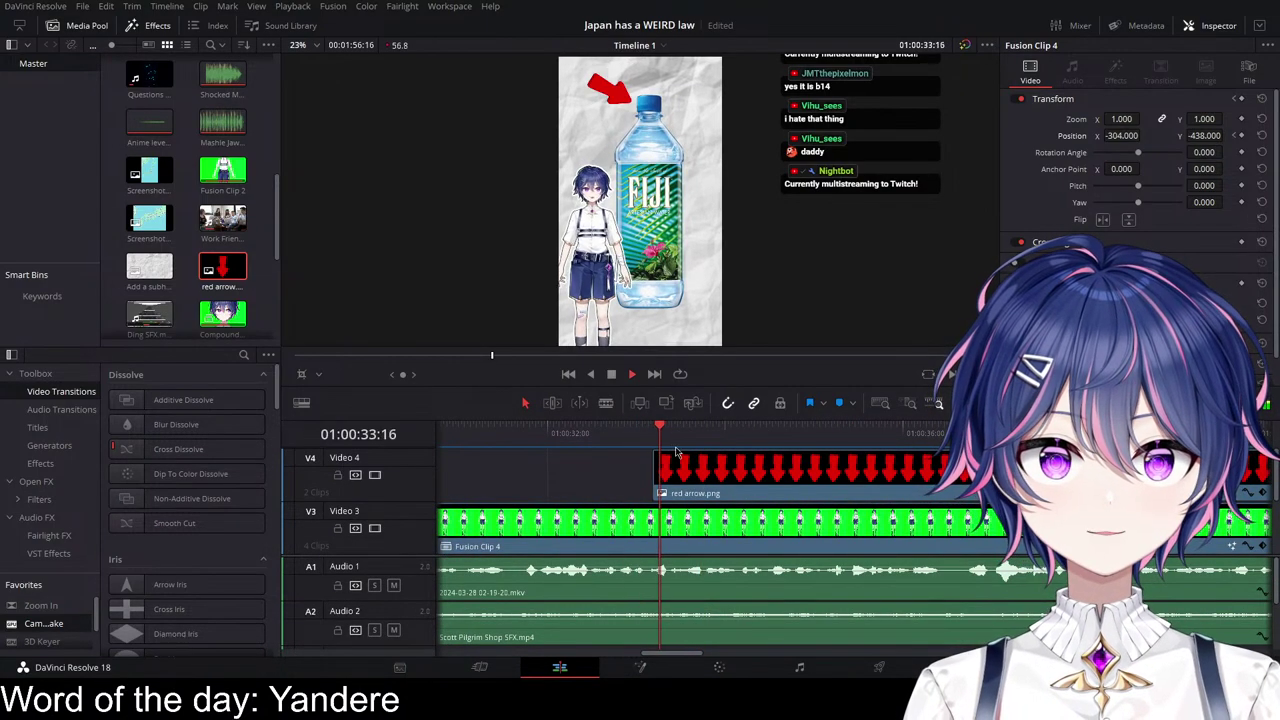
left_click_drag(776, 500, 800, 476)
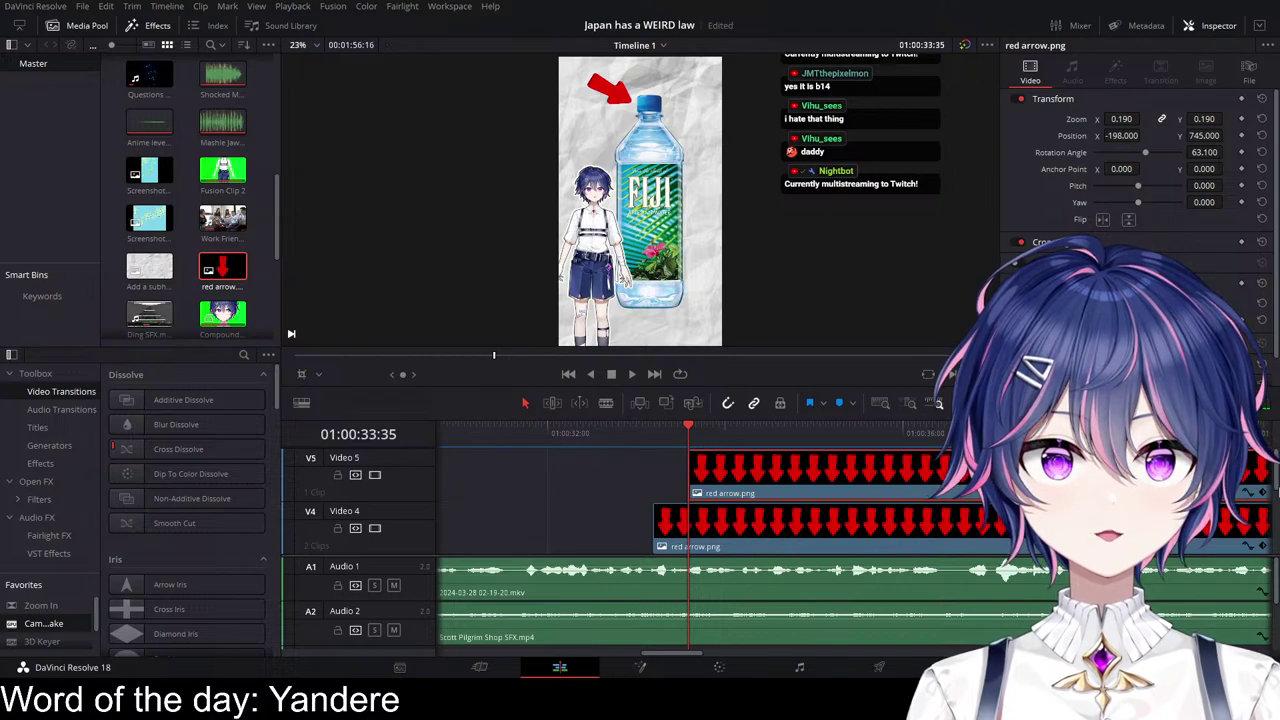
scroll(1276, 493, "right", 5)
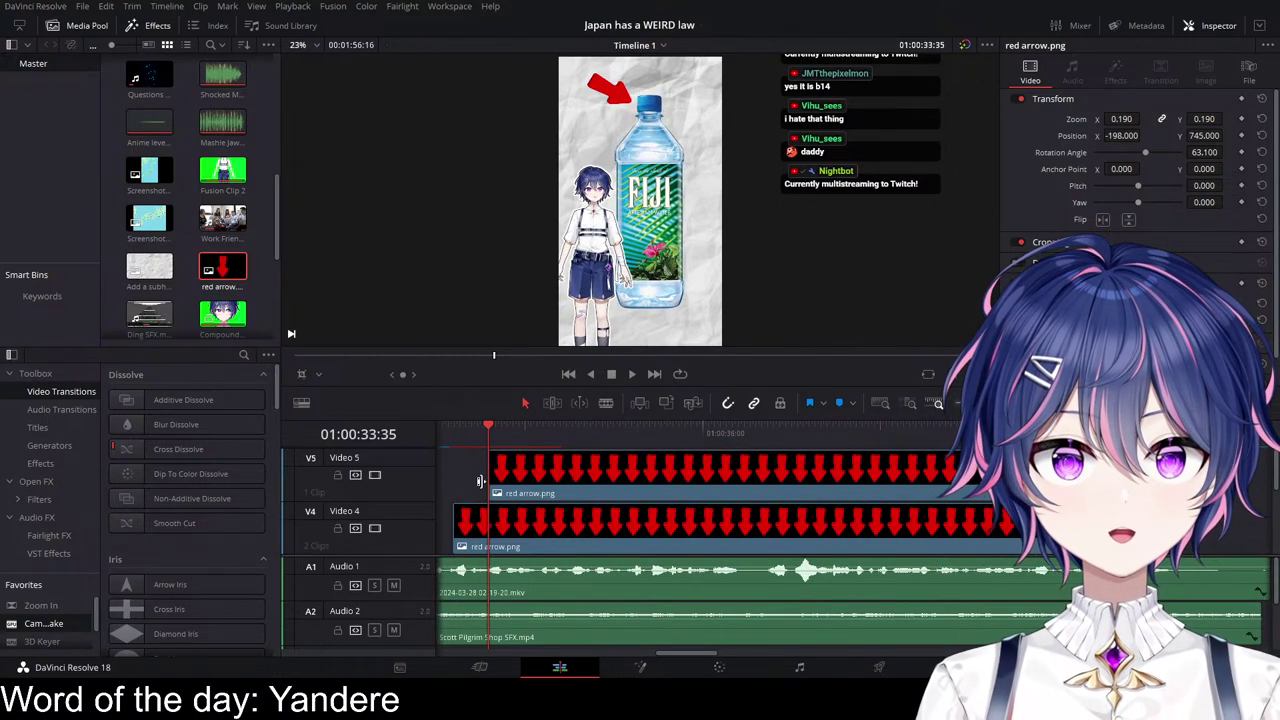
scroll(480, 480, "left", 2)
Step: Point the Video 5 arrow at the bottle's lower part with Zoom 0.220, Position X 291, Y -427 and Rotation Angle -125.7, and play it
left_click(504, 446)
key("space")
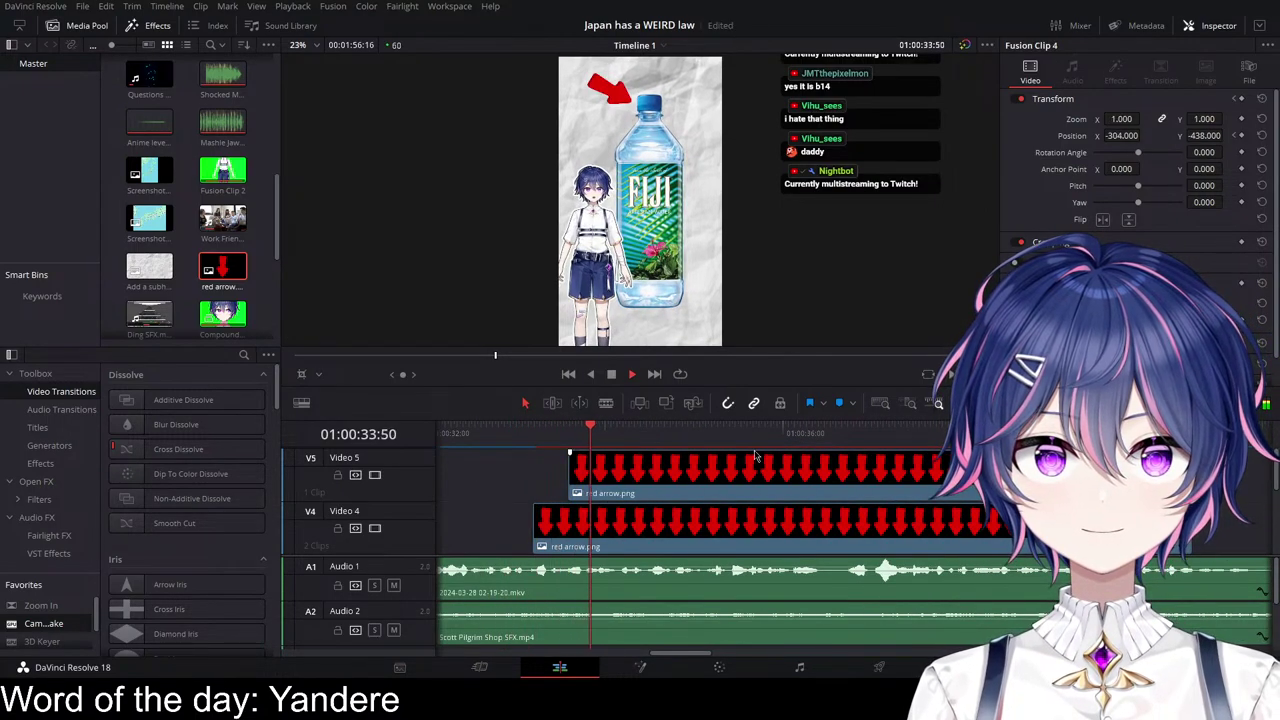
key("space")
left_click_drag(1208, 137, 1128, 135)
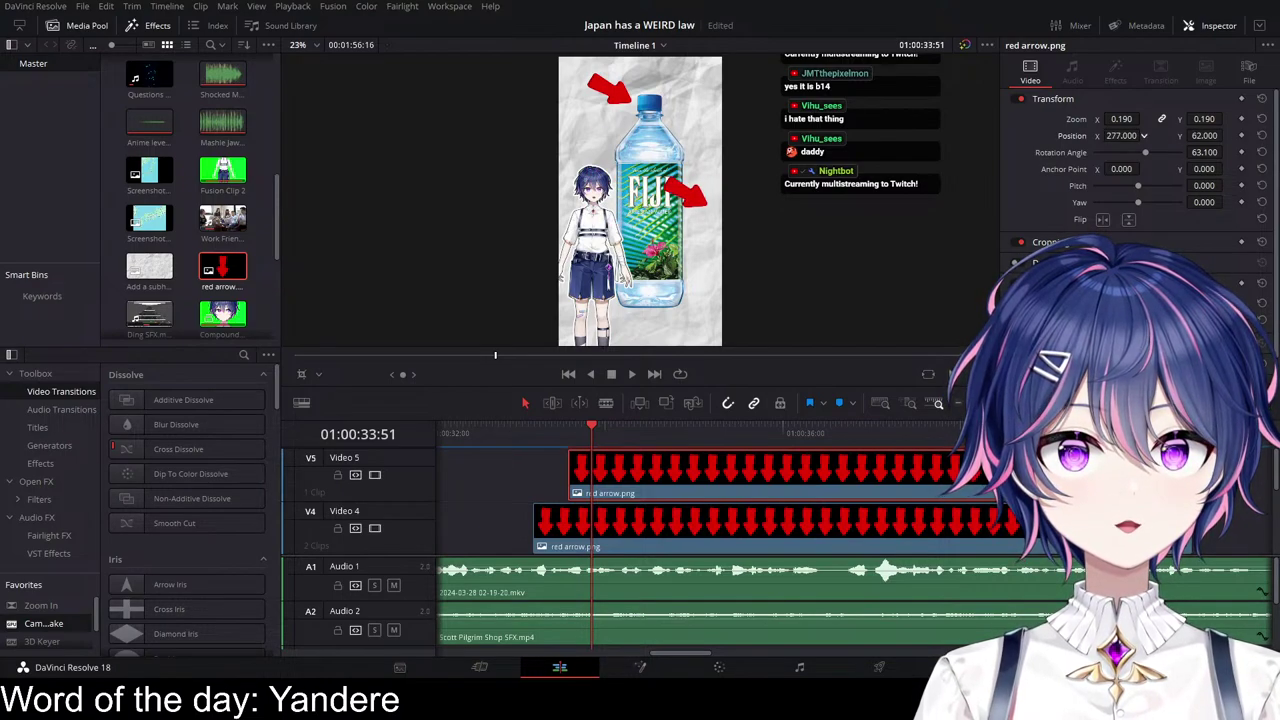
left_click_drag(1208, 153, 888, 206)
left_click_drag(1144, 135, 1195, 135)
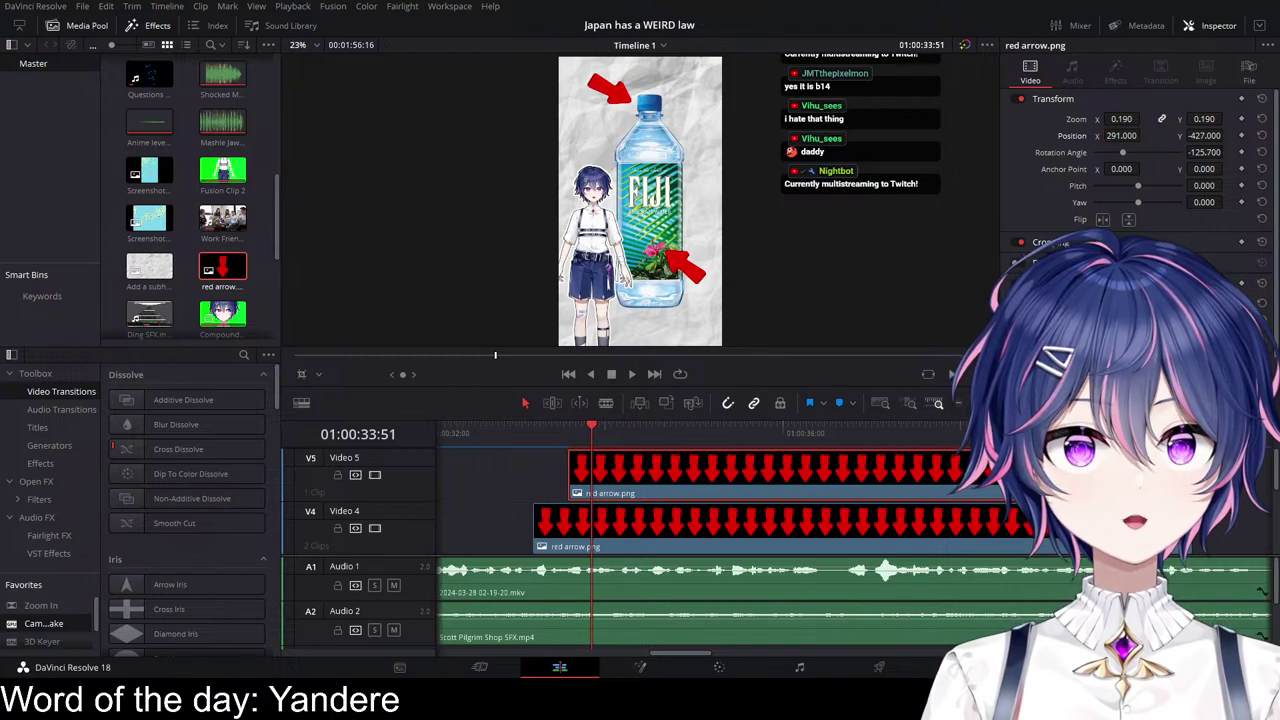
left_click_drag(1122, 118, 1144, 118)
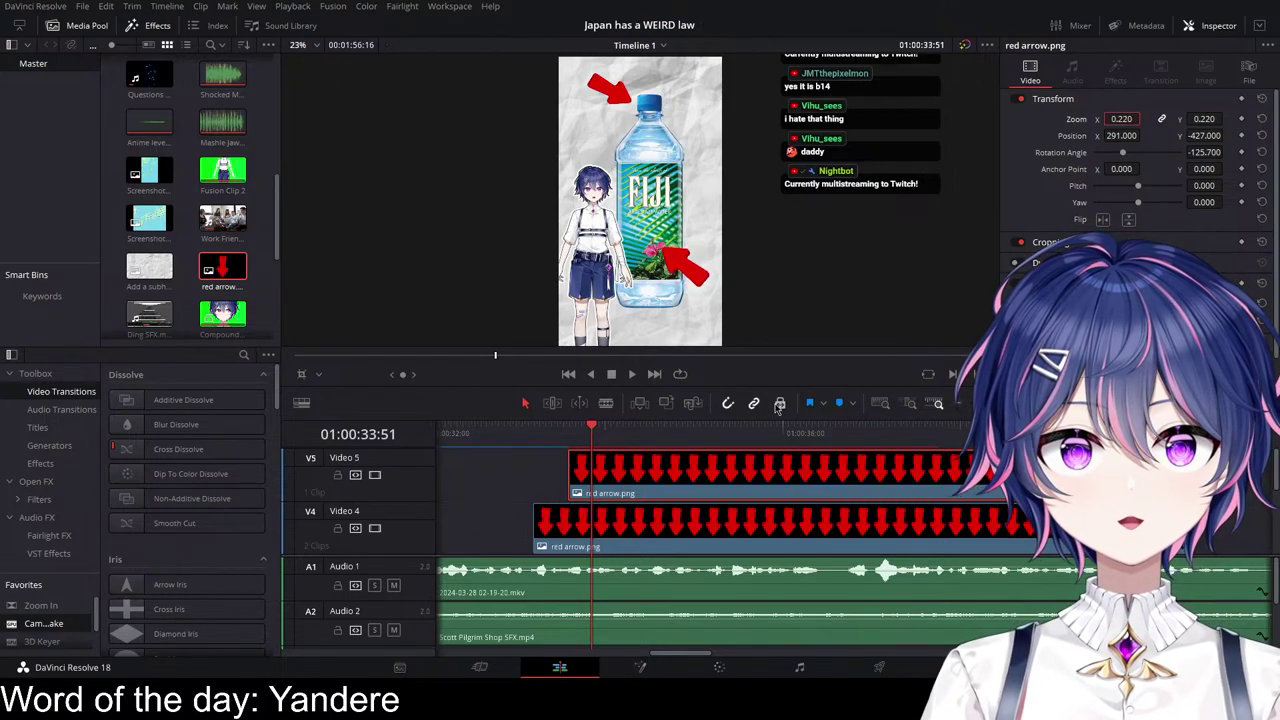
left_click(498, 436)
key("space")
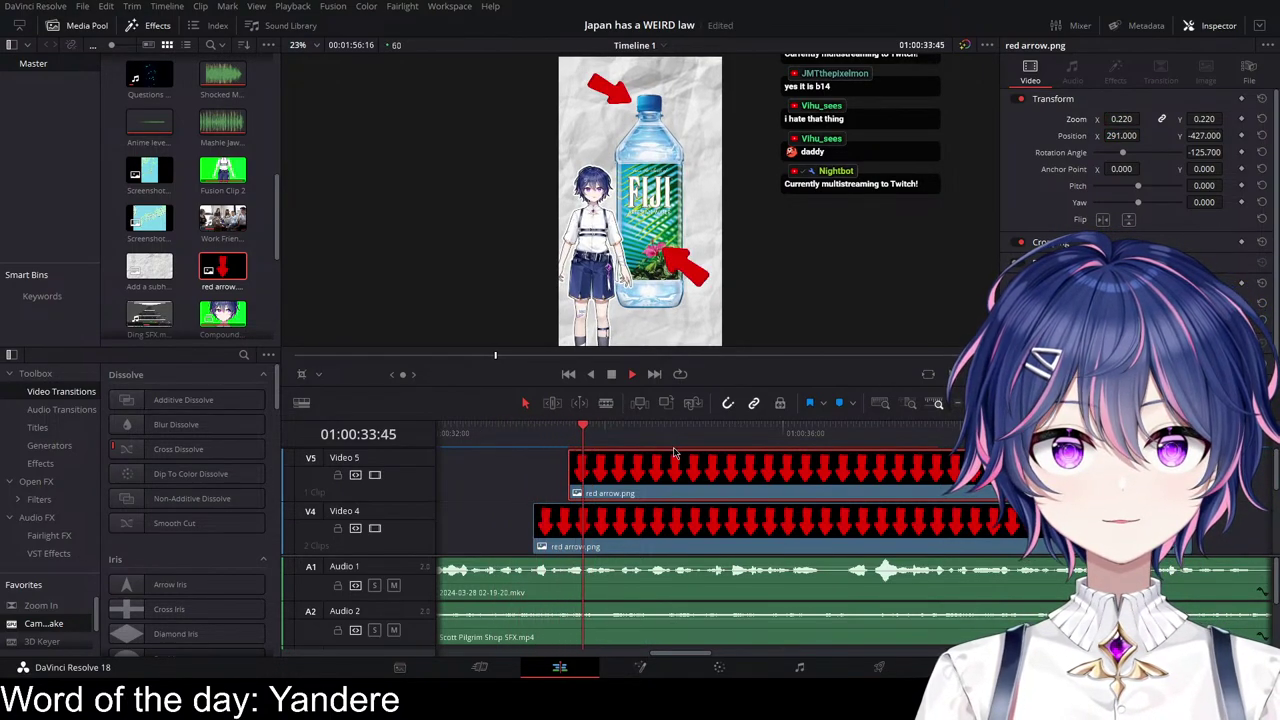
Step: Set the Video 5 red arrow's Position Y to -412
left_click_drag(1203, 136, 1226, 135)
scroll(592, 515, "down", 1)
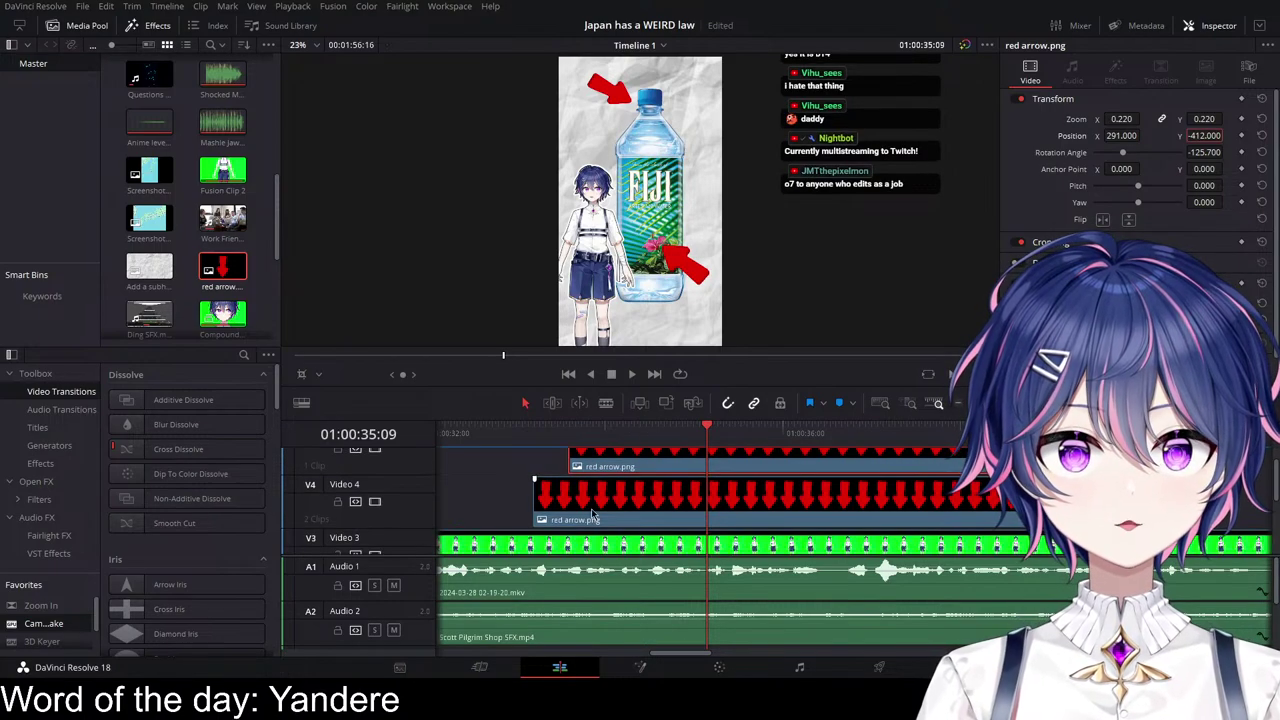
scroll(675, 474, "up", 1)
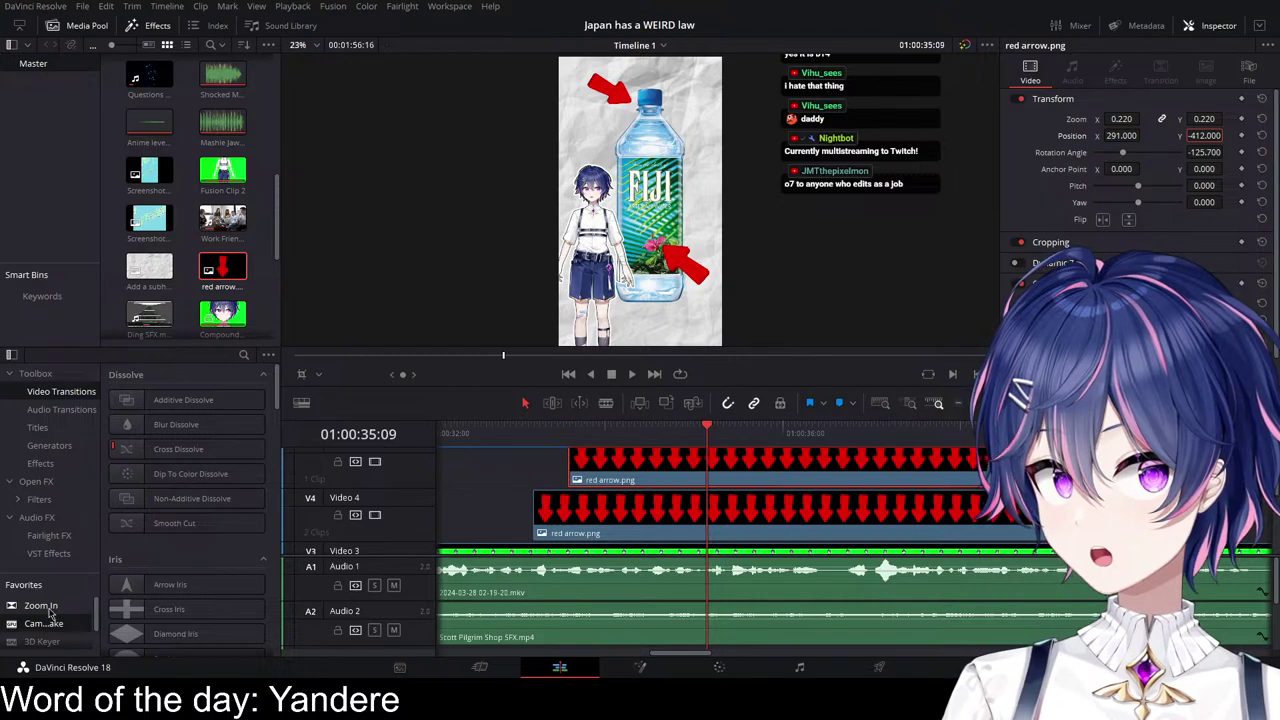
Step: Play earlier parts of the timeline to locate the sound effect used with the red arrow on the map
scroll(648, 575, "down", 8)
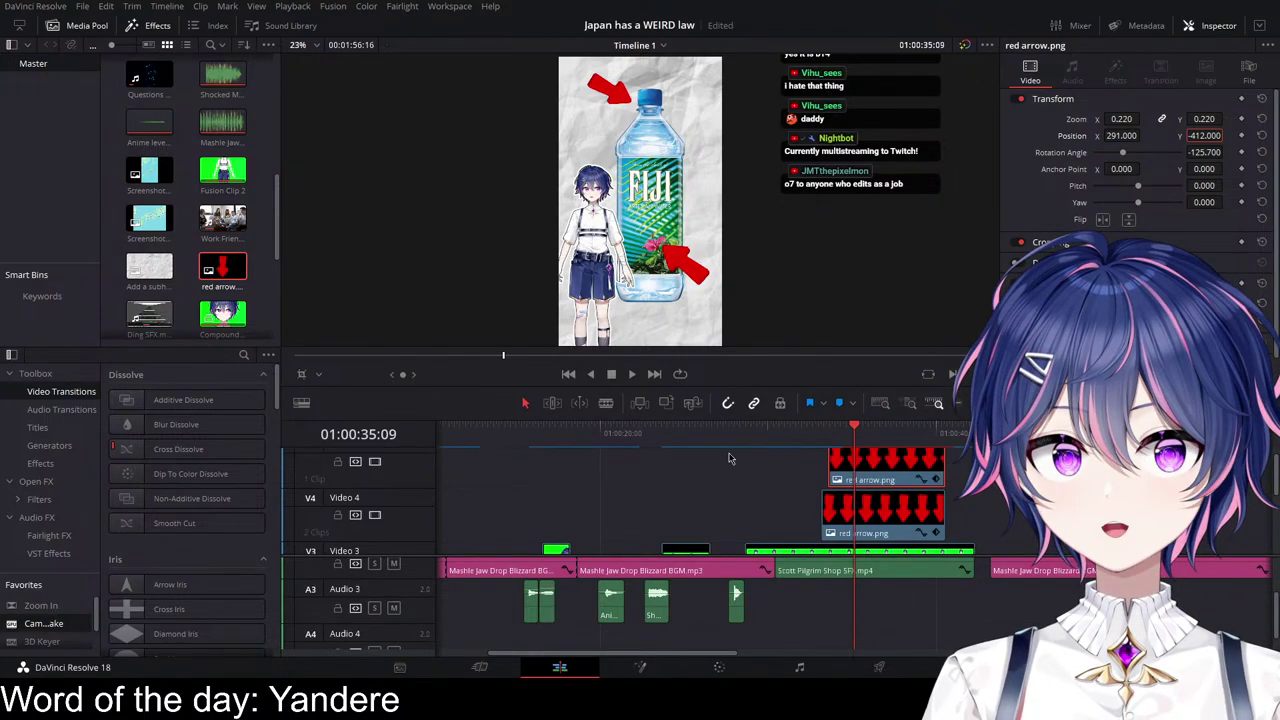
left_click(729, 434)
key("space")
left_click(645, 427)
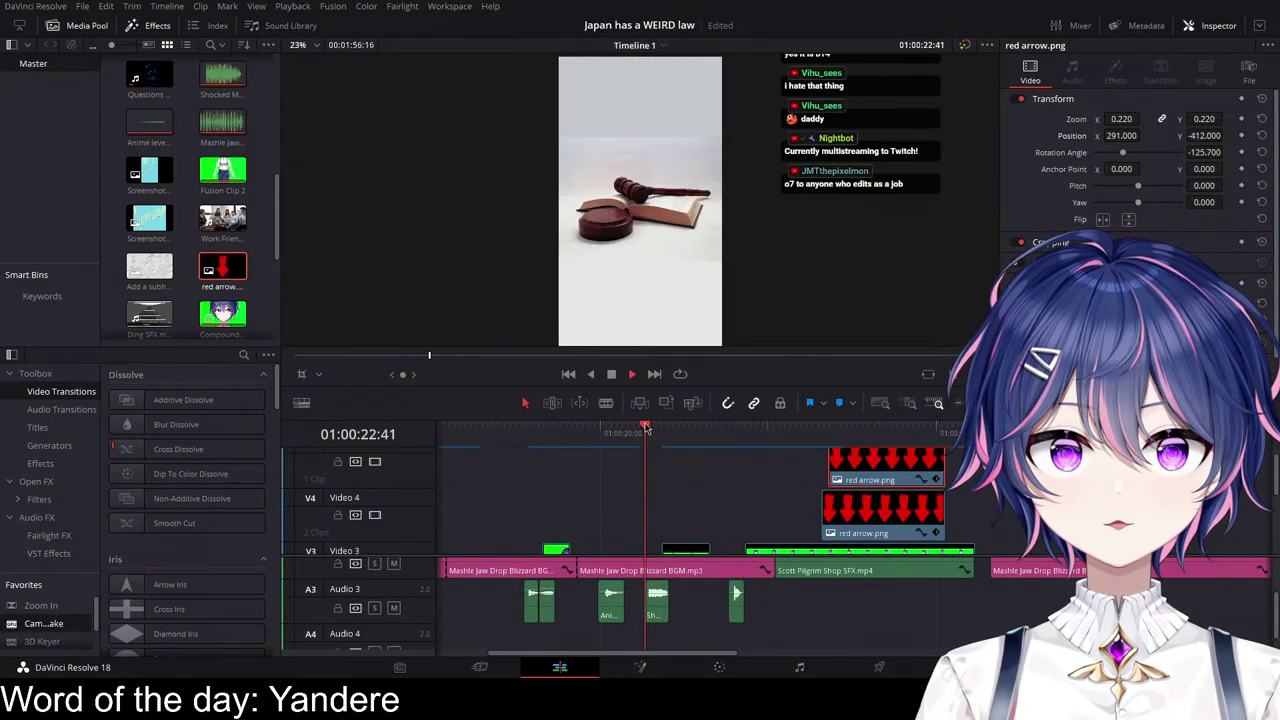
left_click(588, 441)
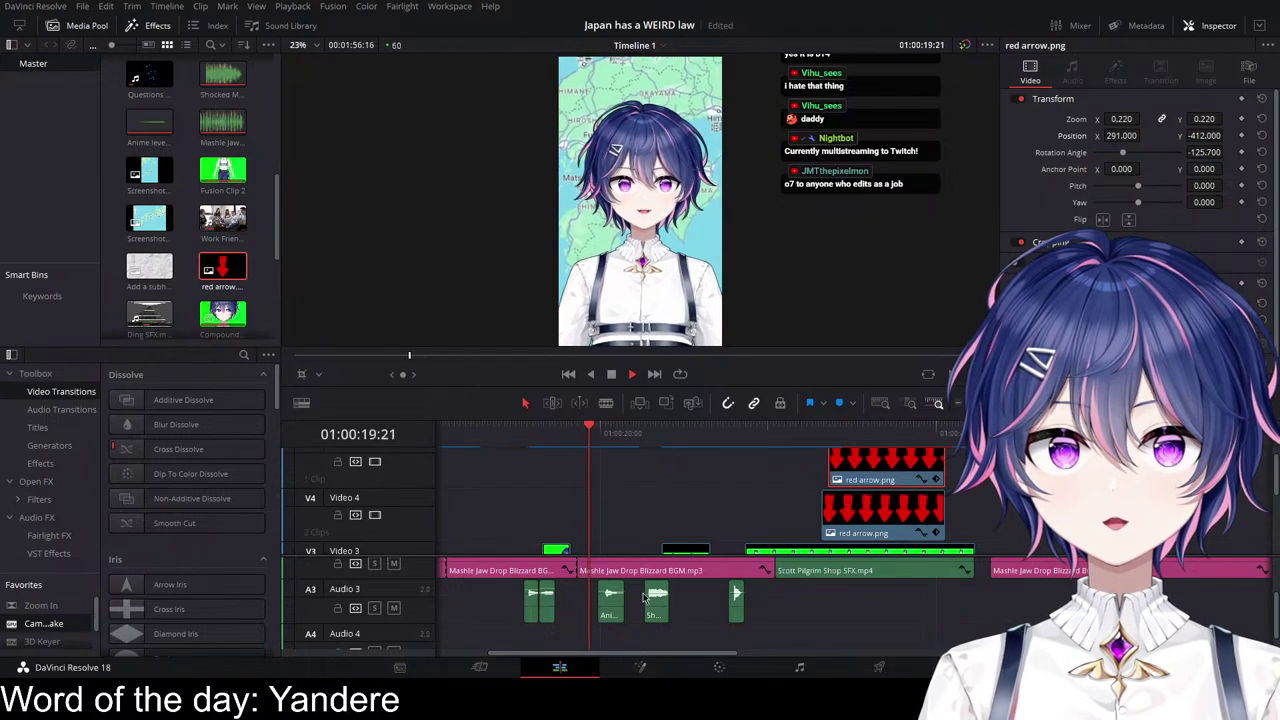
scroll(643, 597, "up", 2)
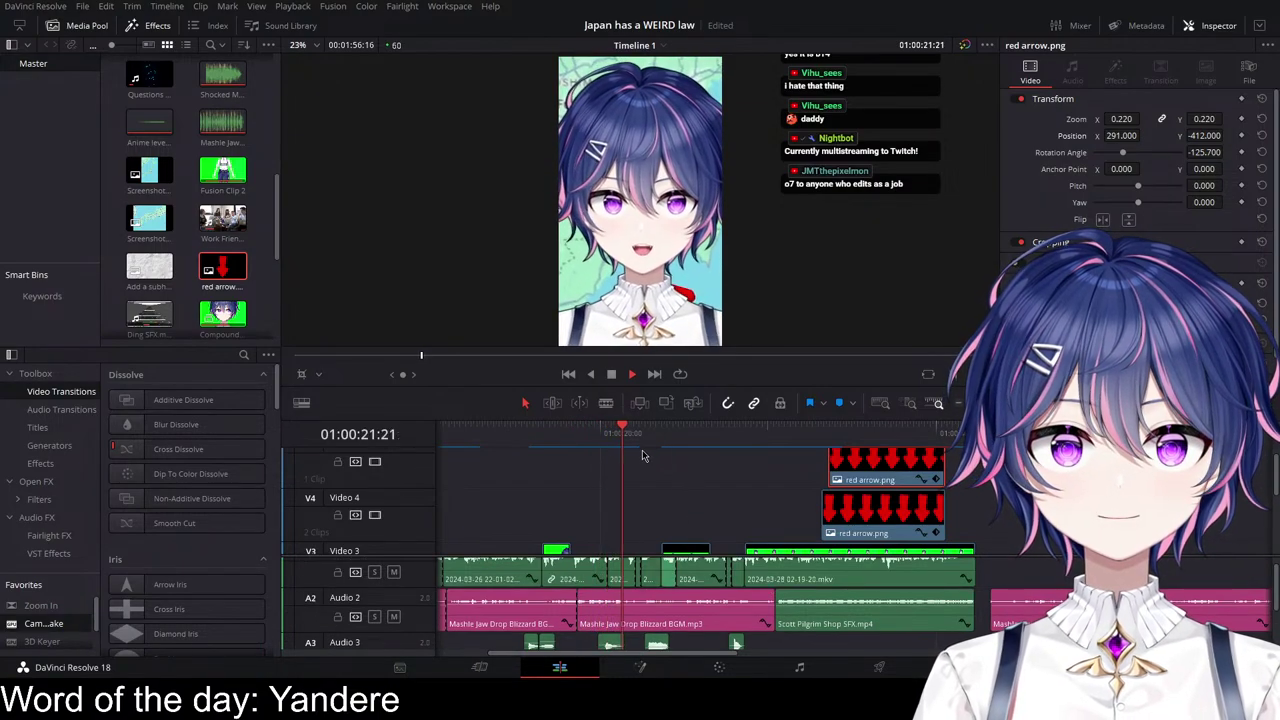
scroll(628, 597, "up", 1)
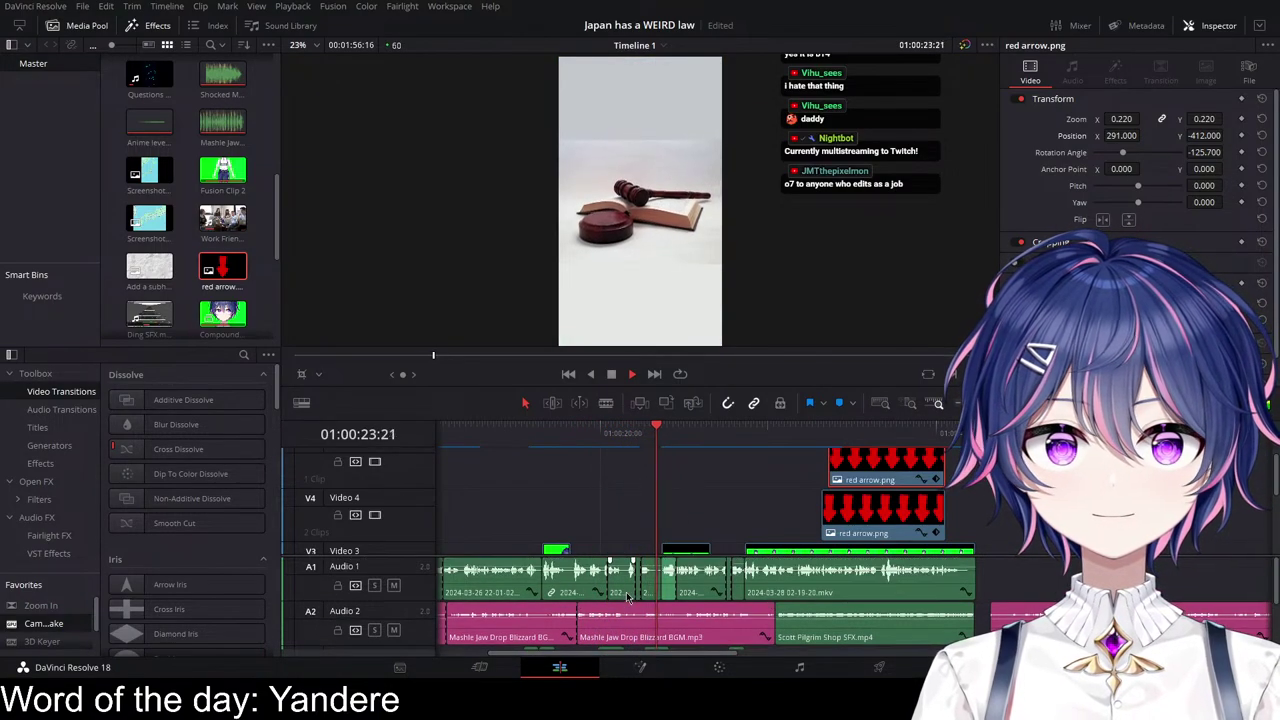
scroll(628, 597, "down", 2)
left_click(557, 432)
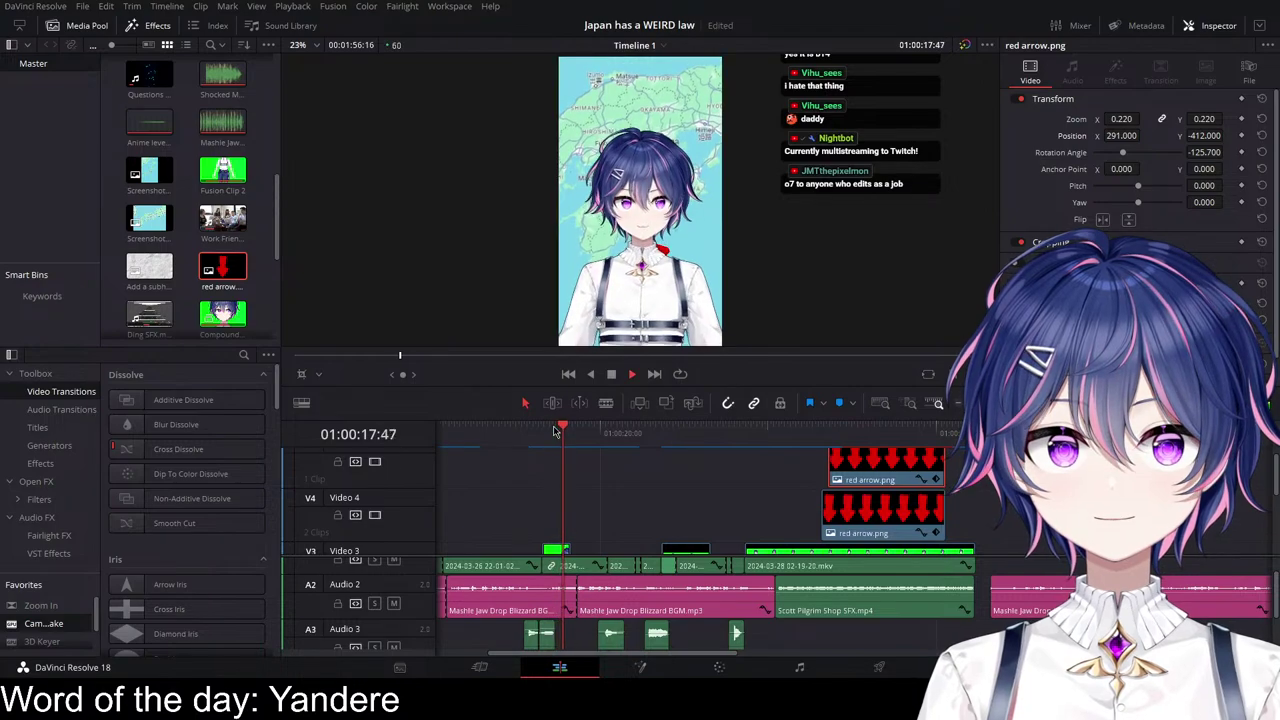
left_click(492, 434)
scroll(522, 460, "left", 2)
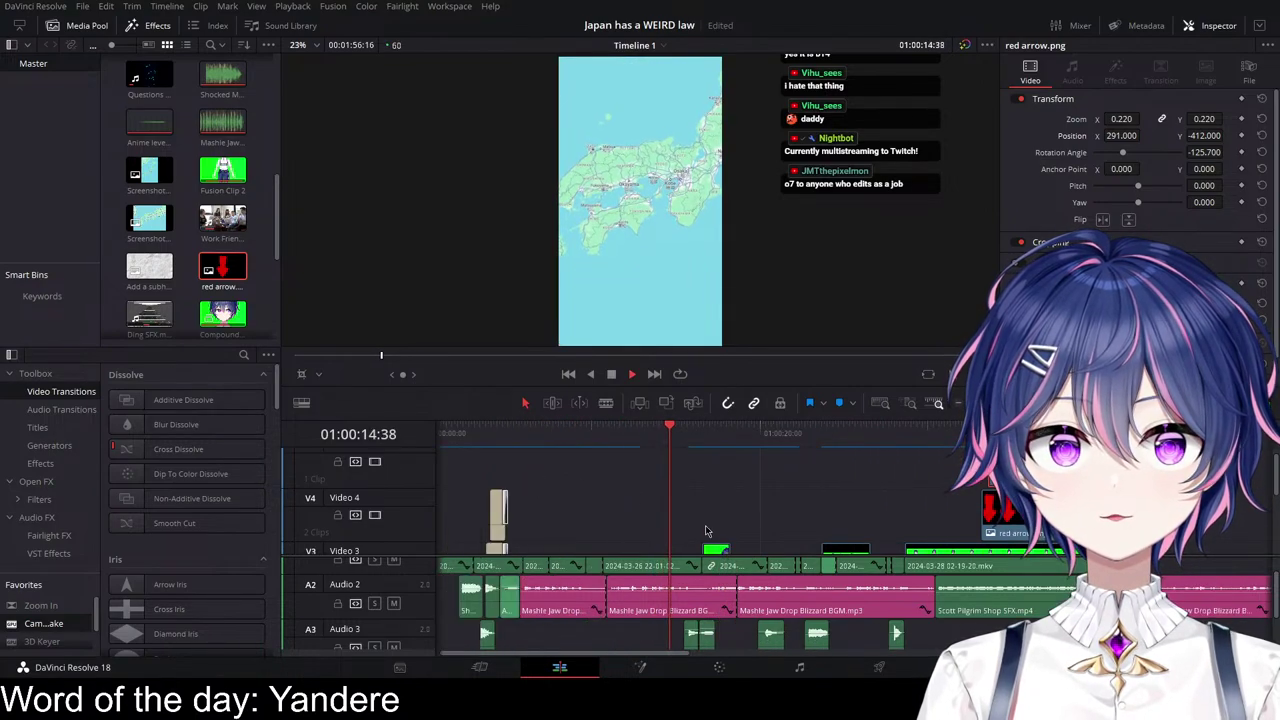
scroll(694, 590, "down", 1)
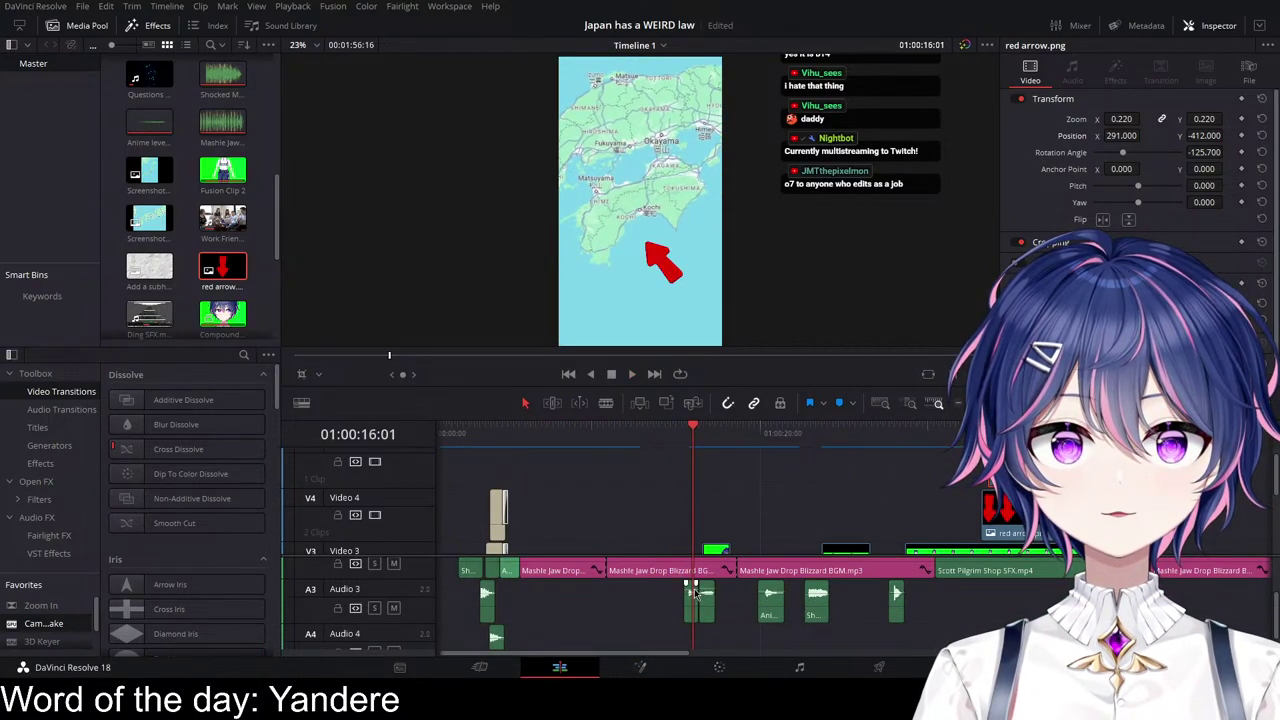
scroll(796, 556, "up", 3)
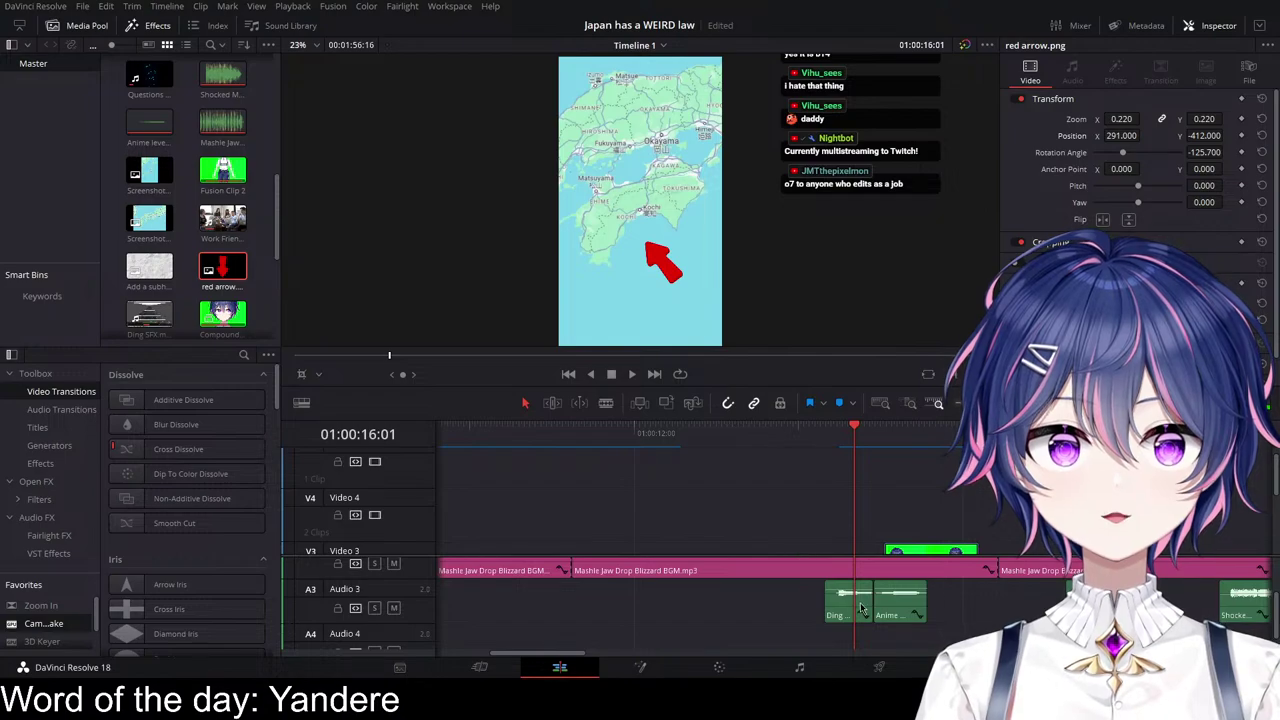
Step: Copy the map arrow's Ding SFX clip to Audio 3, aligned with the start of the Video 4 red arrow
left_click_drag(845, 612, 890, 609)
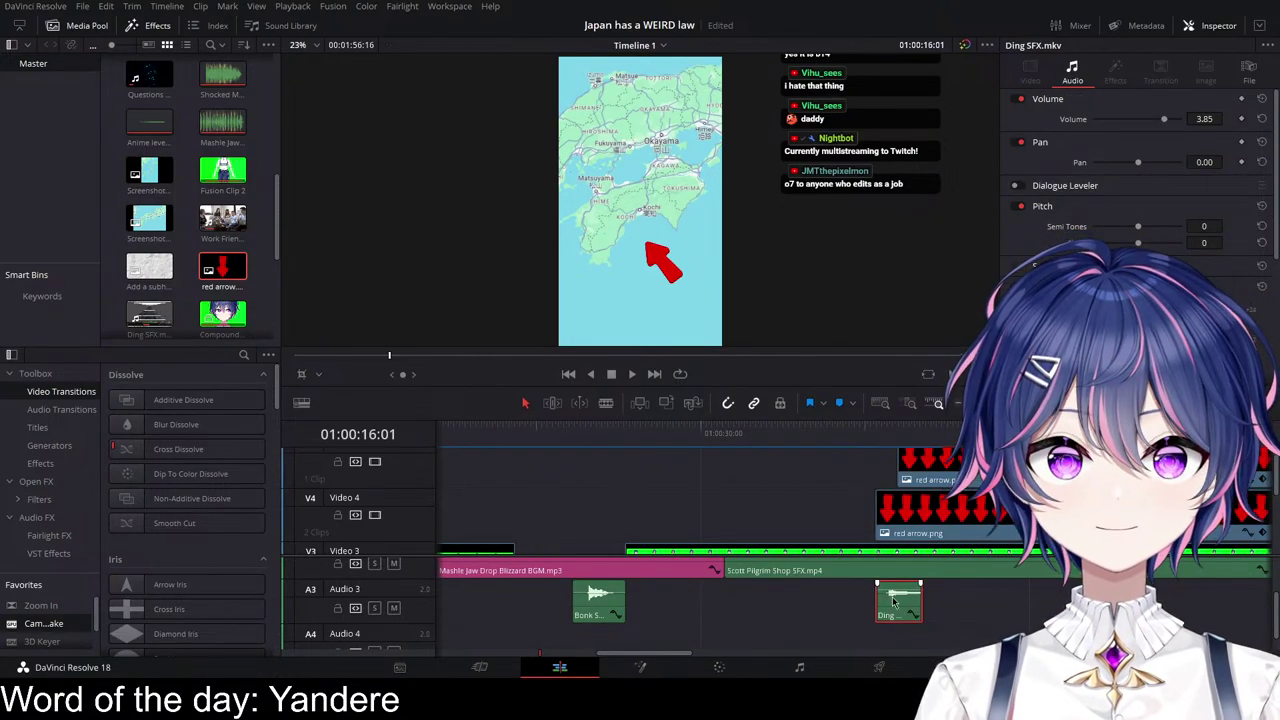
left_click(897, 433)
scroll(940, 590, "up", 3)
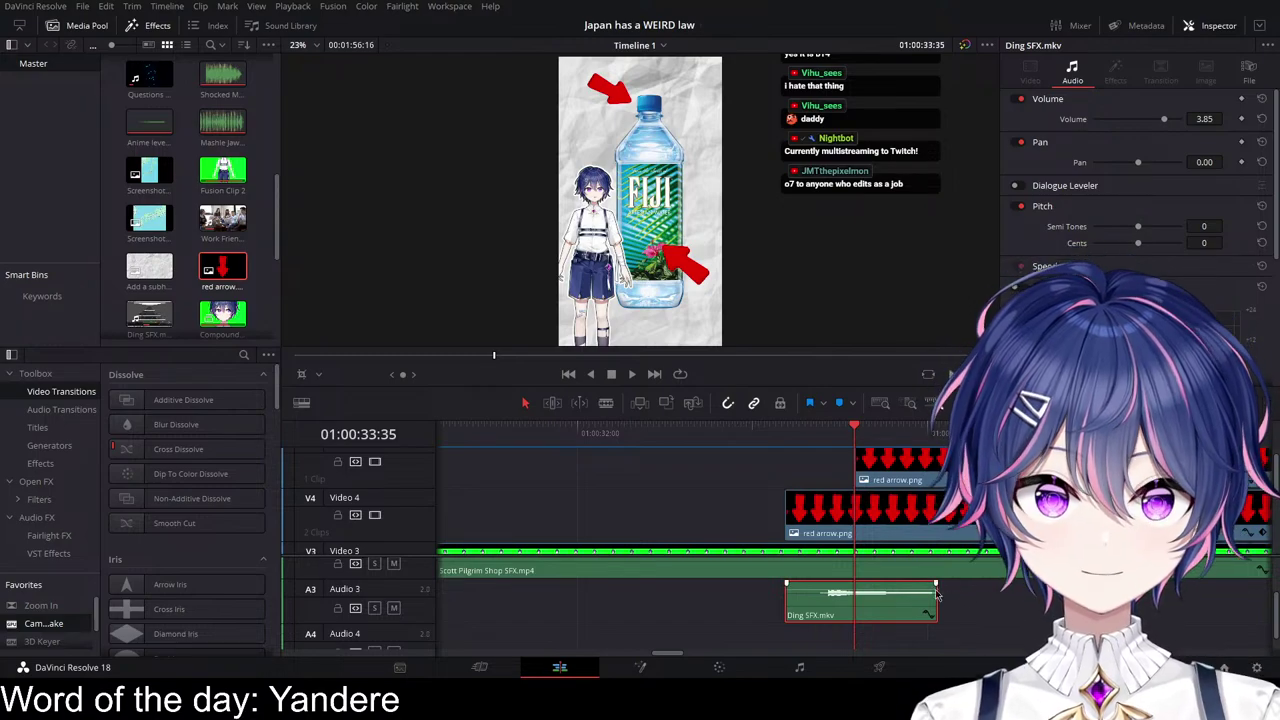
Step: Turn off snapping, shift the Ding SFX clip slightly earlier than the Video 4 arrow's start, and play it
left_click_drag(876, 602, 826, 600)
key("n")
left_click(735, 434)
key("space")
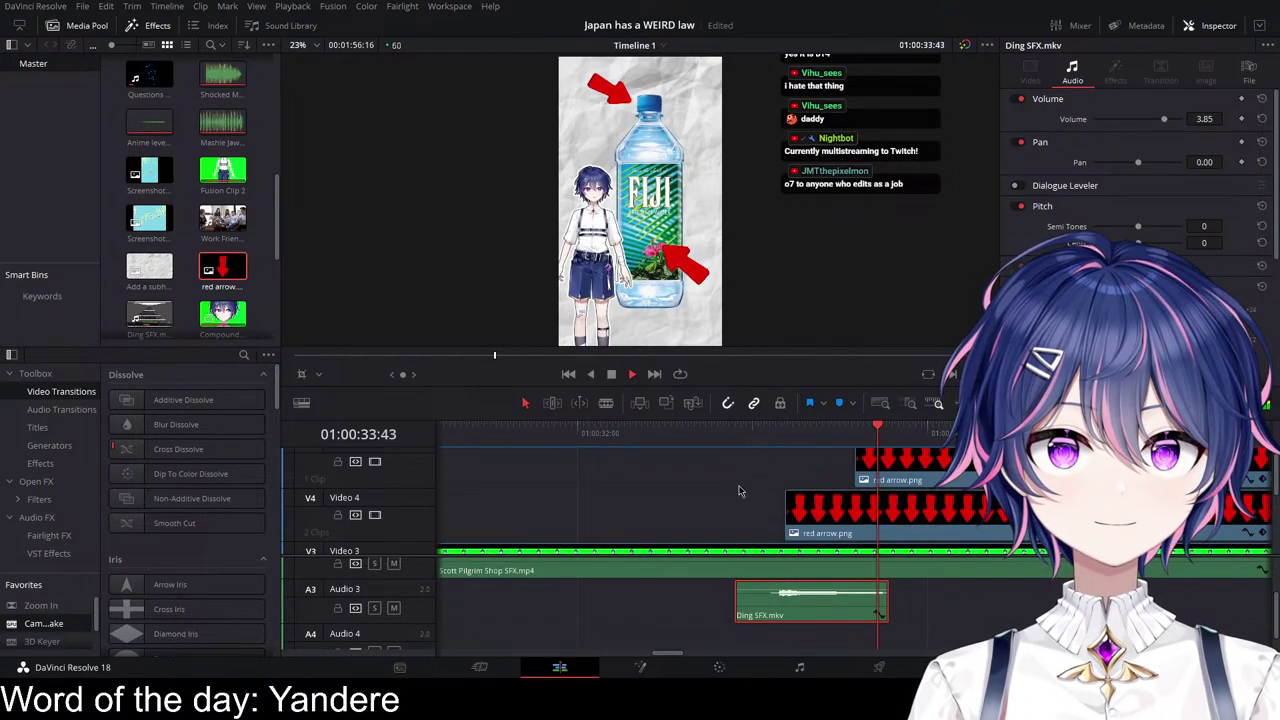
key("space")
Step: Duplicate the Ding SFX clip on Audio 3 for the Video 5 arrow's entrance and play both dings
left_click_drag(814, 602, 1010, 598)
left_click_drag(928, 600, 884, 608)
left_click(739, 441)
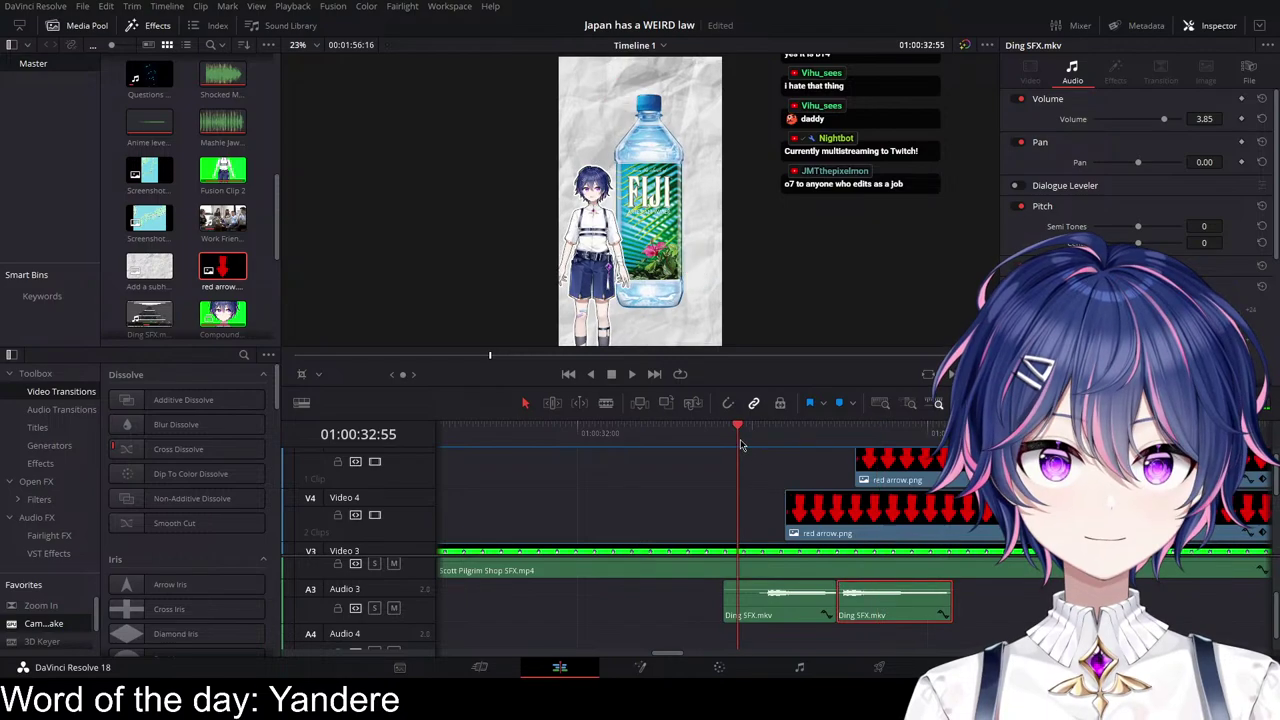
key("space")
key("space")
Step: Move the second Ding SFX clip onto Audio 4, near the Video 5 arrow's start, and play the section
left_click_drag(880, 608, 898, 643)
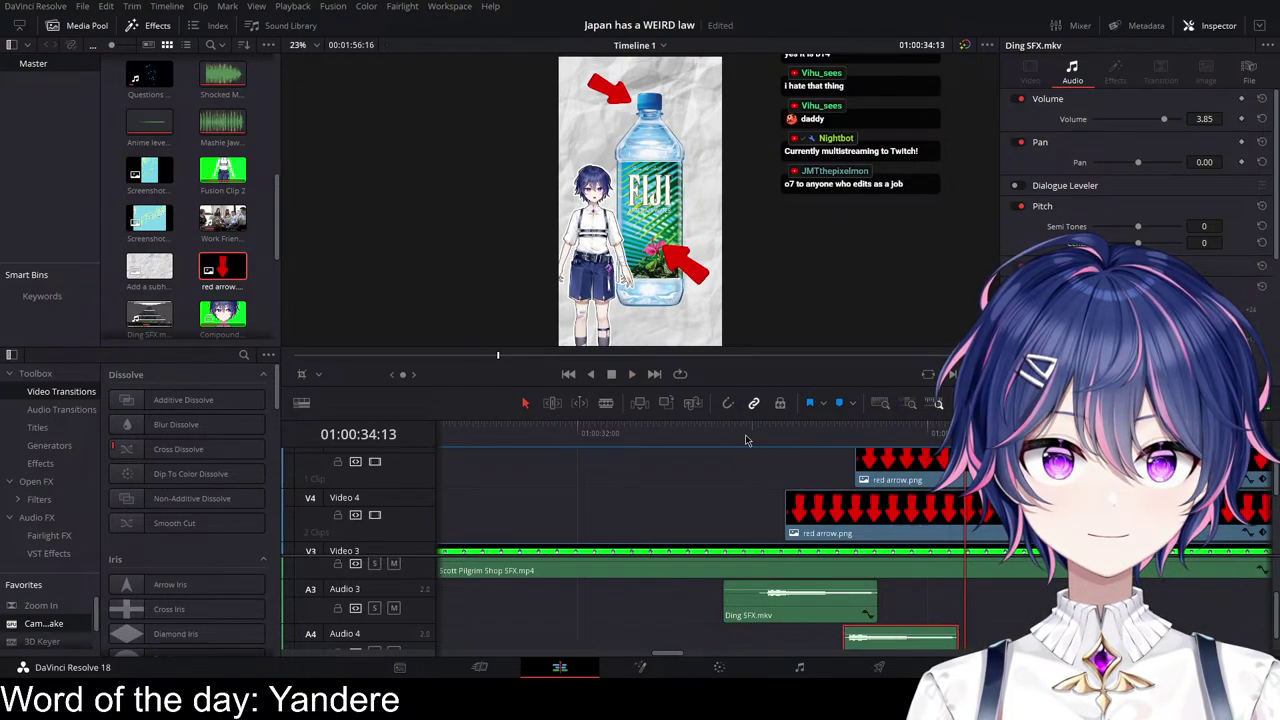
key("/")
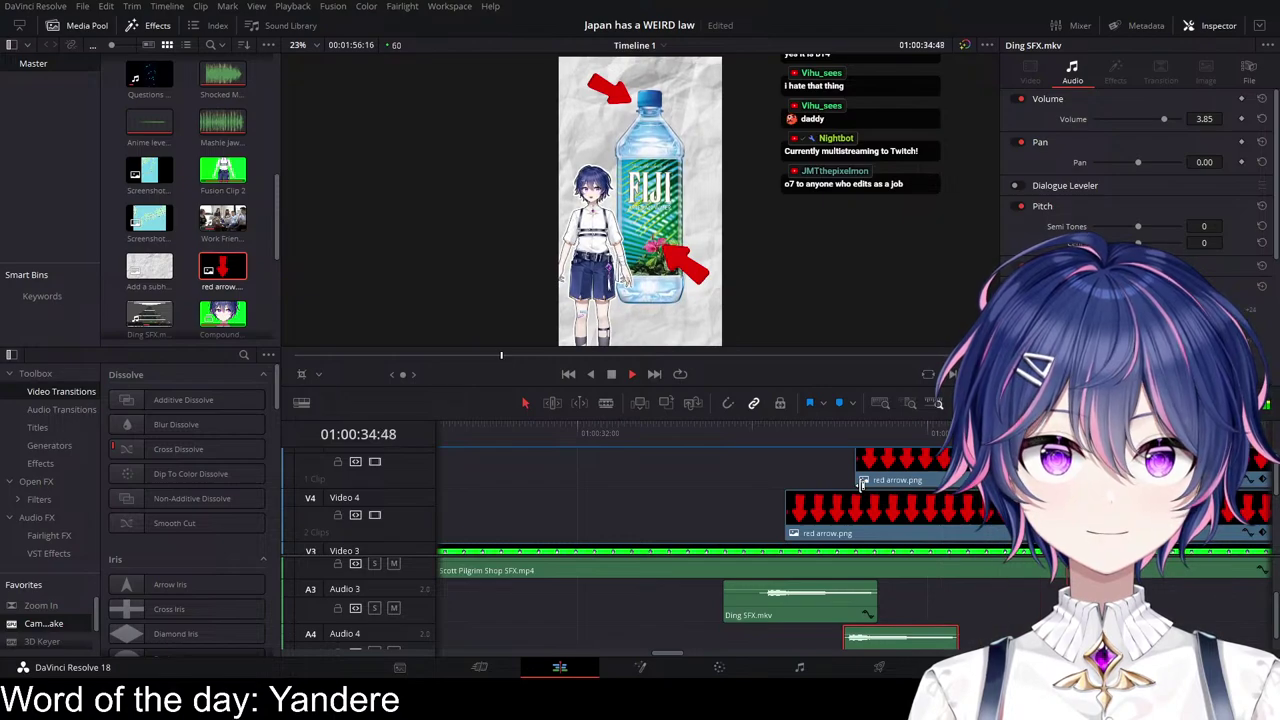
key("space")
Step: Extend the end of the Audio 4 Ding SFX clip so the sound rings out longer, and play it
scroll(886, 618, "down", 2)
left_click_drag(957, 627, 989, 627)
left_click(775, 440)
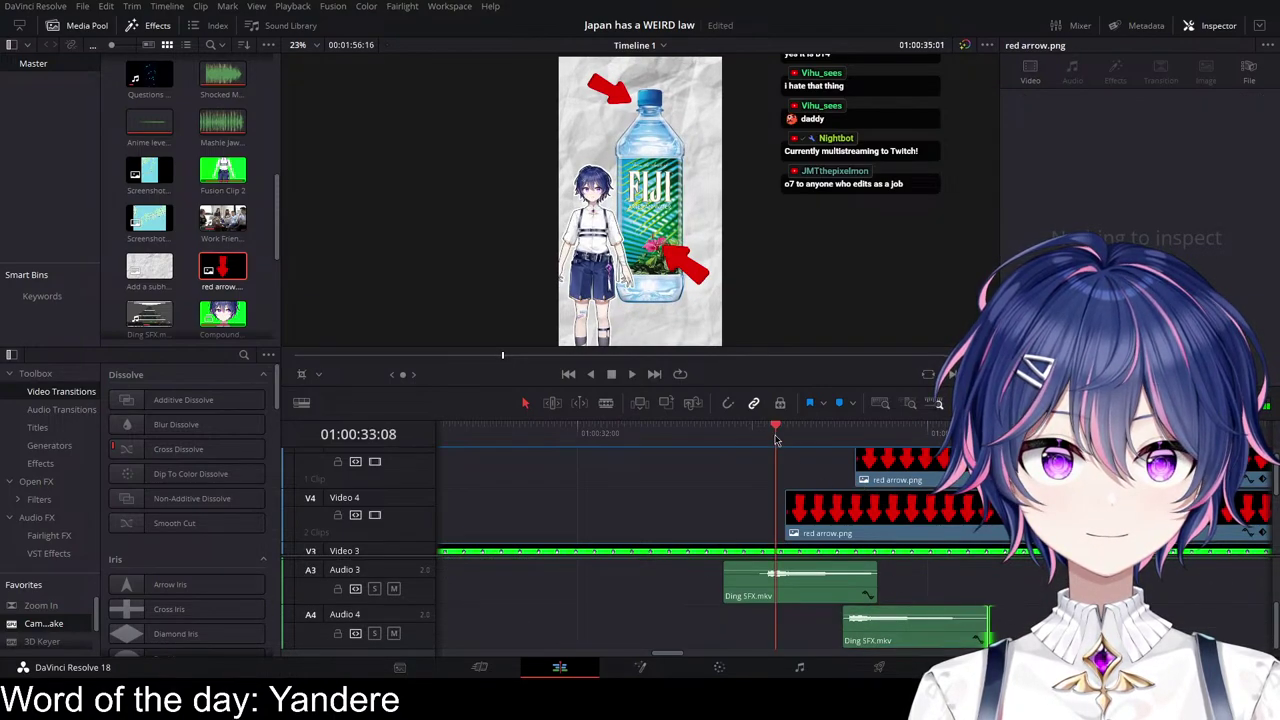
key("space")
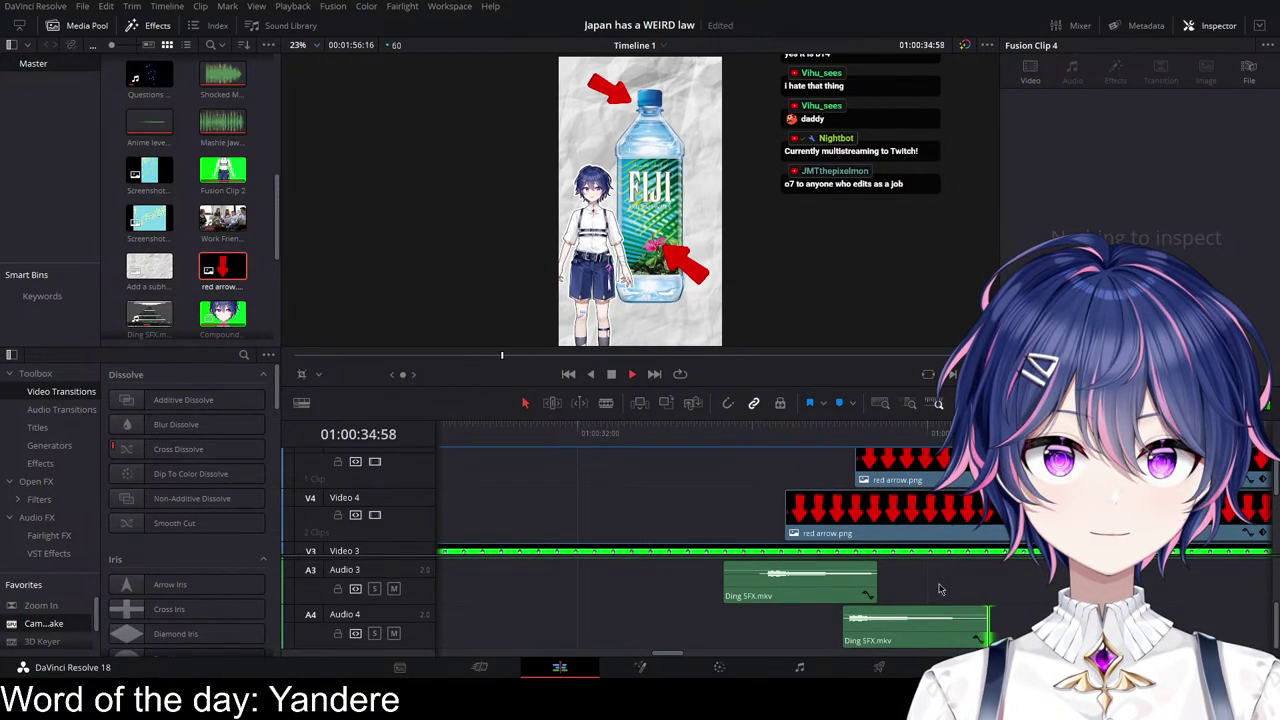
scroll(940, 589, "down", 1)
key("space")
left_click_drag(758, 626, 840, 627)
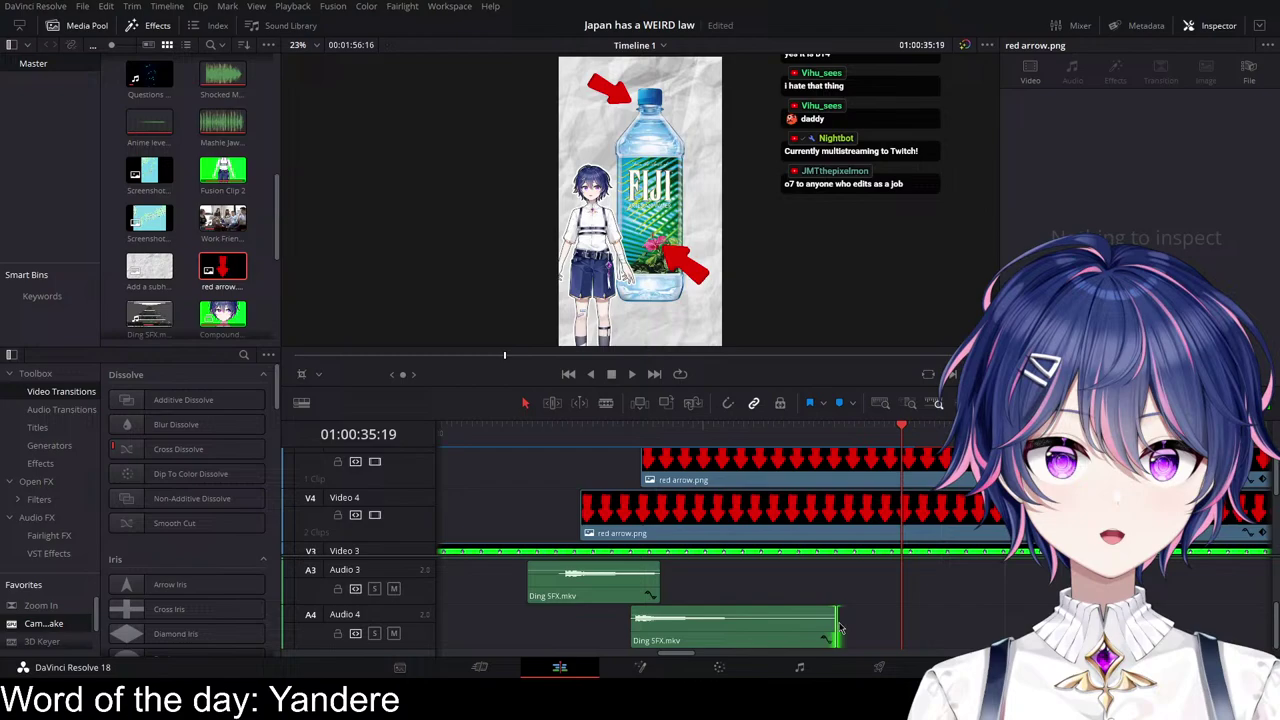
left_click(606, 437)
key("space")
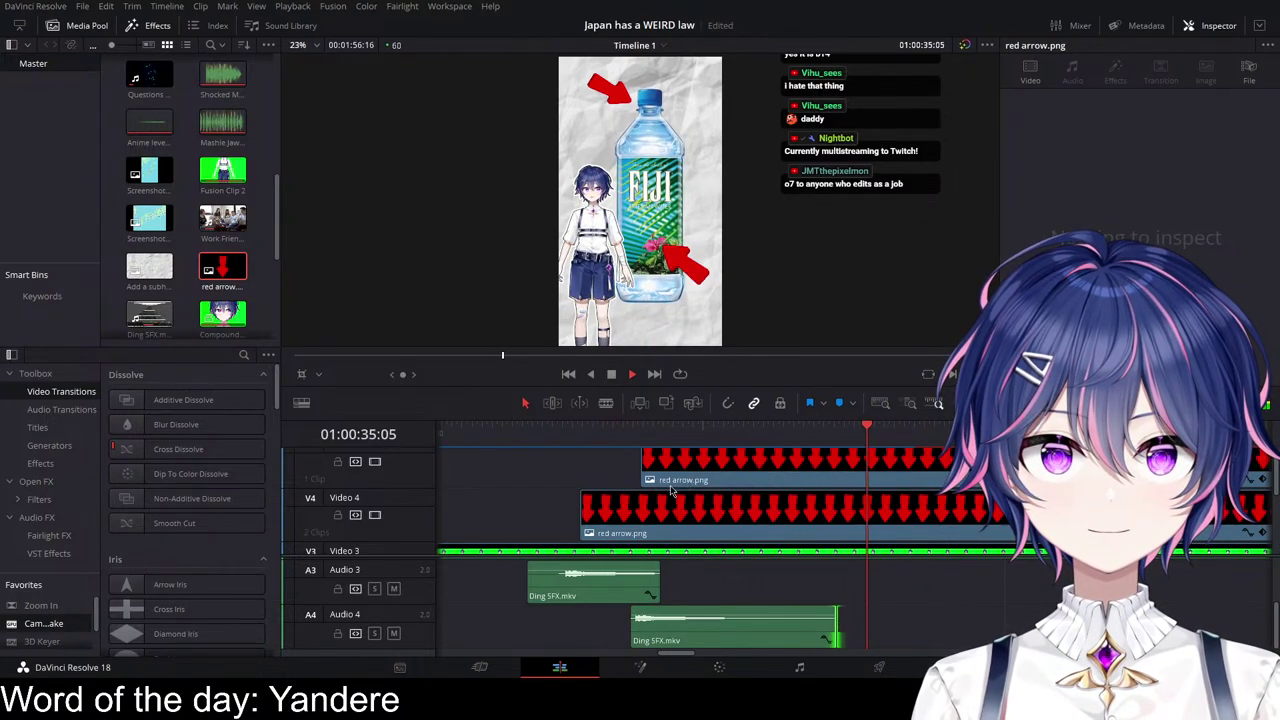
key("space")
Step: Extend the end of the Audio 3 Ding SFX clip and play both arrow sounds together
left_click_drag(663, 577, 702, 578)
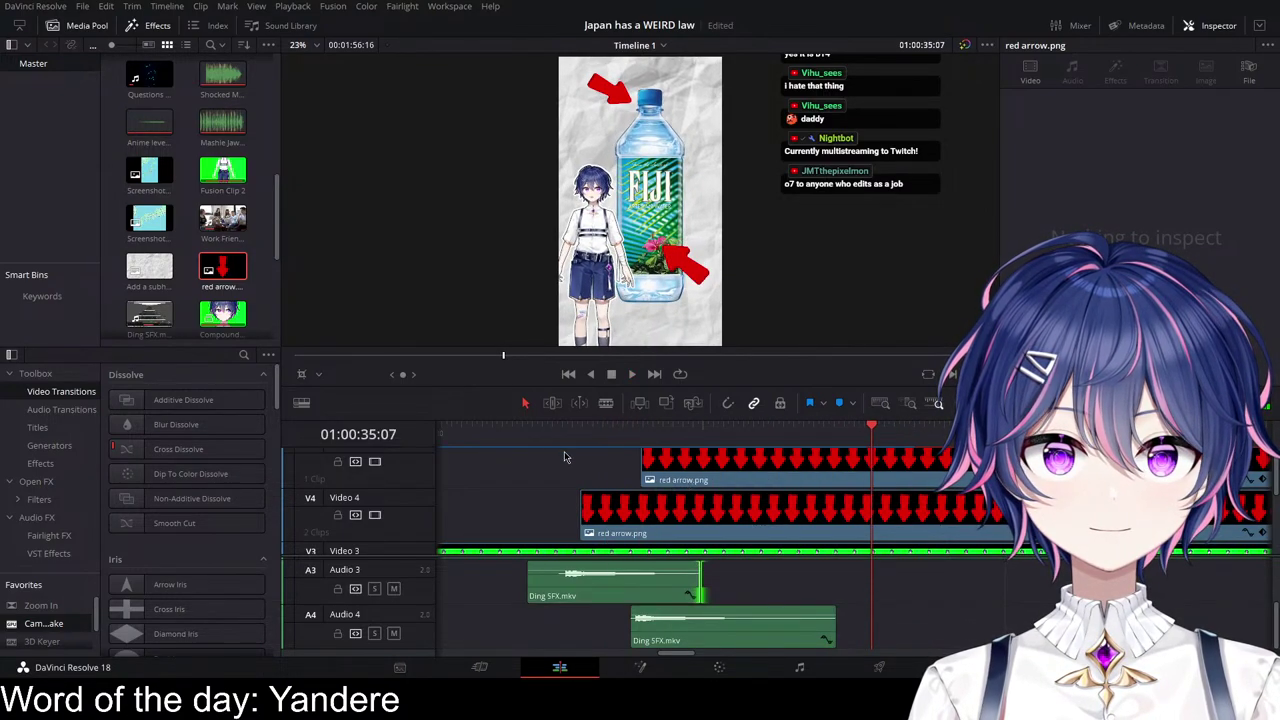
key("space")
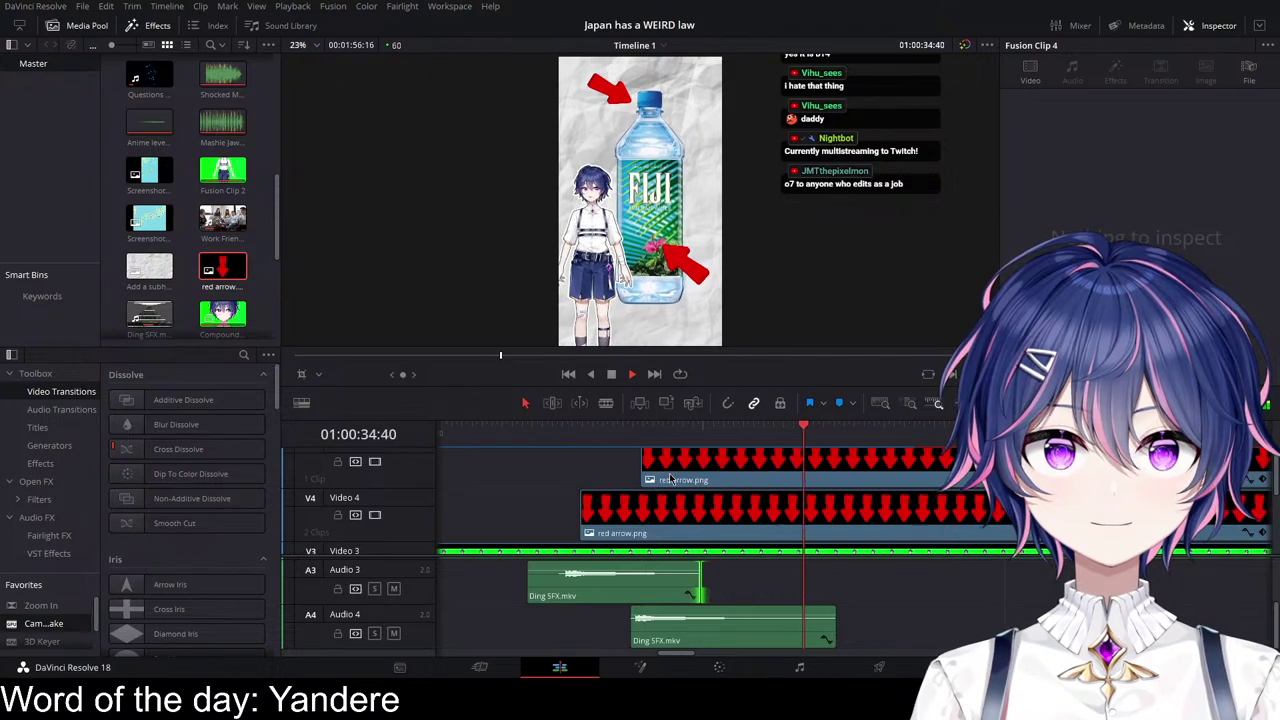
key("space")
scroll(741, 568, "up", 1)
scroll(800, 578, "up", 2)
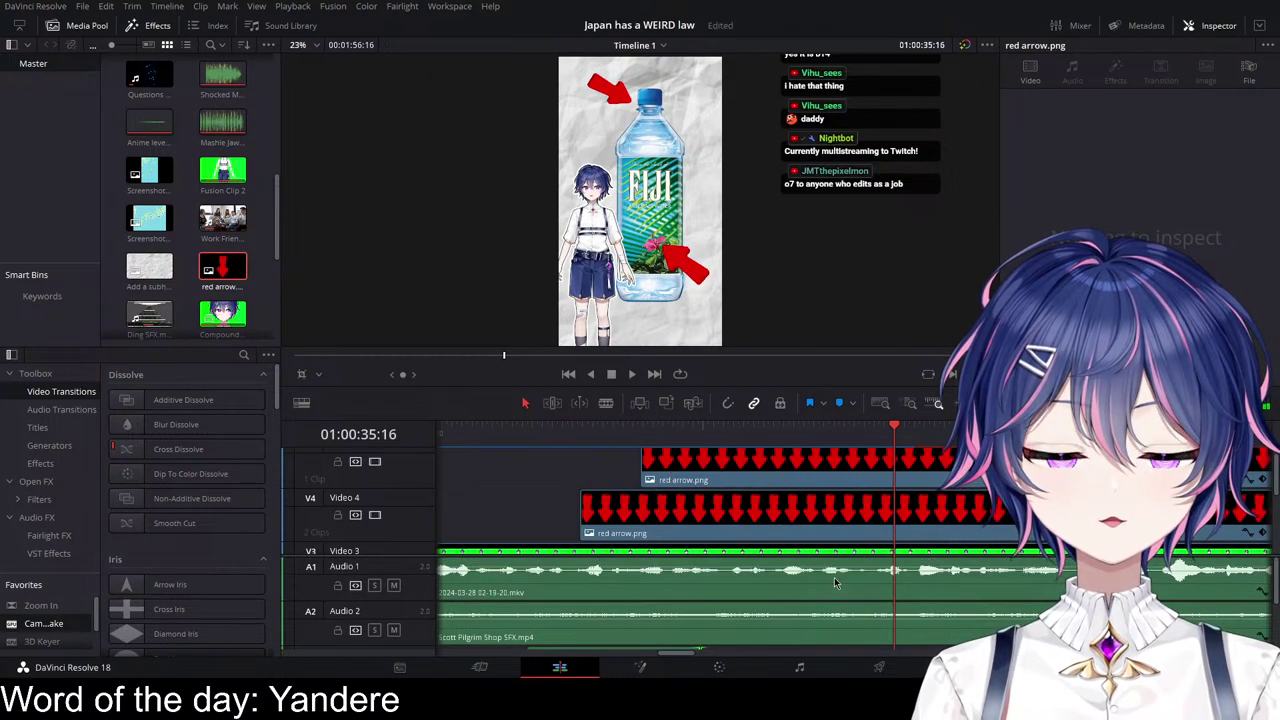
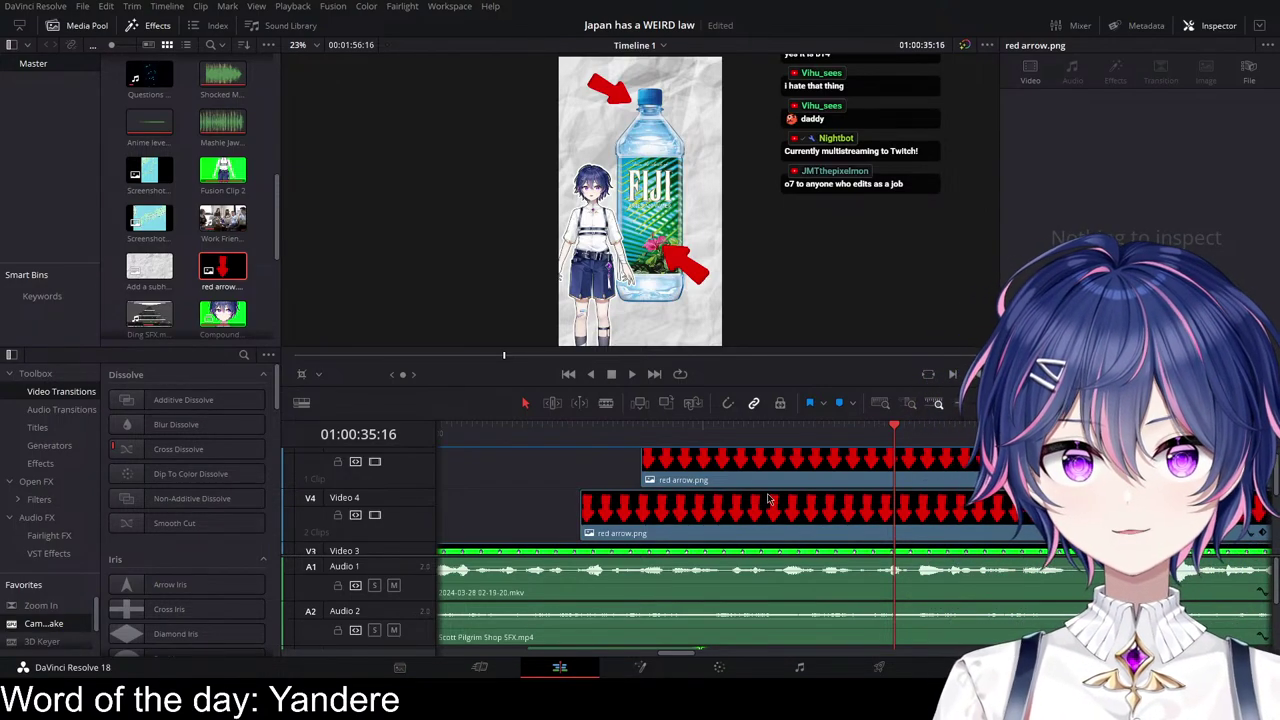
Step: Replay the bottle section through both arrows to check the voice against the sound effects
scroll(769, 497, "down", 3)
scroll(748, 504, "down", 2)
left_click(565, 436)
key("space")
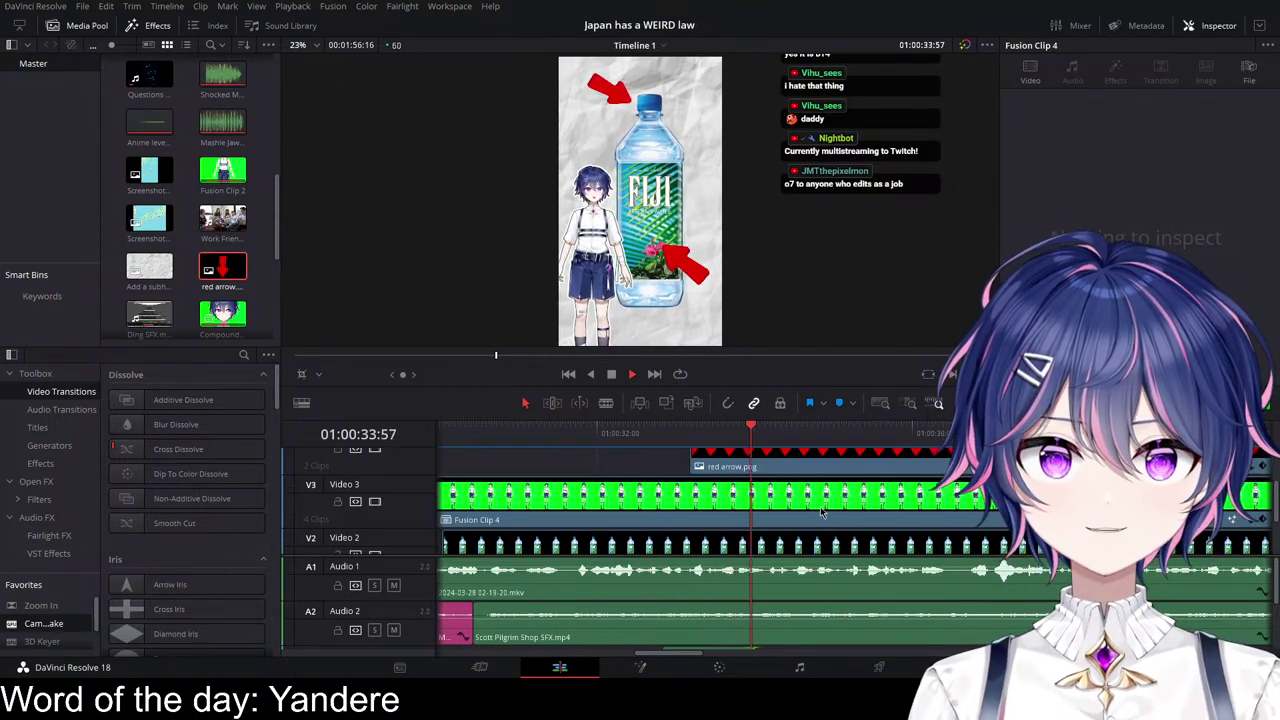
key("space")
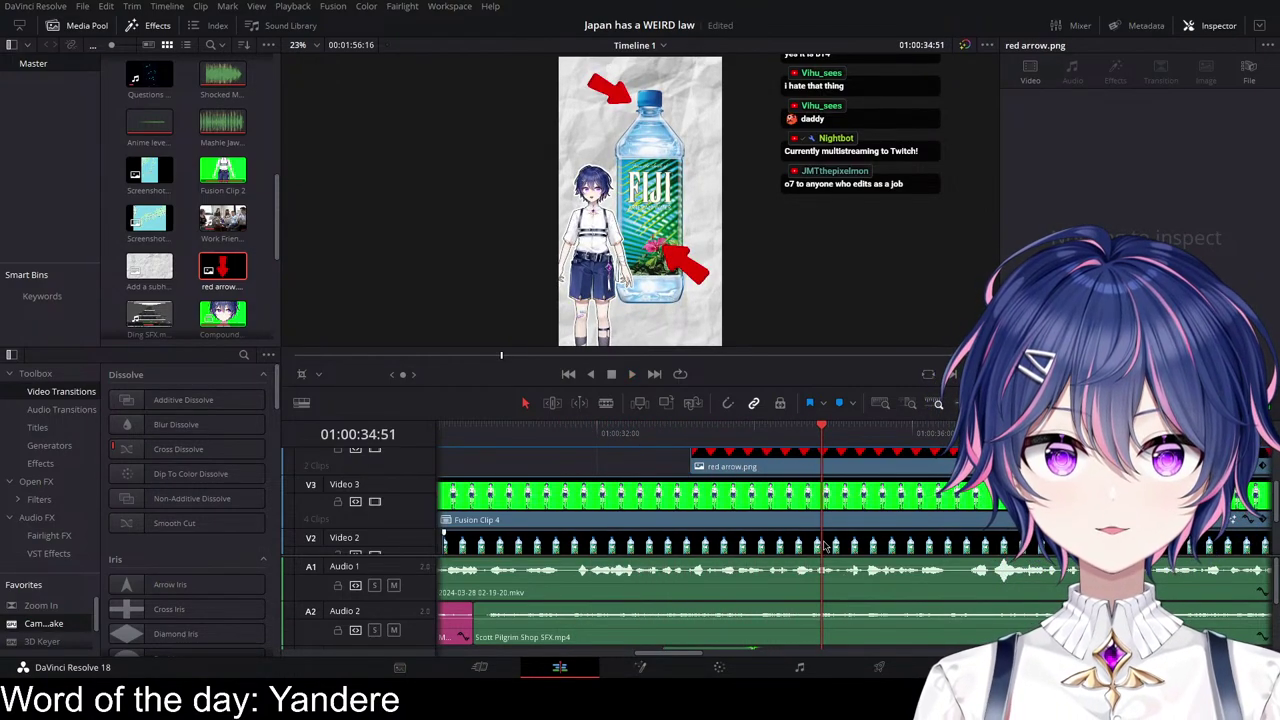
Step: Split the voice clip on Audio 1 at 01:00:36:31
left_click_drag(822, 433, 953, 433)
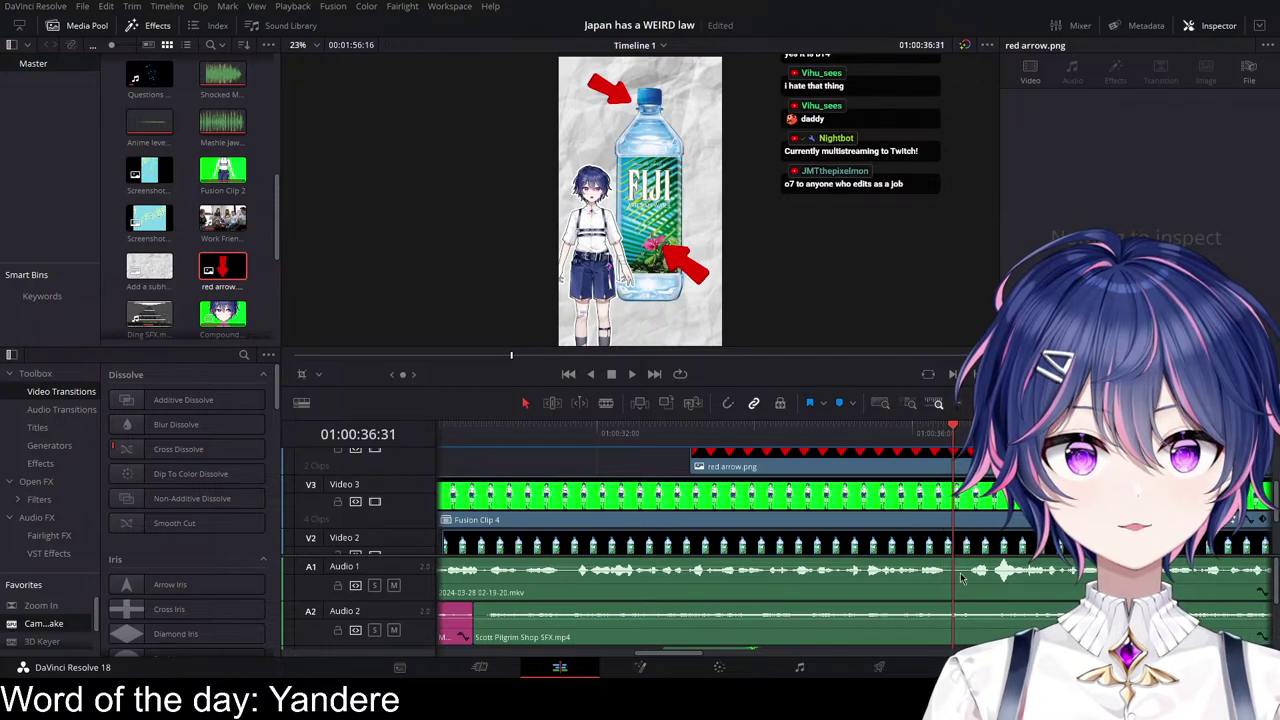
left_click(960, 586)
key("ctrl+b")
left_click_drag(819, 577, 819, 574)
scroll(700, 500, "left", 3)
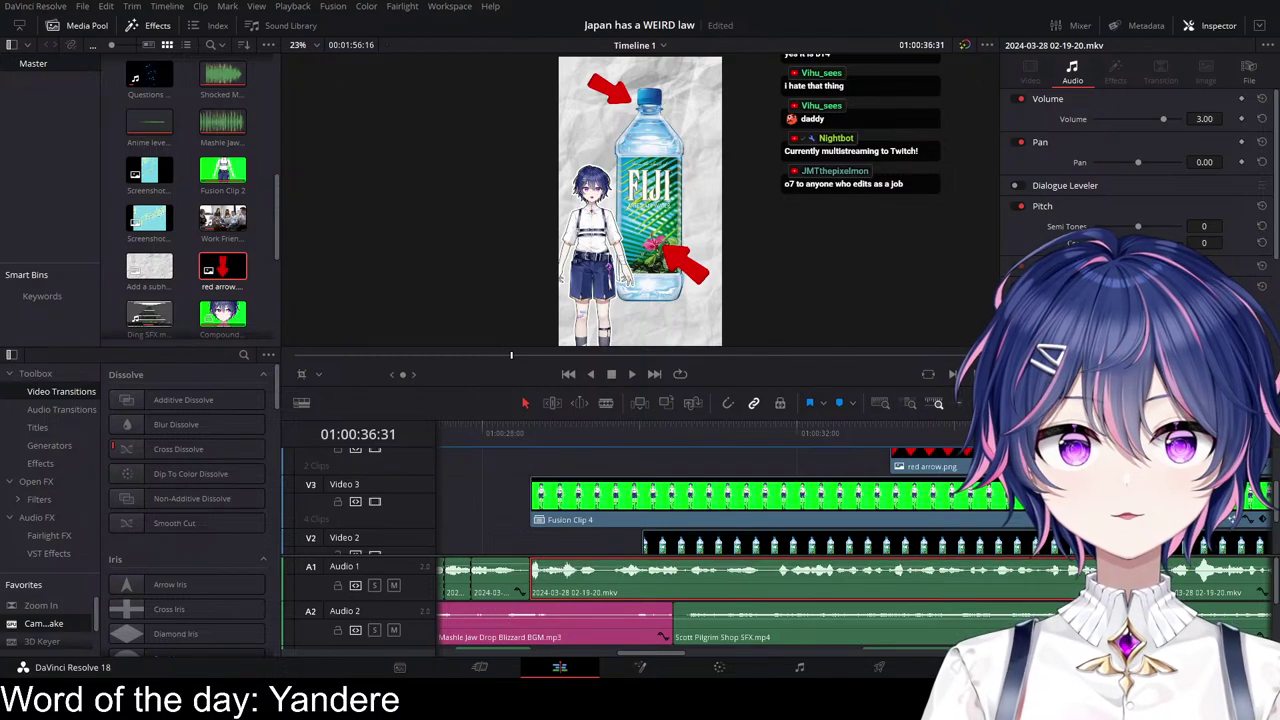
Step: Split the Audio 1 voice clip at 01:00:29:34 and raise the volume of the part after the cut to about 4.92 dB
left_click(624, 472)
left_click_drag(625, 474, 605, 474)
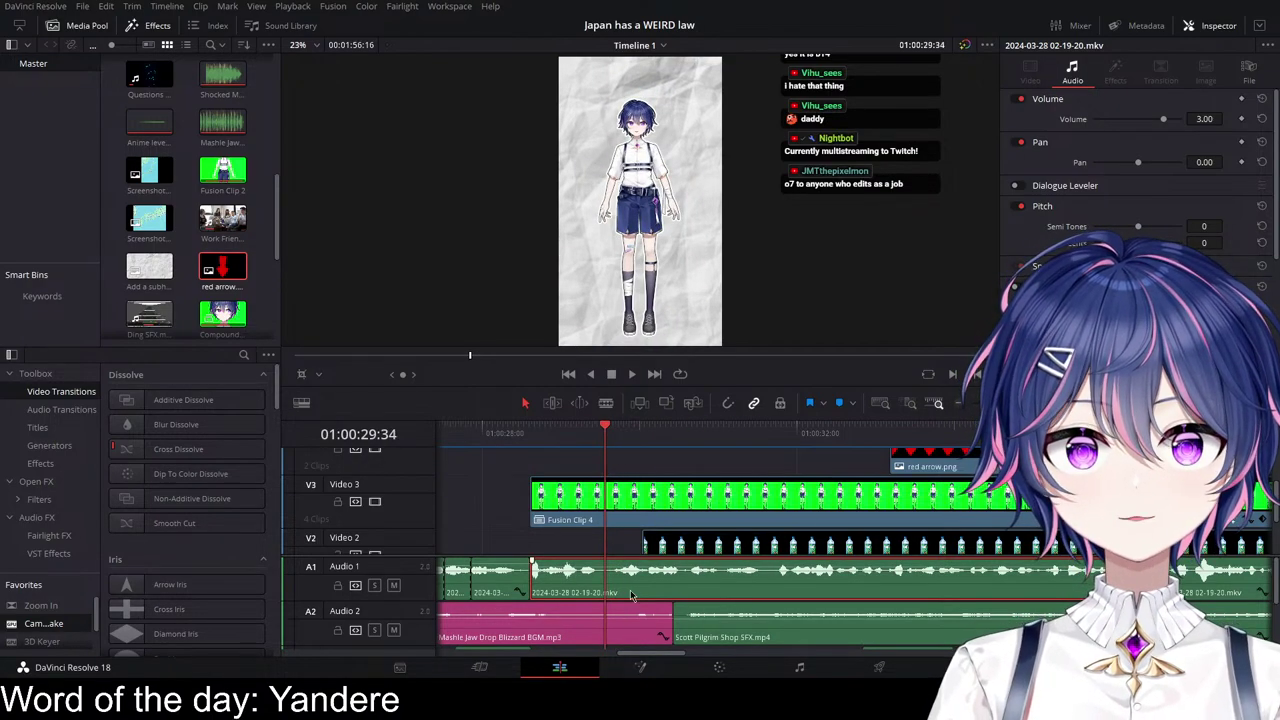
key("ctrl+b")
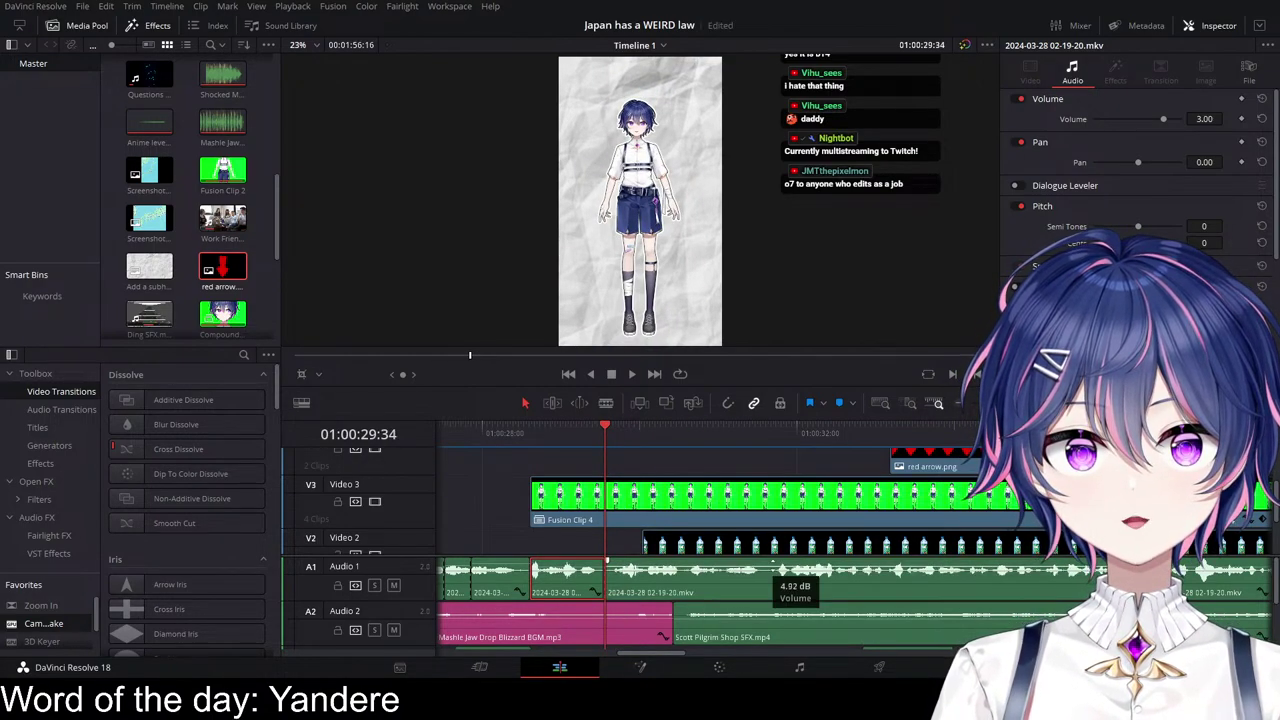
Step: Play the voice section through the cut at 01:00:36:31 to check its loudness
key("space")
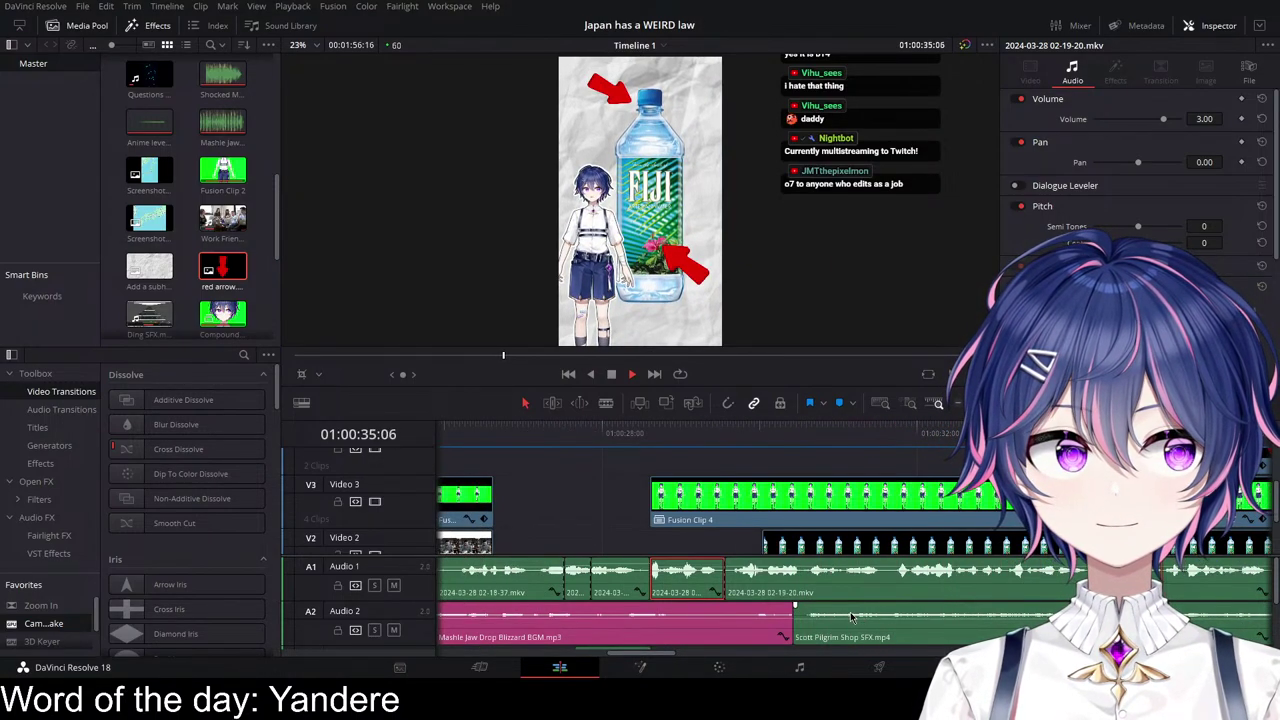
key("space")
scroll(975, 608, "right", 4)
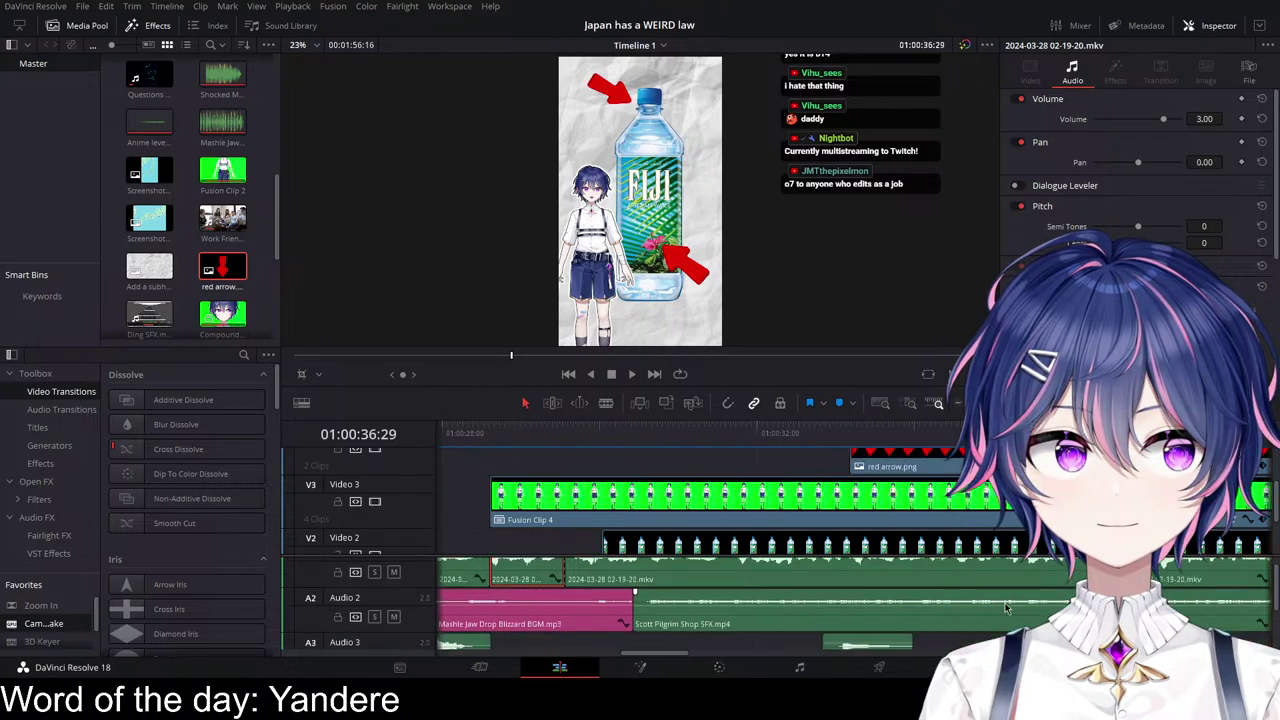
key("space")
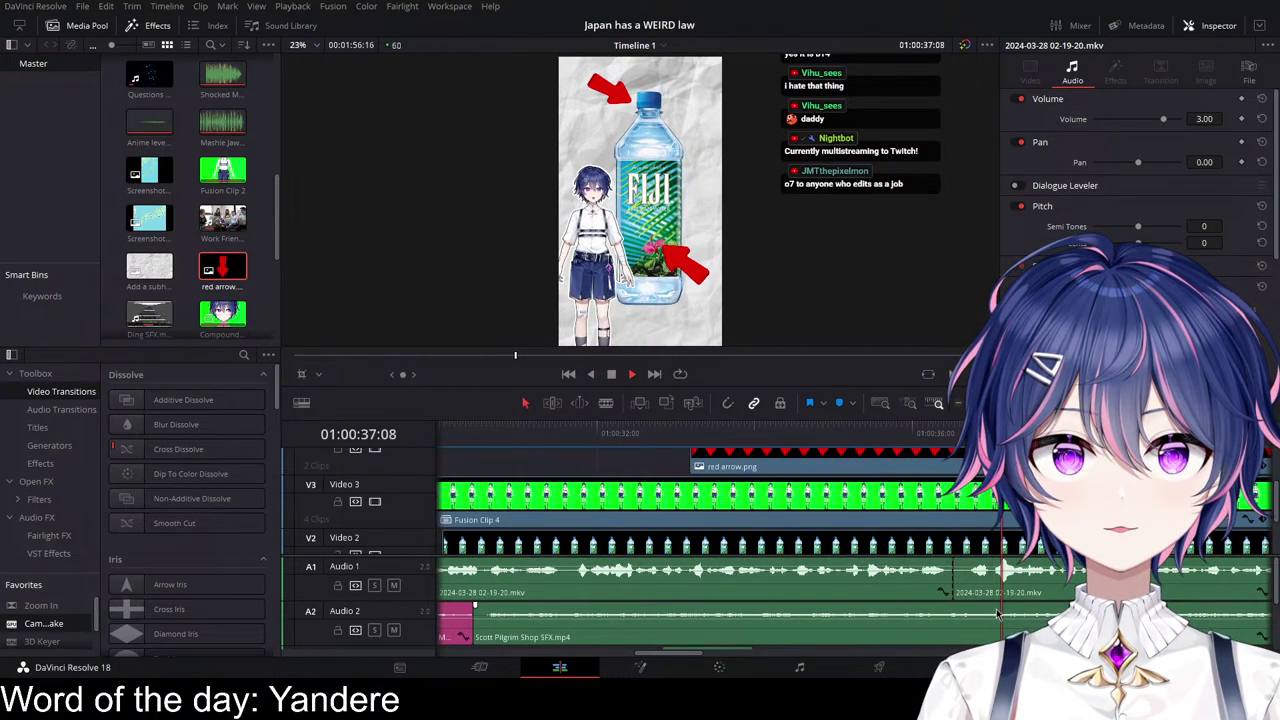
key("space")
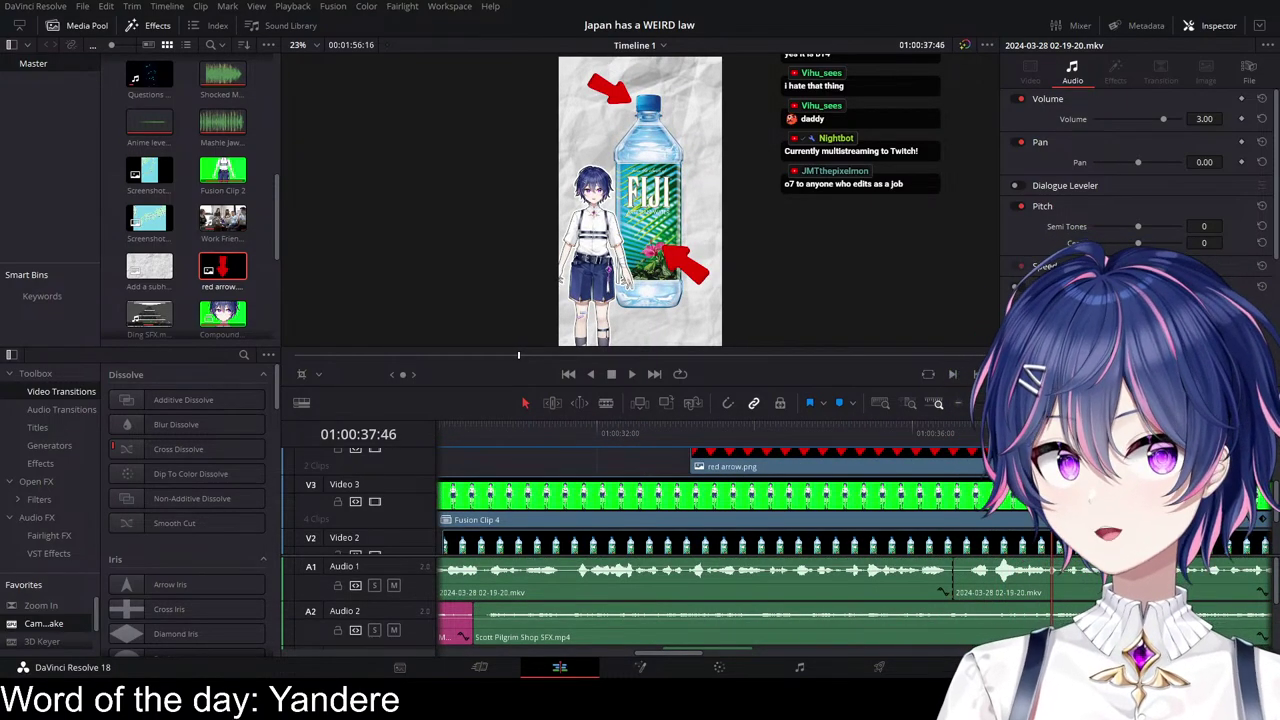
Step: Replay the bottle scene from just before the first red arrow to check the voice loudness
left_click(602, 438)
key("space")
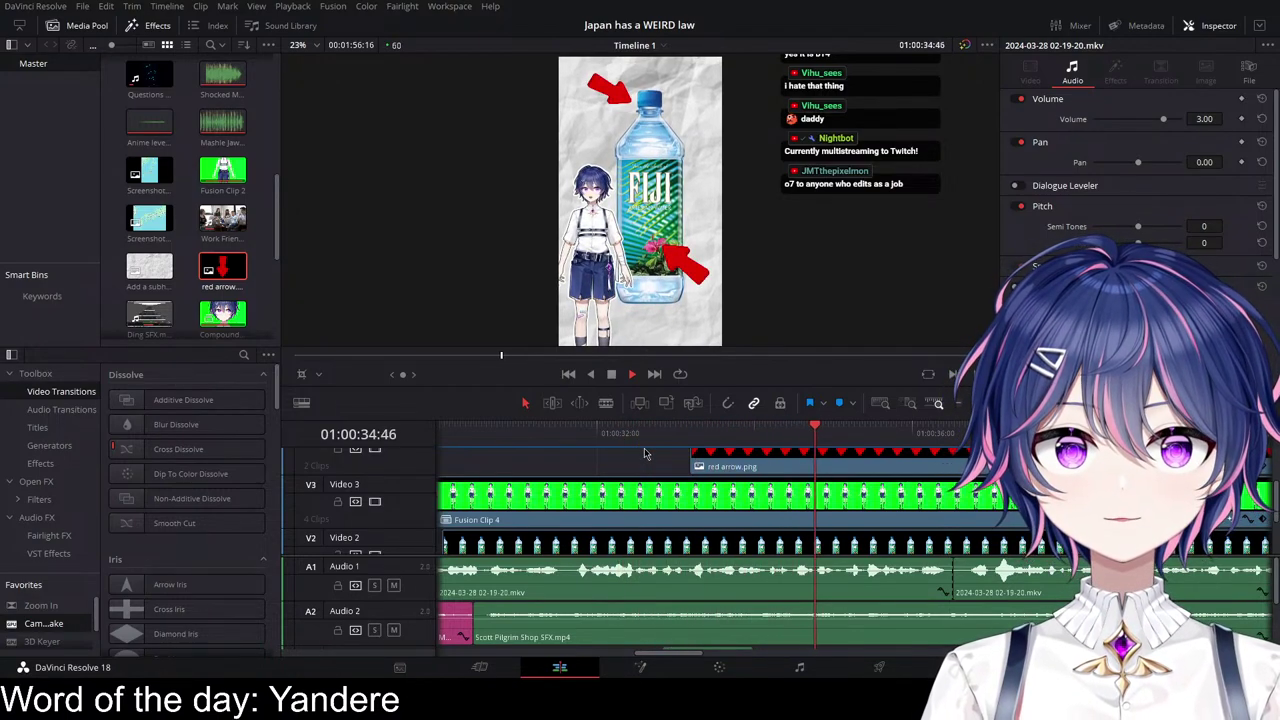
key("space")
left_click(508, 433)
key("space")
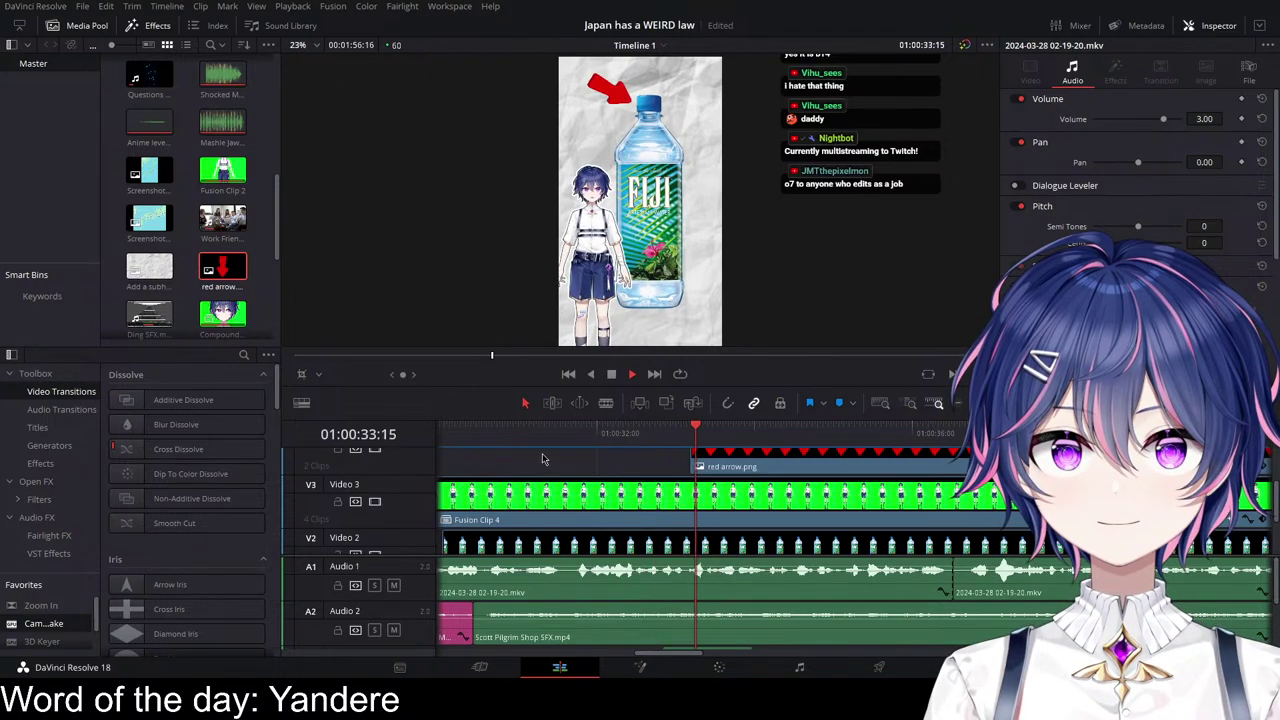
key("space")
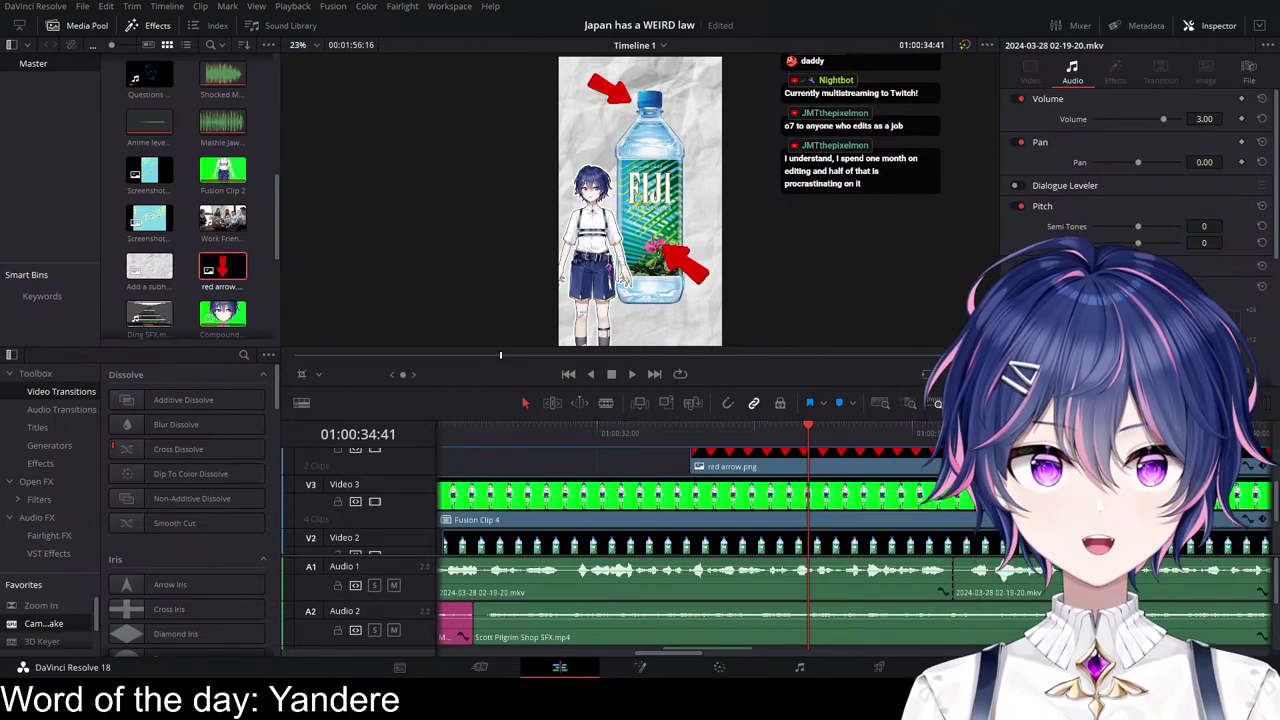
key("space")
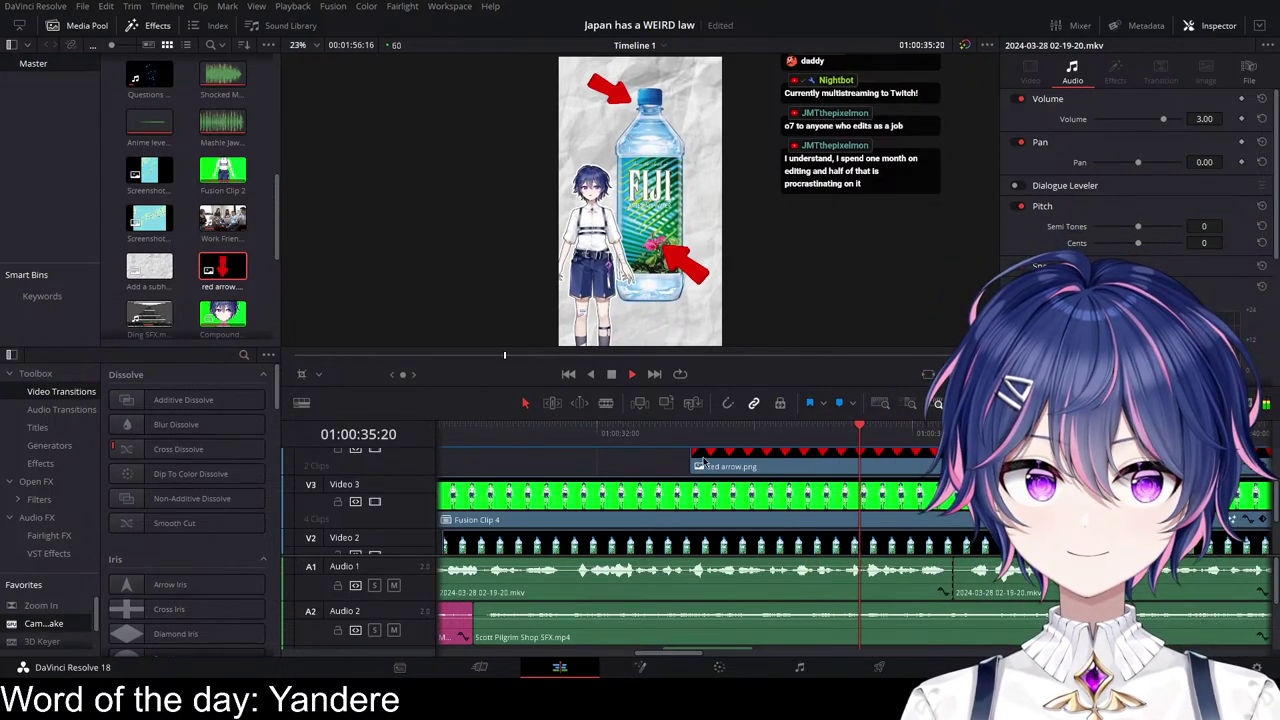
left_click(658, 438)
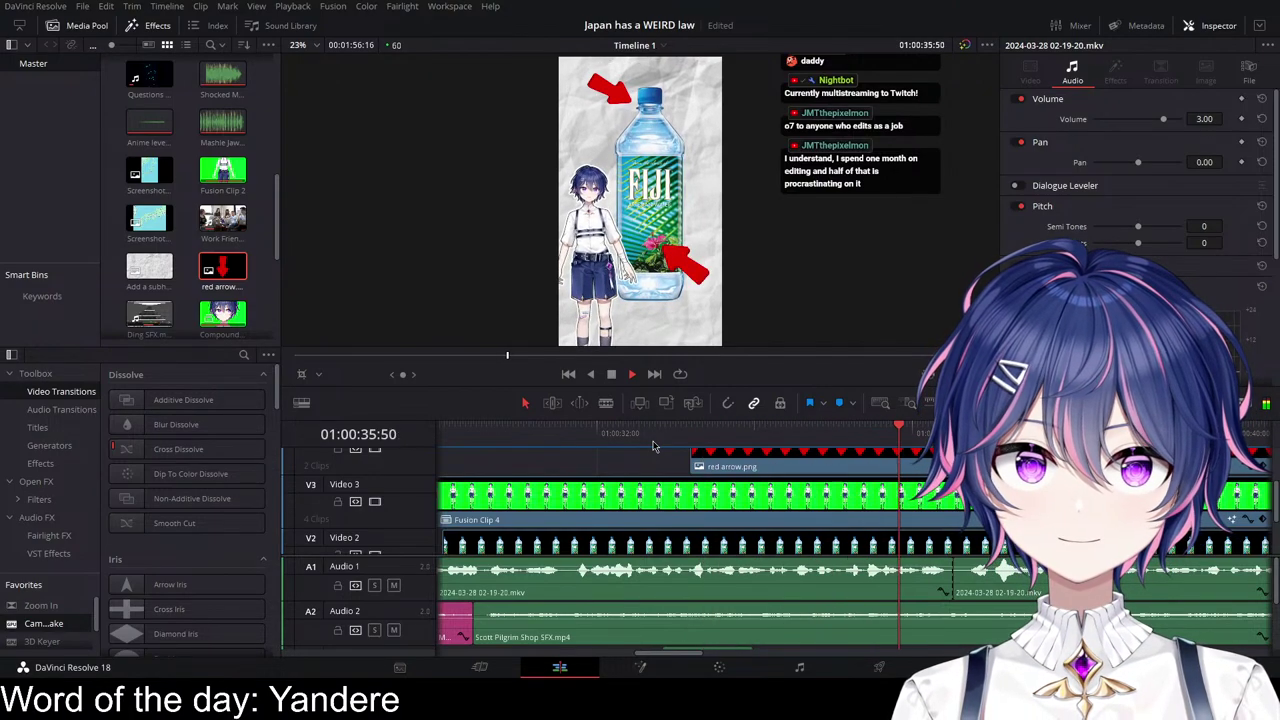
key("space")
Step: Play the timeline from the studying scene into the bottle scene to check the voice levels and the scene change
scroll(799, 530, "down", 2)
scroll(765, 521, "down", 4)
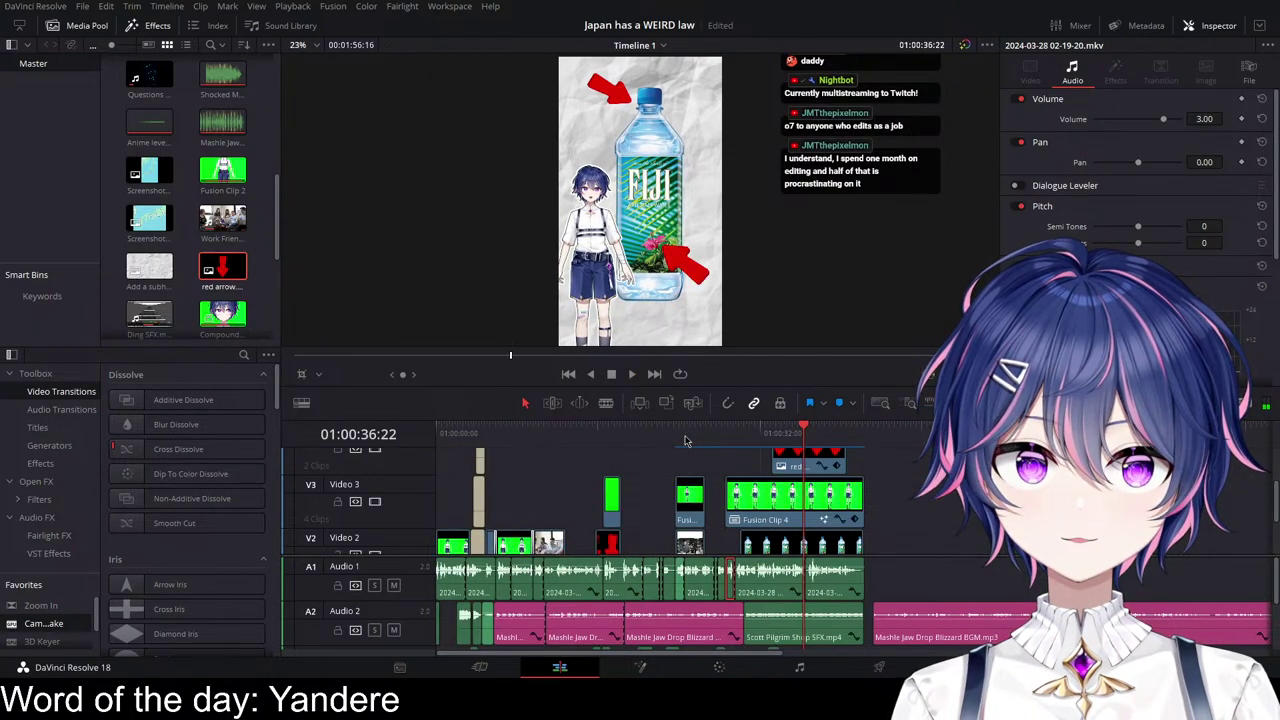
left_click(687, 440)
key("space")
scroll(940, 518, "up", 1)
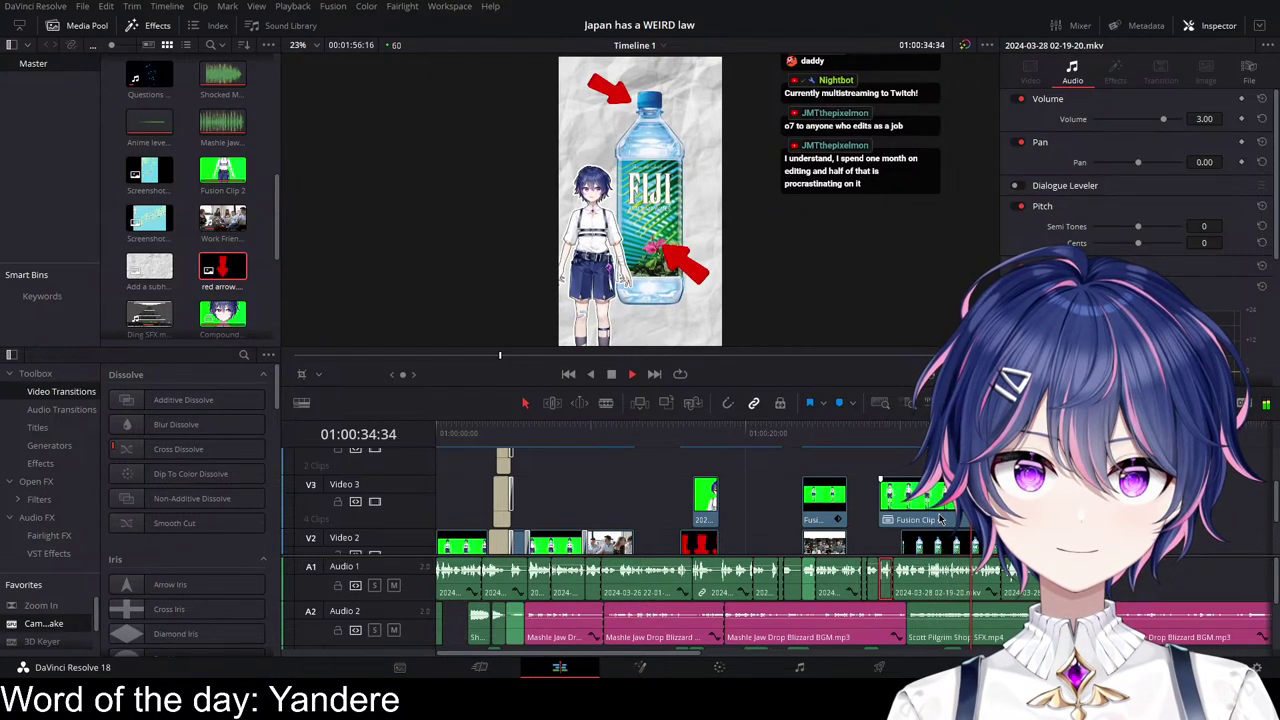
key("space")
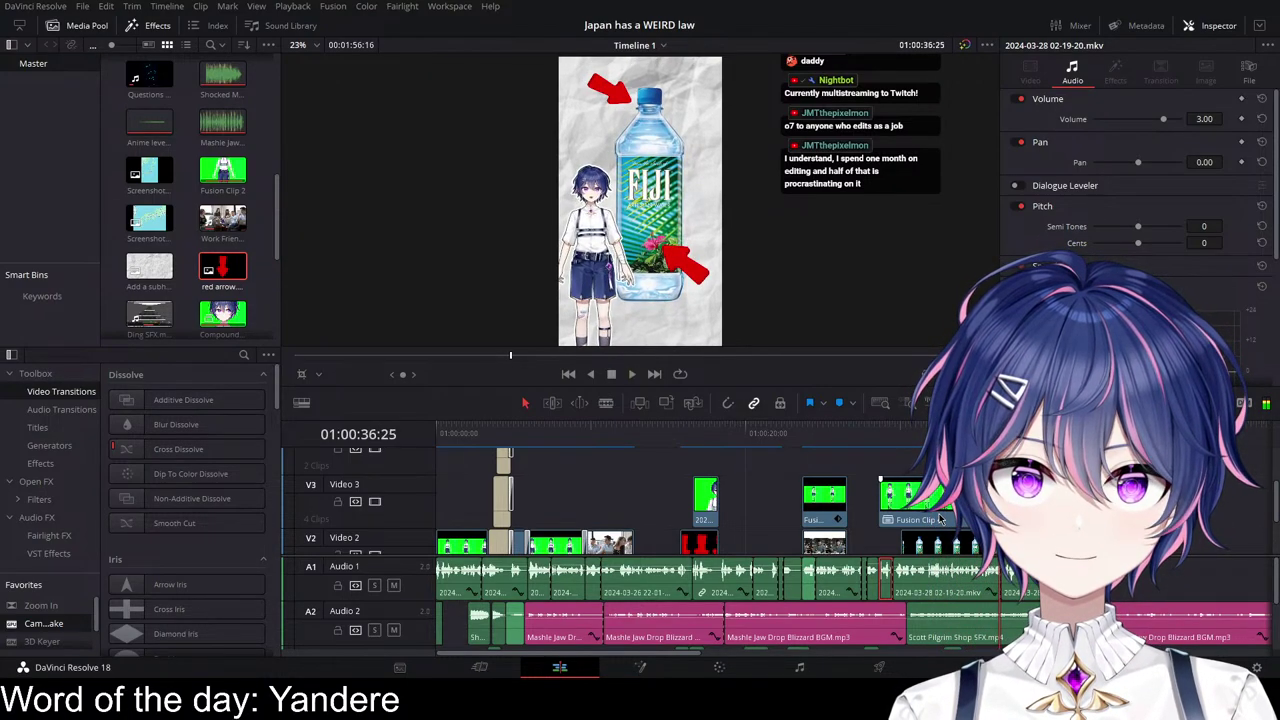
left_click(842, 434)
key("space")
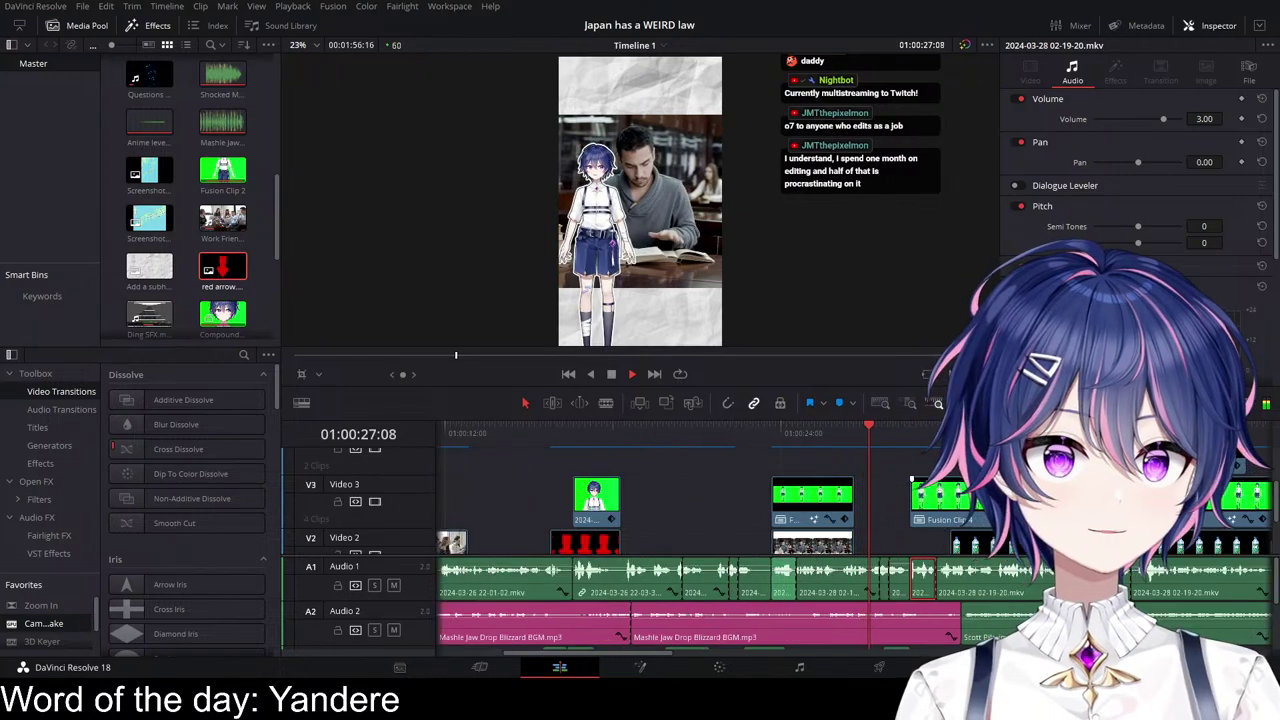
key("space")
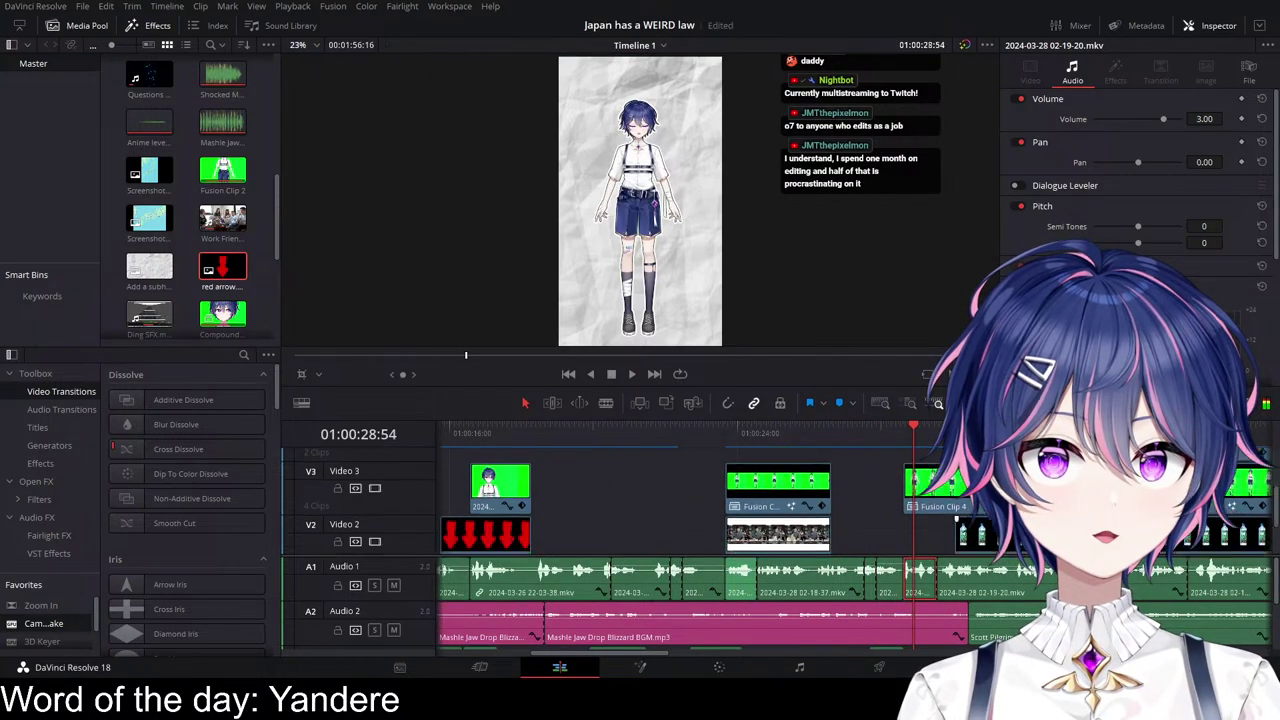
Step: Add a Zoom In transition on Video 1 between Compound Clip 2 and the following paper background, and play across it
scroll(976, 541, "down", 3)
scroll(976, 541, "right", 3)
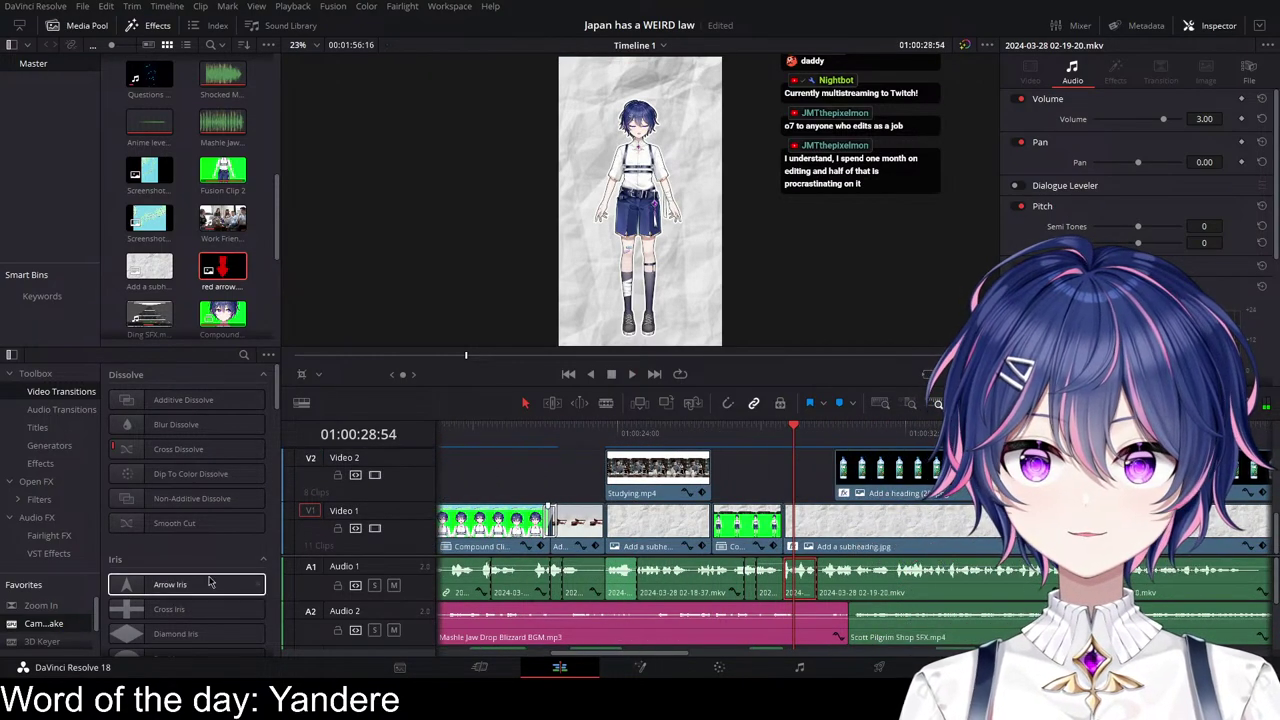
scroll(880, 529, "up", 3)
scroll(914, 529, "right", 1)
left_click_drag(45, 606, 774, 526)
left_click(756, 434)
key("space")
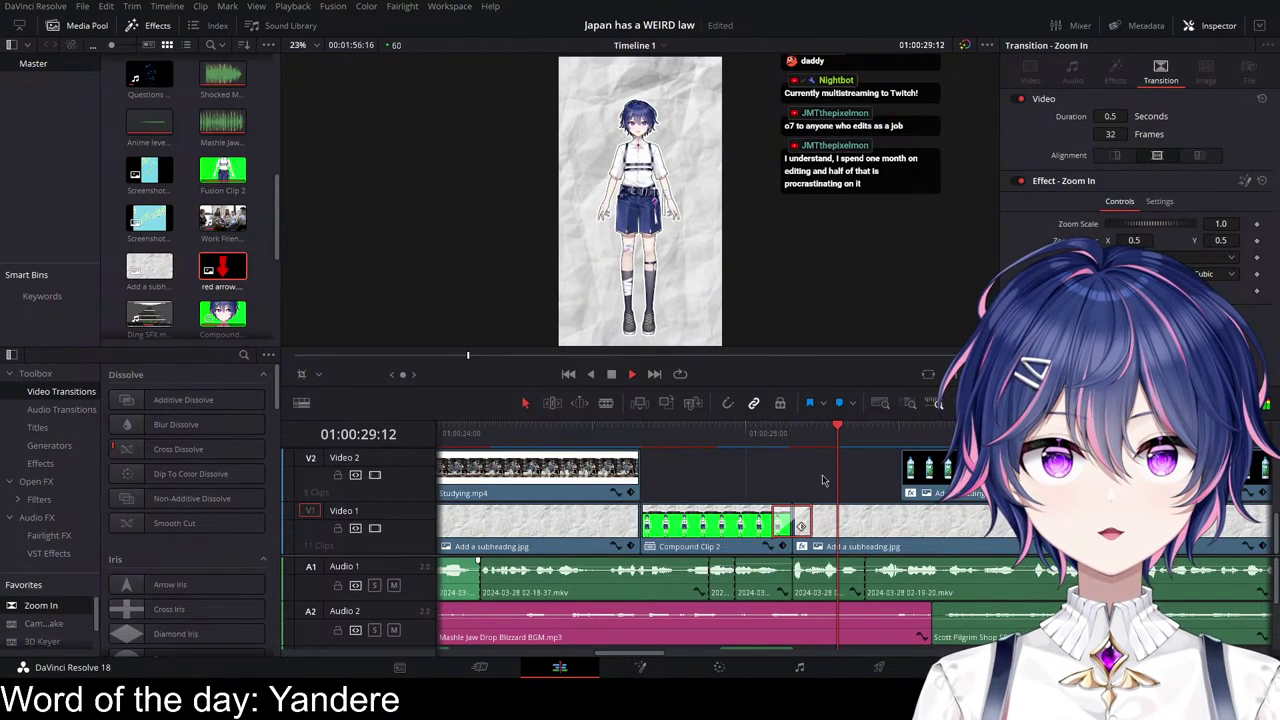
key("space")
Step: Move the Zoom In transition from Video 1 to the start of Fusion Clip 4 on Video 3
scroll(783, 455, "up", 3)
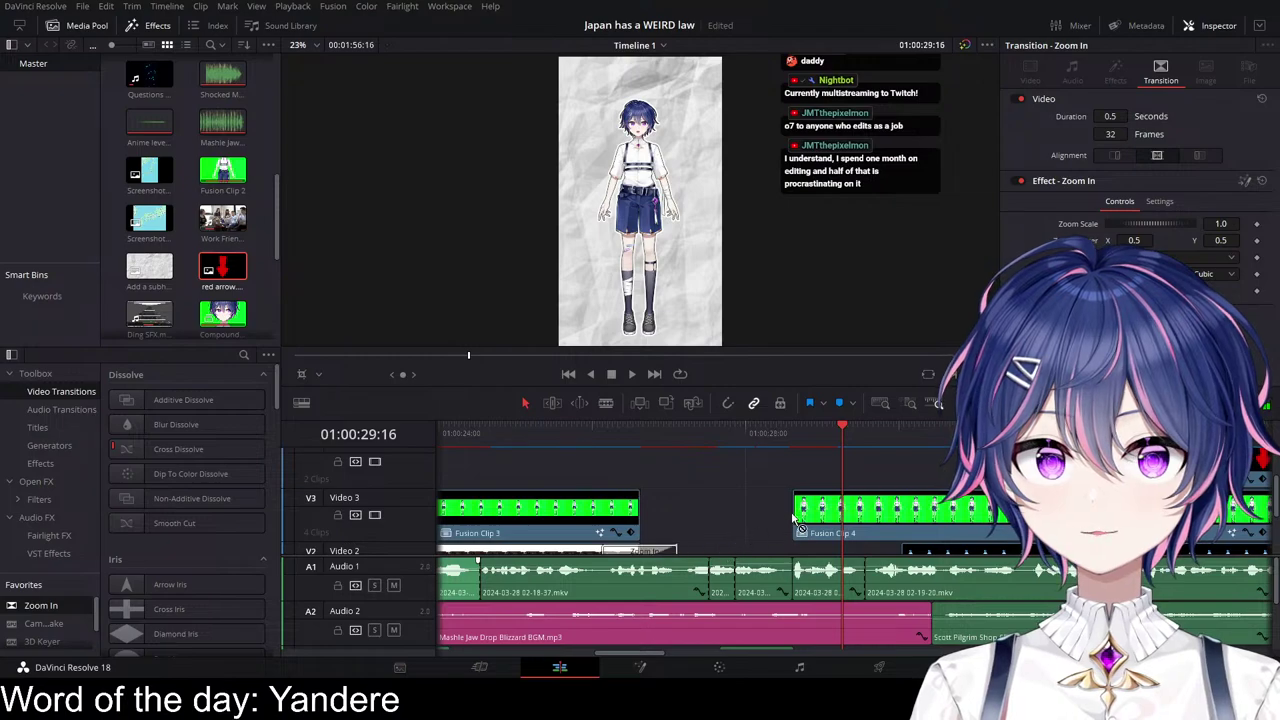
scroll(795, 511, "down", 3)
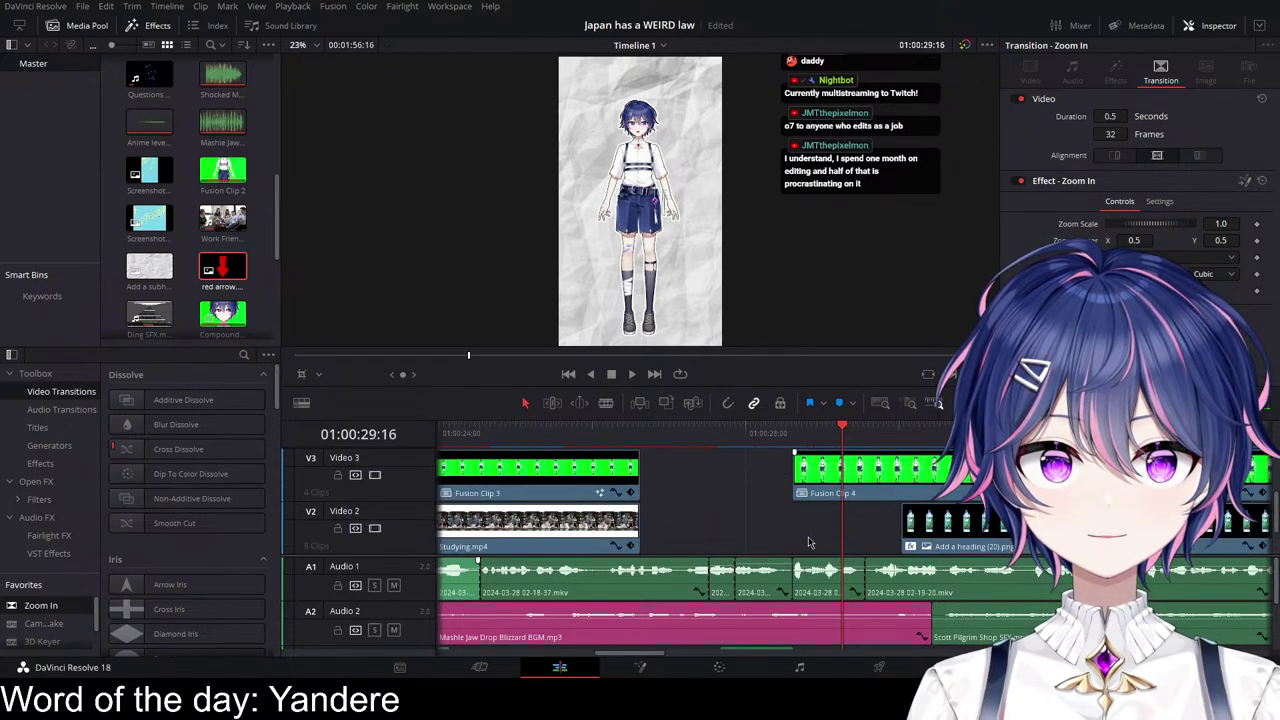
left_click_drag(799, 545, 804, 540)
key("ctrl+z")
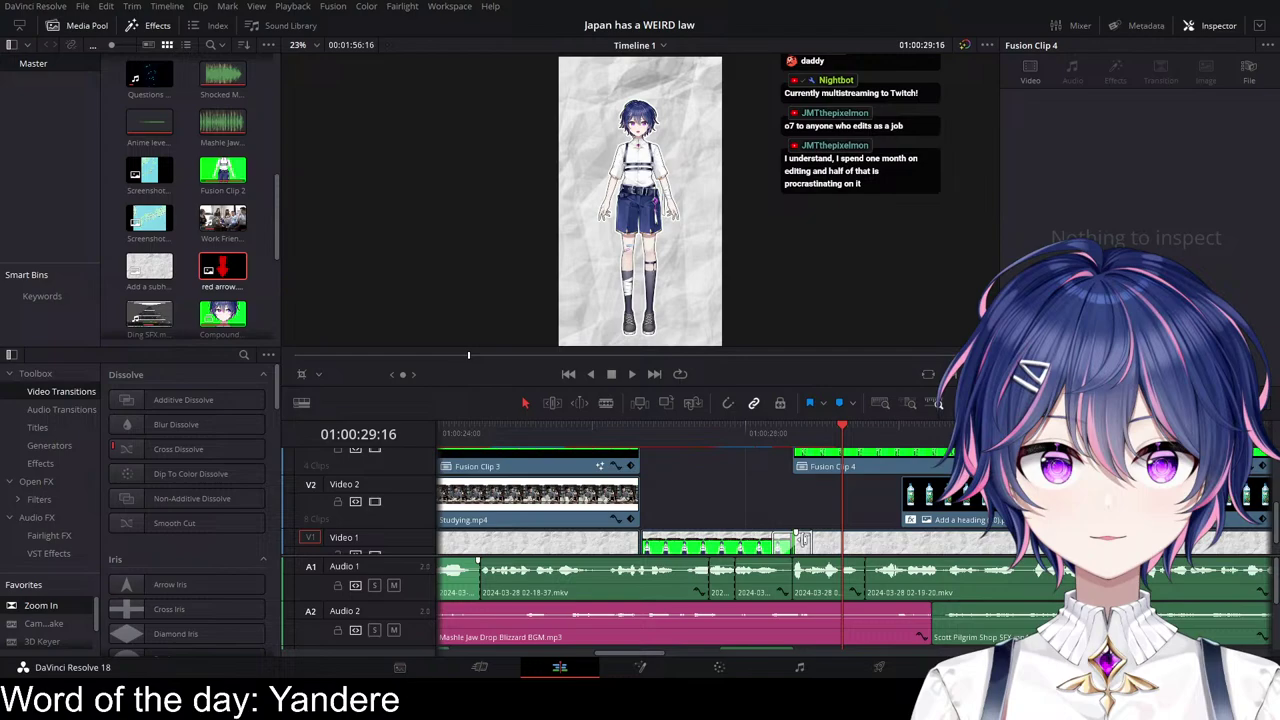
left_click(808, 544)
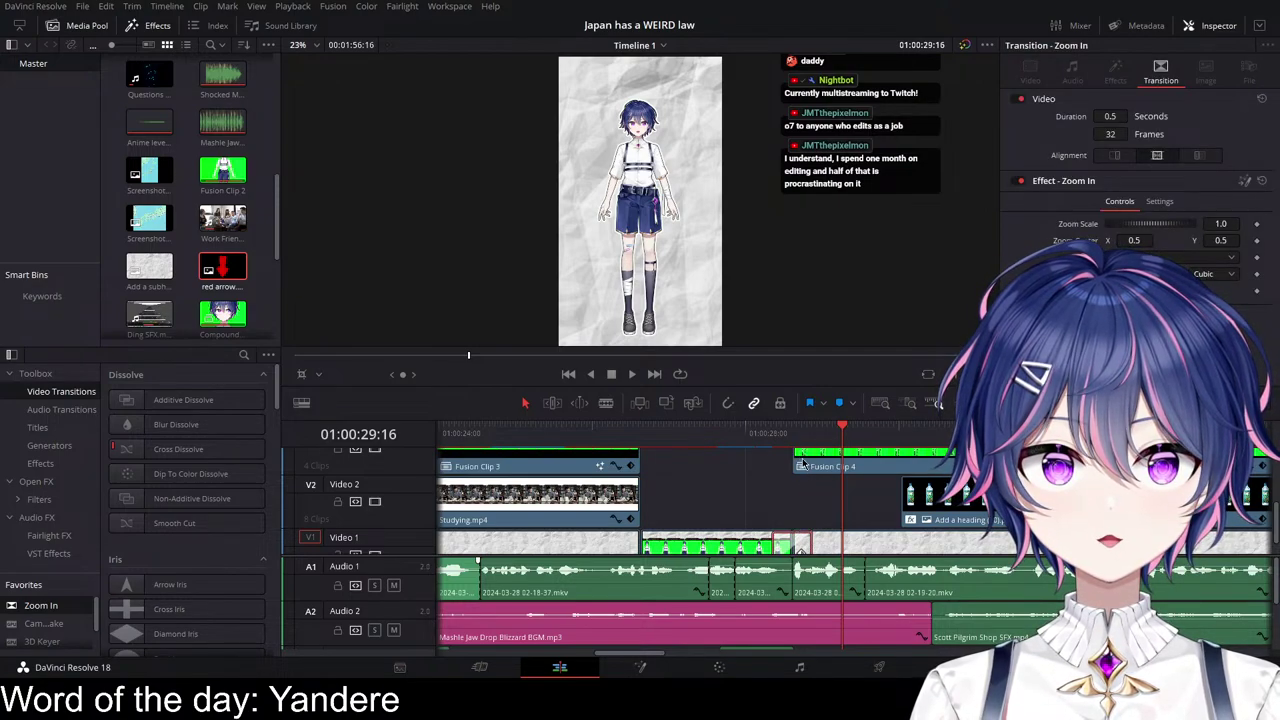
scroll(820, 512, "up", 3)
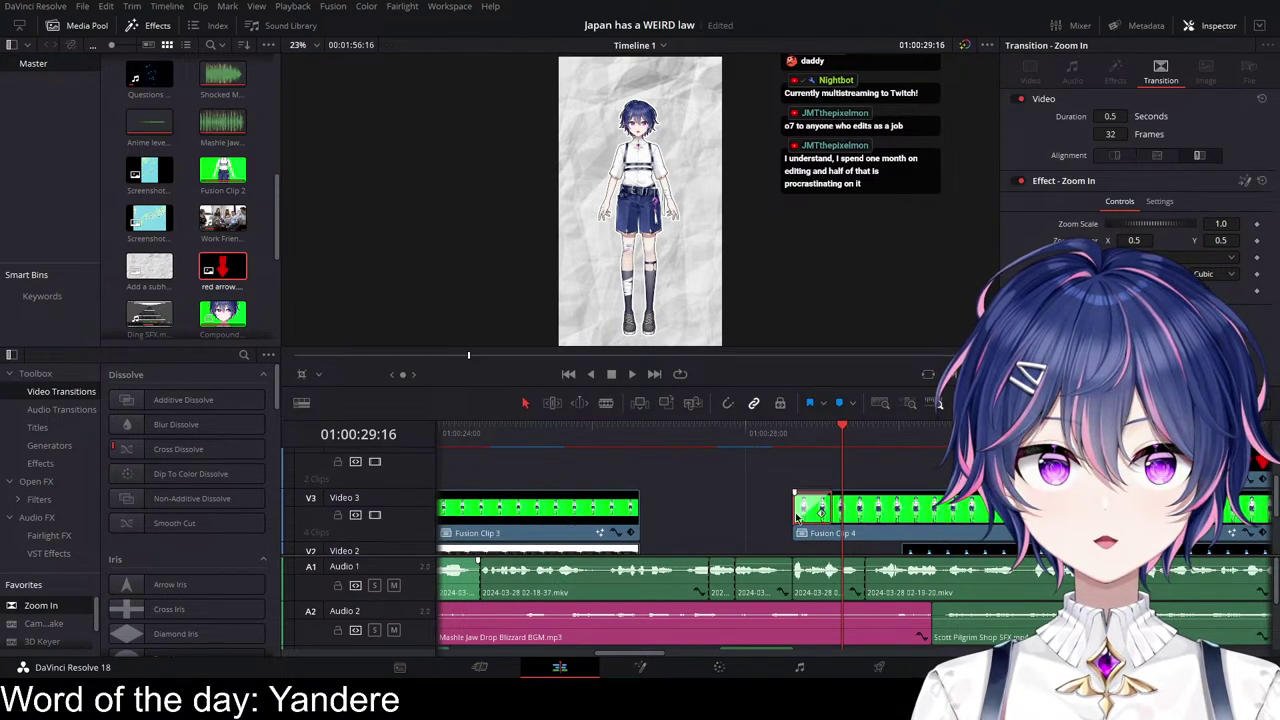
Step: Shorten the Zoom In transition on Fusion Clip 4 to 16 frames, playing across it to check the timing
left_click_drag(830, 507, 811, 508)
left_click(739, 437)
key("space")
key("space")
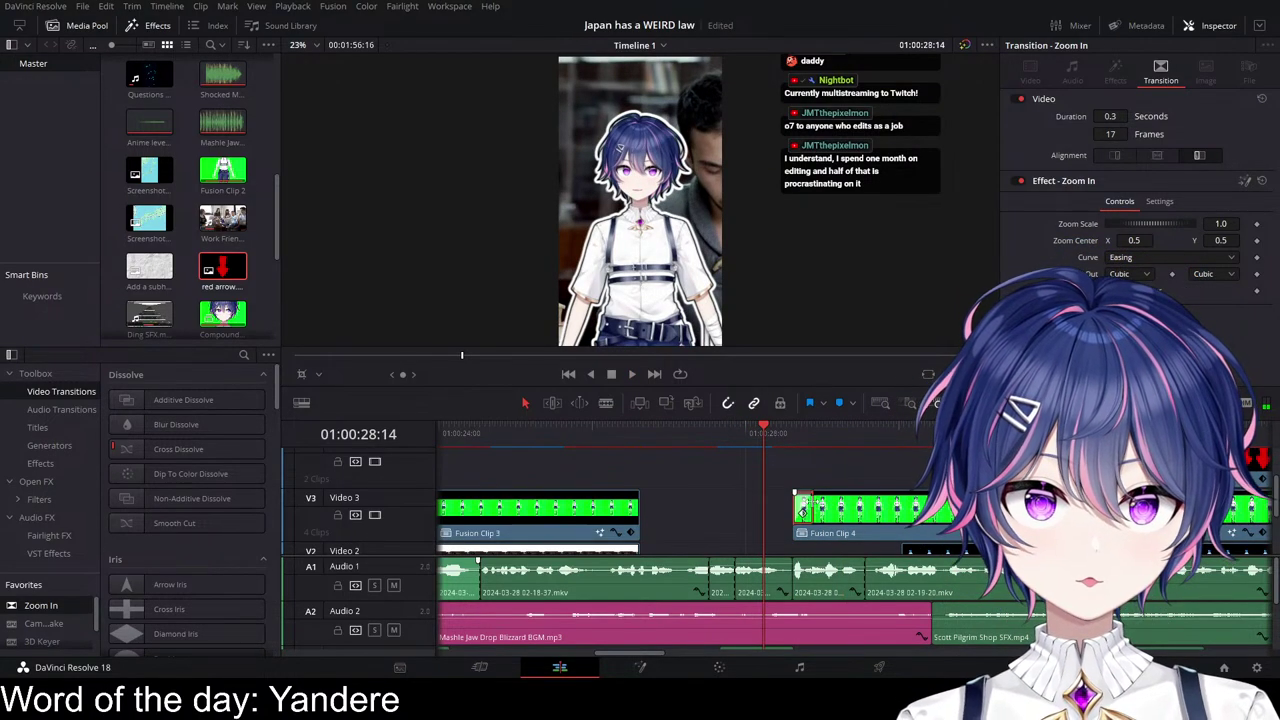
left_click_drag(812, 508, 809, 509)
key("space")
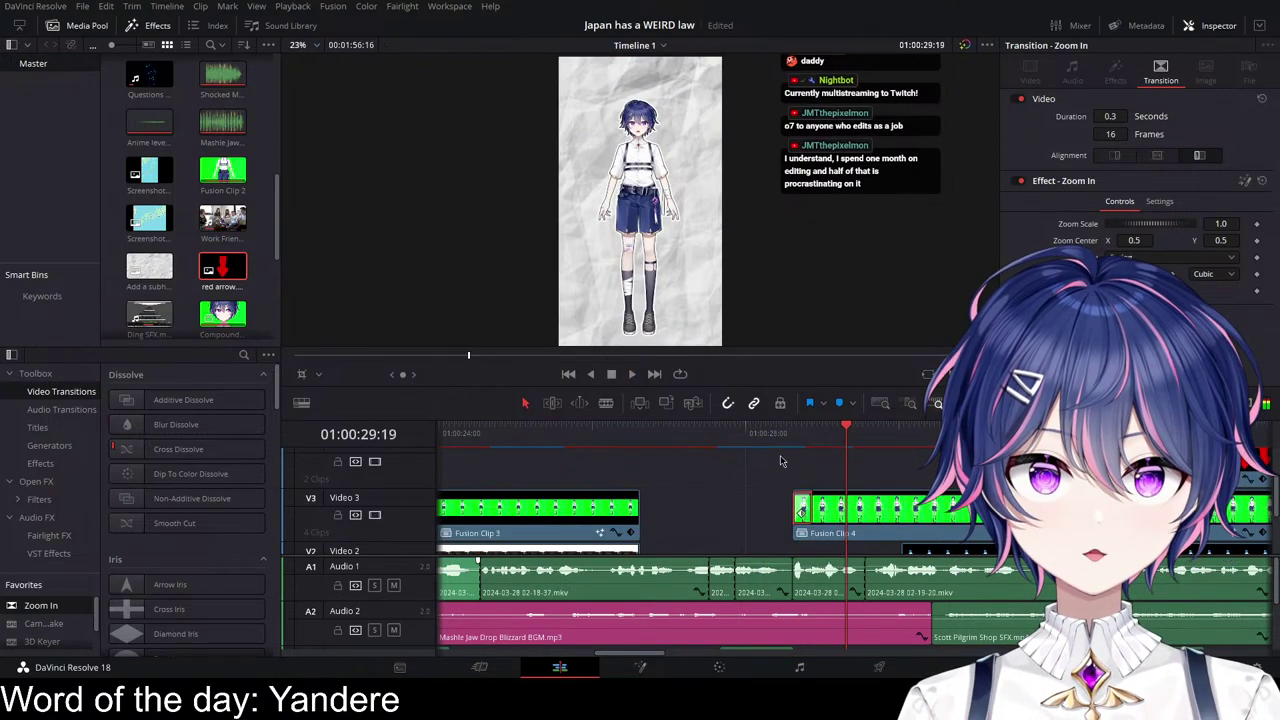
left_click(750, 434)
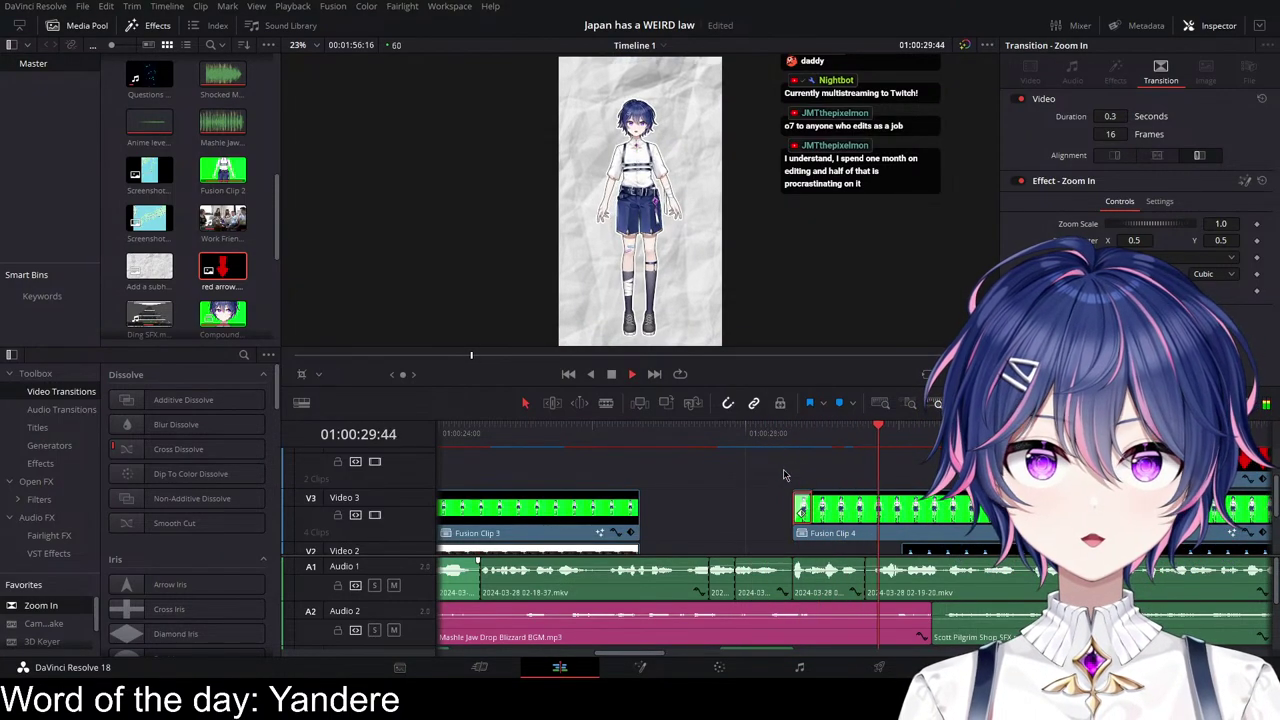
Step: Shorten the Zoom In transition on Fusion Clip 4 to 12 frames and replay the scene change
left_click(717, 434)
scroll(762, 470, "up", 3)
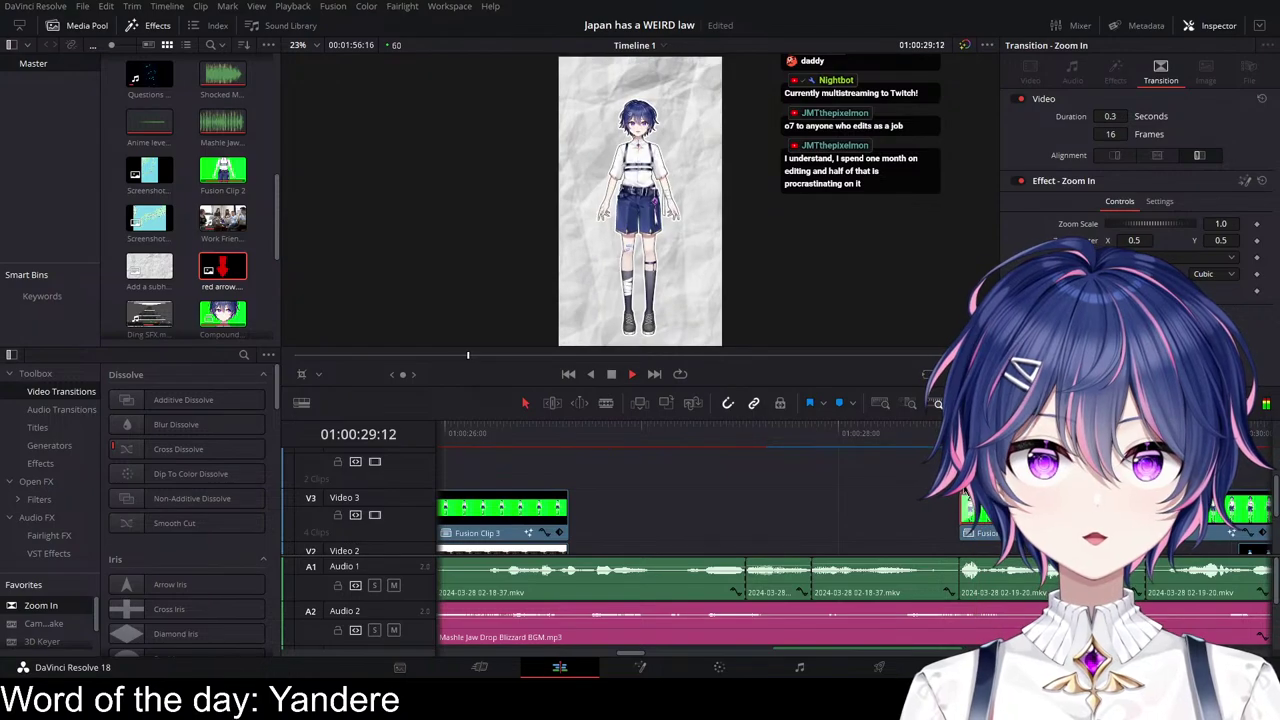
scroll(978, 518, "down", 1)
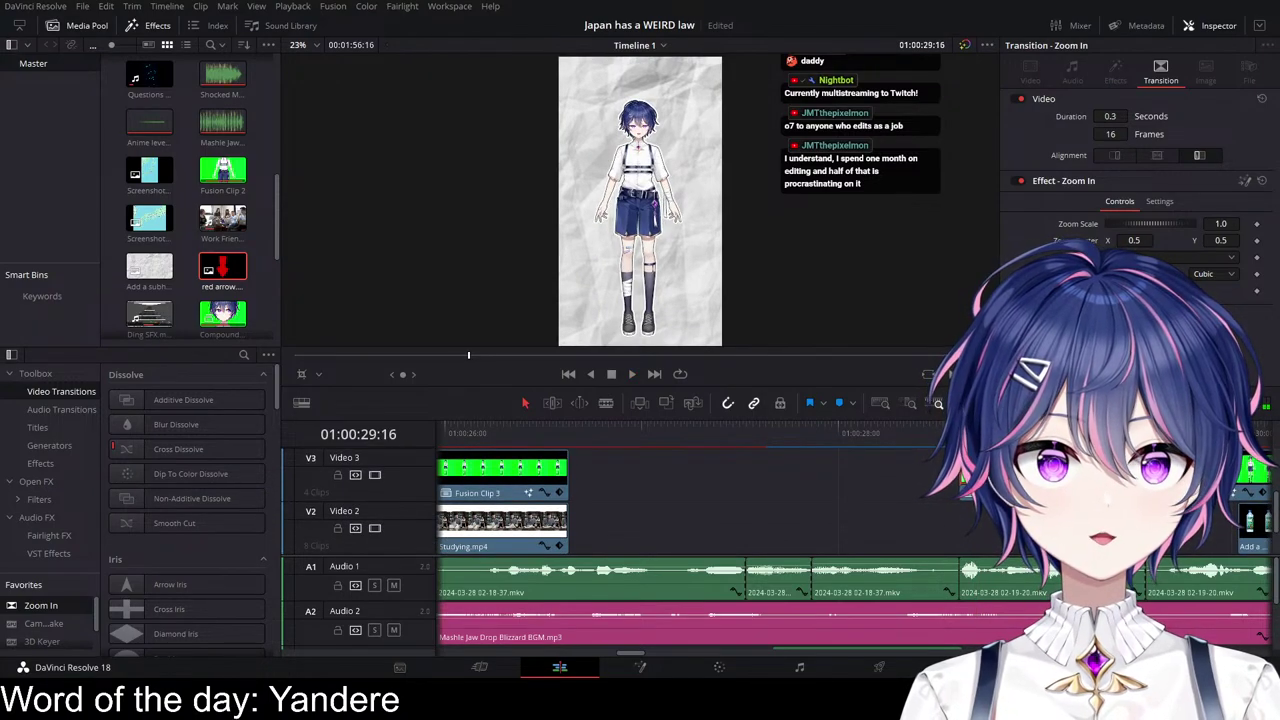
left_click(881, 433)
scroll(914, 440, "down", 3)
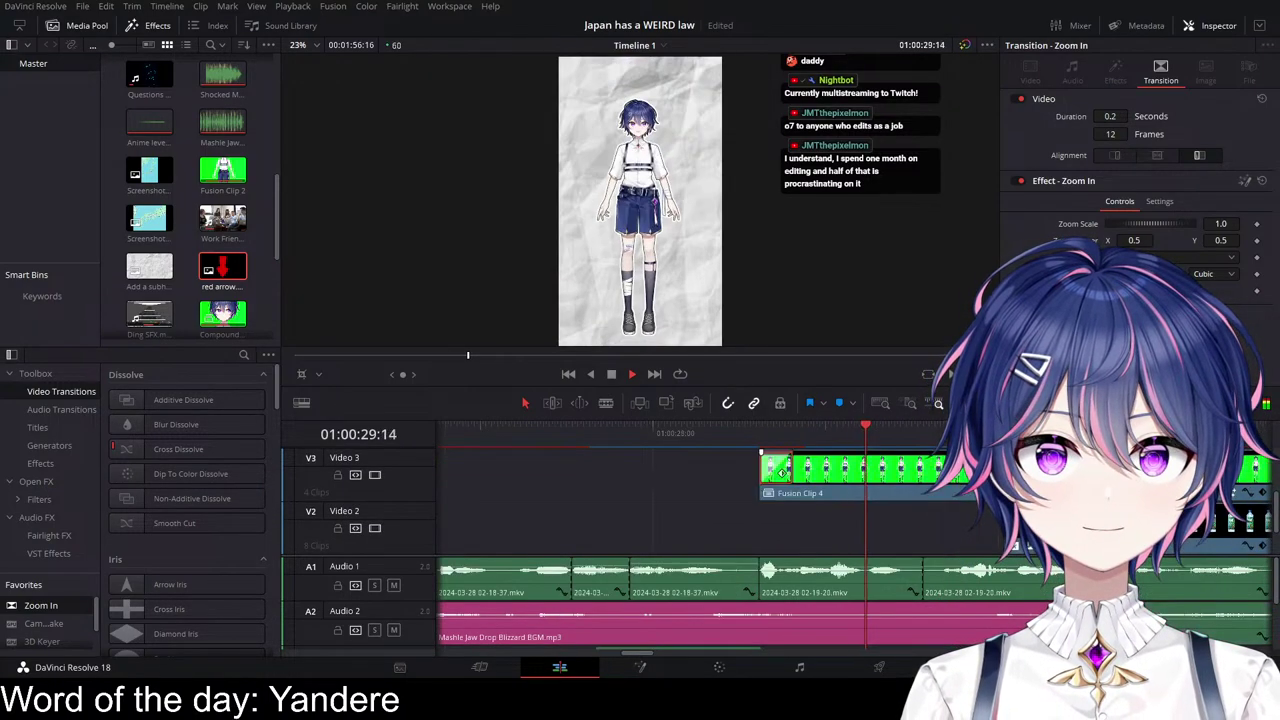
left_click(731, 437)
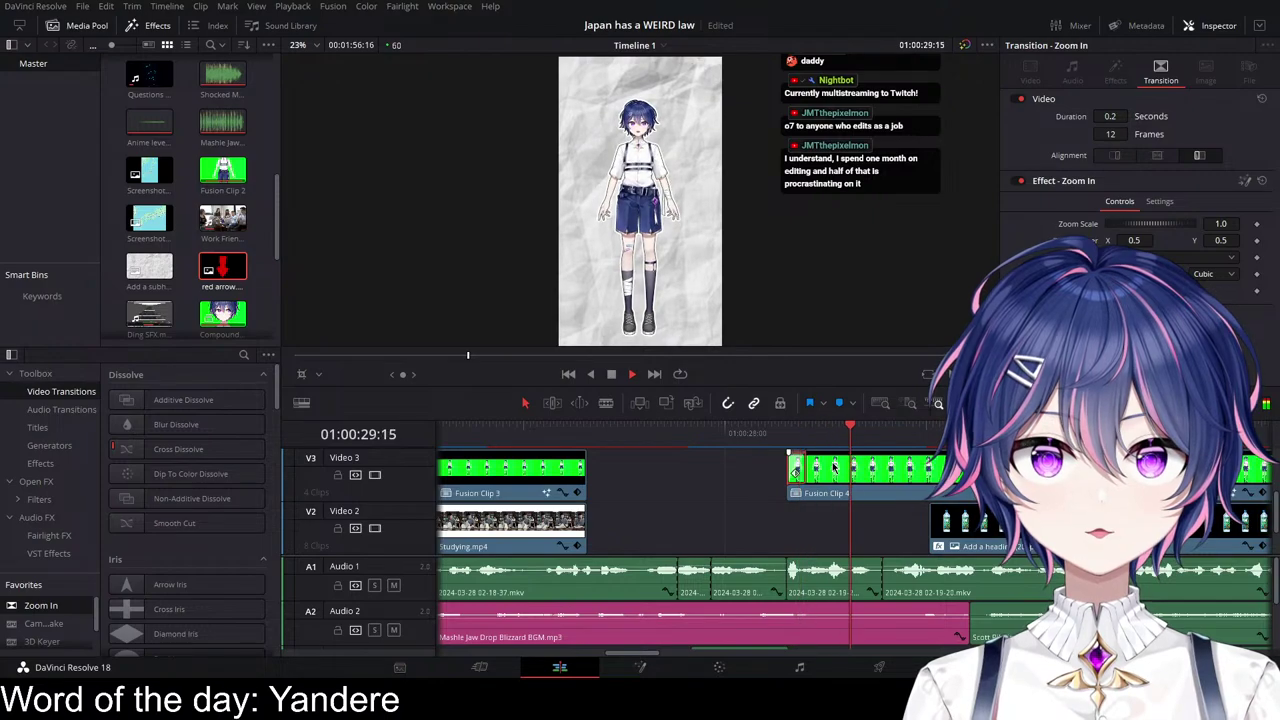
Step: Set the Zoom In transition on Fusion Clip 4 to 16 frames and play on through the bottle scene
key("space")
left_click_drag(810, 470, 833, 460)
key("space")
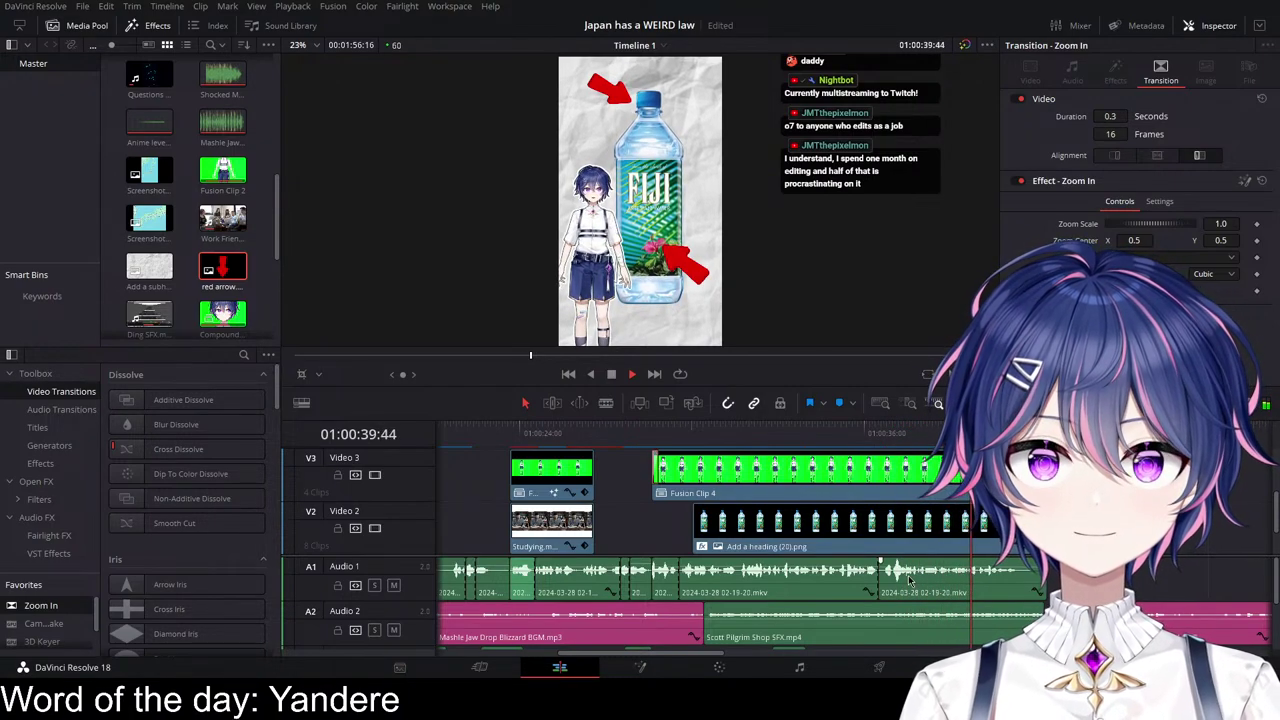
key("space")
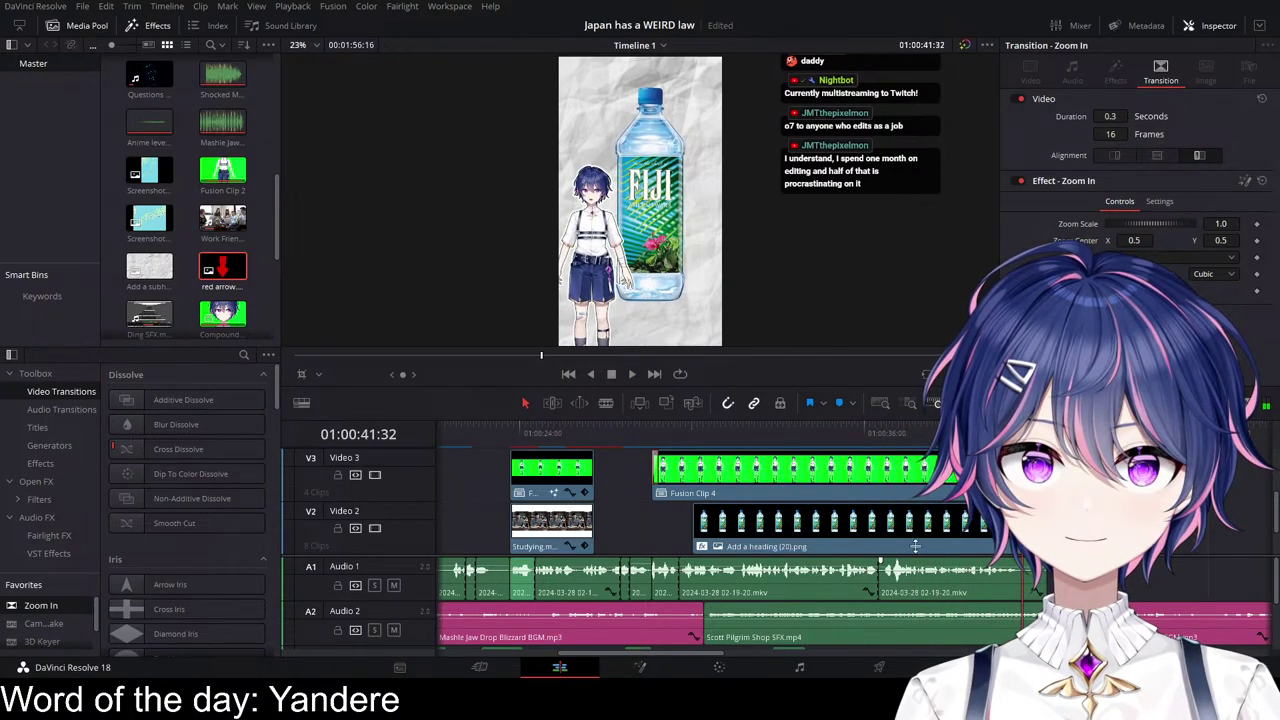
Step: Replay the part of the bottle scene where both red arrows are shown
scroll(912, 549, "up", 2)
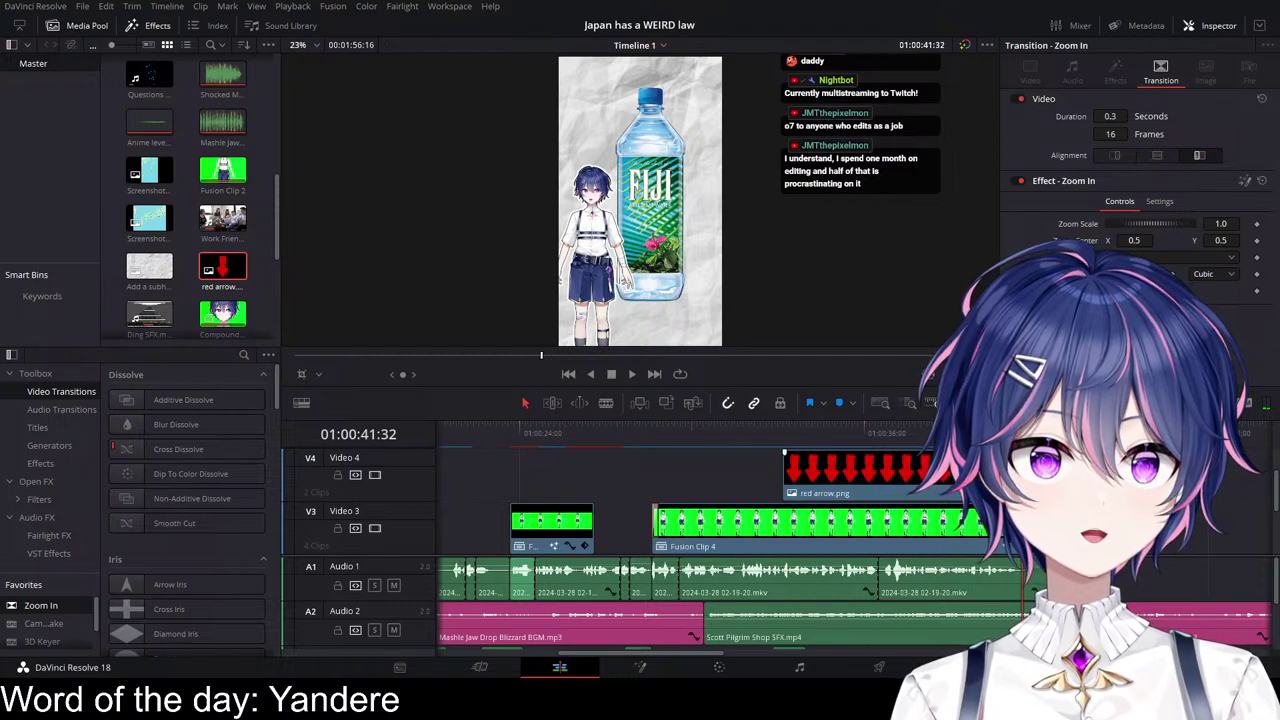
left_click(880, 436)
key("space")
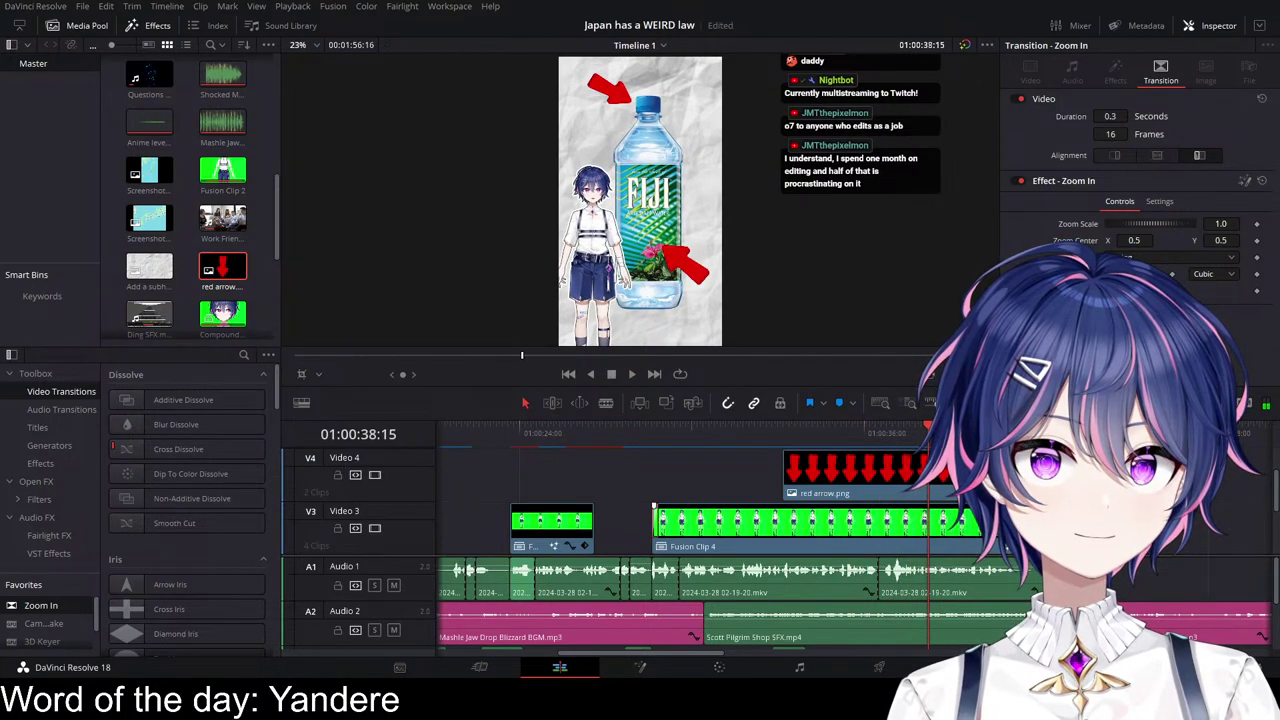
Step: Play the short from 01:00:00:00 to review the whole edit so far
scroll(700, 500, "down", 2)
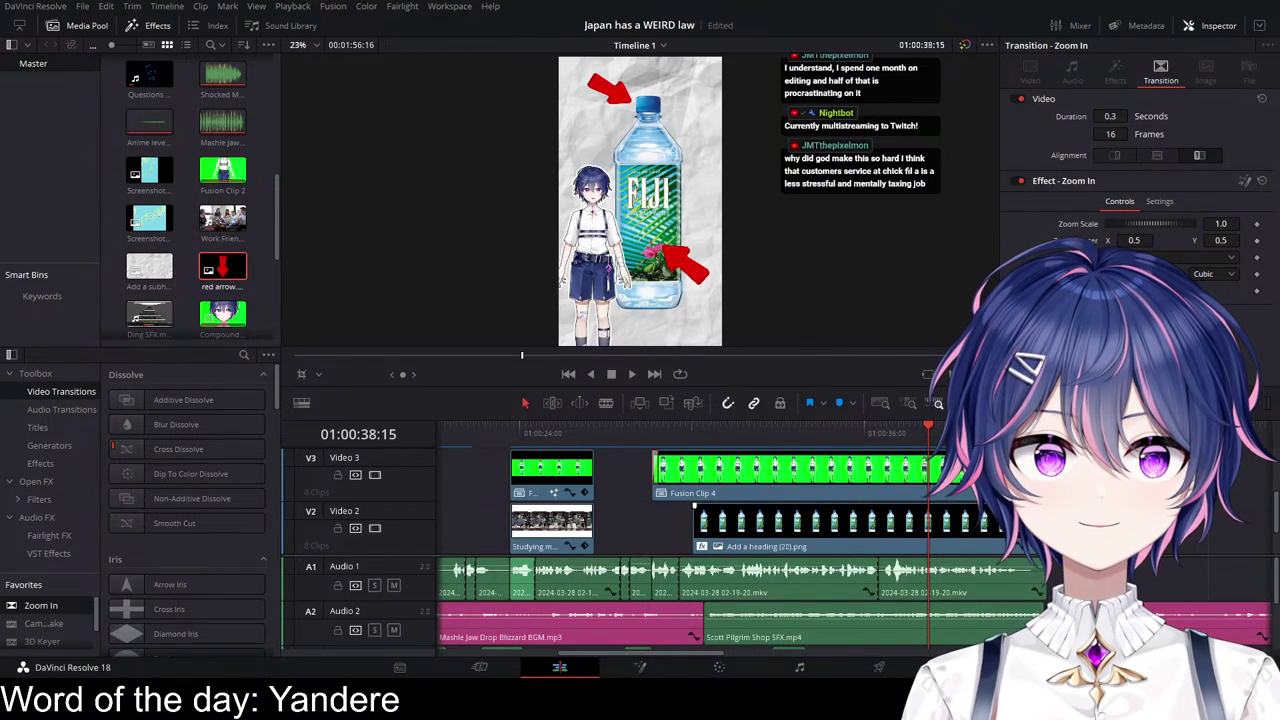
scroll(928, 508, "down", 8)
scroll(843, 518, "up", 5)
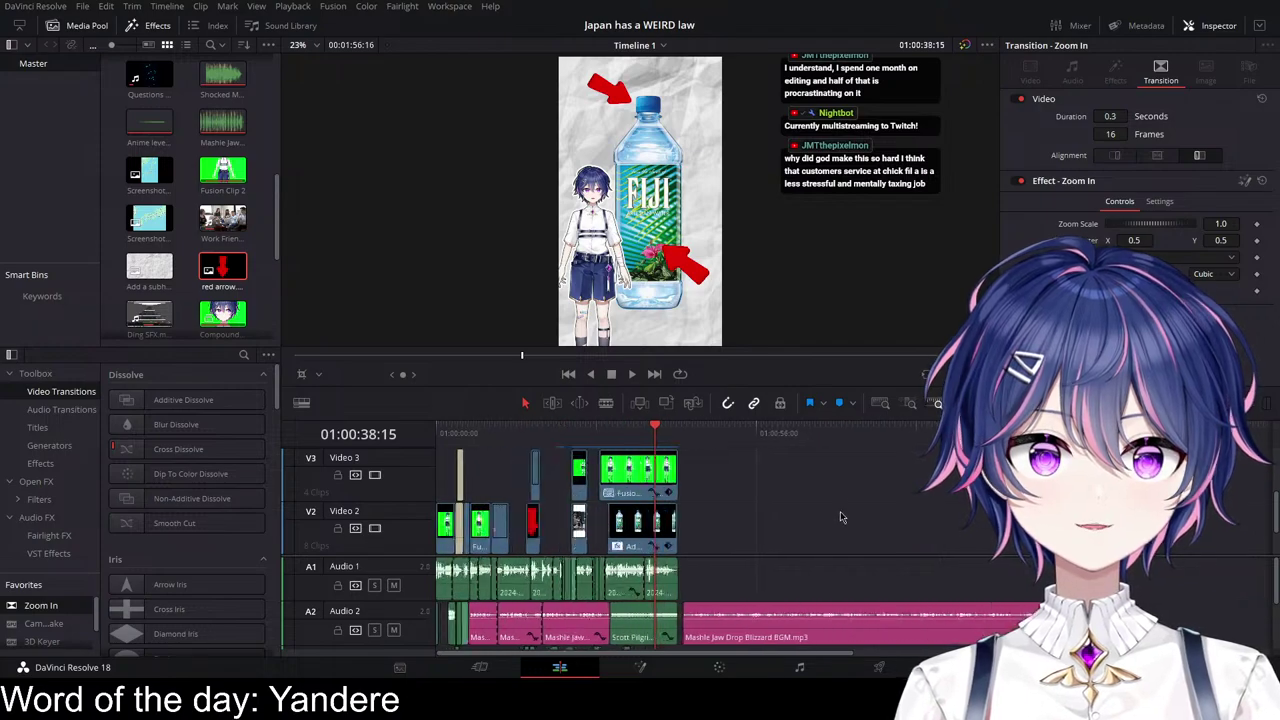
scroll(843, 521, "down", 1)
scroll(842, 521, "down", 1)
left_click_drag(540, 434, 392, 433)
key("space")
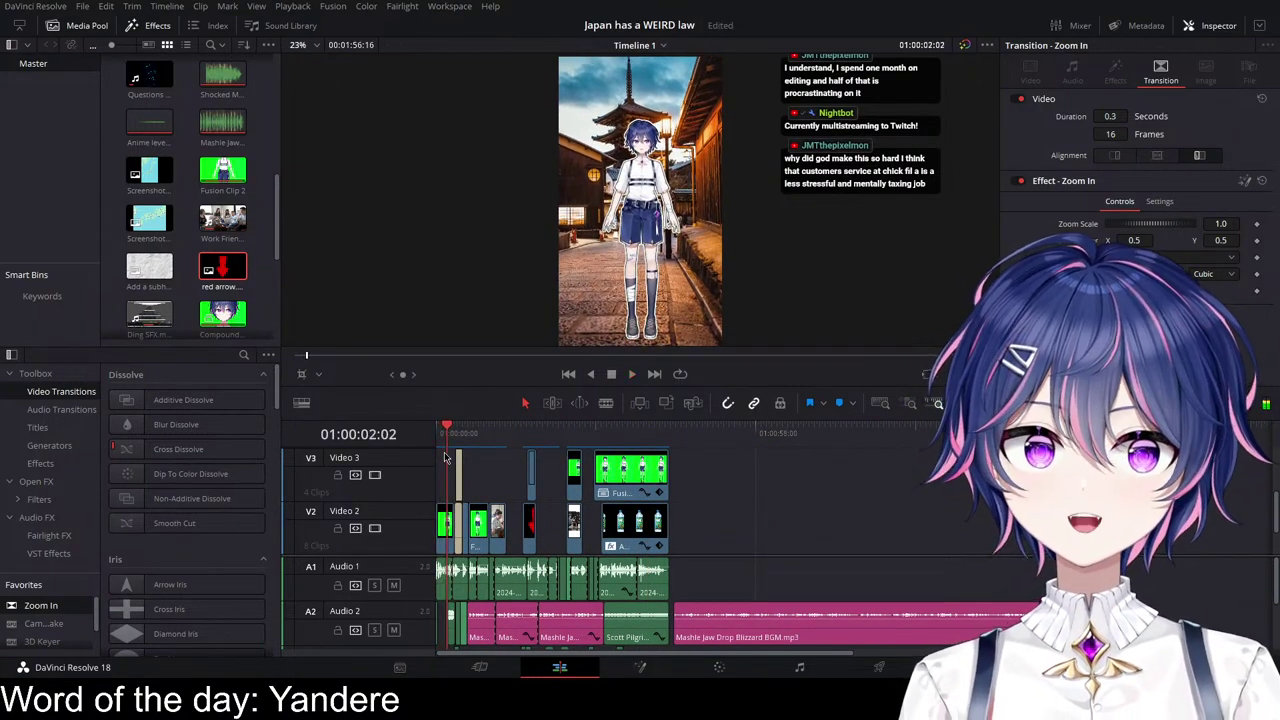
key("Home")
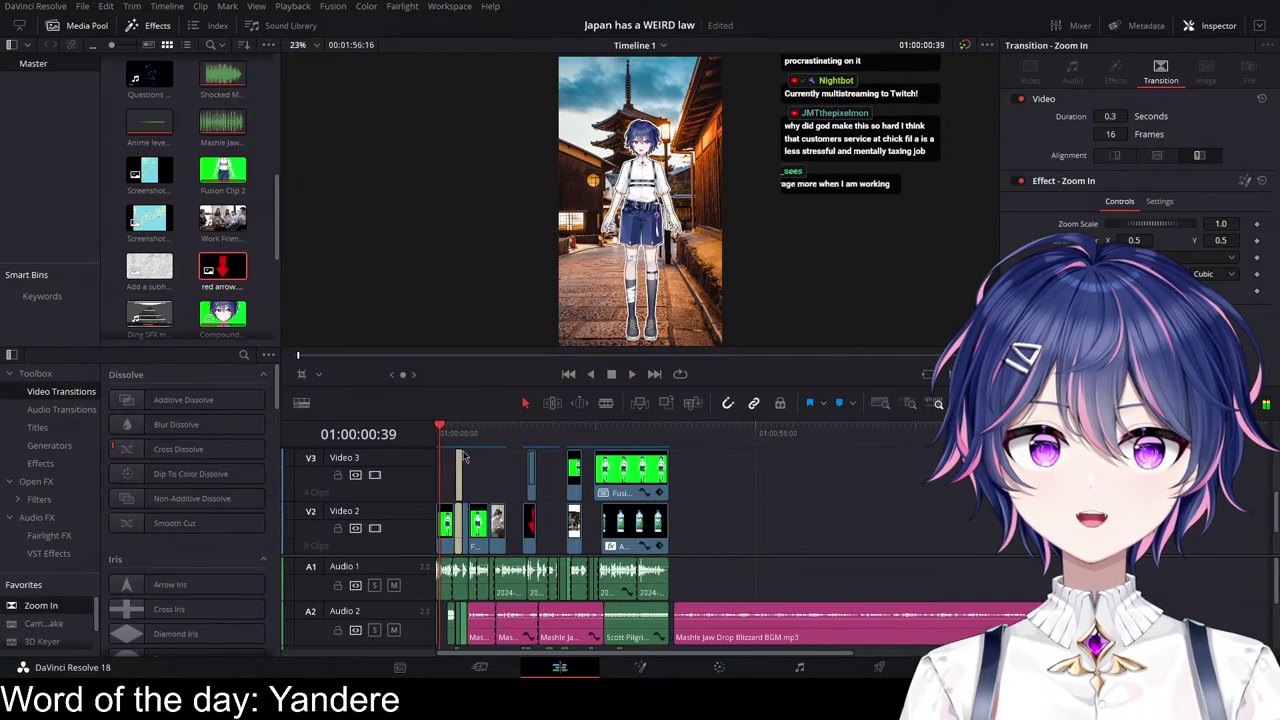
scroll(650, 485, "up", 1)
scroll(650, 485, "up", 1)
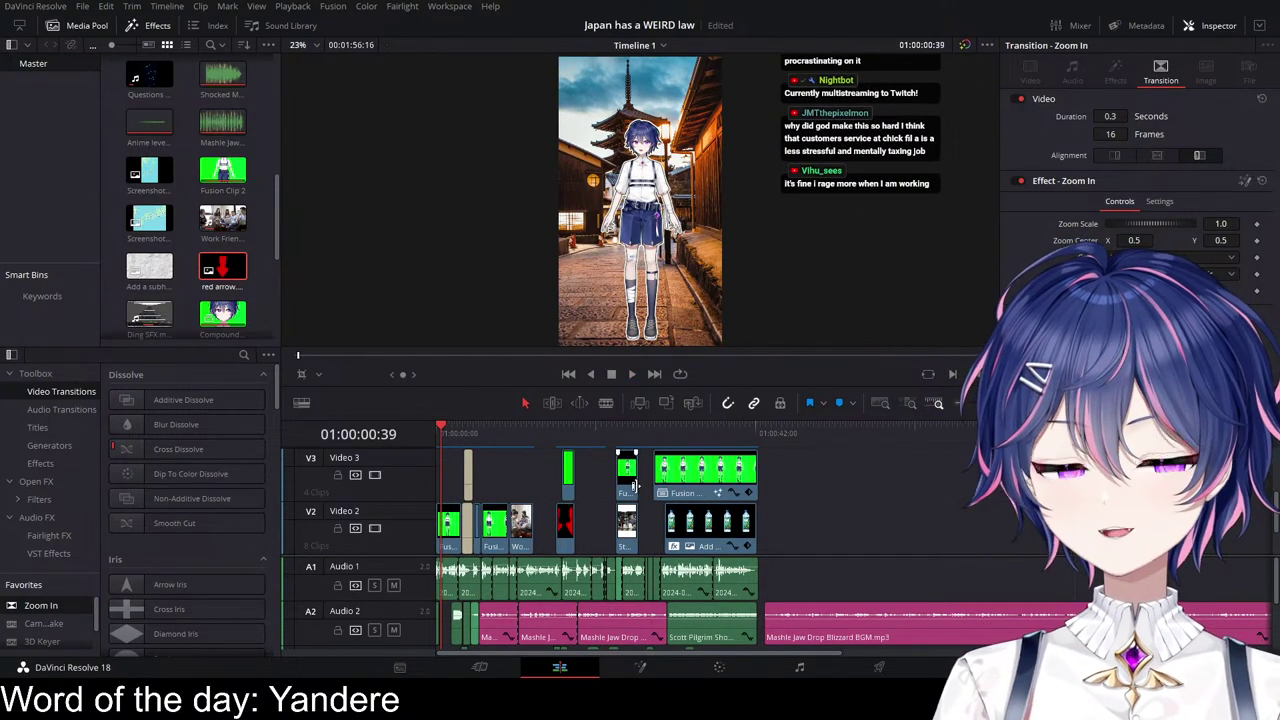
left_click_drag(455, 436, 409, 432)
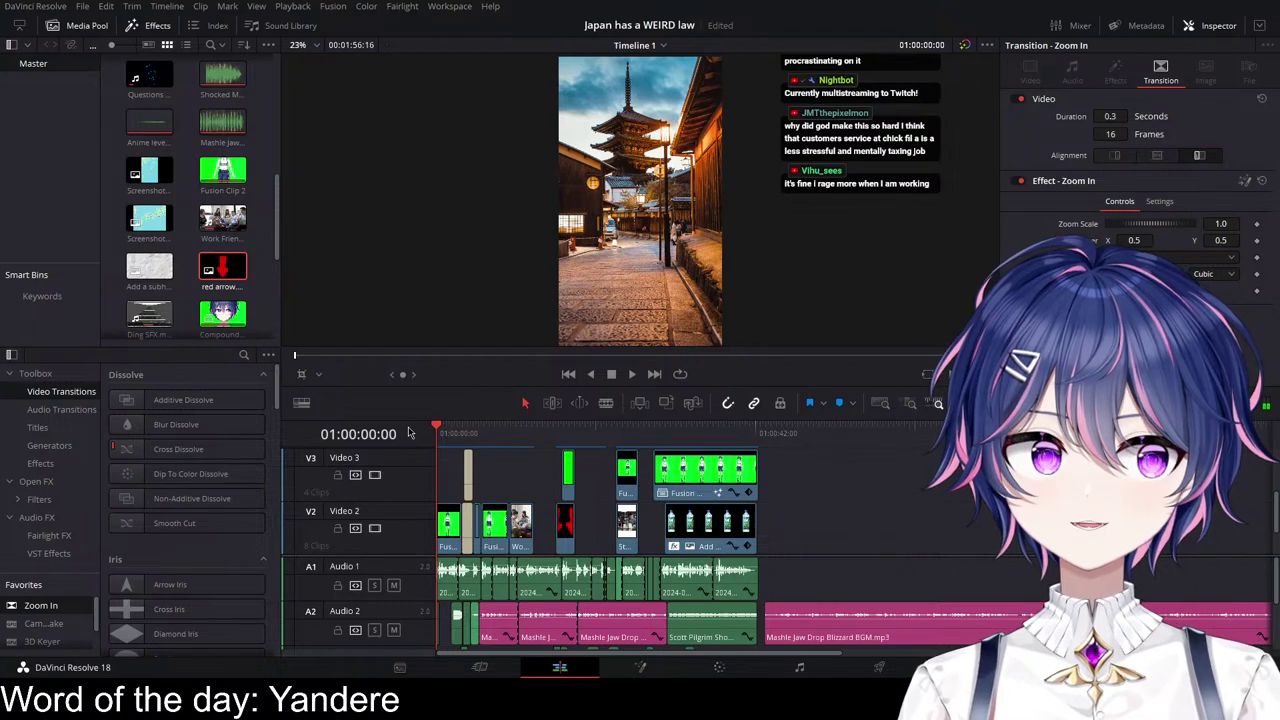
key("space")
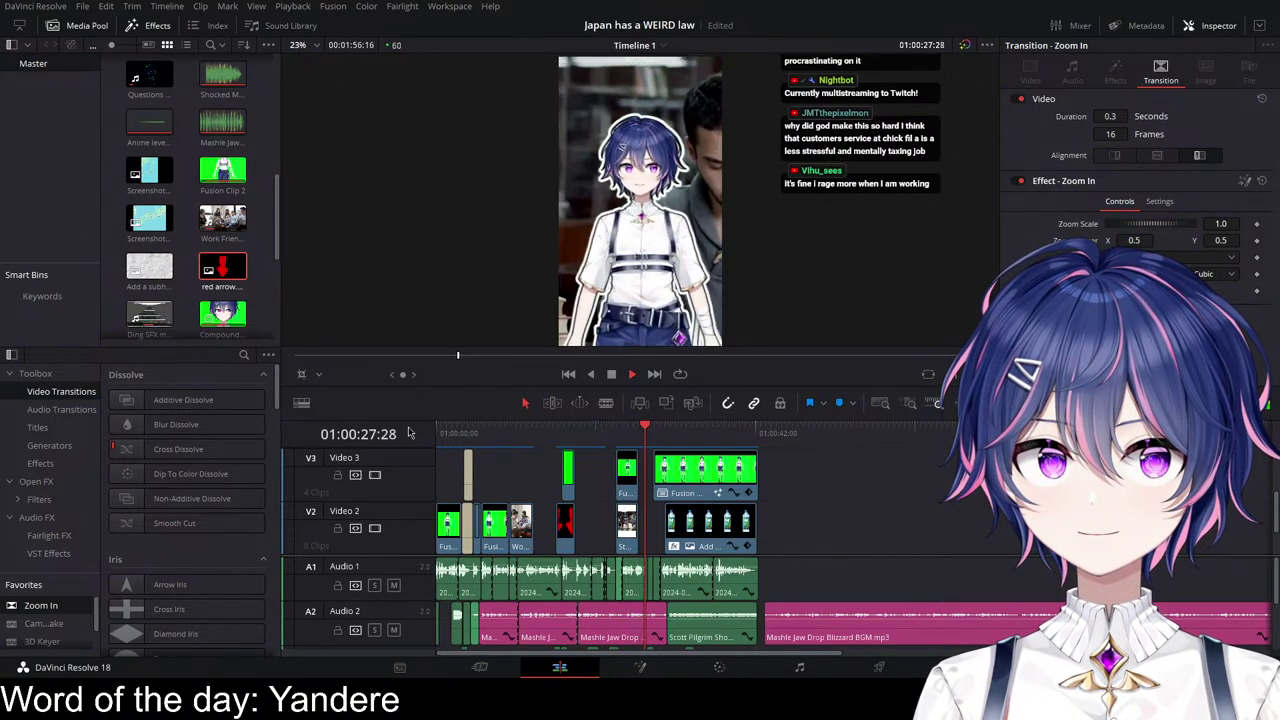
Step: Replay the studying scene from about 01:00:24:00 through the zoom onto the avatar
left_click(616, 431)
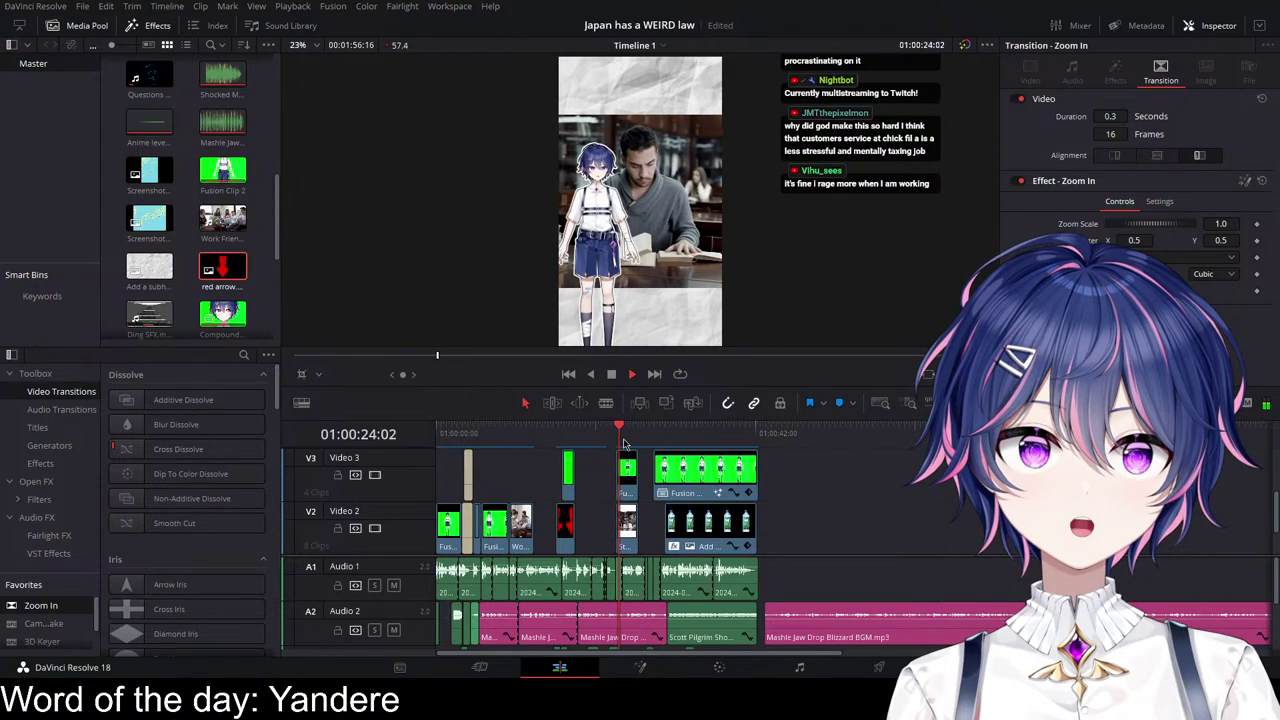
key("space")
scroll(708, 506, "up", 8)
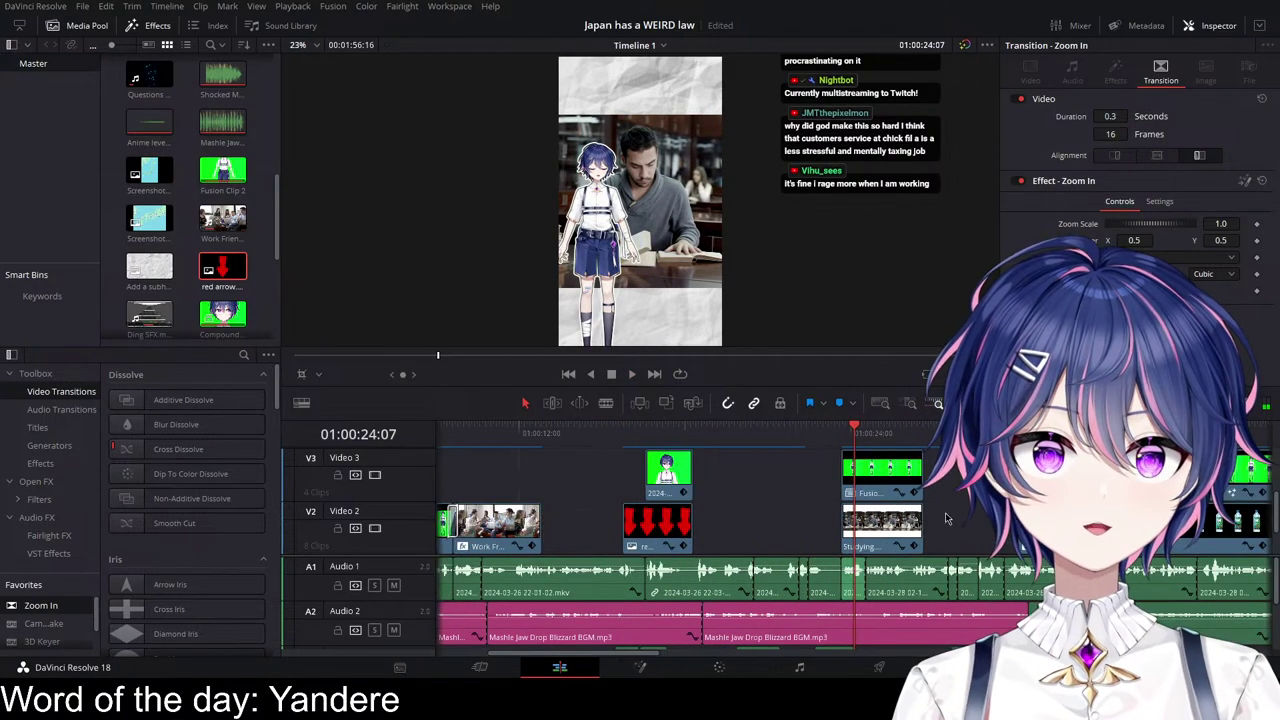
key("space")
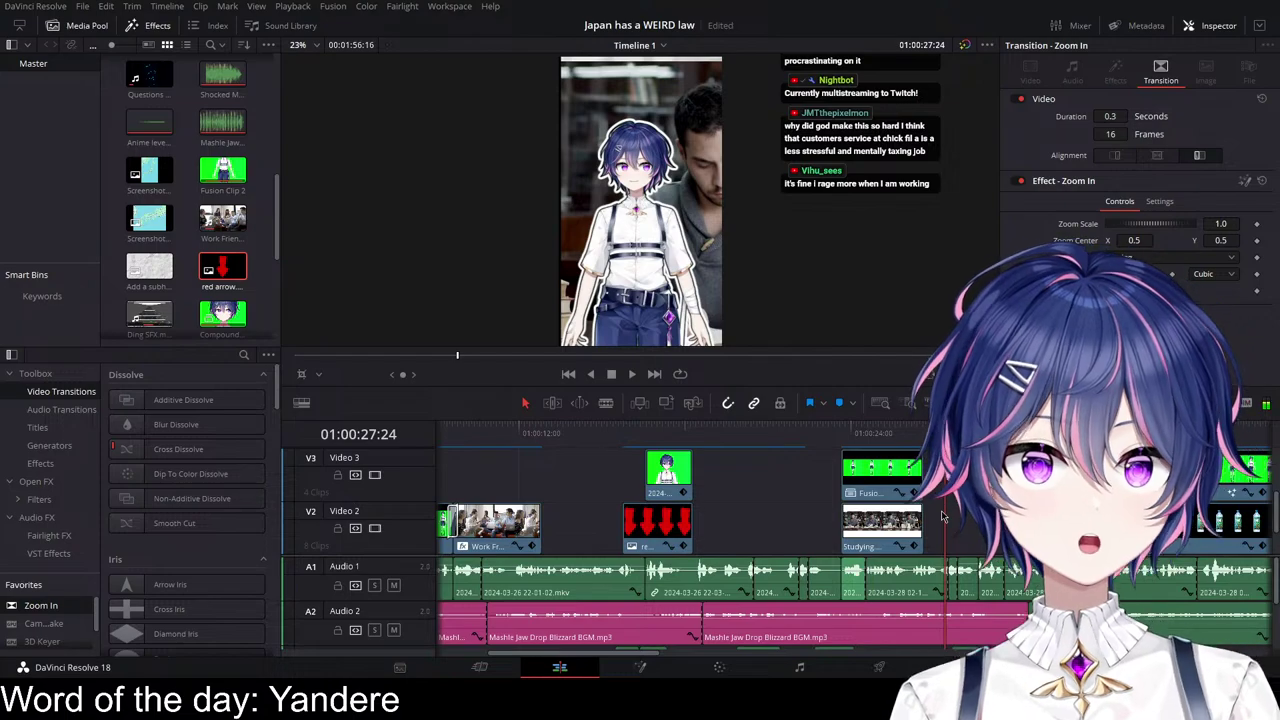
Step: Add a Camera Shake effect to Studying.mp4 on Video 2, set its Speed Scale to 0.047 and play the result
left_click_drag(853, 433, 862, 433)
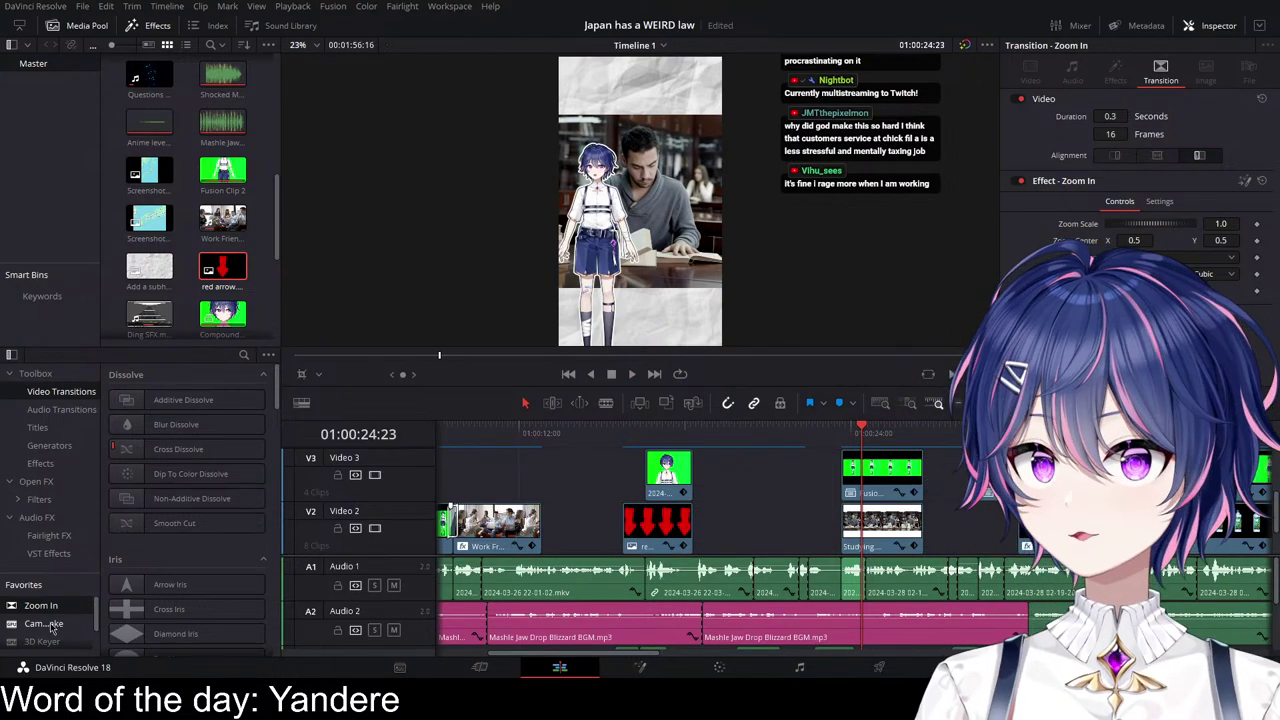
left_click_drag(52, 625, 876, 535)
left_click(879, 535)
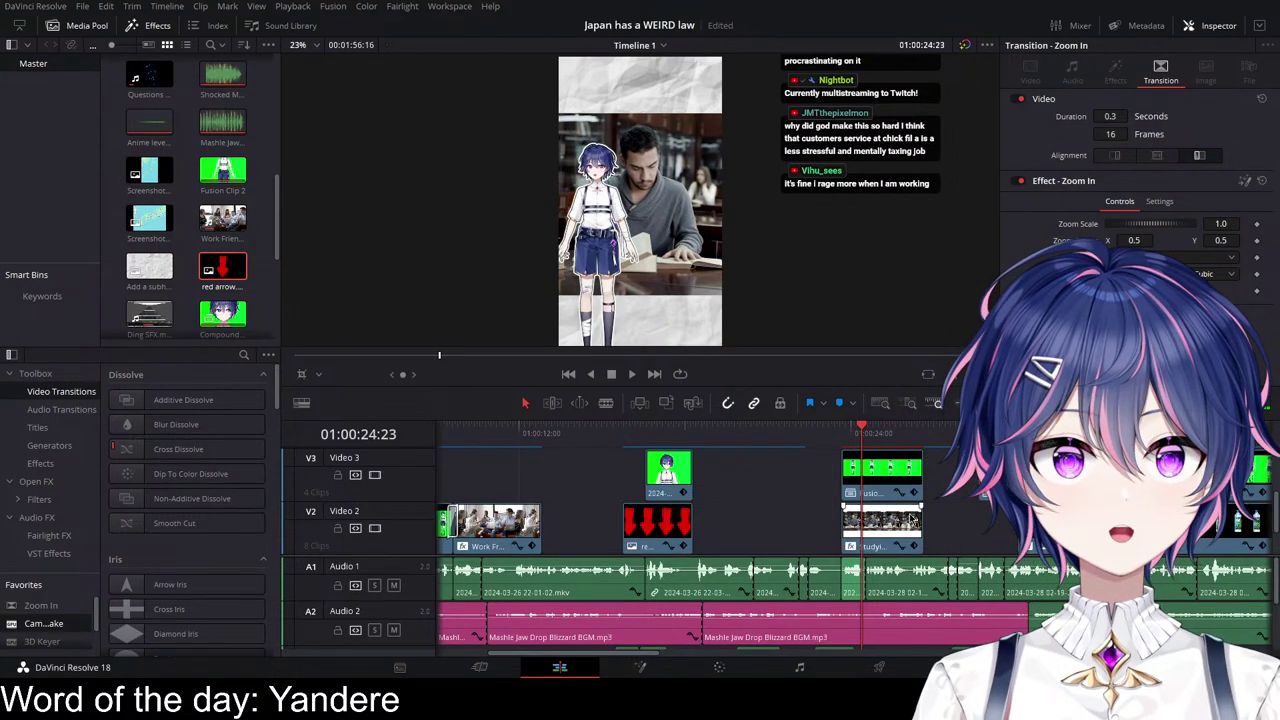
left_click(912, 521)
left_click(1116, 72)
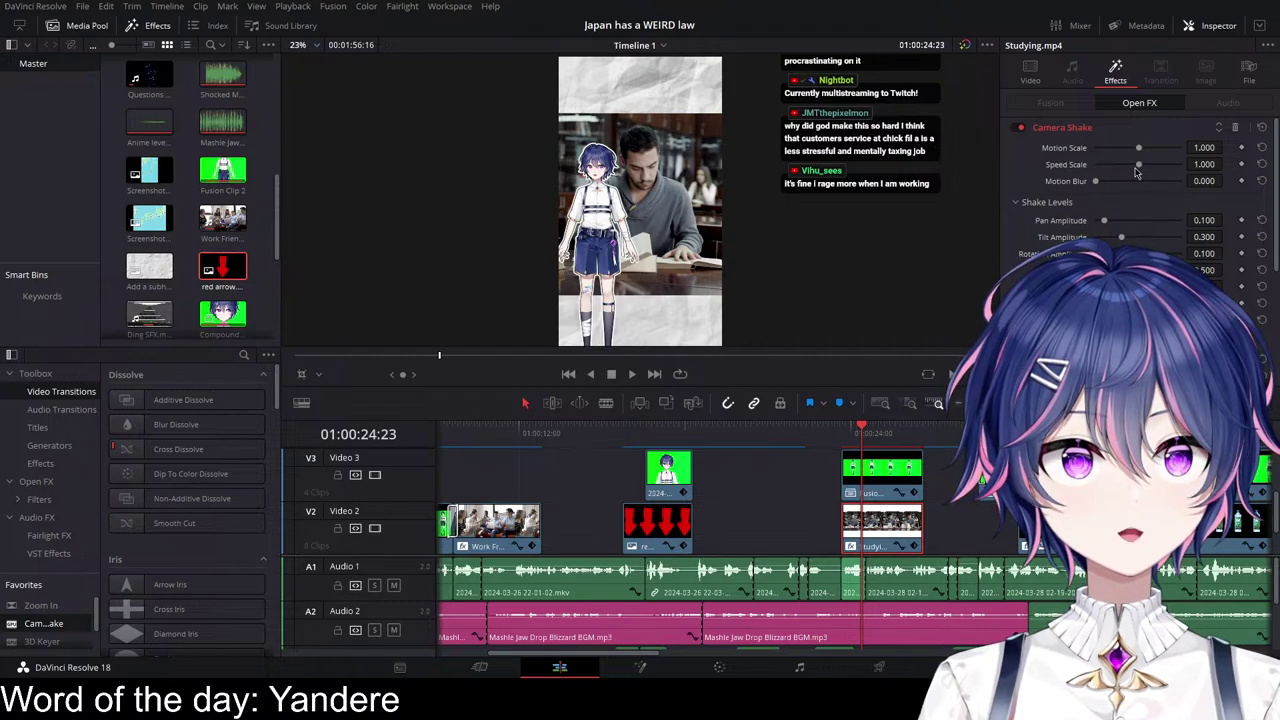
left_click_drag(1135, 170, 1095, 170)
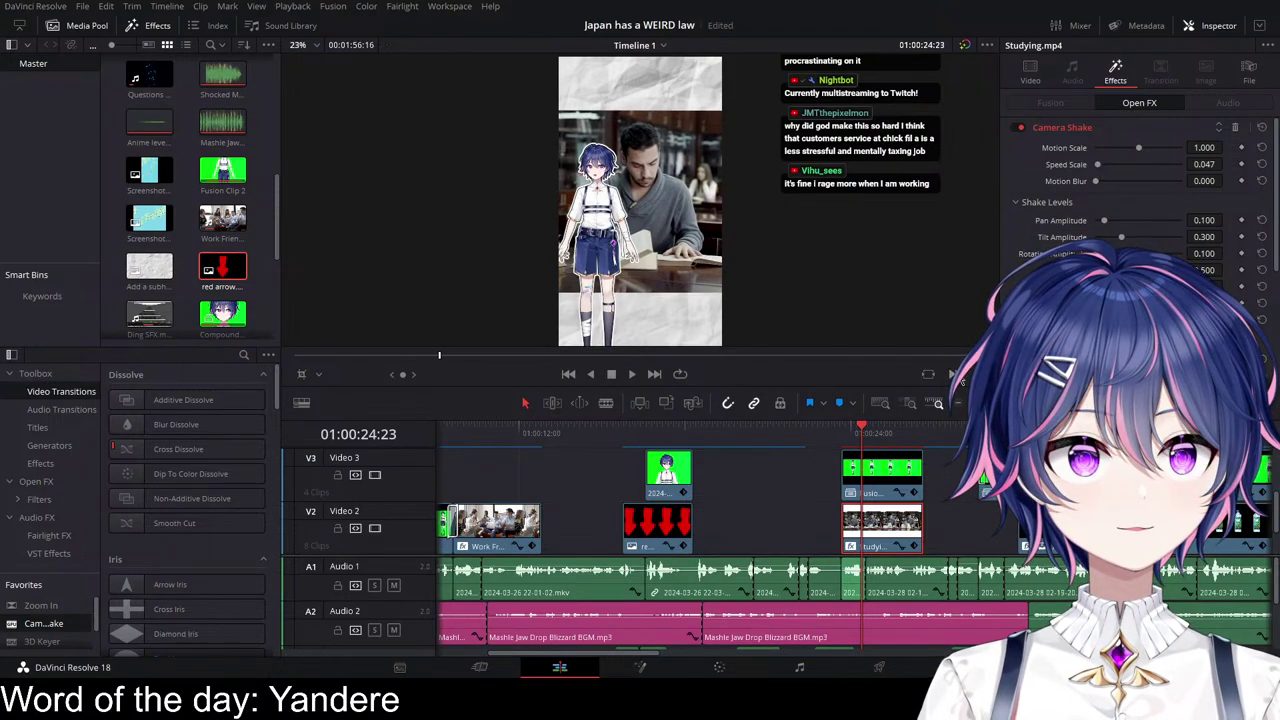
key("space")
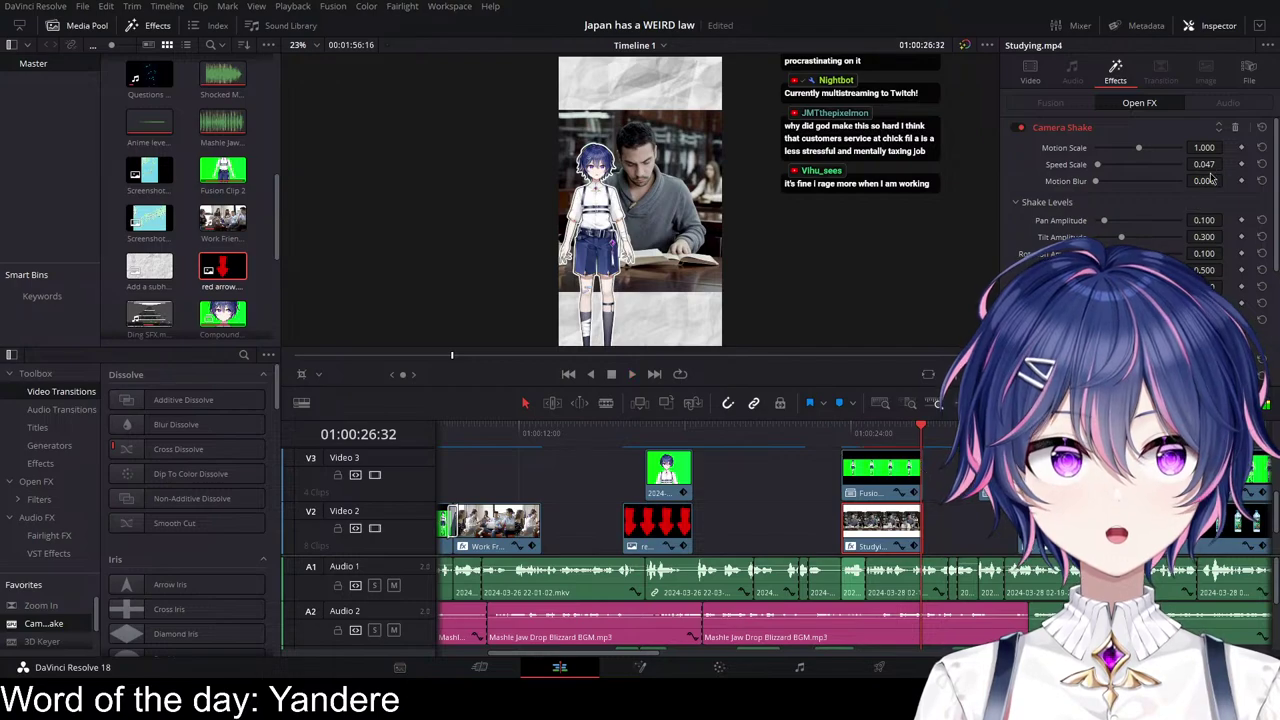
Step: Try a Camera Shake Speed Scale of 0.115 on Studying.mp4, restore 0.047 and replay the studying scene
left_click_drag(1227, 163, 1229, 163)
key("space")
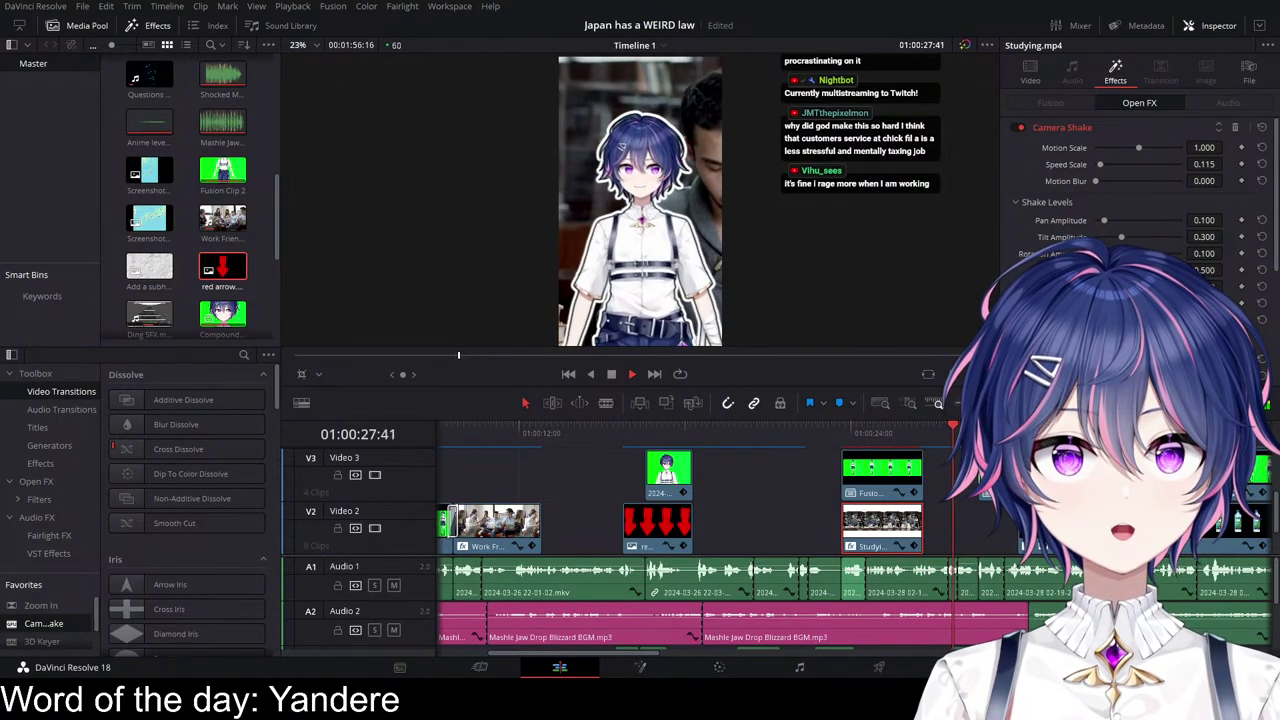
scroll(929, 508, "down", 2)
scroll(929, 508, "up", 3)
key("space")
scroll(929, 507, "down", 2)
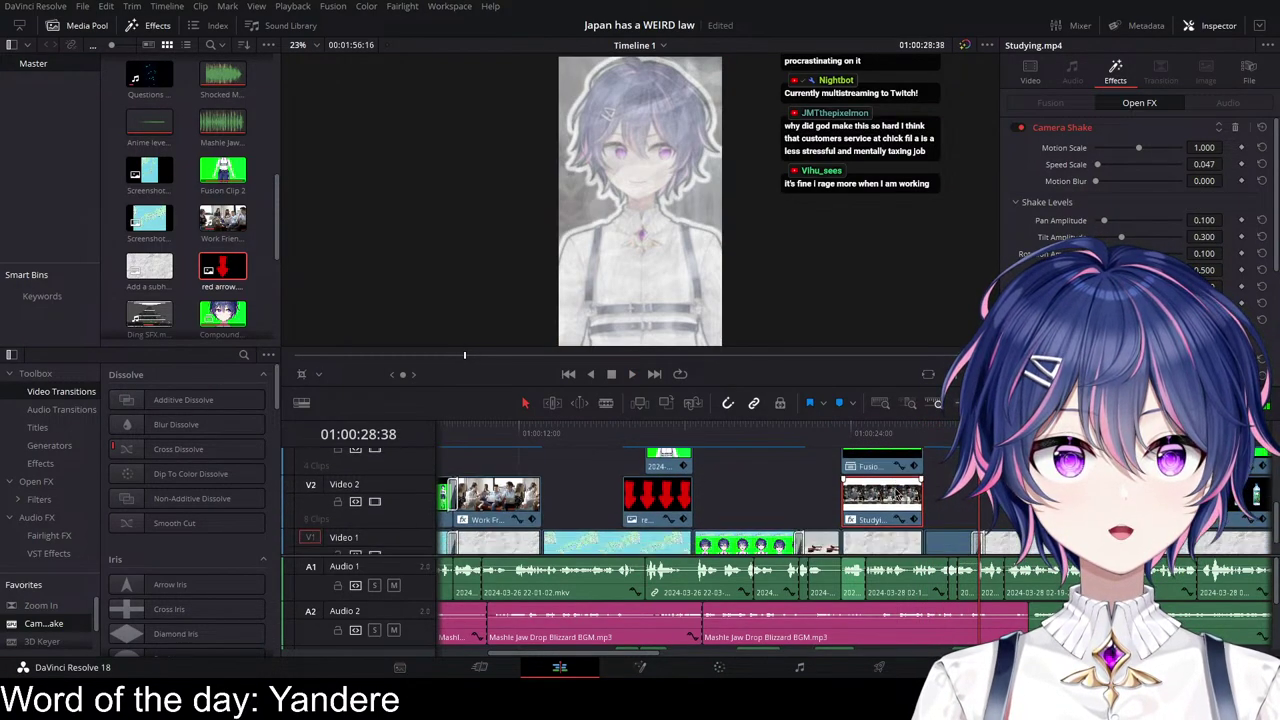
left_click(840, 440)
key("space")
key("space")
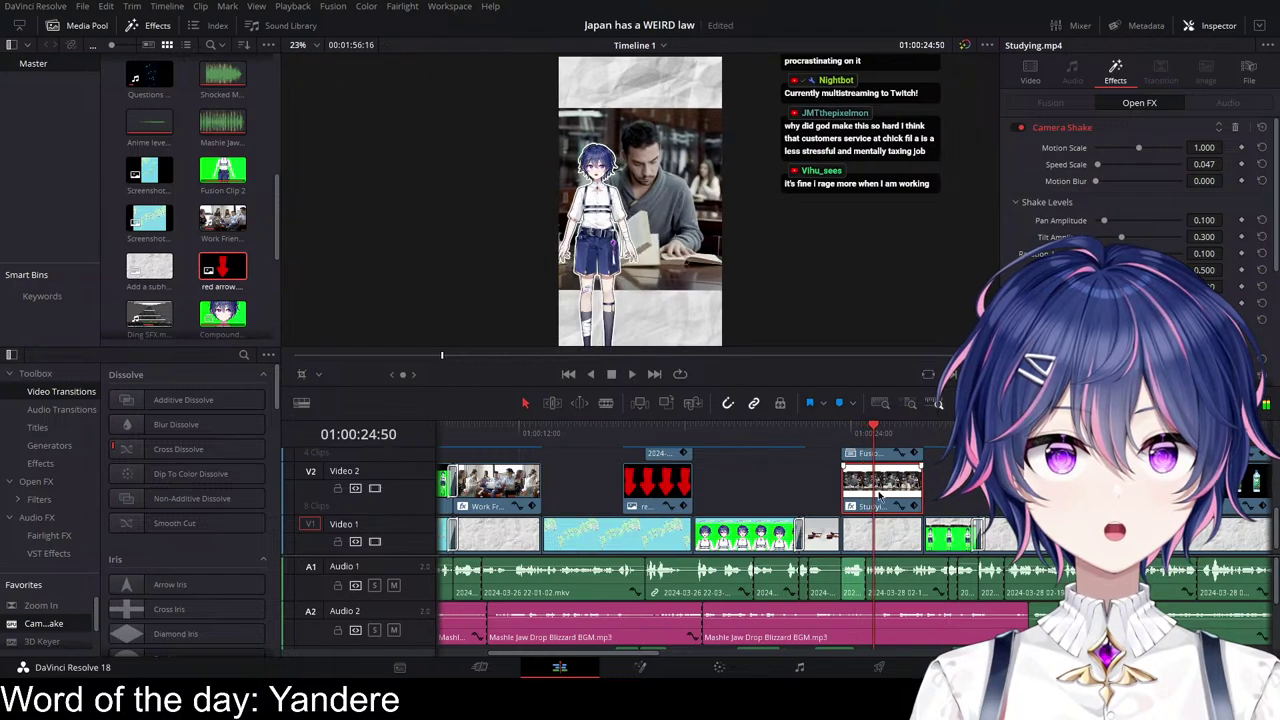
Step: Set the Camera Shake Speed Scale to 0.109 on the paper background beneath Studying.mp4, play it and save the project
left_click(884, 540)
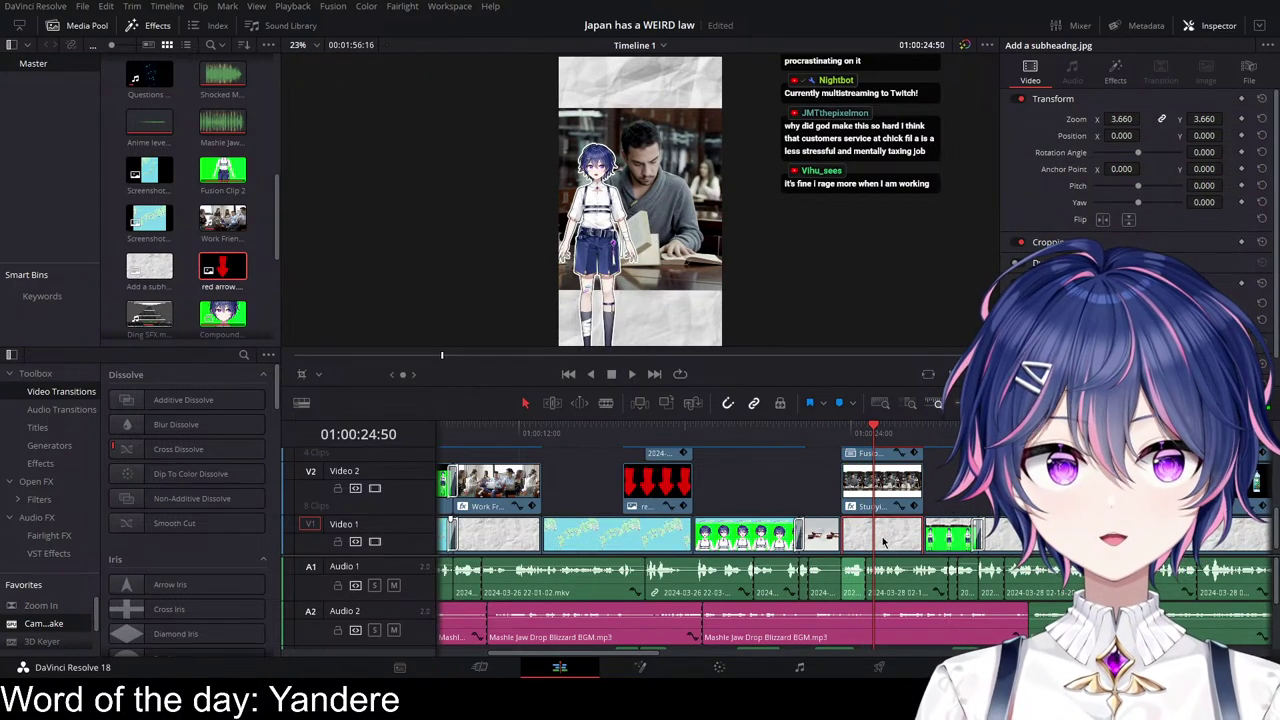
left_click(1115, 70)
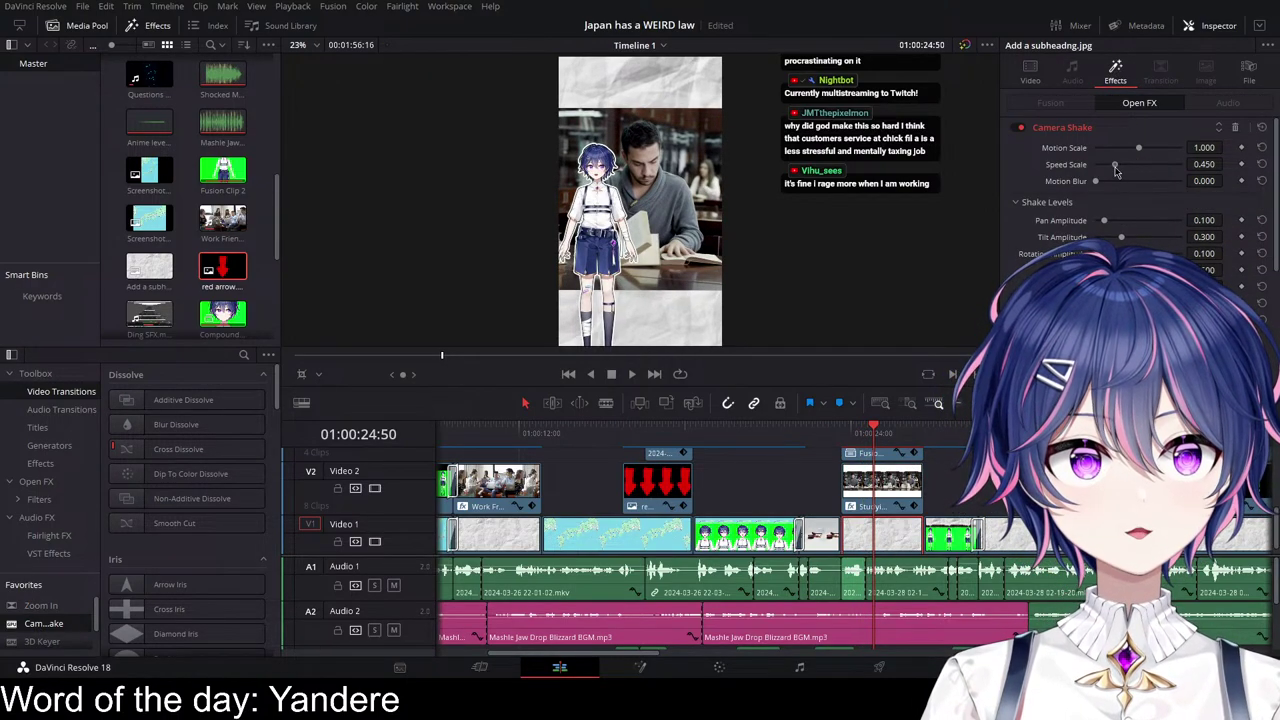
left_click_drag(1104, 167, 1100, 167)
key("space")
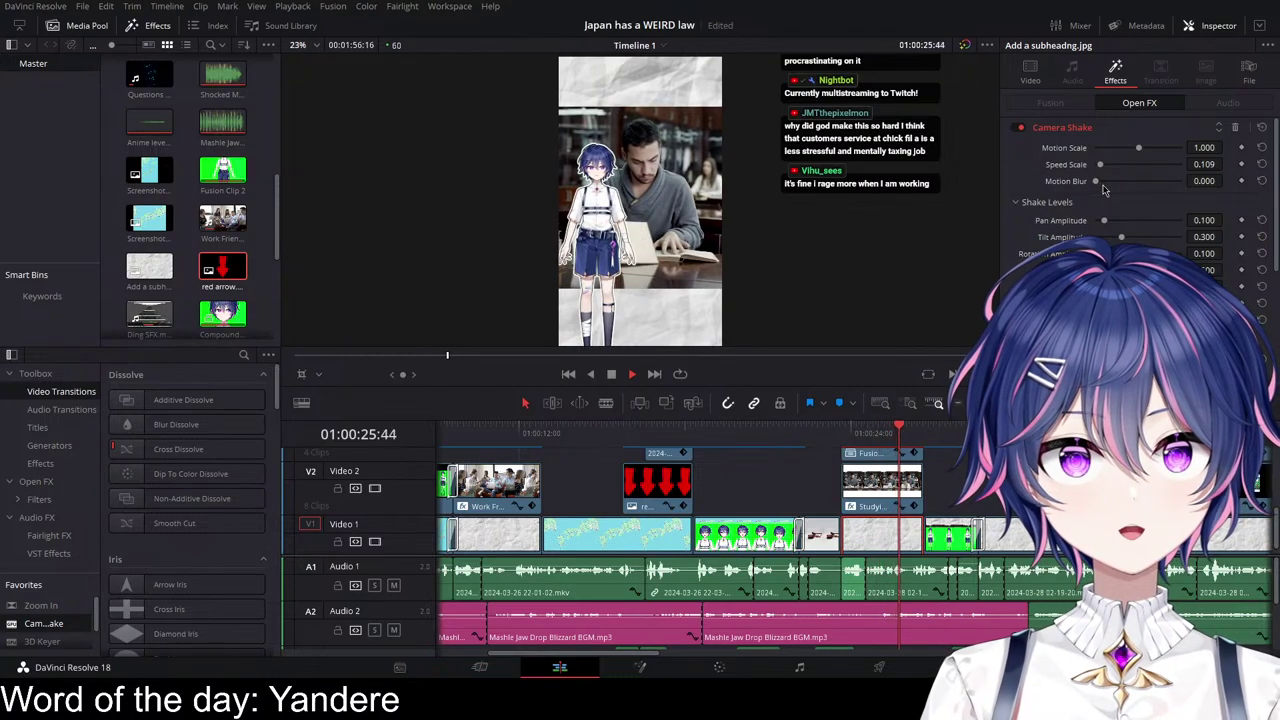
scroll(945, 520, "down", 1)
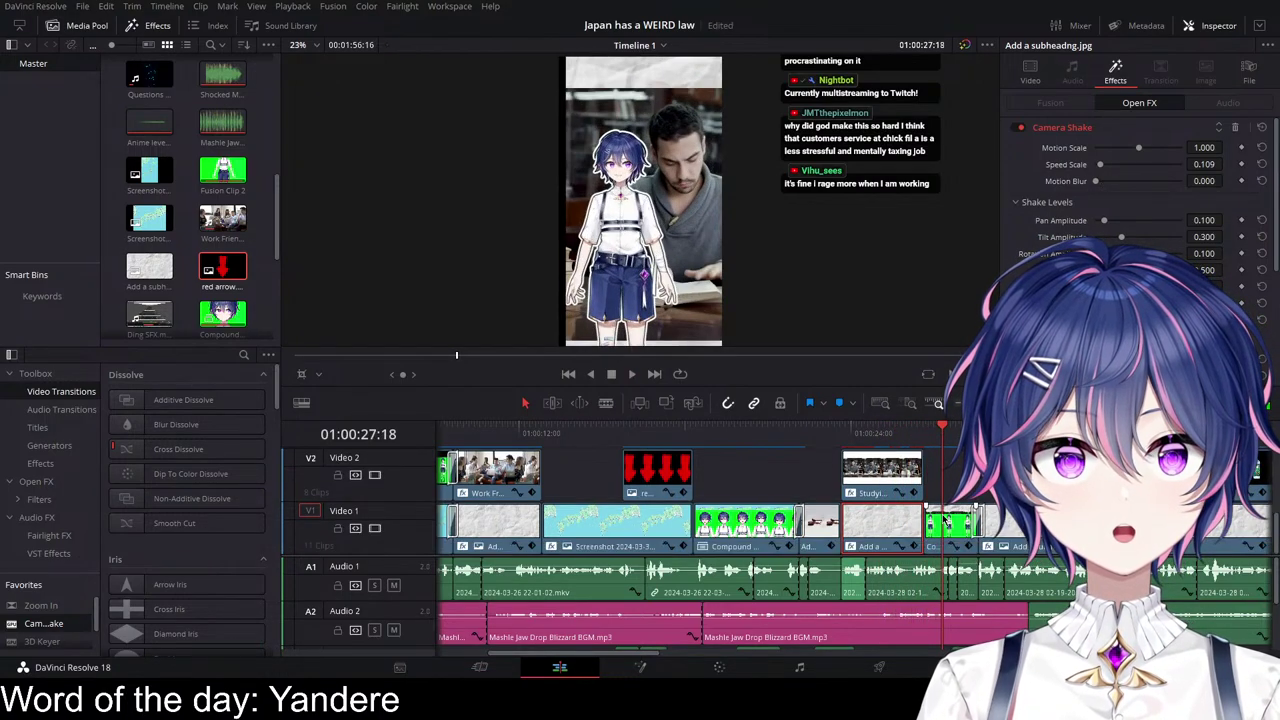
key("ctrl+s")
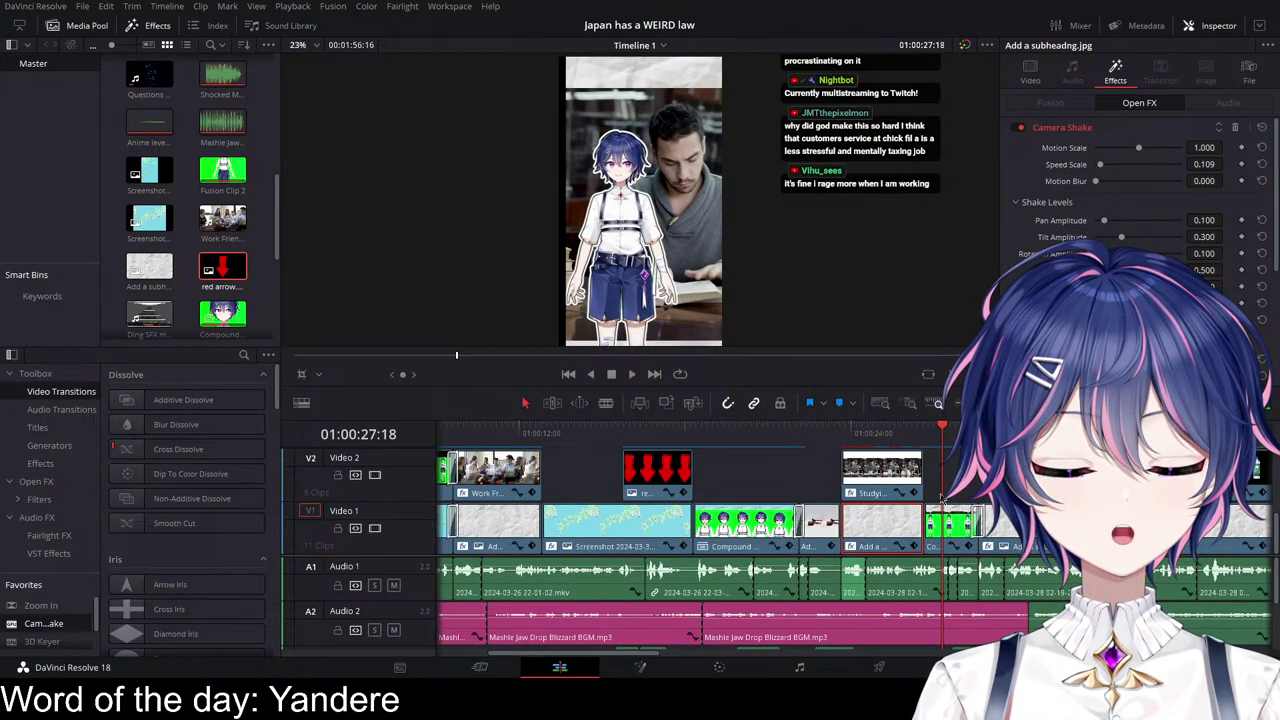
Step: Remove the Camera Shake from Studying.mp4 and the paper background beneath it, and replay the studying scene
scroll(876, 508, "up", 3)
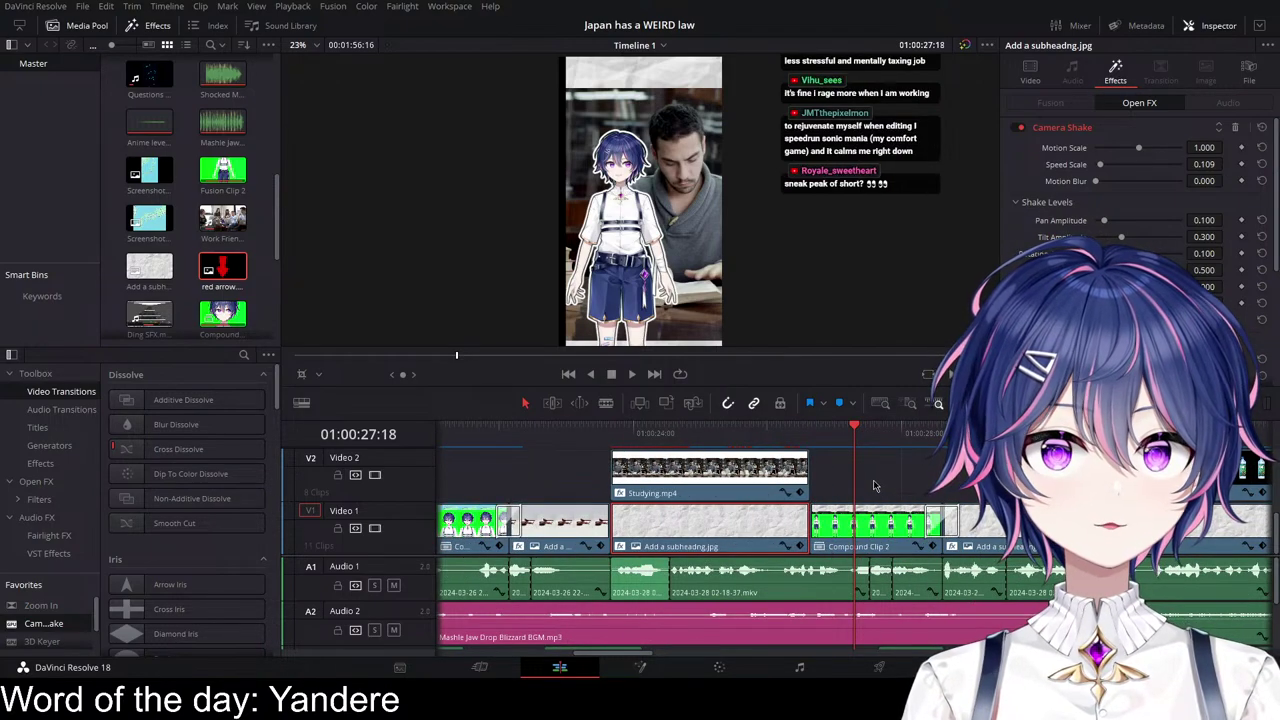
left_click(655, 470)
left_click(612, 433)
key("space")
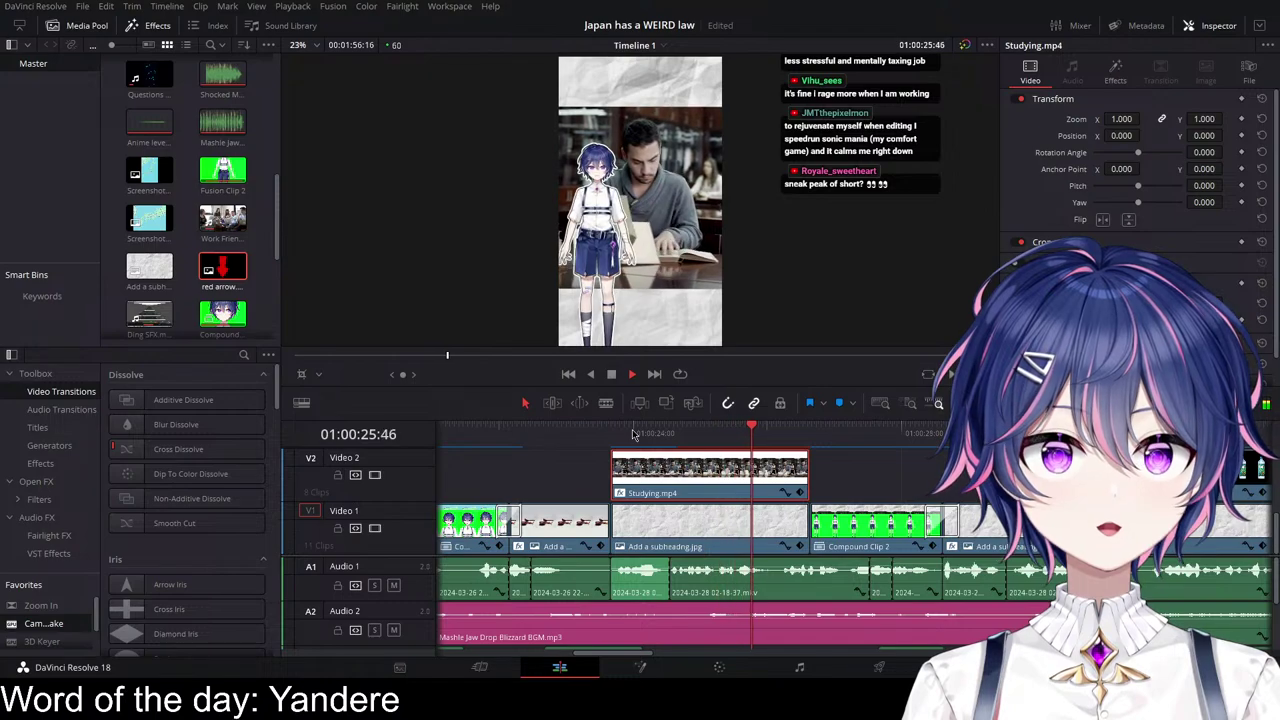
key("space")
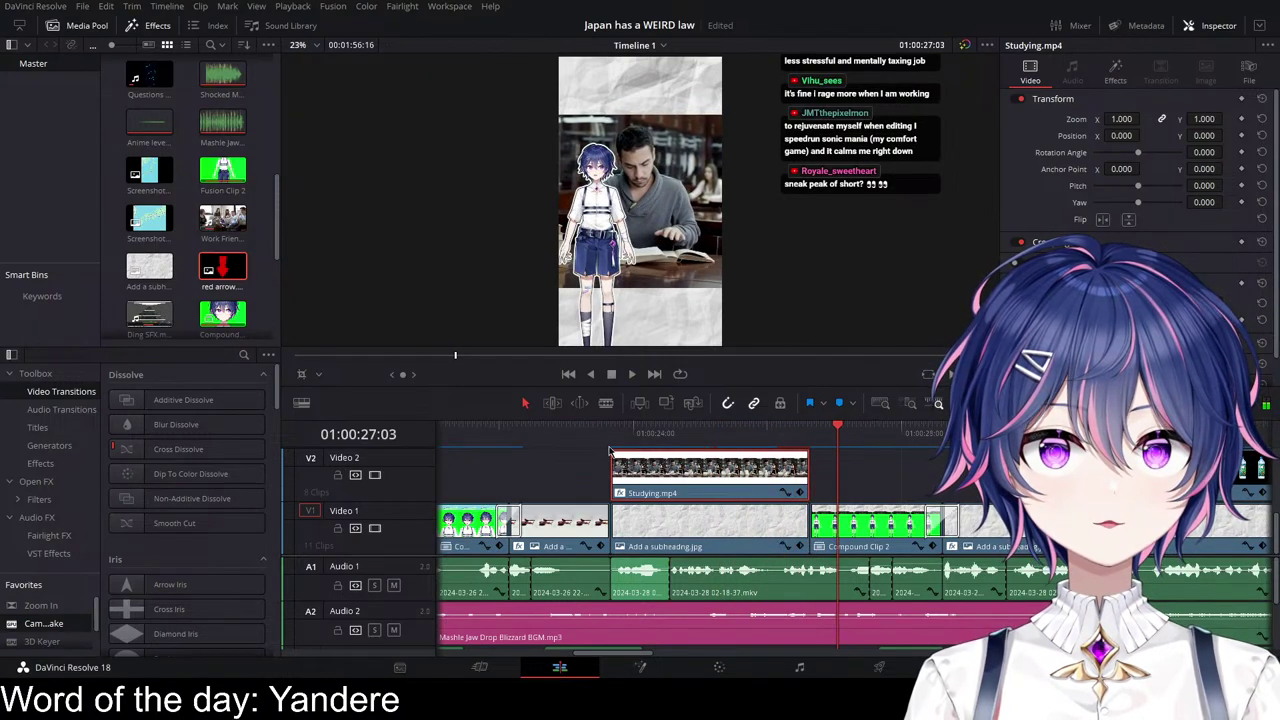
mouse_move(612, 438)
left_mouse_down()
mouse_move(641, 441)
mouse_move(613, 441)
left_mouse_up()
key("space")
key("space")
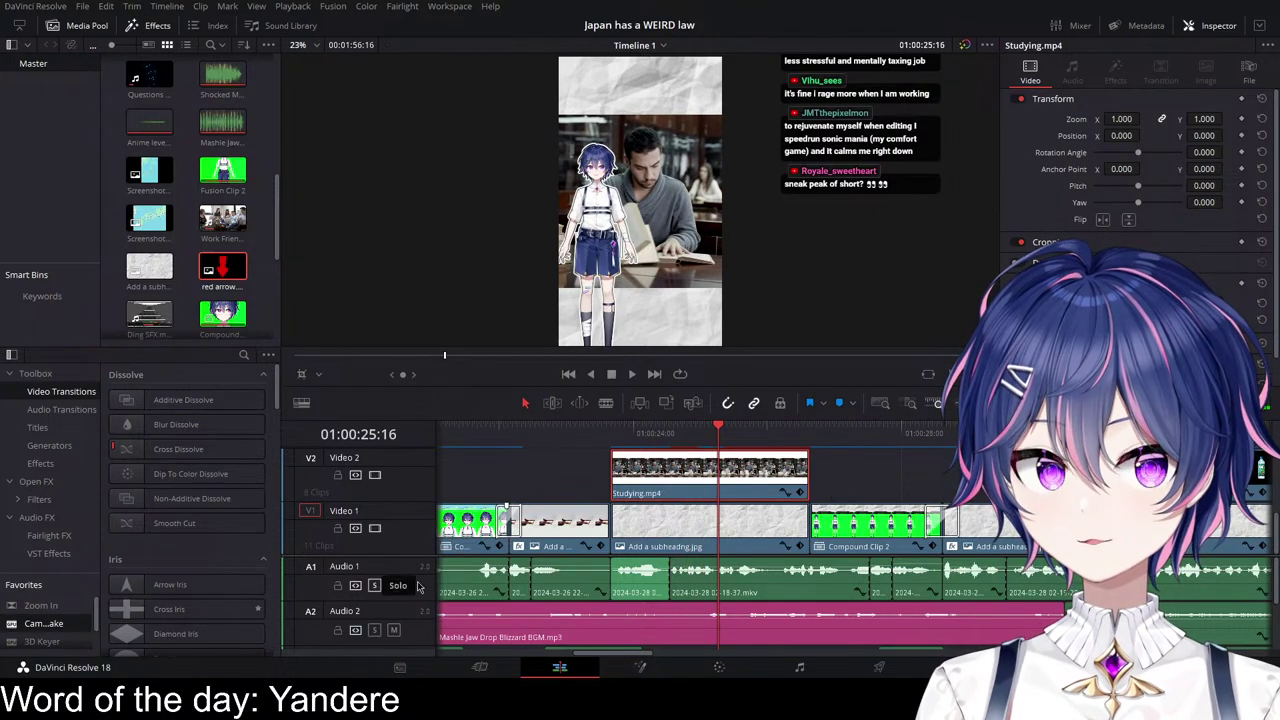
Step: Try combining Studying.mp4, the paper background beneath it and Compound Clip 2 into one Fusion clip
scroll(799, 506, "up", 2)
scroll(789, 504, "down", 2)
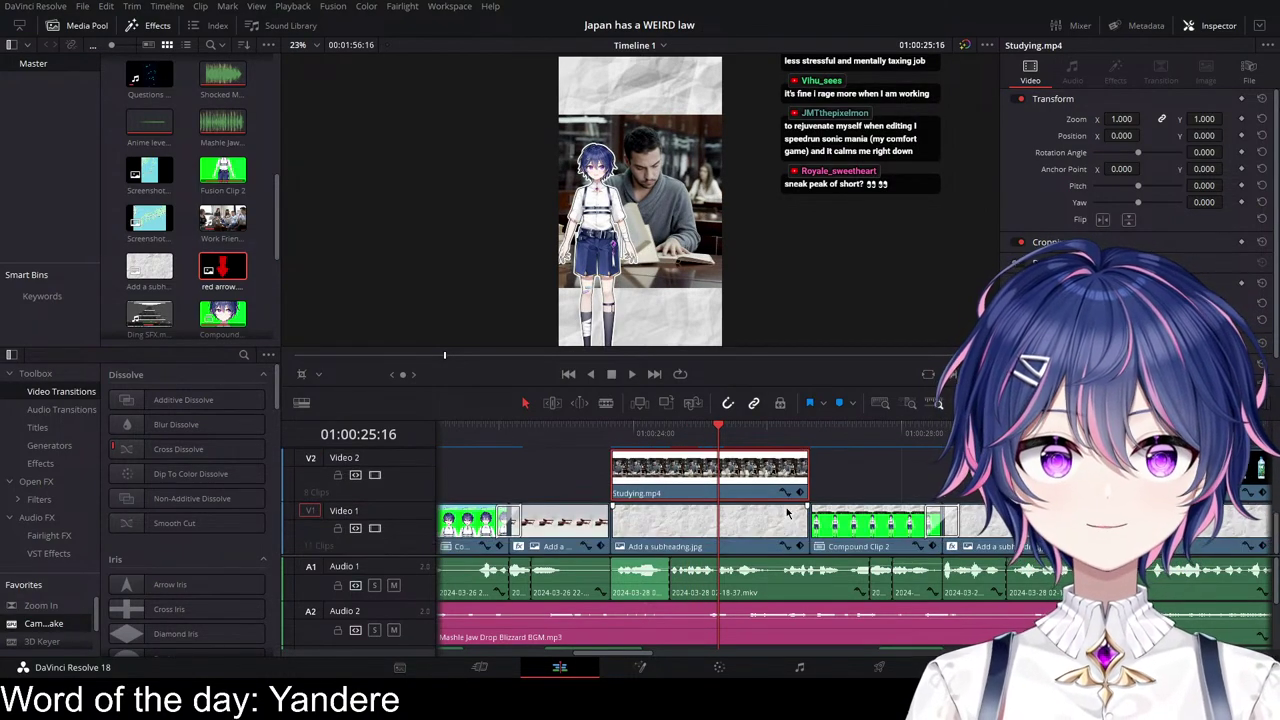
scroll(787, 507, "up", 2)
scroll(785, 511, "down", 2)
left_click(725, 531, "ctrl")
left_click(853, 534, "ctrl")
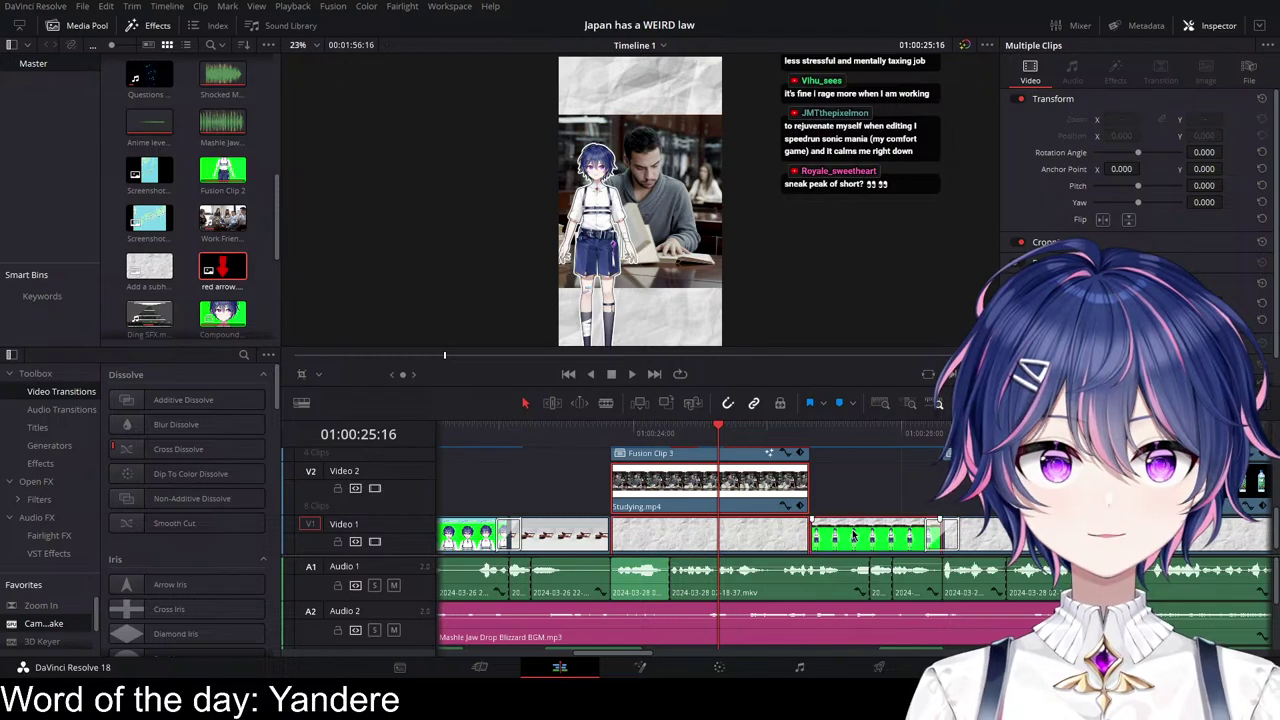
key("Delete")
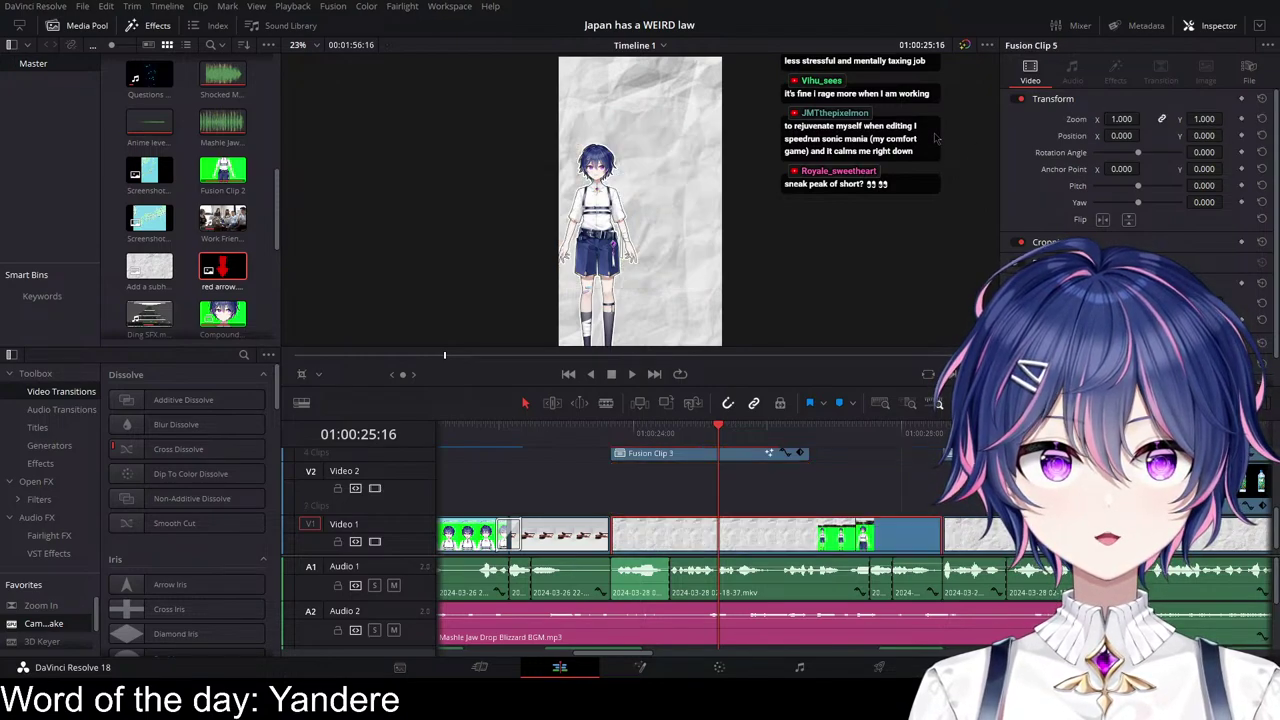
key("ctrl+z")
Step: Combine Studying.mp4, its paper background and Compound Clip 2 into a new compound clip and play across its end
left_click(741, 494)
left_click(850, 537, "ctrl")
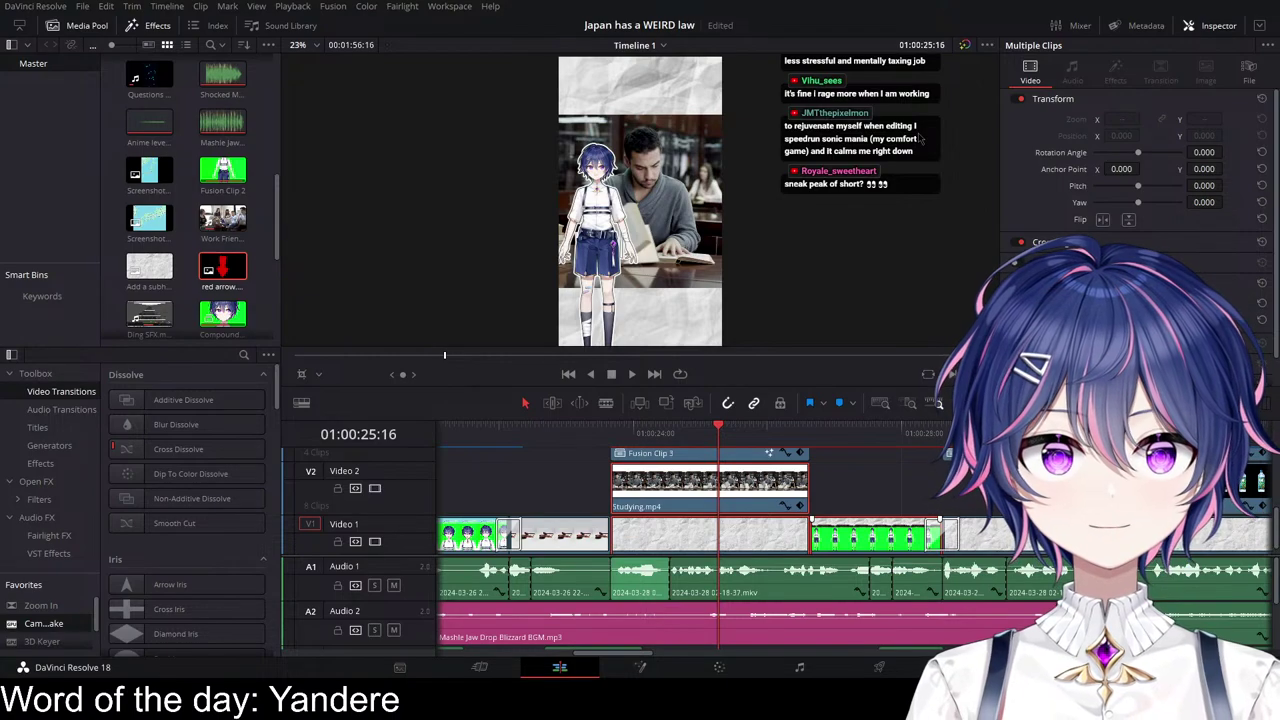
key("Return")
scroll(780, 500, "down", 1)
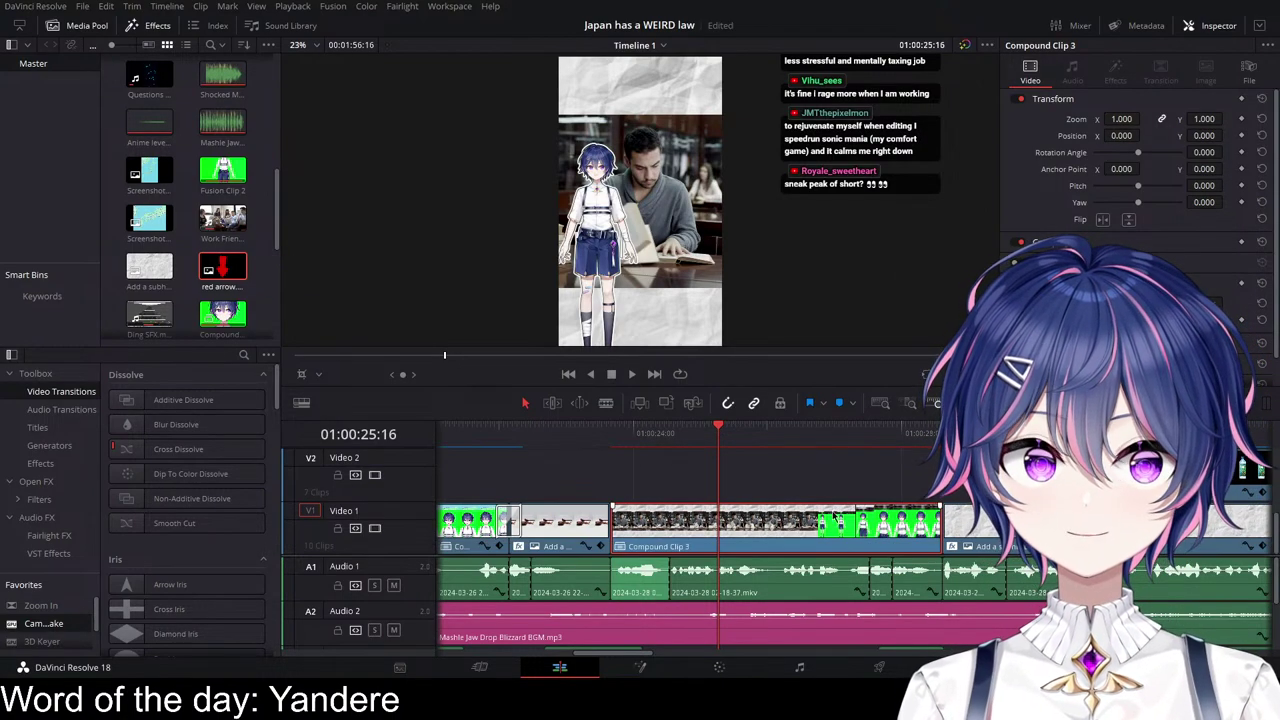
left_click(908, 442)
key("space")
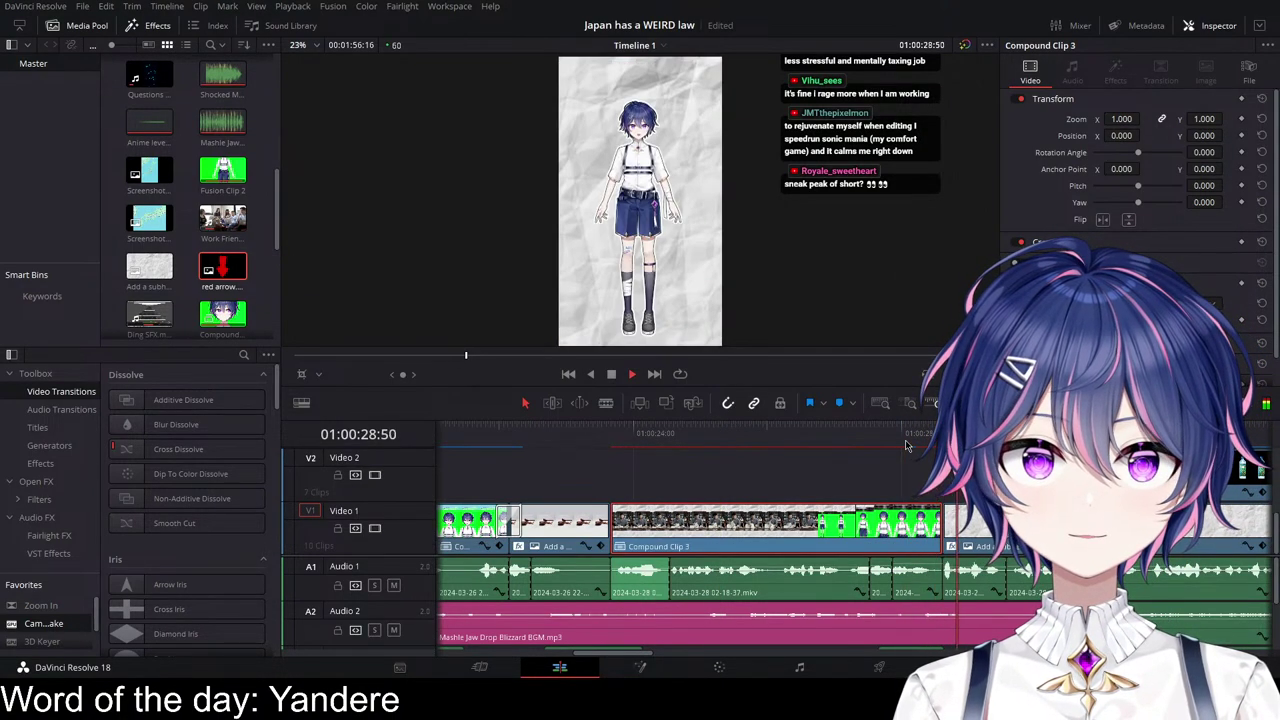
key("space")
Step: Try putting the Zoom In transition on the new compound clip's end, and undo the merge of the studying clips
left_click(54, 612)
left_click_drag(53, 614, 908, 537)
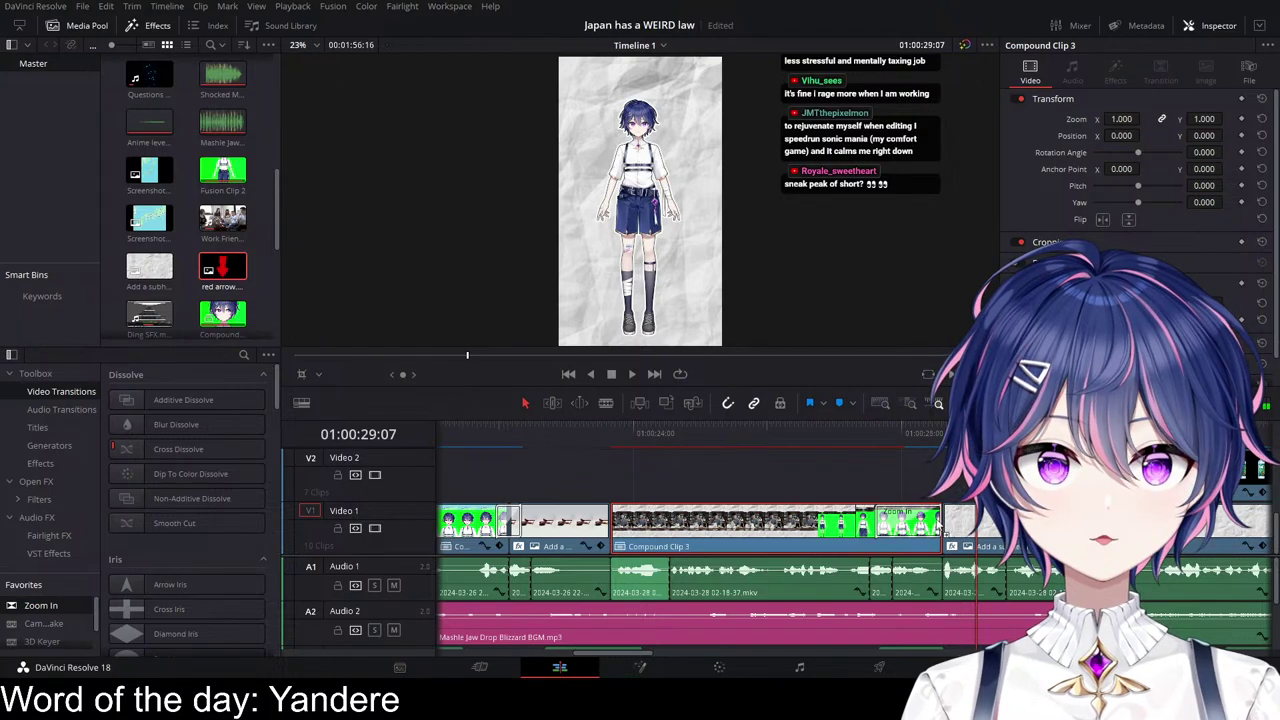
key("ctrl+z")
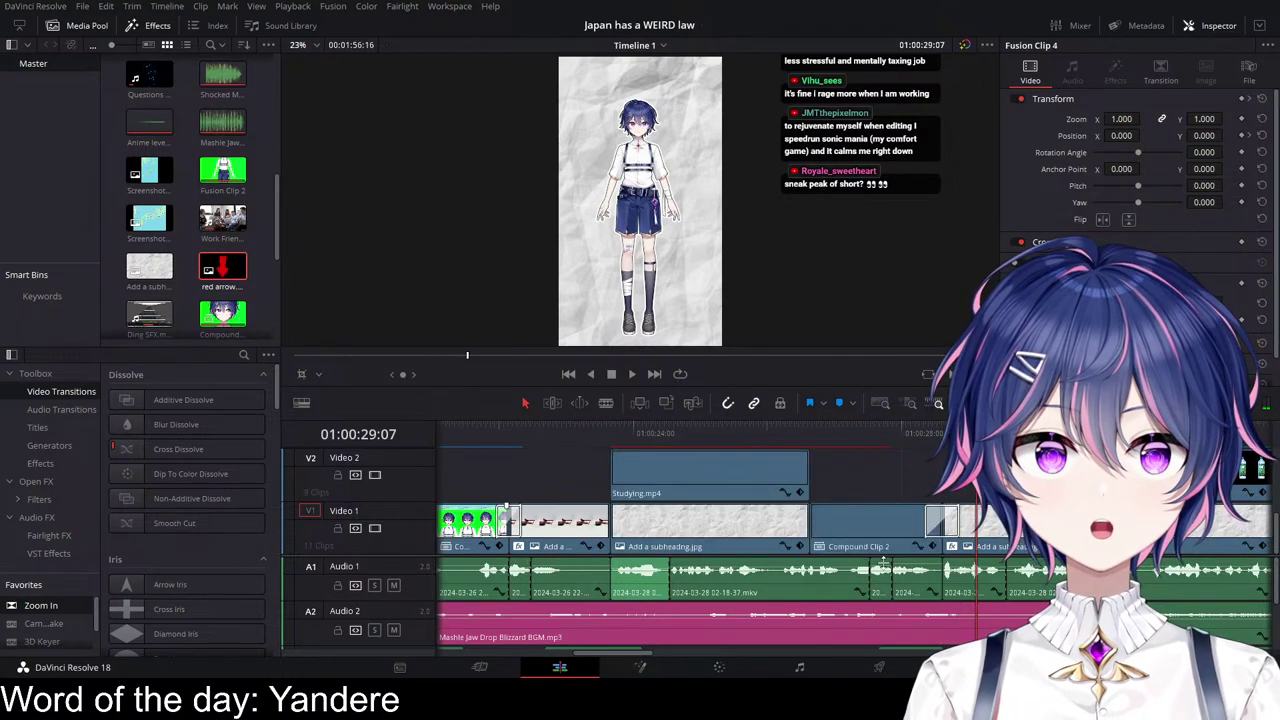
scroll(912, 557, "up", 2)
key("ctrl+z")
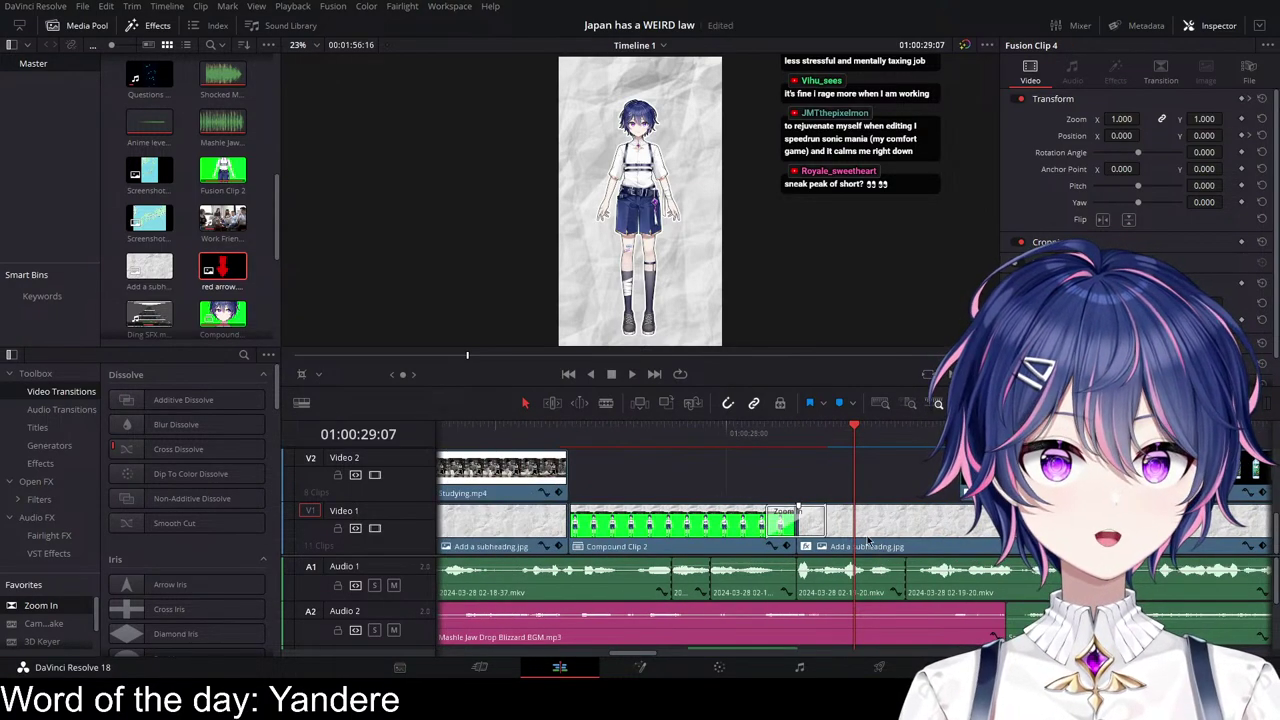
Step: Try splitting Compound Clip 2 at 01:00:27:52
left_click_drag(854, 441, 767, 445)
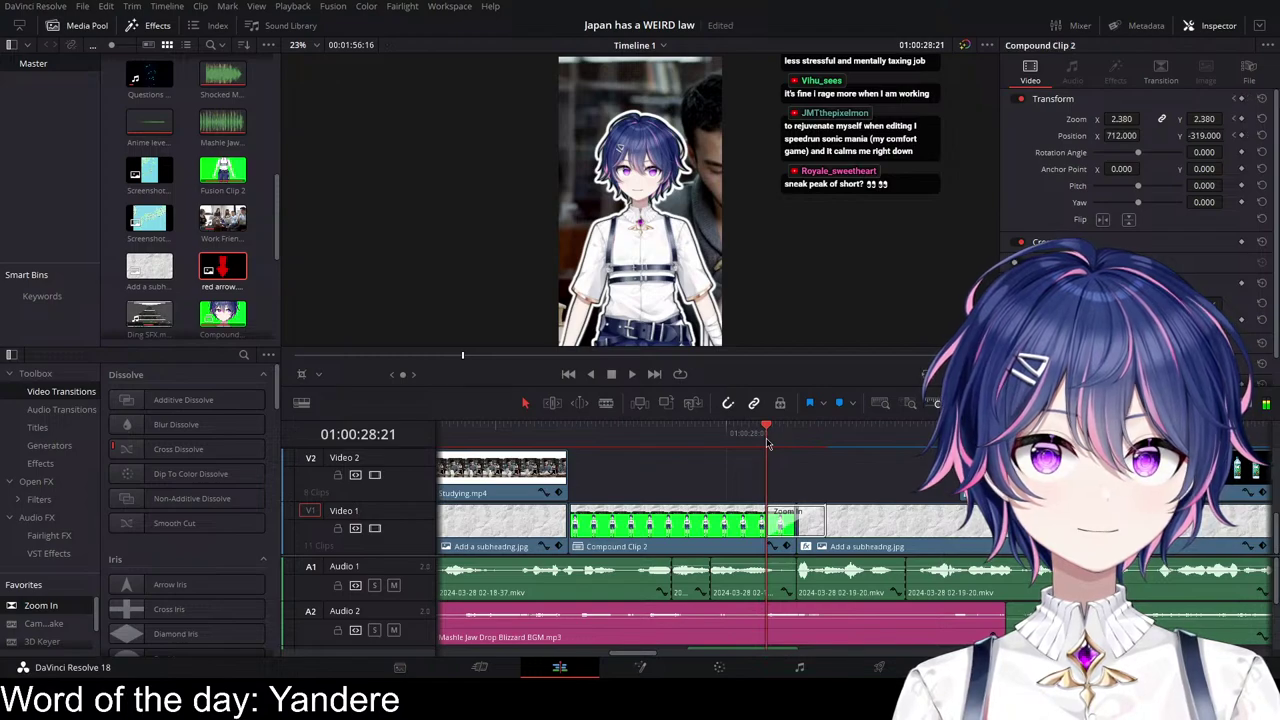
left_click(757, 538)
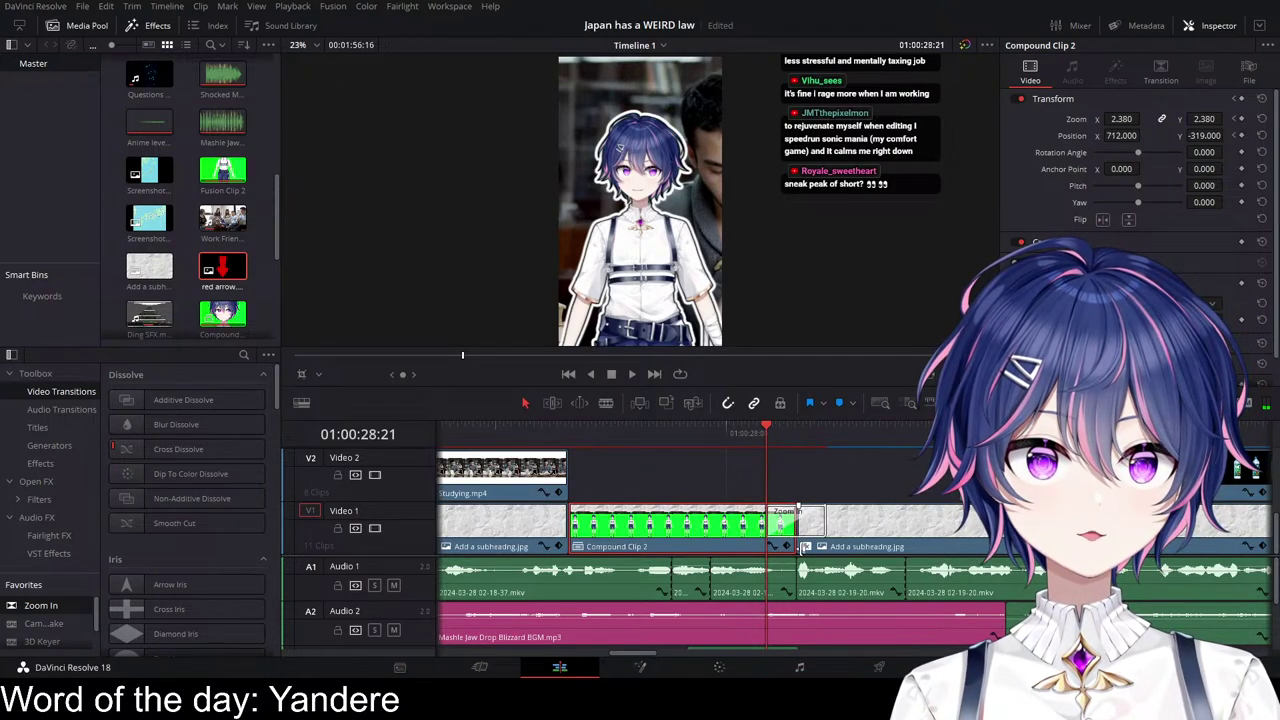
left_click_drag(764, 442, 717, 429)
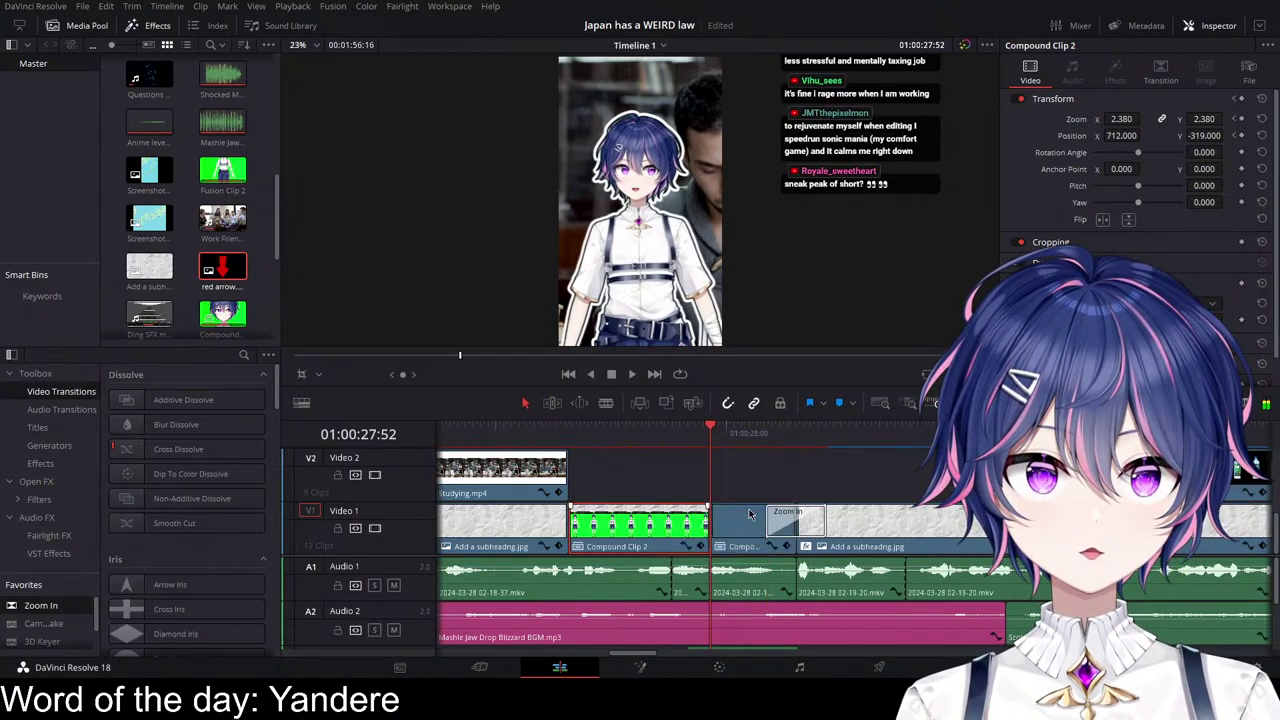
Step: Try splitting Compound Clip 2 at 01:00:28:20 and combining its first part with Studying.mp4 and the paper background into a compound clip
left_click(762, 436)
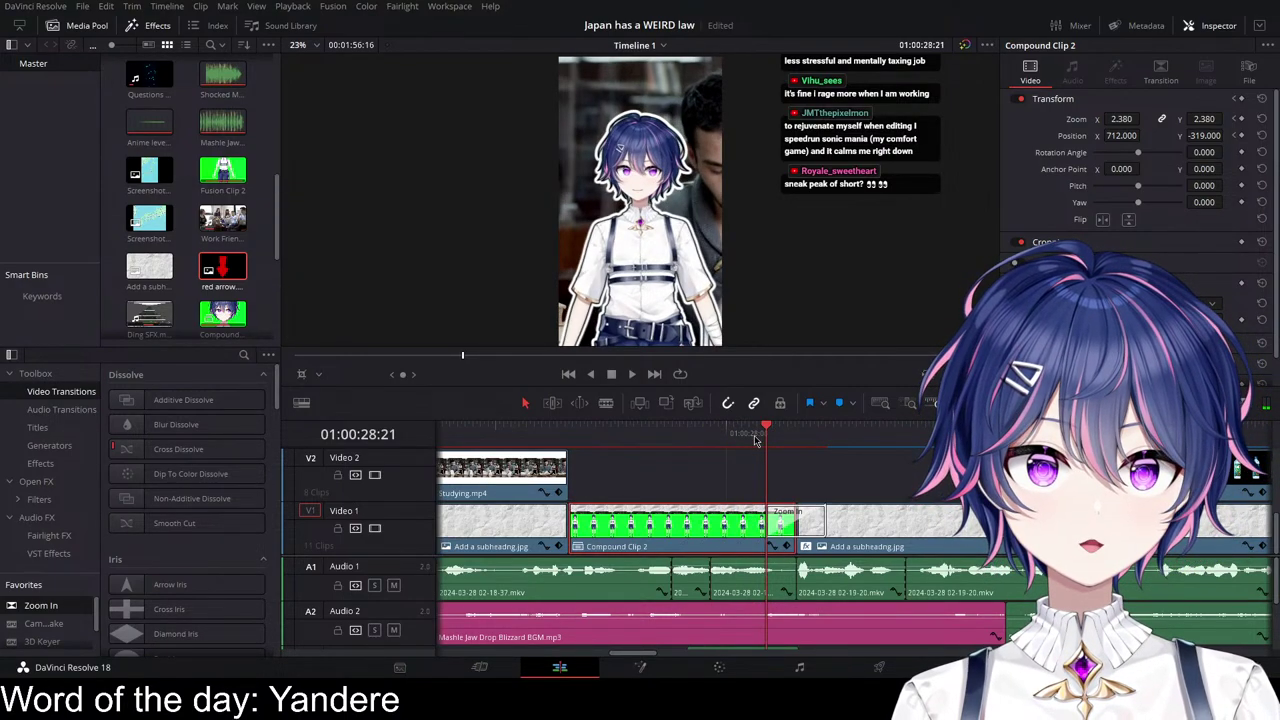
key("Left")
key("ctrl+b")
scroll(724, 526, "left", 2)
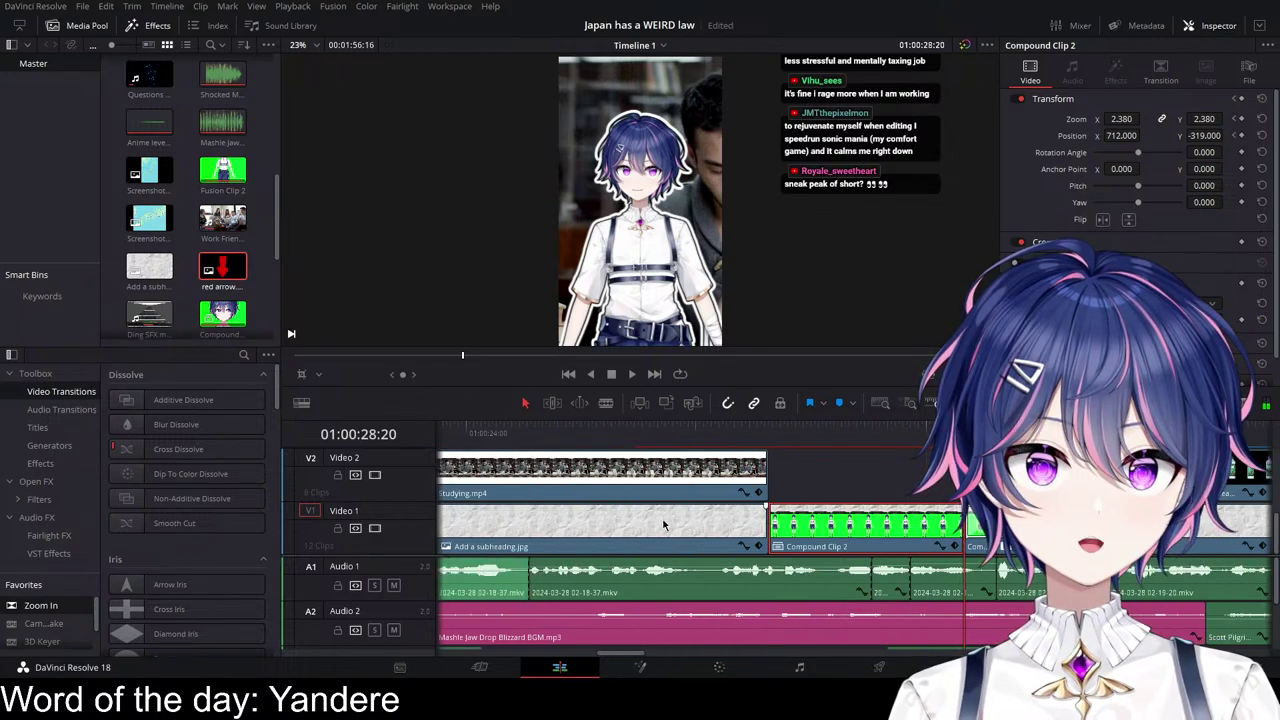
left_click(665, 523, "ctrl")
left_click(653, 483, "ctrl")
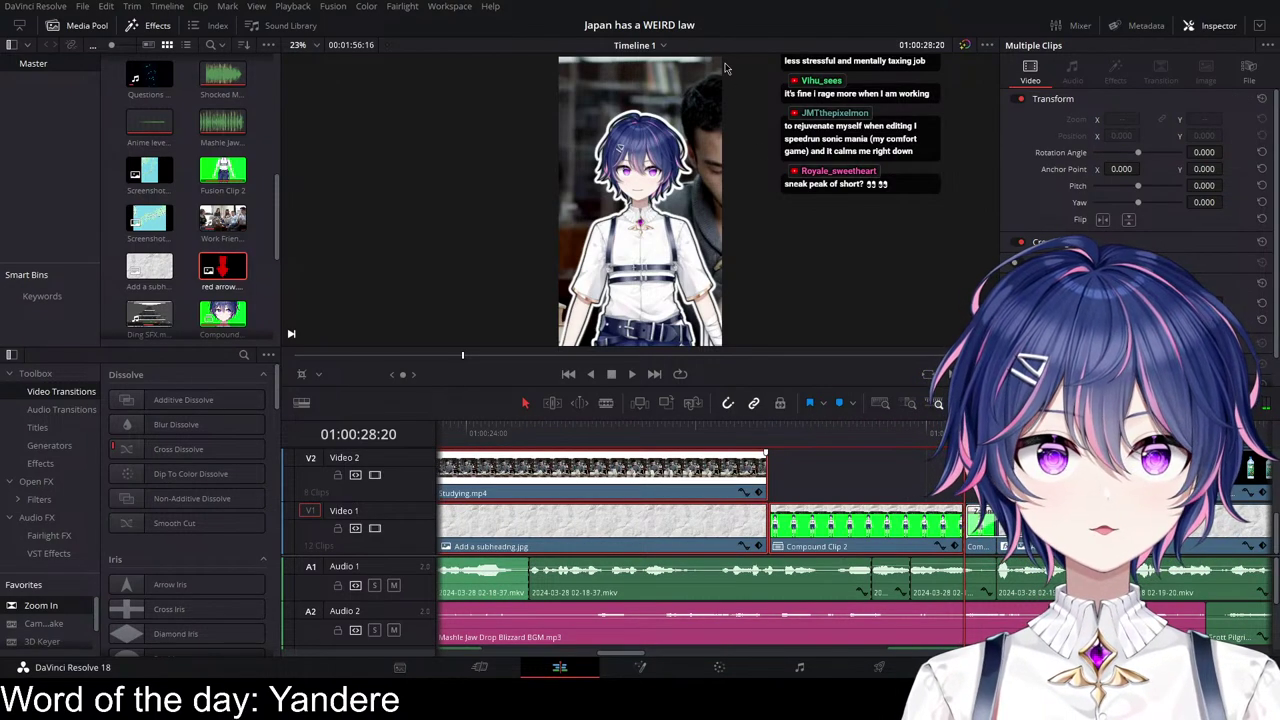
left_click(744, 428)
scroll(500, 476, "left", 1)
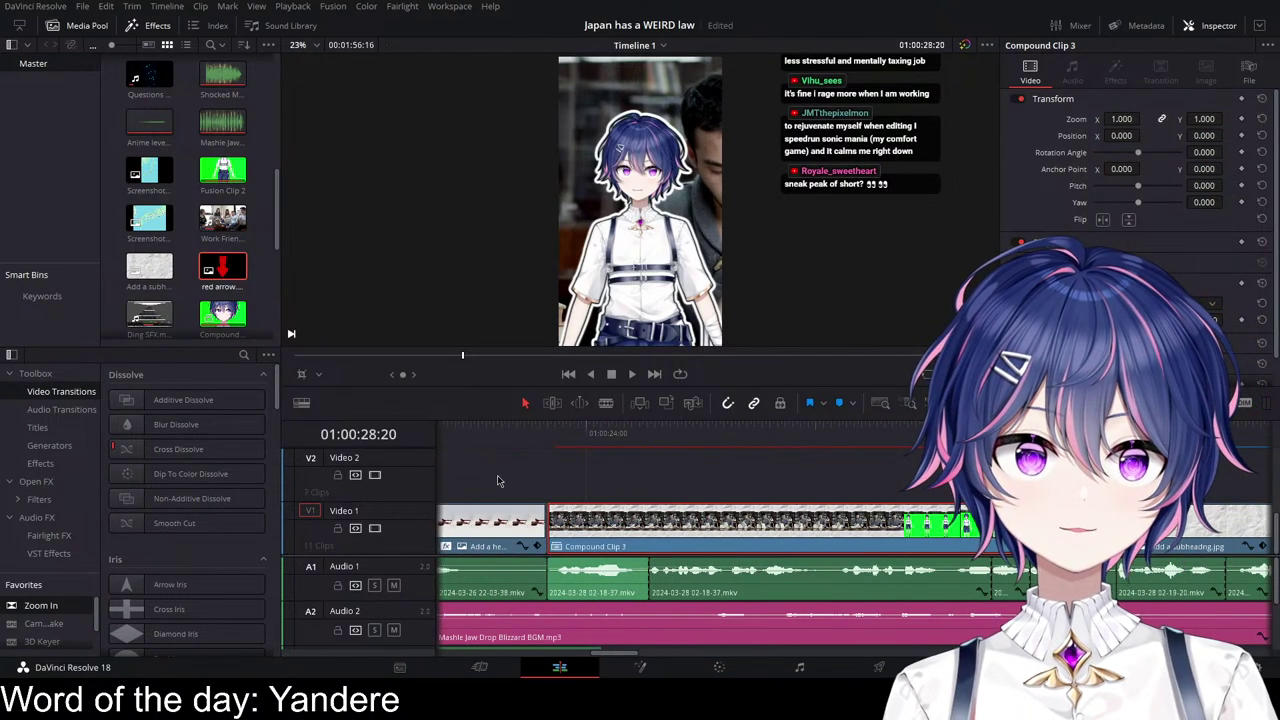
Step: Try adding Camera Shake with a Speed Scale of 0.042 to the combined studying clip and play it back
left_click_drag(50, 623, 716, 553)
left_click(755, 548)
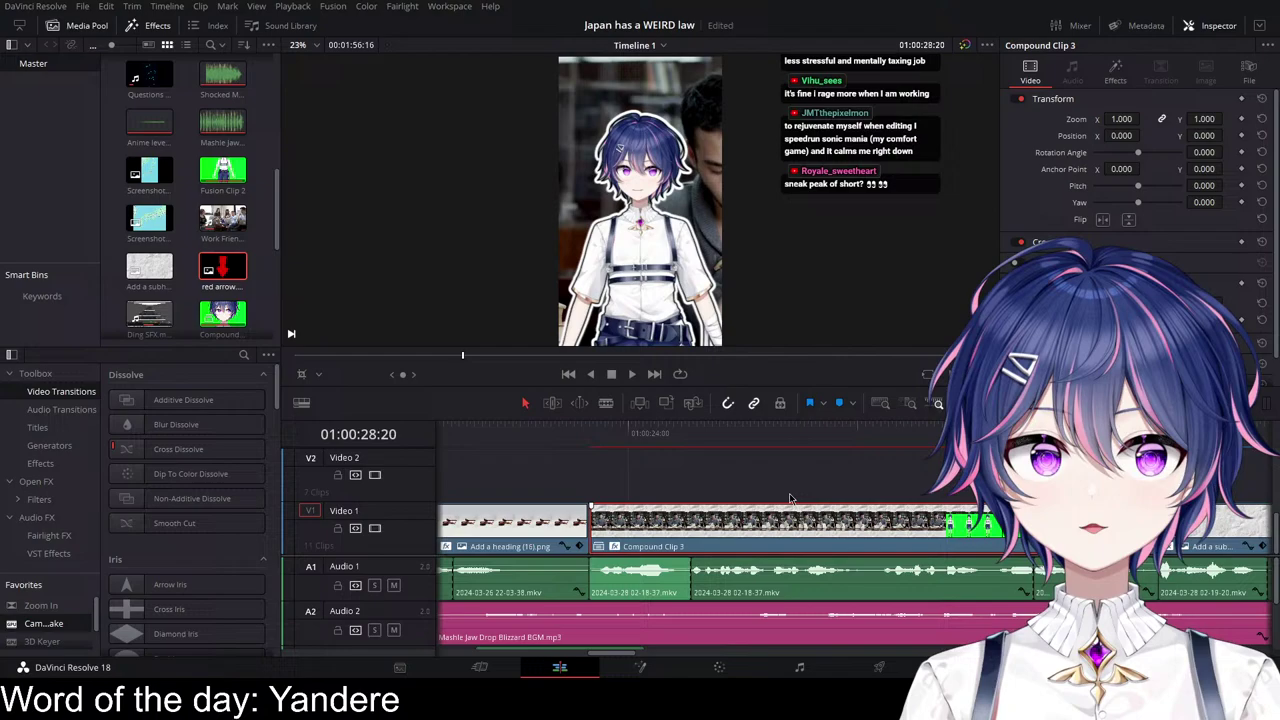
left_click(1115, 72)
left_click(1138, 165)
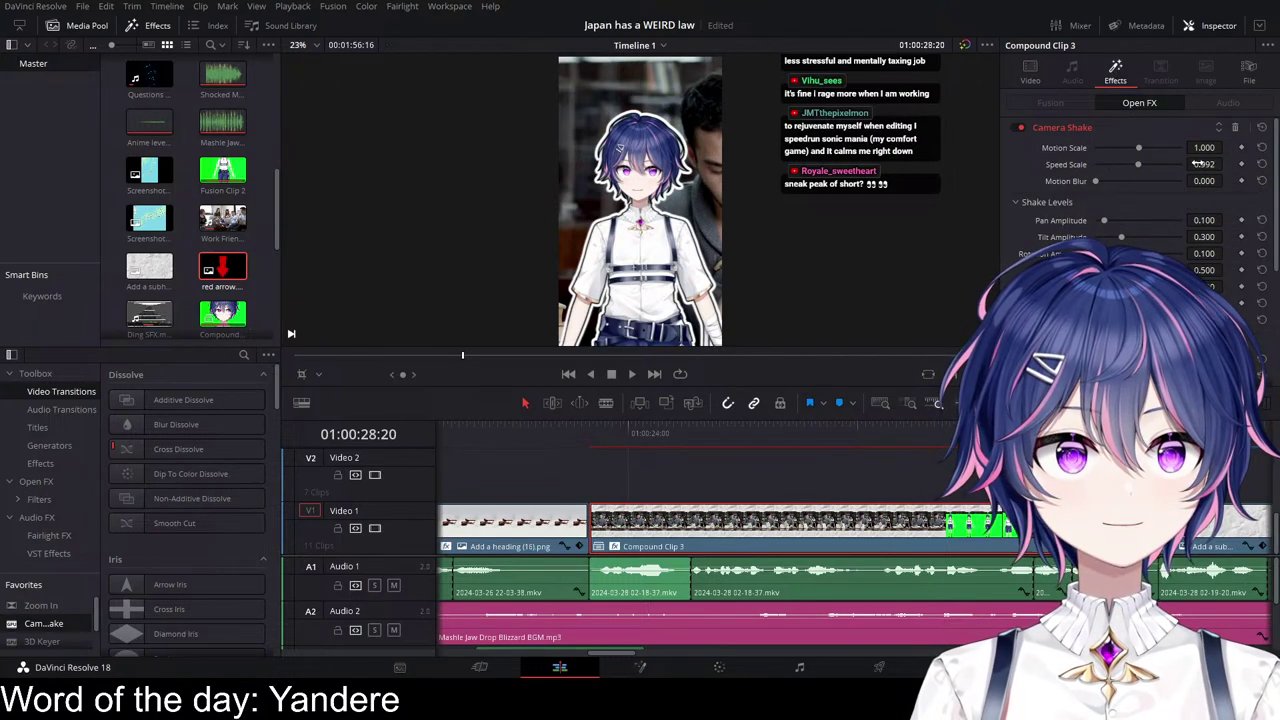
left_click(852, 436)
left_click_drag(1207, 164, 1205, 164)
key("space")
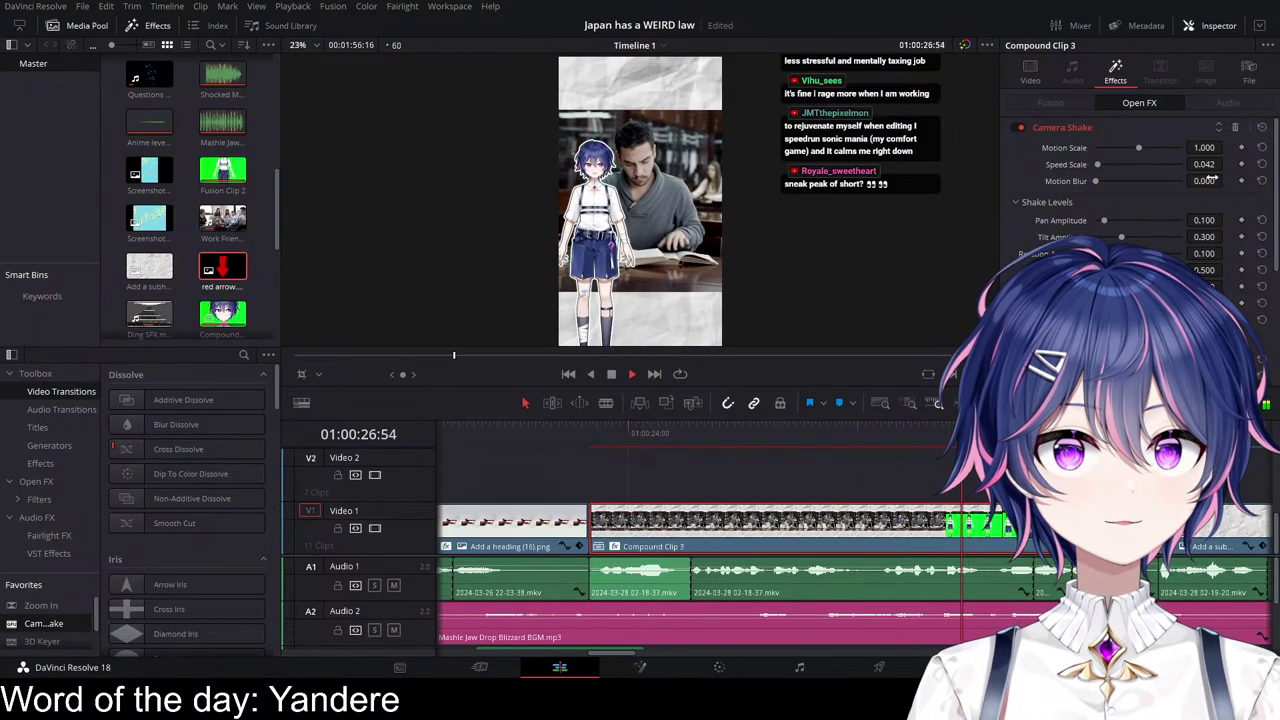
left_click(566, 435)
key("space")
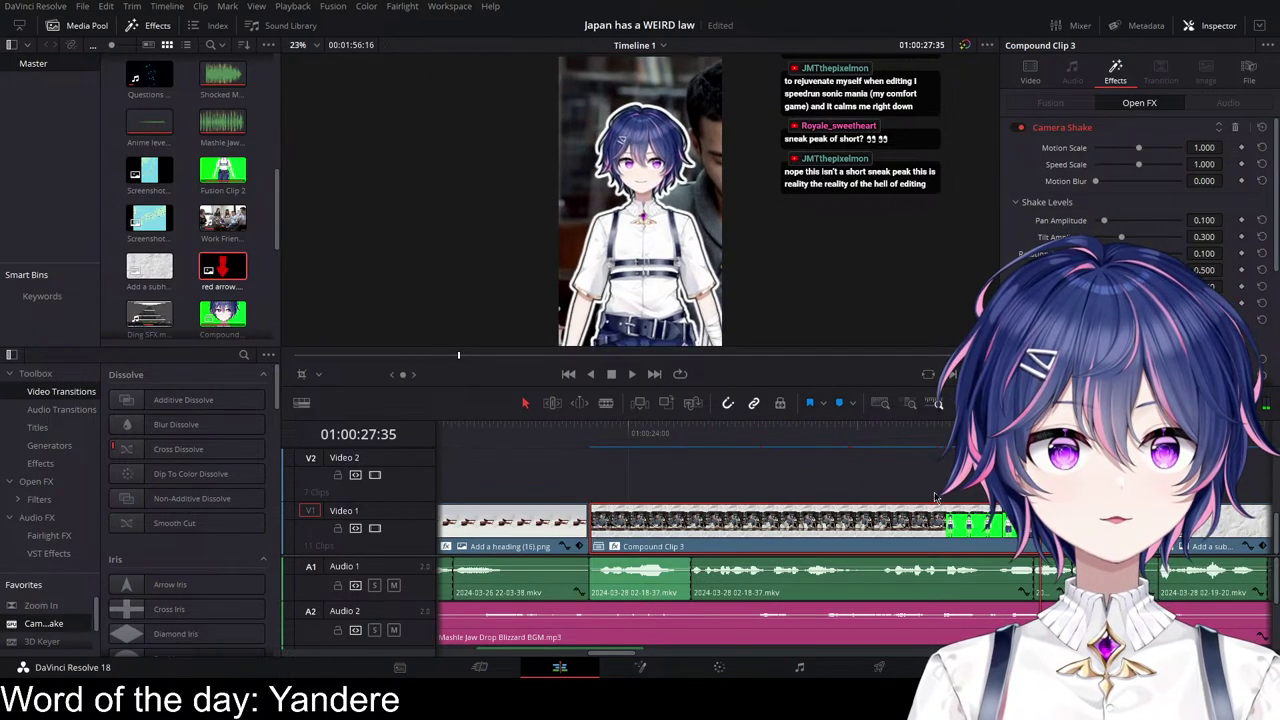
Step: Undo the merge of the studying clips and the split of Compound Clip 2, and replay the studying scene
left_click(905, 515)
key("ctrl+z")
left_click(555, 429)
key("space")
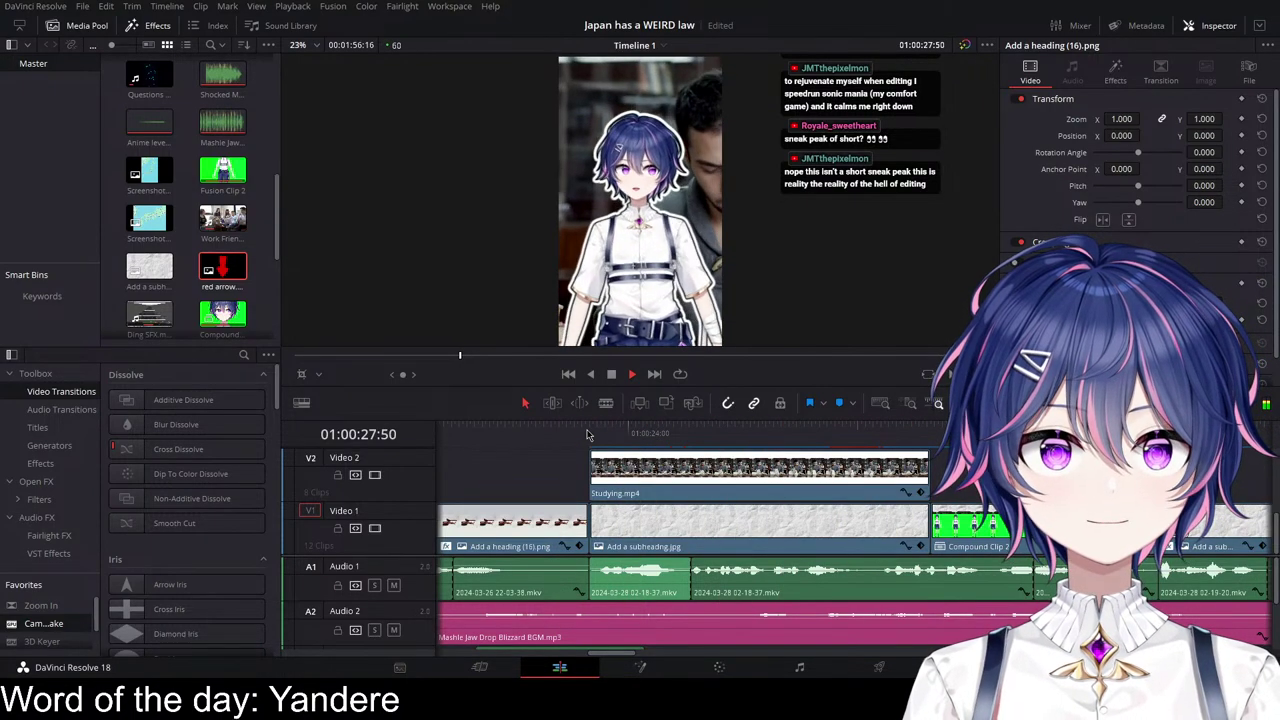
left_click(527, 432)
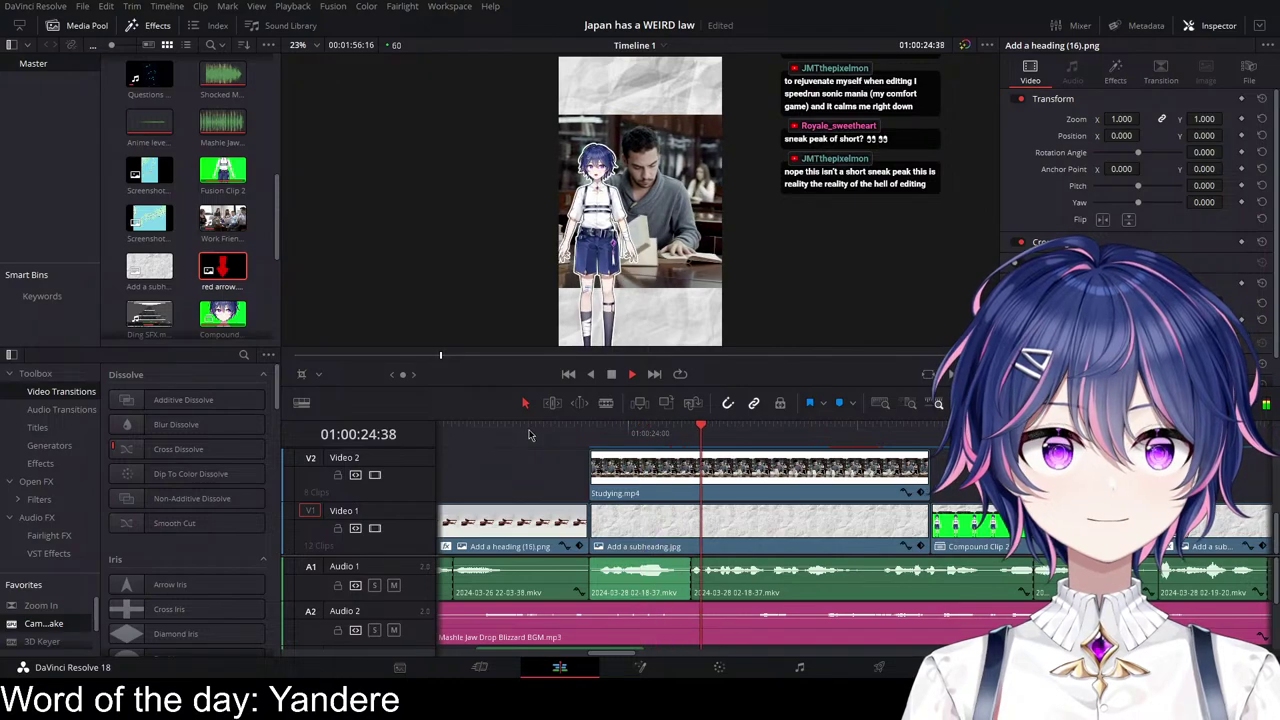
key("space")
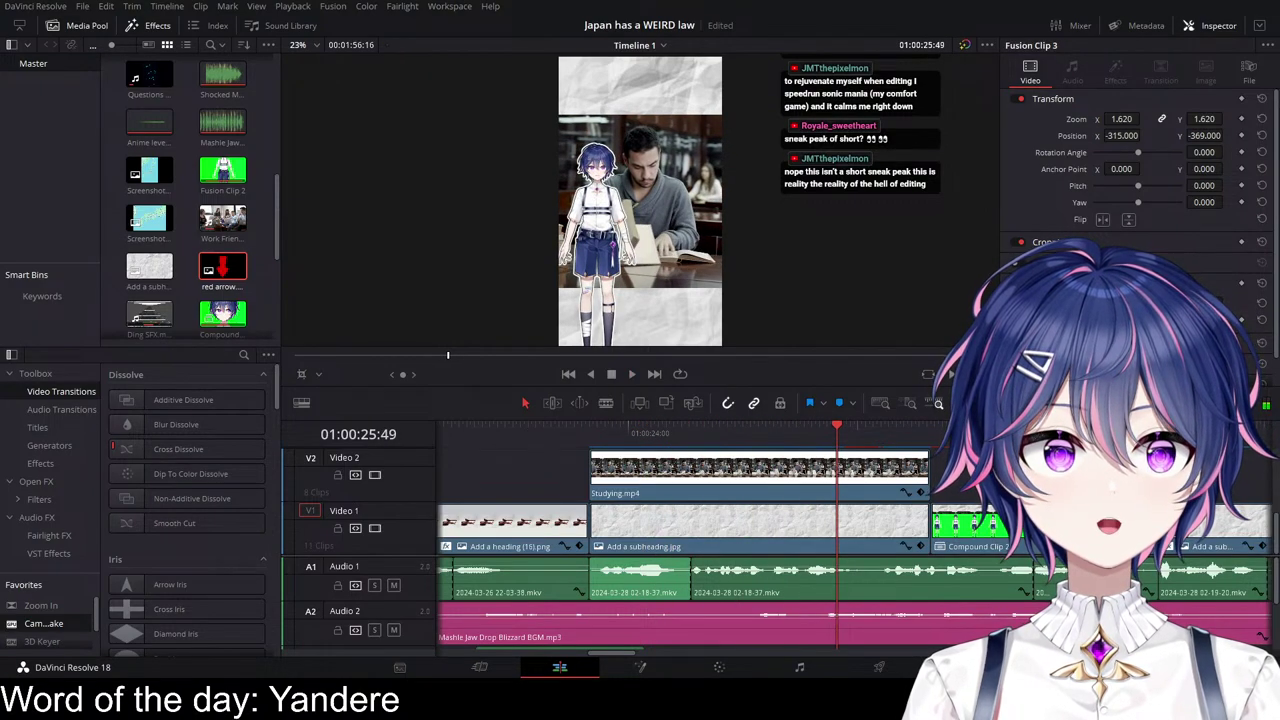
Step: Review the Zoom In transition after Compound Clip 2 and play the short from 01:00:22:46 into the water bottle scene
left_click(1153, 523)
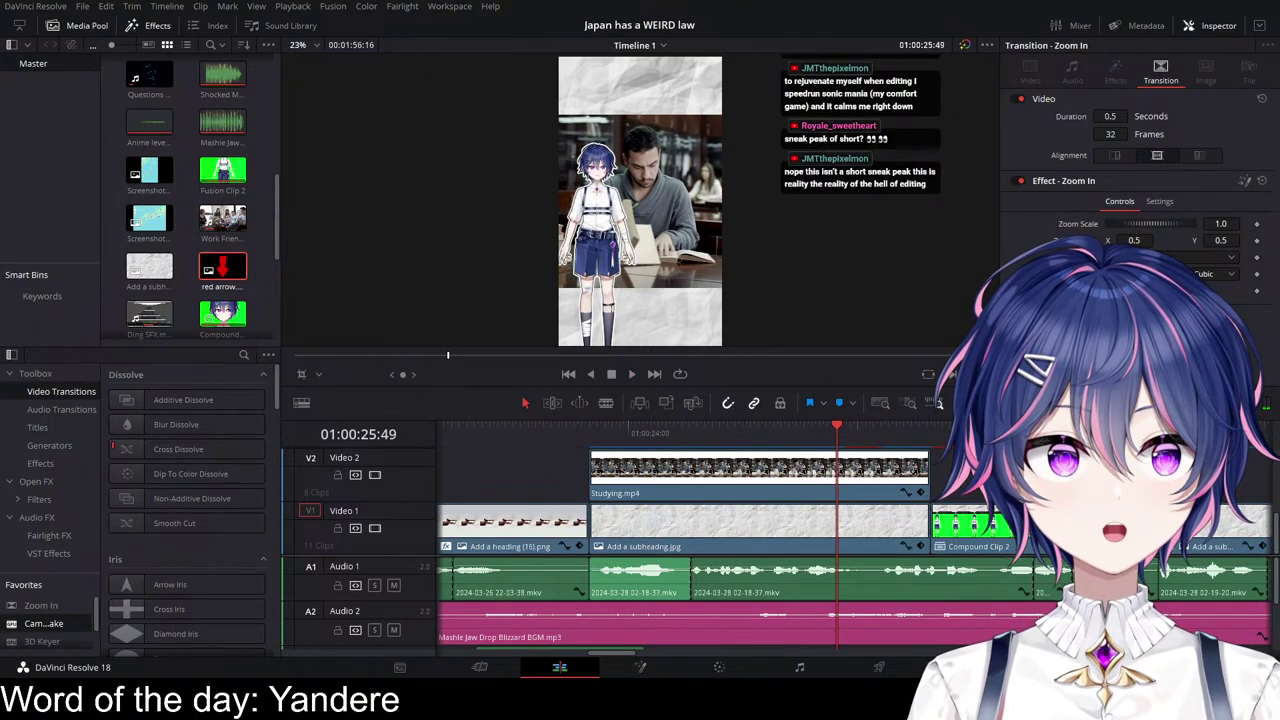
key("space")
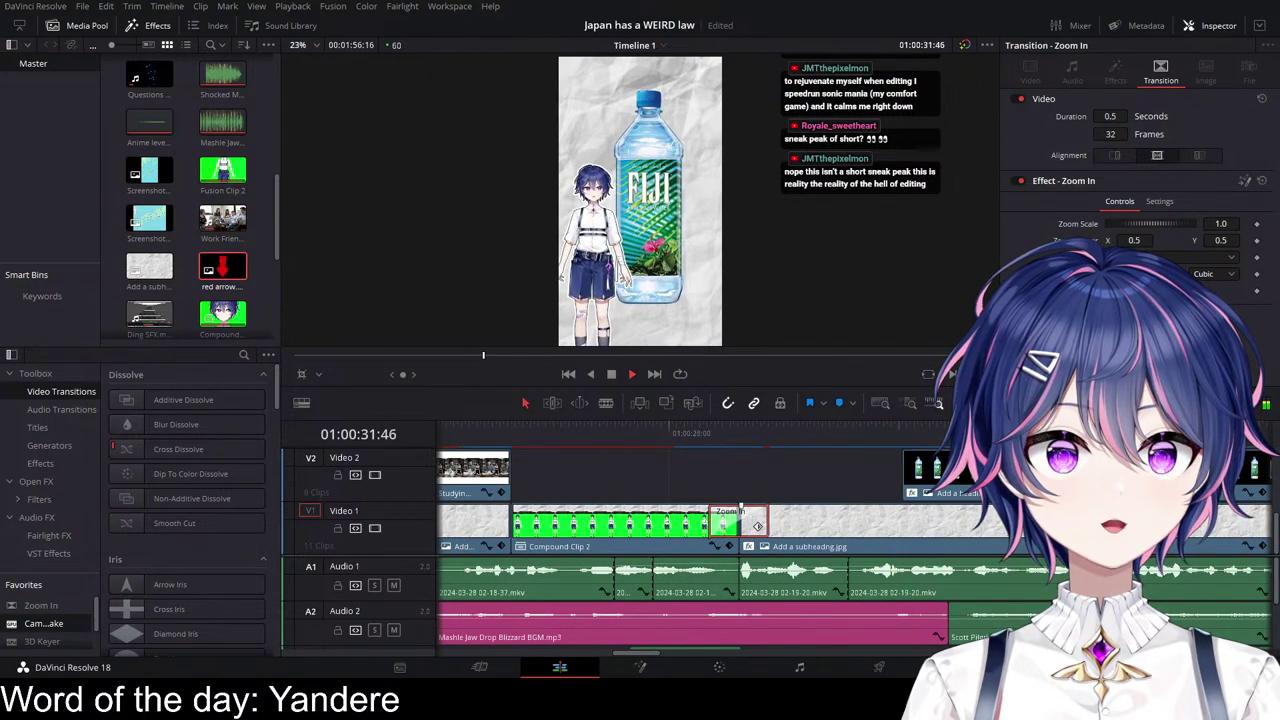
scroll(1153, 523, "down", 5)
left_click(680, 442)
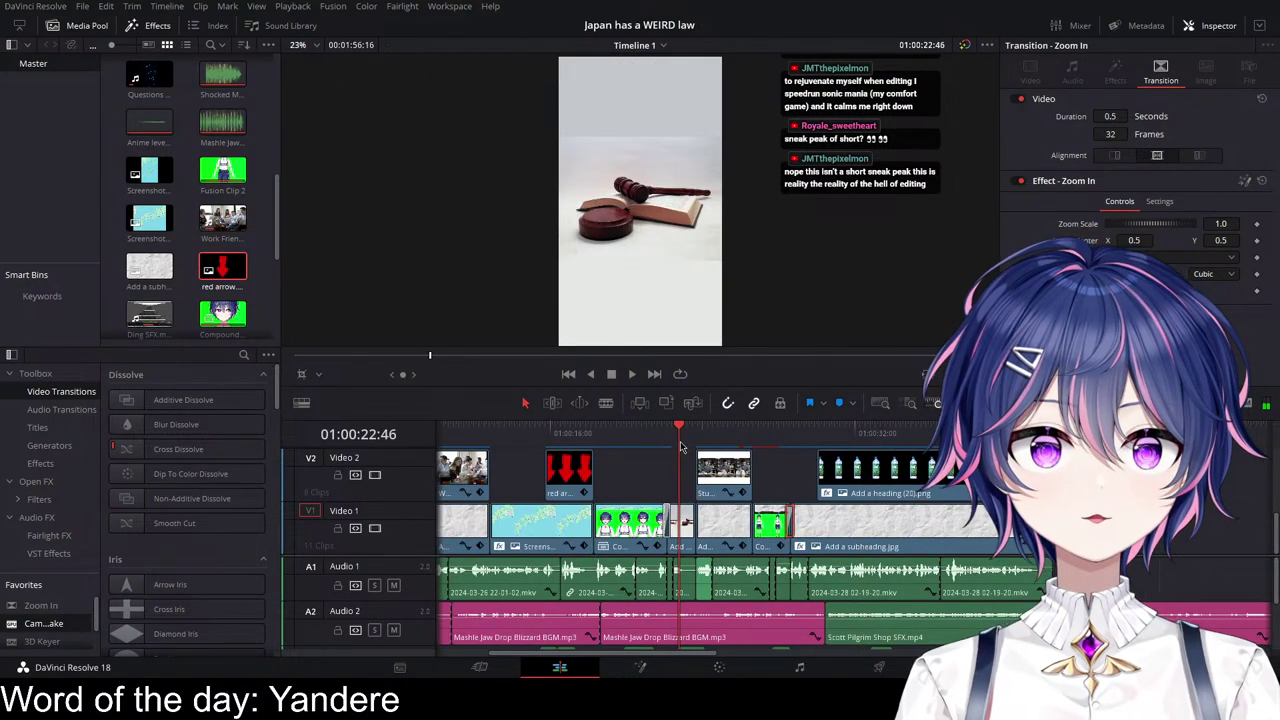
key("space")
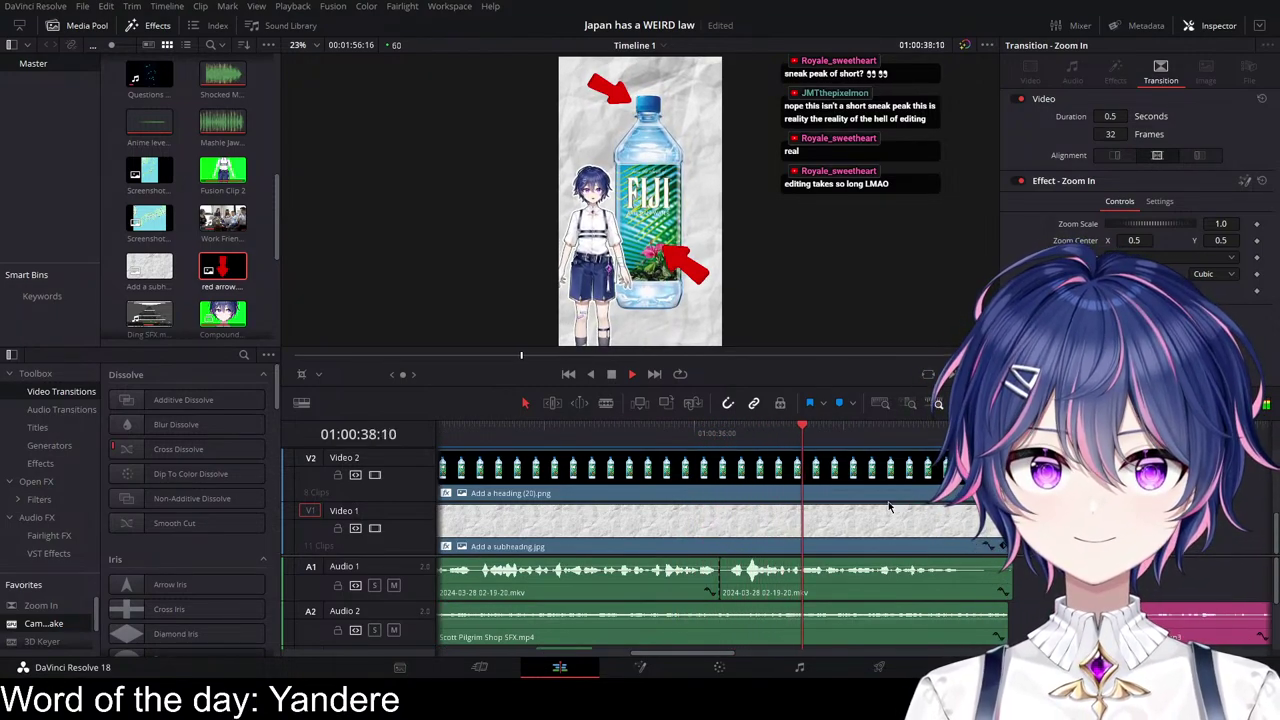
Step: Replay the water bottle scene up to 01:00:35:22 and import the image 624x416.jpg into the media pool
left_click(640, 440)
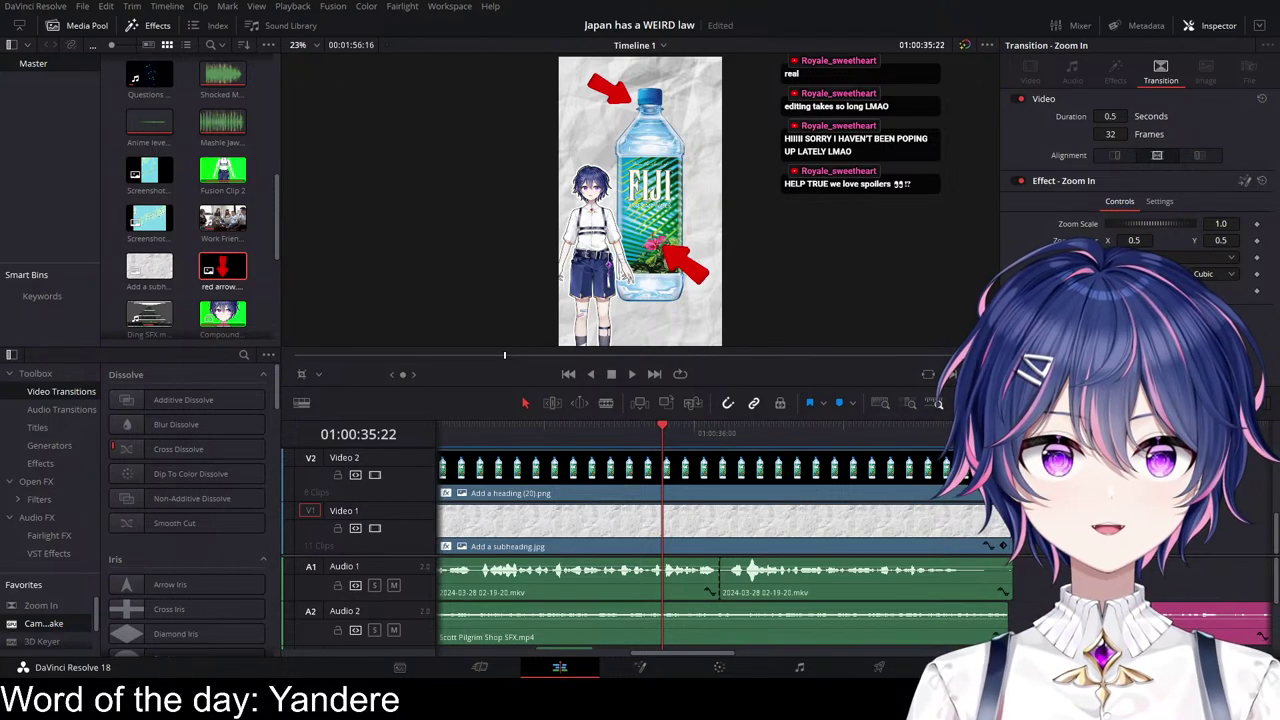
scroll(187, 200, "down", 5)
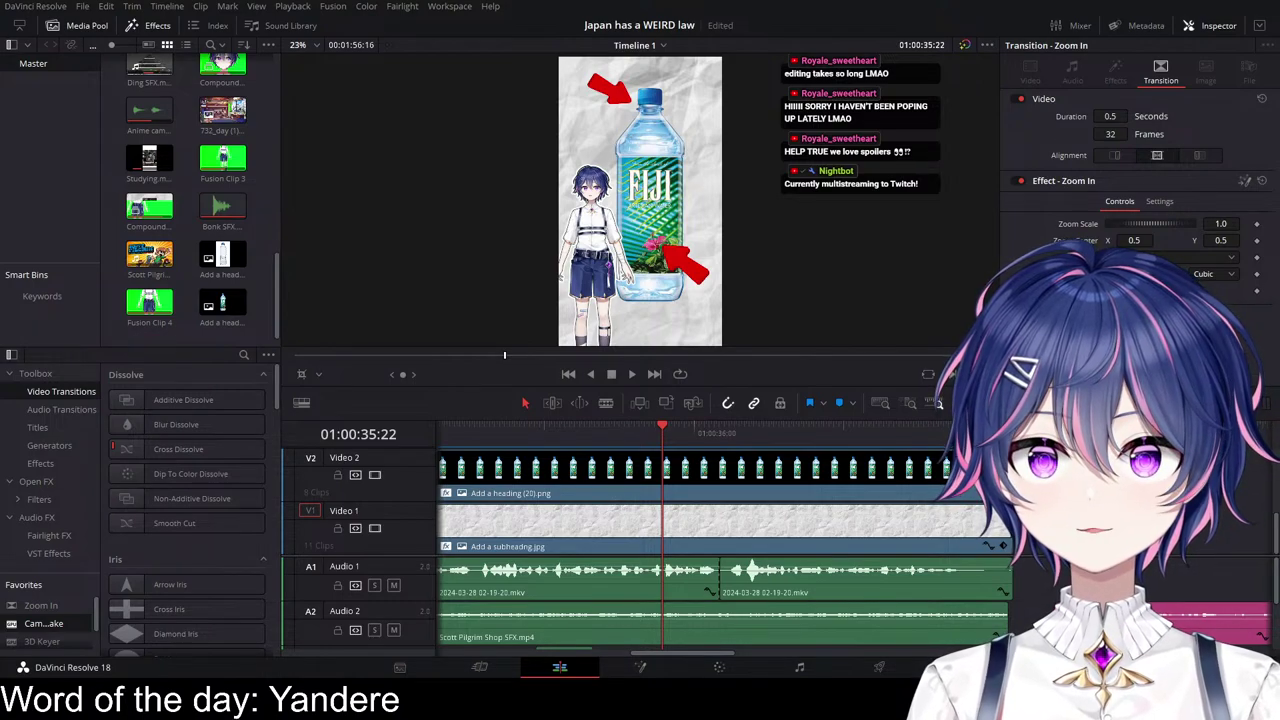
left_click(211, 317)
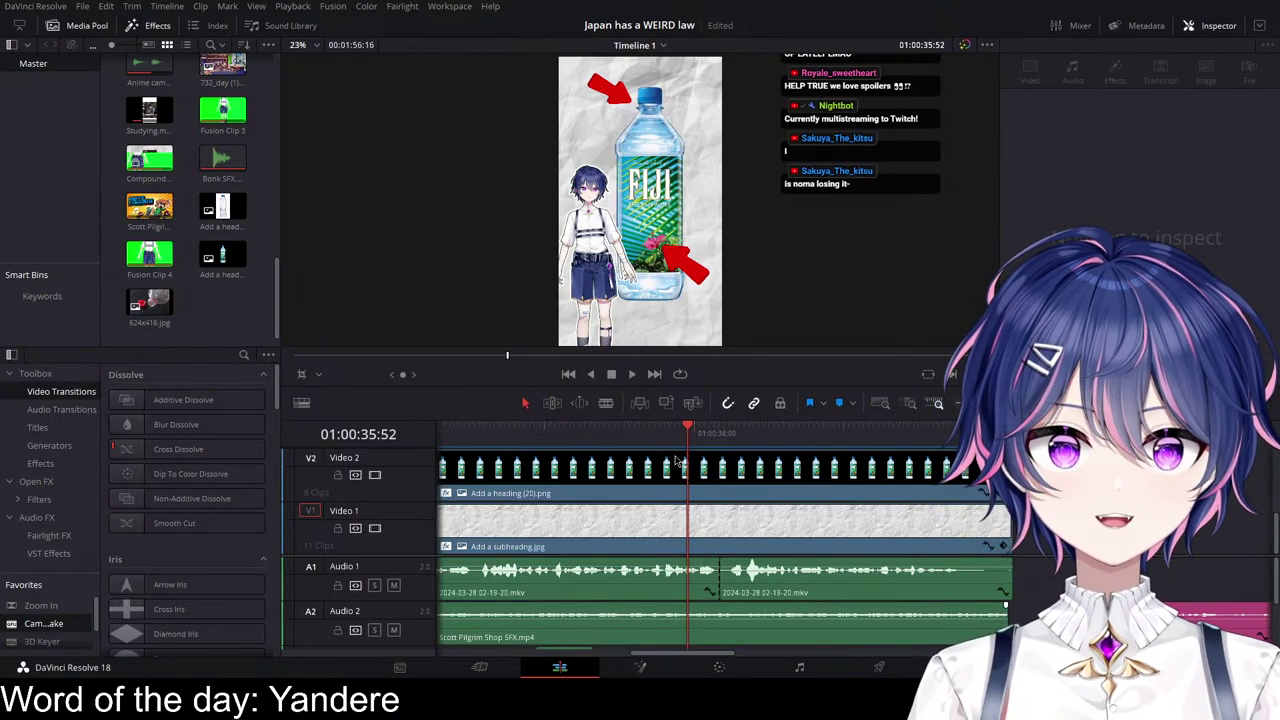
Step: Play the water bottle scene through 01:00:36:57 to check the voice-over timing around the next audio cut
left_click_drag(677, 461, 595, 450)
key("space")
key("space")
scroll(765, 508, "left", 4)
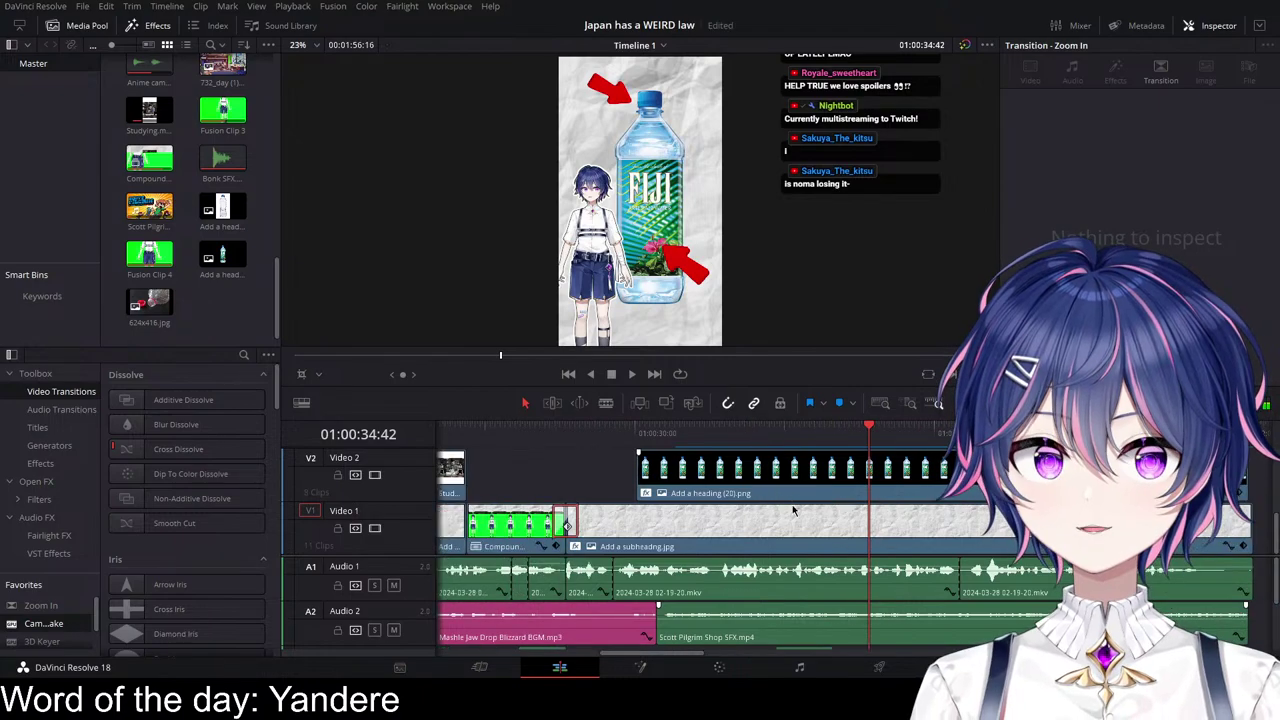
scroll(923, 604, "down", 1)
scroll(926, 600, "up", 1)
key("space")
scroll(1034, 588, "right", 4)
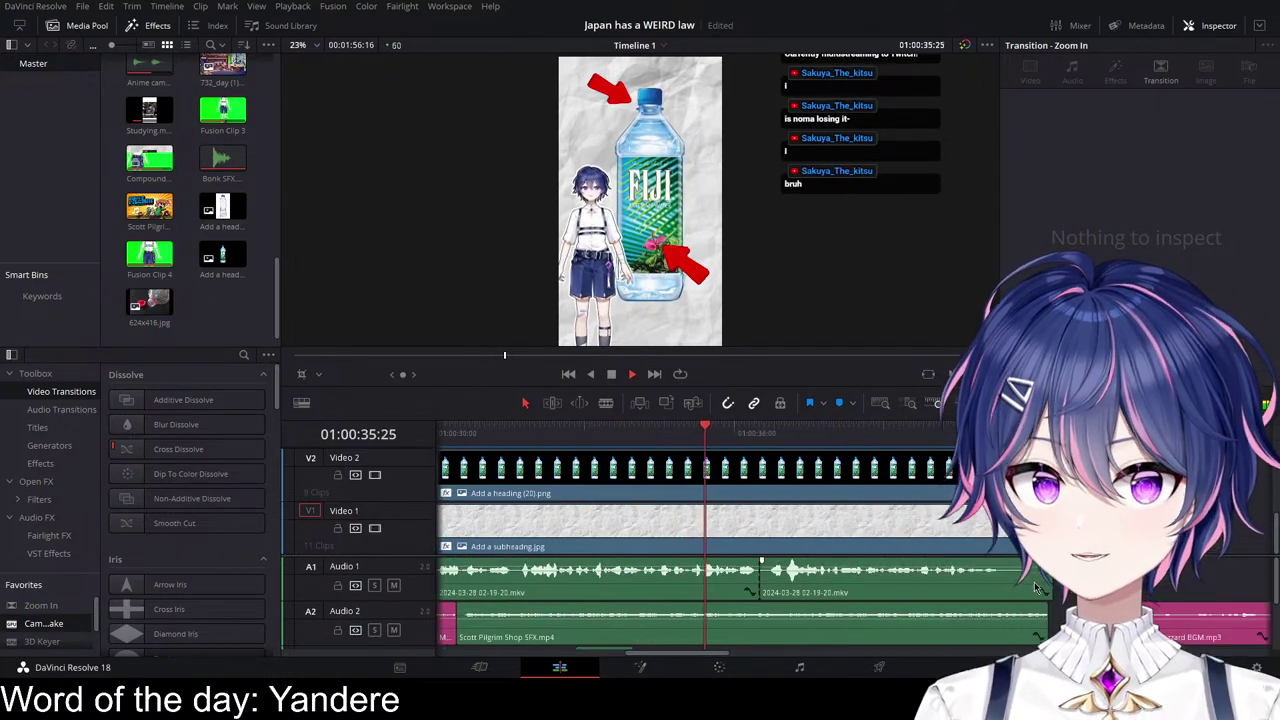
key("space")
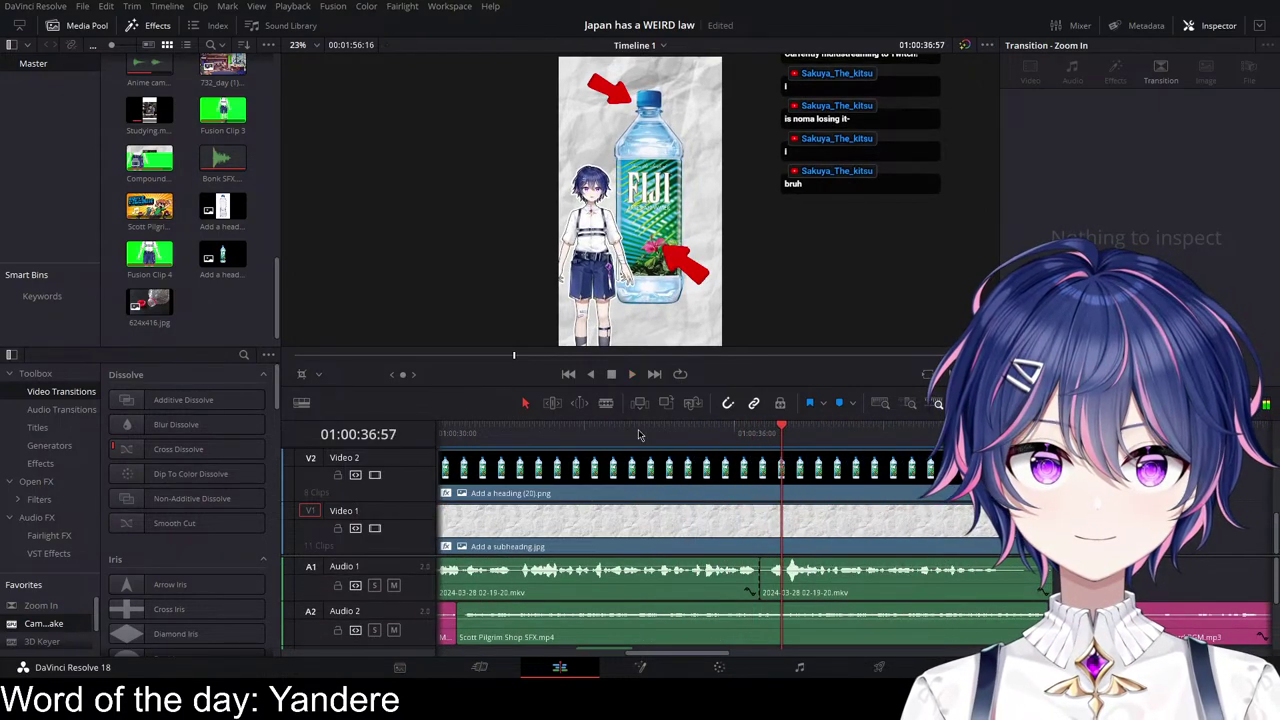
Step: Play back the bottle scene from about 01:00:35 and undo the last timeline edit
left_click(614, 435)
key("space")
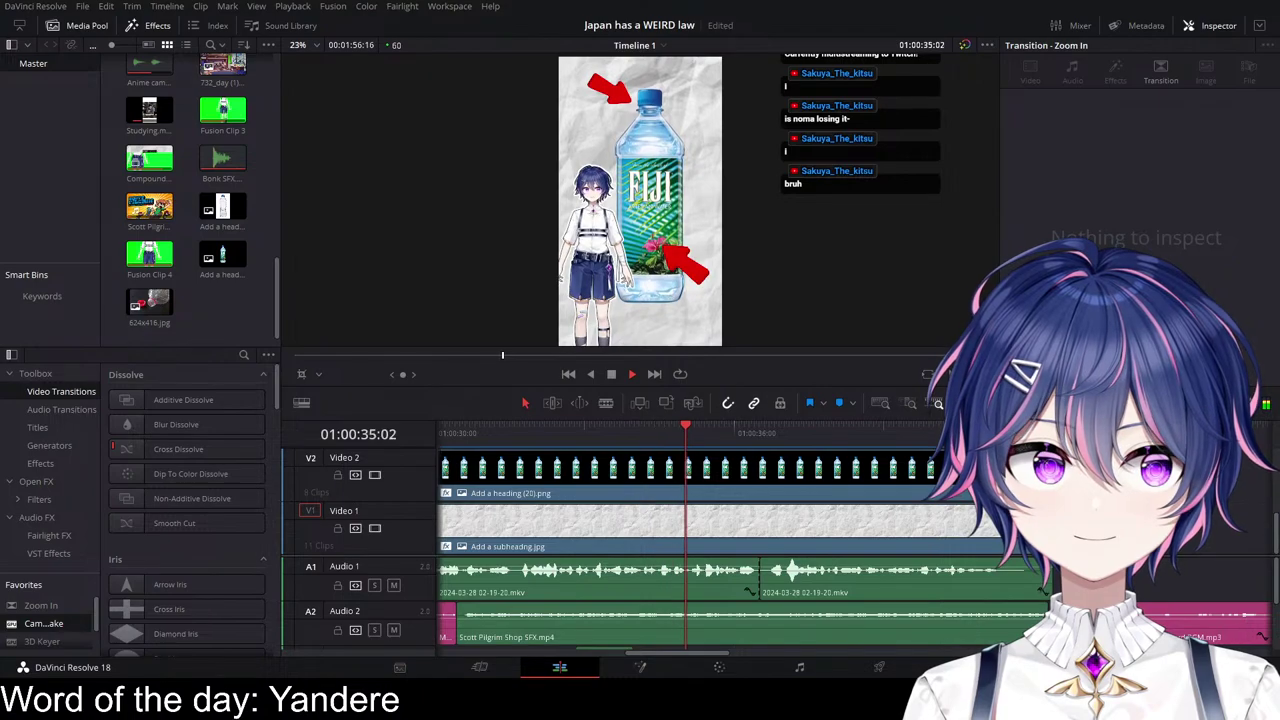
key("space")
key("ctrl+z")
Step: Play through the red arrow section just after 01:00:35 and examine its stacked clips for a suitable cut point
scroll(720, 500, "up", 1)
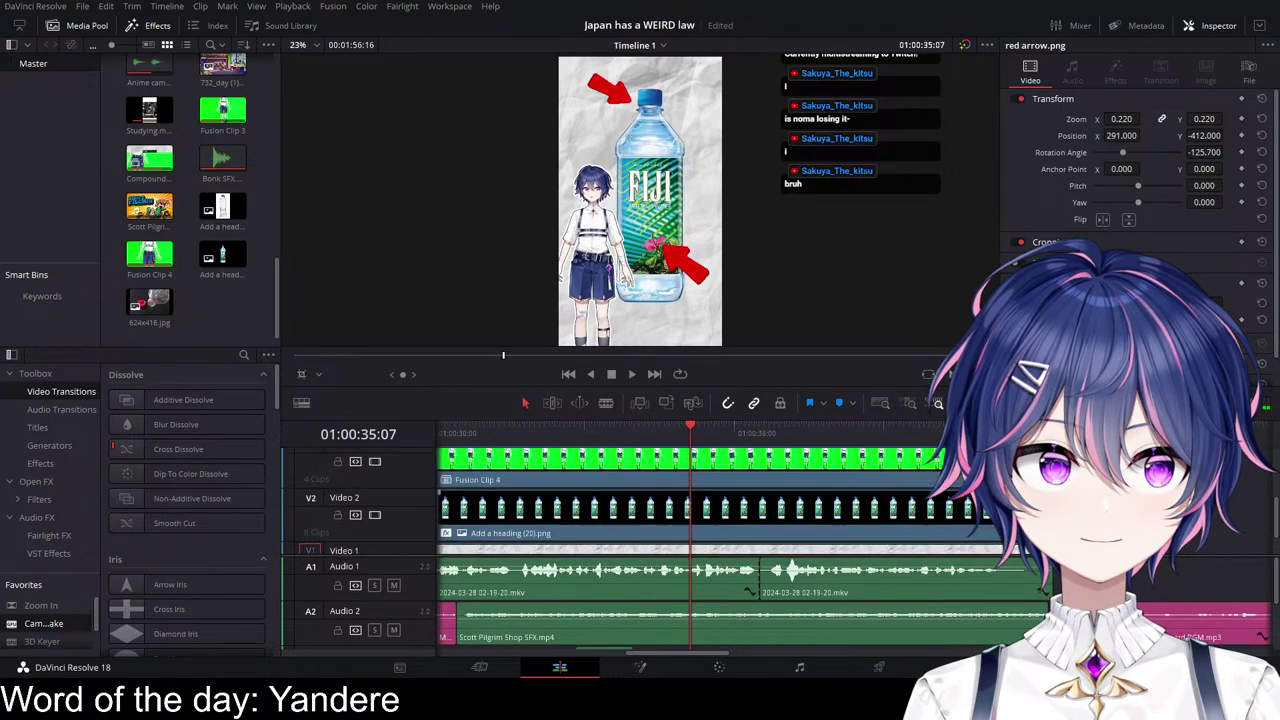
scroll(891, 495, "up", 1)
scroll(891, 495, "up", 1)
key("space")
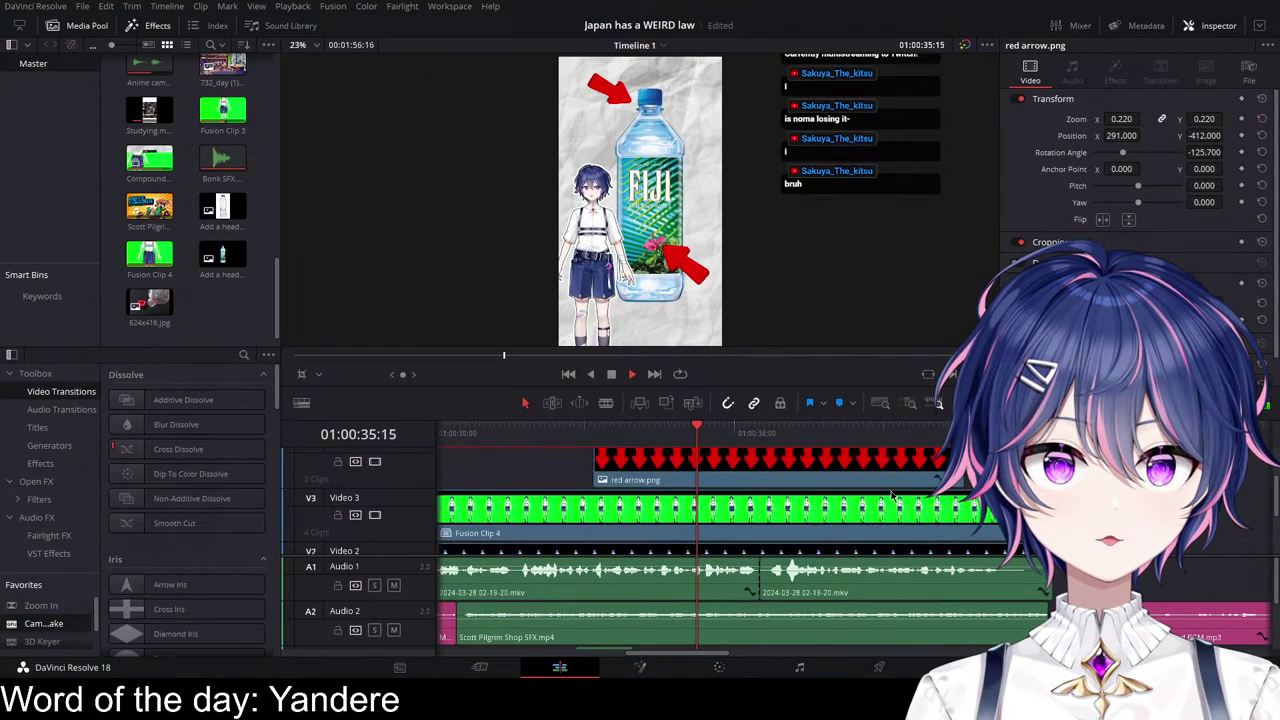
key("space")
scroll(797, 537, "up", 3)
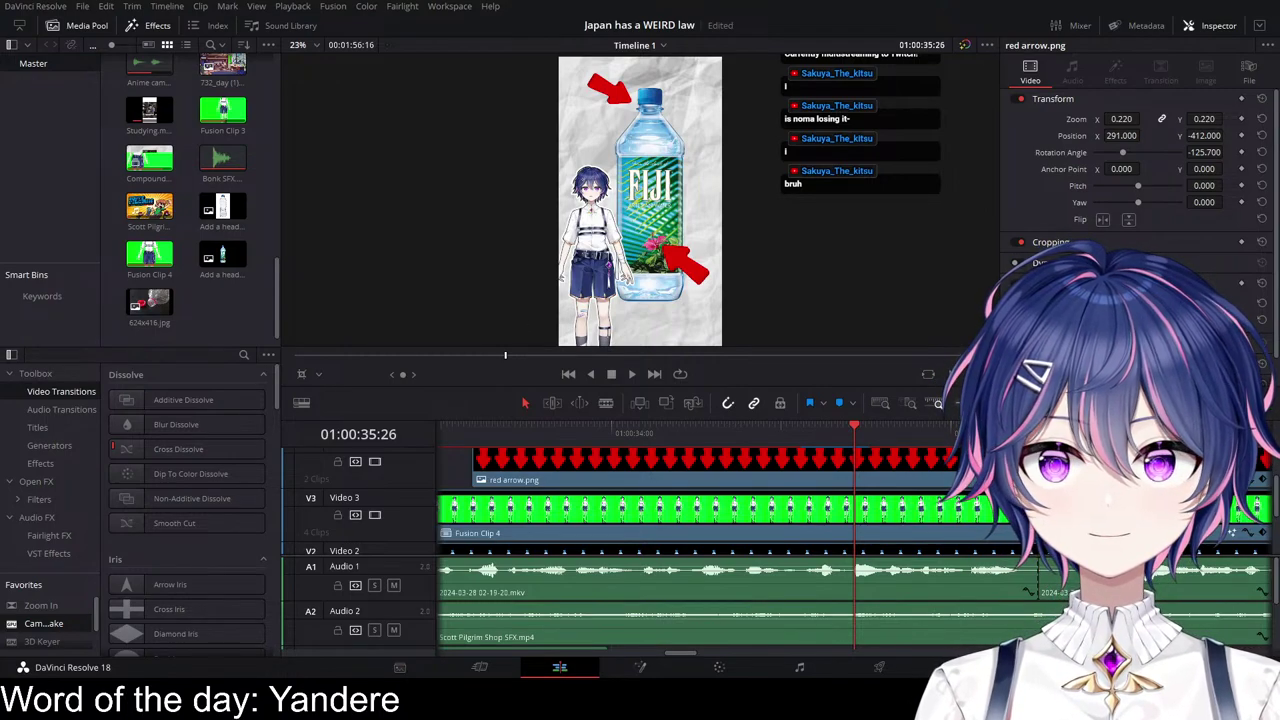
scroll(918, 546, "up", 1)
scroll(918, 546, "down", 1)
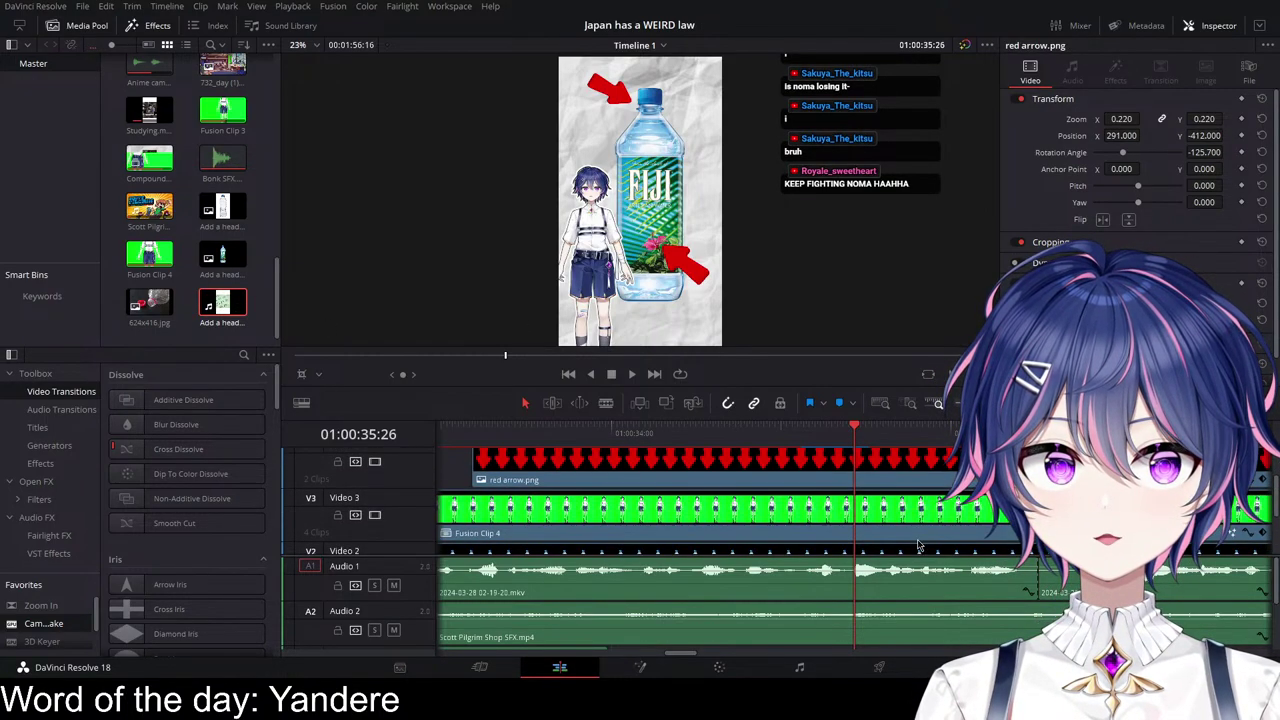
scroll(918, 545, "up", 3)
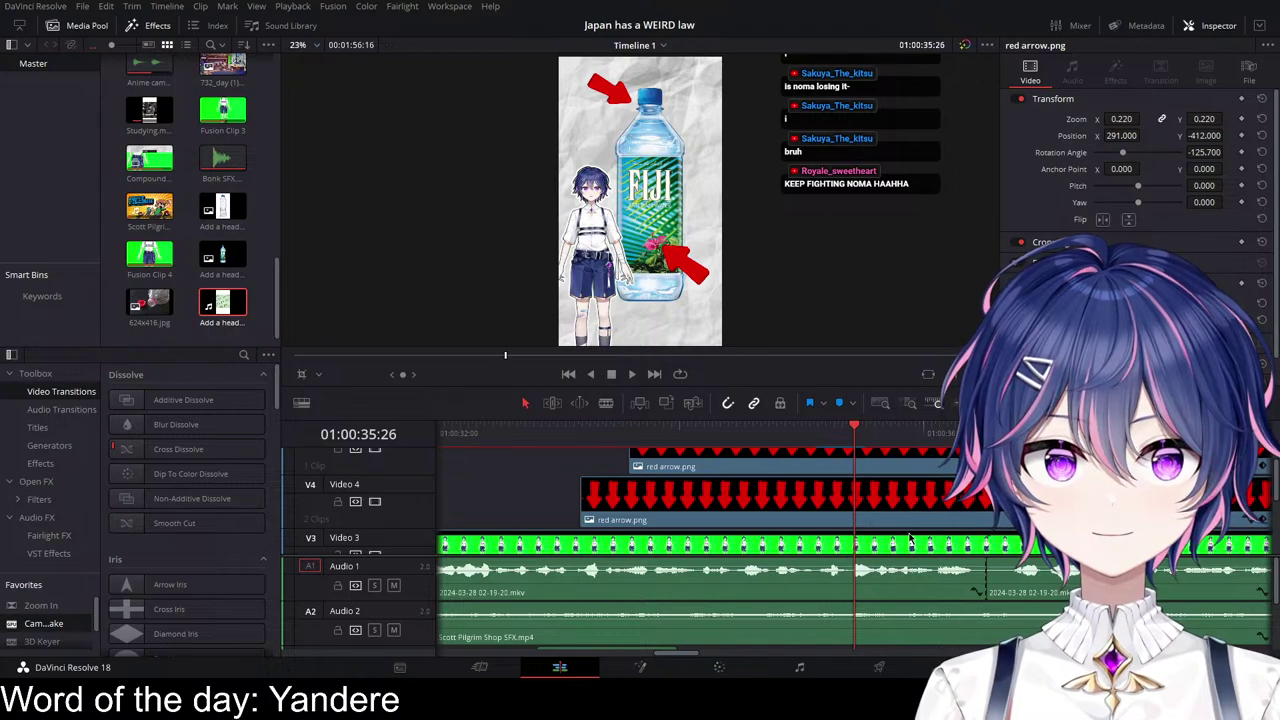
Step: Split the stacked red arrow, Fusion Clip 4, bottle and paper background clips on Video 1 to Video 5 at 01:00:35:01
left_click(760, 433)
key("space")
key("space")
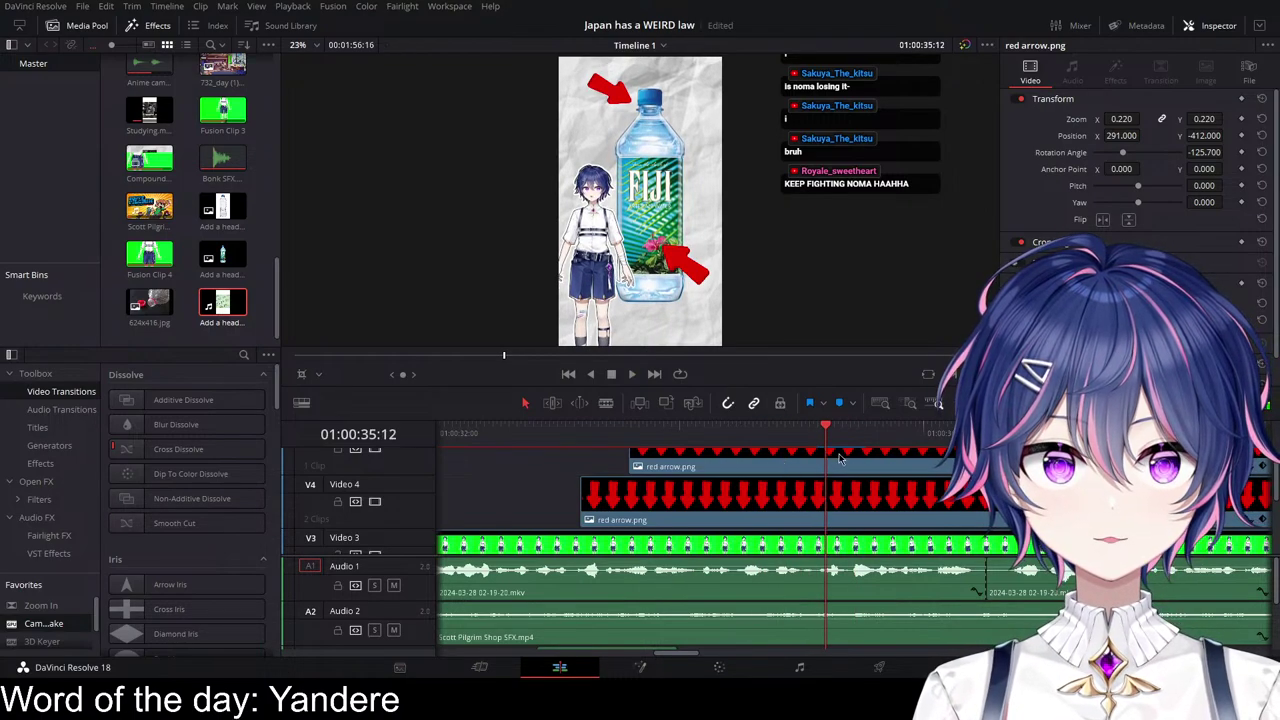
scroll(830, 455, "up", 2)
left_click(805, 440)
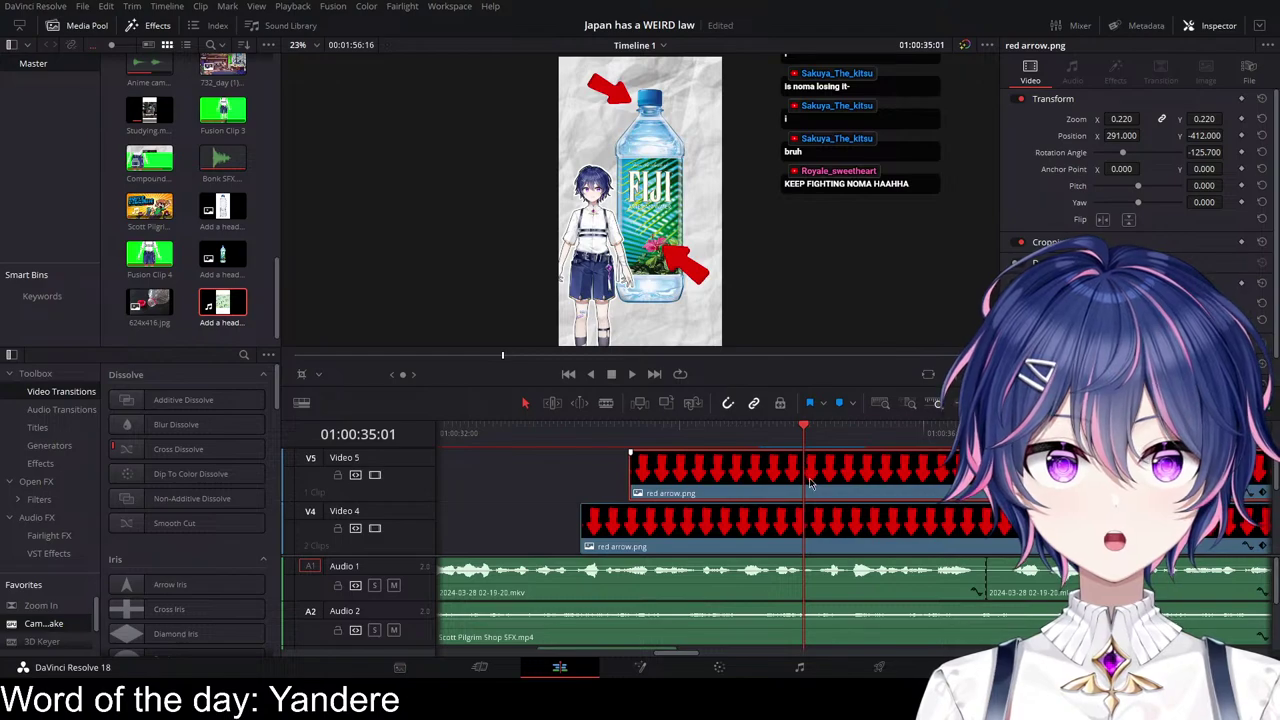
scroll(810, 485, "down", 2)
left_click(827, 517, "ctrl")
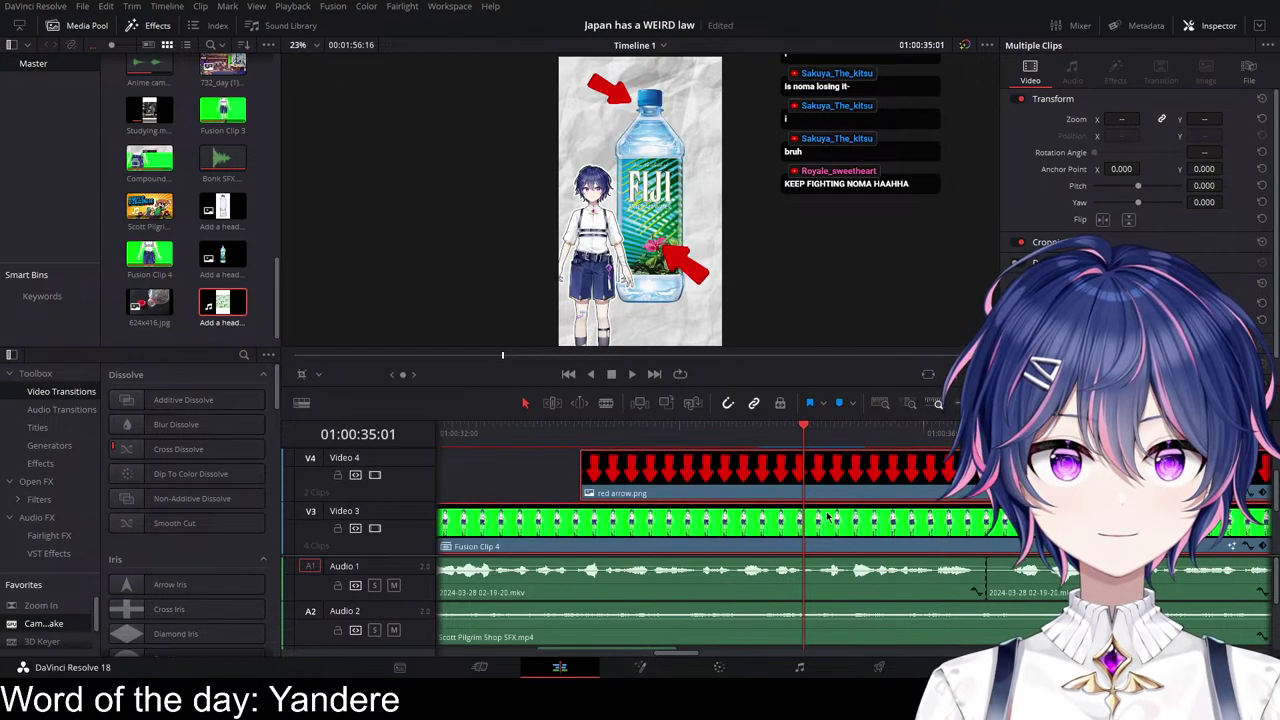
scroll(827, 510, "down", 1)
scroll(826, 495, "up", 2)
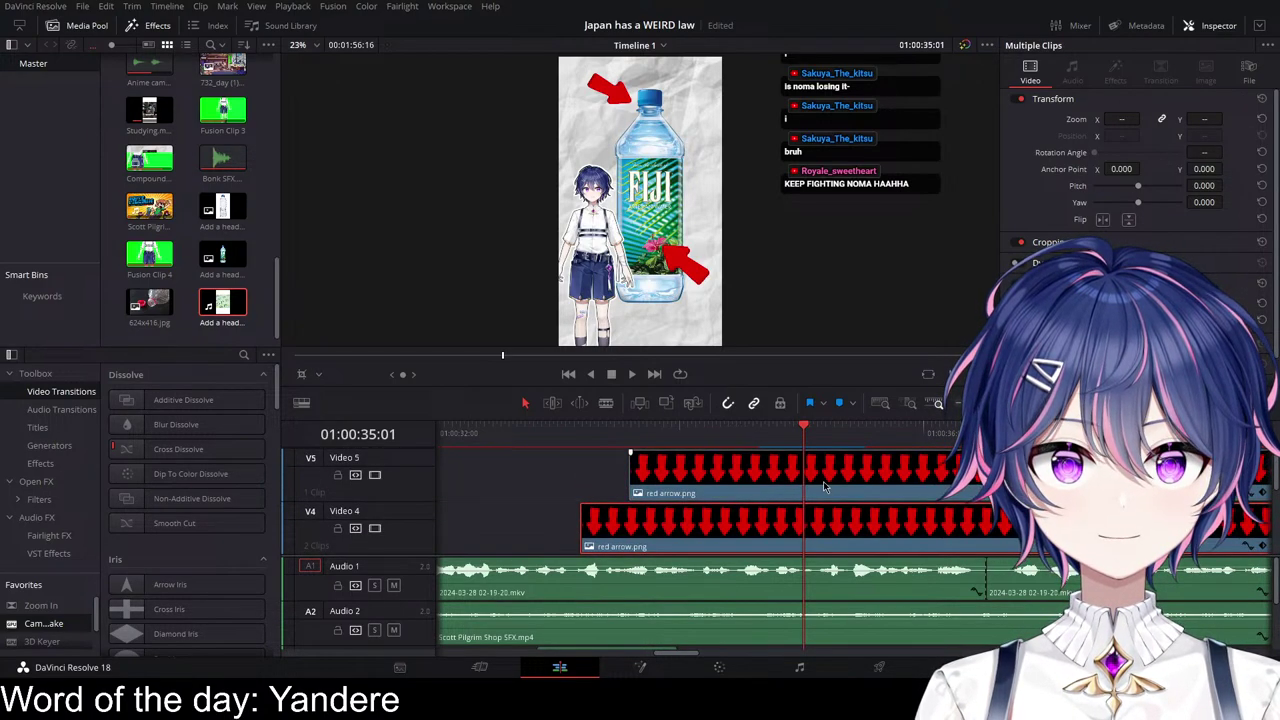
scroll(825, 490, "down", 2)
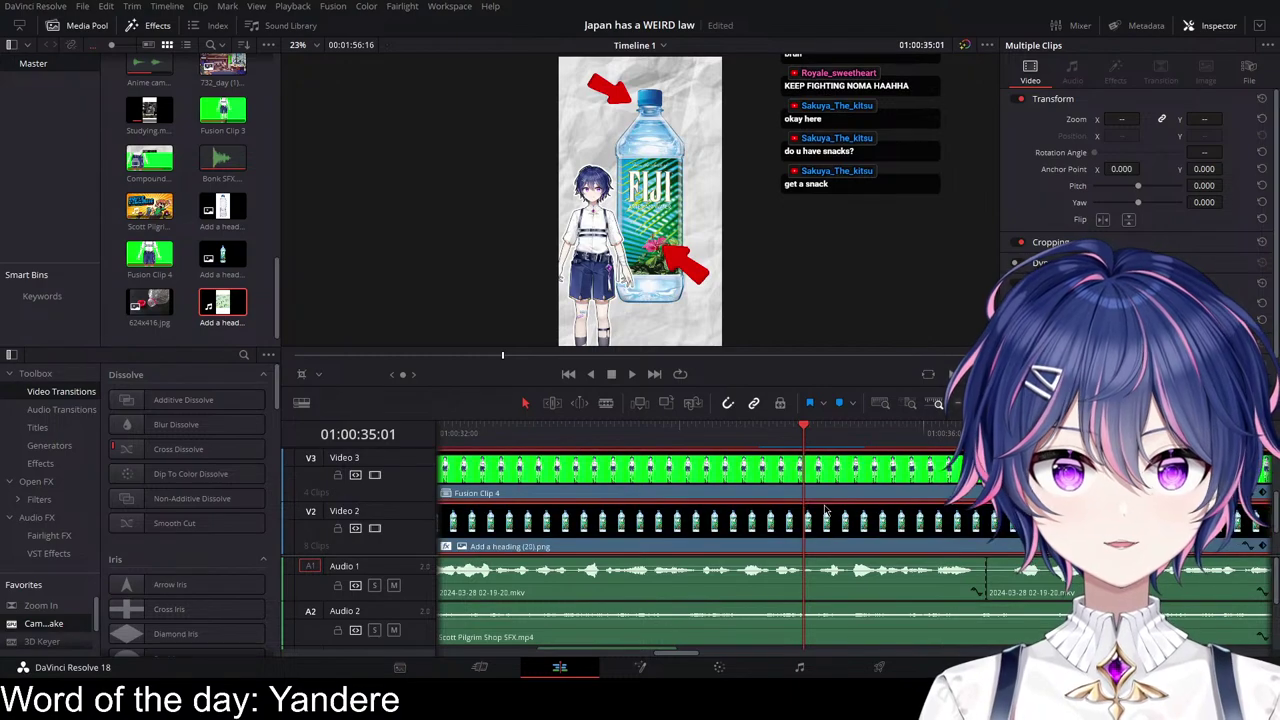
scroll(825, 512, "down", 1)
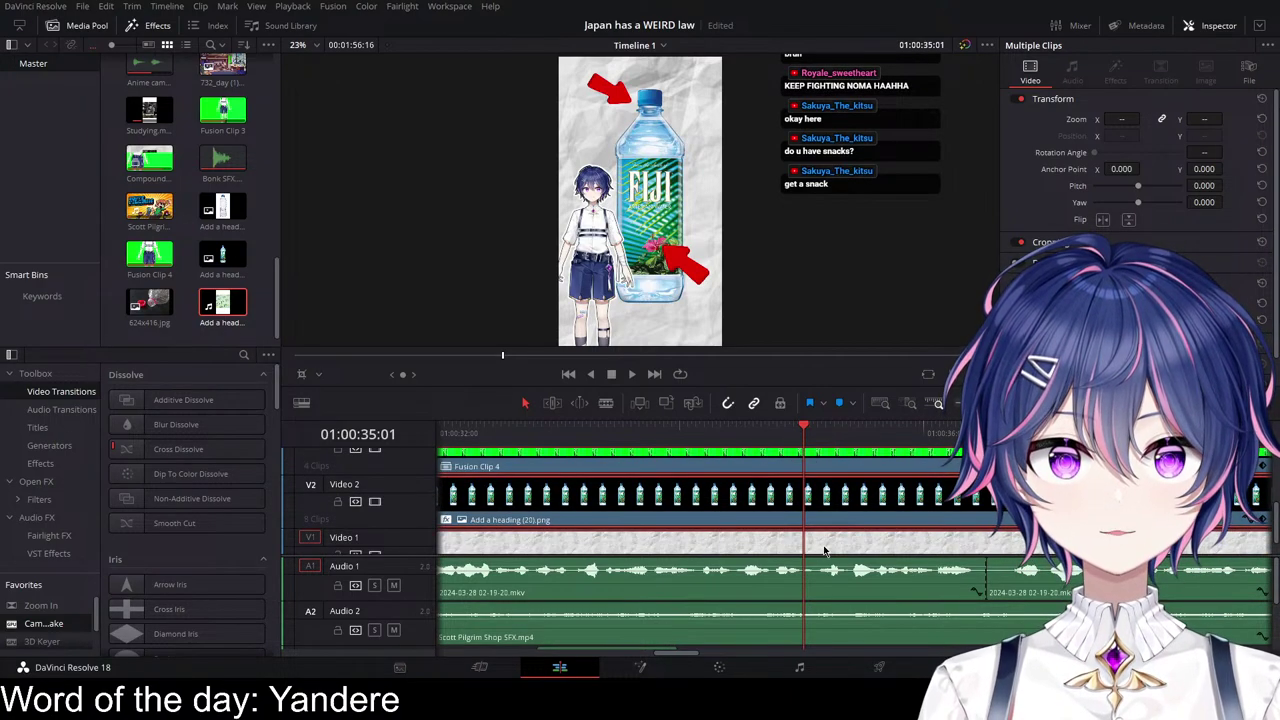
scroll(815, 531, "down", 1)
scroll(830, 525, "up", 3)
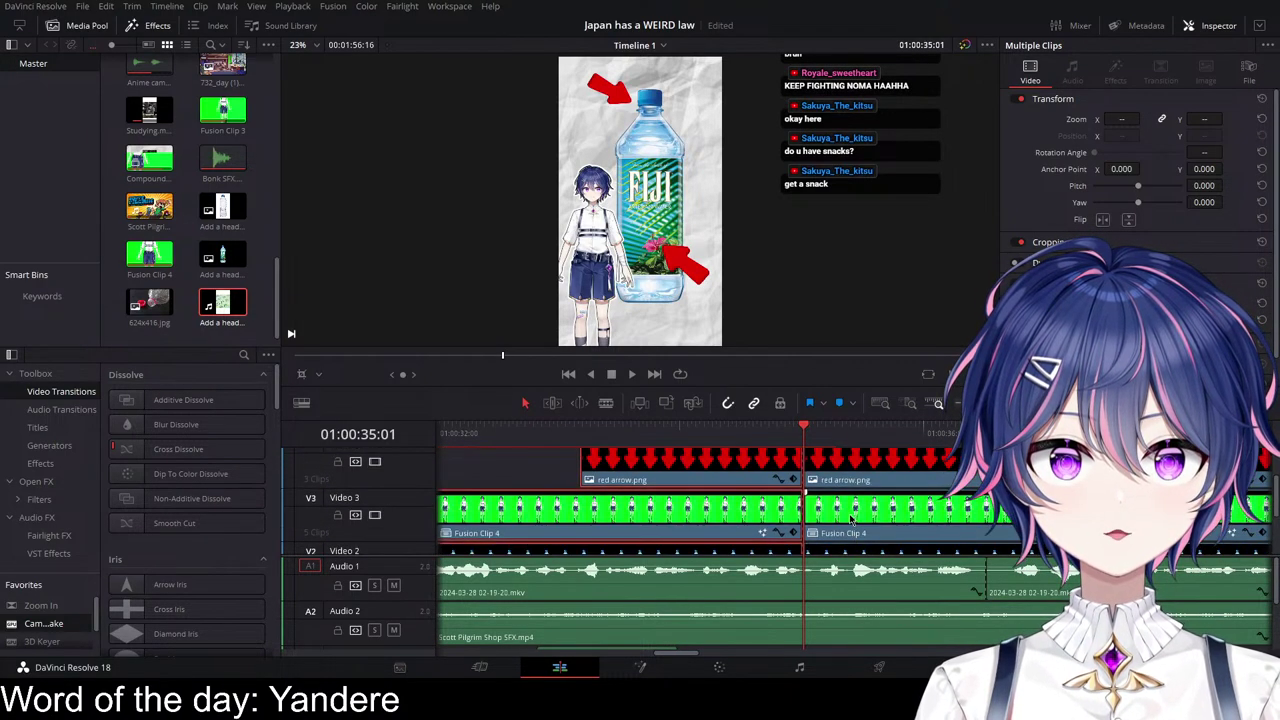
scroll(851, 519, "up", 1)
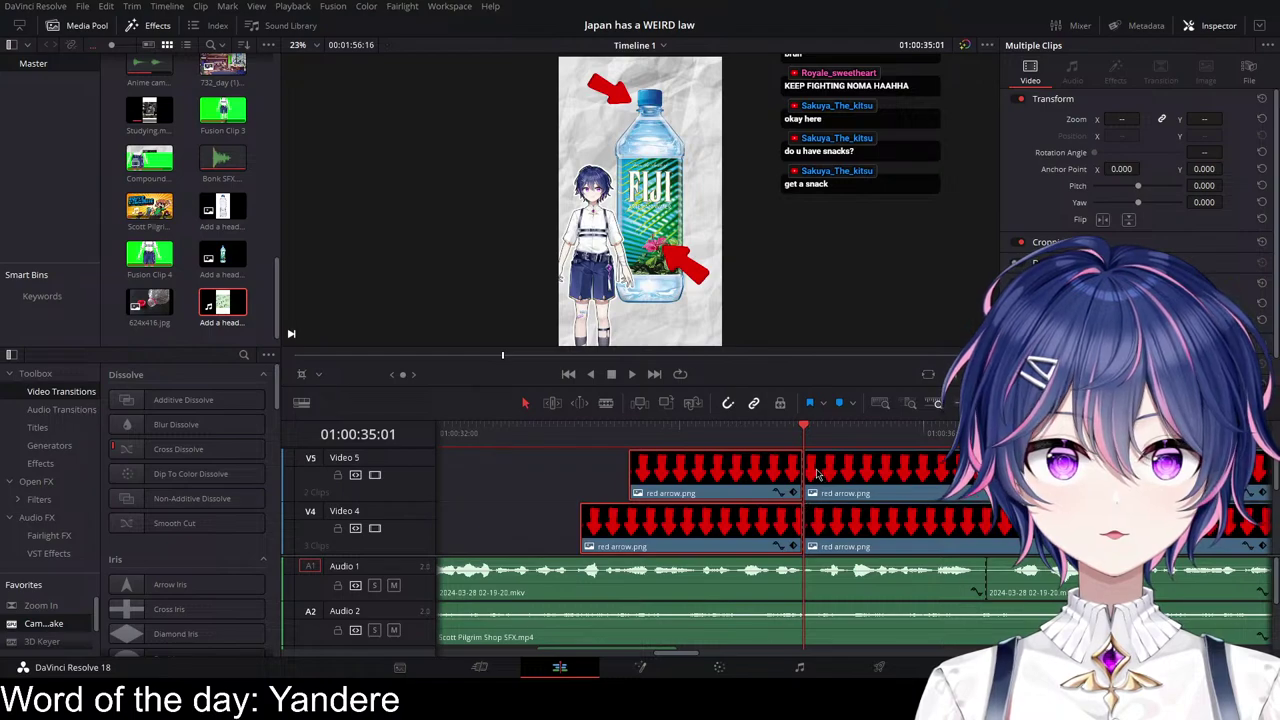
Step: Trim the starts of the second red arrow clips on Video 5 and Video 4 to 01:00:36:41
key("space")
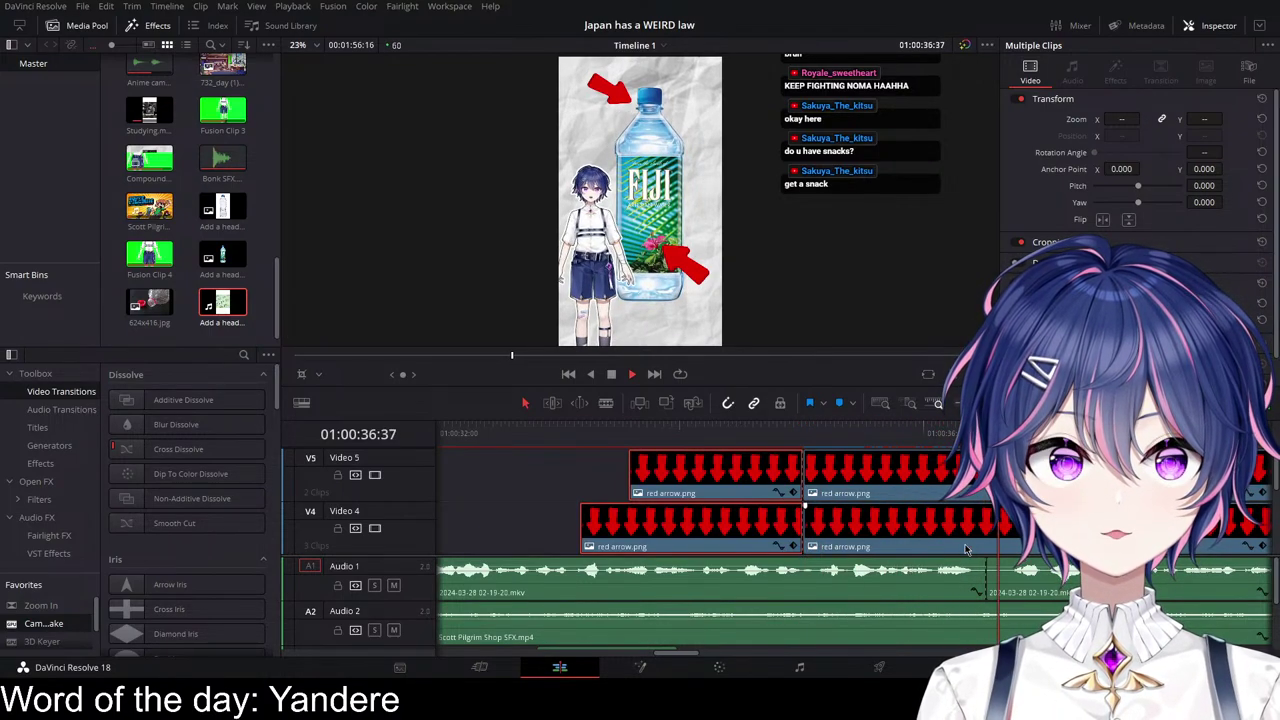
key("space")
scroll(945, 538, "right", 2)
left_click_drag(860, 438, 848, 444)
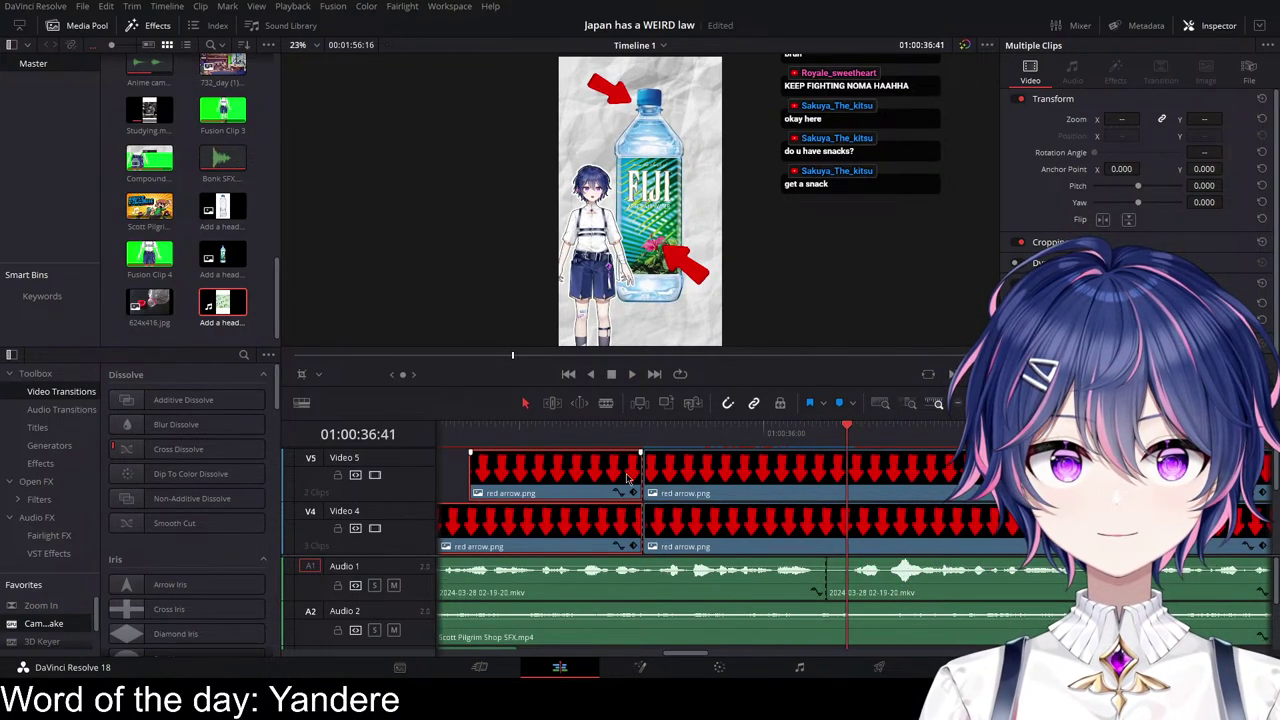
left_click_drag(645, 470, 848, 470)
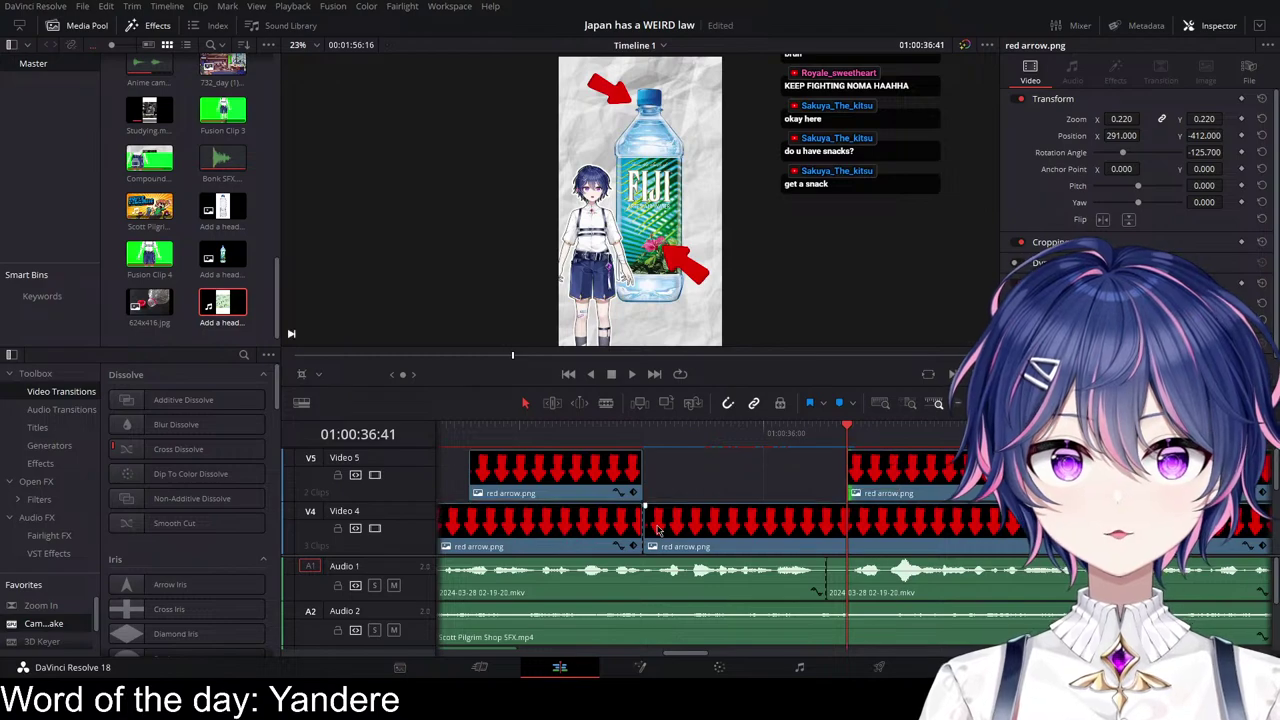
left_click_drag(647, 528, 840, 530)
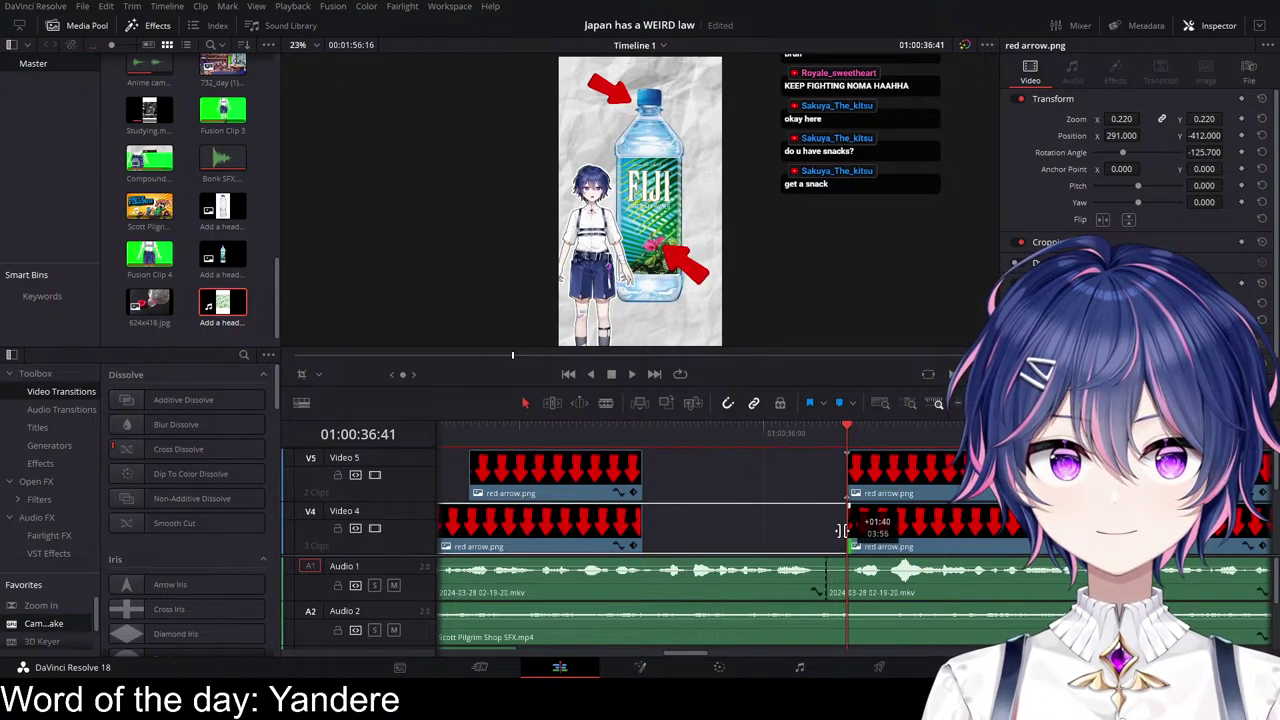
Step: Trim the starts of the second Fusion Clip 4, bottle image and paper background clips to 01:00:36:41
scroll(840, 530, "down", 1)
left_click_drag(644, 528, 851, 534)
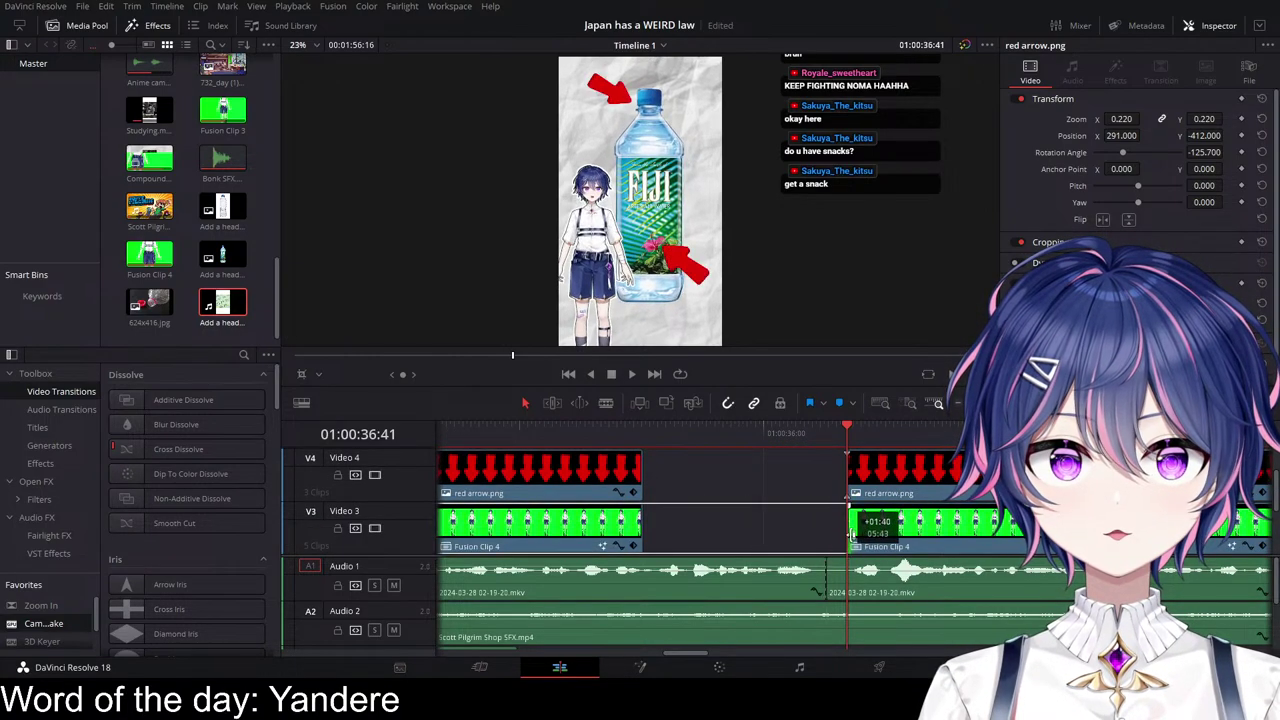
scroll(851, 534, "down", 2)
left_click_drag(644, 522, 848, 522)
scroll(700, 520, "down", 1)
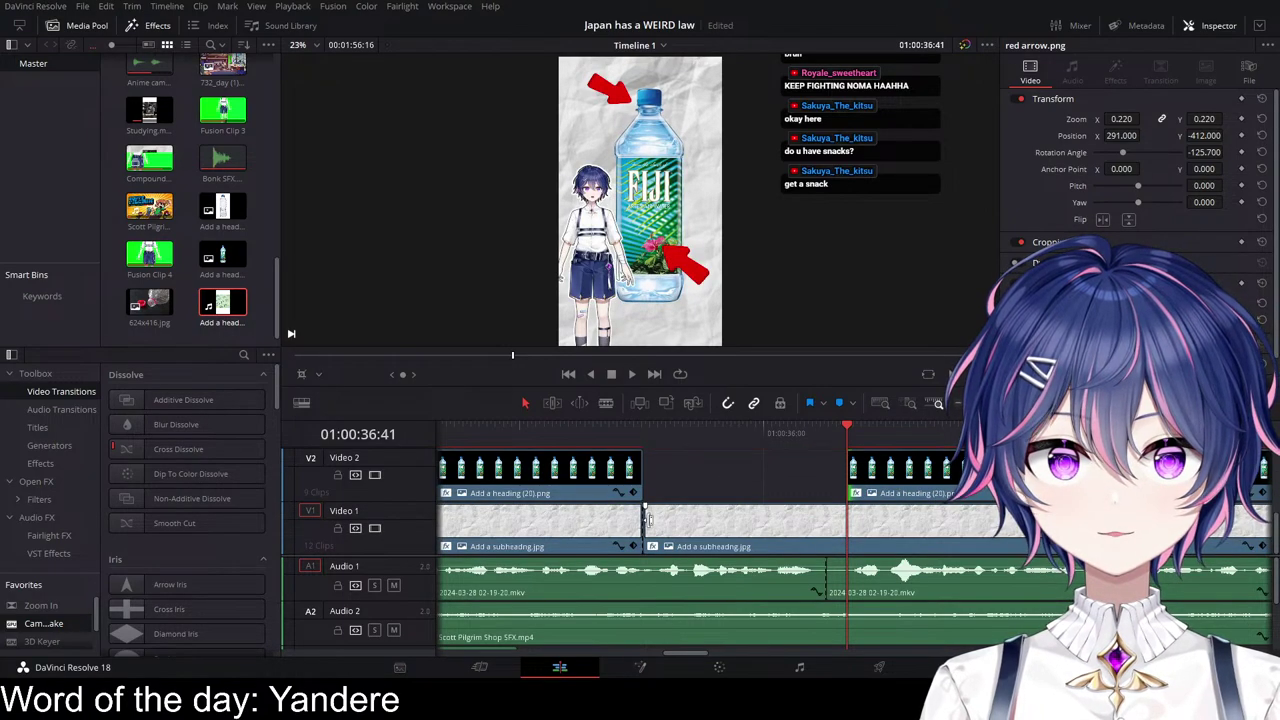
left_click_drag(647, 518, 848, 520)
Step: Play back the gap between the split clips from 01:00:34:37 to check its timing against the voice audio
left_click(592, 430)
key("space")
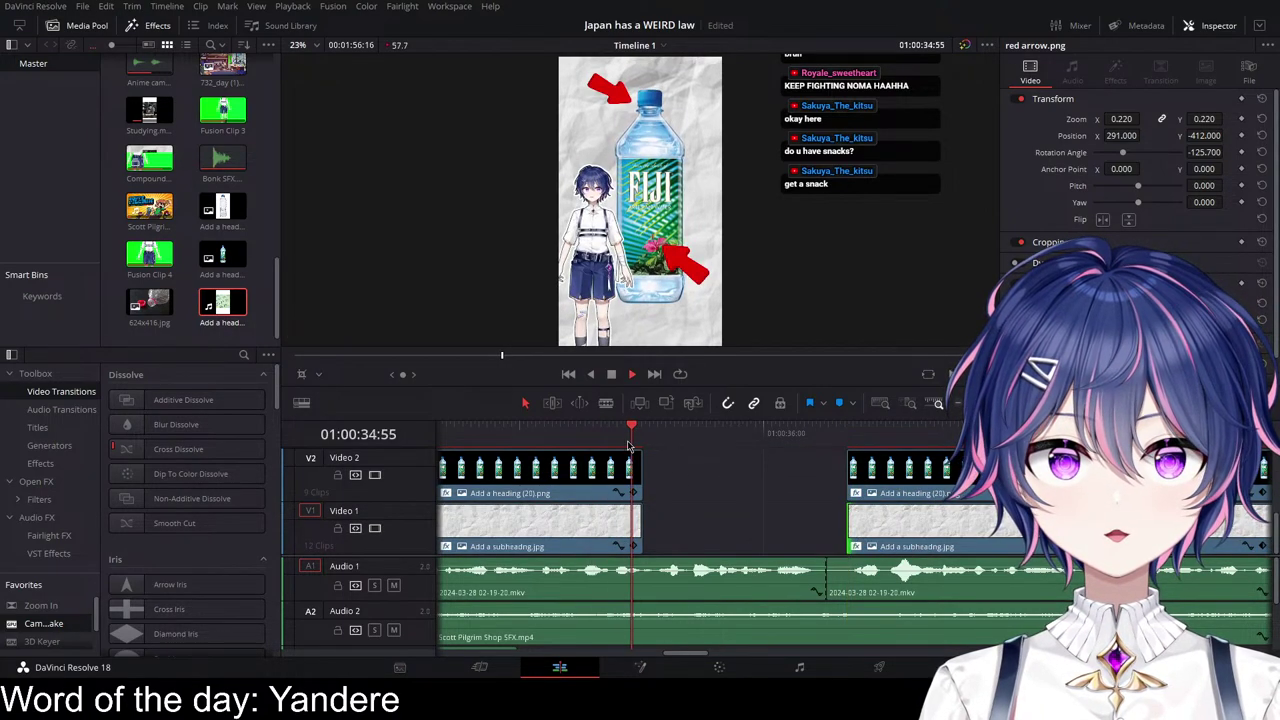
key("space")
mouse_move(848, 520)
left_mouse_down()
mouse_move(645, 518)
mouse_move(847, 527)
left_mouse_up()
left_click(596, 431)
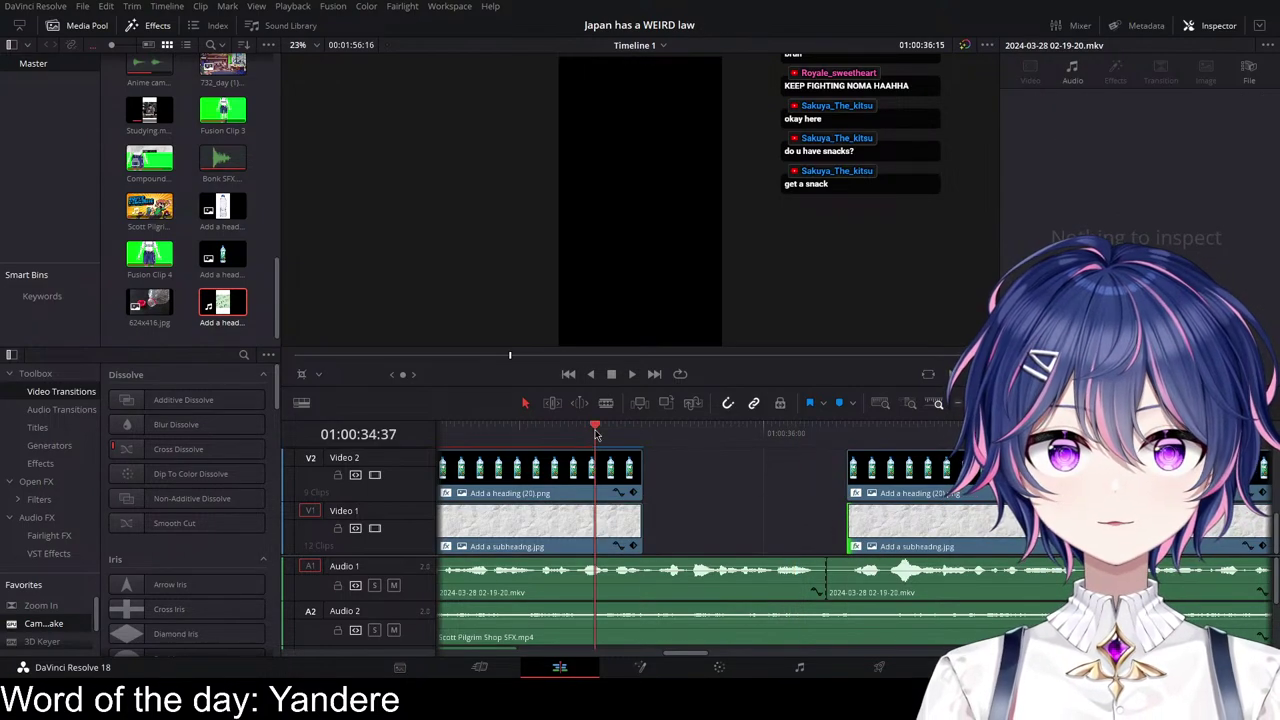
key("space")
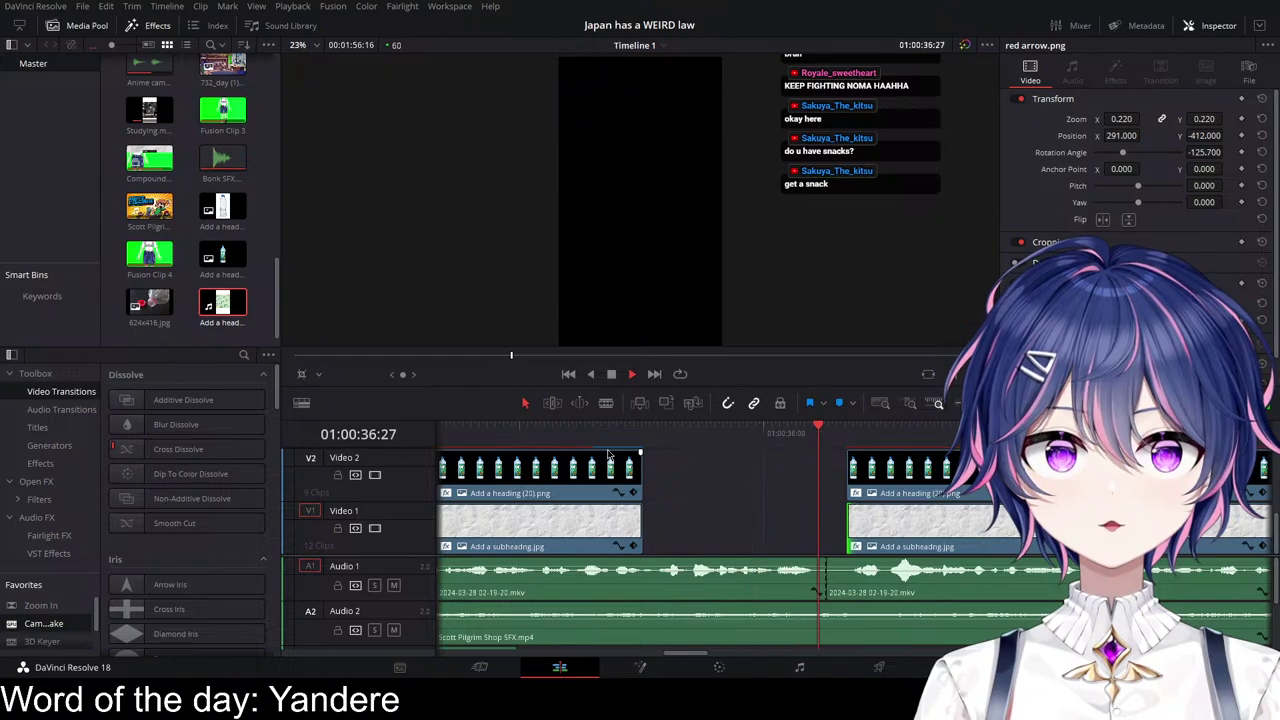
key("space")
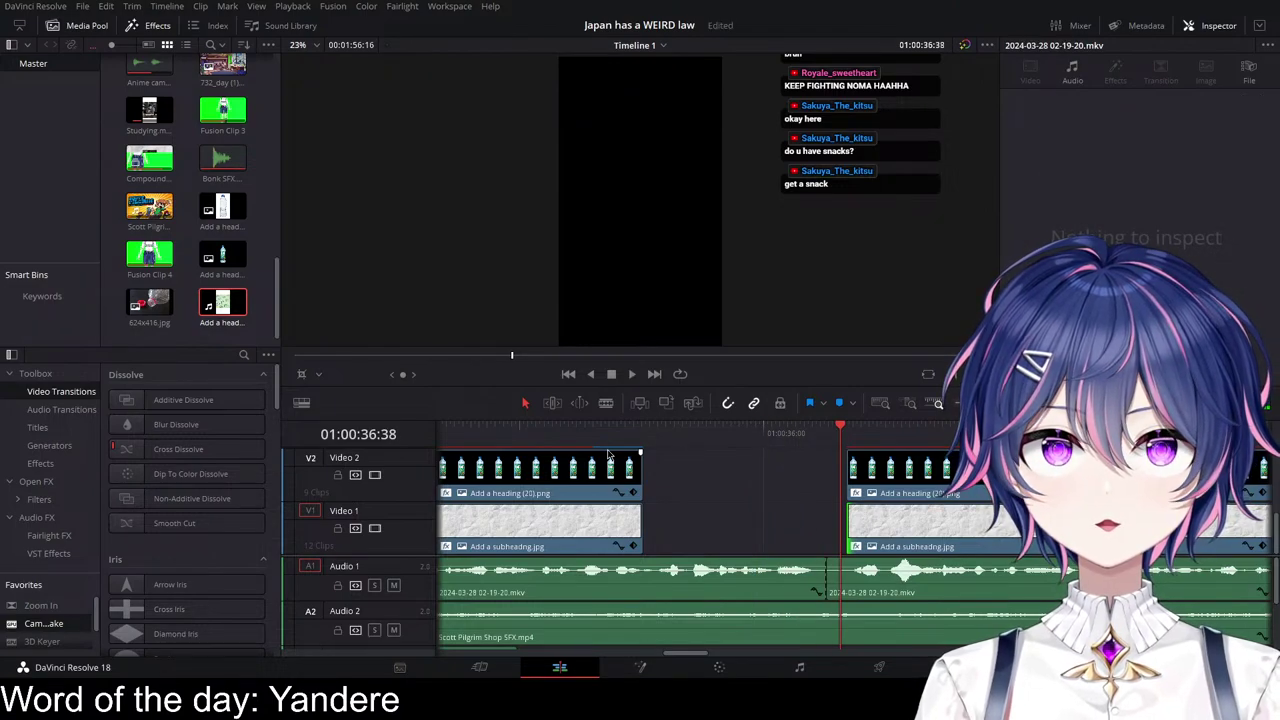
Step: Undo the start trims and the split on all five video tracks
key("ctrl+z")
key("ctrl+z")
key("ctrl+z")
key("ctrl+z")
key("ctrl+z")
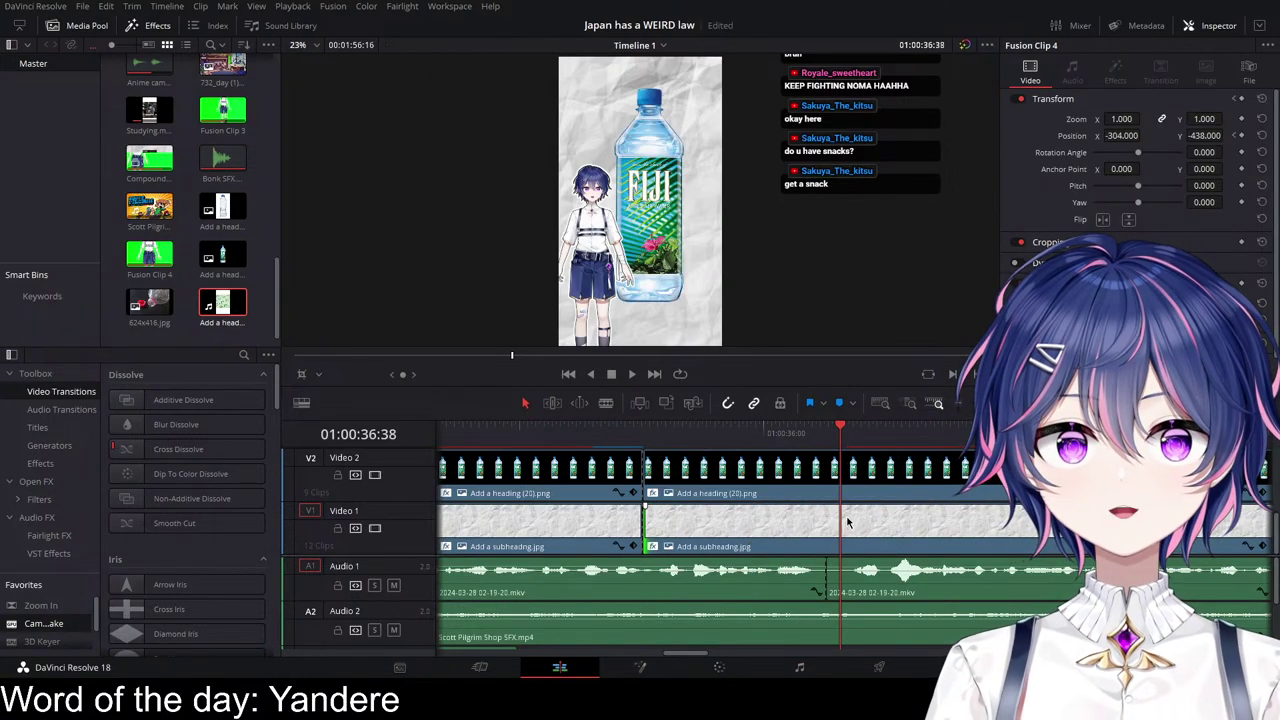
scroll(806, 502, "up", 1)
key("ctrl+z")
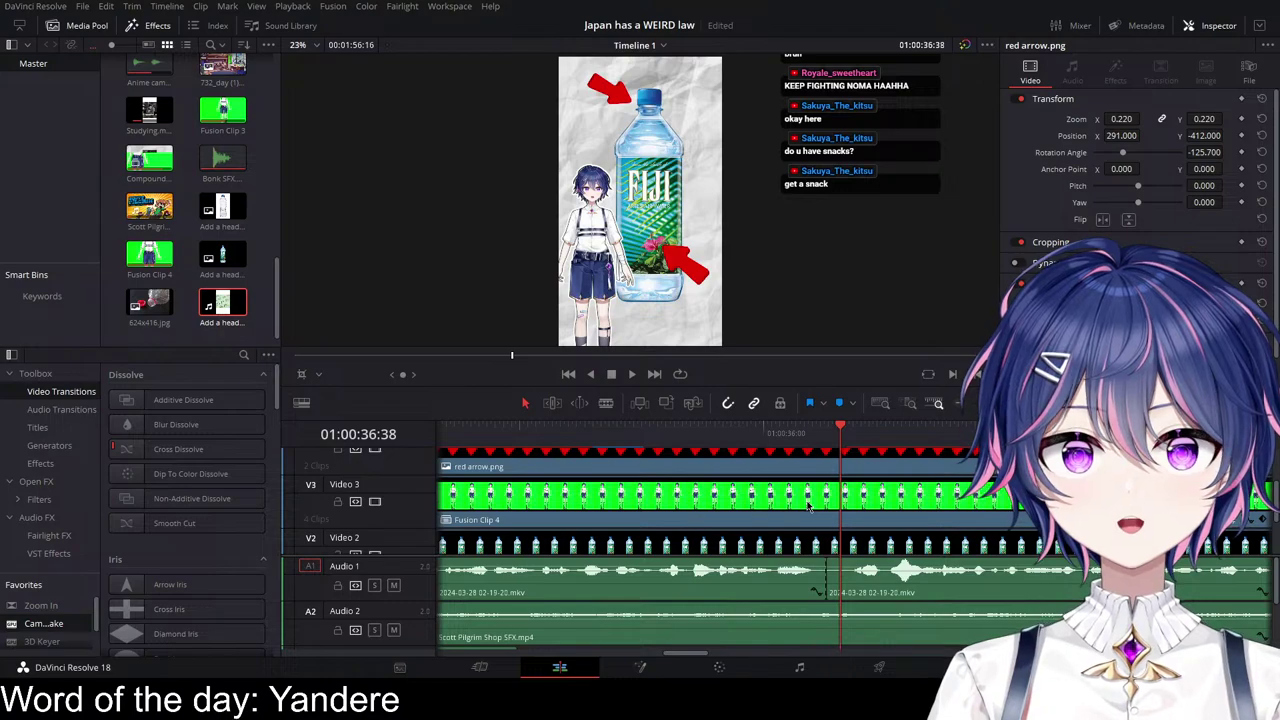
Step: Place the Add a heading.mp4 calendar clip on Video 4 after the red arrow clip and delete its linked audio
scroll(810, 507, "up", 3)
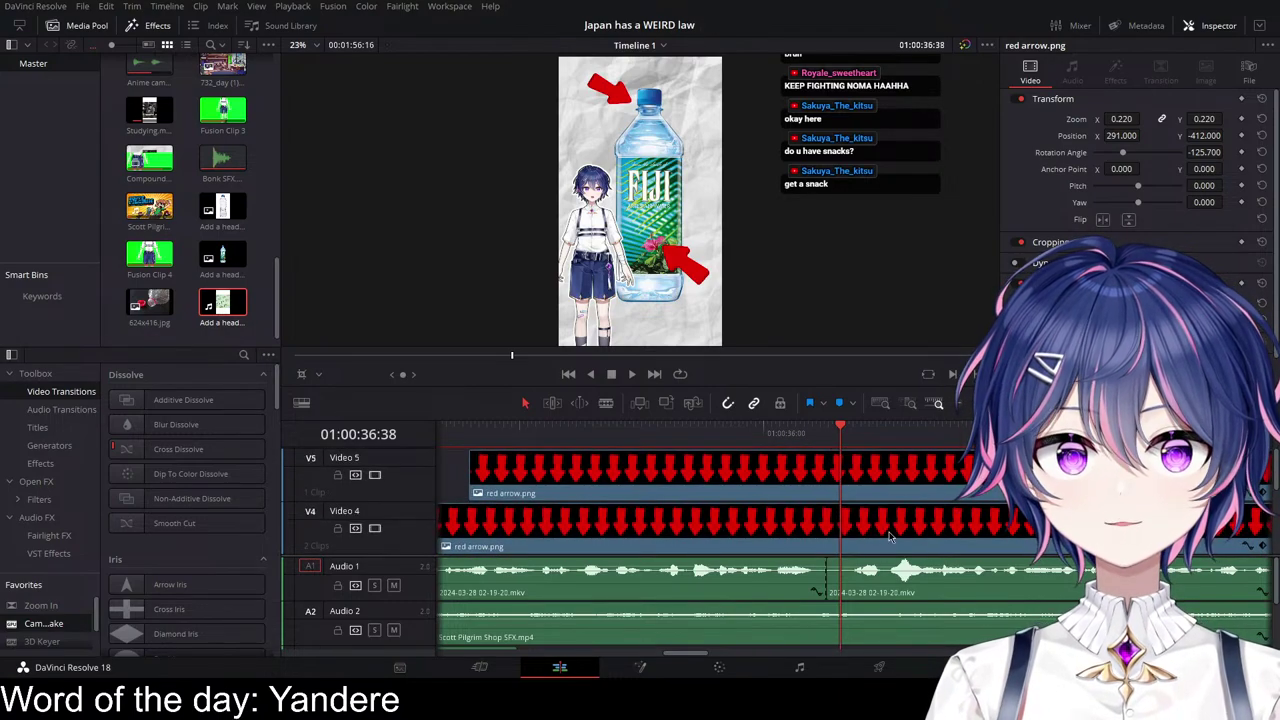
scroll(870, 510, "down", 3)
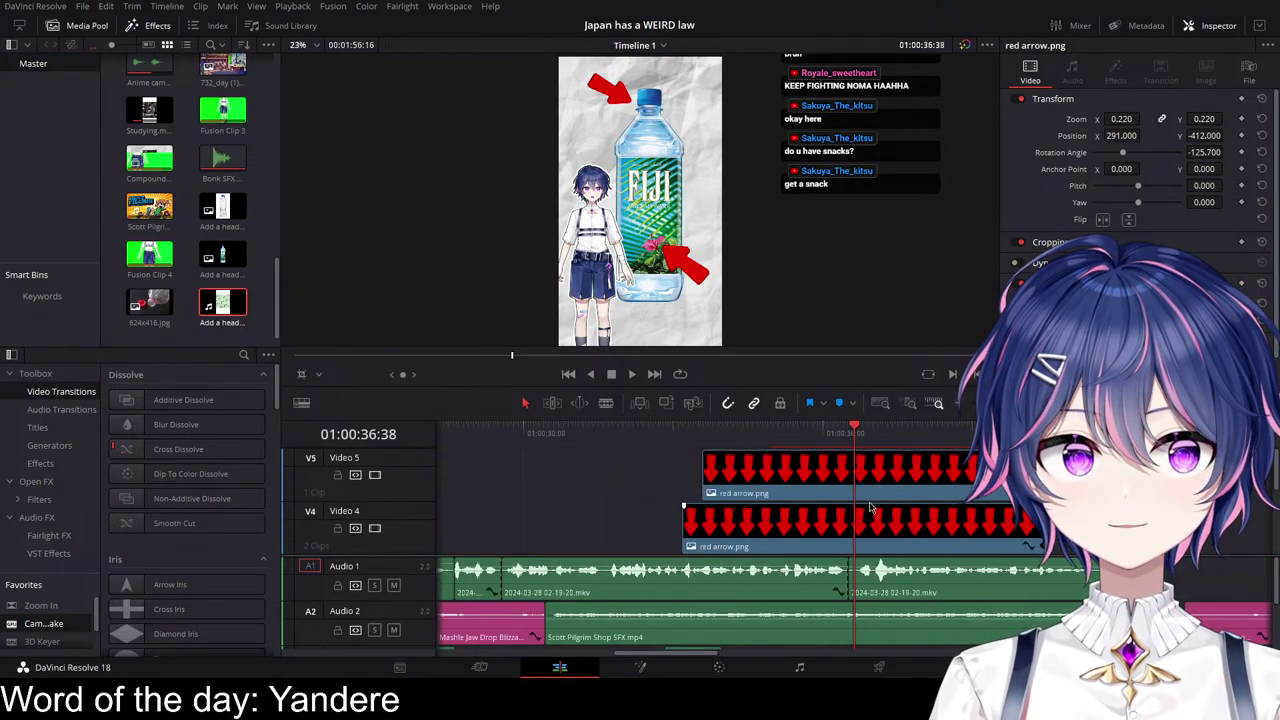
left_click_drag(233, 304, 1172, 522)
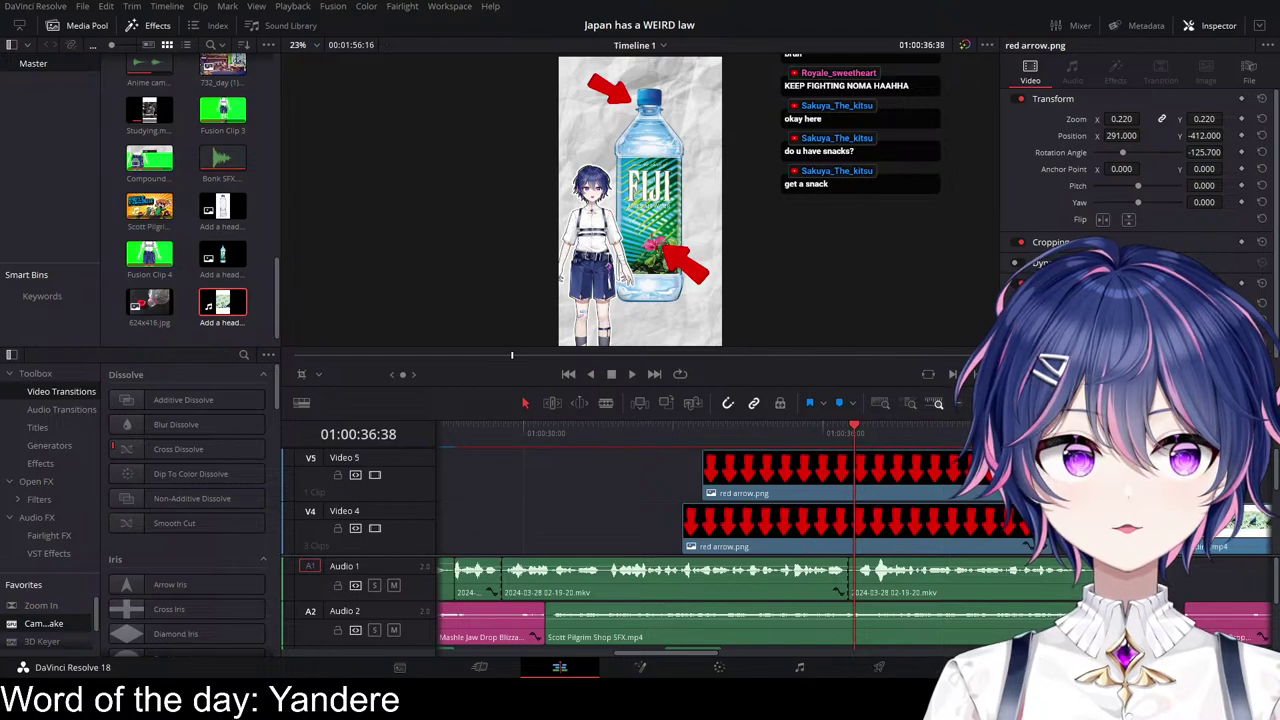
scroll(1190, 605, "down", 3)
left_click(1215, 625, "alt")
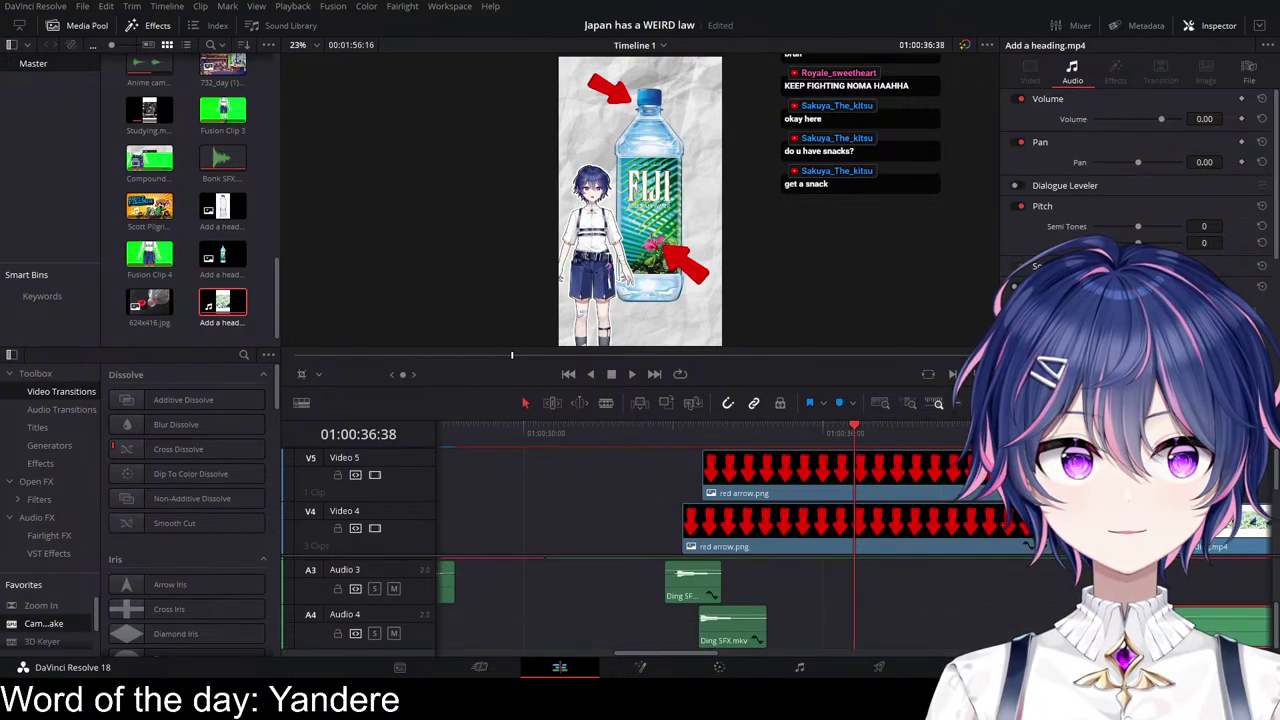
left_click(1192, 632)
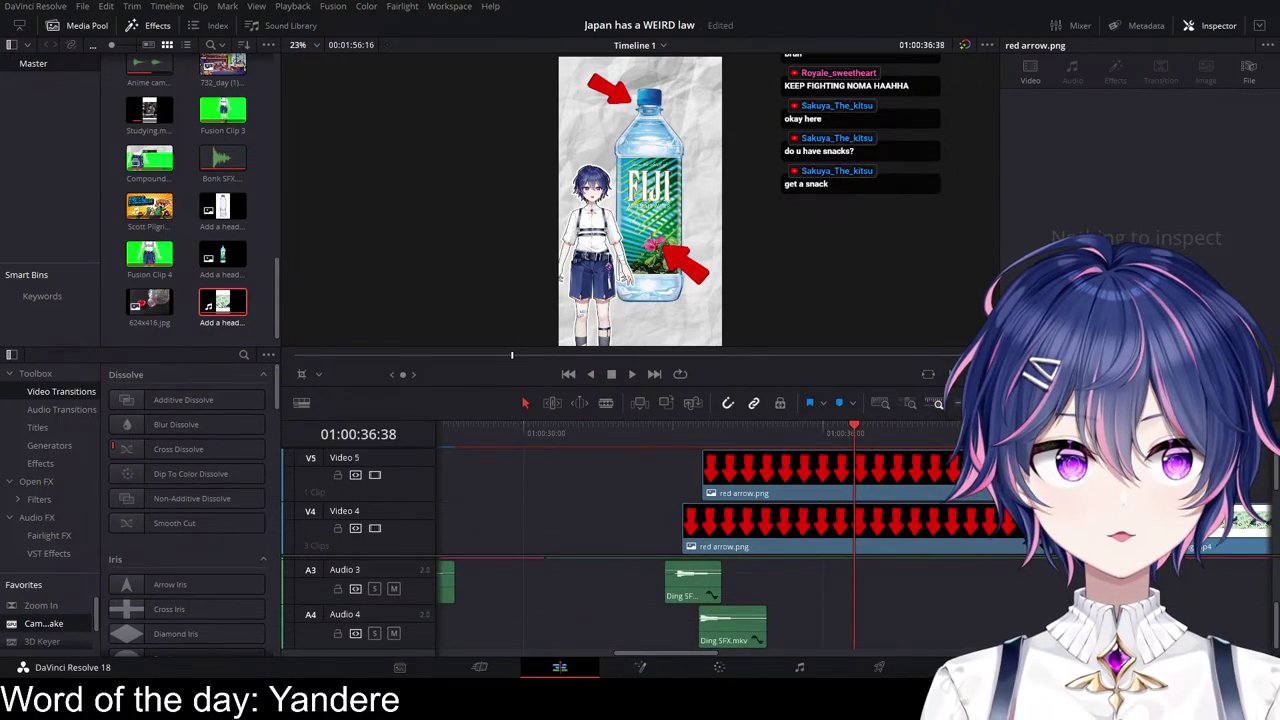
Step: Preview the calendar clip and move it to Video 6 above the red arrow clips, starting at about 01:00:35
left_click(1142, 432)
key("space")
key("space")
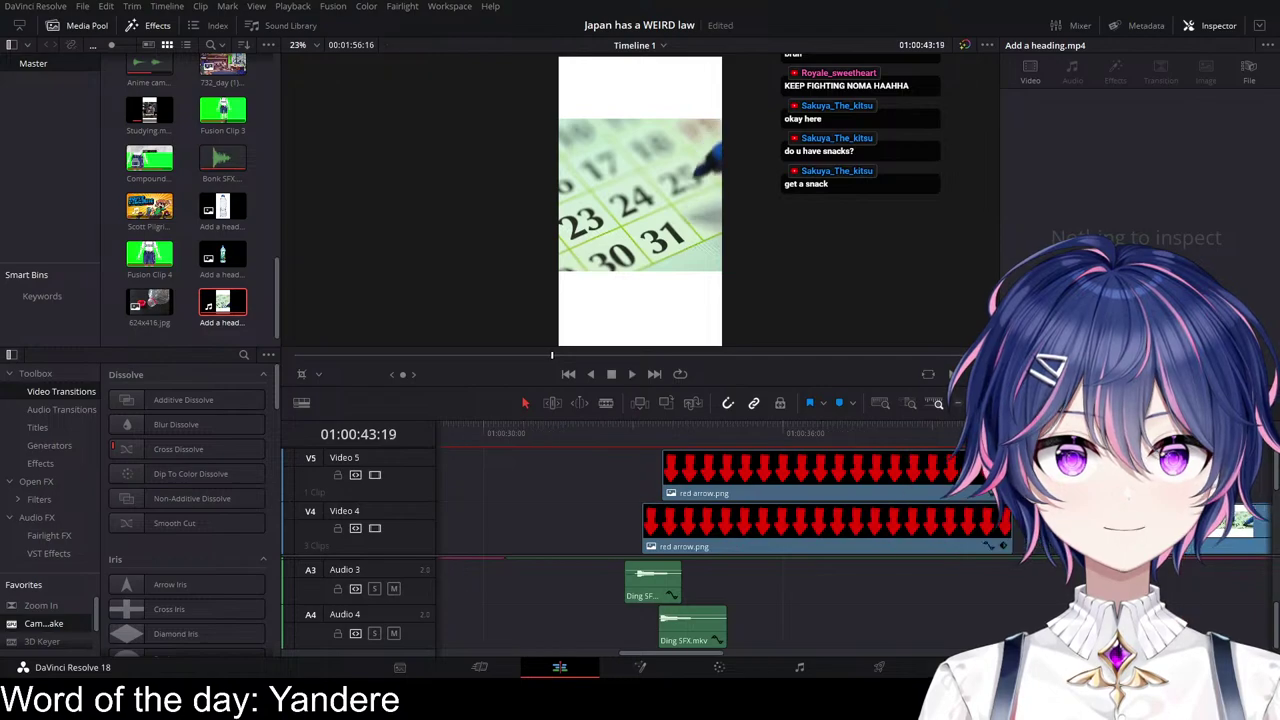
left_click_drag(1027, 507, 650, 453)
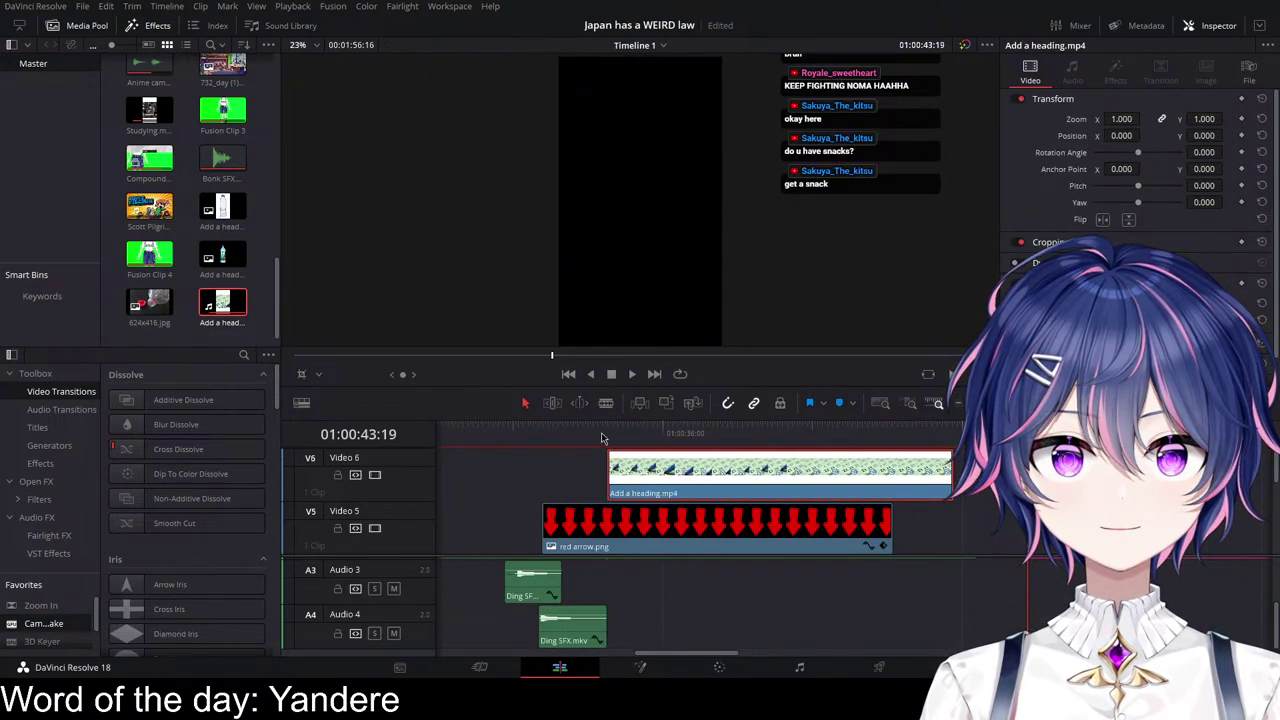
Step: Preview the calendar clip and crop away its white bands above and below the calendar footage
left_click(601, 432)
key("space")
scroll(700, 486, "up", 3)
key("space")
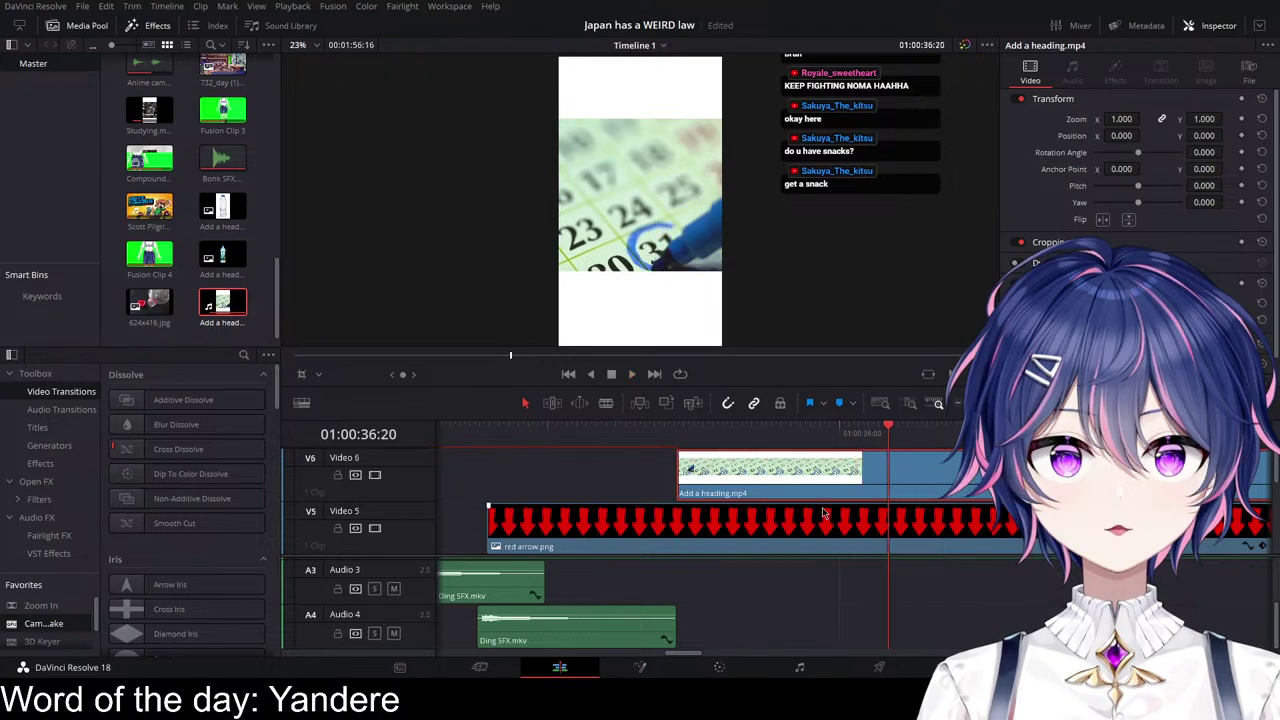
scroll(815, 505, "down", 1)
scroll(727, 491, "up", 1)
left_click(302, 374)
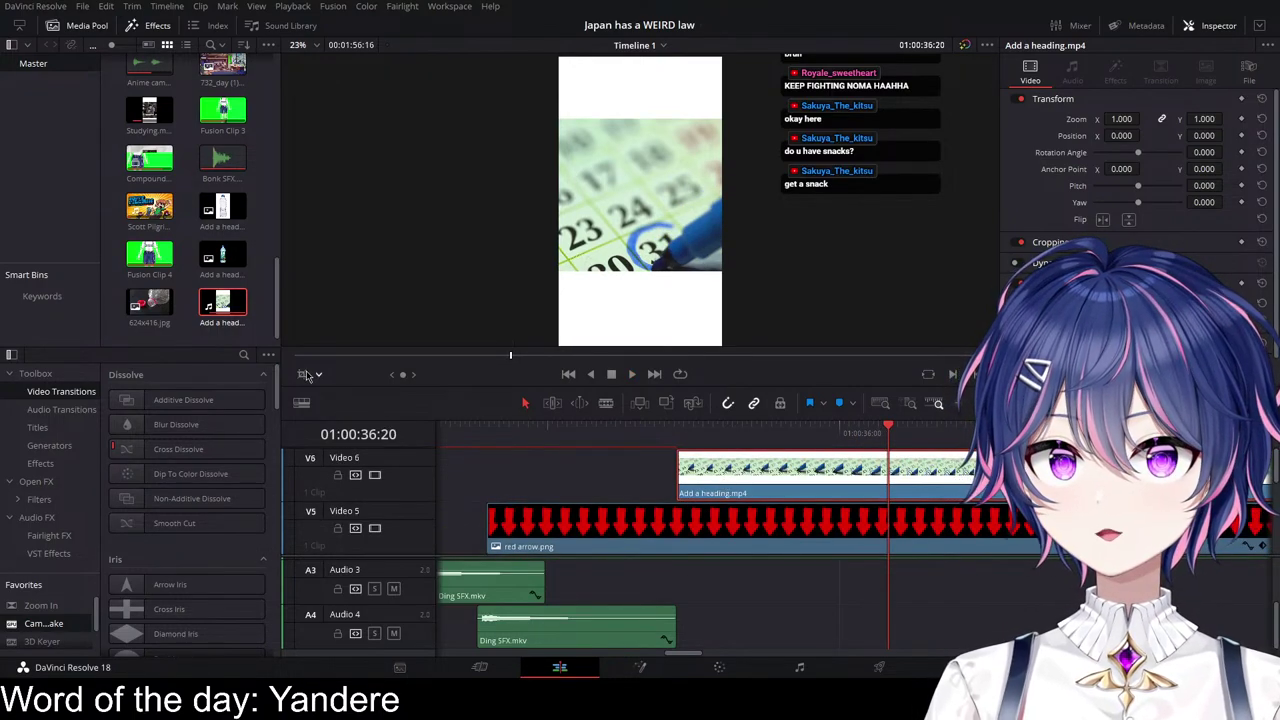
left_click_drag(640, 348, 645, 270)
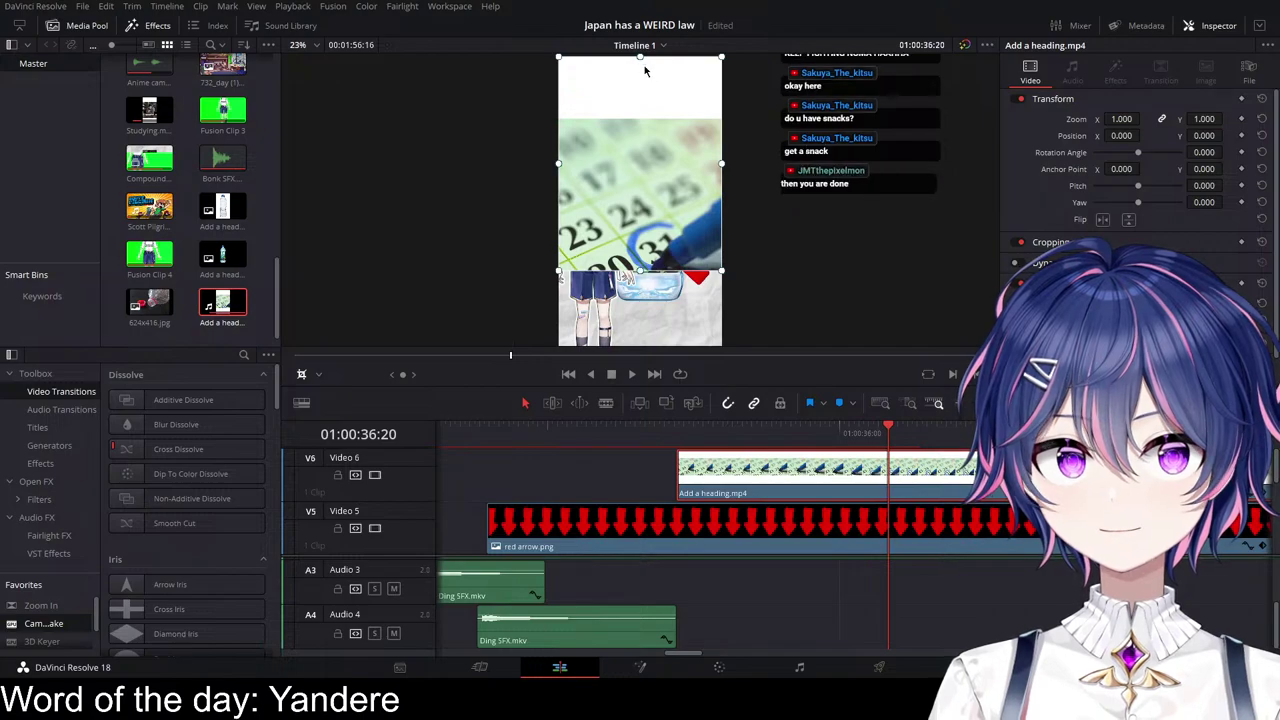
left_click_drag(645, 62, 648, 124)
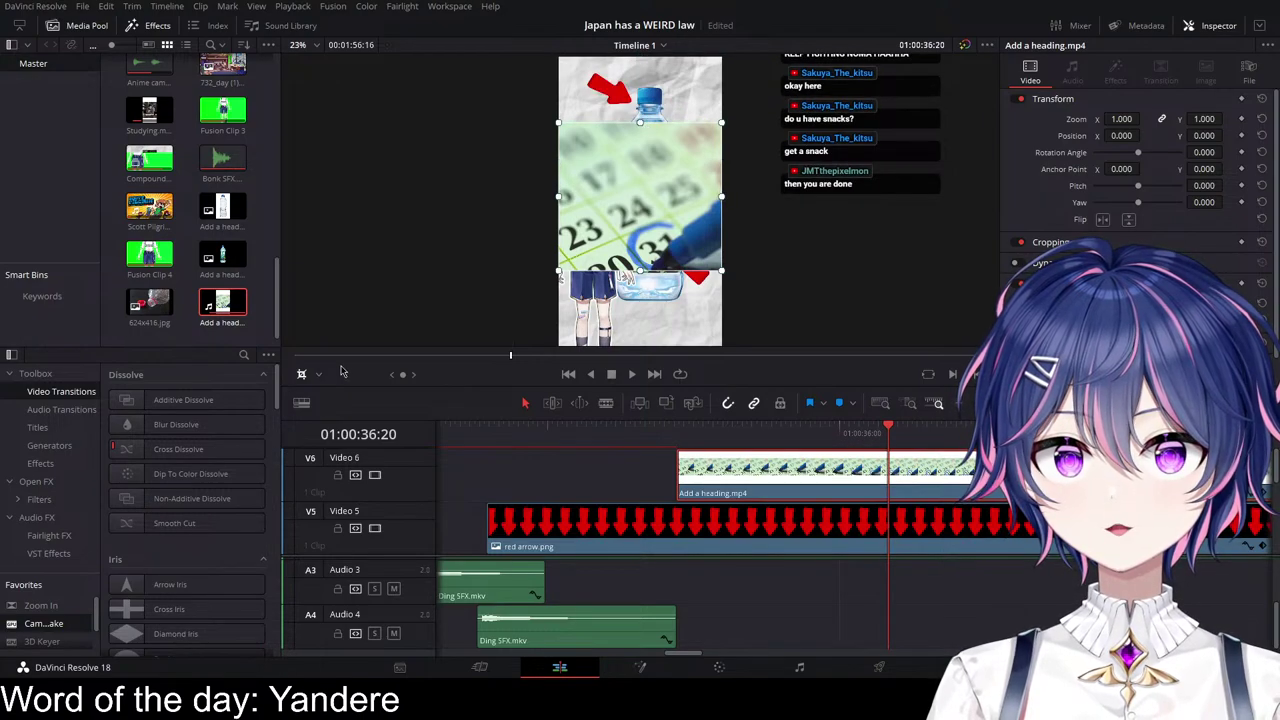
left_click(304, 374)
Step: Trim the opening moments off the calendar clip, slide it back to its former start over the red arrows, and play it back
left_click(655, 433)
key("space")
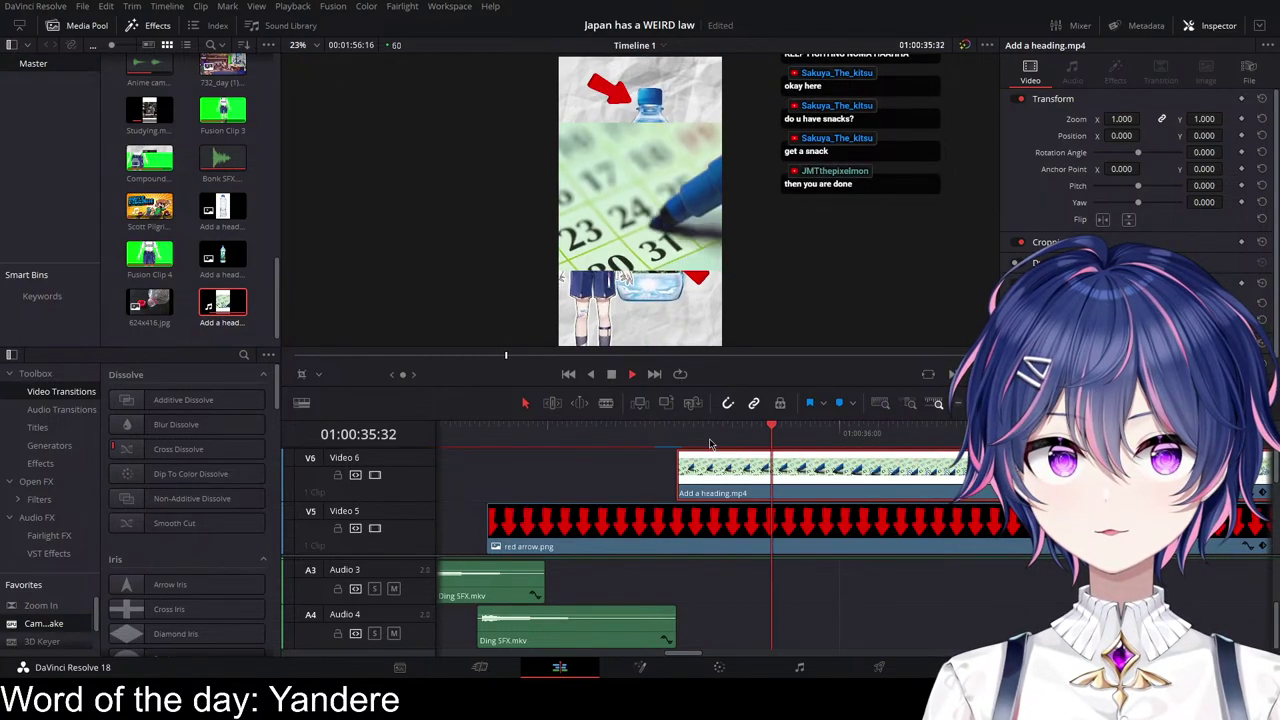
key("space")
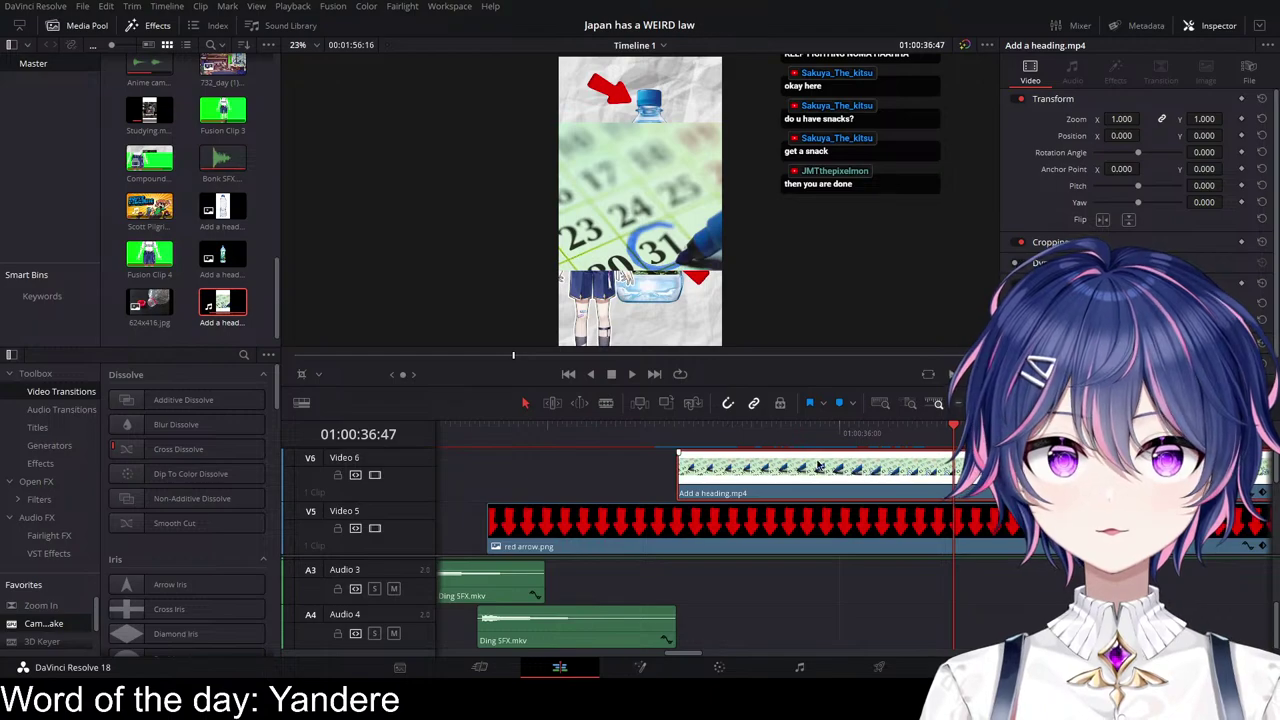
left_click_drag(680, 467, 728, 467)
left_click(674, 440)
key("space")
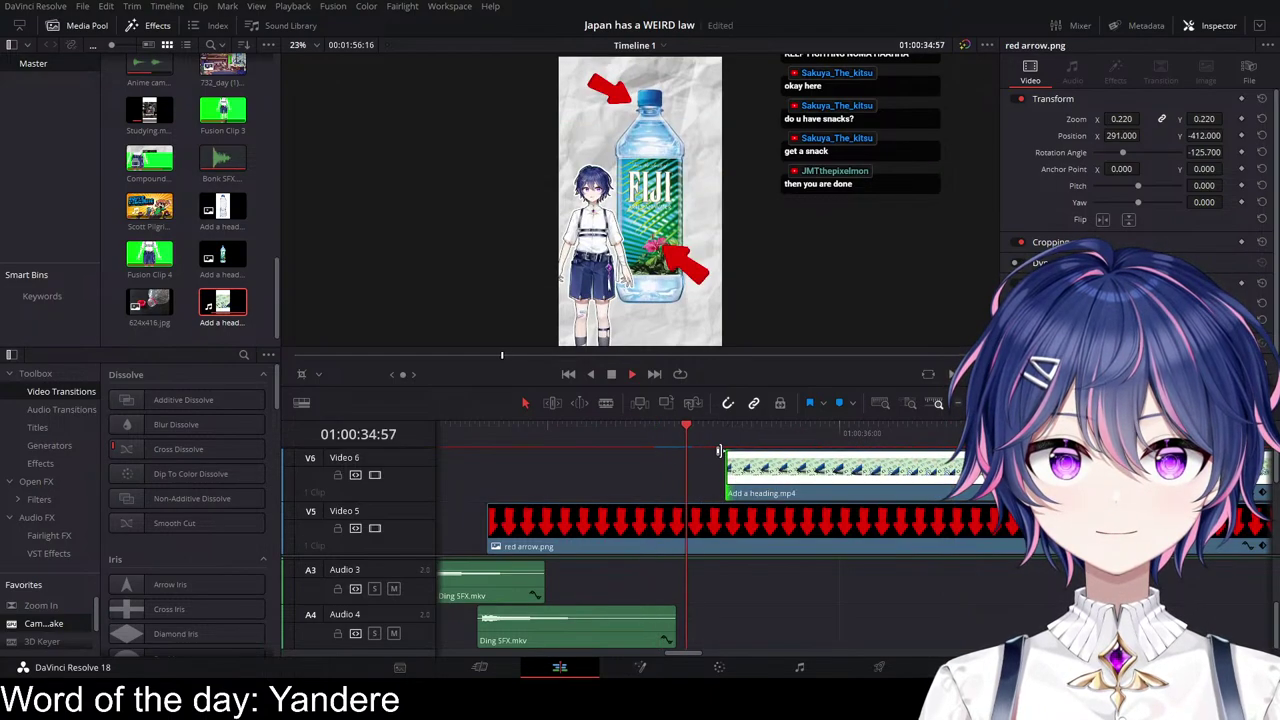
left_click_drag(809, 474, 762, 474)
key("space")
scroll(796, 592, "up", 3)
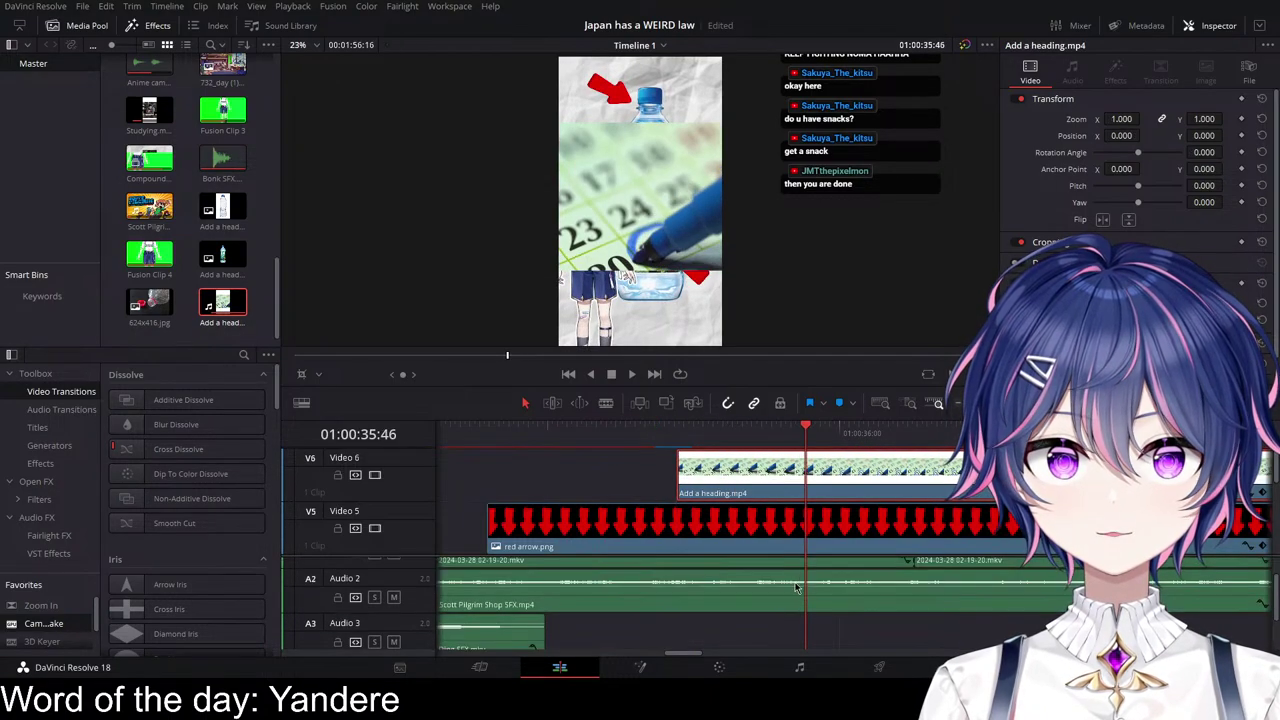
left_click(660, 452)
key("space")
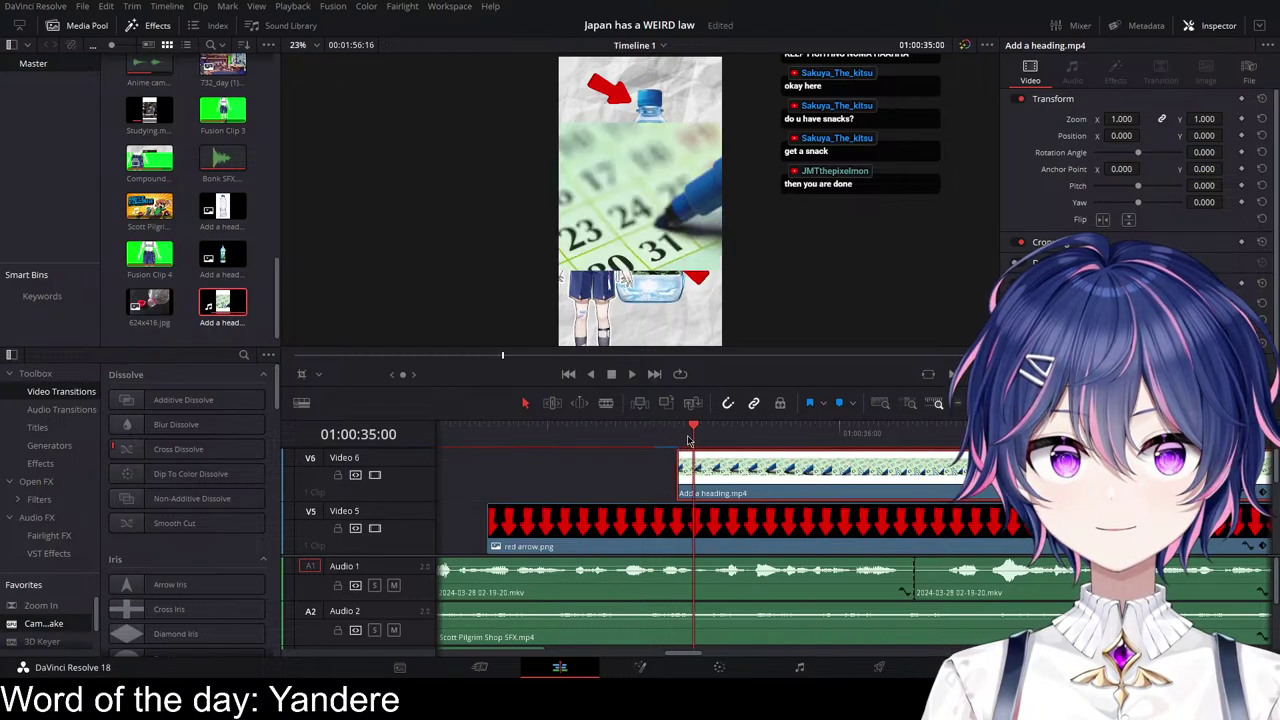
key("space")
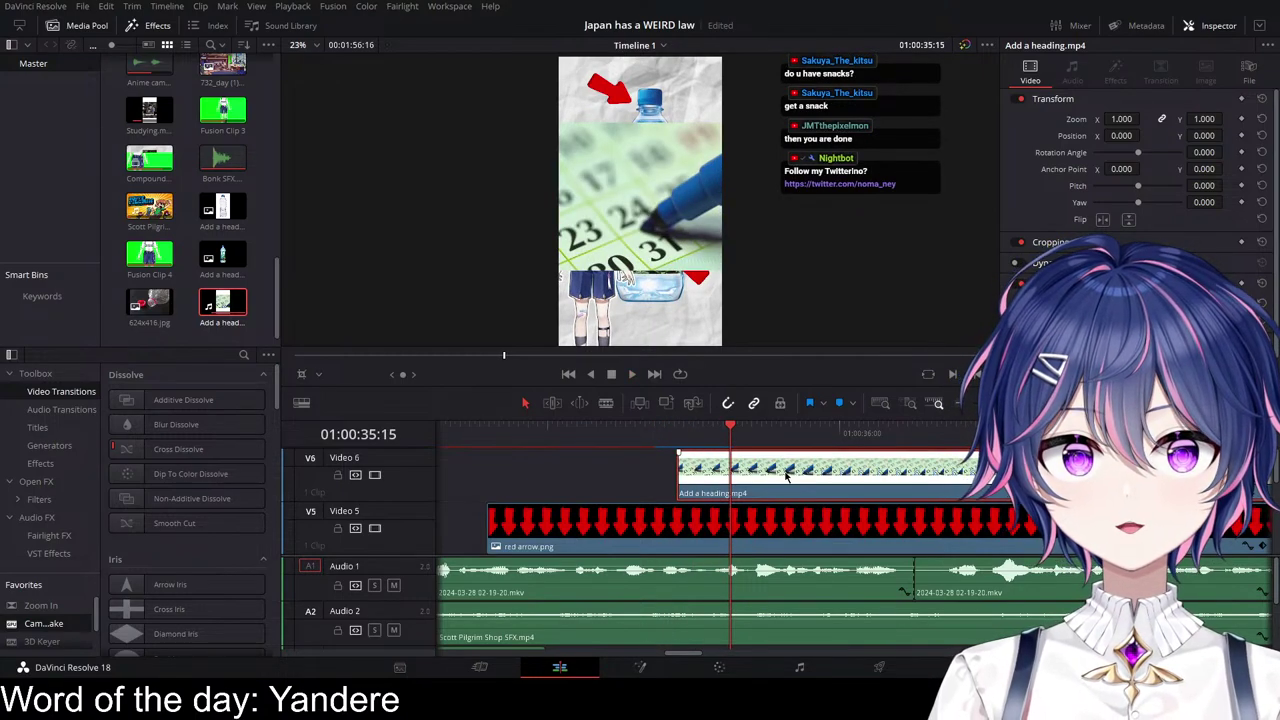
Step: Add a Position keyframe to the calendar clip at 01:00:35:15 and show the clip's keyframe track
left_click_drag(786, 477, 788, 476)
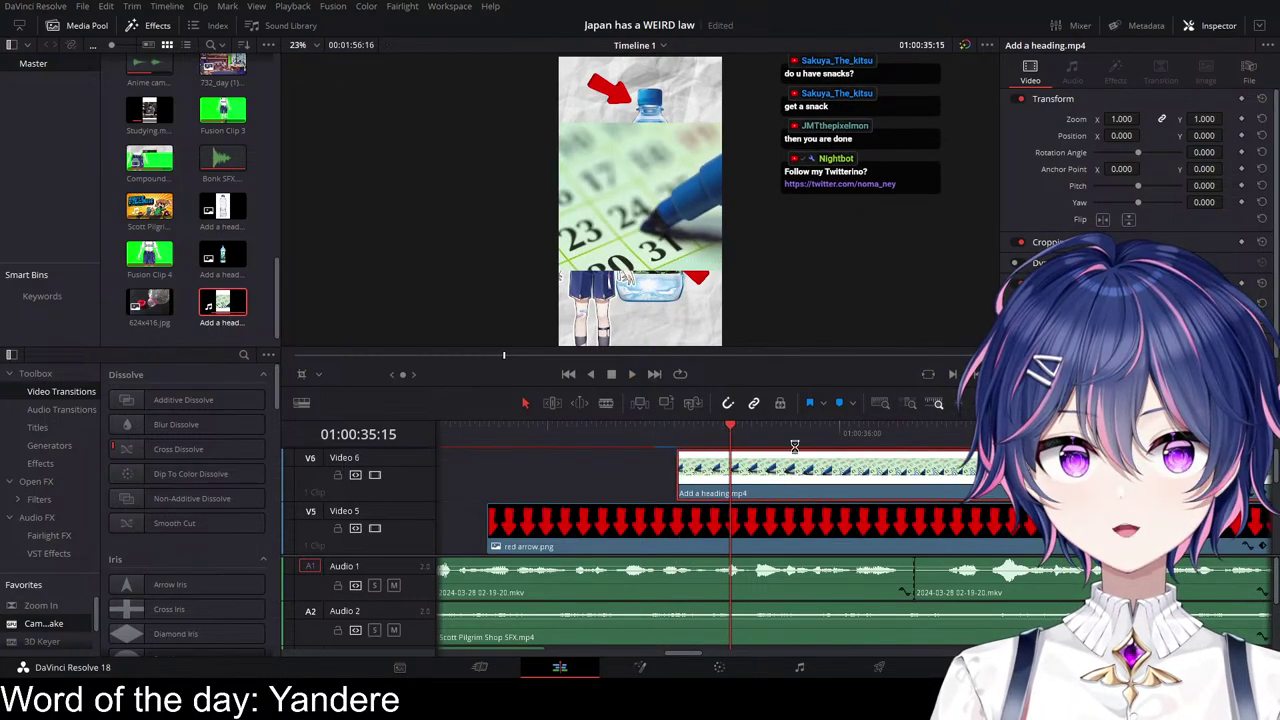
scroll(833, 478, "right", 3)
scroll(714, 461, "up", 2)
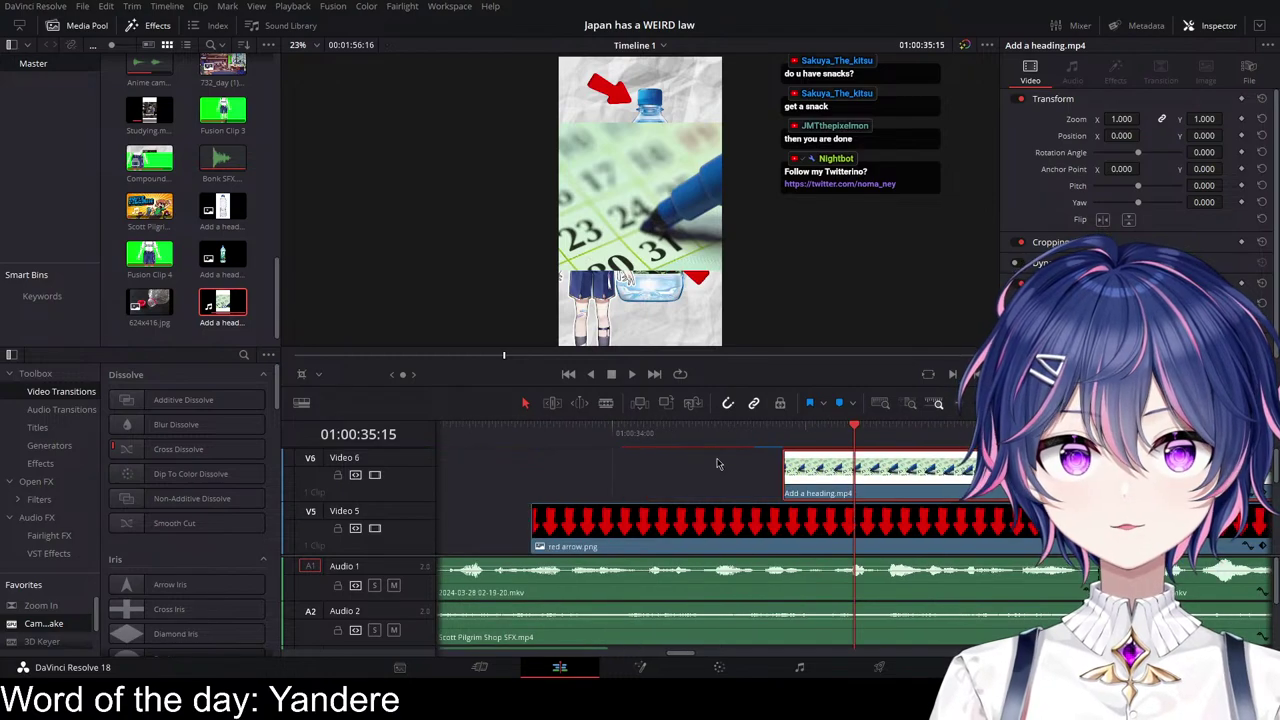
scroll(890, 478, "up", 1)
scroll(880, 478, "right", 2)
left_click_drag(730, 435, 784, 449)
left_click(775, 431)
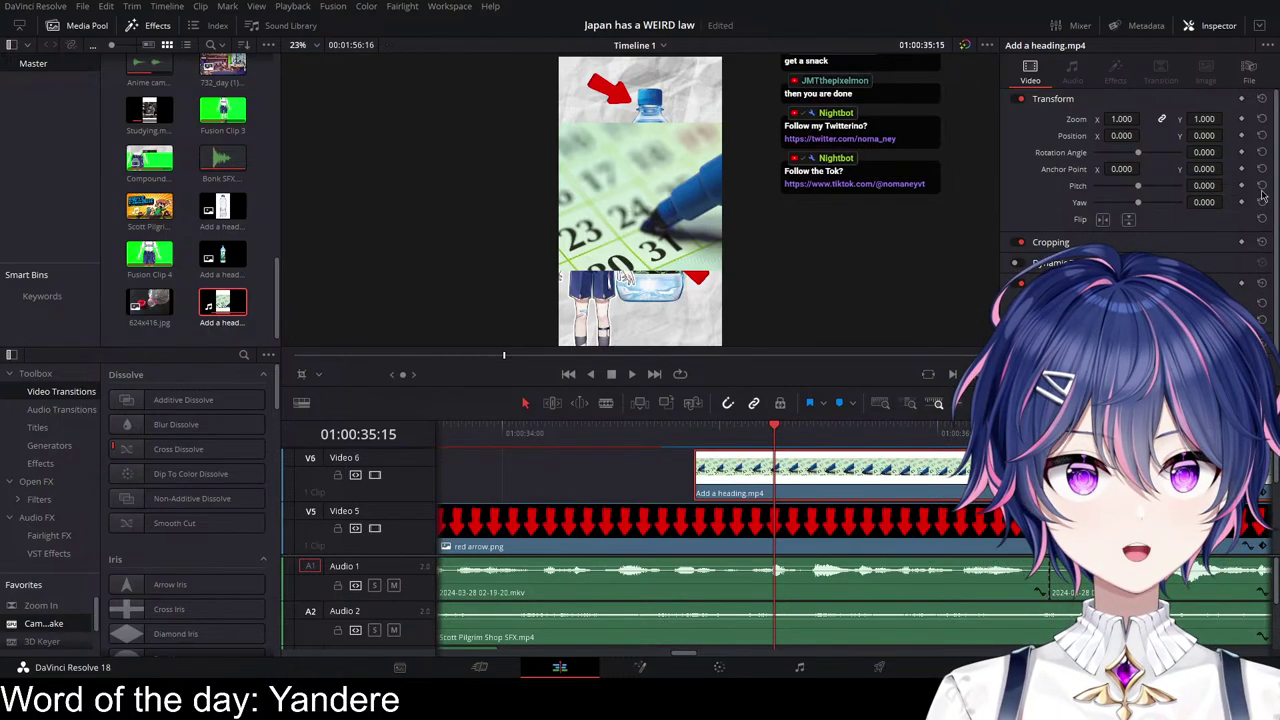
left_click(1242, 136)
left_click(1263, 493)
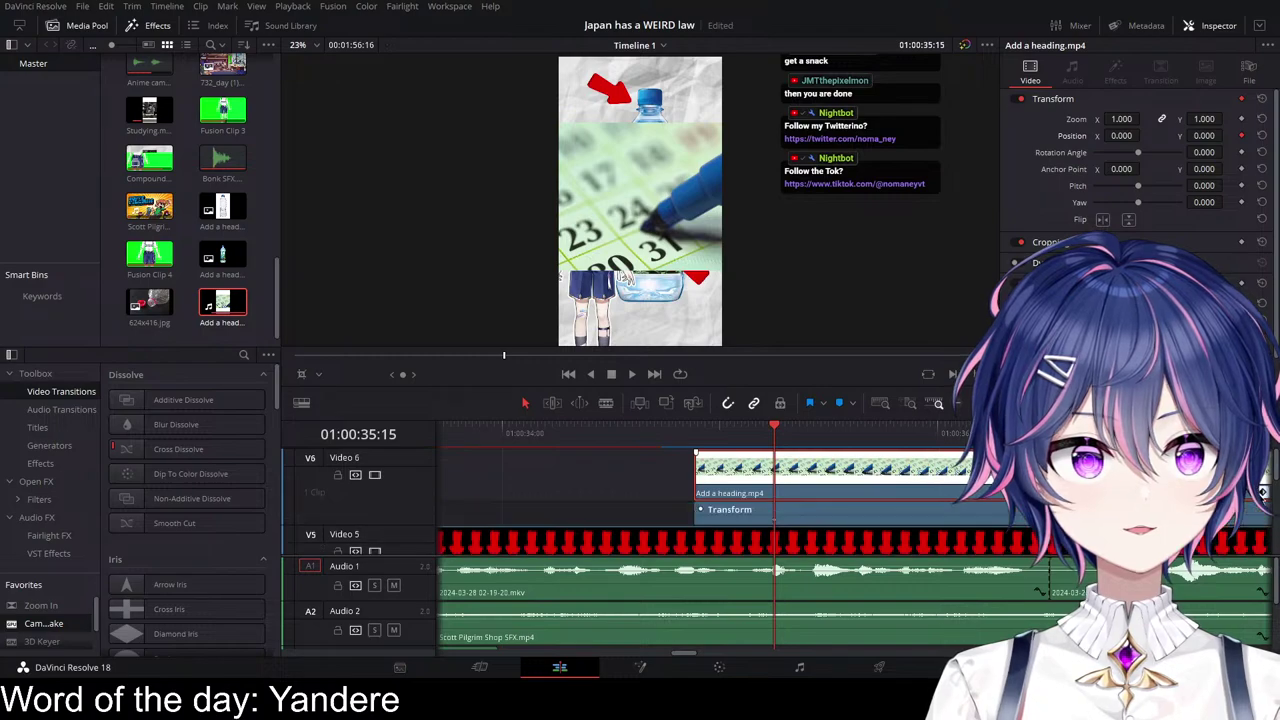
Step: Set the calendar clip's Position X to 1126 at 01:00:35:02 so it slides in from the right, and preview it
scroll(800, 470, "down", 3)
left_click_drag(775, 434, 727, 434)
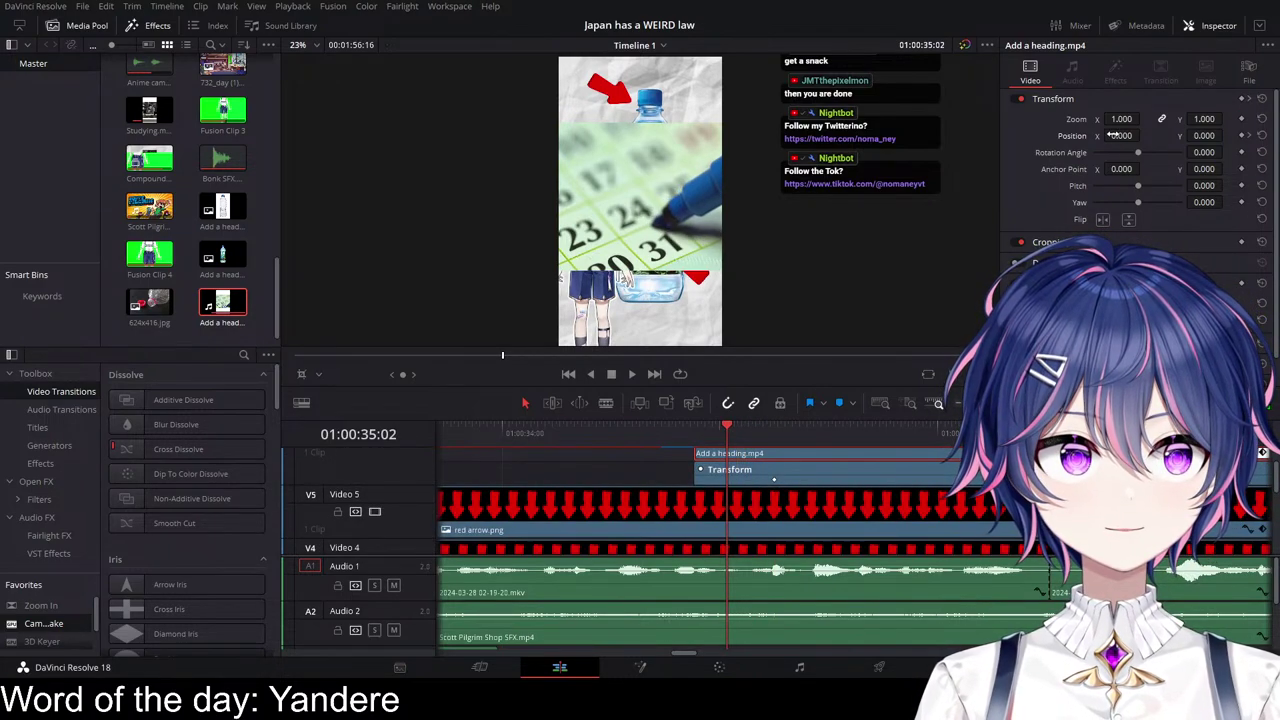
left_click_drag(1113, 135, 1198, 135)
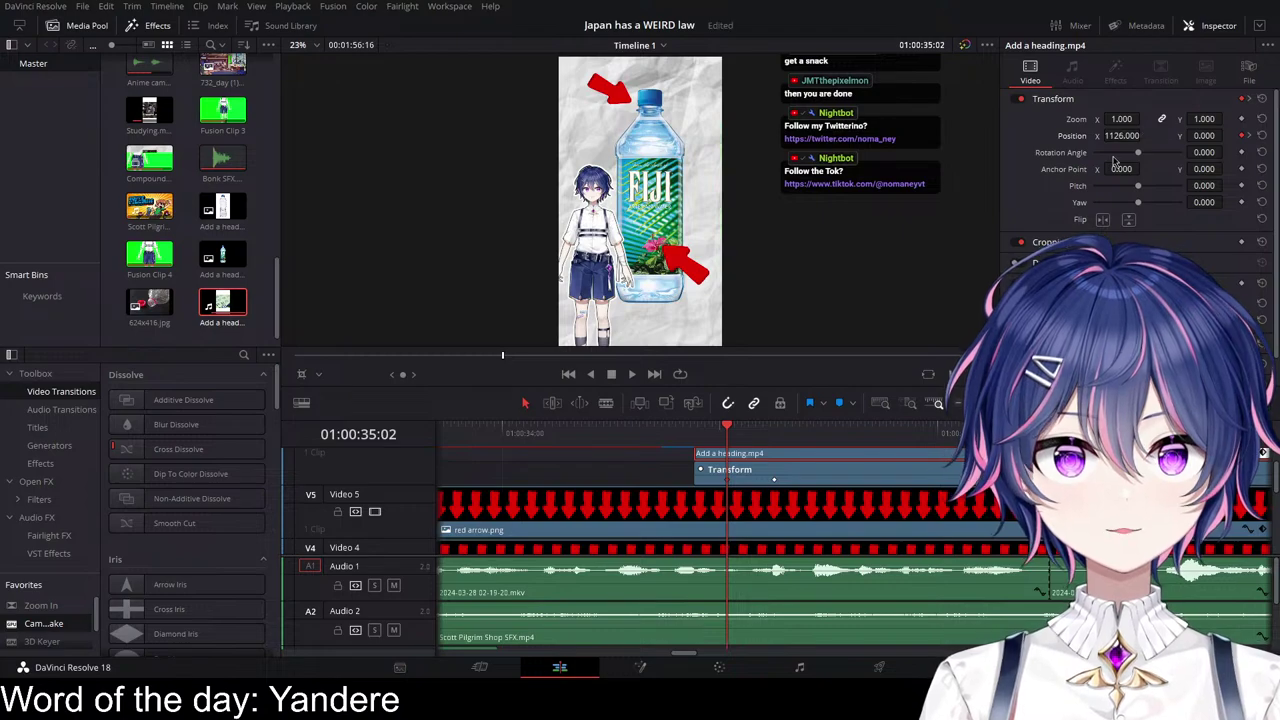
key("space")
key("space")
Step: Show the calendar clip's keyframe curve, move its off-screen keyframe earlier to about 01:00:34:57, and play back the slide-in
key("shift+c")
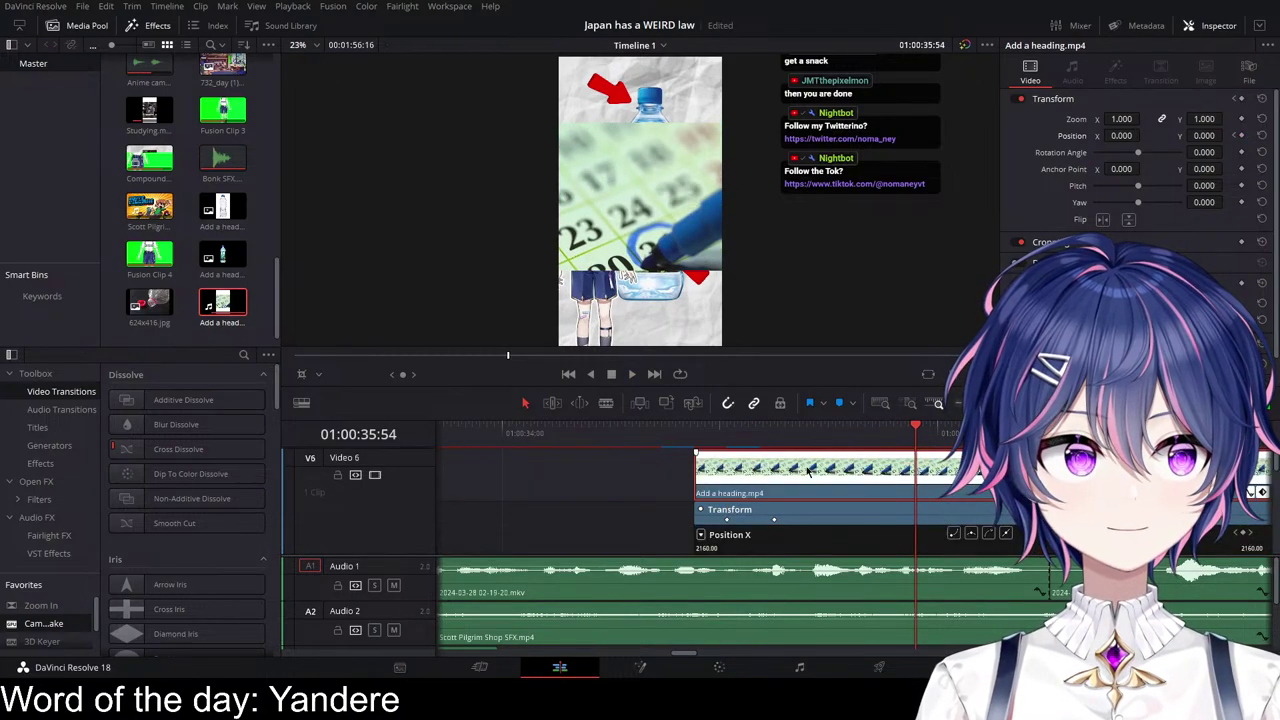
left_click(708, 431)
key("space")
key("space")
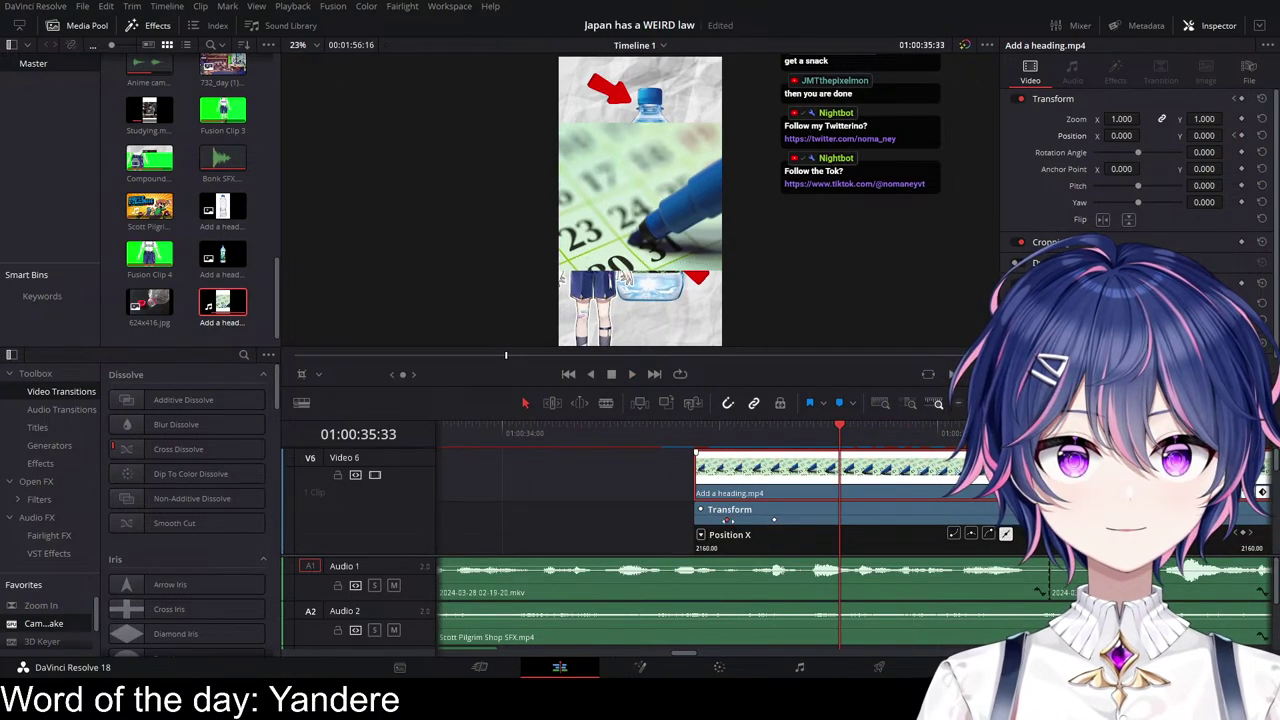
key("Up")
key("space")
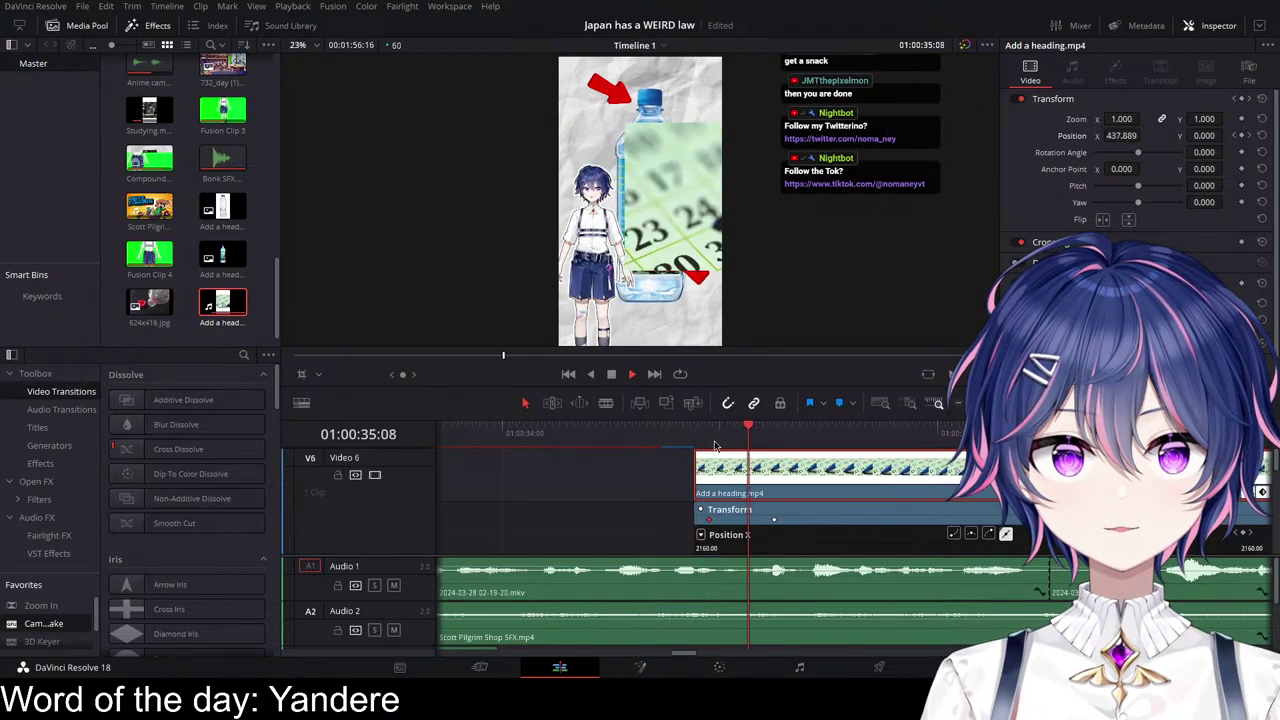
key("space")
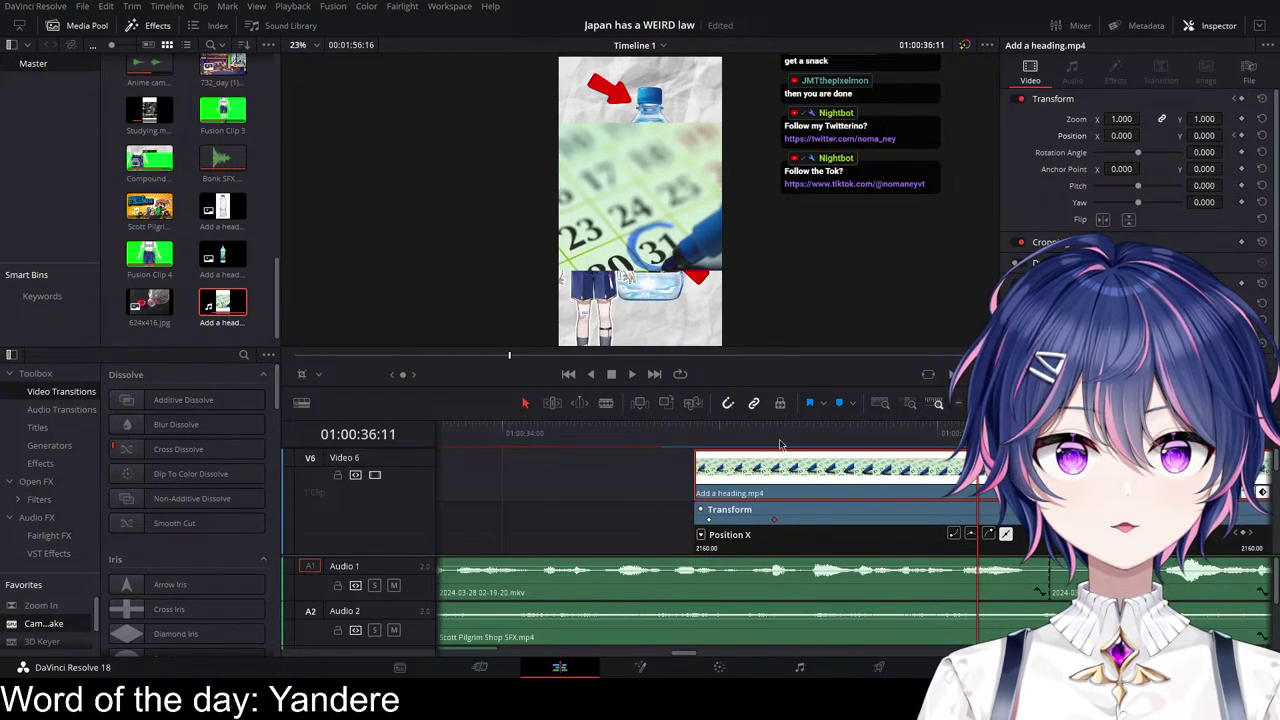
Step: Ease the Position X curve into the 01:00:35:15 keyframe, adjust its handle, and play back the smoother slide-in
left_click(987, 535)
scroll(854, 523, "down", 2)
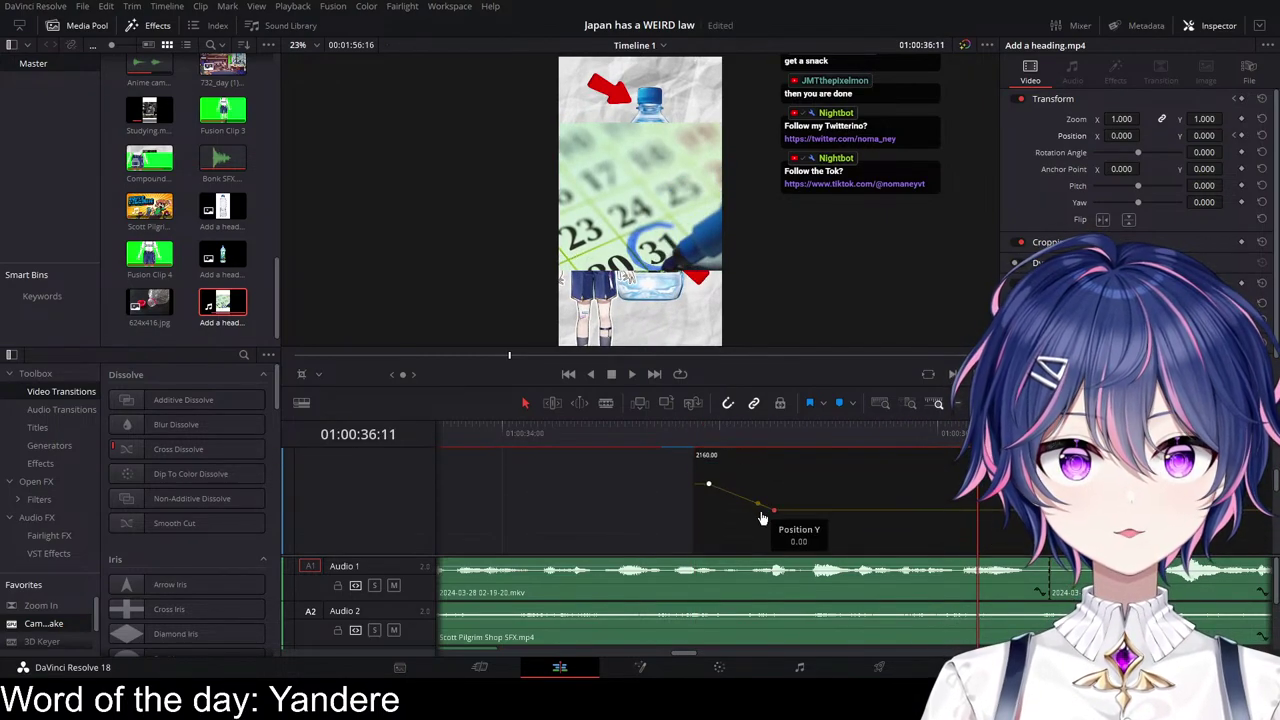
left_click_drag(758, 510, 751, 506)
key("space")
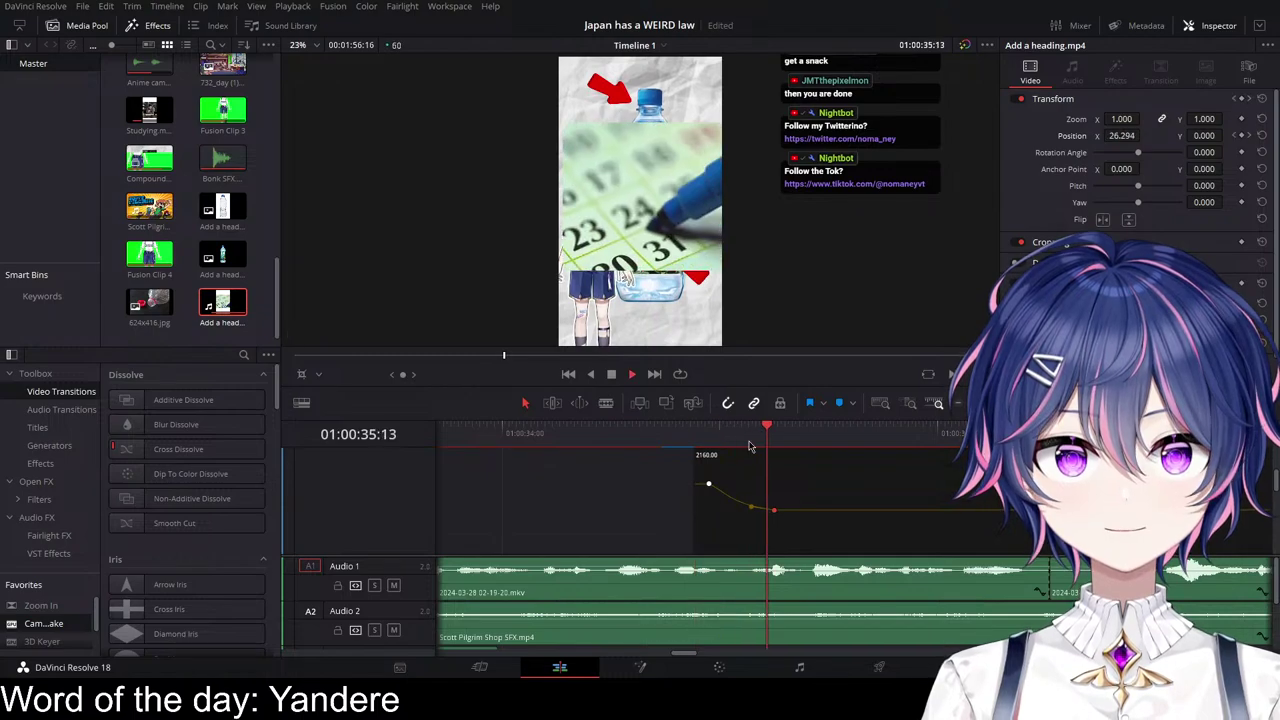
key("space")
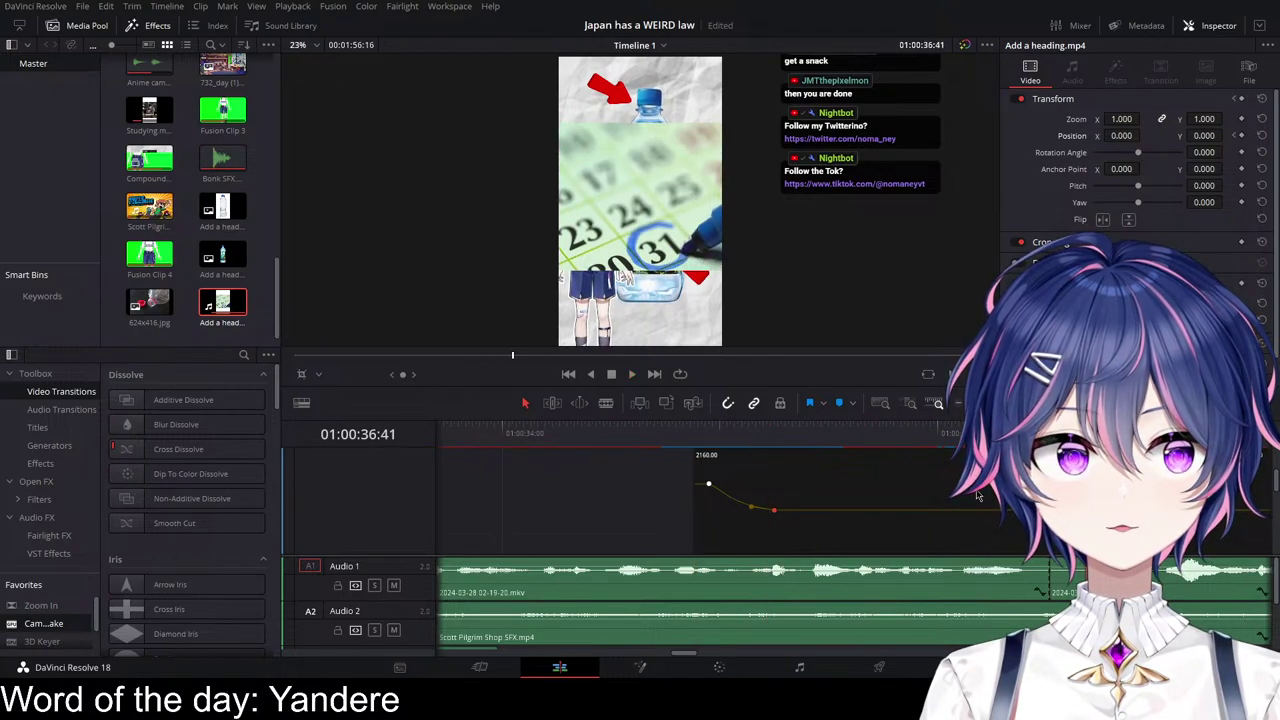
Step: Add a Position keyframe to the calendar clip at 01:00:36:41, holding it centred before it slides out
scroll(747, 500, "right", 3)
scroll(747, 500, "up", 6)
scroll(747, 500, "right", 2)
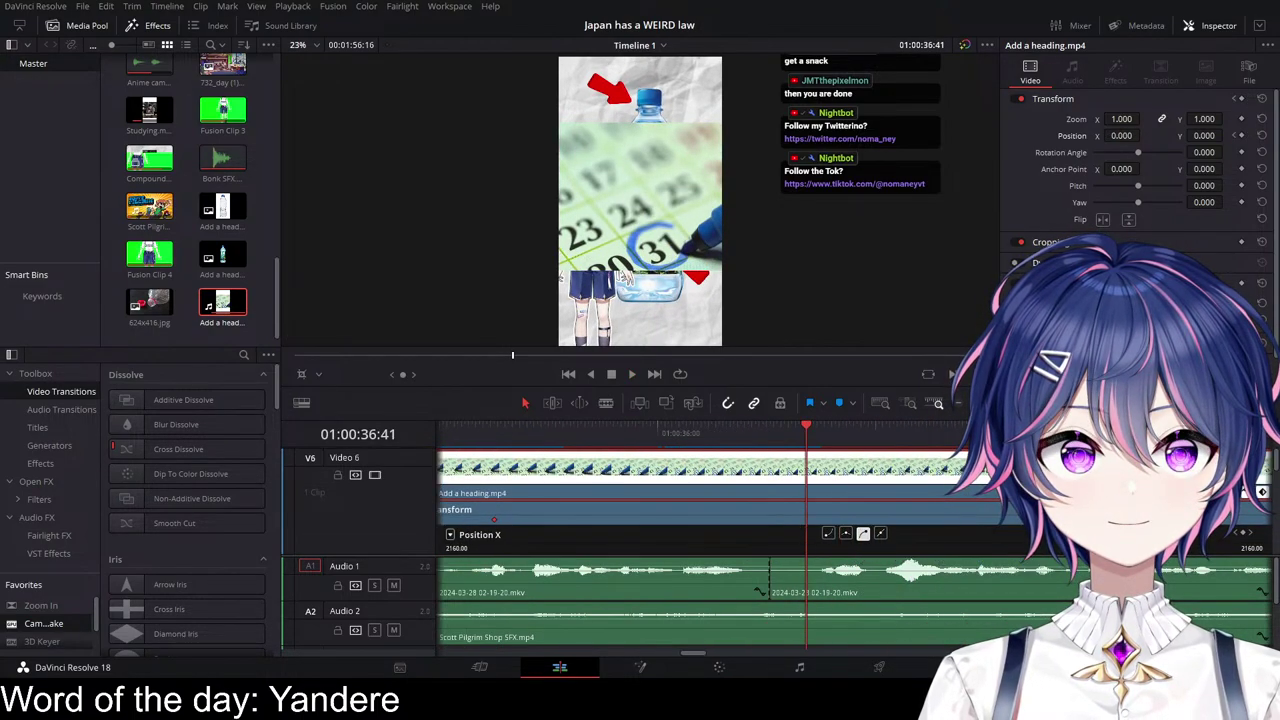
left_click(1241, 136)
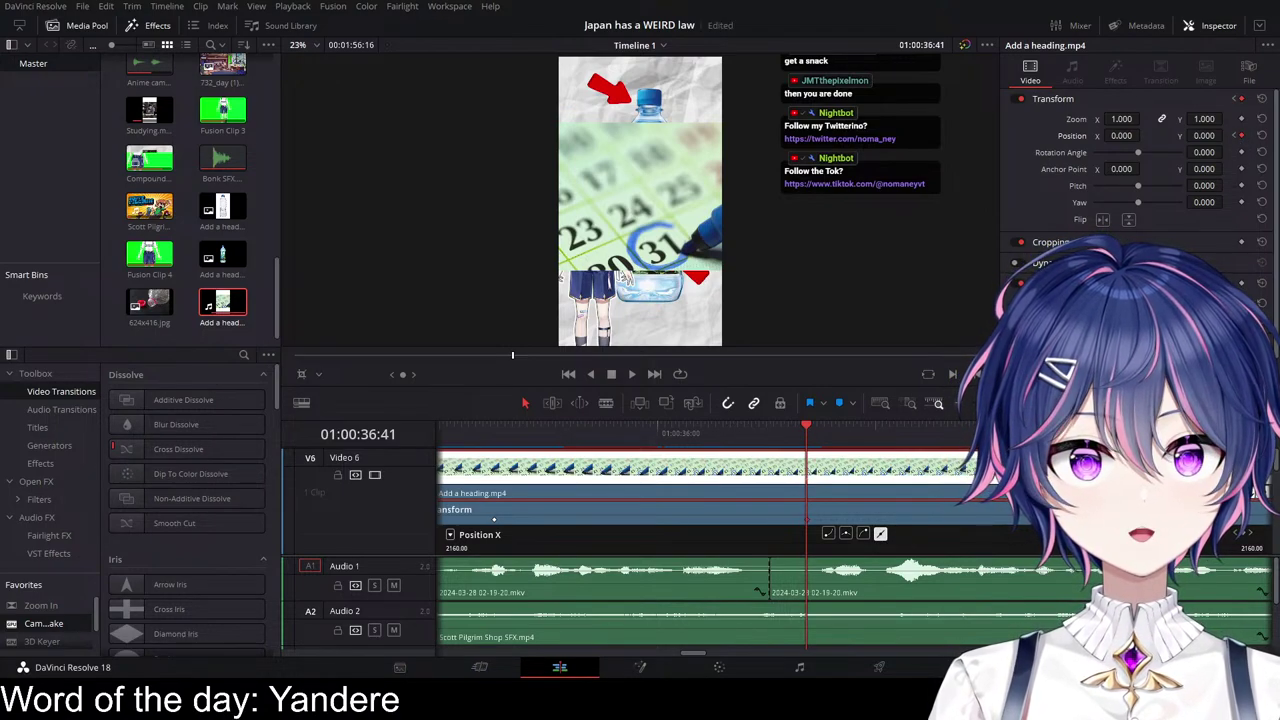
Step: Save the project and set the calendar clip's Position X to -1095 at 01:00:36:58 so it exits to the left
key("space")
key("space")
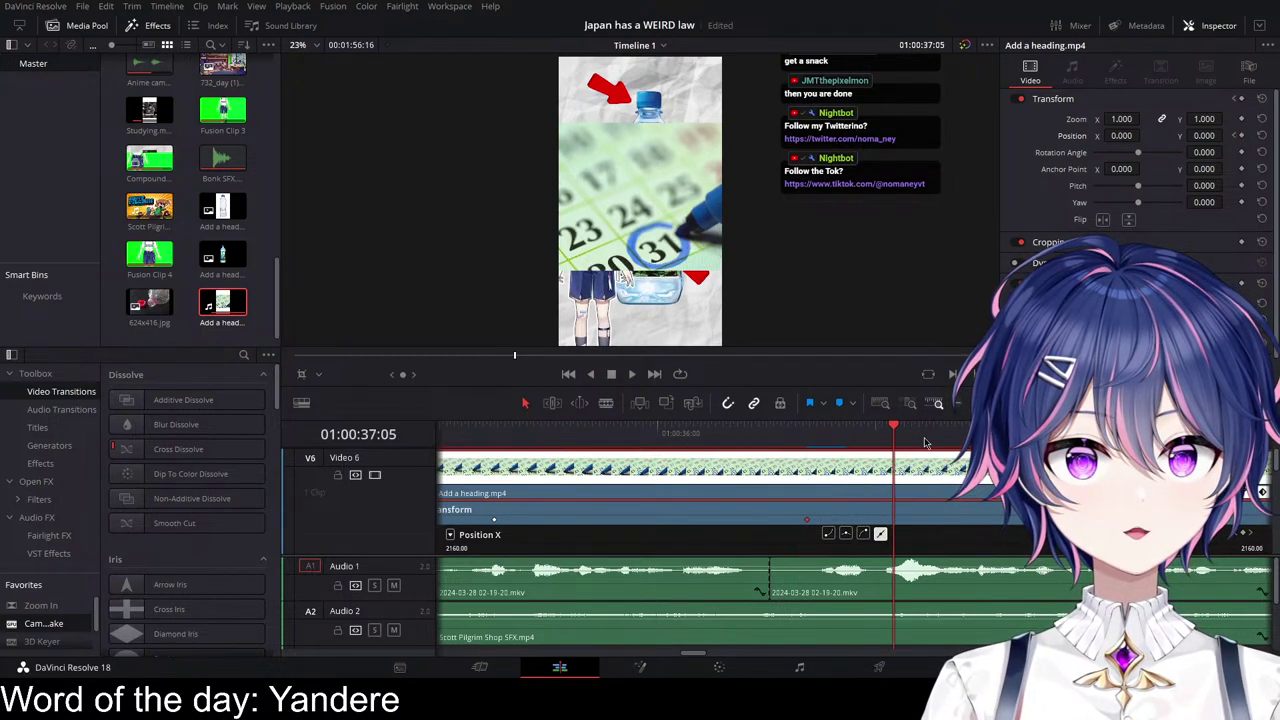
key("Left")
key("Left")
key("Left")
key("Left")
scroll(795, 487, "left", 3)
key("ctrl+s")
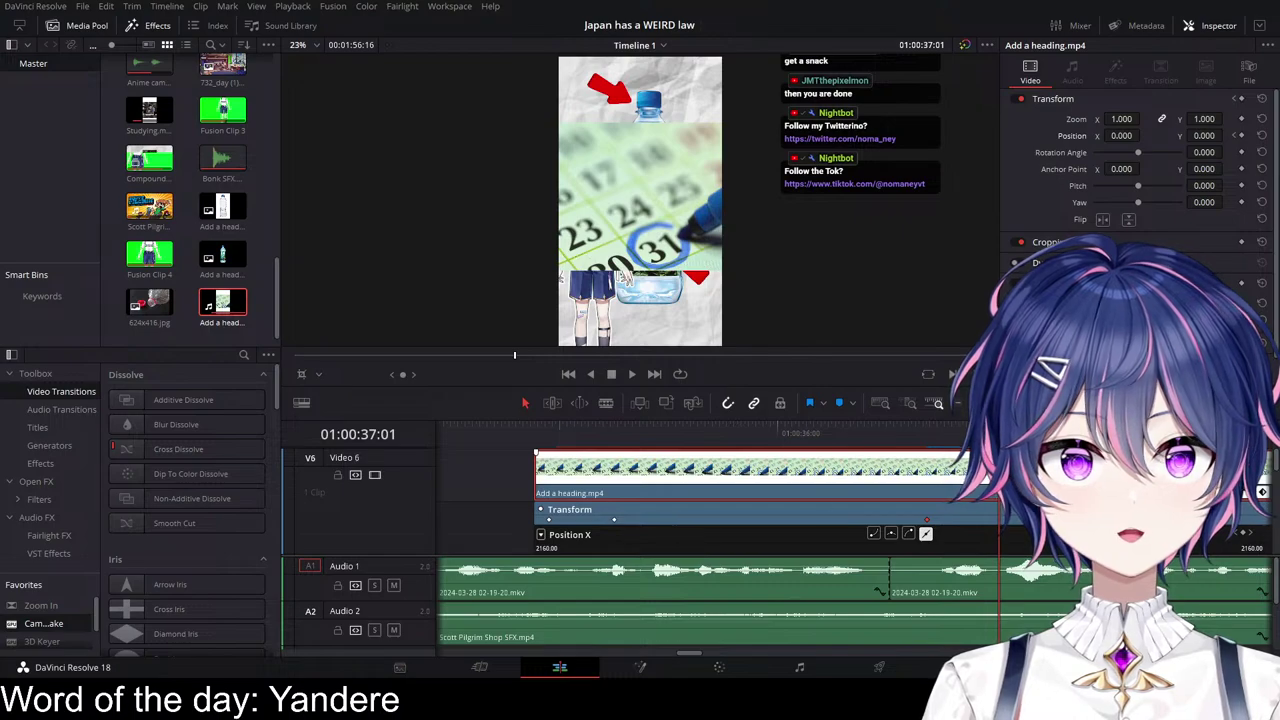
key("Left")
key("Left")
key("Left")
mouse_move(1129, 136)
left_mouse_down()
mouse_move(1092, 136)
mouse_move(1144, 135)
left_mouse_up()
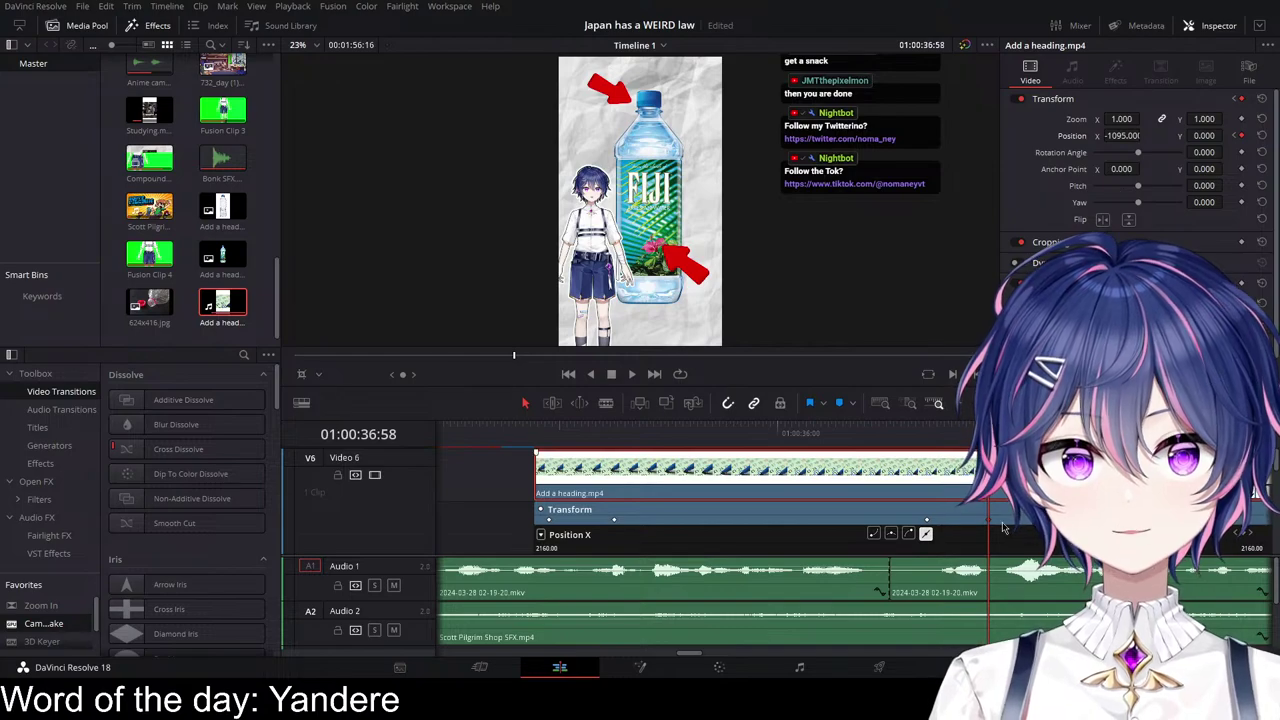
Step: Trim the end of the calendar clip to 01:00:36:58, where it has slid off screen
scroll(1004, 527, "down", 1)
scroll(1004, 527, "up", 1)
scroll(1004, 527, "down", 1)
scroll(1004, 527, "right", 2)
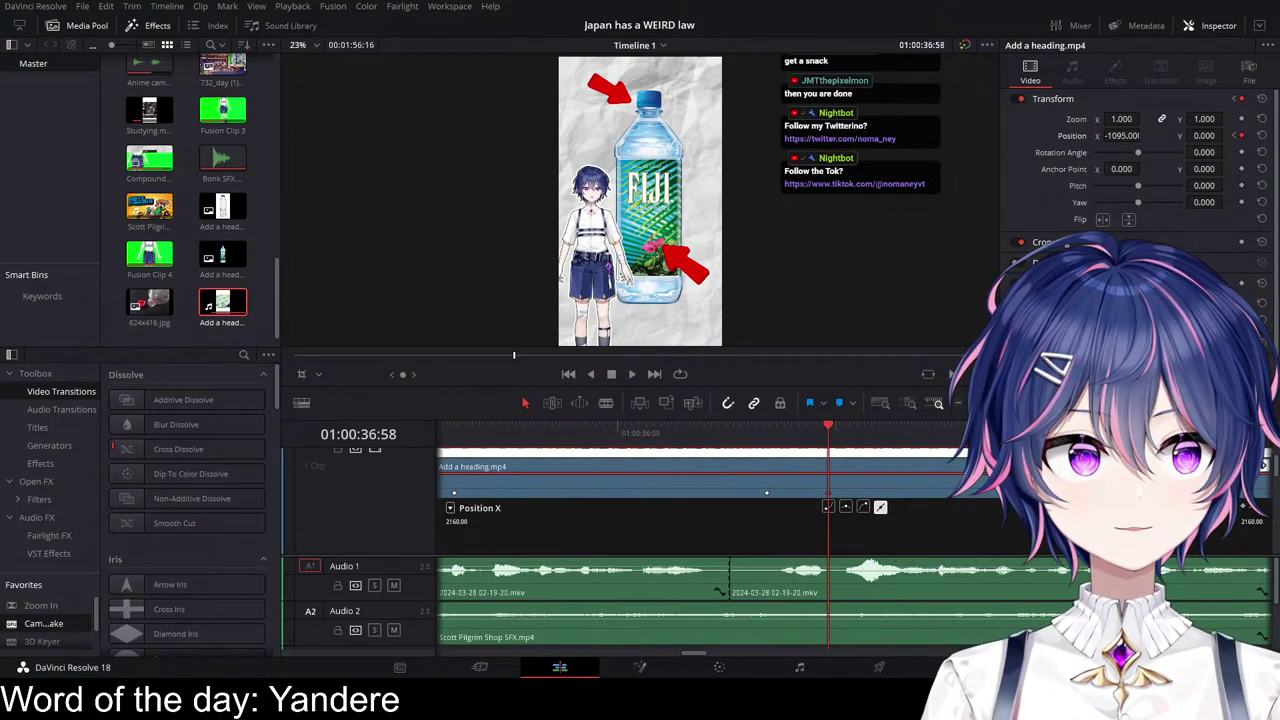
scroll(1004, 527, "right", 2)
scroll(1004, 527, "down", 3)
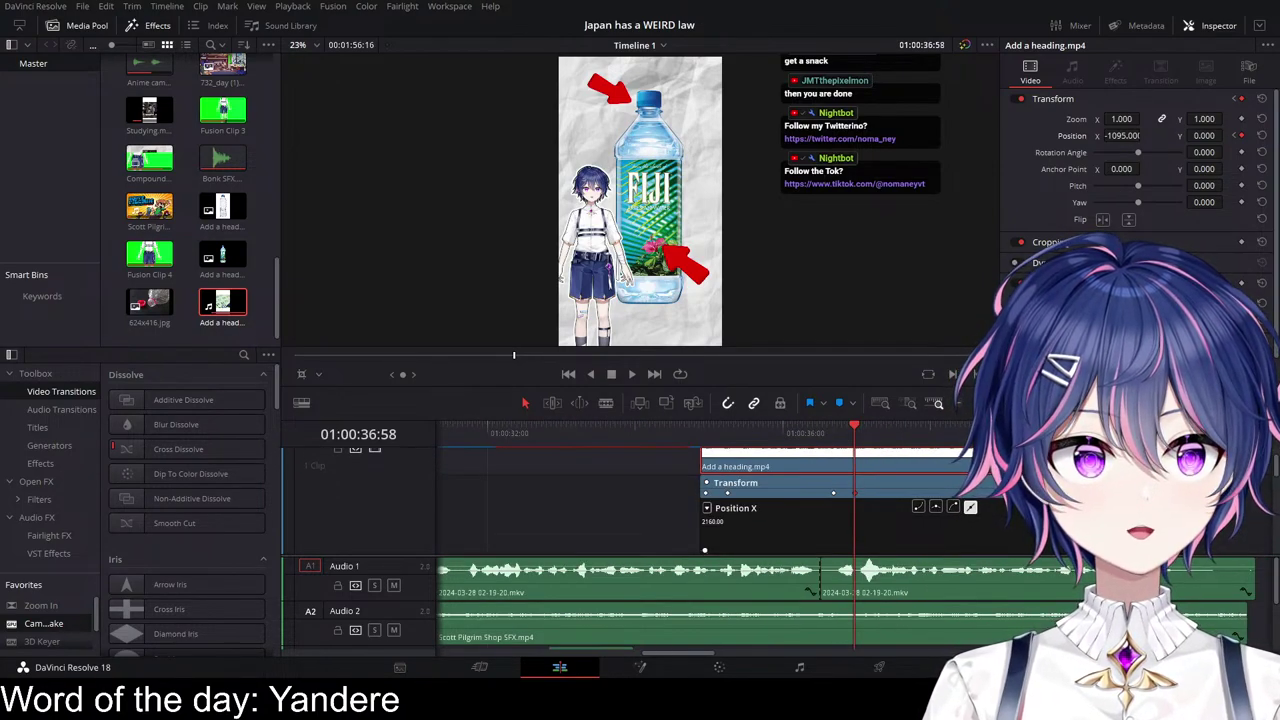
left_click_drag(968, 466, 862, 472)
scroll(942, 541, "up", 4)
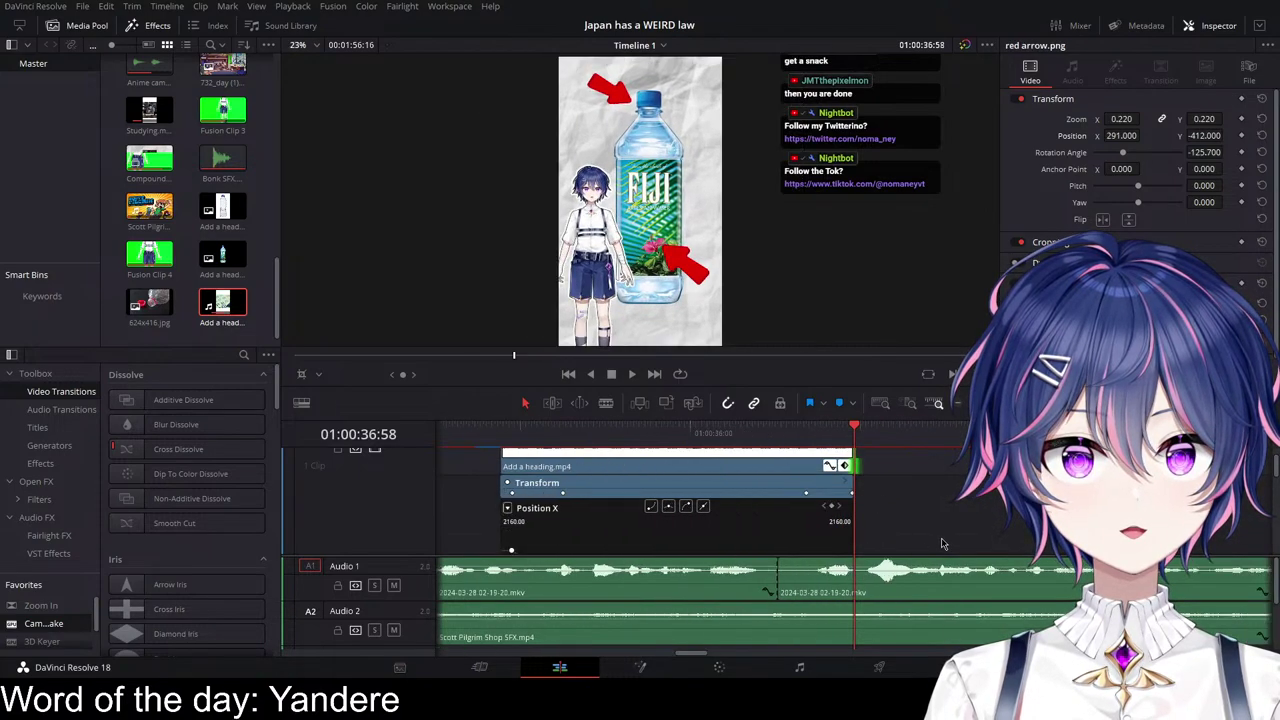
Step: Ease the Position X curve out of the 01:00:36:41 keyframe, adjust its handle, and play back the calendar's exit
scroll(880, 534, "down", 2)
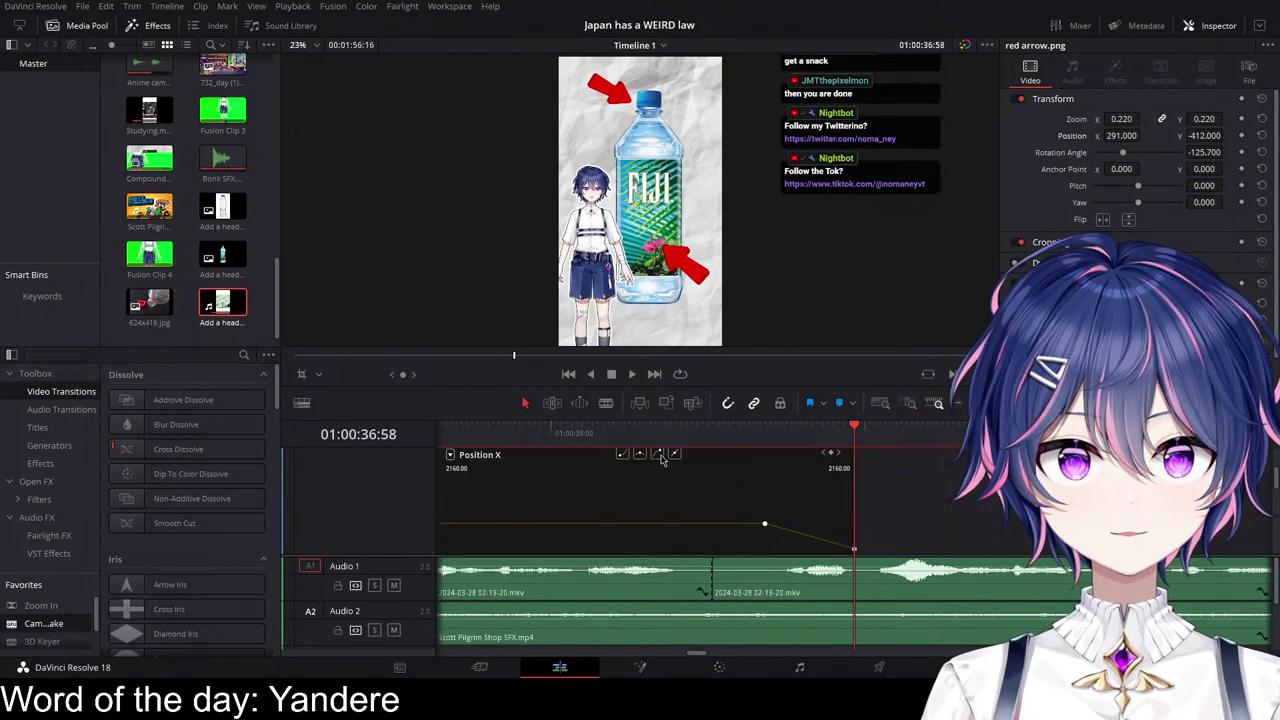
left_click(852, 548)
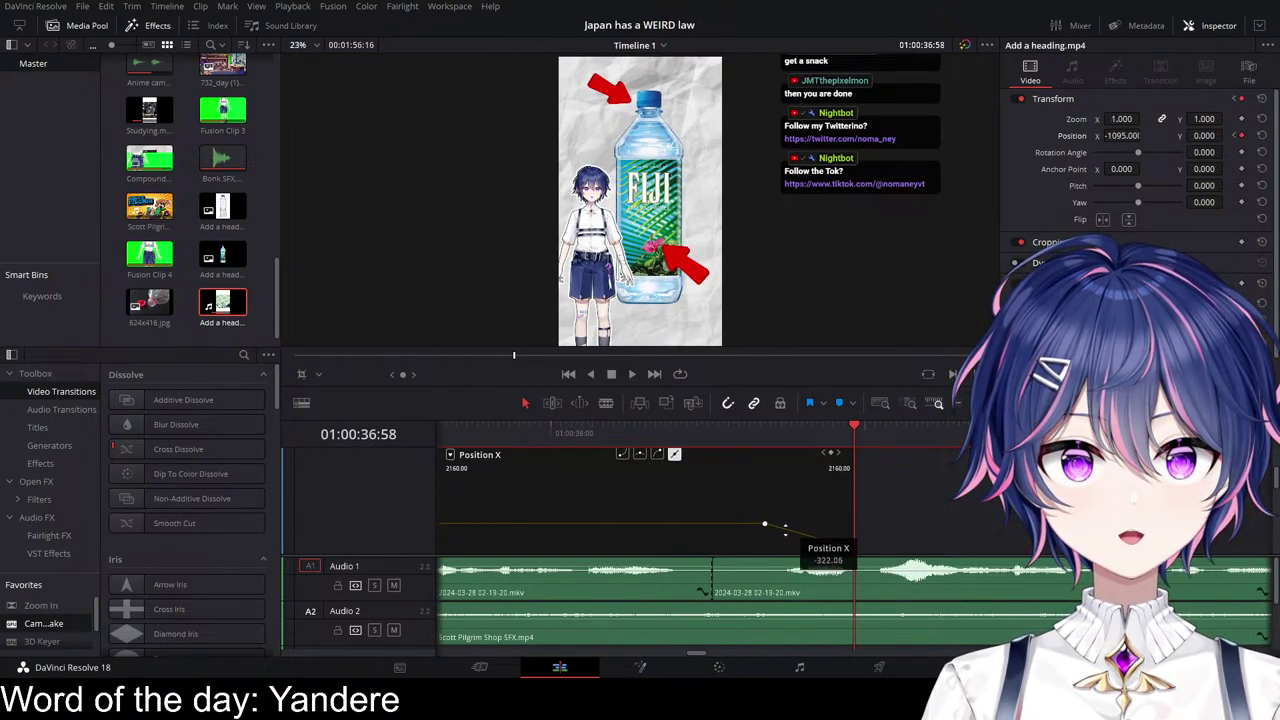
left_click(622, 453)
left_click_drag(787, 527, 790, 527)
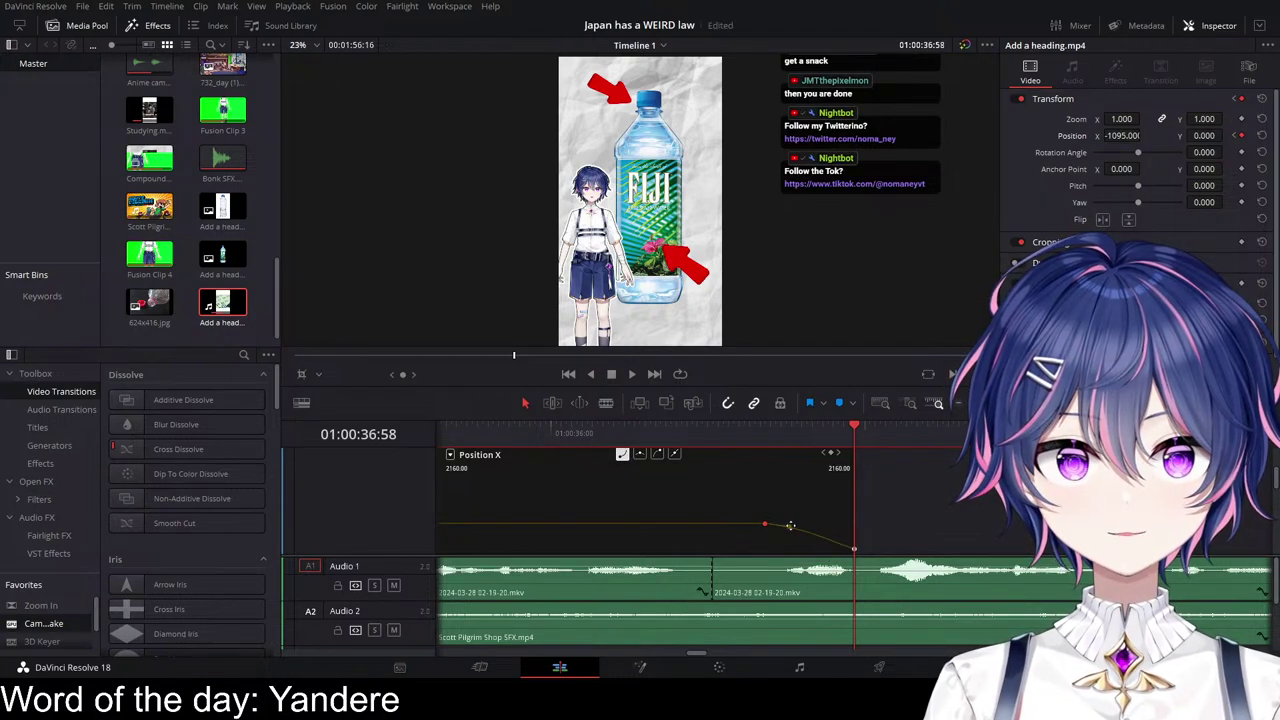
left_click(720, 432)
key("space")
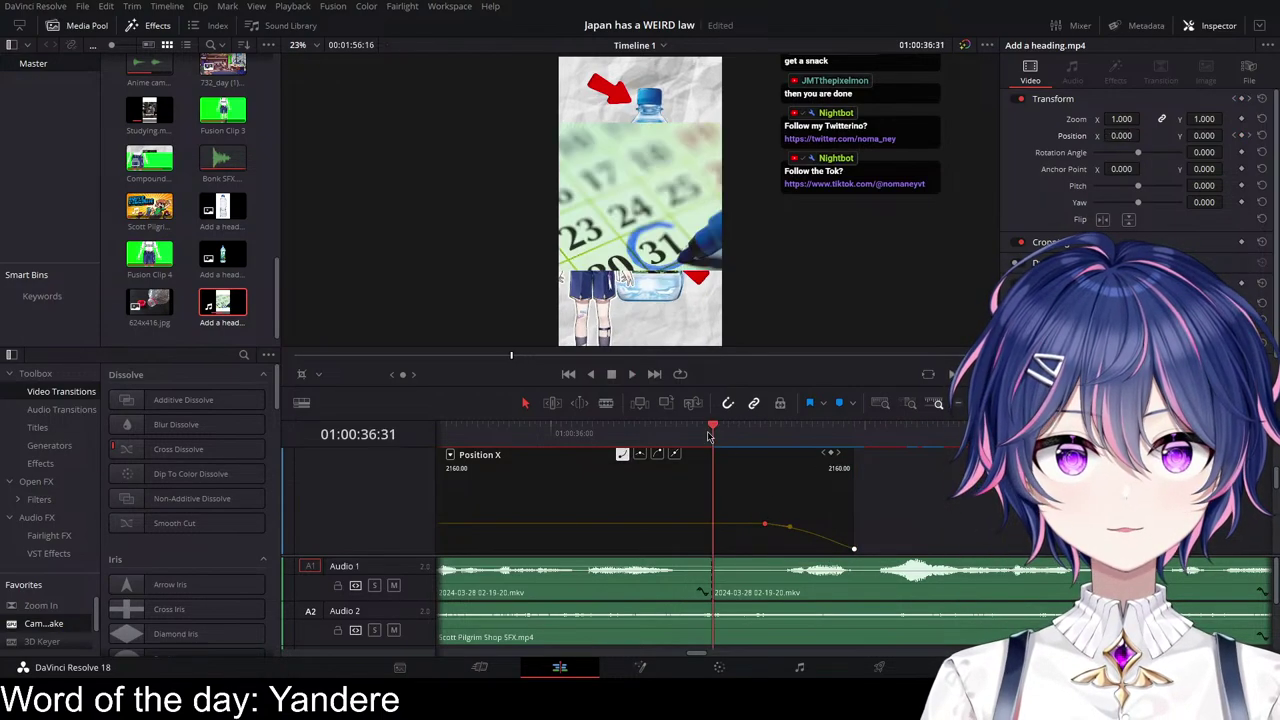
Step: Play back the calendar clip's exit on Video 6 and hide its Position X curve
key("space")
scroll(891, 500, "up", 1)
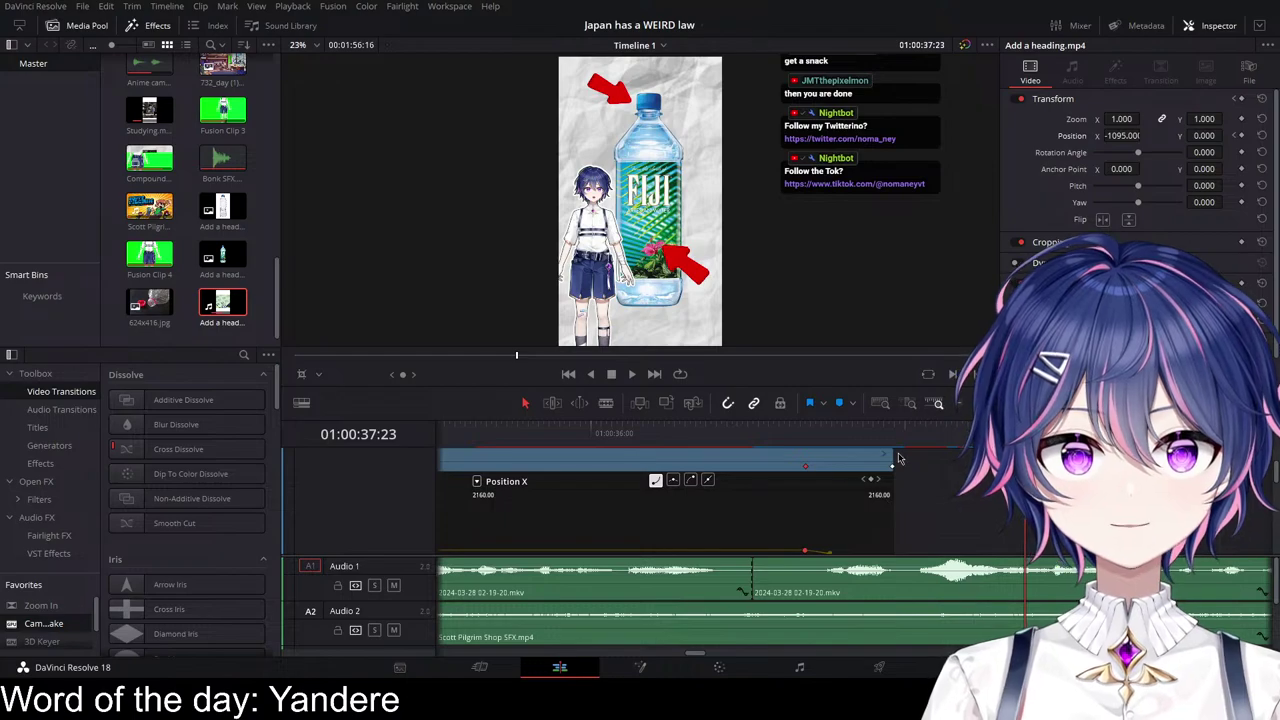
scroll(896, 460, "up", 2)
scroll(888, 492, "down", 4)
scroll(865, 498, "up", 4)
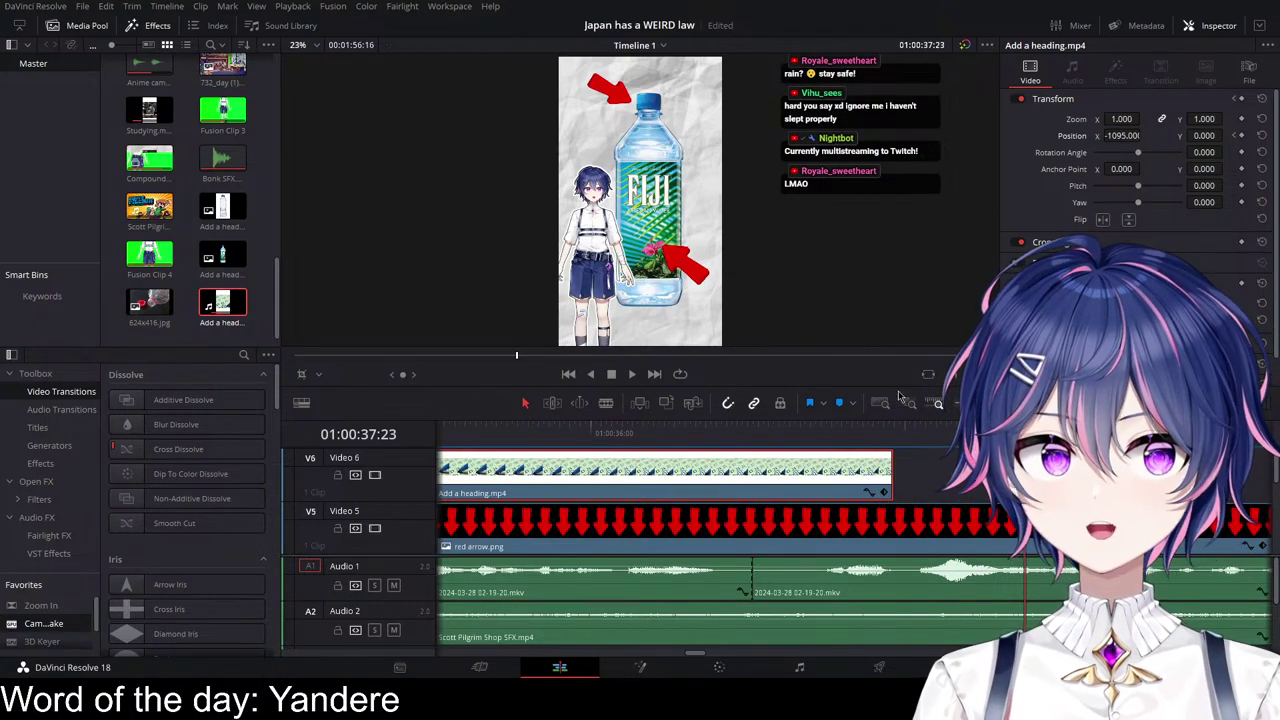
left_click_drag(647, 437, 743, 460)
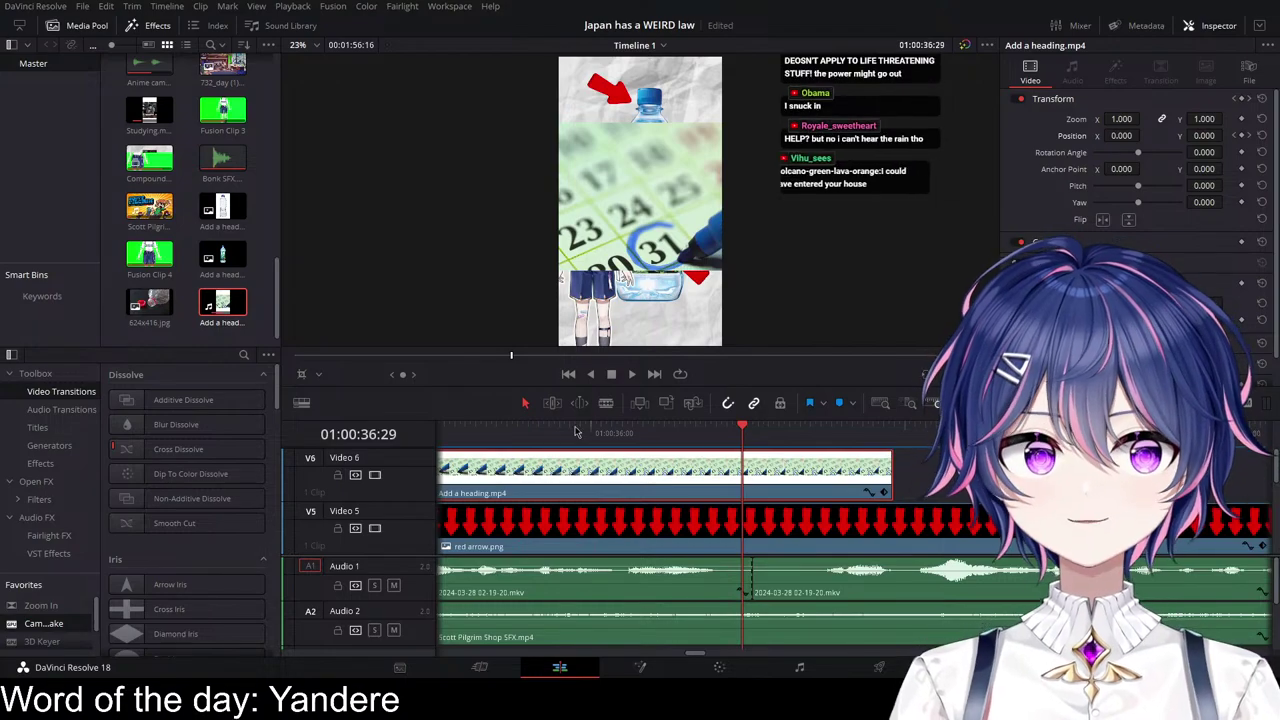
Step: Play back the calendar clip's slide-in and slide-out, continuing into the bottle scene after it
left_click(527, 426)
key("space")
scroll(705, 557, "left", 5)
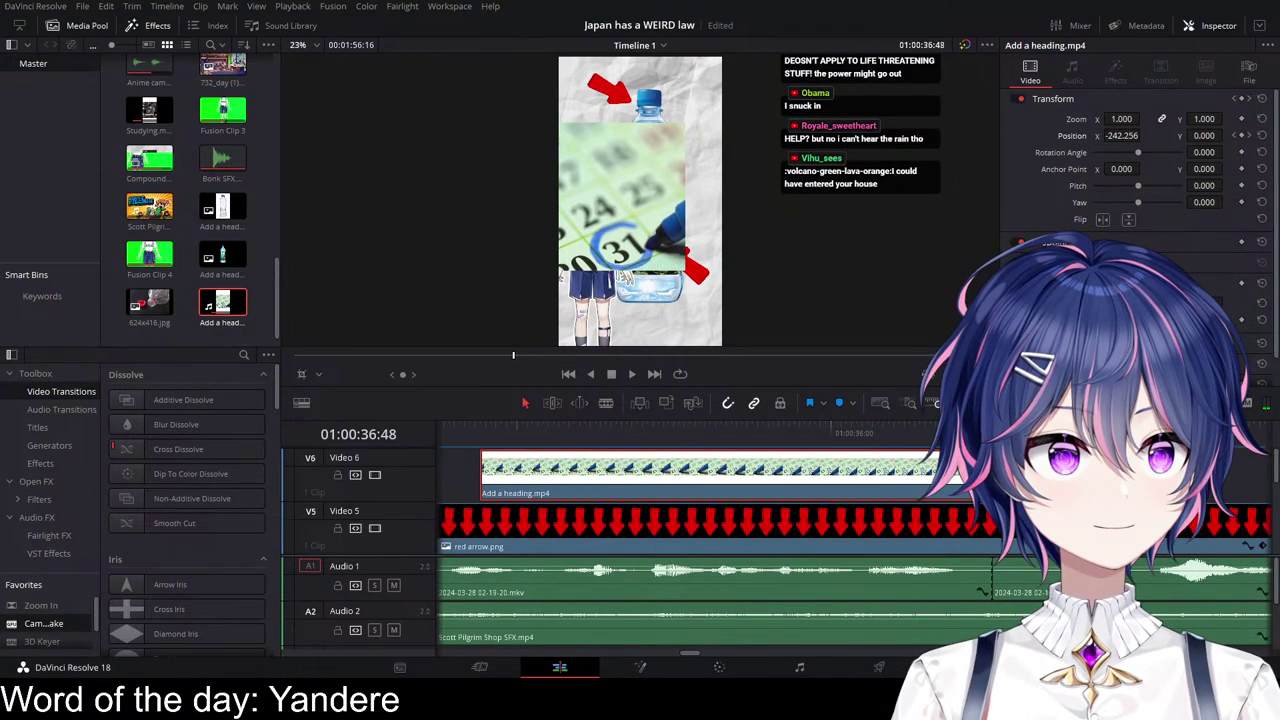
scroll(700, 508, "right", 4)
scroll(690, 503, "down", 2)
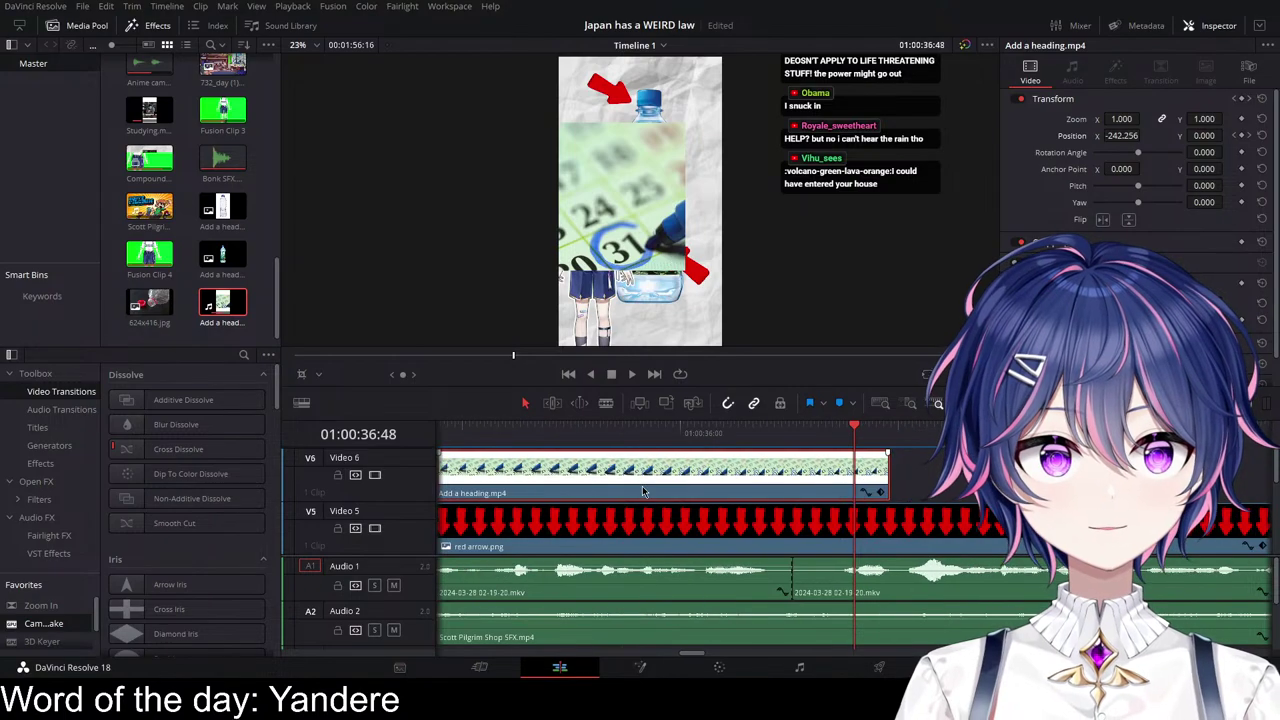
scroll(670, 490, "left", 2)
left_click(502, 432)
key("space")
scroll(803, 479, "down", 3)
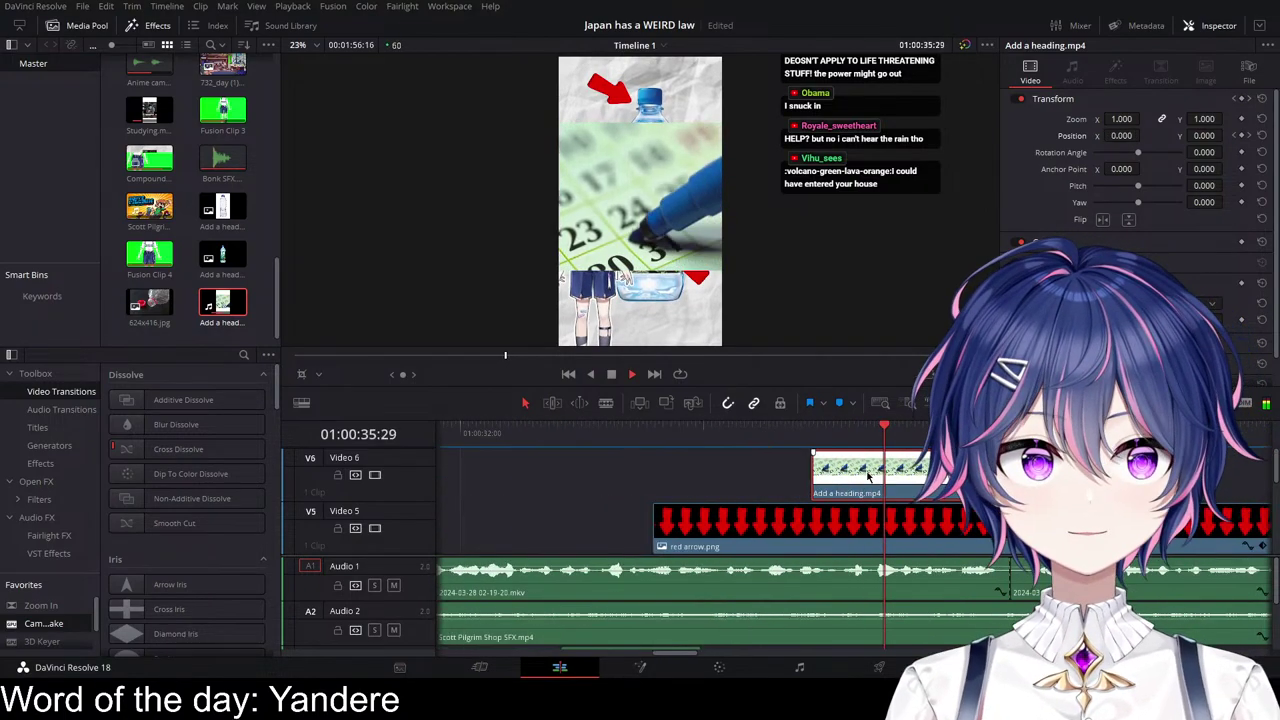
key("space")
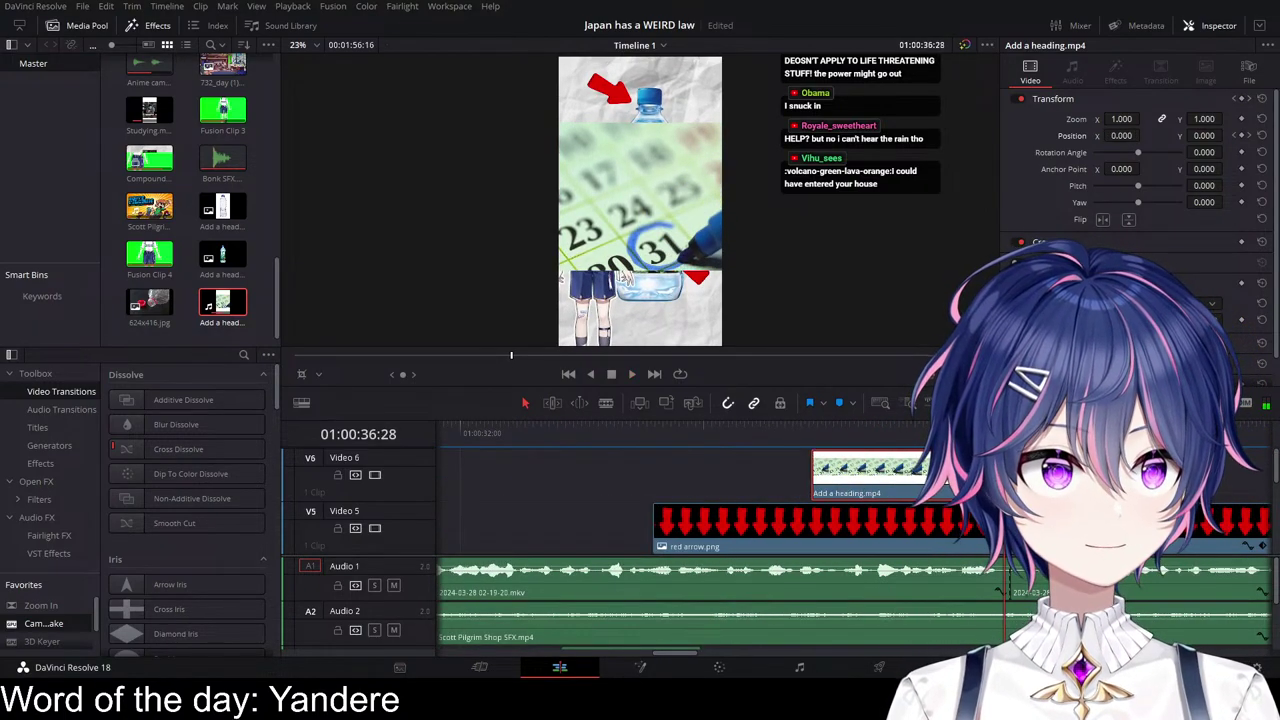
left_click(697, 434)
key("space")
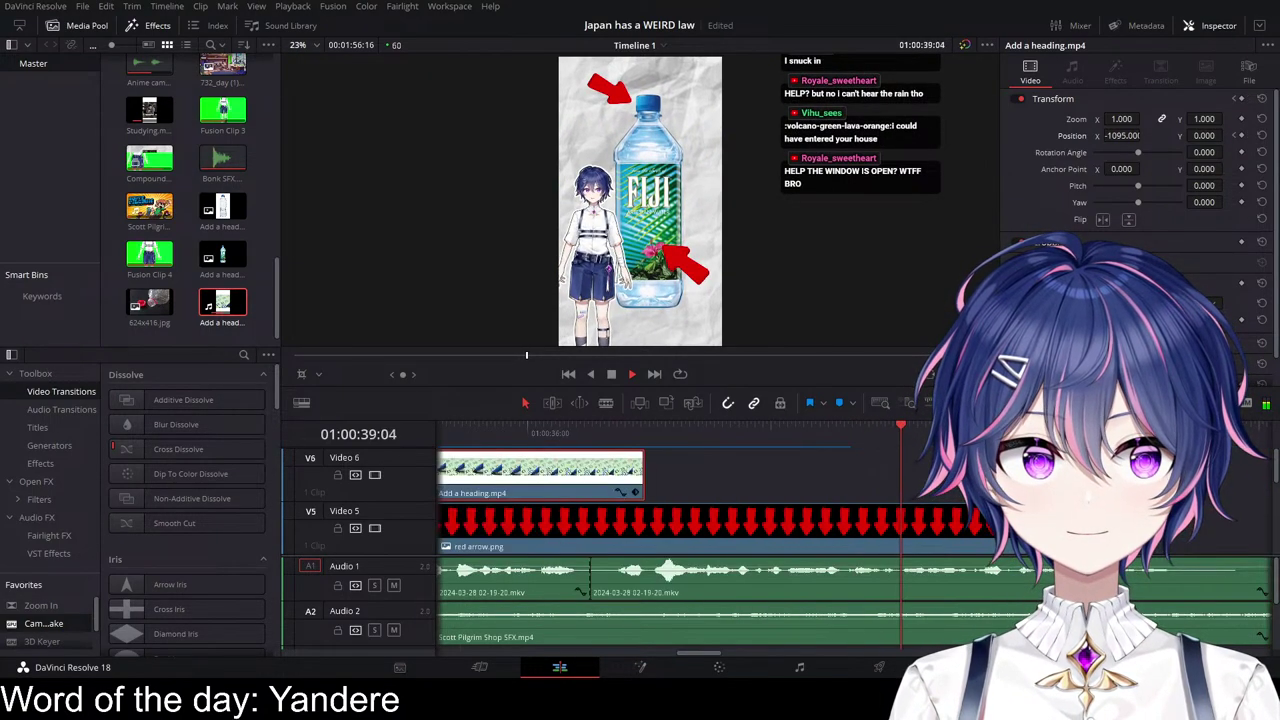
key("space")
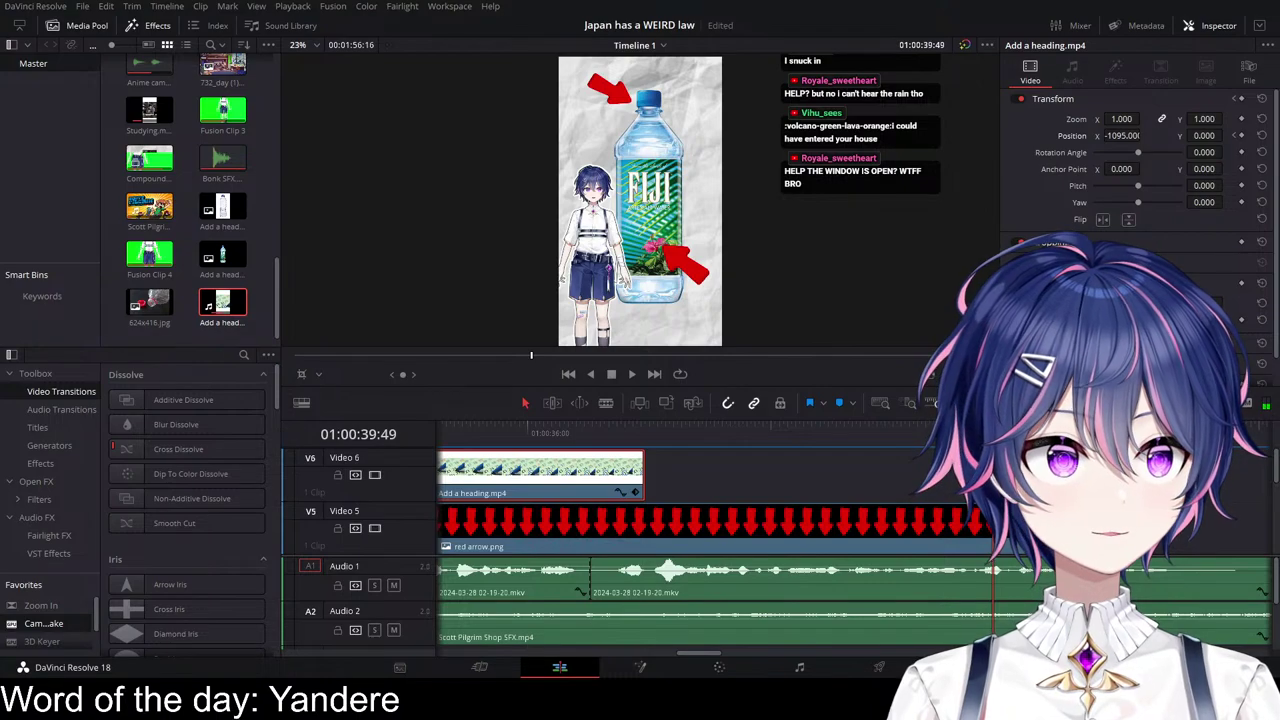
Step: Replay the red arrow section from before the calendar appears until it covers the bottle
scroll(696, 525, "down", 4)
scroll(696, 524, "down", 3)
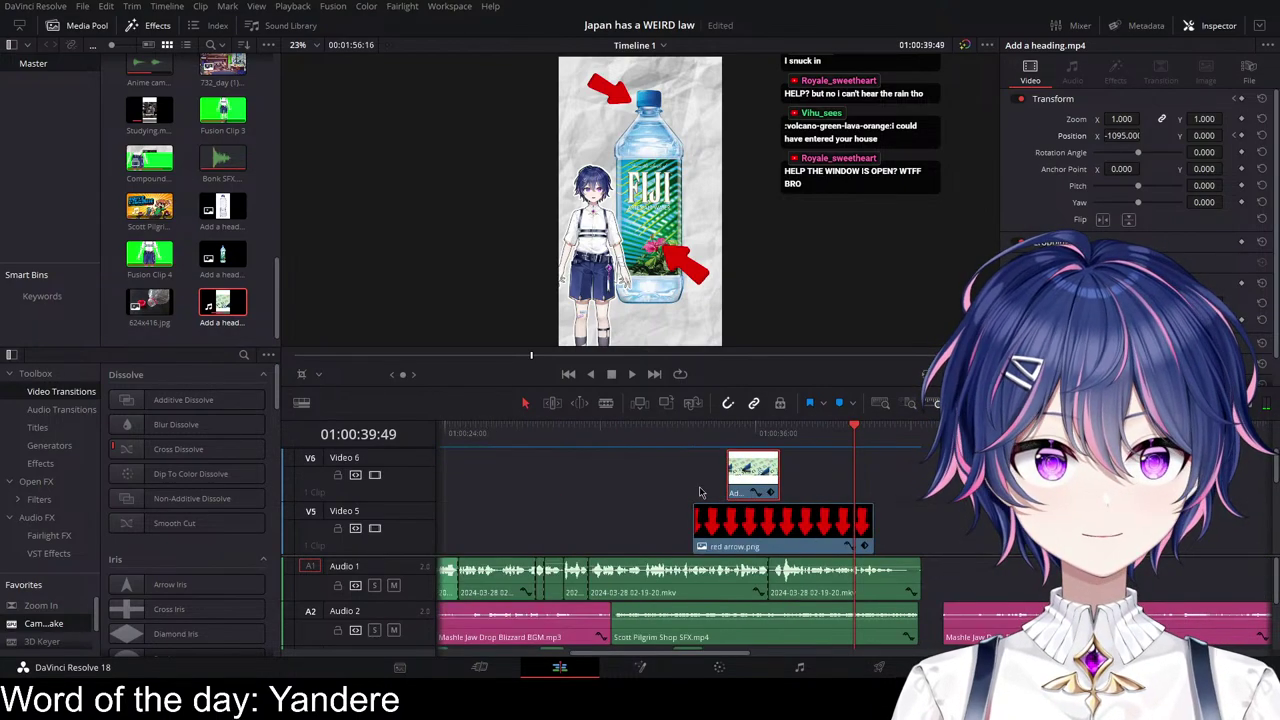
left_click(662, 433)
key("space")
scroll(664, 440, "up", 6)
scroll(923, 524, "right", 5)
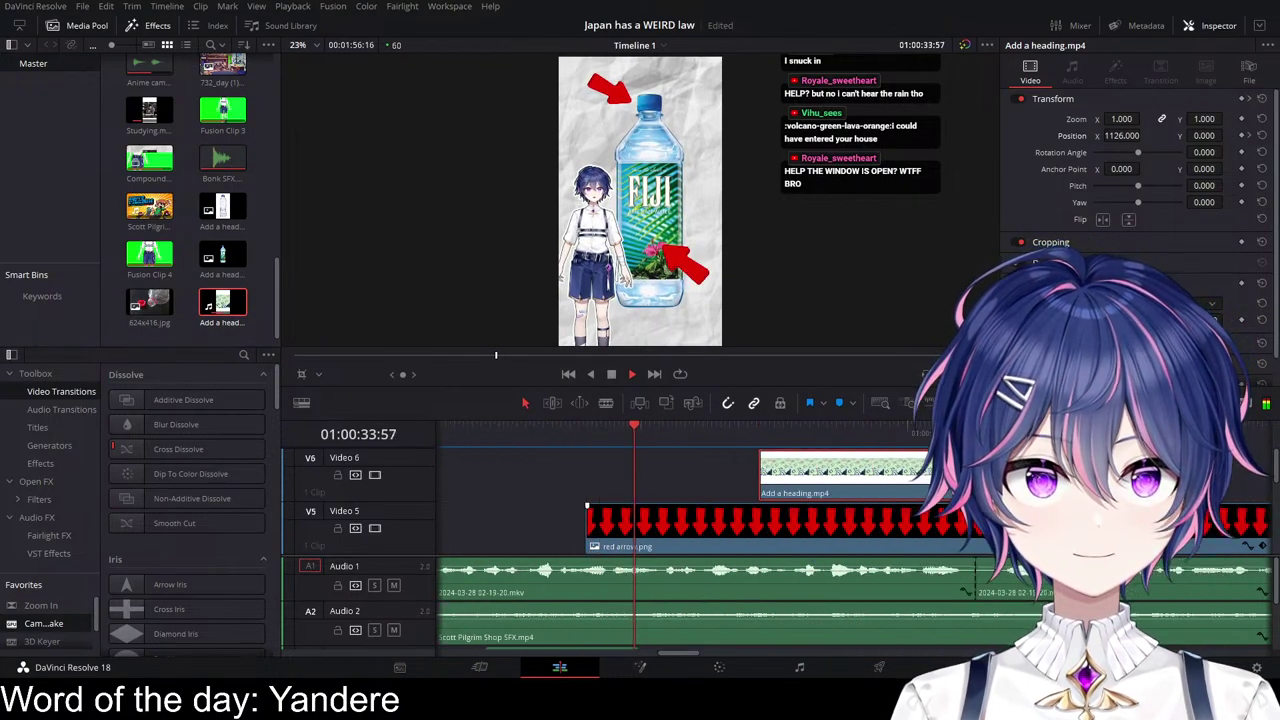
scroll(923, 524, "down", 3)
scroll(923, 524, "up", 2)
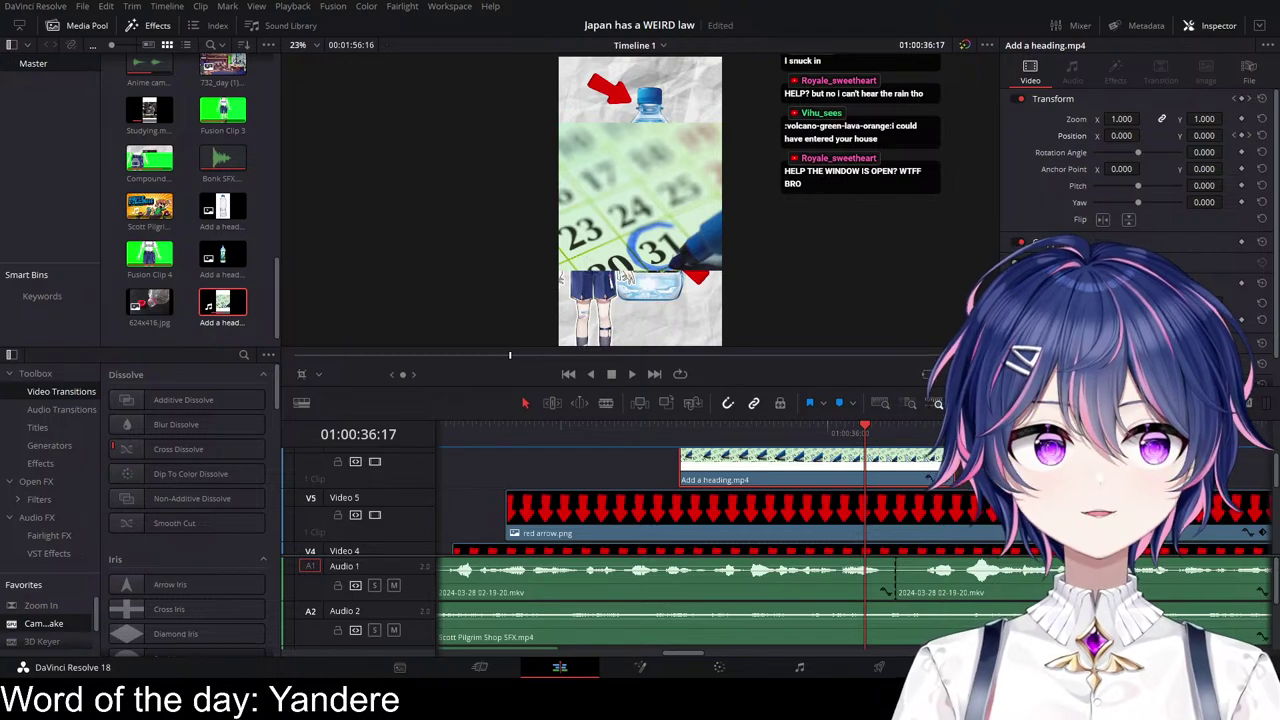
Step: Import the Cute anime blshk.mp3 sound effect and place it on Audio 3, aligned with the calendar clip's entrance
left_click_drag(150, 302, 688, 558)
scroll(688, 558, "down", 3)
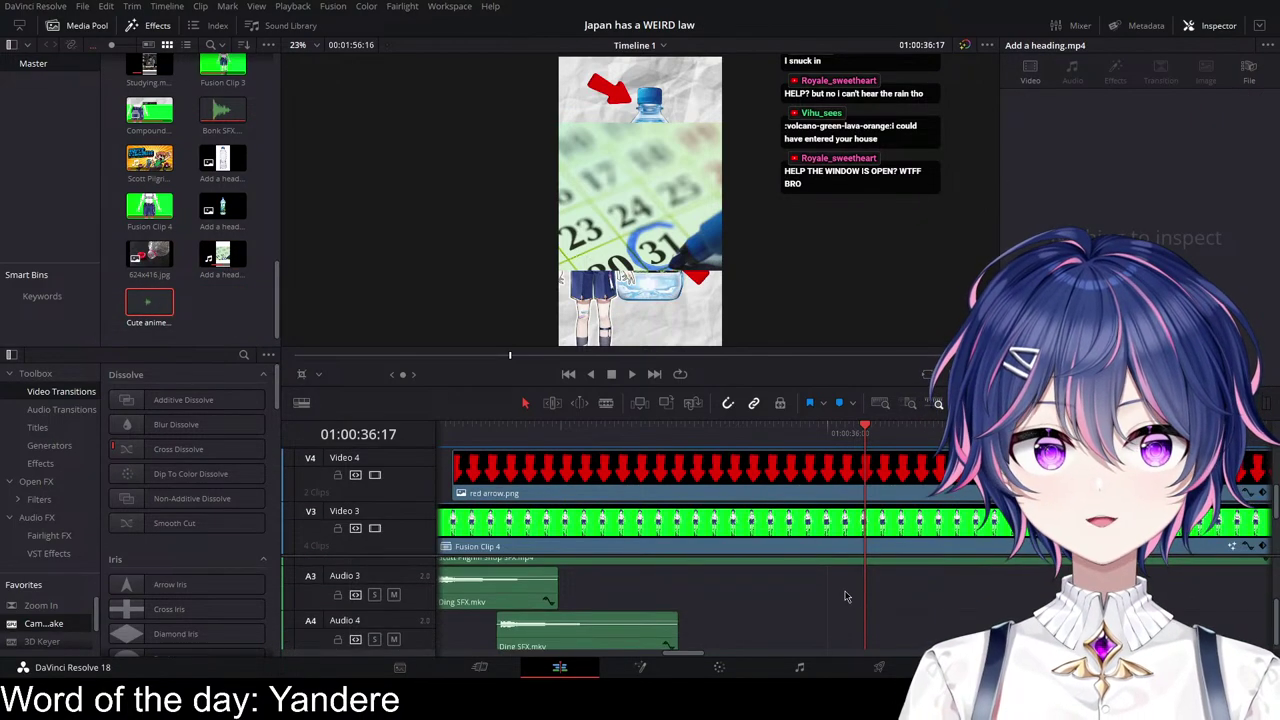
left_click_drag(137, 309, 695, 592)
scroll(820, 500, "up", 2)
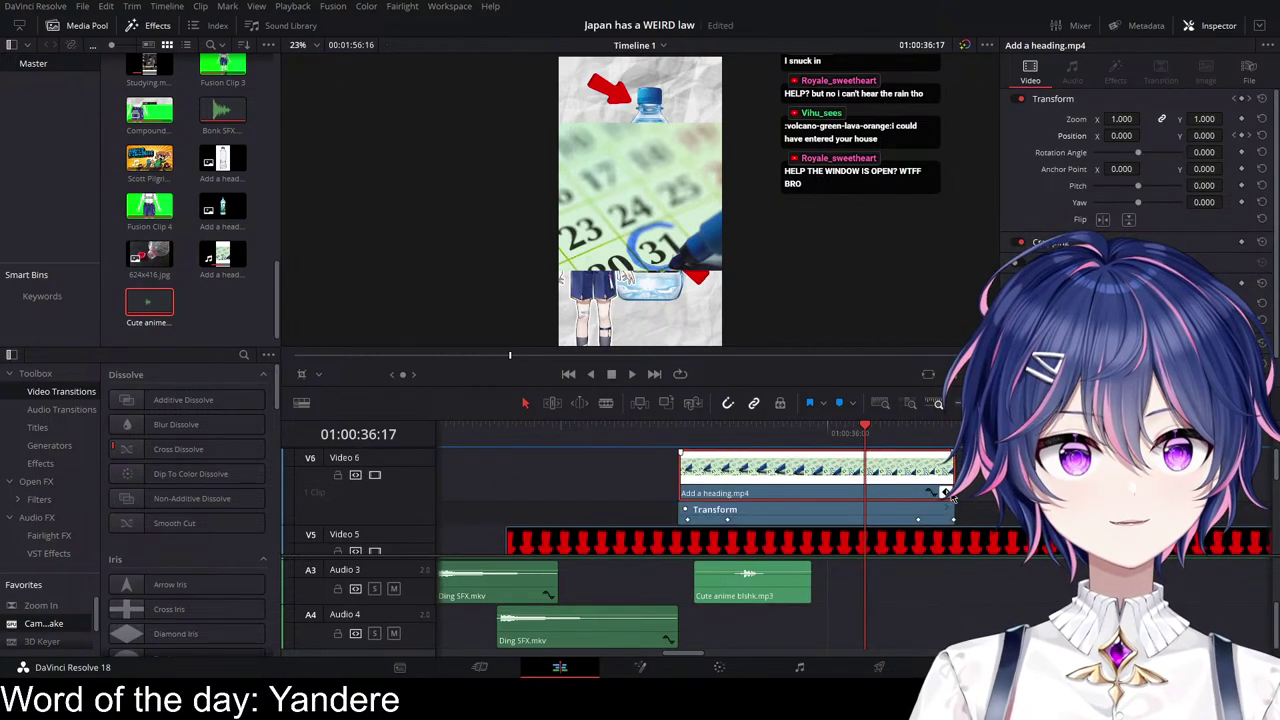
left_click_drag(773, 584, 722, 584)
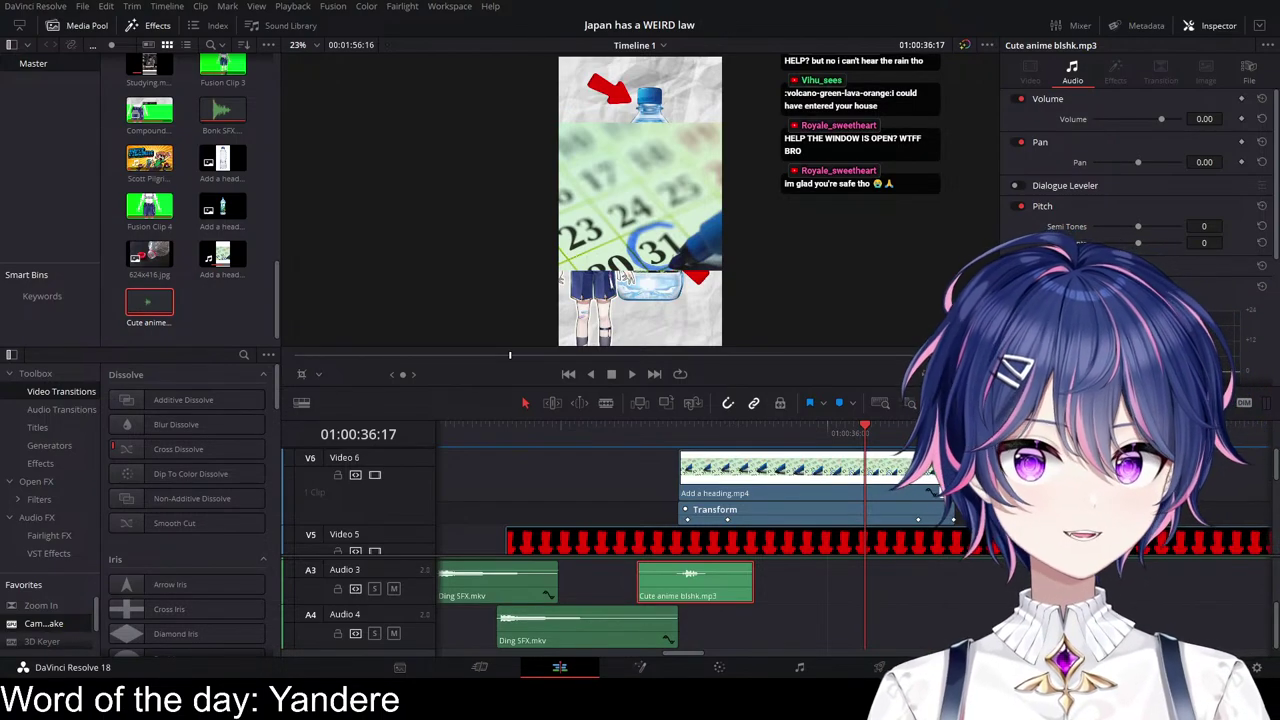
Step: Play back the calendar's entrance to check the timing of the new sound effect
left_click(620, 433)
key("space")
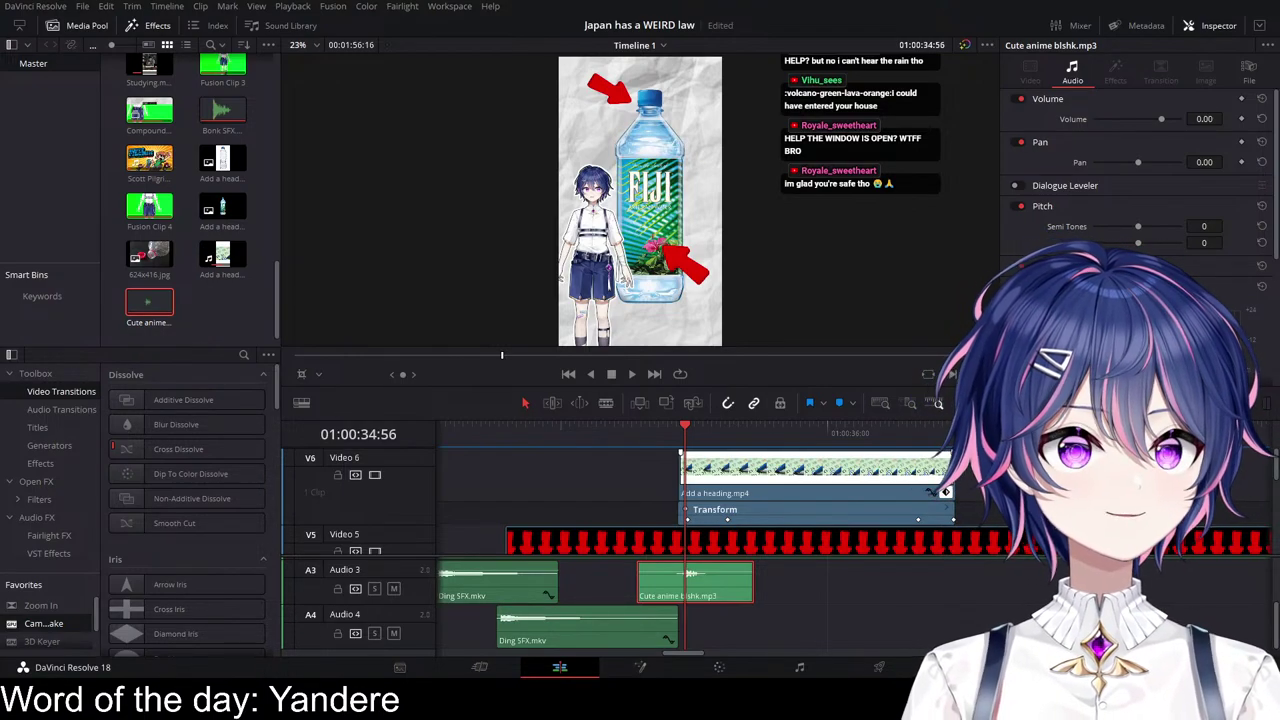
left_click(657, 428)
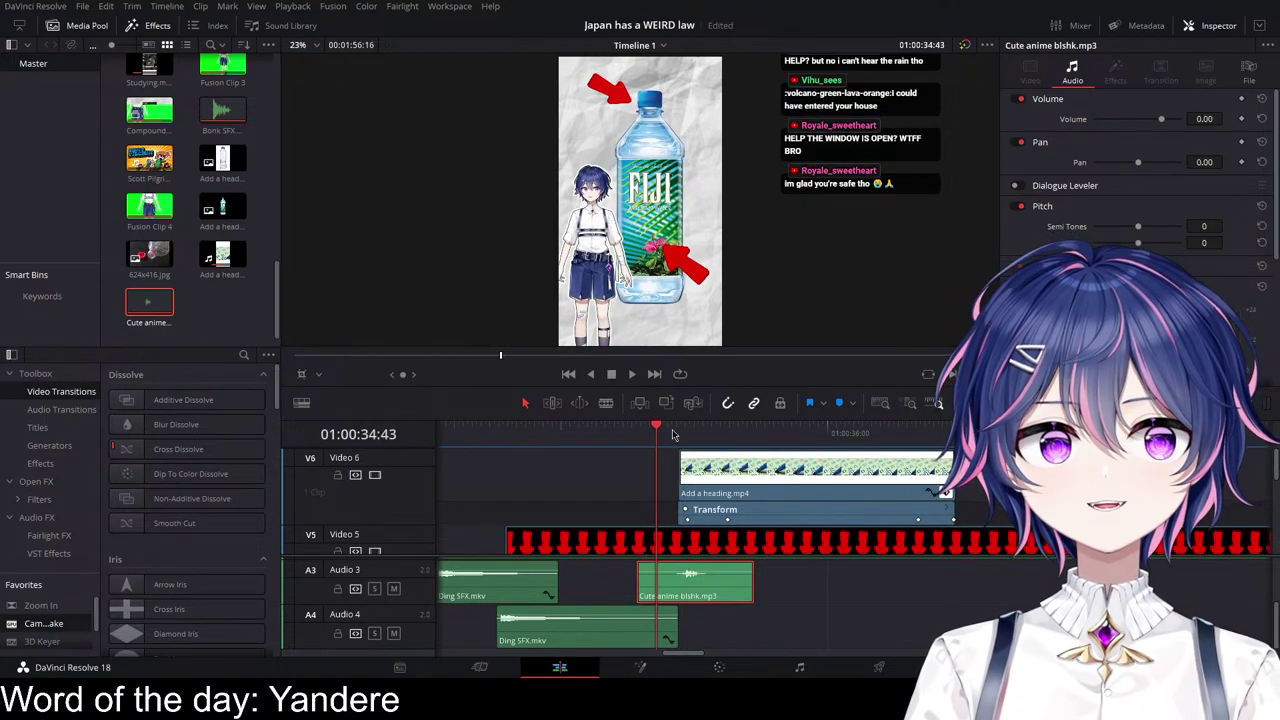
key("space")
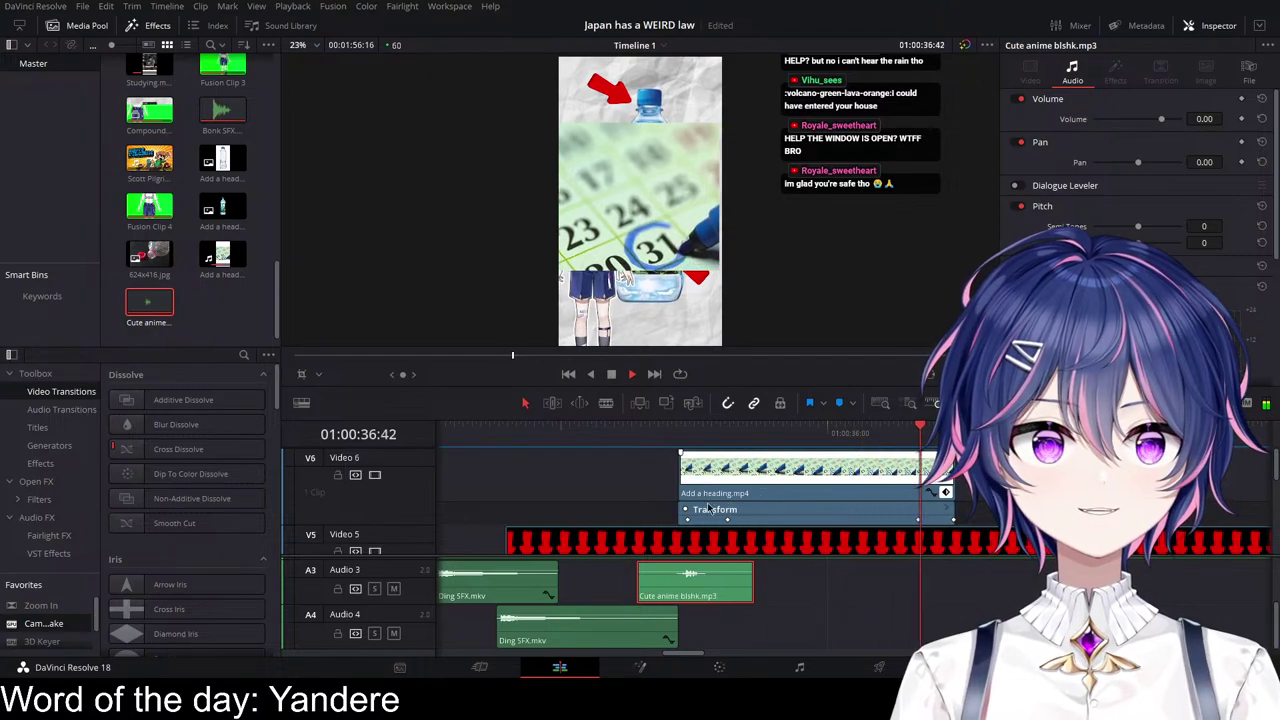
key("space")
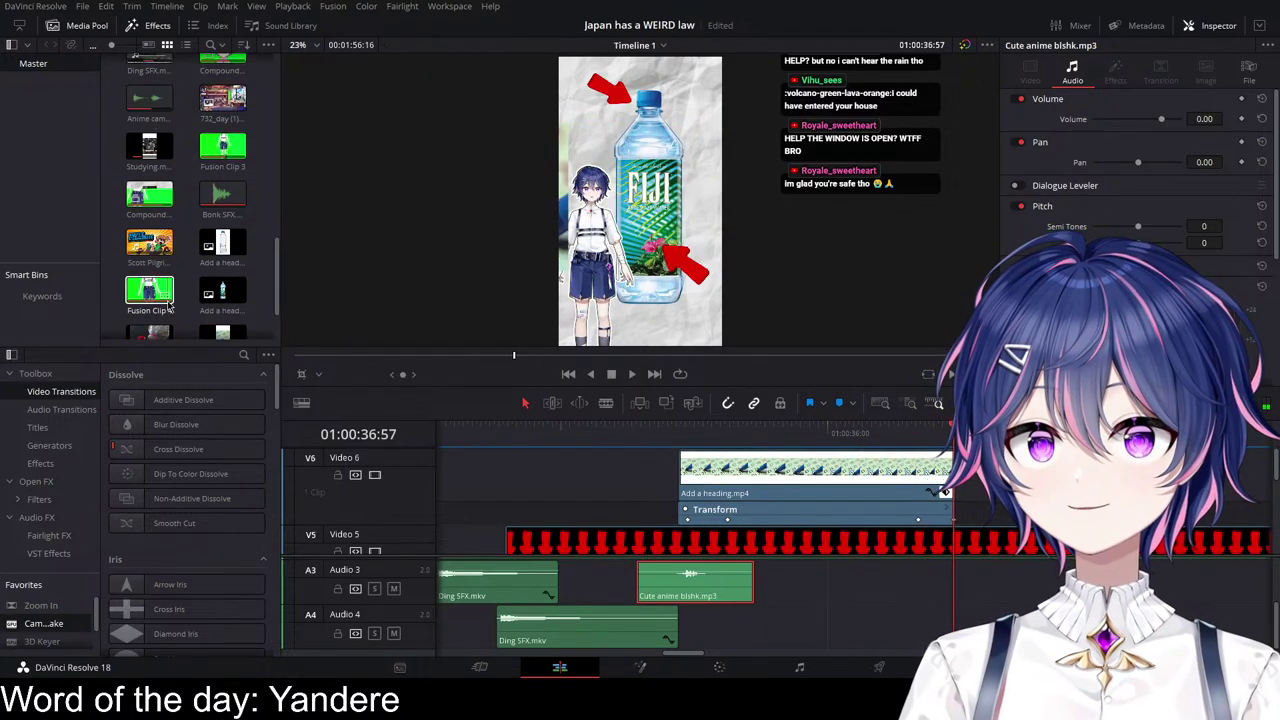
Step: Add Anime camera whoosh SFX.mp3 to Audio 3 at the end of the calendar clip and shorten its tail
scroll(172, 257, "up", 3)
left_click_drag(140, 146, 849, 624)
left_click_drag(1267, 637, 1010, 618)
scroll(960, 618, "right", 5)
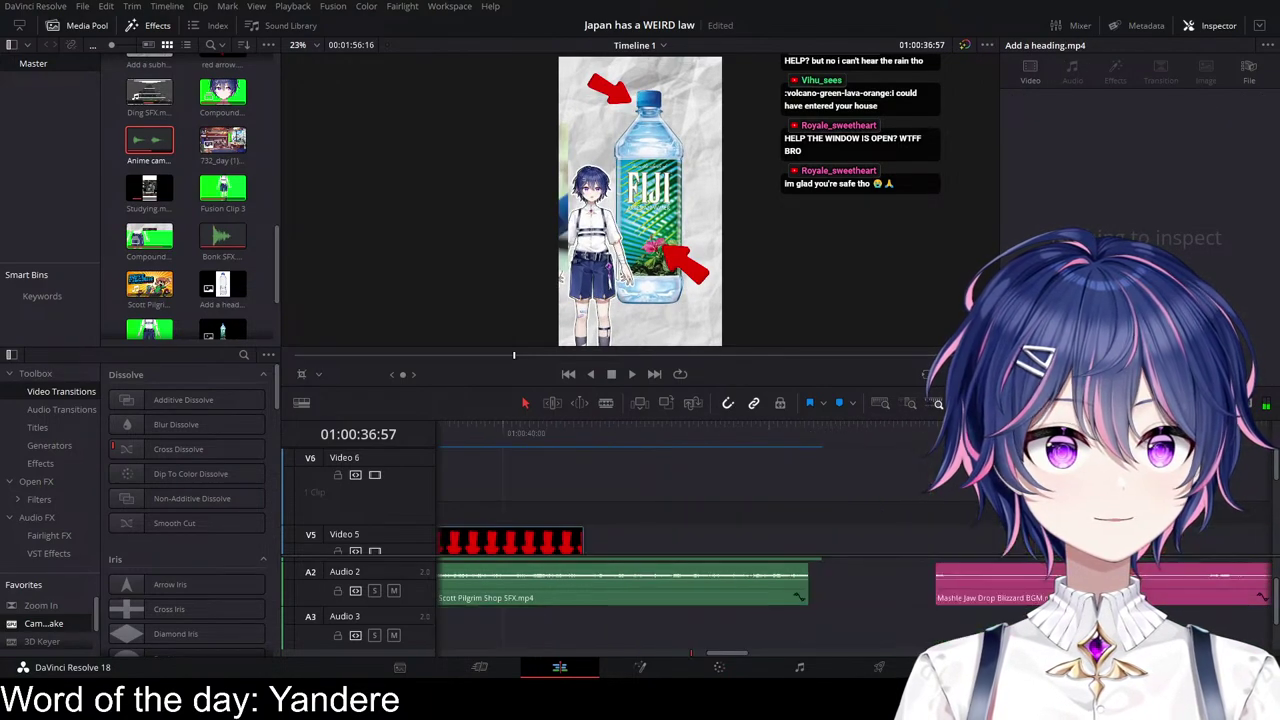
Step: Play back the calendar section to check the whoosh sound's timing against the slide-out
scroll(870, 602, "up", 1)
key("space")
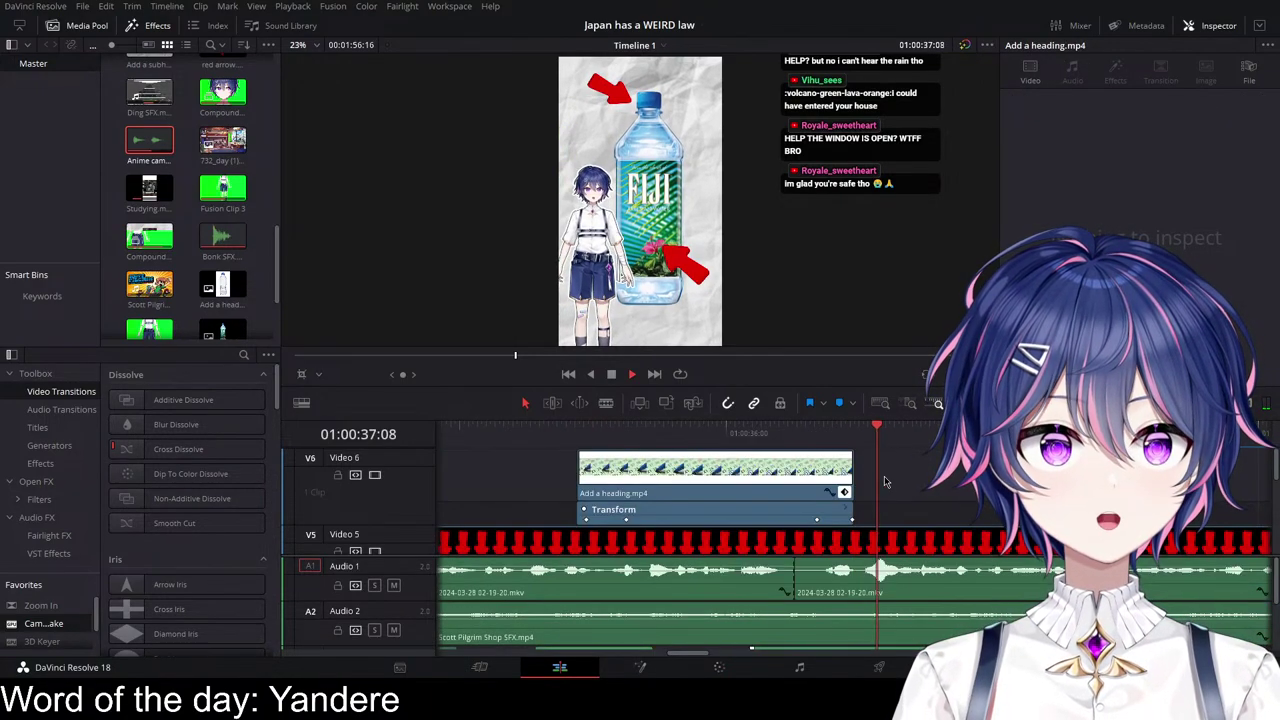
key("space")
scroll(950, 600, "down", 2)
scroll(961, 603, "up", 1)
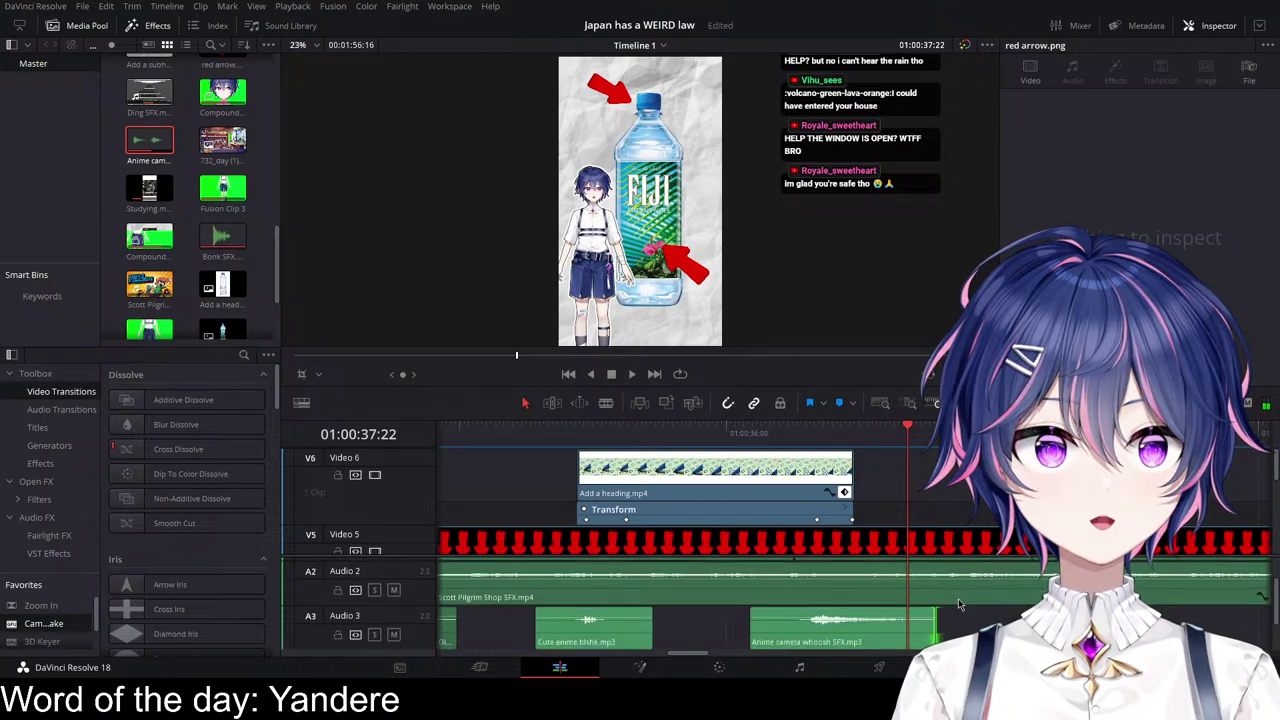
scroll(958, 598, "down", 1)
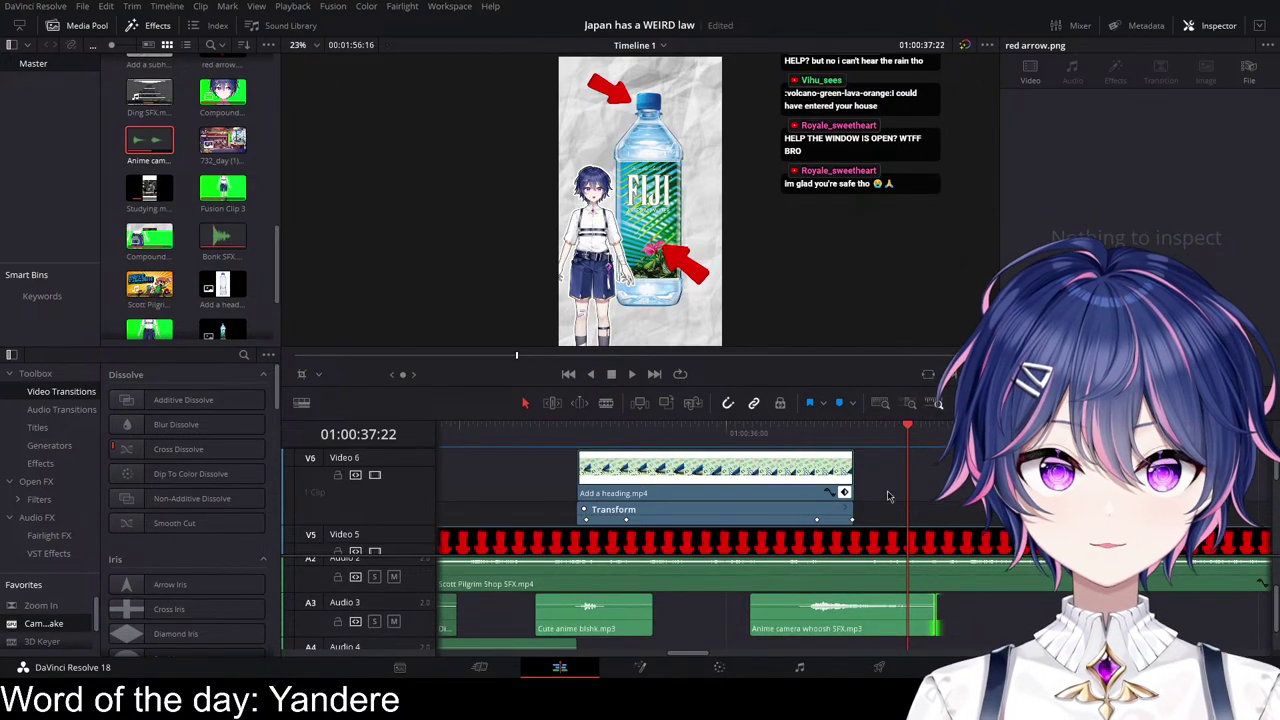
left_click(752, 432)
key("space")
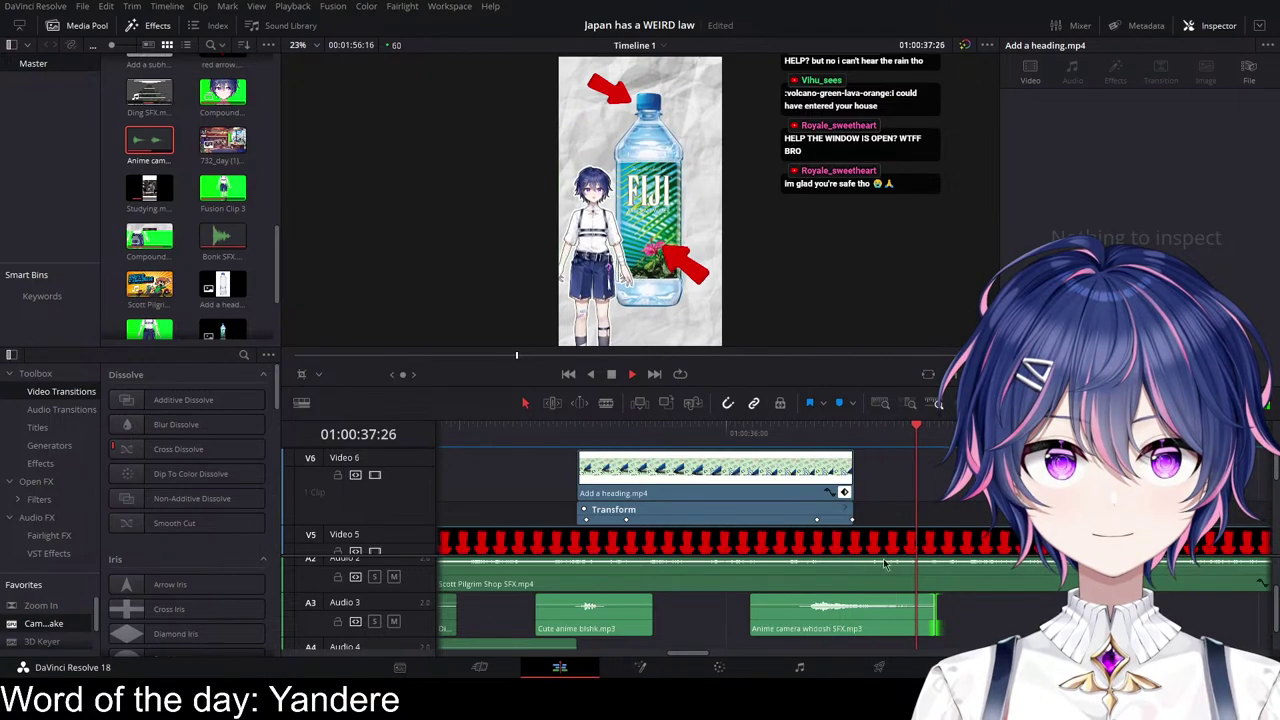
key("space")
left_click(500, 432)
key("space")
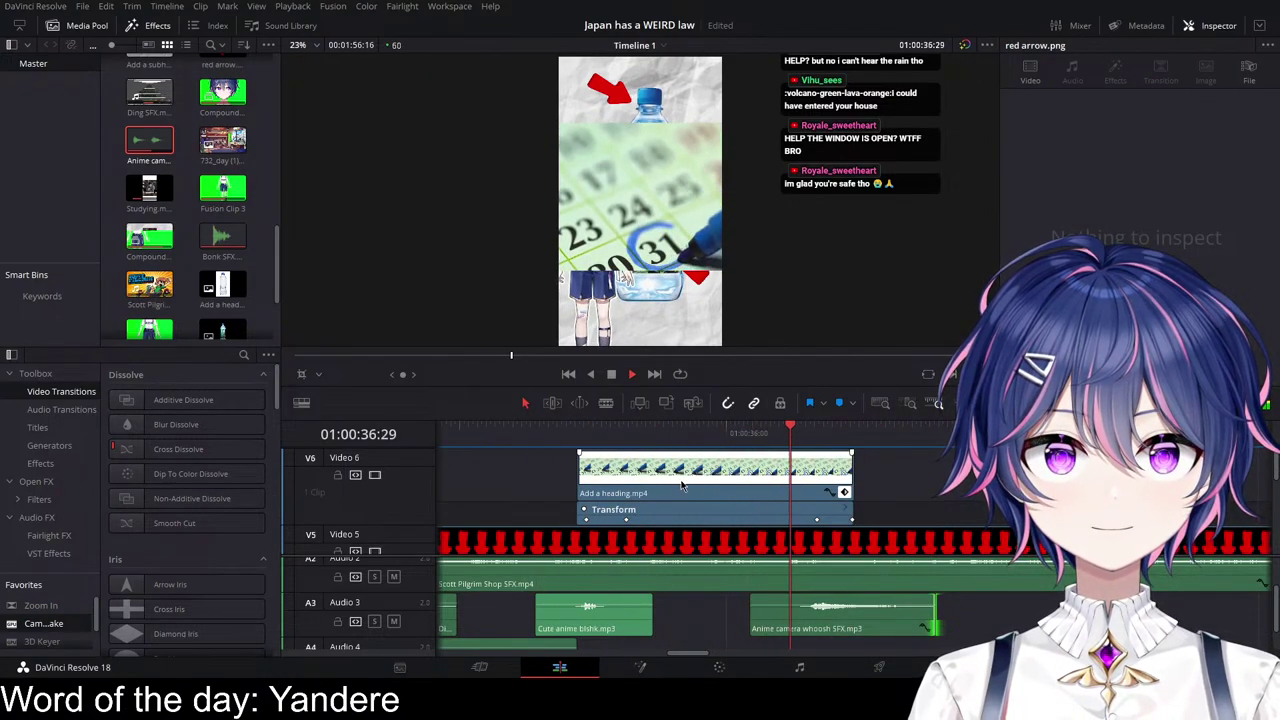
key("space")
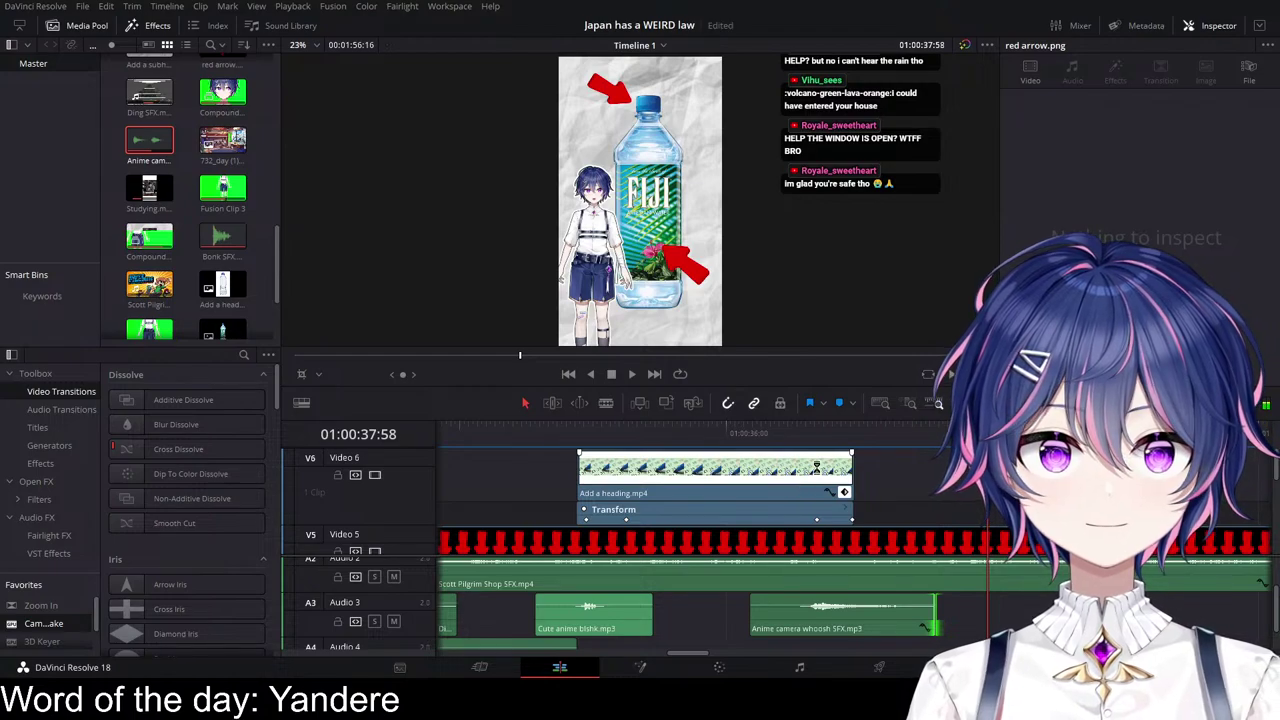
Step: Collapse the calendar clip's Transform keyframe lane and play the section through to the bottle scene
left_click(845, 492)
left_click(500, 432)
key("space")
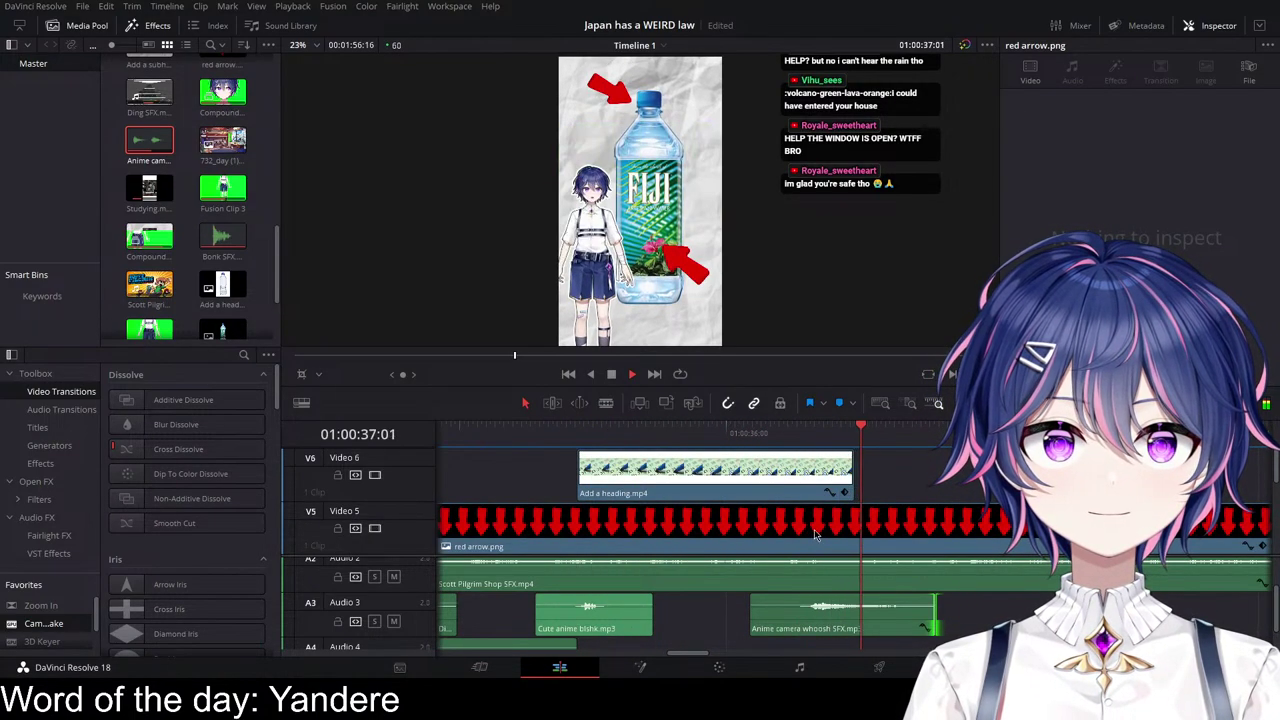
key("space")
scroll(980, 584, "up", 2)
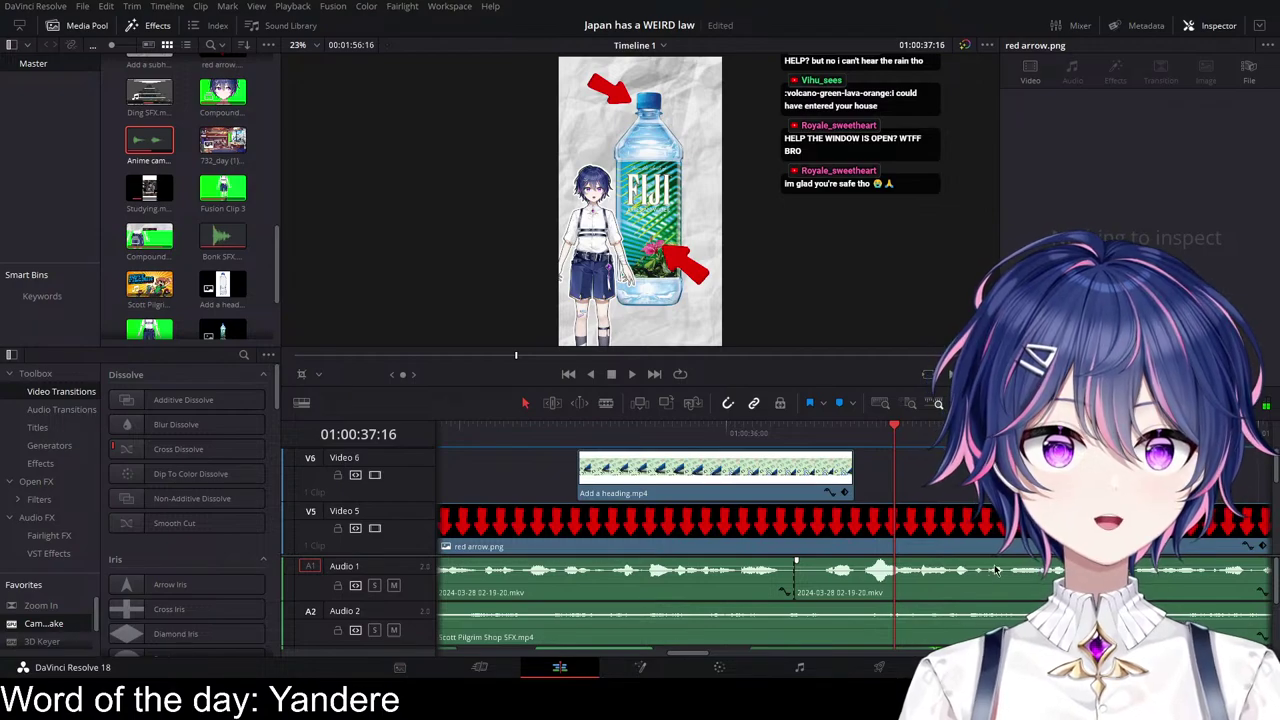
key("space")
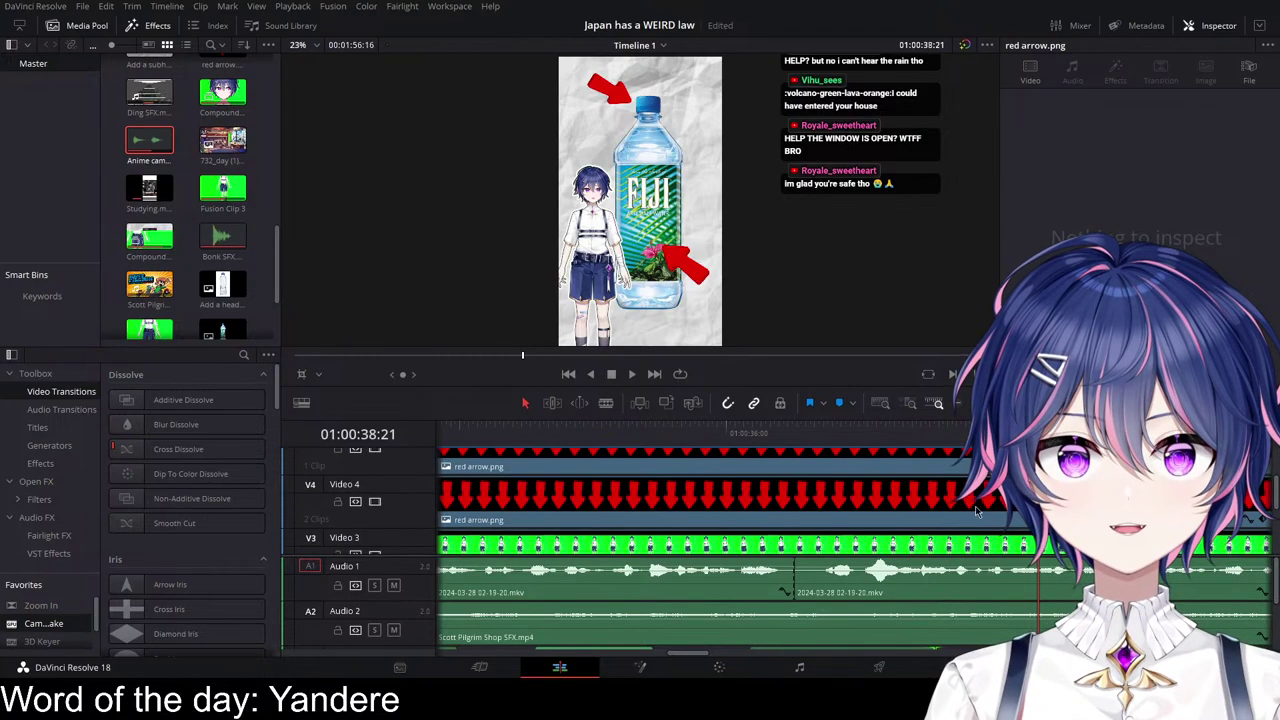
Step: Review the calendar's exit and the red arrow clips on Video 4 and Video 5 after it
scroll(950, 520, "down", 1)
scroll(990, 512, "up", 1)
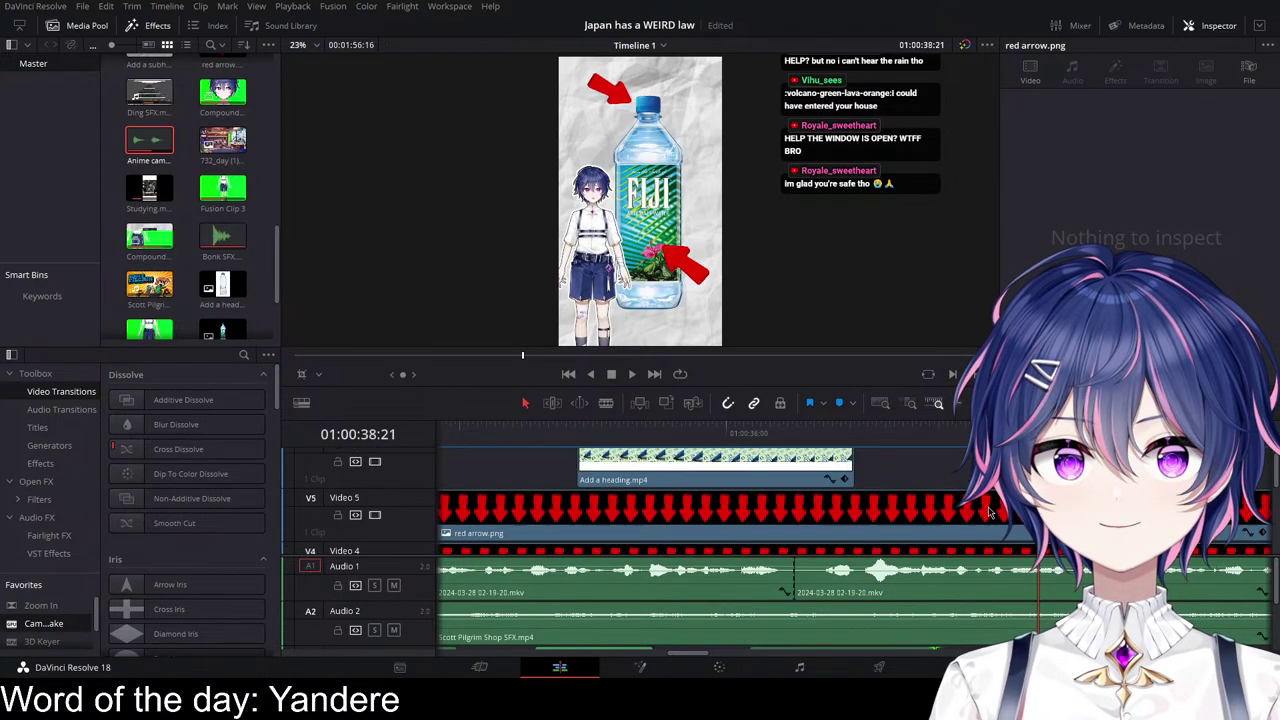
left_click_drag(788, 433, 837, 433)
scroll(914, 522, "down", 5)
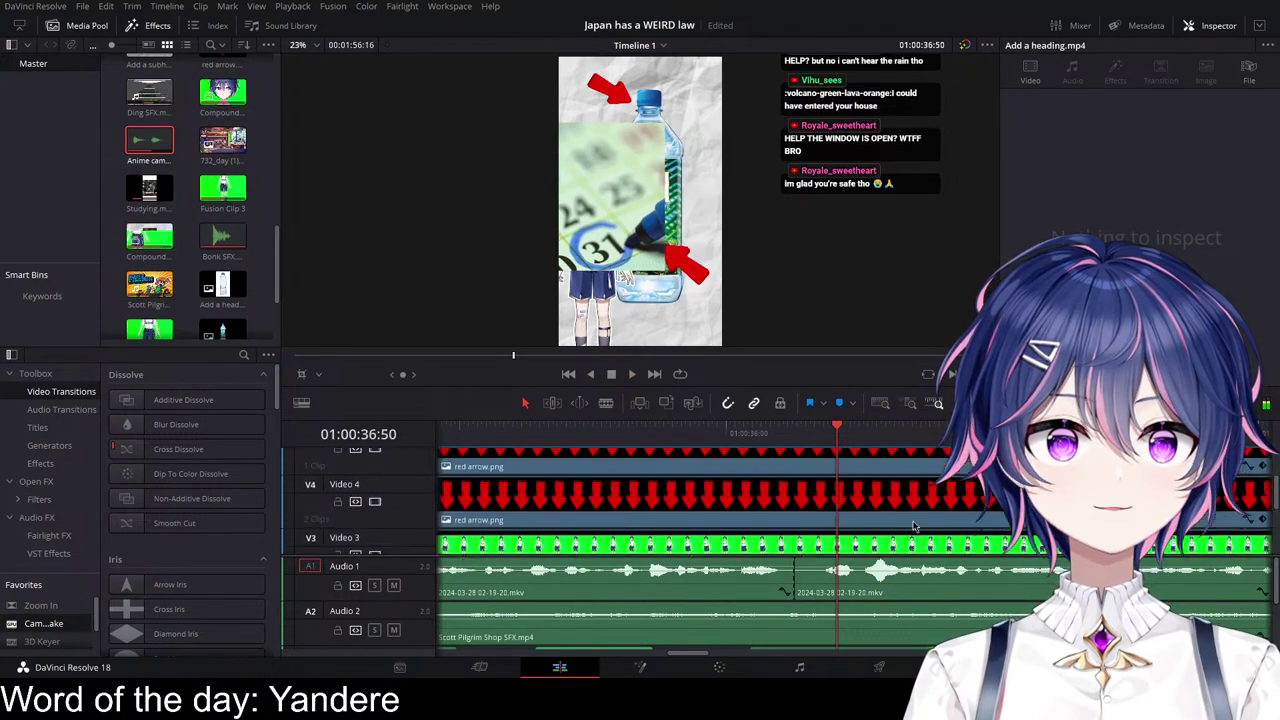
scroll(1013, 526, "down", 3)
scroll(1013, 526, "down", 3)
scroll(1010, 526, "up", 4)
scroll(1002, 526, "down", 2)
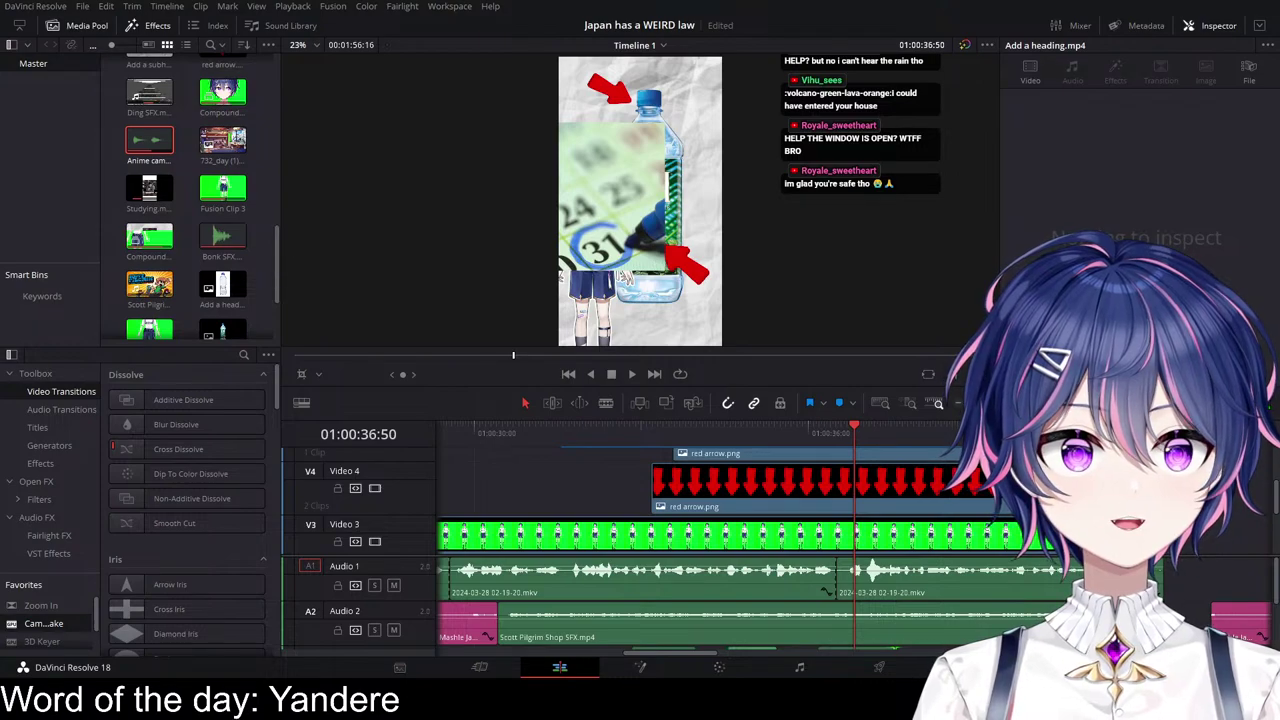
key("space")
key("space")
scroll(937, 488, "up", 1)
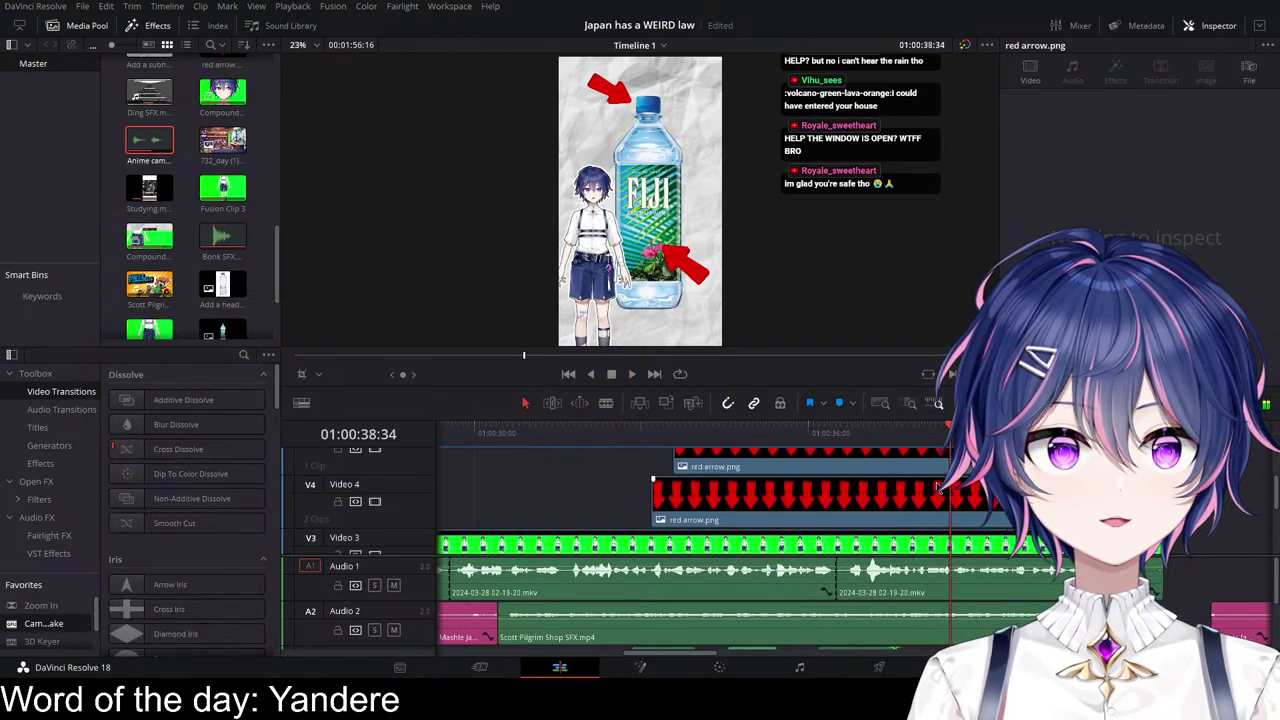
scroll(936, 480, "up", 2)
left_click(841, 431)
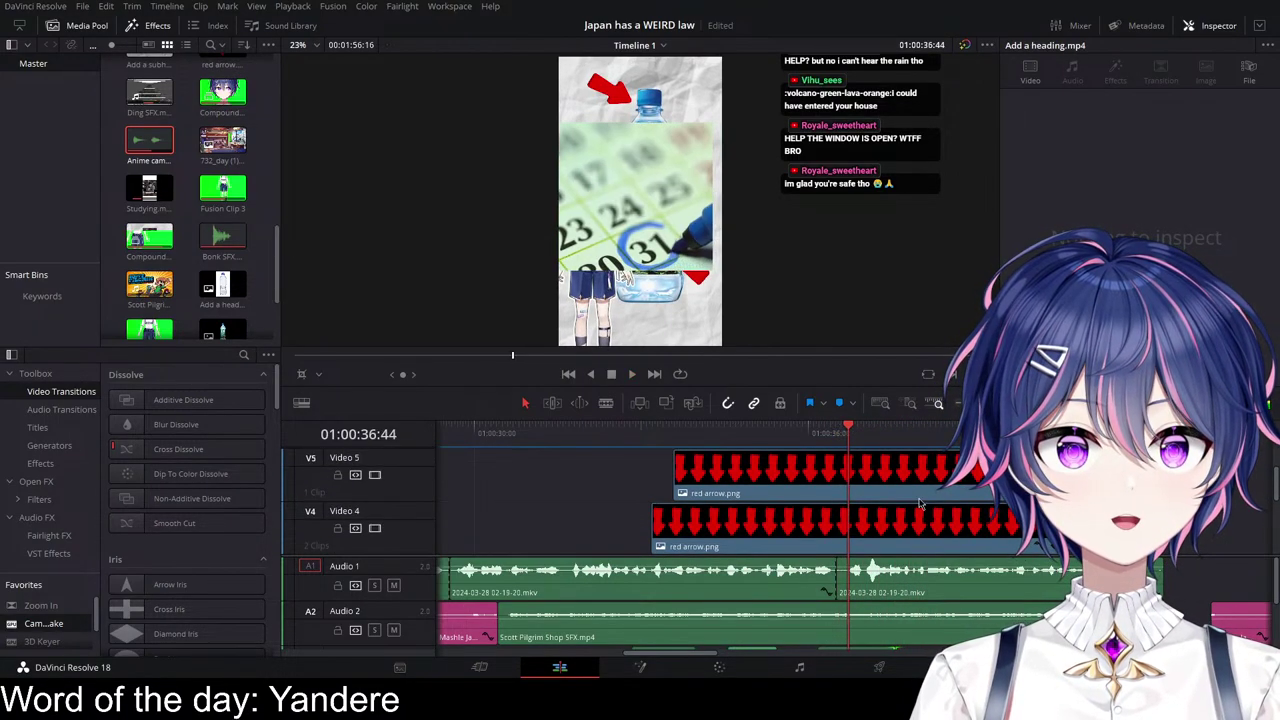
scroll(904, 484, "up", 1)
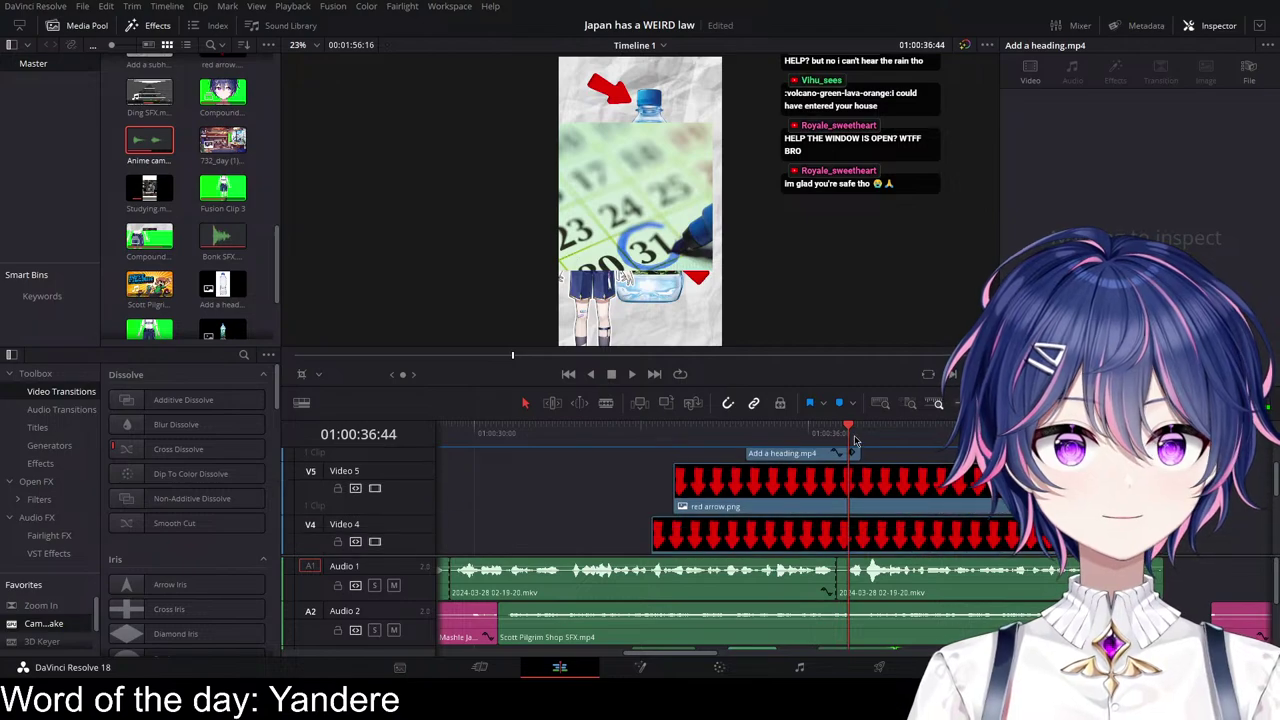
Step: Split the two red arrow clips and the bottle clip on Video 2 at 01:00:36:58, where the calendar clip ends
left_click(862, 432)
left_click(900, 489)
scroll(890, 505, "down", 4)
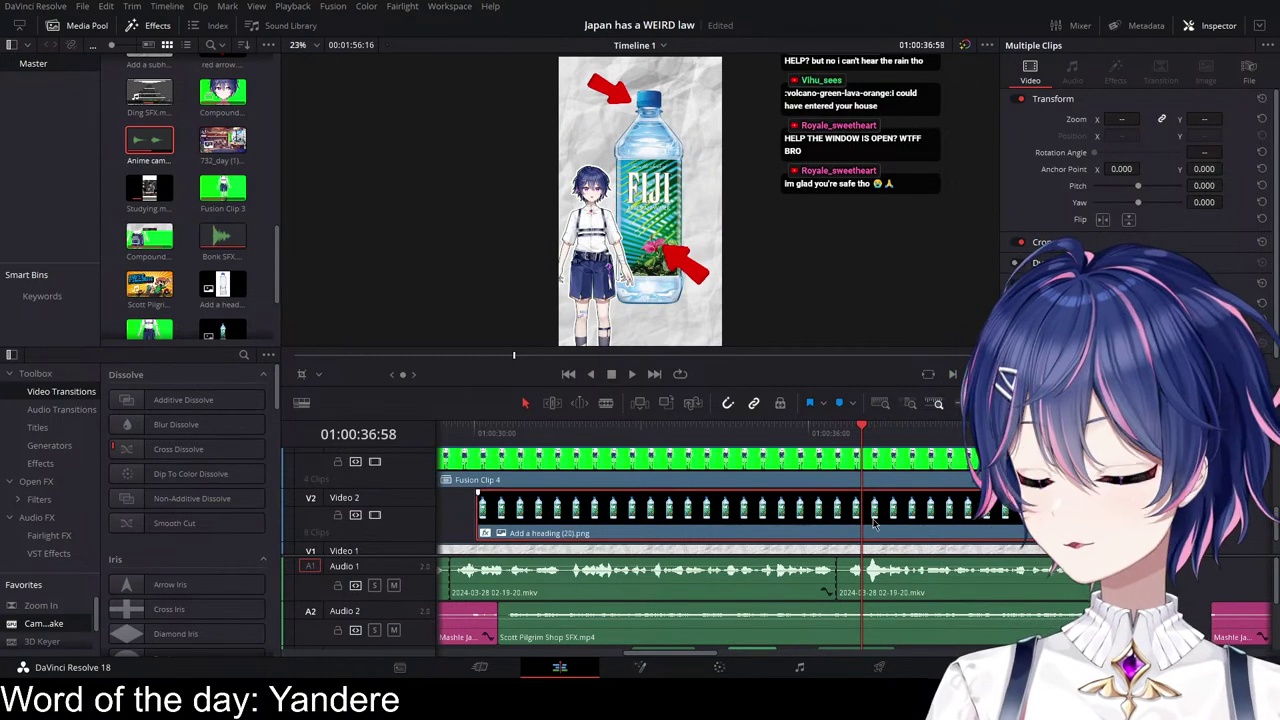
scroll(960, 528, "up", 2)
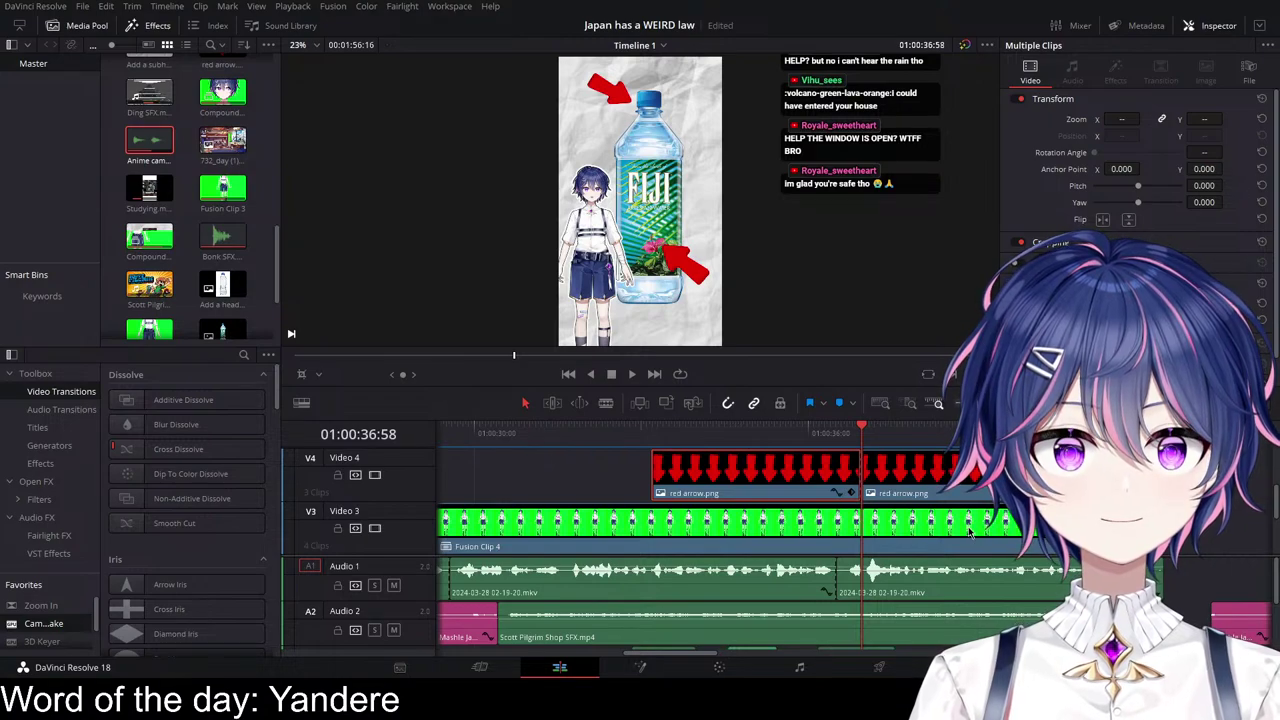
scroll(968, 533, "down", 2)
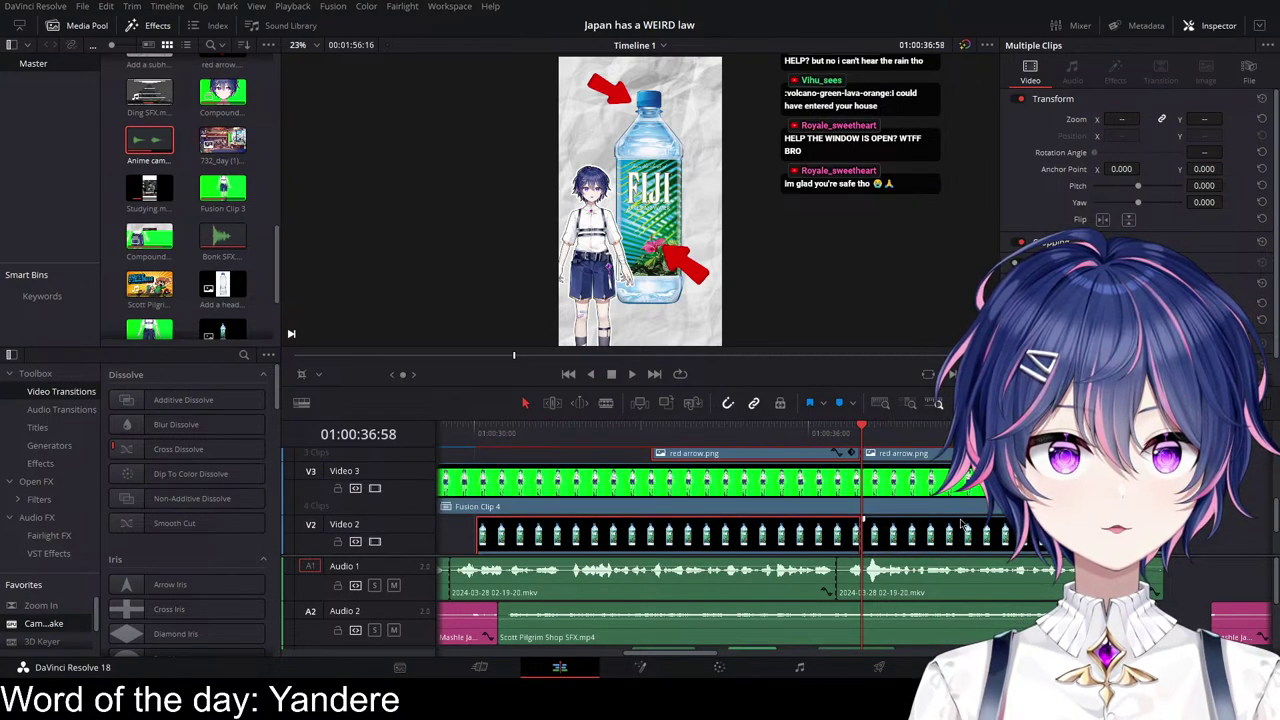
Step: Try to combine the bottle and red arrow parts after the 01:00:36:58 cut into a compound clip
left_click(970, 545)
scroll(968, 543, "up", 1)
left_click(926, 490, "ctrl")
scroll(926, 490, "up", 1)
left_click(925, 492, "ctrl")
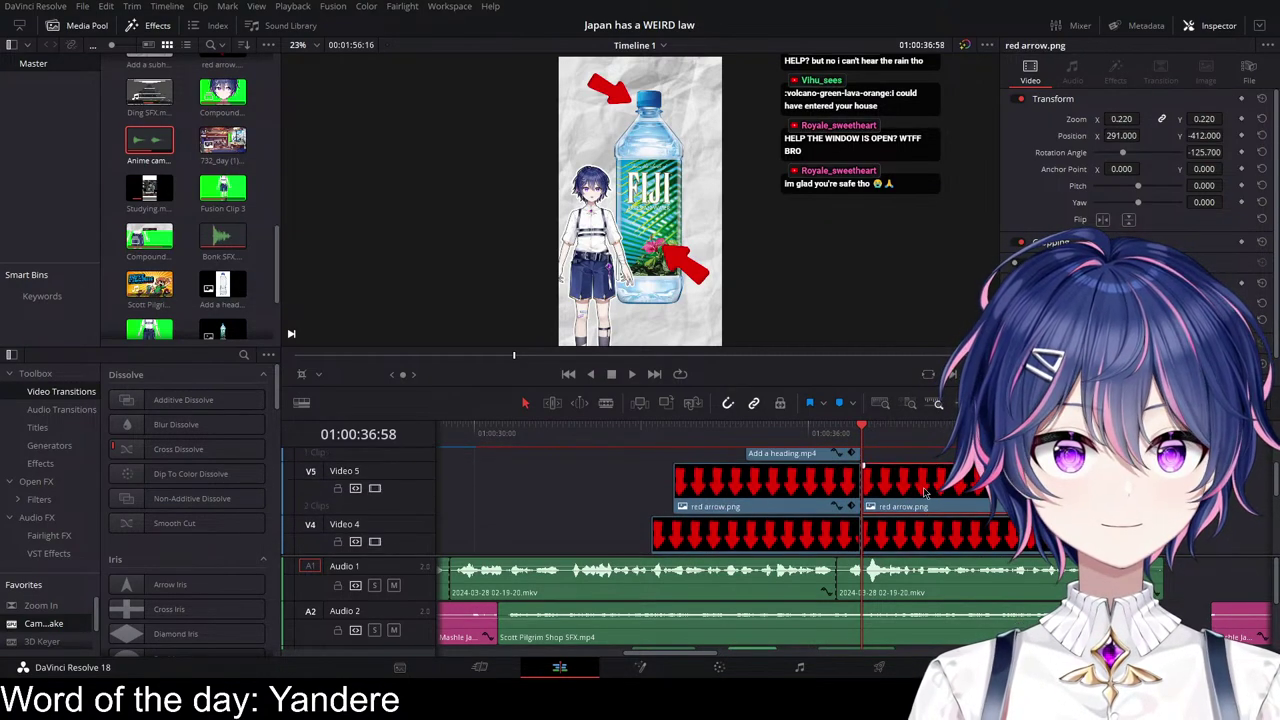
left_click(999, 128)
key("Return")
scroll(973, 527, "down", 1)
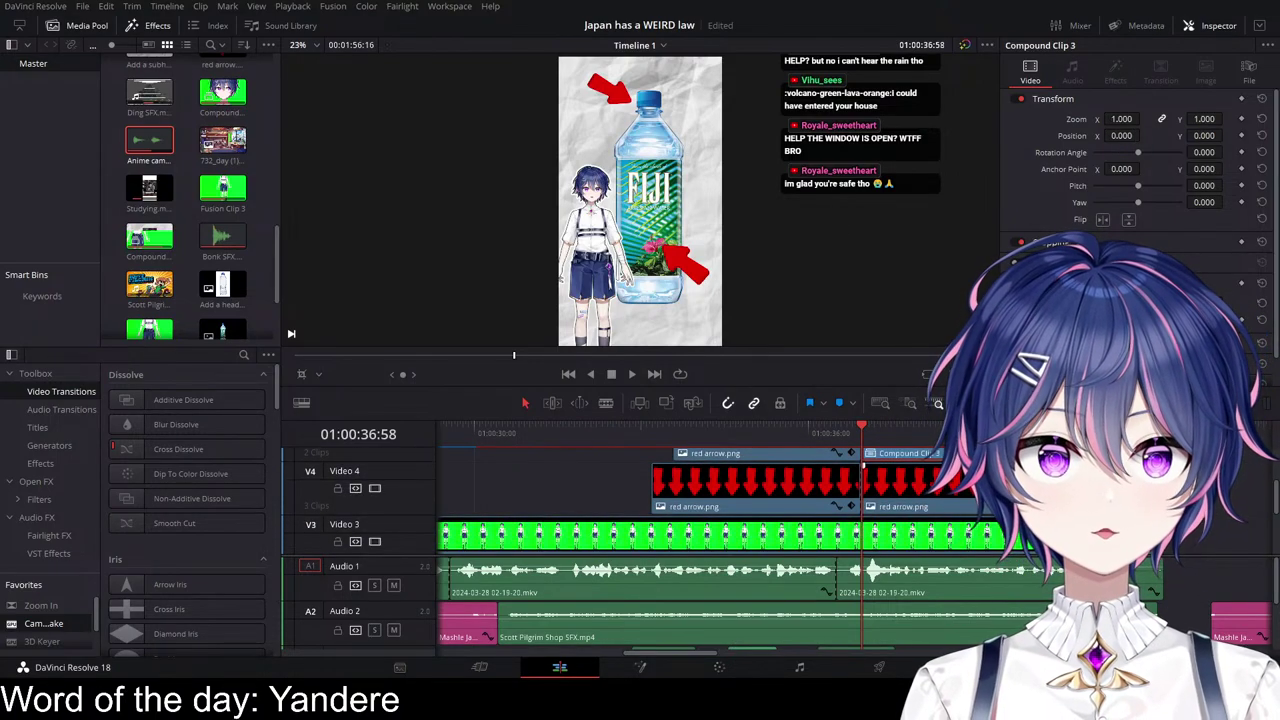
Step: Undo the incomplete compound clip and combine both arrow parts and the bottle part after the cut into a single one
scroll(905, 488, "up", 1)
left_click(905, 488)
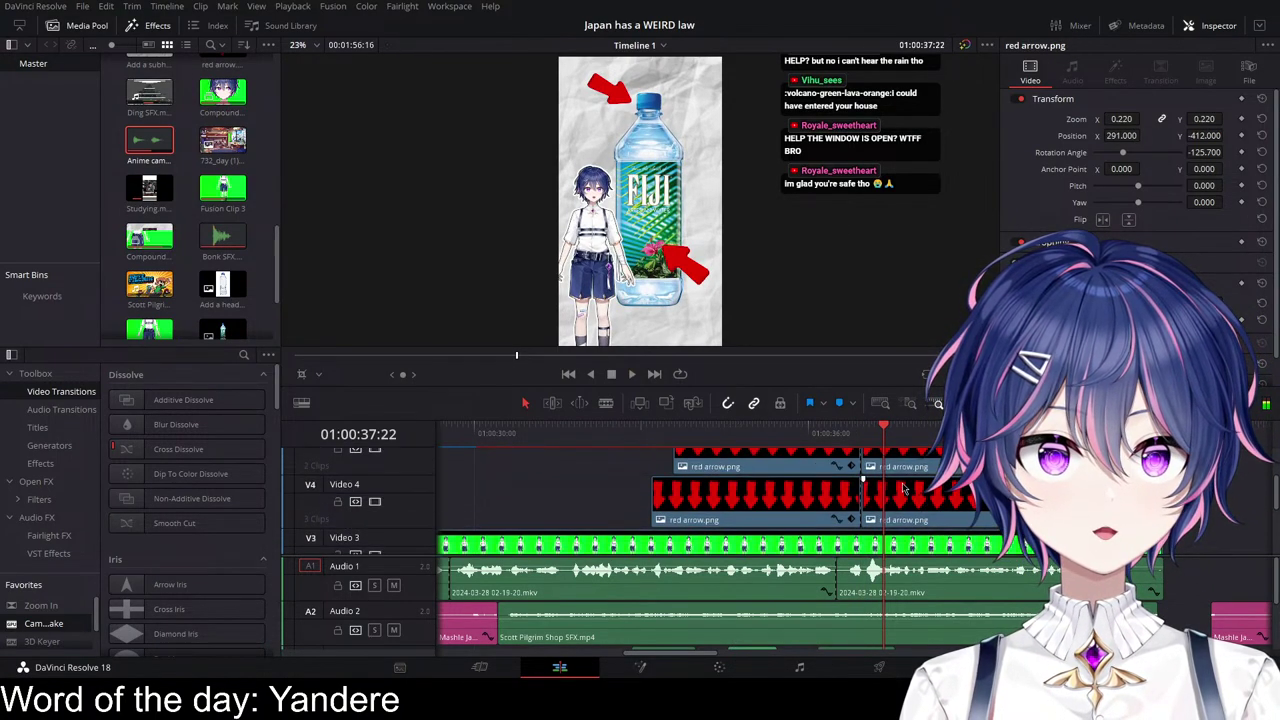
scroll(920, 500, "down", 2)
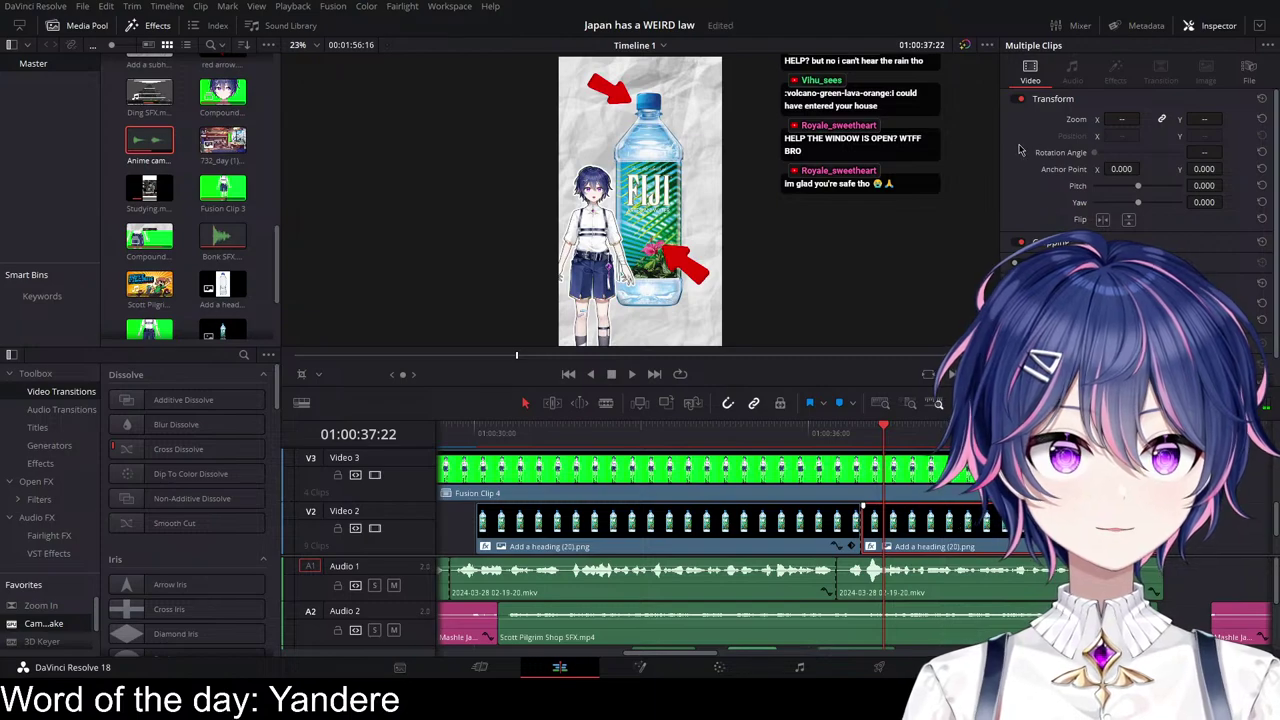
key("Return")
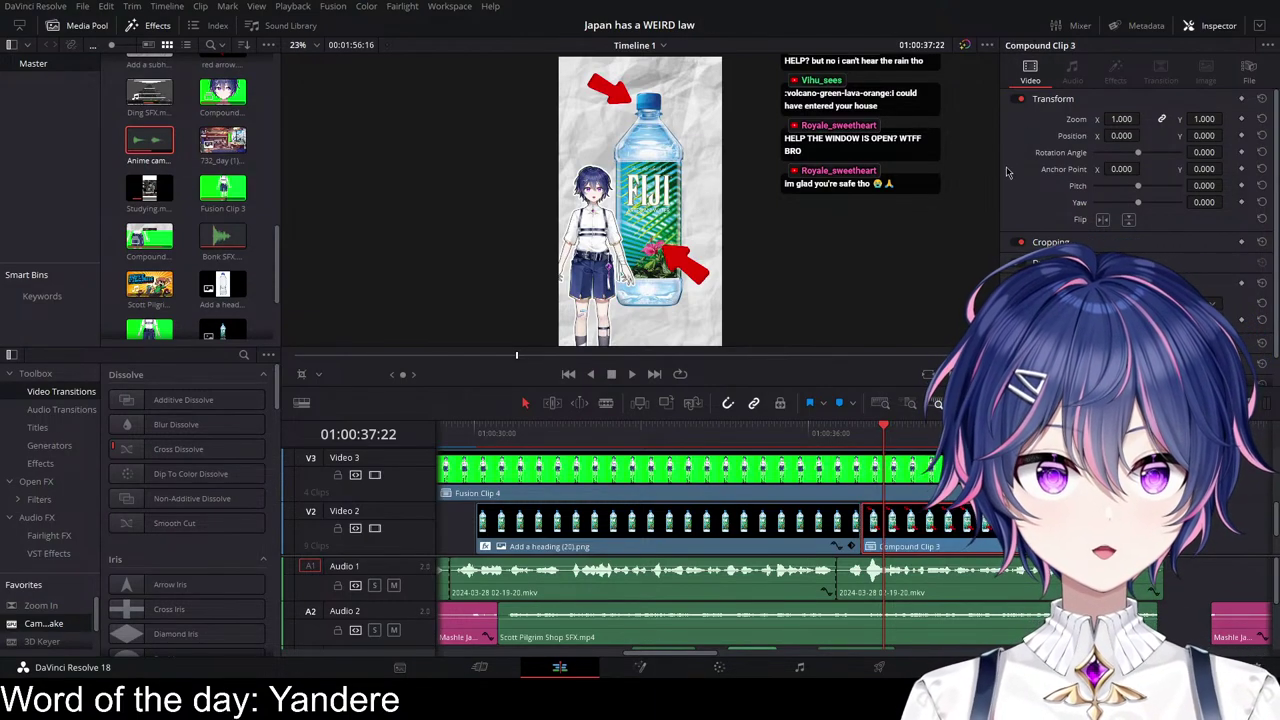
Step: Play back the end of the calendar section to check where the new compound clip begins
left_click(834, 434)
key("space")
scroll(845, 455, "up", 2)
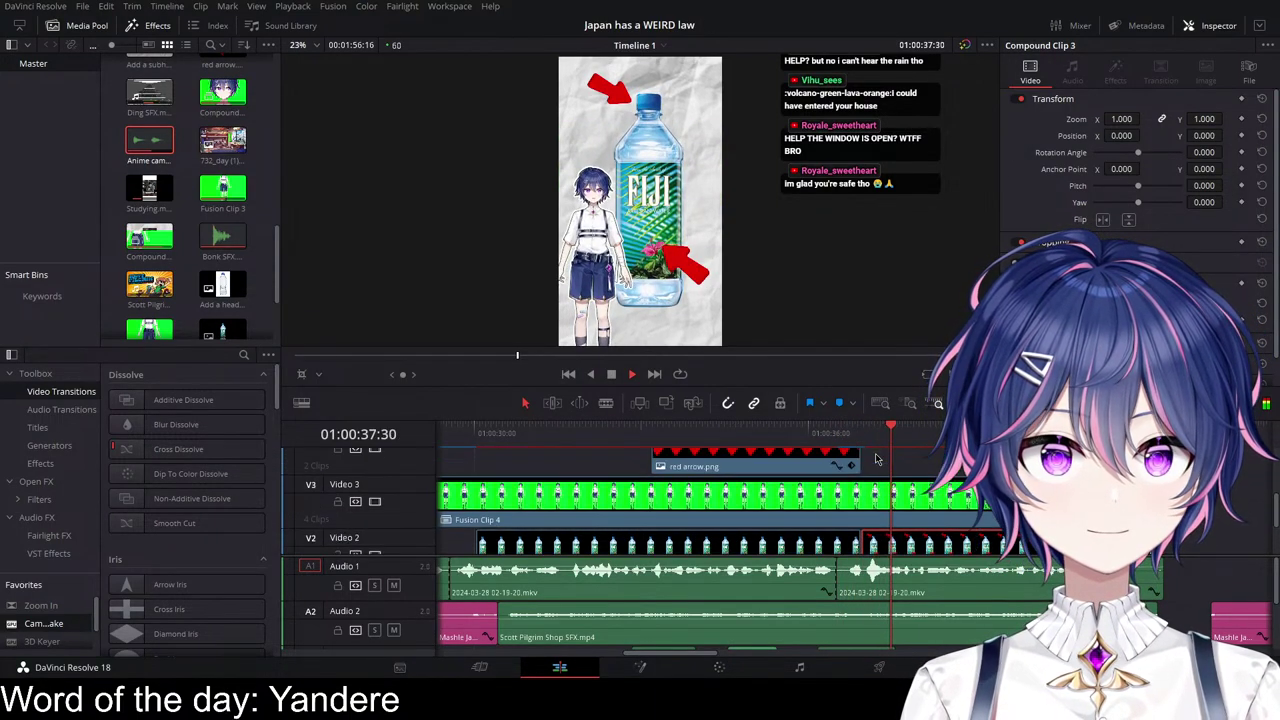
left_click(843, 432)
key("space")
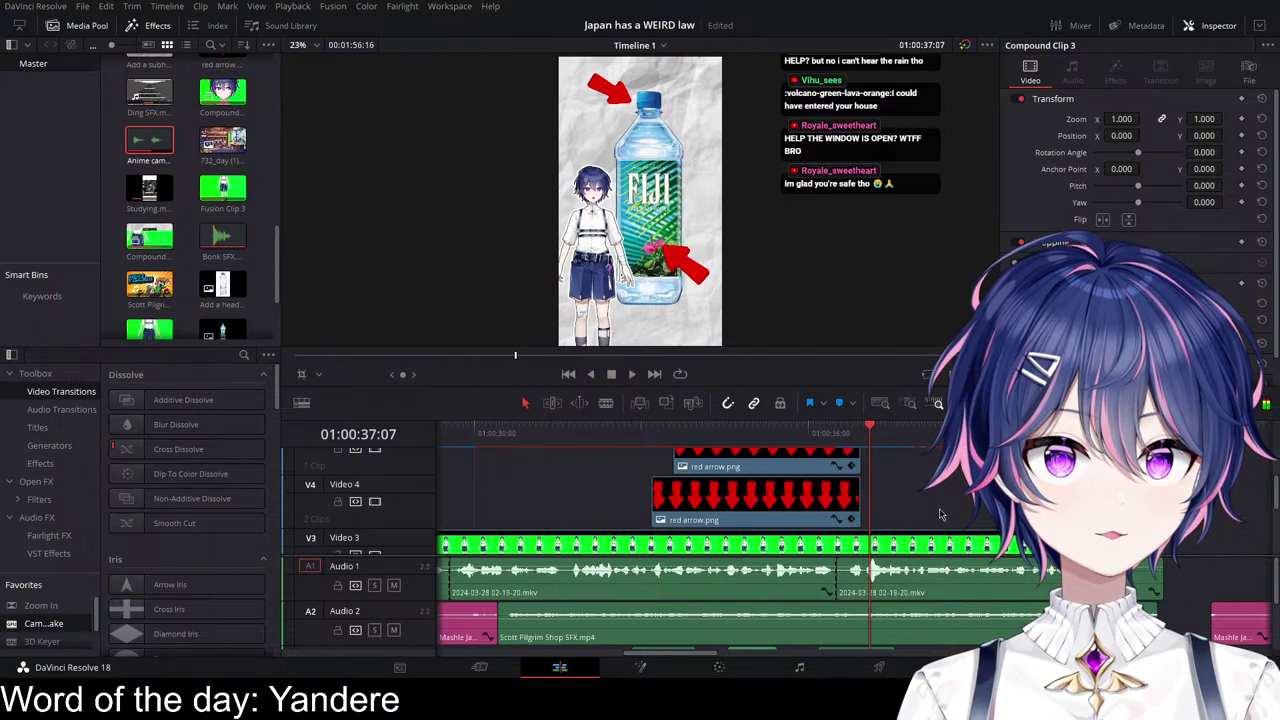
Step: Undo the compound clip and the splits at 01:00:36:58
scroll(940, 512, "down", 2)
key("ctrl+z")
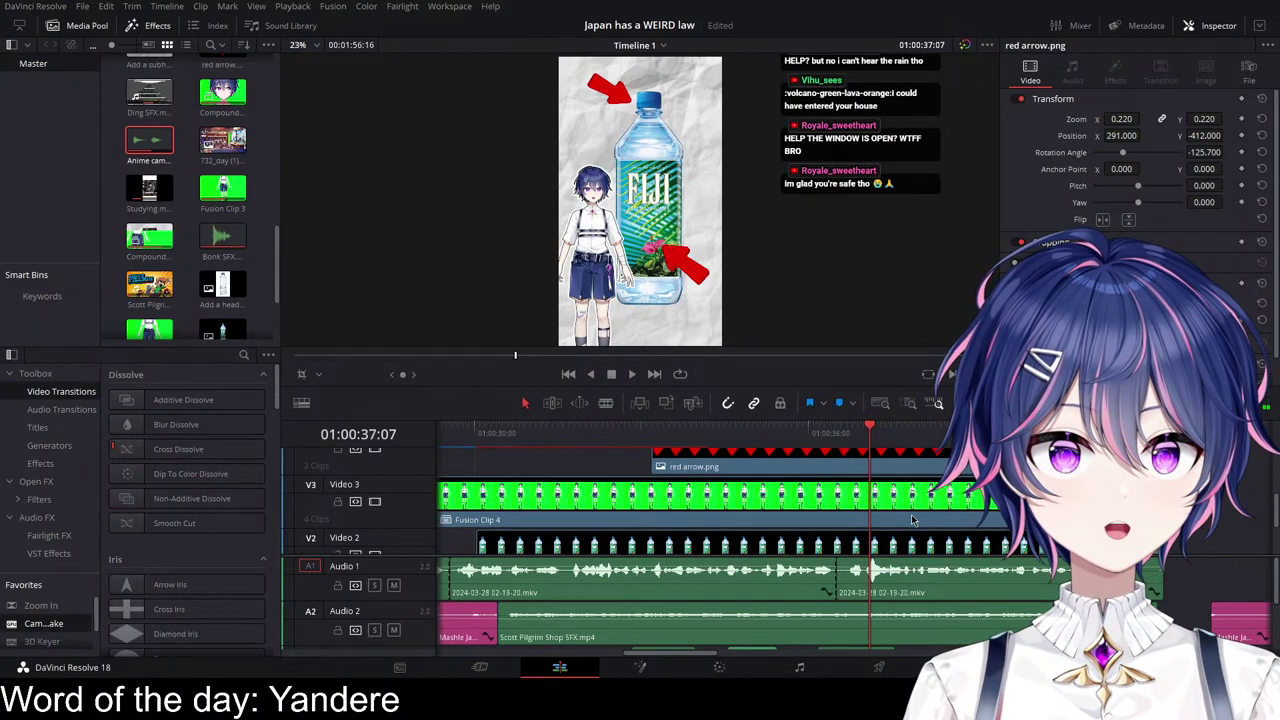
scroll(917, 520, "up", 2)
Step: Split both red arrow clips and the bottle clip at 01:00:36:31, while the calendar still covers the scene
left_click_drag(873, 434, 838, 433)
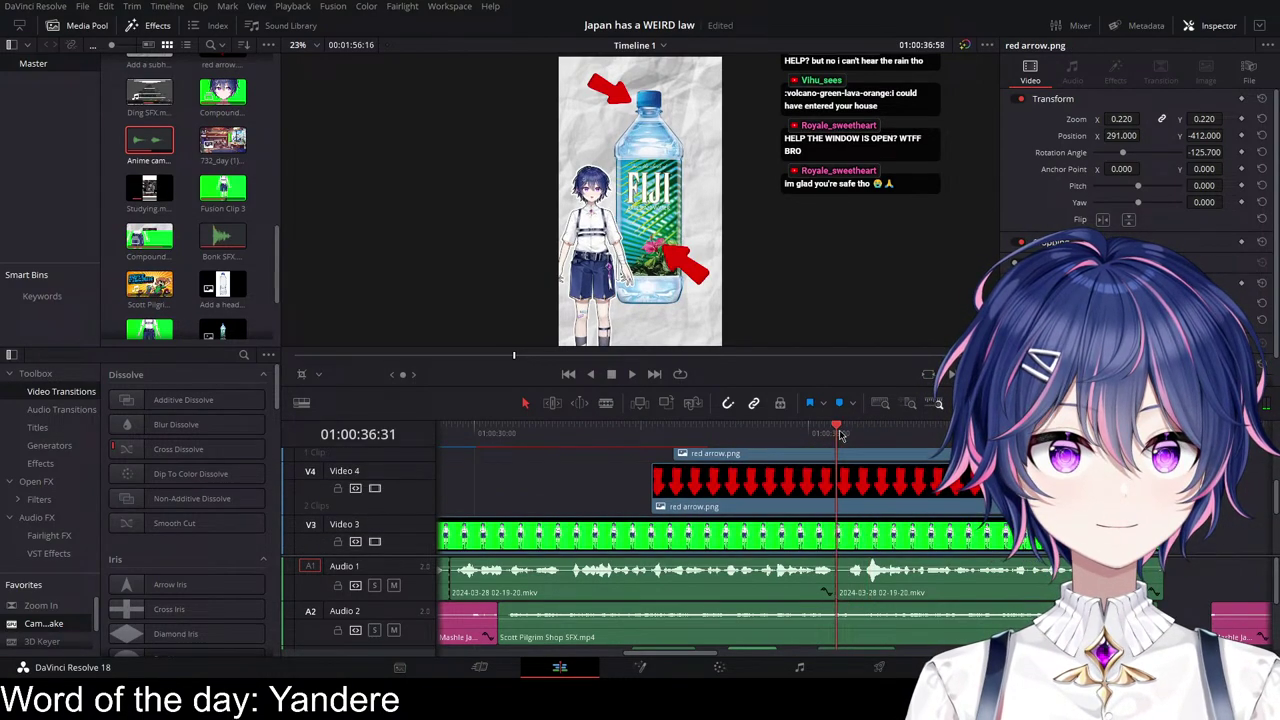
scroll(878, 483, "up", 2)
left_click(878, 483)
scroll(890, 492, "down", 1)
scroll(885, 486, "down", 2)
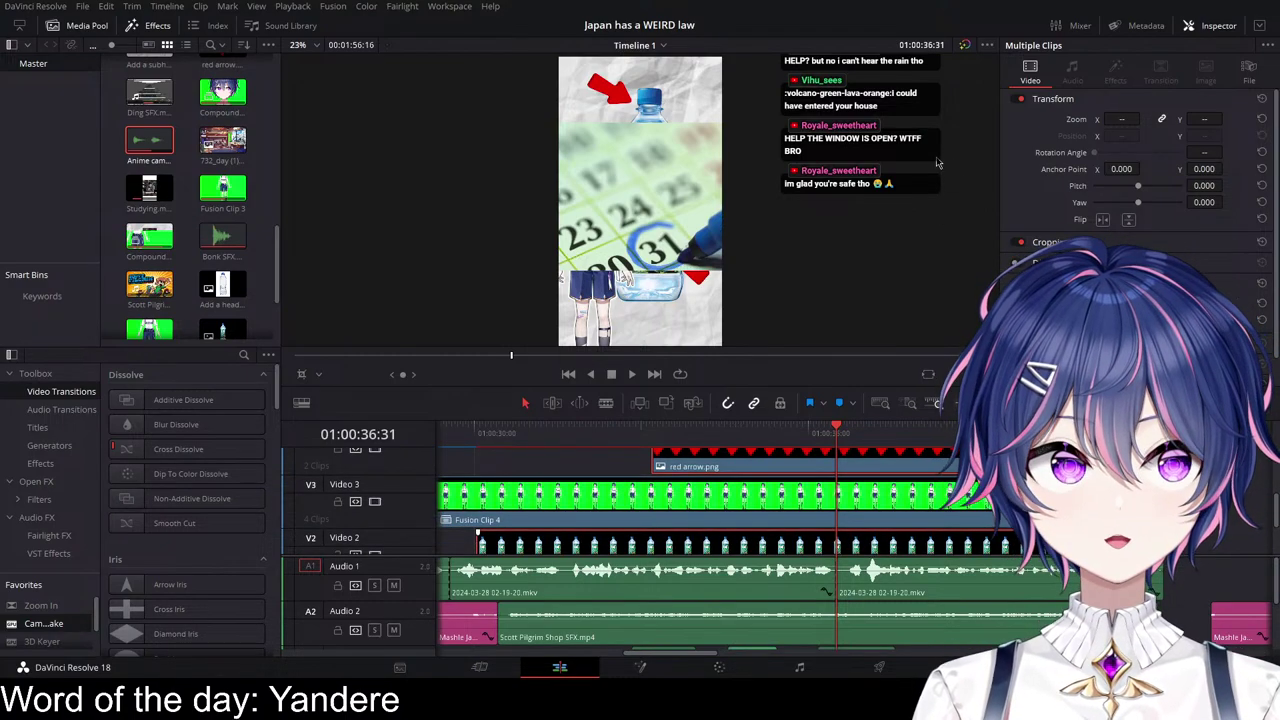
left_click(968, 524)
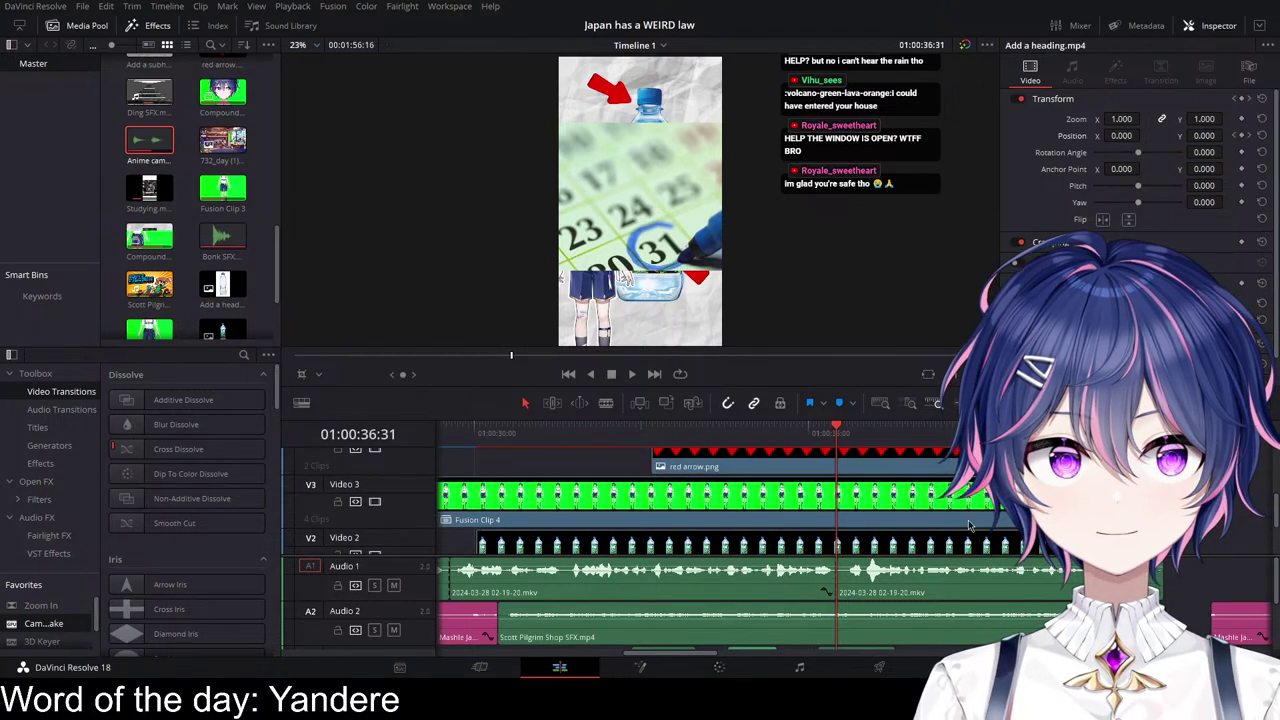
left_click(886, 459, "ctrl")
scroll(887, 462, "up", 3)
left_click(894, 469, "ctrl")
scroll(896, 476, "down", 2)
key("ctrl+b")
scroll(898, 481, "down", 1)
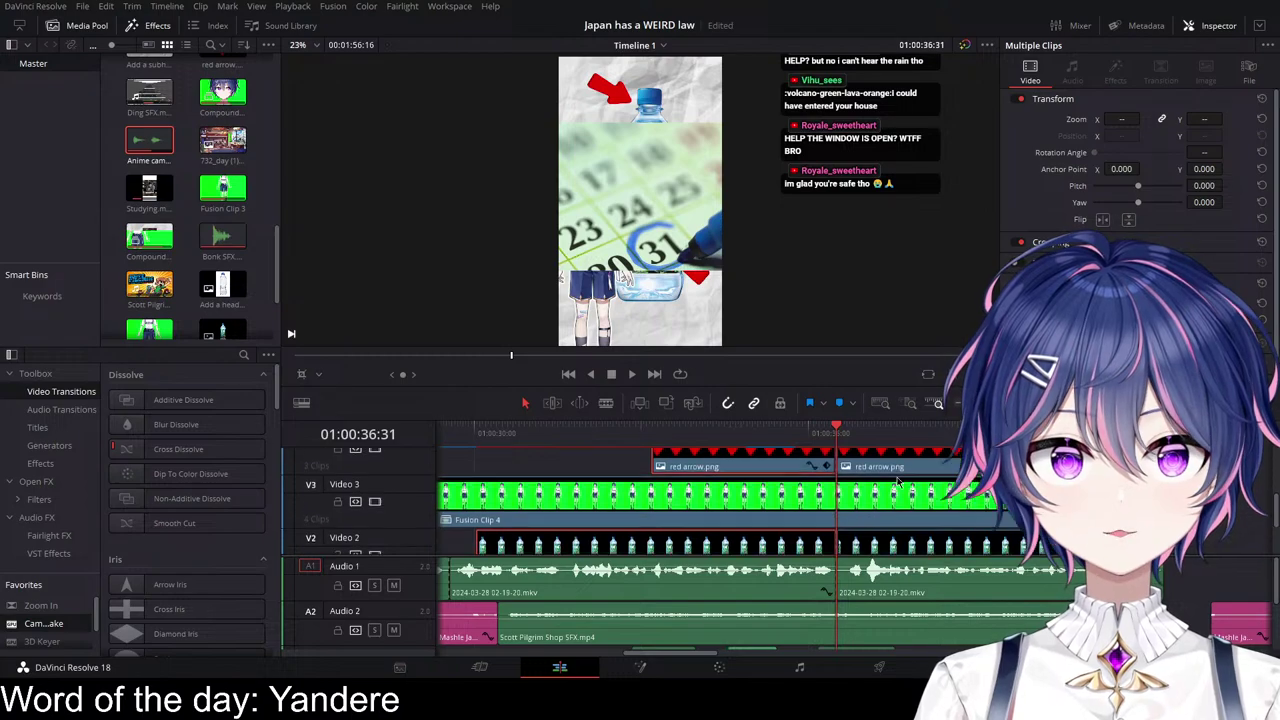
Step: Combine the bottle and both red arrow parts after the 01:00:36:31 cut into a compound clip and play it through
scroll(898, 481, "down", 2)
left_click(908, 522)
scroll(885, 520, "up", 2)
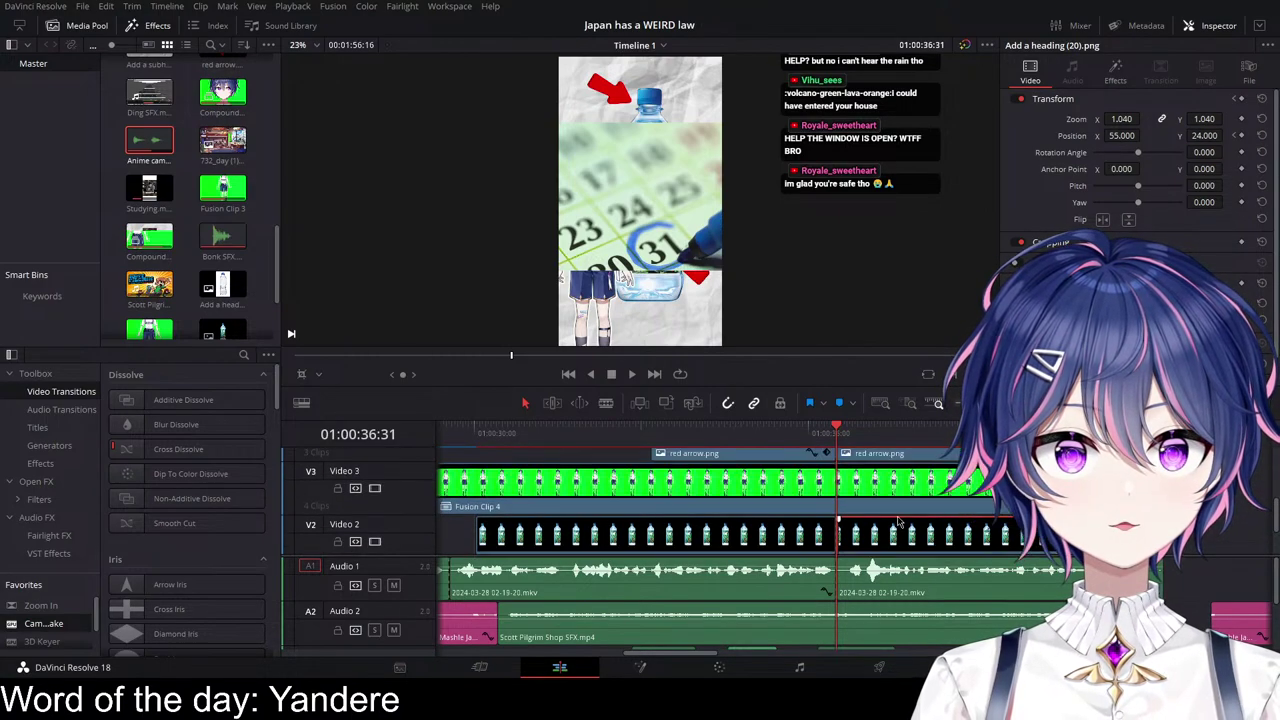
left_click(895, 497)
scroll(900, 493, "down", 2)
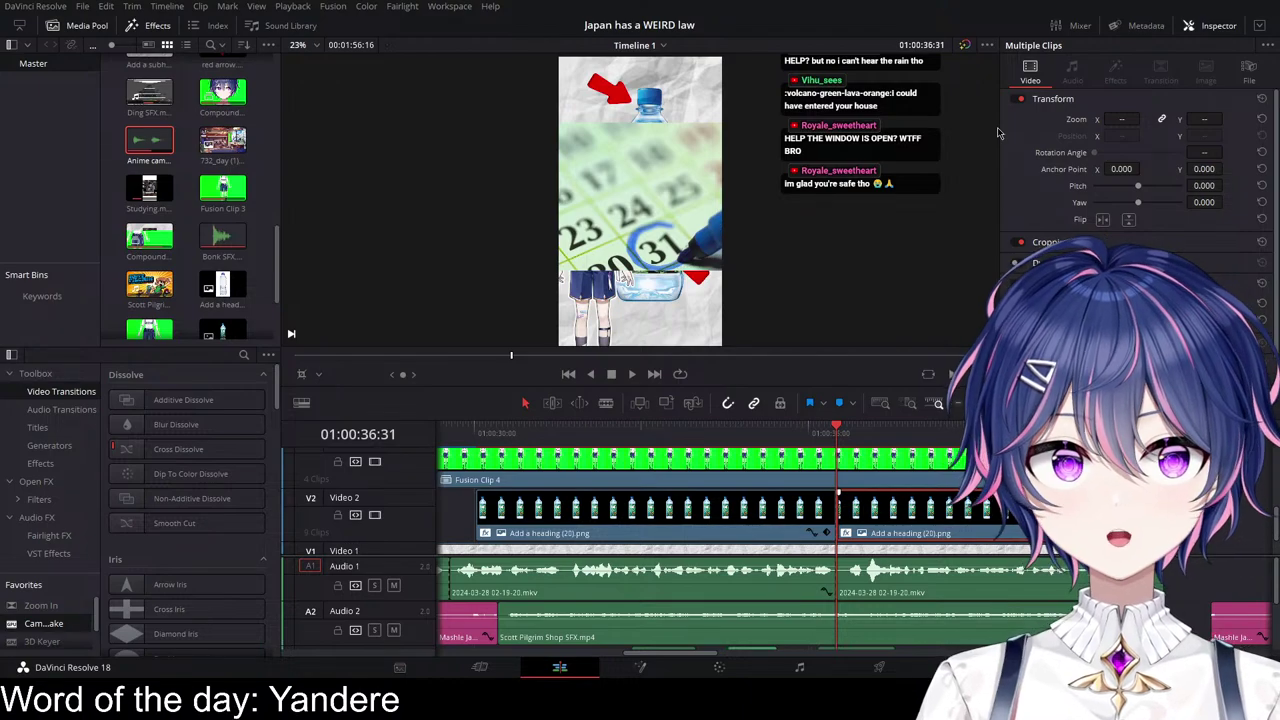
key("space")
key("space")
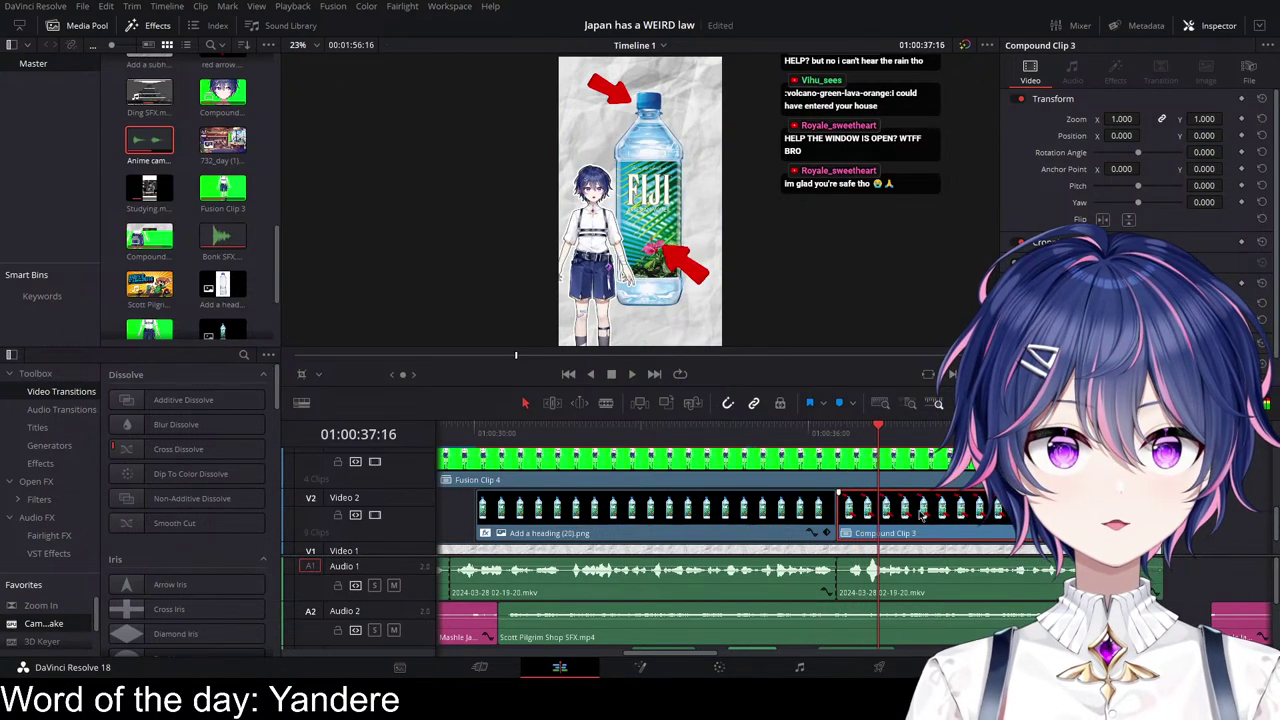
Step: Keyframe the compound clip's vertical position at 0 at 01:00:37:10 and at -2119 at 01:00:37:30
scroll(966, 535, "up", 3)
scroll(966, 535, "right", 1)
scroll(966, 535, "down", 1)
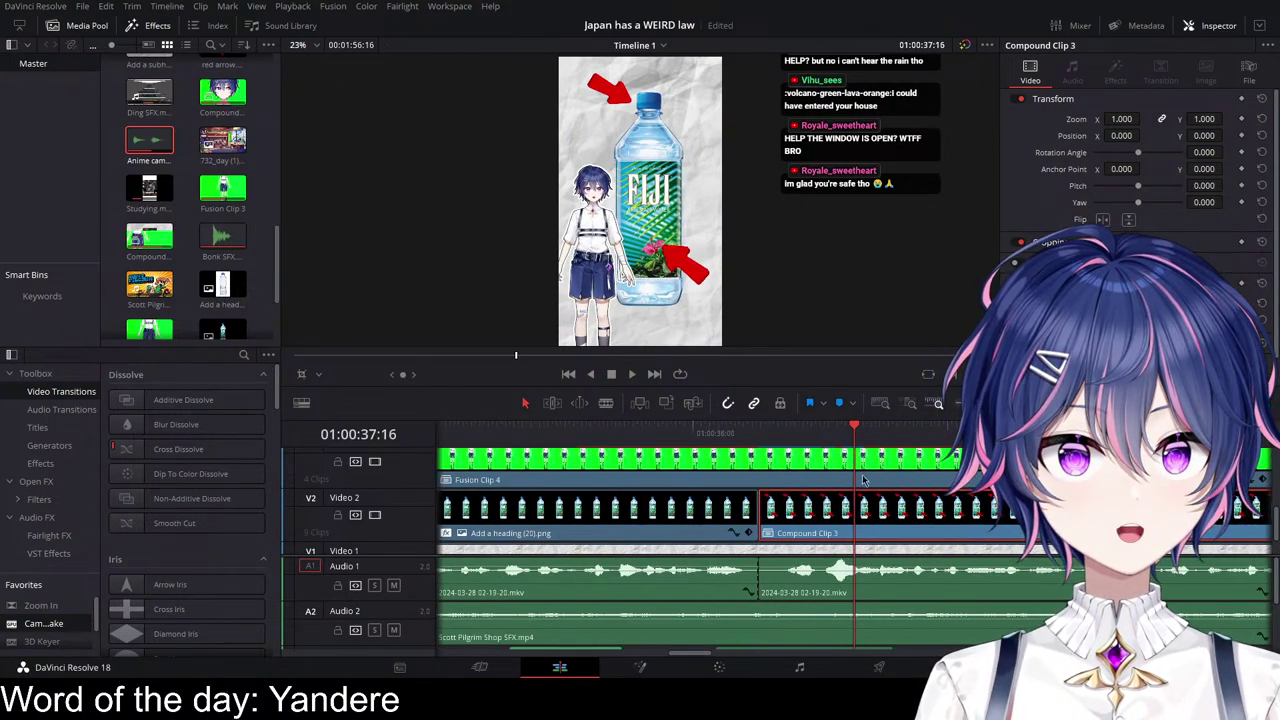
left_click_drag(851, 437, 840, 439)
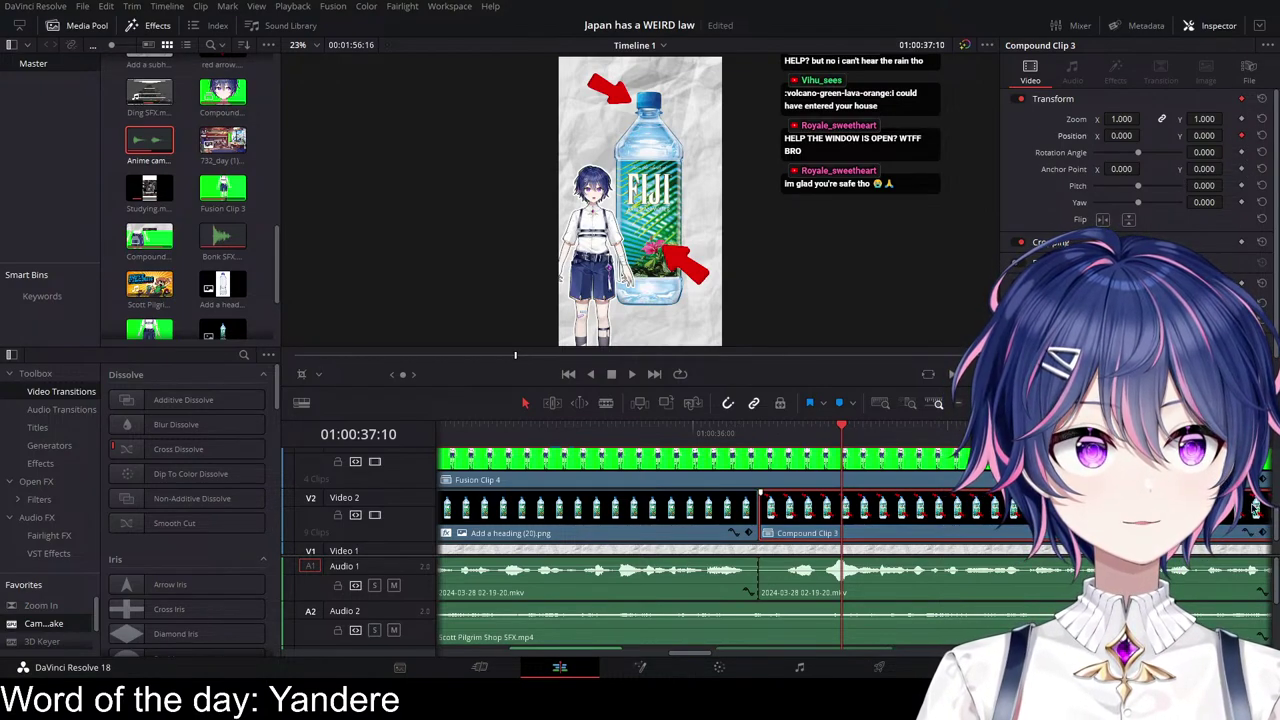
left_click(1263, 533)
key("space")
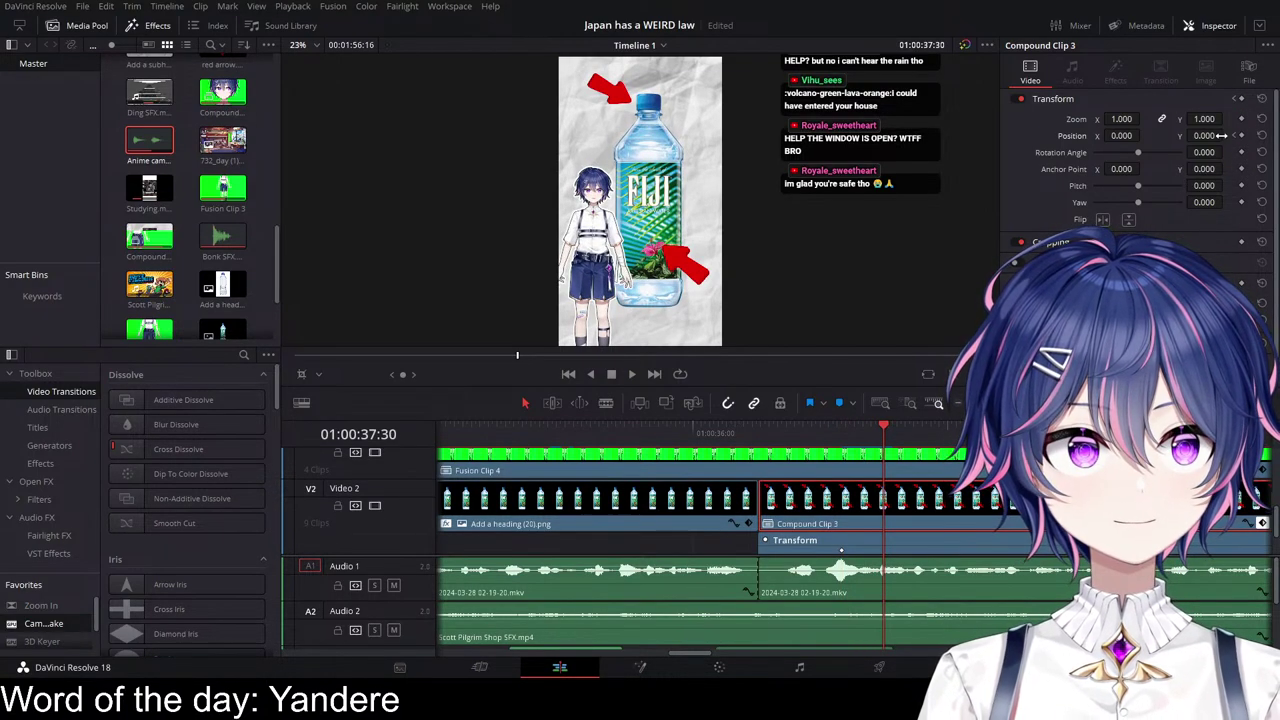
left_click_drag(1220, 135, 1150, 137)
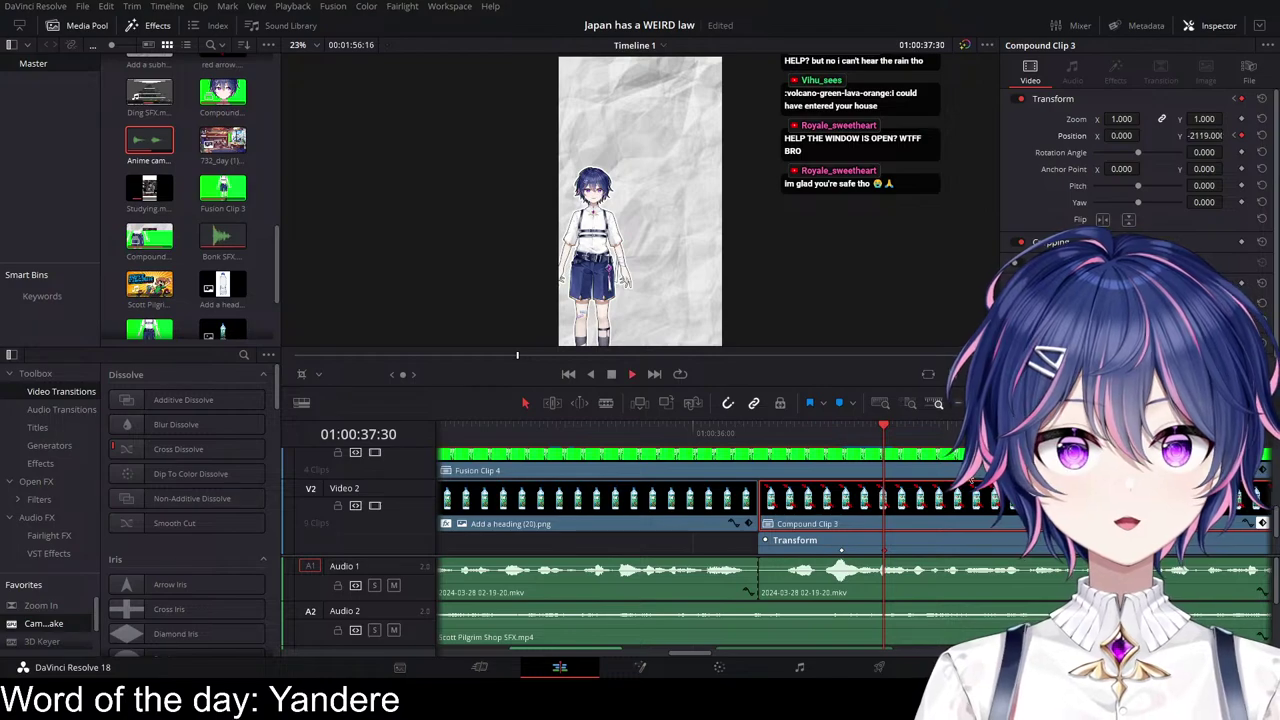
Step: Play back the compound clip's drop and move its starting position keyframe earlier, to about 01:00:36:58
key("space")
left_click(816, 433)
key("space")
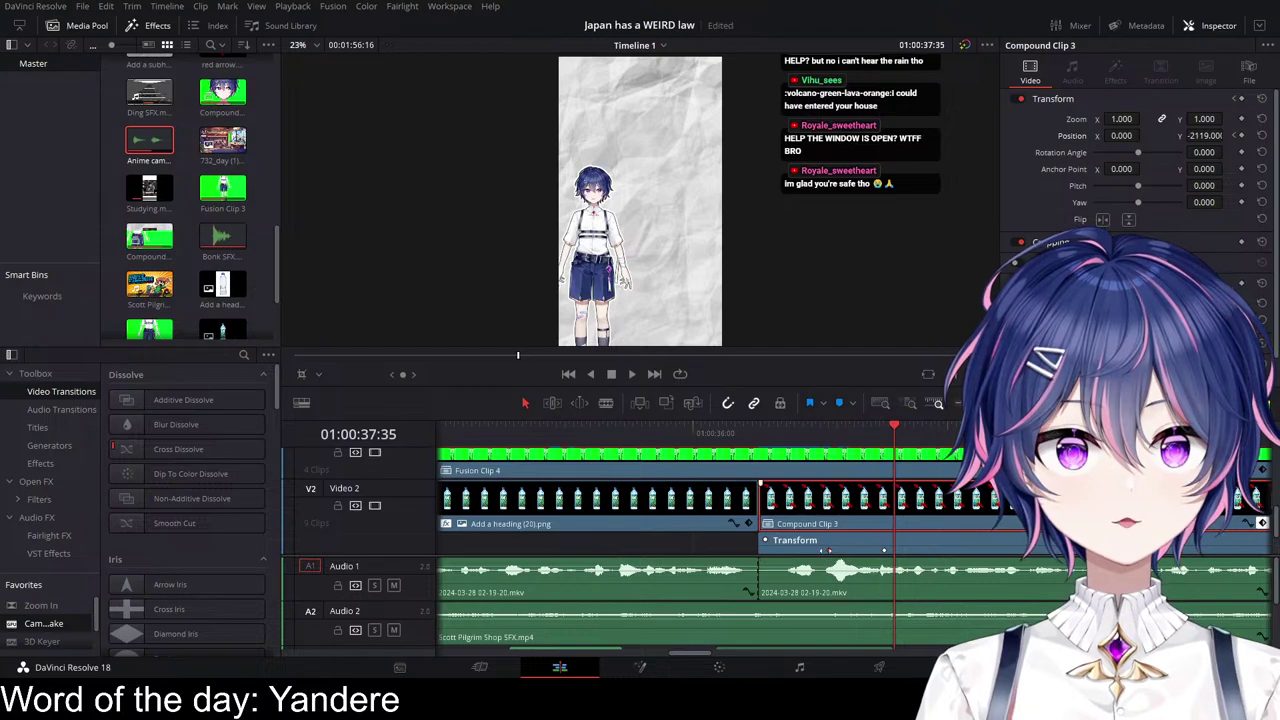
Step: Open the compound clip's Position Y curve and ease its starting keyframe
left_click(1248, 530)
scroll(840, 493, "down", 1)
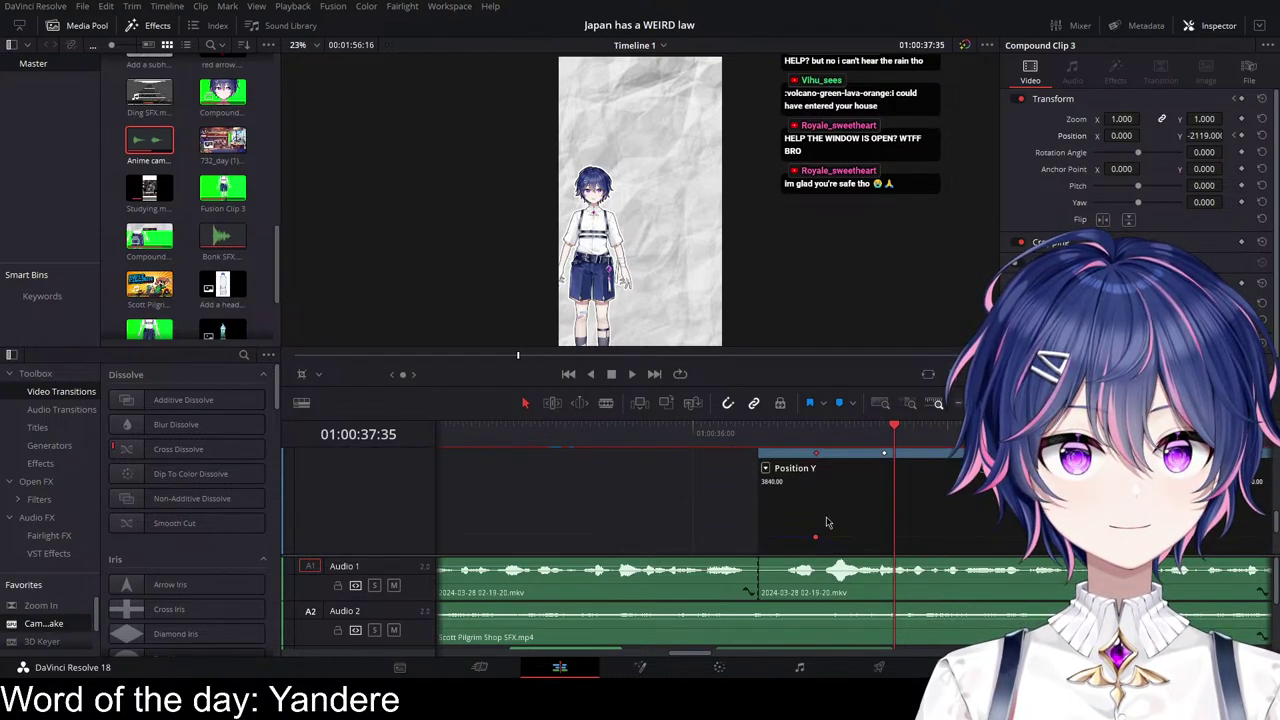
scroll(841, 537, "up", 1)
left_click(763, 508)
scroll(940, 516, "up", 4)
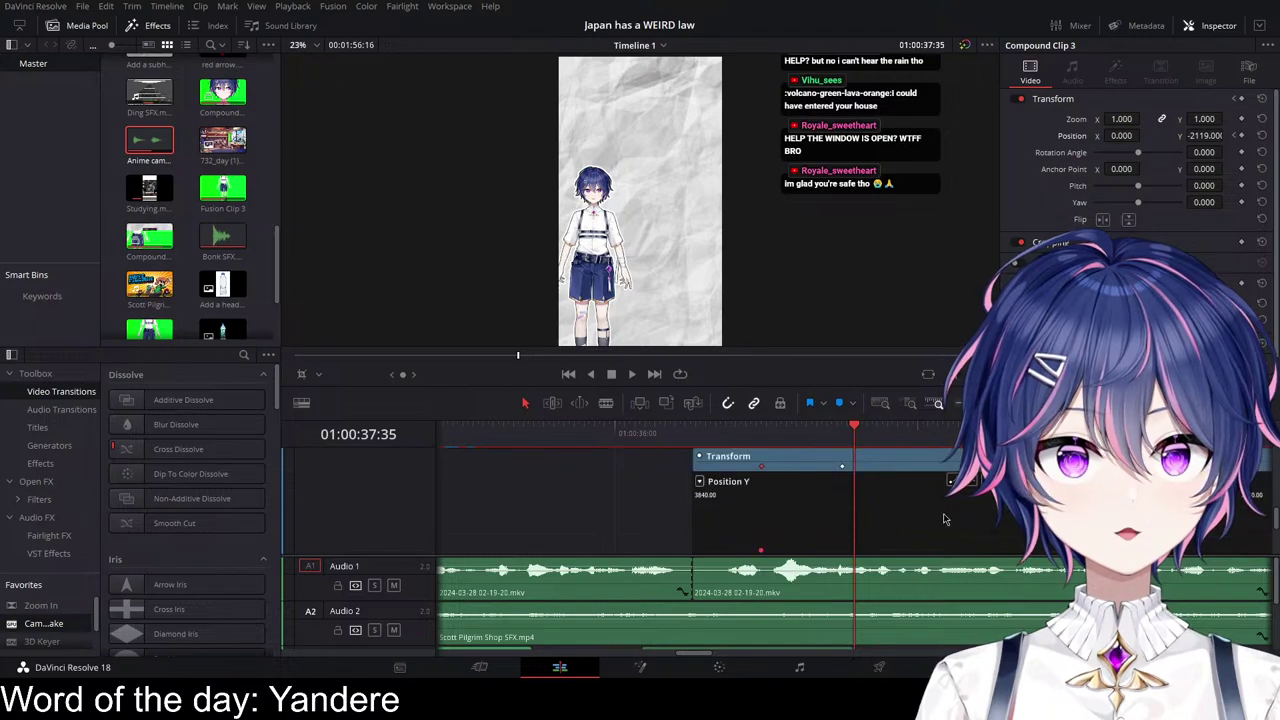
scroll(962, 500, "down", 2)
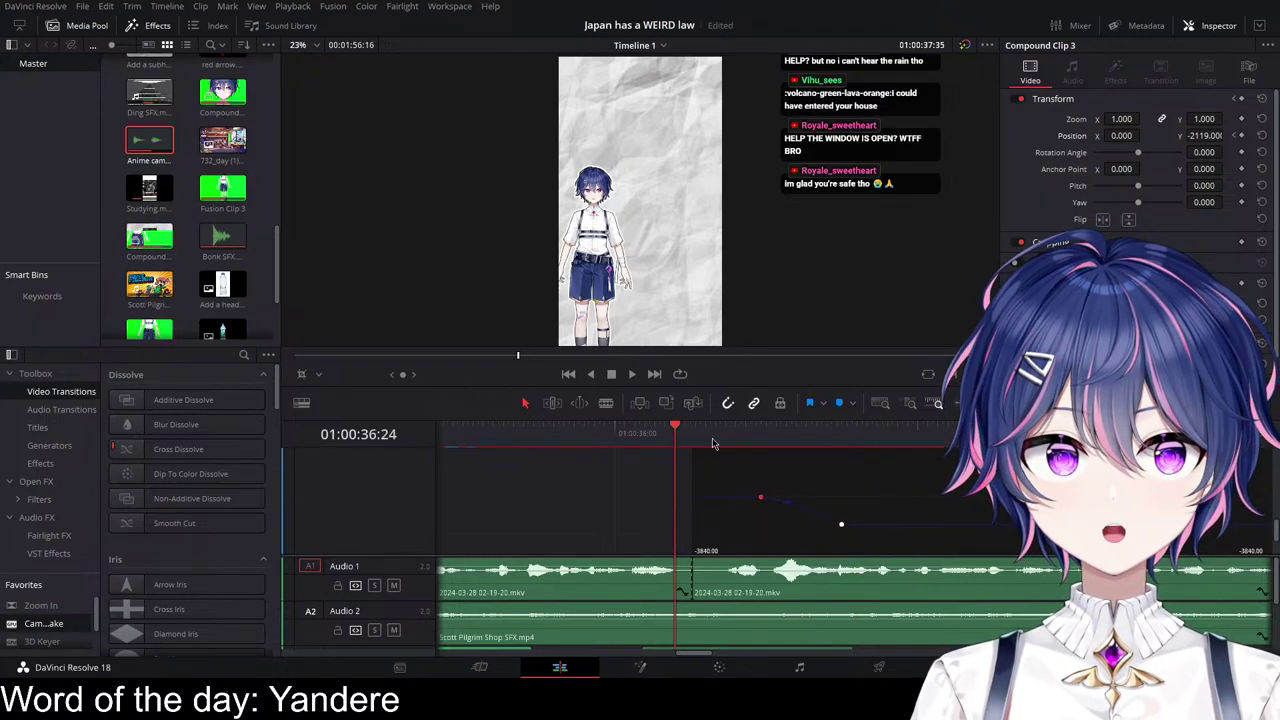
Step: Play back the eased drop of the bottle and arrows to check its timing
key("space")
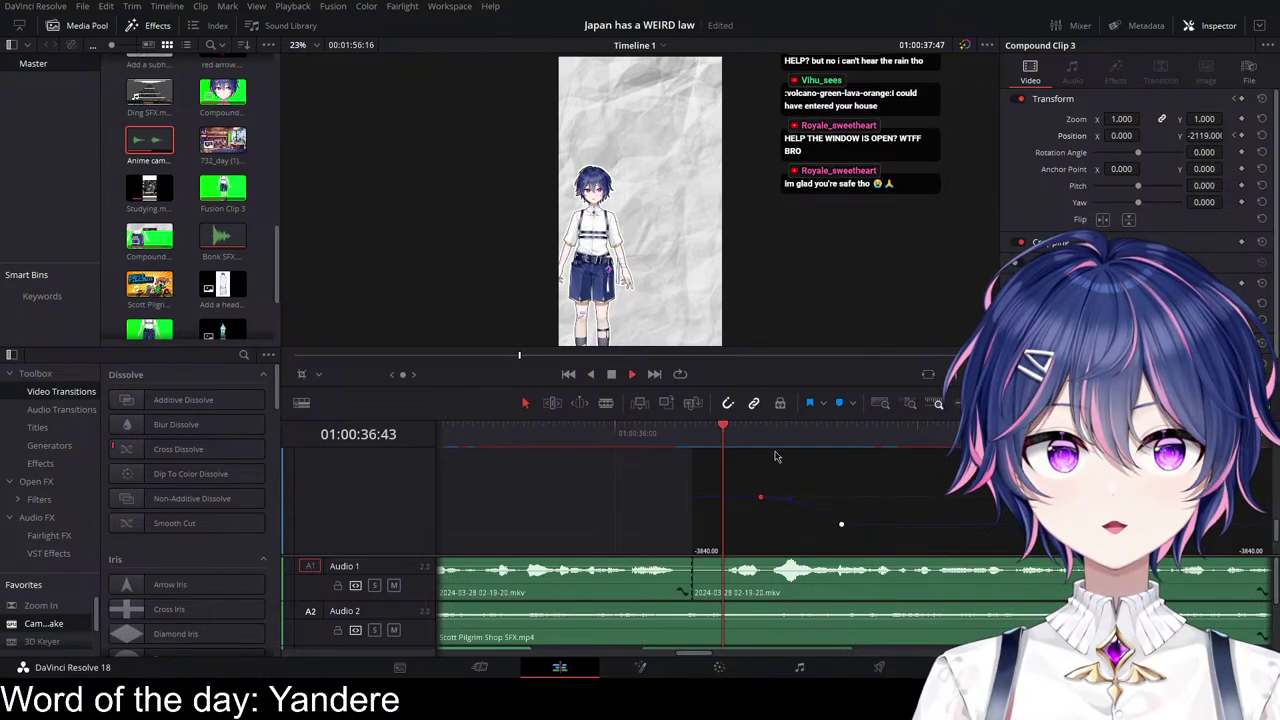
key("space")
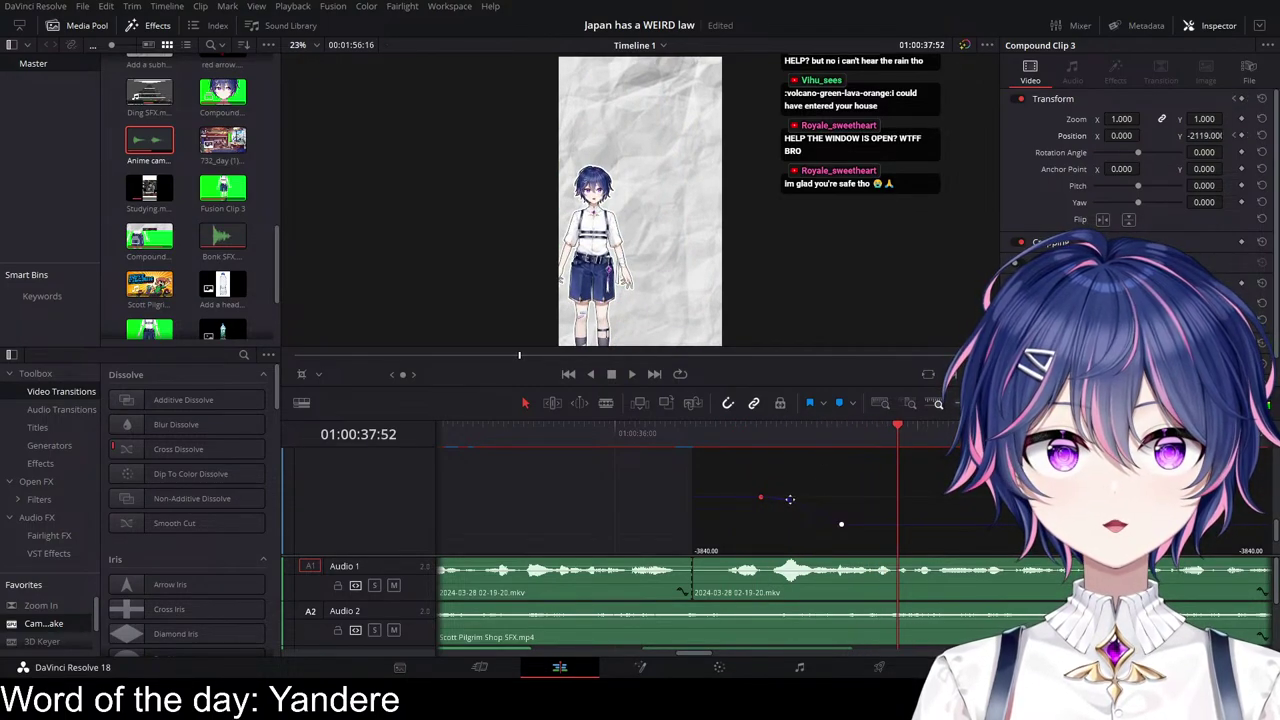
left_click(740, 438)
key("space")
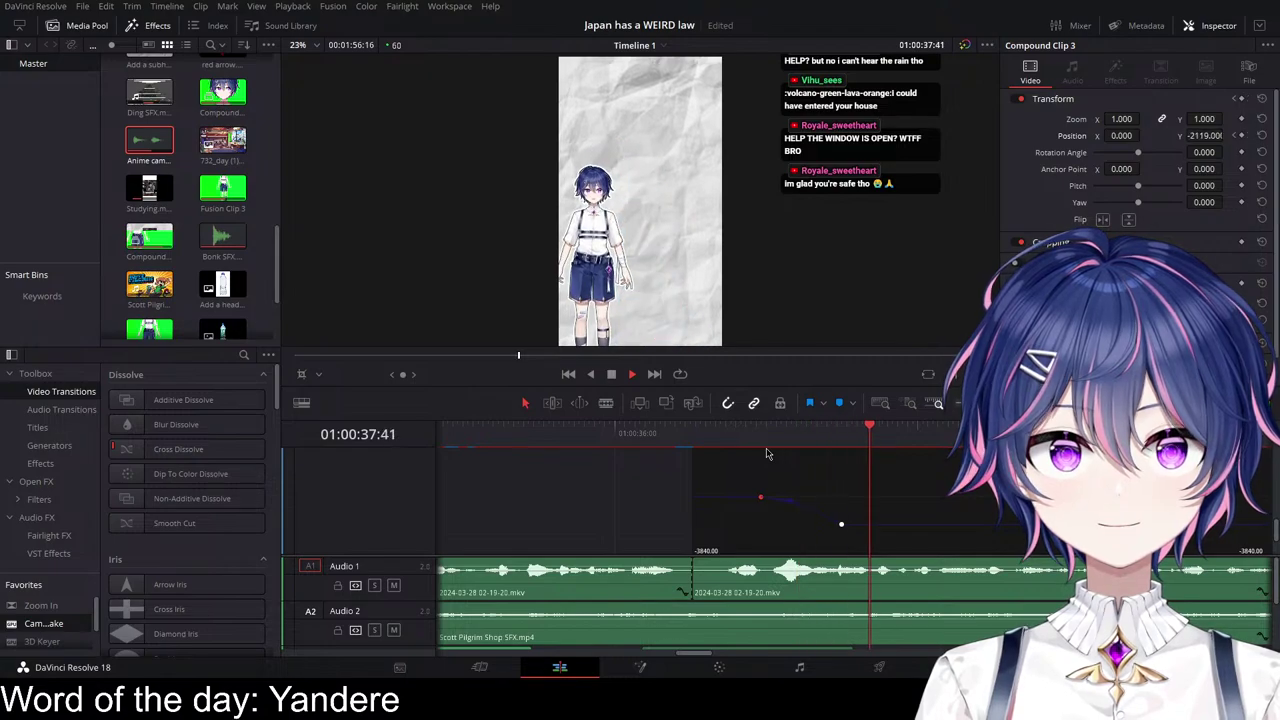
key("space")
Step: Move the ending Position Y keyframe 6 frames earlier and play back the faster drop
scroll(787, 487, "up", 1)
scroll(893, 492, "up", 1)
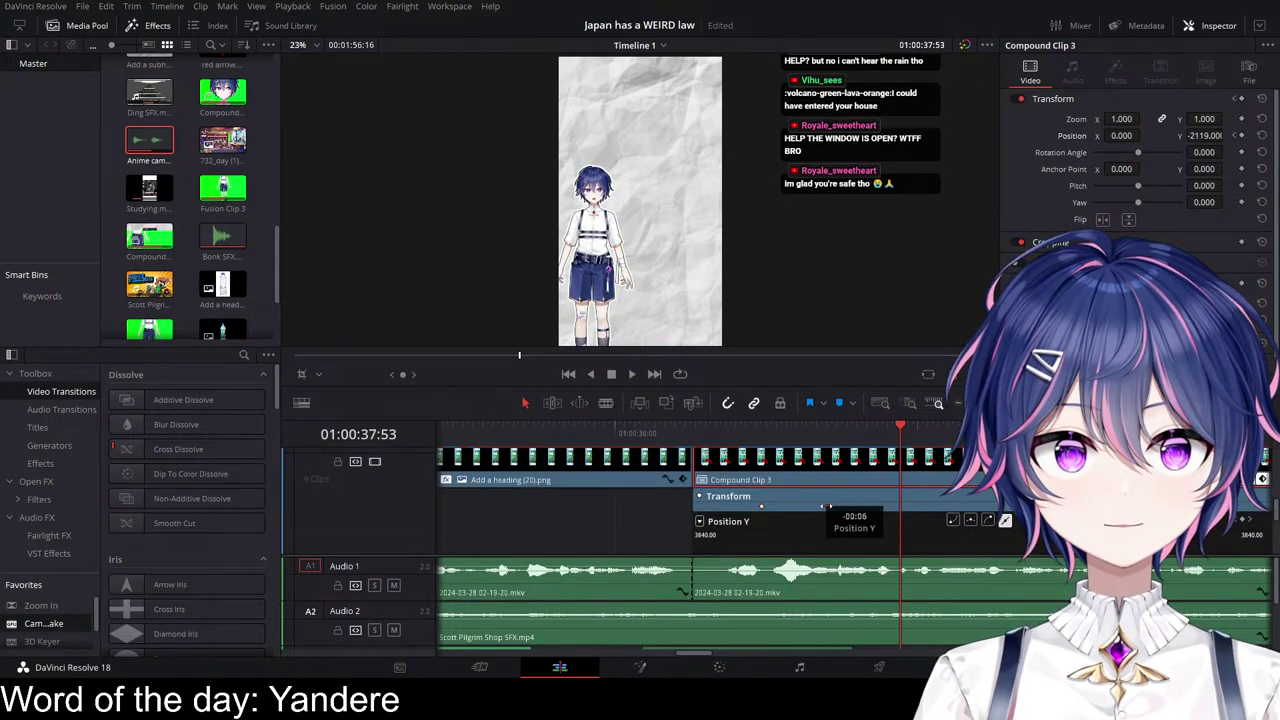
key("space")
key("space")
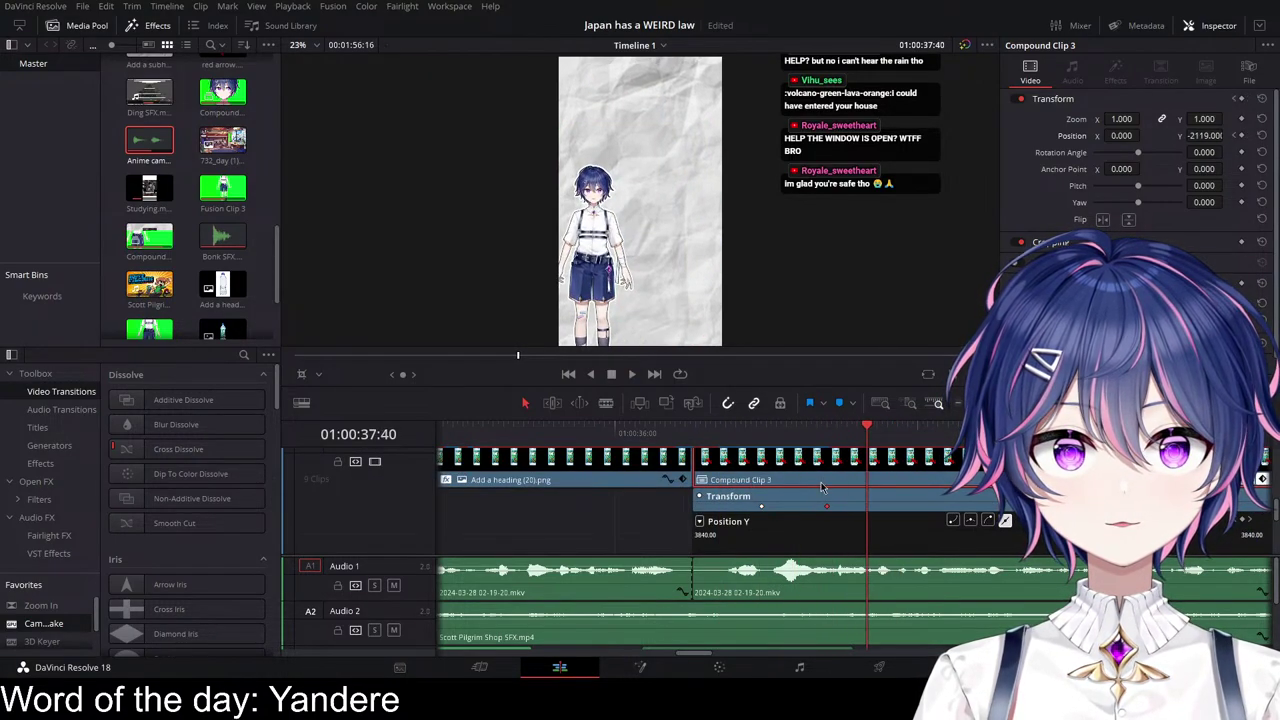
Step: Flatten the starting keyframe's easing handle on the Position Y curve so the drop starts more slowly, and play it back
left_click(783, 430)
scroll(840, 512, "down", 2)
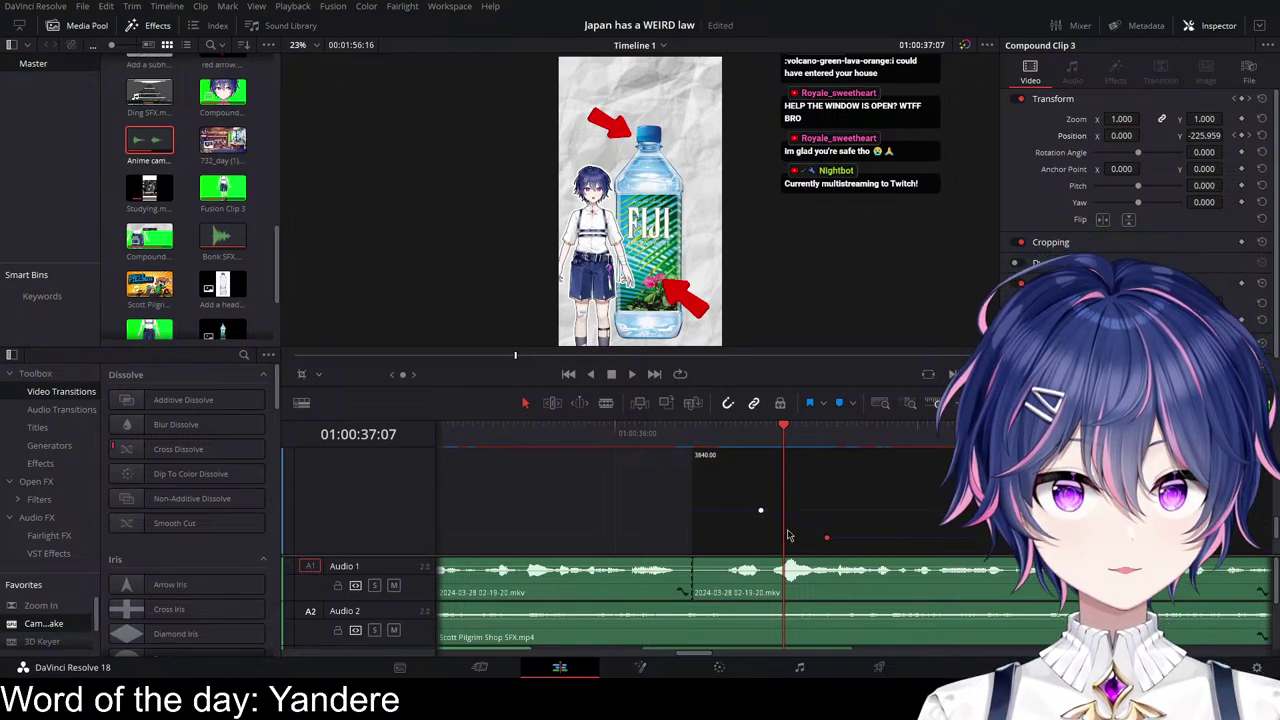
scroll(812, 524, "up", 2)
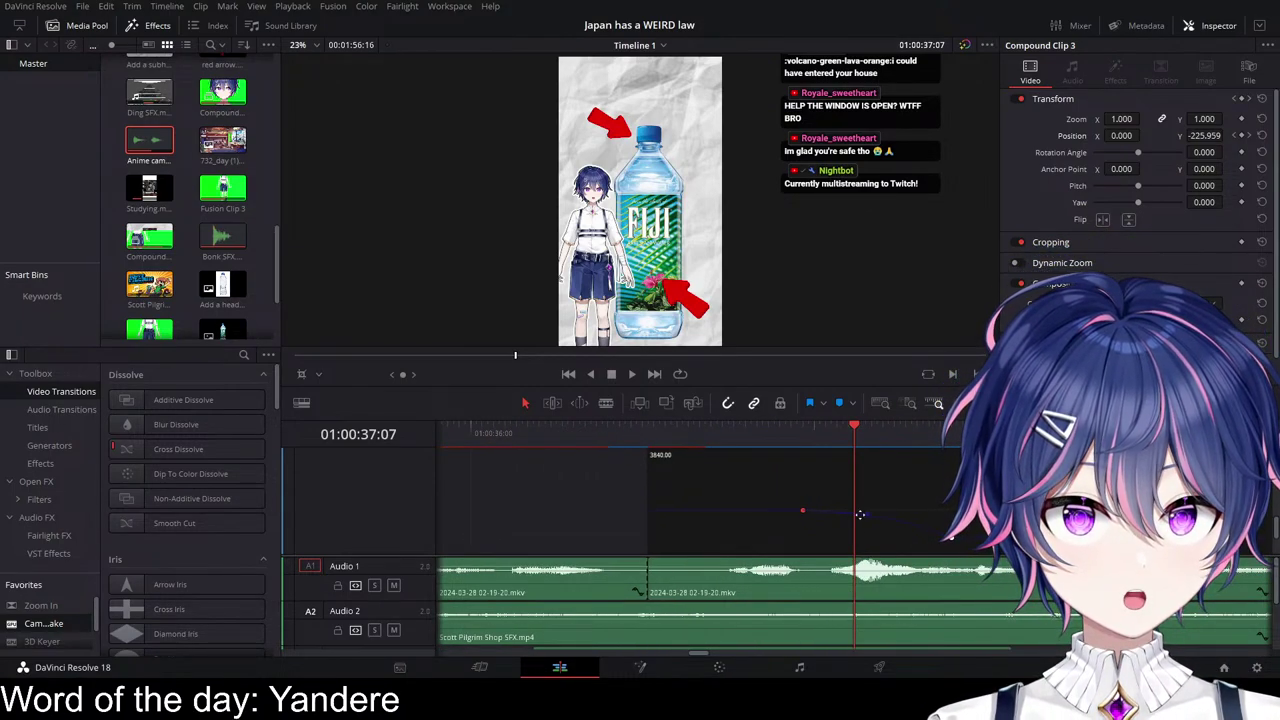
left_click_drag(866, 514, 856, 510)
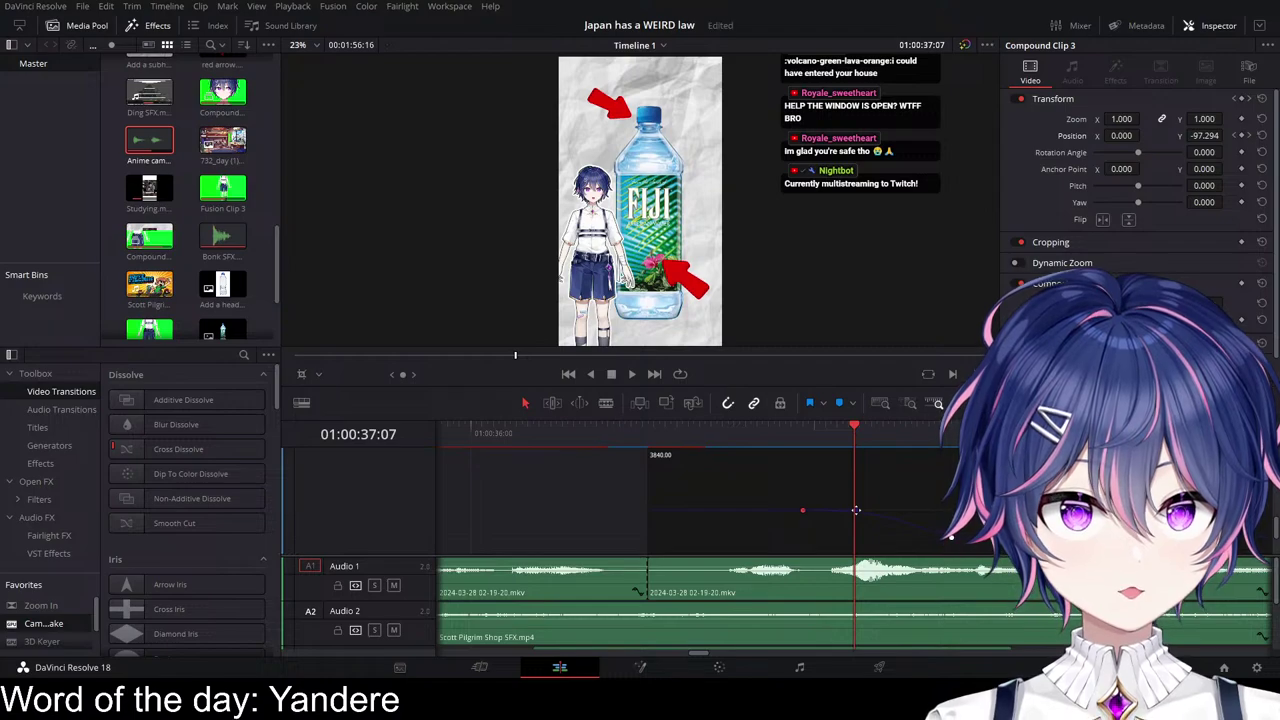
key("space")
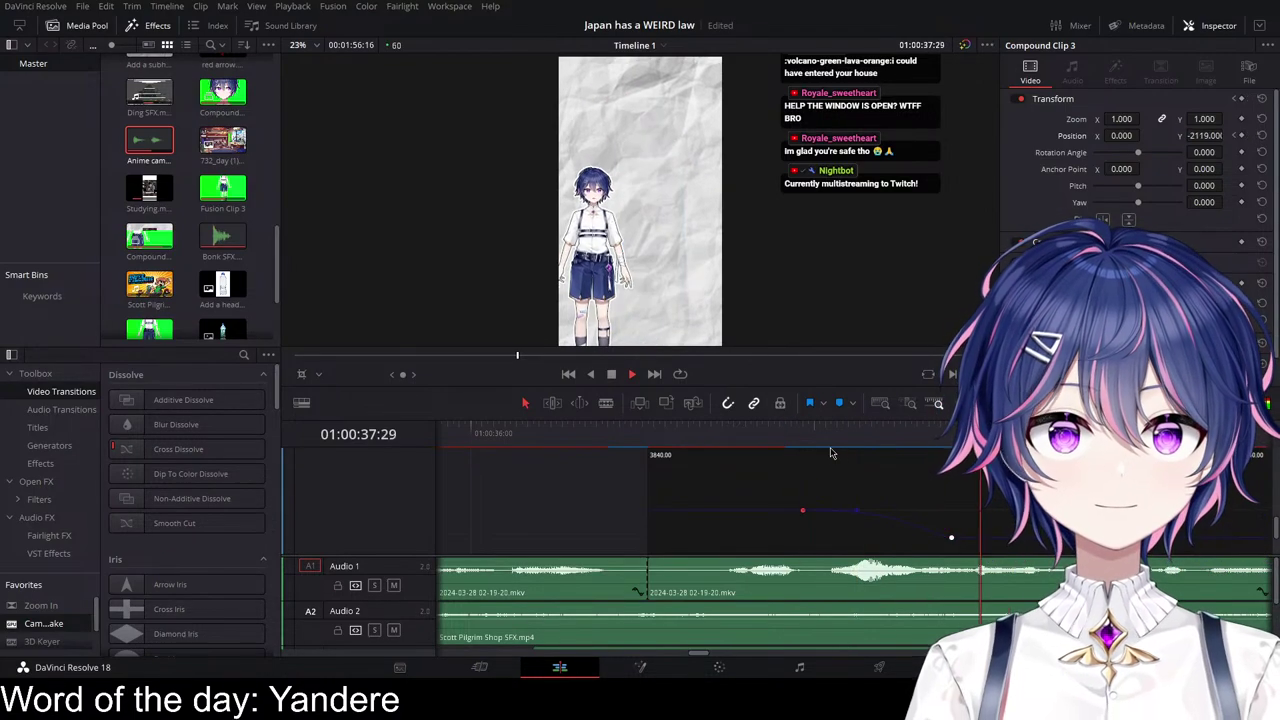
Step: Play back the compound clip's drop and close its Position Y curve and keyframe tracks
left_click(718, 427)
key("space")
key("space")
scroll(853, 474, "up", 3)
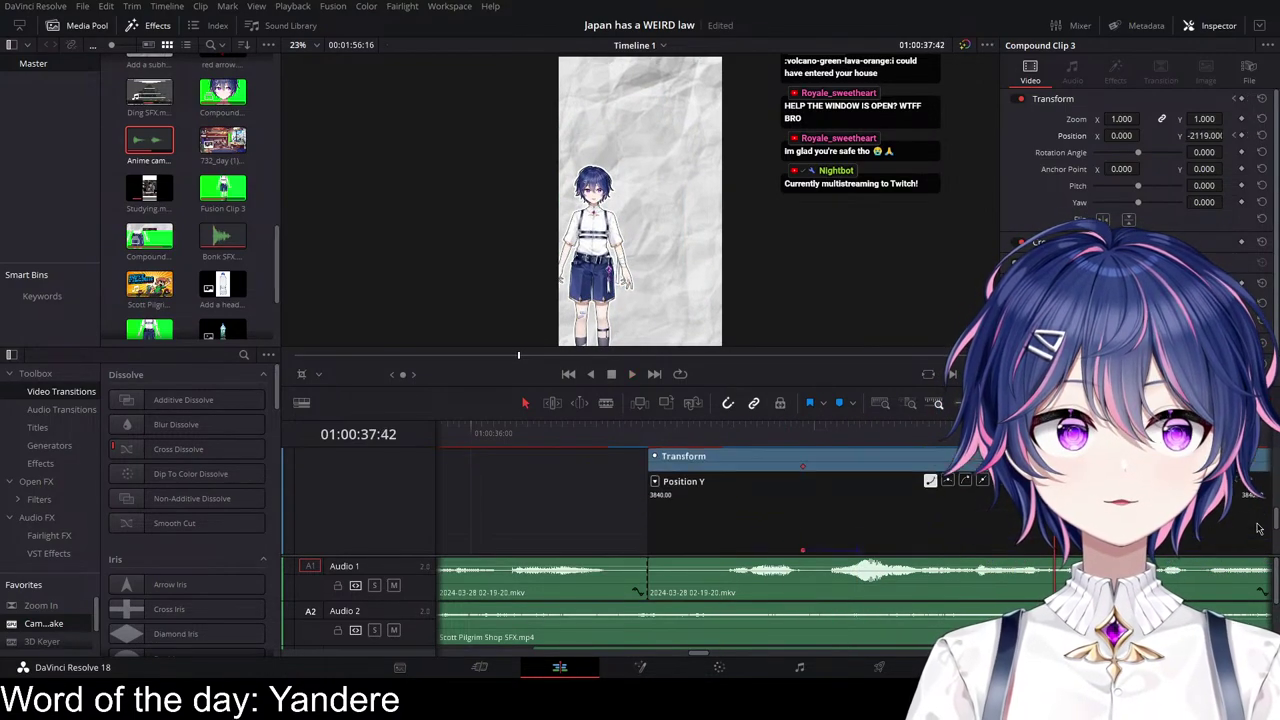
left_click(1251, 480)
left_click(1262, 493)
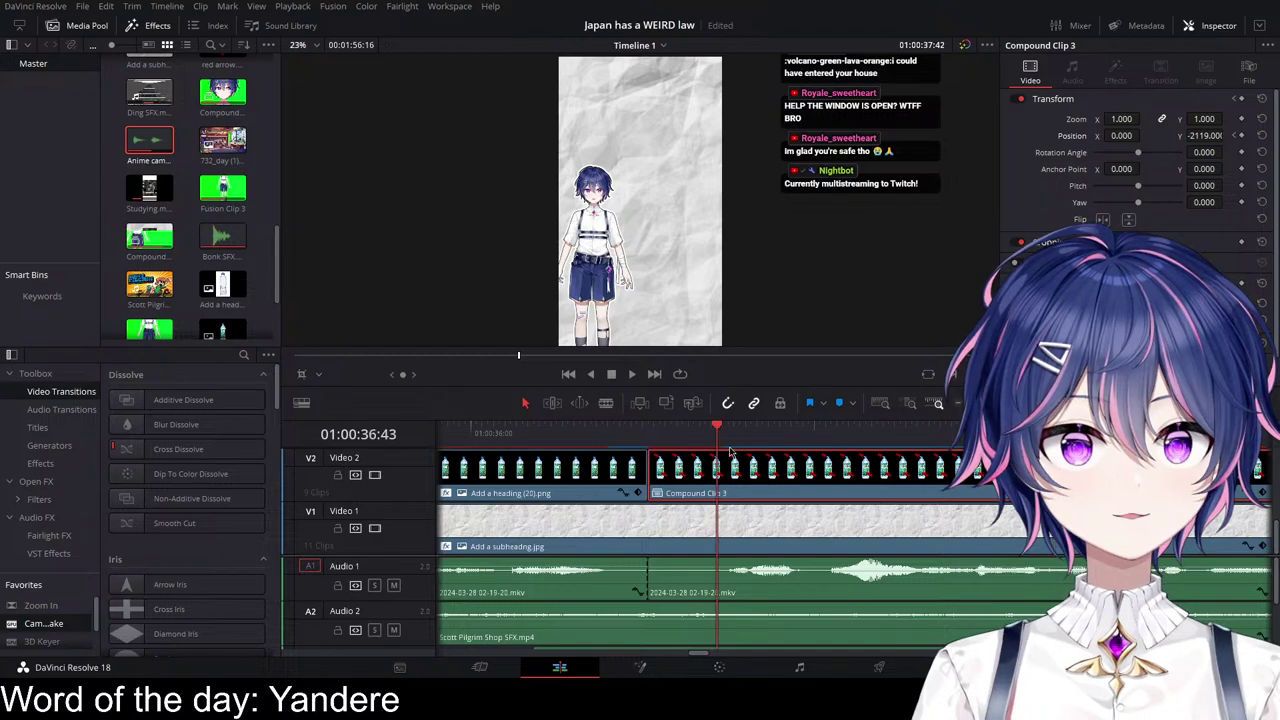
Step: Replay the bottle and red arrow scene's drop several times to check its timing against the voice
scroll(730, 452, "down", 2)
key("space")
key("space")
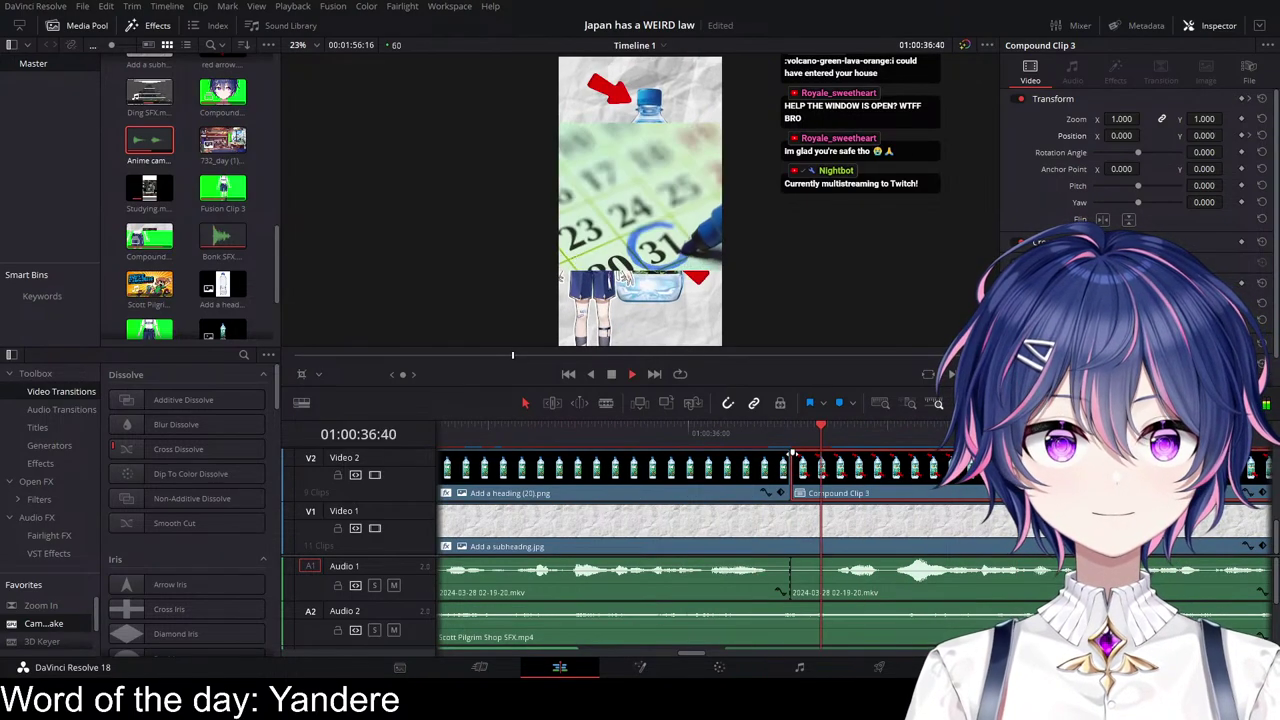
key("space")
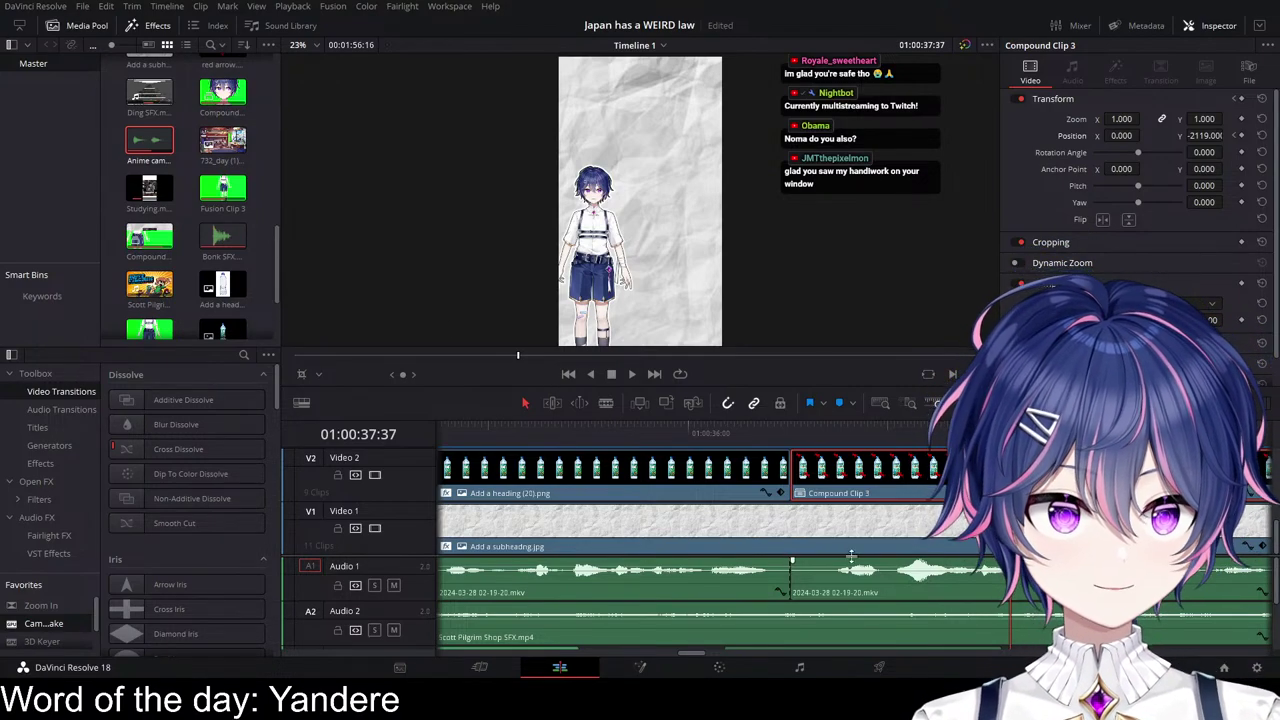
left_click(749, 446)
key("space")
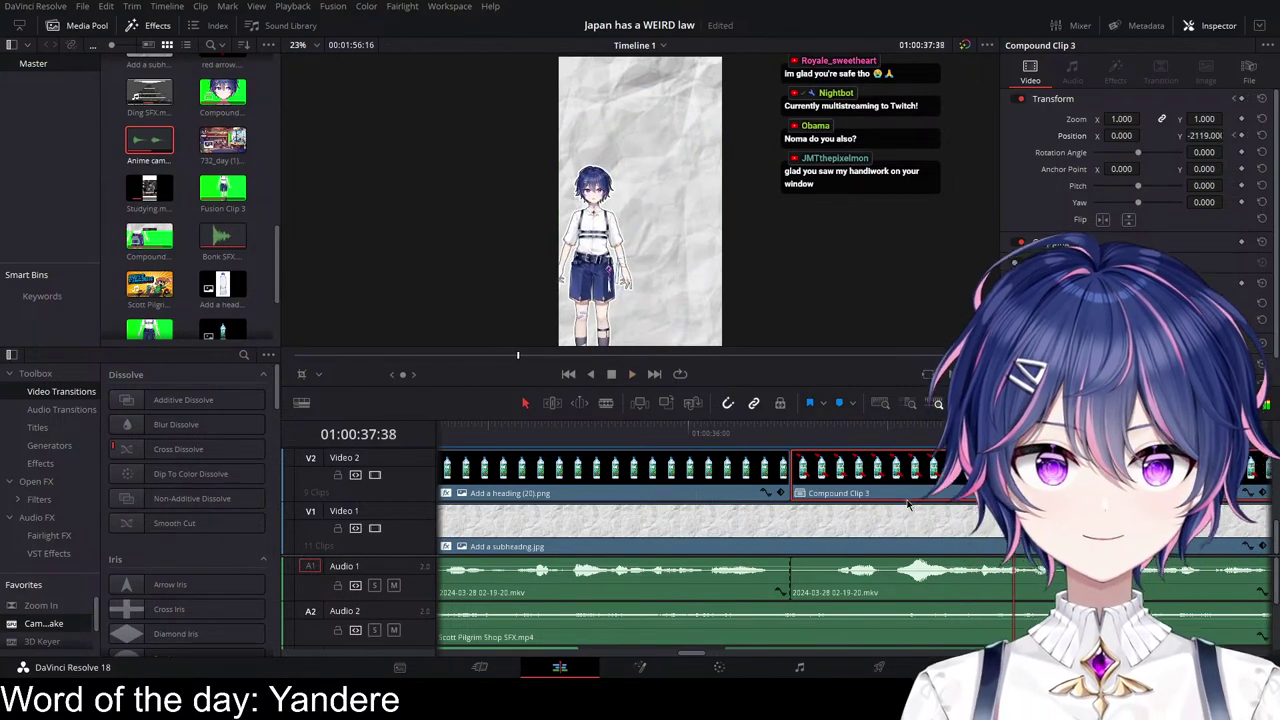
key("space")
scroll(872, 518, "right", 4)
scroll(872, 518, "up", 4)
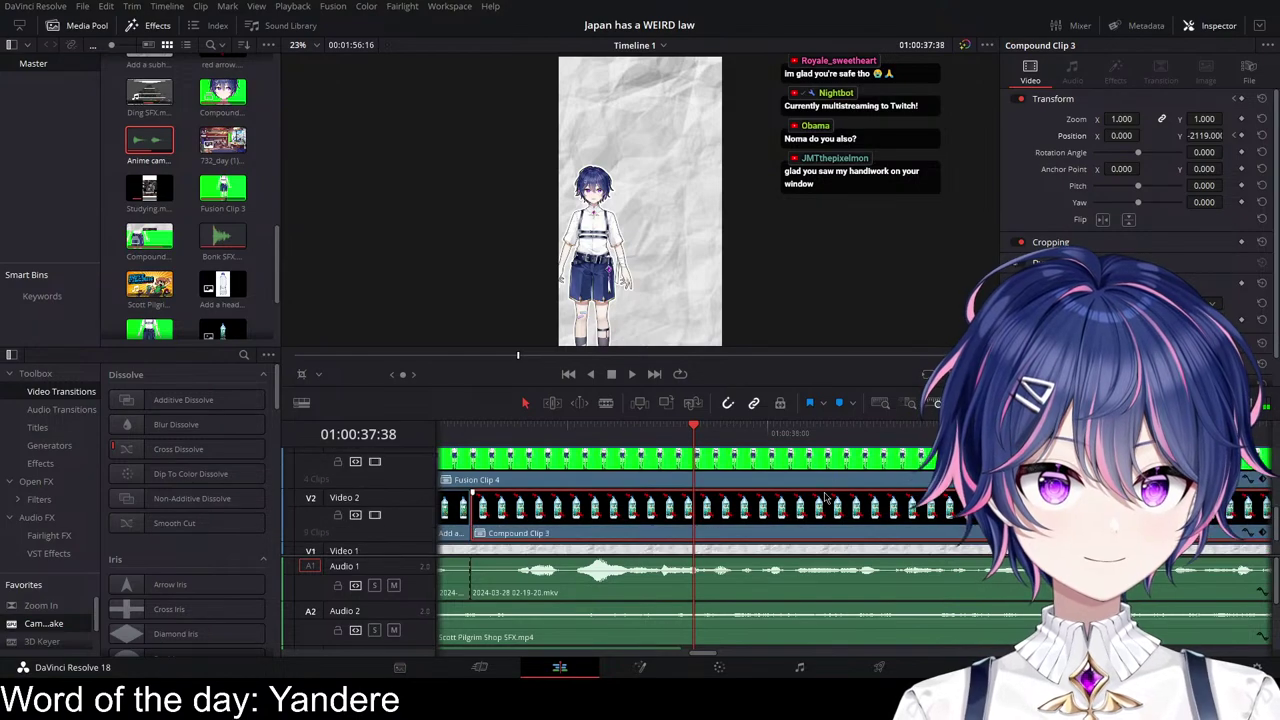
scroll(589, 452, "up", 2)
scroll(589, 452, "left", 2)
left_click(575, 443)
key("space")
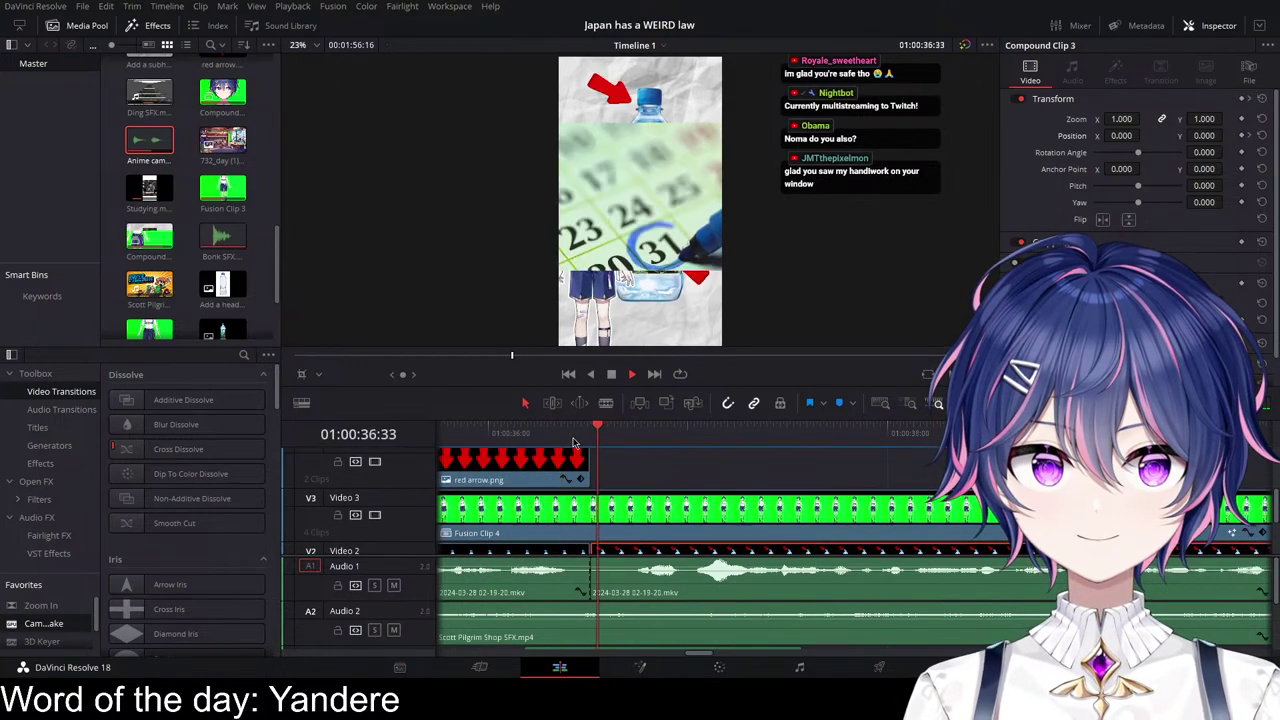
key("space")
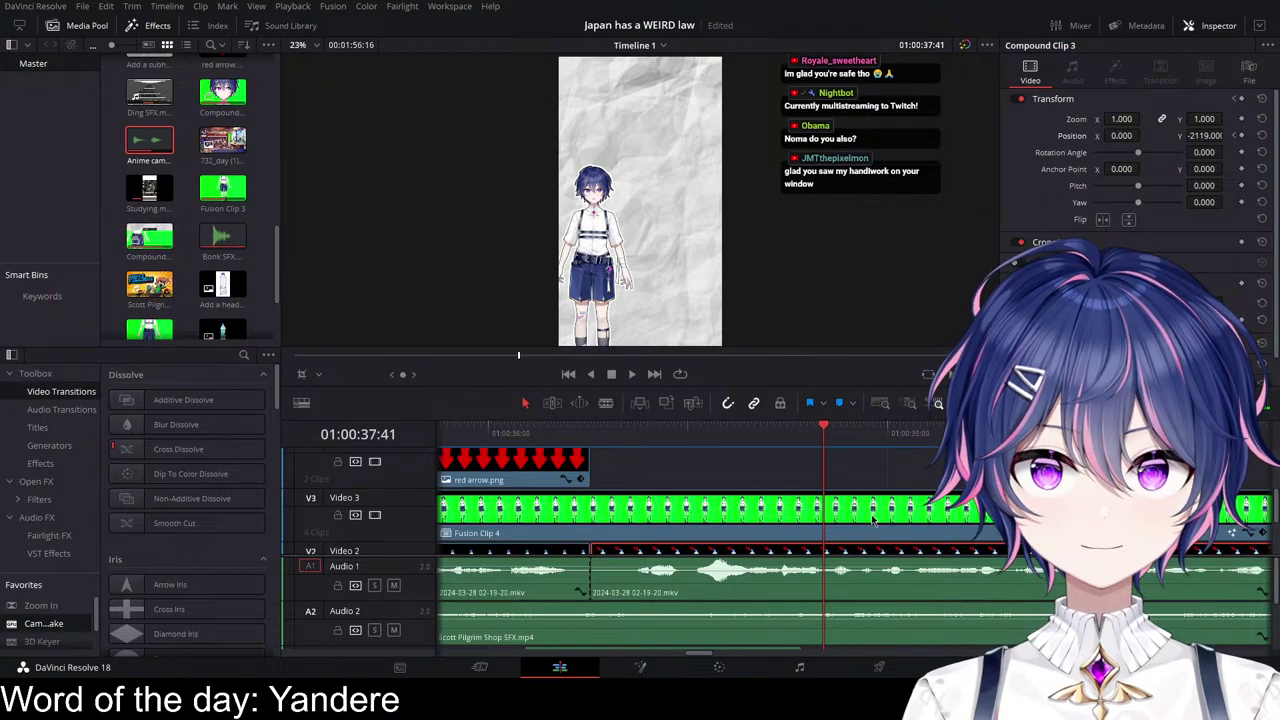
Step: Place the 624x416.jpg bottle image on Video 4 after the red arrow clip, over the end of the drop, and play it back
scroll(200, 280, "down", 3)
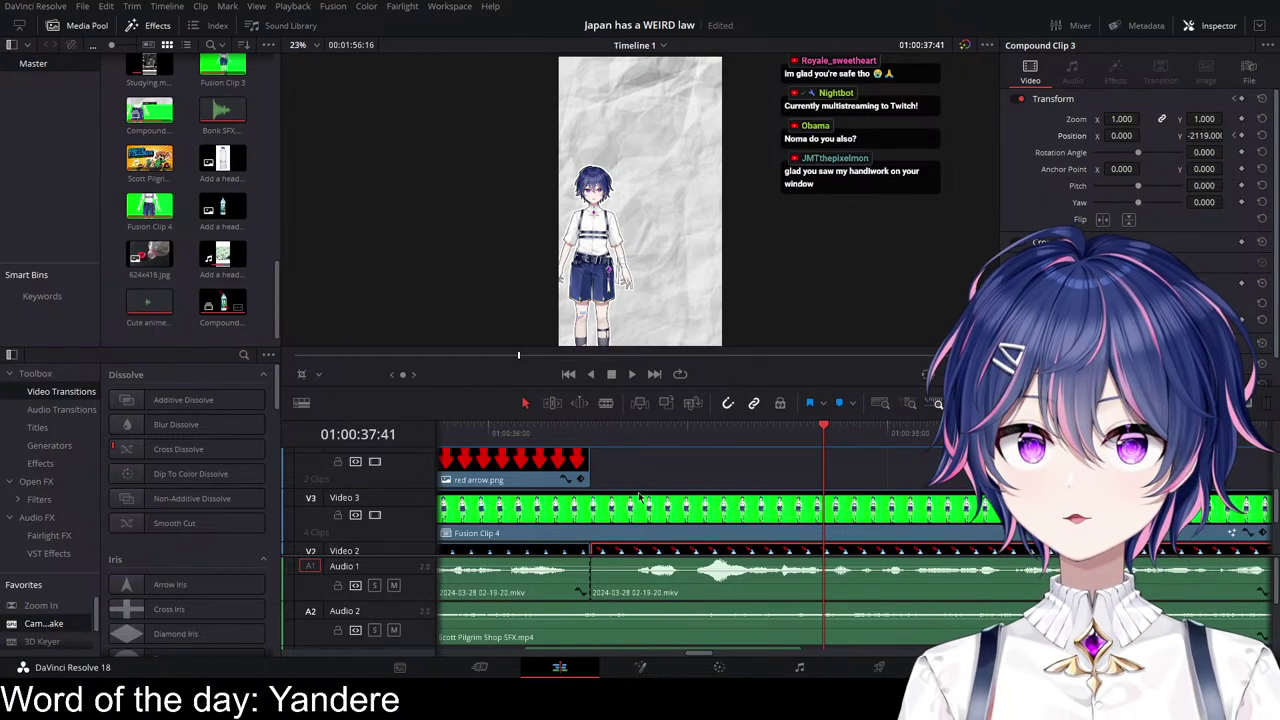
left_click_drag(150, 258, 740, 460)
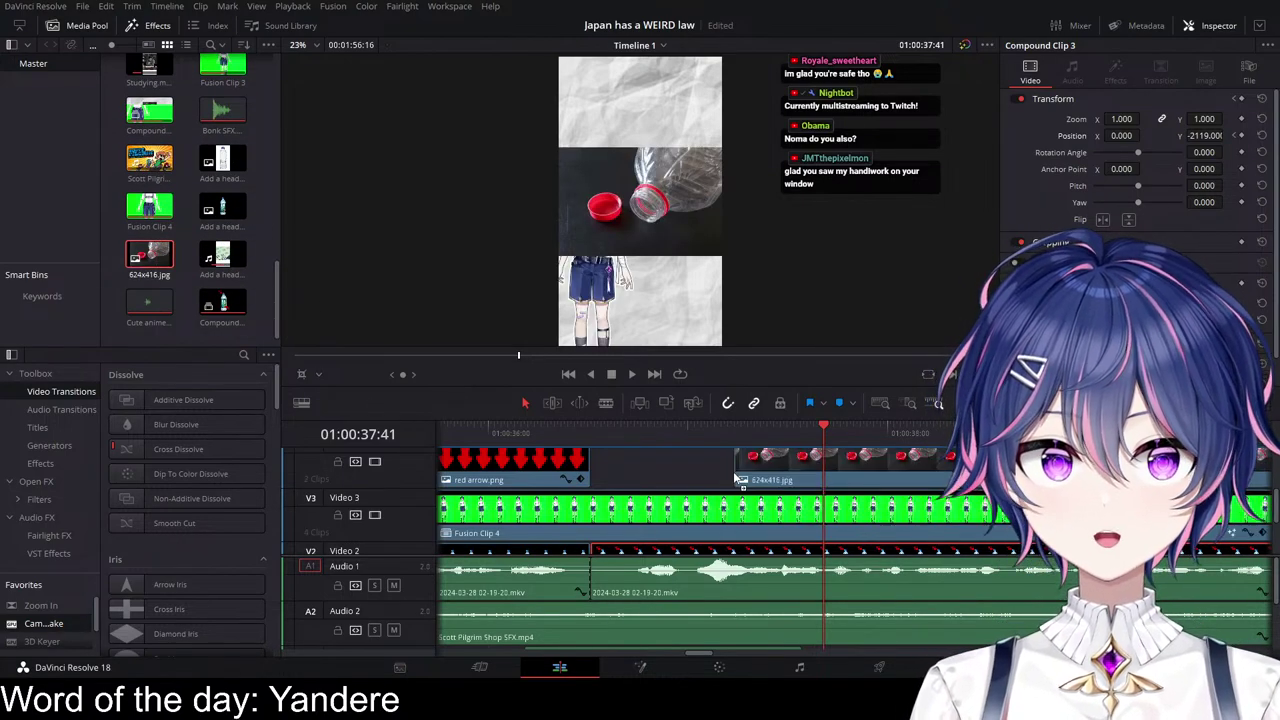
left_click(698, 430)
key("space")
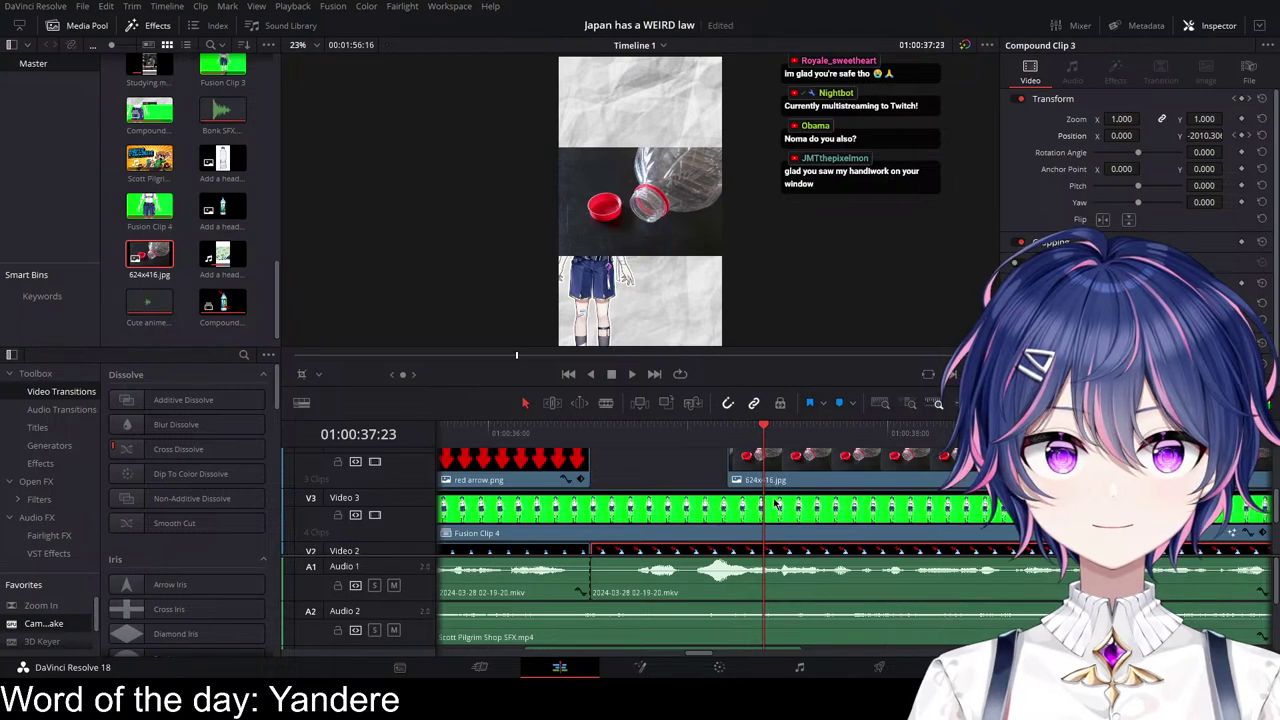
Step: Split Fusion Clip 4 on Video 3 at 01:00:36:31, where the red arrow clips end
scroll(807, 520, "down", 5)
scroll(807, 520, "up", 4)
left_click_drag(763, 430, 591, 437)
left_click(643, 500)
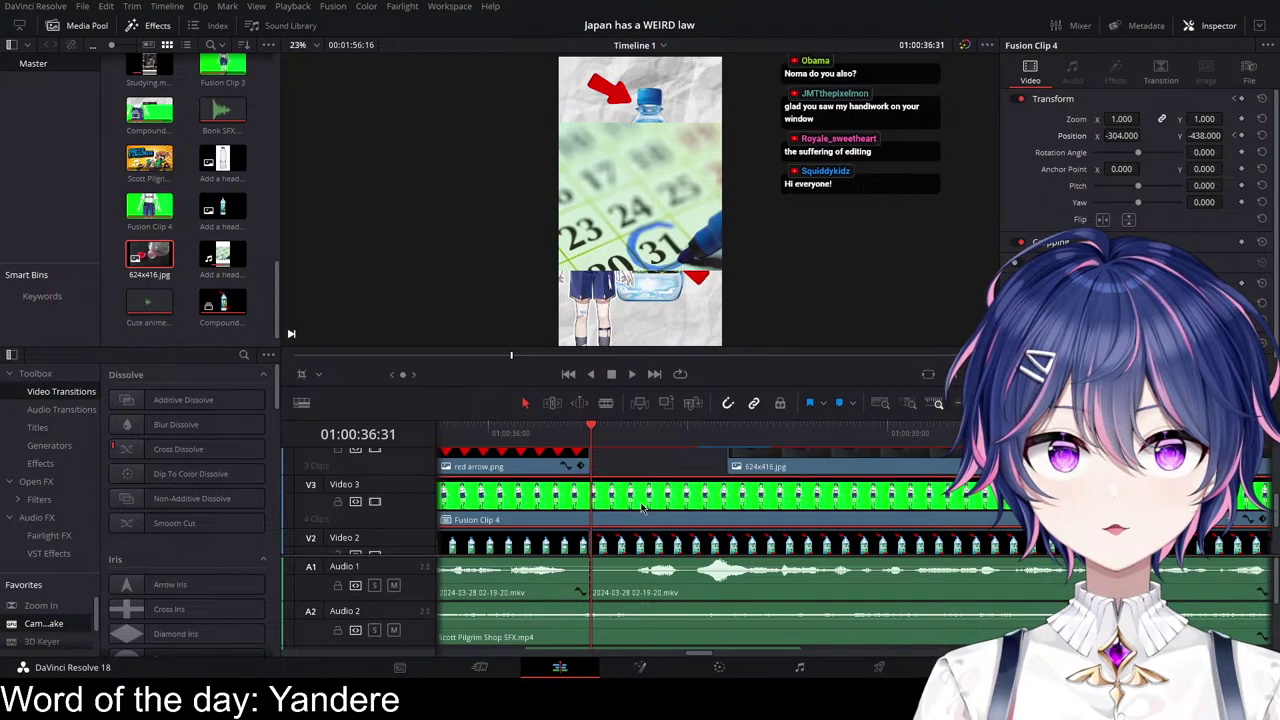
key("ctrl+b")
scroll(669, 521, "up", 1)
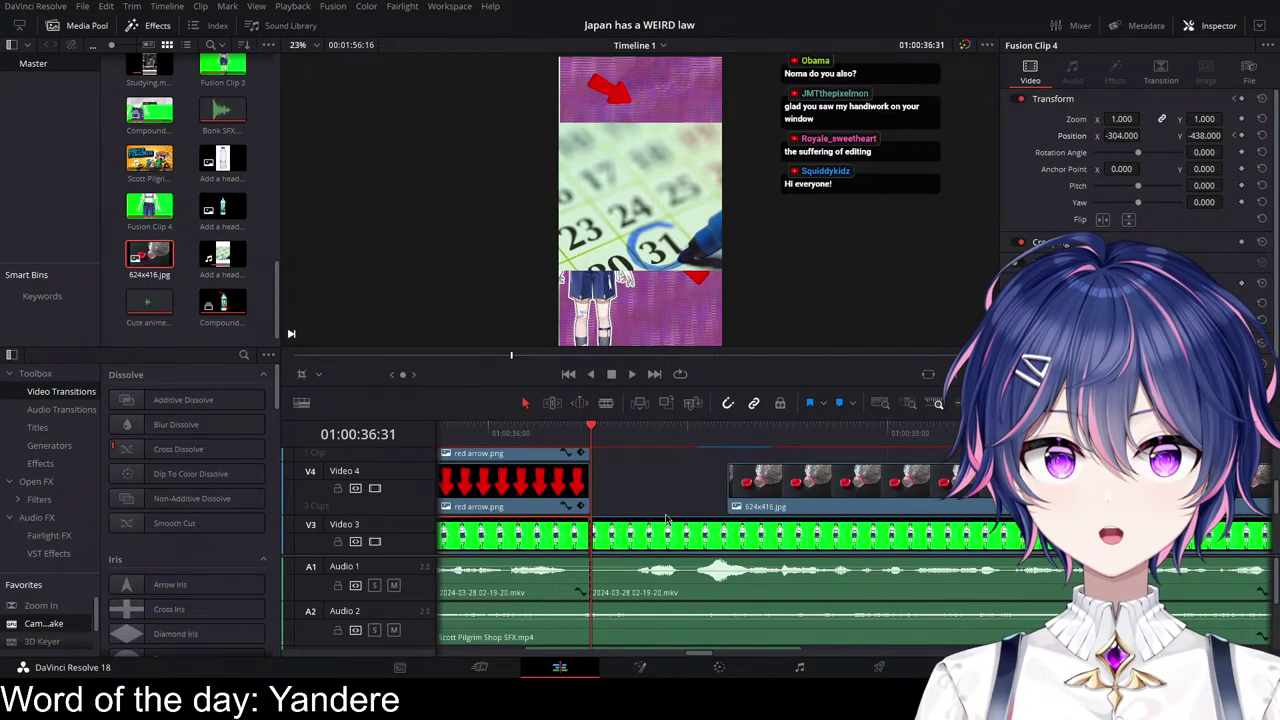
Step: Swap the second half of Fusion Clip 4 to Video 4 and the 624x416.jpg image to Video 3, and play back the new layering
left_click(796, 510, "ctrl")
left_click(752, 537, "ctrl")
left_click(640, 486)
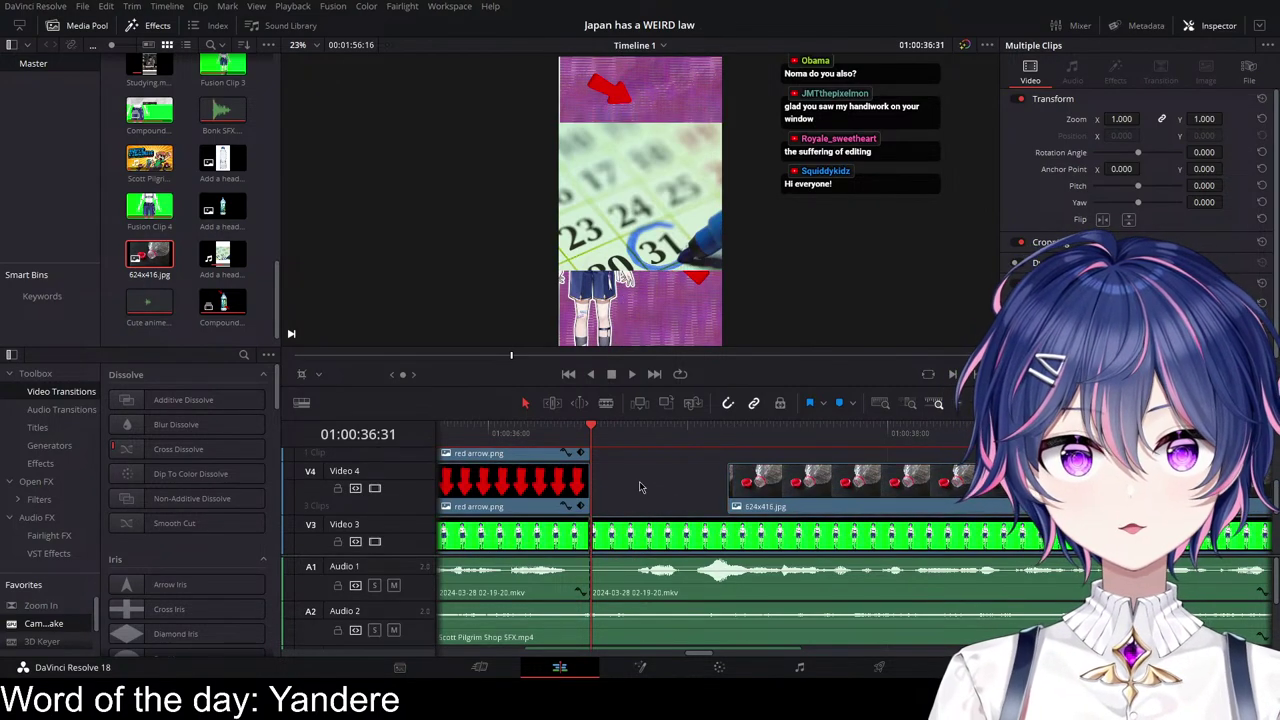
left_click(732, 530)
left_click(770, 508, "ctrl")
left_click_drag(770, 508, 766, 540)
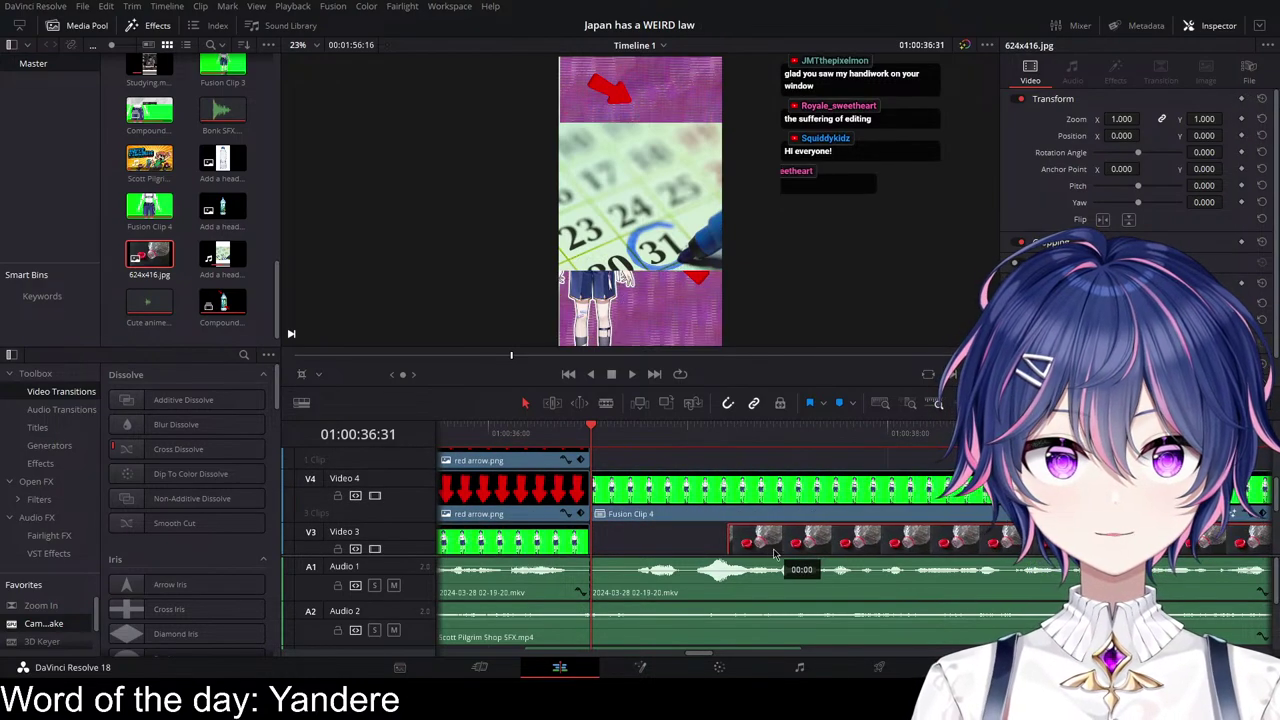
key("space")
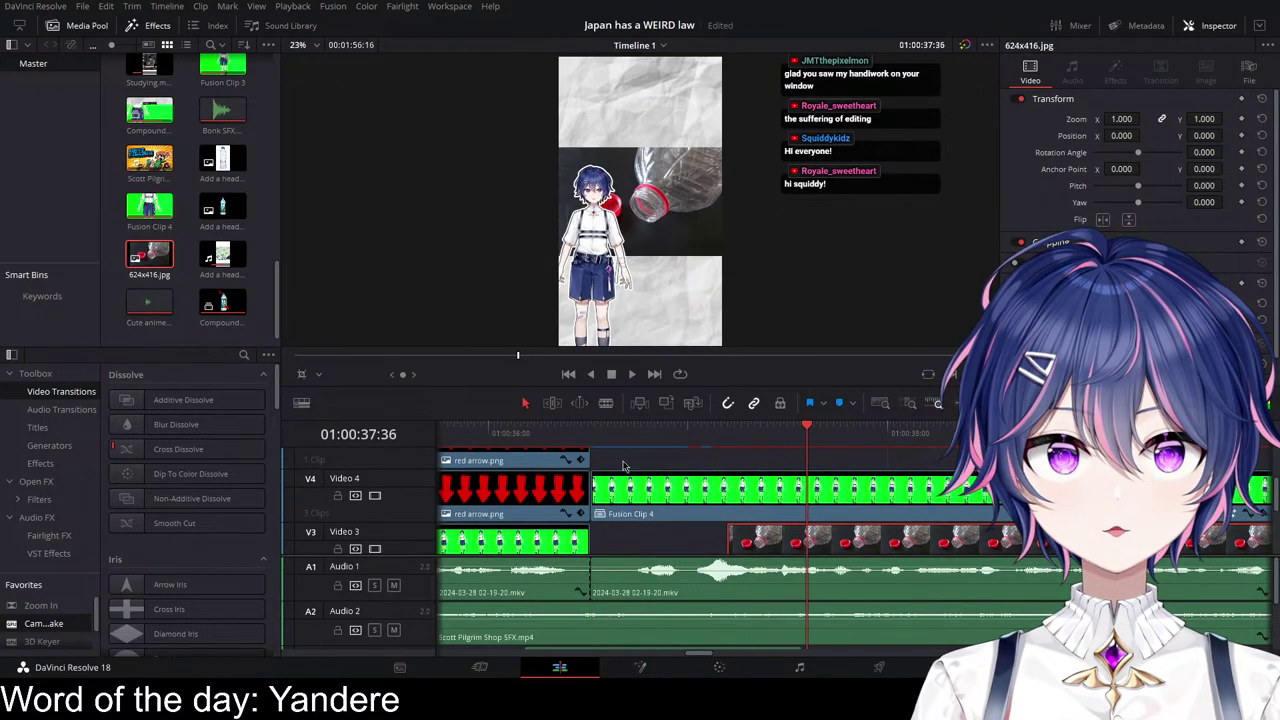
left_click(562, 434)
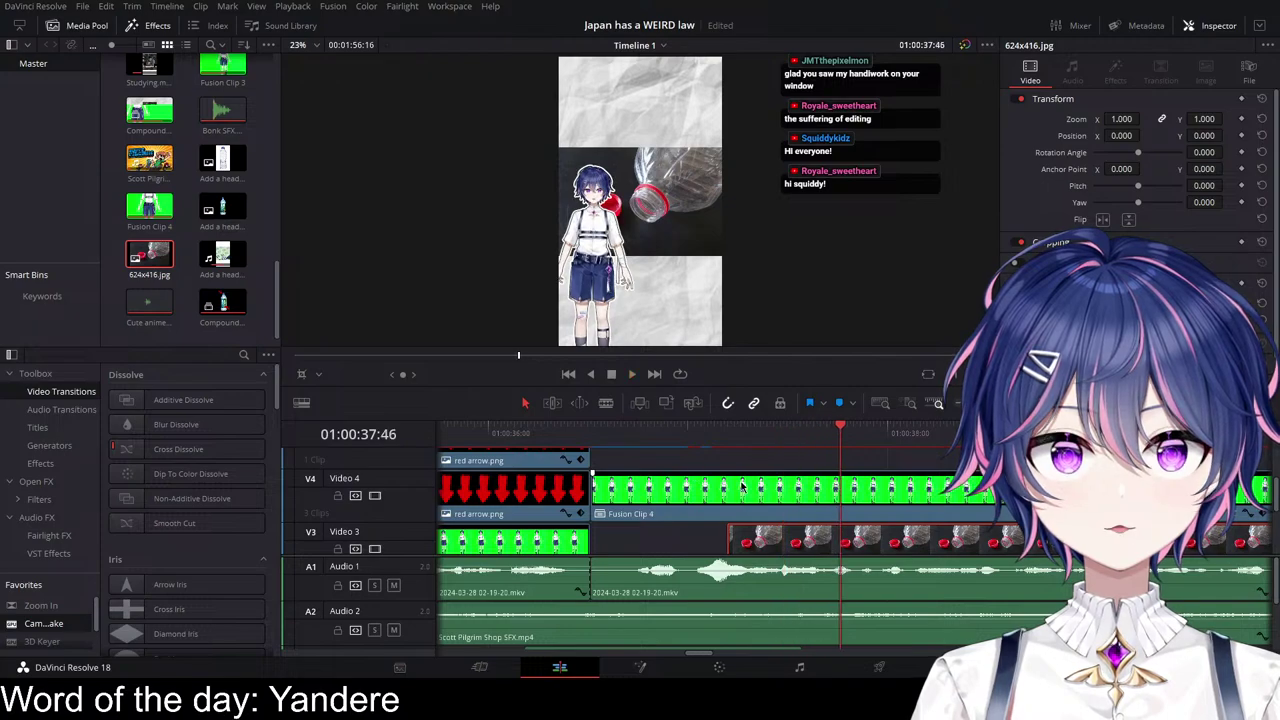
Step: Set the 624x416.jpg image's zoom to 1.250 and play back the section
scroll(741, 487, "down", 1)
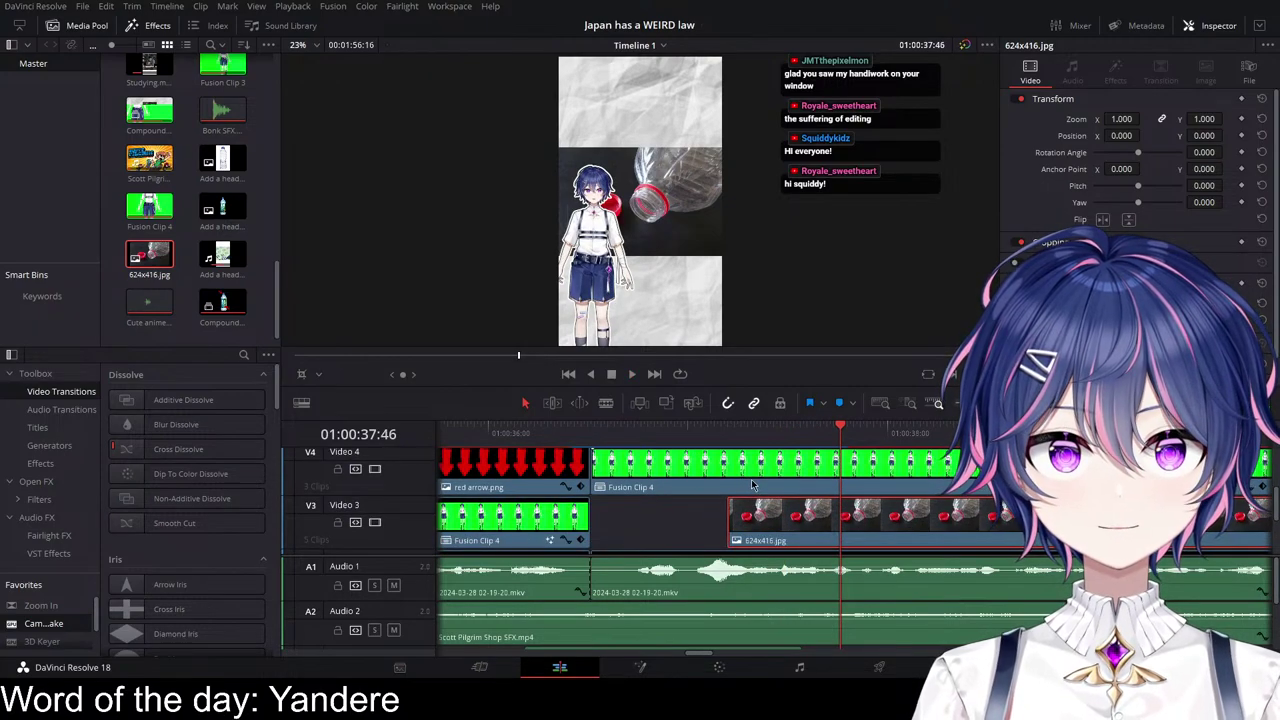
left_click_drag(1120, 119, 1144, 119)
scroll(820, 482, "right", 1)
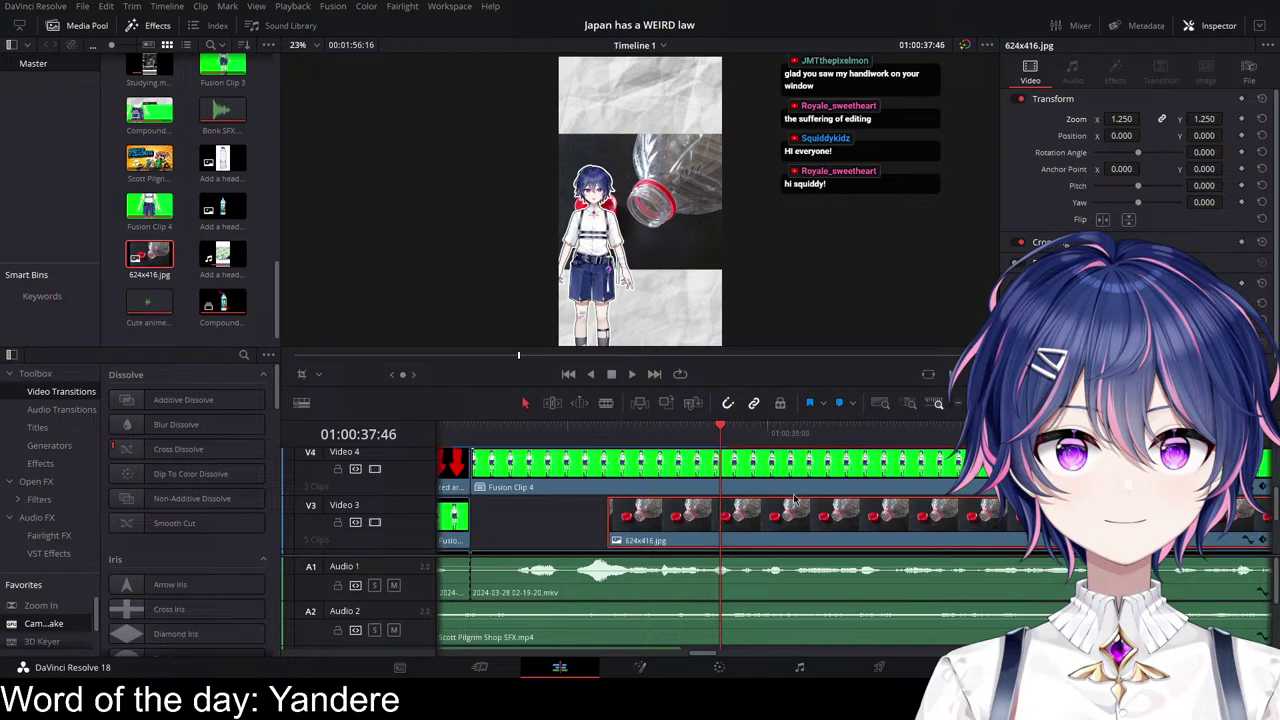
left_click(474, 434)
key("space")
key("space")
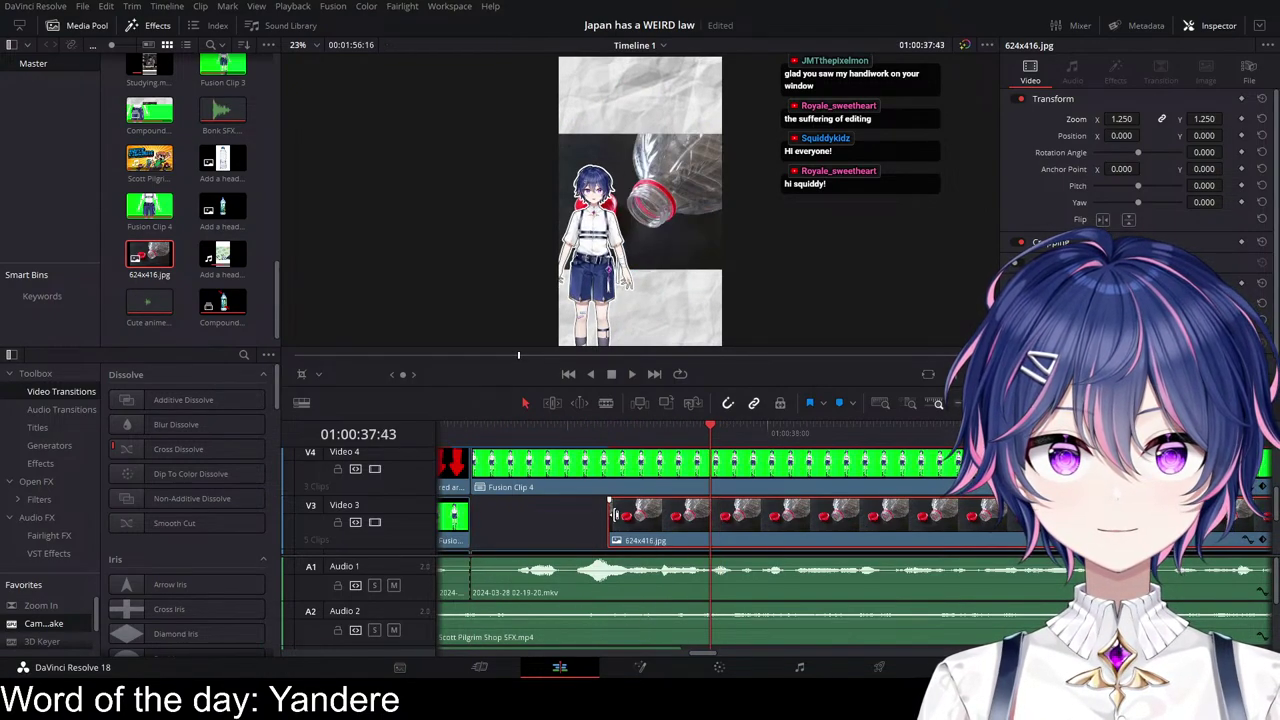
Step: Trim the start of the 624x416.jpg clip to about 01:00:37:43 and play back its entrance
left_click_drag(614, 515, 725, 517)
left_click(513, 434)
key("space")
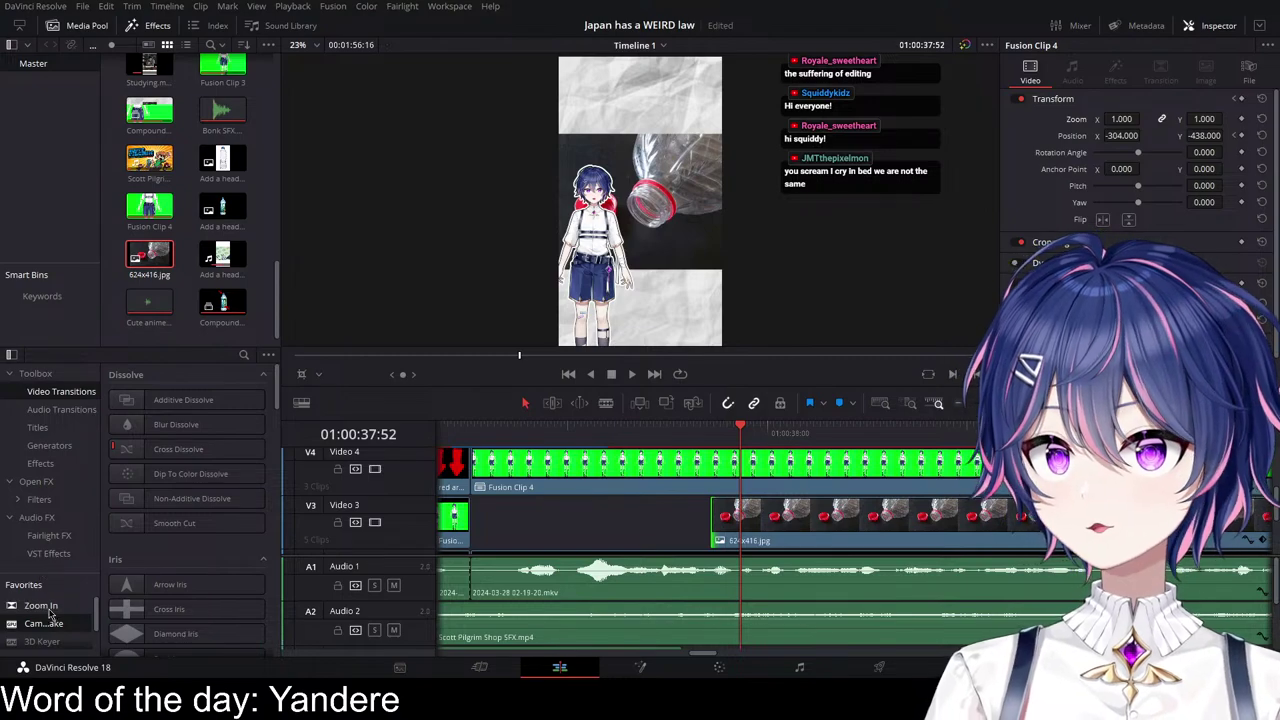
Step: Add a Zoom In transition to the start of the 624x416.jpg clip, shorten it to 29 frames, and play it back
left_click_drag(745, 508, 737, 516)
left_click_drag(895, 518, 805, 518)
key("/")
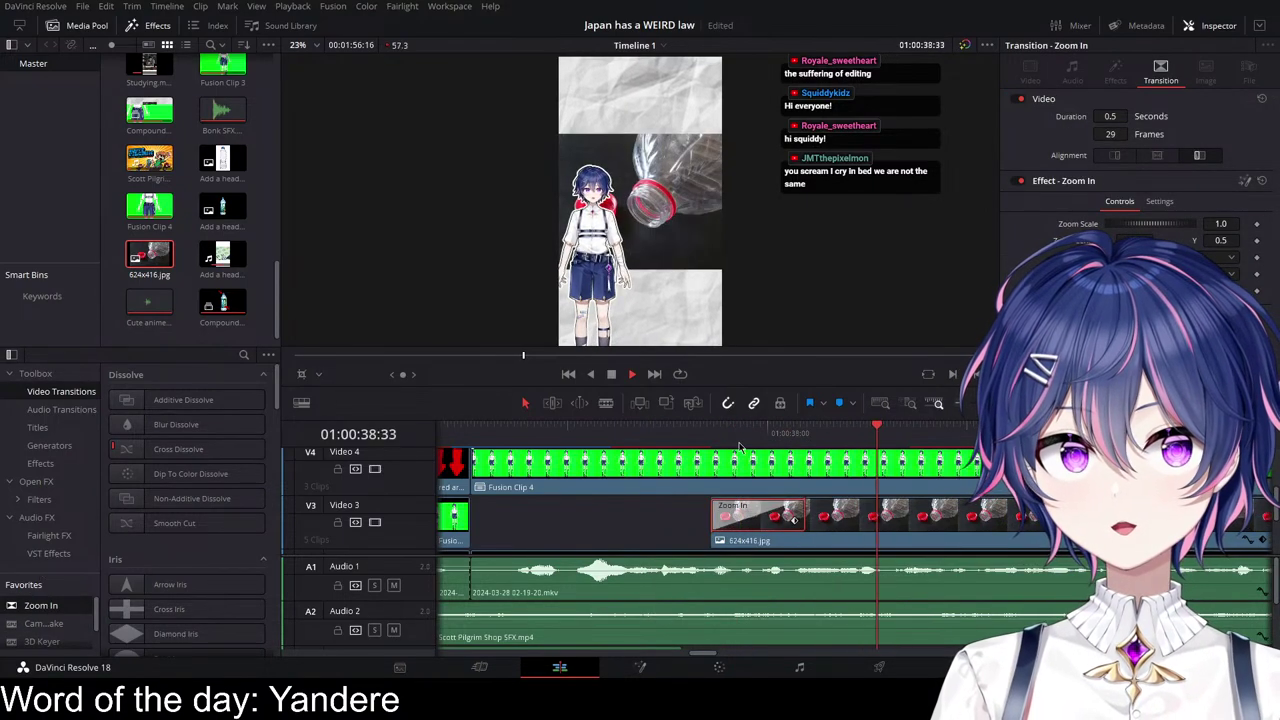
key("/")
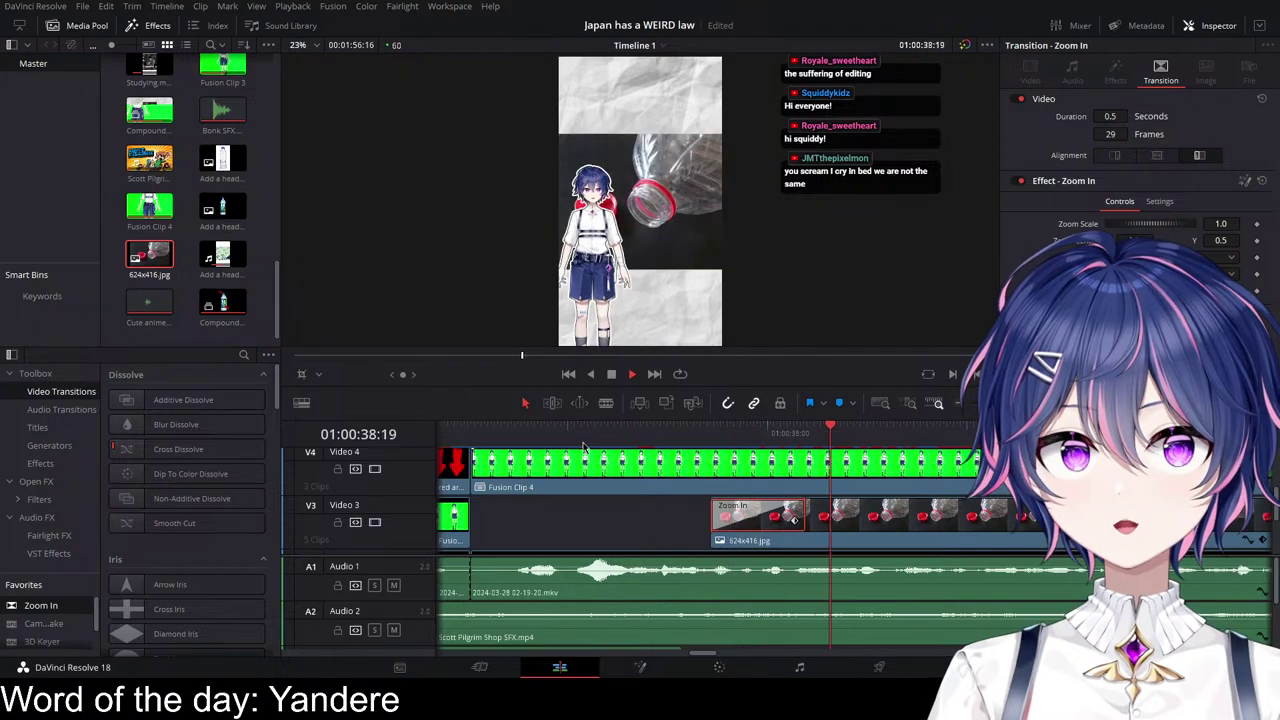
scroll(831, 503, "down", 3)
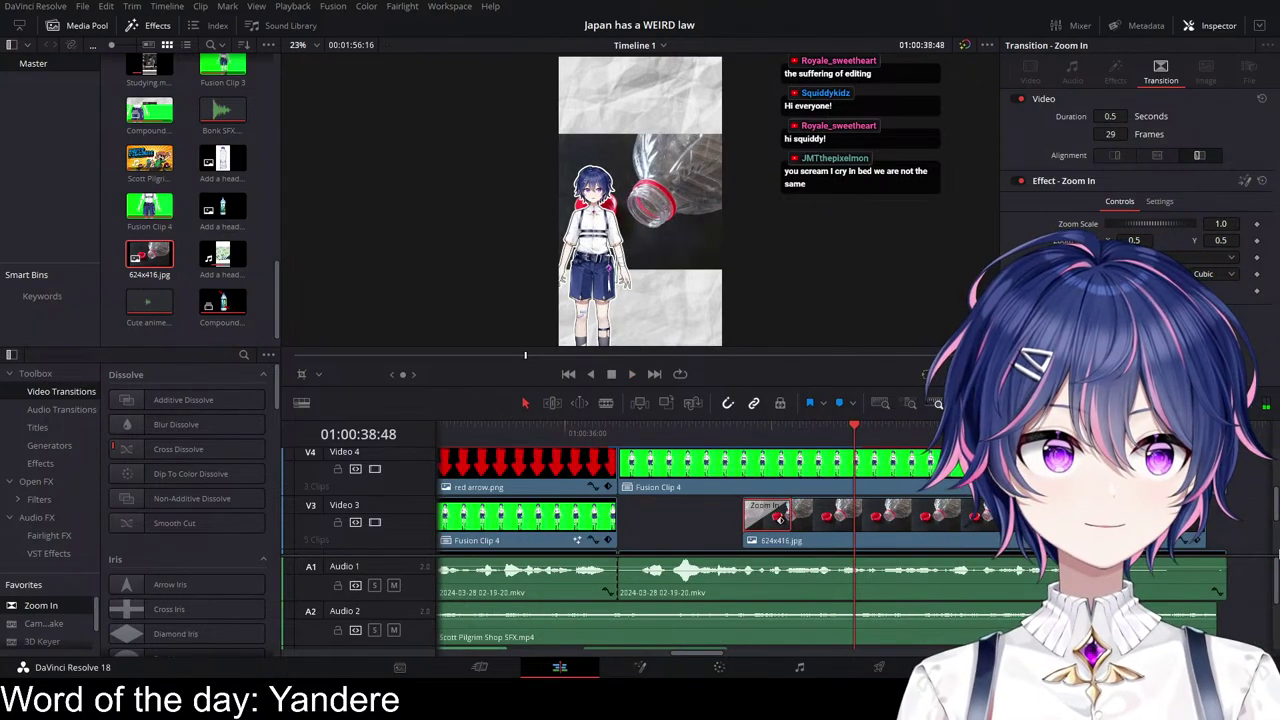
Step: Extend the end of the 624x416.jpg clip to line up with the end of the voice audio, and play back the section
left_click_drag(1203, 522, 1214, 521)
left_click(598, 436)
key("space")
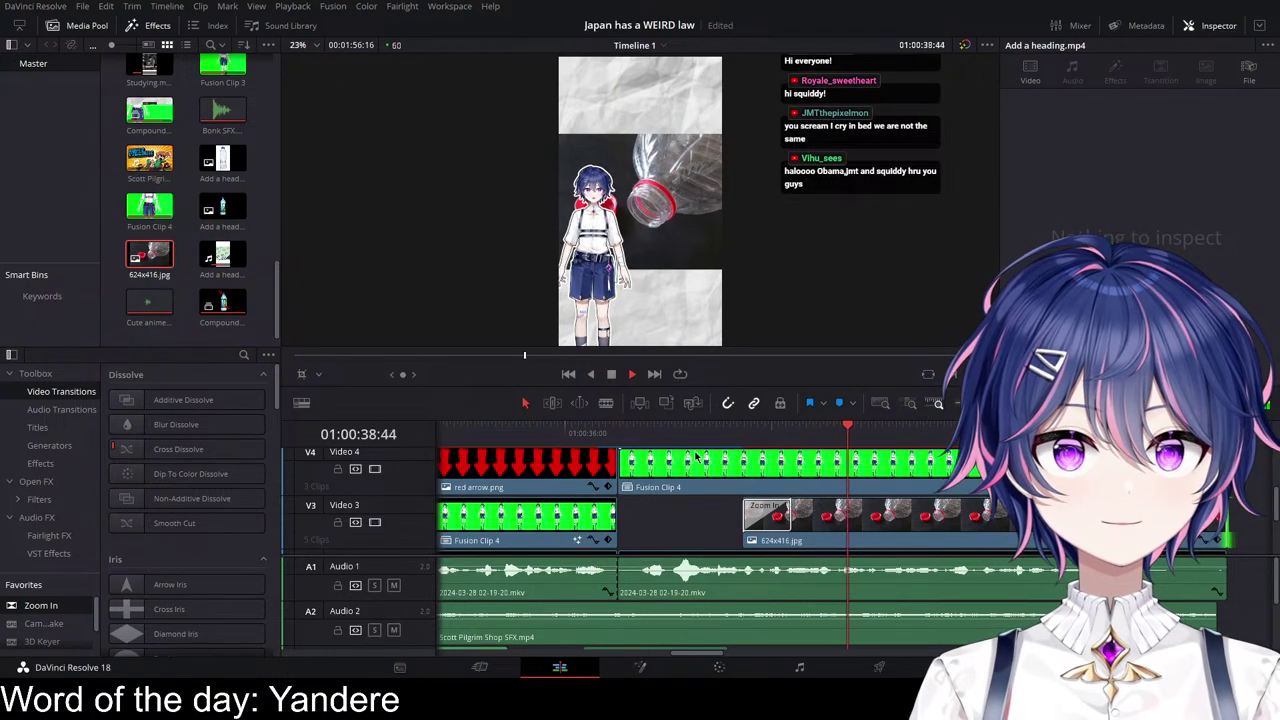
key("space")
Step: Play back the edit from before the first Fusion Clip 4 scene through the bottle image to review its flow
scroll(685, 492, "down", 4)
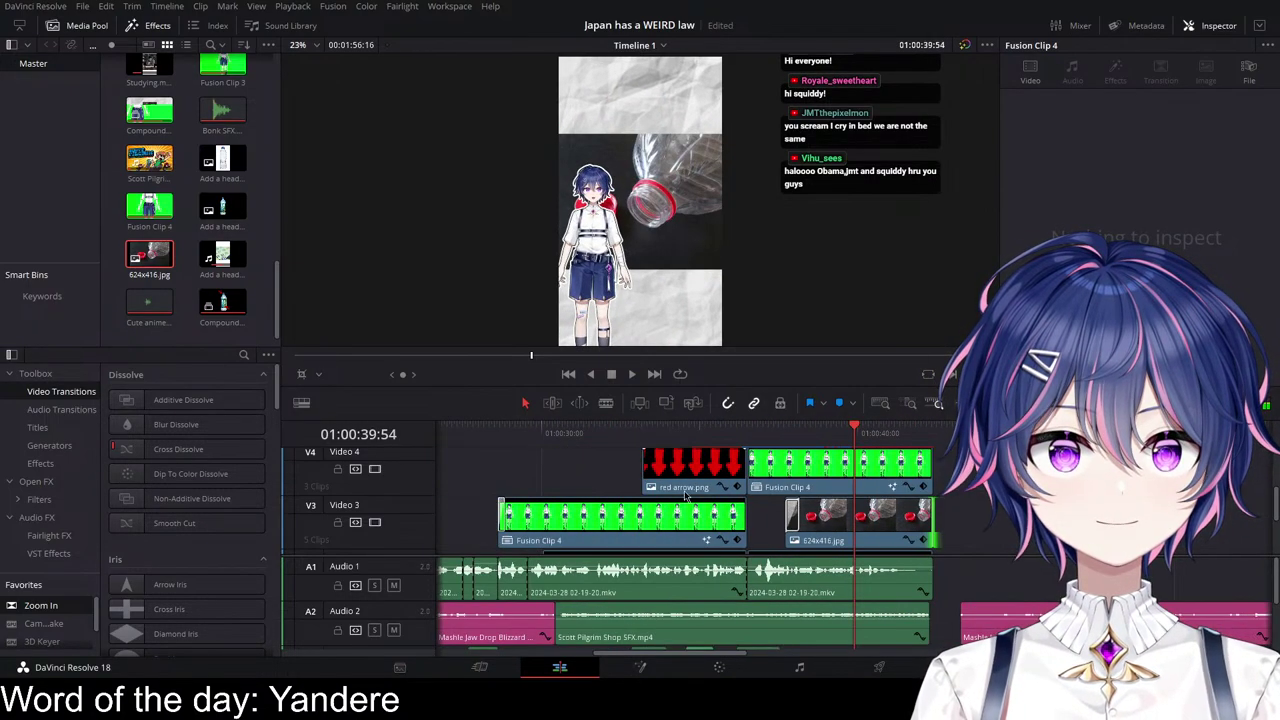
left_click(475, 438)
key("space")
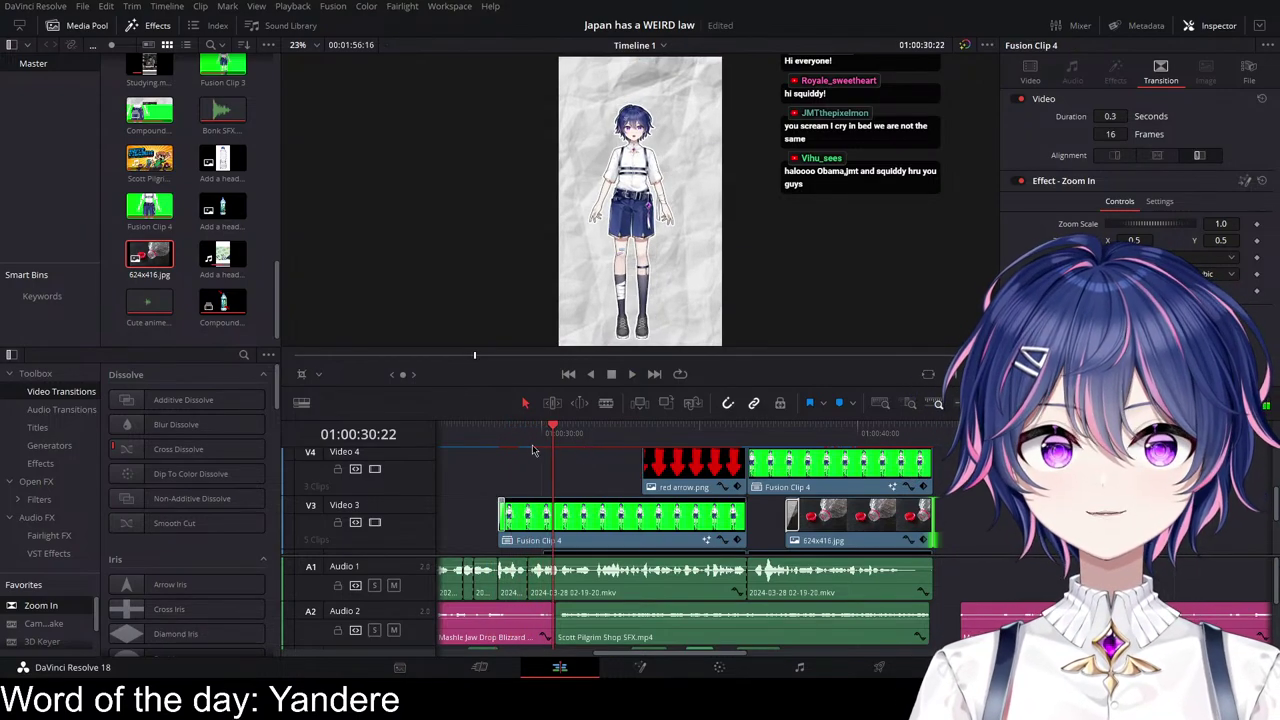
left_click(498, 436)
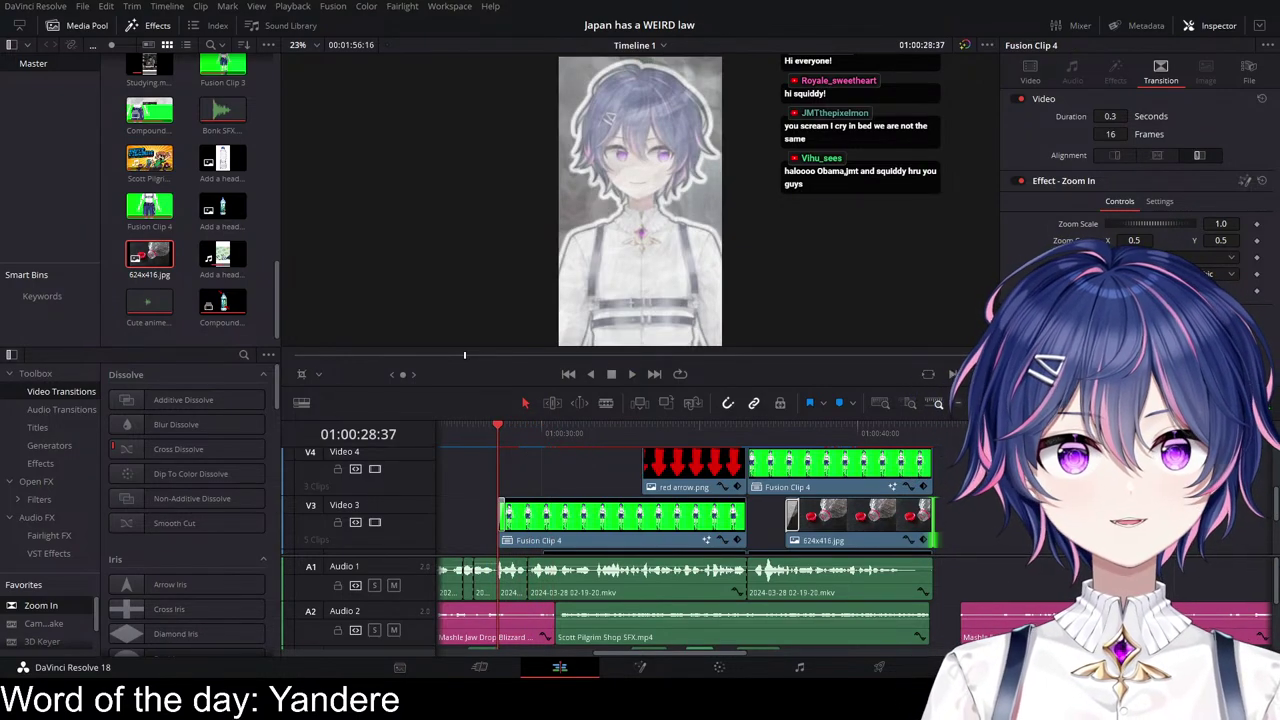
scroll(537, 486, "left", 2)
left_click(518, 437)
key("space")
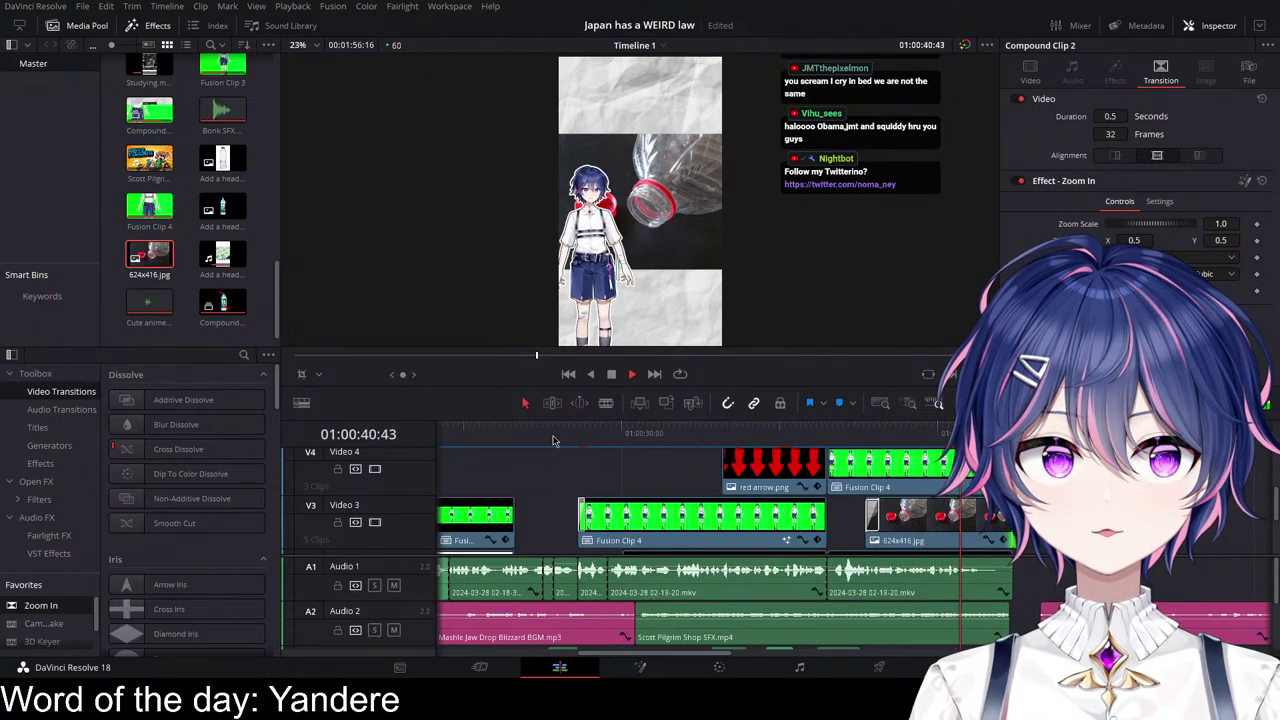
key("space")
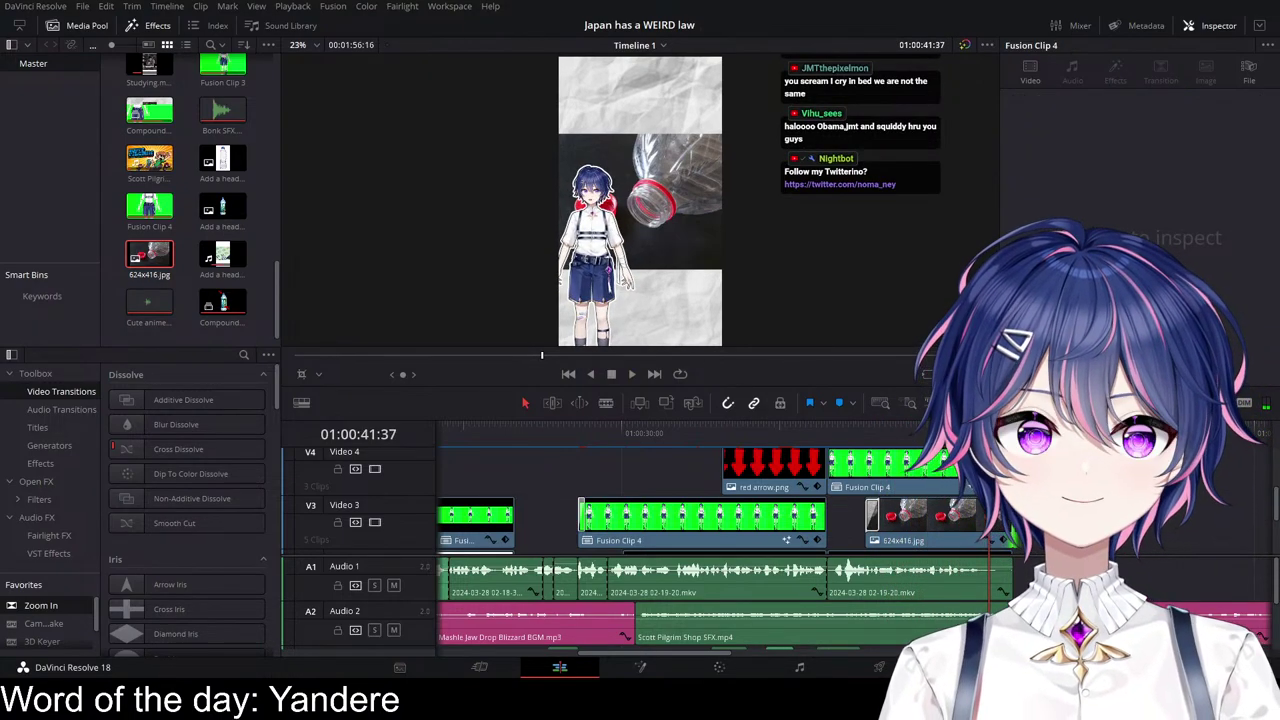
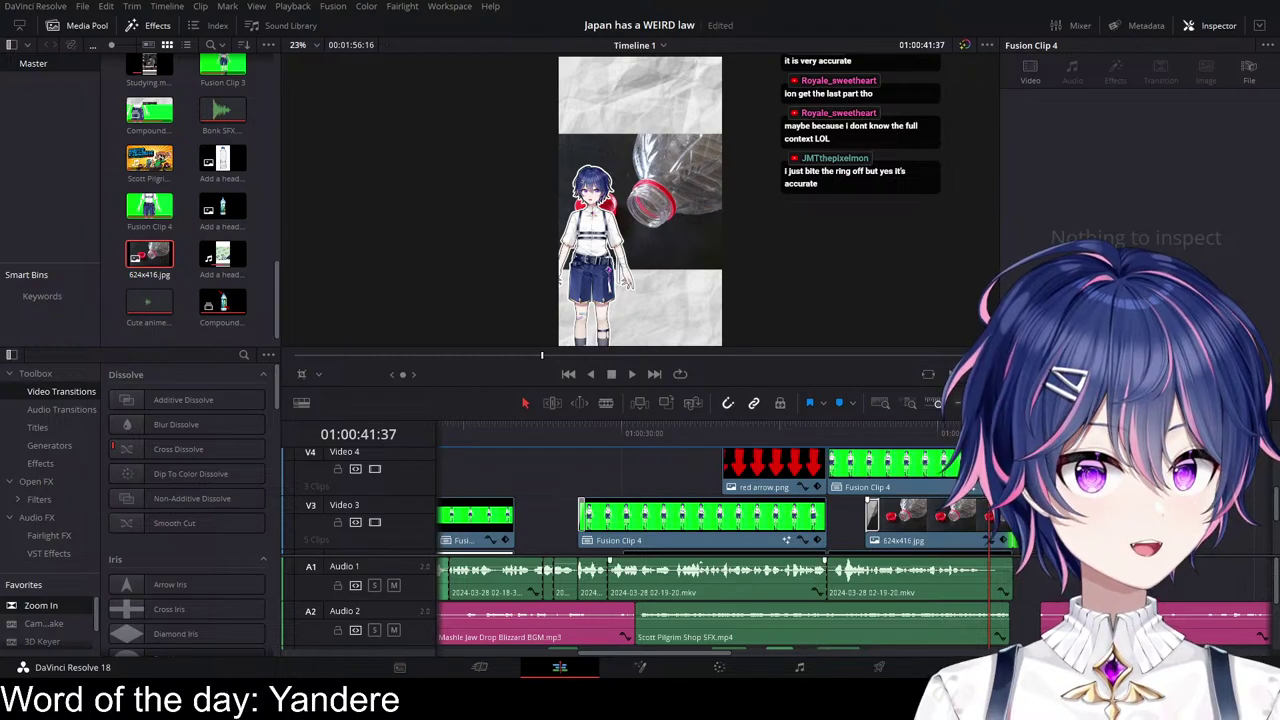
Step: Review the short from its beginning and replay the "Never wanna live there" title section
key("ctrl+minus")
key("ctrl+minus")
key("ctrl+minus")
key("ctrl+minus")
key("ctrl+minus")
left_click_drag(603, 437, 268, 458)
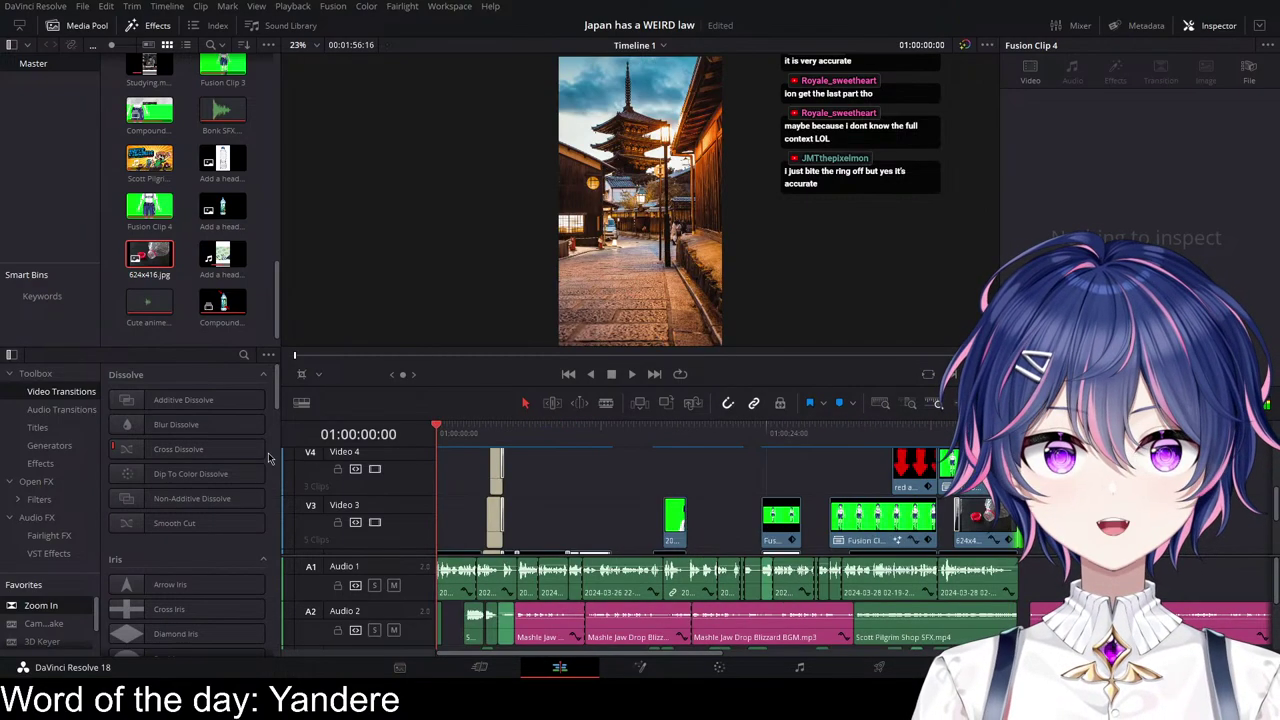
key("space")
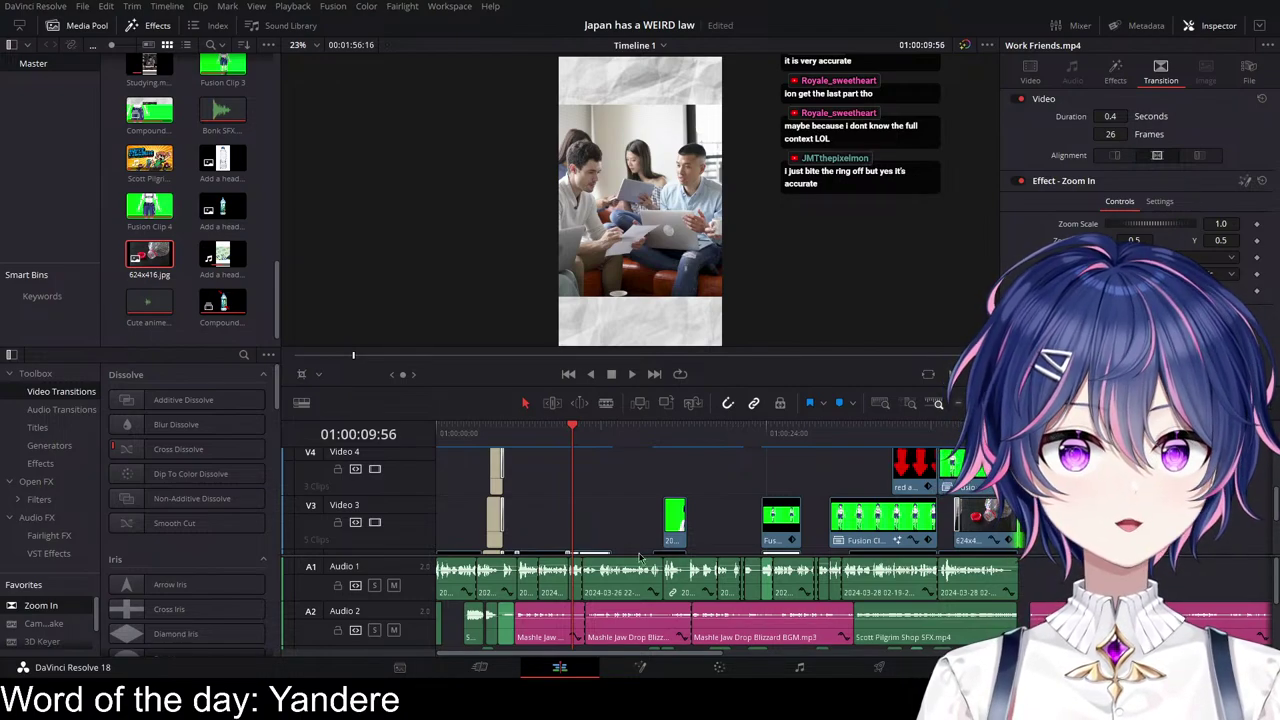
left_click(487, 452)
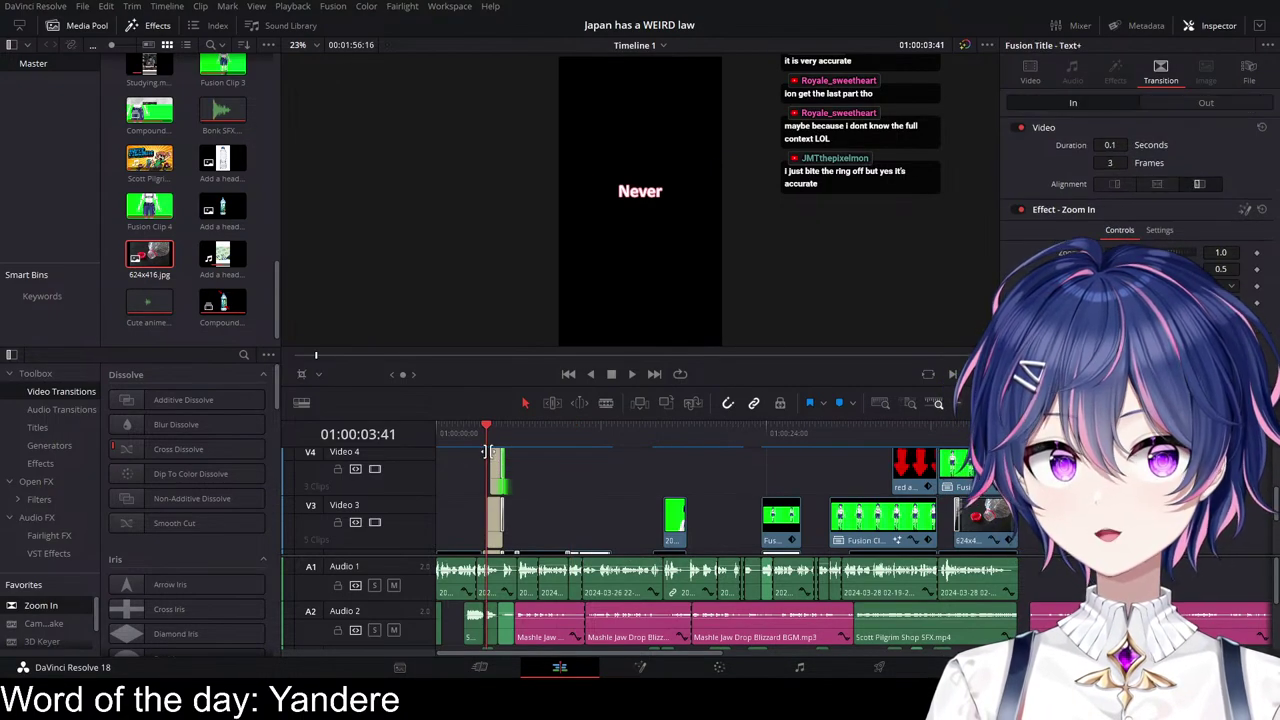
key("space")
key("space")
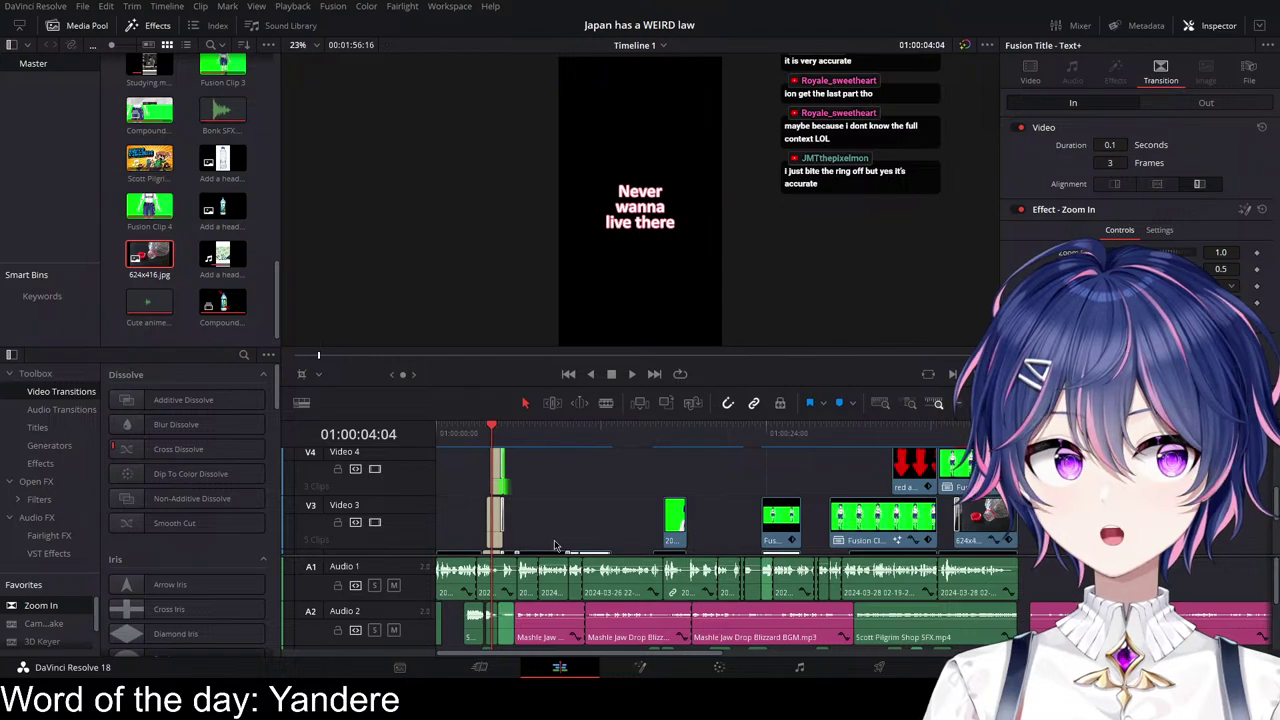
Step: Look over the timeline clips from the "Never wanna live there" titles through to the Fusion Clip 4 scene
scroll(555, 545, "up", 6)
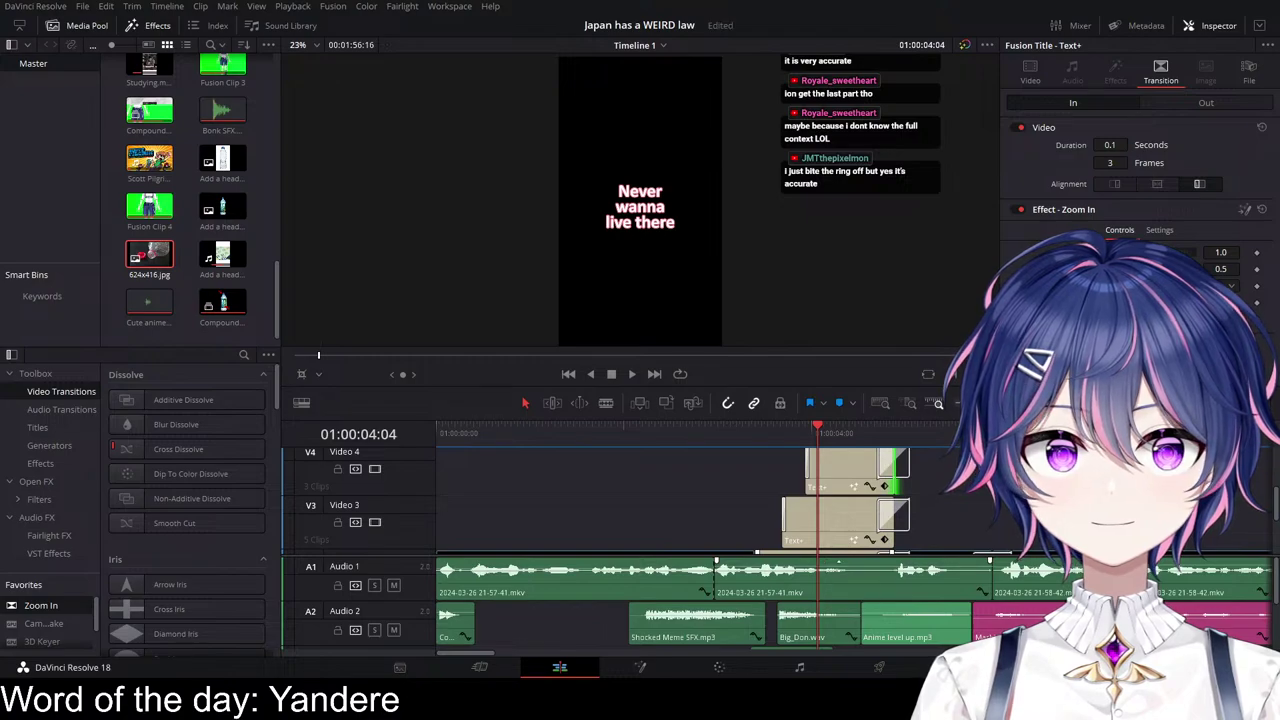
scroll(961, 579, "right", 3)
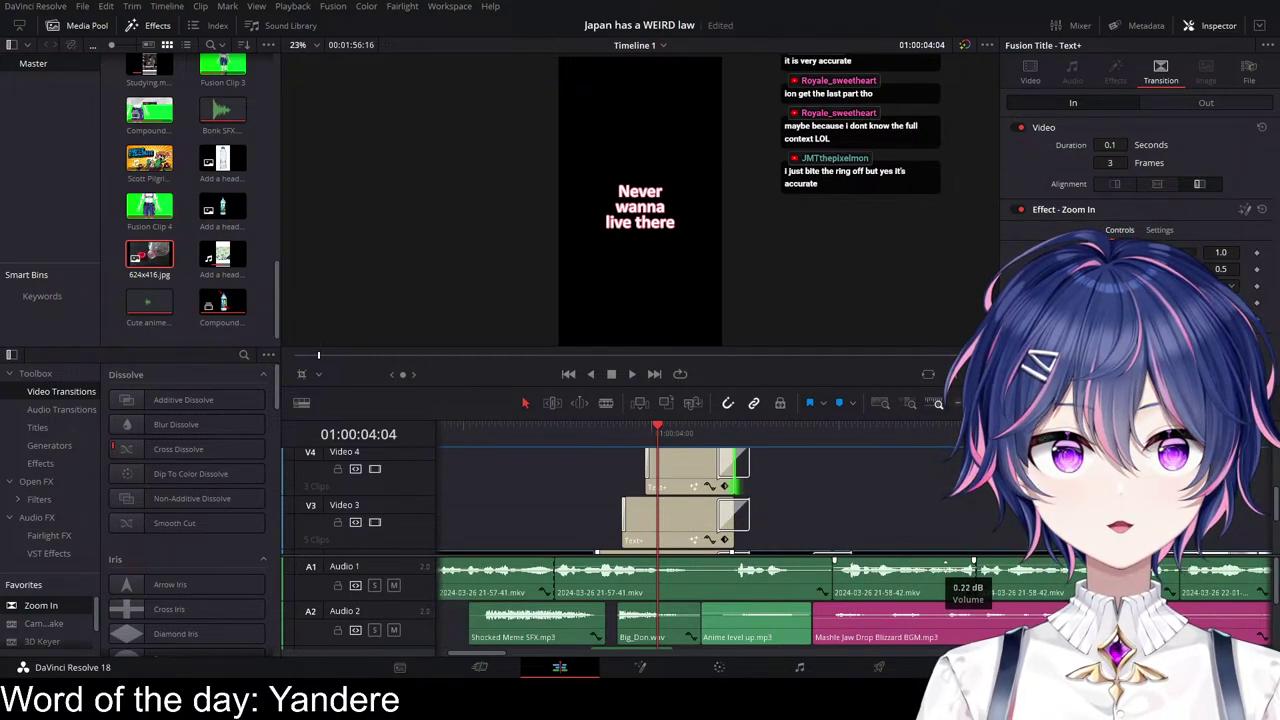
scroll(645, 550, "right", 4)
scroll(979, 577, "right", 10)
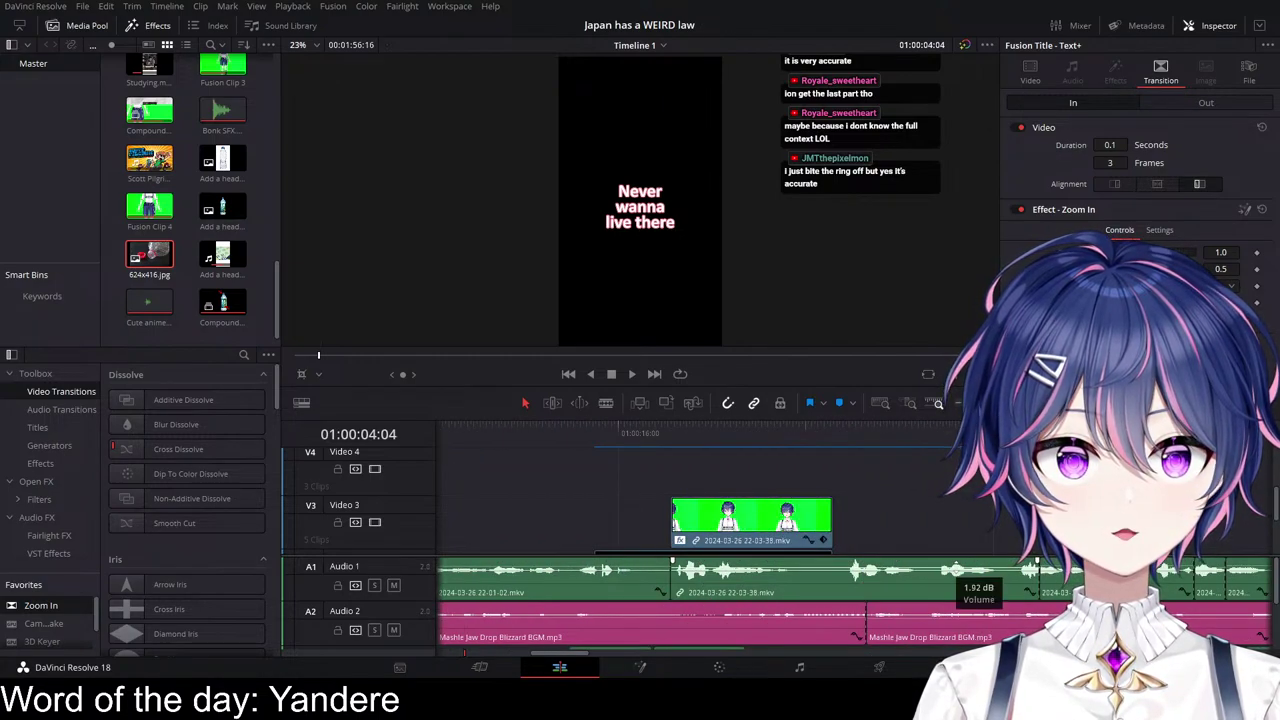
scroll(978, 577, "right", 6)
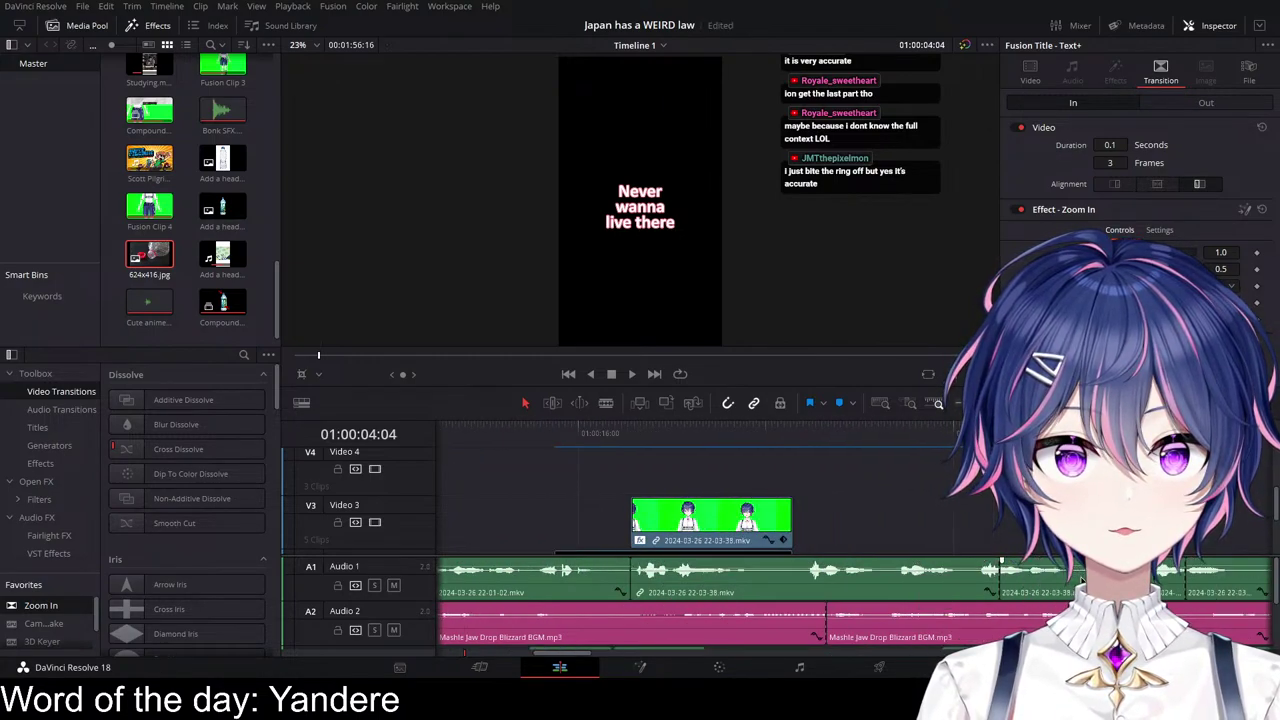
scroll(1070, 588, "right", 8)
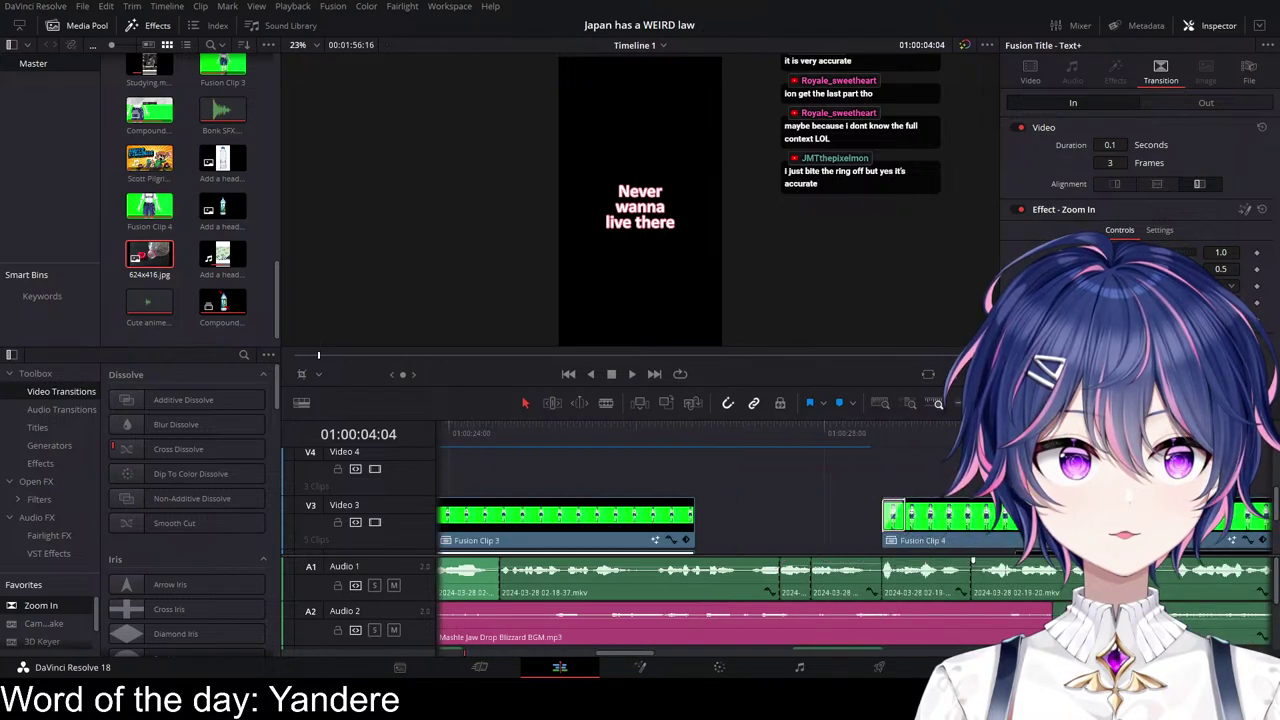
scroll(1070, 588, "right", 1)
scroll(652, 556, "down", 10)
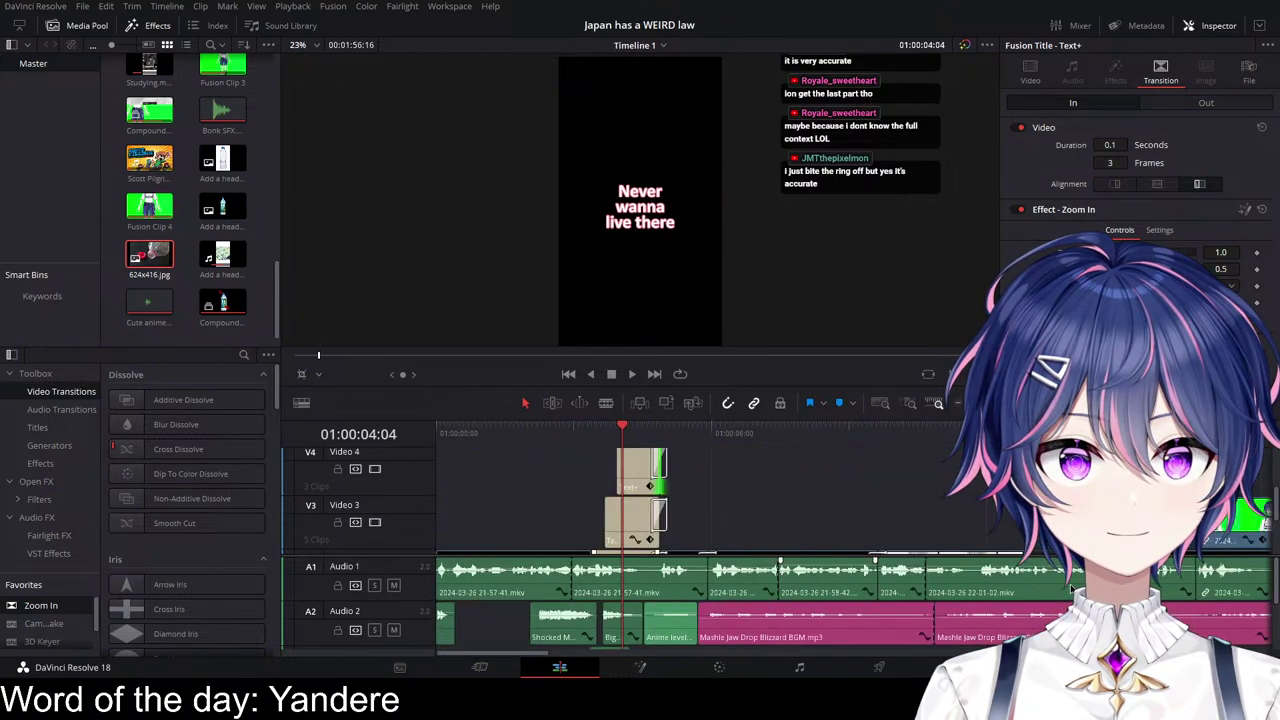
scroll(888, 583, "up", 3)
Step: Play the short from its beginning through the Fusion Clip 3 scene, and replay the map section
key("Home")
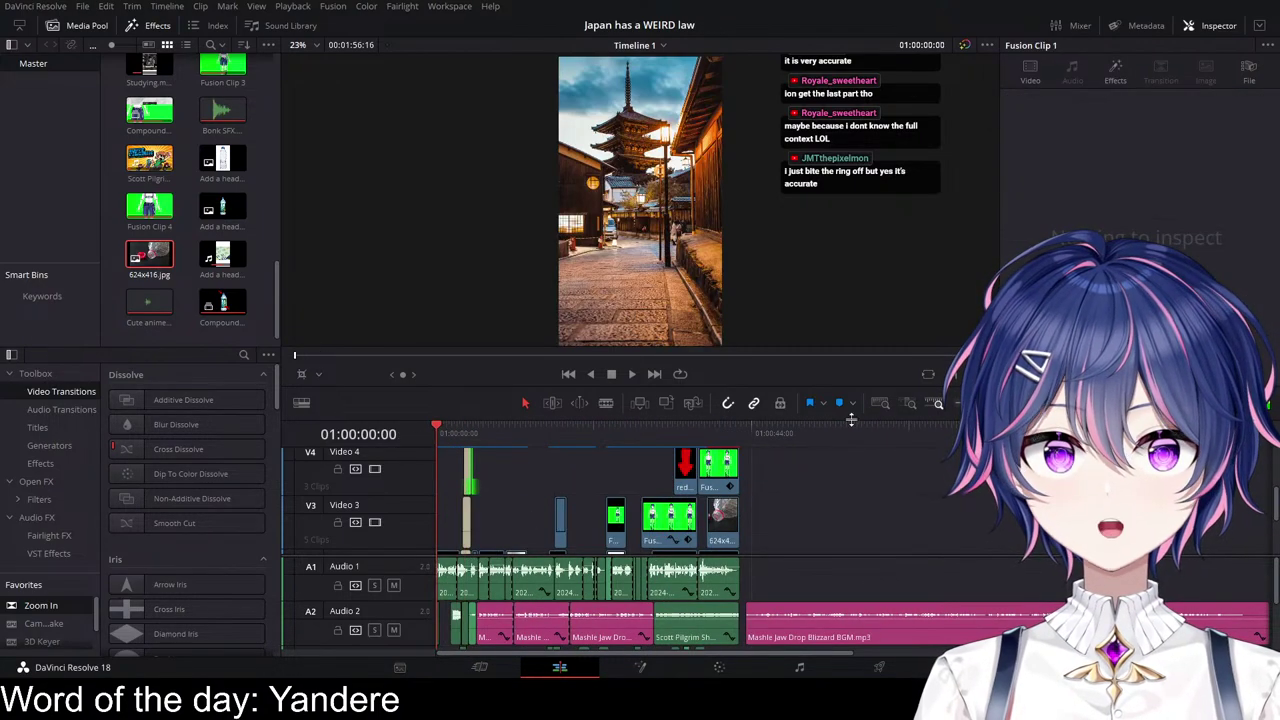
key("space")
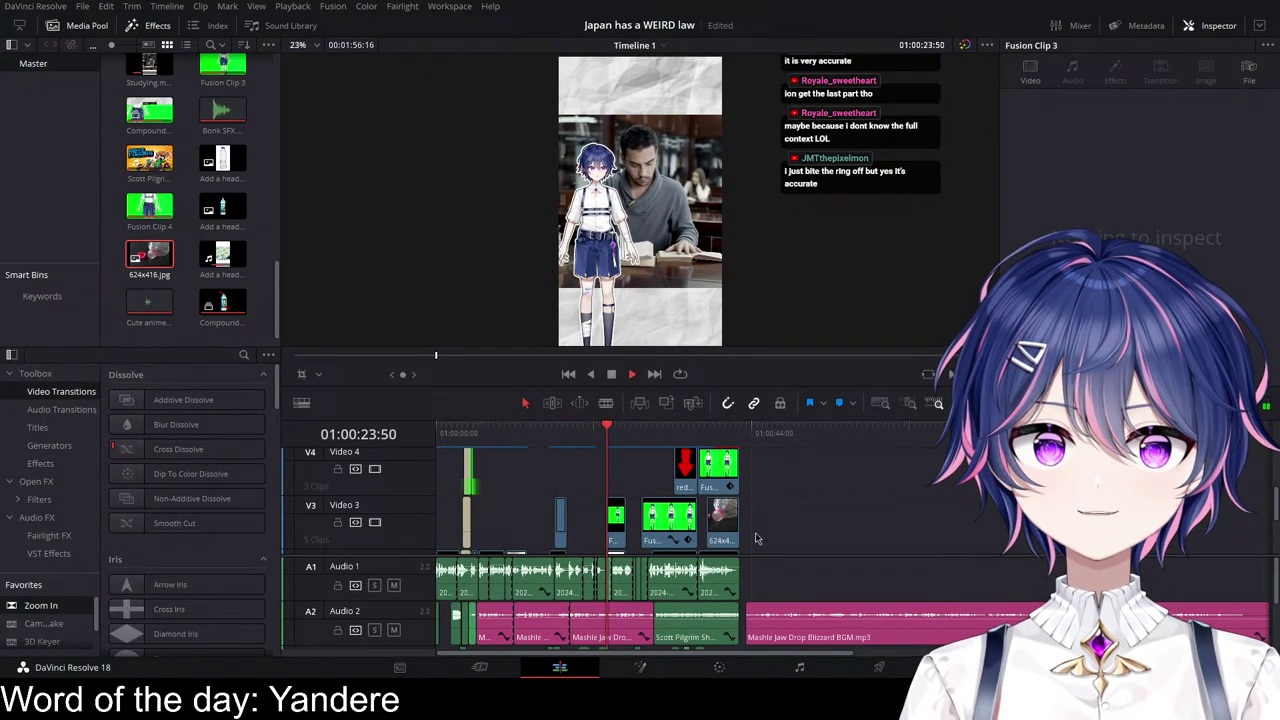
scroll(928, 532, "up", 3)
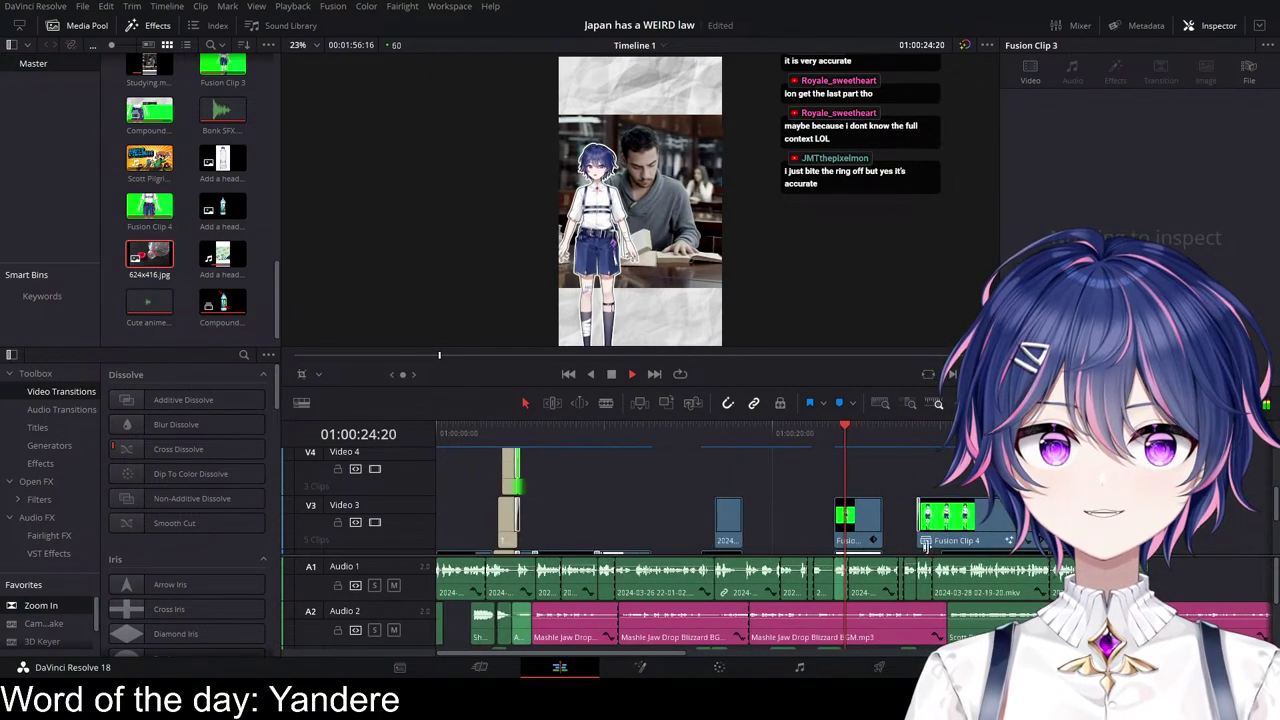
scroll(926, 545, "up", 2)
left_click(690, 436)
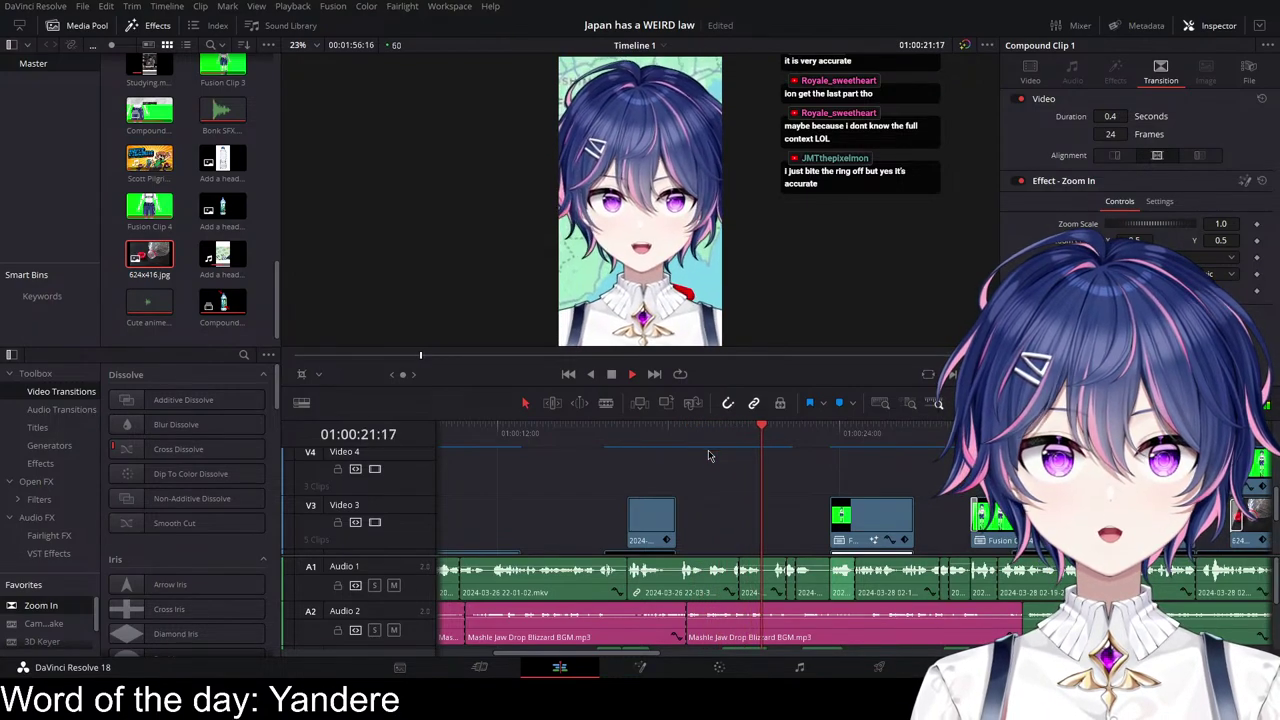
left_click(606, 436)
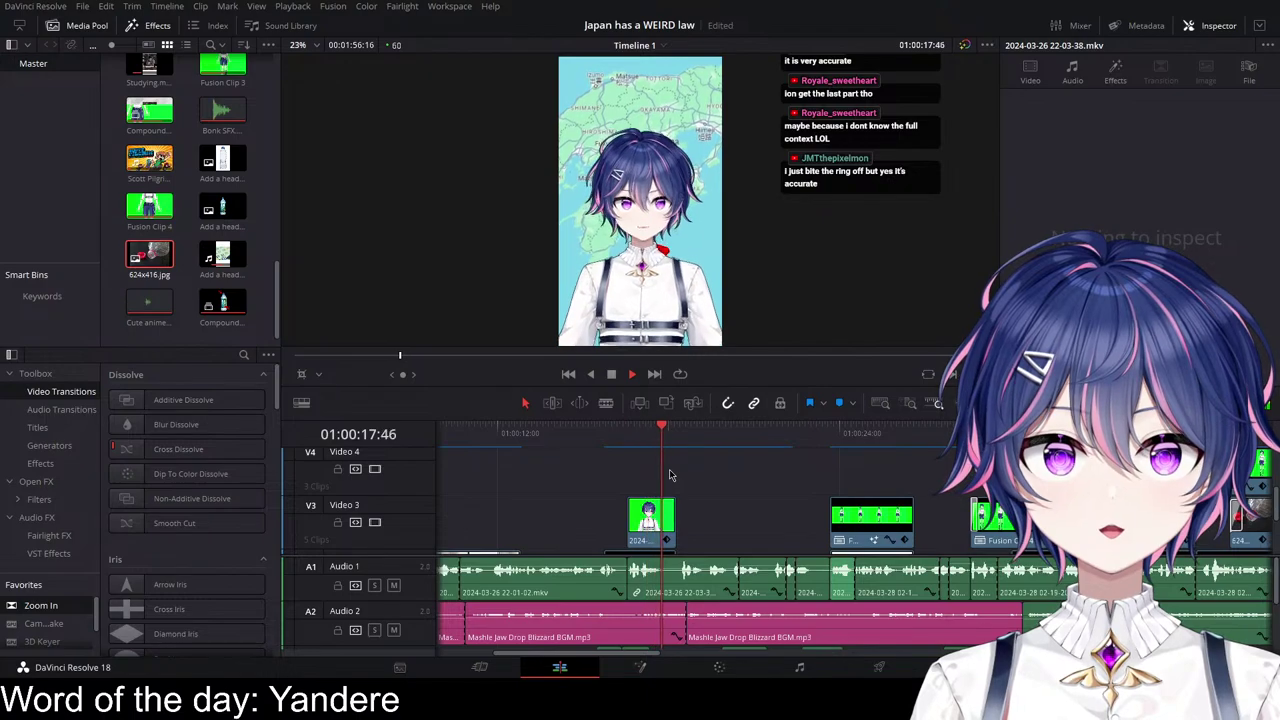
key("space")
scroll(711, 549, "up", 4)
left_click_drag(852, 468, 750, 460)
left_click(798, 607)
key("ctrl+b")
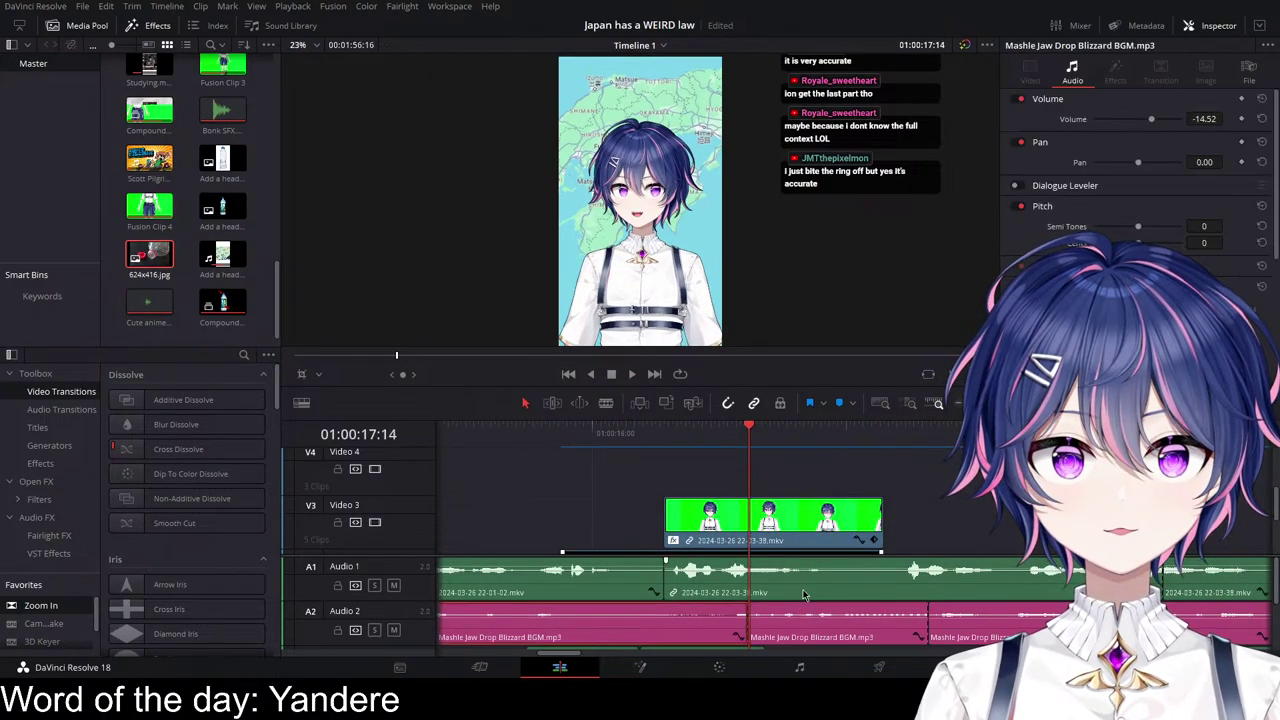
key("ctrl+z")
left_click(819, 580)
key("ctrl+b")
key("ctrl+z")
left_click(836, 585)
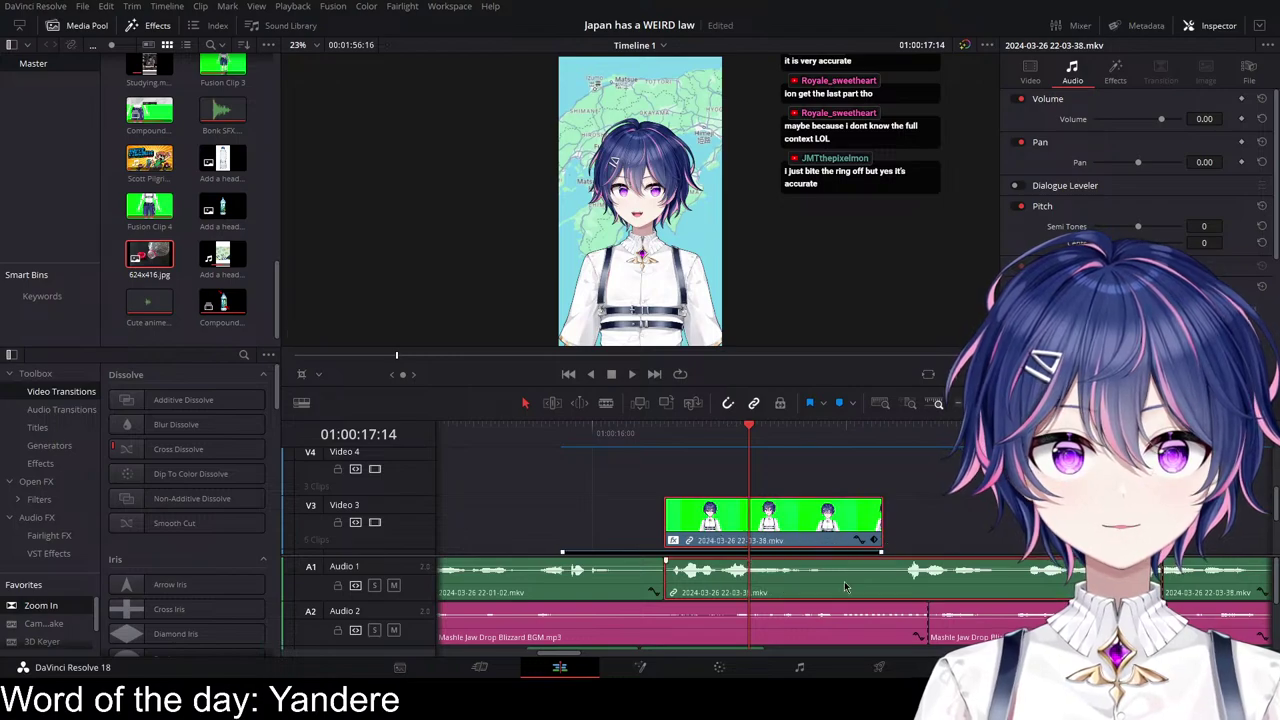
key("ctrl+b")
key("ctrl+z")
left_click(812, 586)
key("ctrl+b")
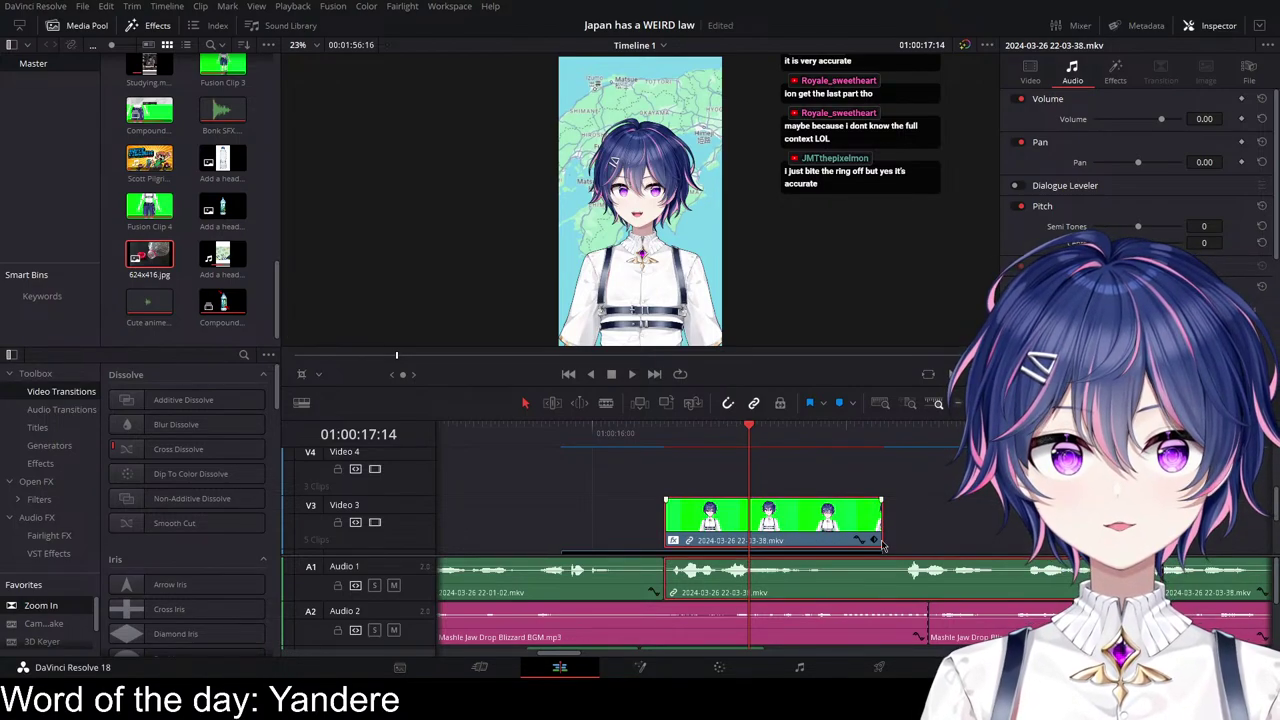
key("ctrl+z")
left_click(831, 580, "alt")
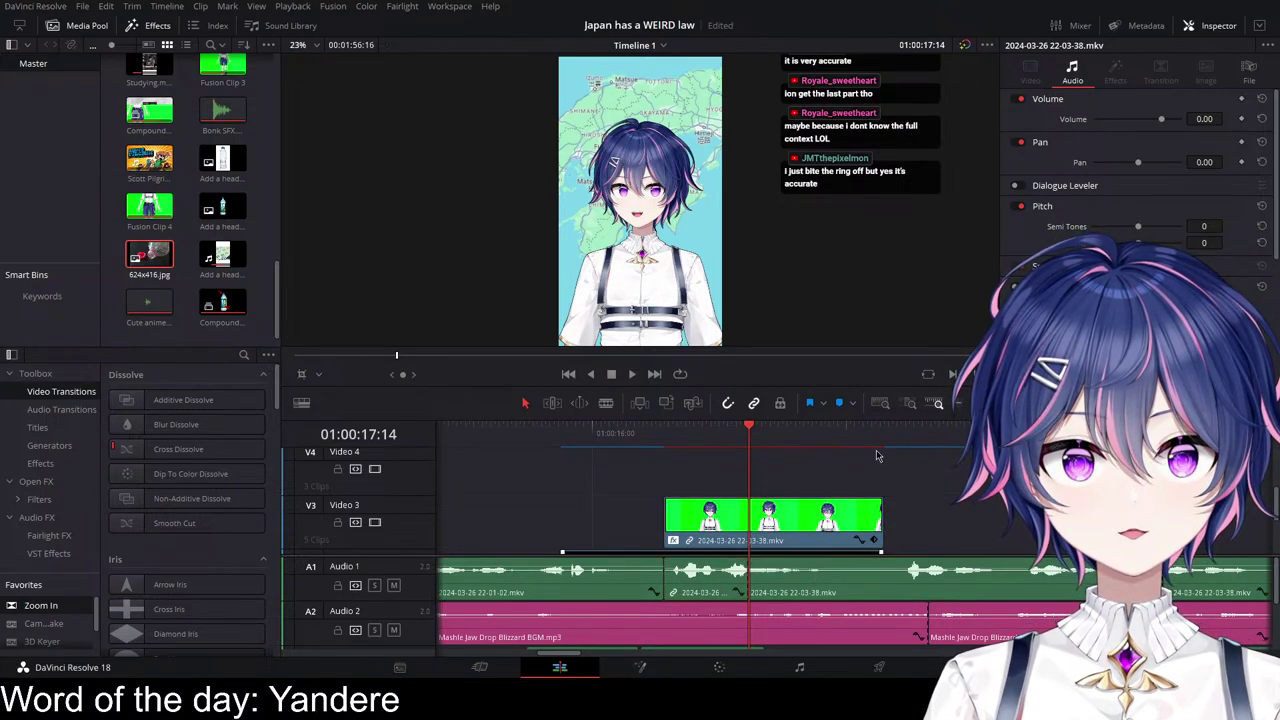
left_click(884, 452)
left_click(870, 596)
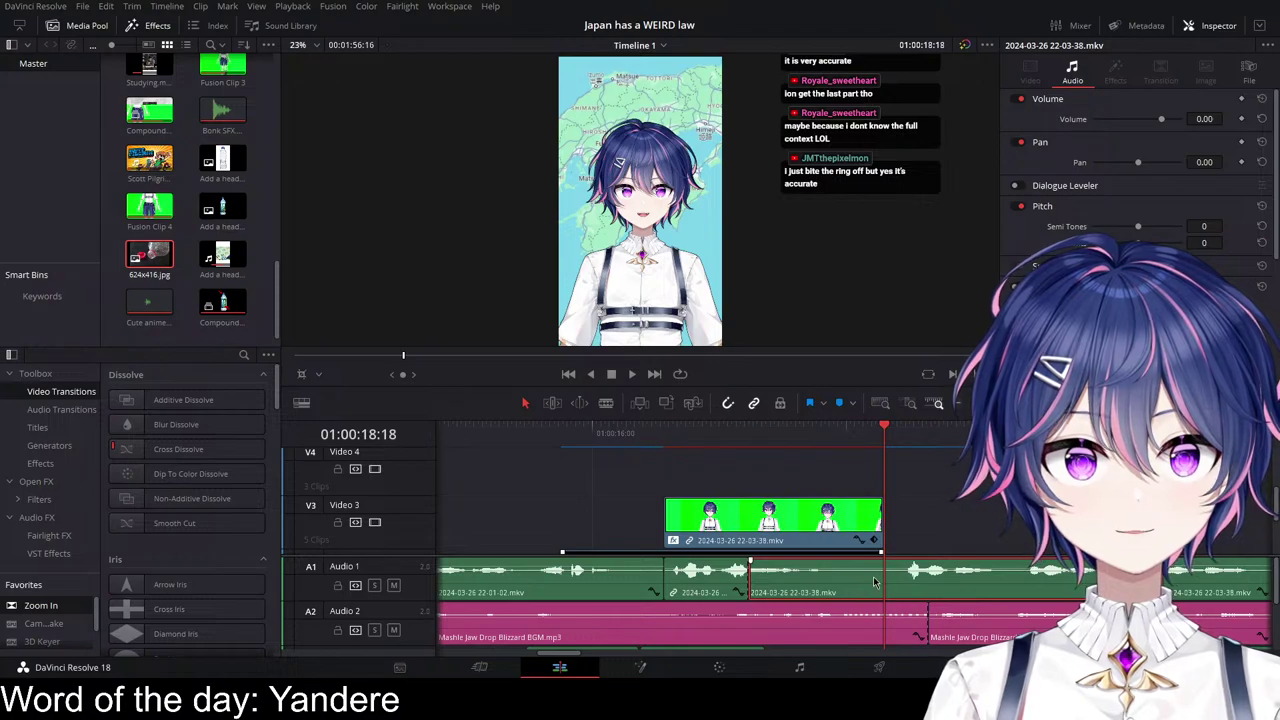
left_click_drag(816, 567, 816, 564)
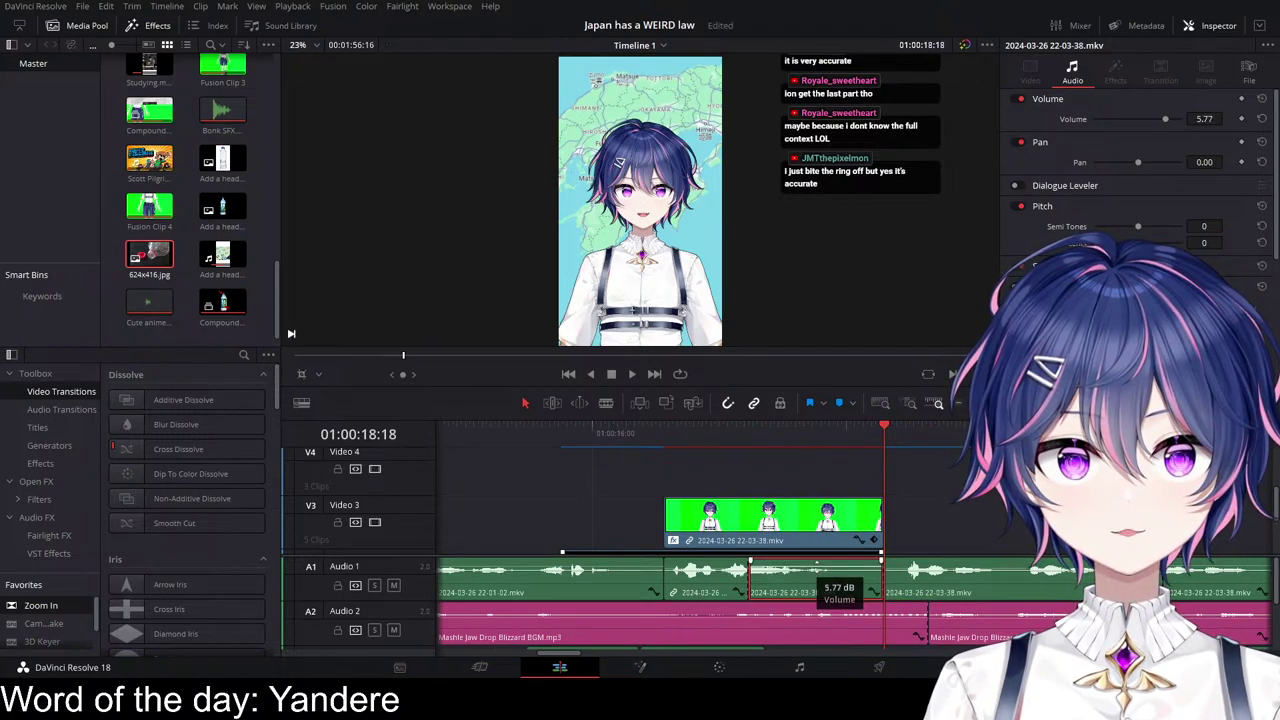
left_click(641, 443)
key("space")
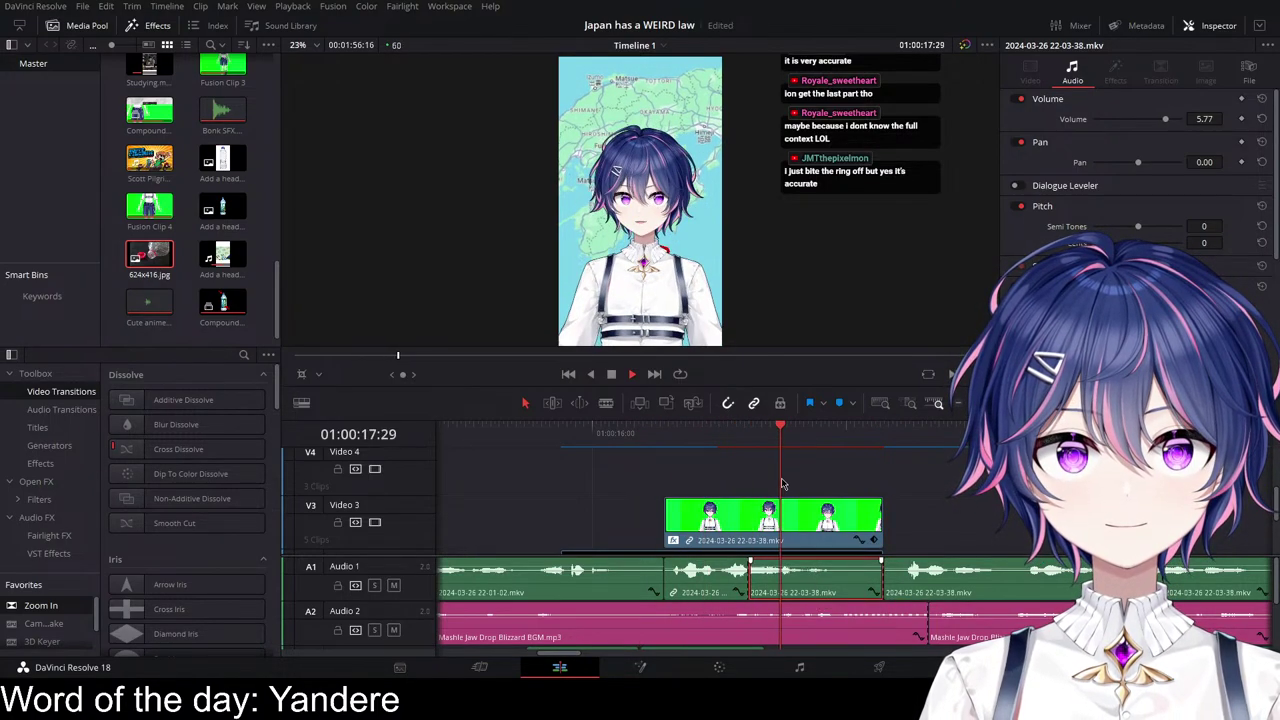
key("space")
scroll(697, 557, "left", 4)
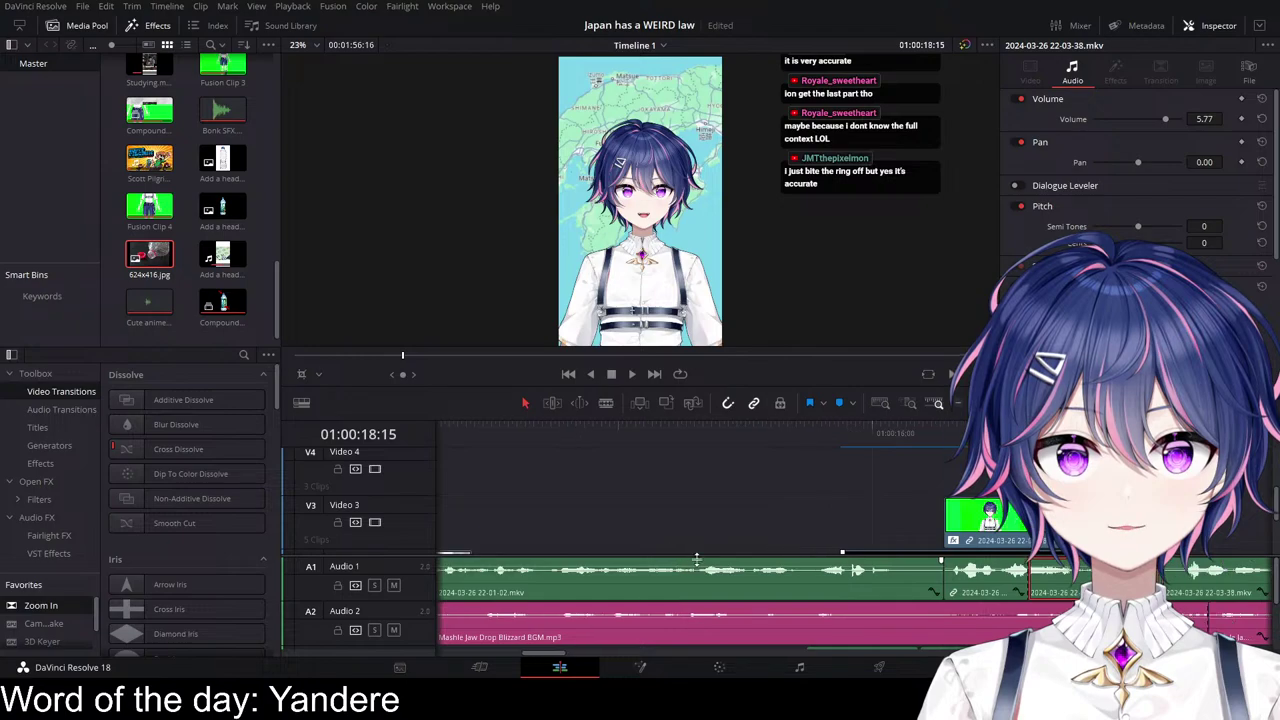
scroll(697, 557, "left", 6)
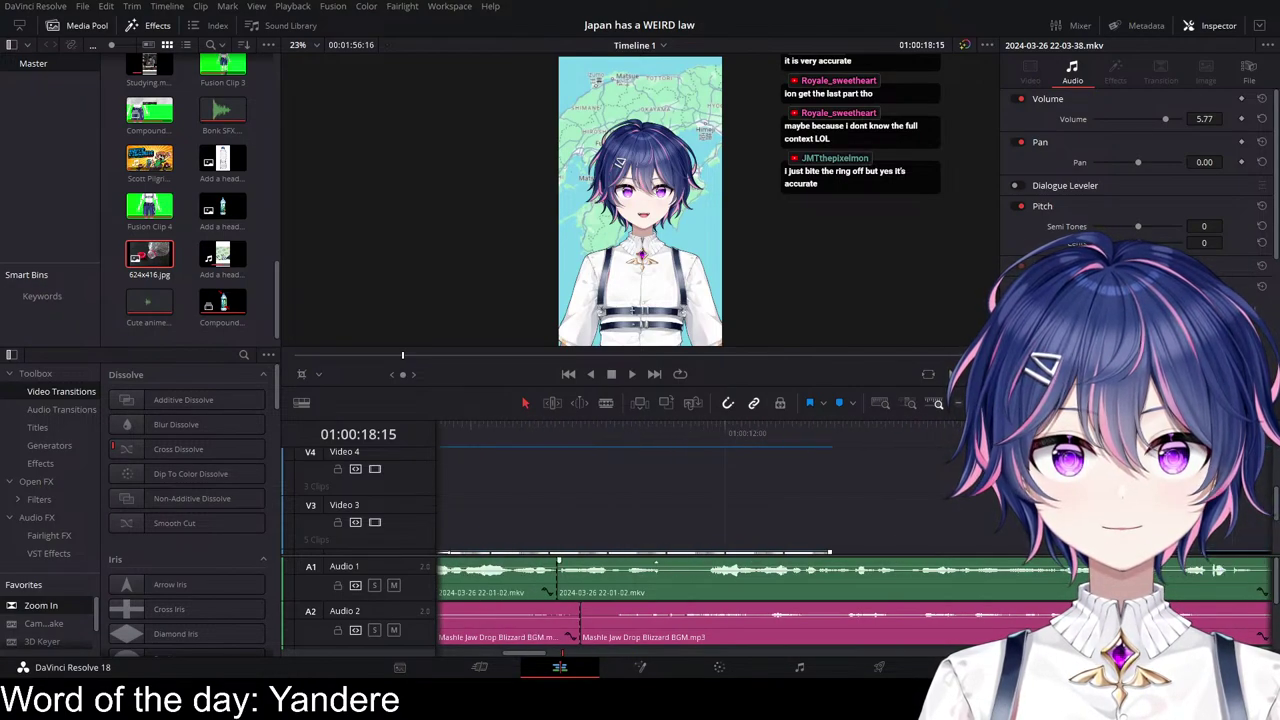
left_click_drag(689, 568, 689, 566)
left_click_drag(890, 567, 890, 566)
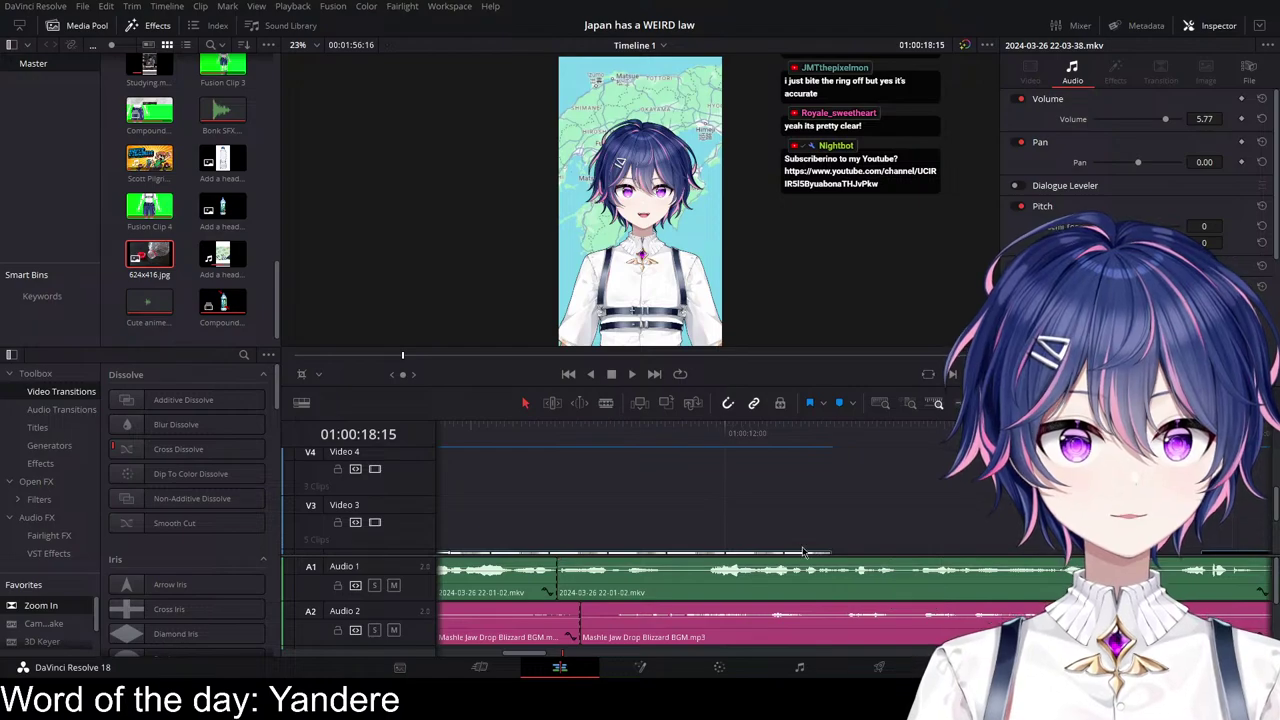
Step: Play the edit from 01:00:18:15 through to the 624x416.jpg bottle image
scroll(835, 568, "right", 8)
scroll(830, 568, "down", 3)
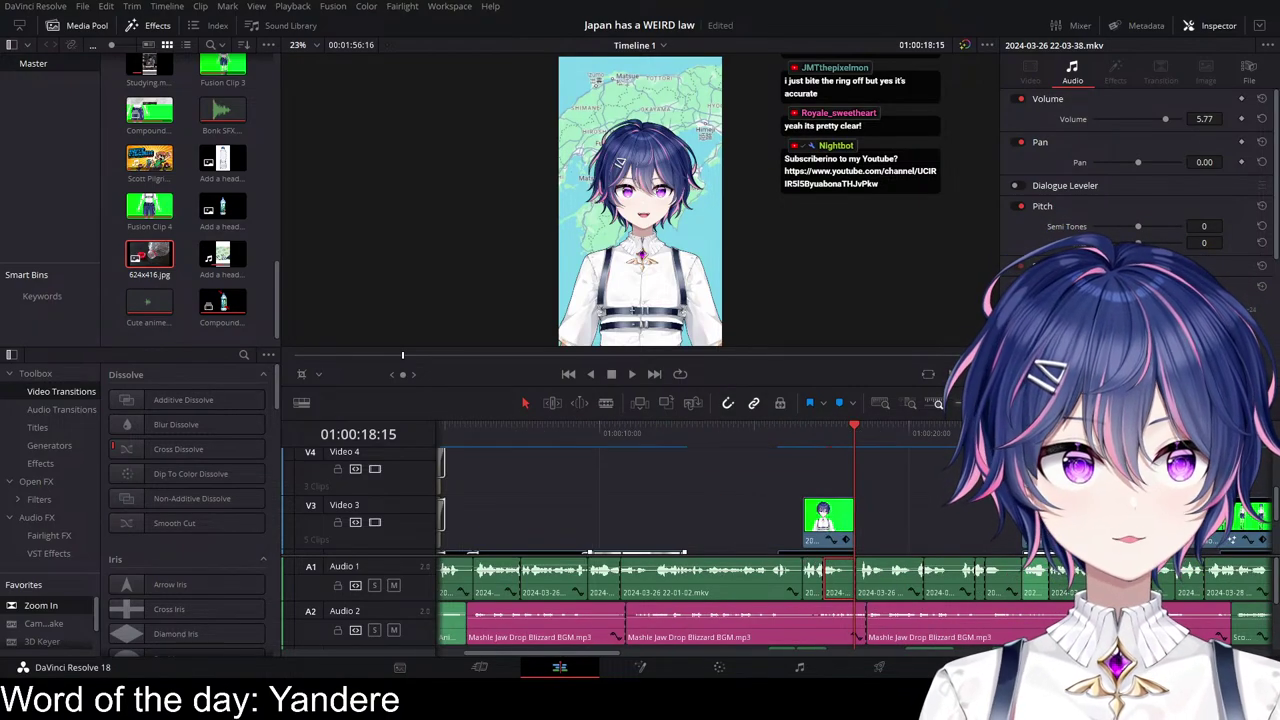
key("space")
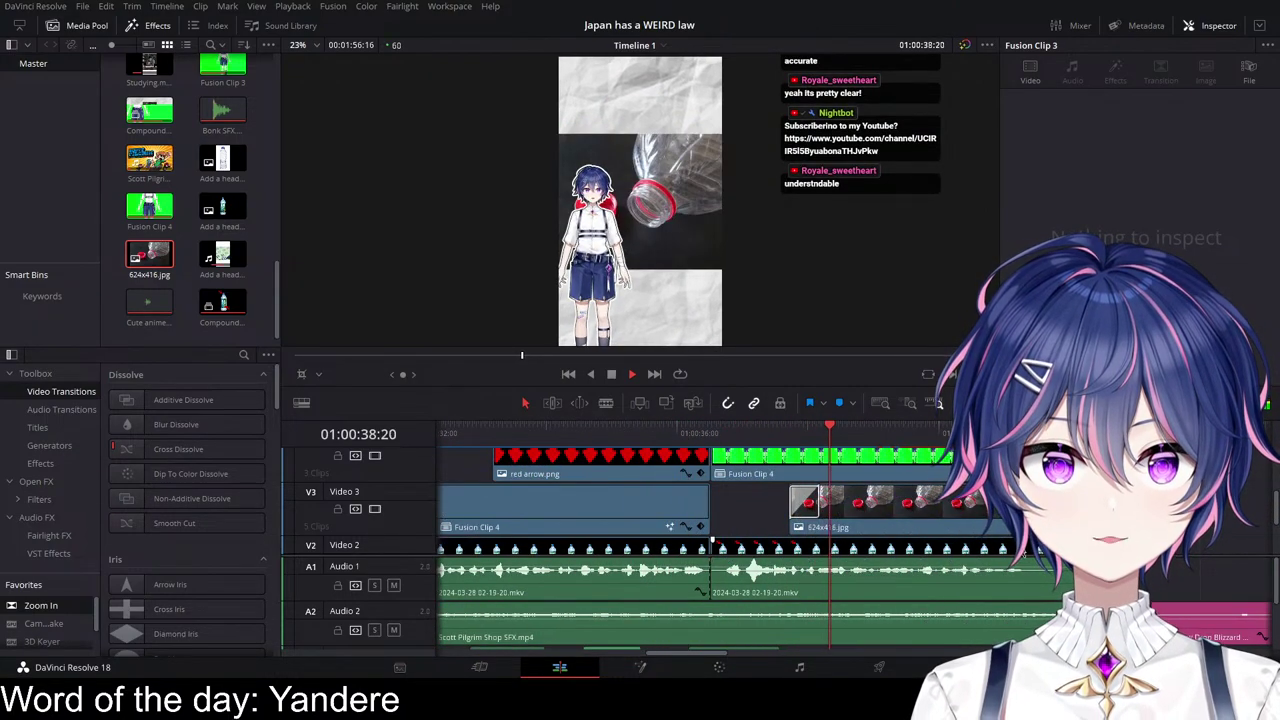
Step: Duplicate the red arrow.png clip on Video 5 to the section over the 624x416.jpg bottle image
scroll(852, 508, "up", 2)
scroll(752, 492, "up", 5)
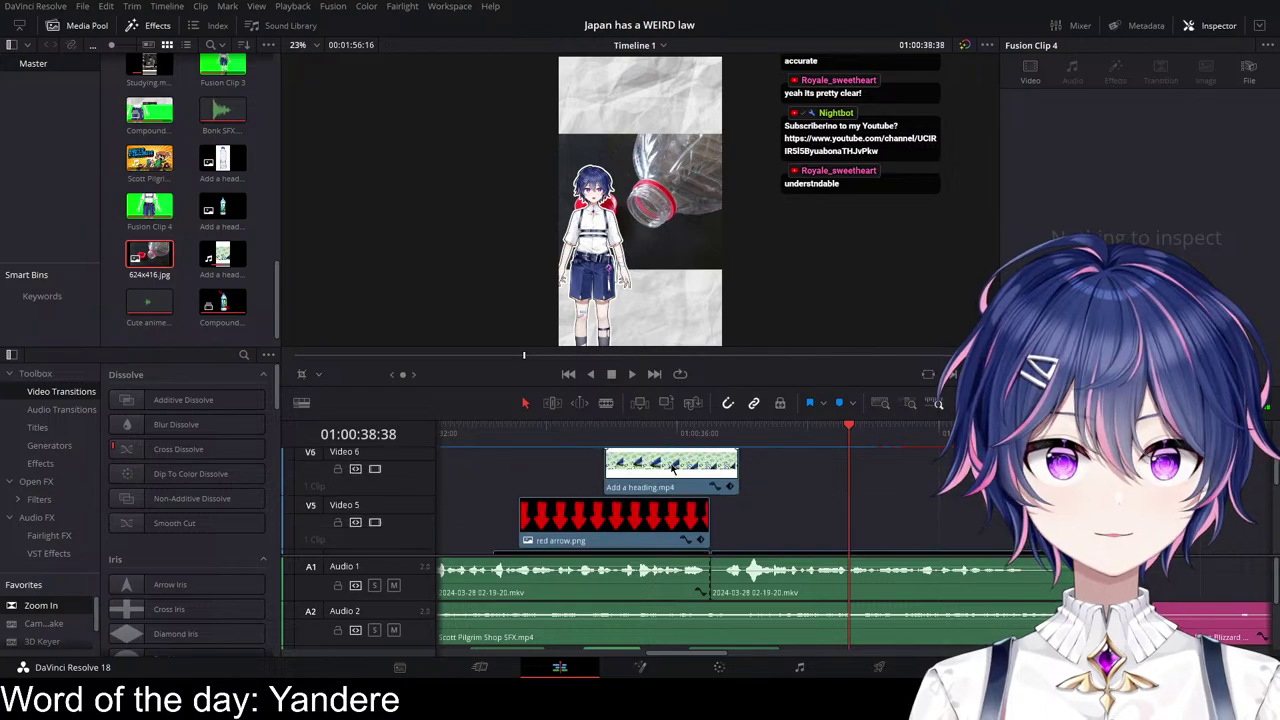
scroll(672, 470, "down", 3)
left_click_drag(636, 484, 953, 489)
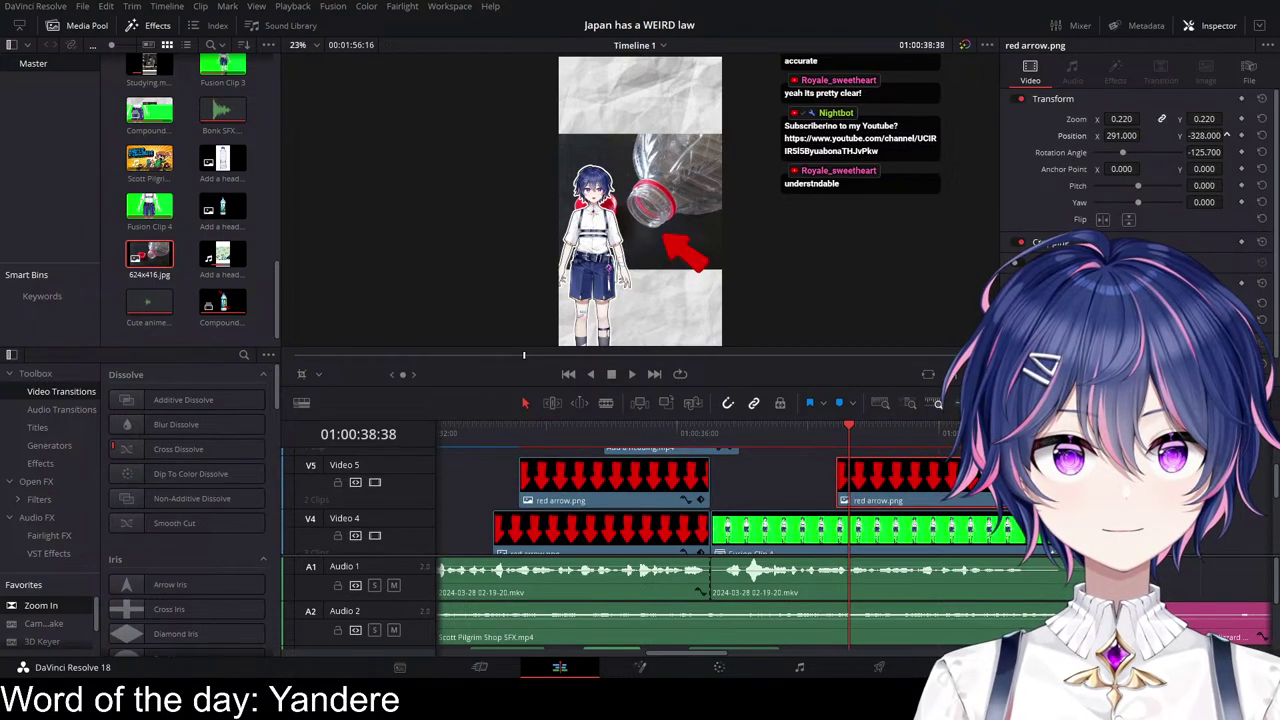
Step: Aim the copied arrow down at the bottle's red ring with position X 68, Y 392 and rotation -357.8, and play it back
left_click_drag(1205, 135, 1227, 135)
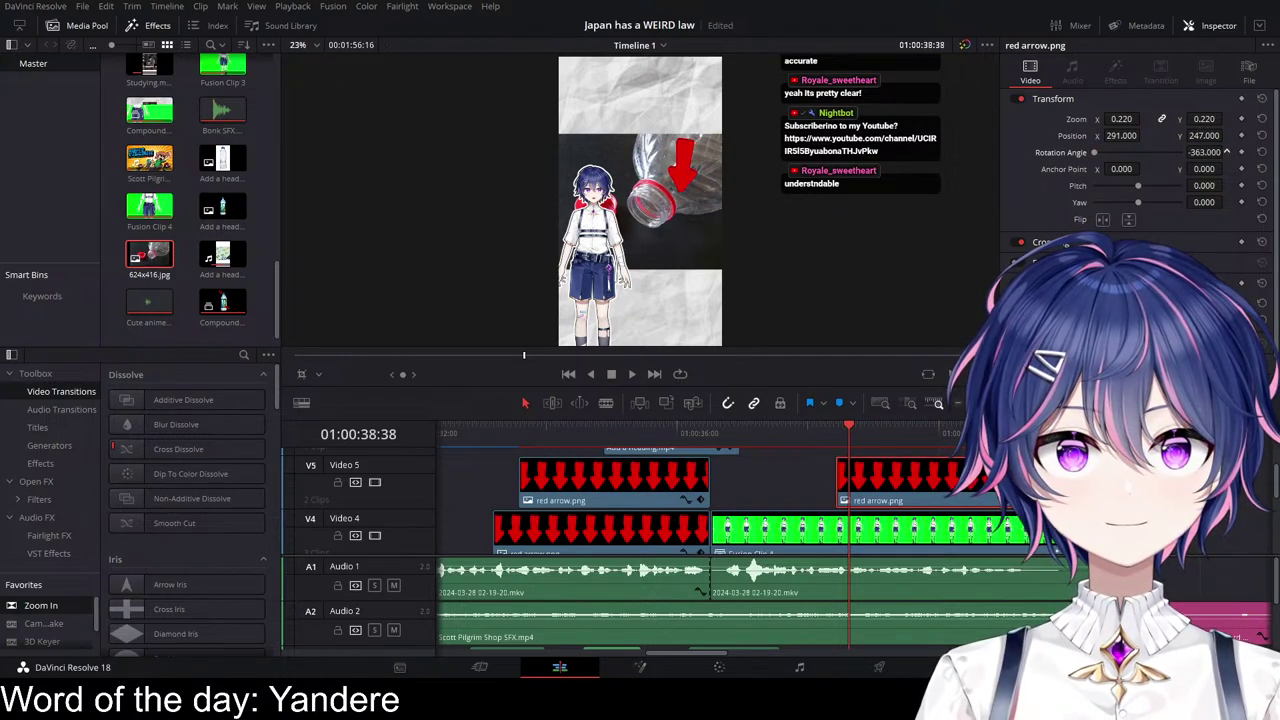
left_click_drag(1121, 136, 1103, 136)
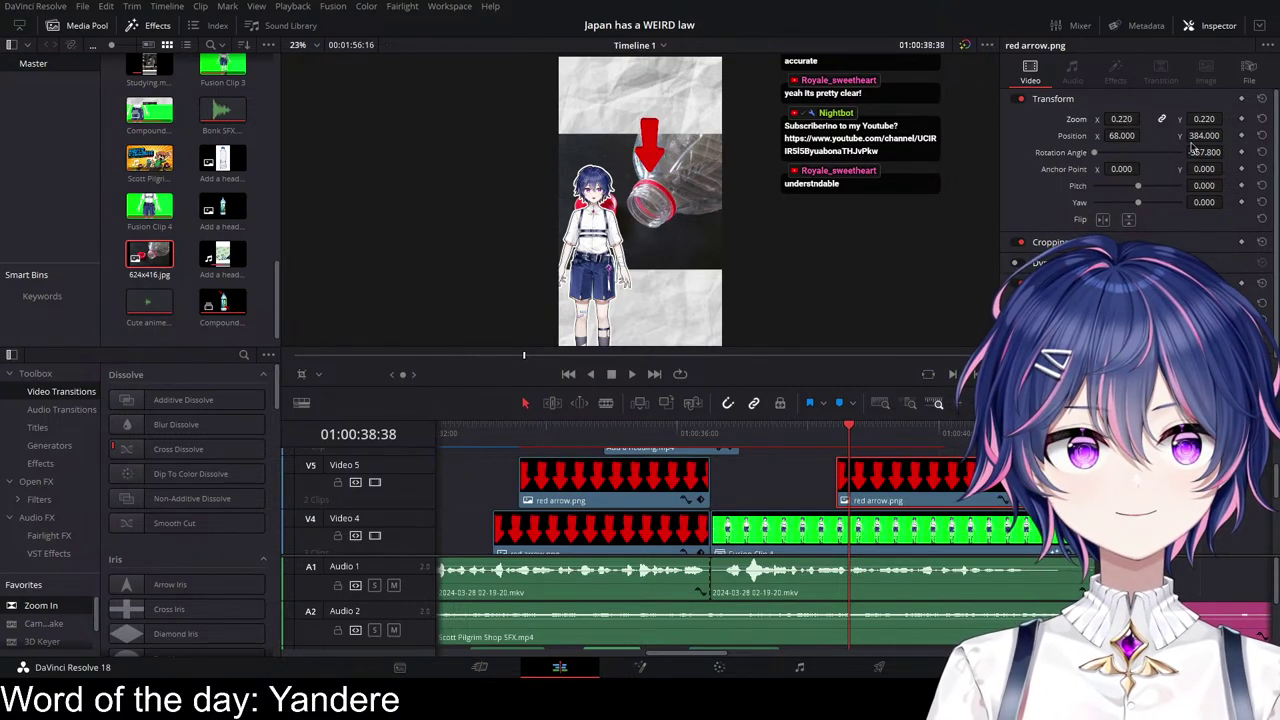
key("space")
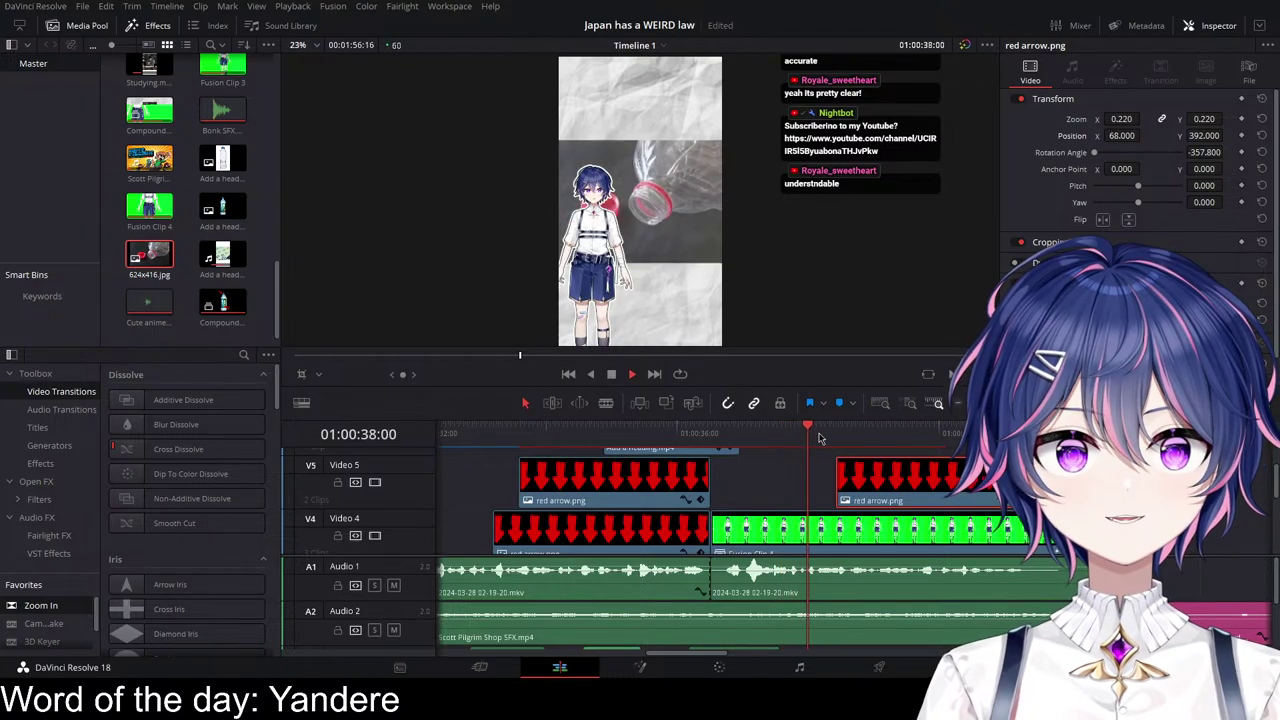
Step: Duplicate the Ding SFX.mkv sound on Audio 3 to the start of the copied red arrow, and play back the section
scroll(550, 530, "down", 2)
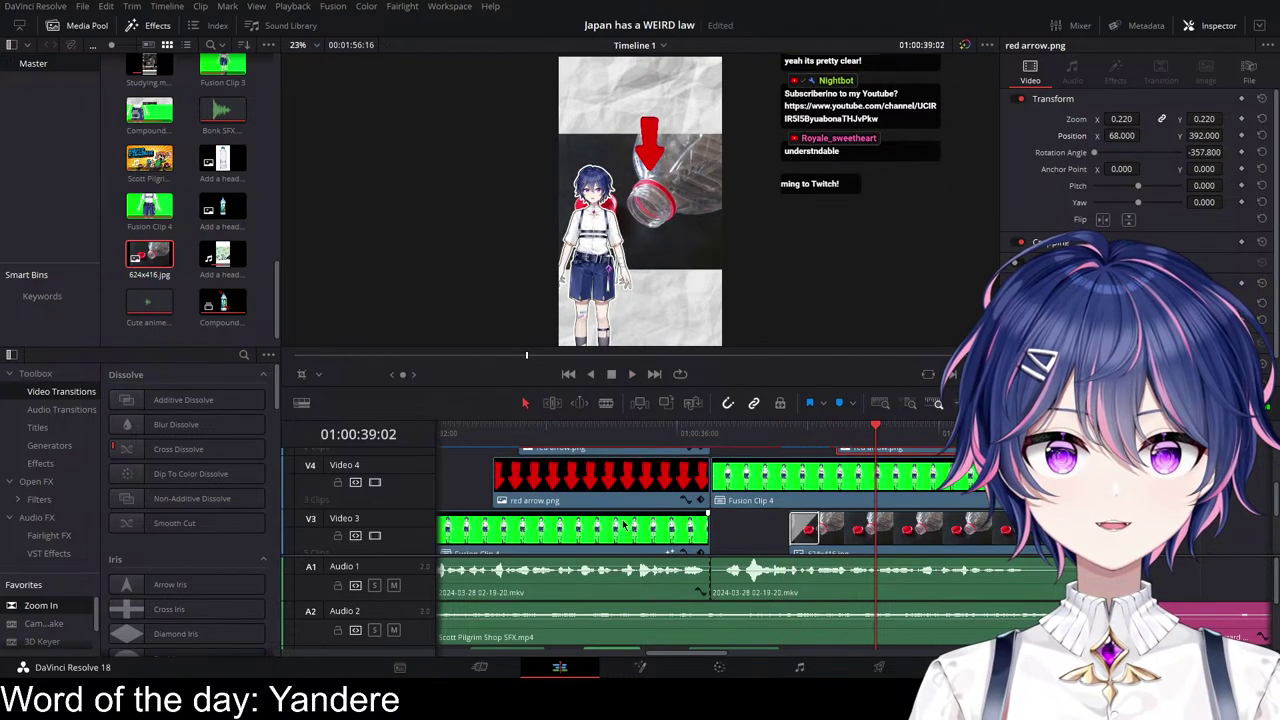
scroll(488, 597, "down", 4)
left_click_drag(488, 597, 870, 591)
scroll(876, 496, "up", 2)
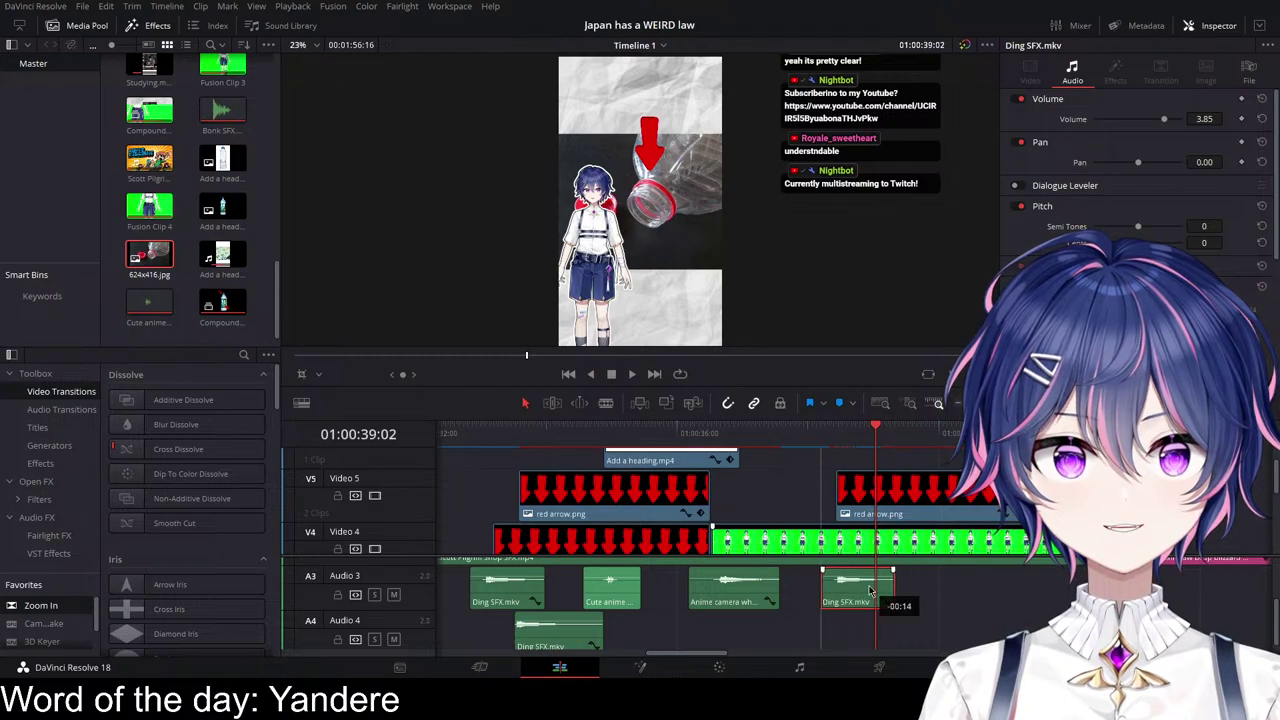
left_click(815, 451)
key("space")
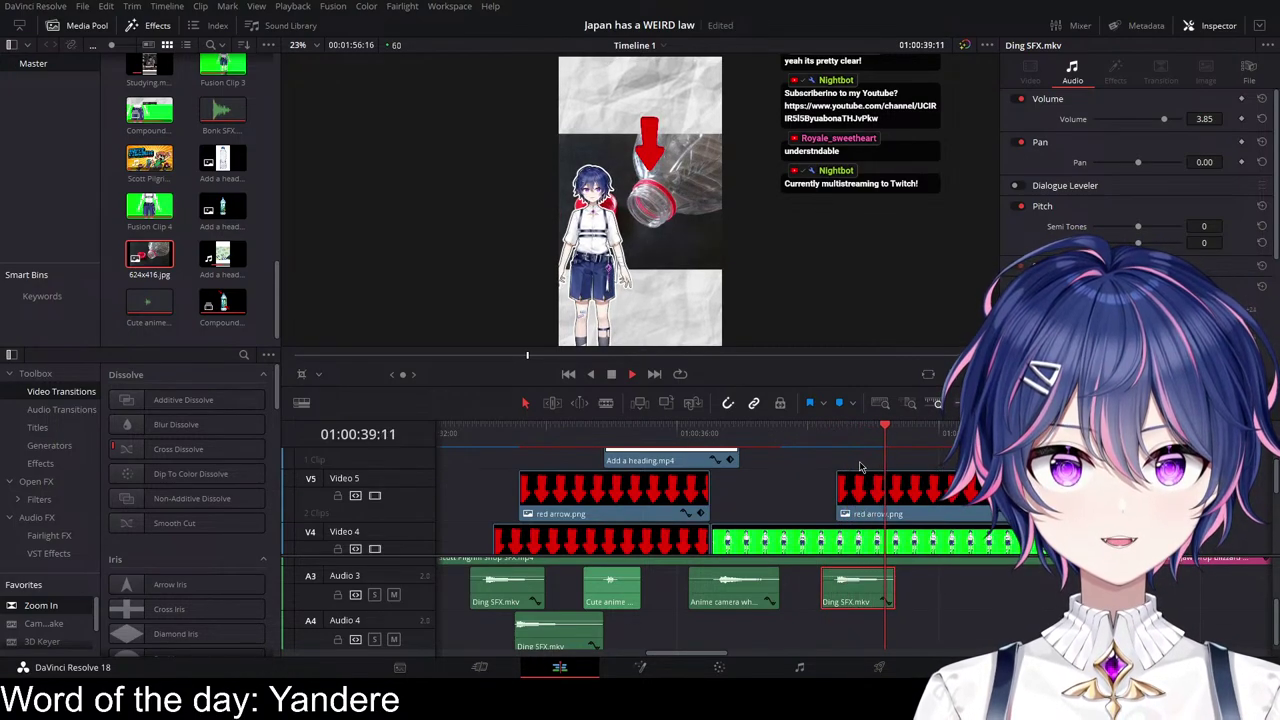
Step: Nudge the copied Ding SFX.mkv a few frames earlier with snapping off, and check its timing against the arrow in playback
scroll(857, 591, "up", 3)
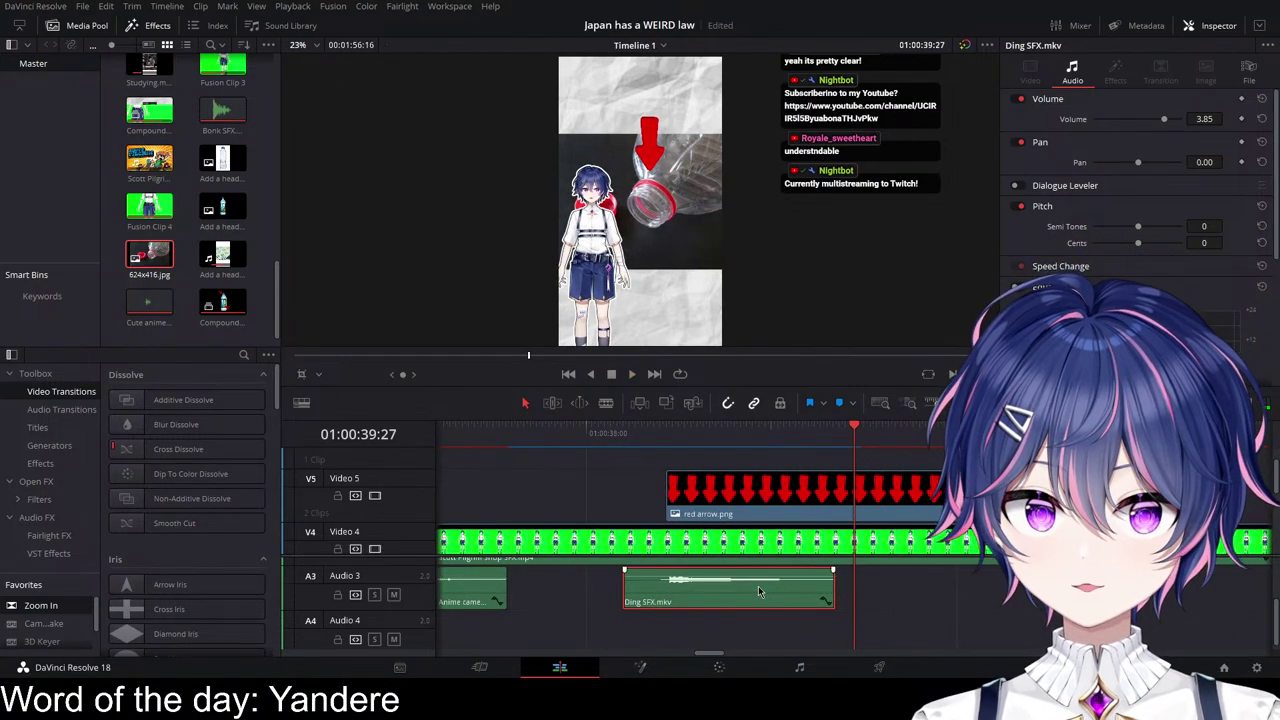
left_click_drag(757, 587, 745, 592)
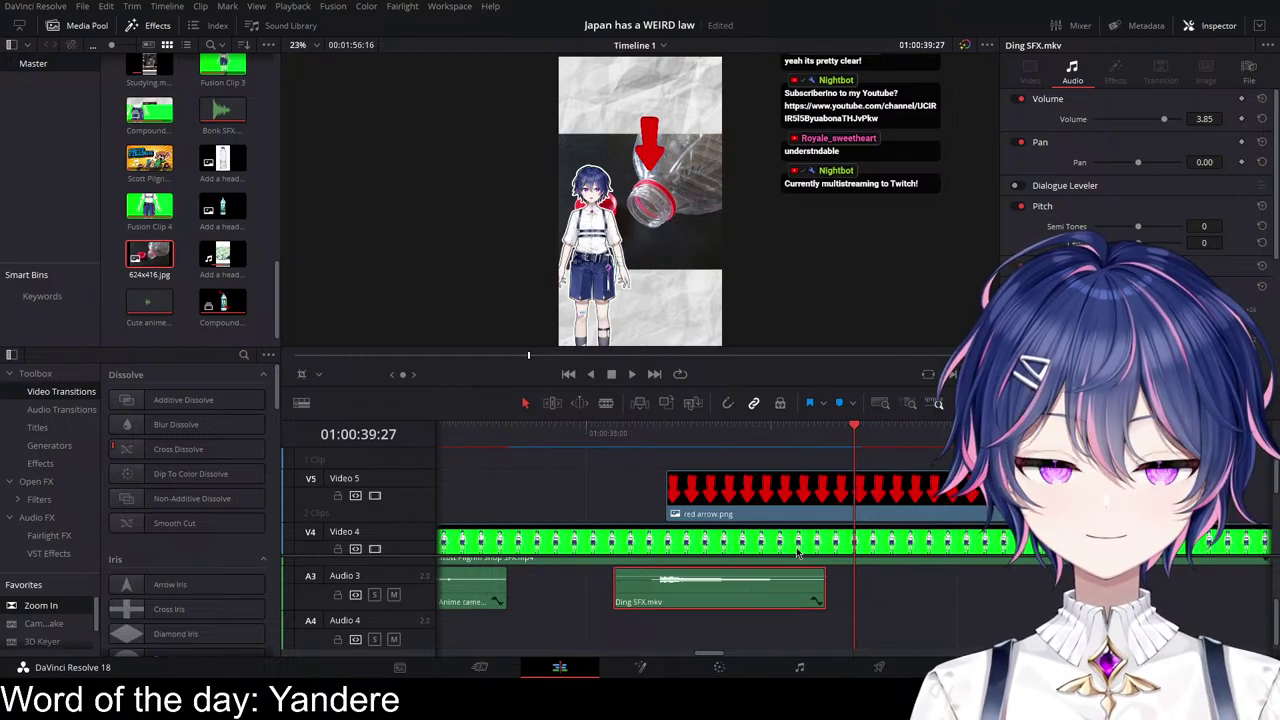
scroll(797, 551, "down", 2)
key("space")
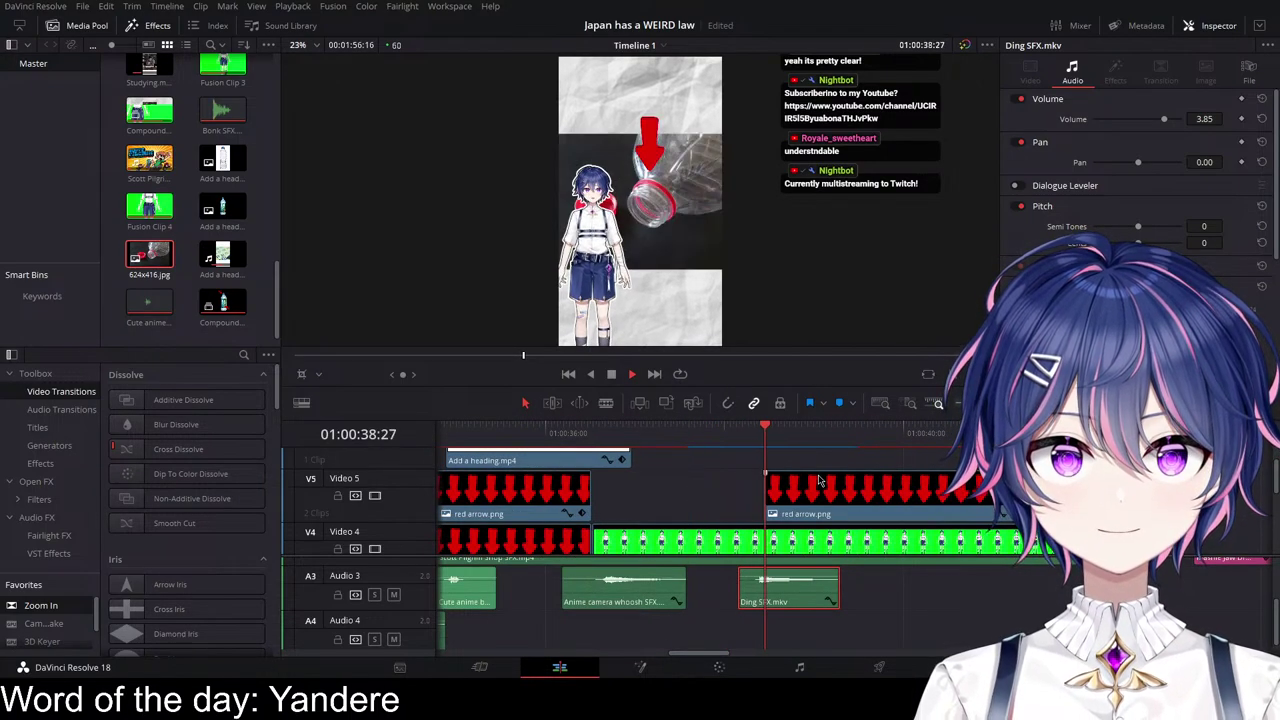
scroll(865, 589, "up", 1)
scroll(830, 585, "up", 3)
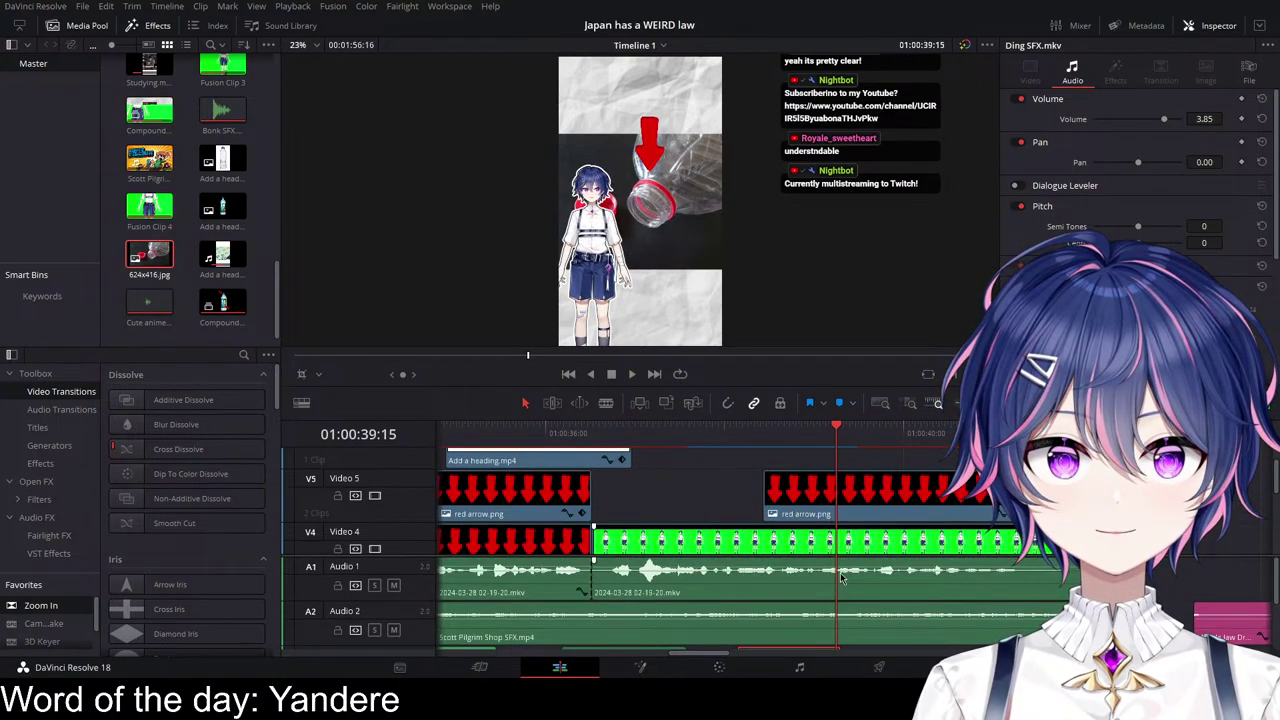
Step: Split the Audio 1 voice clip at 01:00:37:51, raising the part after the cut to 4.92 dB and lowering the part before to 1.08 dB
left_click_drag(822, 443, 709, 452)
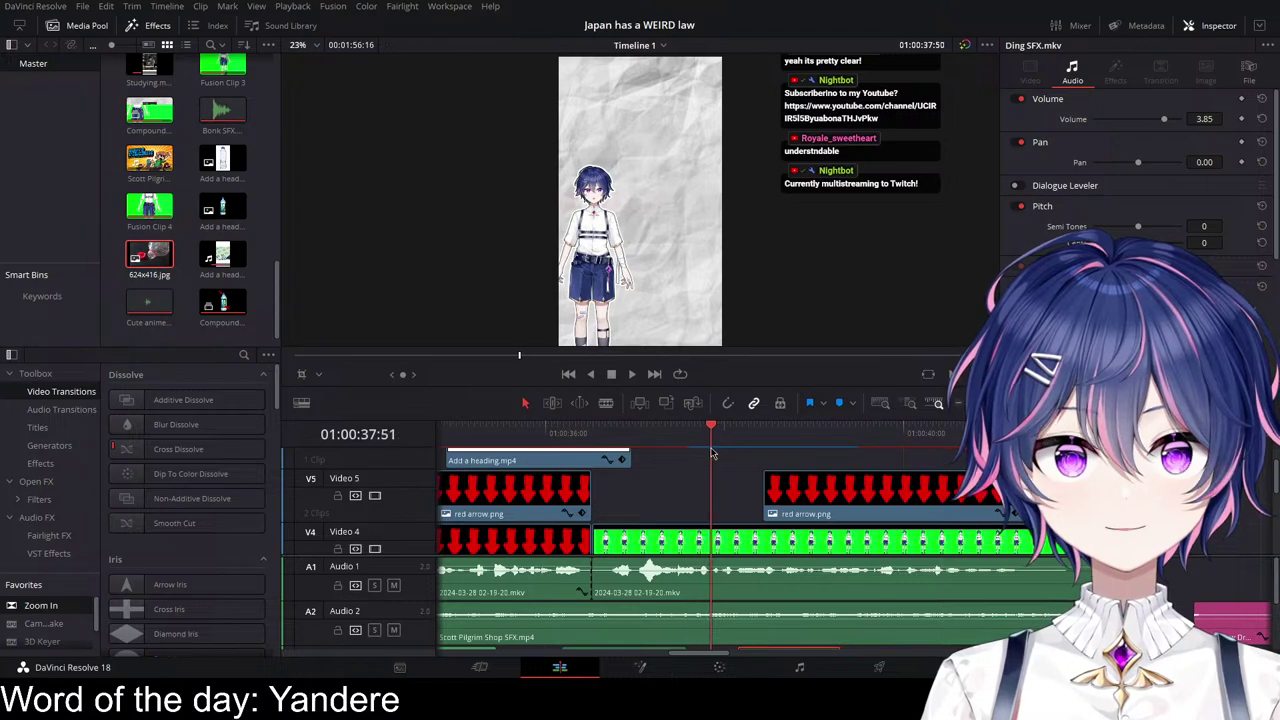
left_click(787, 590)
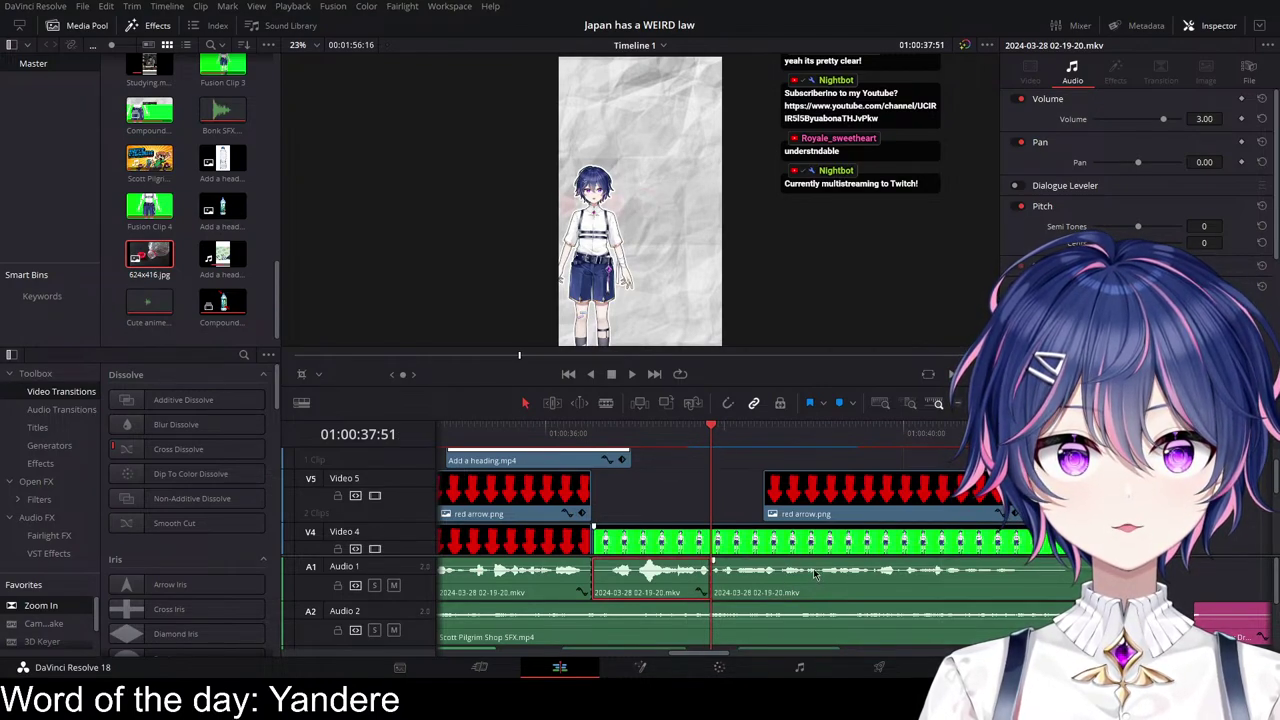
left_click_drag(814, 567, 813, 567)
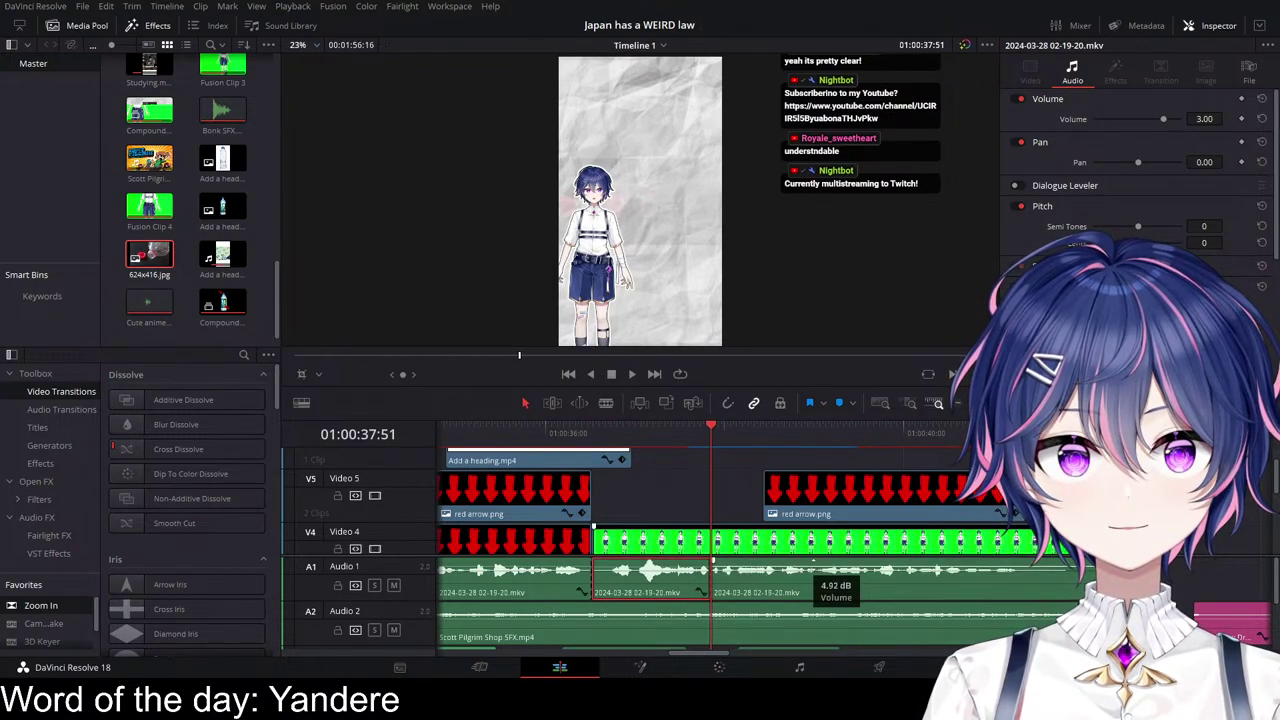
left_click(676, 569)
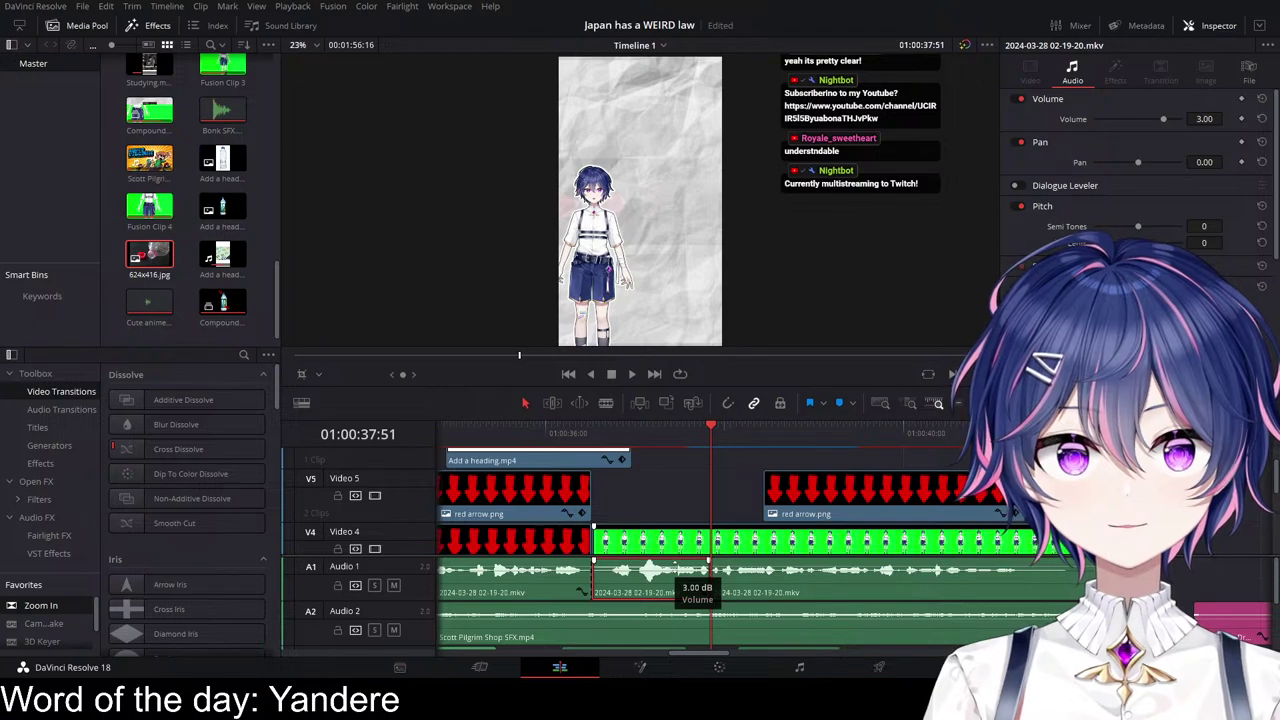
left_click_drag(676, 566, 676, 569)
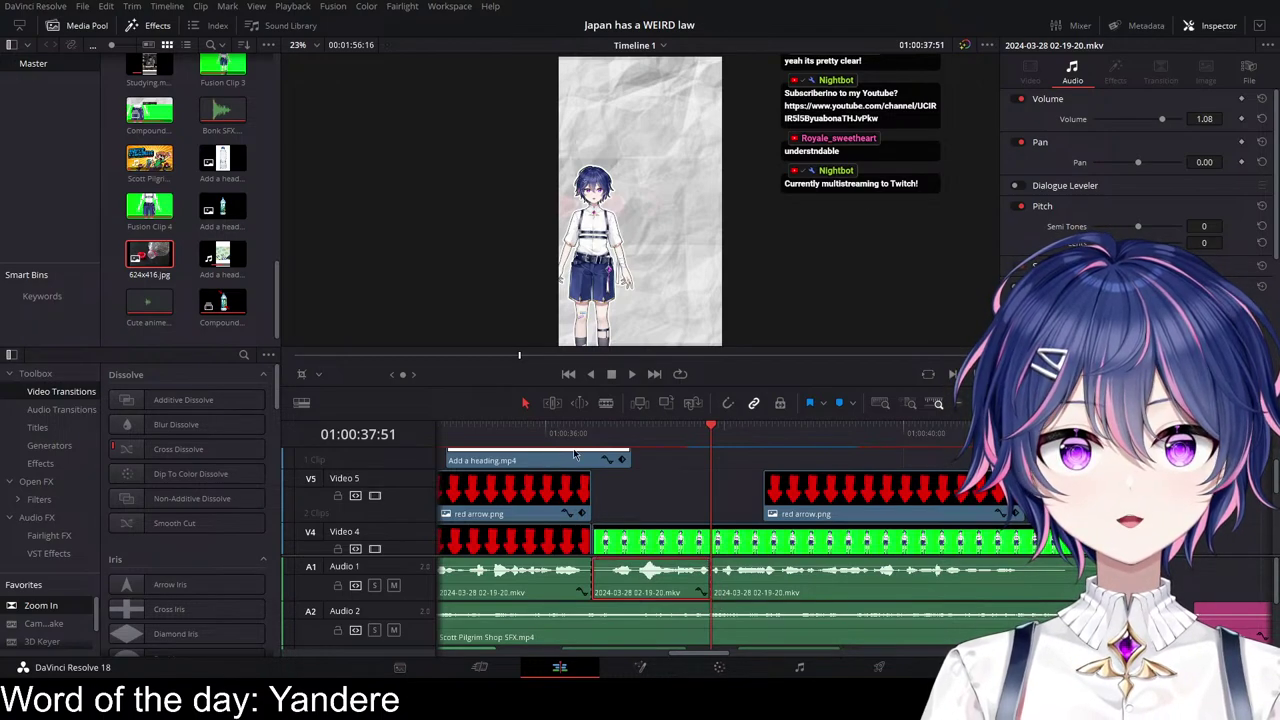
Step: Play back the rebalanced voice section and extend the end of the copied red arrow.png clip on Video 5 by about 20 frames
left_click(562, 433)
key("space")
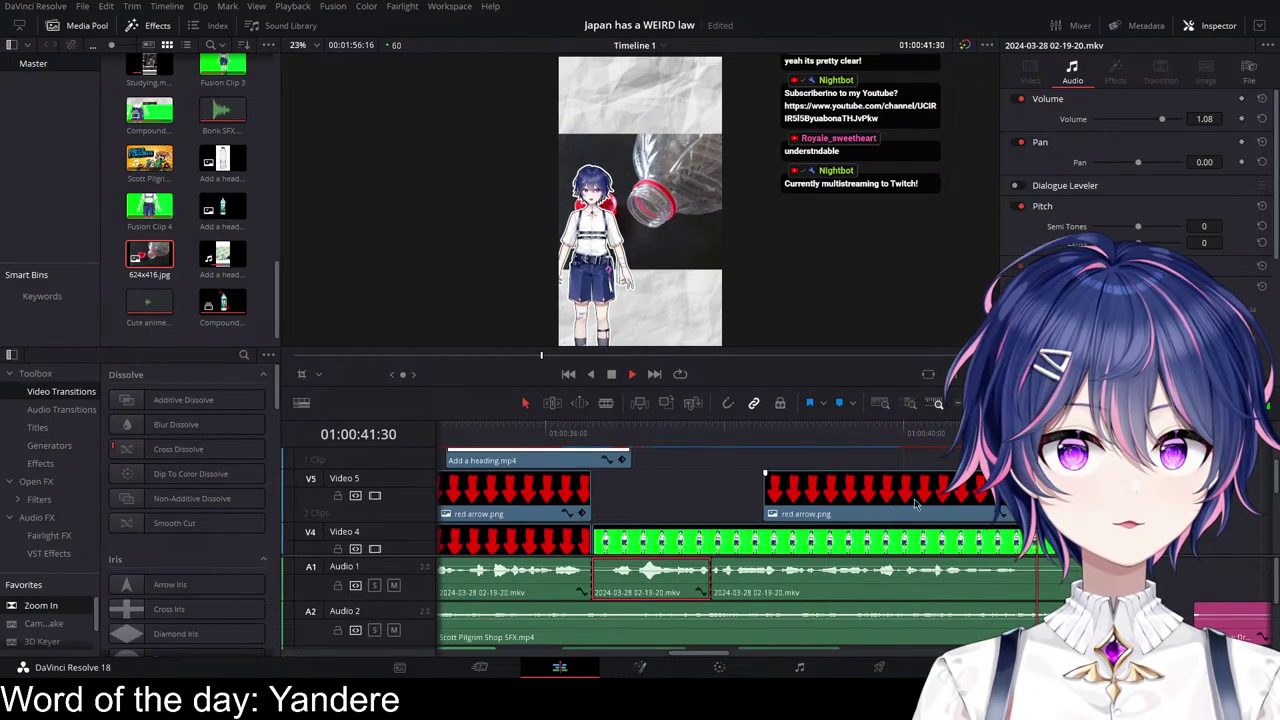
key("space")
left_click_drag(1026, 508, 1057, 508)
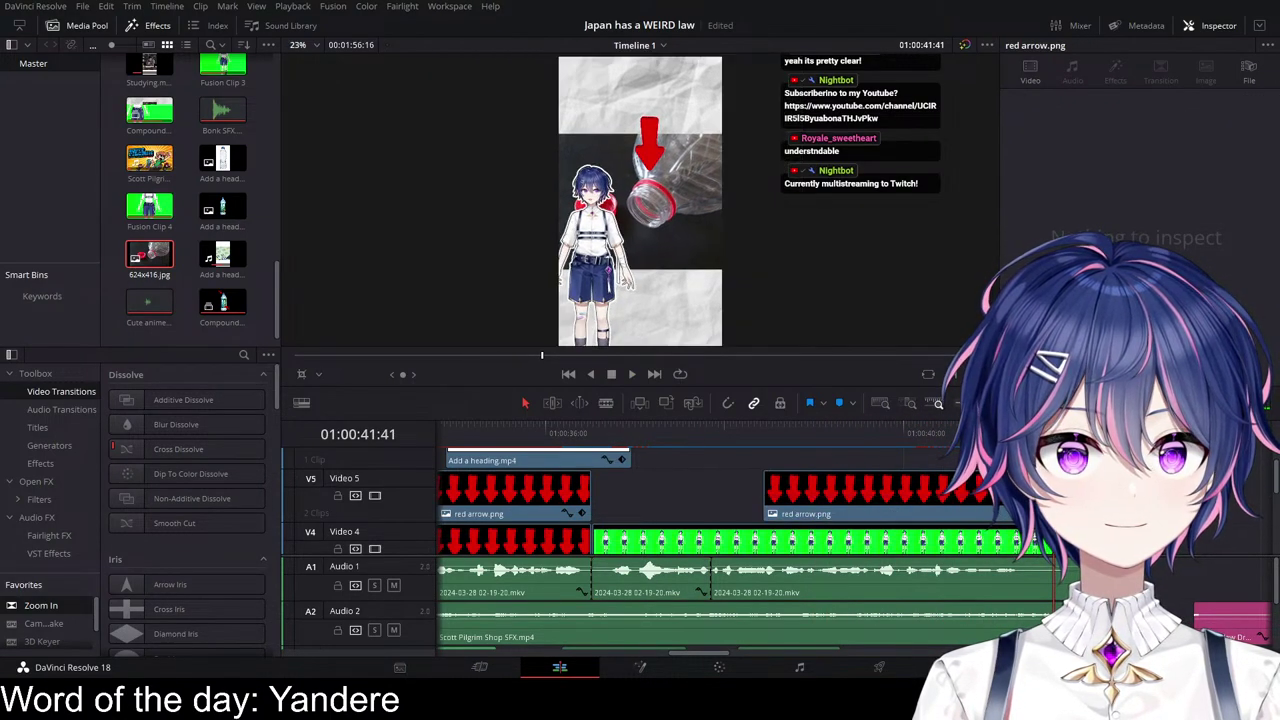
Step: Split the Audio 1 voice clip at 01:00:39:59, raise the volume after the cut to 6.85 dB, and listen to it
left_click_drag(903, 440, 902, 445)
left_click(942, 584)
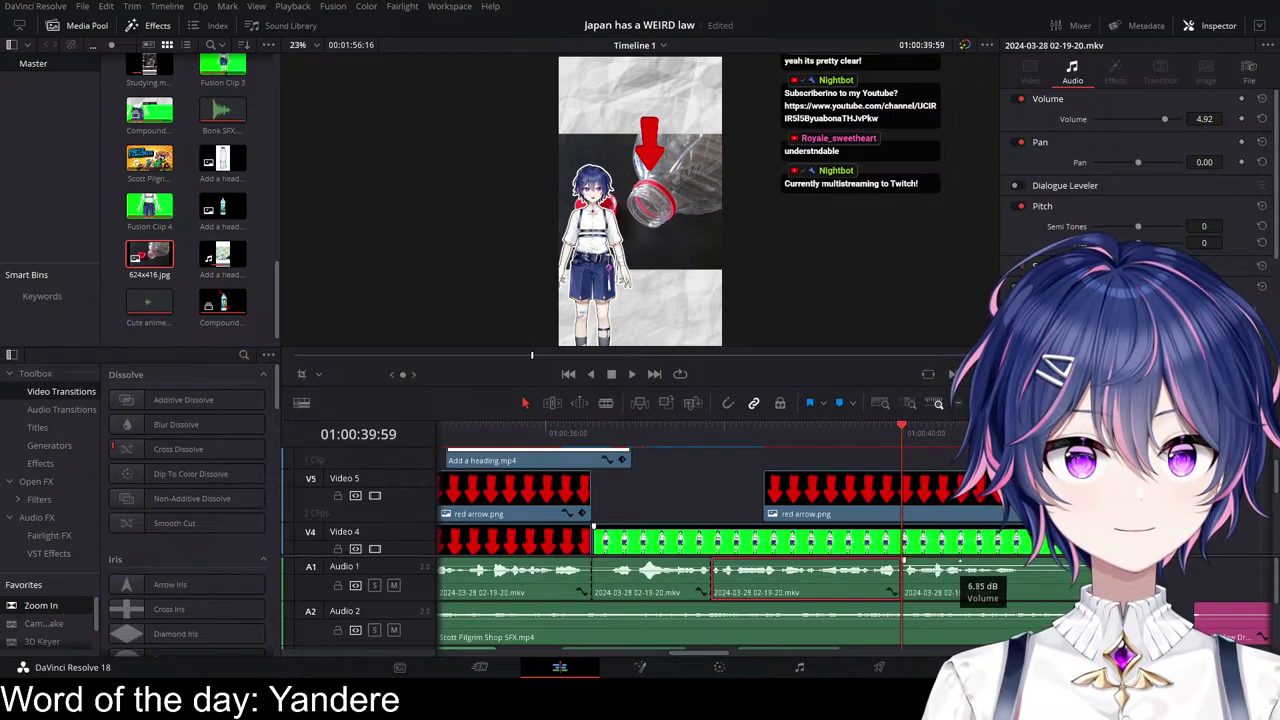
key("space")
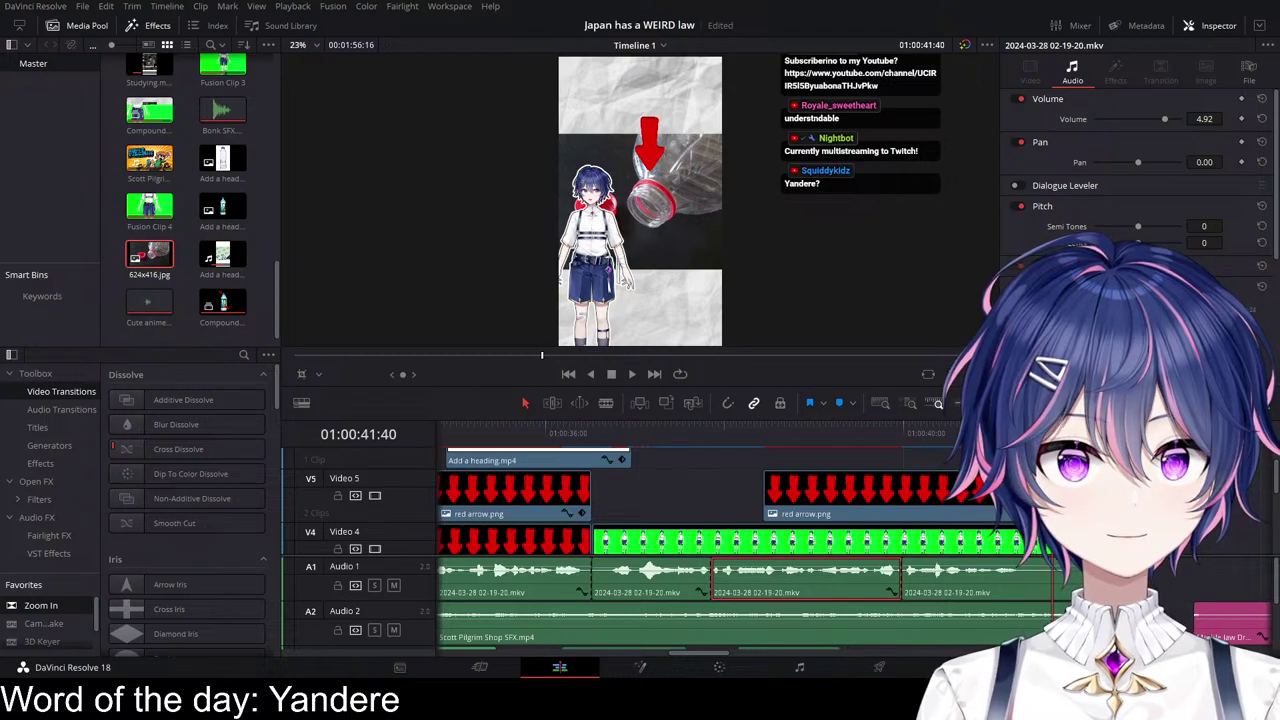
Step: Split the Audio 1 voice clip at 01:00:40:28, set the last part's volume to 4.92 dB, and play back the bottle section repeatedly
left_click_drag(968, 436, 945, 452)
left_click(1011, 572)
key("ctrl+b")
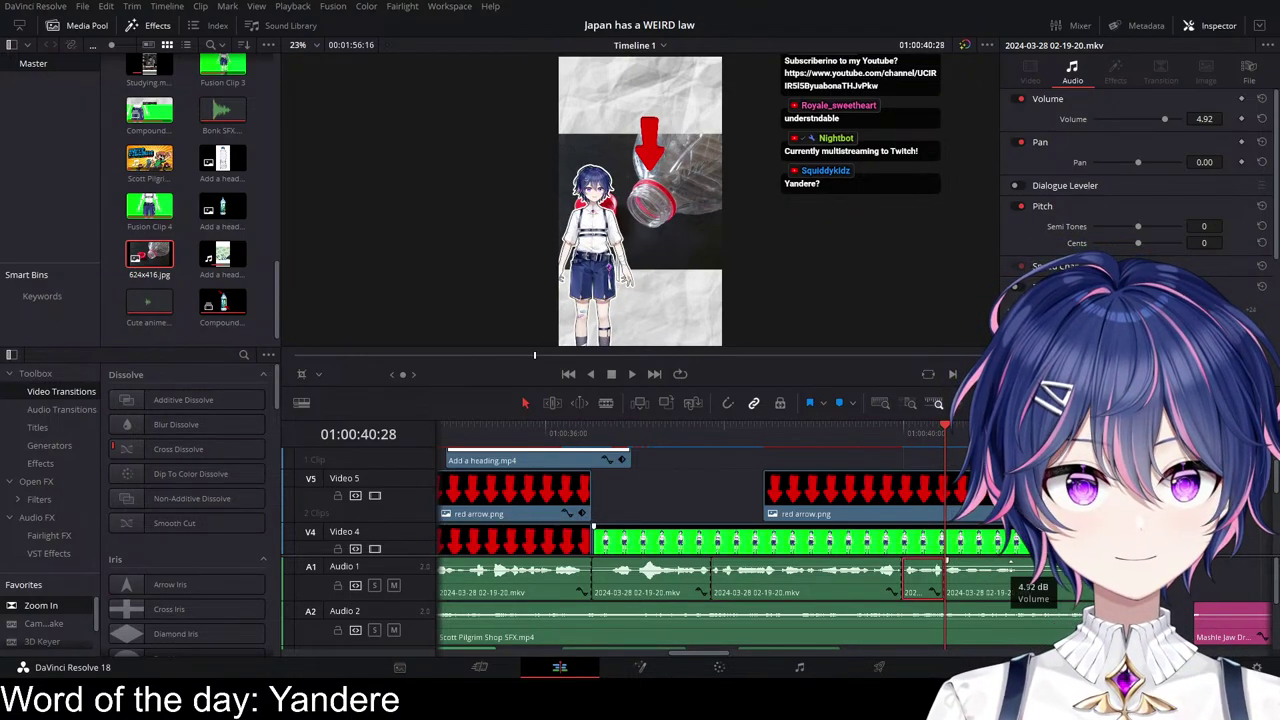
left_click(796, 447)
key("space")
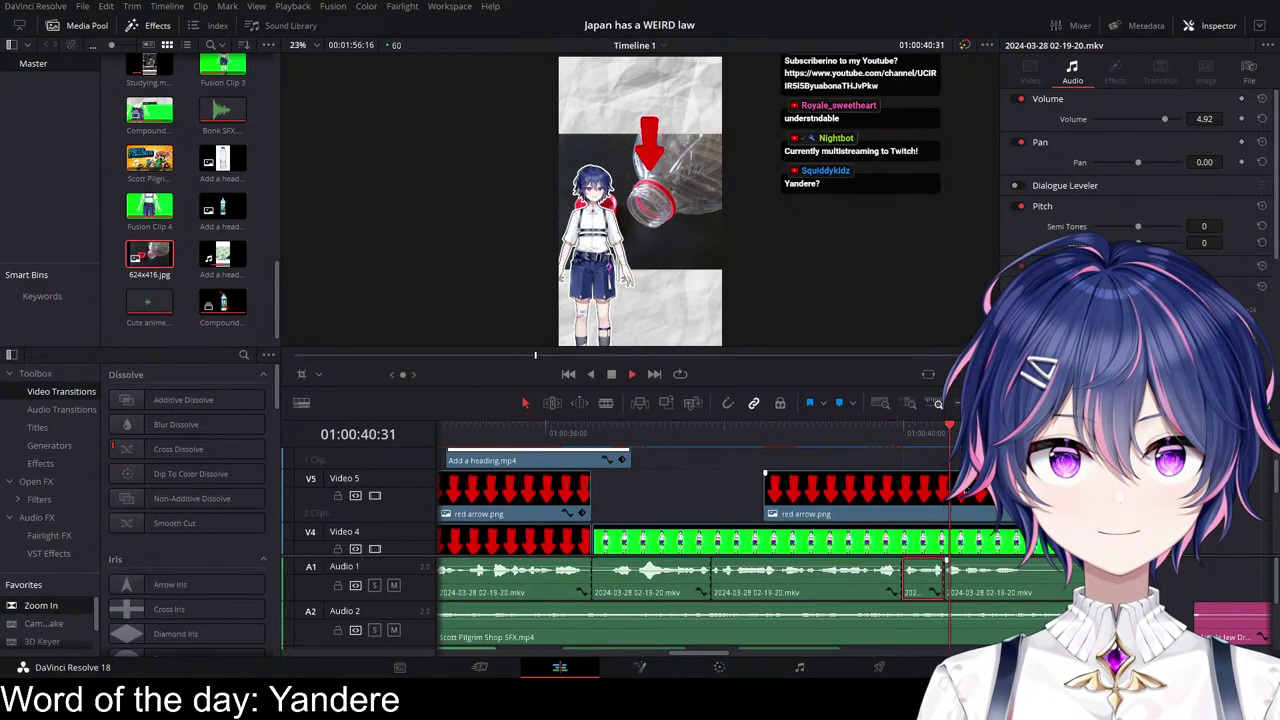
left_click(618, 440)
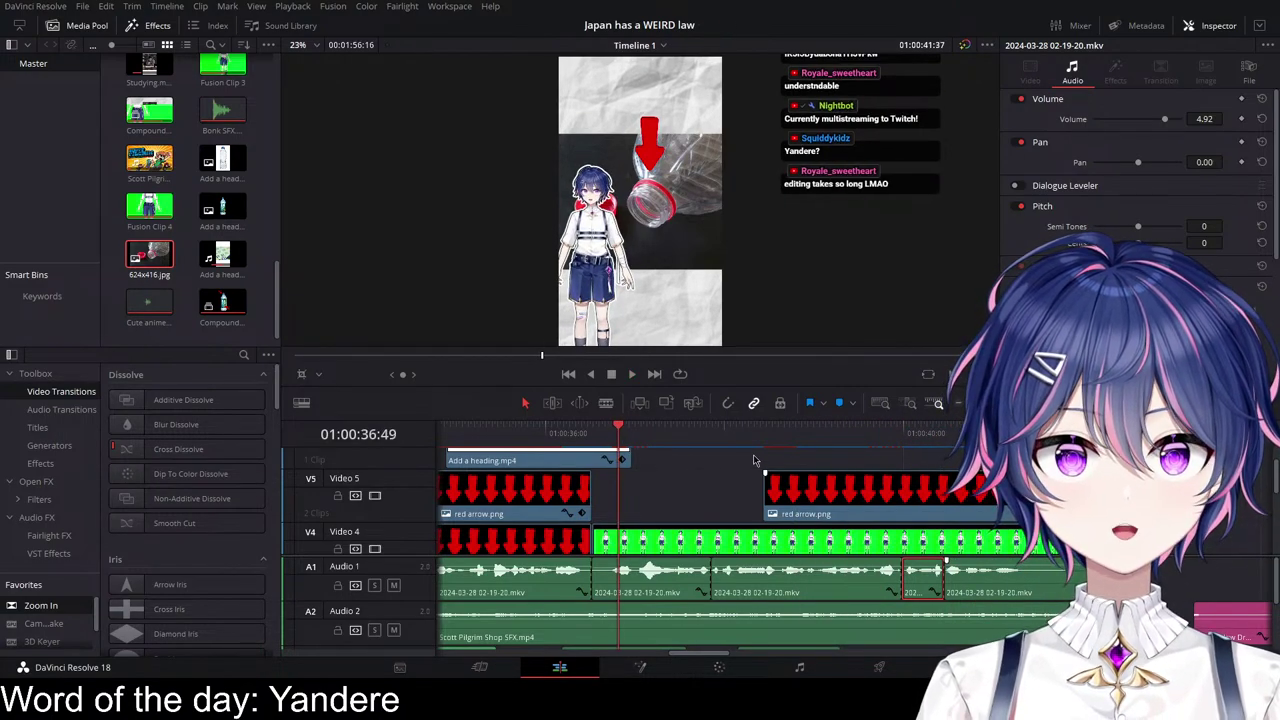
key("space")
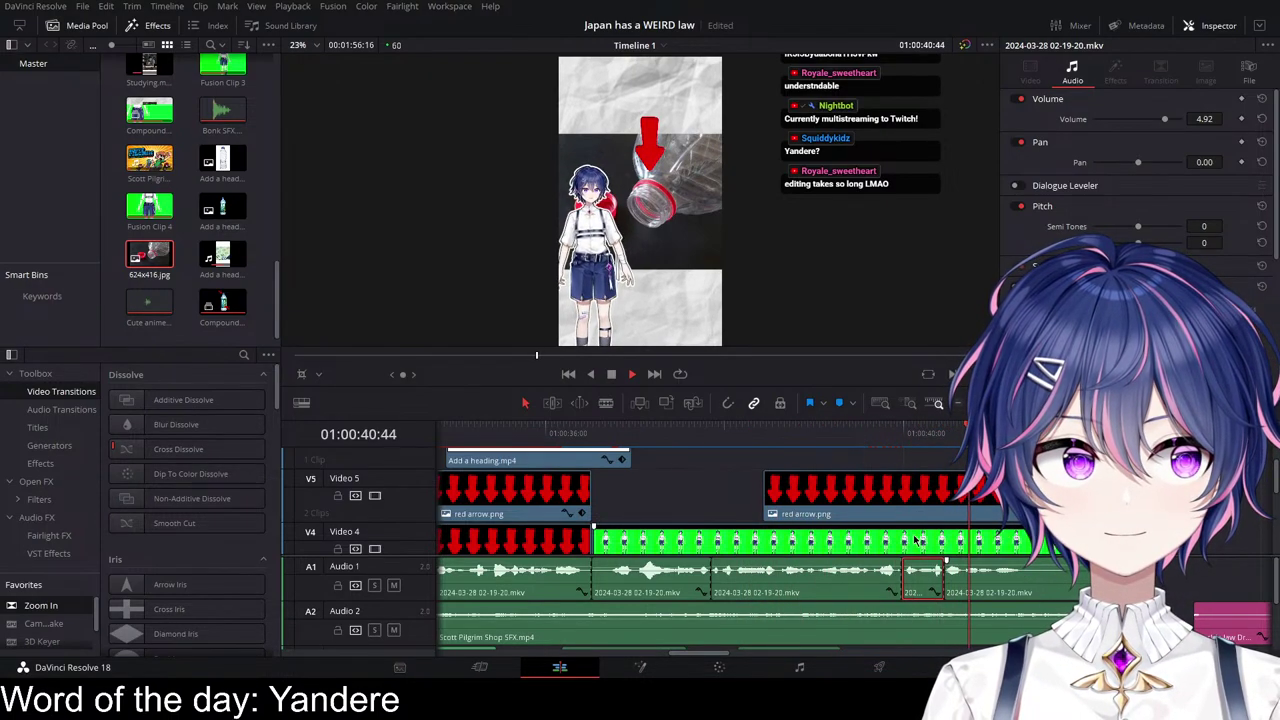
key("space")
left_click(723, 438)
key("space")
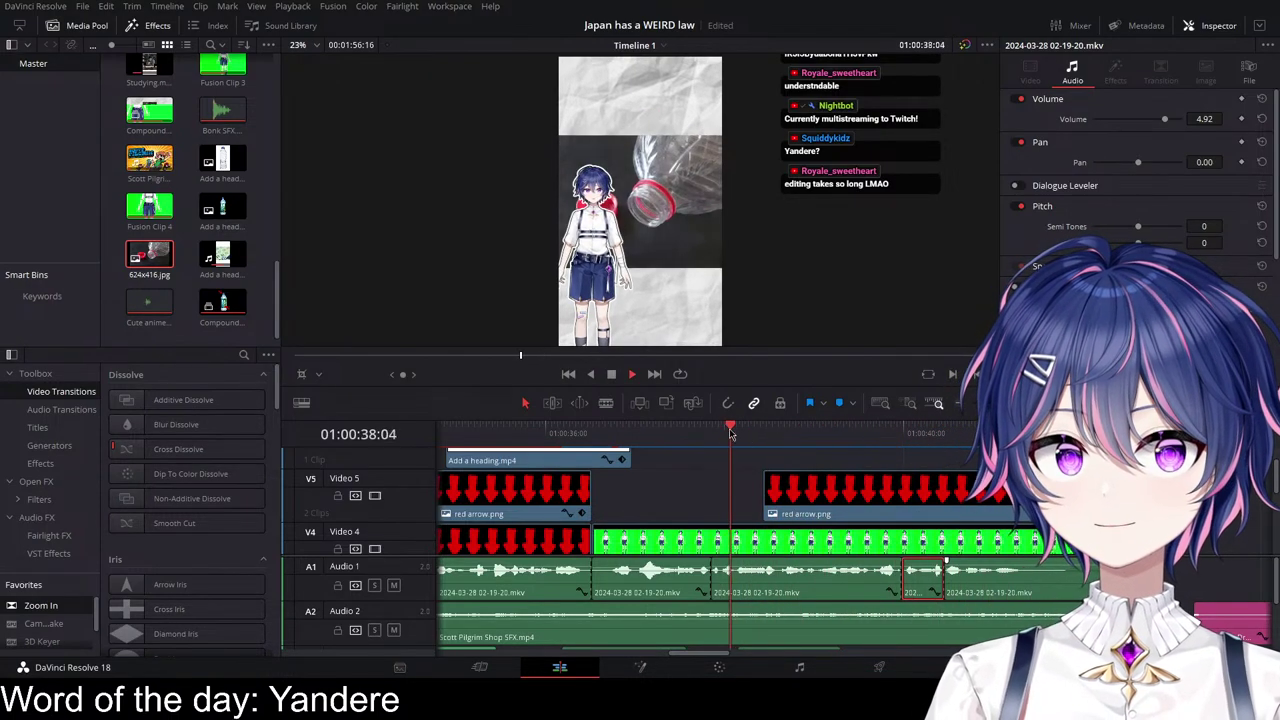
Step: Extend the copied red arrow.png clip on Video 5 to 01:00:41:55 and play back the end of the bottle section
left_click_drag(1090, 492, 1117, 492)
scroll(1117, 492, "down", 3)
scroll(1117, 492, "right", 3)
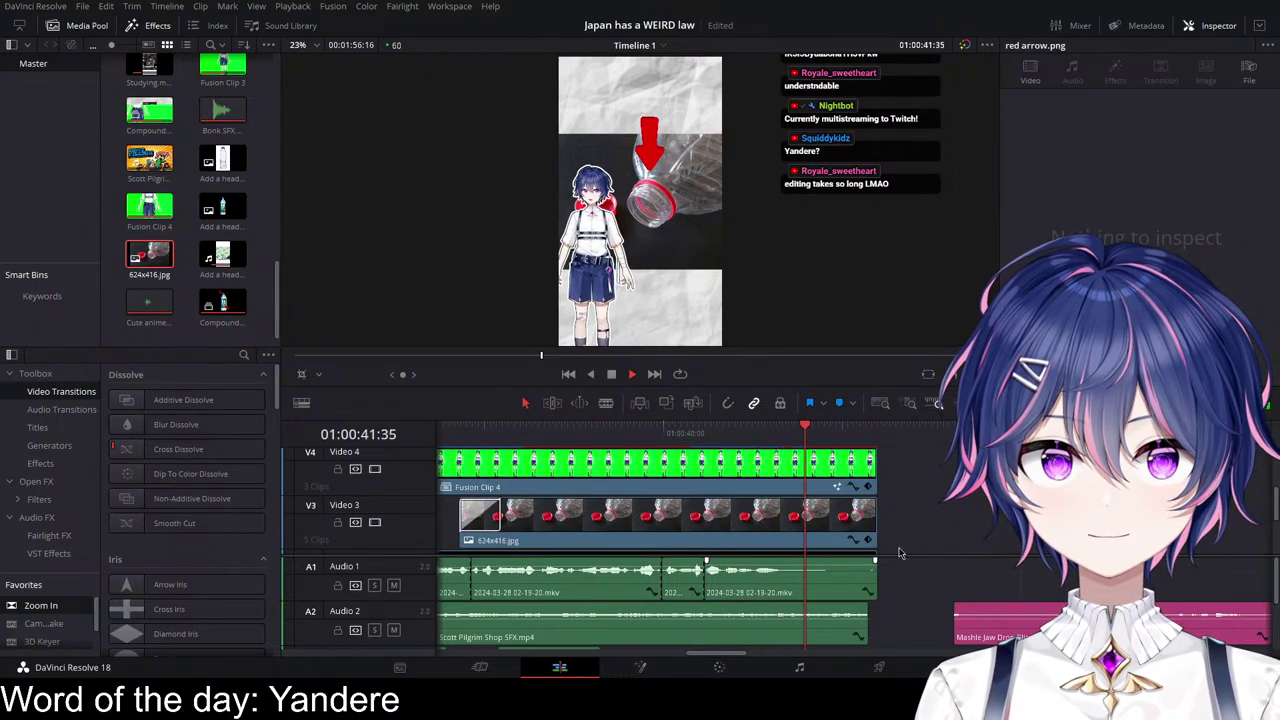
scroll(866, 507, "up", 2)
left_click(654, 426)
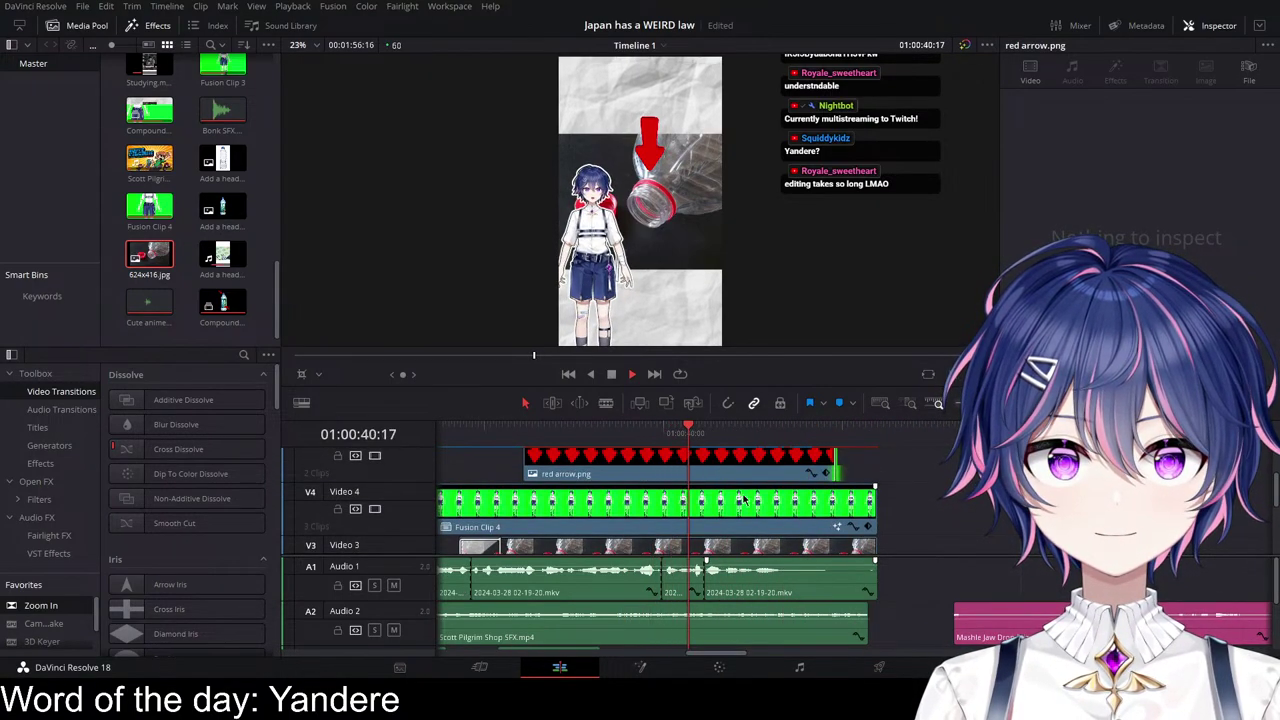
scroll(770, 530, "down", 2)
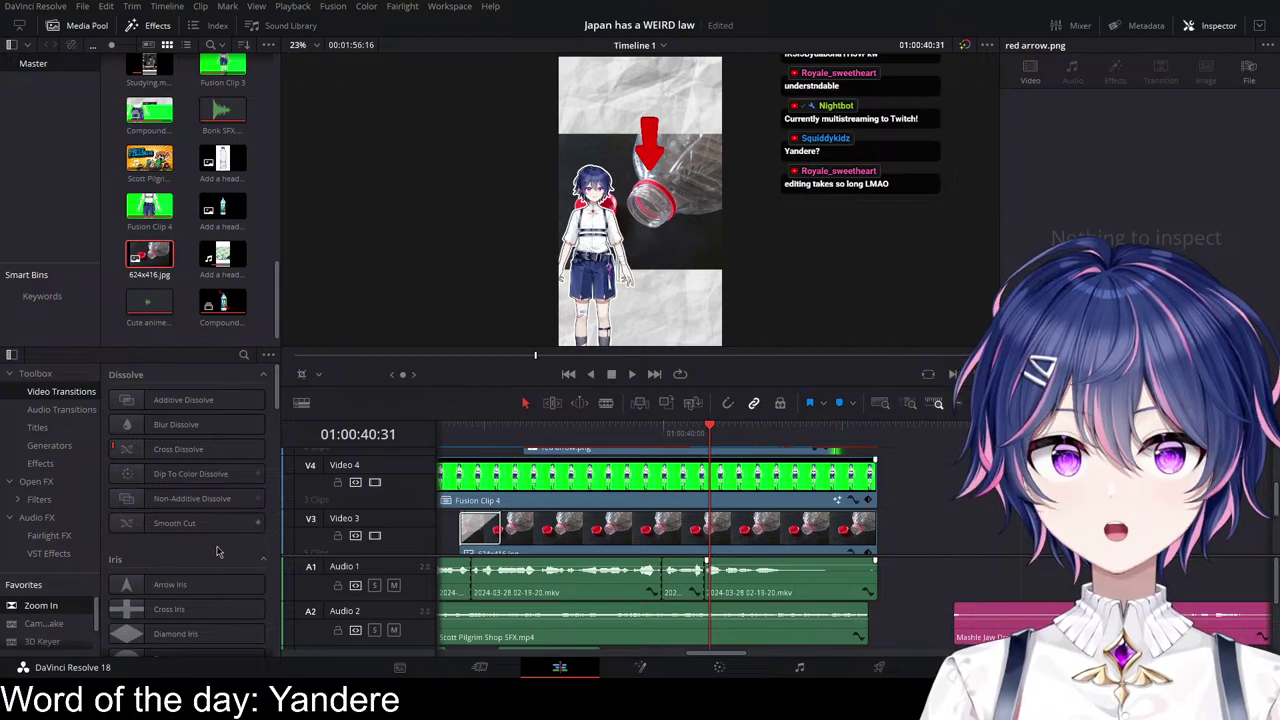
scroll(471, 536, "up", 3)
left_click(595, 490)
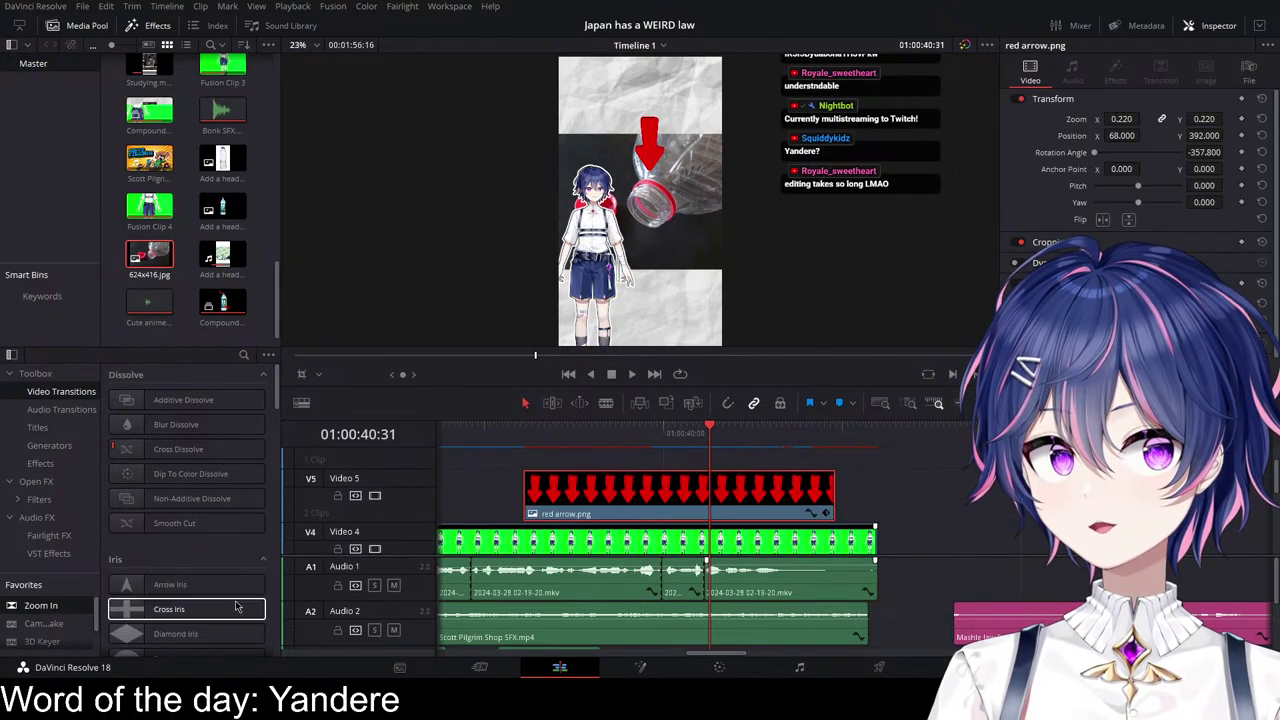
left_click_drag(20, 644, 614, 502)
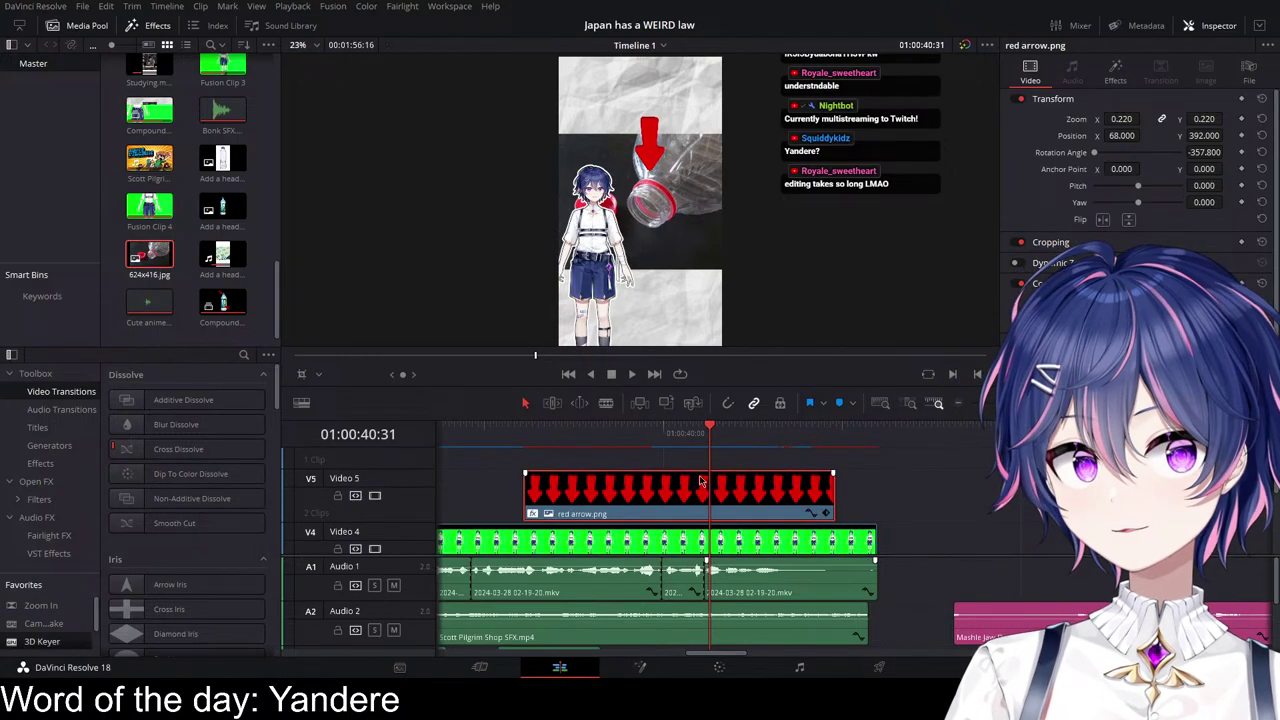
left_click(1115, 75)
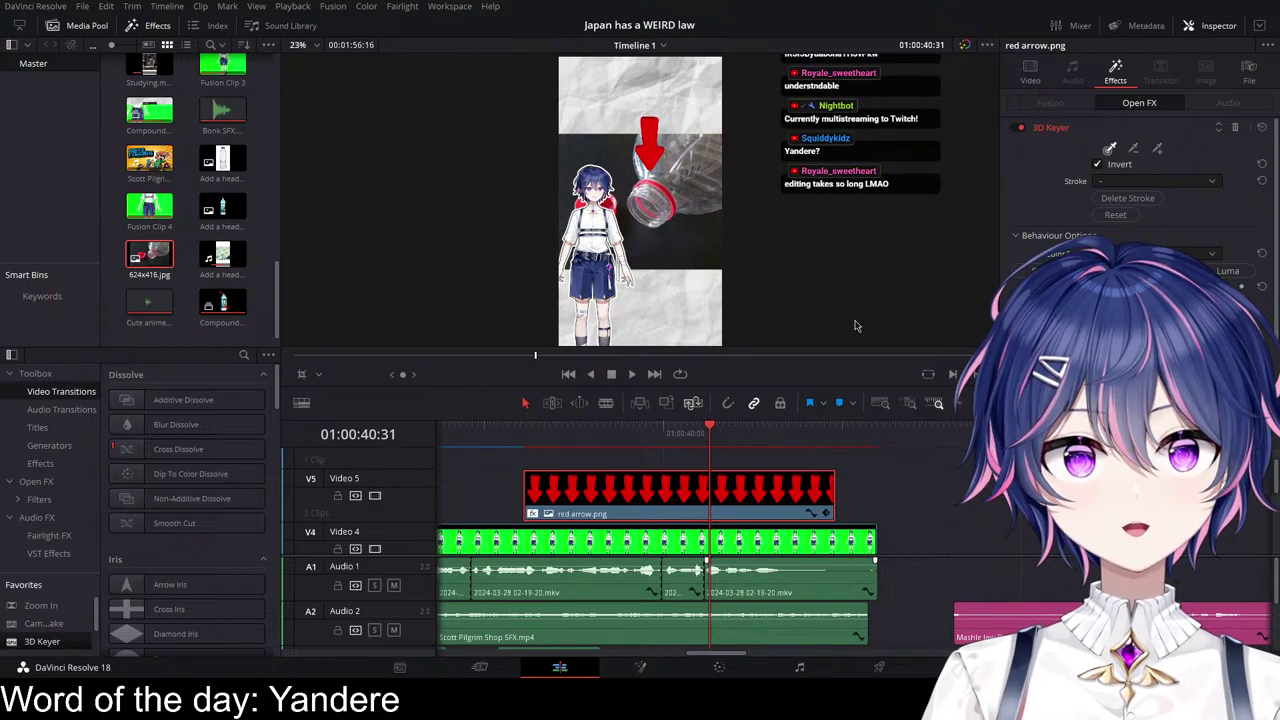
left_click(1153, 136)
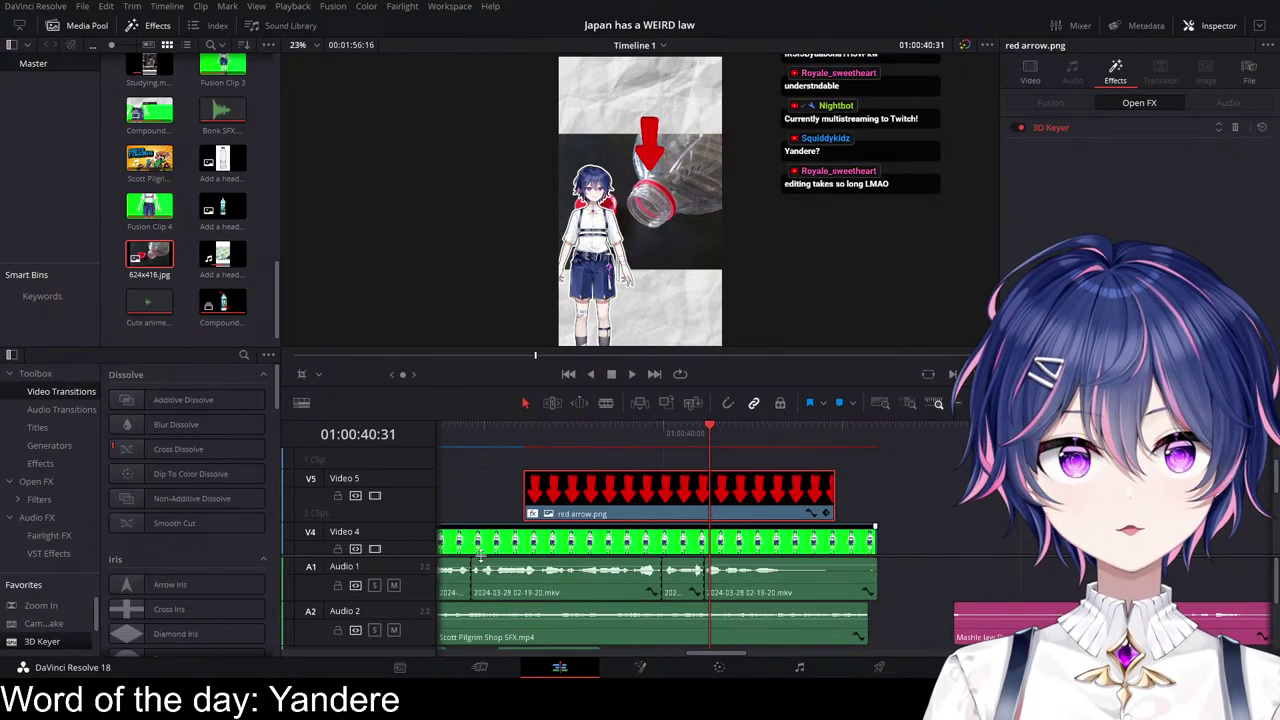
Step: Apply Camera Shake to the copied red arrow.png clip, set its Speed Scale to 0.029, and play back the shaking arrow
left_click_drag(50, 625, 687, 497)
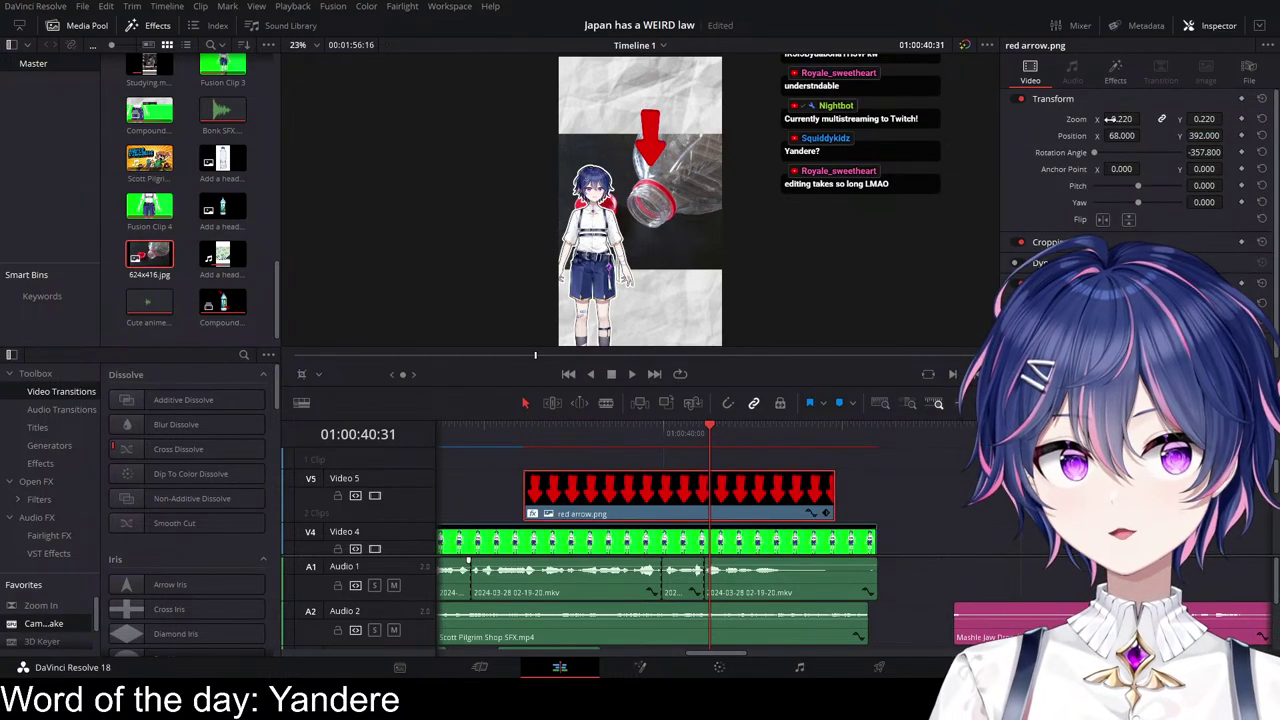
left_click(1115, 72)
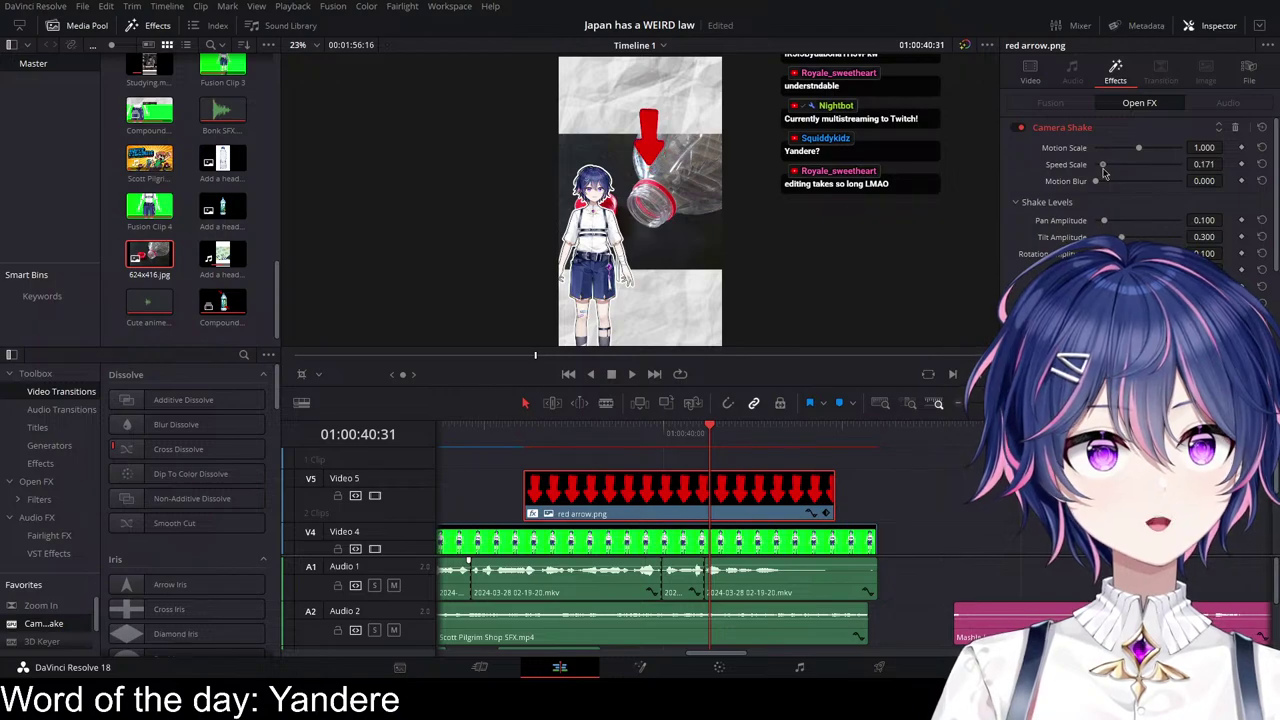
left_click_drag(1103, 169, 1102, 172)
key("space")
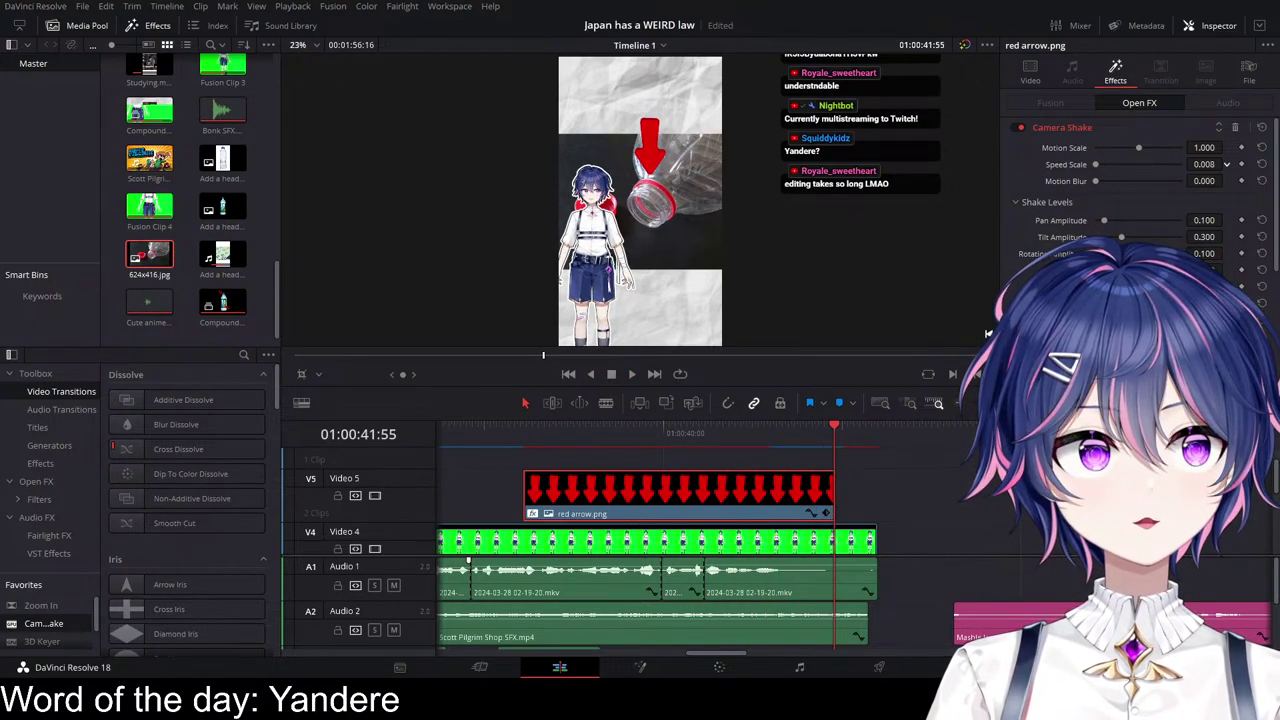
left_click(544, 433)
key("space")
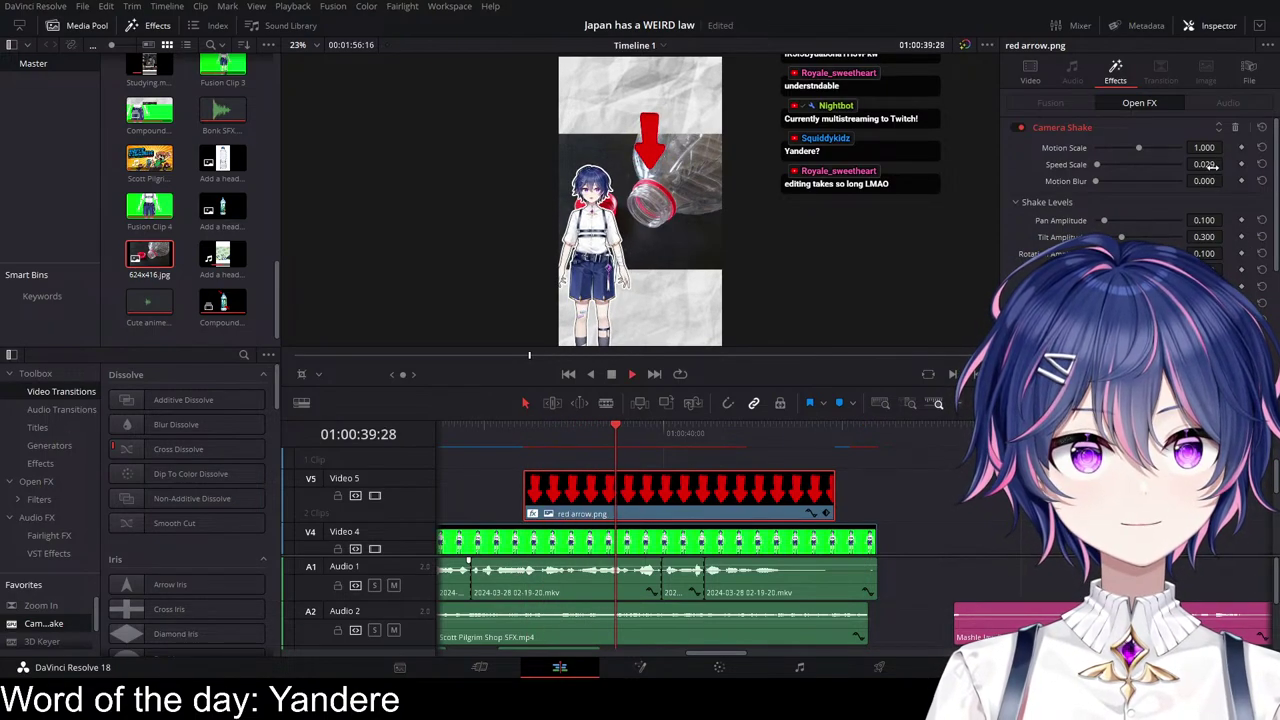
key("space")
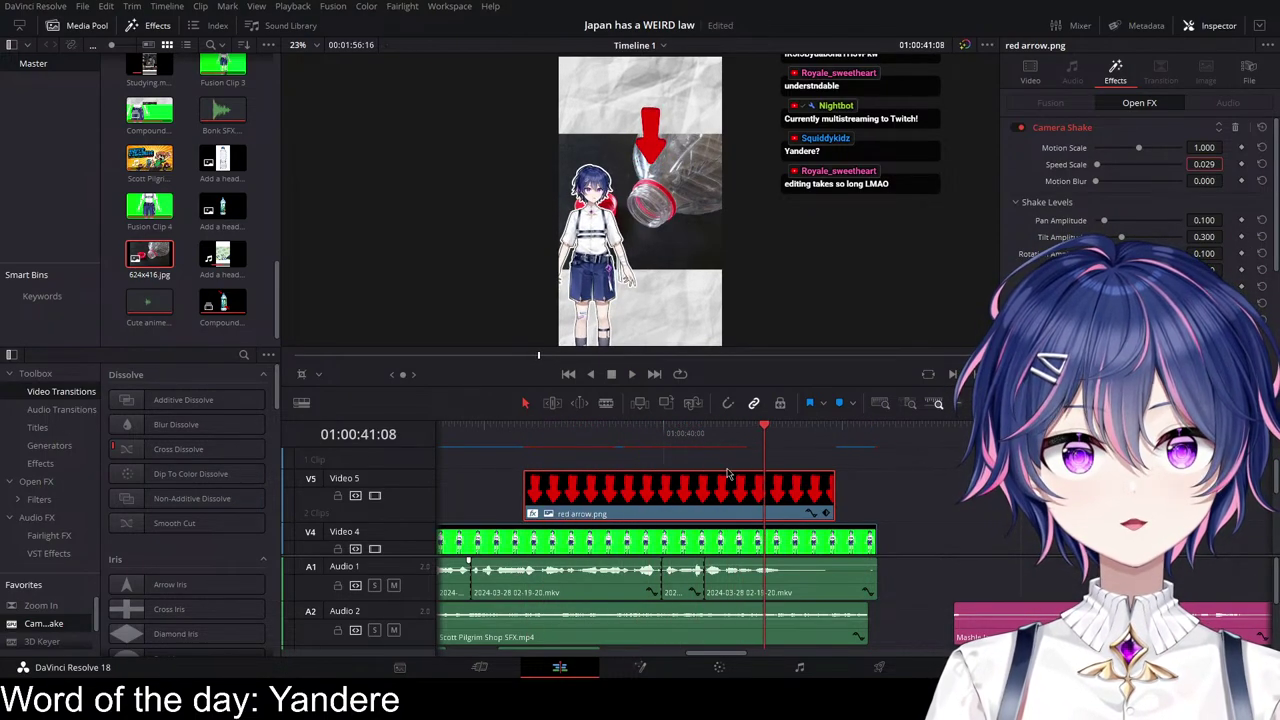
Step: Apply Camera Shake to the 624x416.jpg bottle image on Video 3, set its Speed Scale to 0.082, and play it back
scroll(698, 533, "down", 2)
left_click(698, 533)
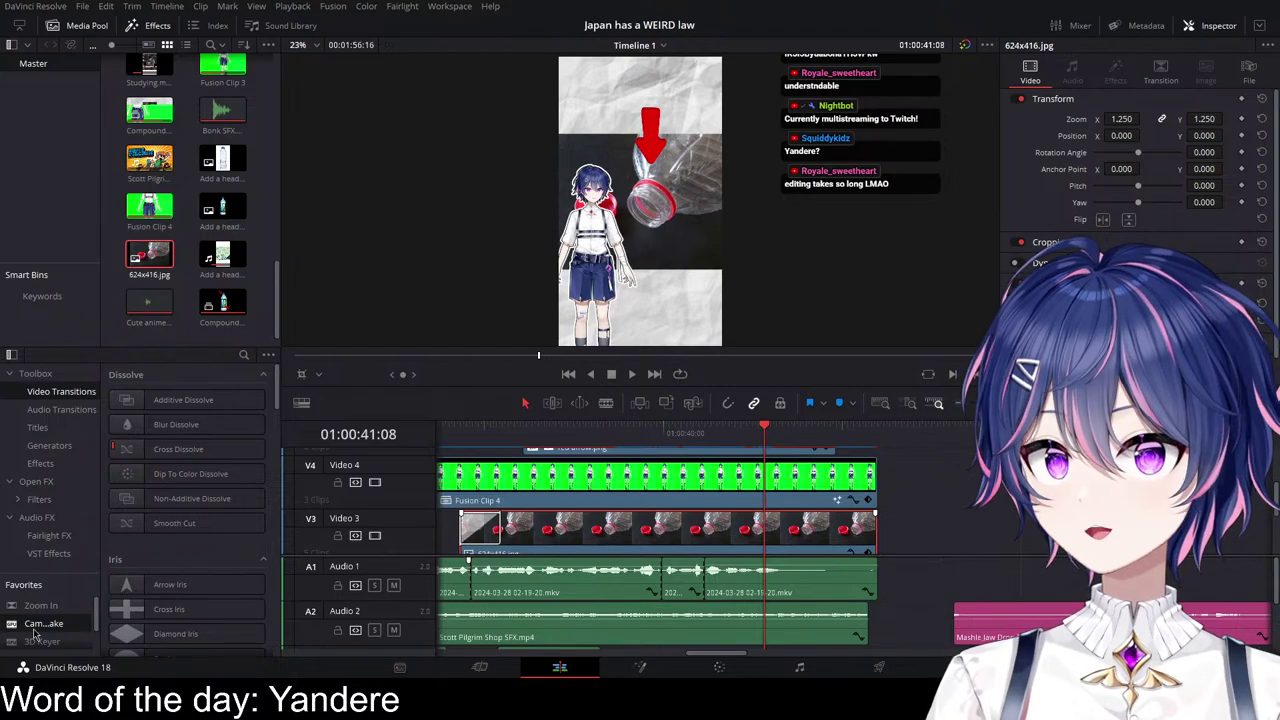
left_click(585, 531)
left_click(1115, 70)
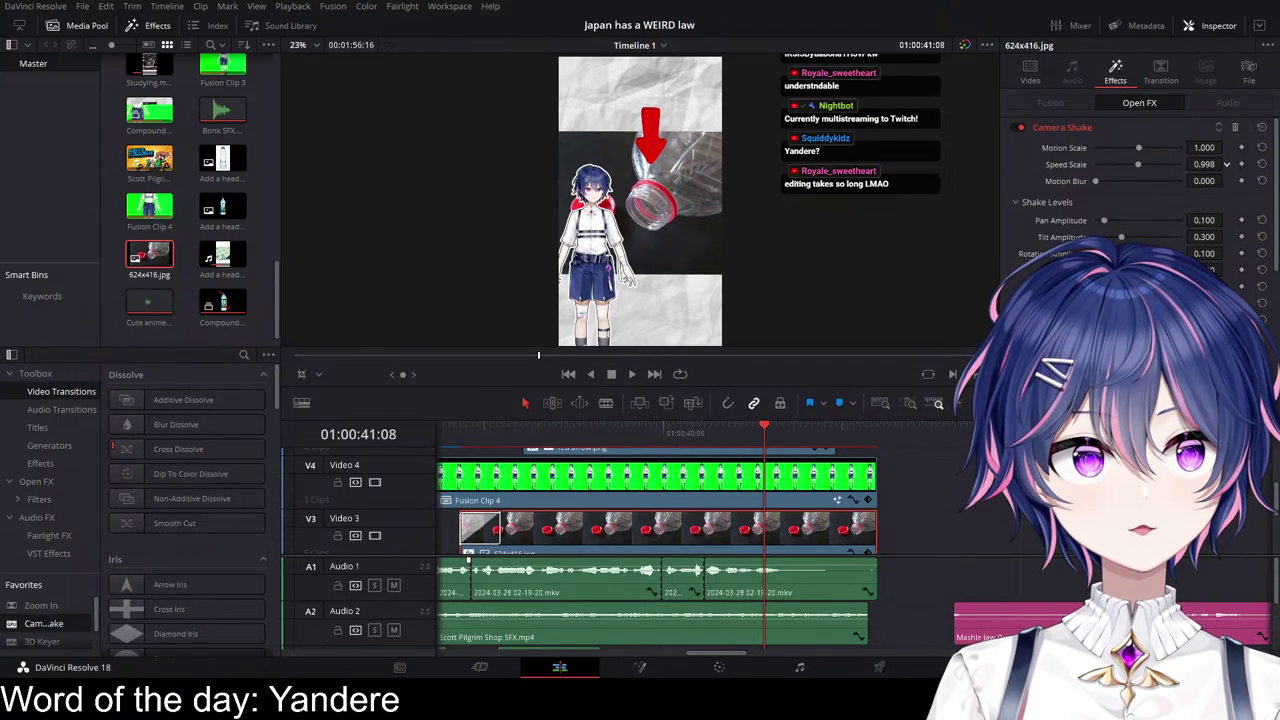
left_click_drag(1138, 164, 1117, 164)
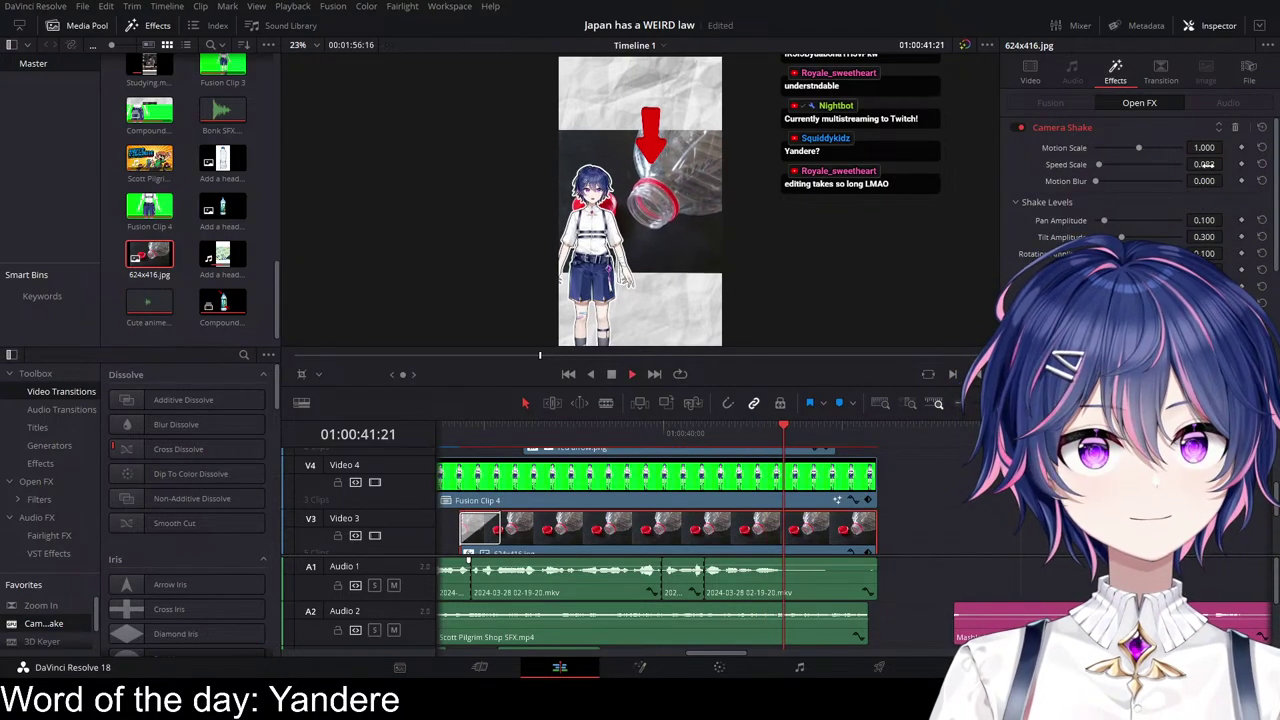
left_click(455, 435)
key("space")
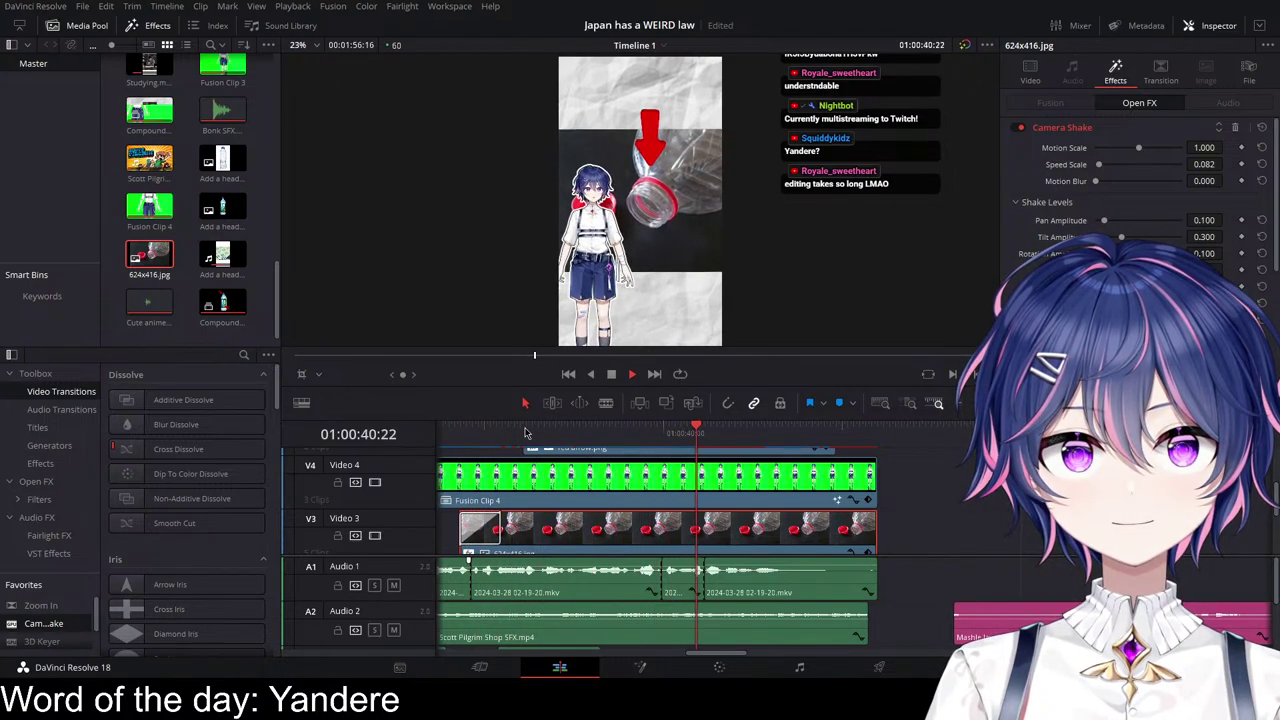
key("space")
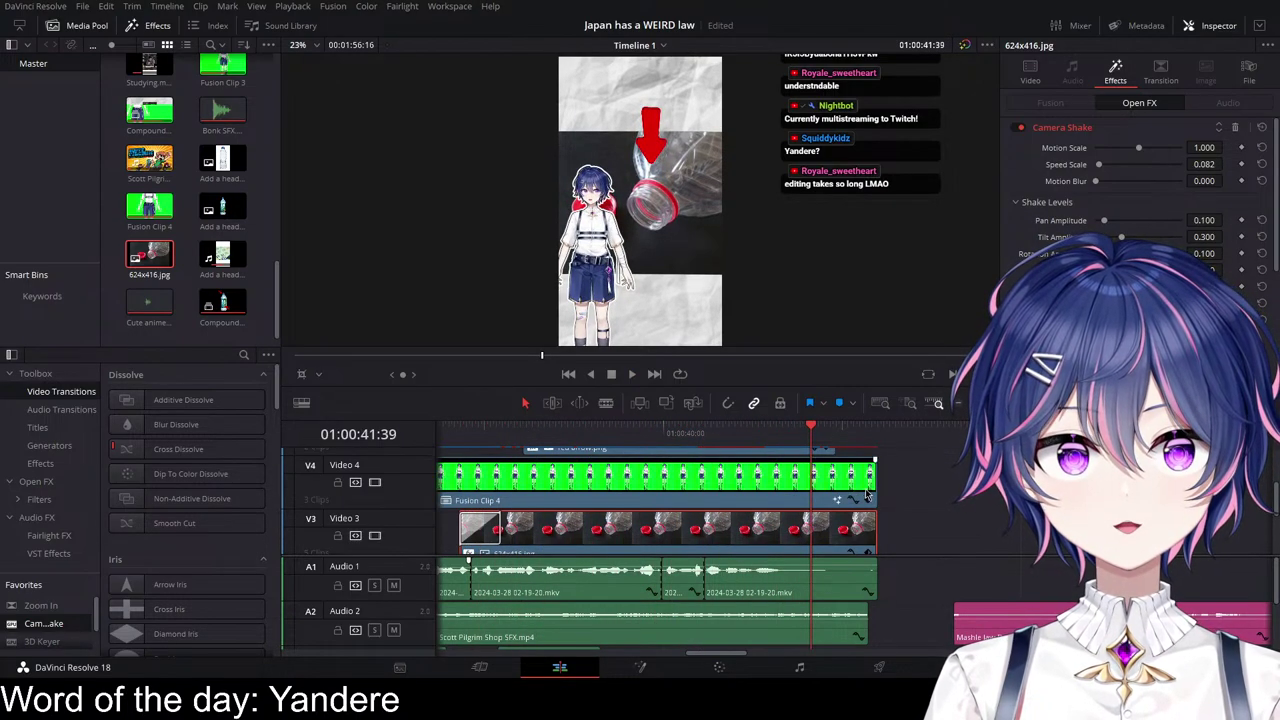
Step: Trim the ends of red arrow.png on Video 5, Fusion Clip 4 on Video 4 and 624x416.jpg on Video 3 to 01:00:41:39
scroll(913, 490, "up", 1)
left_click_drag(829, 468, 808, 468)
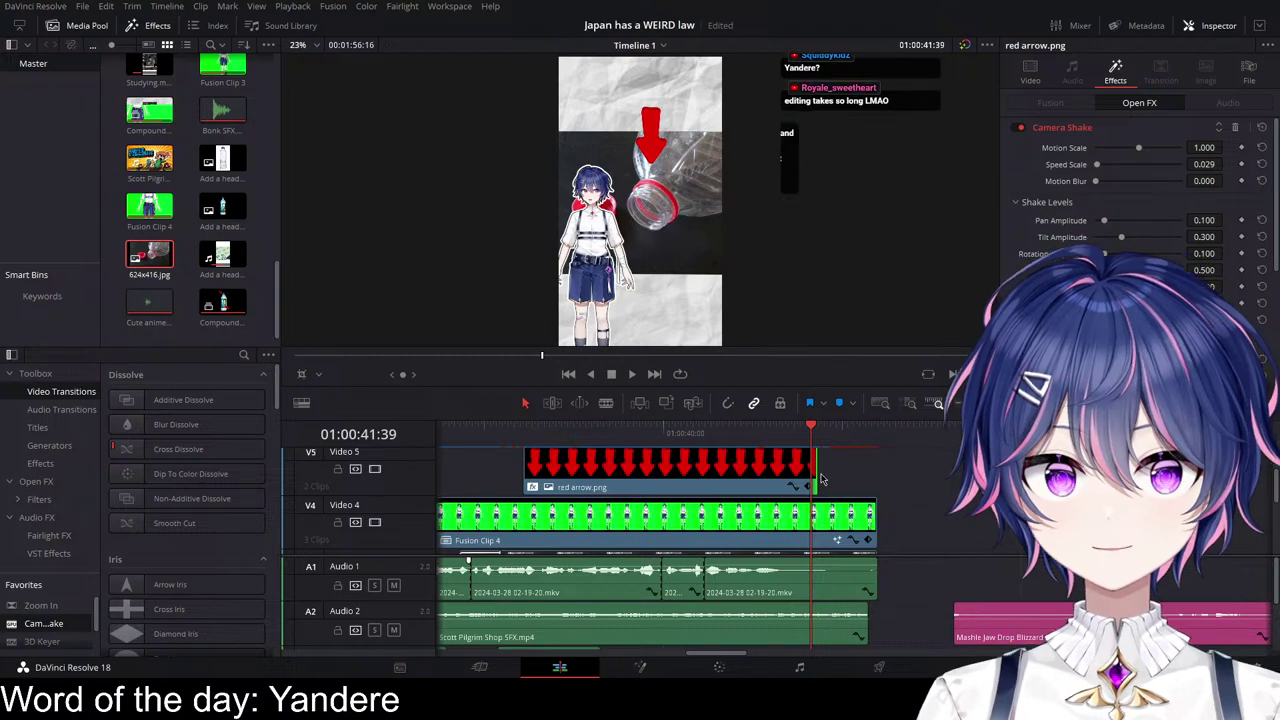
left_click(873, 494)
left_click_drag(873, 510, 808, 508)
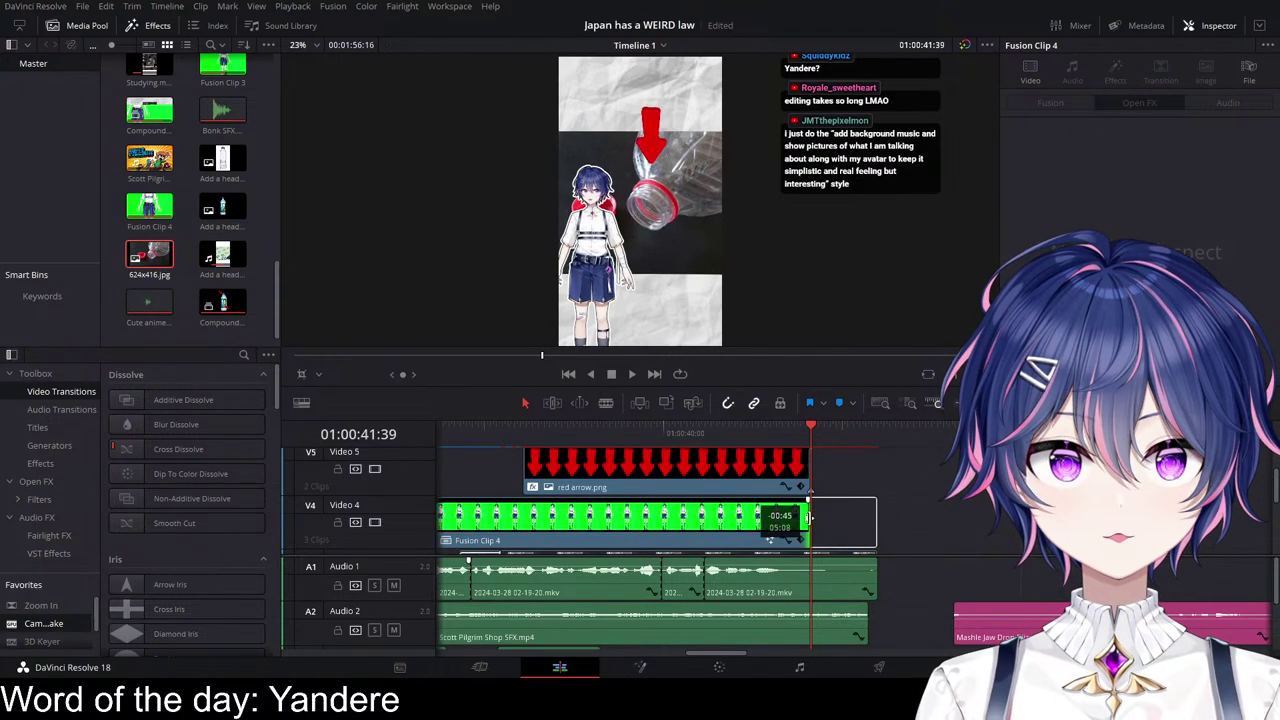
scroll(850, 515, "down", 1)
left_click_drag(874, 532, 810, 533)
scroll(842, 534, "down", 1)
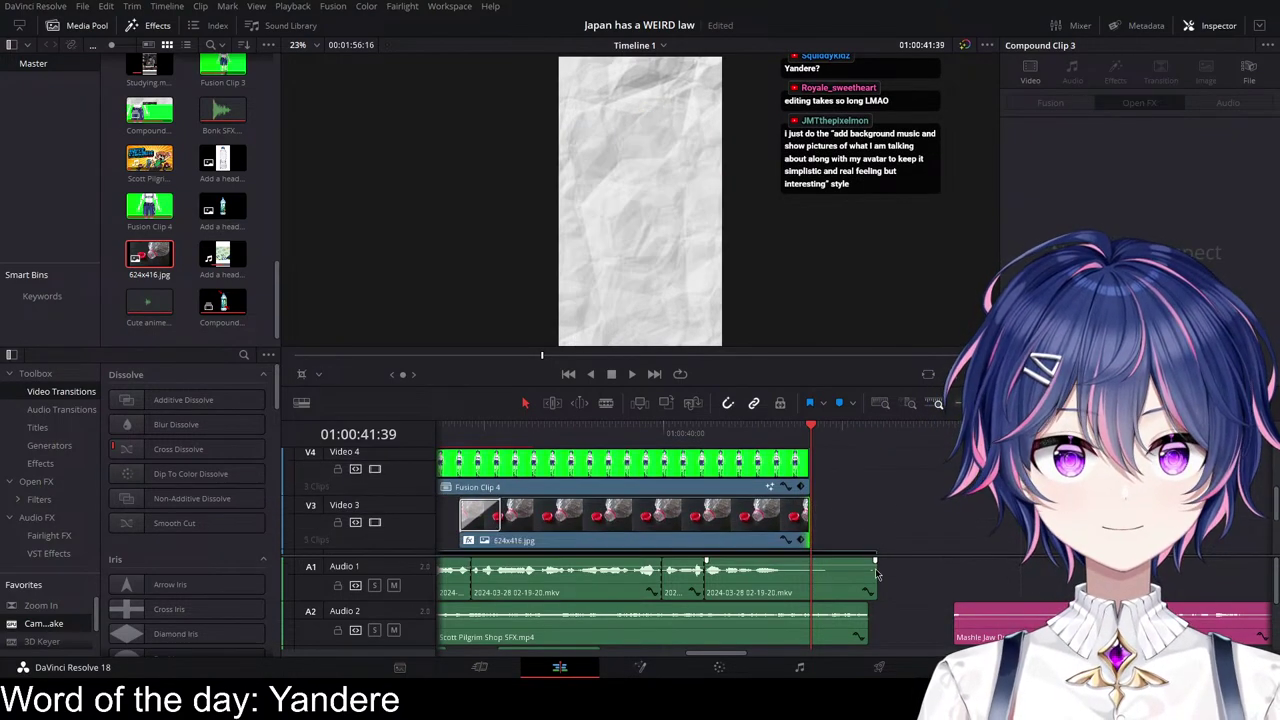
Step: Trim the ends of the last Audio 1 voice clip, Compound Clip 3 and the paper background Add a subheading.jpg to 01:00:41:39
left_click_drag(876, 573, 810, 578)
scroll(869, 494, "down", 2)
scroll(869, 494, "down", 1)
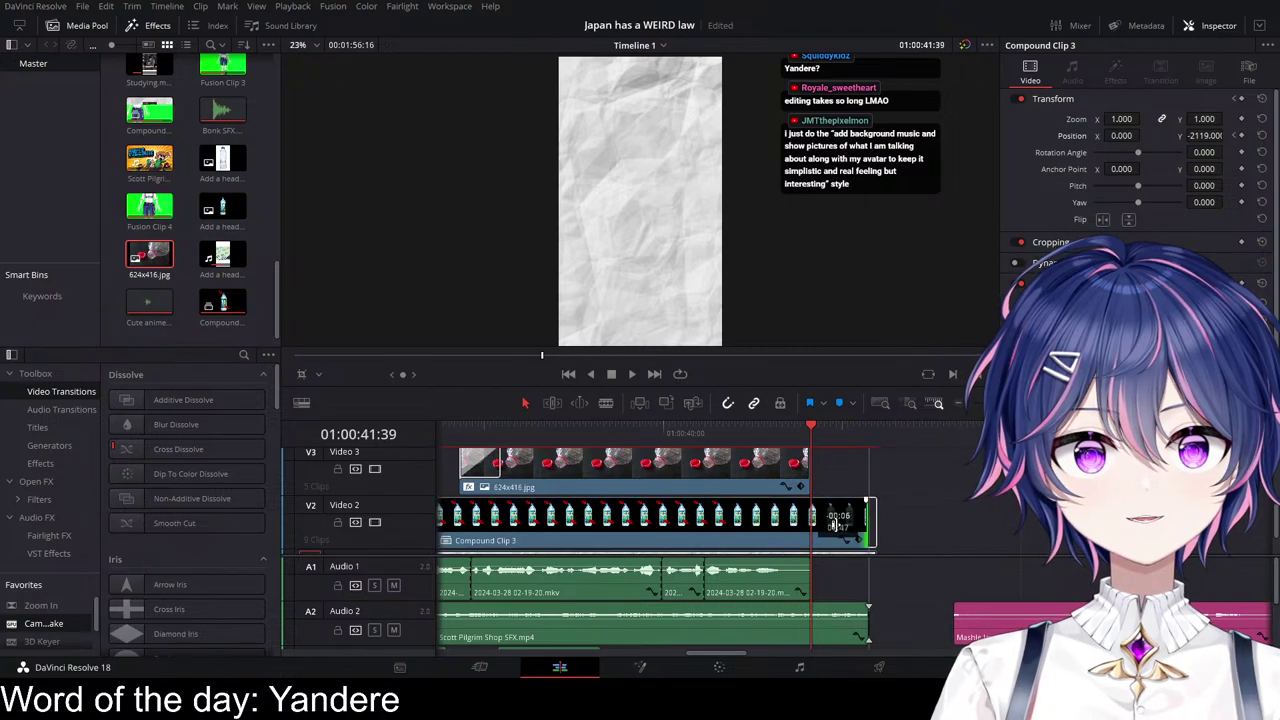
left_click(868, 533)
left_click_drag(868, 533, 808, 533)
scroll(853, 578, "down", 1)
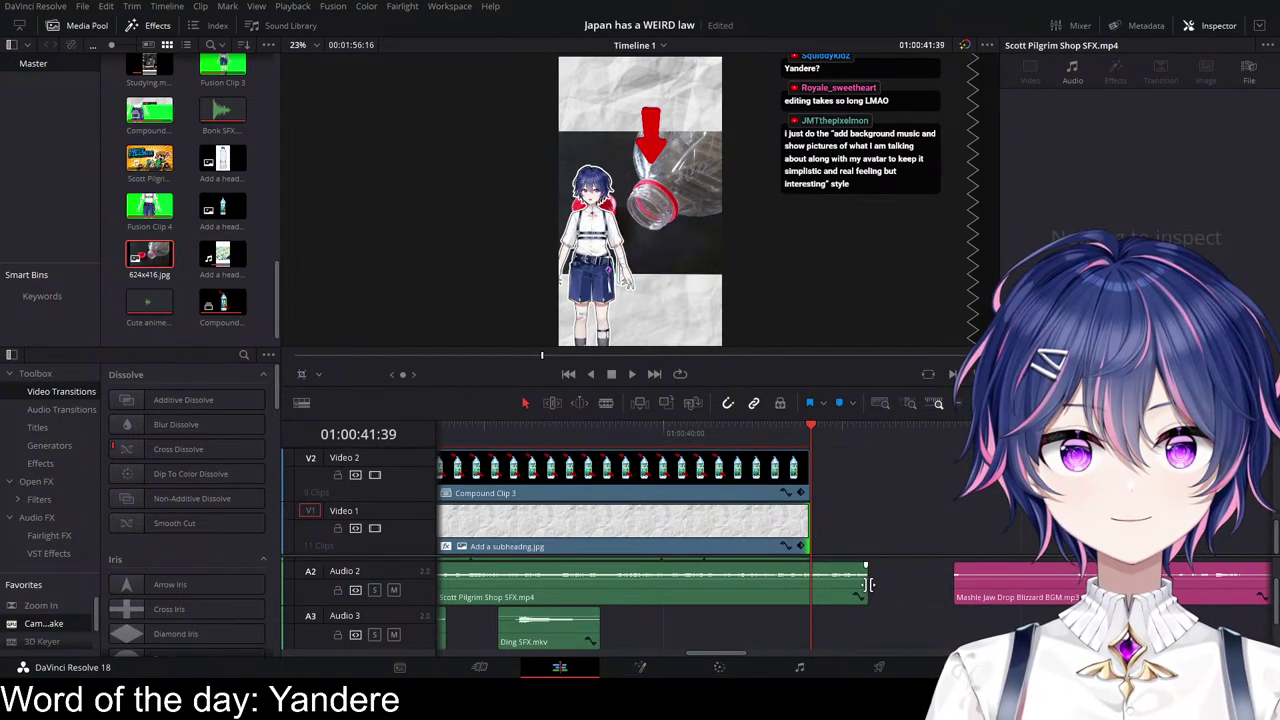
Step: Trim Scott Pilgrim Shop SFX.mp4 to 01:00:41:39, butt the last Mashle Jaw Drop Blizzard BGM.mp3 clip against it, and play back the join
left_click_drag(864, 578, 815, 582)
left_click_drag(1058, 584, 916, 586)
left_click(770, 428)
key("space")
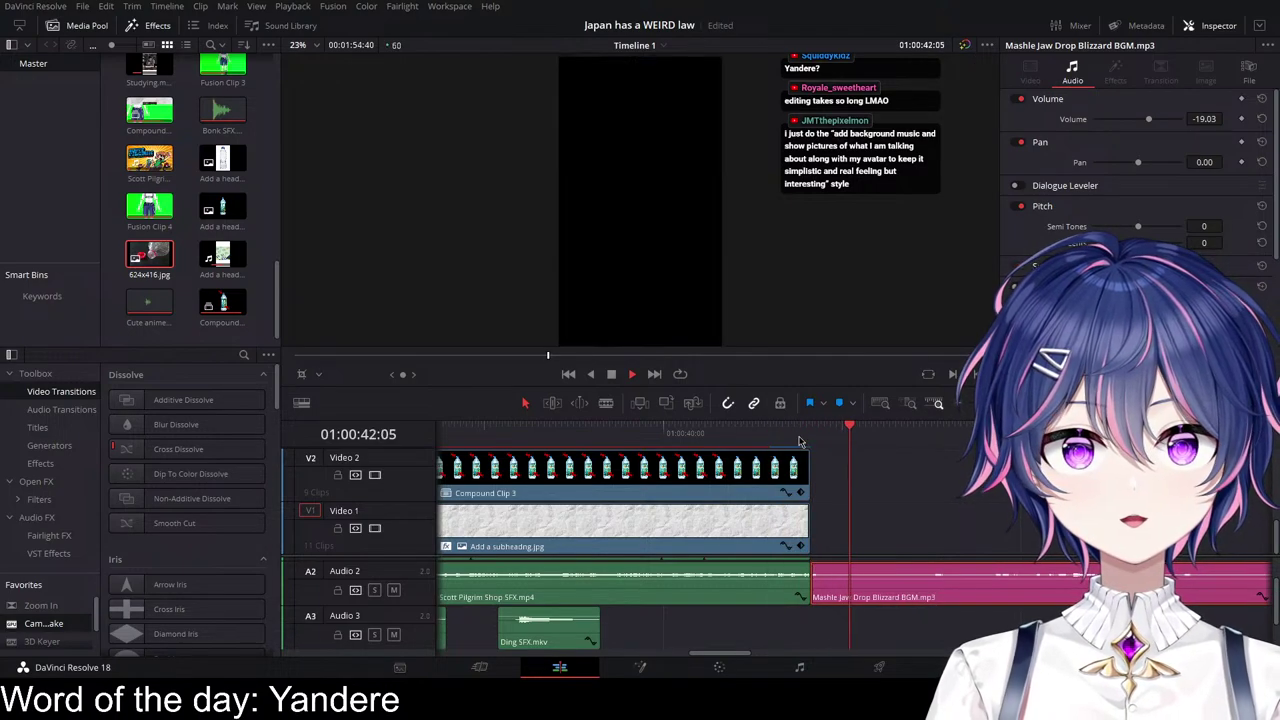
key("space")
Step: Delete the last Mashle Jaw Drop Blizzard BGM.mp3 clip and extend Scott Pilgrim Shop SFX.mp4 on Audio 2 to about 01:01:06:51
scroll(944, 574, "down", 2)
scroll(944, 574, "down", 3)
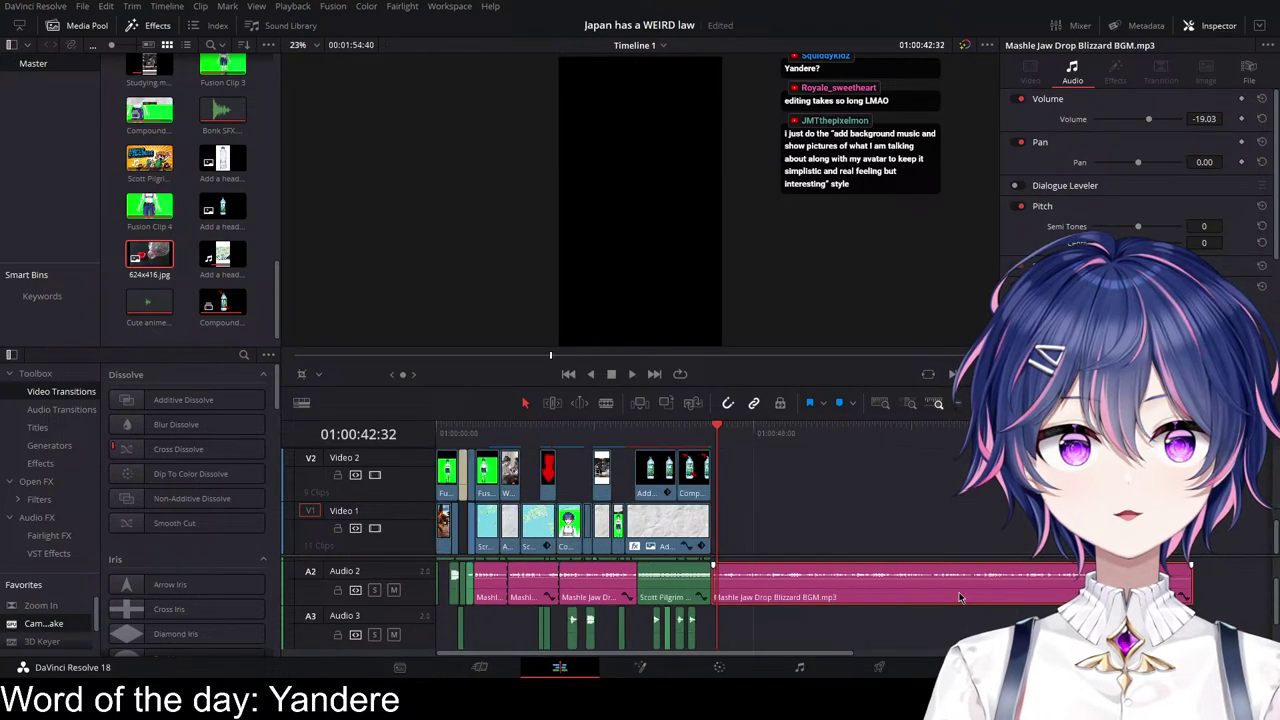
left_click(958, 597)
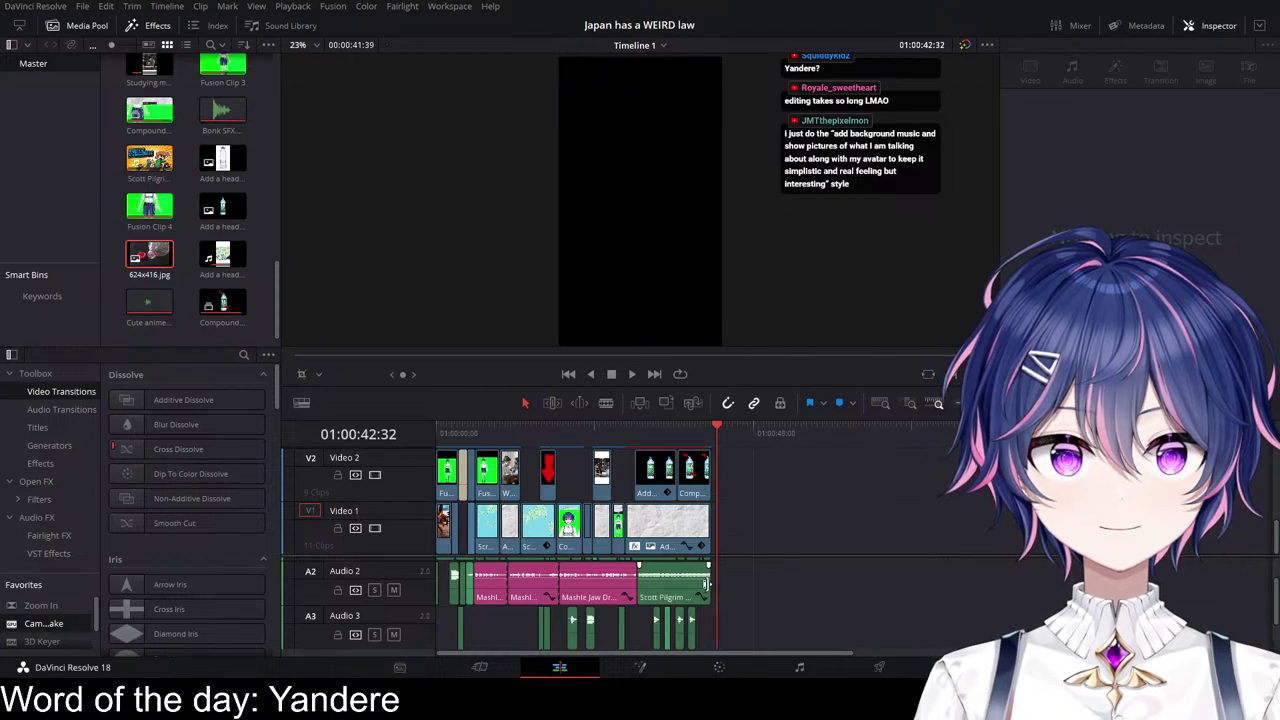
left_click_drag(709, 580, 876, 580)
scroll(243, 208, "up", 8)
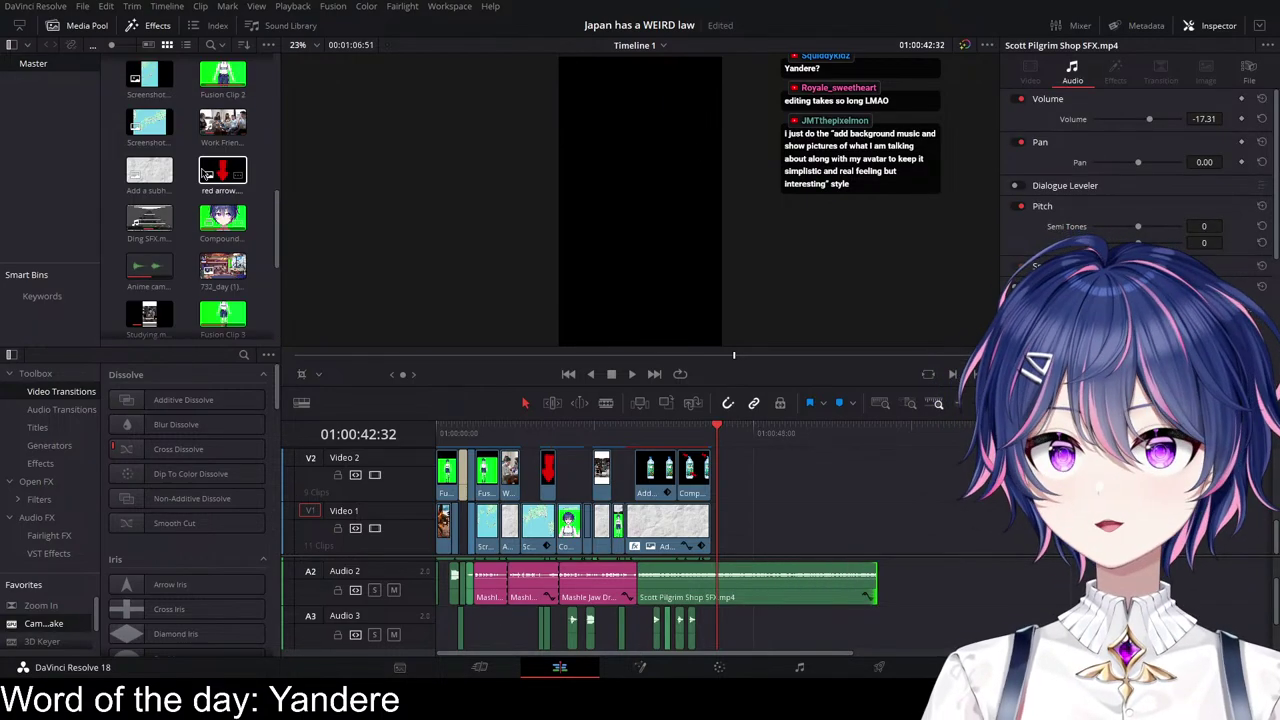
left_click_drag(225, 218, 710, 524)
scroll(766, 474, "up", 5)
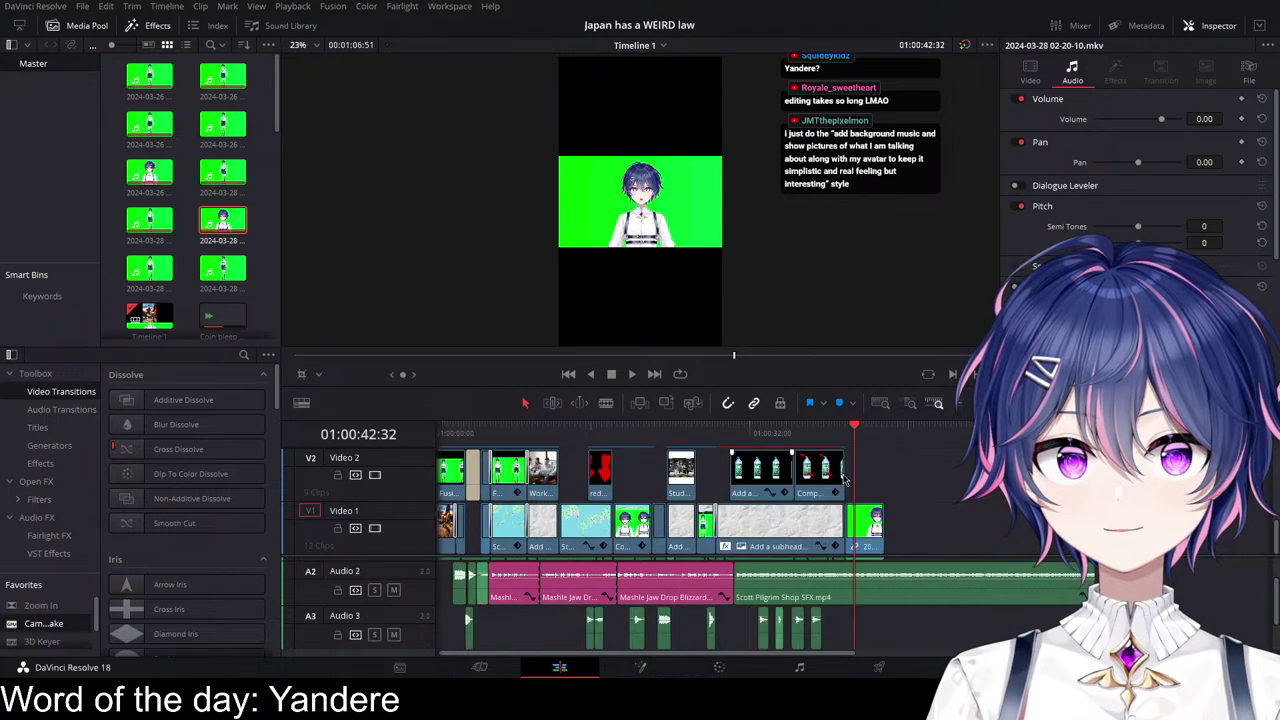
left_click(787, 427)
key("space")
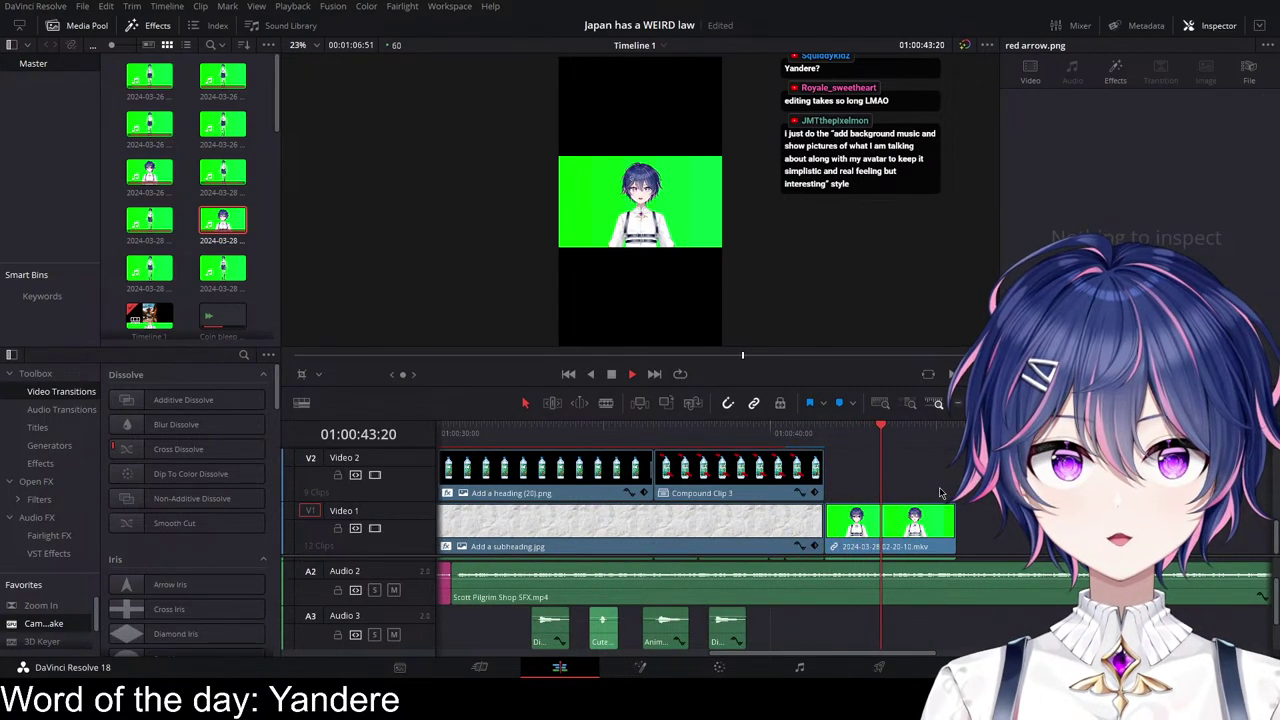
key("space")
left_click(940, 520)
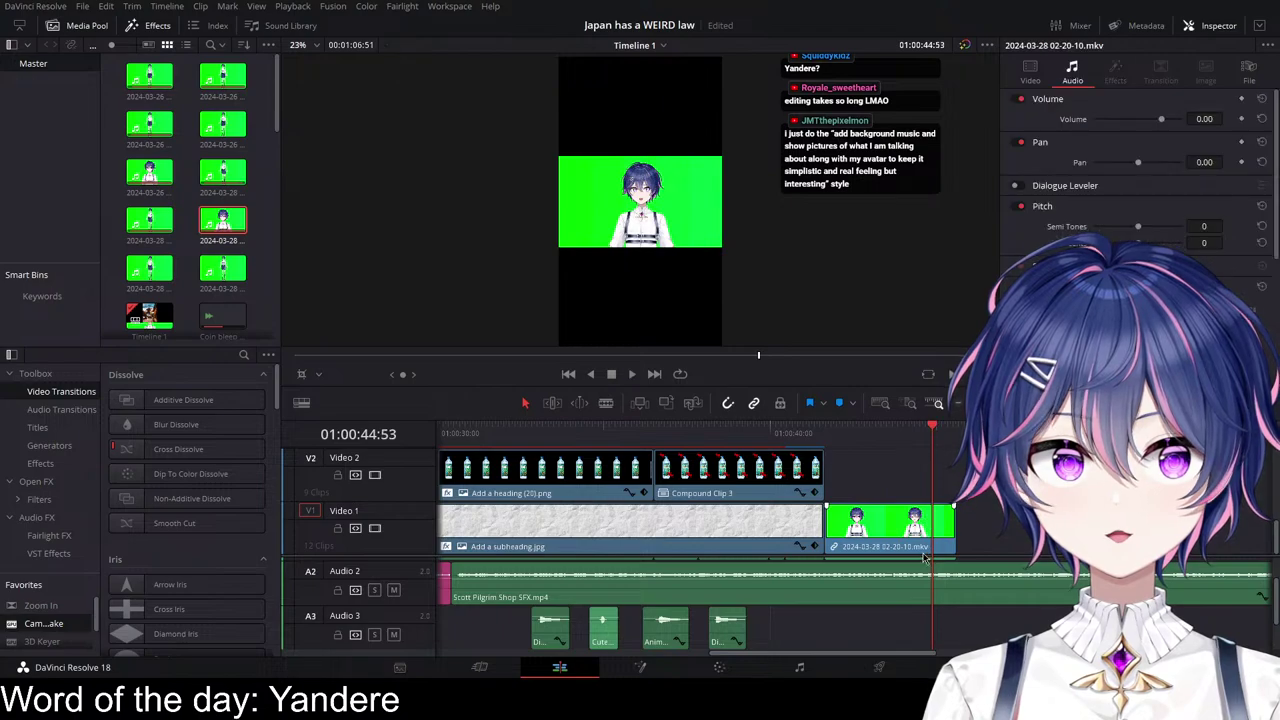
Step: Play back the bottle section repeatedly from around 01:00:38, examining the red arrow's entrance over the bottle image
scroll(946, 578, "up", 2)
left_click(704, 434)
key("space")
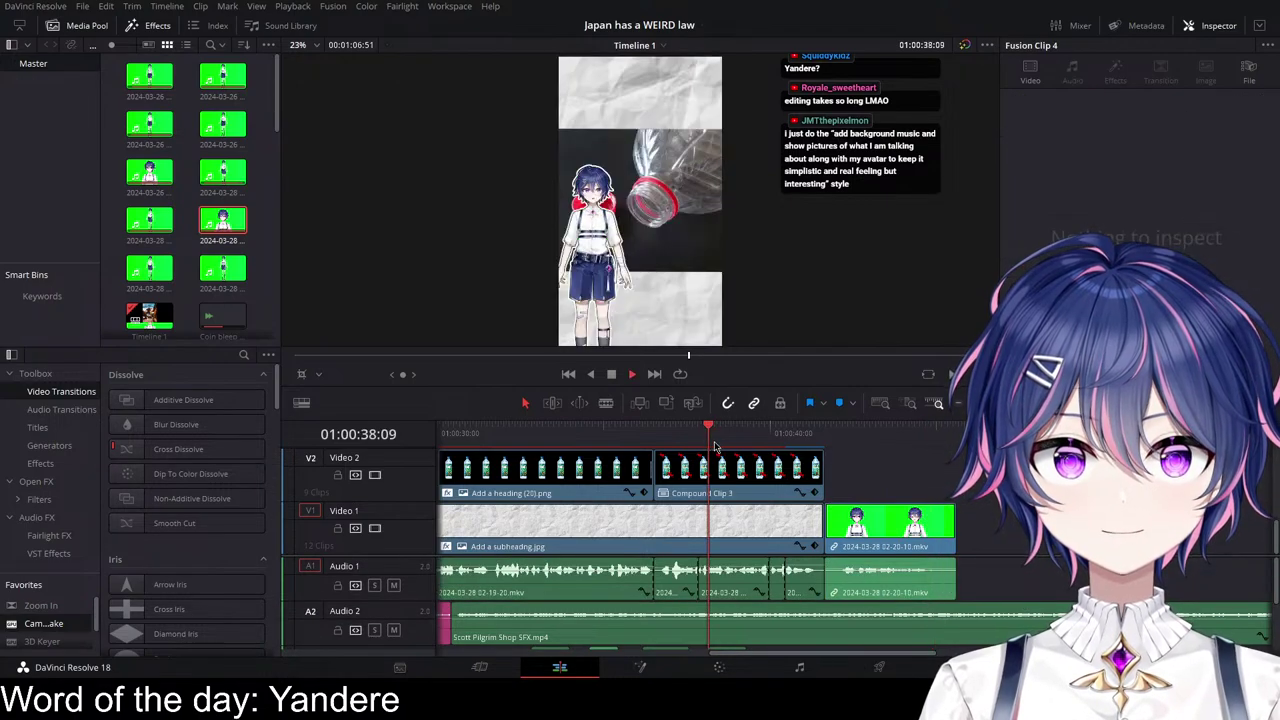
key("space")
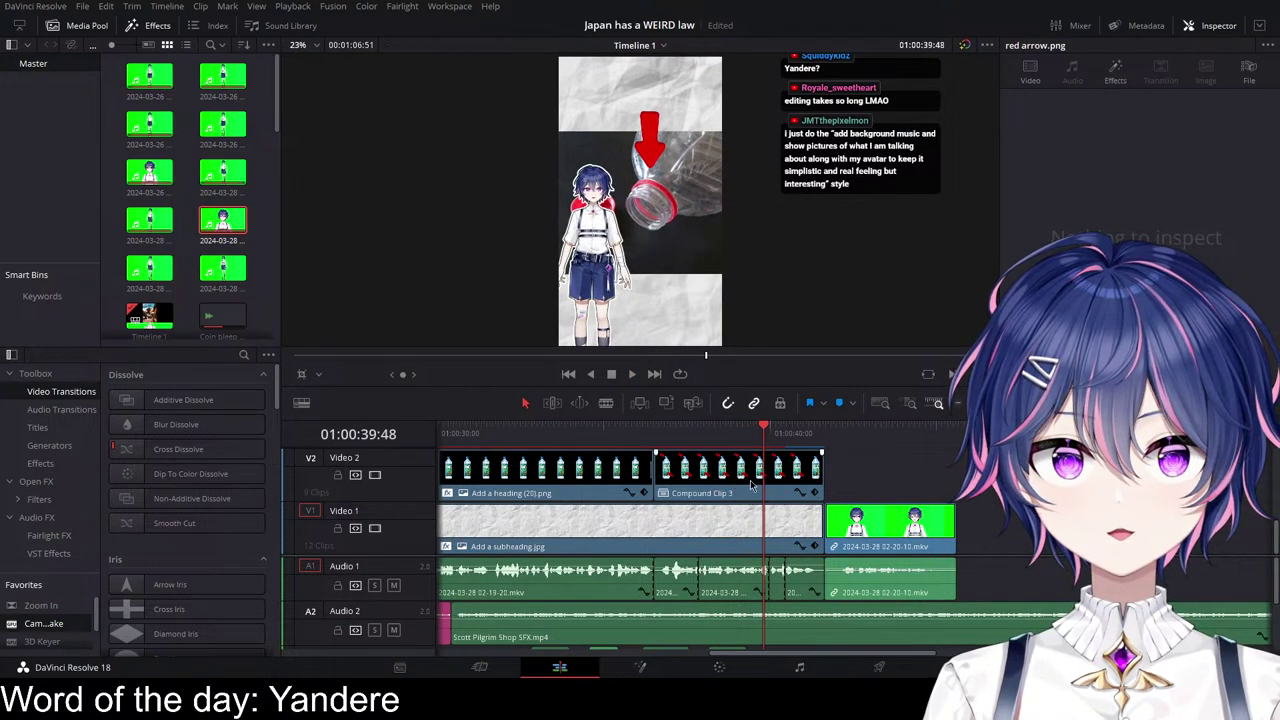
scroll(750, 480, "up", 4)
scroll(860, 490, "up", 4)
left_click(932, 500)
left_click(707, 434)
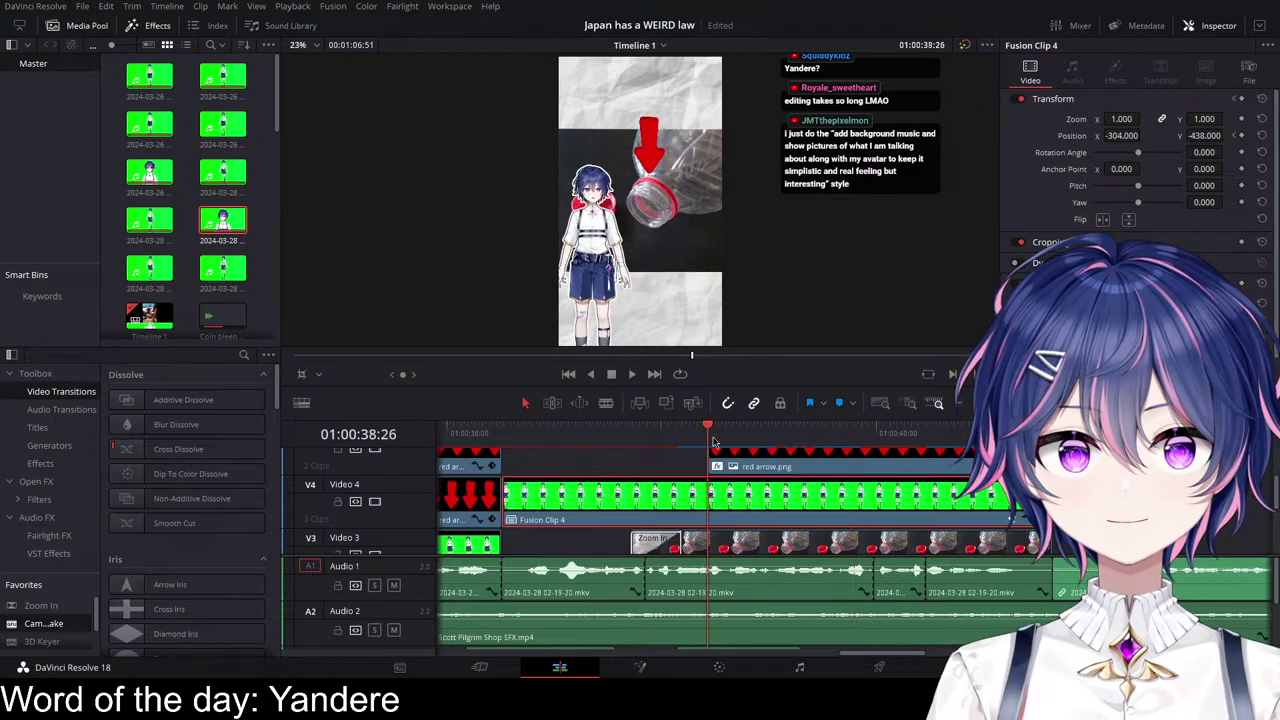
key("space")
left_click(618, 436)
key("space")
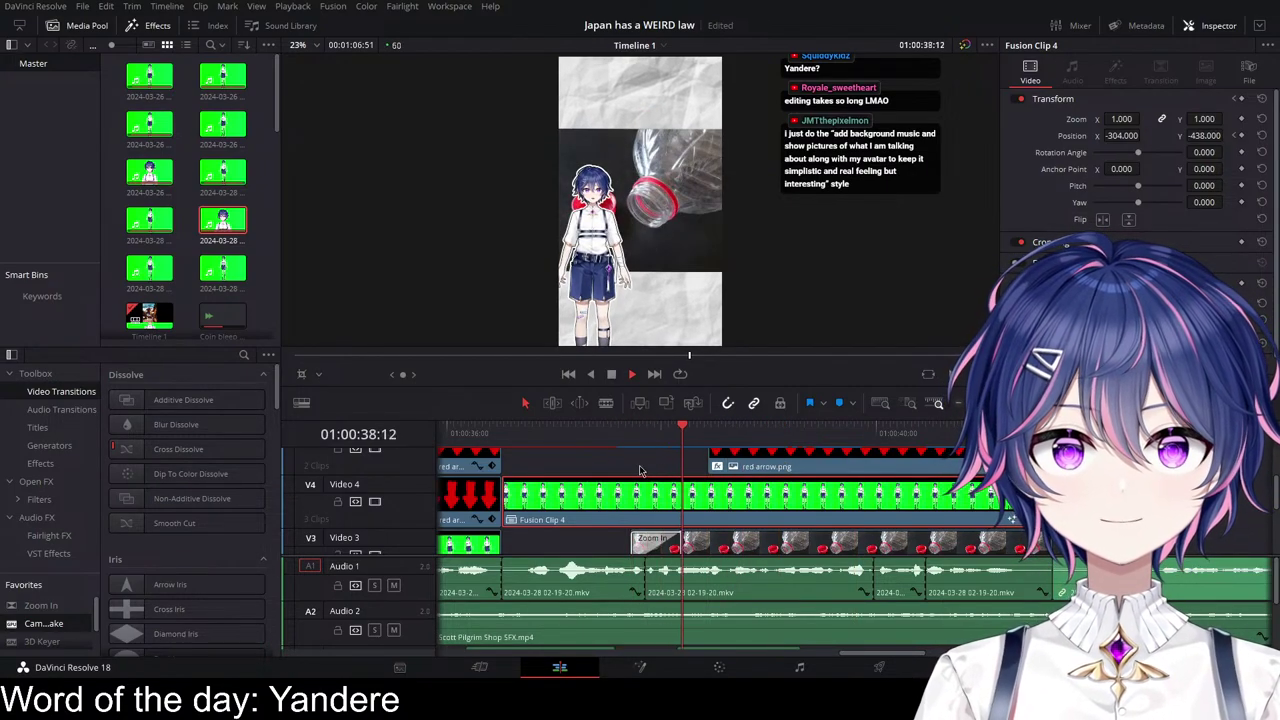
key("space")
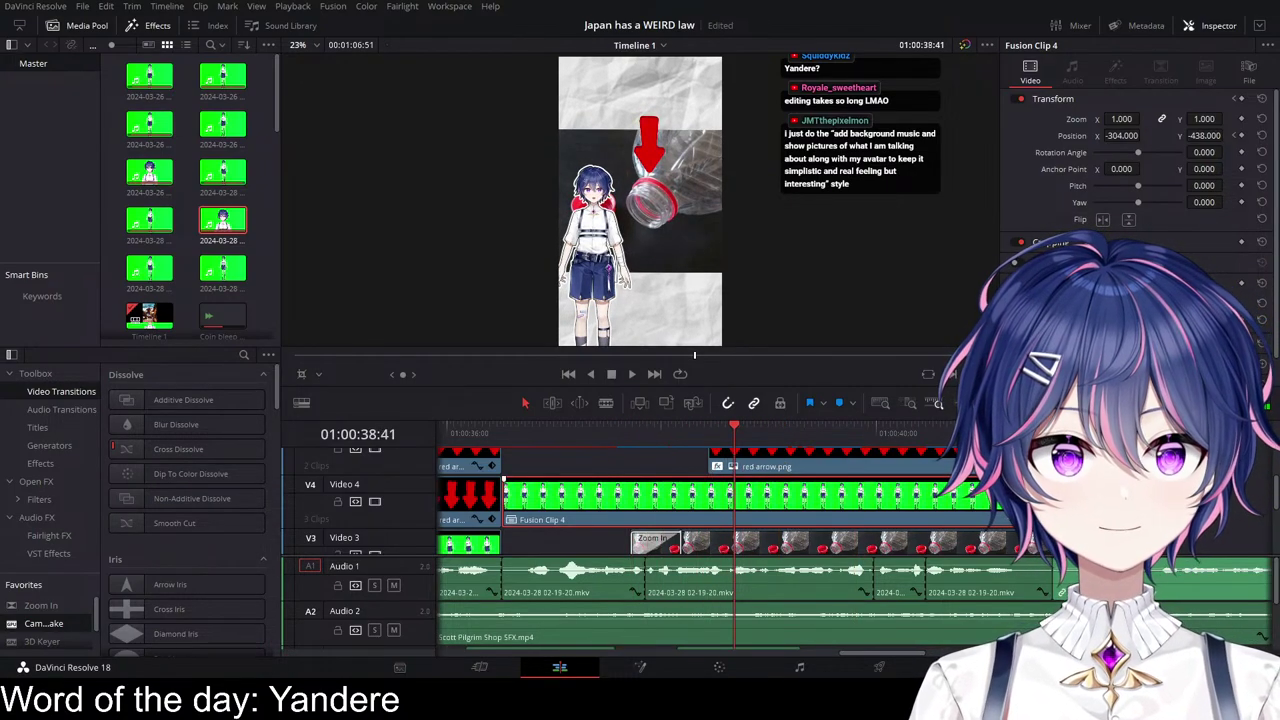
Step: Expand the keyframe track of Fusion Clip 4 on Video 4 and save the project
left_click(1044, 520)
scroll(909, 498, "down", 2)
key("ctrl+s")
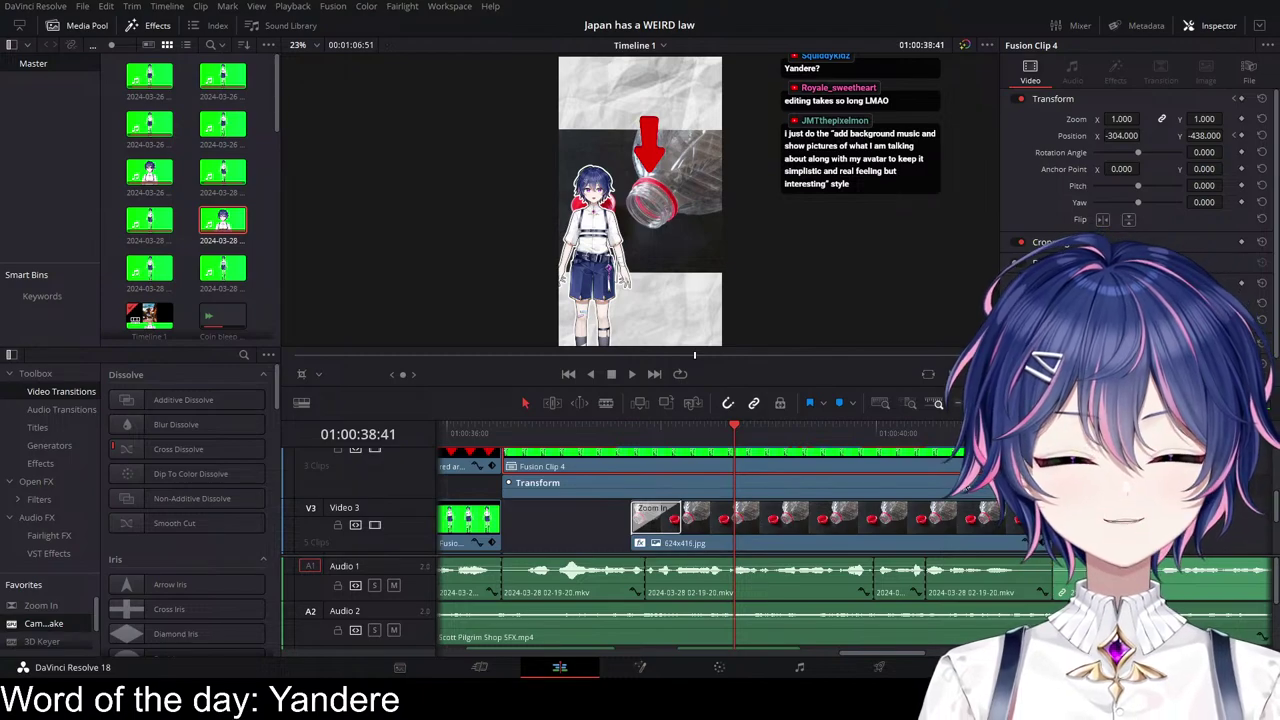
scroll(965, 485, "right", 2)
scroll(850, 482, "down", 1)
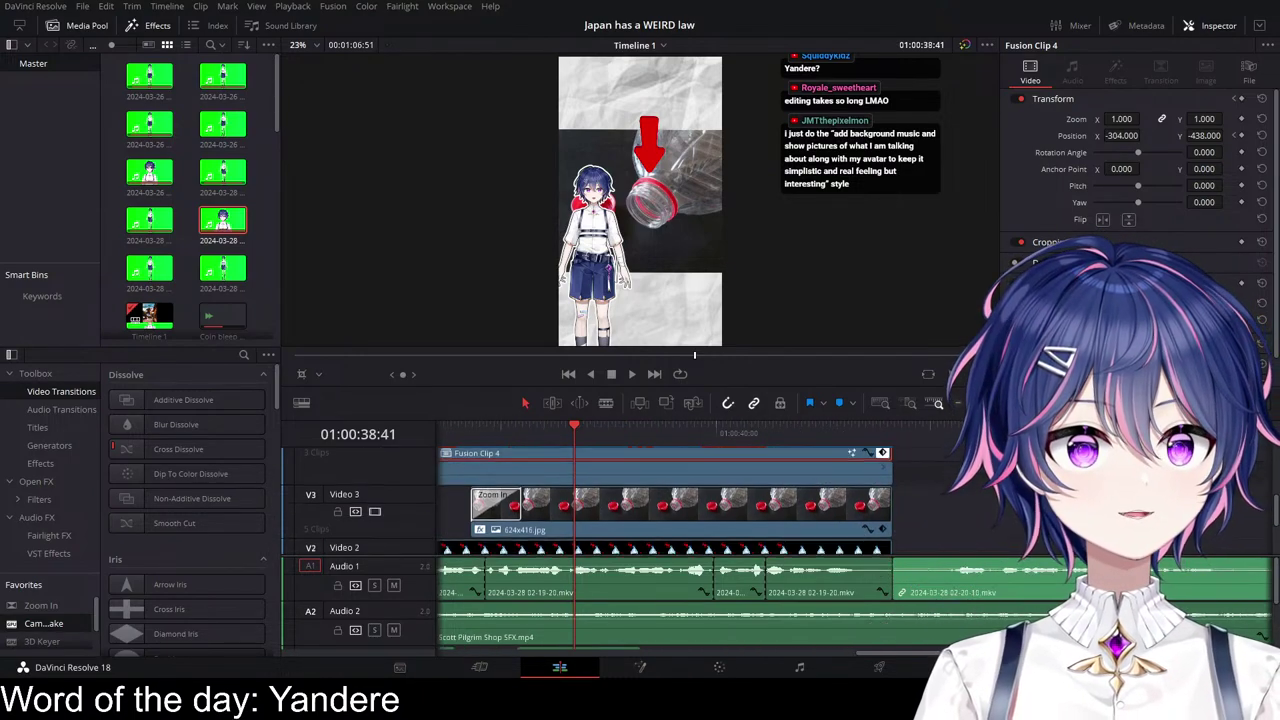
scroll(835, 480, "up", 1)
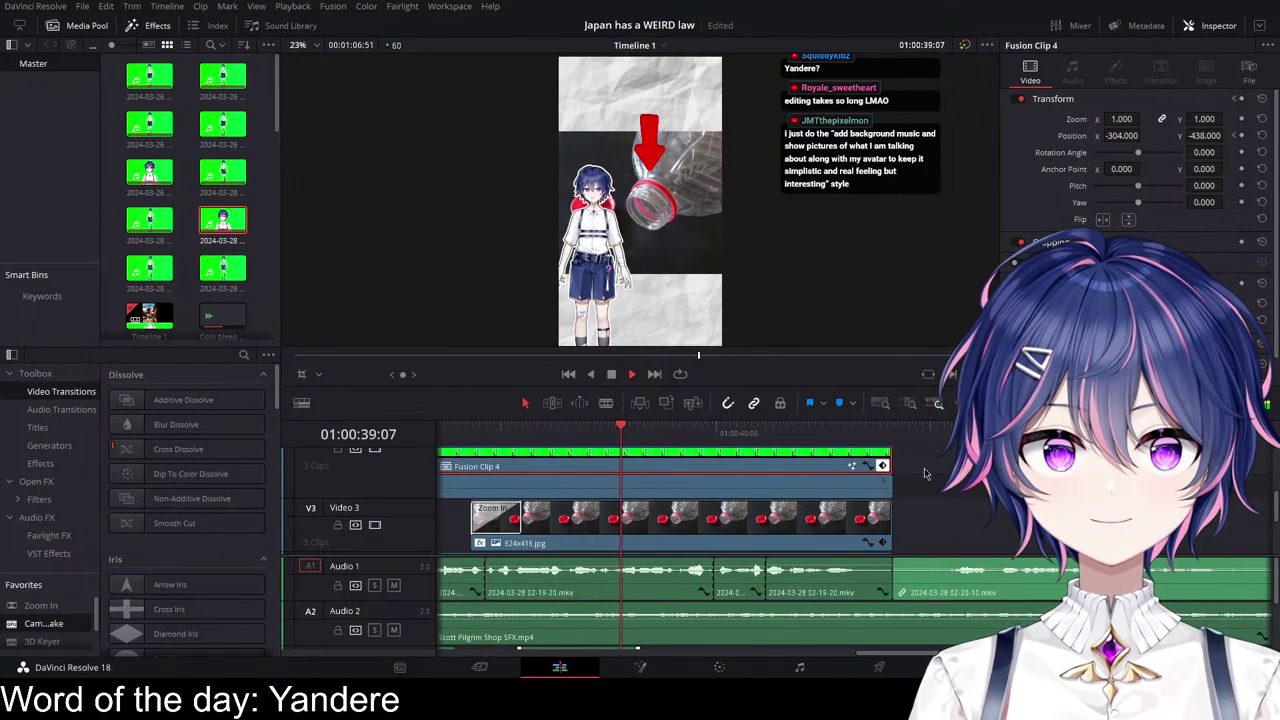
Step: Replay the part from 01:00:38 to 01:00:39 repeatedly, examining when the avatar should leave the bottle image
left_click(540, 437)
key("space")
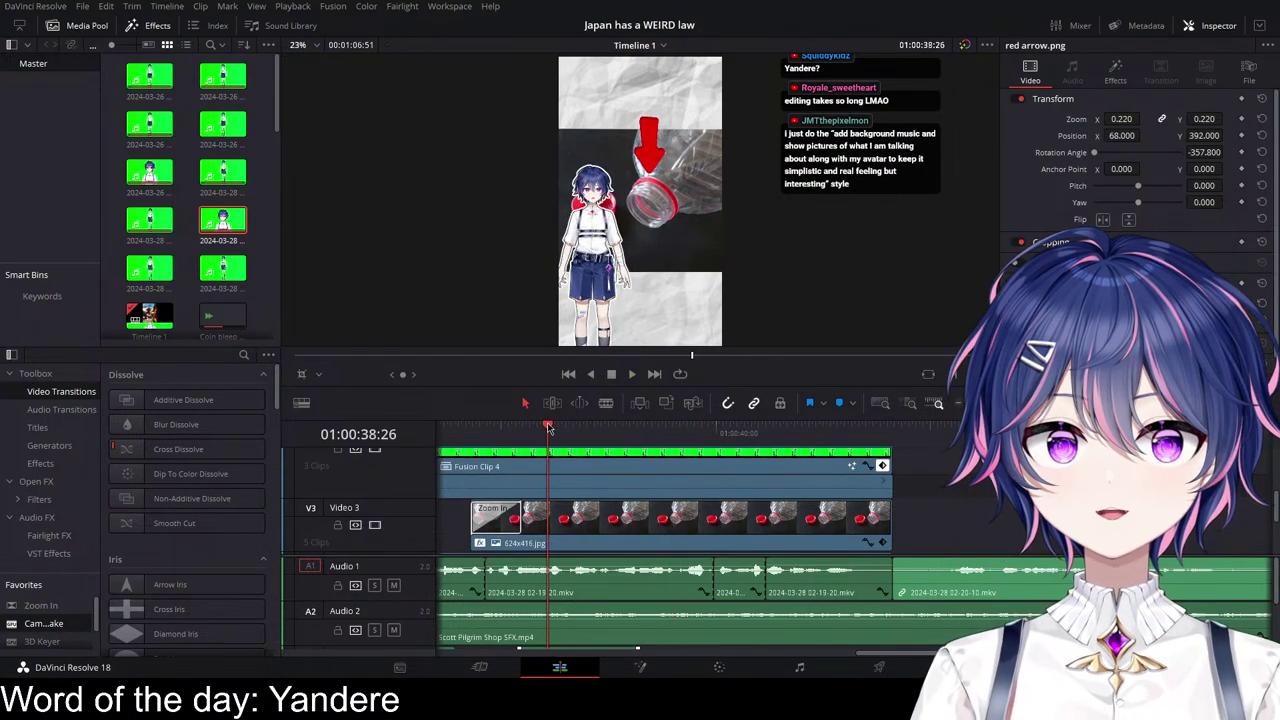
key("space")
left_click(536, 440)
key("space")
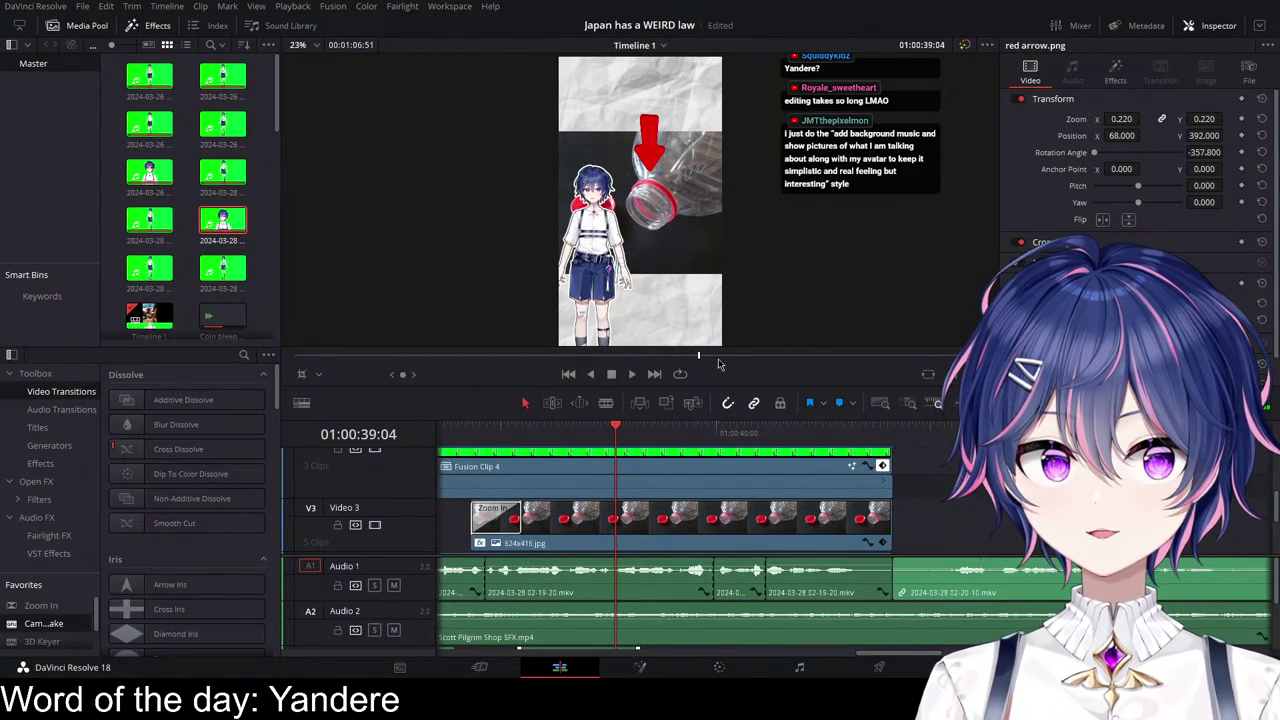
key("space")
scroll(785, 491, "left", 5)
scroll(820, 490, "up", 1)
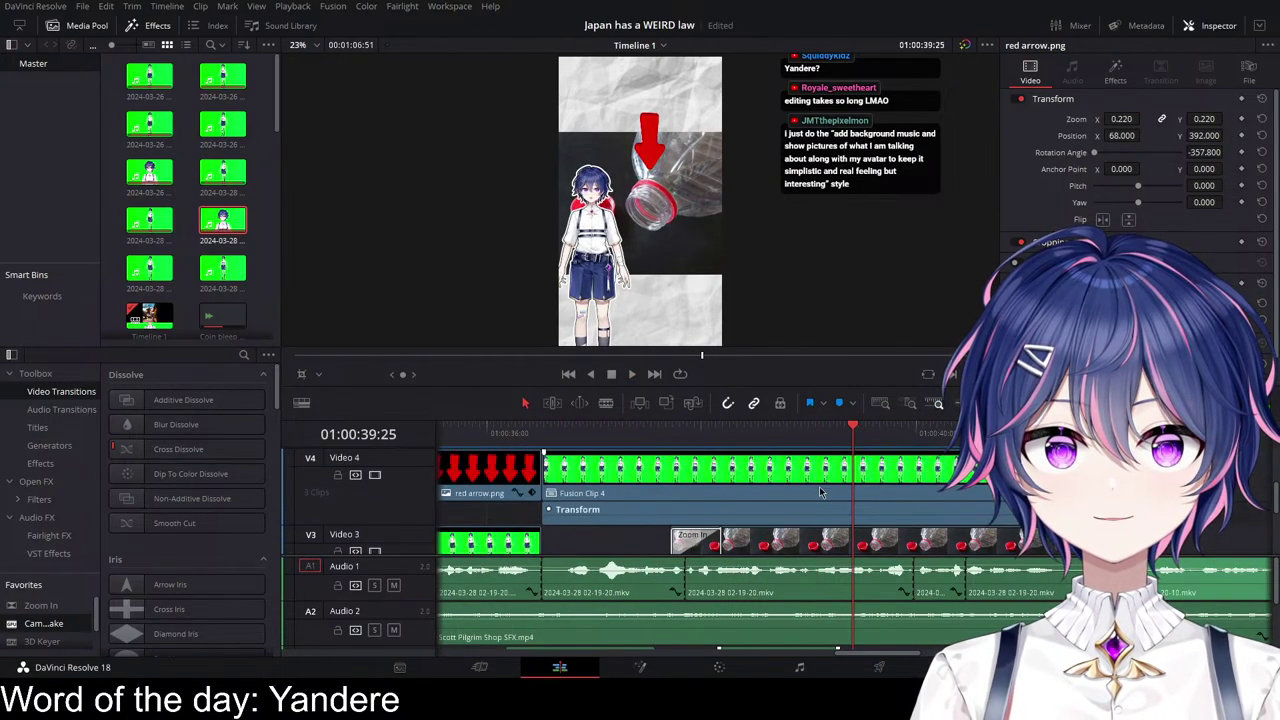
key("space")
key("space")
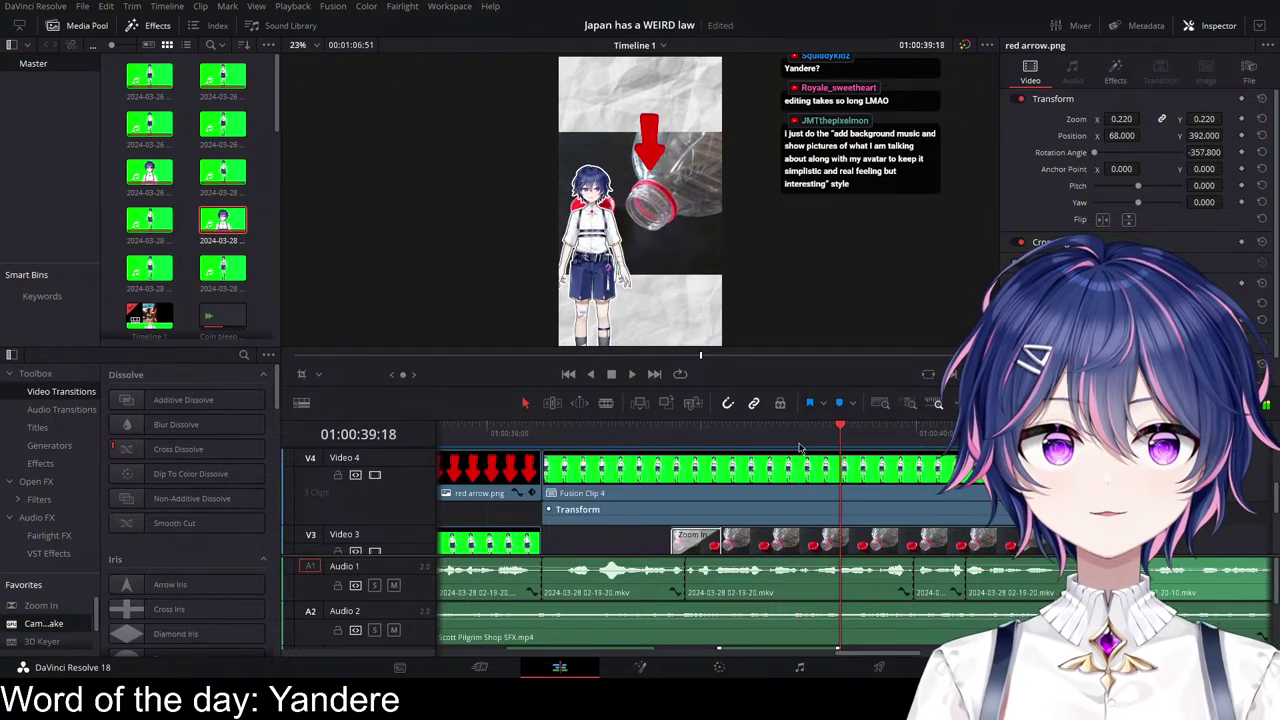
left_click(729, 437)
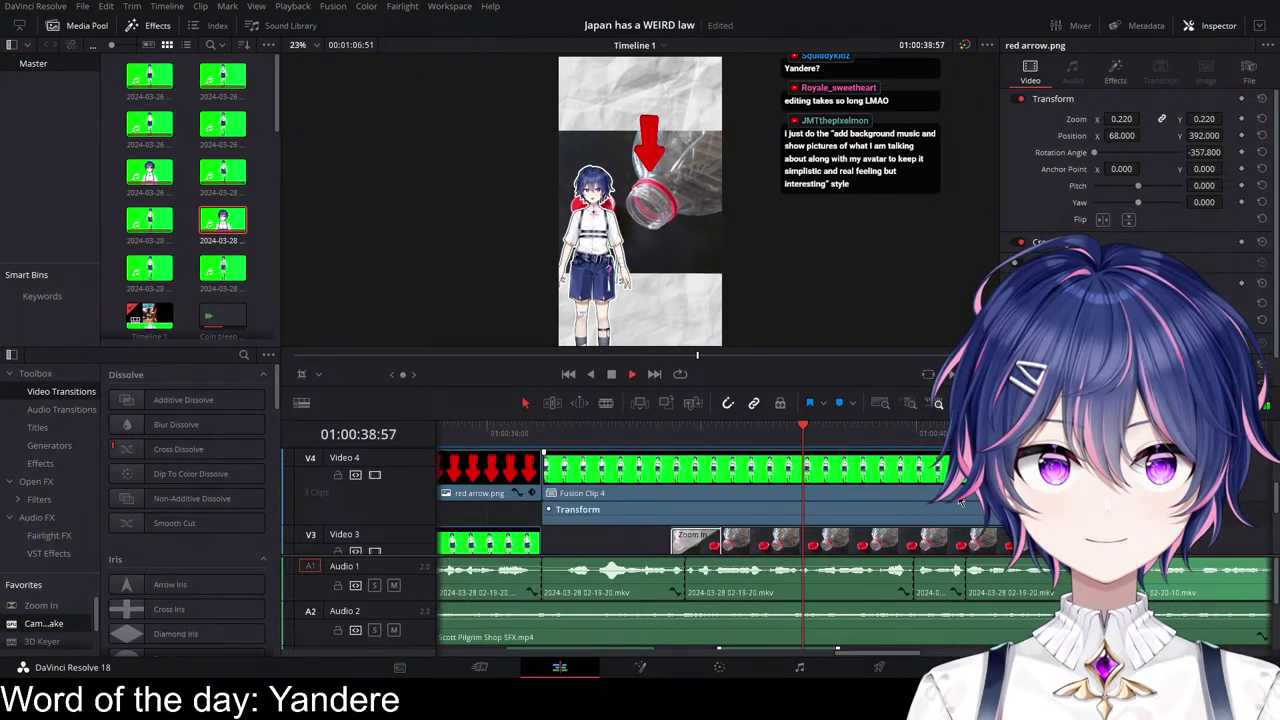
Step: Keyframe Fusion Clip 4's Position at 01:00:39:07, set Position Y to -1718 at 01:00:39:39, and scrub through the avatar's drop
left_click(918, 474)
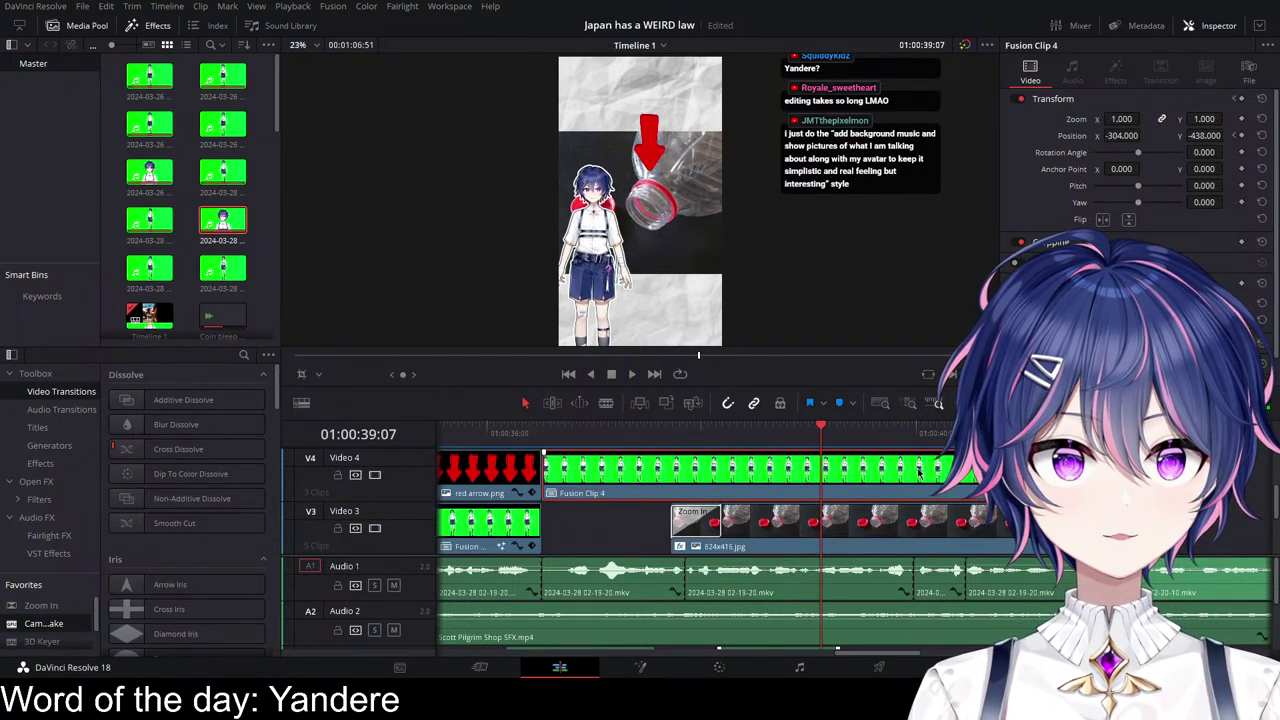
key("shift+c")
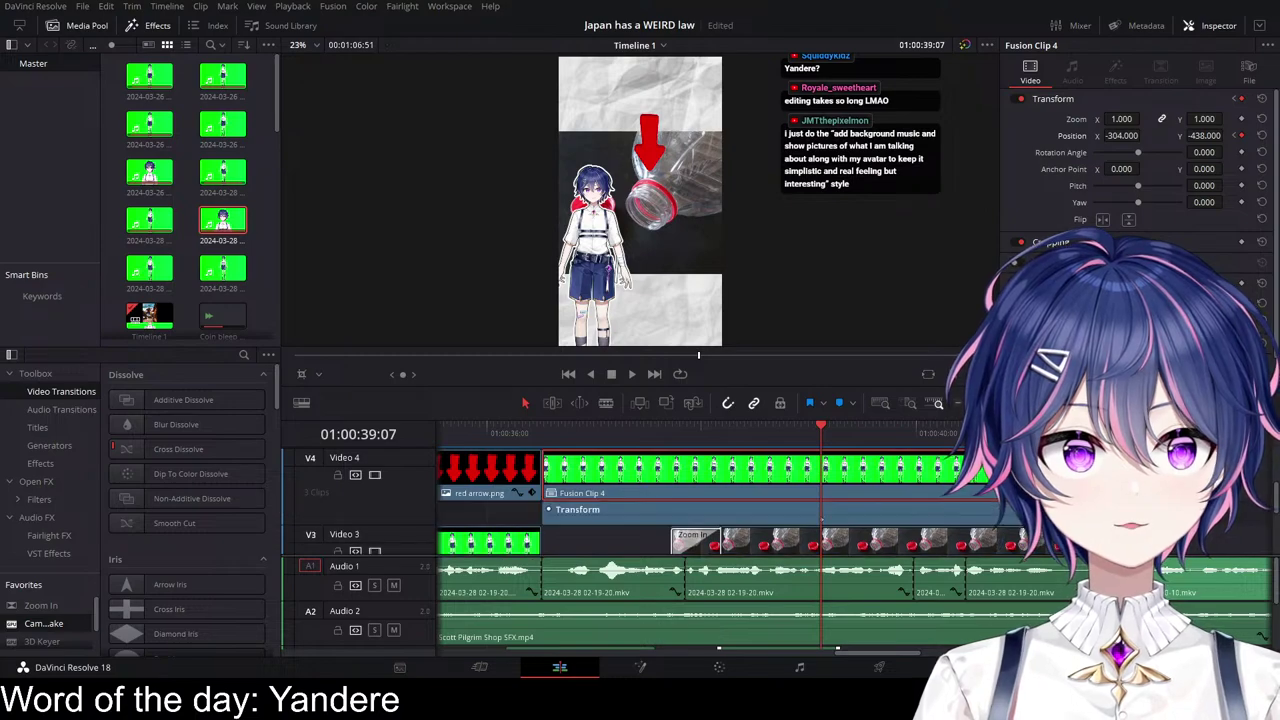
key("space")
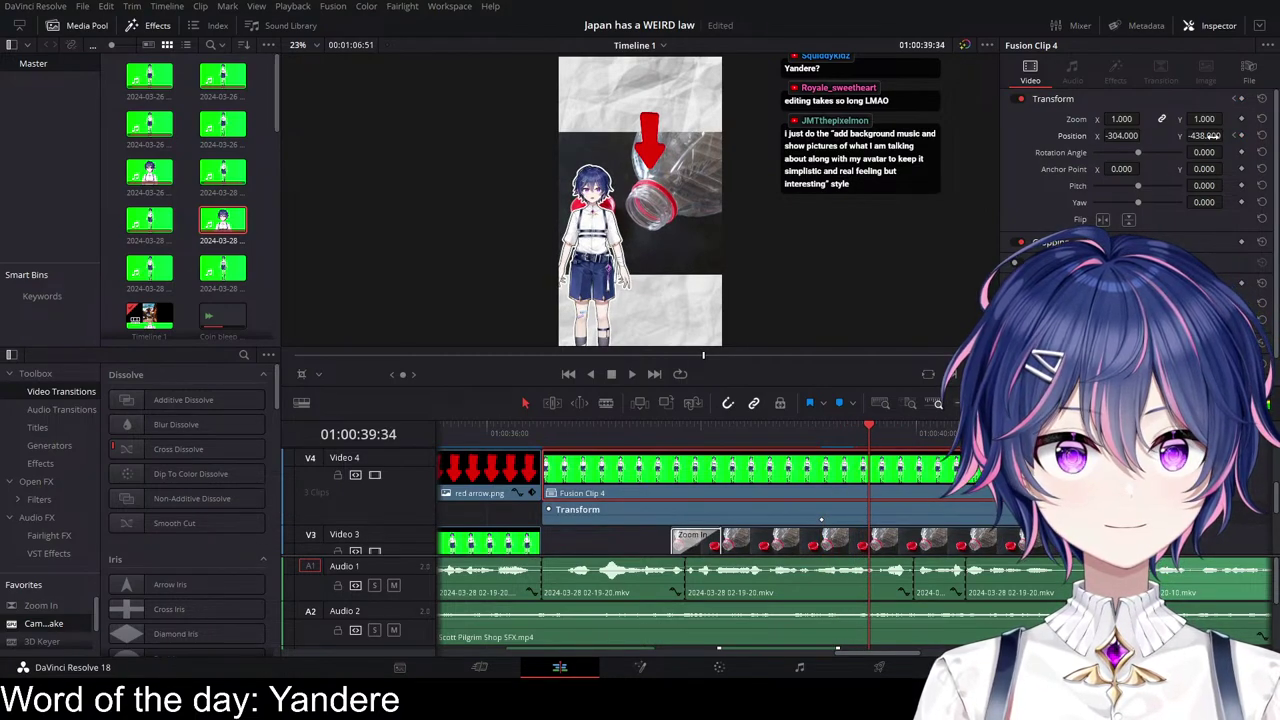
left_click_drag(1213, 136, 1226, 136)
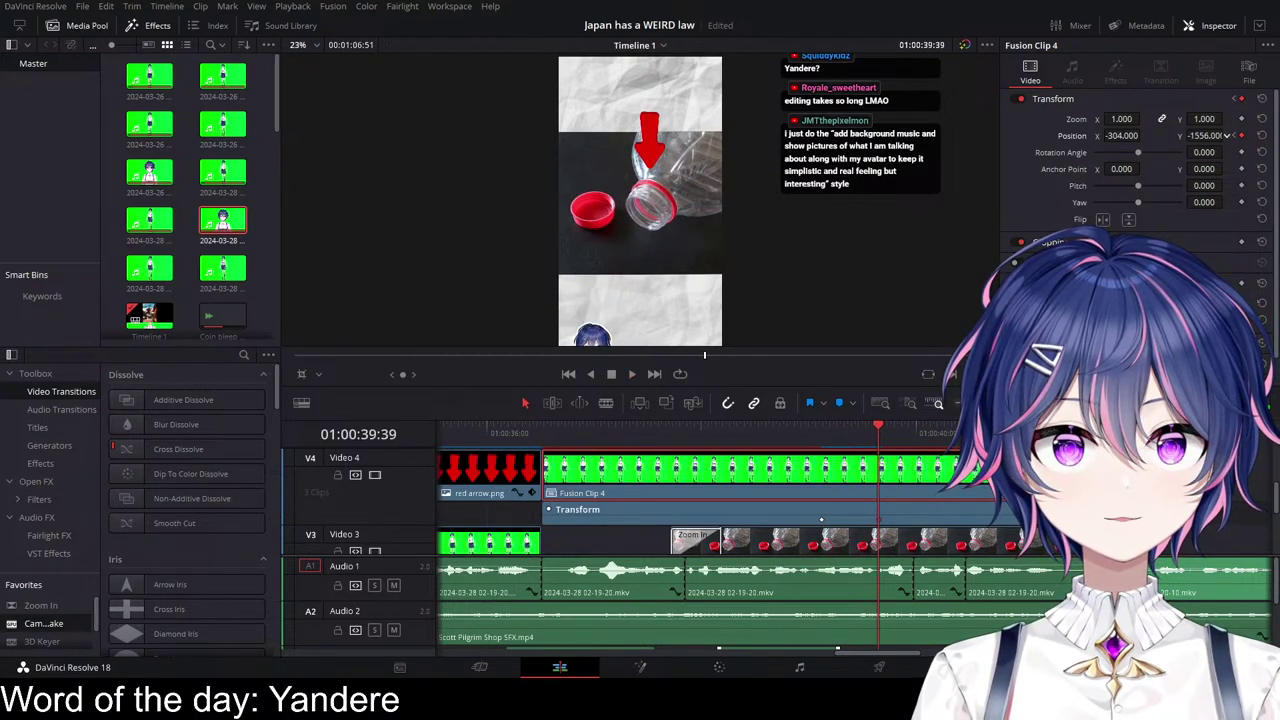
left_click_drag(780, 436, 890, 434)
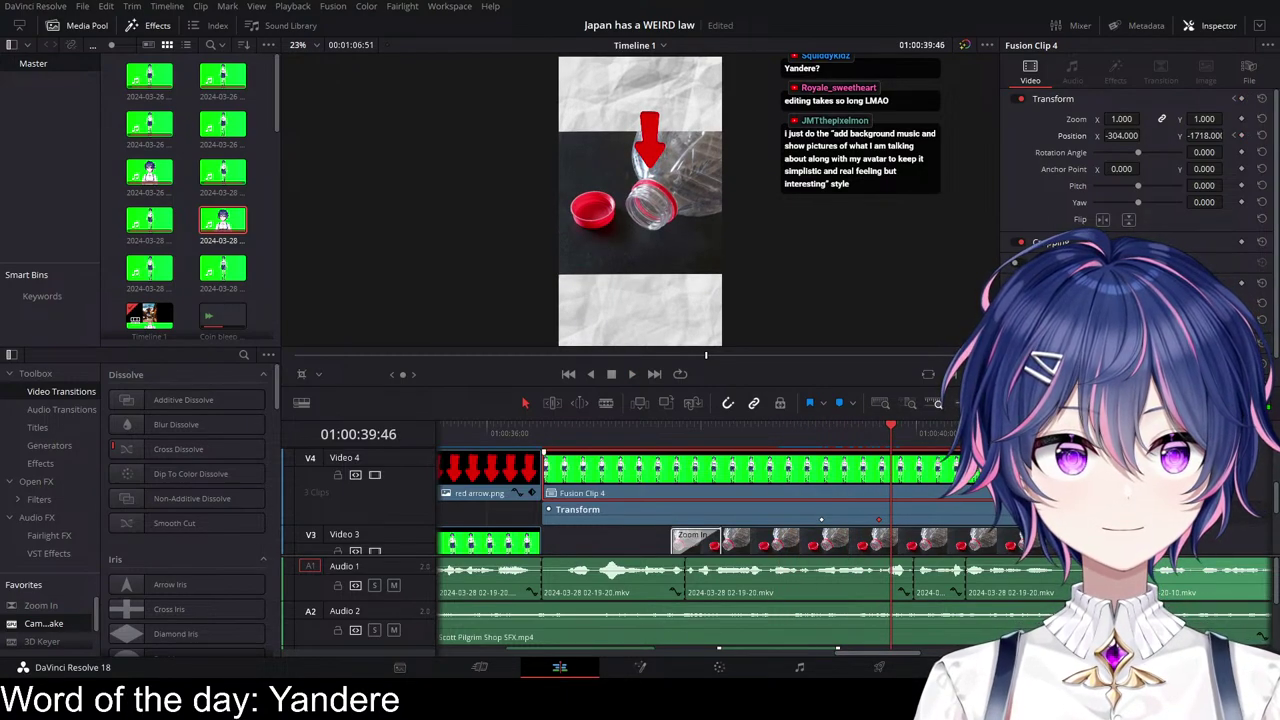
Step: Open the Position Y curve of Fusion Clip 4 on the timeline and play back the avatar dropping out of frame
left_click(1070, 493)
scroll(892, 502, "down", 1)
scroll(892, 502, "up", 2)
left_click(698, 443)
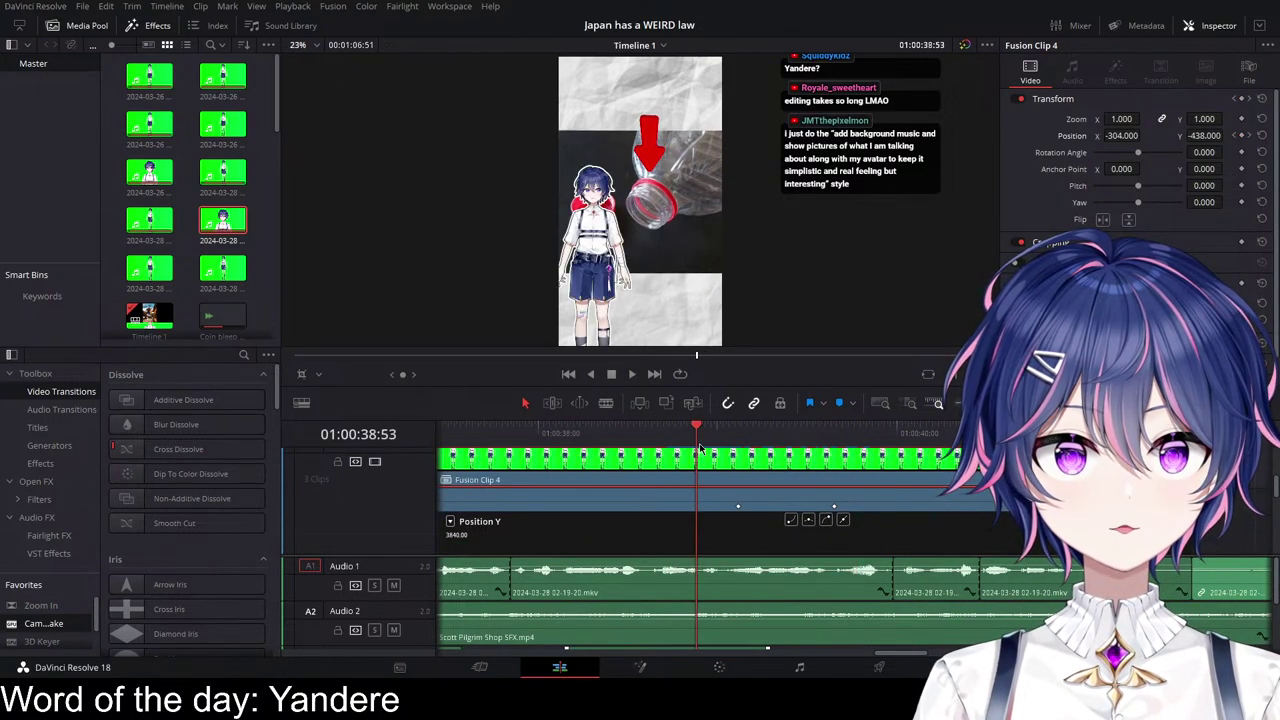
key("space")
key("space")
Step: Ease the Position Y curve of Fusion Clip 4 at the 01:00:39:07 keyframe and play back the avatar's exit
scroll(829, 505, "down", 1)
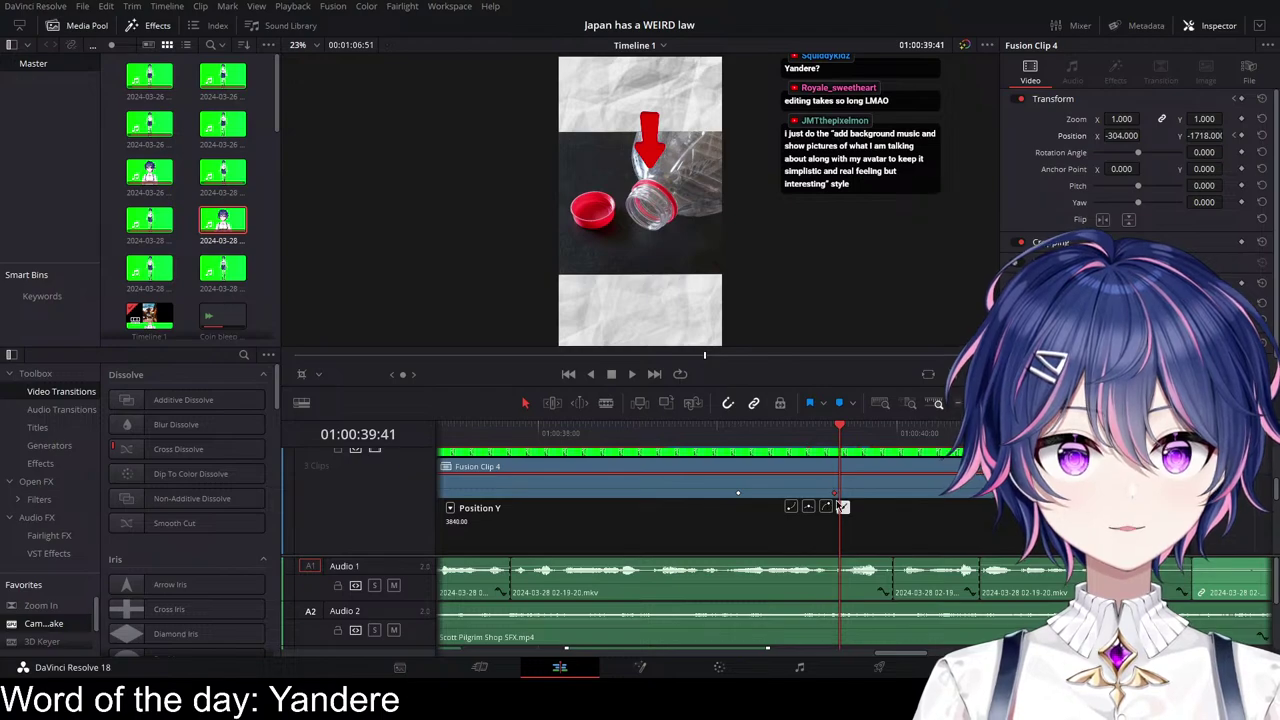
scroll(835, 500, "down", 3)
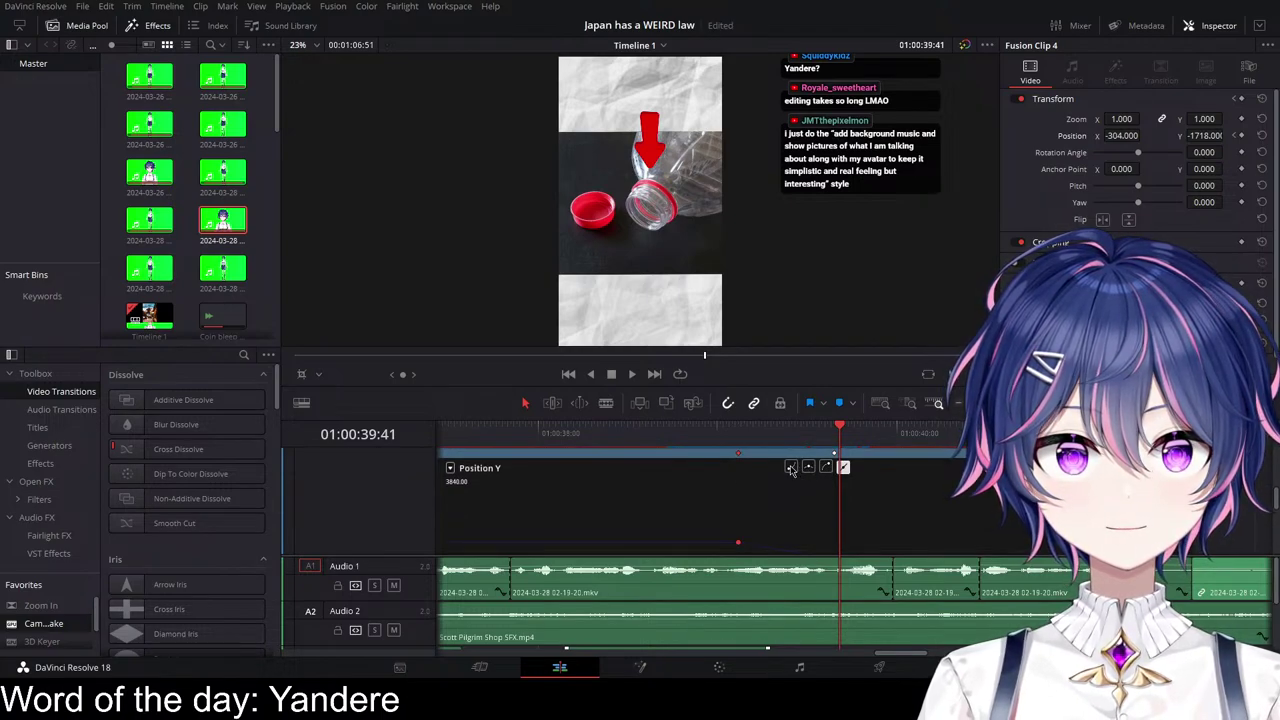
scroll(792, 485, "down", 2)
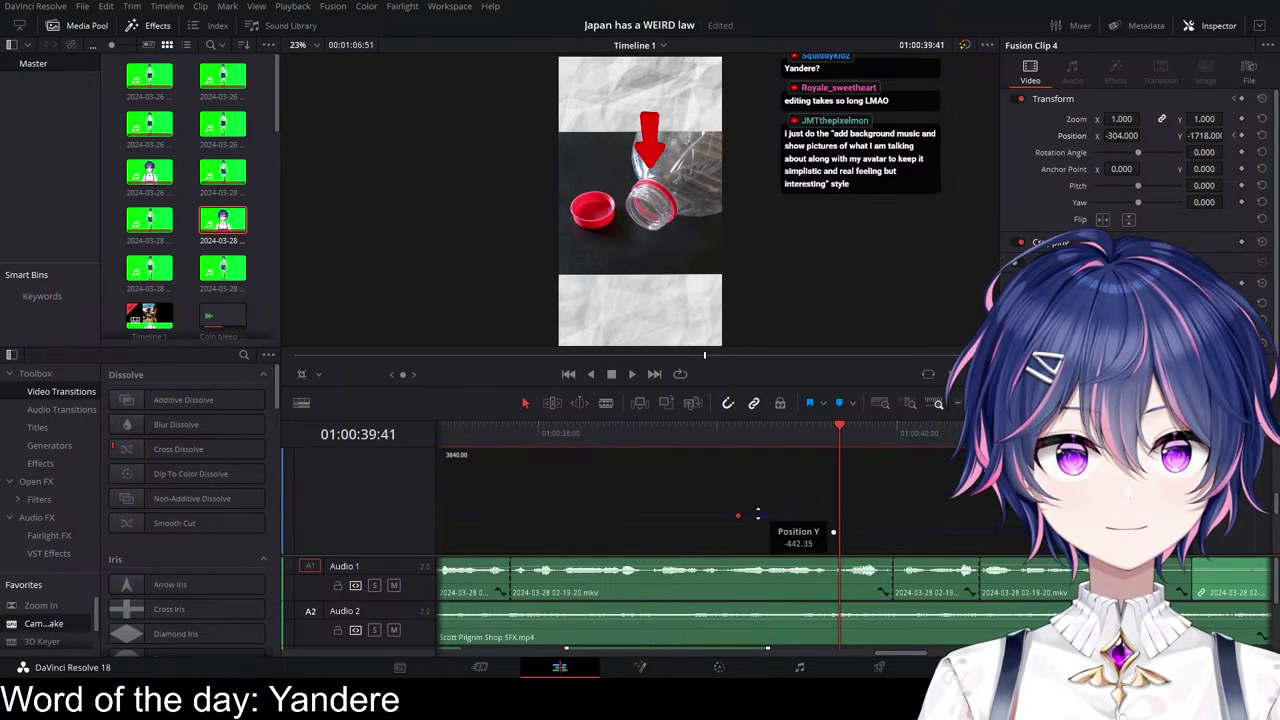
key("space")
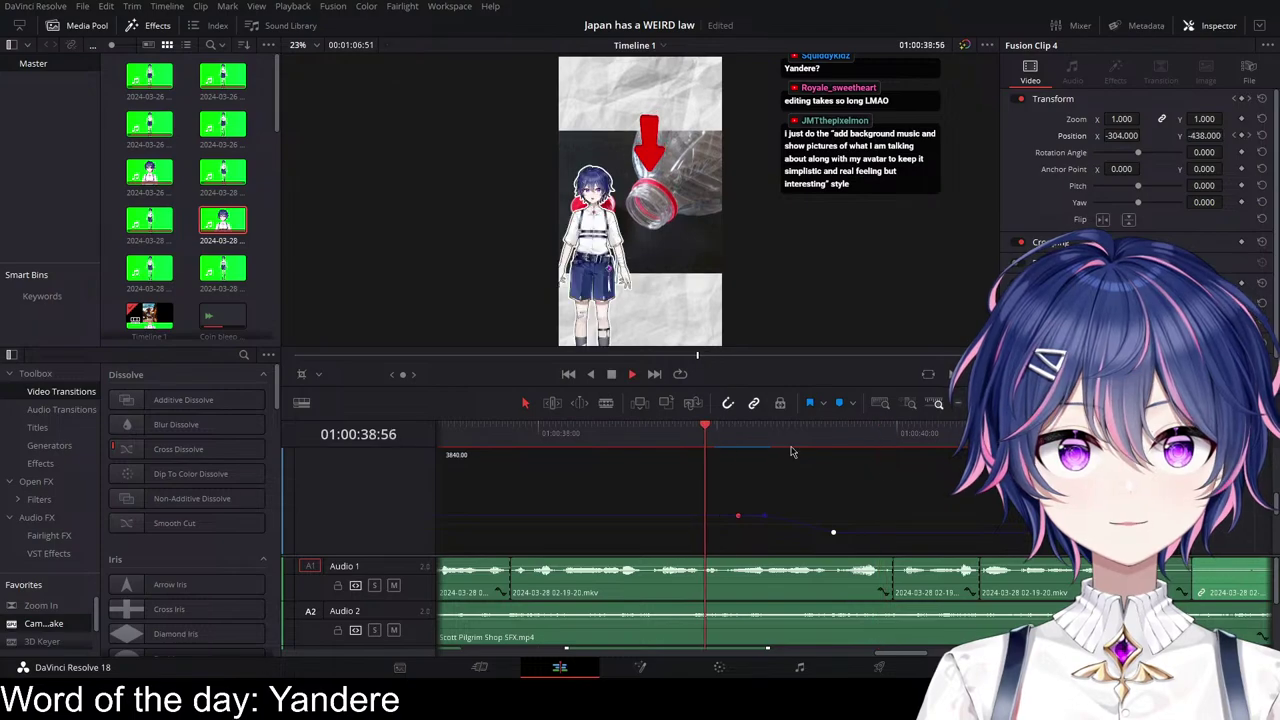
Step: Play back the avatar's exit once more and close the Position Y curve and keyframe track of Fusion Clip 4
scroll(790, 452, "up", 3)
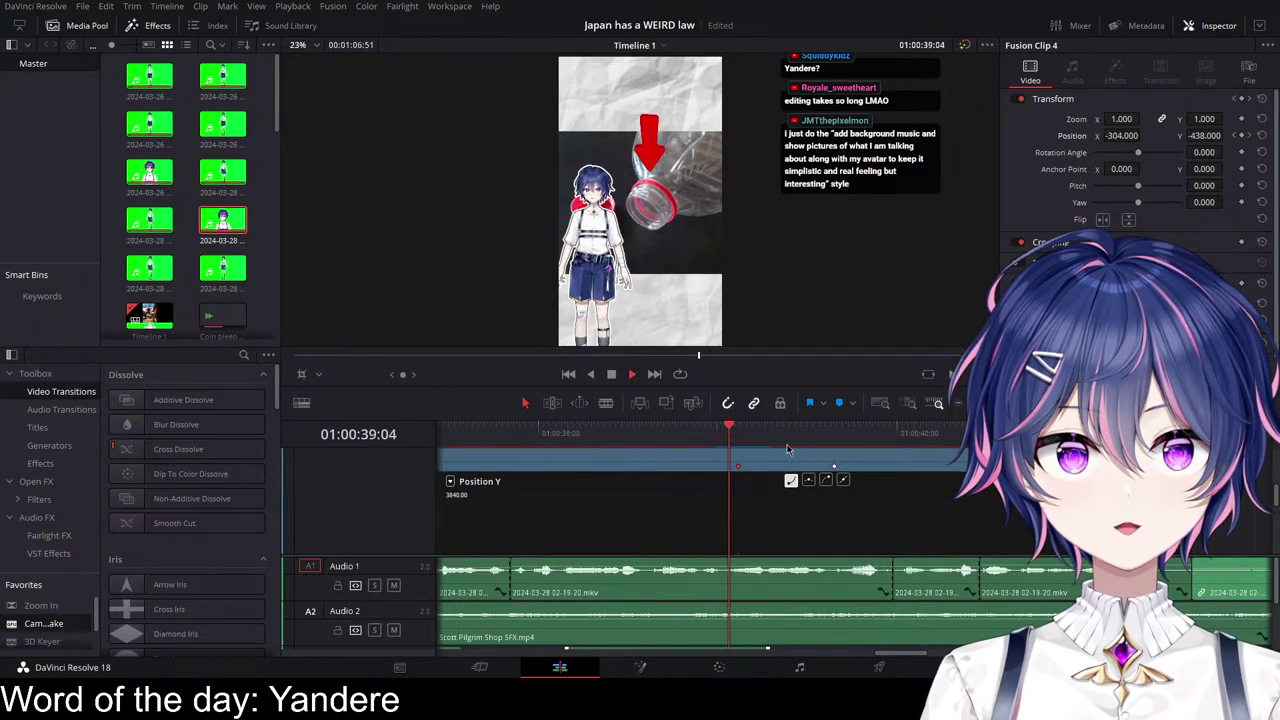
key("space")
scroll(787, 449, "up", 3)
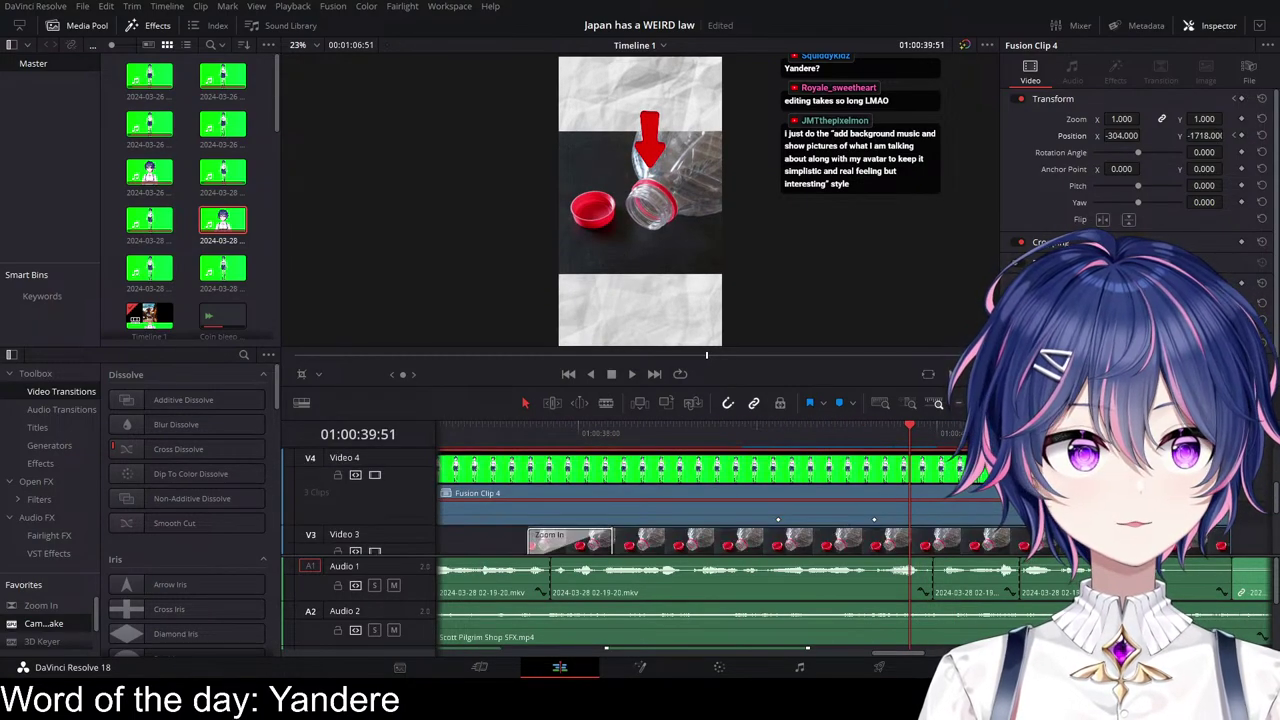
left_click(1221, 493)
left_click(737, 431)
key("space")
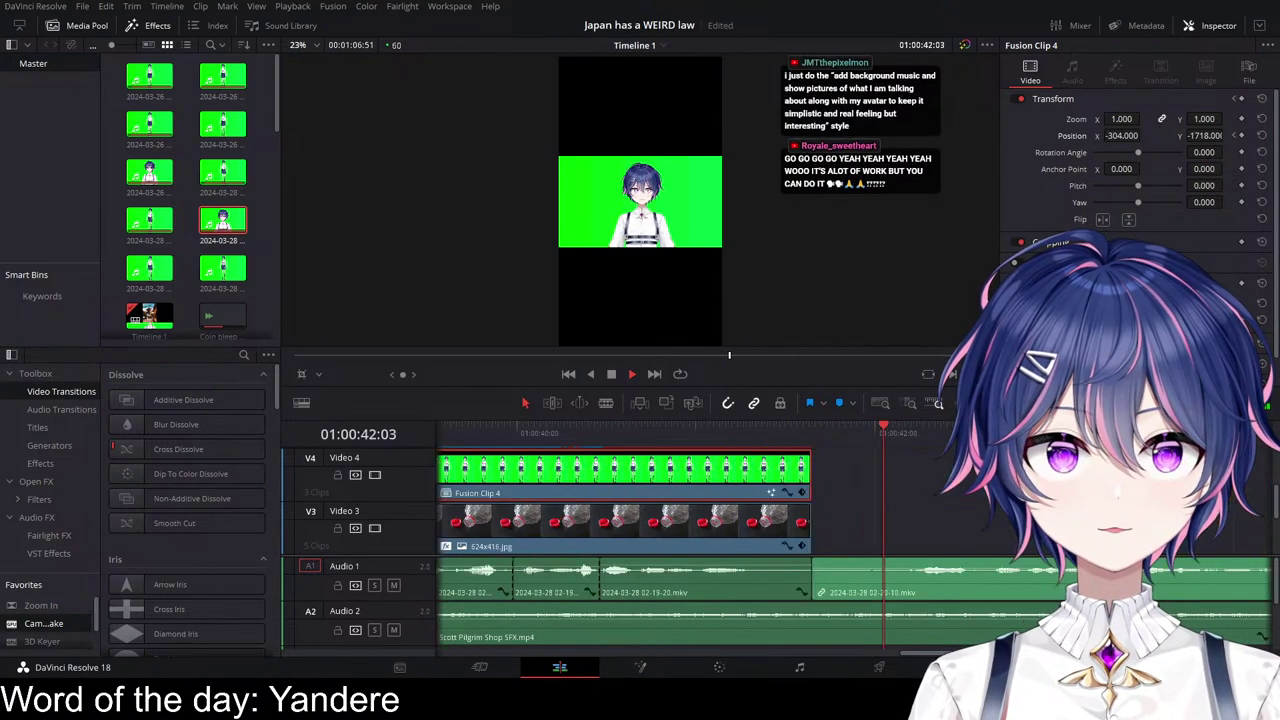
key("space")
scroll(828, 551, "down", 2)
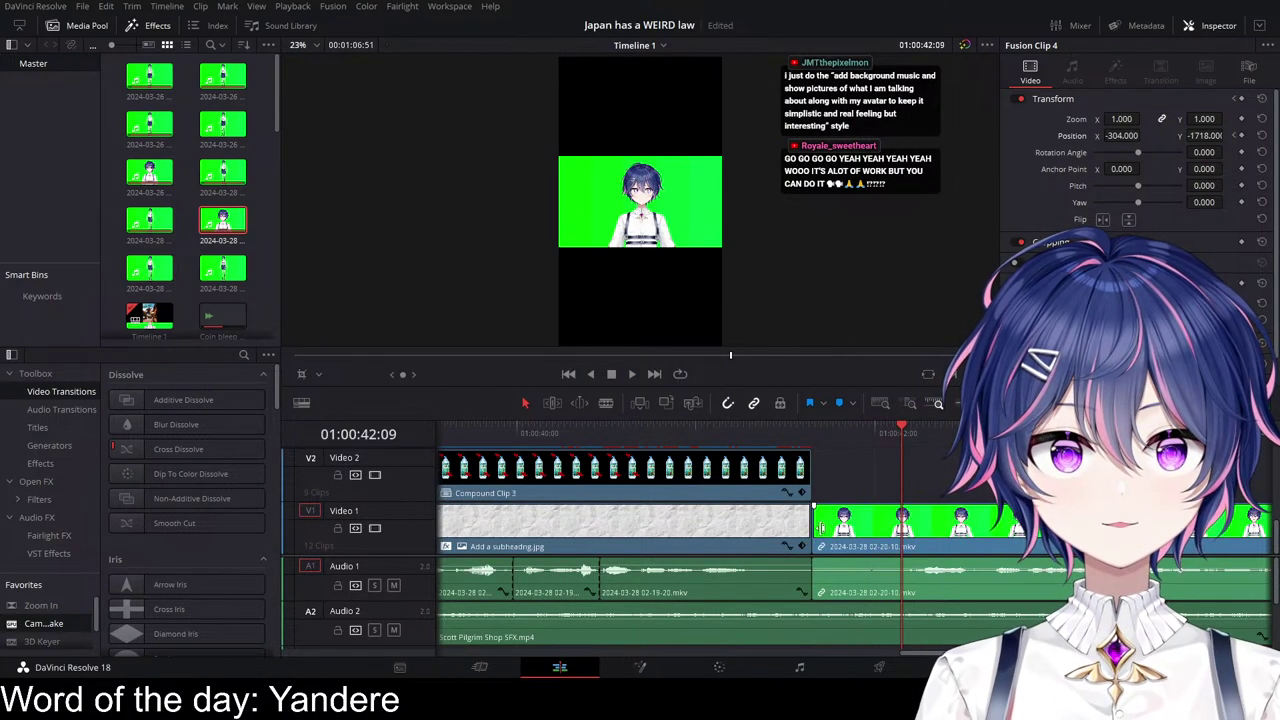
left_click_drag(814, 520, 903, 520)
scroll(1024, 543, "down", 3)
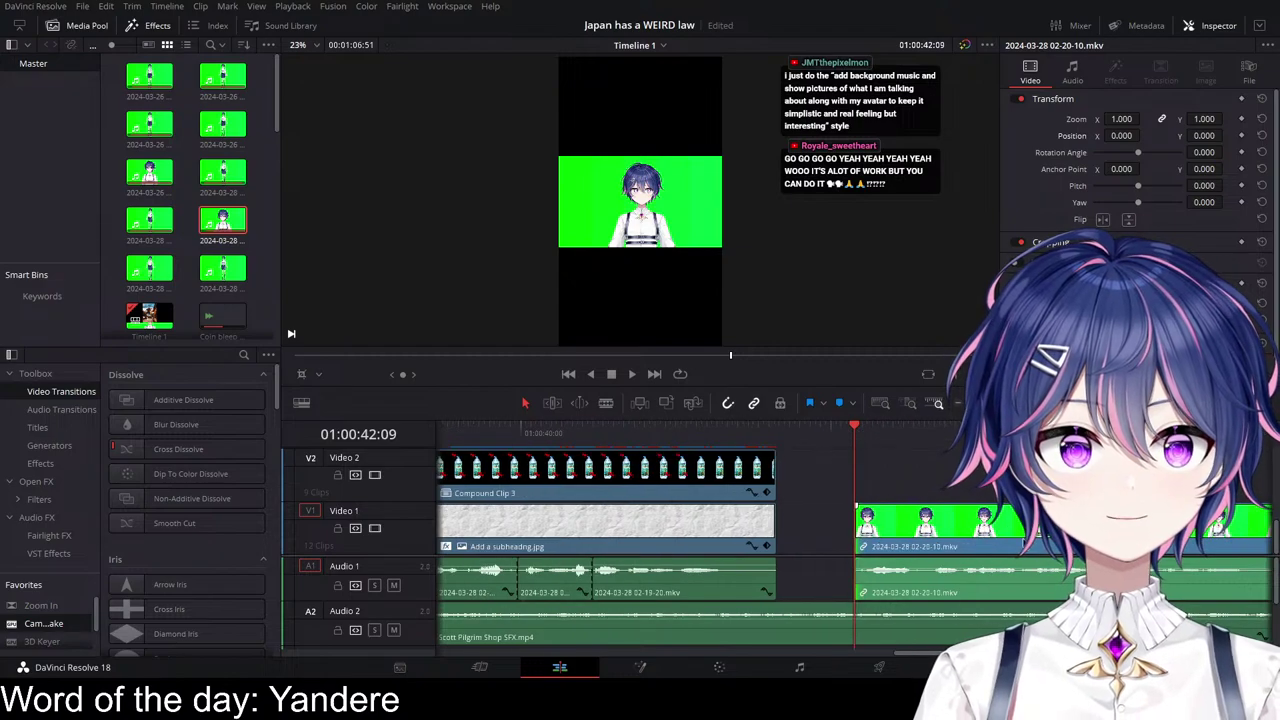
left_click_drag(987, 541, 929, 569)
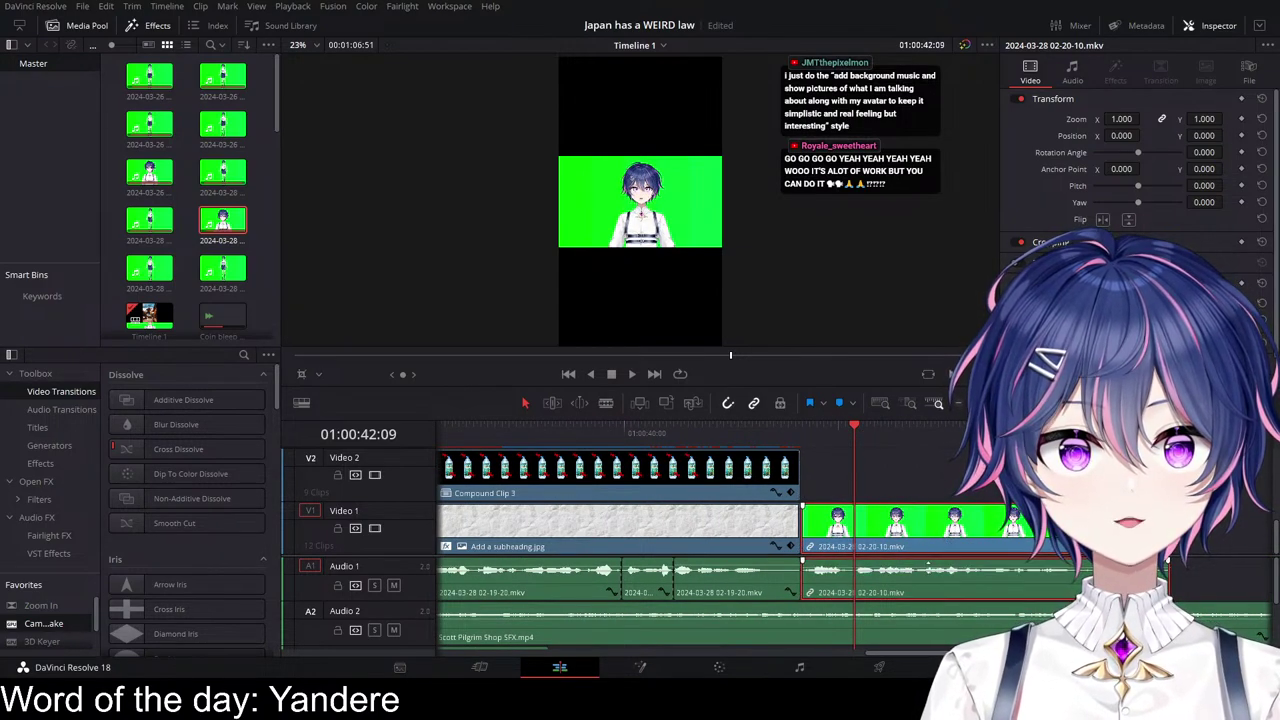
key("ctrl+s")
left_click_drag(898, 533, 898, 466)
scroll(915, 501, "down", 2)
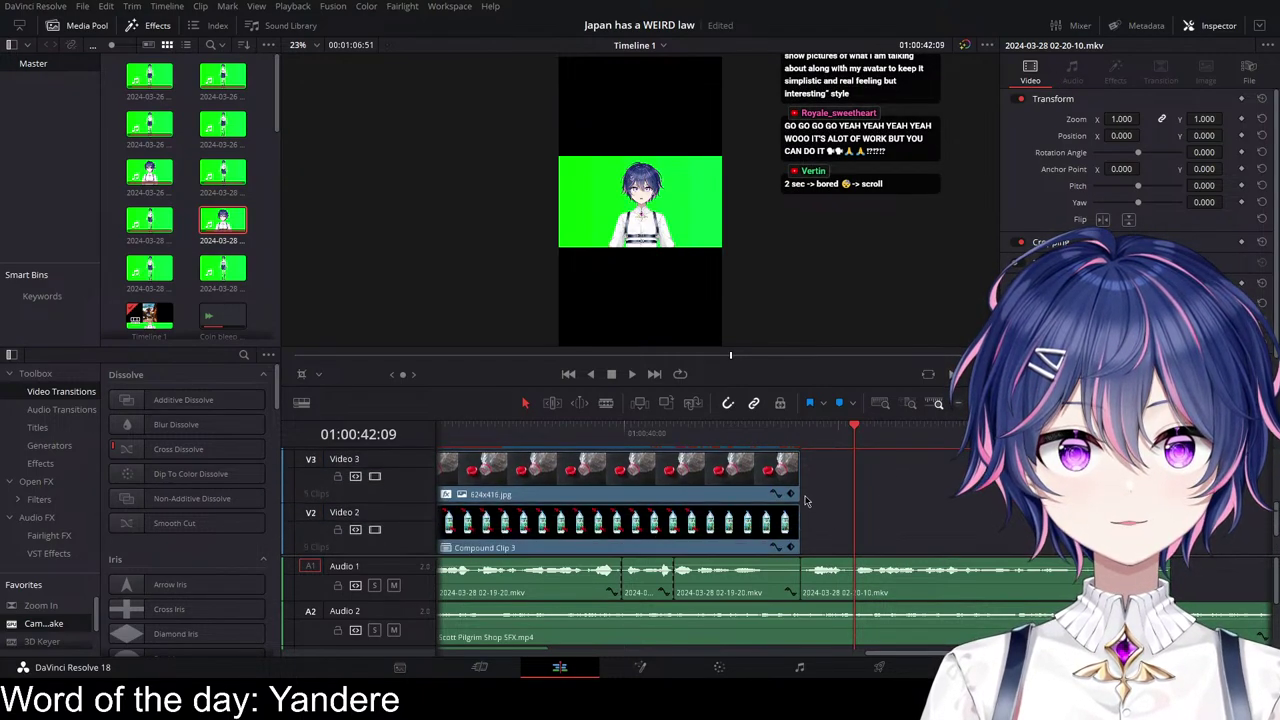
left_click_drag(800, 492, 1168, 490)
scroll(890, 535, "down", 1)
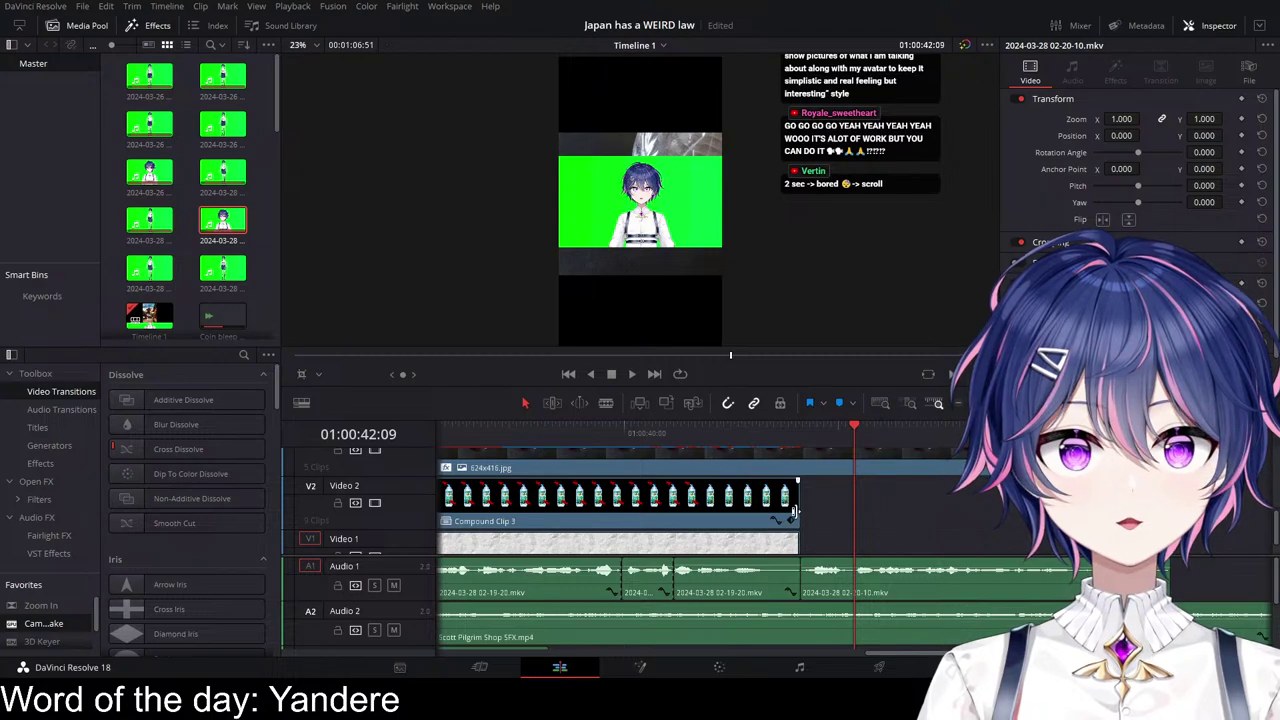
left_click_drag(793, 512, 878, 517)
key("space")
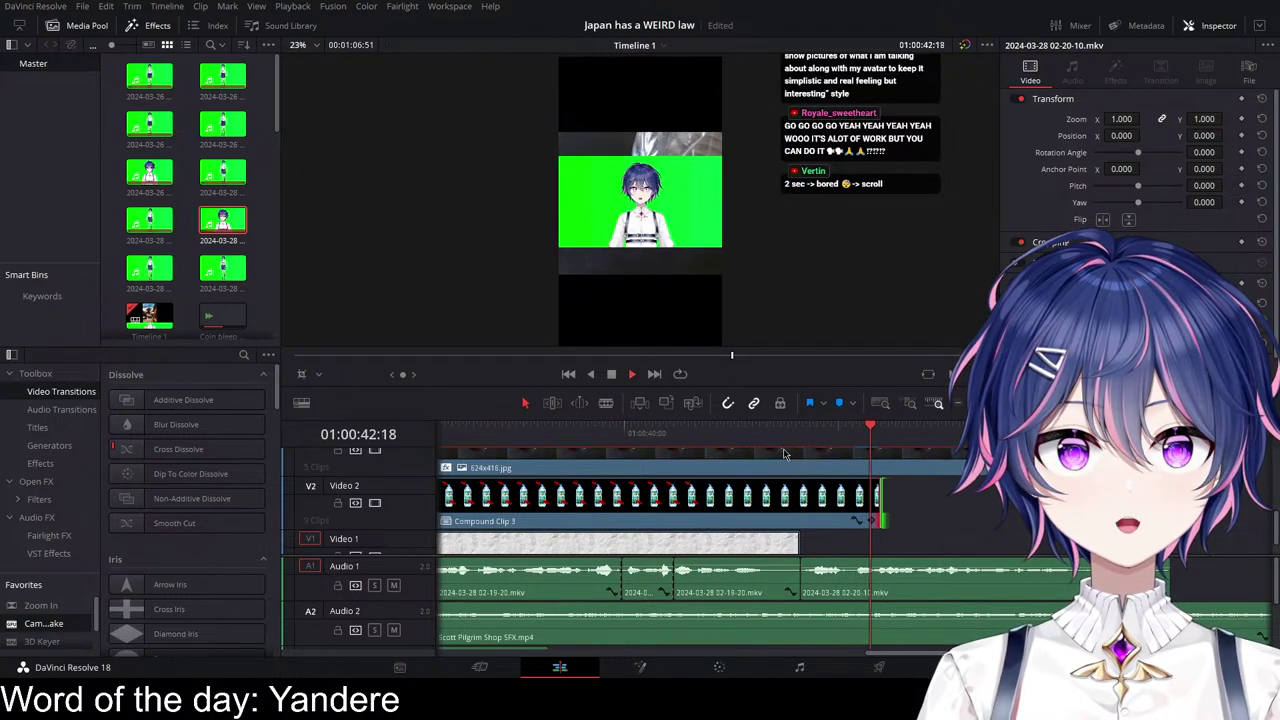
left_click(772, 436)
key("space")
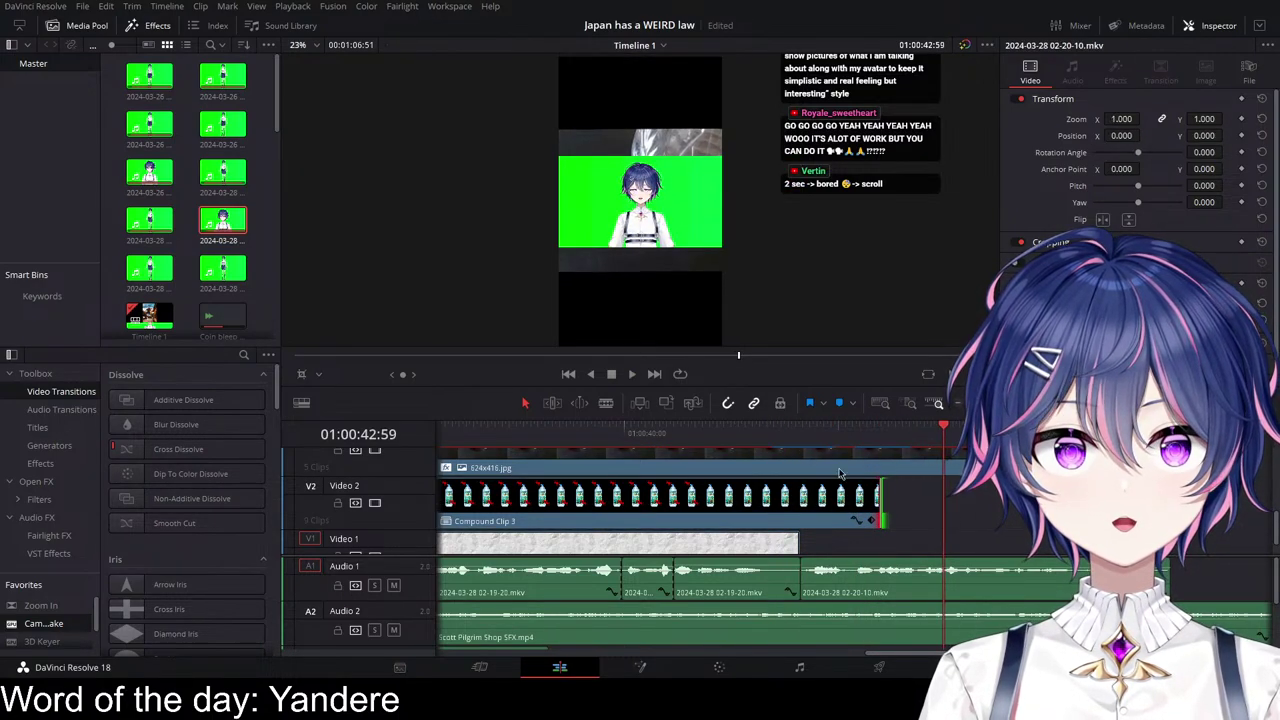
left_click(778, 435)
key("space")
key("space")
left_click_drag(882, 510, 794, 497)
key("space")
key("space")
Step: Extend the Add a subheading.jpg paper background on Video 1 beneath the new recording
scroll(826, 497, "up", 3)
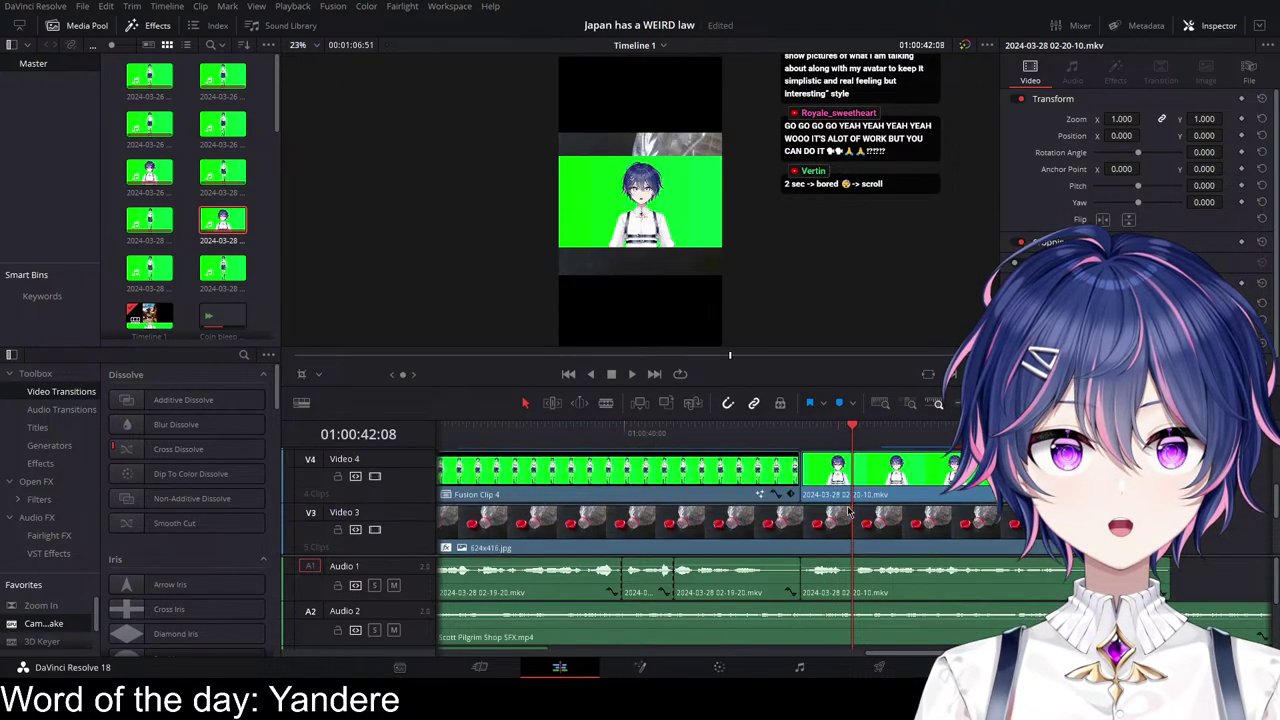
scroll(801, 490, "down", 3)
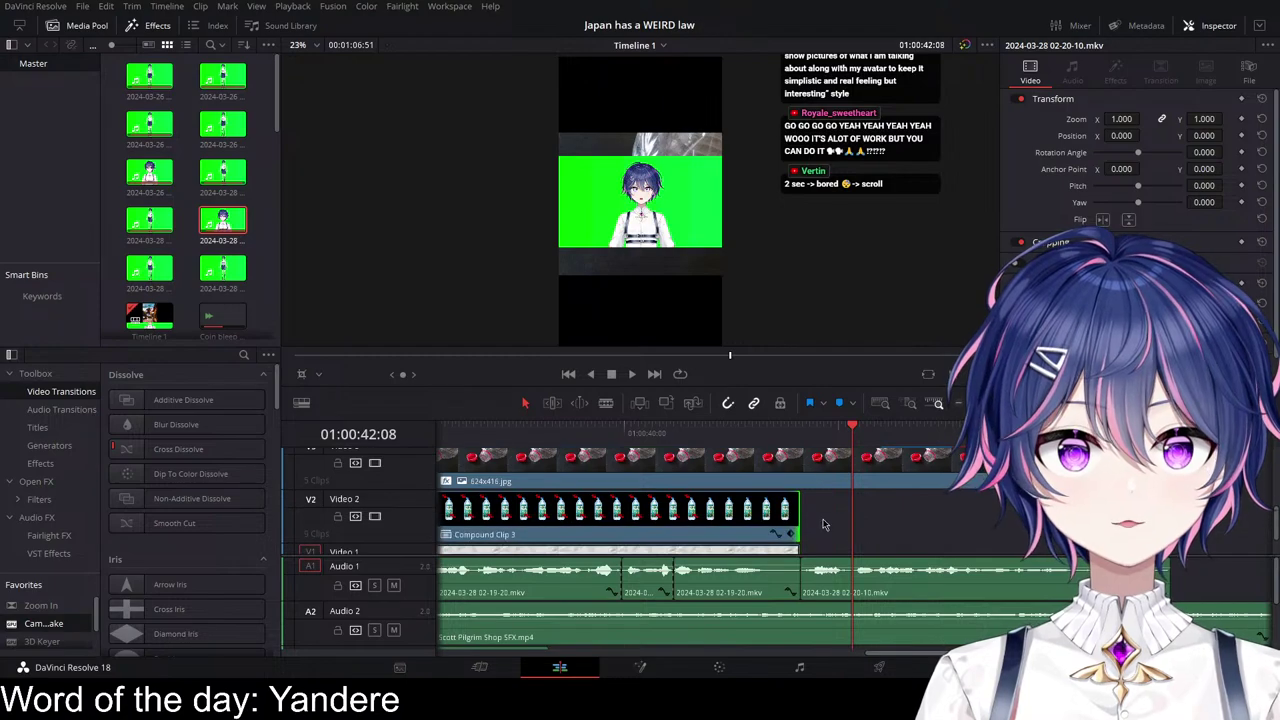
scroll(824, 529, "up", 2)
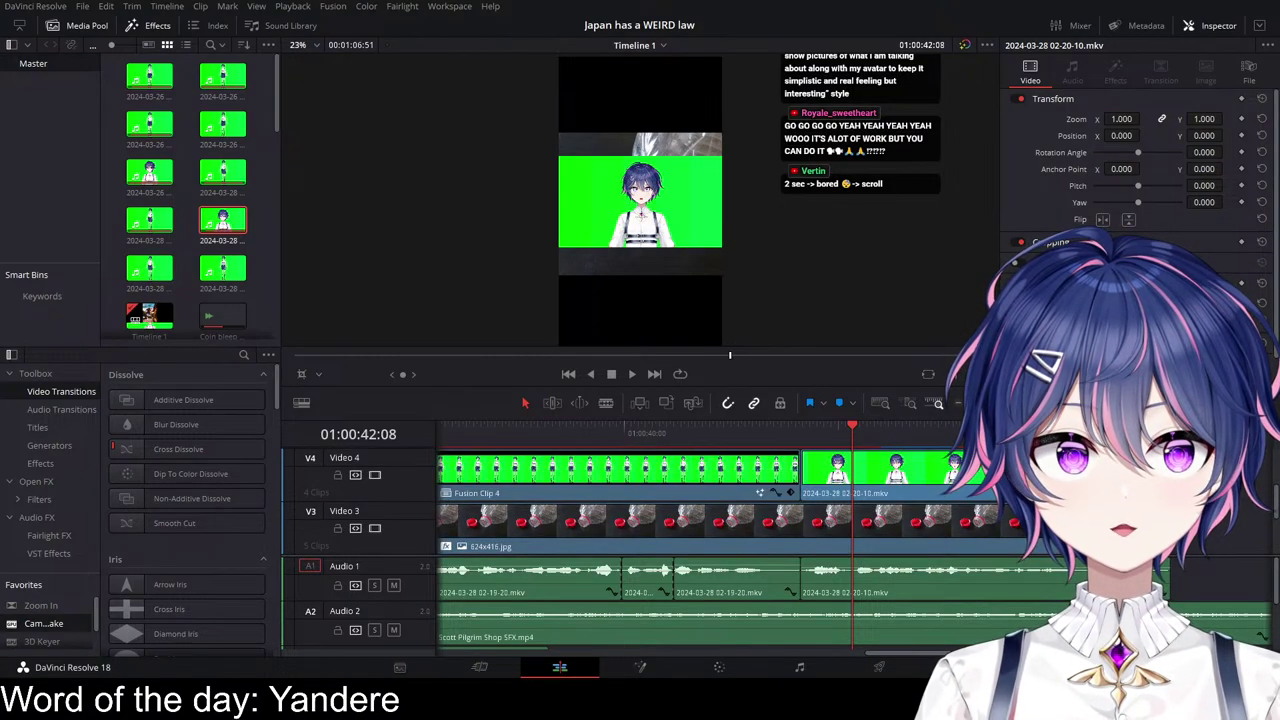
scroll(789, 523, "down", 2)
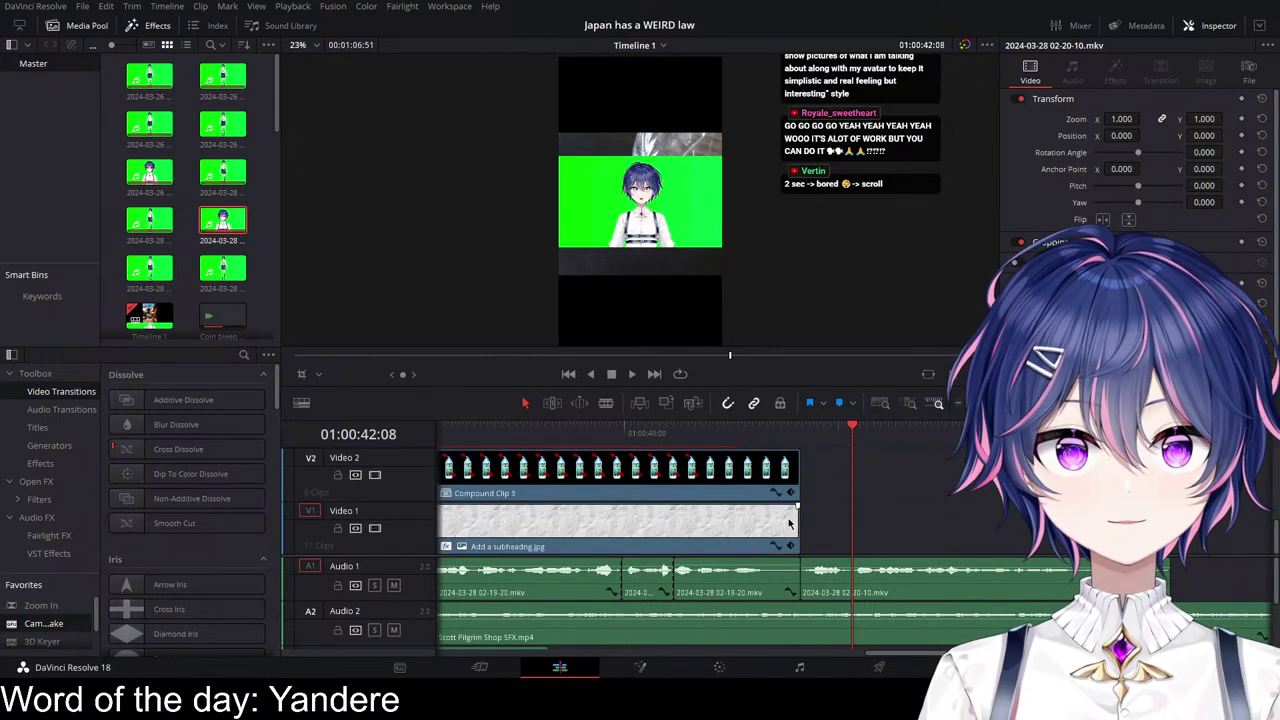
scroll(796, 500, "up", 3)
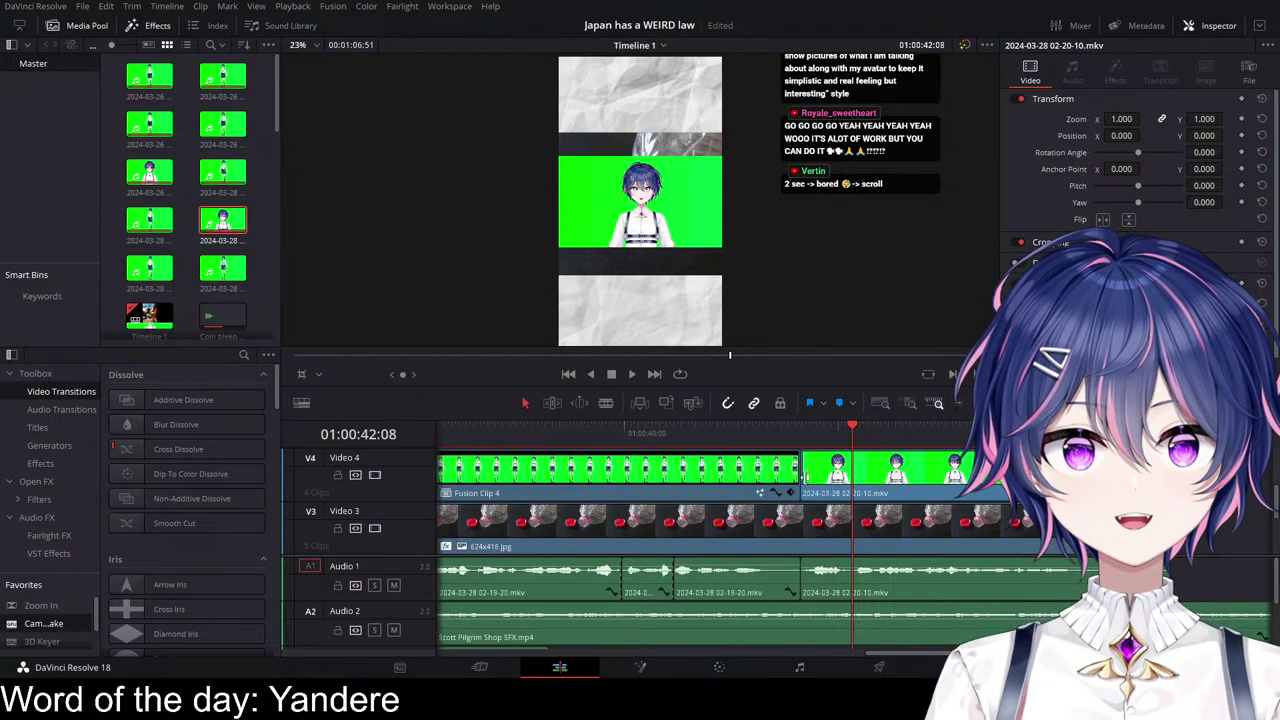
mouse_move(797, 471)
left_mouse_down()
mouse_move(975, 471)
mouse_move(798, 471)
left_mouse_up()
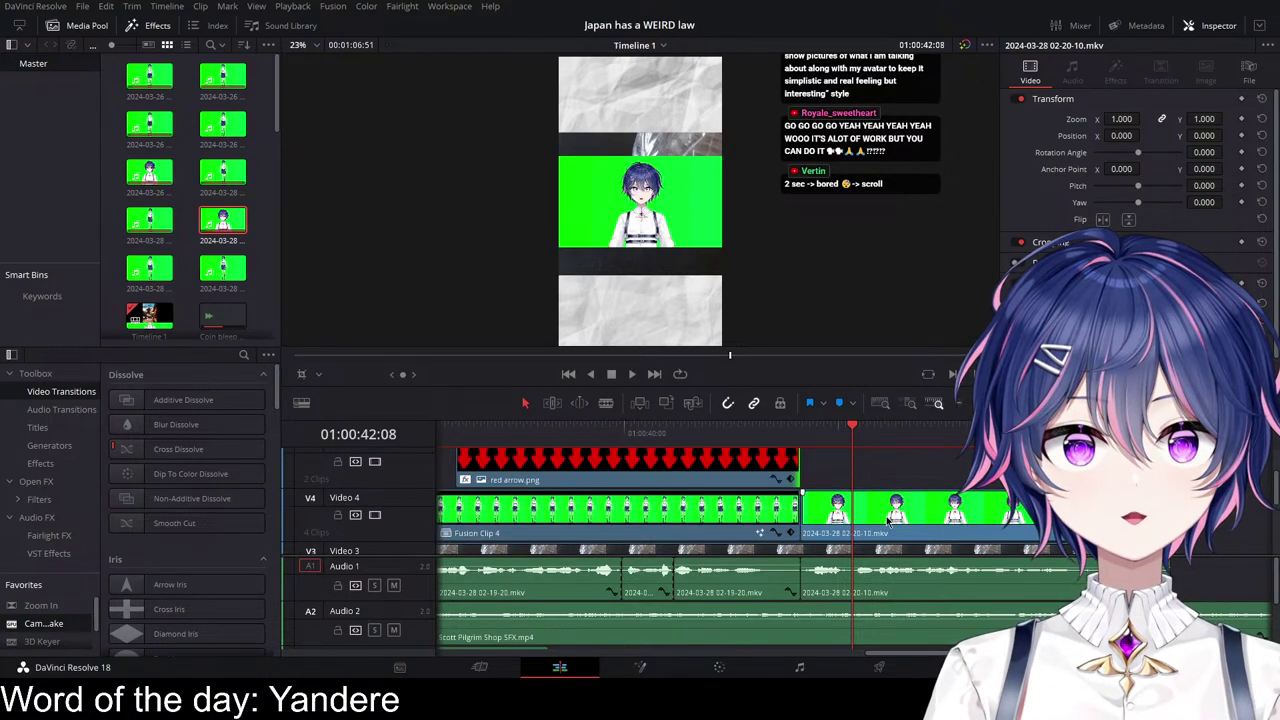
scroll(893, 518, "up", 1)
left_click_drag(897, 518, 898, 463)
left_click_drag(797, 505, 1010, 505)
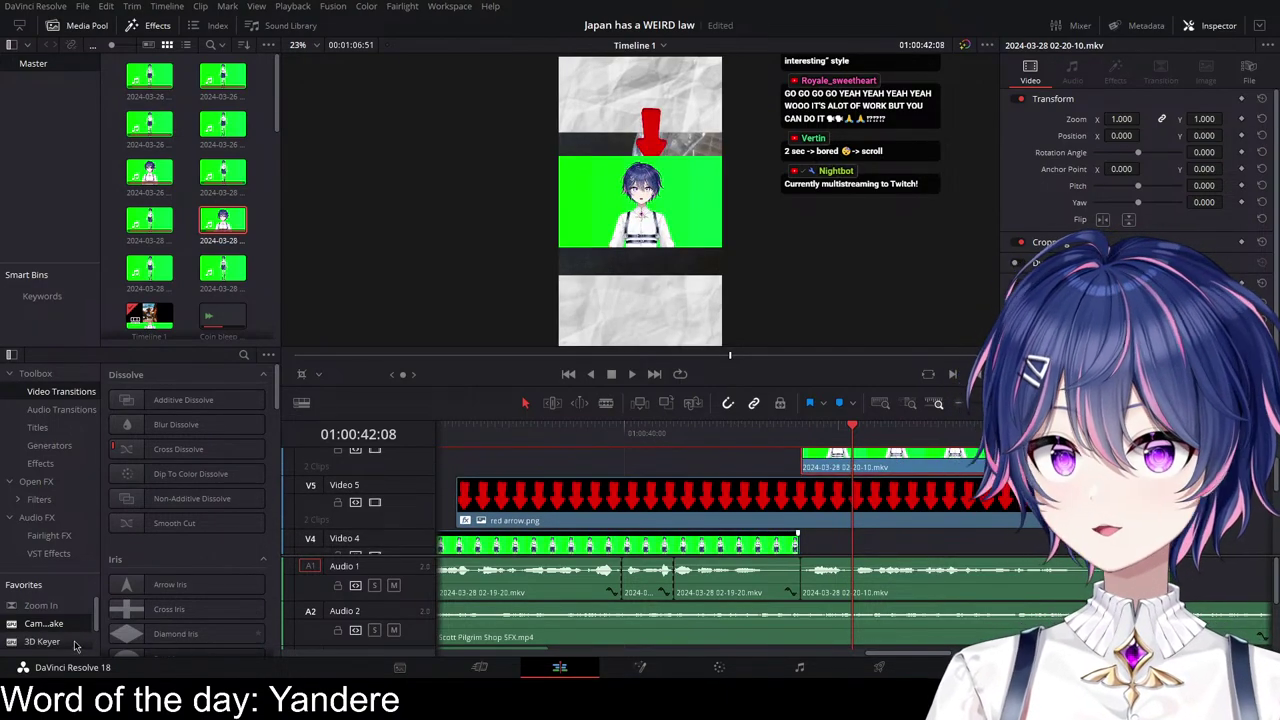
left_click_drag(75, 645, 887, 540)
left_click_drag(872, 478, 908, 488)
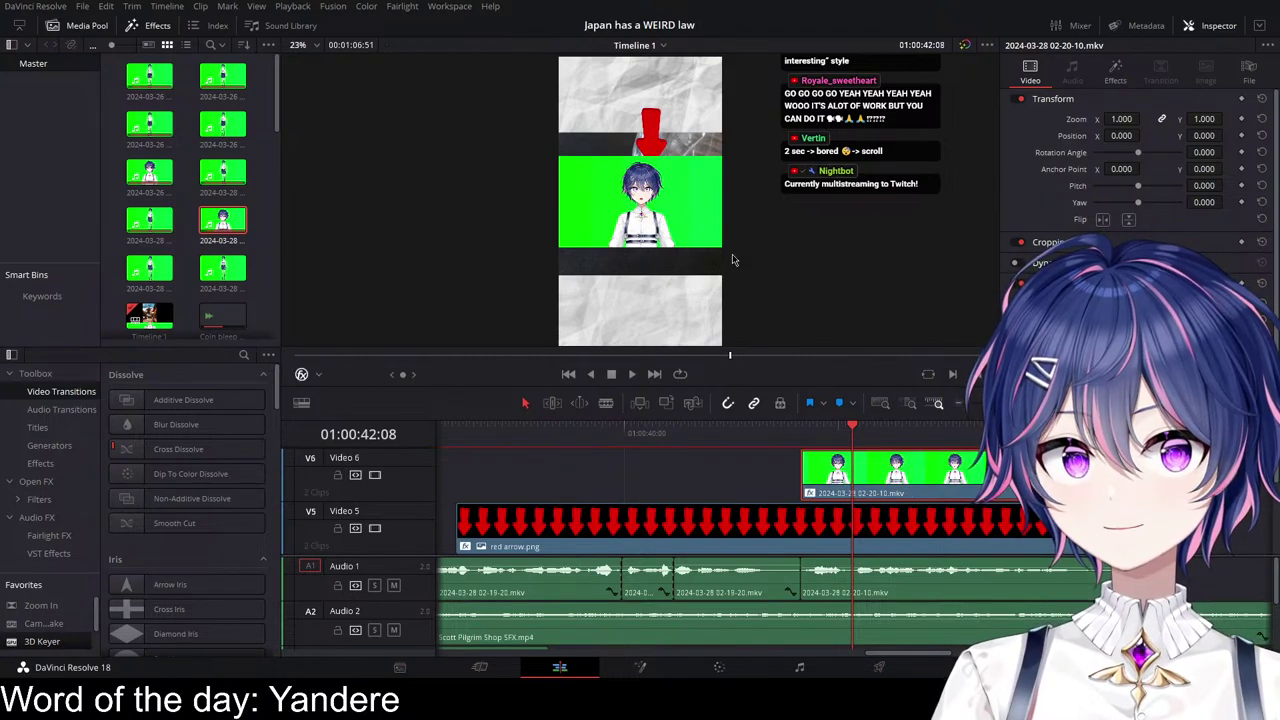
scroll(744, 203, "up", 2)
mouse_move(790, 156)
left_mouse_down()
mouse_move(658, 145)
mouse_move(440, 208)
left_mouse_up()
left_click(1115, 72)
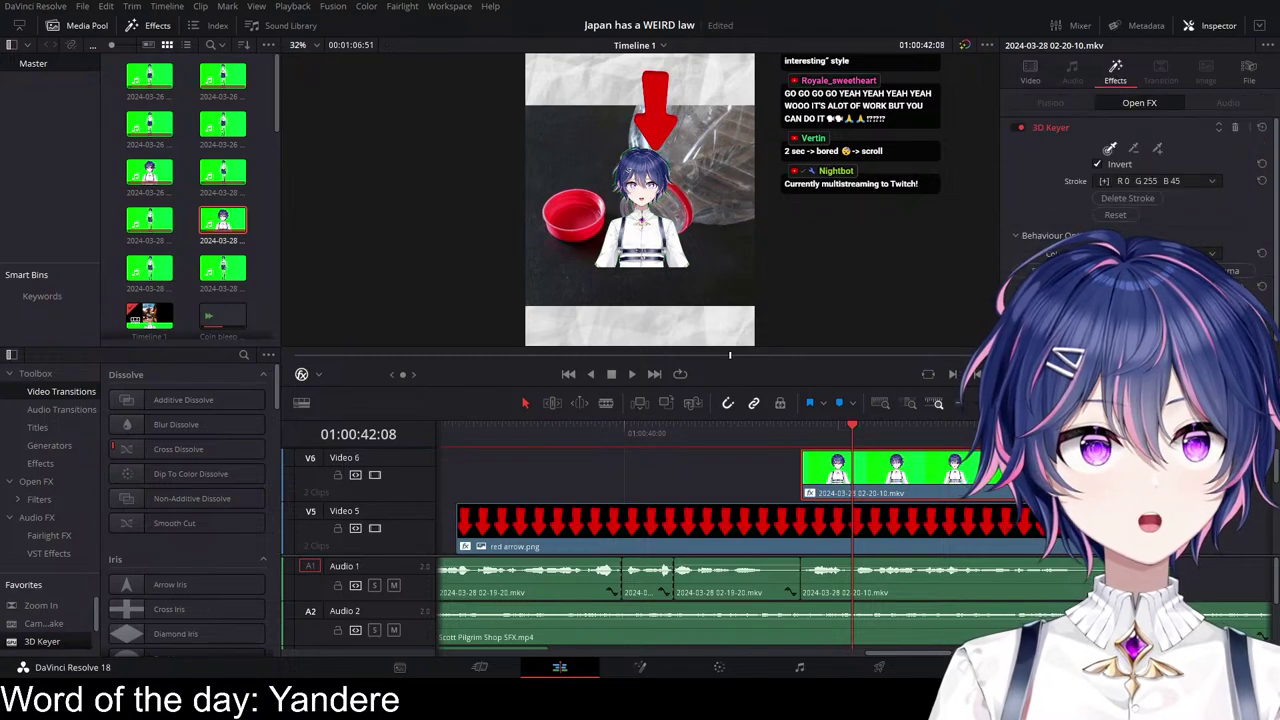
scroll(700, 500, "down", 2)
Step: Play back the keyed avatar's entry over the bottle image and save the project
scroll(810, 266, "down", 3)
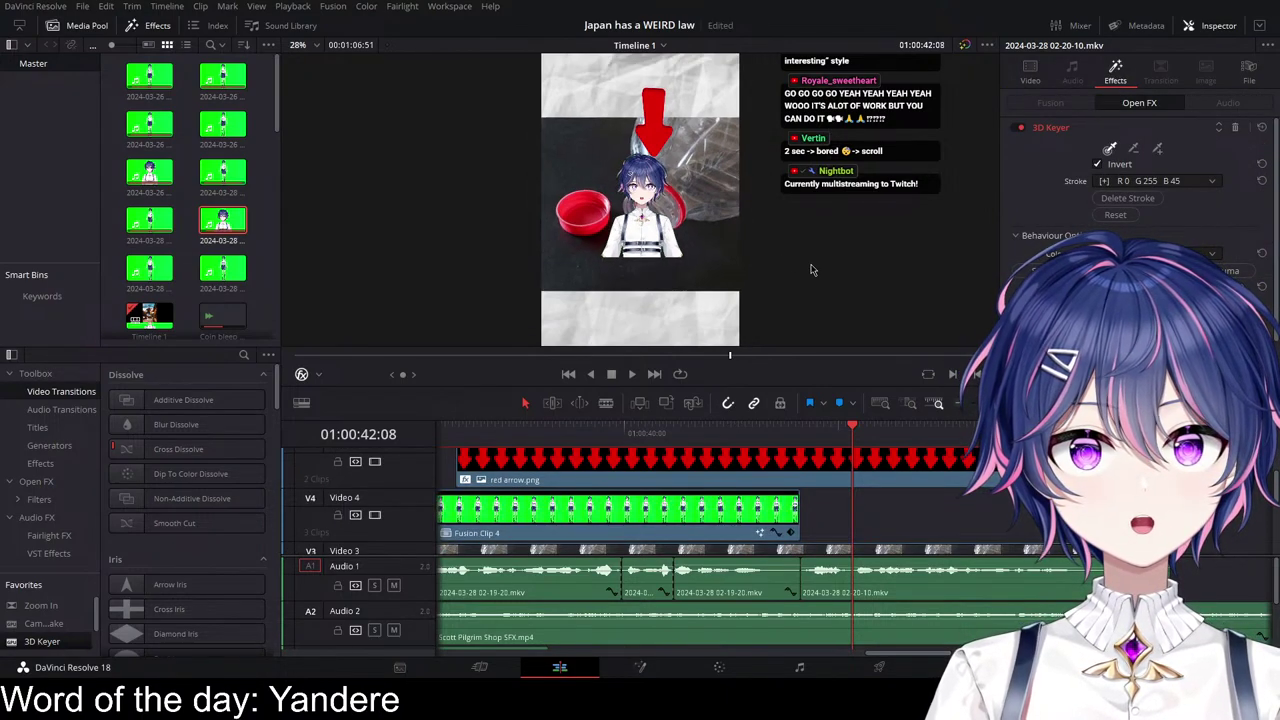
scroll(979, 490, "up", 5)
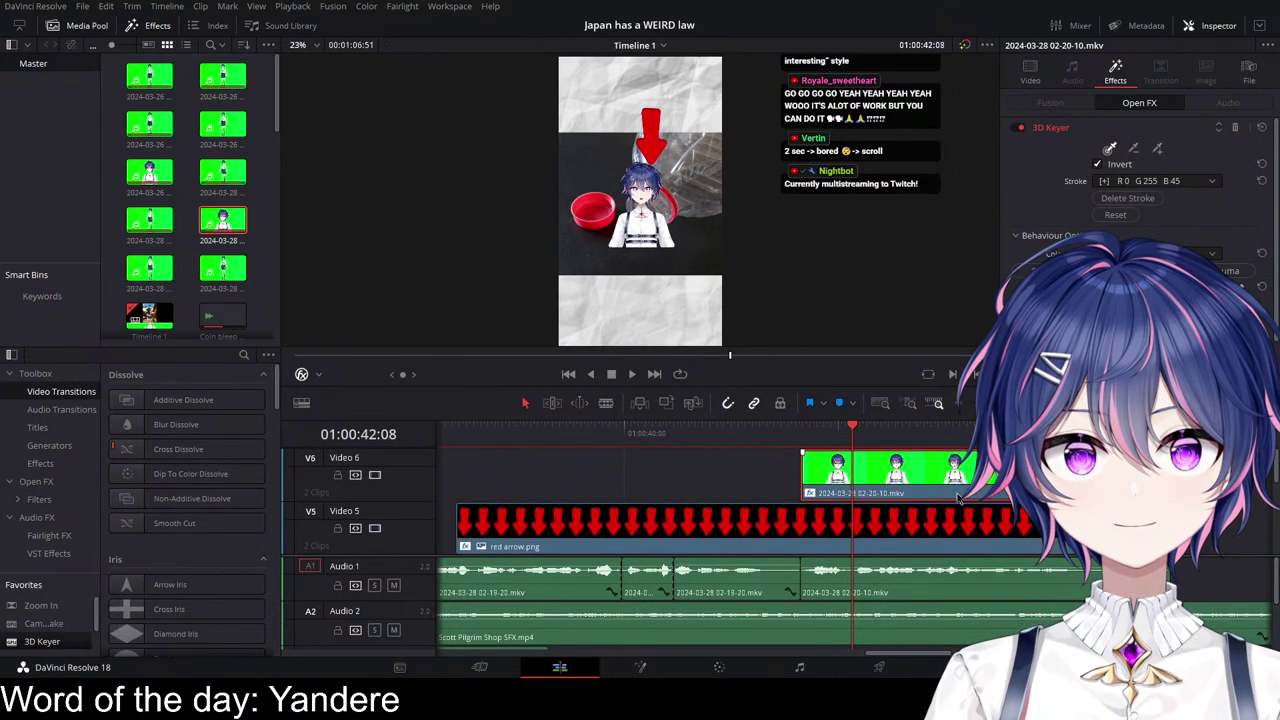
scroll(960, 490, "down", 3)
left_click(771, 433)
key("space")
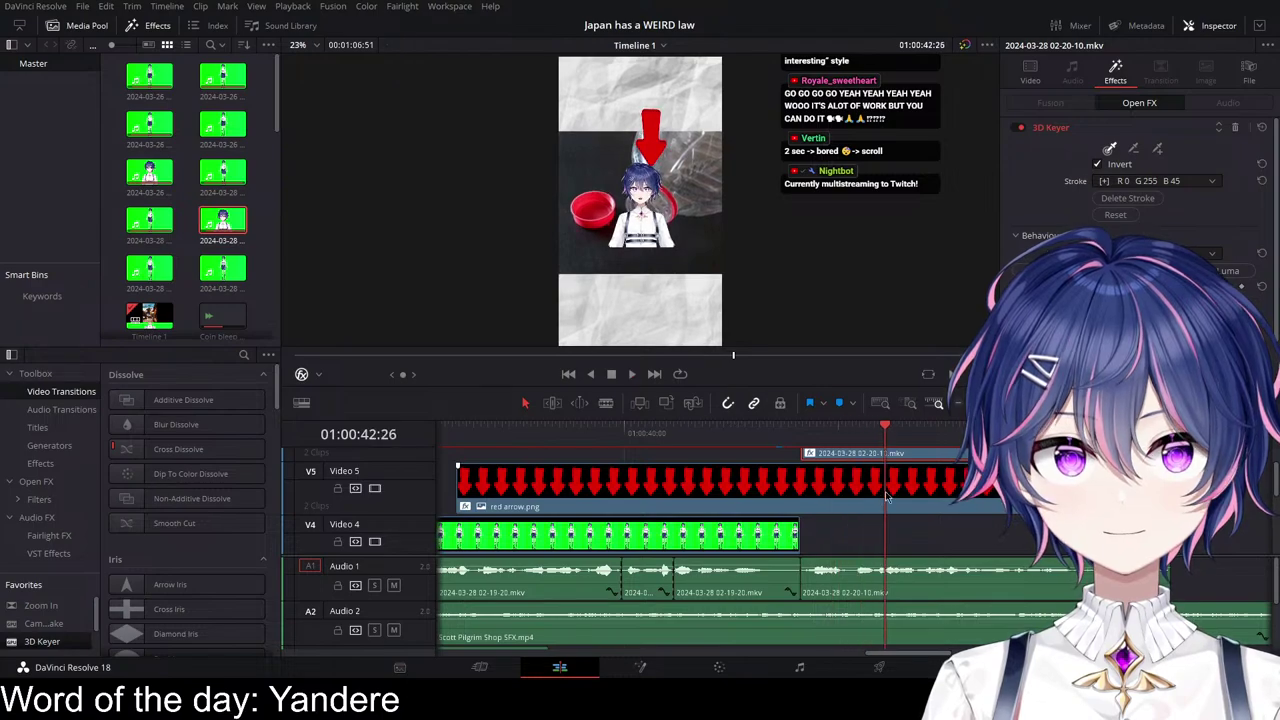
scroll(880, 510, "up", 1)
left_click_drag(913, 566, 915, 563)
scroll(915, 563, "up", 1)
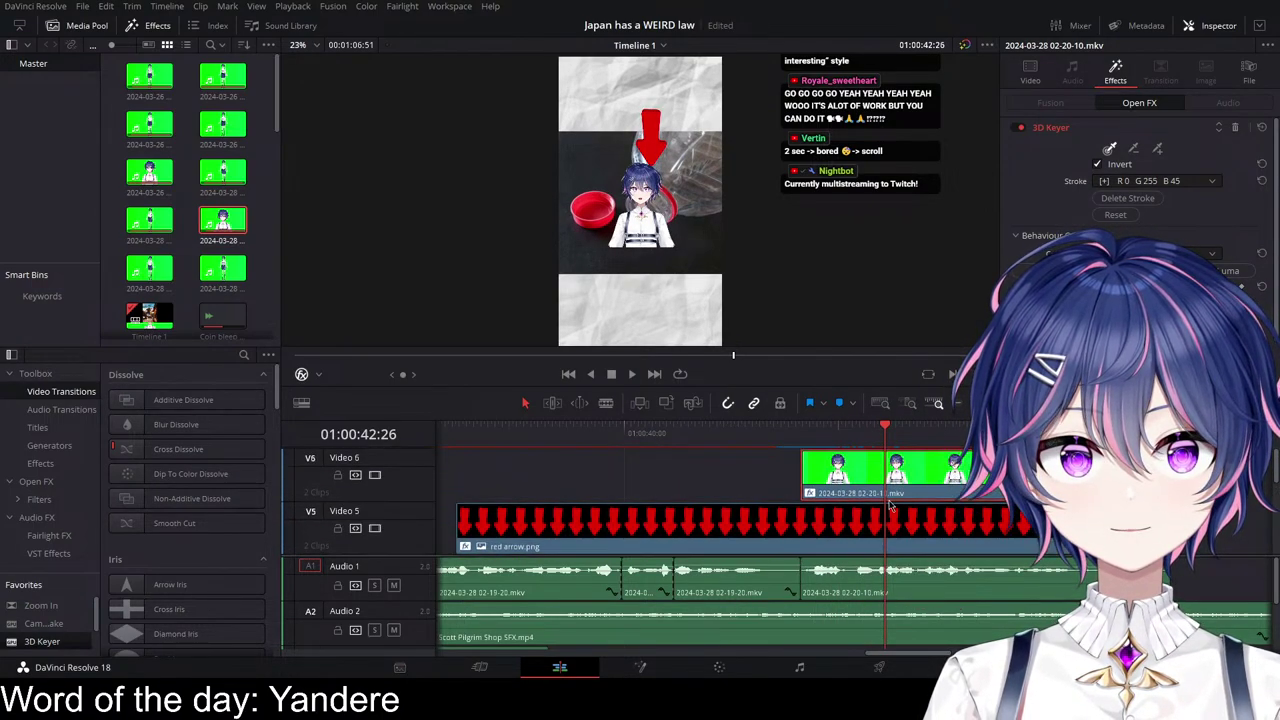
key("/")
scroll(935, 535, "up", 2)
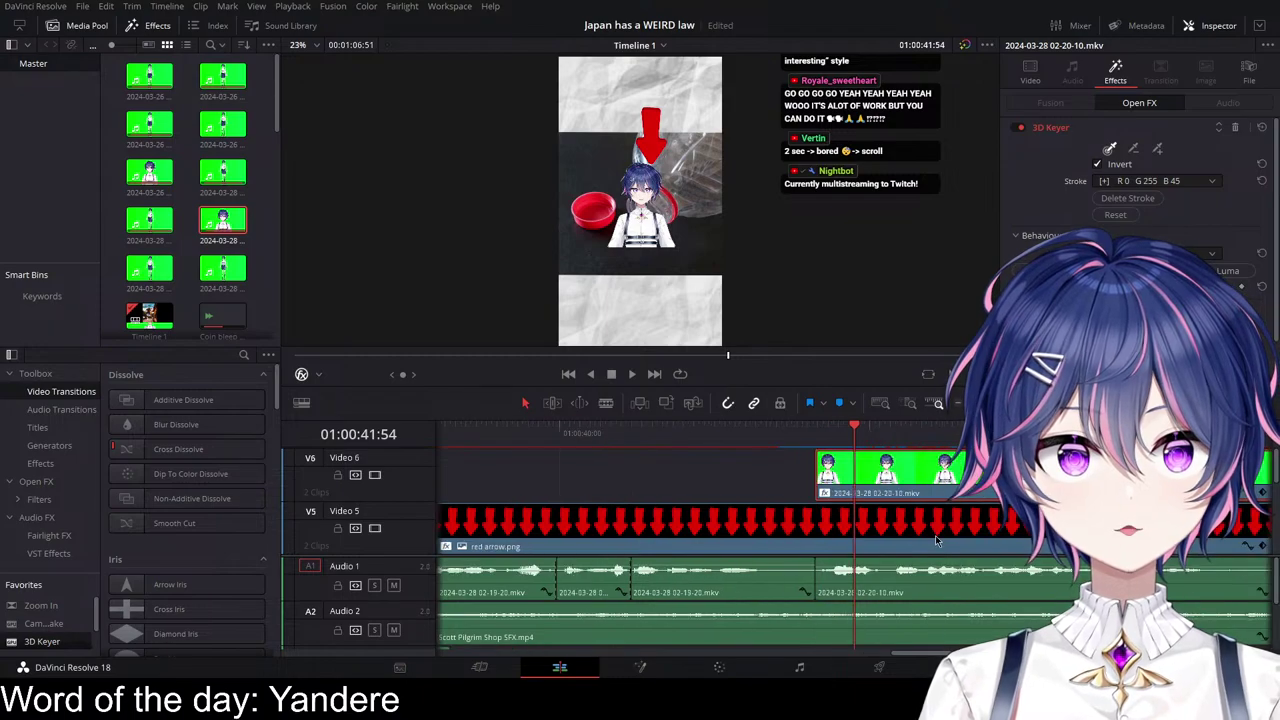
left_click(1022, 68)
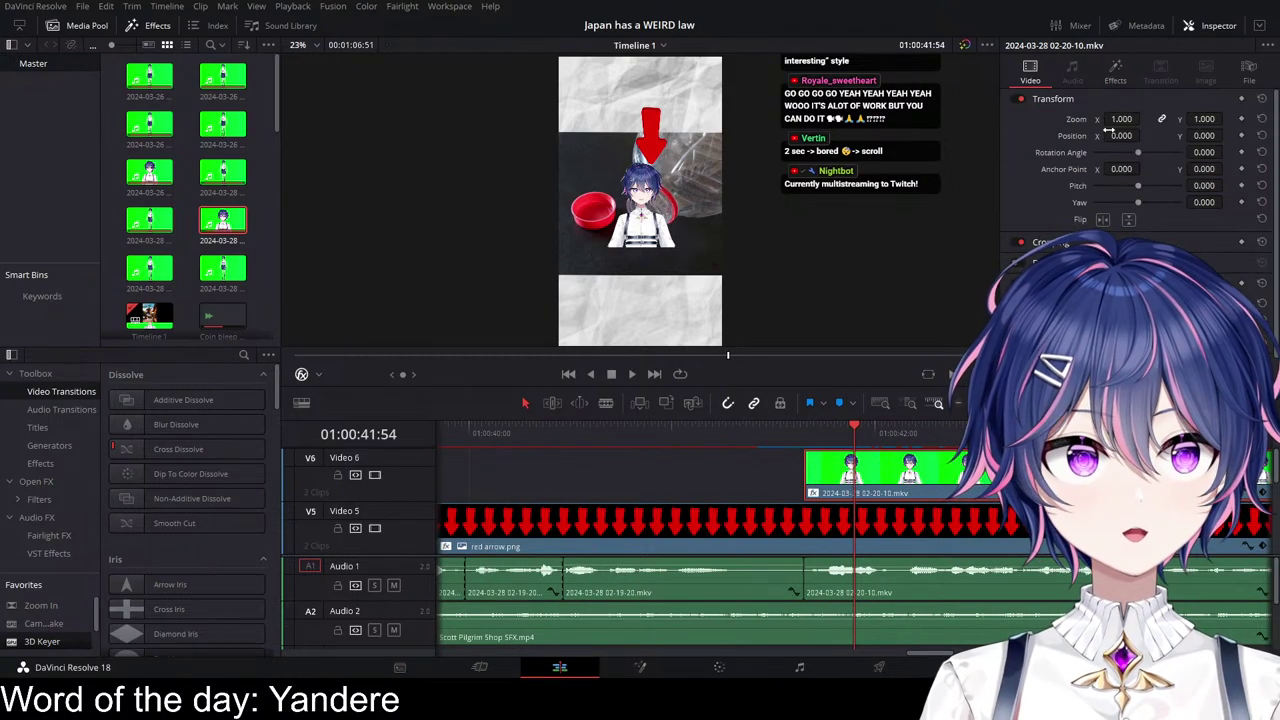
left_click_drag(1144, 118, 1151, 118)
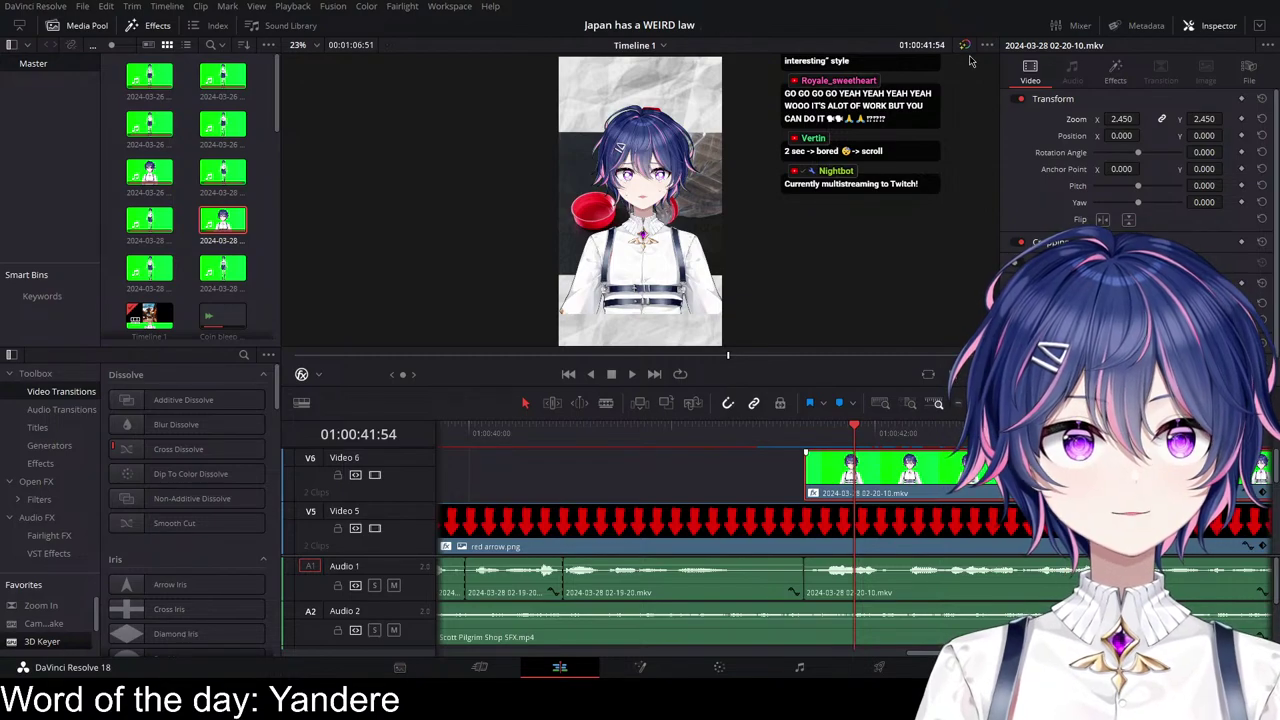
right_click(895, 483)
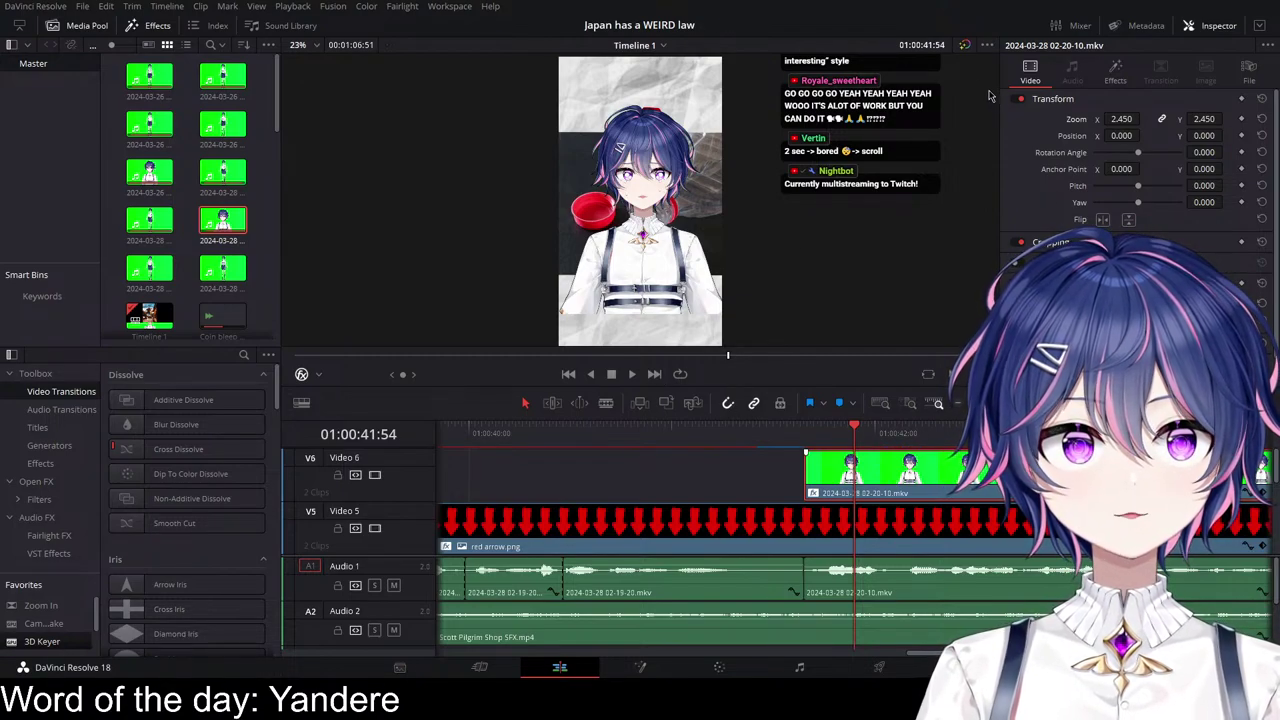
left_click(982, 79)
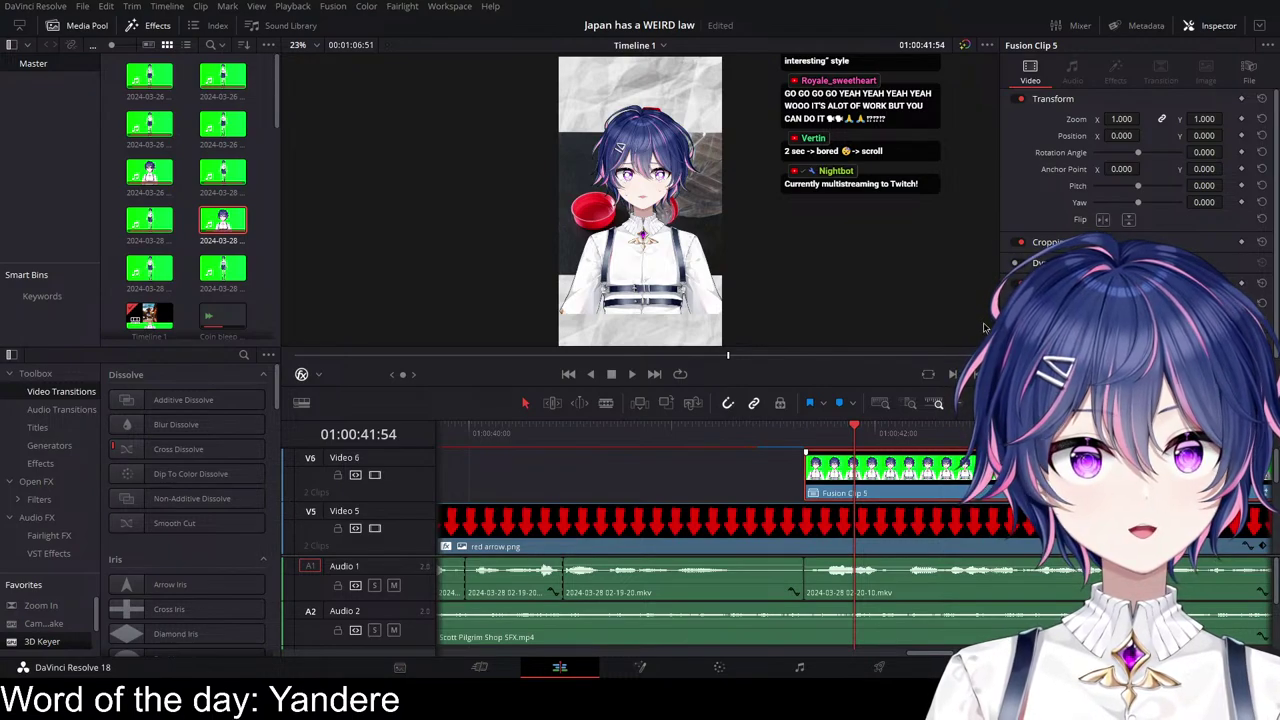
Step: Open Fusion Clip 5 in Fusion, add a Background node, show it in the first viewer, and set its colour to bright green
left_click(640, 667)
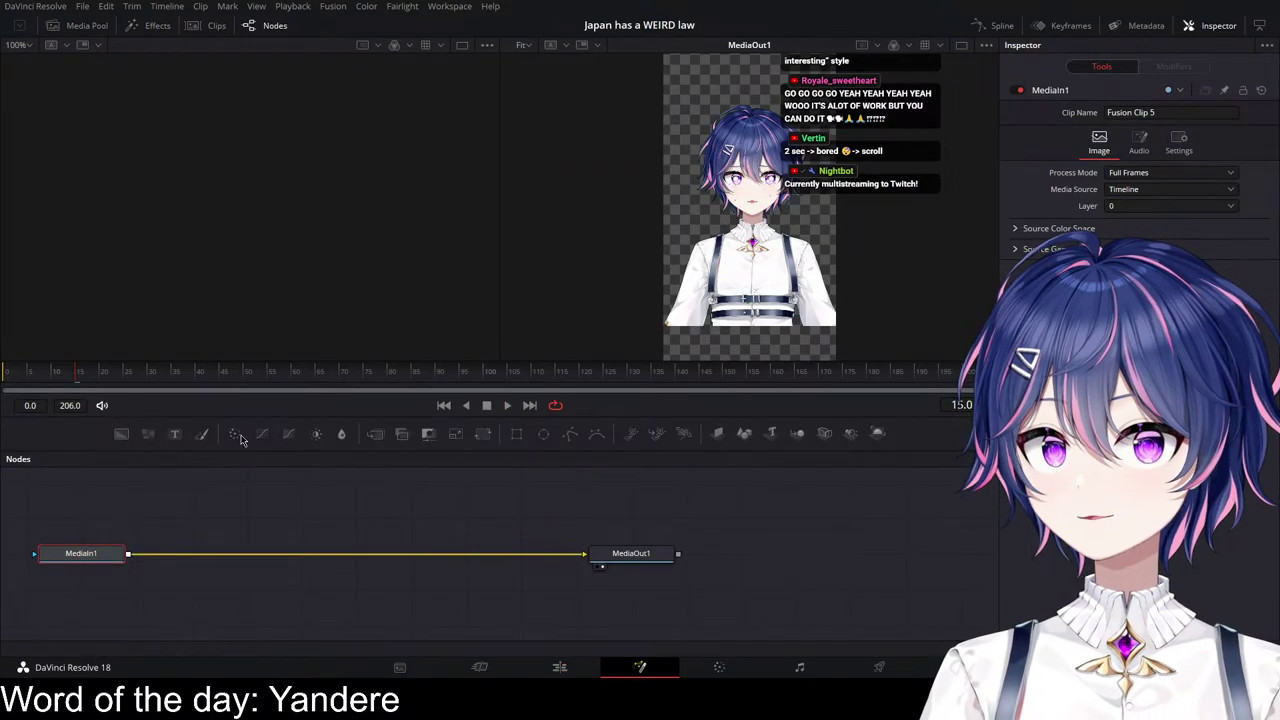
left_click_drag(120, 435, 267, 498)
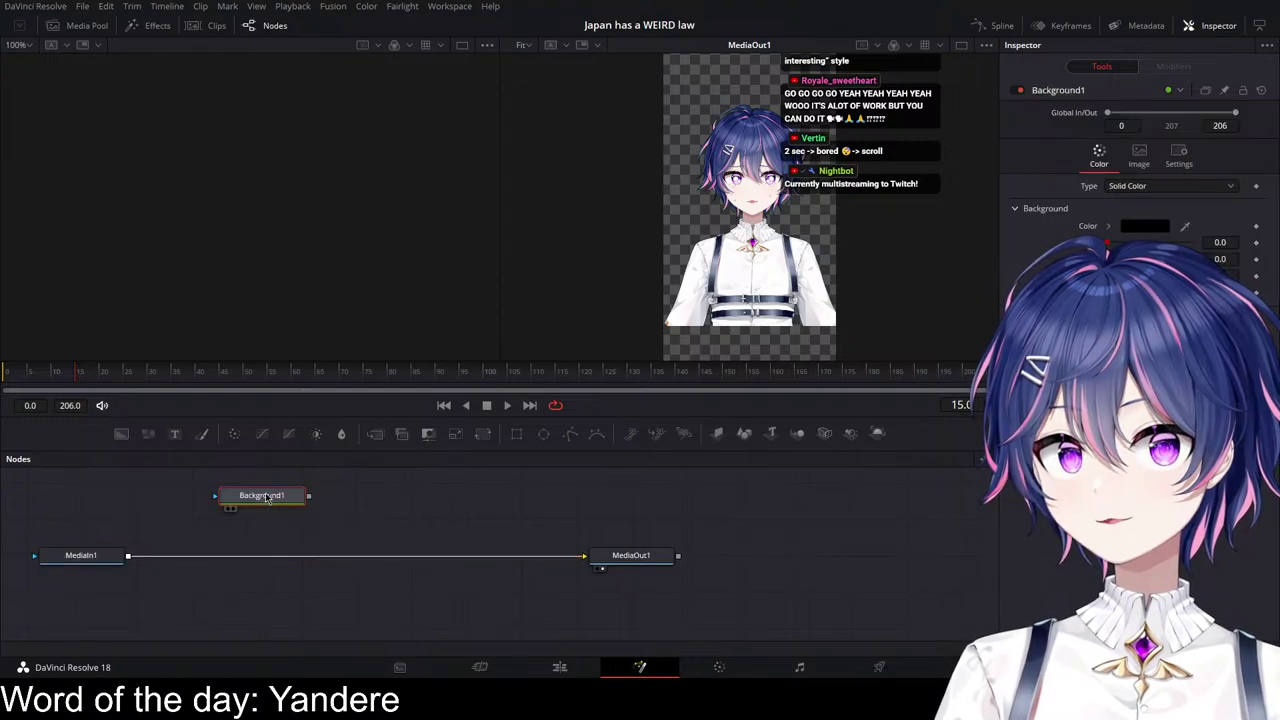
key("1")
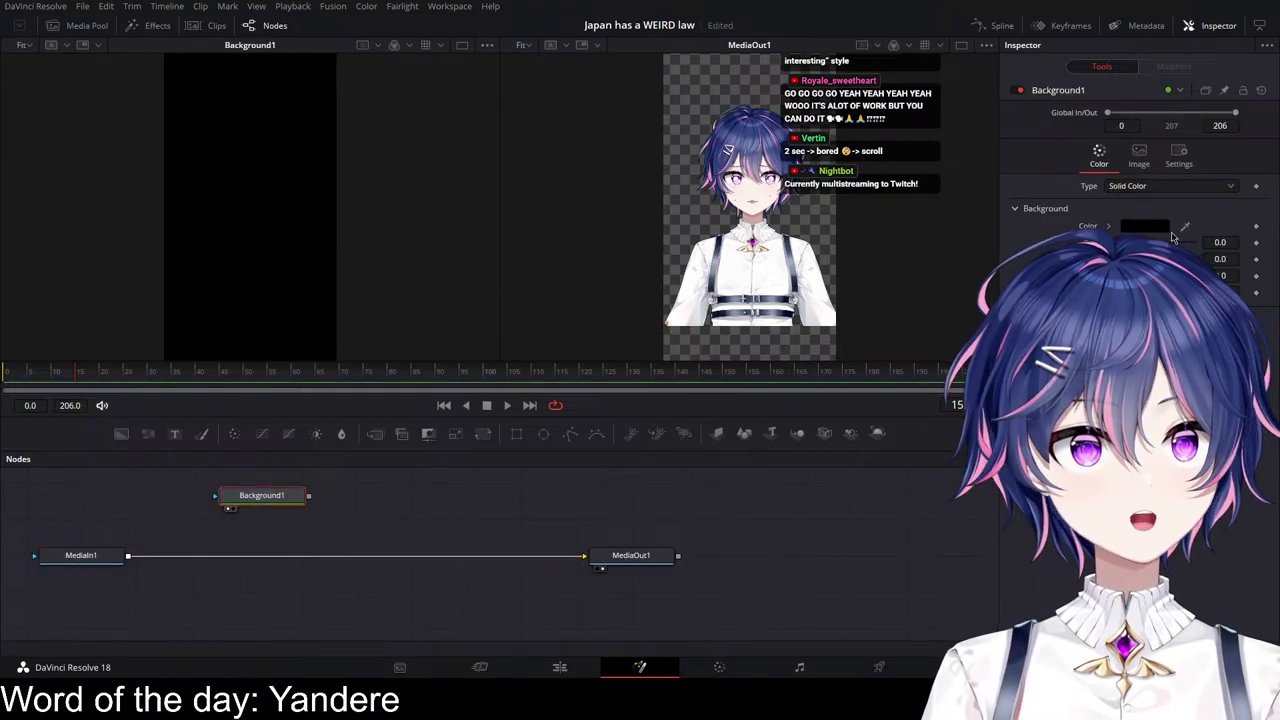
left_click(604, 251)
left_click(771, 452)
left_click_drag(277, 502, 268, 504)
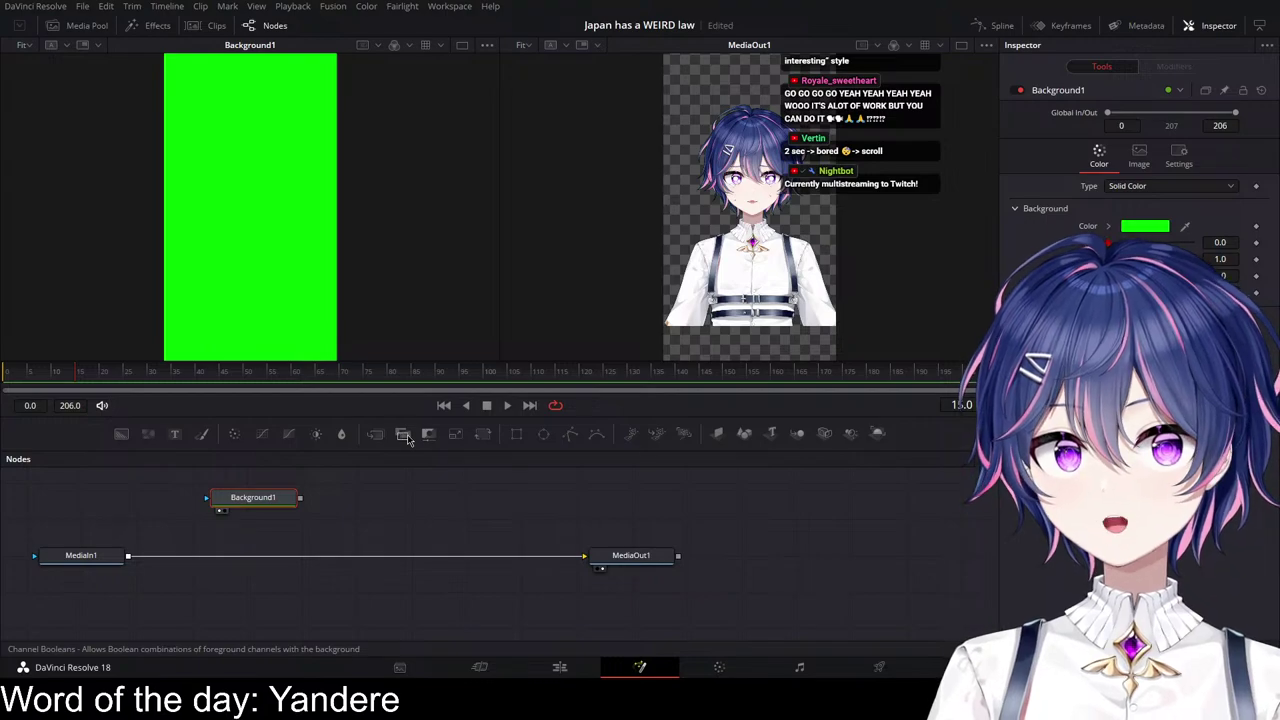
Step: Add a Matte Control node fed by Background1, show it in the first viewer, and connect MediaIn1 as its matte
left_click_drag(428, 433, 393, 500)
left_click_drag(300, 497, 250, 296)
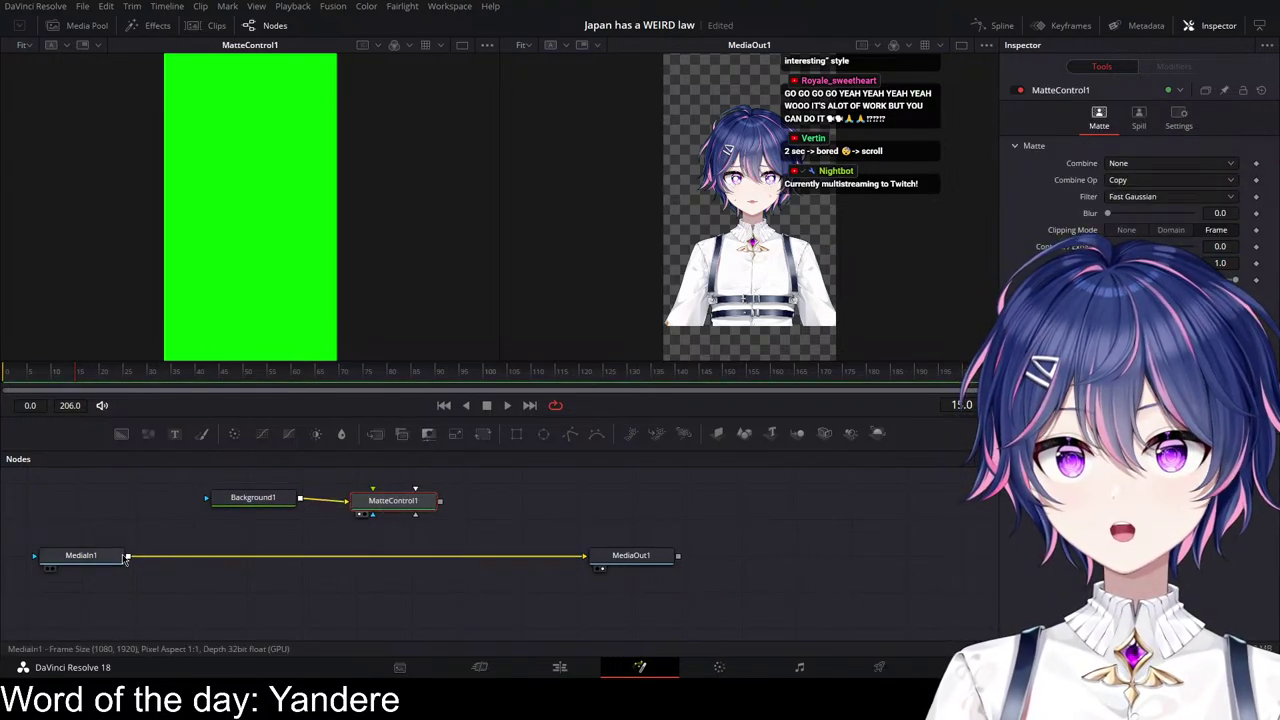
left_click_drag(126, 558, 395, 505)
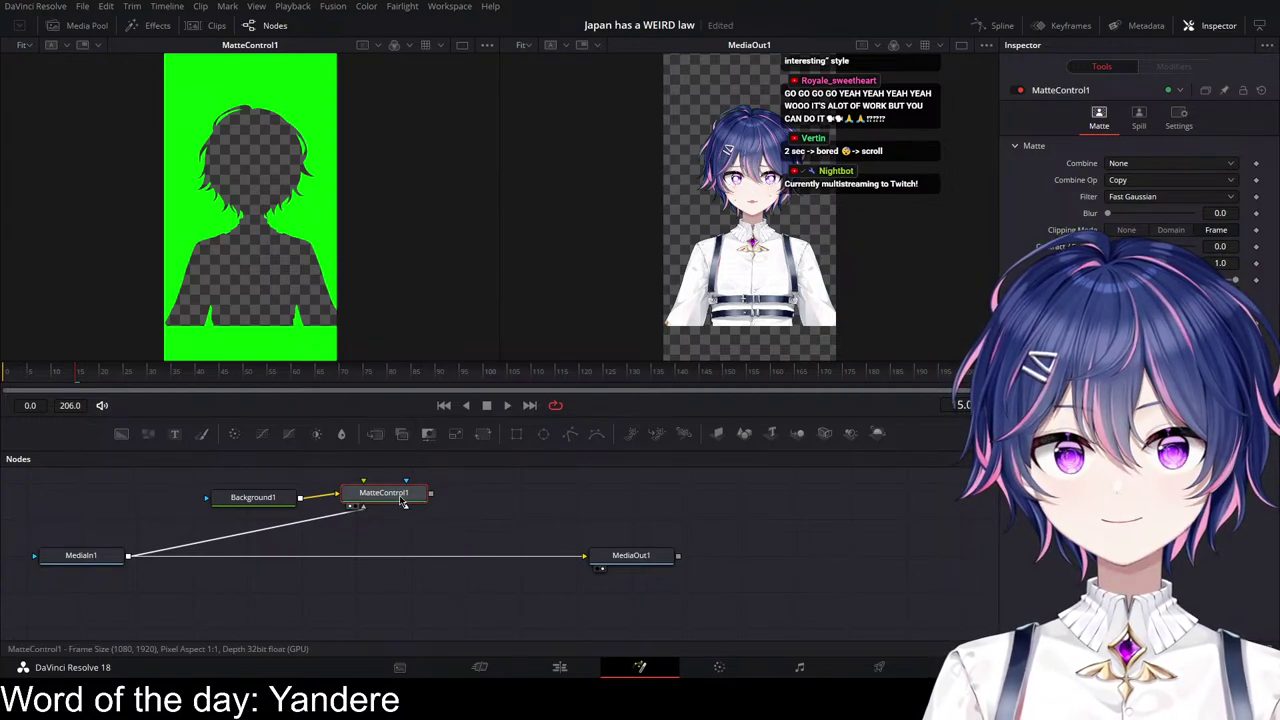
left_click_drag(402, 503, 400, 507)
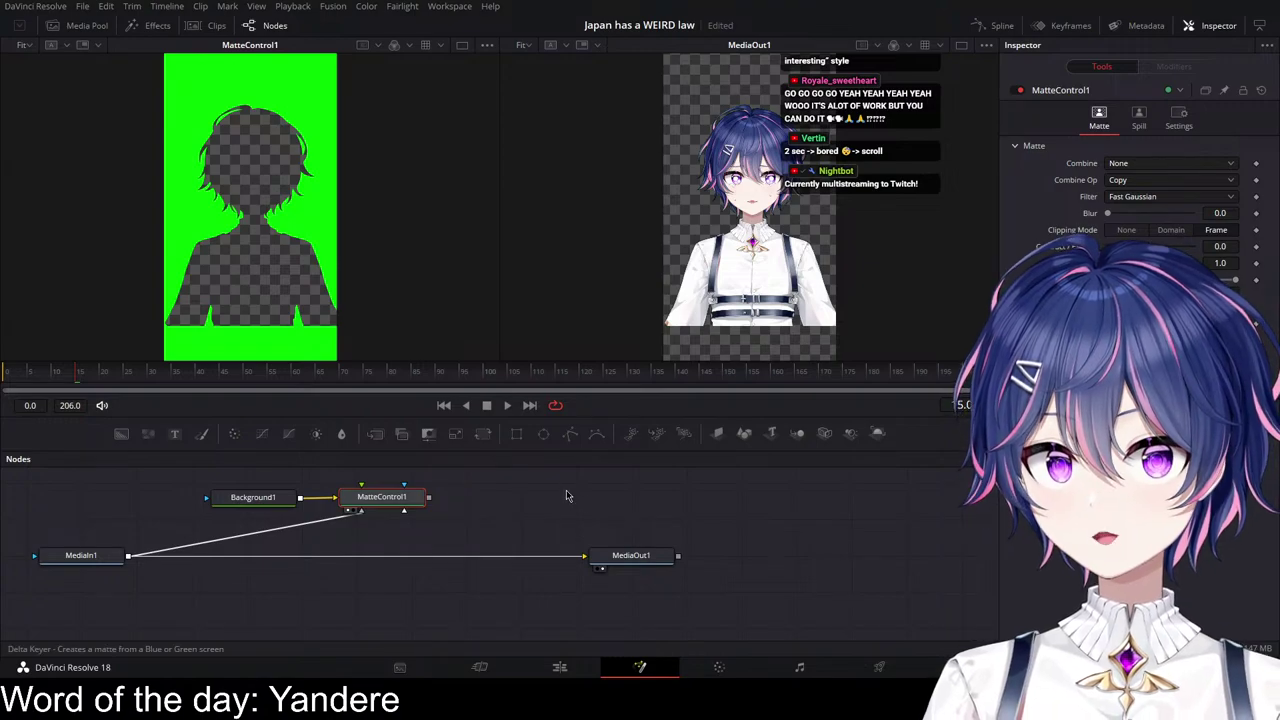
Step: Add a Delta Keyer after MatteControl1, show it in the first viewer, connect MediaIn1 to it, and pick the green as its Background Color
left_click(685, 437)
mouse_move(497, 502)
left_mouse_down()
mouse_move(494, 490)
mouse_move(503, 502)
left_mouse_up()
key("1")
left_click_drag(130, 557, 501, 500)
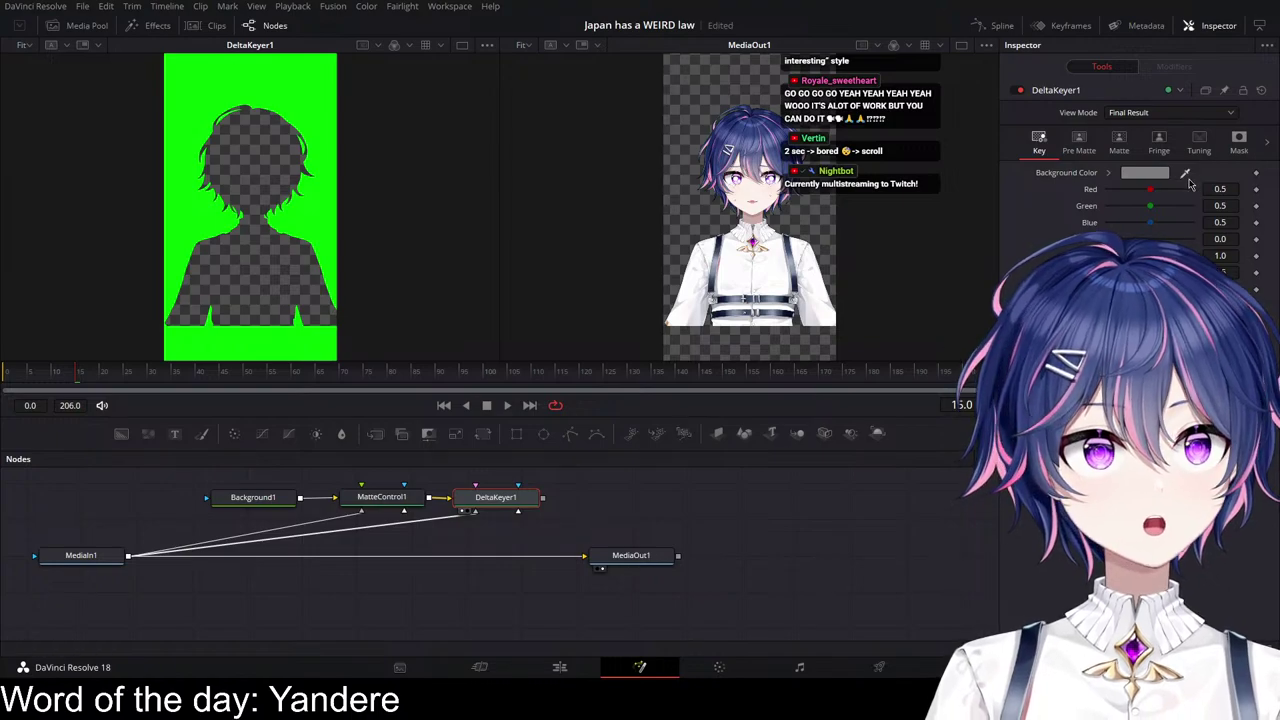
left_click_drag(1185, 172, 334, 120)
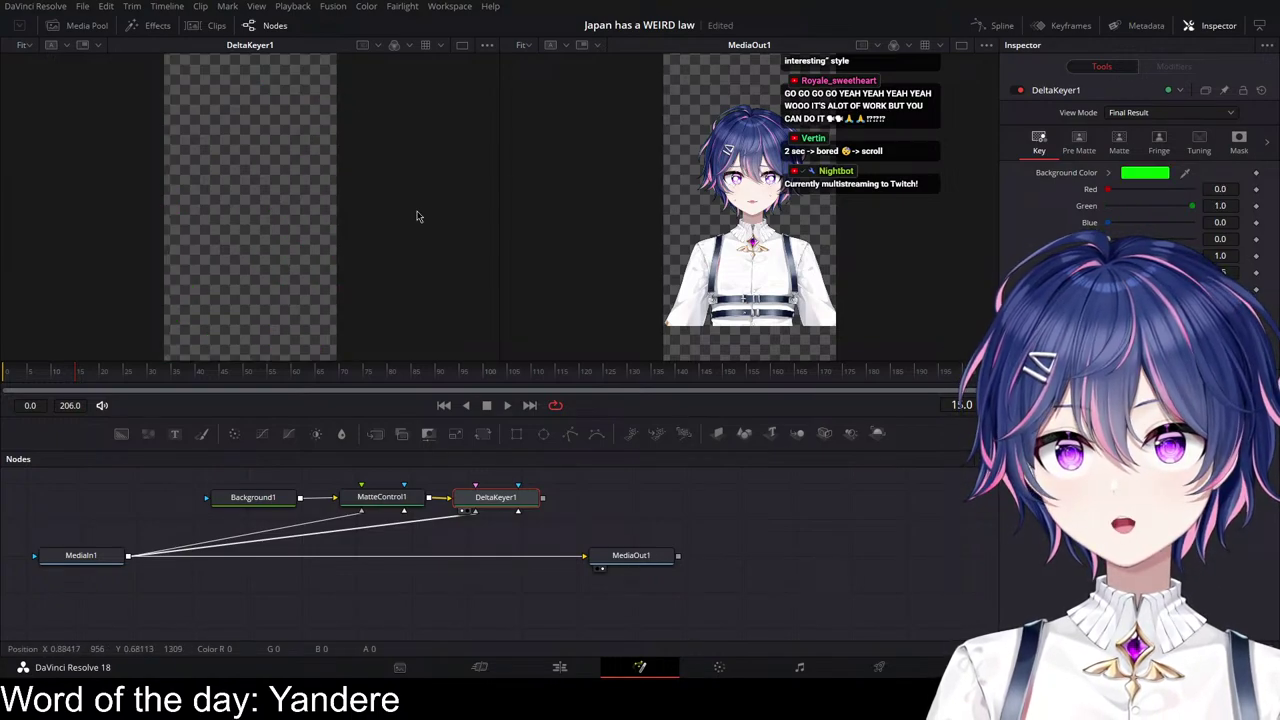
Step: Set the Delta Keyer's matte Erode/Dilate to about 0.0067 and merge its outline over MediaIn1 ahead of MediaOut1
left_click(1119, 143)
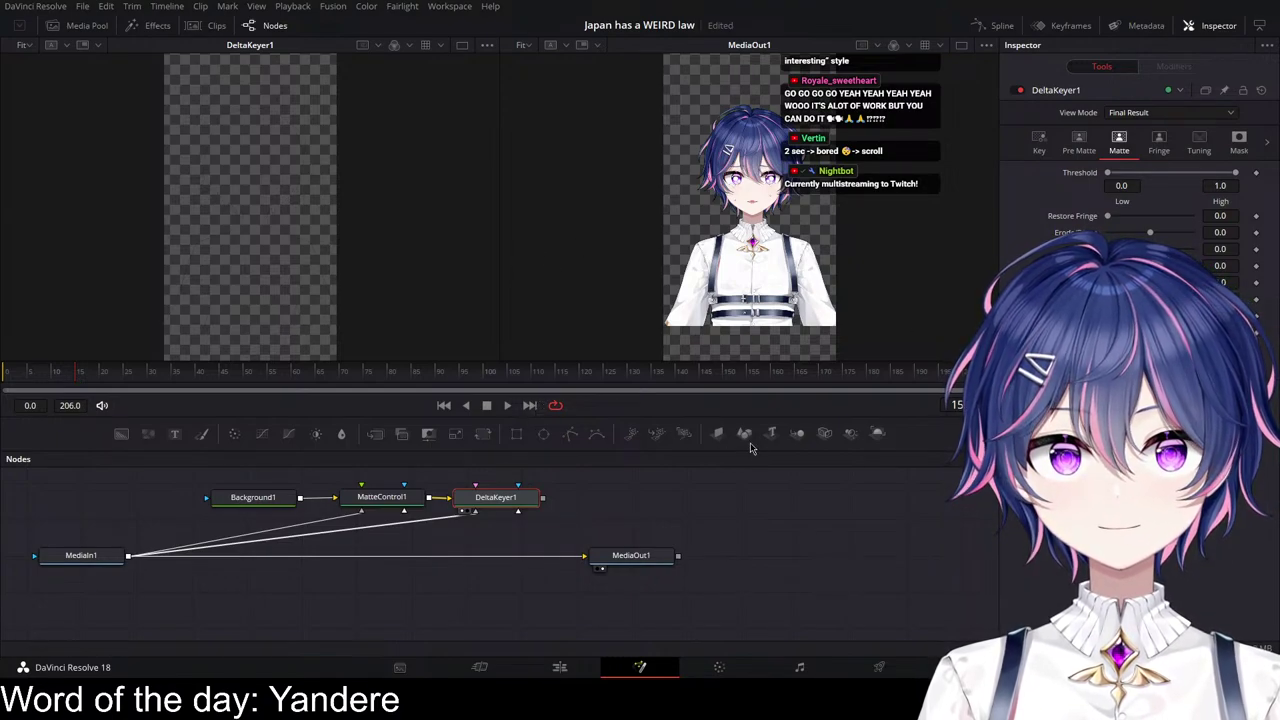
left_click_drag(1154, 236, 1166, 241)
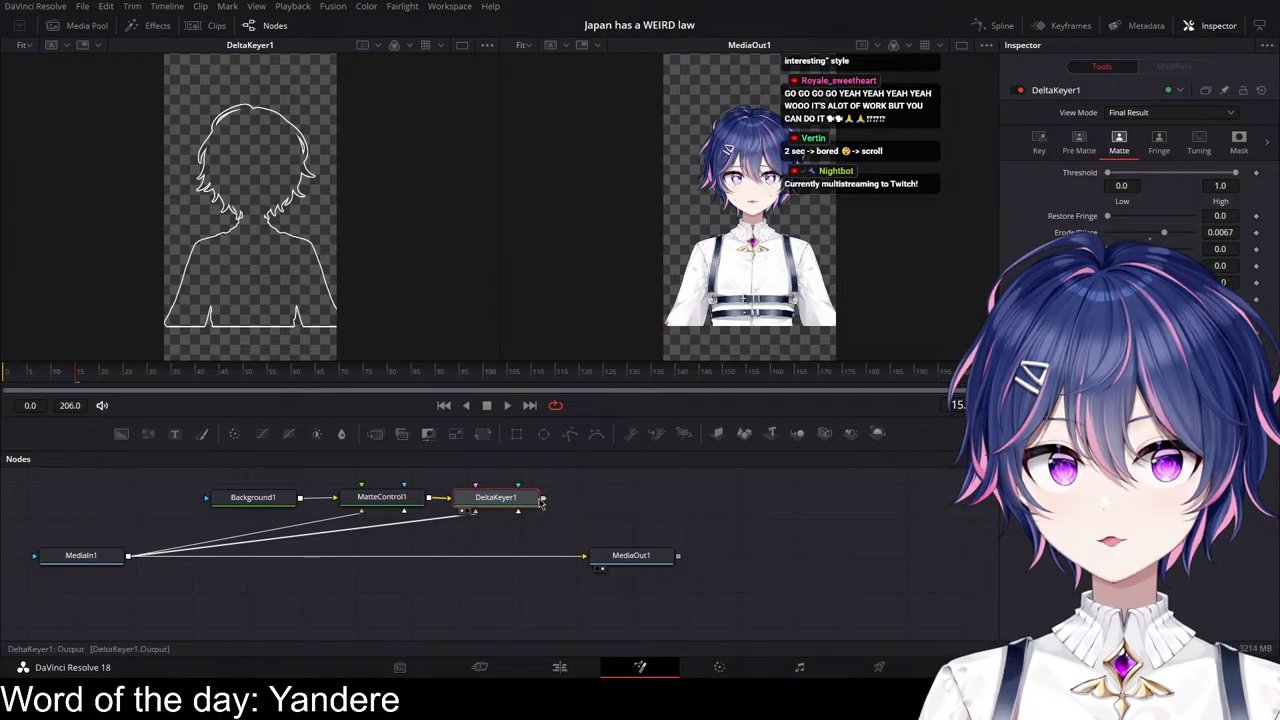
left_click_drag(542, 497, 135, 561)
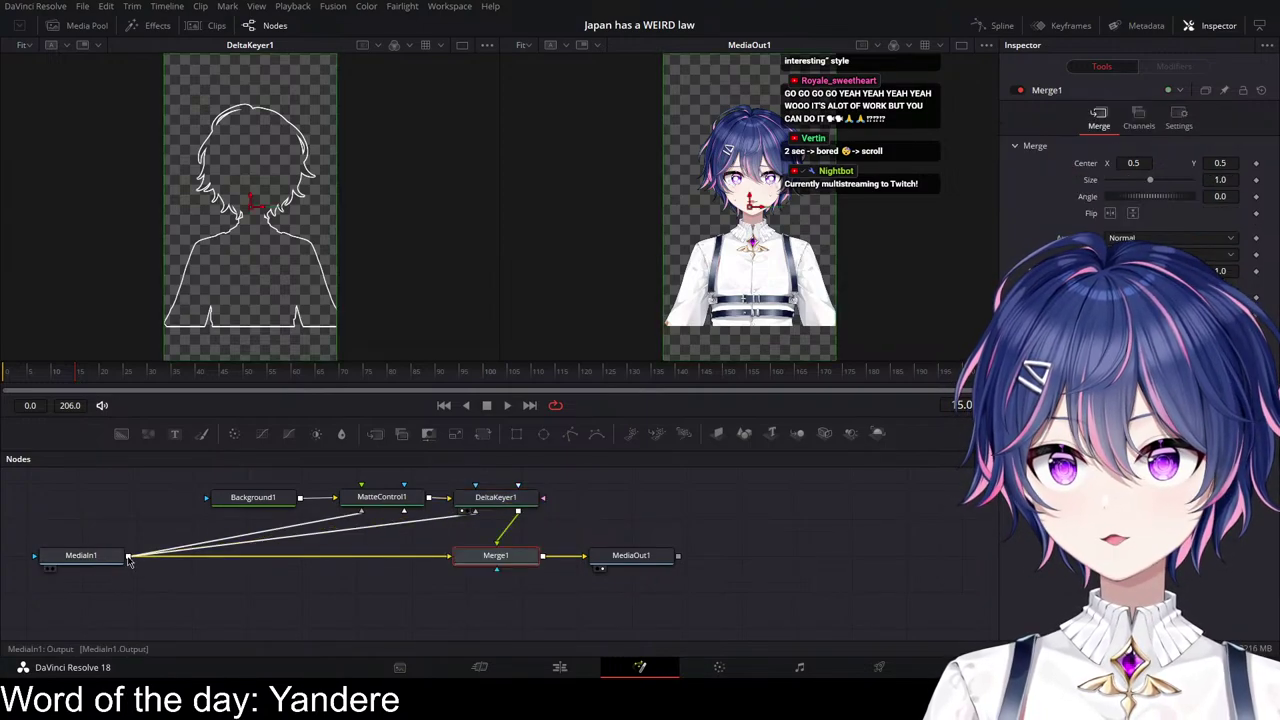
Step: Return to the Edit page, play back the outlined avatar, and set Fusion Clip 5's Zoom to 1.220 and Position Y to -158
left_click(560, 667)
left_click(801, 433)
key("space")
key("space")
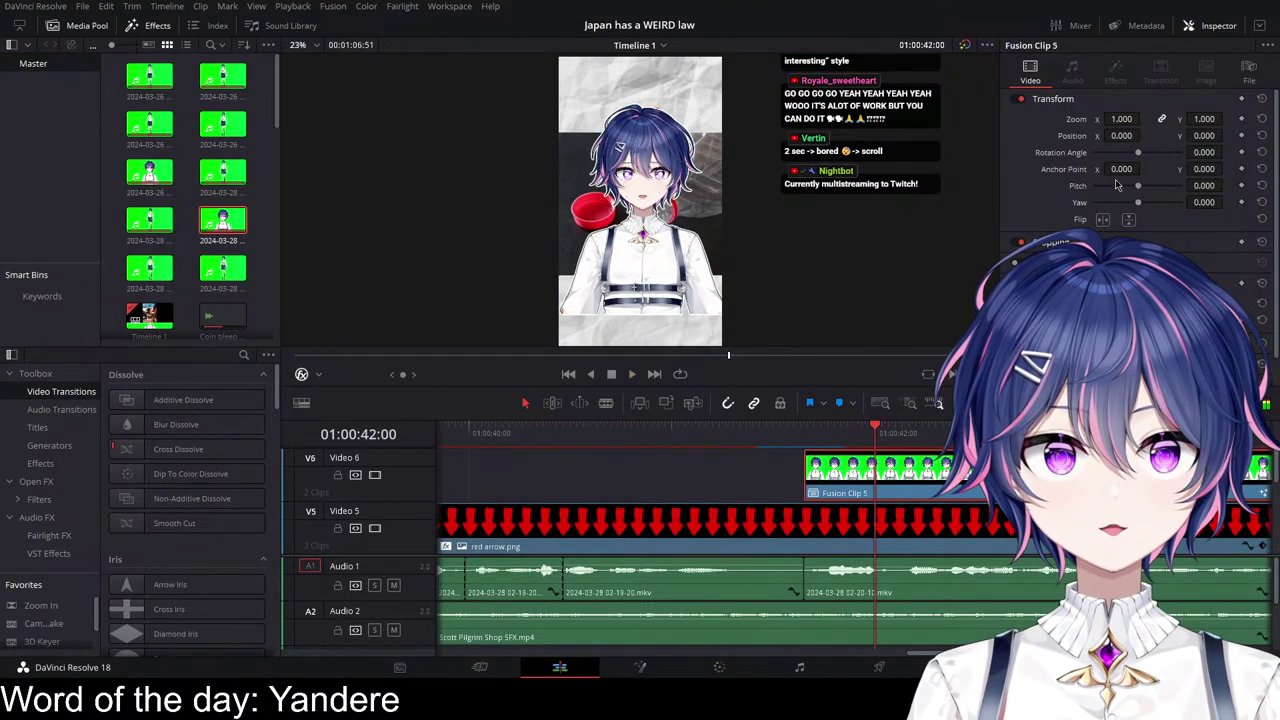
mouse_move(1121, 119)
left_mouse_down()
mouse_move(1139, 119)
mouse_move(1040, 134)
mouse_move(1149, 130)
mouse_move(1131, 122)
left_mouse_up()
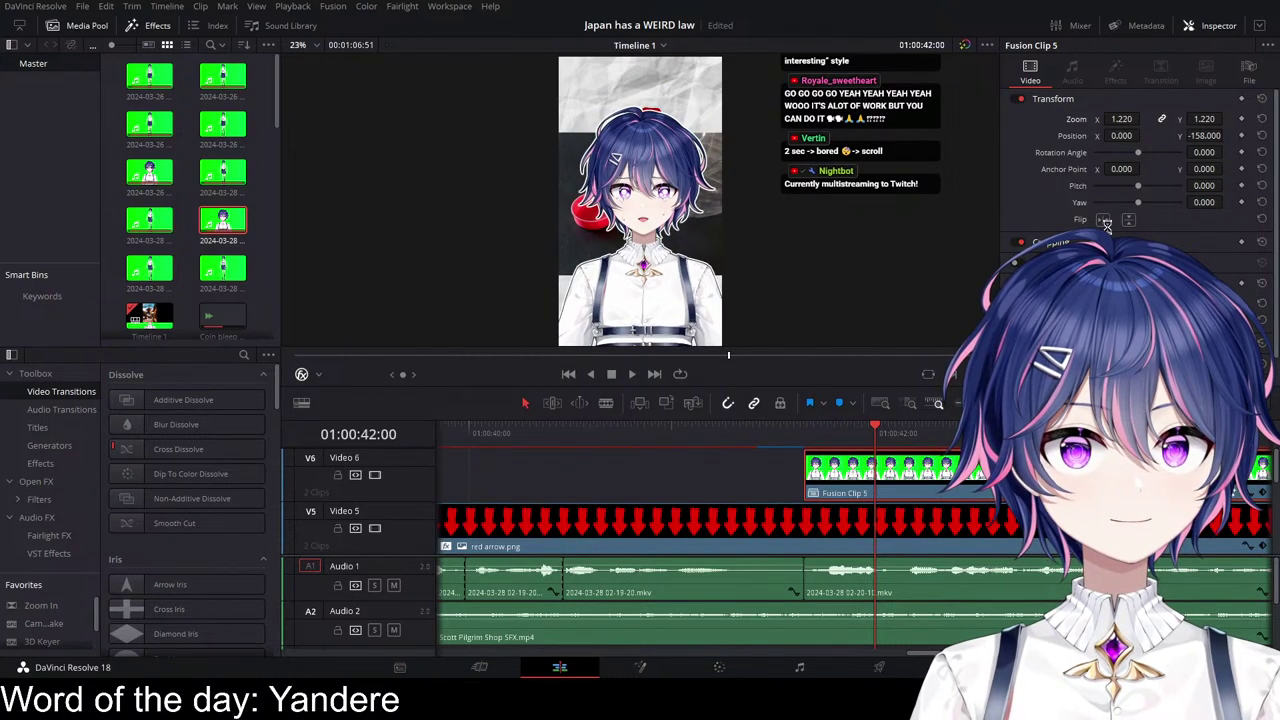
left_click(1131, 121)
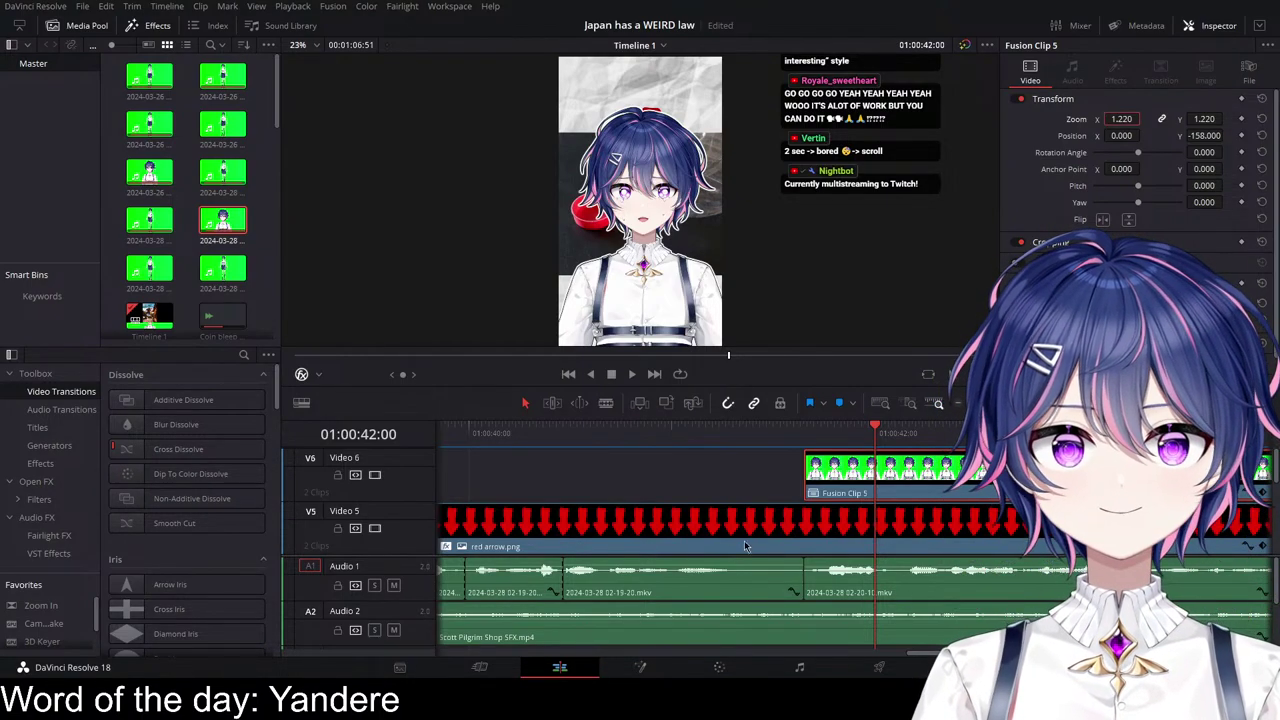
Step: Keyframe Fusion Clip 5's Position Y from about -1866 at 01:00:41:39 to -158 at 01:00:41:54 so the avatar rises from below the frame
left_click(735, 440)
key("space")
key("space")
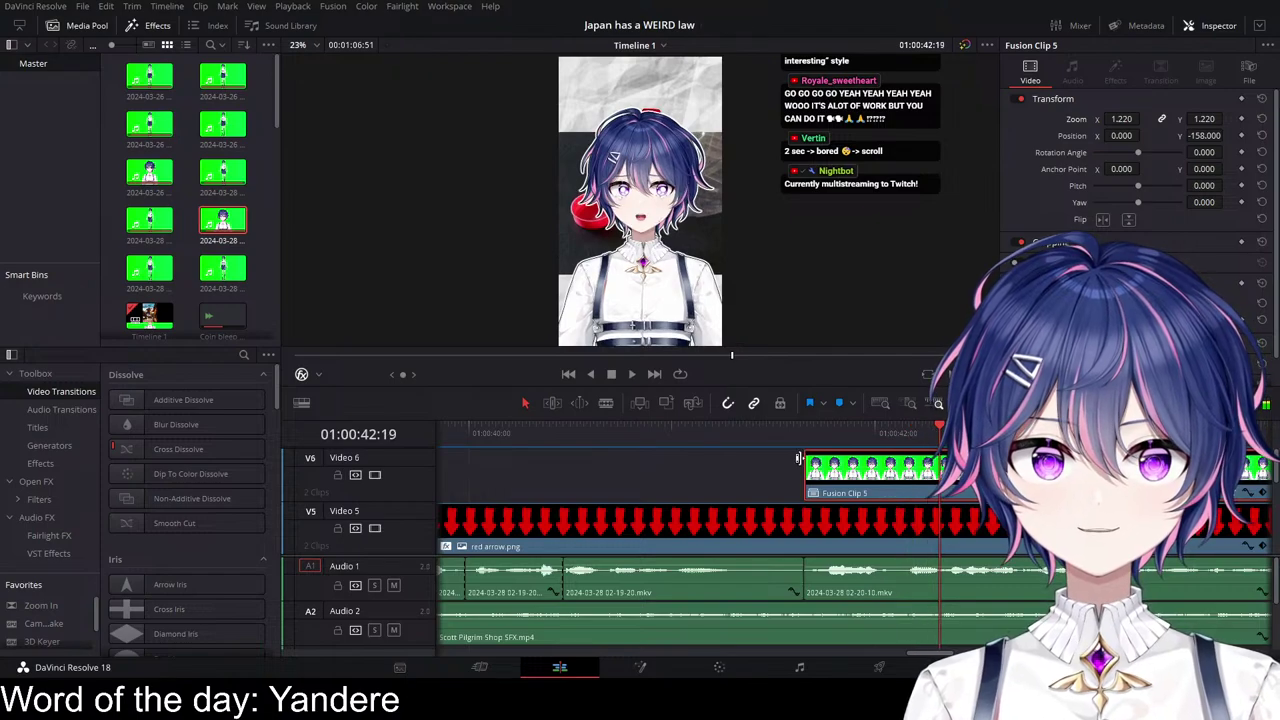
left_click(800, 440)
key("space")
key("space")
left_click_drag(859, 440, 816, 428)
left_click(1242, 136)
left_click(1262, 492)
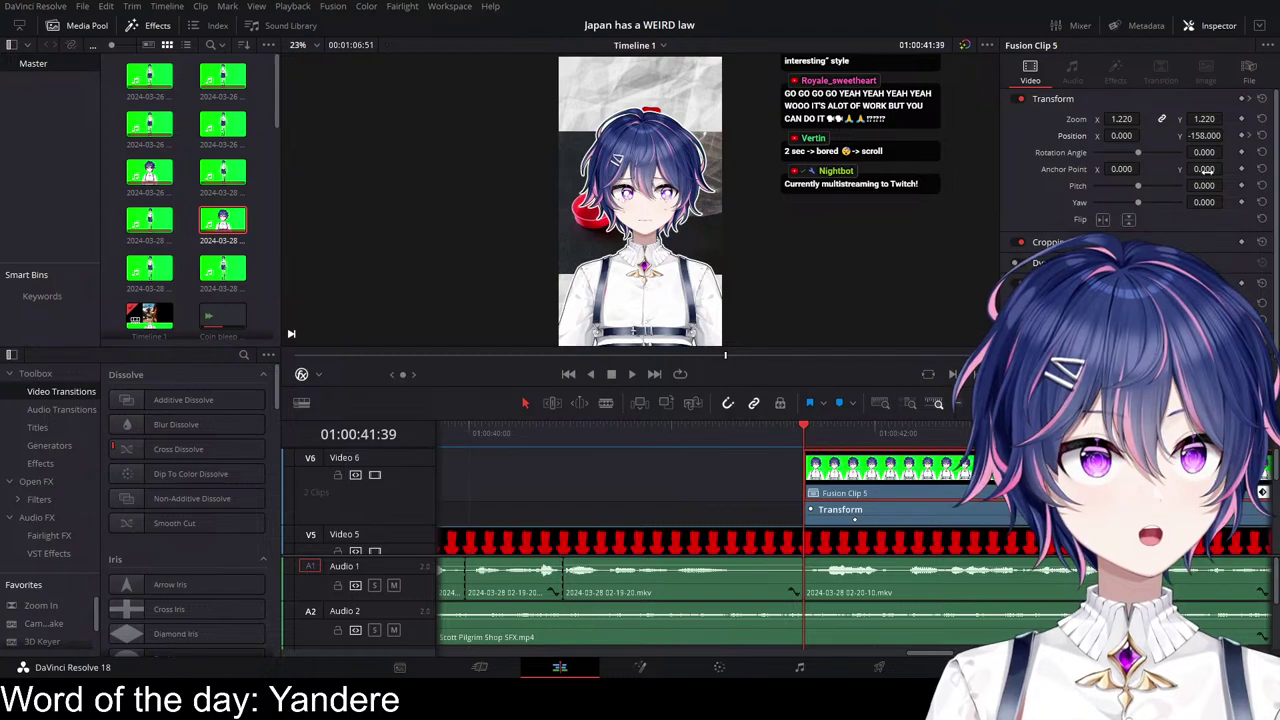
left_click_drag(1208, 137, 1205, 136)
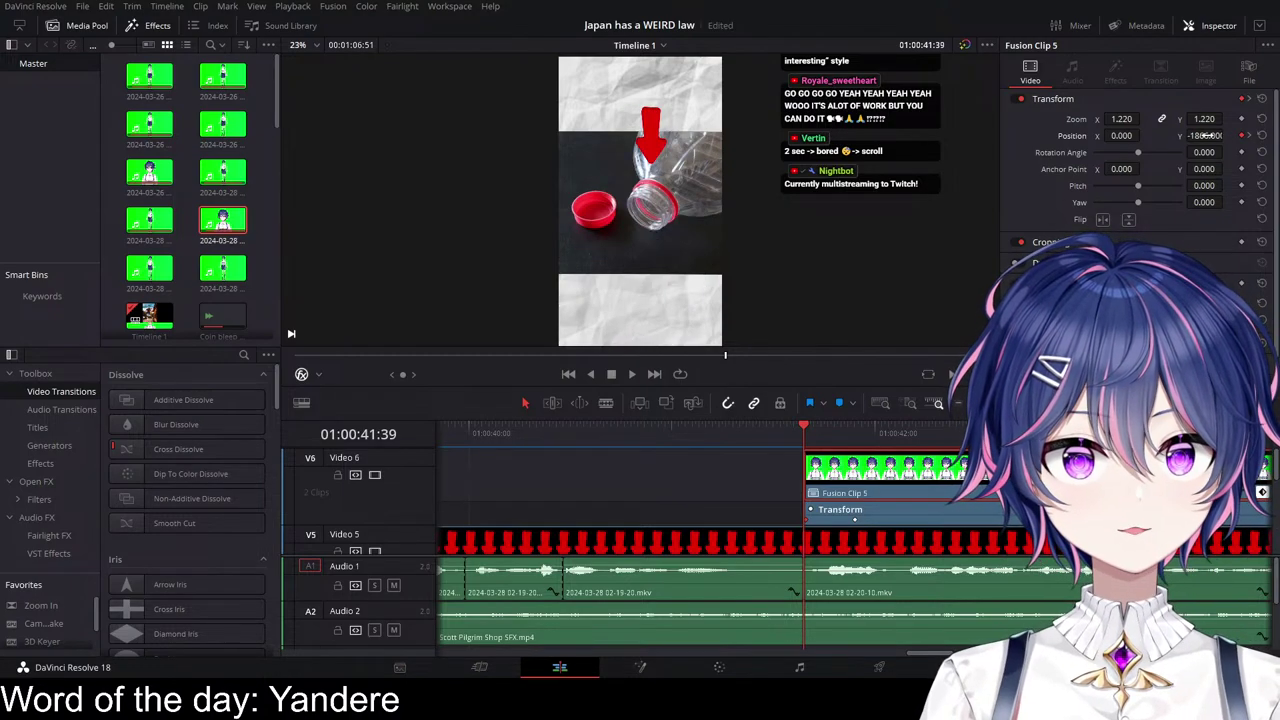
Step: Open Fusion Clip 5's Position Y curve, adjust the easing of the keyframe at 01:00:41:54, and play on from it
key("space")
key("space")
left_click(1249, 492)
scroll(880, 514, "down", 2)
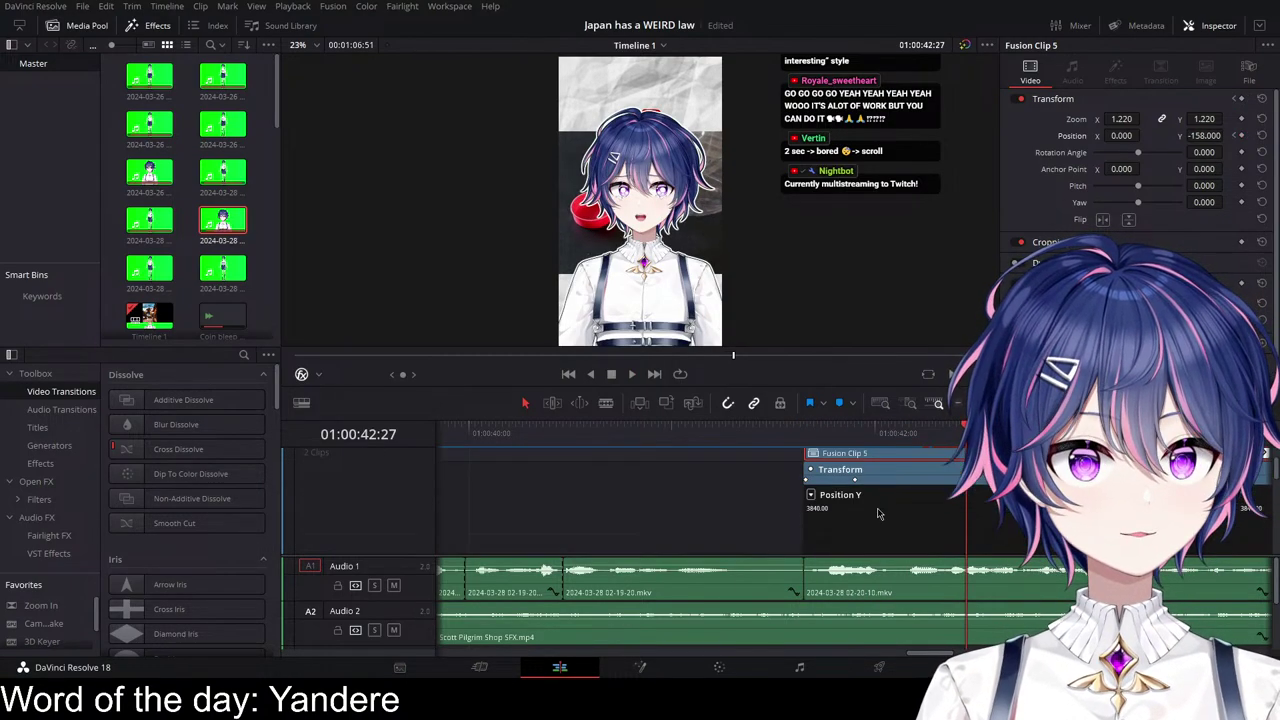
left_click(854, 440)
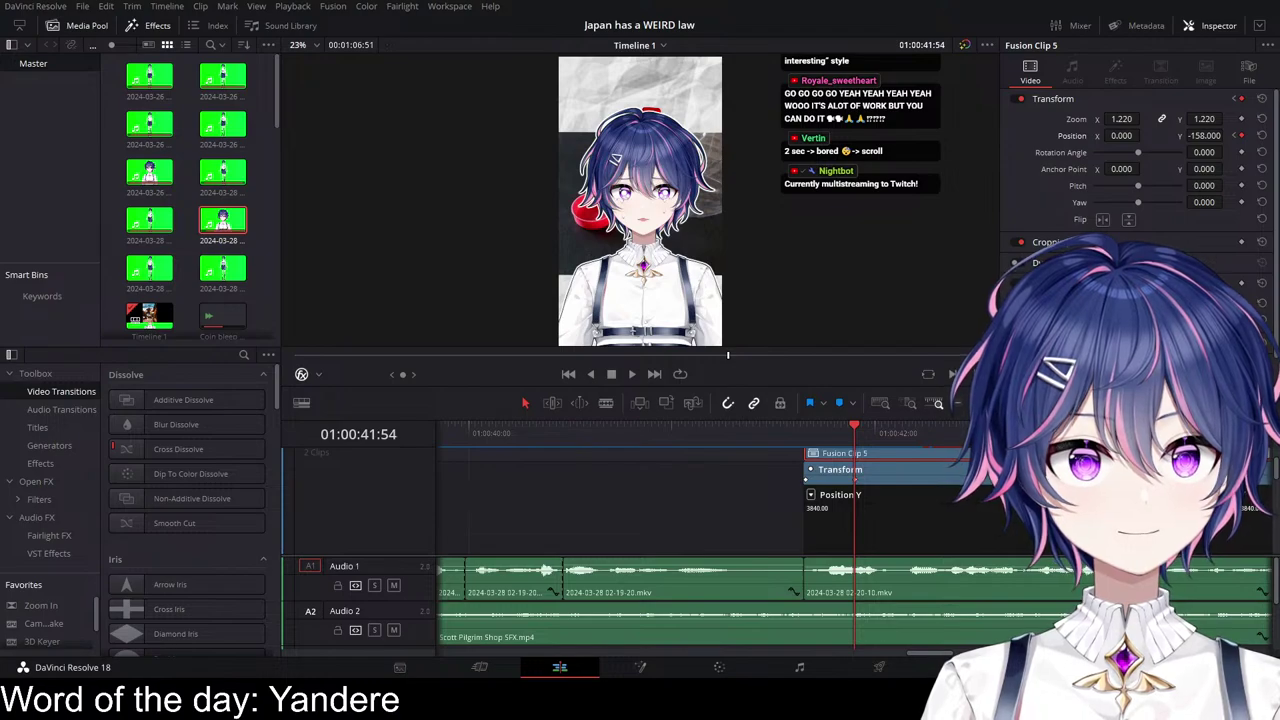
scroll(949, 514, "down", 1)
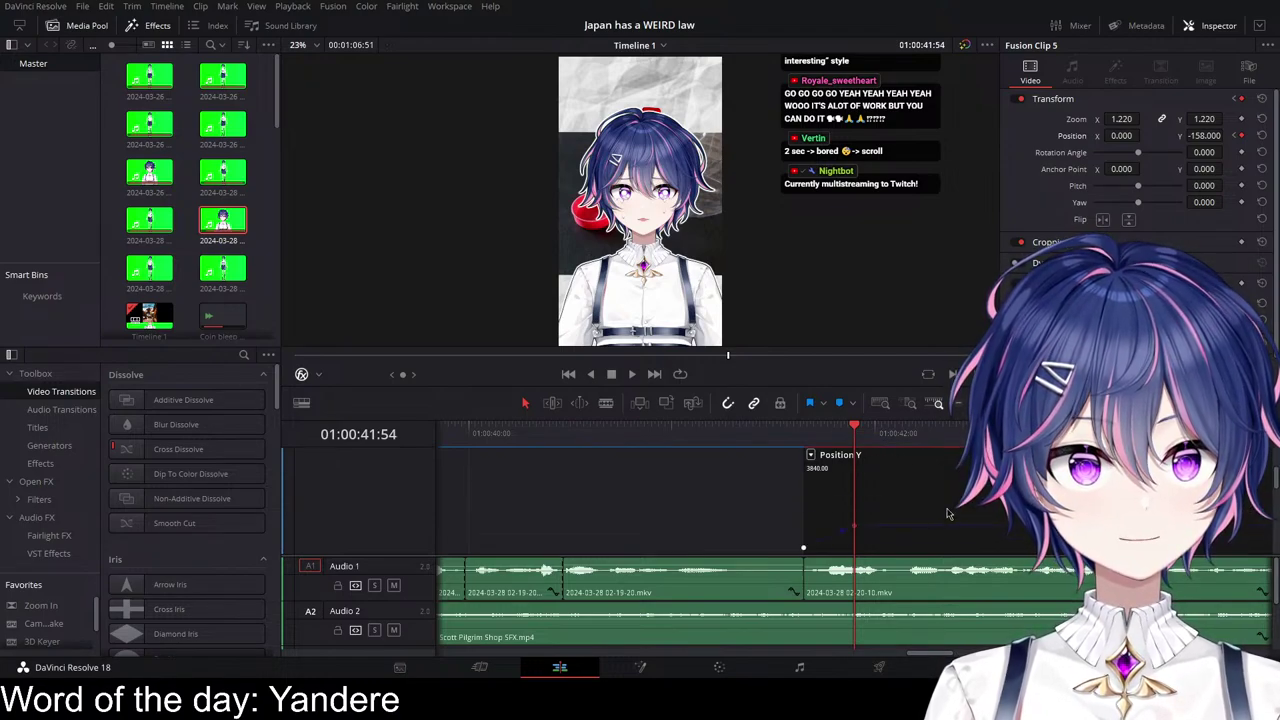
left_click(843, 530)
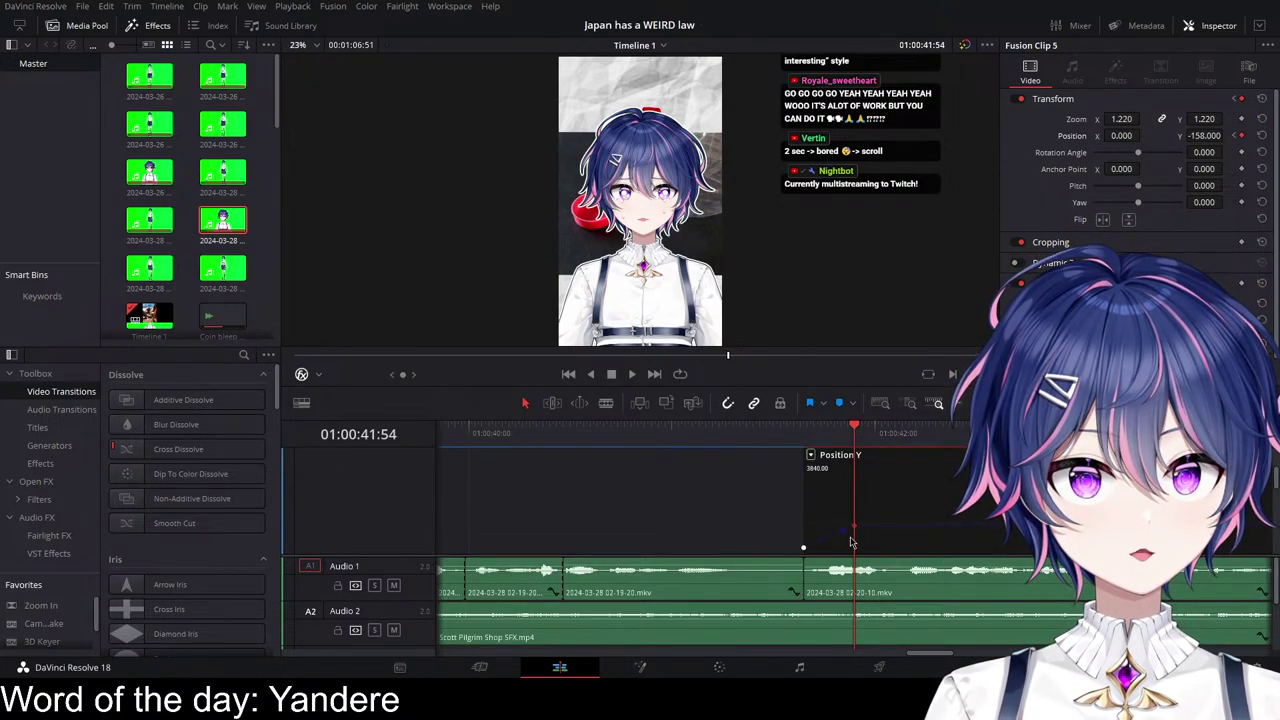
key("space")
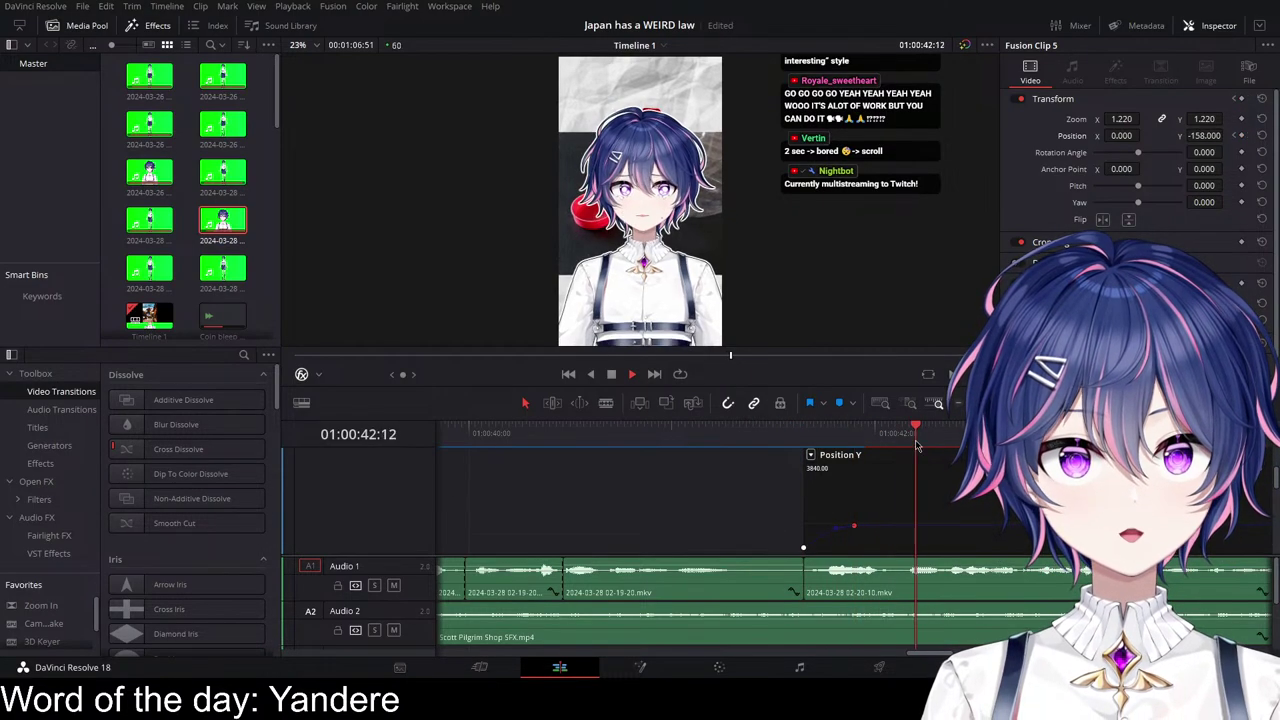
key("space")
Step: Close Fusion Clip 5's curve and keyframe views and play back the avatar's entry over the bottle image
scroll(950, 452, "up", 1)
key("Down")
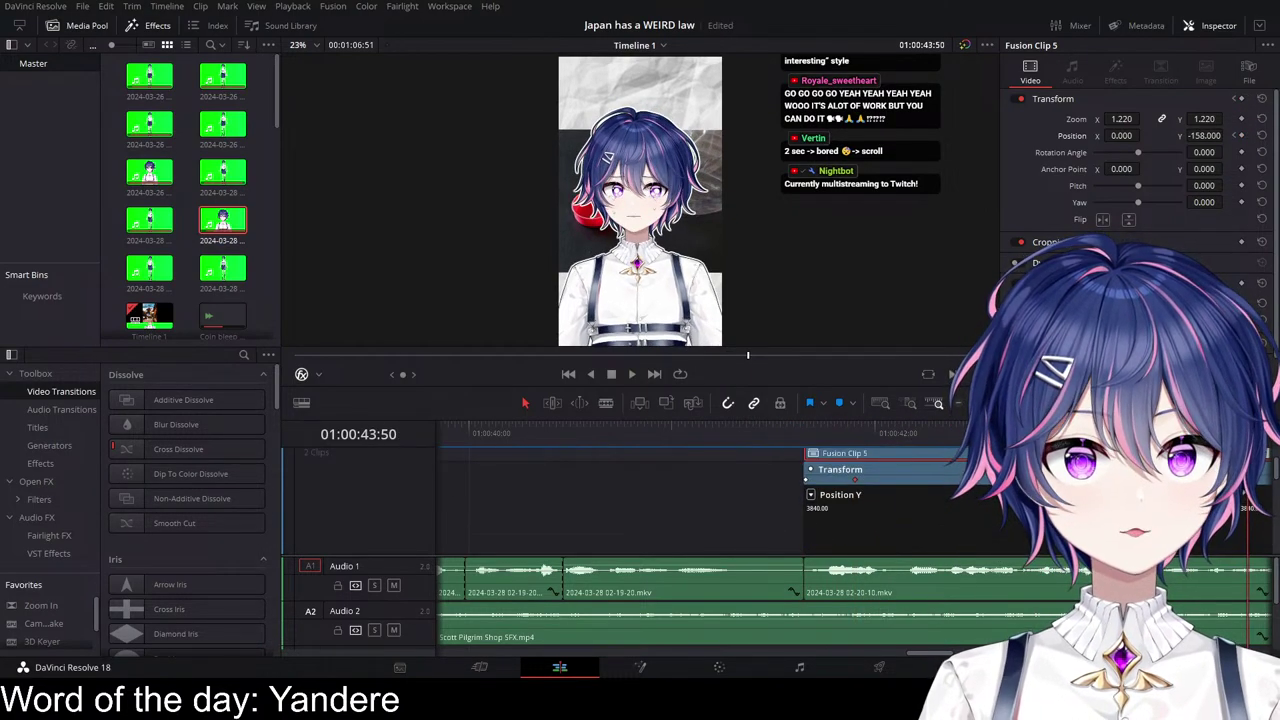
scroll(1250, 470, "up", 1)
left_click(1248, 480)
left_click(1261, 492)
left_click(757, 435)
key("space")
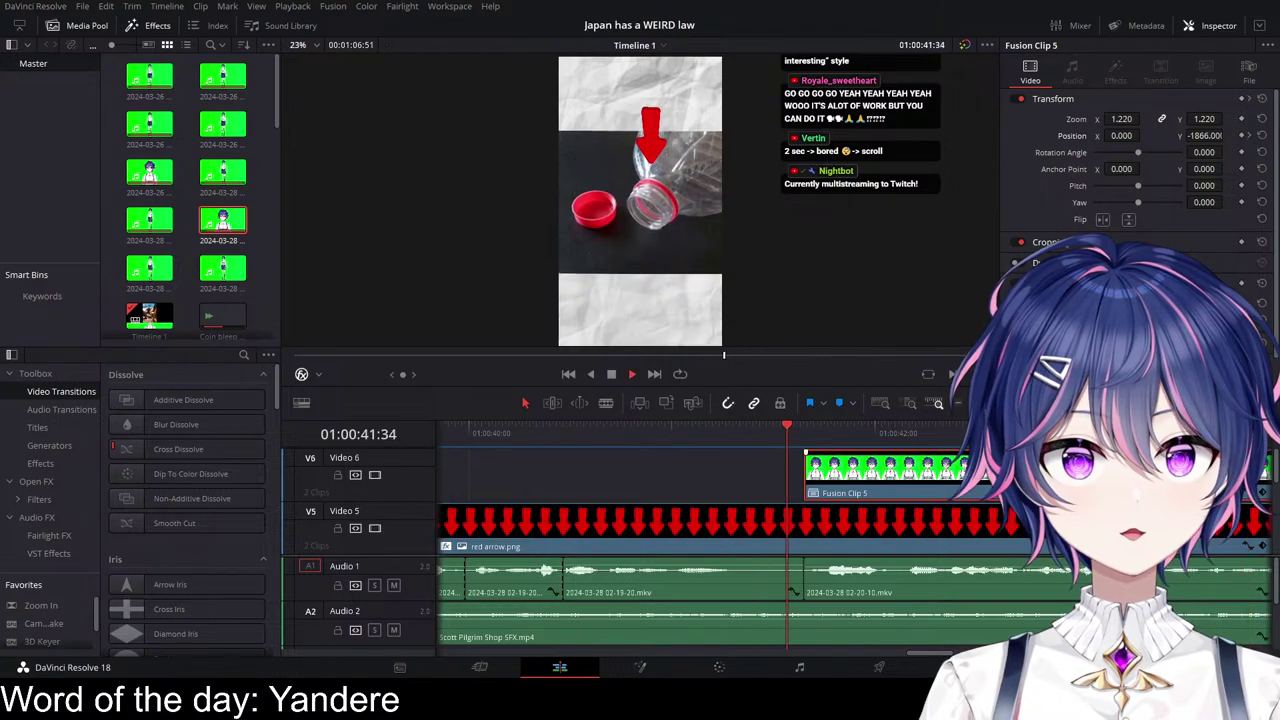
key("ctrl+minus")
key("ctrl+minus")
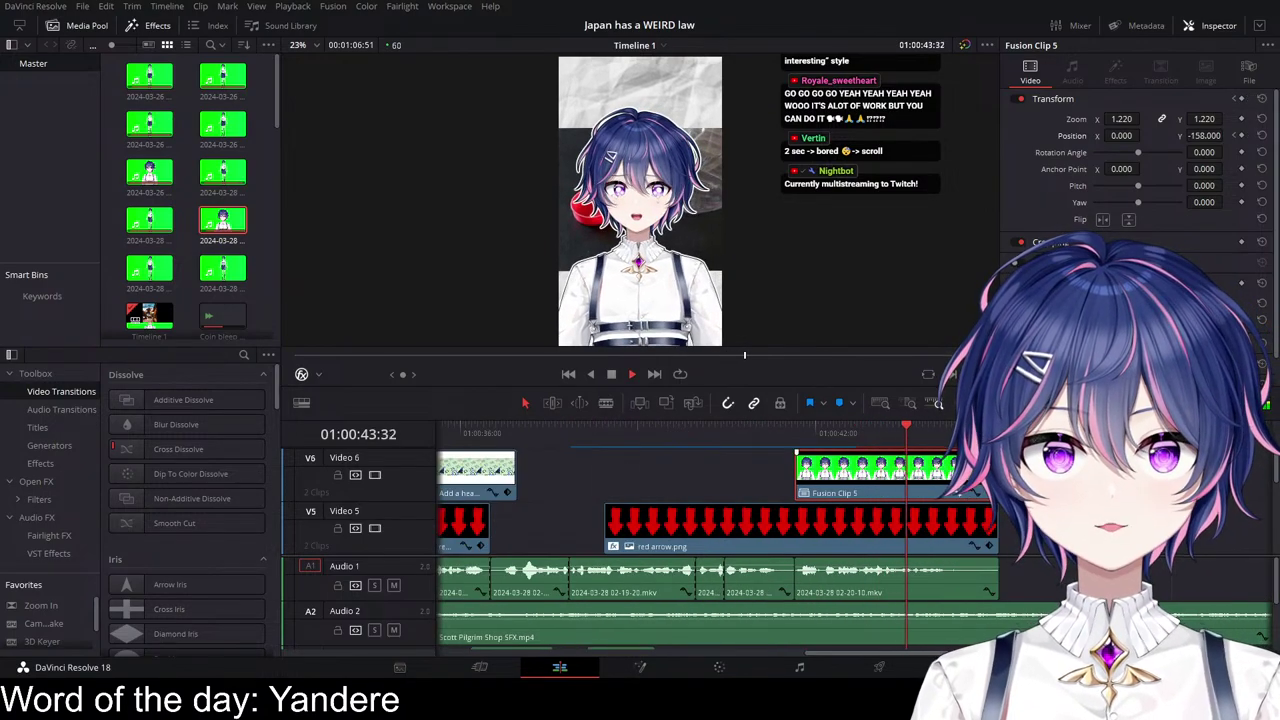
key("space")
scroll(920, 548, "down", 1)
key("ctrl+equal")
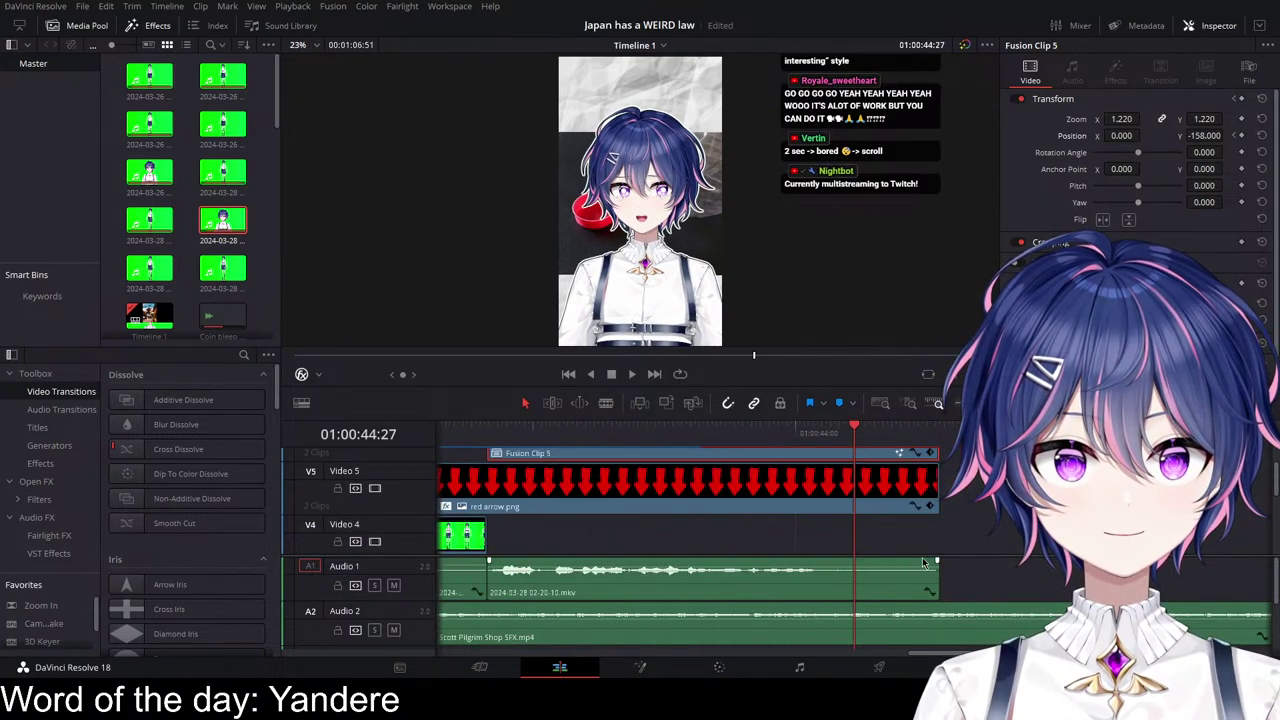
left_click_drag(842, 440, 630, 468)
left_click(718, 580)
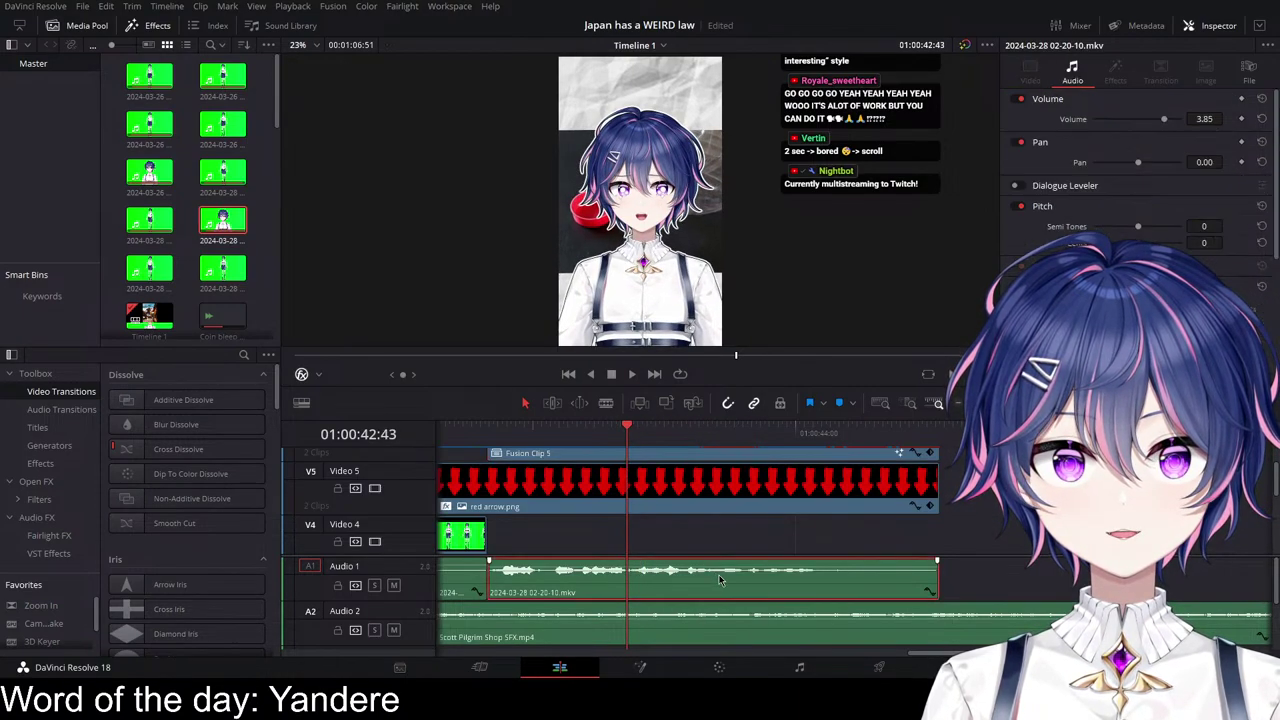
key("ctrl+b")
left_click(487, 437)
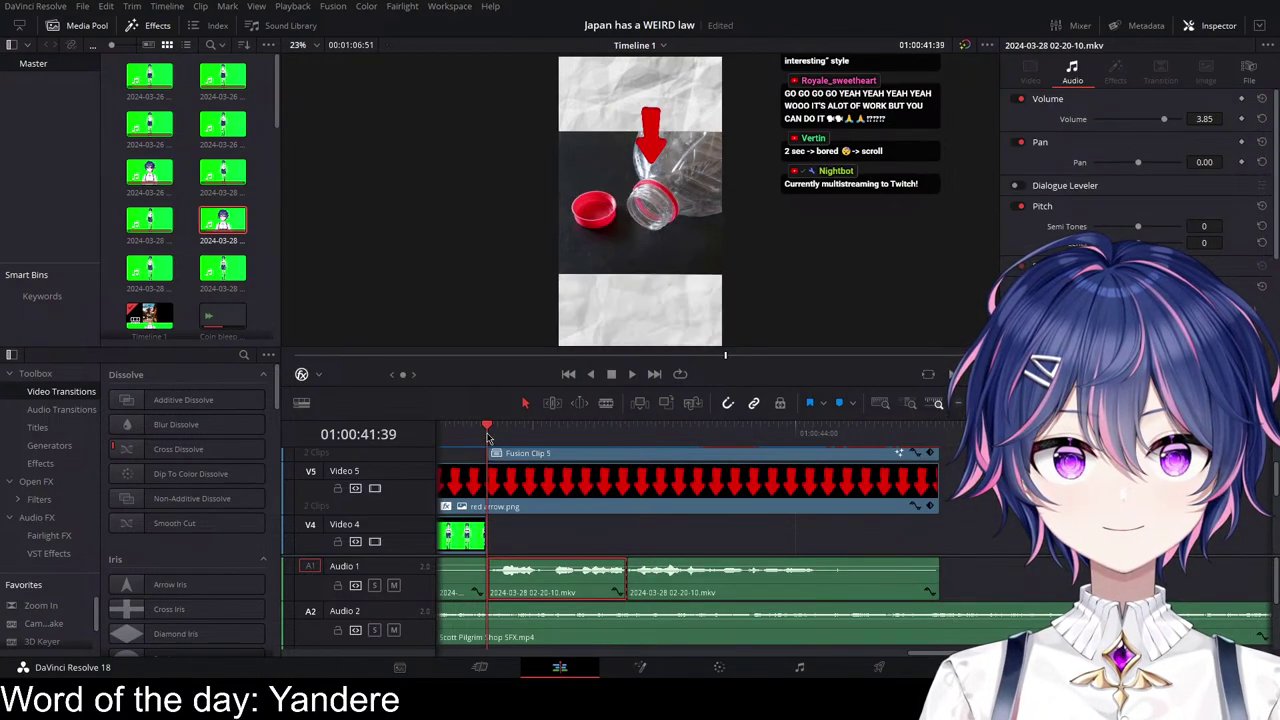
key("space")
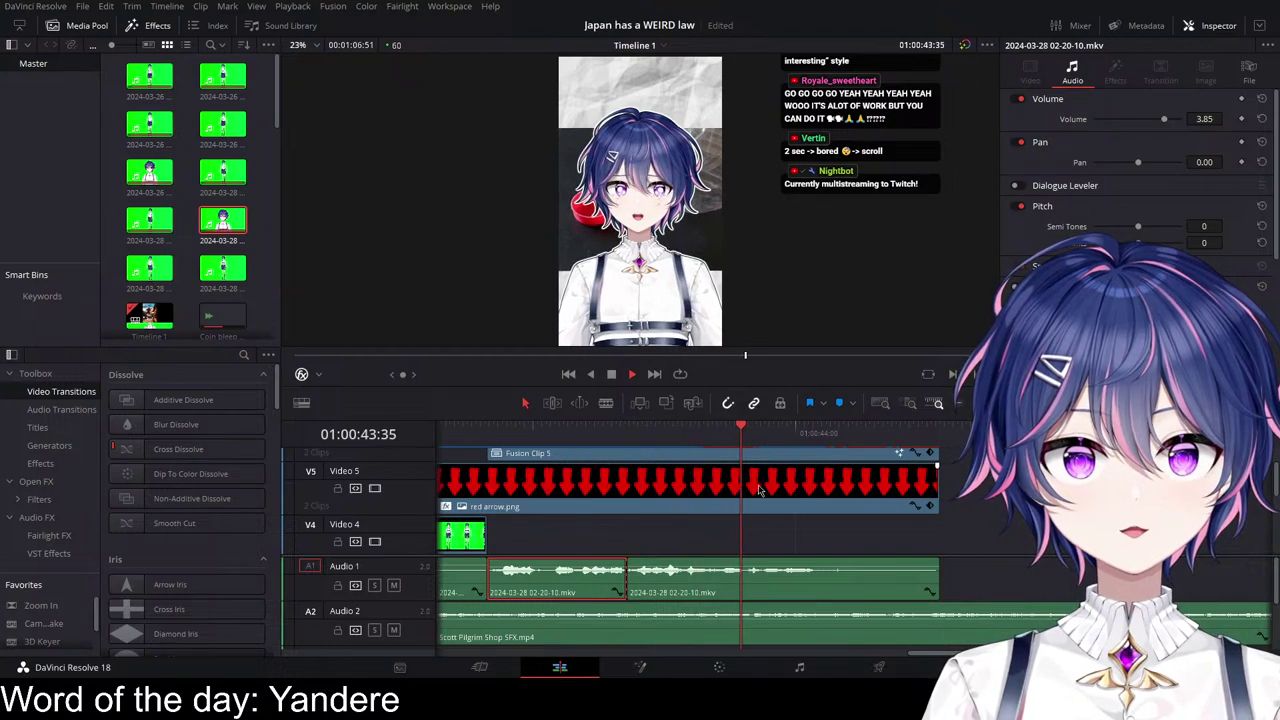
key("space")
left_click(787, 578)
key("ctrl+b")
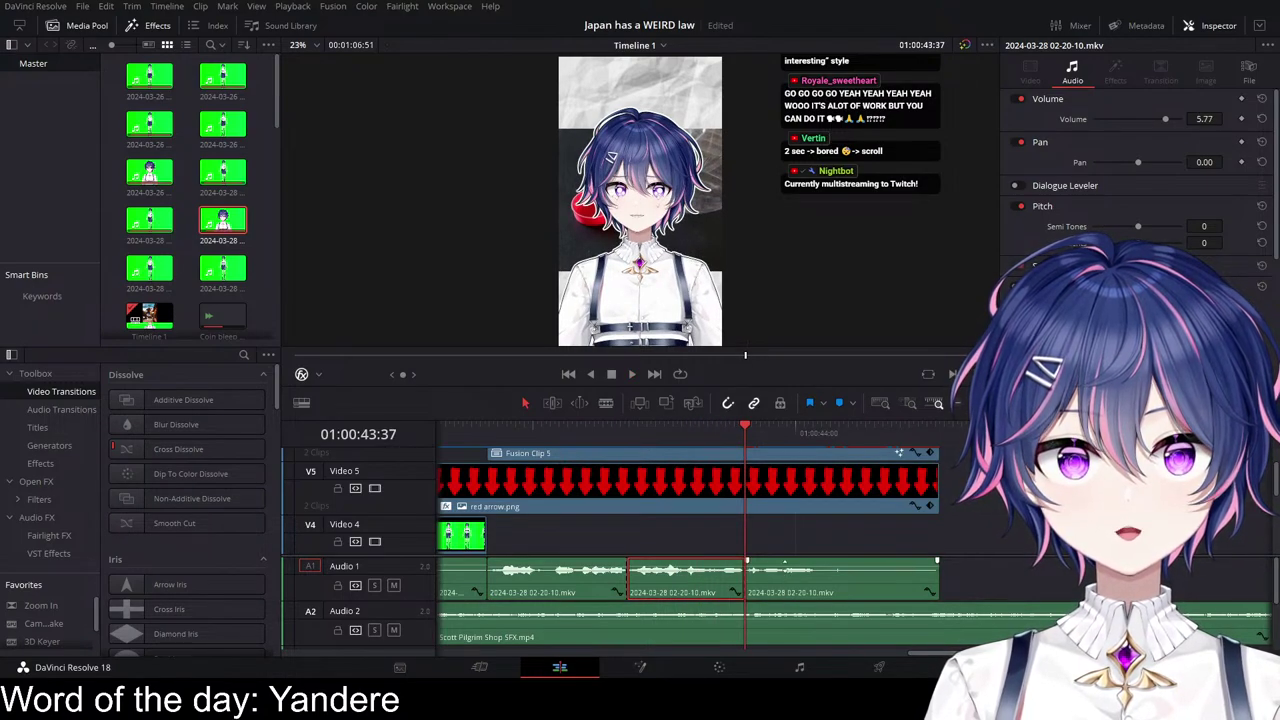
left_click_drag(785, 566, 785, 562)
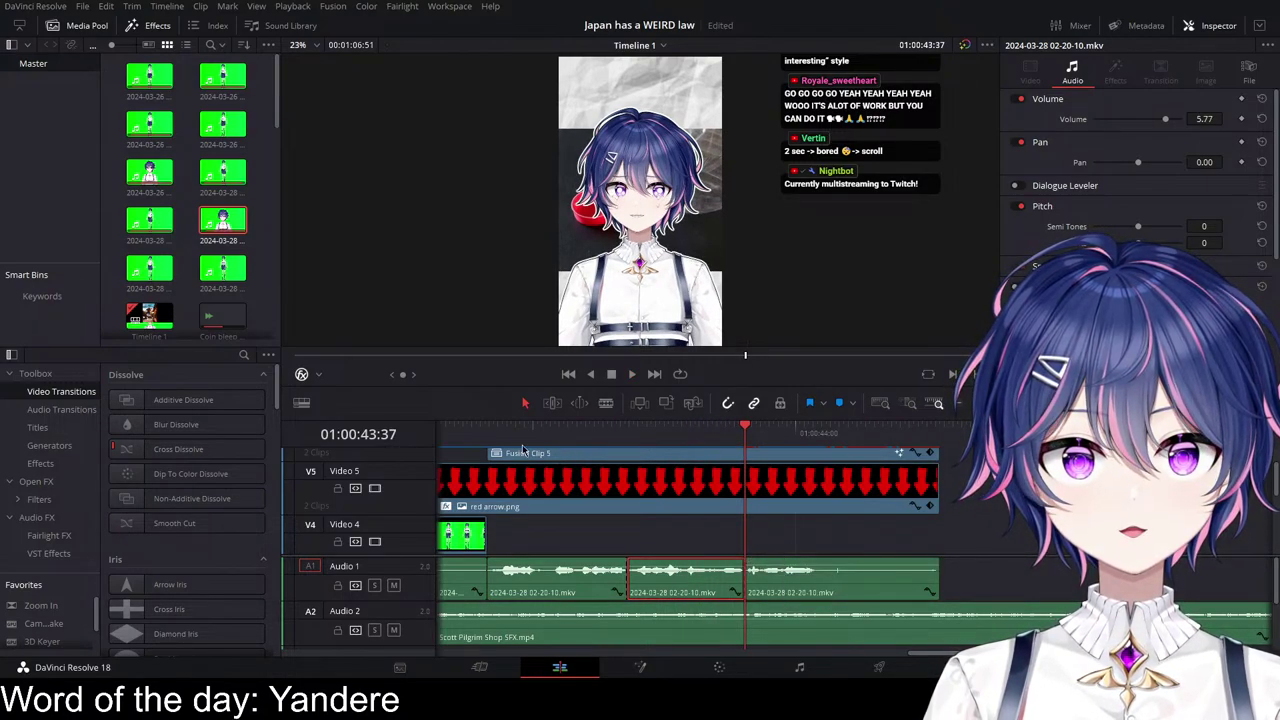
left_click(487, 433)
key("space")
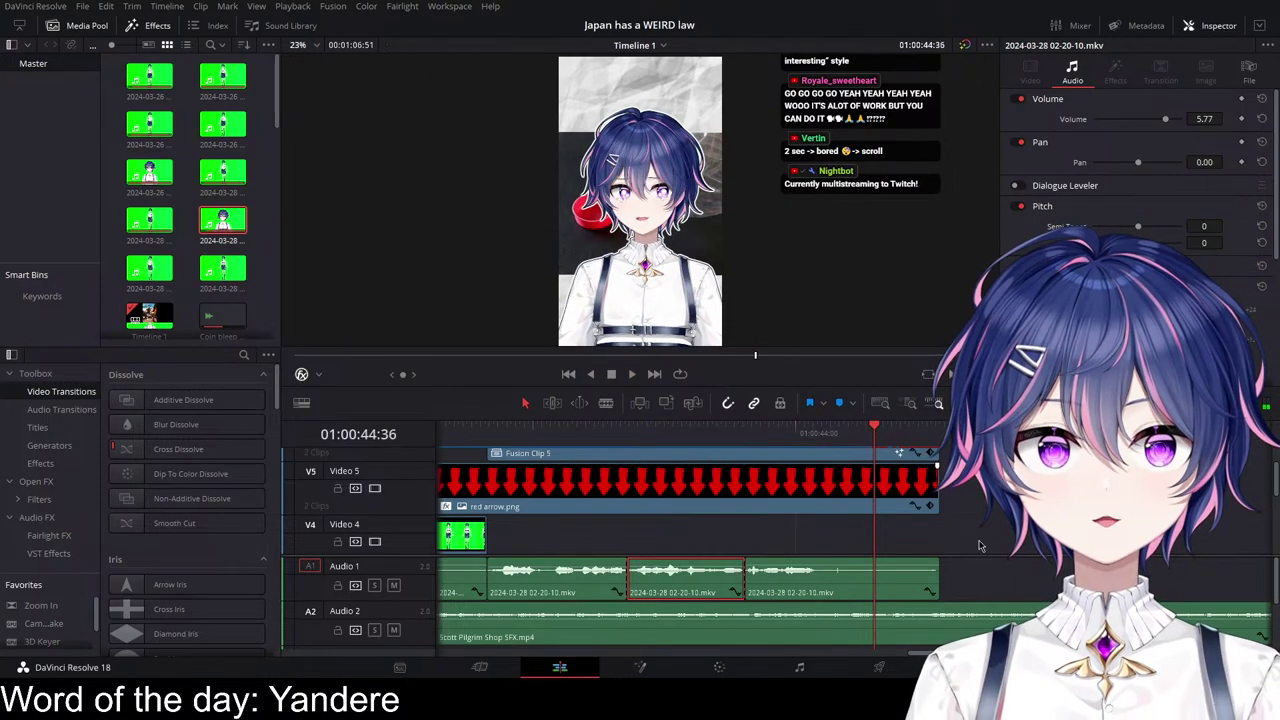
Step: Trim the ends of Fusion Clip 5, the red arrow, the bottle image, the paper background and the last audio part to 01:00:44:36
scroll(940, 540, "up", 1)
left_click_drag(935, 480, 872, 480)
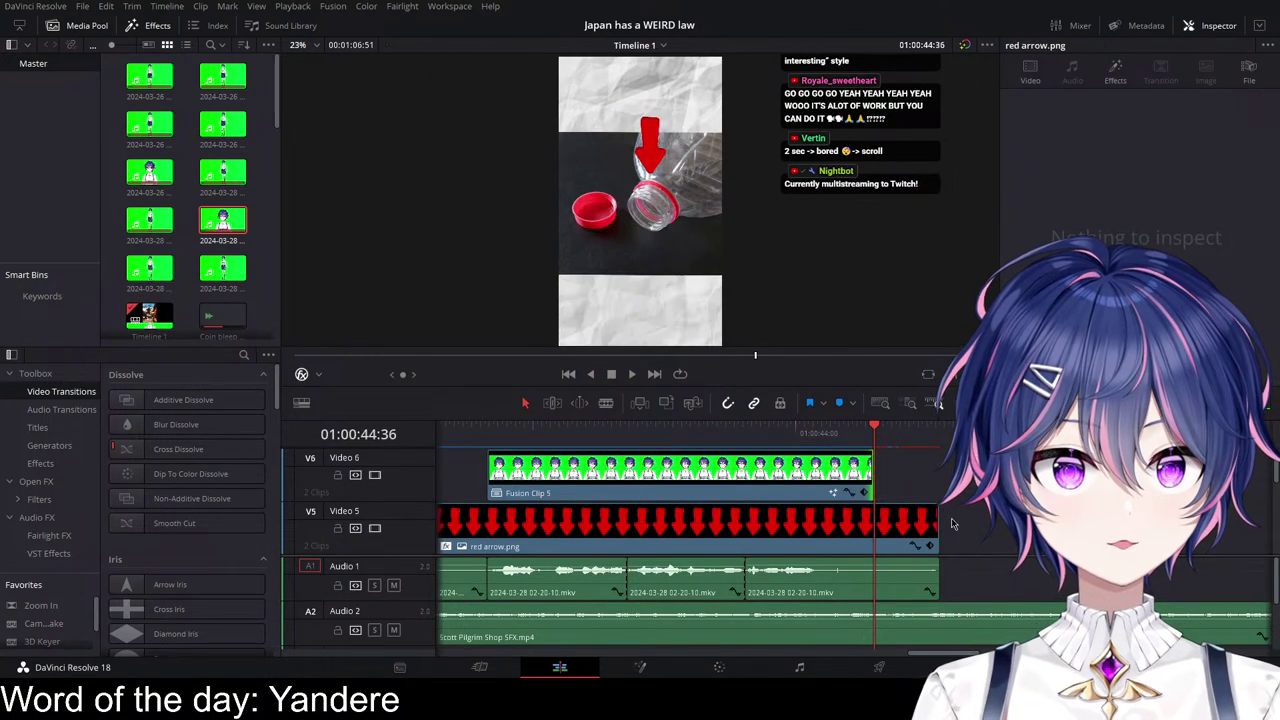
left_click_drag(935, 530, 872, 530)
scroll(917, 529, "up", 2)
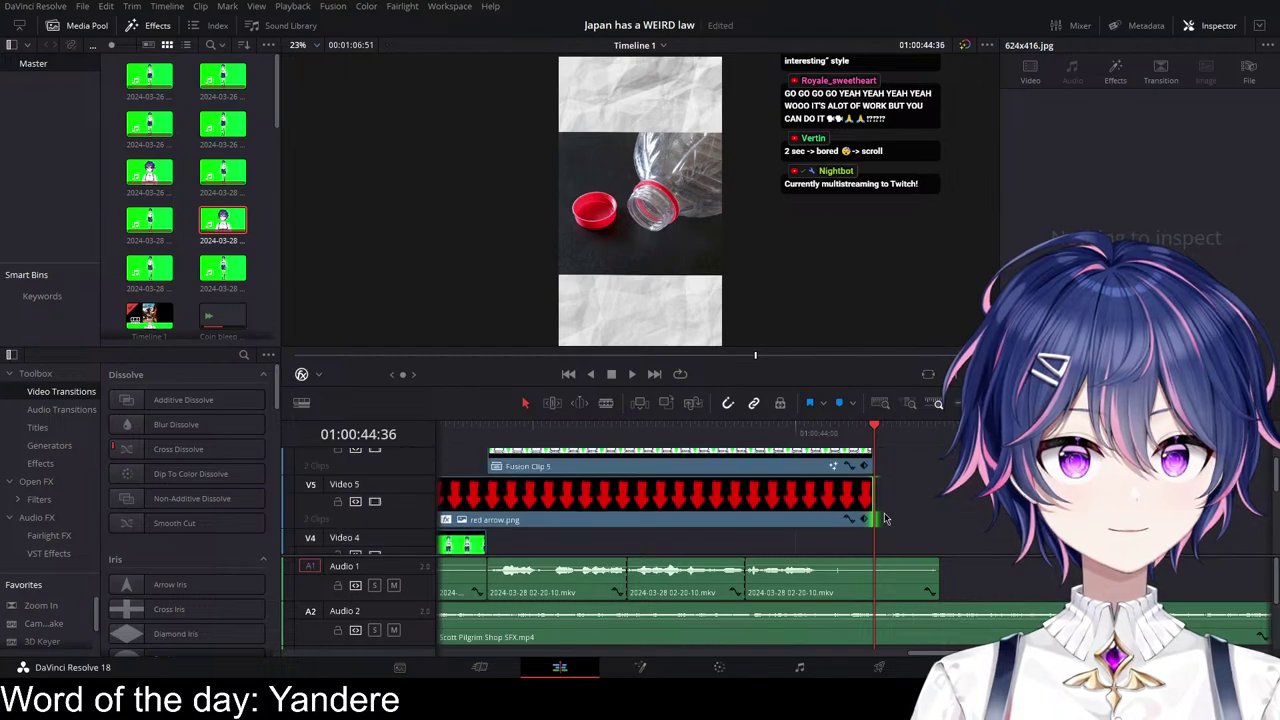
scroll(930, 515, "down", 5)
left_click_drag(938, 500, 874, 498)
scroll(917, 506, "down", 3)
left_click_drag(938, 540, 876, 534)
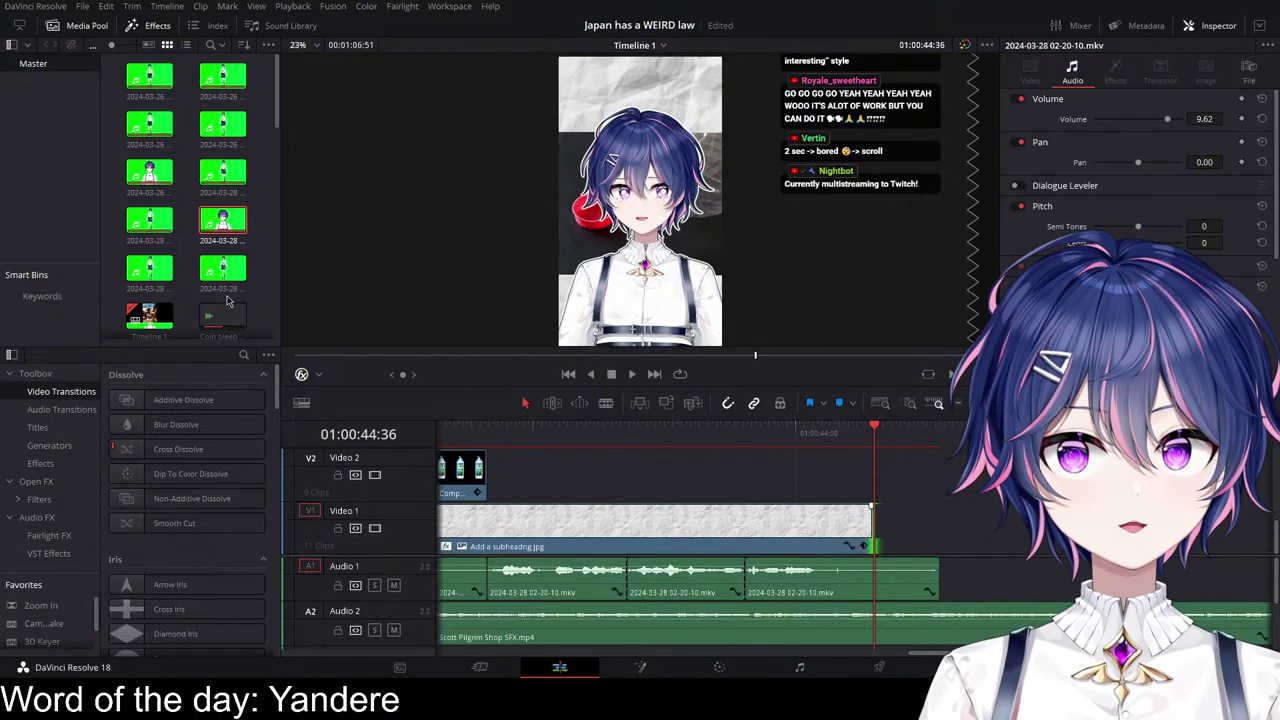
left_click_drag(160, 274, 892, 528)
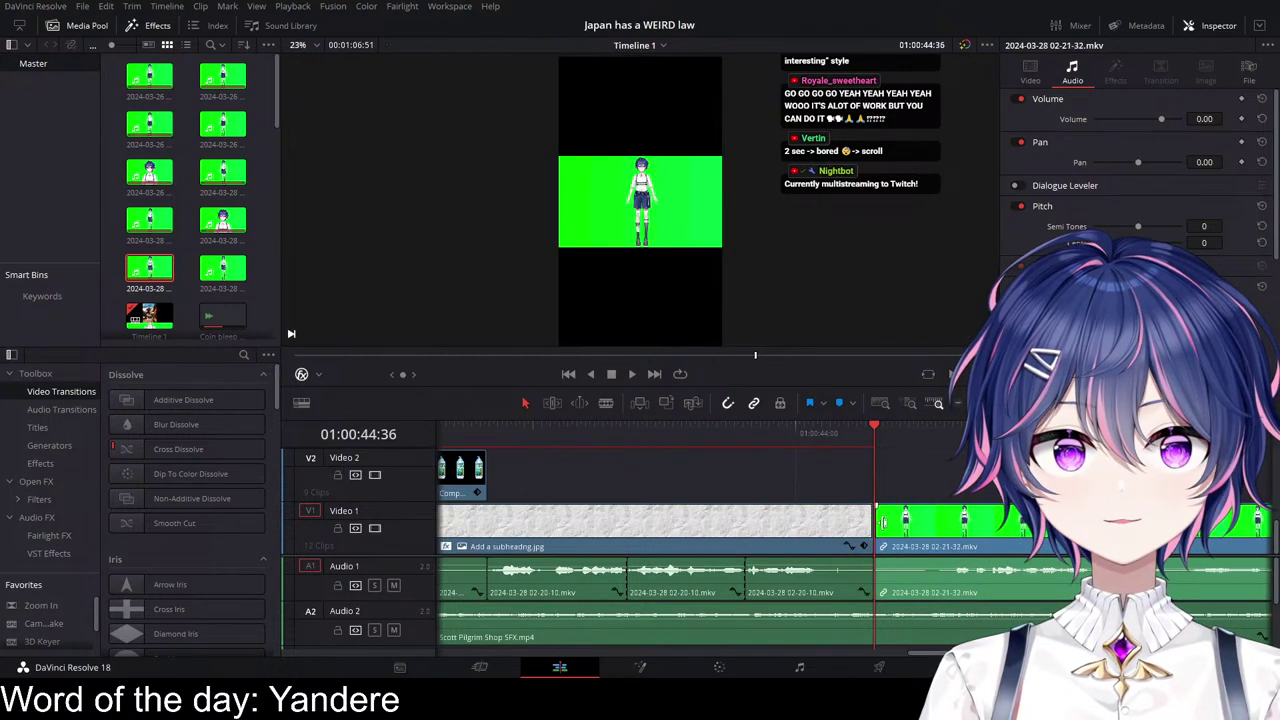
scroll(774, 462, "right", 5)
key("space")
scroll(690, 519, "left", 5)
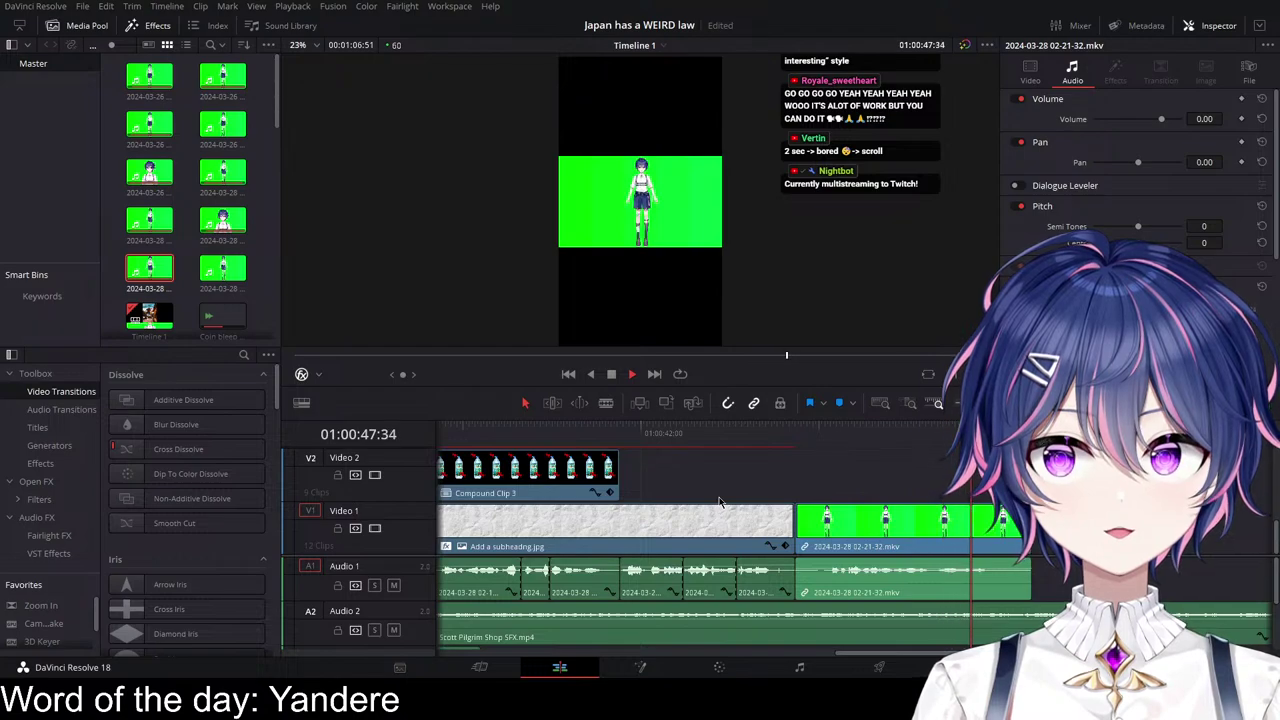
key("space")
left_click(903, 566)
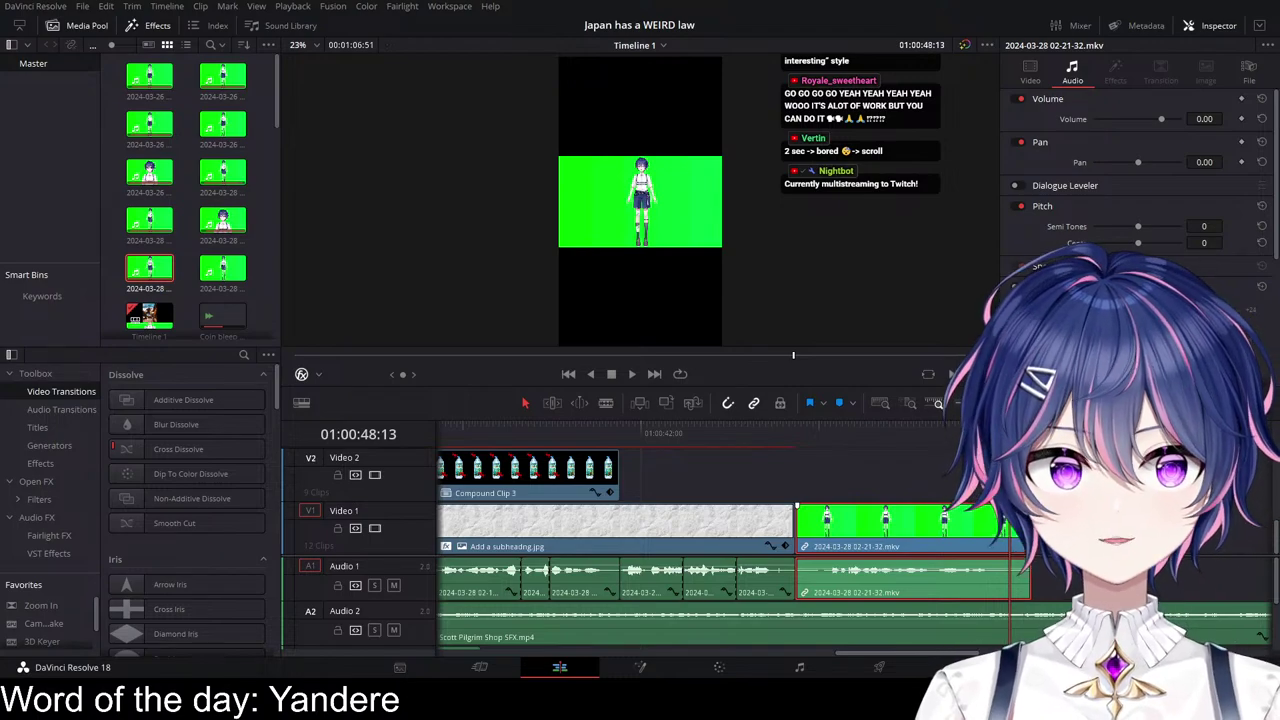
left_click(877, 528)
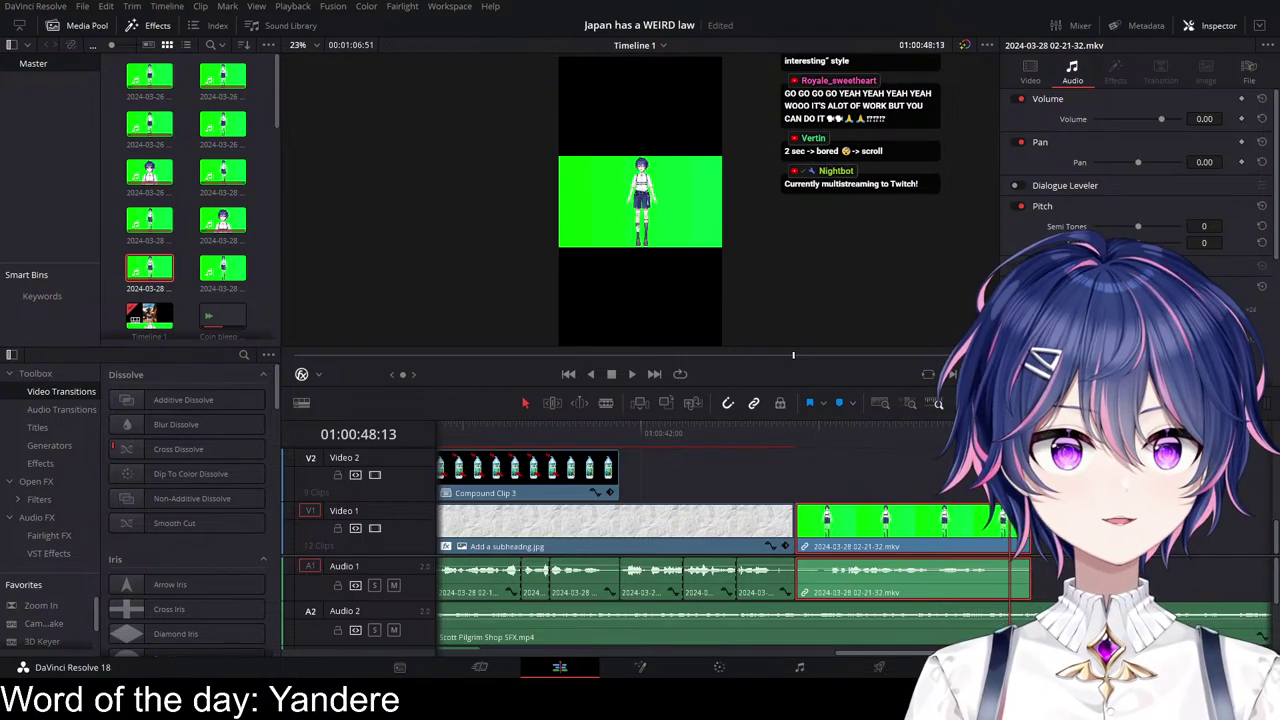
key("Delete")
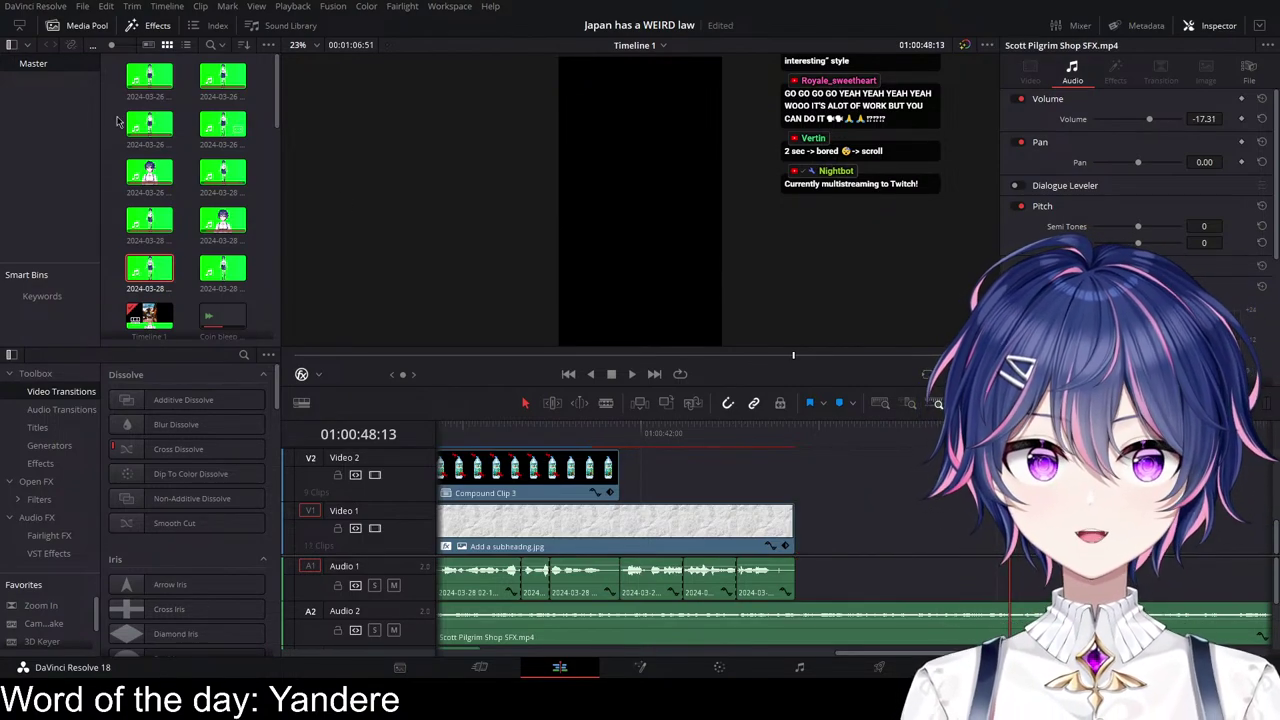
left_click_drag(222, 268, 872, 522)
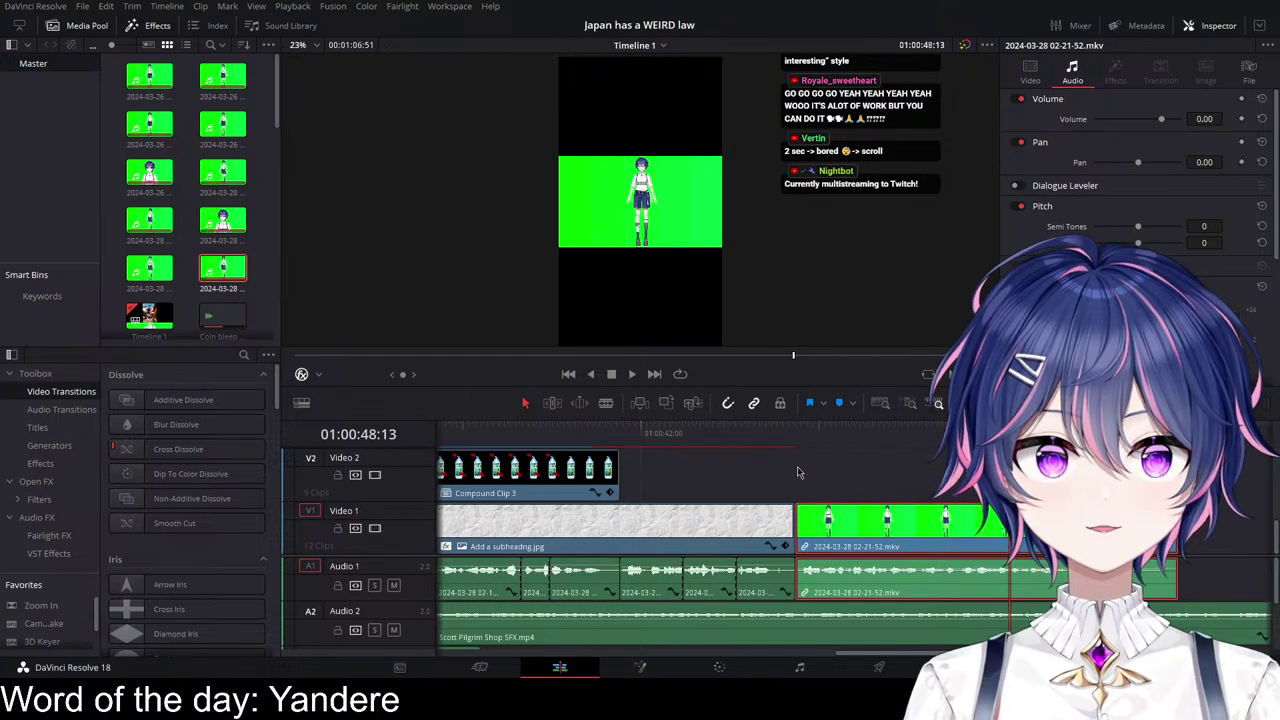
left_click(774, 431)
key("space")
key("space")
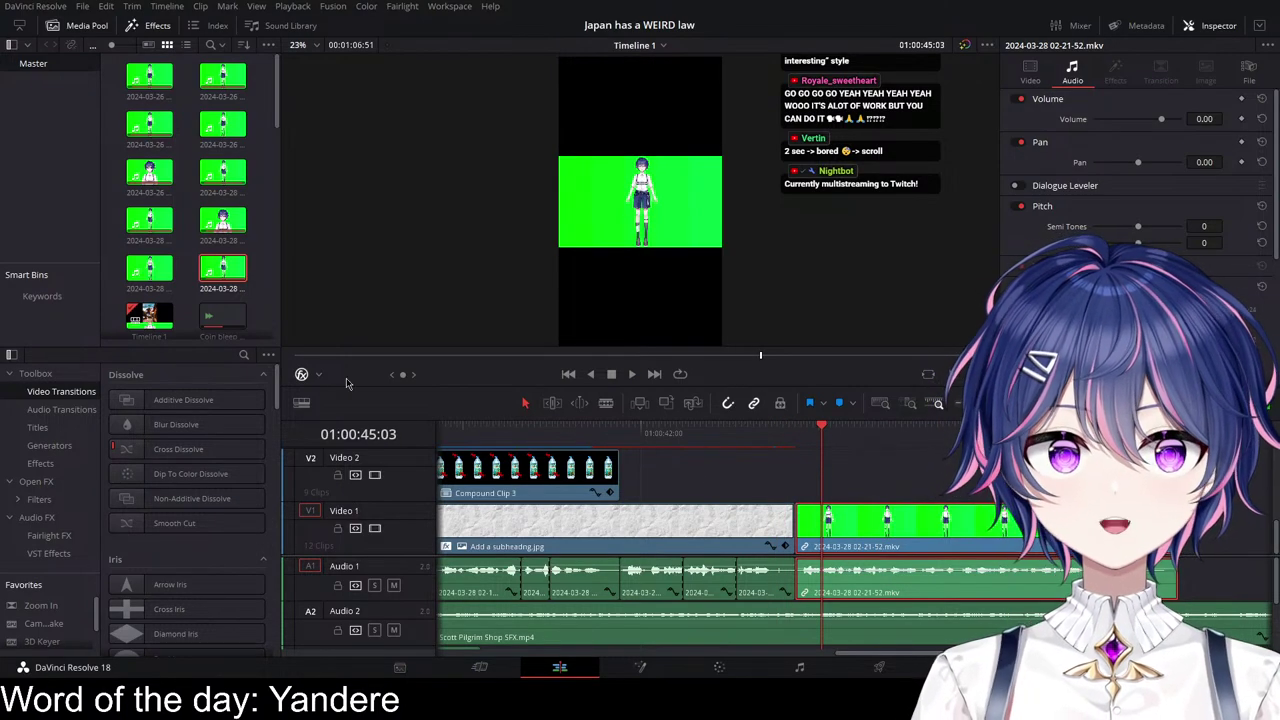
left_click(776, 434)
key("space")
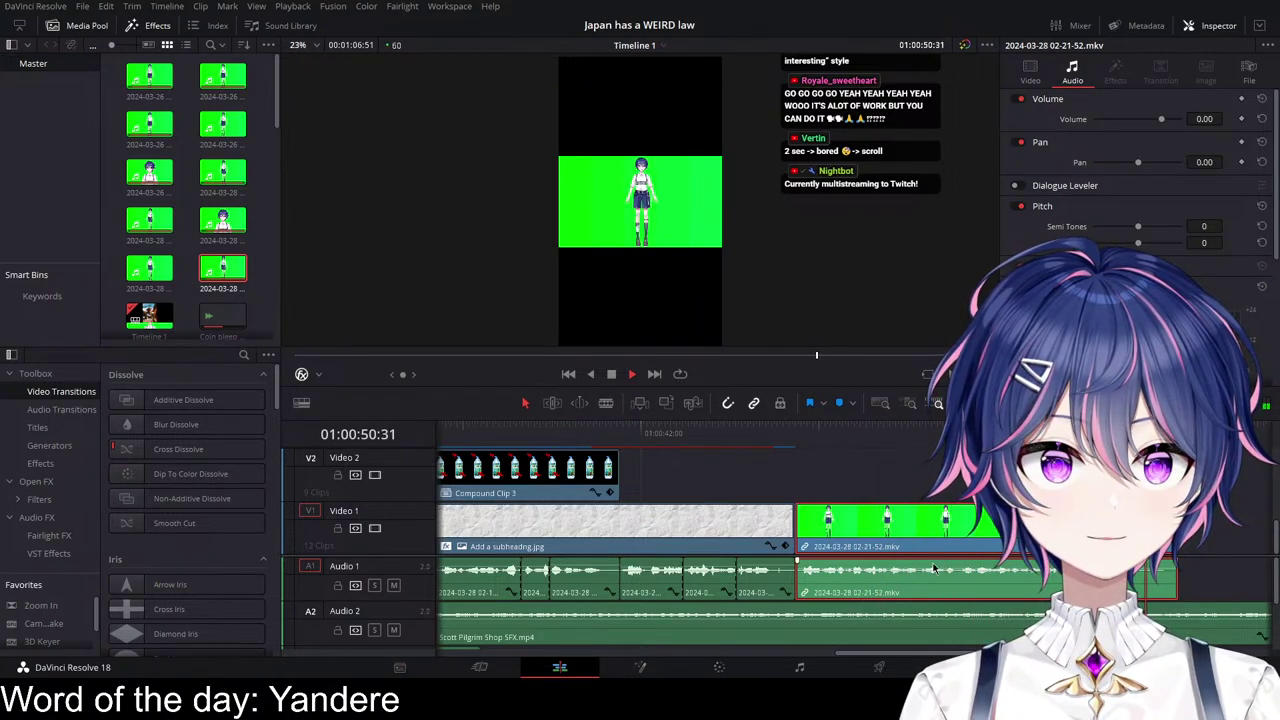
key("space")
left_click_drag(916, 568, 838, 525)
scroll(1154, 607, "right", 2)
scroll(1154, 607, "down", 4)
scroll(1000, 590, "up", 5)
scroll(909, 617, "down", 10)
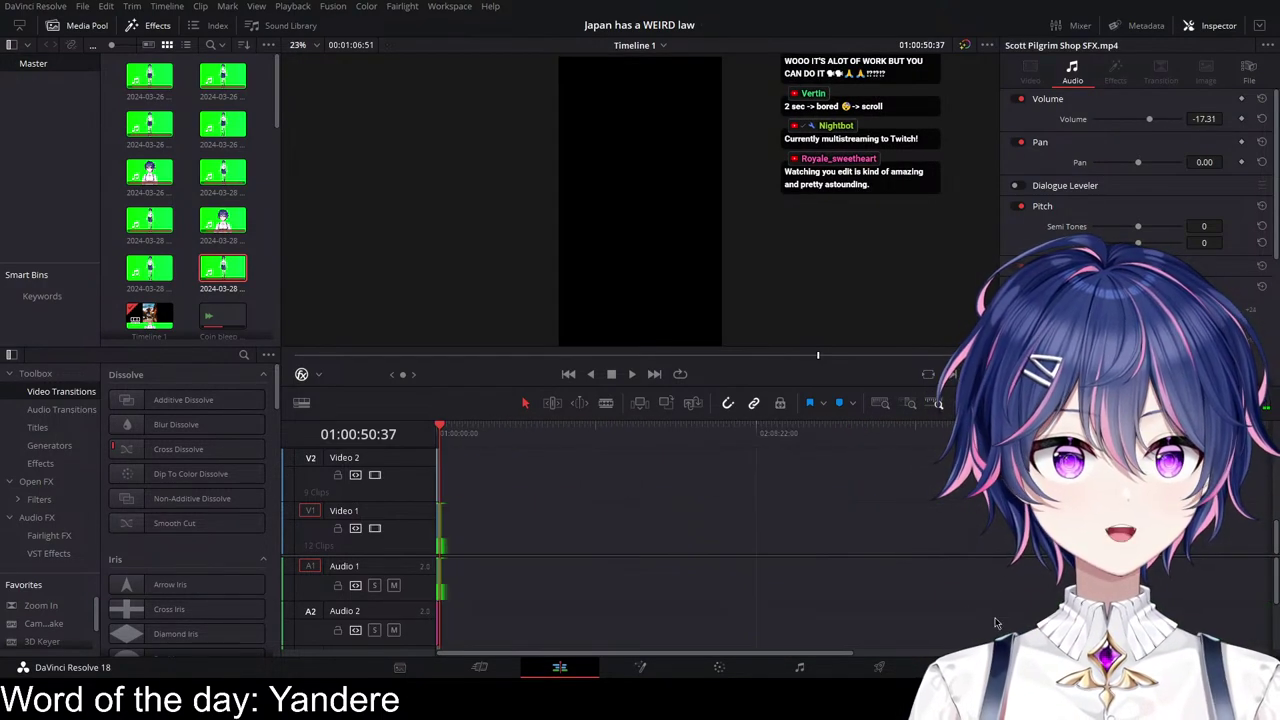
scroll(909, 617, "up", 5)
left_click_drag(1003, 620, 851, 620)
key("shift+z")
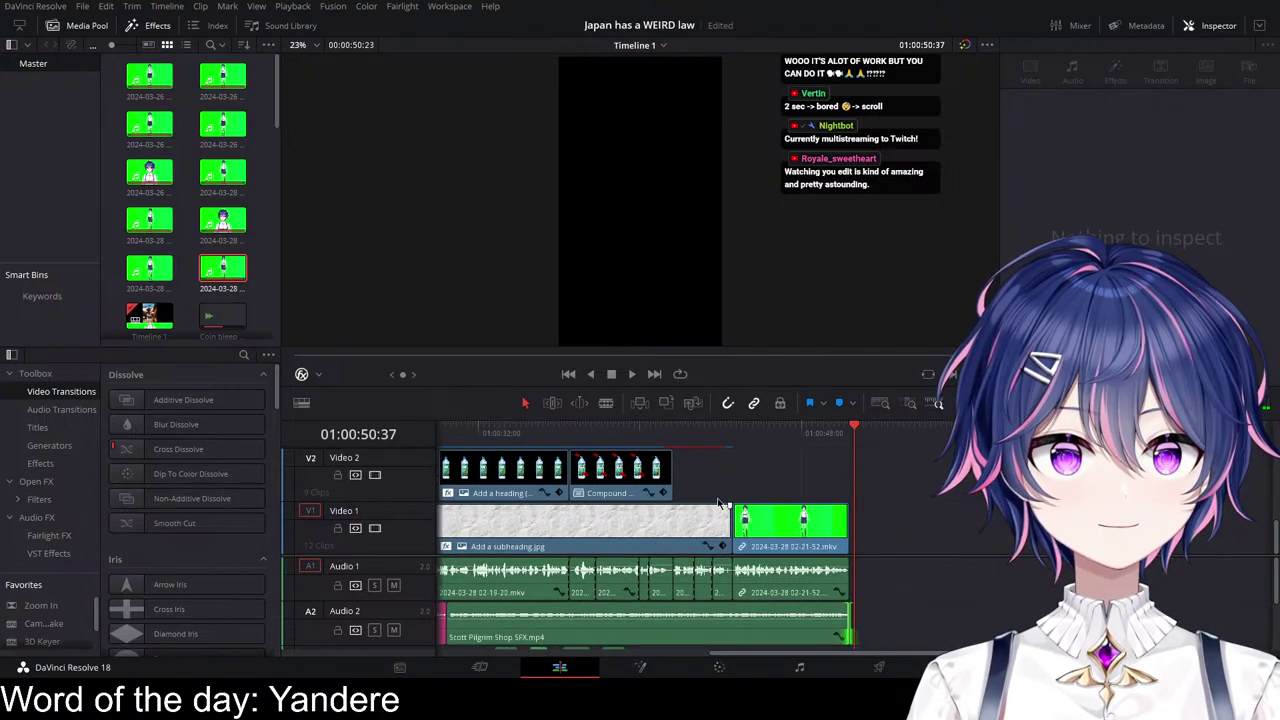
left_click(695, 434)
key("space")
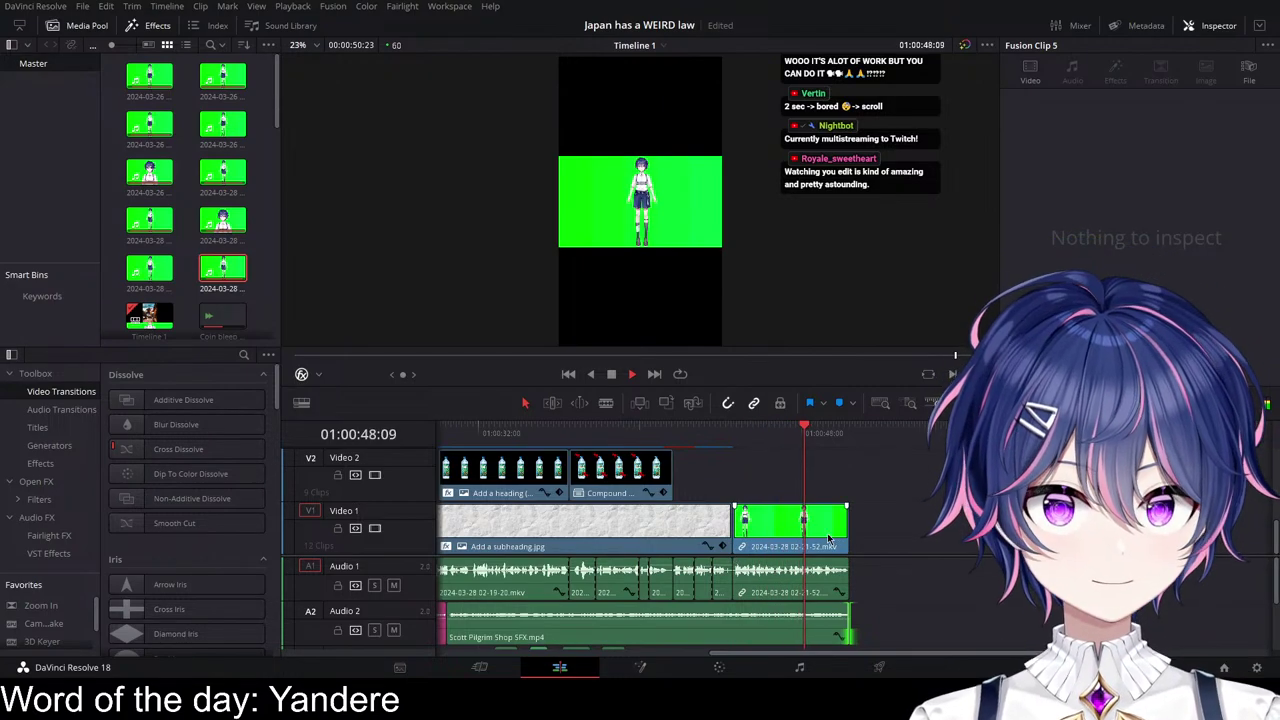
key("space")
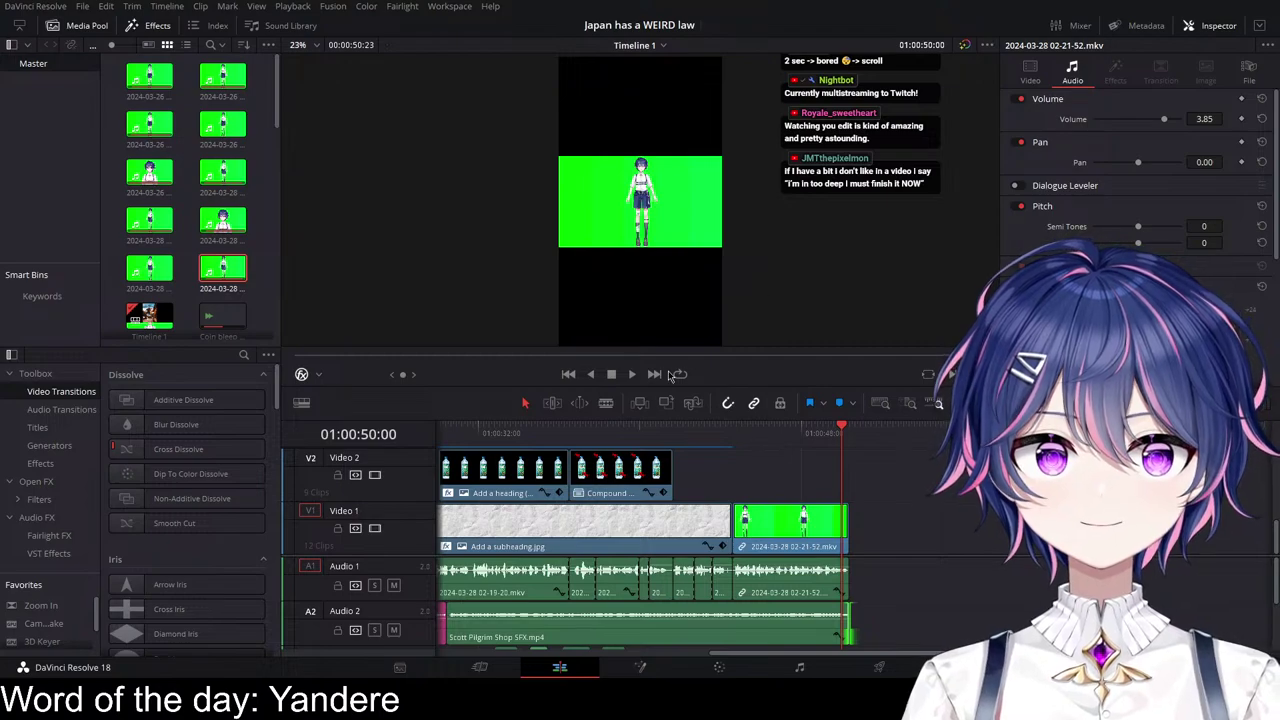
left_click(669, 433)
key("space")
Step: Review the bottle section by playing its start around 01:00:29 and its later part up to the avatar close-up
scroll(669, 497, "left", 6)
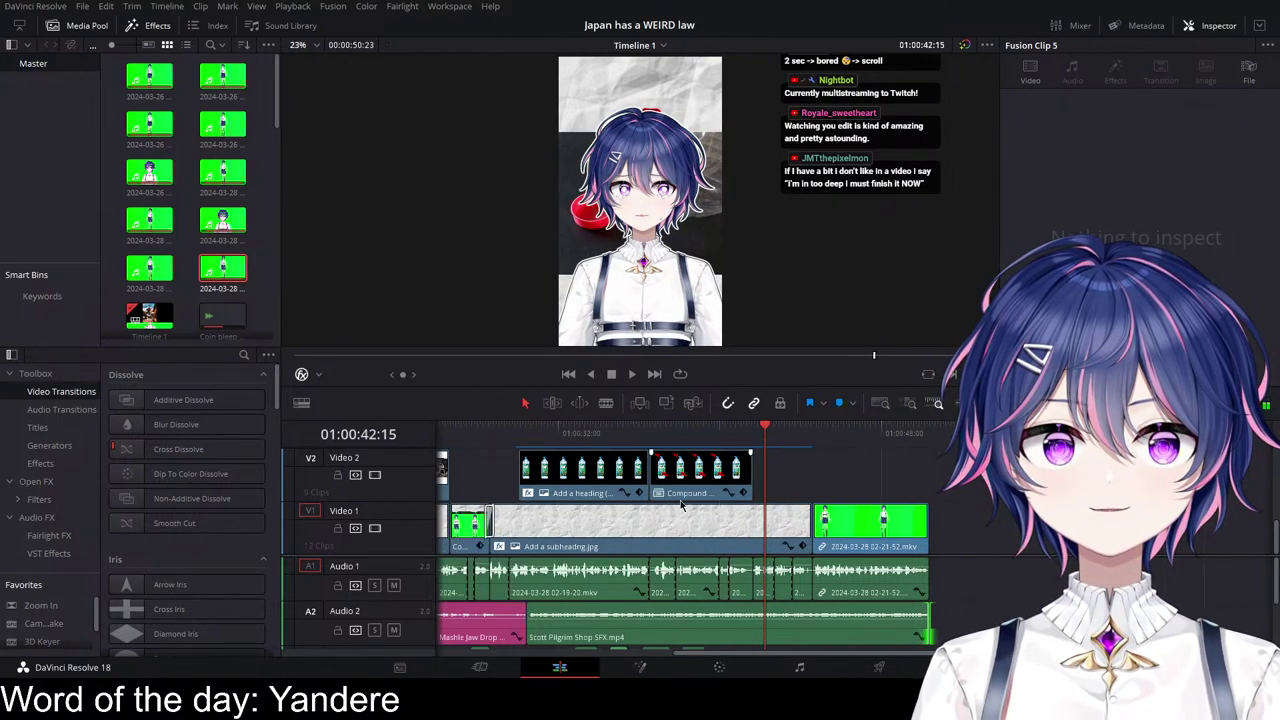
left_click(658, 445)
key("space")
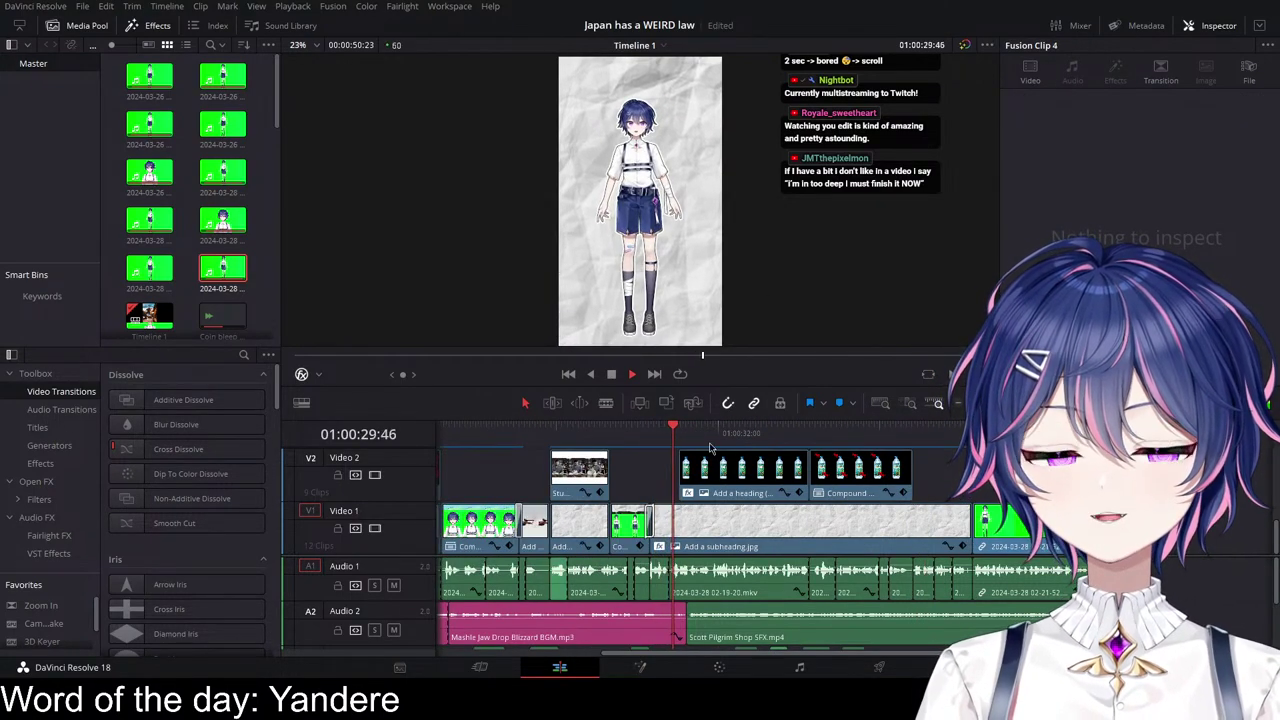
key("space")
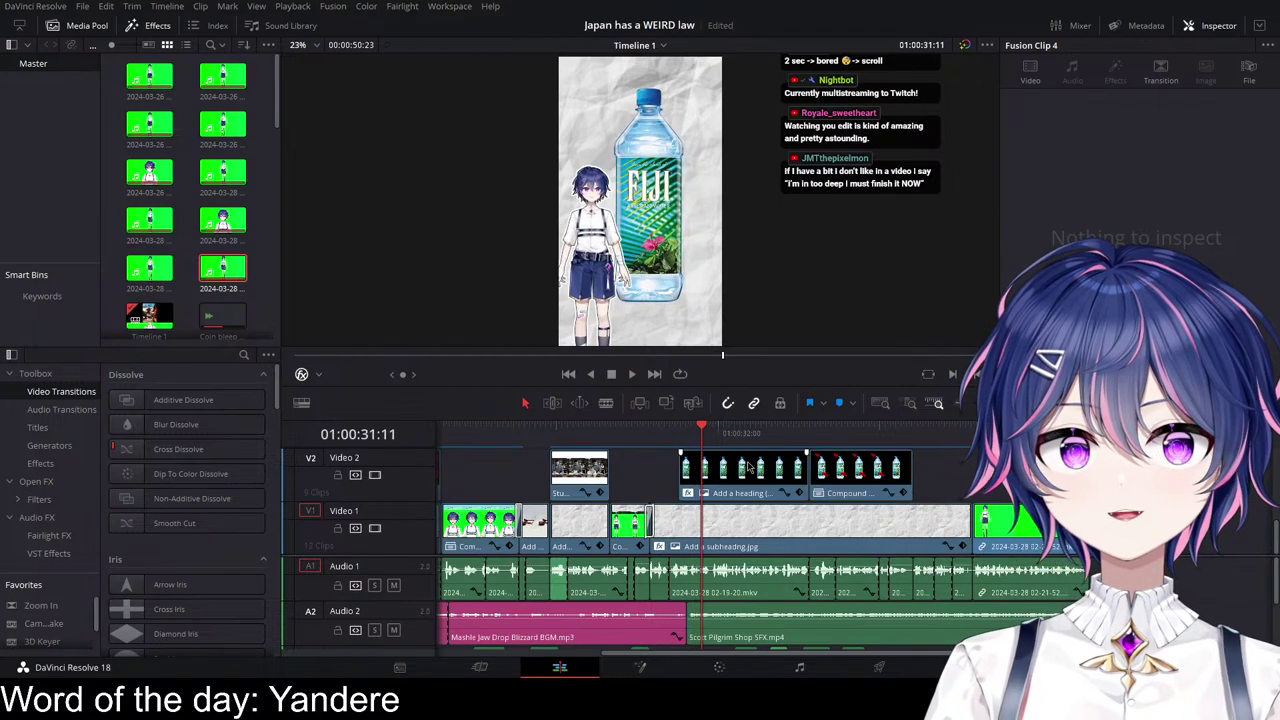
scroll(759, 463, "right", 4)
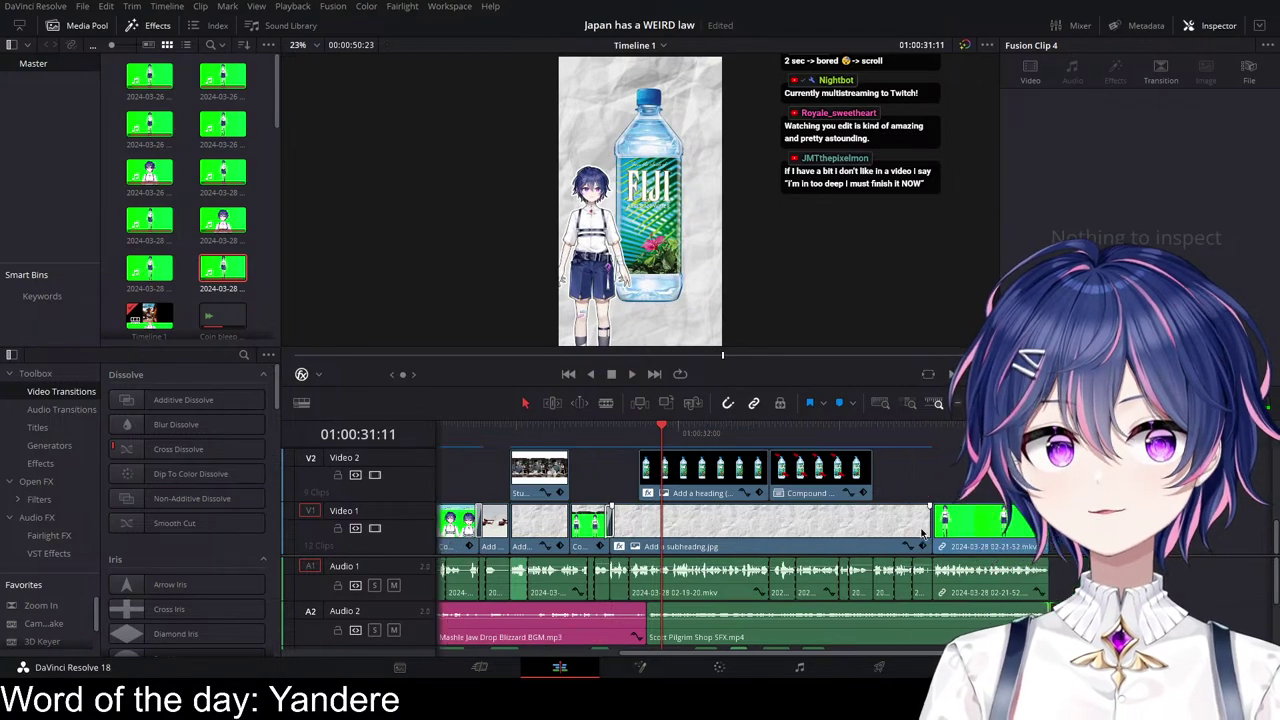
left_click(795, 444)
key("space")
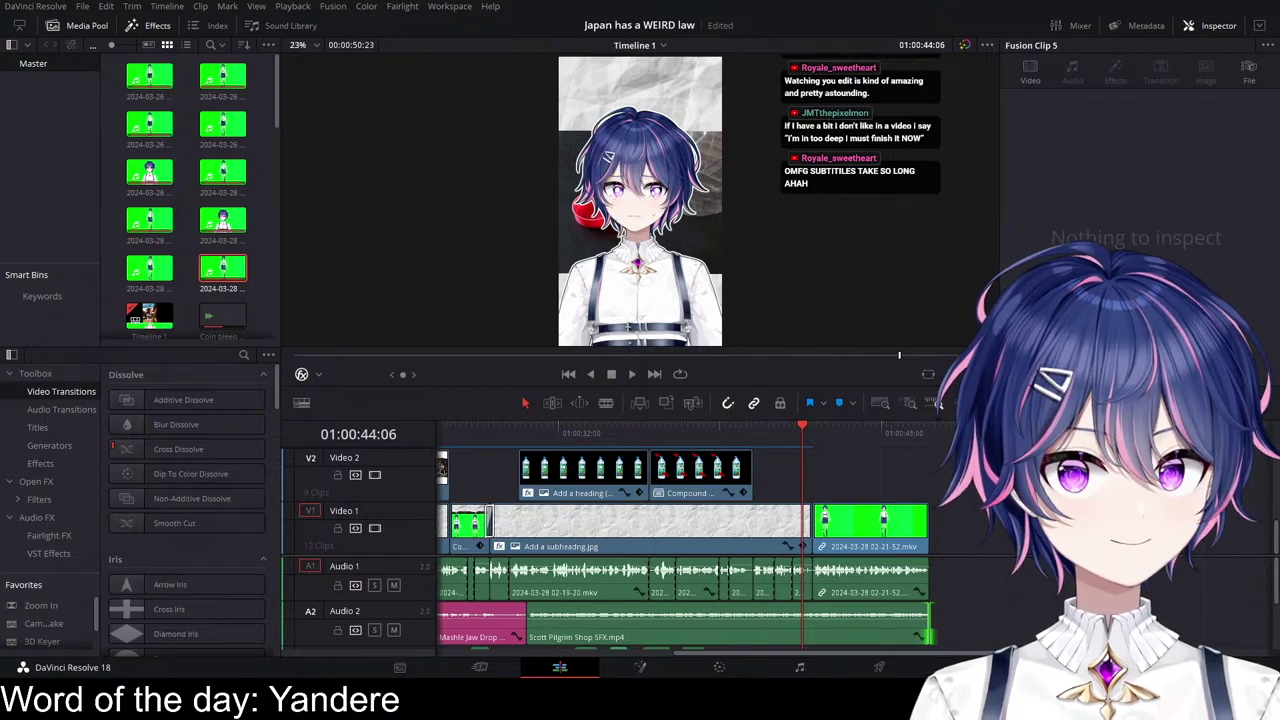
Step: Replay the end of the bottle section and raise the volume of its last audio part to 13.46 dB
left_click(751, 433)
key("space")
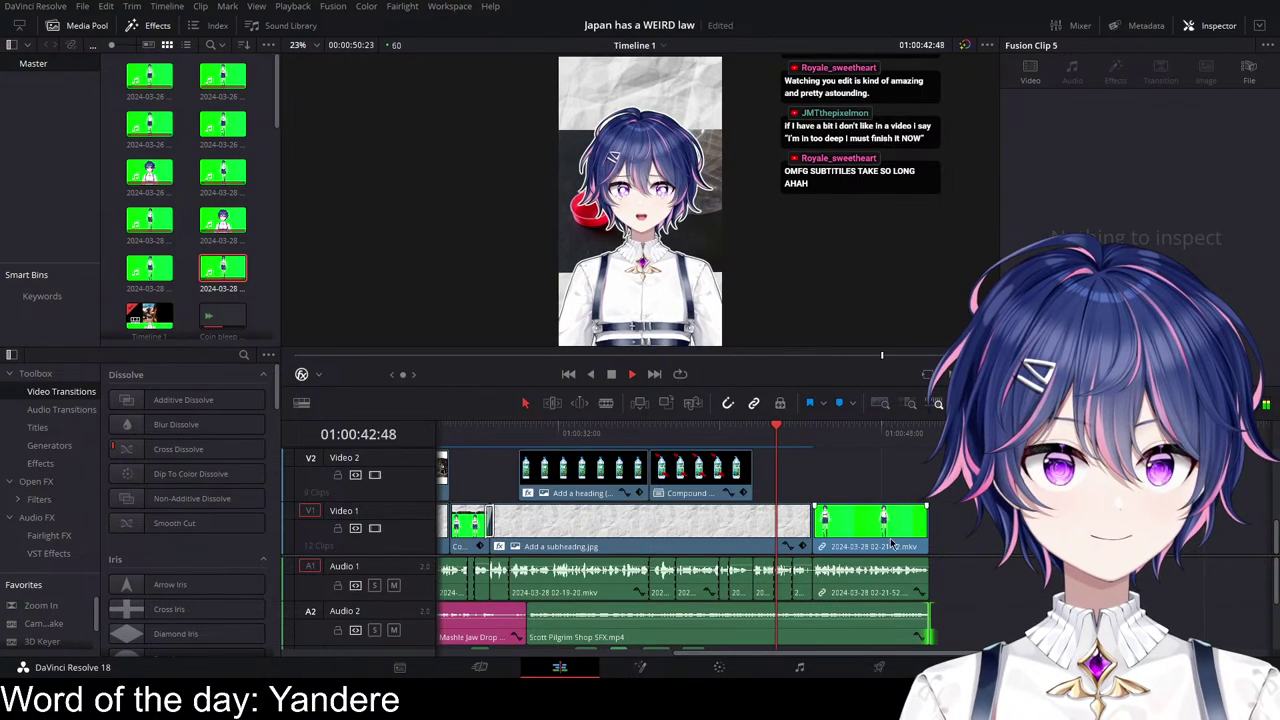
key("space")
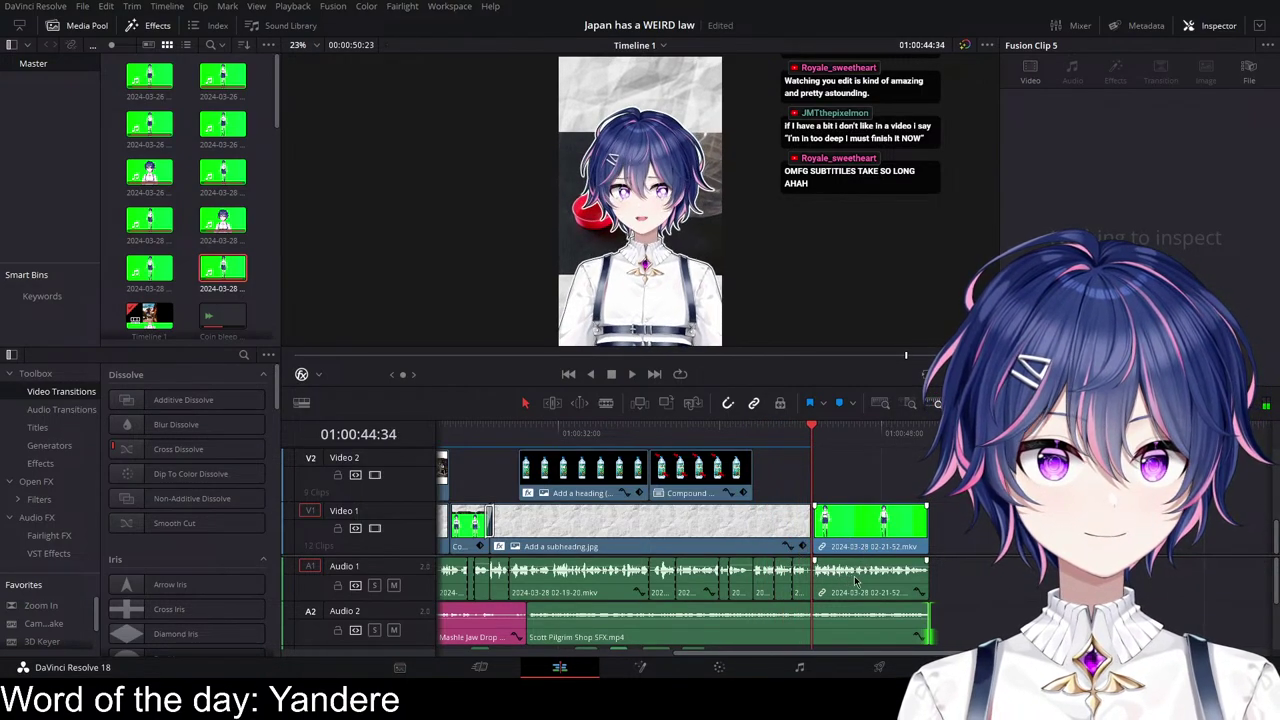
scroll(865, 554, "up", 3)
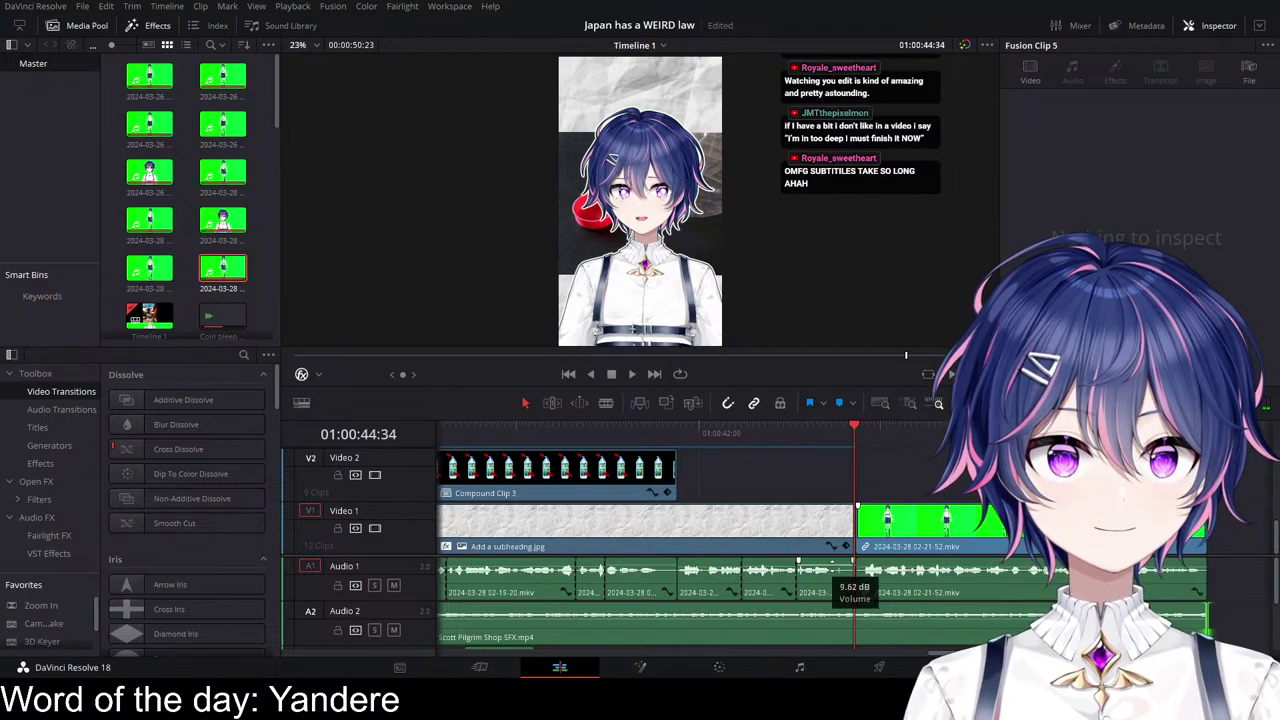
left_click_drag(832, 568, 832, 566)
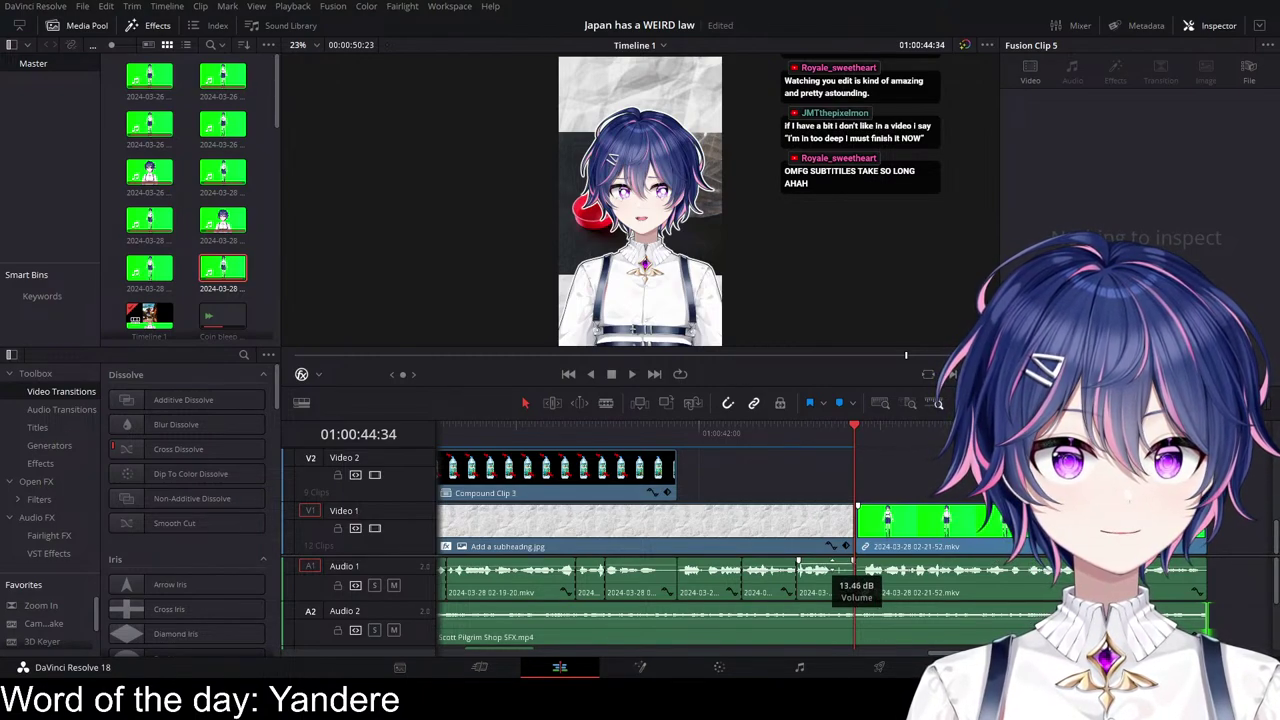
Step: Check the volume of the short 2024-03-28 audio clip at the start of the Studying.mp4 section on Audio 1
scroll(731, 569, "left", 10)
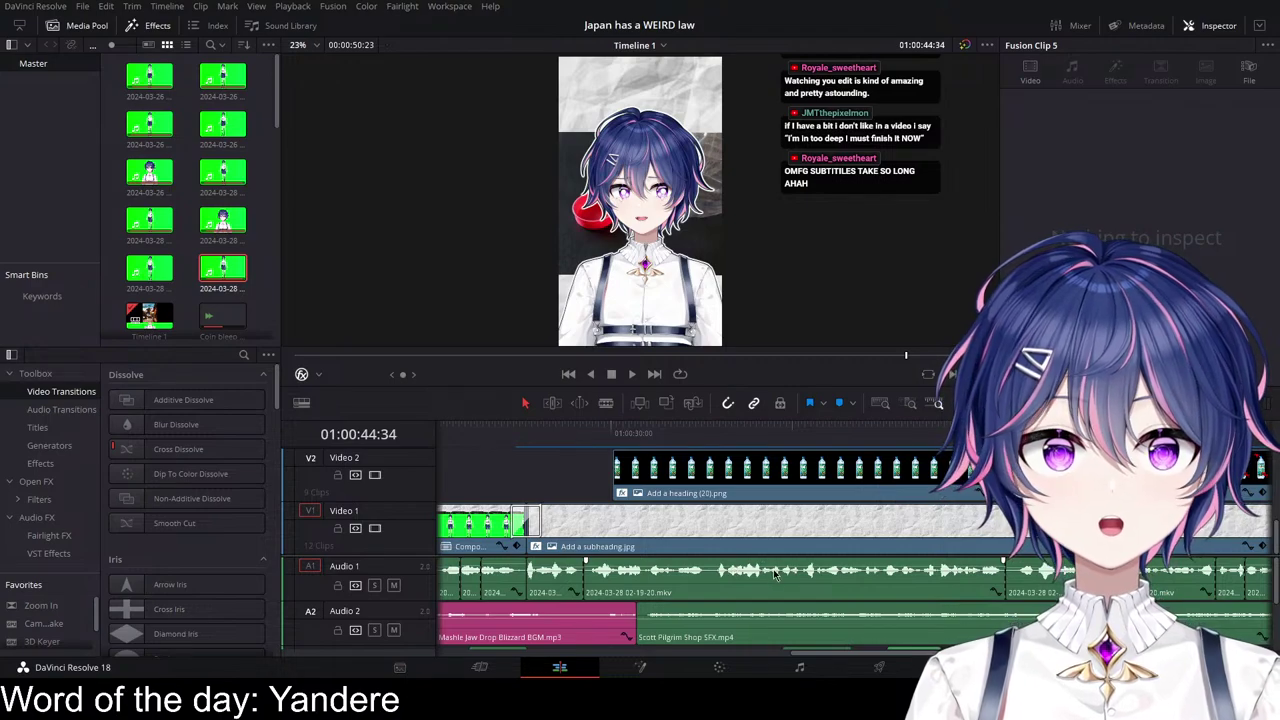
scroll(731, 569, "left", 6)
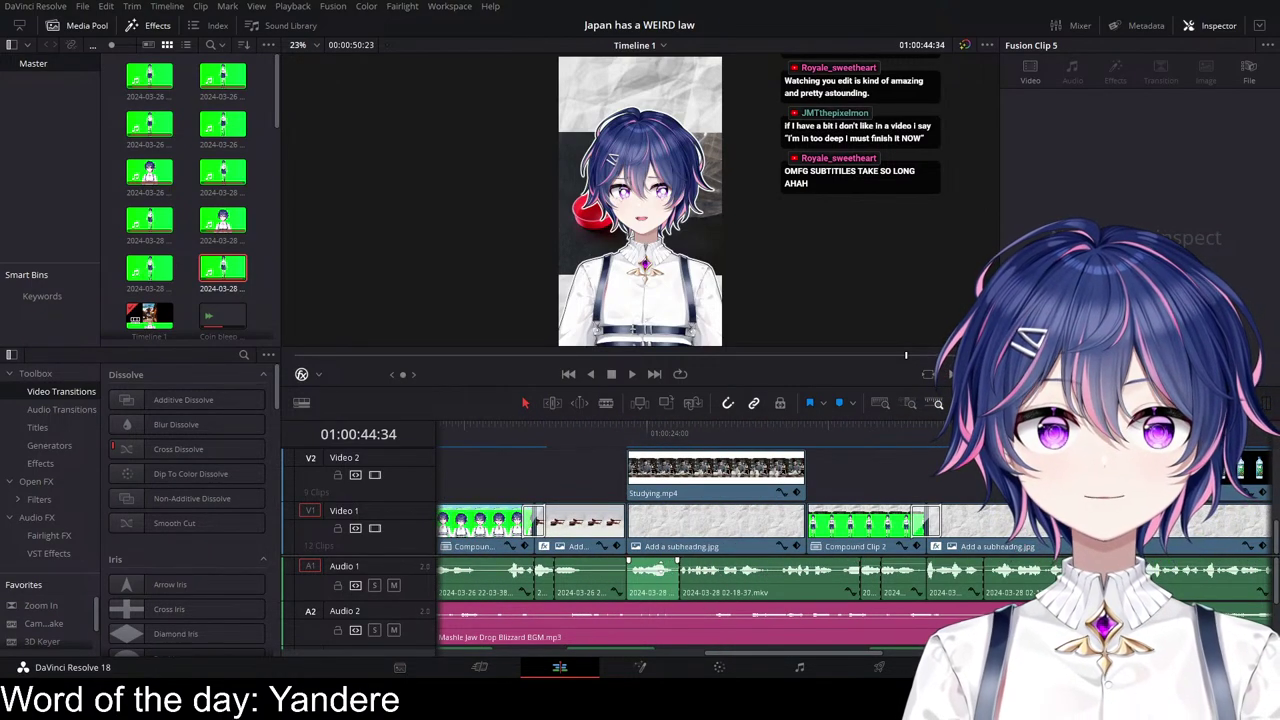
scroll(660, 583, "left", 3)
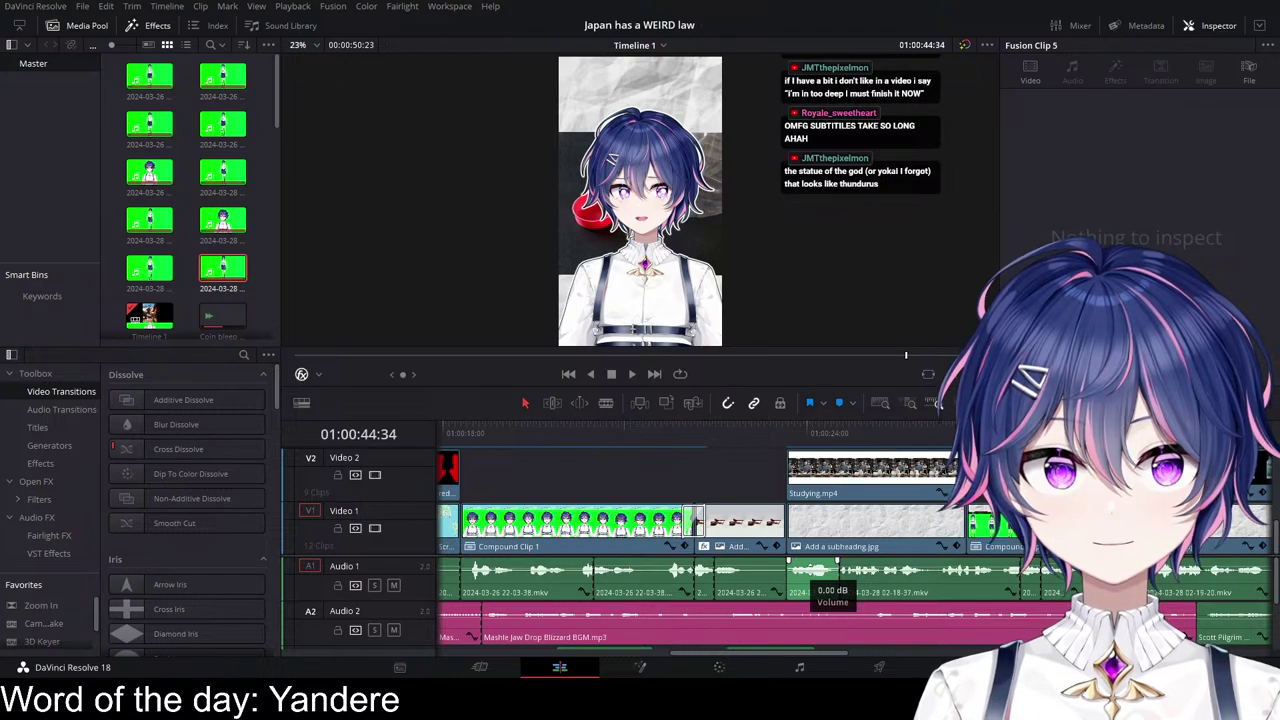
Step: Lower the volume of the short Audio 1 clip under Studying.mp4 to about -1.92 dB and play the timeline through to the final green-screen clip
left_click_drag(812, 570, 812, 573)
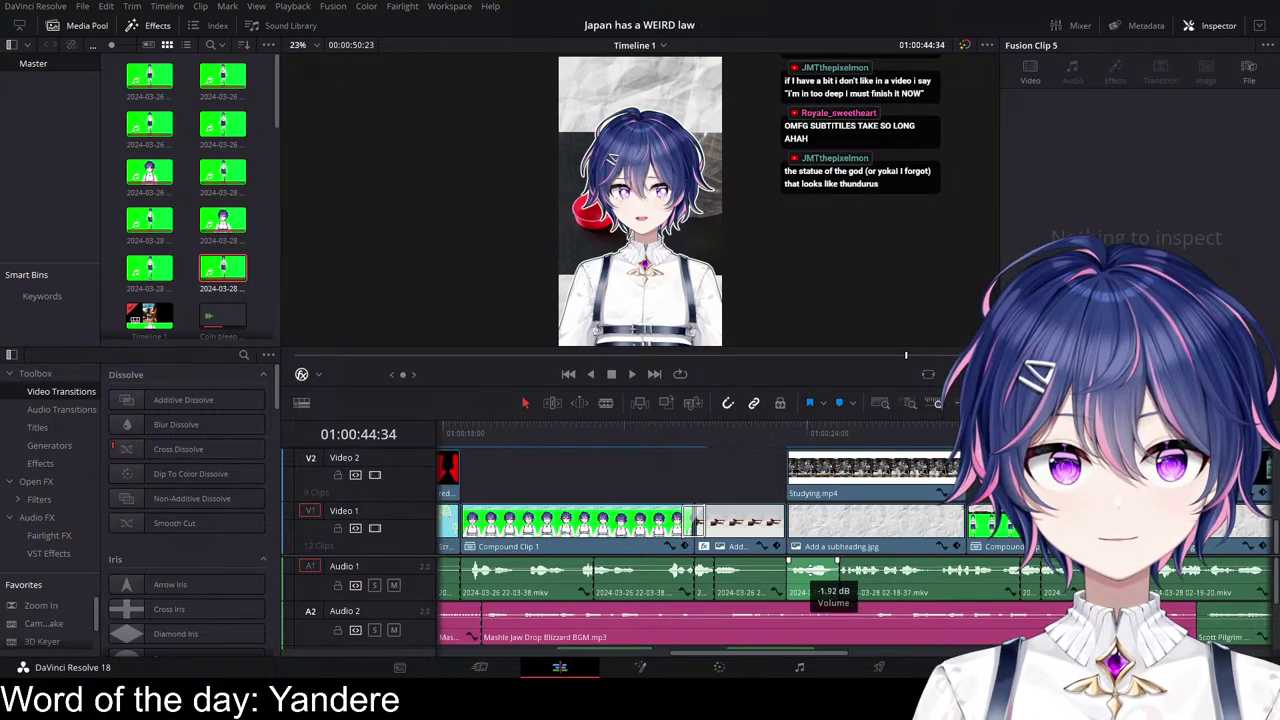
left_click(757, 435)
key("space")
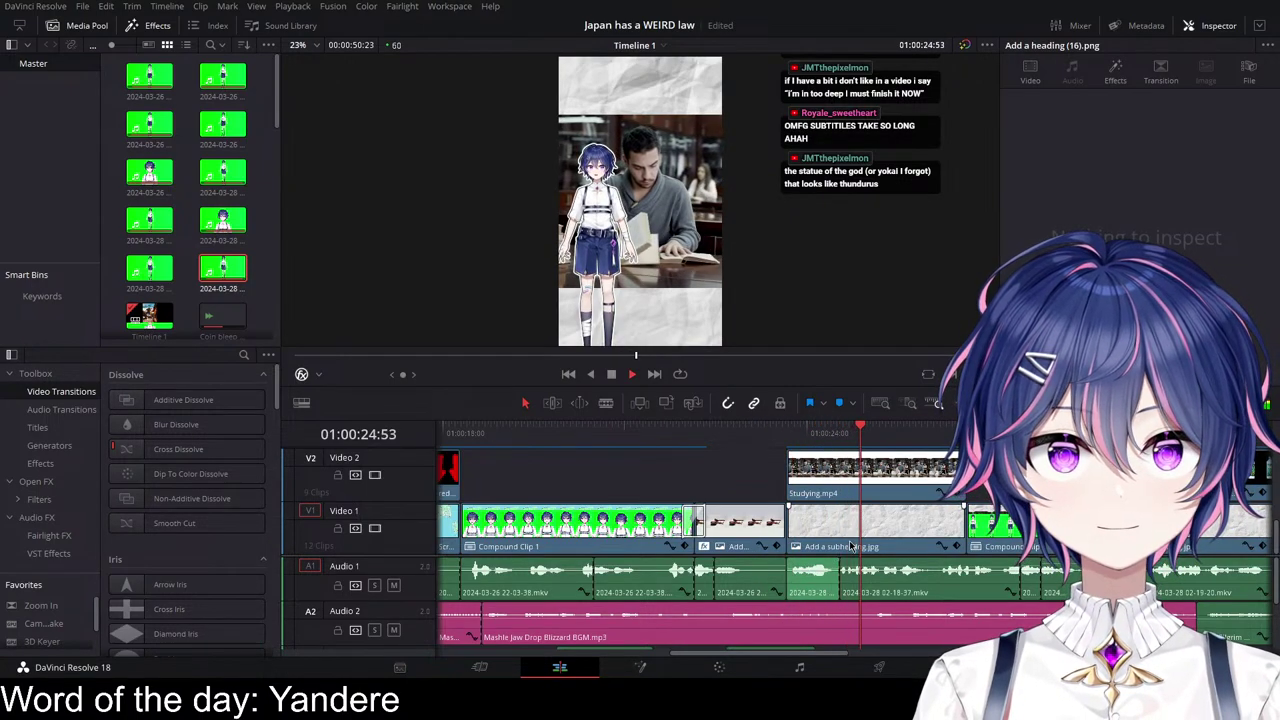
scroll(992, 567, "down", 3)
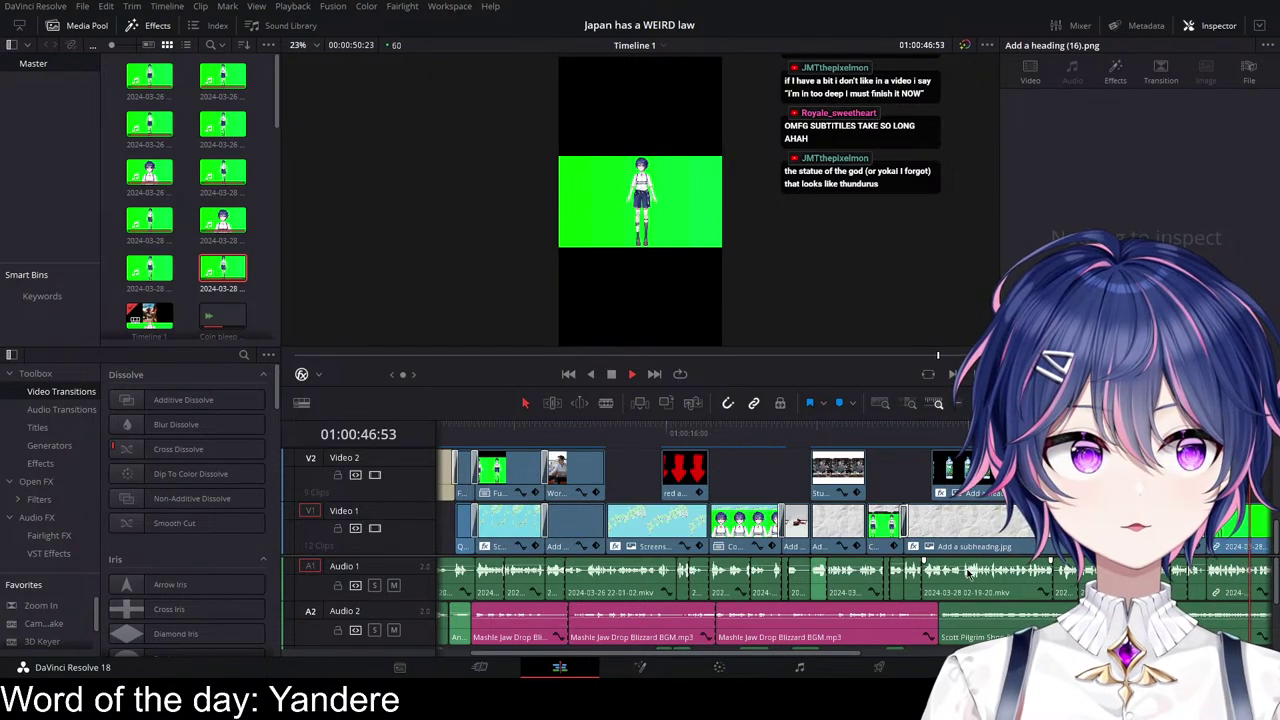
scroll(968, 574, "up", 2)
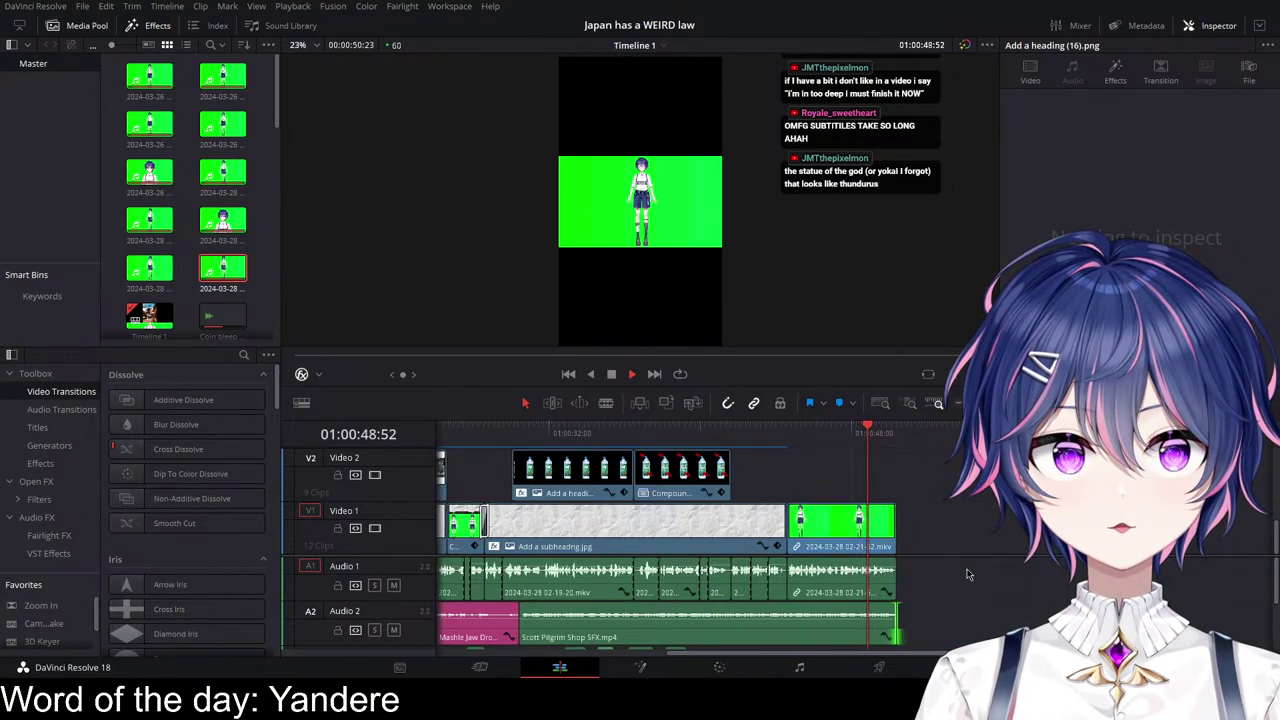
key("space")
scroll(941, 534, "up", 2)
scroll(941, 534, "up", 2)
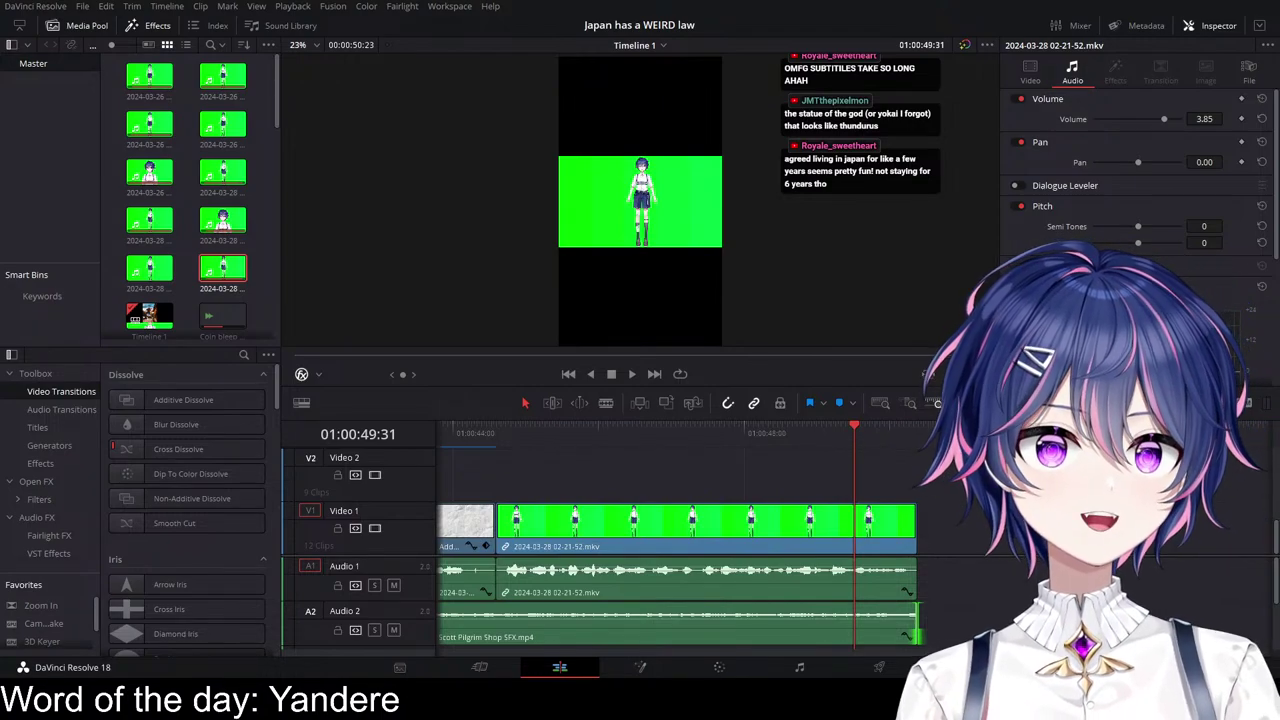
scroll(819, 536, "left", 1)
left_click(605, 432)
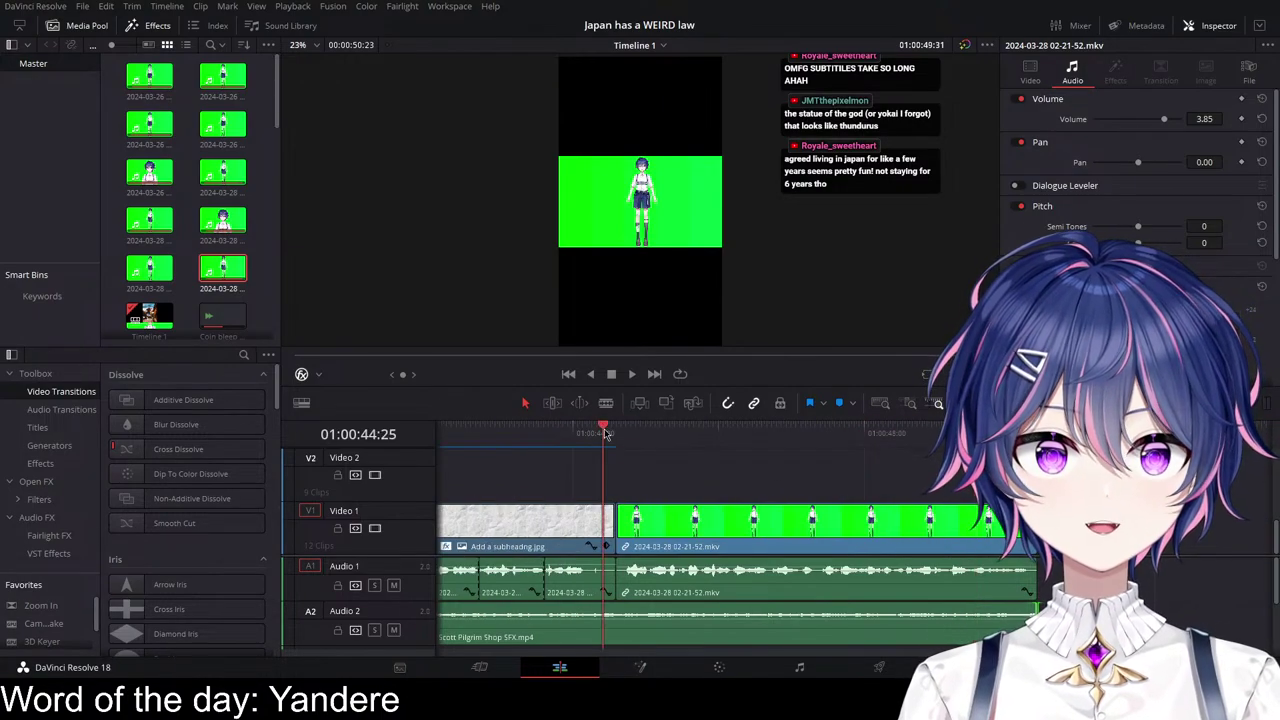
key("space")
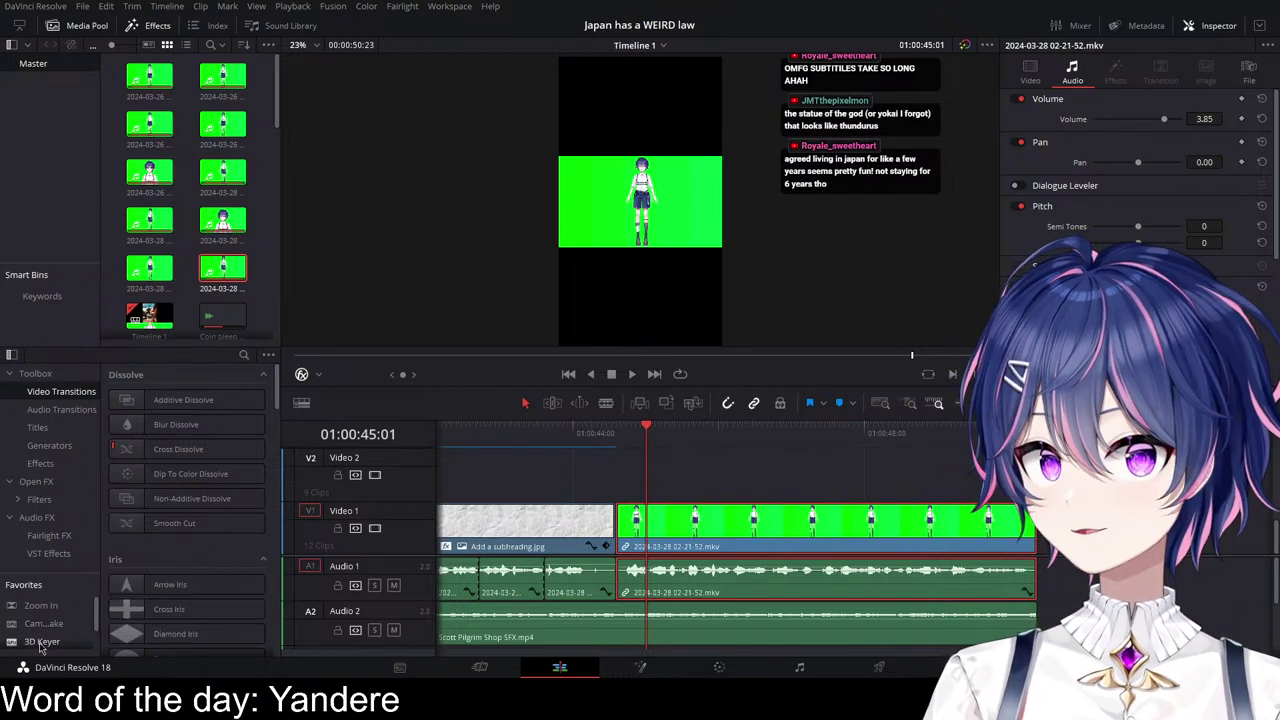
left_click_drag(45, 641, 703, 538)
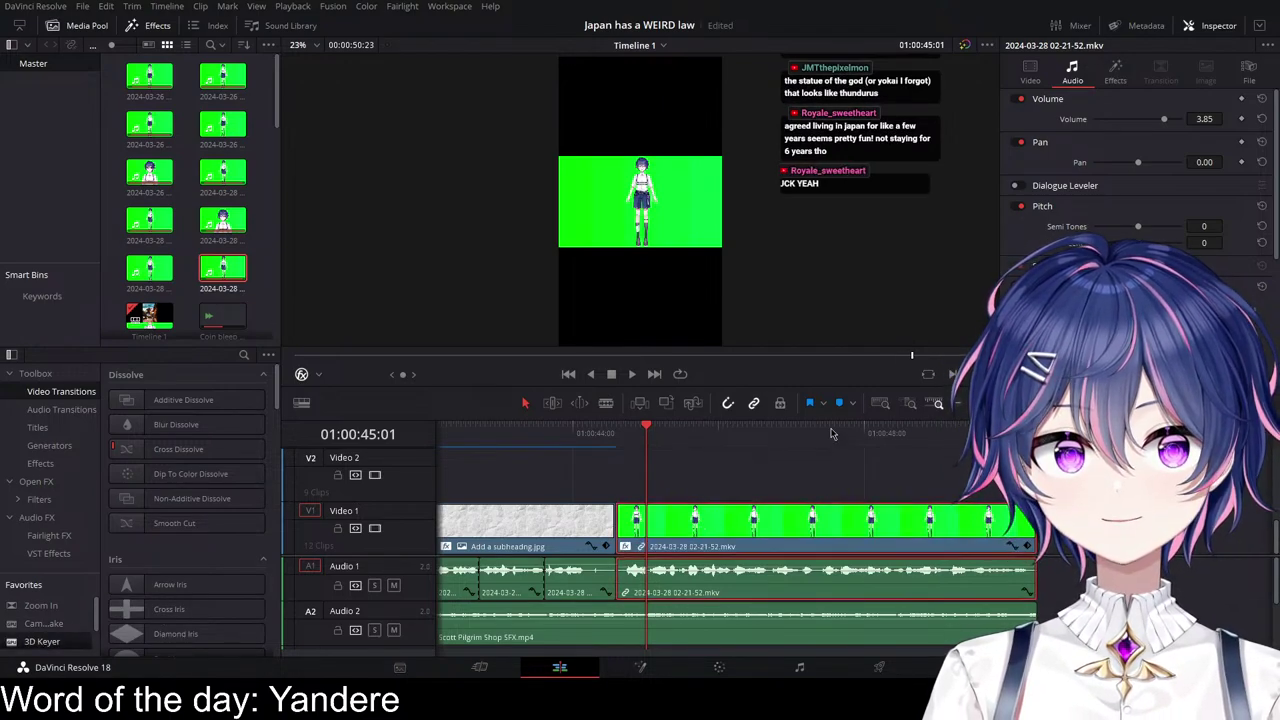
key("ctrl+s")
Step: Key out the final clip's green background by sampling it with a 3D Keyer stroke beside the character
scroll(745, 242, "up", 5)
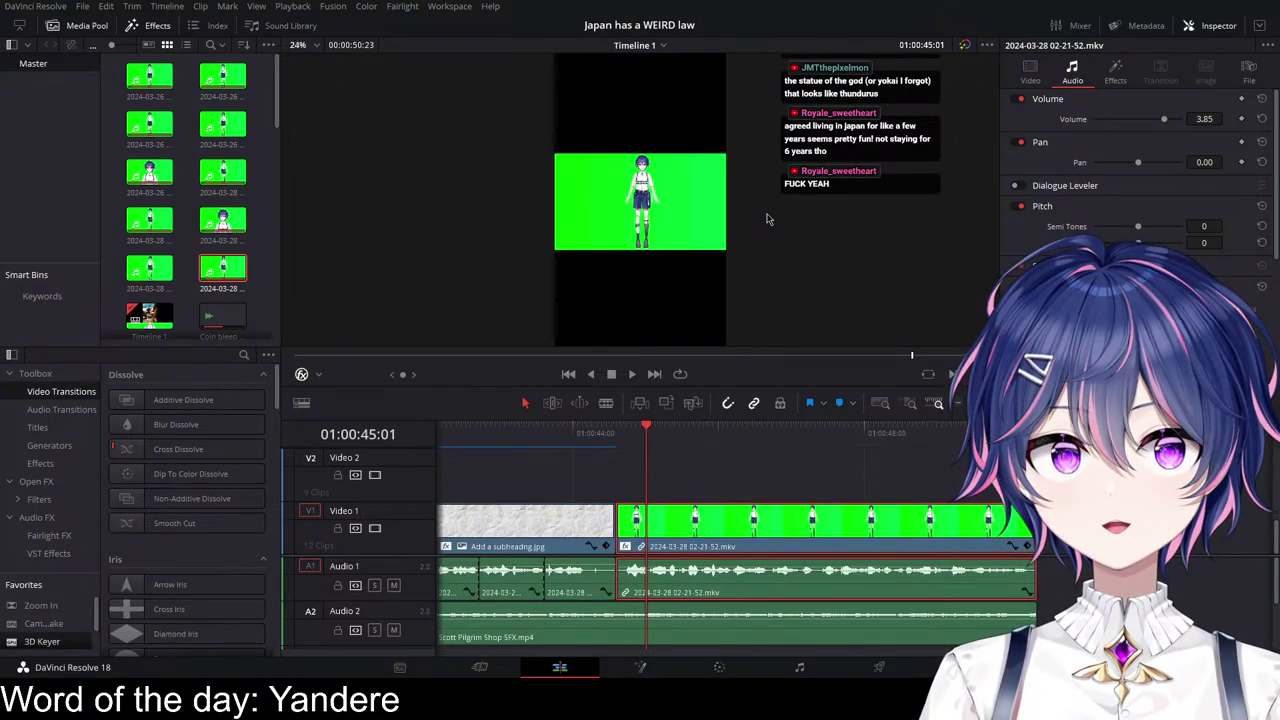
scroll(780, 238, "up", 5)
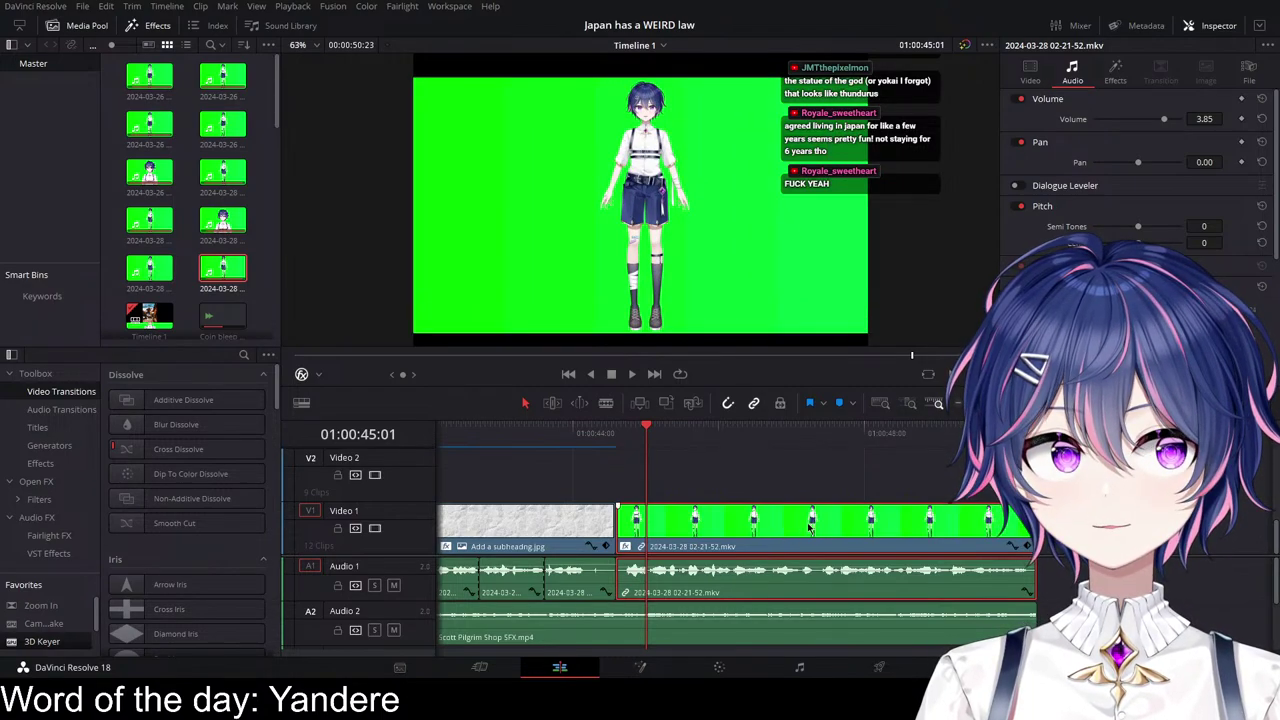
left_click(1115, 72)
left_click_drag(911, 128, 634, 84)
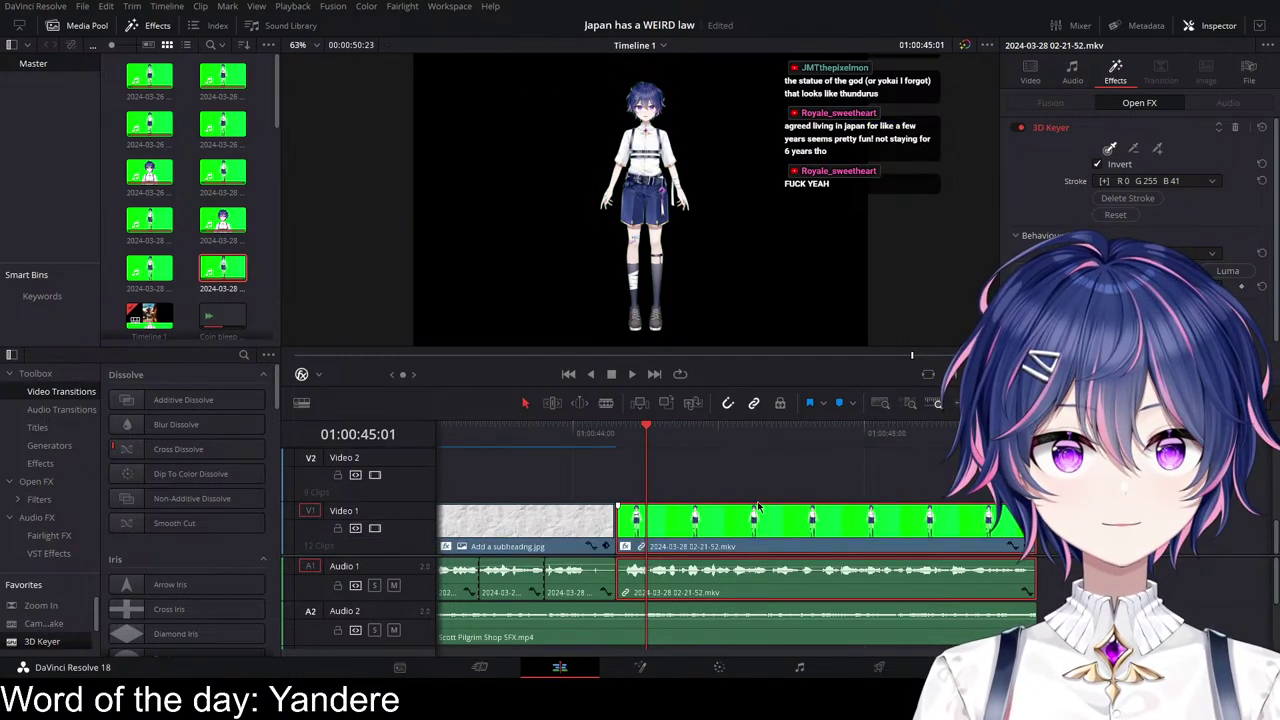
scroll(760, 237, "down", 1)
scroll(760, 237, "down", 5)
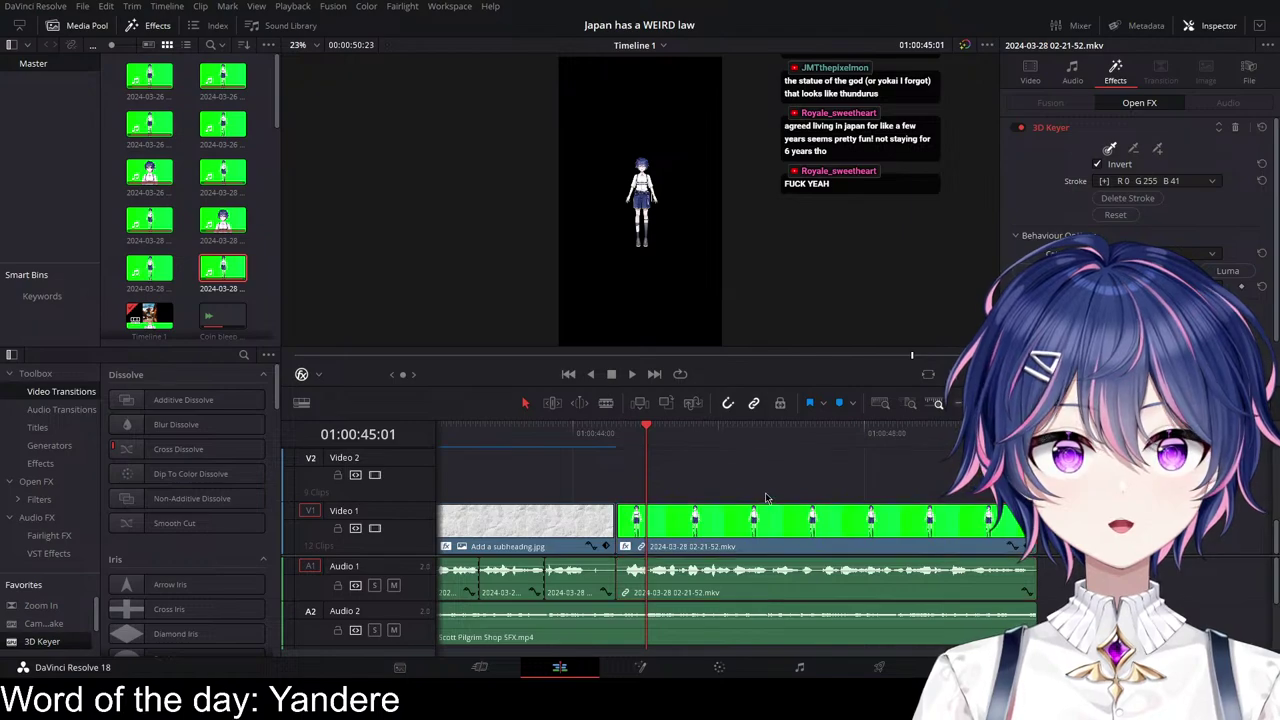
Step: Scale the keyed character clip to a zoom of 2.180 and set its vertical position to -72
left_click(1030, 69)
left_click_drag(1115, 119, 1242, 135)
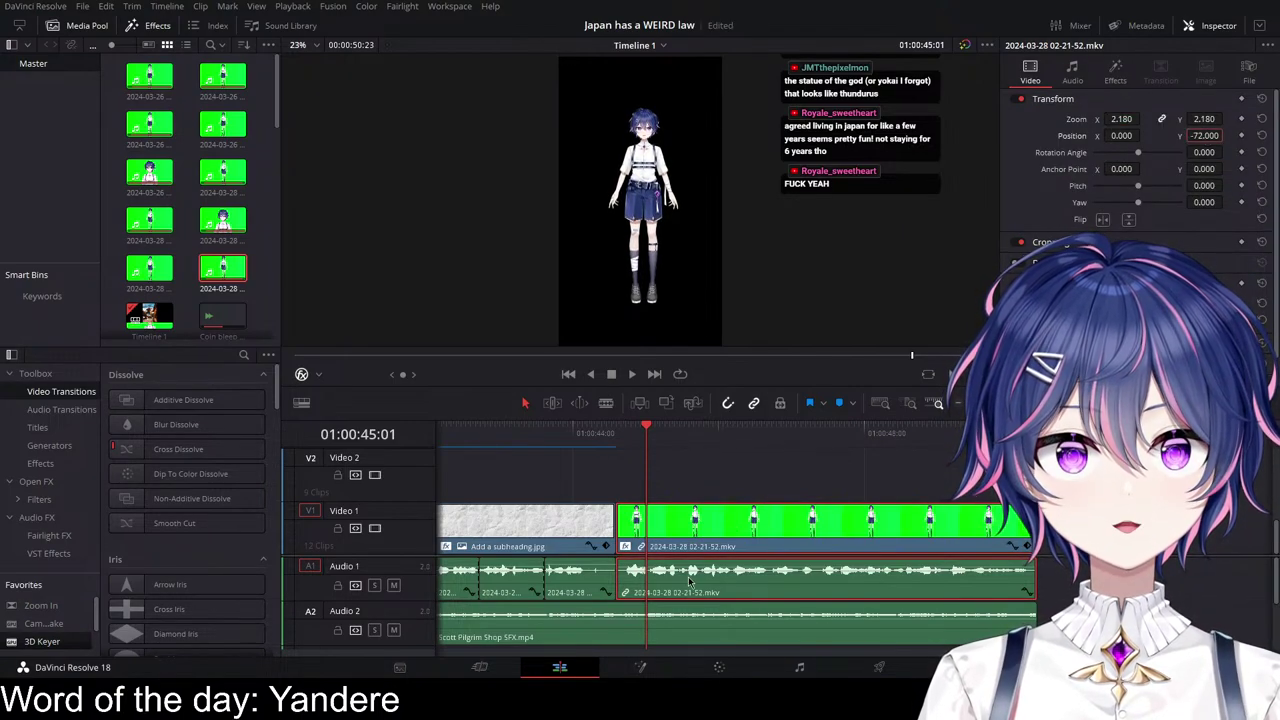
left_click(715, 472)
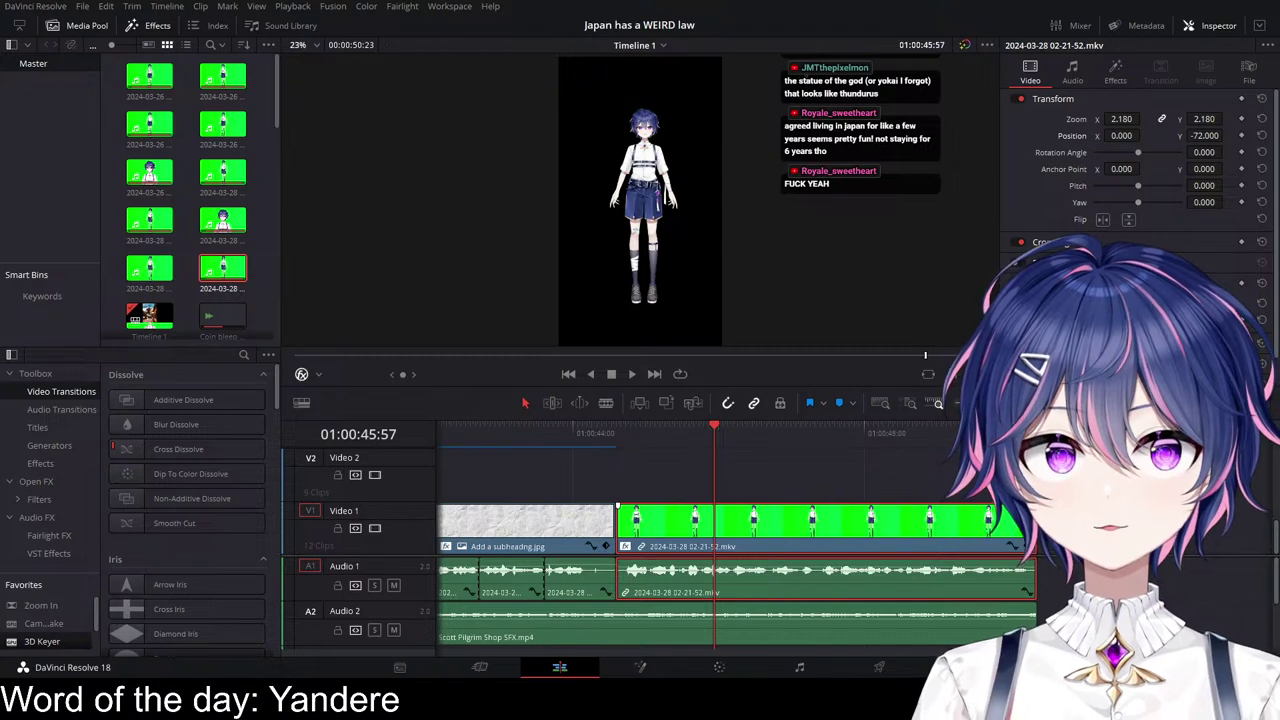
Step: Convert the keyed character clip into a new Fusion clip and open its node graph in Fusion
left_click(820, 308)
right_click(717, 542)
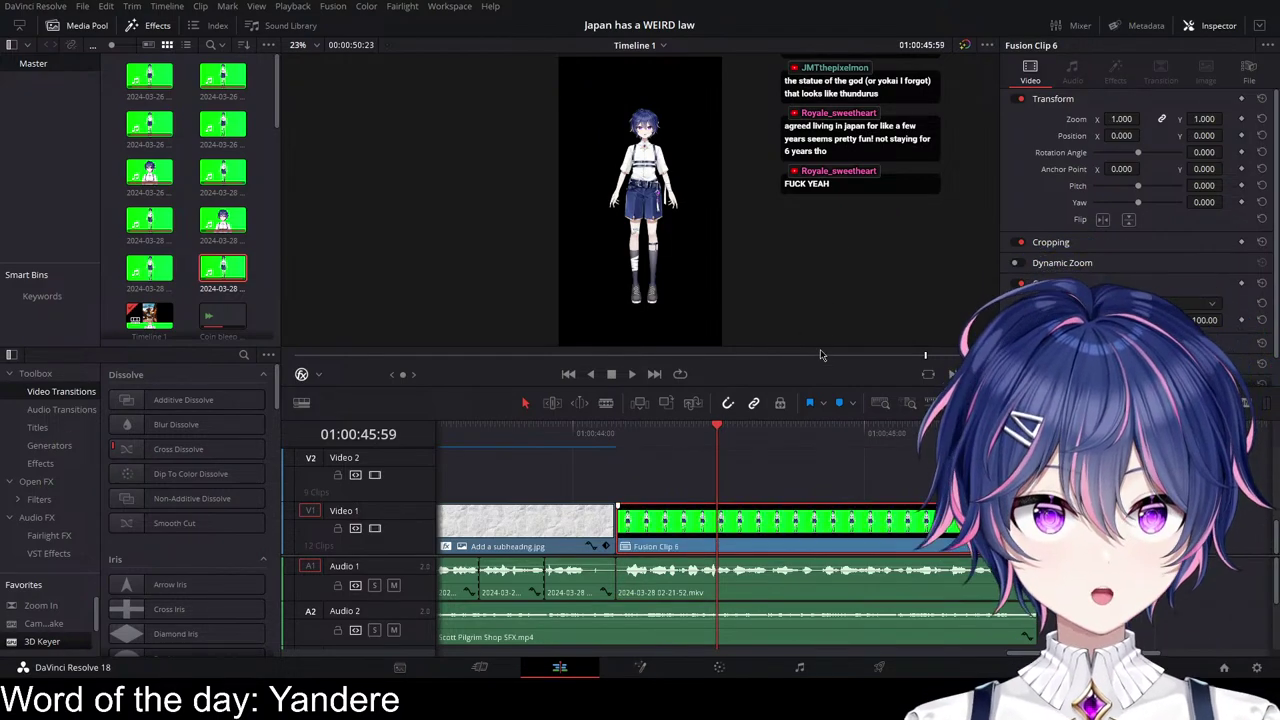
key("shift+5")
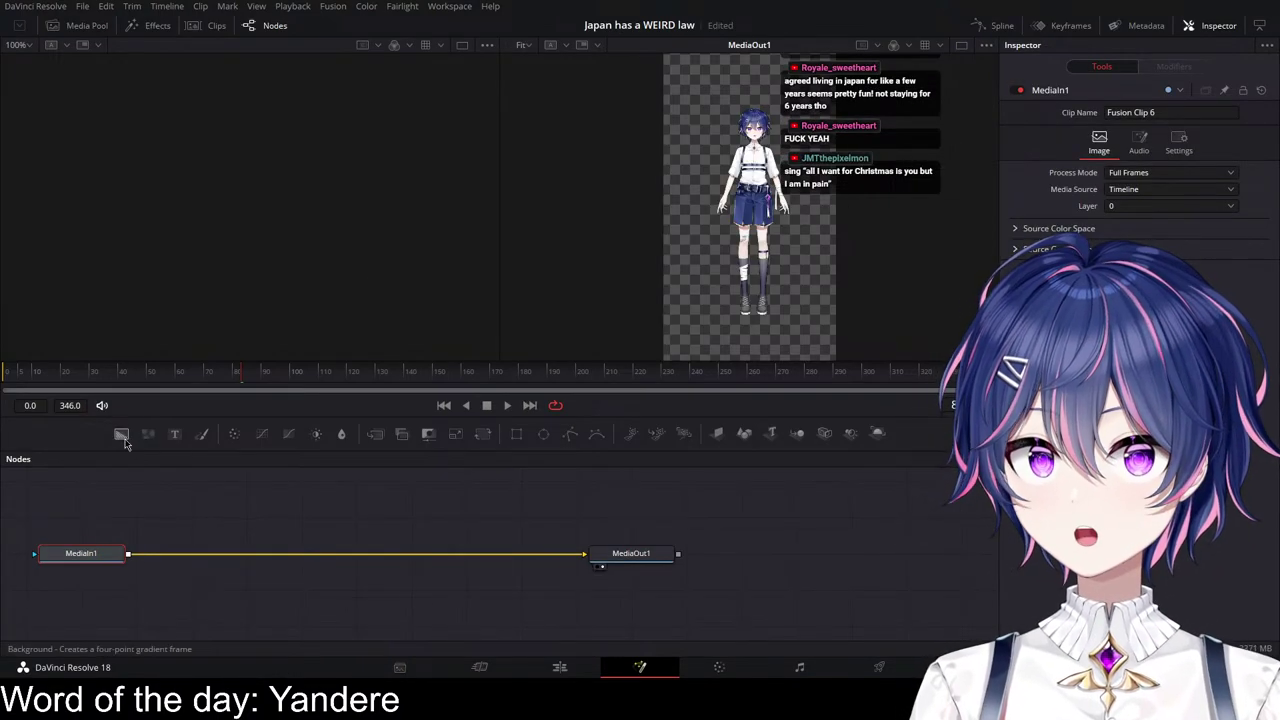
Step: Add an unconnected Background node coloured pure green (red 0.0, green 1.0, blue 0.0) and show it in the empty viewer
left_click(121, 434)
key("ctrl+z")
left_click_drag(121, 434, 272, 497)
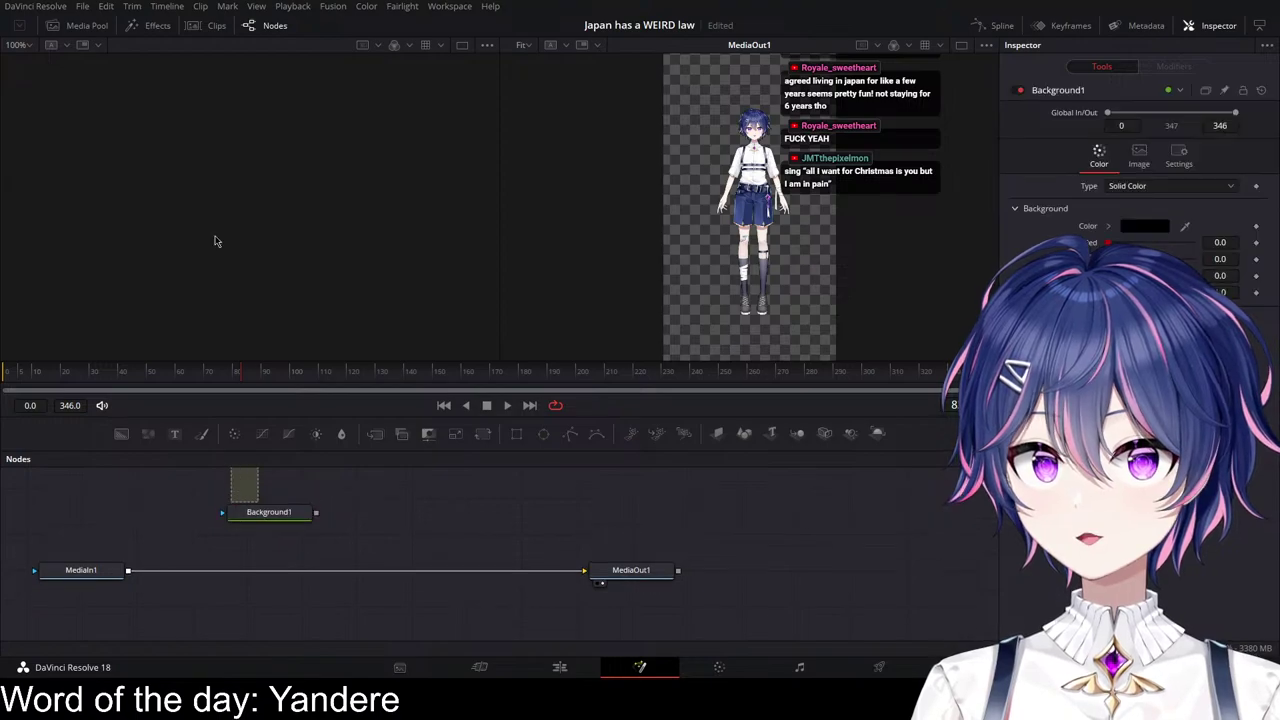
left_click_drag(215, 240, 260, 262)
scroll(400, 520, "down", 6)
scroll(370, 526, "up", 2)
scroll(343, 531, "down", 1)
scroll(322, 537, "up", 3)
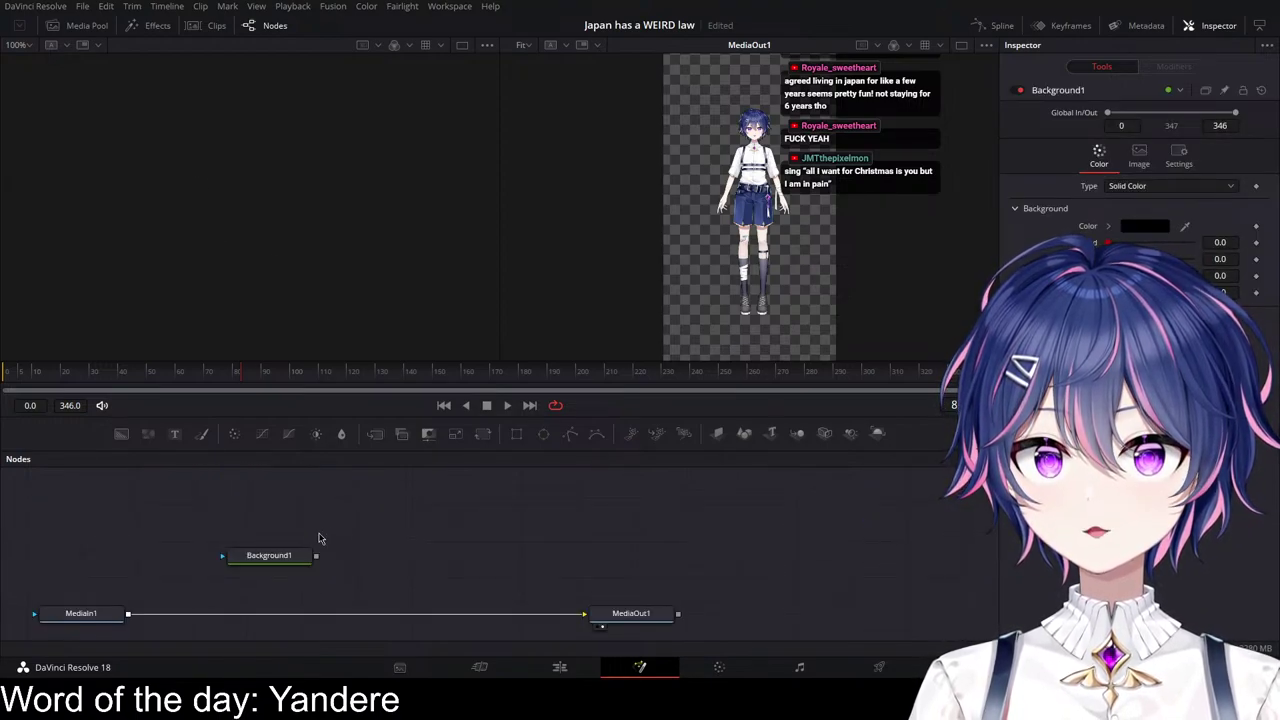
left_click_drag(280, 555, 251, 345)
scroll(340, 560, "down", 2)
scroll(350, 558, "up", 1)
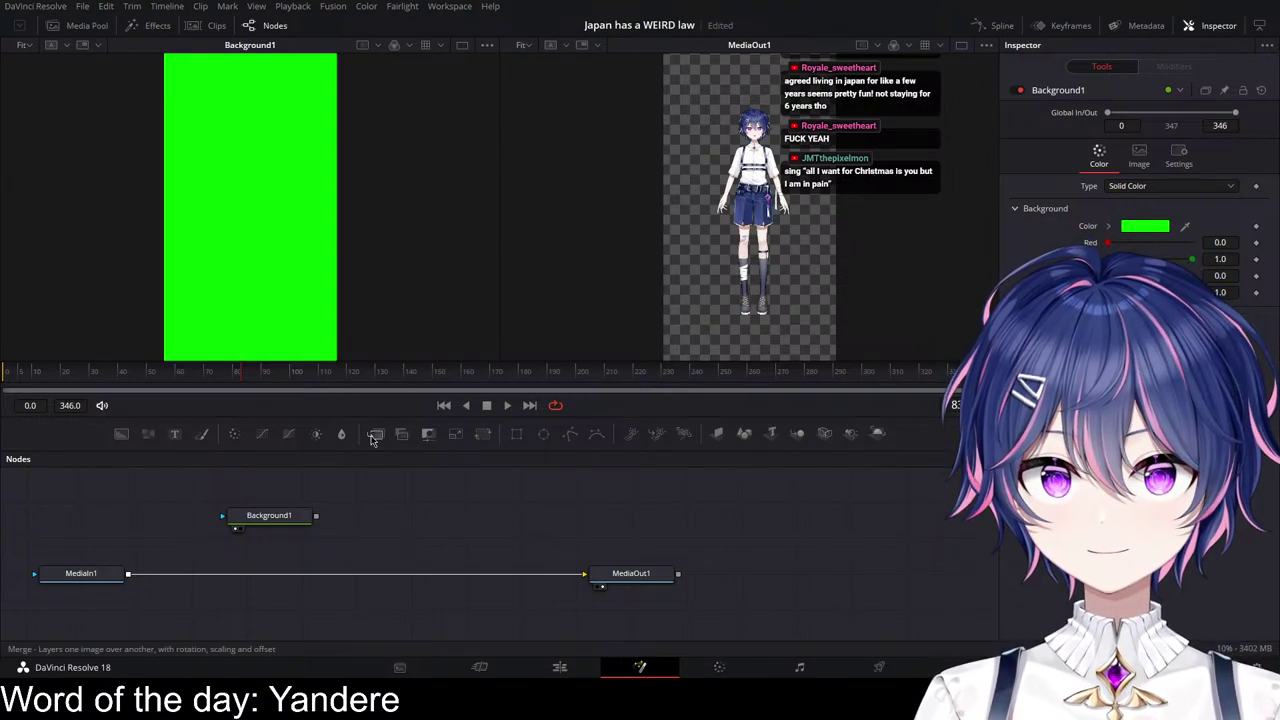
Step: Add a MatteControl node after Background1, show it in the viewer and feed MediaIn1 into its garbage matte
left_click(428, 434)
left_click_drag(367, 521, 273, 329)
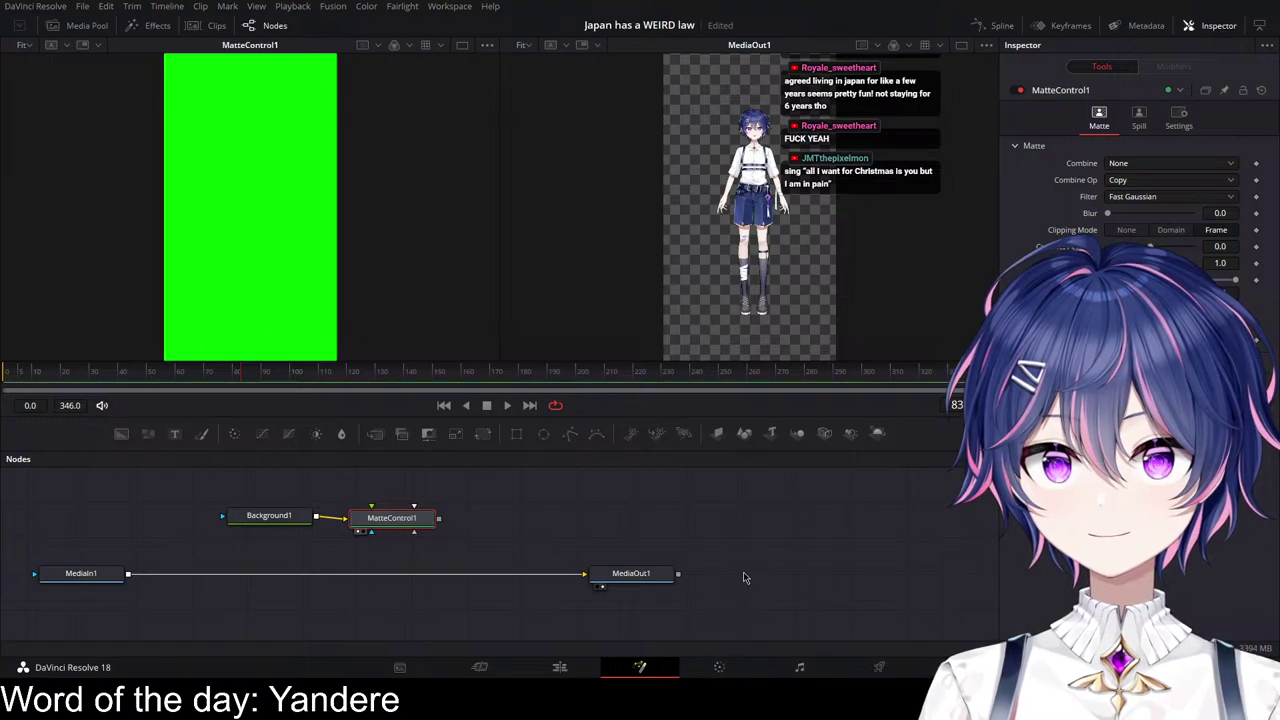
left_click_drag(118, 574, 362, 533)
Step: Add a DeltaKeyer node after MatteControl1, show it in the viewer and connect MediaIn1 to it as a second input
left_click(421, 515)
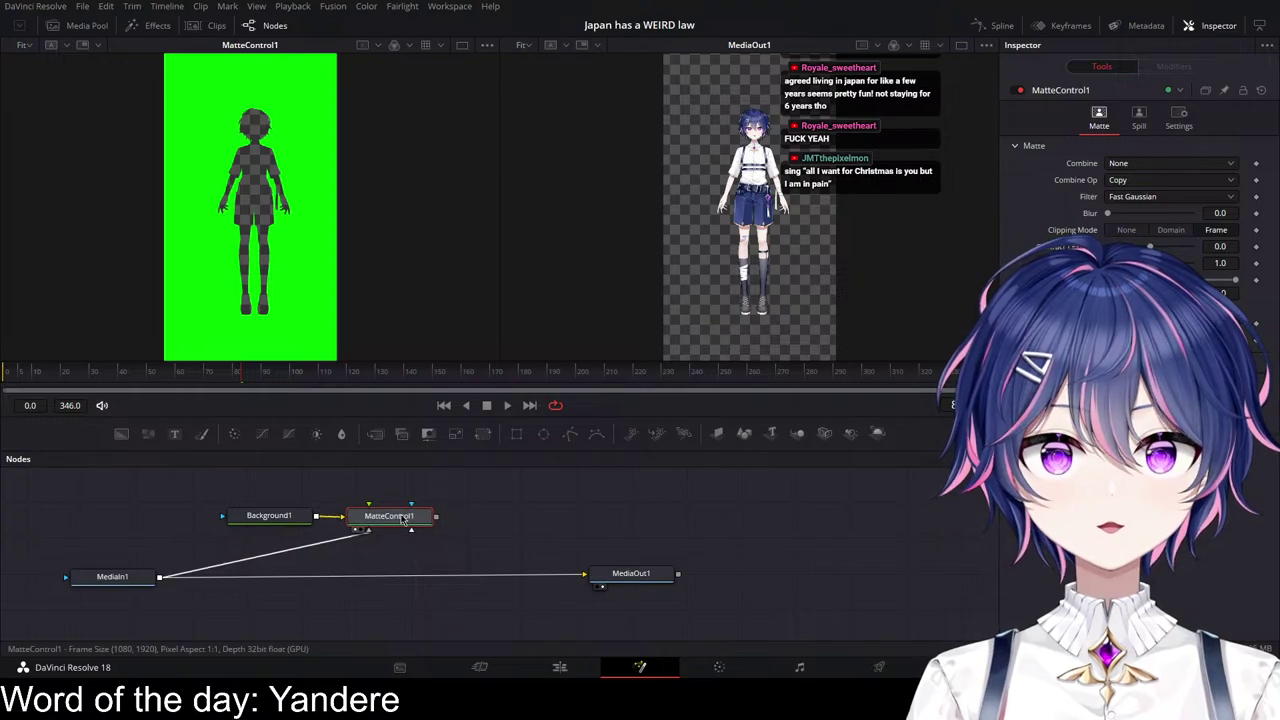
left_click(688, 436)
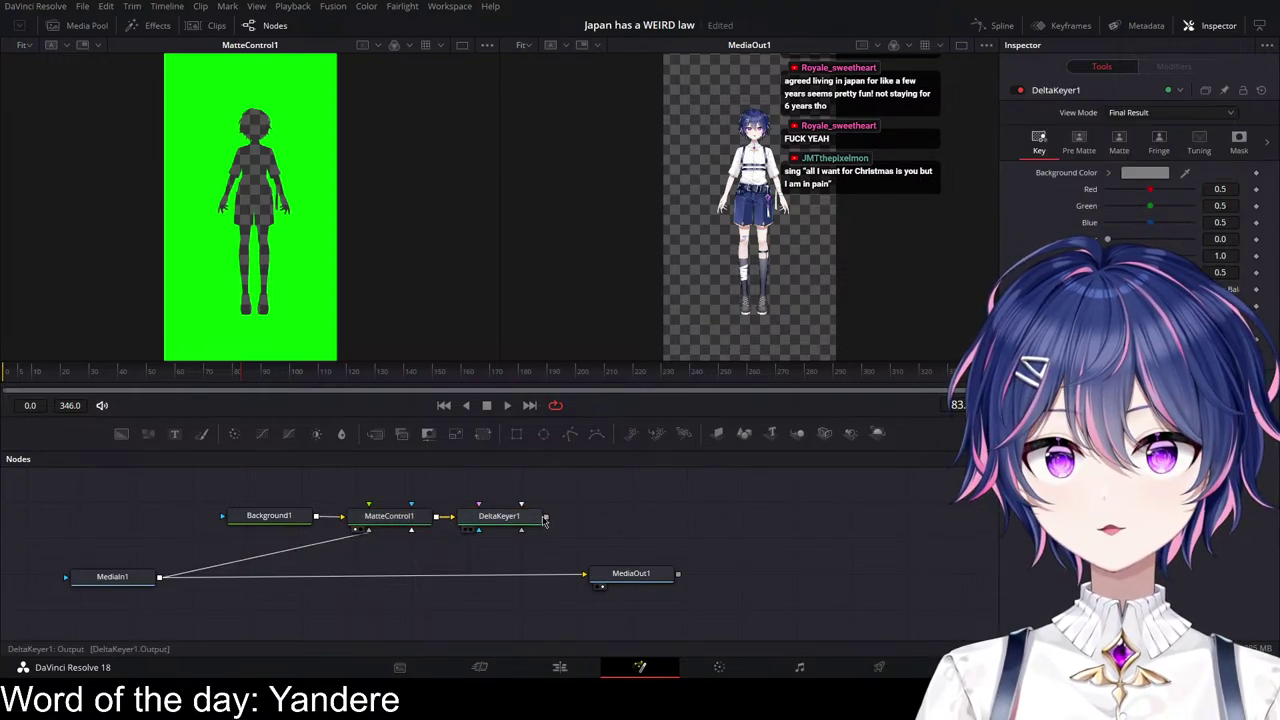
left_click_drag(483, 513, 350, 325)
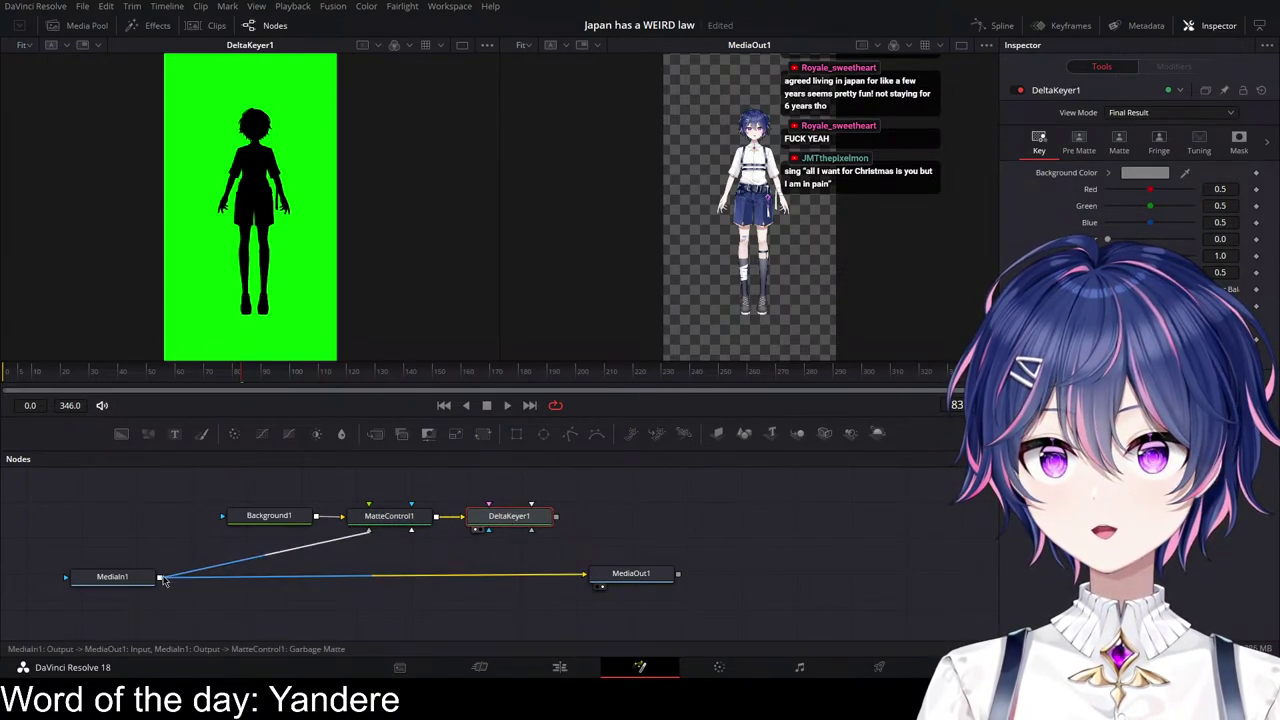
left_click_drag(160, 577, 531, 537)
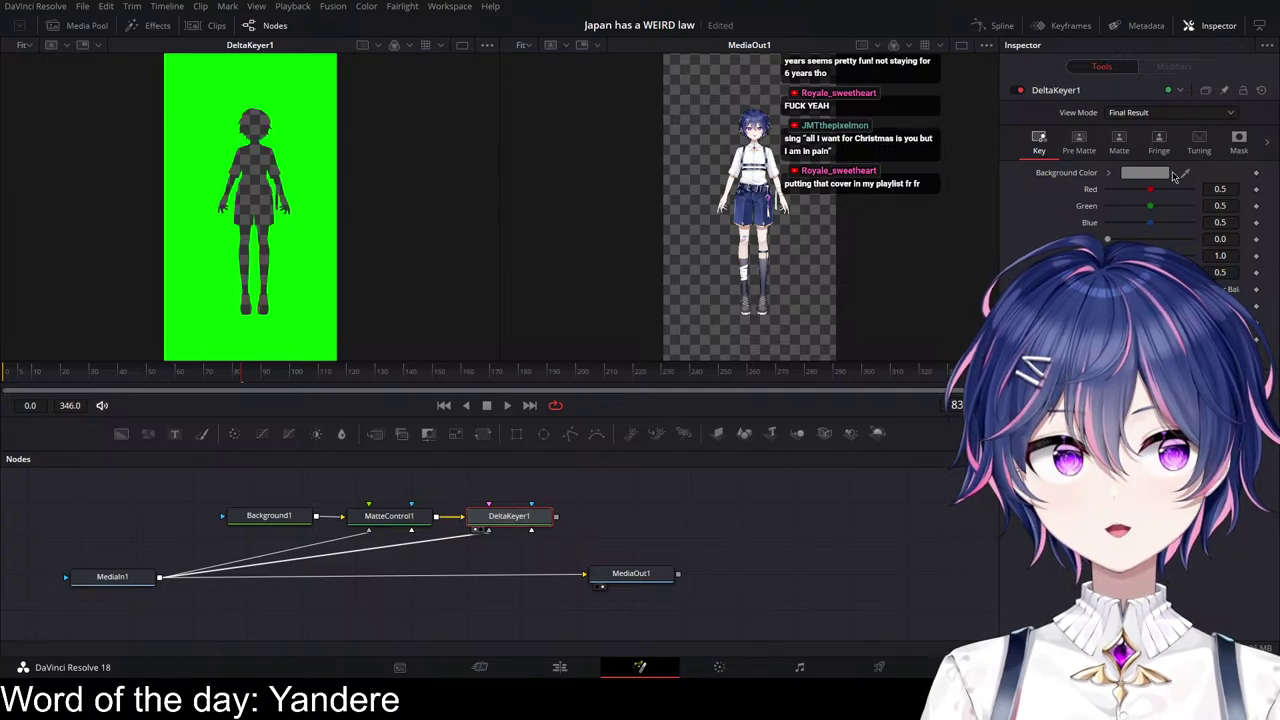
Step: Sample the green as the DeltaKeyer's background color and set its matte Erode/Dilate to 0.0067
left_click_drag(1185, 172, 305, 285)
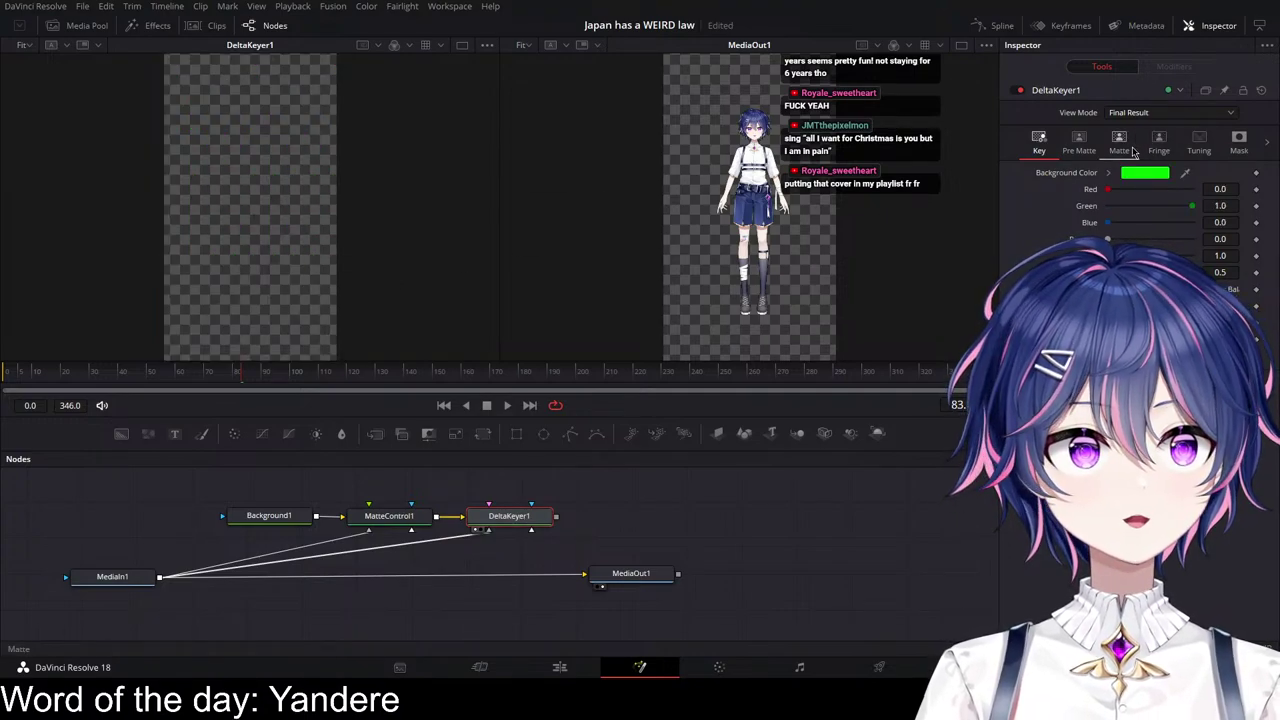
left_click(1119, 140)
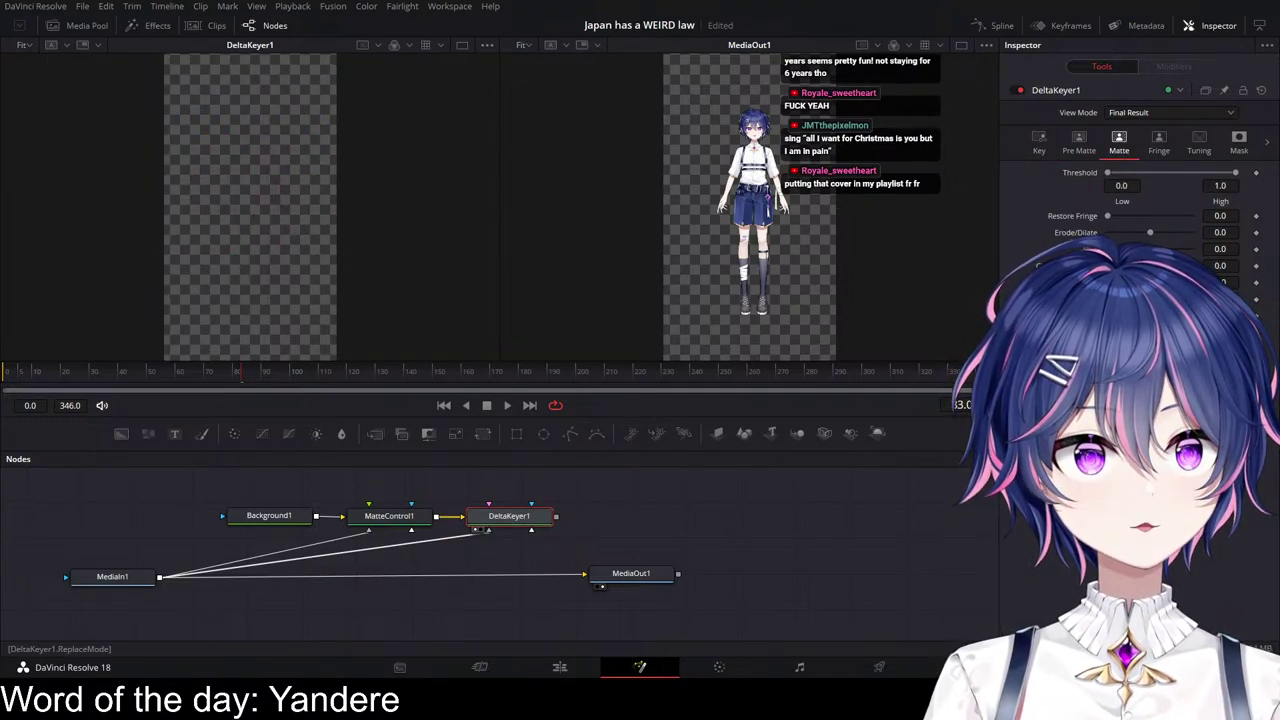
left_click_drag(1150, 232, 1160, 232)
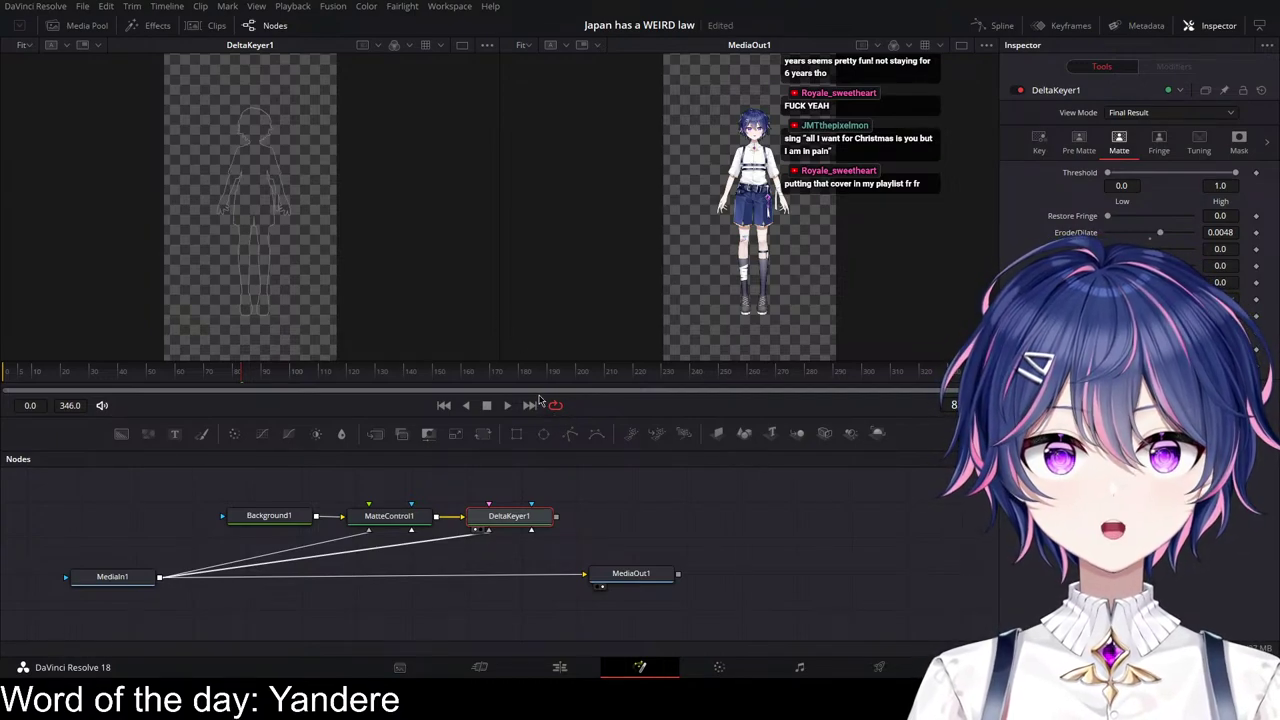
left_click_drag(1160, 233, 1163, 236)
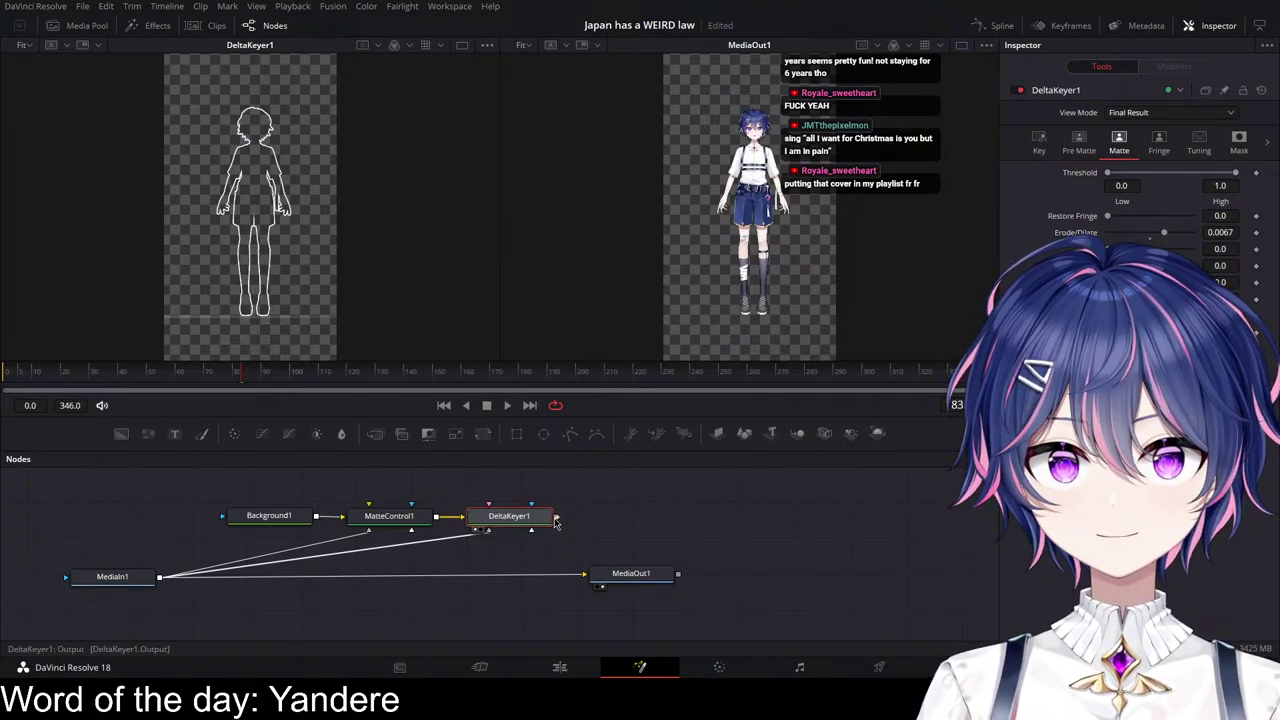
Step: Merge the DeltaKeyer outline into the connection from MediaIn1 to MediaOut1 and return to the edit timeline
left_click_drag(556, 521, 505, 577)
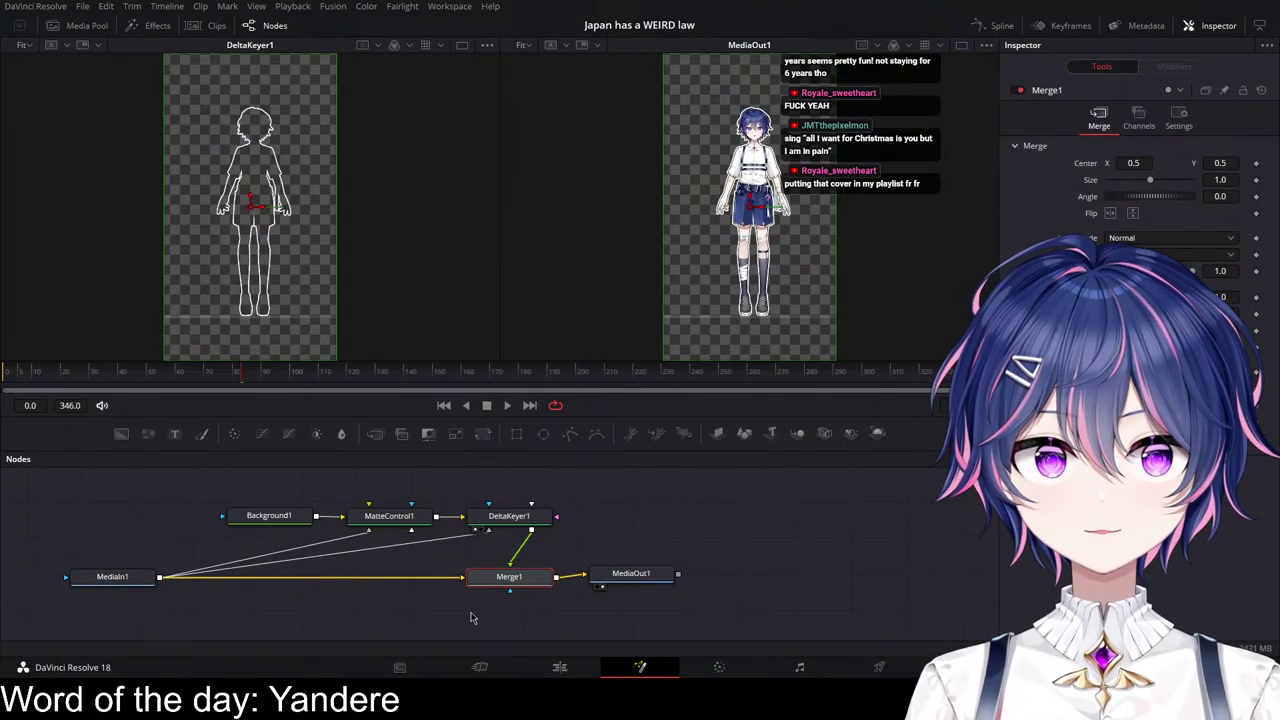
left_click(560, 667)
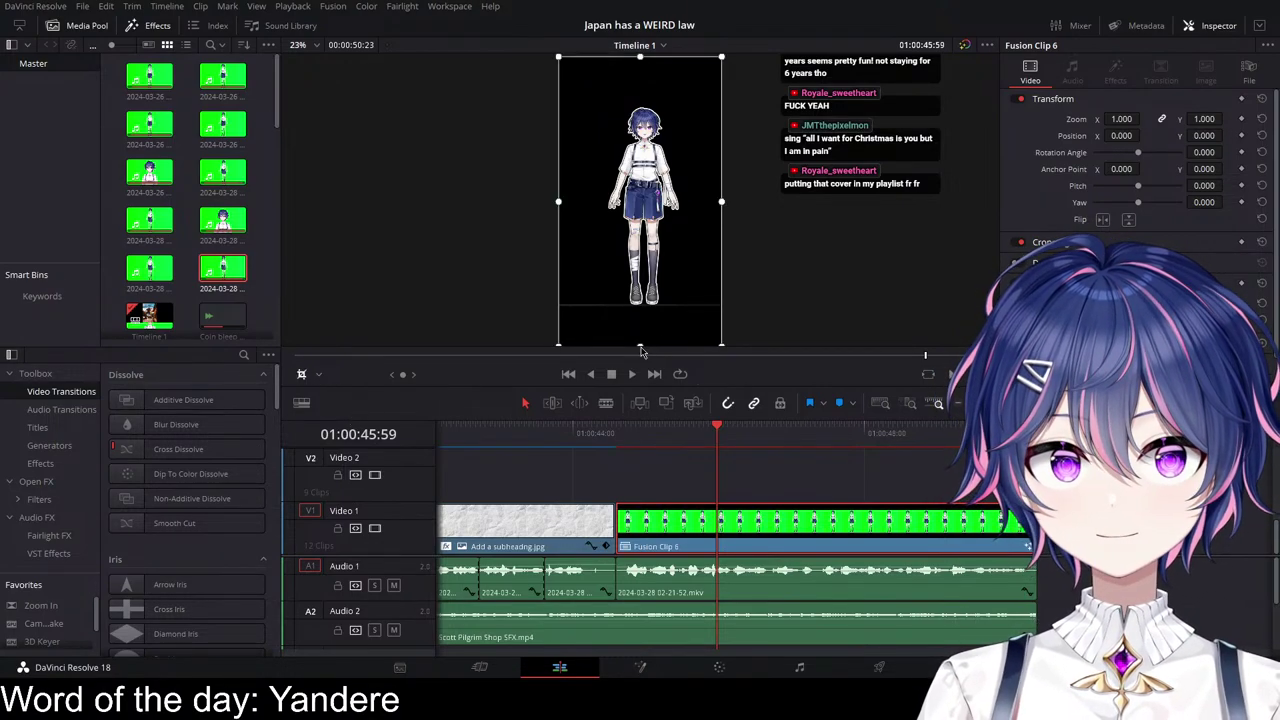
Step: Crop the bottom of Fusion Clip 6 up to just below the character's shoes to cut off the stray horizontal line
left_click(643, 352)
scroll(960, 475, "down", 10)
scroll(714, 451, "up", 6)
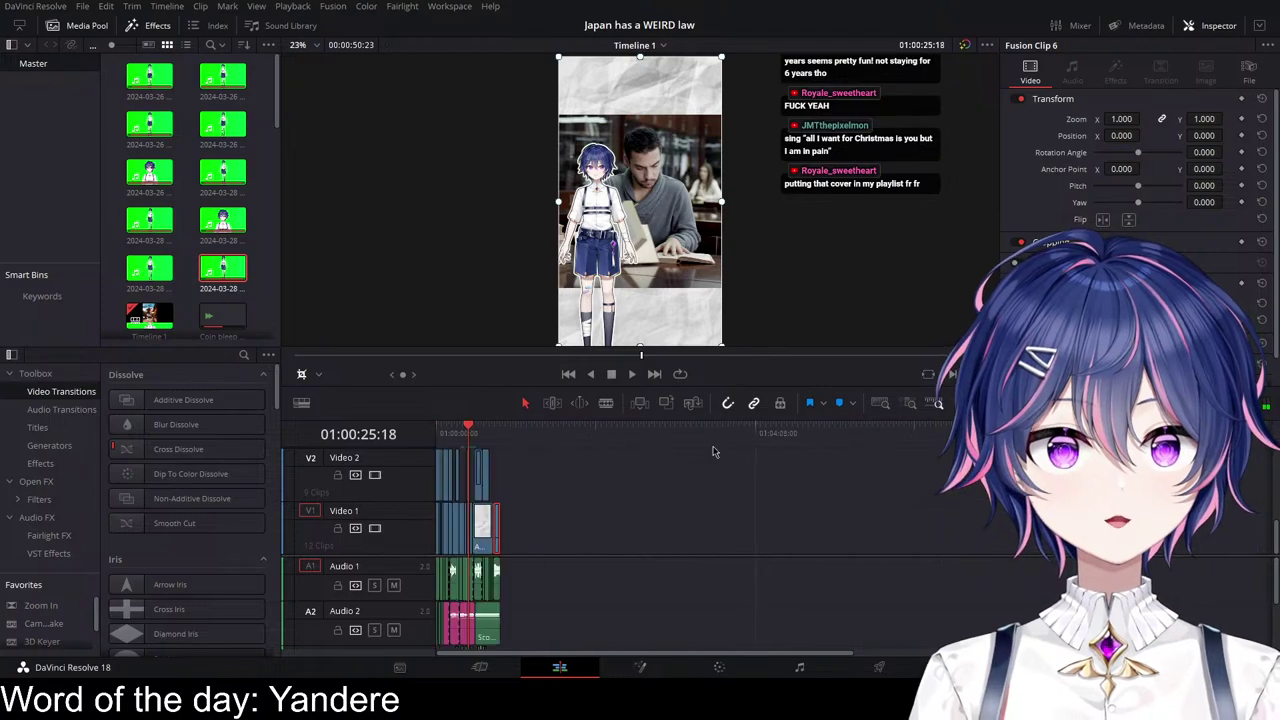
left_click(722, 434)
scroll(724, 436, "up", 4)
scroll(758, 304, "down", 2)
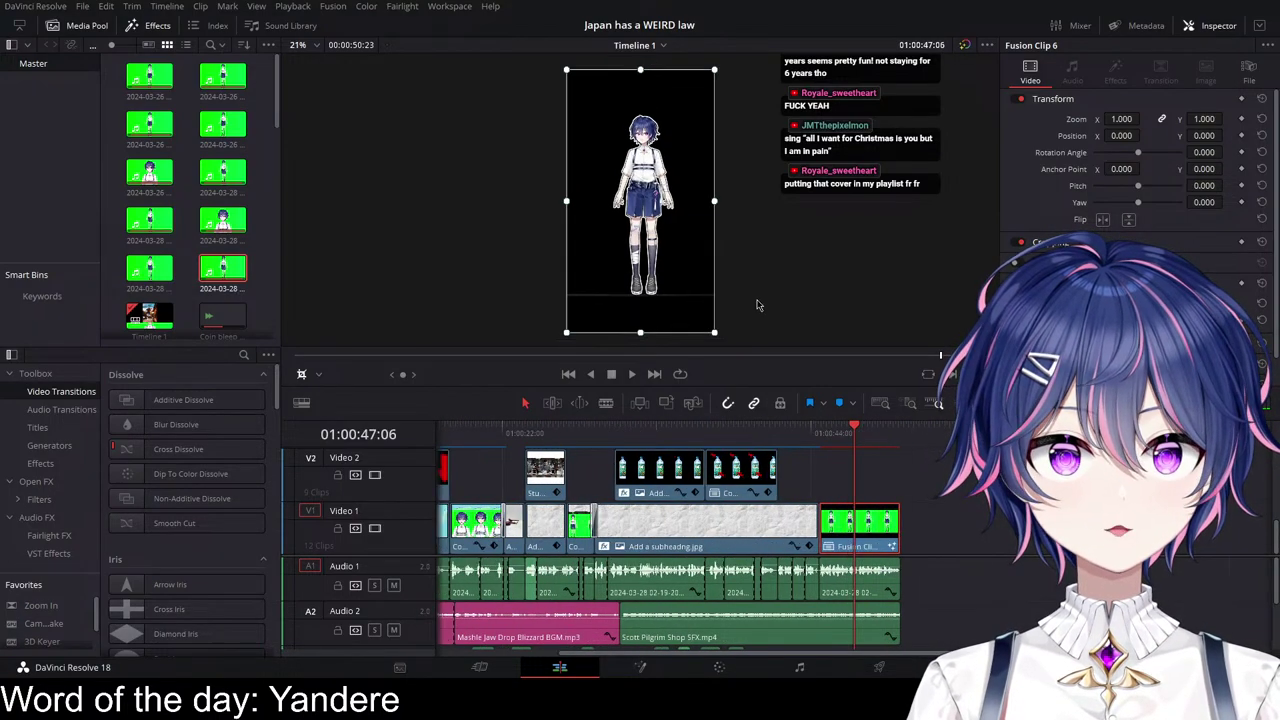
scroll(676, 332, "up", 1)
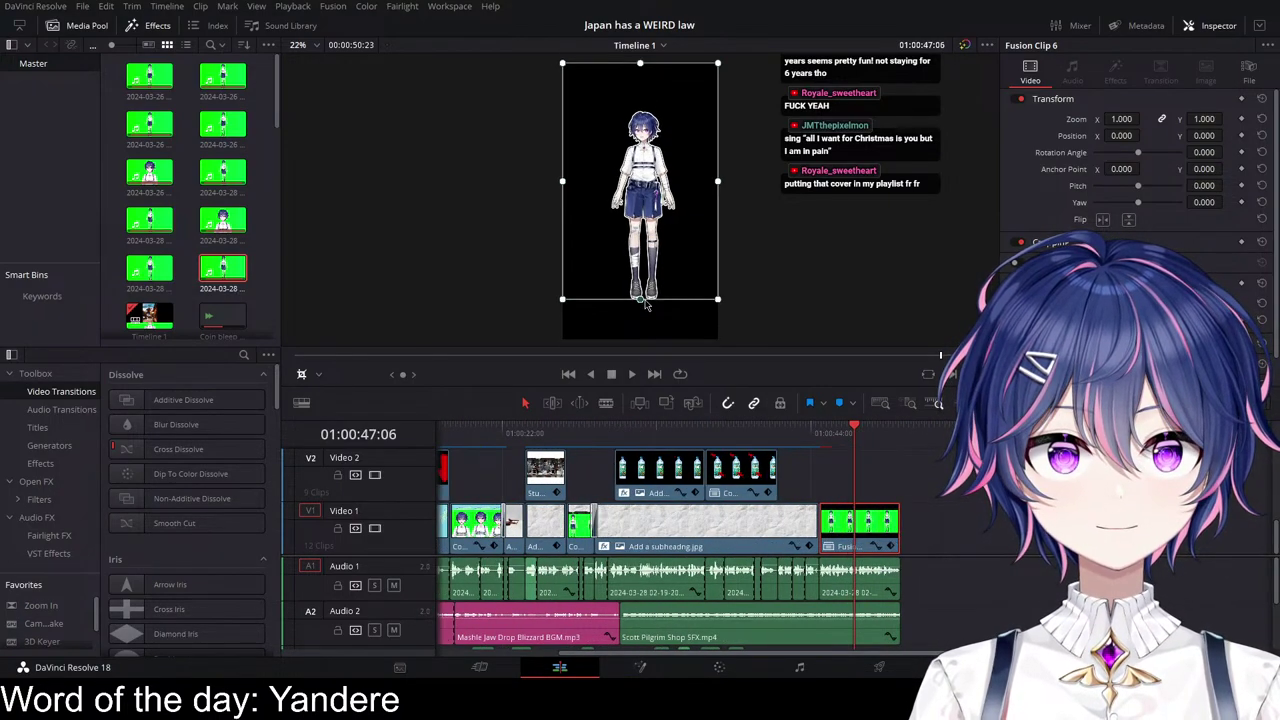
scroll(763, 286, "up", 4)
scroll(785, 261, "down", 2)
scroll(784, 265, "up", 1)
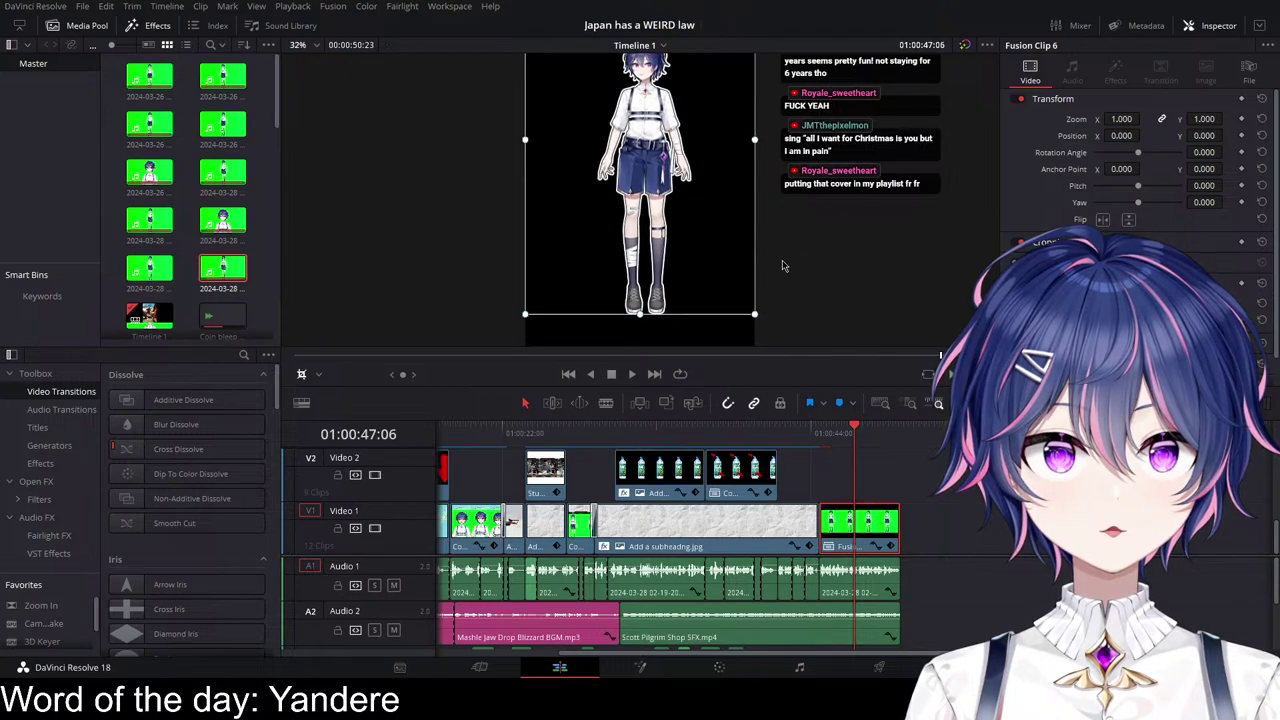
left_click(302, 375)
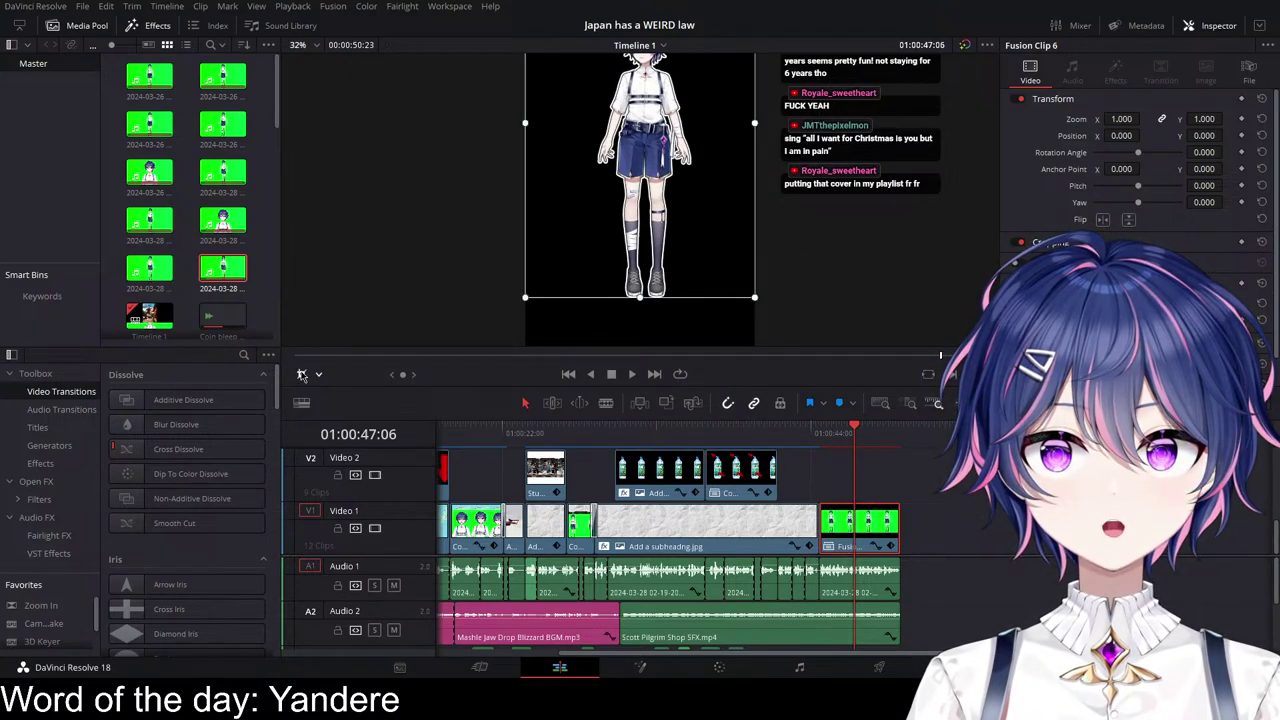
Step: Crop the bottom edge of Fusion Clip 6 slightly closer to the shoes and play back the clip to check it
left_click(648, 292)
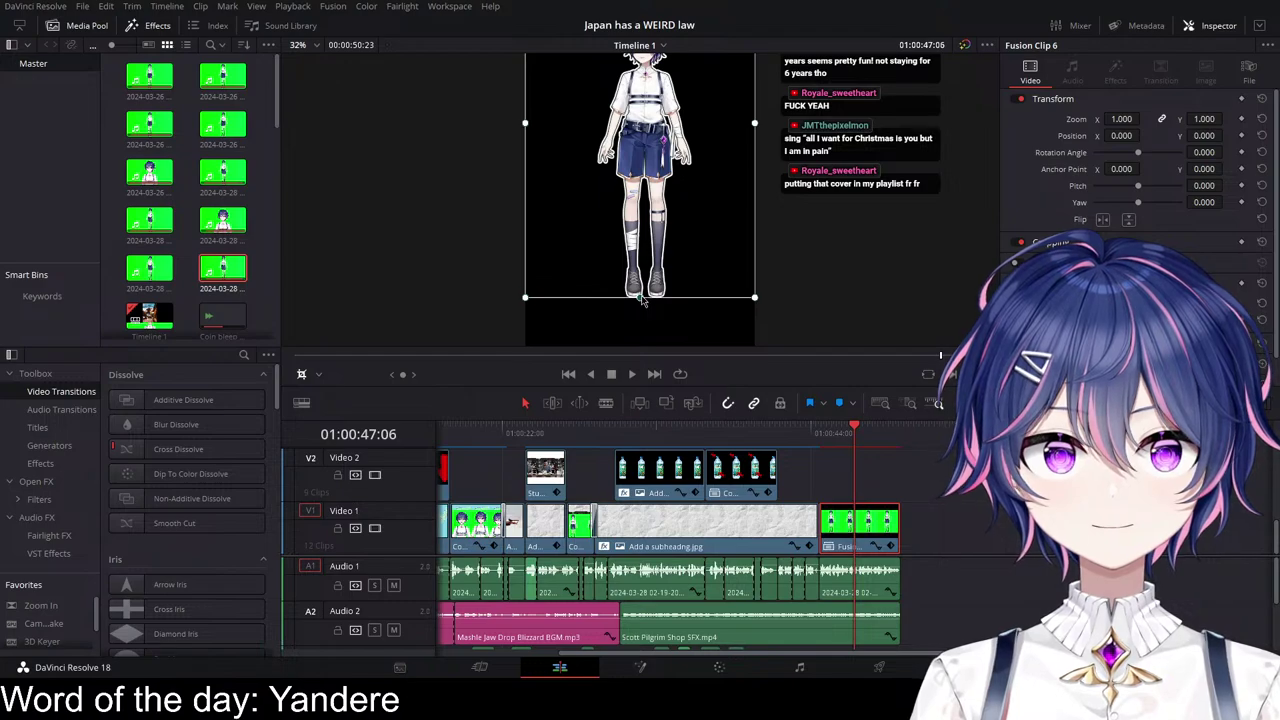
left_click_drag(641, 298, 641, 296)
left_click(302, 375)
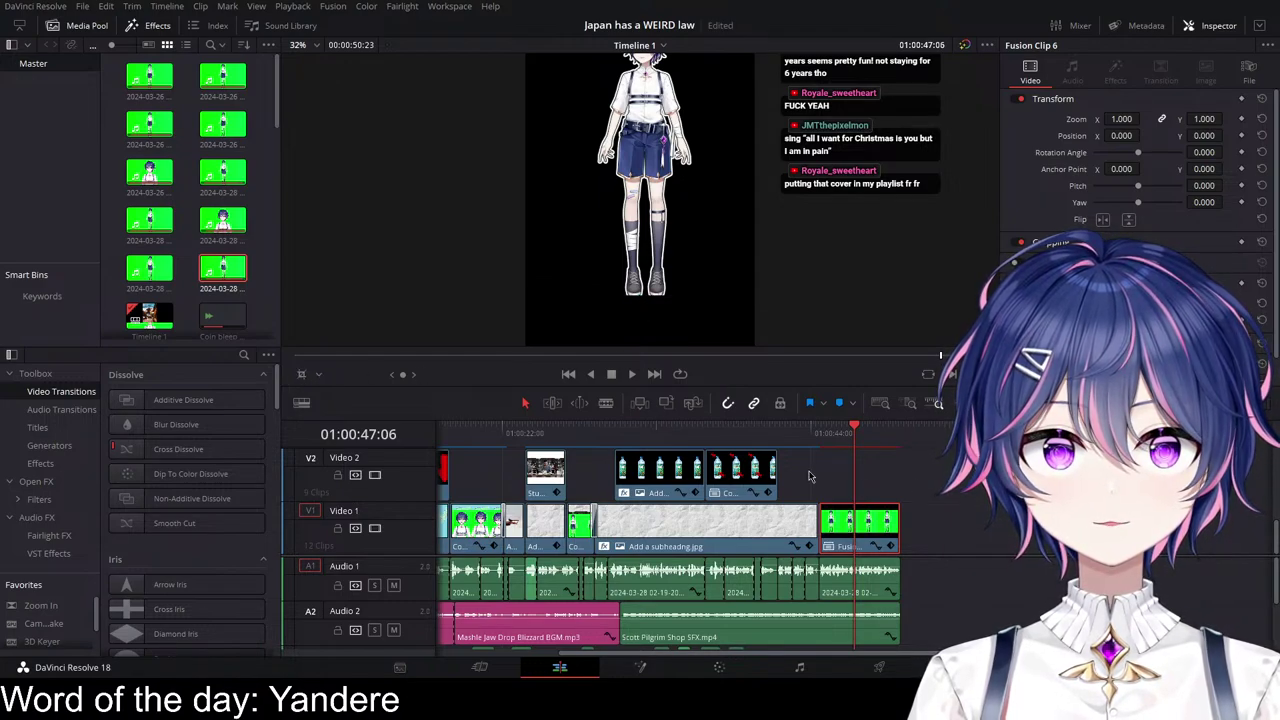
scroll(774, 307, "down", 2)
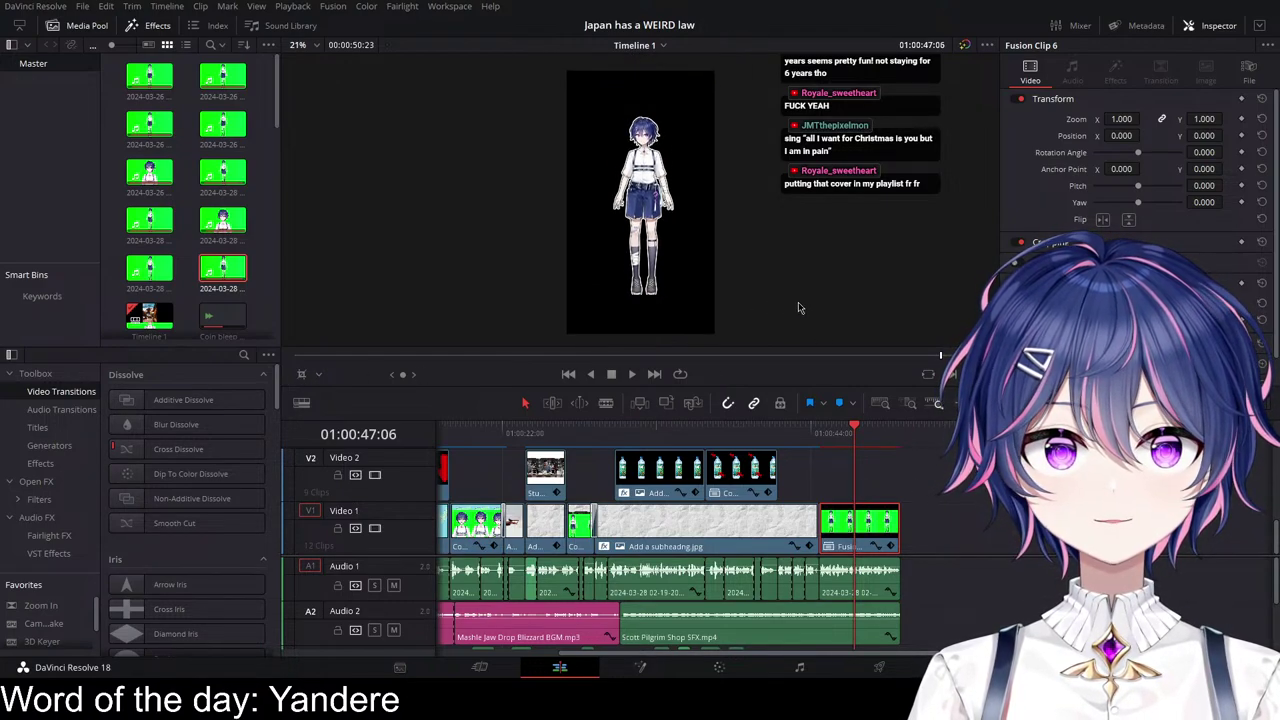
scroll(808, 304, "up", 1)
left_click(759, 434)
key("space")
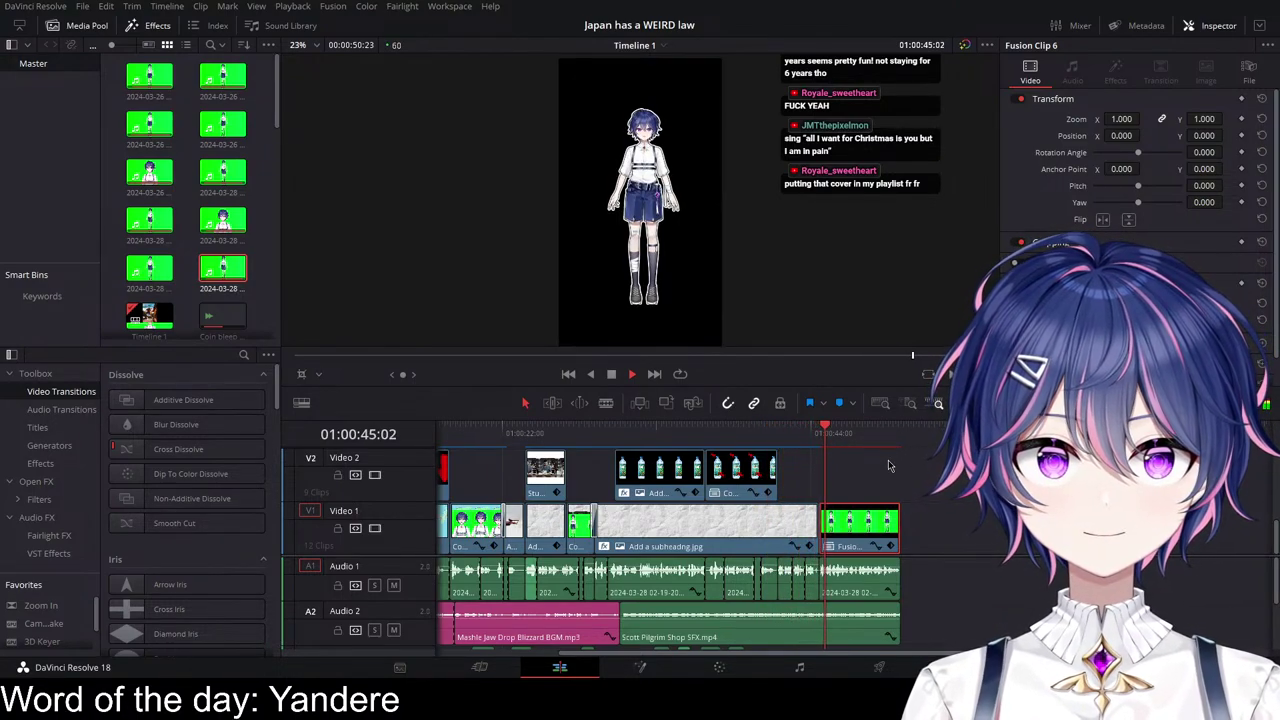
Step: Move Fusion Clip 6 later on Video 1 to leave a gap after the paper background, and save the project
scroll(824, 540, "up", 5)
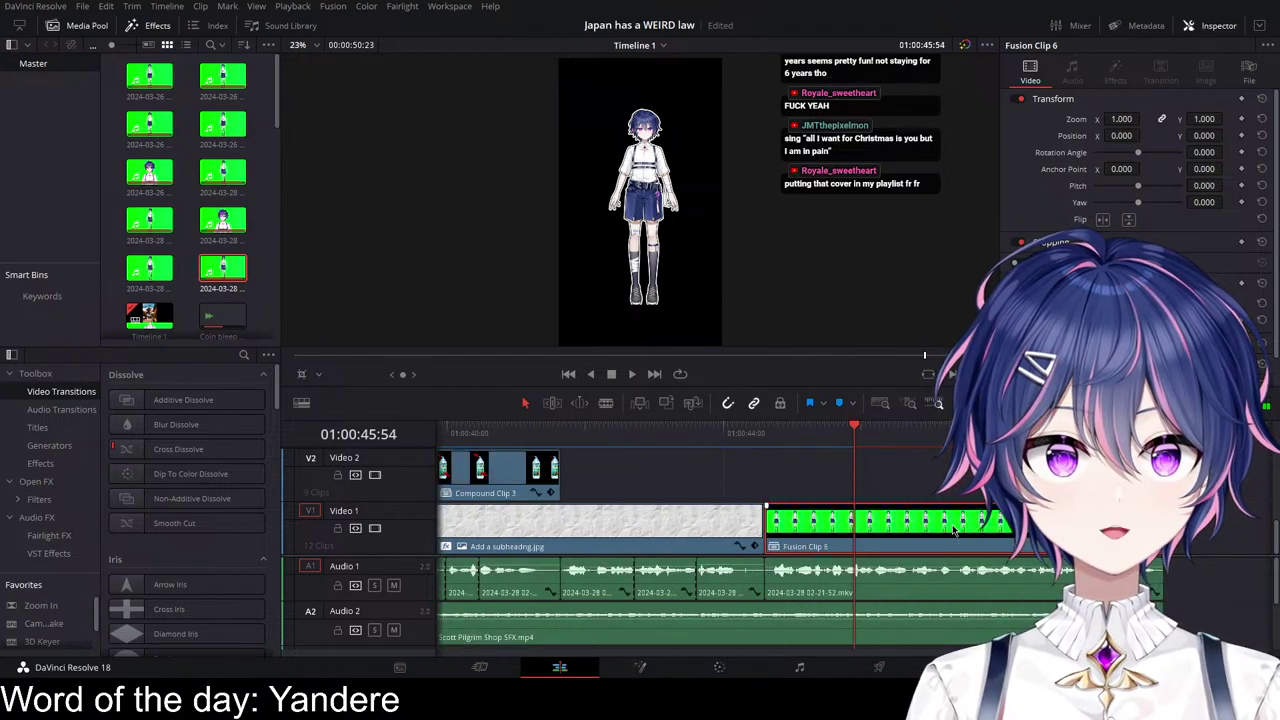
left_click_drag(697, 535, 899, 535)
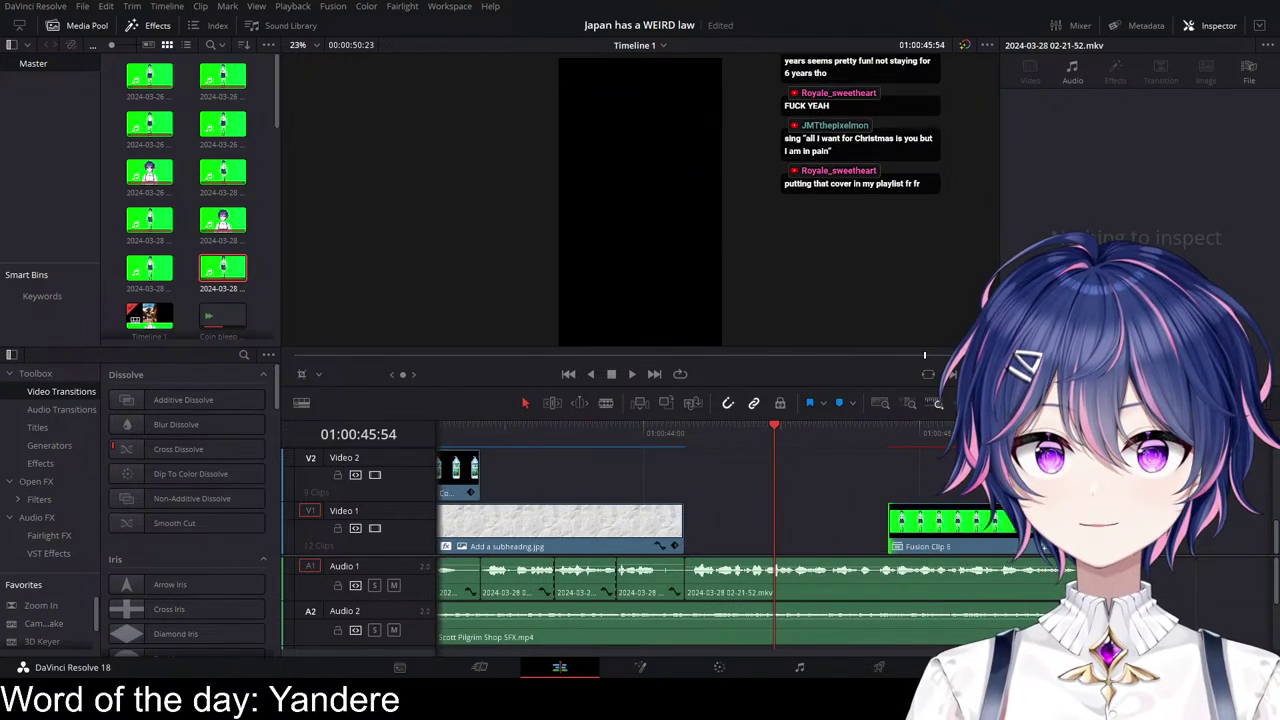
key("ctrl+s")
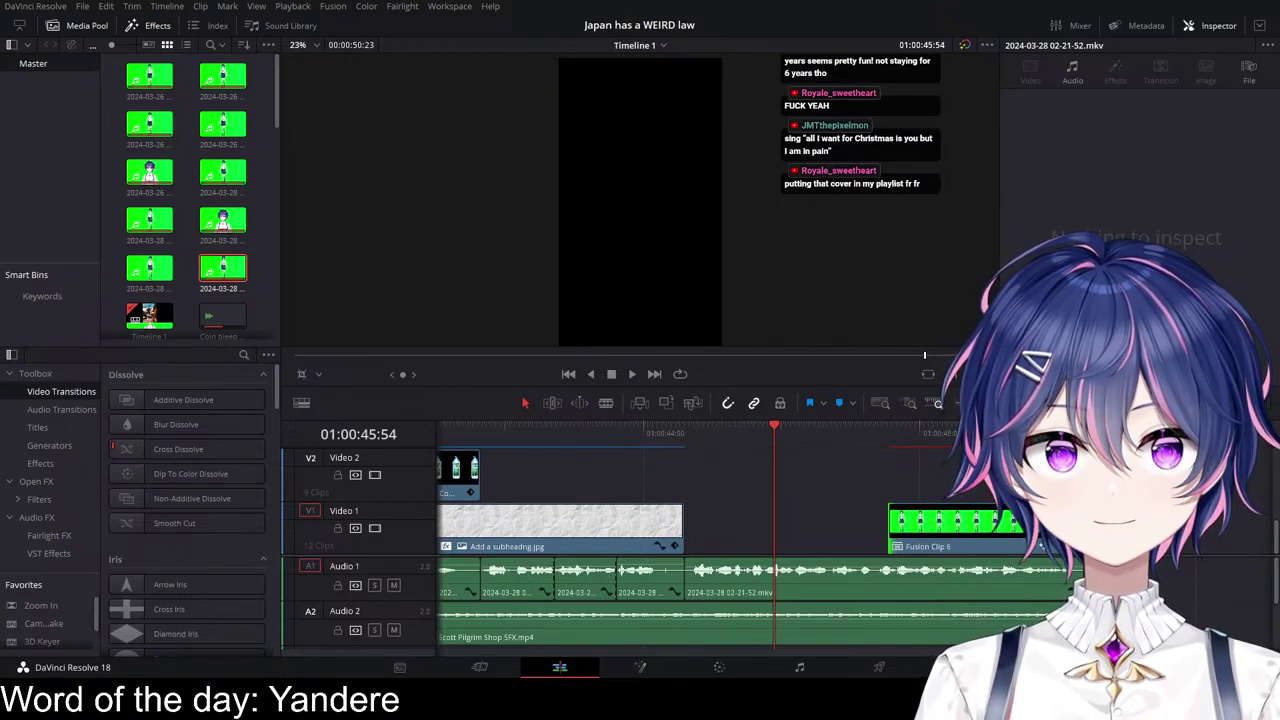
left_click(938, 403)
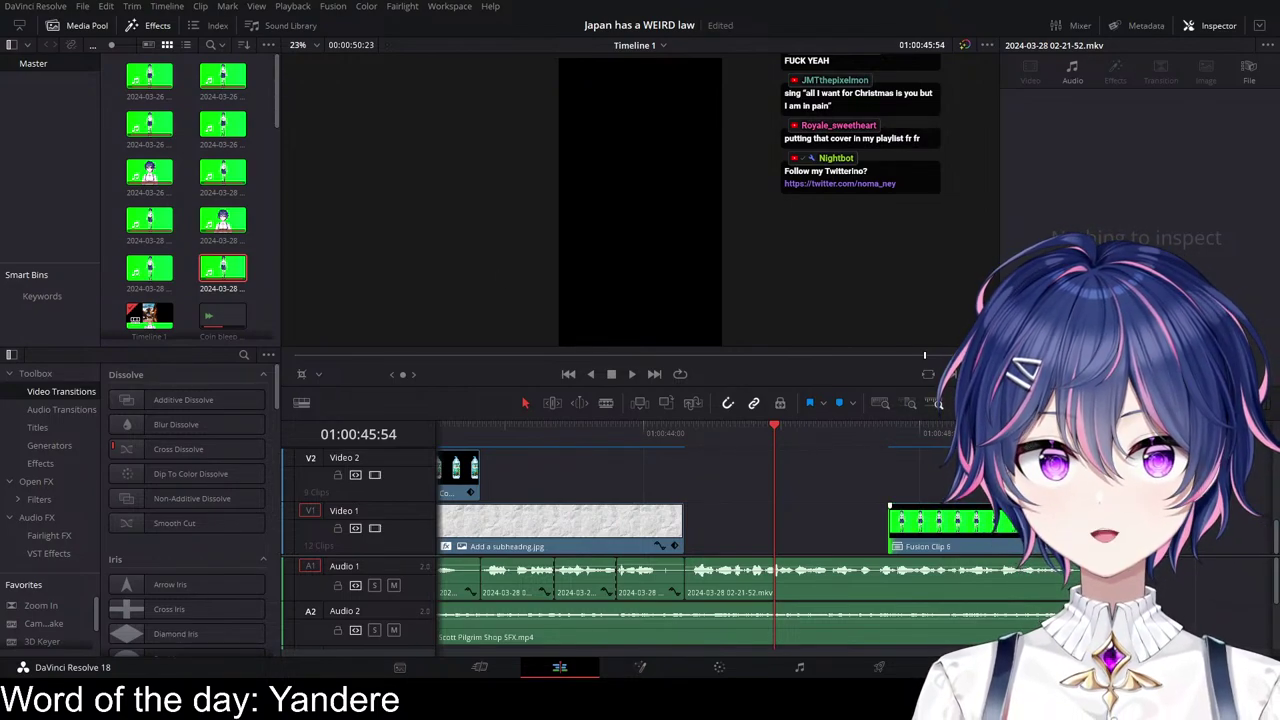
Step: Find Tokyo.mp4 in the media pool and place it on Video 2 above the gap
scroll(188, 195, "down", 5)
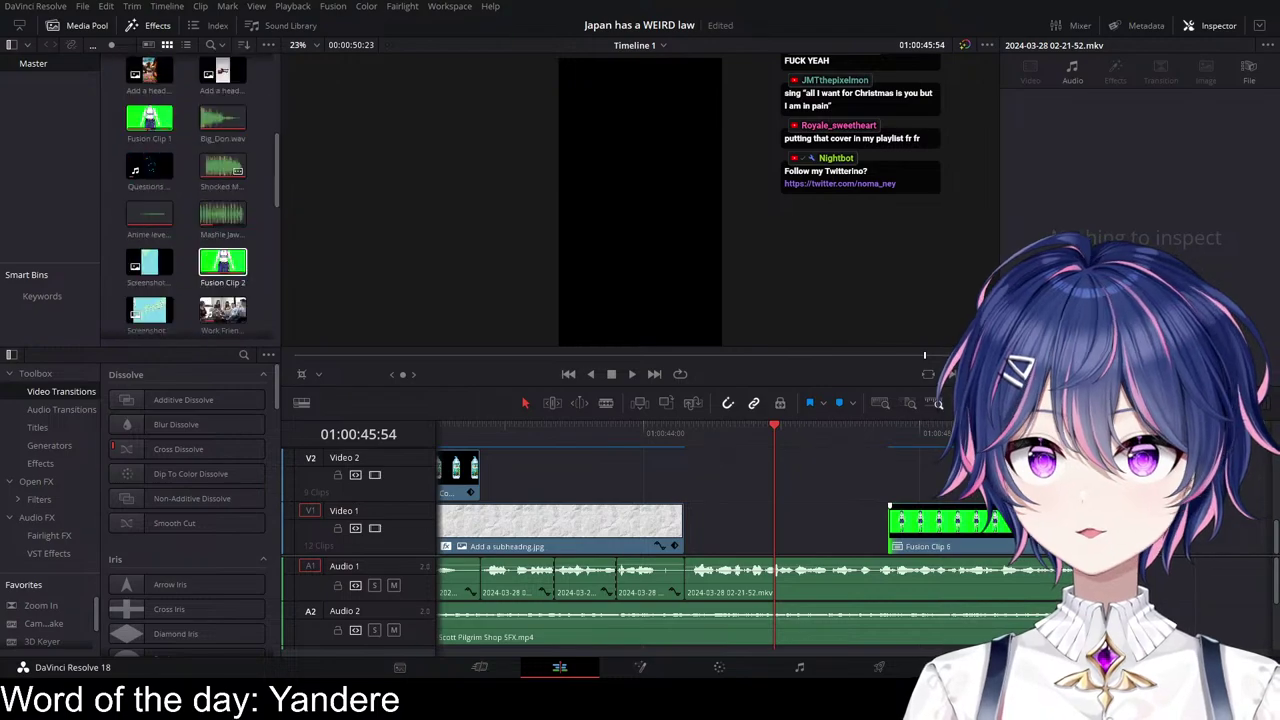
scroll(188, 195, "up", 5)
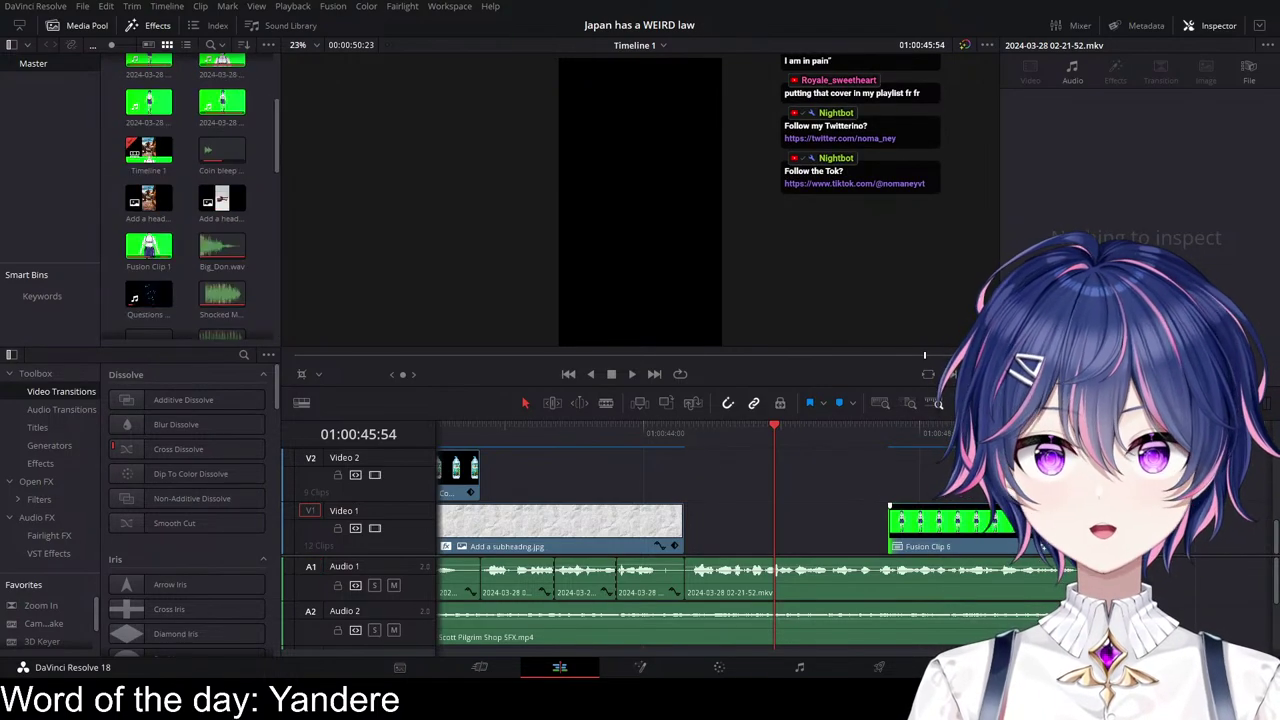
scroll(188, 195, "down", 5)
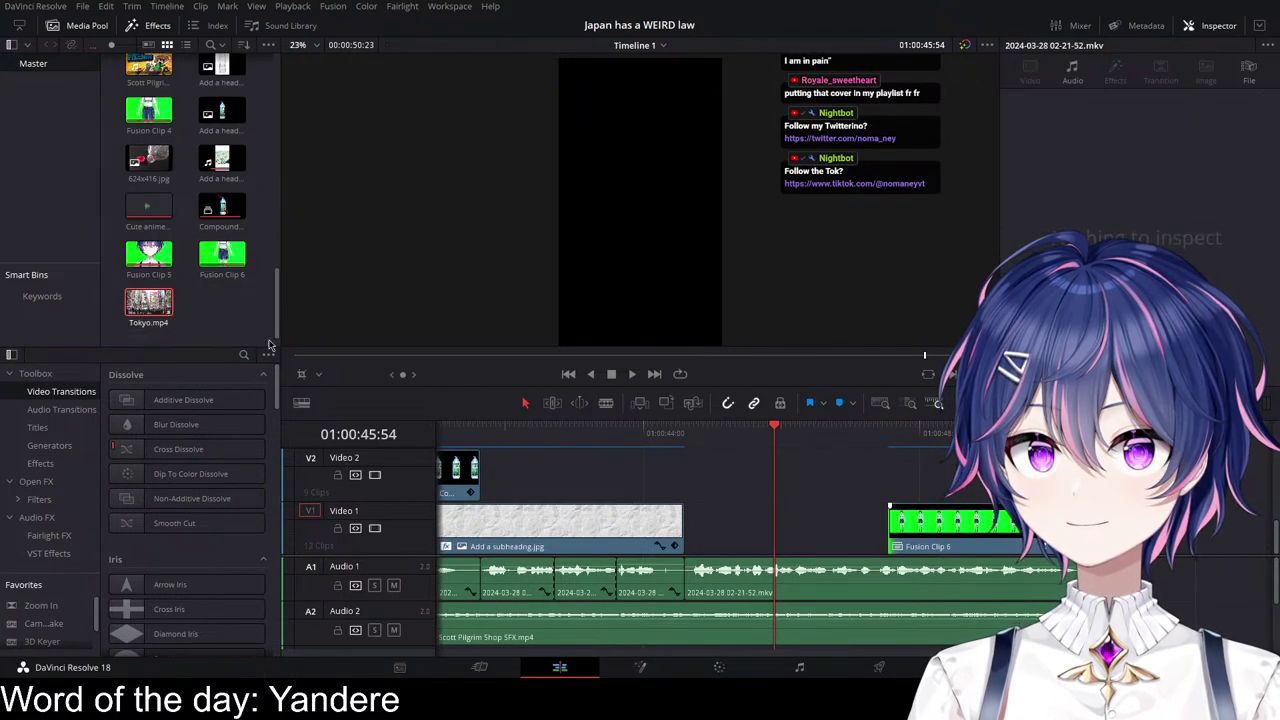
left_click_drag(148, 302, 809, 489)
scroll(1180, 605, "down", 3)
scroll(1182, 605, "up", 3)
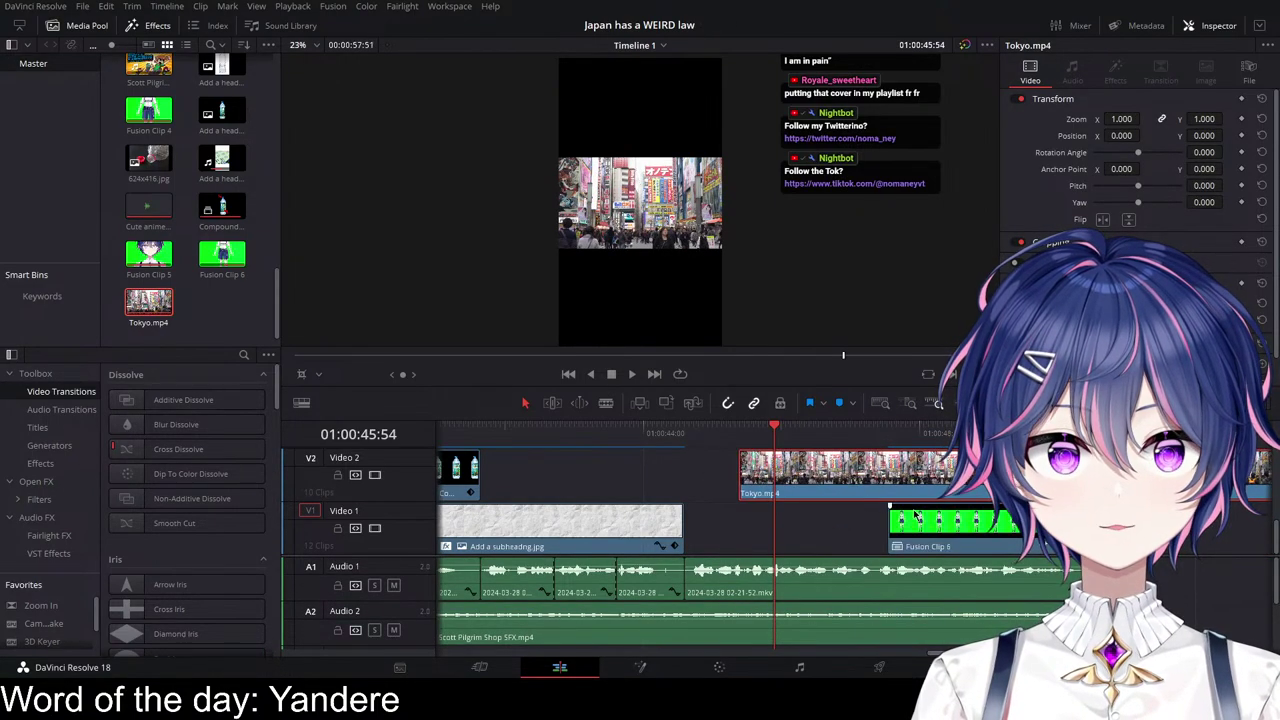
scroll(1215, 525, "right", 4)
scroll(1228, 527, "down", 5)
scroll(1228, 527, "down", 2)
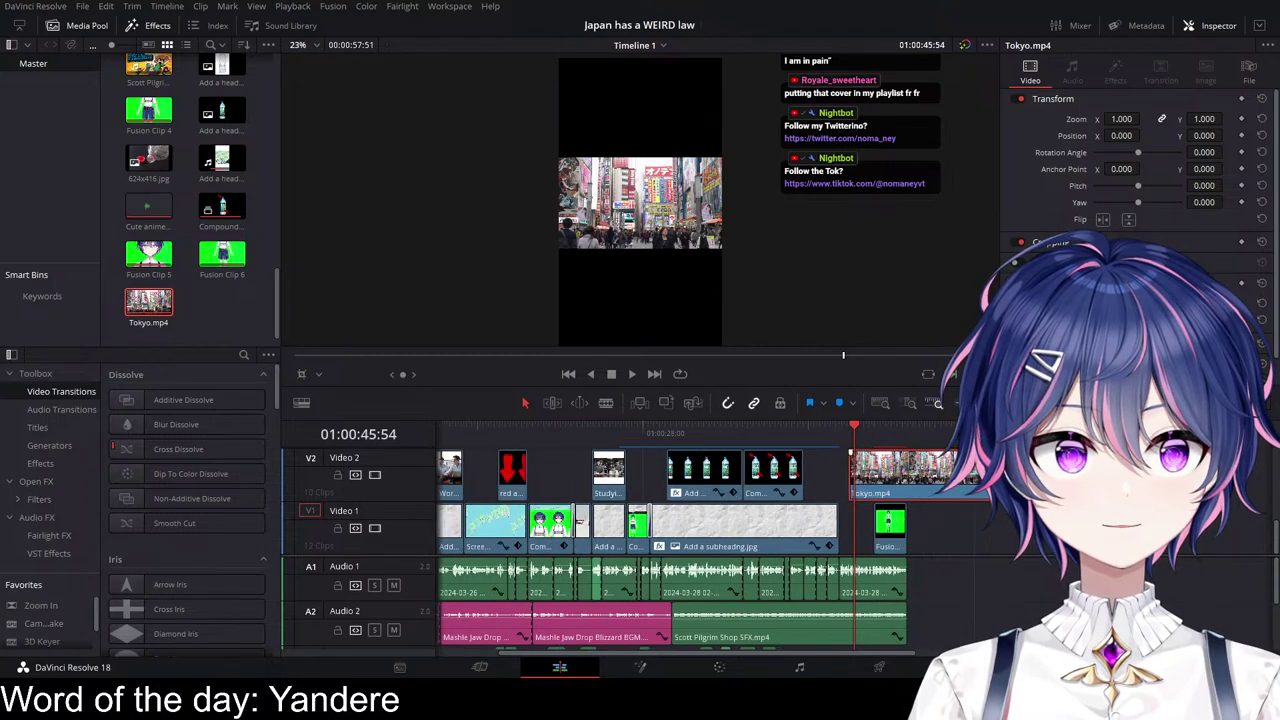
Step: Shorten Tokyo.mp4 and move it into the Video 1 gap so that it fills the space up to Fusion Clip 6
left_click_drag(993, 475, 778, 488)
scroll(860, 507, "up", 5)
left_click_drag(702, 476, 778, 476)
left_click_drag(834, 477, 764, 512)
left_click_drag(880, 531, 1012, 531)
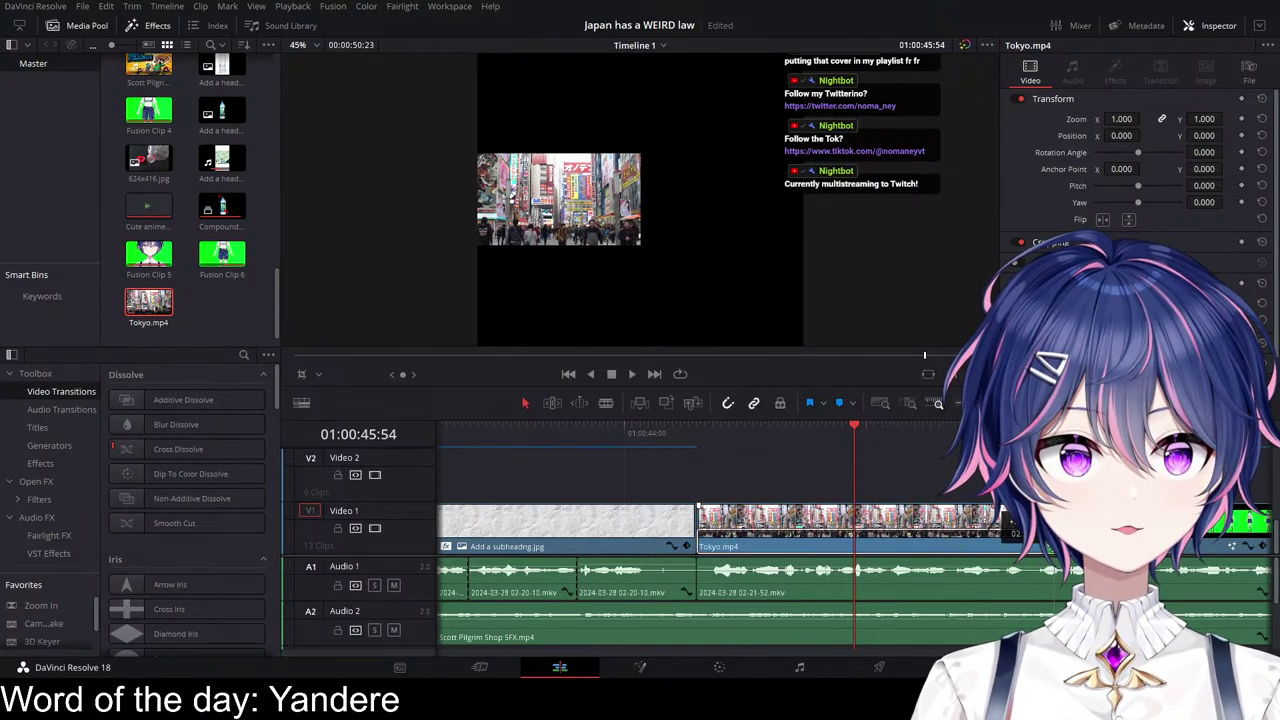
Step: Play back the Tokyo.mp4 section and enlarge the clip to a zoom of 1.940
left_click(725, 432)
key("space")
key("space")
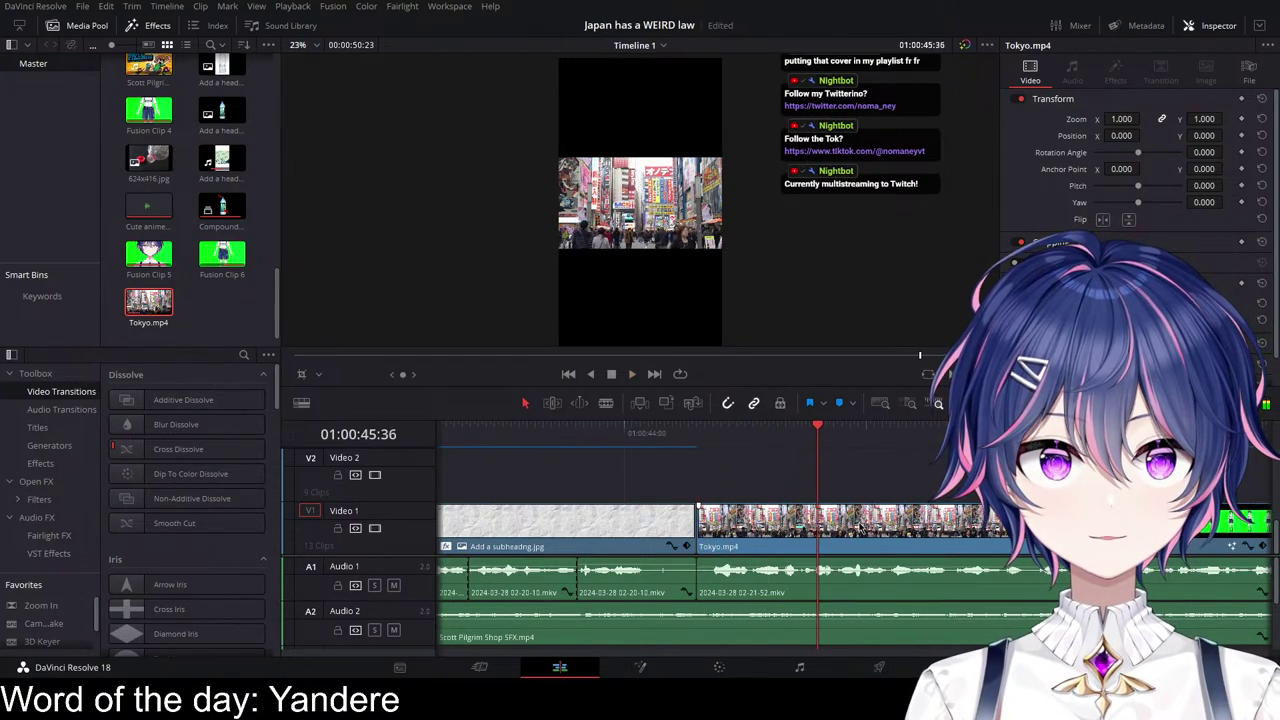
left_click_drag(1121, 119, 1184, 119)
scroll(797, 504, "up", 2)
scroll(797, 503, "up", 2)
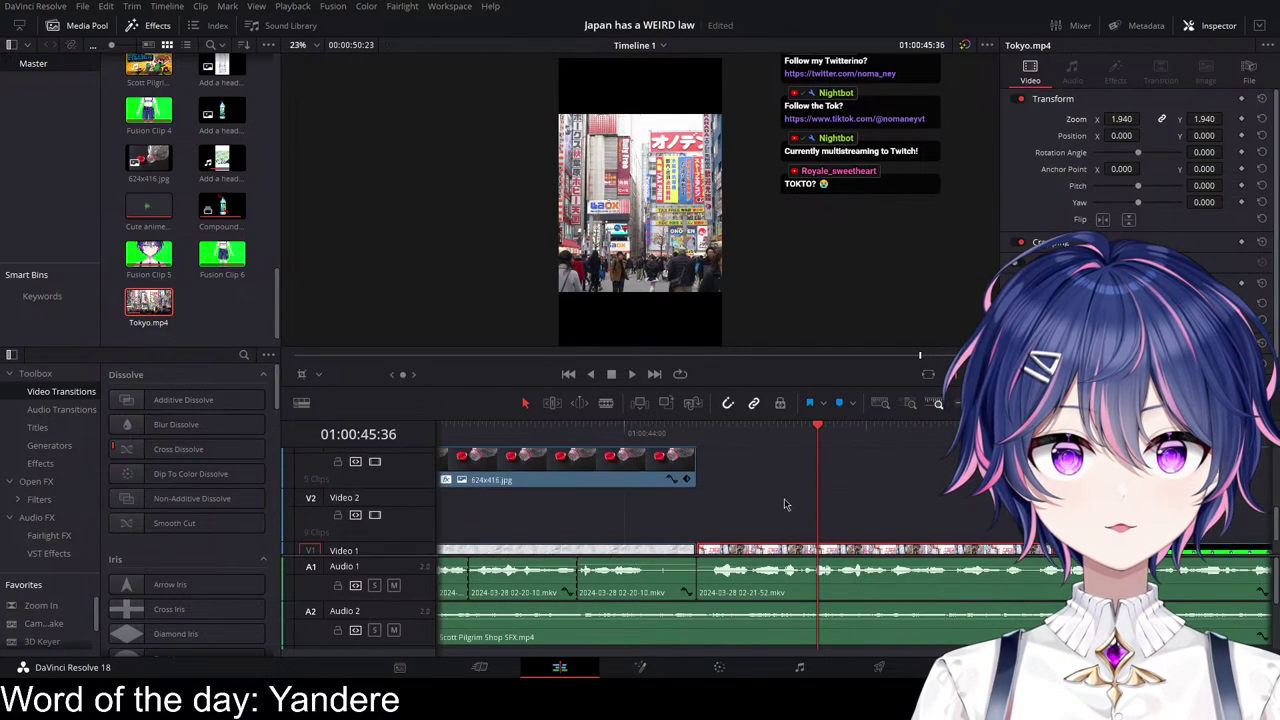
scroll(810, 515, "down", 3)
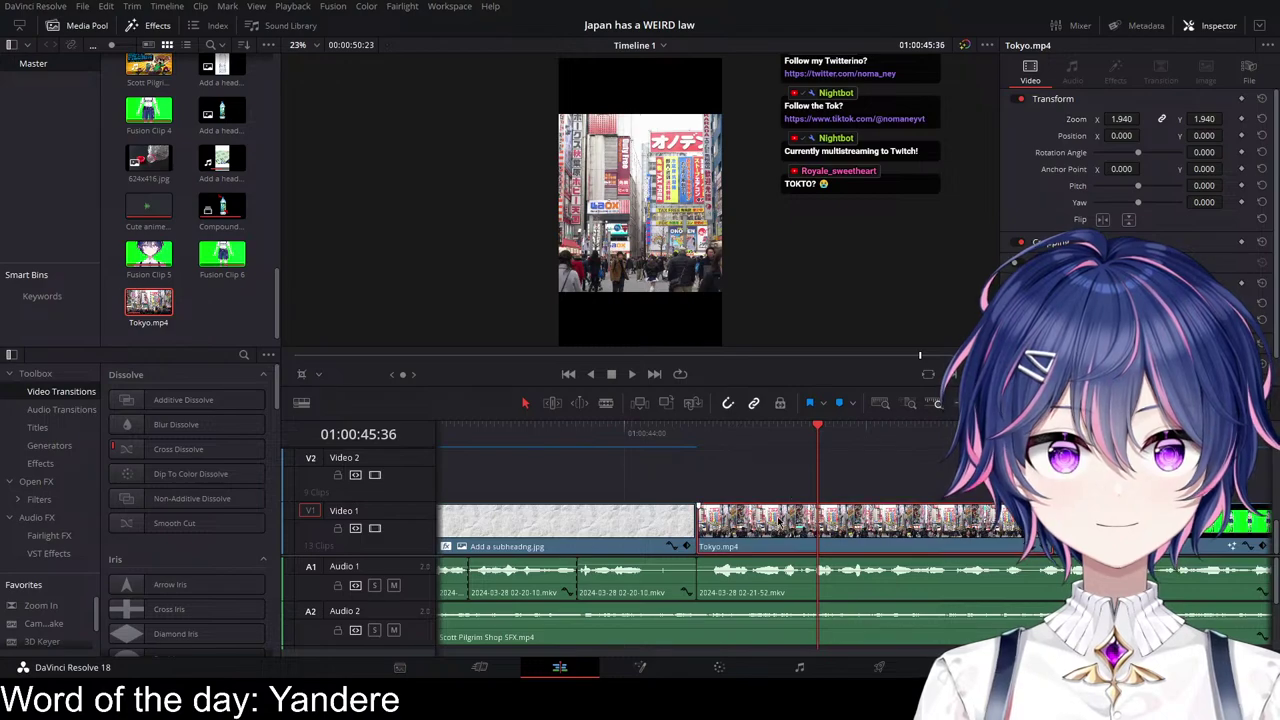
Step: Duplicate Tokyo.mp4 onto Video 2 and set the zoom of the Video 1 copy to 3.400 as a full-frame background
left_click_drag(797, 530, 823, 496)
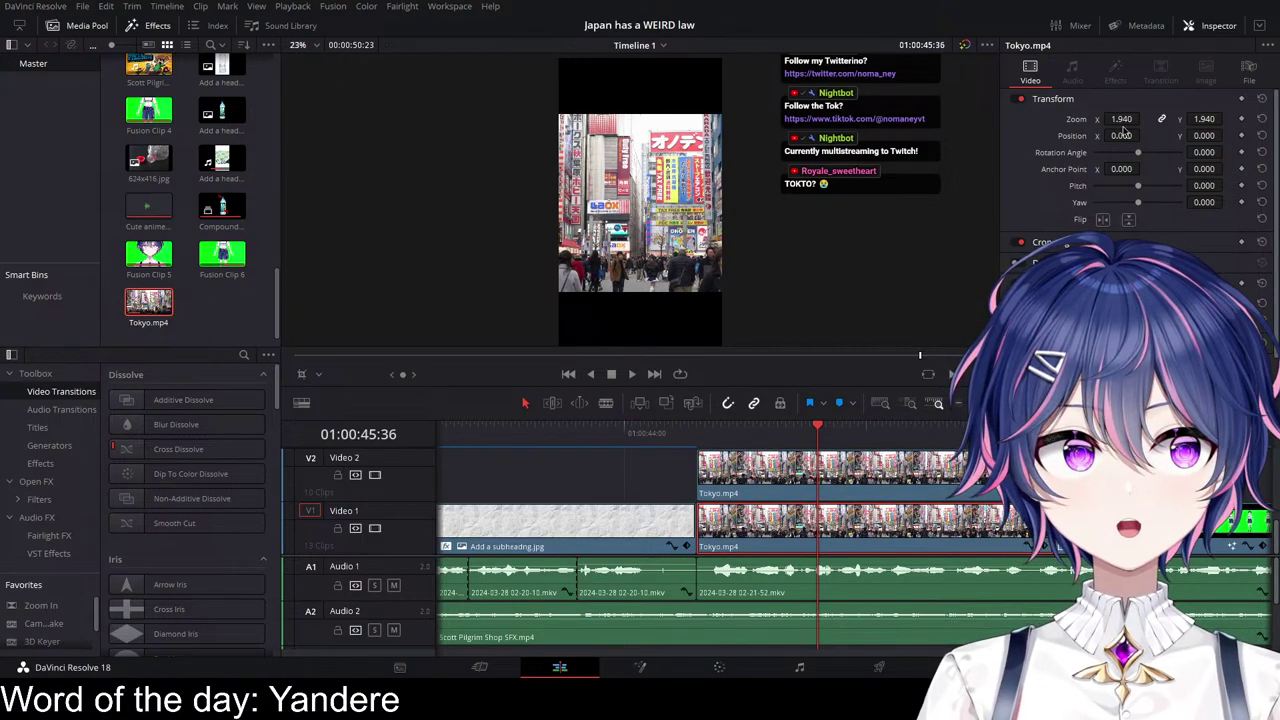
left_click_drag(1121, 118, 1185, 118)
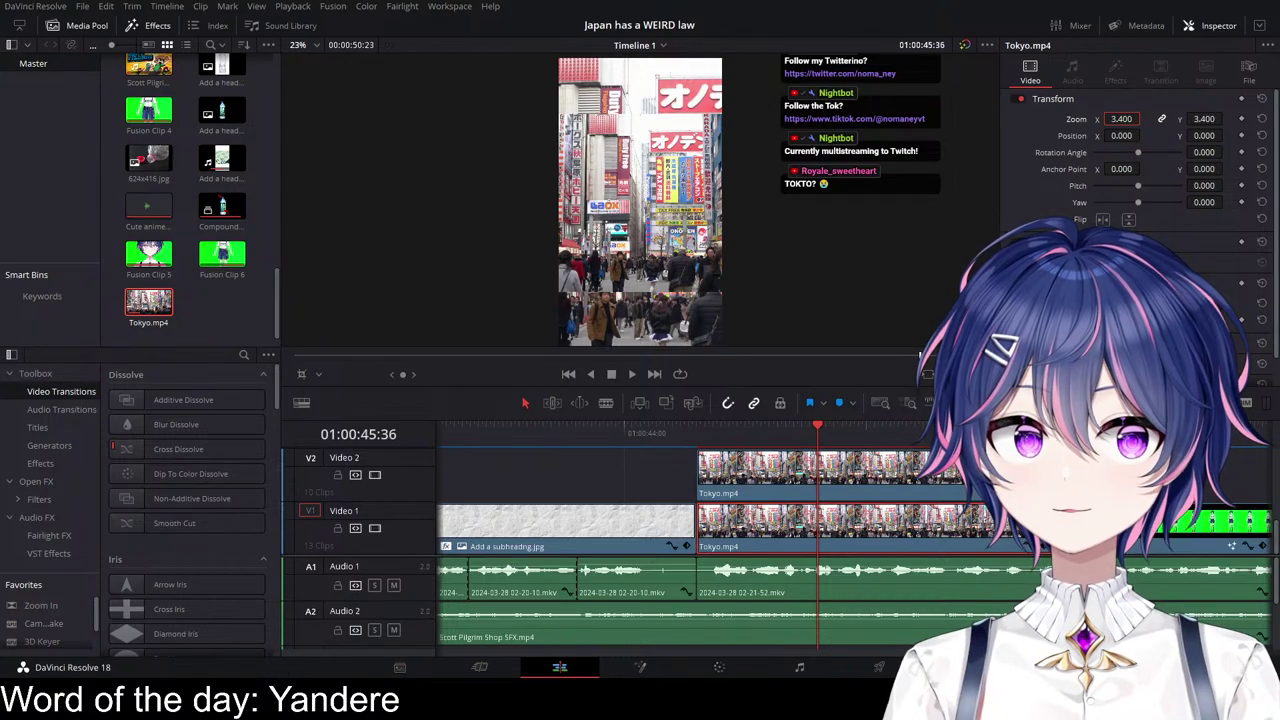
left_click(611, 486)
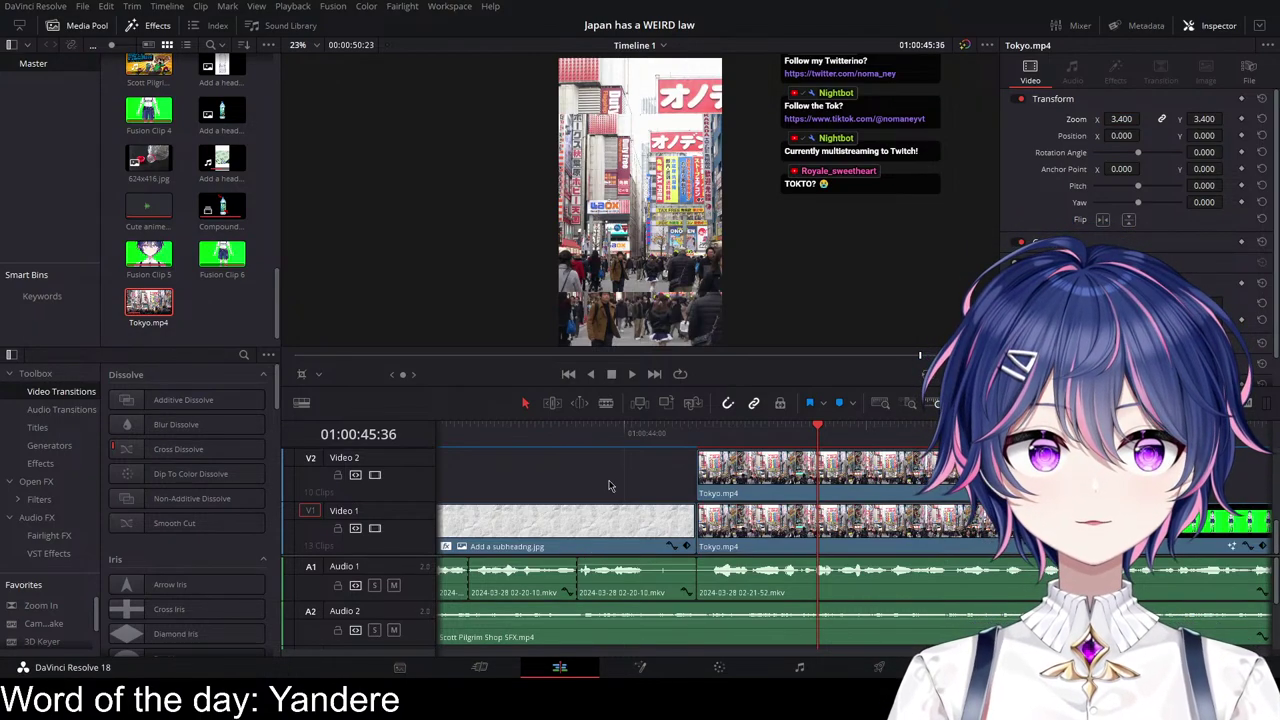
Step: Search the Open FX effects for Gaussian Blur and apply it to the Tokyo.mp4 clip on Video 1
left_click(40, 463)
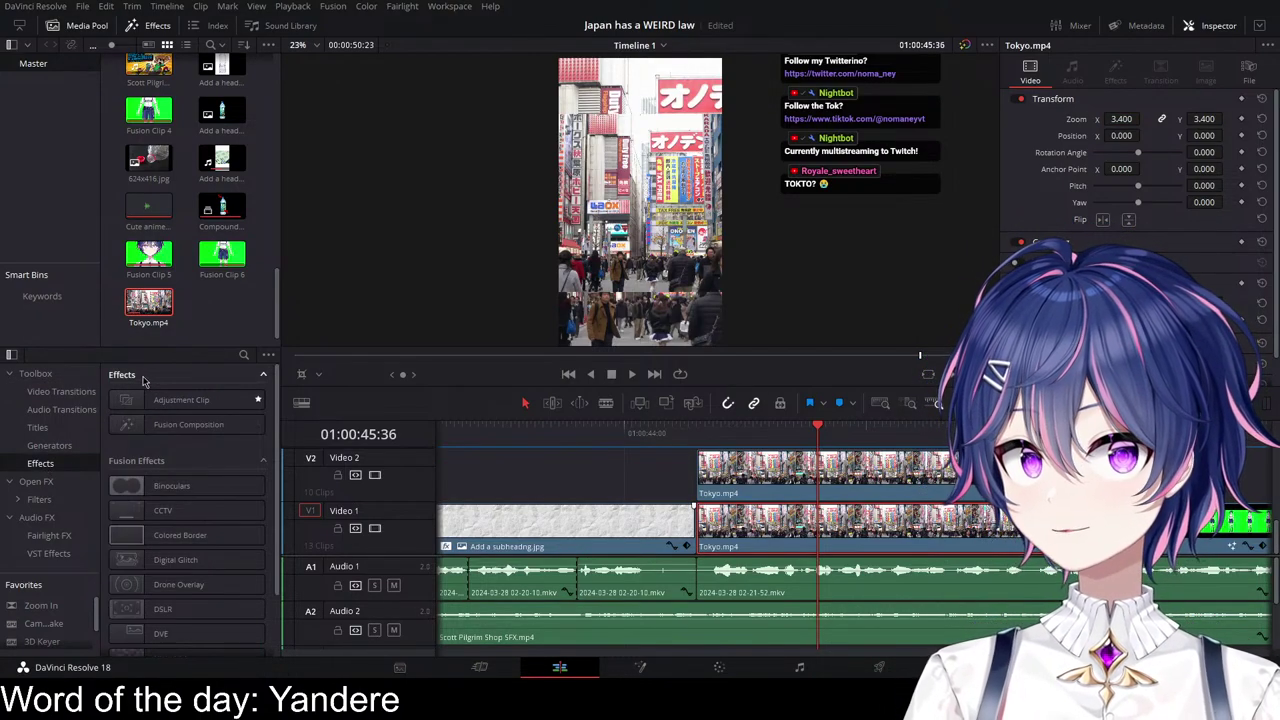
left_click(243, 354)
type("g")
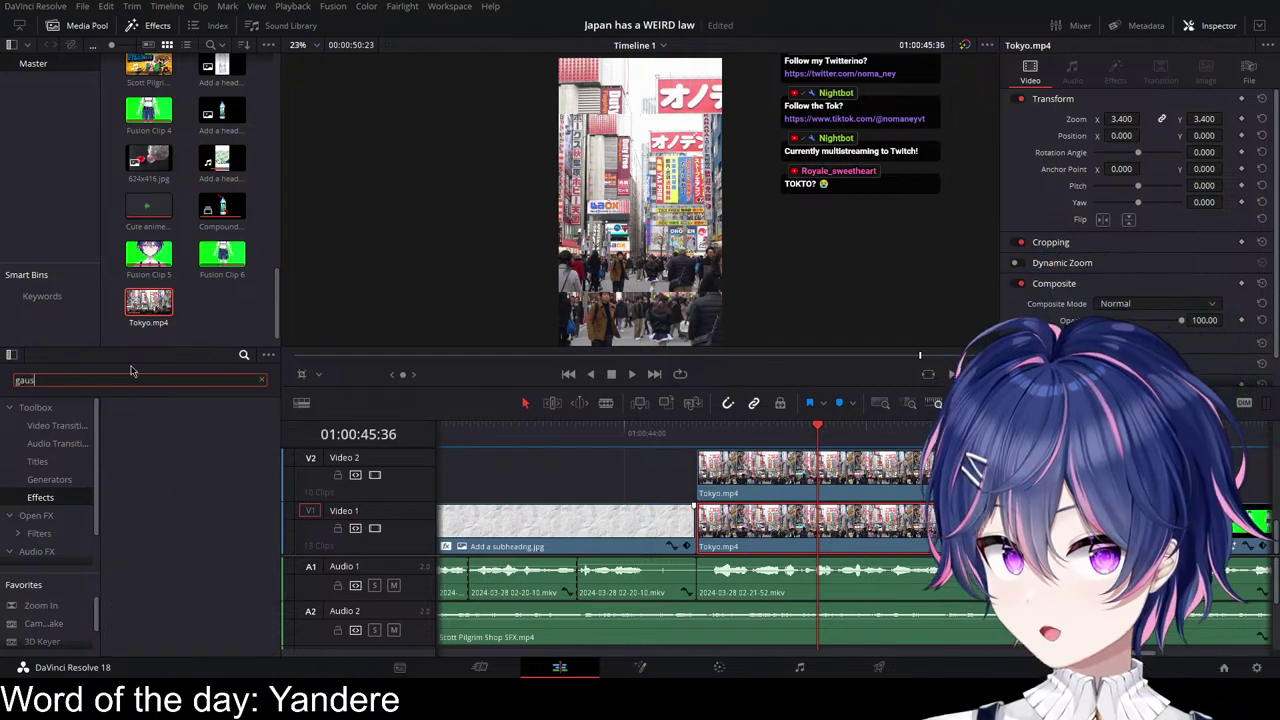
key("BackSpace")
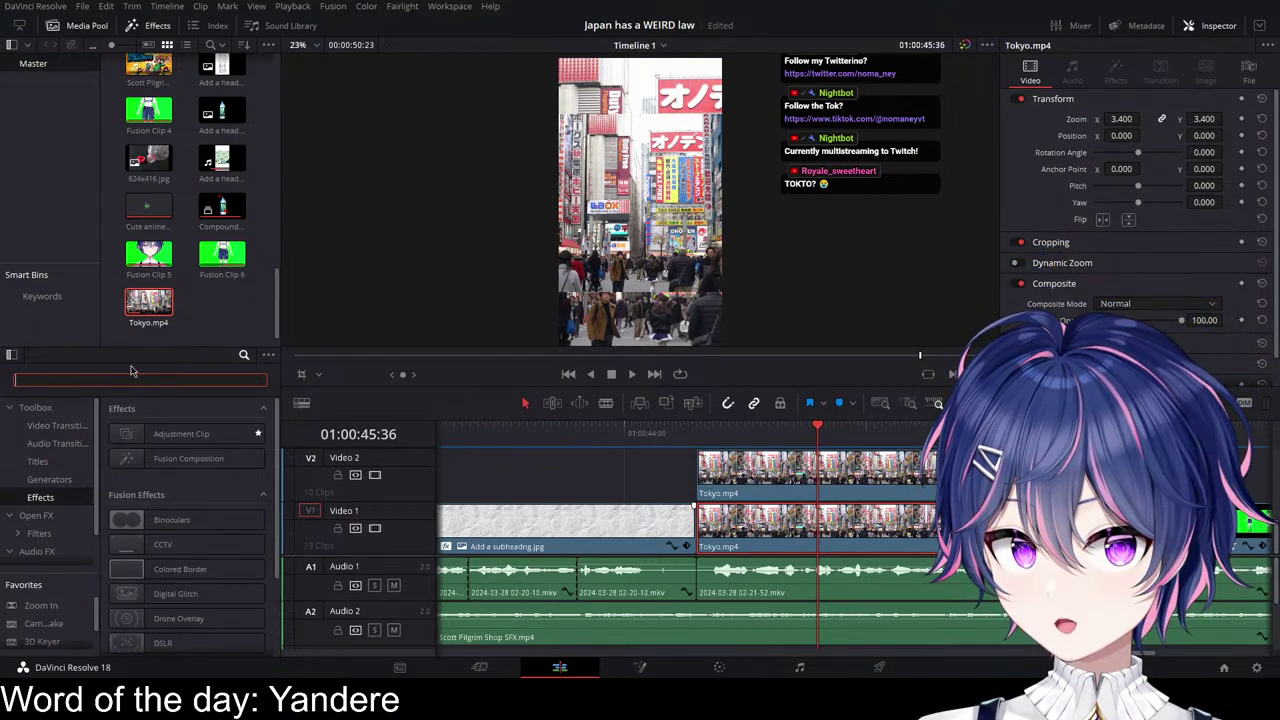
type("blu")
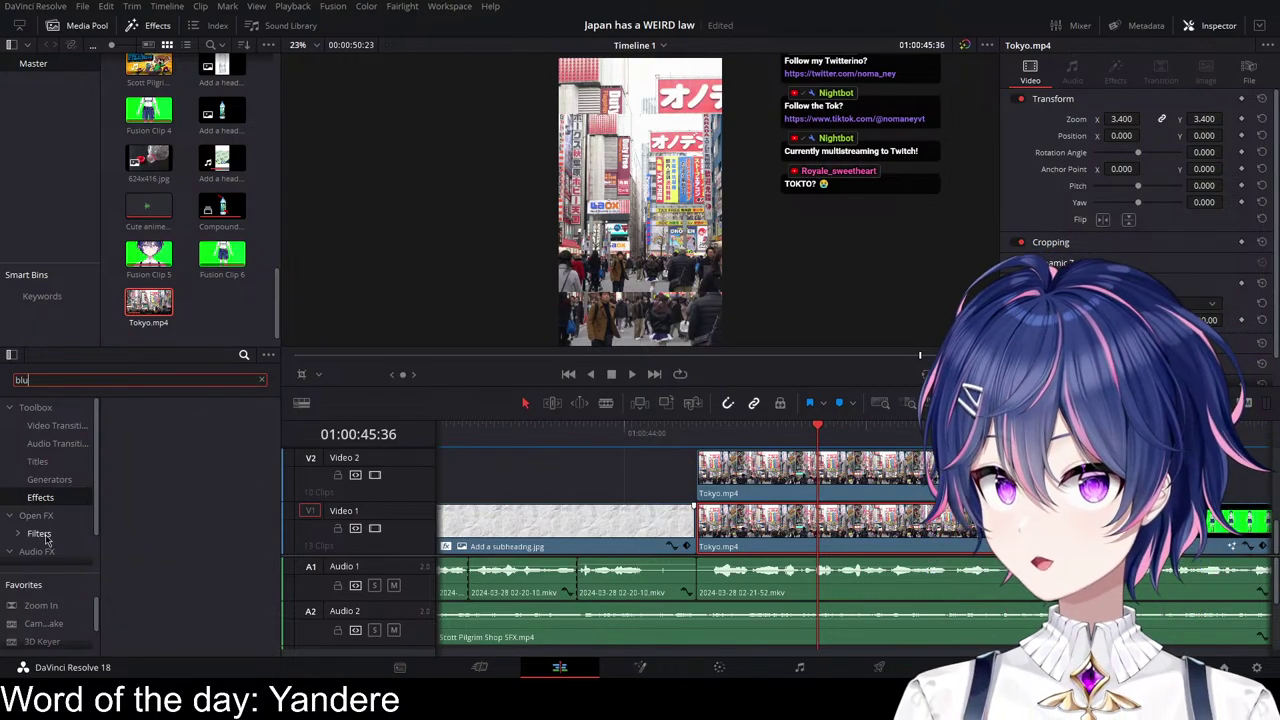
left_click(38, 516)
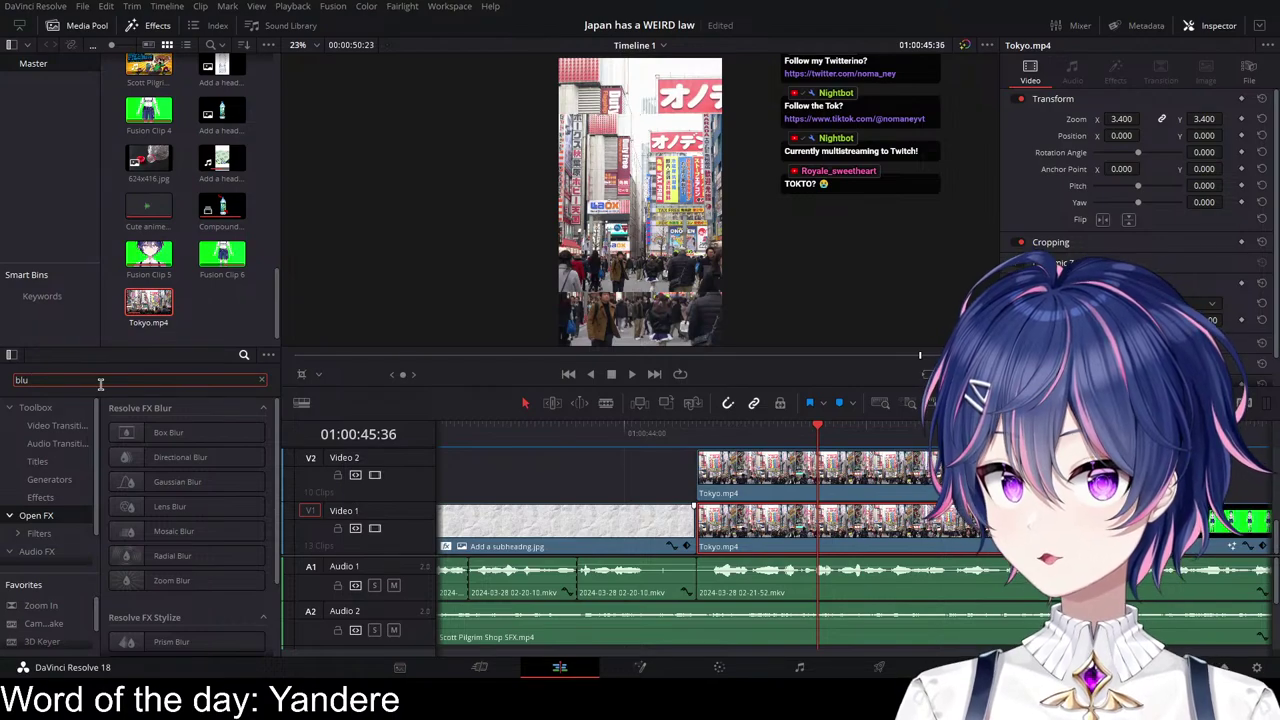
type("r")
key("BackSpace")
key("BackSpace")
key("BackSpace")
key("BackSpace")
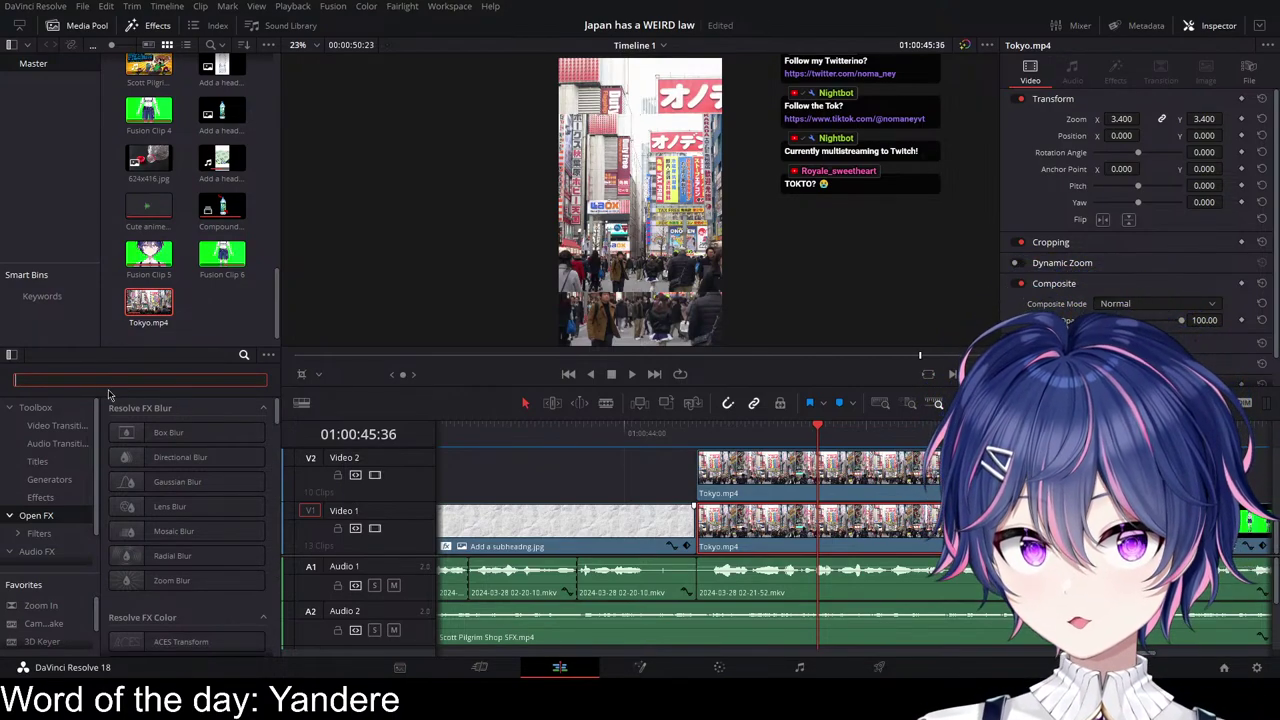
type("gau")
left_click_drag(178, 433, 760, 524)
Step: Raise the Gaussian Blur strength on the background Tokyo.mp4 clip to 0.589 and play back the transition into it
left_click(686, 460)
left_click(698, 433)
key("space")
key("space")
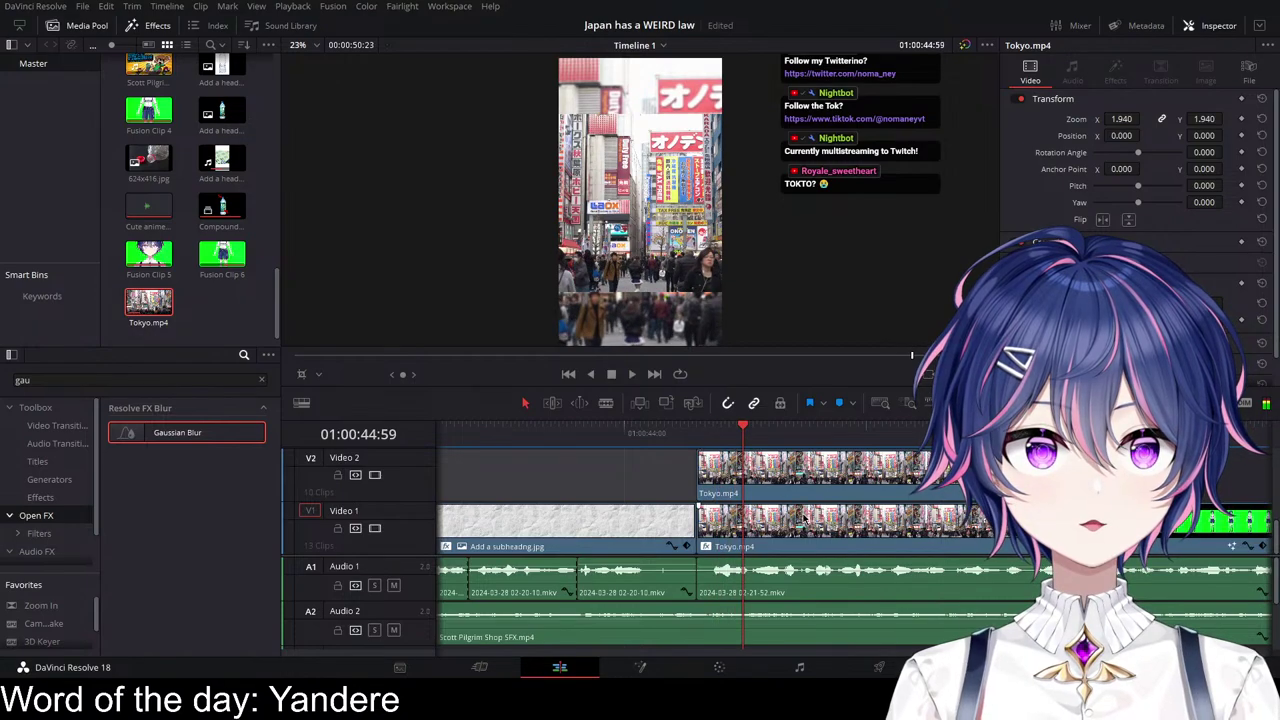
left_click(810, 524)
left_click(1118, 74)
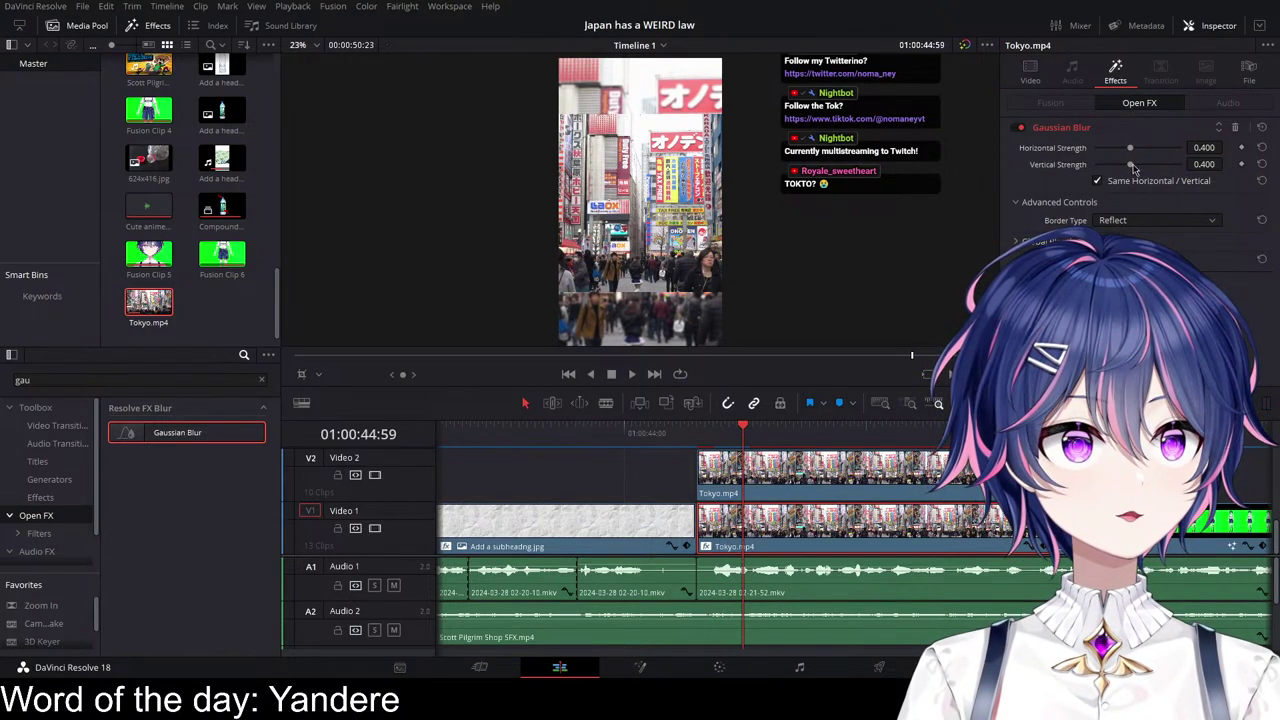
mouse_move(1133, 169)
left_mouse_down()
mouse_move(1165, 172)
mouse_move(1147, 171)
left_mouse_up()
scroll(830, 470, "right", 1)
left_click(586, 432)
key("space")
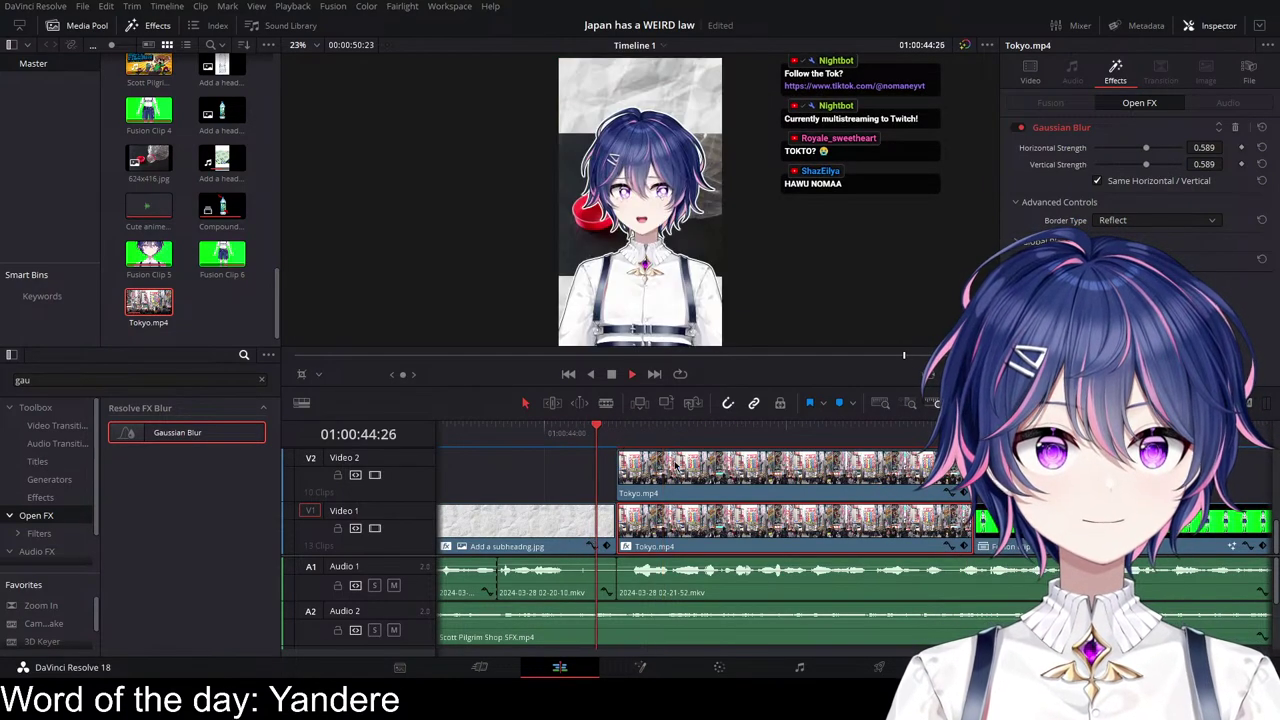
key("space")
Step: Select both Tokyo.mp4 clips, move them up to Video 3 and Video 4, and shift them about half a second later
scroll(785, 483, "up", 4)
scroll(785, 483, "down", 3)
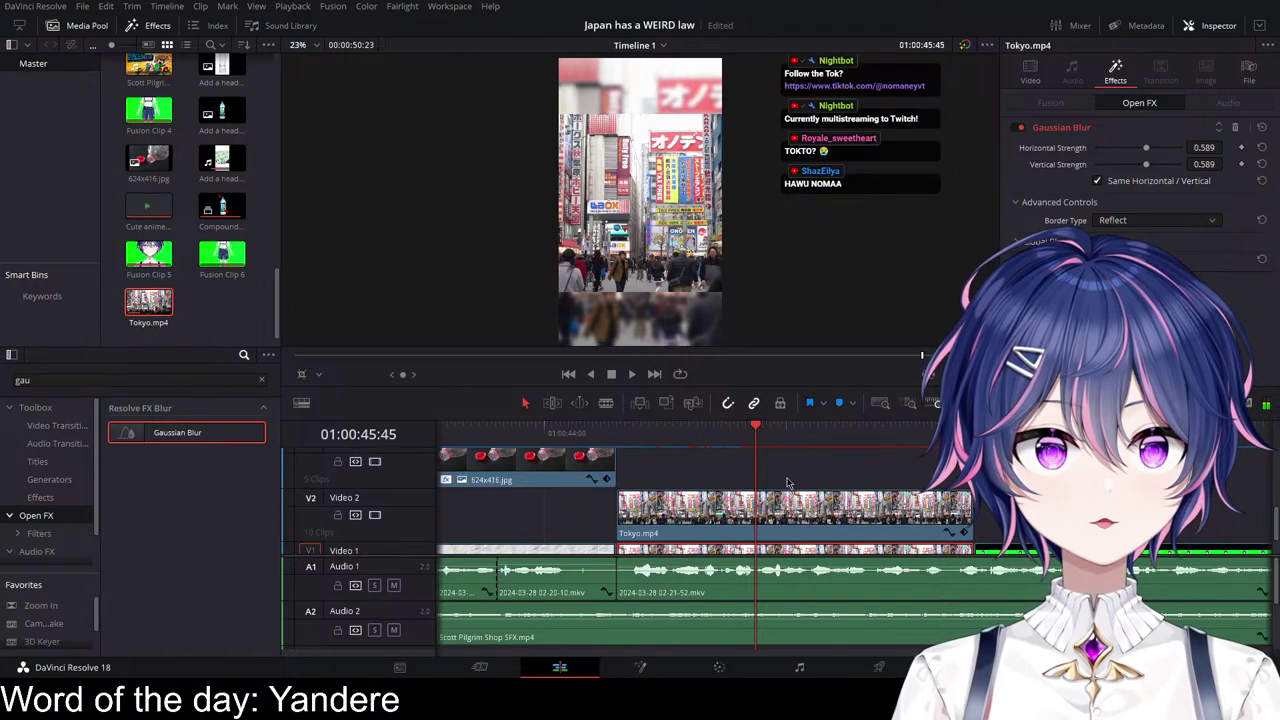
scroll(624, 488, "left", 1)
scroll(621, 488, "left", 1)
scroll(700, 490, "right", 3)
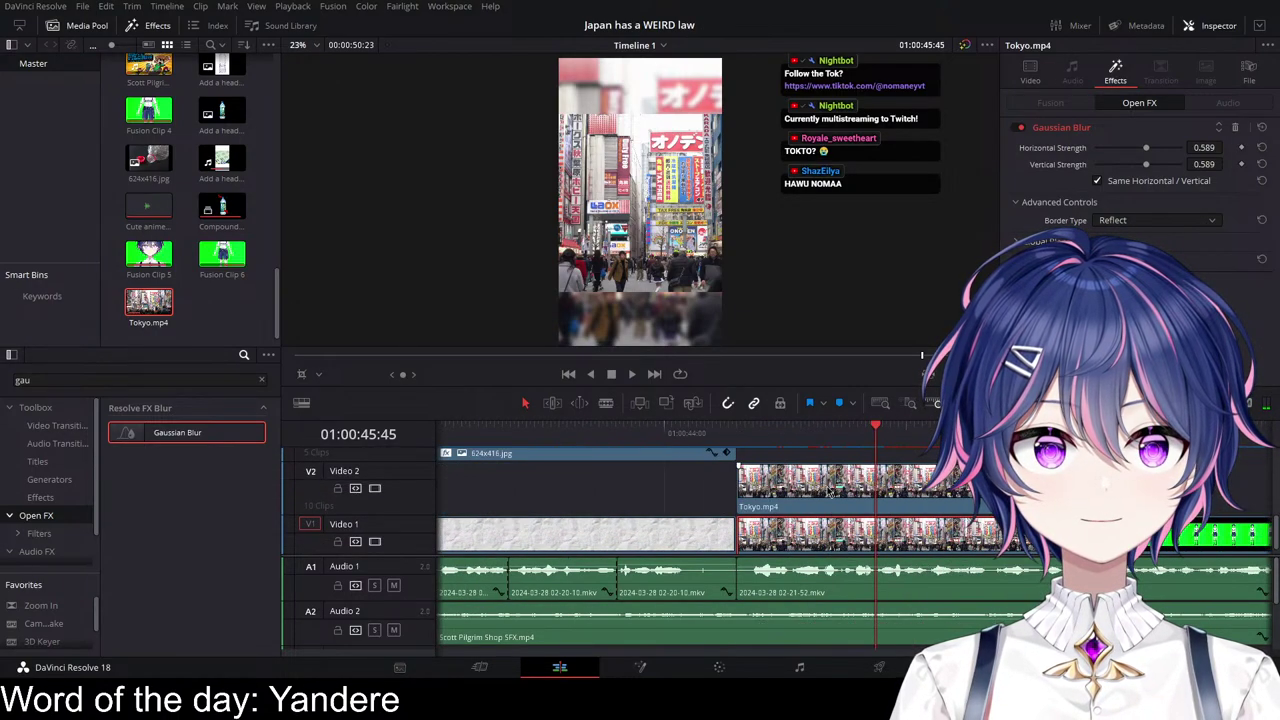
left_click(785, 497)
left_click(738, 531, "ctrl")
left_click_drag(706, 503, 712, 428)
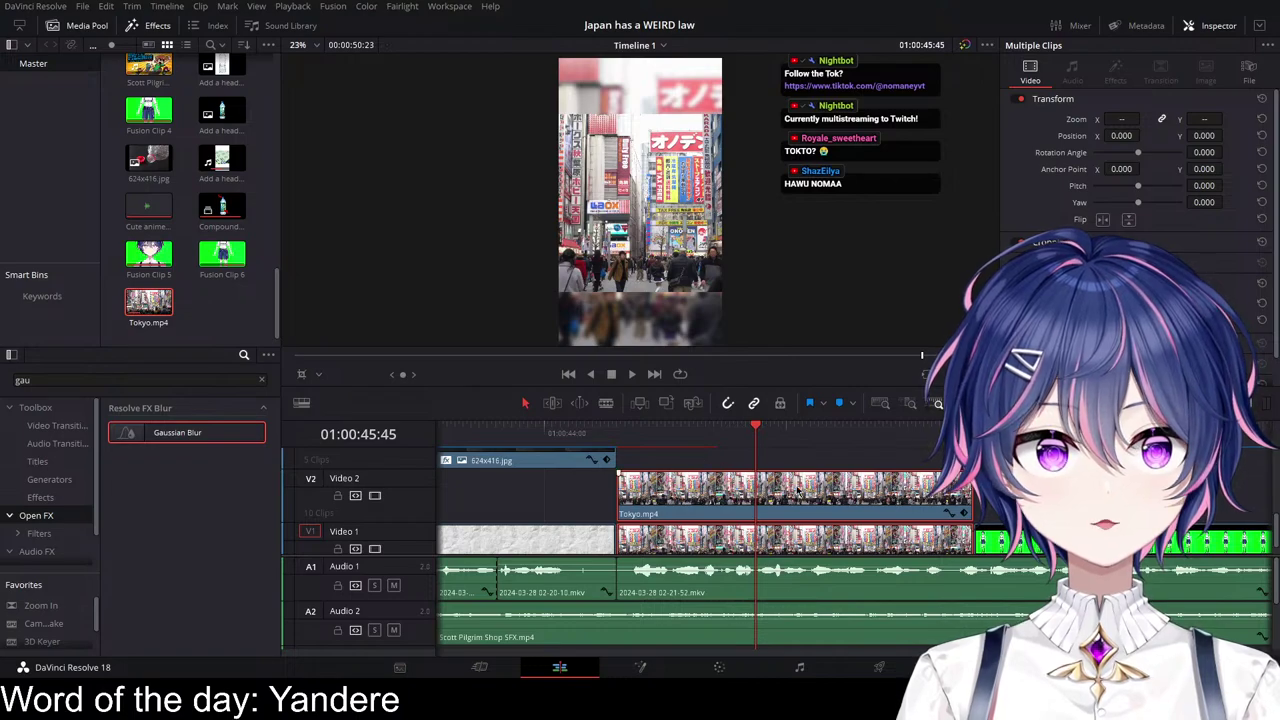
scroll(800, 490, "up", 1)
scroll(813, 493, "up", 3)
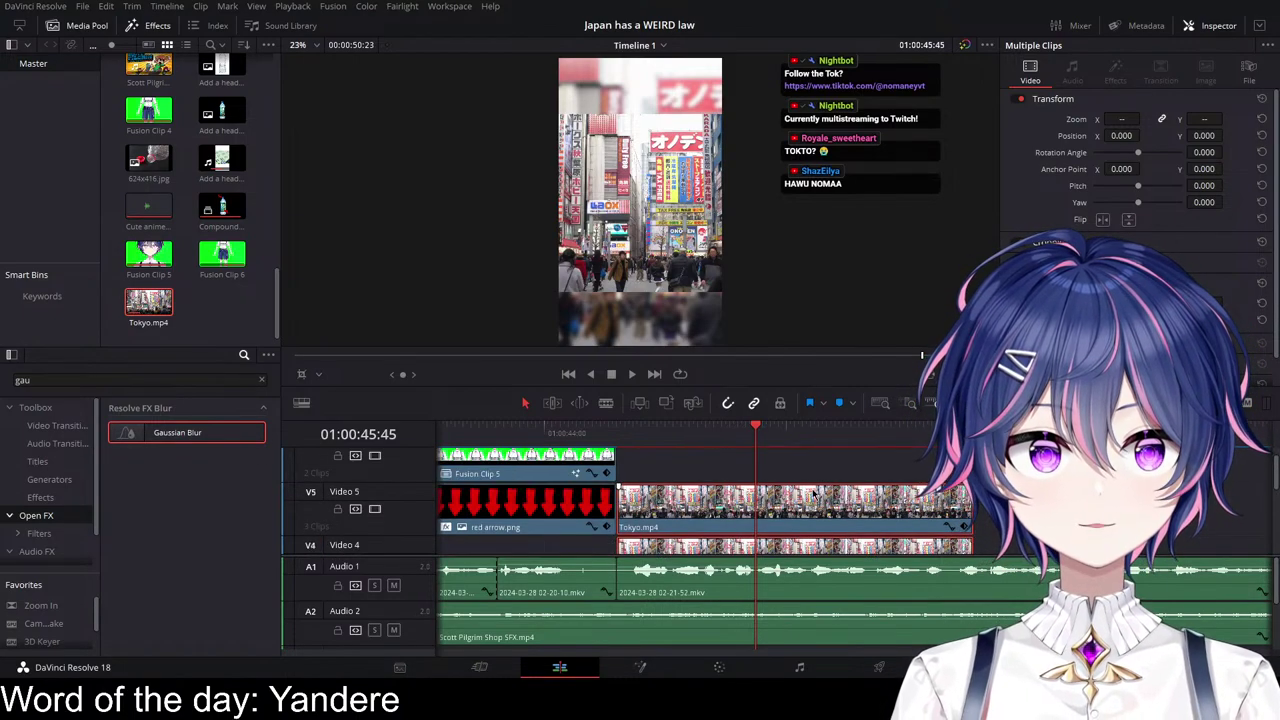
scroll(812, 495, "down", 3)
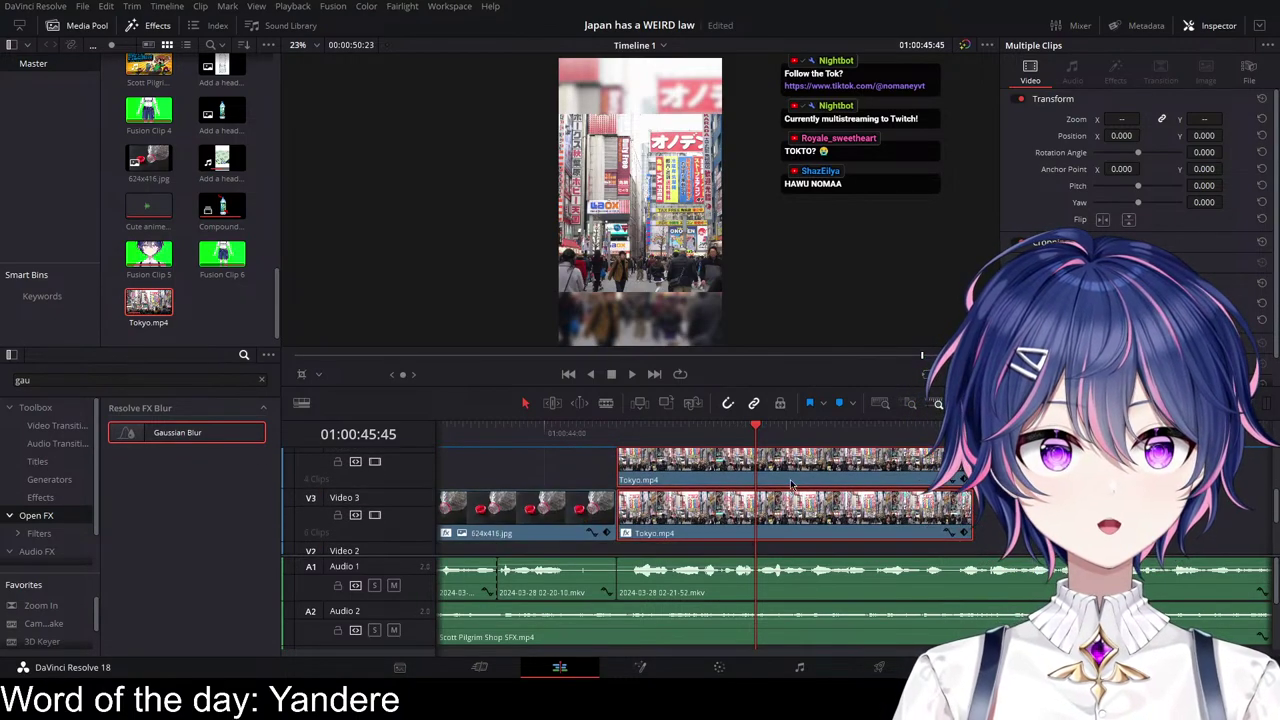
scroll(786, 526, "right", 2)
left_click_drag(686, 521, 746, 519)
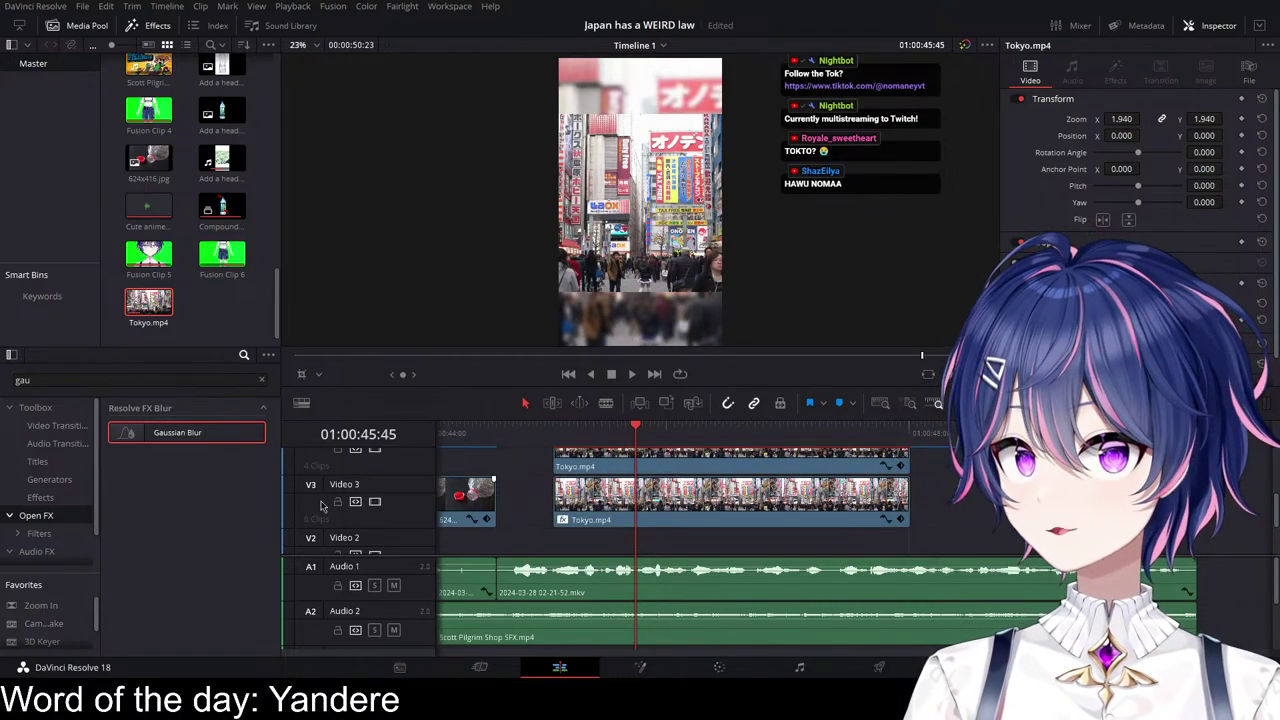
Step: Save the project and clear the search text in the effects library
key("ctrl+s")
left_click(260, 382)
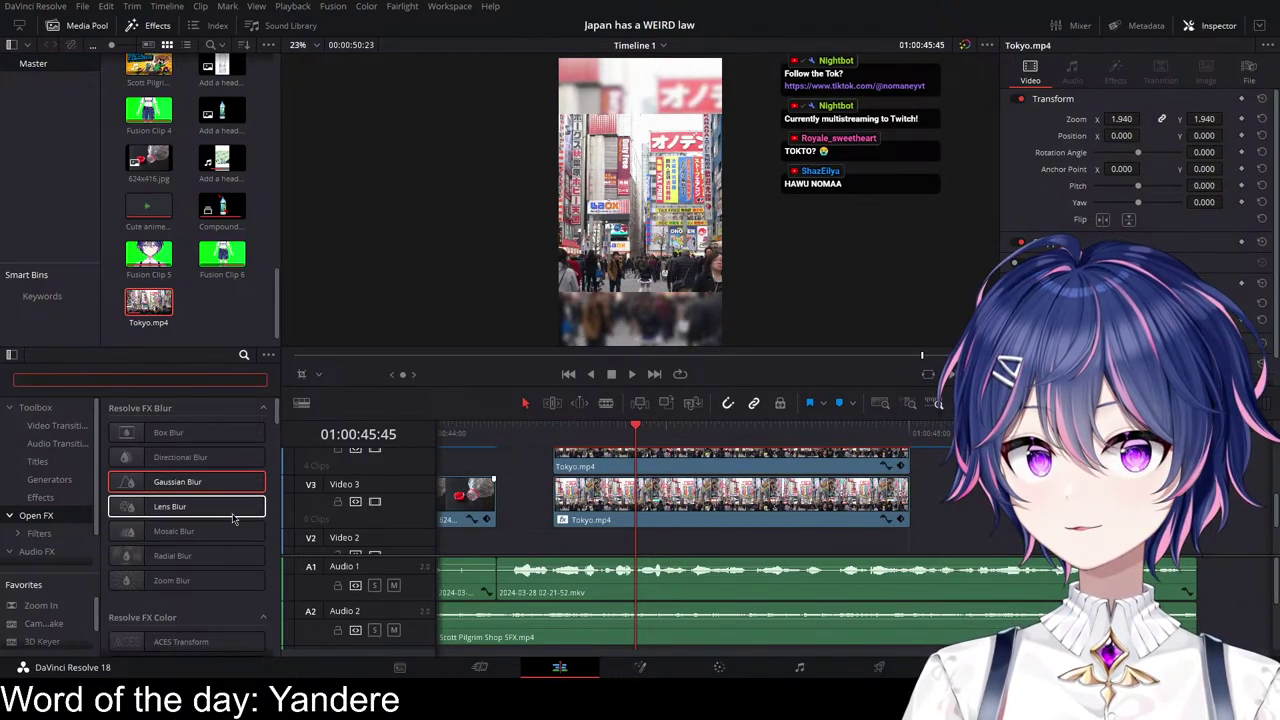
scroll(719, 505, "down", 1)
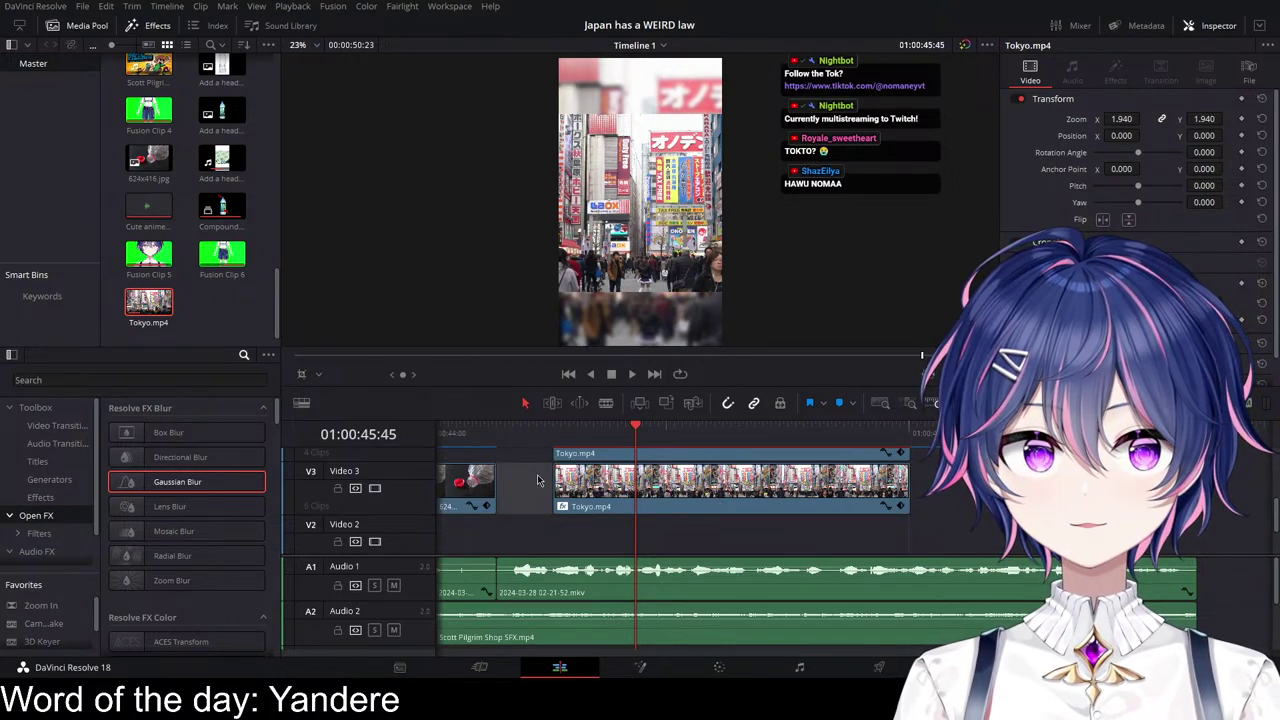
Step: Undo the move of both Tokyo.mp4 clips so they sit on Video 1 and Video 2 again
key("ctrl+z")
key("ctrl+z")
scroll(657, 515, "down", 1)
scroll(673, 517, "left", 1)
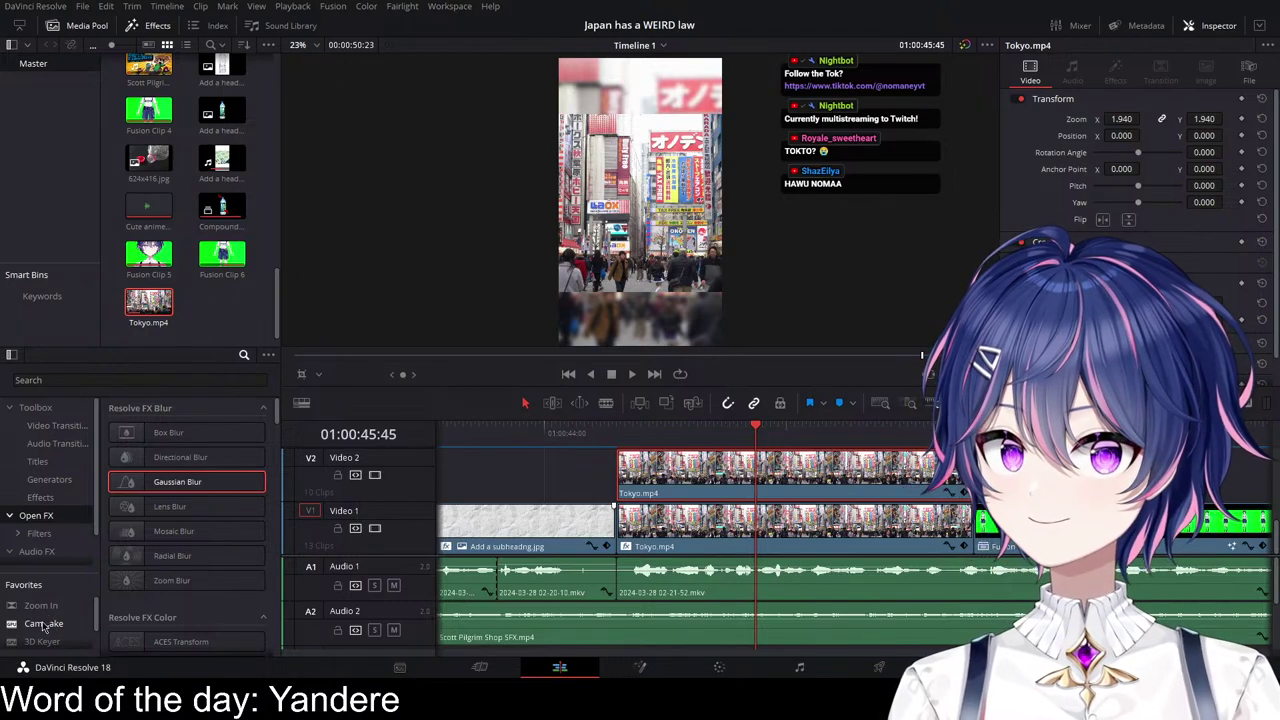
Step: Apply the Camera Shake effect to the Tokyo.mp4 clip on Video 2 and lower its Speed Scale to 0.109
left_click_drag(43, 623, 697, 495)
left_click(1115, 72)
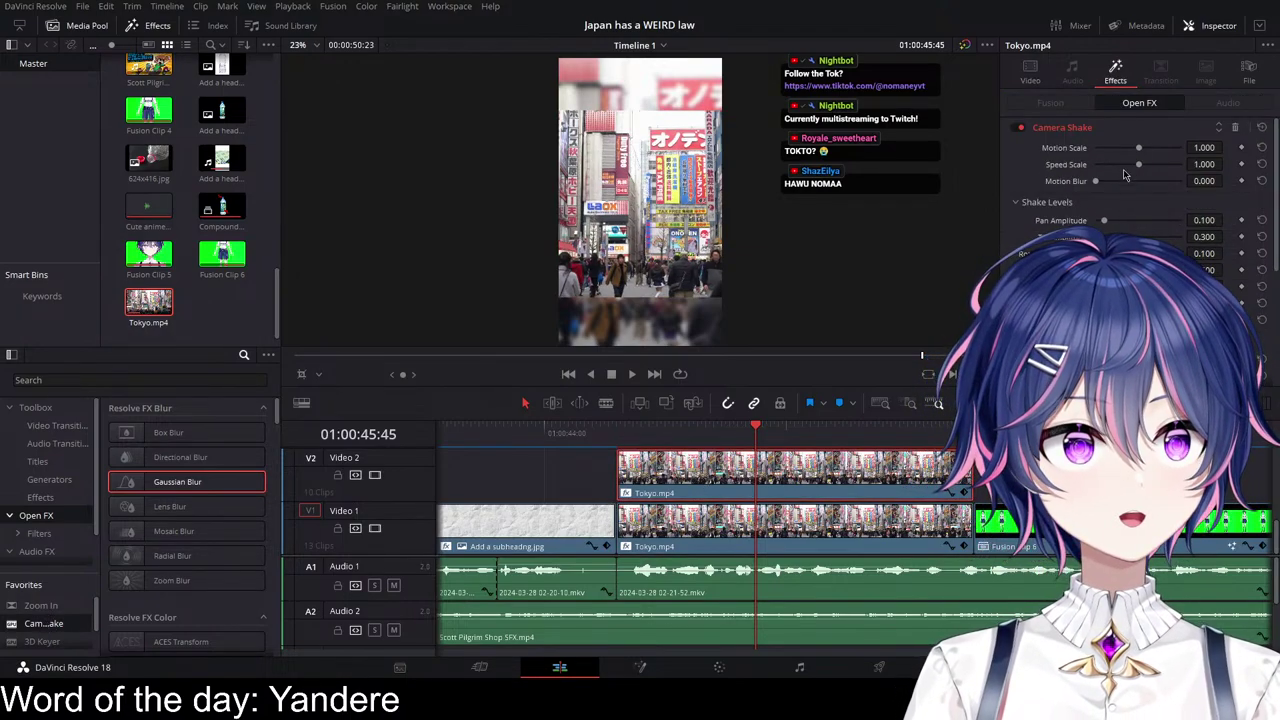
left_click_drag(1113, 170, 1101, 170)
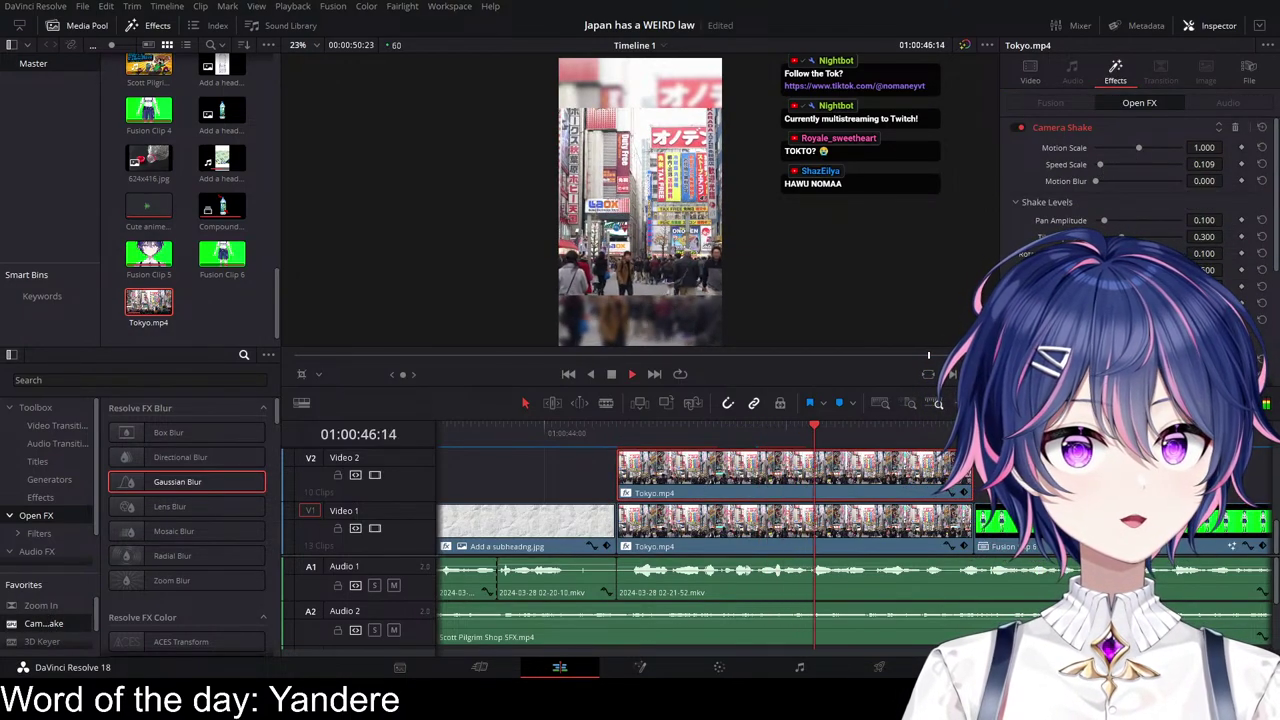
key("space")
Step: Apply Camera Shake with a Speed Scale of 0.062 to the blurred Tokyo.mp4 clip on Video 1 and play back the section
scroll(662, 520, "right", 2)
left_click_drag(170, 489, 690, 525)
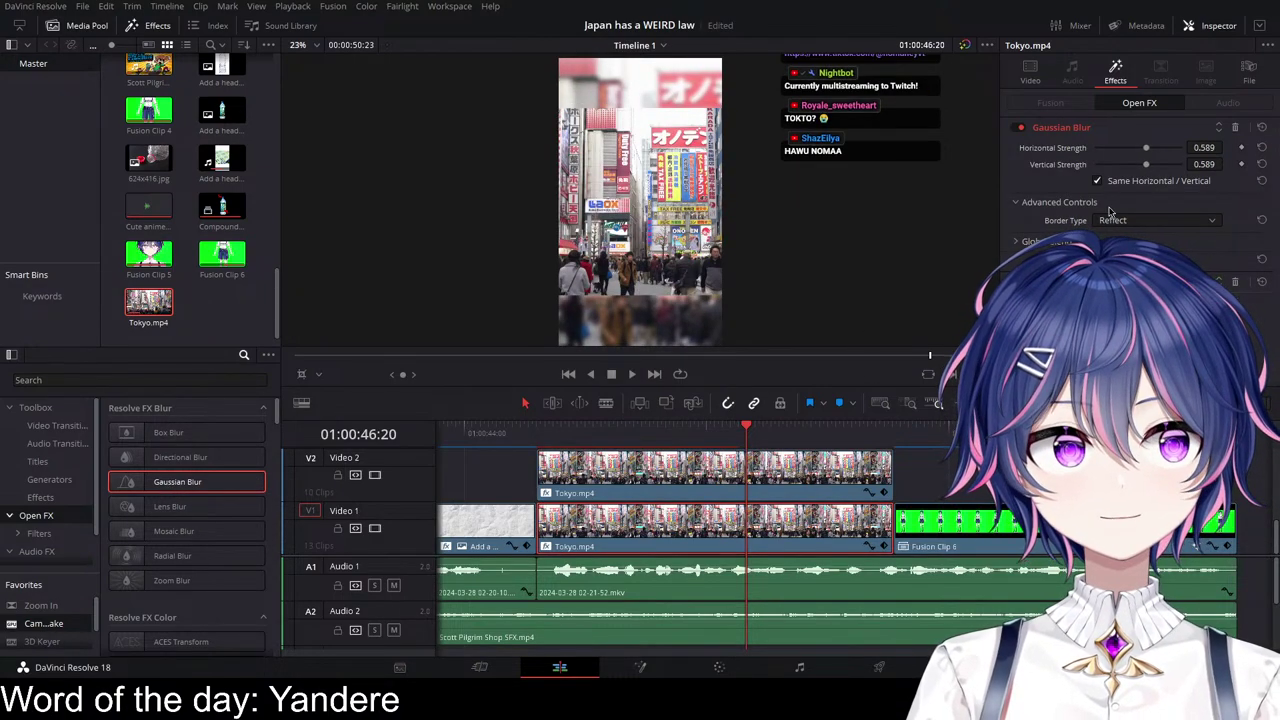
left_click(1138, 130)
left_click(1101, 149)
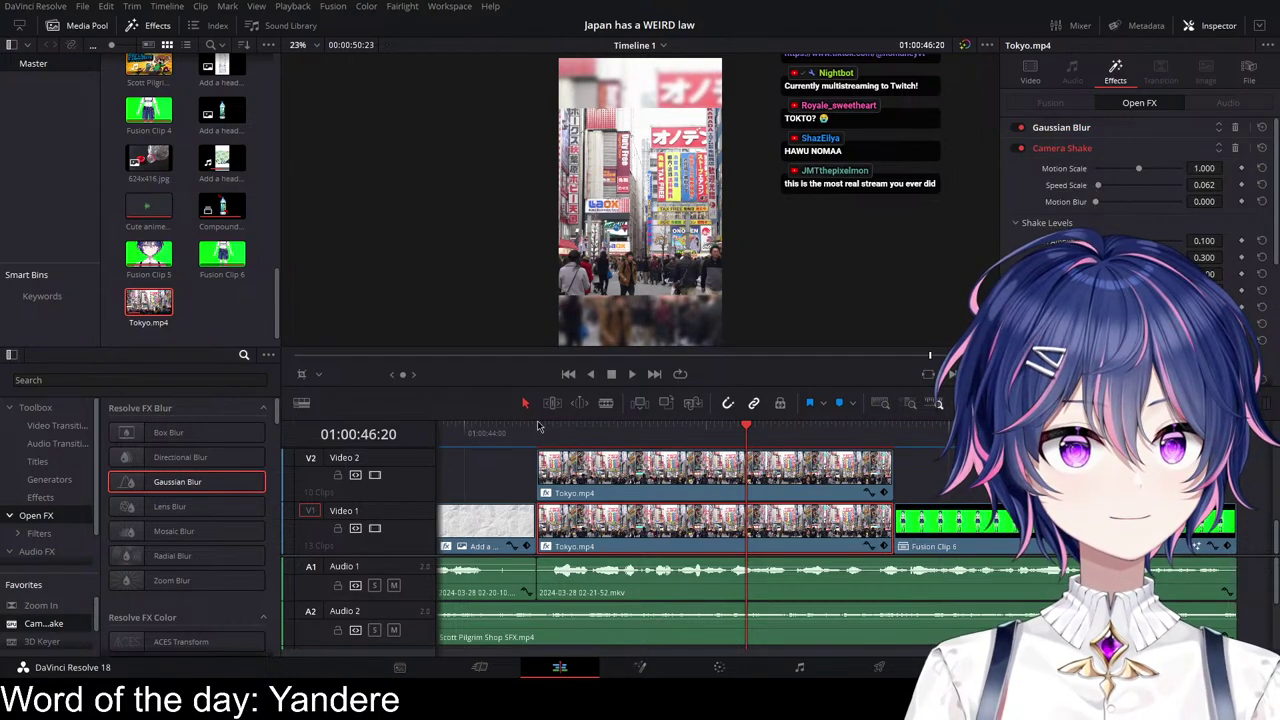
left_click(525, 432)
key("space")
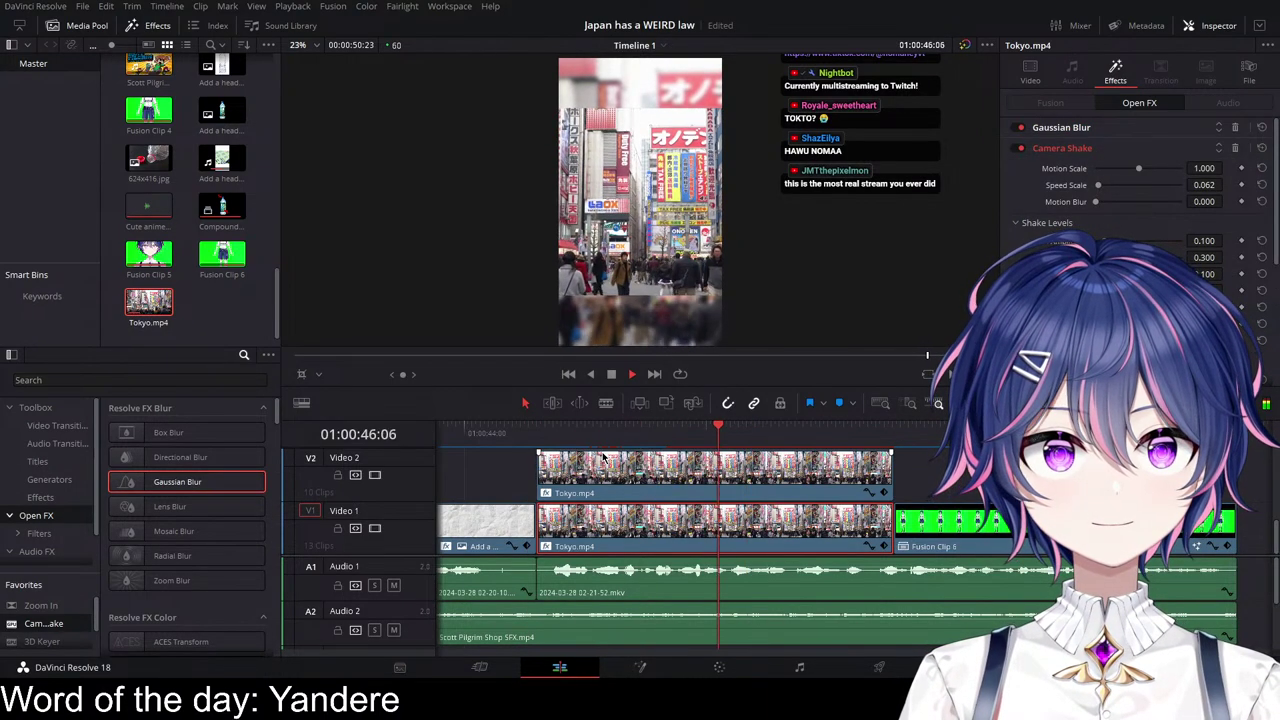
key("space")
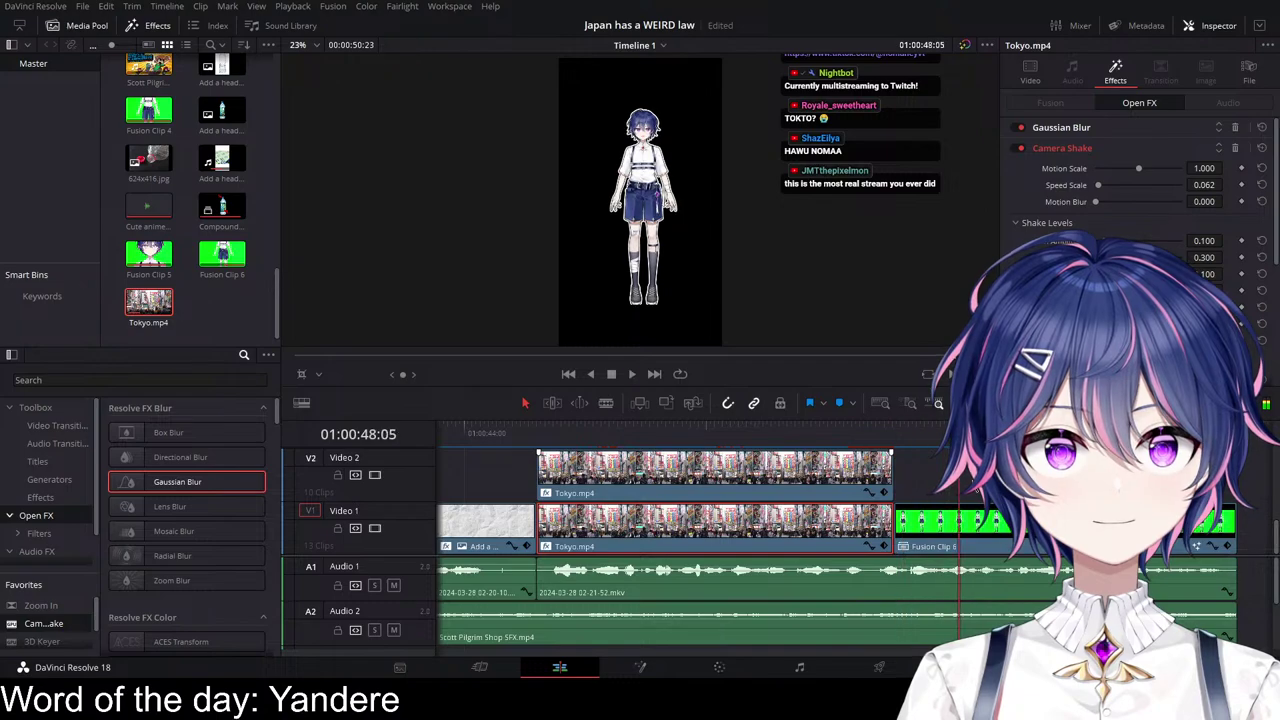
Step: Move Fusion Clip 6 up to Video 3 and extend both Tokyo.mp4 clips beneath it to the end of the timeline
left_click_drag(980, 522, 940, 458)
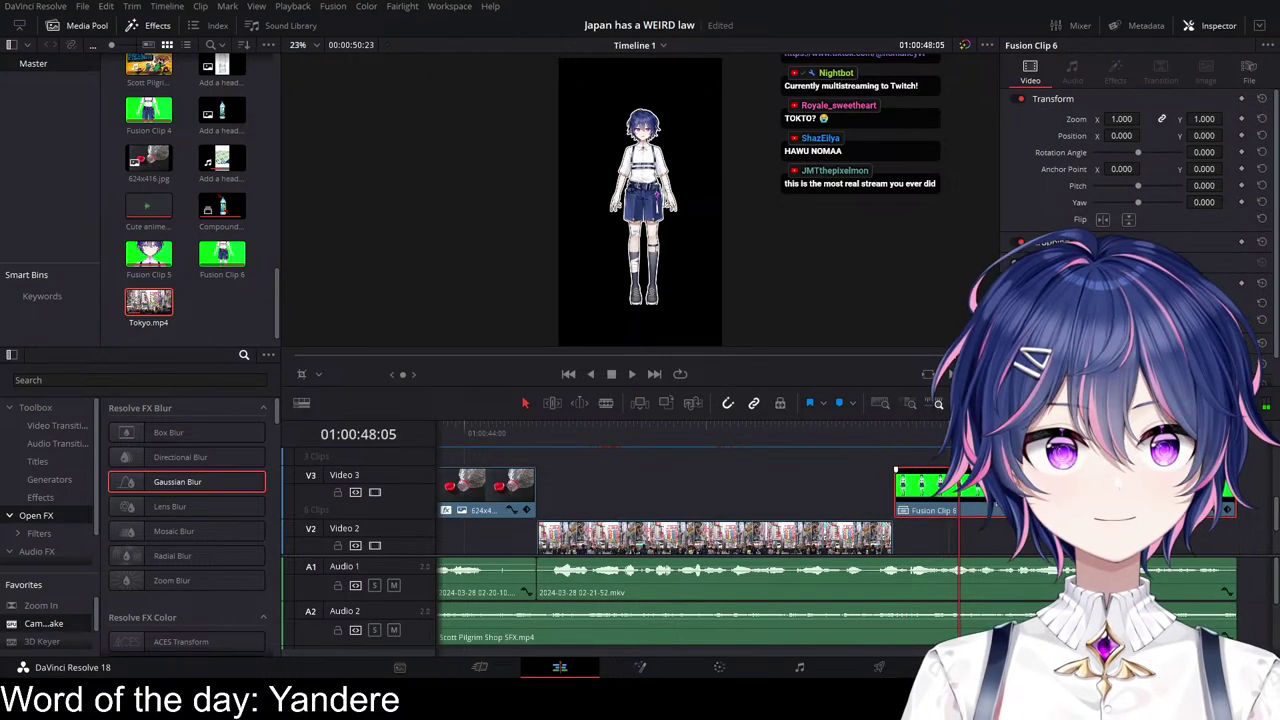
key("ctrl+z")
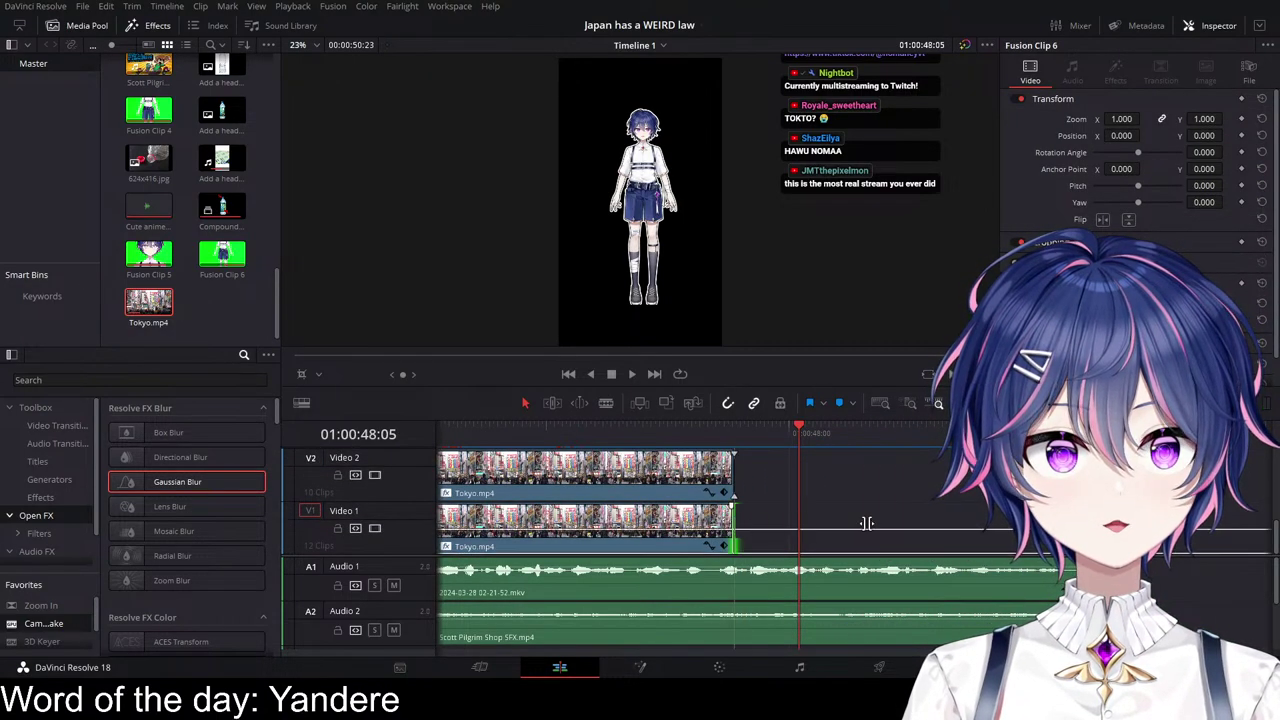
left_click_drag(1014, 537, 1018, 537)
left_click_drag(731, 470, 930, 472)
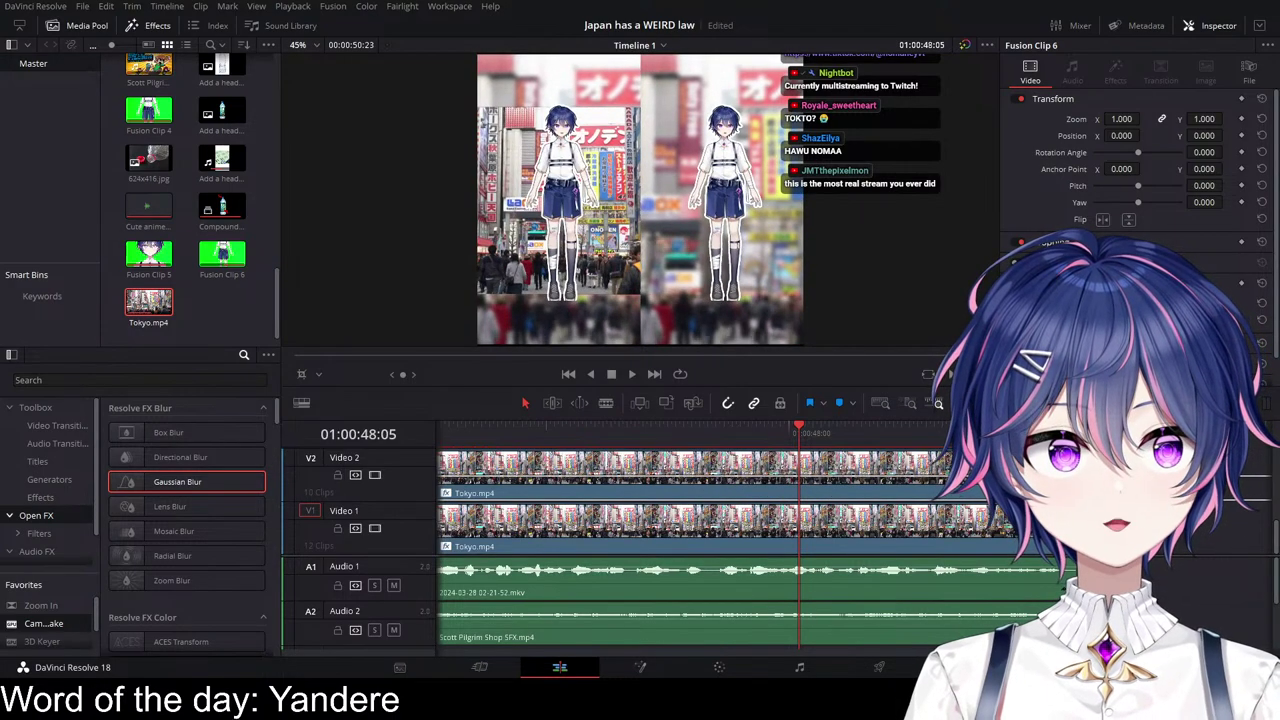
scroll(795, 478, "left", 3)
left_click(600, 436)
key("space")
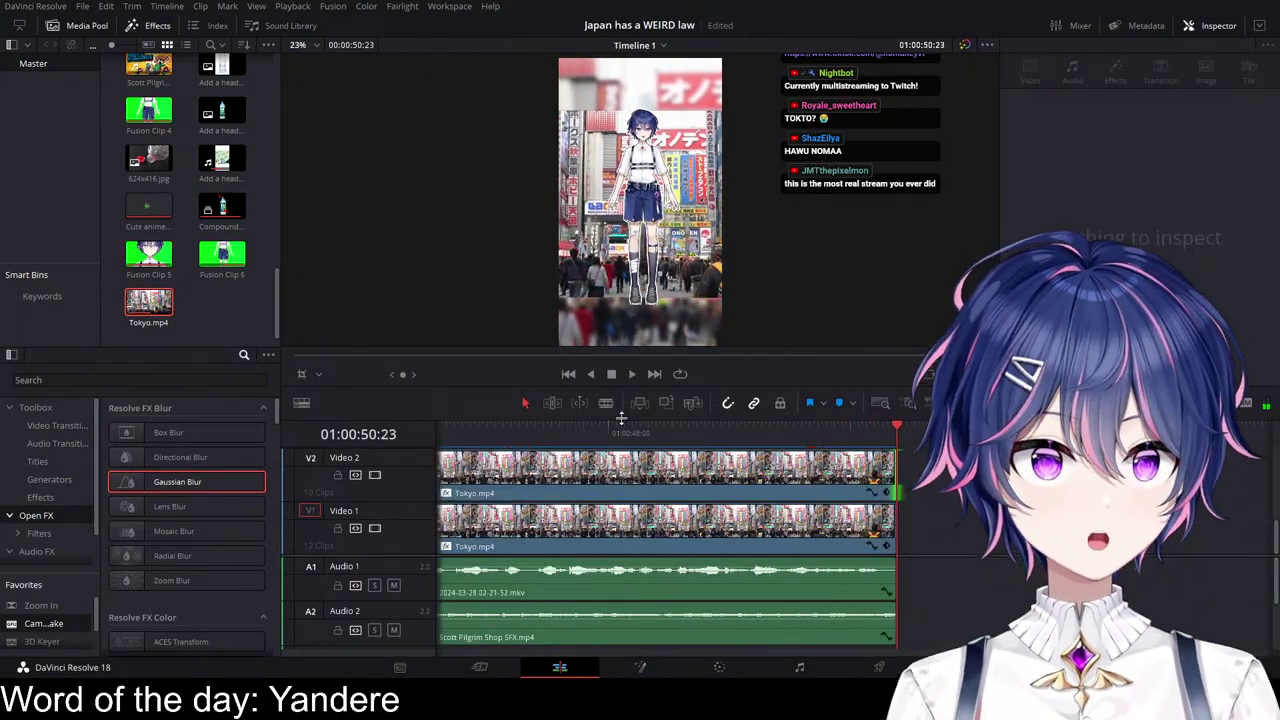
scroll(790, 516, "left", 1)
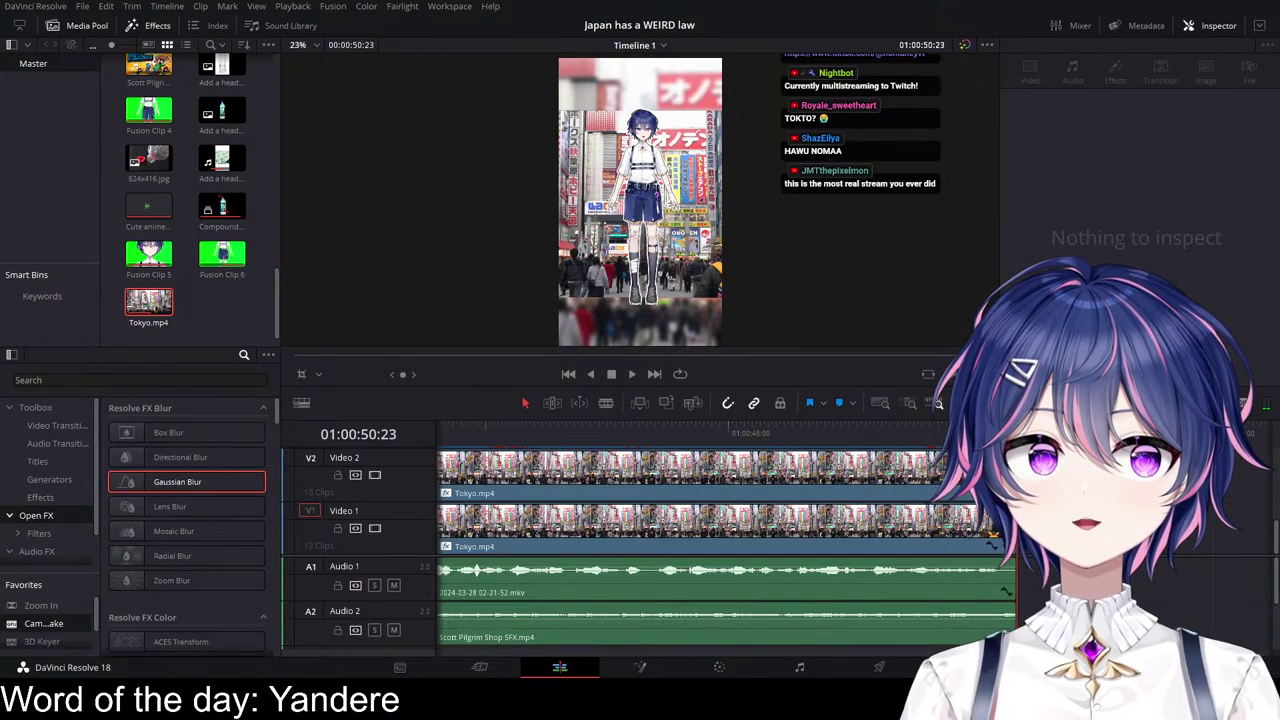
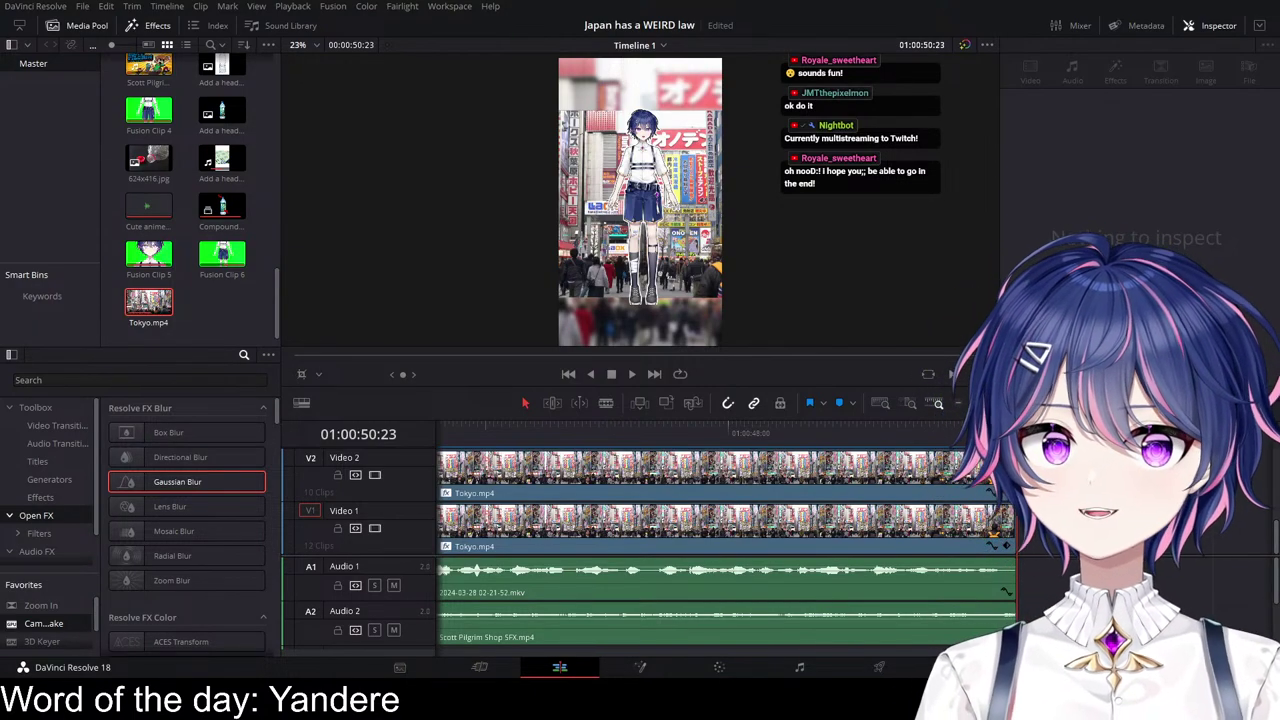
Step: Play back the character's entrance and extend the start of Fusion Clip 6 on Video 3 earlier to 01:00:47:02
scroll(765, 500, "down", 3)
scroll(785, 509, "up", 3)
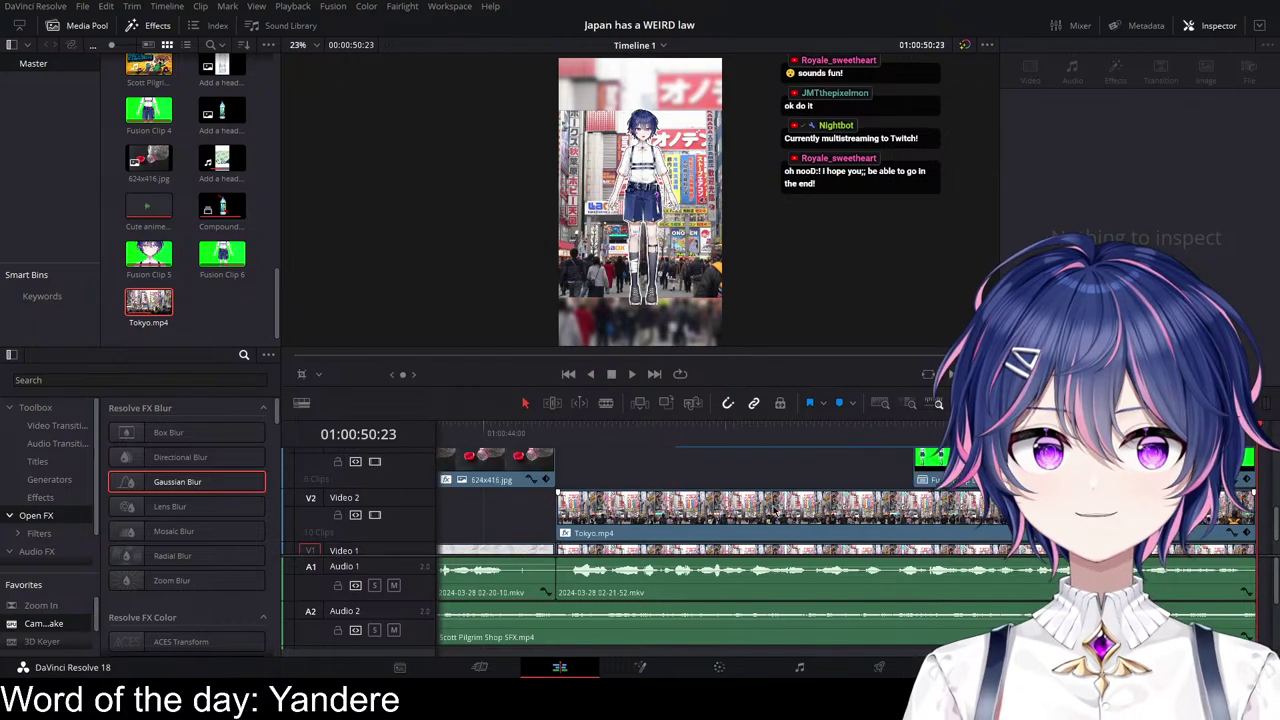
left_click(747, 439)
key("space")
scroll(903, 505, "right", 3)
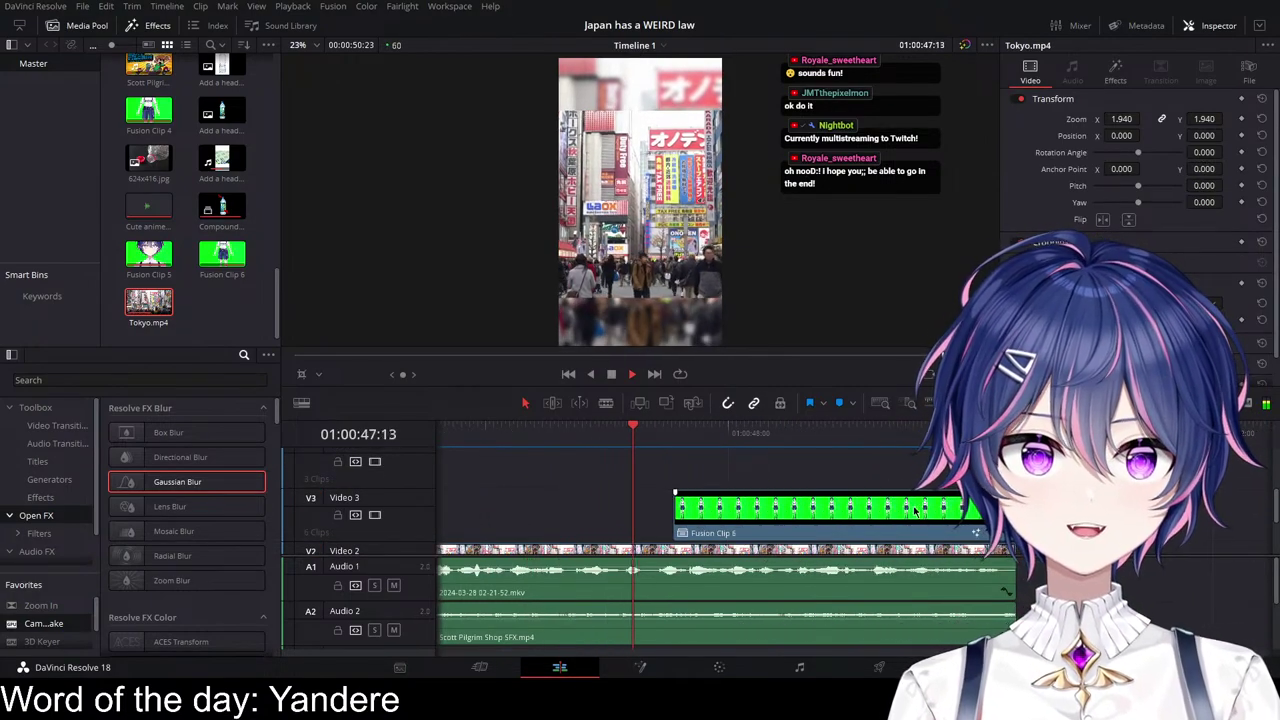
scroll(740, 495, "down", 1)
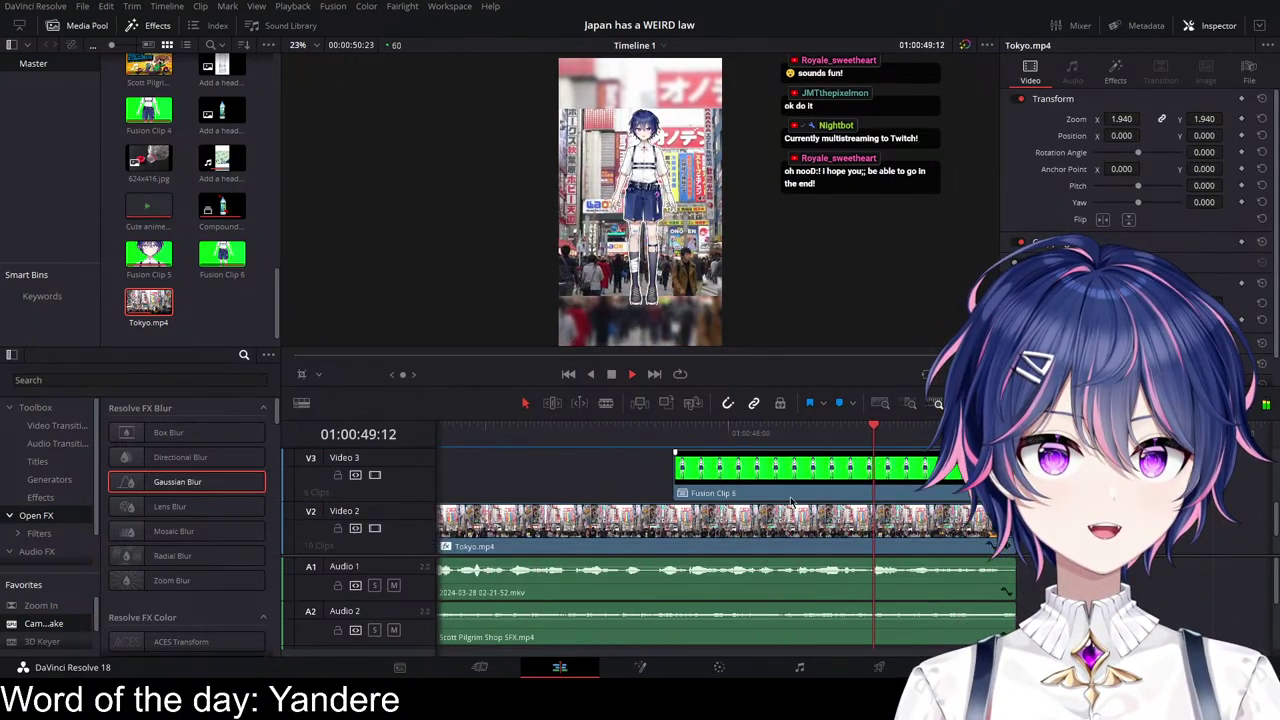
key("space")
left_click_drag(676, 472, 612, 472)
key("Up")
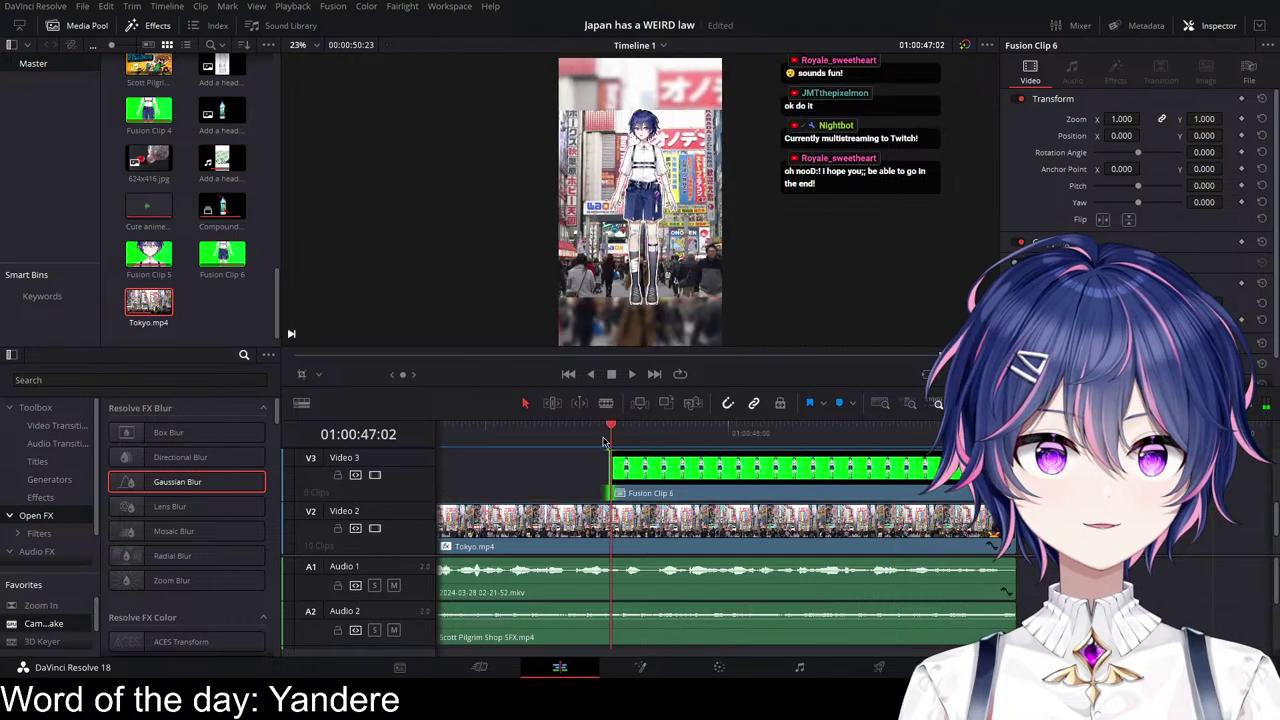
key("space")
Step: Set the zoom of Fusion Clip 6 to 1.300 and its position to X -9 and Y -197
scroll(780, 498, "down", 1)
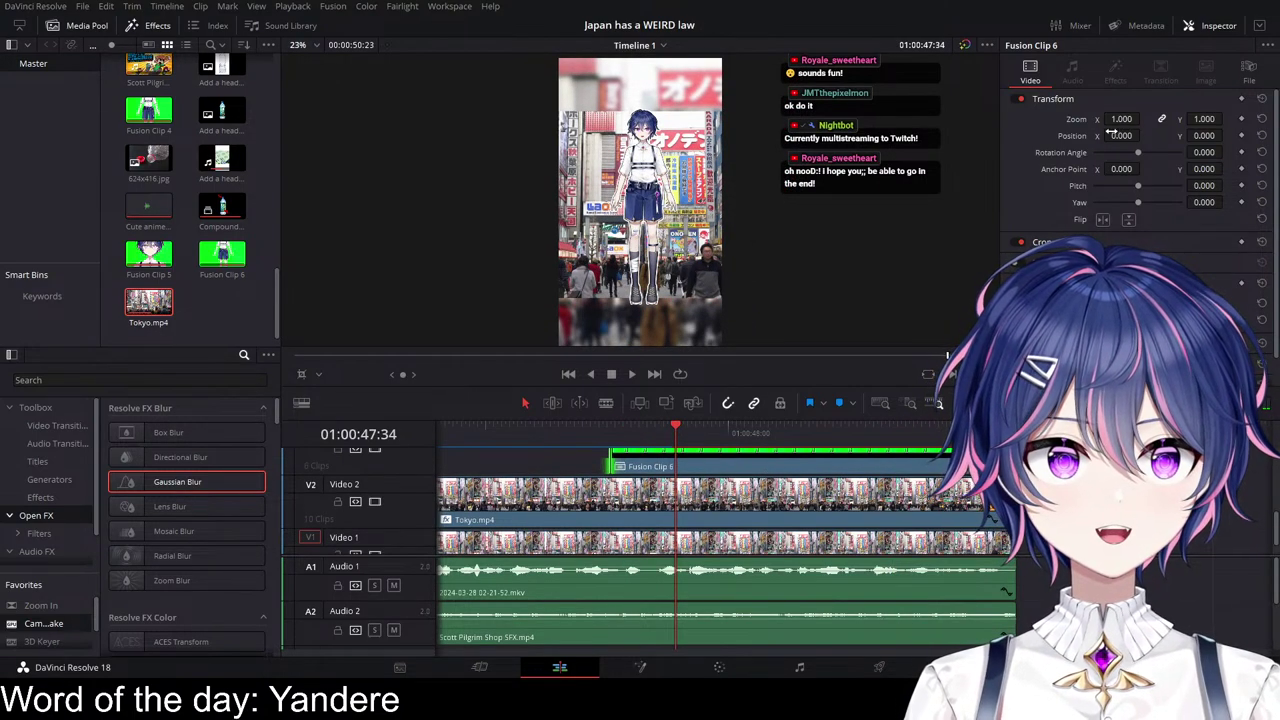
left_click_drag(1118, 120, 1045, 137)
left_click_drag(1224, 136, 1232, 136)
left_click_drag(1134, 136, 1144, 118)
left_click(1197, 136)
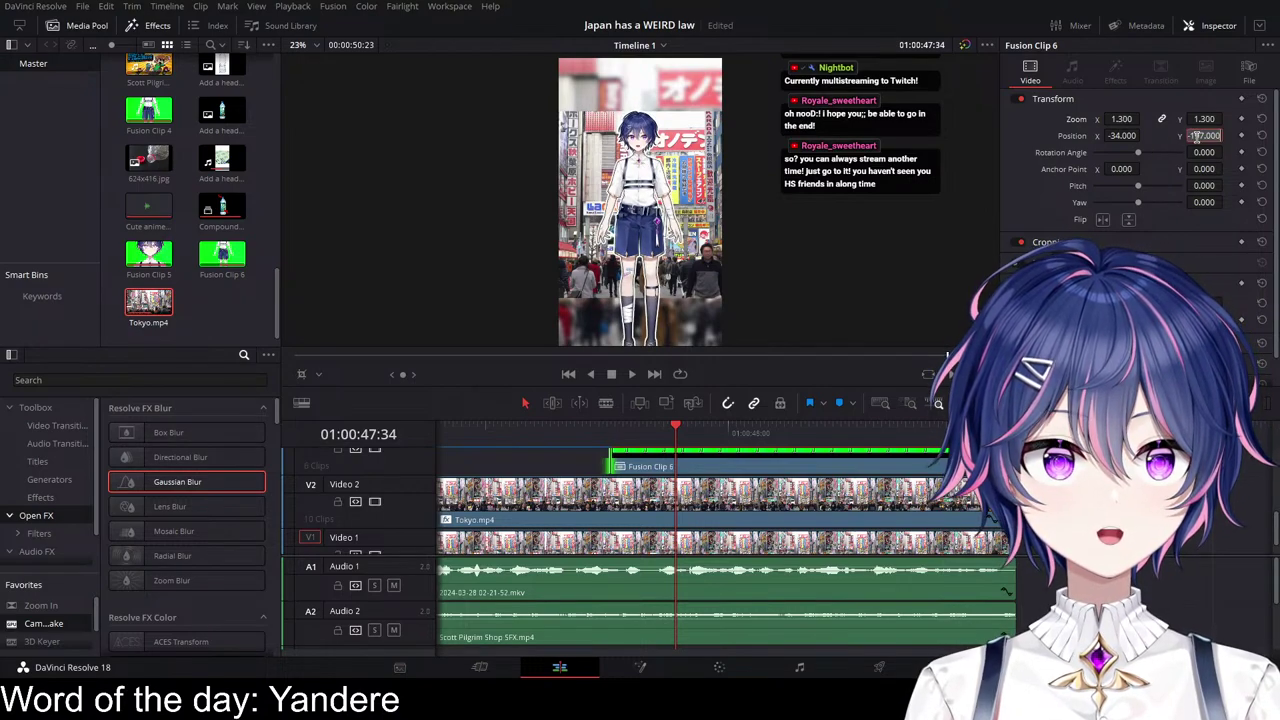
key("Return")
left_click(1122, 136)
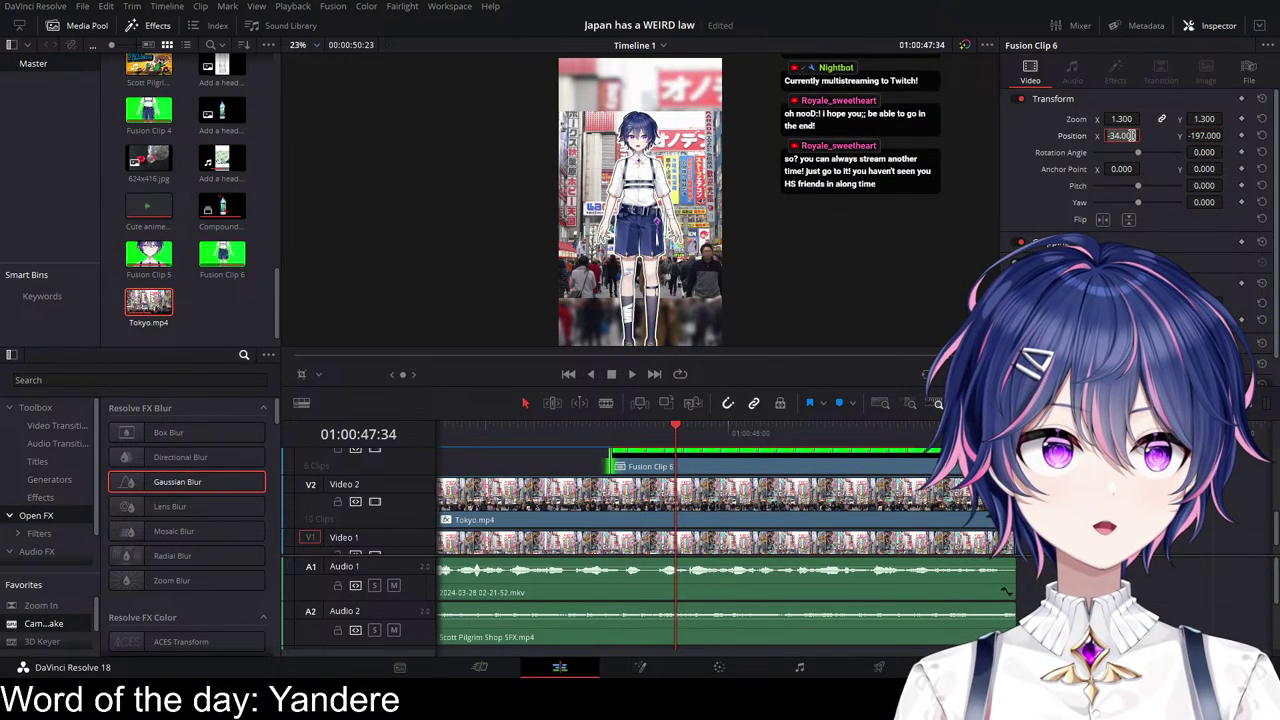
type("0")
key("Return")
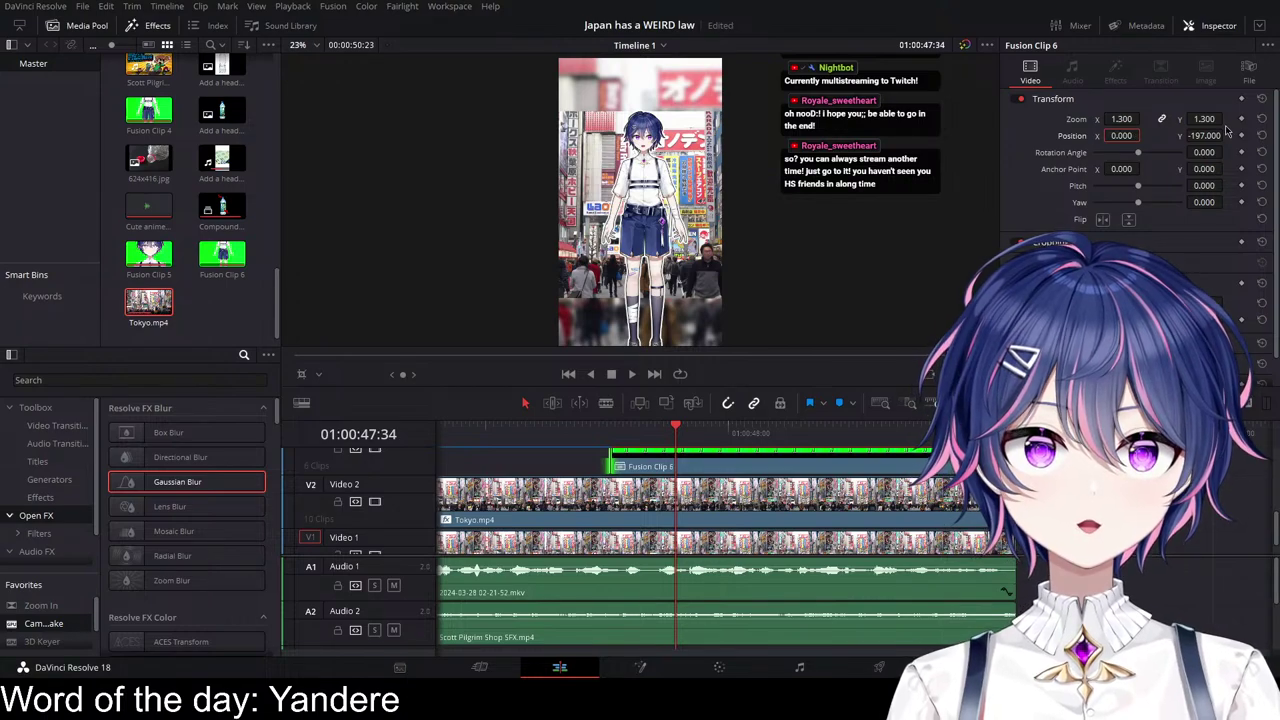
left_click_drag(1122, 135, 1113, 135)
left_click(1080, 490)
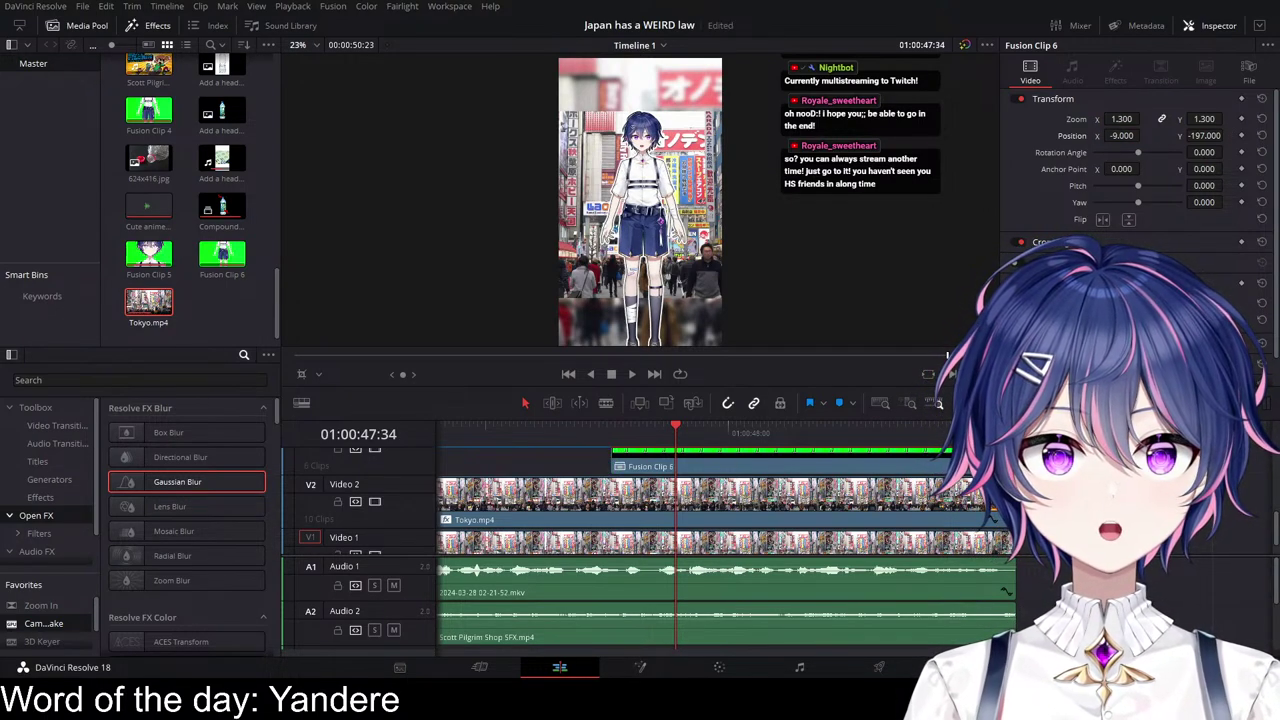
Step: Add a Position Y keyframe to Fusion Clip 6 at 01:00:47:34 and save the project
key("ctrl+s")
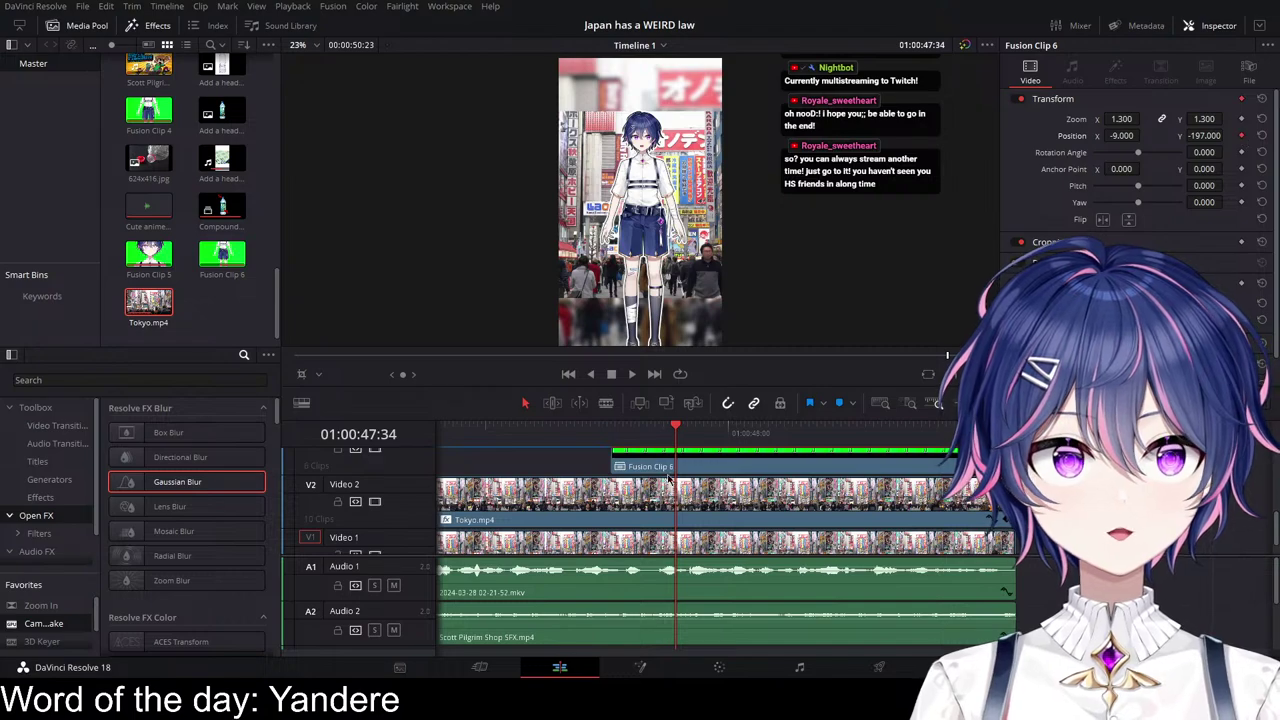
left_click(1241, 135)
key("ctrl+s")
Step: At 01:00:47:17, keyframe the Position Y of Fusion Clip 6 at -1978 so the character starts below the frame
key("Left")
key("Left")
key("Left")
key("Left")
key("Left")
key("Left")
key("Left")
key("Left")
key("Left")
key("Left")
key("Left")
key("Left")
key("Left")
key("Left")
key("Left")
key("Left")
key("Left")
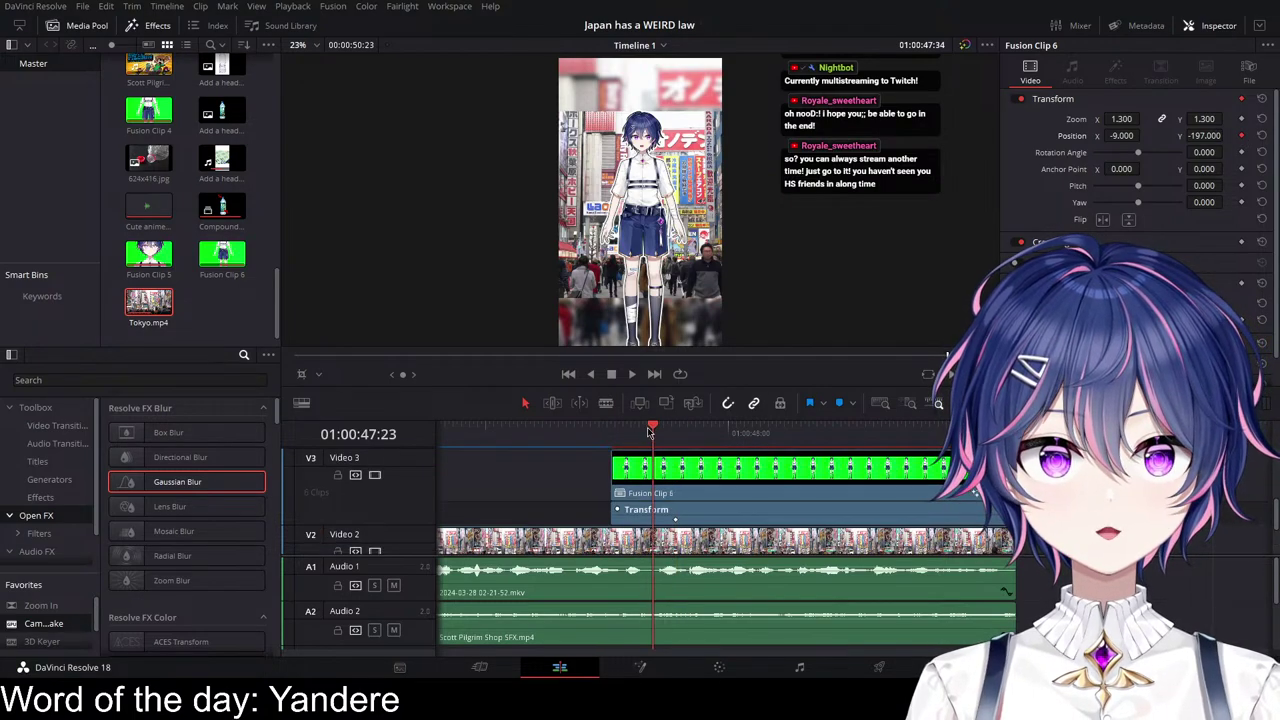
key("space")
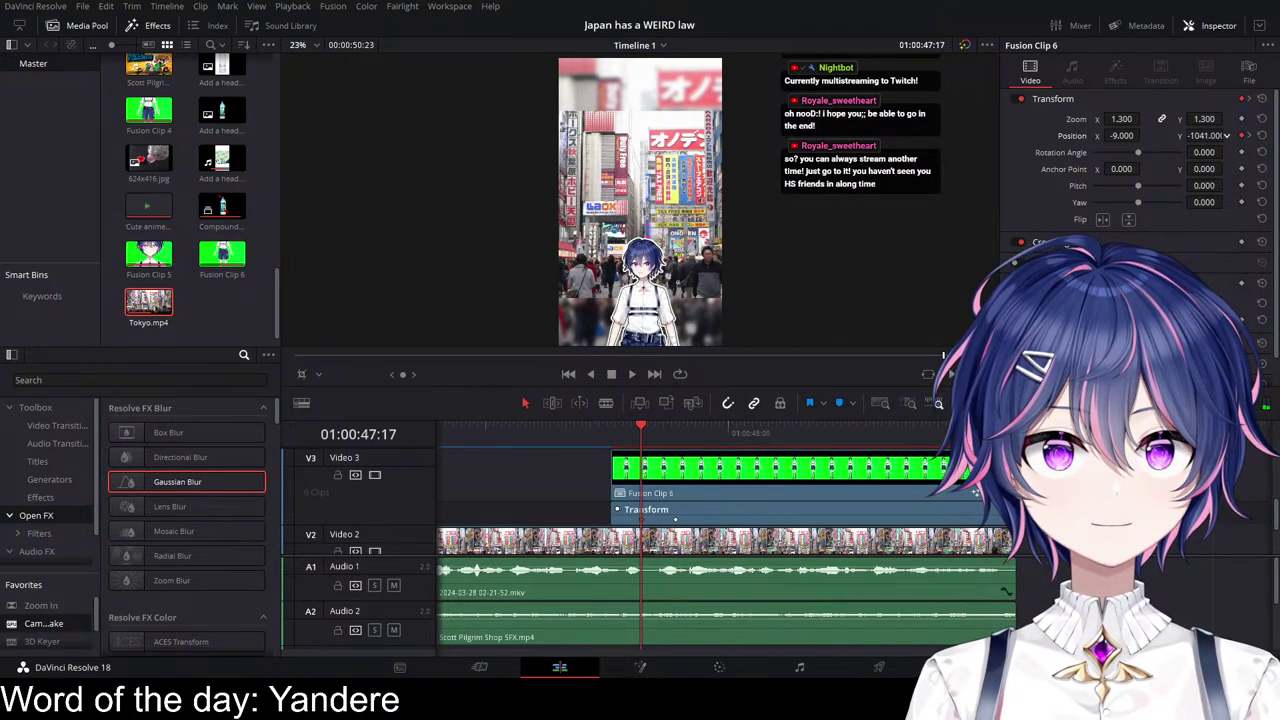
key("space")
left_click(641, 428)
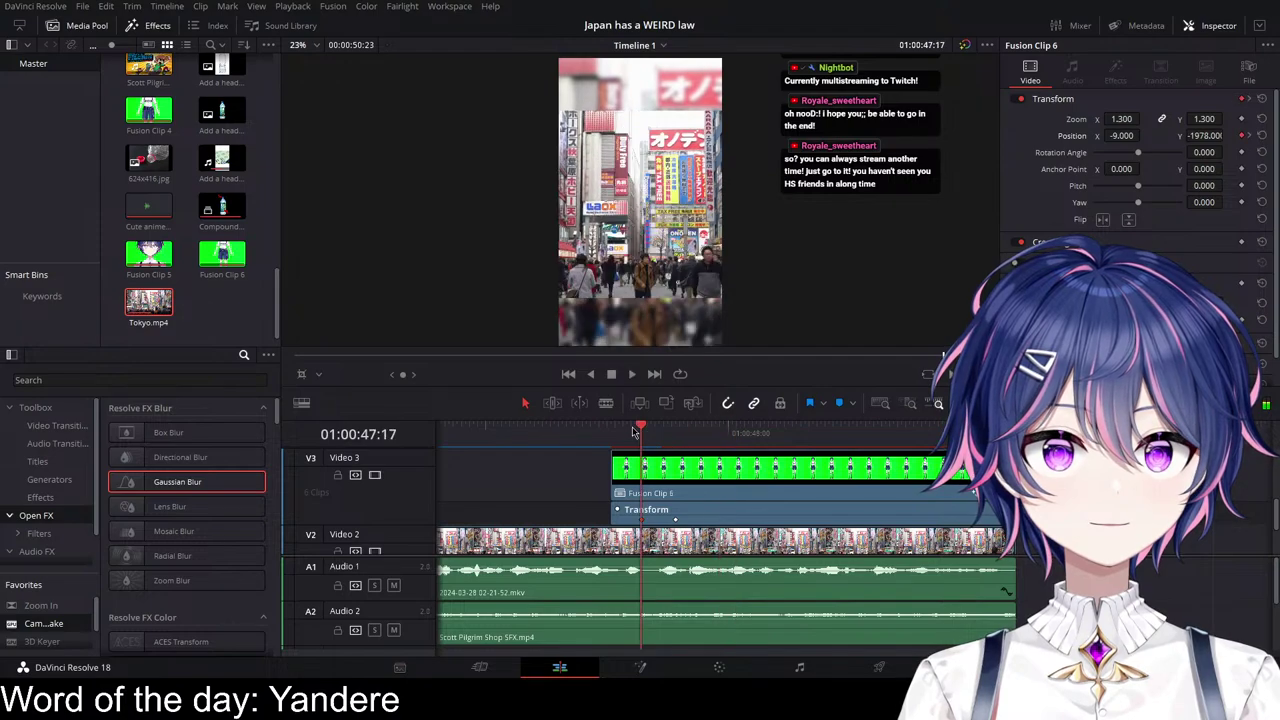
Step: Play back the character's rise and move its starting keyframe slightly earlier on the Fusion Clip 6 keyframe track
key("space")
key("space")
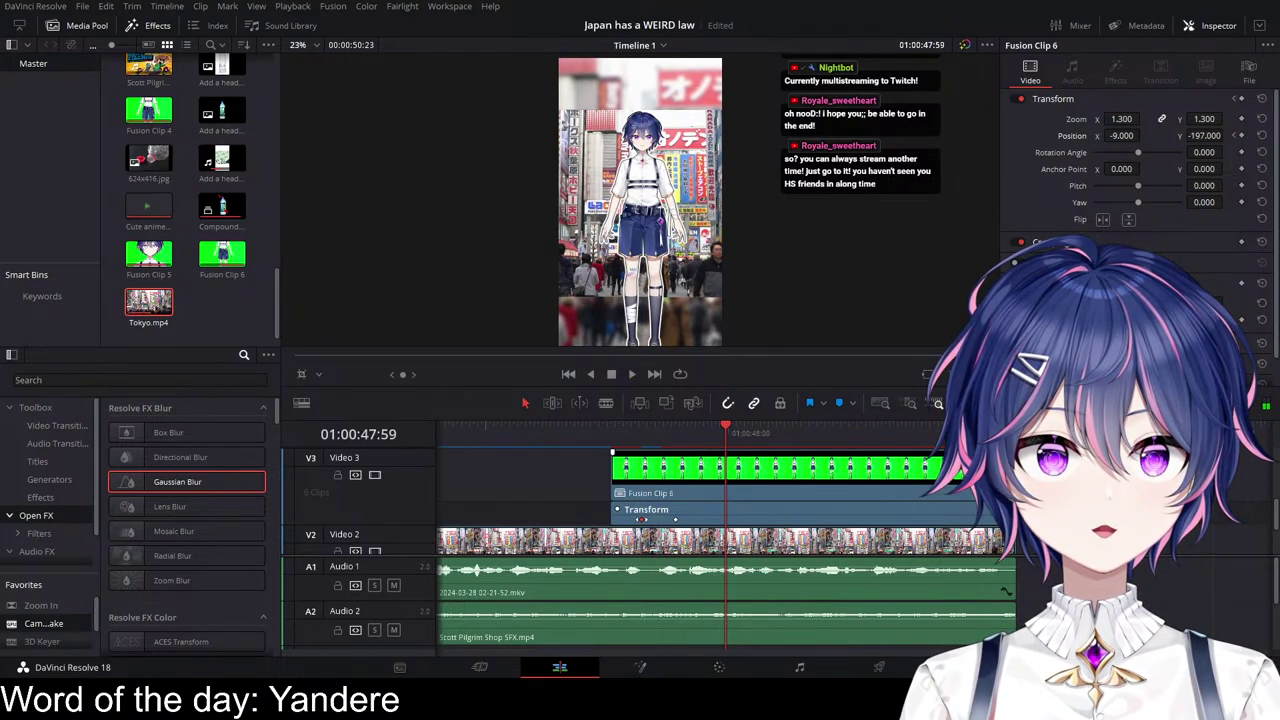
left_click(676, 432)
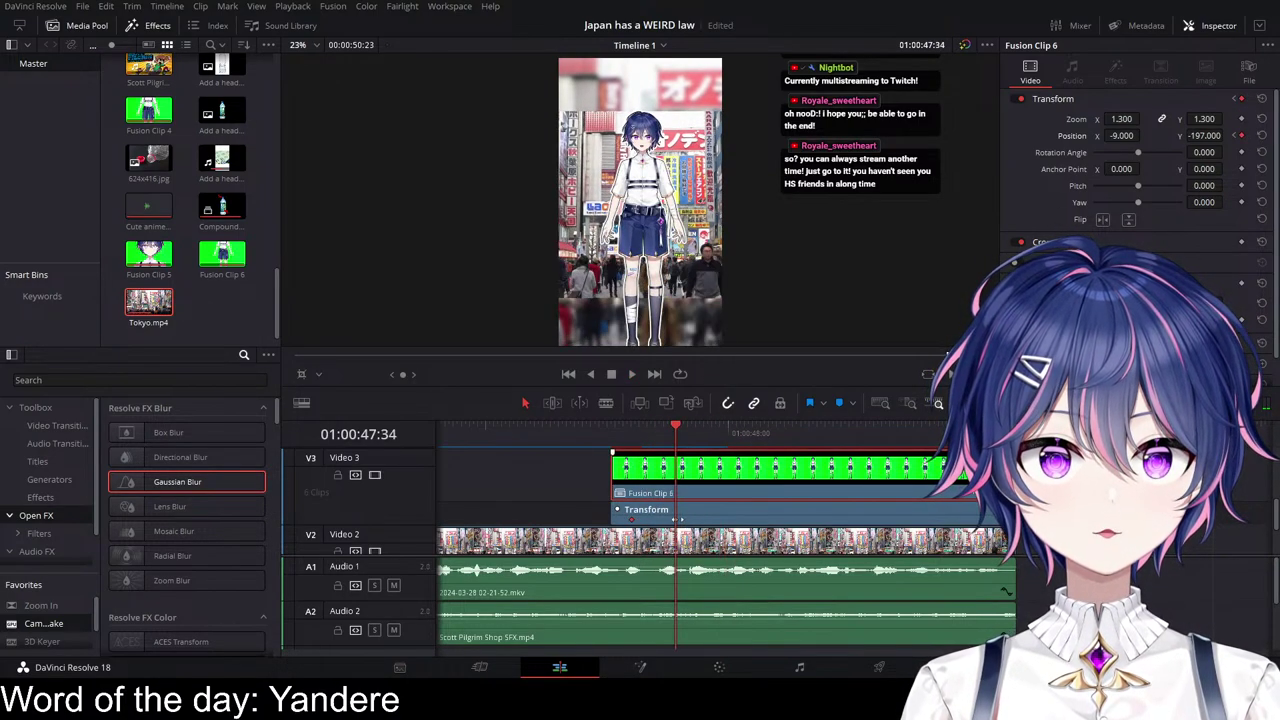
Step: Open the Position Y curve of Fusion Clip 6, smooth it at the rise keyframes, and play back the result
left_click(1005, 493)
scroll(694, 484, "down", 2)
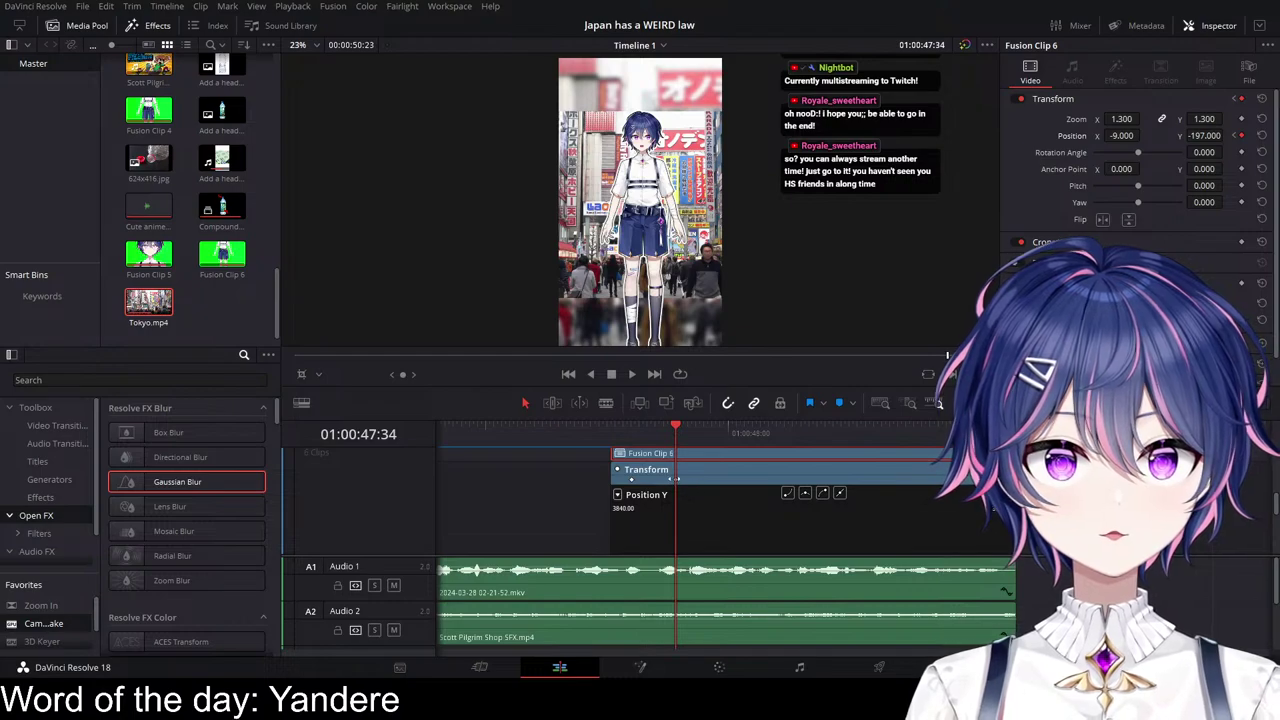
left_click(676, 478)
scroll(826, 484, "down", 1)
left_click(822, 468)
scroll(756, 518, "up", 2)
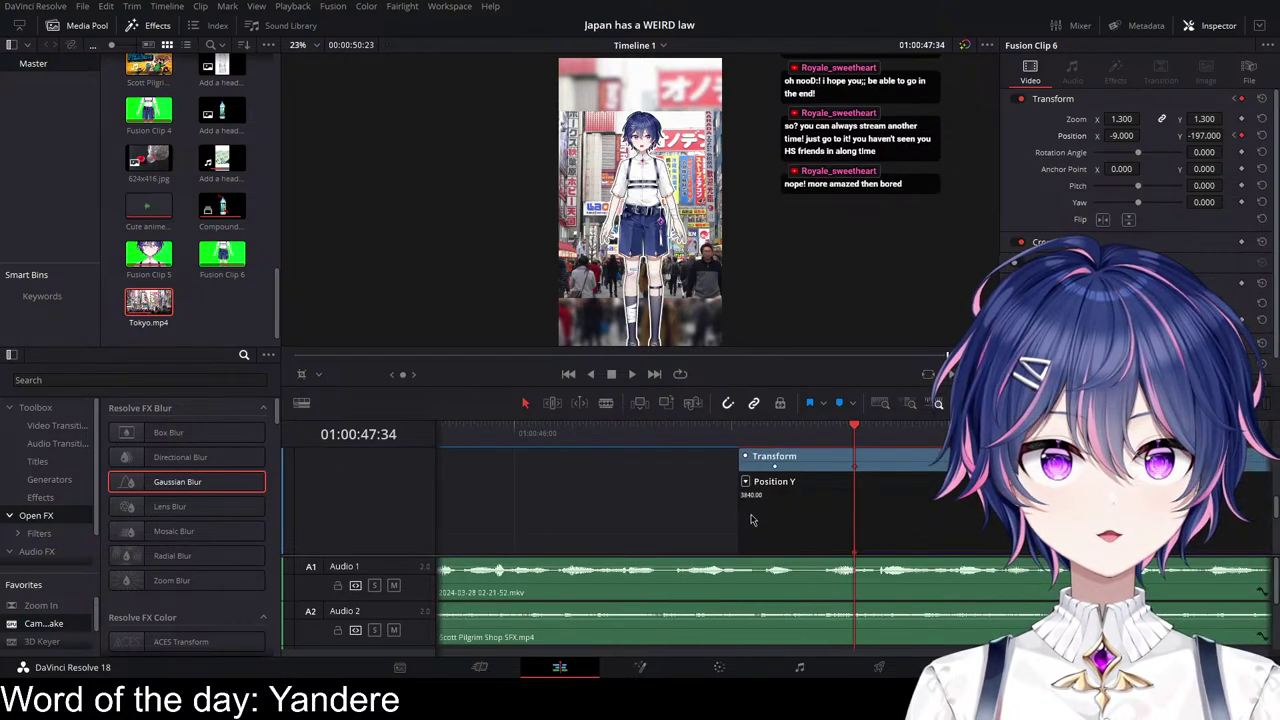
scroll(755, 521, "down", 3)
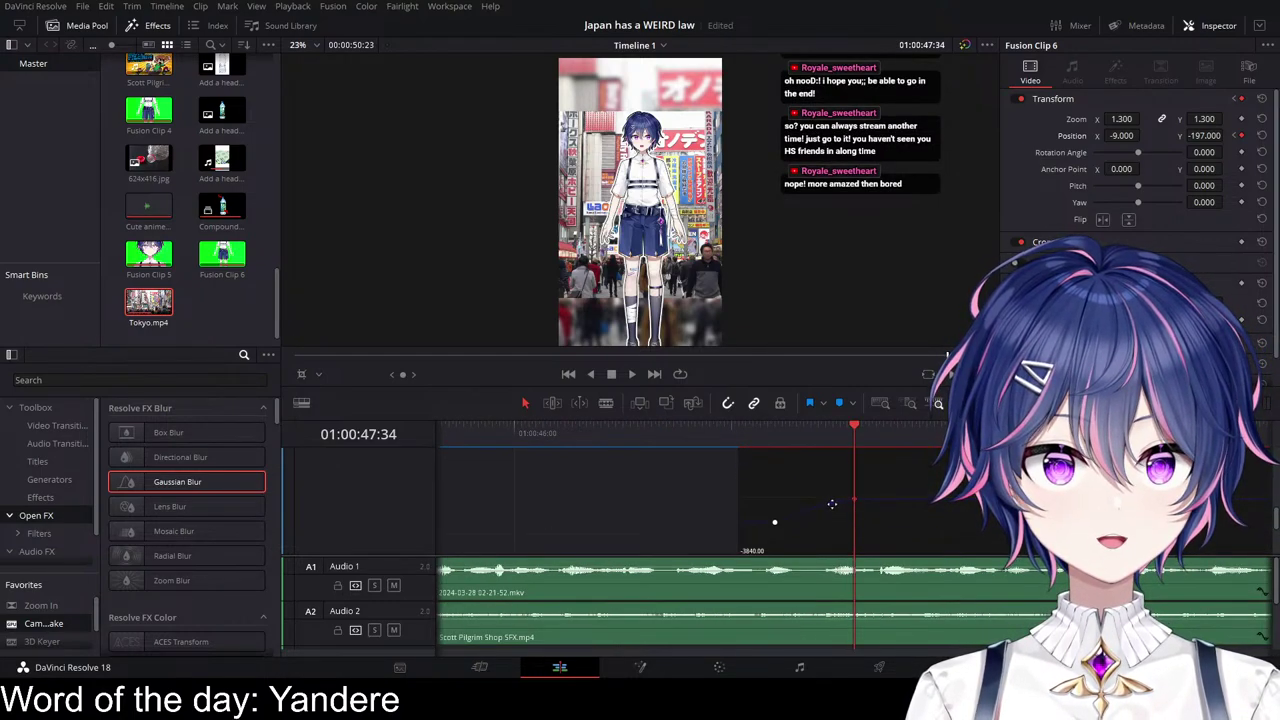
scroll(810, 495, "down", 1)
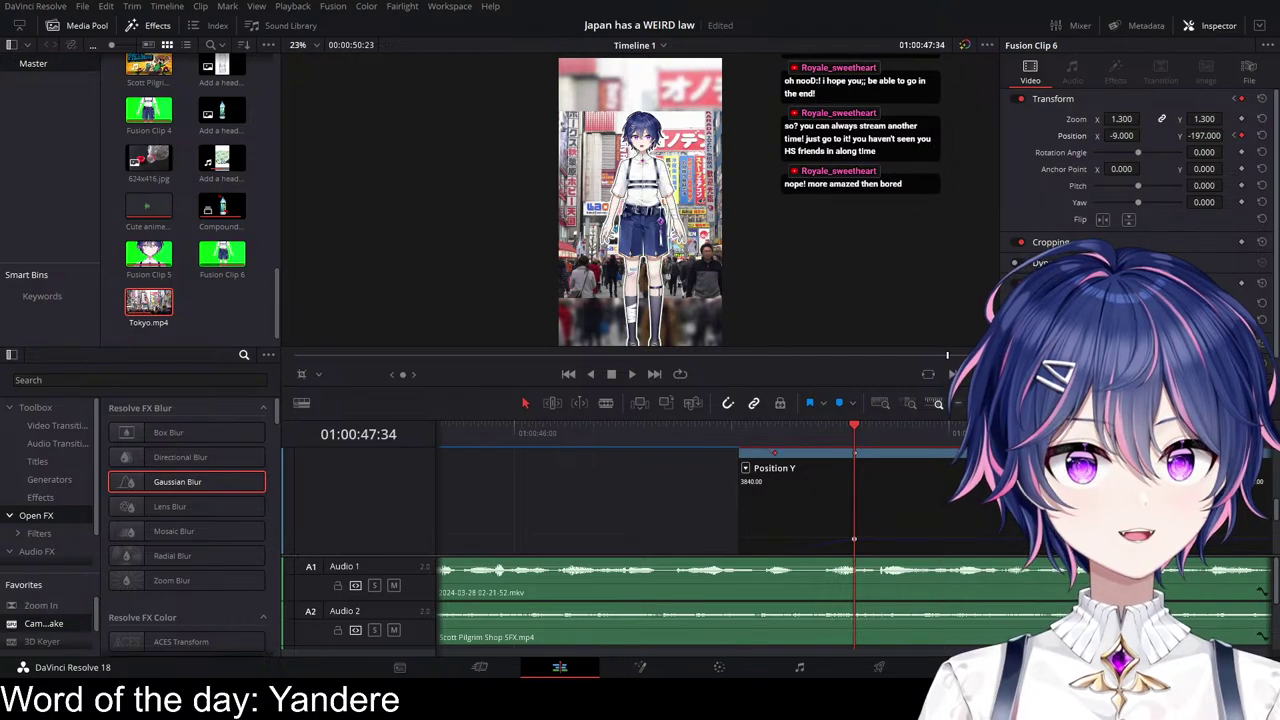
scroll(856, 511, "down", 1)
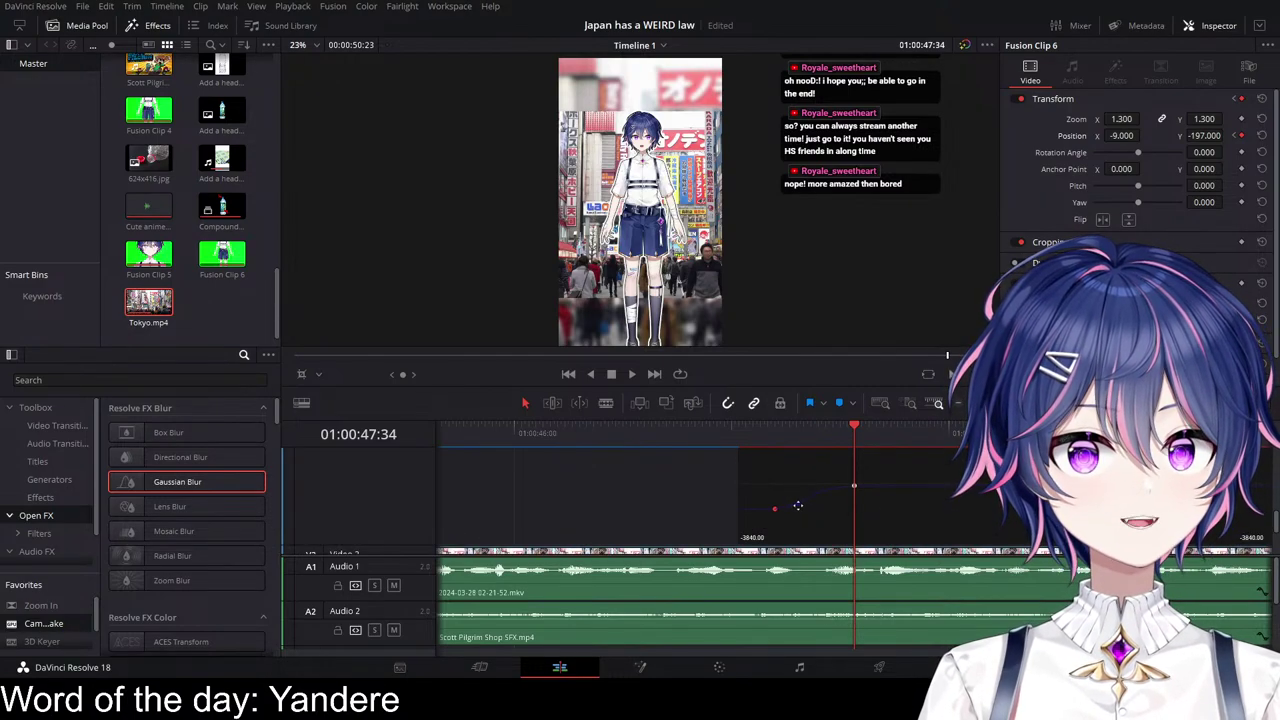
left_click(739, 432)
key("space")
key("space")
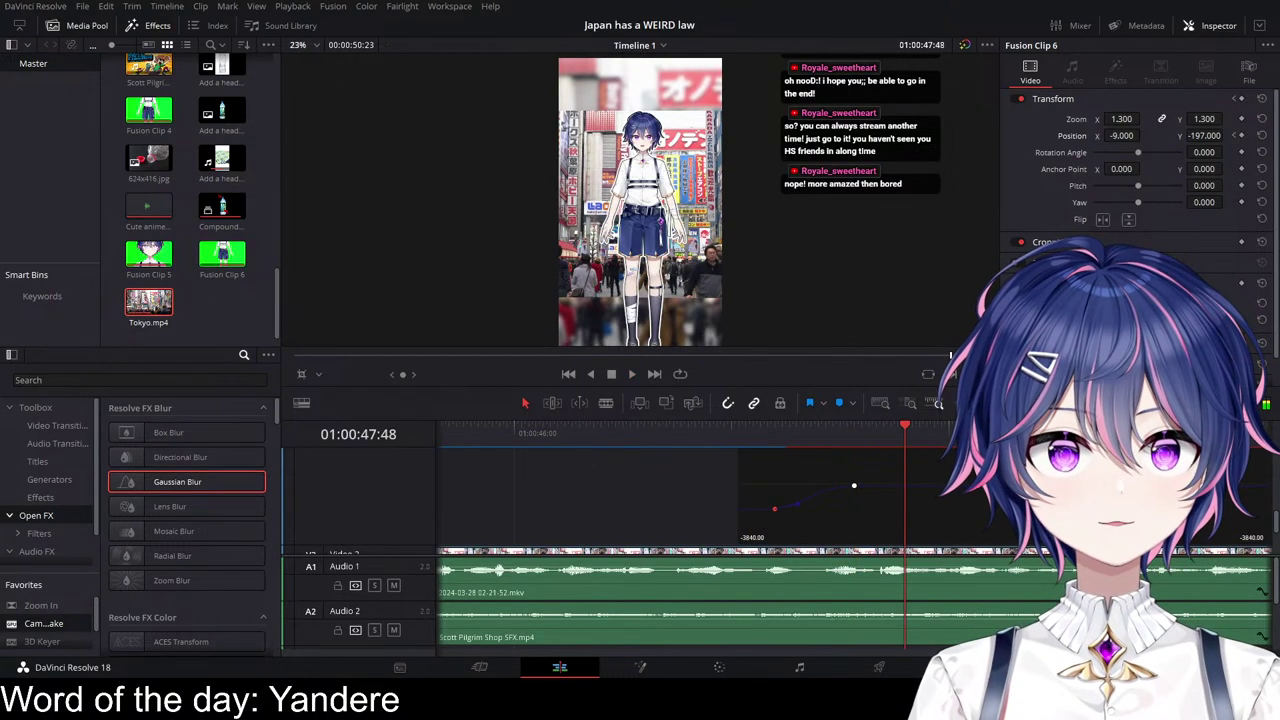
Step: Collapse the curve and keyframe tracks of Fusion Clip 6 on the timeline
scroll(935, 490, "up", 2)
scroll(850, 480, "up", 1)
left_click(1247, 480)
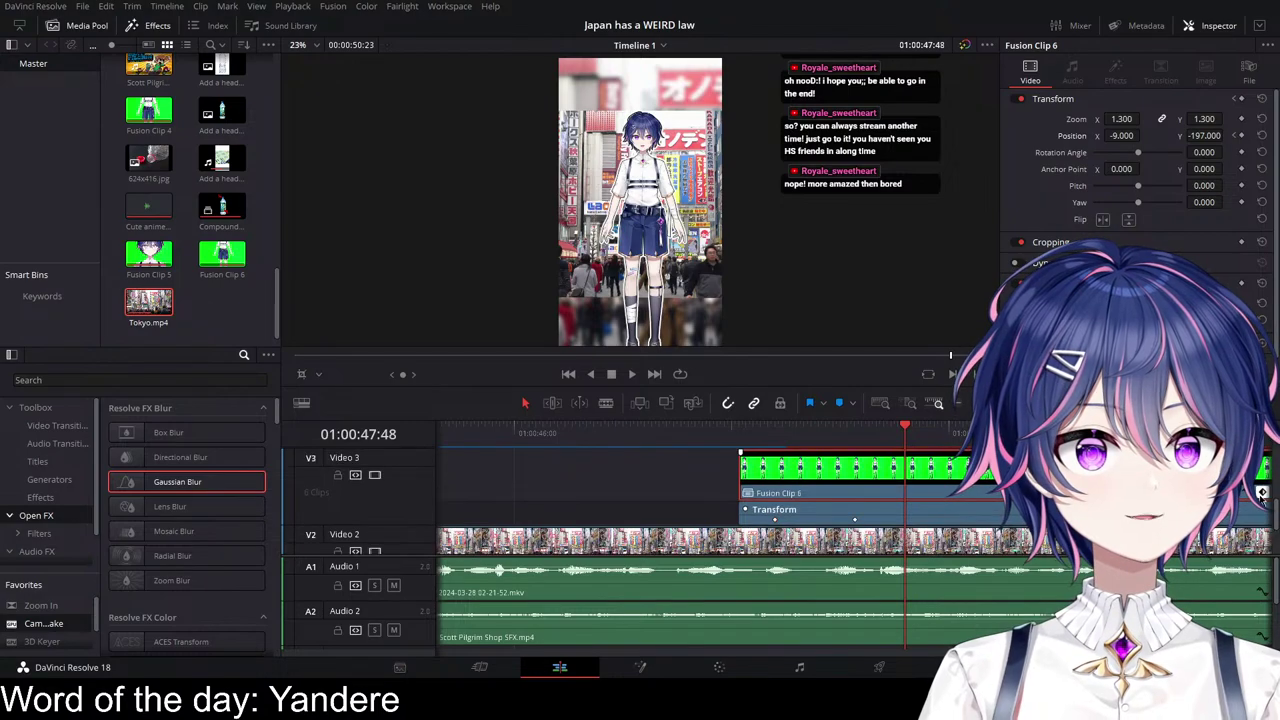
left_click(1262, 492)
scroll(885, 500, "right", 2)
scroll(893, 506, "down", 2)
scroll(896, 508, "right", 3)
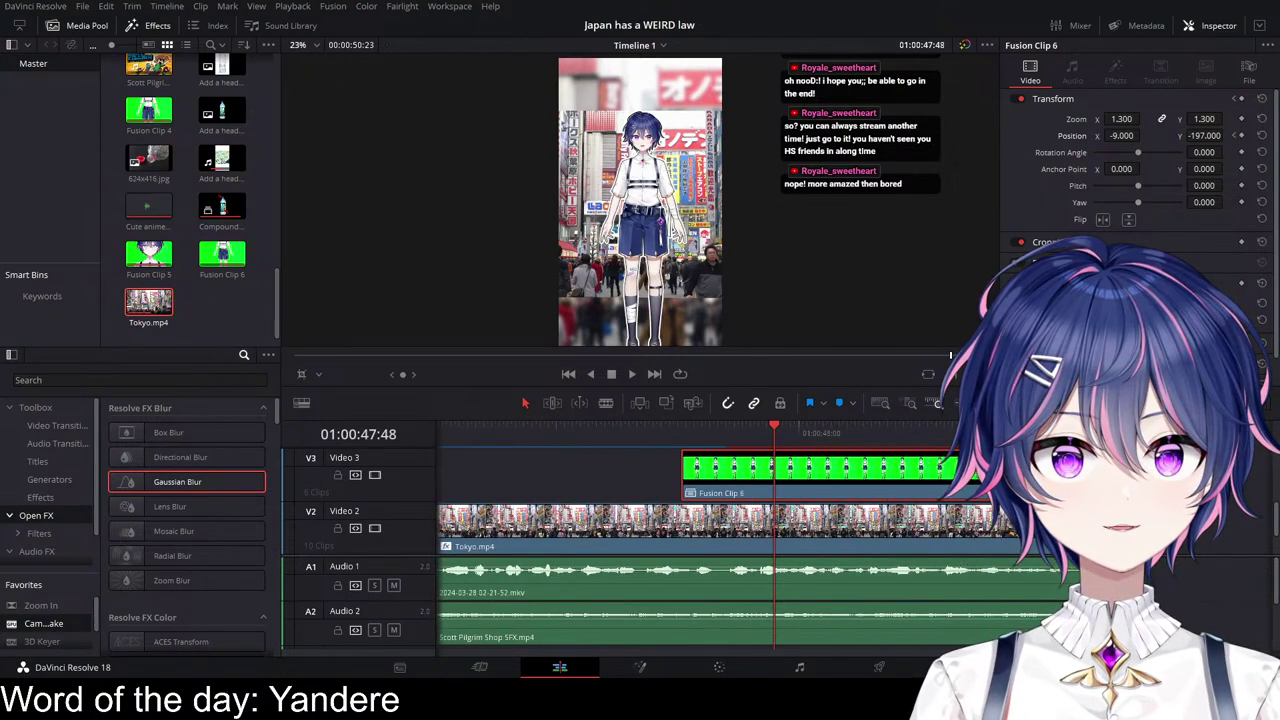
Step: Play back the character's rise repeatedly, starting from the Tokyo footage before Fusion Clip 6
left_click(587, 440)
key("space")
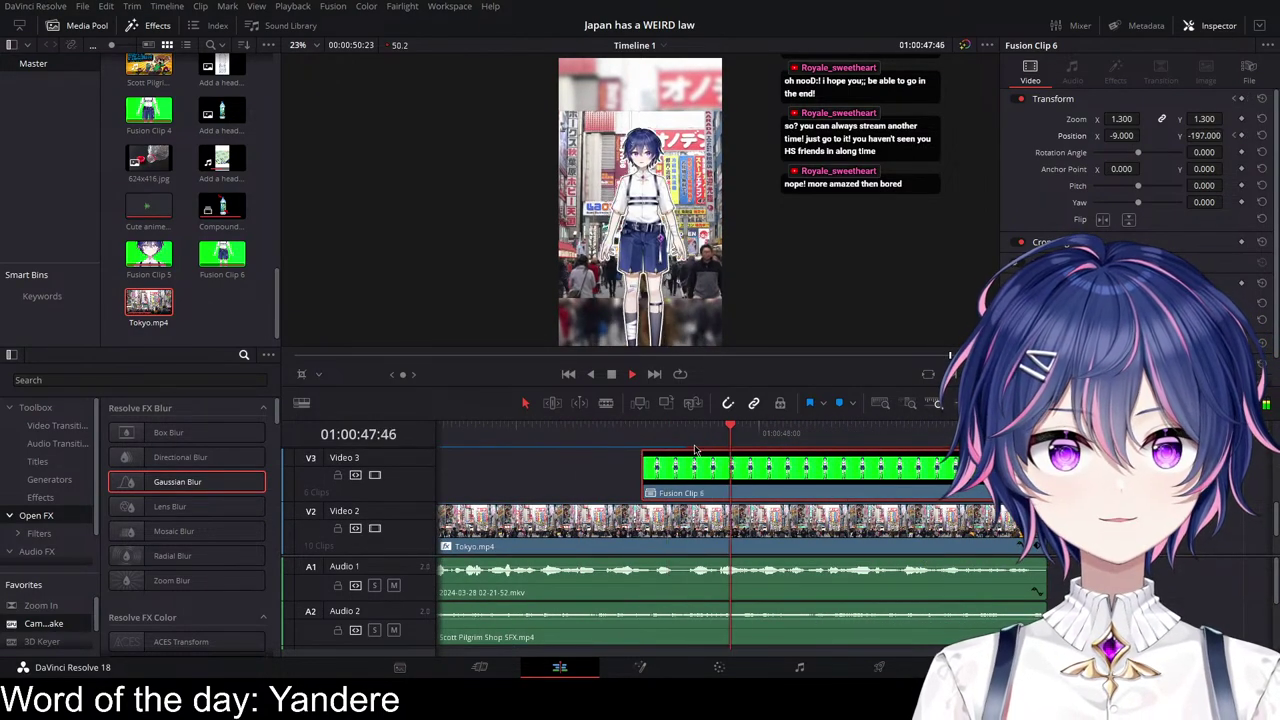
left_click(602, 439)
key("space")
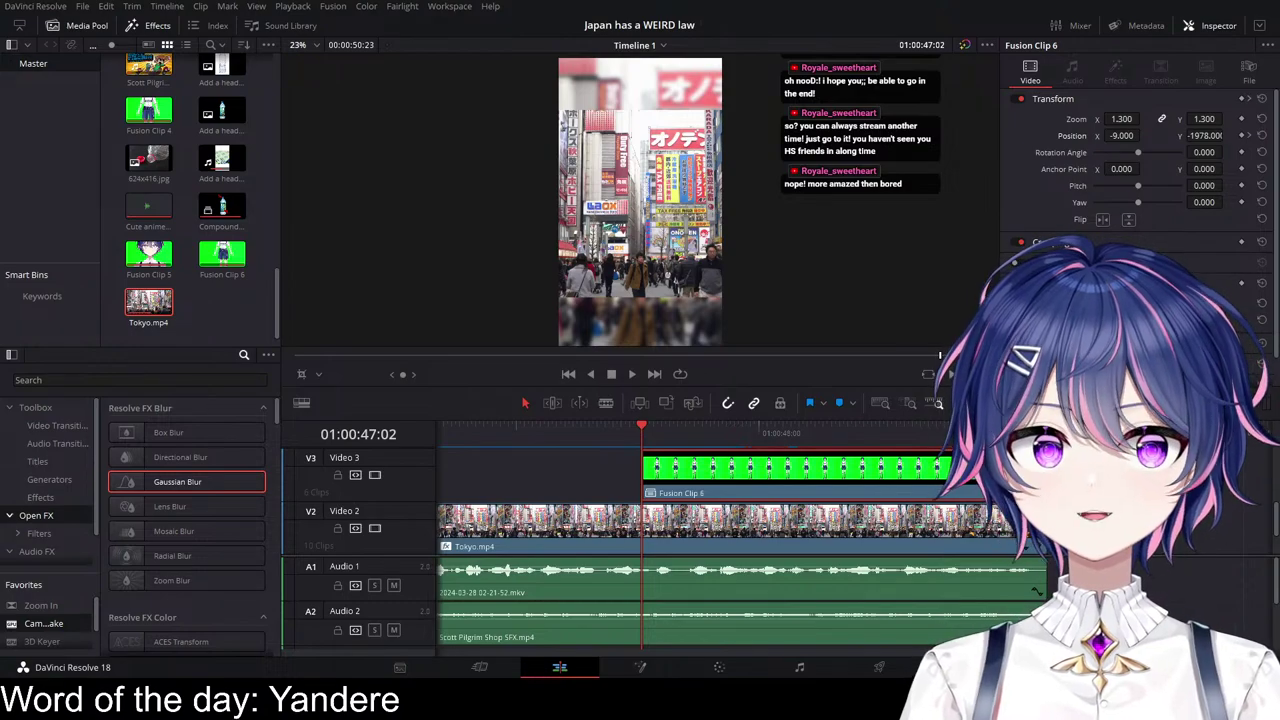
scroll(873, 475, "left", 5)
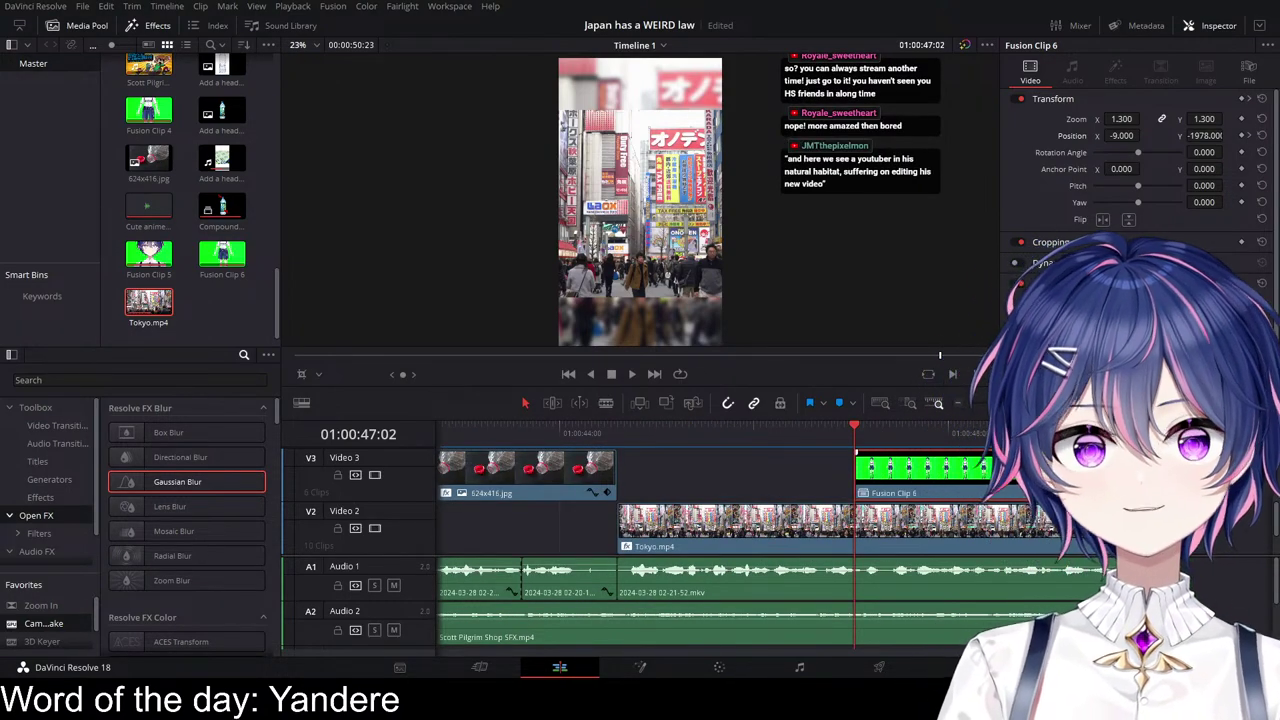
left_click(695, 433)
key("space")
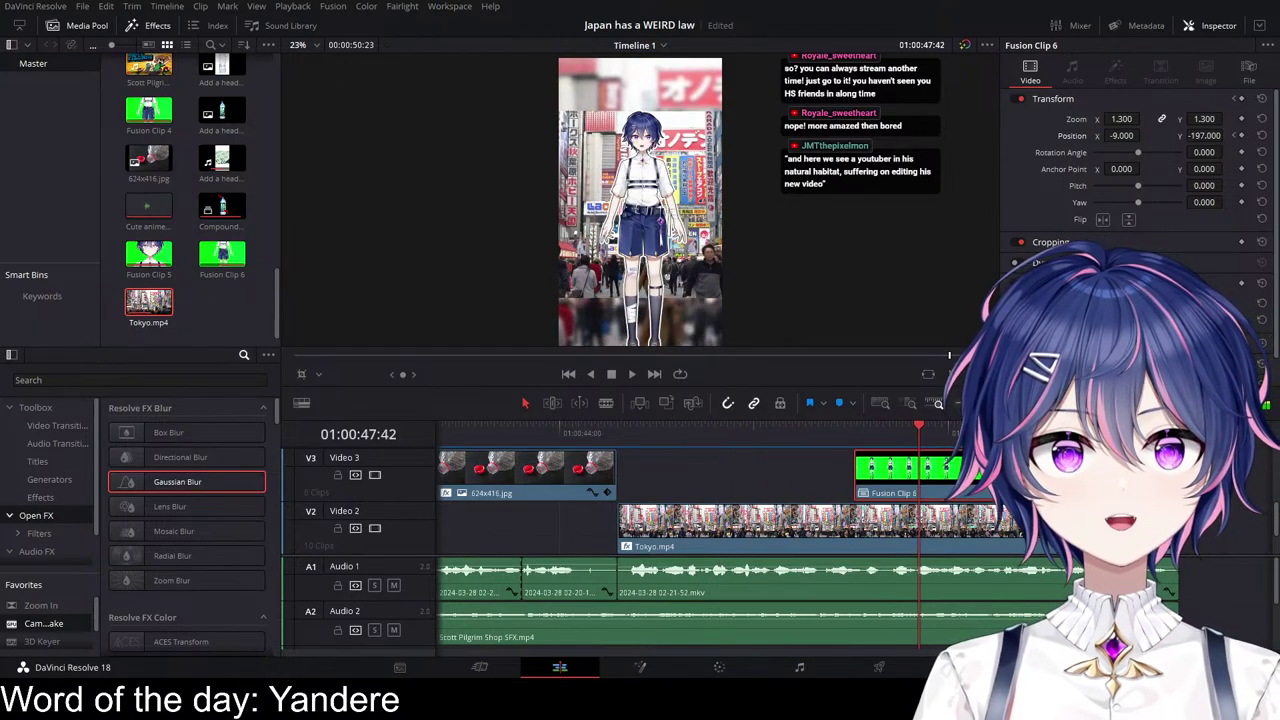
Step: Move the starting keyframe of Fusion Clip 6 earlier, close to the clip's start, replay the rise, and hide the keyframe track
left_click(1169, 492)
scroll(760, 527, "down", 1)
scroll(760, 527, "up", 5)
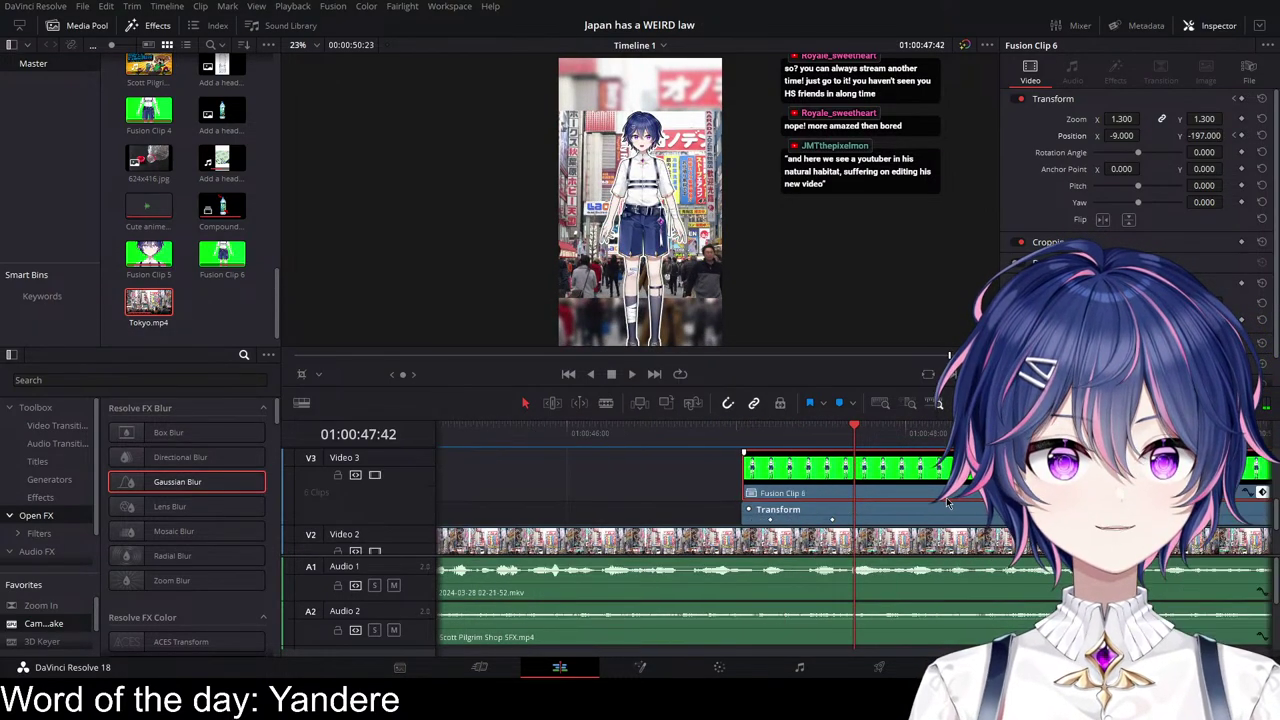
left_click_drag(733, 520, 702, 520)
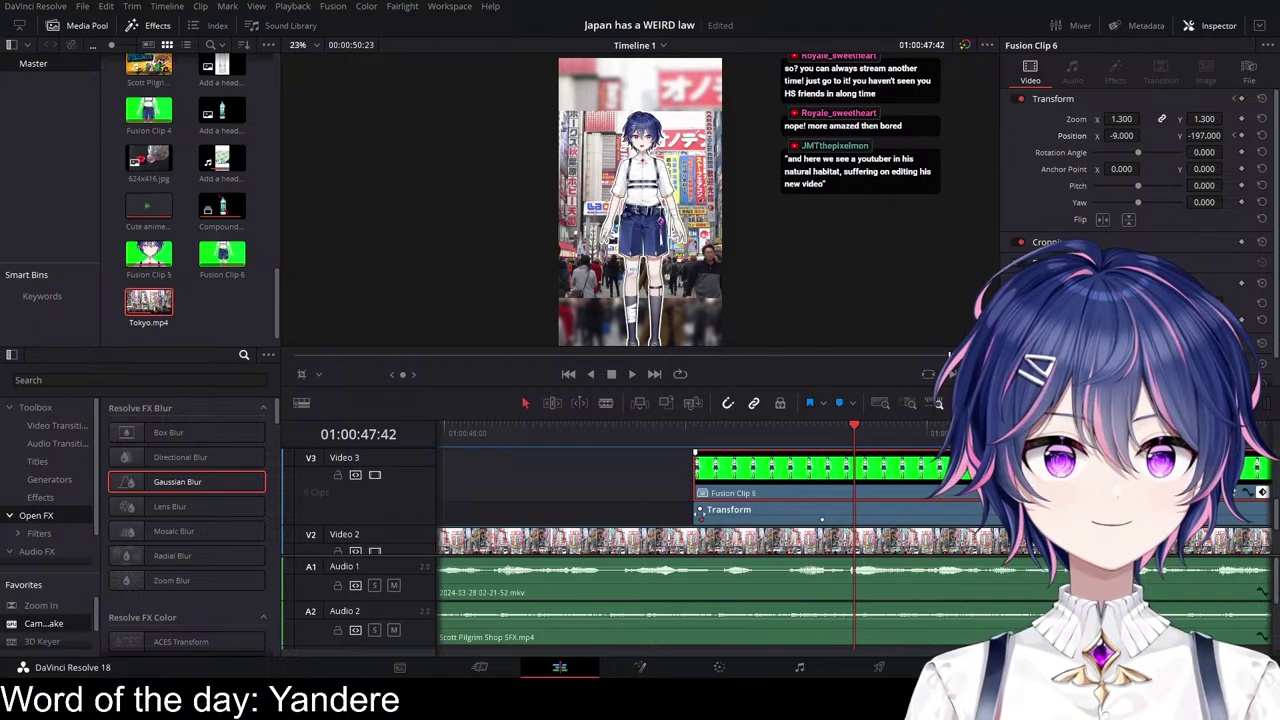
left_click(635, 434)
key("space")
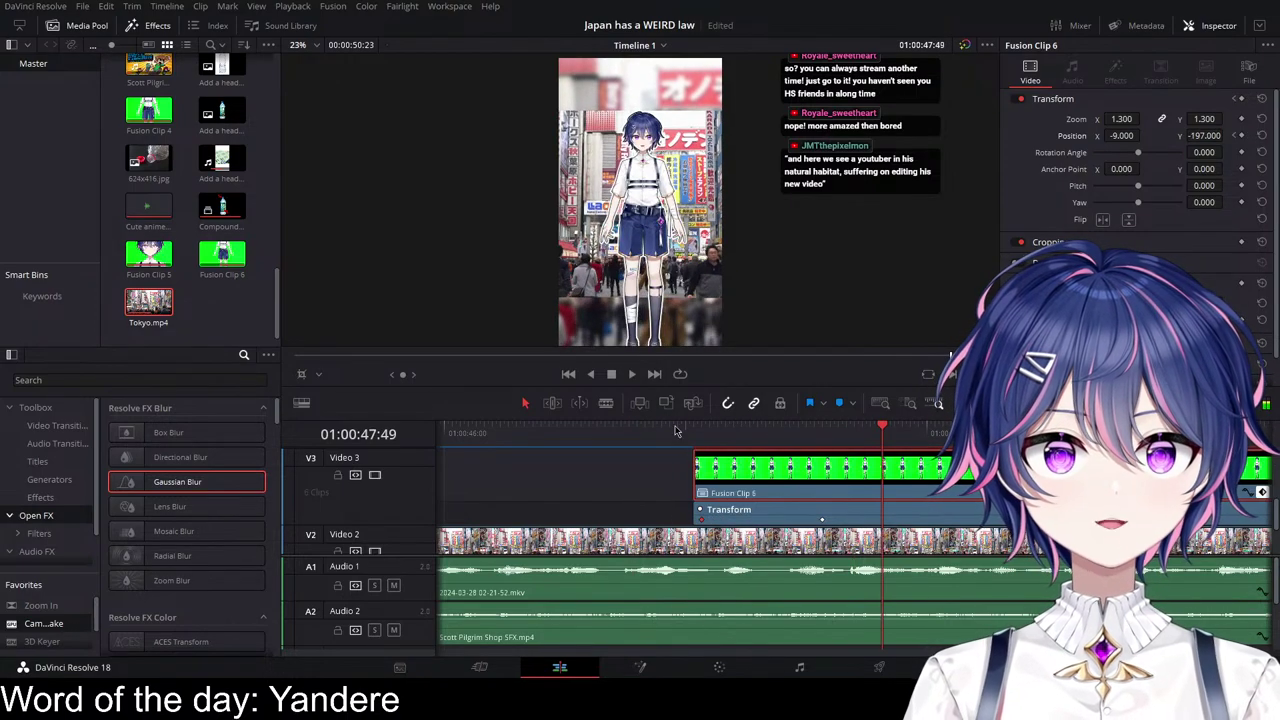
left_click(717, 440)
left_click(630, 437)
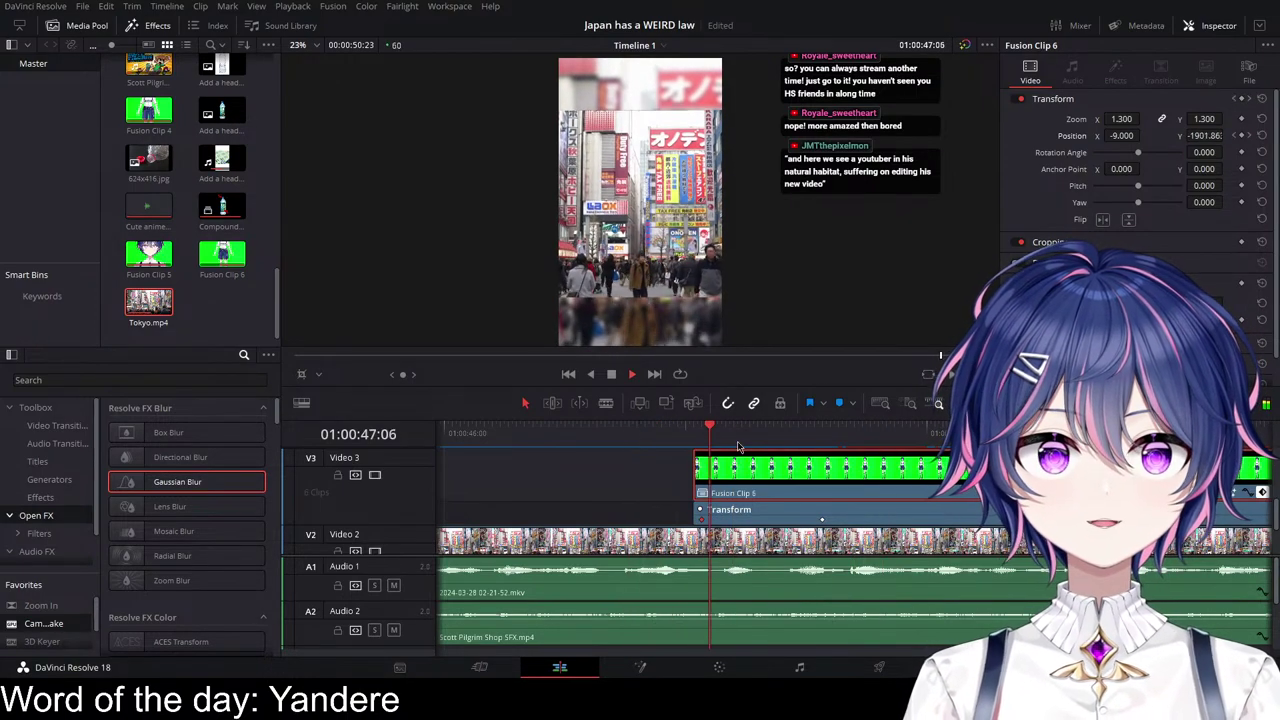
key("space")
left_click(1262, 492)
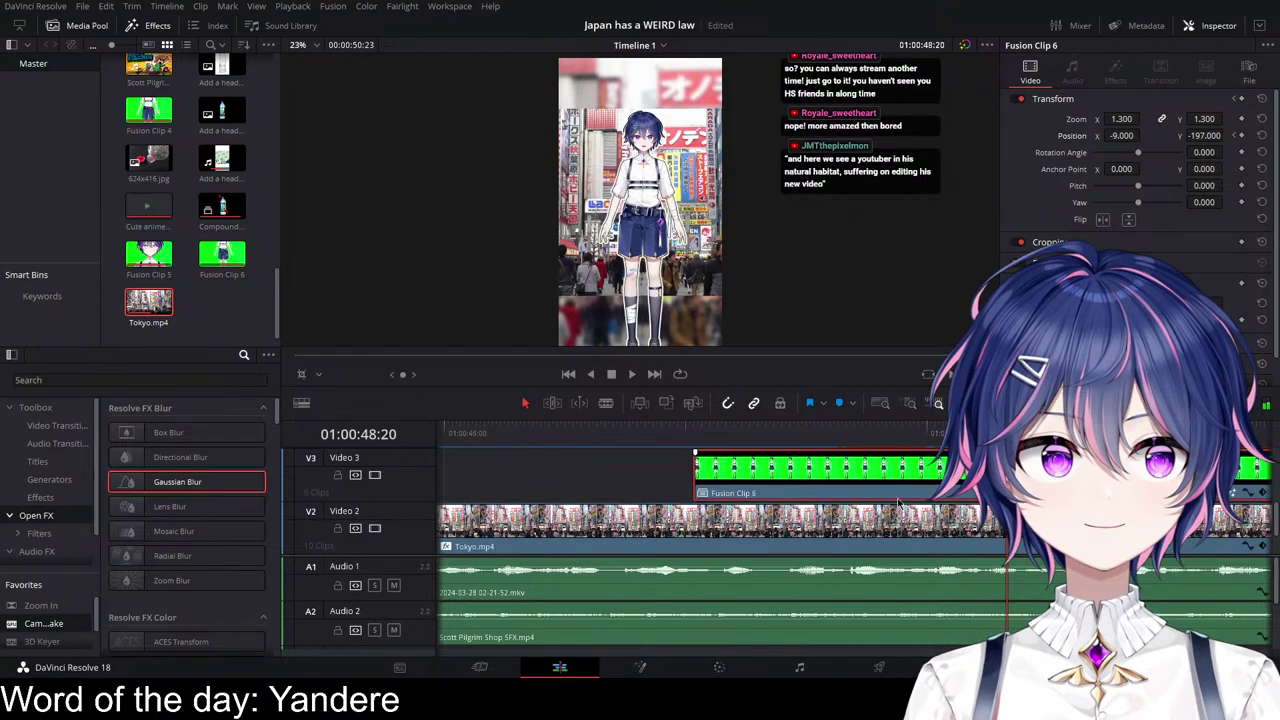
Step: Play back the cut from the 624x416.jpg section into the Tokyo footage
scroll(904, 529, "down", 3)
scroll(835, 548, "down", 2)
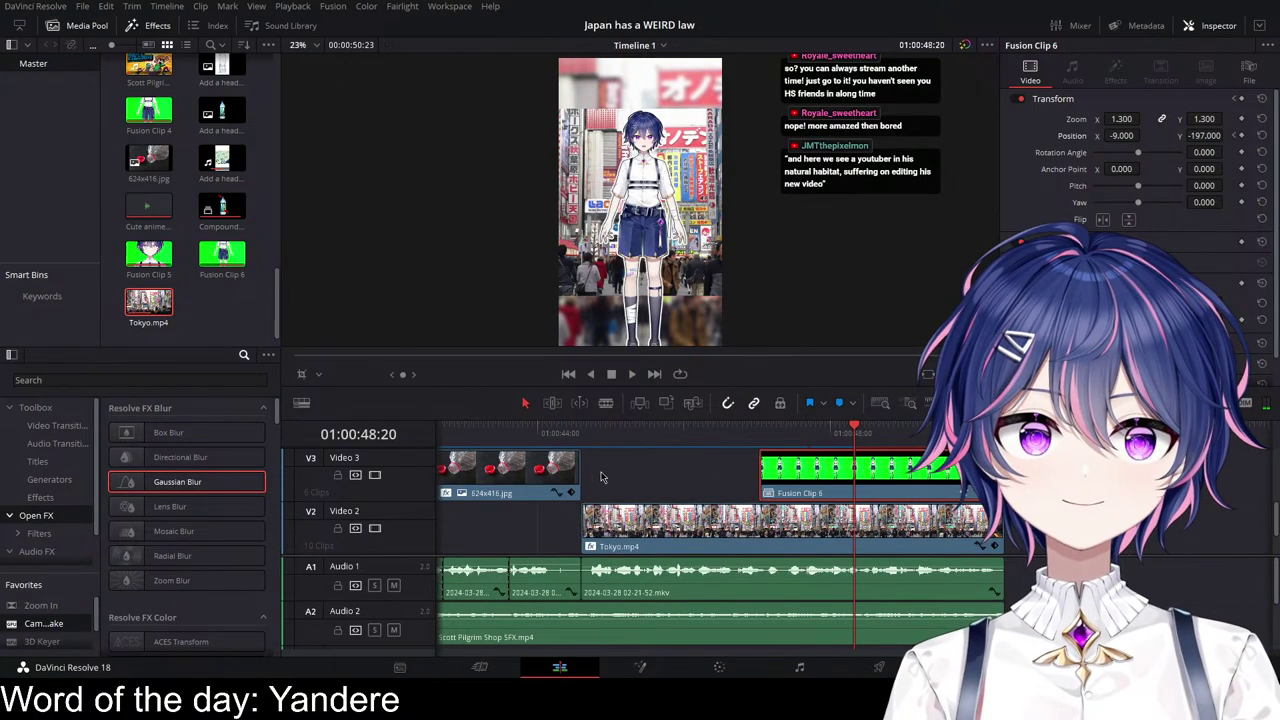
left_click(557, 435)
key("space")
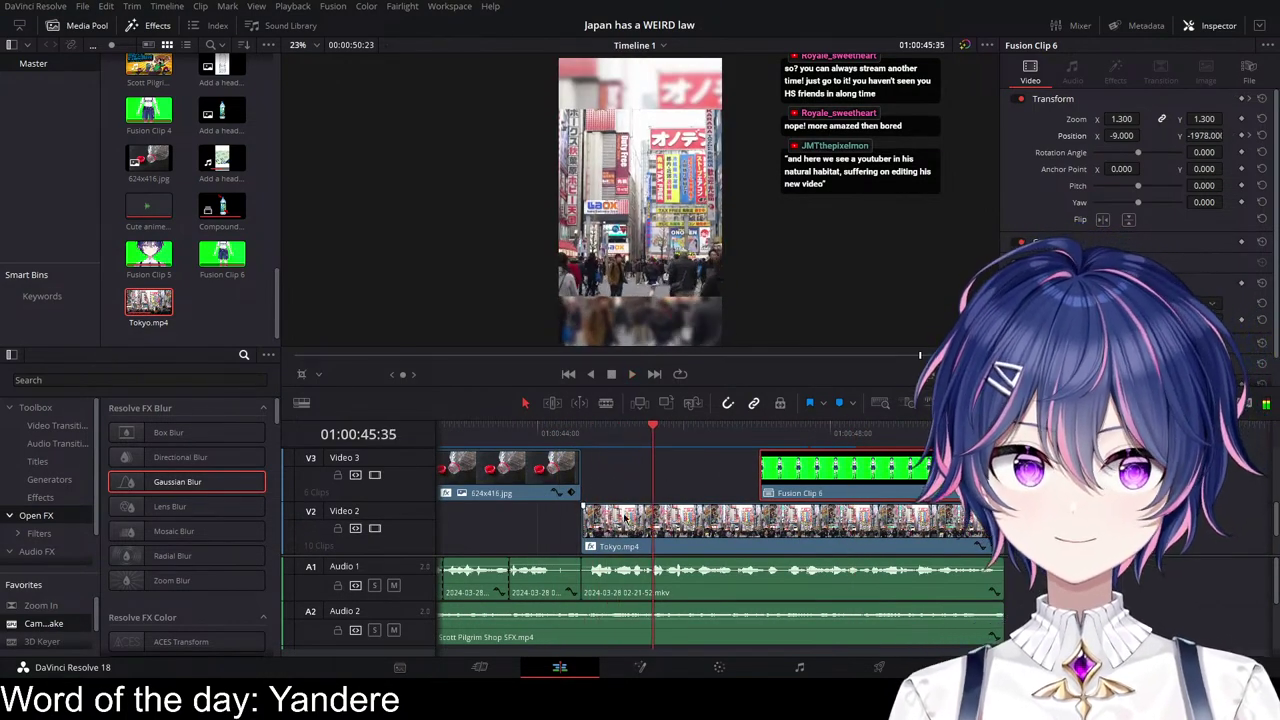
scroll(625, 518, "down", 2)
scroll(614, 529, "up", 3)
left_click(609, 437)
key("space")
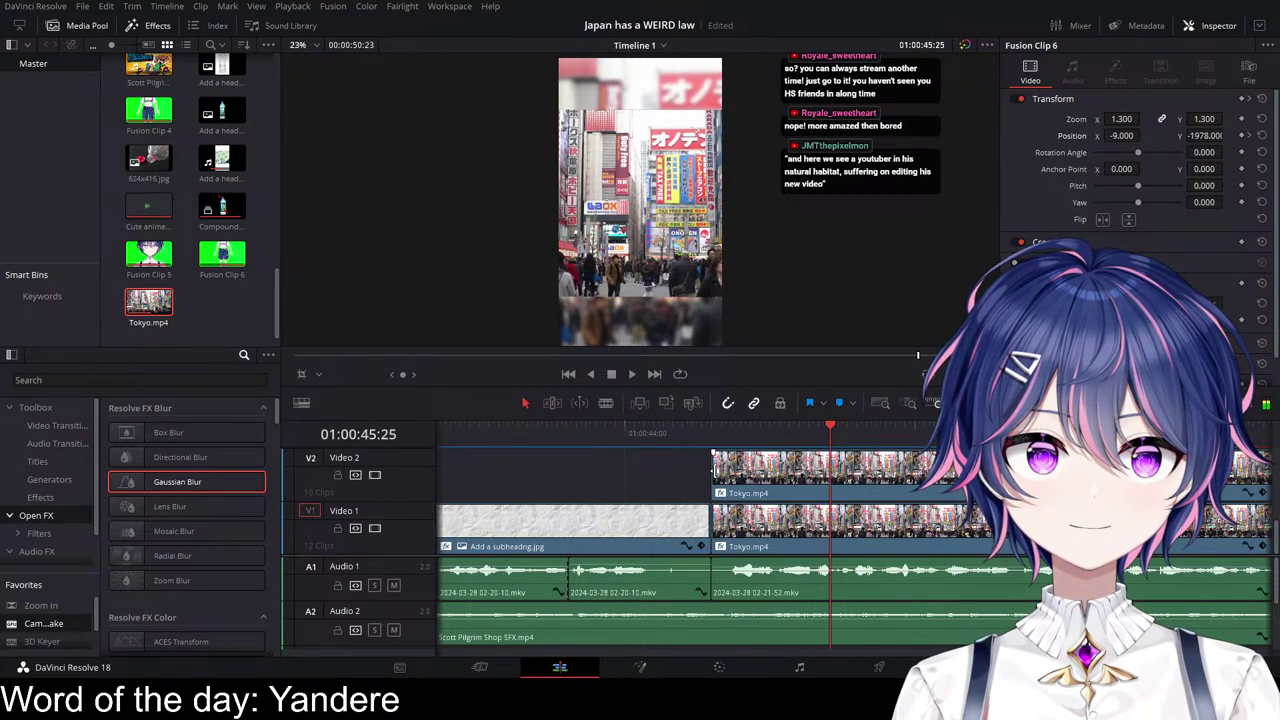
Step: Trim a few frames off the start of both Tokyo.mp4 clips and the Audio 1 clip beneath them
left_click_drag(715, 471, 727, 473)
left_click_drag(715, 523, 728, 520)
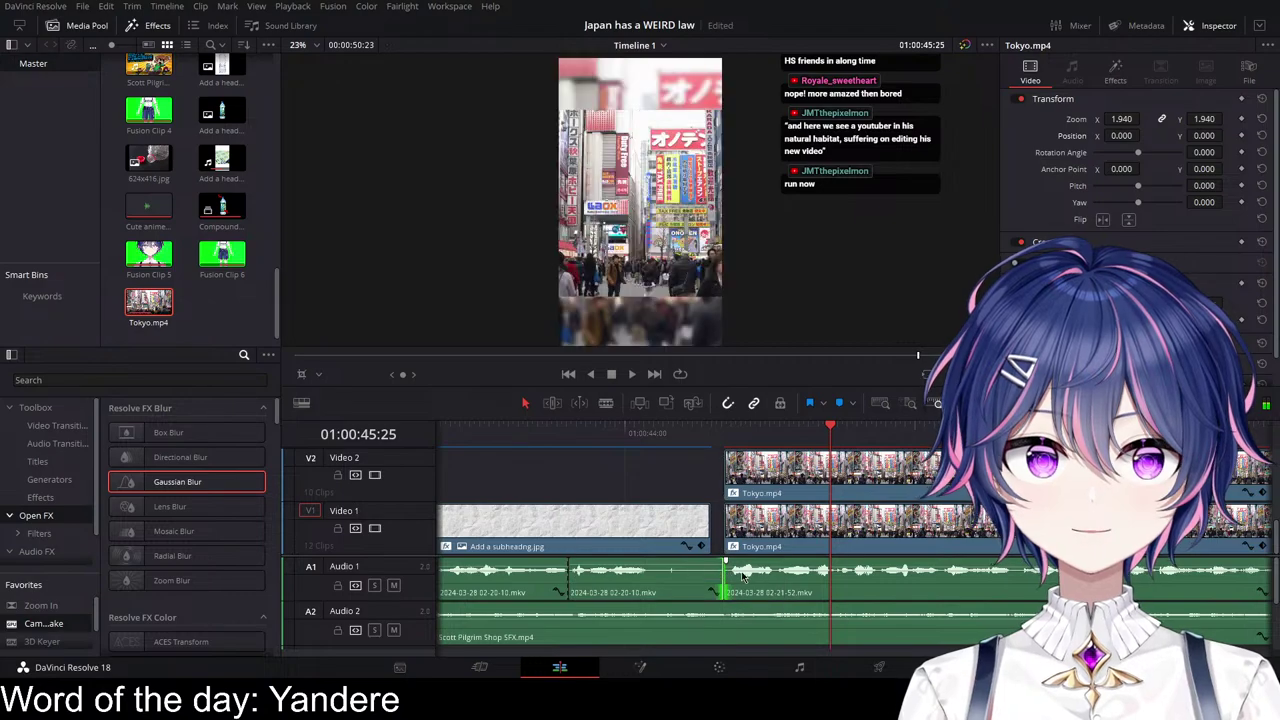
left_click_drag(713, 573, 734, 577)
scroll(736, 577, "down", 5)
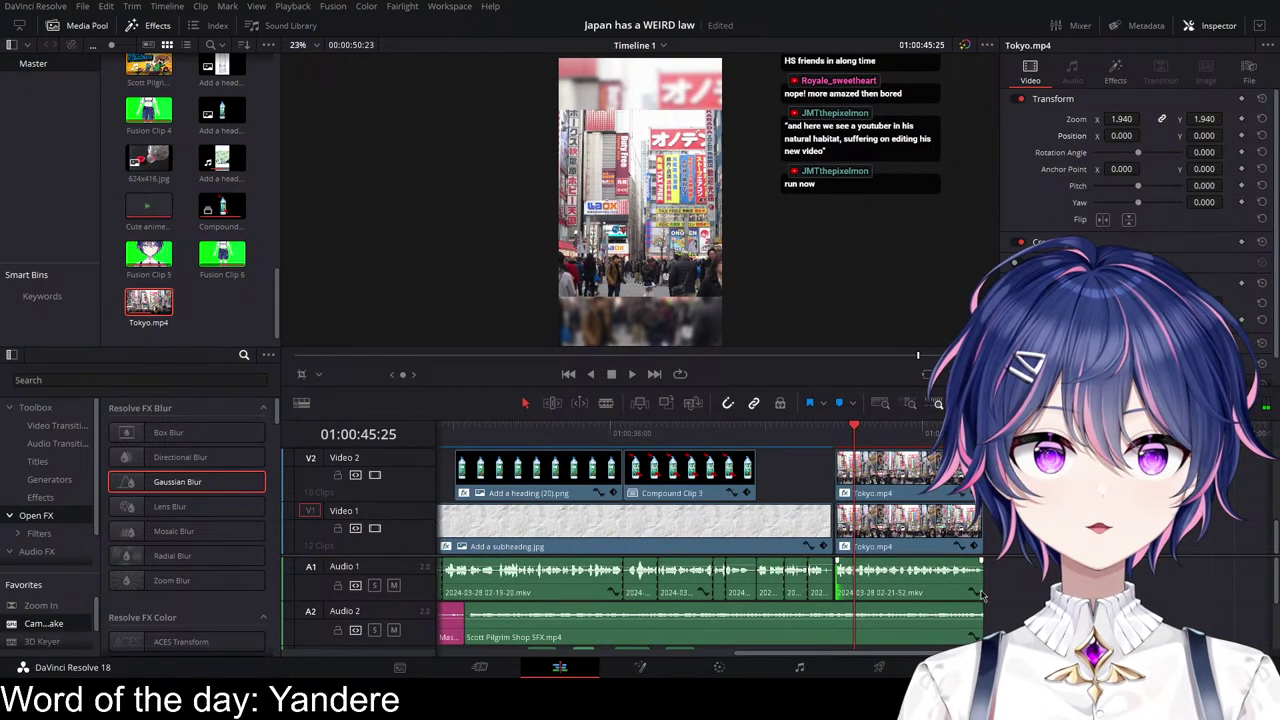
Step: Move the Tokyo section's video and audio clips back against the preceding clips to close the gap, and play back the cut
scroll(950, 510, "up", 5)
left_click_drag(982, 512, 861, 538)
scroll(922, 510, "down", 5)
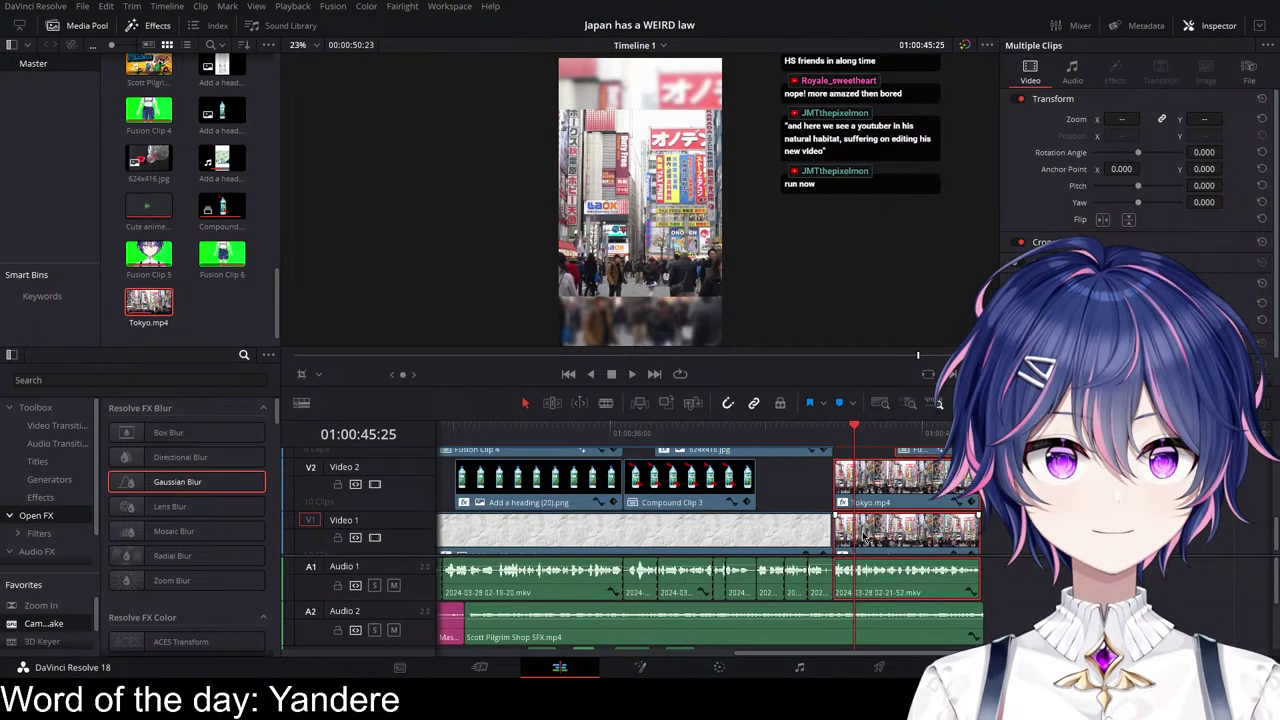
scroll(828, 492, "up", 5)
left_click(744, 434)
key("space")
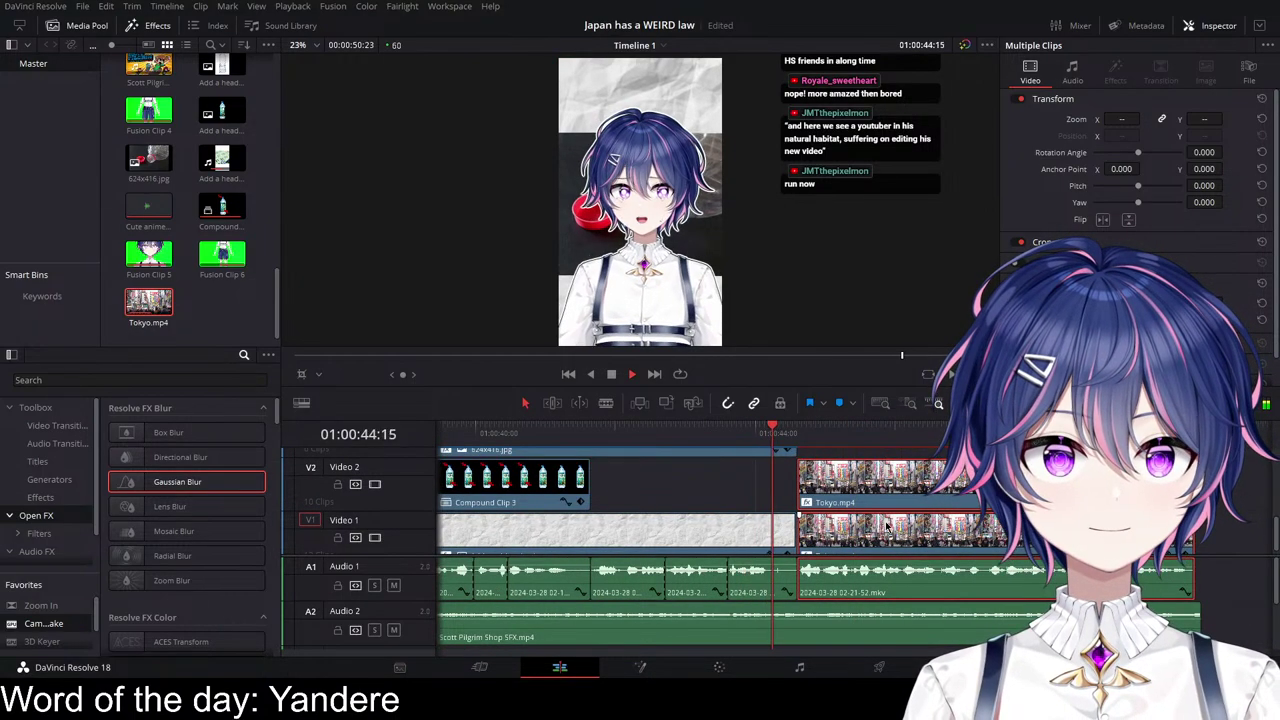
scroll(900, 530, "up", 3)
key("space")
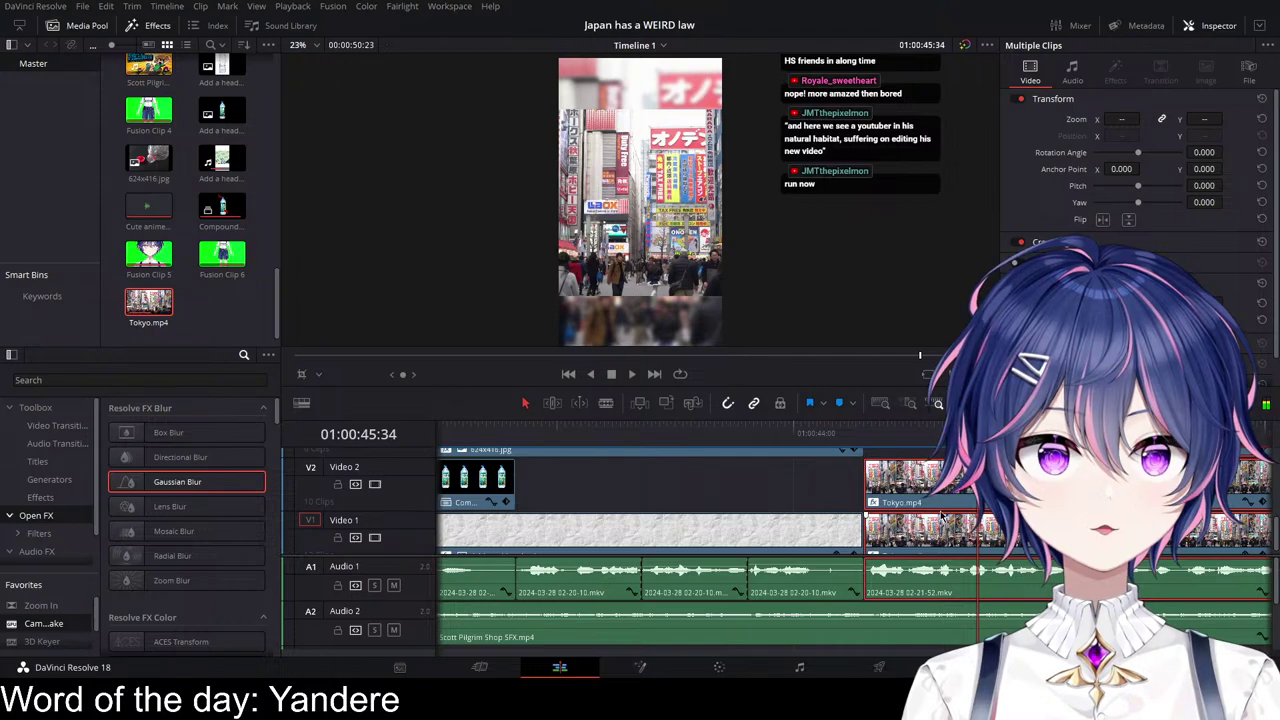
Step: Apply the Zoom In transition to the cut between the paper background and Tokyo.mp4 on Video 1
left_click(682, 496)
left_click_drag(40, 605, 740, 530)
scroll(740, 505, "down", 1)
scroll(739, 525, "up", 2)
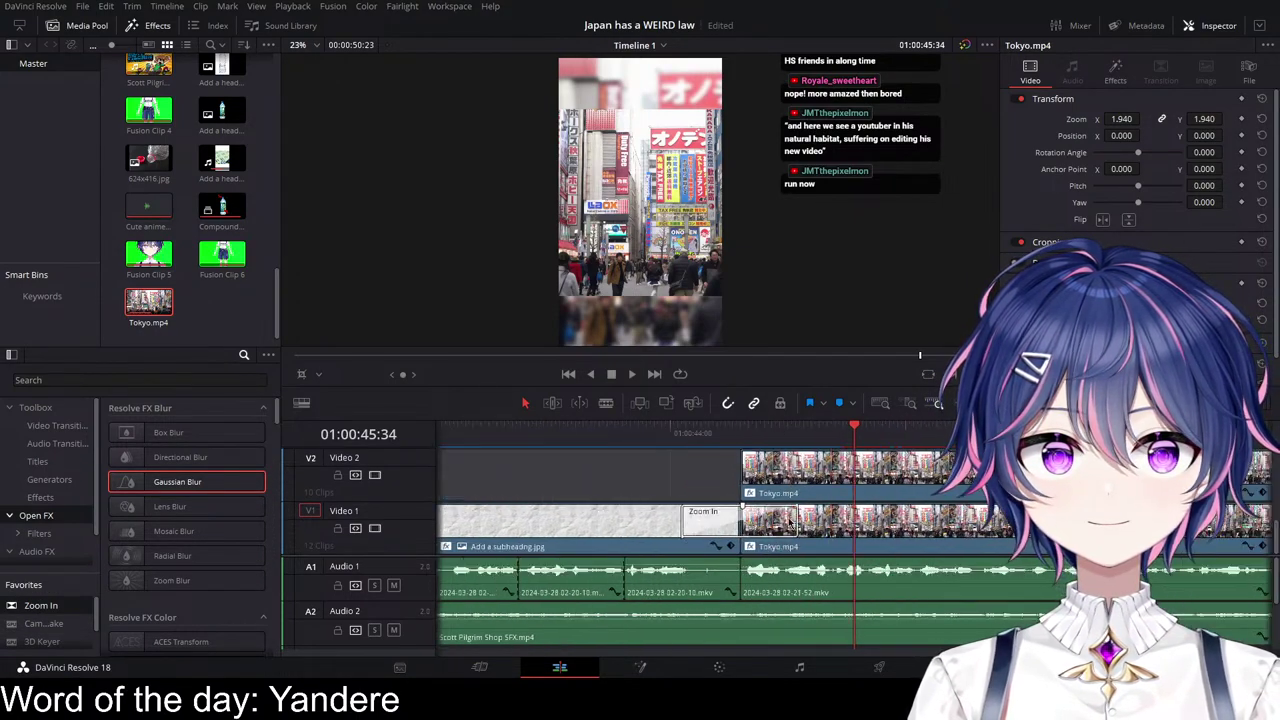
Step: Add the Zoom In transition to the start of Tokyo.mp4 on Video 2 and play back the cut
left_click_drag(657, 527, 706, 515)
scroll(774, 520, "up", 3)
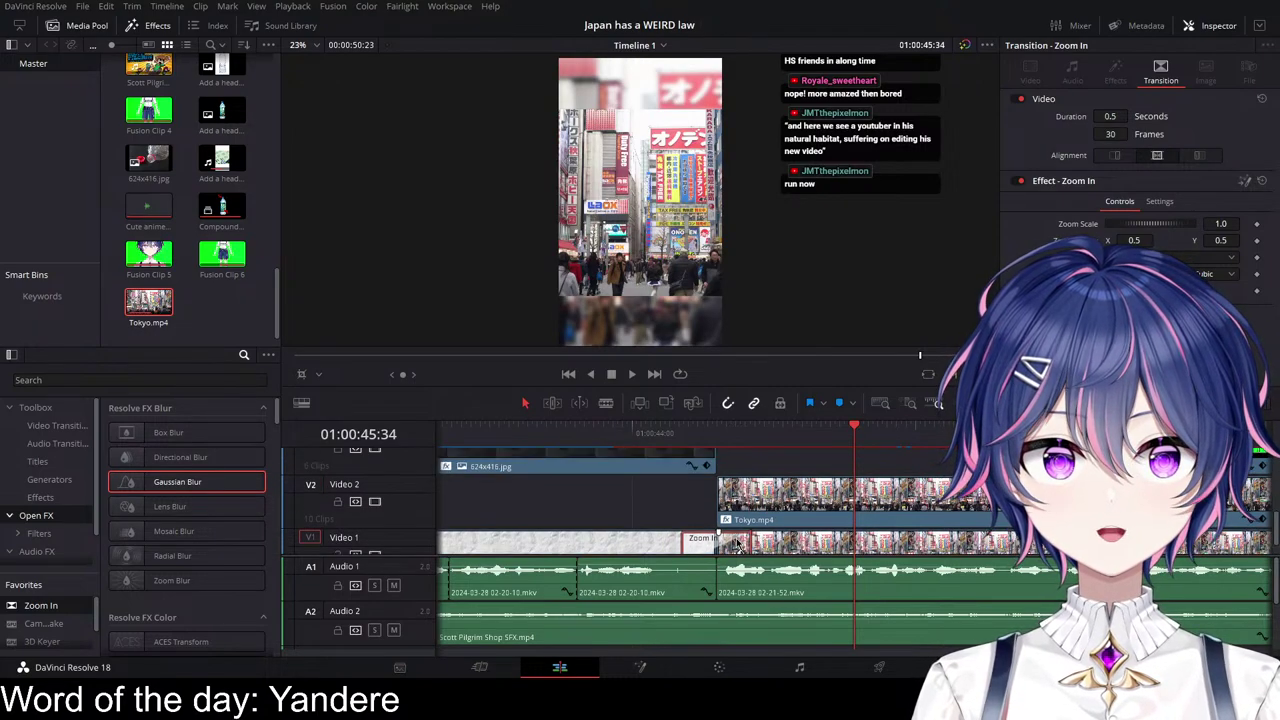
left_click(614, 440)
key("space")
key("space")
scroll(749, 494, "up", 3)
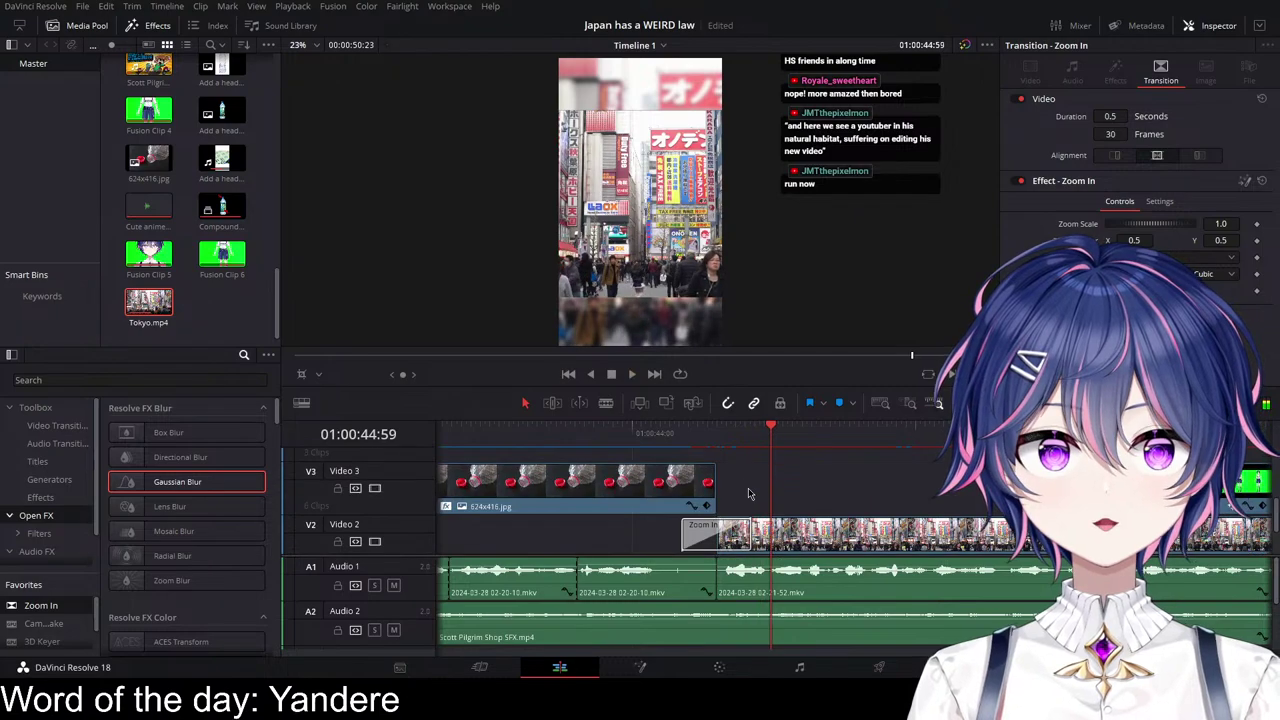
Step: Add the Zoom In transition to the end of 624x416.jpg on Video 3 and play back the cut
scroll(750, 493, "up", 2)
left_click_drag(735, 546, 712, 508)
left_click(641, 438)
key("space")
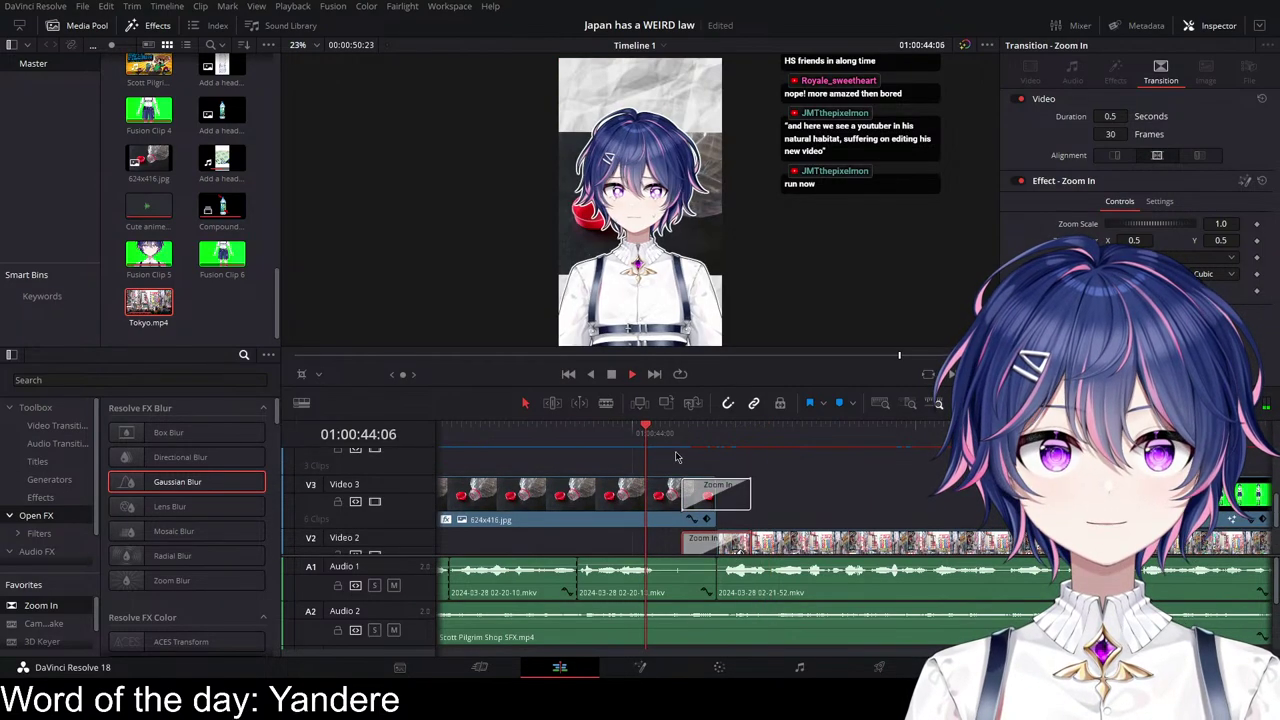
key("space")
Step: Add the Zoom In transition to the ends of red arrow.png on Video 5 and Fusion Clip 5 on Video 6
scroll(748, 488, "up", 3)
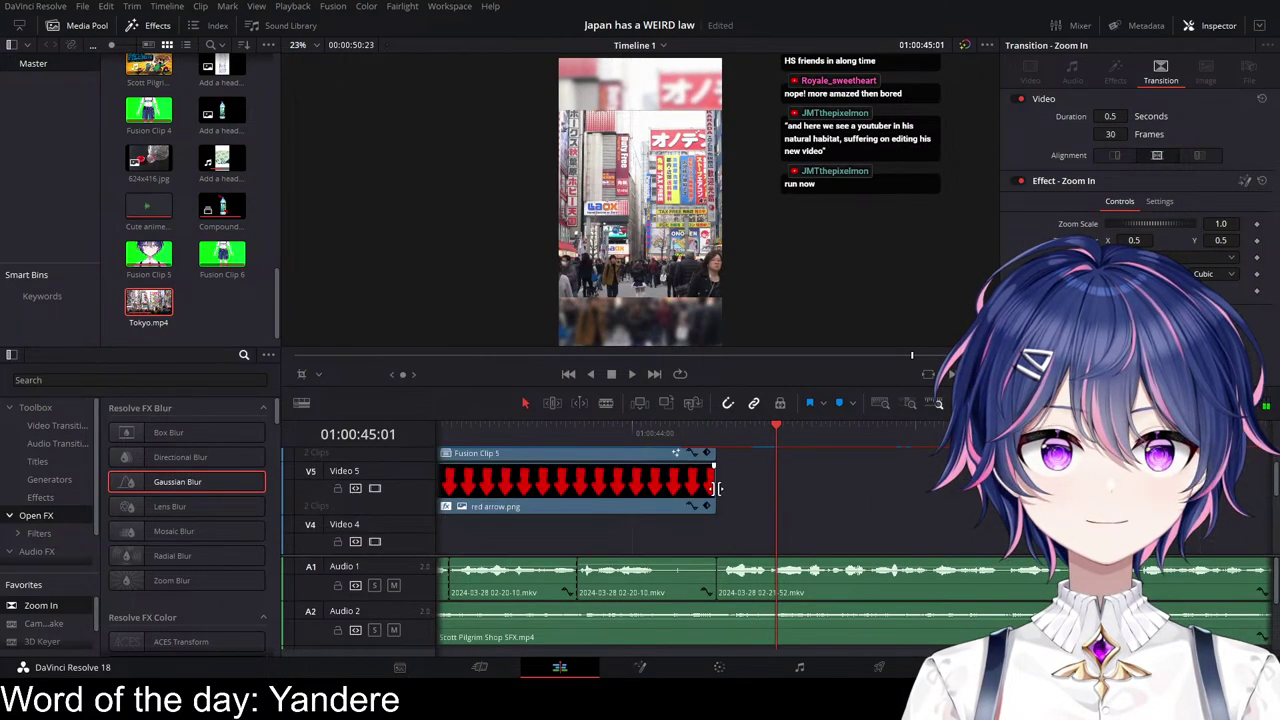
scroll(718, 520, "down", 4)
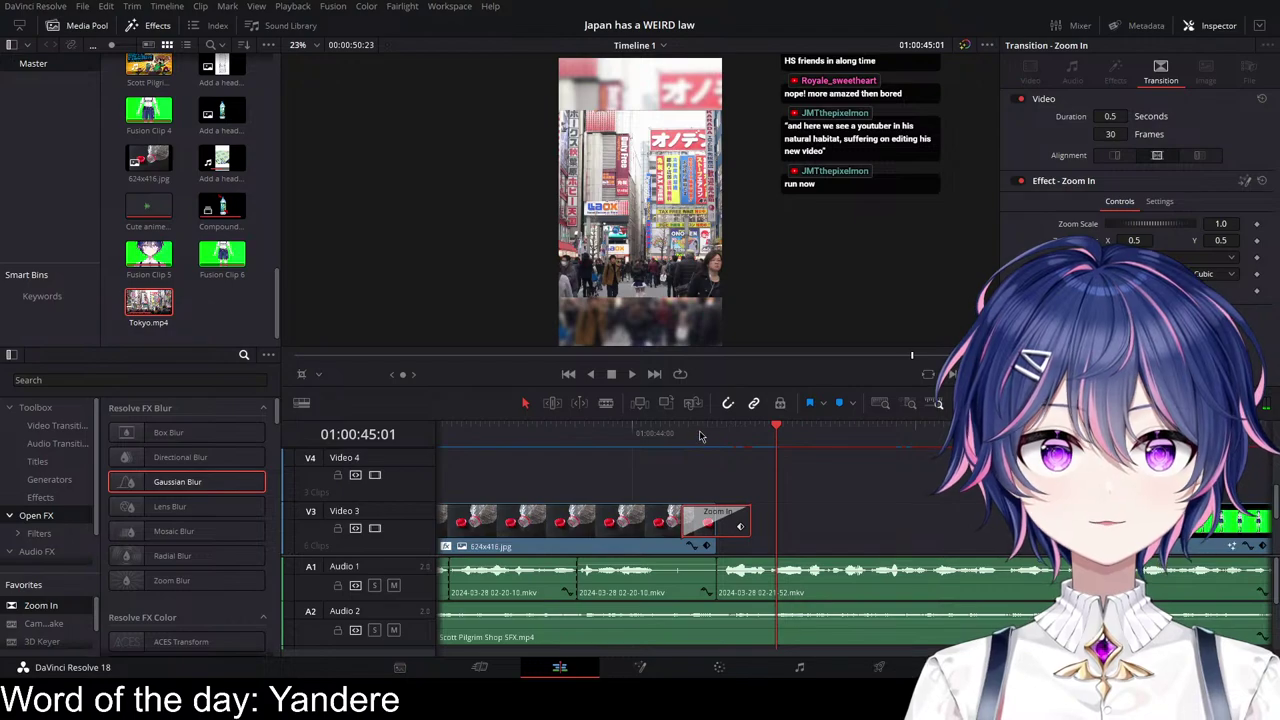
scroll(710, 510, "up", 3)
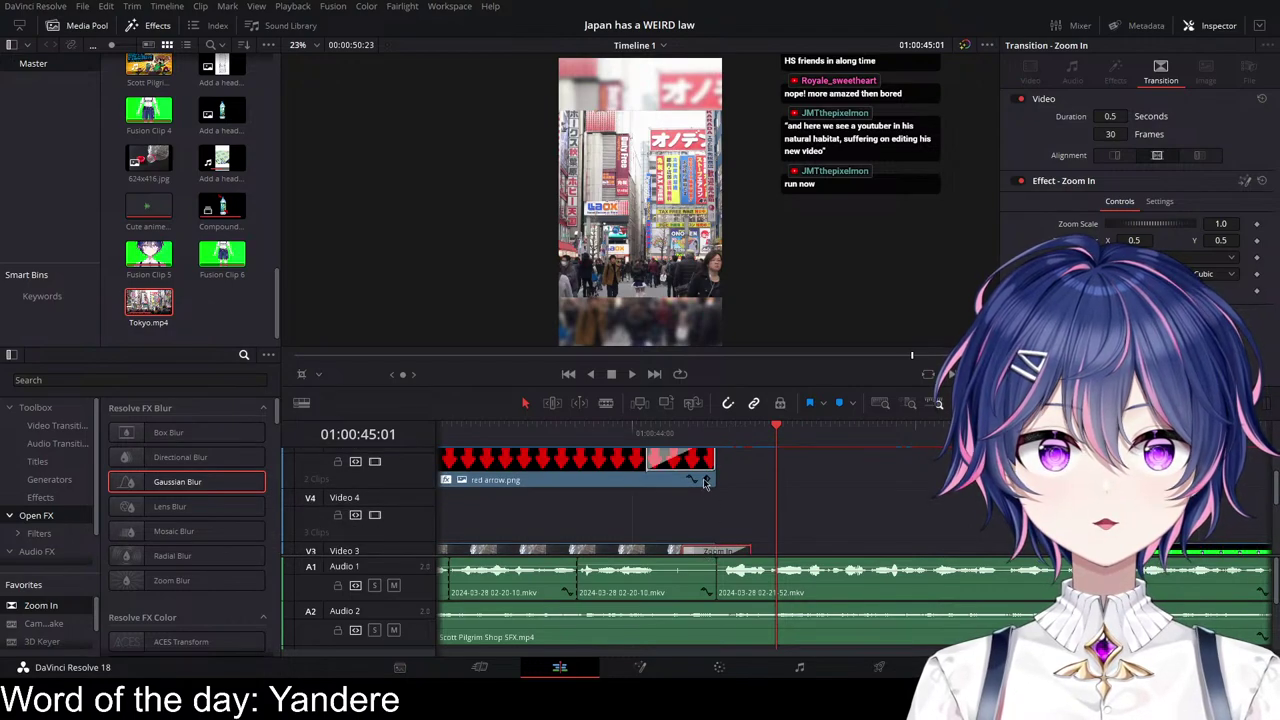
scroll(708, 474, "up", 3)
left_click_drag(699, 521, 715, 472)
Step: Play back the zoom transition into the Tokyo footage and on through the character's rise
left_click(634, 433)
key("space")
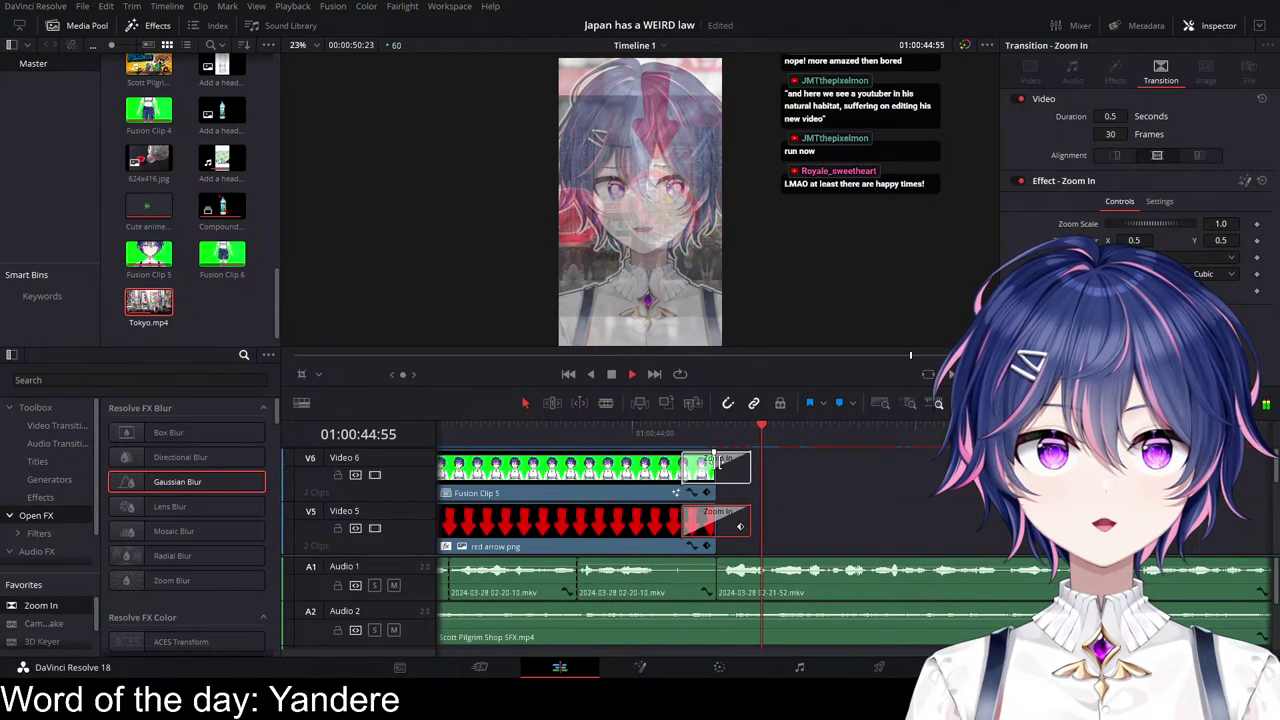
left_click(644, 433)
key("space")
scroll(842, 498, "down", 2)
key("space")
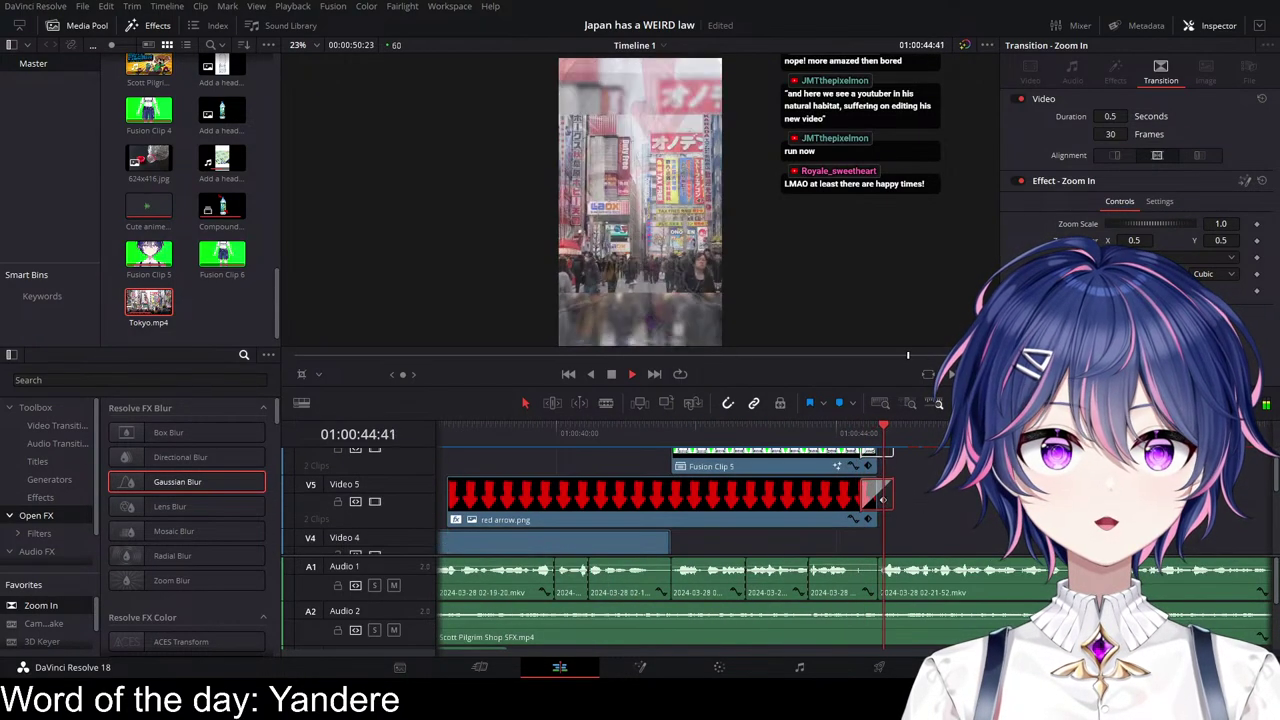
scroll(940, 515, "down", 4)
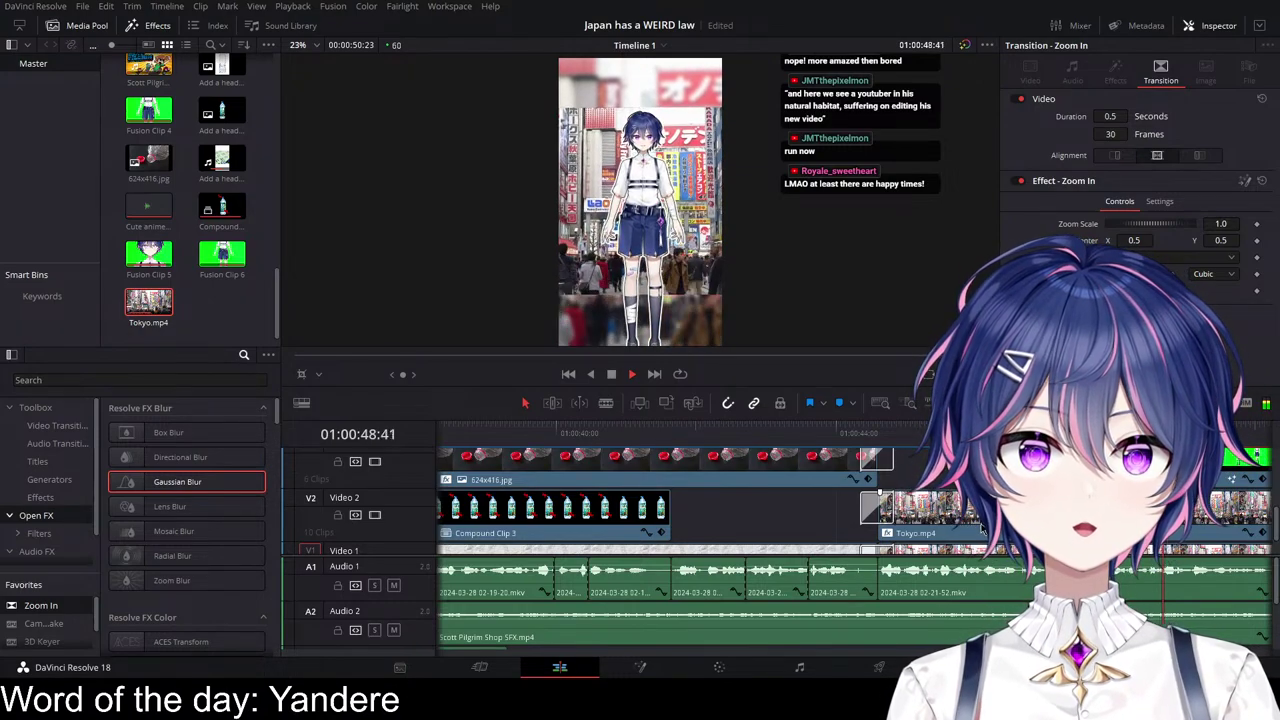
Step: Split Fusion Clip 6 and the Tokyo.mp4 clips on Video 1 and Video 2 at 01:00:48:57
scroll(1208, 553, "right", 8)
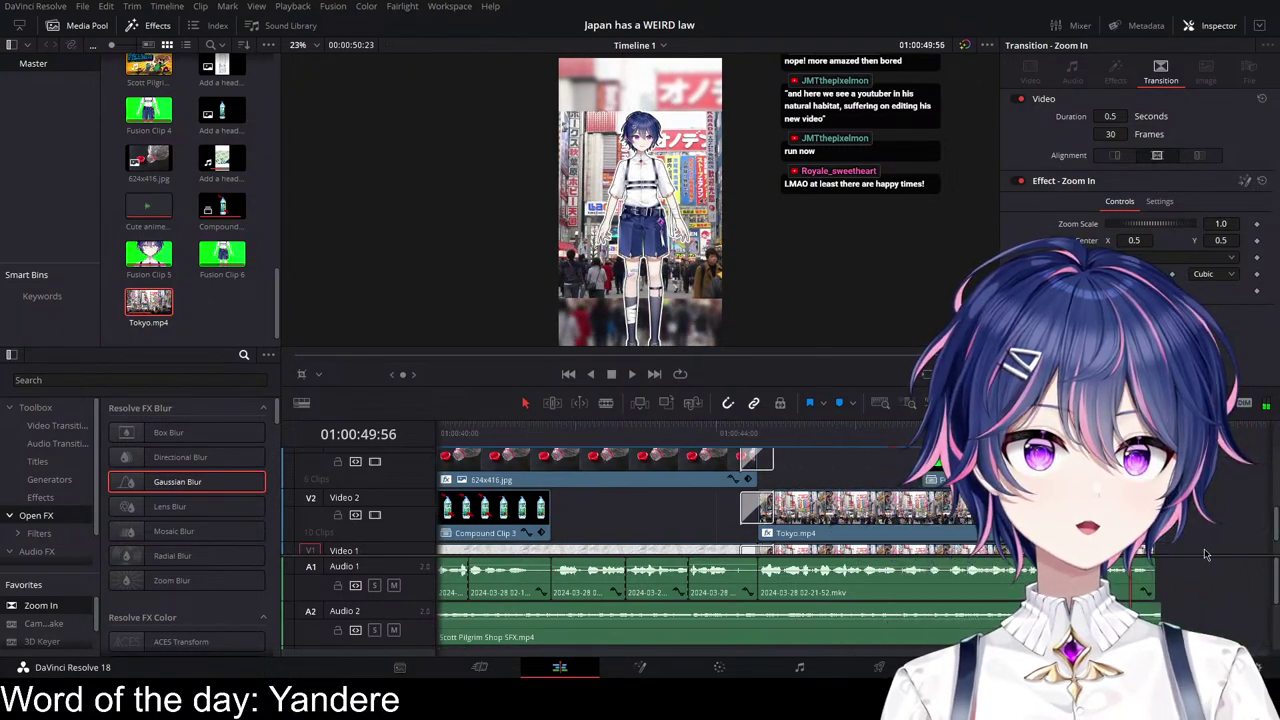
scroll(766, 475, "up", 3)
scroll(856, 518, "left", 2)
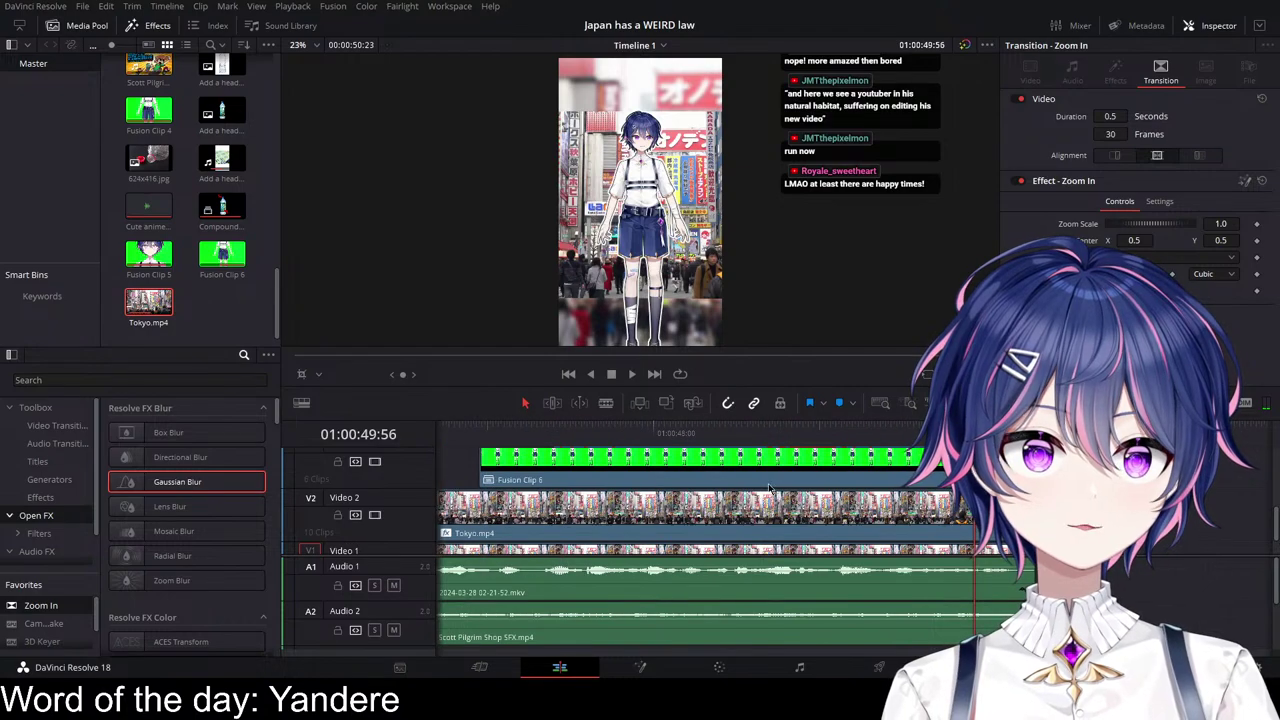
left_click(647, 435)
key("space")
key("space")
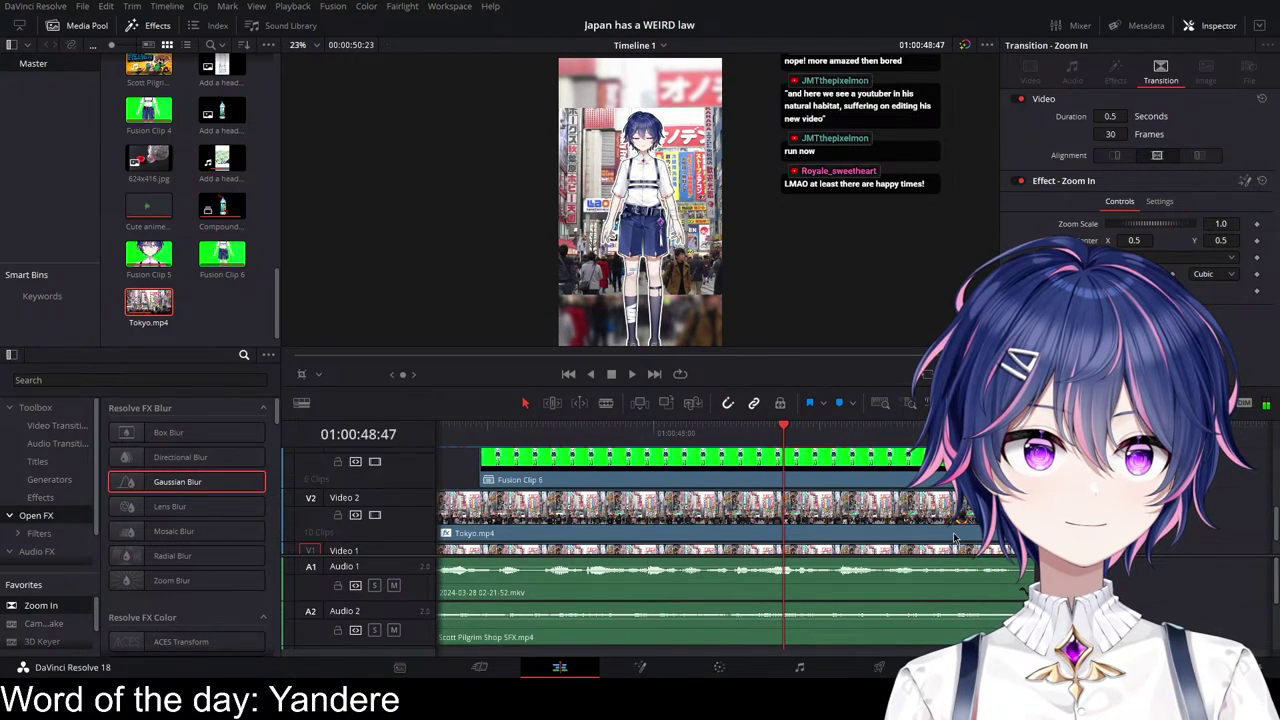
left_click(930, 527)
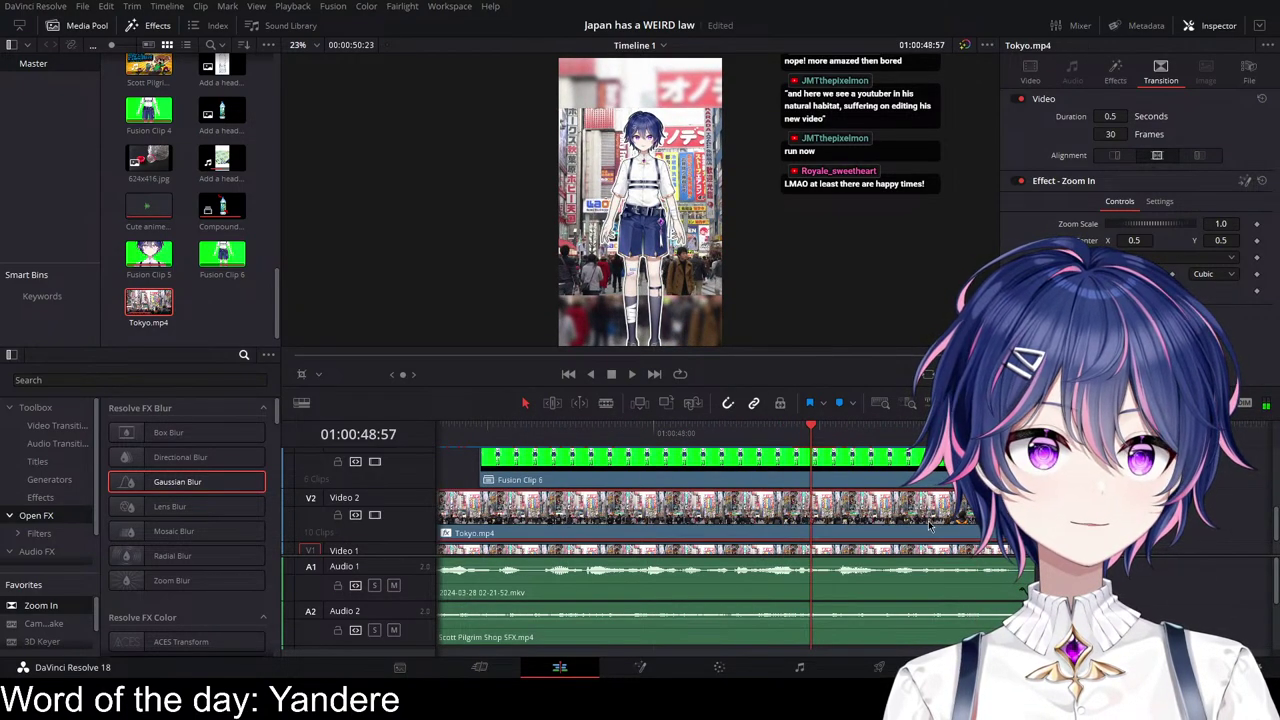
left_click(860, 469, "ctrl")
scroll(878, 510, "down", 2)
left_click(881, 524, "ctrl")
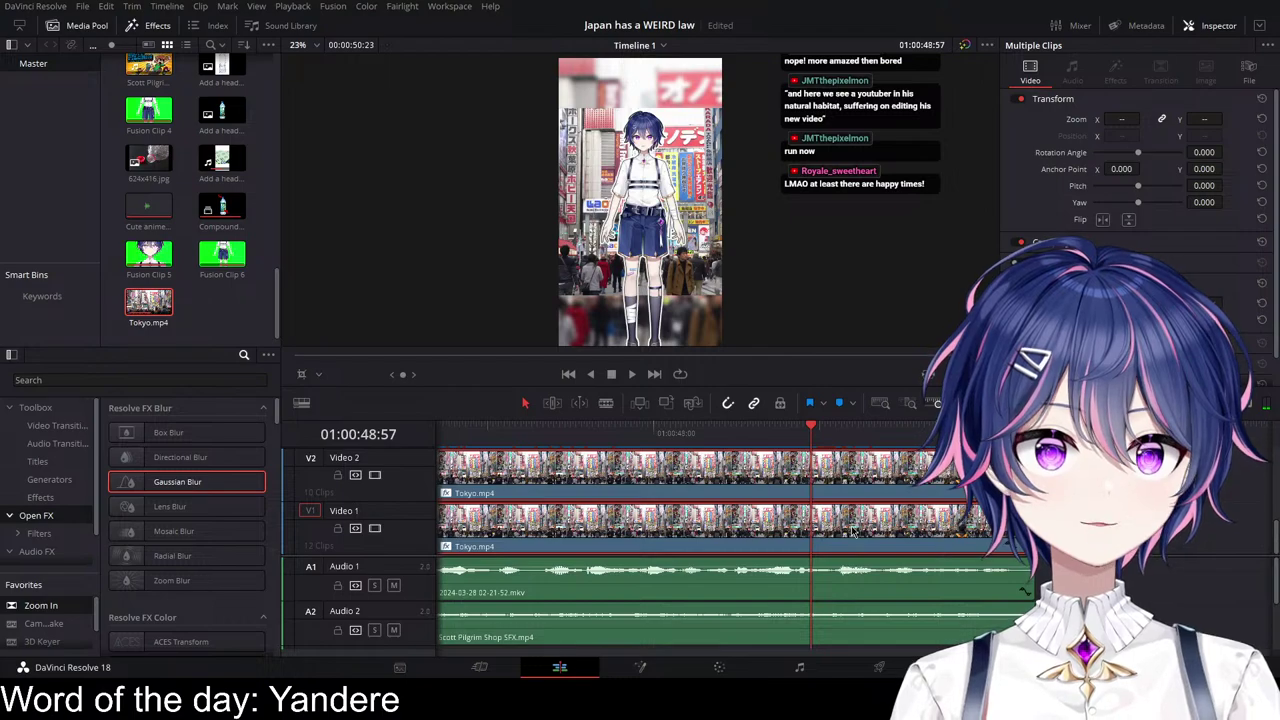
key("ctrl+b")
Step: Combine the split-off end pieces of Fusion Clip 6 and both Tokyo.mp4 clips into a compound clip with the default name
scroll(853, 530, "up", 2)
left_click(846, 478)
left_click(858, 512)
scroll(879, 526, "down", 2)
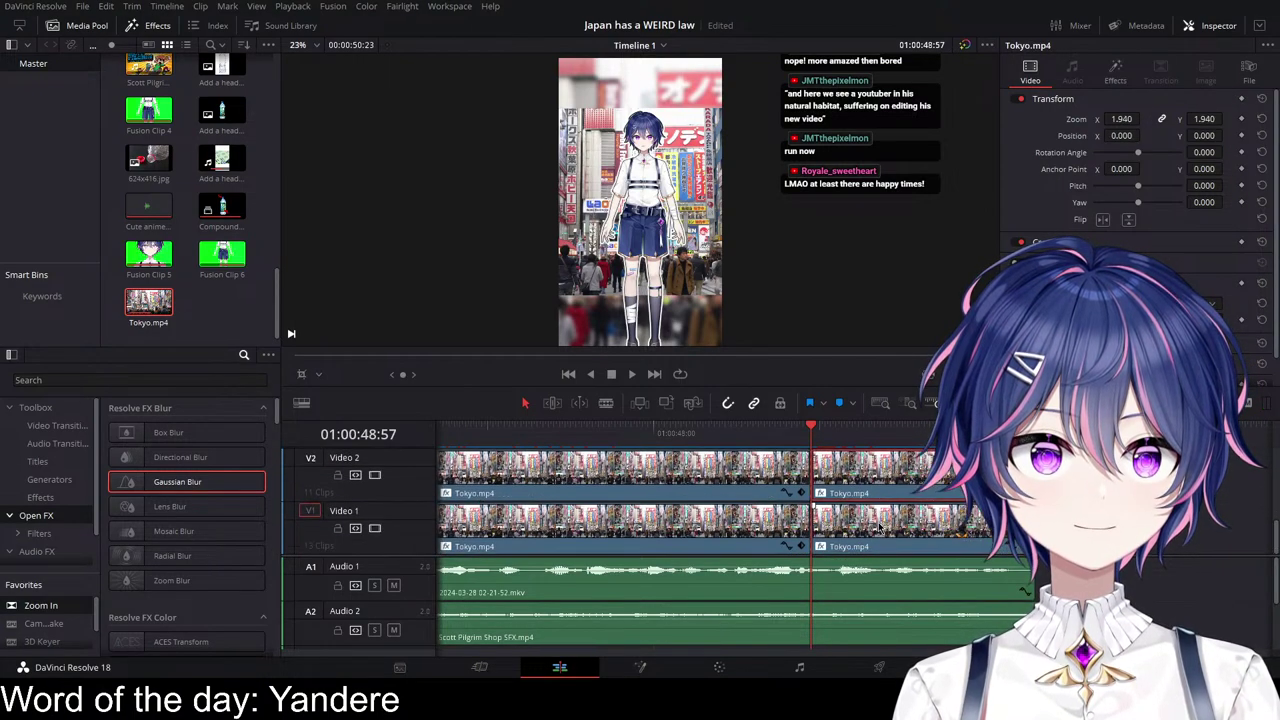
scroll(879, 527, "up", 1)
left_click(884, 468, "ctrl")
scroll(892, 500, "down", 1)
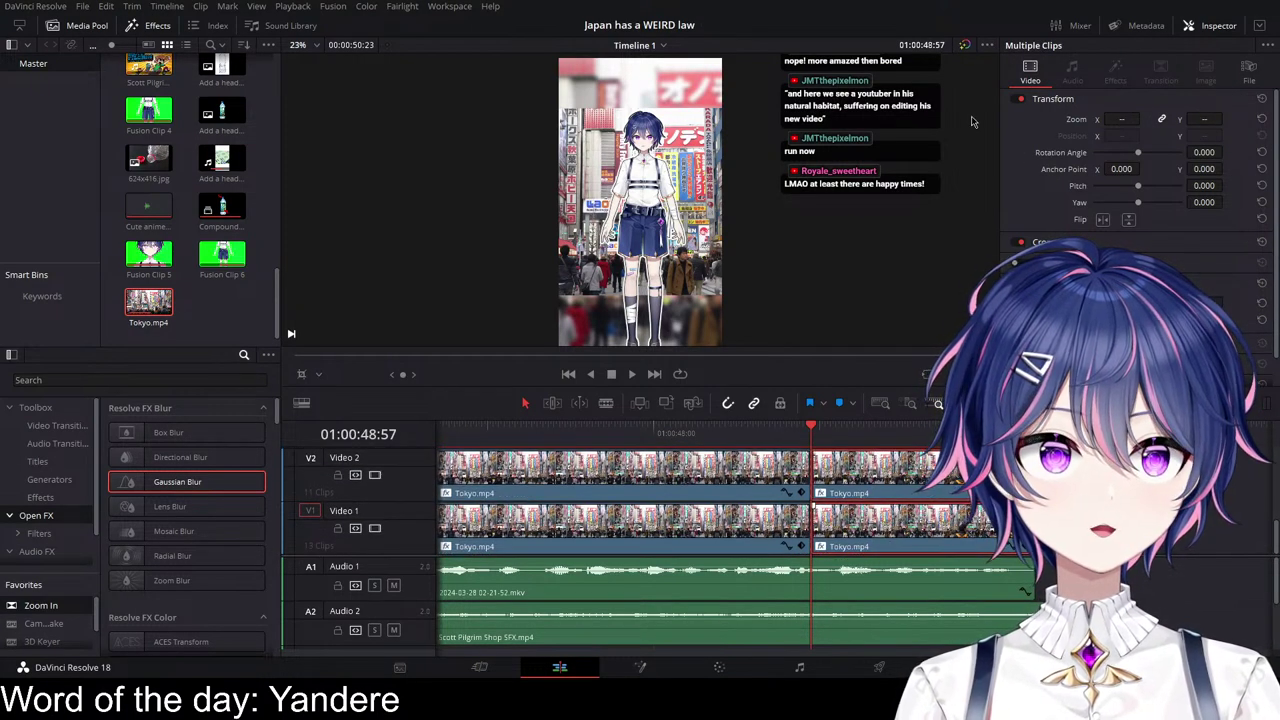
key("Return")
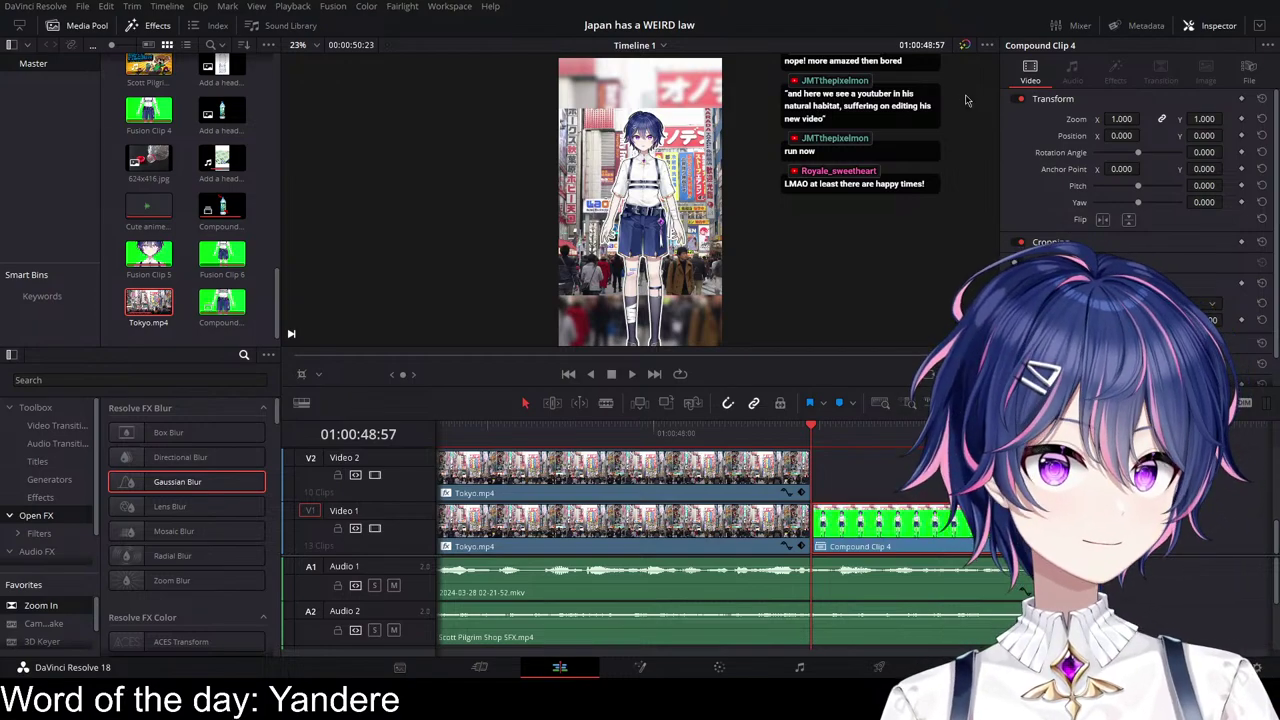
Step: Add Position and Zoom keyframes to the new compound clip at 01:00:49:04
scroll(733, 491, "down", 3)
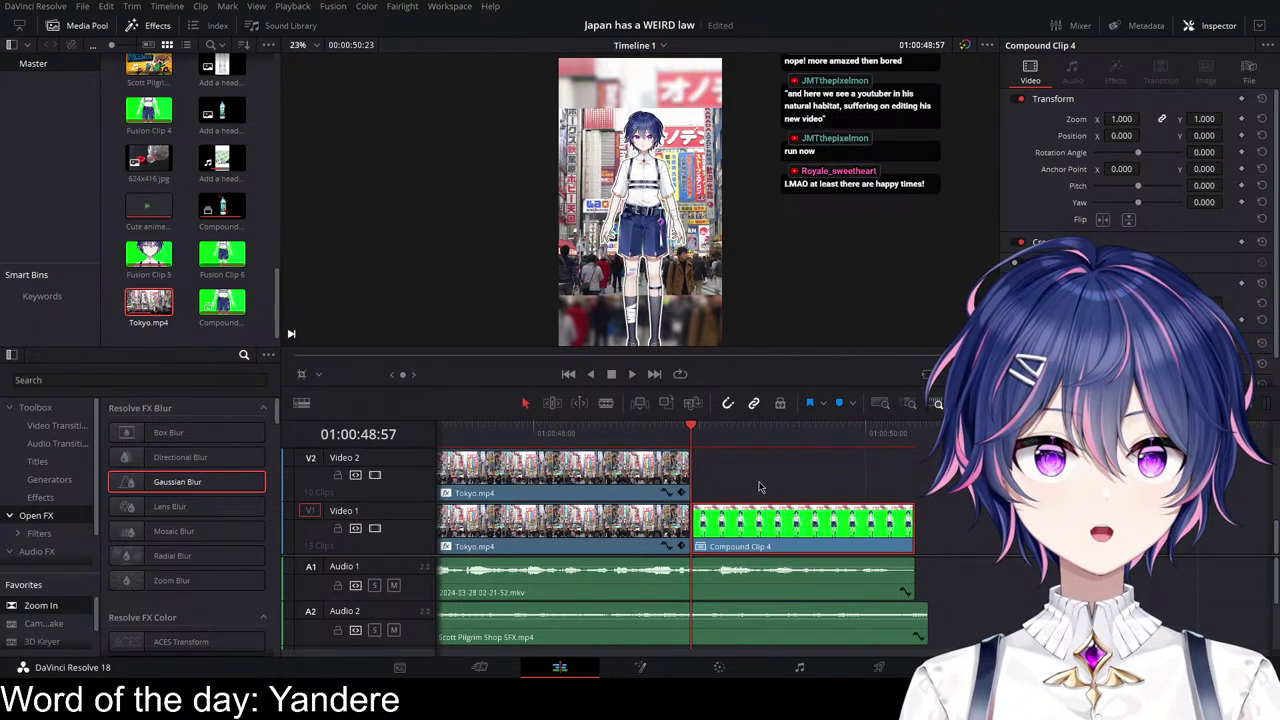
left_click_drag(691, 430, 719, 436)
key("space")
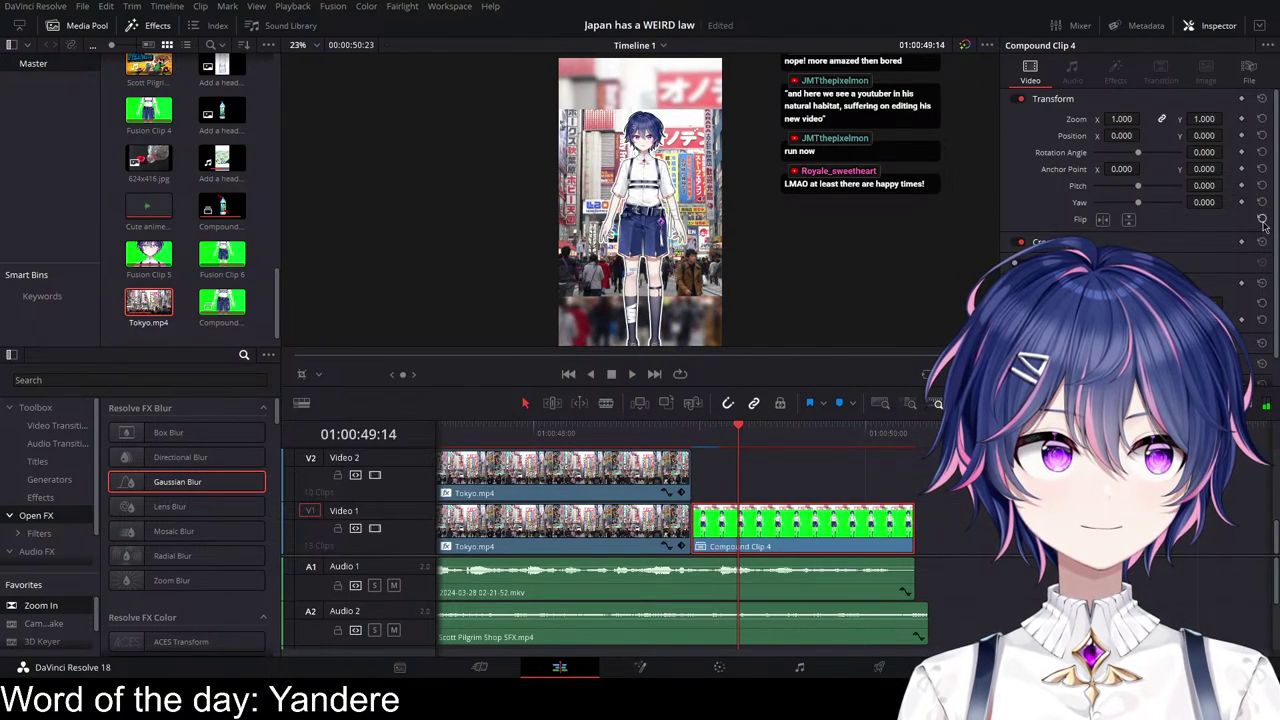
left_click_drag(736, 439, 712, 441)
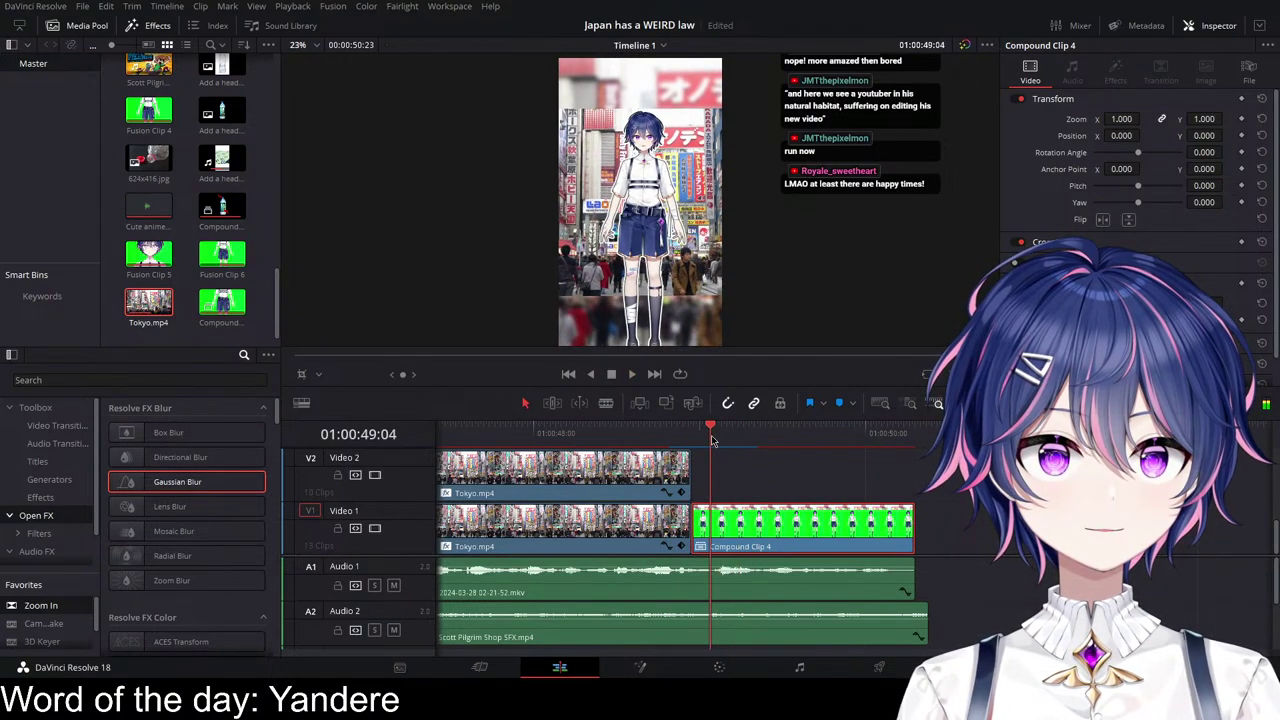
left_click(1241, 136)
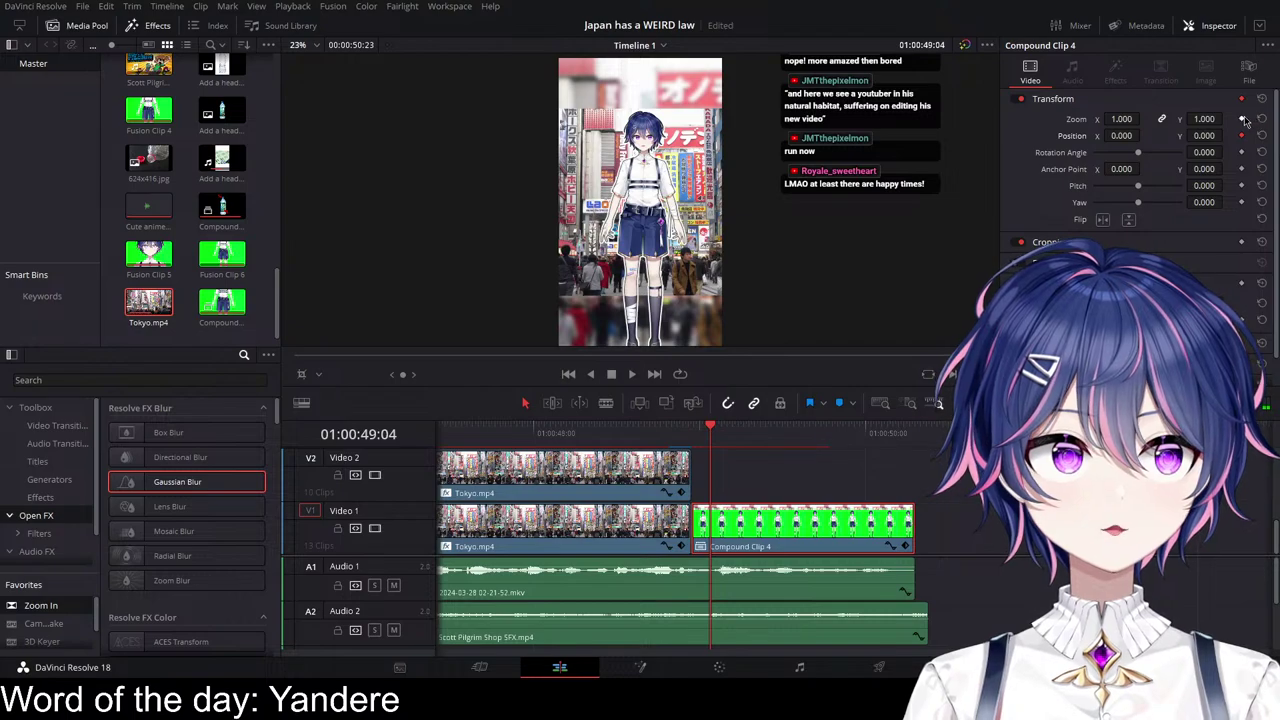
left_click(1243, 119)
Step: At 01:00:49:23, set the compound clip's Zoom to 1.490 and its Position to X -25 and Y -281
key("space")
key("space")
left_click_drag(1124, 120, 1139, 119)
left_click_drag(1213, 138, 1227, 135)
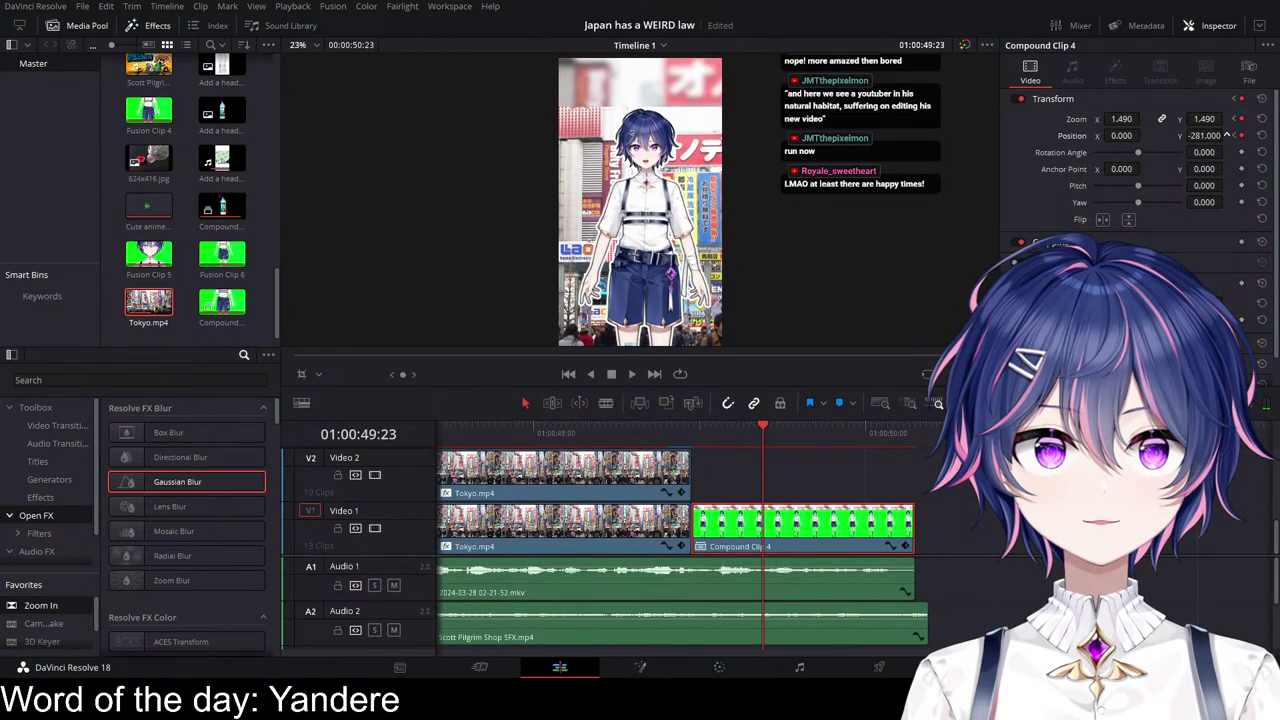
left_click_drag(1115, 135, 1144, 135)
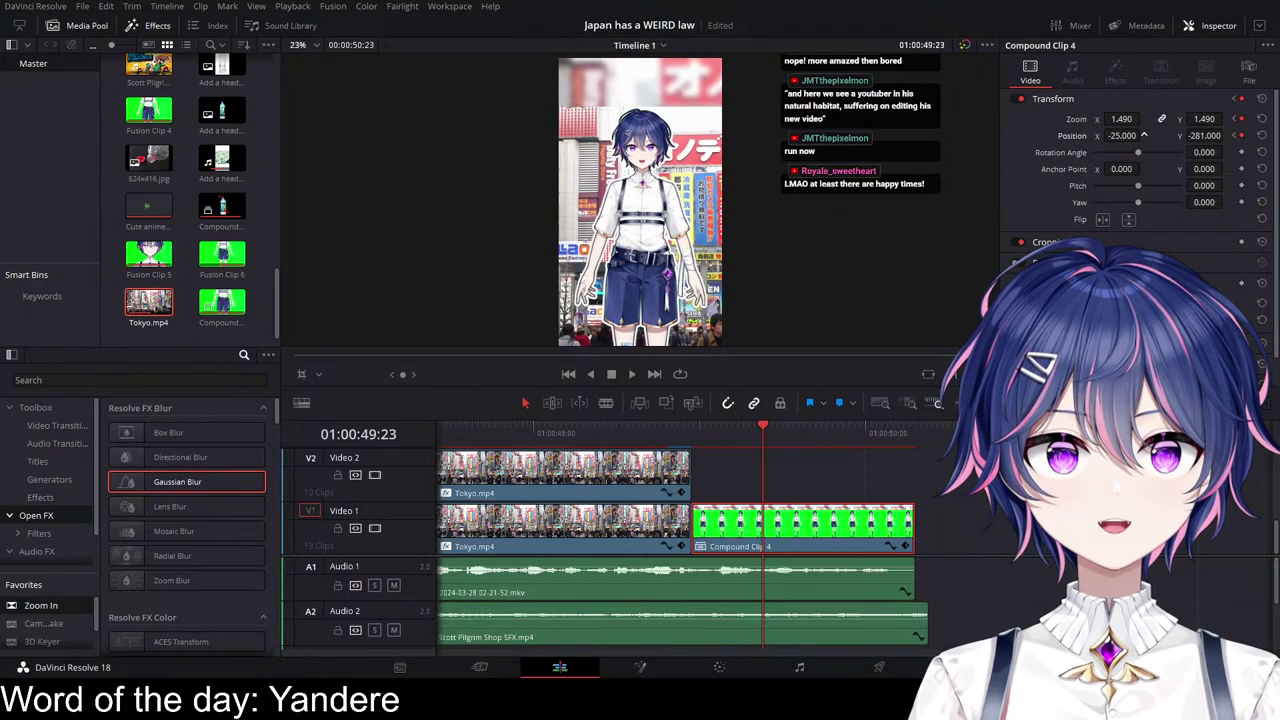
Step: Expand the compound clip's Transform keyframe track and play back the zoom onto the character
key("space")
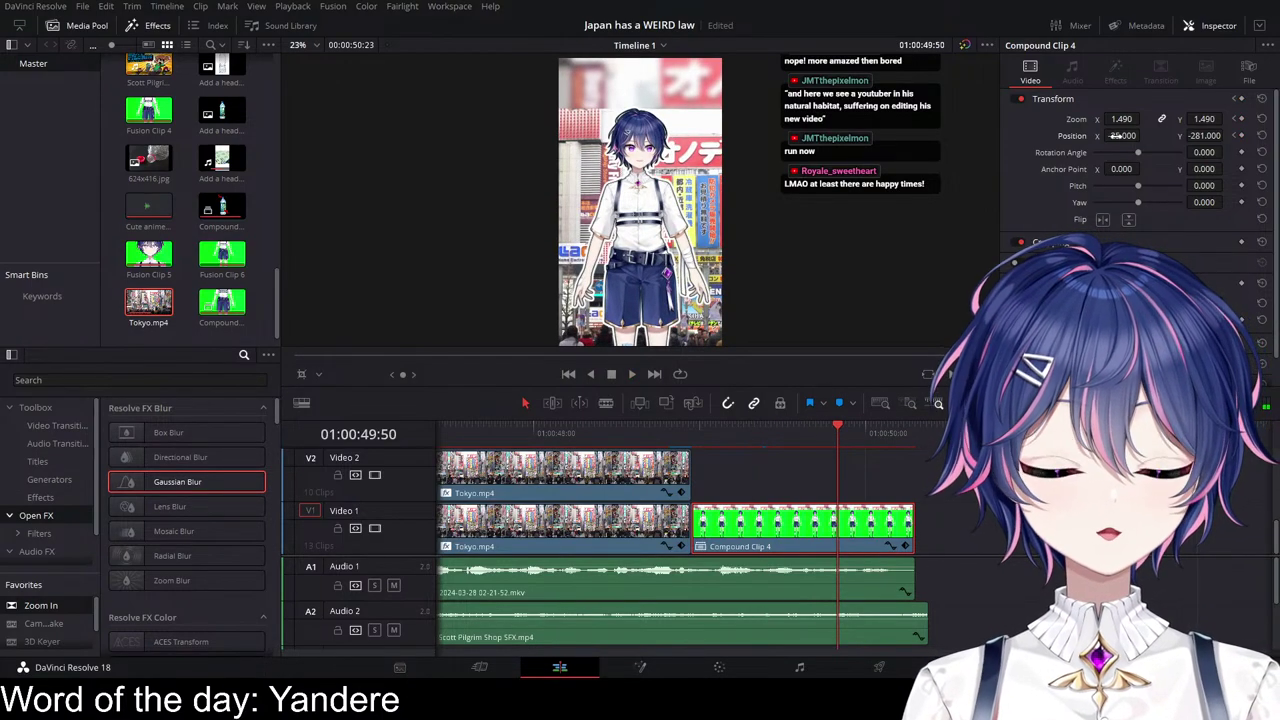
left_click(904, 546)
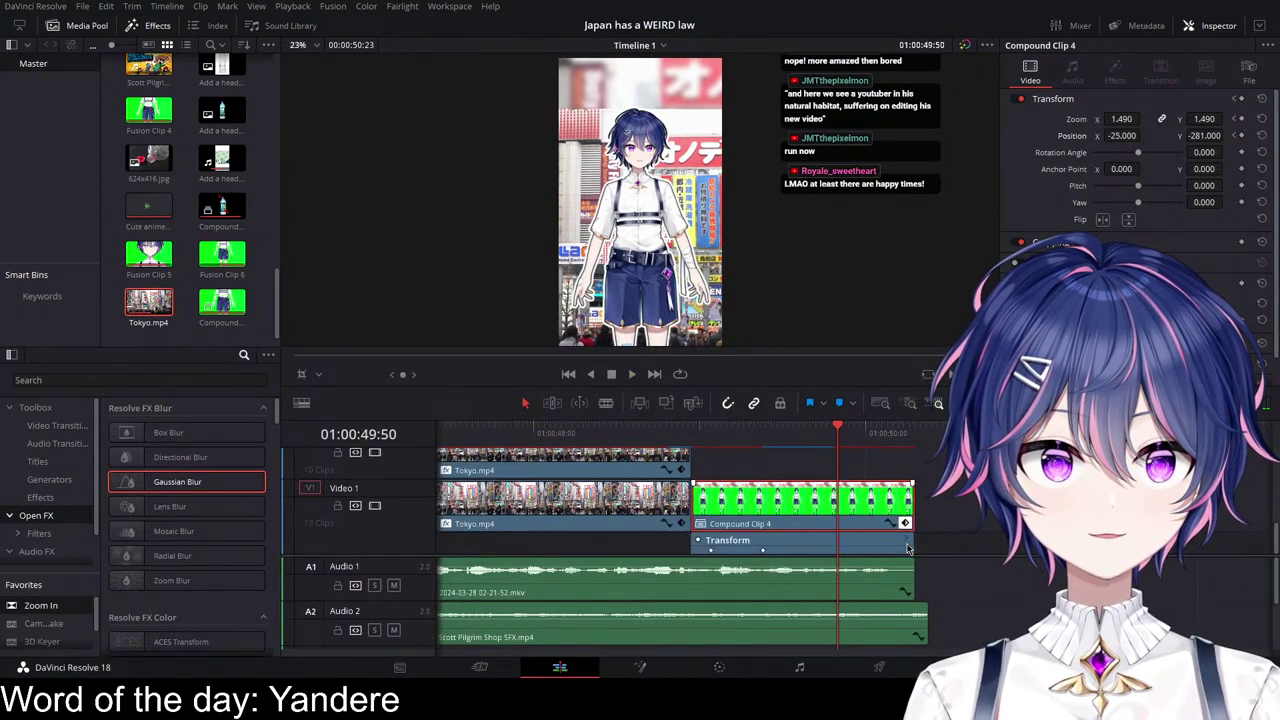
left_click(699, 440)
key("space")
key("space")
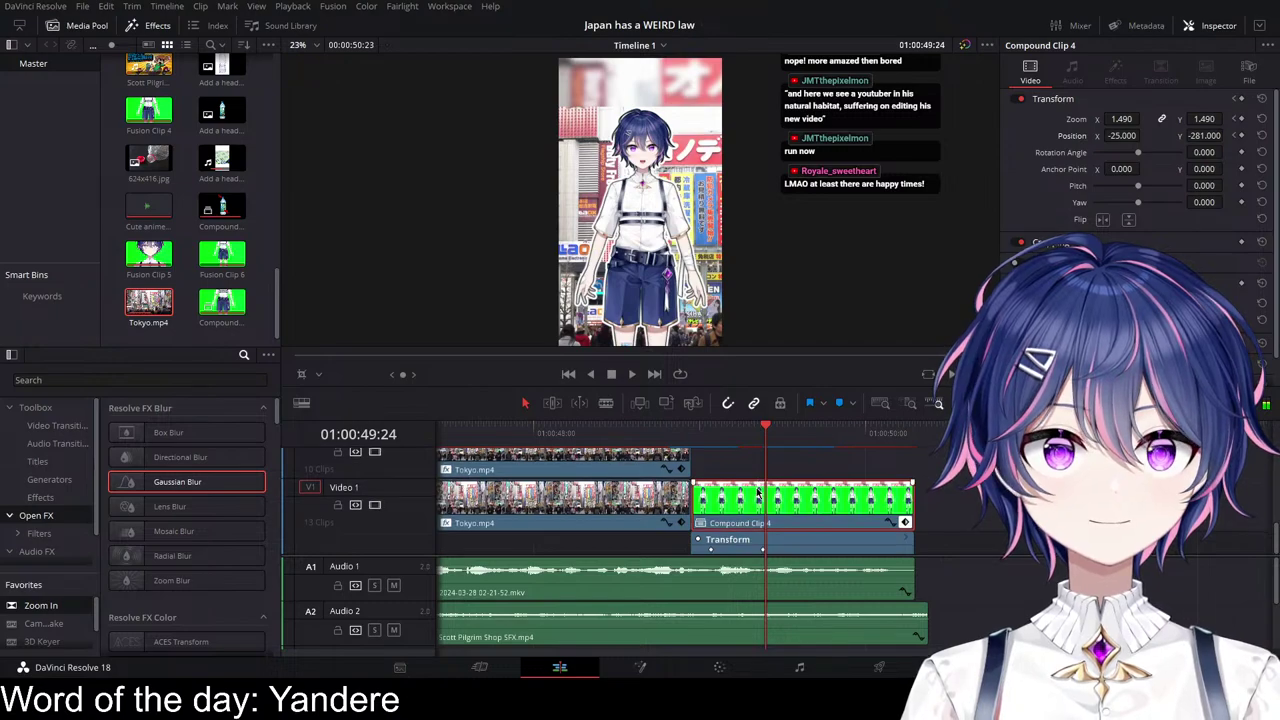
Step: Move the second Transform keyframe earlier to about 01:00:49:14, ease the Zoom X curve at its first keyframe, and play back
scroll(772, 507, "up", 2)
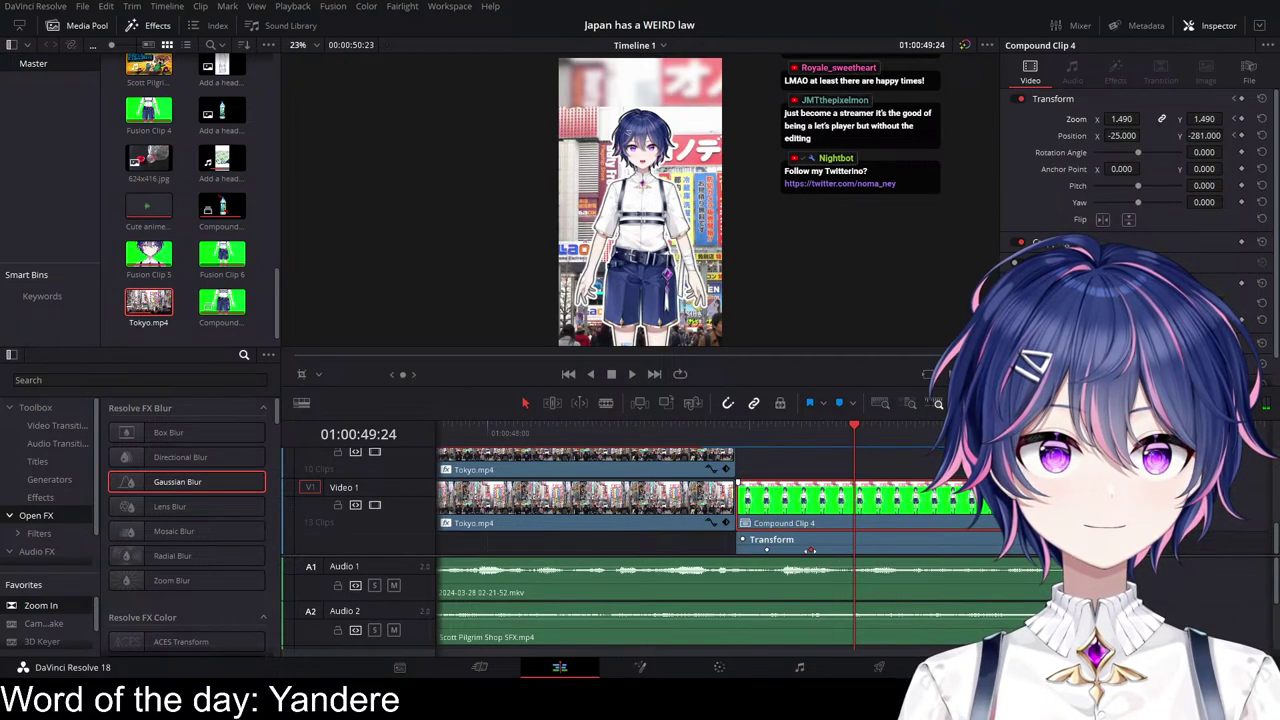
scroll(847, 507, "down", 3)
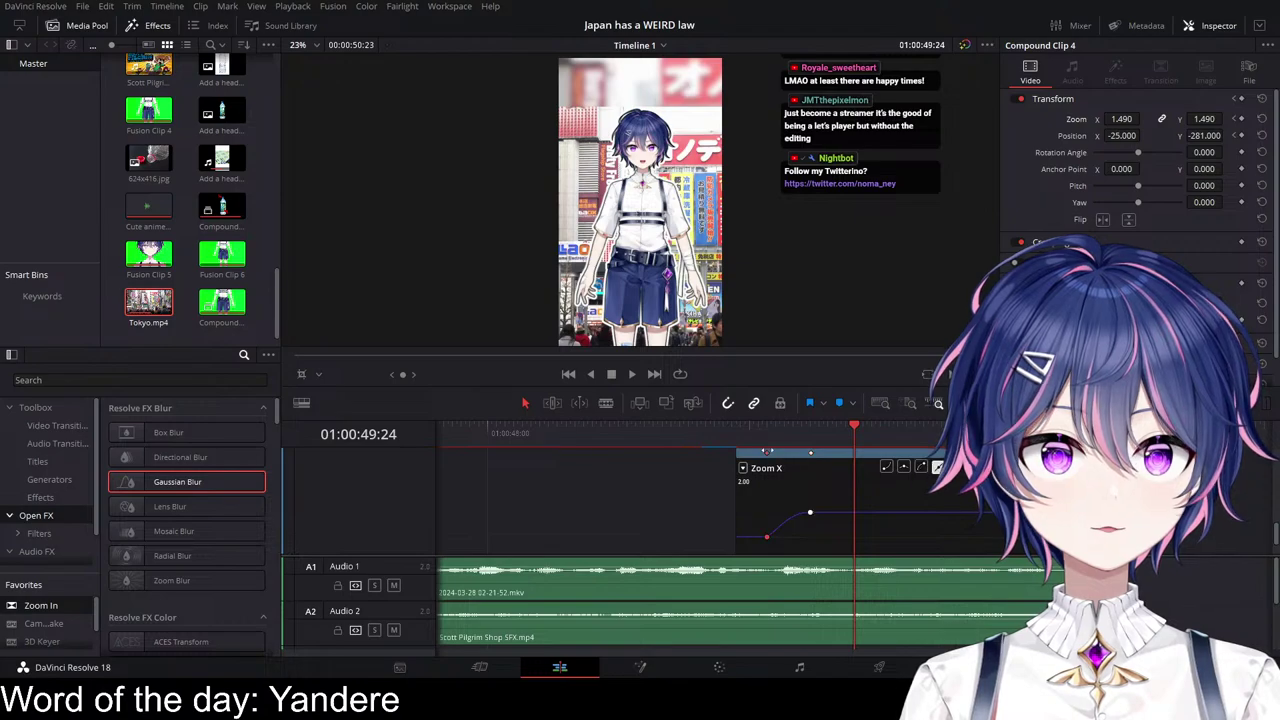
left_click(885, 470)
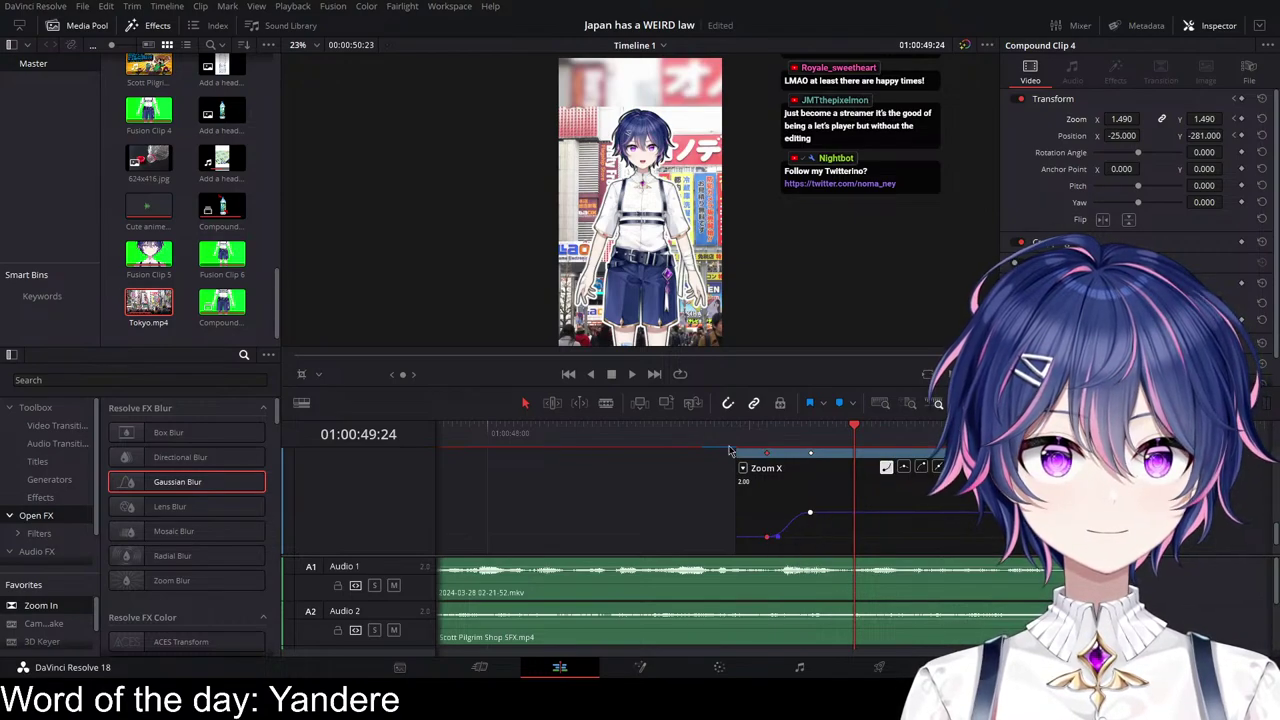
left_click(723, 436)
key("space")
key("space")
left_click(726, 434)
key("space")
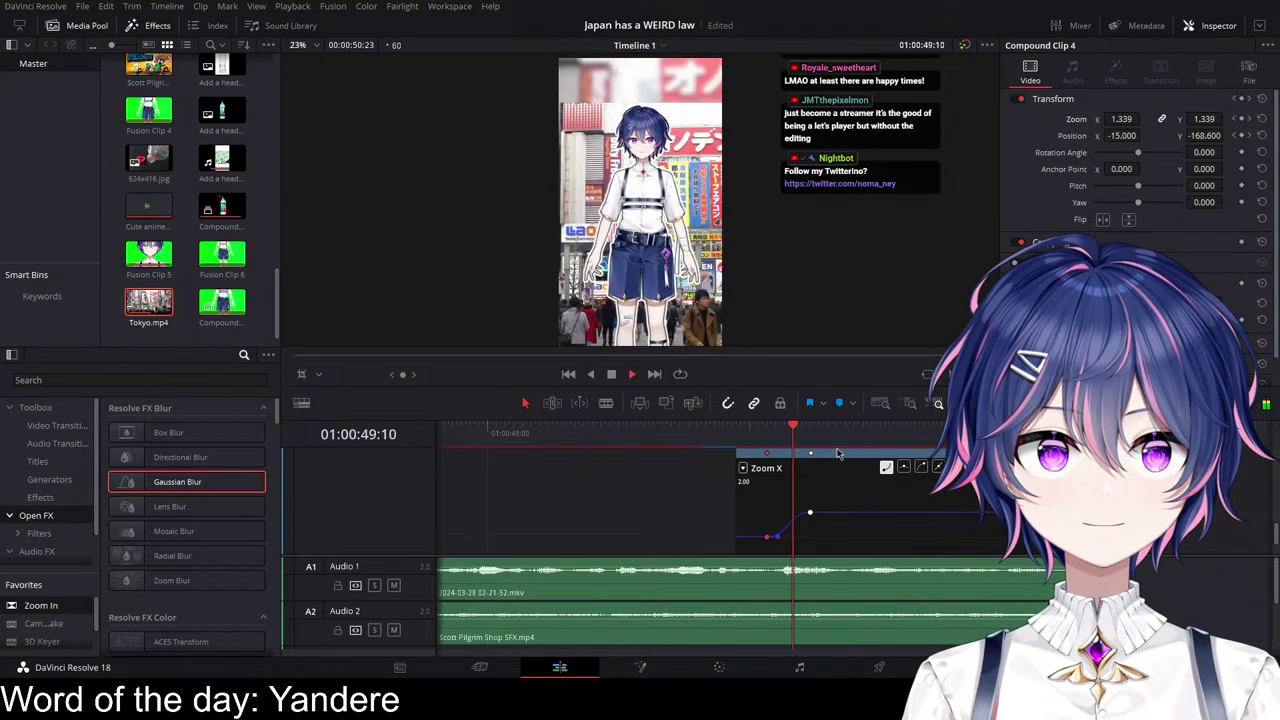
key("space")
Step: Ease the Zoom X curve into its second keyframe and play back the zoom
scroll(812, 522, "up", 1)
scroll(805, 528, "down", 3)
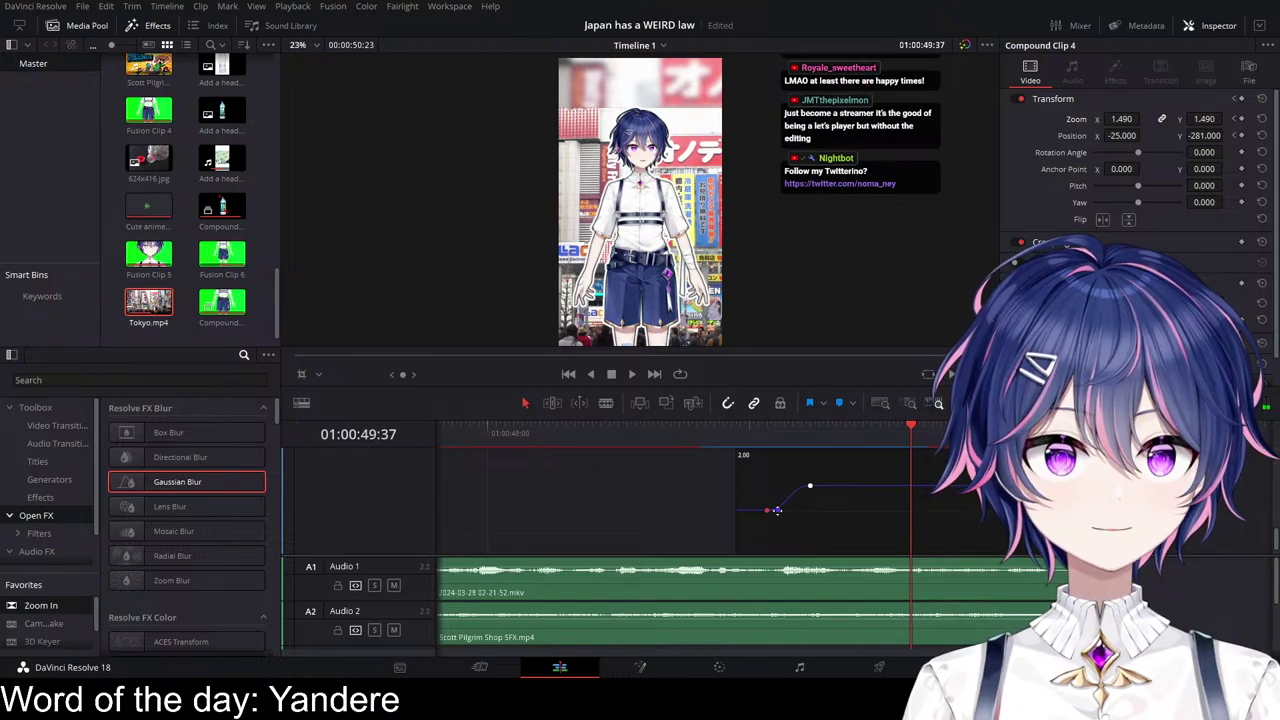
left_click(809, 487)
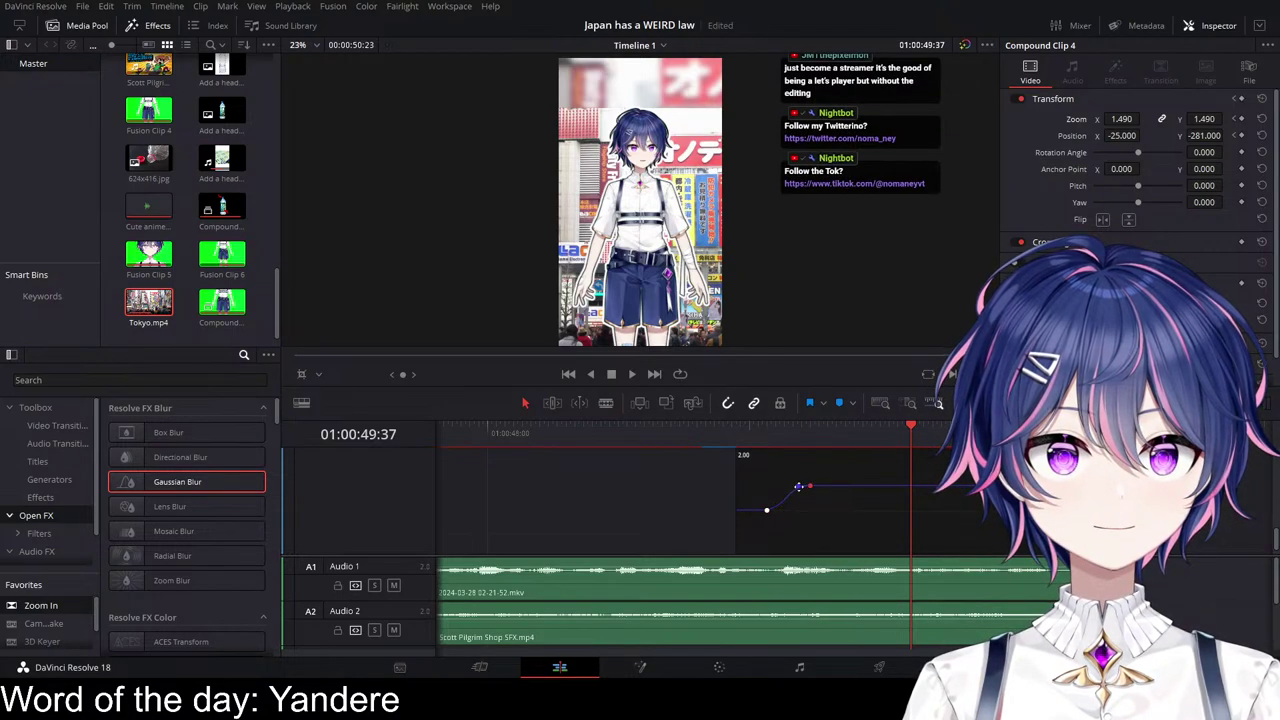
left_click(738, 441)
key("space")
key("space")
Step: Move the second Transform keyframe to 01:00:49:19 to slow the zoom, and play it back
scroll(813, 498, "up", 1)
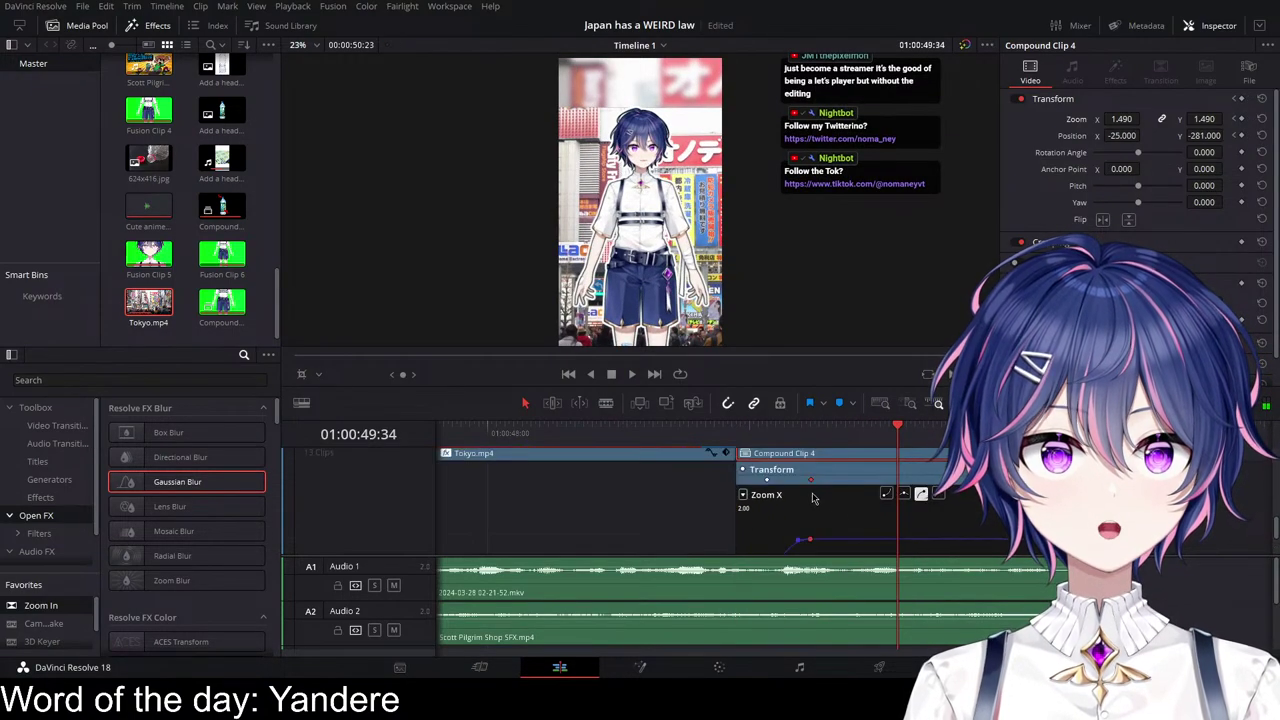
key("space")
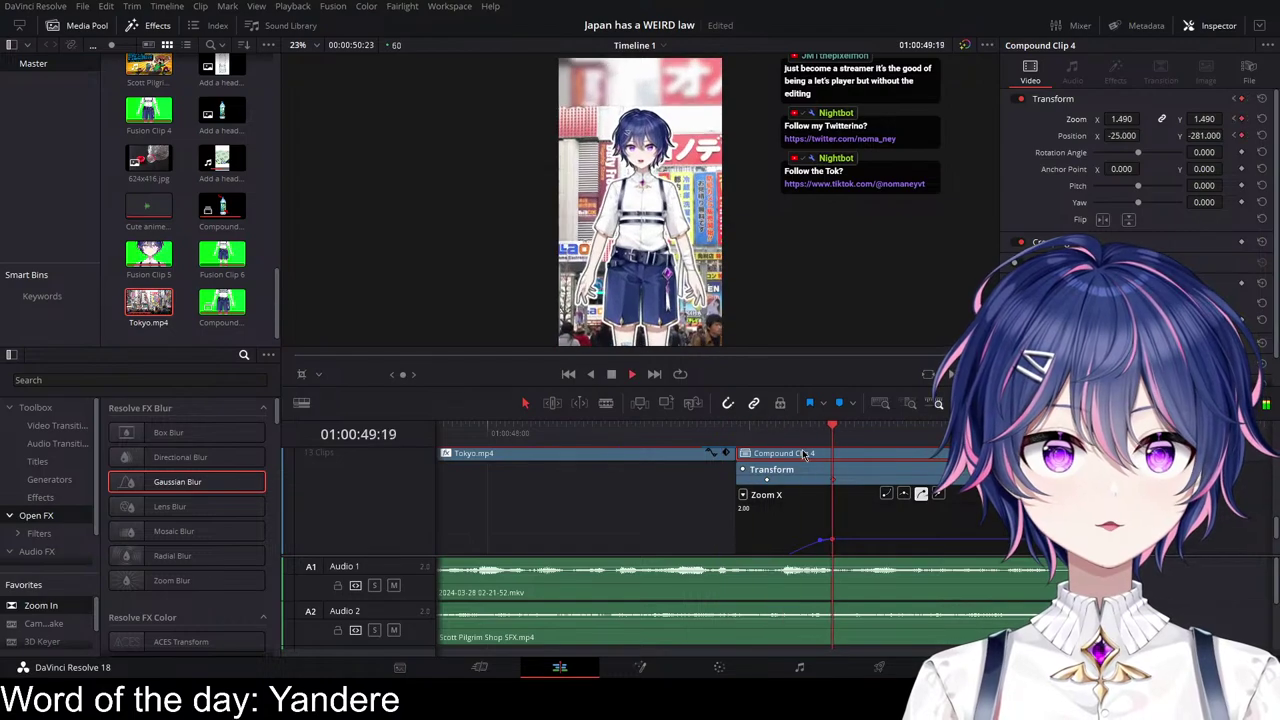
key("space")
Step: Move the first Transform keyframe slightly earlier, lengthen the Zoom X easing handles at both keyframes, and play back the zoom
scroll(822, 523, "down", 1)
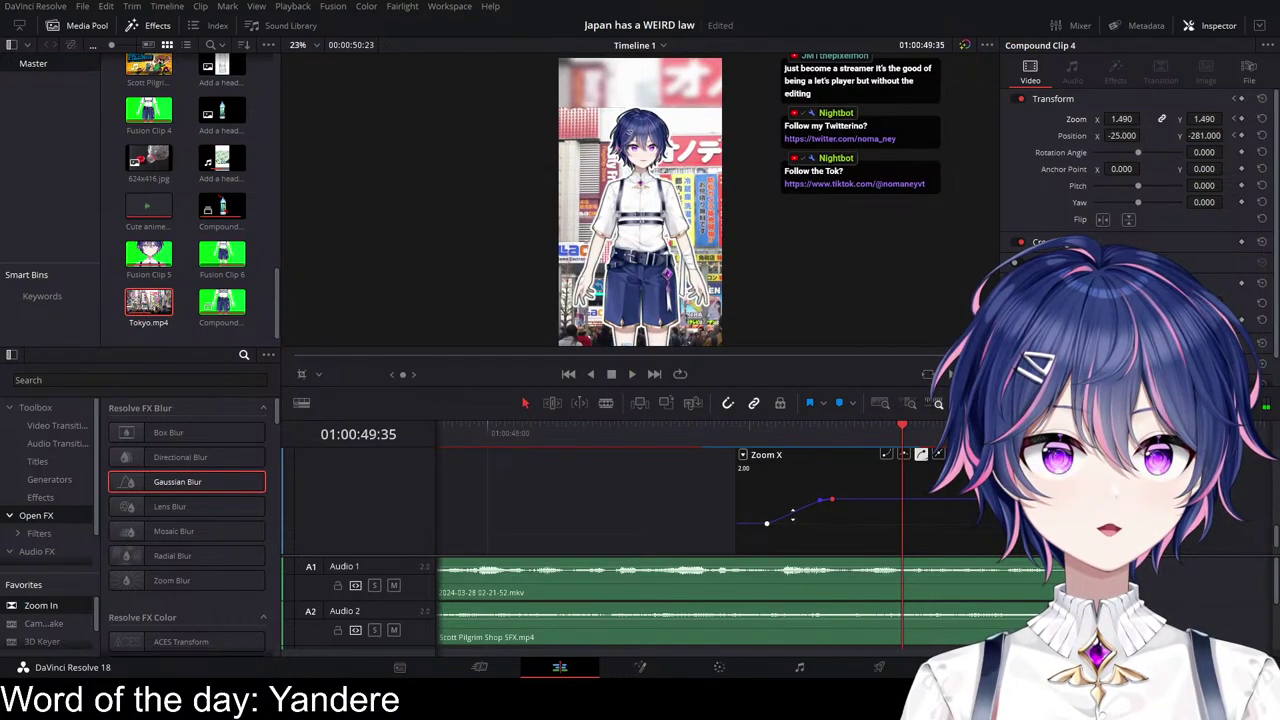
scroll(800, 512, "up", 1)
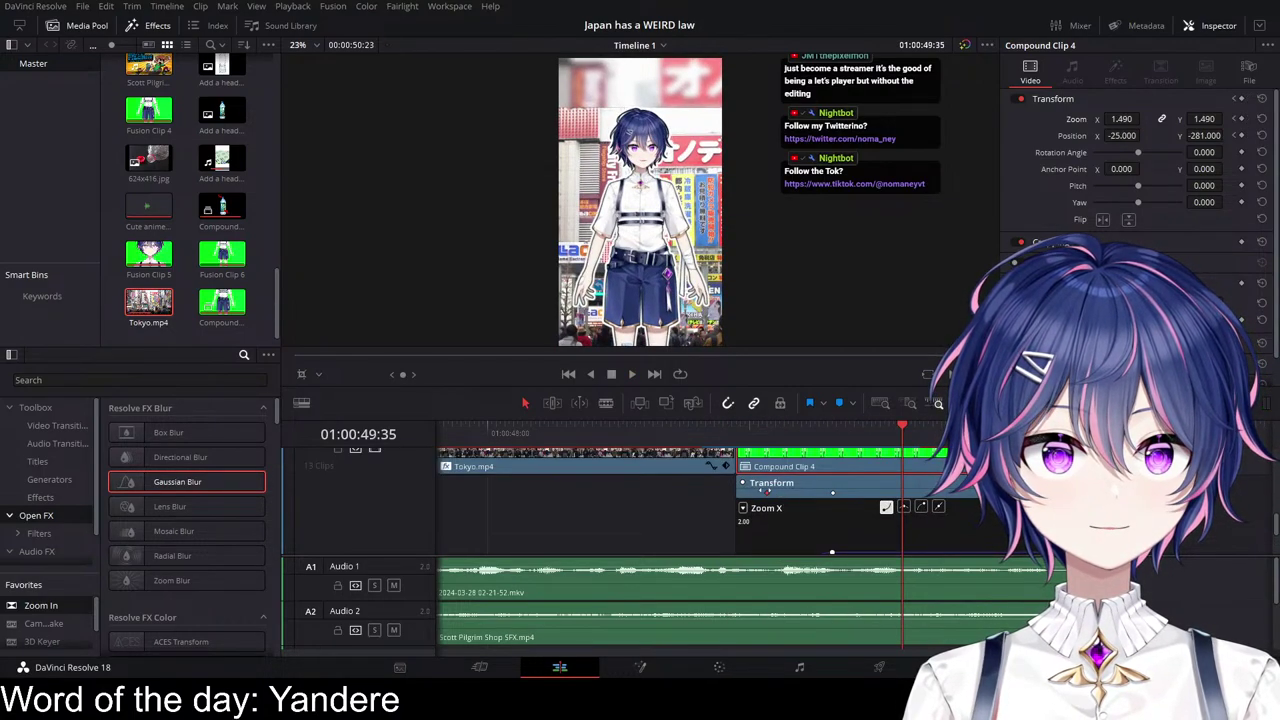
scroll(757, 491, "down", 1)
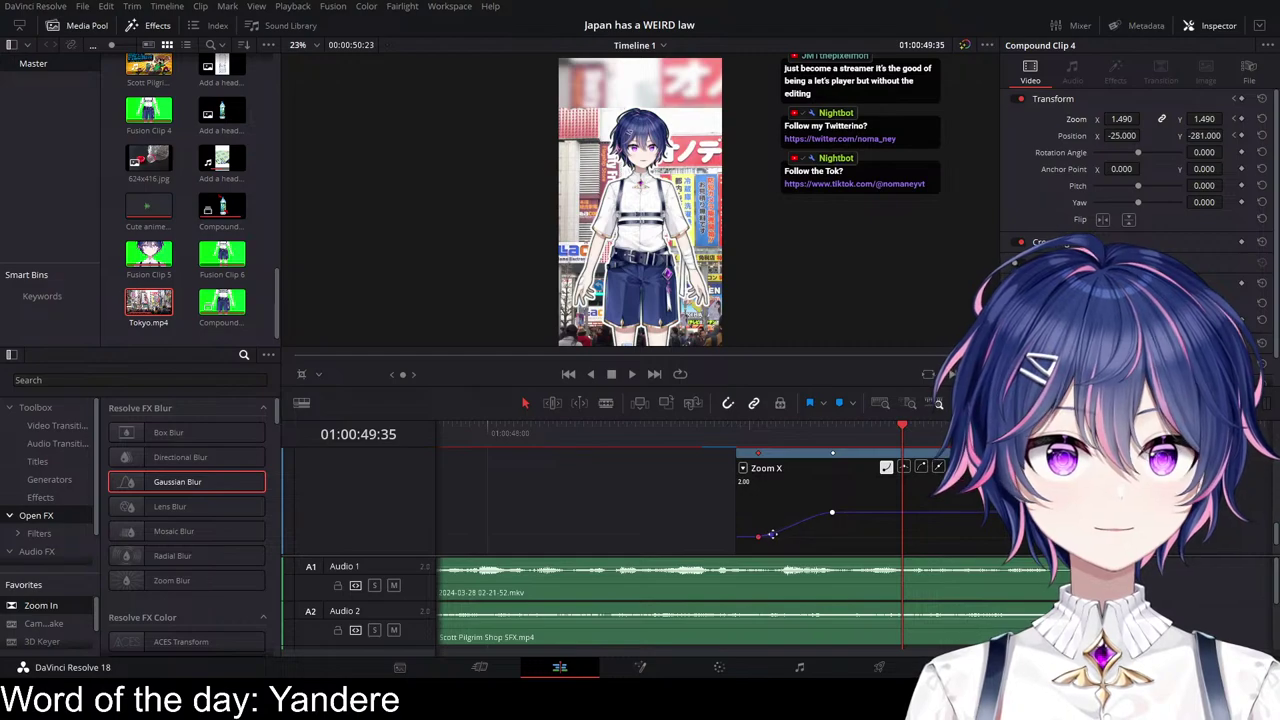
left_click(754, 437)
key("space")
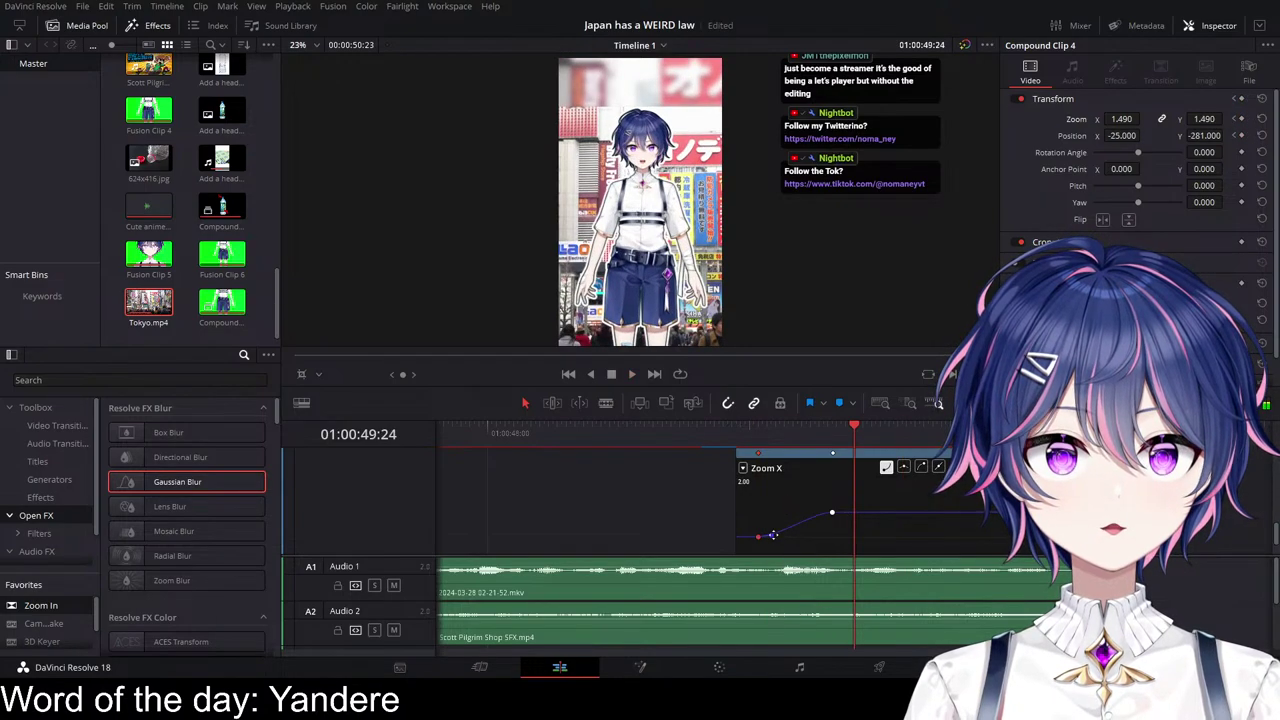
left_click(758, 435)
key("space")
key("space")
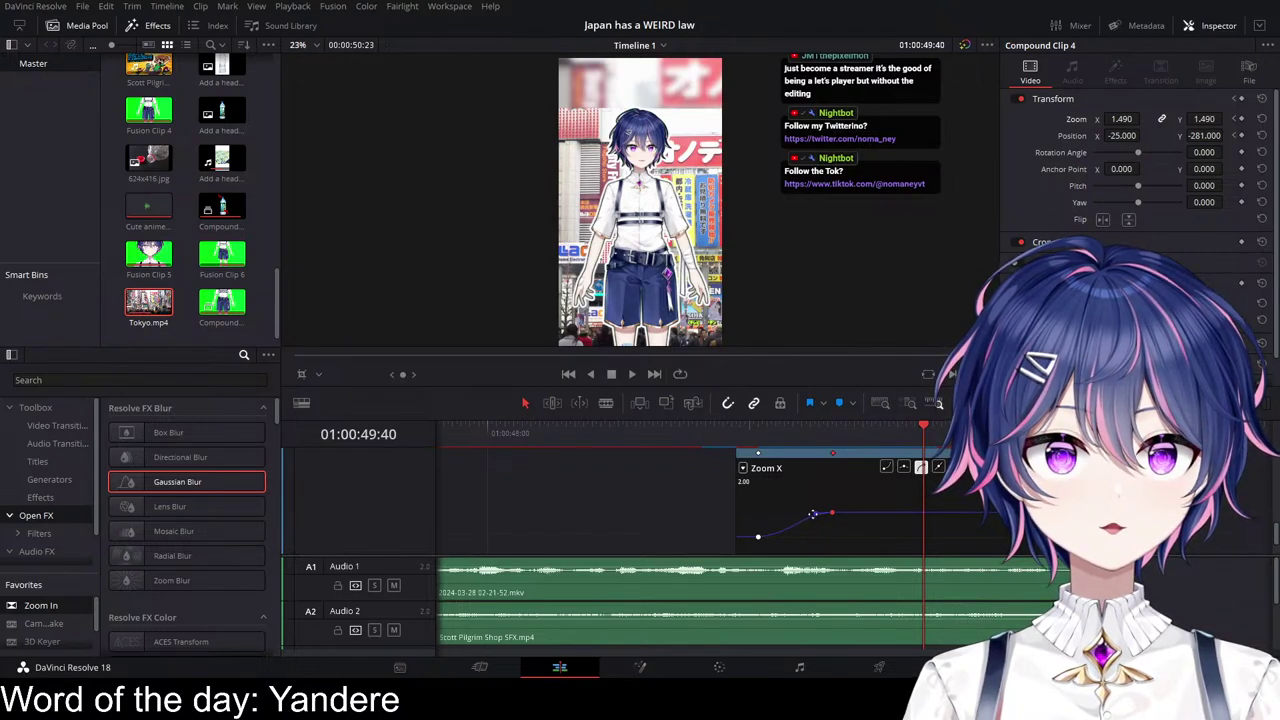
Step: Switch the curve view to Position X and ease the curve at both Transform keyframes of Compound Clip 4
key("space")
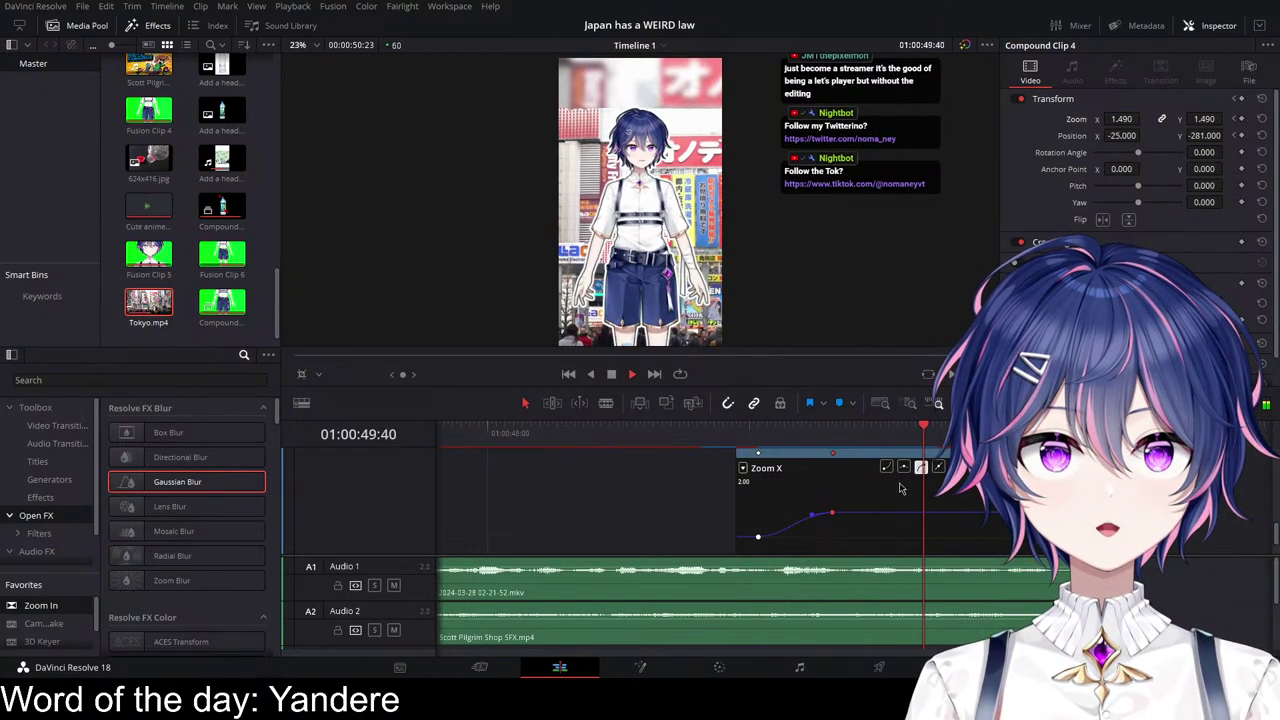
scroll(861, 511, "down", 1)
left_click(850, 524)
scroll(846, 532, "up", 2)
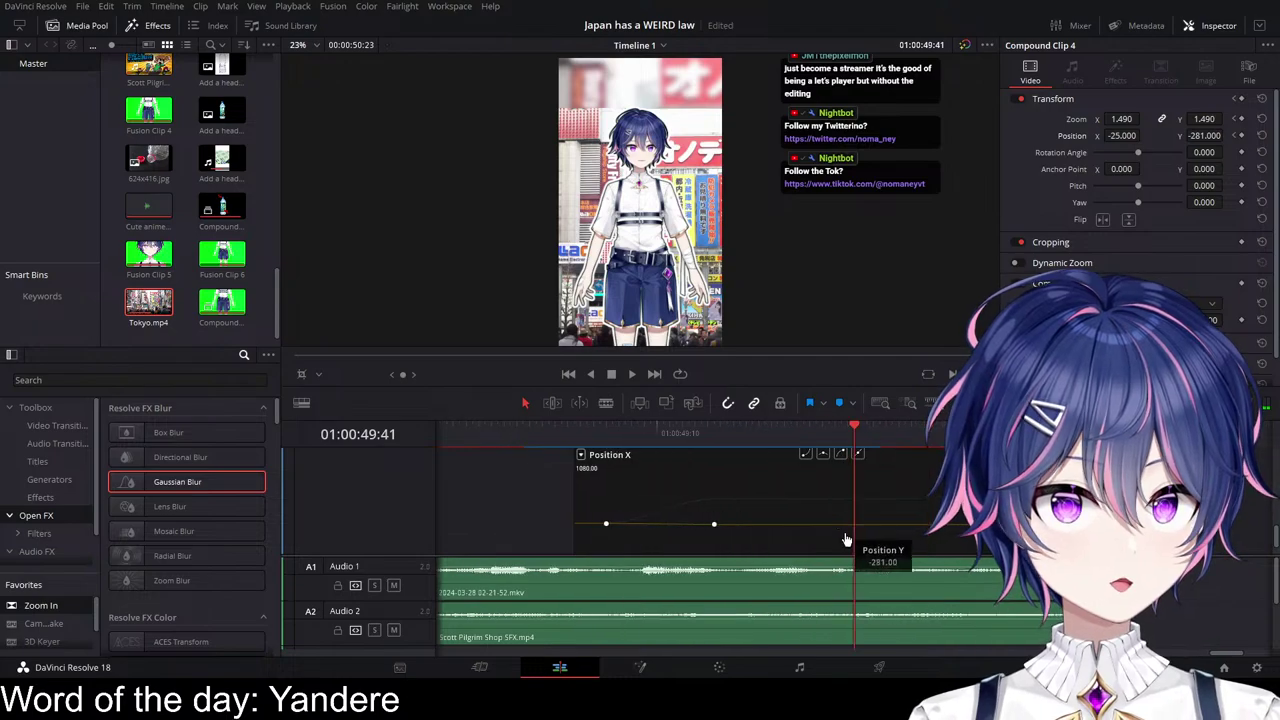
scroll(700, 484, "up", 1)
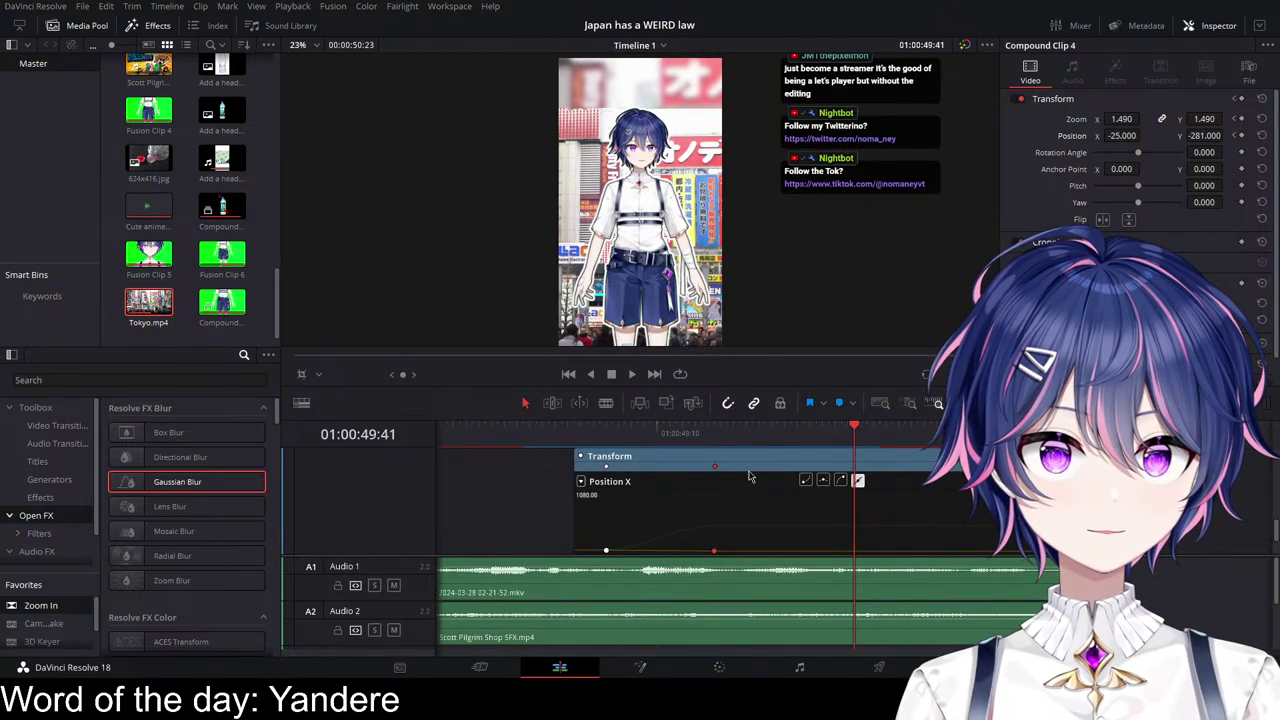
left_click(841, 481)
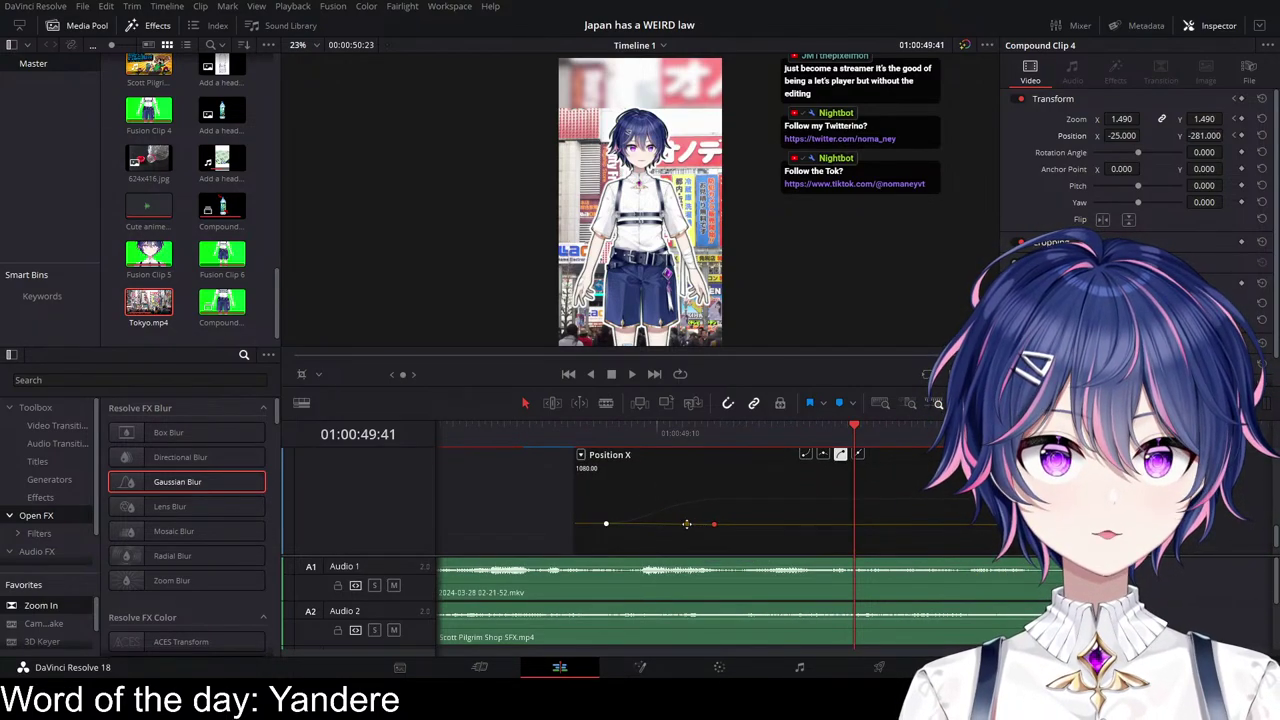
left_click(857, 453)
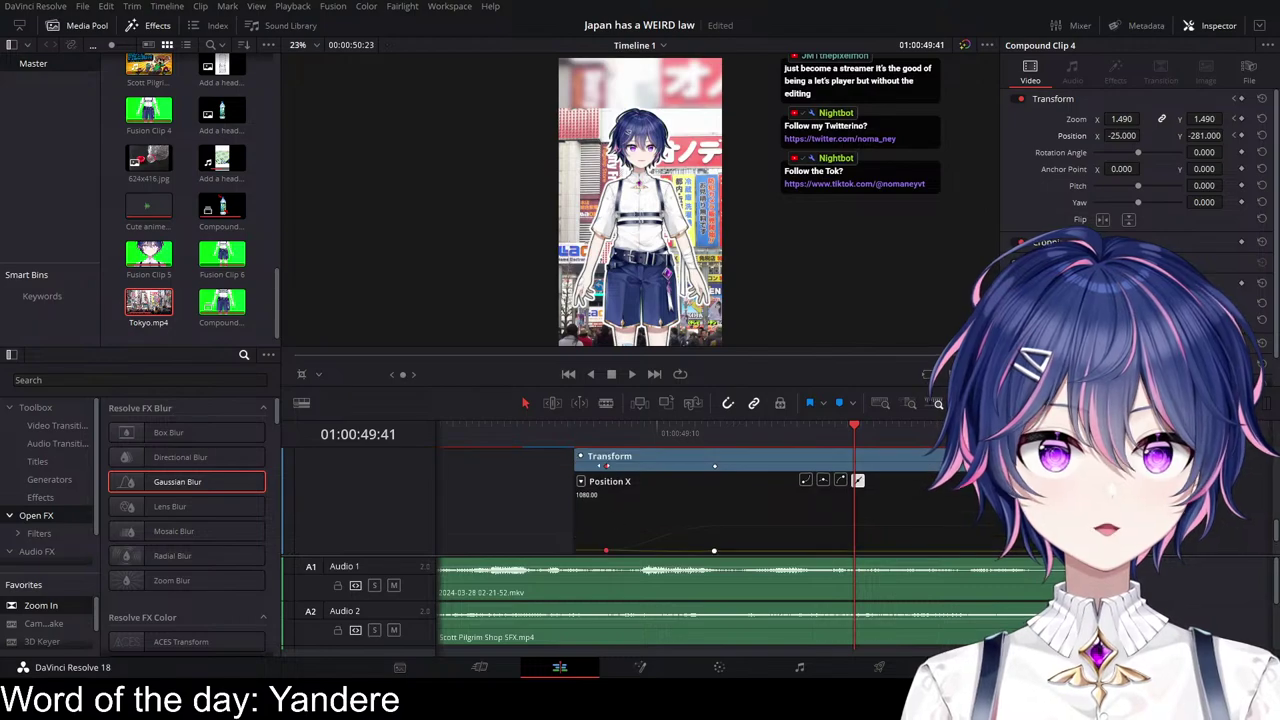
left_click(805, 481)
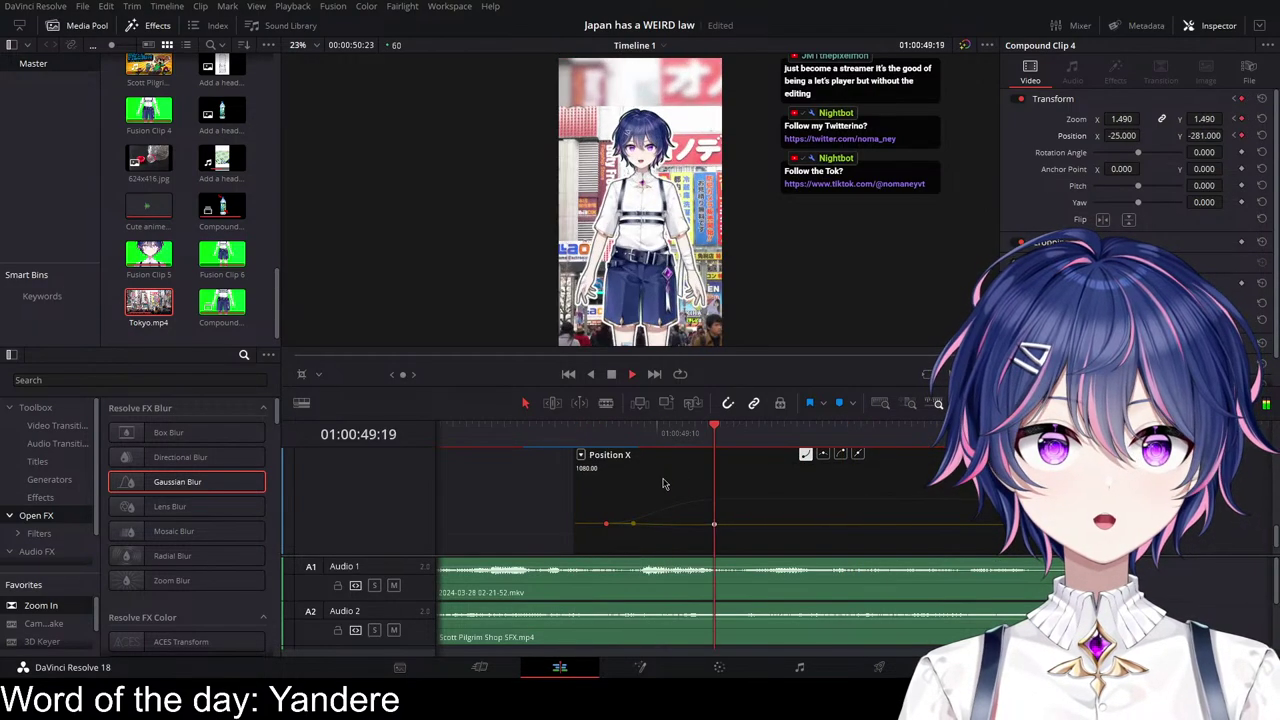
Step: Play back the zoom from the start of Compound Clip 4 to check the Position X easing
key("space")
left_click(574, 443)
key("space")
key("space")
scroll(616, 465, "up", 1)
scroll(660, 485, "down", 2)
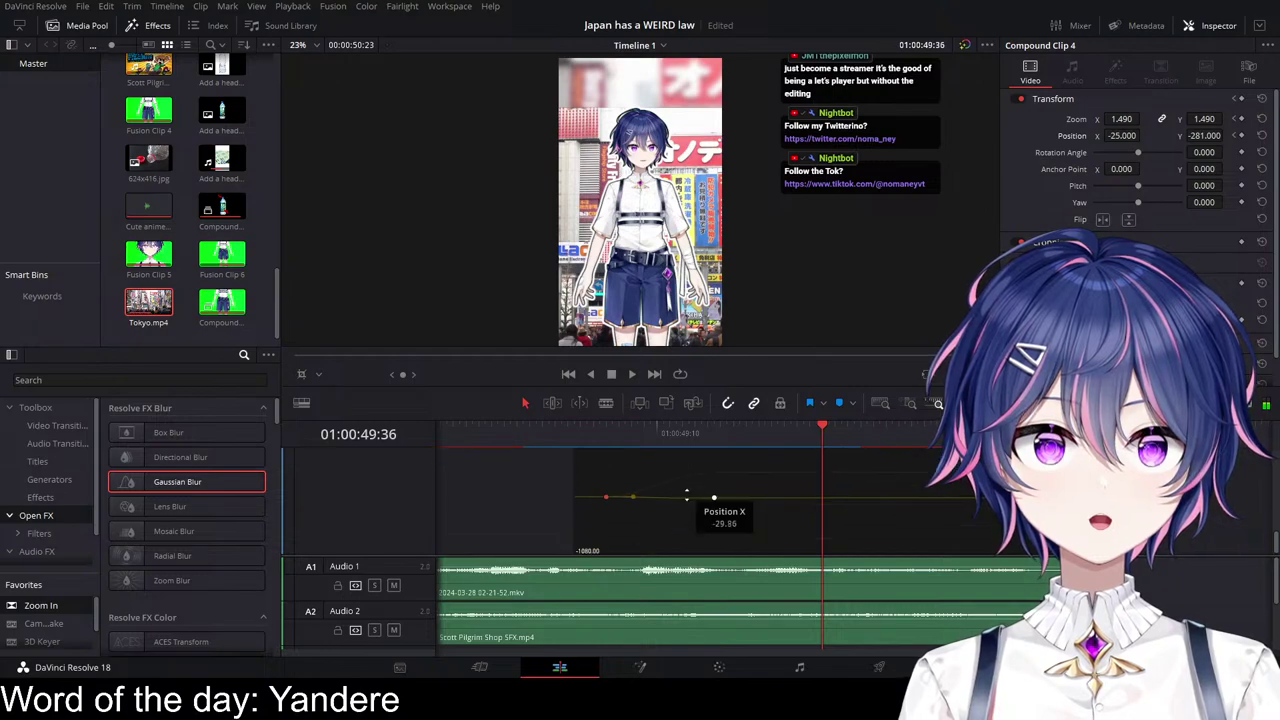
Step: Switch the curve view to Position Y, ease the curve into its second keyframe, and play back the zoom
scroll(694, 495, "up", 1)
left_click(716, 503)
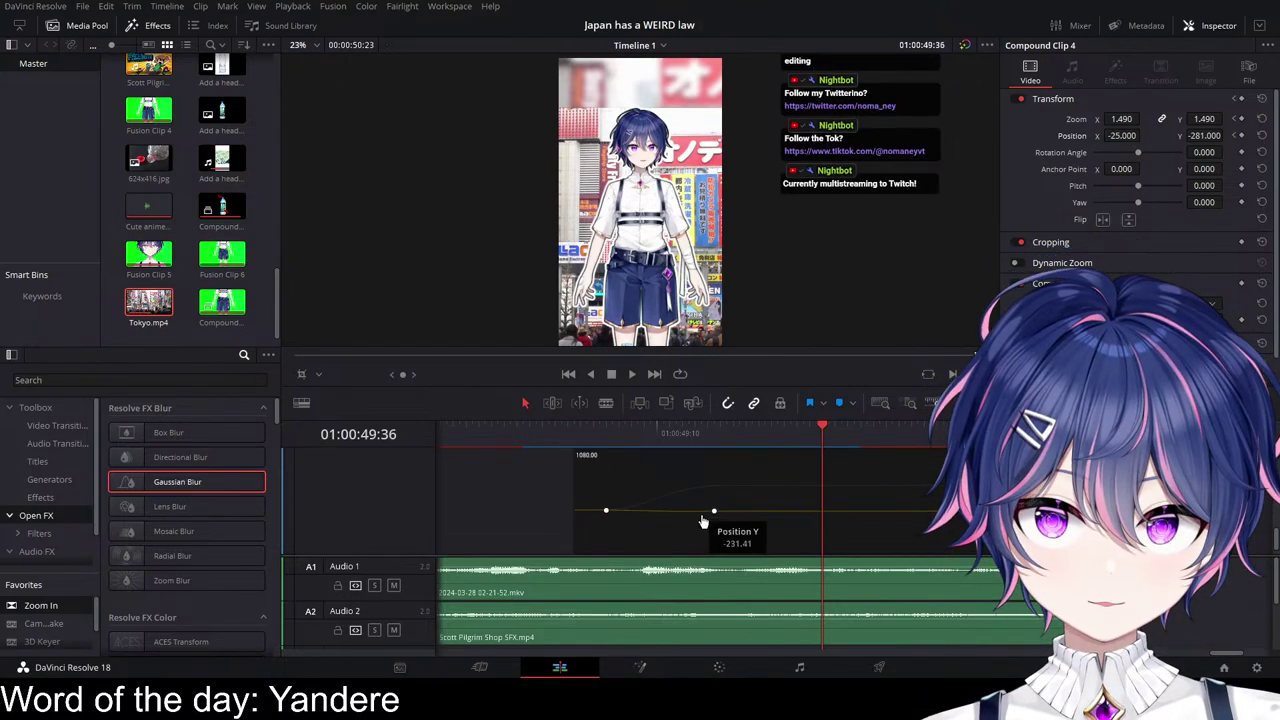
left_click(703, 519)
scroll(726, 518, "up", 3)
scroll(740, 518, "down", 1)
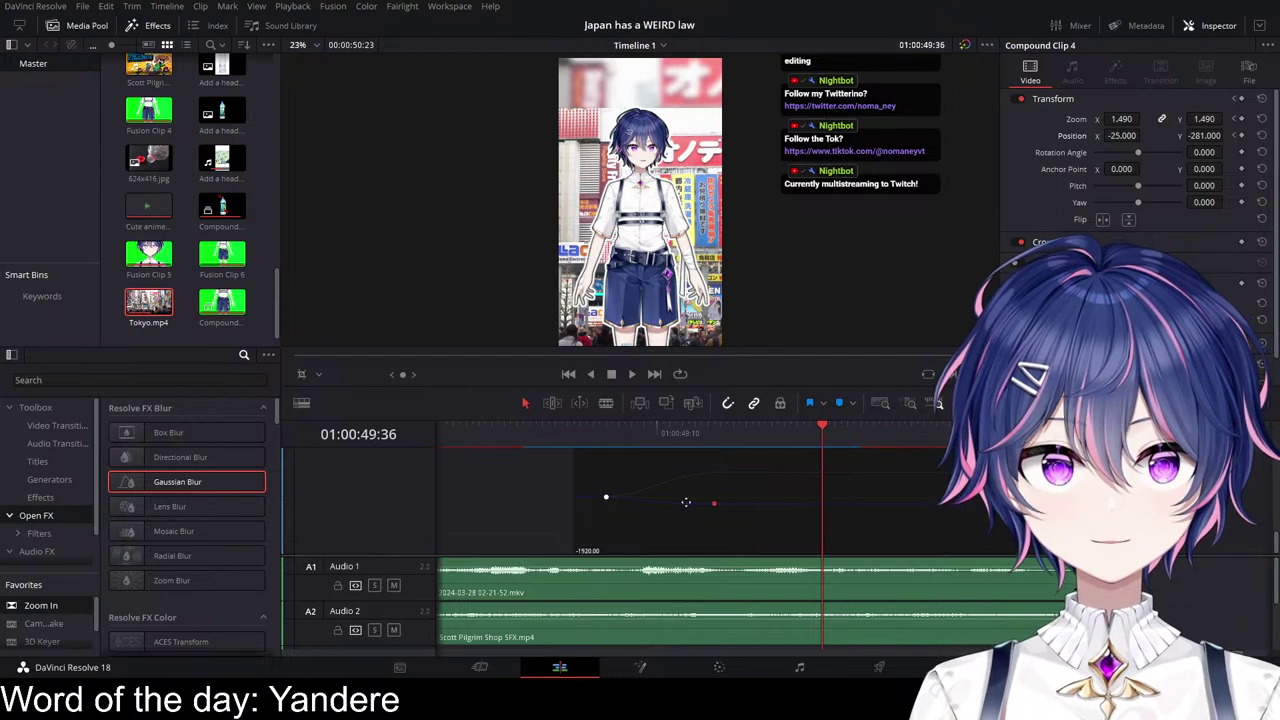
left_click(578, 432)
key("space")
left_click(578, 432)
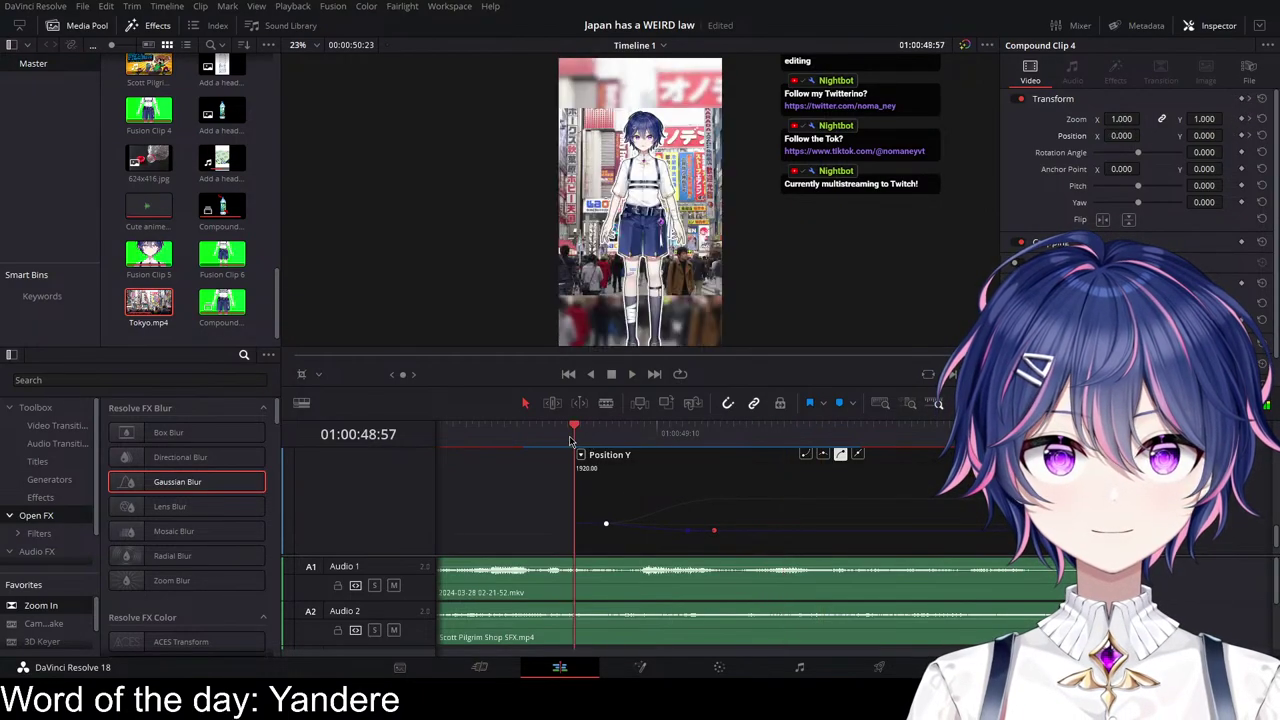
key("space")
scroll(703, 519, "down", 1)
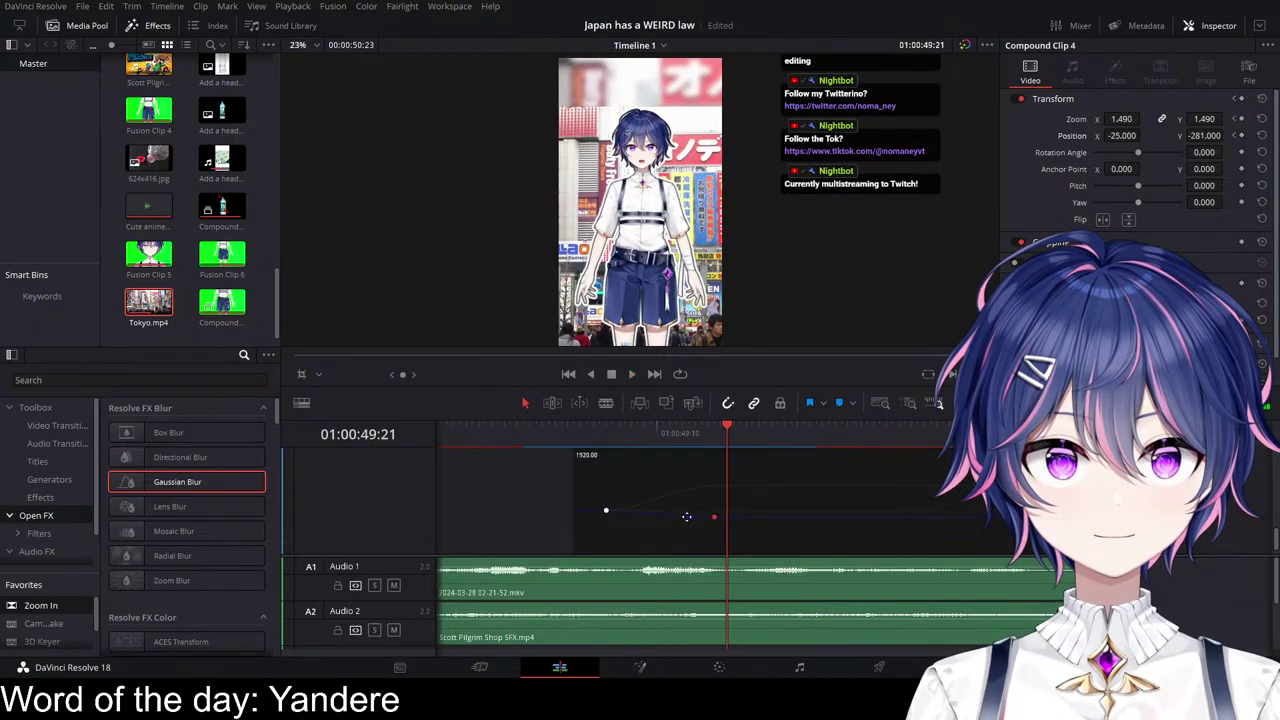
Step: Ease the Position Y curve out of its first keyframe and play back the zoom
scroll(748, 536, "up", 5)
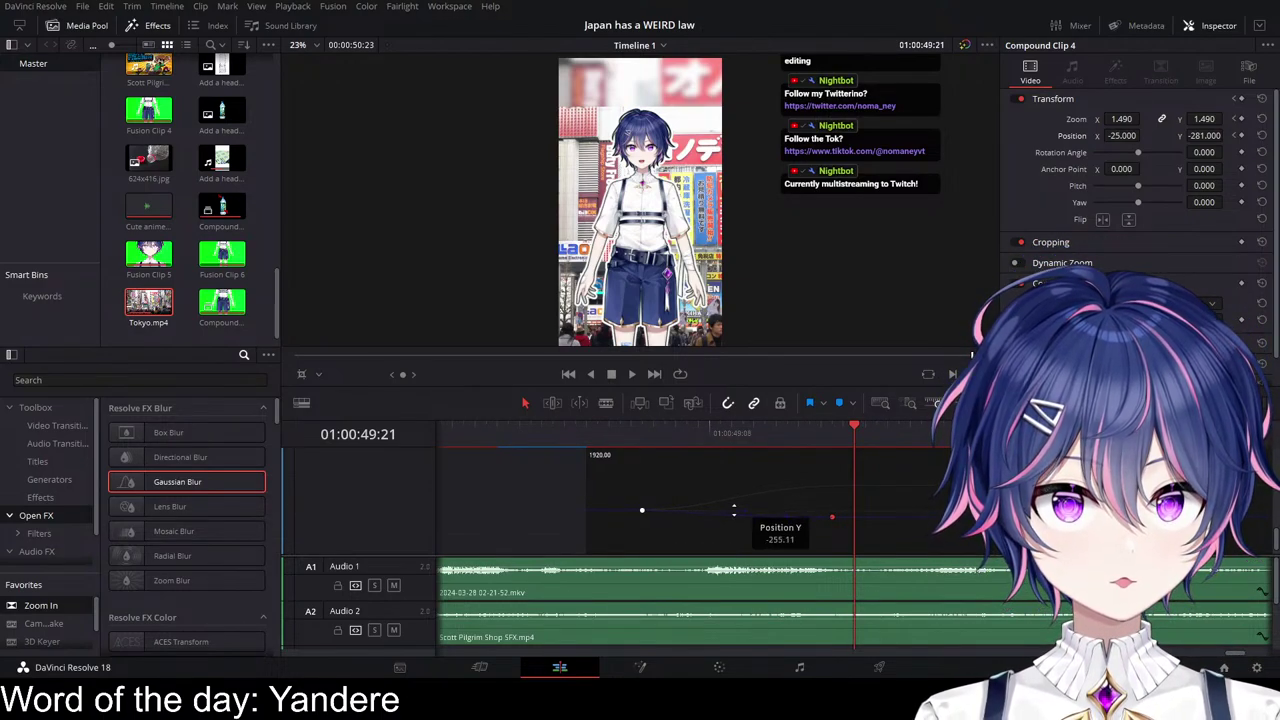
scroll(880, 500, "up", 3)
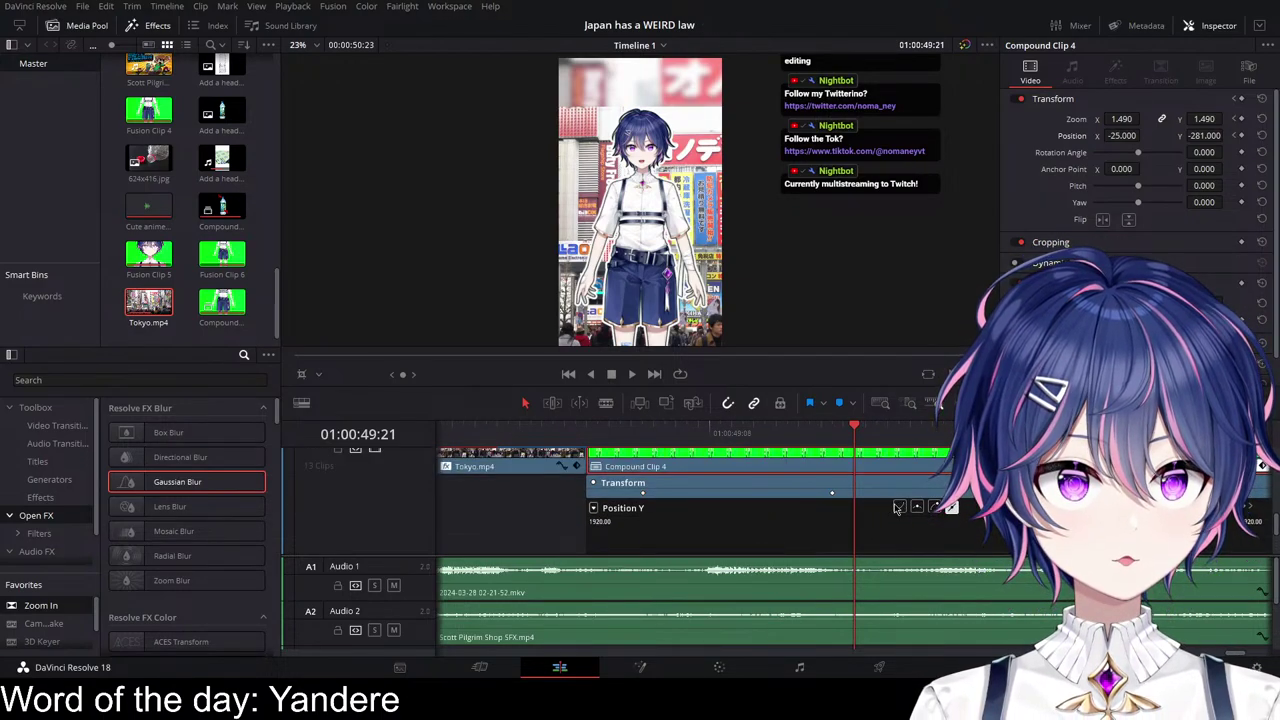
scroll(890, 506, "down", 2)
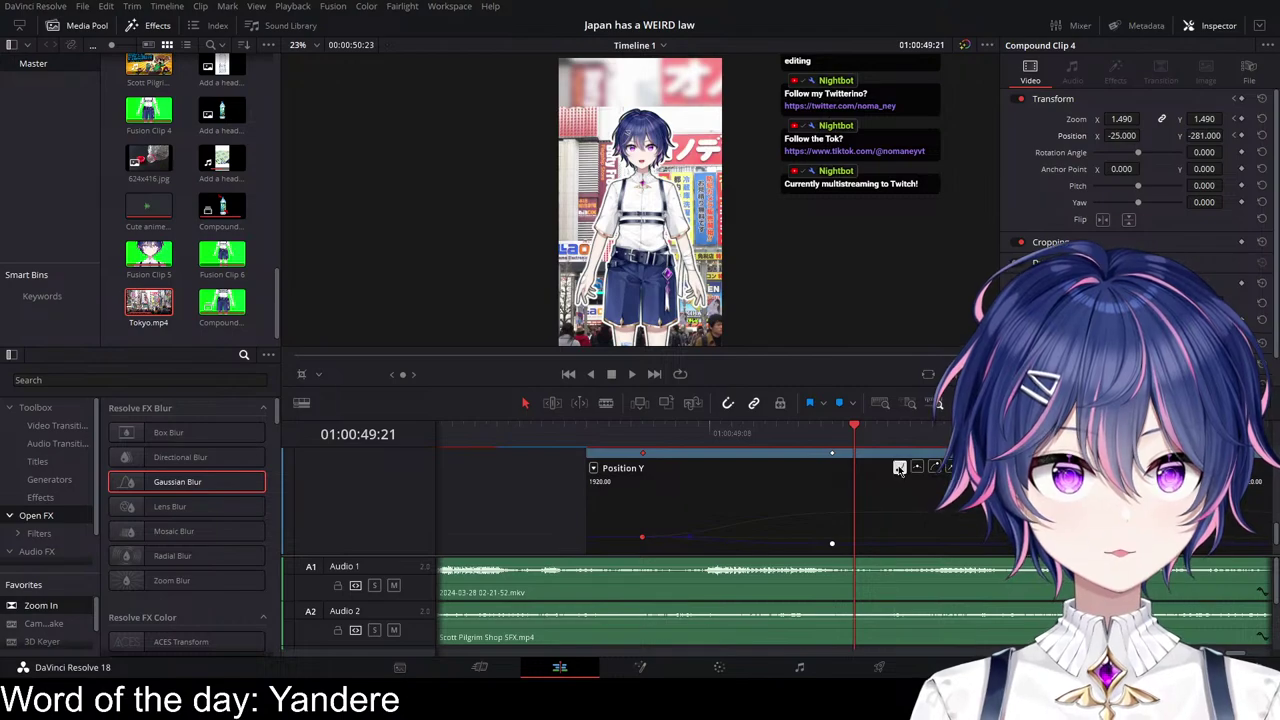
scroll(899, 471, "down", 2)
left_click(671, 439)
key("space")
left_click(592, 439)
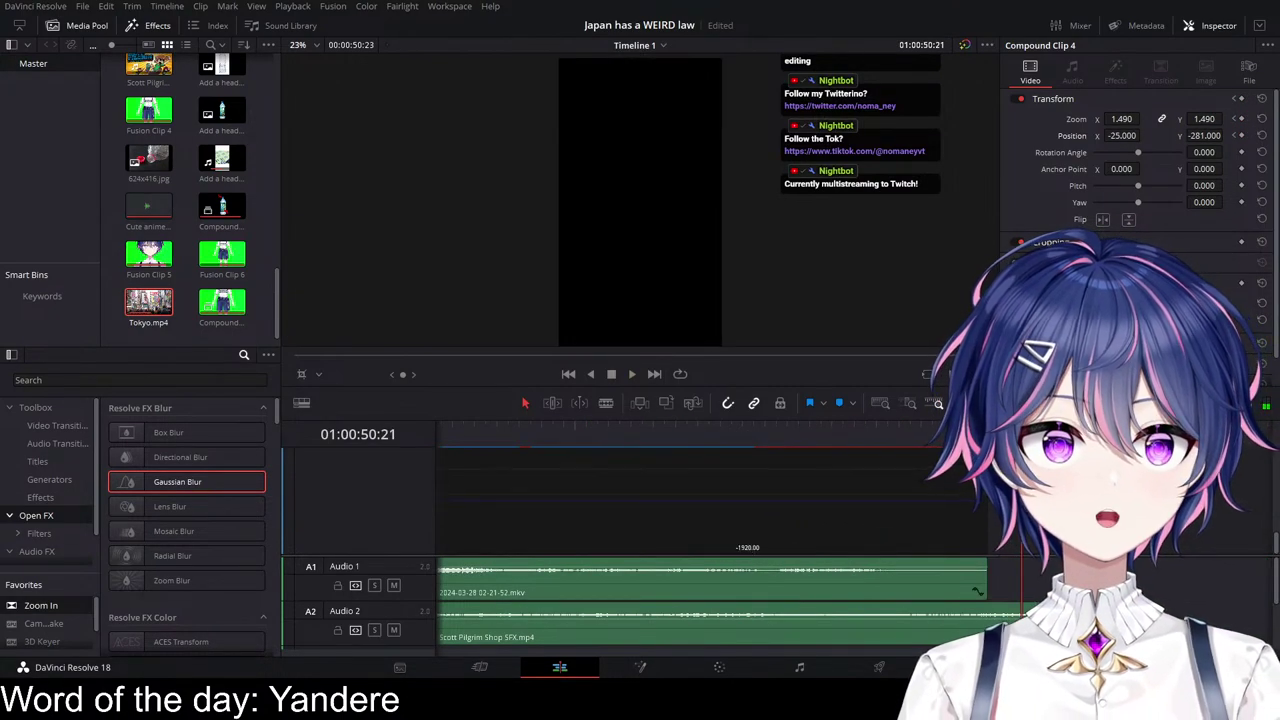
Step: Trim the end of the Scott Pilgrim Shop SFX audio back to the end of Compound Clip 4 and play back the ending
left_click_drag(1041, 618, 985, 618)
scroll(985, 616, "down", 2)
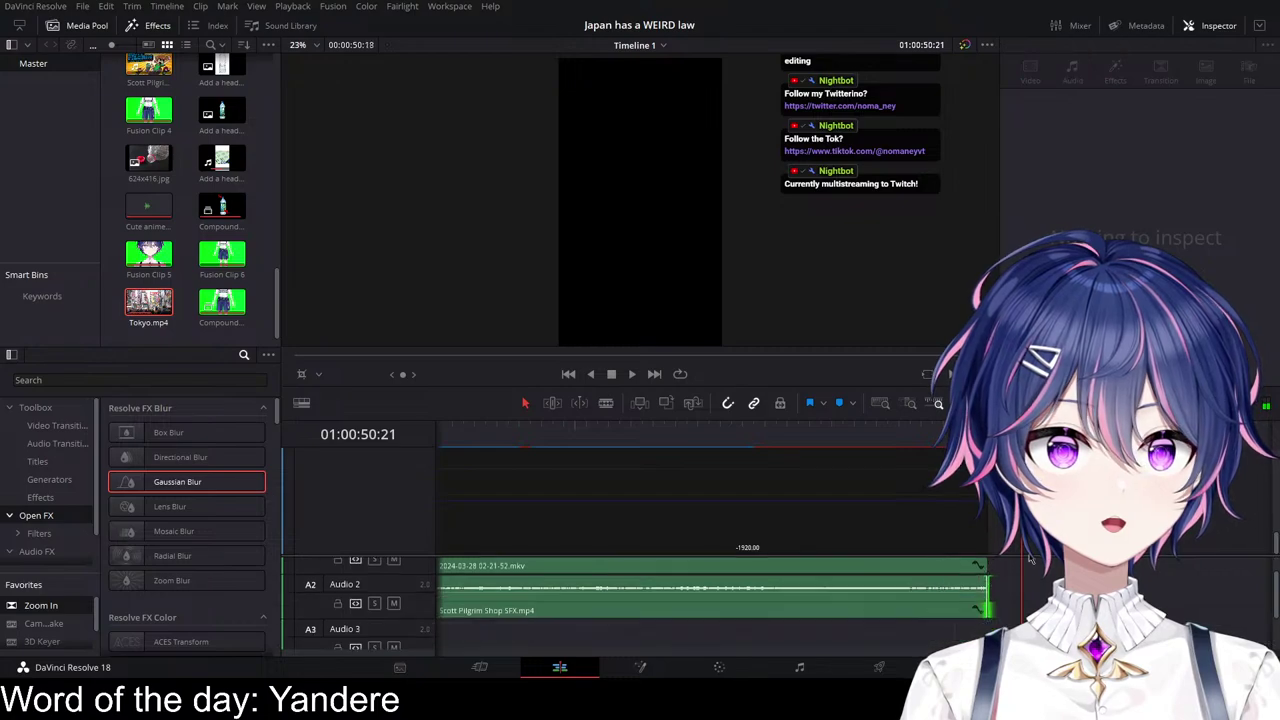
scroll(930, 556, "down", 1)
scroll(817, 514, "up", 4)
scroll(815, 498, "up", 2)
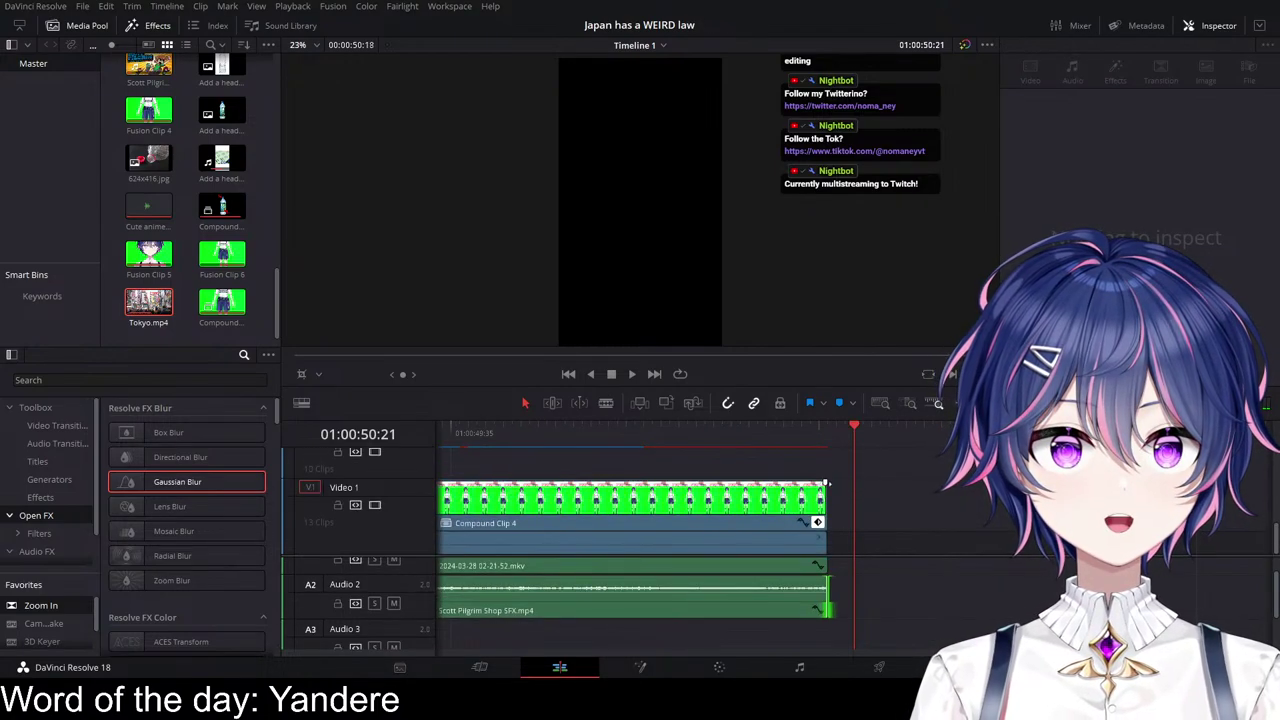
scroll(790, 505, "up", 3)
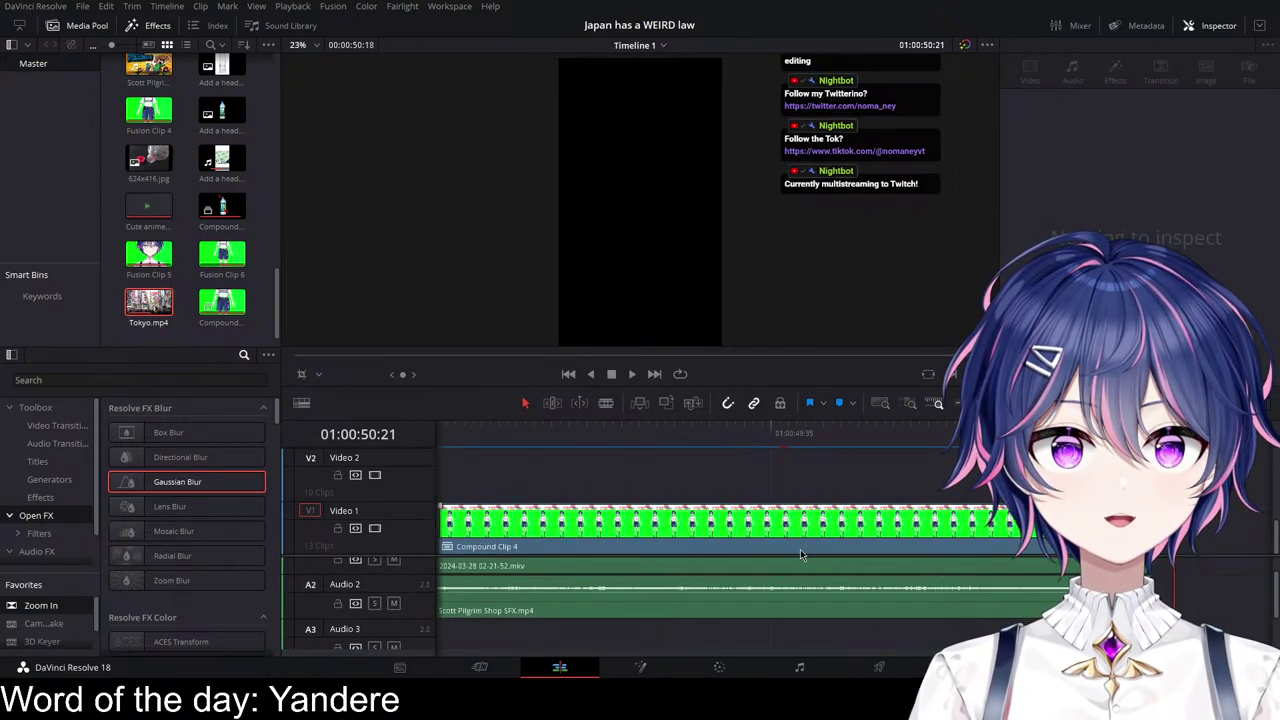
scroll(789, 533, "left", 1)
scroll(794, 517, "right", 4)
scroll(795, 517, "down", 3)
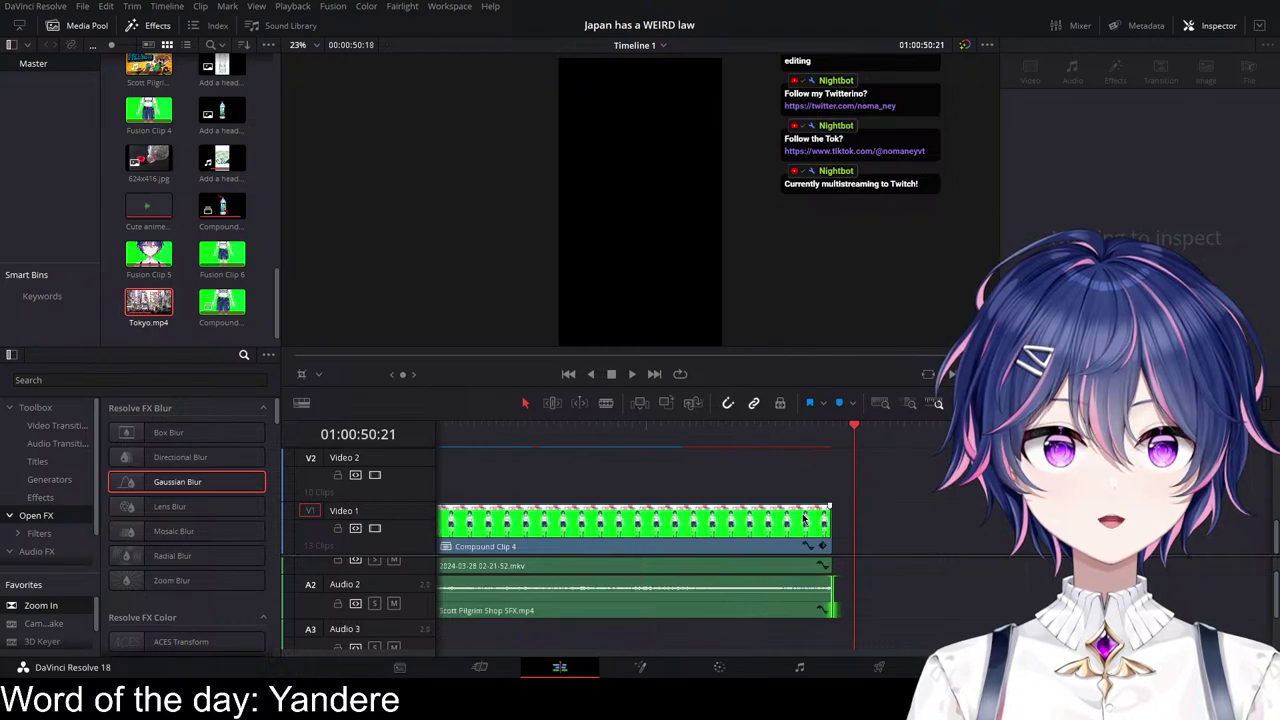
left_click(462, 432)
key("space")
scroll(731, 484, "left", 5)
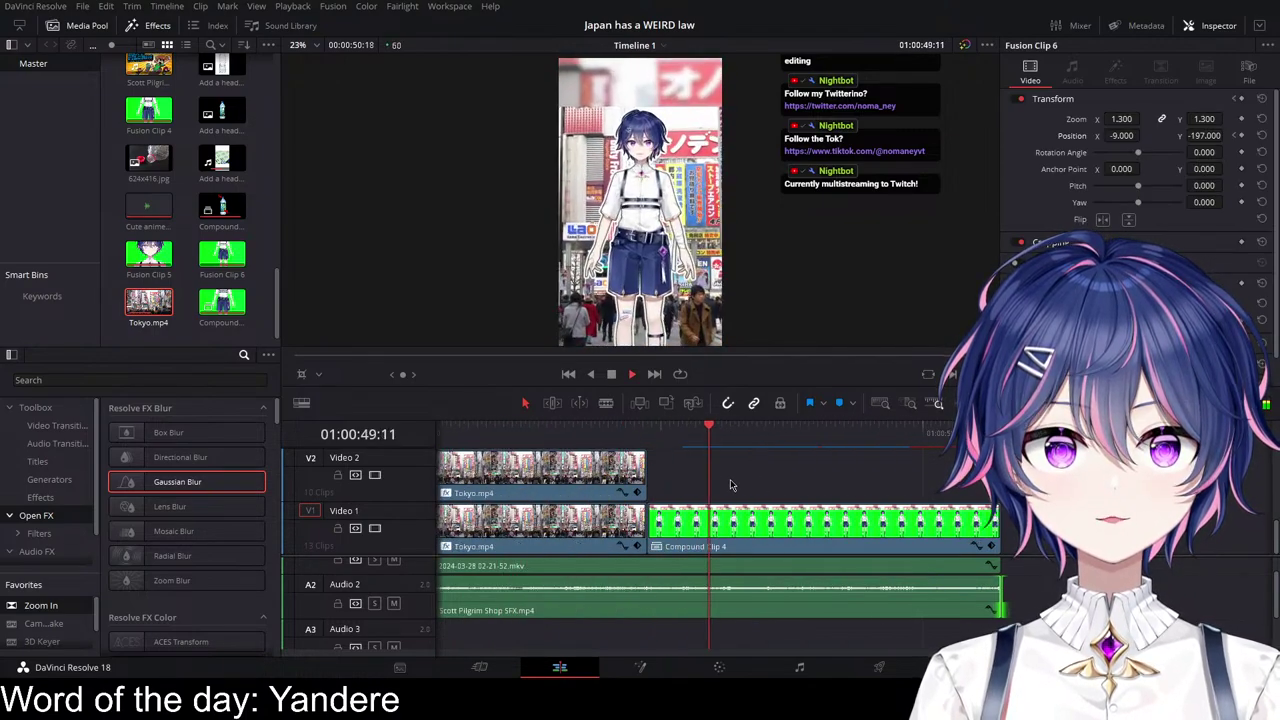
key("space")
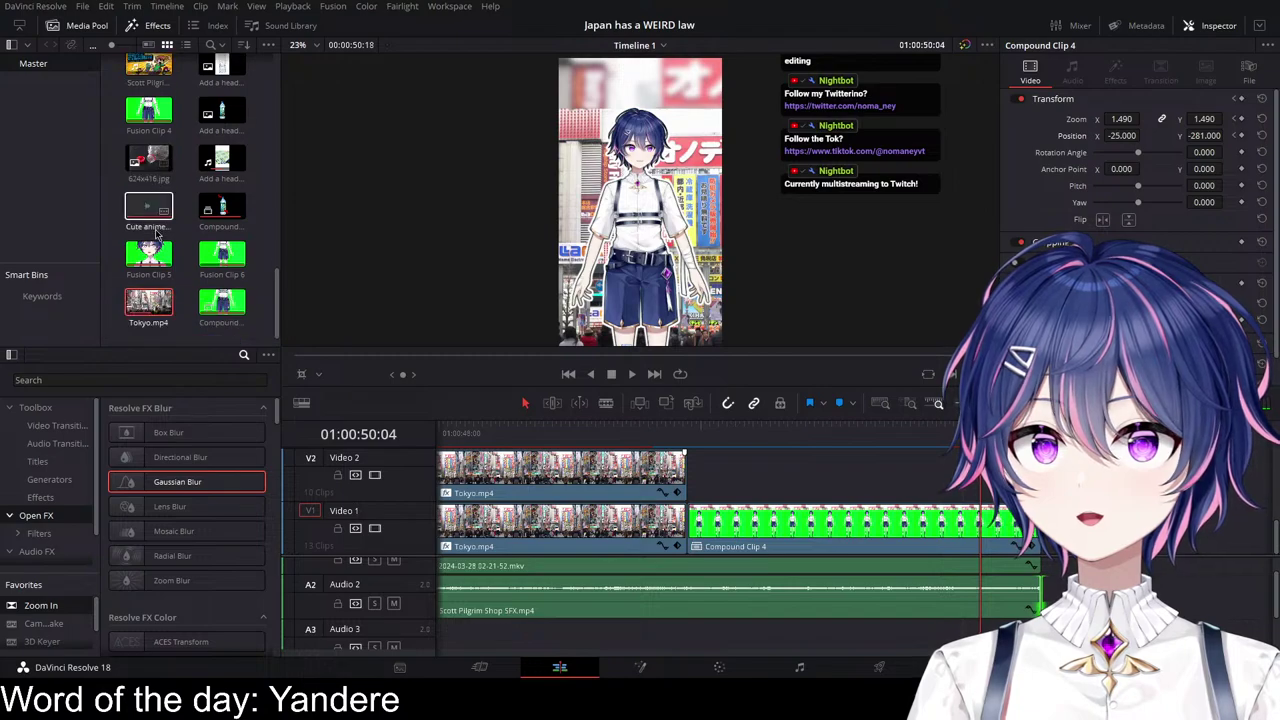
Step: Place Cute anime blshk.mp3 on Audio 3 beneath Compound Clip 4, trim the silence off its start, and play it back
left_click_drag(150, 224, 822, 641)
scroll(890, 634, "down", 2)
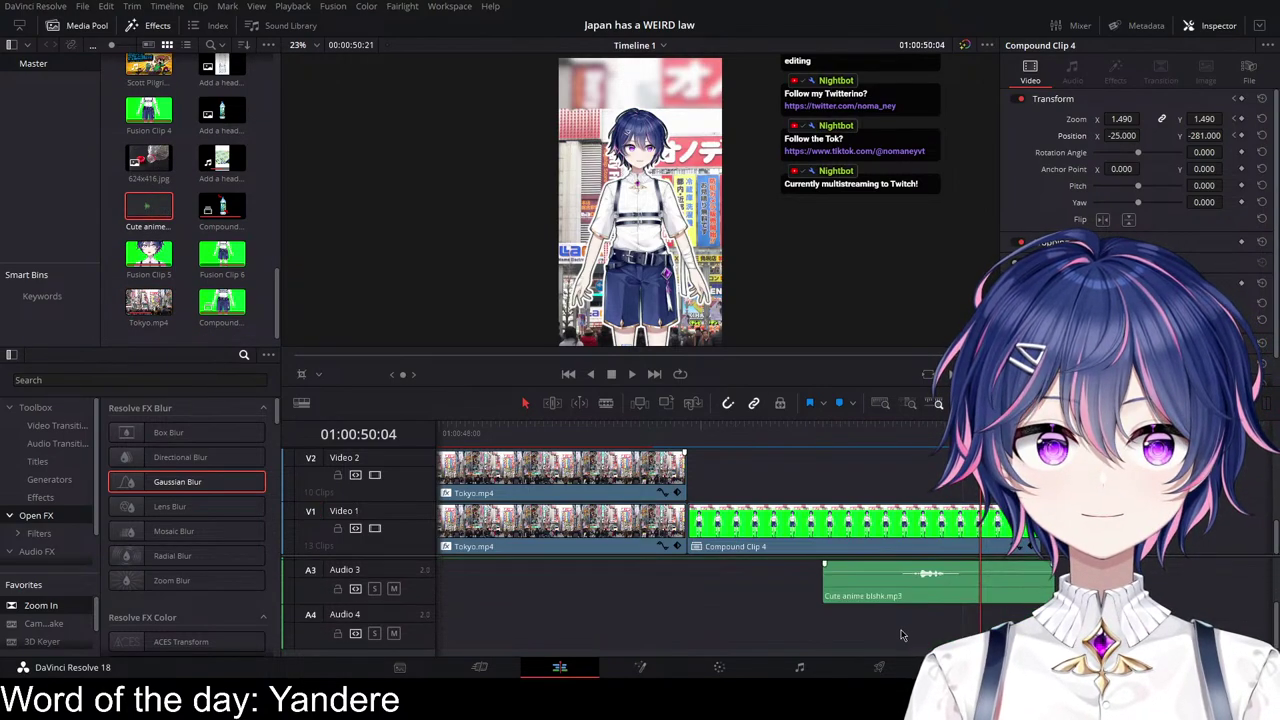
left_click_drag(825, 582, 899, 580)
left_click(859, 438)
key("space")
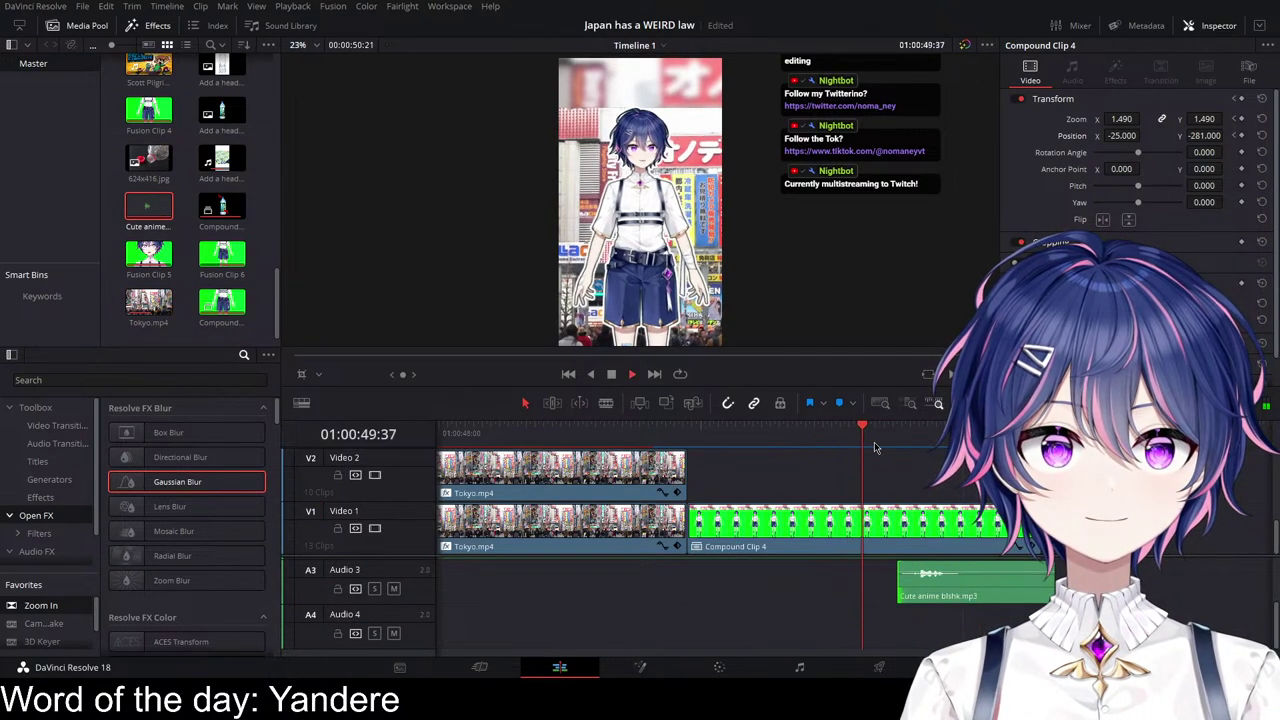
Step: Trim the end of Cute anime blshk.mp3, move it to finish at about the end of Compound Clip 4, and play back
left_click_drag(1051, 587, 1036, 587)
mouse_move(955, 588)
left_mouse_down()
mouse_move(980, 598)
mouse_move(965, 597)
left_mouse_up()
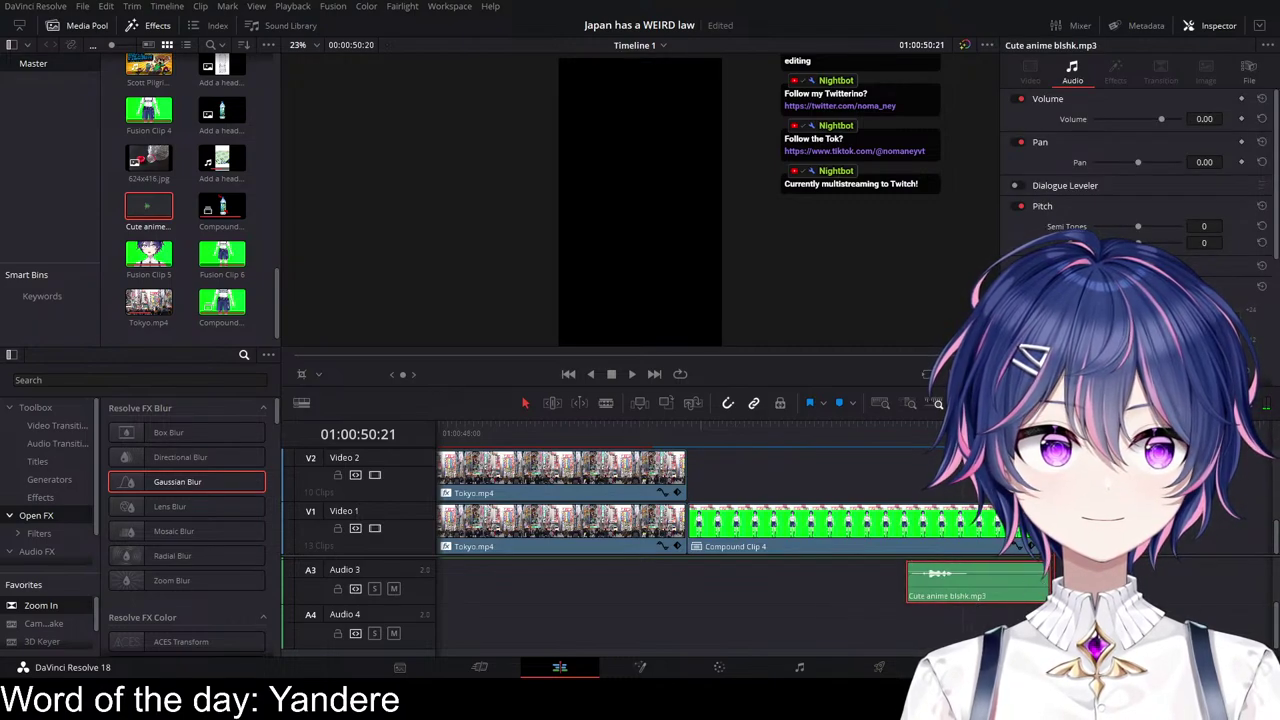
left_click_drag(1047, 583, 1012, 596)
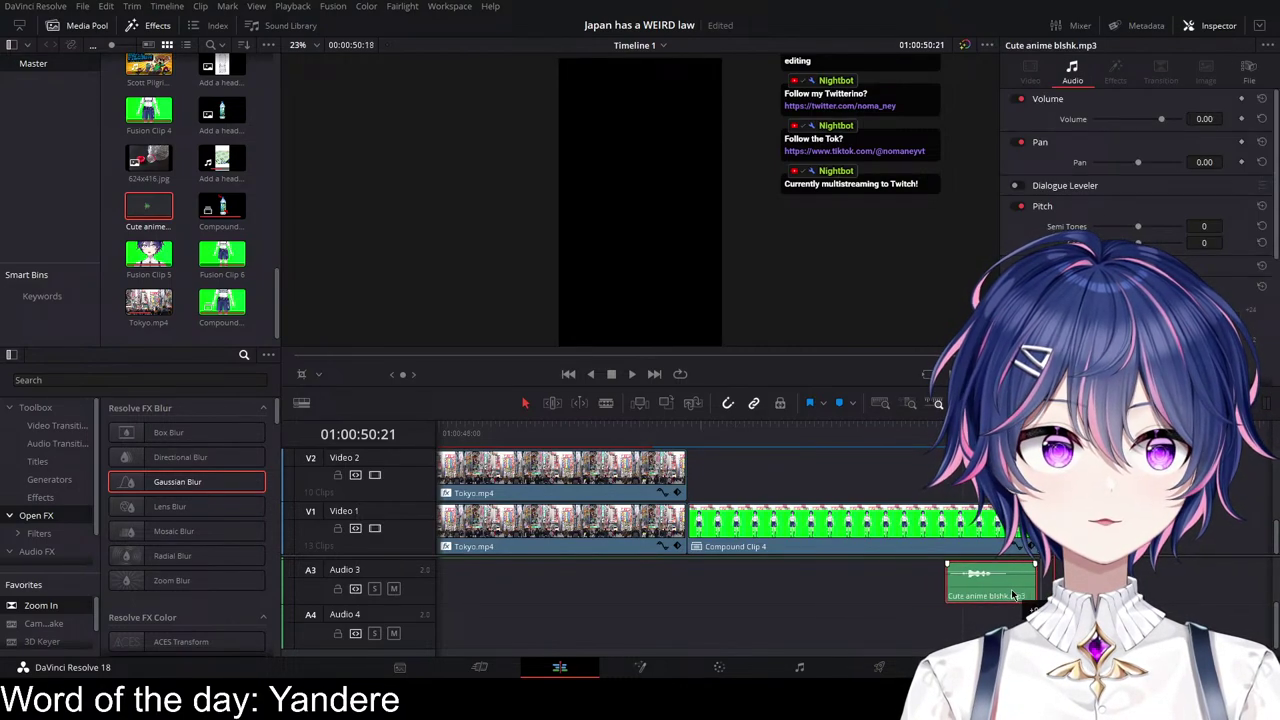
left_click(863, 439)
key("space")
scroll(990, 612, "up", 1)
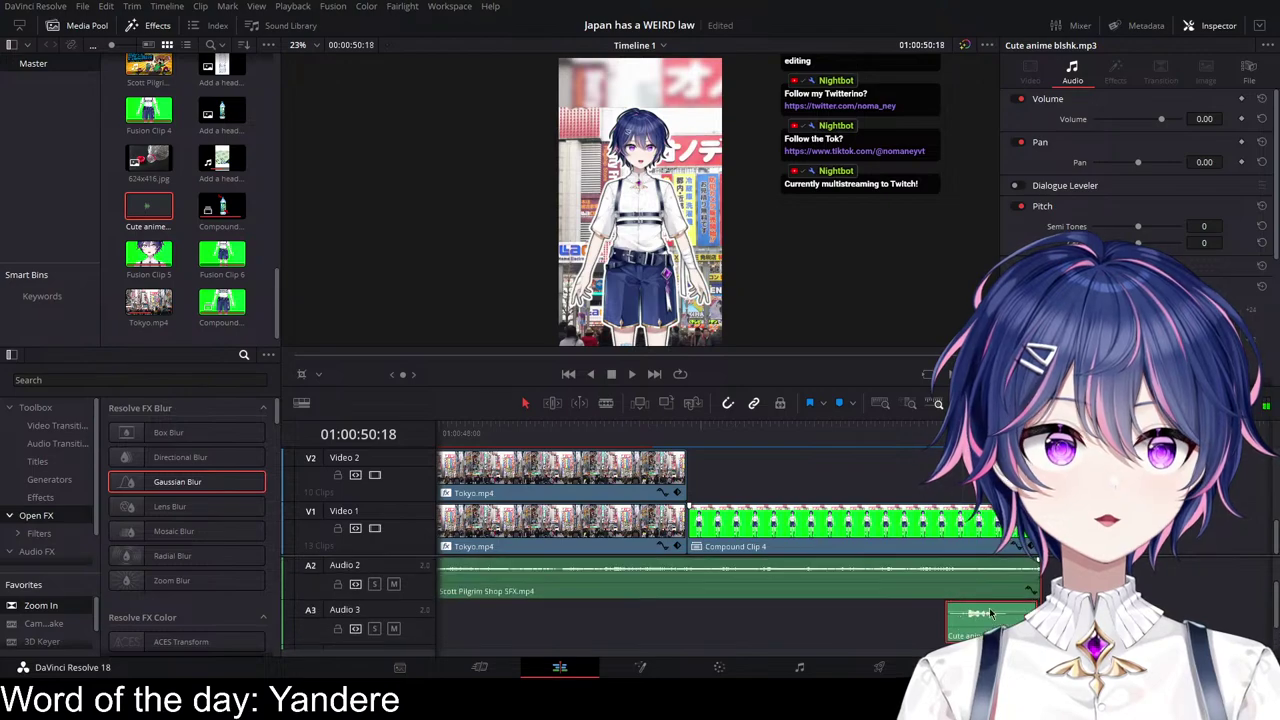
Step: Split the voice recording on Audio 1 at 01:00:49:23 and play back the section after the cut
scroll(960, 600, "up", 2)
scroll(858, 580, "up", 1)
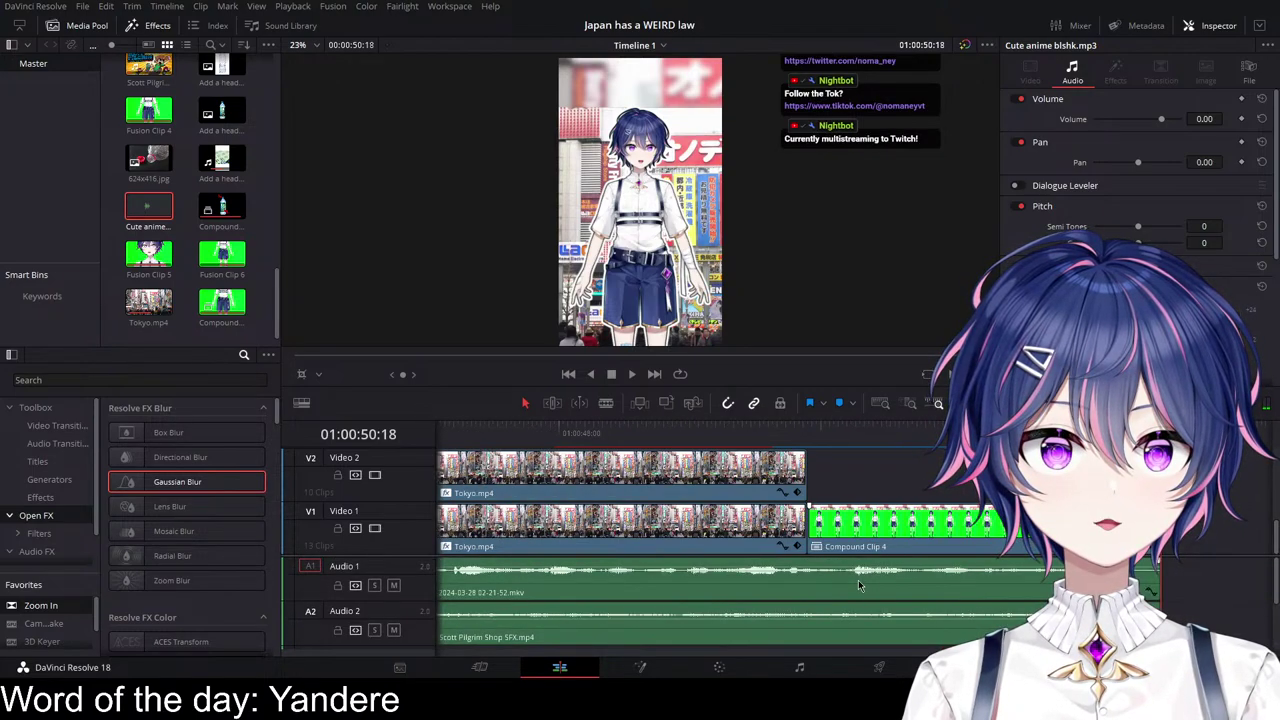
scroll(858, 580, "down", 4)
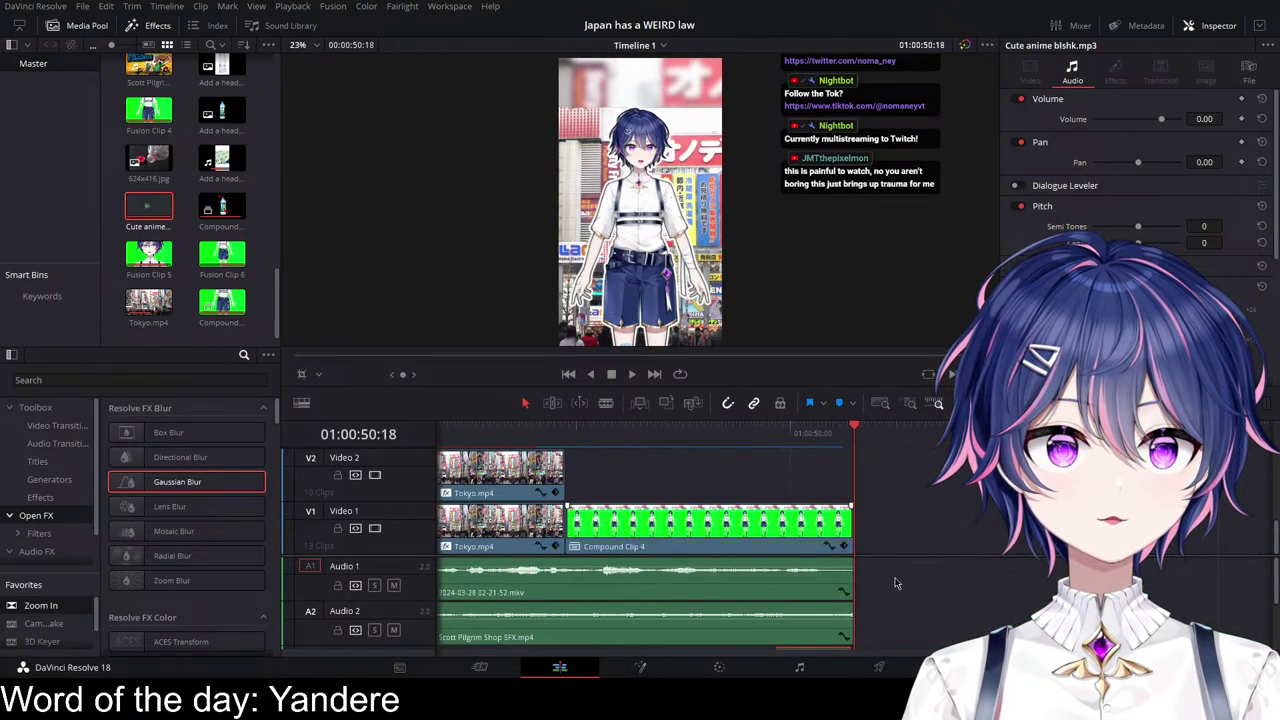
scroll(896, 583, "up", 3)
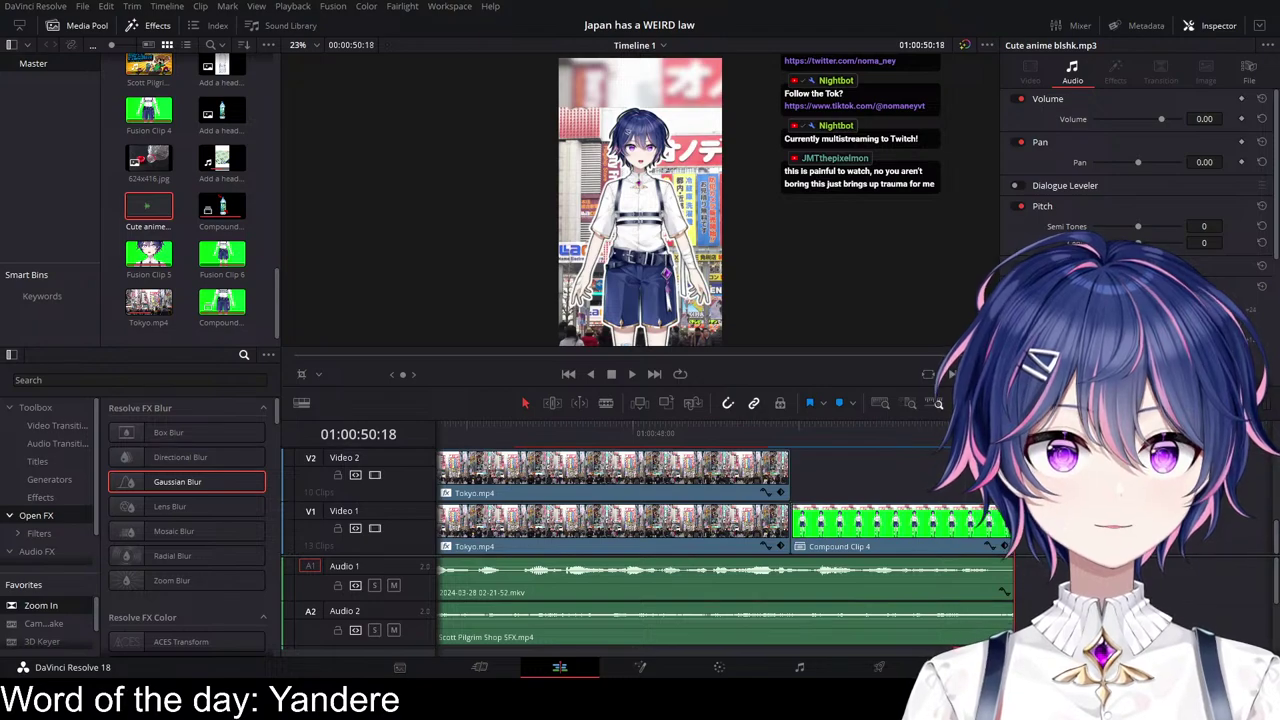
left_click_drag(934, 433, 862, 461)
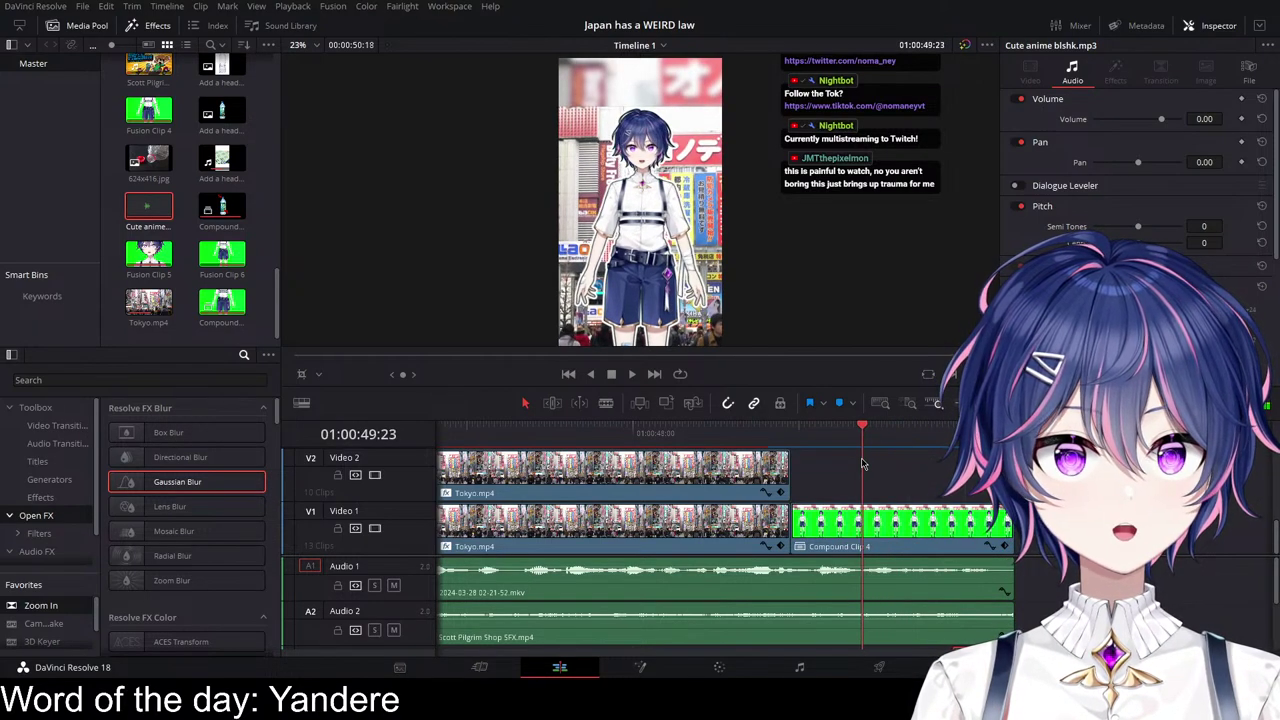
left_click(920, 591)
key("ctrl+b")
left_click_drag(925, 568, 925, 567)
scroll(925, 572, "left", 1)
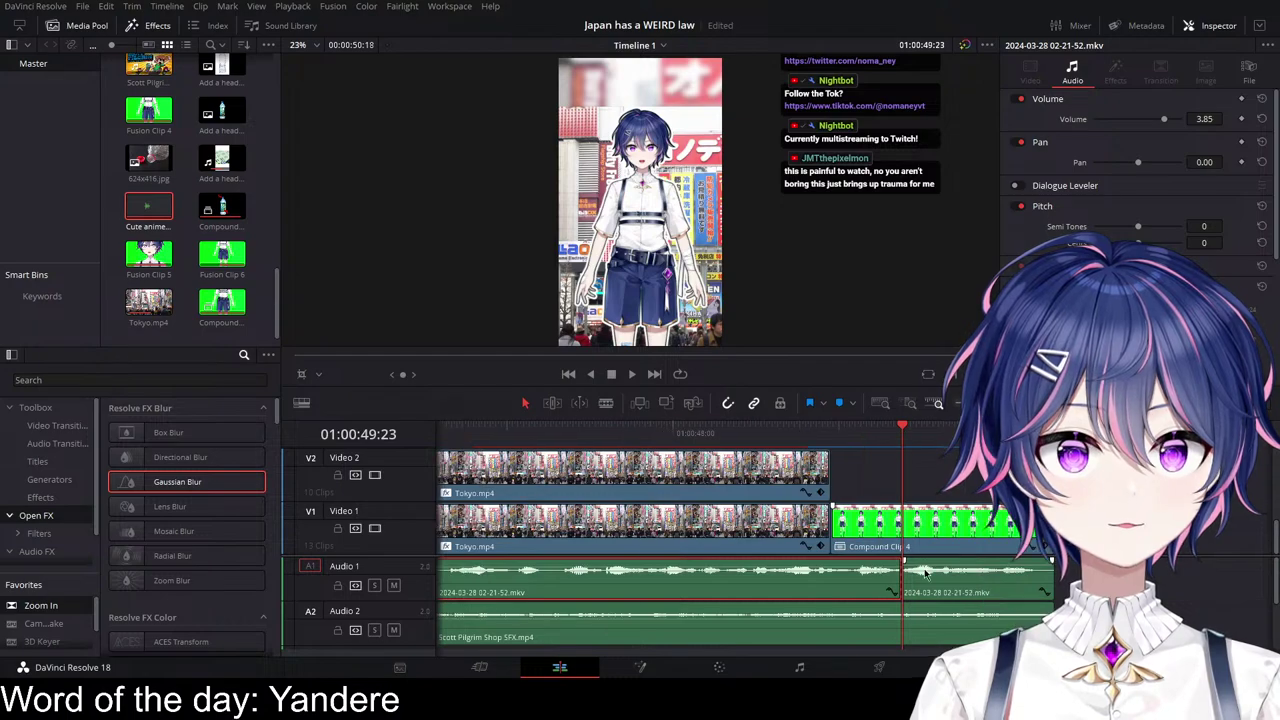
key("space")
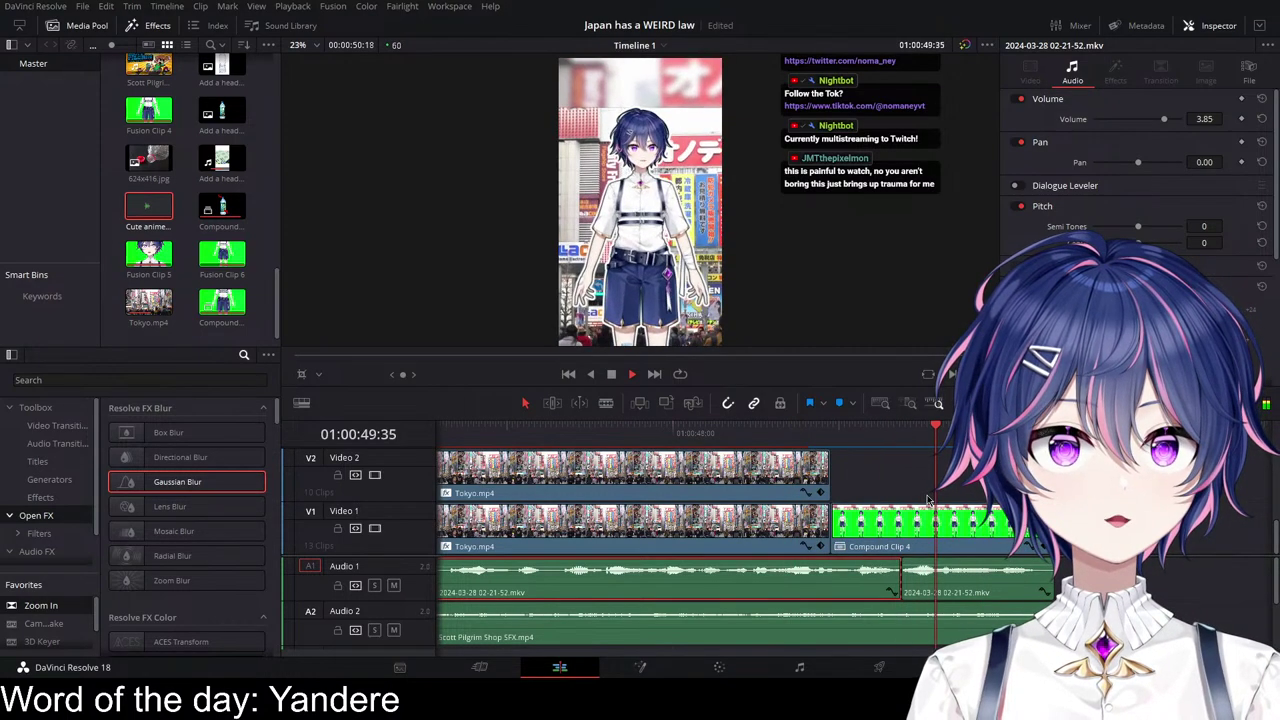
key("space")
Step: Split the voice recording on Audio 1 at 01:00:48:18, before the start of Compound Clip 4
scroll(850, 570, "left", 10)
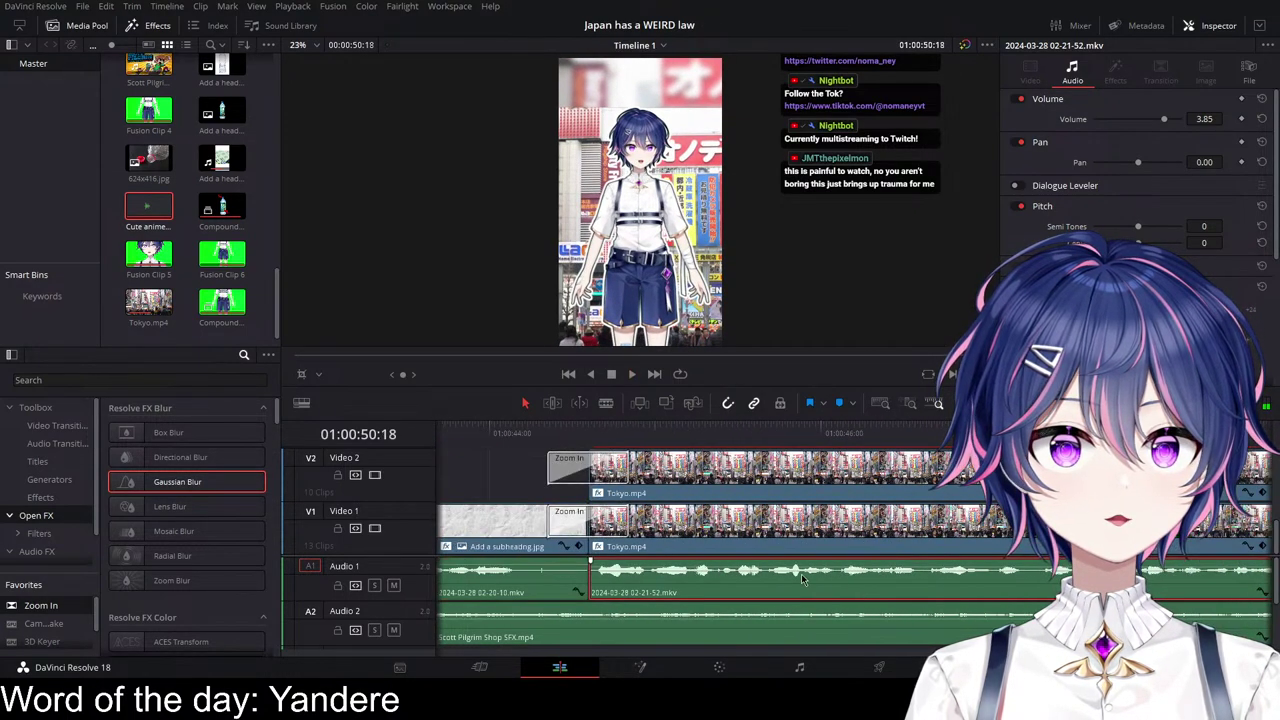
scroll(887, 579, "right", 8)
left_click_drag(876, 433, 884, 462)
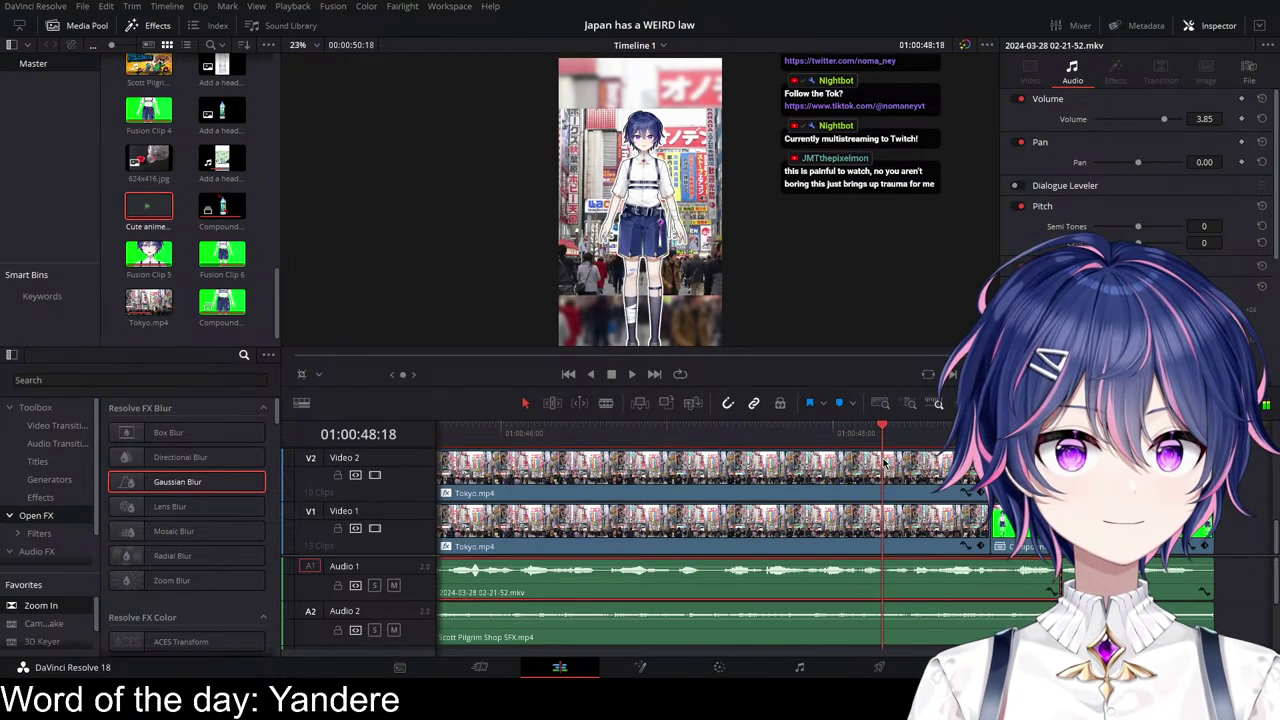
key("ctrl+b")
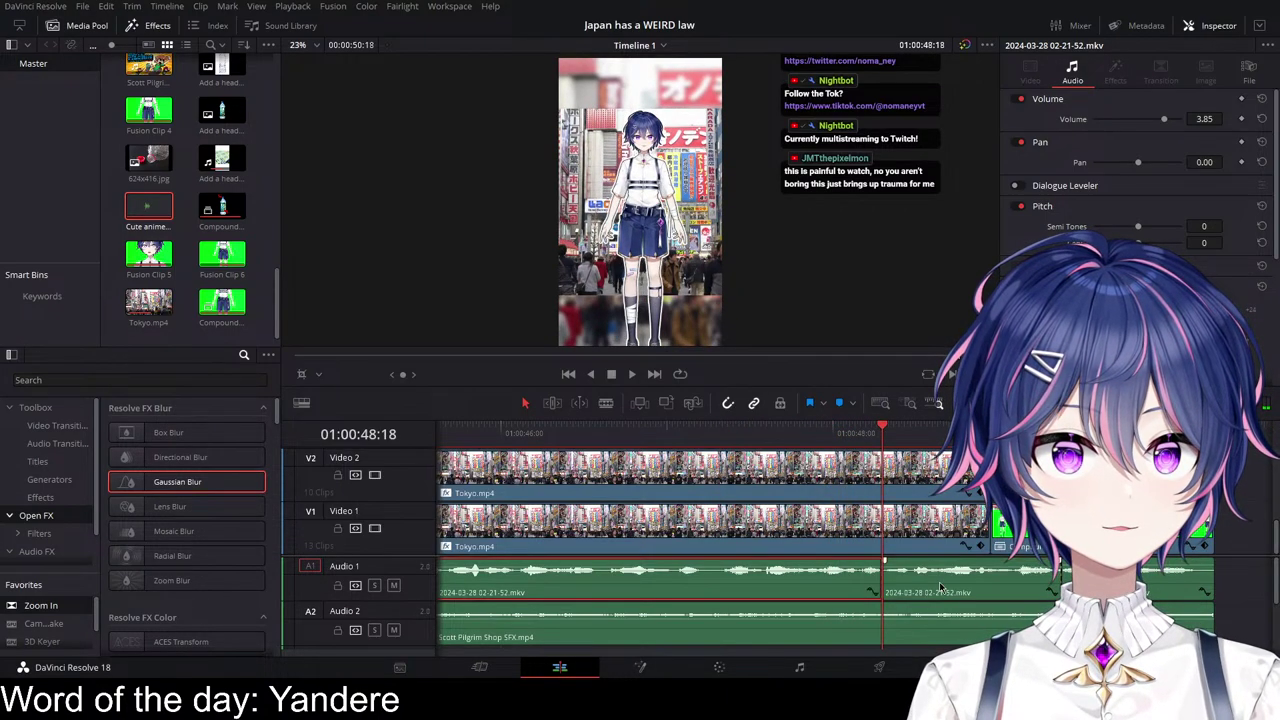
Step: Split the voice recording on Audio 1 at 01:00:48:35, raise the short middle piece's volume to 5.77, and play it back
left_click_drag(884, 440, 932, 455)
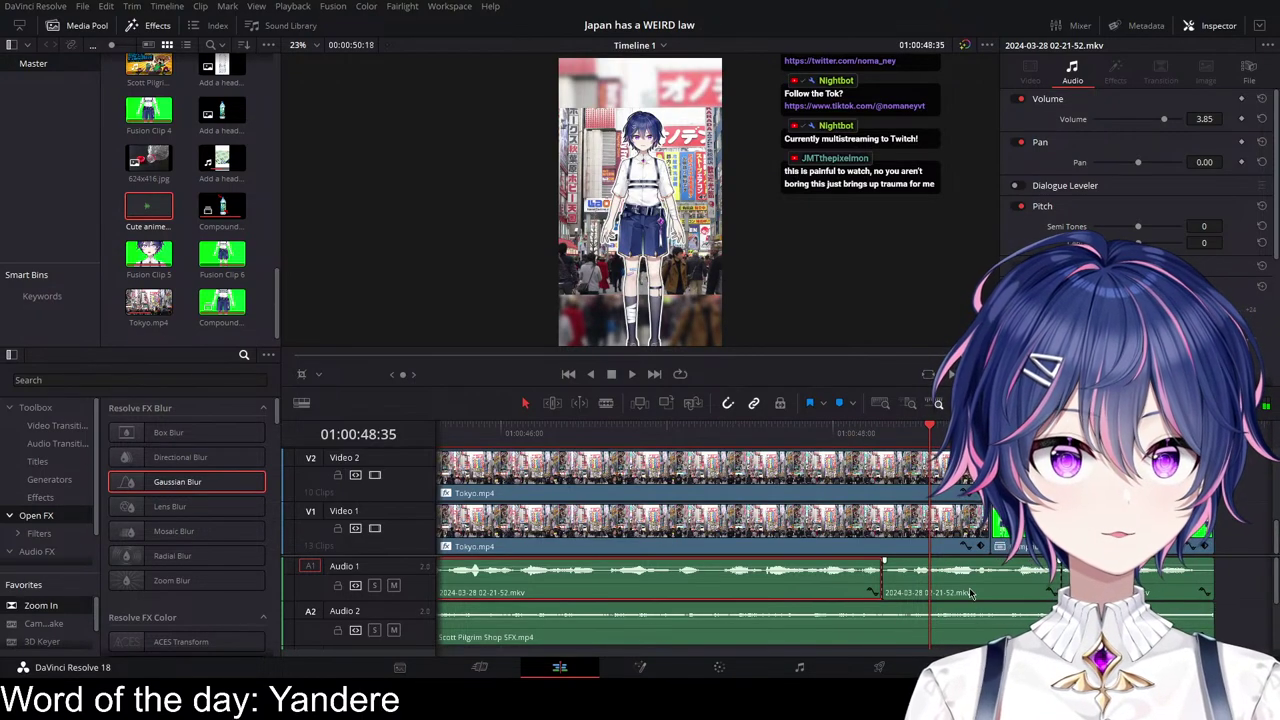
key("ctrl+b")
left_click_drag(918, 571, 912, 567)
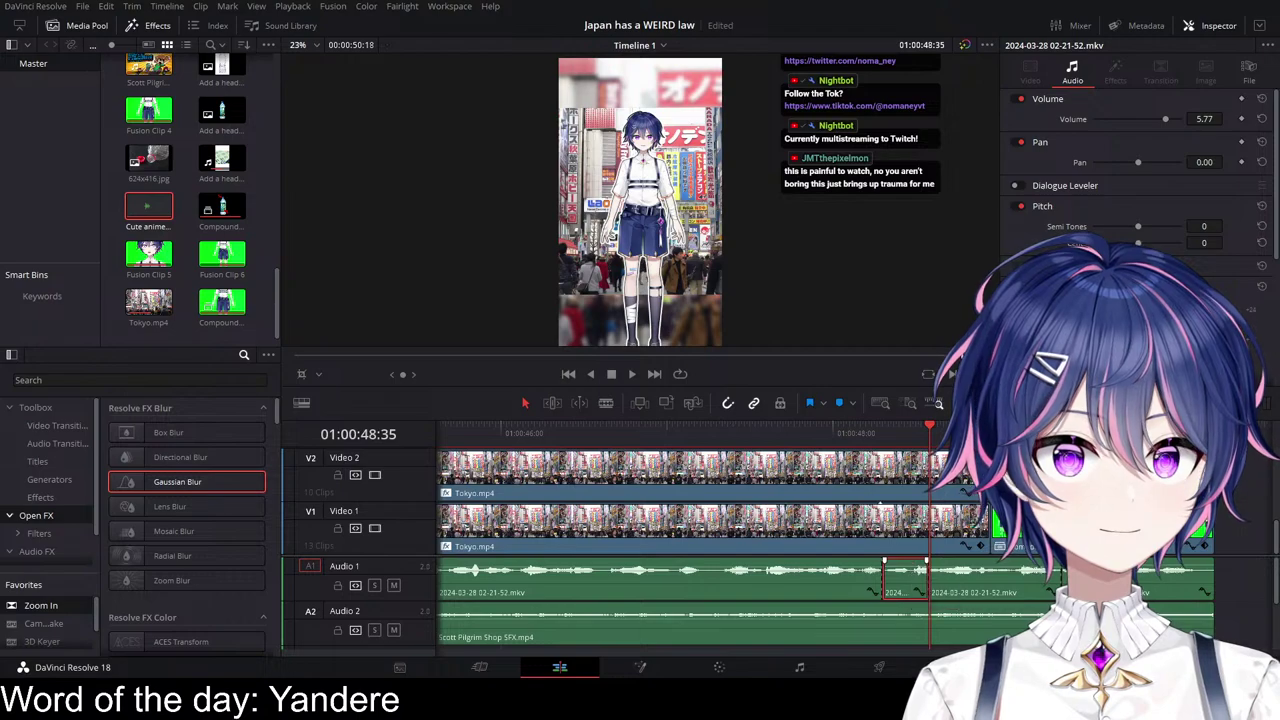
left_click(842, 437)
key("space")
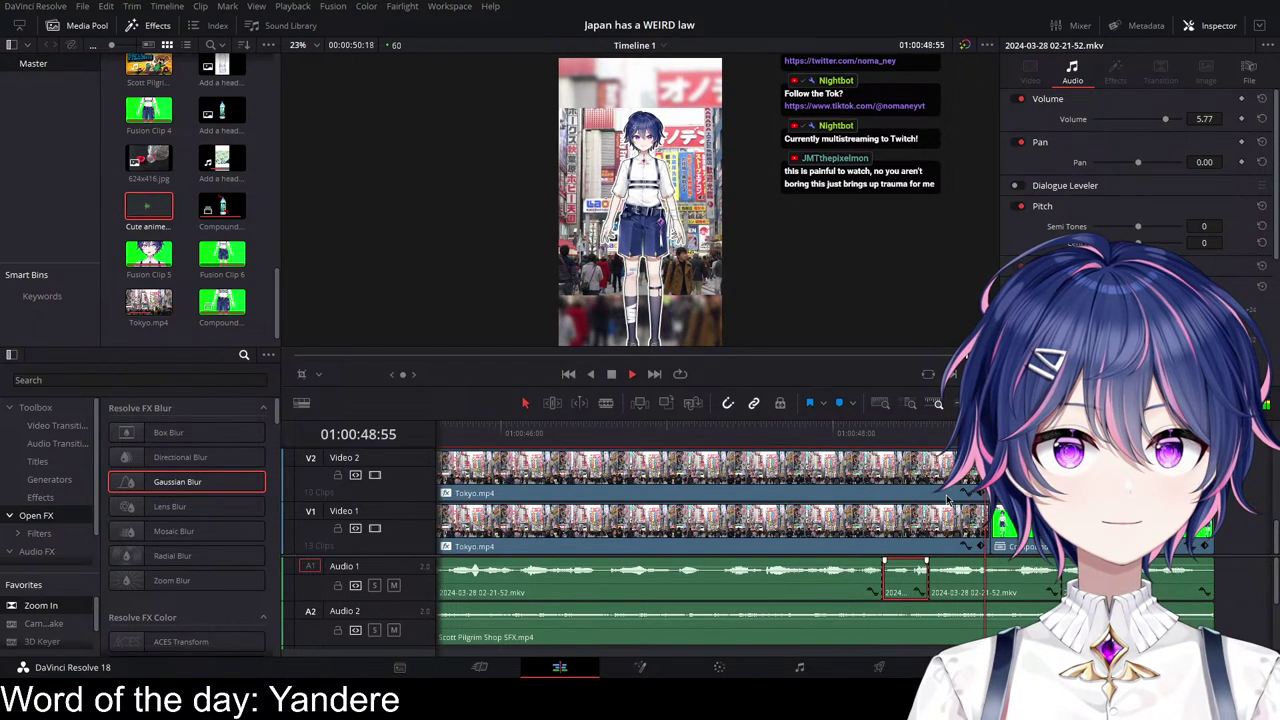
key("space")
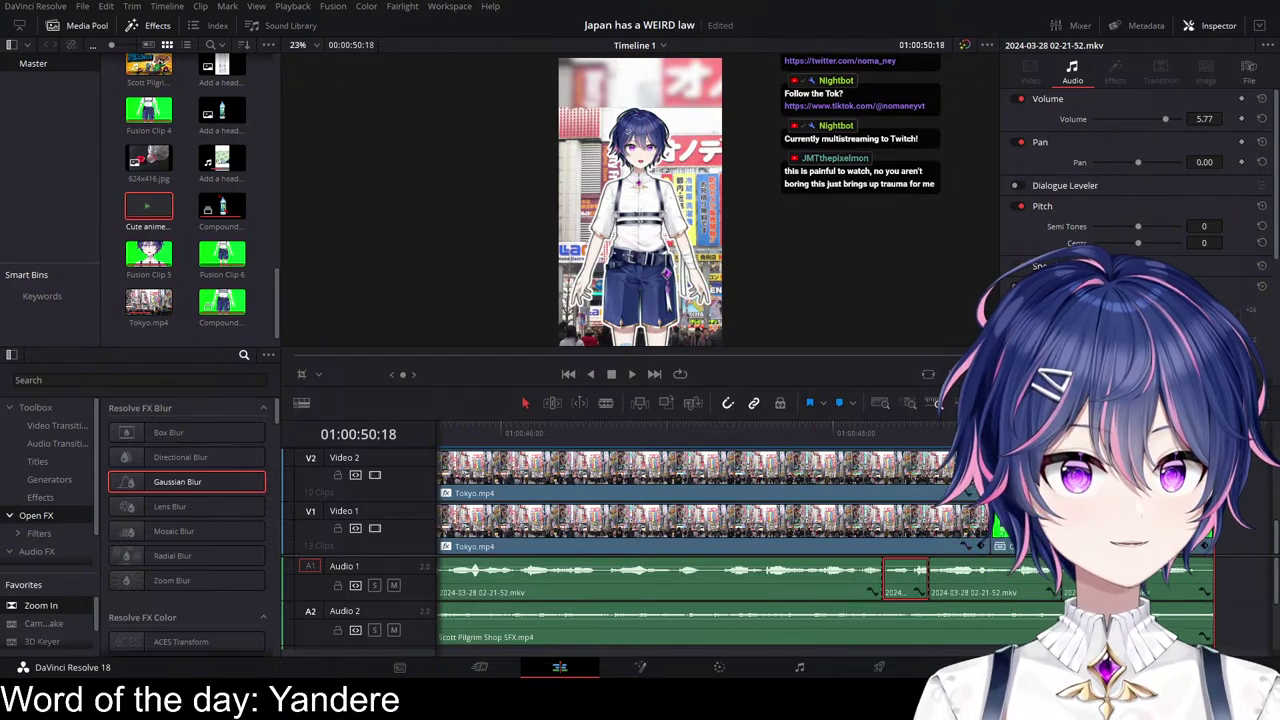
Step: Review the short's opening section from the timeline's start, examining the stacked Text+ titles on the upper video tracks
scroll(898, 612, "down", 3)
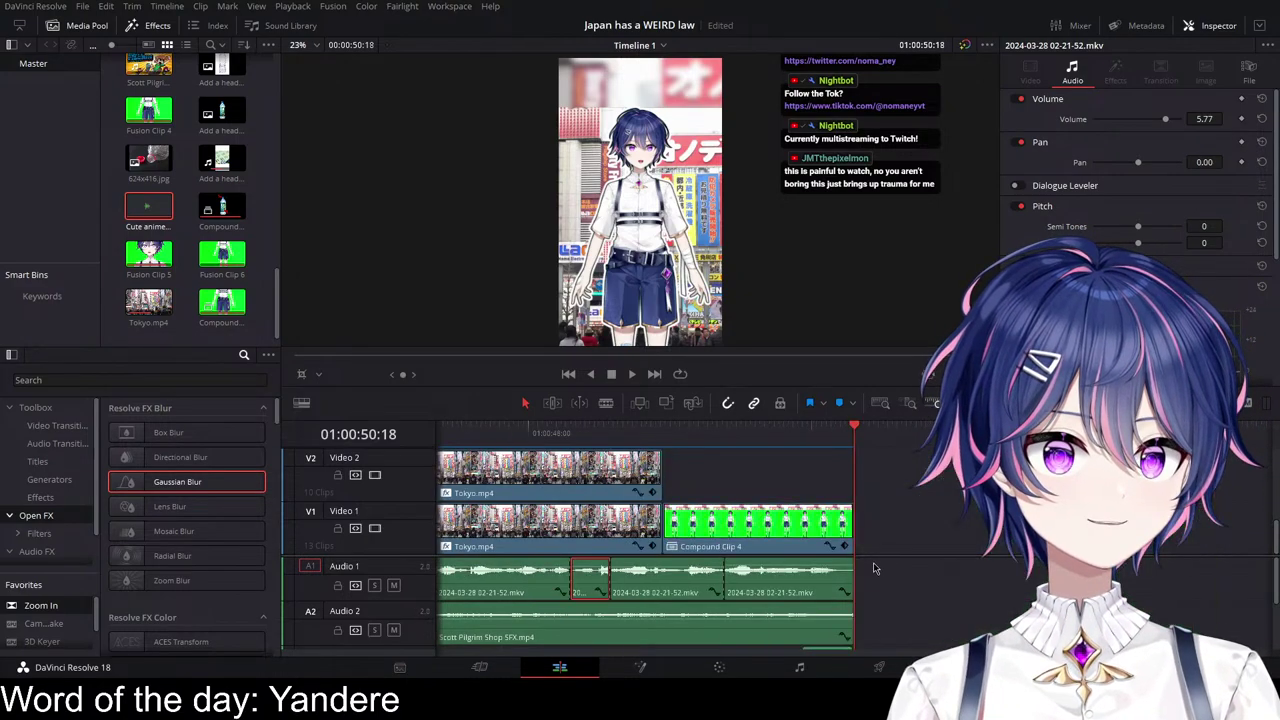
scroll(806, 548, "left", 3)
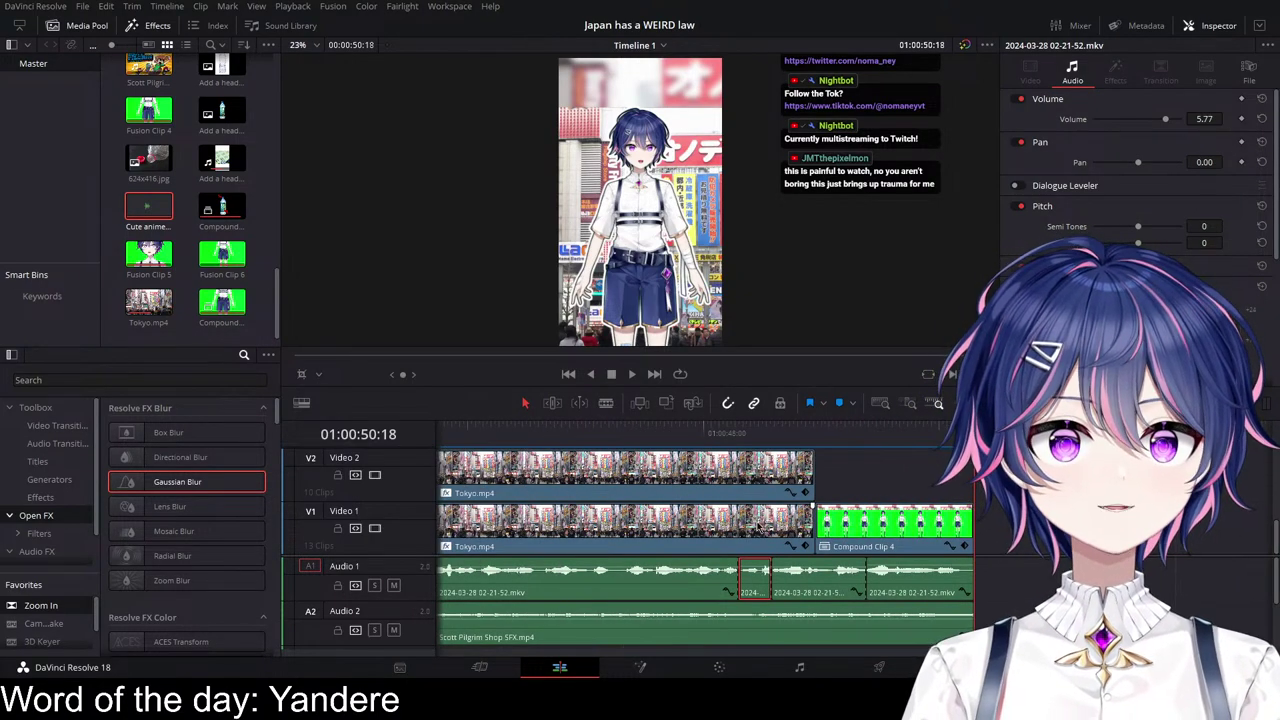
scroll(783, 528, "down", 5)
left_click_drag(688, 434, 343, 423)
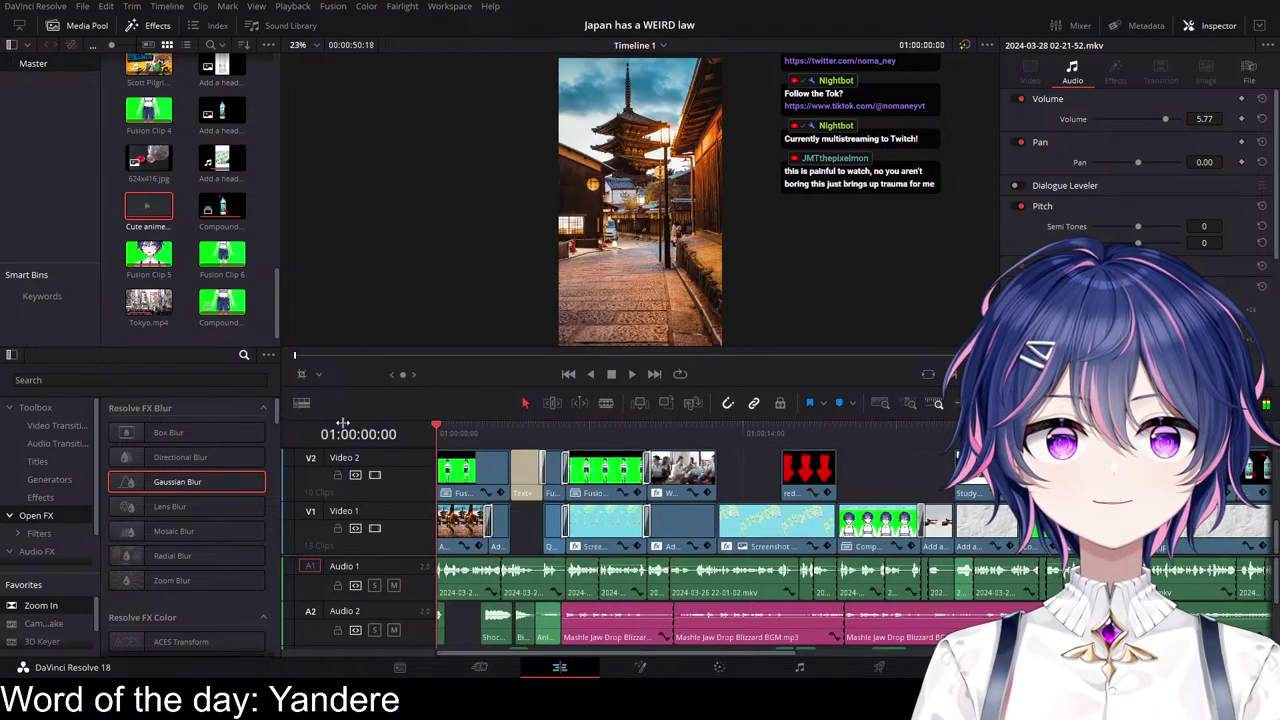
scroll(685, 533, "up", 3)
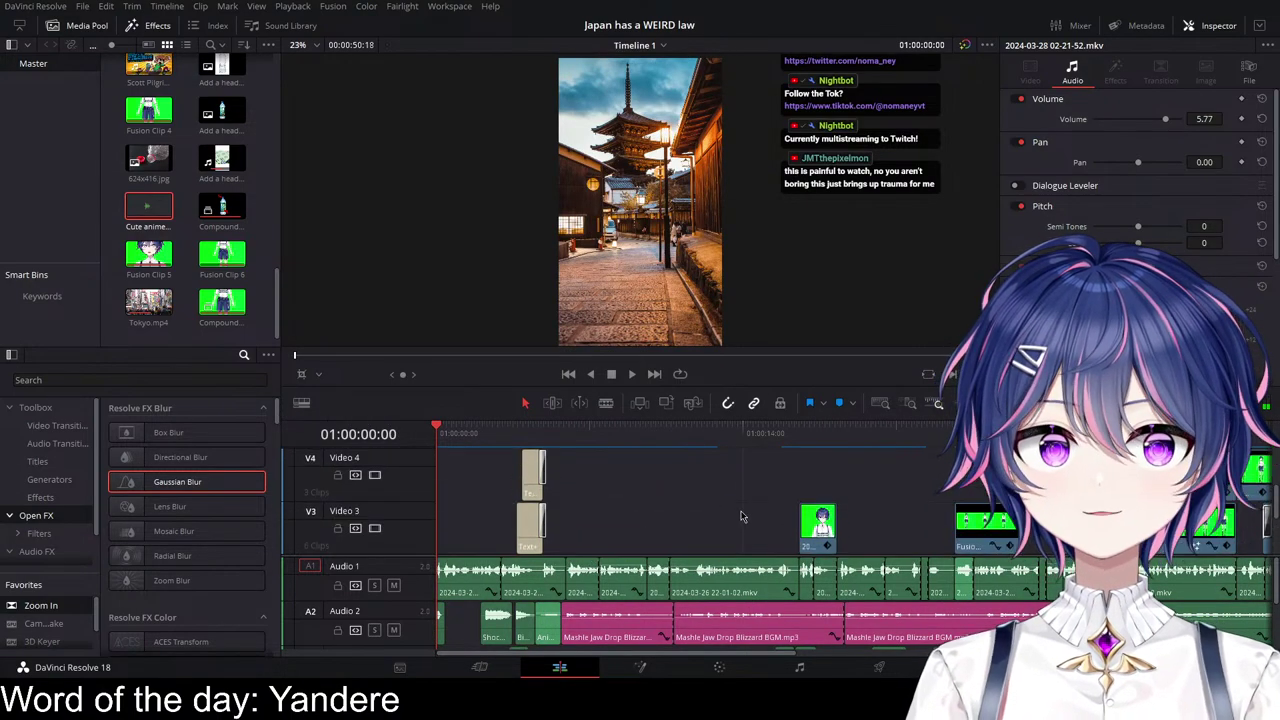
scroll(685, 533, "down", 2)
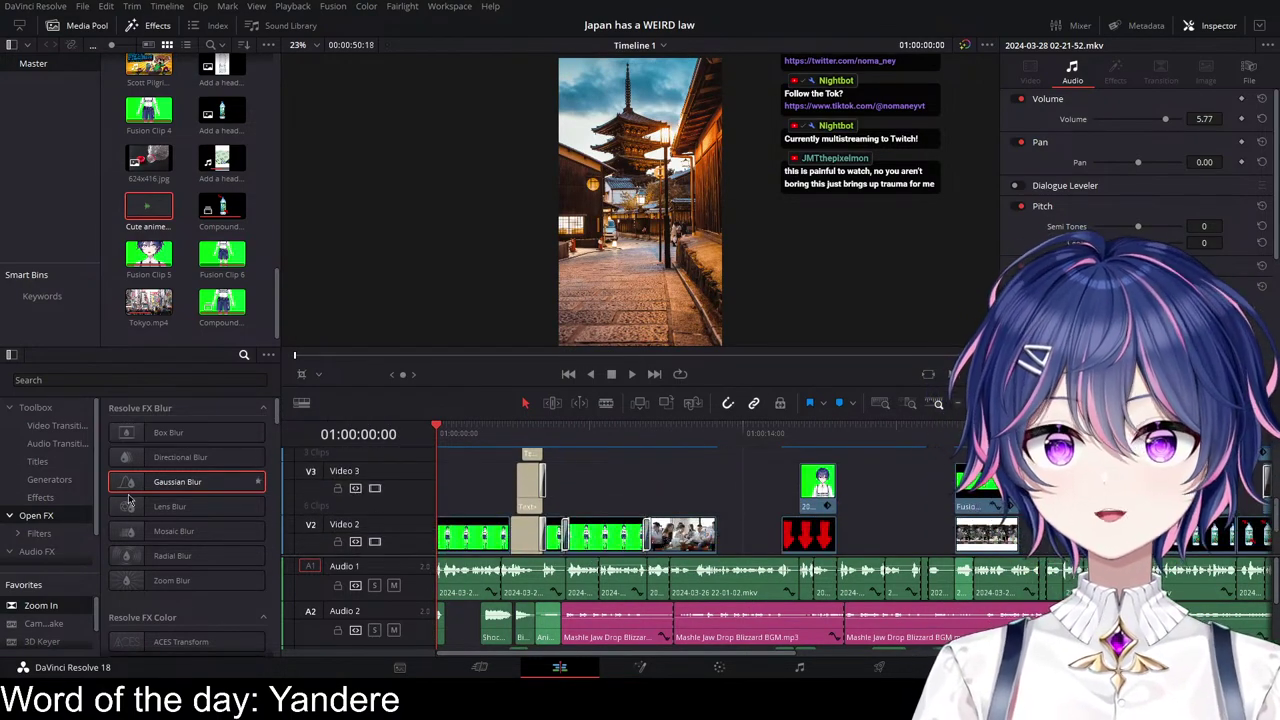
left_click(512, 433)
key("space")
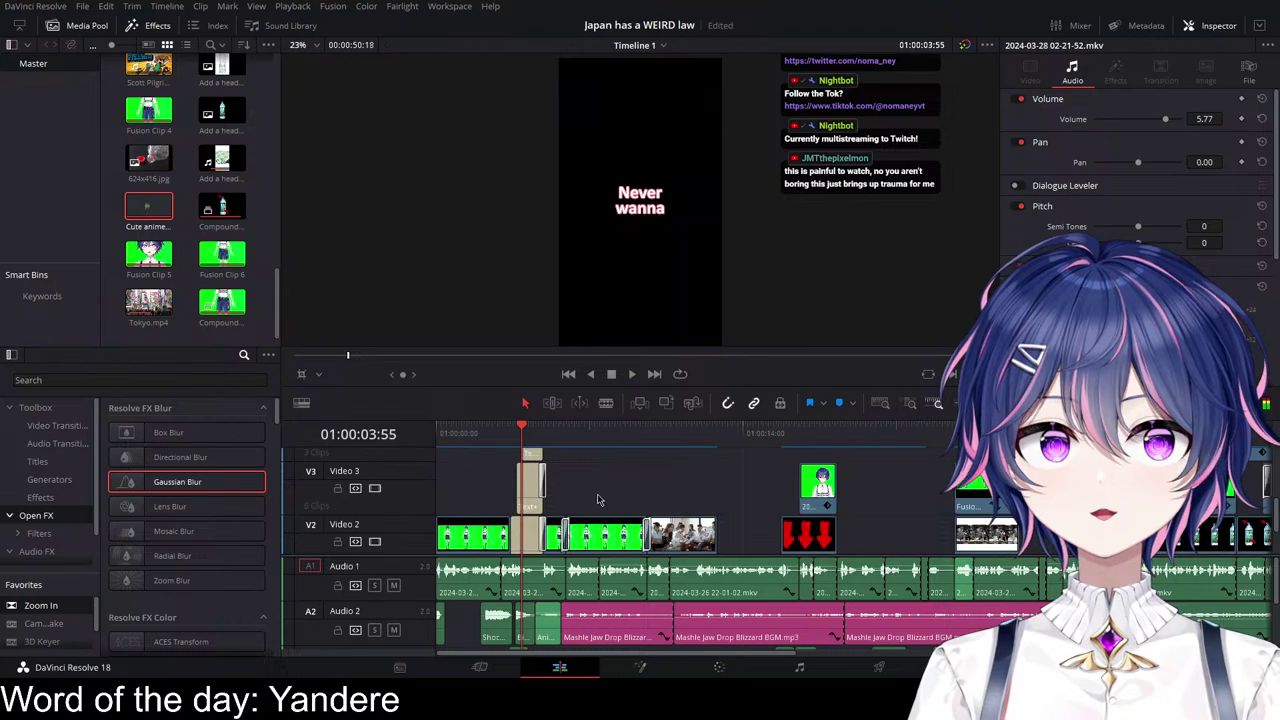
scroll(620, 506, "up", 4)
scroll(762, 519, "up", 3)
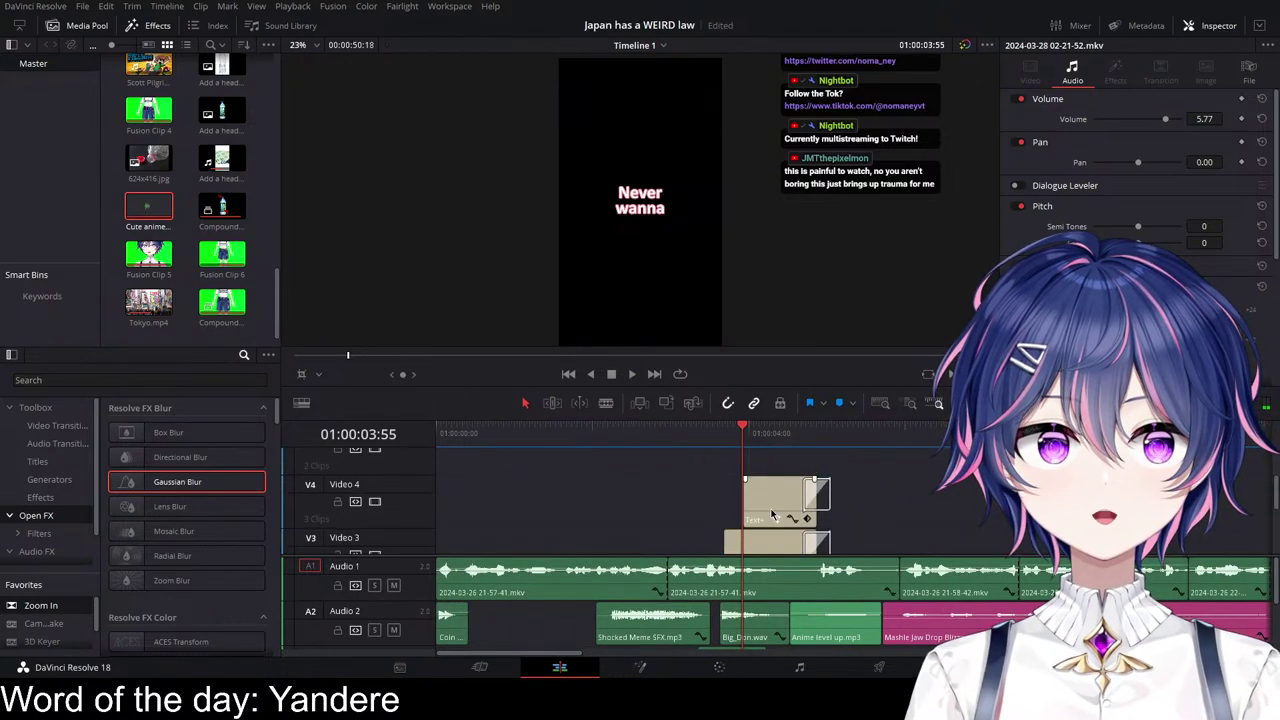
scroll(771, 516, "down", 2)
key("Home")
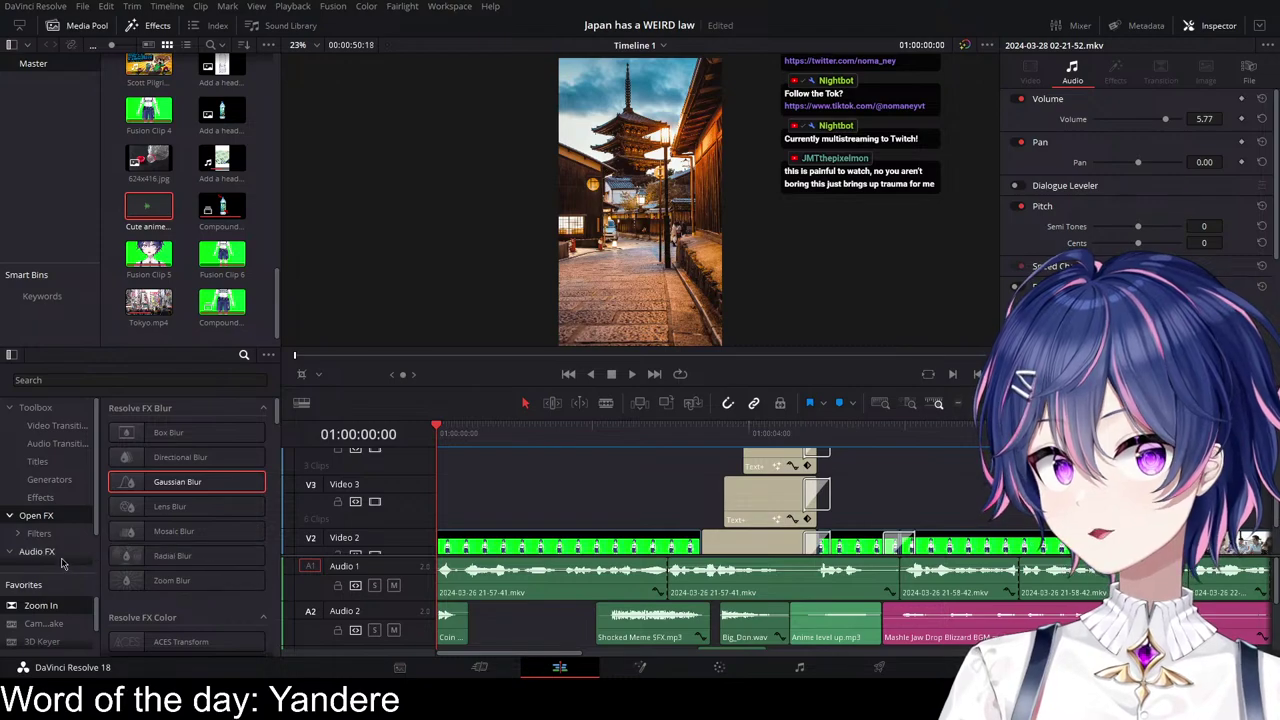
Step: Place a Text+ title at the start of Video 3, trim it to about two seconds, and save the project
left_click(38, 463)
left_click_drag(160, 556, 424, 501)
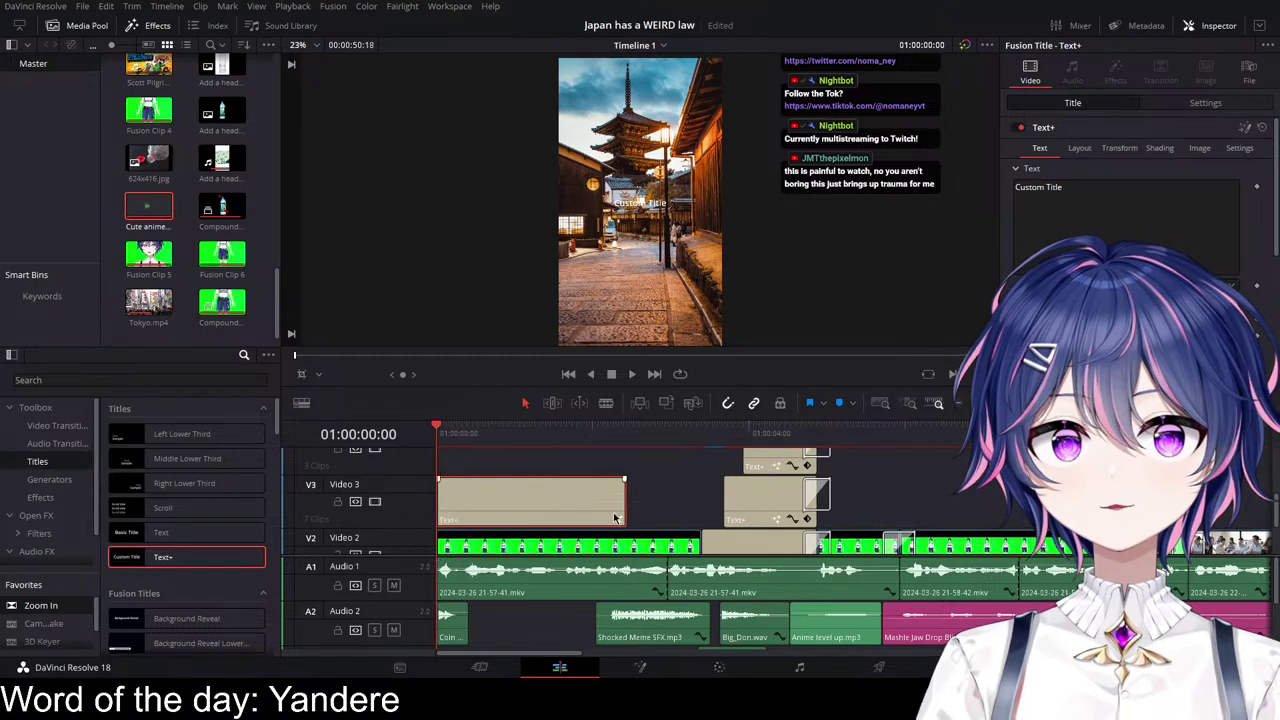
left_click_drag(625, 500, 593, 500)
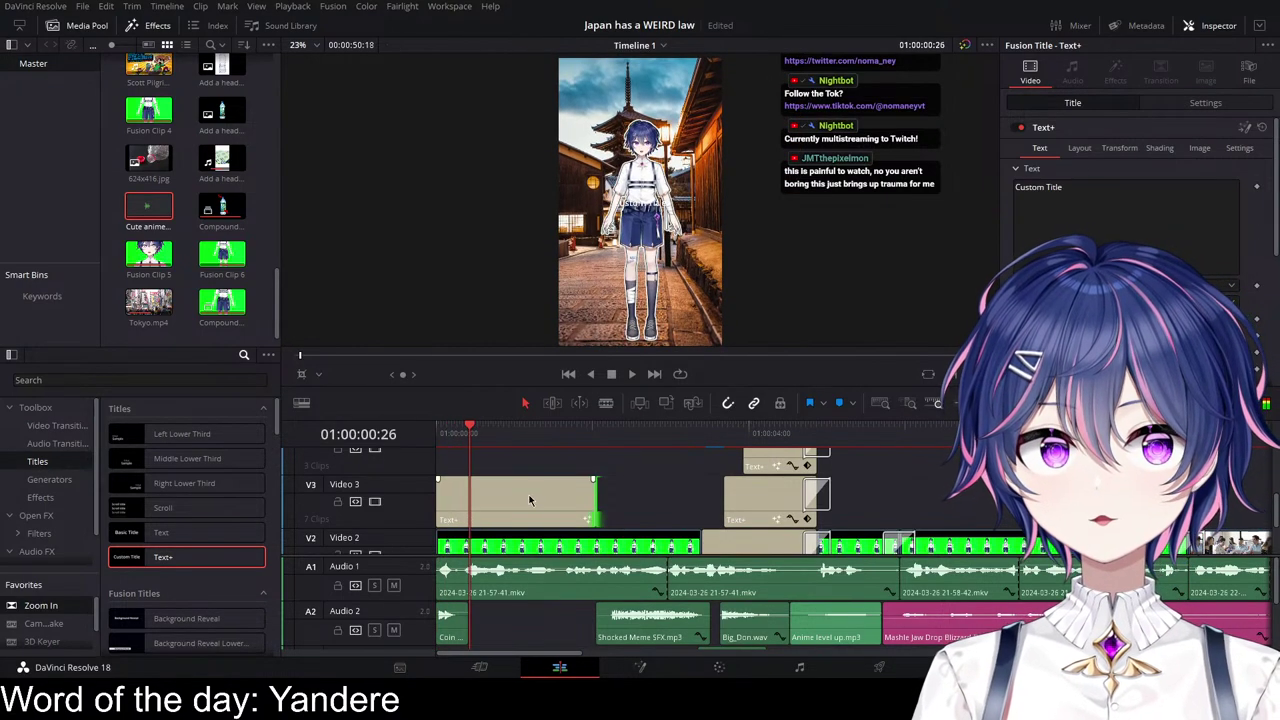
key("ctrl+s")
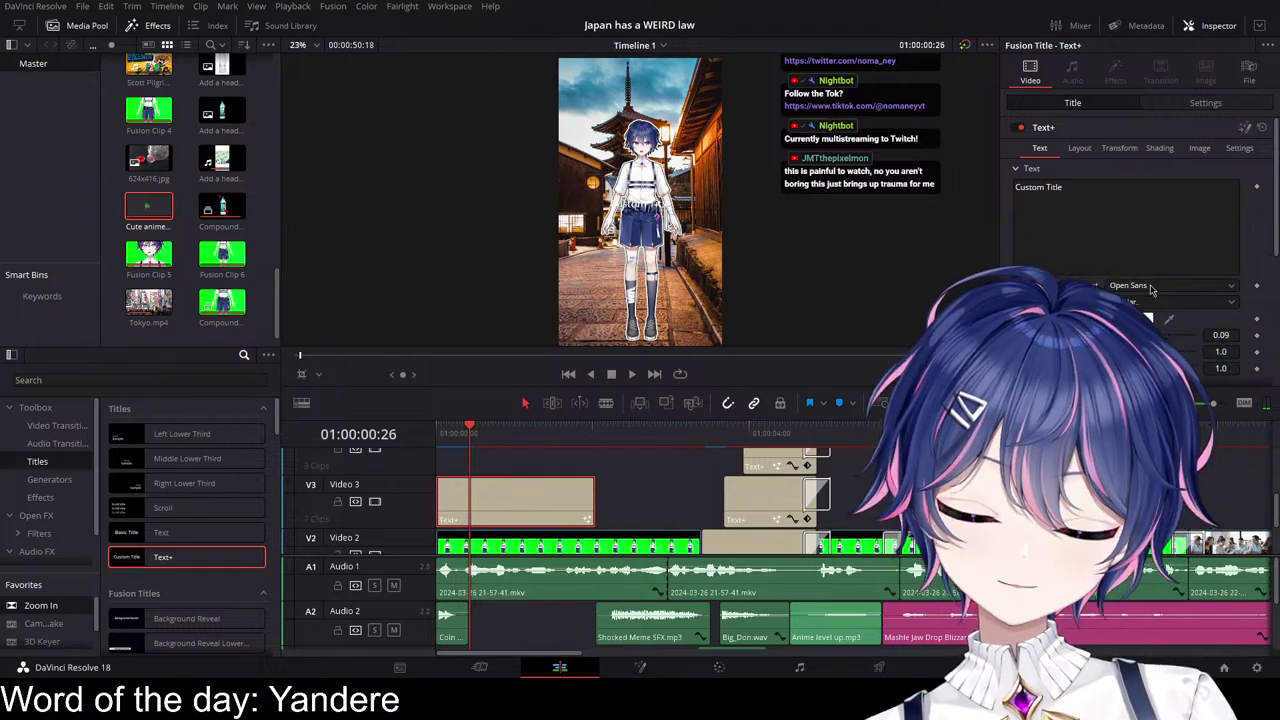
Step: Enable the new title's Red Outline shading with a thickness of about 0.08, and set the title's zoom to 1.710
left_click(1148, 290)
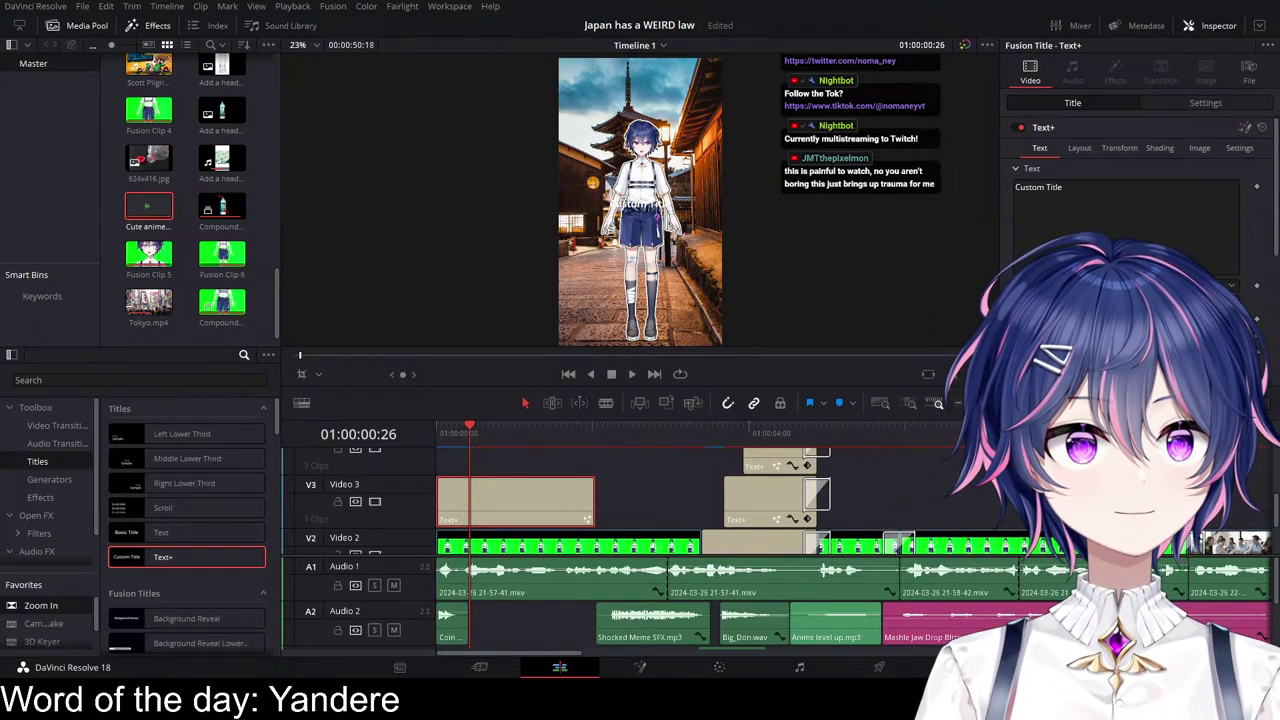
key("space")
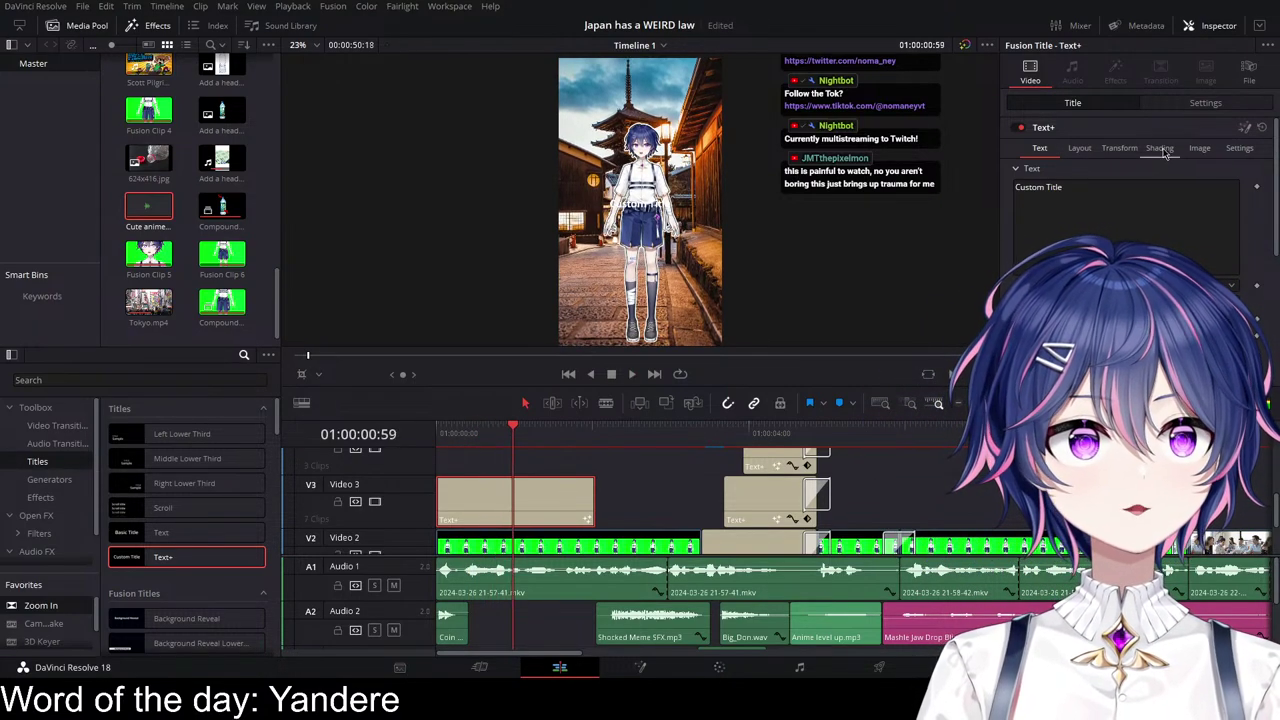
left_click(1160, 149)
left_click(1129, 187)
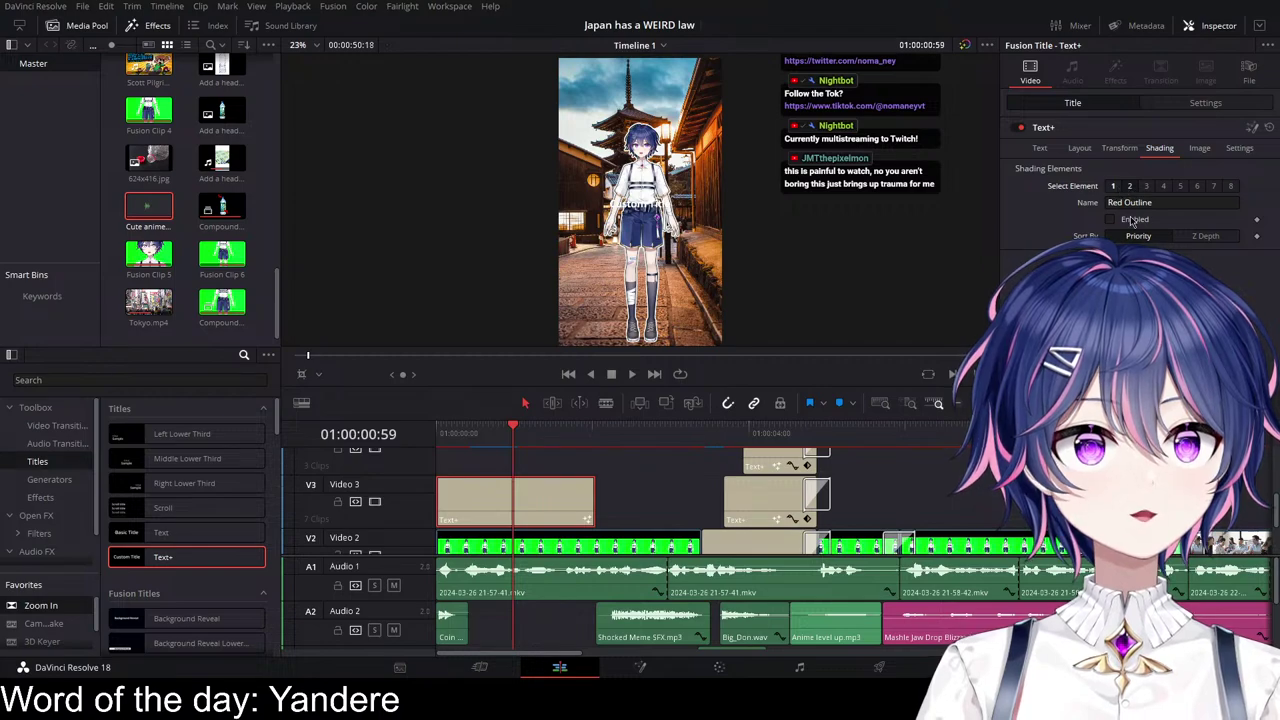
left_click(1120, 219)
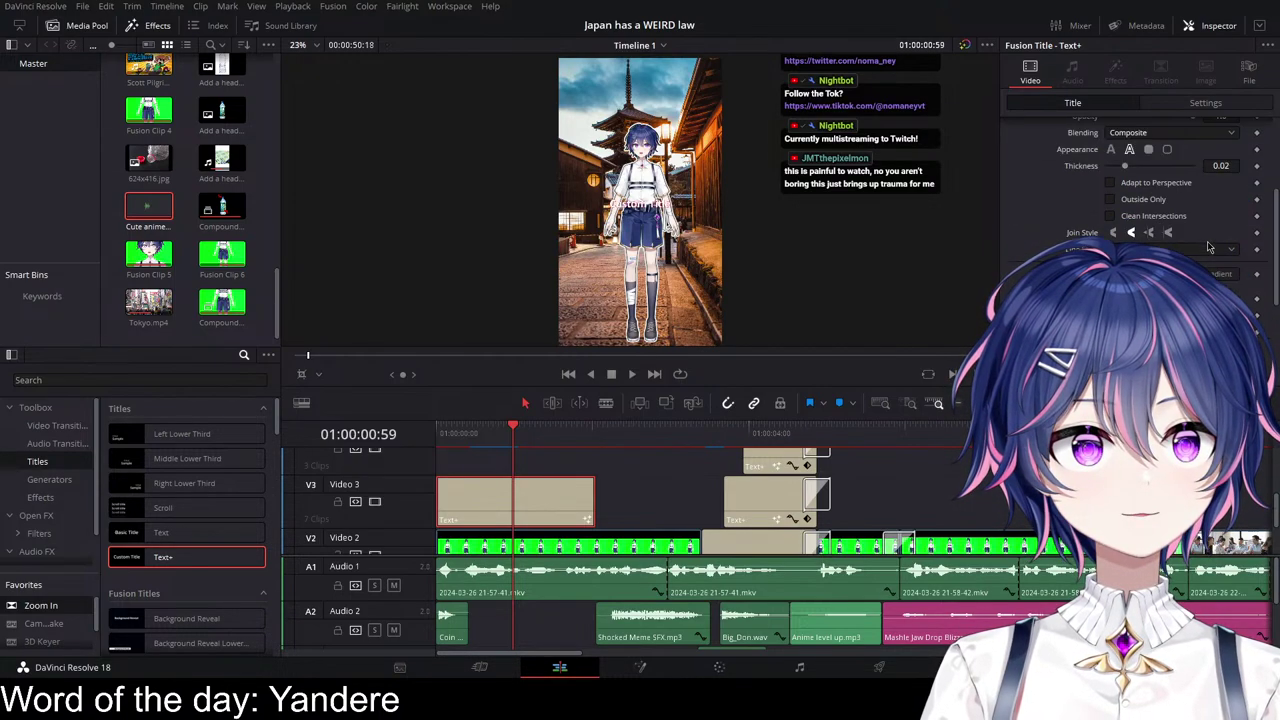
scroll(1120, 220, "down", 2)
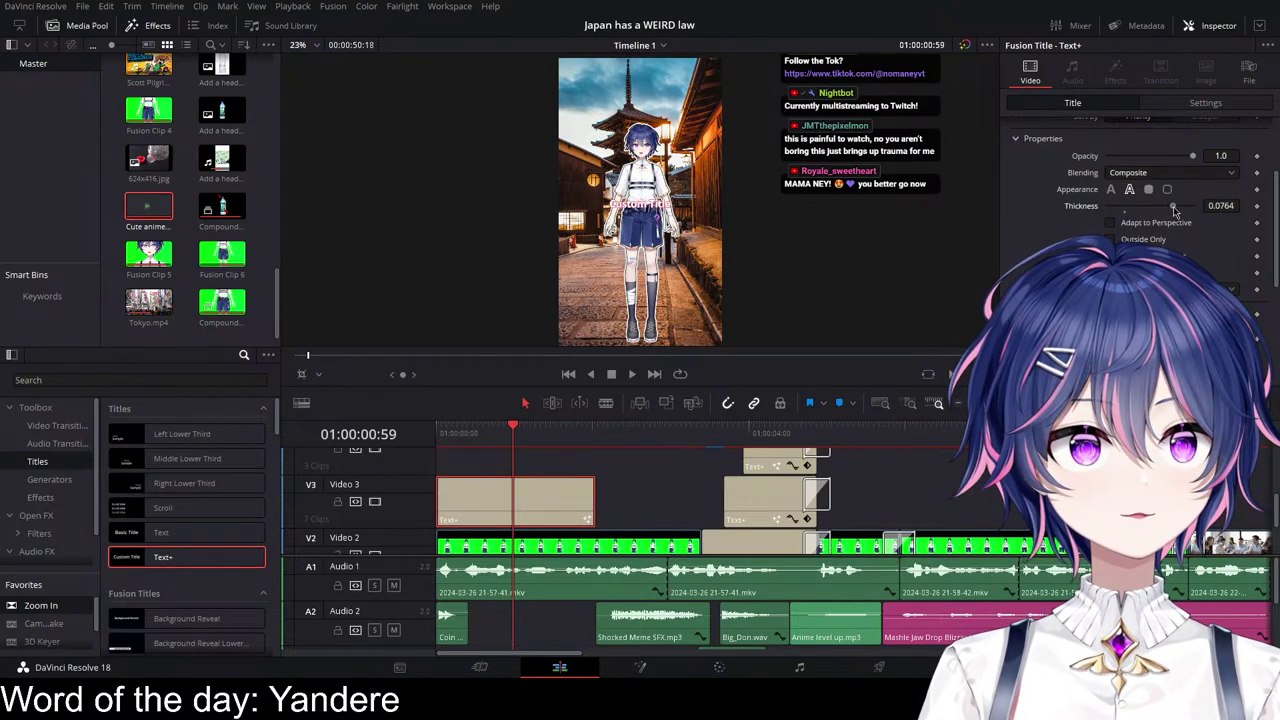
left_click(1200, 104)
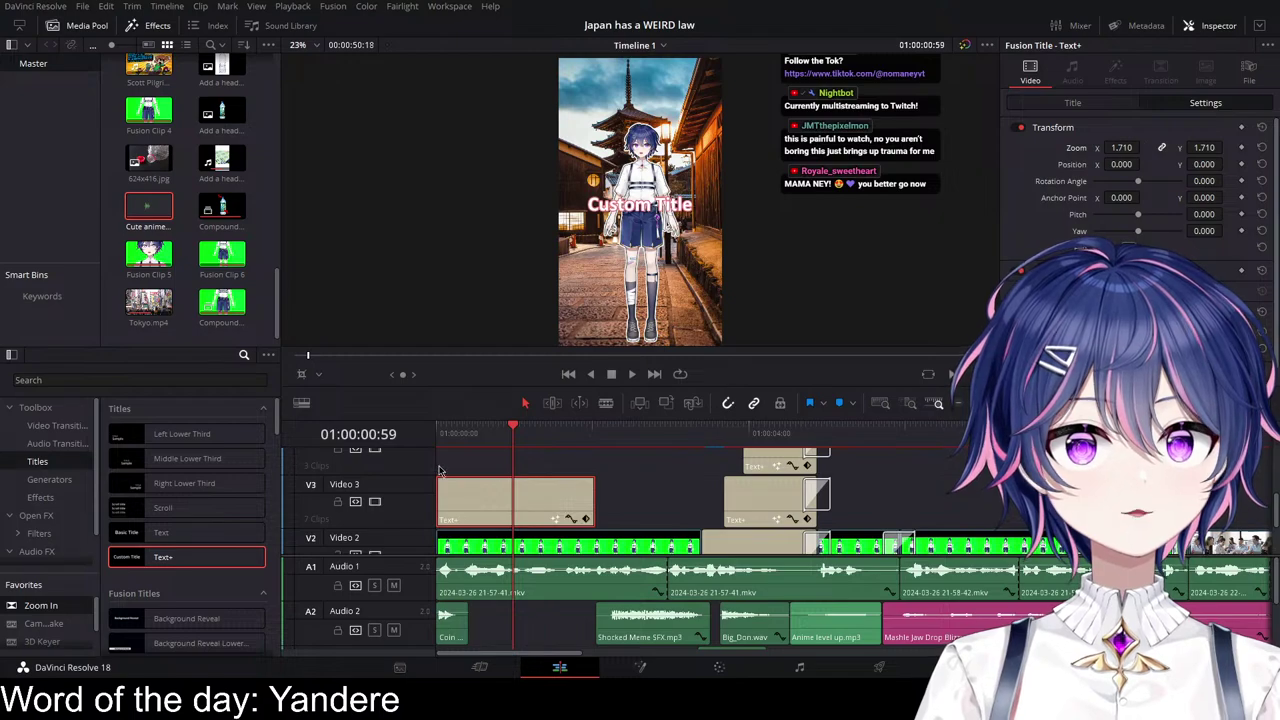
left_click(486, 432)
Step: Enable the title's Black Shadow shading element, set its softness glow to 0.811, and play the opening back
left_click(1072, 103)
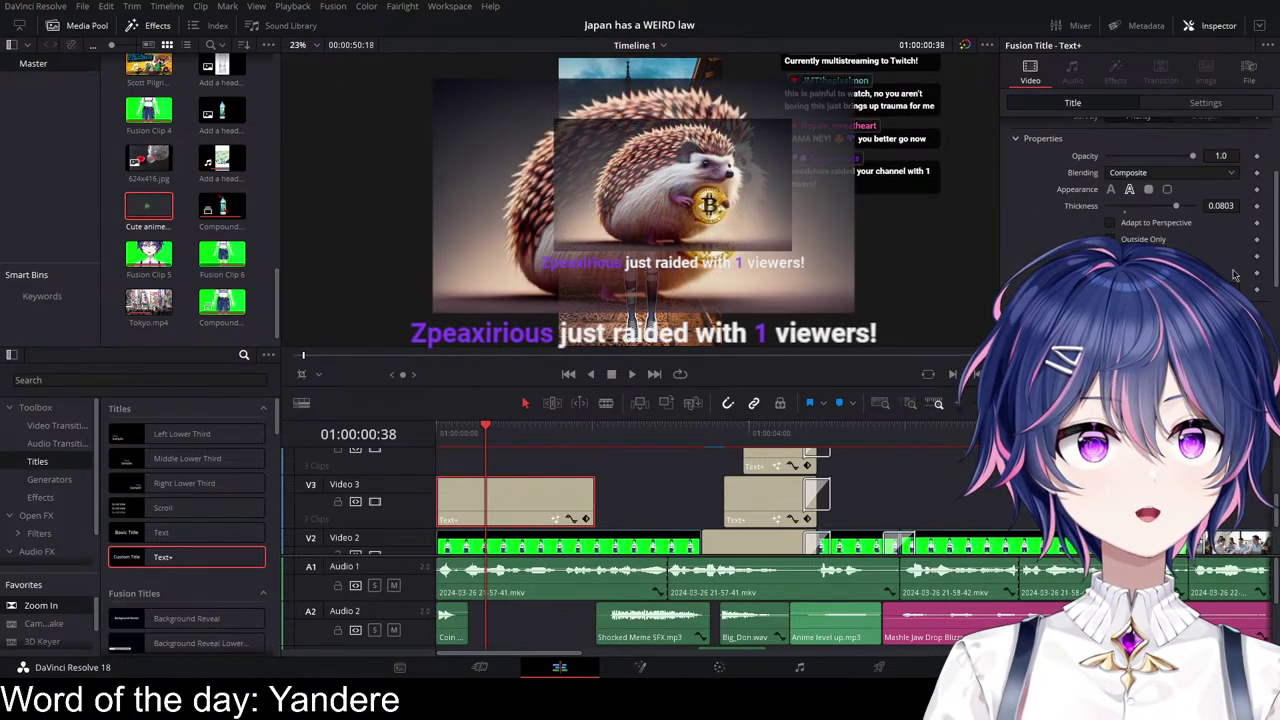
left_click(1146, 186)
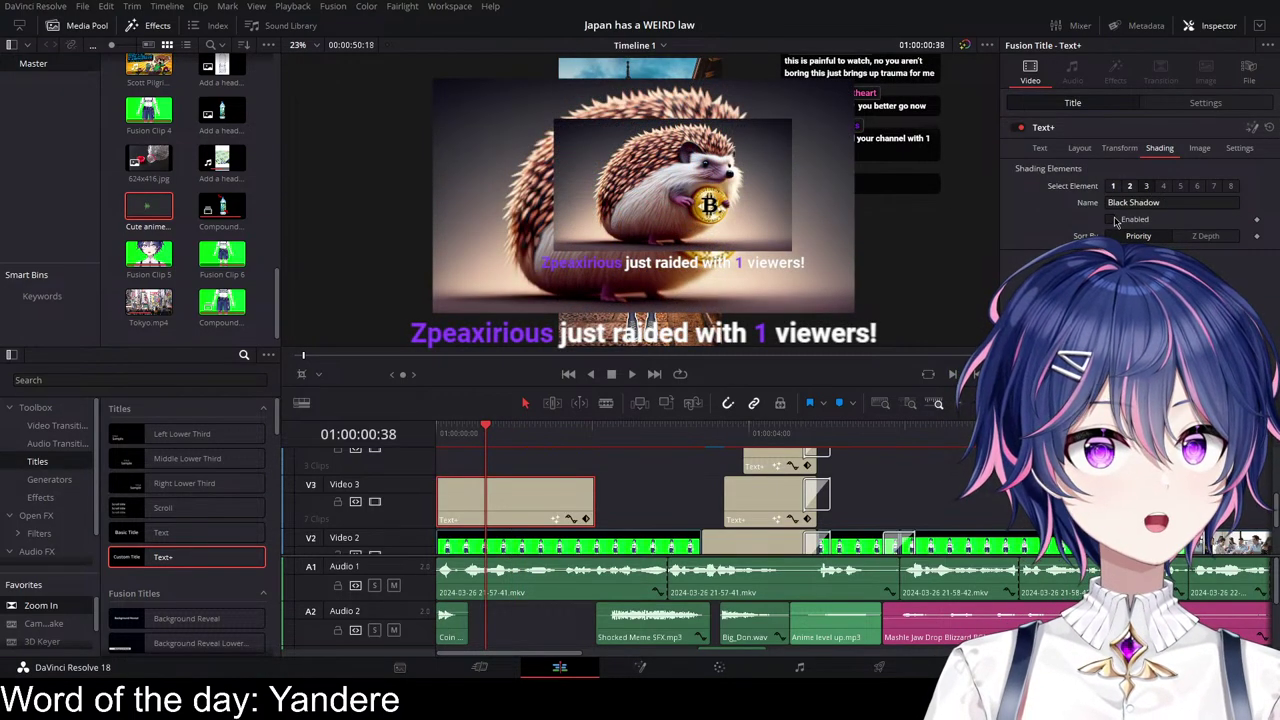
left_click(1116, 221)
scroll(1116, 221, "down", 5)
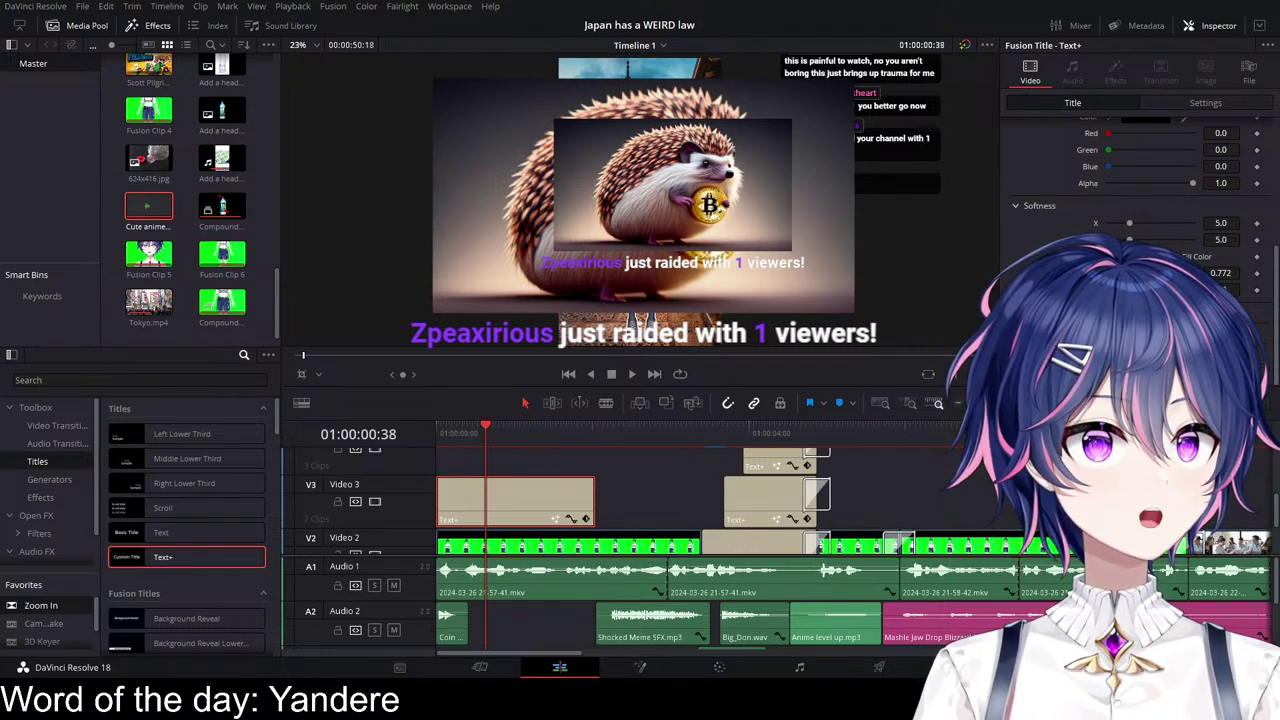
left_click_drag(1174, 273, 1175, 273)
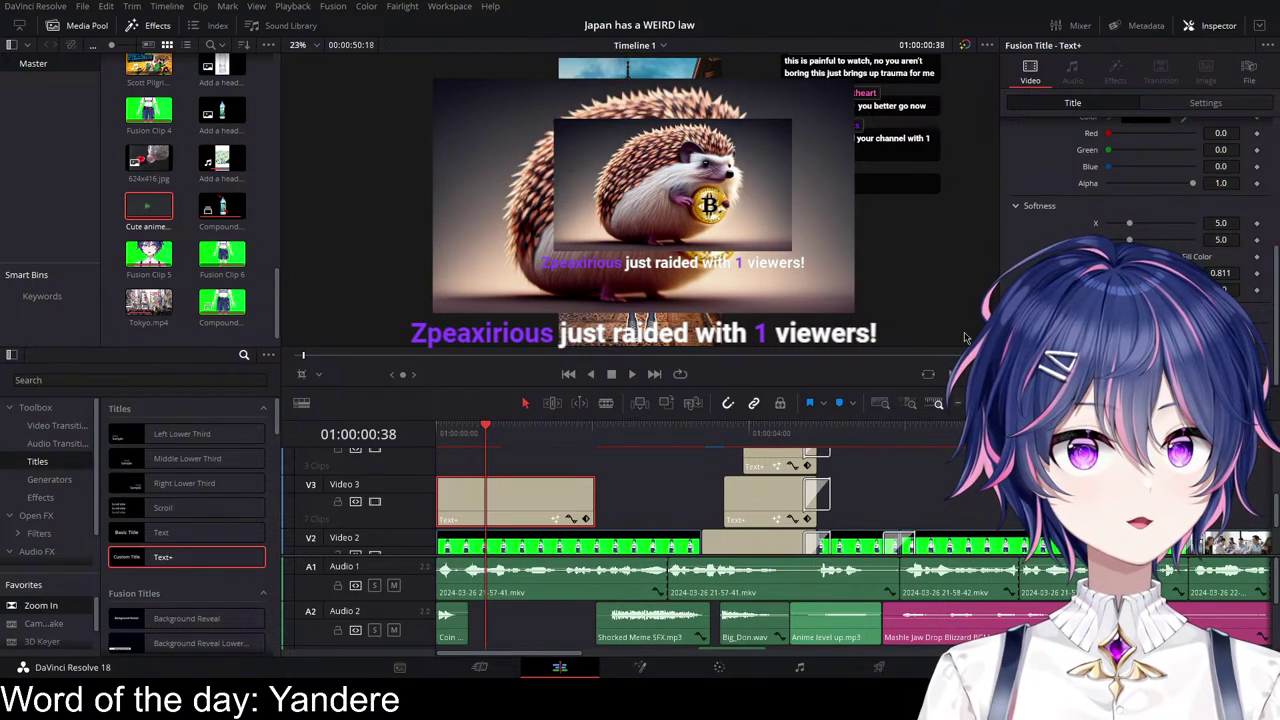
left_click(438, 432)
key("space")
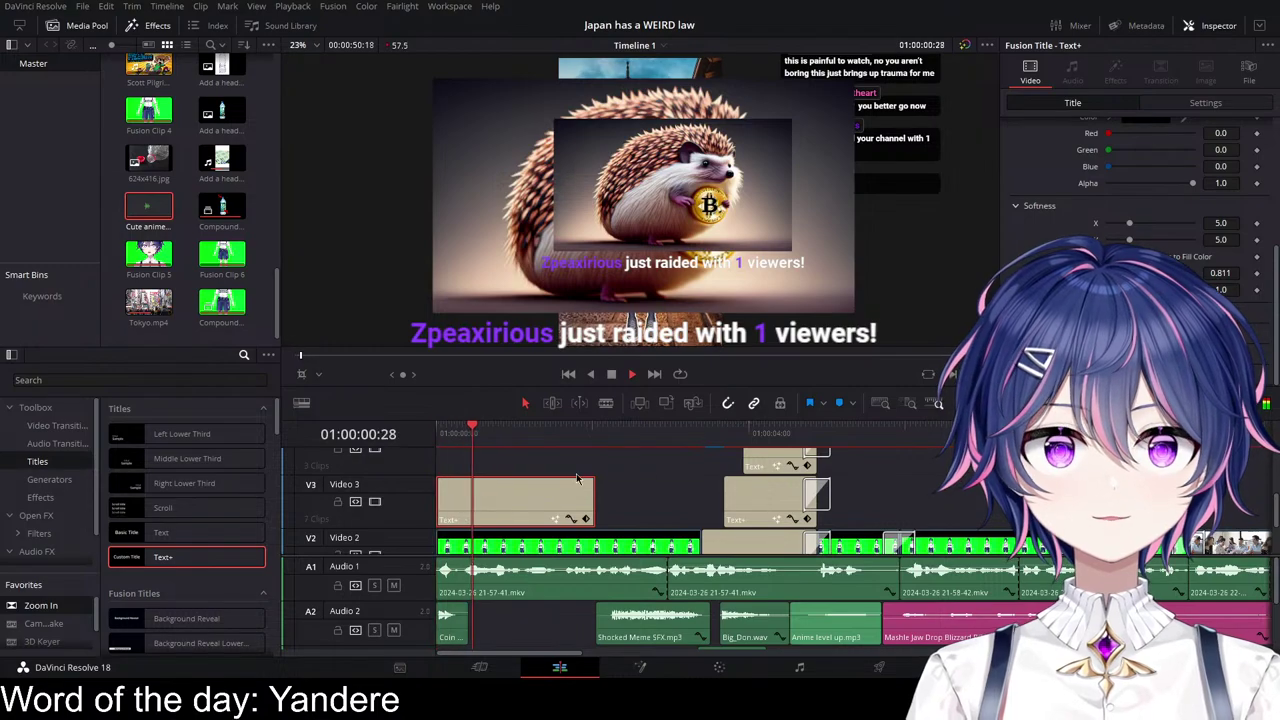
key("space")
Step: Add a Zoom In transition to the title's start, shorten it to 5 frames, and play the opening back
scroll(576, 473, "up", 2)
left_click_drag(41, 605, 455, 497)
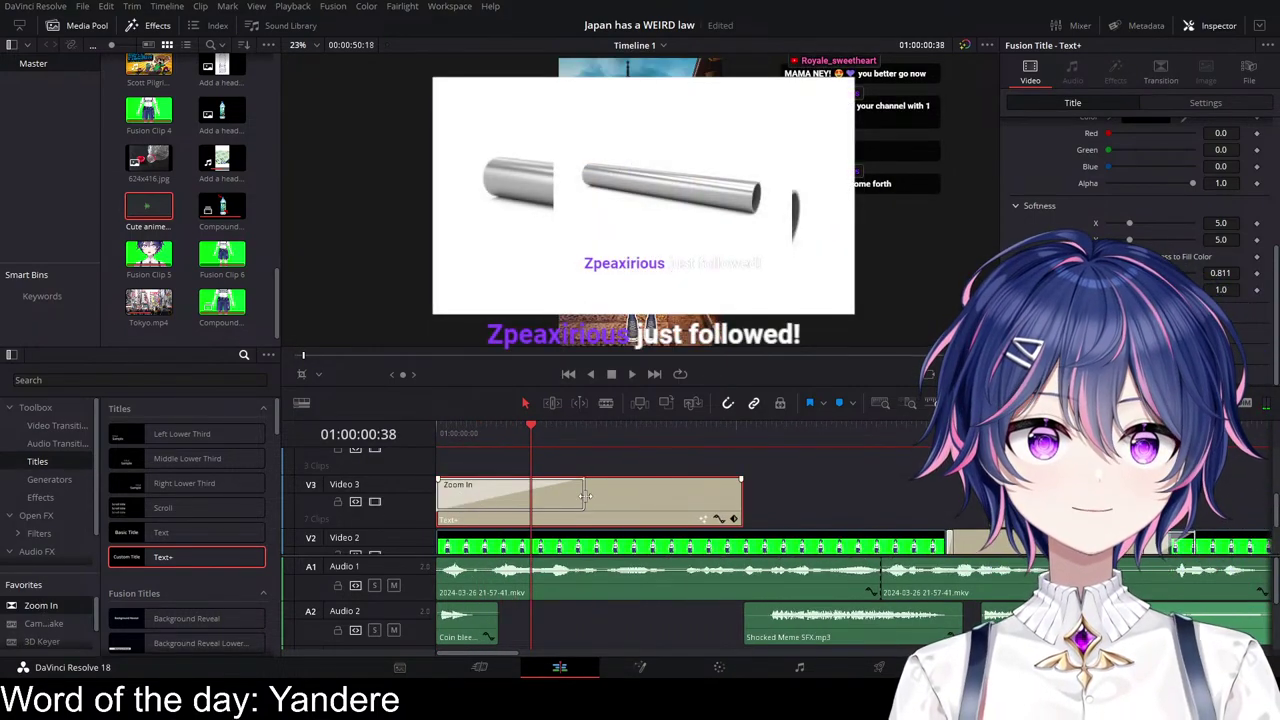
left_click_drag(585, 496, 445, 503)
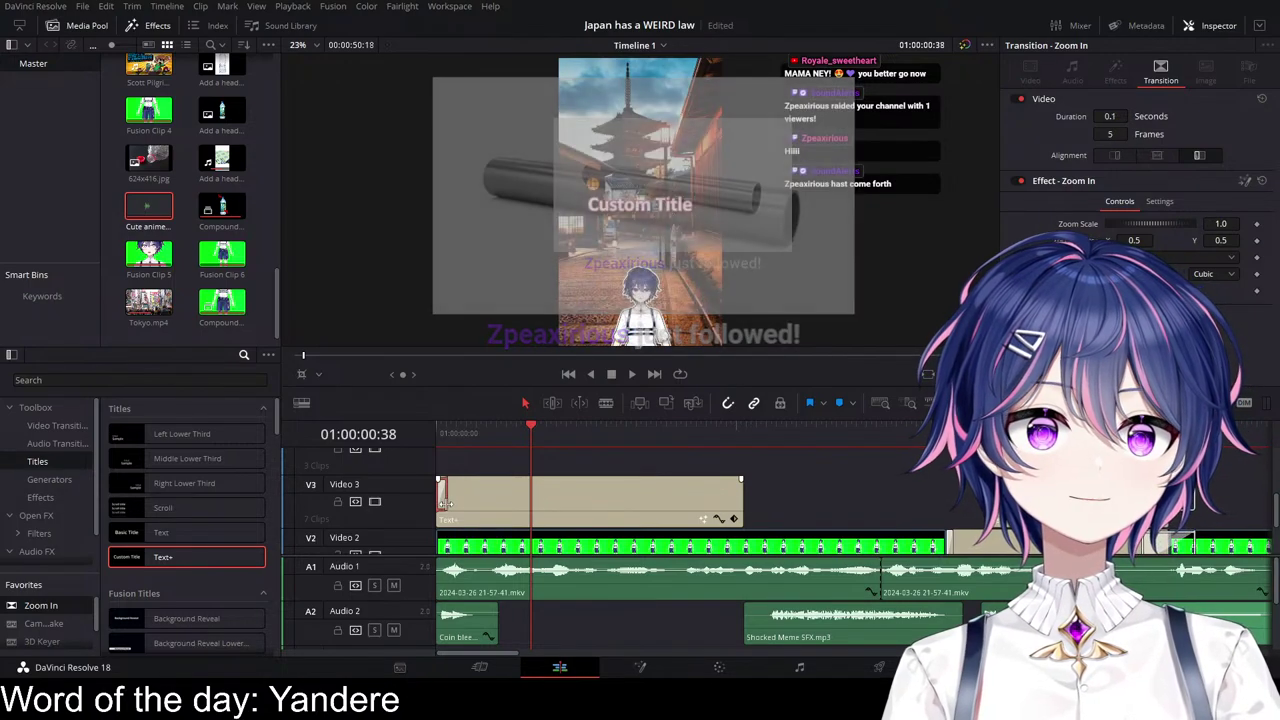
left_click(449, 438)
key("space")
key("space")
scroll(562, 497, "up", 3)
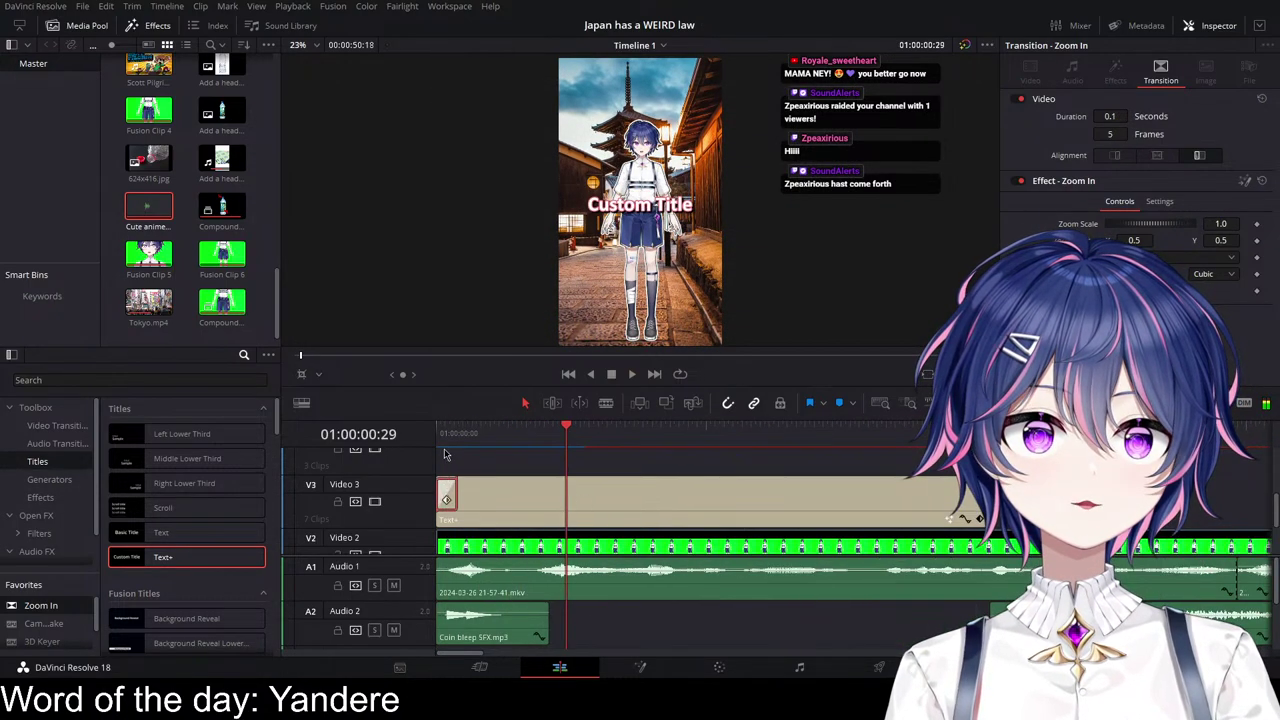
mouse_move(446, 440)
left_mouse_down()
mouse_move(400, 450)
mouse_move(434, 440)
left_mouse_up()
key("space")
key("space")
key("space")
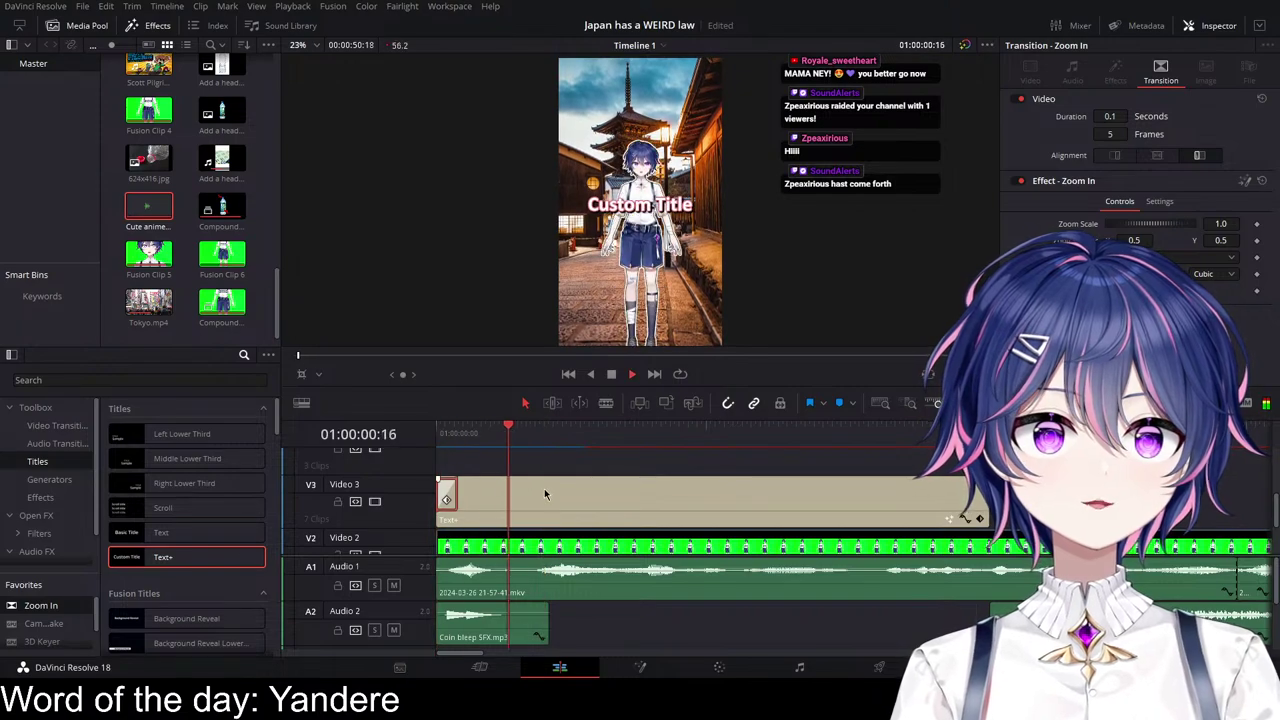
Step: Trim the end of the opening title so it lasts about 1.5 seconds, and play it back
left_click(505, 518)
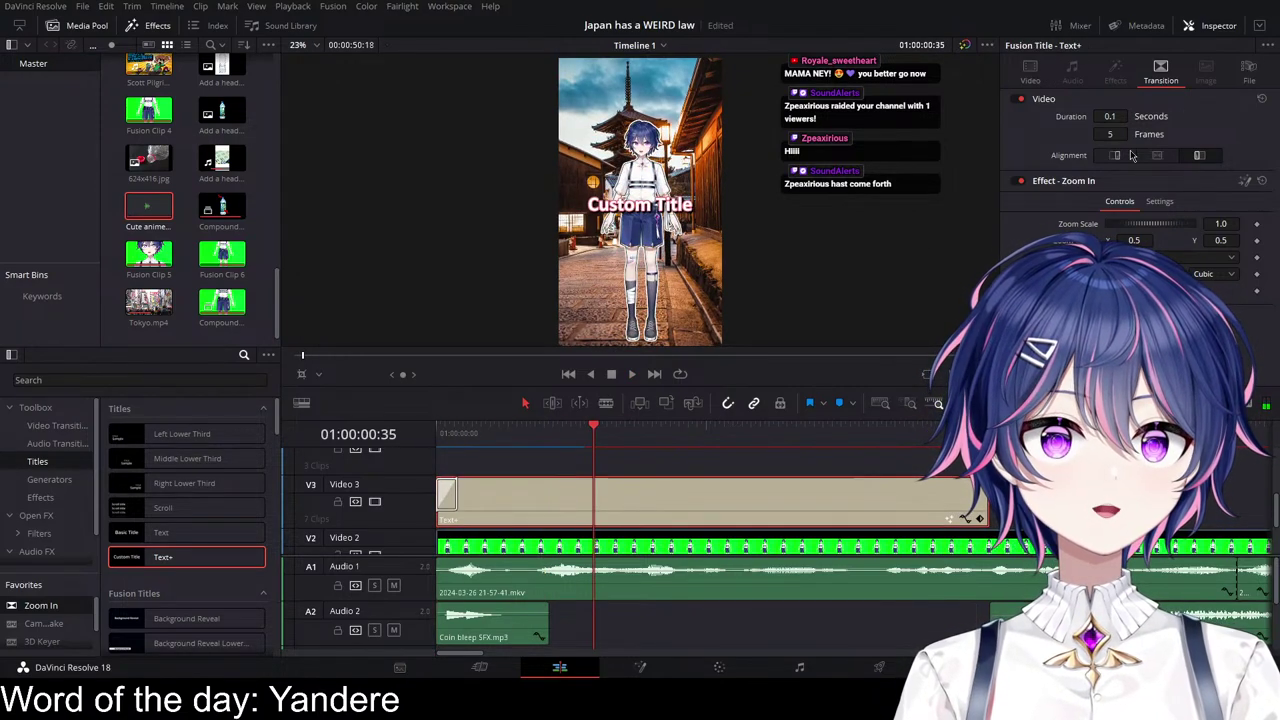
left_click(1175, 106)
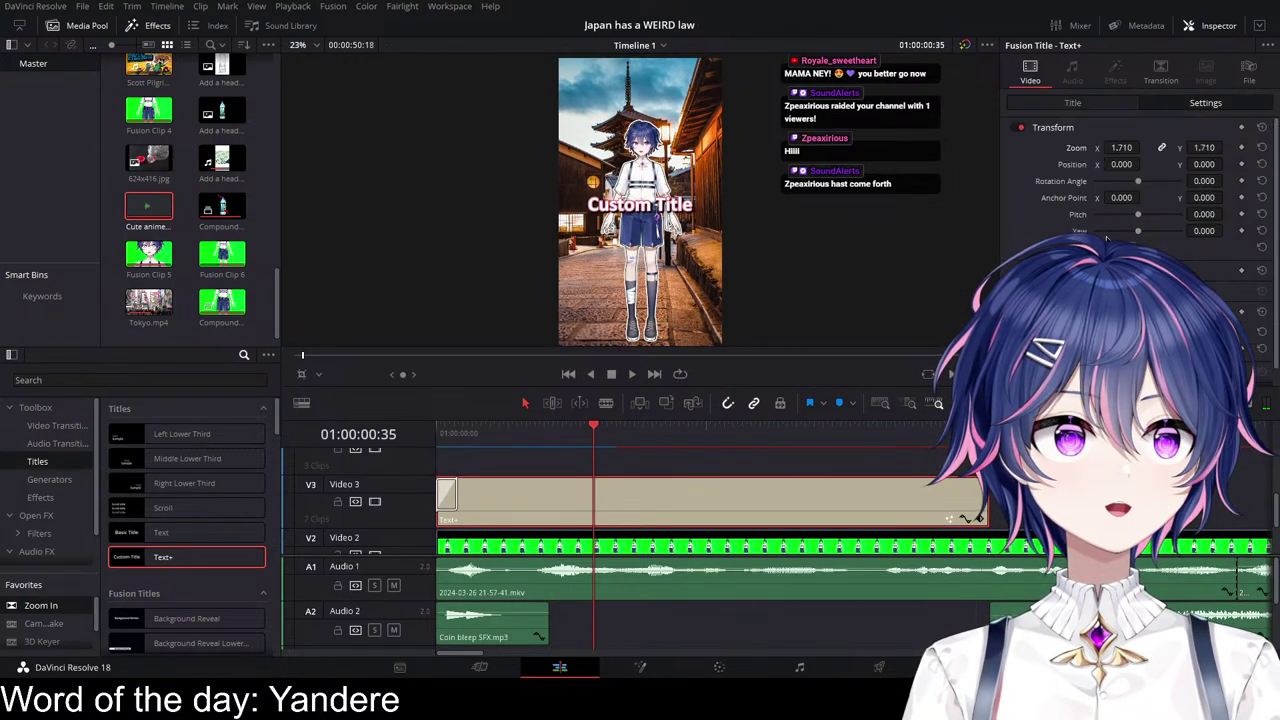
left_click(1091, 100)
scroll(863, 480, "up", 1)
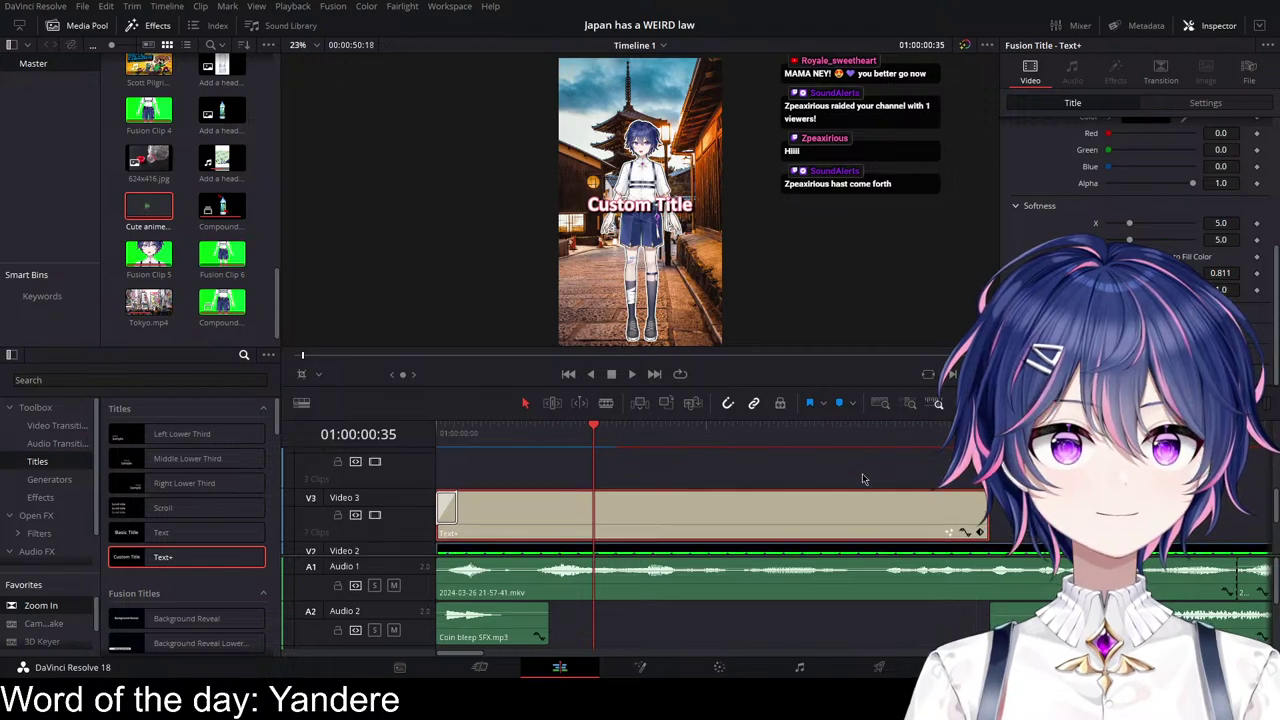
scroll(863, 482, "down", 1)
left_click_drag(887, 520, 779, 518)
left_click(444, 435)
key("space")
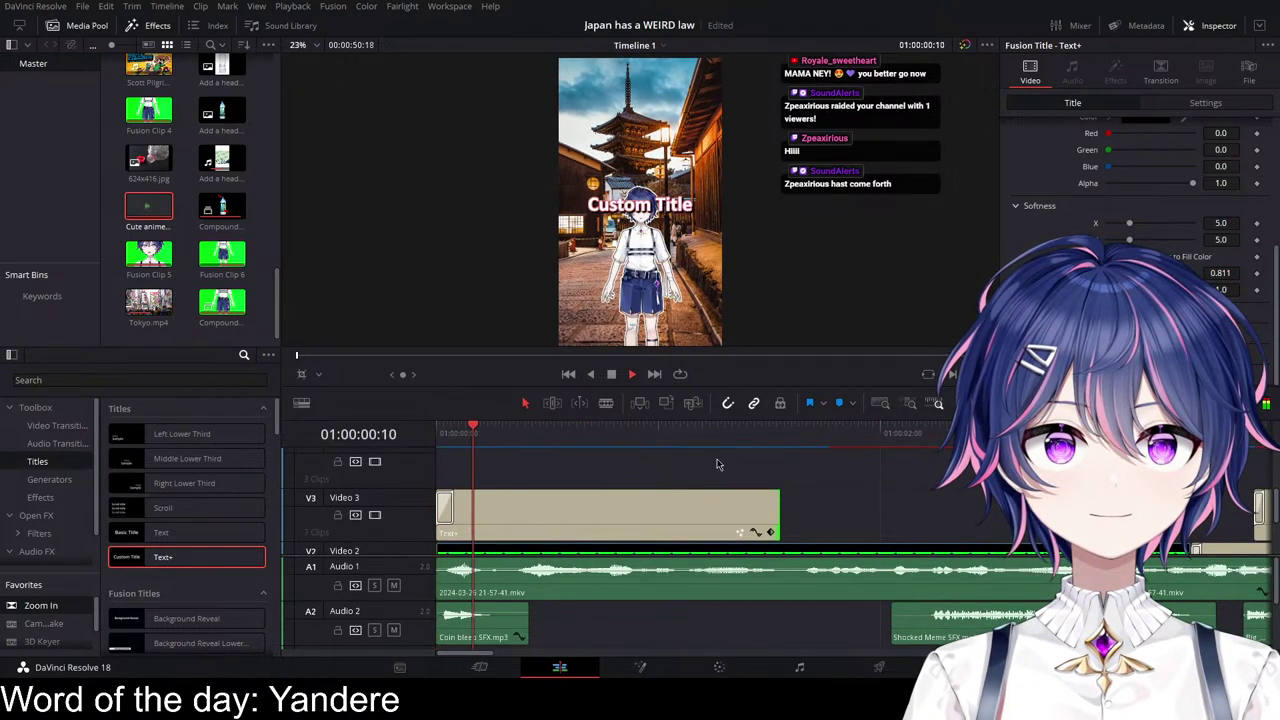
key("space")
Step: Set the opening title's Y position to -51.000 and return to the timeline's start with the title selected
left_click(1204, 104)
left_click_drag(1204, 164, 1153, 164)
left_click_drag(452, 434, 436, 434)
left_click(532, 510)
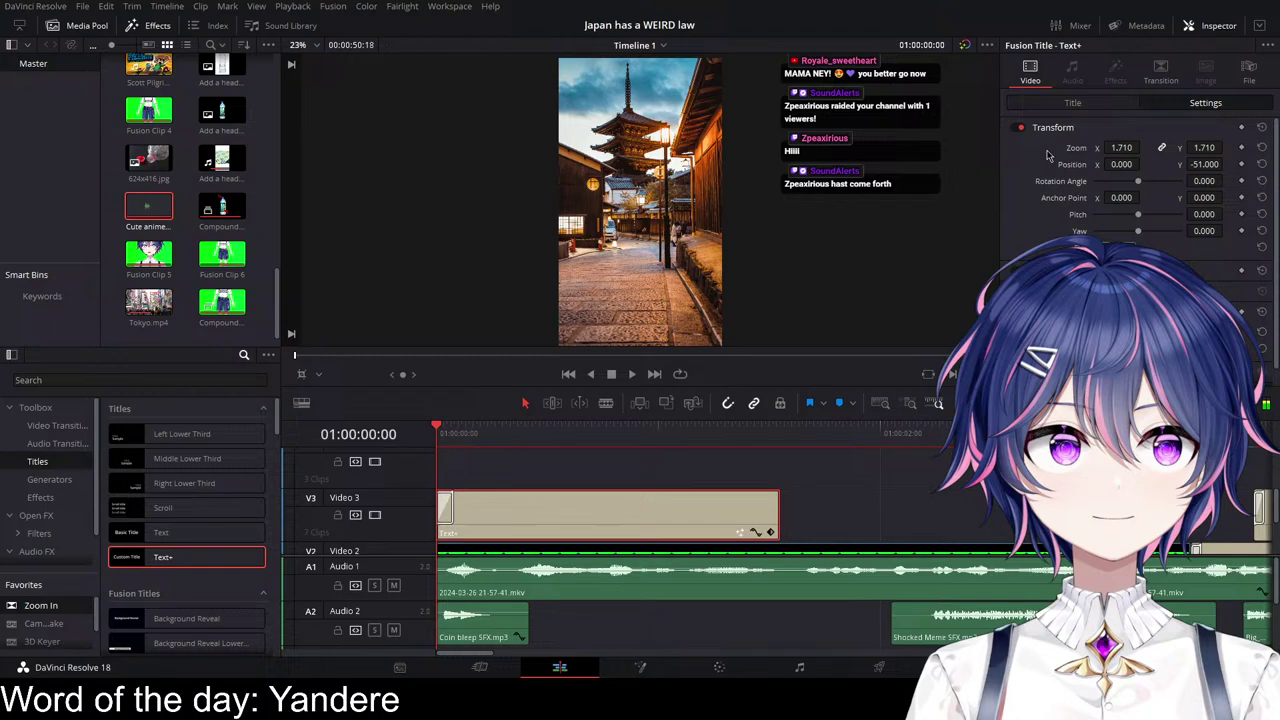
Step: Change the opening title's text to "Look" and set its zoom to 1.950
left_click(1068, 104)
key("space")
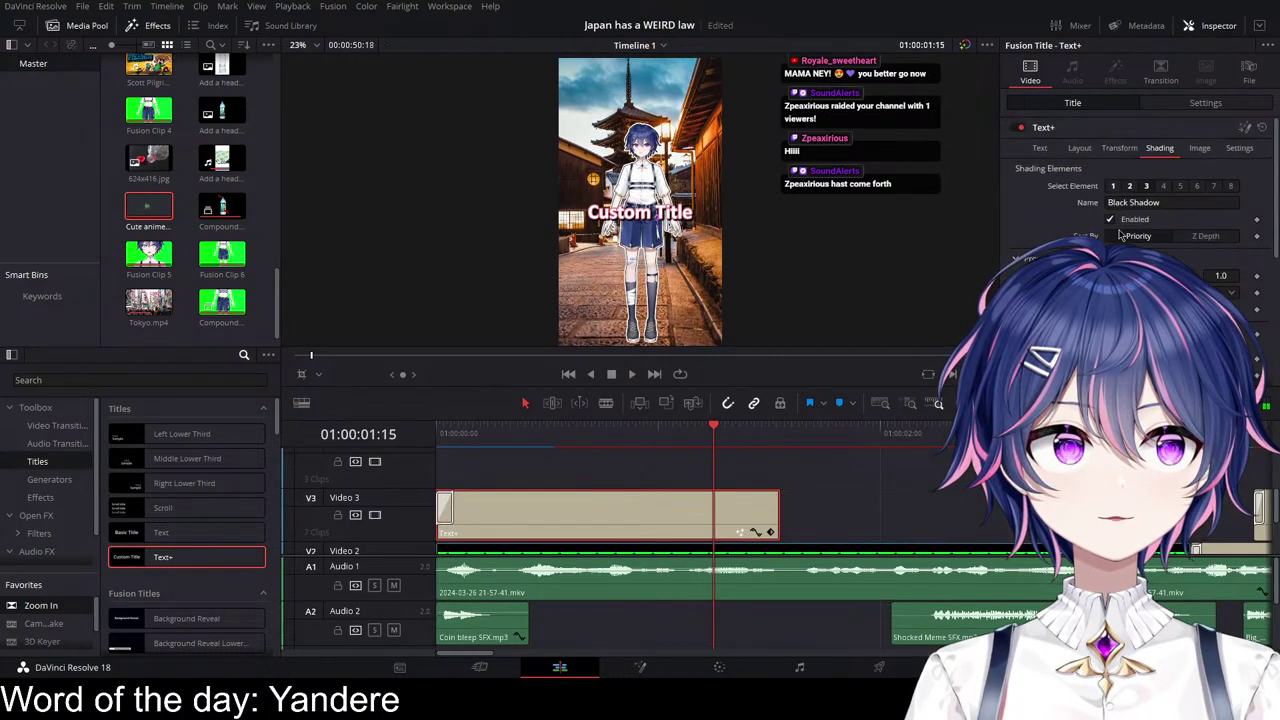
left_click(1040, 148)
key("ctrl+a")
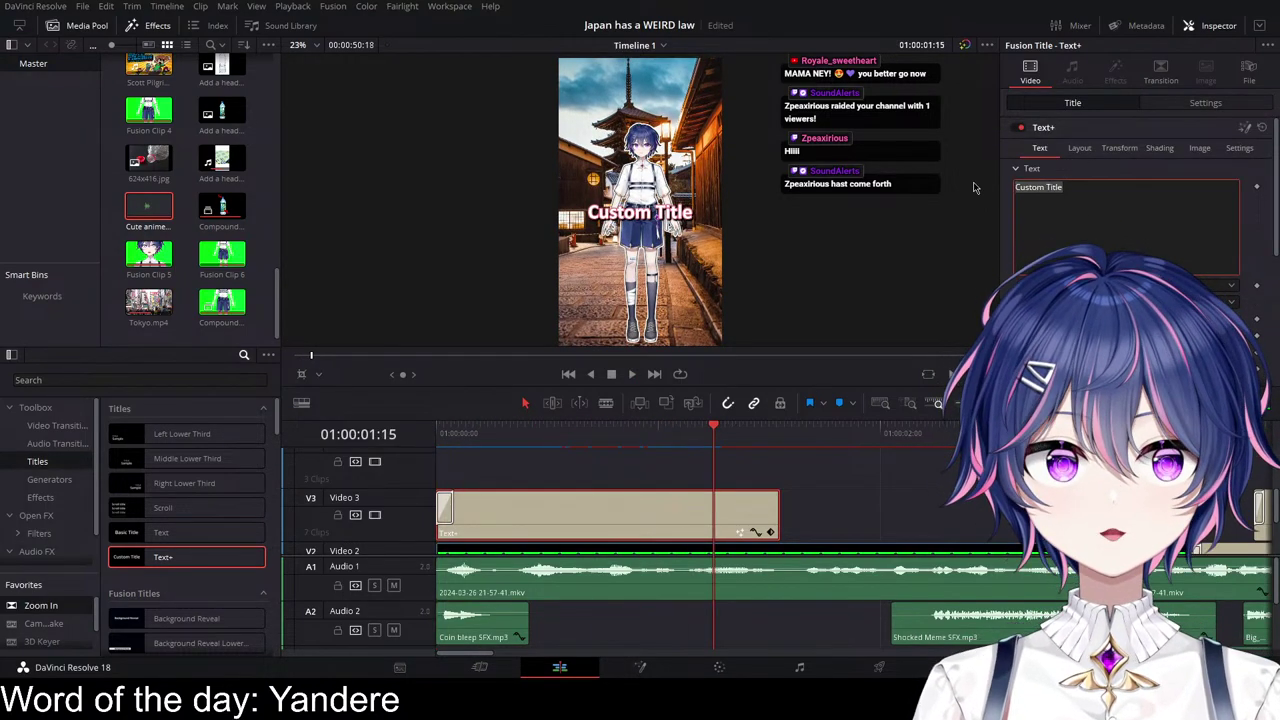
type("Lok")
key("BackSpace")
type("oj")
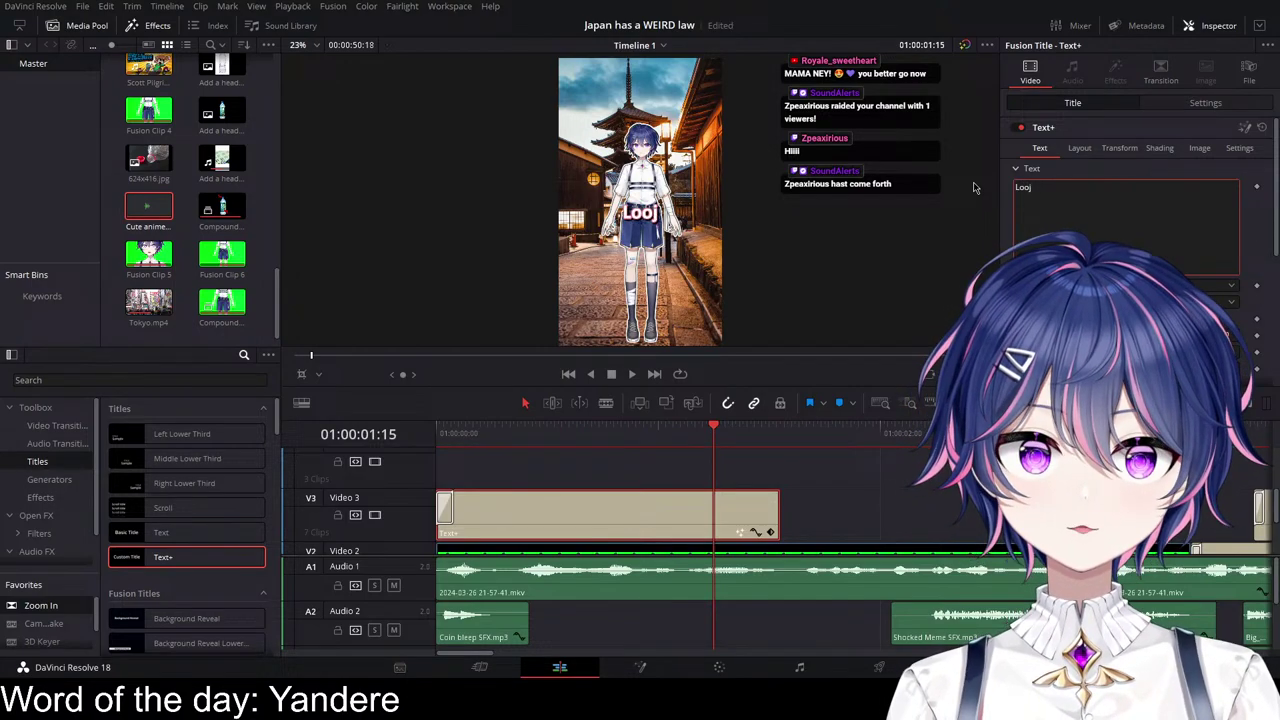
key("BackSpace")
type("k")
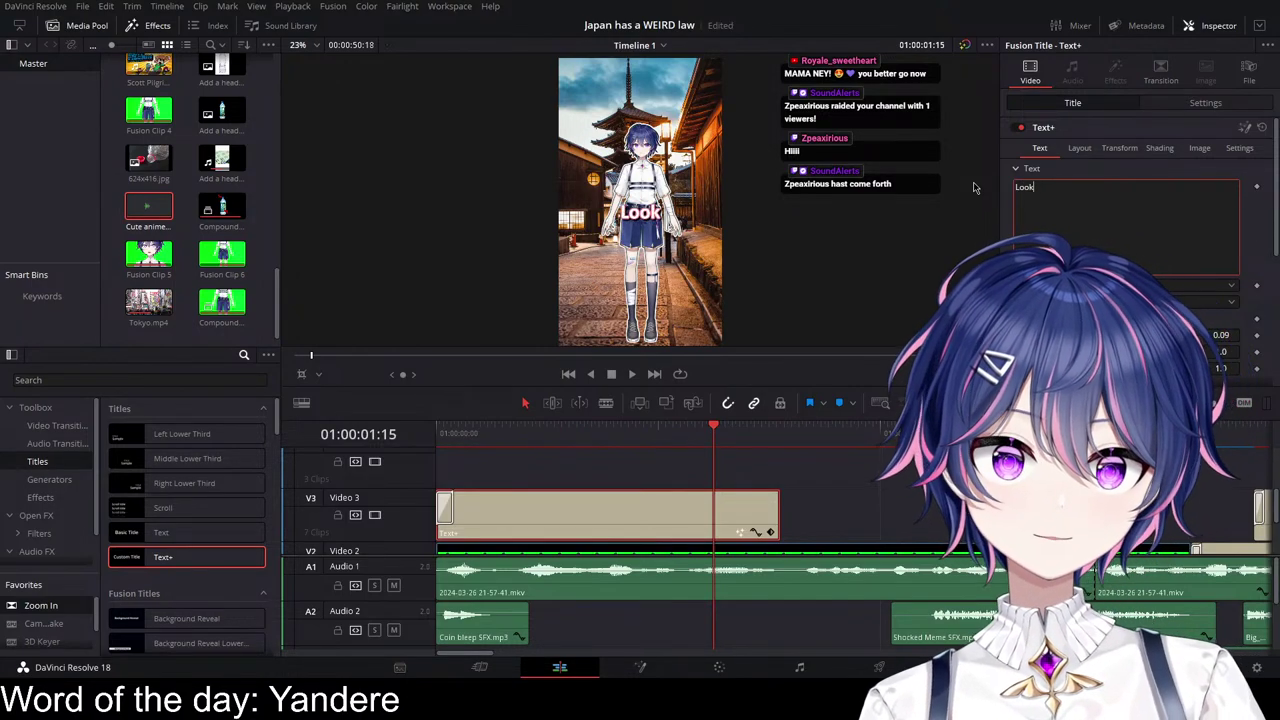
left_click(1192, 106)
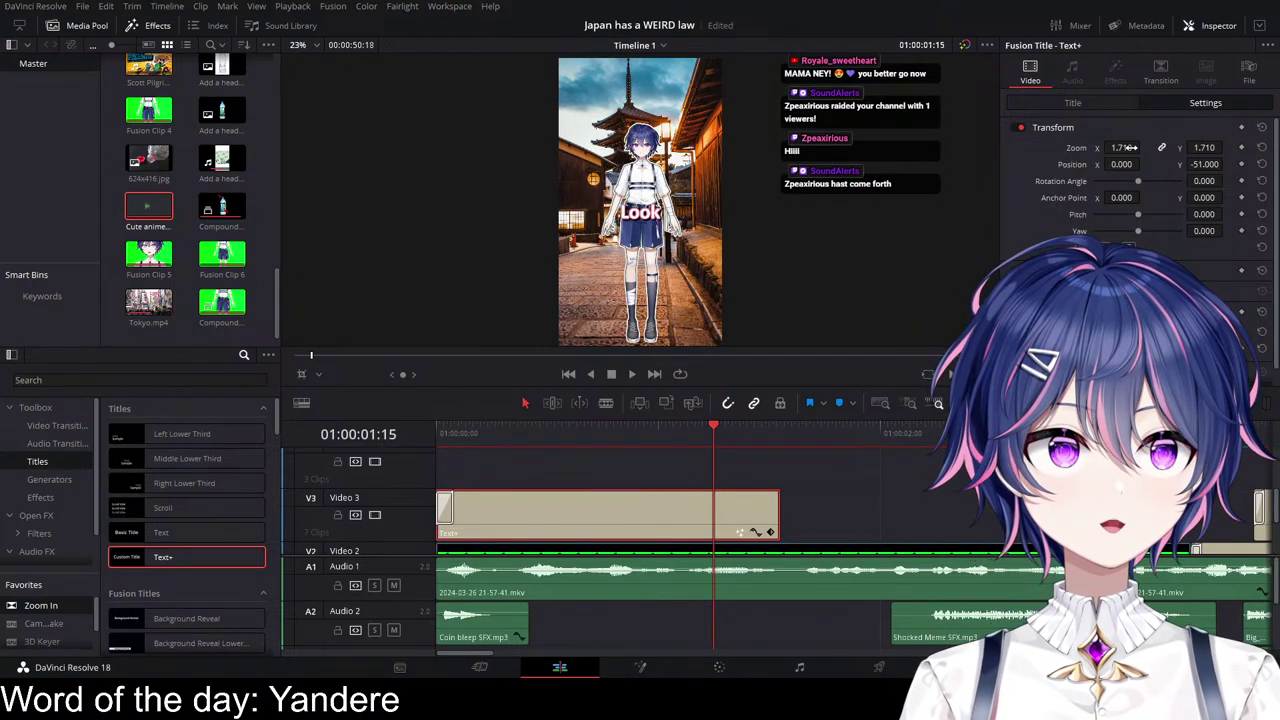
left_click_drag(1130, 147, 1144, 147)
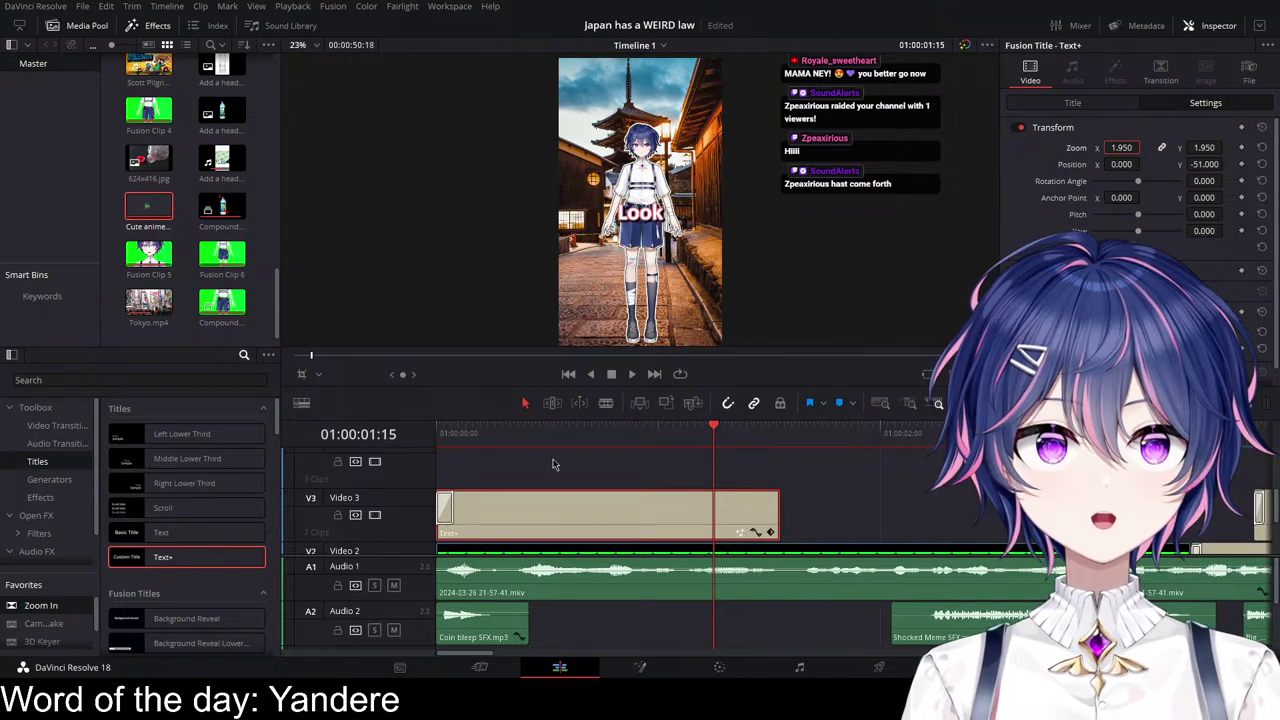
Step: Duplicate the "Look" title onto the track above, starting about 0.3 seconds into the timeline, and play the opening
mouse_move(530, 433)
left_mouse_down()
mouse_move(438, 433)
mouse_move(534, 433)
mouse_move(476, 433)
mouse_move(513, 433)
left_mouse_up()
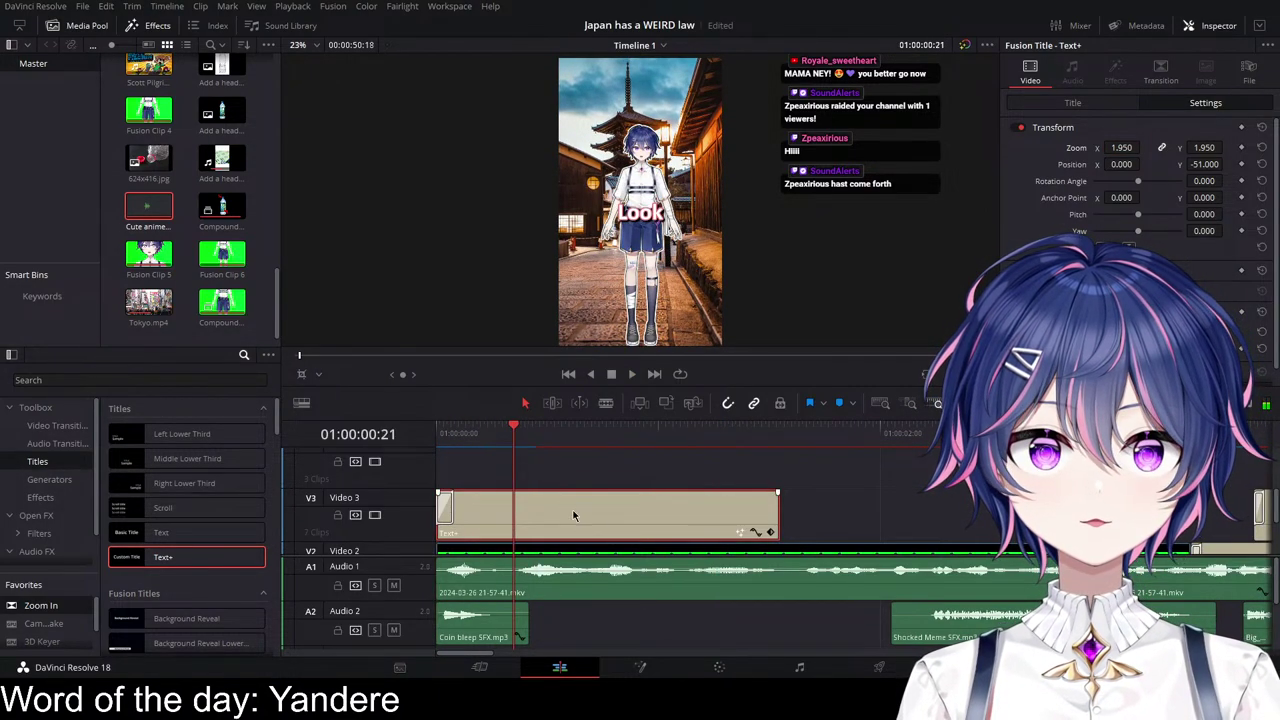
left_click_drag(573, 516, 648, 479)
mouse_move(641, 479)
left_mouse_down()
mouse_move(657, 479)
mouse_move(644, 481)
left_mouse_up()
left_click(477, 434)
key("space")
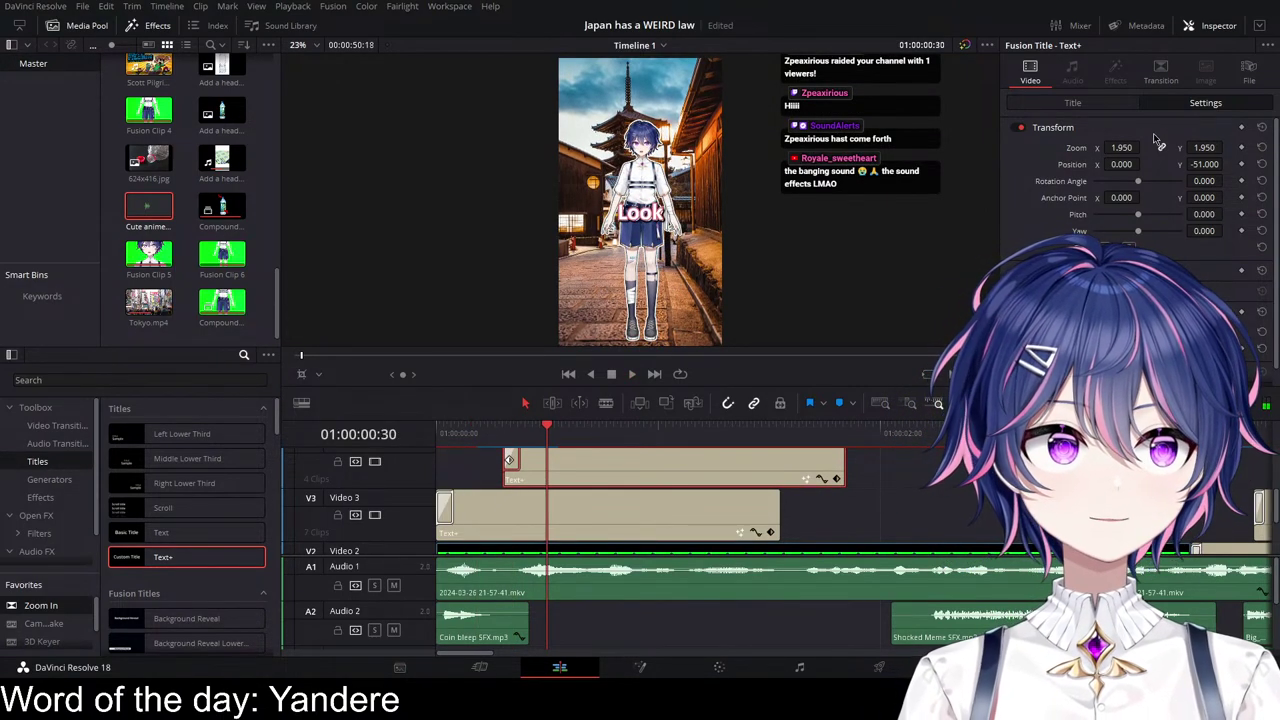
Step: Change the duplicated title's text to "I love Japan"
left_click(1056, 105)
left_click_drag(1125, 203, 889, 175)
type("I lov")
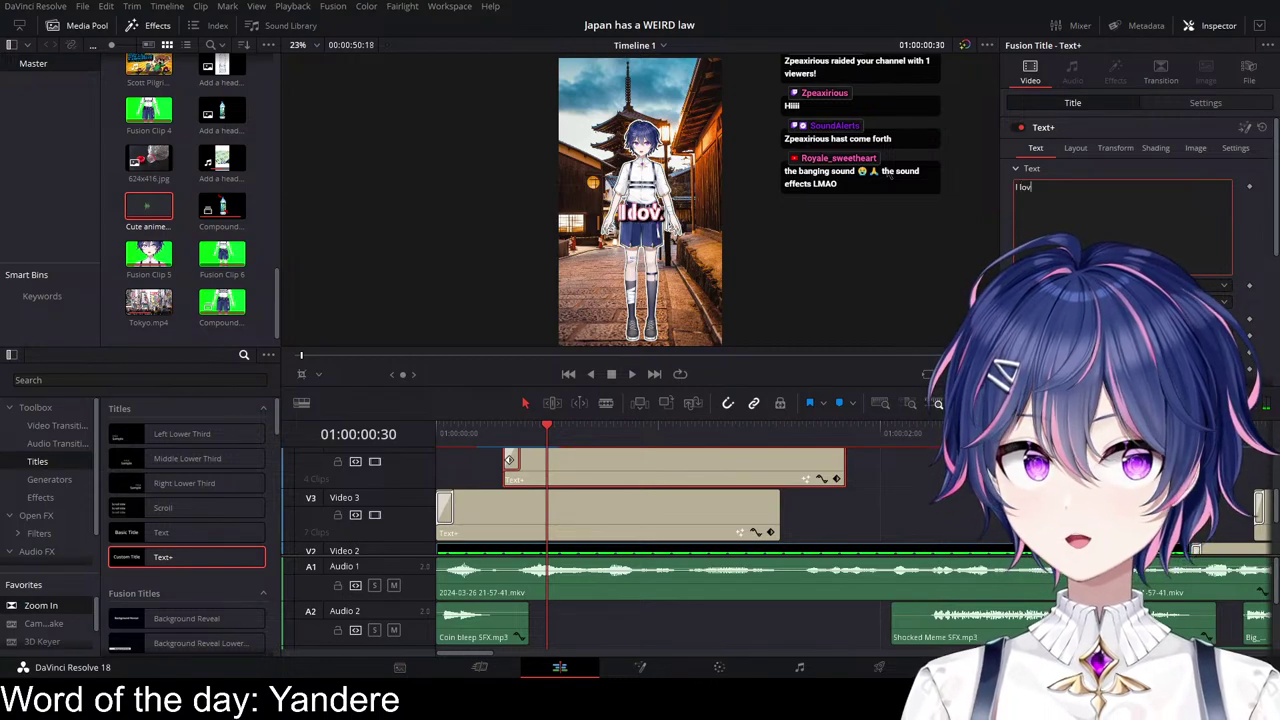
type("e Japa")
key("BackSpace")
type("pan")
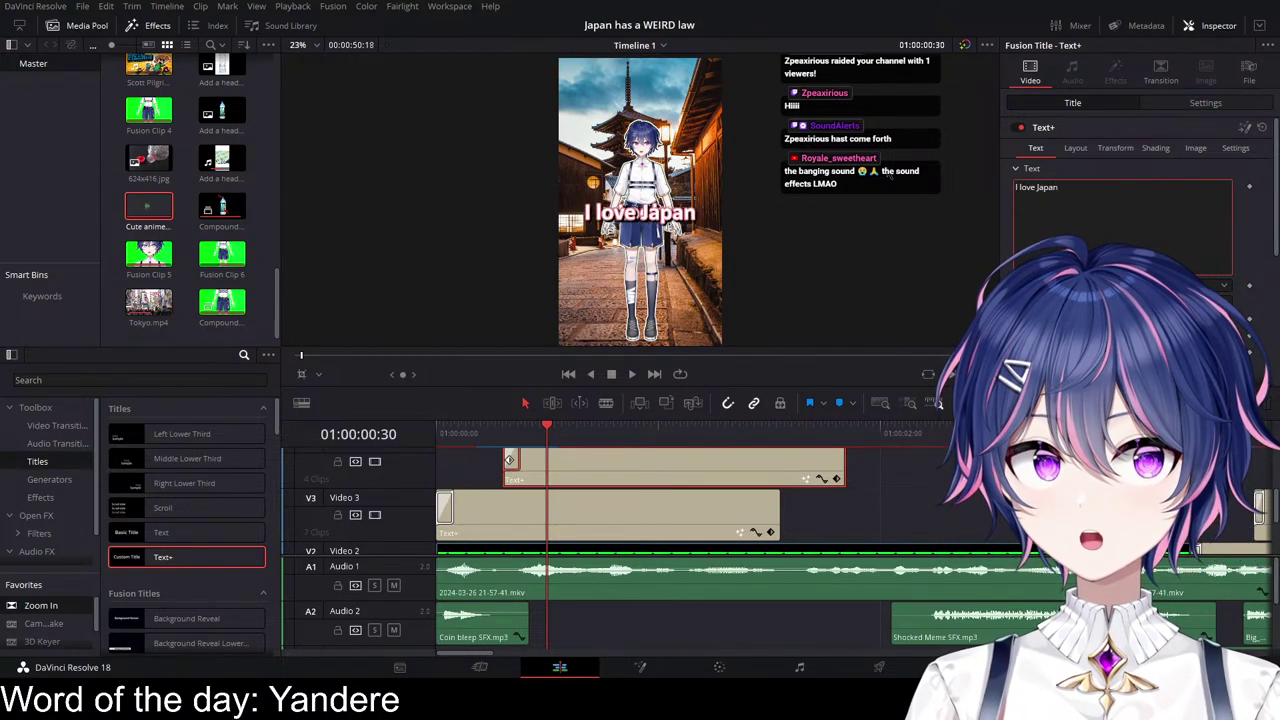
Step: Set the "I love Japan" title's zoom to 1.870 and Y position to -181.000, and play the opening back
left_click(1205, 103)
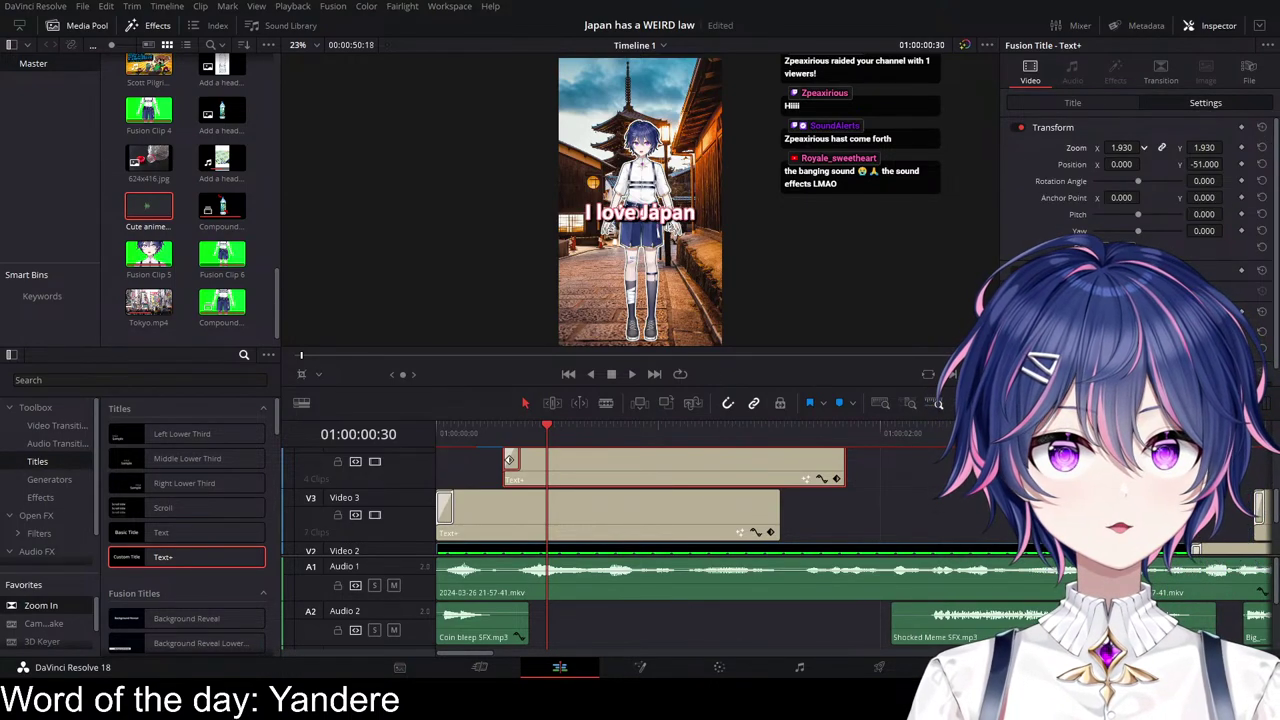
left_click_drag(1121, 147, 1115, 147)
left_click_drag(1204, 164, 1117, 164)
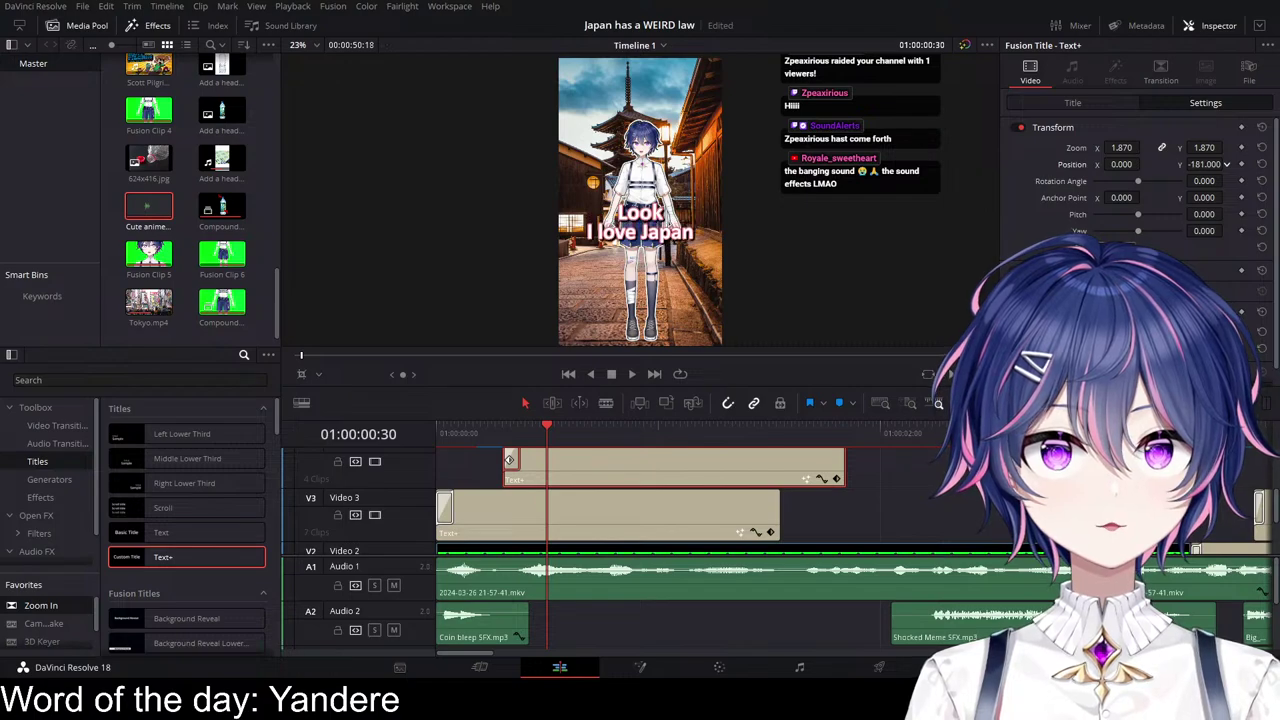
key("Home")
key("space")
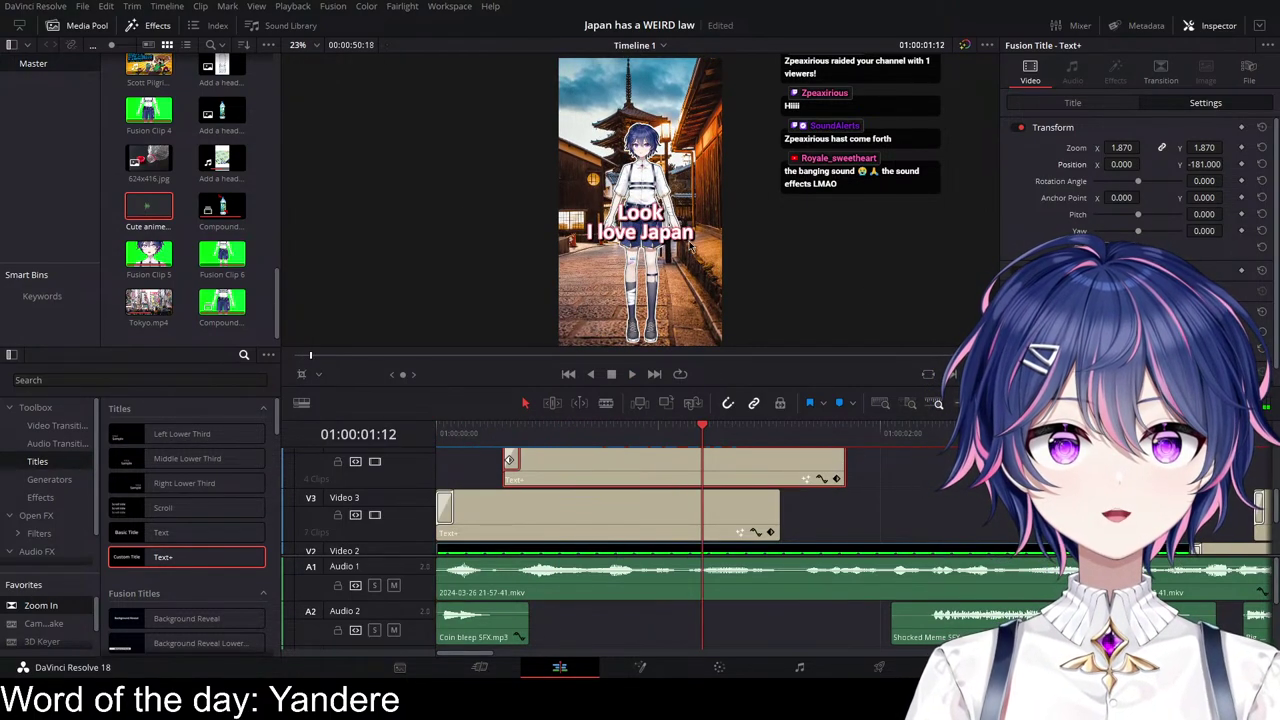
Step: Save the project and play the opening captions back from the start
key("ctrl+s")
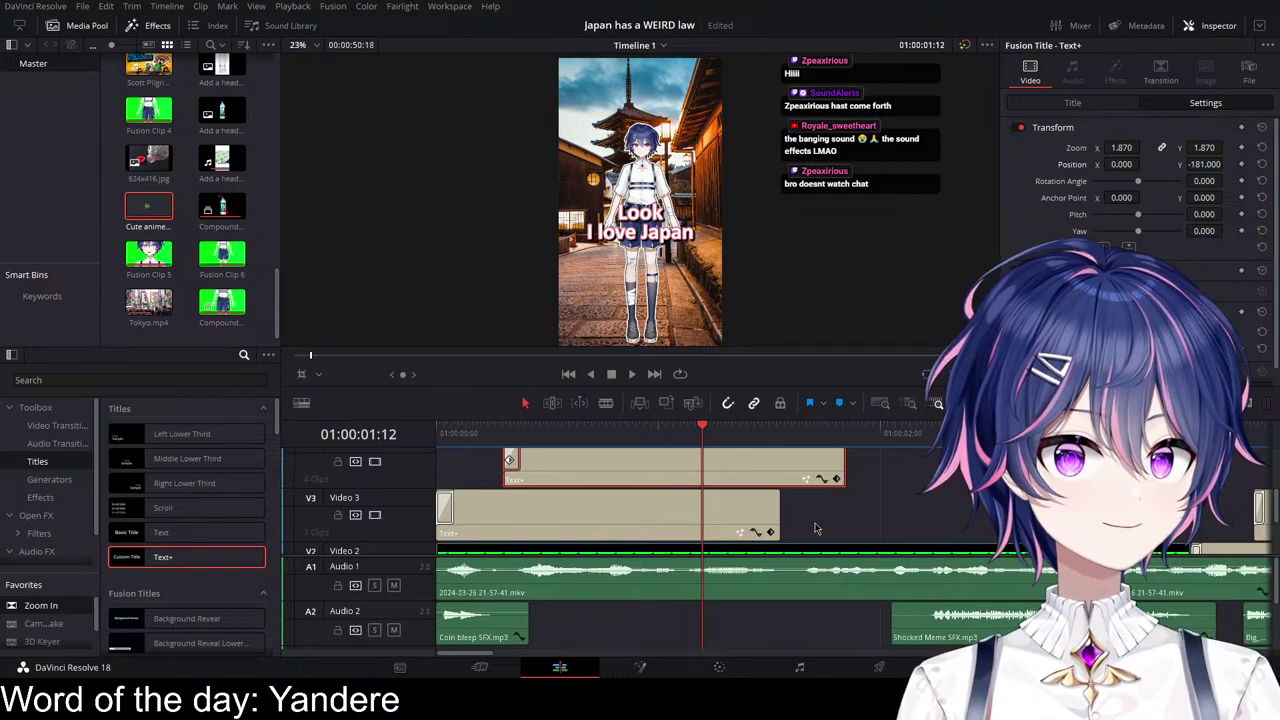
key("ctrl+s")
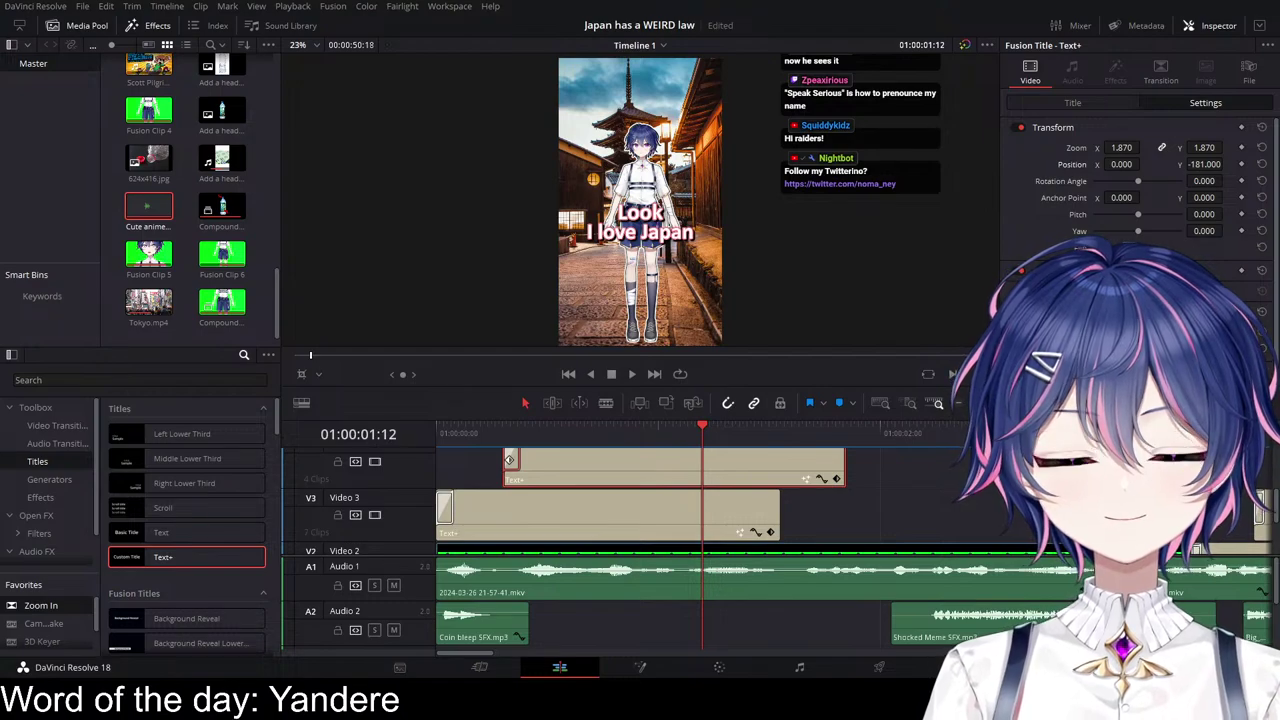
key("ctrl+s")
key("Up")
key("space")
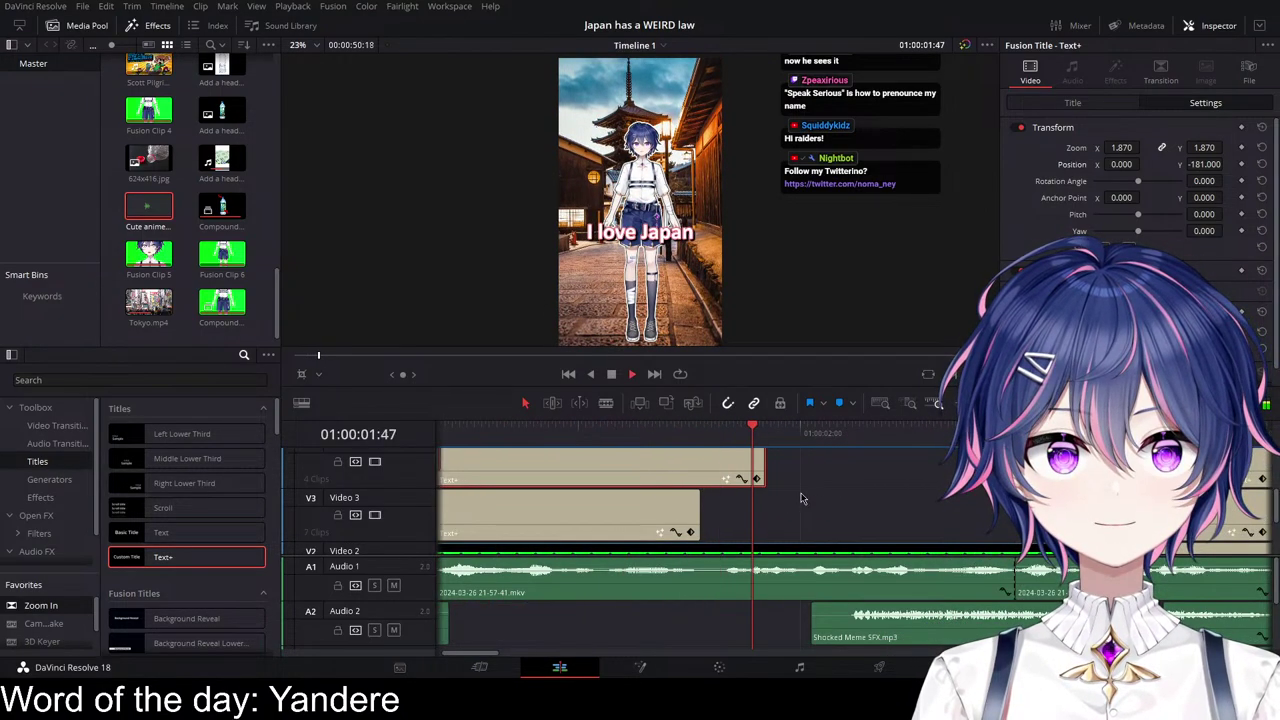
key("space")
Step: Adjust the ends of the "Look" and "I love Japan" titles so both finish at 01:00:01:37
left_click_drag(650, 437, 719, 444)
left_click_drag(697, 510, 712, 510)
left_click_drag(761, 464, 709, 465)
scroll(749, 491, "right", 2)
scroll(742, 503, "left", 4)
scroll(712, 504, "right", 3)
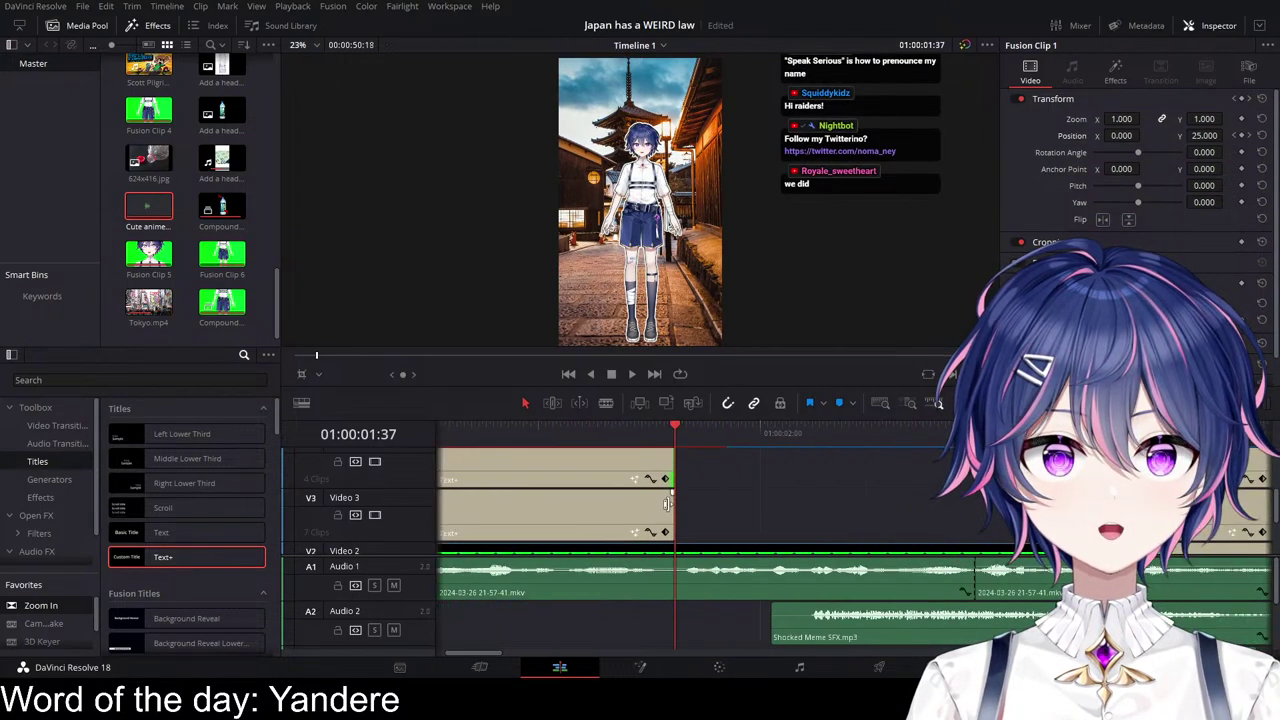
scroll(668, 504, "left", 1)
left_click_drag(1230, 515, 940, 514)
left_click(653, 436)
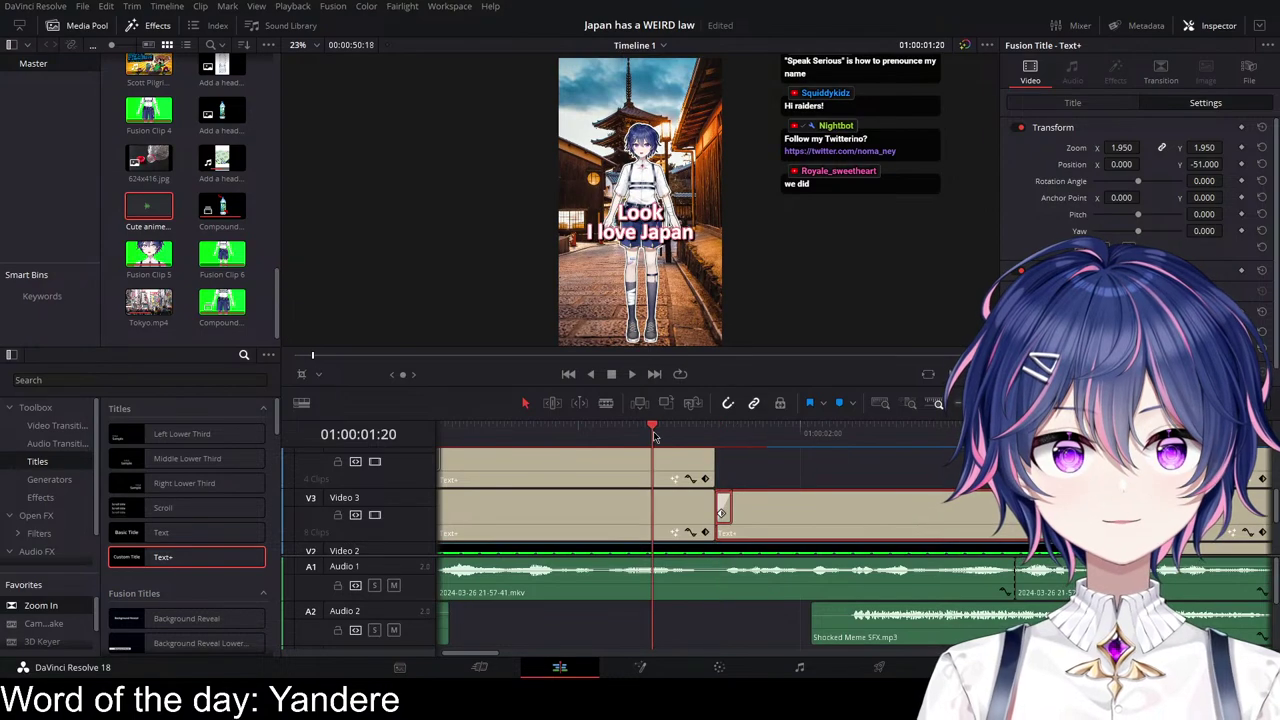
key("space")
key("space")
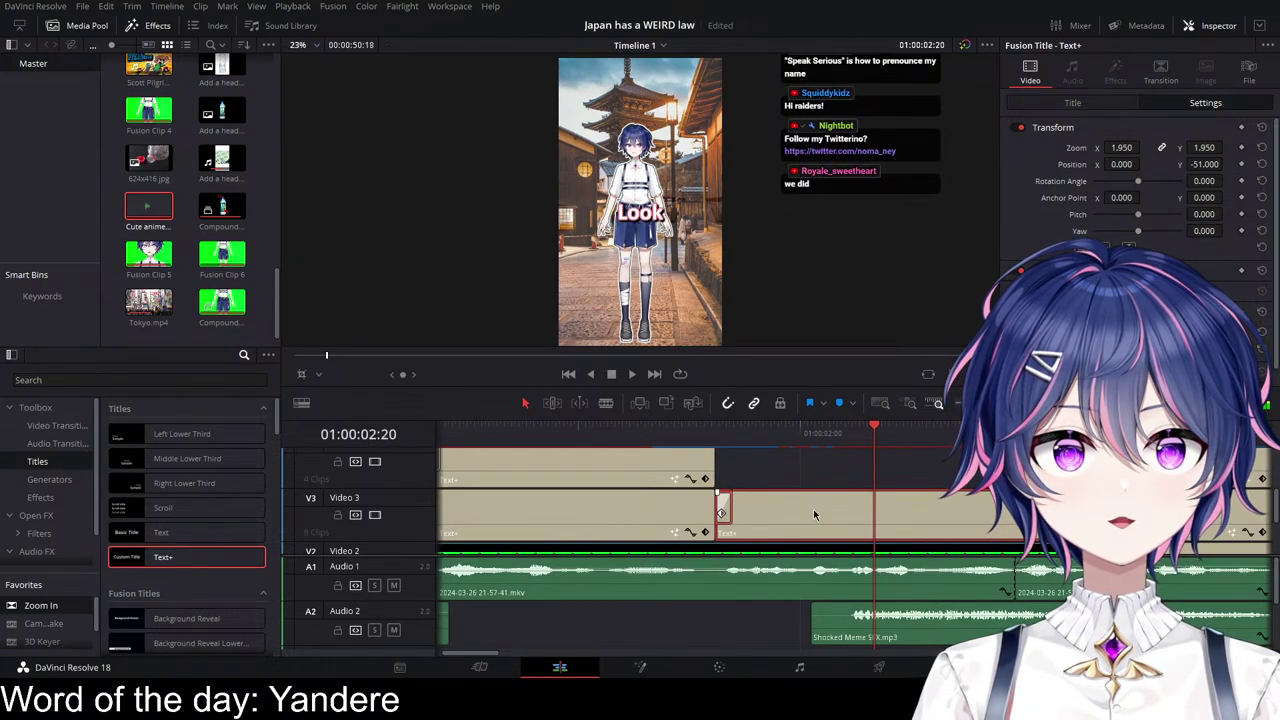
key("Delete")
Step: Play the opening back through the "Never wanna live there" titles to check caption timing and find the next uncaptioned line
scroll(835, 532, "down", 2)
scroll(850, 536, "down", 1)
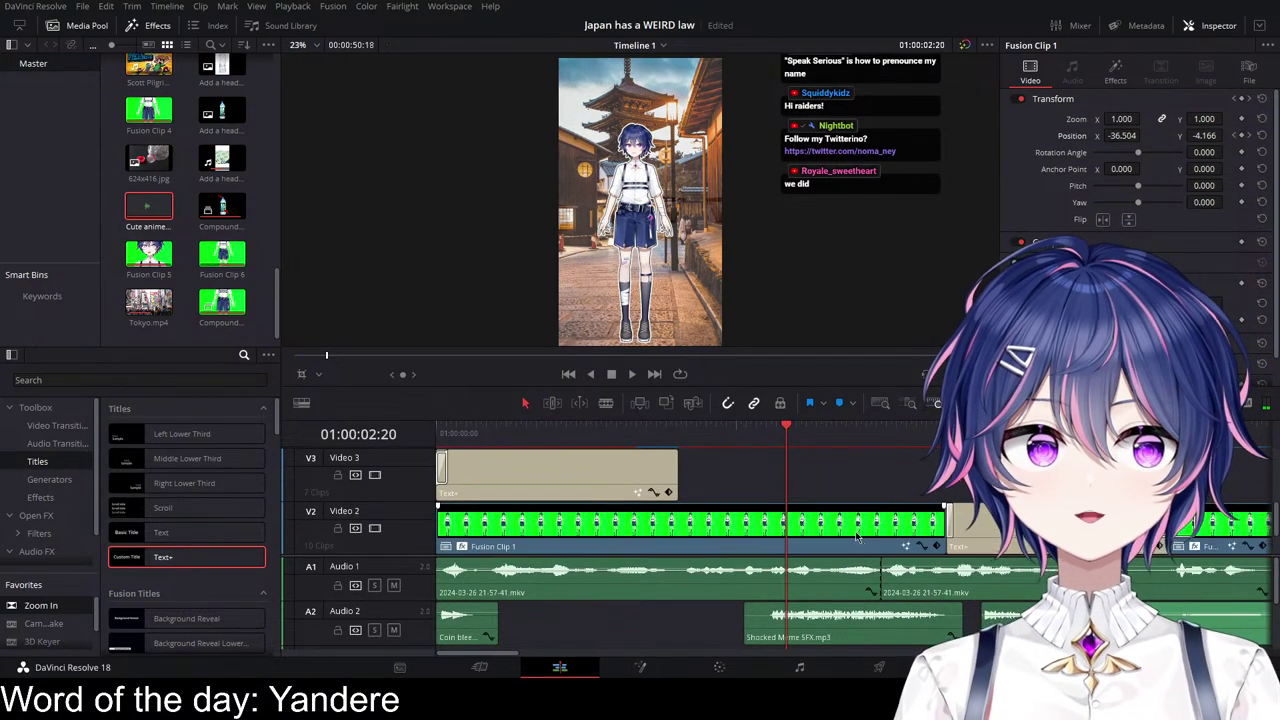
scroll(856, 537, "up", 2)
left_click(654, 430)
key("space")
left_click(583, 428)
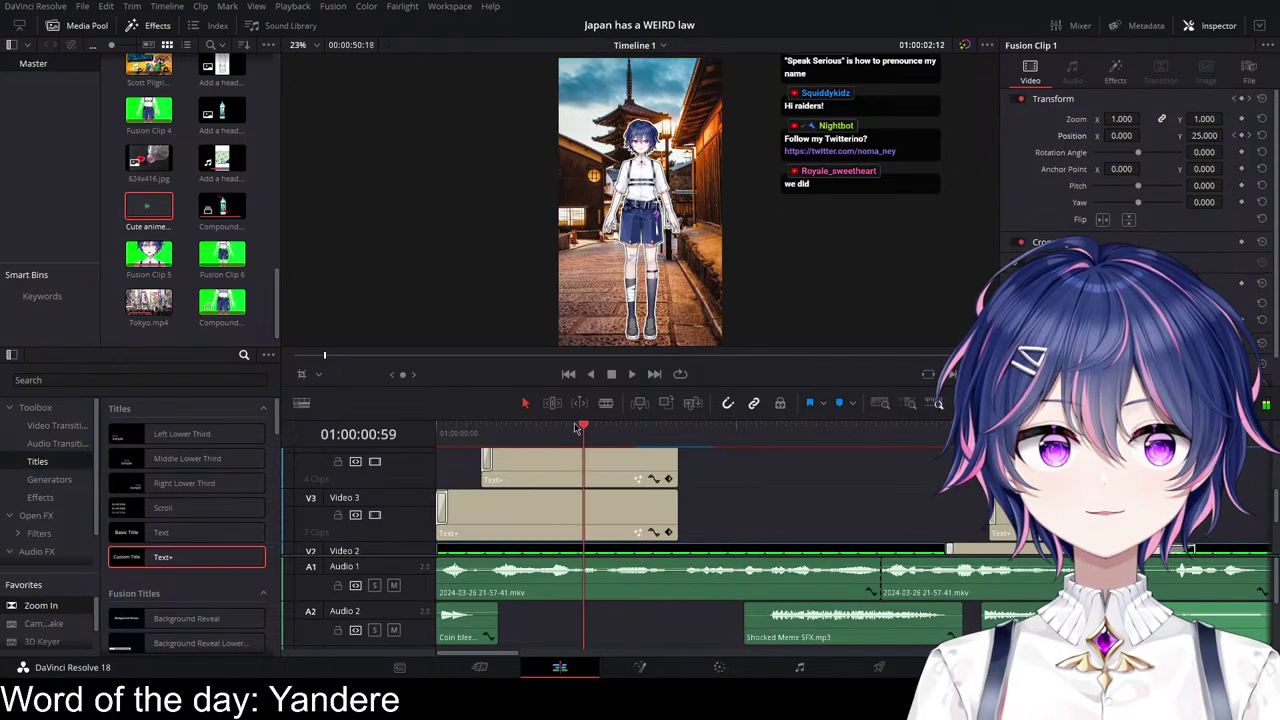
key("Home")
key("space")
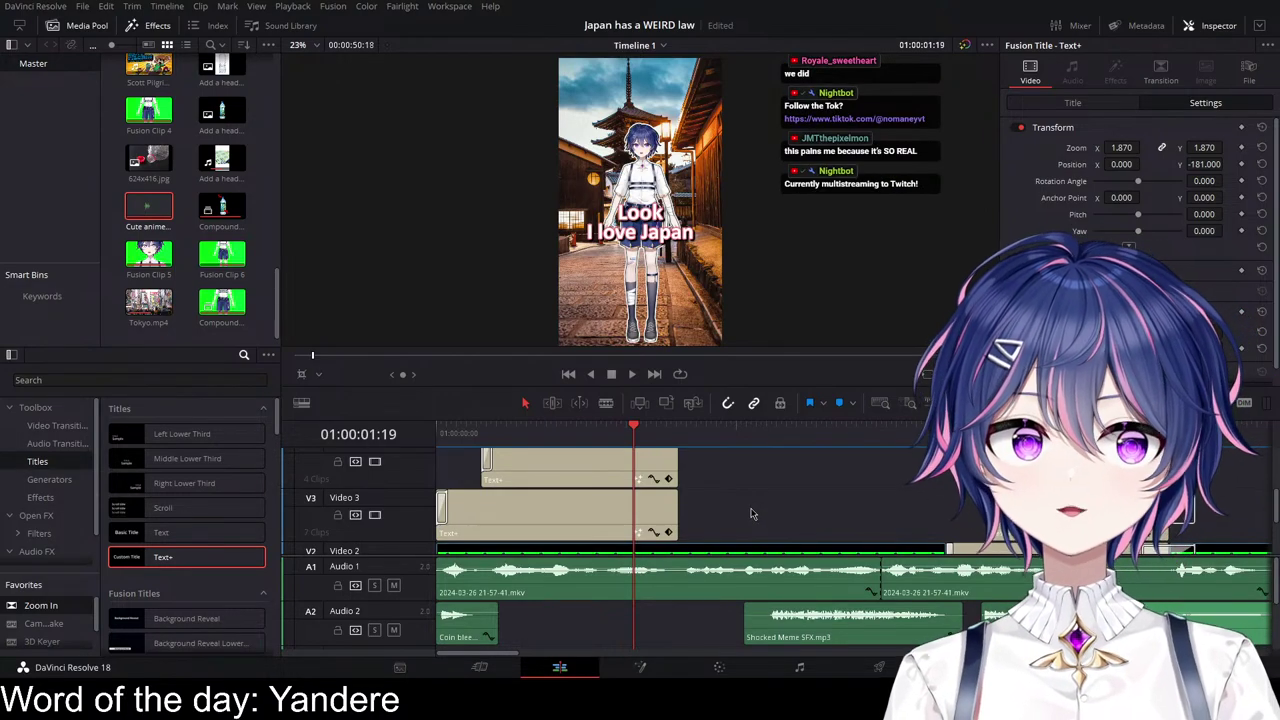
key("space")
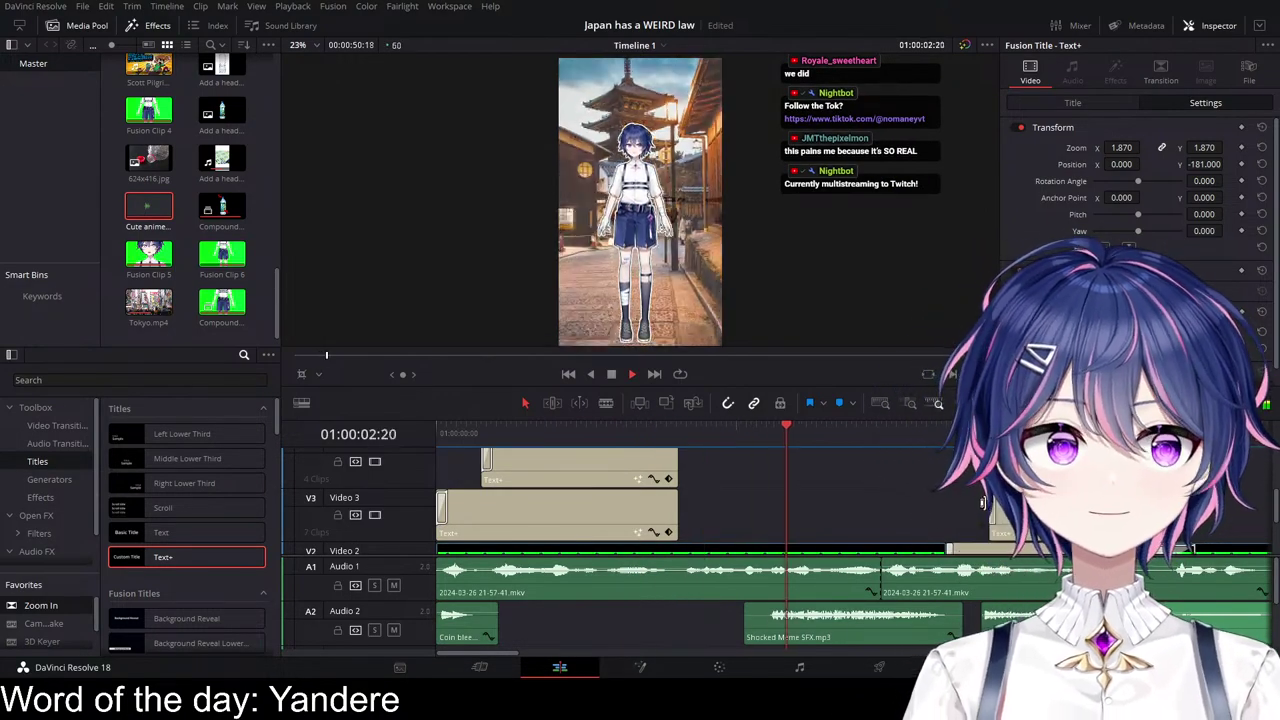
scroll(990, 511, "down", 3)
scroll(960, 512, "right", 2)
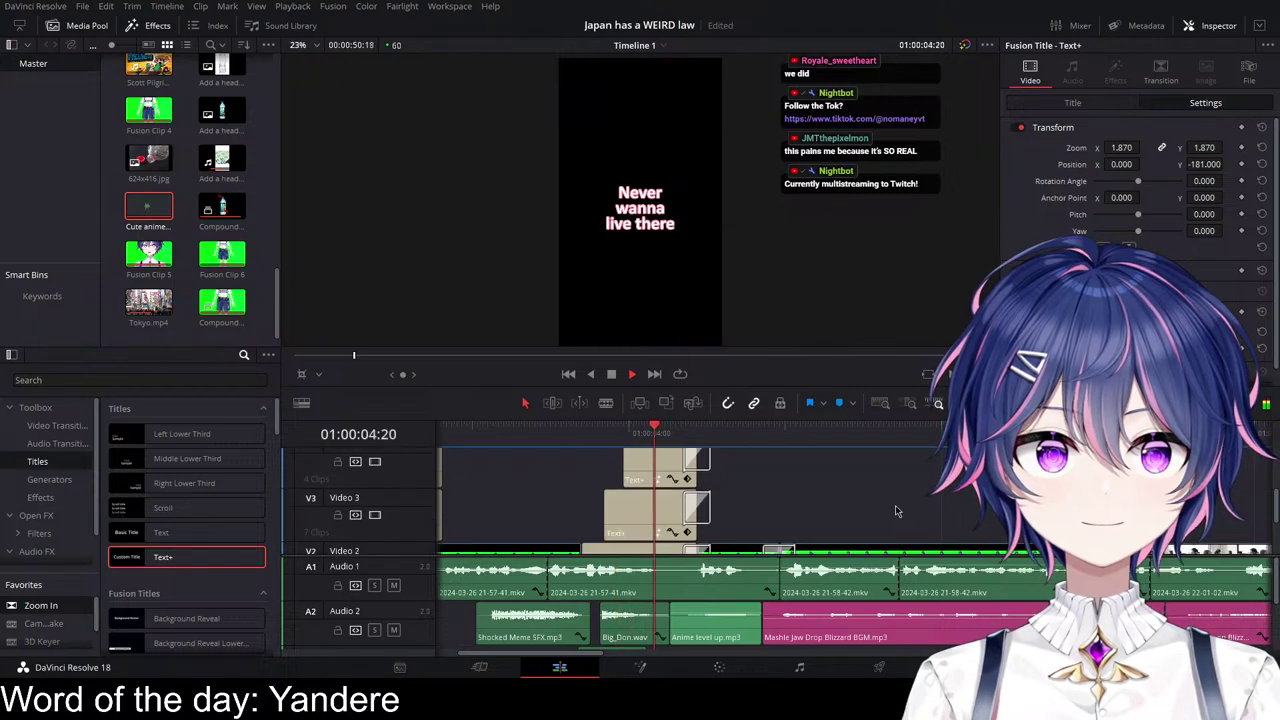
scroll(895, 505, "down", 1)
key("space")
Step: Duplicate the "Look" title onto Video 5 near the end of the "Never wanna live there" titles and play that part
scroll(878, 515, "left", 3)
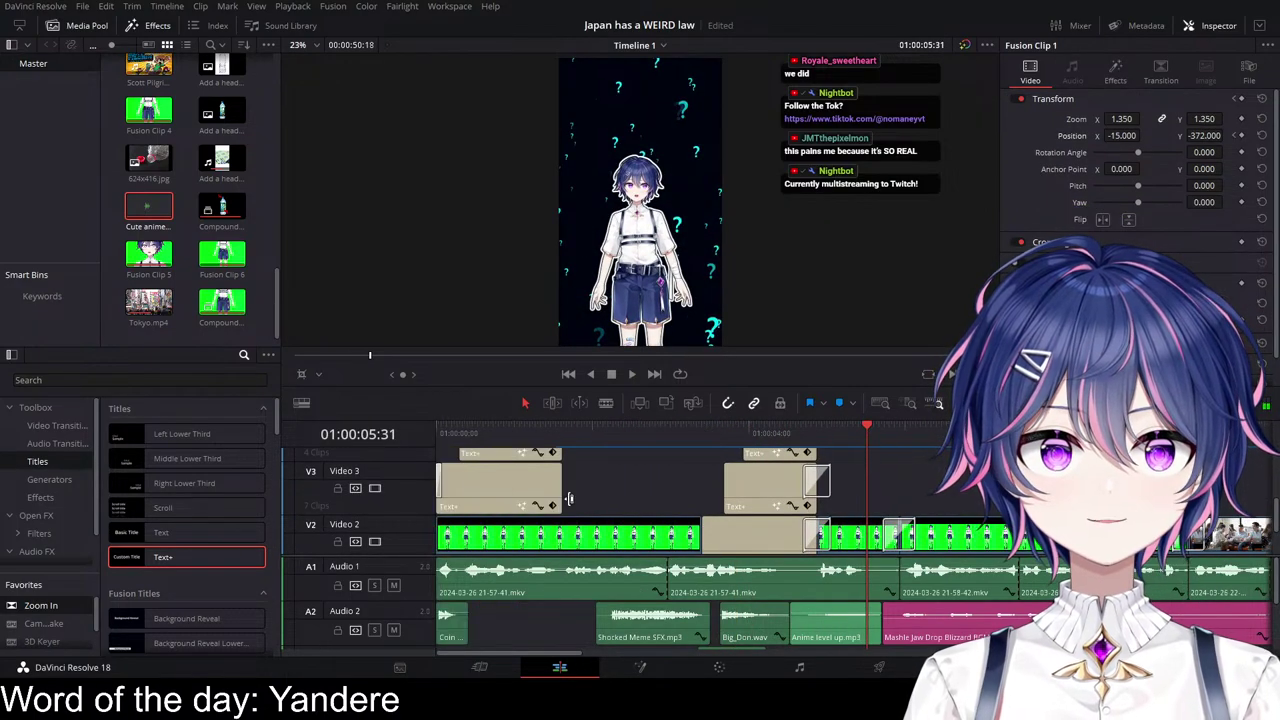
left_click_drag(498, 492, 810, 500)
scroll(890, 505, "up", 3)
scroll(882, 509, "up", 1)
left_click(688, 440)
key("space")
key("space")
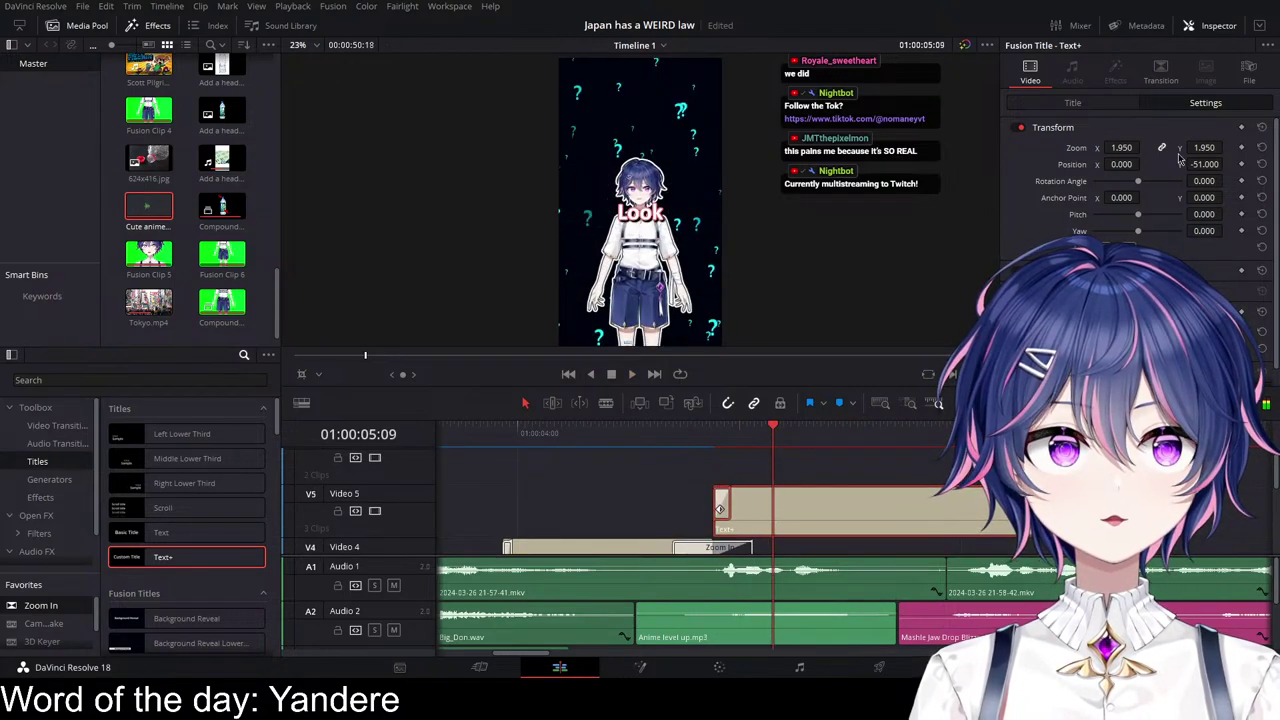
Step: Set the Video 5 title's Y position to 512.000 and change its text to "Let me explain"
left_click_drag(1204, 164, 1226, 164)
left_click(1071, 103)
left_click(1077, 187)
key("ctrl+a")
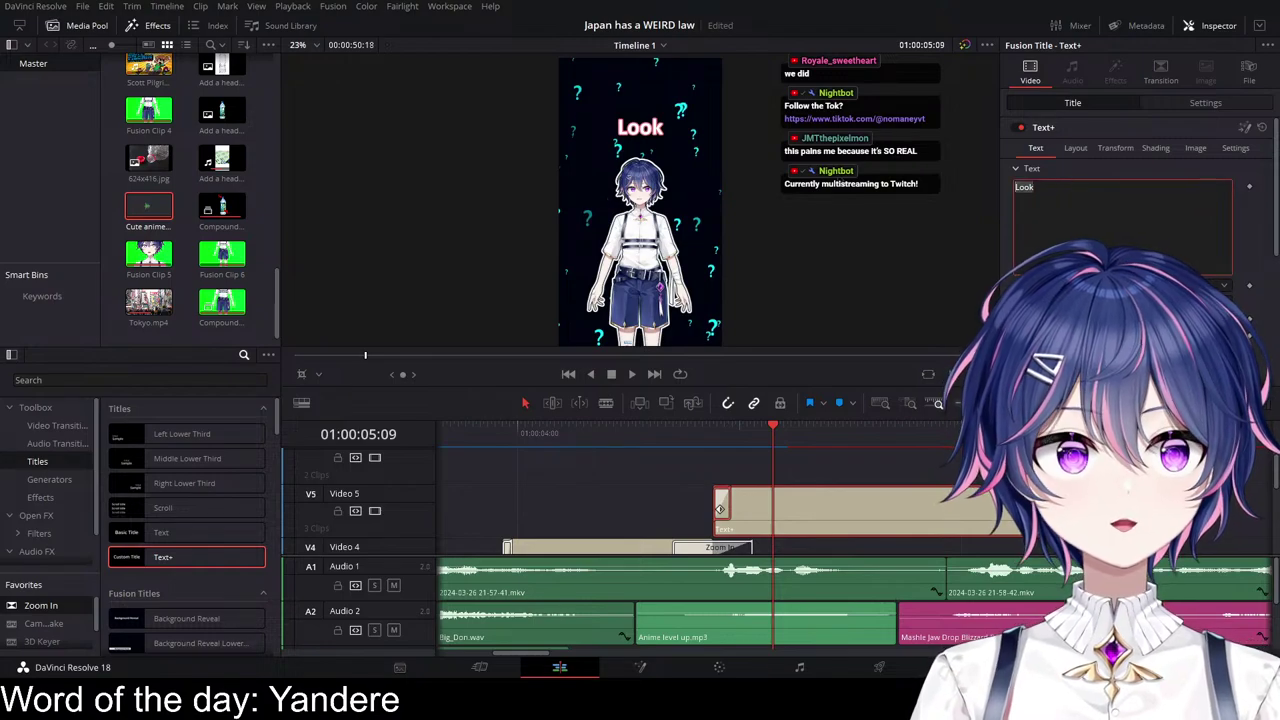
type("Let me explain")
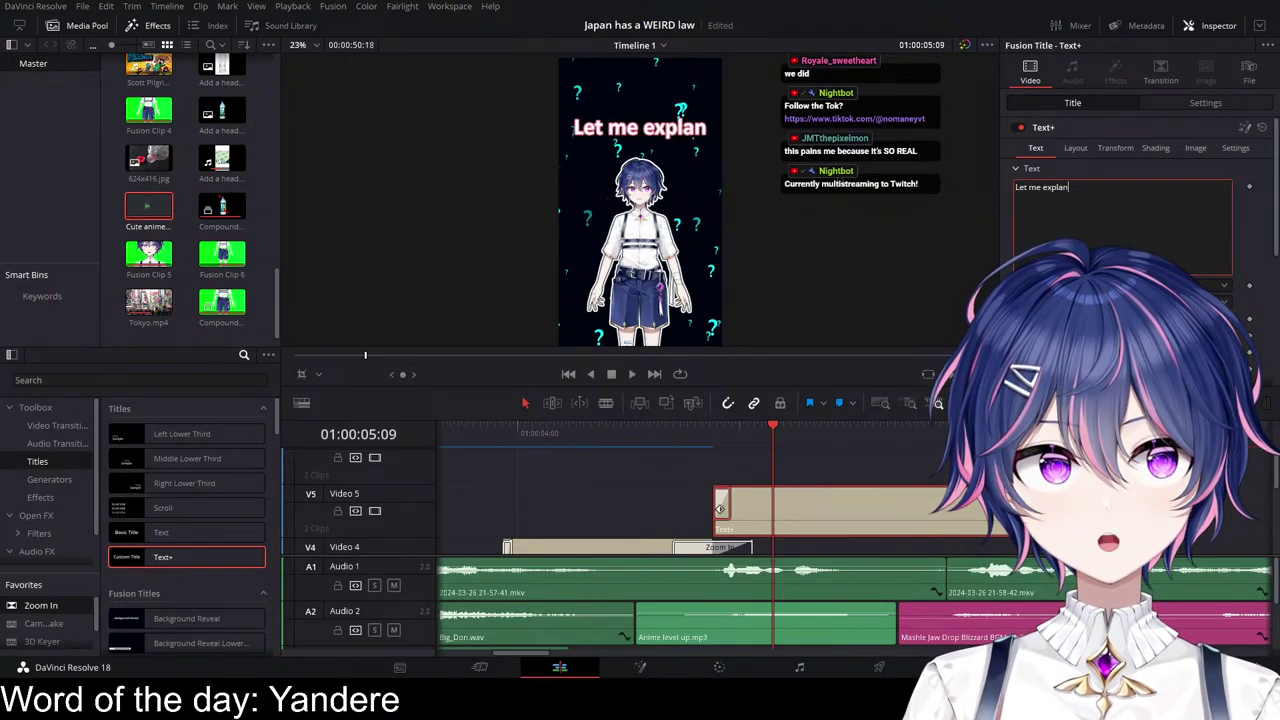
Step: Set the "Let me explain" title's zoom to 1.820 and play it back
left_click(1205, 102)
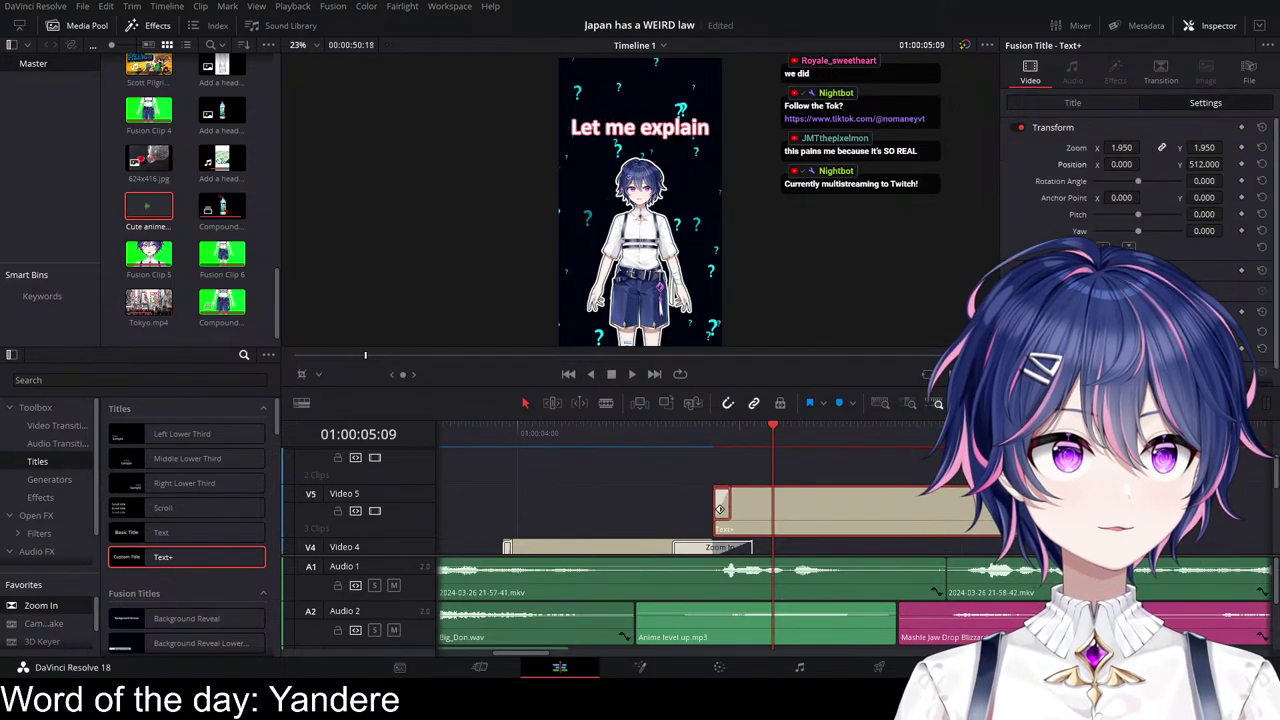
left_click(674, 428)
key("space")
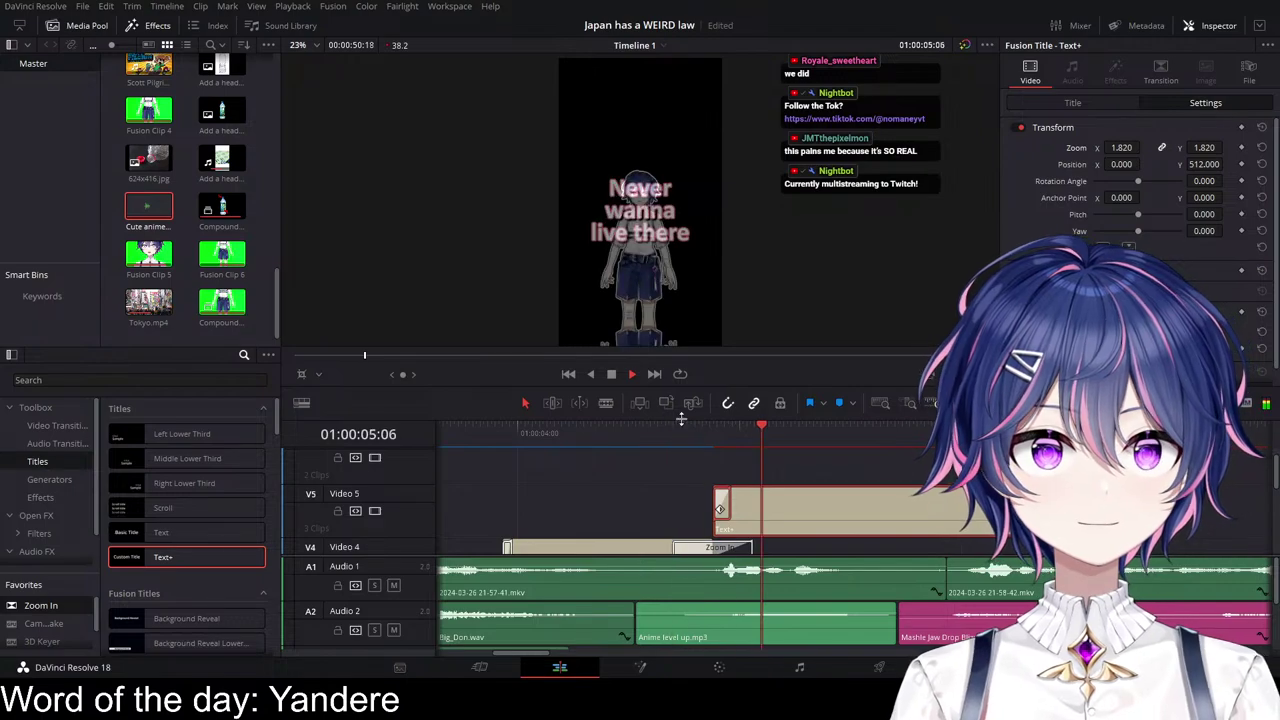
left_click(680, 431)
scroll(948, 508, "down", 2)
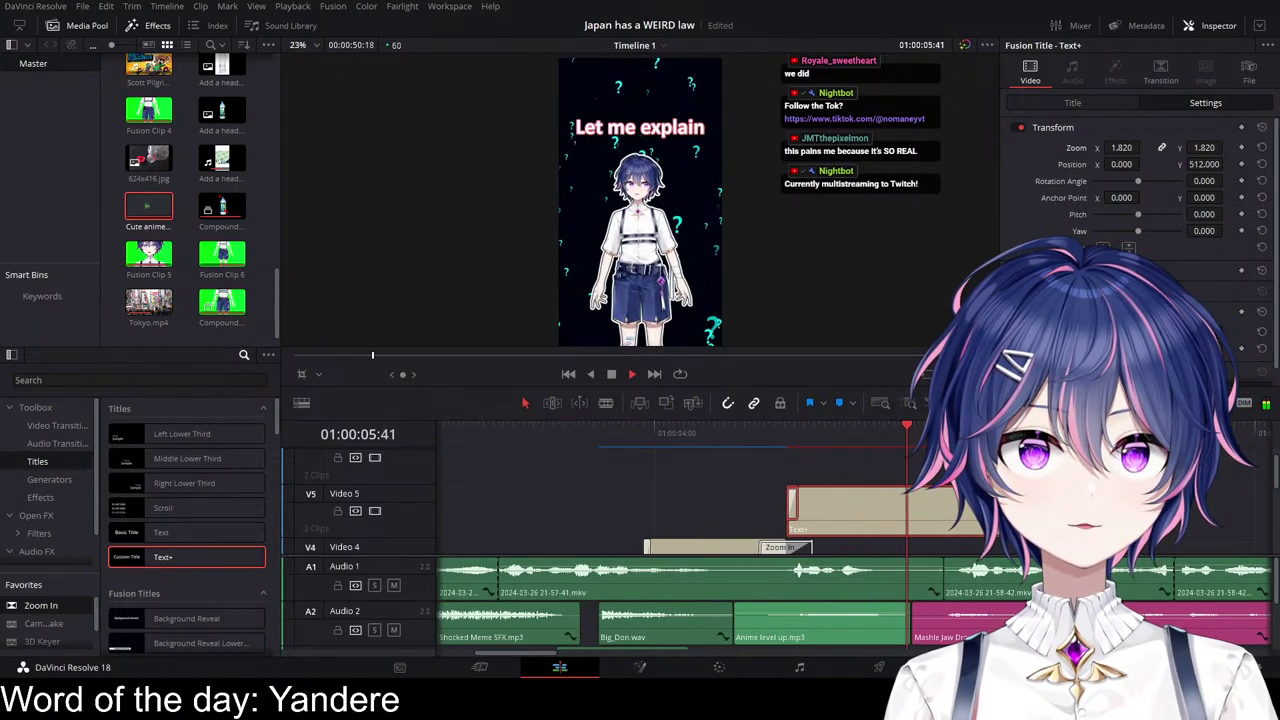
key("space")
Step: Trim the end of the "Let me explain" title to the cut in the voice audio and play it back
scroll(962, 510, "up", 1)
scroll(962, 510, "down", 2)
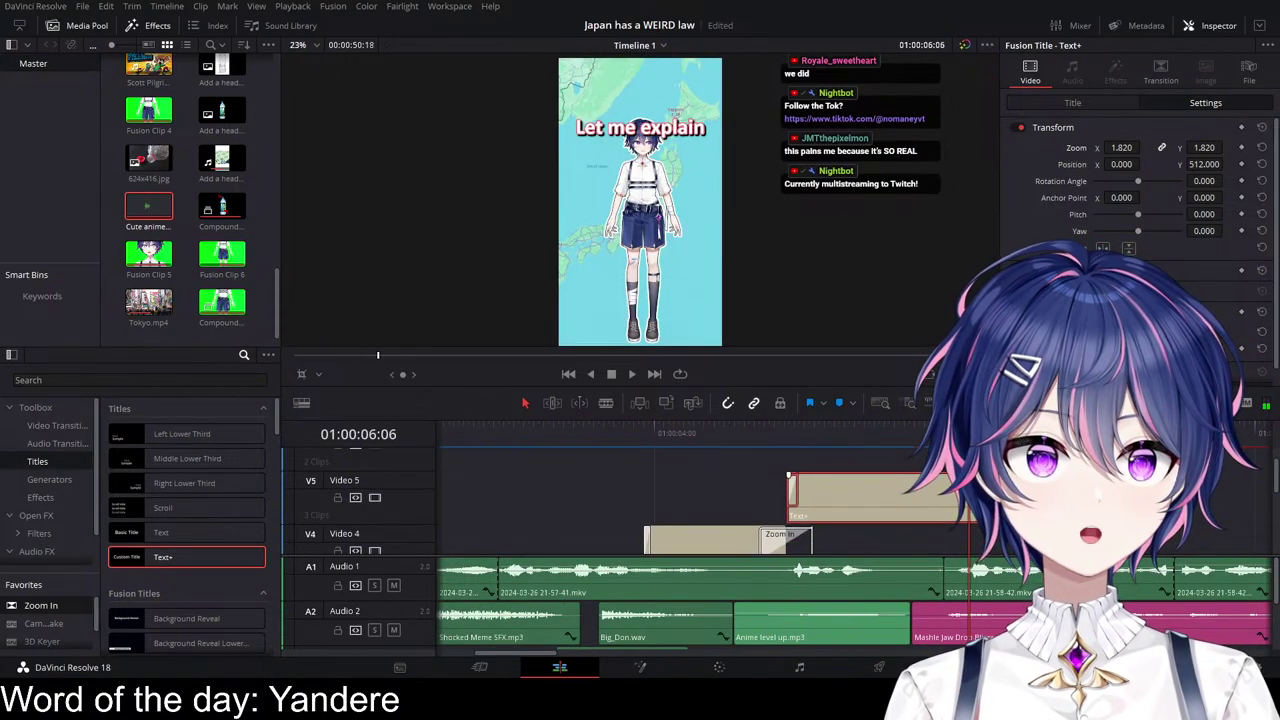
left_click_drag(1024, 506, 922, 510)
left_click(895, 437)
key("space")
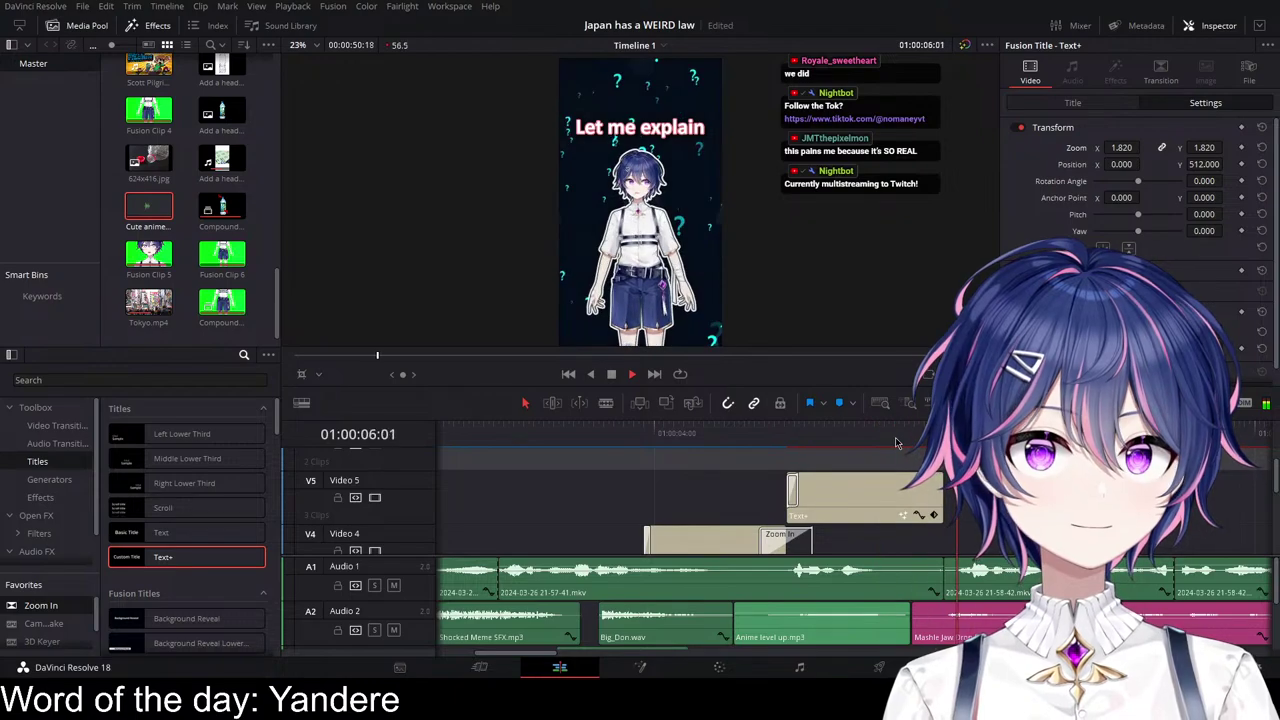
key("space")
Step: Duplicate the "Look" title onto Video 3 over the start of the map scene
scroll(900, 480, "right", 5)
scroll(786, 528, "left", 6)
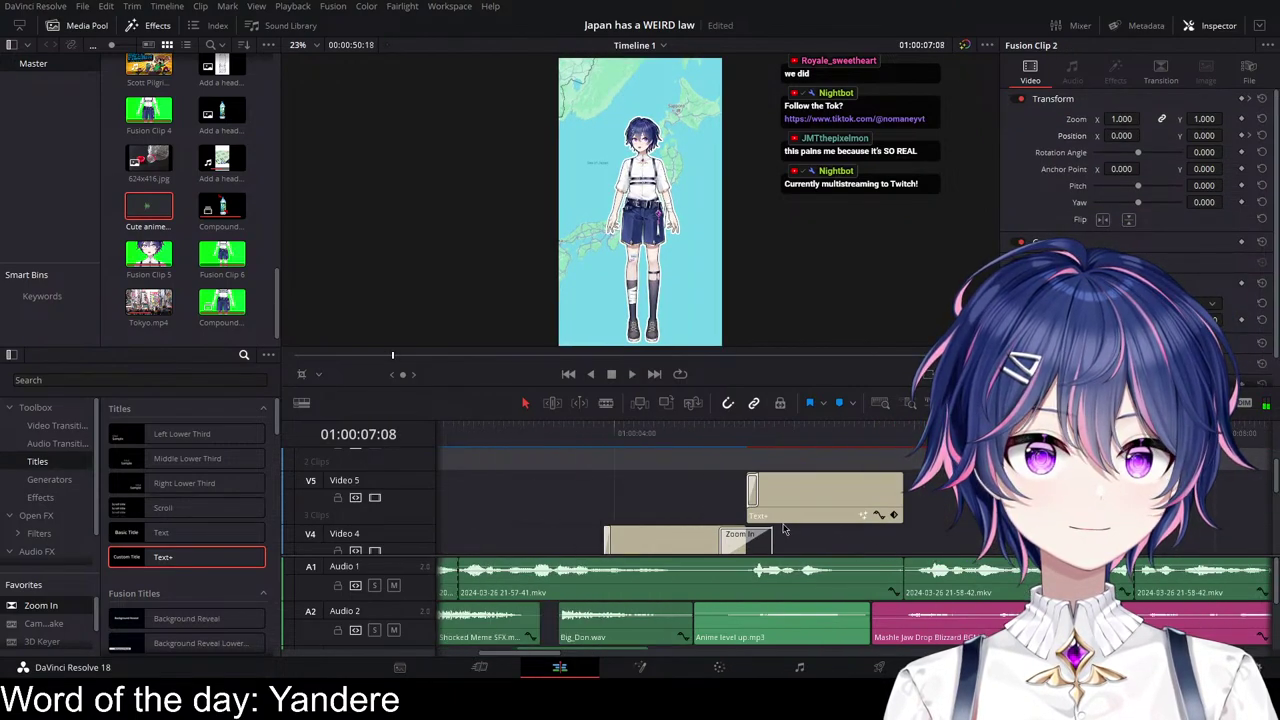
scroll(690, 515, "down", 4)
scroll(682, 513, "down", 4)
scroll(660, 514, "left", 5)
left_click_drag(472, 508, 788, 515)
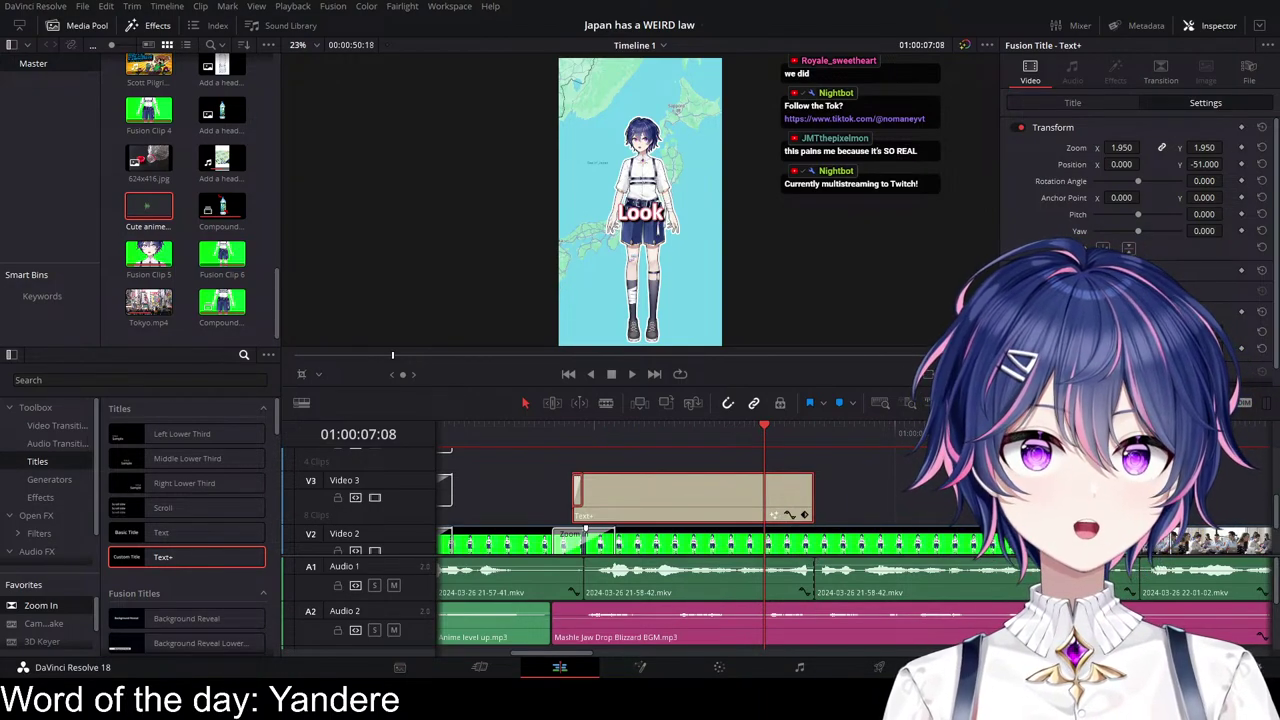
Step: Move the duplicated "Look" title on Video 3 slightly later to start at the cut in the voice audio and play it back
left_click(549, 434)
key("space")
key("space")
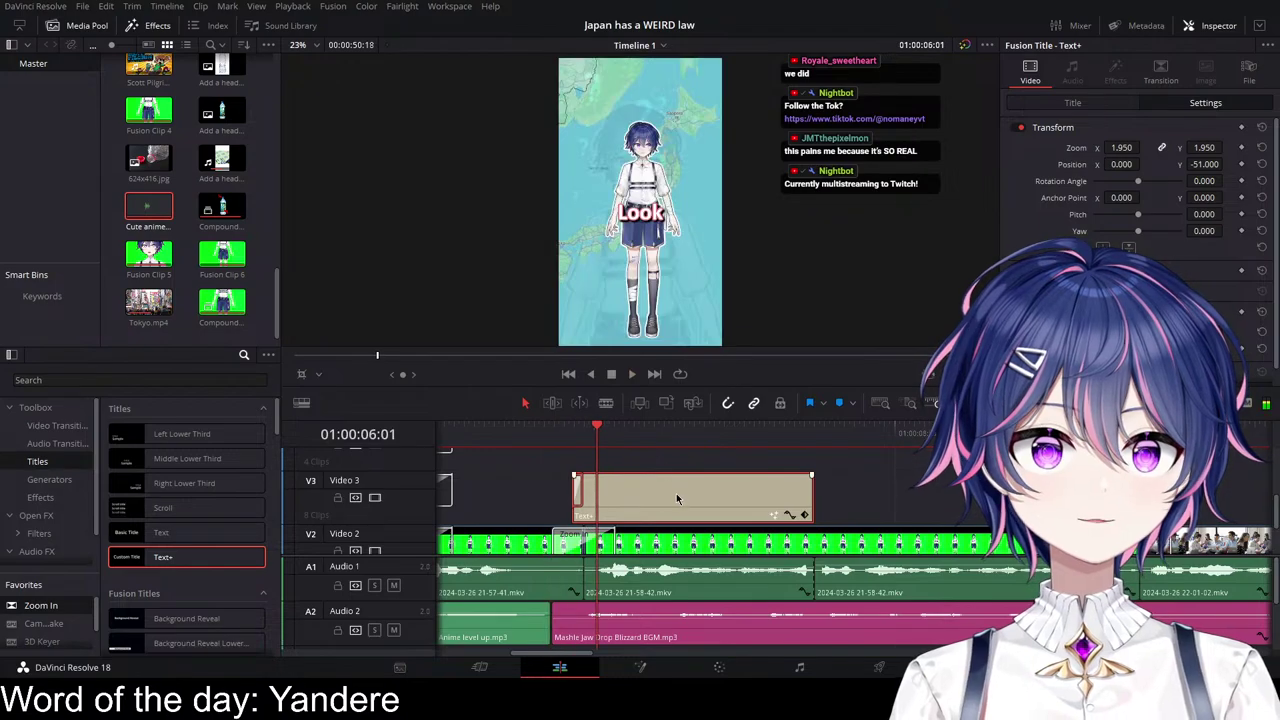
left_click_drag(677, 497, 689, 497)
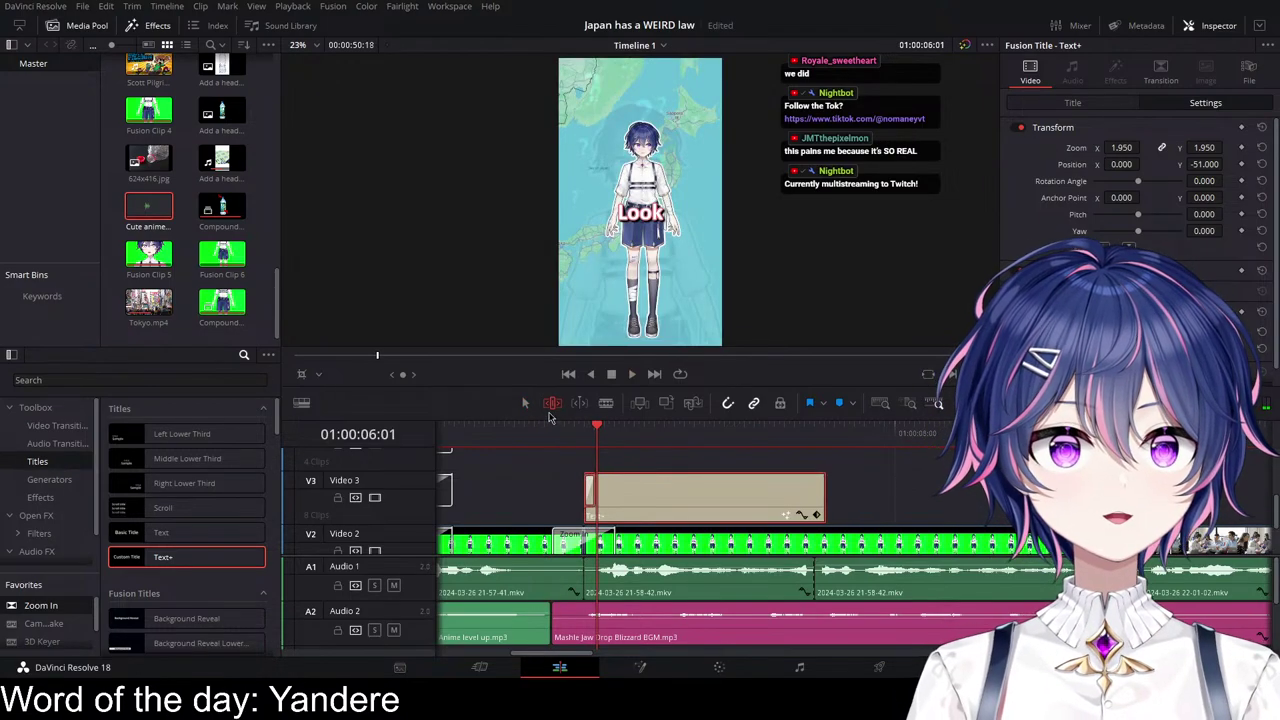
left_click(524, 407)
left_click(553, 434)
key("space")
key("space")
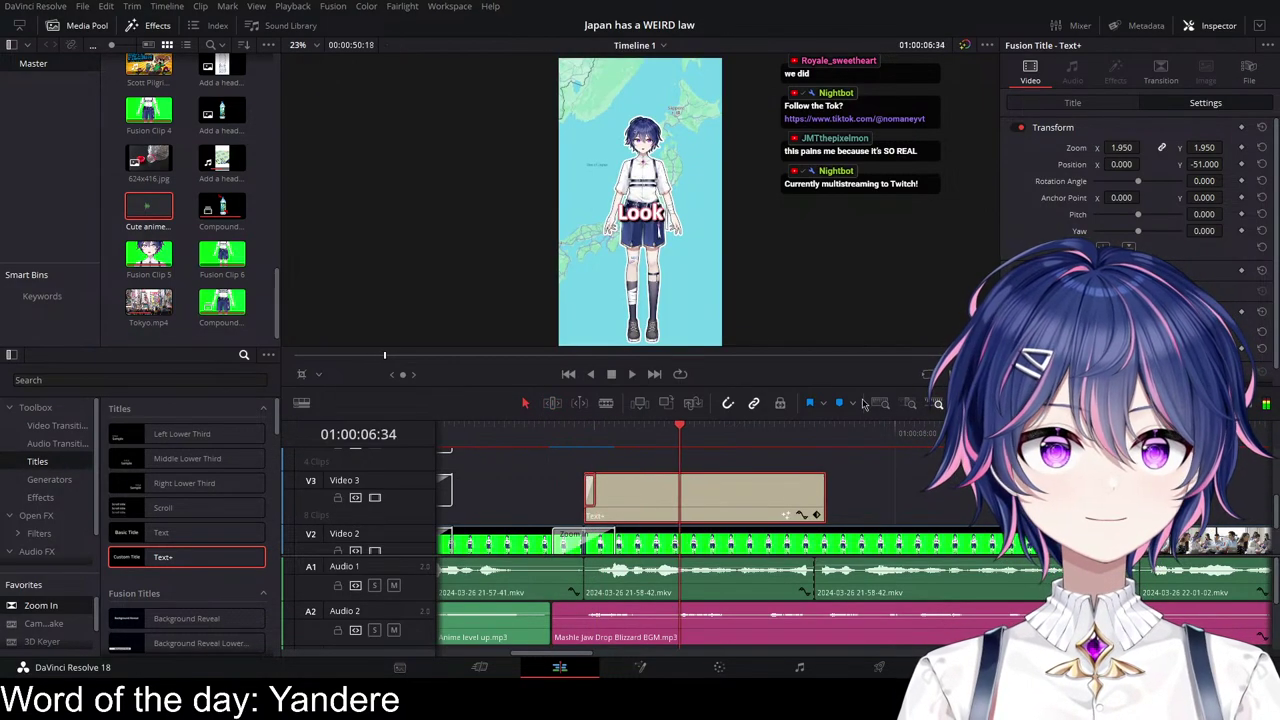
Step: Change the duplicated title's text to "So" and play it back
left_click(1081, 105)
left_click_drag(1042, 189, 912, 164)
type("So")
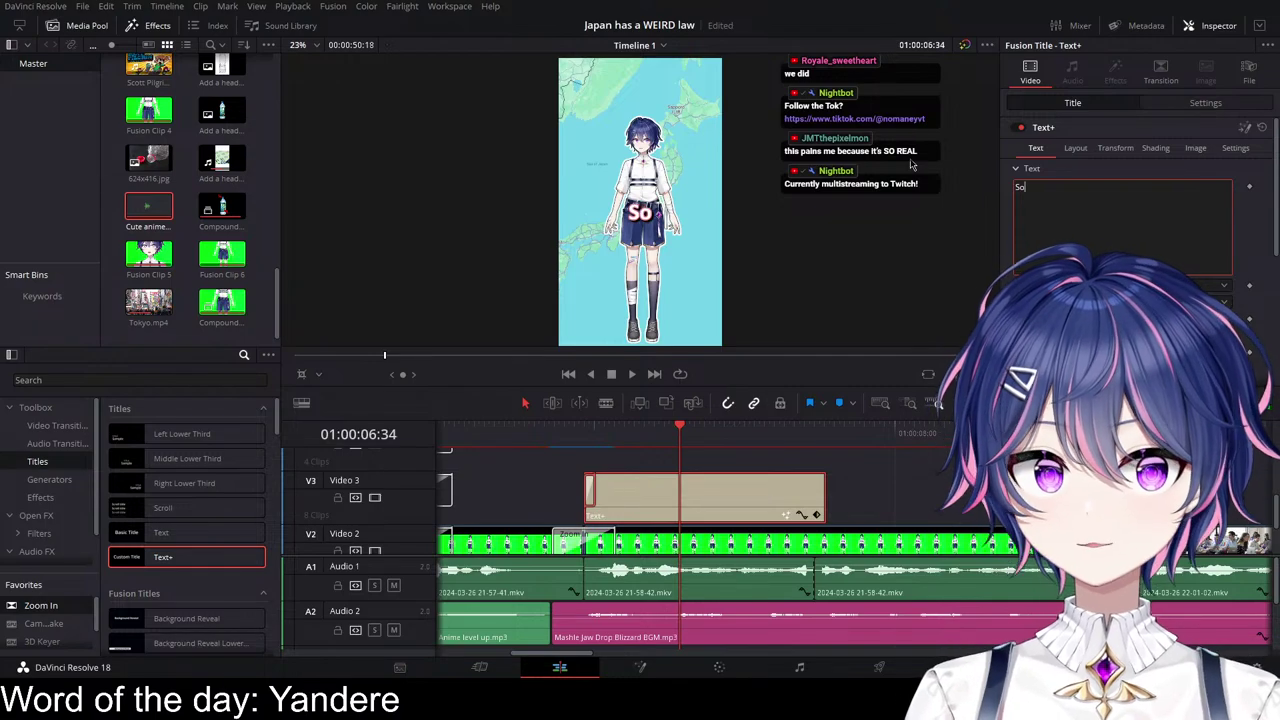
key("space")
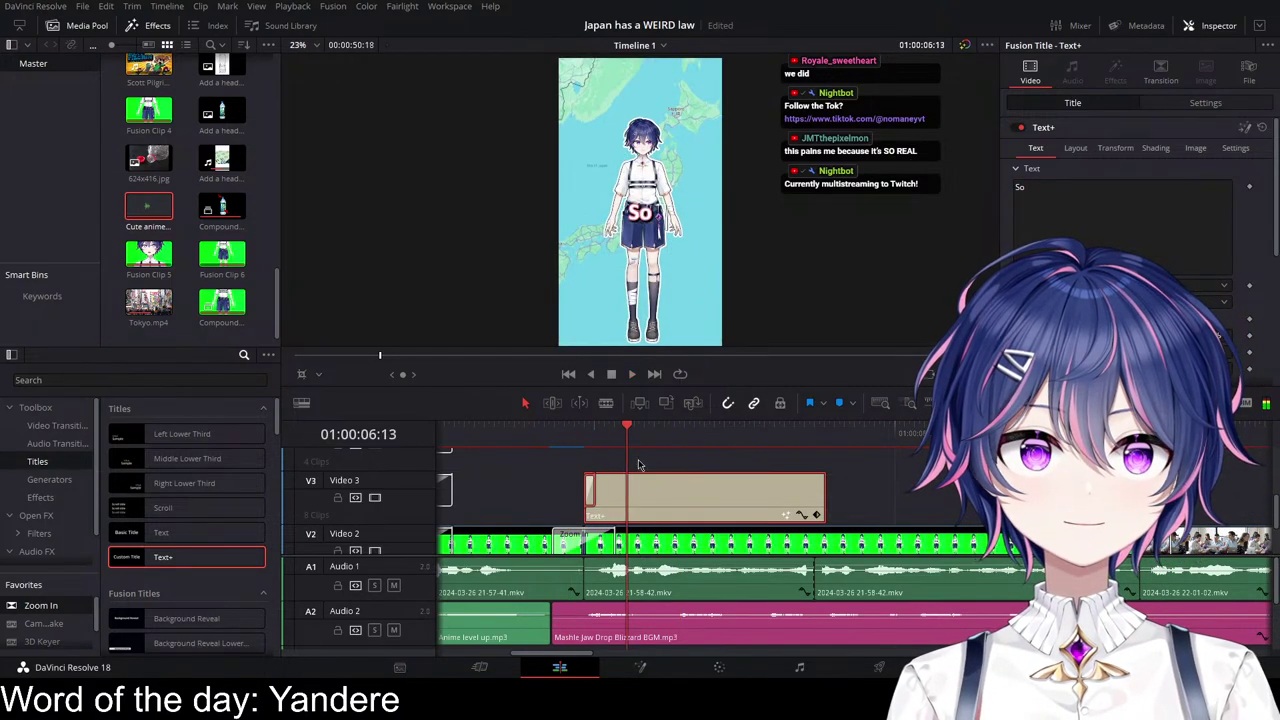
Step: Duplicate the "So" title onto the track above, 13 frames later, and change the copy's text to "a few years ago"
scroll(667, 470, "up", 1)
scroll(846, 485, "right", 2)
left_click_drag(837, 514, 866, 470)
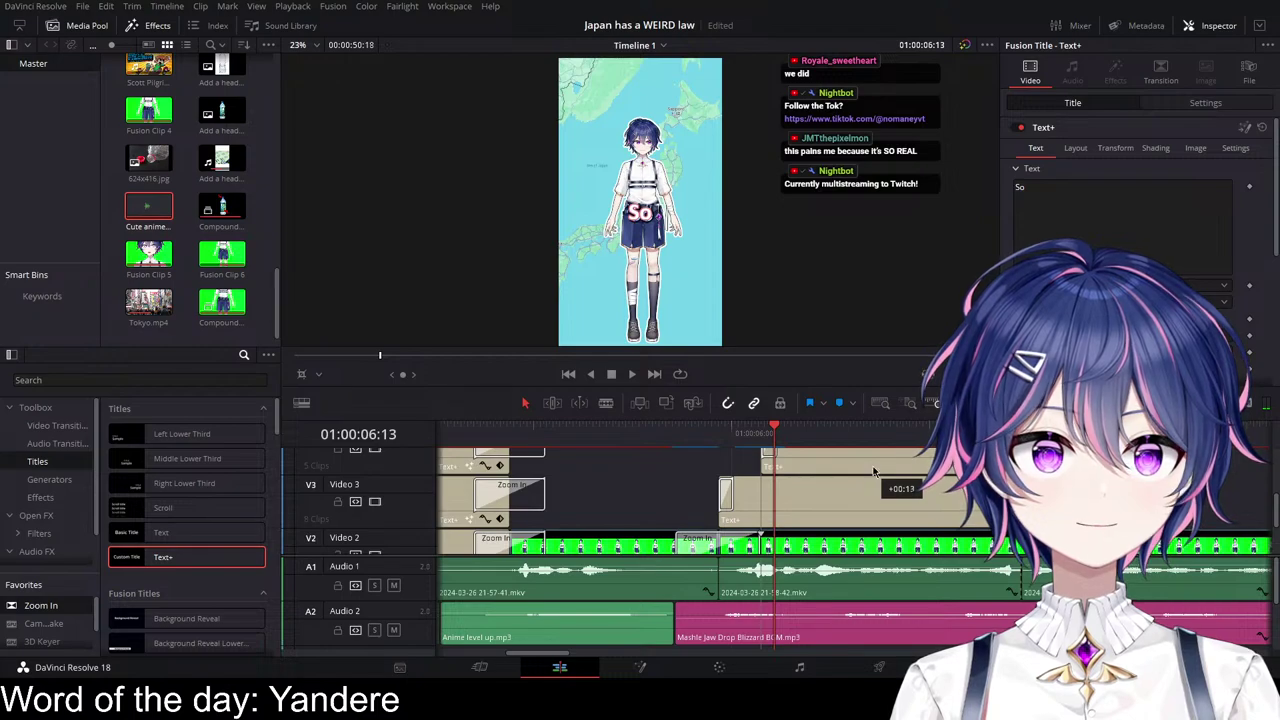
type("w years ago")
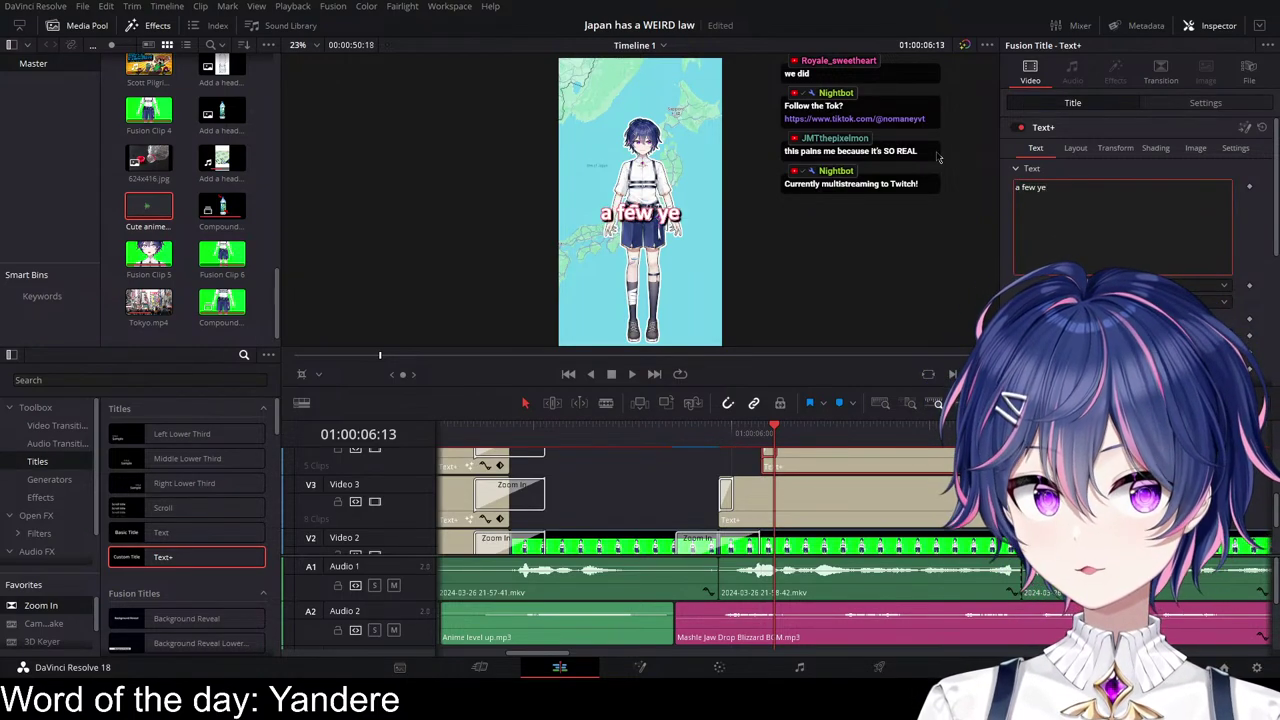
Step: Set the "a few years ago" title's zoom to 1.750 and Y position to -177.000, and play it back
left_click(1192, 107)
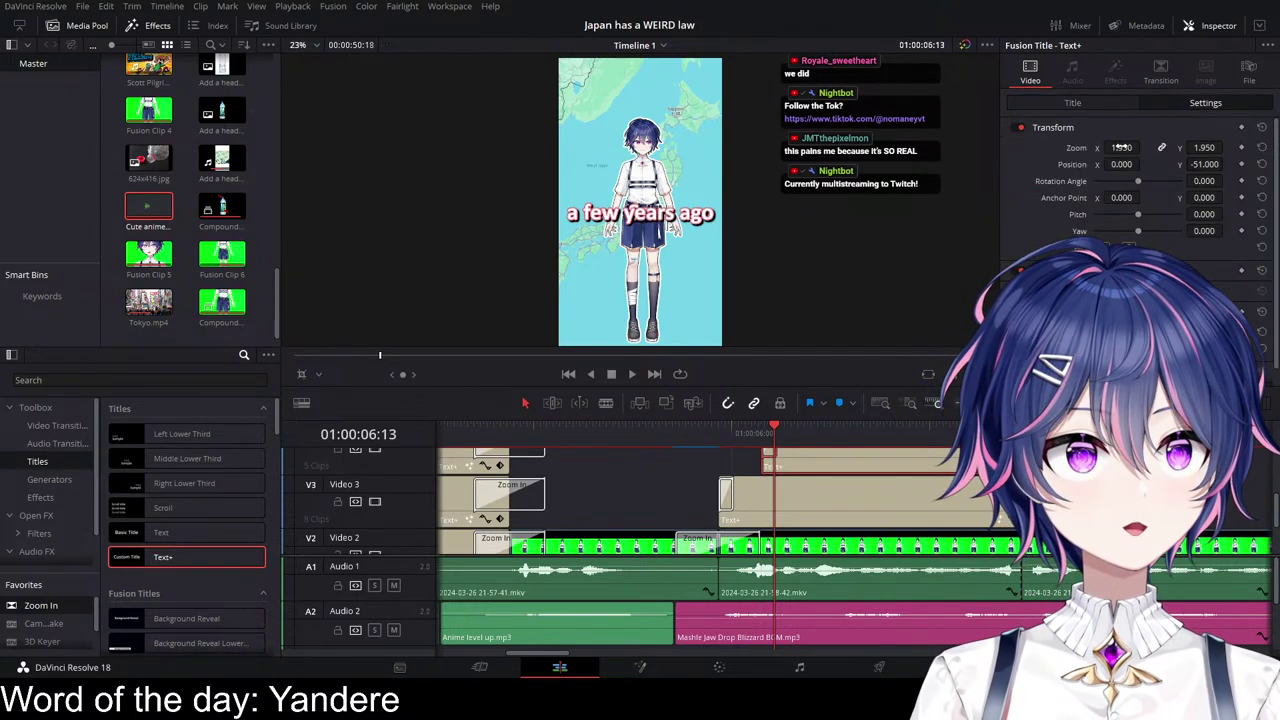
left_click_drag(1144, 148, 1122, 147)
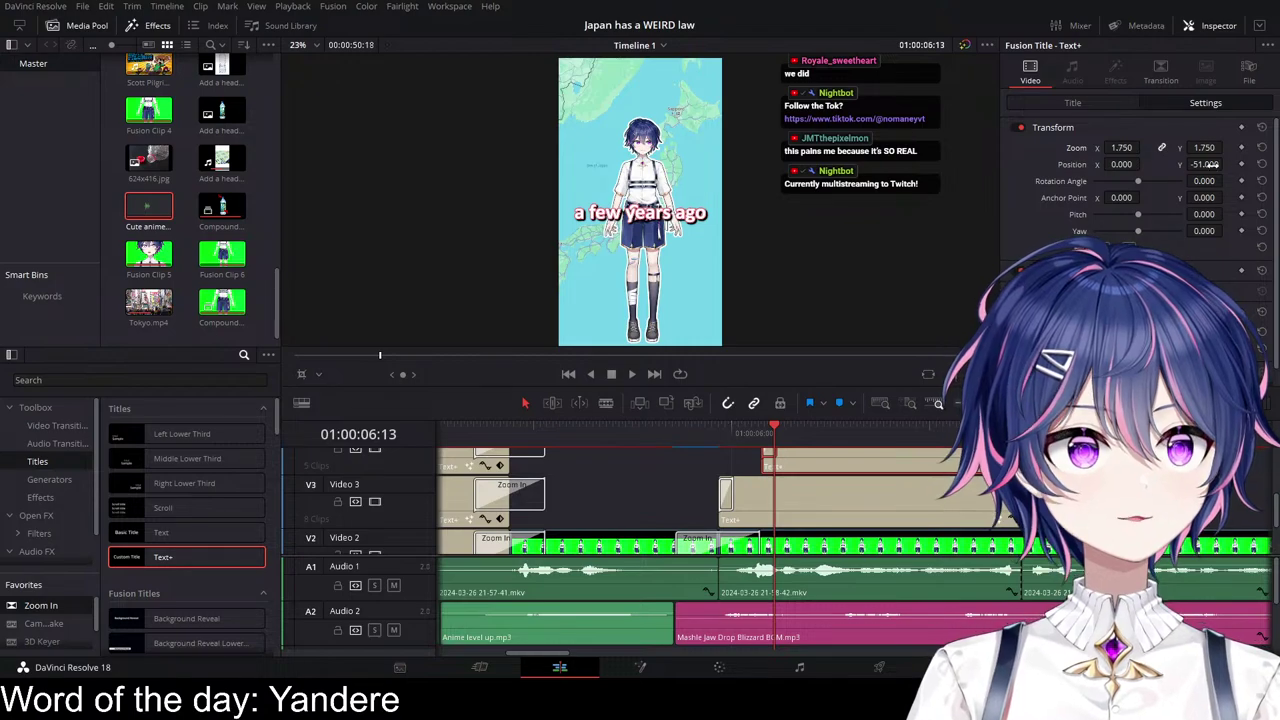
left_click_drag(1211, 165, 1185, 165)
left_click(688, 436)
key("space")
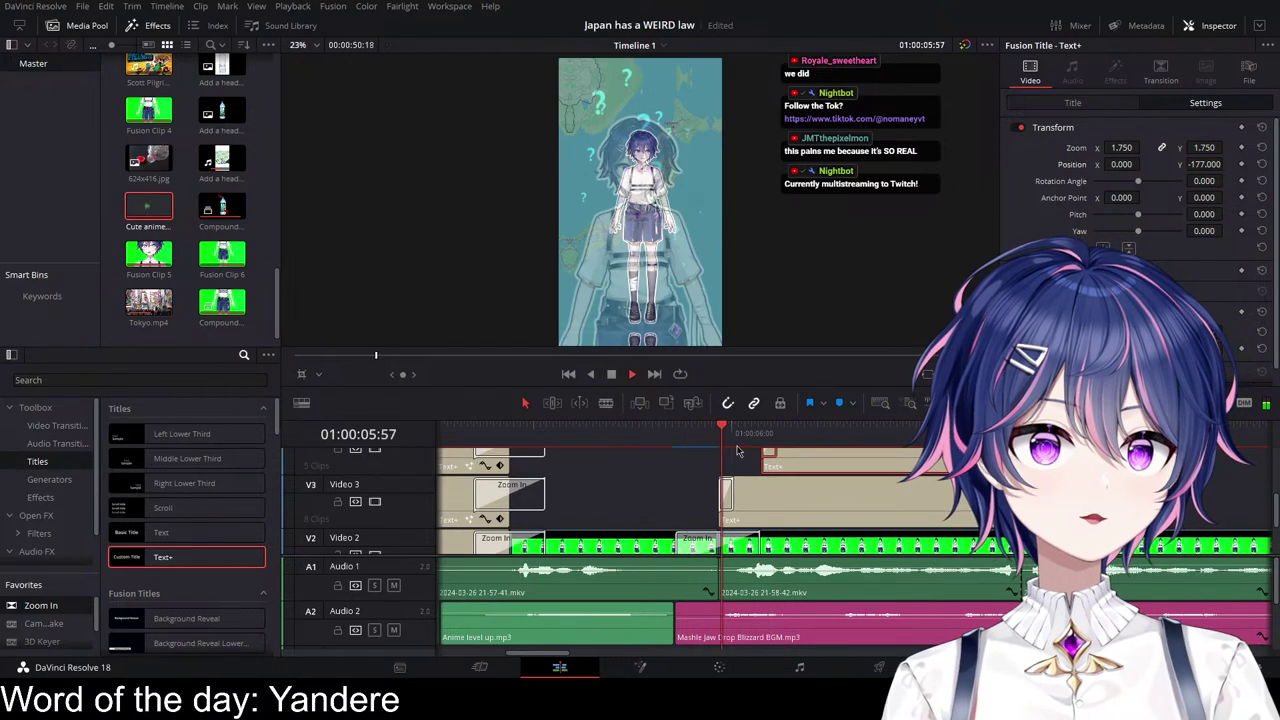
left_click(693, 437)
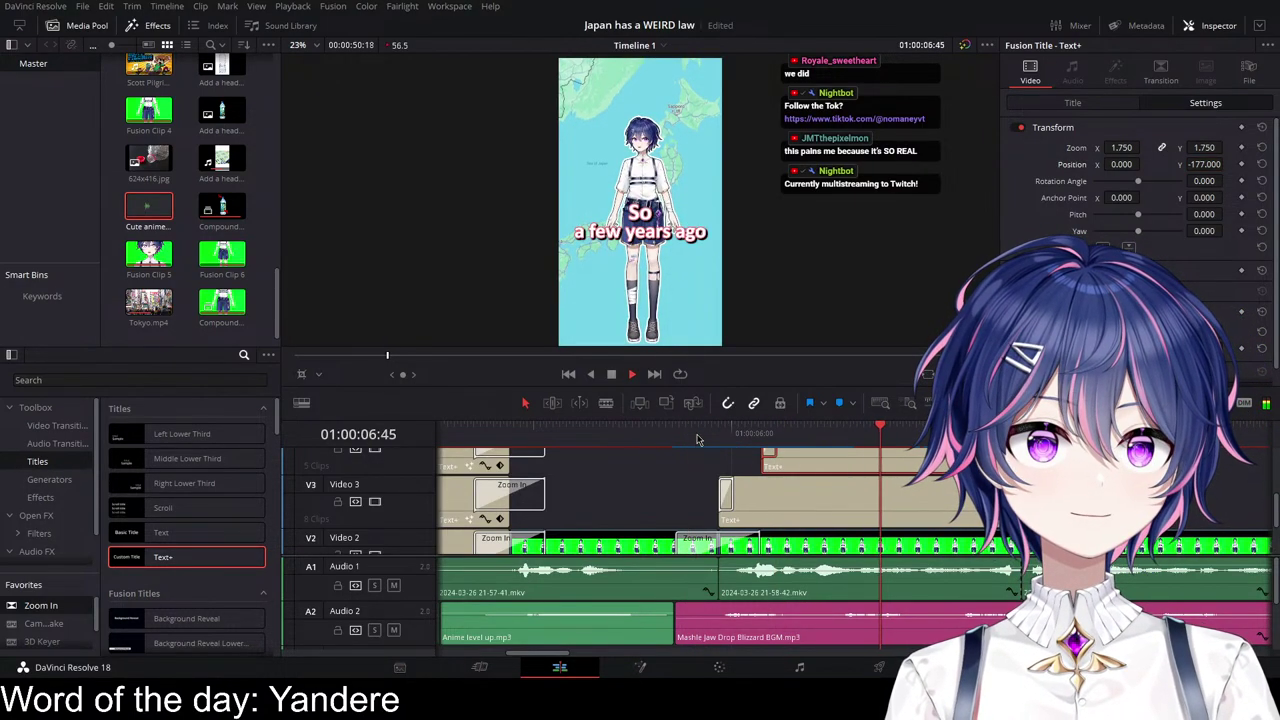
key("space")
Step: Play back the captions and trim the ends of the "So" and "a few years ago" titles to 01:00:07:12
scroll(491, 452, "left", 8)
scroll(551, 472, "left", 6)
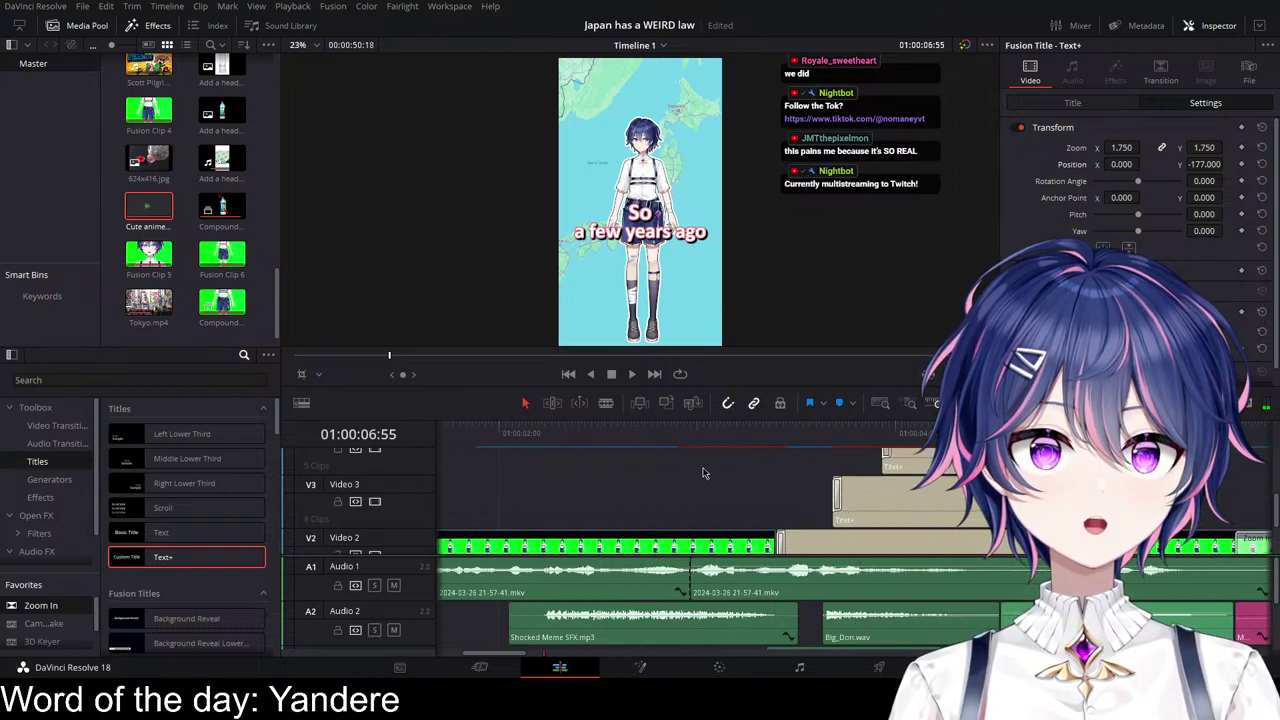
left_click(690, 433)
key("space")
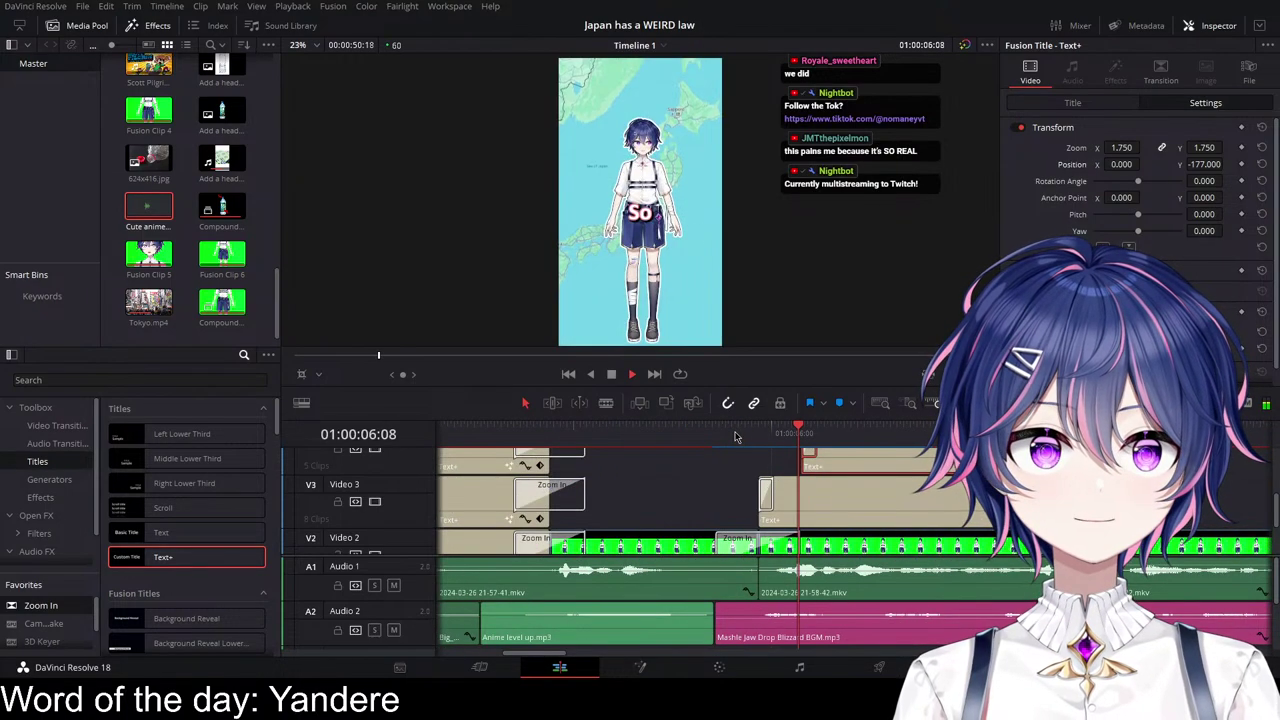
key("space")
scroll(854, 540, "right", 2)
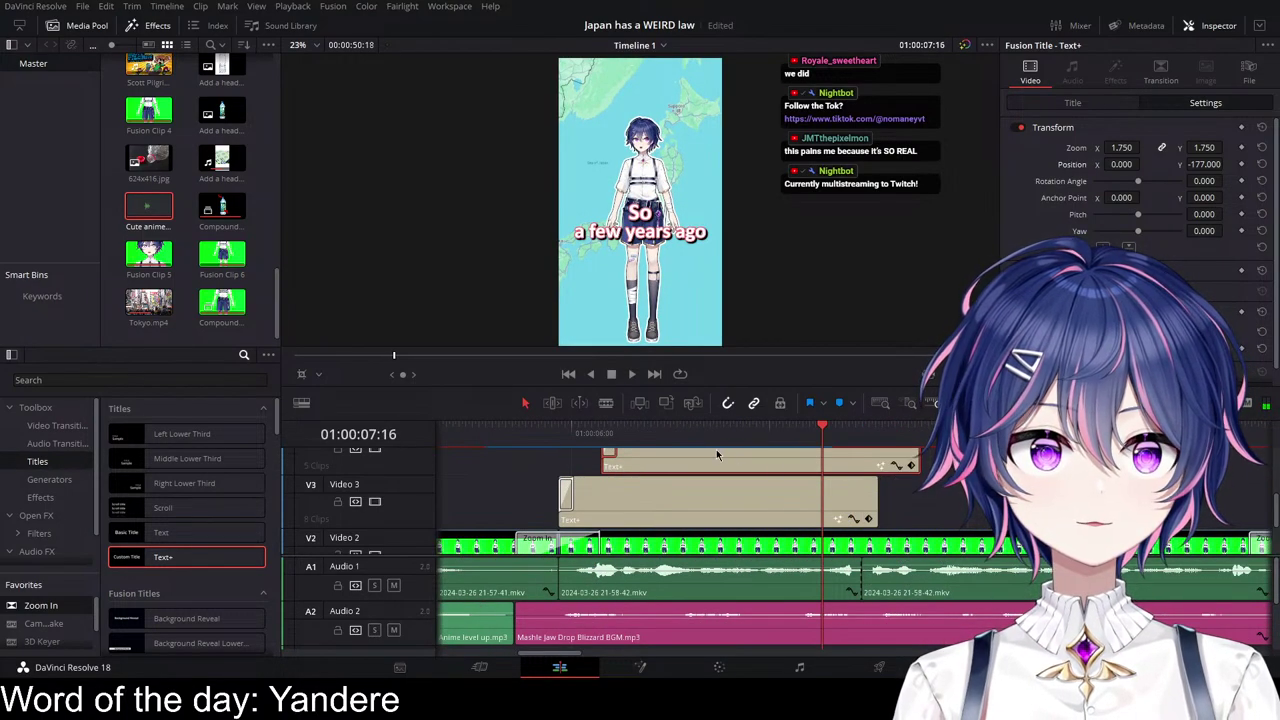
left_click_drag(716, 452, 810, 445)
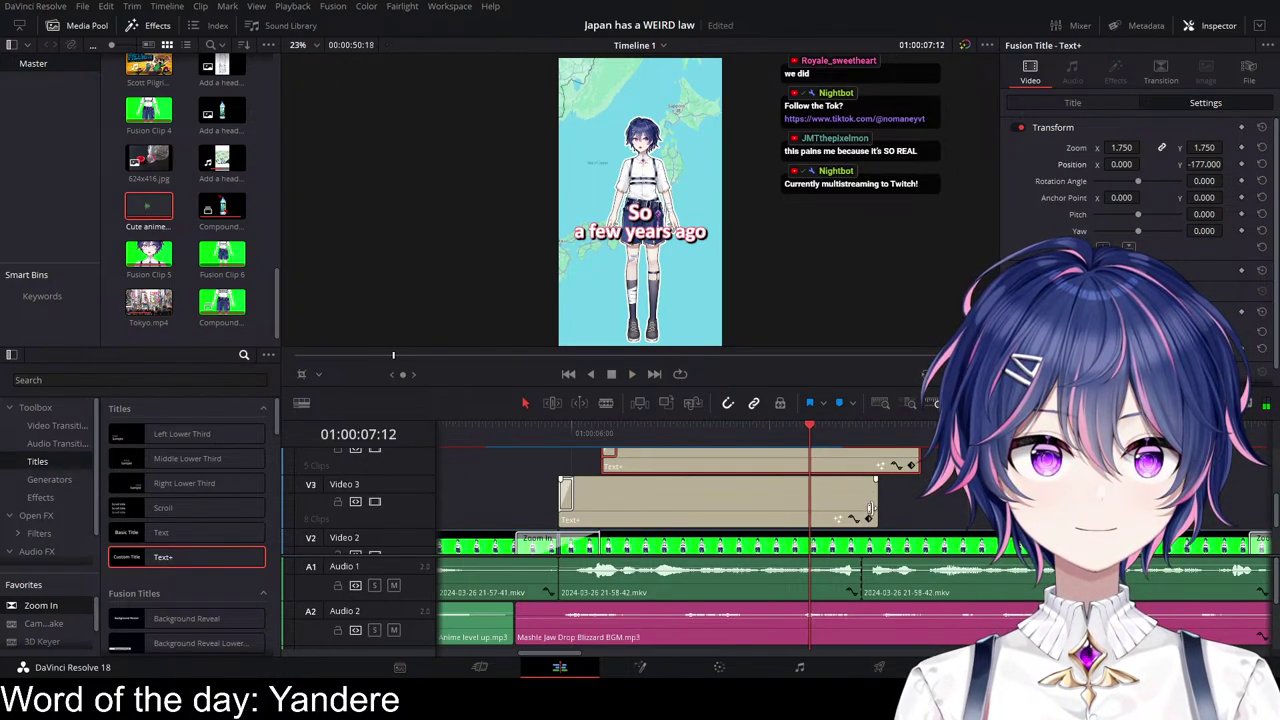
left_click_drag(869, 510, 810, 510)
left_click_drag(916, 465, 806, 459)
Step: Duplicate the "So" title on Video 3 and place the copy against the end of the original
scroll(700, 488, "right", 2)
left_click_drag(698, 491, 900, 500)
key("ctrl+v")
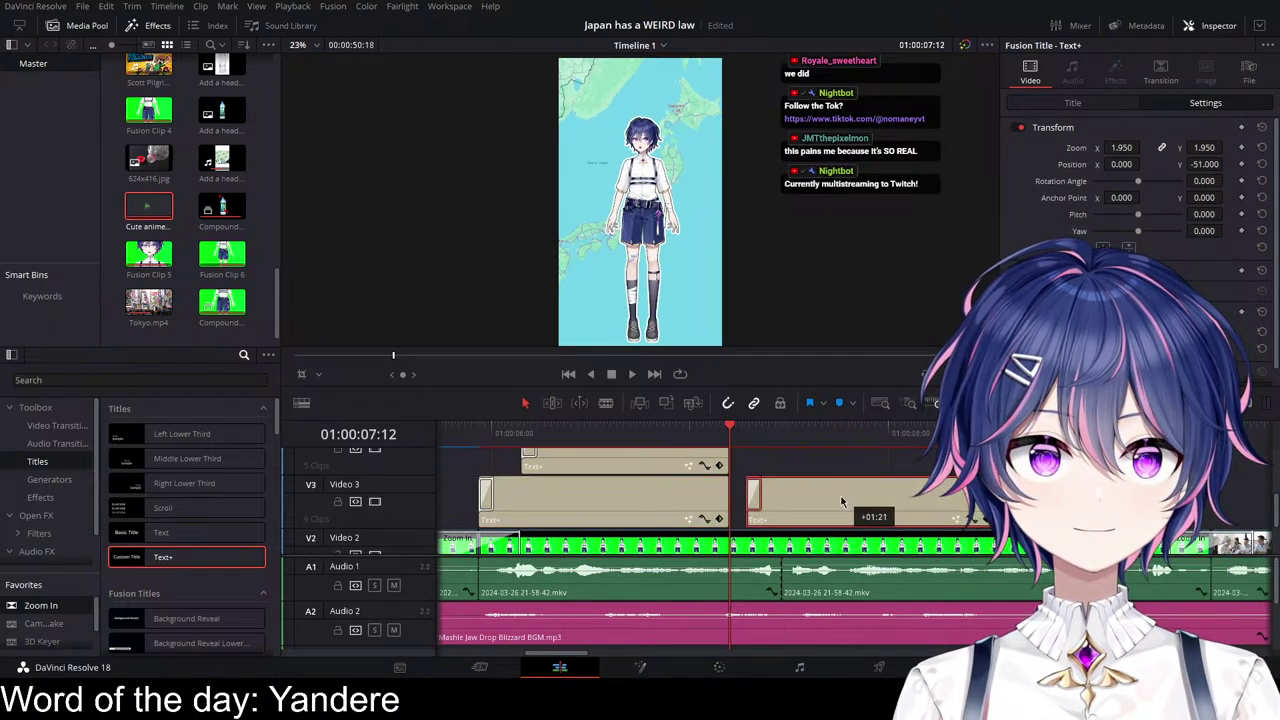
left_click_drag(811, 515, 800, 517)
key("n")
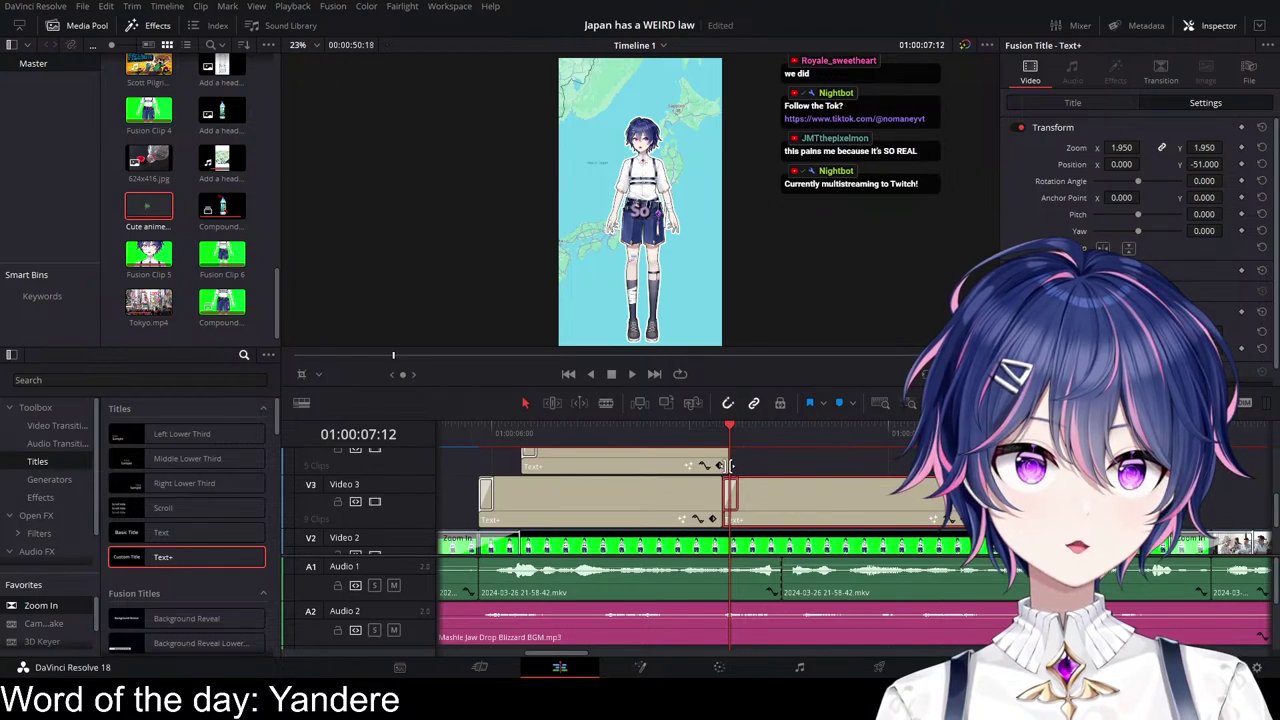
Step: Trim the end of the "a few years ago" title to match the "So" title, remove the extra "So" copy and play onward
left_click_drag(728, 463, 723, 463)
key("space")
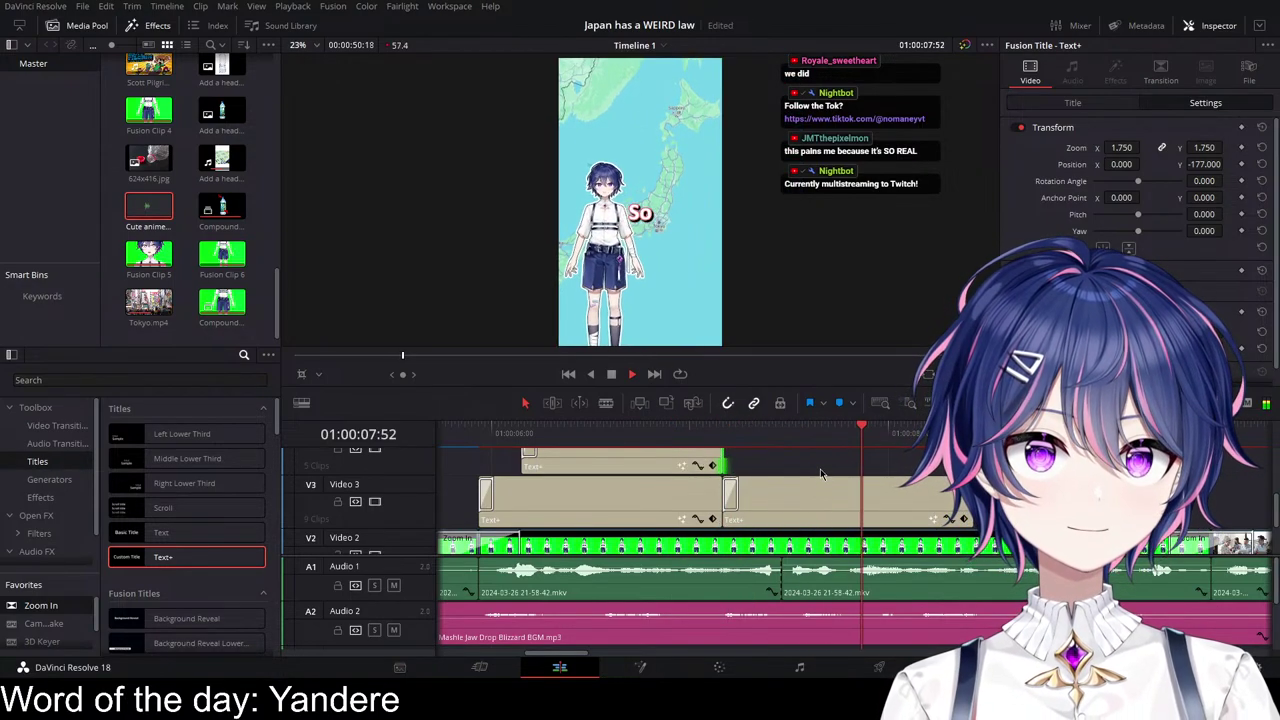
left_click(712, 438)
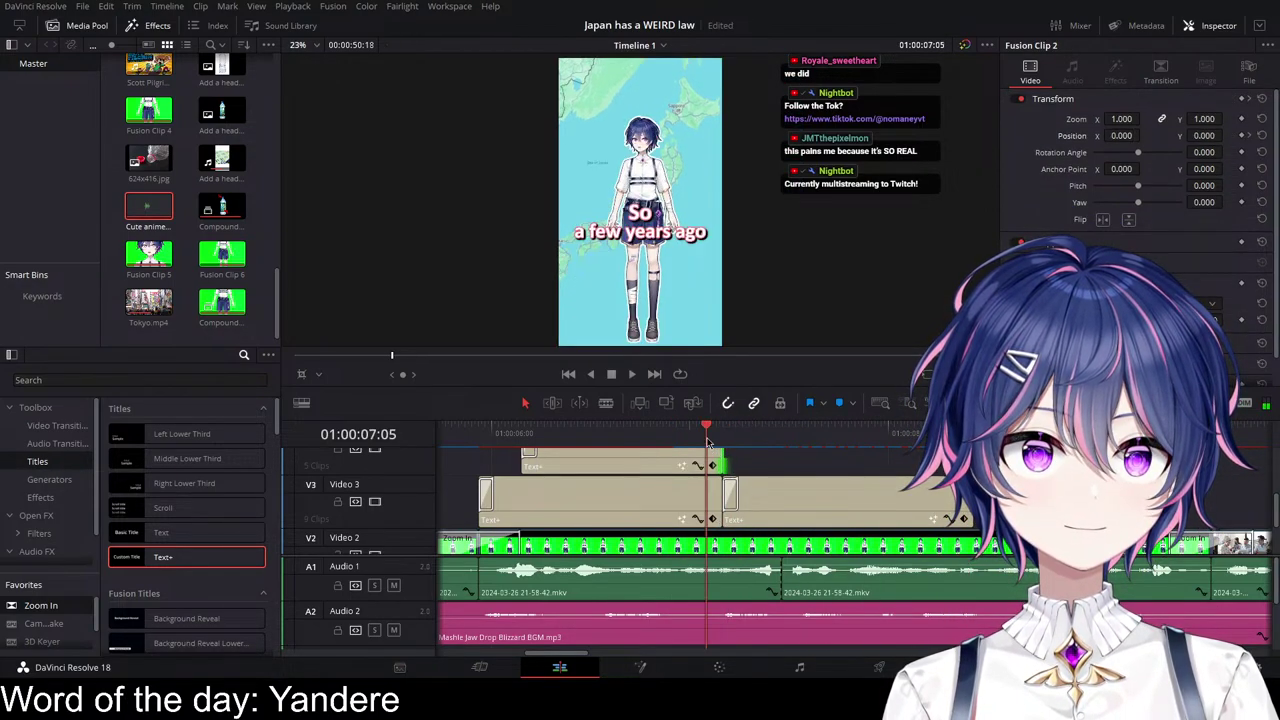
left_click(824, 516)
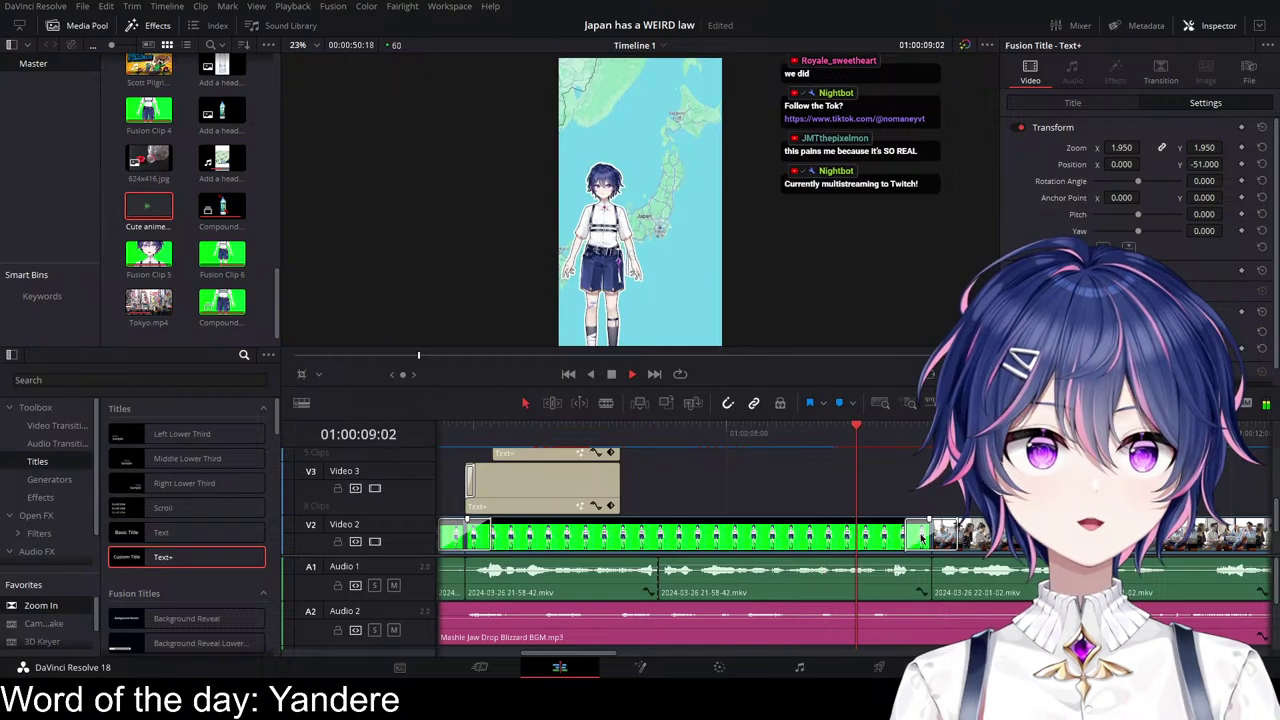
key("space")
Step: Duplicate the "So" title onto Video 3 over the start of the office friends scene and play it back
scroll(899, 538, "right", 1)
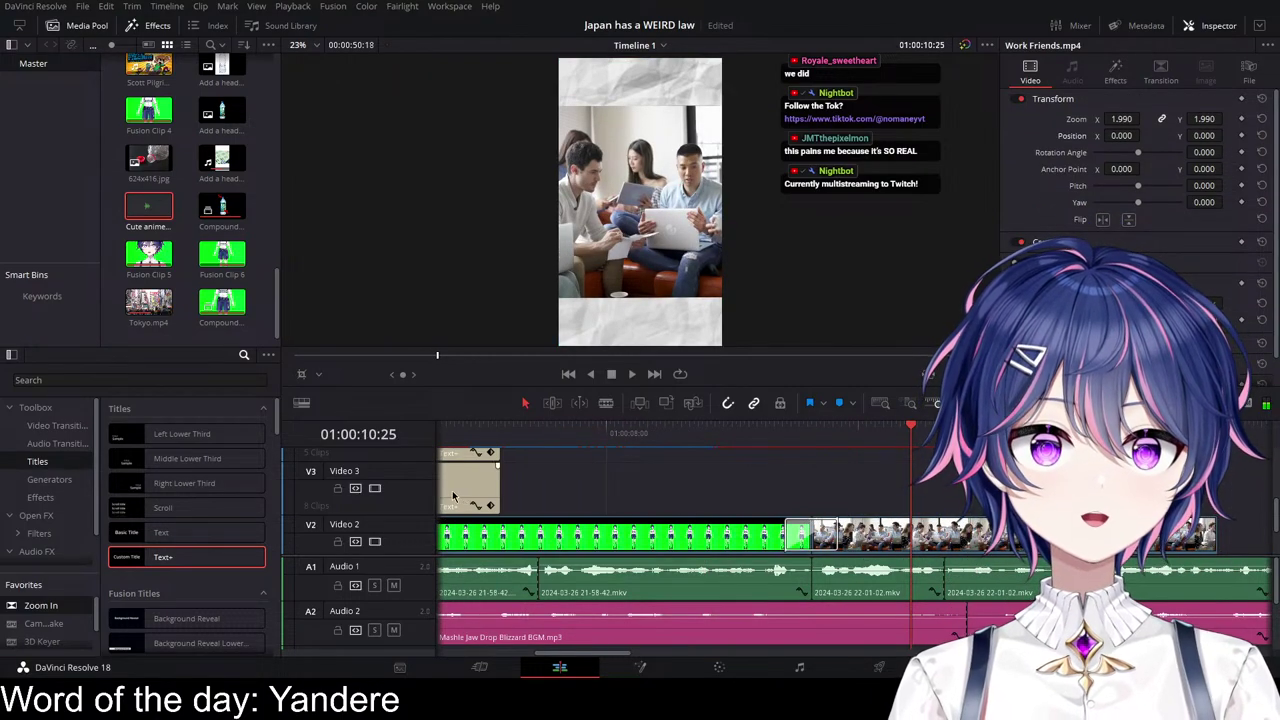
left_click_drag(453, 497, 925, 503)
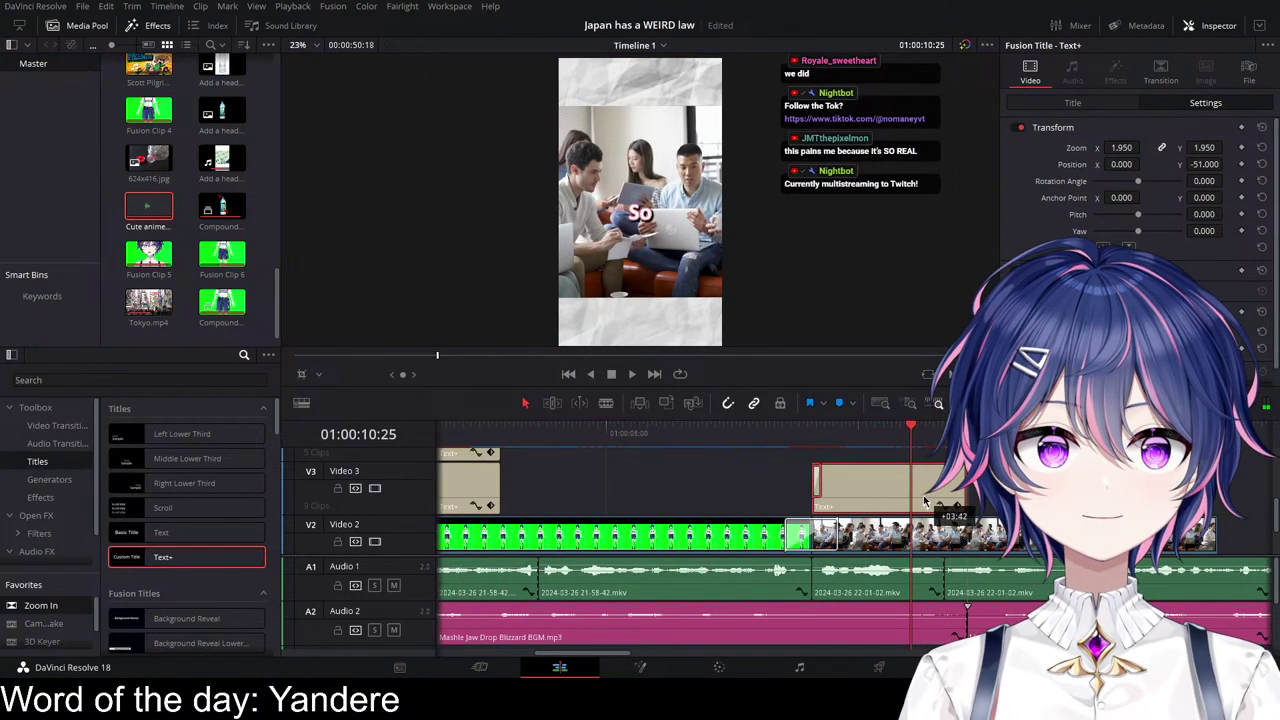
left_click(800, 442)
key("space")
key("space")
Step: Change the duplicated title's text to "Don't get me wrong" and set its zoom to 1.510
left_click(1073, 103)
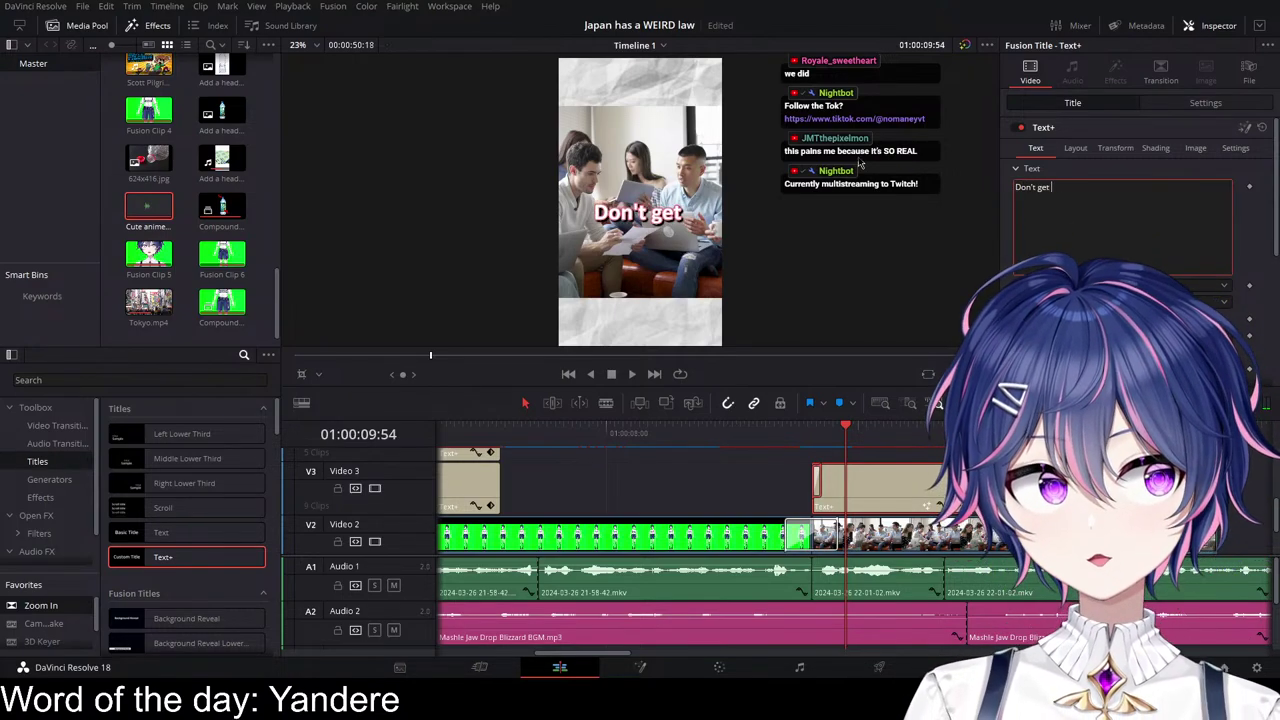
type("me wrong")
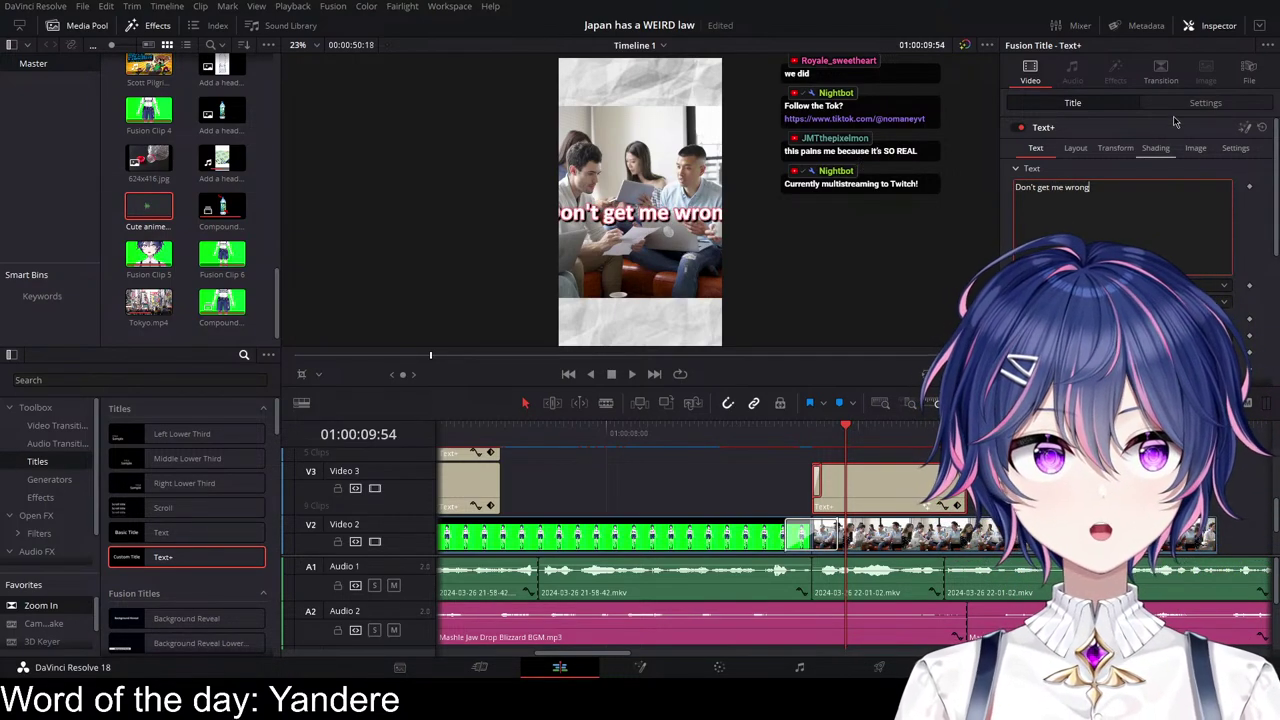
left_click(1190, 103)
mouse_move(1134, 147)
left_mouse_down()
mouse_move(1104, 147)
mouse_move(1140, 147)
left_mouse_up()
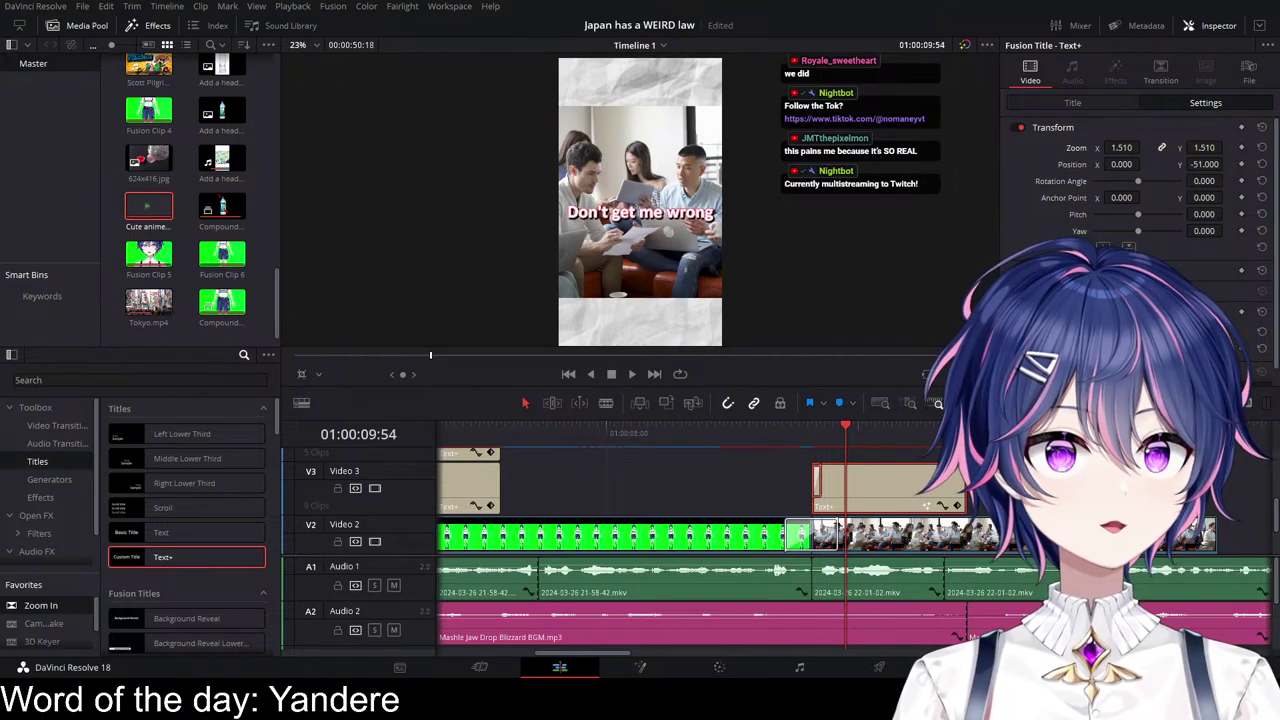
Step: Play the "Don't get me wrong" section repeatedly to find where the spoken phrase ends
left_click(808, 434)
key("space")
key("space")
scroll(940, 488, "left", 1)
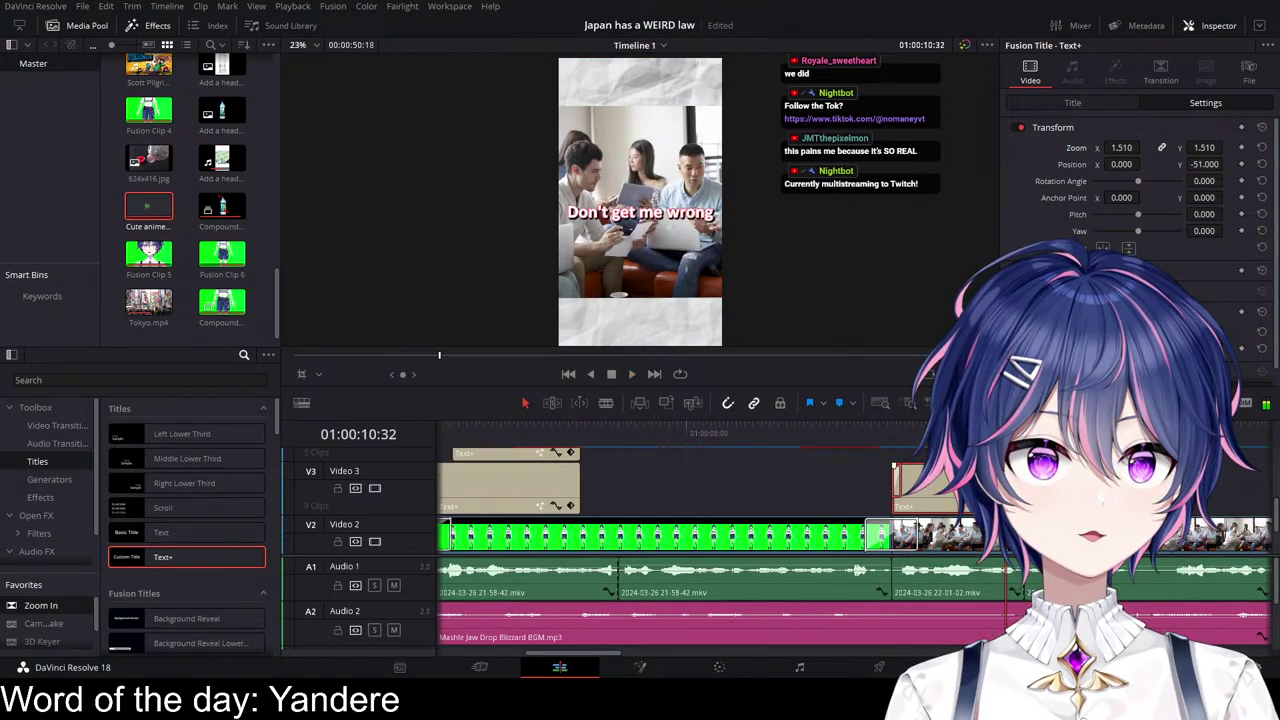
scroll(940, 488, "left", 1)
scroll(940, 488, "right", 2)
scroll(686, 490, "up", 3)
scroll(686, 490, "down", 2)
scroll(686, 490, "up", 2)
scroll(686, 490, "right", 2)
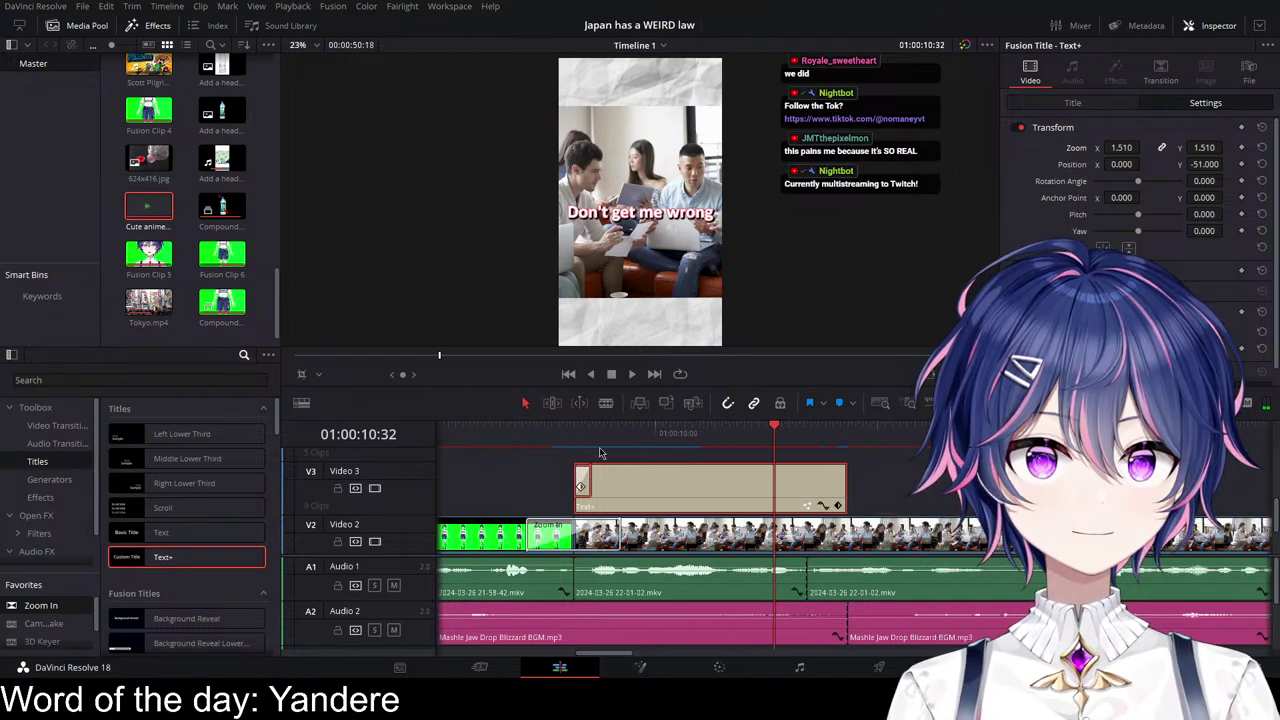
left_click(600, 436)
key("space")
scroll(834, 488, "up", 1)
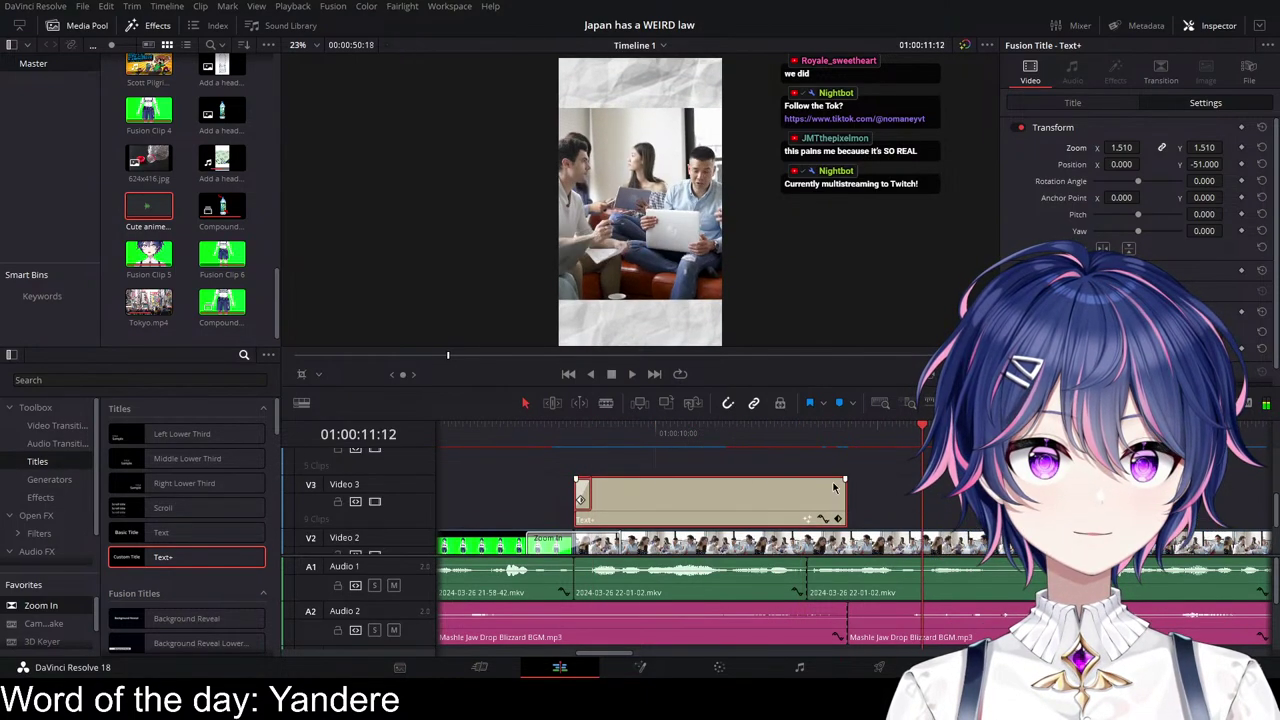
scroll(806, 491, "down", 1)
left_click(669, 445)
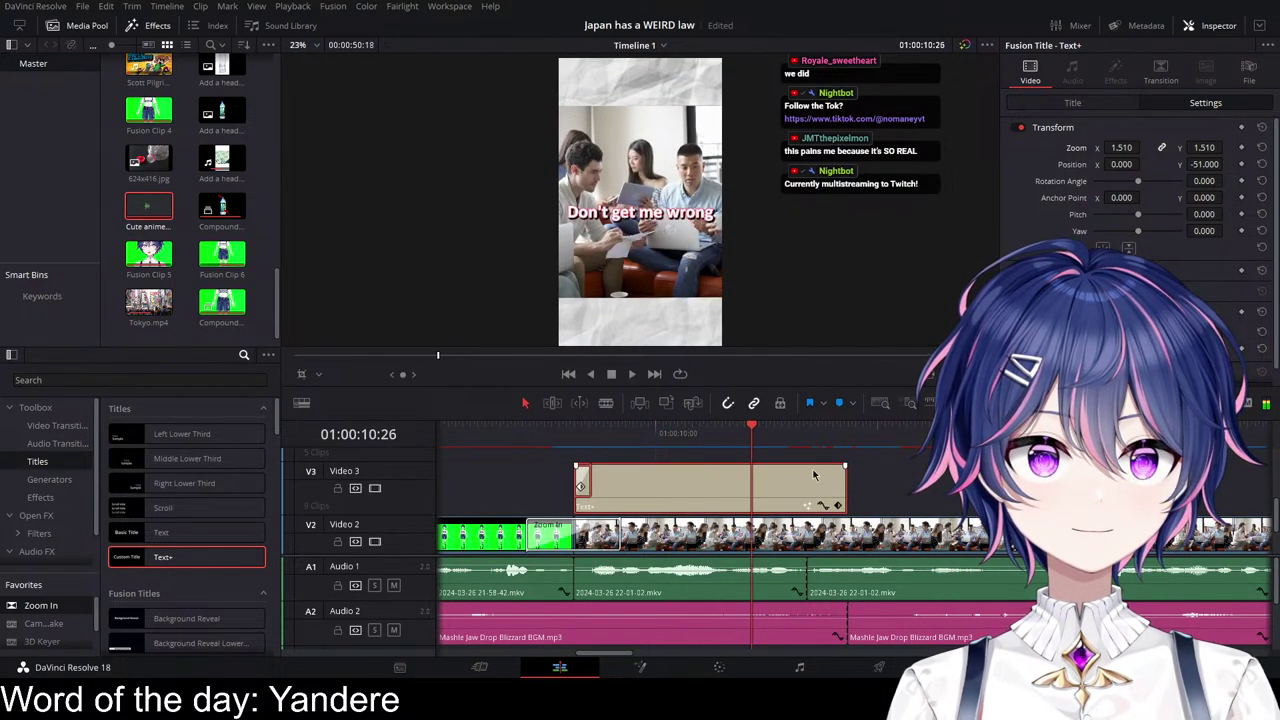
left_click(644, 444)
key("space")
key("space")
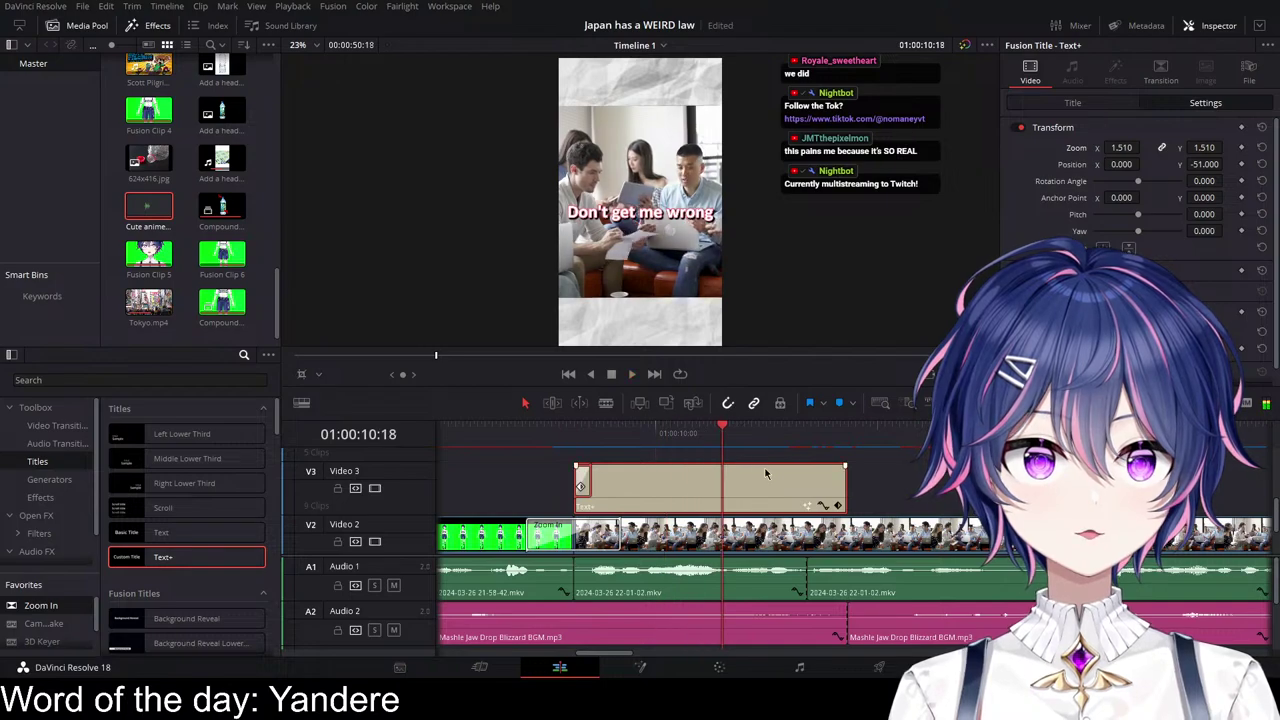
Step: Trim the "Don't get me wrong" title to the end of its spoken phrase and duplicate it directly after on Video 3
left_click(726, 448)
left_click_drag(846, 495, 724, 494)
left_click_drag(648, 500, 793, 504)
left_click(649, 438)
key("space")
key("space")
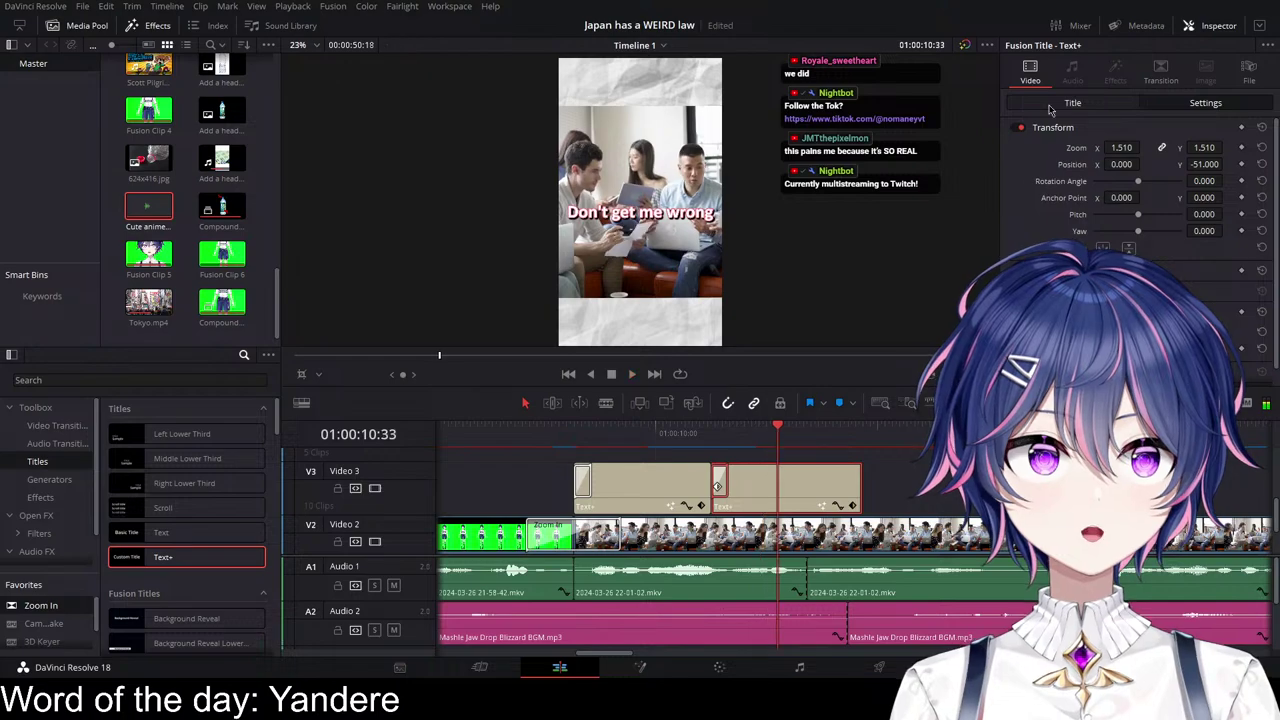
Step: Change the second office-scene title's text to "I had a", set its zoom to 2.050 and play it back
left_click(1072, 102)
key("ctrl+a")
key("BackSpace")
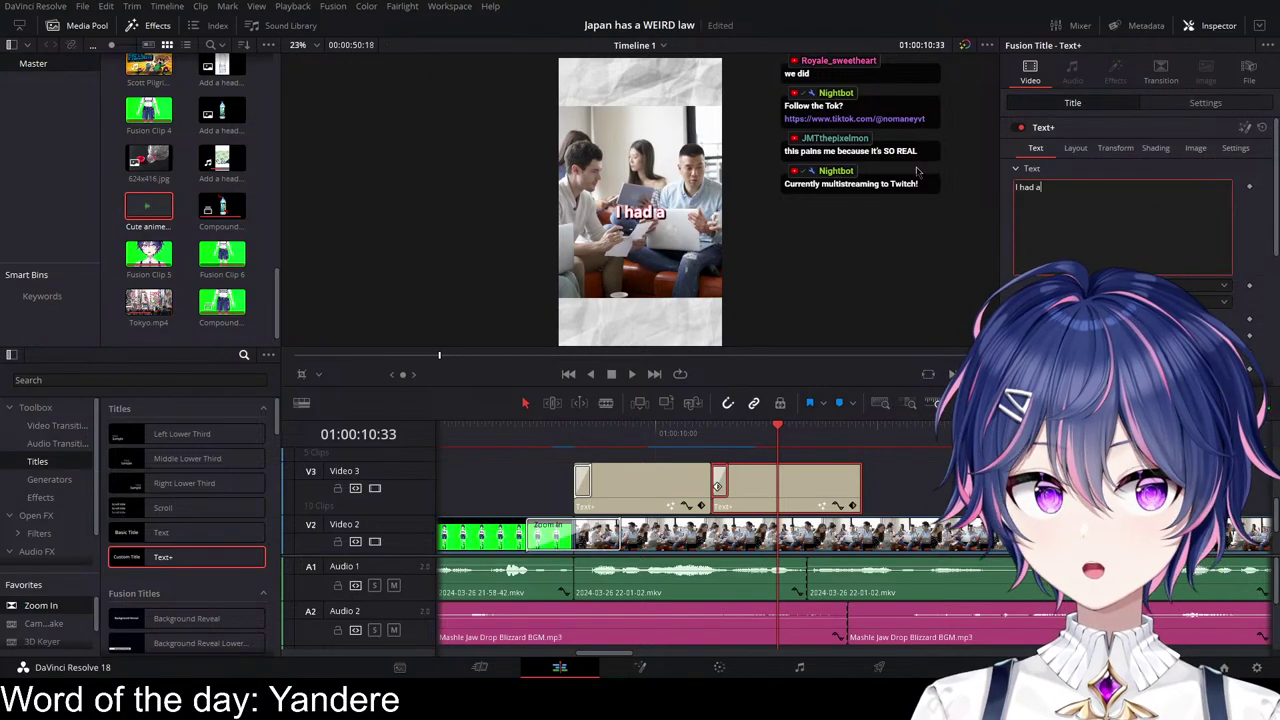
type("I had a")
left_click(1210, 103)
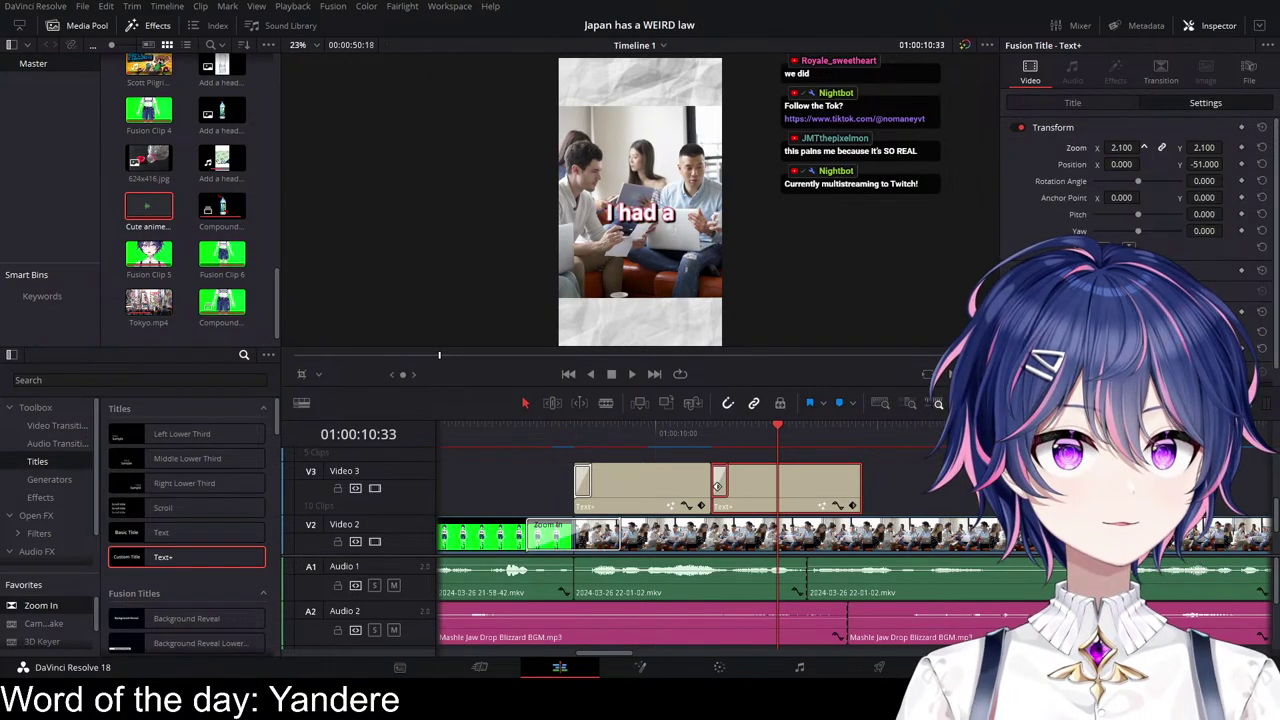
scroll(836, 489, "right", 3)
left_click(569, 432)
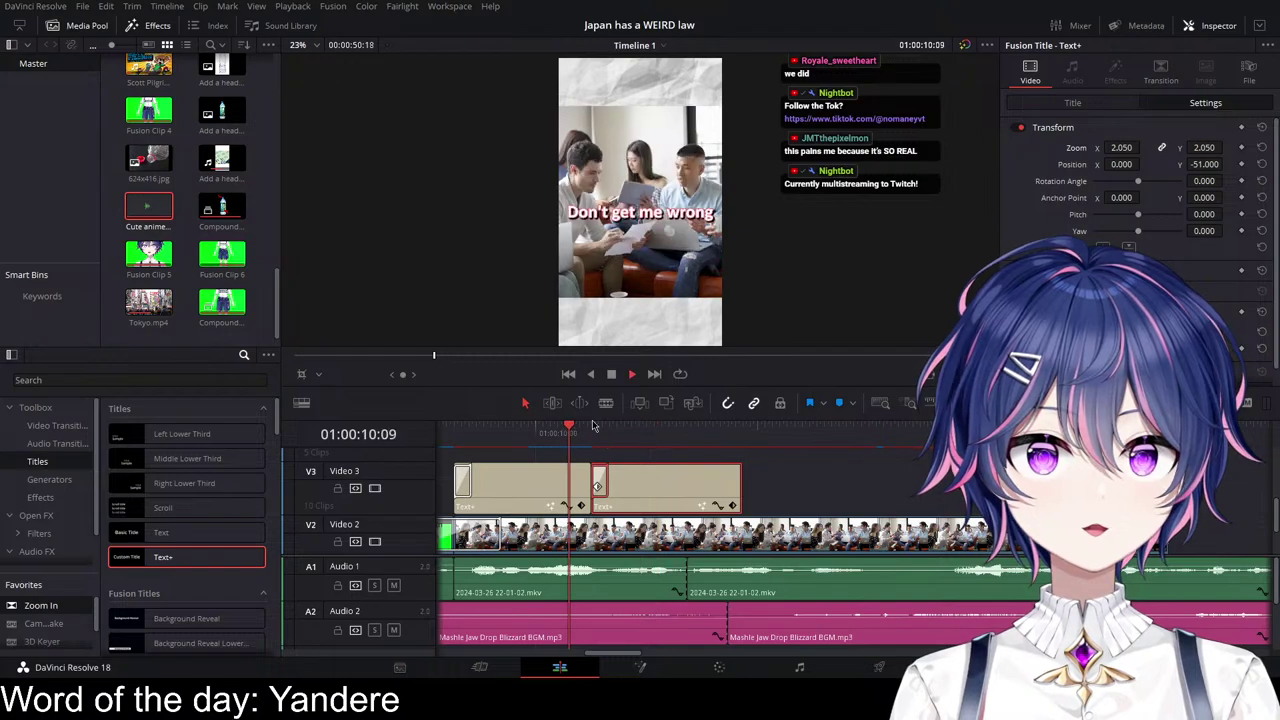
key("space")
scroll(826, 513, "up", 1)
left_click(610, 436)
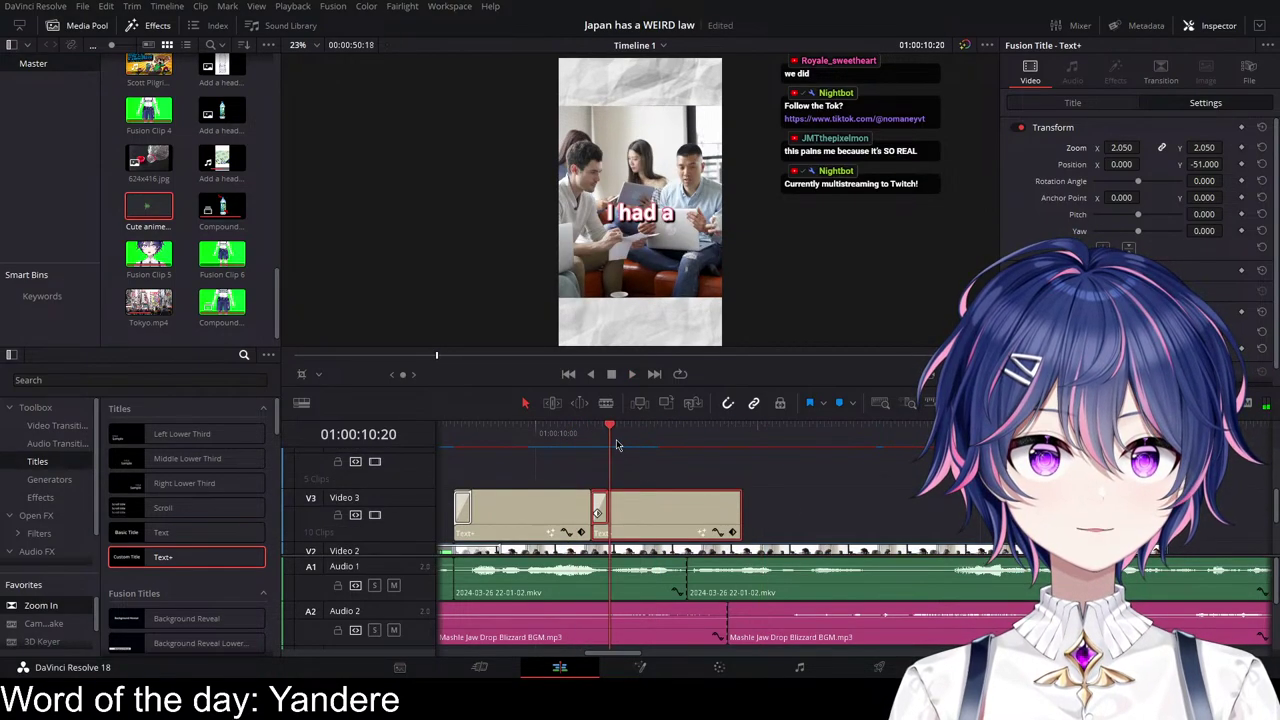
Step: Extend the "I had a" title to the end of its spoken phrase and duplicate it one track above, starting at the audio cut
key("space")
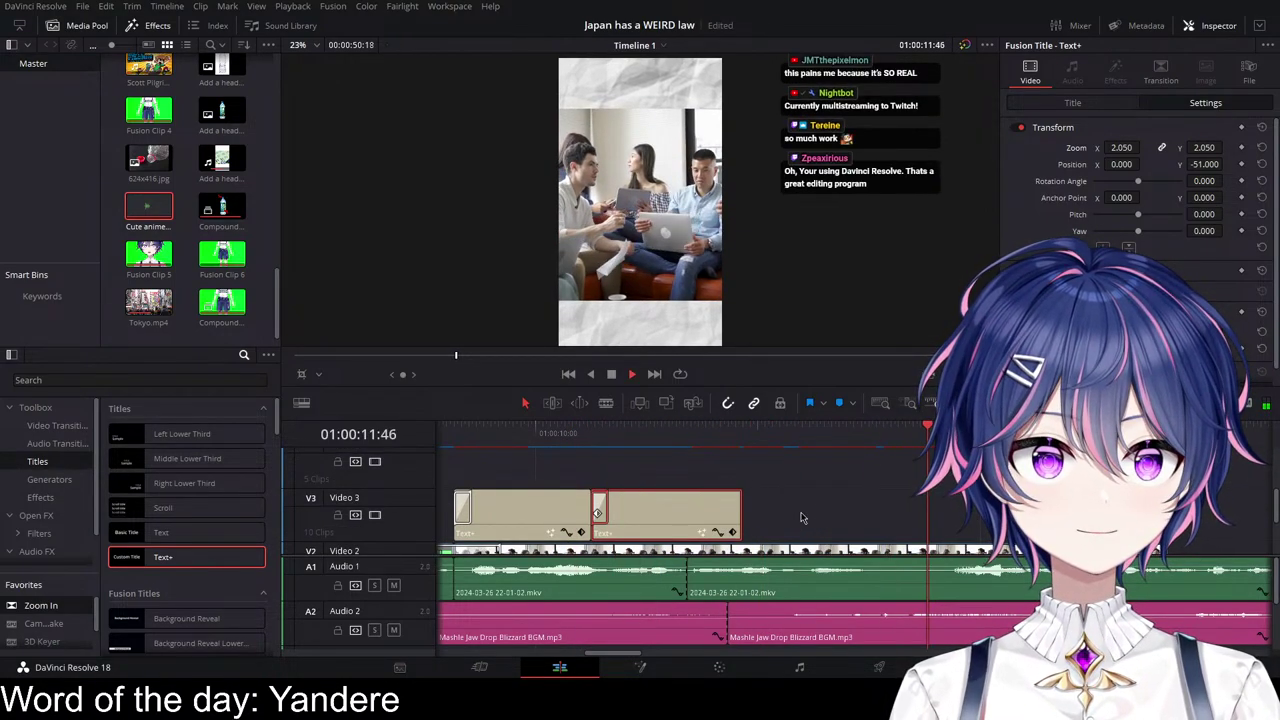
left_click_drag(740, 510, 938, 508)
left_click_drag(690, 517, 797, 474)
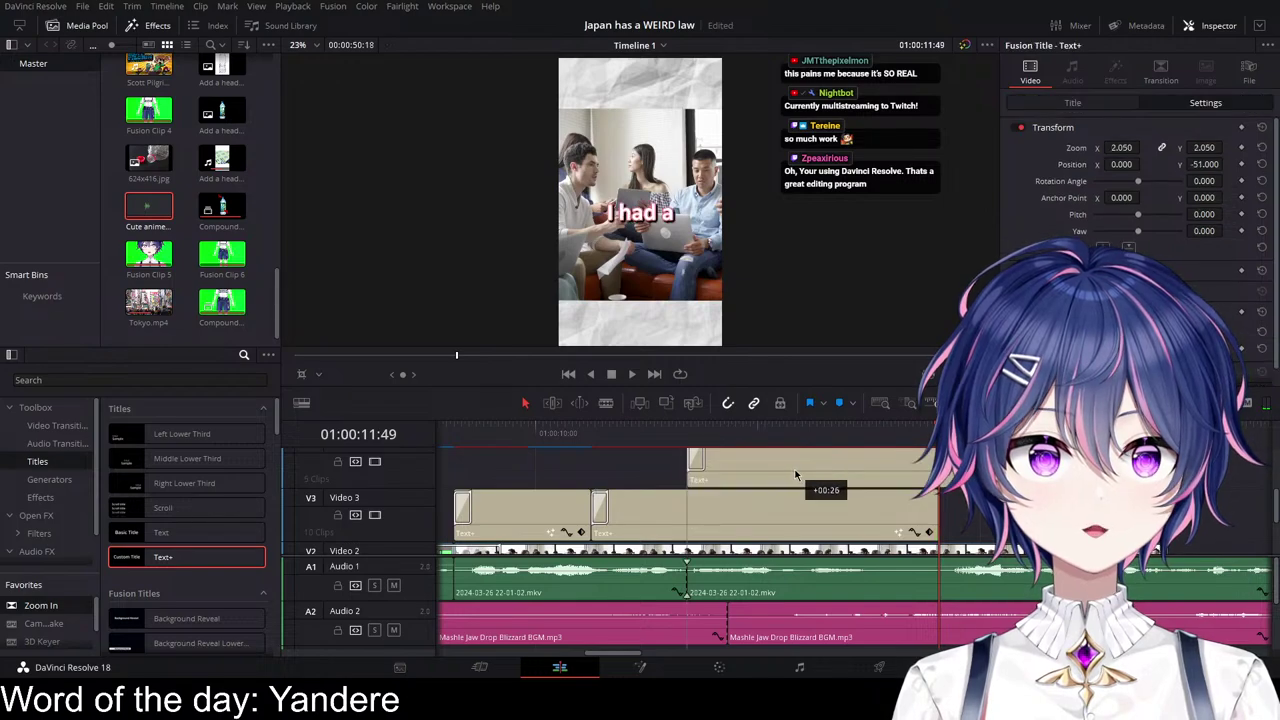
left_click(678, 438)
key("space")
left_click(634, 433)
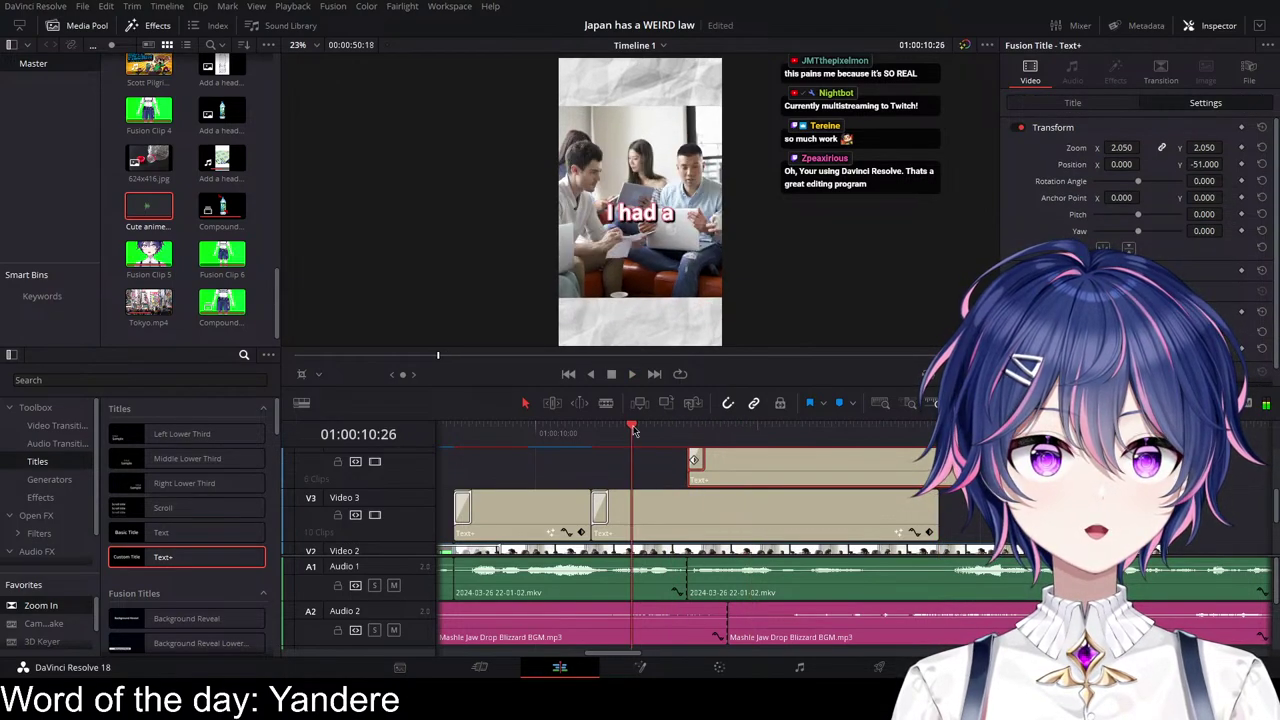
key("space")
key("space")
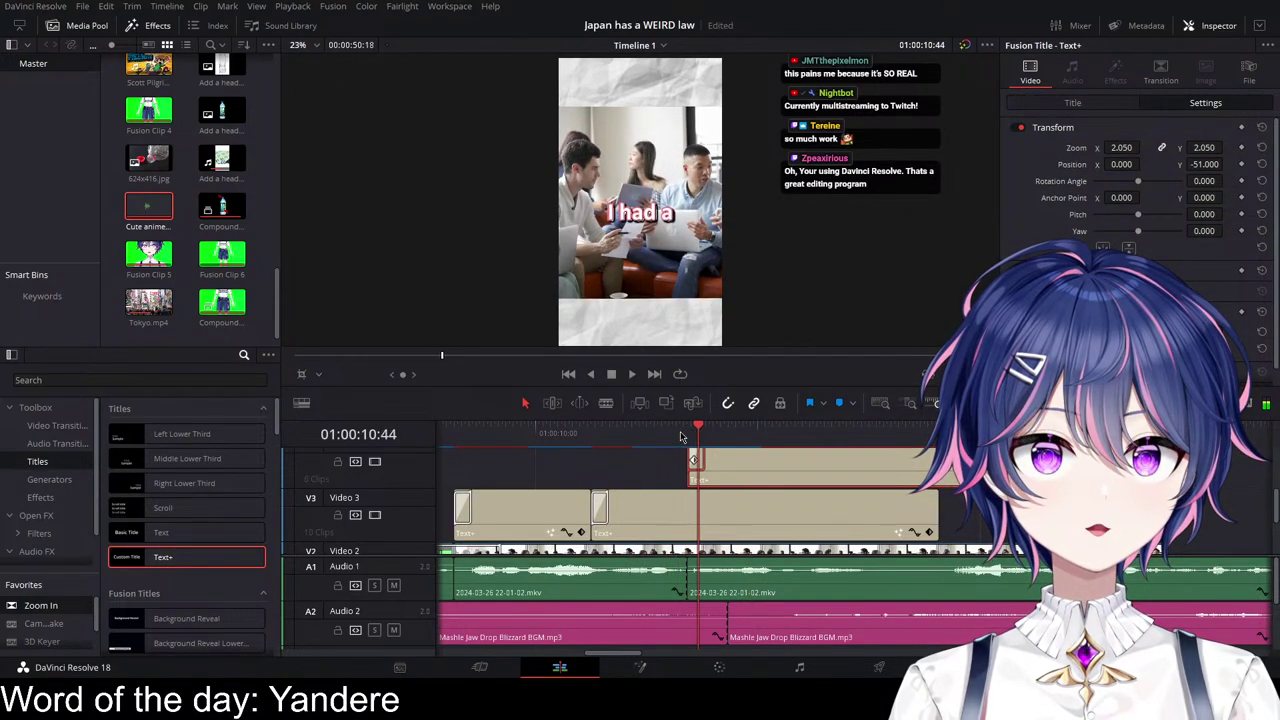
Step: Change the duplicated title's text to "great time" and set its vertical position to -196 so it sits beneath "I had a"
left_click(1083, 107)
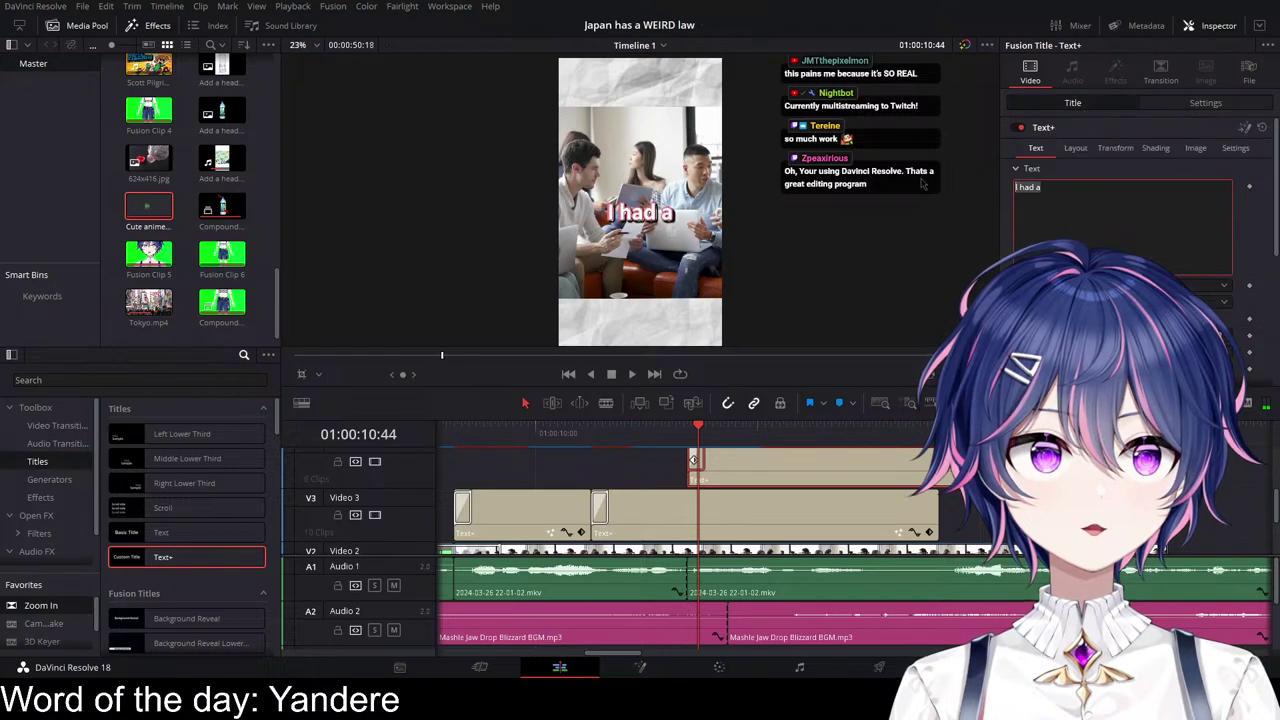
type("me")
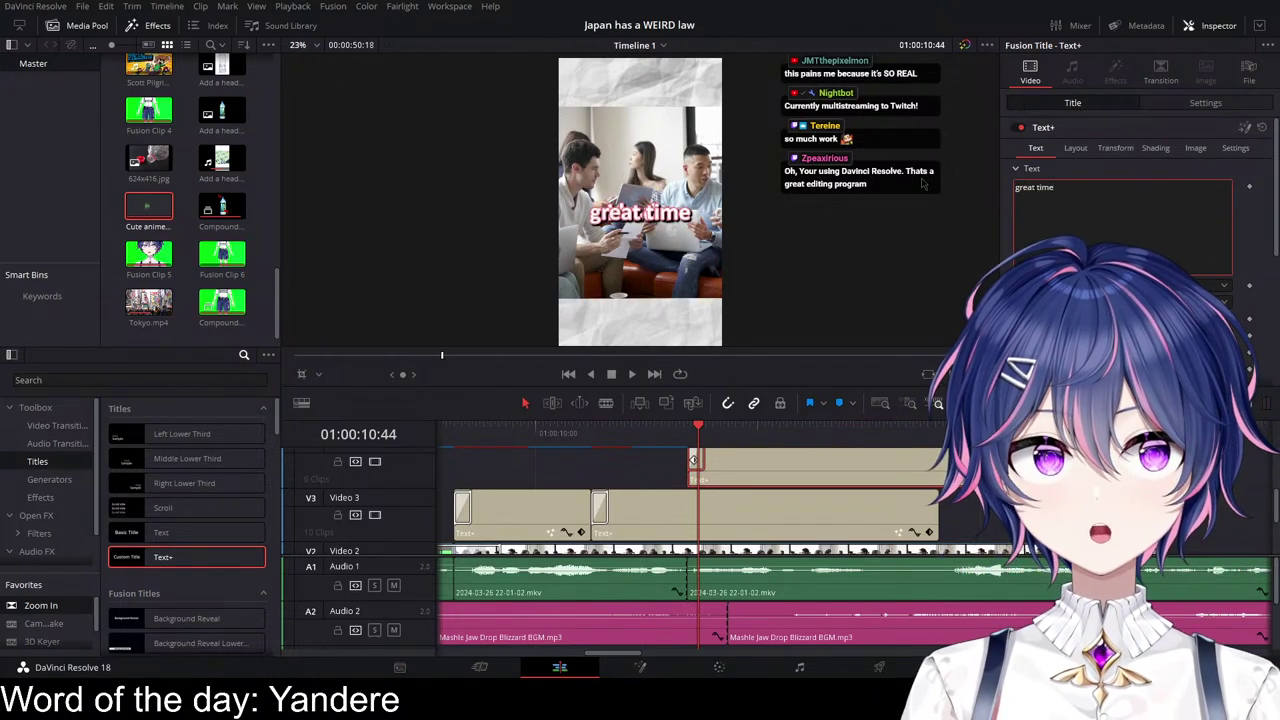
left_click(1179, 107)
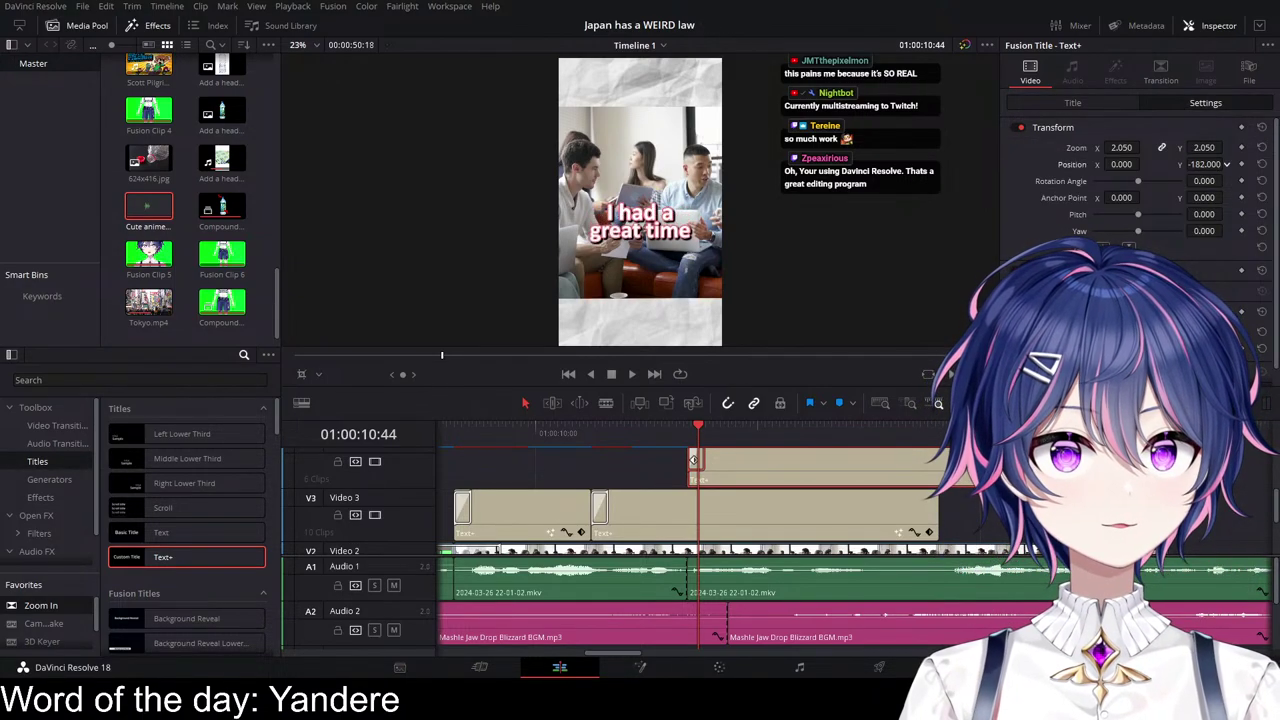
left_click_drag(1210, 164, 1226, 164)
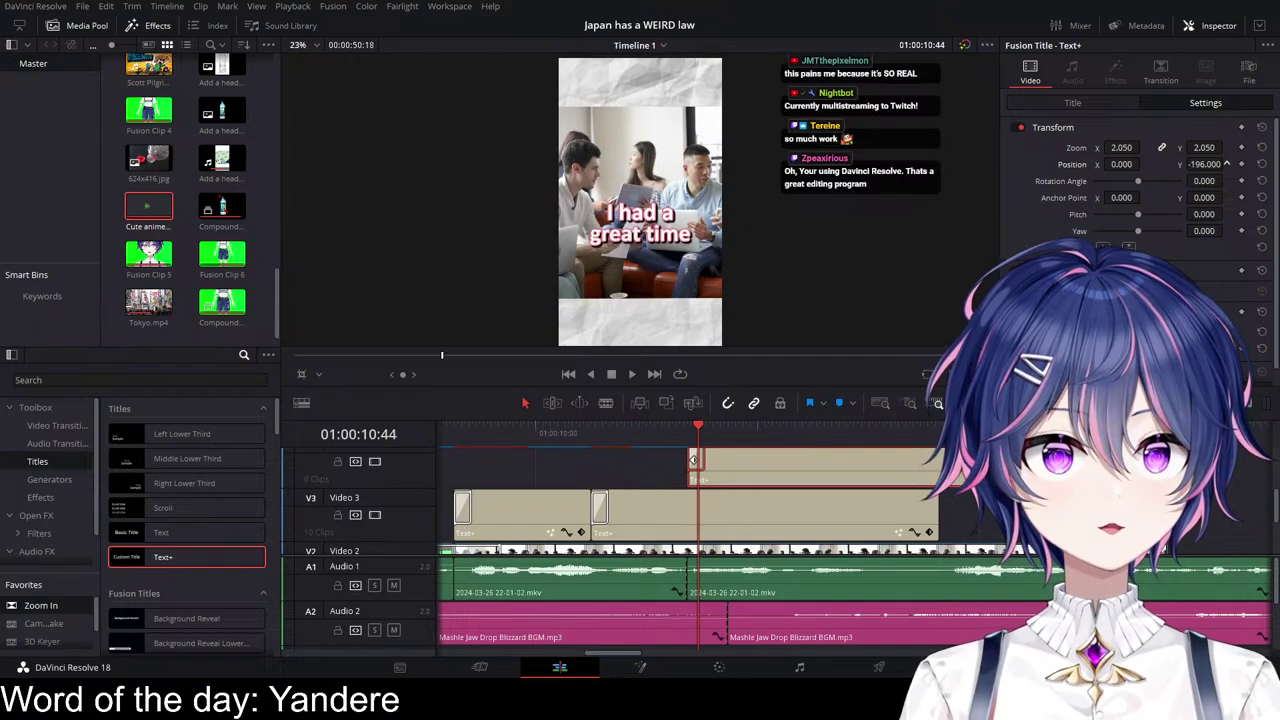
Step: Play back the "I had a" and "great time" titles to check their timing against the voice
left_click(543, 436)
key("space")
scroll(609, 452, "right", 1)
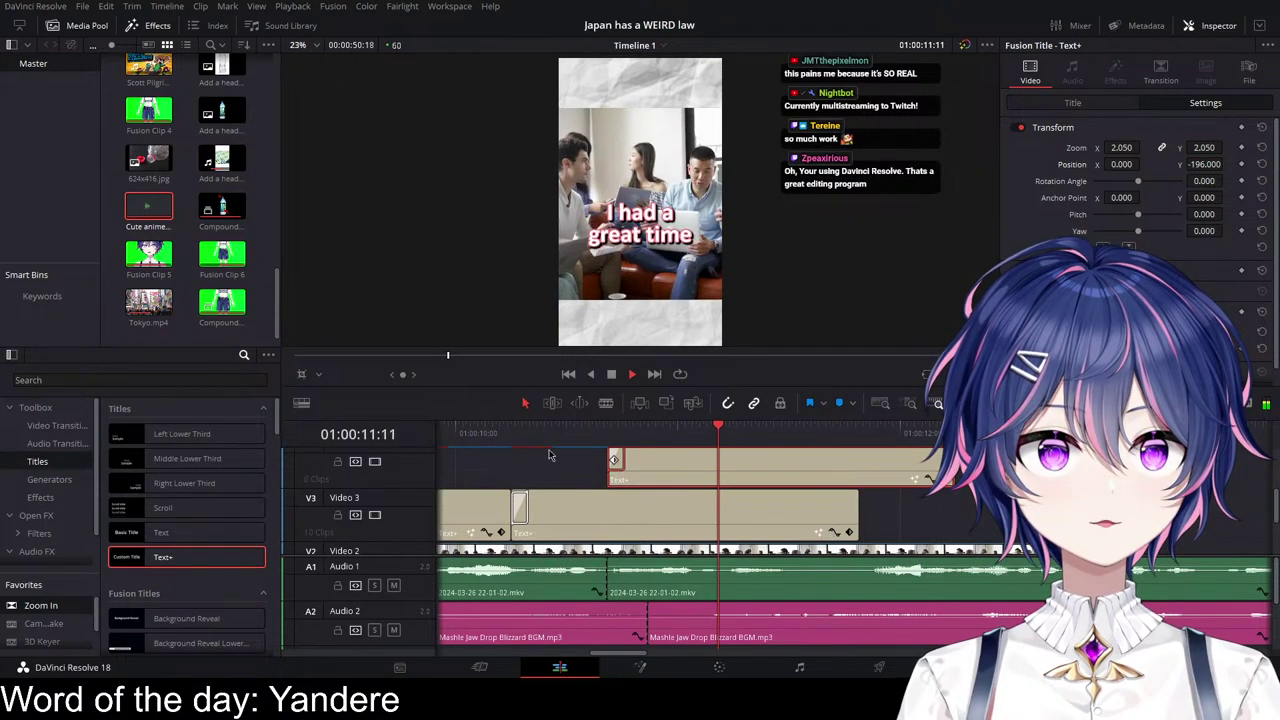
key("space")
left_click(471, 436)
key("space")
key("space")
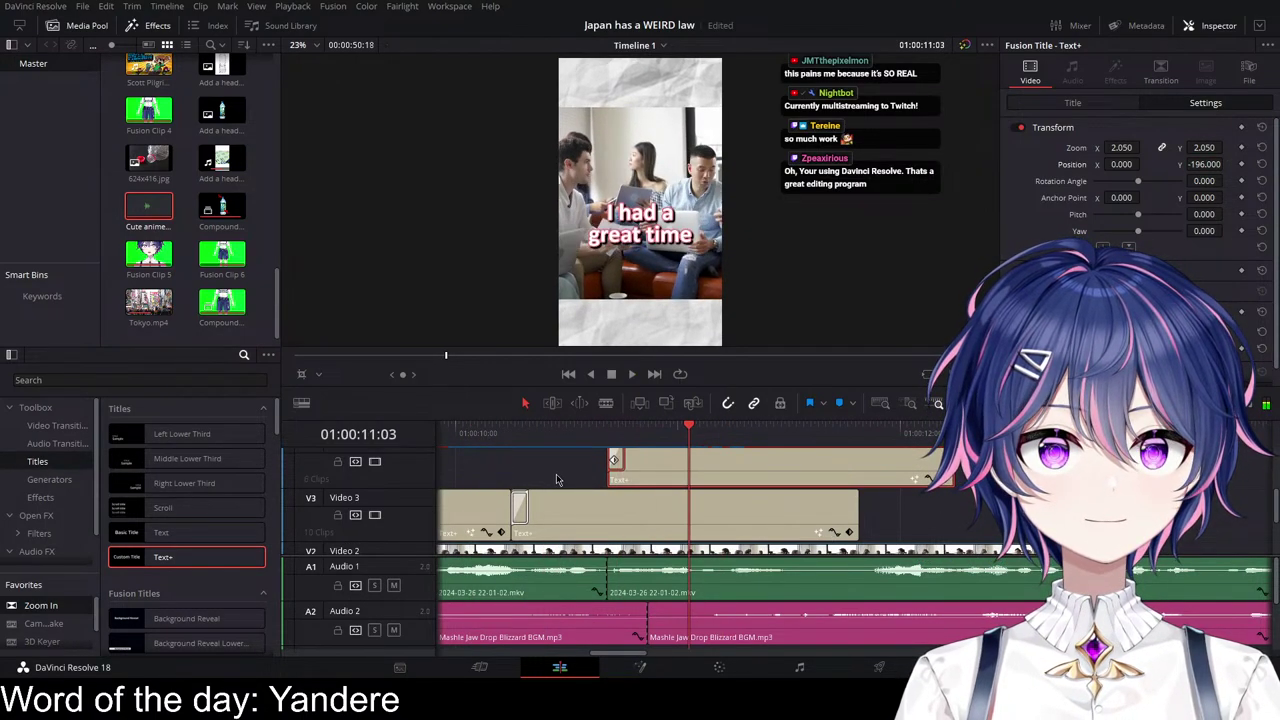
Step: Align the ends of the "great time" and "I had a" titles at 01:00:11:50, where the spoken phrase finishes
scroll(506, 452, "left", 2)
left_click(509, 436)
key("space")
scroll(822, 496, "right", 3)
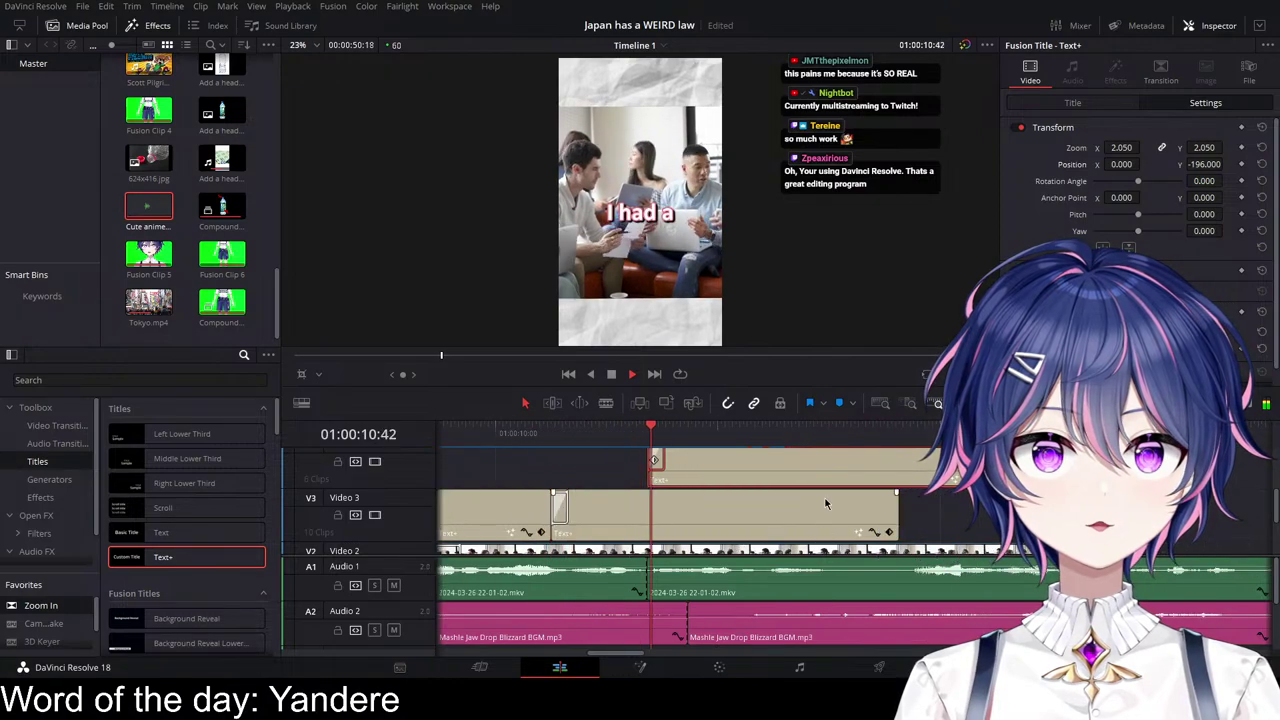
scroll(833, 496, "right", 1)
key("space")
scroll(834, 493, "down", 3)
scroll(861, 494, "up", 2)
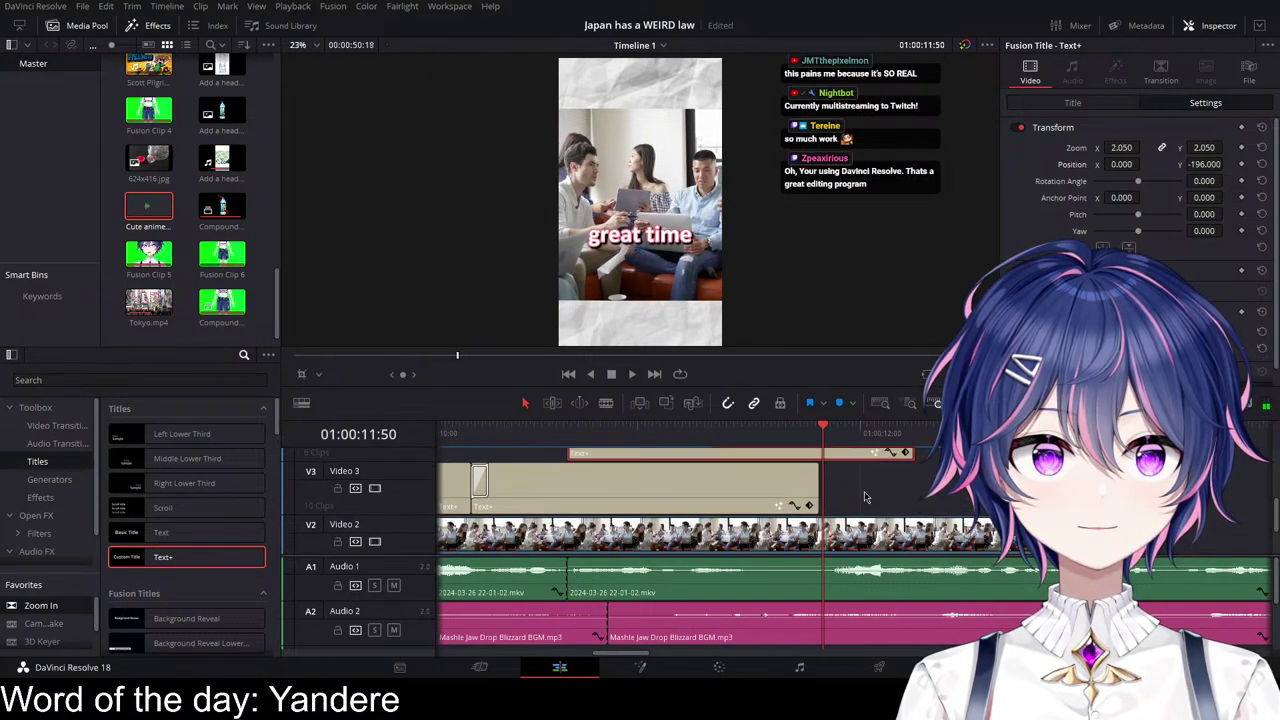
left_click_drag(913, 466, 821, 465)
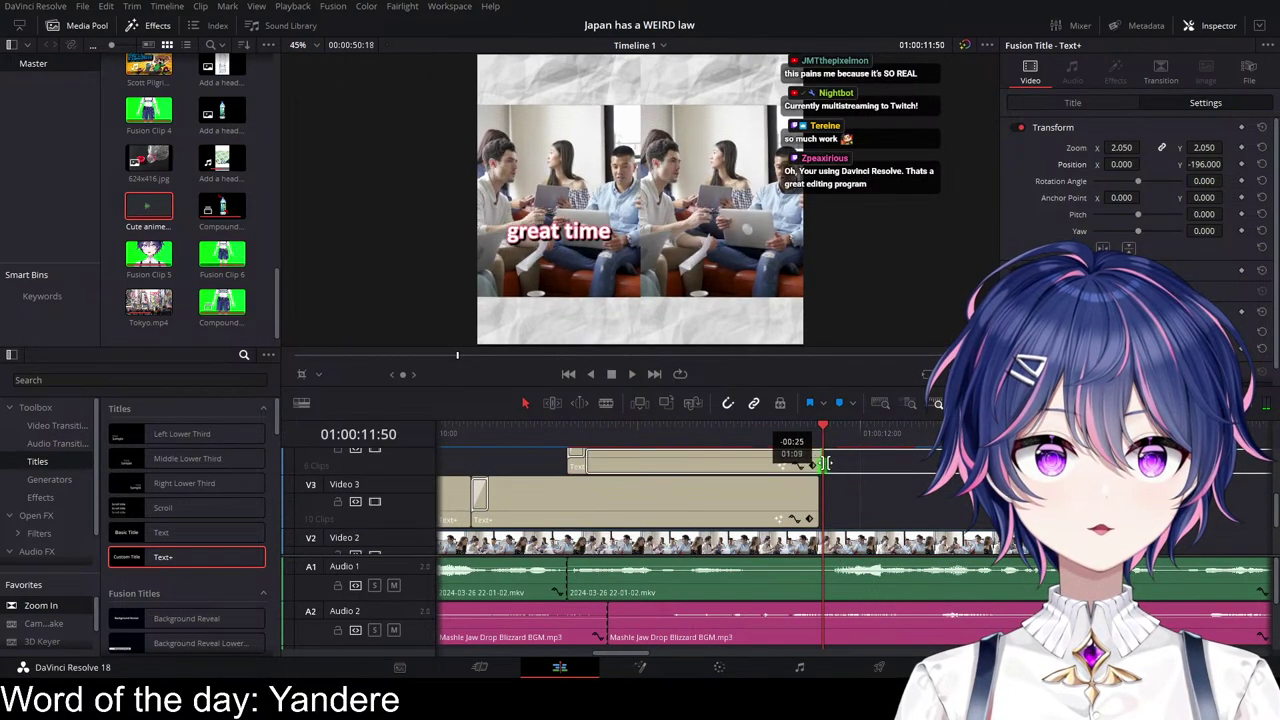
left_click(820, 495)
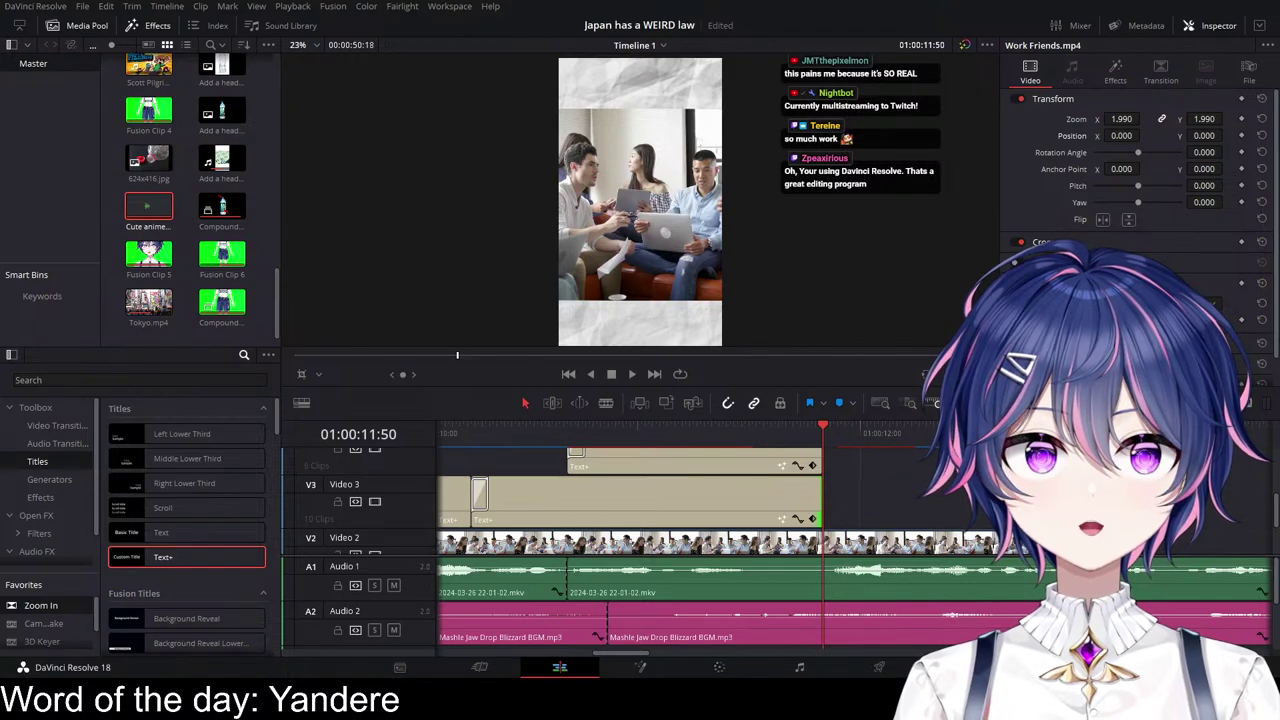
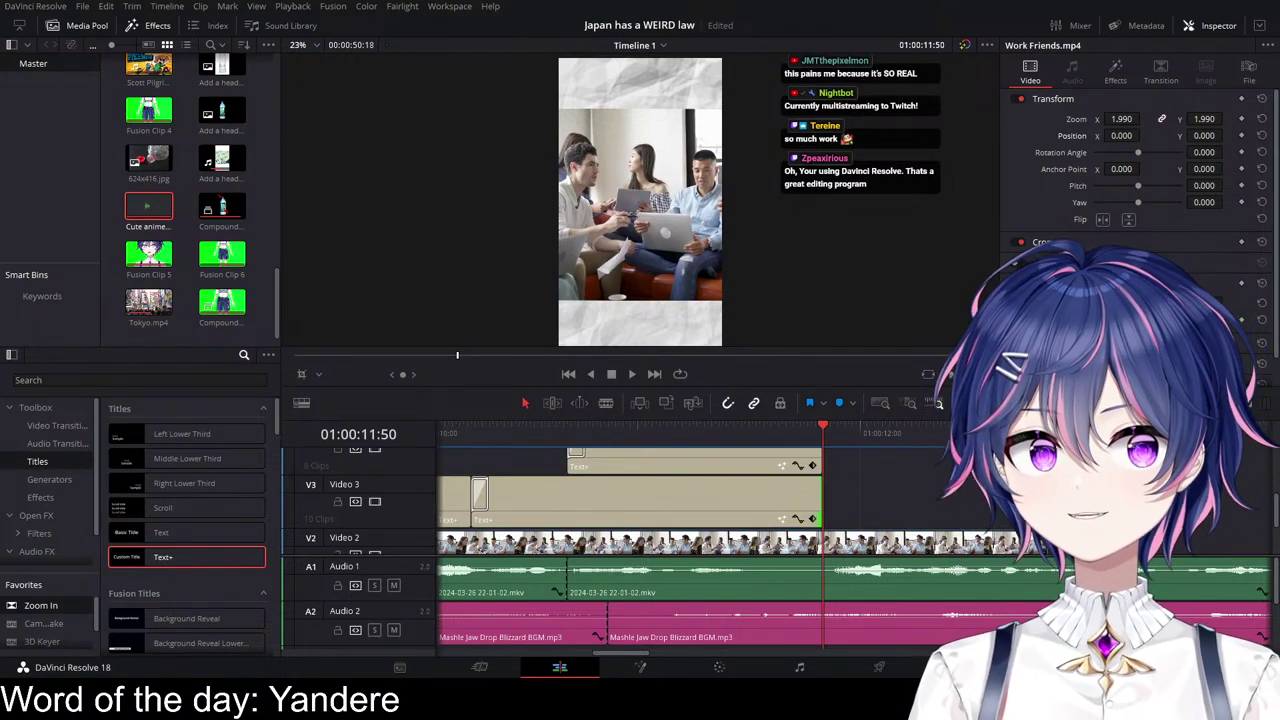
Step: Play the rest of the office scene repeatedly to hear the next phrase and find where it ends
scroll(818, 495, "down", 1)
left_click(595, 434)
key("space")
scroll(780, 485, "right", 1)
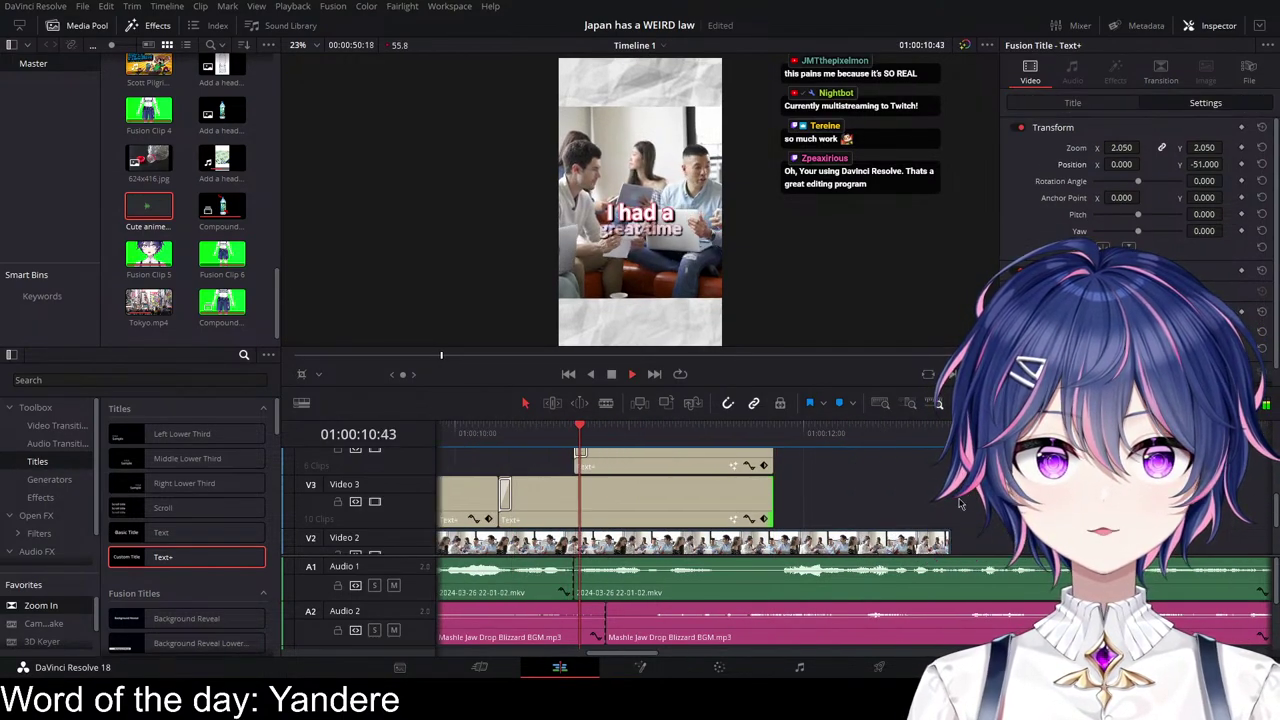
scroll(914, 527, "down", 2)
scroll(916, 525, "up", 2)
key("space")
scroll(921, 517, "right", 1)
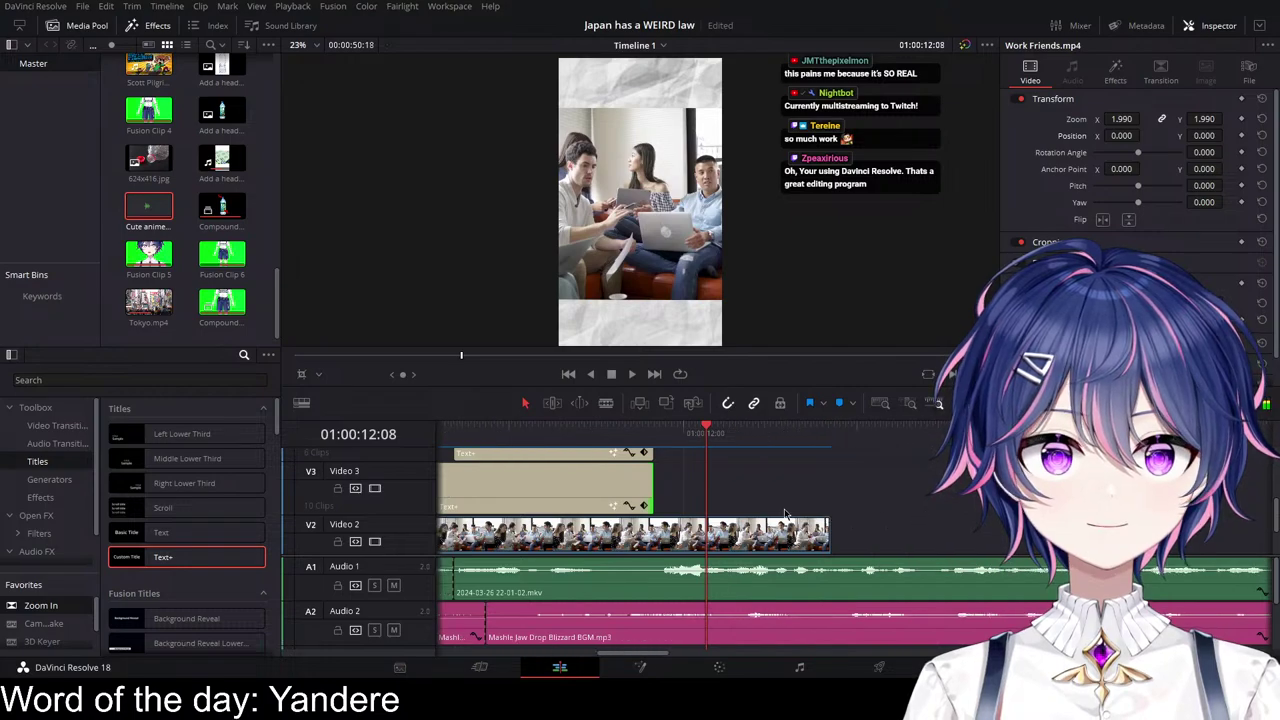
key("space")
key("space")
scroll(680, 484, "left", 4)
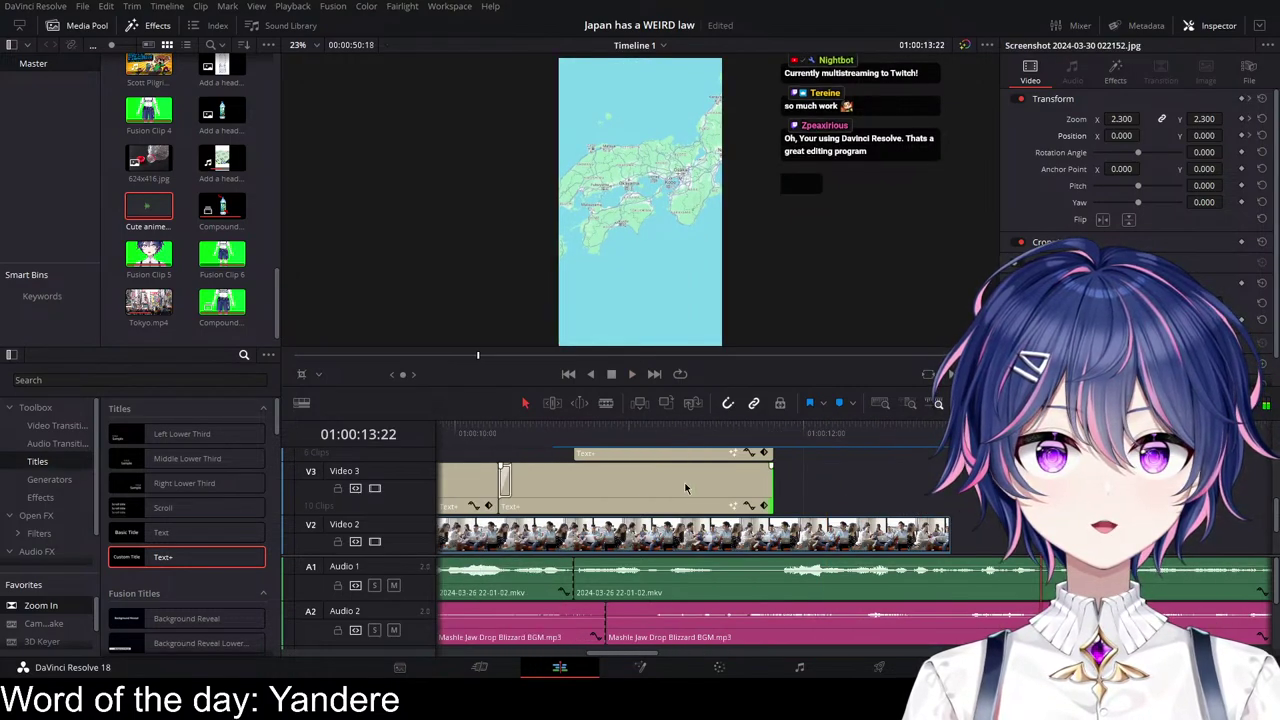
left_click(576, 434)
key("space")
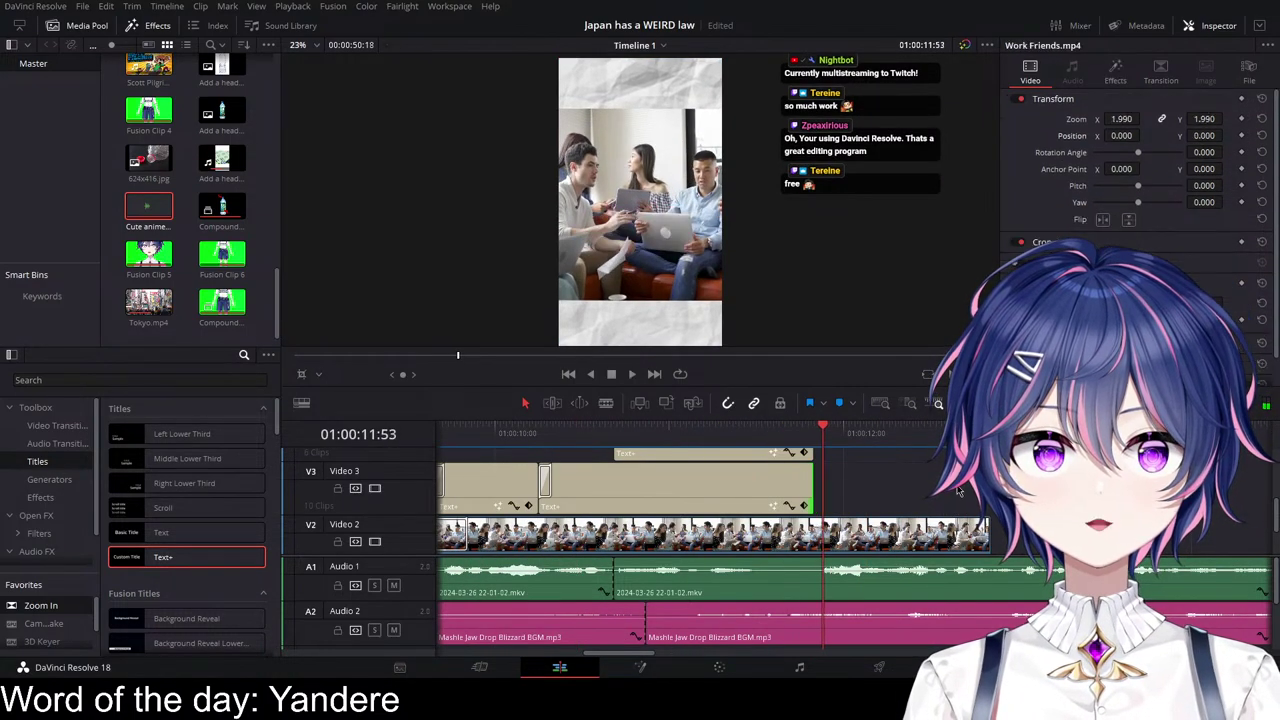
key("space")
scroll(957, 492, "right", 4)
key("space")
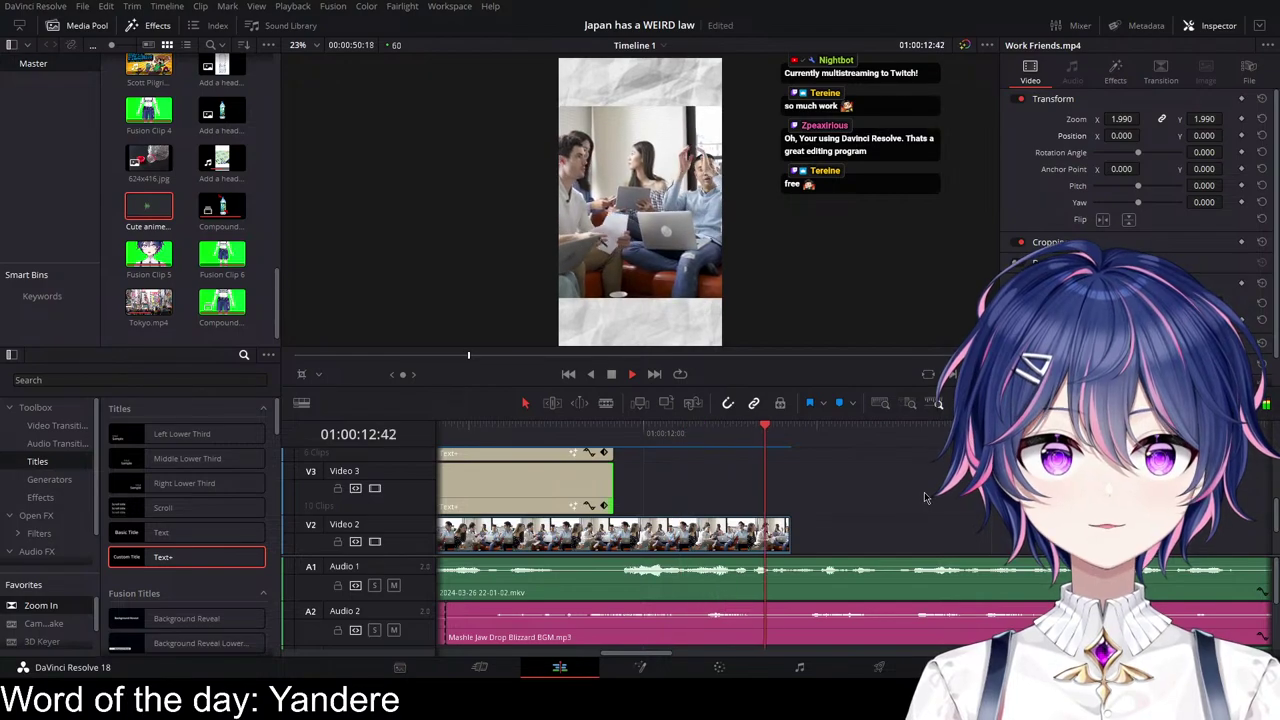
key("space")
Step: Duplicate the "I had a" title directly after itself on Video 3 and trim it to the end of the office clip
scroll(924, 497, "up", 1)
left_click_drag(518, 498, 744, 503)
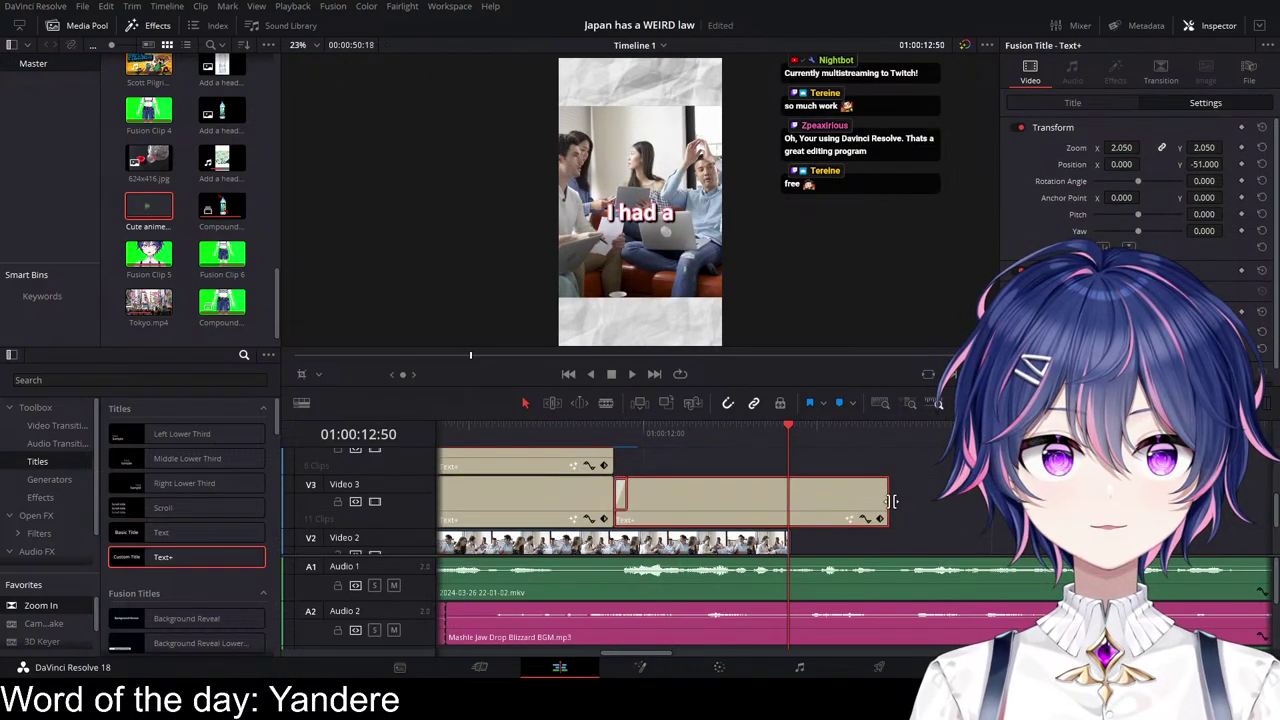
left_click_drag(890, 500, 792, 508)
left_click(675, 501)
Step: Change the new office-scene title's text to "I lived in the outskirts" on two lines and set its vertical position to -134
left_click(647, 432)
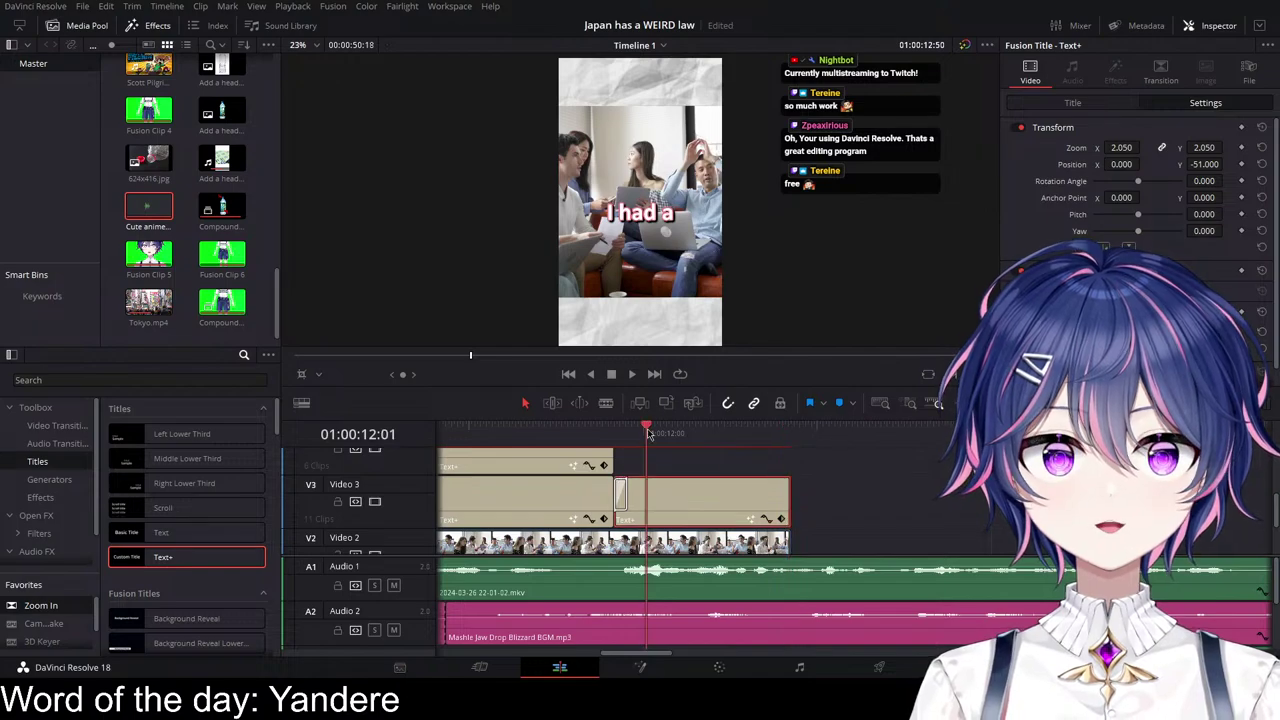
left_click(1073, 104)
left_click(1040, 193)
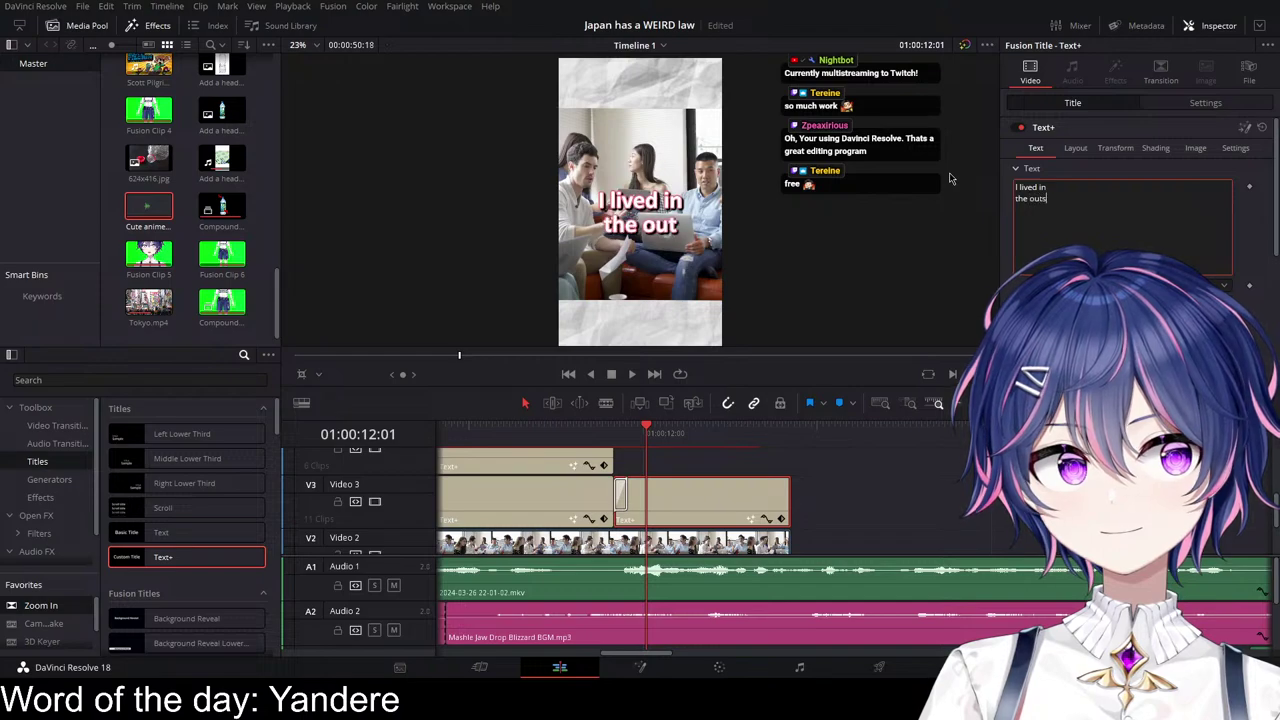
type("kirts")
left_click(550, 428)
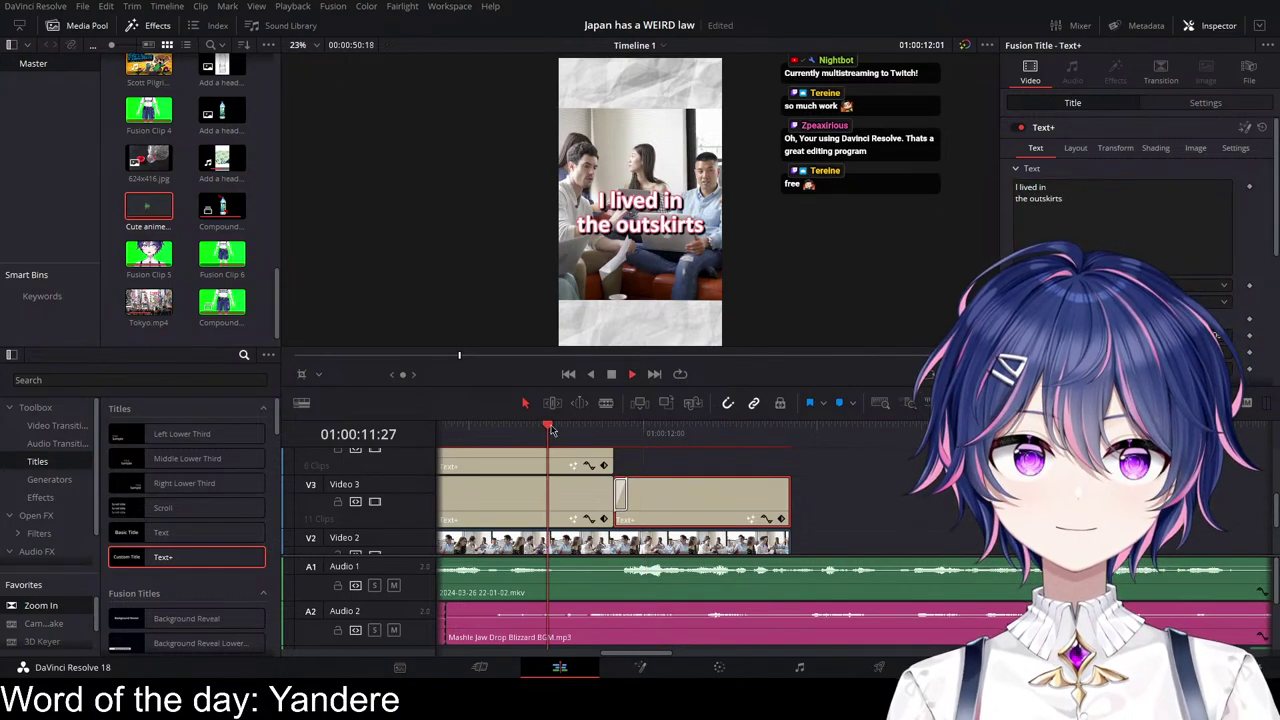
left_click(564, 432)
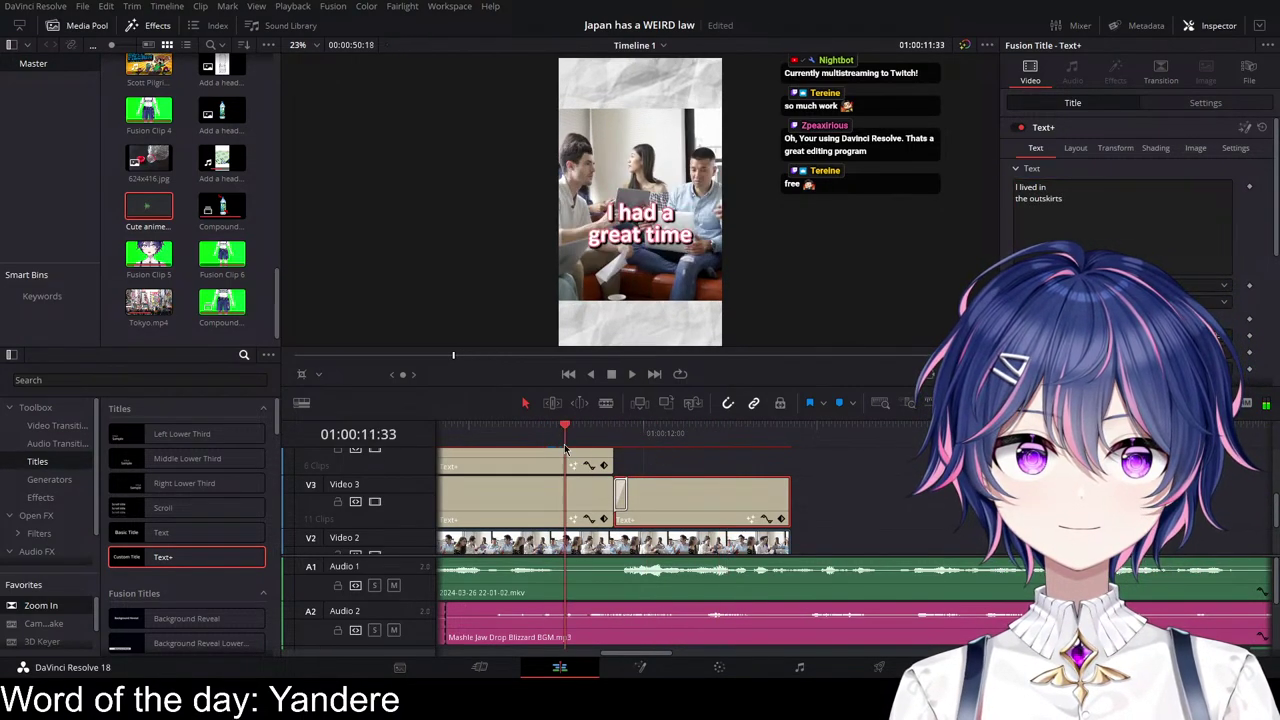
left_click(1226, 106)
left_click_drag(1206, 164, 1151, 164)
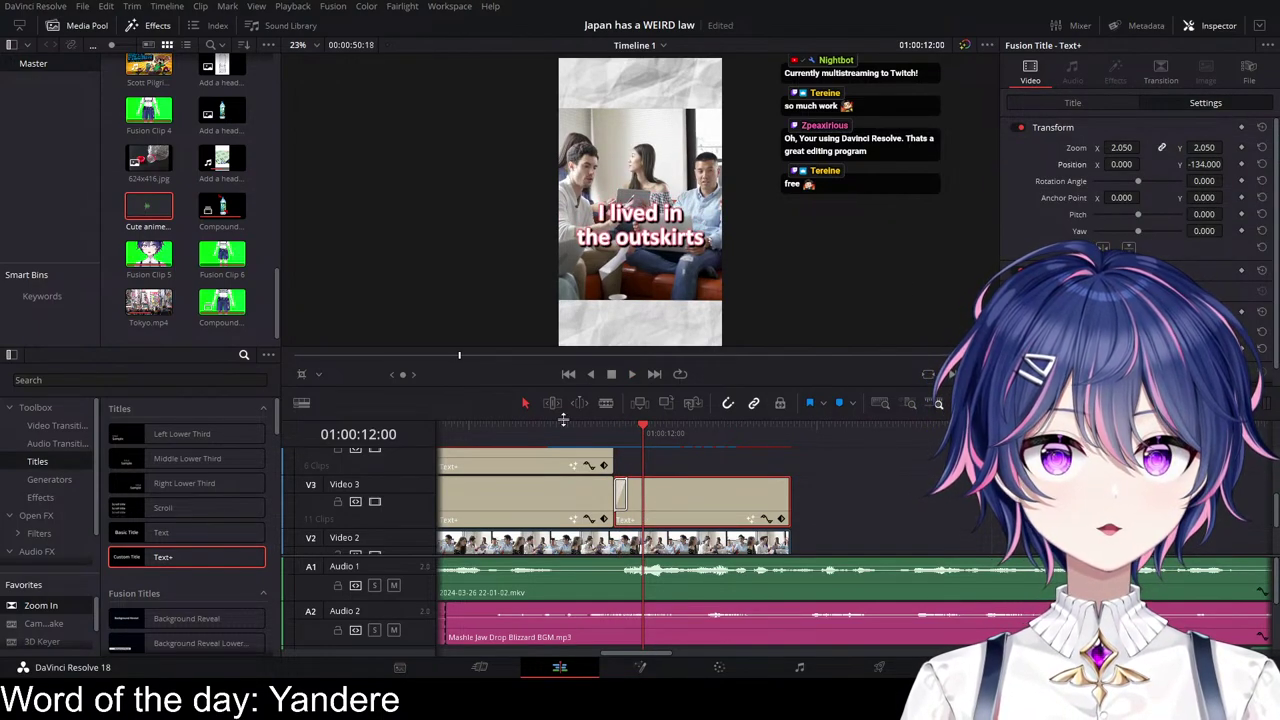
Step: Play back the "I lived in the outskirts" caption and continue into the map scene to hear the following phrase
left_click(552, 431)
key("space")
left_click(537, 434)
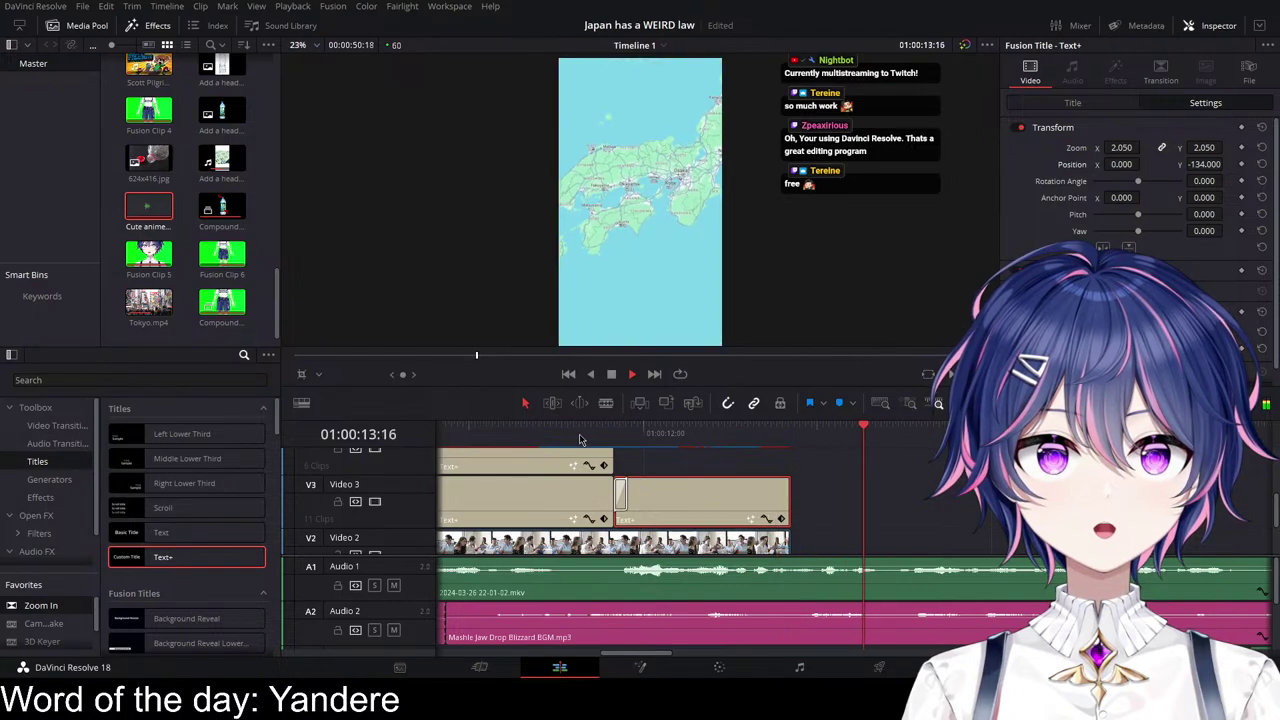
key("space")
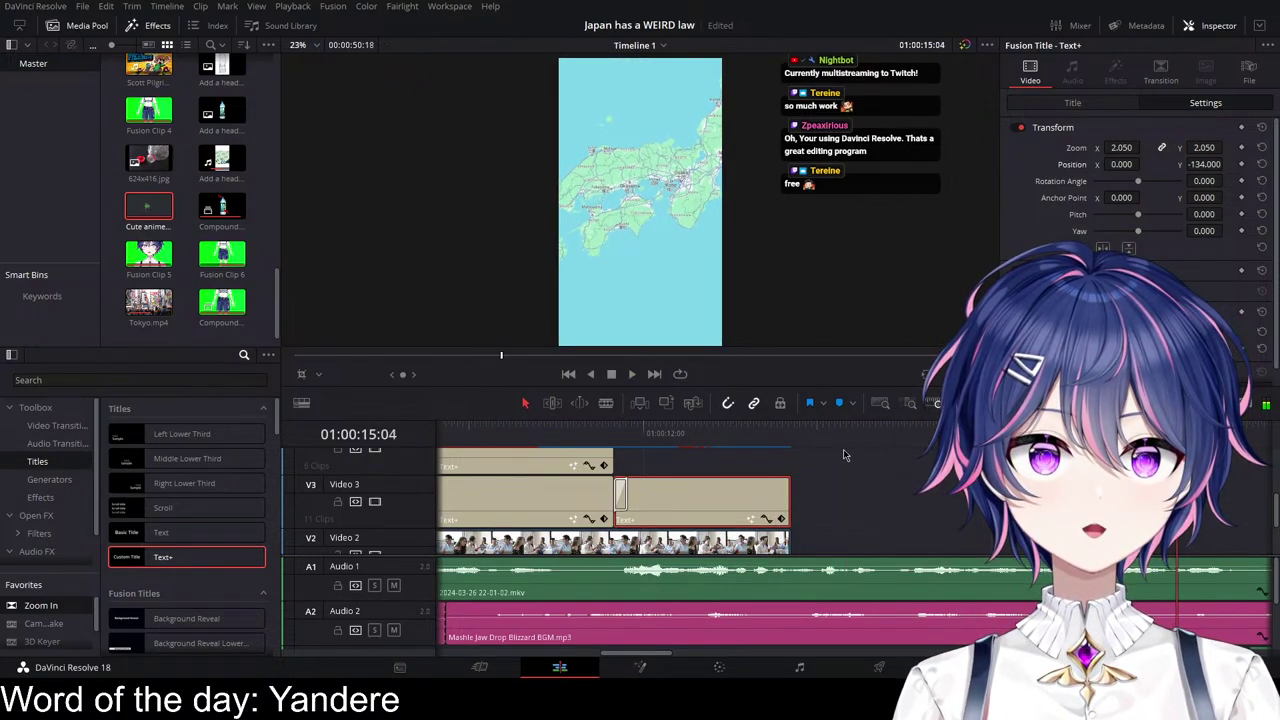
Step: Duplicate the "I lived in the outskirts" title onto Video 2, starting at the beginning of the map clip
scroll(843, 474, "right", 3)
left_click_drag(631, 488, 698, 536)
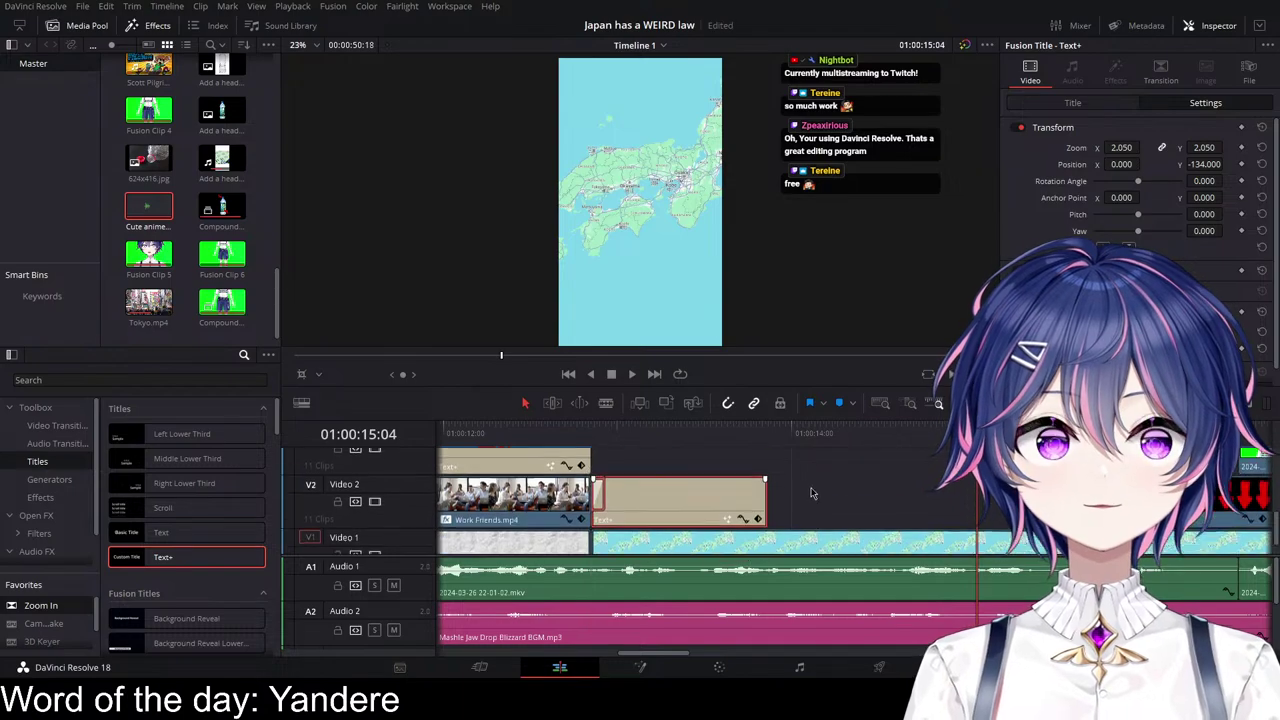
scroll(660, 480, "down", 2)
Step: Set the map-scene title's zoom to 1.760 and its vertical position to -384, comparing it with the office-scene caption
left_click_drag(570, 430, 635, 430)
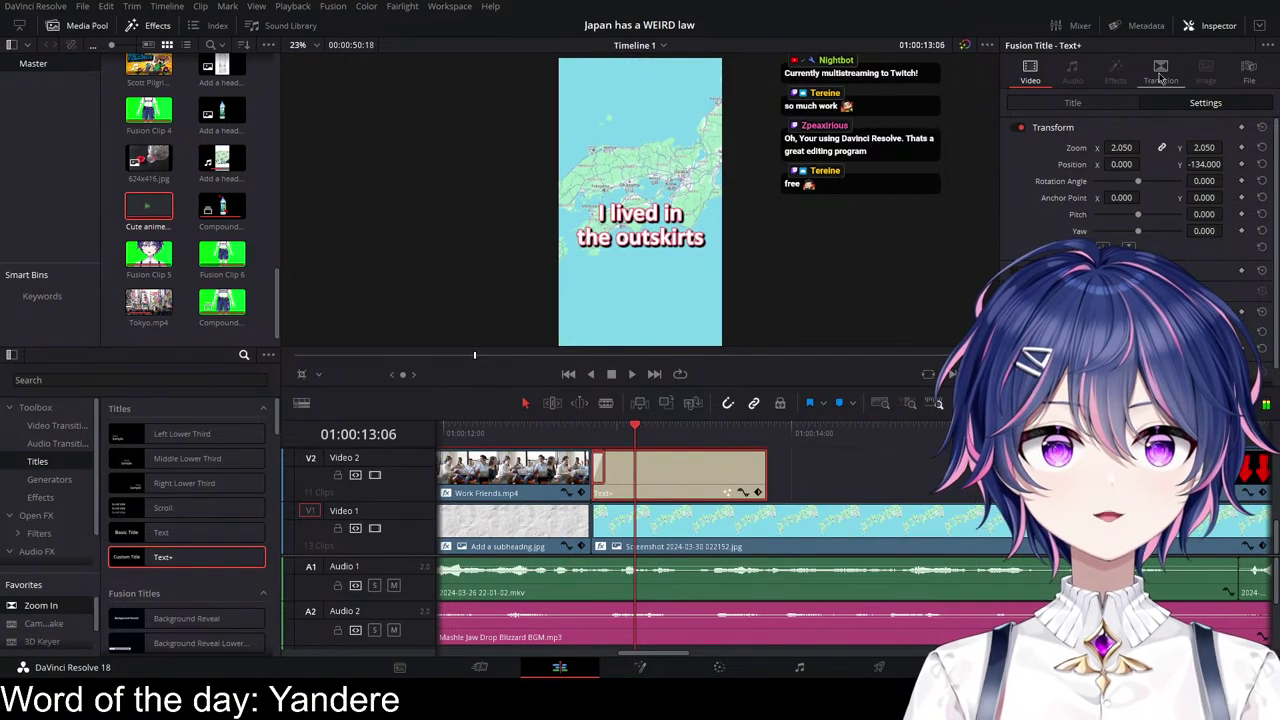
left_click(1088, 104)
left_click(1206, 103)
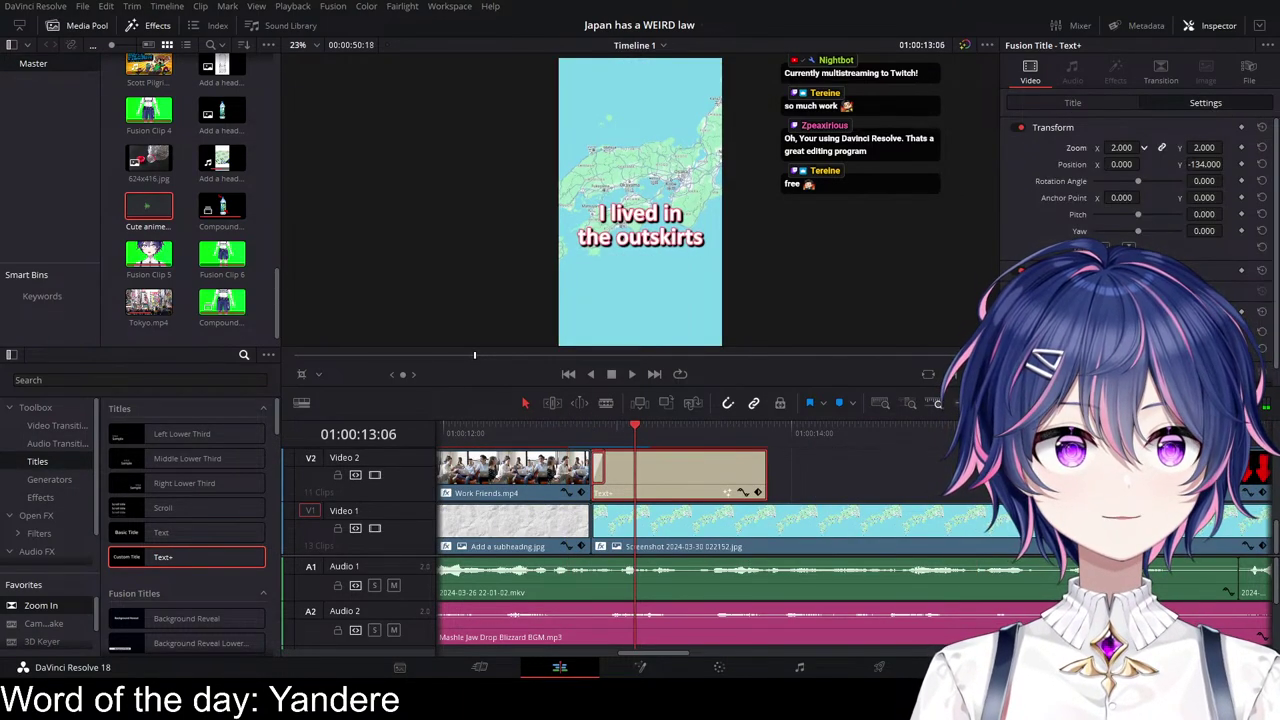
left_click_drag(1183, 165, 1138, 165)
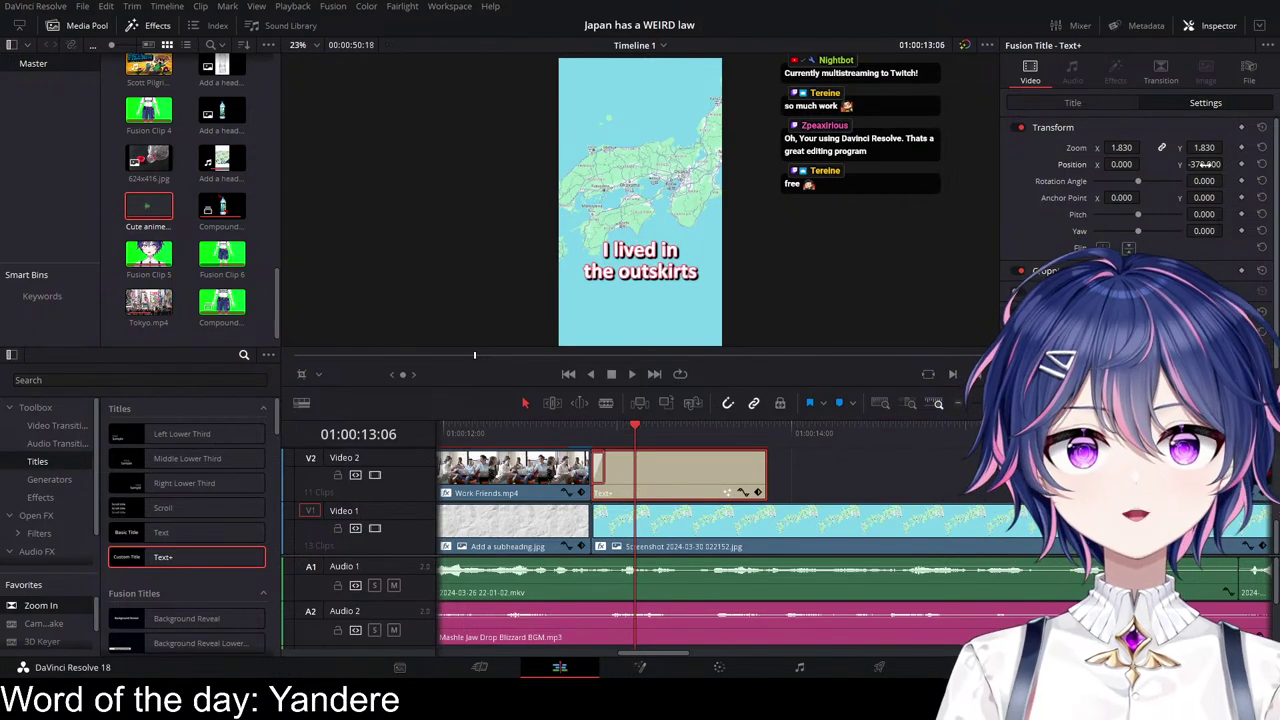
left_click(571, 435)
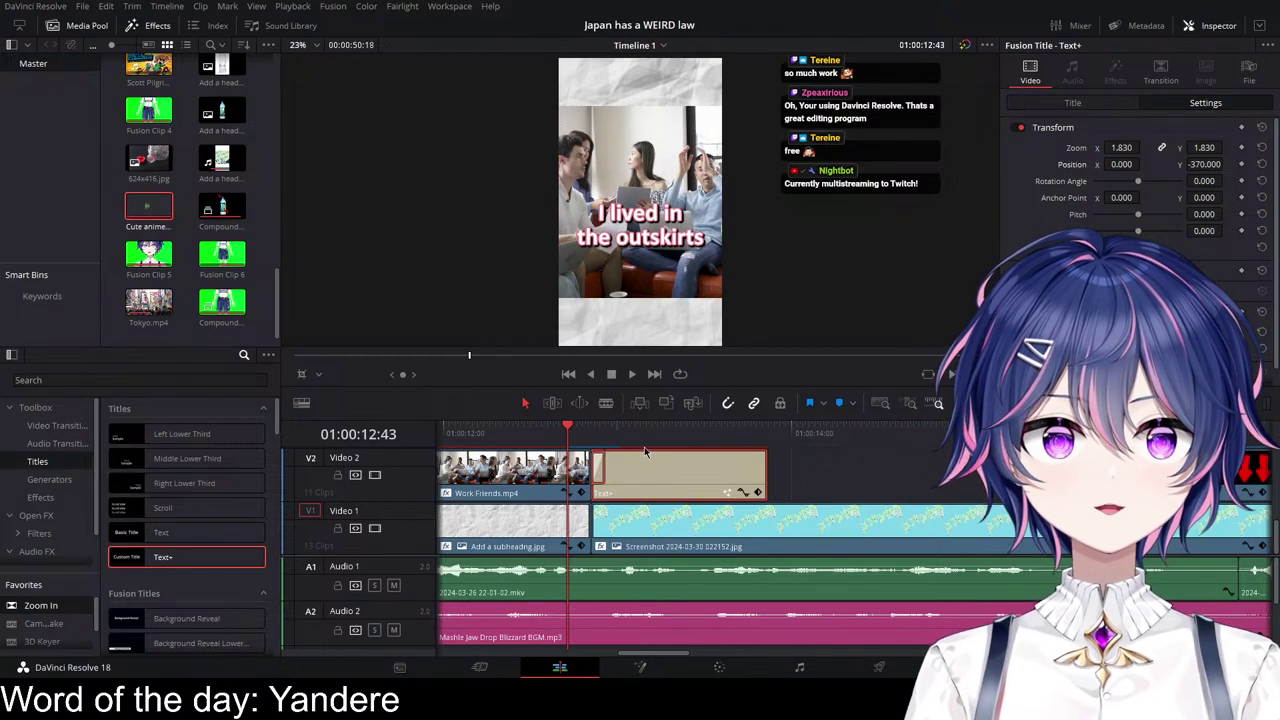
key("space")
key("space")
left_click_drag(1121, 147, 1114, 147)
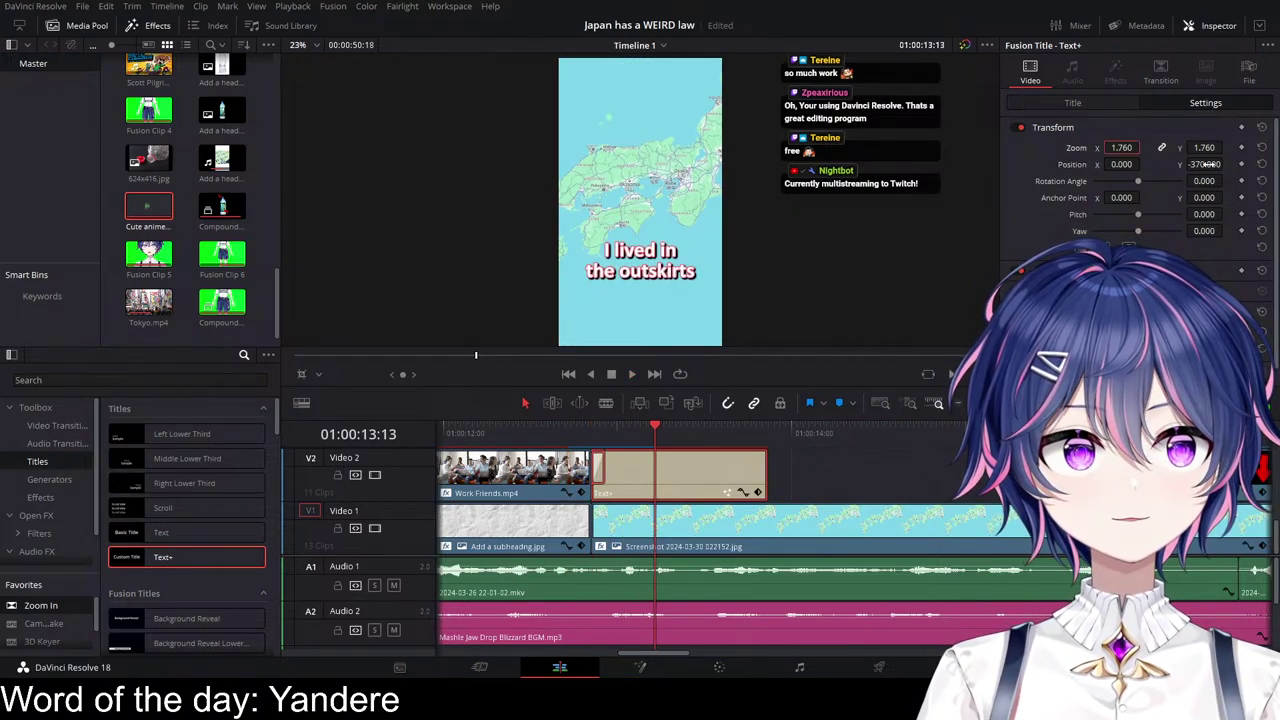
left_click_drag(1208, 164, 1194, 164)
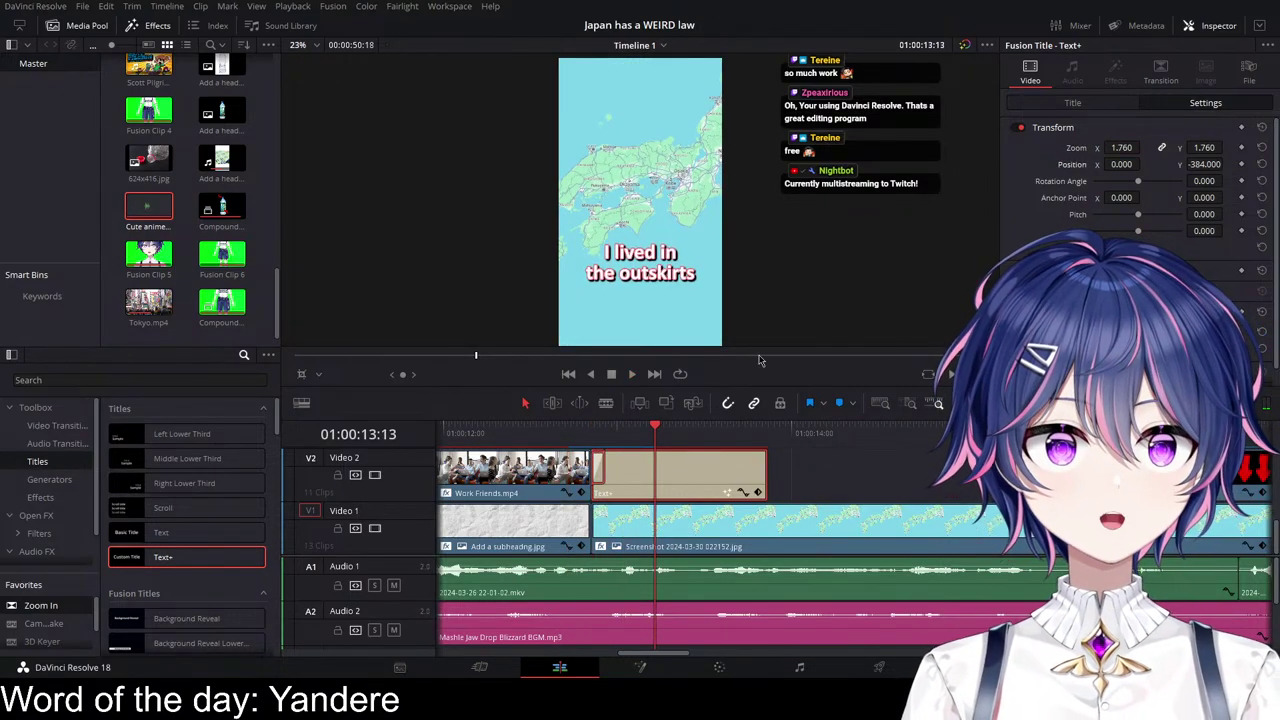
Step: Listen to the phrase leading into the map scene and change the map-scene title's text to "of your"
left_click(583, 428)
key("space")
key("space")
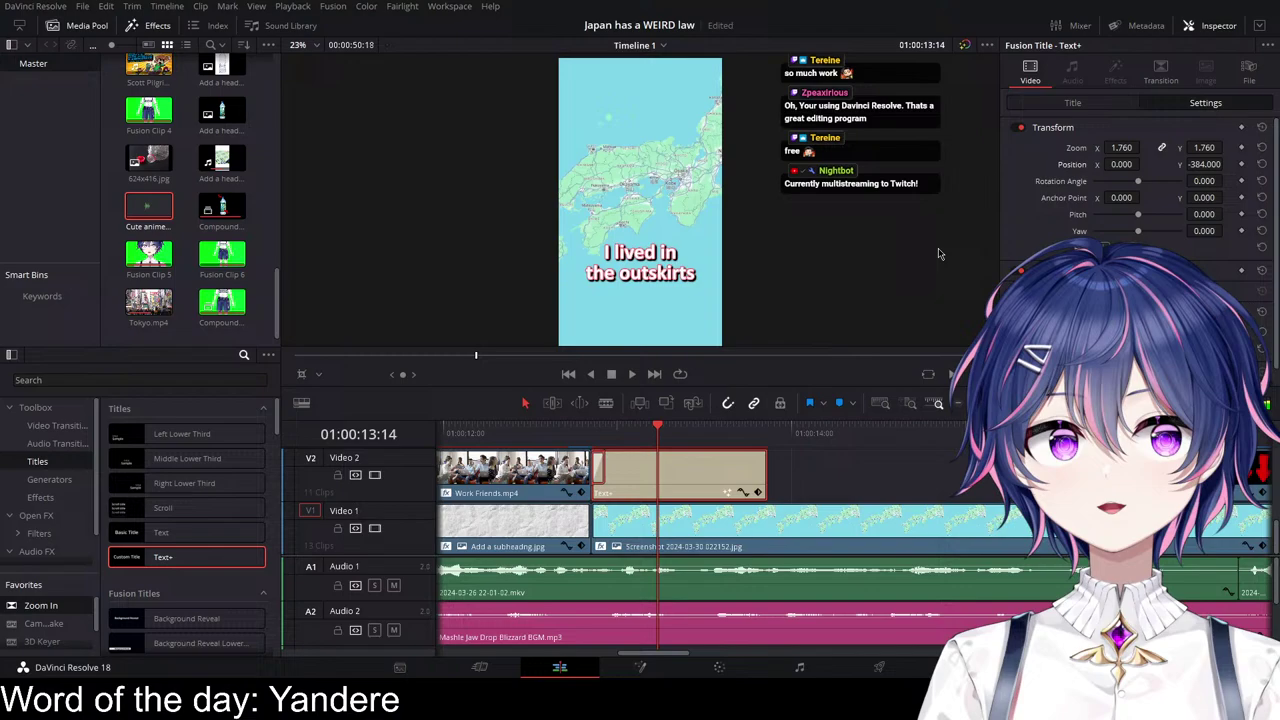
left_click(1072, 103)
left_click_drag(566, 430, 684, 432)
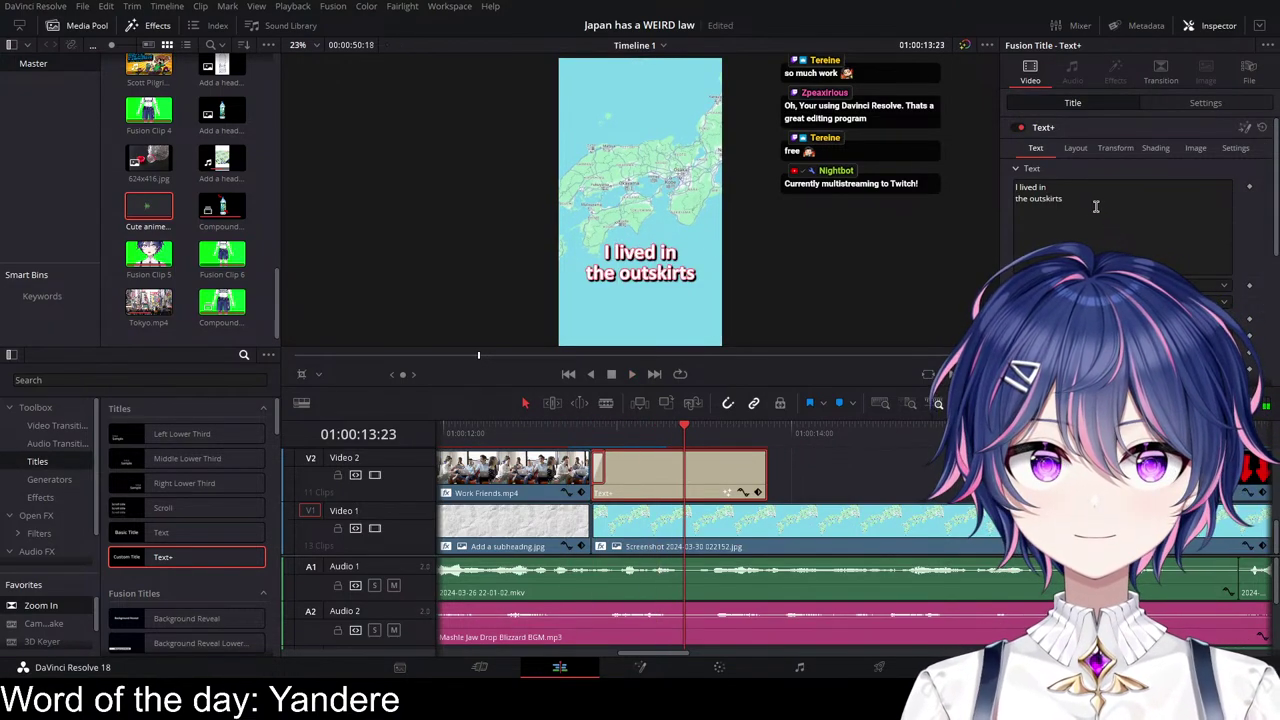
left_click(497, 432)
key("space")
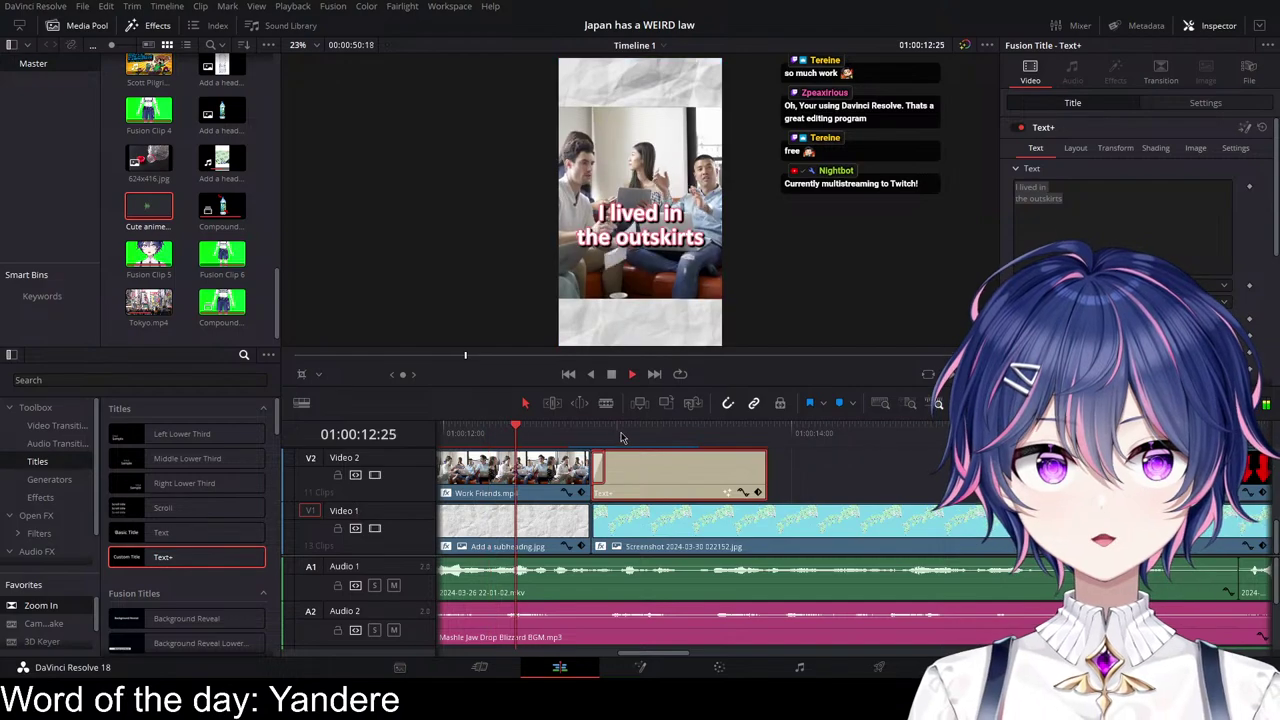
key("space")
left_click_drag(1102, 206, 951, 173)
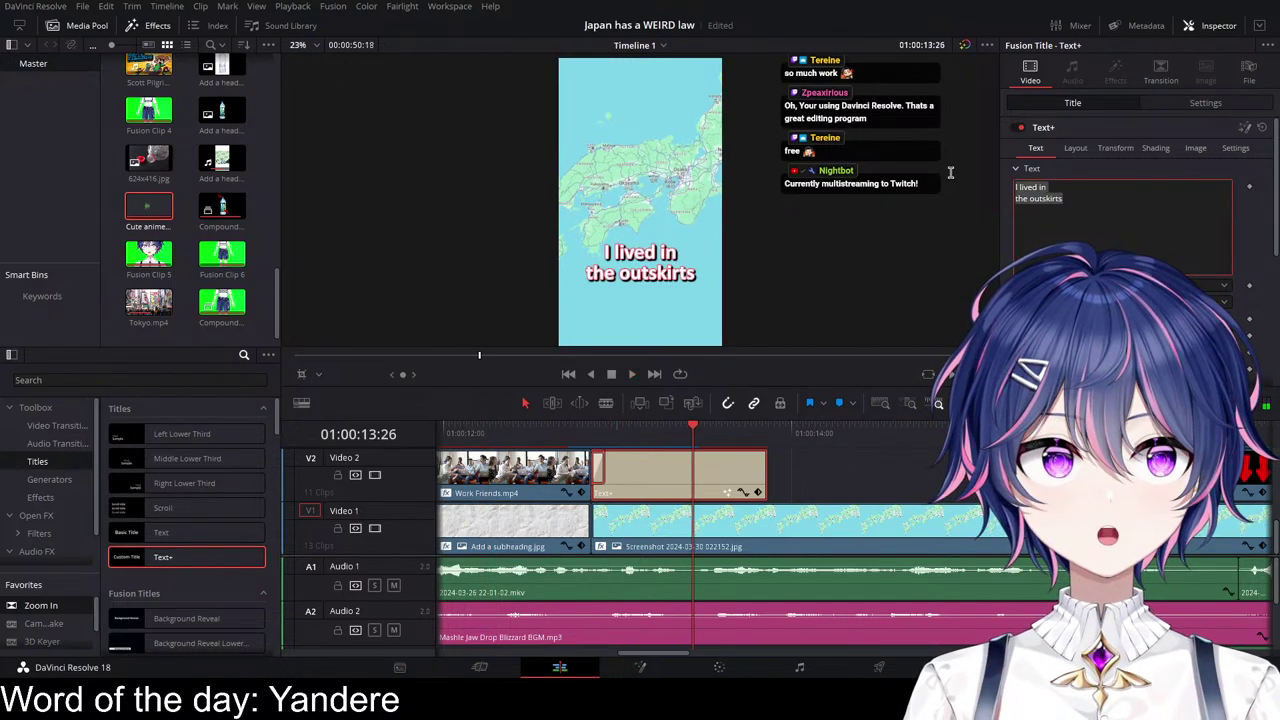
type("of your")
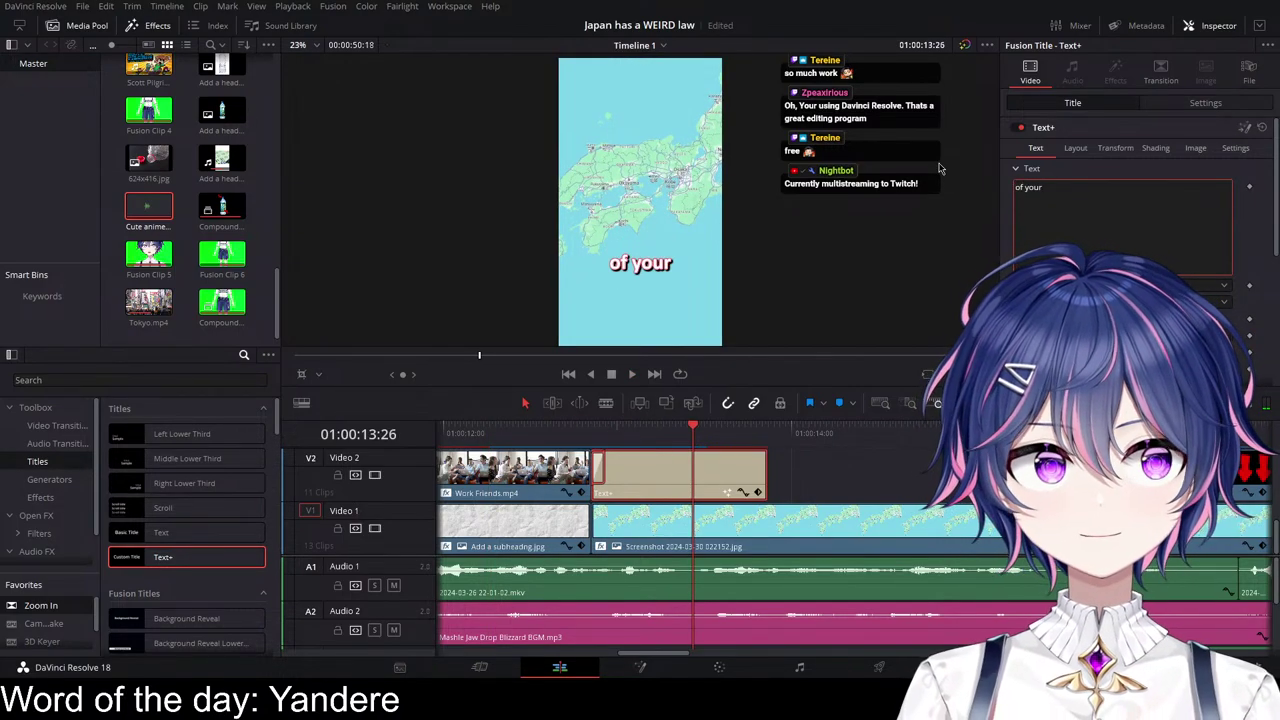
Step: Duplicate the "of your" title onto Video 3, starting slightly after the original, and change the copy's text to "typical"
left_click_drag(591, 434, 712, 456)
left_click(644, 433)
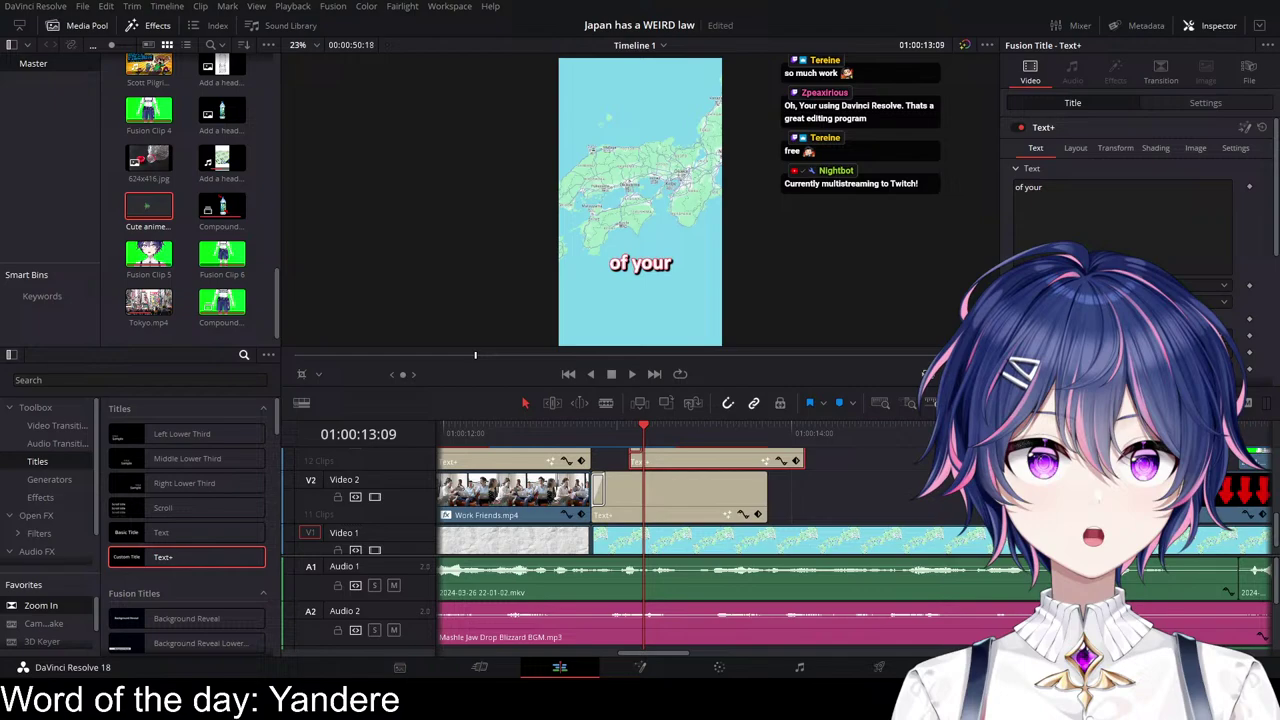
left_click(1079, 209)
key("ctrl+a")
type("typical")
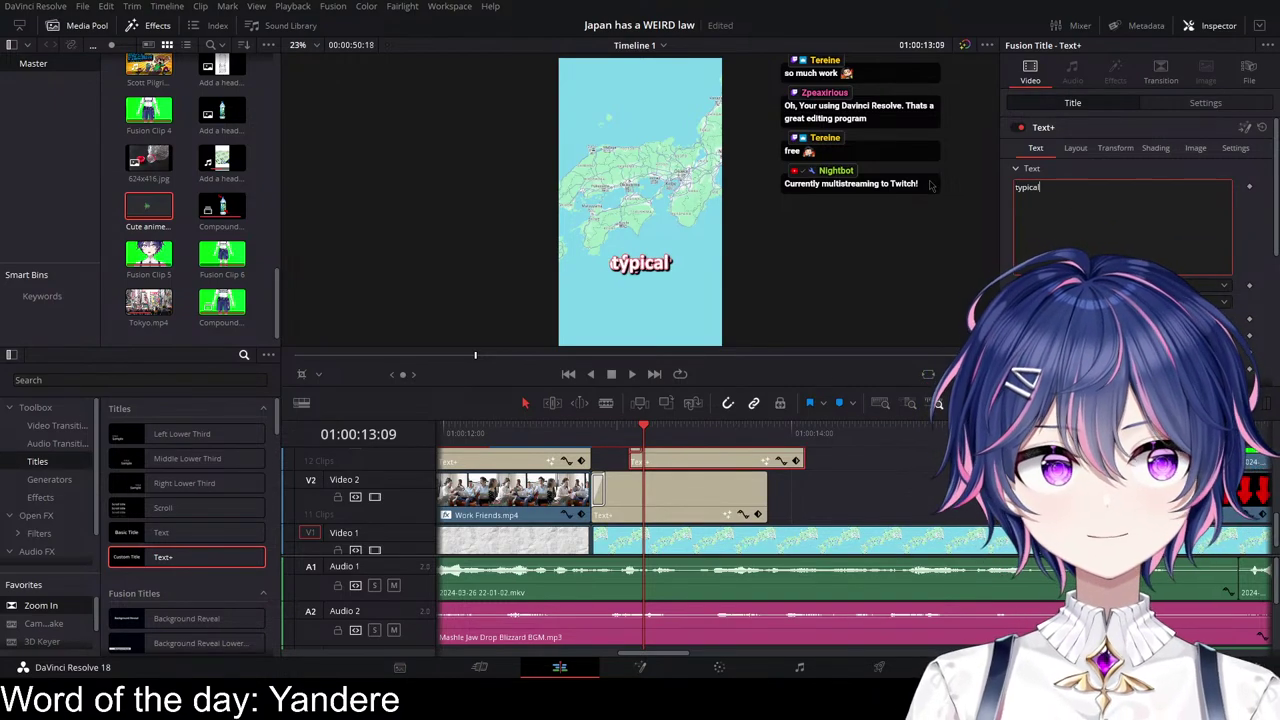
Step: Set the "typical" title's vertical position to -510 and play back both map-scene captions with the voice
left_click(1220, 103)
left_click_drag(1204, 164, 1124, 164)
scroll(795, 491, "up", 1)
scroll(791, 485, "right", 6)
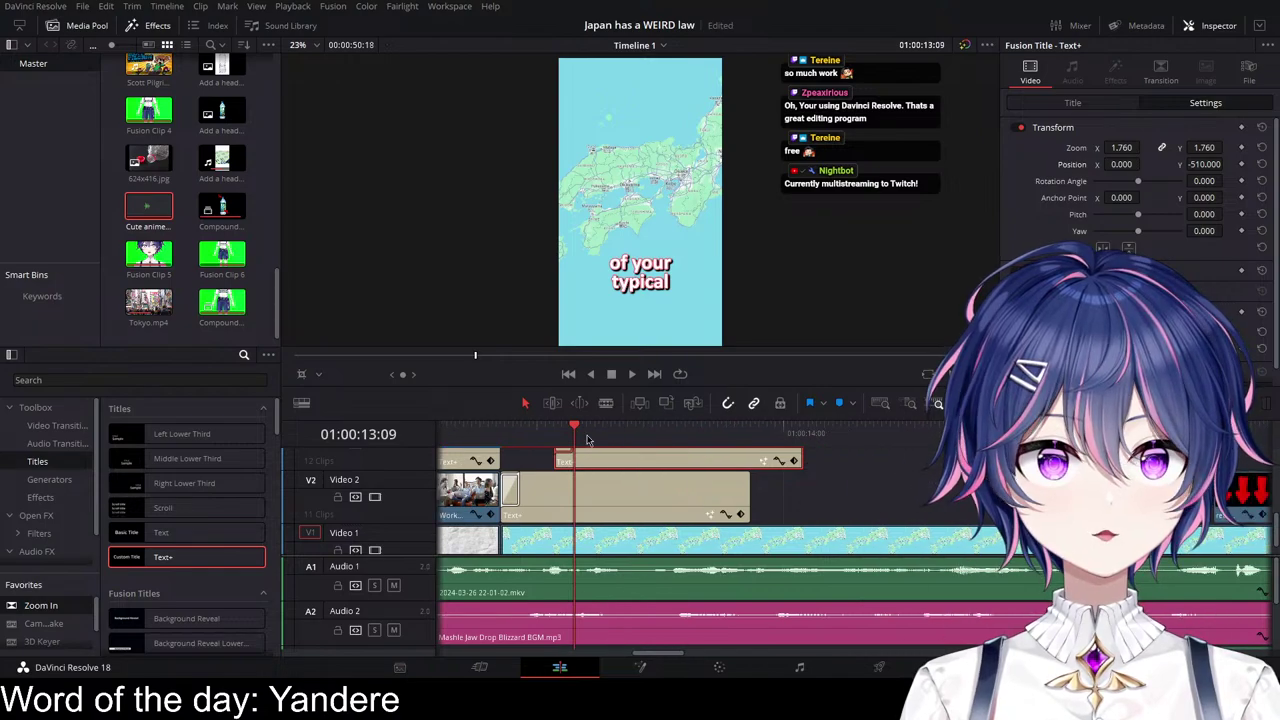
left_click(476, 438)
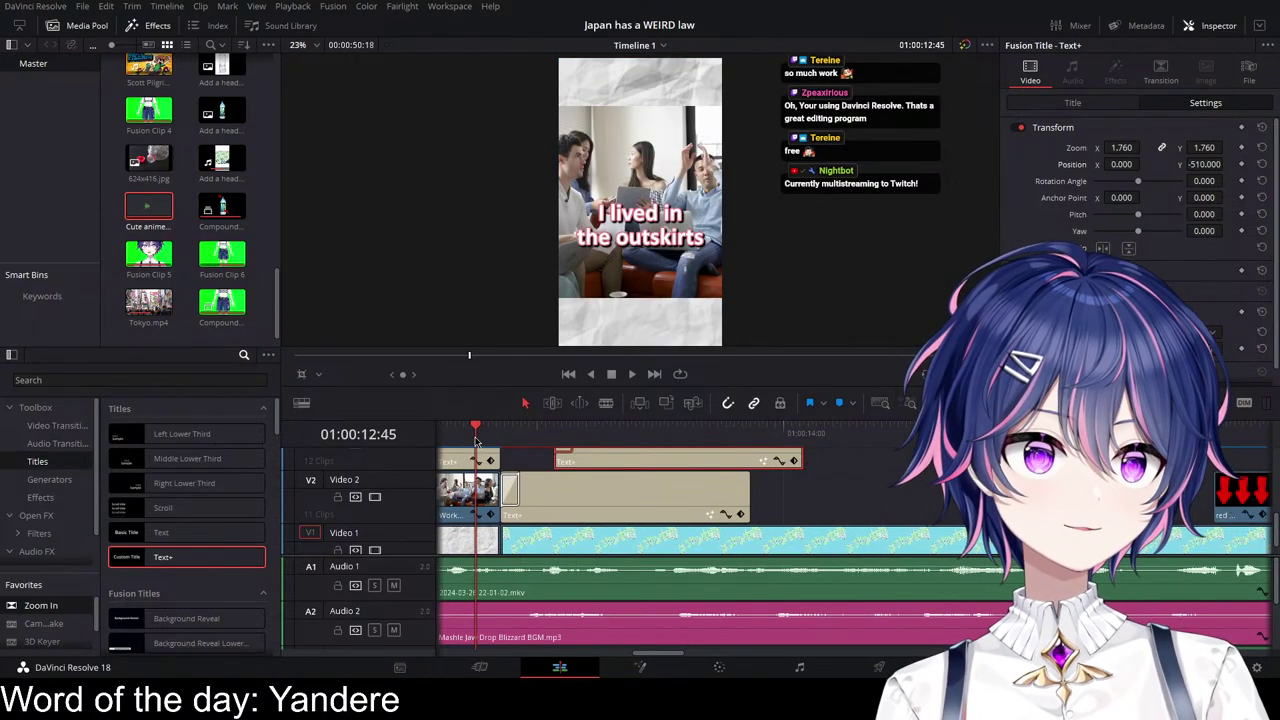
key("space")
key("space")
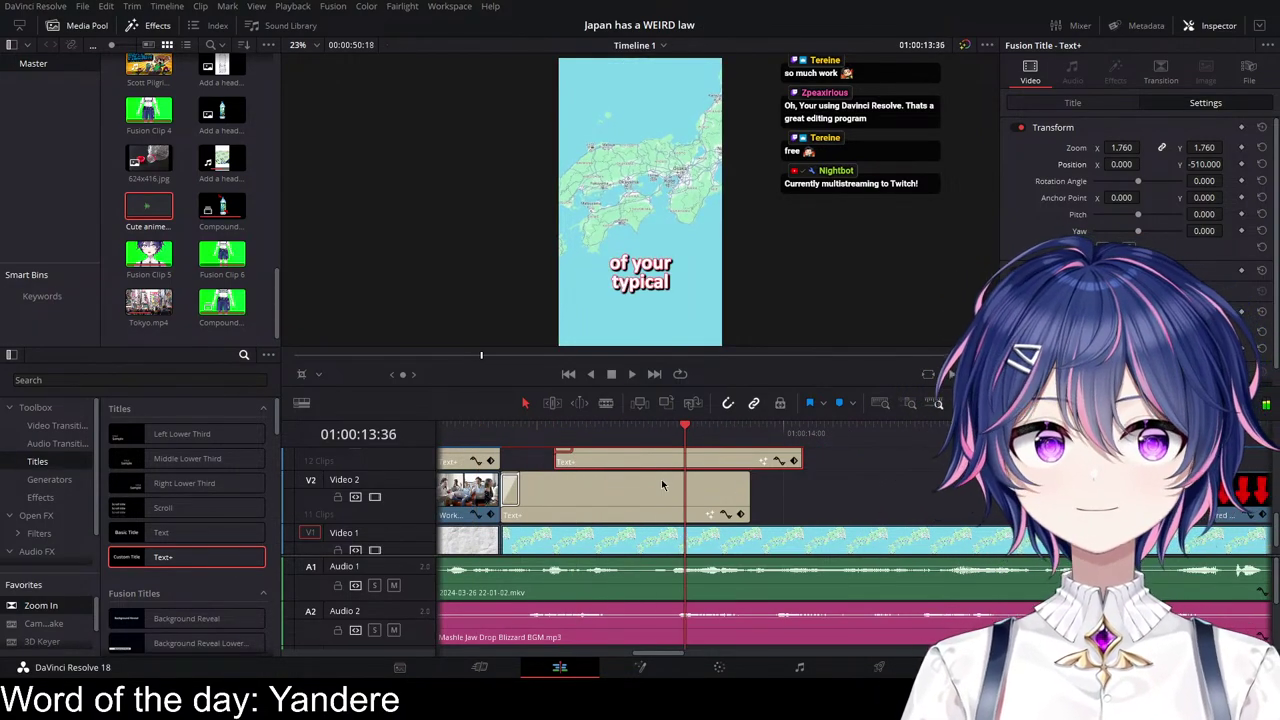
Step: Find where the voice finishes "of your typical" and trim the ends of both map-scene titles to 01:00:13:30
left_click(551, 436)
key("space")
key("space")
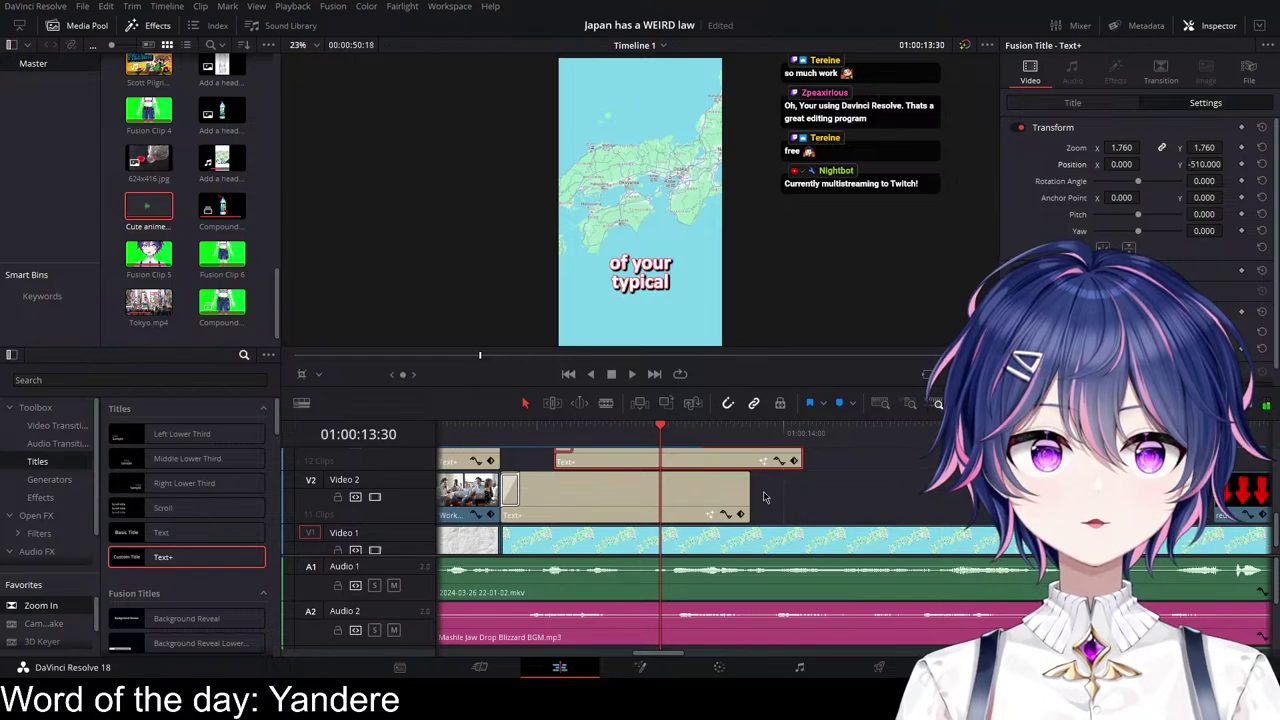
left_click_drag(745, 491, 659, 491)
scroll(793, 462, "up", 1)
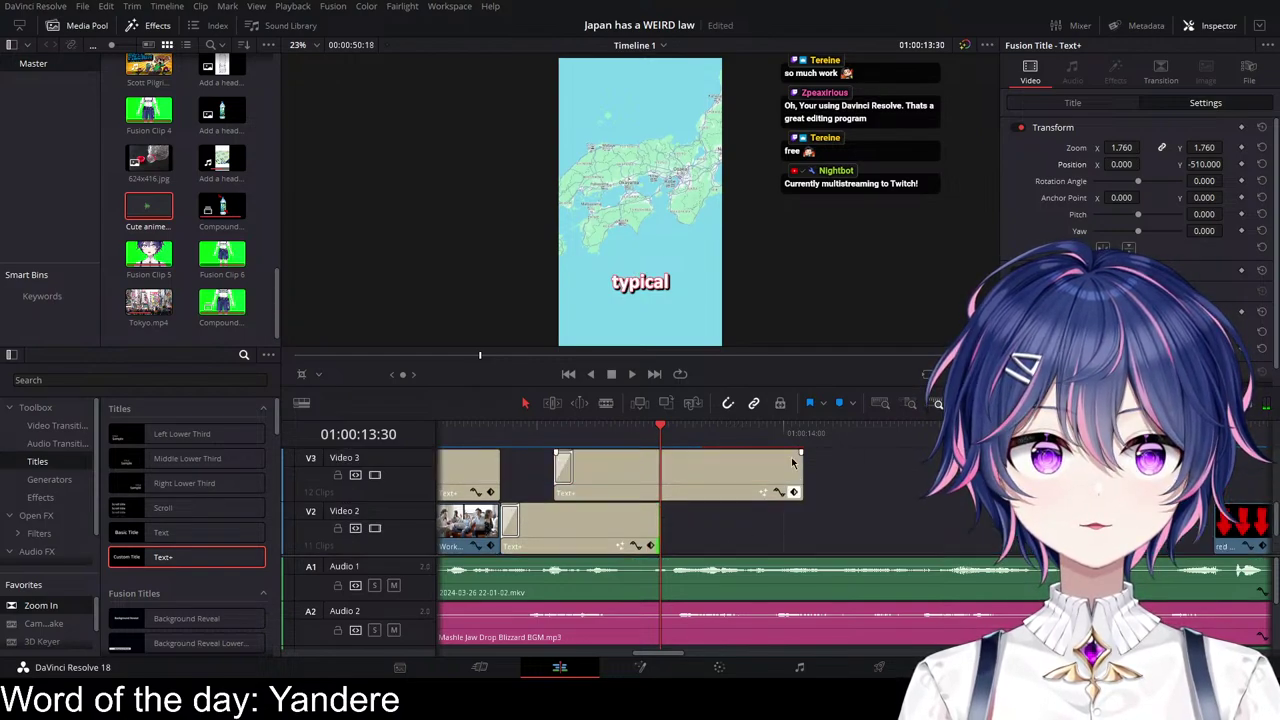
left_click(788, 497)
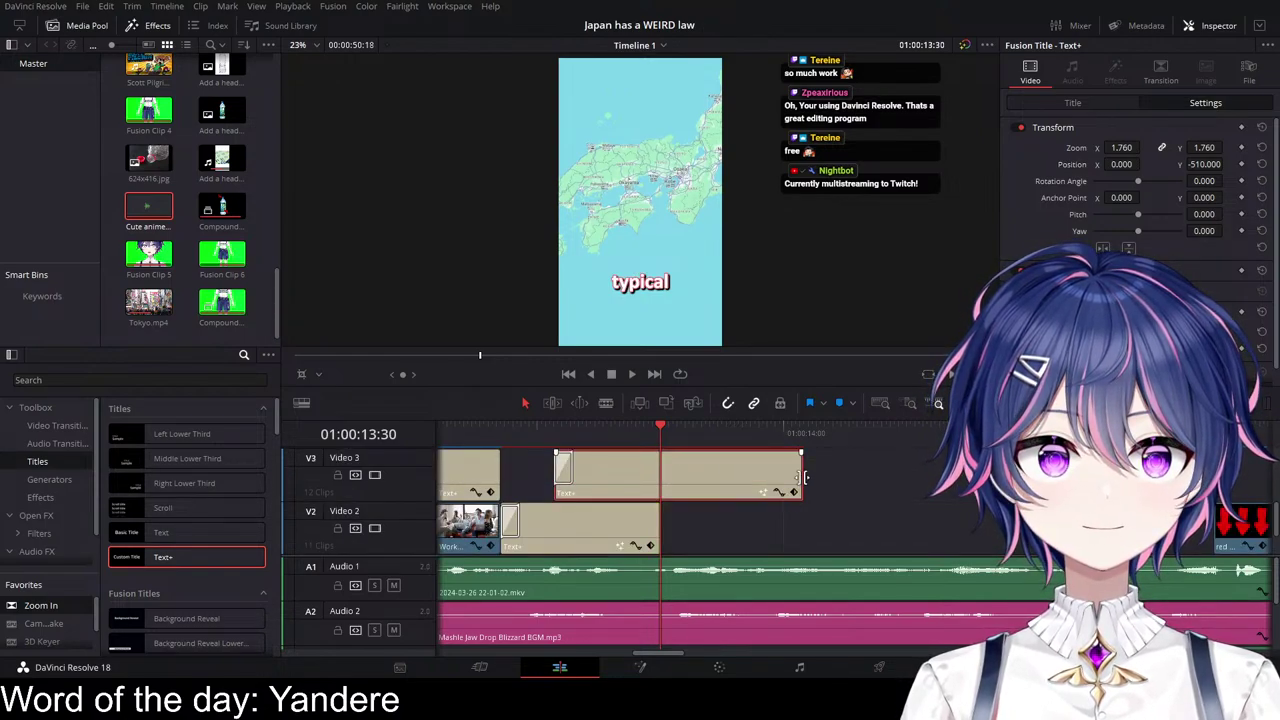
left_click_drag(804, 478, 660, 478)
Step: Duplicate the "of your" title directly after itself on Video 2 and trim the "typical" title's end to the copy's start
scroll(760, 489, "down", 2)
left_click_drag(571, 497, 743, 504)
scroll(728, 498, "up", 2)
key("n")
left_click_drag(659, 475, 651, 474)
scroll(582, 506, "down", 1)
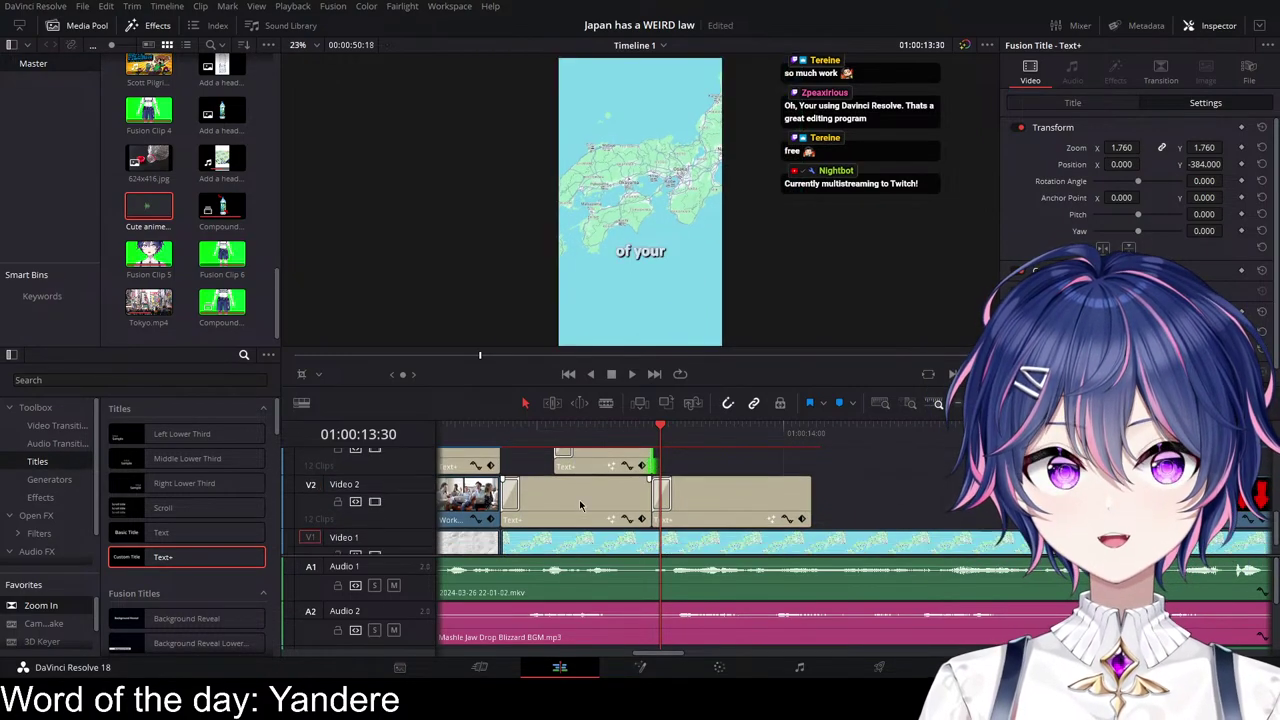
Step: Play back the map-scene captions from the end of the office scene to hear the word spoken over the new title
left_click(484, 433)
key("space")
key("space")
scroll(770, 488, "right", 5)
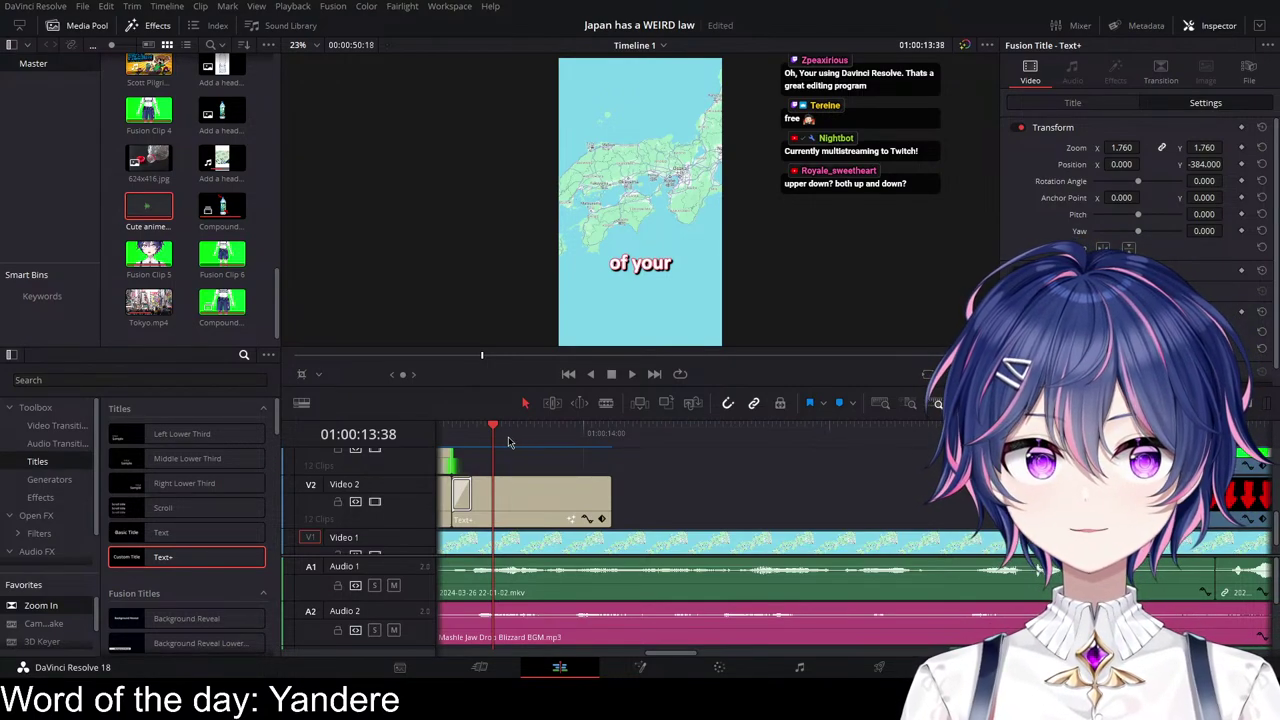
left_click(448, 438)
key("space")
key("space")
scroll(680, 454, "left", 4)
left_click(547, 440)
key("space")
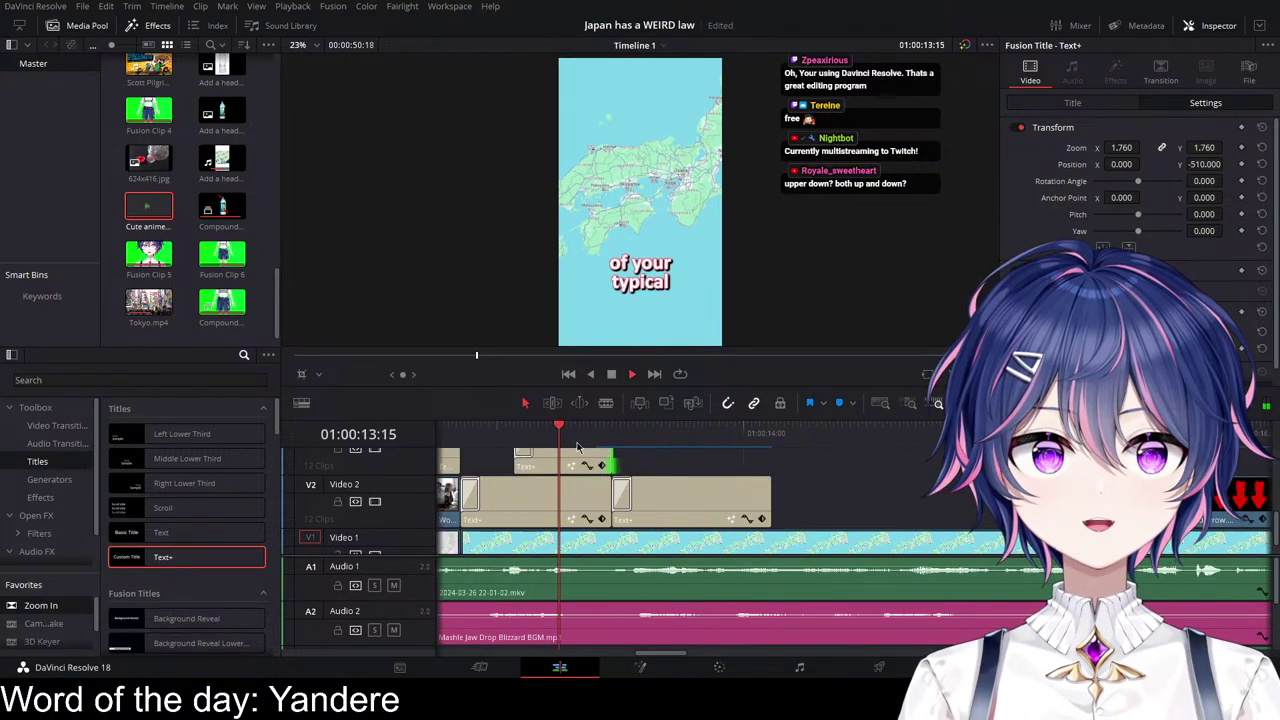
key("space")
Step: Change the copied Video 2 title's text to "touristy" in quotation marks and play back the caption
left_click(1094, 106)
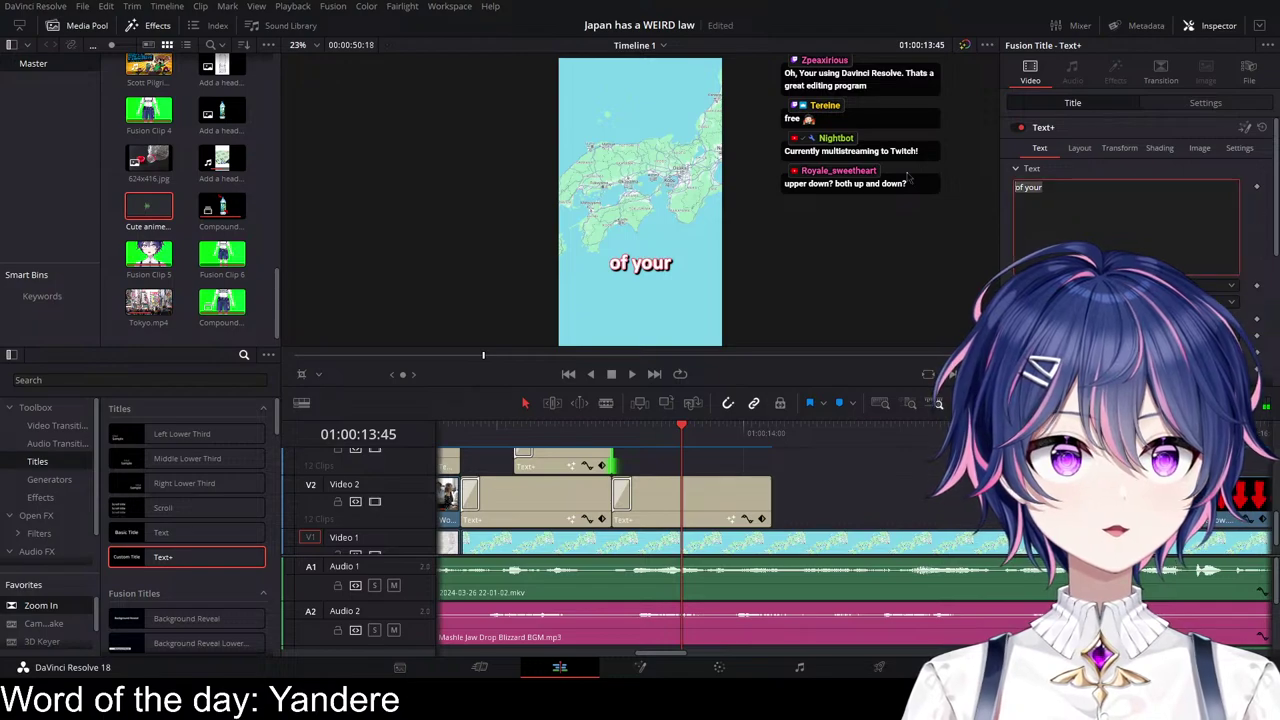
key("ctrl+a")
type("\"touristy\"")
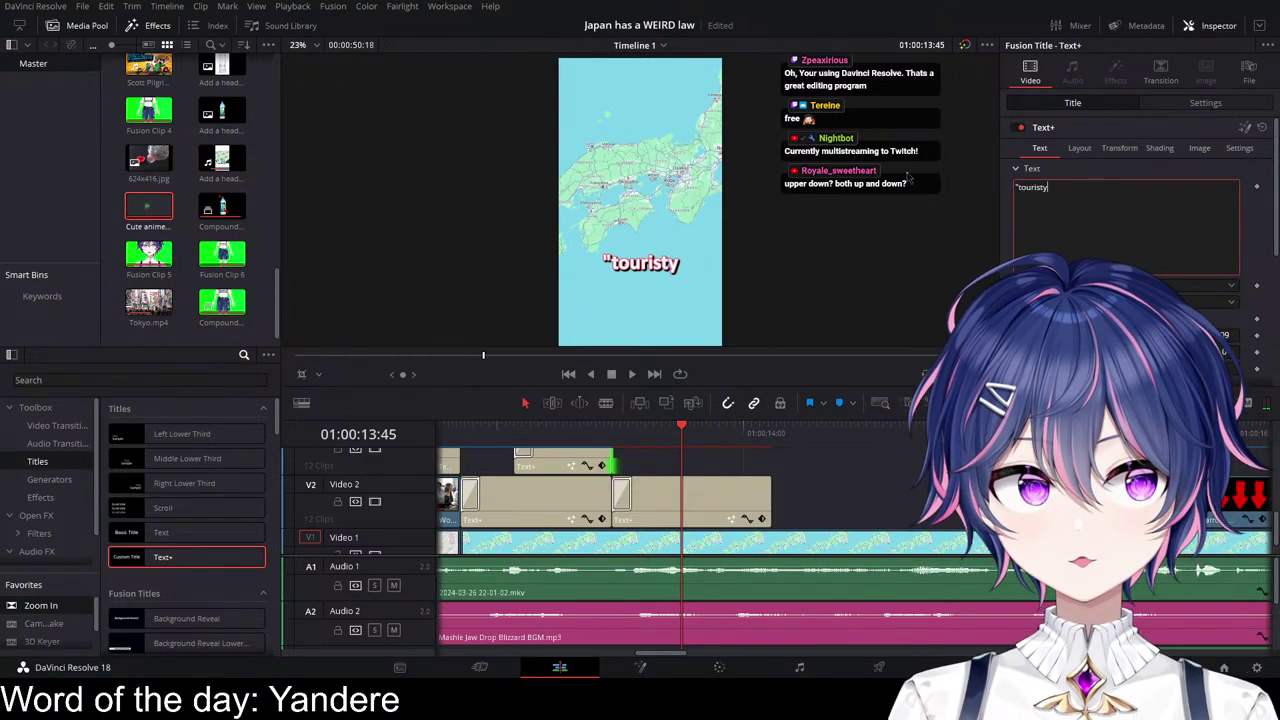
left_click(619, 441)
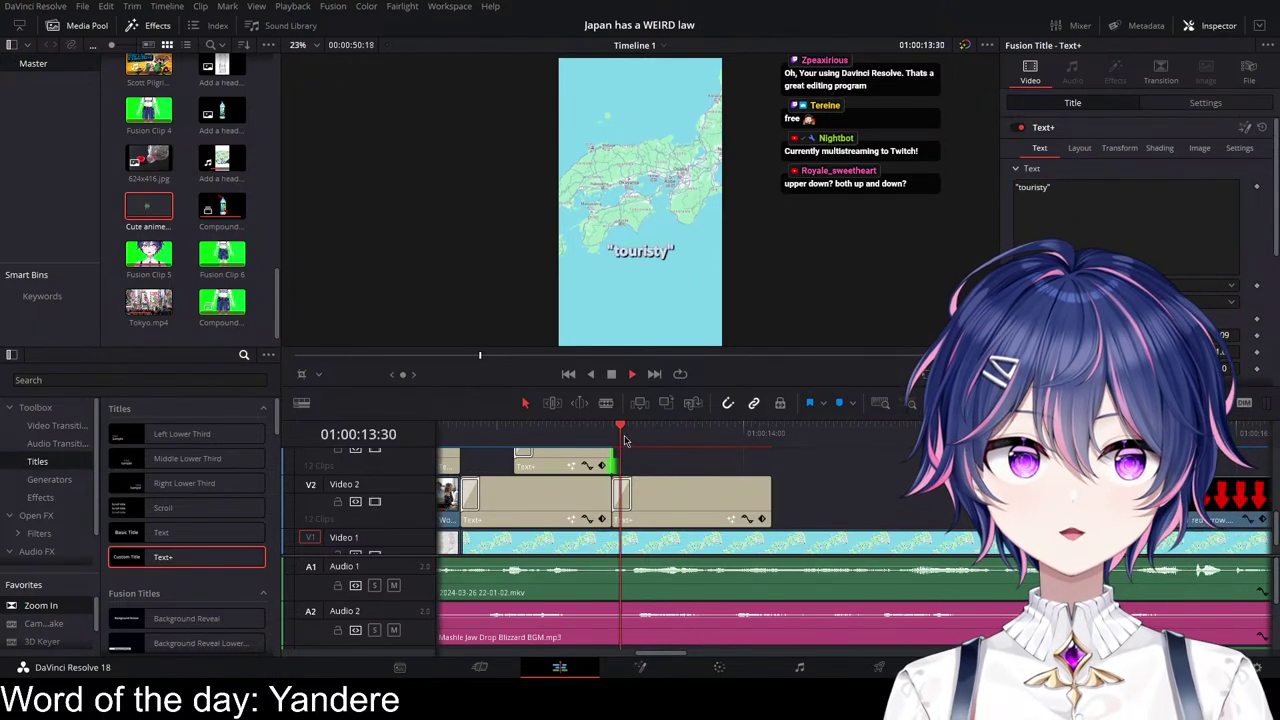
key("space")
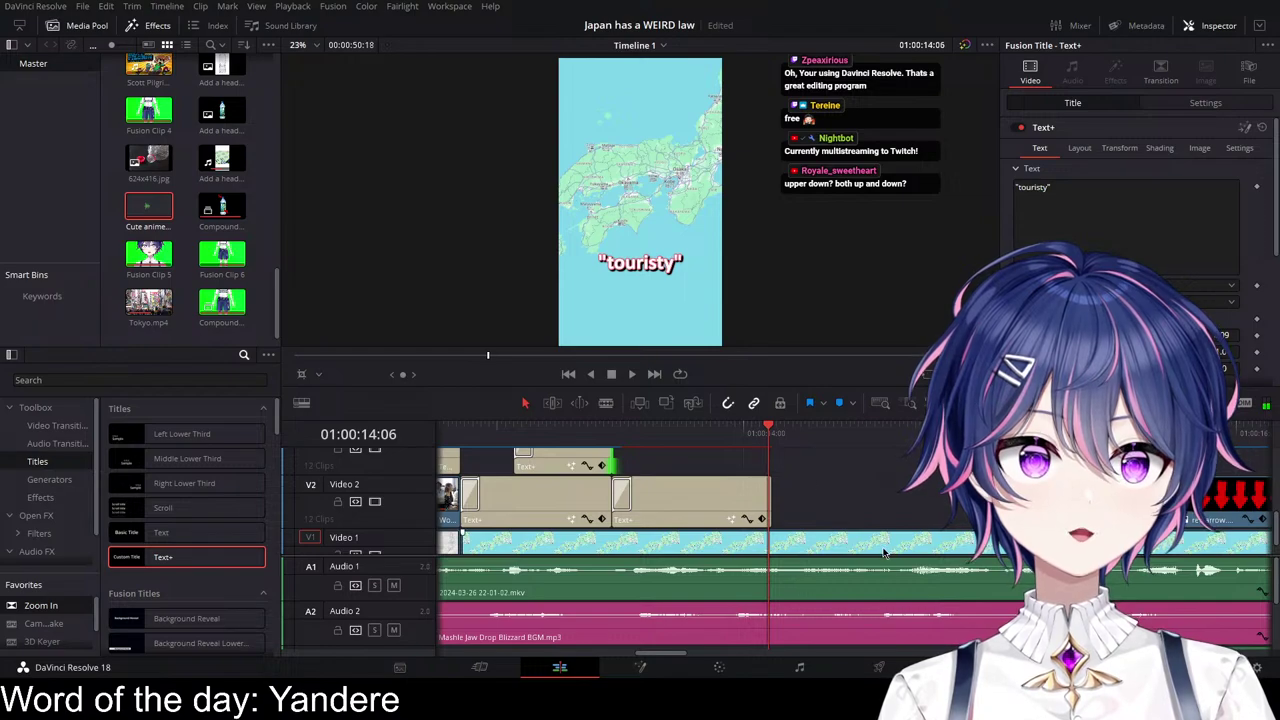
Step: Split the voice clip on Audio 1 within the map scene, past the end of the "touristy" title
scroll(797, 571, "left", 3)
scroll(802, 576, "right", 1)
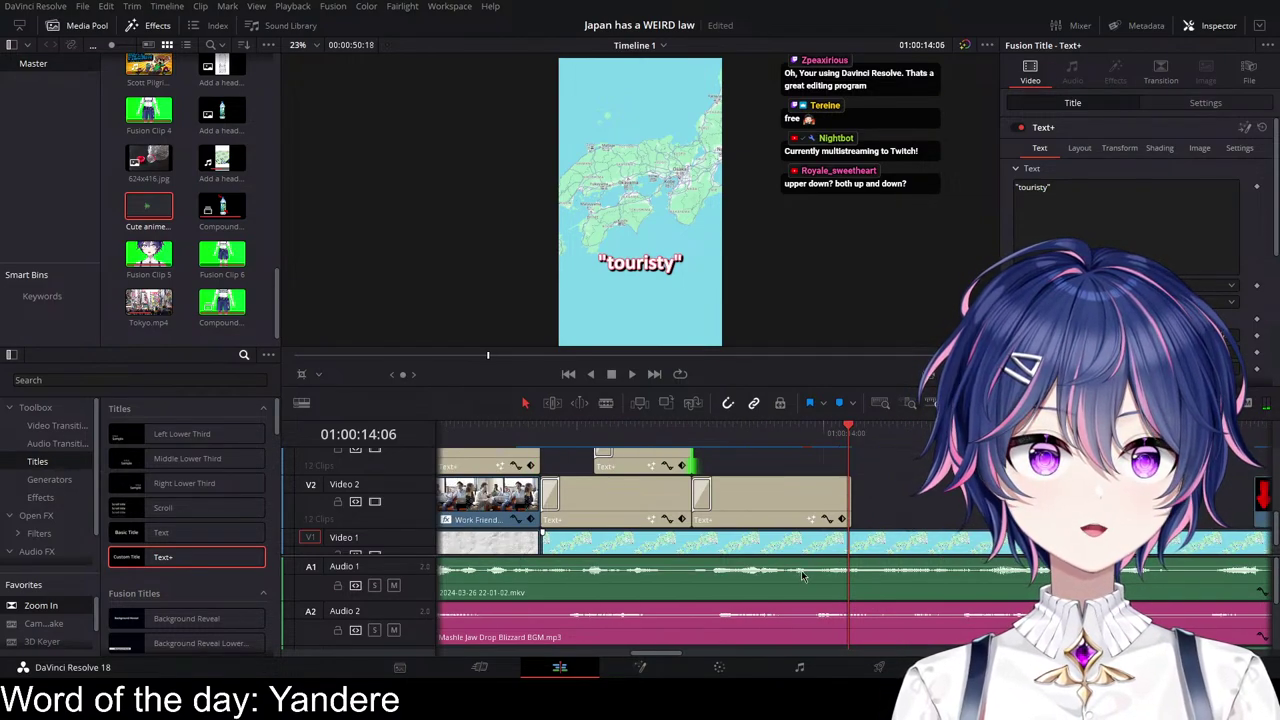
scroll(890, 545, "up", 4, "ctrl")
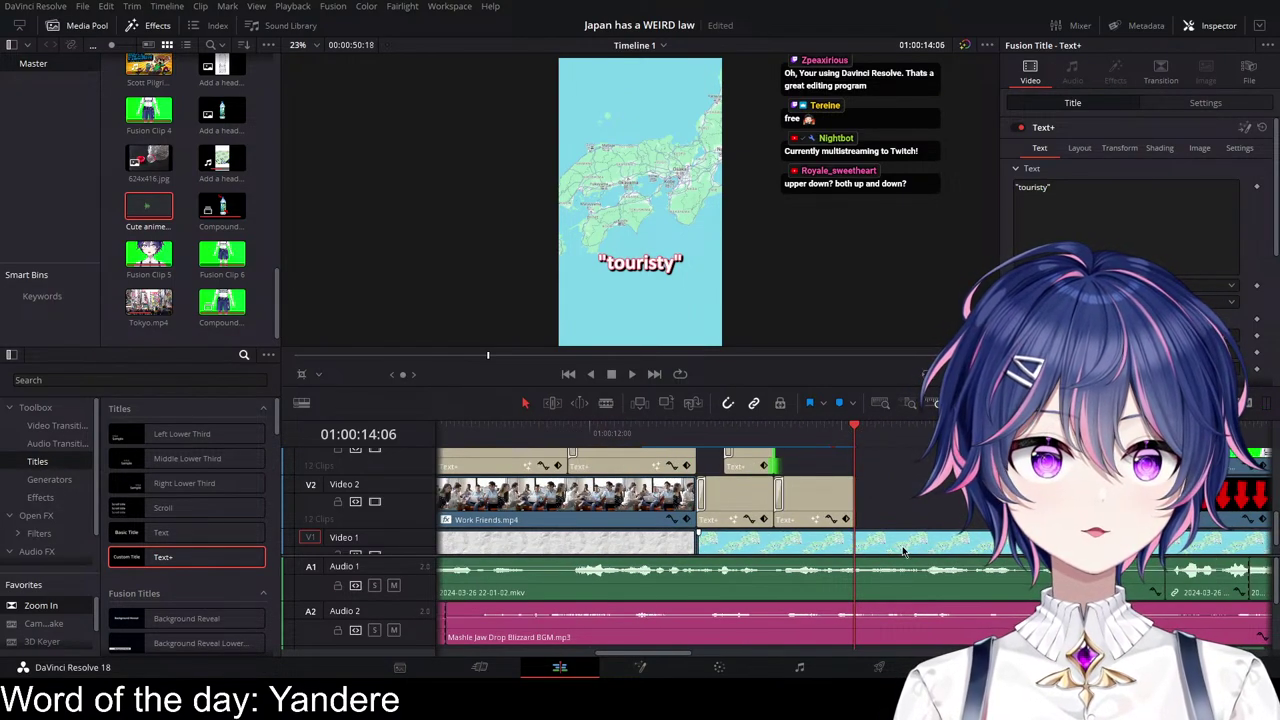
scroll(842, 464, "right", 1)
left_click_drag(819, 432, 645, 452)
left_click(898, 574)
key("ctrl+b")
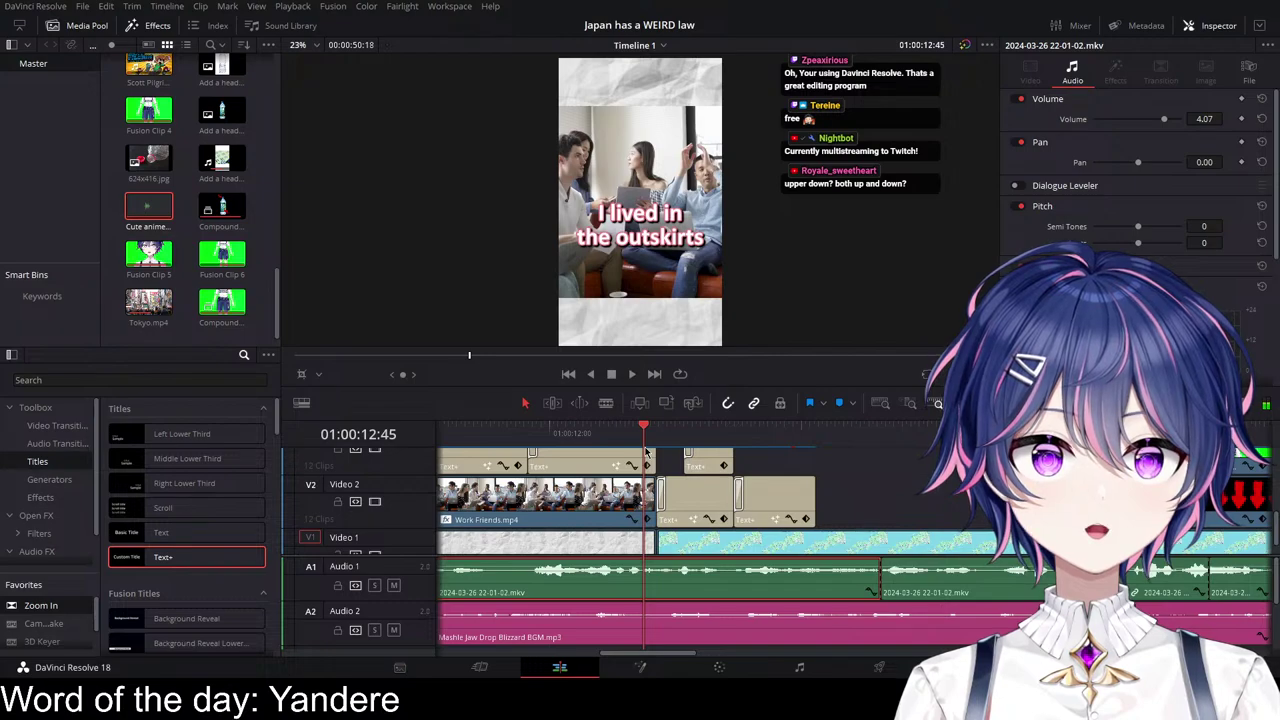
Step: Split the voice clip on Audio 1 at 01:00:12:45 and raise the second part's volume to 5.99 dB
key("ctrl+b")
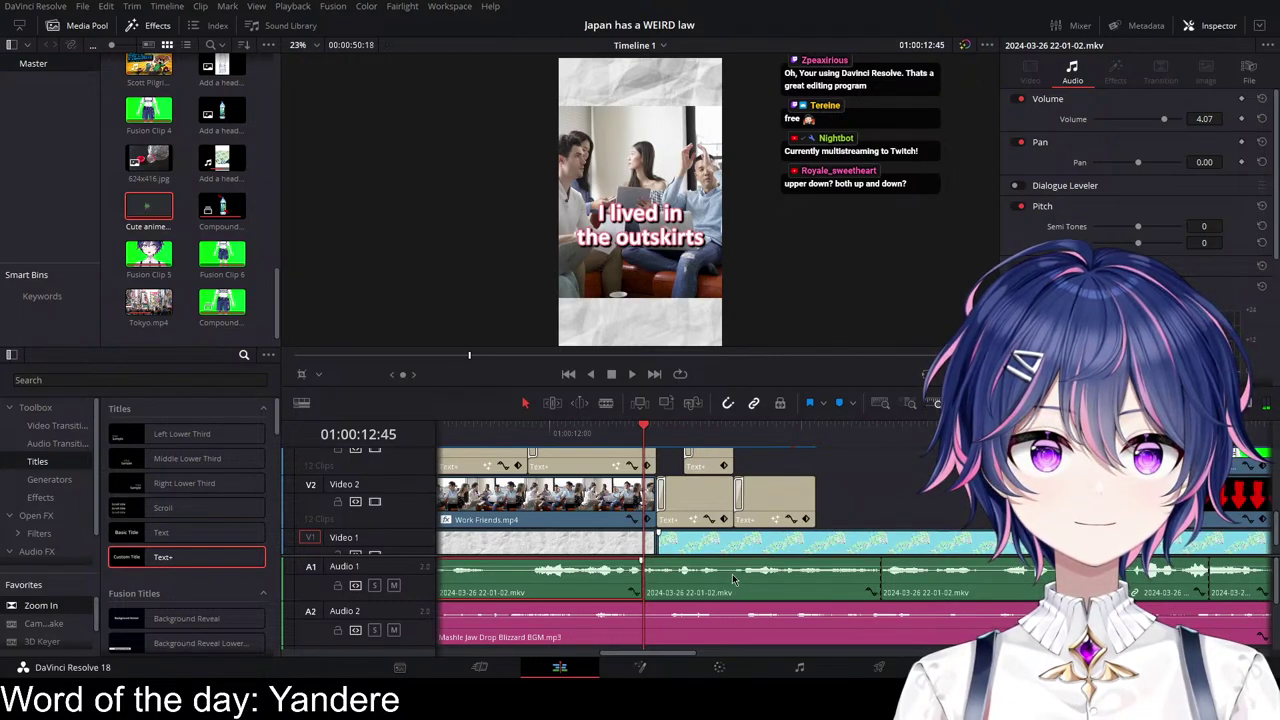
left_click_drag(735, 576, 735, 573)
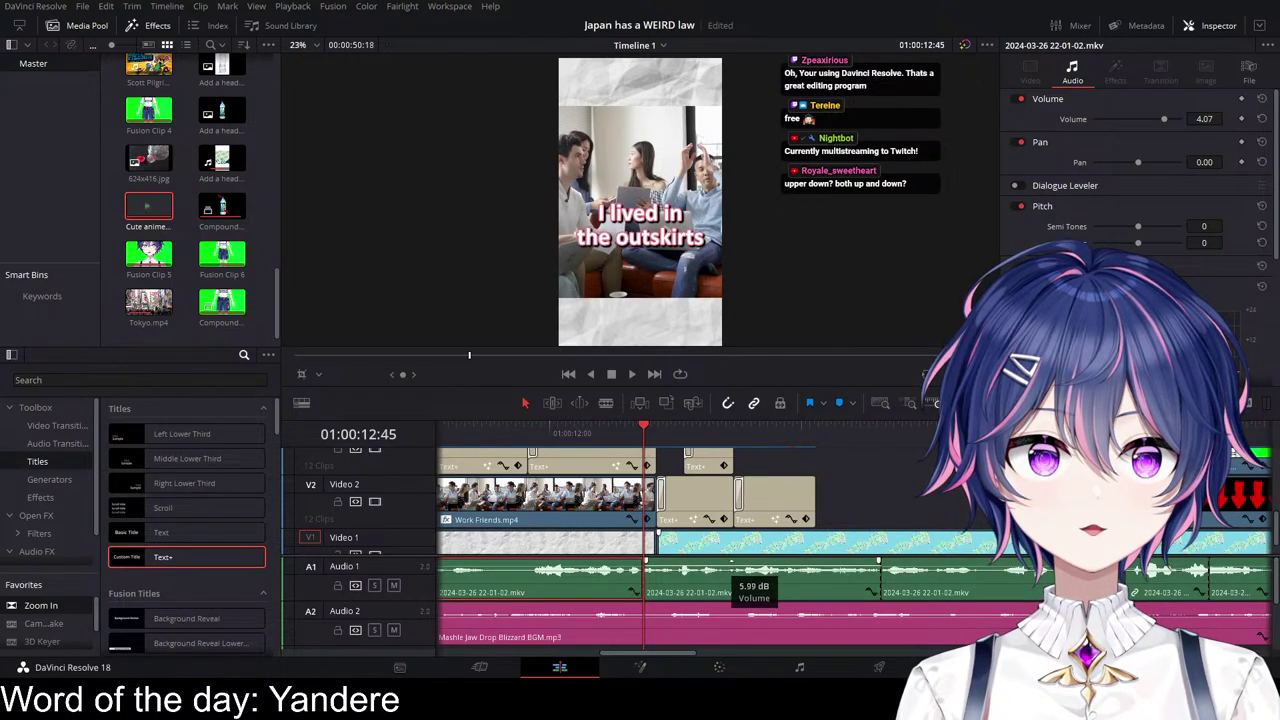
key("space")
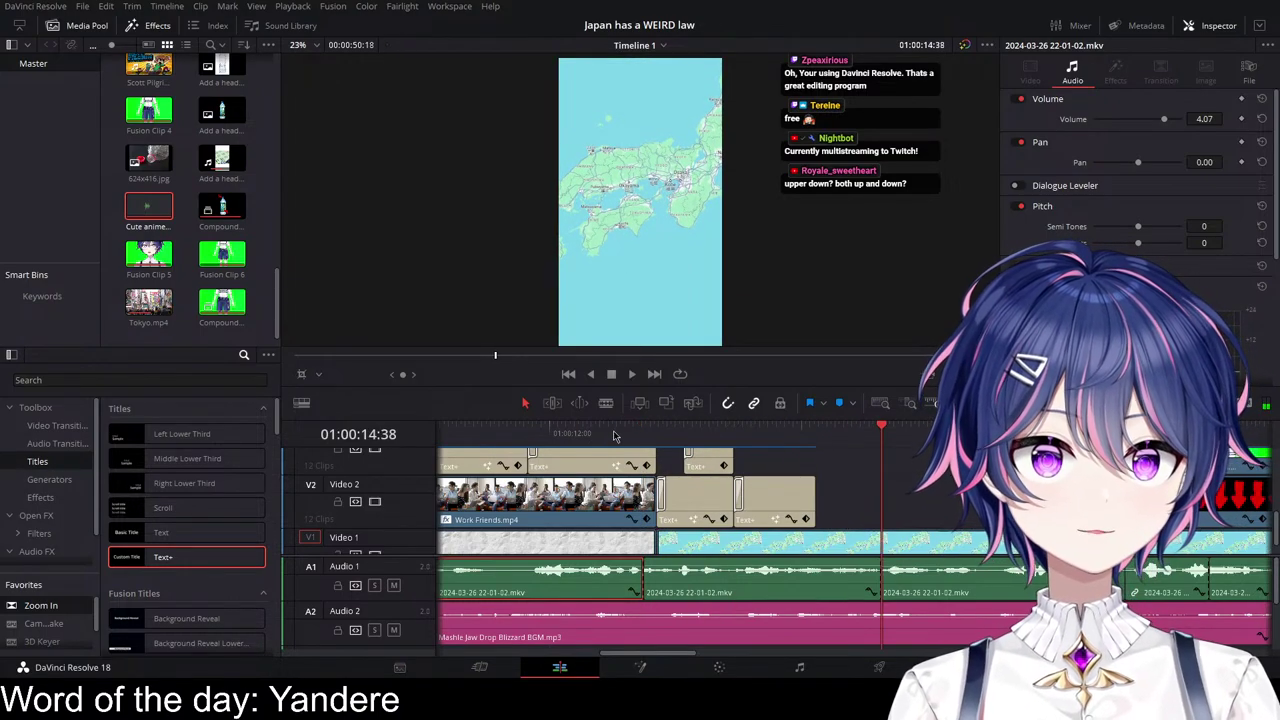
left_click(537, 433)
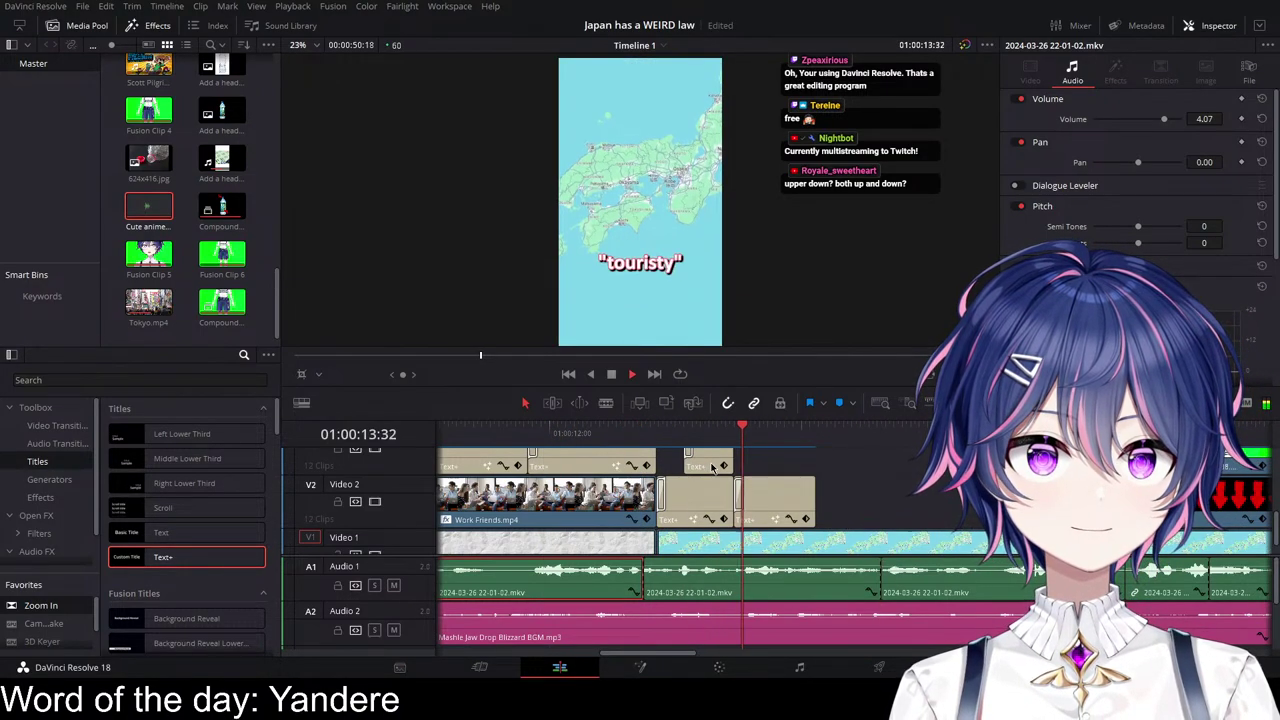
key("space")
Step: Copy the "touristy" title from Video 2 onto Video 3, starting at about 01:00:13:53
scroll(862, 502, "up", 3)
scroll(880, 508, "down", 2)
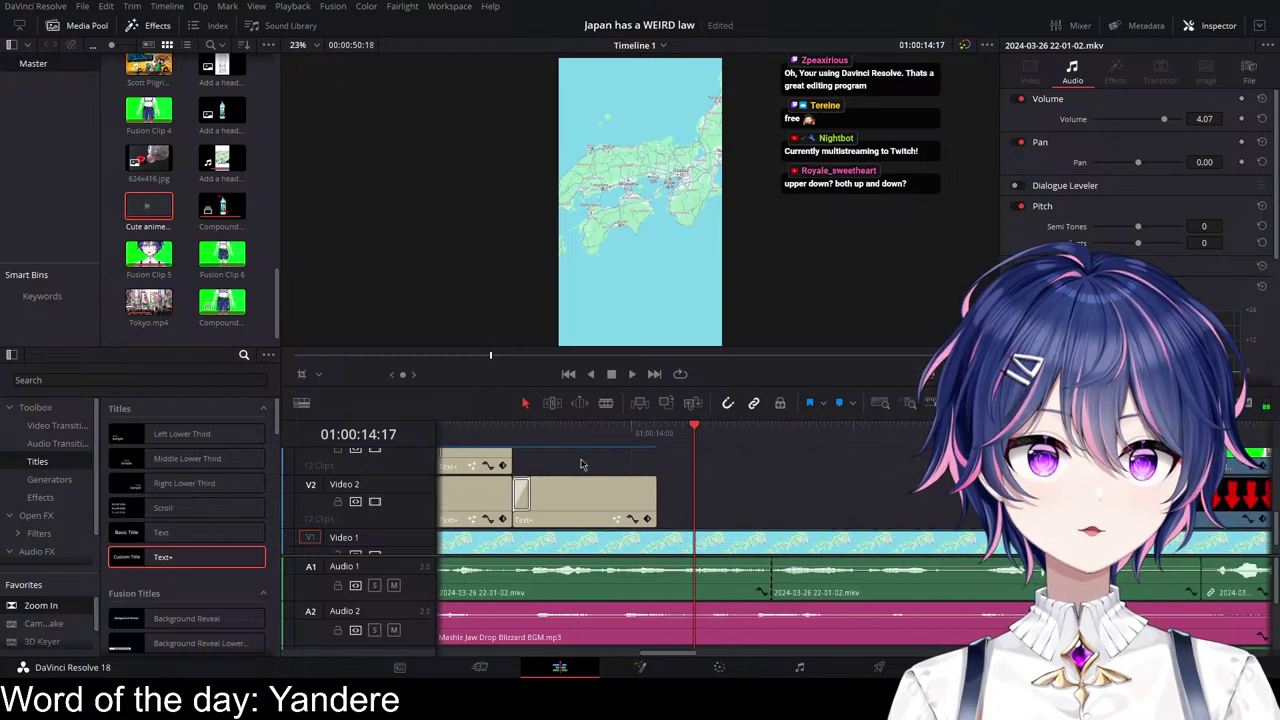
left_click(514, 434)
key("space")
key("space")
scroll(641, 498, "up", 1)
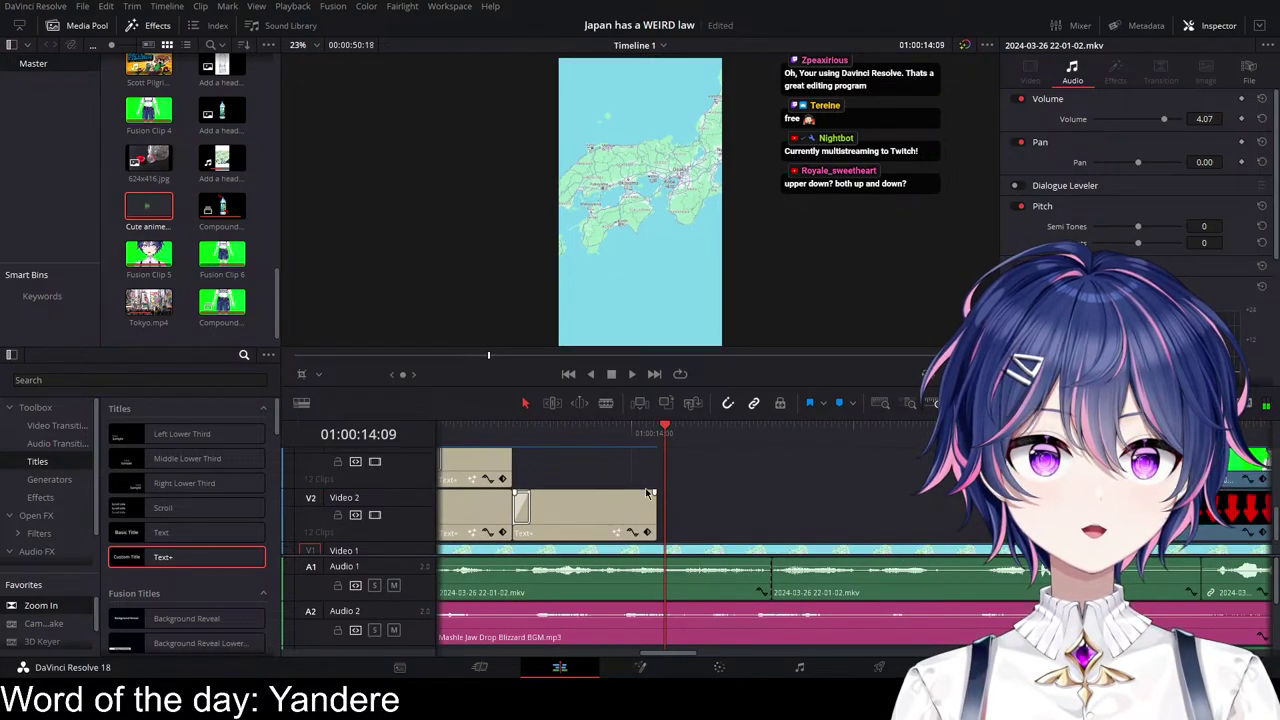
left_click_drag(590, 433, 621, 437)
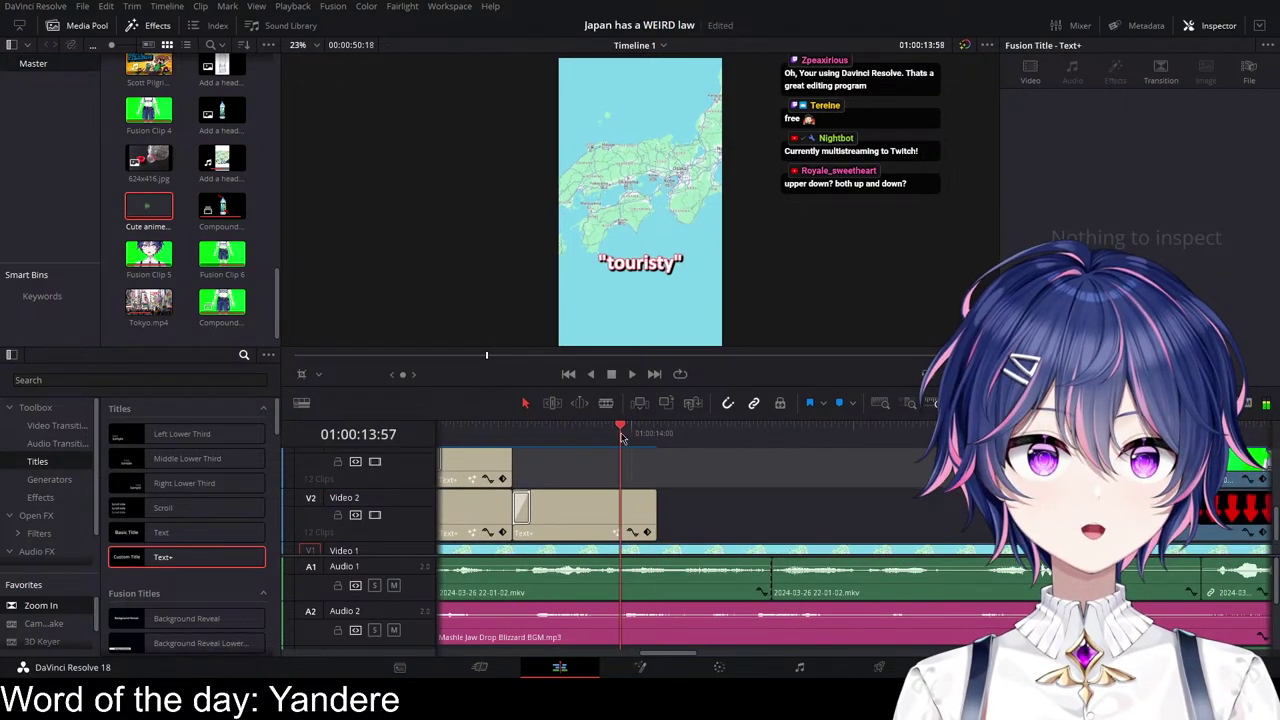
scroll(690, 500, "down", 3)
scroll(674, 503, "up", 4)
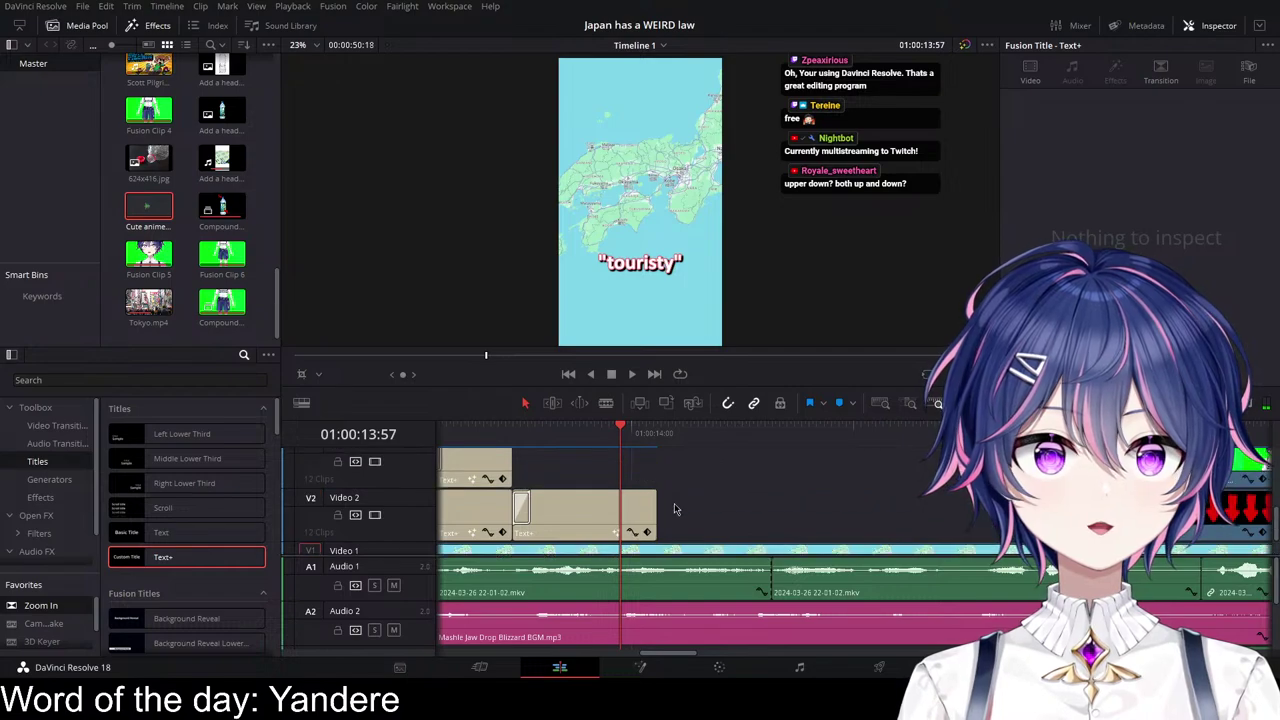
left_click(643, 516)
left_click_drag(612, 535, 703, 492)
Step: Change the copied Video 3 title's text to "area" and set its vertical position to -526
left_click_drag(549, 437, 672, 437)
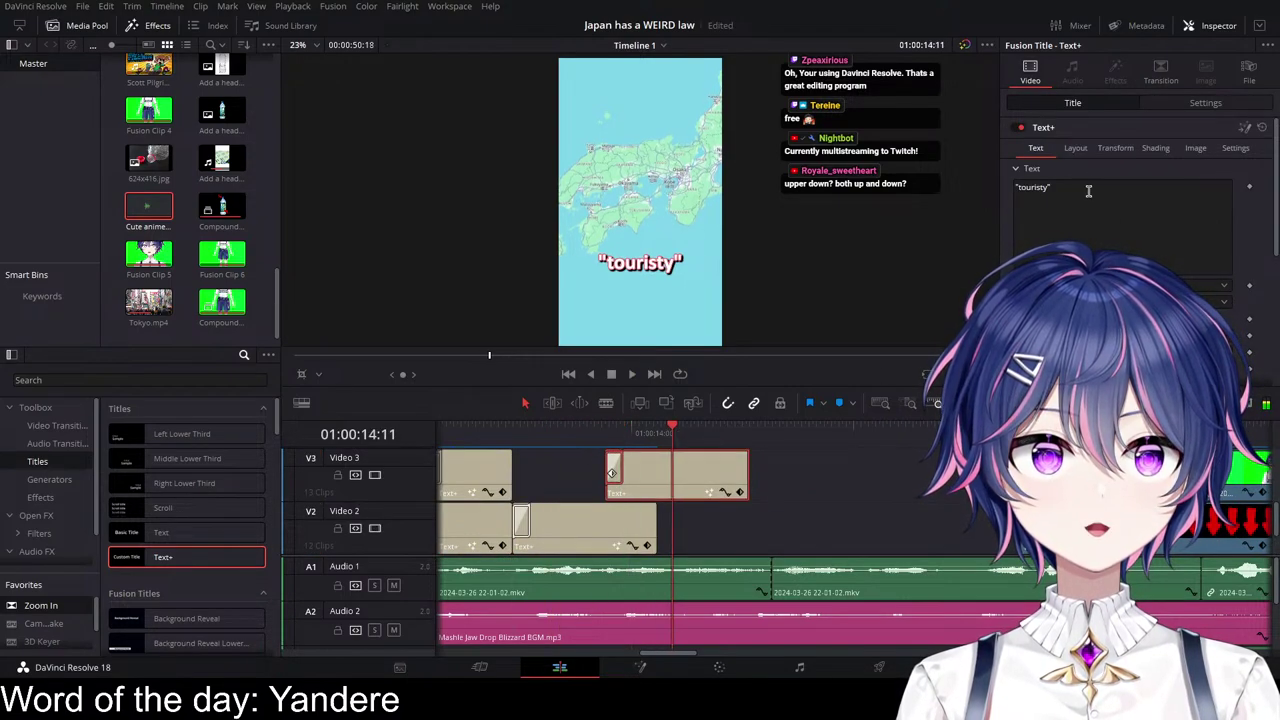
triple_click(1071, 214)
type("area")
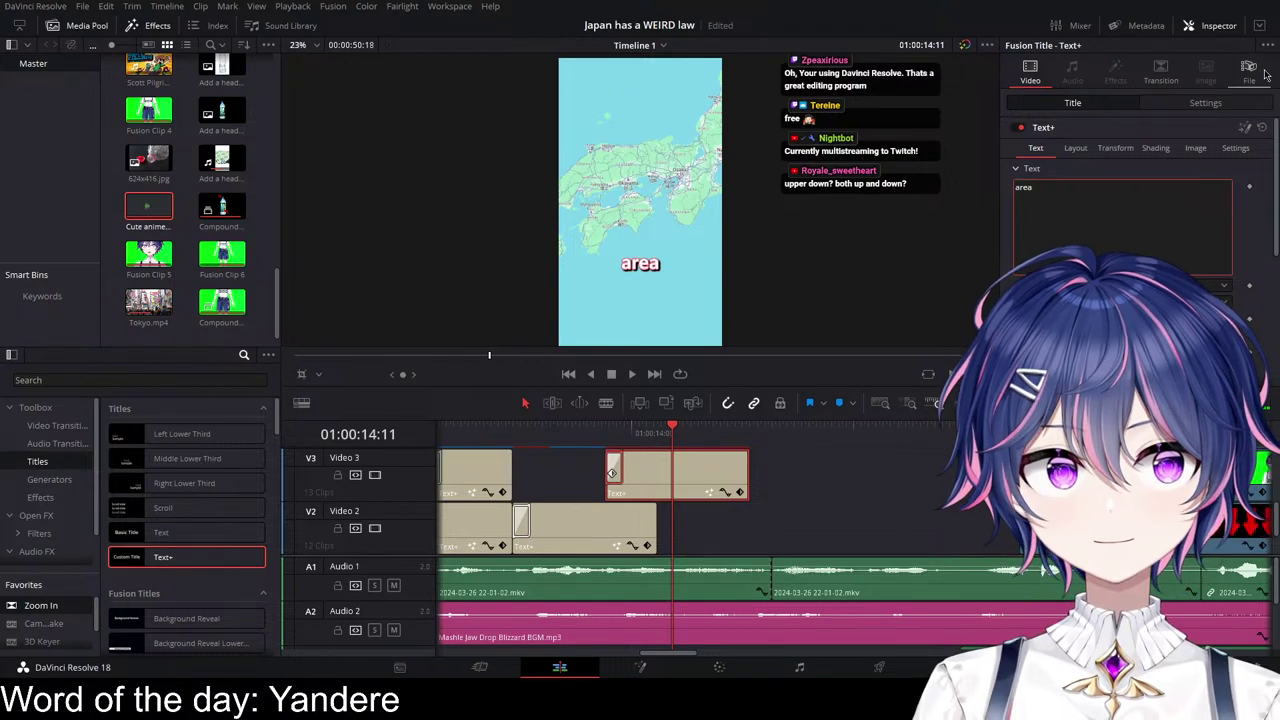
left_click(1208, 108)
left_click_drag(1205, 164, 1207, 170)
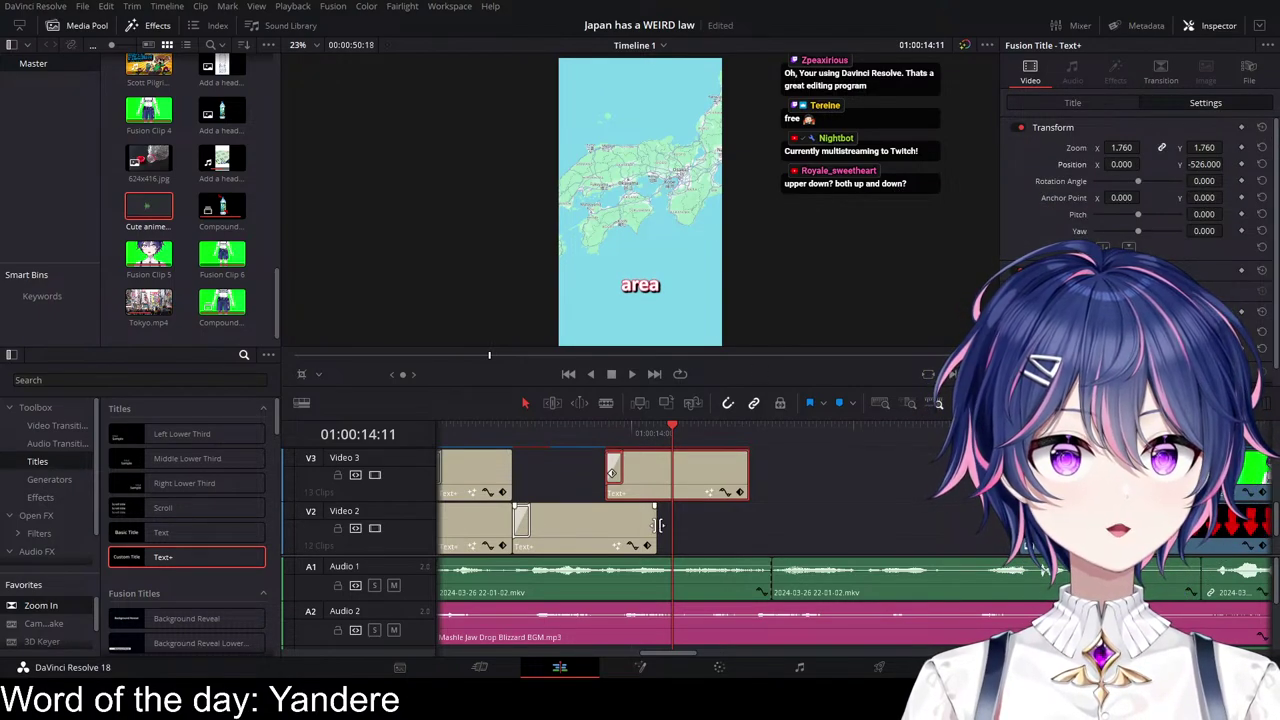
Step: Adjust the "touristy" and "area" titles so both end at 01:00:14:20
left_click_drag(657, 526, 751, 528)
left_click(588, 436)
key("space")
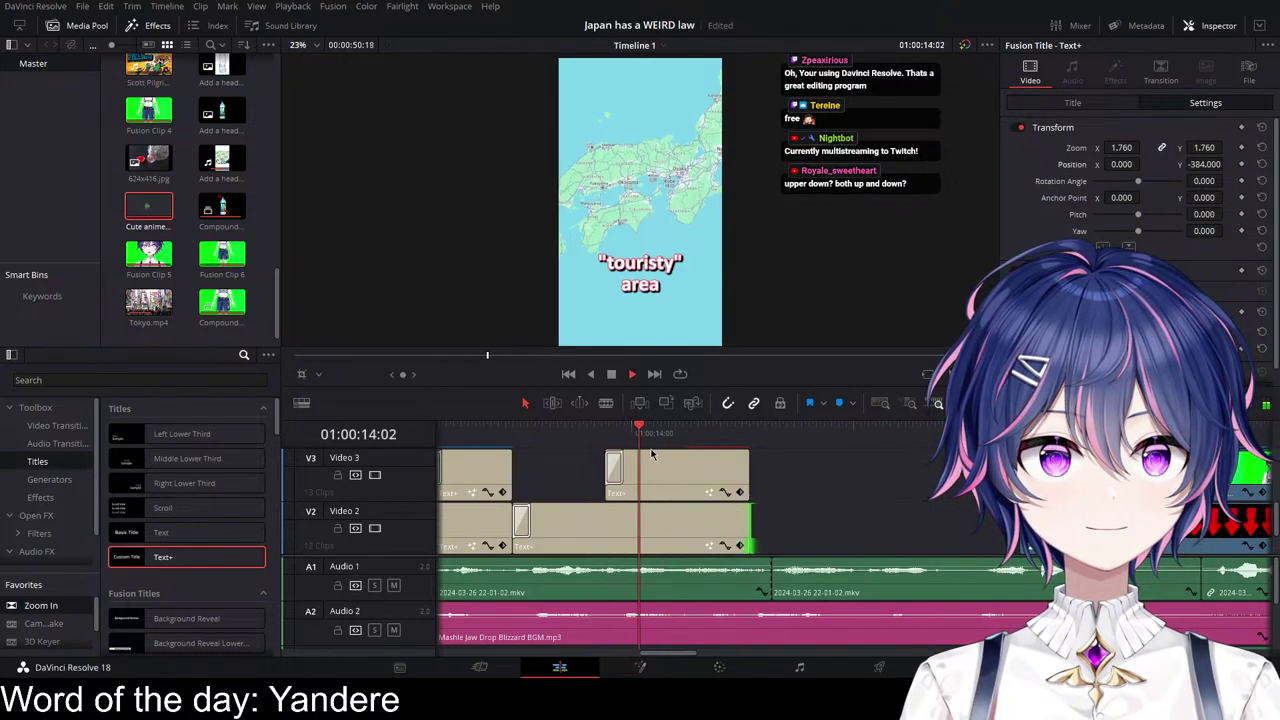
left_click_drag(679, 438, 706, 443)
left_click_drag(744, 485, 706, 485)
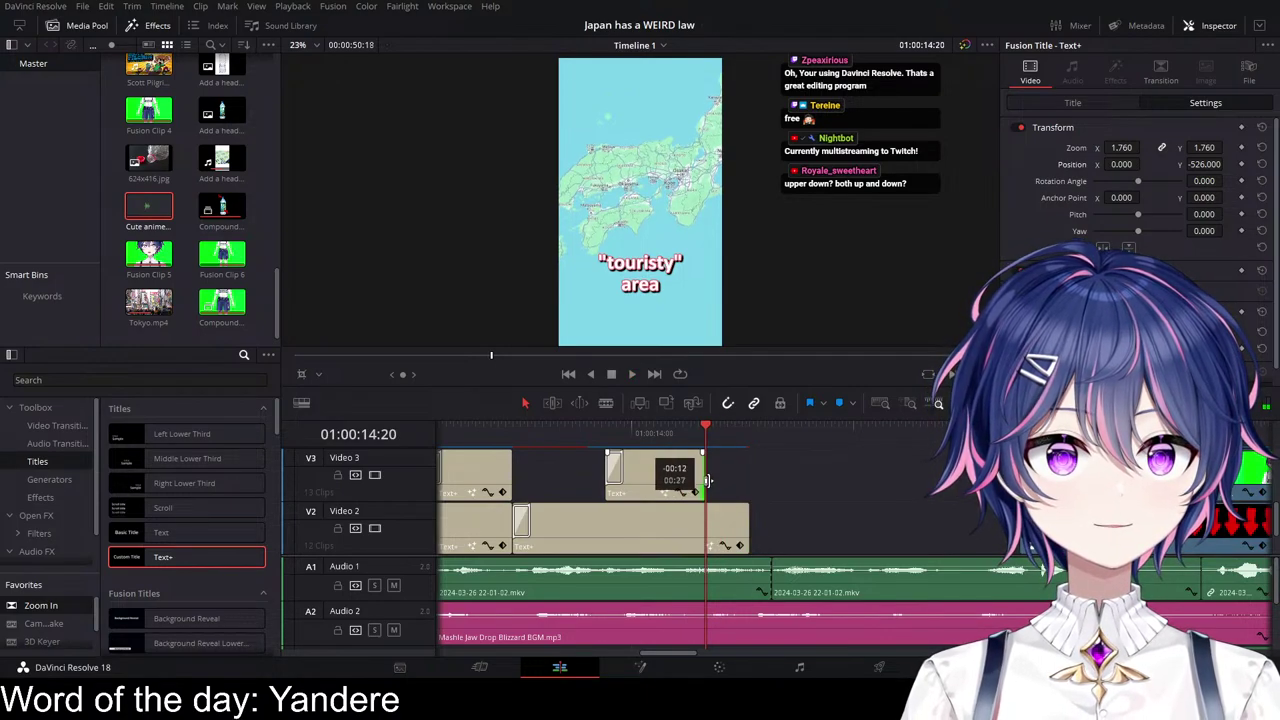
left_click_drag(750, 530, 705, 530)
Step: Move the "area" title closer beneath "touristy" by setting its vertical position to -499, and play back the captions
left_click(477, 434)
key("space")
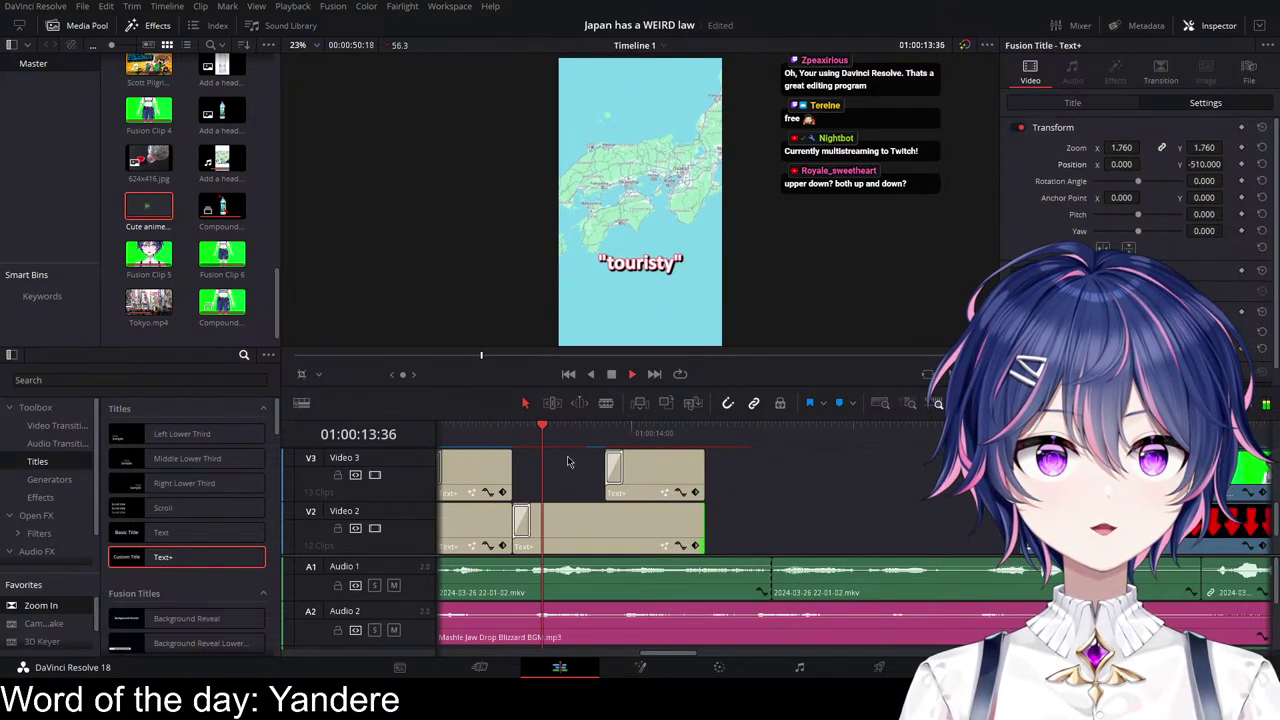
left_click(645, 457)
left_click_drag(639, 437, 676, 435)
left_click_drag(1210, 167, 1230, 167)
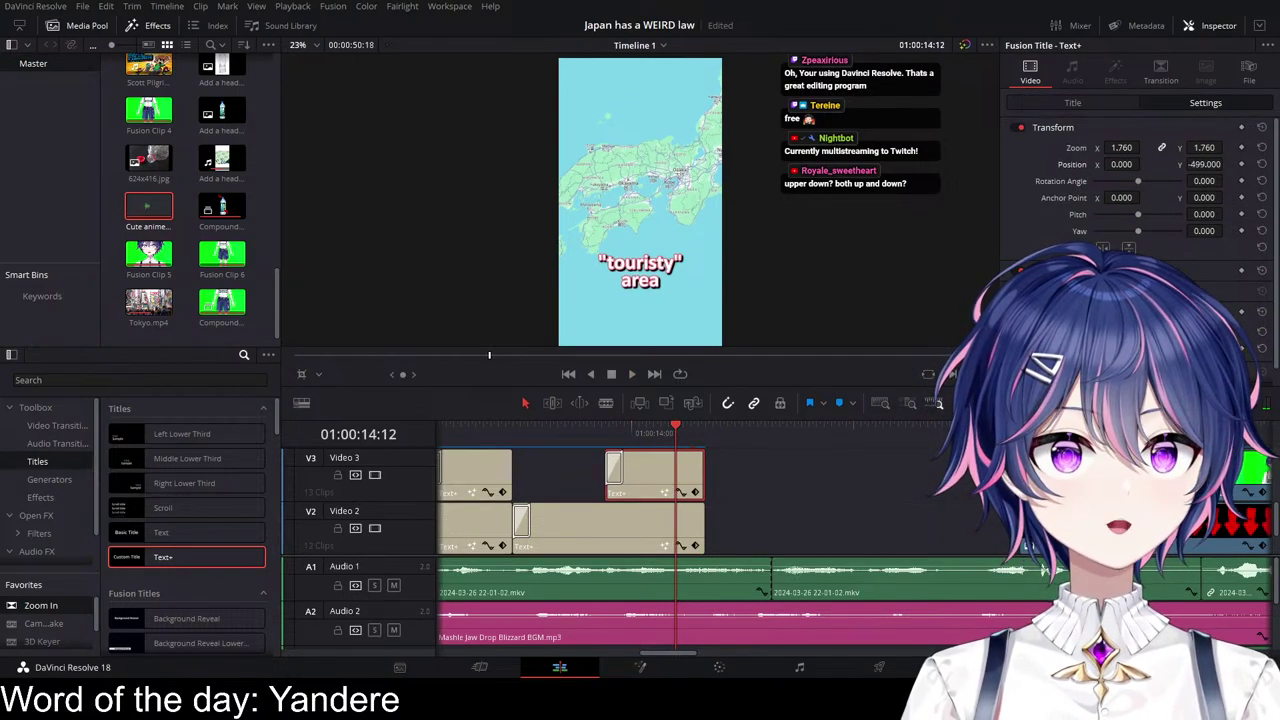
left_click(482, 434)
key("space")
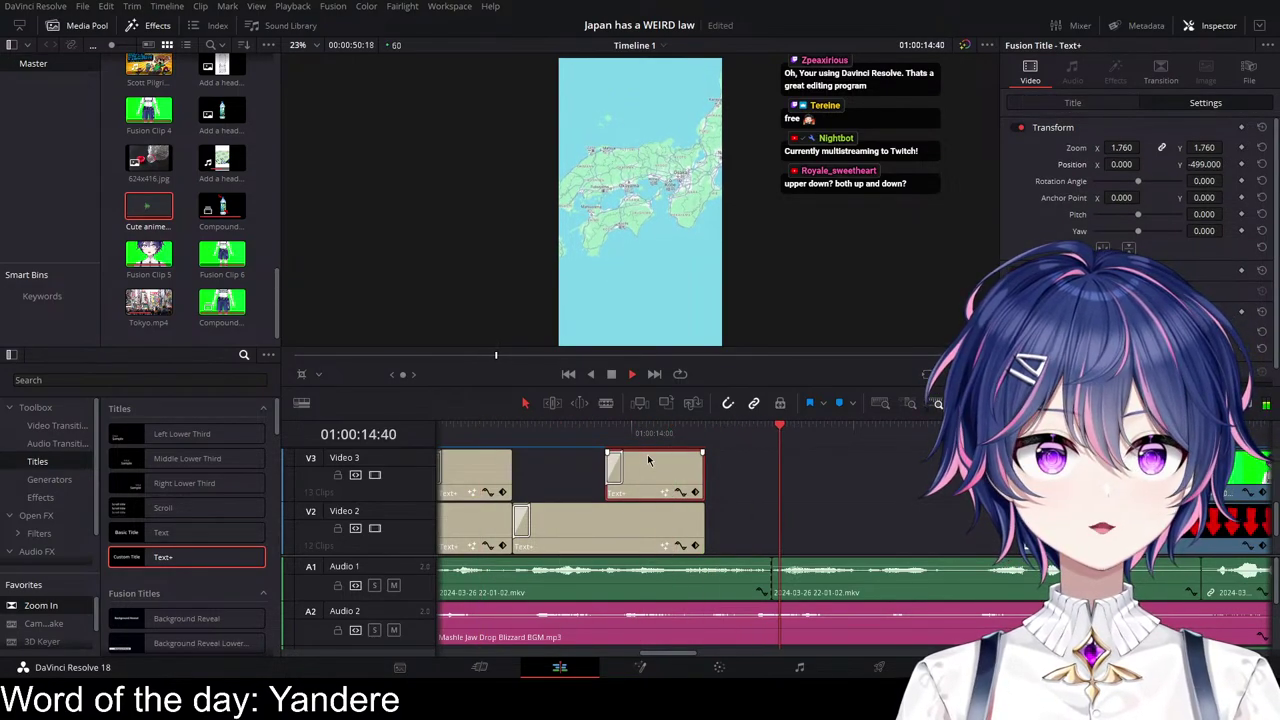
key("space")
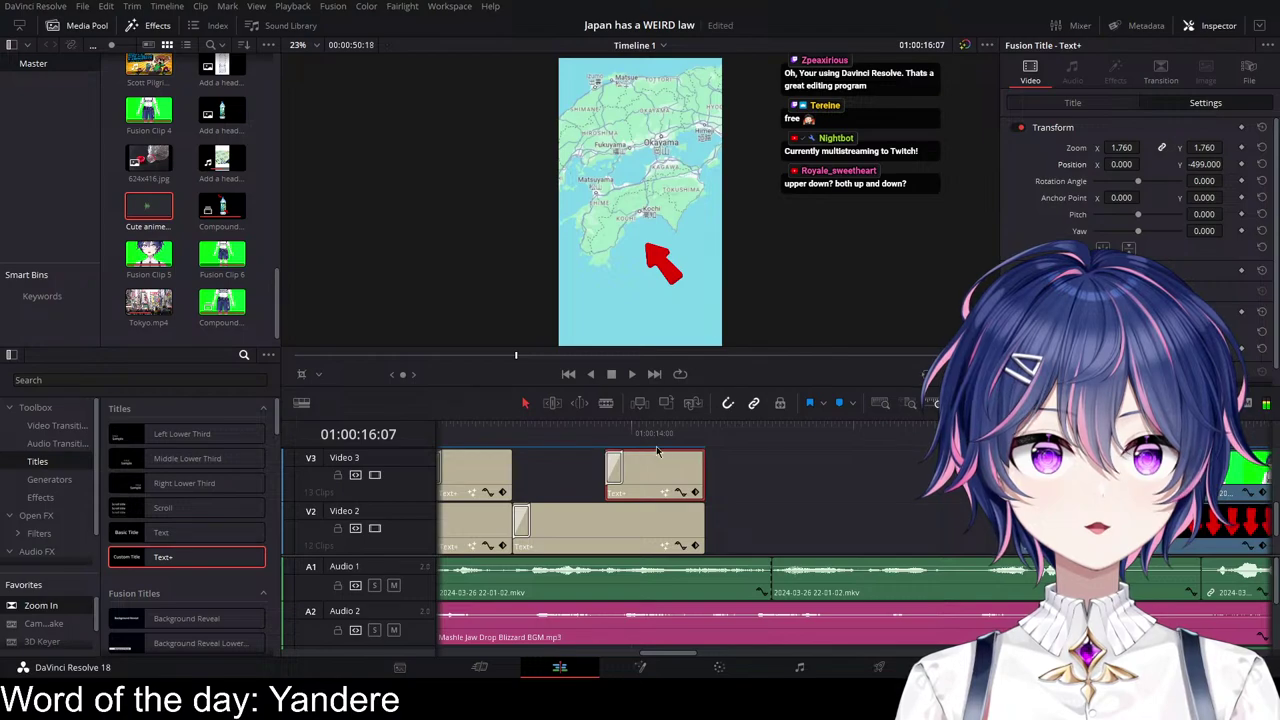
Step: Place a copy of the "touristy" title on Video 2 directly after the original, starting at 01:00:14:20
left_click(518, 434)
key("space")
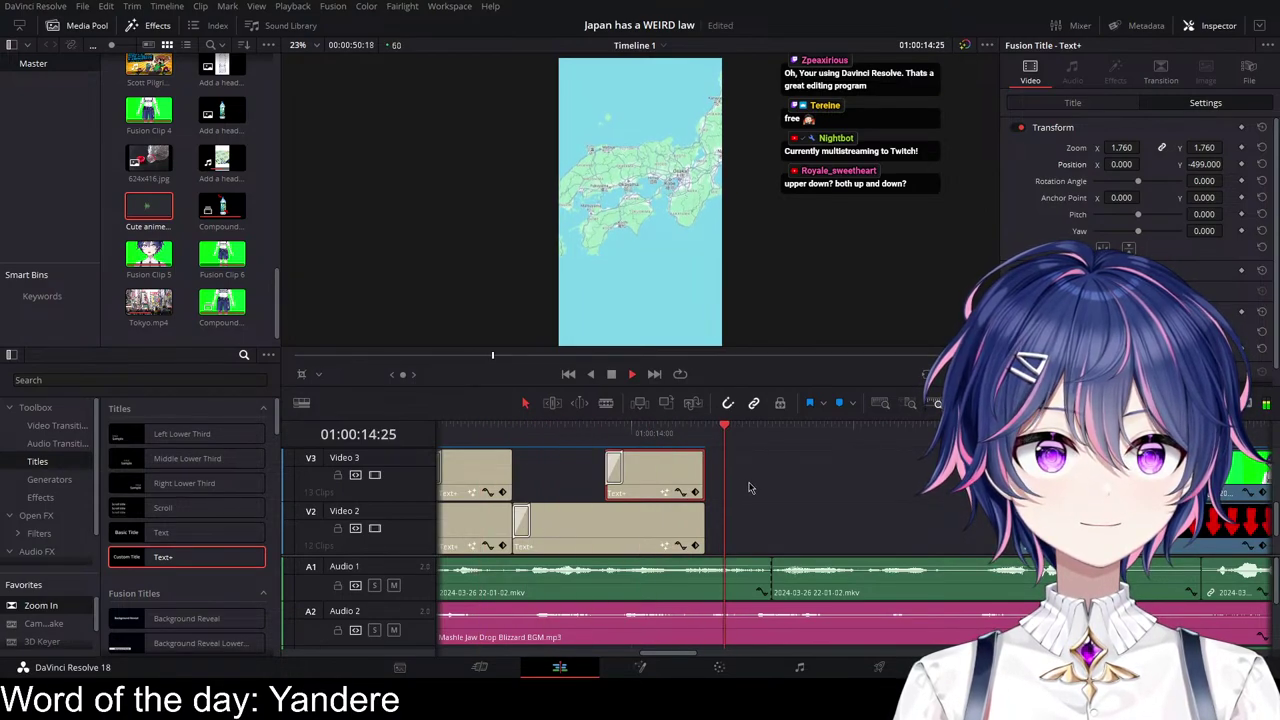
key("space")
left_click_drag(522, 529, 720, 520)
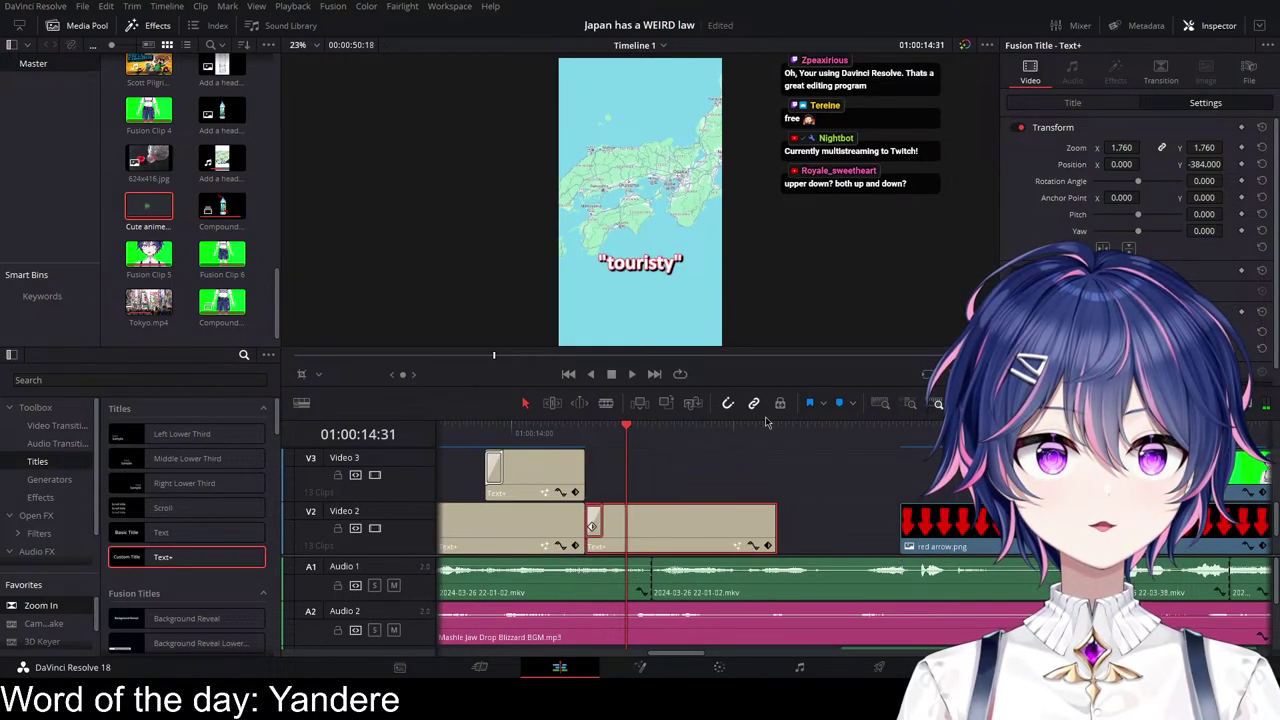
Step: Replace the new Video 2 title's text with "In an island called" on two lines
left_click(1066, 105)
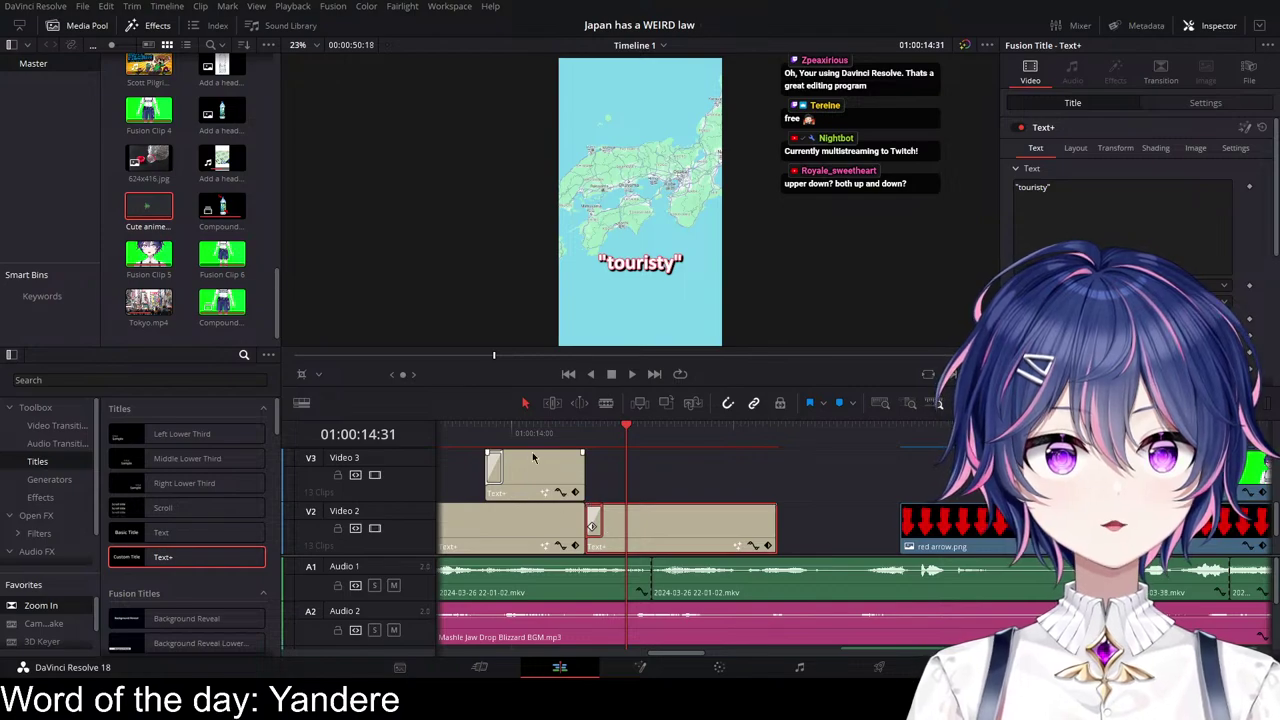
left_click_drag(535, 436, 579, 453)
left_click(1038, 209)
key("ctrl+a")
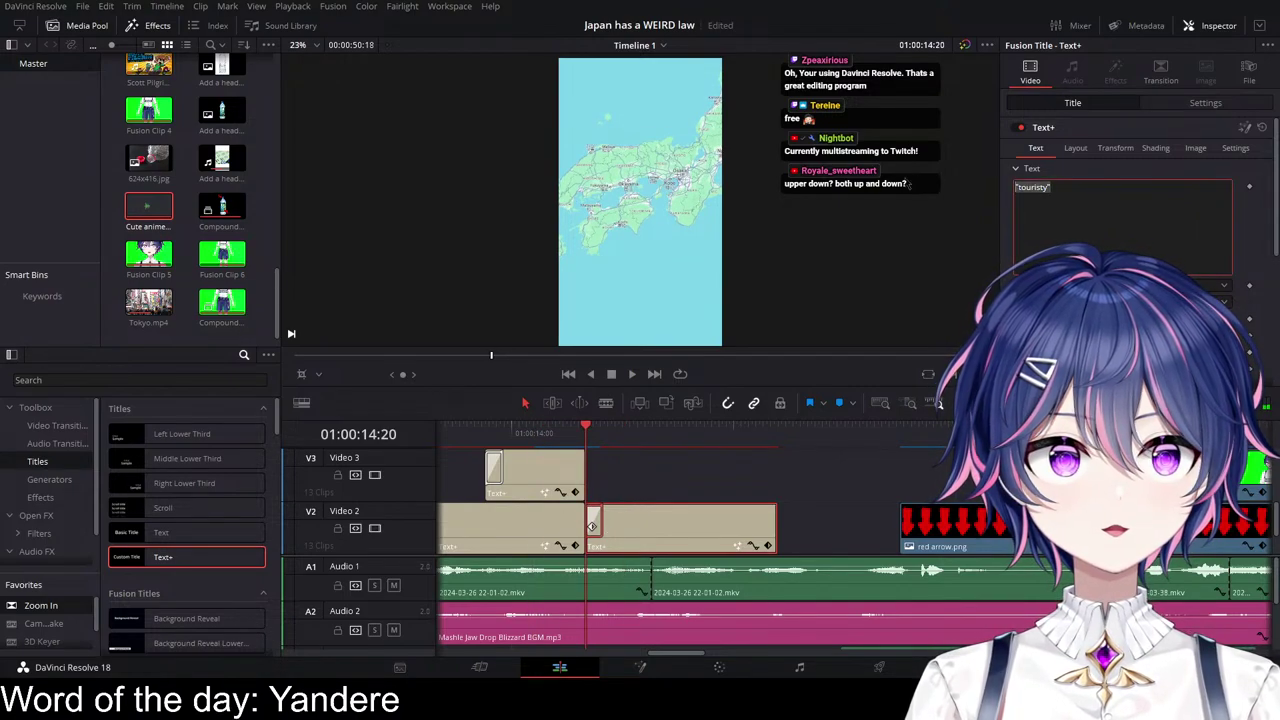
key("BackSpace")
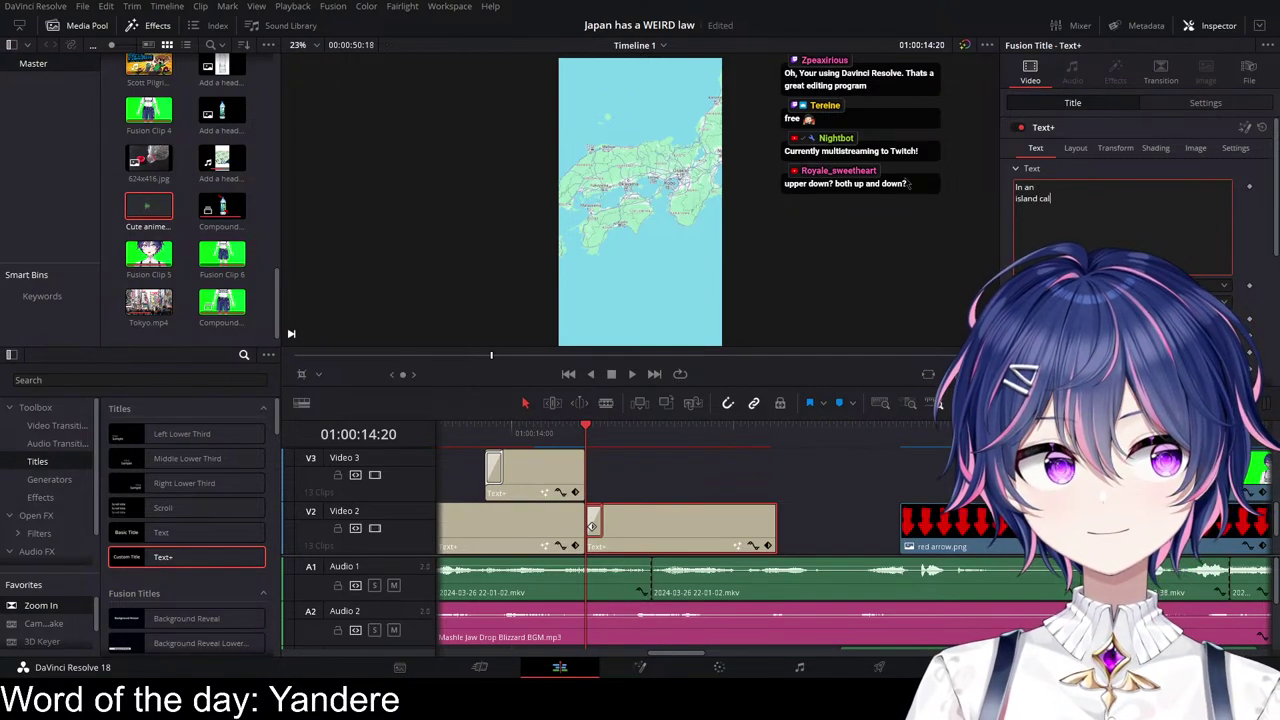
left_click(474, 432)
key("space")
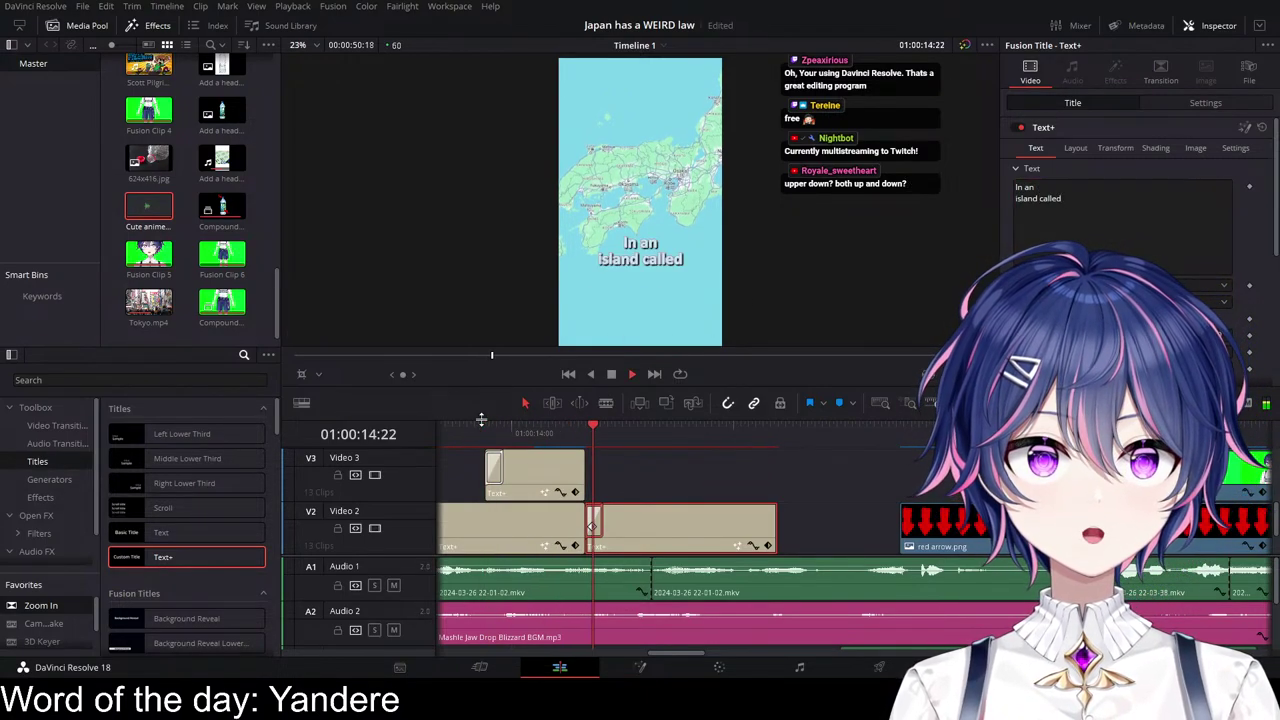
Step: Lower the "In an island called" title by setting its vertical position to -445
left_click_drag(606, 441, 663, 436)
left_click(1205, 105)
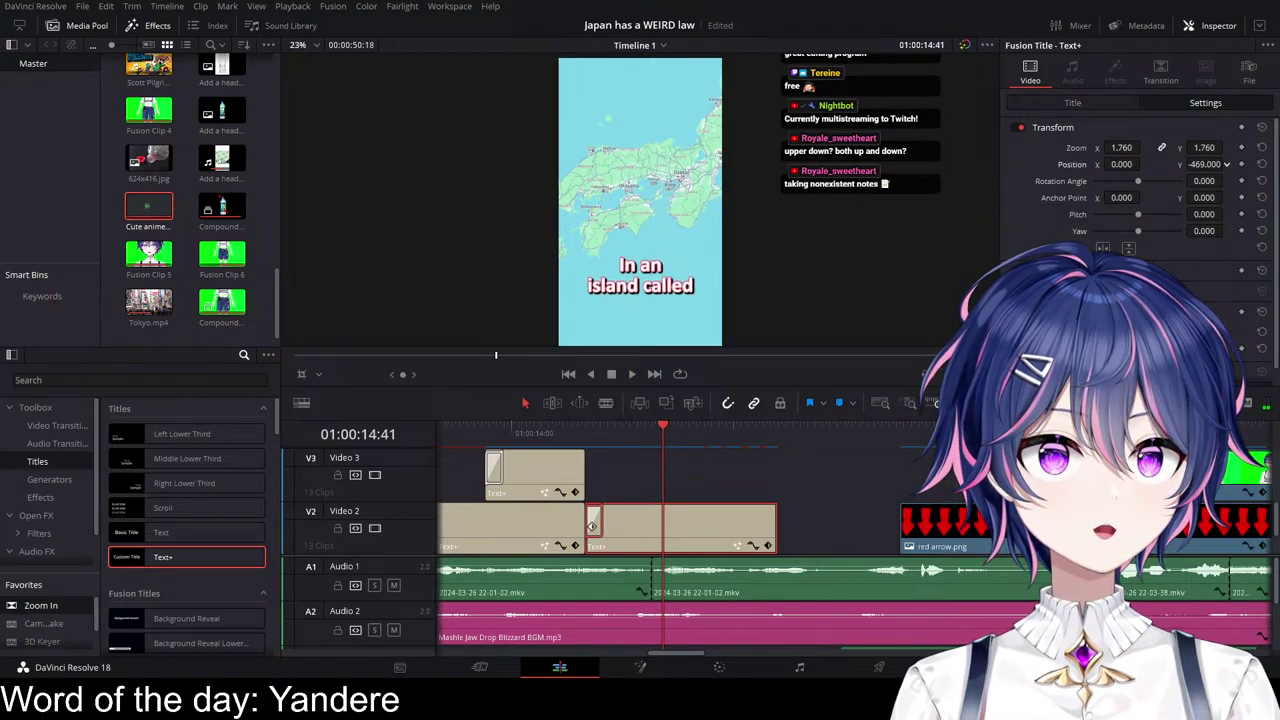
key("space")
left_click(502, 432)
key("space")
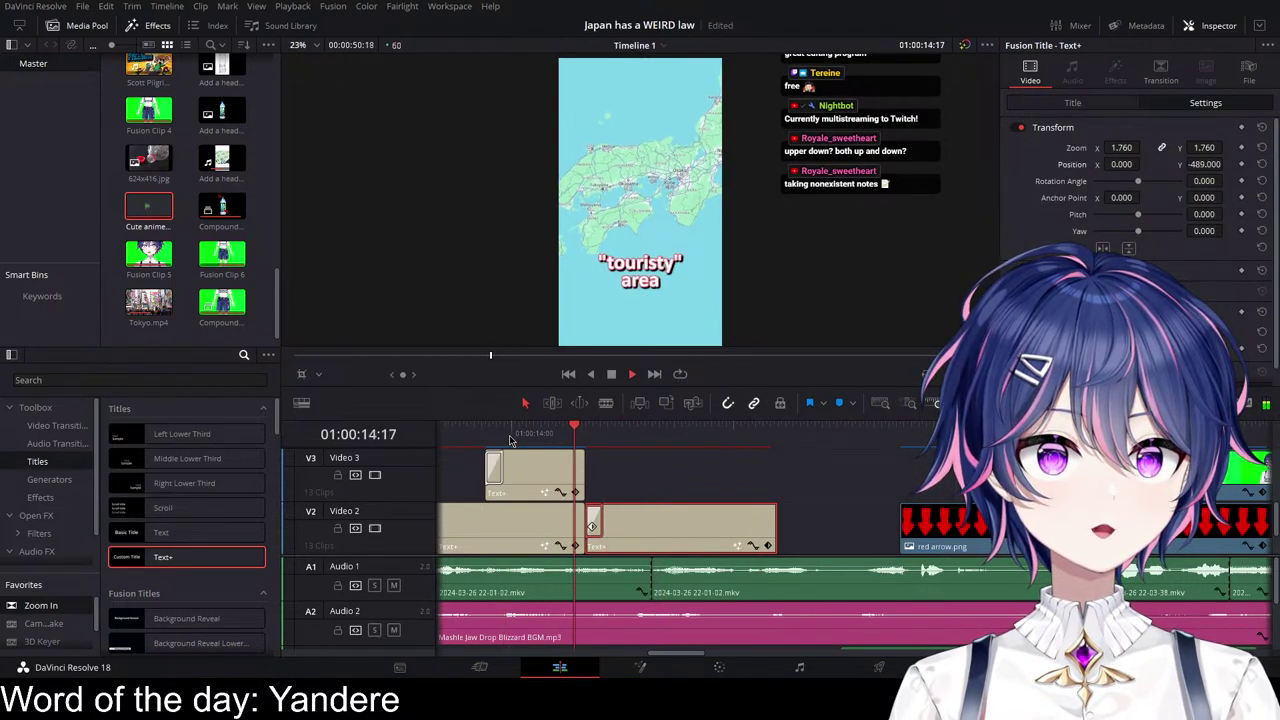
left_click_drag(1201, 165, 1226, 165)
key("space")
Step: Extend the "In an island called" title to end at 01:00:15:24 and play back its timing
left_click(517, 432)
key("space")
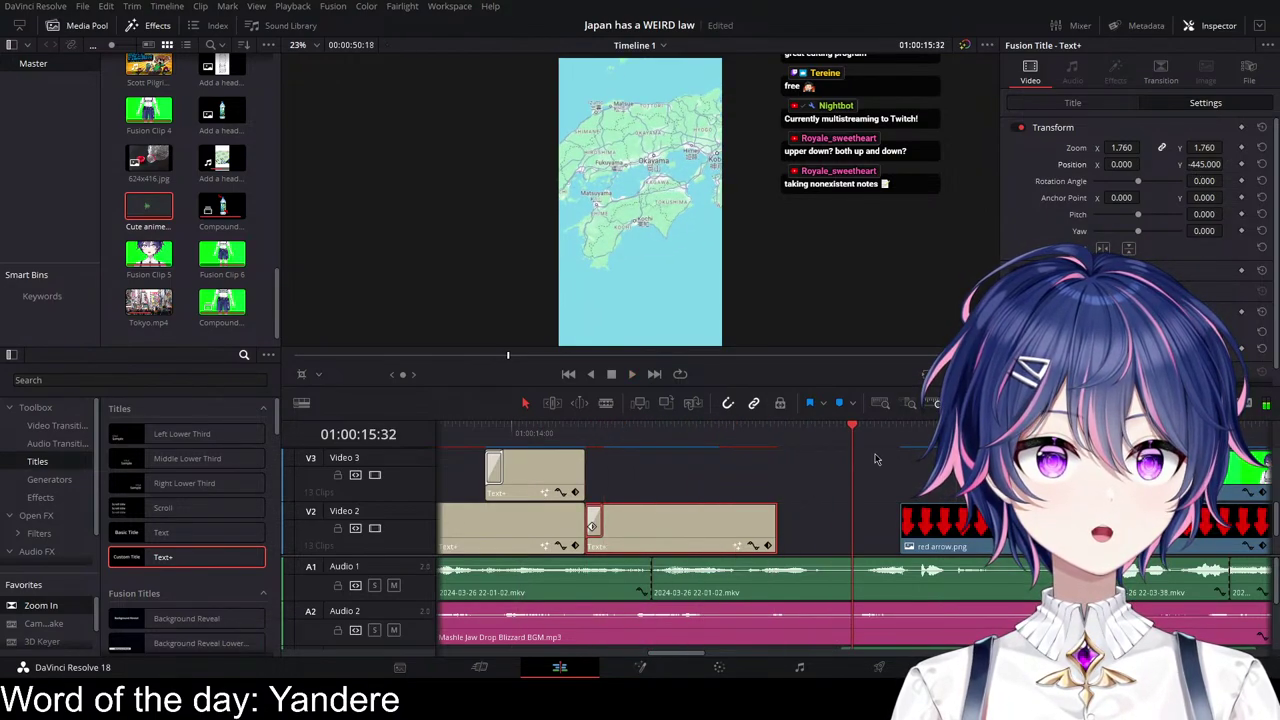
key("space")
left_click_drag(772, 519, 820, 519)
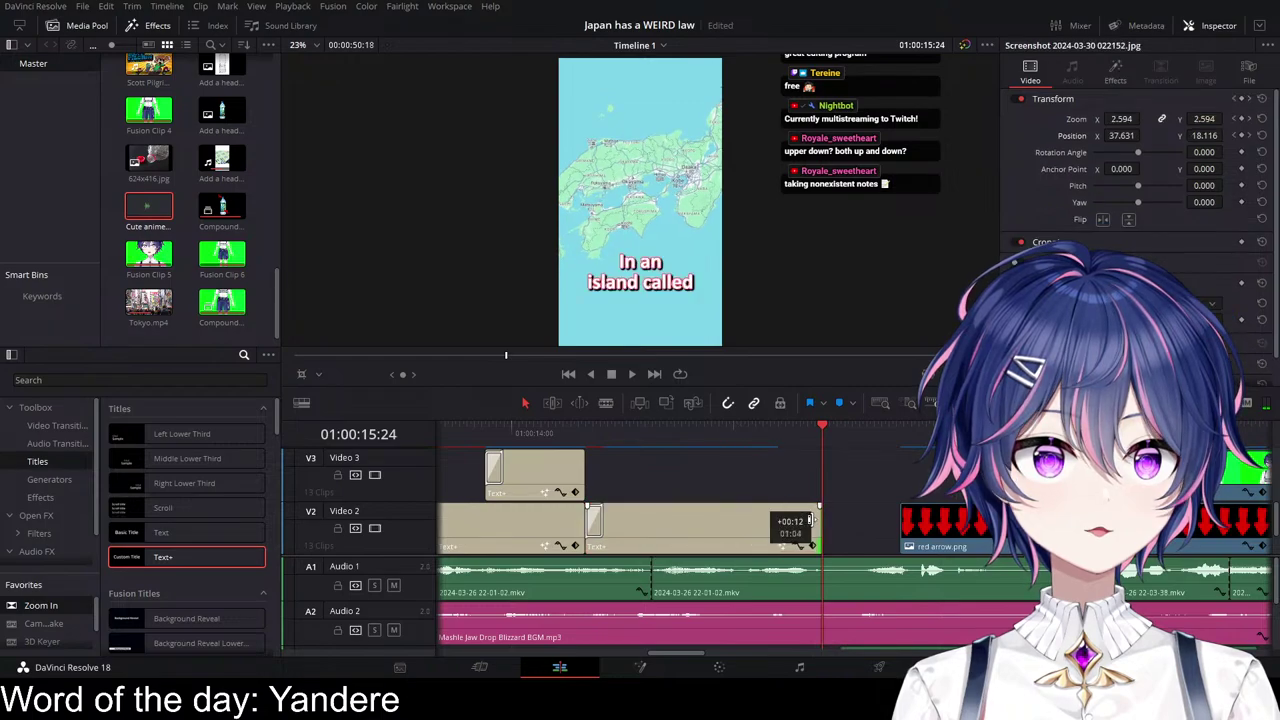
left_click(614, 432)
key("space")
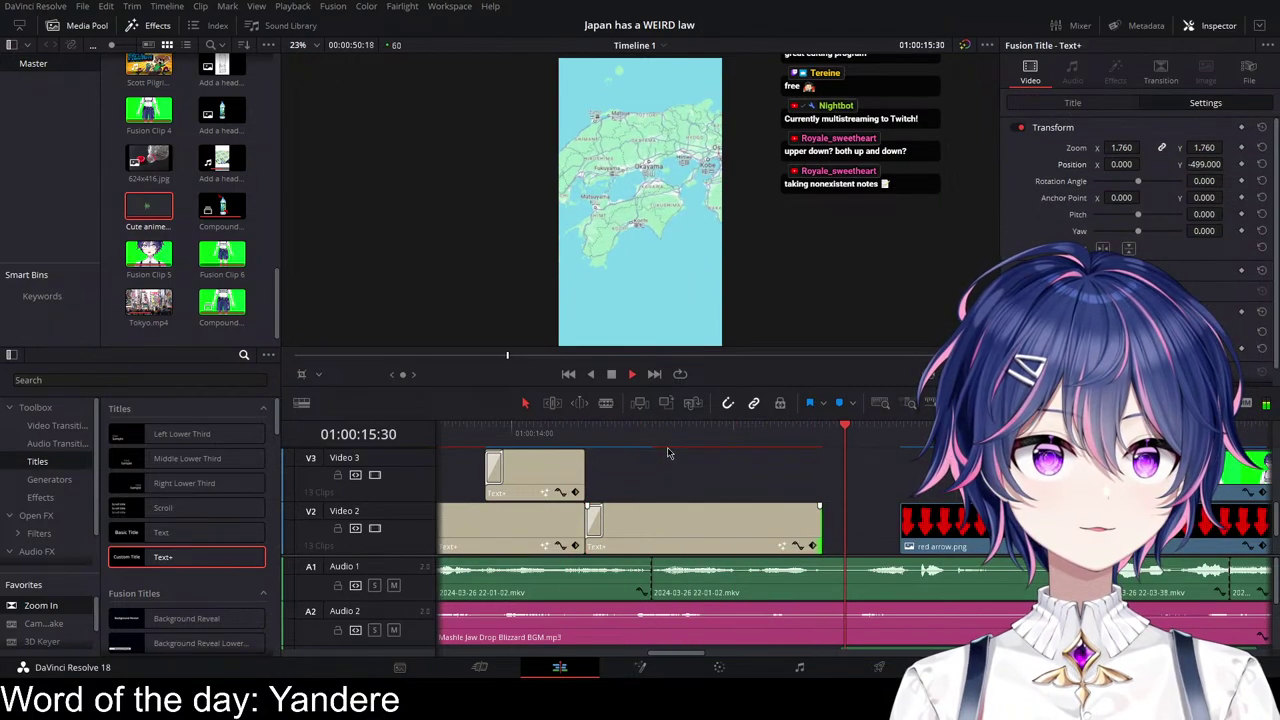
key("space")
Step: Copy the title's opening Zoom In transition to the end of "In an island called" and play it back
left_click(593, 524)
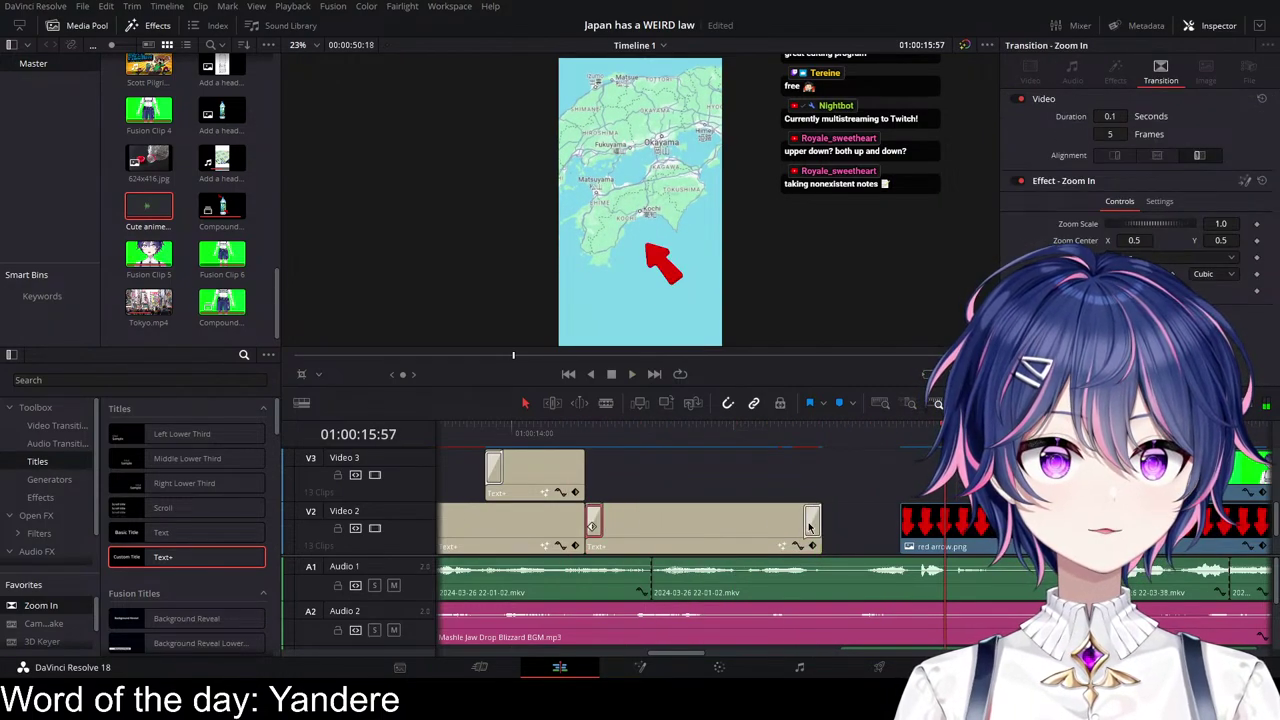
left_click(561, 433)
key("space")
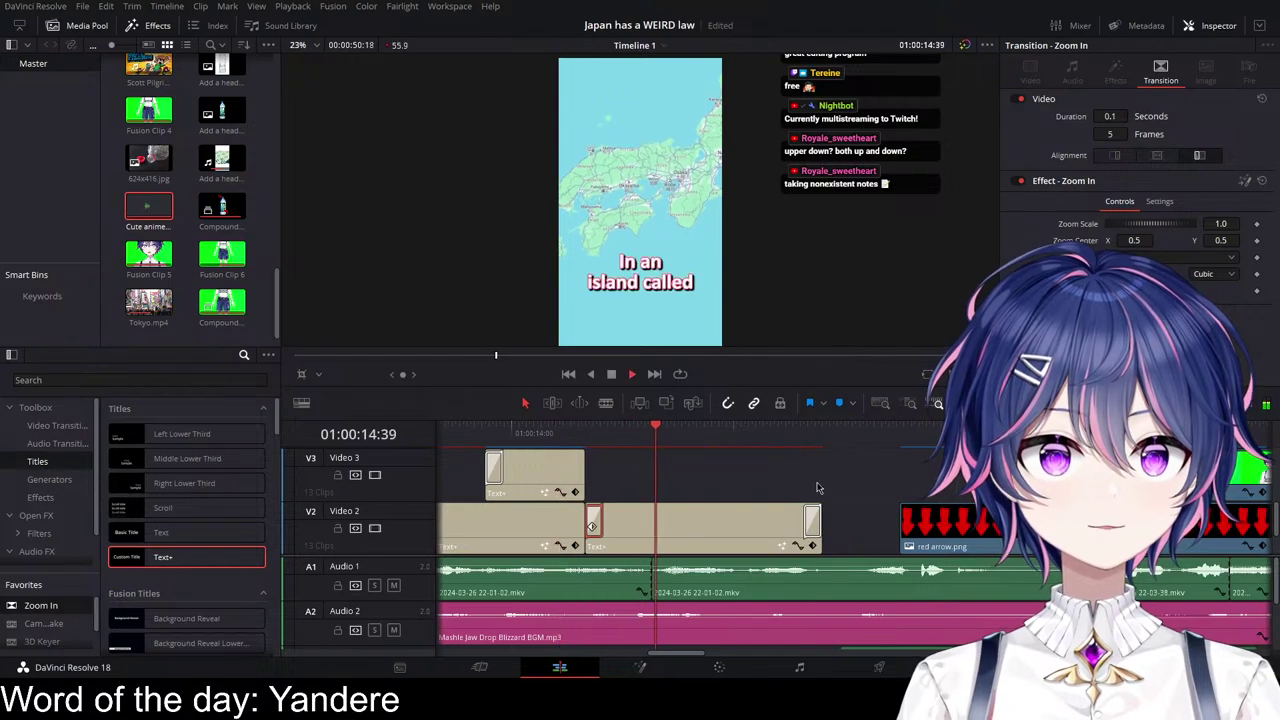
key("space")
Step: Copy the "area" title along Video 3 so it starts where "In an island called" ends
scroll(836, 475, "right", 4)
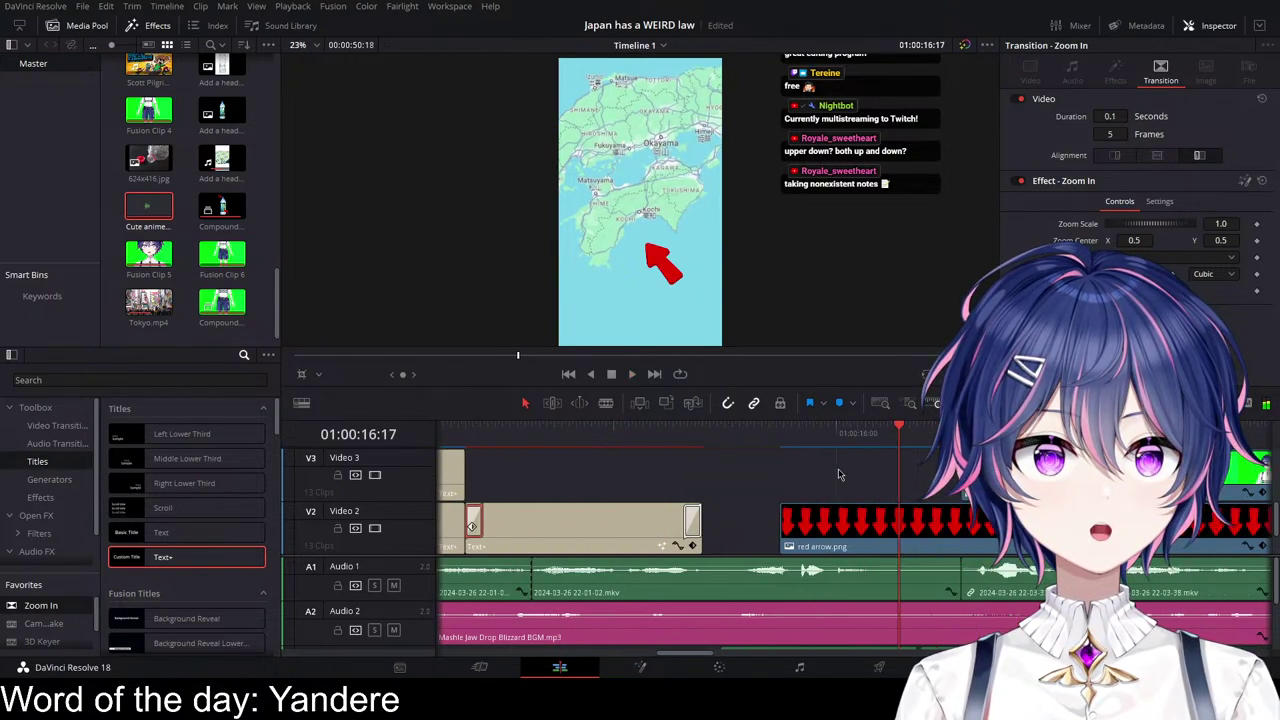
scroll(794, 471, "left", 2)
scroll(620, 507, "up", 1)
scroll(590, 508, "right", 1)
scroll(589, 509, "left", 2)
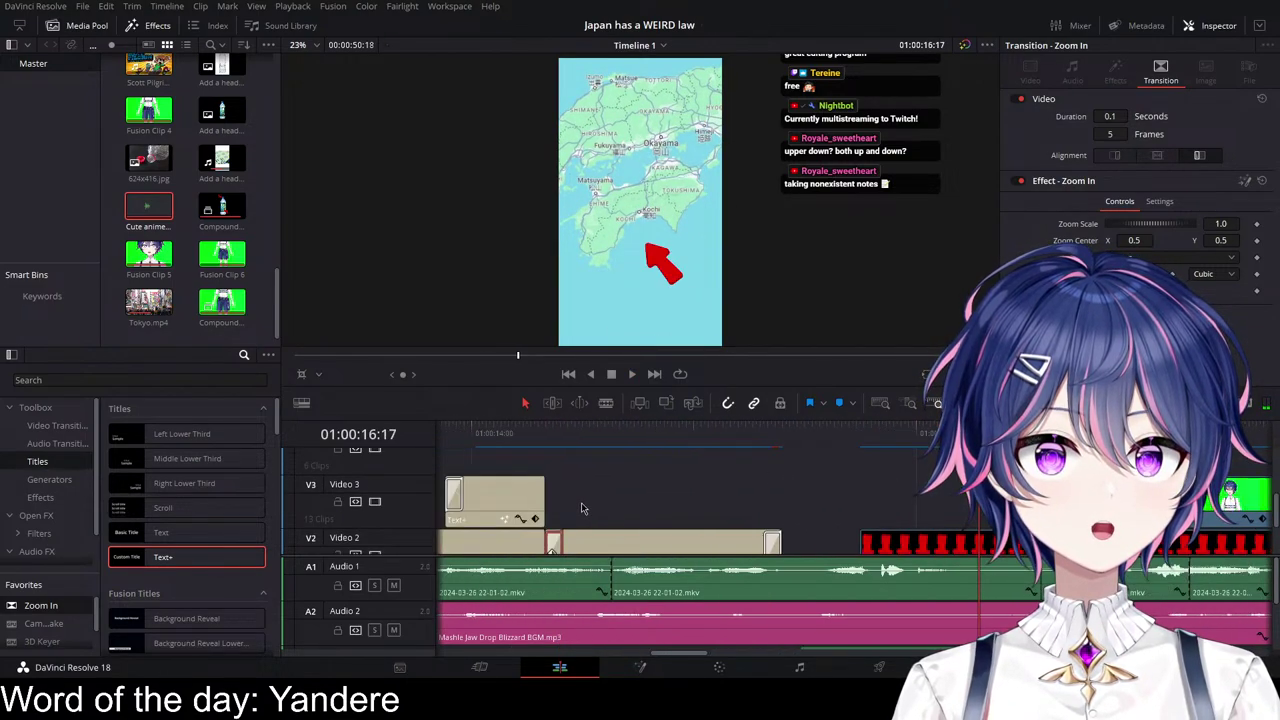
left_click_drag(580, 510, 937, 497)
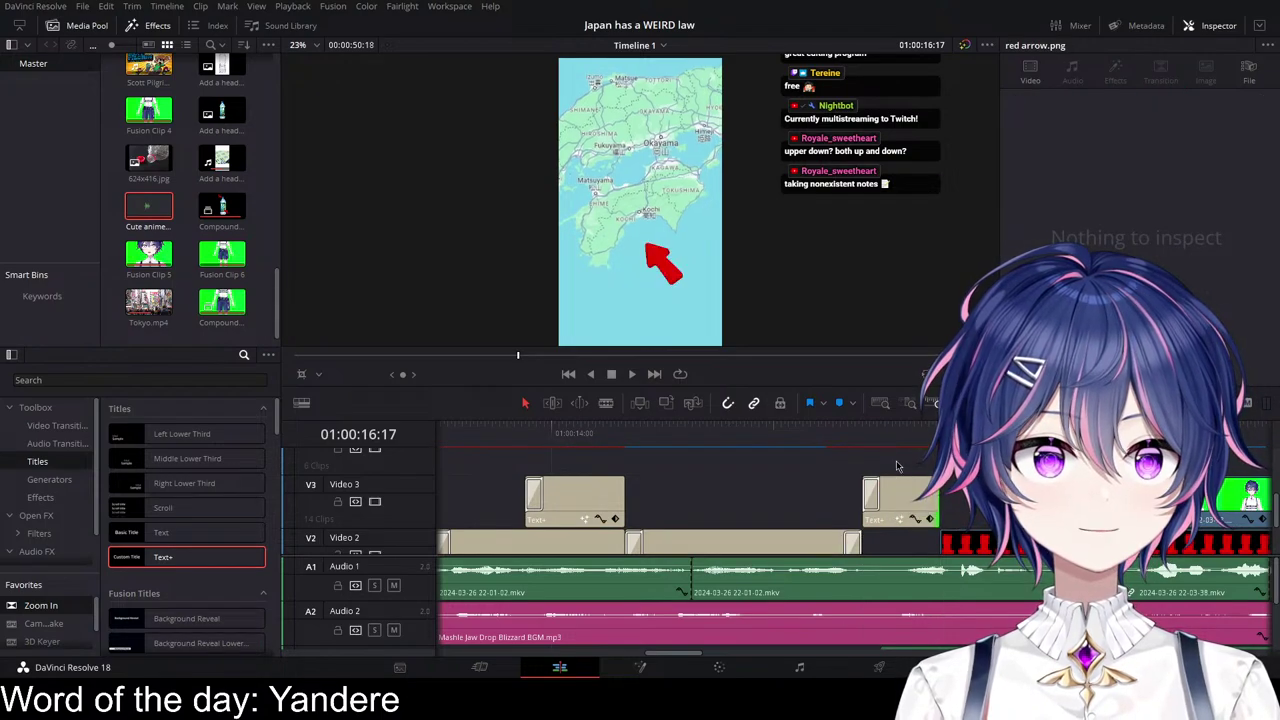
Step: Lengthen the copied "area" title on Video 3 over the red arrow clip and play back its timing
left_click(898, 465)
key("space")
left_click(885, 438)
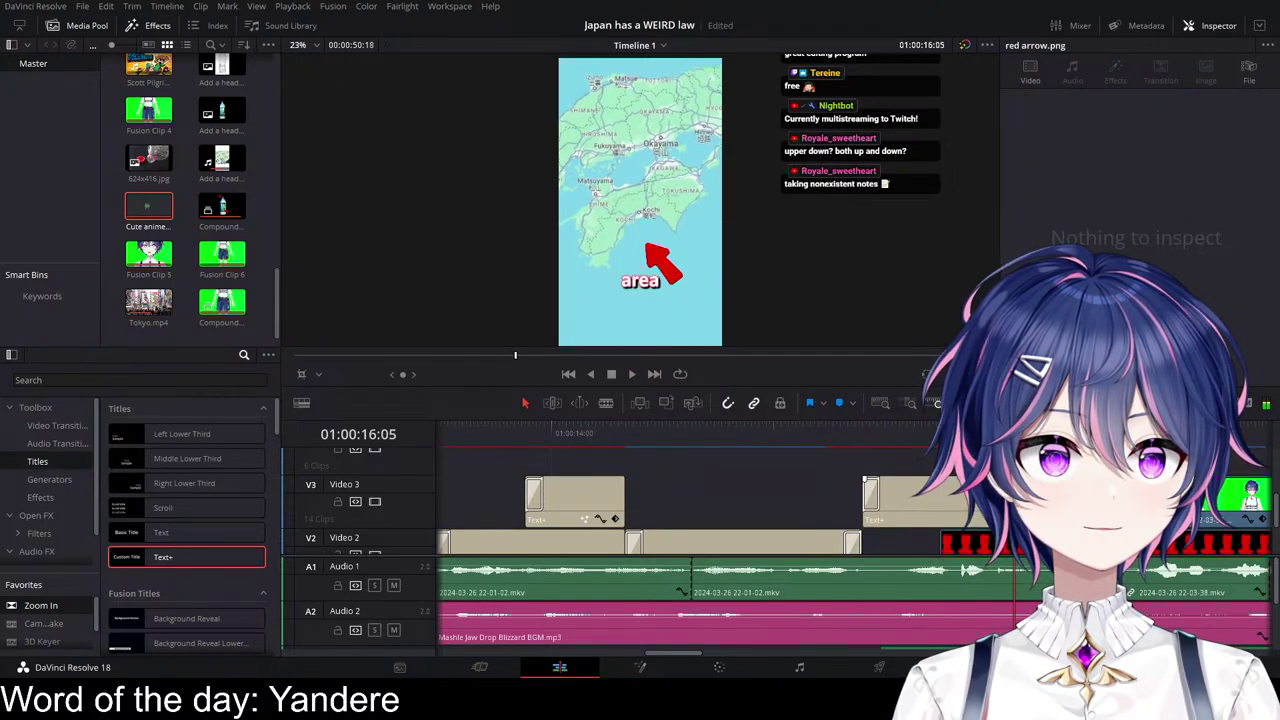
key("space")
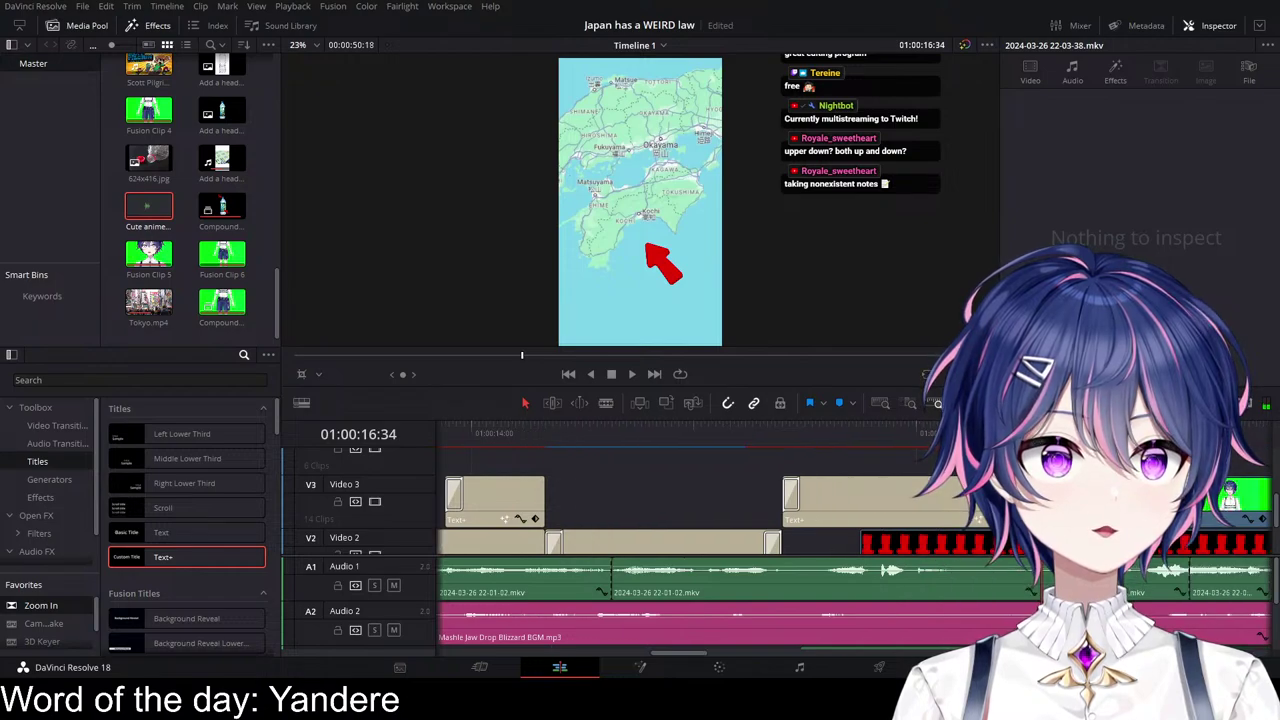
Step: Change the text of the copied "area" title over the red arrow clip to "Shikoku" and play it back
left_click_drag(757, 444, 872, 458)
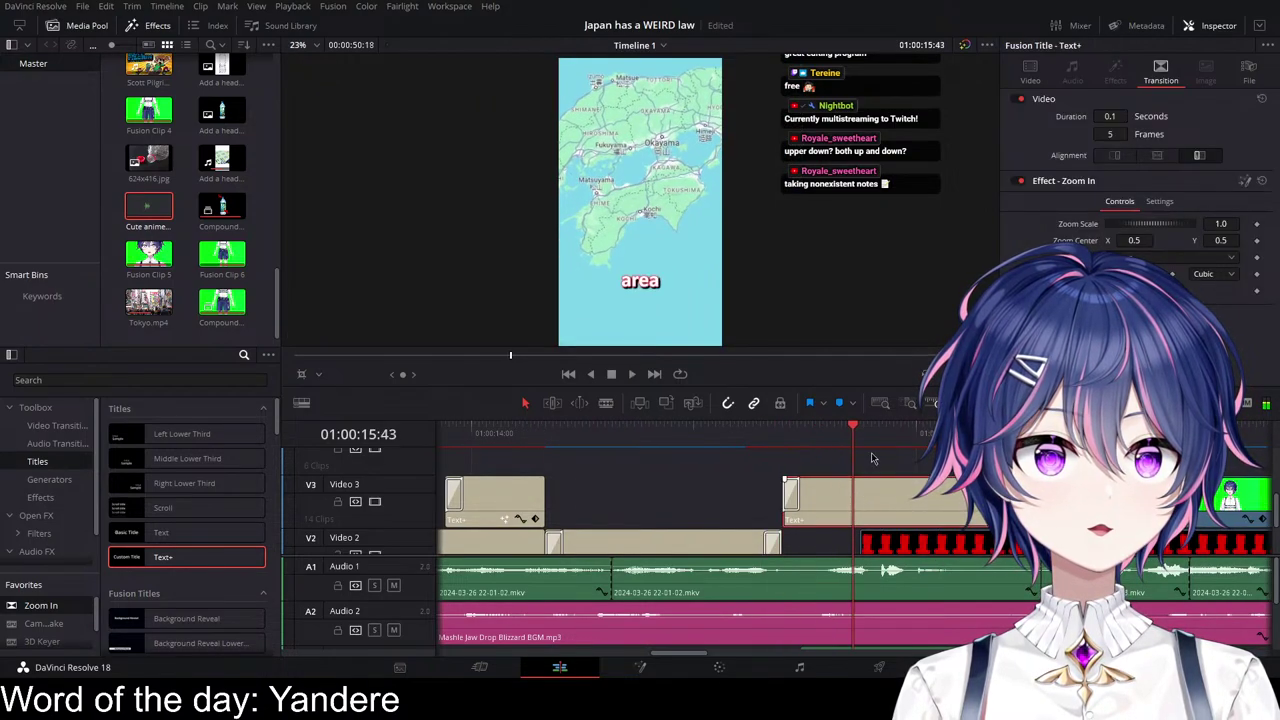
left_click(1042, 80)
left_click(1072, 103)
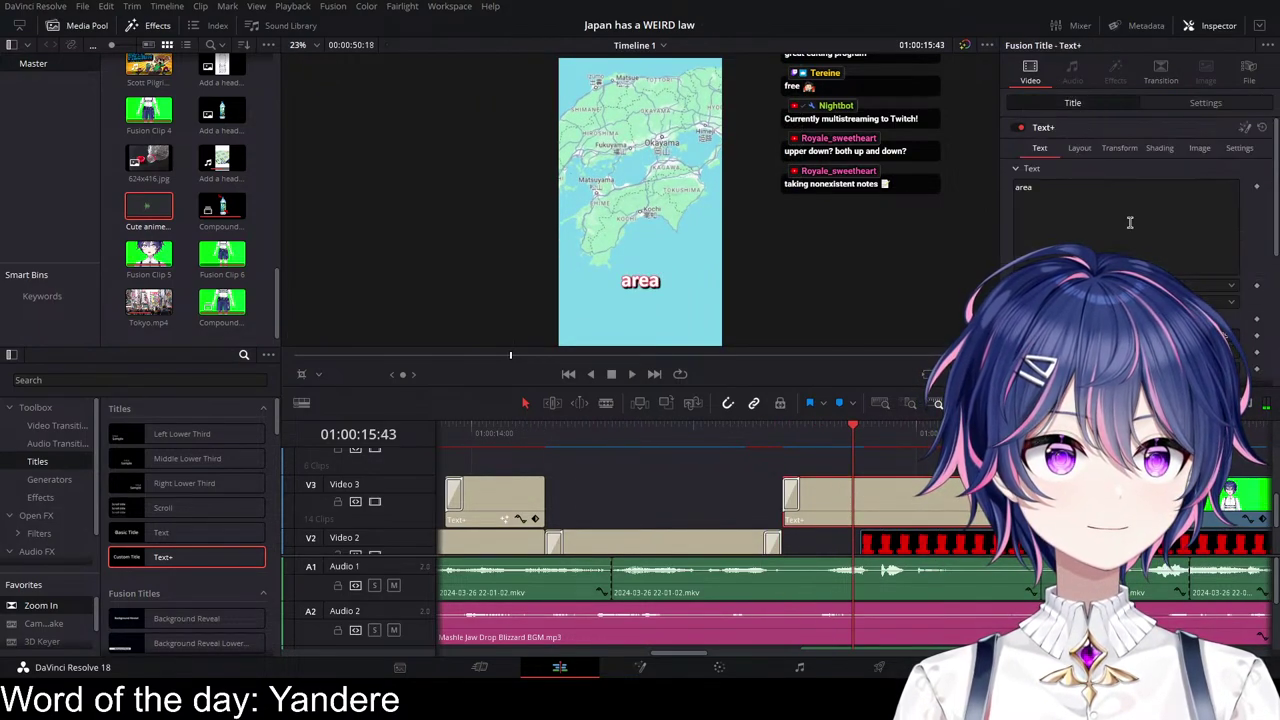
left_click(1128, 220)
key("ctrl+a")
type("Shikoku")
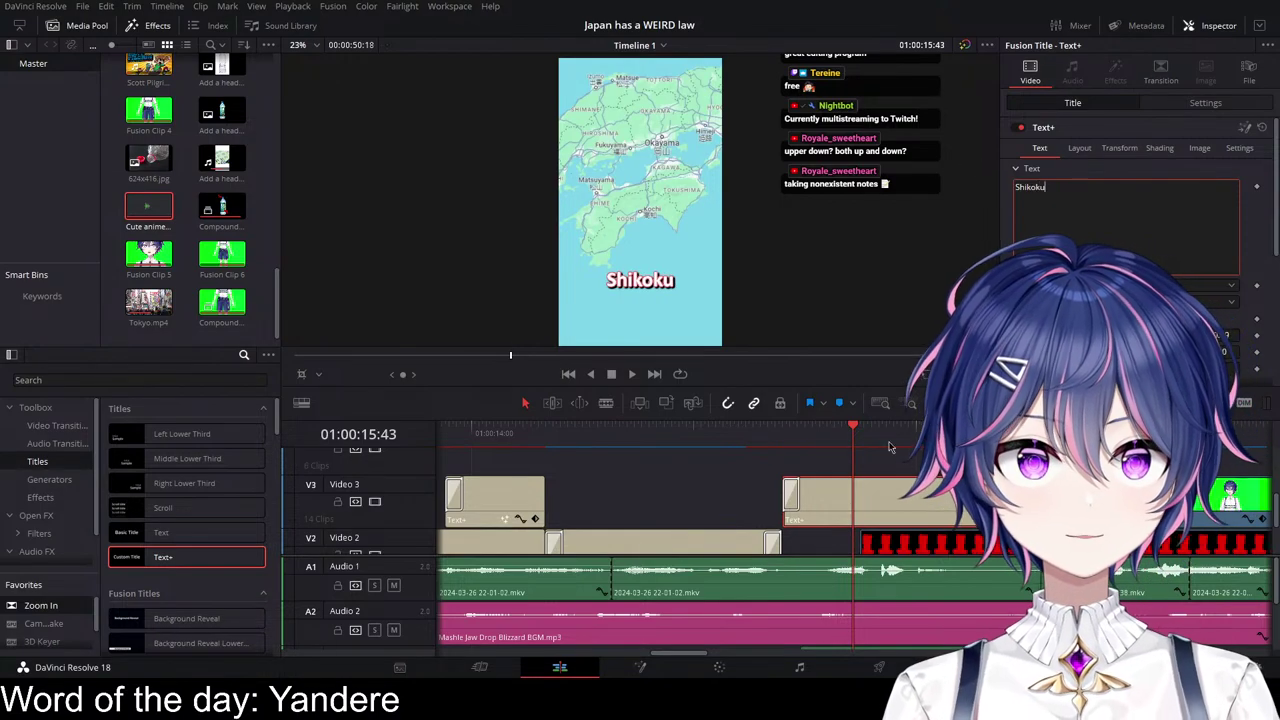
left_click(765, 436)
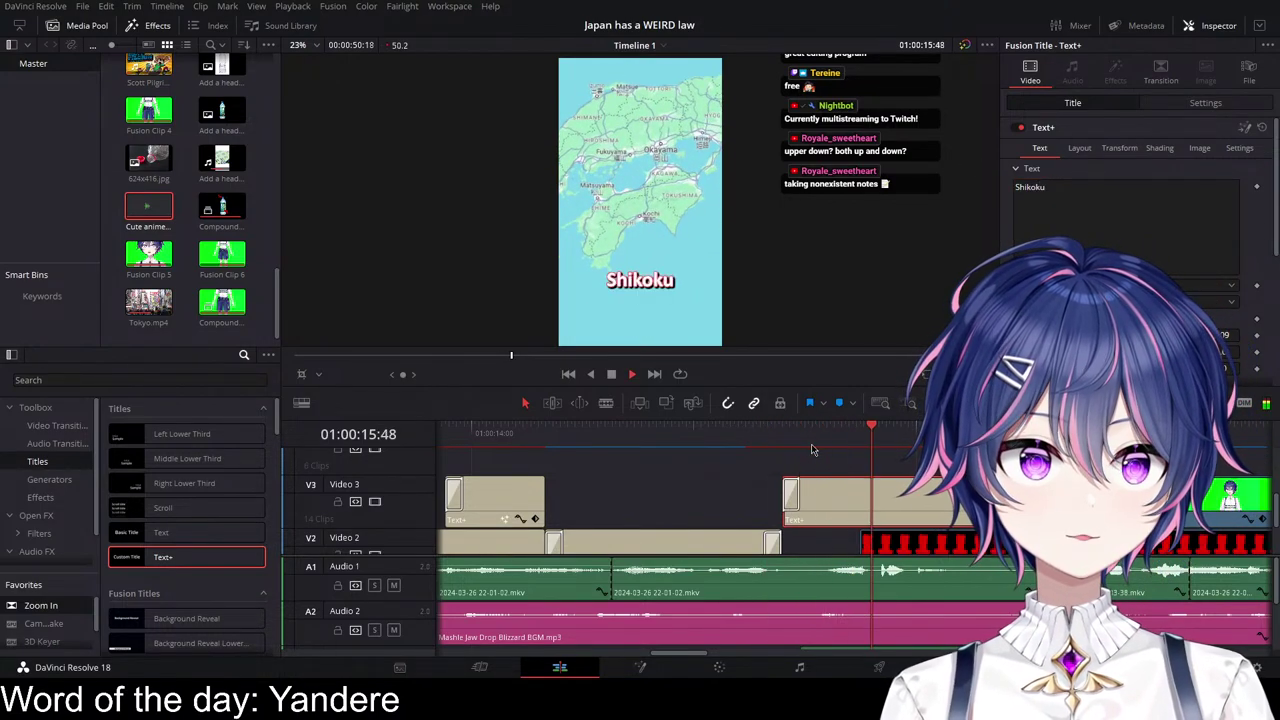
key("space")
Step: Lower the "Shikoku" title to Position Y -603, save the project, and play back the red arrow section
left_click(1205, 103)
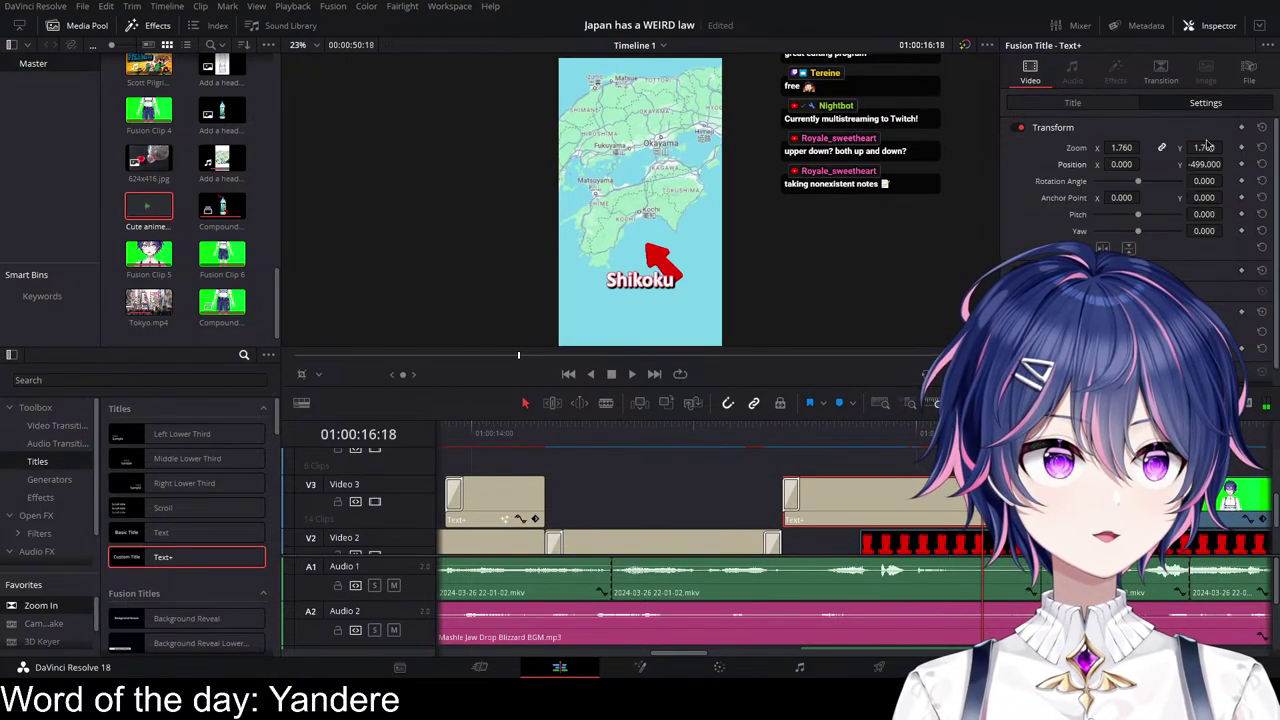
left_click_drag(1204, 165, 1137, 164)
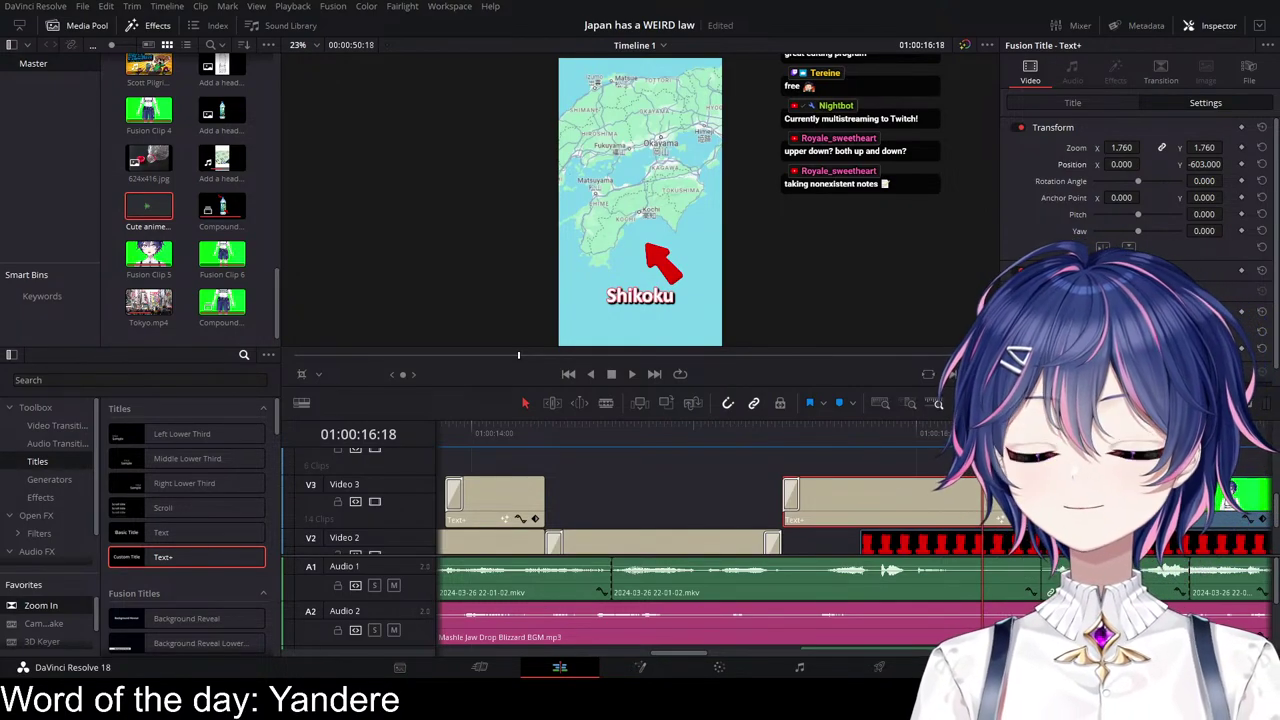
key("ctrl+s")
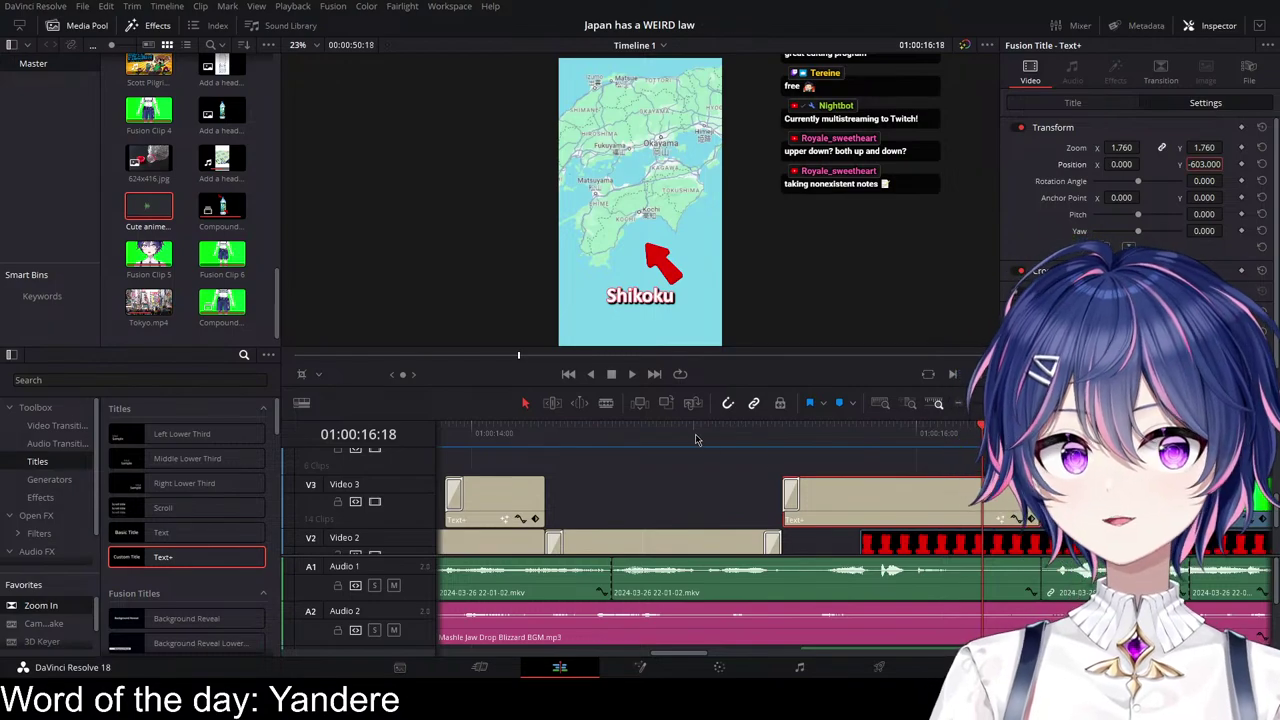
left_click(694, 437)
key("space")
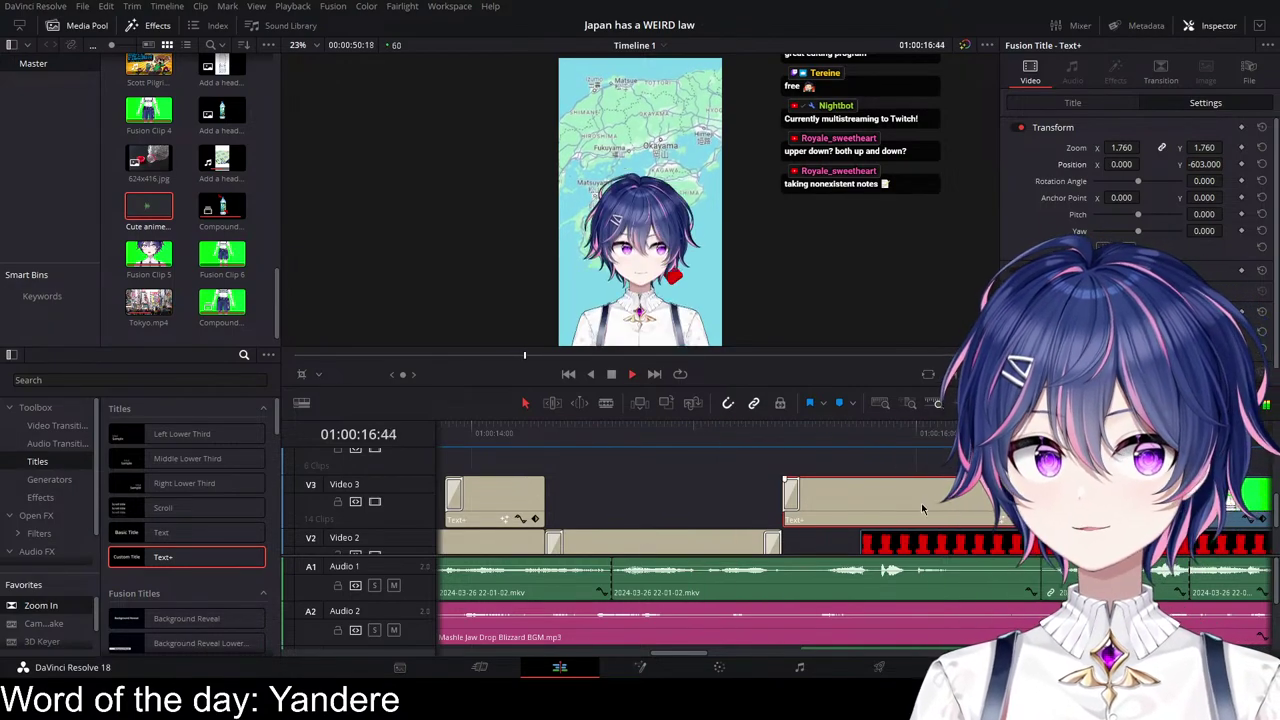
key("space")
Step: Play the following section up to the gavel image and copy the "Shikoku" title along Video 3 over it
scroll(923, 508, "right", 2)
left_click(682, 434)
key("space")
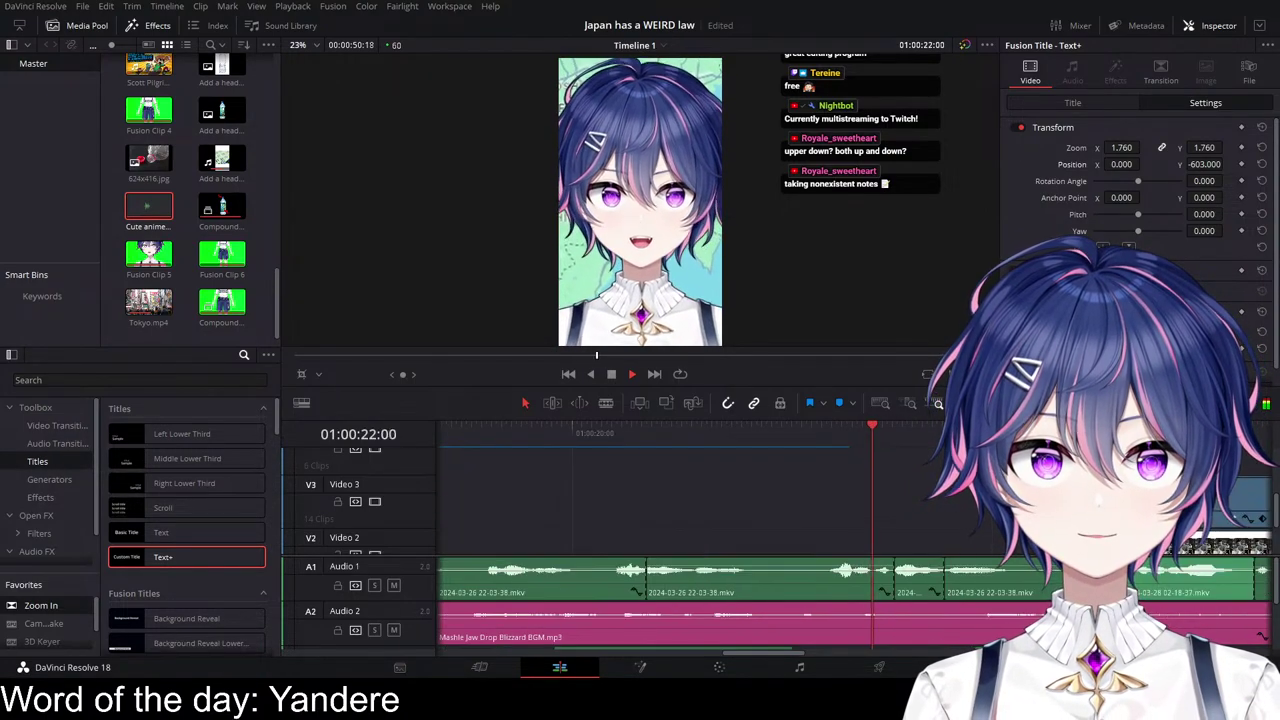
key("space")
scroll(952, 533, "left", 10)
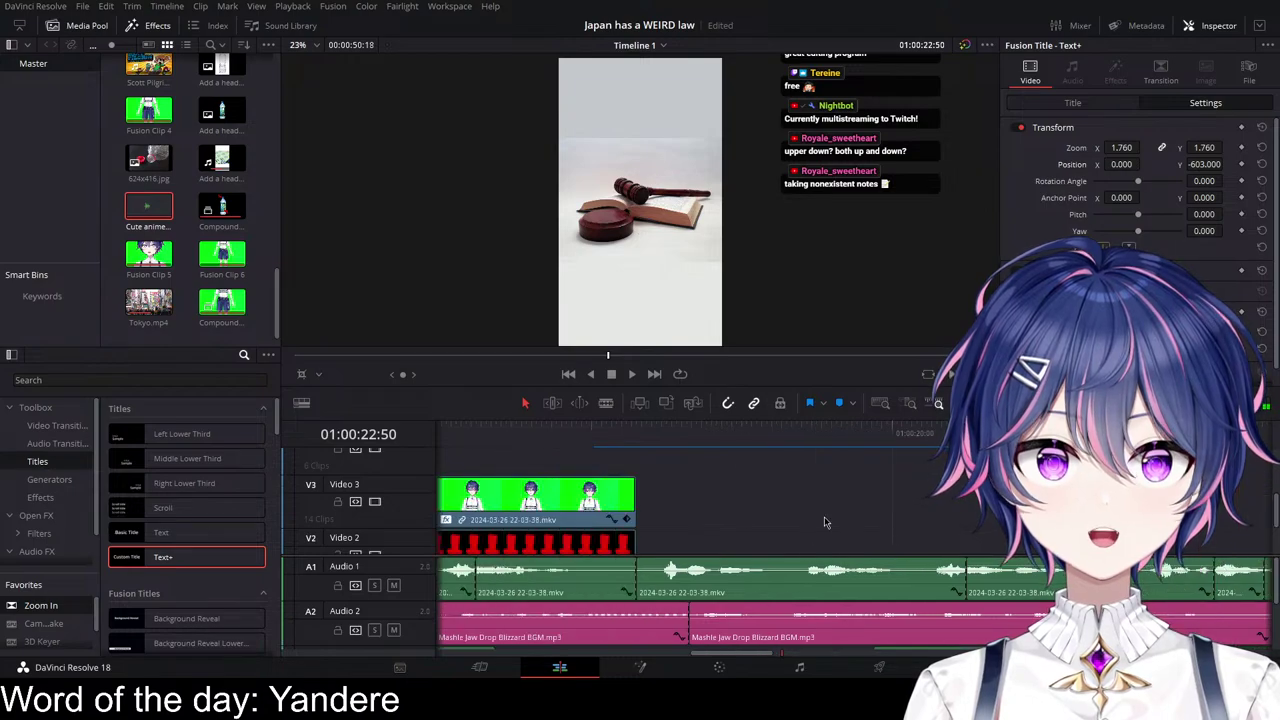
scroll(1237, 512, "right", 5)
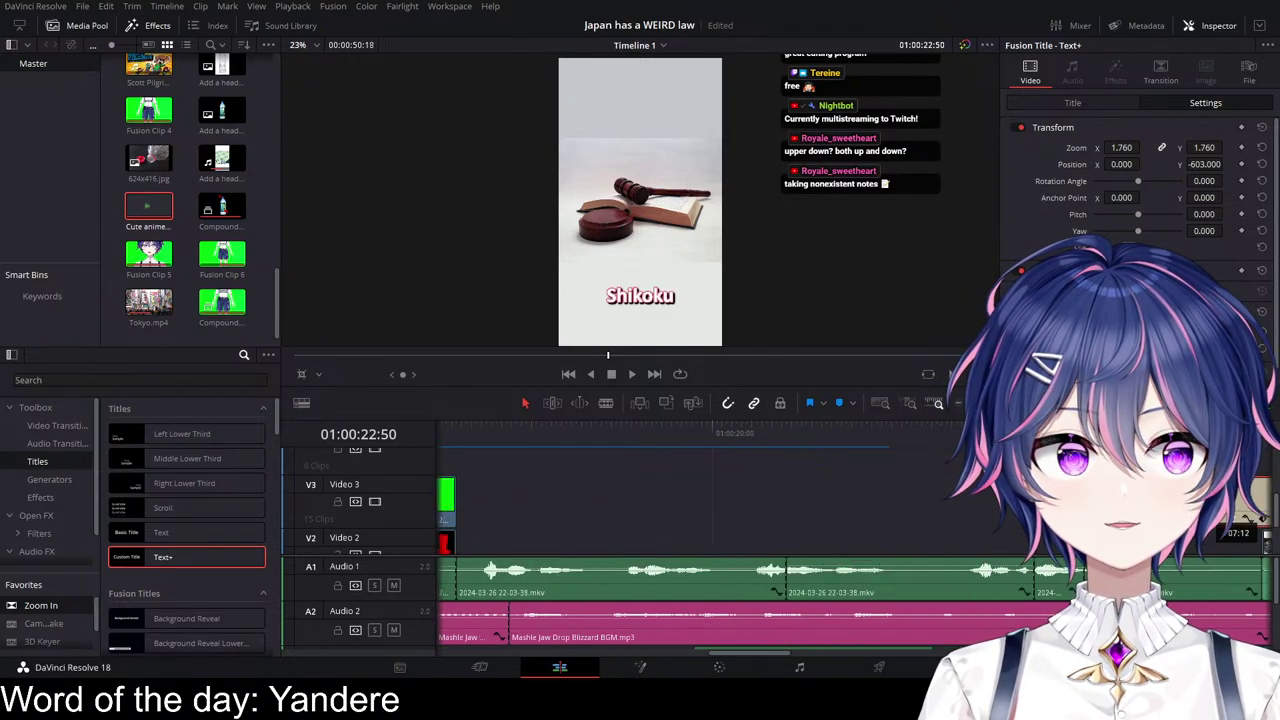
scroll(1237, 512, "right", 5)
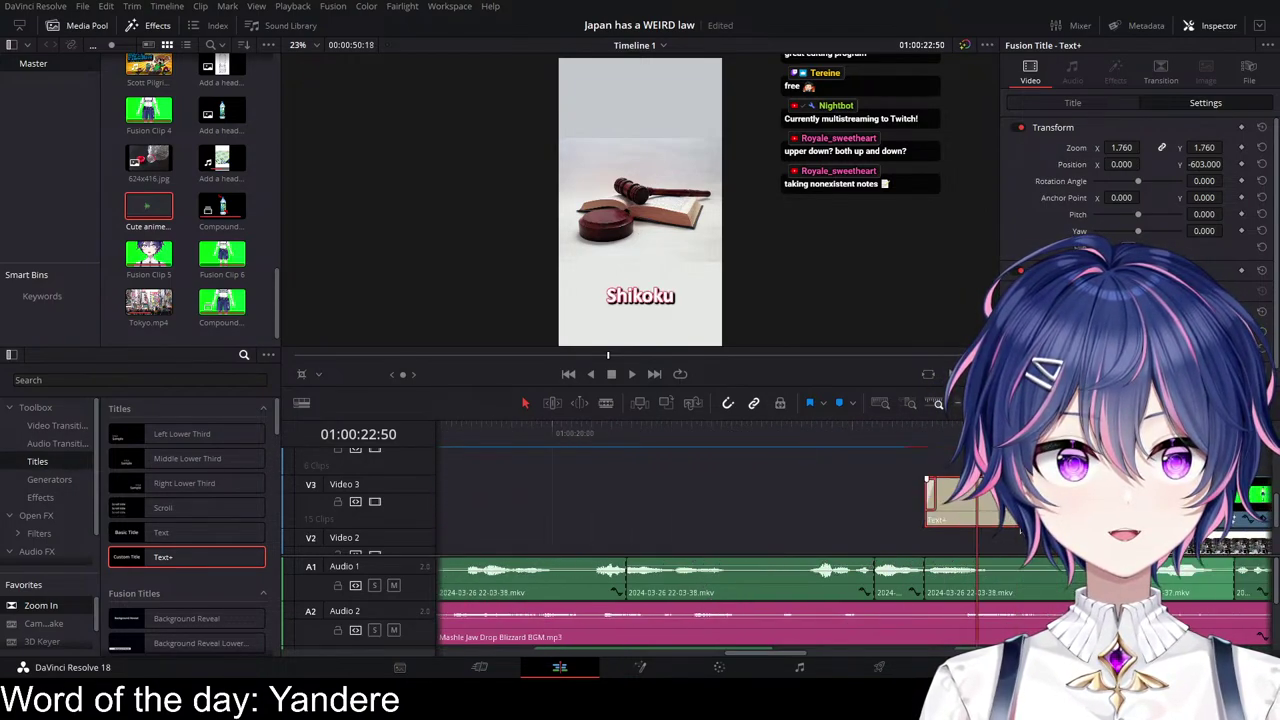
Step: Find the cue by playing the gavel section and move the copied title to start at 01:00:22:16
left_click(735, 440)
key("space")
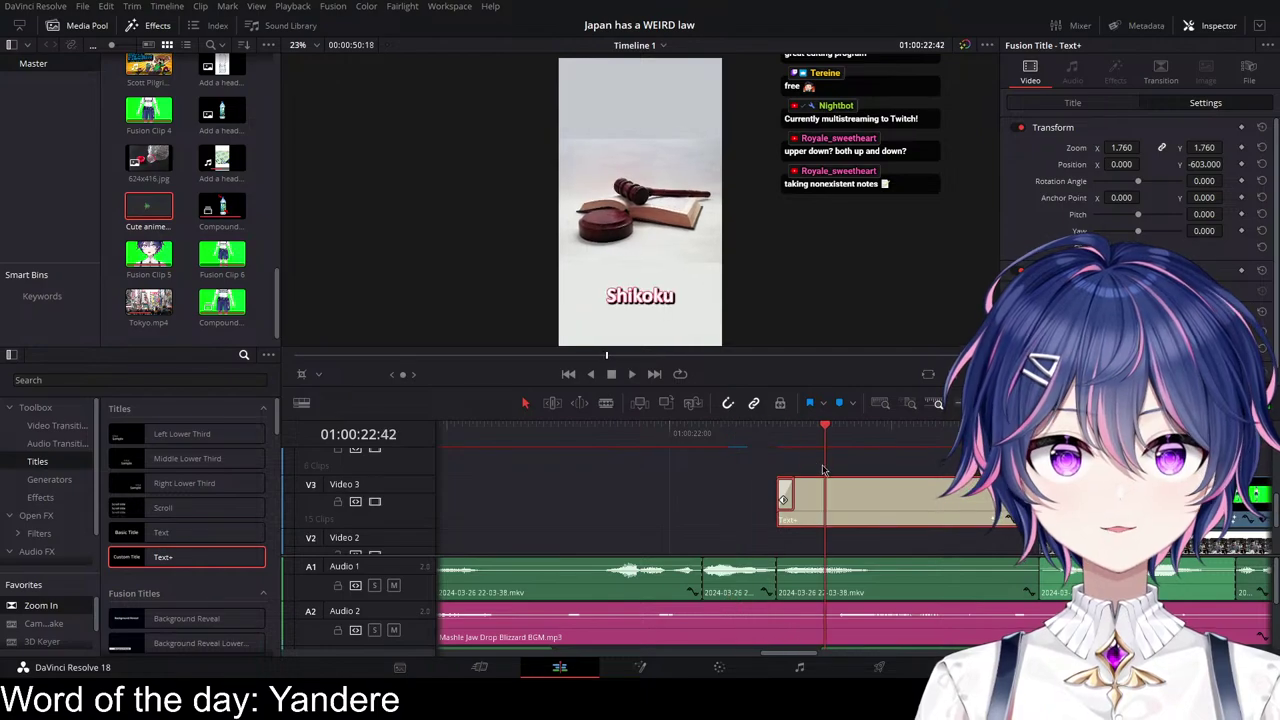
left_click(681, 441)
key("space")
key("space")
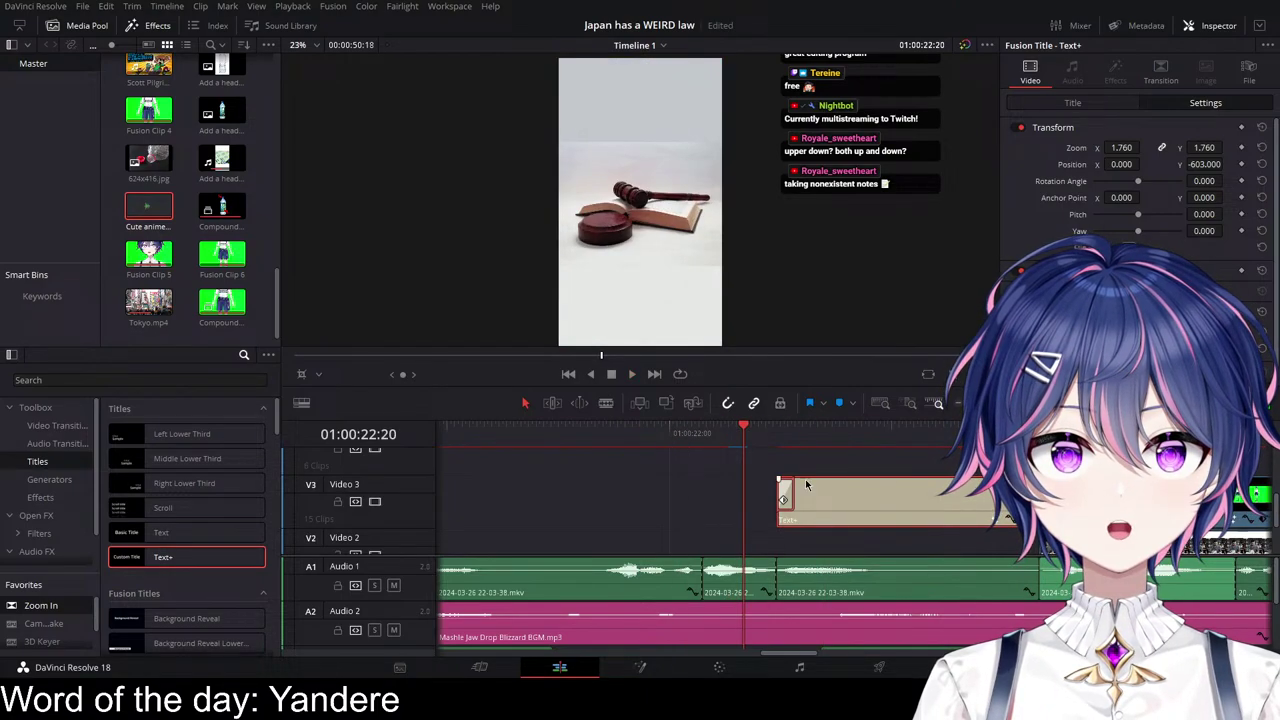
left_click(699, 439)
key("space")
key("space")
left_click(711, 438)
key("space")
key("space")
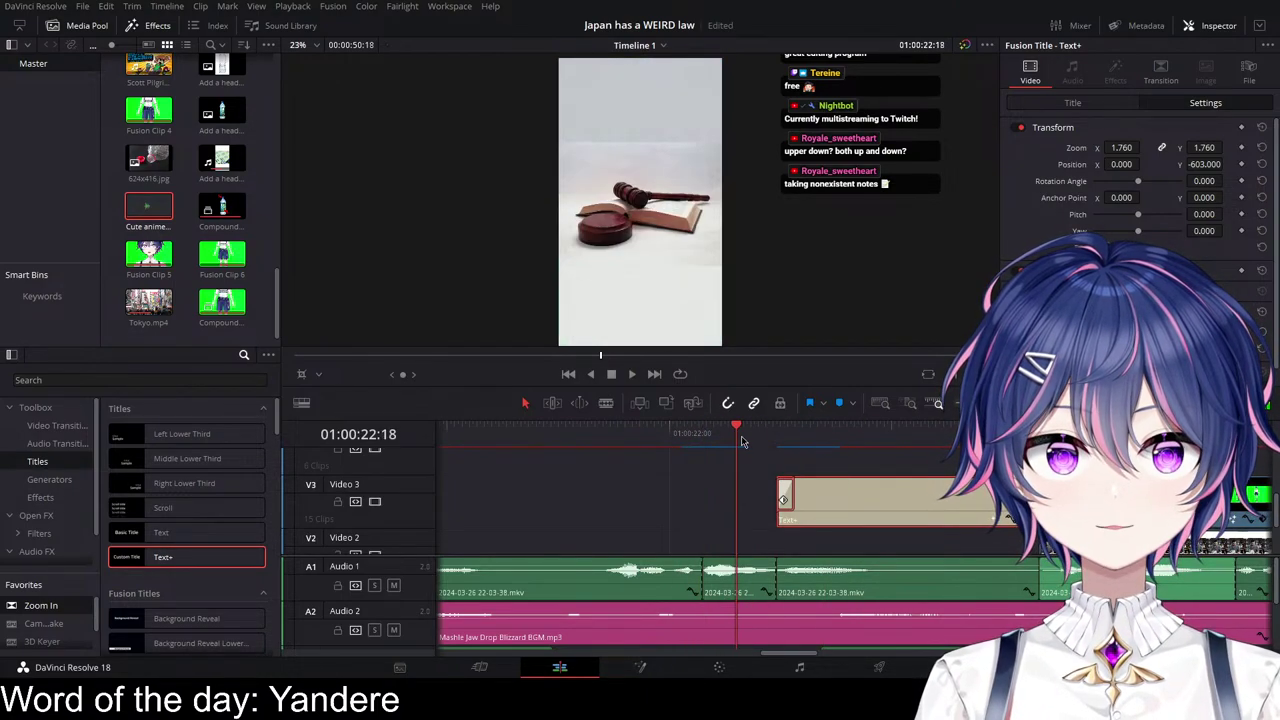
left_click_drag(735, 434, 728, 433)
left_click_drag(802, 514, 742, 517)
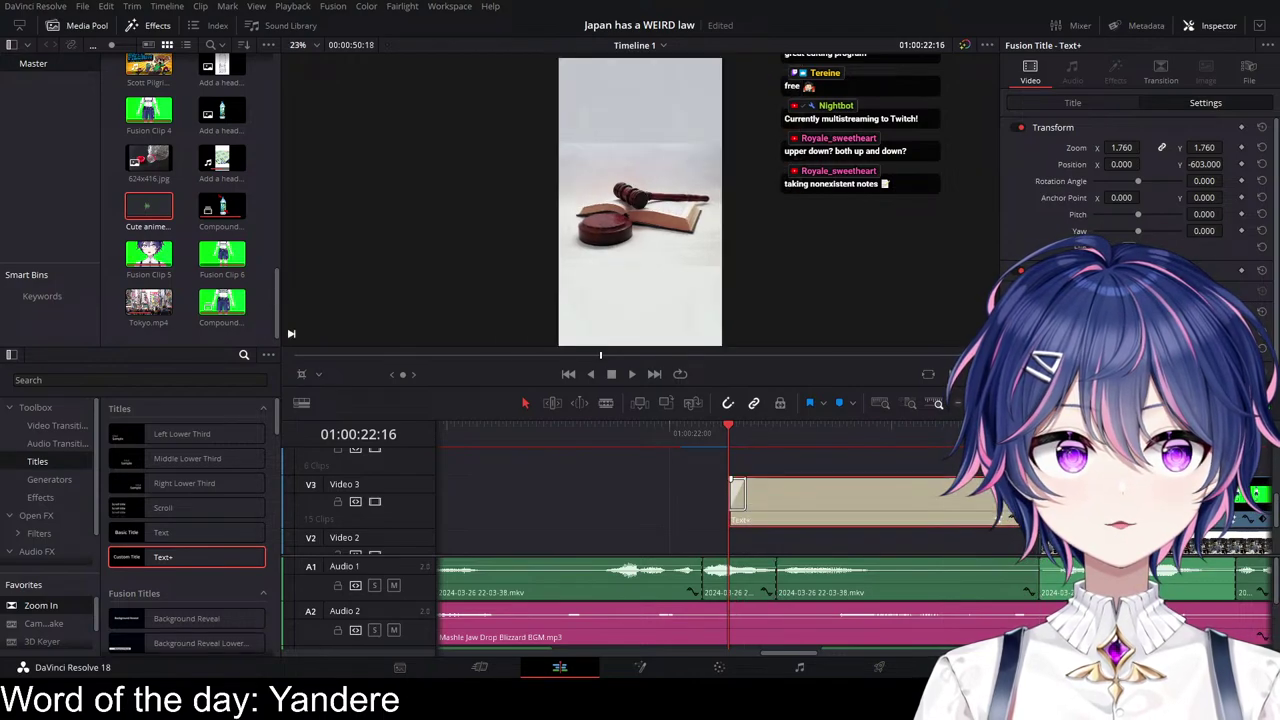
Step: Replace the text of the title over the gavel image with "Own rule"
left_click(1072, 103)
type("Own ruel")
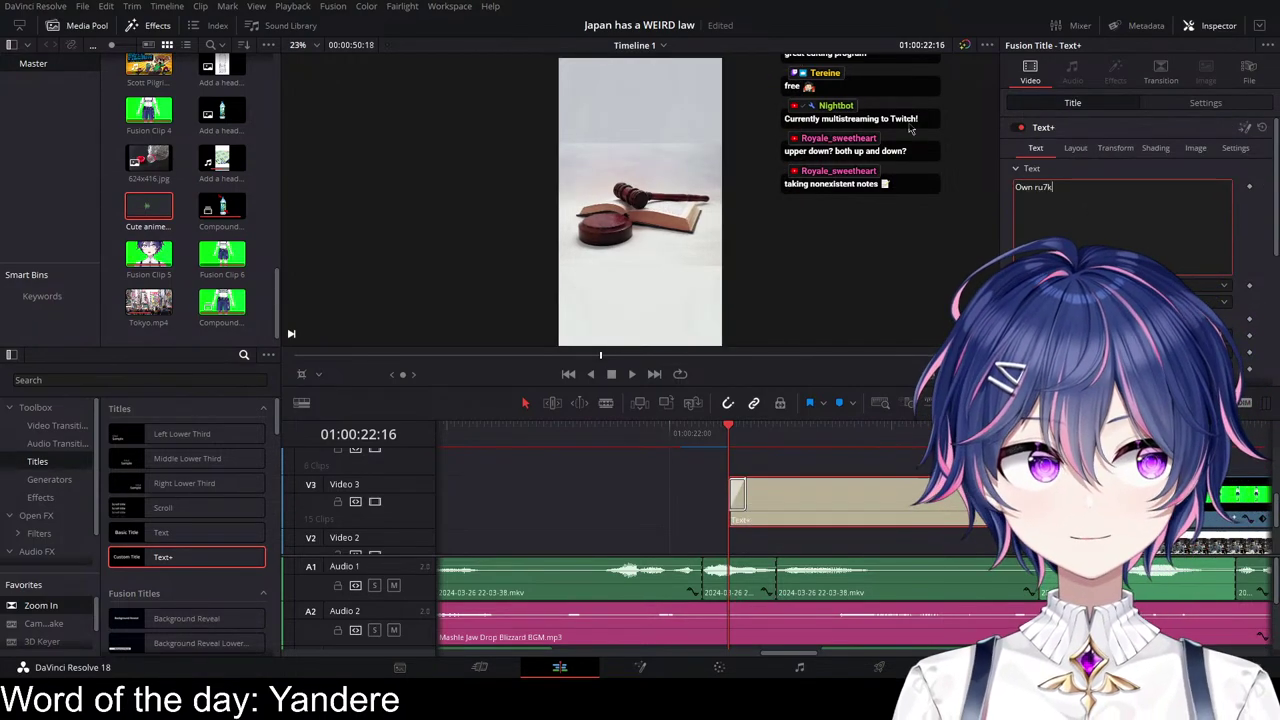
key("BackSpace")
key("BackSpace")
key("BackSpace")
type("ule")
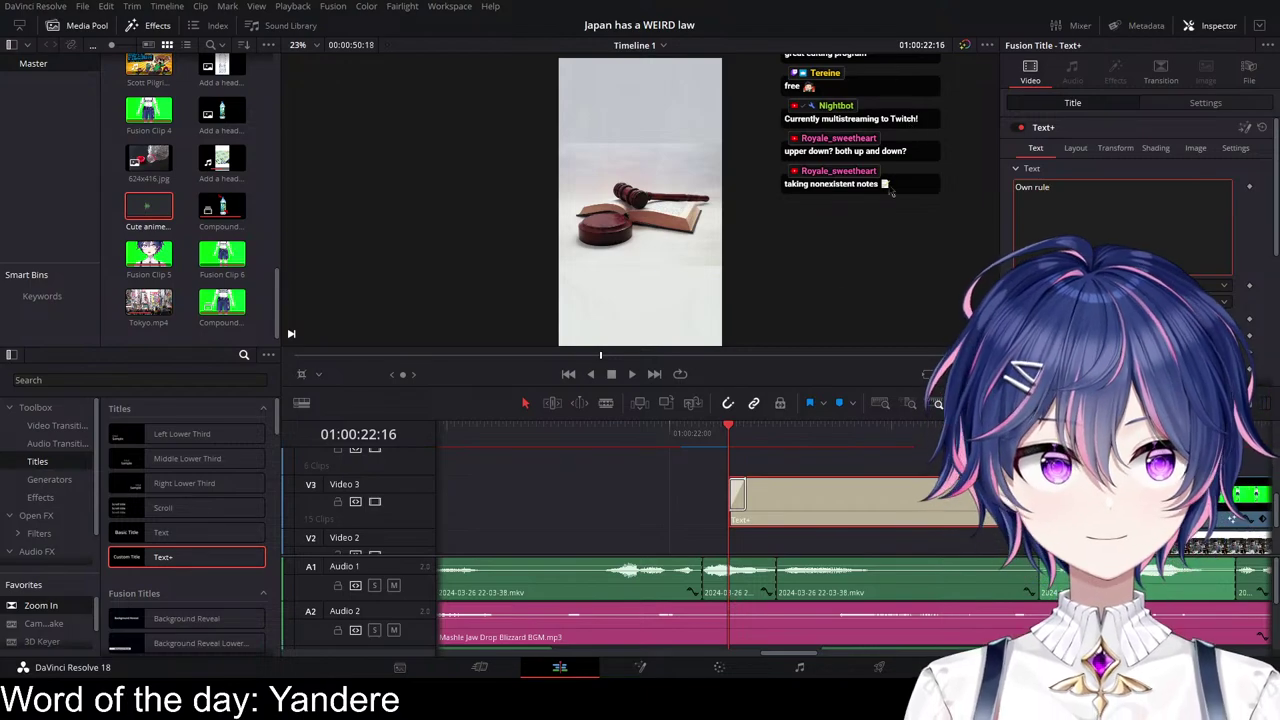
left_click(777, 433)
Step: Set the gavel title's Zoom to 2.200 and Position Y to -400, and check it along the timeline
left_click(1192, 104)
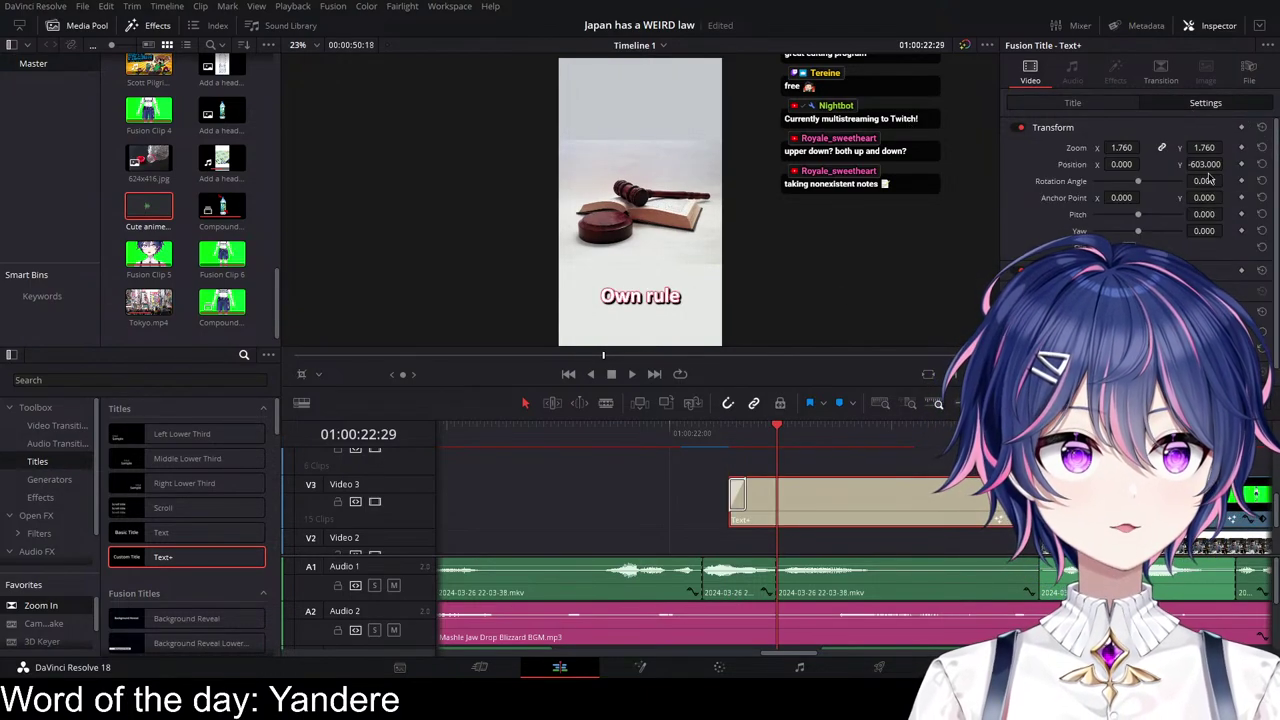
left_click_drag(1206, 165, 1221, 163)
left_click_drag(1125, 147, 1149, 147)
left_click(703, 433)
left_click_drag(703, 432, 810, 432)
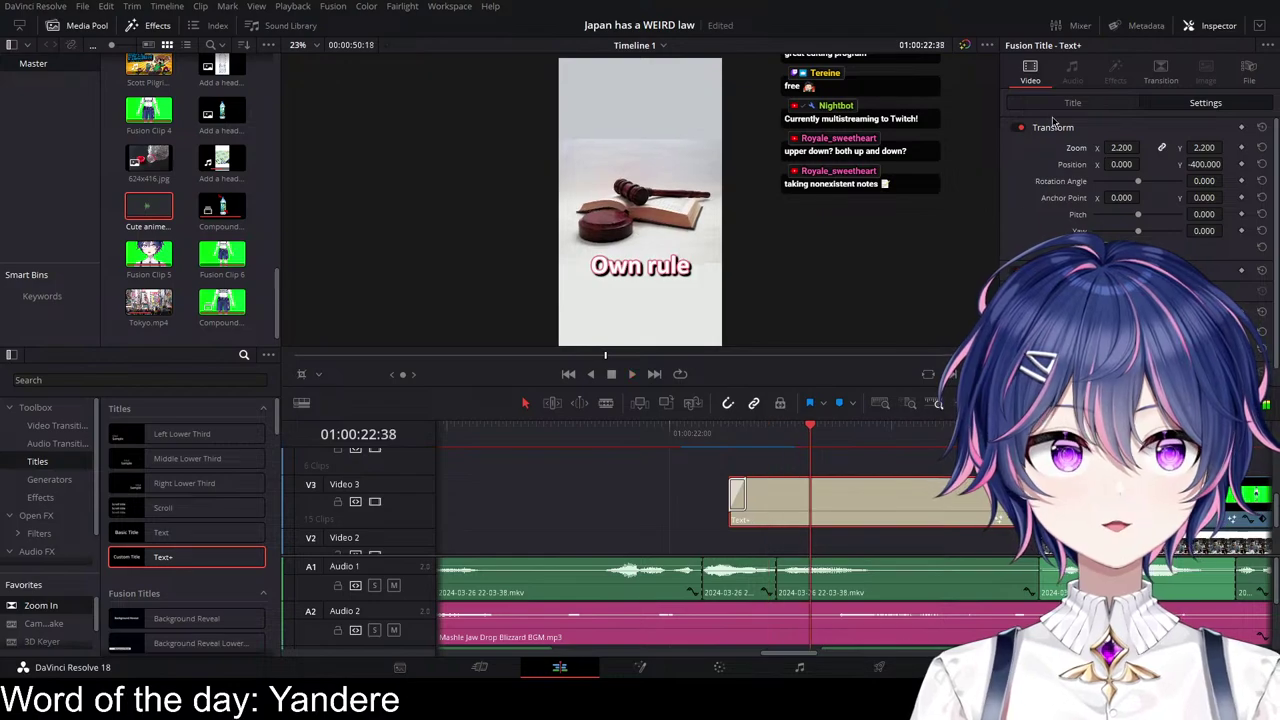
Step: Change the gavel title's text to lowercase "own rule" and play back the caption
left_click(1072, 103)
left_click(1020, 186)
key("BackSpace")
type("own rule")
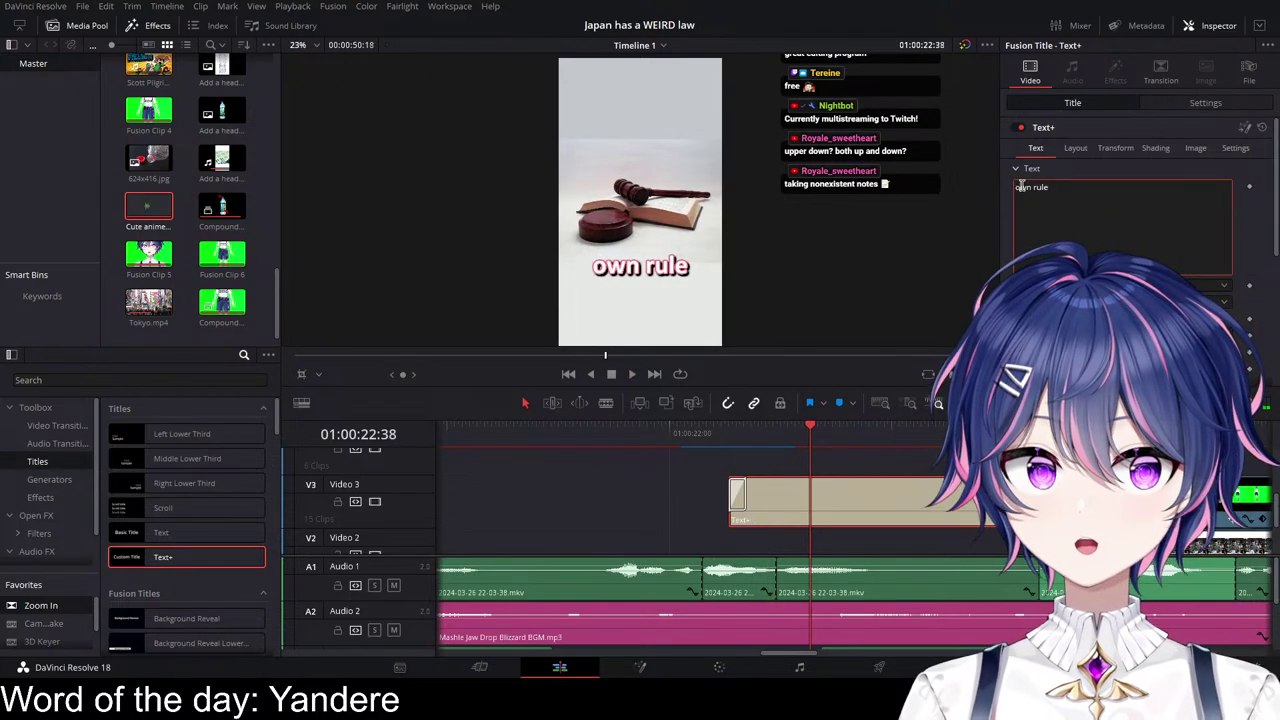
left_click(612, 431)
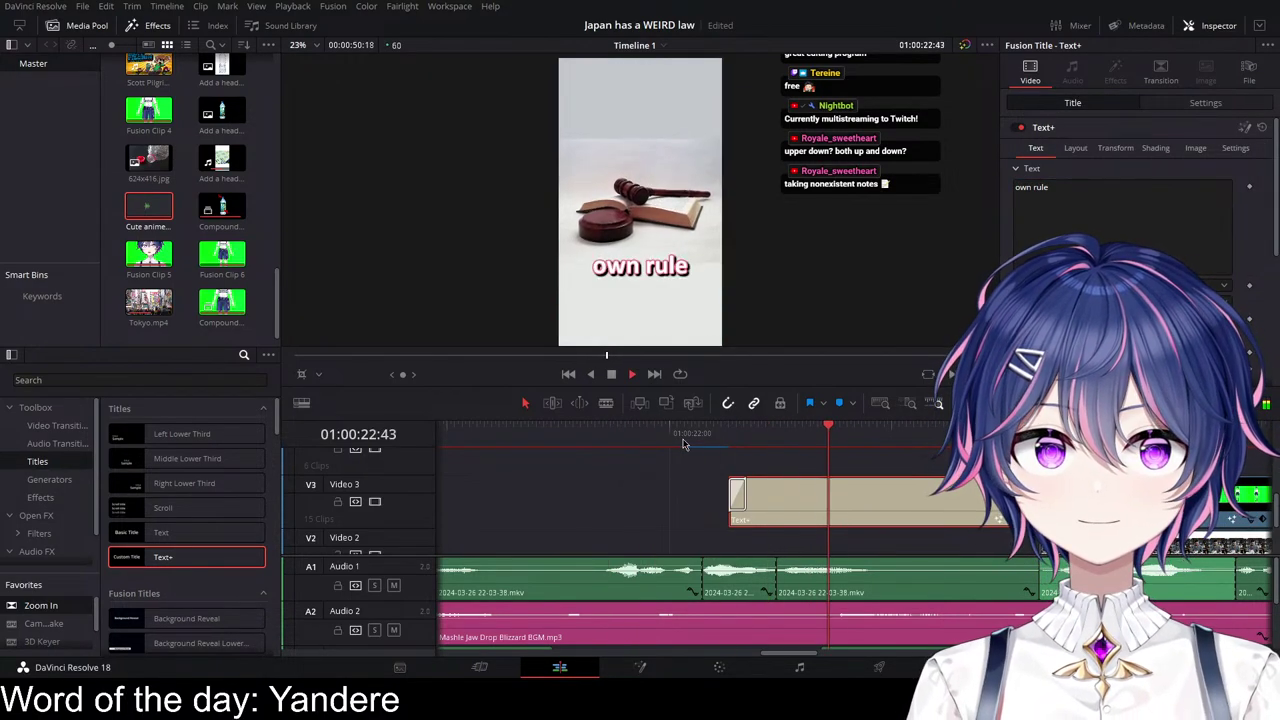
left_click(703, 433)
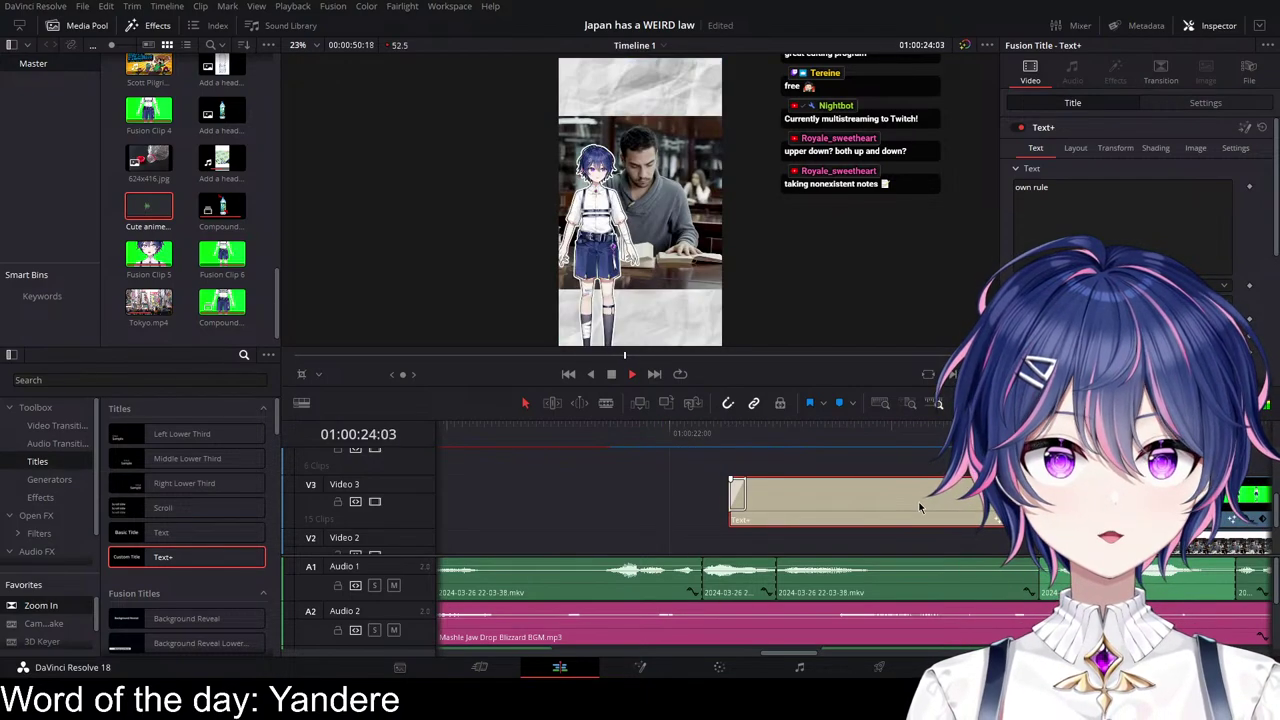
key("space")
Step: Play the reading-man section and copy the "own rule" title to Video 4 above the start of Fusion Clip 3
scroll(900, 503, "right", 4)
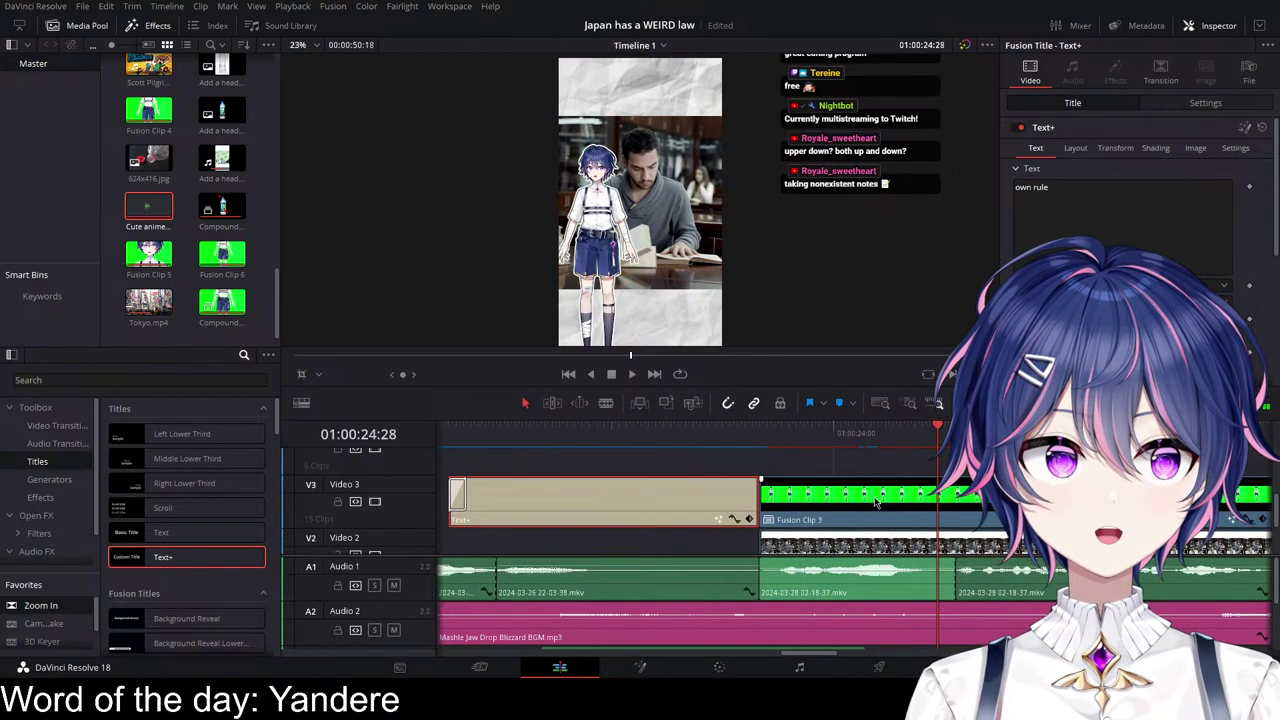
scroll(878, 503, "down", 3)
scroll(875, 502, "right", 2)
key("space")
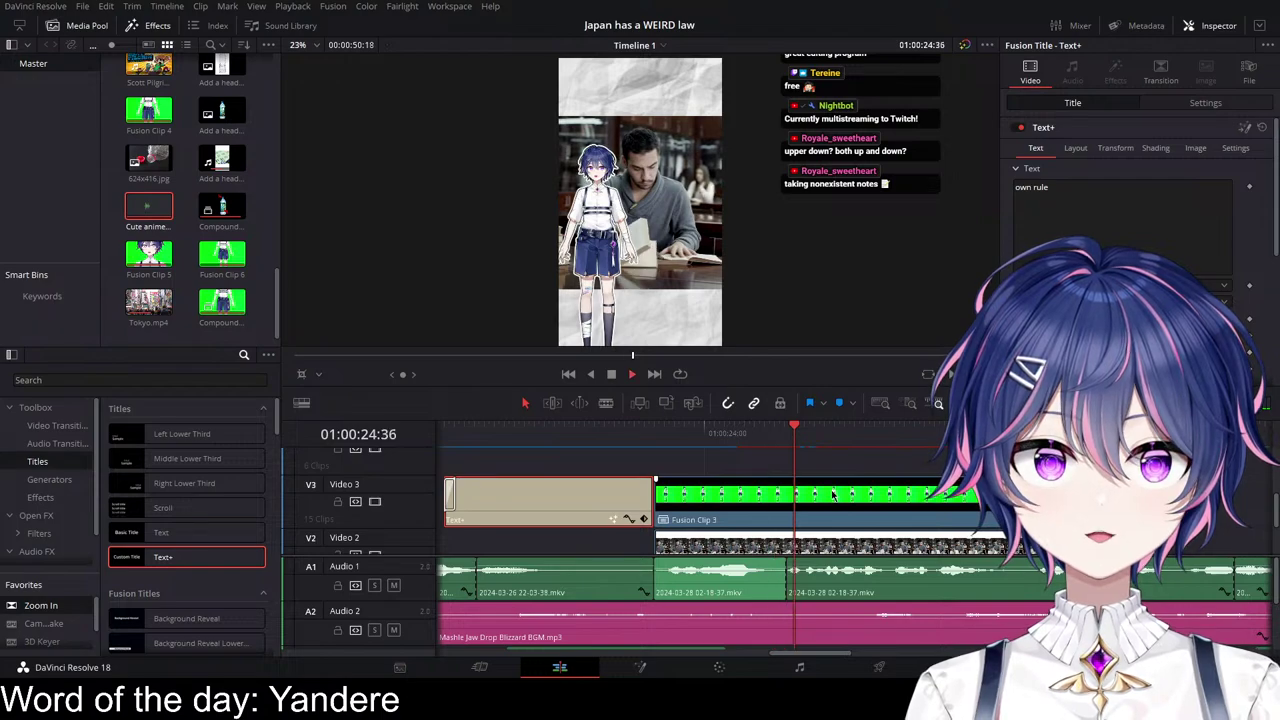
key("space")
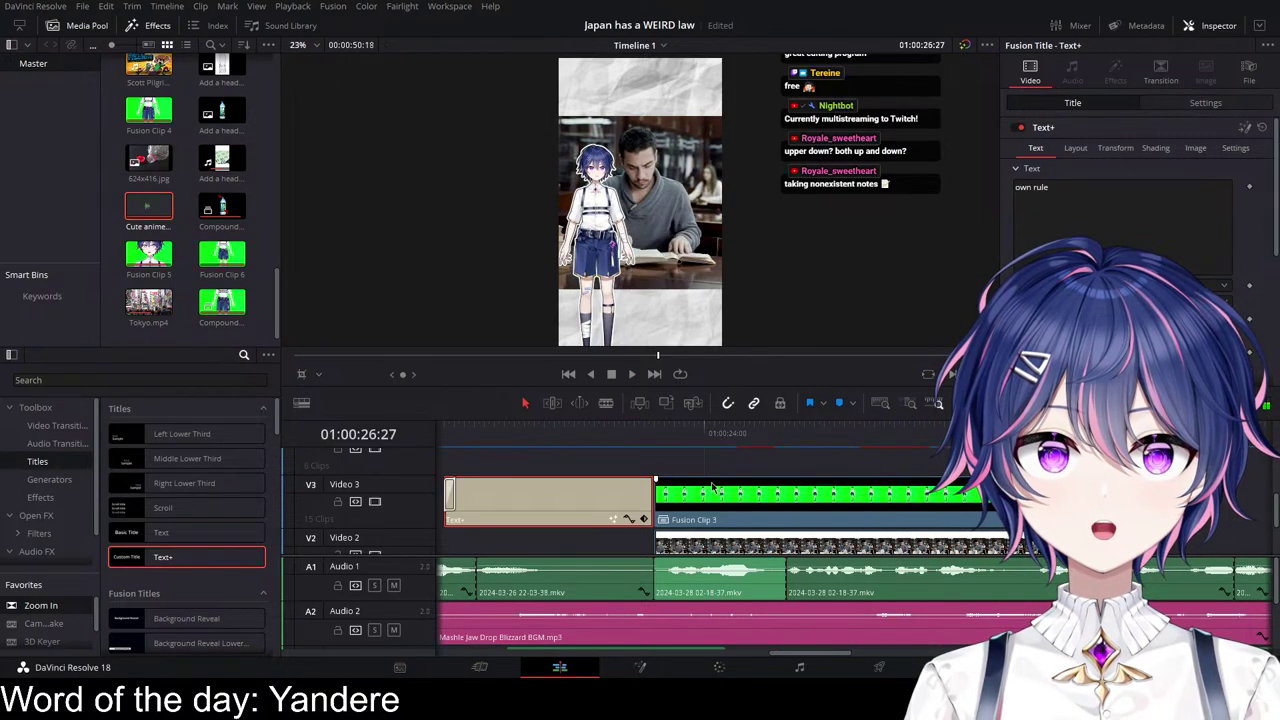
left_click_drag(543, 506, 747, 460, "alt")
left_click(655, 434)
key("space")
key("space")
scroll(697, 450, "up", 2)
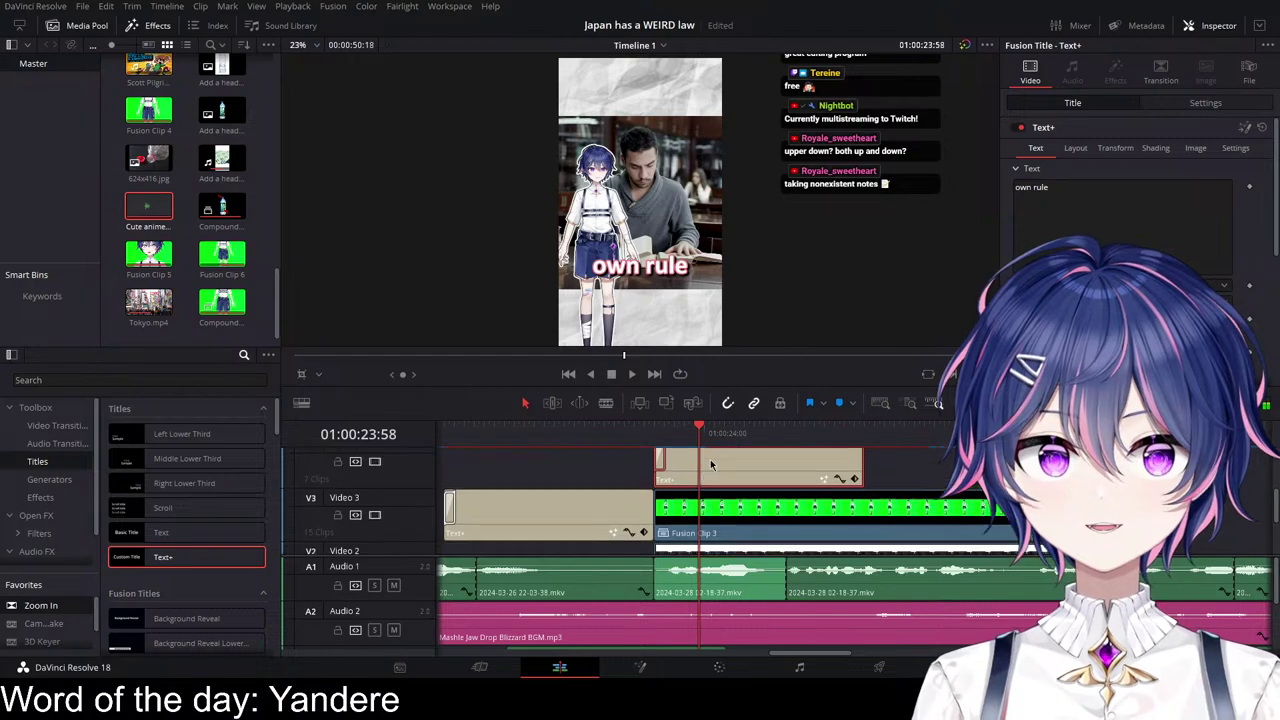
Step: Set the Video 4 title's Zoom to 2.030 and its Position Y to -404
left_click(1205, 103)
mouse_move(1196, 163)
left_mouse_down()
mouse_move(1178, 163)
mouse_move(1192, 163)
left_mouse_up()
left_click_drag(1109, 147, 1092, 147)
scroll(744, 481, "up", 3)
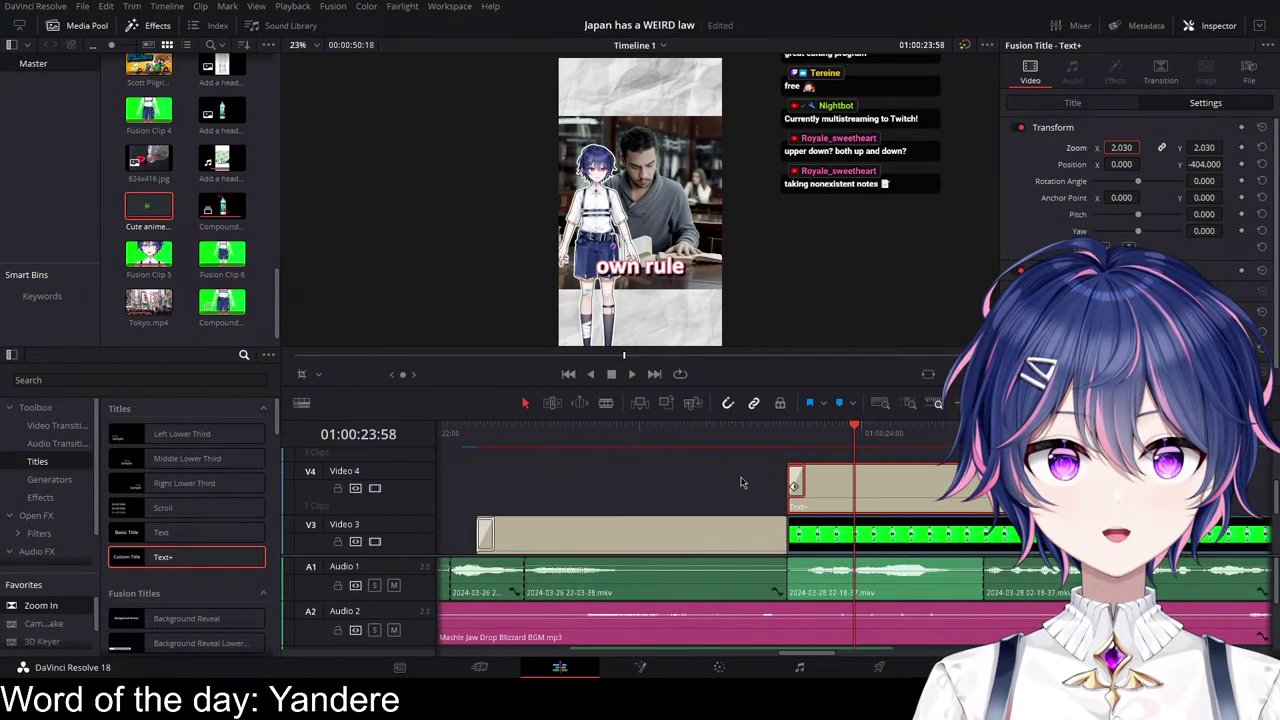
Step: Play back the start of Fusion Clip 3 and shift the Video 4 title slightly later to match the speech
left_click(753, 436)
key("space")
key("space")
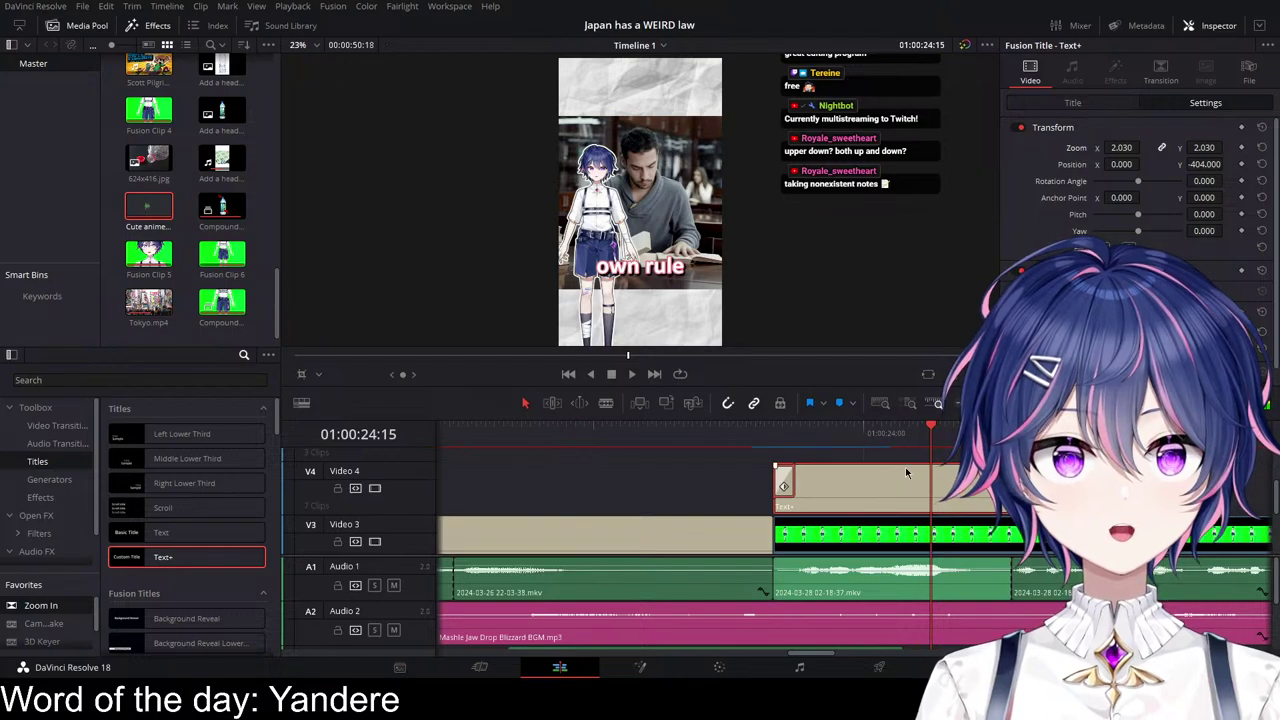
left_click_drag(909, 475, 924, 475)
Step: Replace the Video 4 title's text with "Don't get me wrong", split over two lines after "get"
left_click(1072, 102)
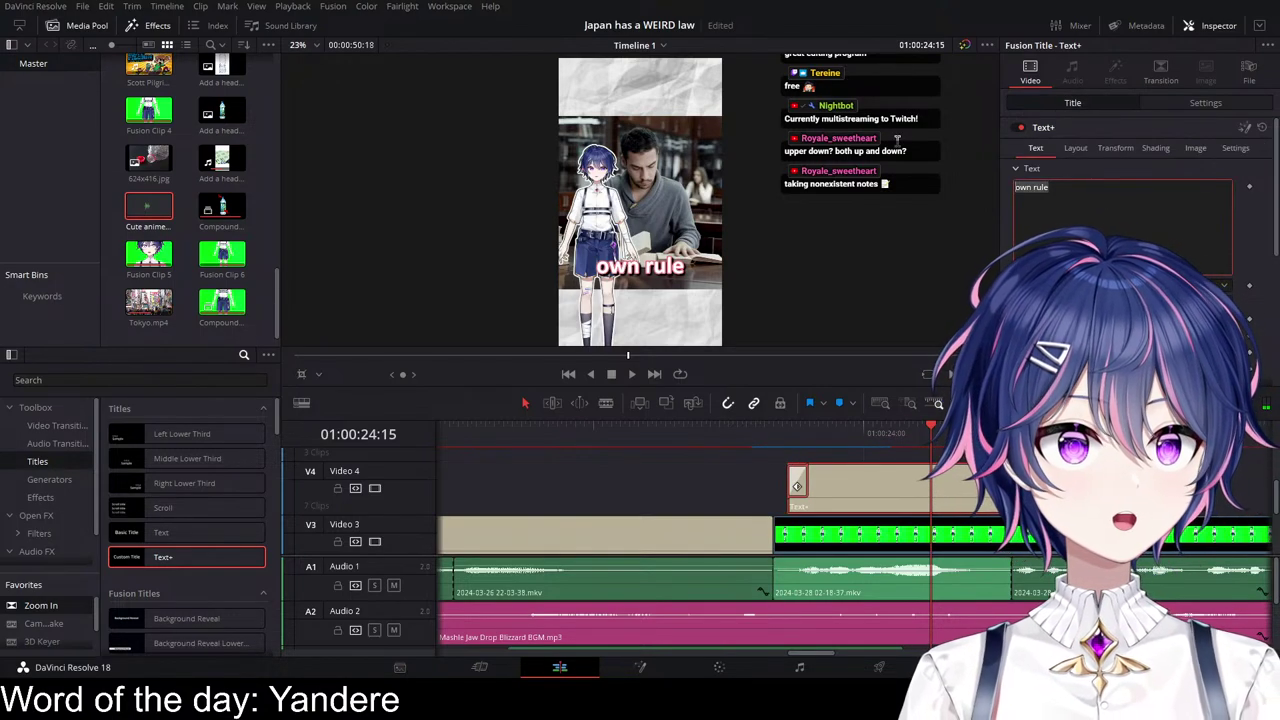
key("ctrl+a")
key("BackSpace")
type("Don")
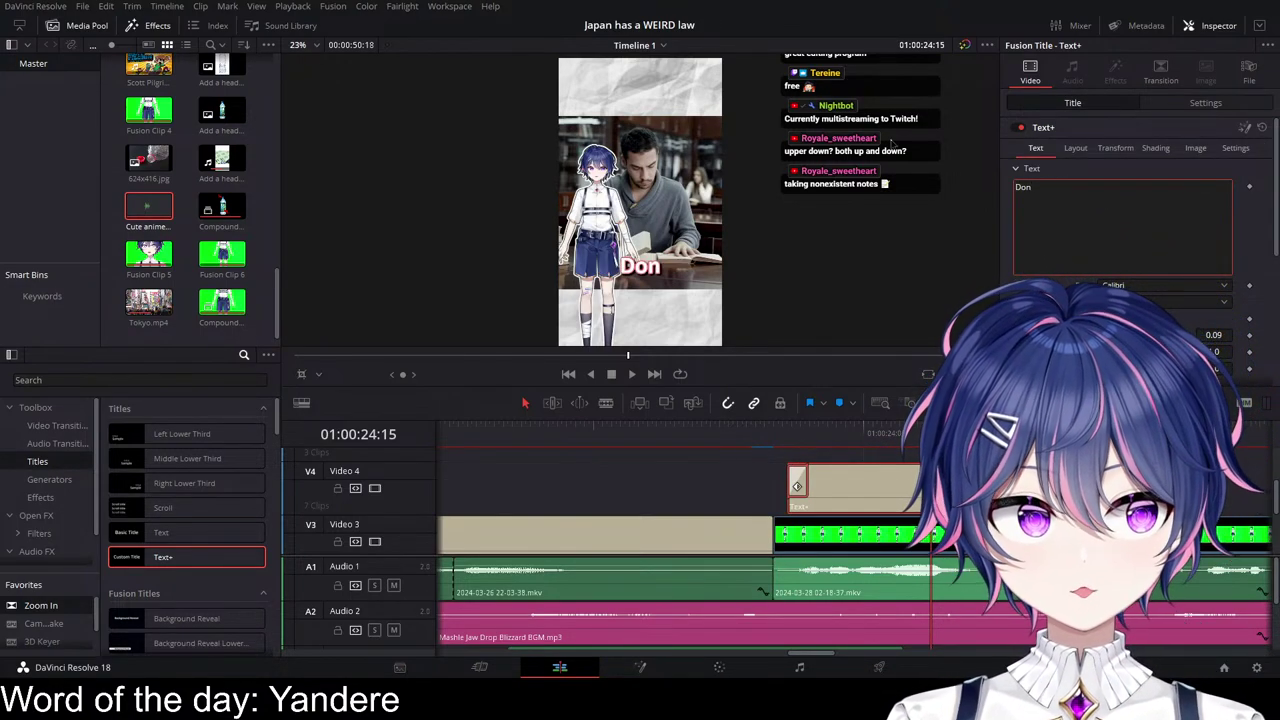
type("'t get")
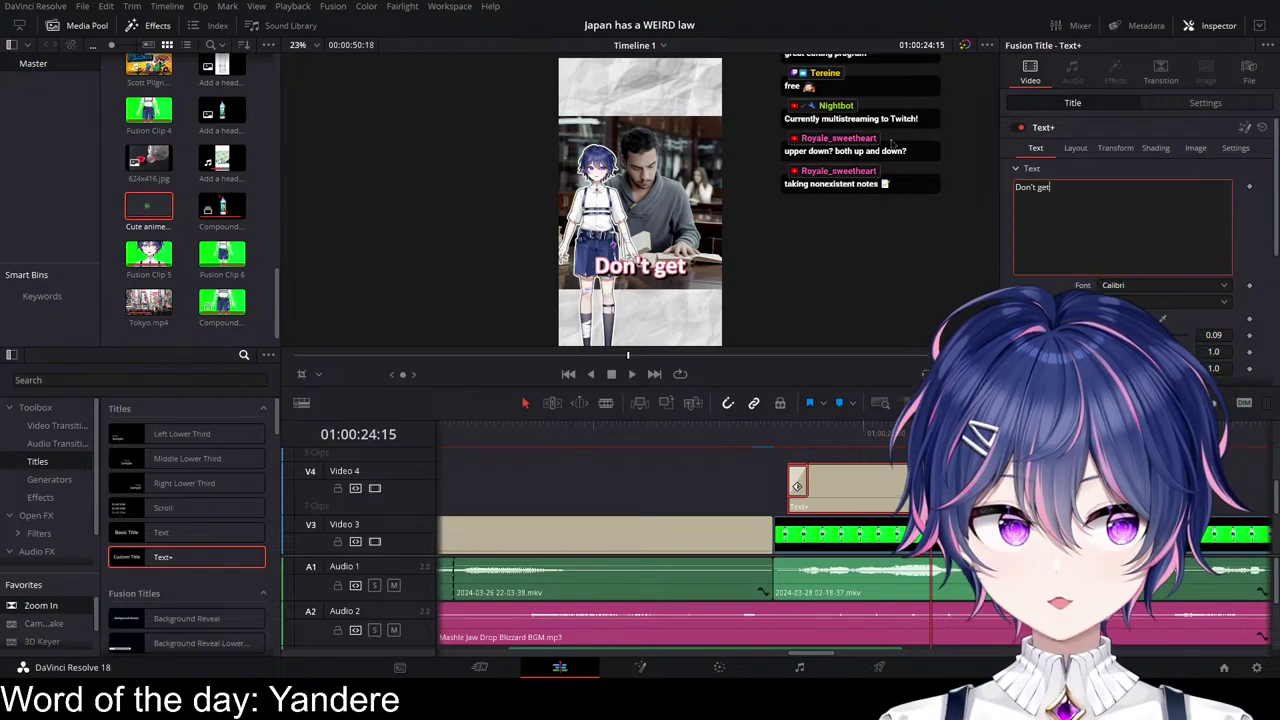
key("Return")
type("me q")
key("BackSpace")
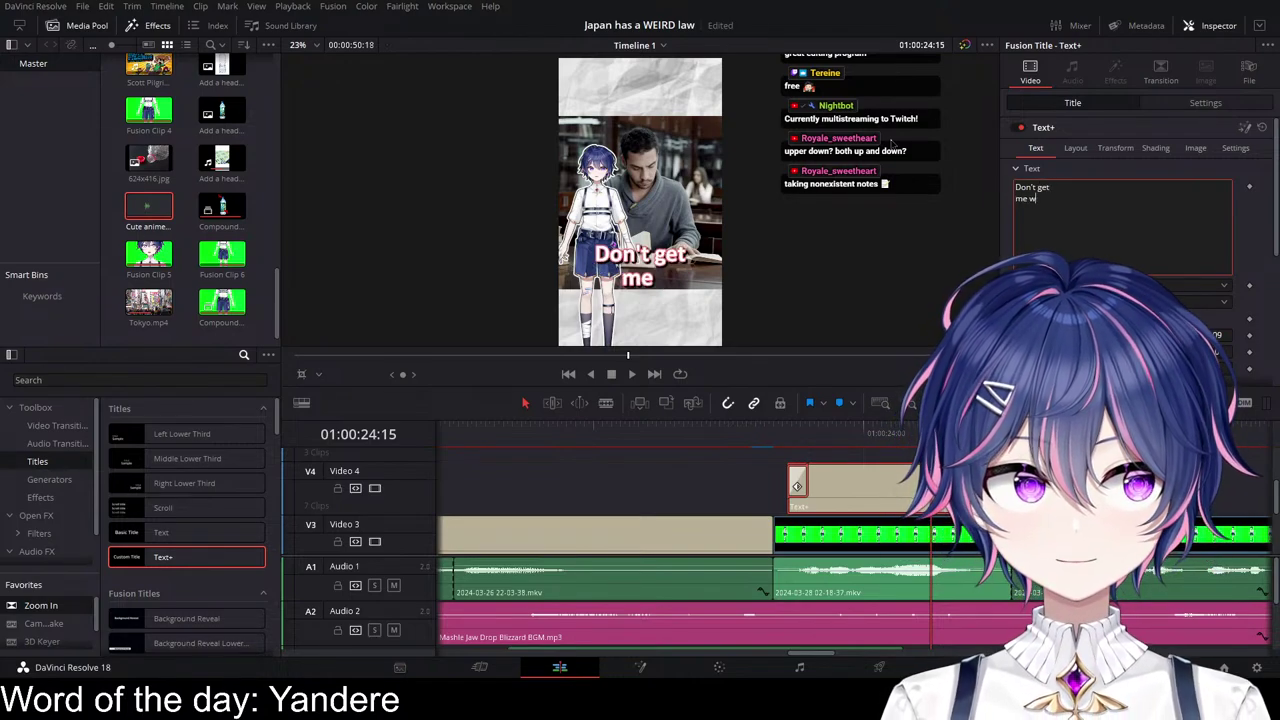
type("wrong")
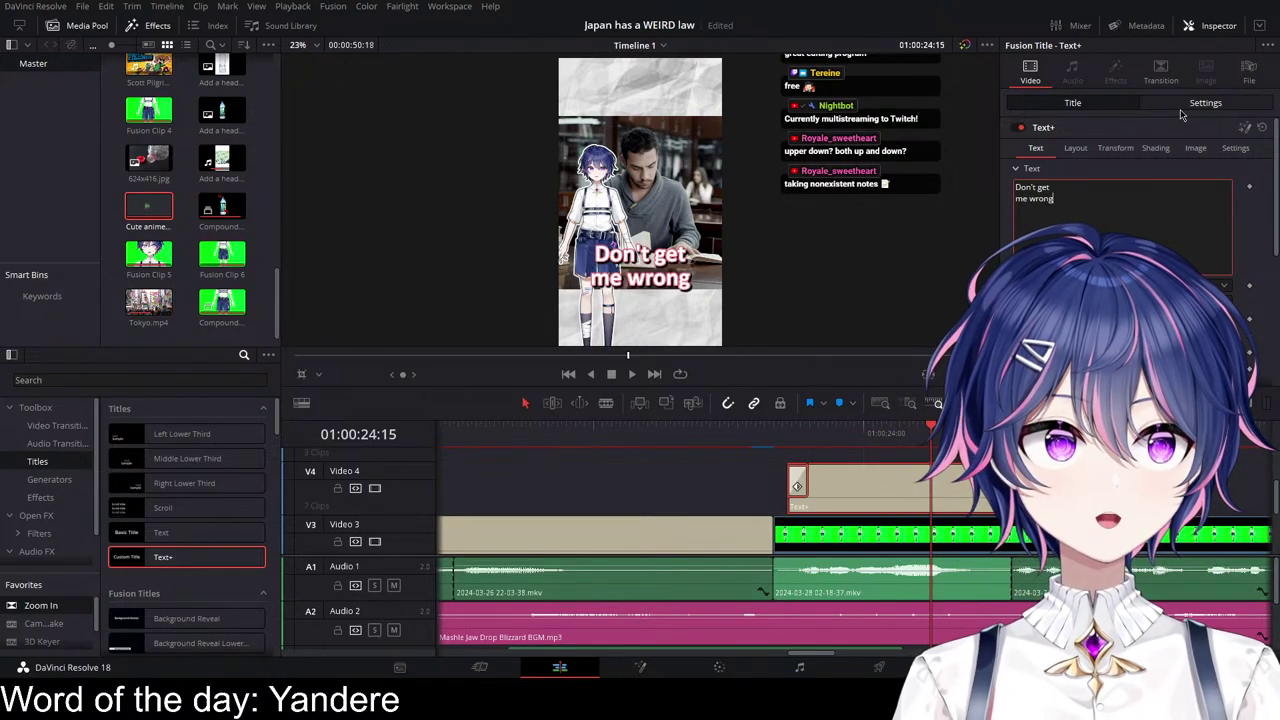
Step: Reduce the "Don't get me wrong" title's Zoom to 1.810
left_click(1205, 103)
left_click_drag(1129, 147, 1123, 147)
left_click(1123, 147)
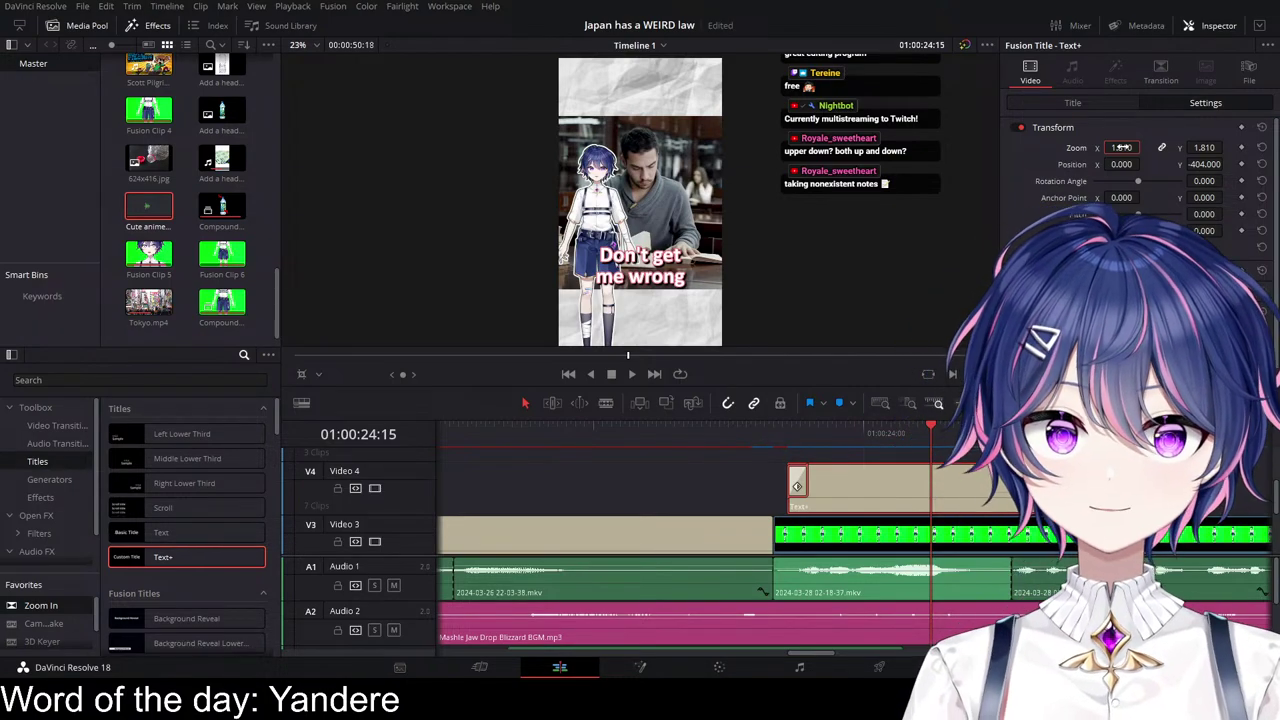
Step: Shorten the "Don't get me wrong" title on Video 4 so it ends with the spoken phrase, checking the timing in playback
key("Return")
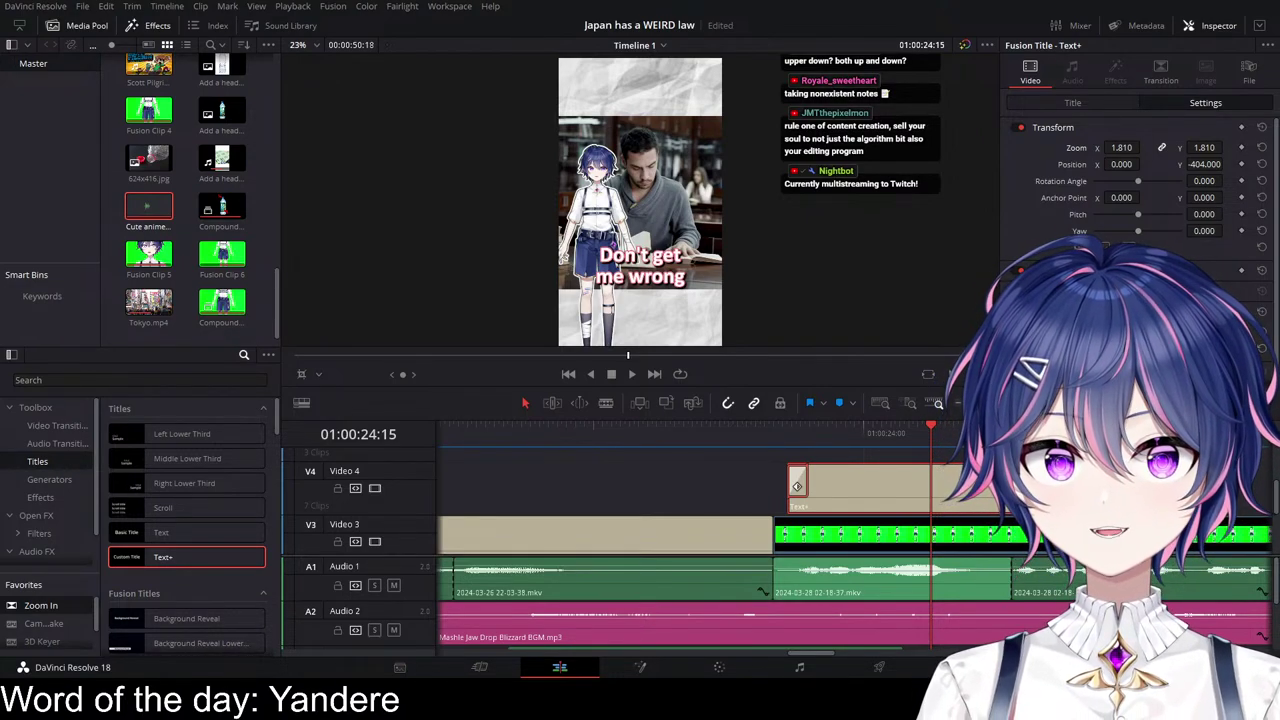
left_click(722, 430)
key("space")
key("space")
left_click(739, 433)
key("space")
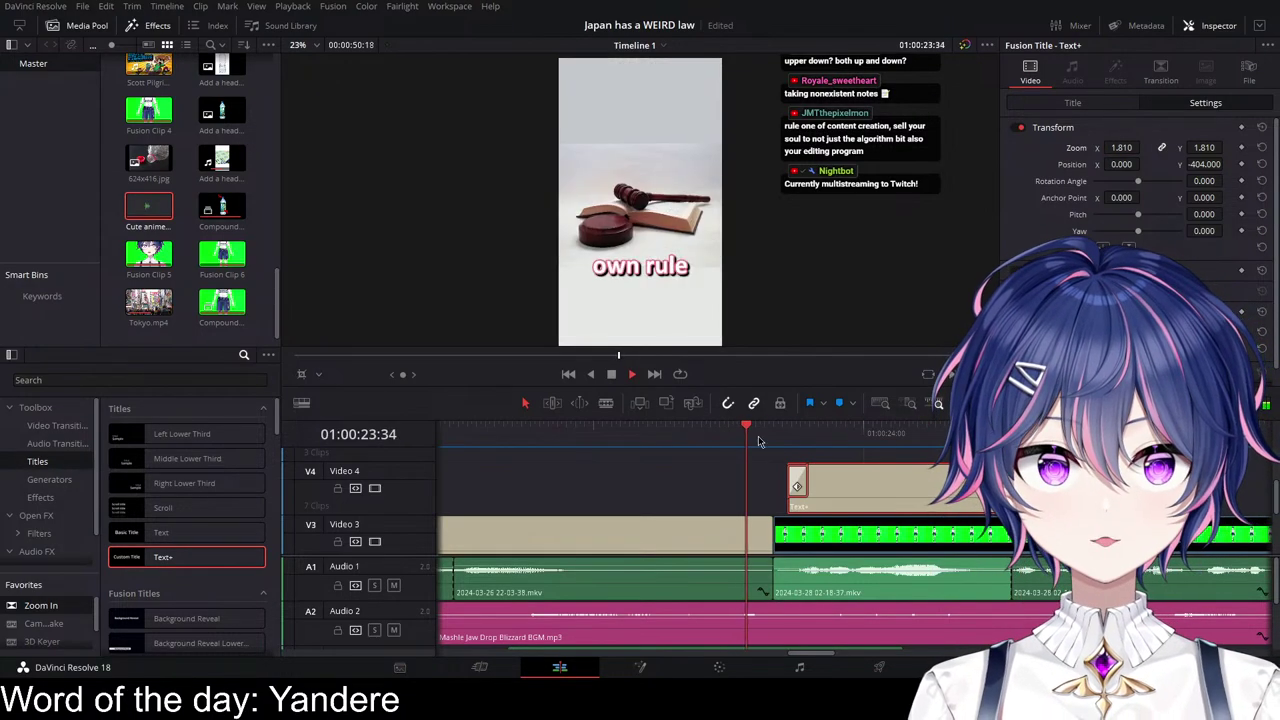
key("space")
scroll(900, 490, "right", 2)
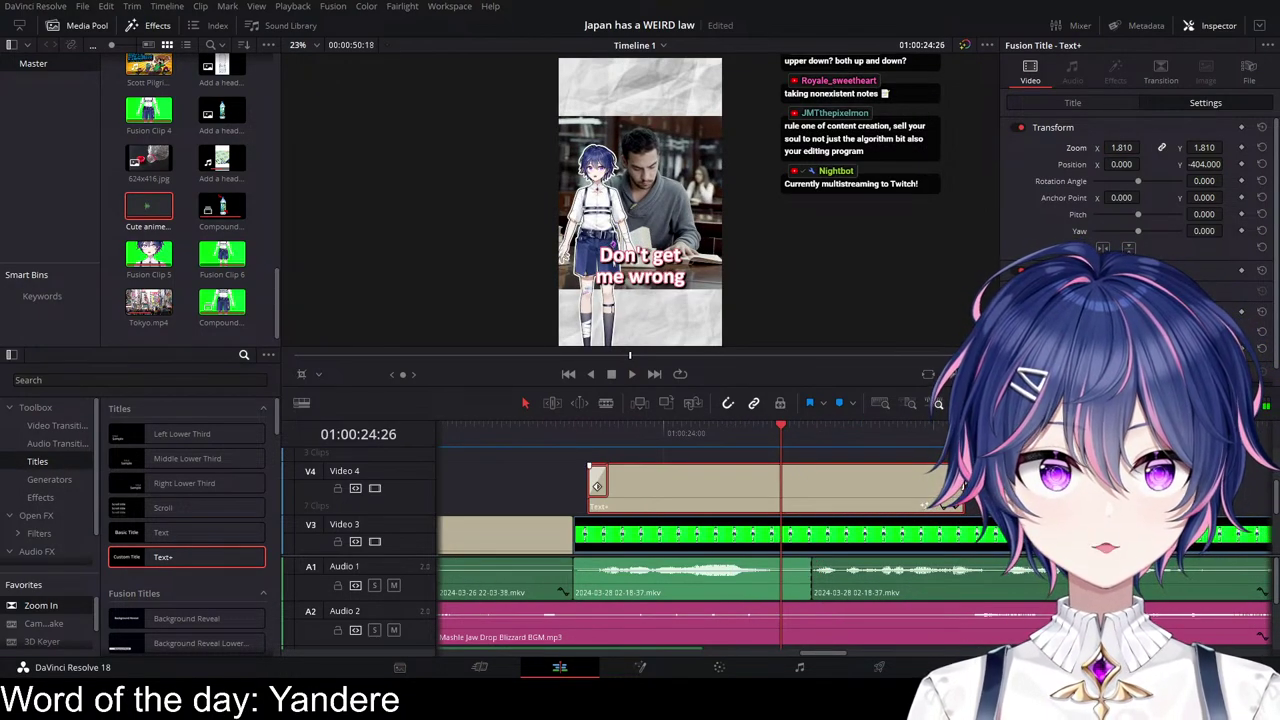
left_click_drag(963, 487, 797, 485)
left_click(577, 432)
key("space")
left_click(728, 470)
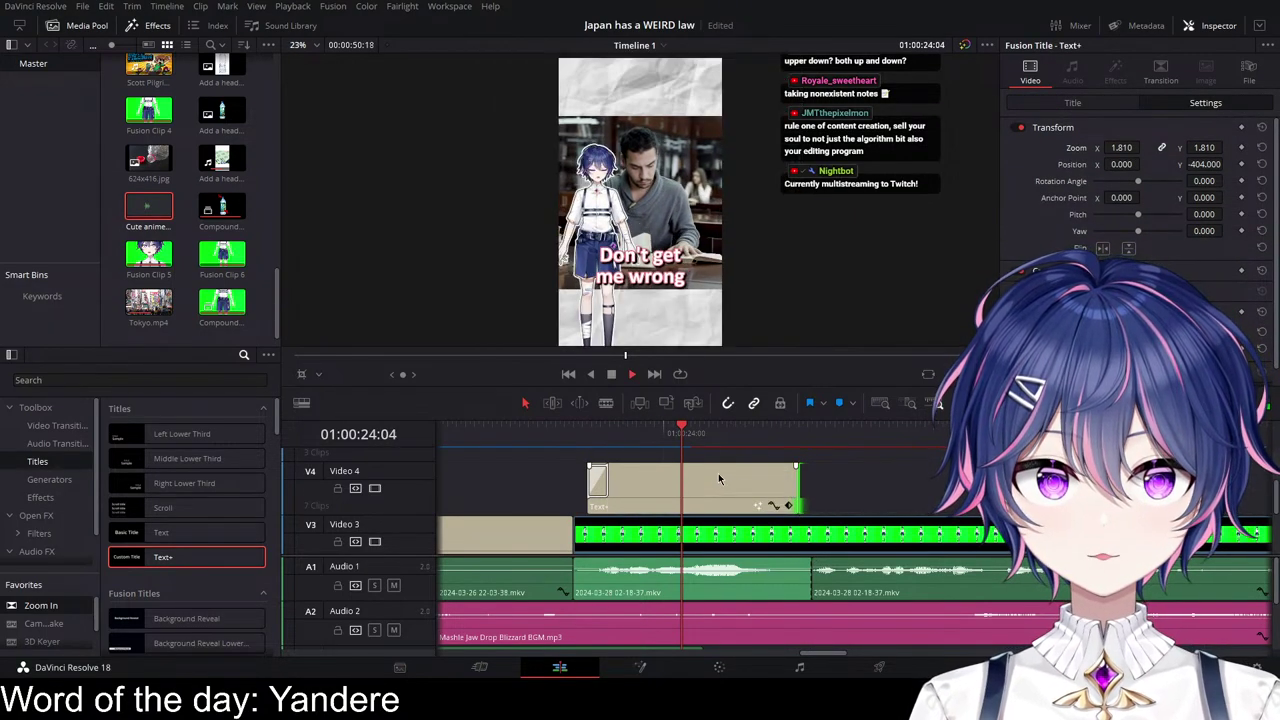
key("space")
Step: Duplicate the "Don't get me wrong" title directly after itself on Video 4 and change the copy's text to "I consider myself"
scroll(700, 500, "right", 1)
left_click_drag(651, 504, 862, 499)
key("space")
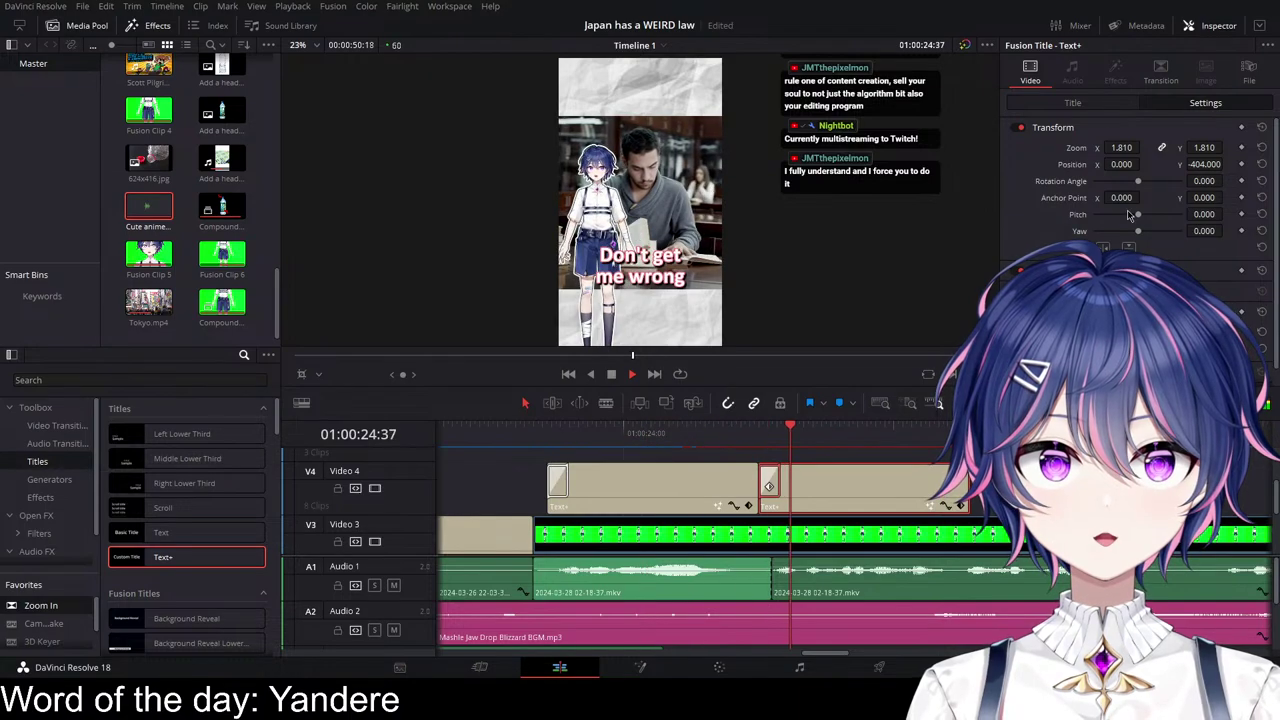
key("space")
left_click(1072, 103)
type("I co")
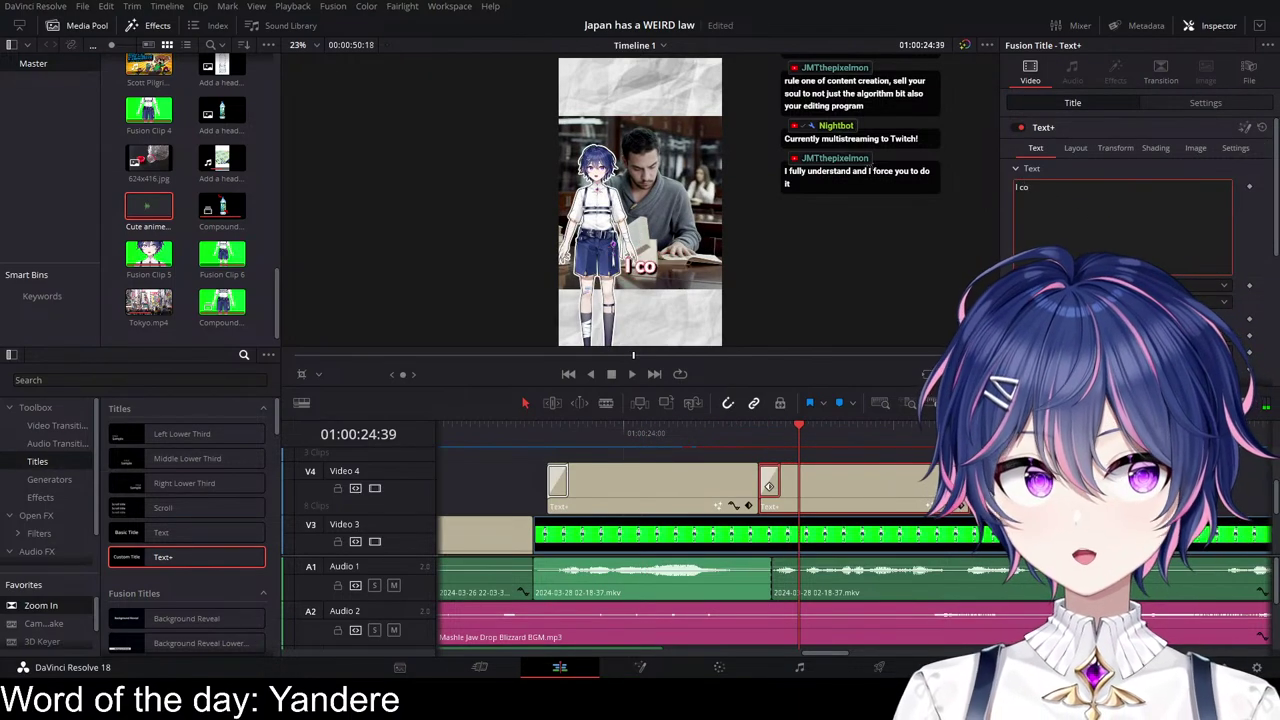
type("nsider myself")
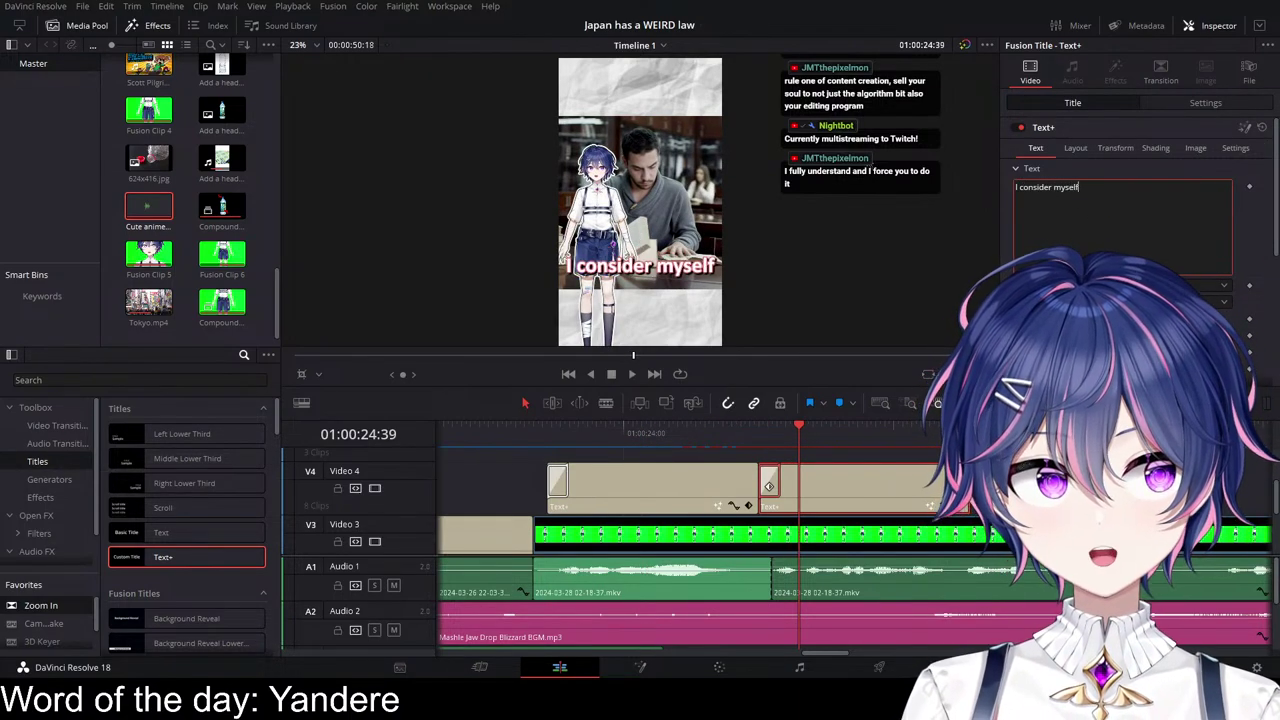
Step: Extend the end of the "I consider myself" title on Video 4 to about 01:00:26:13 and check it in playback
left_click_drag(792, 455, 938, 454)
scroll(918, 487, "right", 7)
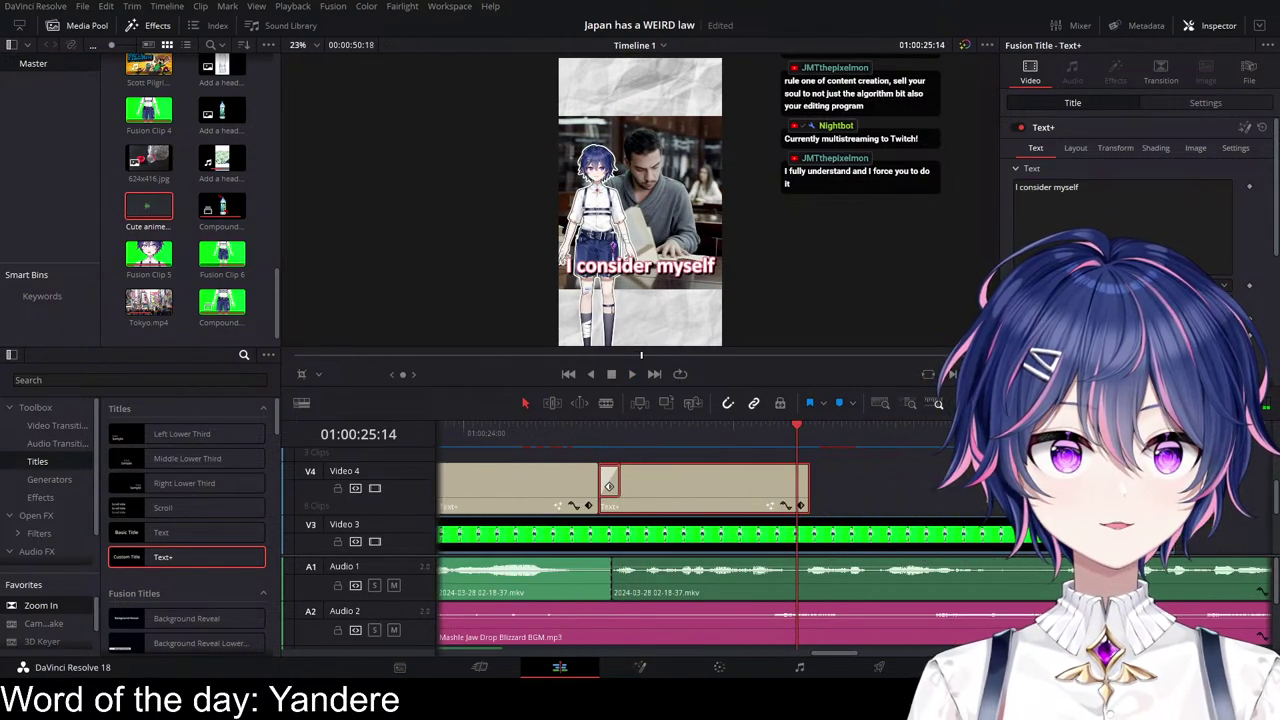
scroll(857, 500, "up", 1)
scroll(857, 500, "right", 4)
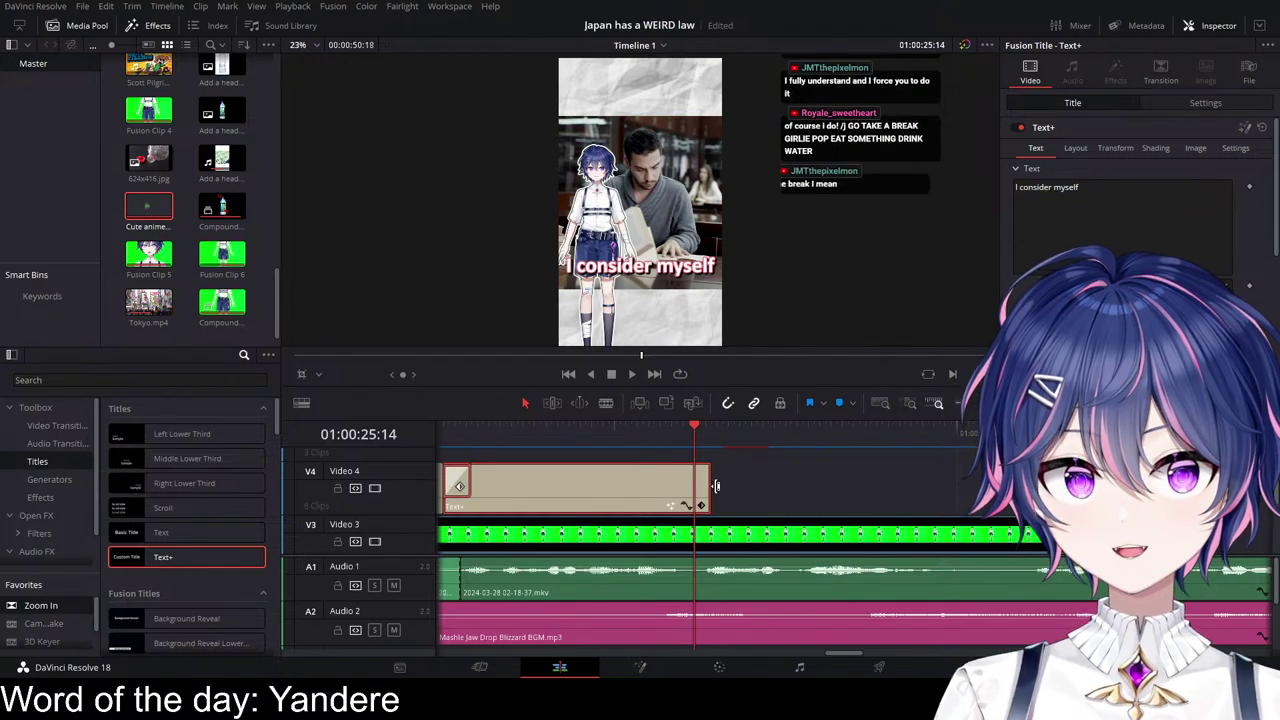
left_click_drag(707, 491, 1031, 490)
key("space")
key("space")
Step: Copy the "I consider myself" title onto Video 5 from about 01:00:25:13 and trim its end to match the Video 4 title
scroll(590, 521, "left", 3)
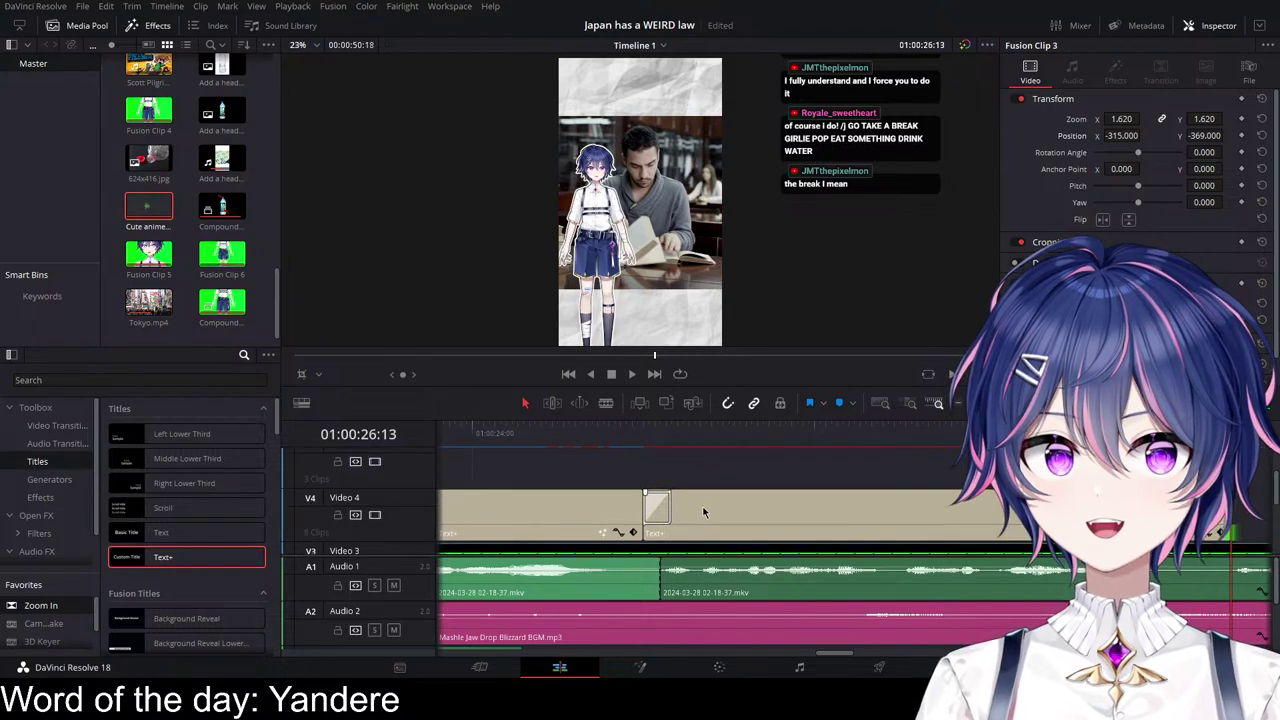
scroll(830, 509, "down", 1)
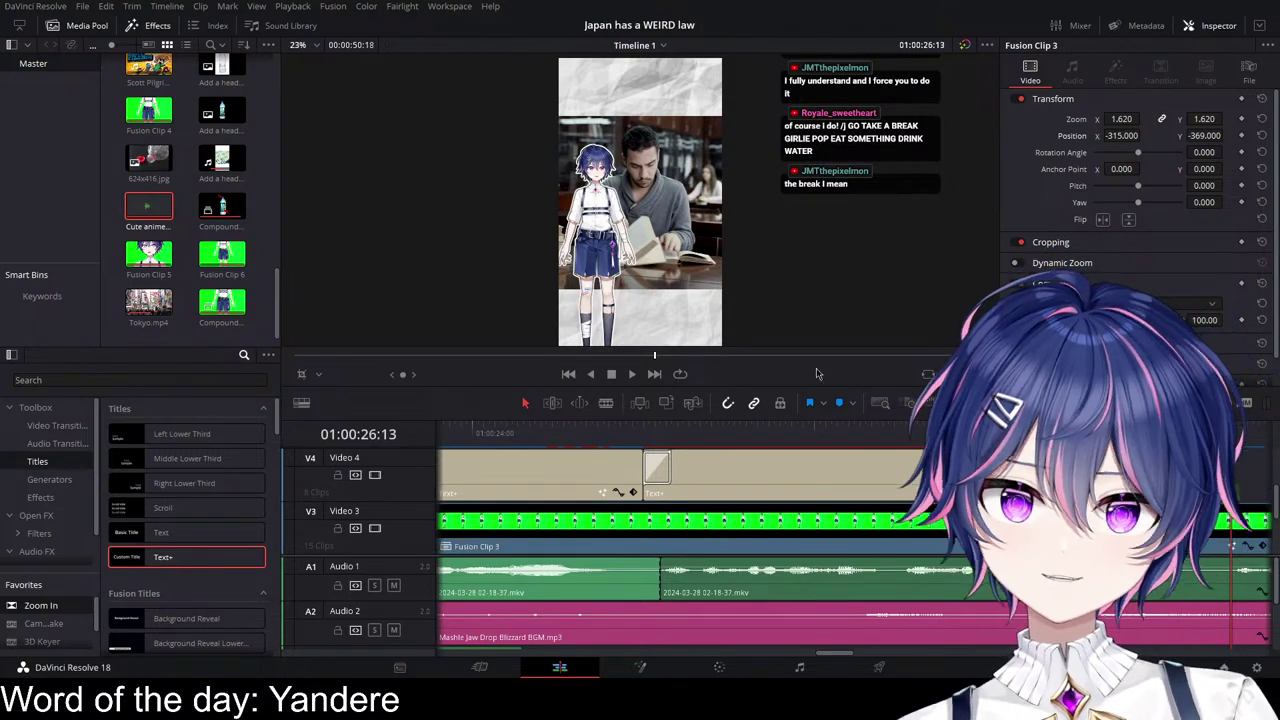
scroll(860, 530, "up", 2)
scroll(862, 520, "right", 3)
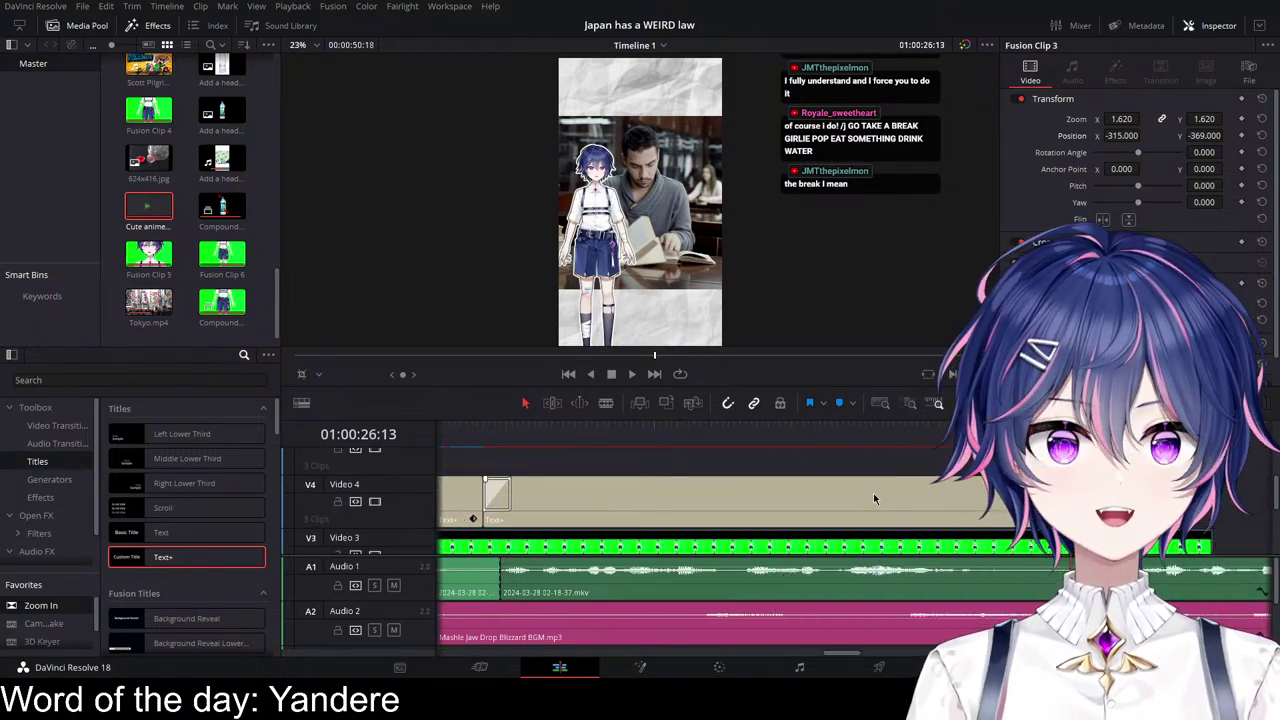
left_click_drag(662, 443, 701, 444)
key("space")
key("space")
scroll(742, 518, "up", 3)
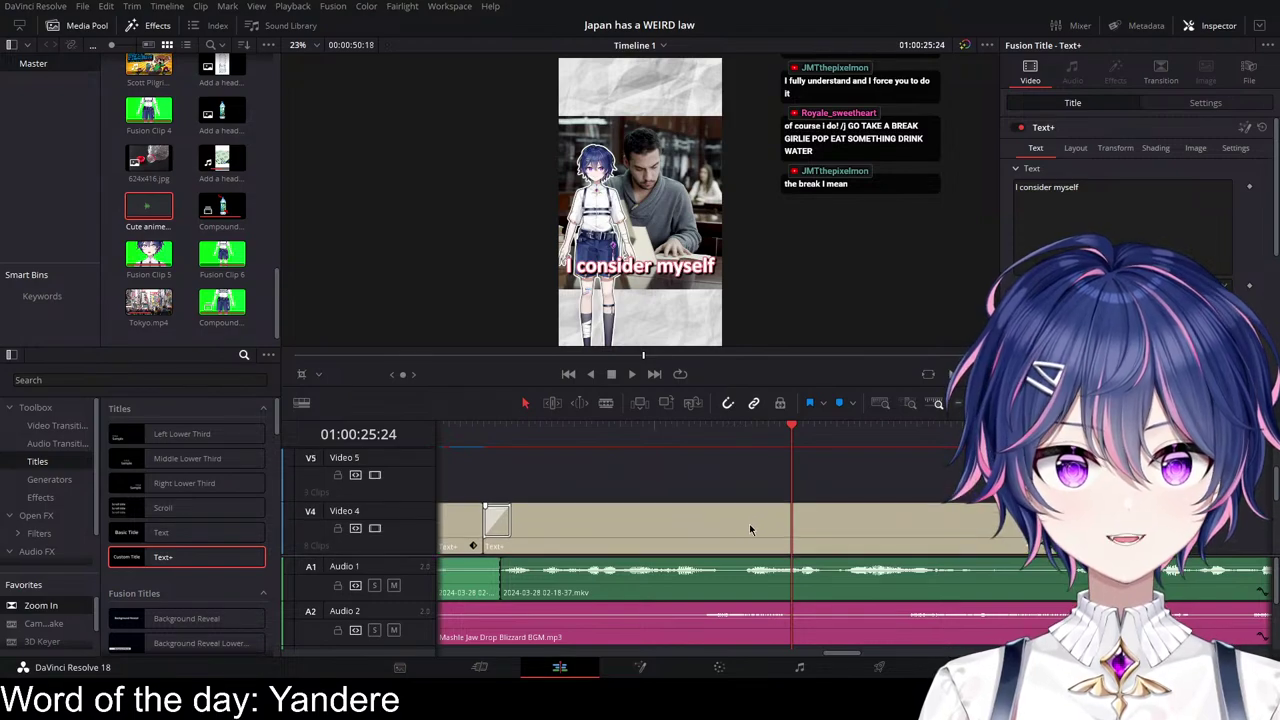
left_click_drag(749, 525, 994, 505)
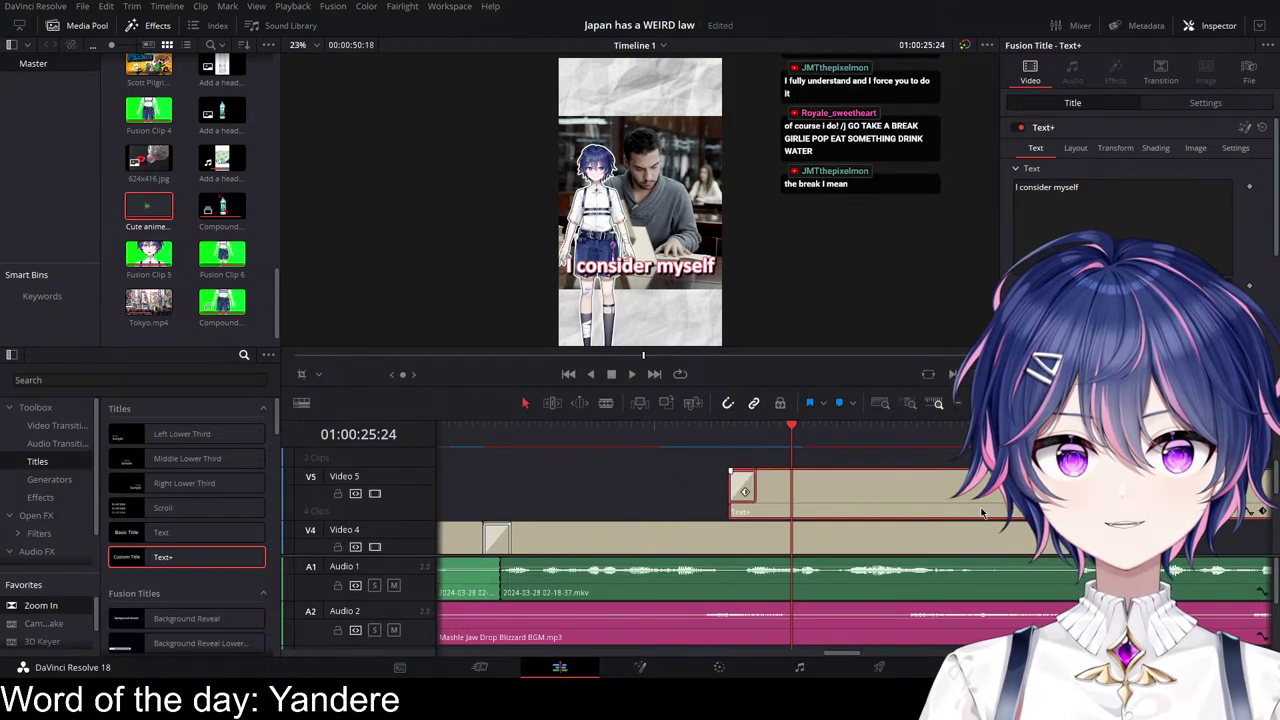
scroll(928, 514, "right", 3)
left_click_drag(1193, 500, 948, 503)
Step: Replace the Video 5 title's text with "disciplined" and set its Position Y to -522
left_click(925, 498)
left_click_drag(1130, 194, 933, 161)
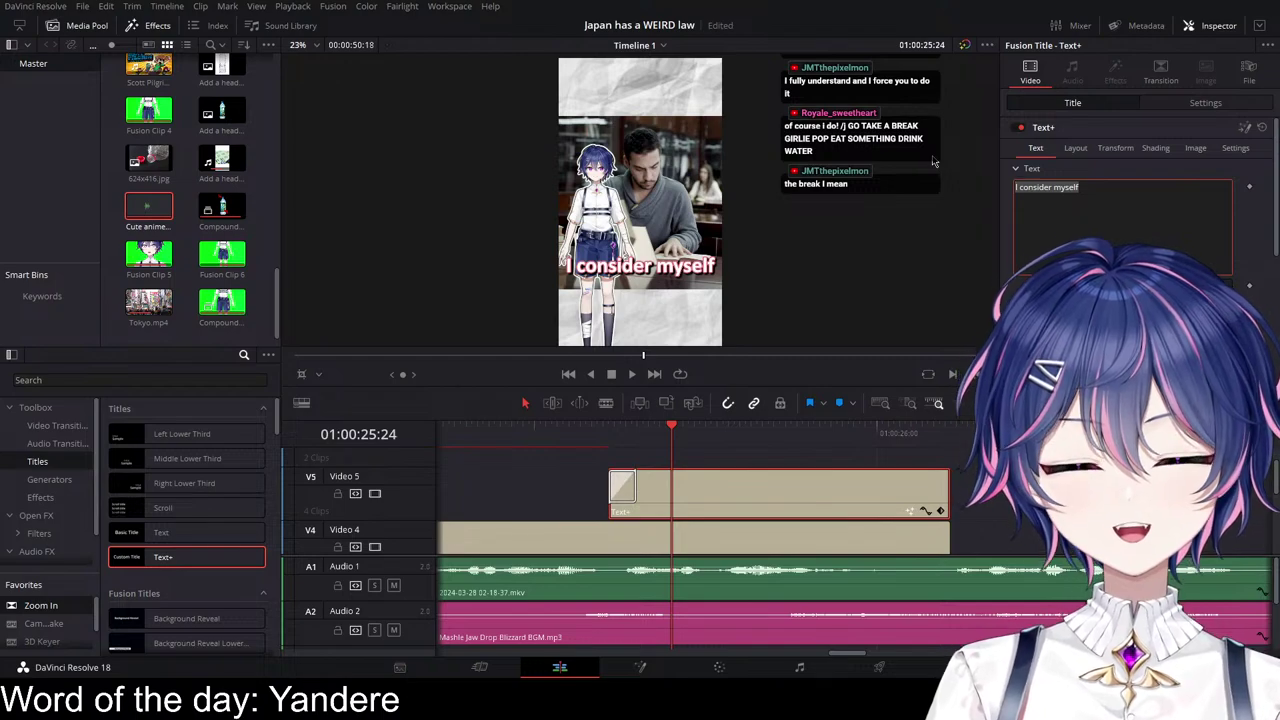
type("disciplin")
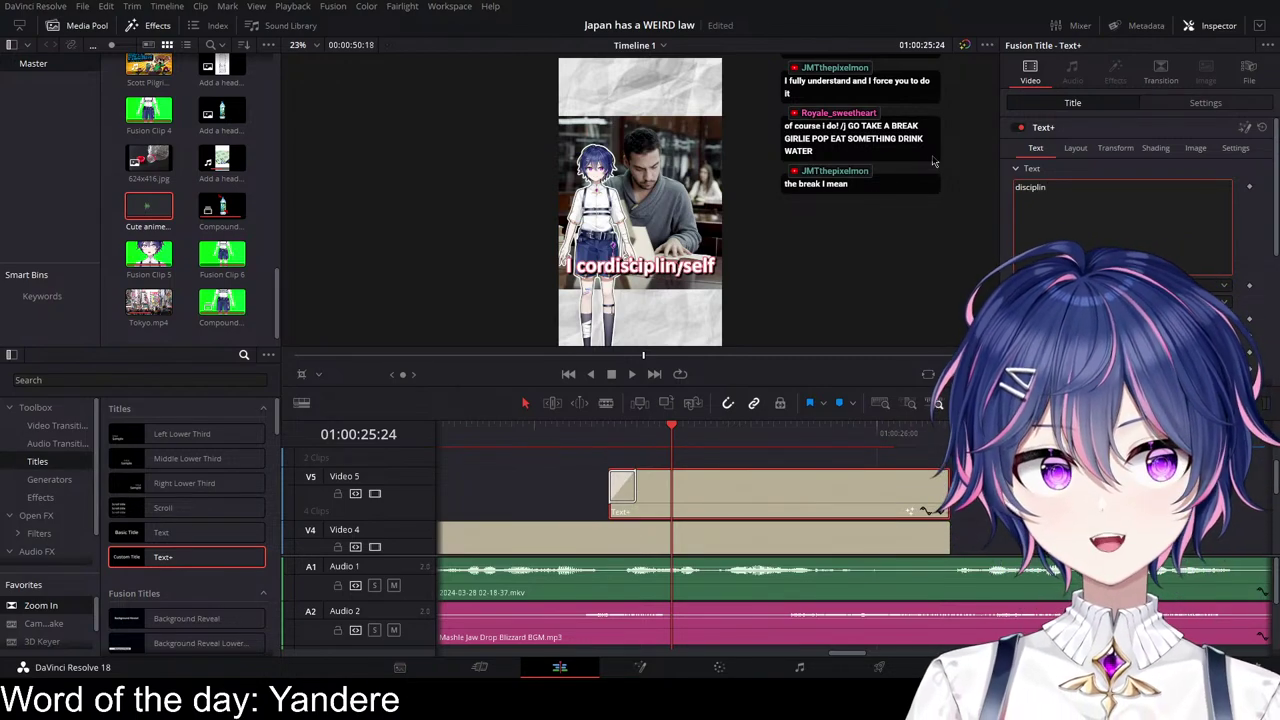
type("ed")
left_click(1205, 103)
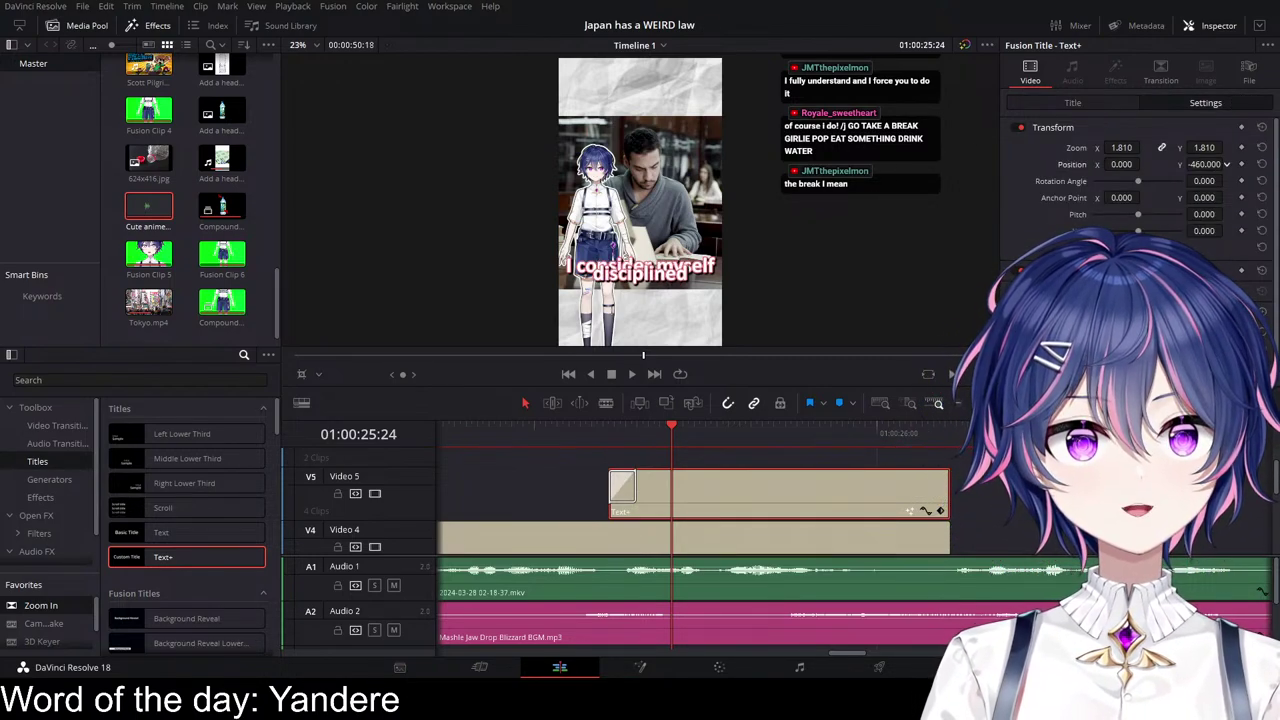
left_click_drag(1204, 164, 1165, 164)
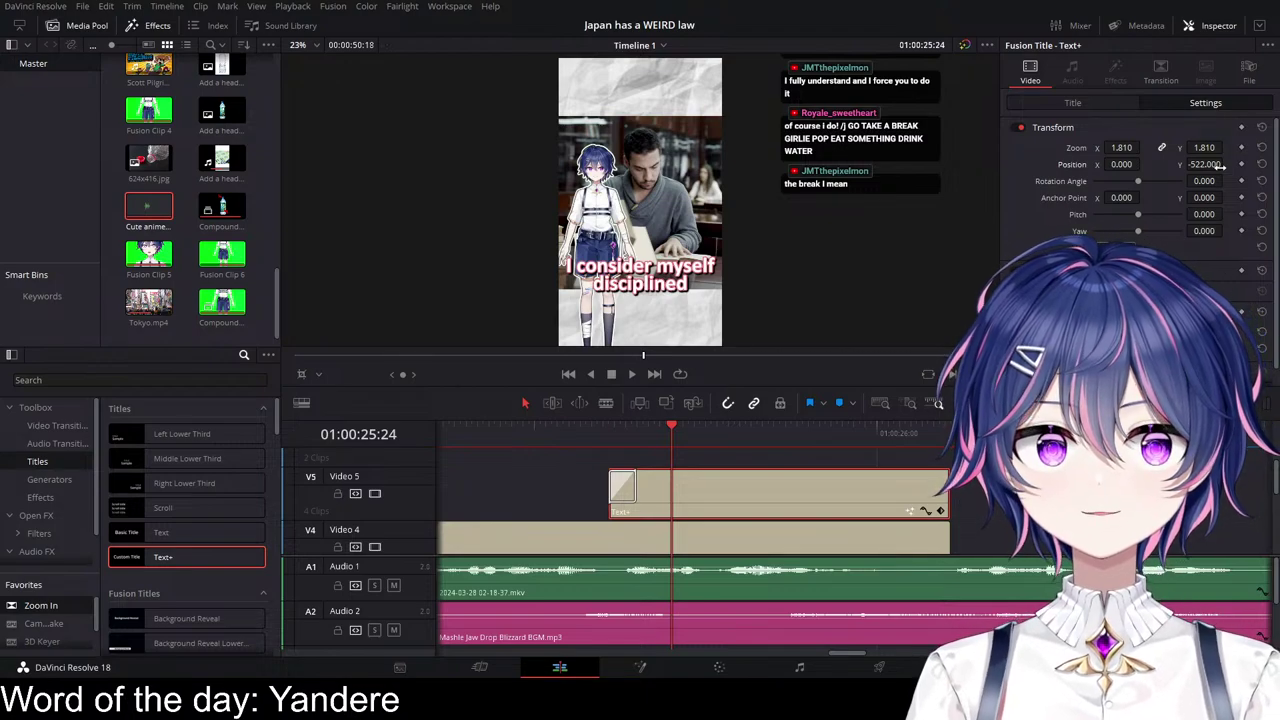
Step: Play back the captions from "Don't get me wrong" through "disciplined" to check their timing against the speech
scroll(703, 545, "left", 6)
left_click(570, 438)
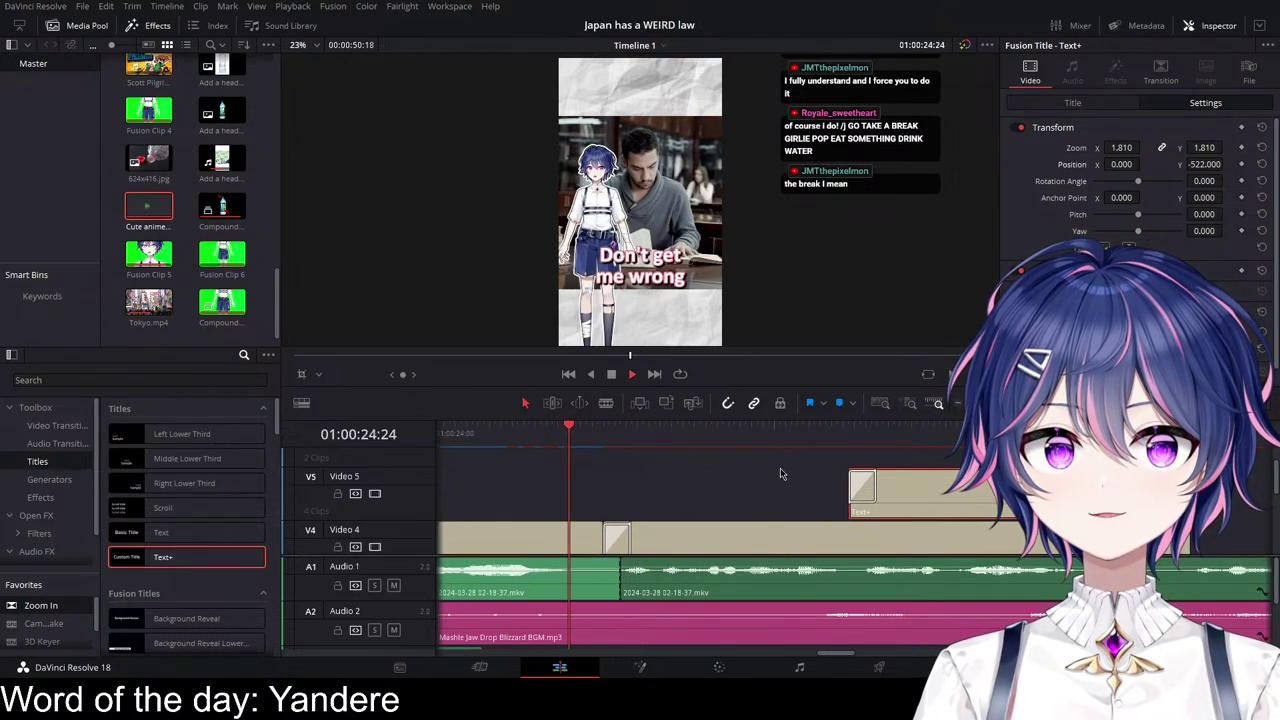
key("space")
key("space")
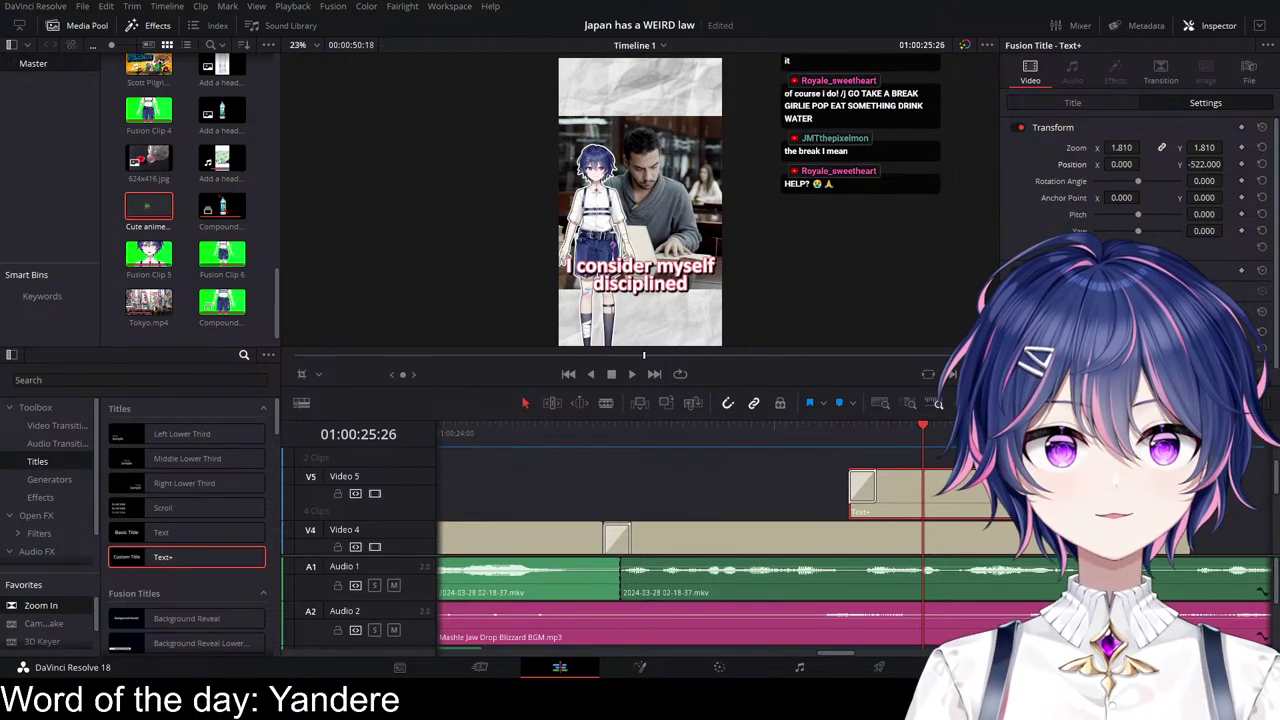
left_click(632, 438)
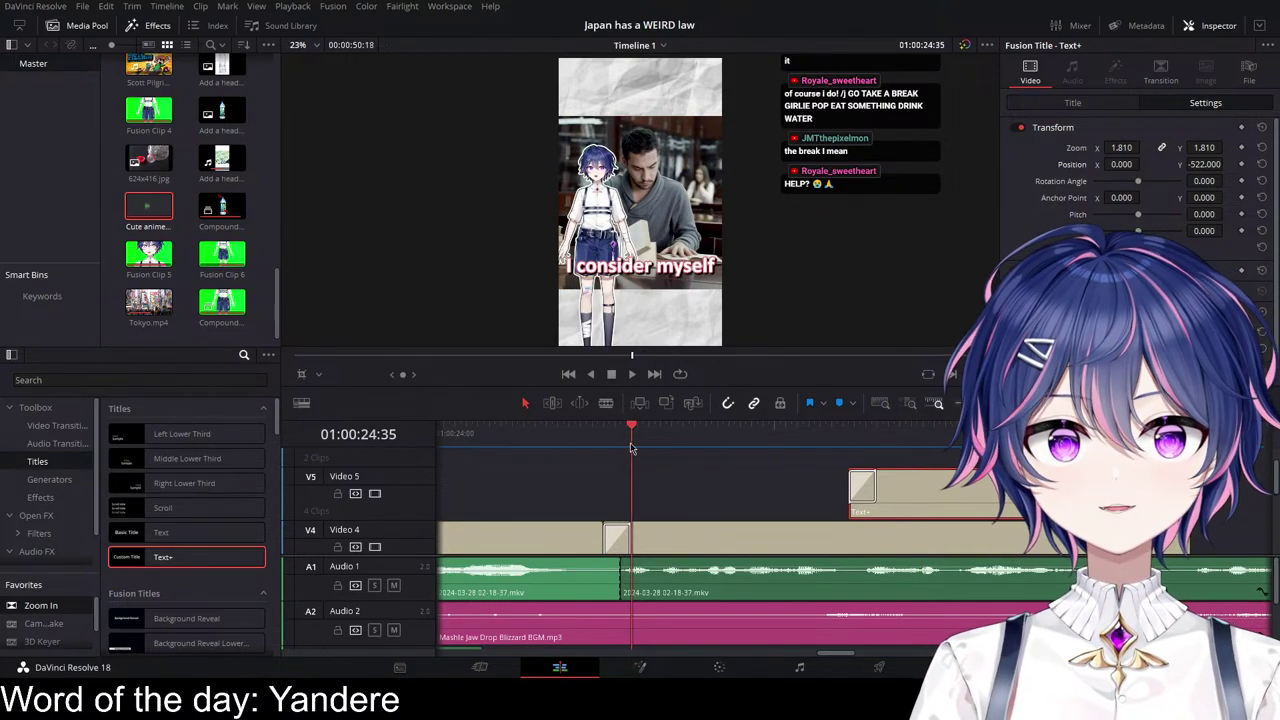
key("space")
key("space")
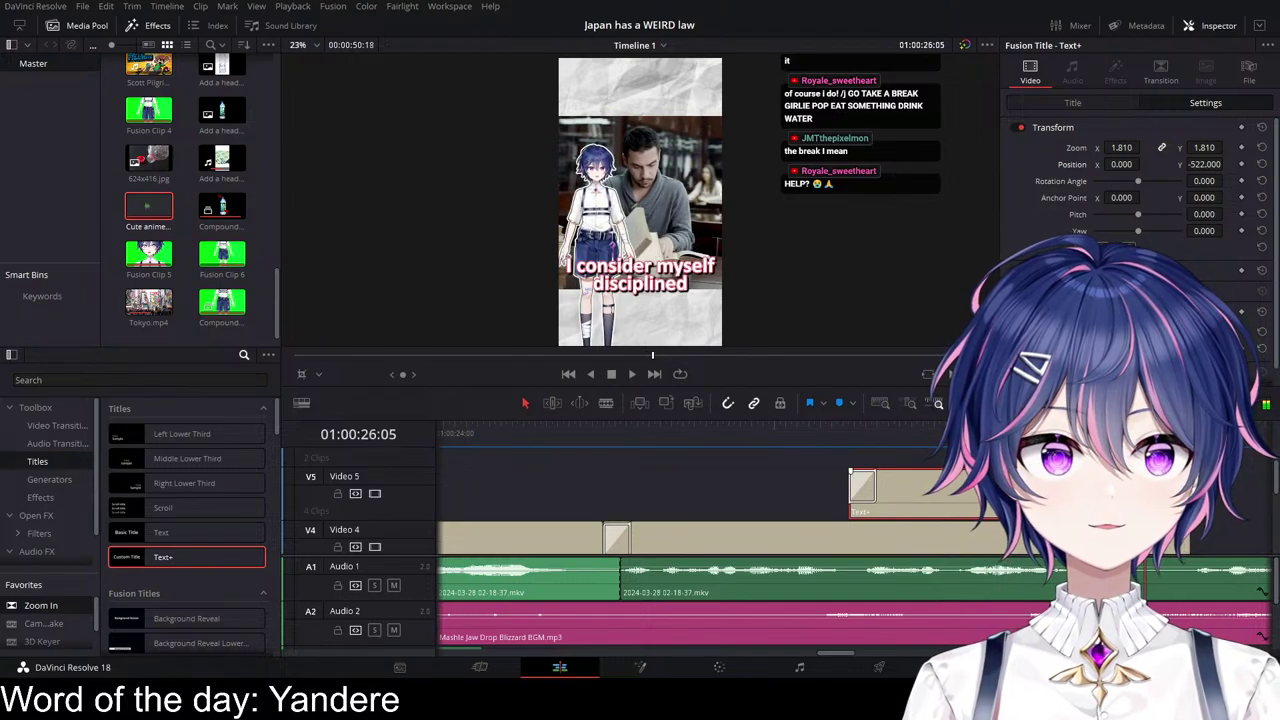
scroll(865, 516, "right", 10)
key("space")
key("space")
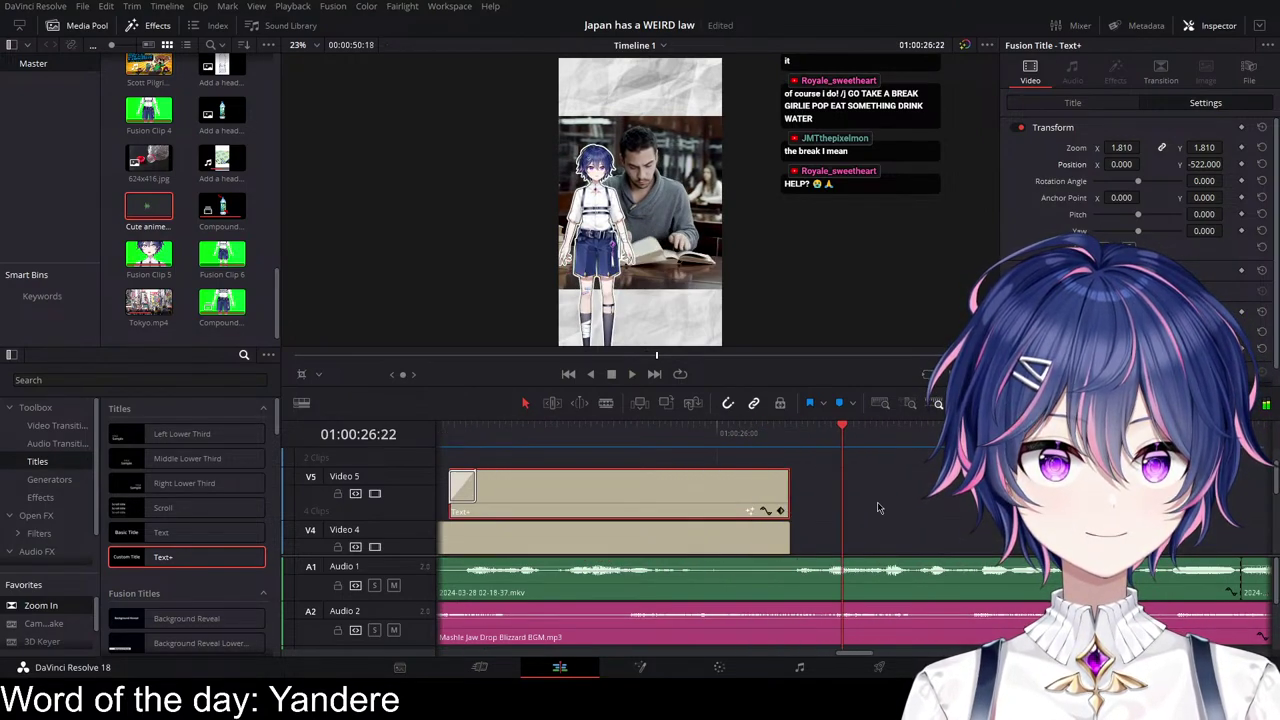
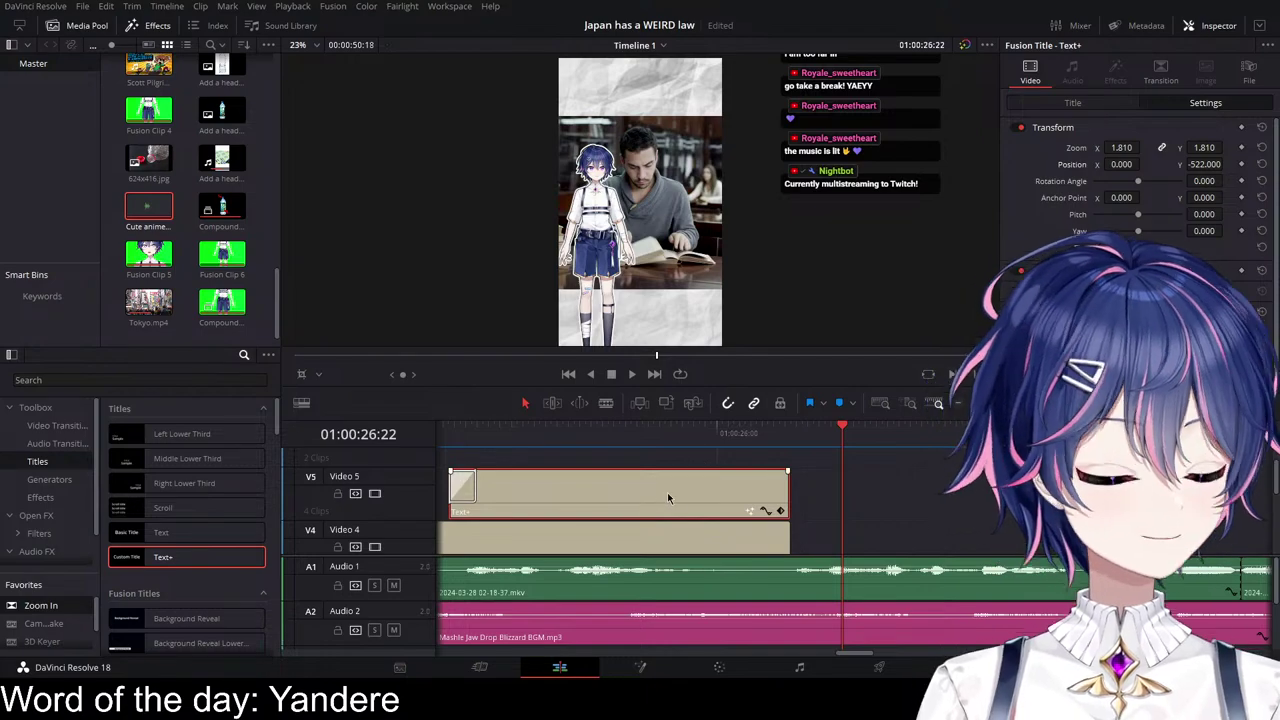
Step: Play the section following the "disciplined" caption to review the speech and clips that still lack captions
scroll(669, 497, "left", 1)
left_click(478, 434)
key("space")
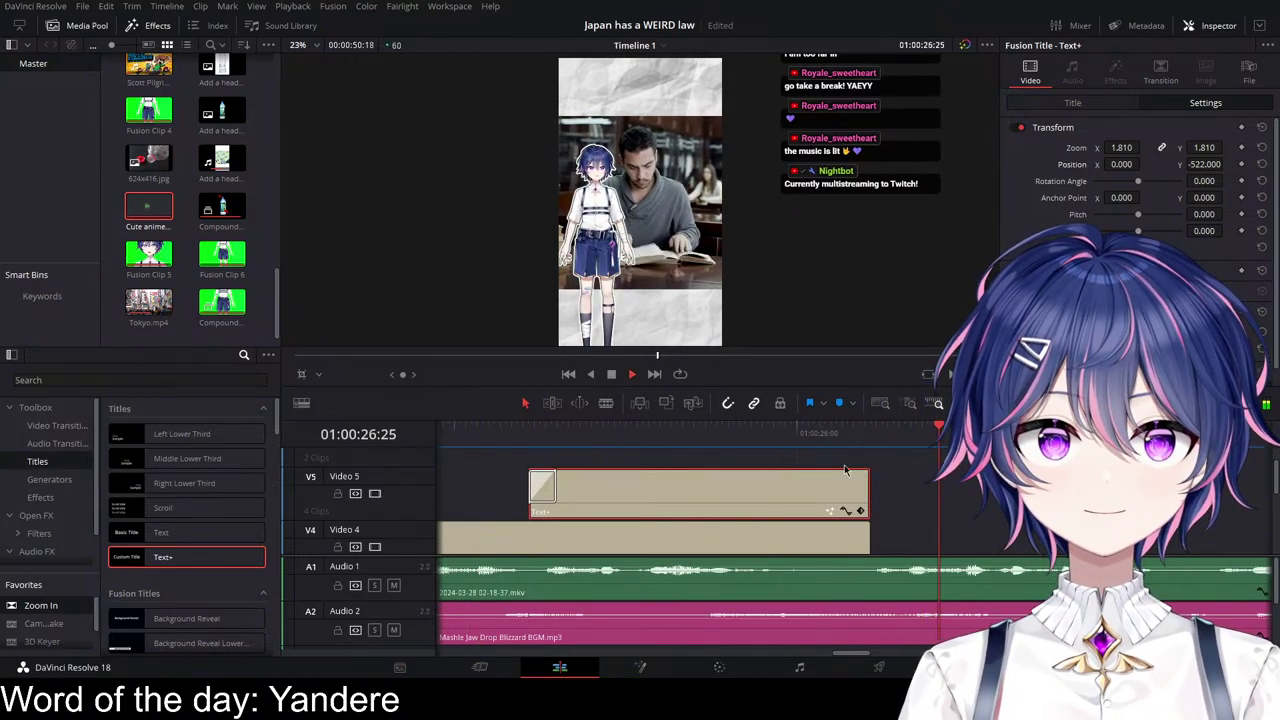
left_click(722, 434)
key("space")
scroll(812, 492, "right", 2)
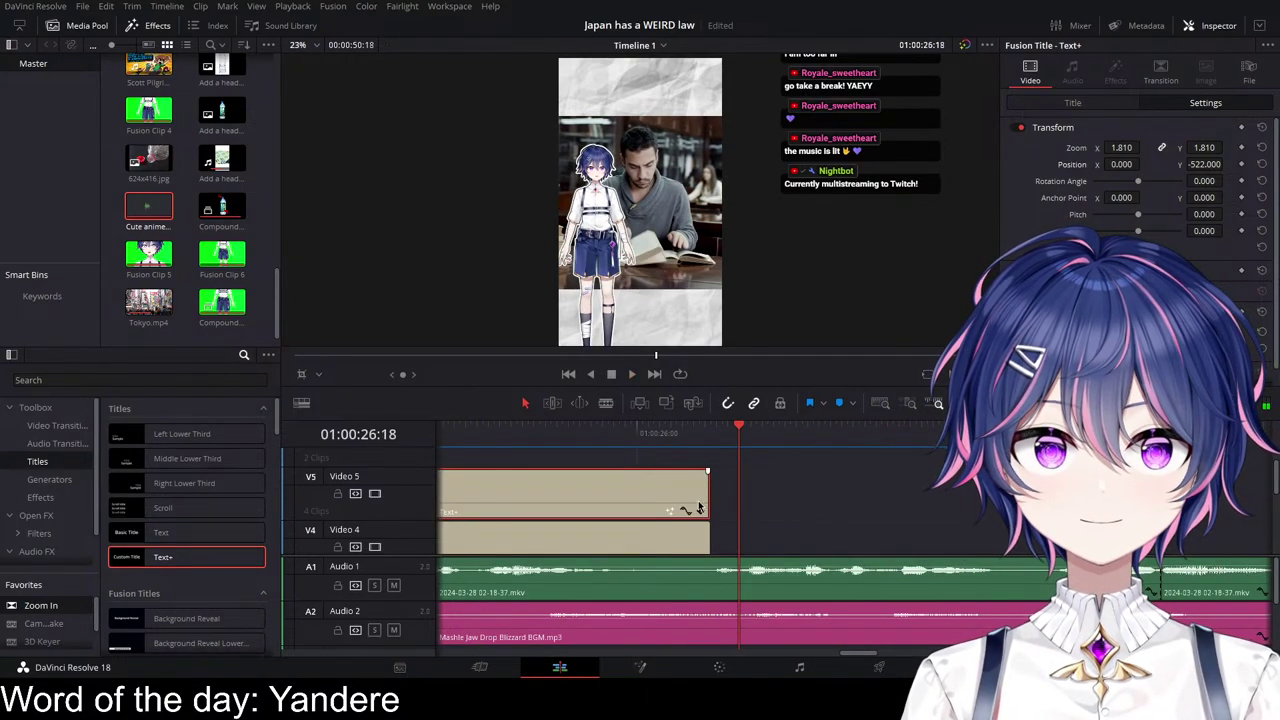
scroll(701, 508, "down", 5)
scroll(701, 508, "left", 2)
scroll(703, 508, "right", 3)
scroll(680, 509, "up", 2)
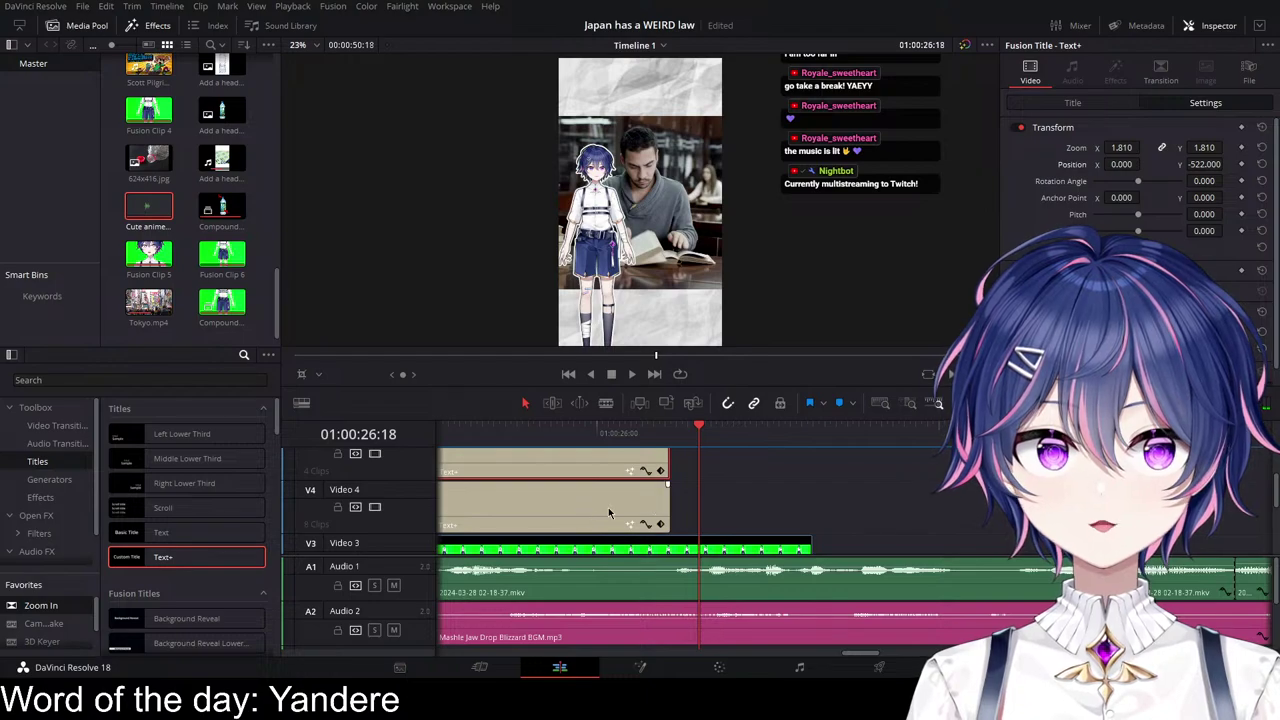
key("space")
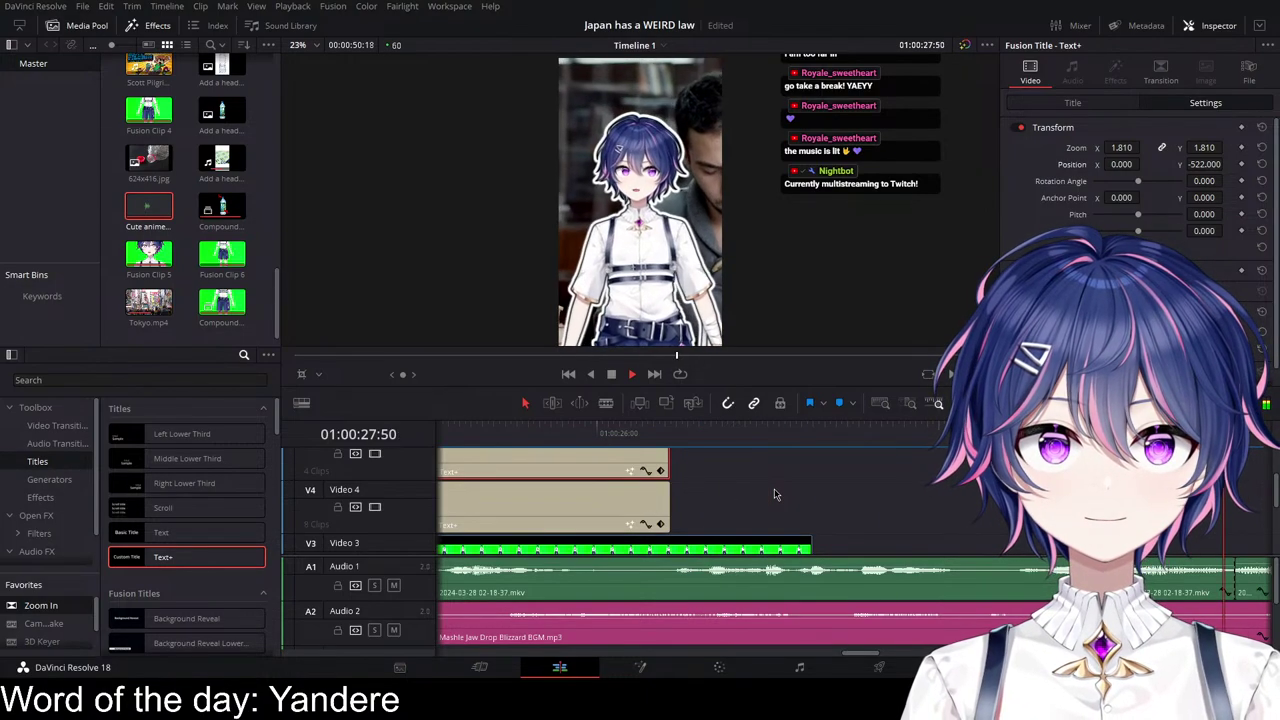
key("space")
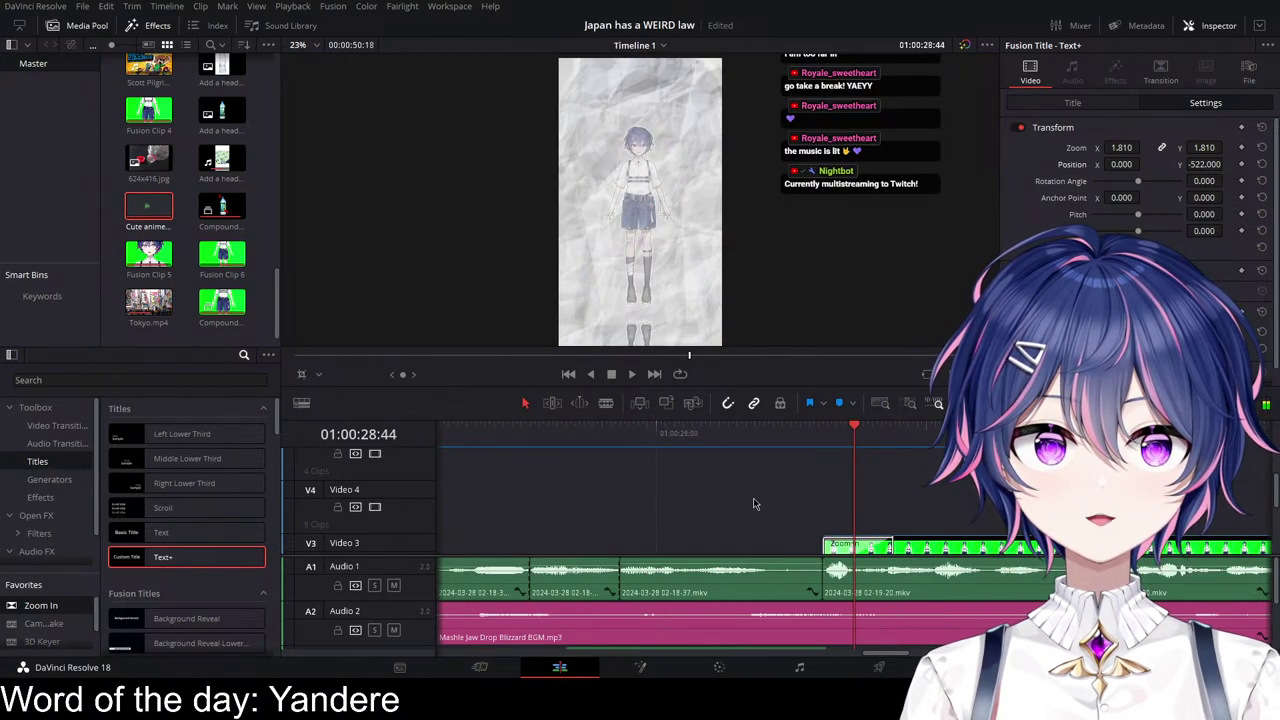
Step: Replay from the end of the reading-man section through to the Tokyo street footage to review the remaining short
scroll(754, 503, "left", 10)
left_click(501, 434)
key("space")
key("space")
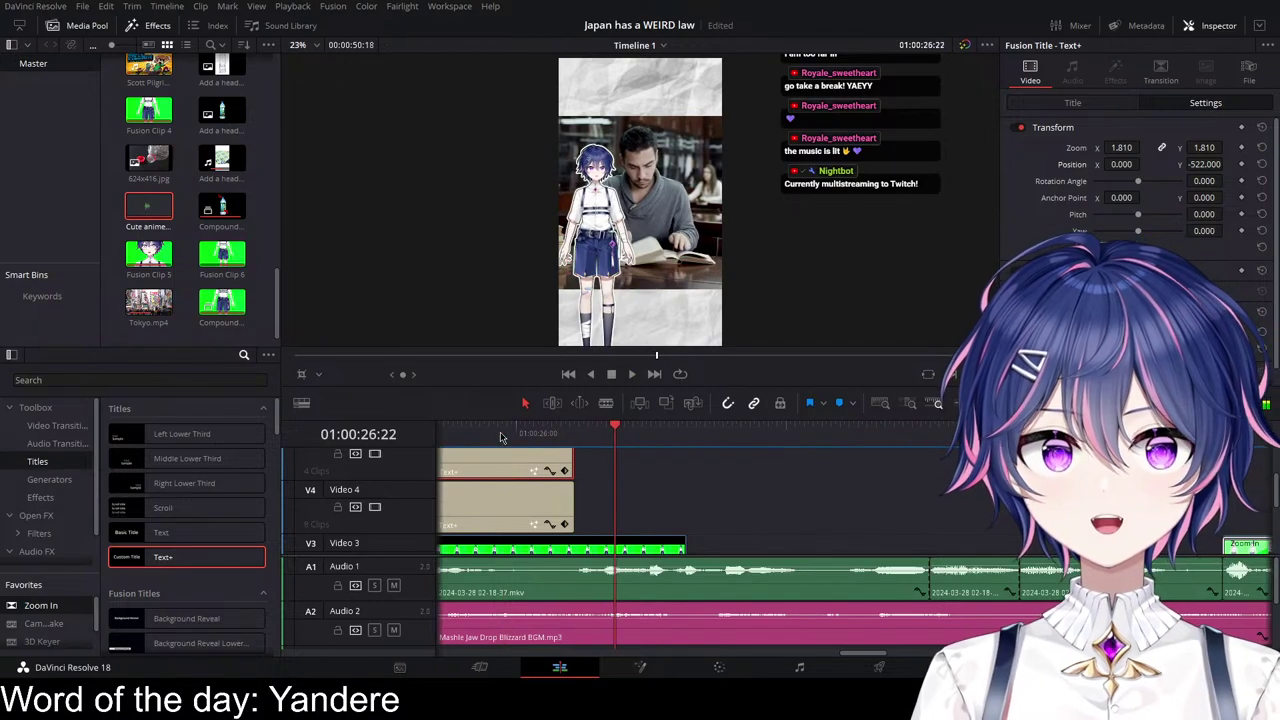
scroll(622, 501, "up", 3)
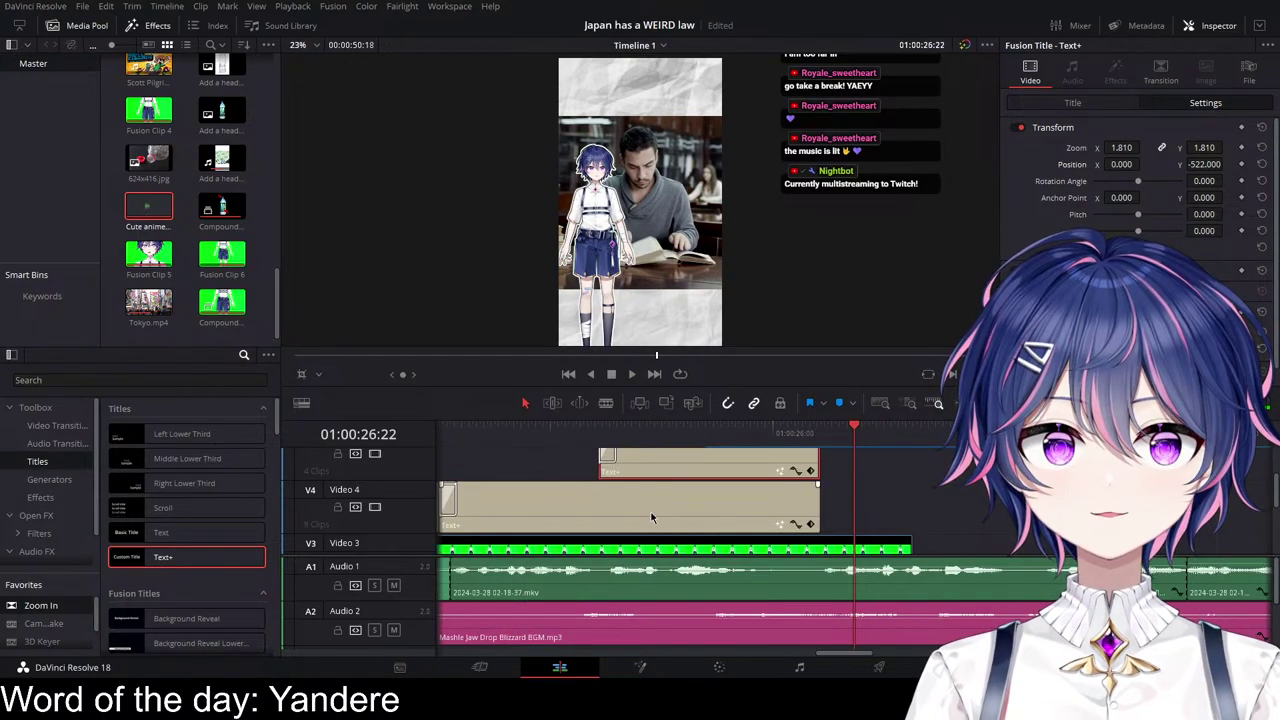
key("space")
left_click(562, 440)
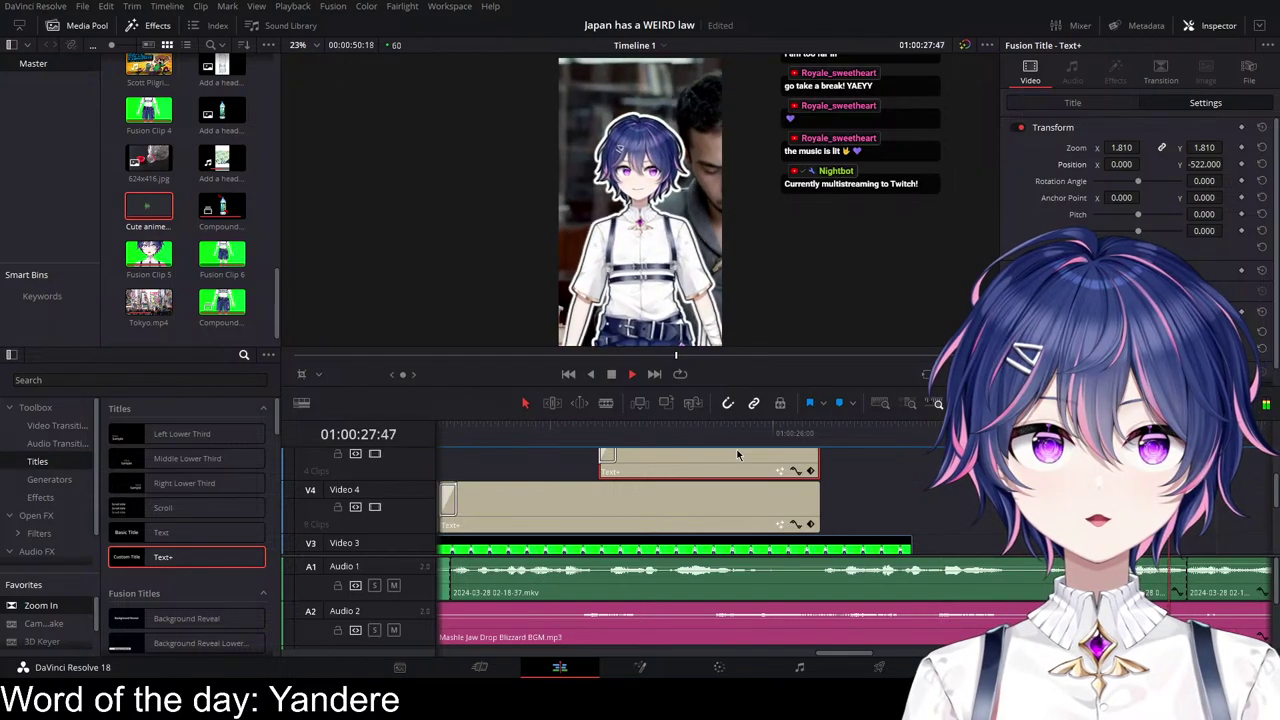
scroll(950, 490, "down", 1)
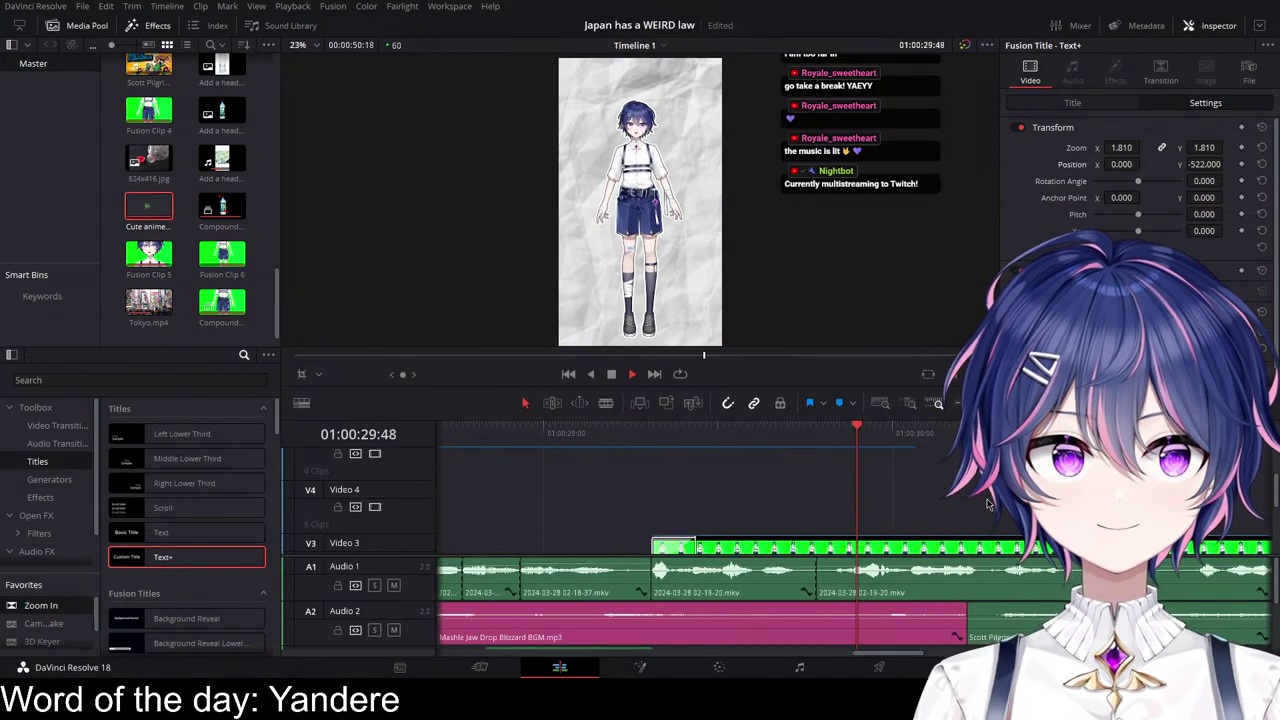
scroll(950, 490, "down", 1)
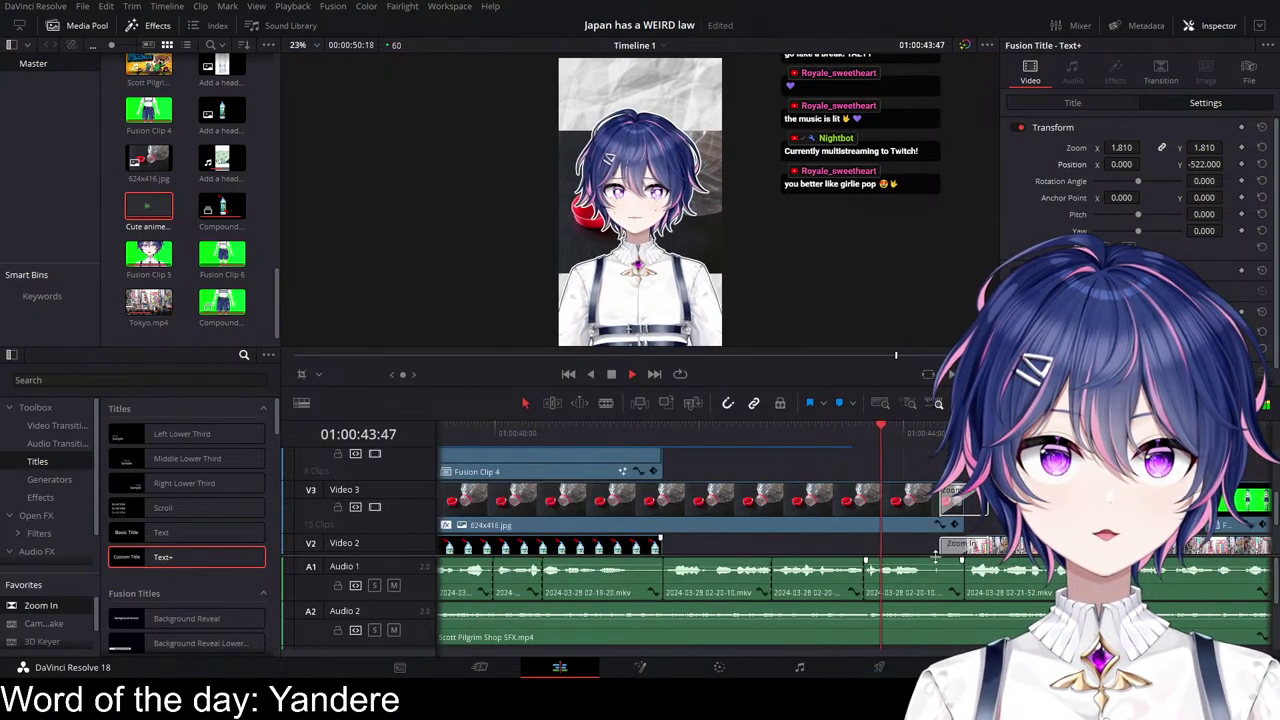
key("space")
scroll(777, 531, "left", 12)
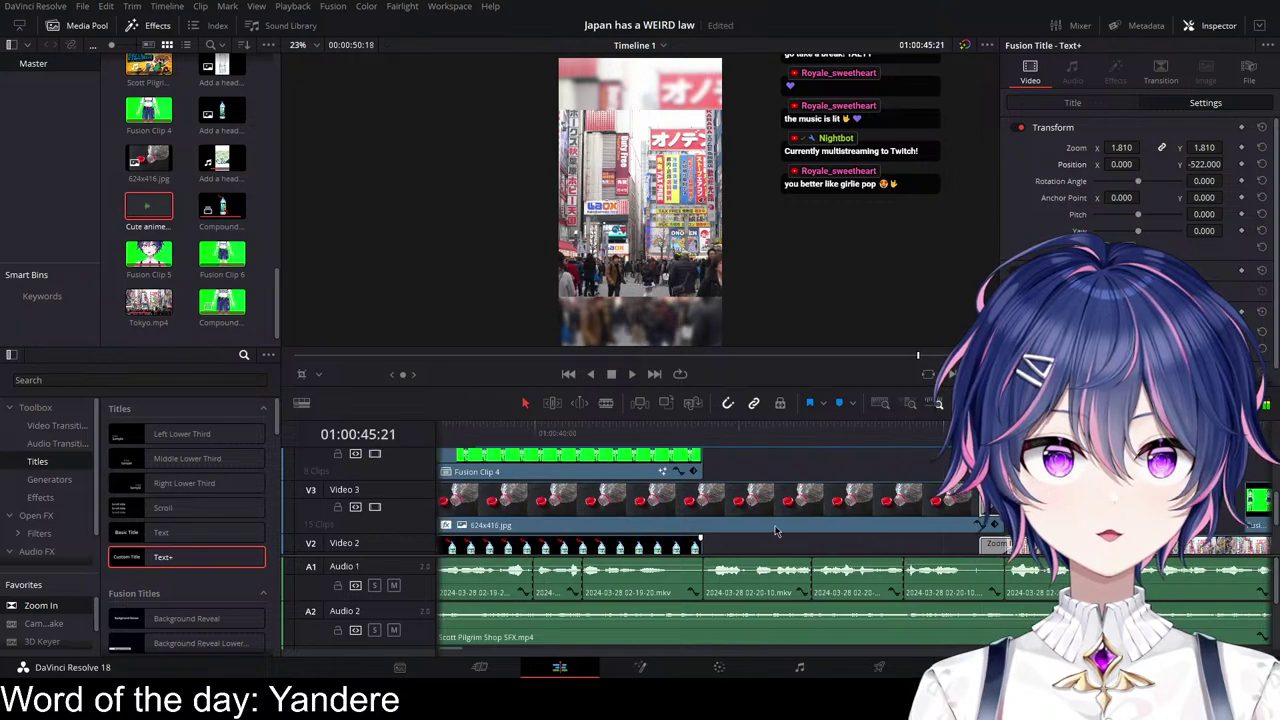
Step: Duplicate the "I consider myself" title onto Video 4 so it starts with the Tokyo street footage's audio clip
scroll(617, 511, "down", 6)
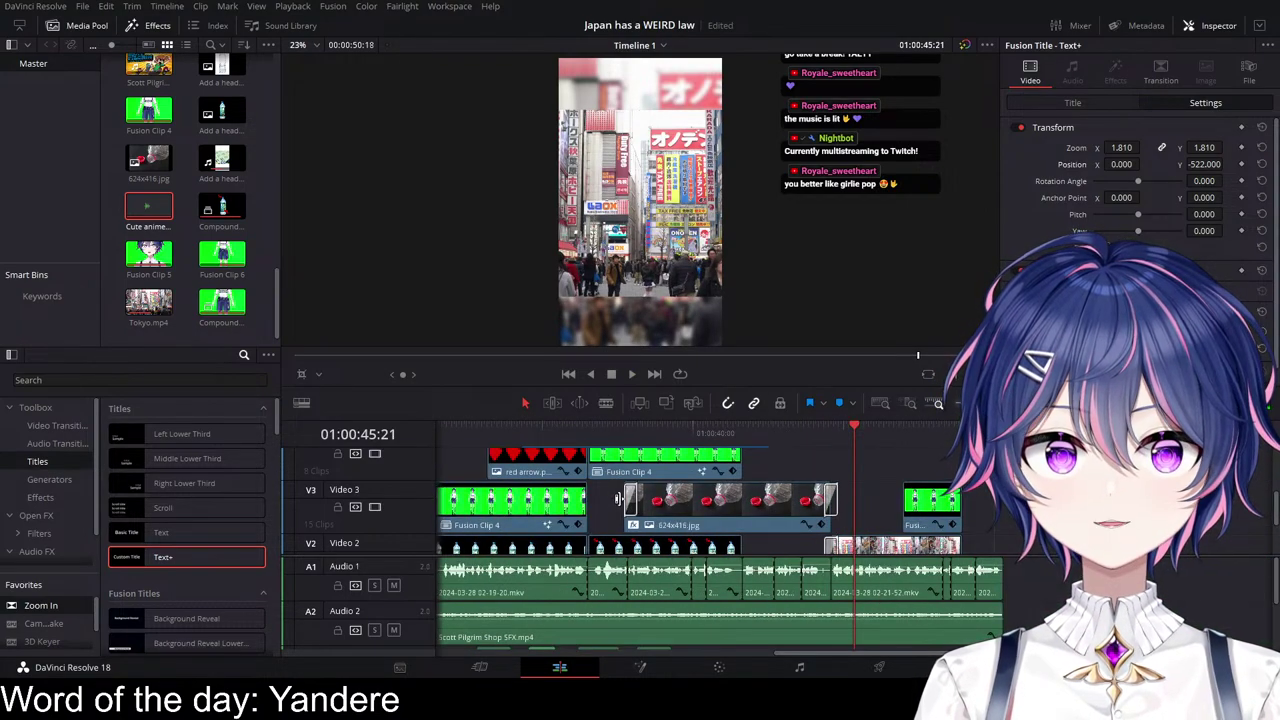
left_click_drag(529, 467, 857, 469, "alt")
left_click(838, 432)
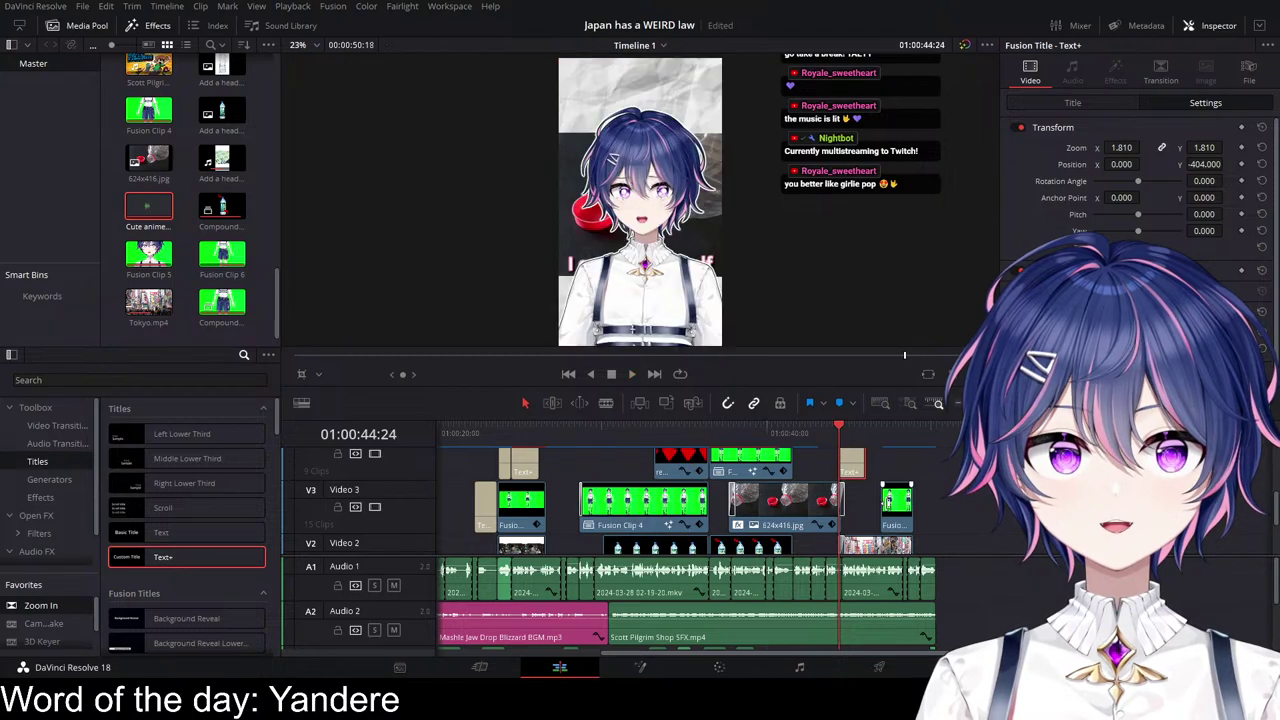
scroll(942, 543, "up", 5)
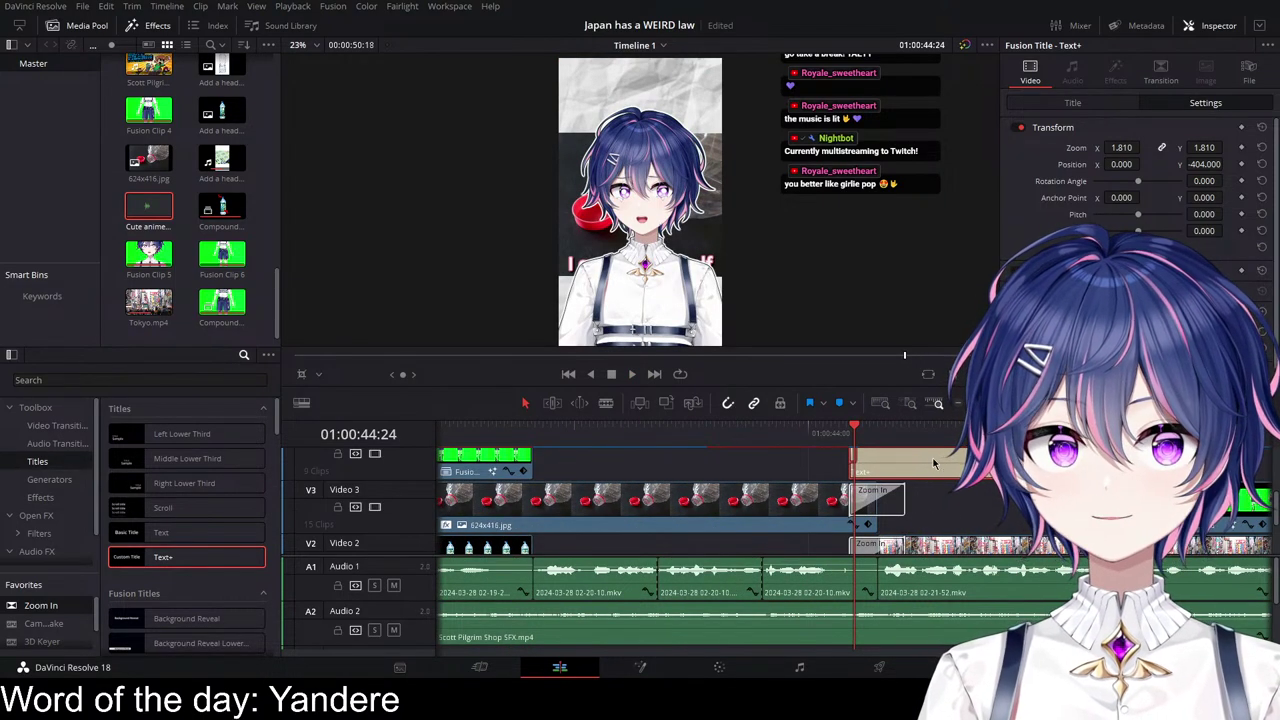
left_click_drag(934, 462, 949, 463)
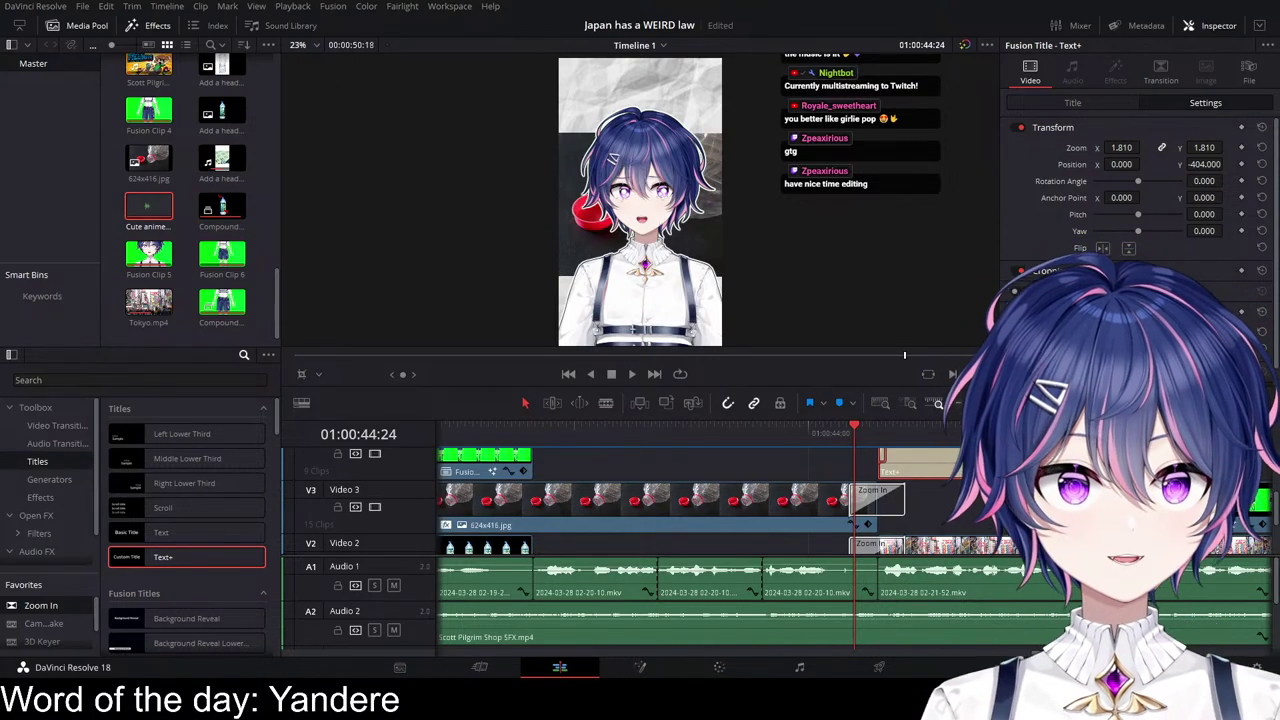
key("space")
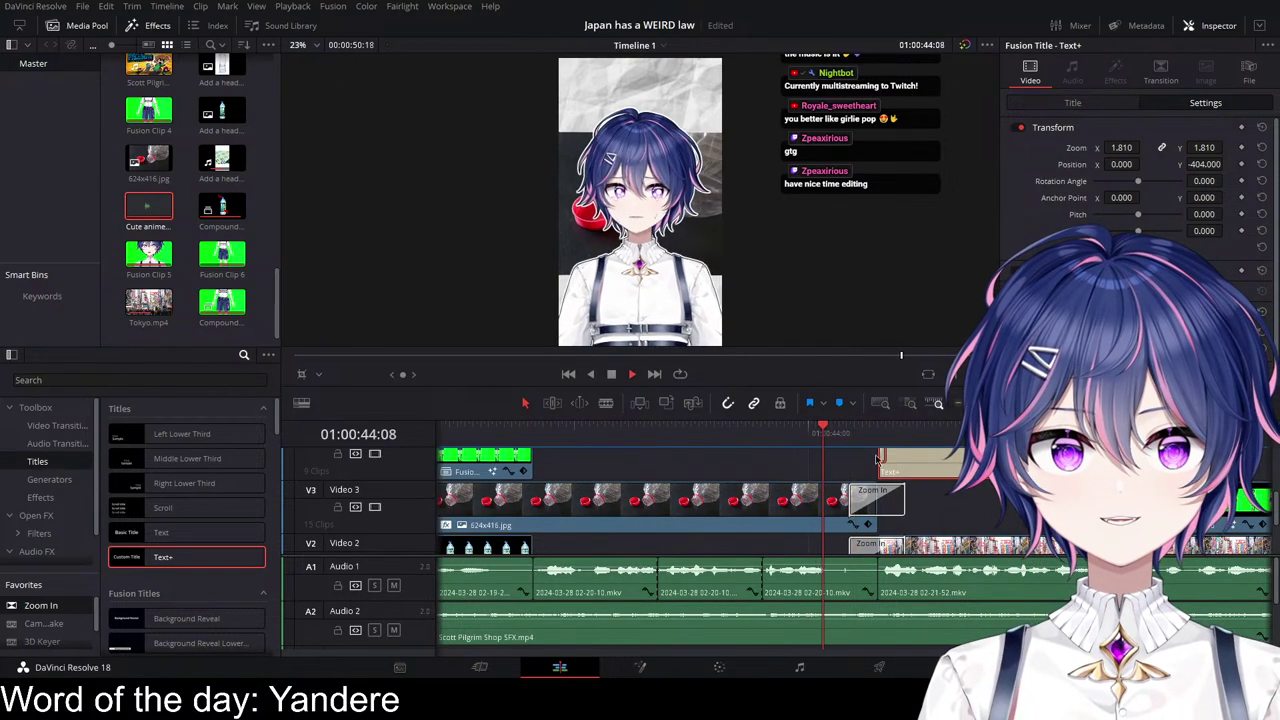
key("space")
Step: Listen to the opening of the Tokyo street section and replace the copied title's text with "basically"
key("ctrl+equal")
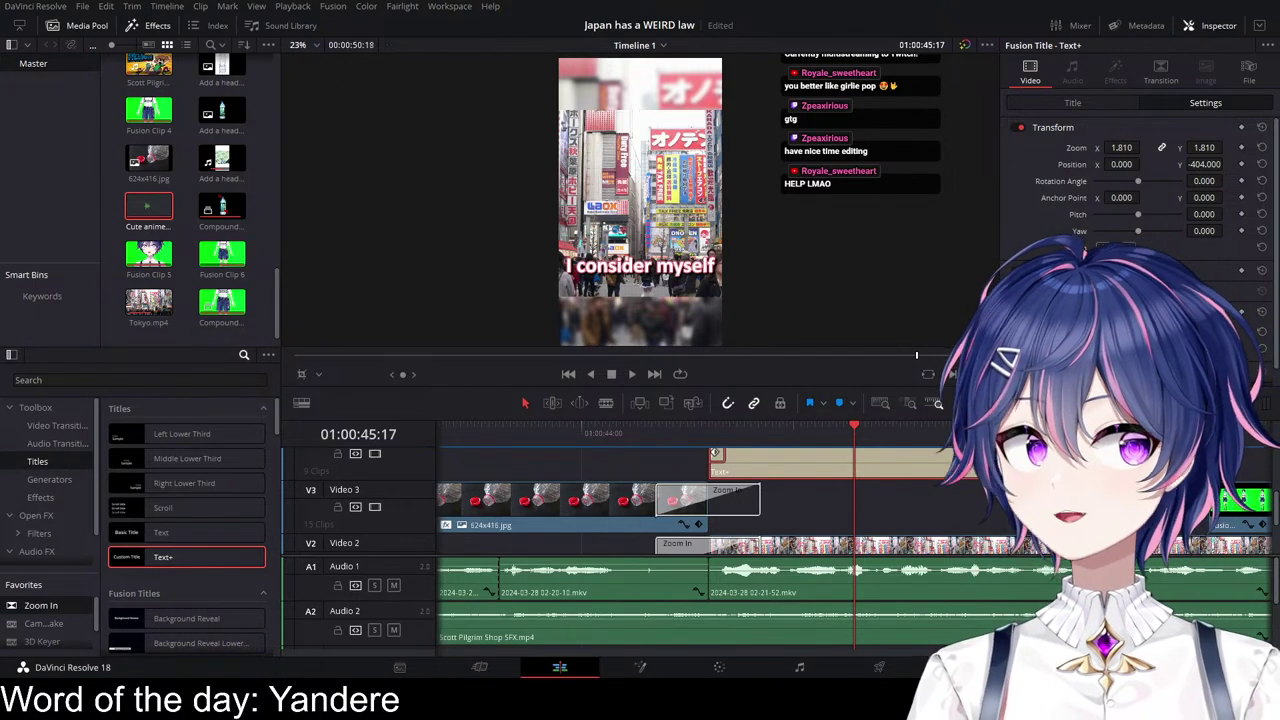
left_click(703, 434)
key("space")
key("space")
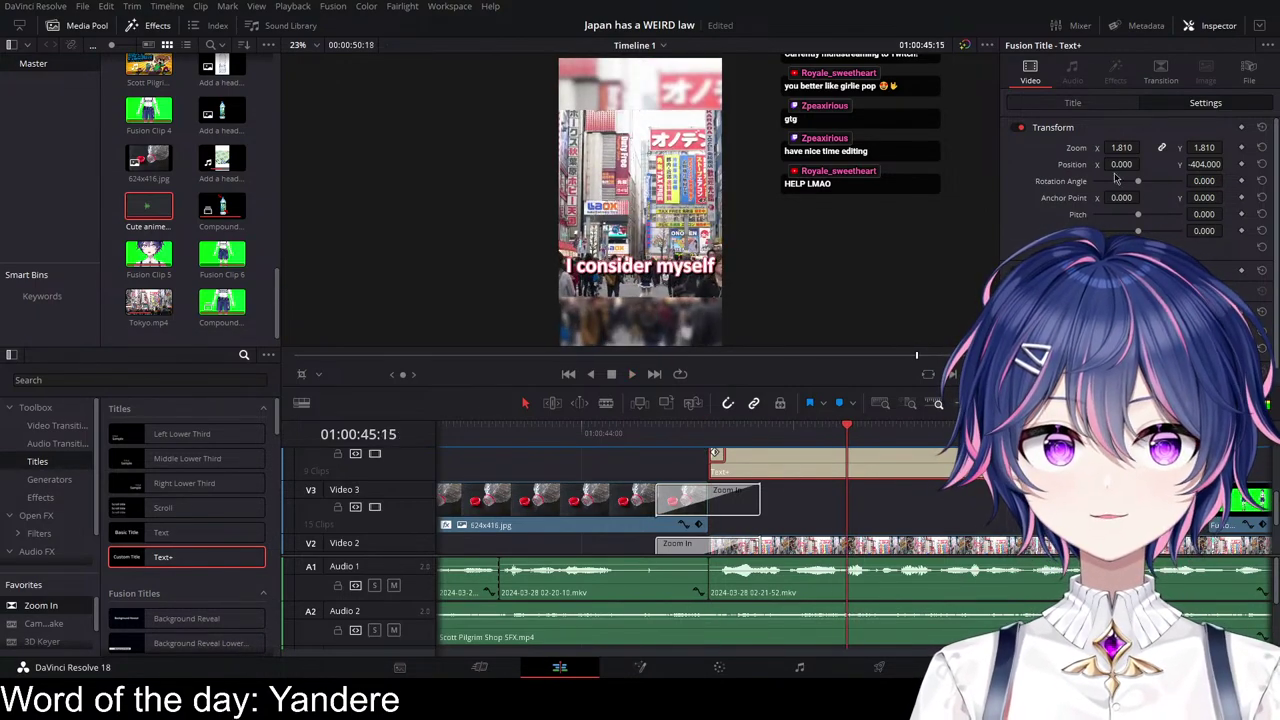
left_click(1072, 102)
type("basicvall")
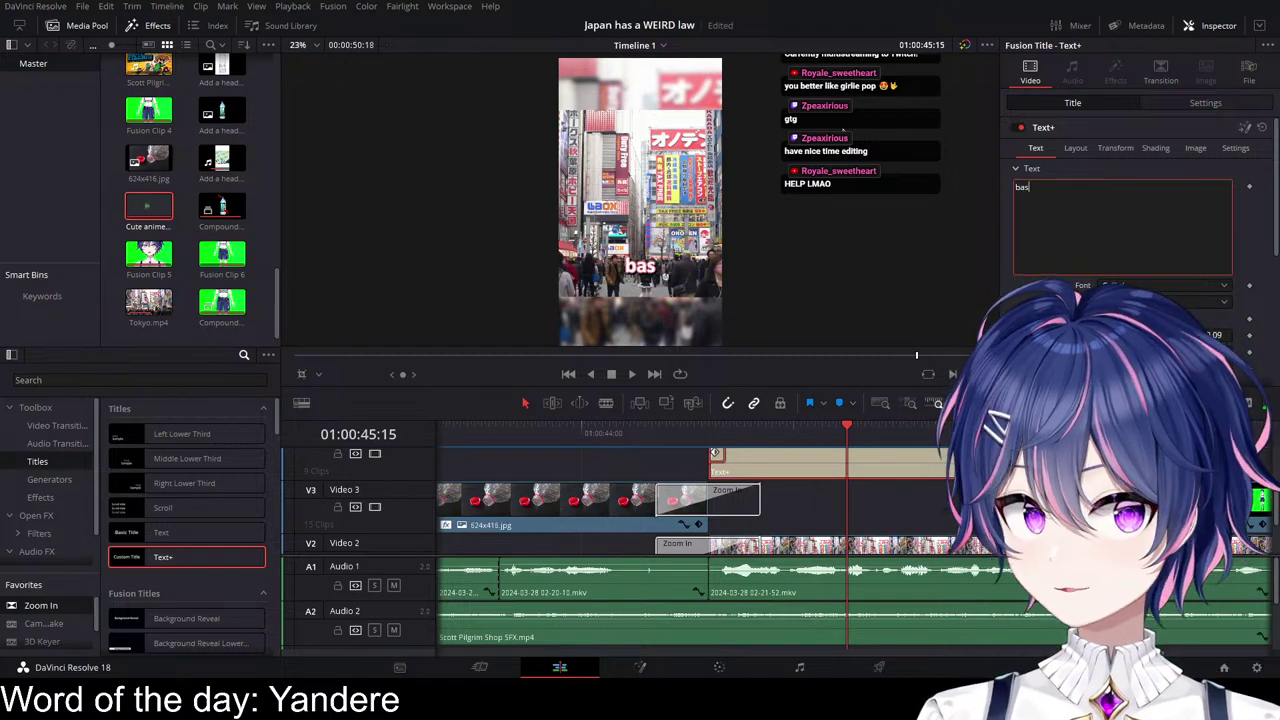
key("BackSpace")
key("BackSpace")
key("BackSpace")
key("BackSpace")
type("ally")
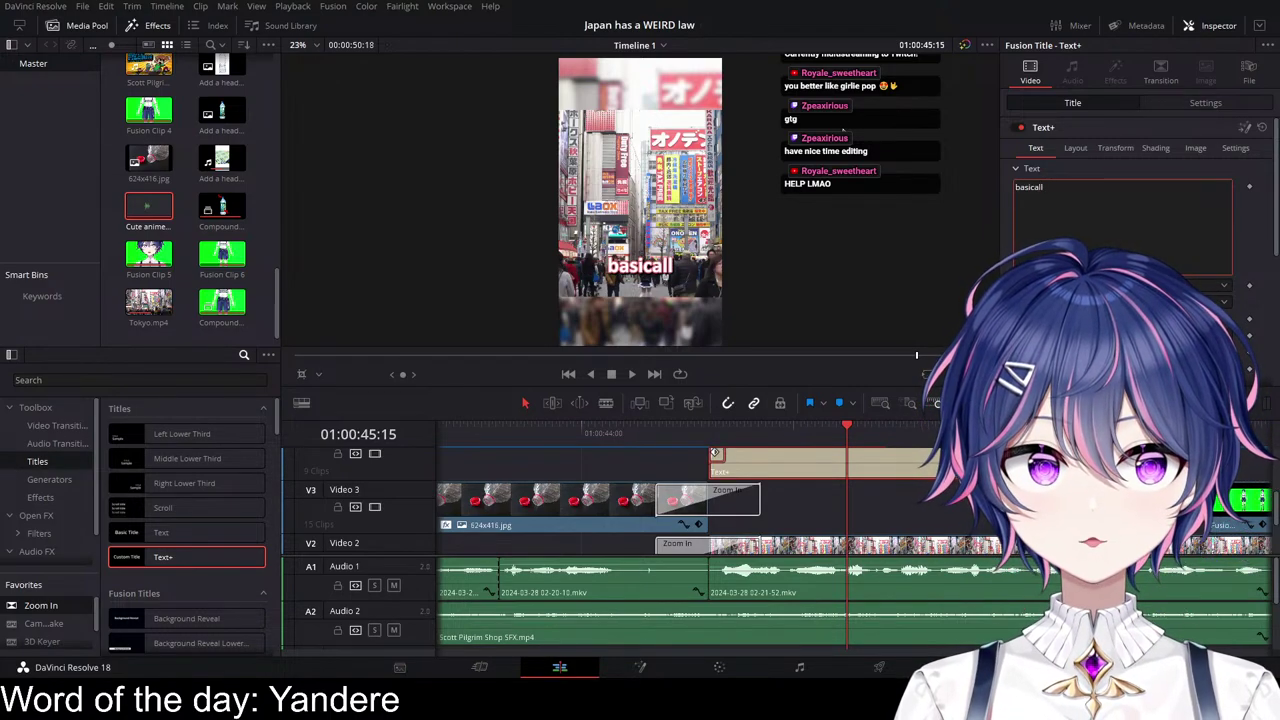
Step: Raise the "basically" title toward the middle of the frame and capitalize its text to "Basically"
left_click(1205, 102)
left_click_drag(1207, 176, 1258, 176)
left_click_drag(694, 432, 716, 432)
left_click(1072, 102)
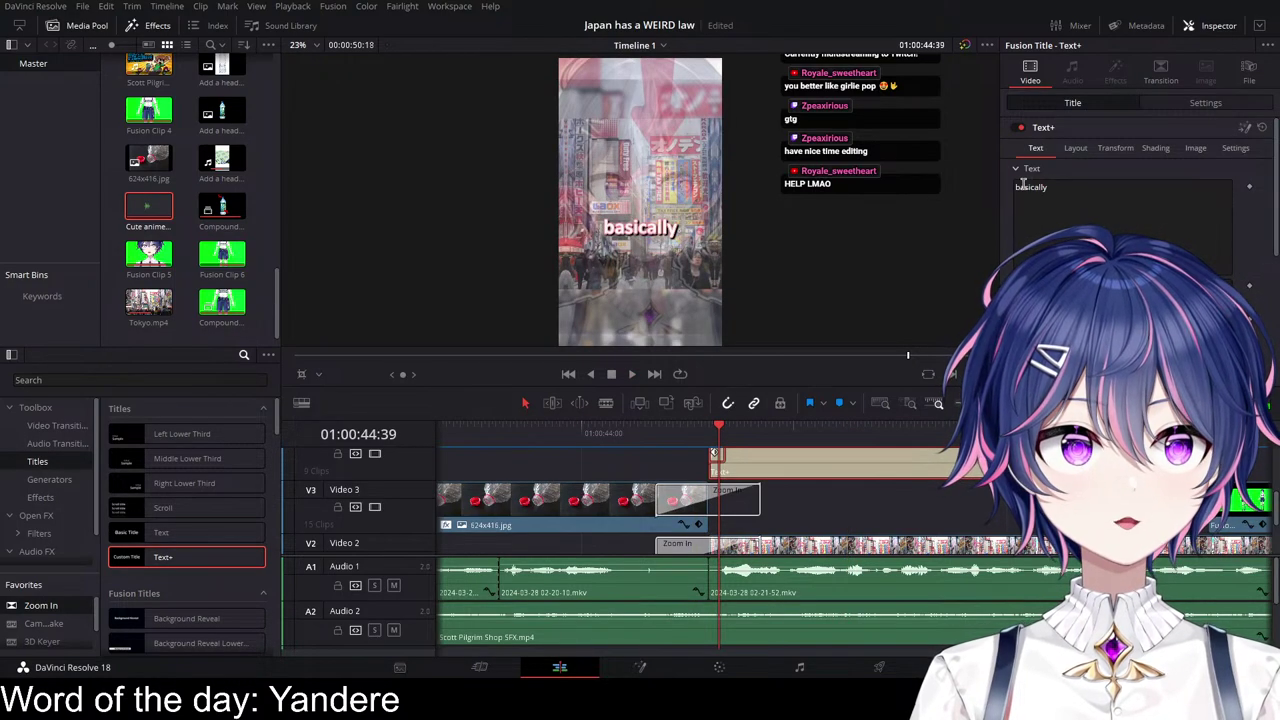
left_click(1022, 185)
key("BackSpace")
type("N")
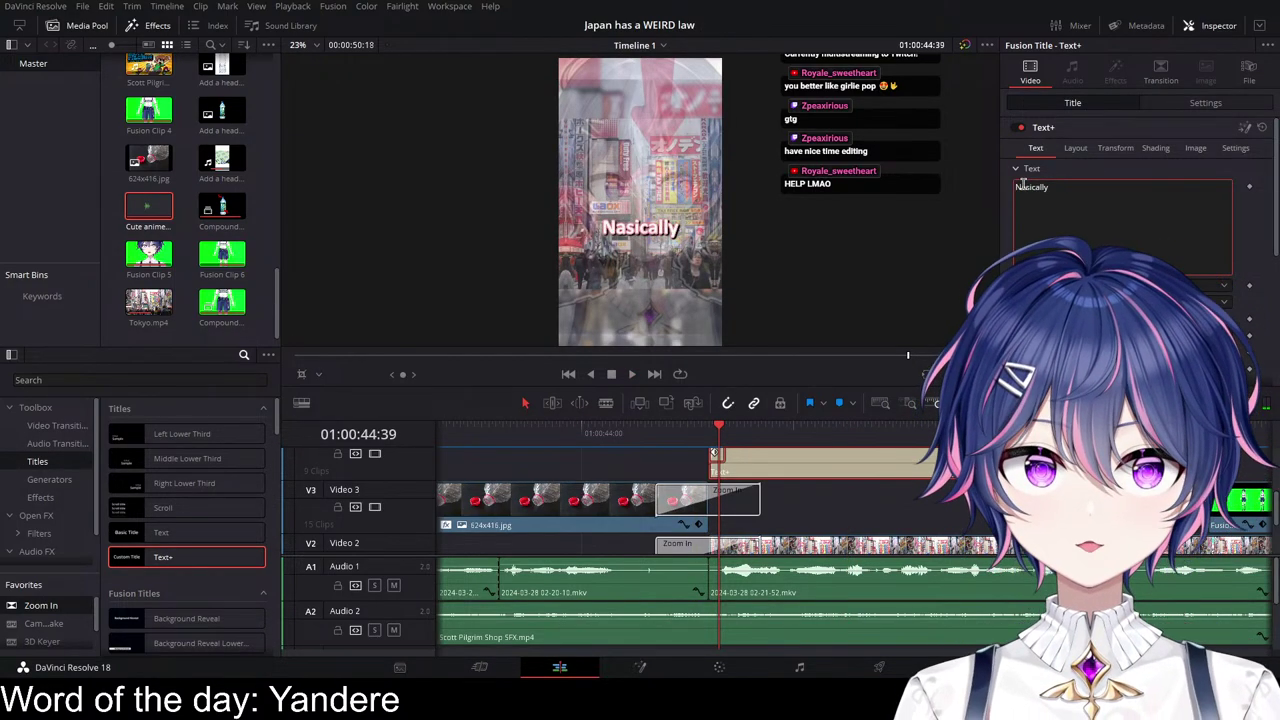
key("BackSpace")
type("B")
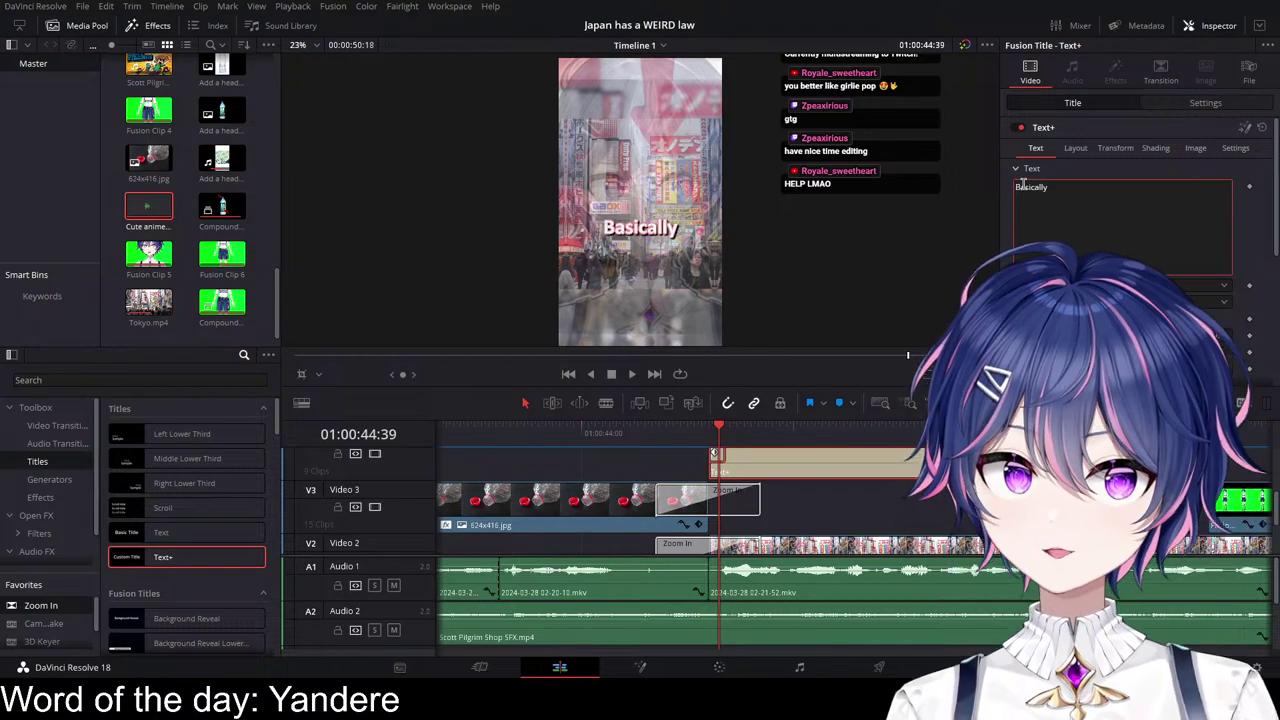
Step: Play the start of the Tokyo street section repeatedly to check the "Basically" caption's timing and placement
left_click(711, 432)
key("space")
key("space")
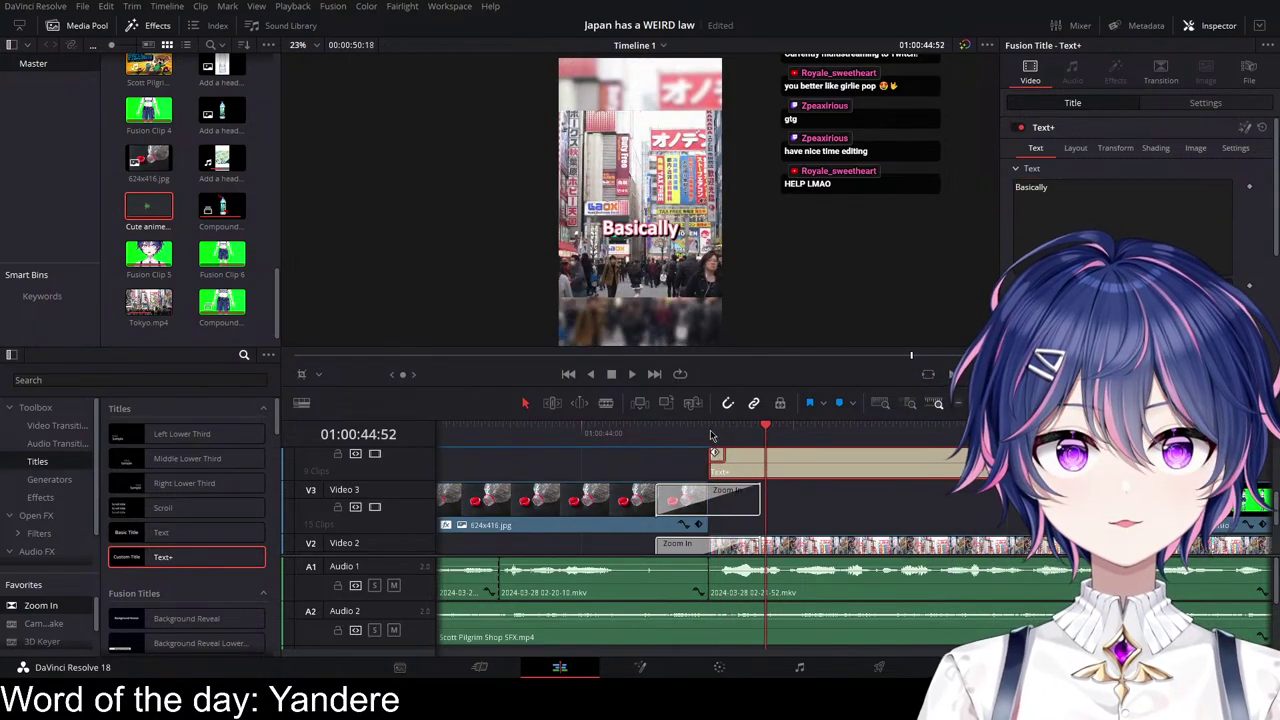
left_click(704, 437)
key("space")
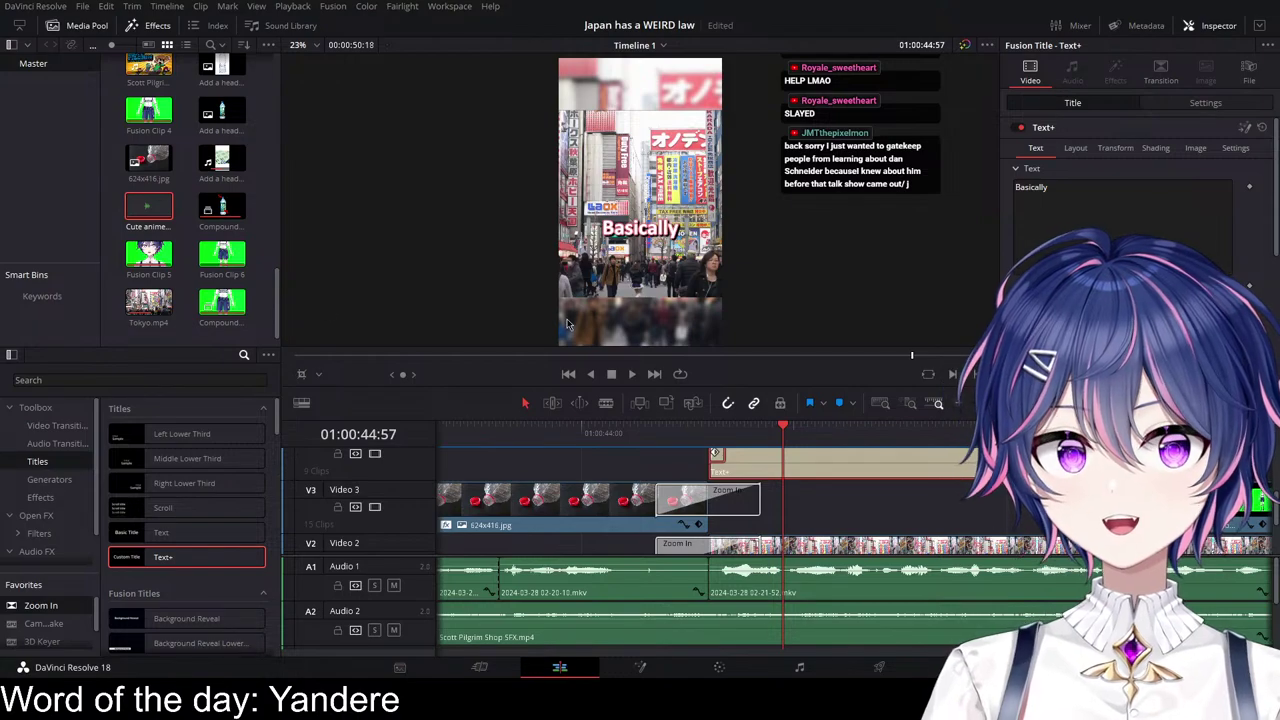
left_click_drag(700, 432, 740, 432)
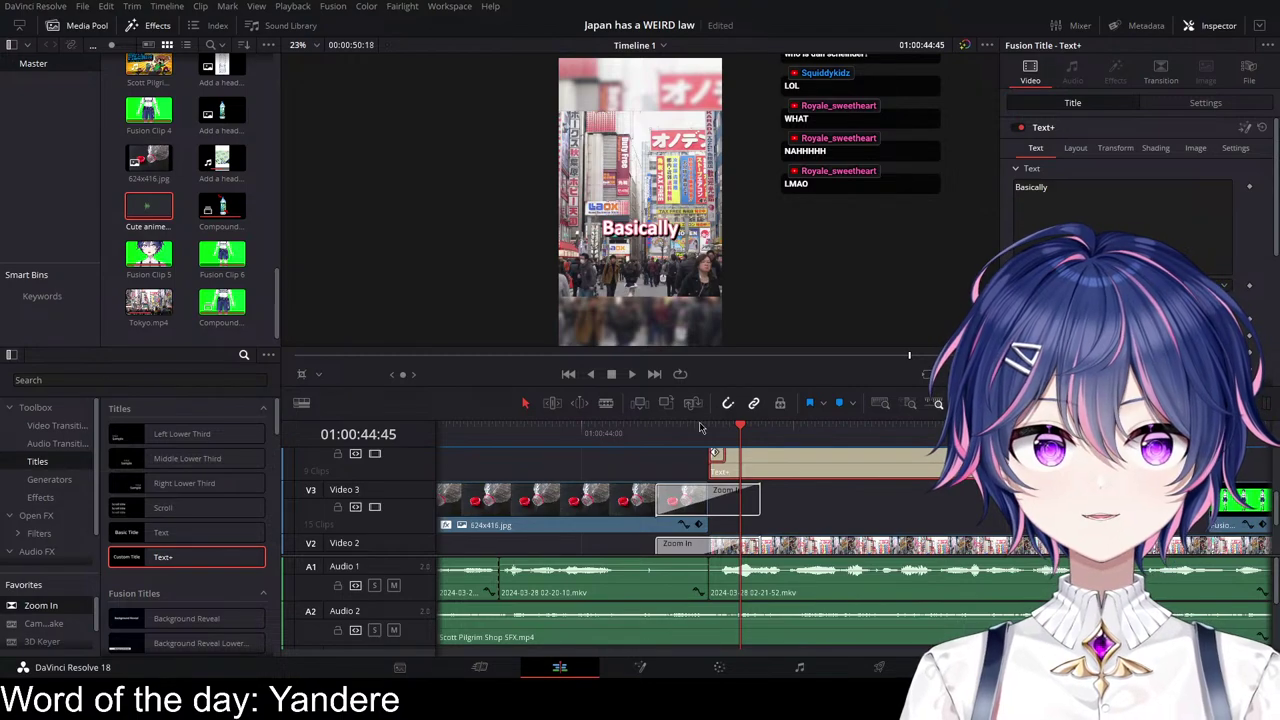
left_click(680, 430)
key("space")
key("space")
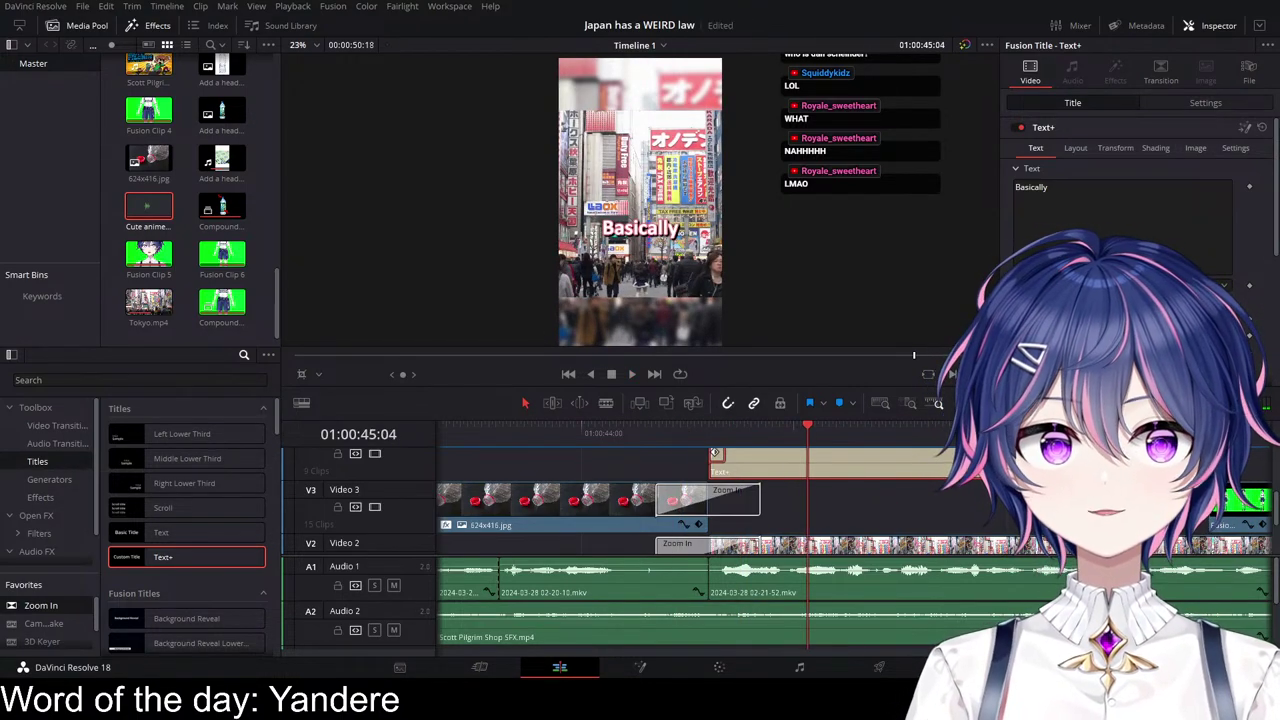
left_click(657, 430)
key("space")
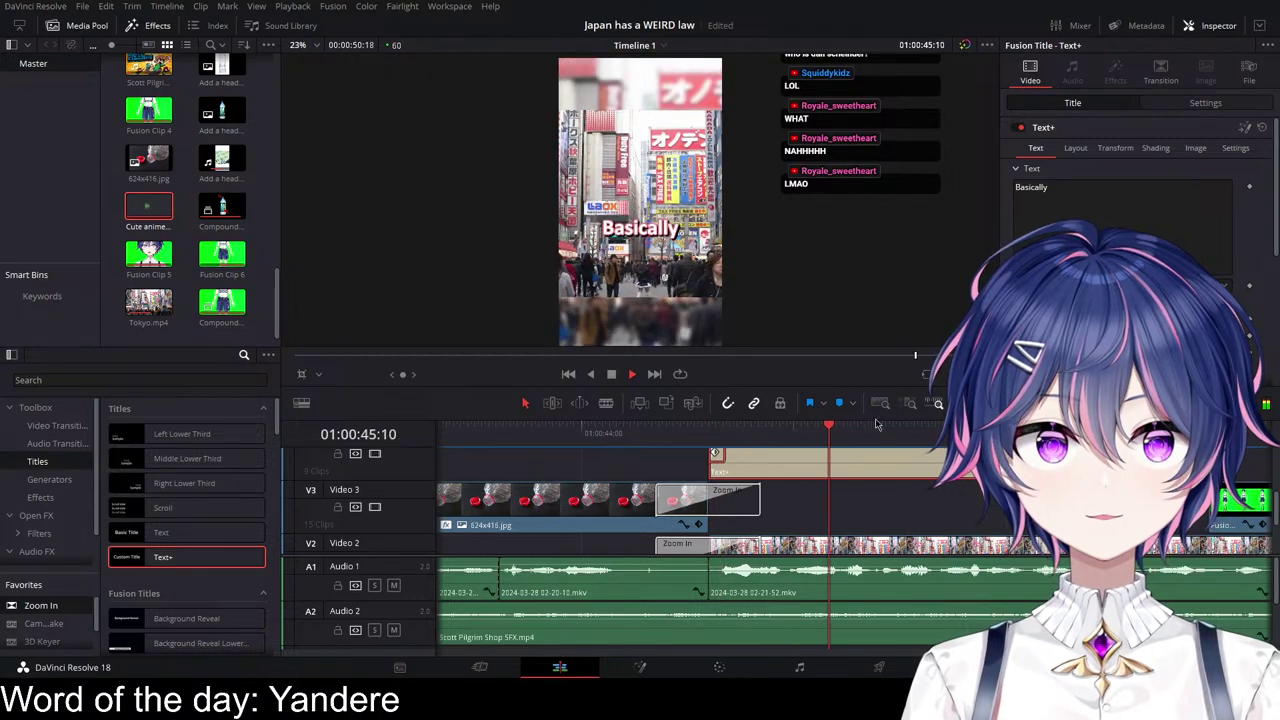
key("space")
Step: Set the "Basically" title's Position Y to -174 and replay the caption's entrance
left_click(1205, 102)
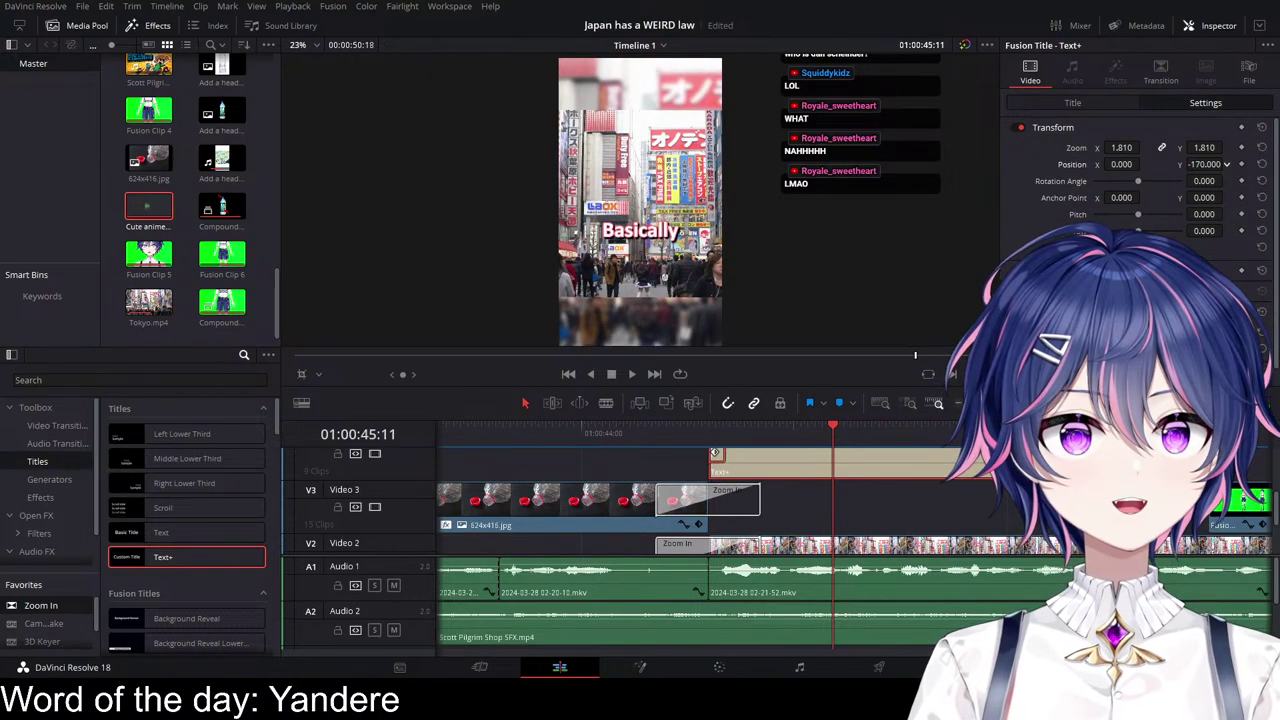
left_click(681, 432)
key("space")
key("space")
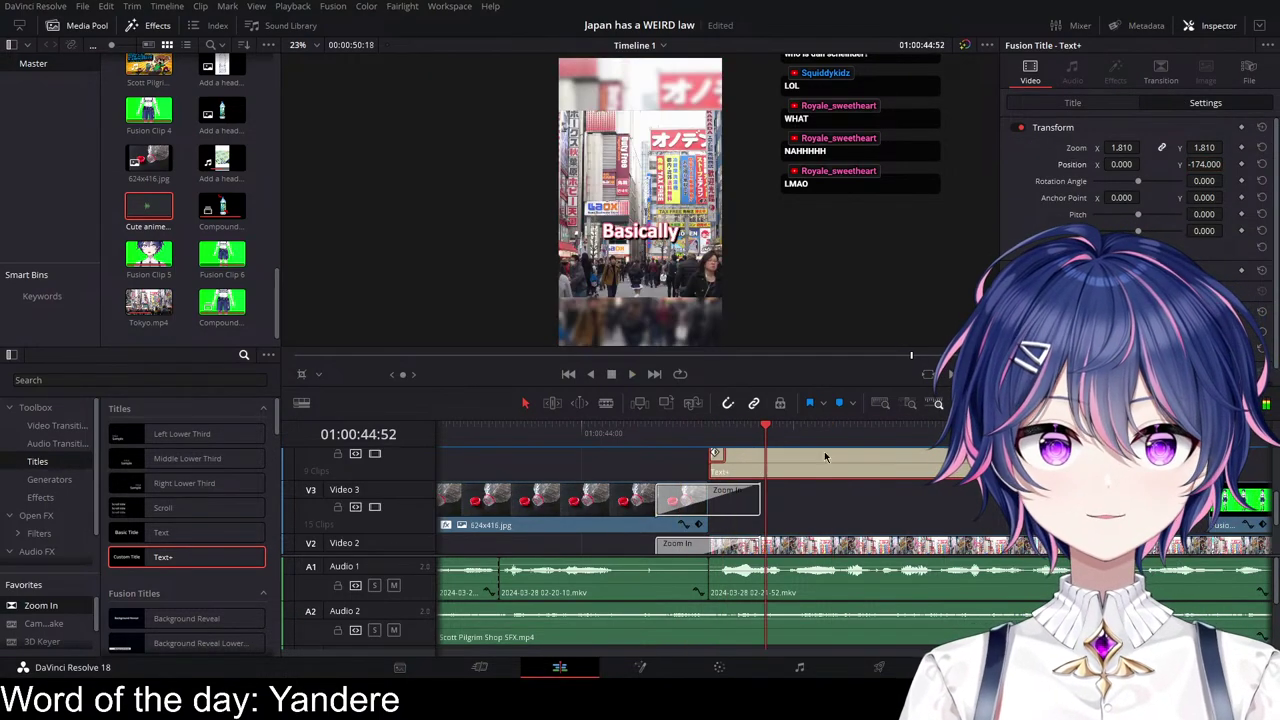
left_click(678, 432)
key("space")
key("space")
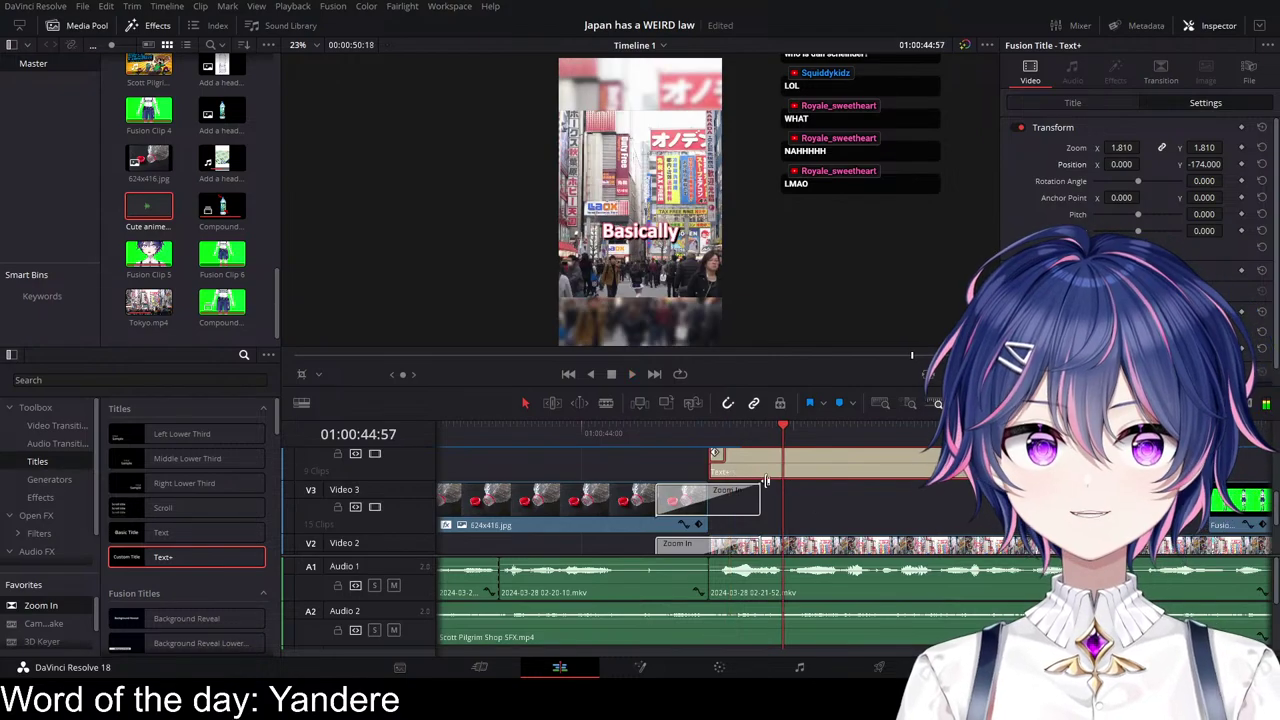
Step: Find where the phrase after "Basically" begins and duplicate that title onto Video 5, starting at about 01:00:45:08
scroll(771, 485, "down", 2)
scroll(771, 485, "up", 3)
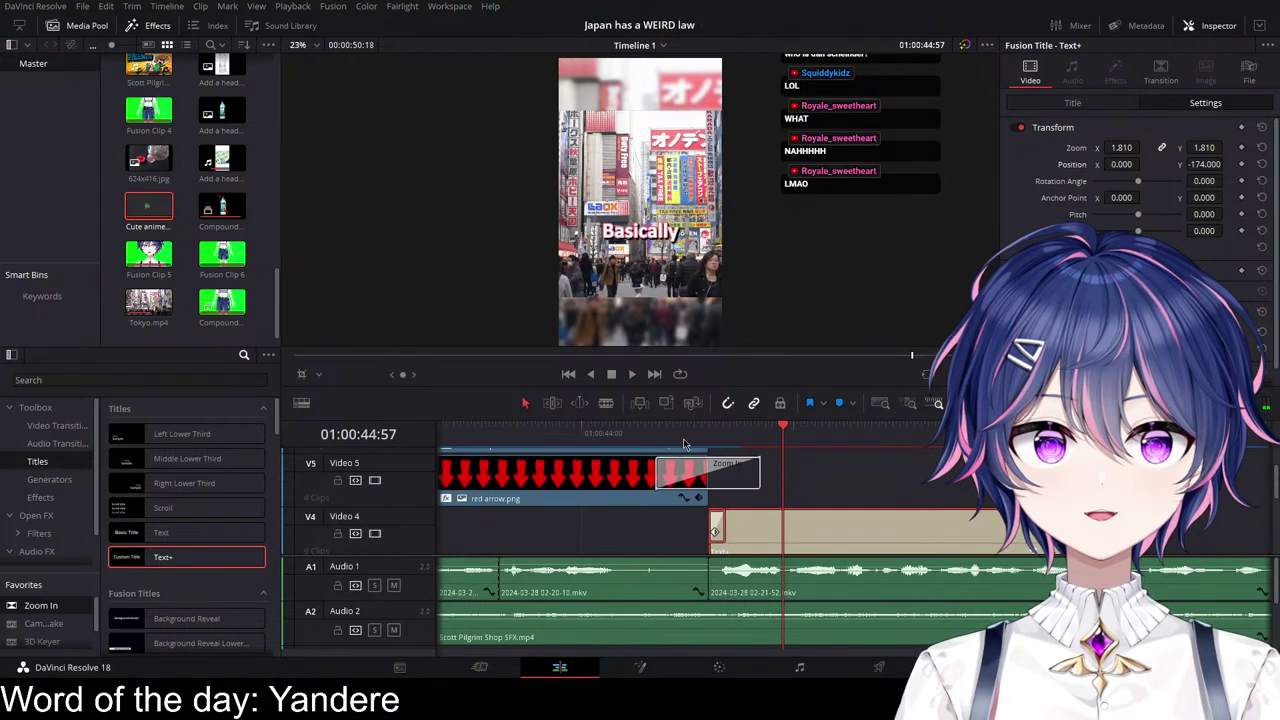
left_click(684, 433)
key("space")
key("space")
scroll(866, 509, "down", 1)
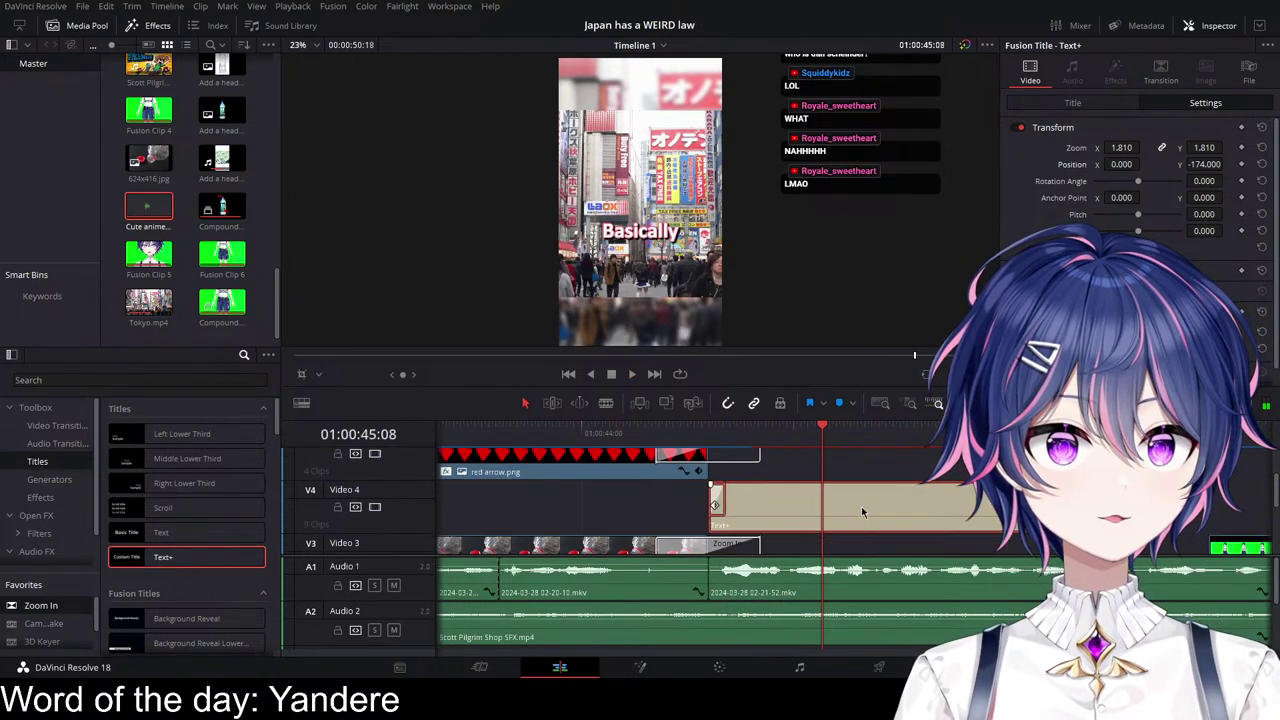
key("space")
key("space")
left_click(839, 433)
scroll(873, 523, "up", 1)
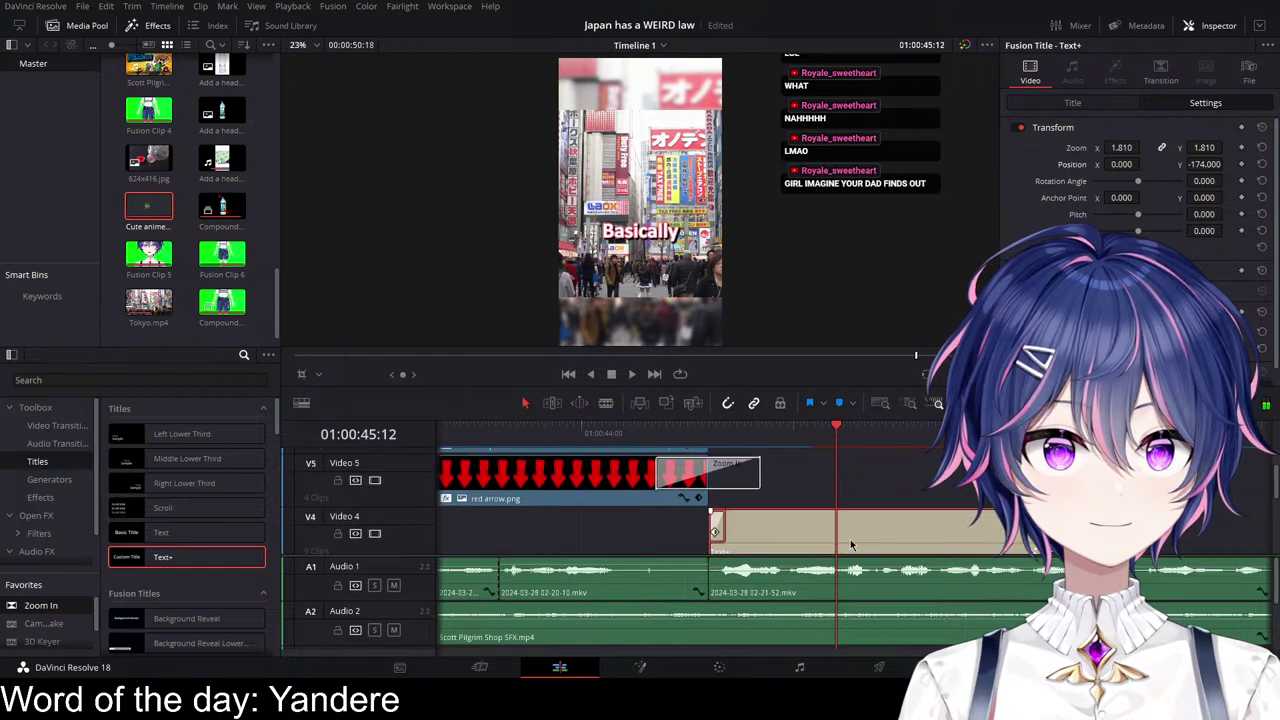
left_click_drag(851, 543, 965, 490, "alt")
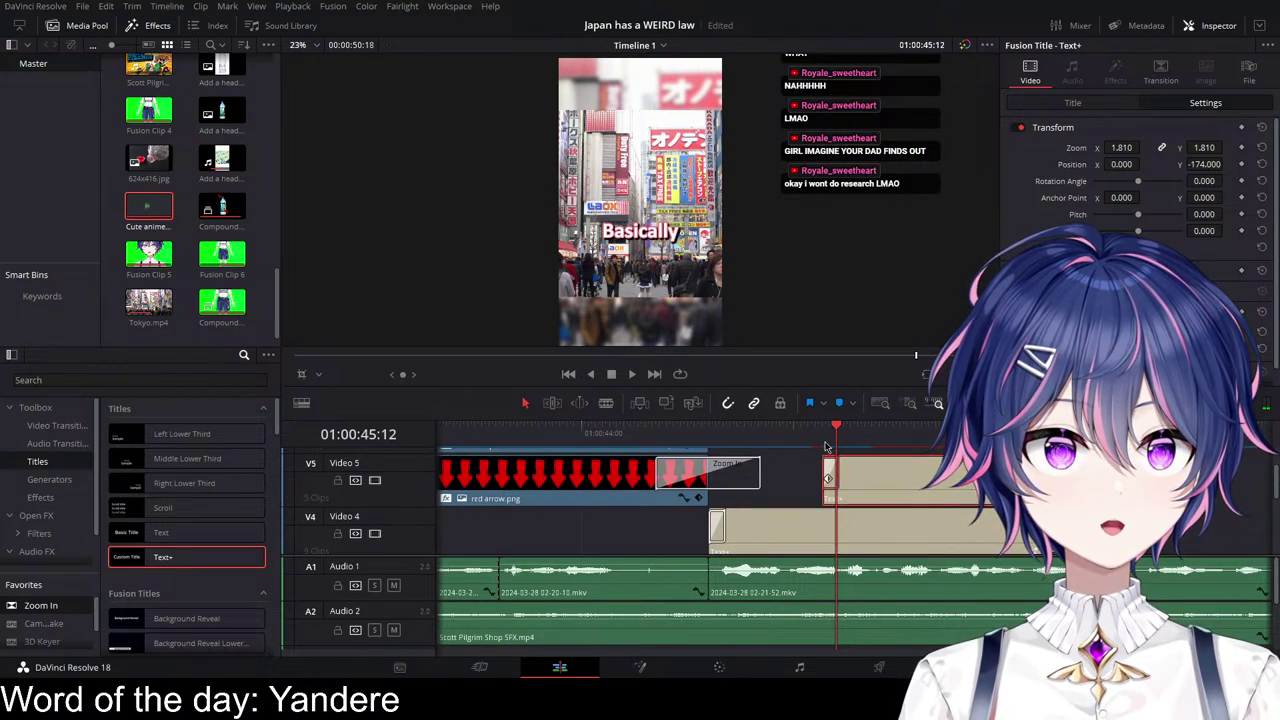
Step: Listen to the next phrase and replace the Video 5 title's text with "I'd be down"
left_click(780, 434)
key("space")
key("space")
left_click(1075, 104)
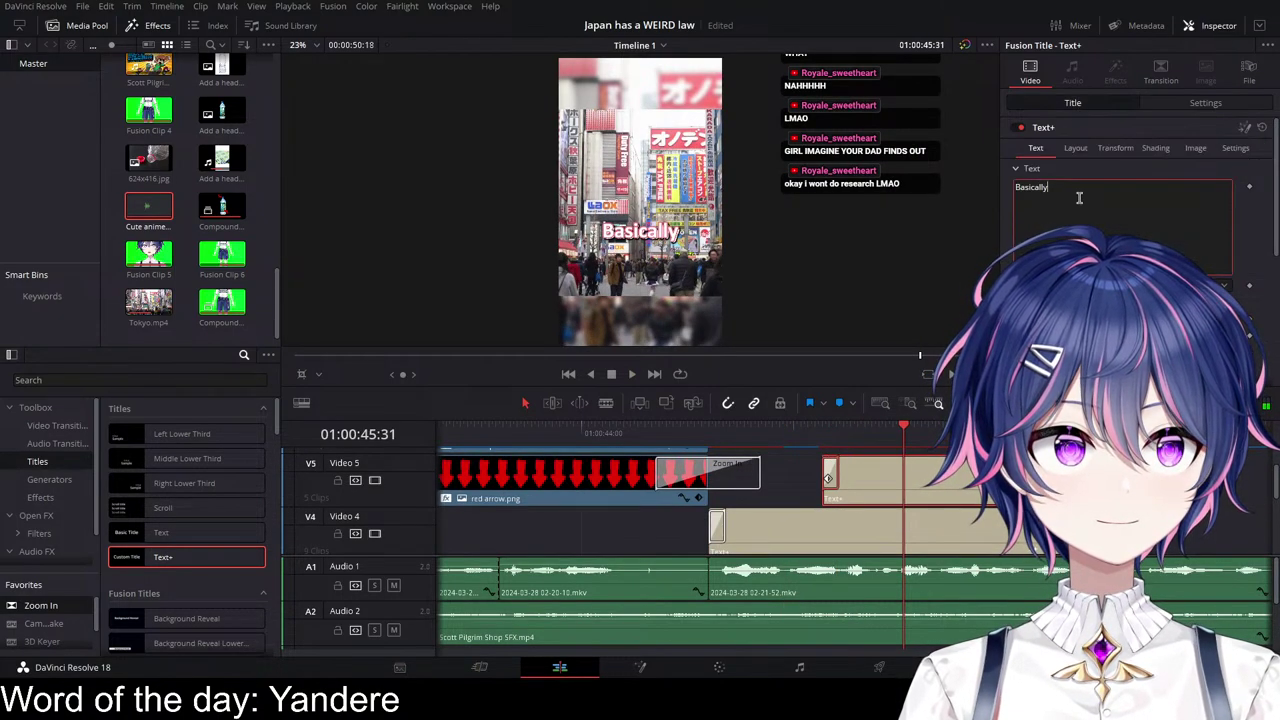
left_click_drag(1080, 199, 883, 166)
type("I'd be down")
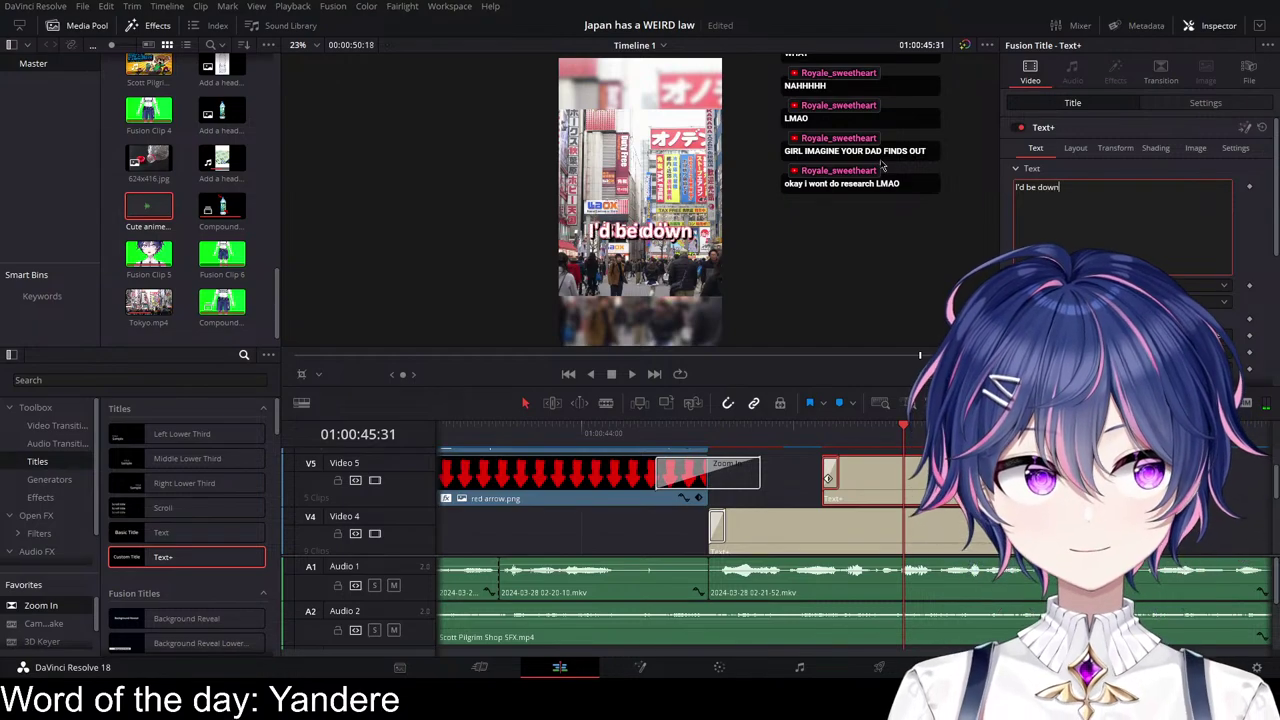
Step: Find the end of the spoken phrase and trim both the "I'd be down" and "Basically" titles to end at 01:00:45:39
left_click(808, 426)
key("space")
key("space")
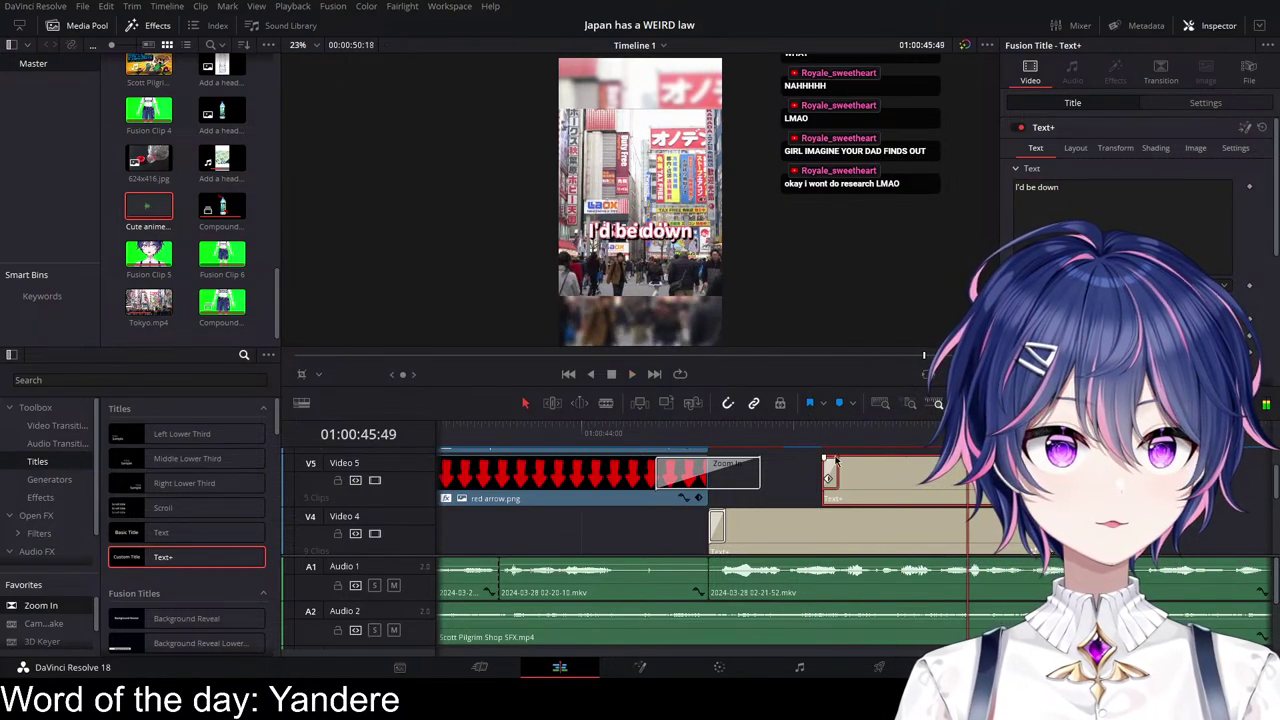
left_click_drag(966, 434, 933, 438)
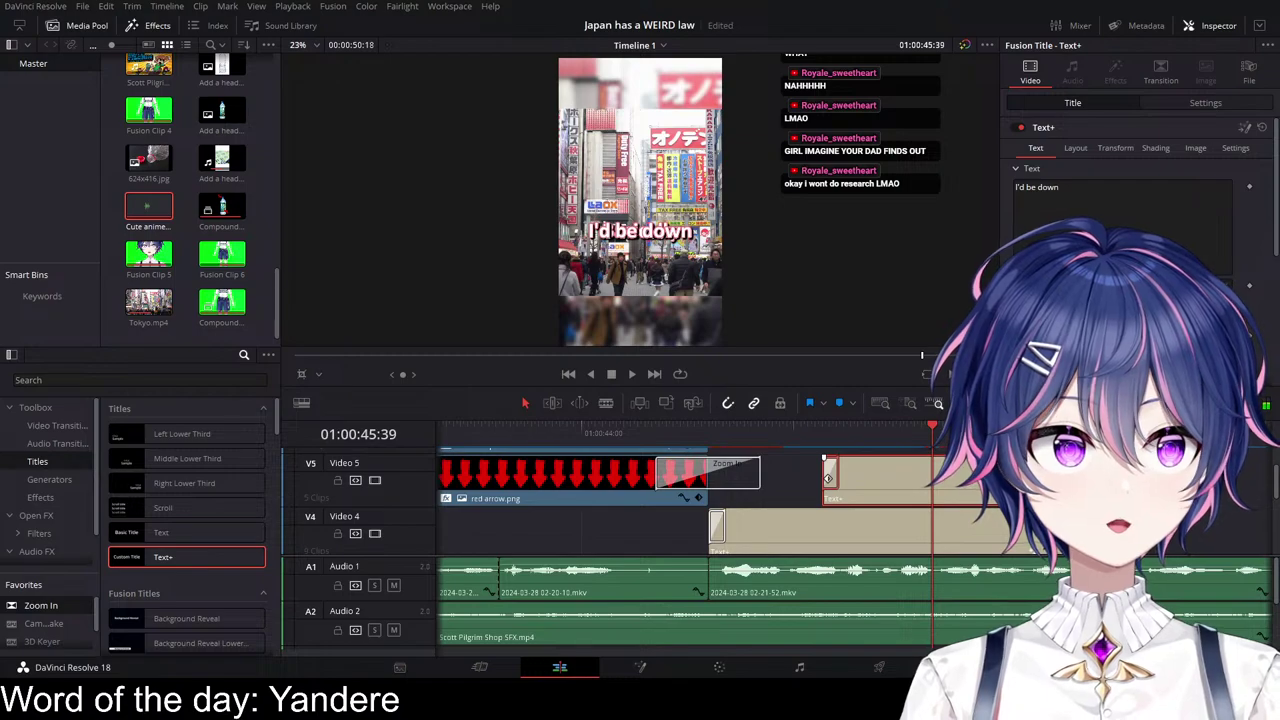
left_click_drag(1172, 483, 933, 486)
left_click_drag(1072, 533, 933, 533)
key("Left")
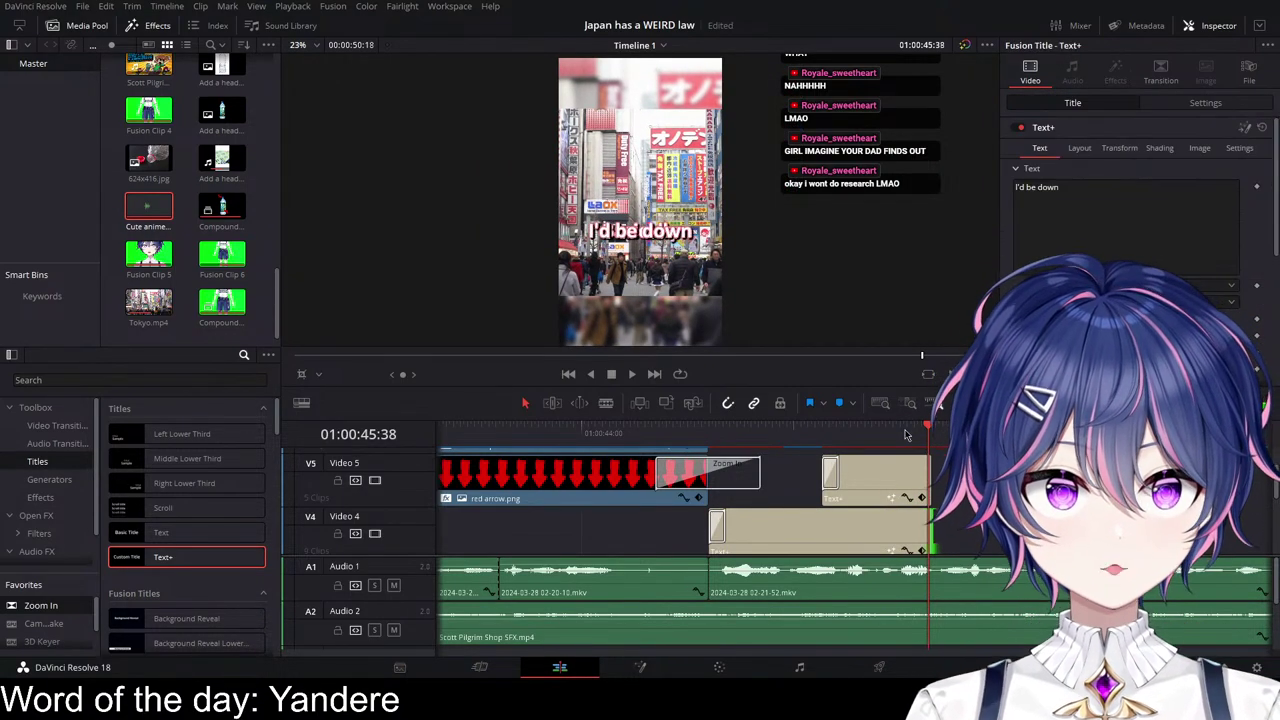
Step: Set the "I'd be down" title's Position Y to -316 and play back the two-line caption
left_click(1205, 102)
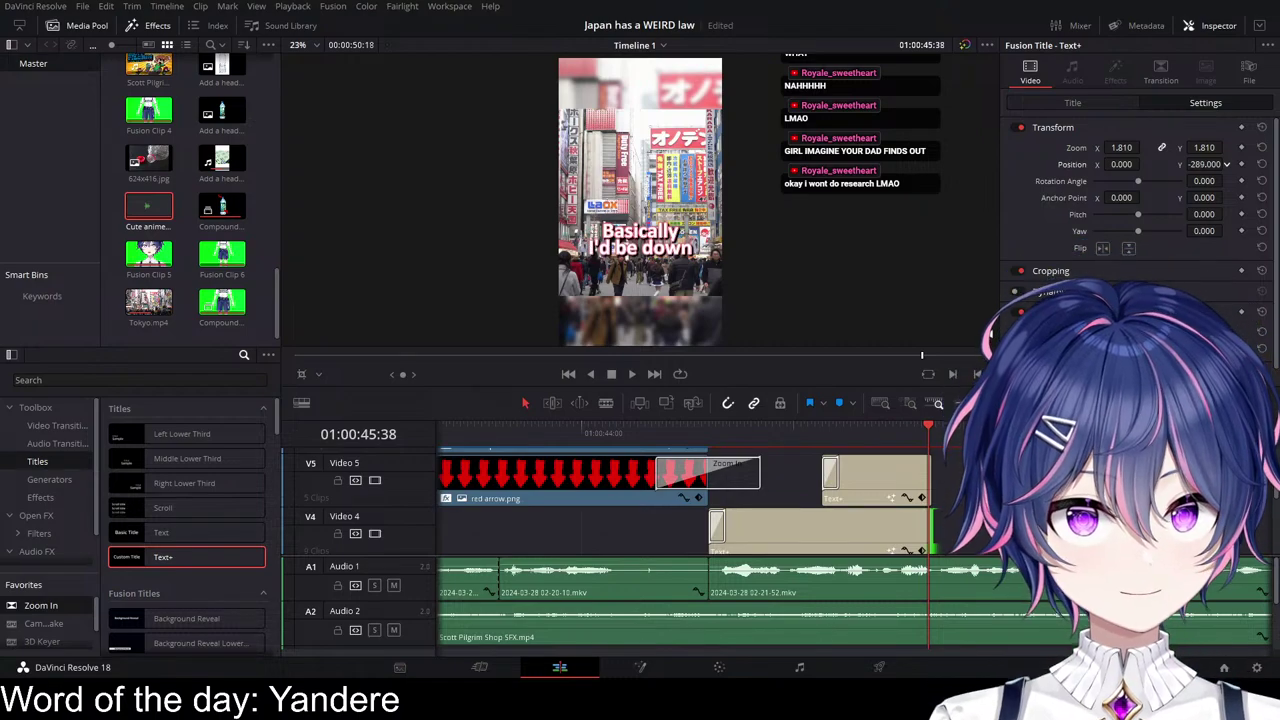
left_click(671, 434)
key("space")
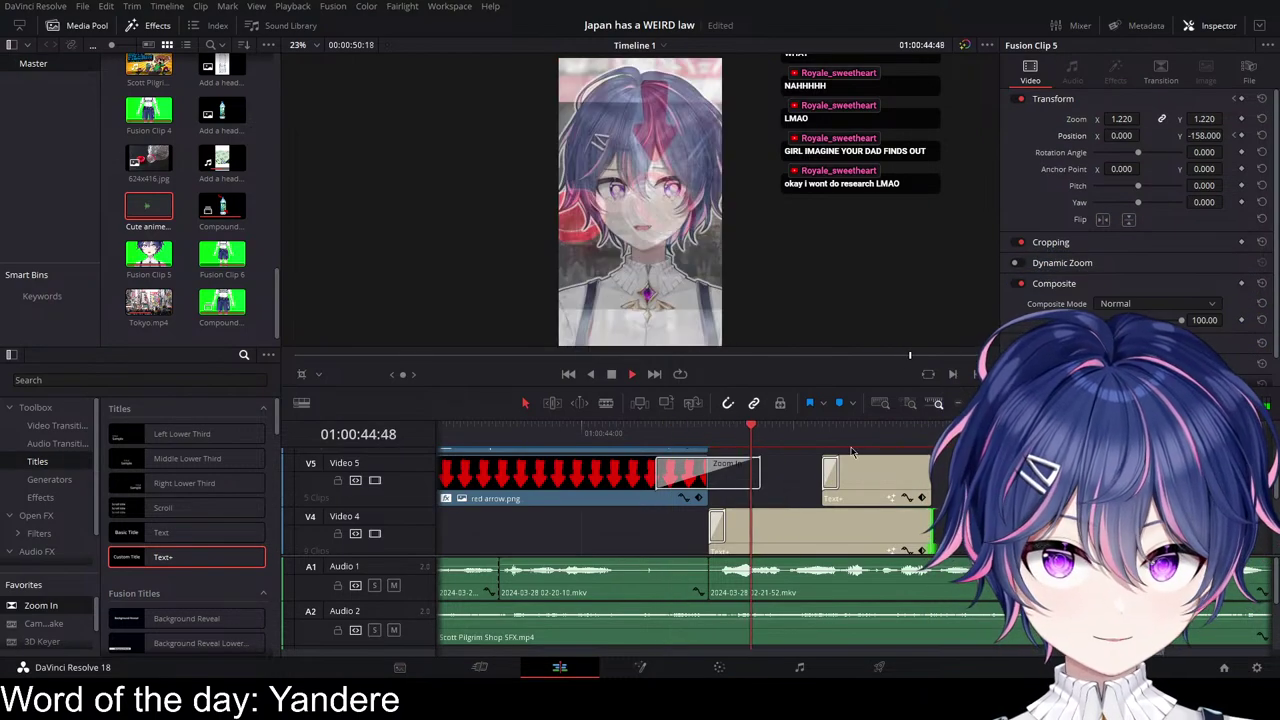
left_click(746, 443)
key("space")
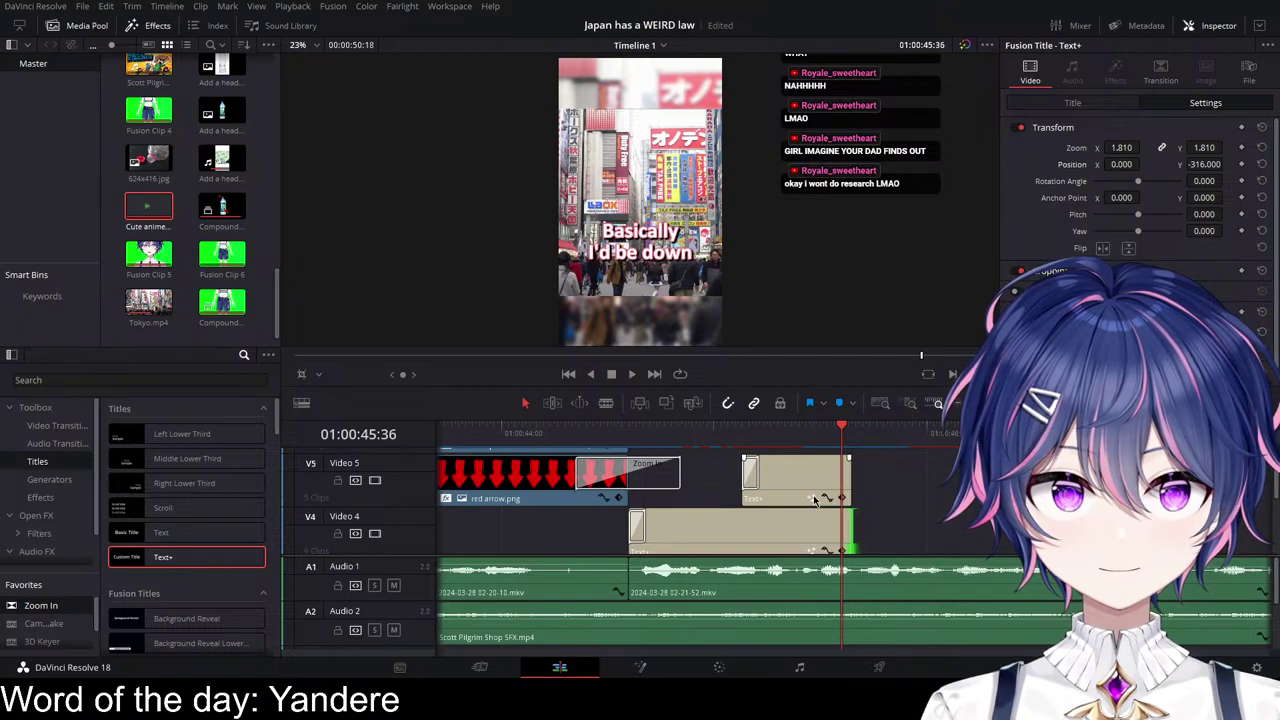
Step: Duplicate the "Basically" title directly after itself on Video 4 and shift the copy slightly earlier with snapping off
scroll(755, 505, "down", 1)
left_click_drag(755, 505, 979, 505, "alt")
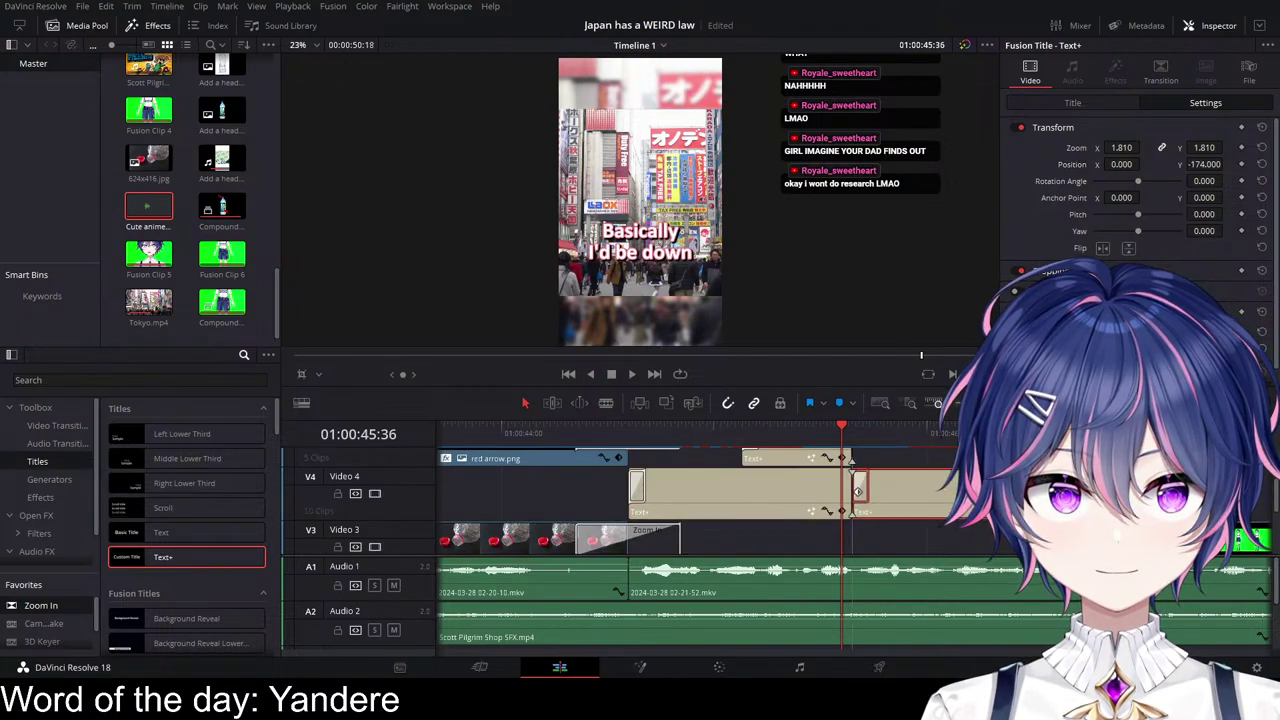
left_click(803, 436)
key("space")
key("space")
key("n")
left_click_drag(926, 514, 920, 518)
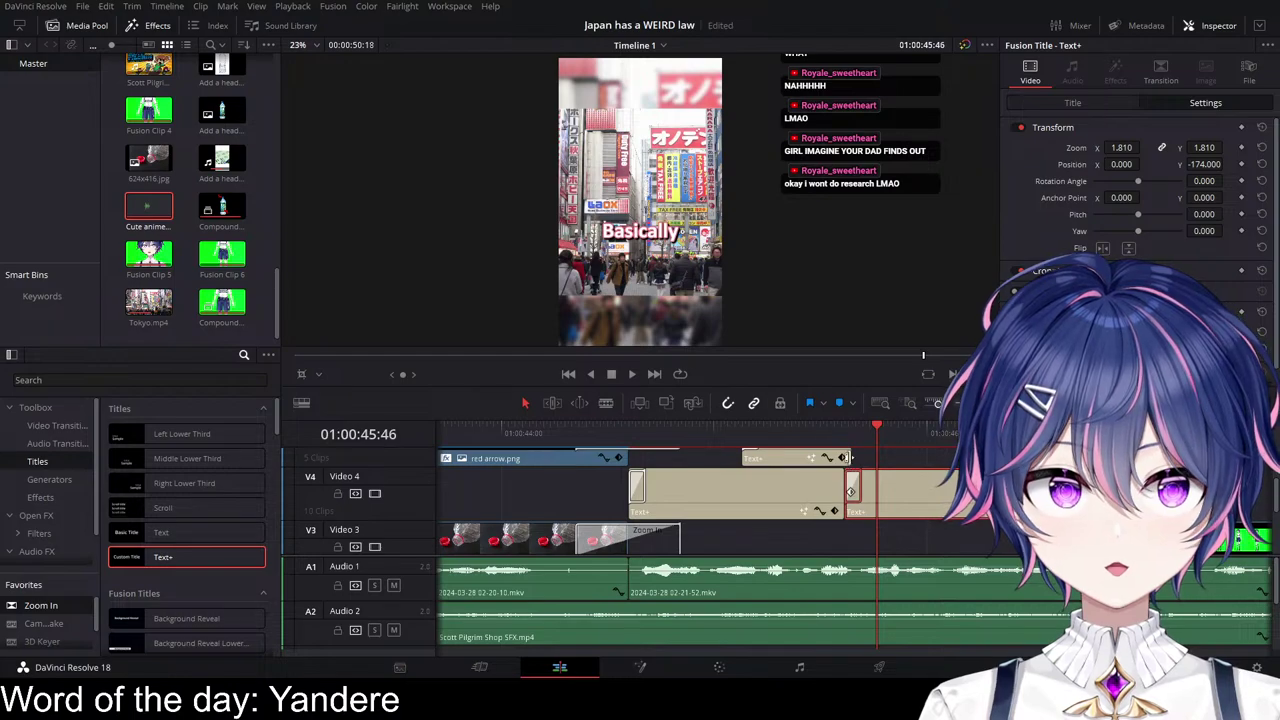
Step: Trim the "I'd be down" title's end to meet the start of the new Video 4 title and replay the captions
key("n")
left_click_drag(850, 458, 845, 458)
left_click(706, 438)
key("space")
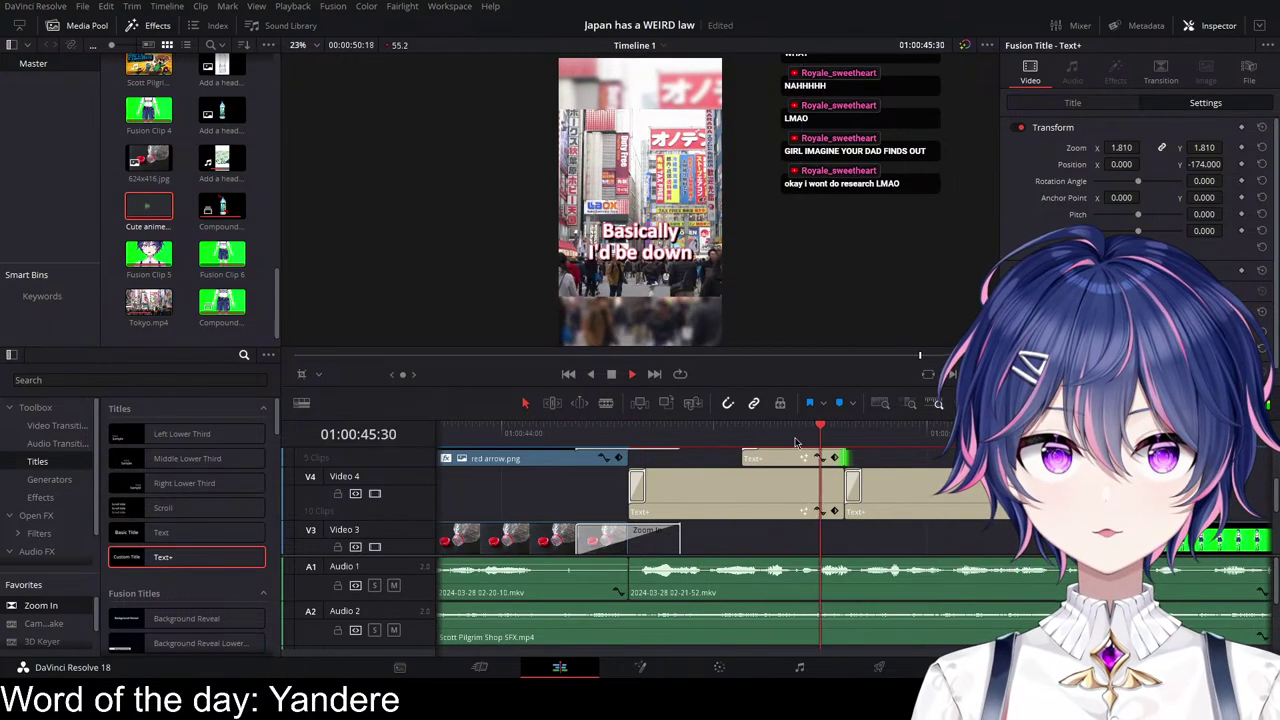
Step: Change the newest Video 4 title's text to "to live in Japan" and play back the caption
key("space")
scroll(950, 474, "up", 1)
left_click(1072, 103)
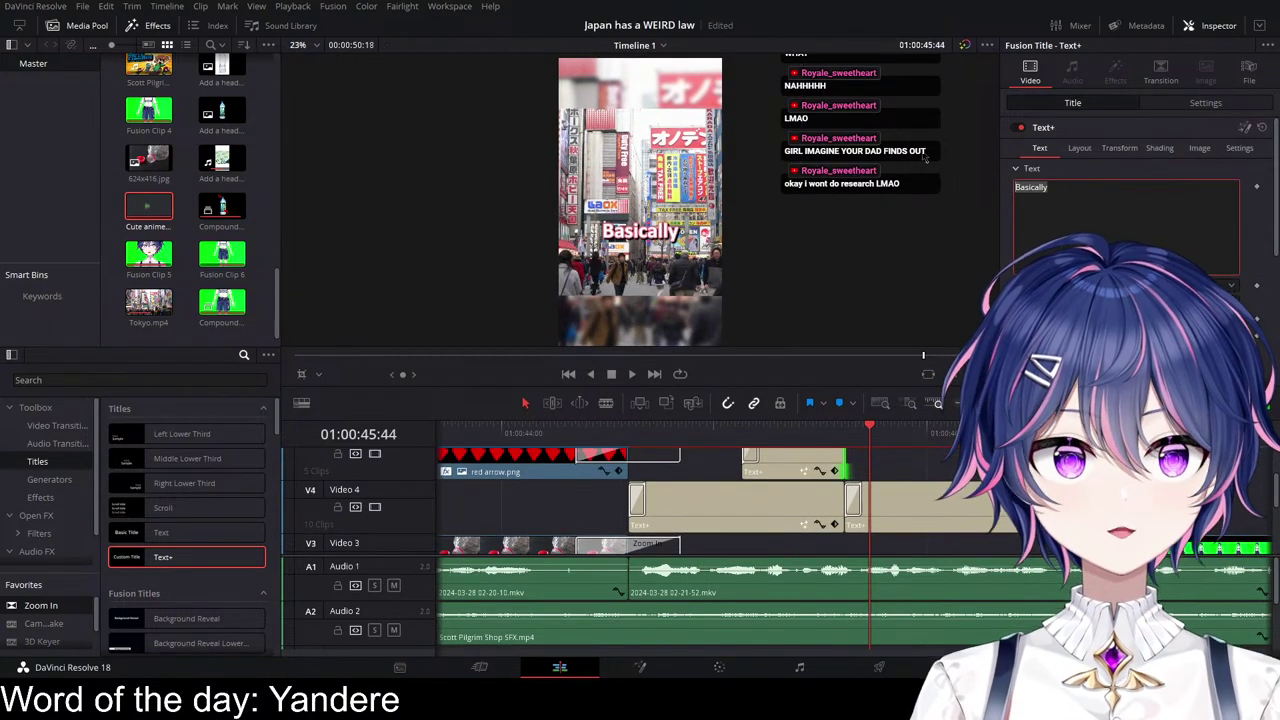
key("ctrl+a")
key("BackSpace")
type("to l")
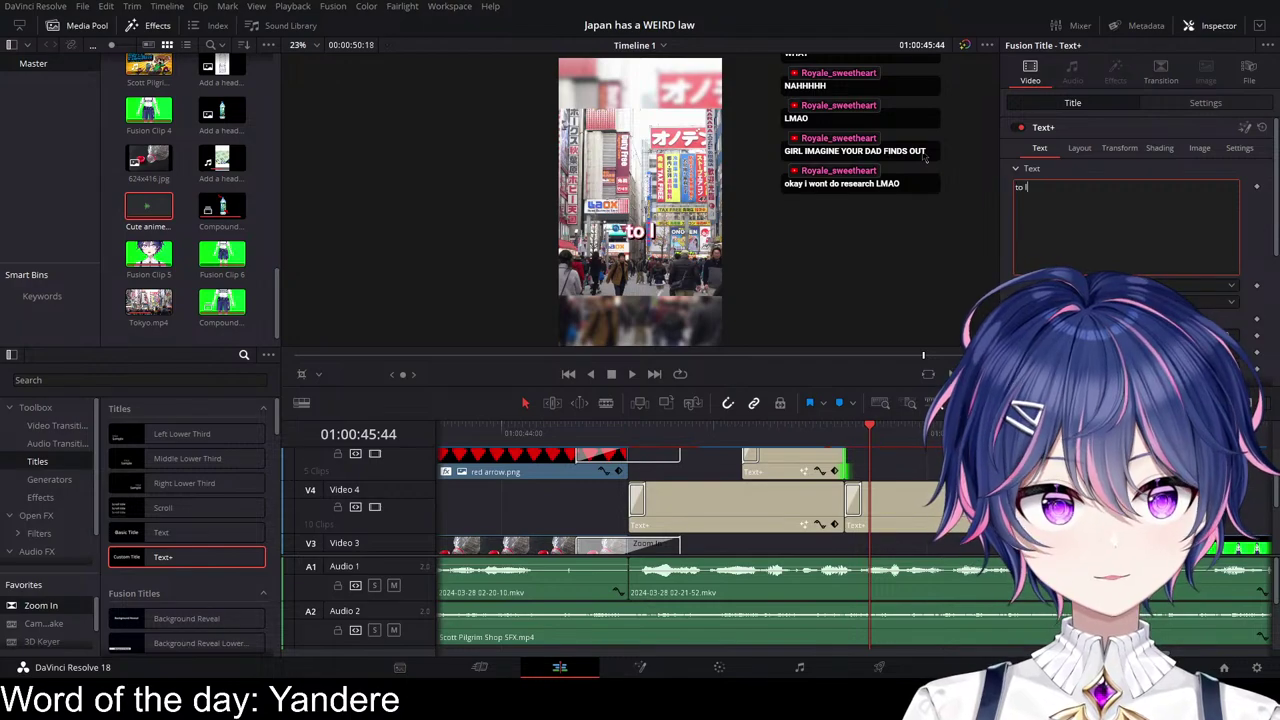
type("ive in Japan")
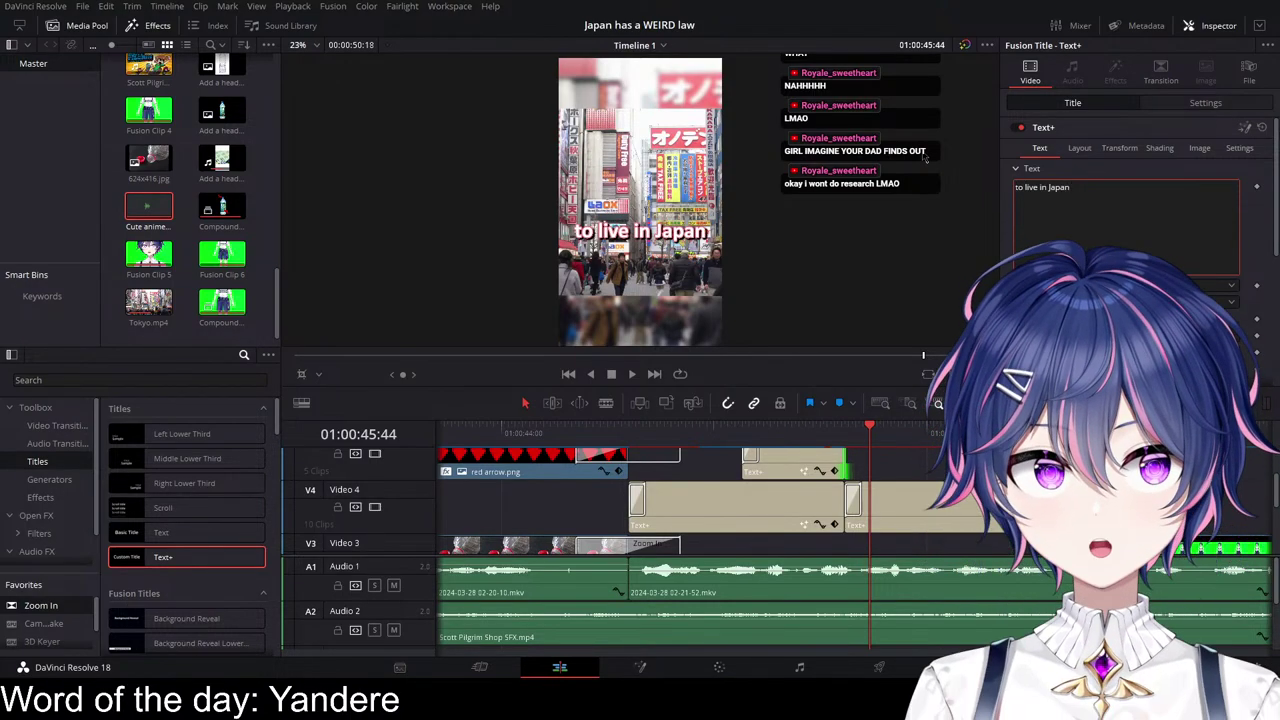
left_click(610, 450)
key("space")
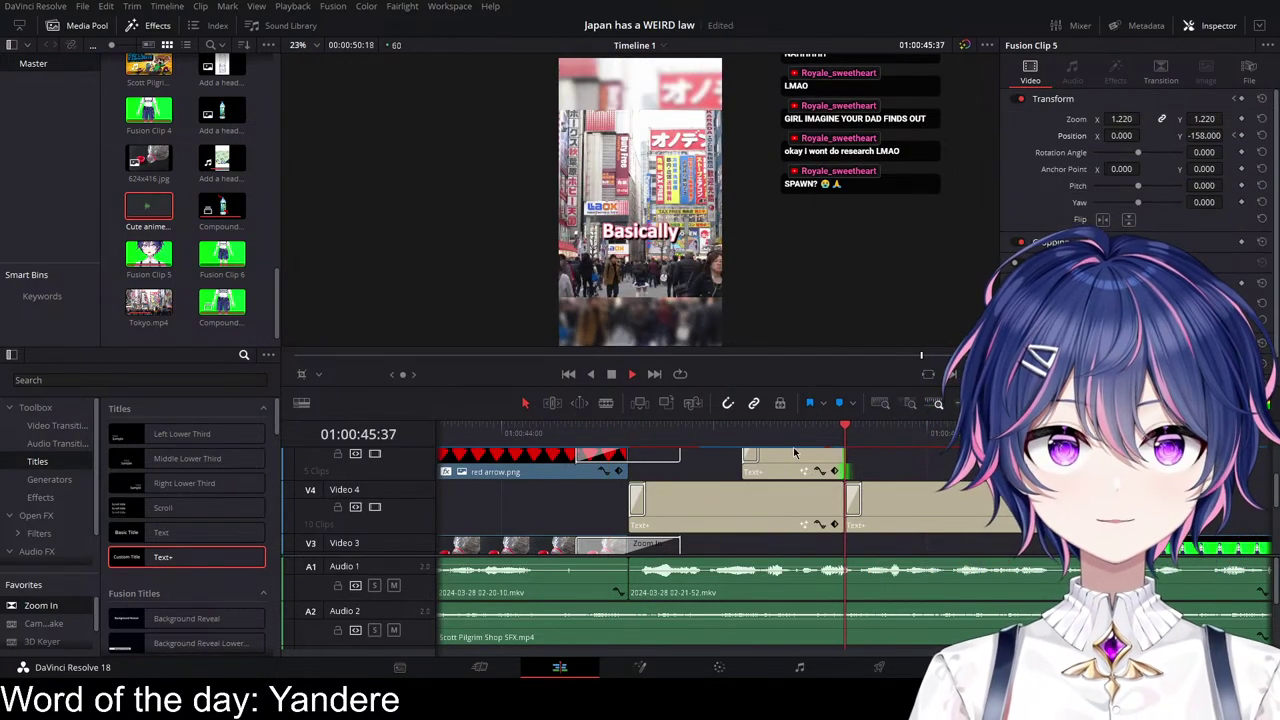
left_click(690, 440)
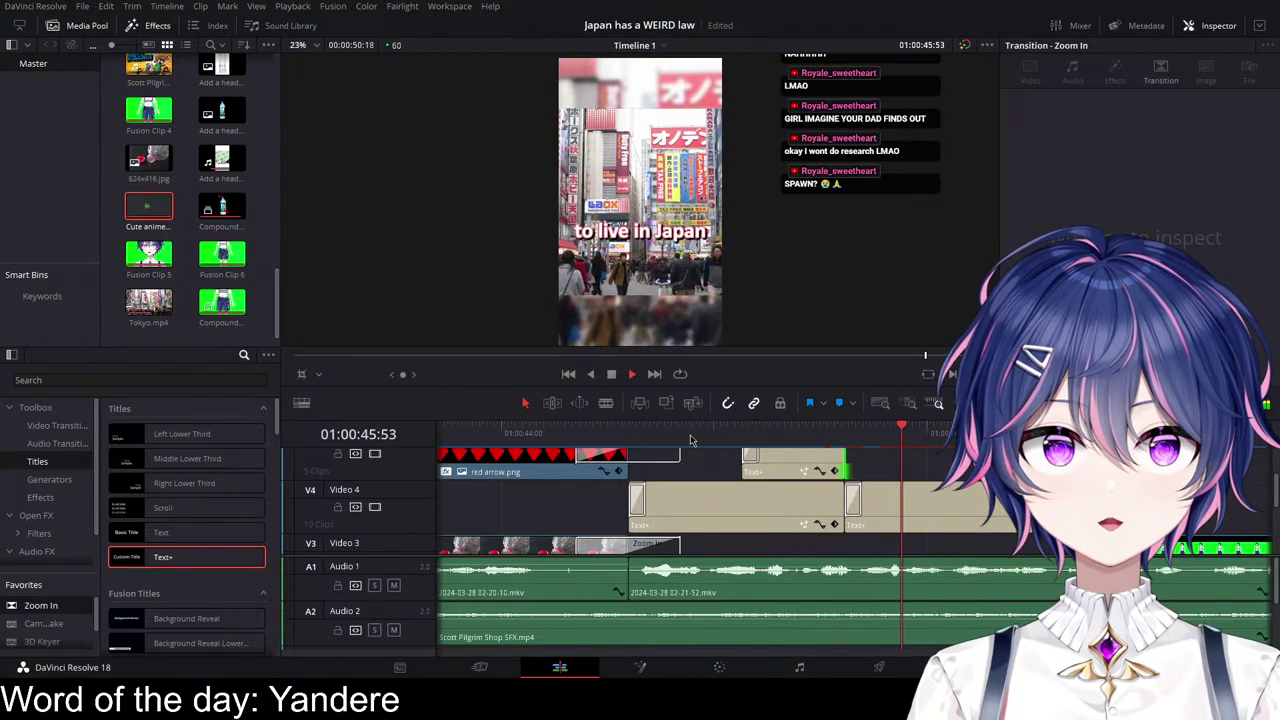
key("space")
Step: Find where the next phrase begins near 01:00:46:16 and duplicate the "to live in Japan" title onto Video 5 there
scroll(923, 503, "down", 1)
scroll(923, 503, "up", 2)
left_click(863, 440)
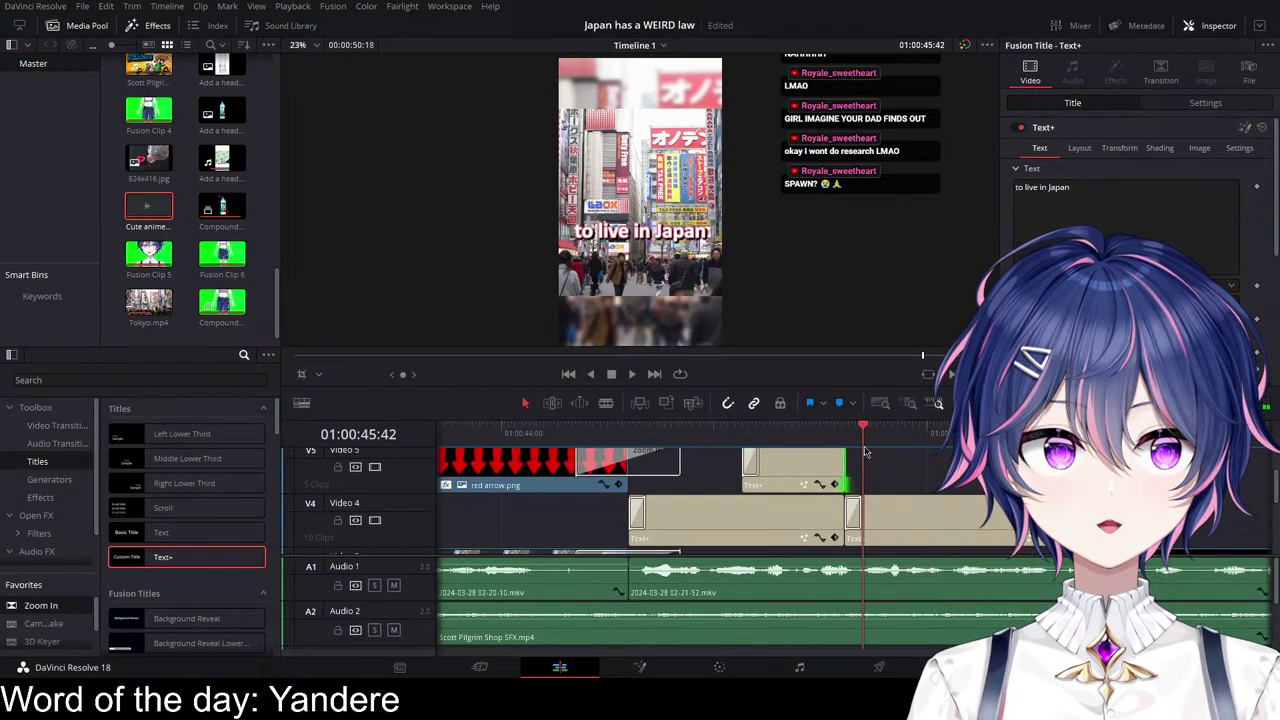
key("space")
key("space")
key("Left")
key("Left")
key("Left")
key("Left")
key("Left")
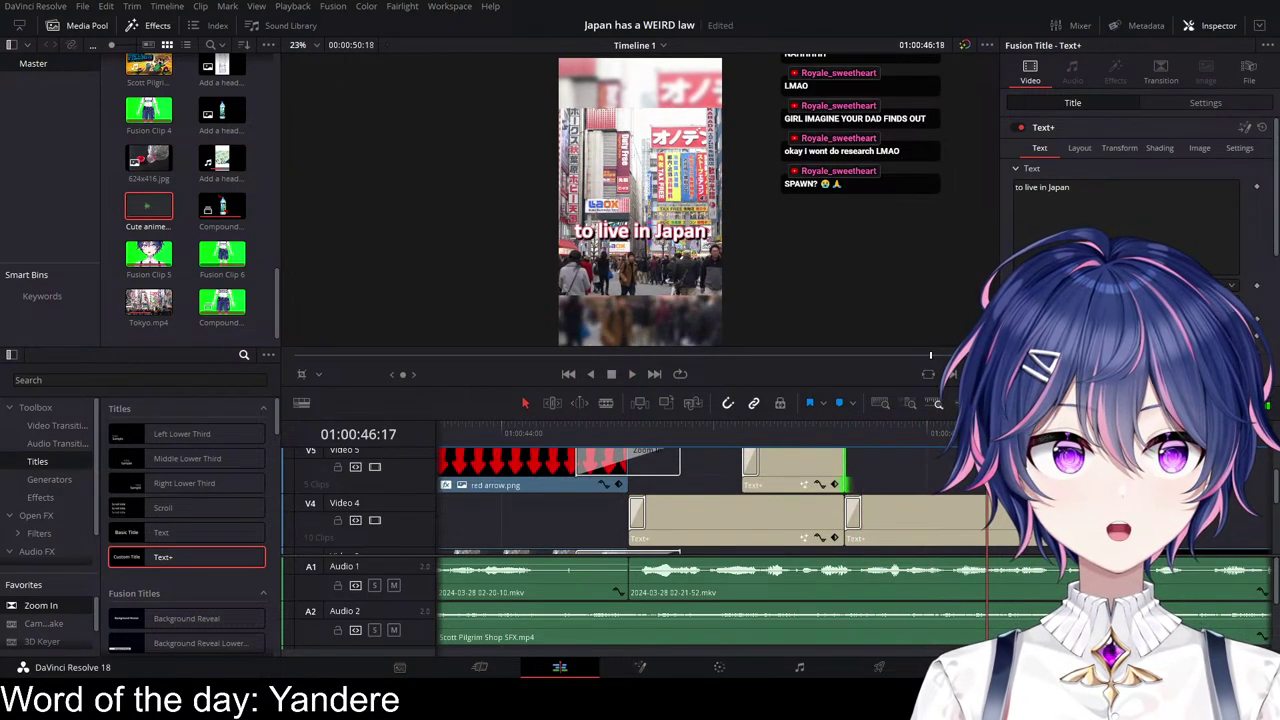
scroll(860, 520, "right", 2)
left_click_drag(812, 522, 935, 478)
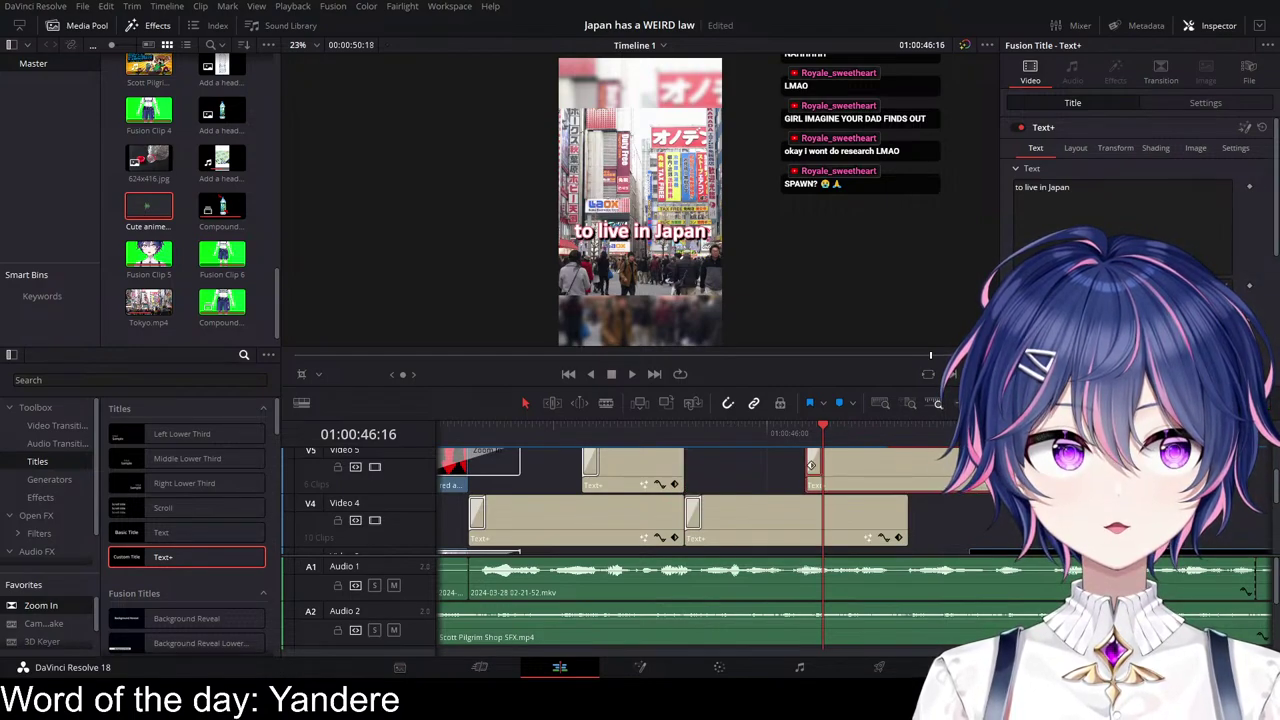
Step: Change the Video 5 copy's text to "short term" and set its Position Y to -283
left_click_drag(1091, 188, 889, 153)
type("short tejr")
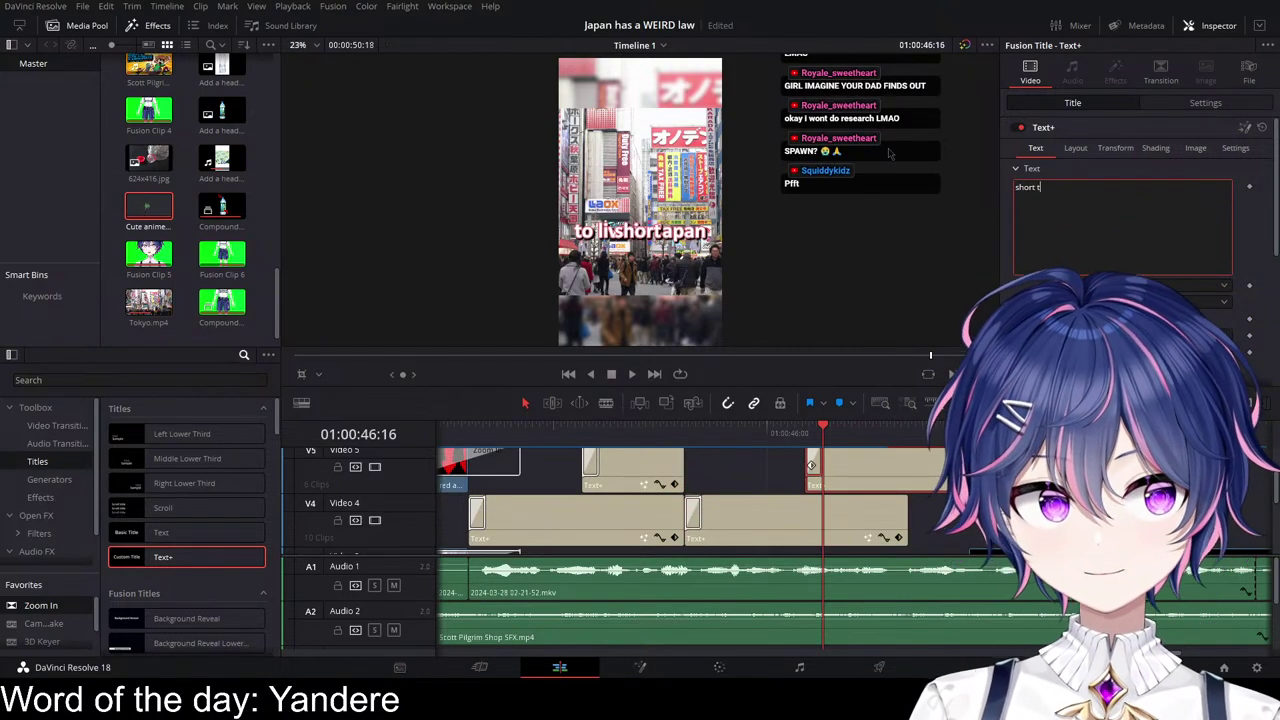
key("BackSpace")
key("BackSpace")
type("rm")
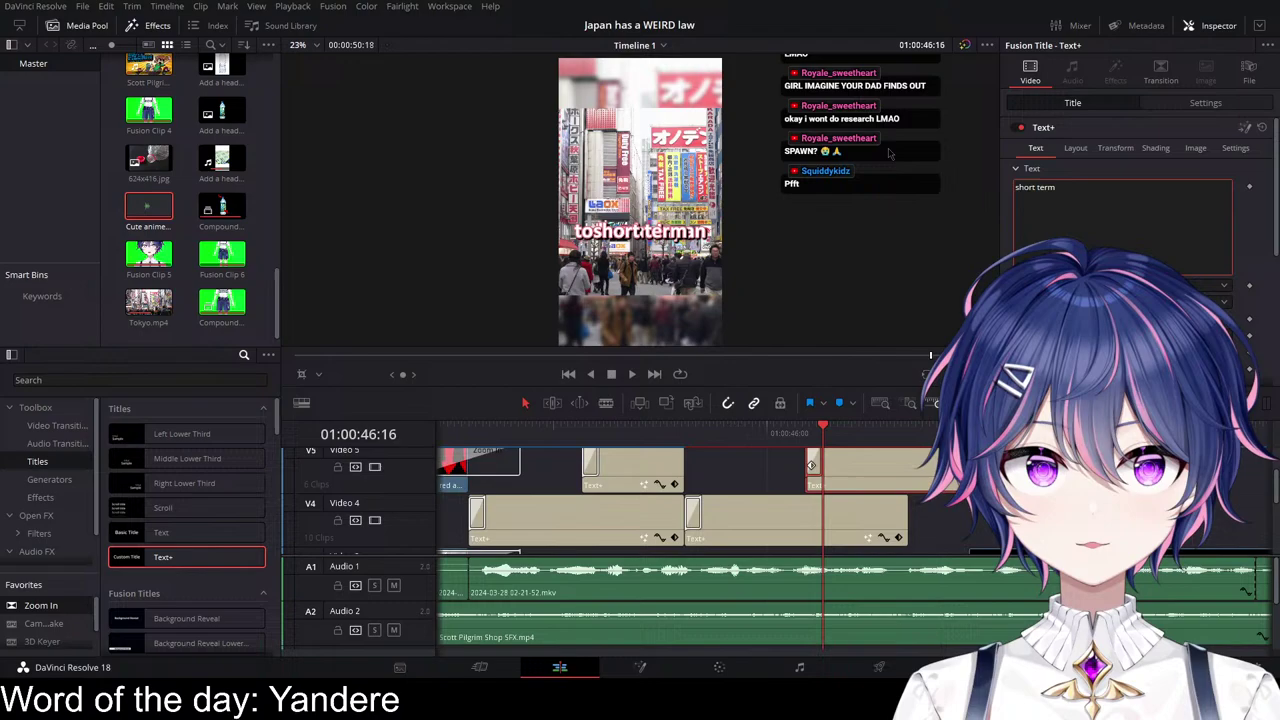
left_click(1205, 103)
left_click_drag(1204, 164, 1131, 164)
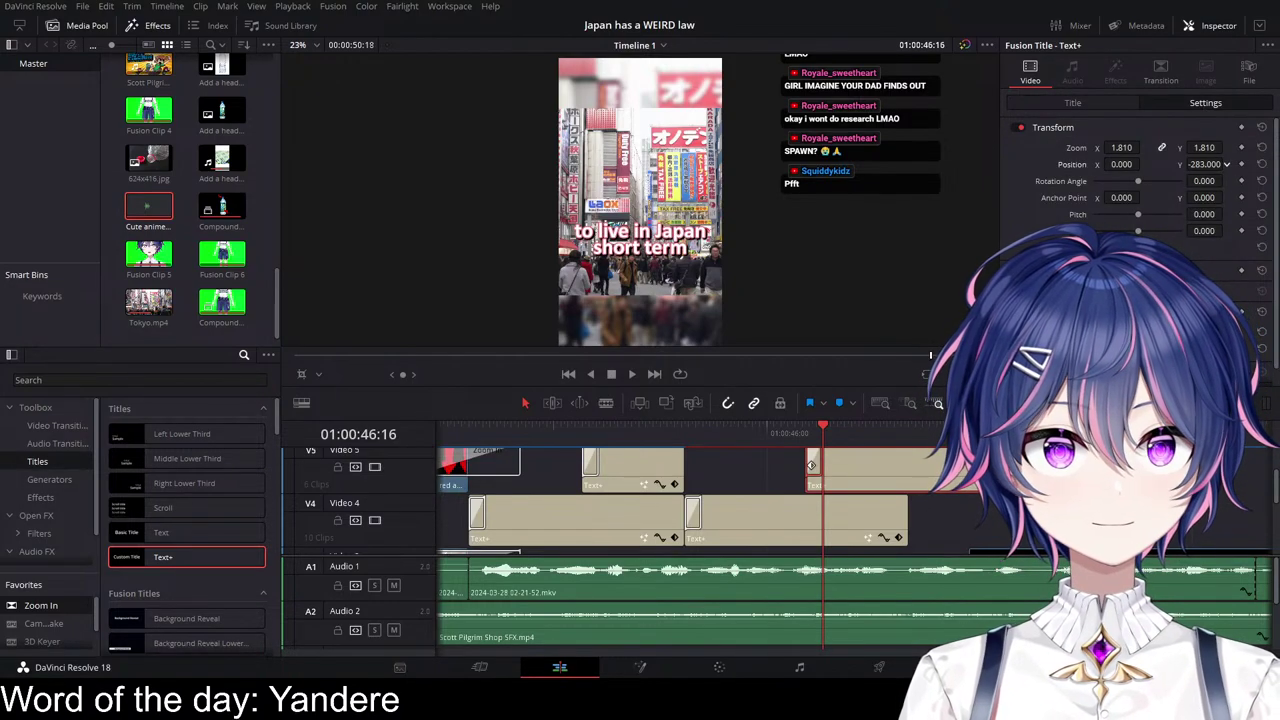
Step: Extend the "to live in Japan" title's end to match the "short term" title and play back the captions
left_click(496, 434)
key("space")
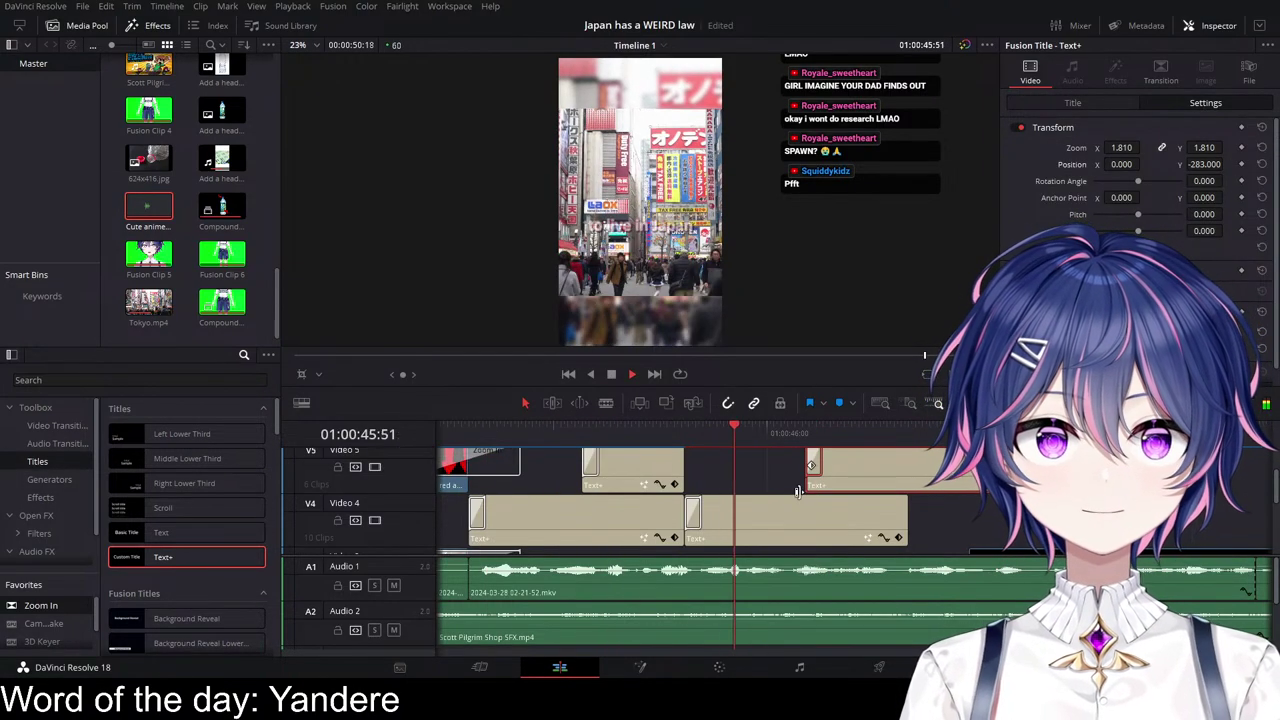
key("space")
left_click_drag(906, 525, 988, 525)
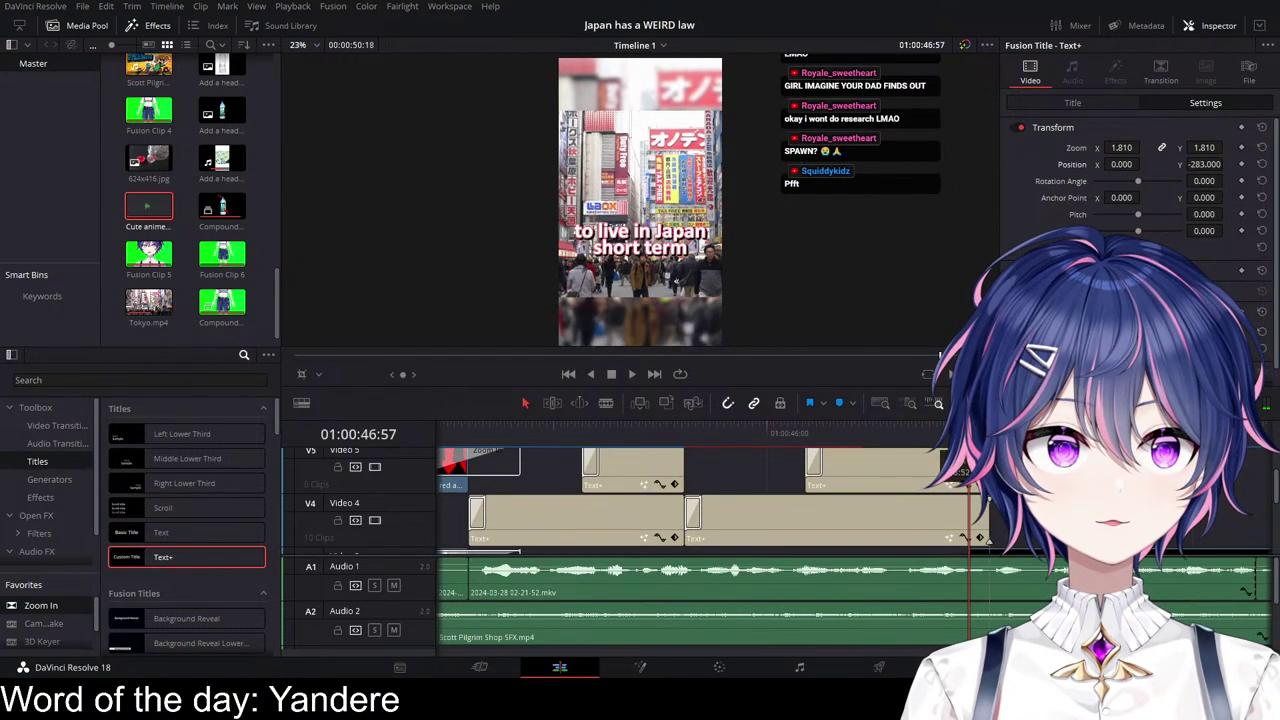
key("space")
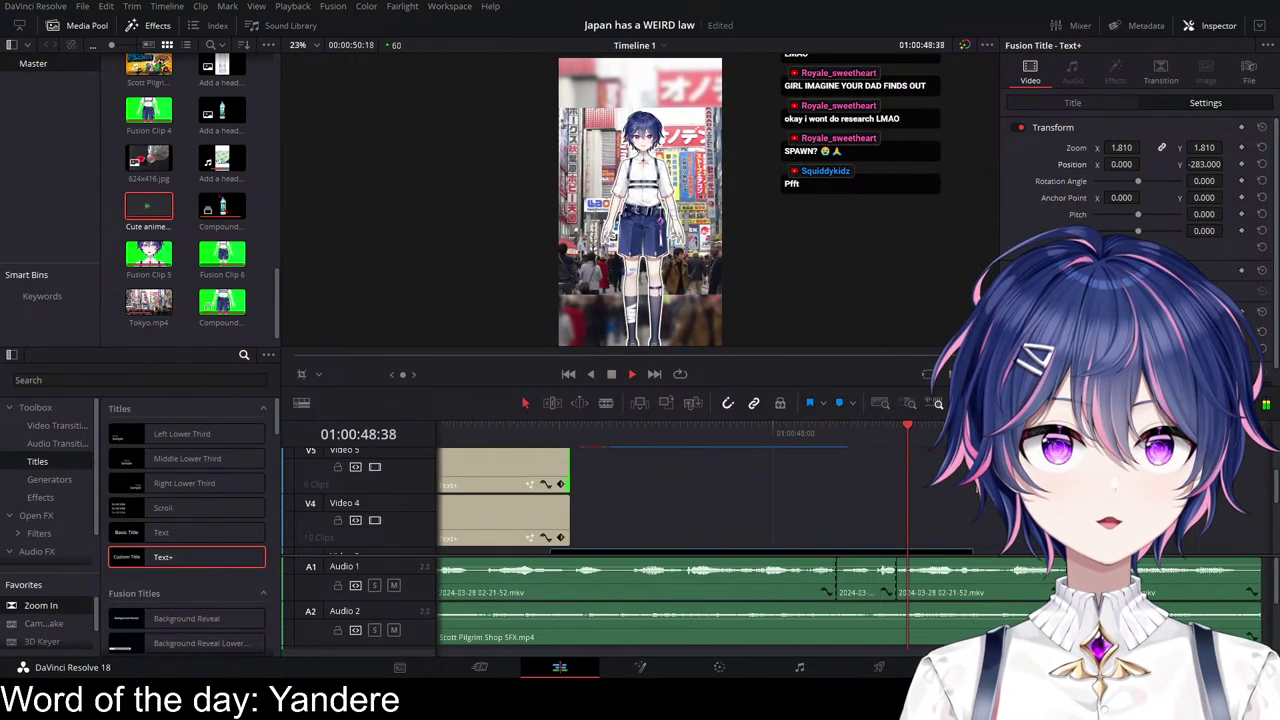
key("space")
Step: Duplicate the "to live in Japan" title after itself on Video 4 and trim the "short term" title to meet the copy's start
scroll(789, 530, "left", 2)
left_click(582, 433)
key("space")
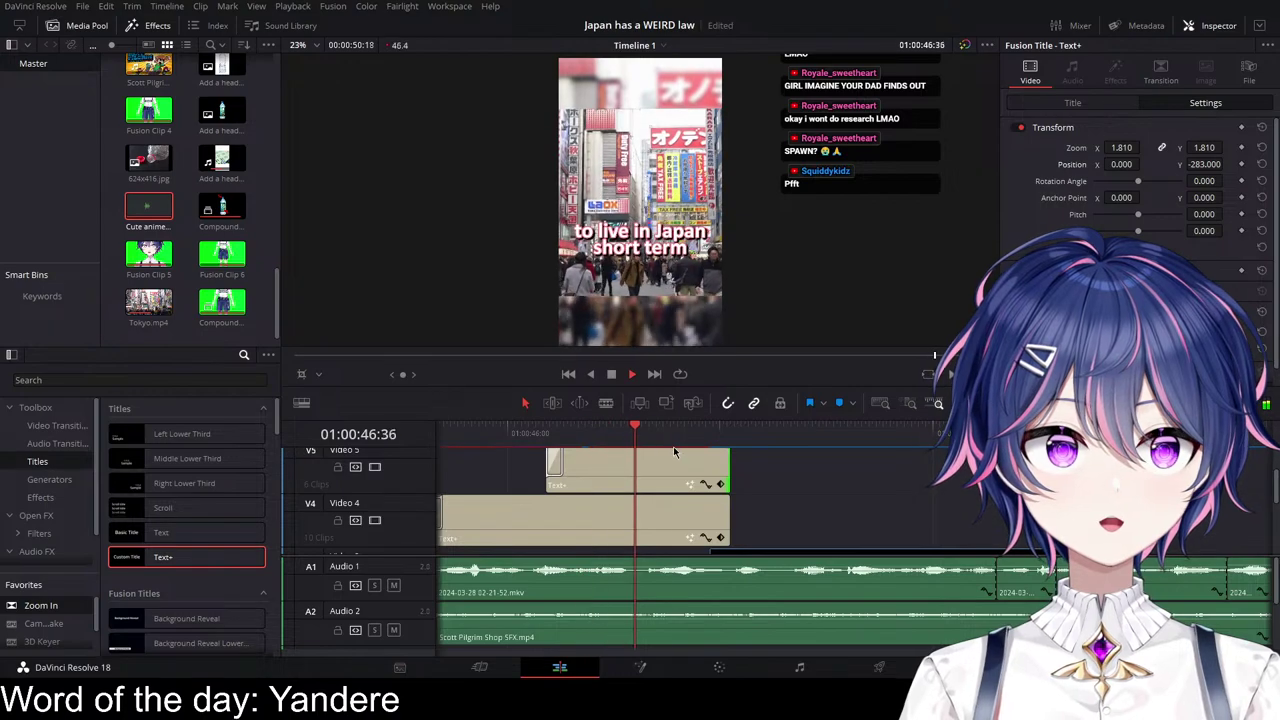
key("space")
left_click_drag(728, 515, 902, 520)
left_click_drag(729, 466, 751, 433)
Step: Change the new Video 4 title's text to "but" and play back the transition into it
left_click(681, 433)
left_click(1072, 103)
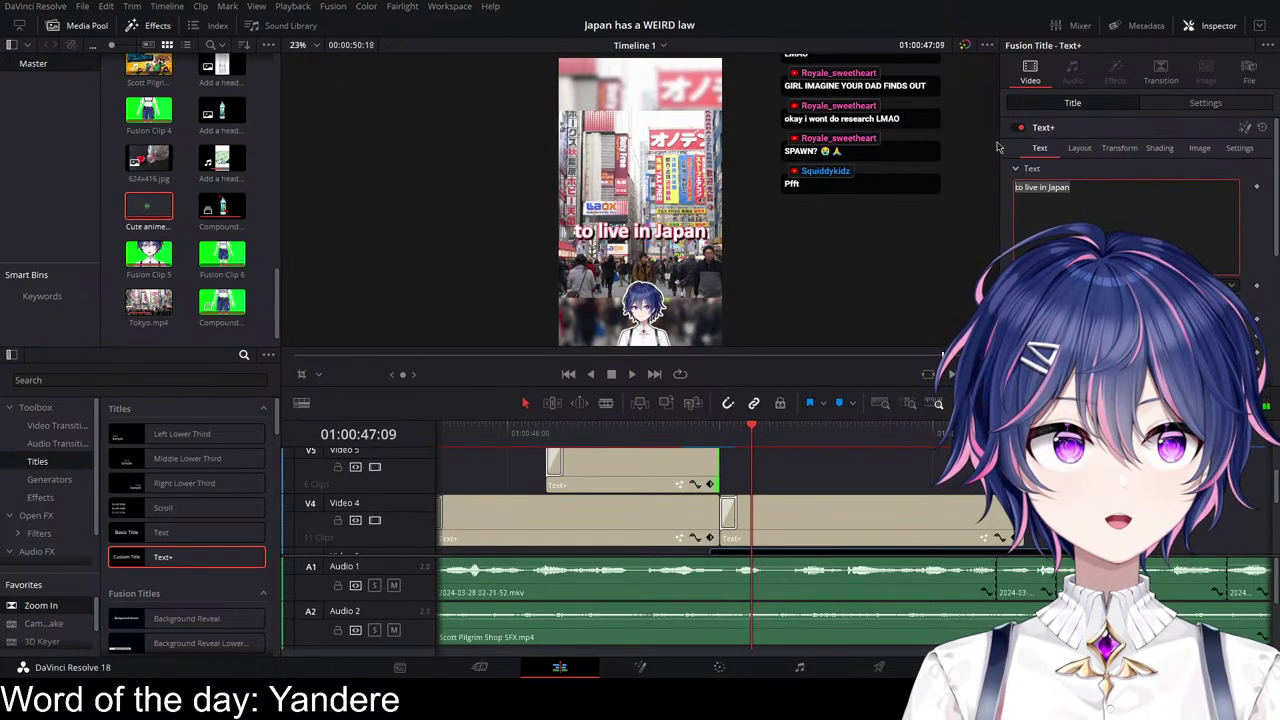
type("bu")
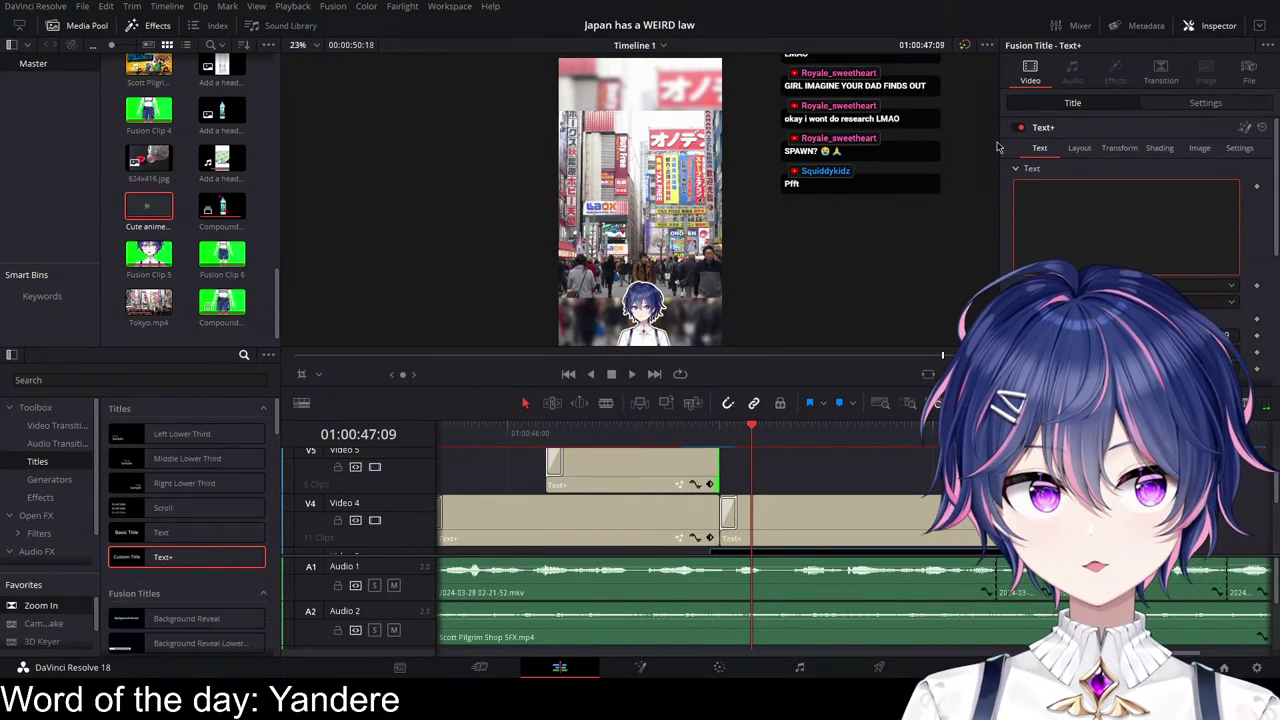
type("t")
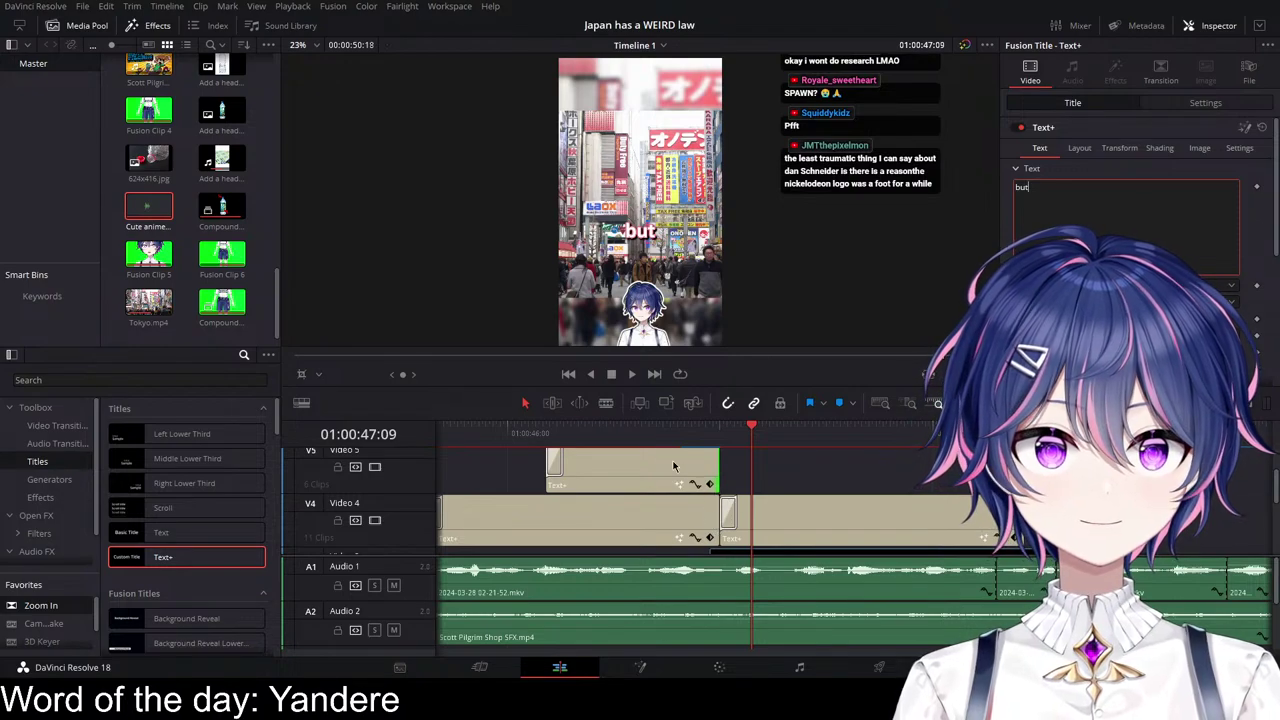
left_click(636, 436)
key("space")
key("space")
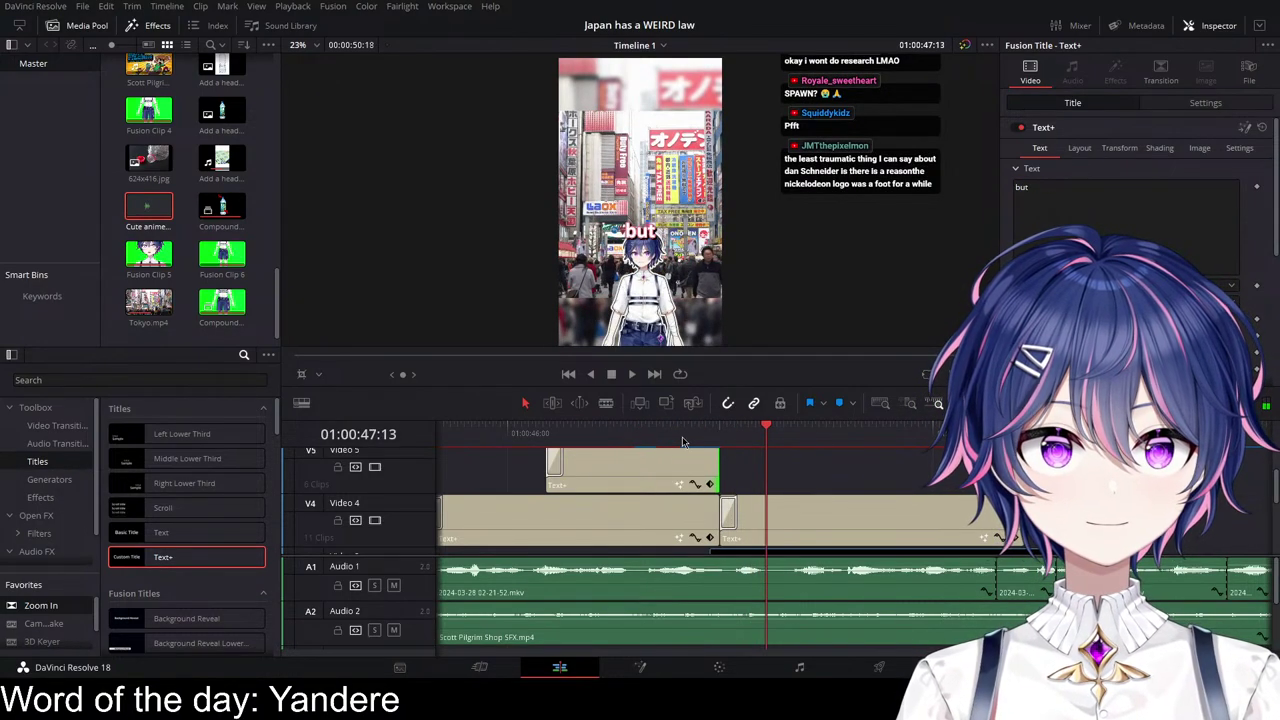
Step: Set the "short term" title's Position Y to -295 and replay the two-line caption
left_click(649, 437)
left_click(655, 465)
left_click(1205, 102)
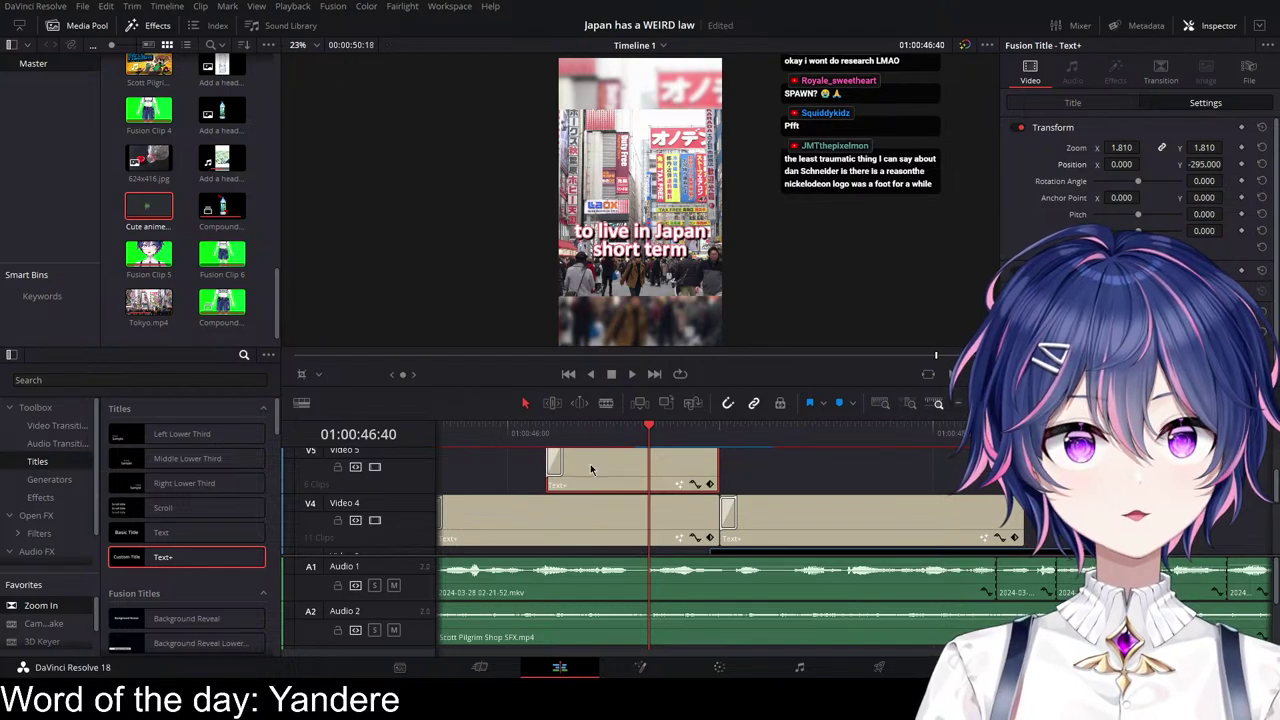
left_click(541, 435)
key("space")
key("space")
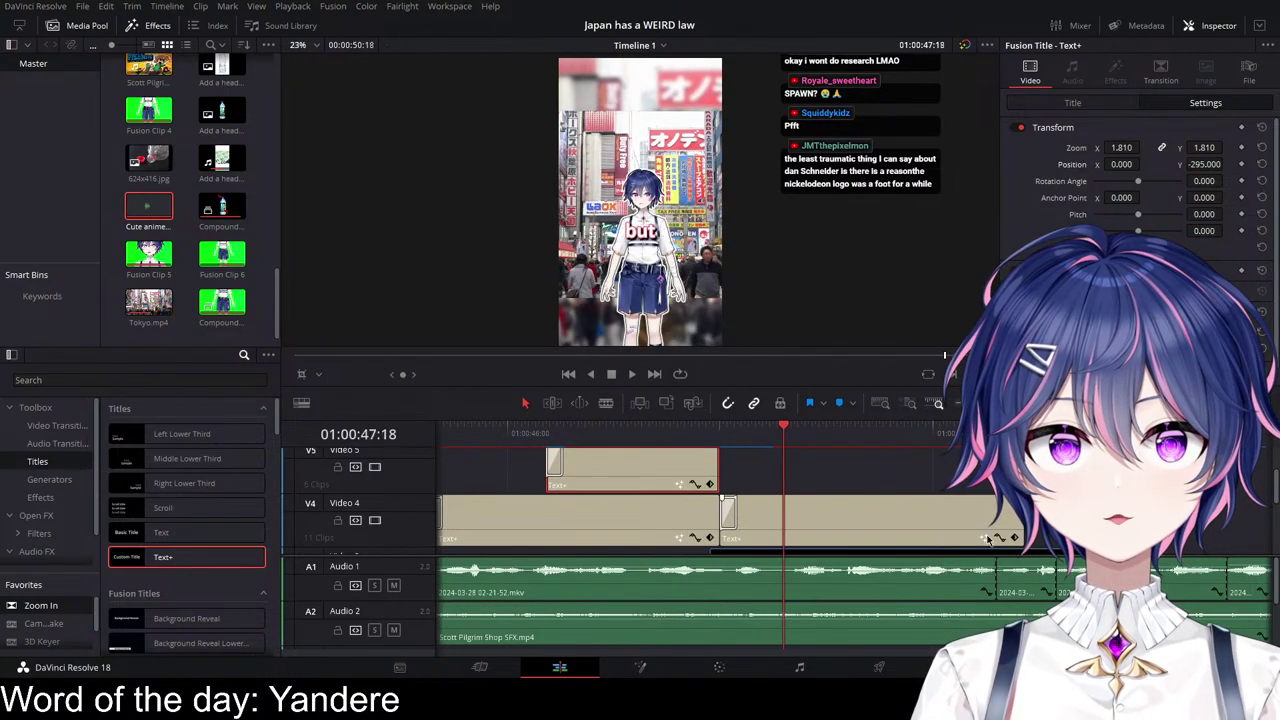
Step: Duplicate the "but" title onto Video 5, starting slightly after the original, and play back its timing
left_click_drag(853, 544, 902, 489)
key("n")
left_click(724, 434)
key("space")
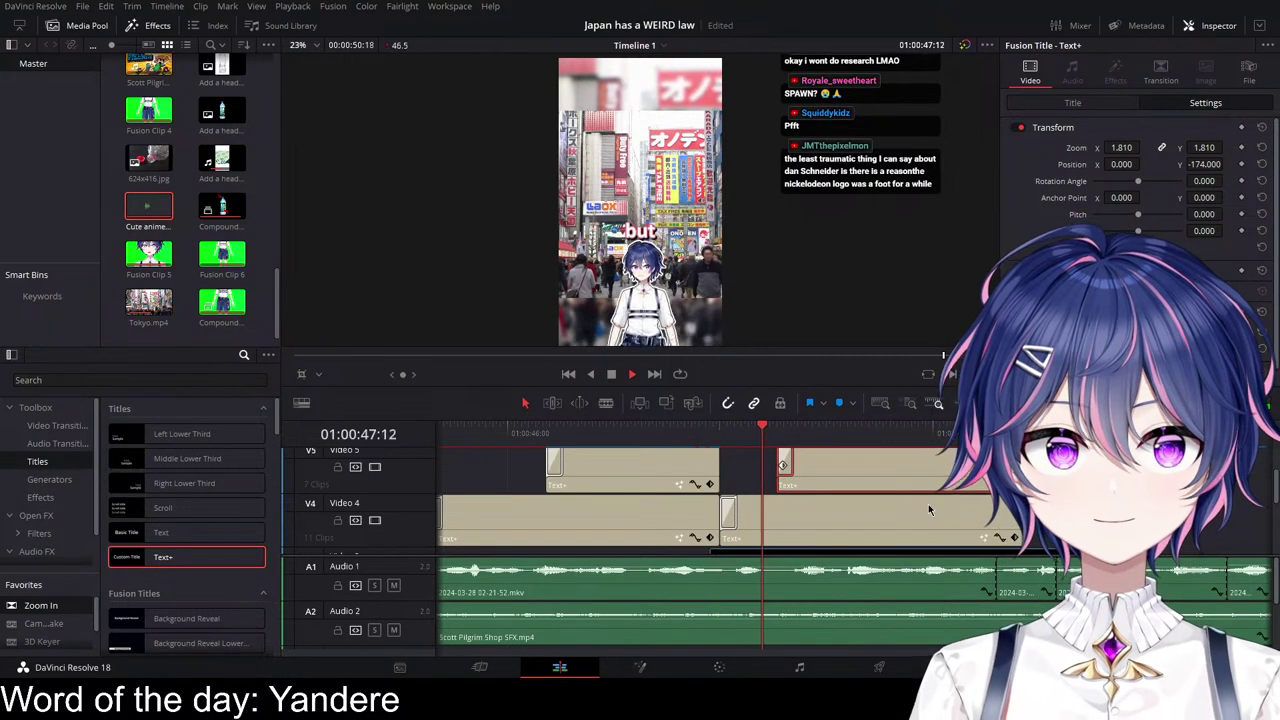
key("space")
Step: Listen to the next phrase and change the Video 5 copy's text to "I'd go insane"
left_click(1066, 103)
key("space")
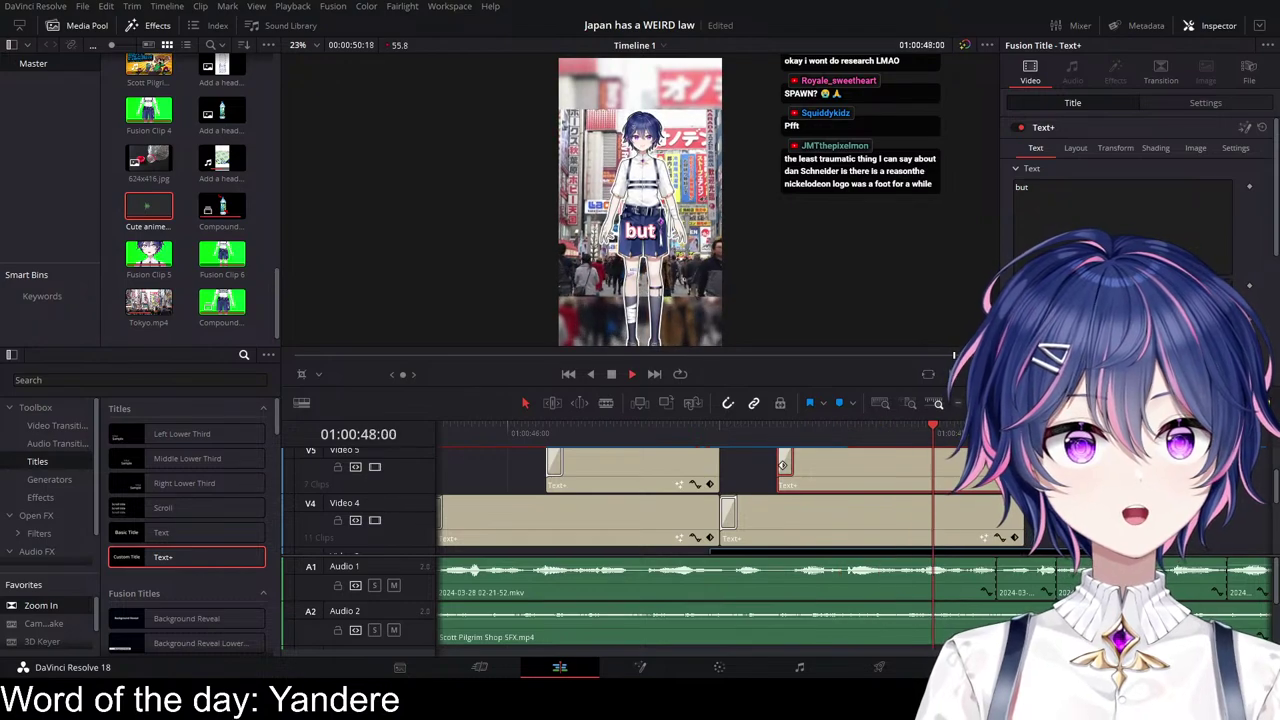
key("space")
left_click(1086, 206)
key("ctrl+a")
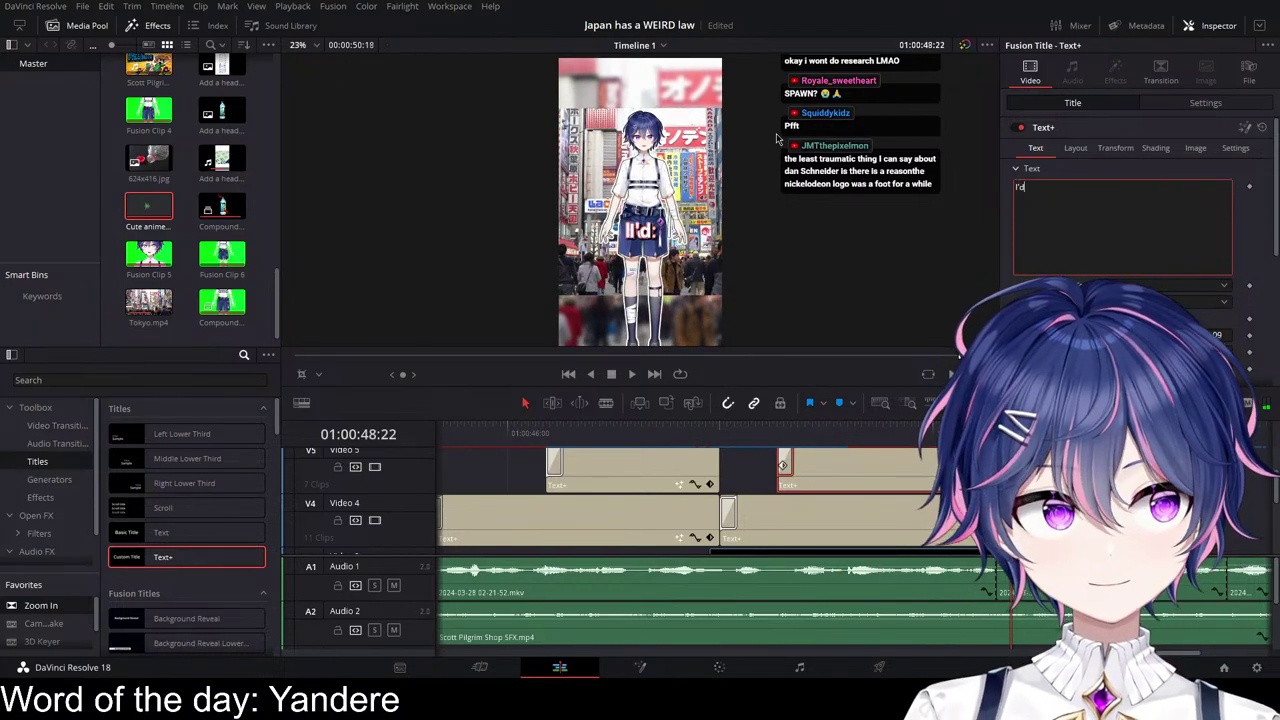
type("I'")
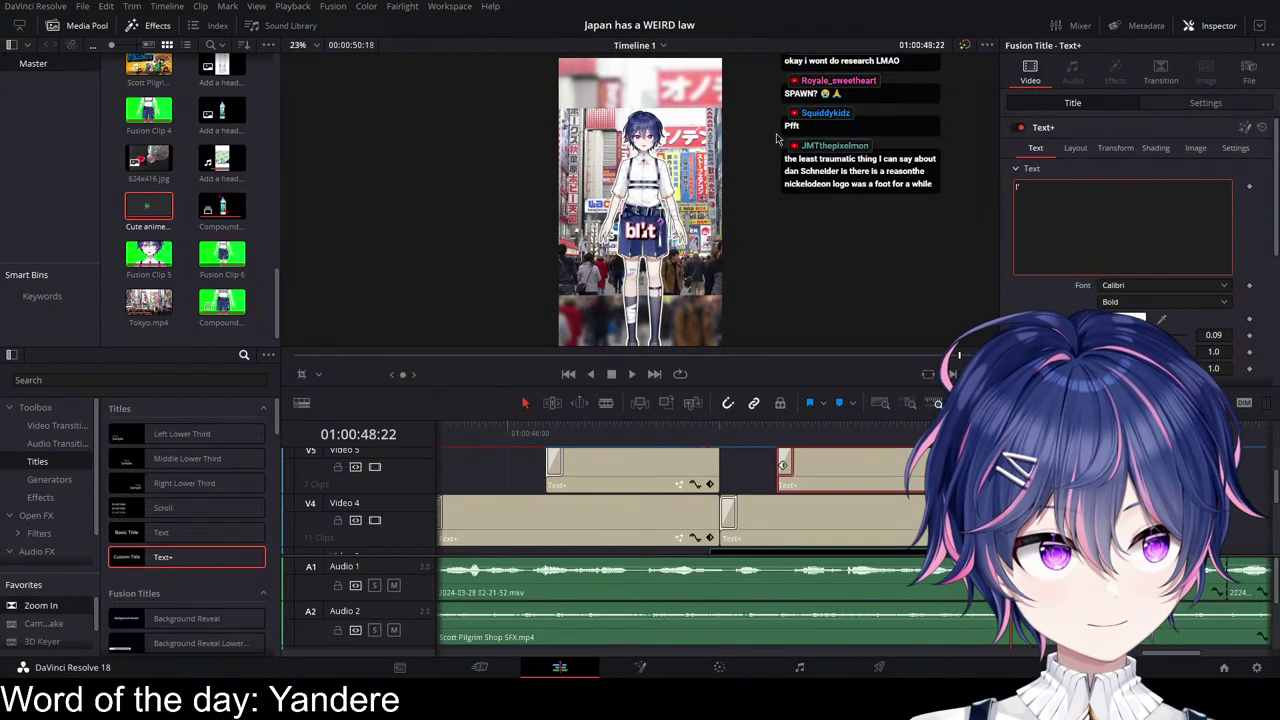
type("d go insane")
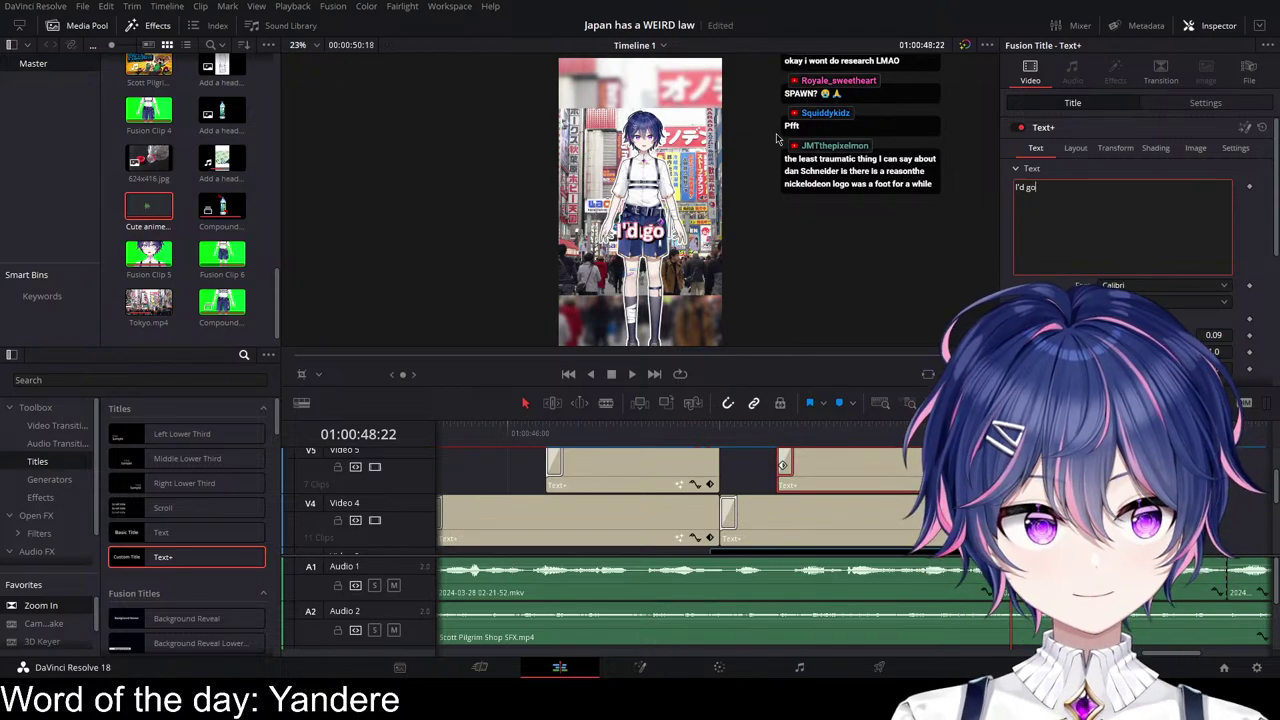
Step: Set the "I'd go insane" title's Position Y to -294 and play back the two-line caption
left_click(1206, 103)
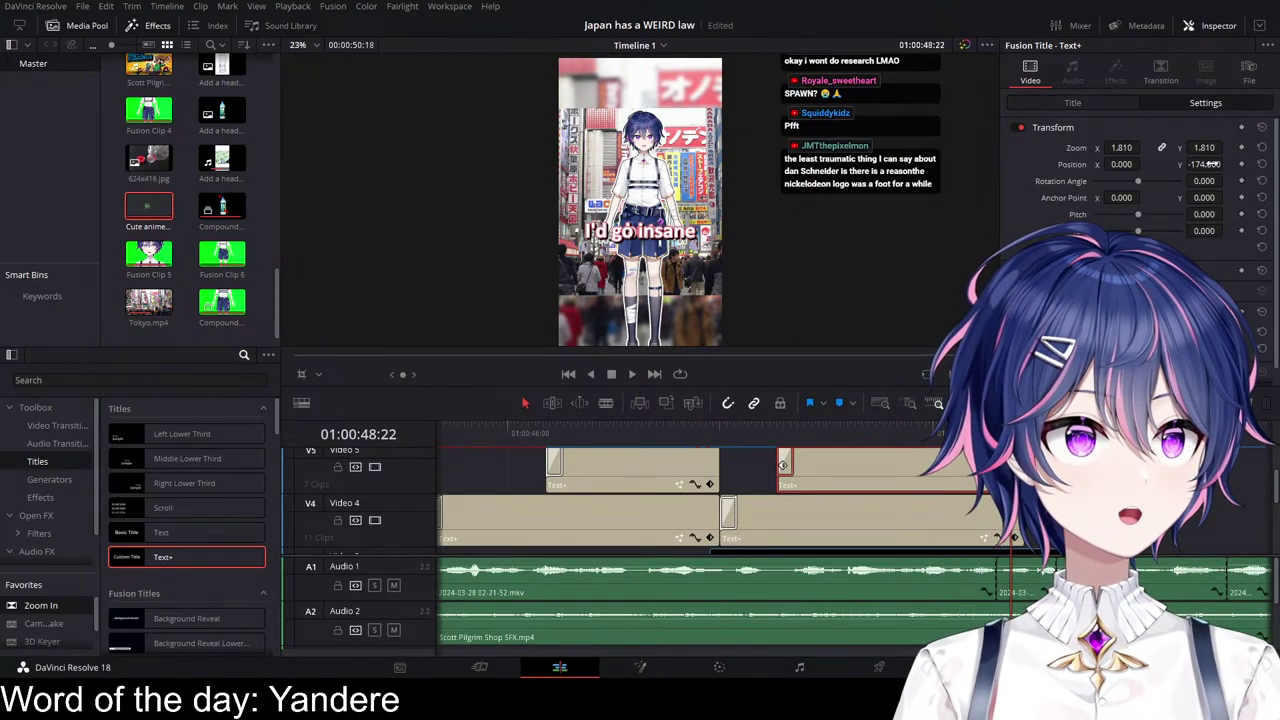
left_click(644, 434)
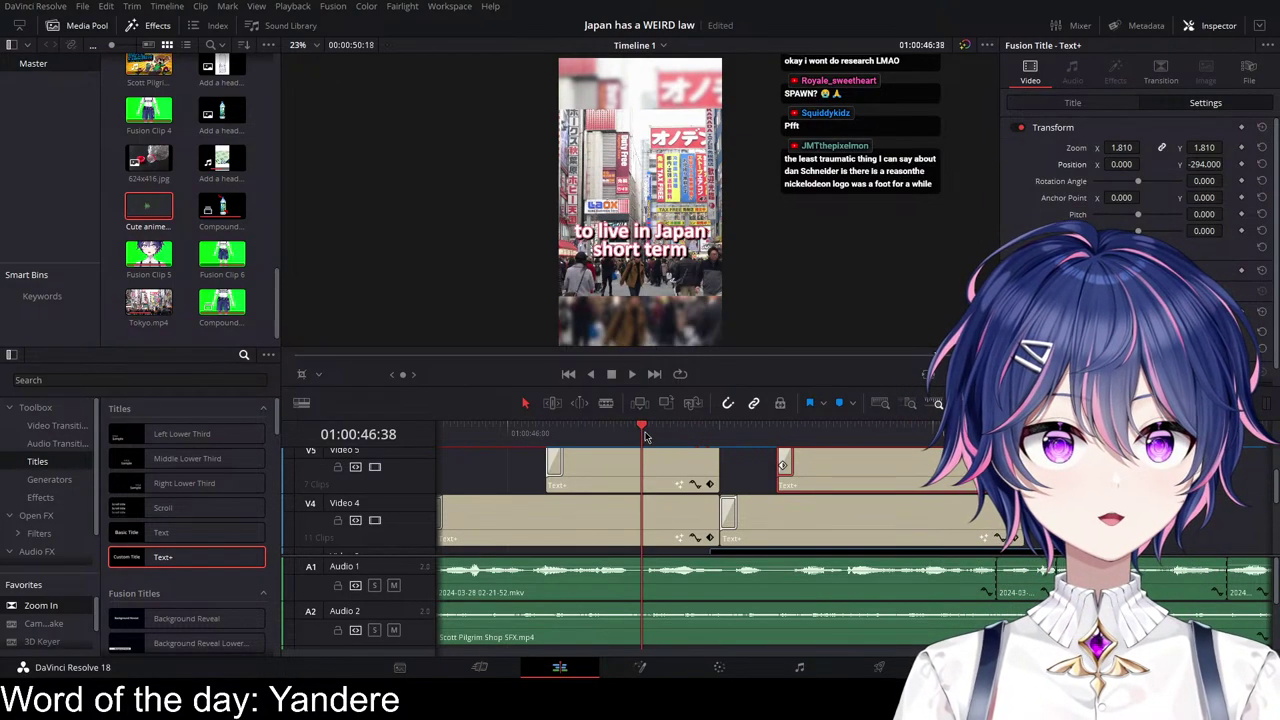
key("space")
key("slash")
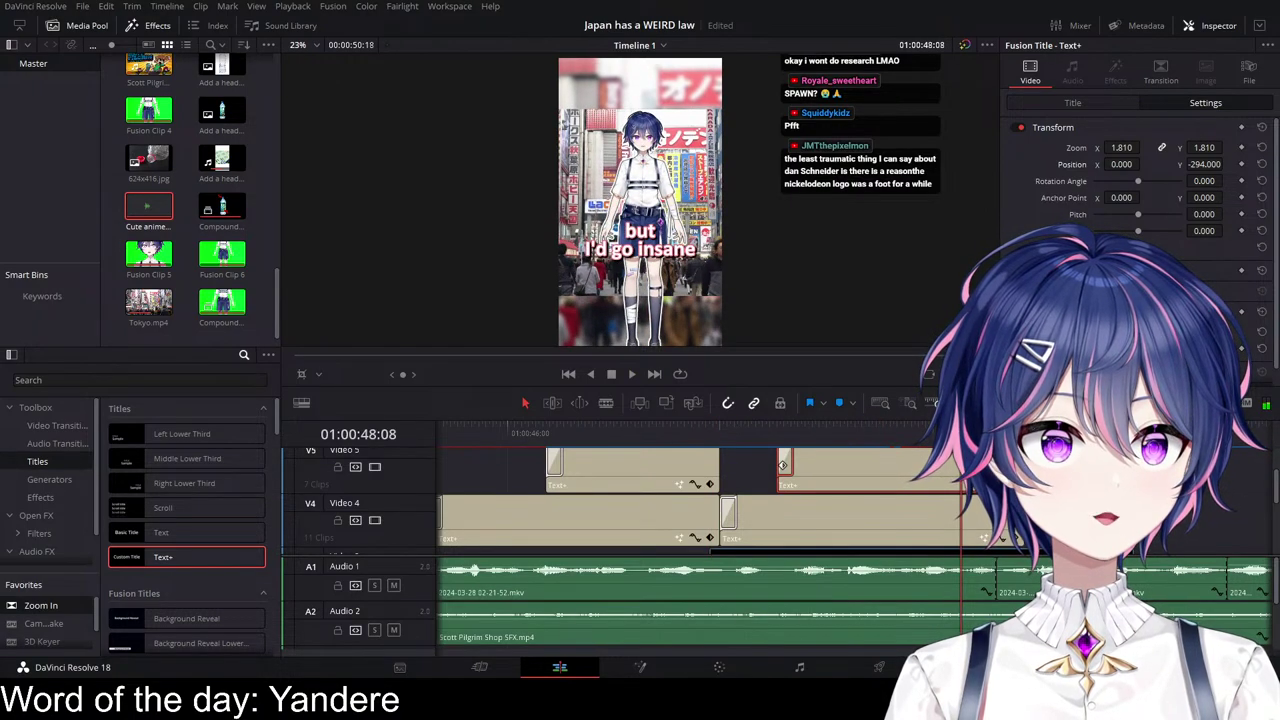
Step: Find the end of the spoken phrase and trim both the "but" and "I'd go insane" titles to end at 01:00:48:01
key("Left")
key("Left")
key("Left")
key("Left")
key("Left")
key("Left")
key("Left")
left_click_drag(1024, 518, 936, 516)
left_click_drag(1022, 472, 936, 472)
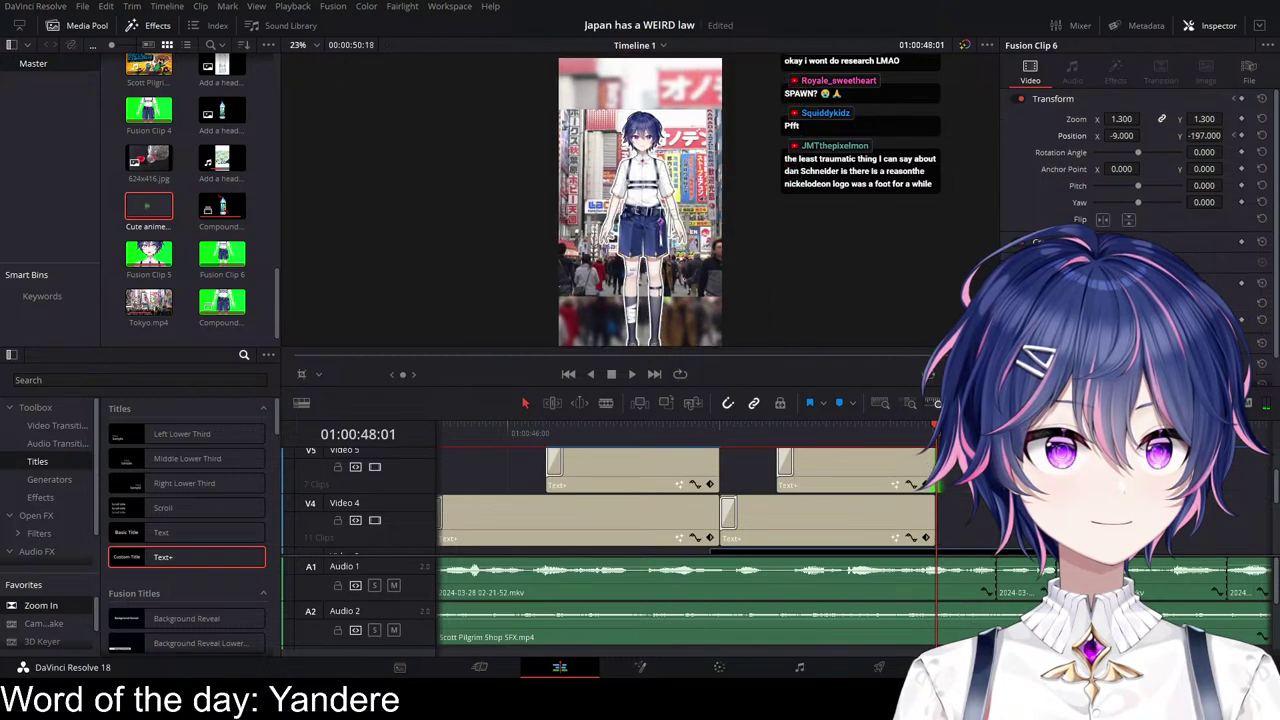
Step: Duplicate the "but" title directly after itself on Video 4 and play through the following phrase
scroll(800, 510, "right", 2)
left_click_drag(644, 525, 851, 531, "alt")
left_click(711, 434)
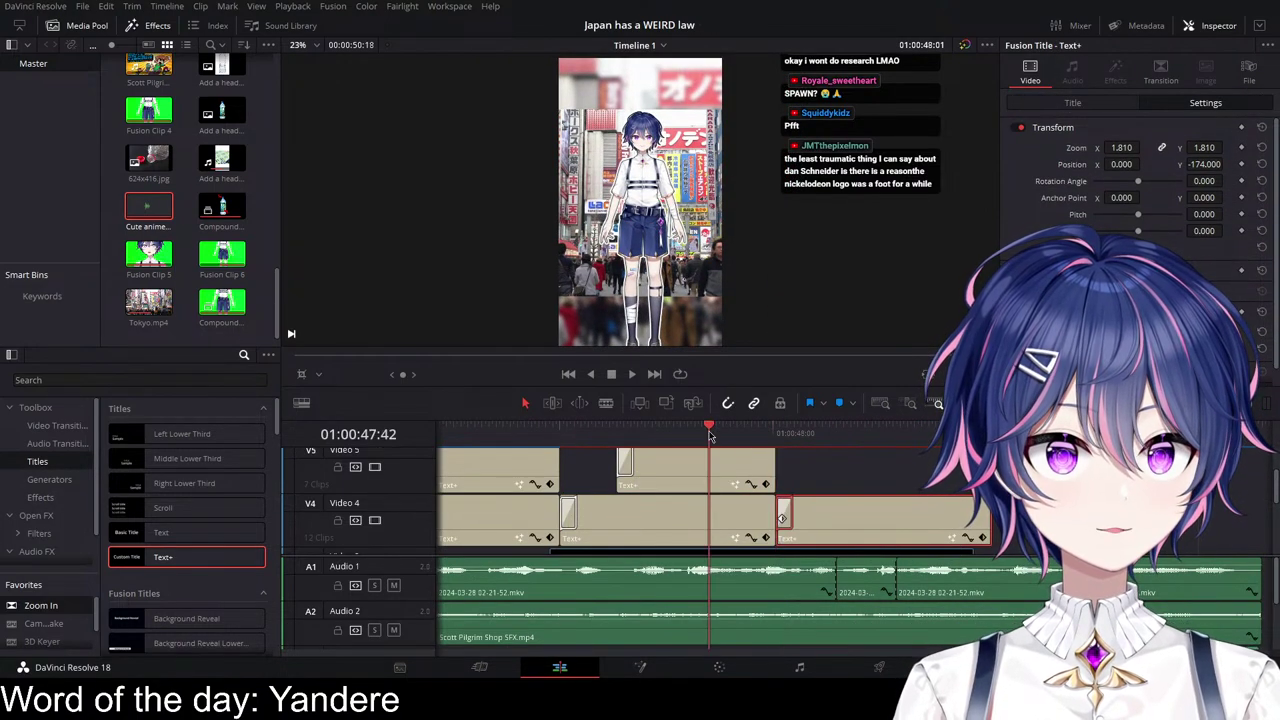
key("space")
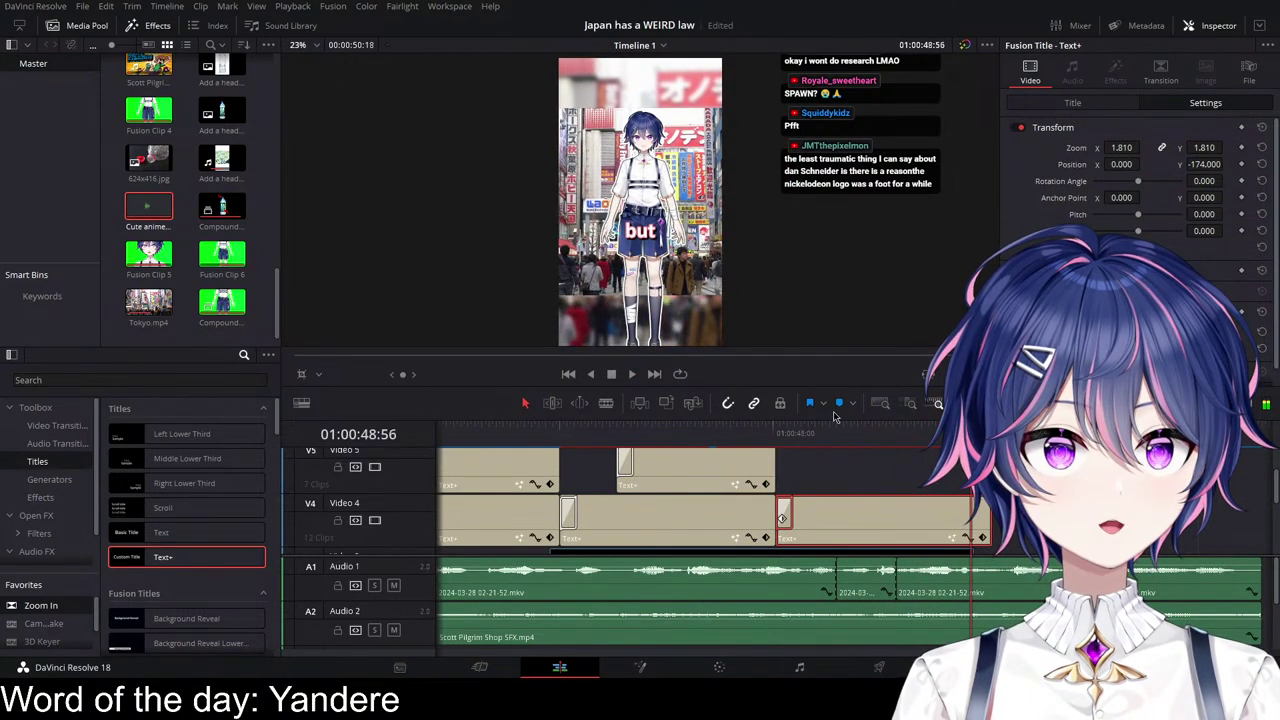
Step: Replay the phrase, change the new Video 4 title's text to "if I had to spend", and return the playhead to 01:00:47:36
left_click(723, 433)
key("space")
left_click(1107, 105)
left_click(1191, 201)
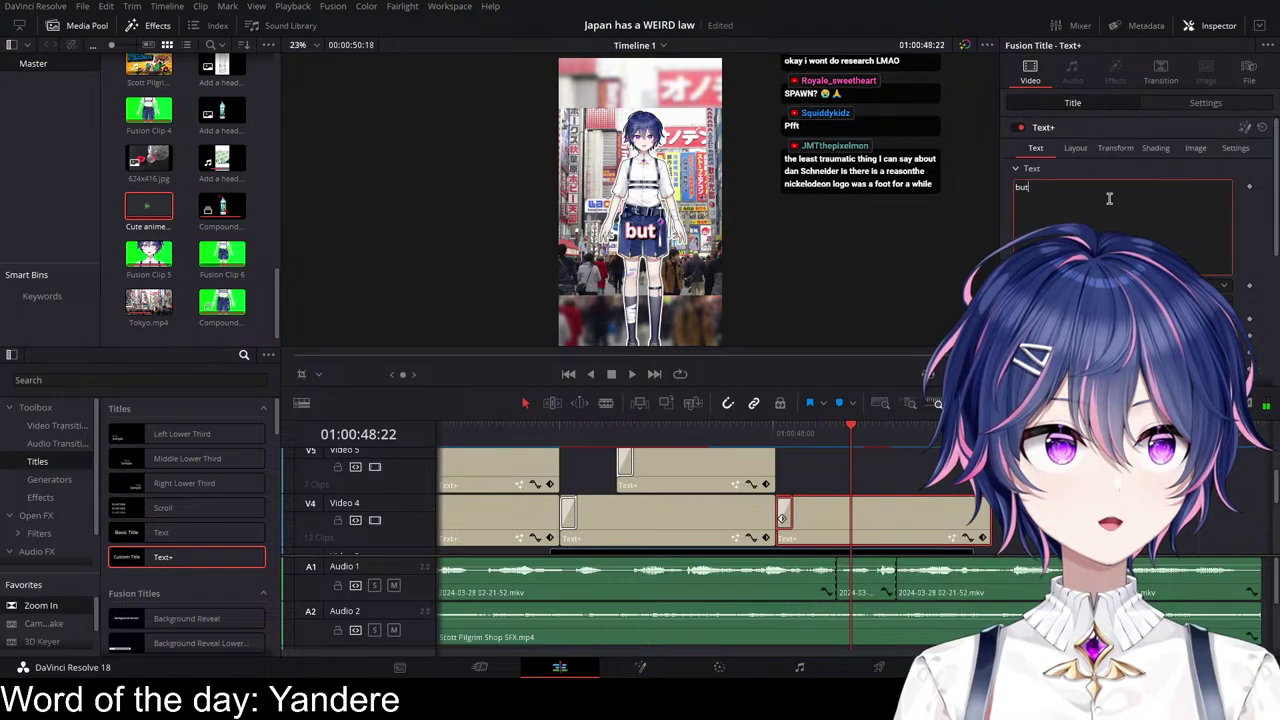
key("ctrl+a")
type("if  I had to spend")
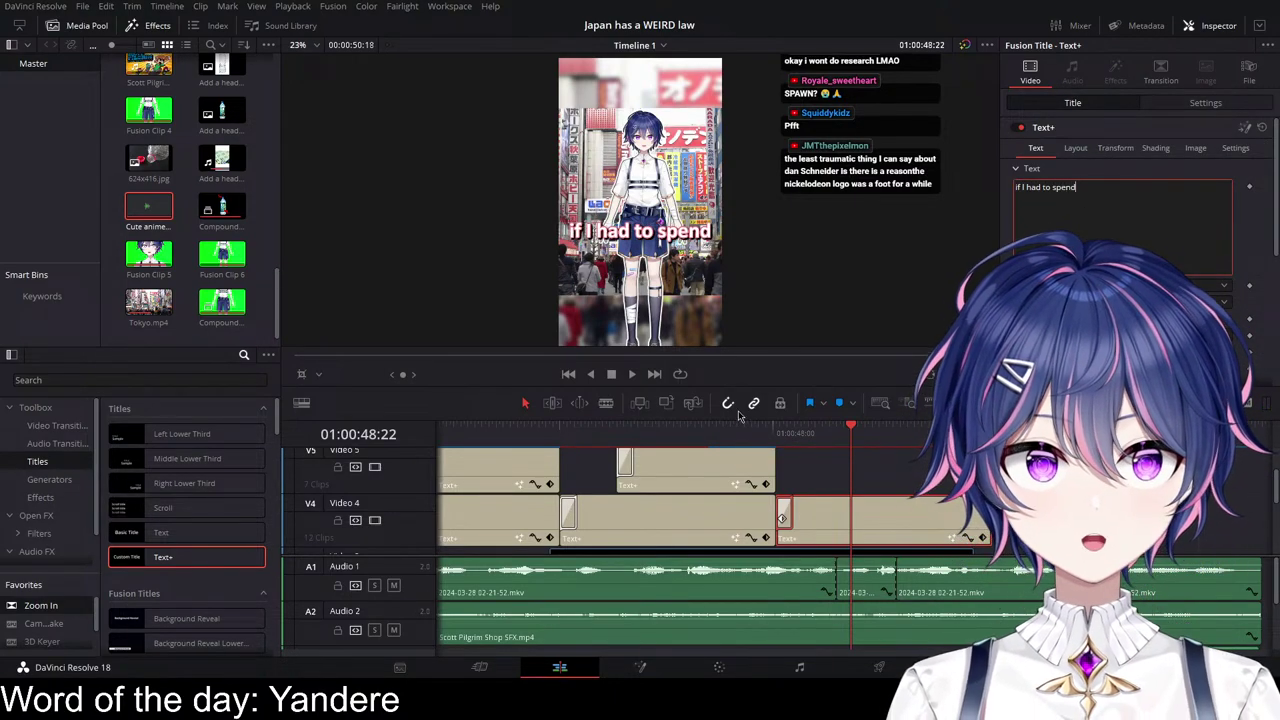
left_click(690, 433)
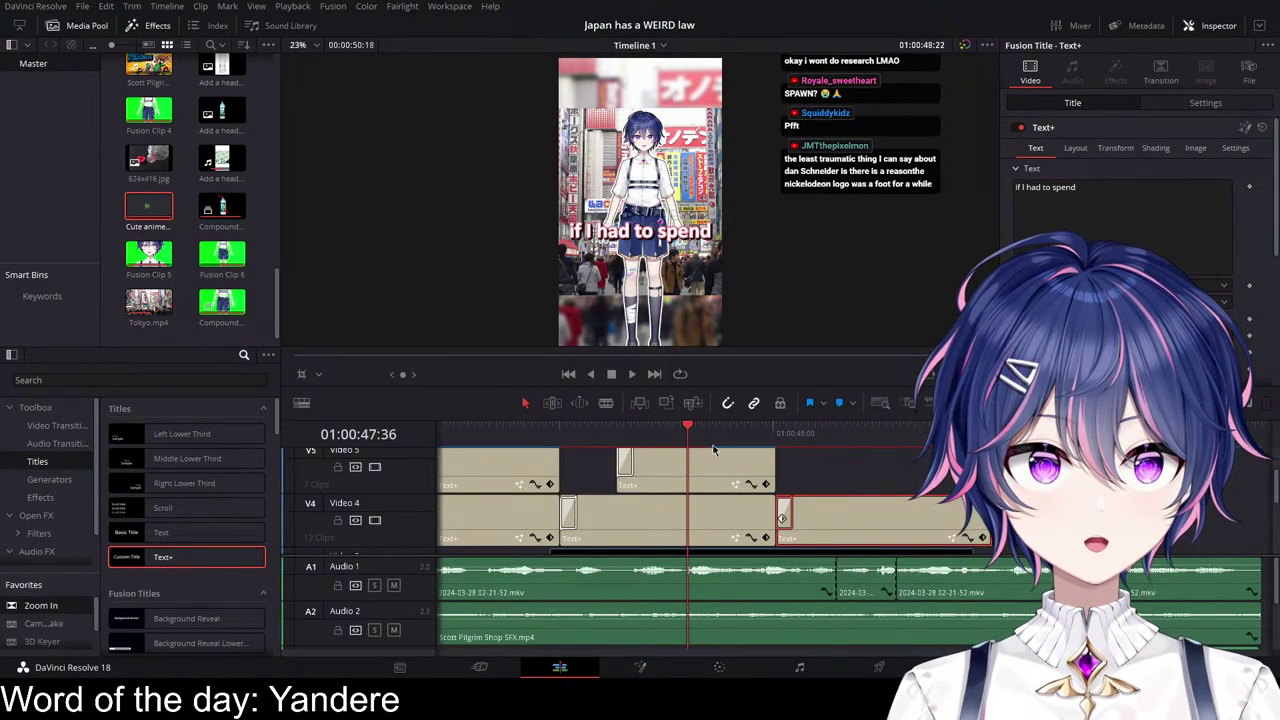
Step: Play through the next phrase and duplicate the "if I had to spend" title onto Video 5, starting at about 01:00:48:31
key("space")
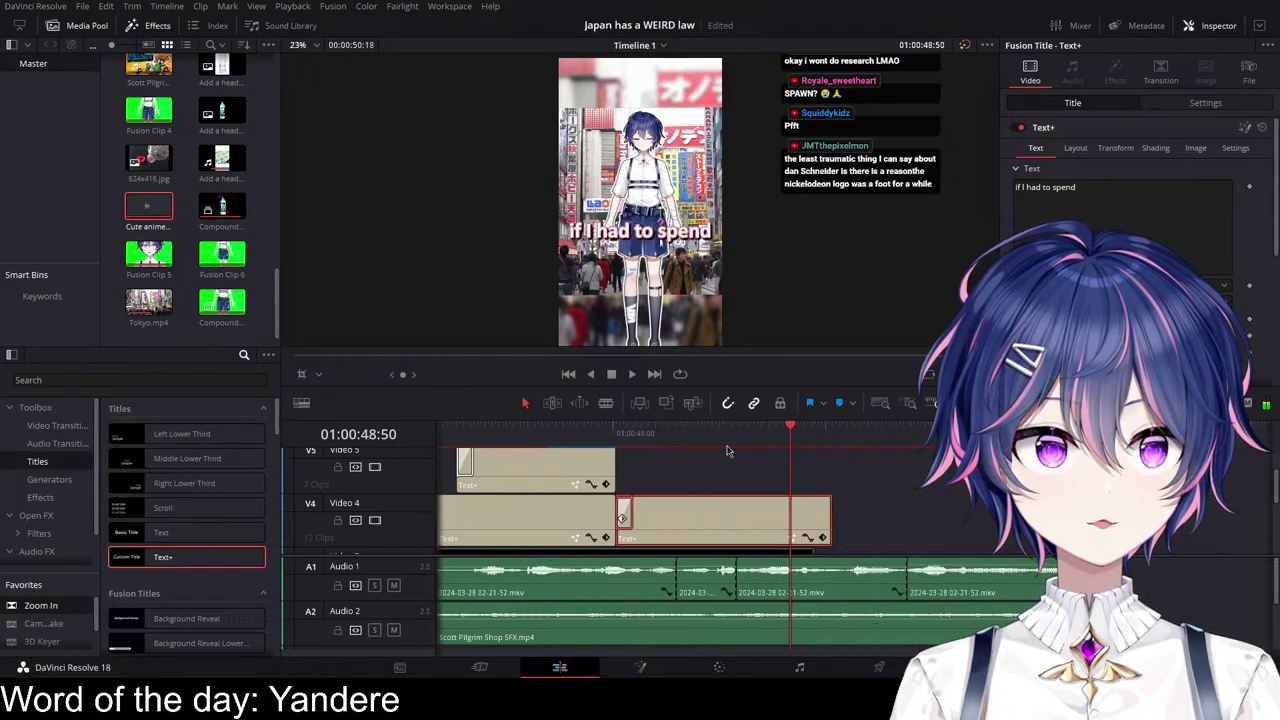
key("space")
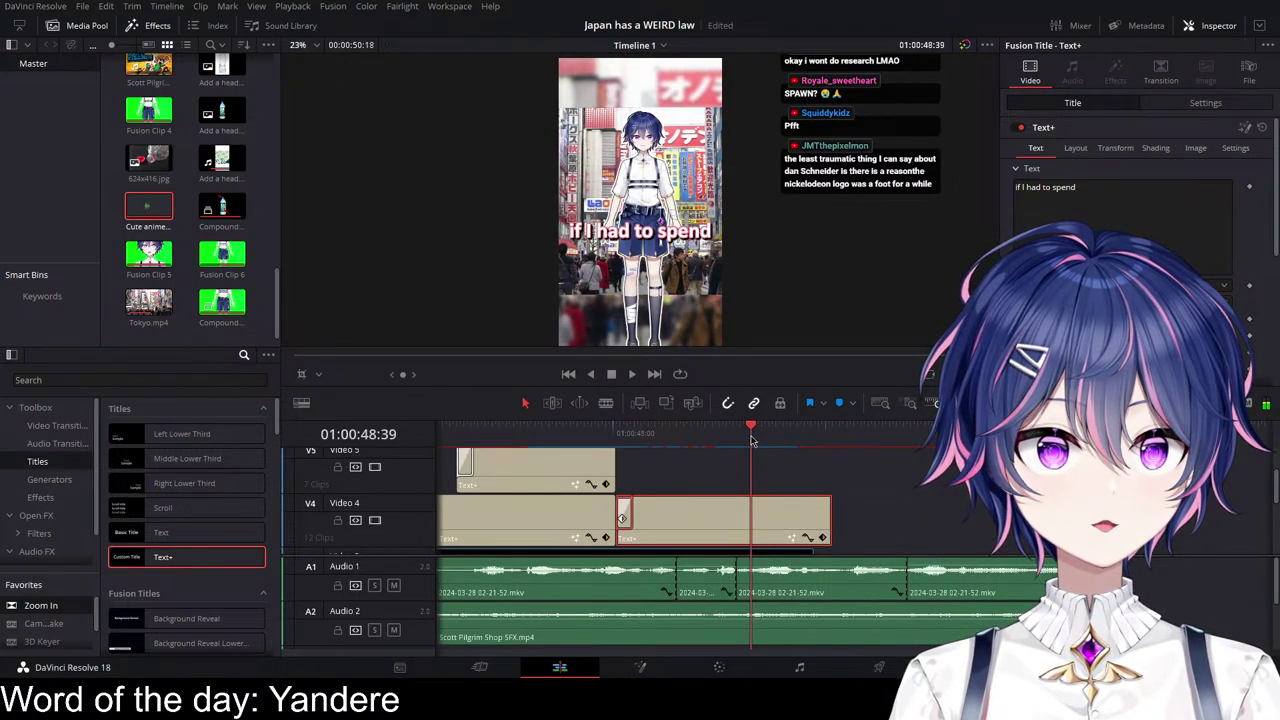
scroll(758, 549, "up", 1)
left_click_drag(770, 545, 877, 519)
scroll(820, 512, "down", 1)
Step: Listen to the following words and change the new Video 5 title's text to "more than 5 years"
left_click(704, 438)
key("space")
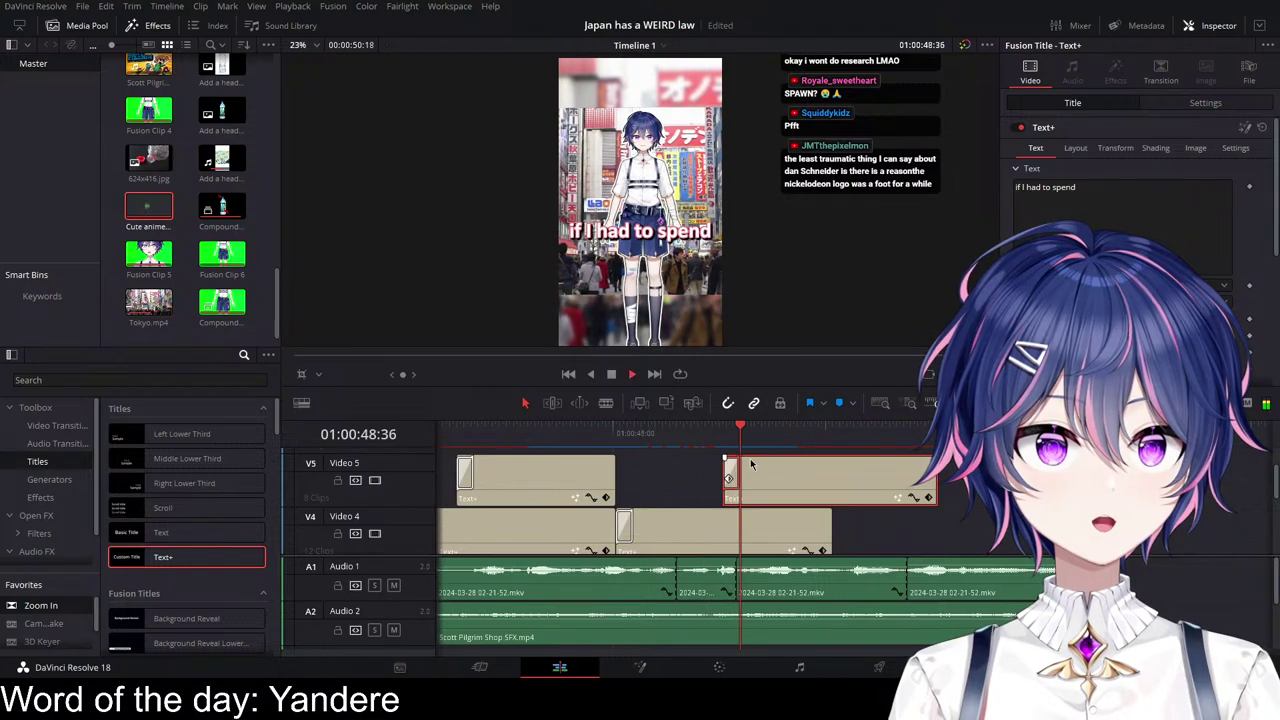
key("space")
left_click_drag(1096, 189, 906, 178)
type("more")
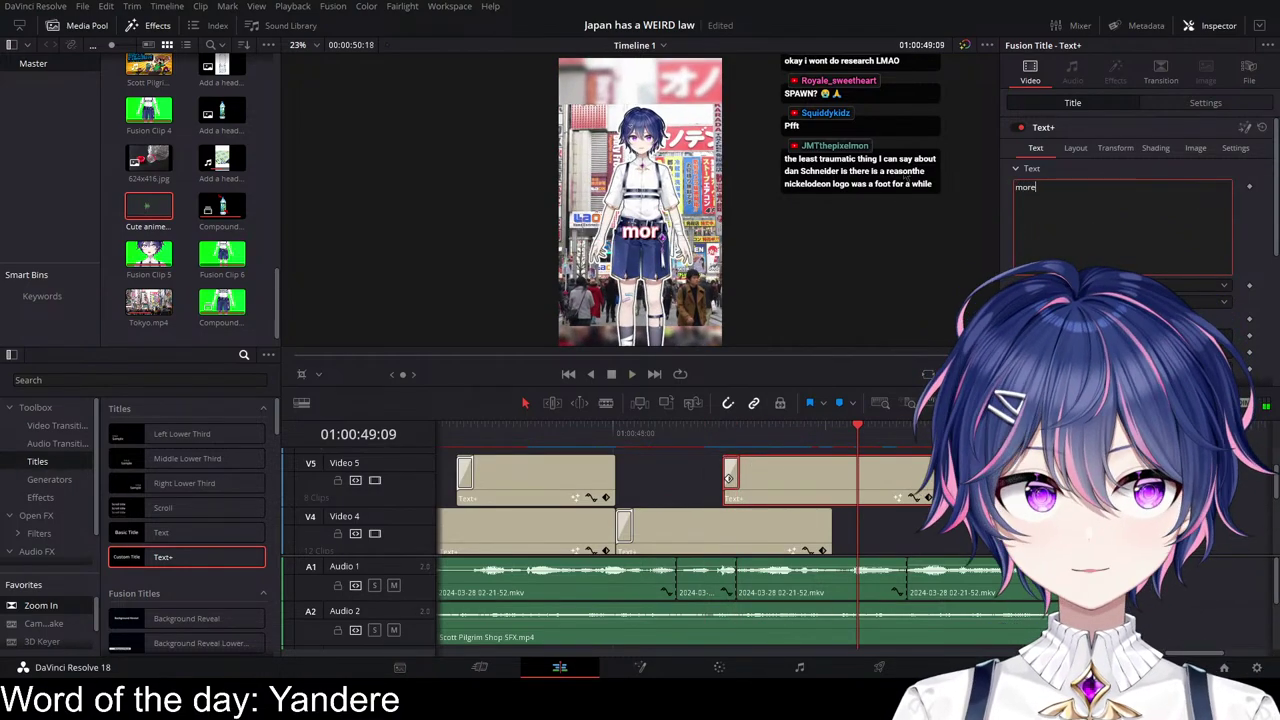
type(" than 5 years")
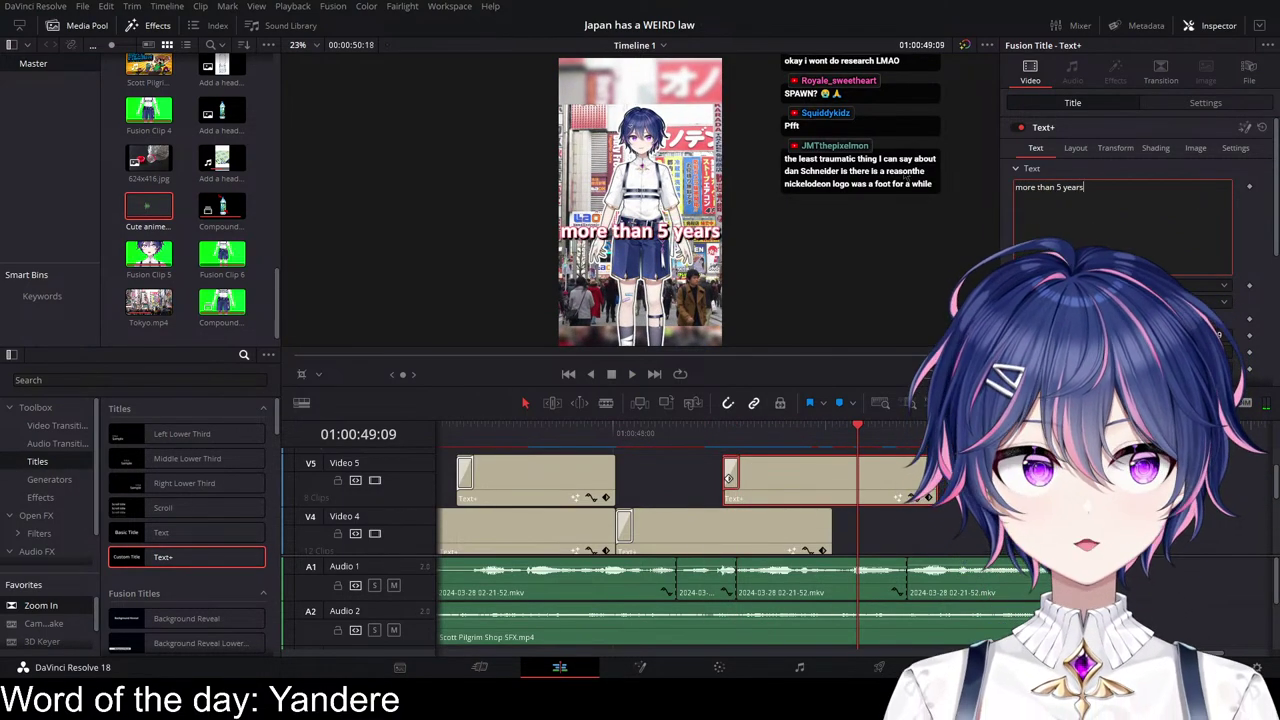
Step: Replay both caption lines and extend the "if I had to spend" and "more than 5 years" titles to just past 01:00:50:00
left_click(645, 433)
key("space")
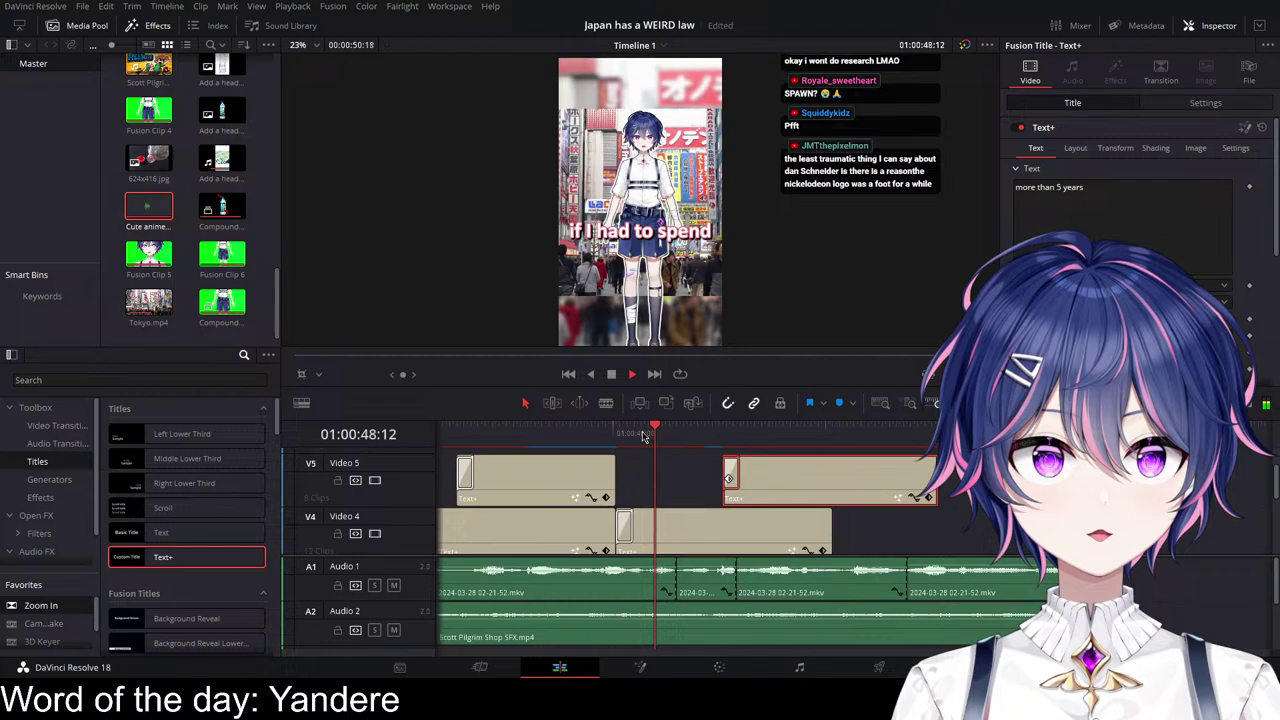
key("space")
left_click(735, 433)
key("space")
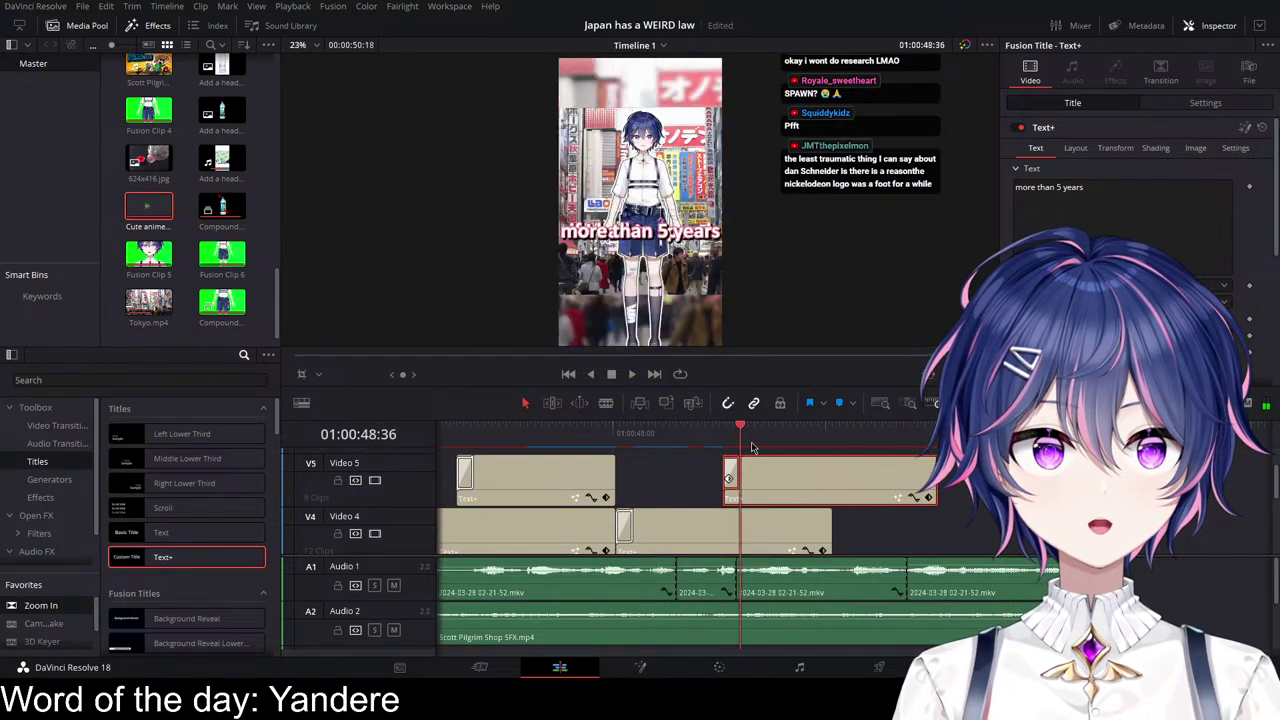
key("space")
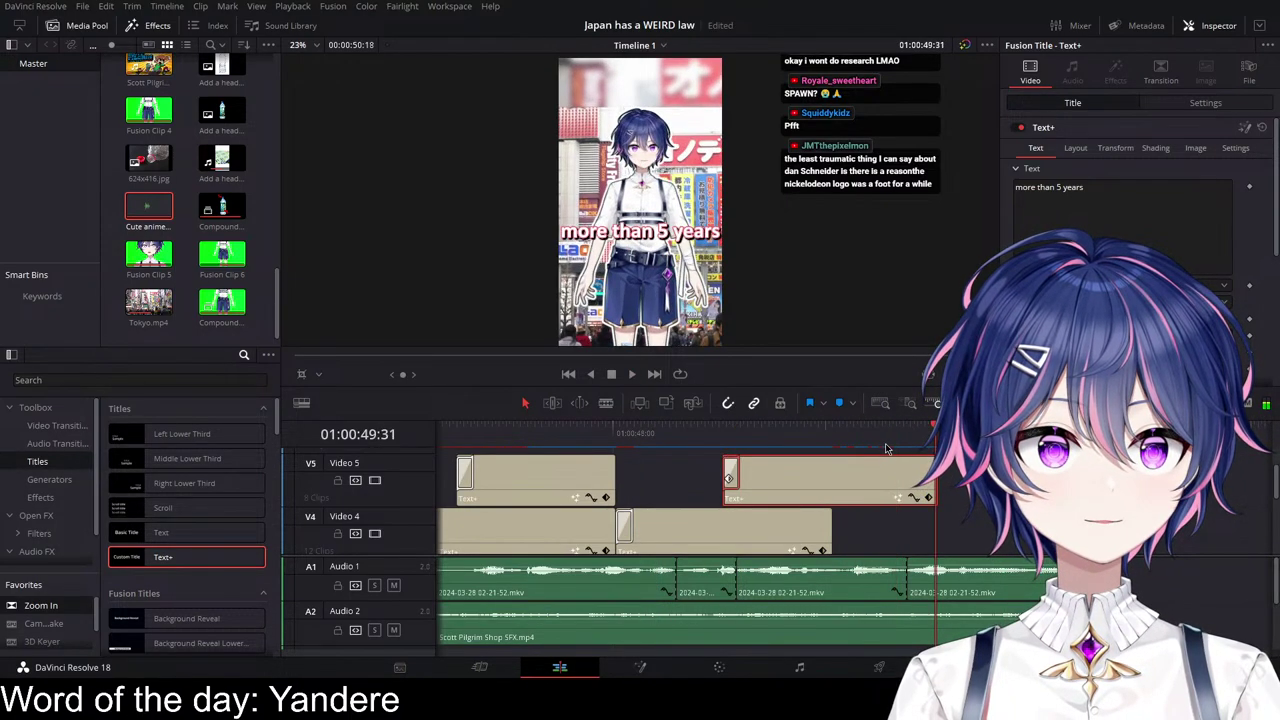
left_click_drag(935, 447, 919, 447)
left_click_drag(830, 540, 1002, 540)
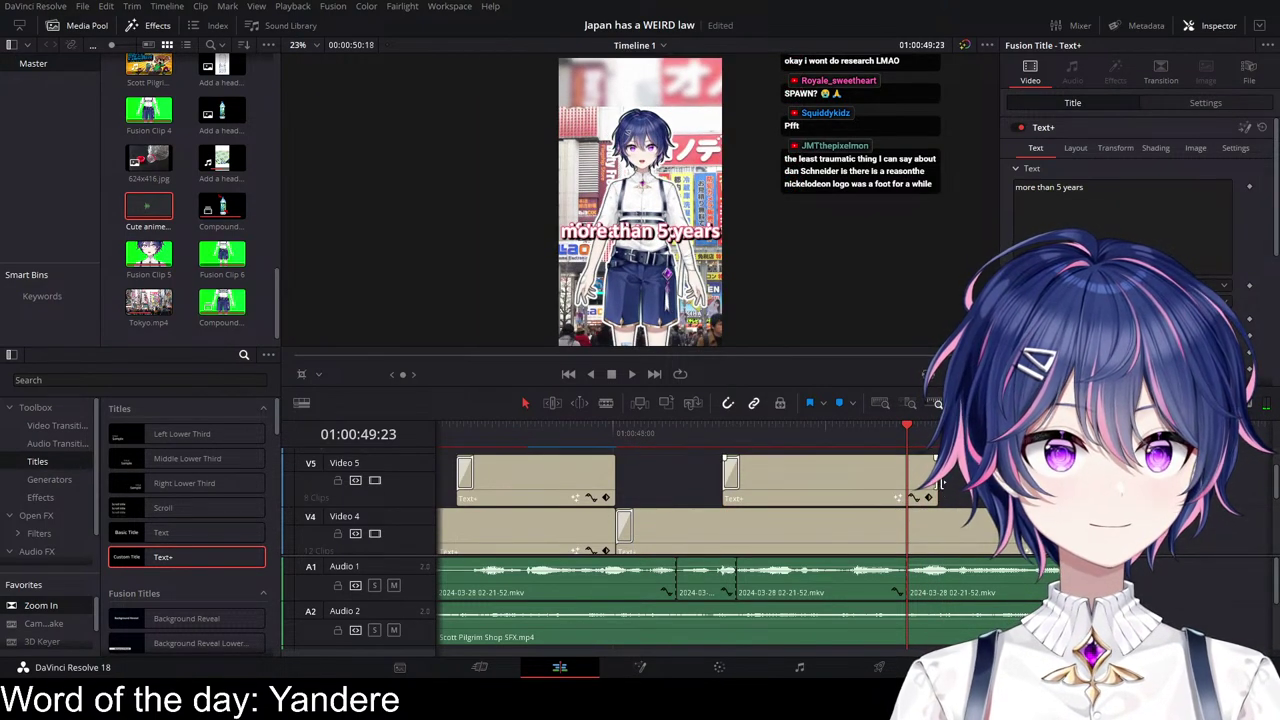
left_click_drag(940, 483, 970, 480)
key("space")
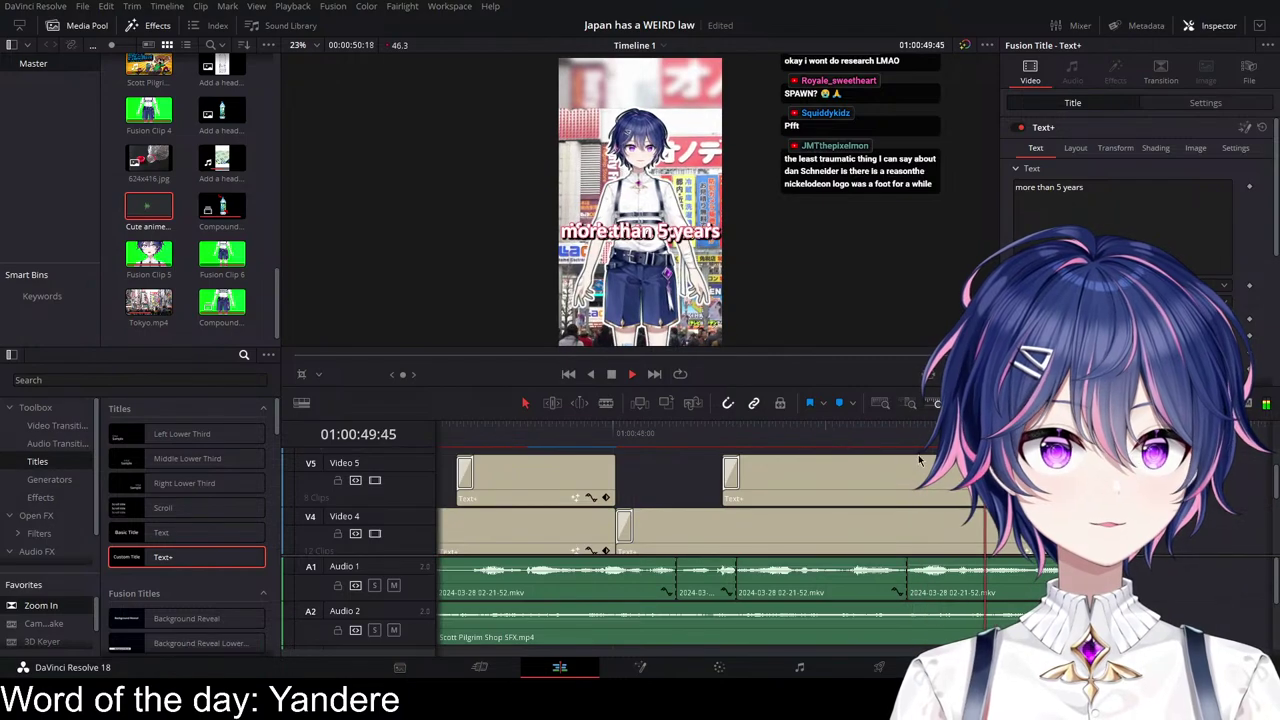
Step: Set the "more than 5 years" title's zoom to 1.610 and Position Y to -298, and play back the two-line caption
left_click(920, 462)
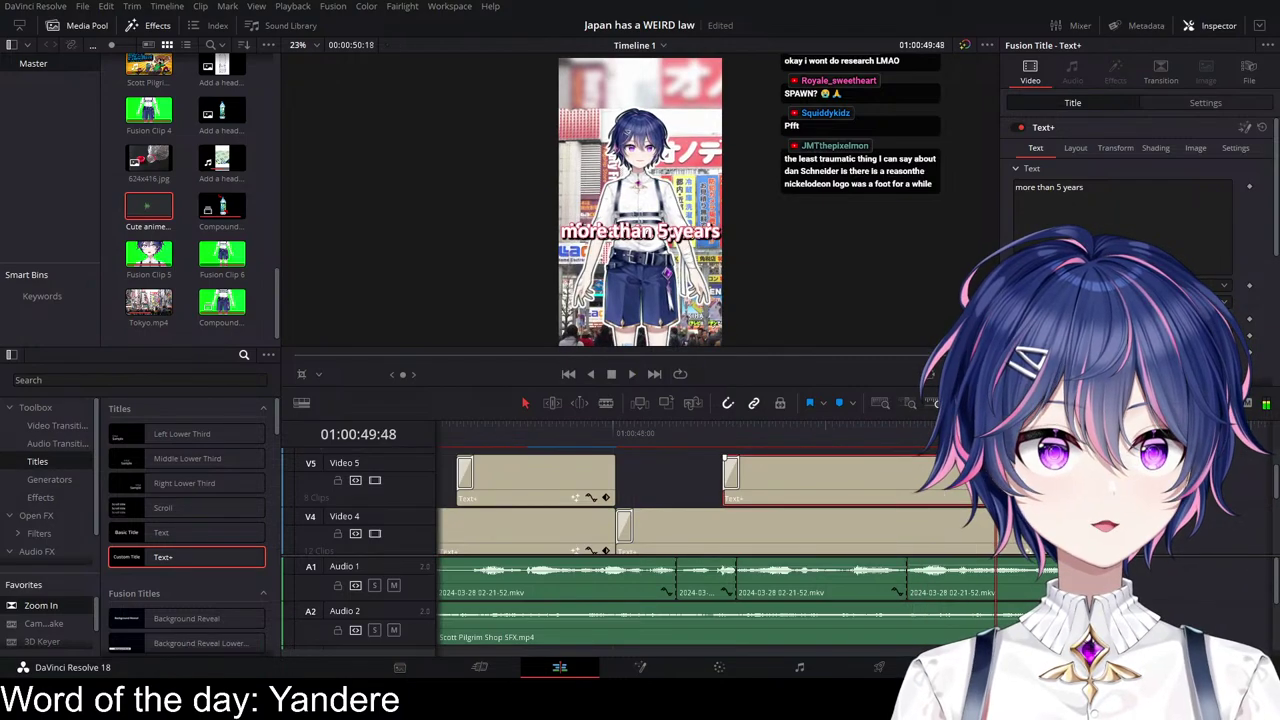
left_click(1201, 106)
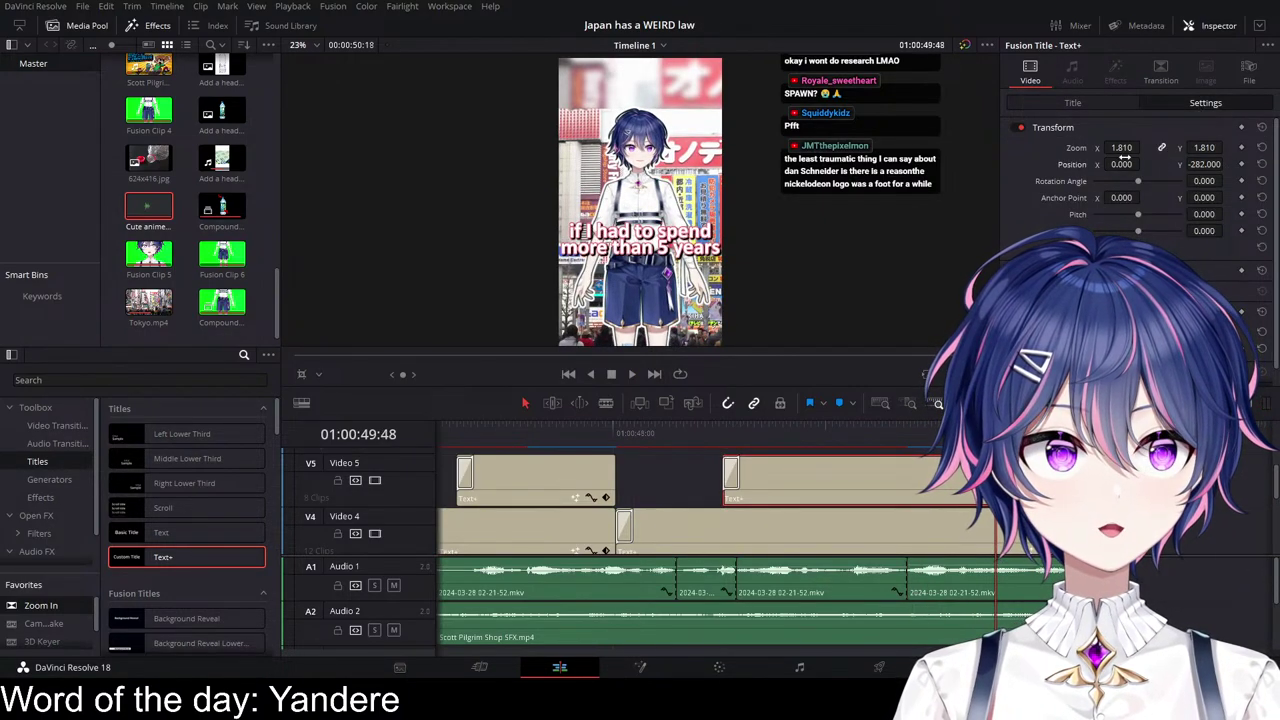
left_click_drag(1125, 157, 1105, 157)
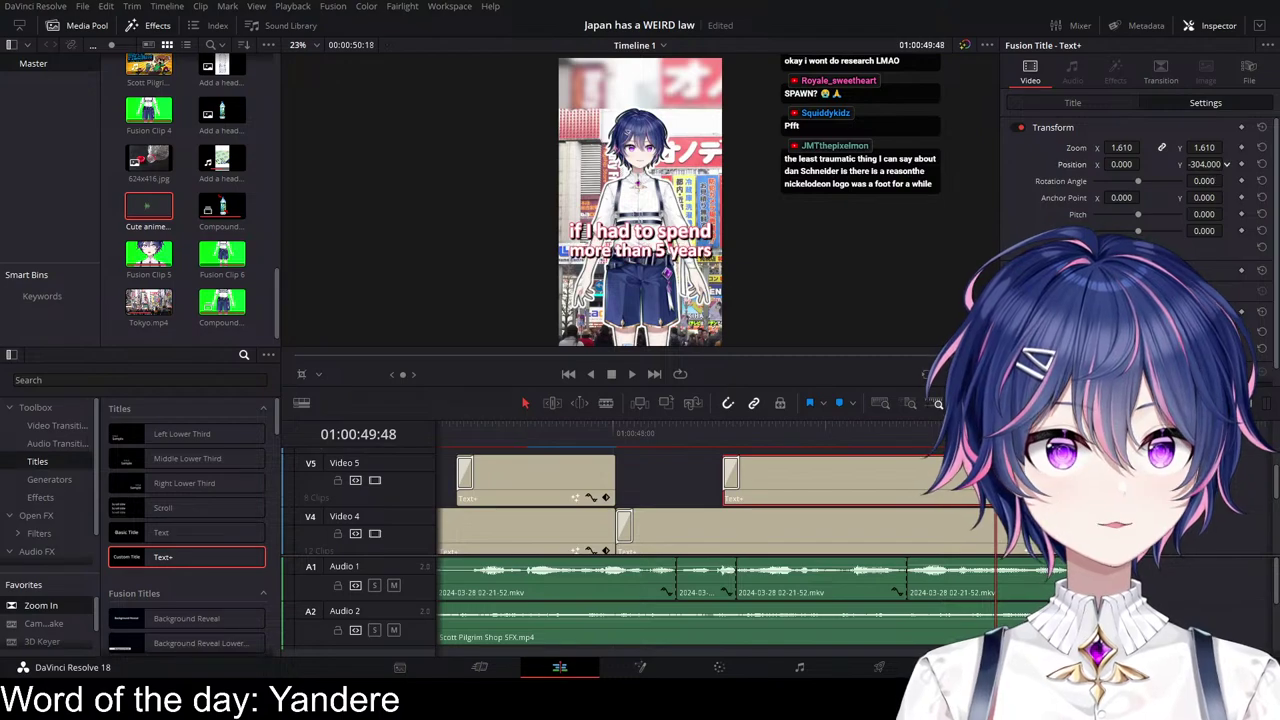
left_click(574, 436)
scroll(857, 484, "right", 4)
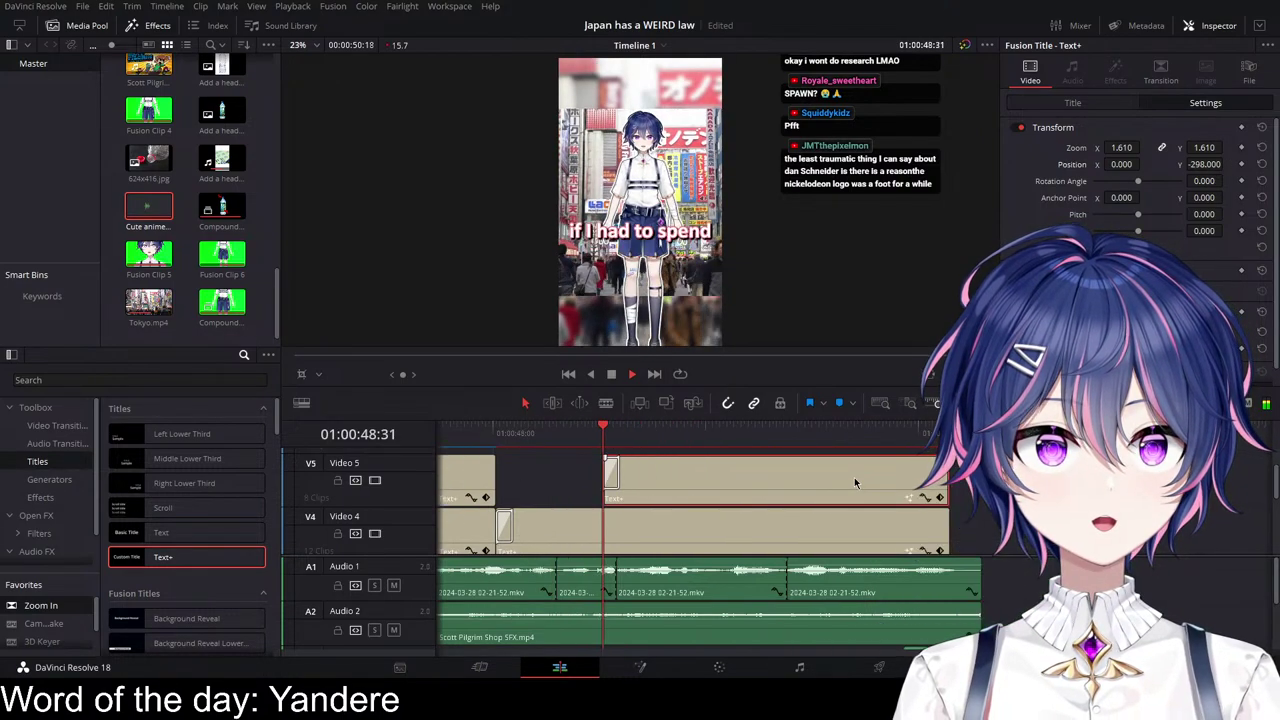
key("space")
Step: Find where the next words begin and duplicate the "more than 5 years" title onto the track above, starting just before 01:00:49:33
scroll(877, 486, "down", 1)
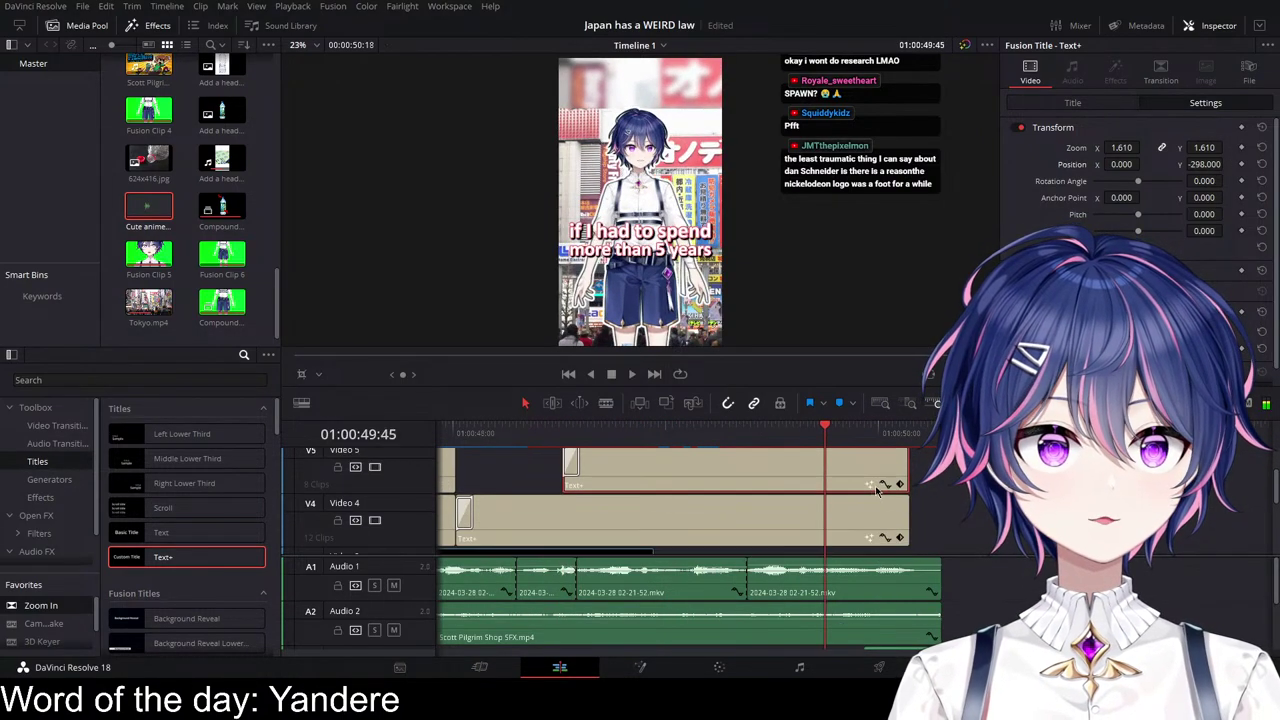
scroll(785, 480, "up", 1)
left_click(767, 436)
key("space")
key("space")
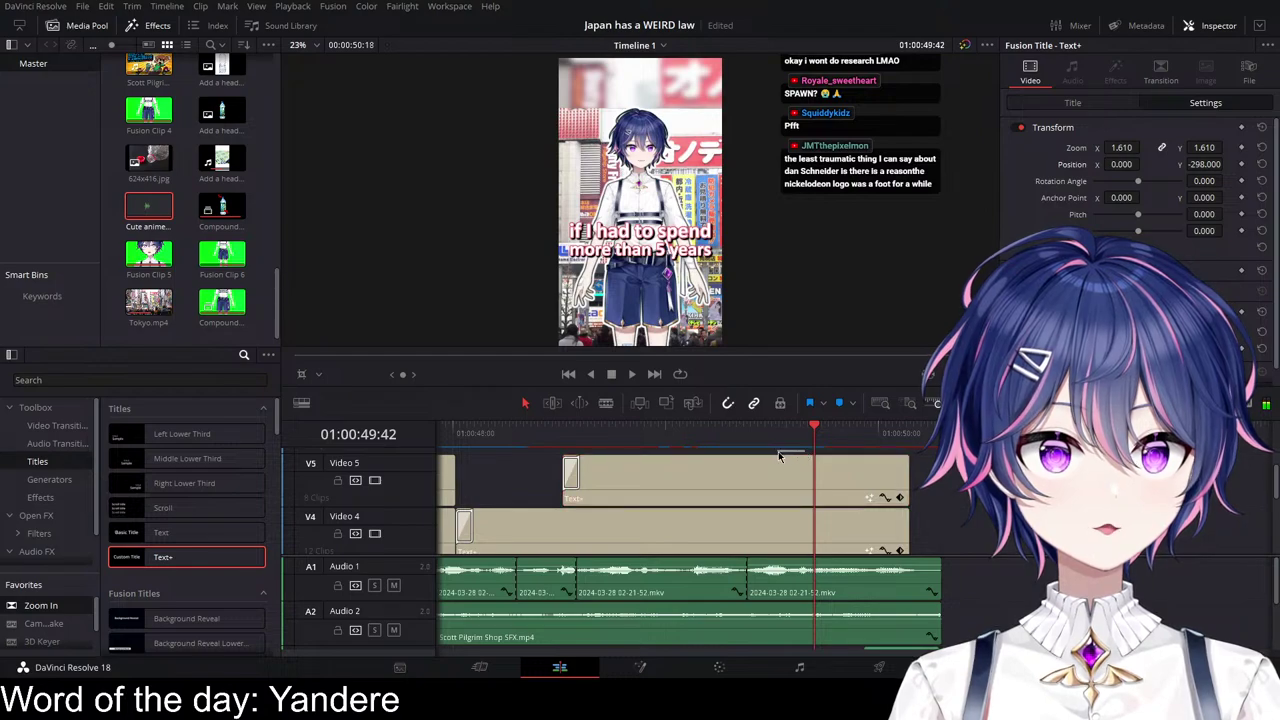
left_click_drag(812, 434, 783, 433)
scroll(805, 522, "up", 1)
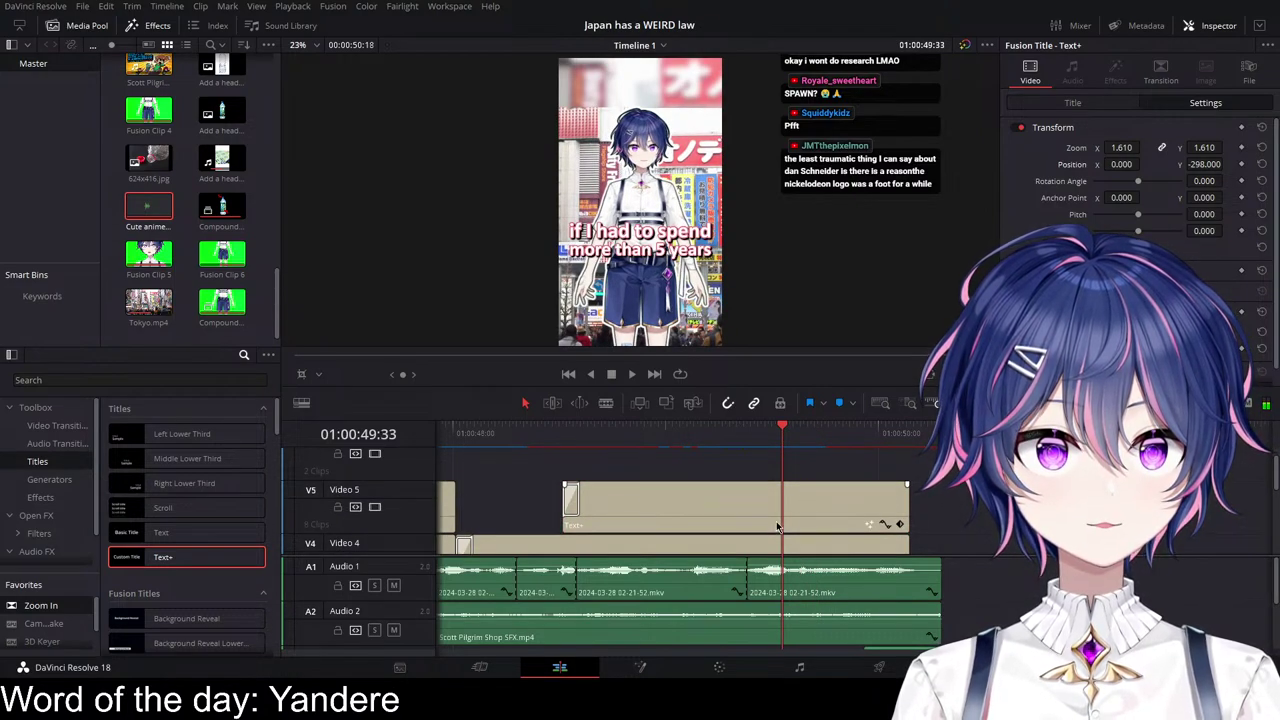
left_click_drag(777, 504, 926, 470)
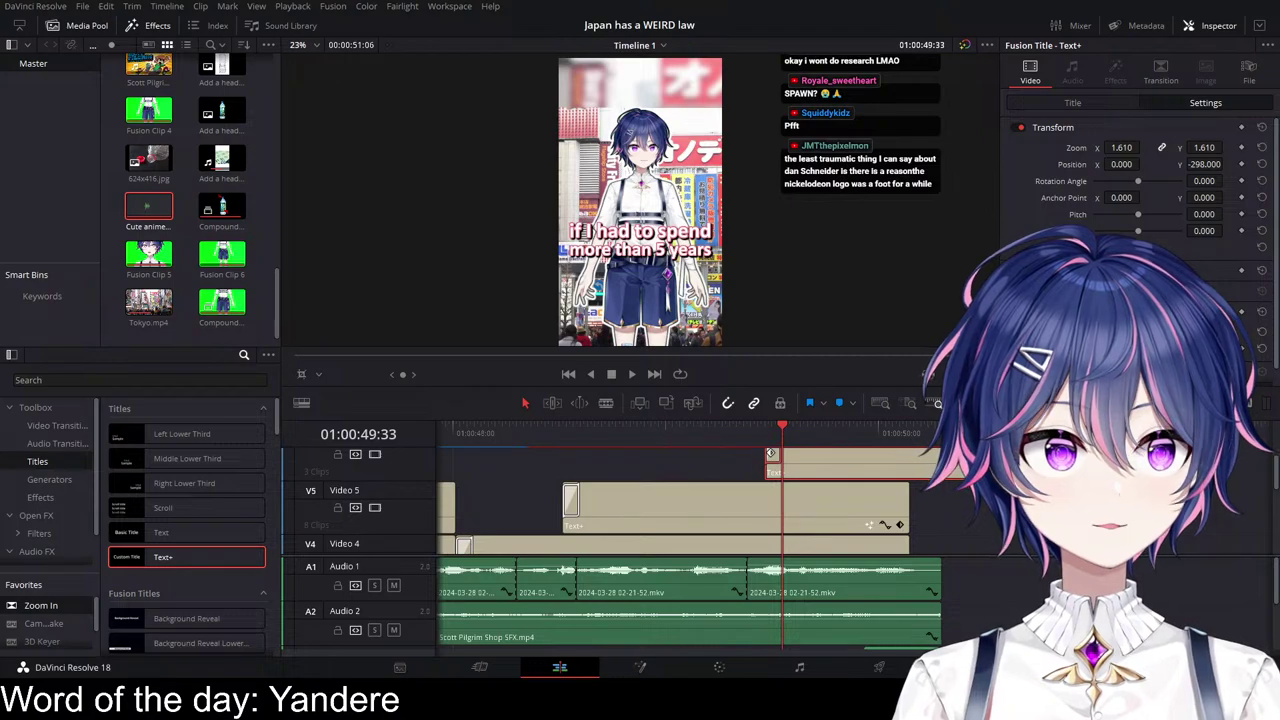
Step: Trim the new copy to end with the titles below and set its text to "in a row", zoom to 2.220 and Position Y to -427
left_click_drag(1111, 466, 907, 467)
left_click(1090, 104)
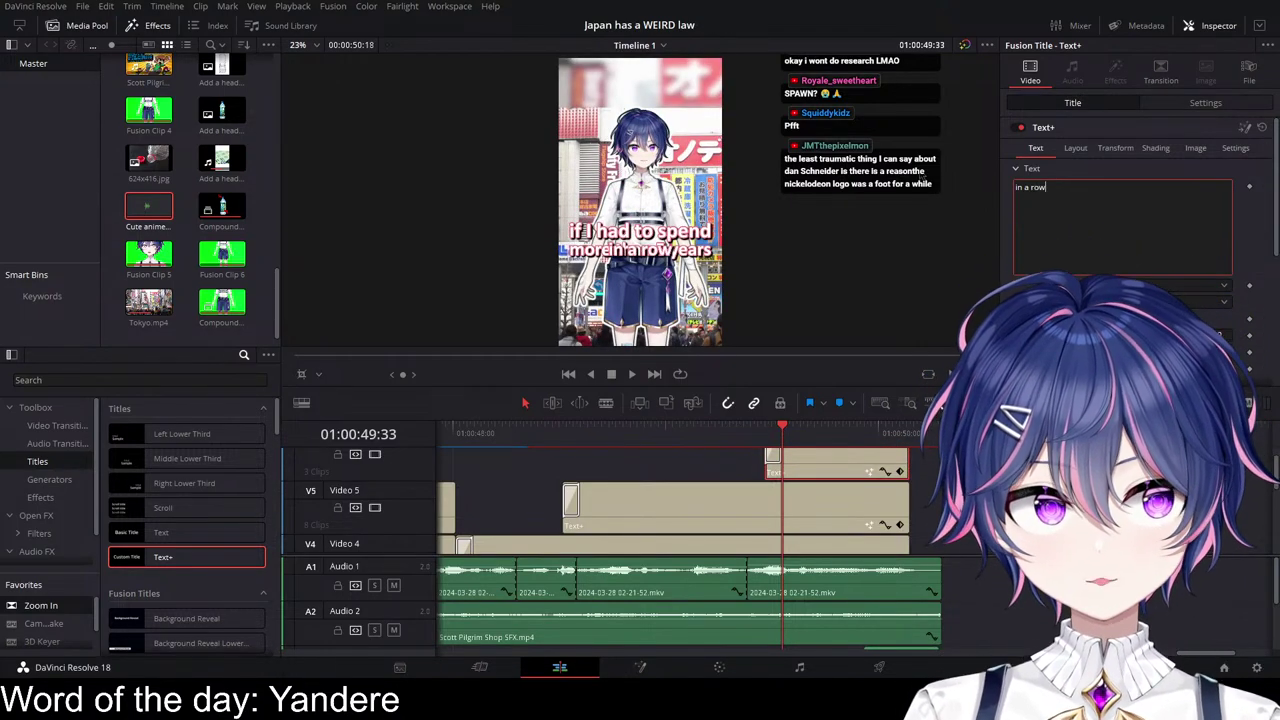
left_click(1248, 106)
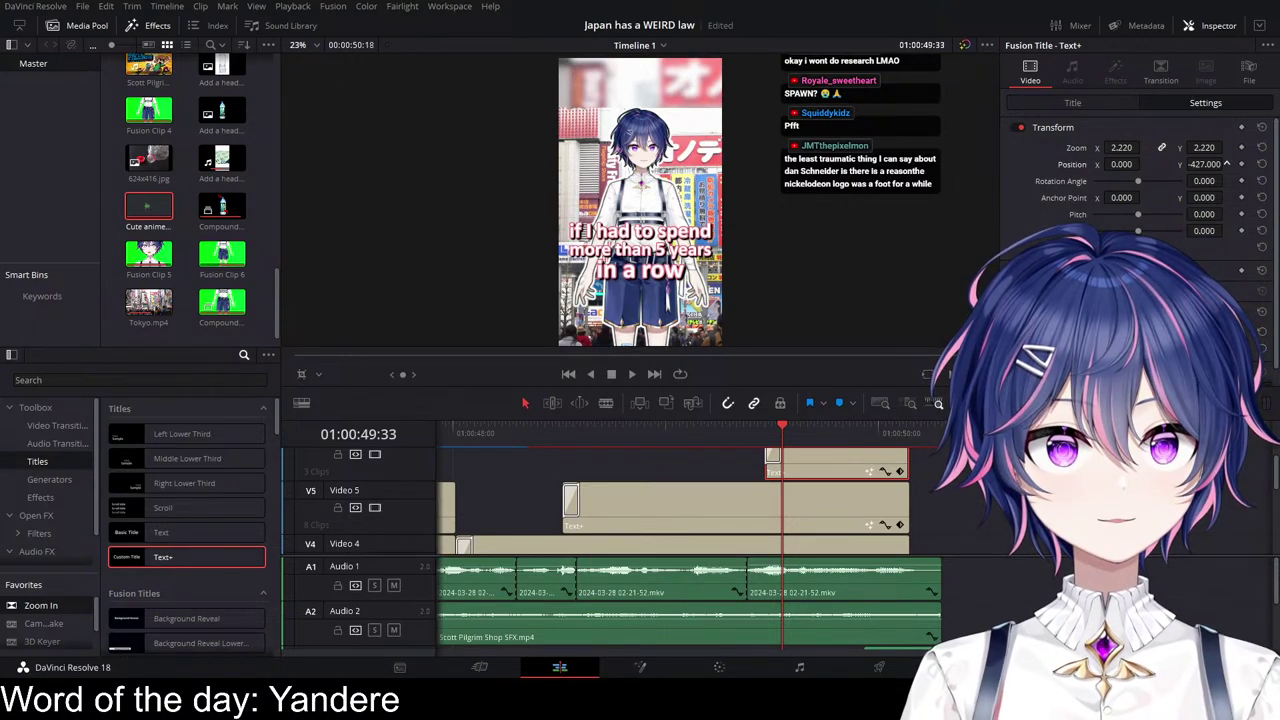
Step: Trim the last clips on Audio 1, Audio 2 and Audio 3 back to the end of the caption titles
scroll(935, 510, "down", 1)
scroll(940, 575, "down", 3)
scroll(940, 600, "up", 1)
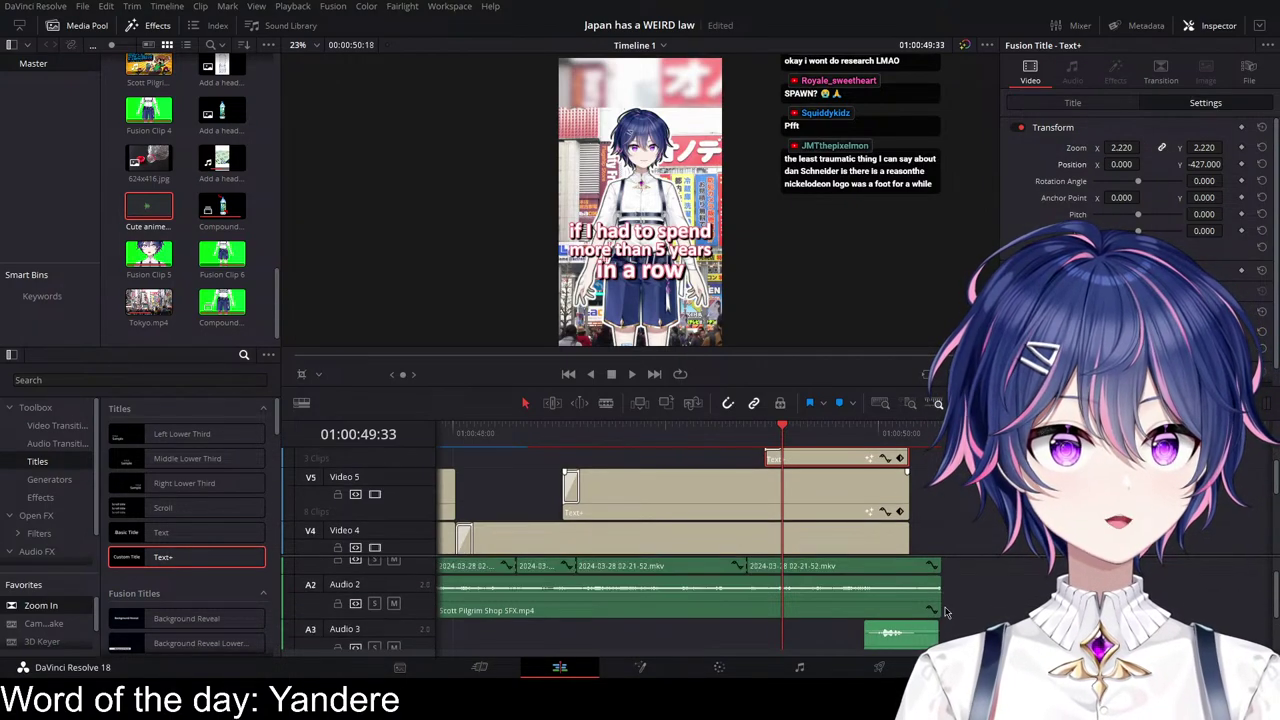
scroll(937, 622, "down", 1)
left_click_drag(937, 625, 910, 626)
left_click_drag(939, 585, 912, 568)
scroll(940, 578, "up", 1)
scroll(955, 593, "up", 1)
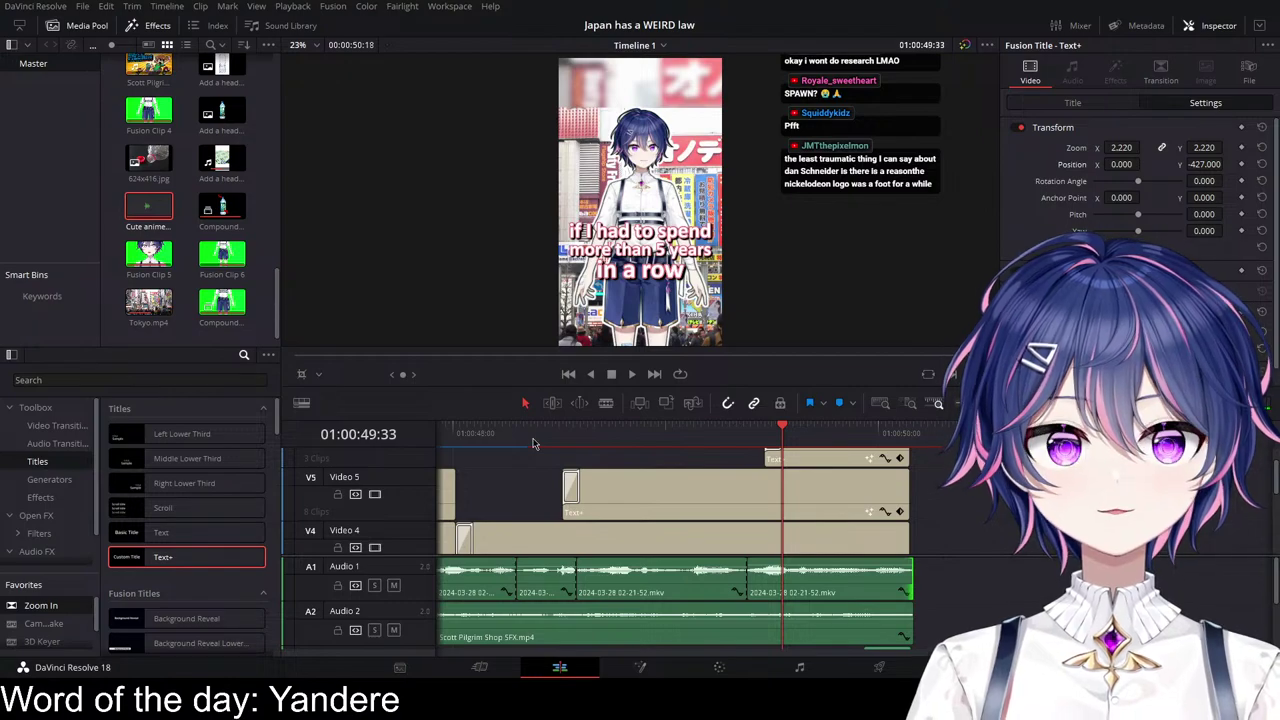
Step: Replay the ending and extend the last clips on Audio 1 and Audio 2 slightly past the end of the titles
key("space")
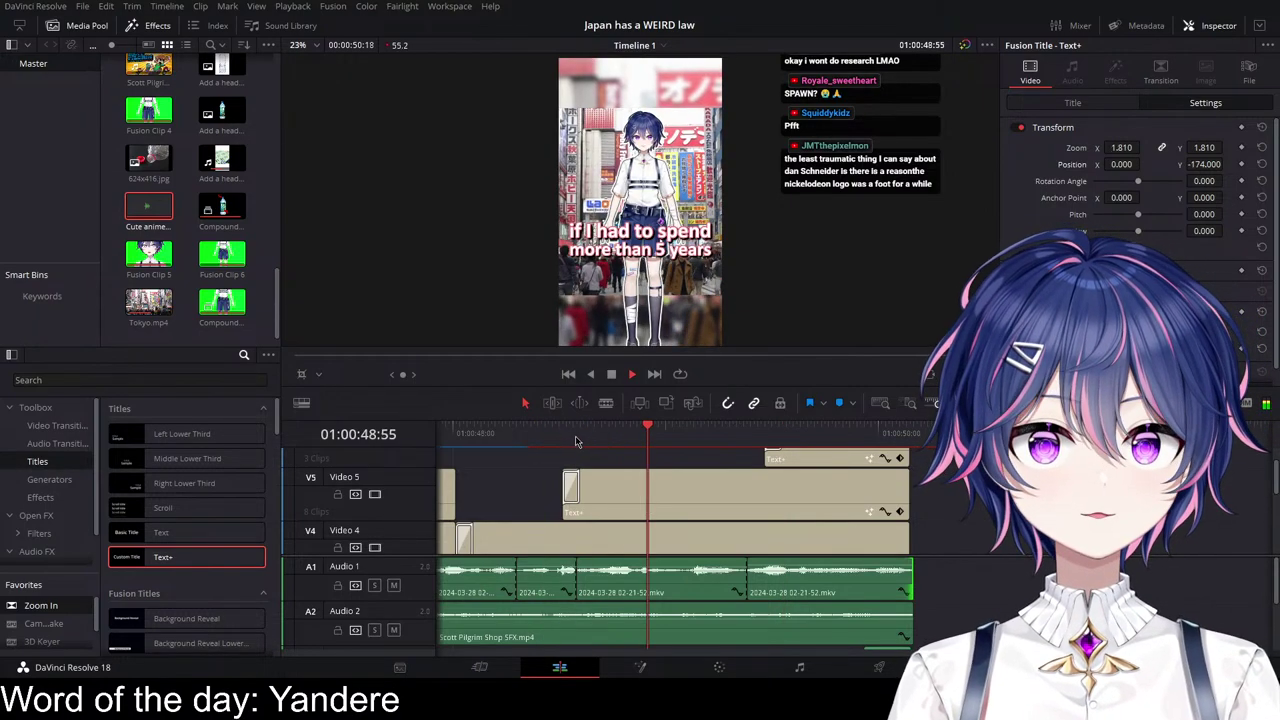
left_click(495, 436)
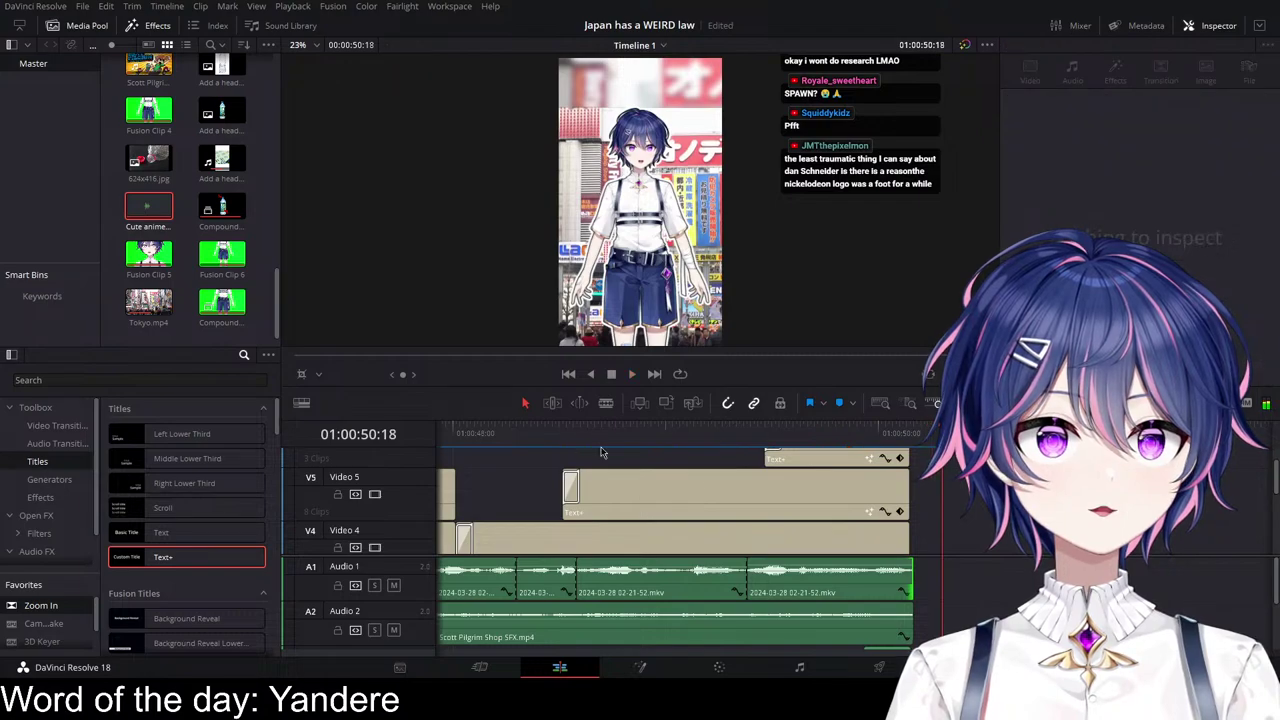
scroll(930, 468, "down", 1)
scroll(936, 541, "down", 2)
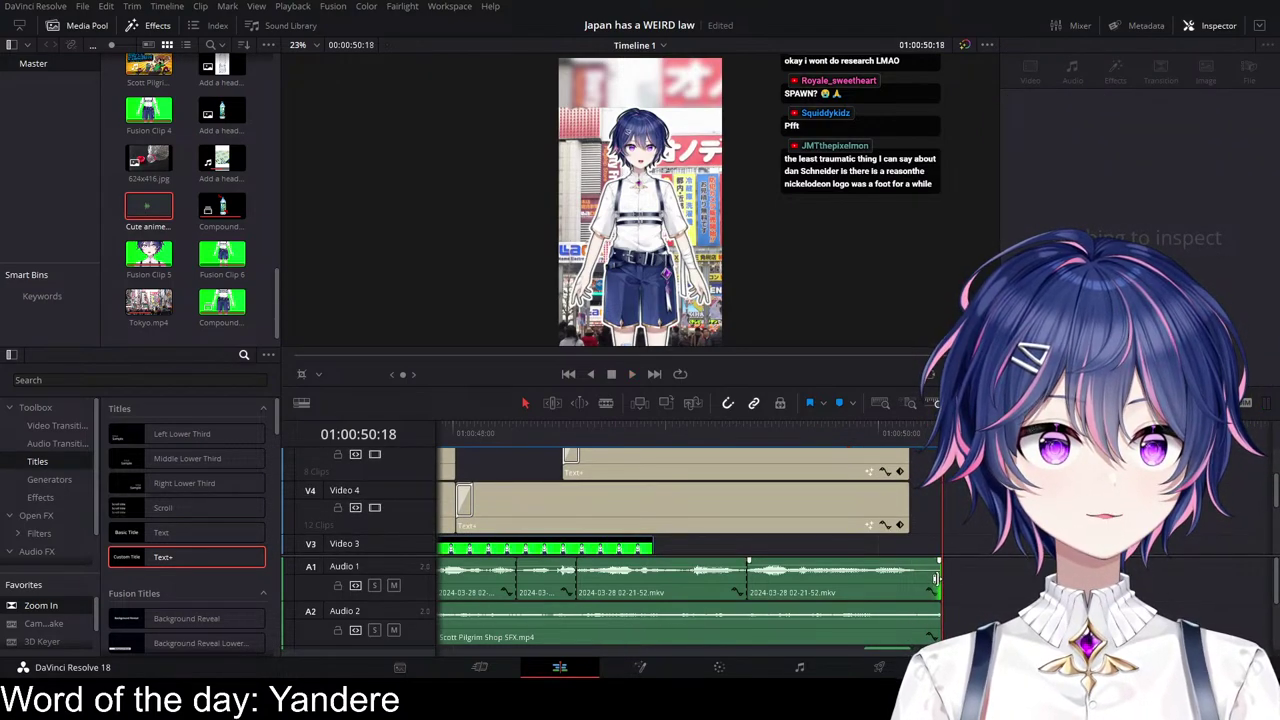
left_click_drag(936, 578, 931, 614)
scroll(913, 630, "down", 3)
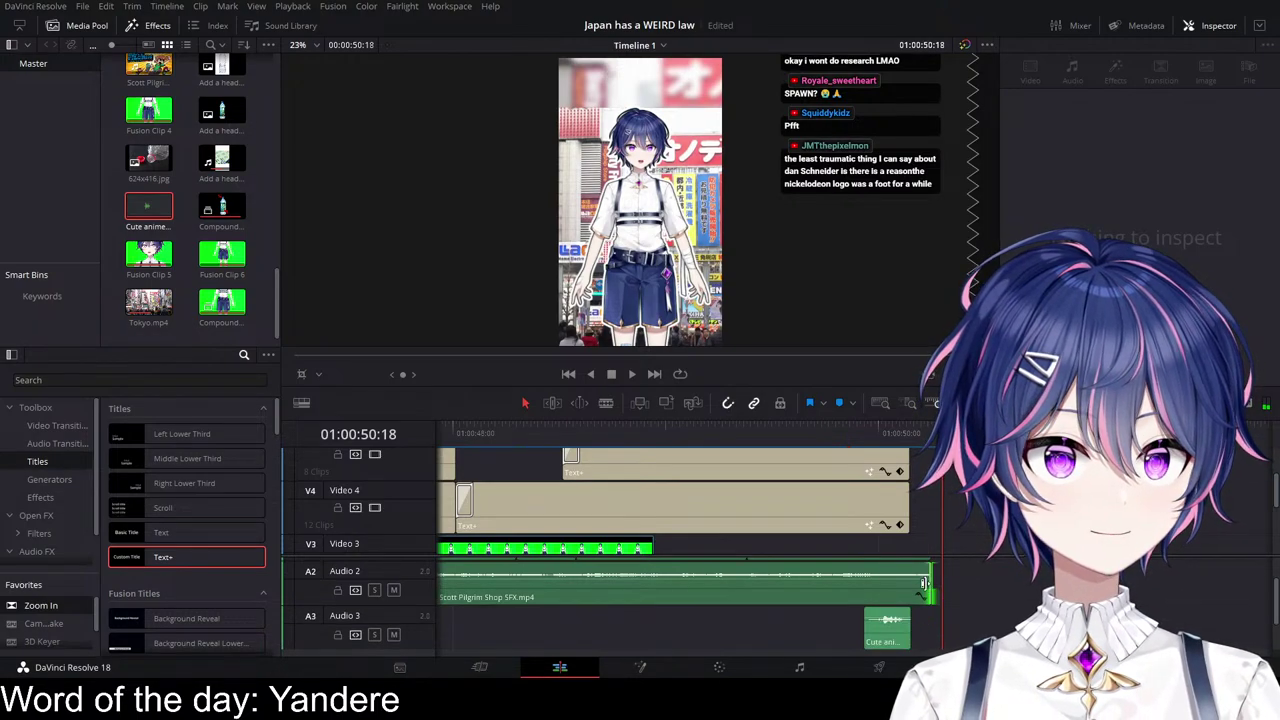
Step: Extend the three stacked caption titles to the new end of the Audio 1 and Audio 2 clips and play back the phrase
left_click_drag(908, 505, 930, 470)
scroll(930, 505, "up", 3)
scroll(927, 495, "up", 1)
left_click(604, 434)
key("space")
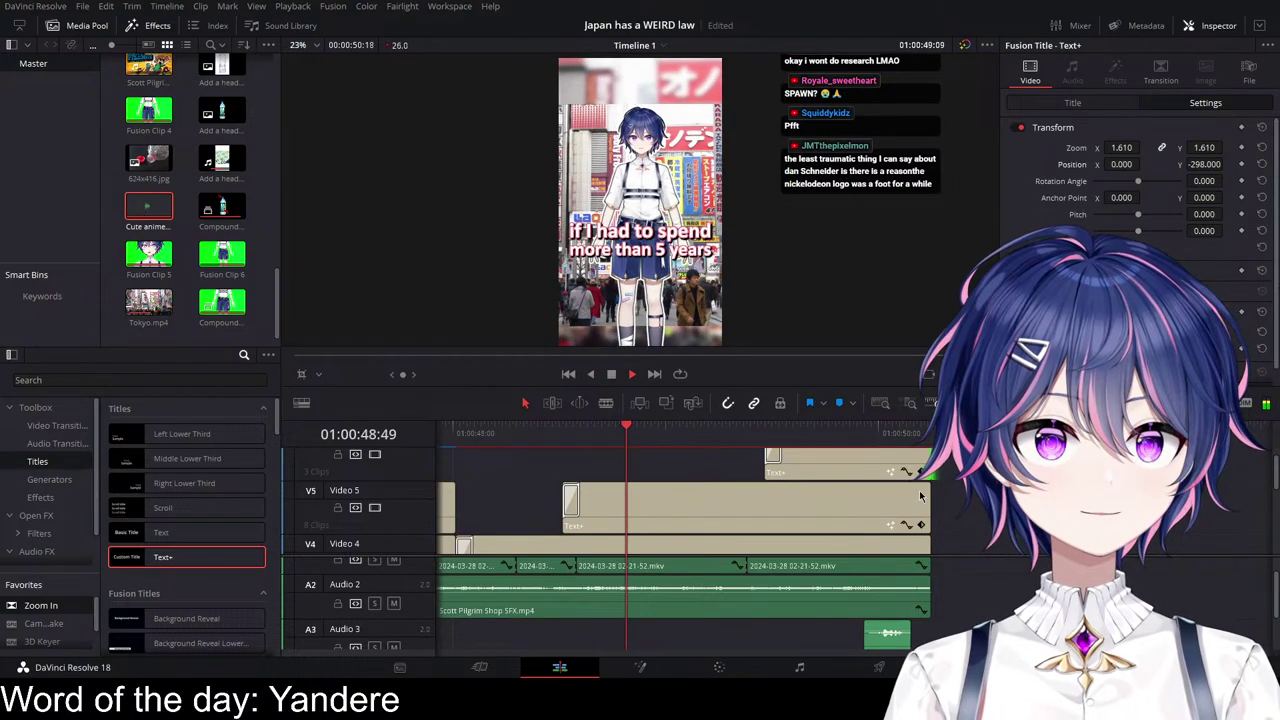
key("slash")
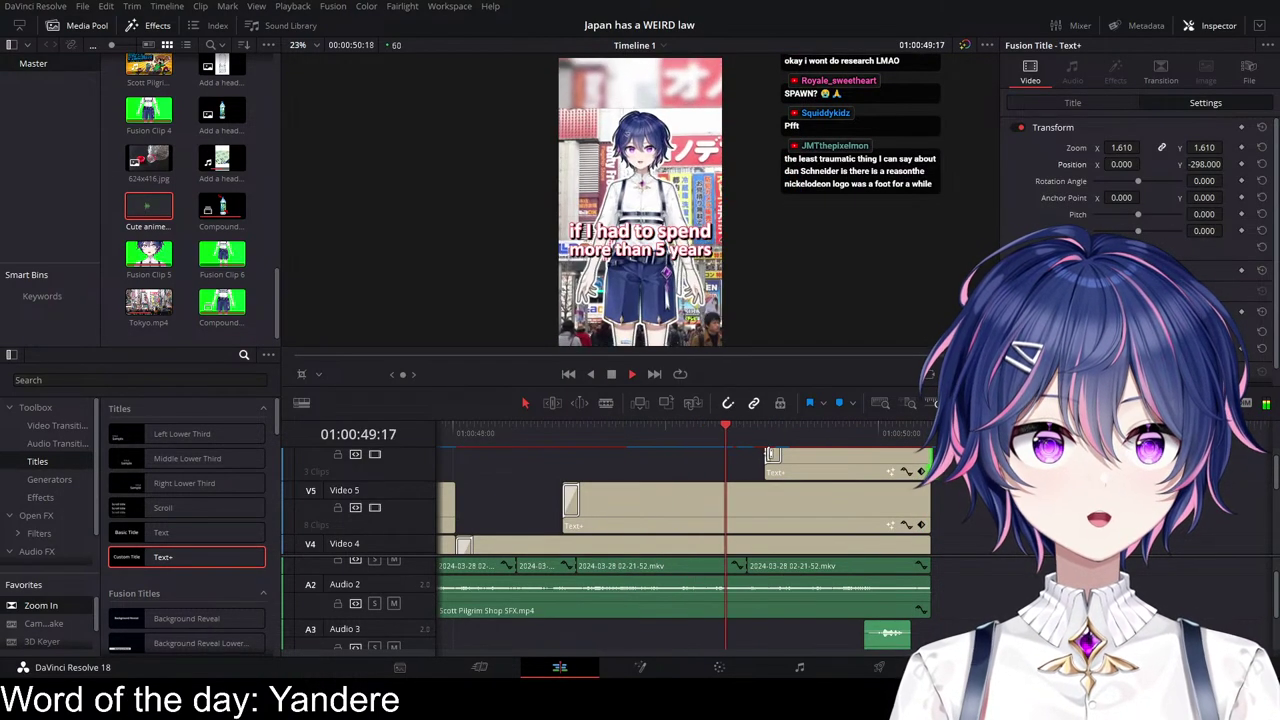
key("slash")
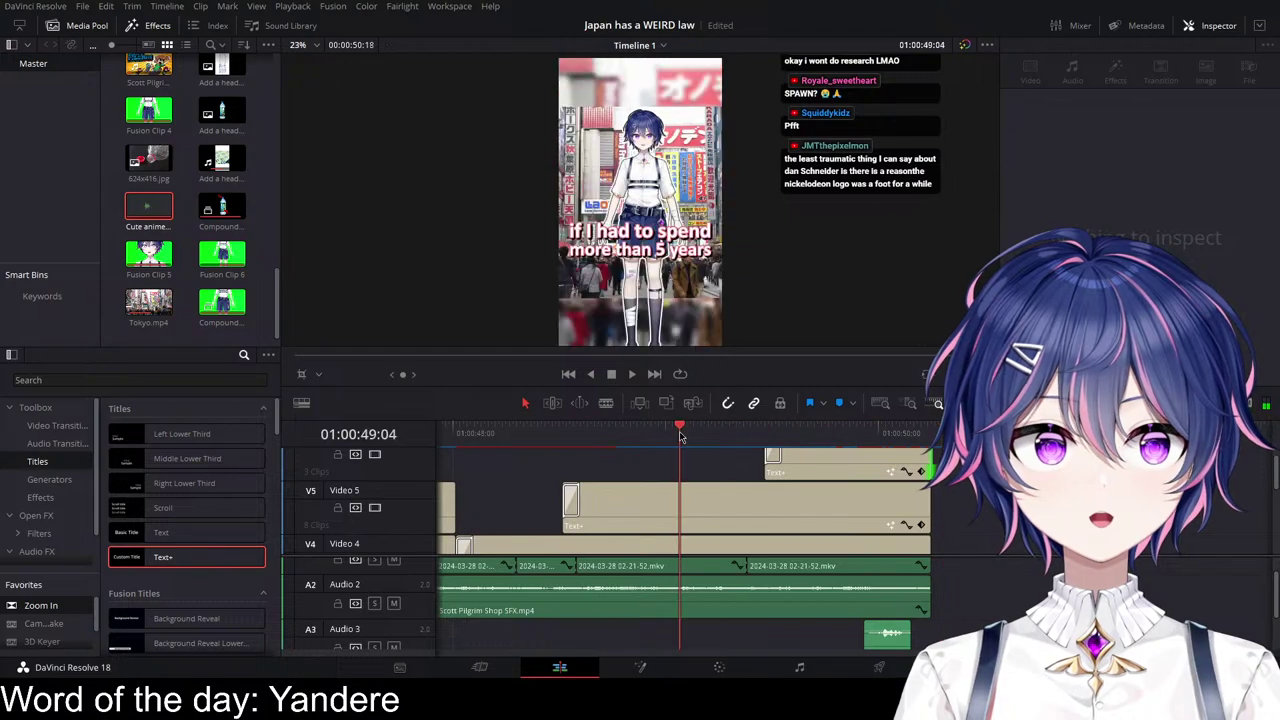
Step: Change the "in a row" title's text to "in a row there", set its zoom to 1.980, and play to the end of the timeline
left_click(828, 472)
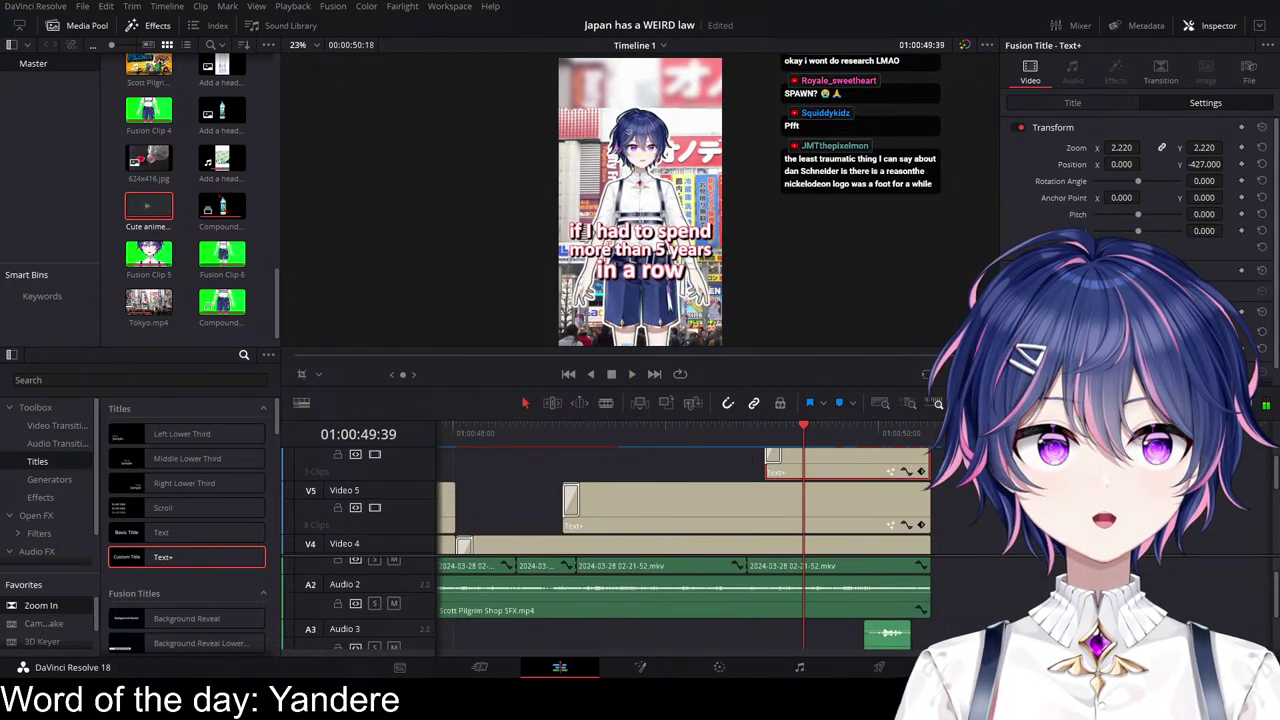
left_click(1070, 104)
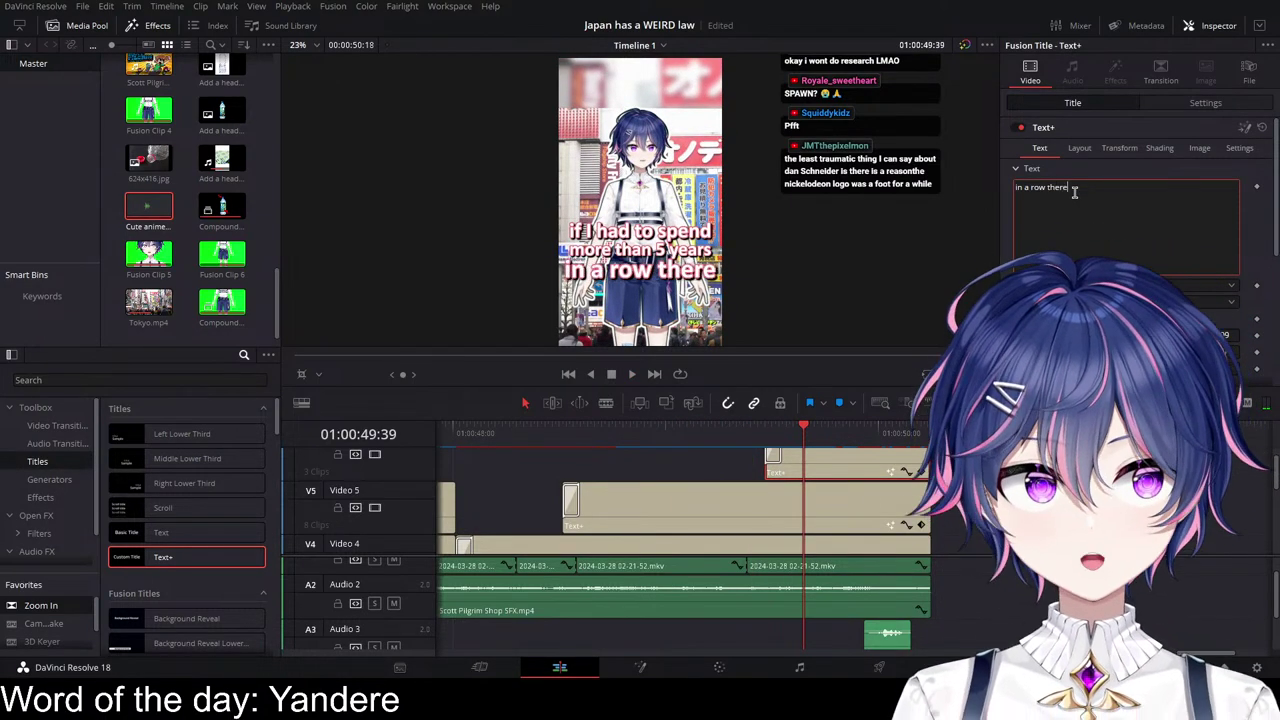
left_click(1205, 103)
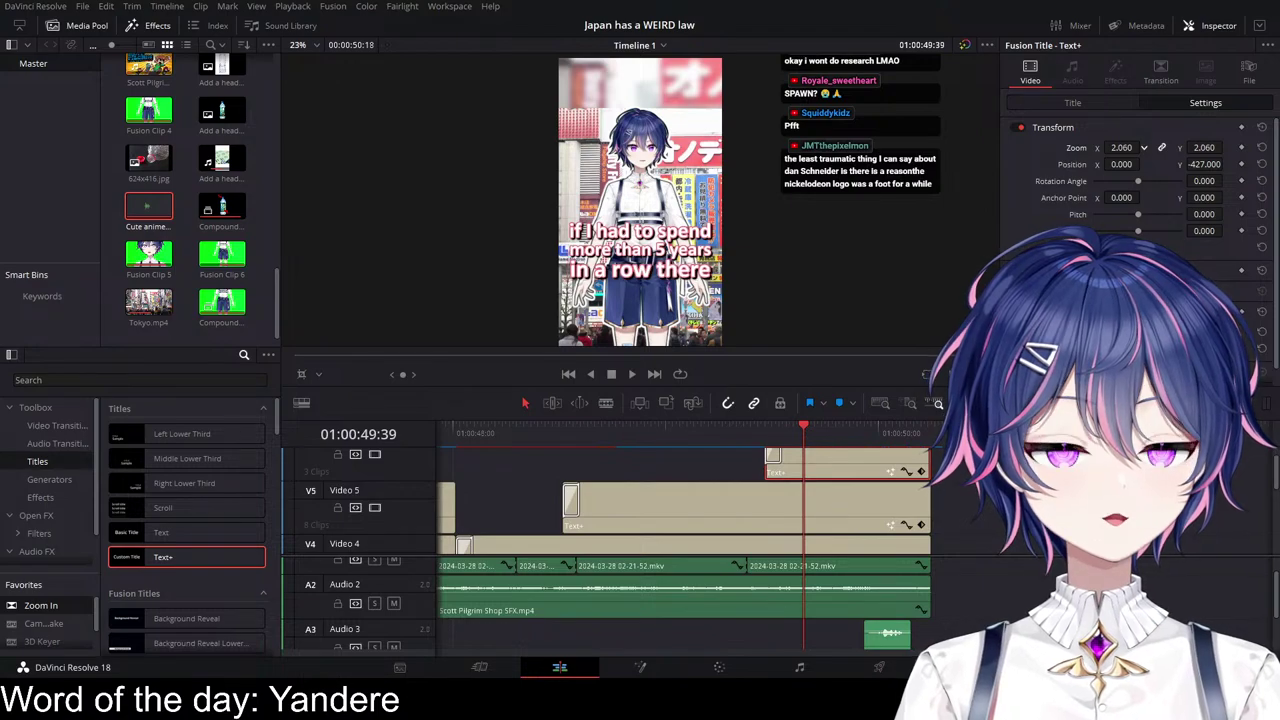
key("space")
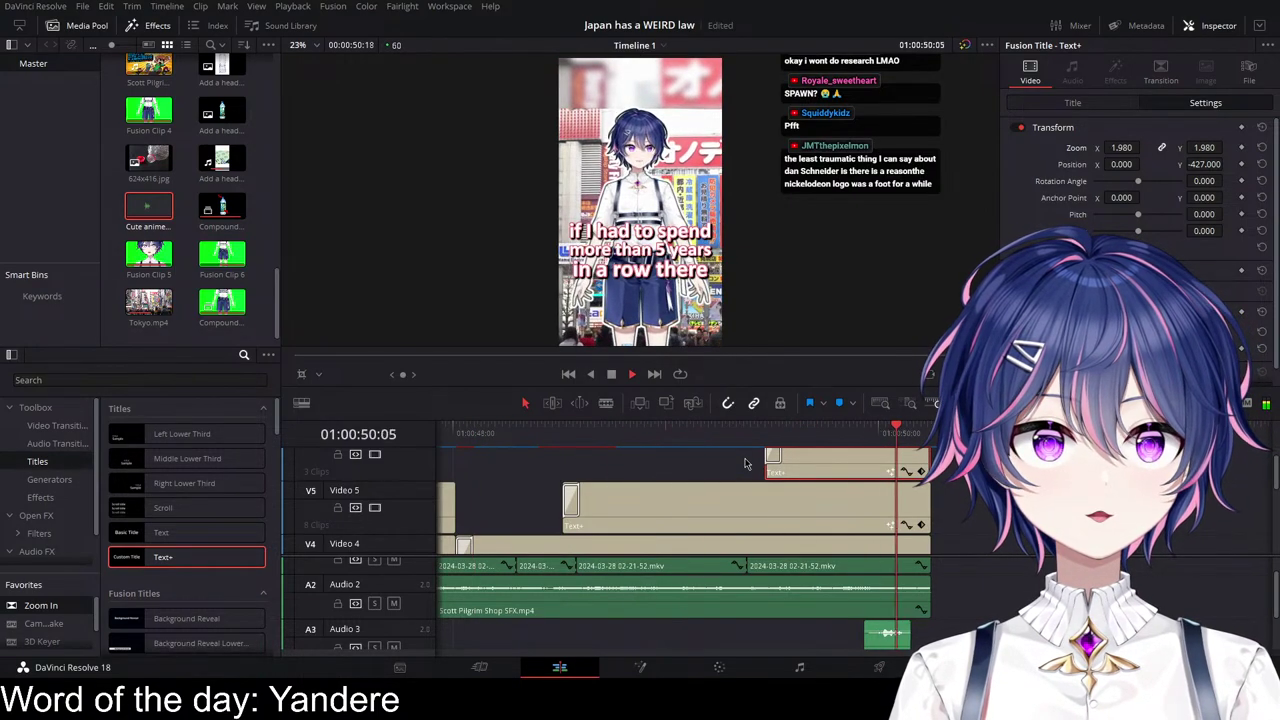
scroll(938, 521, "down", 5)
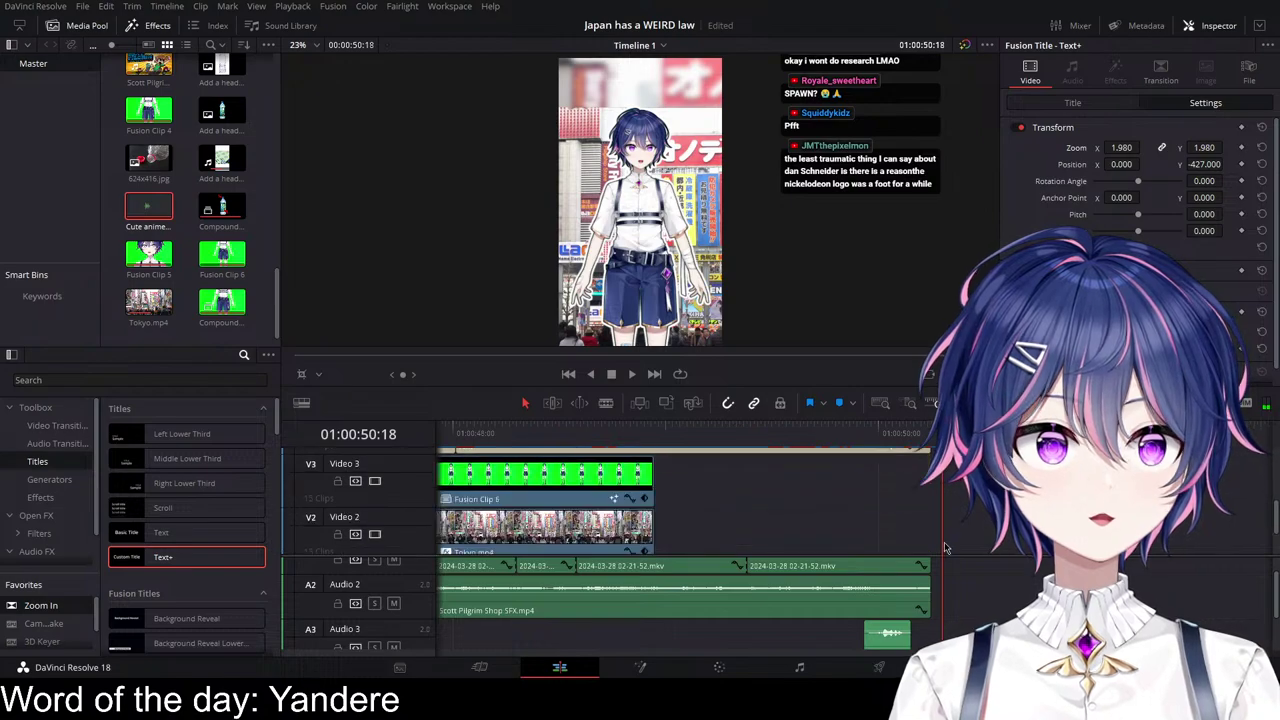
scroll(940, 520, "up", 2)
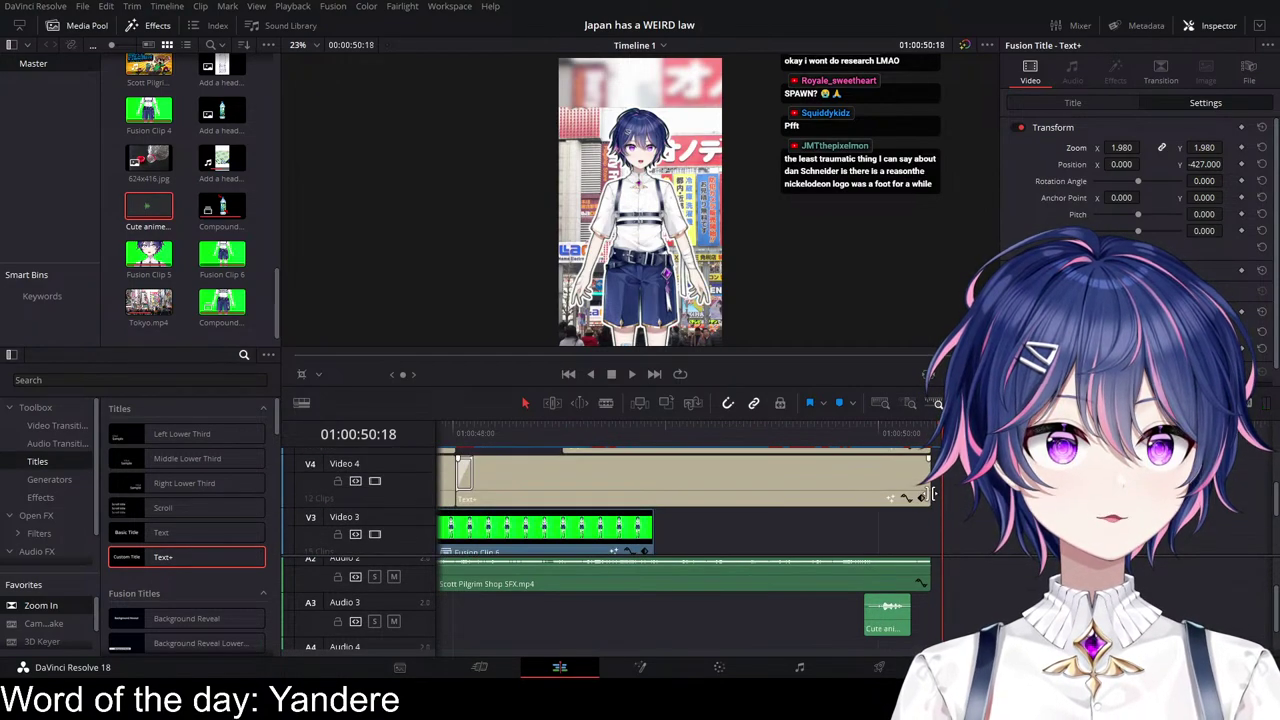
Step: Extend the caption titles on Video 4, Video 5 and Video 6 to the end of the last video clip at 01:00:50:18
scroll(942, 519, "down", 3)
left_click(867, 434)
key("space")
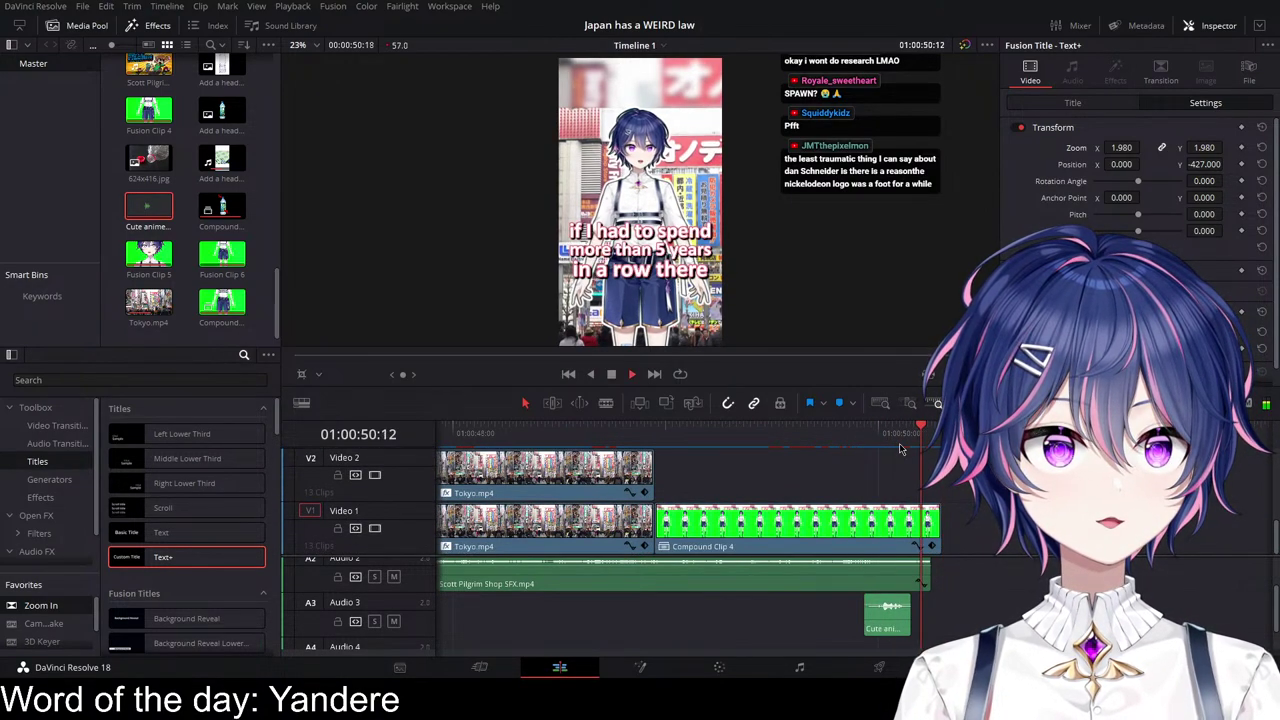
scroll(928, 466, "up", 2)
left_click_drag(929, 483, 931, 455)
scroll(930, 460, "up", 2)
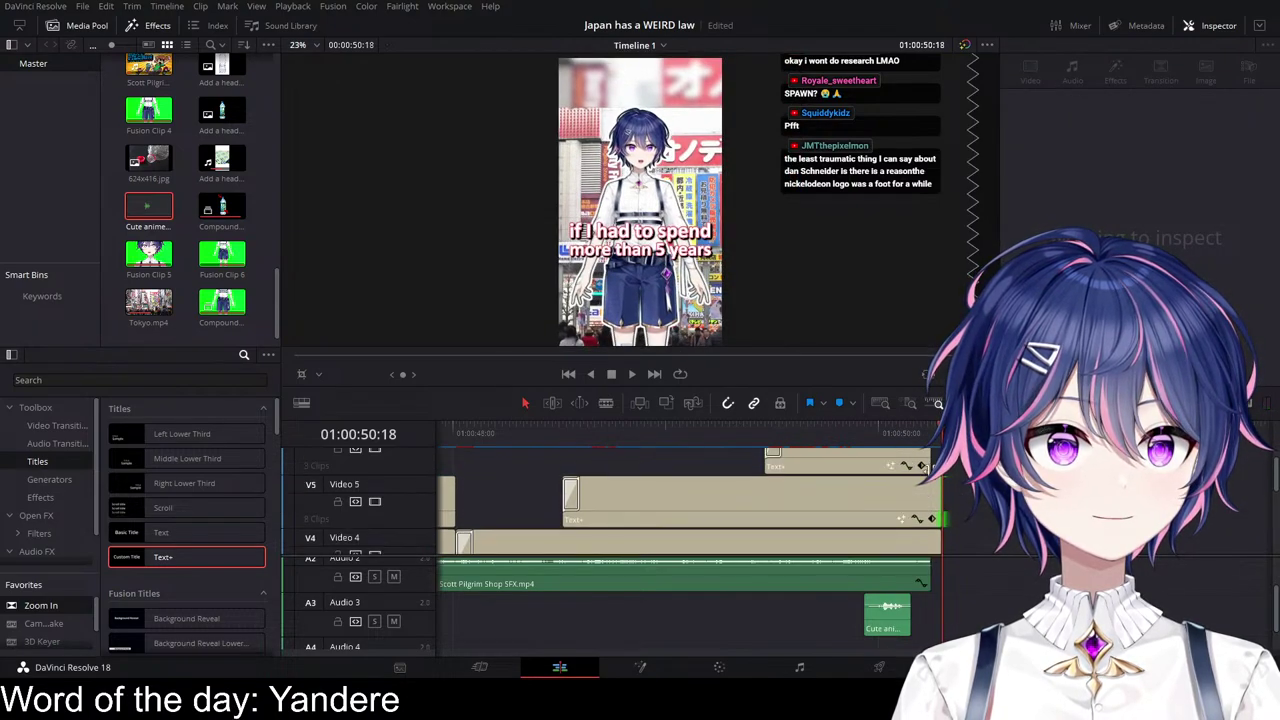
left_click(729, 433)
key("space")
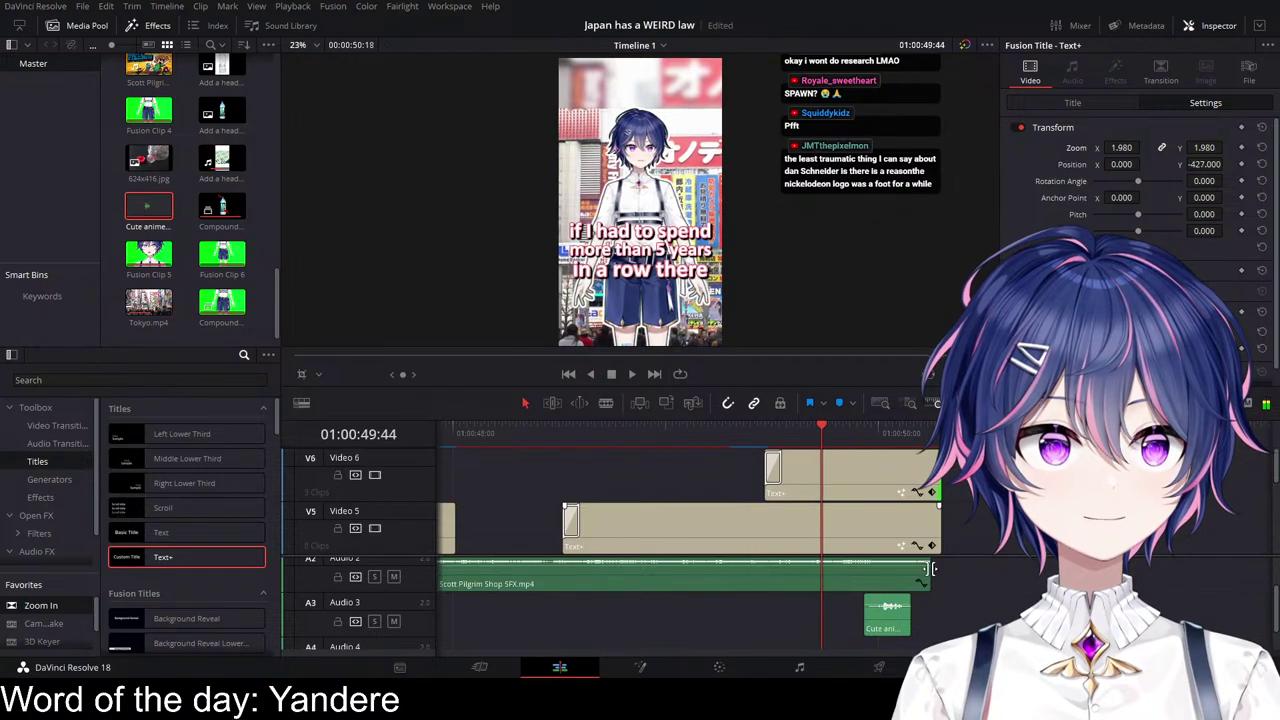
Step: Extend the last Audio 2 clip to the end of the caption titles and replay the ending
left_click_drag(928, 580, 941, 581)
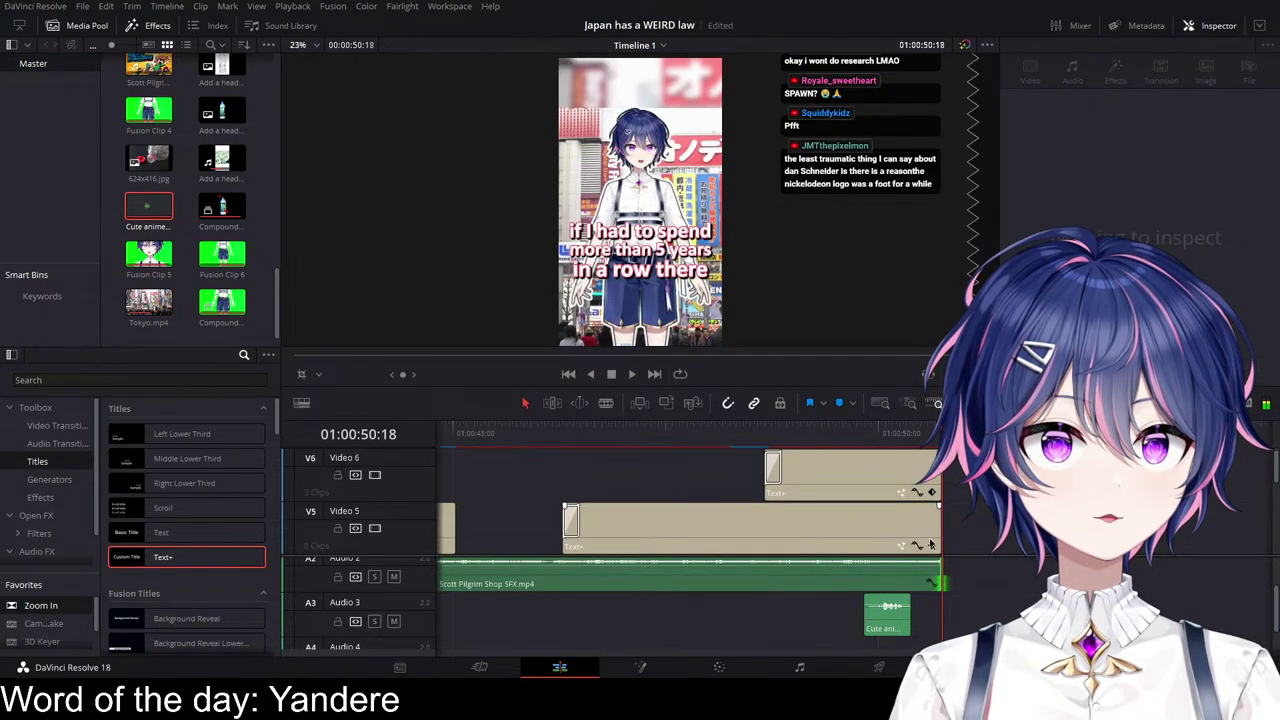
scroll(925, 543, "down", 6)
left_click(807, 437)
key("space")
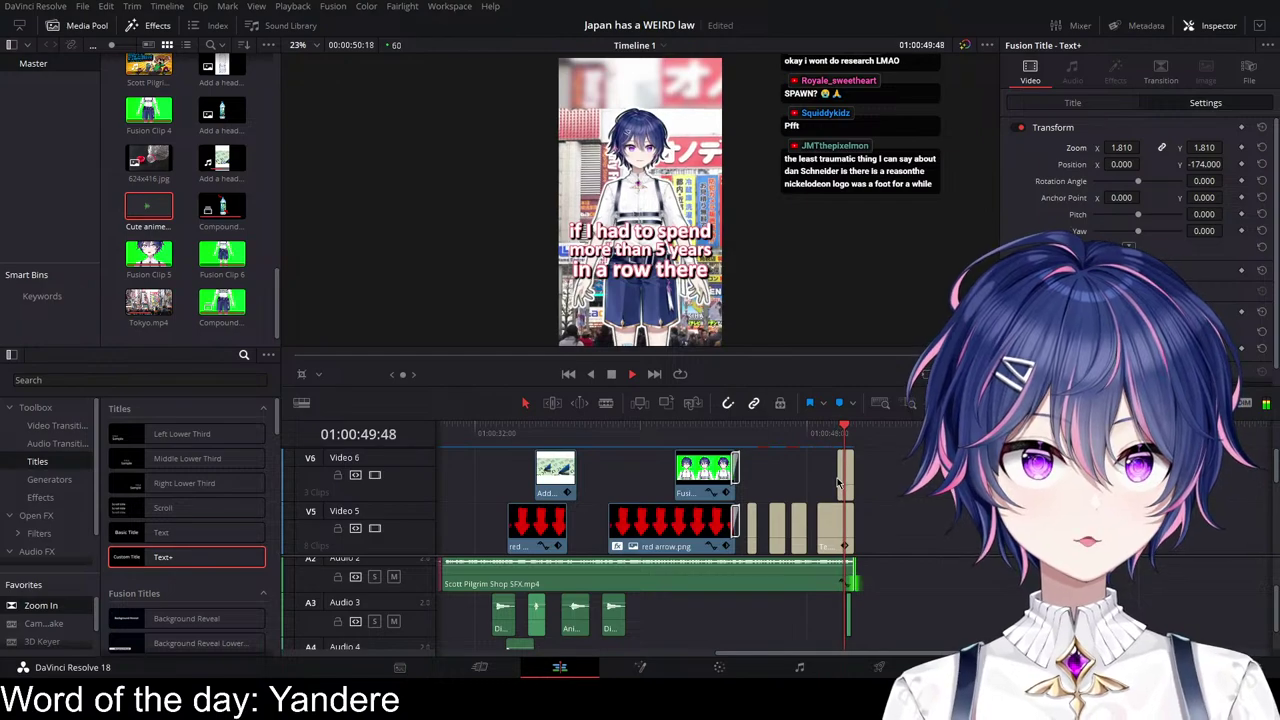
Step: Play the short from its beginning and review the captions of the opening section
left_click_drag(808, 437, 380, 468)
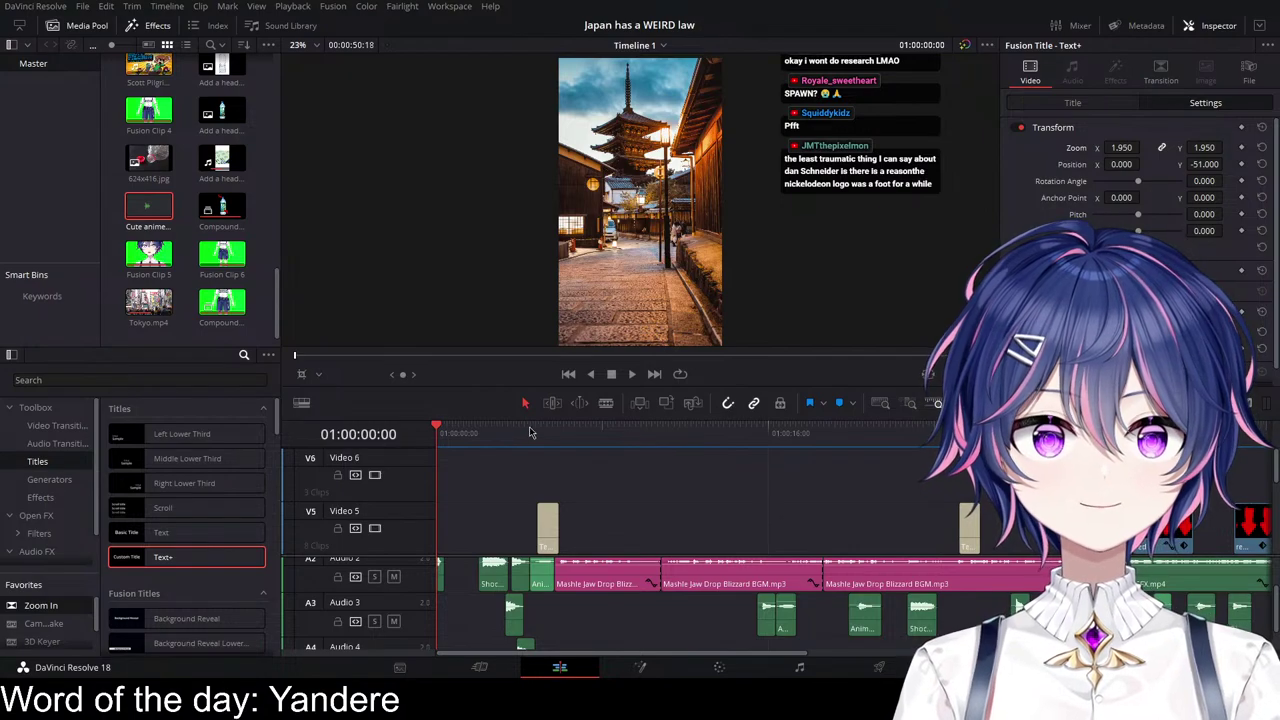
key("space")
key("space")
left_click_drag(460, 433, 404, 432)
key("space")
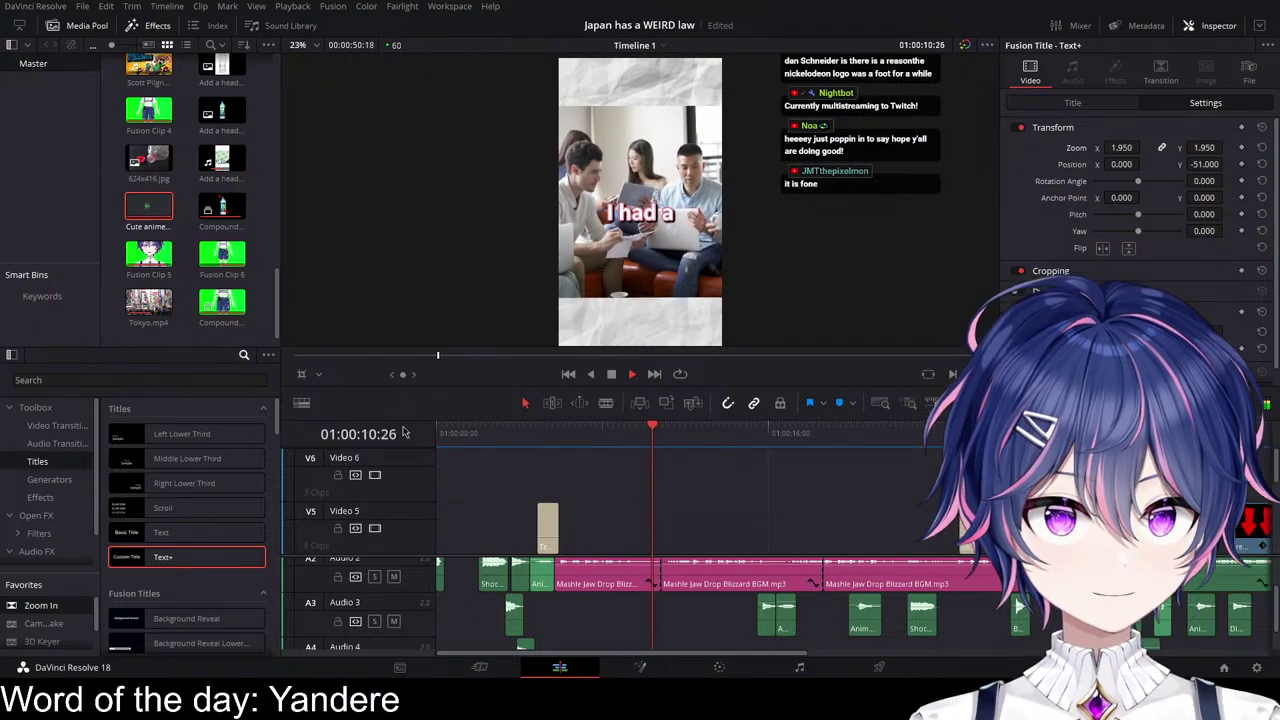
key("Home")
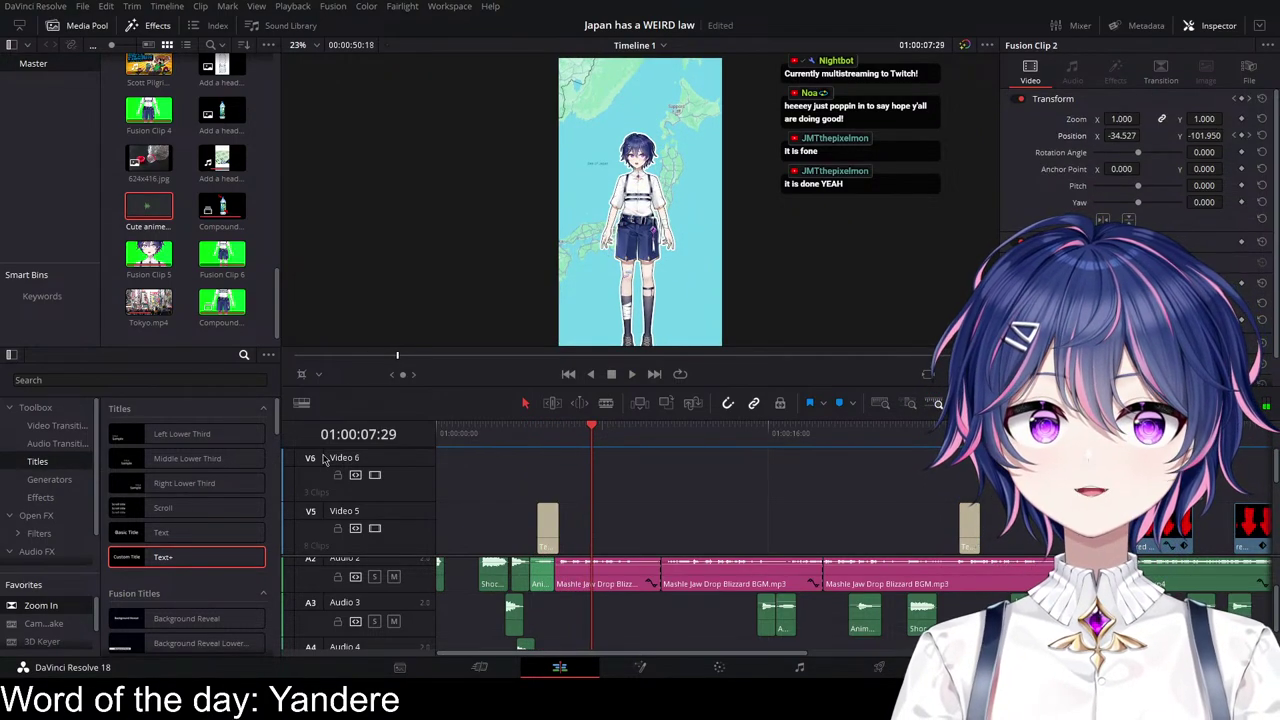
left_click_drag(482, 434, 254, 455)
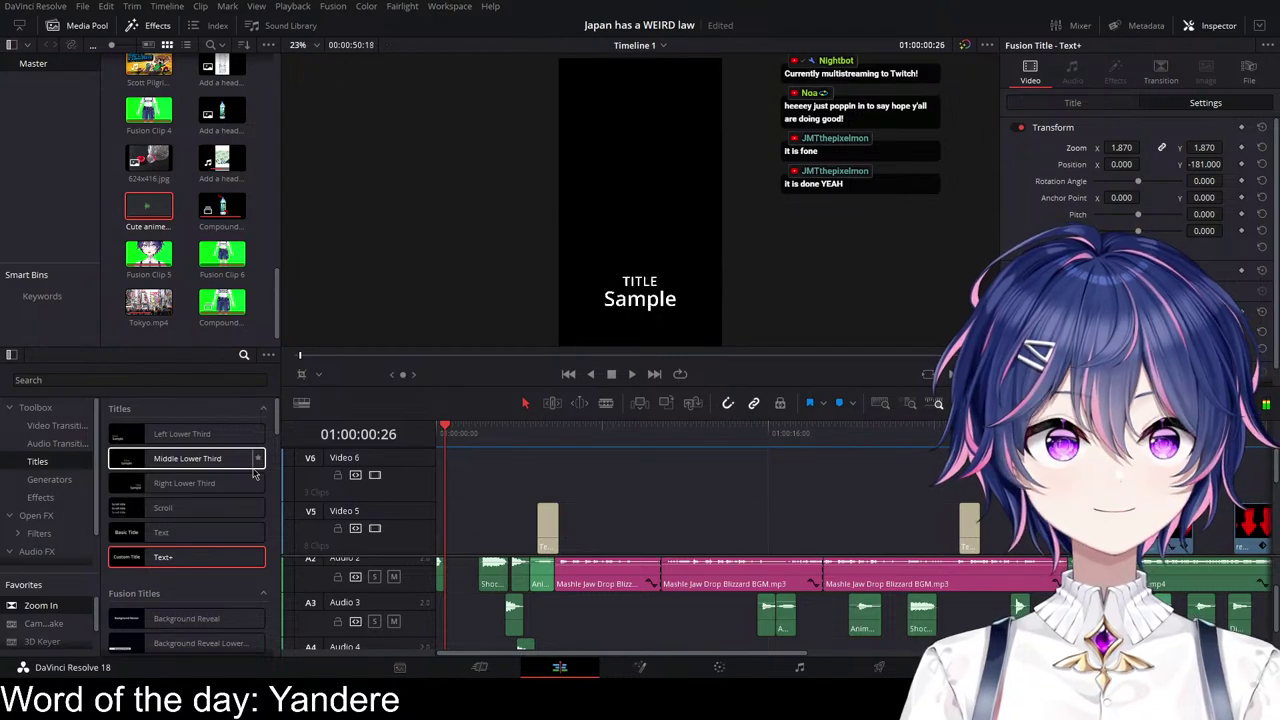
Step: Duplicate the "Look" title on Video 3 directly after the two opening captions and play into the copy
scroll(519, 556, "up", 6)
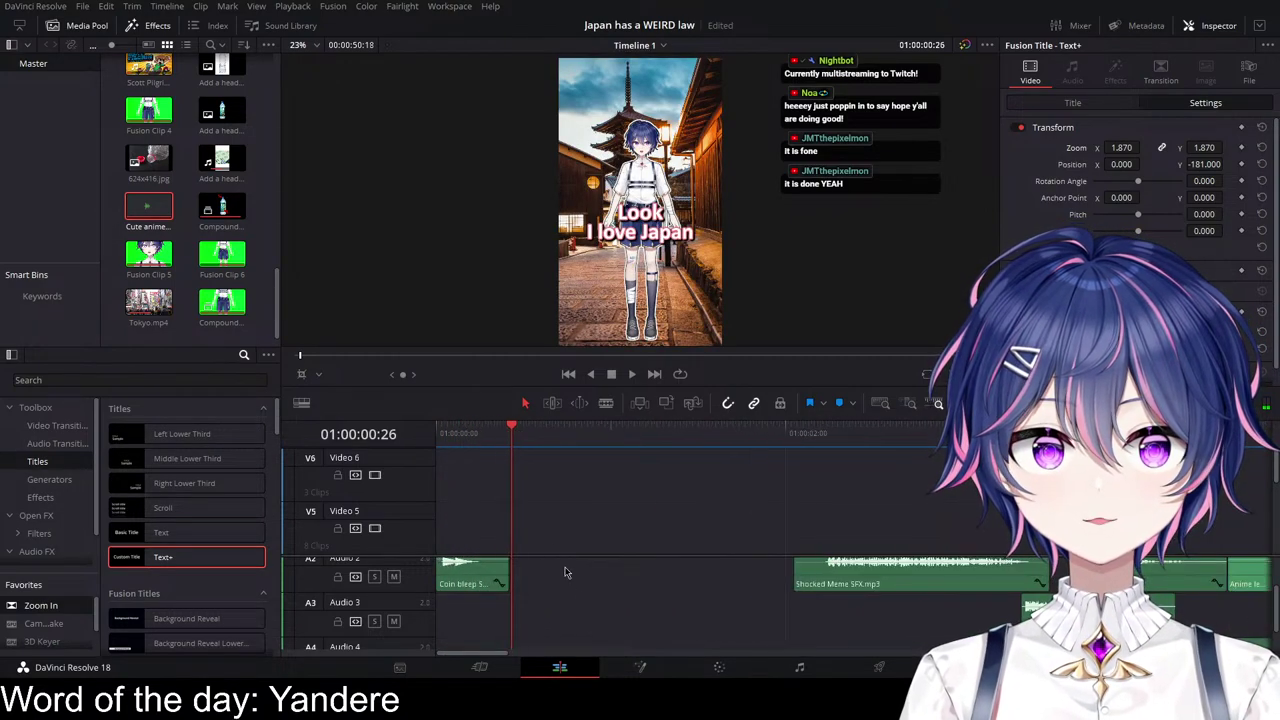
scroll(569, 531, "down", 3)
key("space")
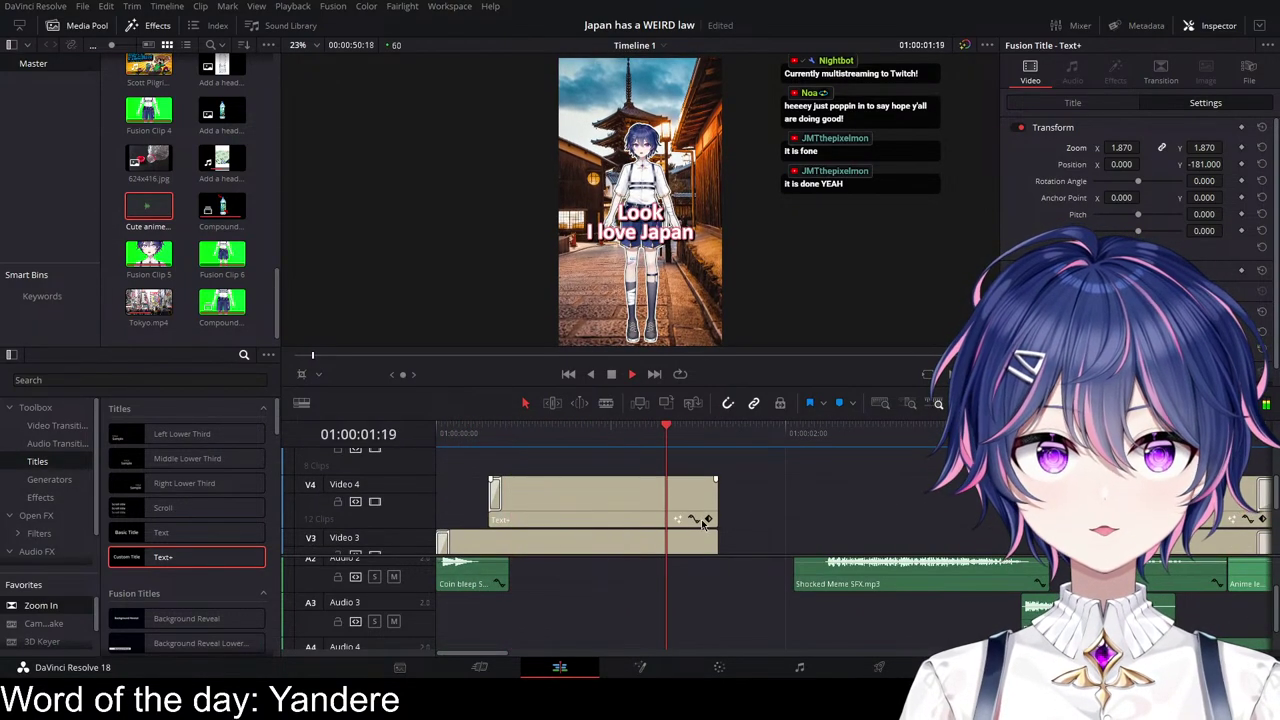
scroll(785, 505, "right", 1)
scroll(650, 512, "down", 1)
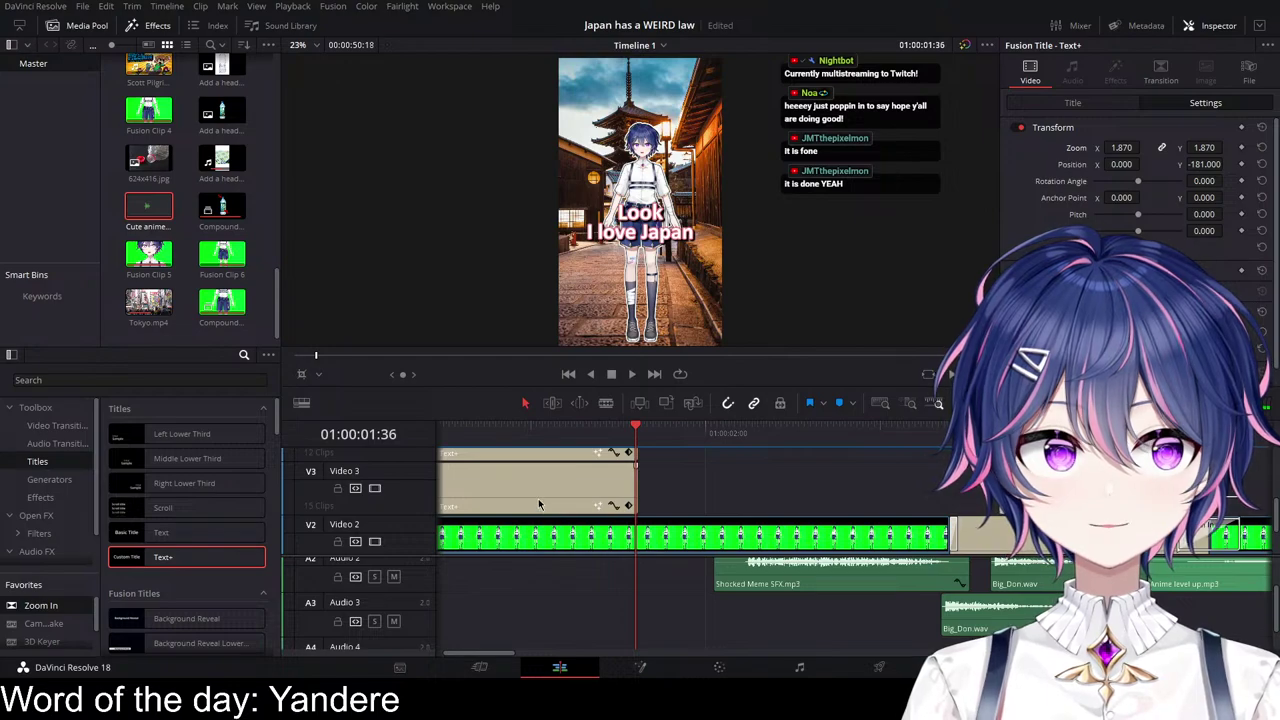
scroll(541, 506, "up", 1)
left_click_drag(552, 526, 840, 526)
key("space")
Step: Change the duplicated title's text to "but because of this" and set its zoom to 1.480
left_click(1078, 105)
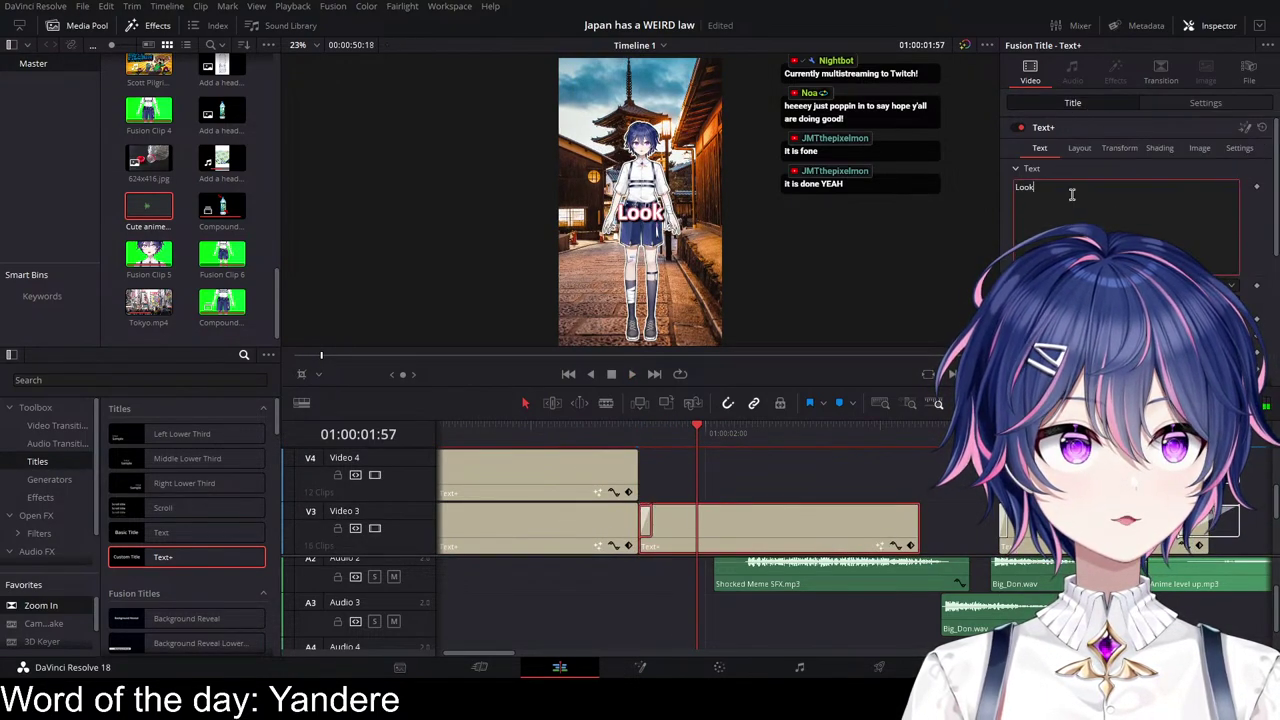
type("but becaus")
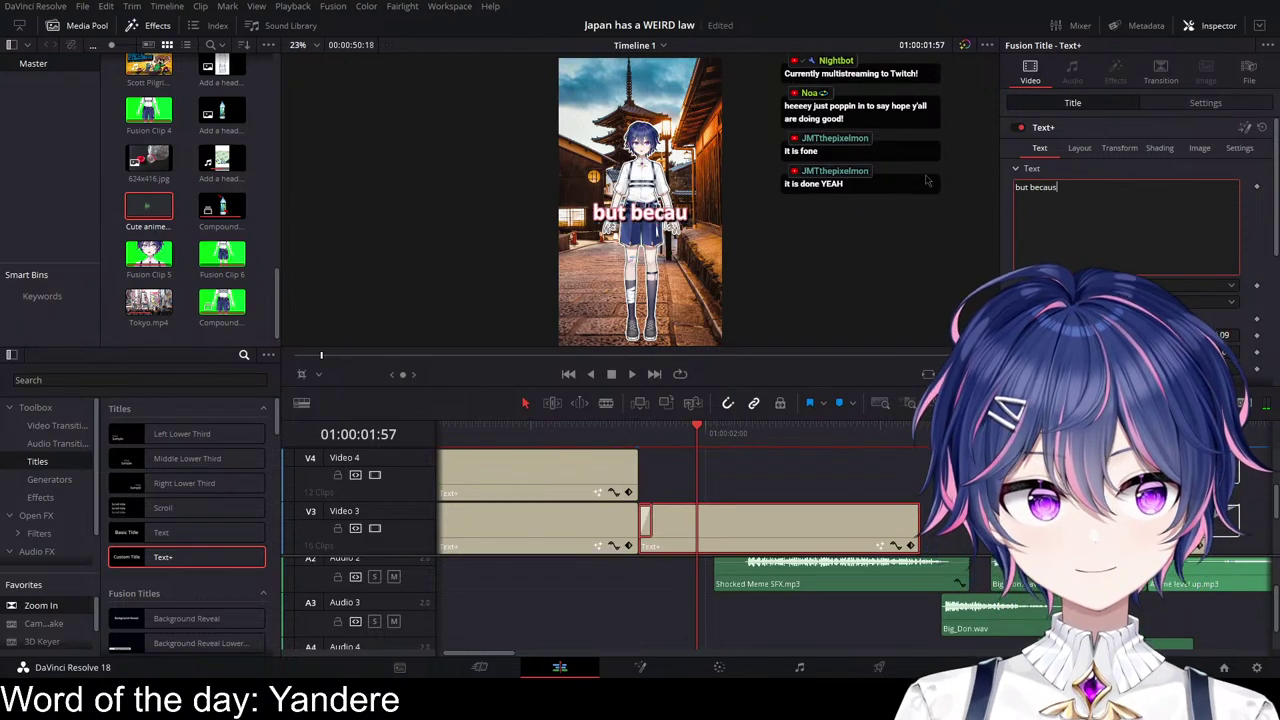
type("e of this")
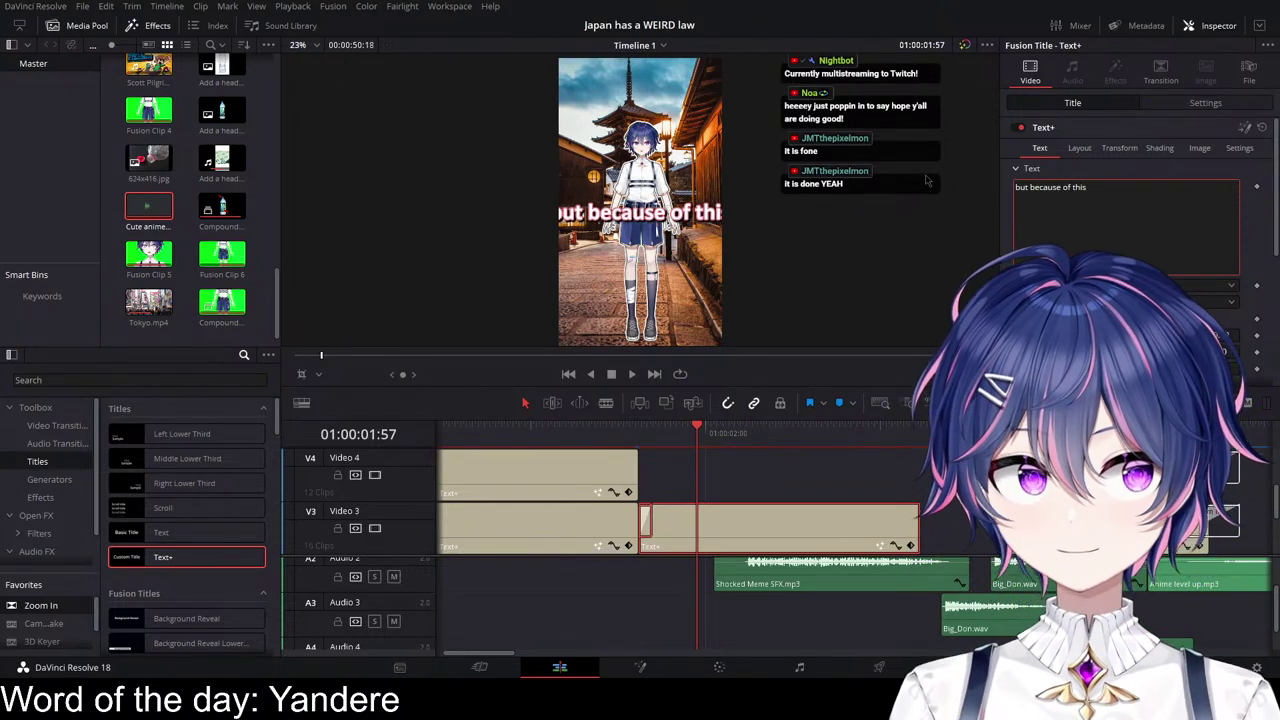
left_click(1210, 105)
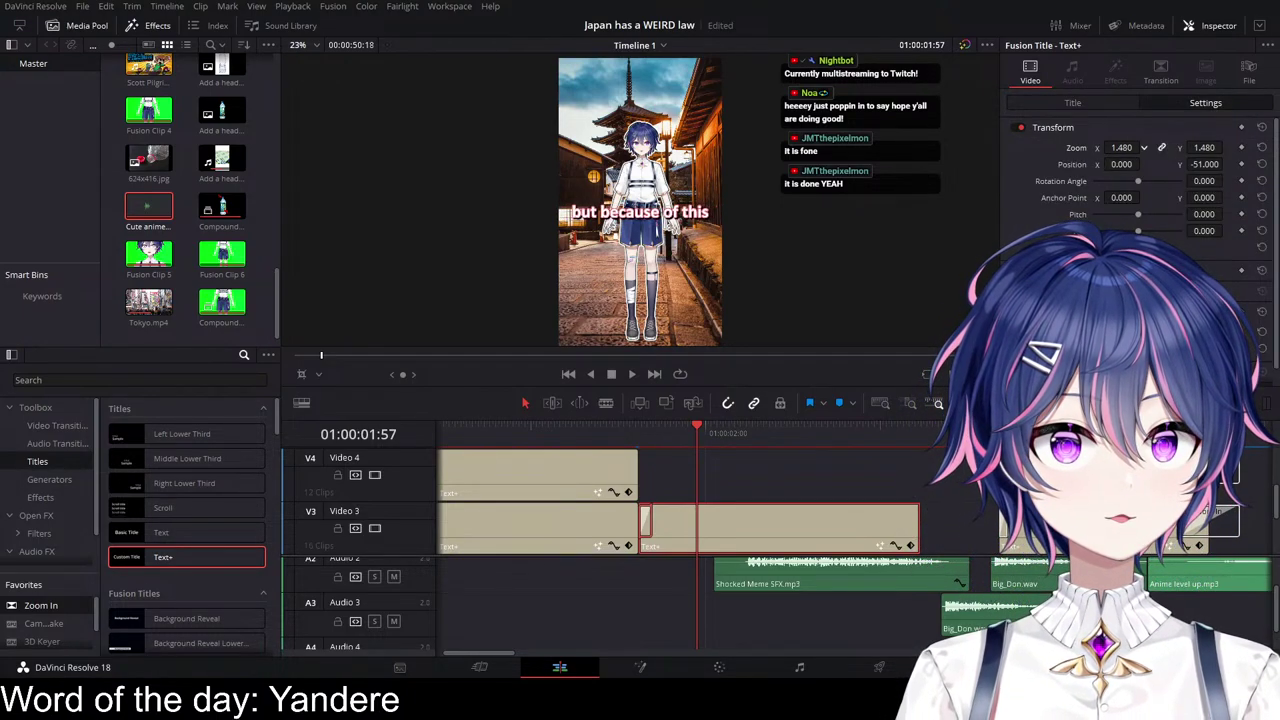
Step: Duplicate the "but because of this" title onto Video 4 at about 01:00:02:08 and lengthen the Video 3 original to the next clip
key("space")
scroll(892, 598, "up", 1)
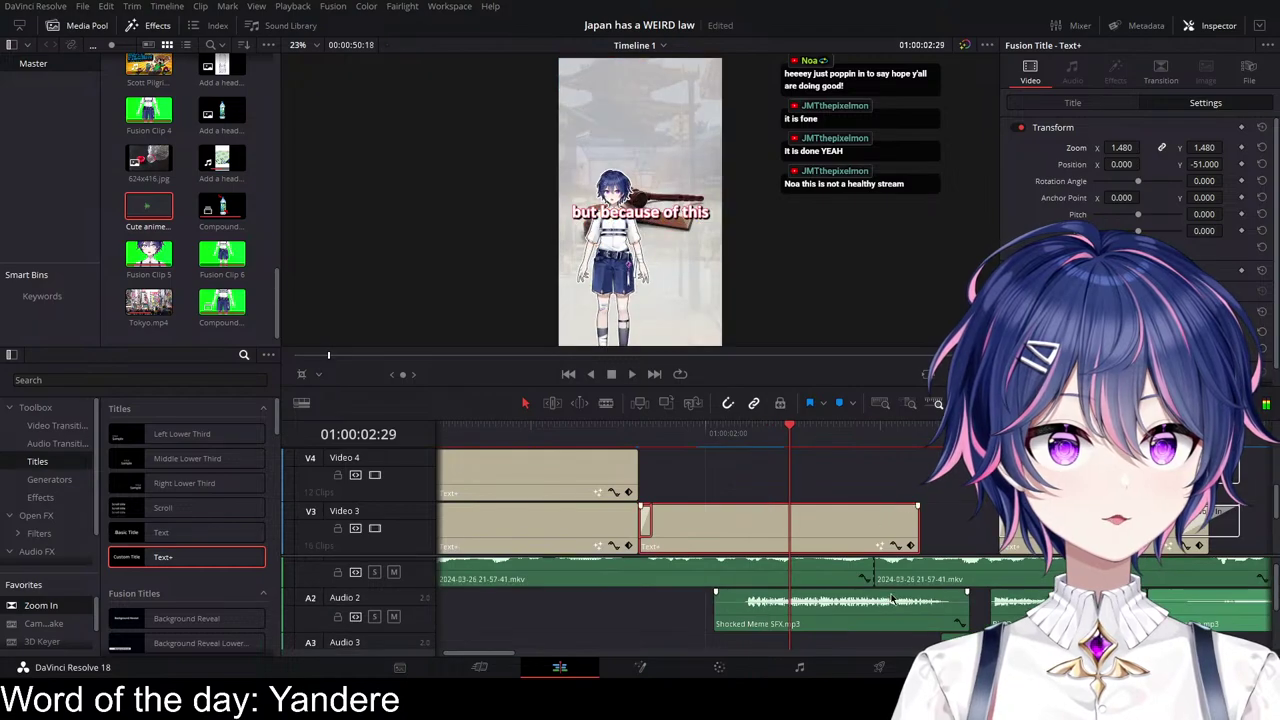
scroll(870, 575, "up", 1)
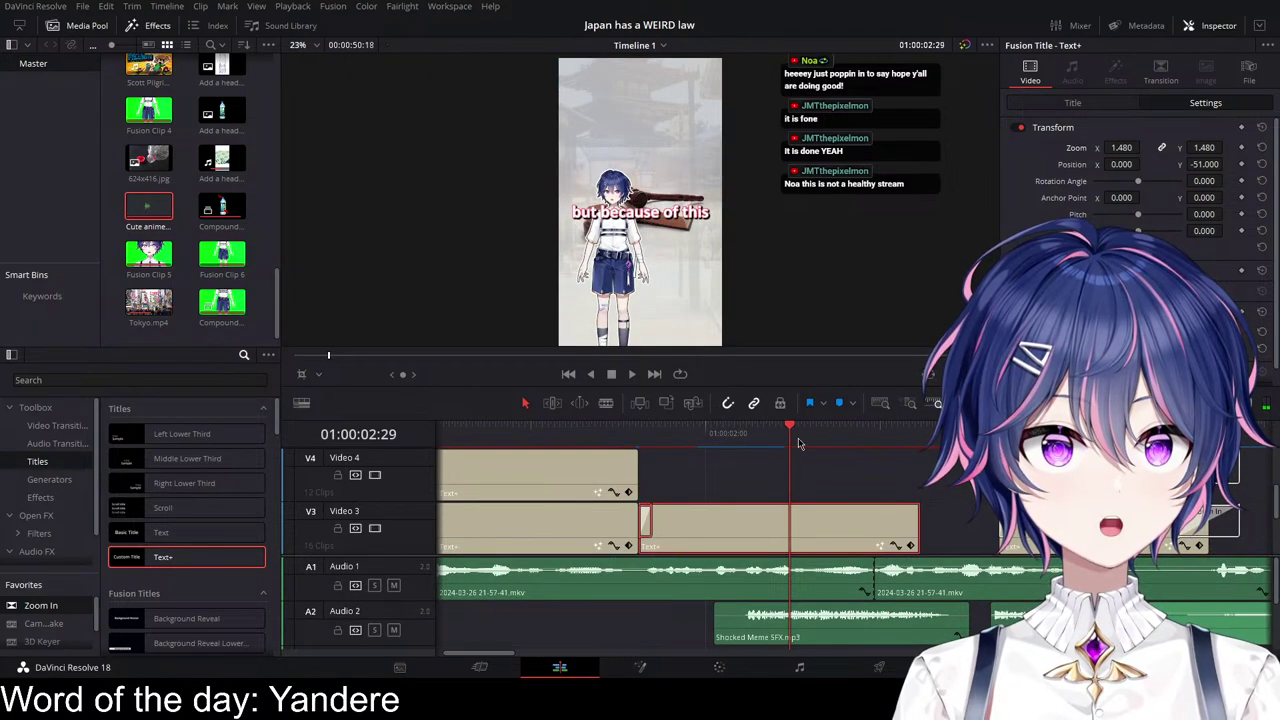
left_click(735, 436)
key("space")
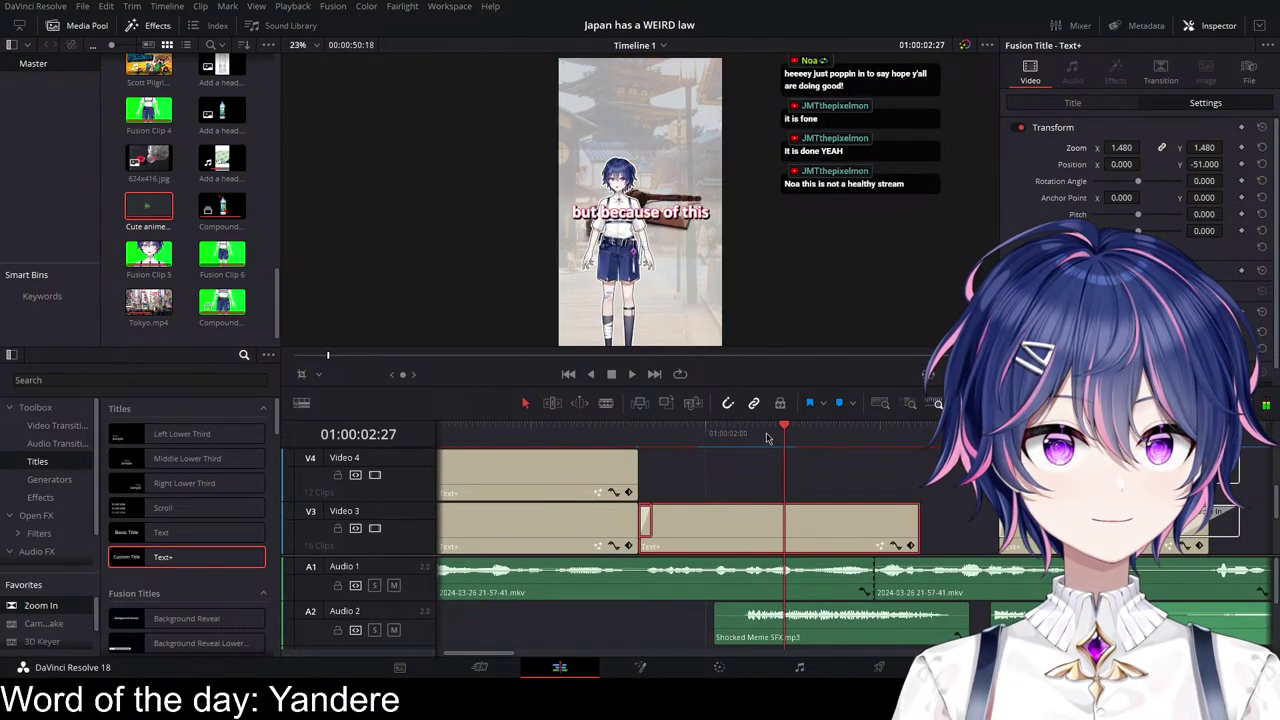
left_click_drag(702, 438, 740, 448)
left_click(750, 442)
left_click_drag(754, 519, 840, 497)
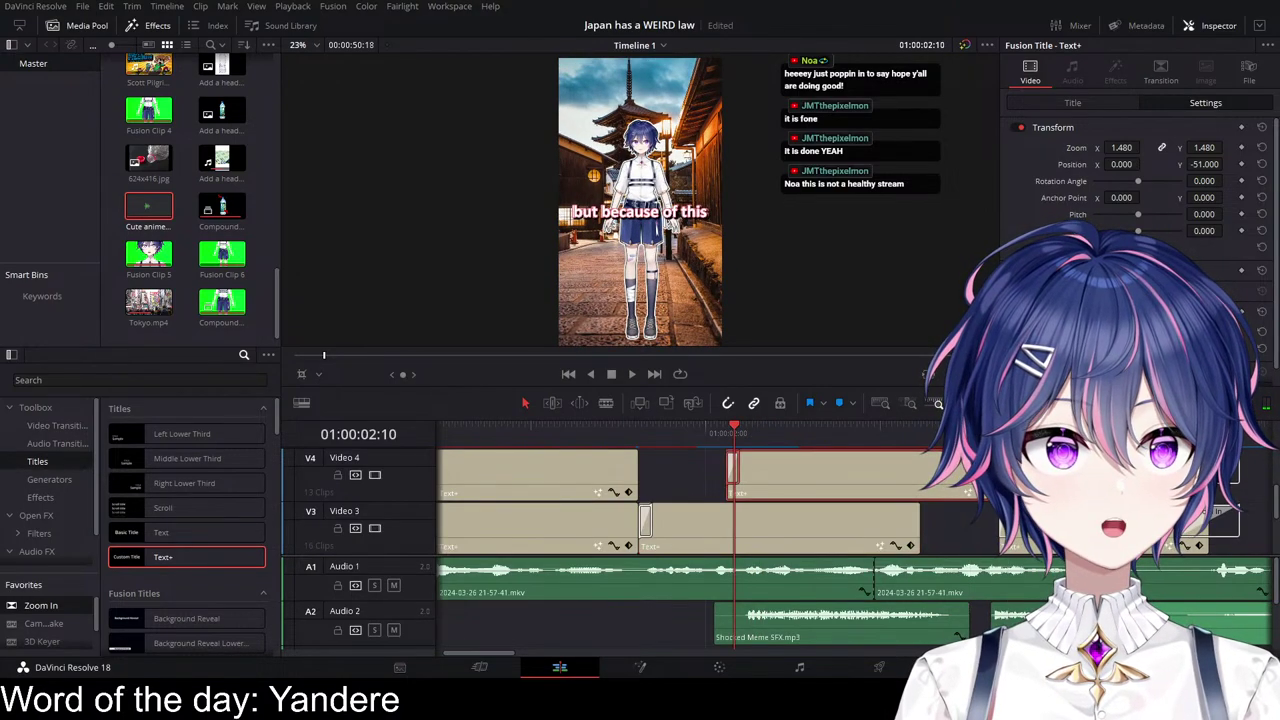
left_click_drag(926, 529, 990, 528)
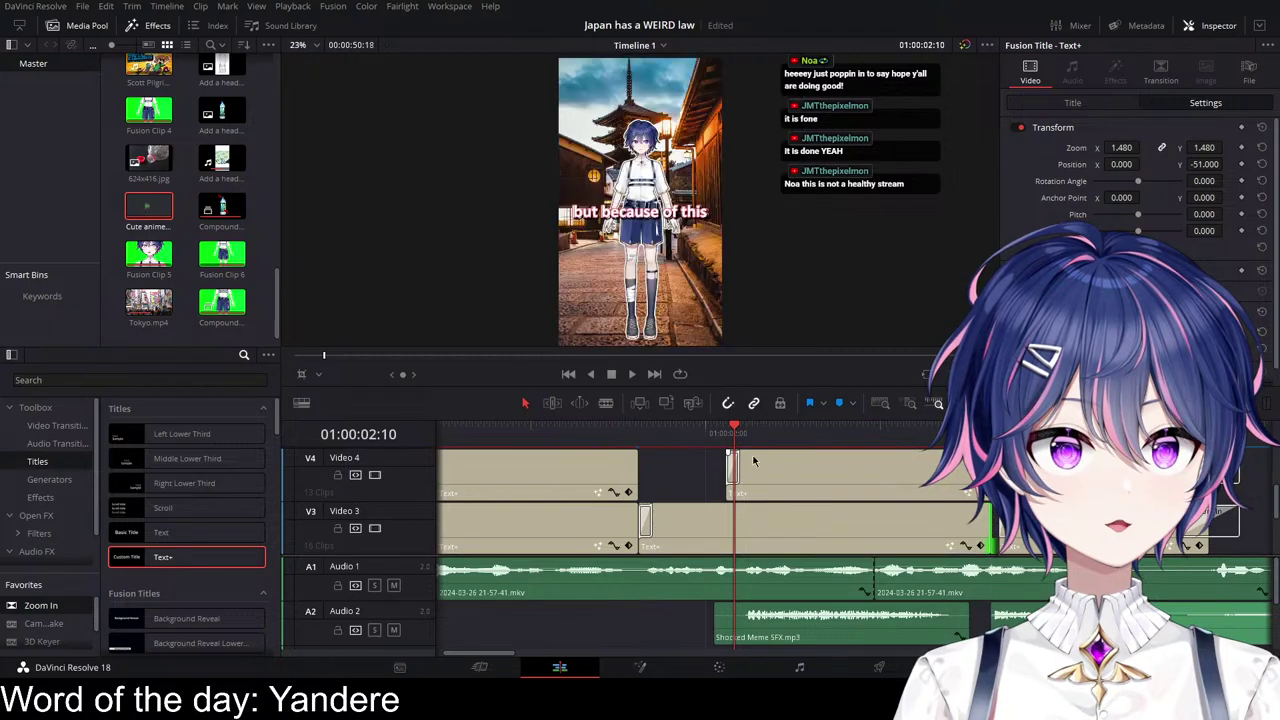
Step: Change the Video 4 copy's text to "one law" and enlarge it to a zoom of 2.350
key("space")
left_click(1076, 105)
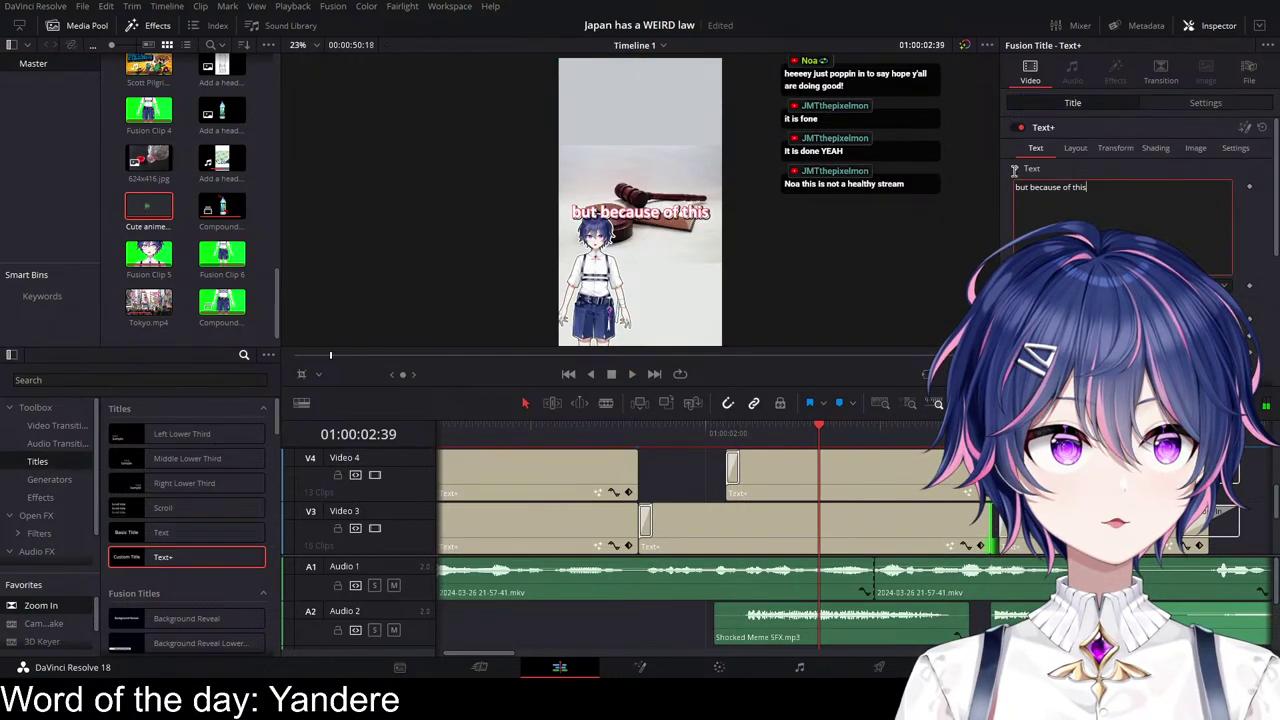
type("one")
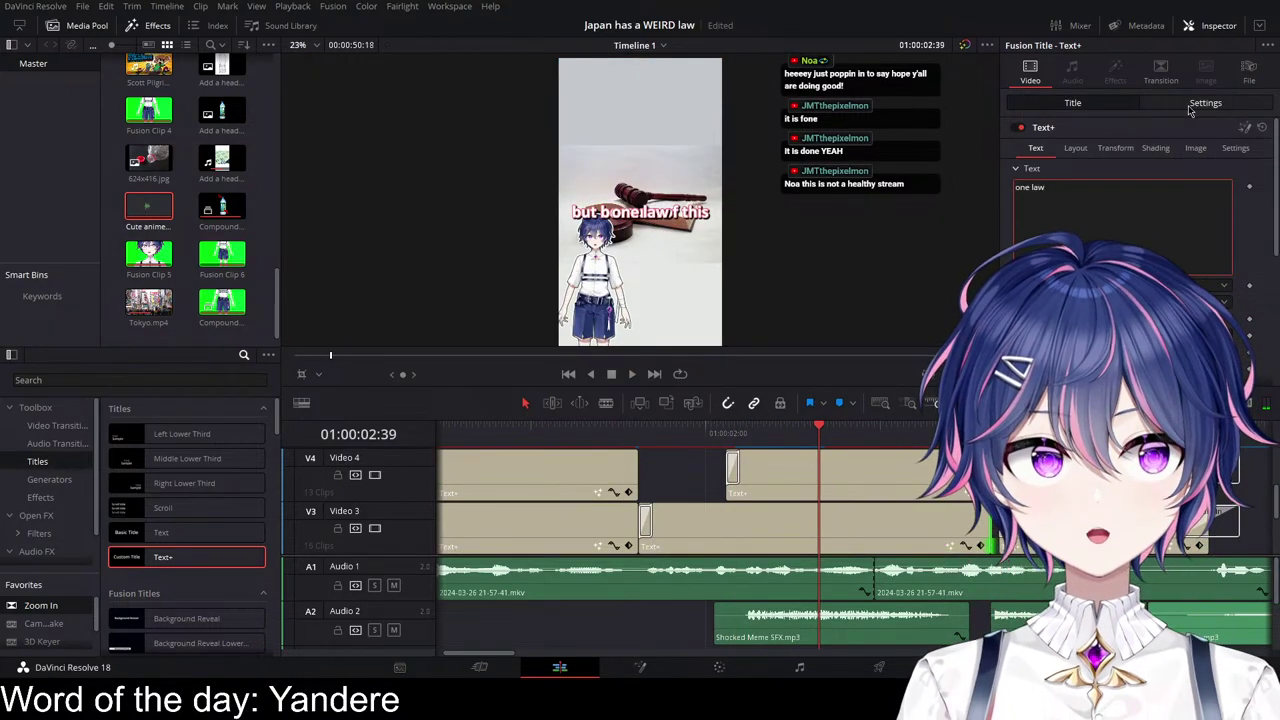
type(" law")
left_click(1192, 106)
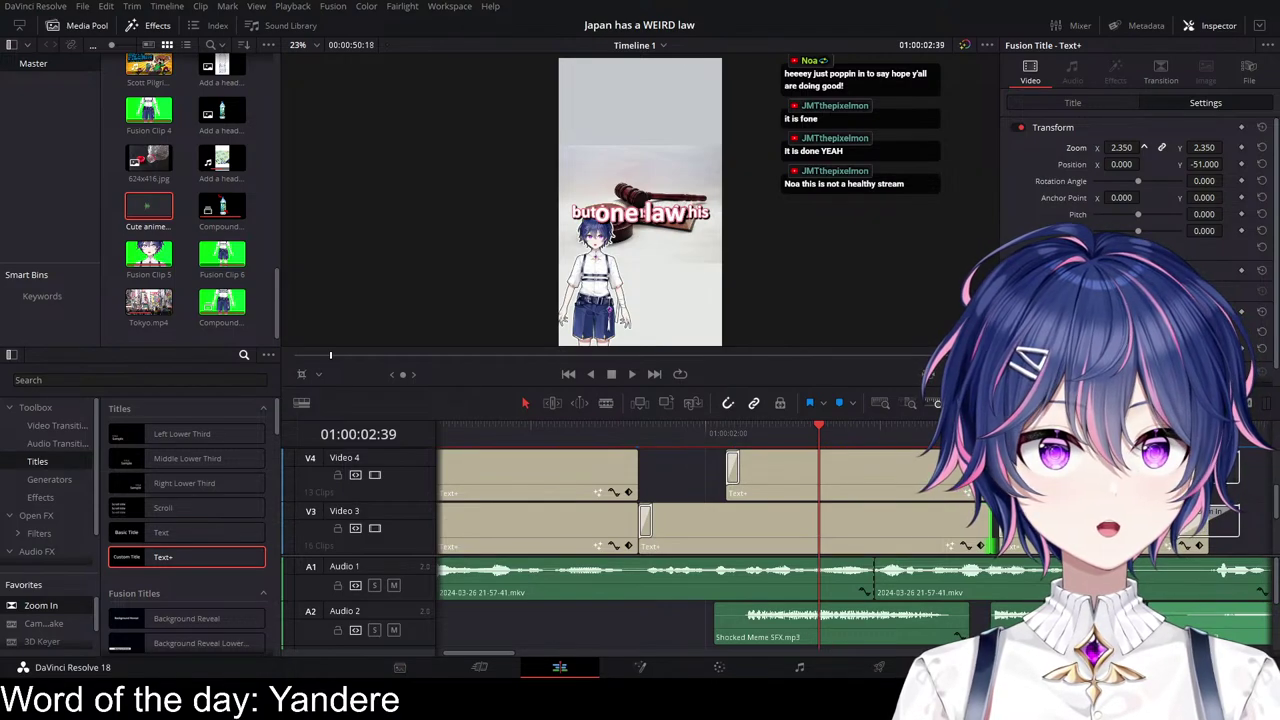
Step: Replay the phrase and set the "one law" title's zoom to 2.860 and vertical position to -191, below the first line
left_click(627, 434)
key("space")
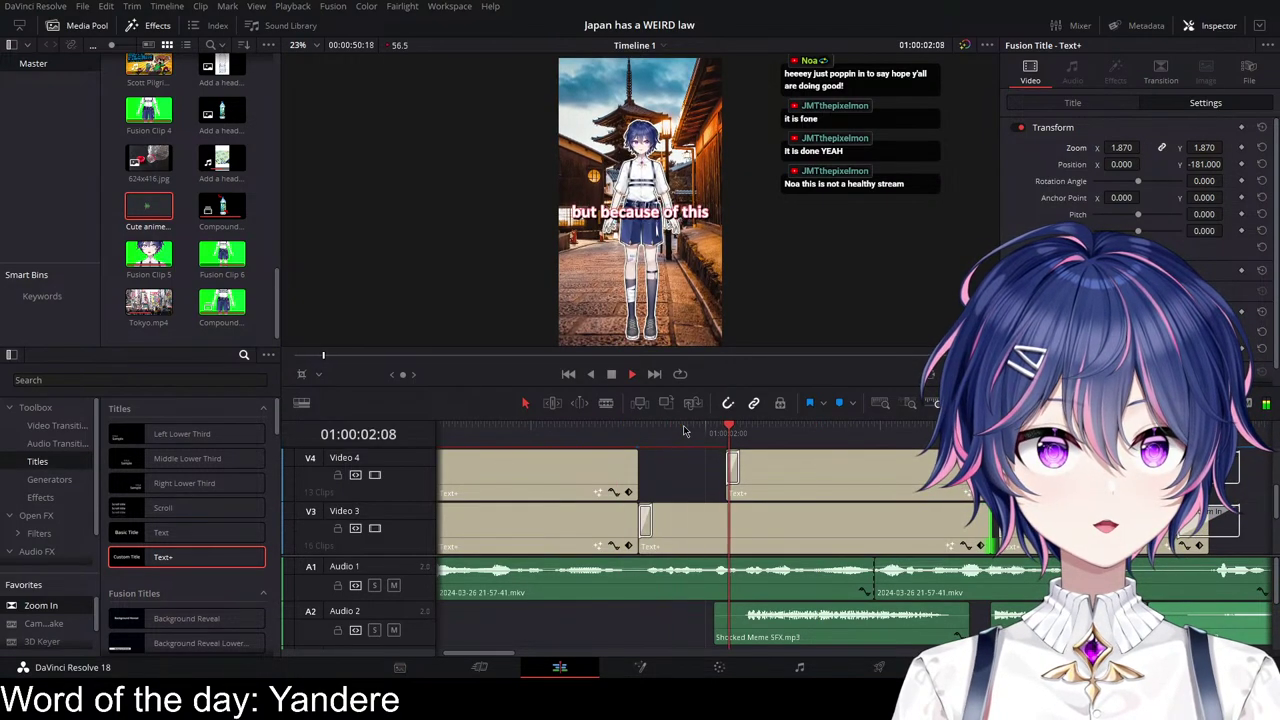
key("space")
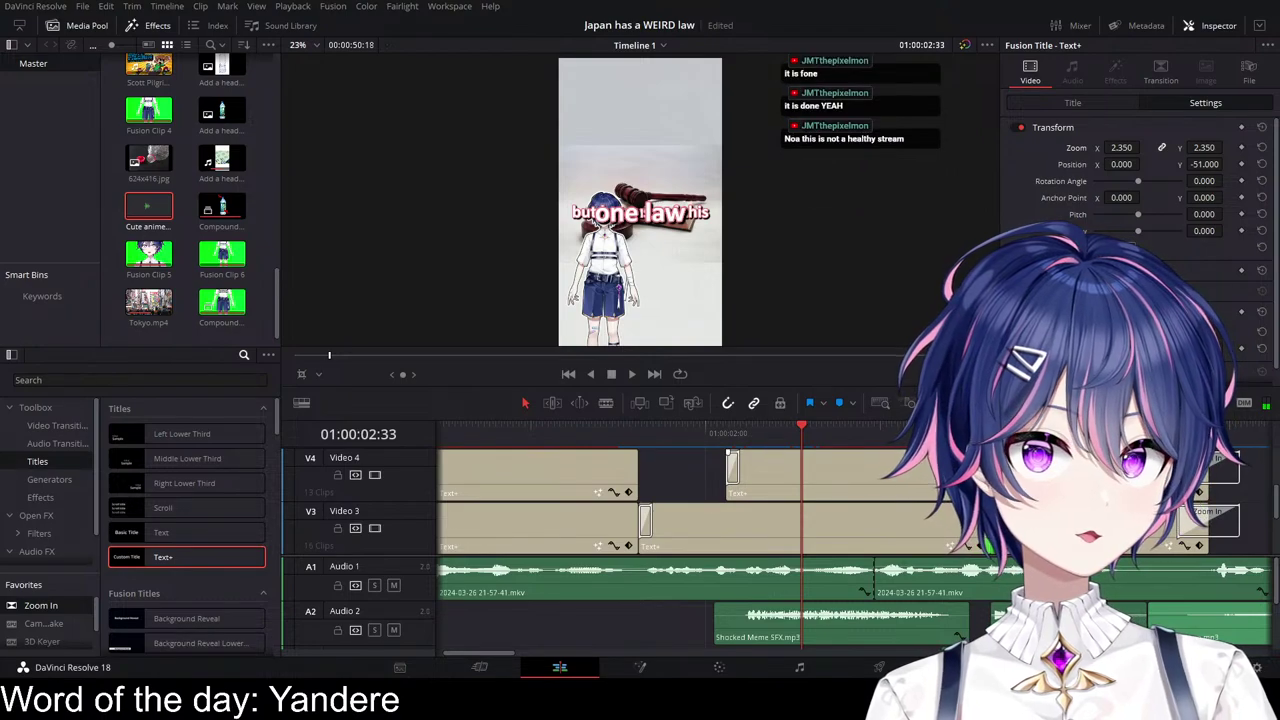
left_click(862, 474)
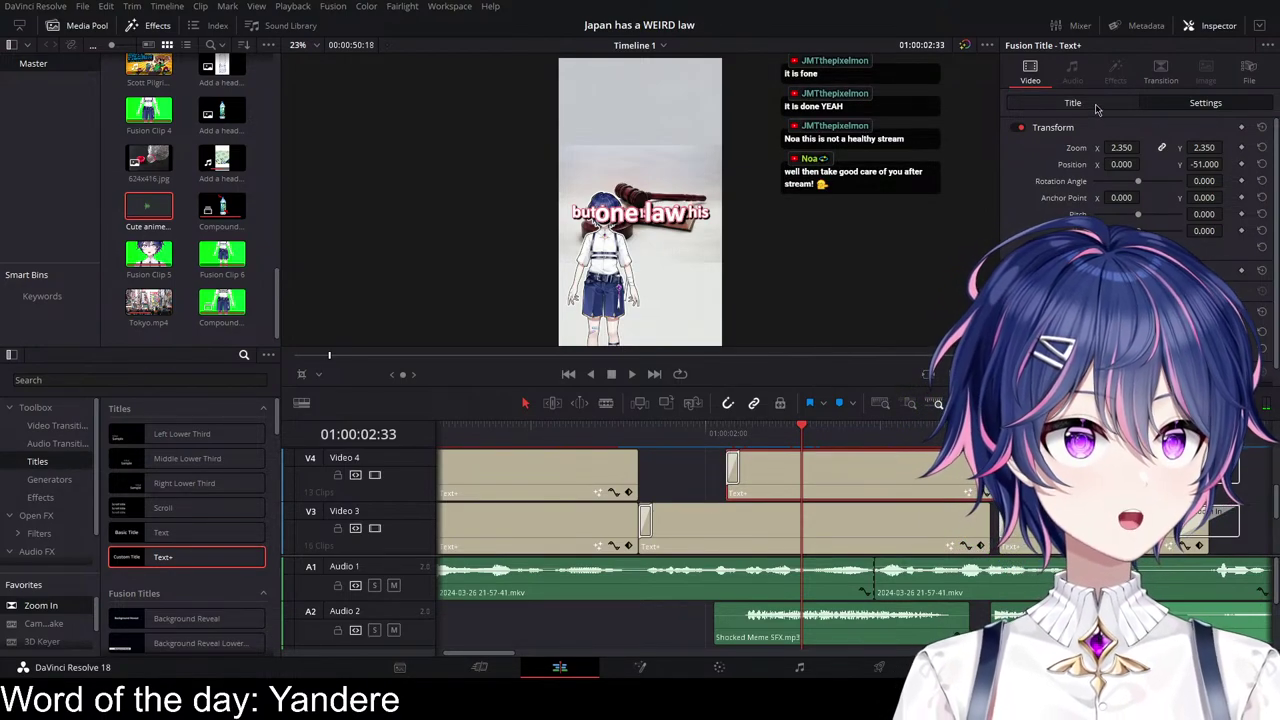
left_click(1094, 105)
left_click(1203, 106)
left_click_drag(1114, 148, 1144, 148)
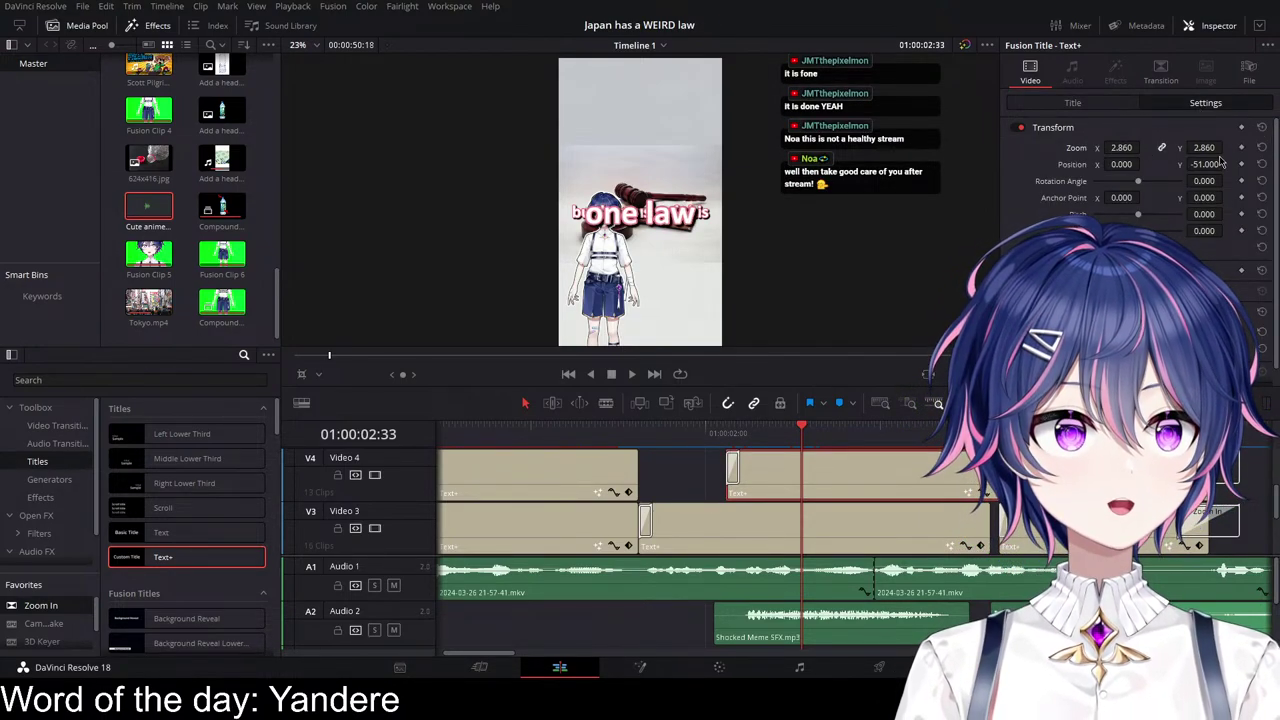
left_click_drag(1221, 160, 1190, 160)
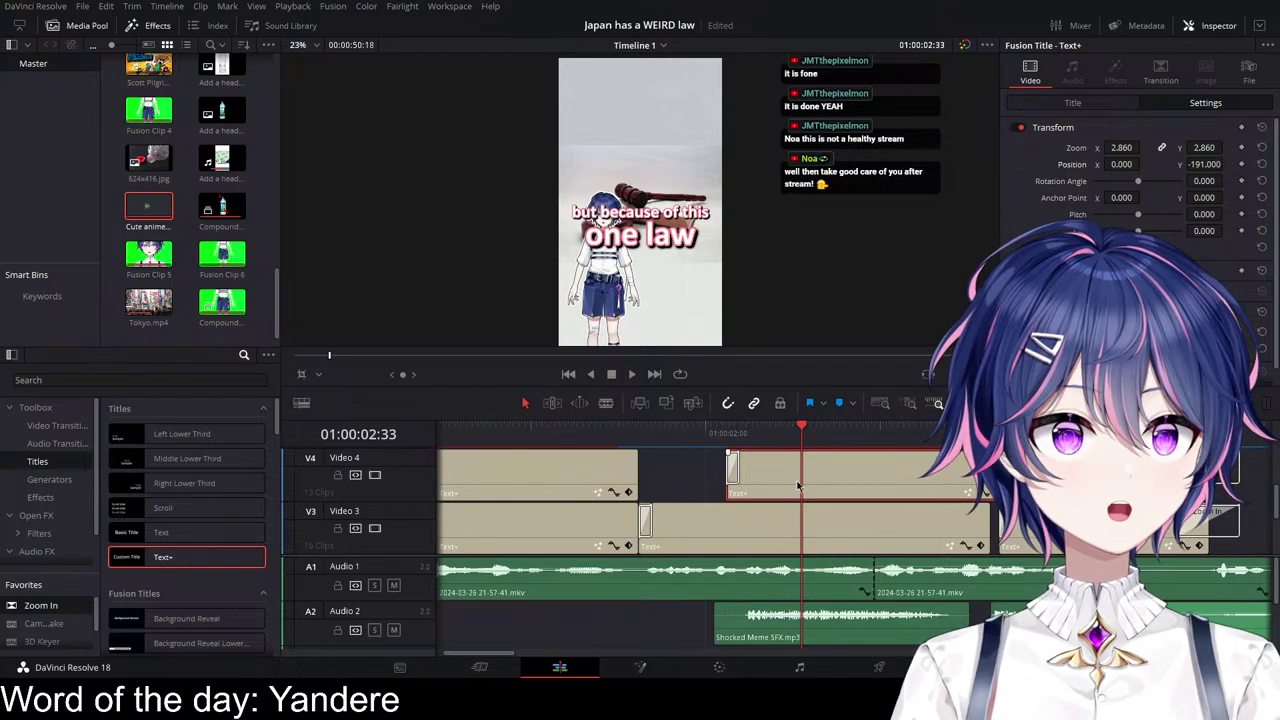
Step: Play to the end of the spoken phrase and trim both caption titles back to 01:00:02:58
left_click(620, 436)
key("space")
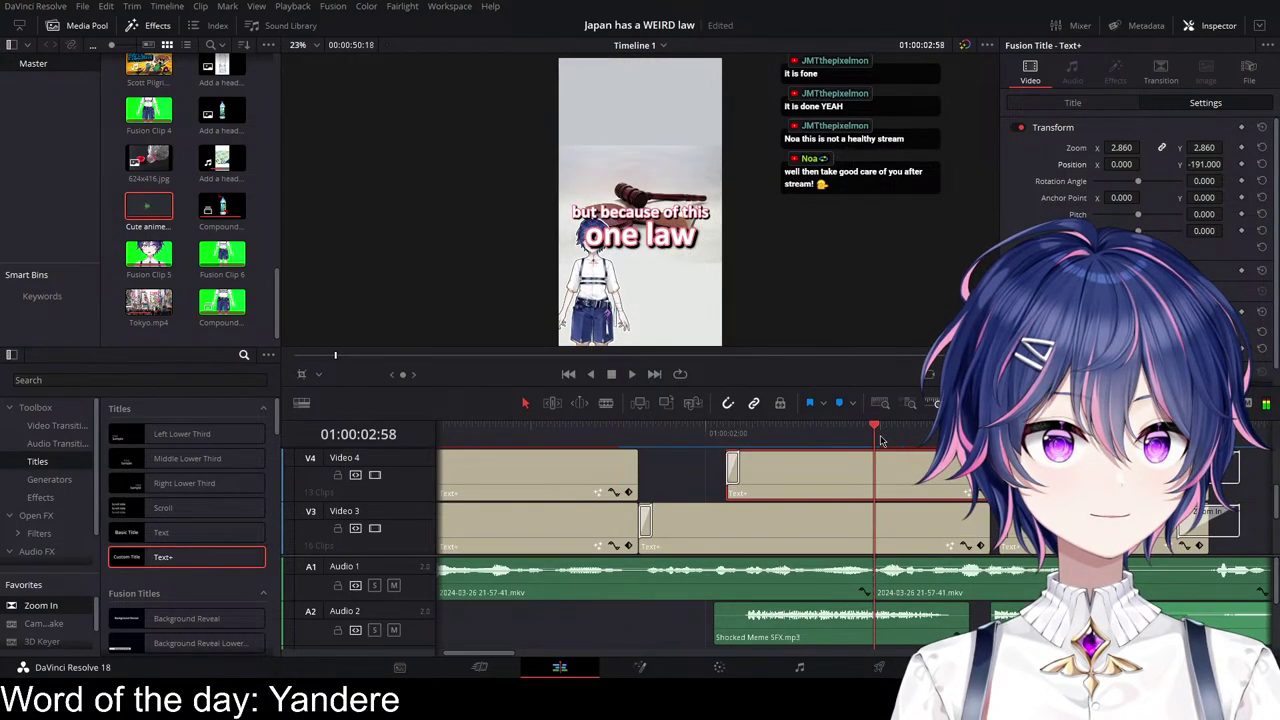
left_click_drag(1004, 478, 875, 480)
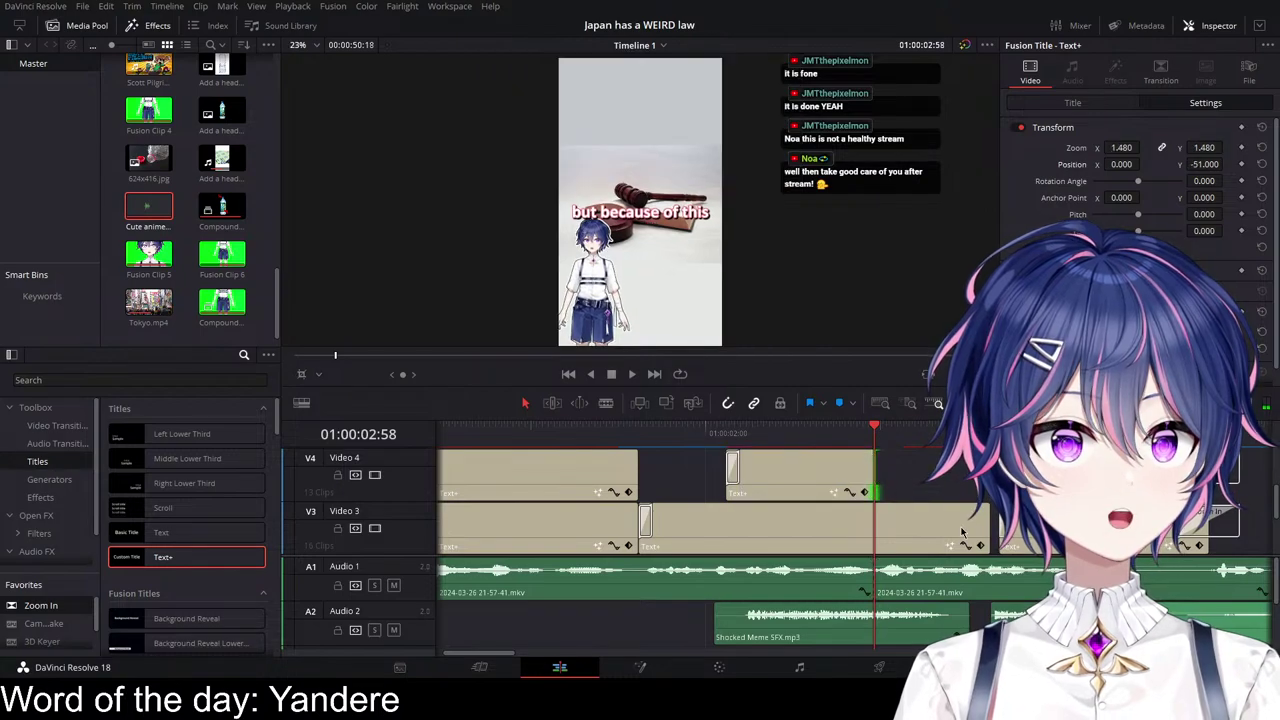
left_click_drag(985, 535, 872, 530)
Step: Combine the "but because of this" and "one law" titles into one compound clip and play it back
left_click(803, 487)
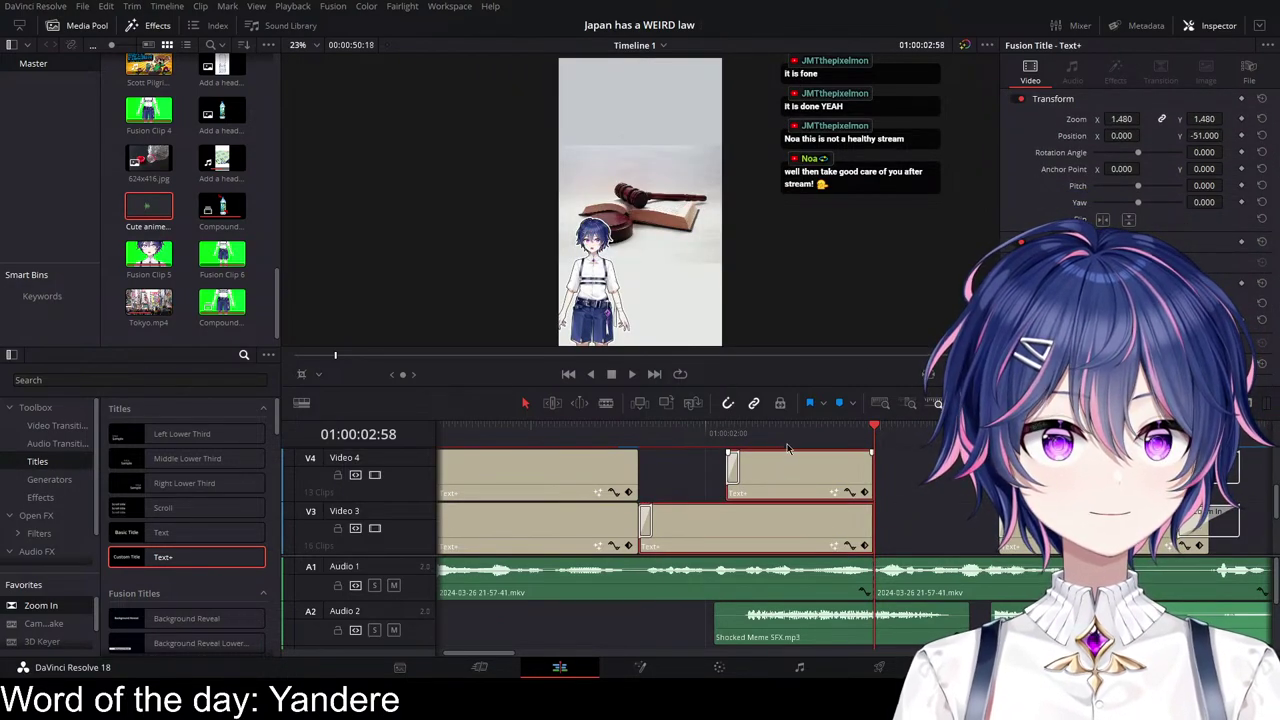
left_click(620, 430)
key("space")
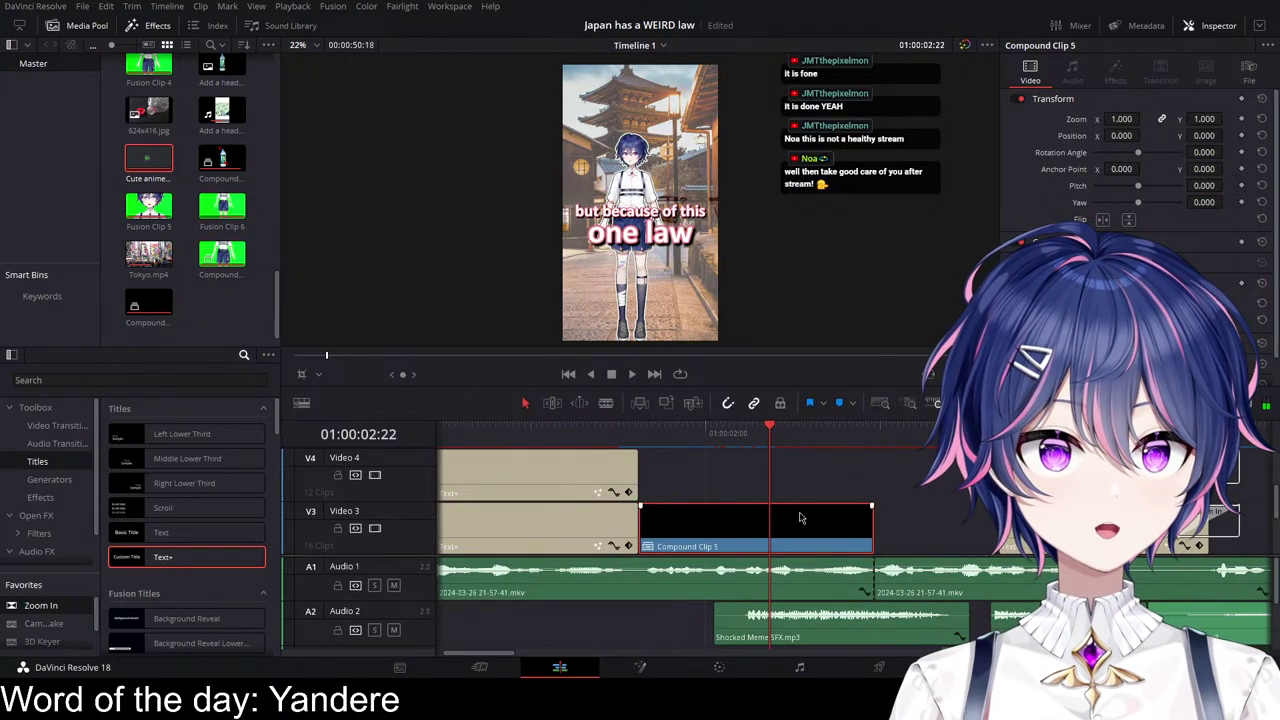
Step: Add a position keyframe to the compound caption at around 01:00:02:19, play it back, and show its keyframe track
scroll(790, 505, "down", 1)
left_click(758, 434)
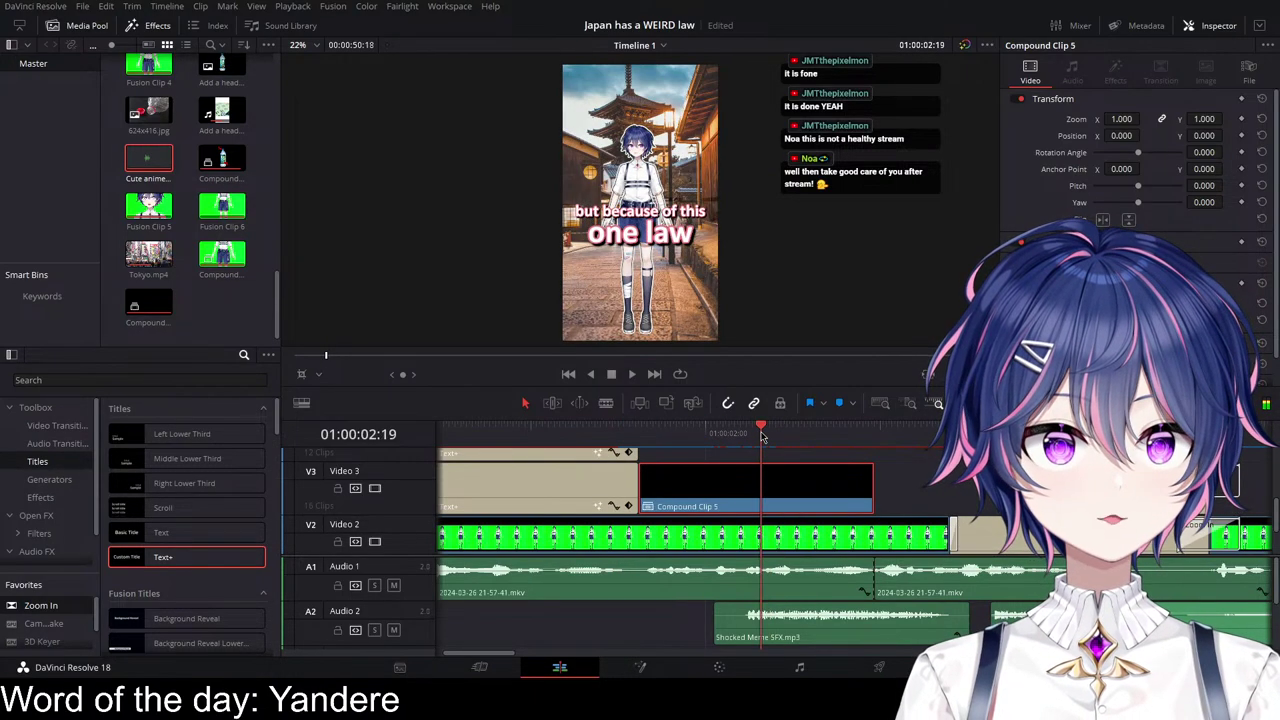
left_click(1242, 136)
key("space")
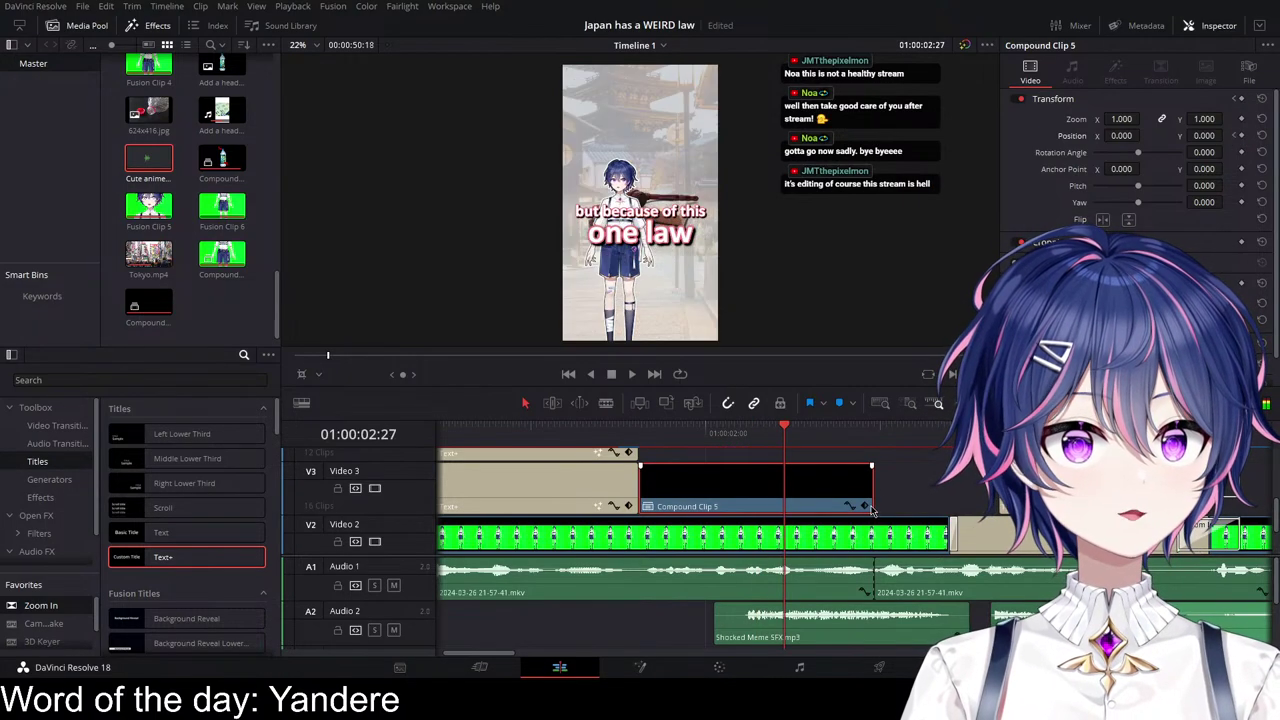
left_click(870, 507)
scroll(820, 480, "down", 1)
Step: Try to animate the compound caption upward to a vertical position of 527 with two more keyframes, and undo the attempt after playback
left_click(770, 434)
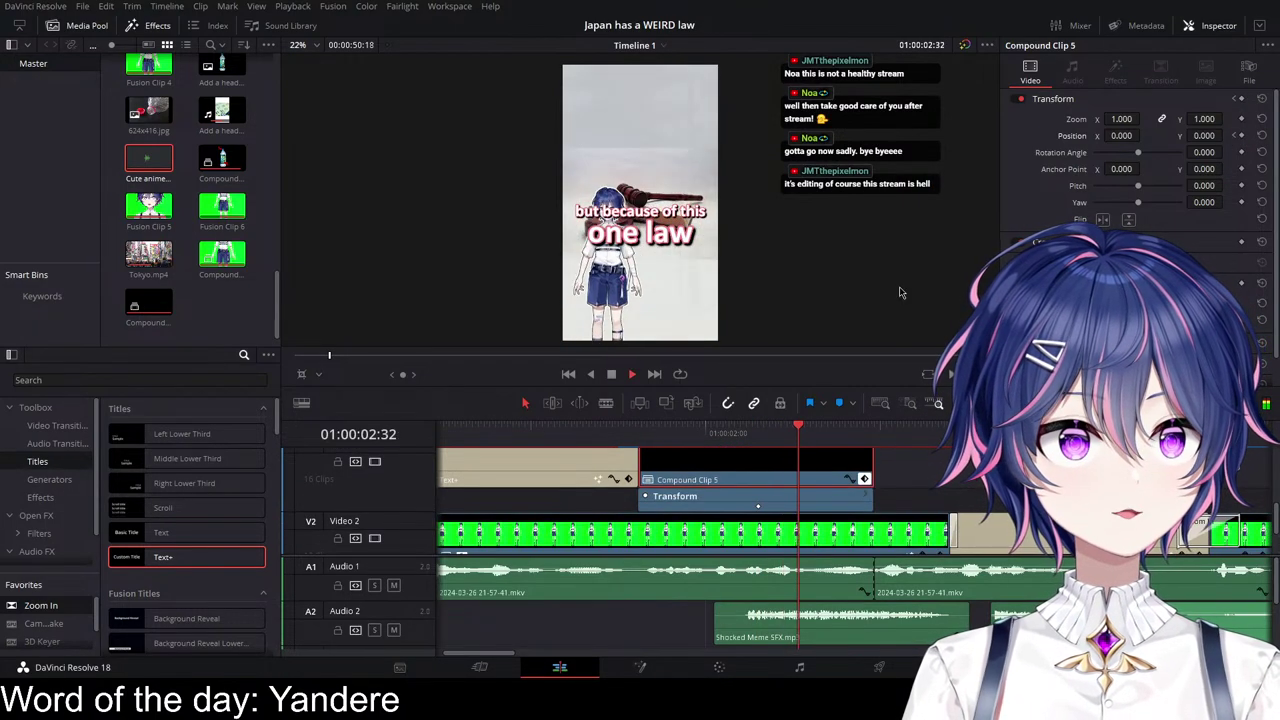
left_click_drag(768, 435, 778, 433)
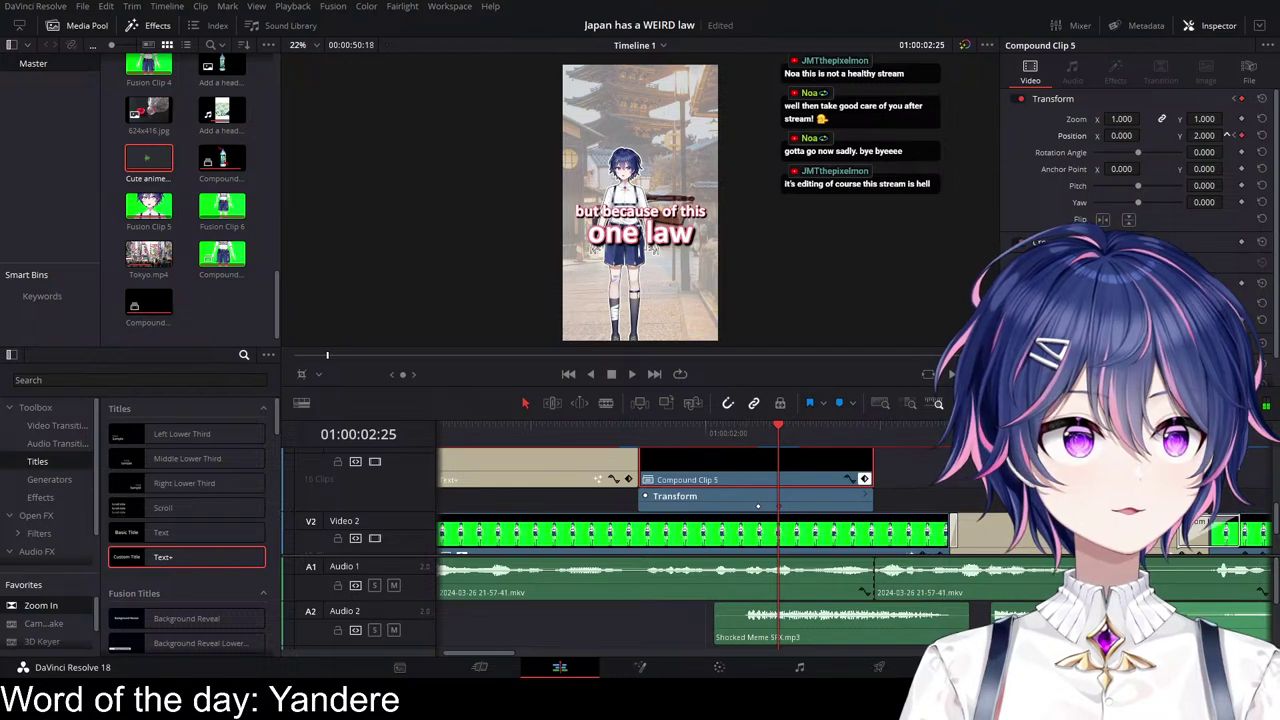
left_click_drag(1204, 136, 1275, 137)
key("Right")
key("Right")
key("Right")
key("Right")
key("Right")
key("Right")
key("Right")
left_click(657, 434)
key("space")
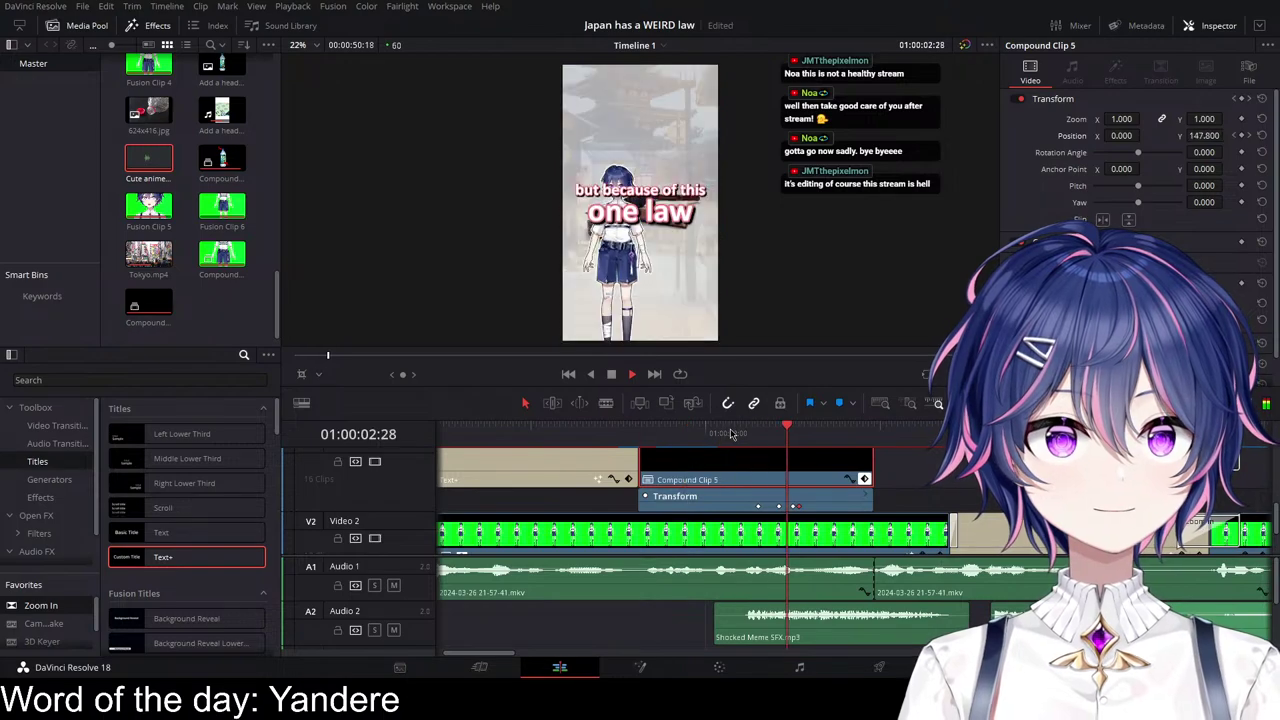
left_click(640, 436)
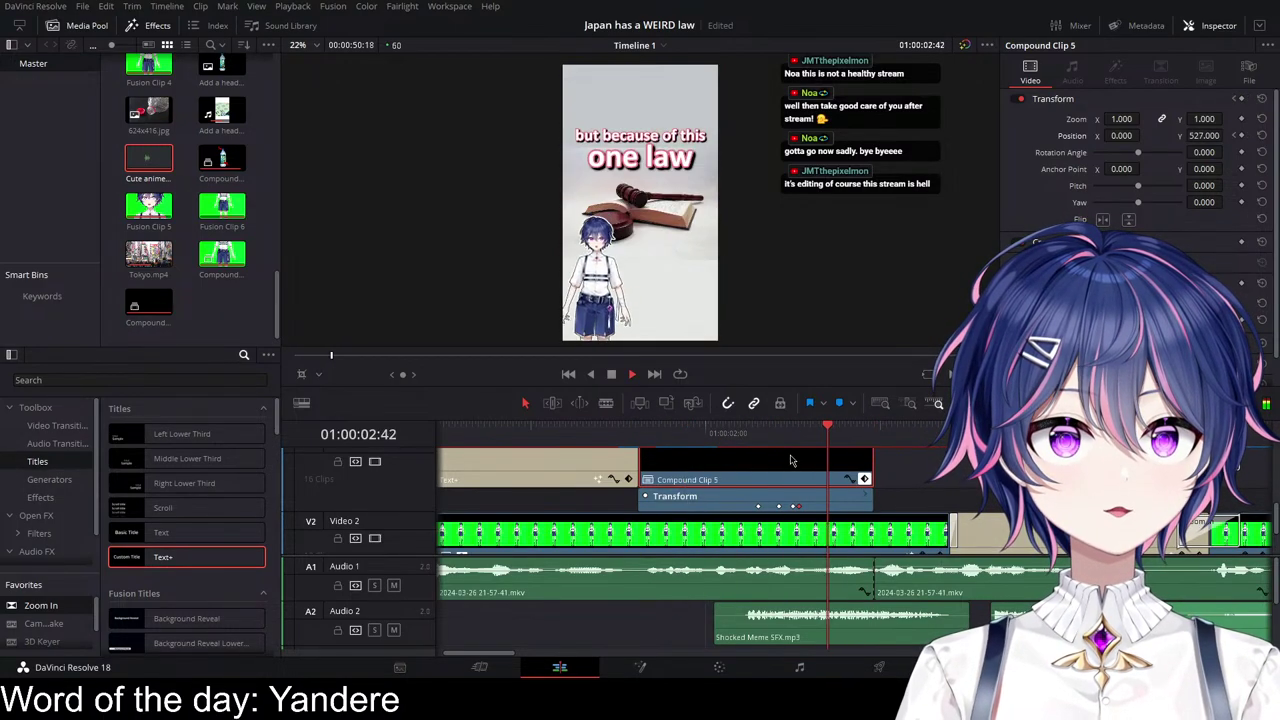
key("space")
key("ctrl+z")
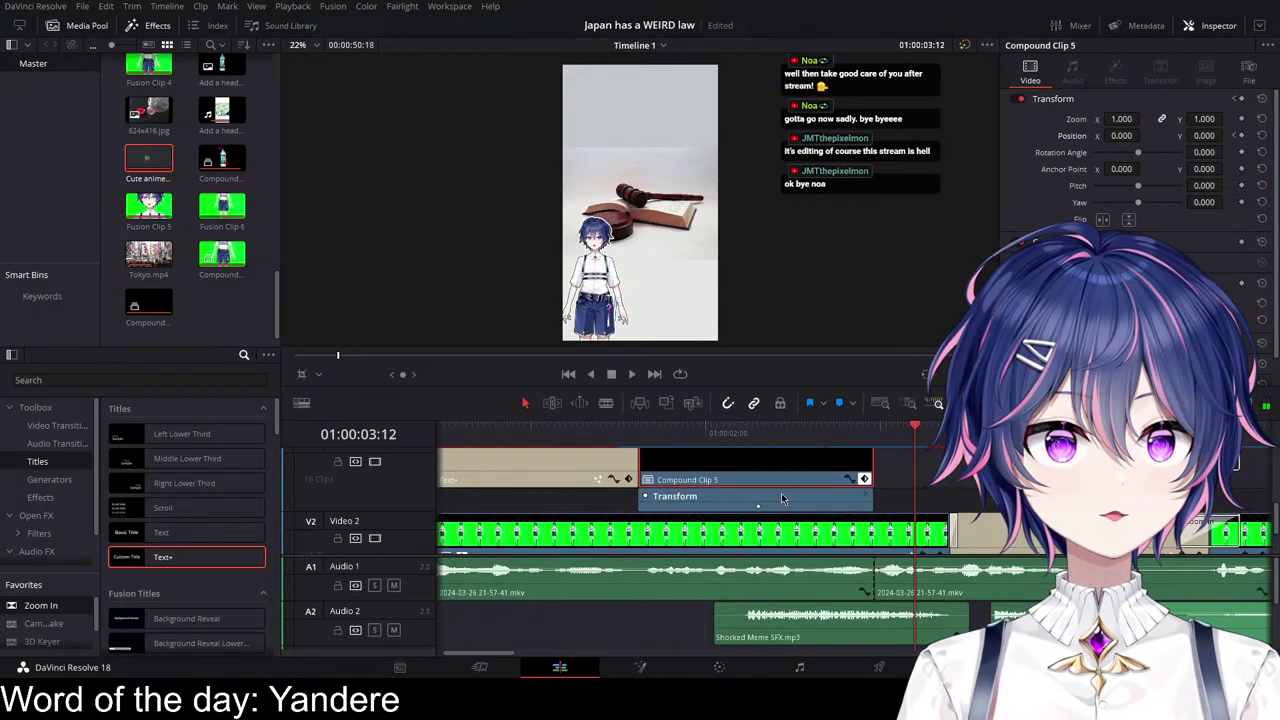
Step: Keyframe the compound caption's vertical position to 498 at 01:00:02:32 and play back the upward movement
left_click_drag(718, 444, 800, 444)
left_click_drag(1220, 136, 1270, 136)
left_click(702, 424)
key("space")
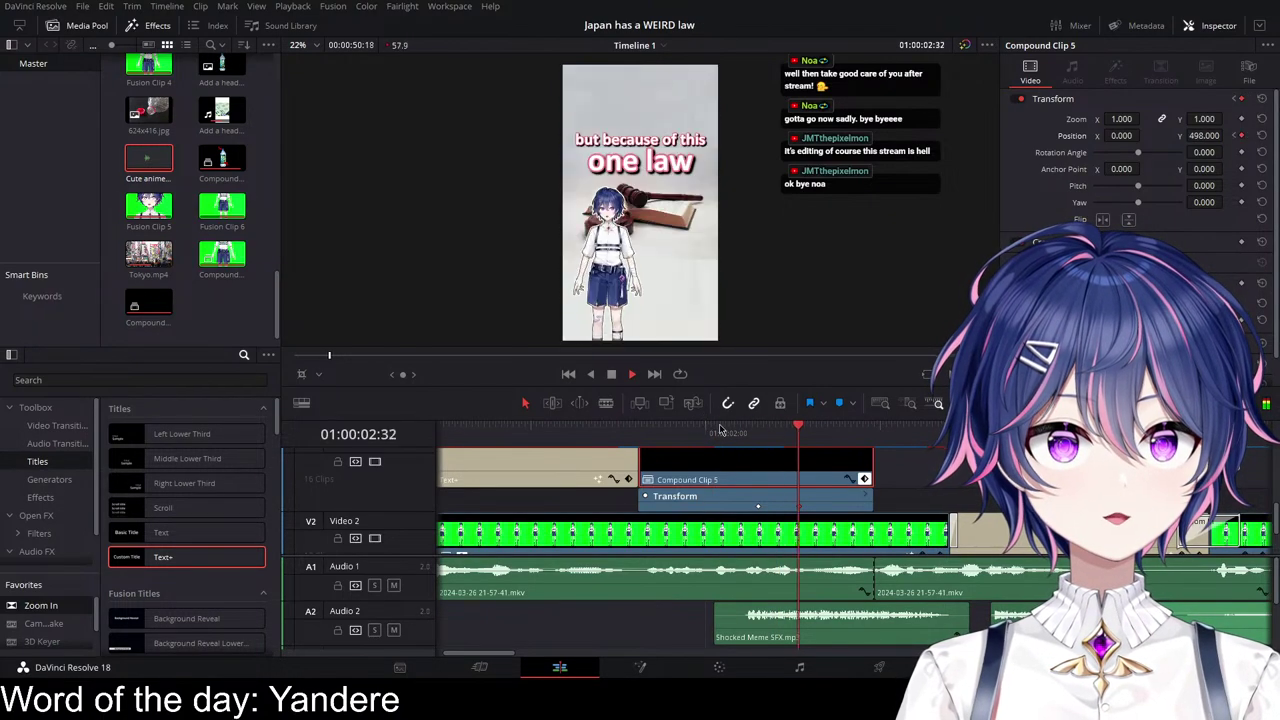
left_click(712, 433)
key("space")
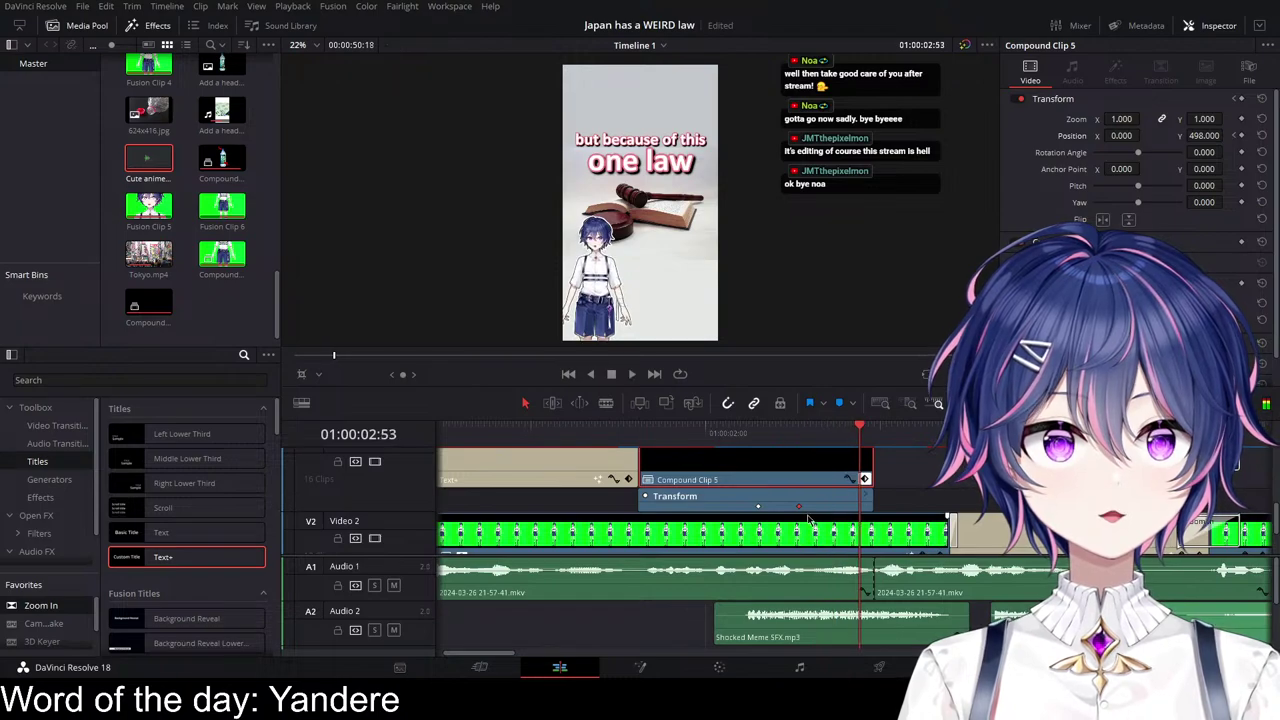
Step: Ease the compound caption's Position Y curve at both its start and end keyframes and preview the movement
scroll(872, 515, "up", 2)
left_click(850, 480)
left_click(734, 534)
scroll(757, 513, "down", 2)
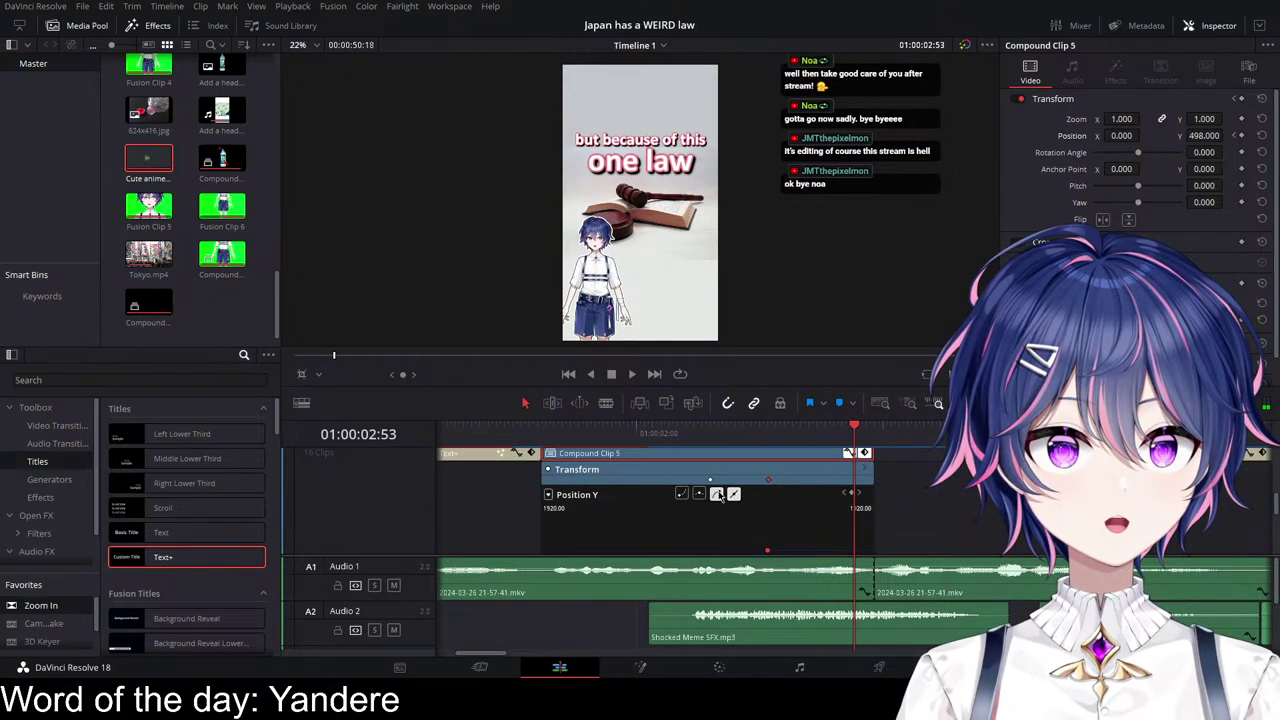
left_click(718, 495)
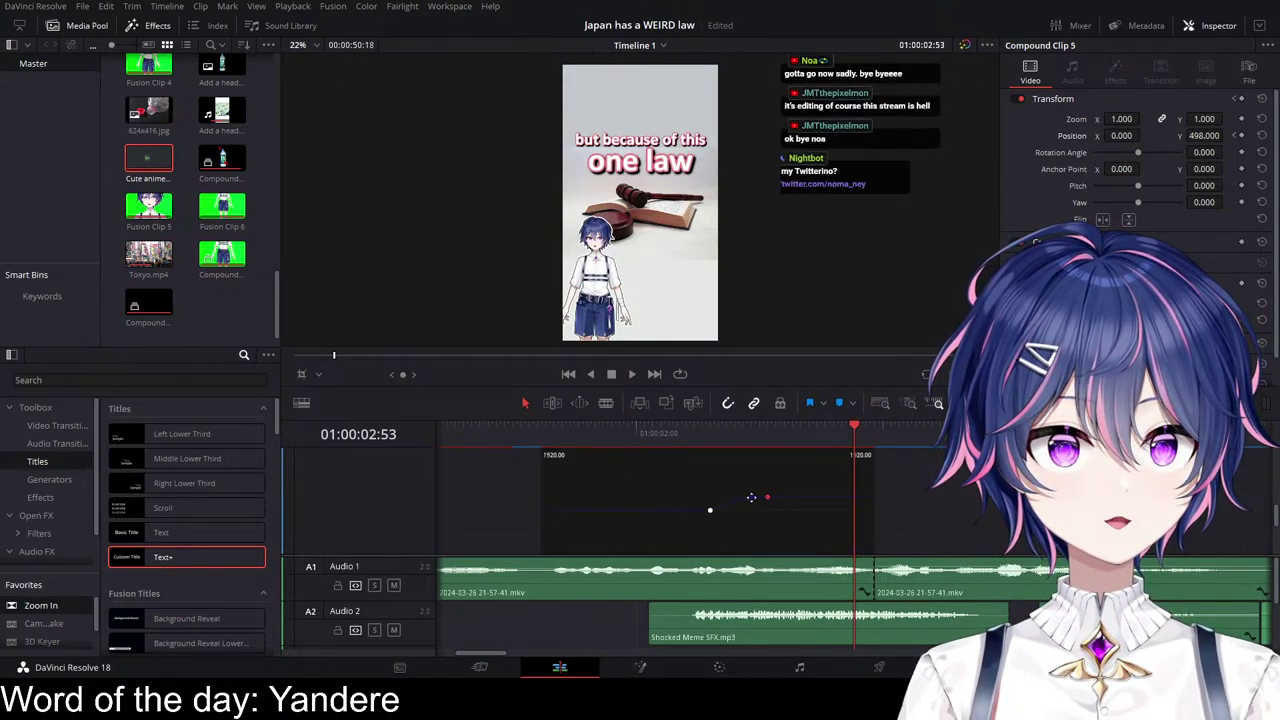
scroll(704, 491, "up", 1)
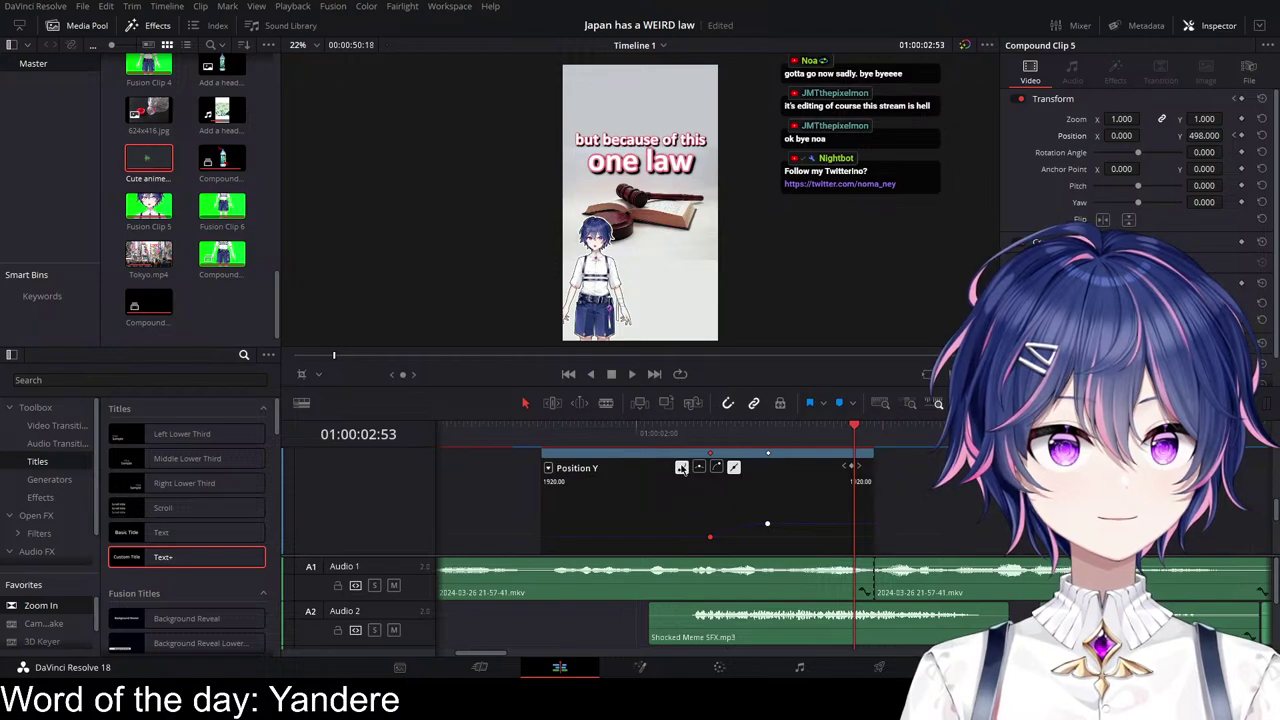
left_click(681, 469)
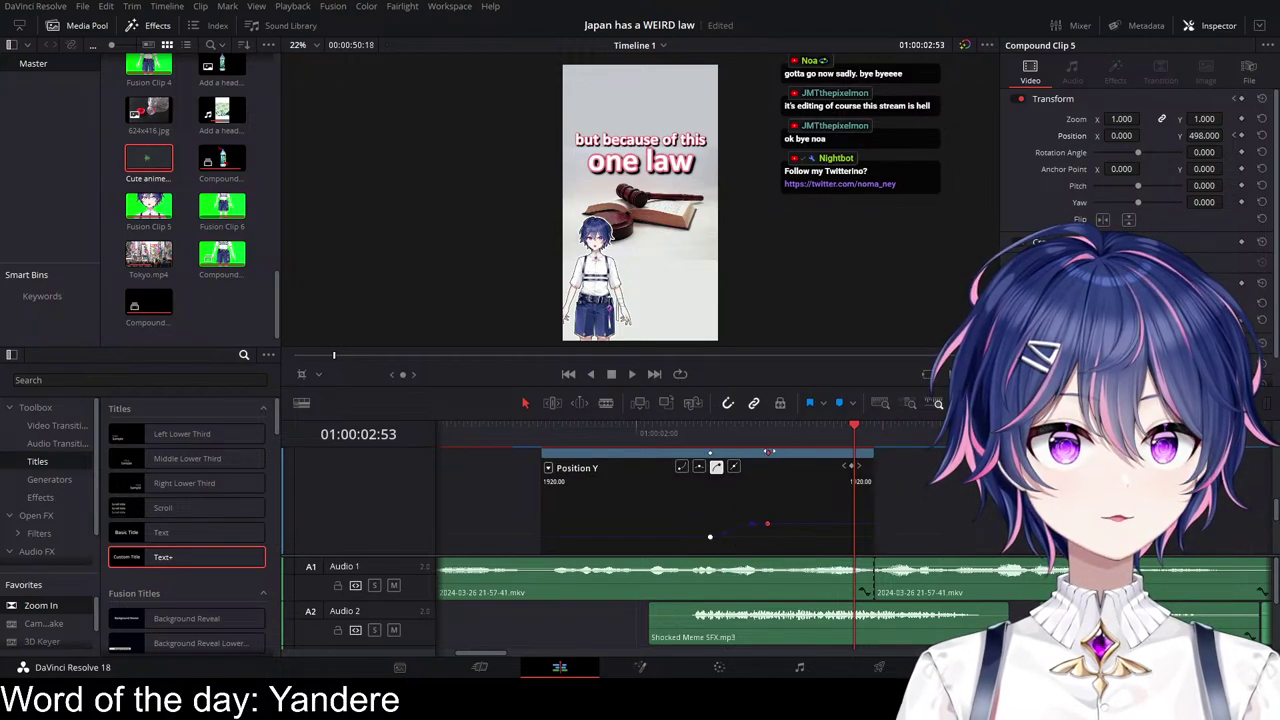
key("space")
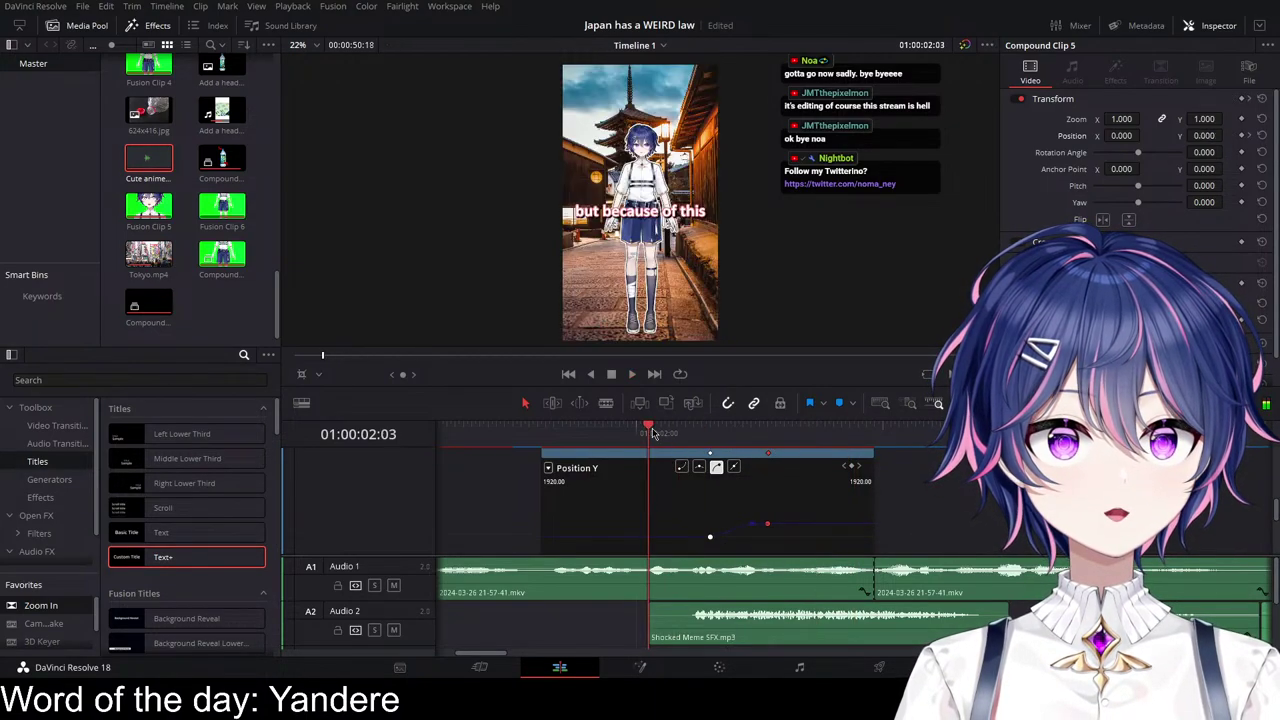
Step: Close the compound caption's curve and keyframe tracks and play back the eased caption movement
scroll(912, 495, "up", 2)
left_click(864, 481)
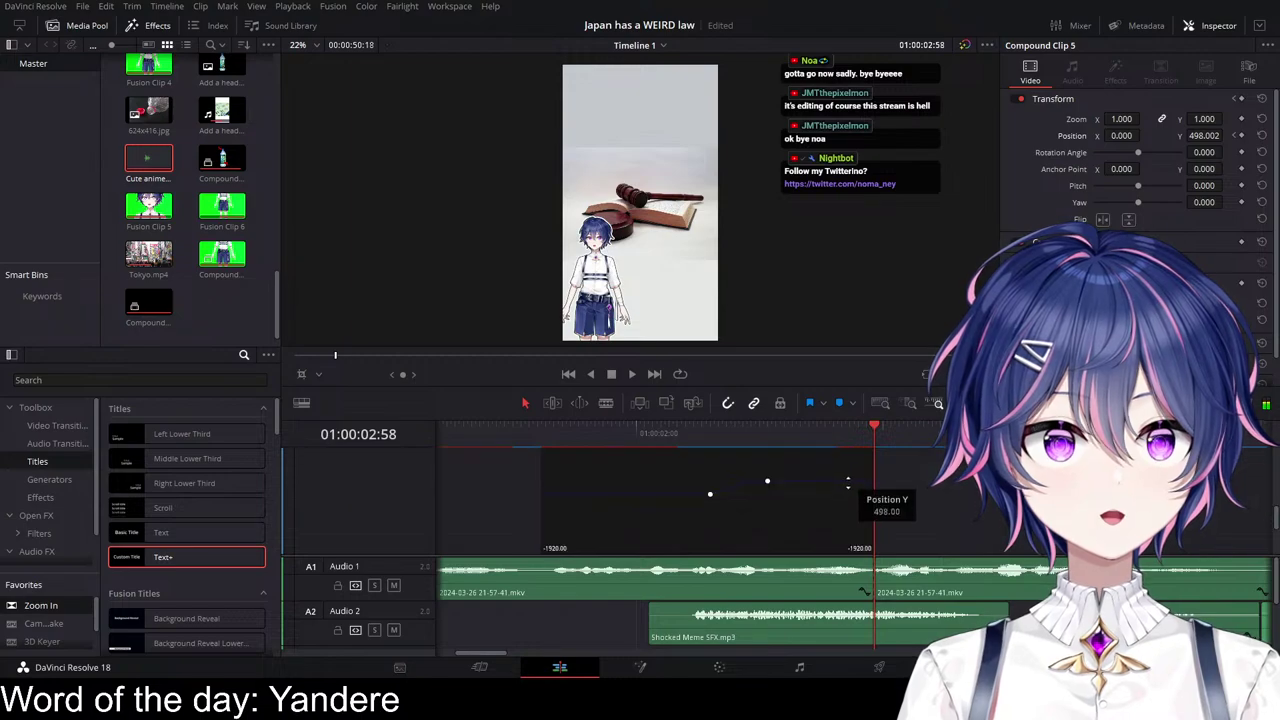
scroll(883, 491, "up", 2)
left_click(851, 503)
scroll(830, 492, "down", 2)
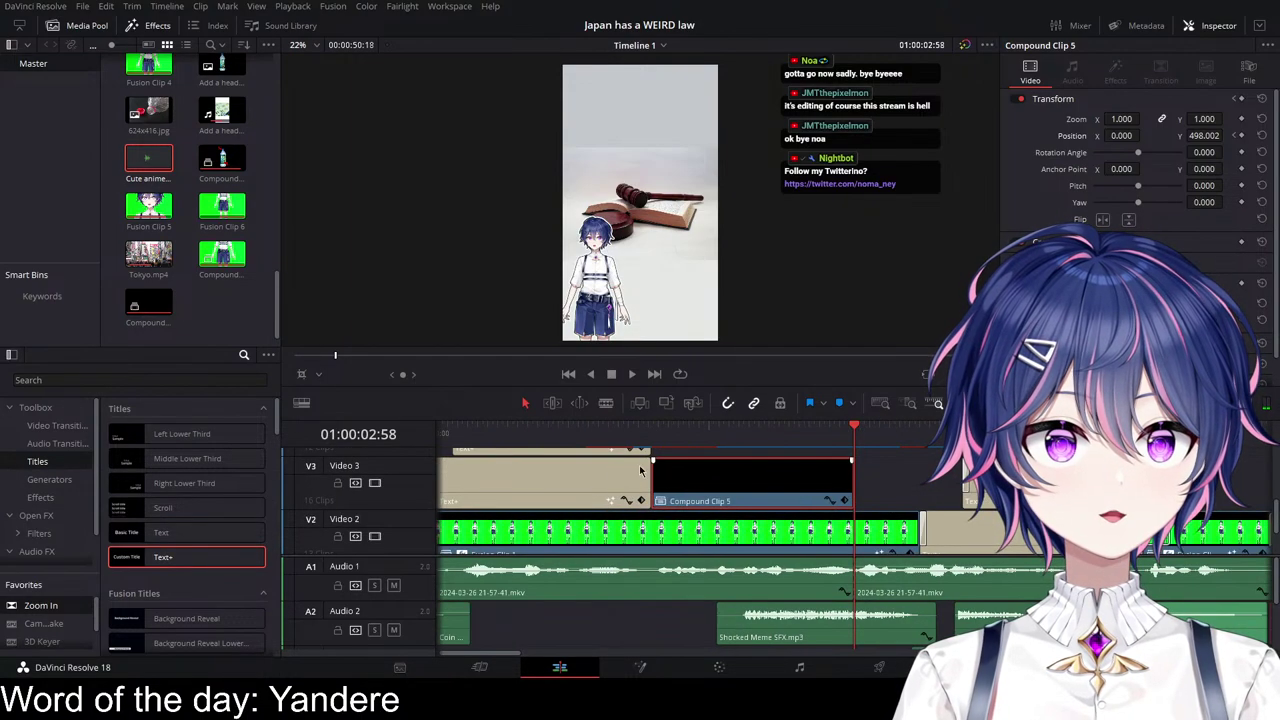
key("space")
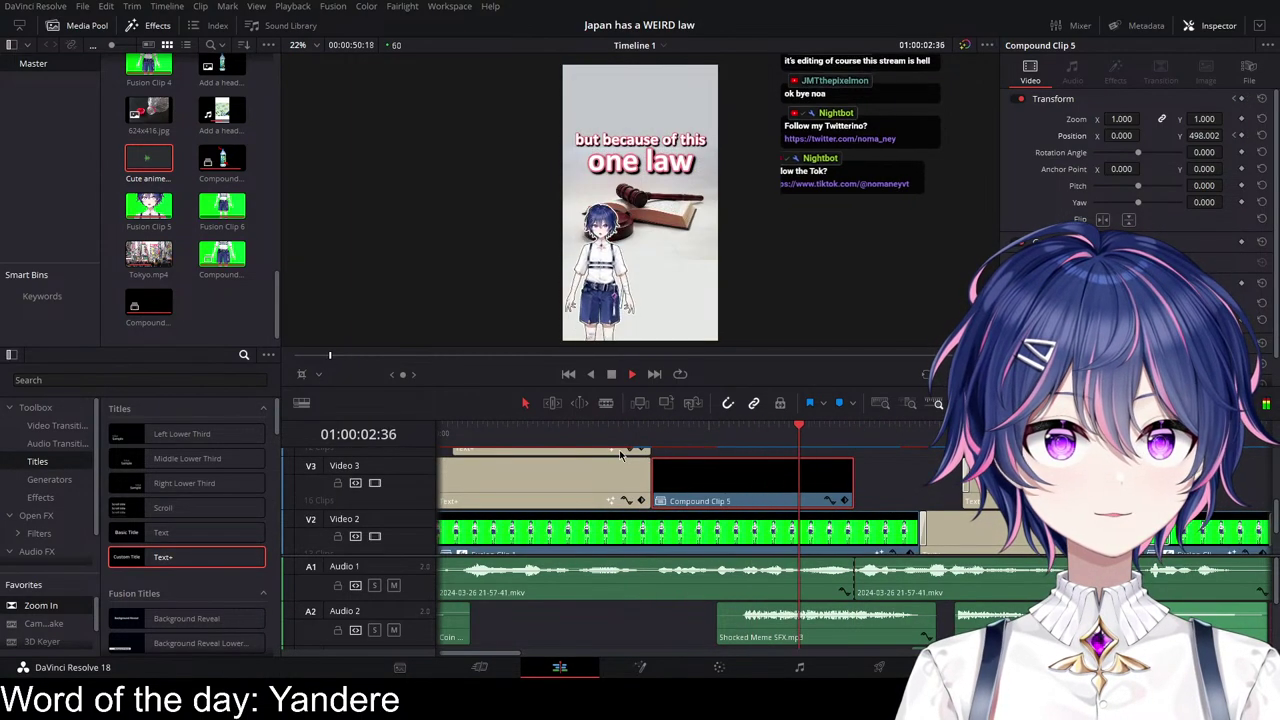
key("space")
Step: Copy the "Look" caption onto Video 4 after the compound caption and trim its start to the compound caption's end
scroll(836, 484, "right", 2)
scroll(827, 487, "up", 1)
scroll(827, 487, "up", 1)
left_click_drag(645, 434, 682, 444)
key("space")
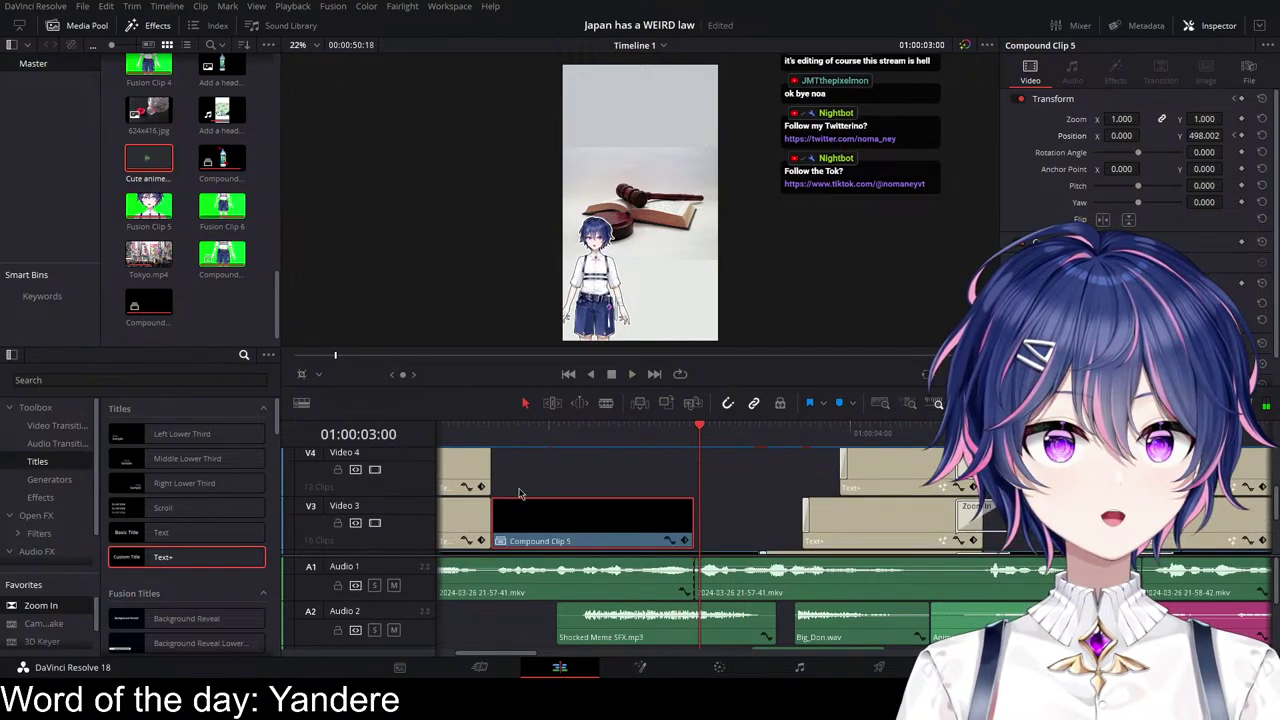
scroll(680, 503, "left", 1)
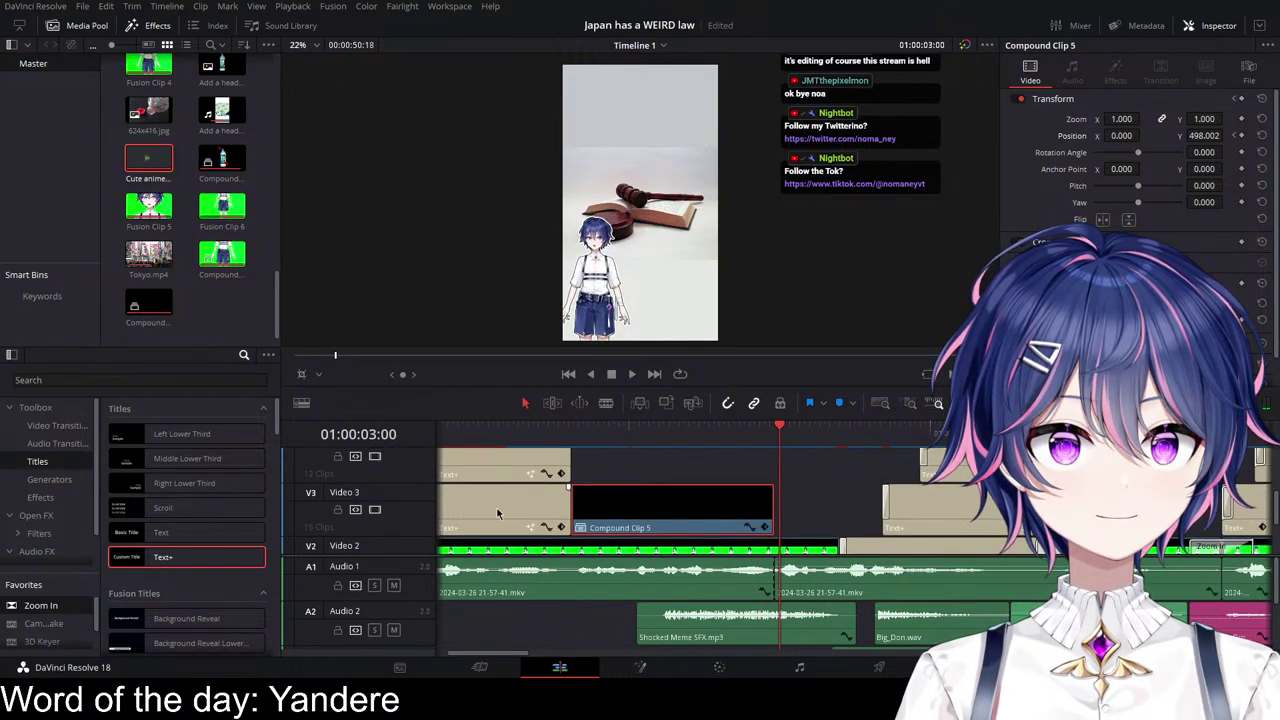
left_click_drag(497, 513, 815, 514)
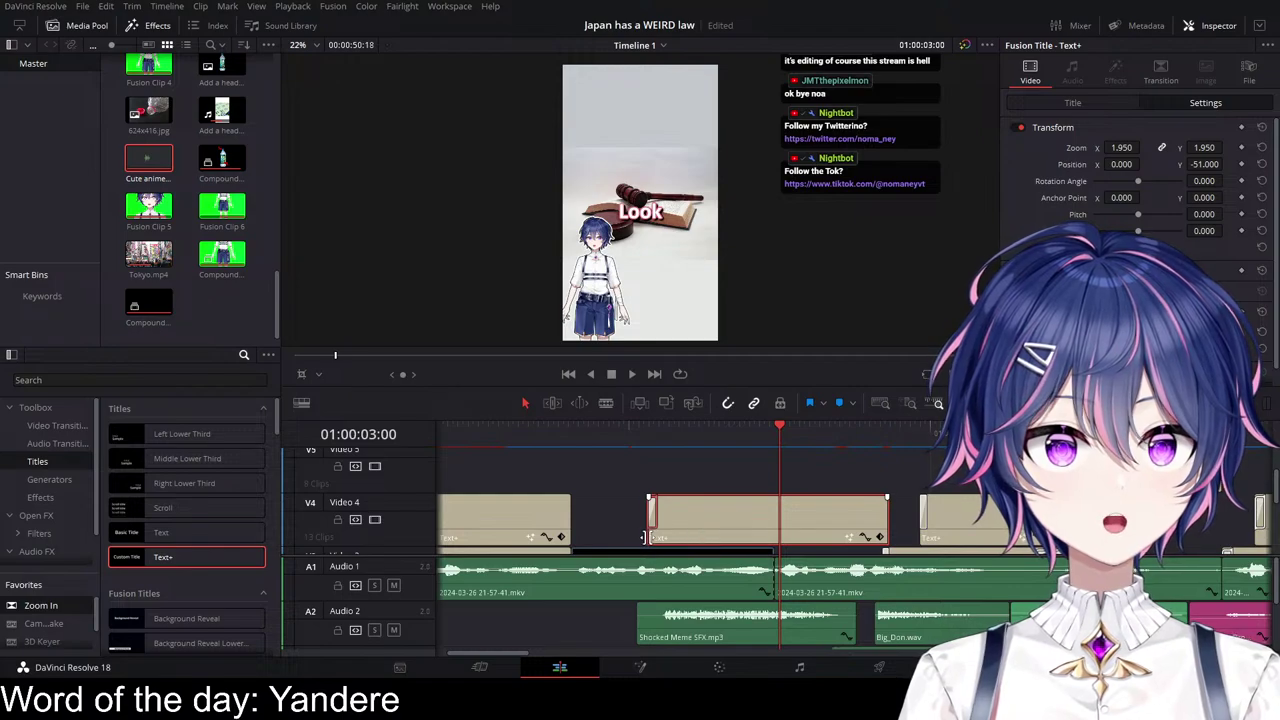
left_click_drag(643, 537, 778, 537)
scroll(872, 521, "down", 1)
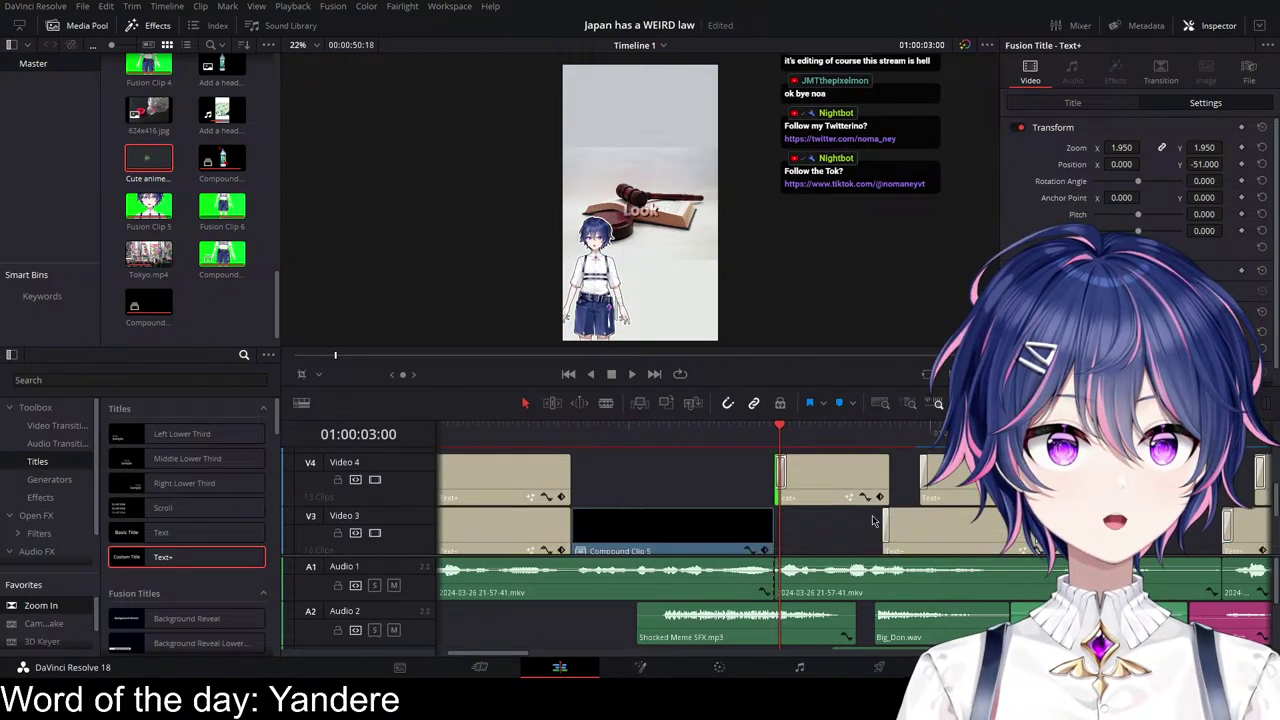
Step: Change the copied caption's text to "I would" and play it against the voice track
left_click(1082, 107)
left_click_drag(1094, 189, 974, 190)
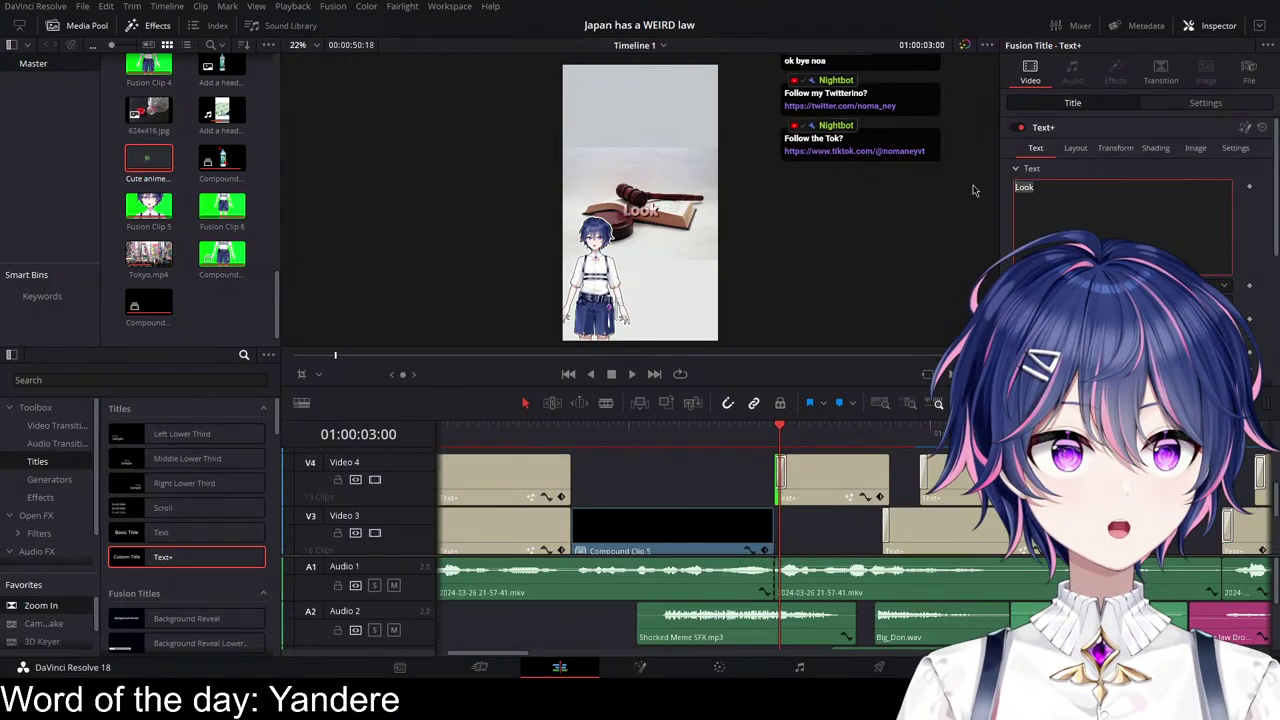
type("I would")
left_click(790, 441)
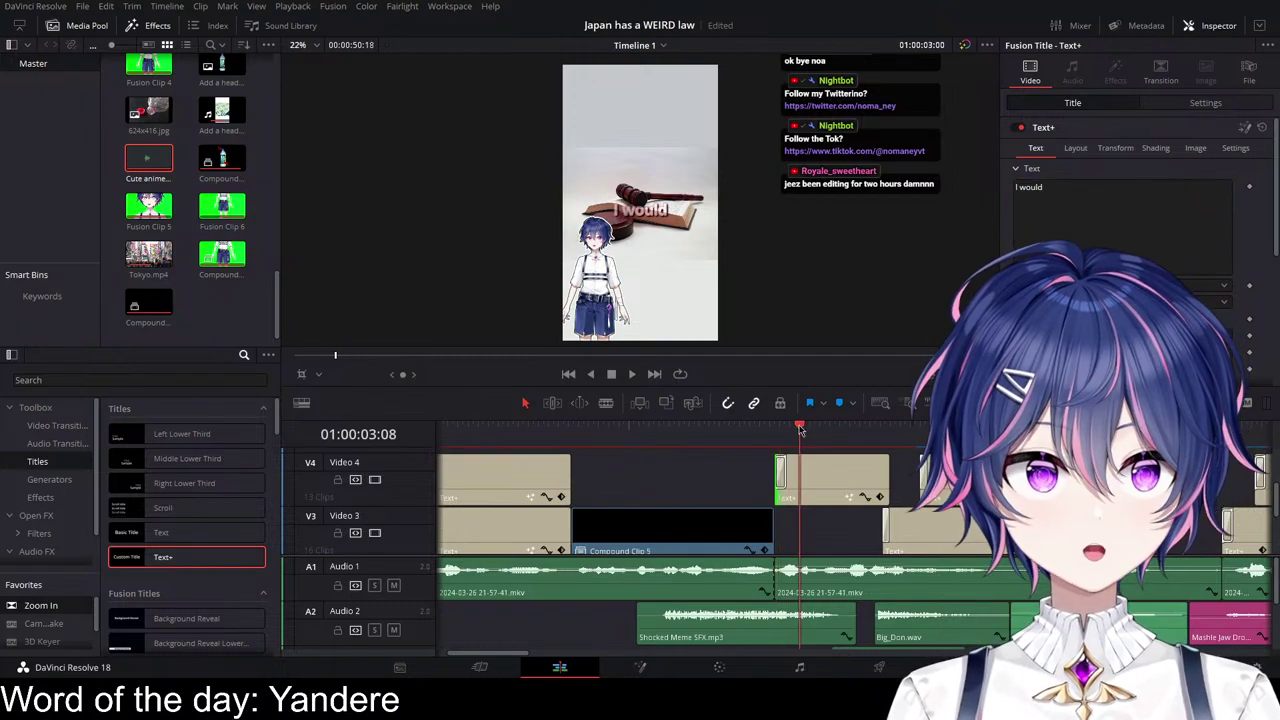
key("space")
left_click(775, 437)
key("space")
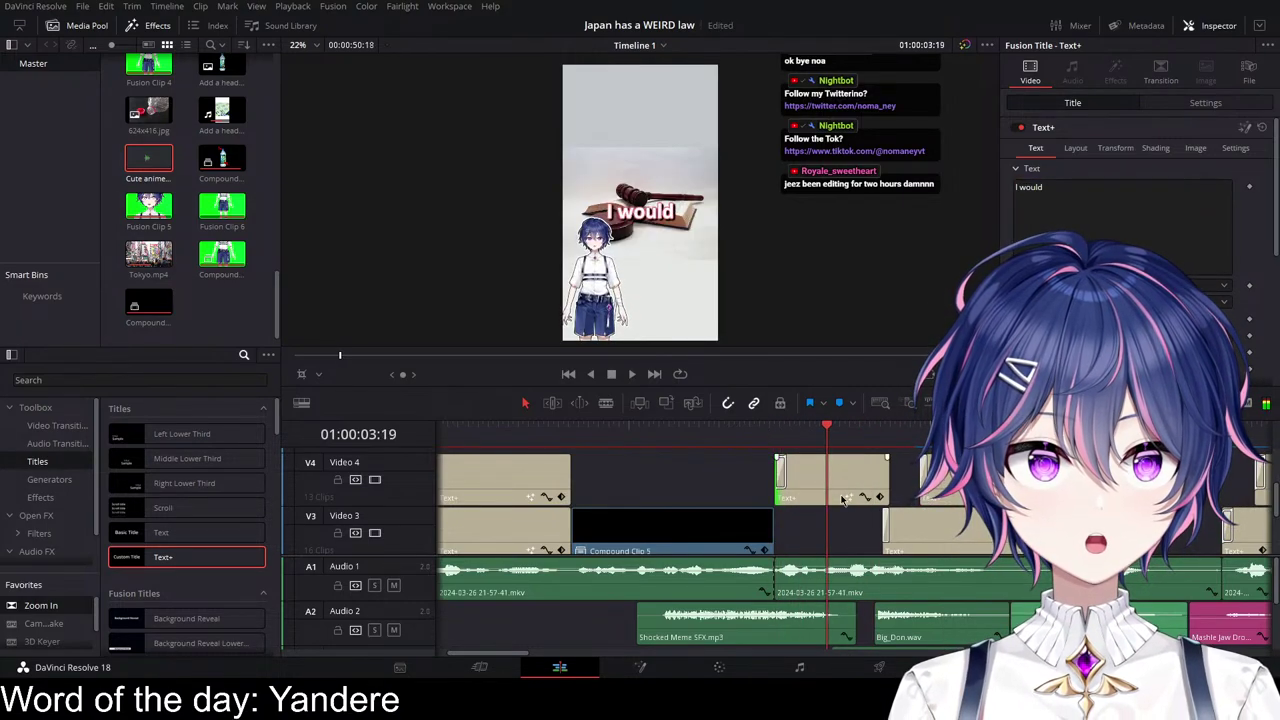
Step: Trim the "I would" caption's end to 01:00:03:24 and move it down to Video 3 beside the compound caption
left_click(849, 450)
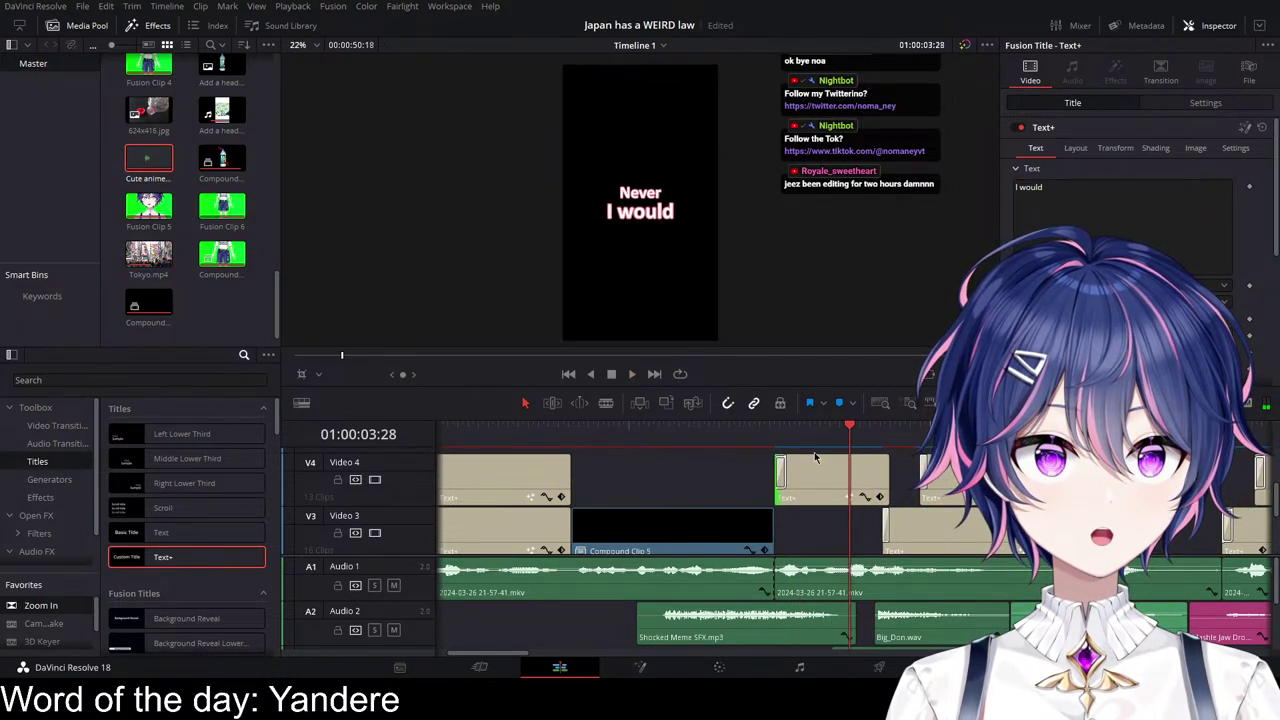
mouse_move(839, 445)
left_mouse_down()
mouse_move(840, 428)
mouse_move(857, 457)
mouse_move(840, 457)
left_mouse_up()
scroll(840, 534, "down", 5)
scroll(840, 534, "up", 1)
scroll(872, 465, "up", 1)
left_click_drag(800, 458, 798, 502)
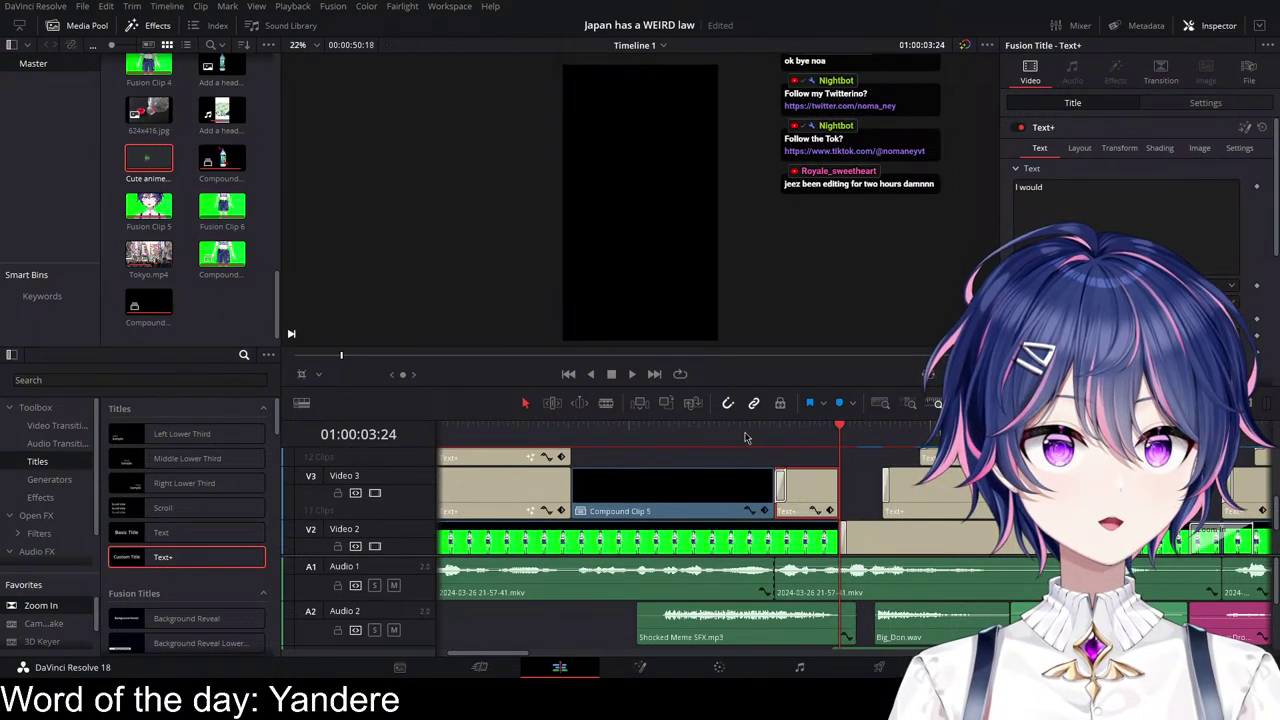
Step: Set the "I would" caption's vertical position to 388 and its zoom to 2.090, above the gavel
left_click_drag(745, 437, 787, 437)
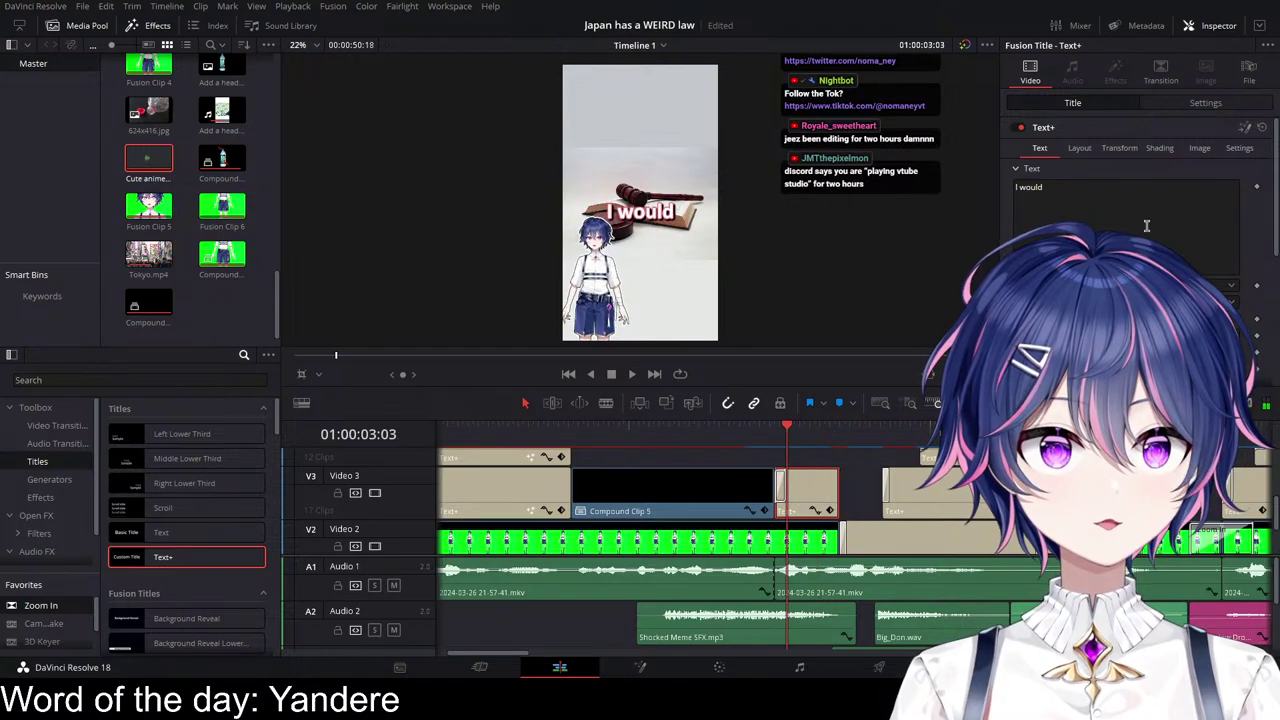
left_click(1205, 102)
left_click_drag(1204, 164, 1227, 164)
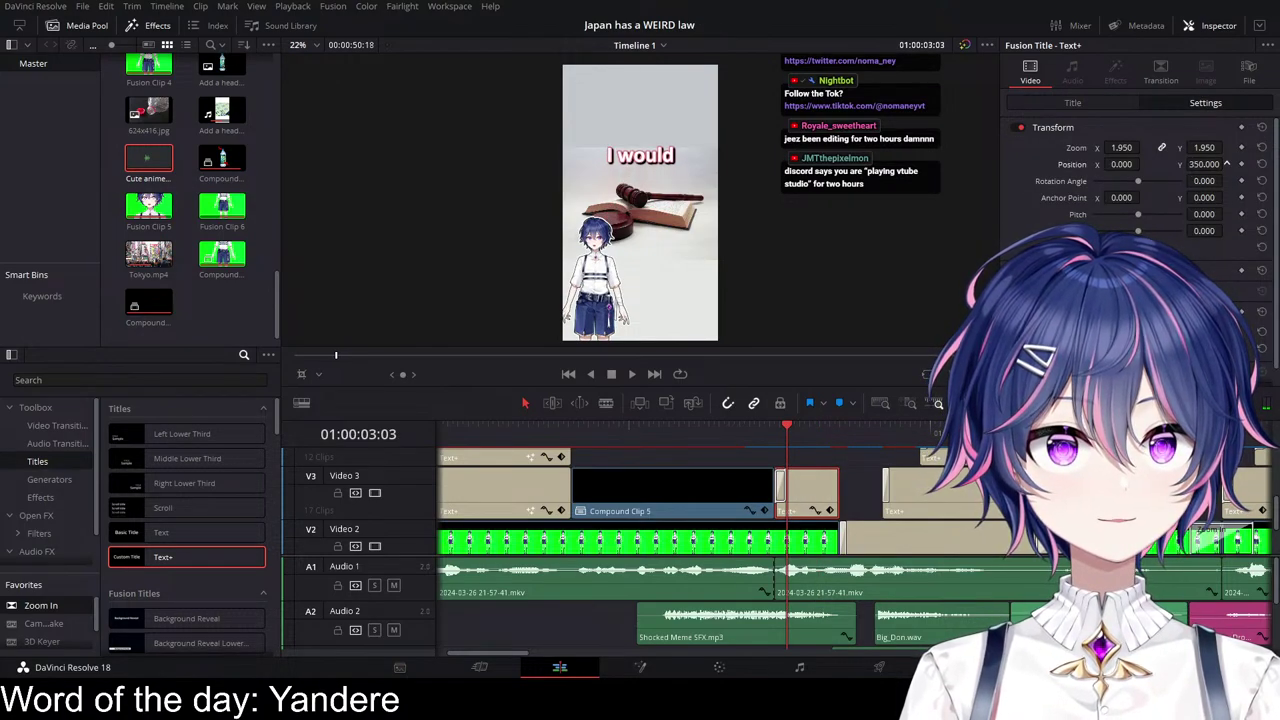
left_click_drag(775, 432, 806, 445)
left_click(726, 427)
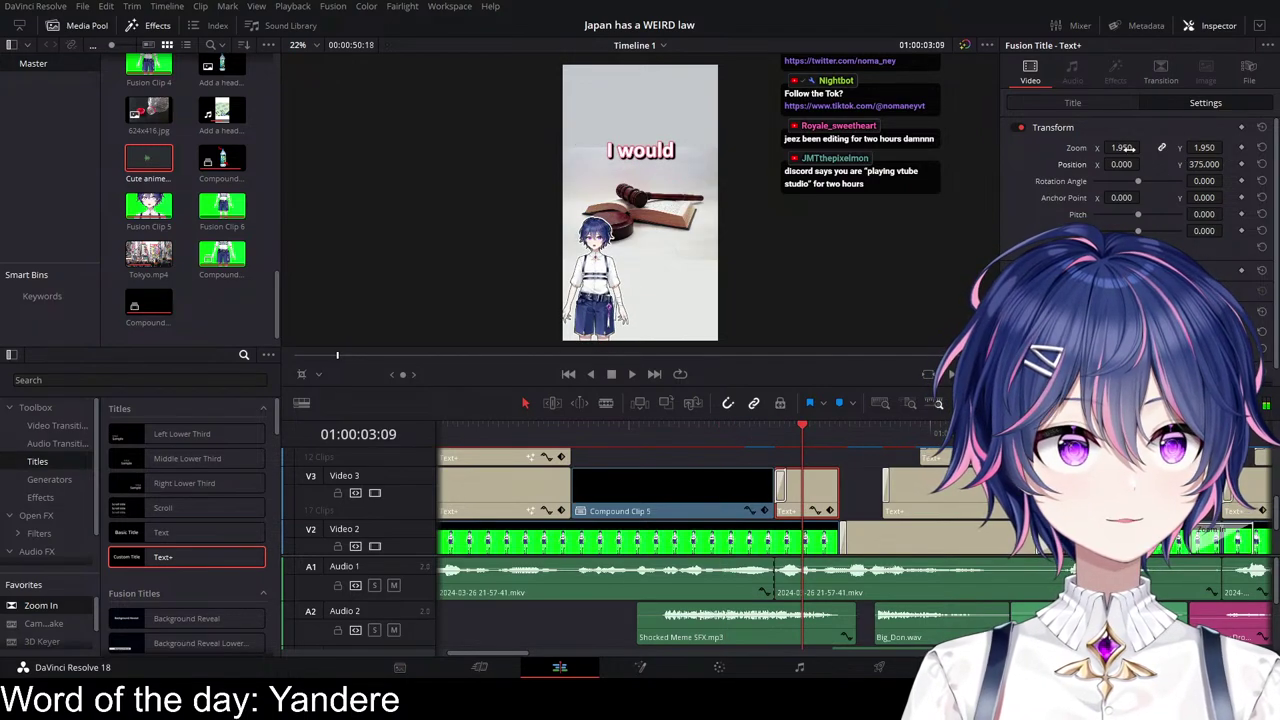
left_click_drag(1126, 148, 1144, 147)
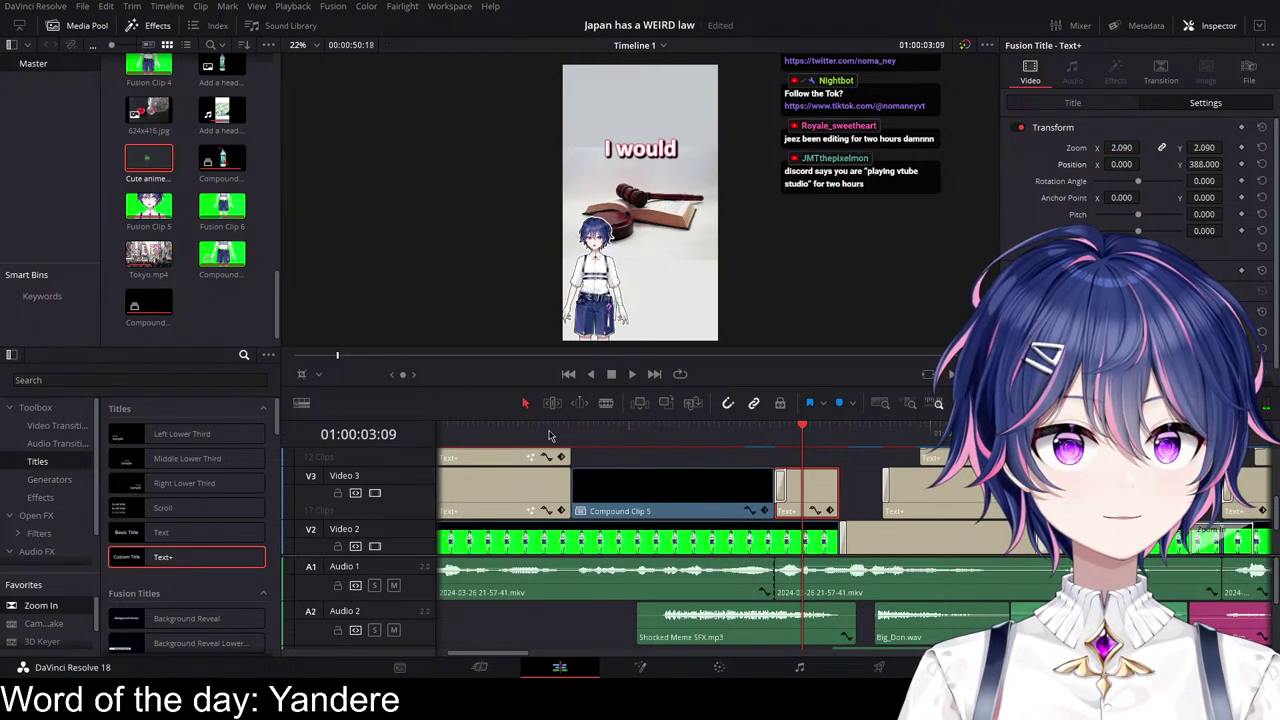
Step: Play back the opening captions from before the compound caption through the "Never wanna live there" phrase
left_click(548, 436)
key("space")
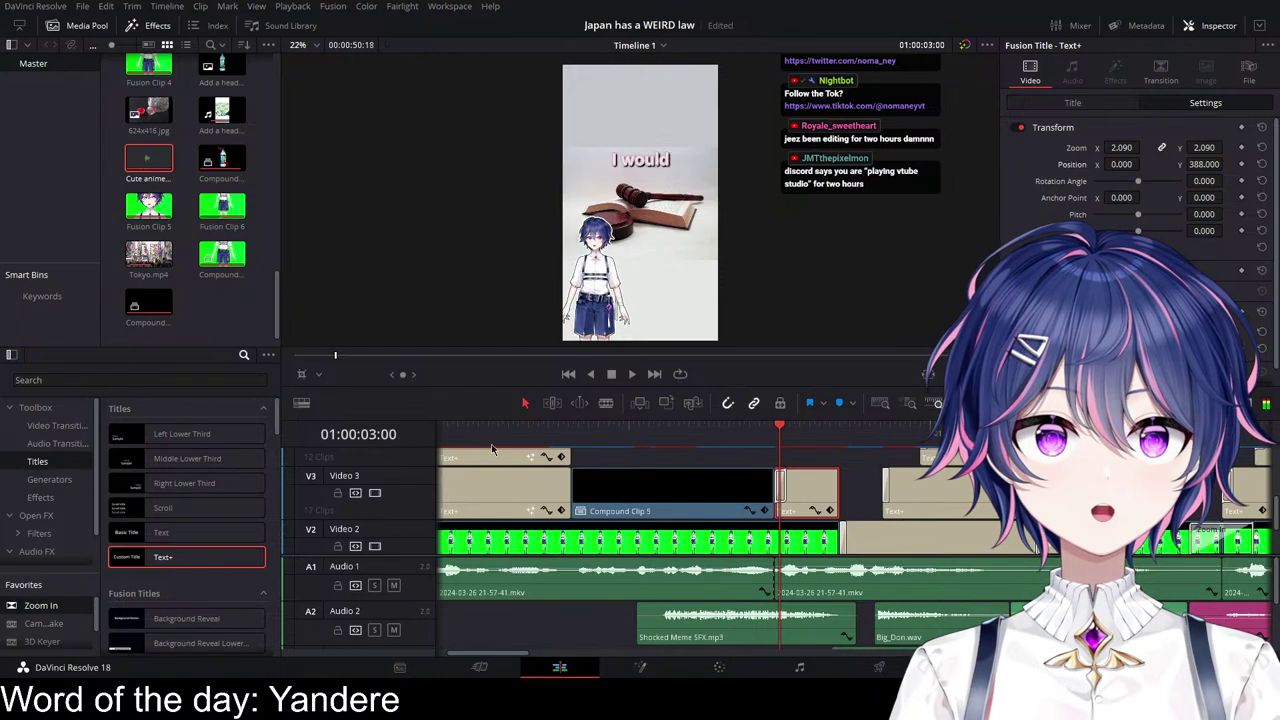
left_click(491, 446)
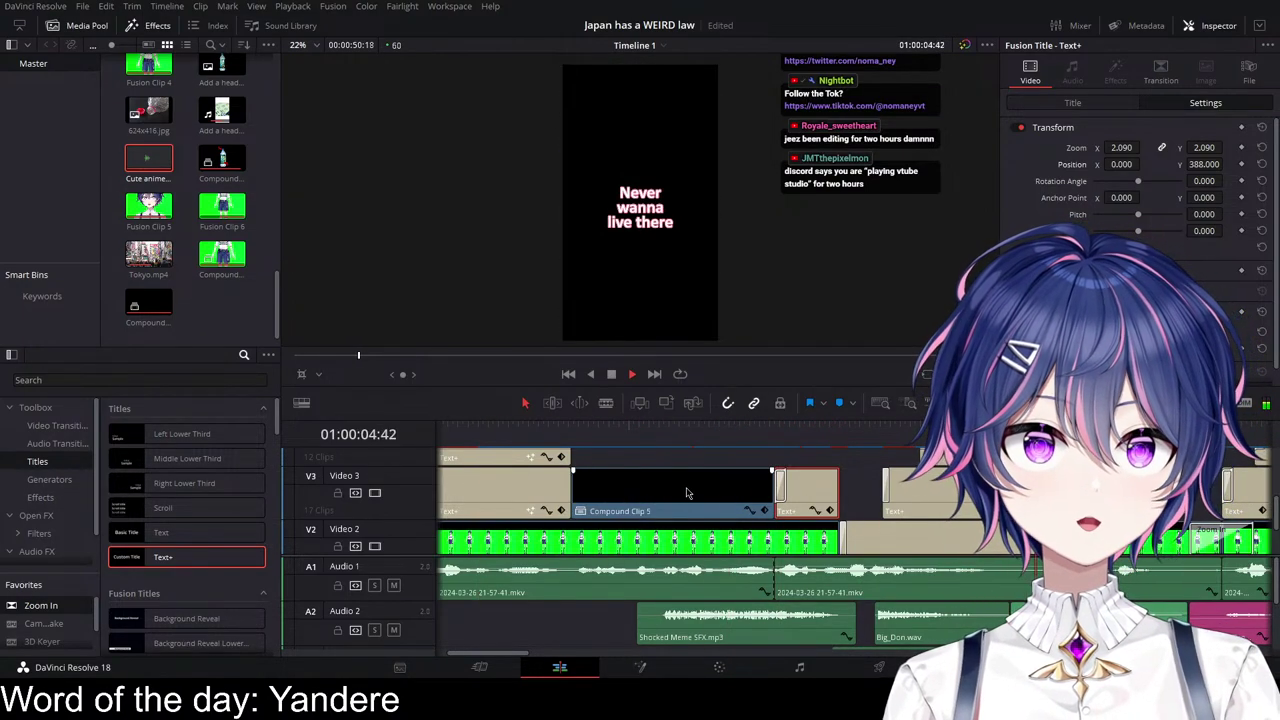
key("space")
scroll(773, 490, "down", 8)
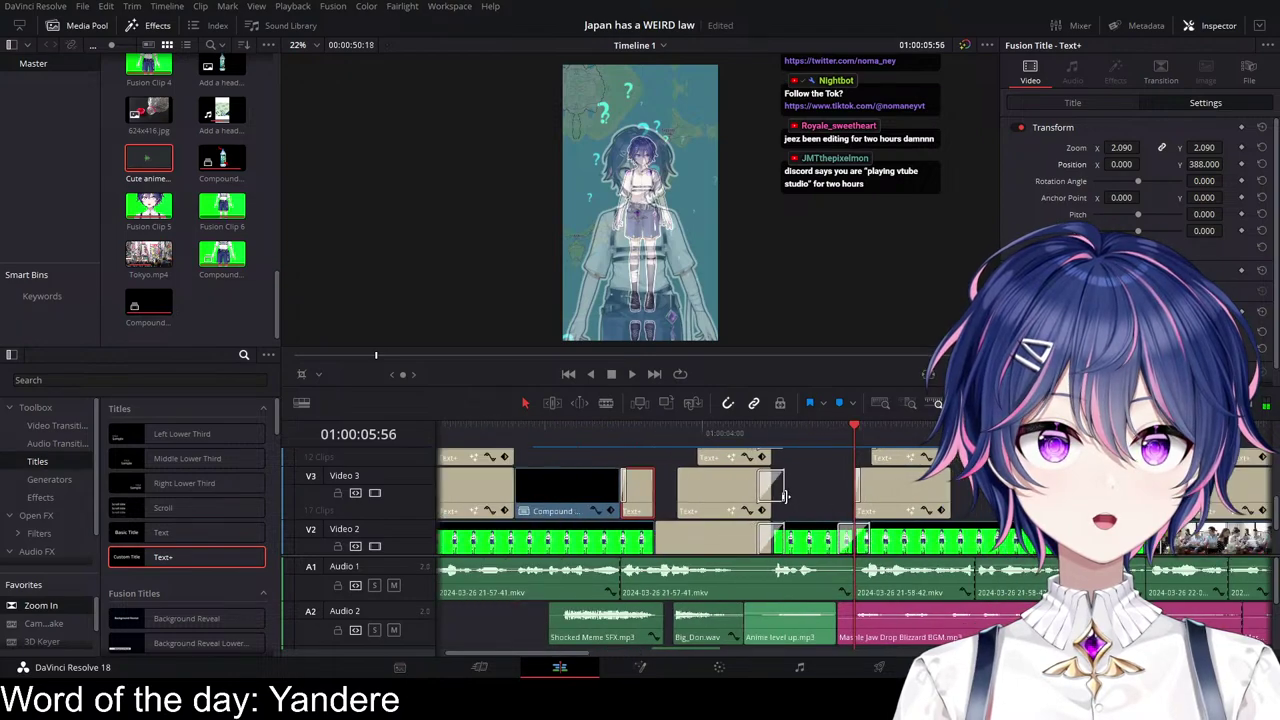
Step: Play the whole short from the beginning to its end and save the project
left_click_drag(632, 434, 257, 447)
key("space")
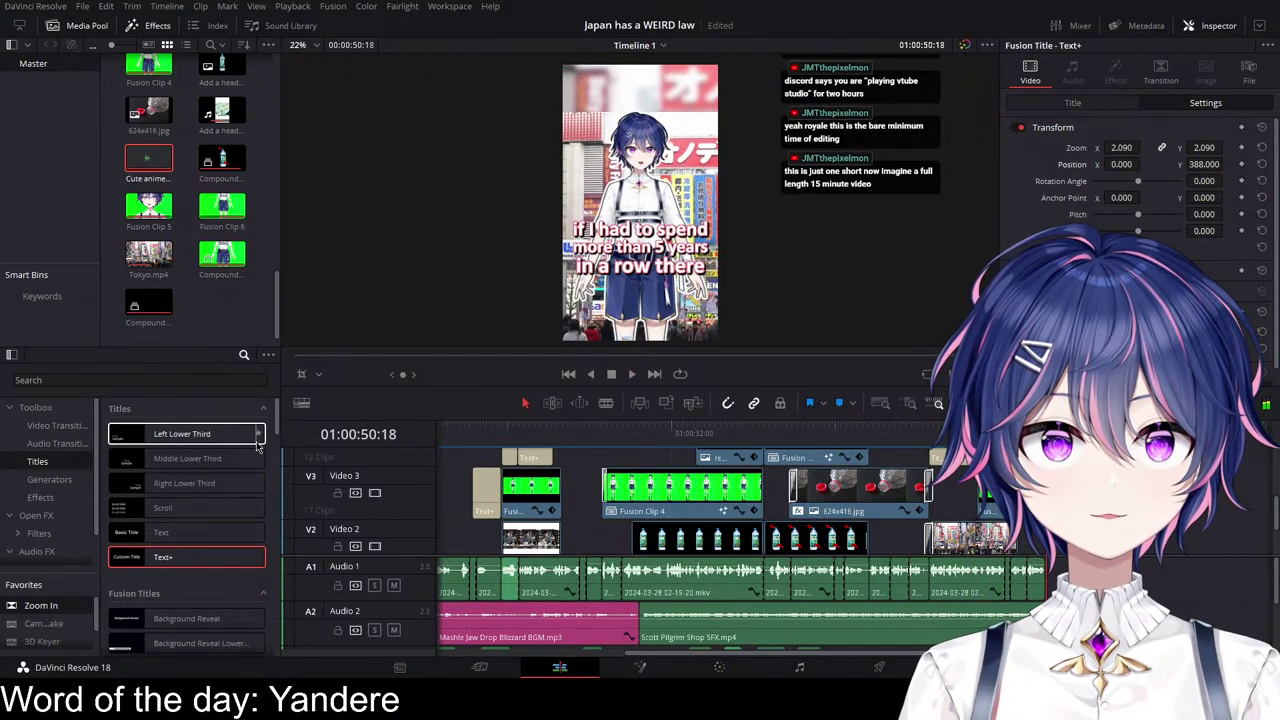
key("ctrl+s")
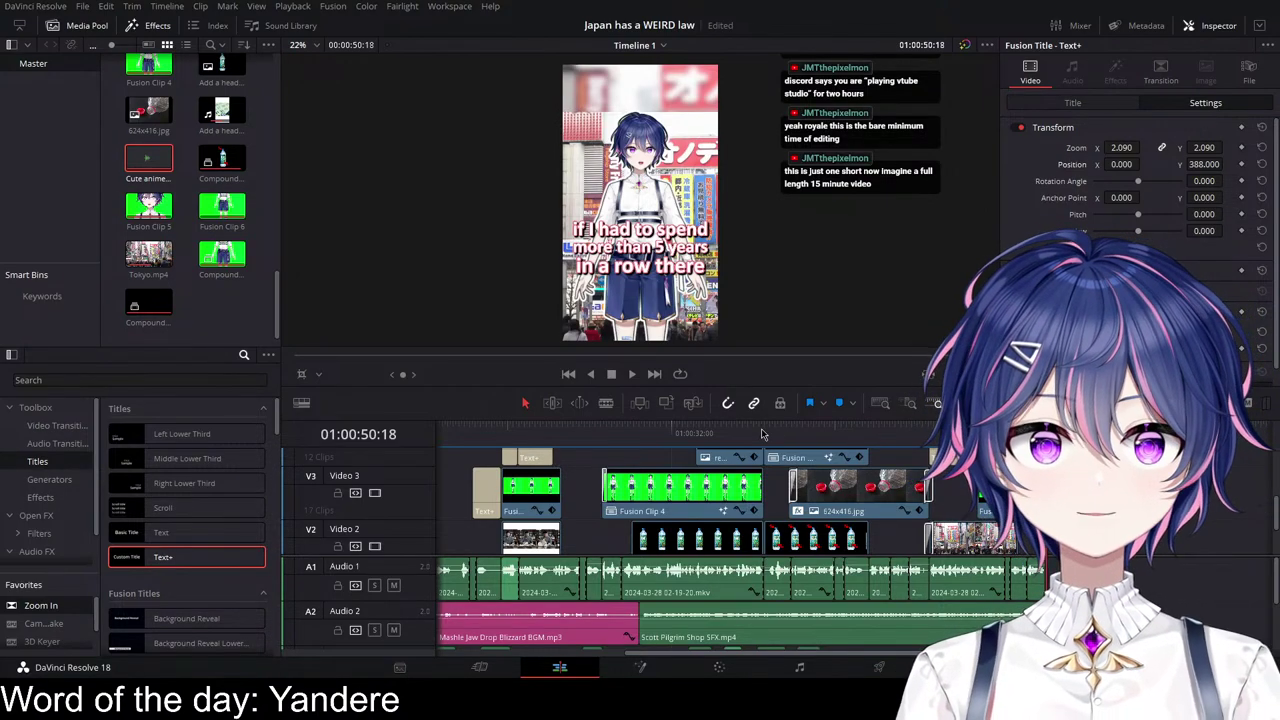
Step: Adjust the volume of the third Mashle Jaw Drop Blizzard BGM clip on Audio 2 and set the second one to -14.52 dB
scroll(960, 563, "down", 3)
scroll(898, 555, "up", 1)
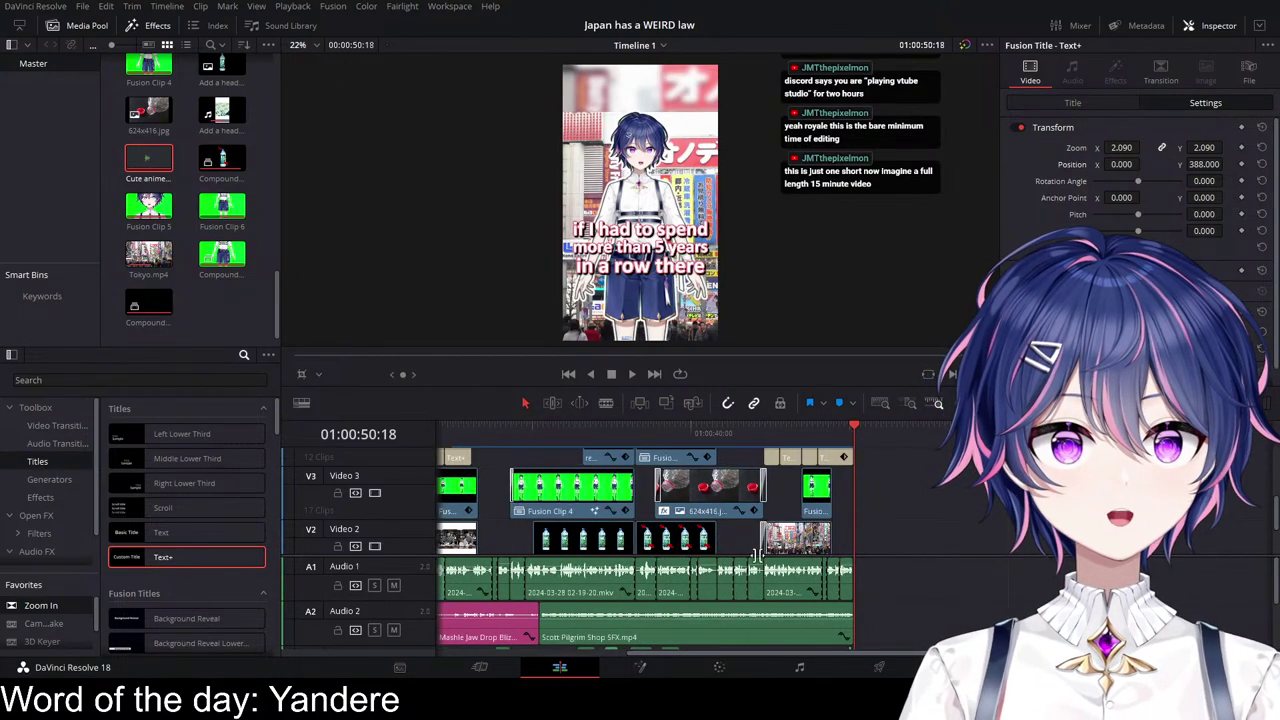
scroll(764, 584, "down", 1)
scroll(794, 599, "left", 10)
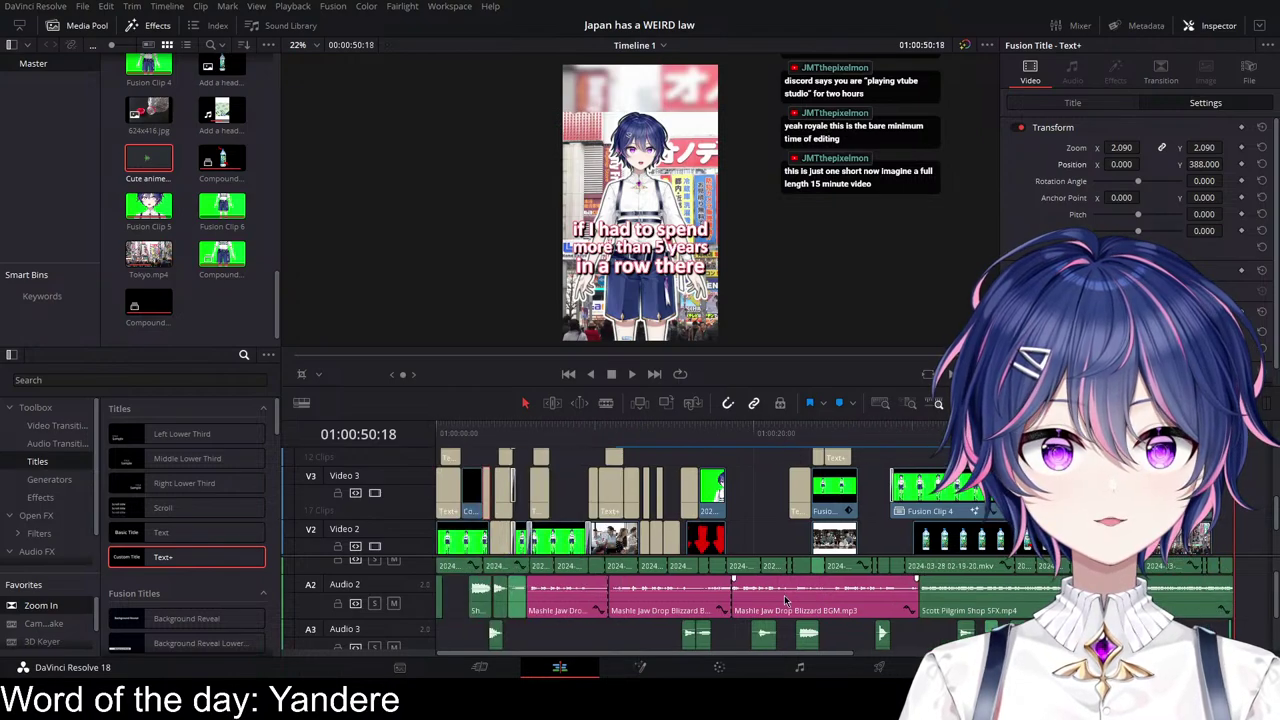
left_click(811, 438)
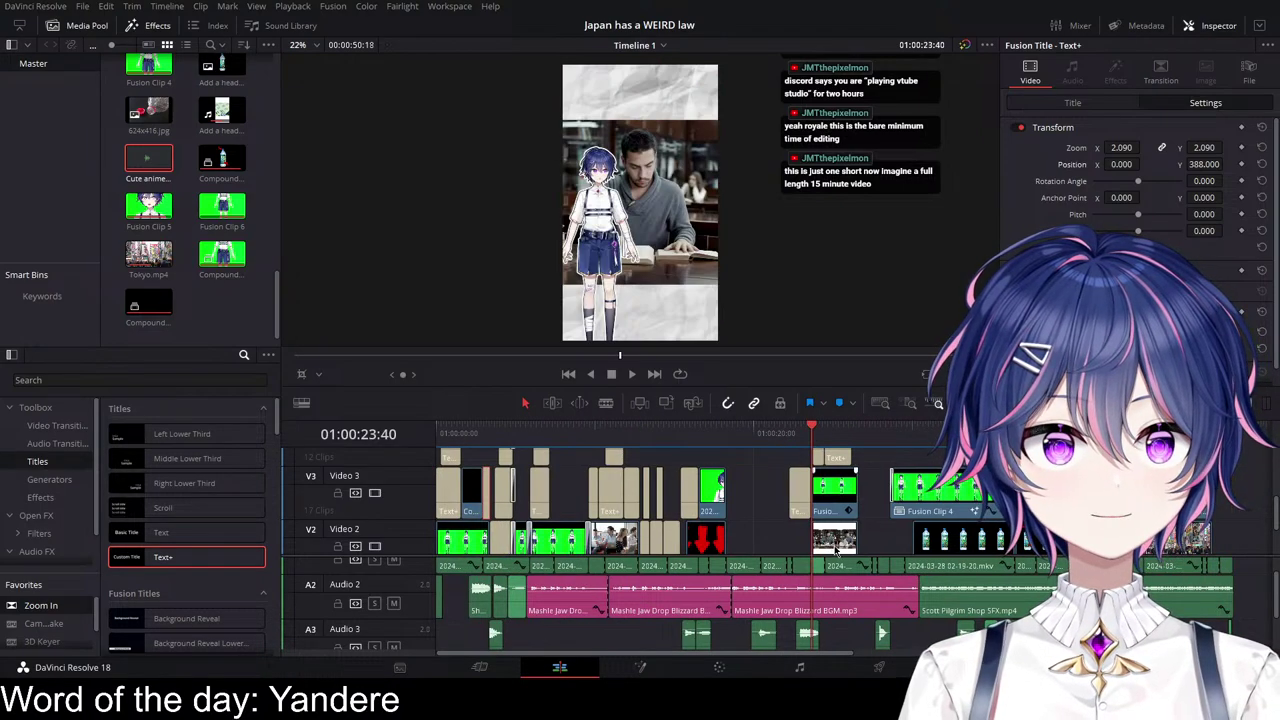
scroll(870, 600, "up", 2)
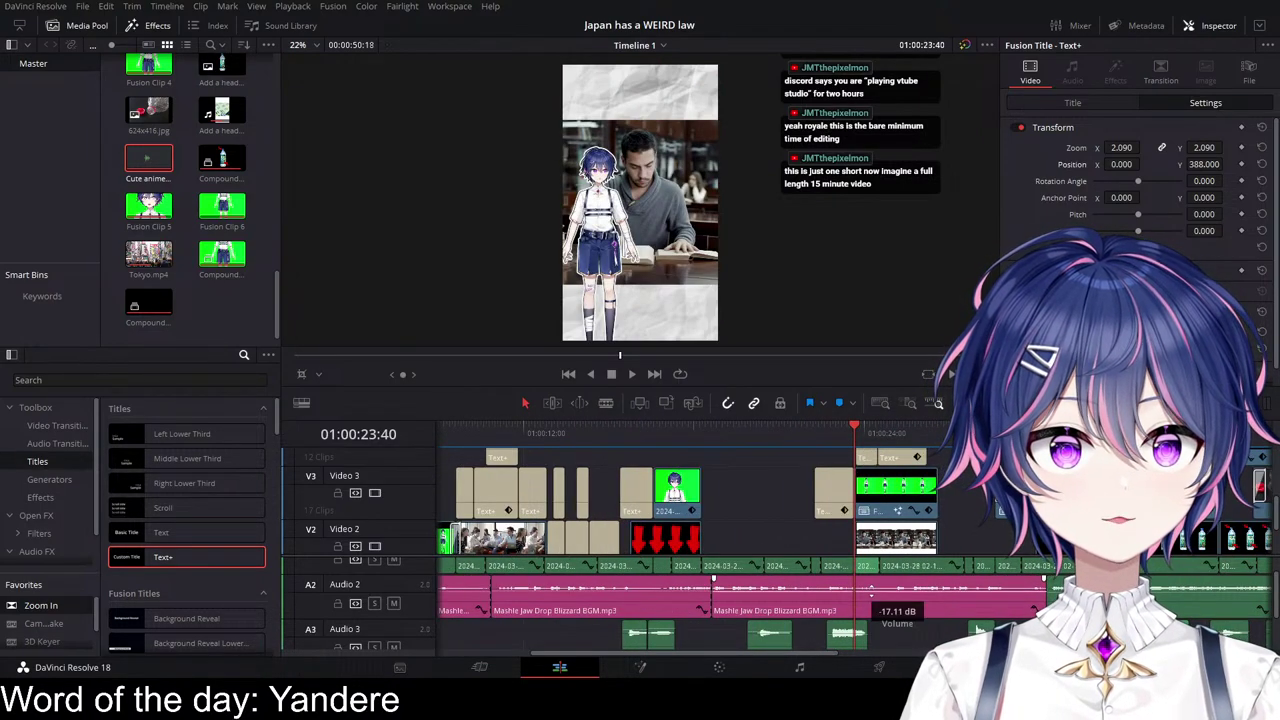
left_click_drag(871, 592, 872, 588)
scroll(820, 592, "left", 5)
left_click_drag(787, 592, 788, 593)
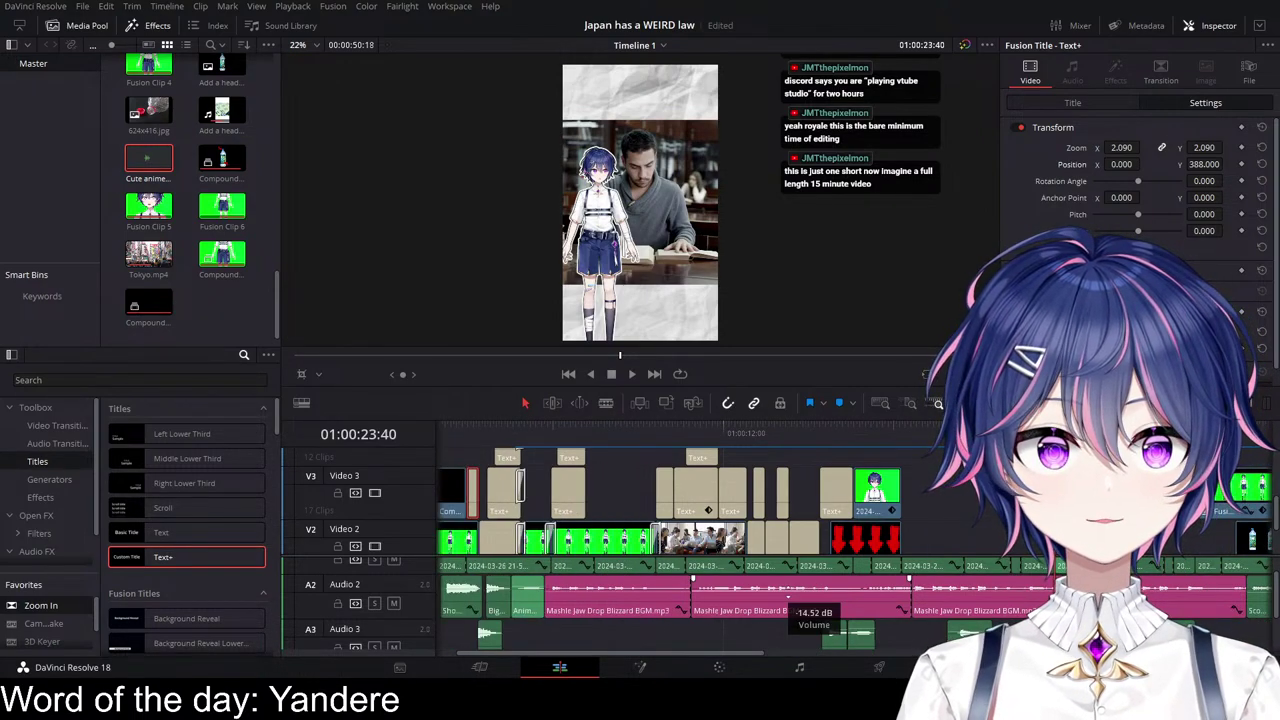
Step: Play back the section from about 01:00:11 to the "In an island called" caption and save the project
left_click(693, 432)
key("space")
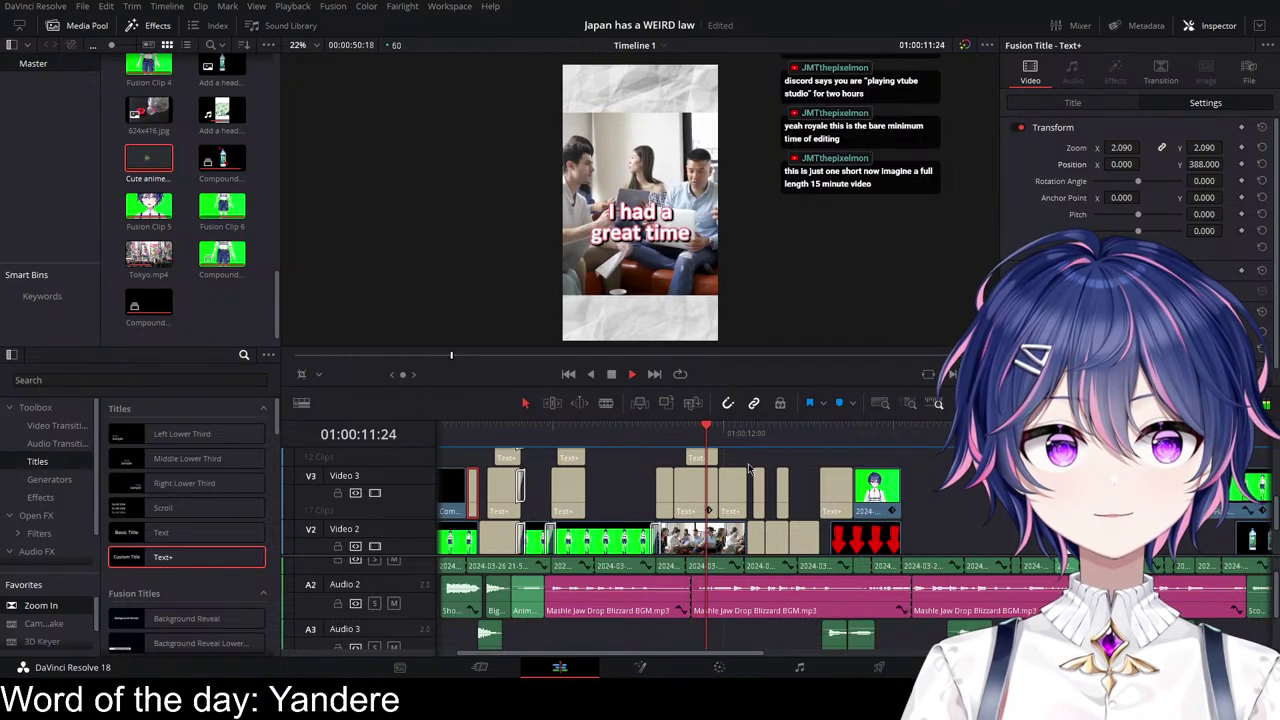
scroll(846, 580, "up", 2)
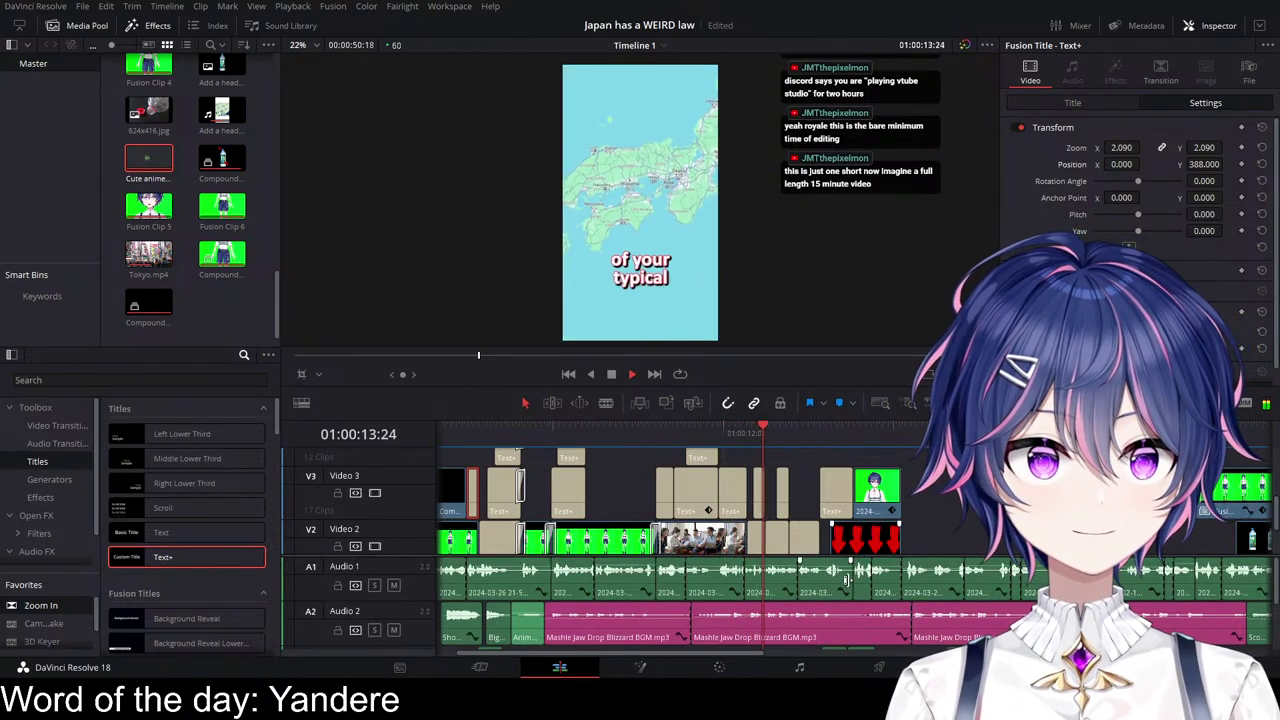
mouse_move(834, 620)
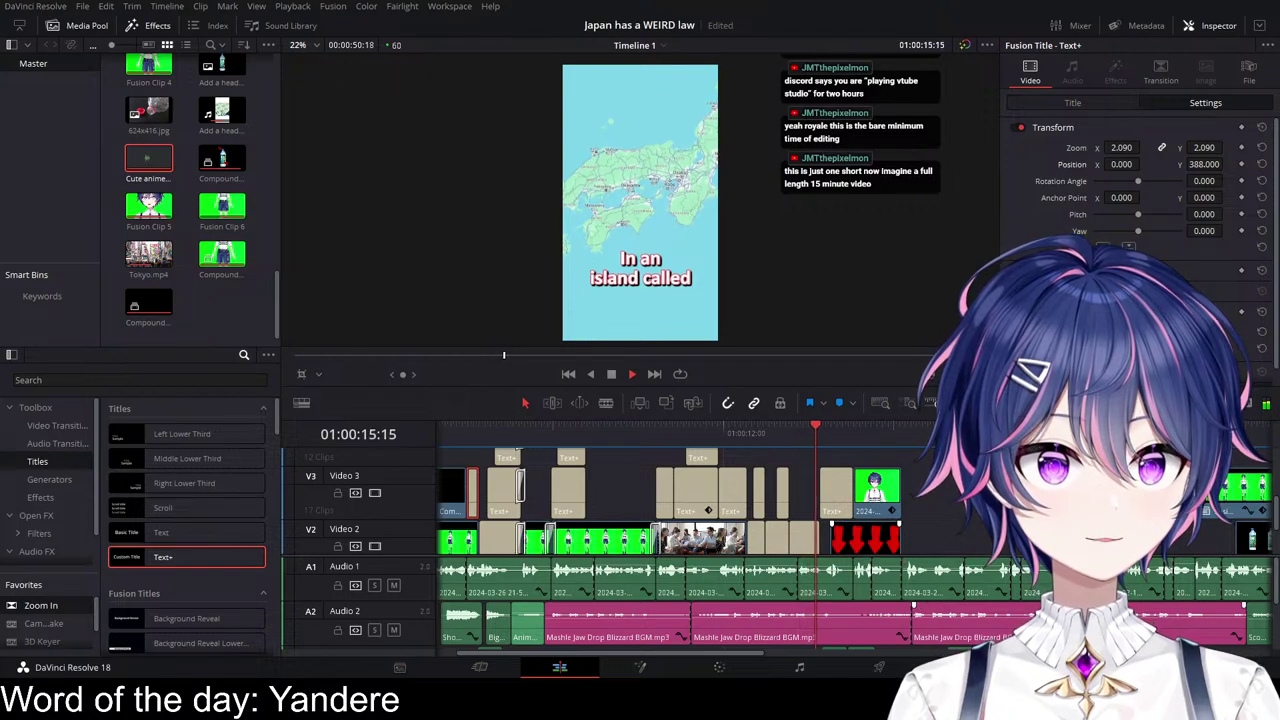
key("ctrl+s")
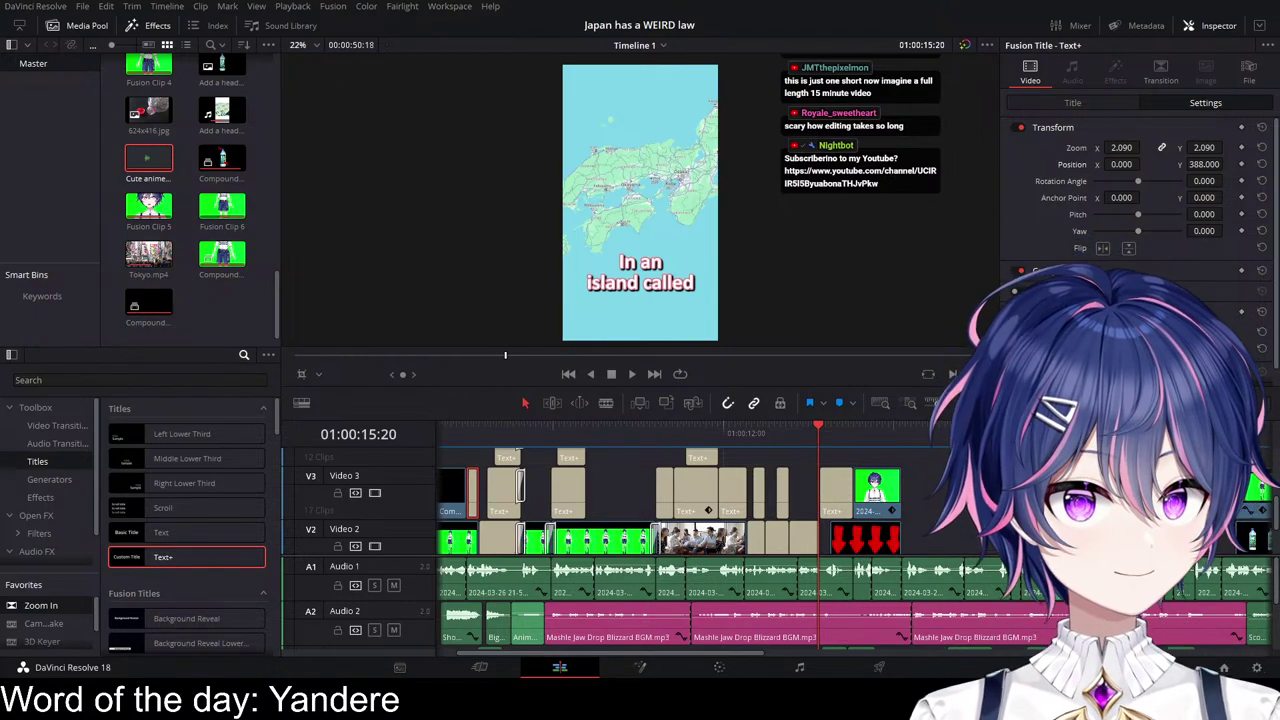
Step: Play the short from the beginning past the "Shikoku" caption and replay the part where the character appears
key("Home")
key("space")
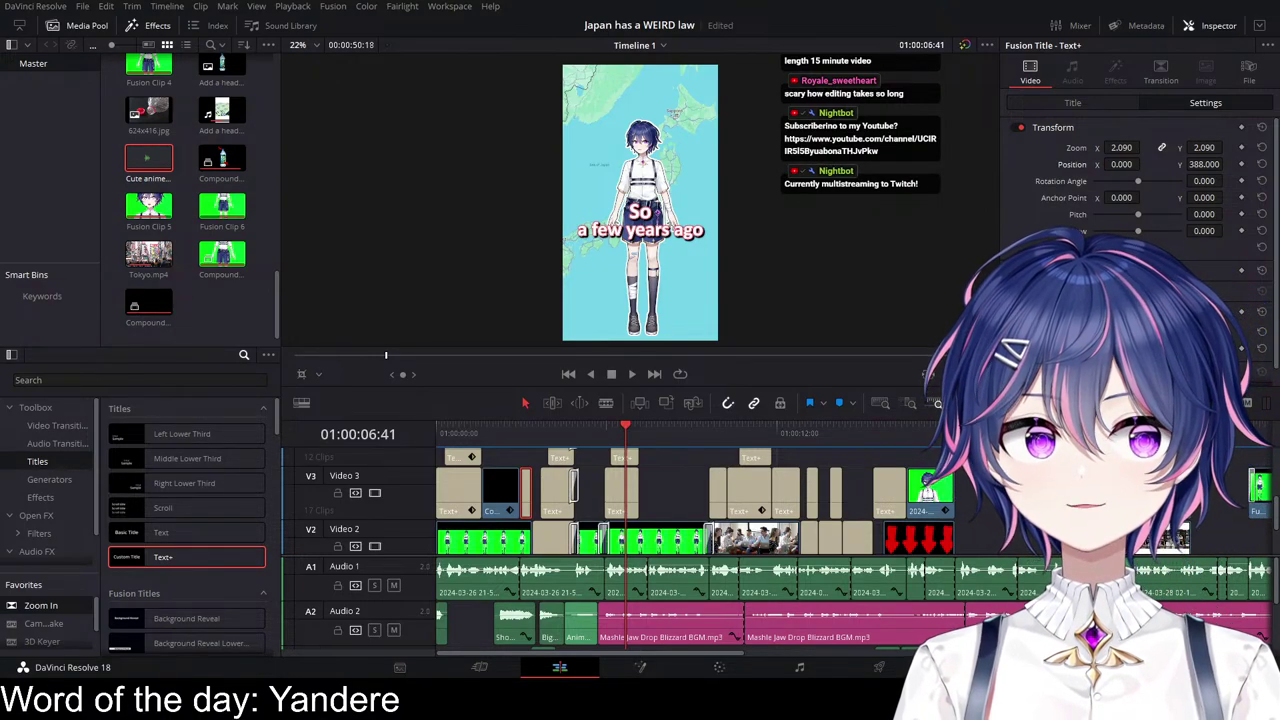
key("space")
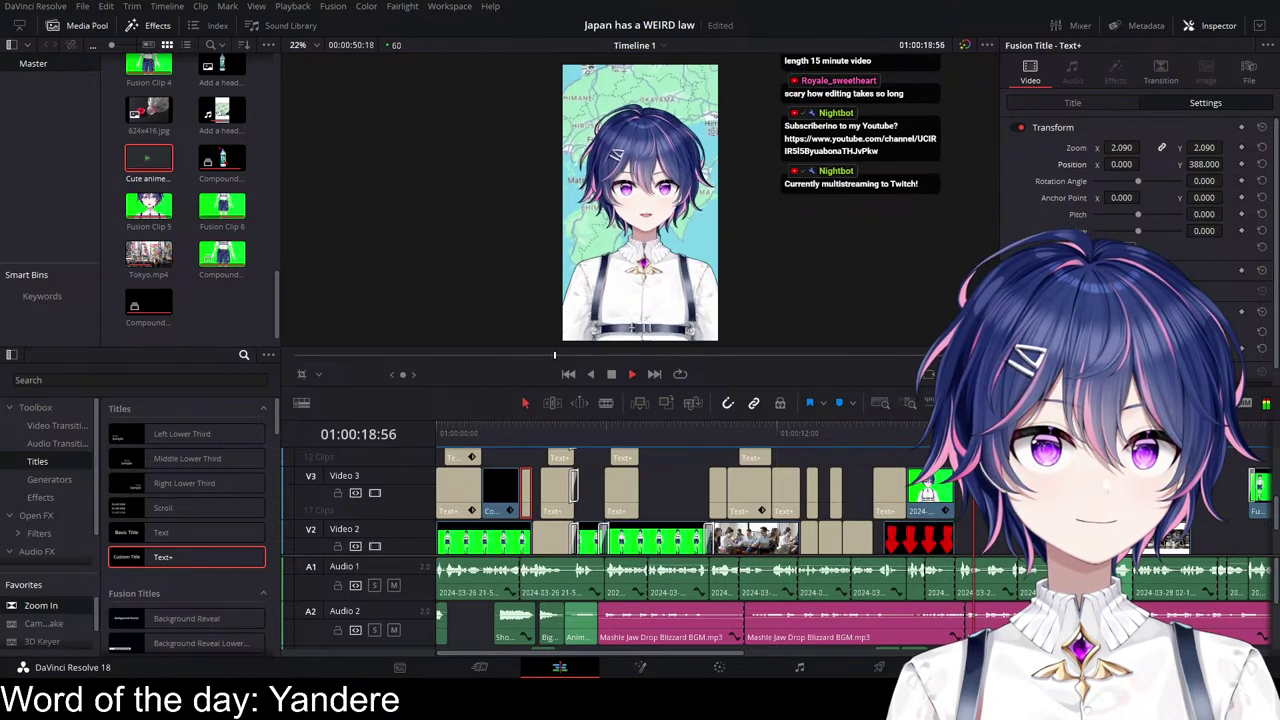
left_click(941, 434)
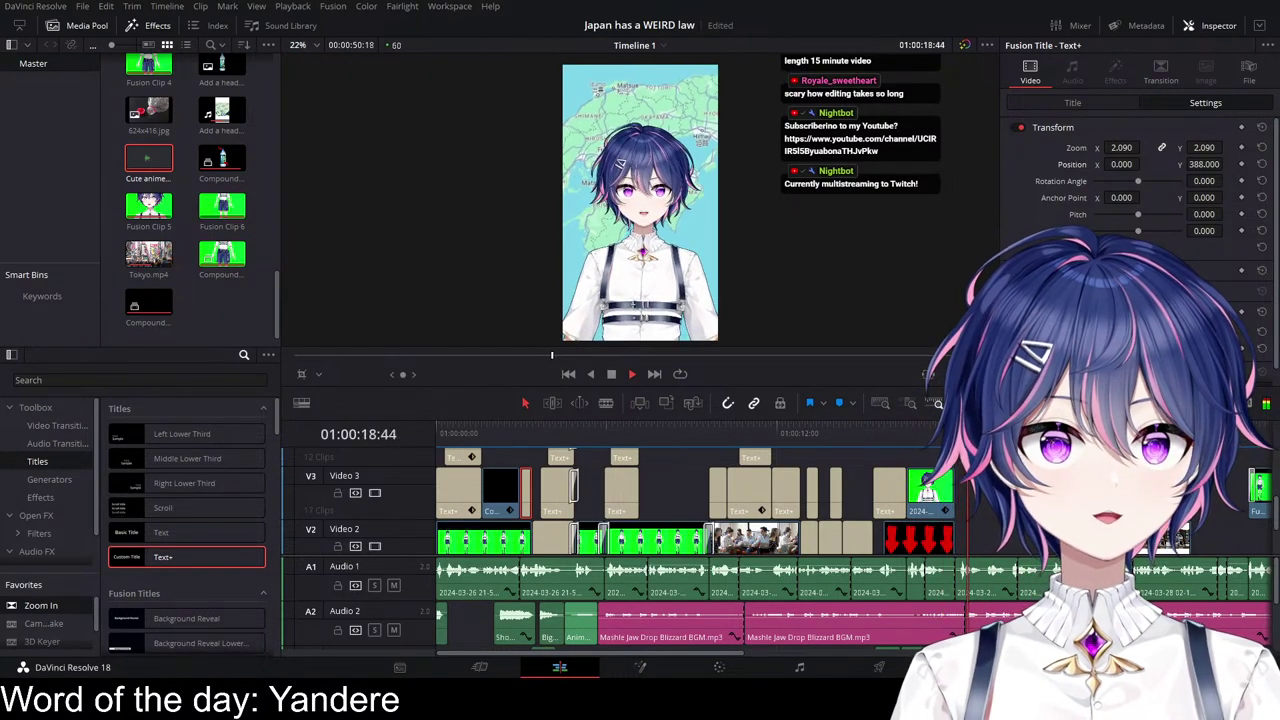
left_click(918, 437)
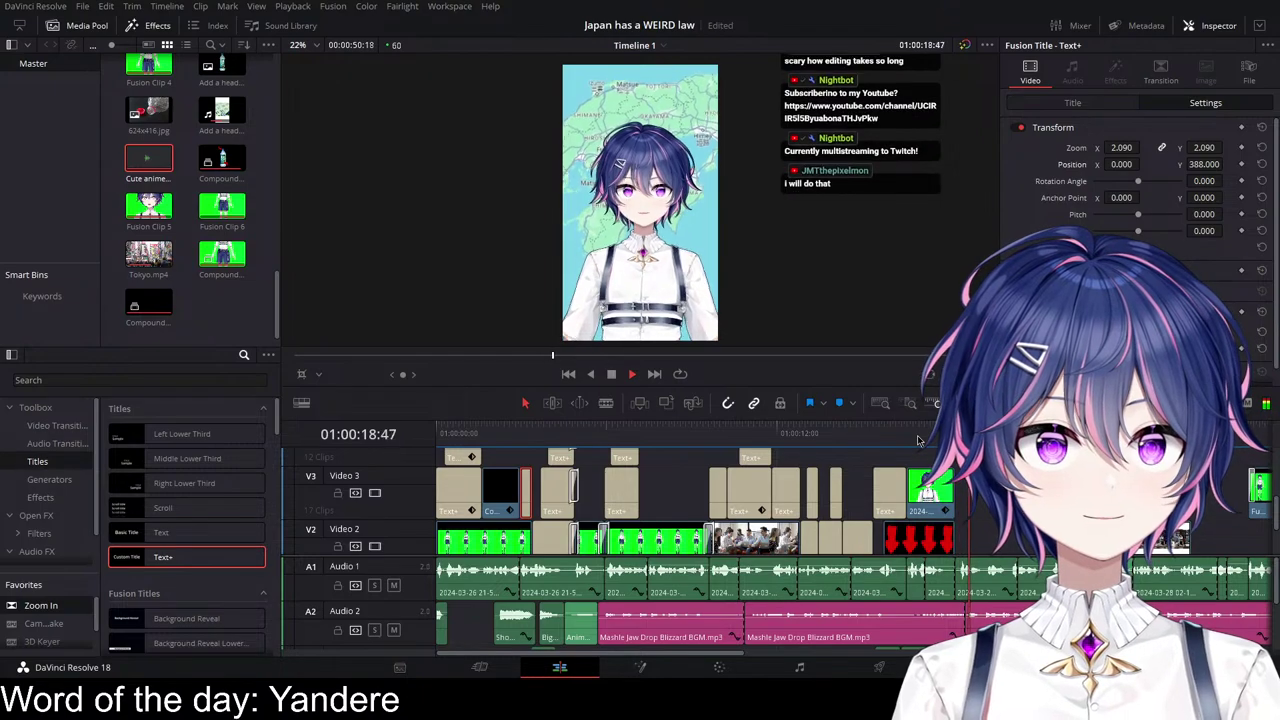
left_click(899, 437)
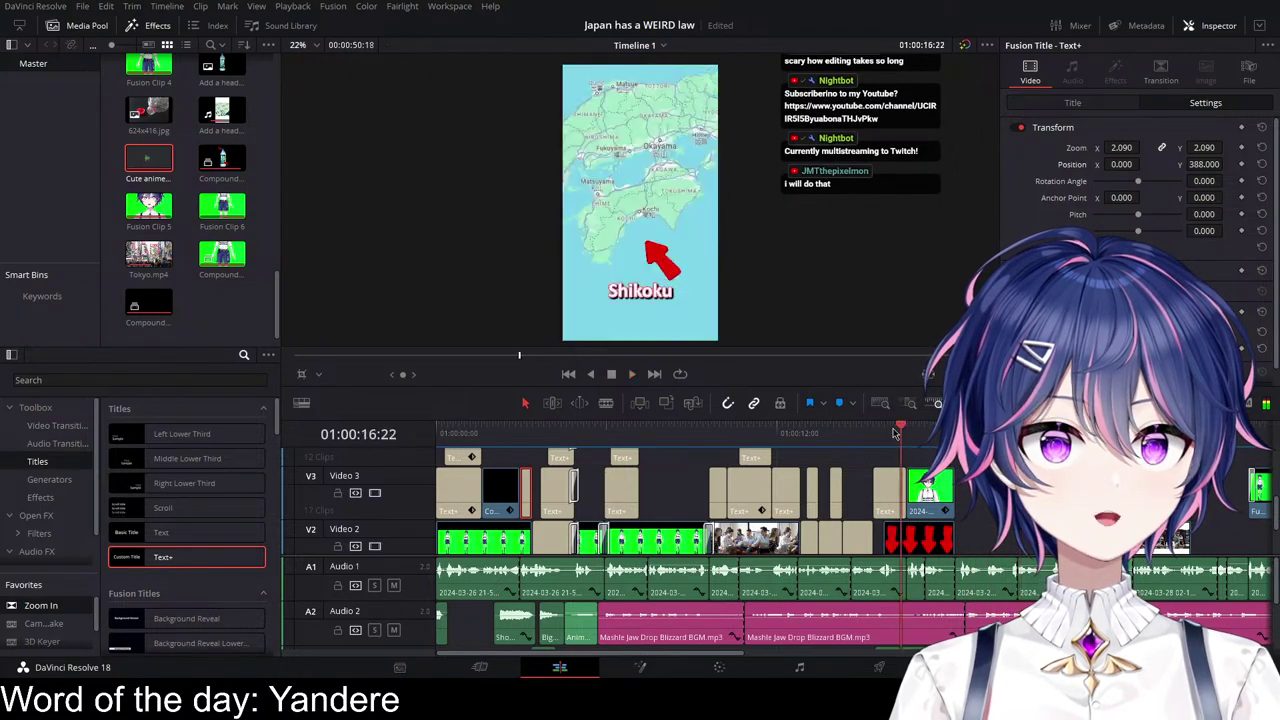
key("space")
Step: Duplicate the "Shikoku" caption onto Video 4, starting directly after the original above the character clip
scroll(985, 512, "up", 1)
scroll(985, 512, "up", 4)
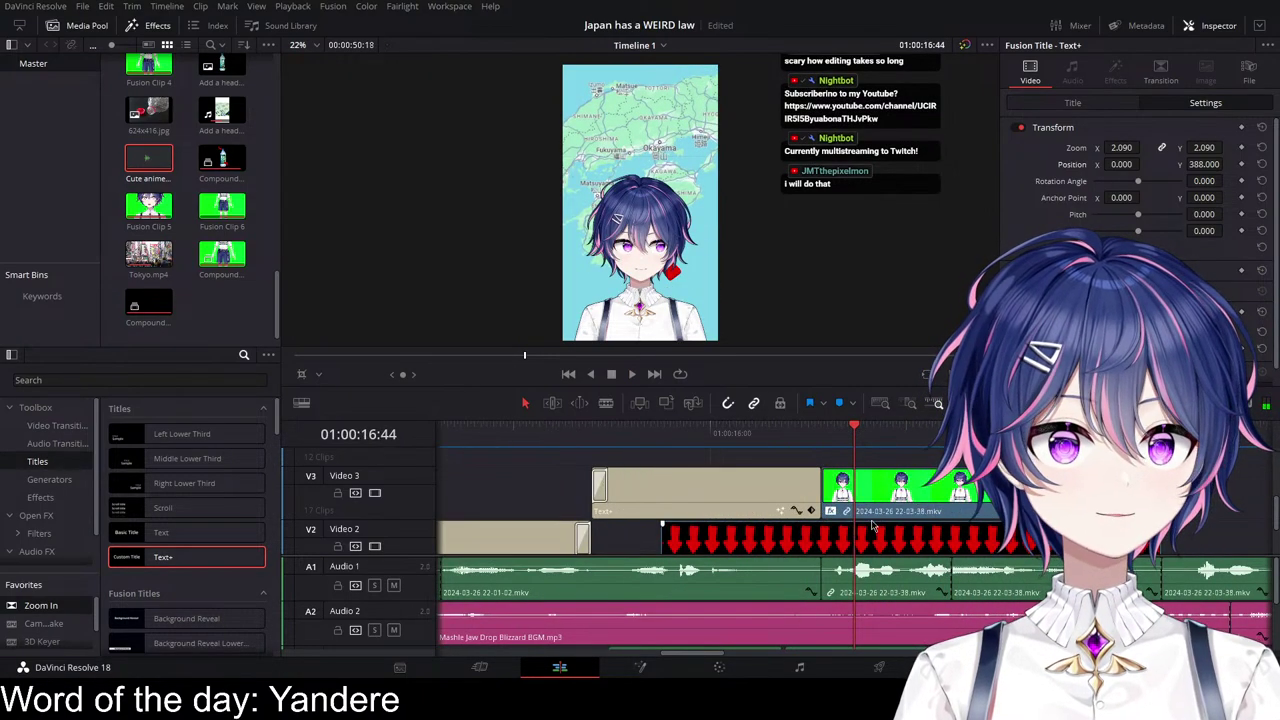
scroll(985, 512, "down", 1)
scroll(985, 512, "right", 1)
left_click(672, 440)
key("space")
key("space")
scroll(715, 500, "up", 1)
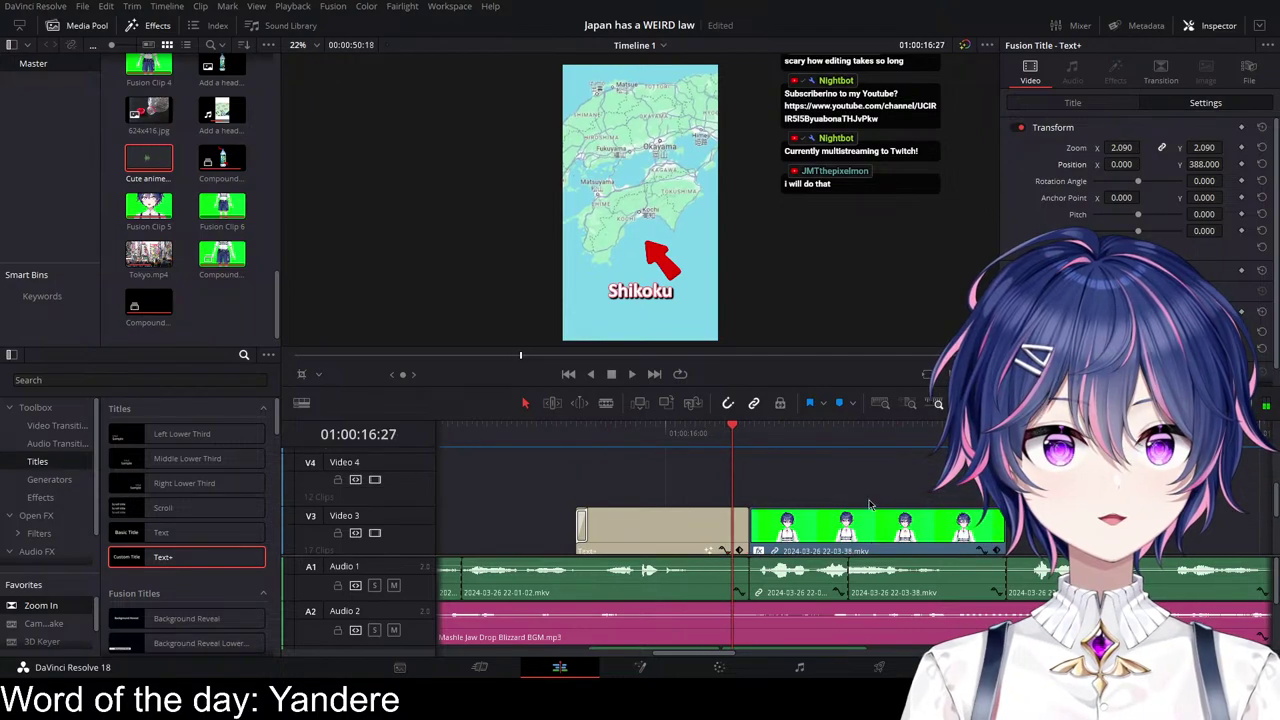
left_click_drag(691, 529, 868, 484)
Step: Raise the duplicated caption to a vertical position of -457 and change its text to "But let me"
left_click_drag(758, 443, 799, 446)
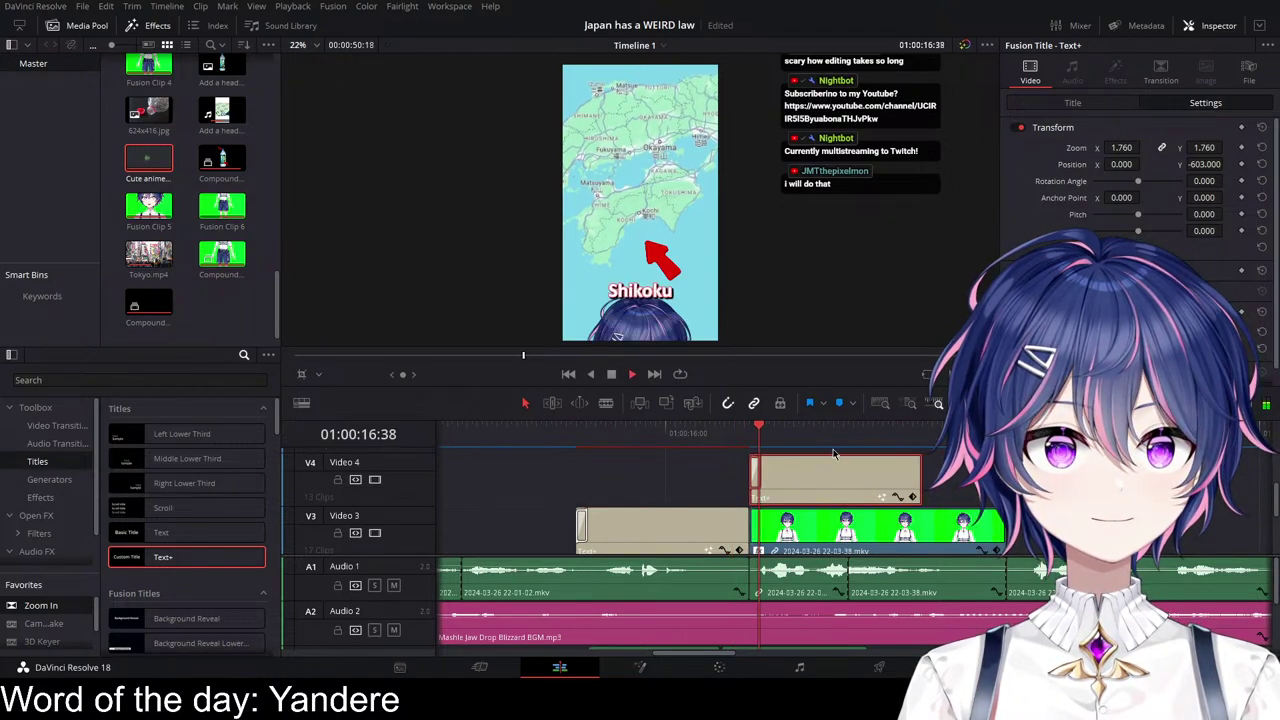
left_click(1061, 108)
left_click(1189, 106)
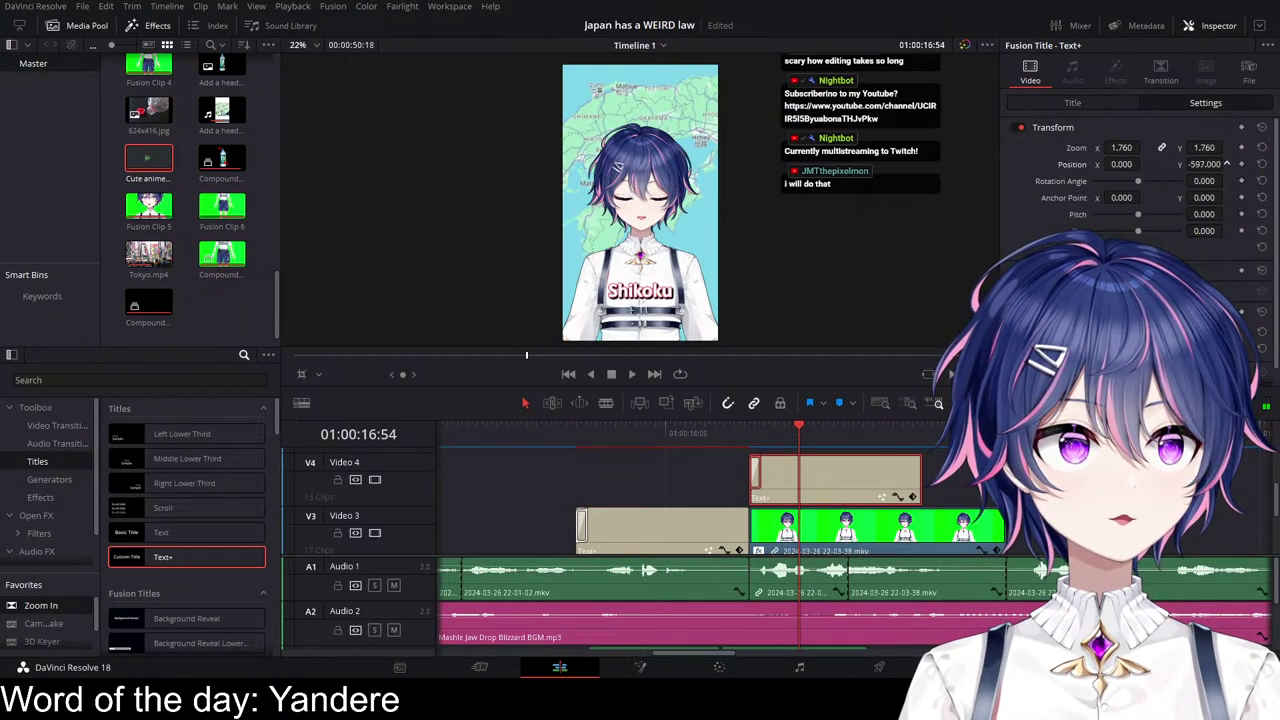
left_click_drag(1204, 164, 1245, 164)
left_click(1080, 107)
left_click(1110, 180)
key("ctrl+a")
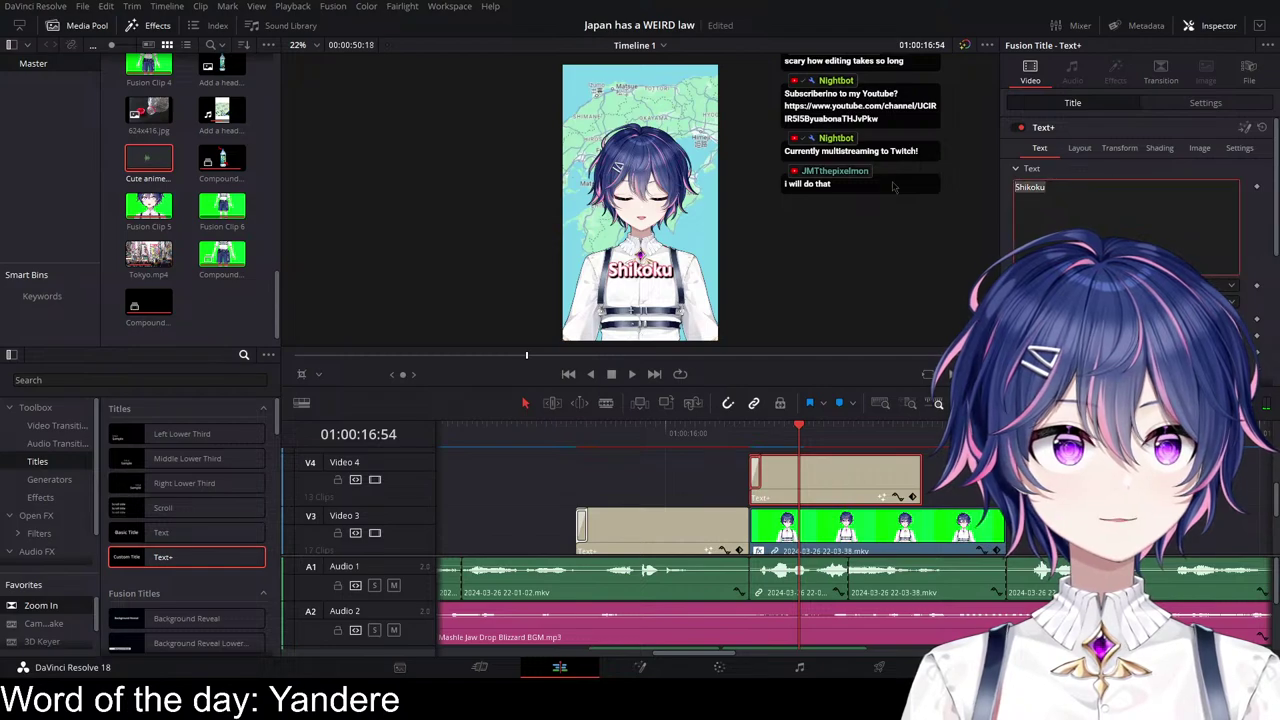
key("BackSpace")
type("But let me")
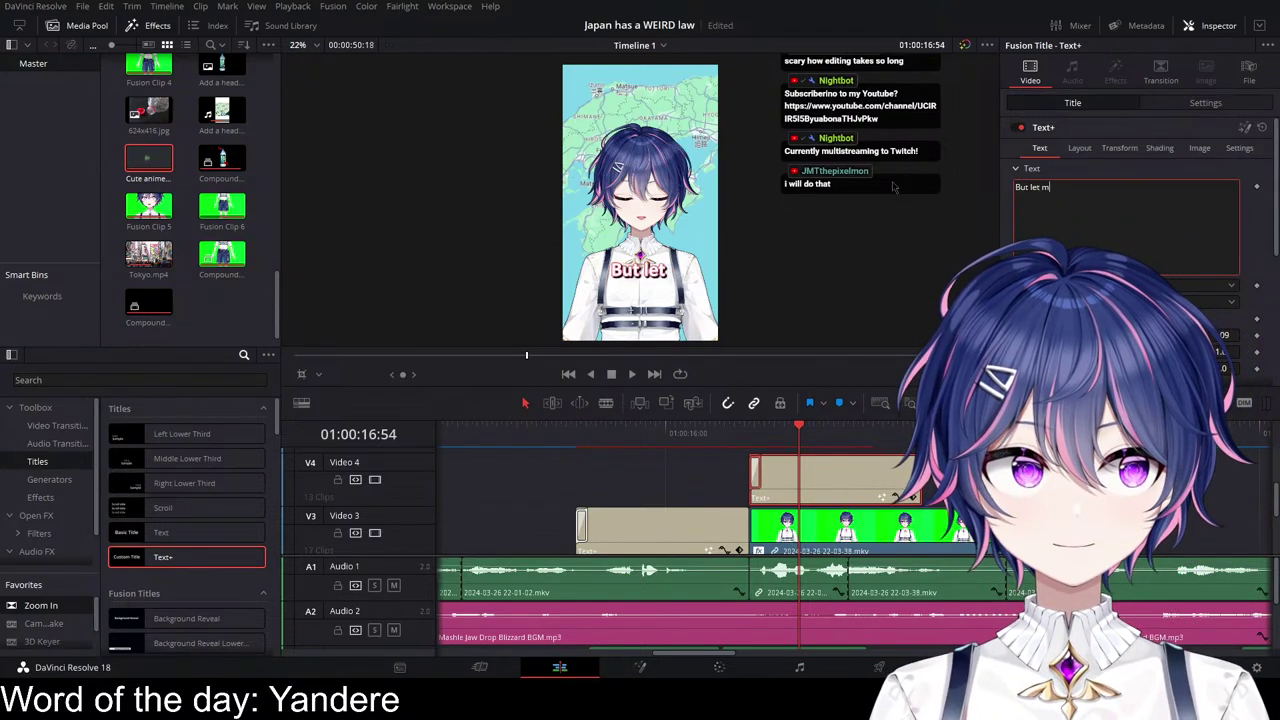
Step: Set the "But let me" caption's zoom to 1.980 and its vertical position to -392
left_click(758, 432)
left_click_drag(758, 432, 820, 432)
left_click(1205, 104)
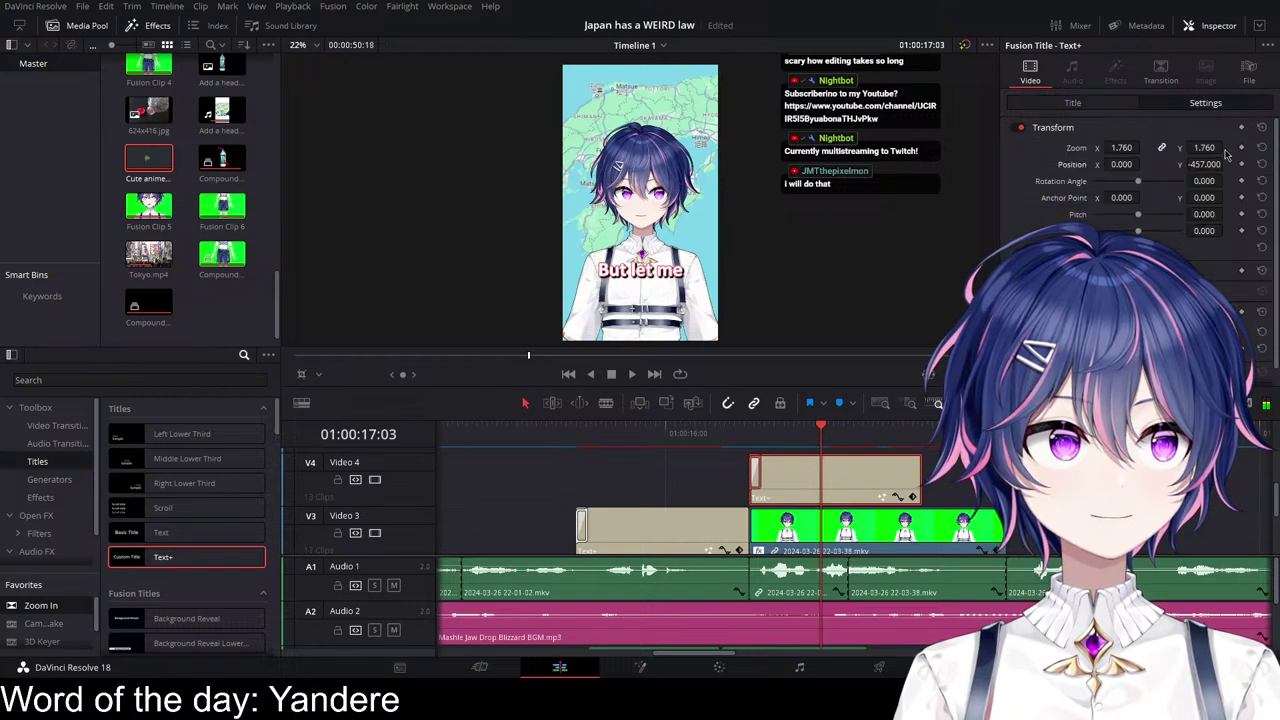
left_click_drag(1209, 161, 1236, 161)
left_click_drag(1115, 147, 1226, 164)
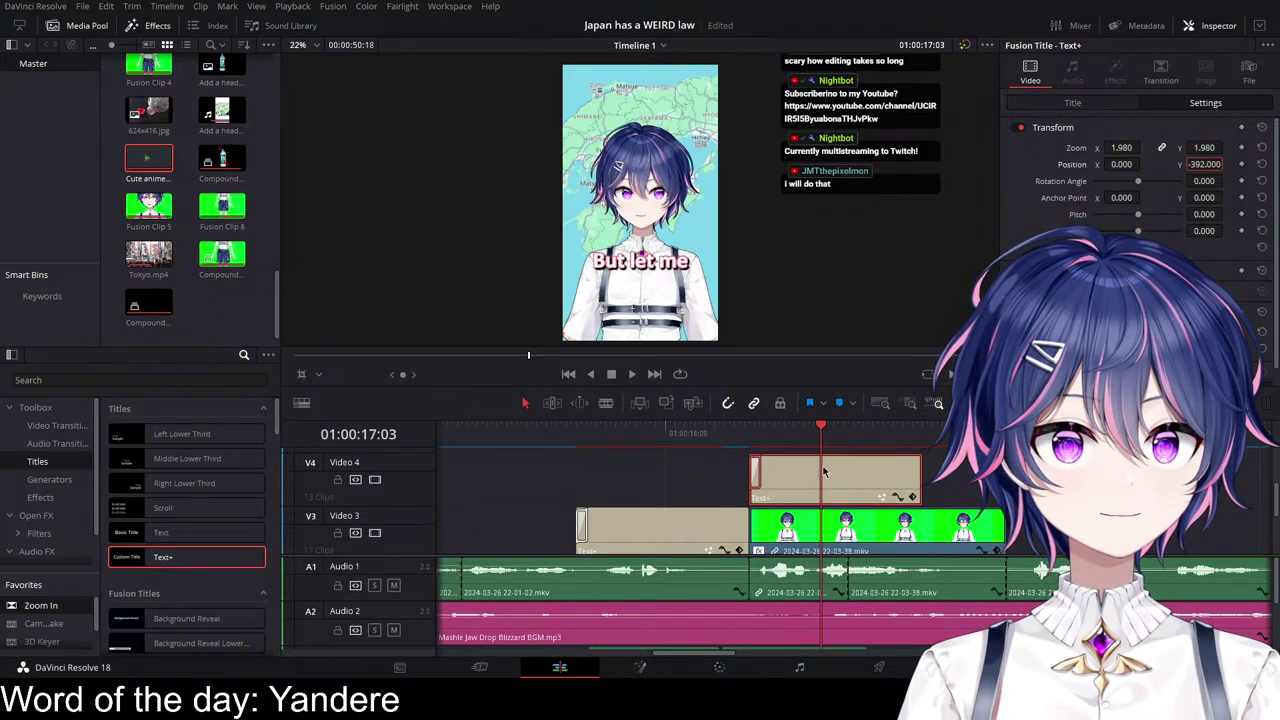
Step: Find the next spoken phrase by playback and duplicate the "But let me" caption onto Video 5 at that moment
left_click(735, 432)
key("space")
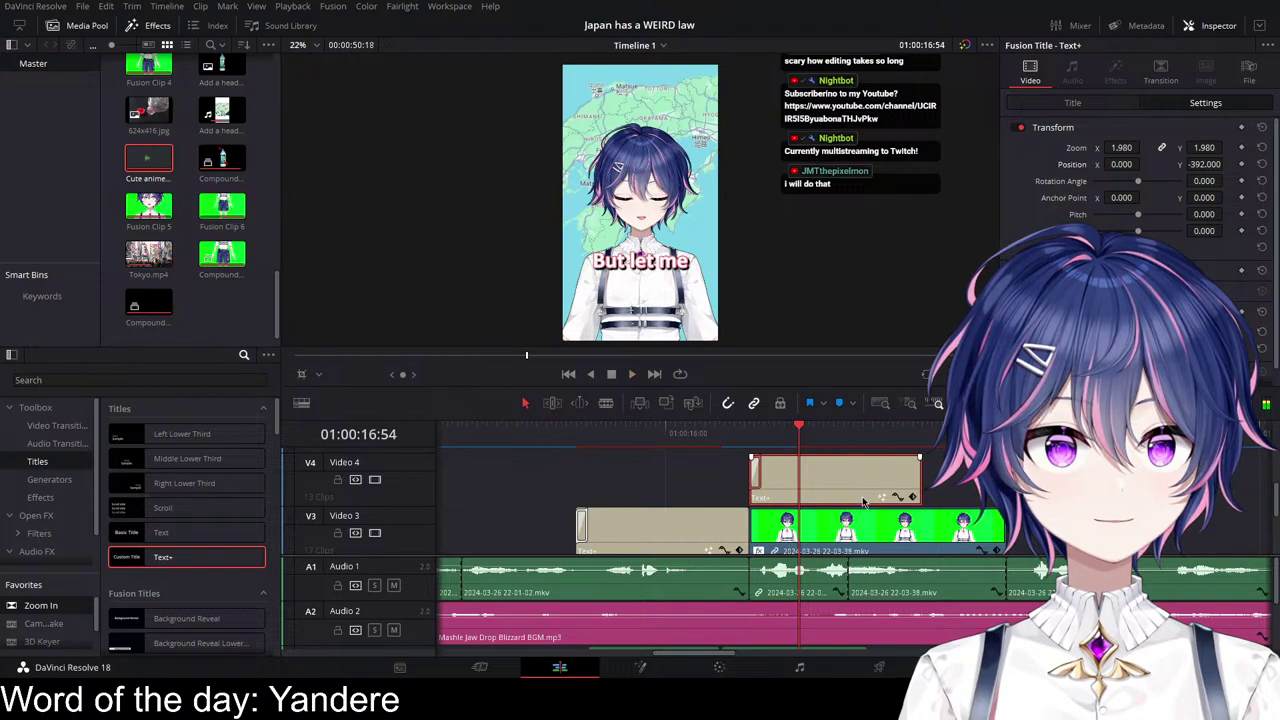
scroll(880, 515, "up", 1)
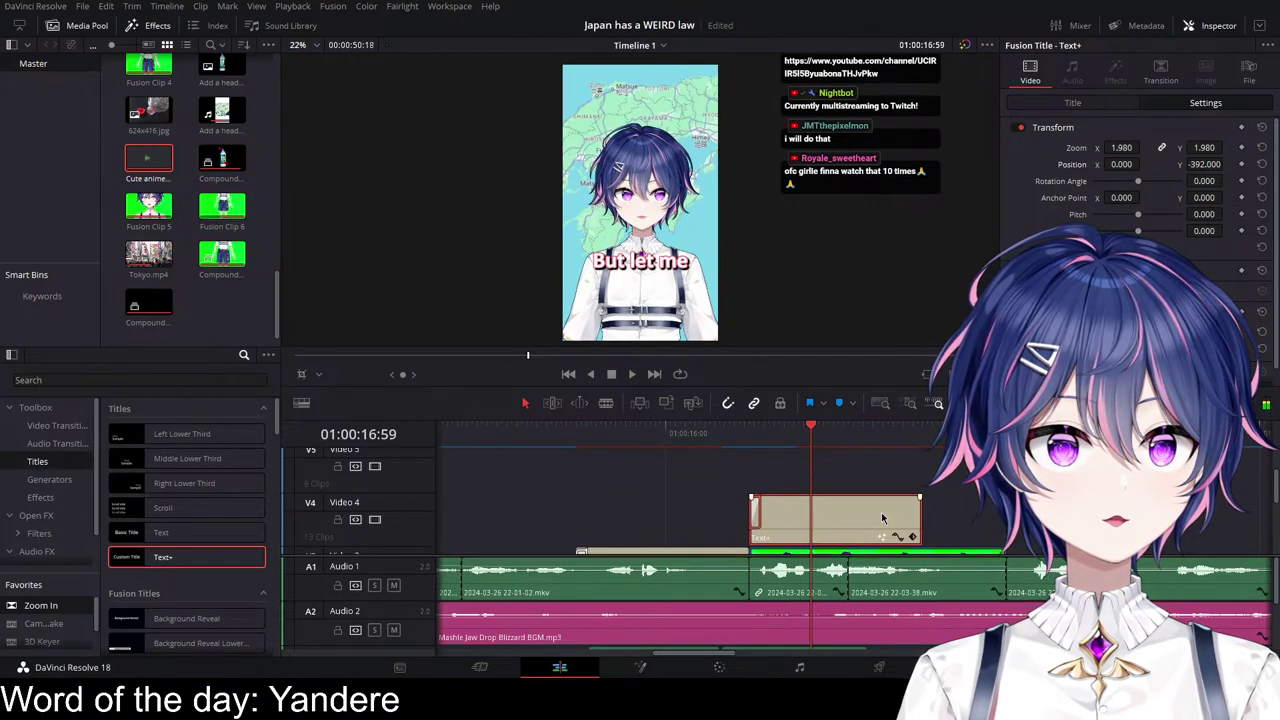
scroll(882, 518, "up", 1)
left_click_drag(838, 536, 831, 489)
scroll(890, 500, "up", 2)
Step: Play back the stacked captions and change the Video 5 caption's text to "tell you"
left_click_drag(660, 445, 637, 443)
key("space")
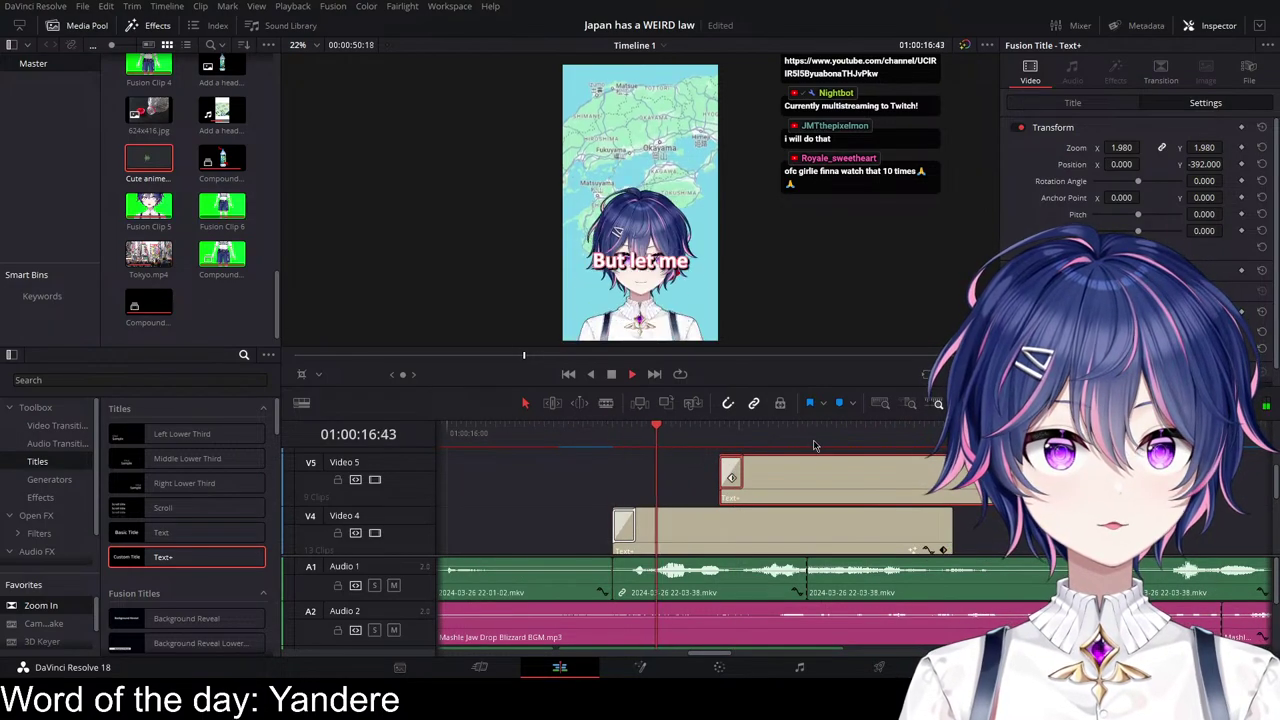
key("space")
left_click(1074, 104)
left_click_drag(1126, 190, 881, 184)
type("te")
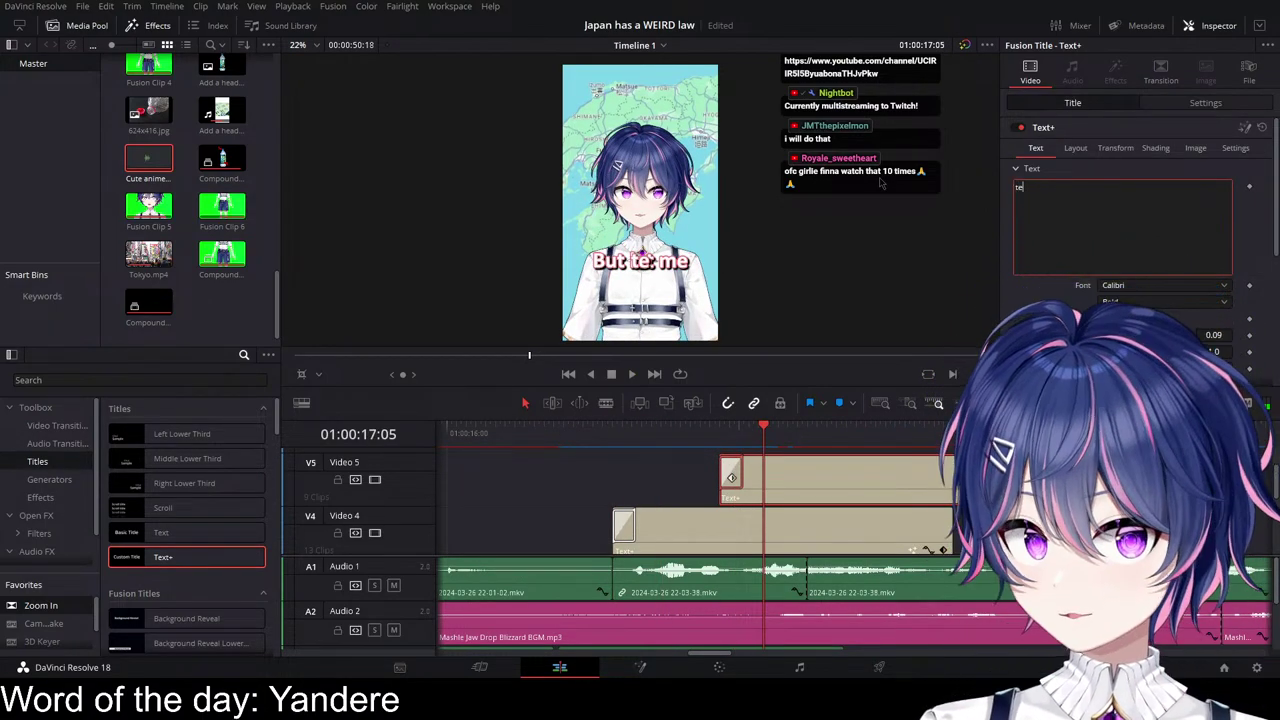
type("ll you")
left_click(1206, 103)
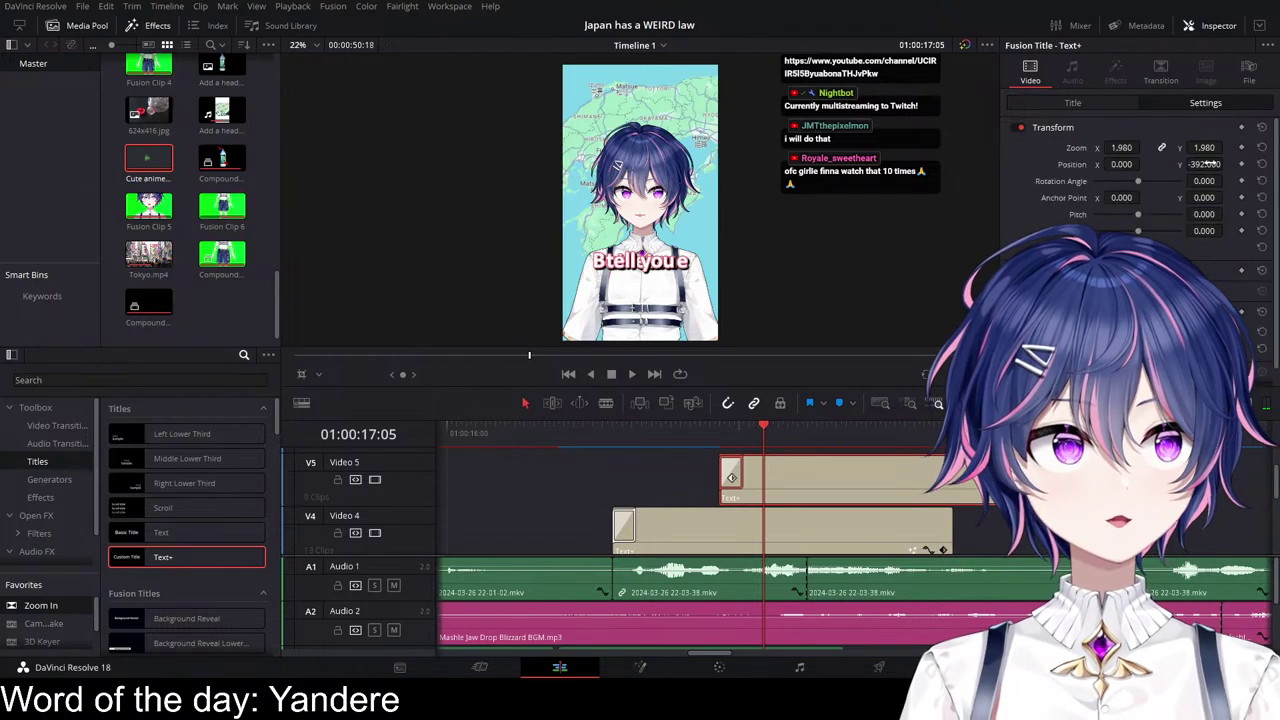
Step: Raise the "But let me" caption slightly and place "tell you" beneath it with zoom 1.670 and vertical position -472
left_click(868, 528)
left_click_drag(1206, 165, 1226, 165)
left_click(878, 464)
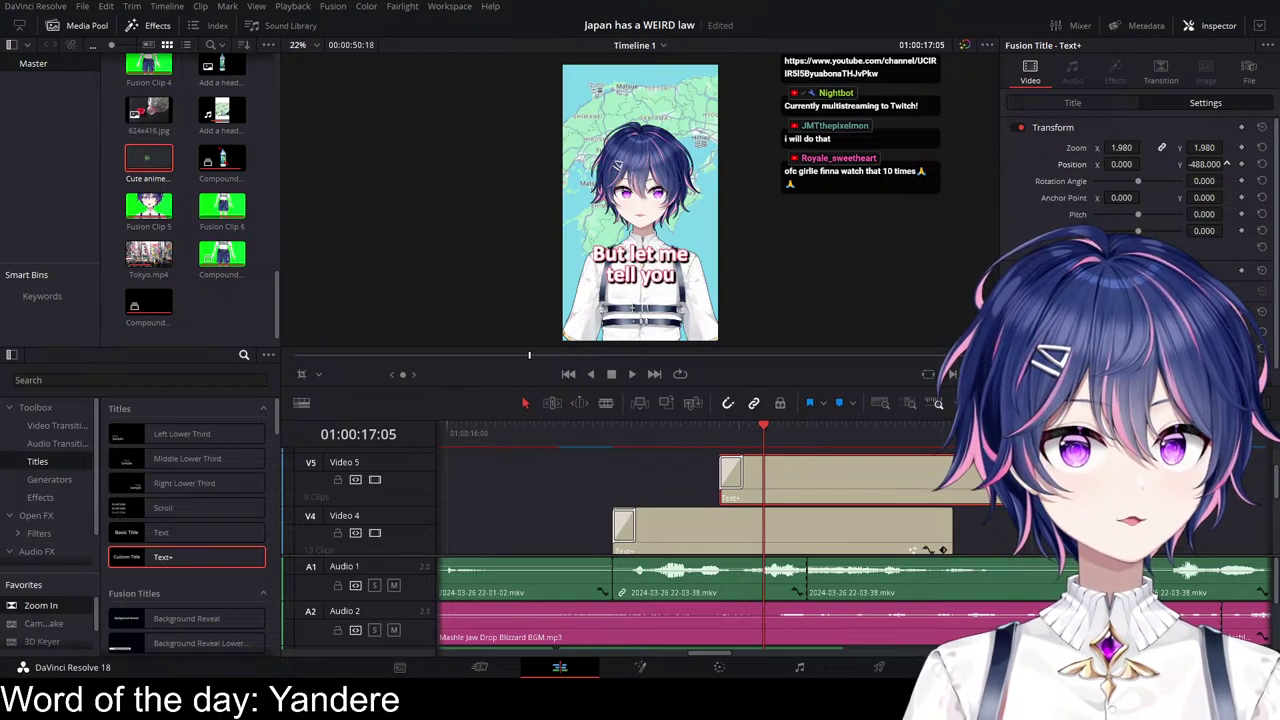
left_click(1206, 165)
mouse_move(1134, 148)
left_mouse_down()
mouse_move(1118, 148)
mouse_move(1192, 168)
mouse_move(1118, 148)
left_mouse_up()
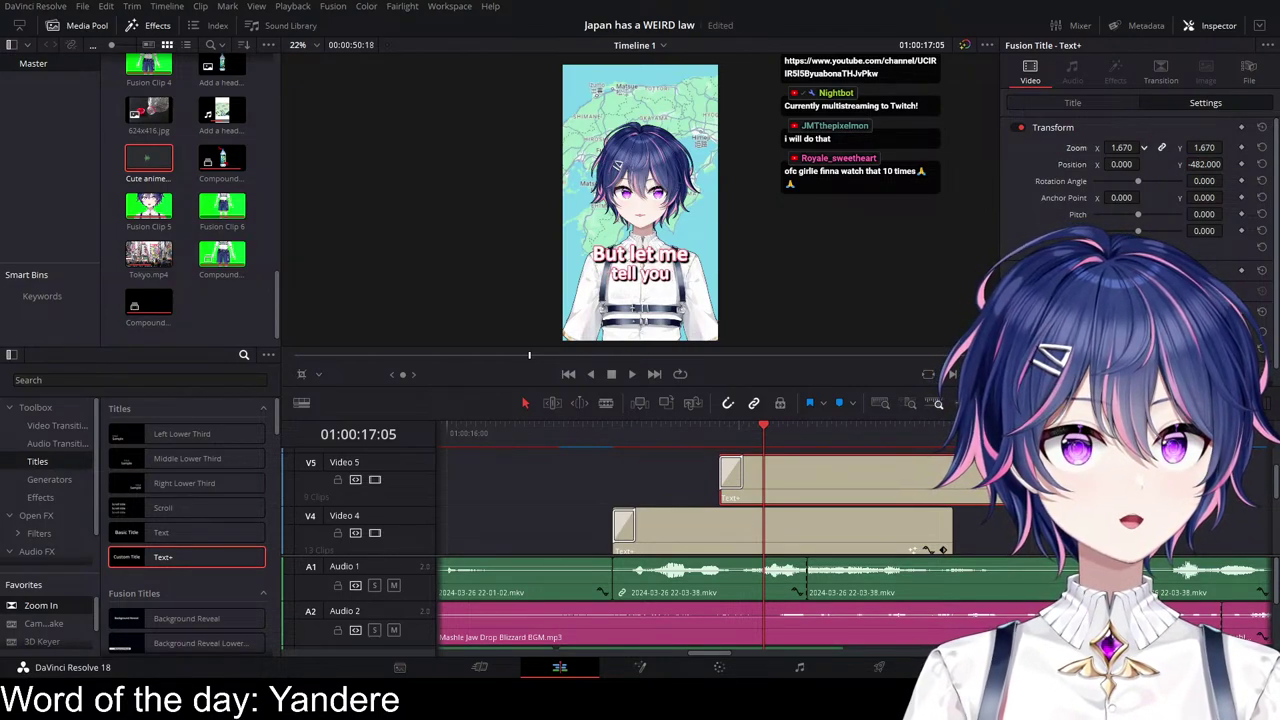
left_click_drag(1199, 163, 1208, 163)
Step: Locate the next spoken word around 01:00:17:19 and duplicate the "tell you" caption onto Video 6, starting at the Audio 1 cut
scroll(855, 538, "right", 2)
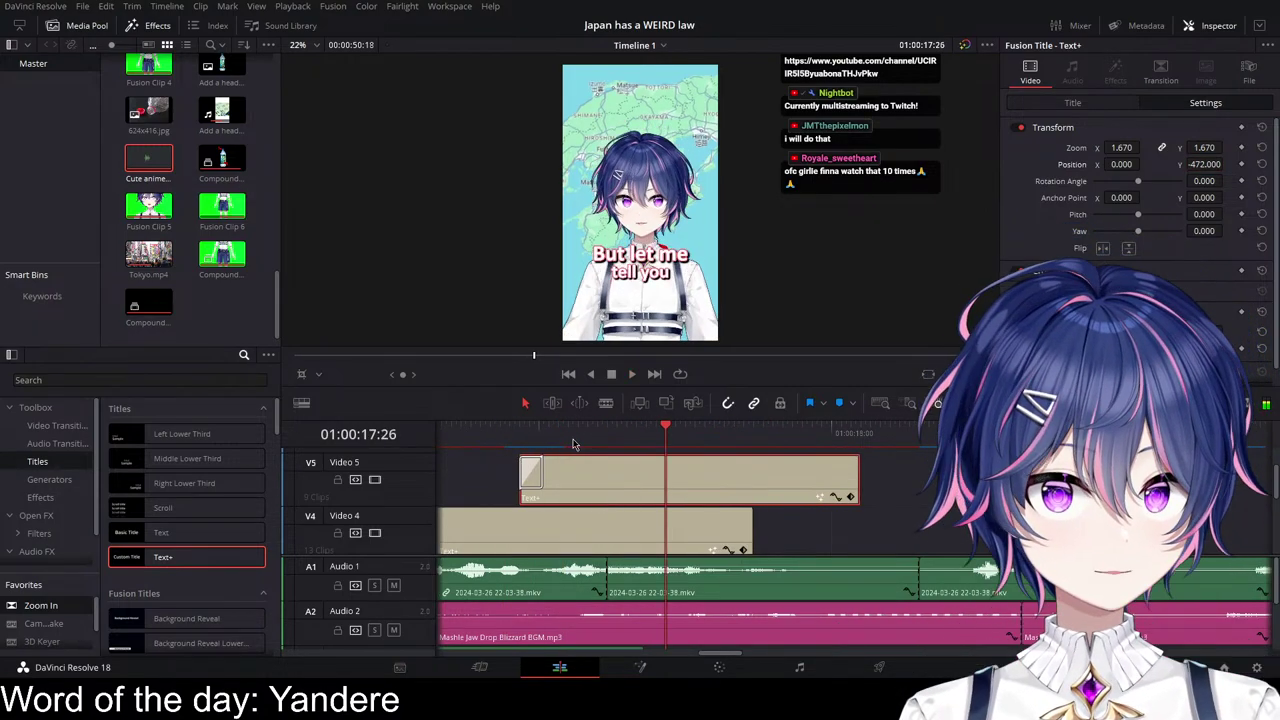
left_click_drag(660, 443, 646, 443)
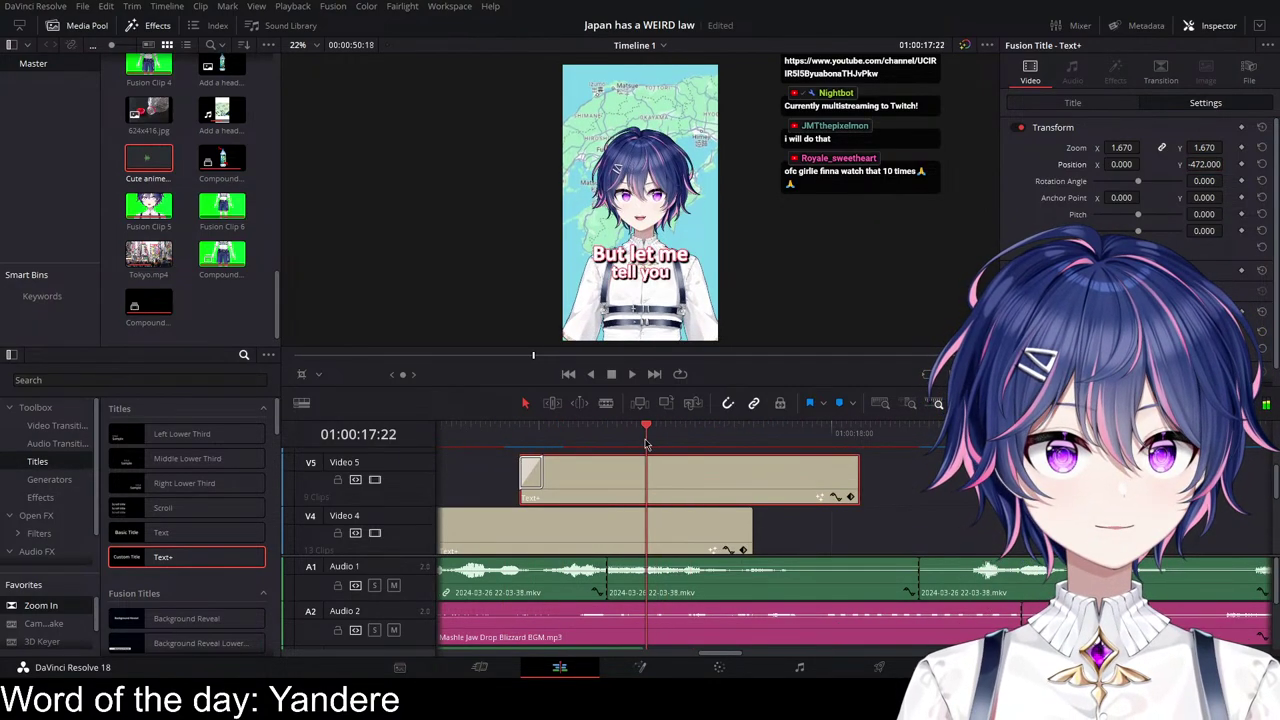
scroll(685, 492, "up", 1)
key("Left")
key("Left")
key("Left")
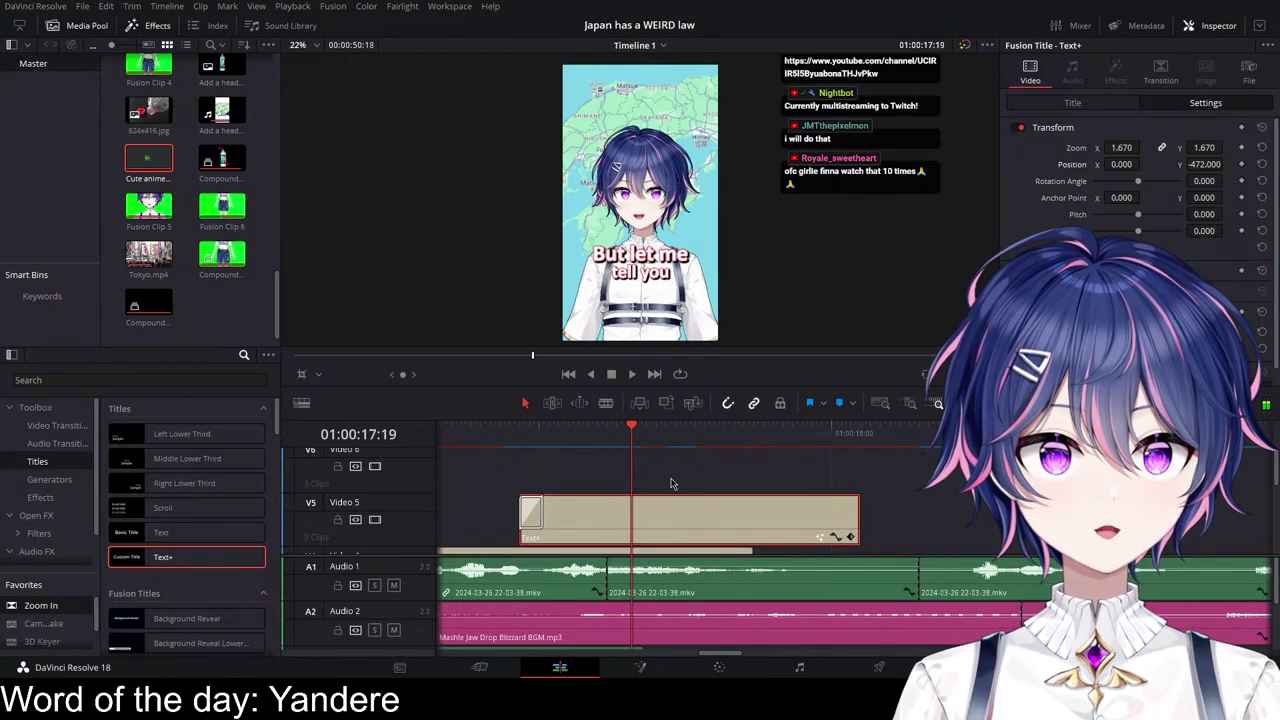
left_click_drag(686, 520, 782, 478)
Step: Change the Video 6 caption's text to "something" and set its zoom to 2.450 and vertical position to -611
left_click(1072, 103)
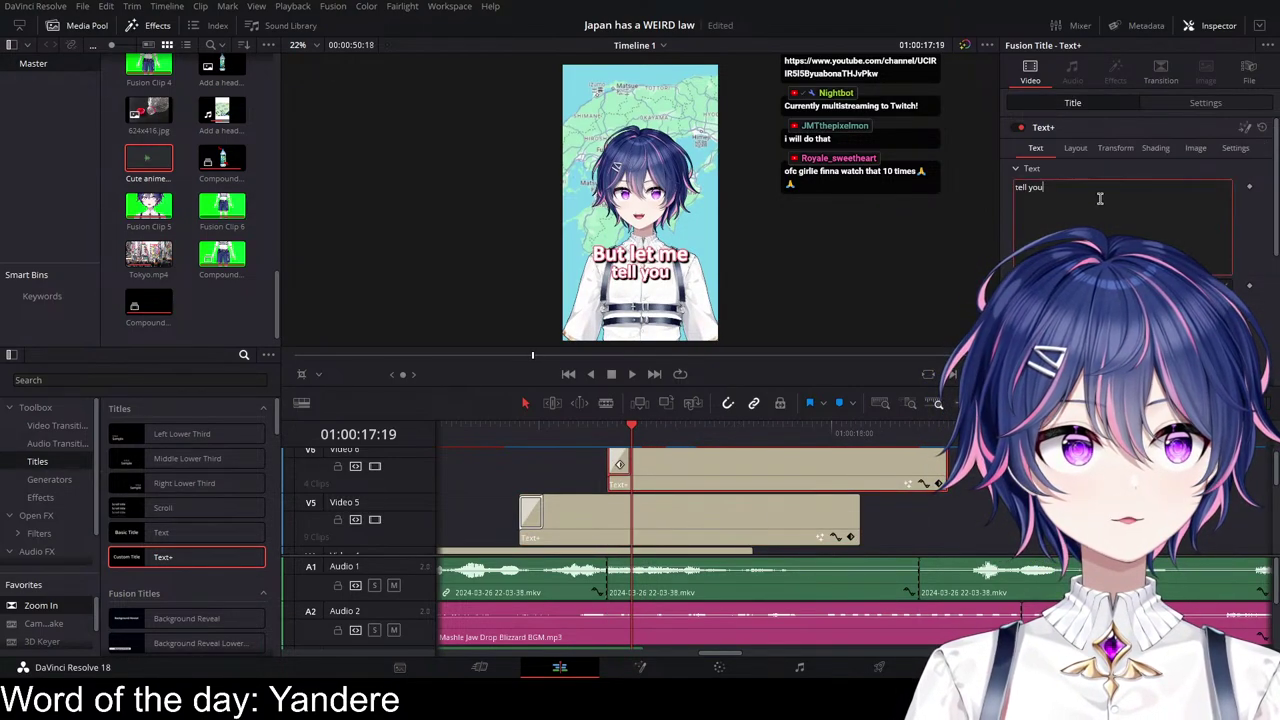
type("something")
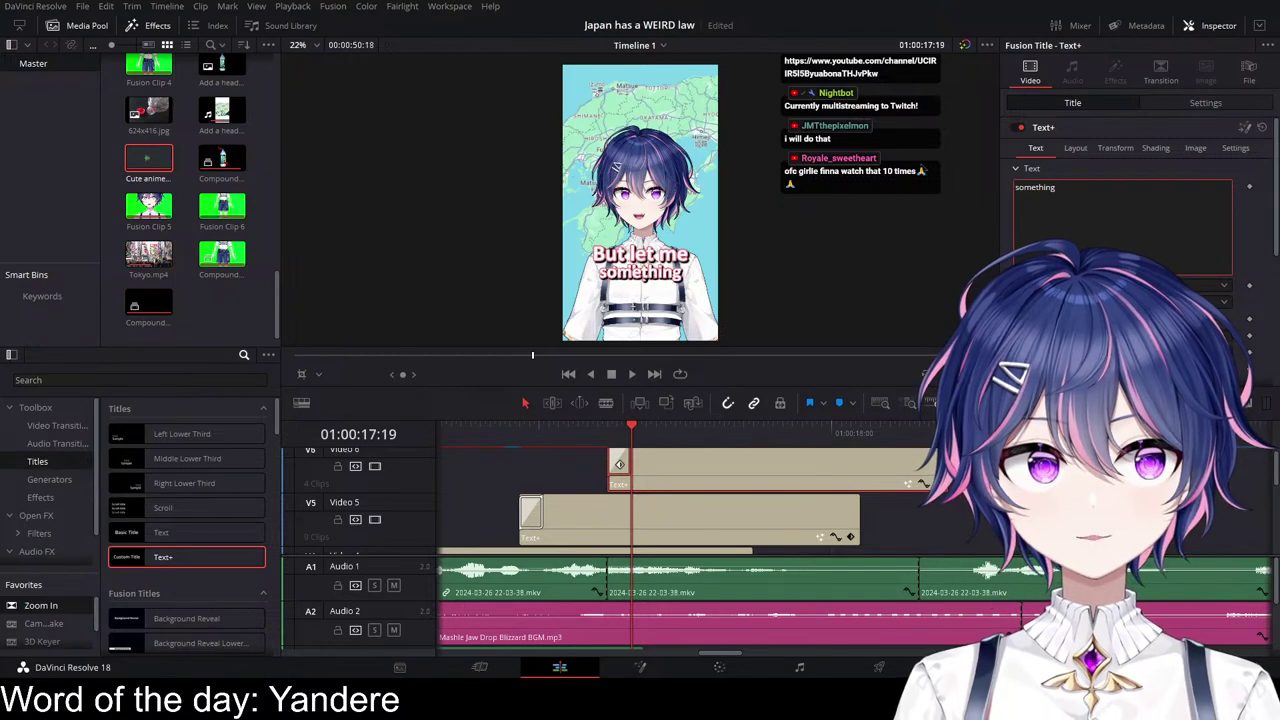
left_click(1205, 103)
mouse_move(1121, 147)
left_mouse_down()
mouse_move(1168, 147)
mouse_move(1131, 164)
left_mouse_up()
left_click_drag(1226, 164, 1226, 164)
scroll(801, 463, "left", 3)
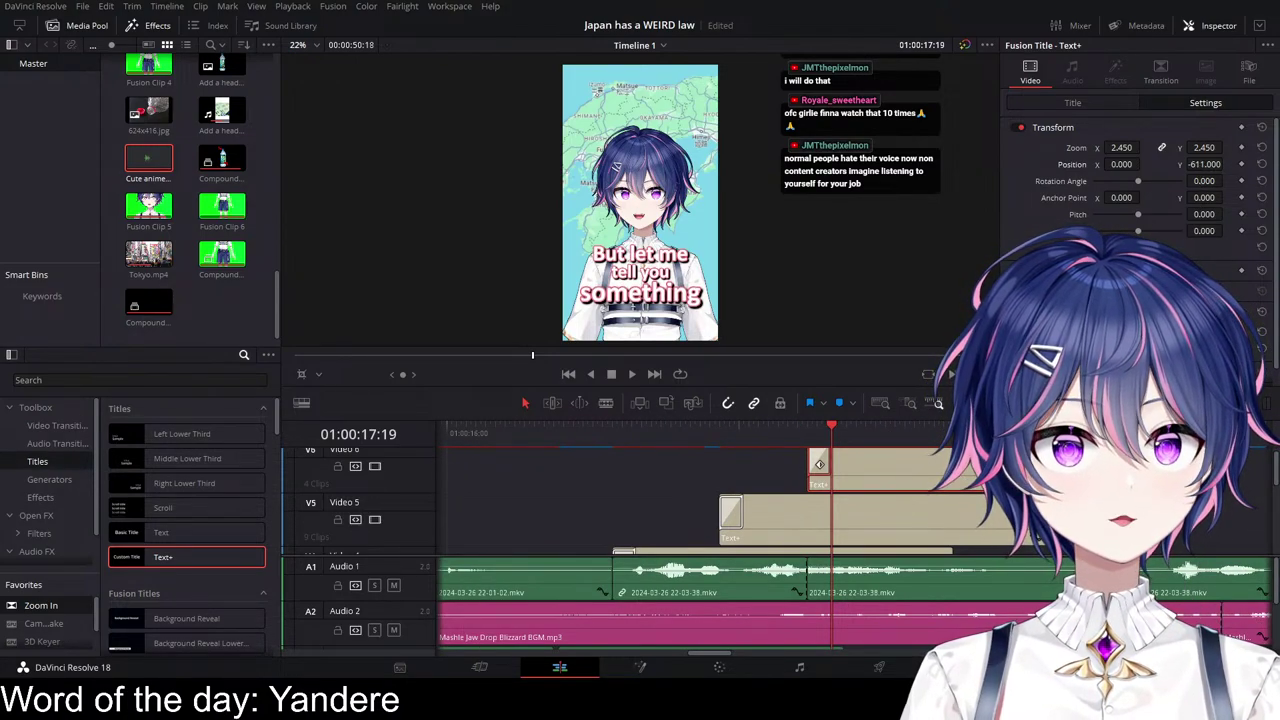
Step: Play back the stacked captions and extend "But let me" and "tell you" to end together with "something"
left_click(579, 436)
key("space")
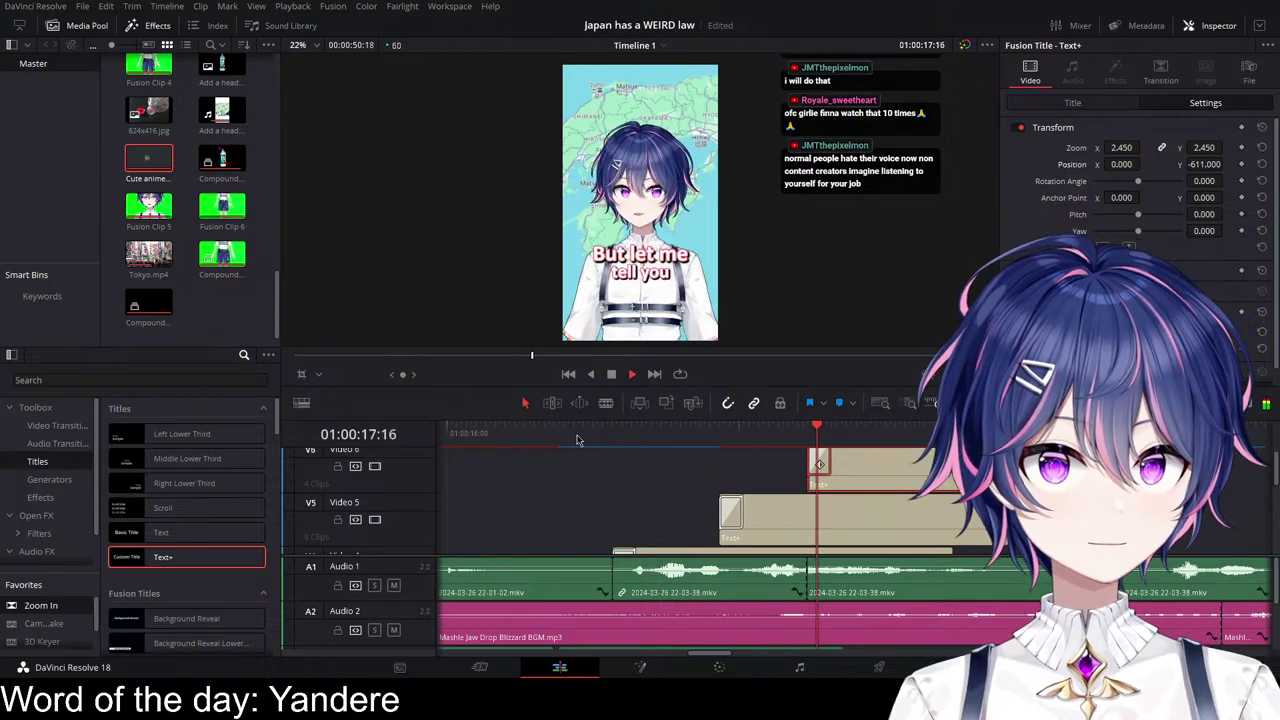
key("space")
scroll(677, 490, "down", 1)
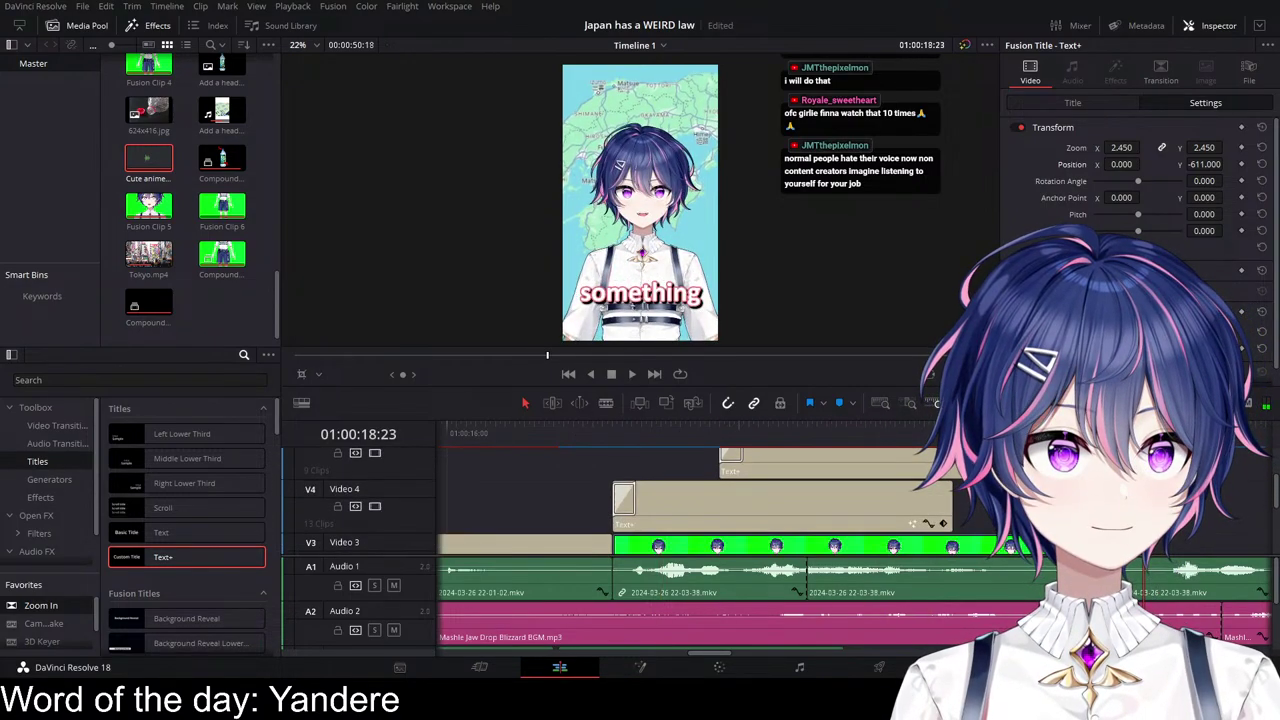
scroll(677, 490, "right", 2)
scroll(680, 500, "up", 1)
left_click_drag(938, 527, 1026, 527)
scroll(930, 530, "down", 1)
left_click_drag(827, 545, 1024, 546)
left_click(457, 430)
key("space")
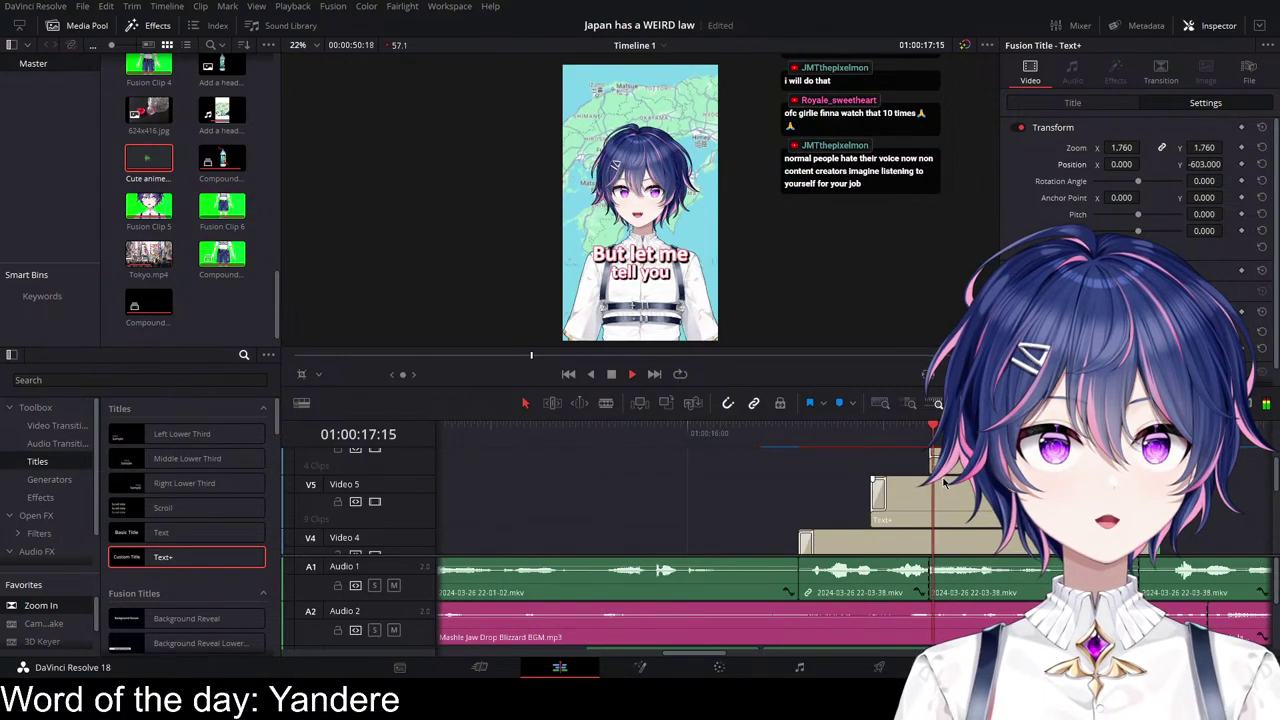
Step: Copy the Zoom In transition to the ends of the stacked "But let me tell you something" captions
scroll(901, 522, "left", 4)
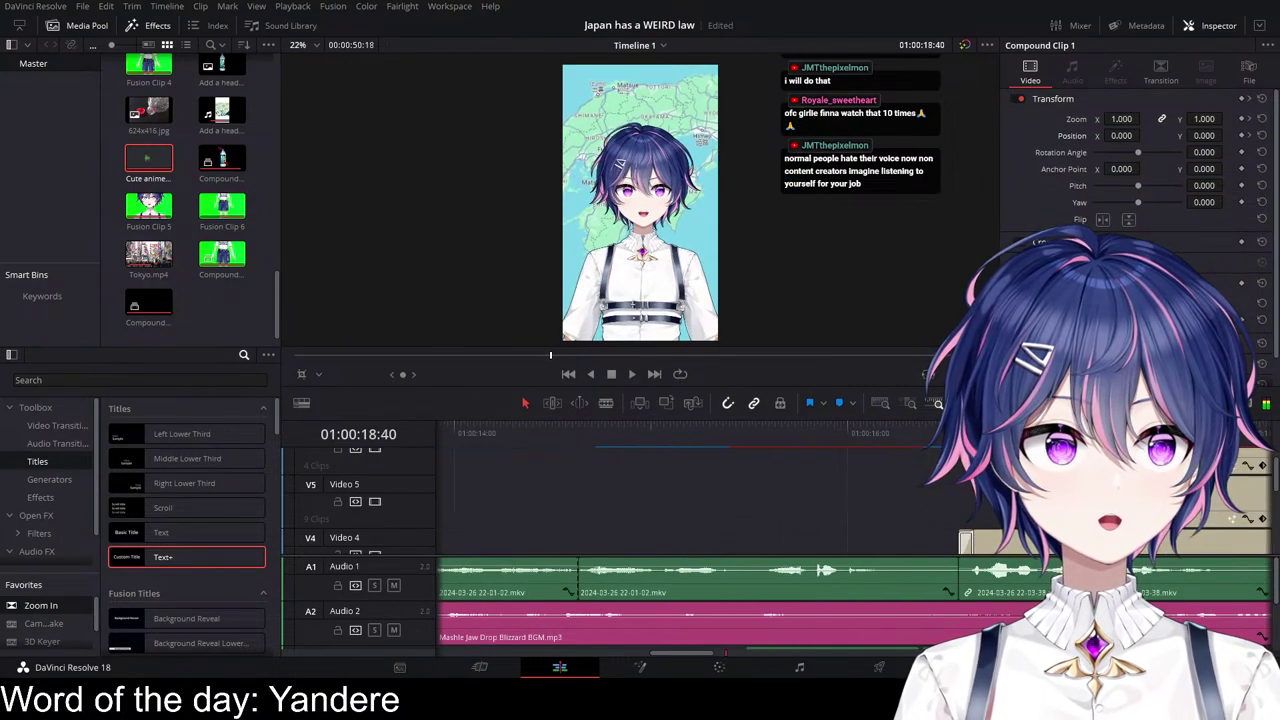
scroll(901, 522, "right", 9)
scroll(901, 522, "up", 3)
scroll(901, 522, "left", 4)
scroll(860, 523, "up", 2)
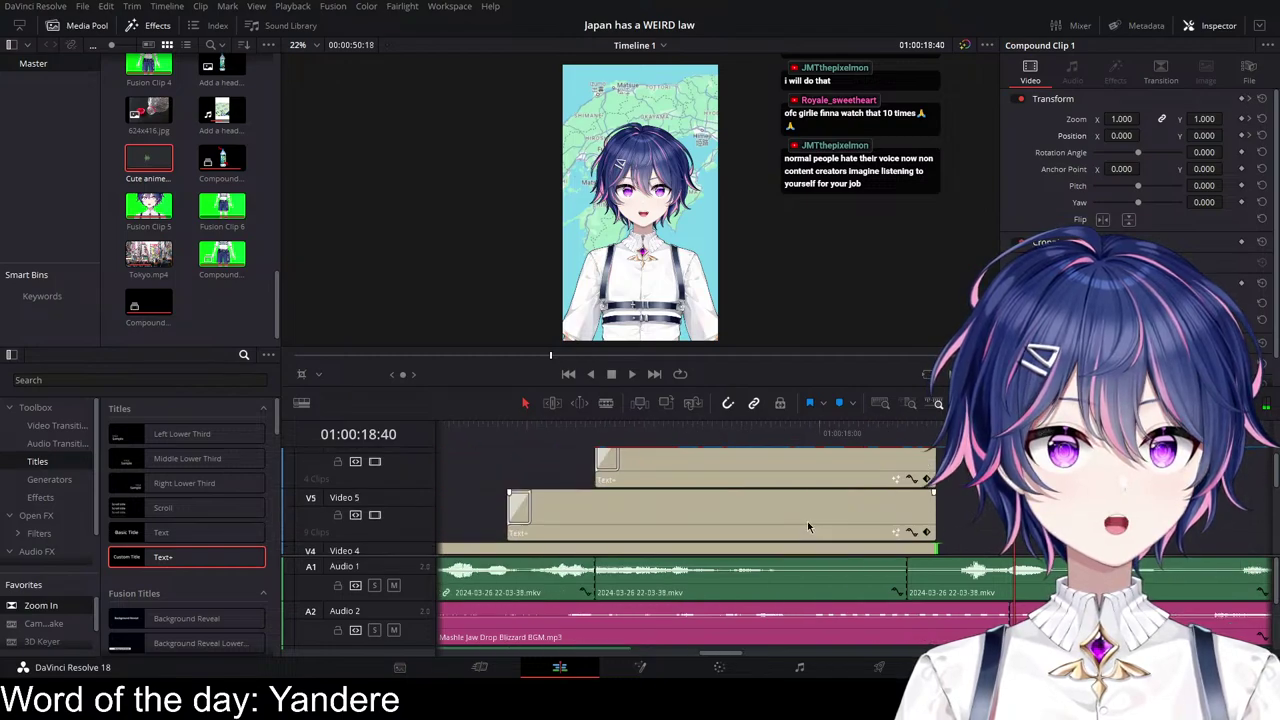
left_click_drag(610, 477, 925, 508)
scroll(927, 485, "down", 1)
scroll(927, 485, "up", 1)
scroll(929, 525, "down", 2)
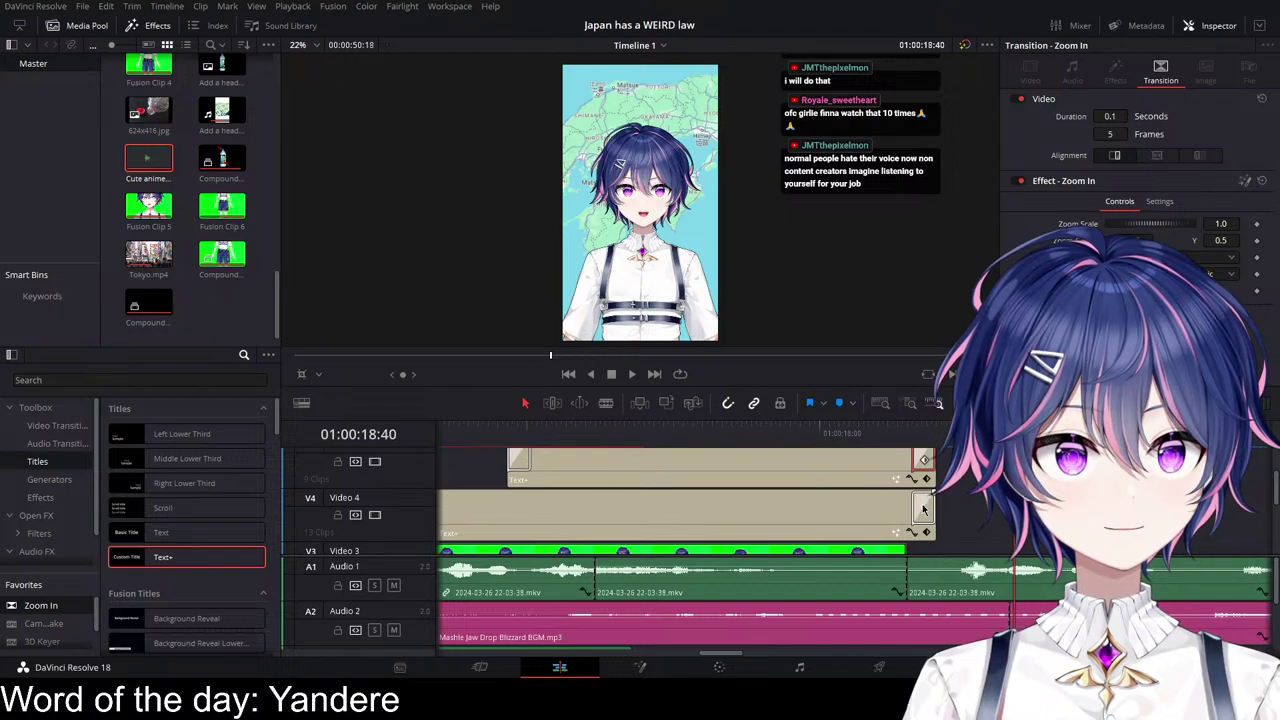
Step: Play back the "But let me tell you something" captions and continue through to the end of the timeline
left_click(484, 434)
key("space")
scroll(883, 497, "down", 2)
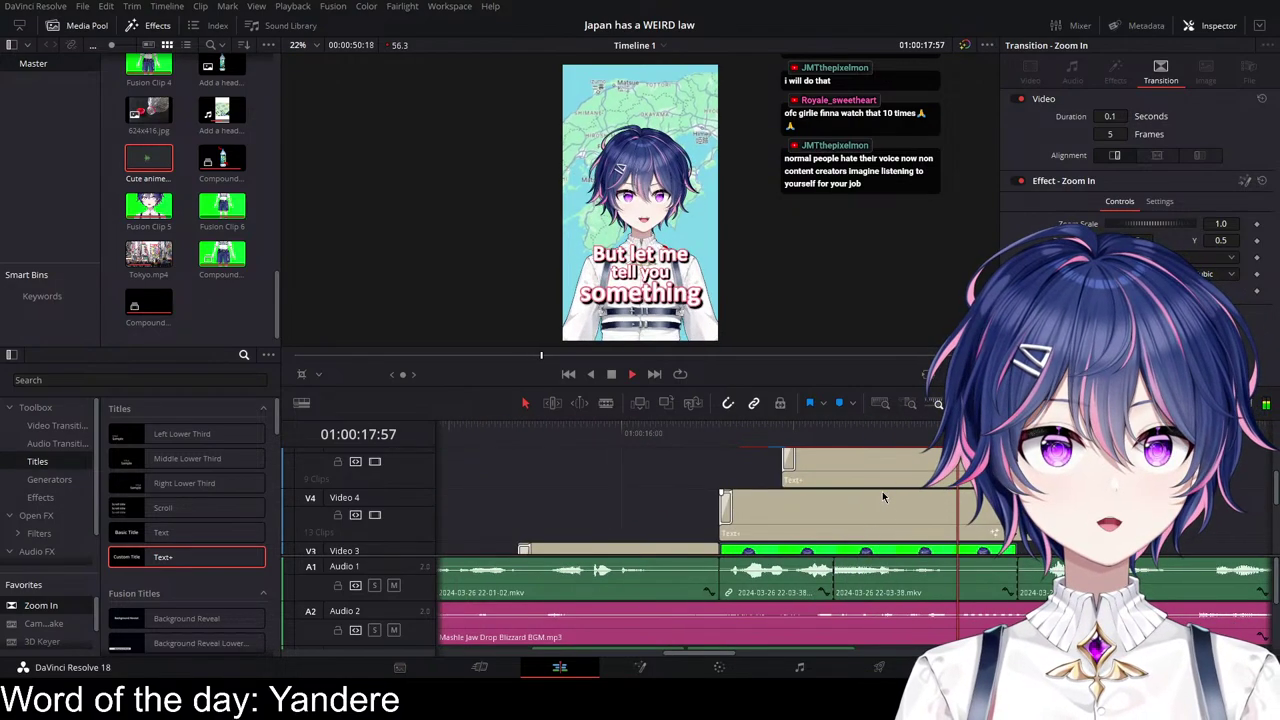
left_click(858, 432)
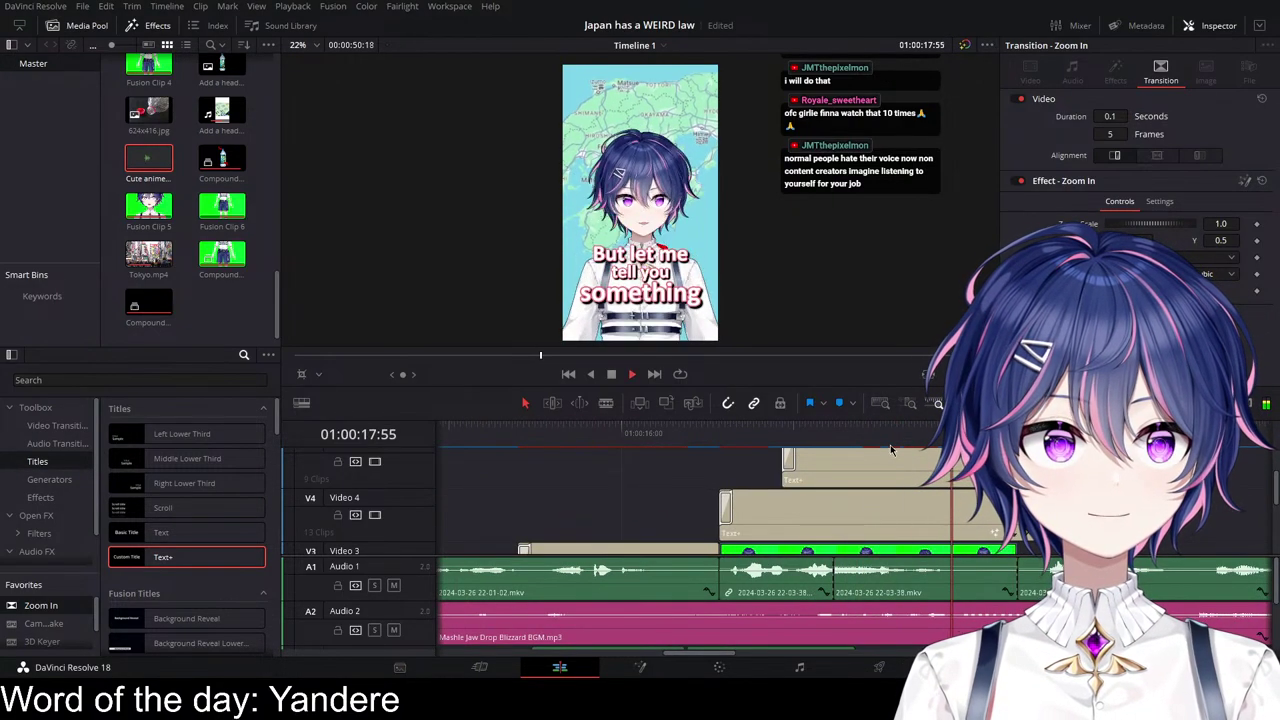
left_click(858, 432)
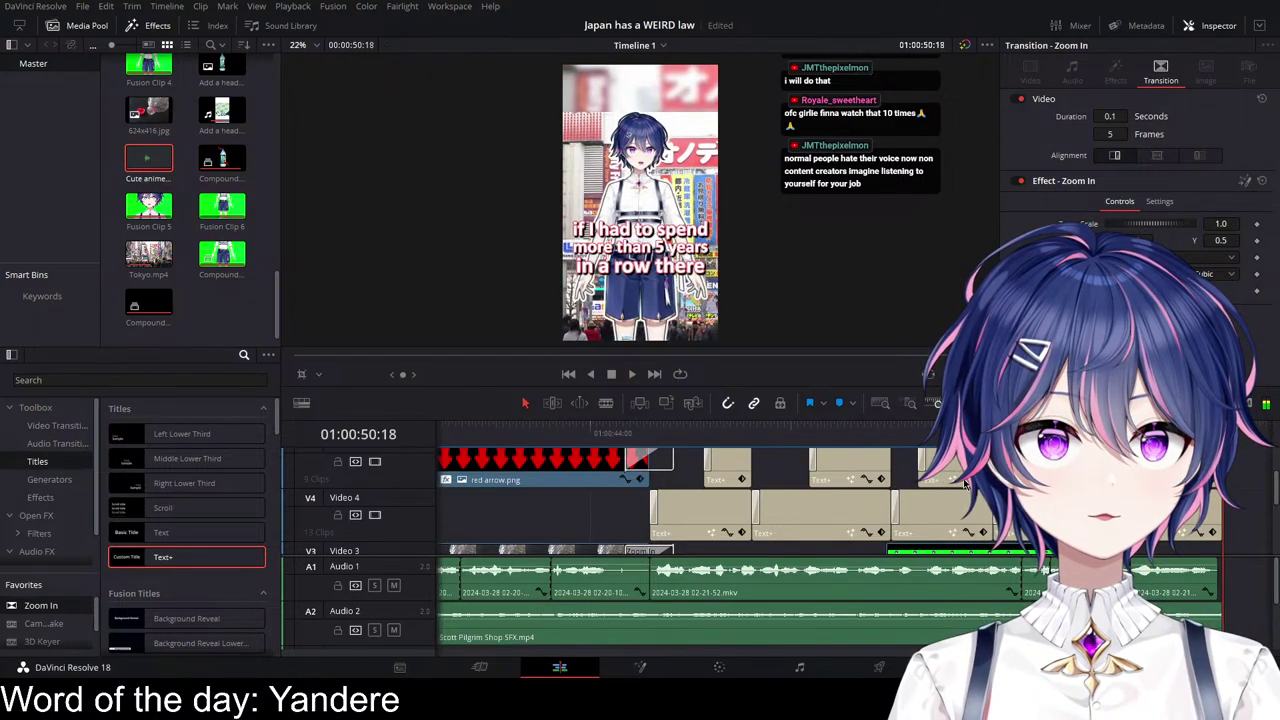
Step: Replay the closing section and return to the "but" caption at 01:00:47:05
left_click_drag(1047, 432, 1081, 432)
scroll(1081, 432, "left", 1)
left_click(1081, 432)
key("space")
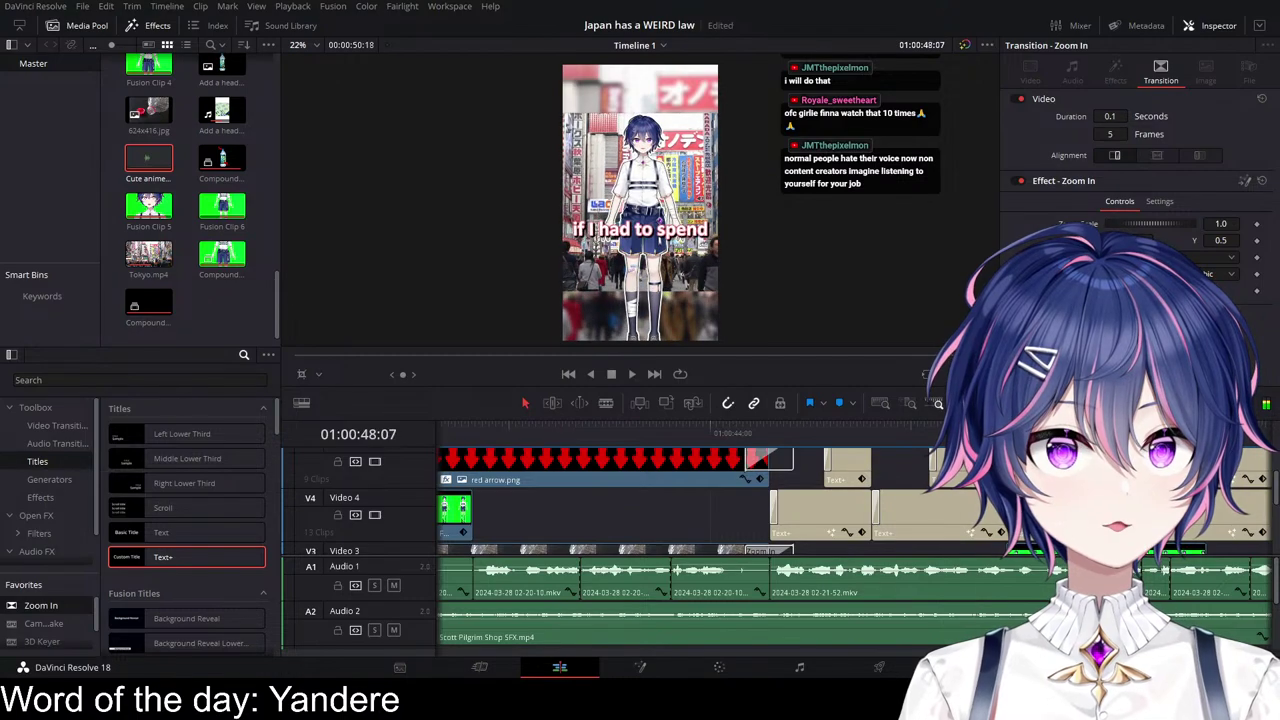
key("space")
scroll(854, 530, "right", 2)
scroll(840, 508, "down", 1)
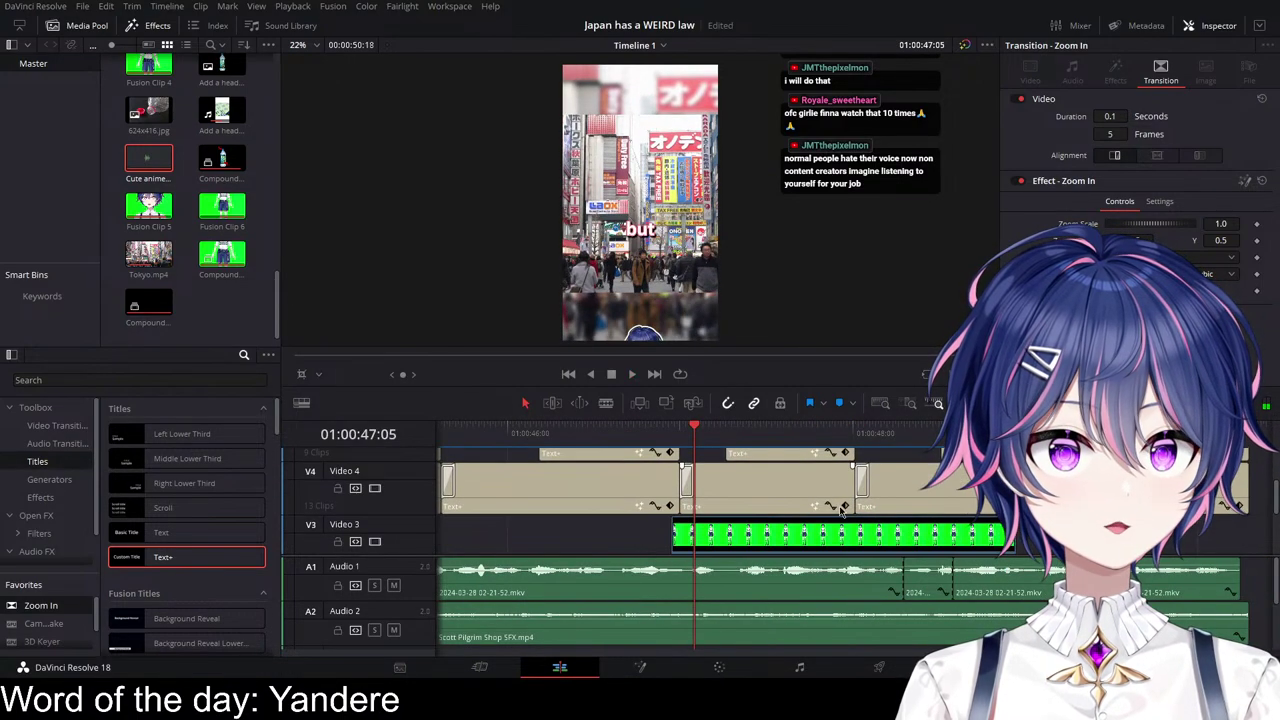
Step: Find the coin bleep sound effect in the media pool and add it to Audio 3 just after 01:00:47:05
scroll(920, 550, "down", 2)
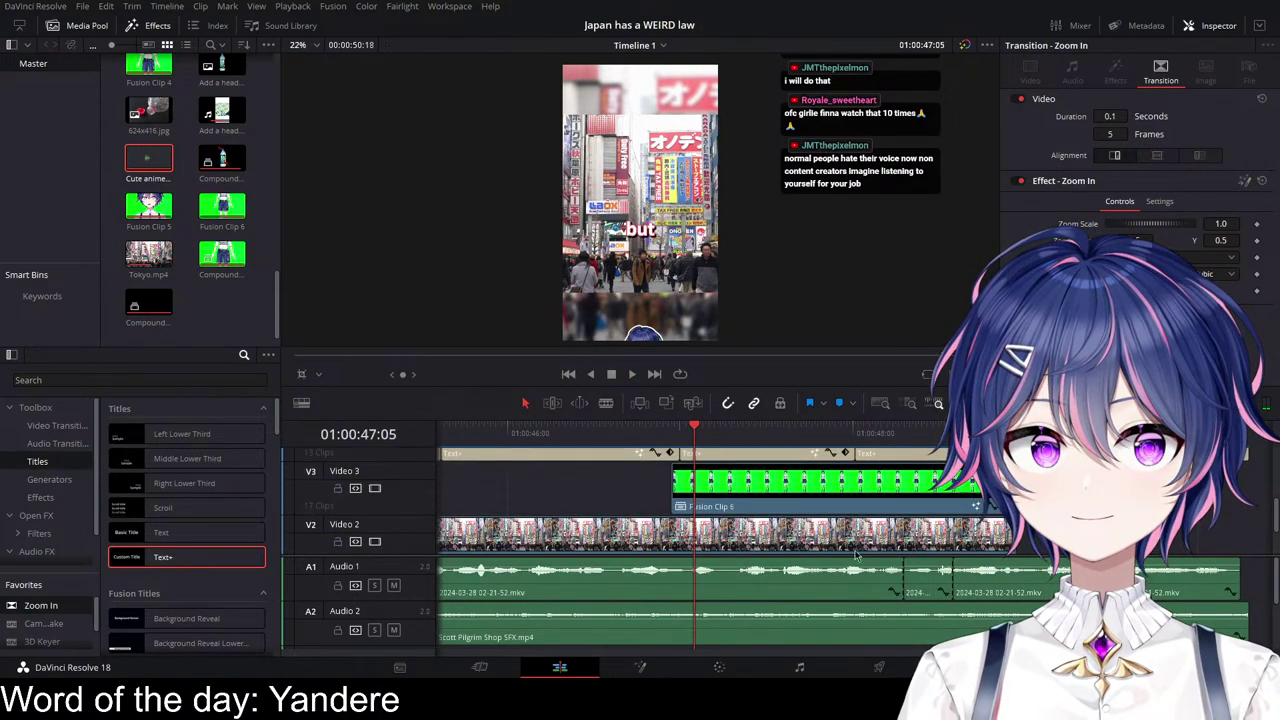
scroll(226, 230, "up", 4)
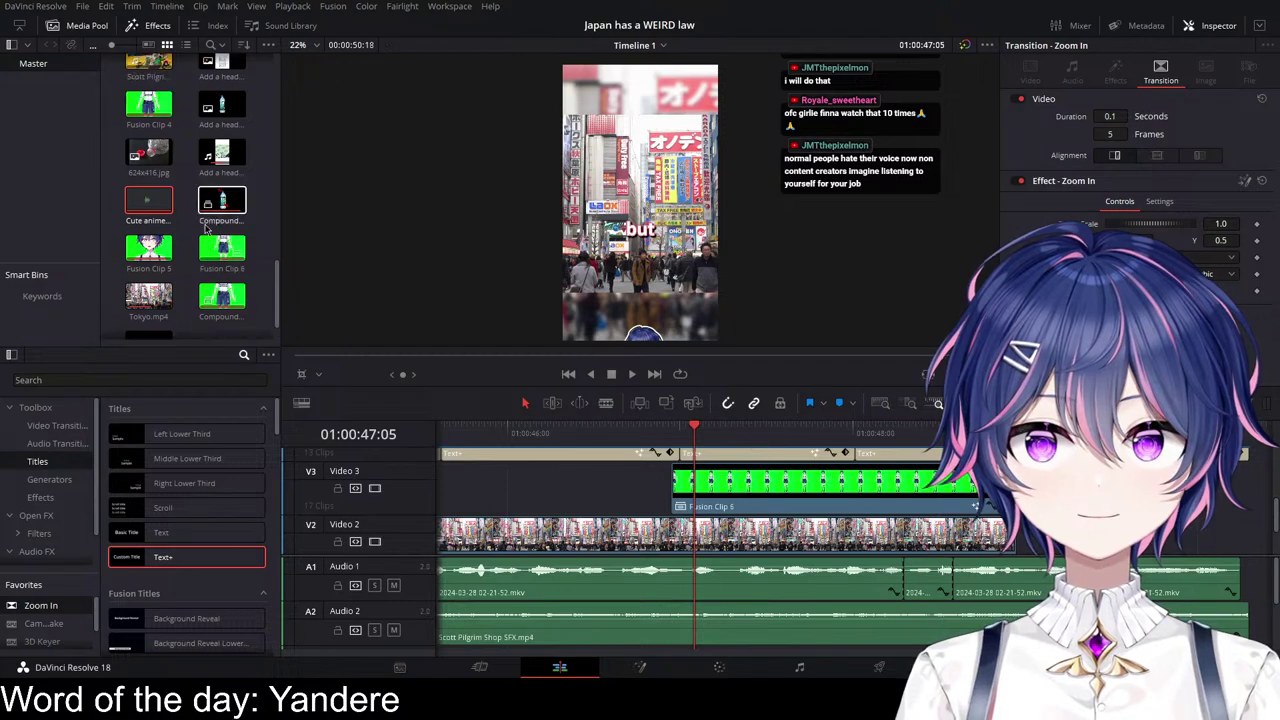
scroll(226, 230, "up", 4)
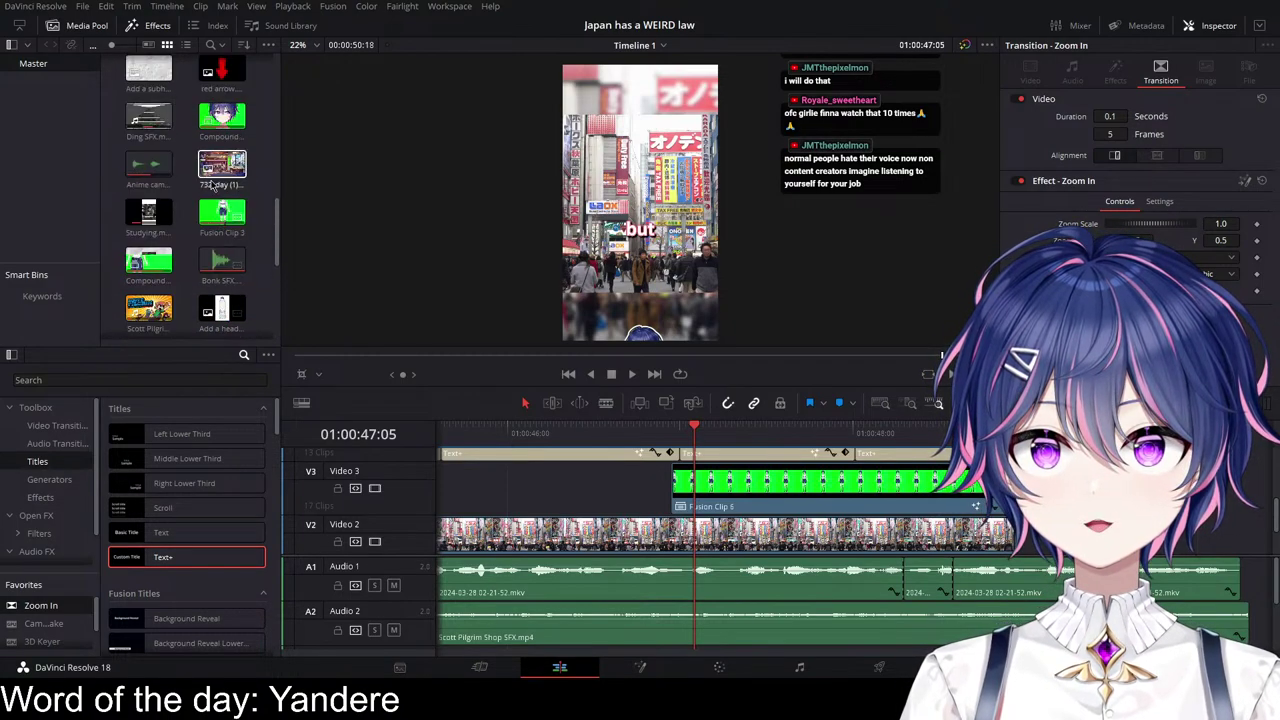
scroll(238, 214, "up", 3)
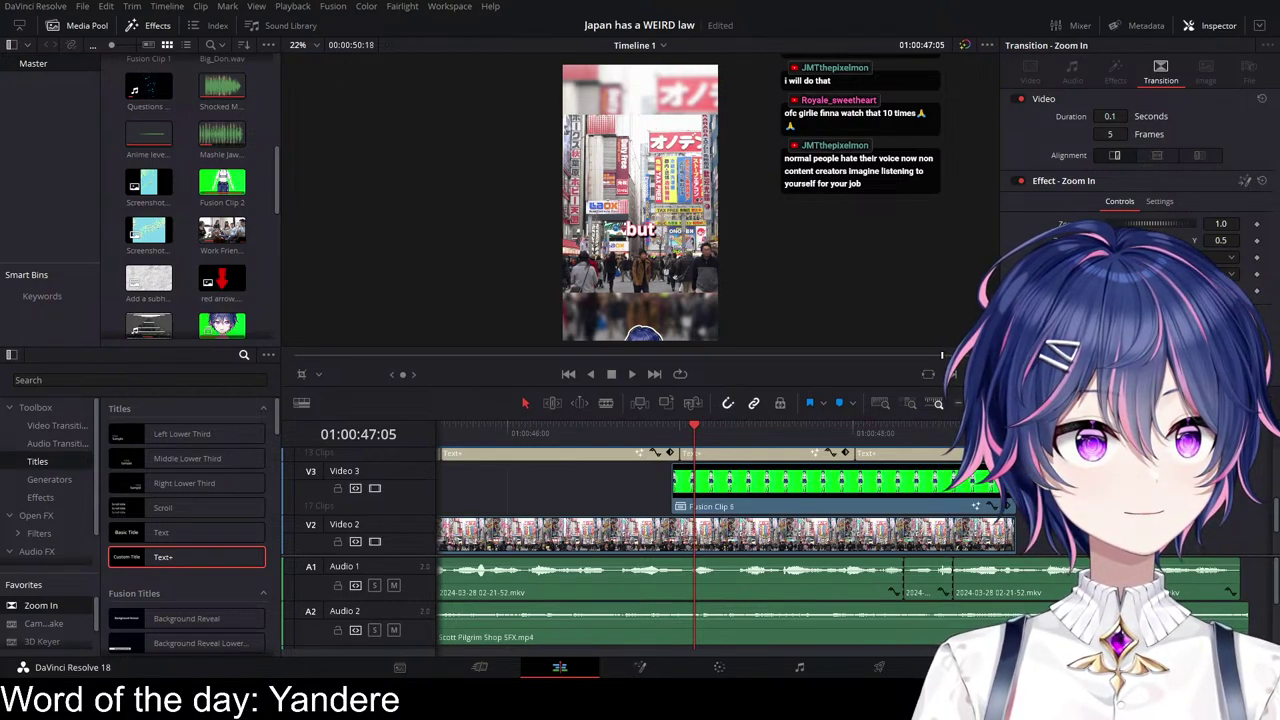
left_click(264, 229)
scroll(190, 239, "up", 5)
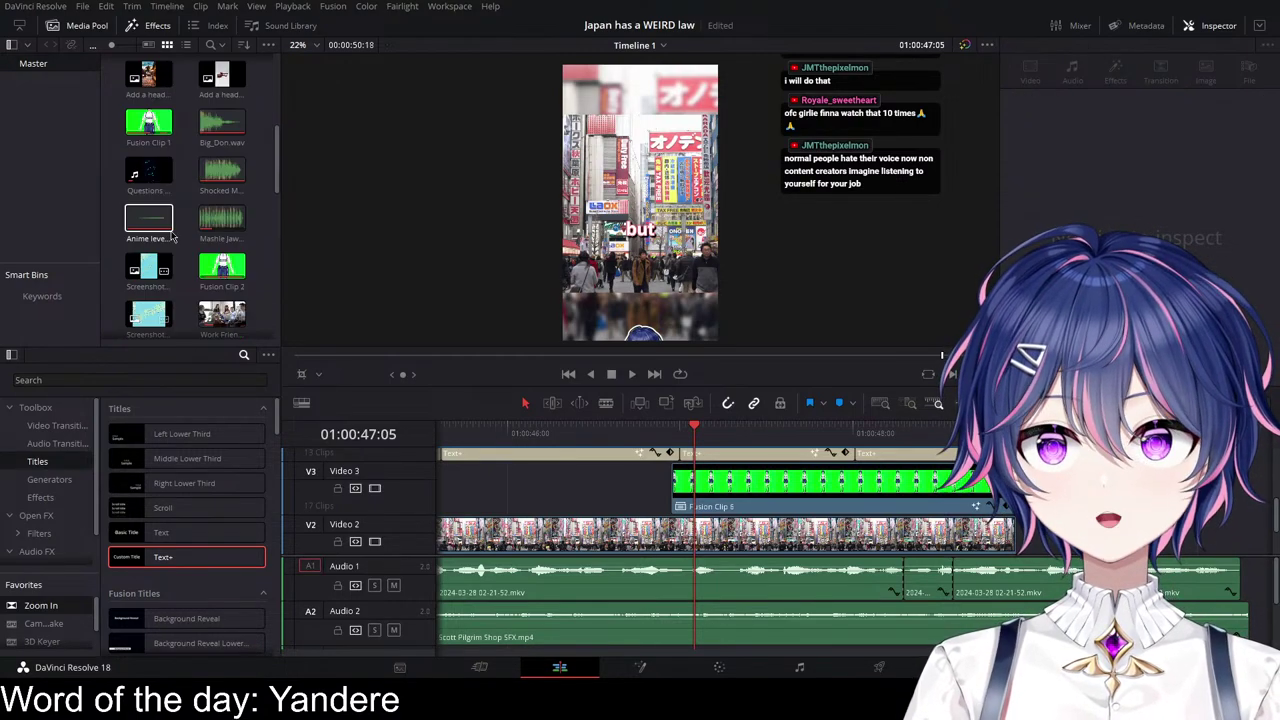
scroll(215, 259, "down", 1)
scroll(784, 520, "down", 3)
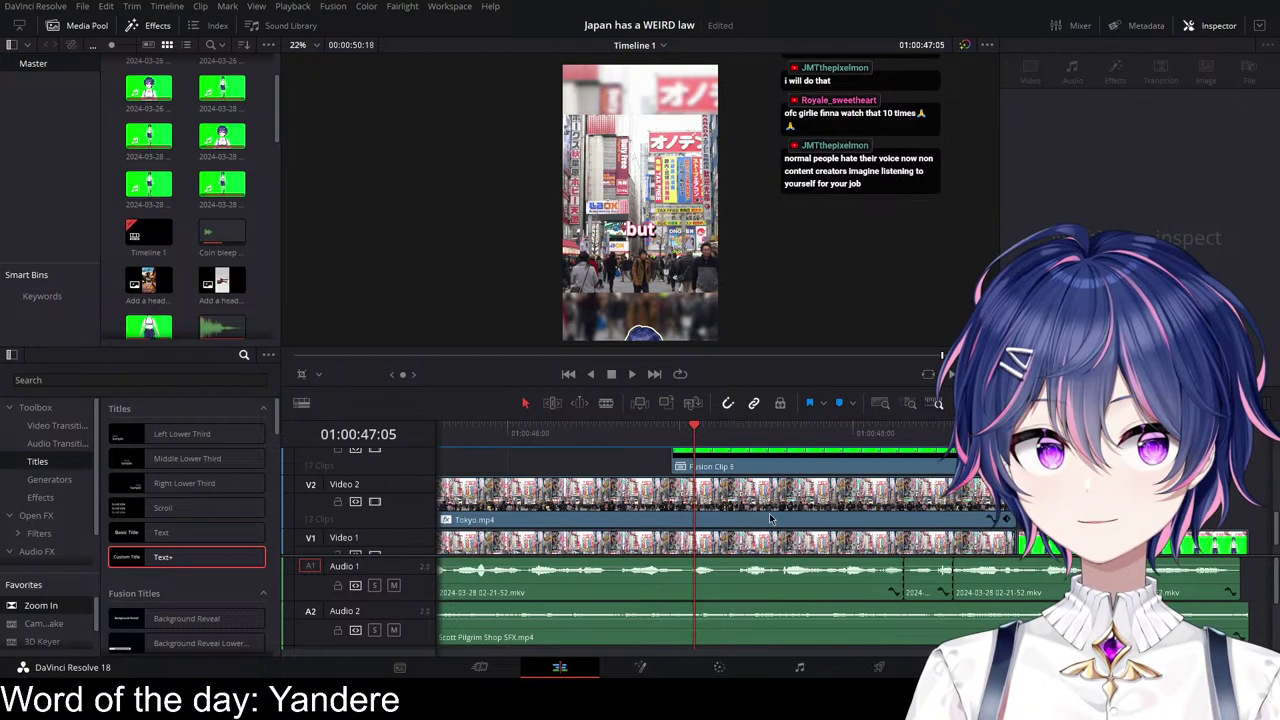
scroll(737, 504, "up", 3)
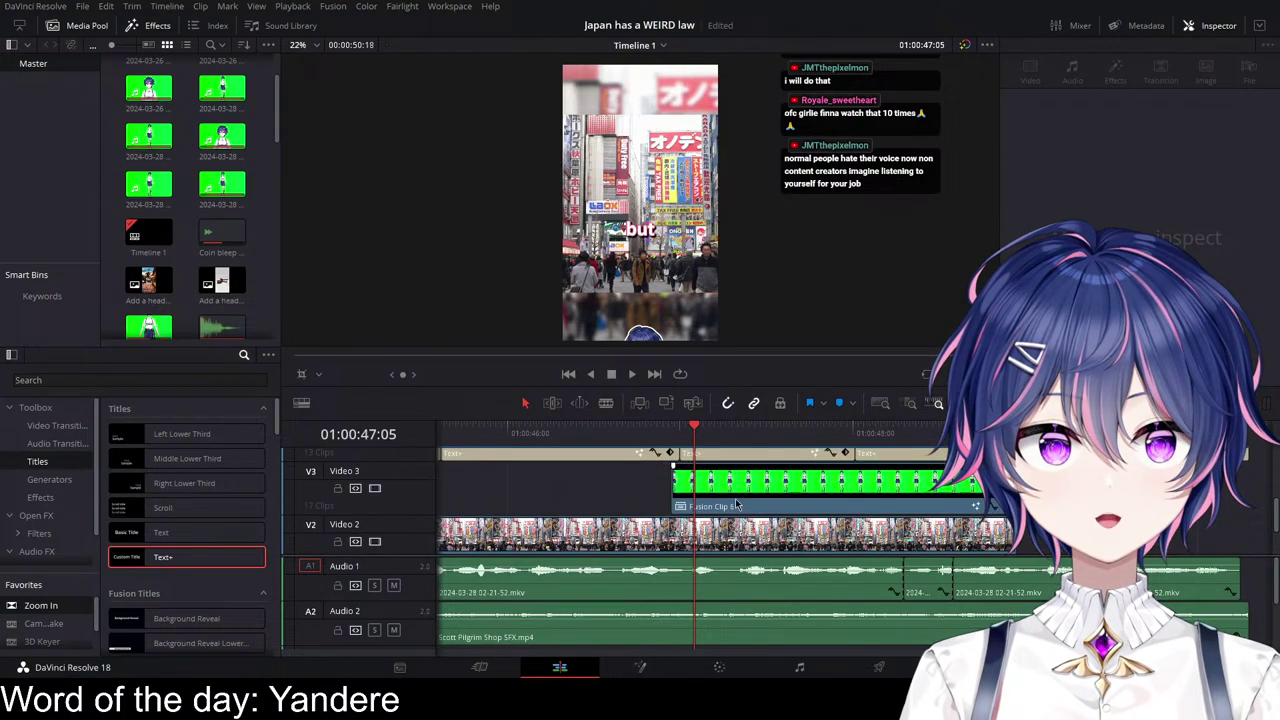
left_click(997, 513)
scroll(773, 587, "down", 3)
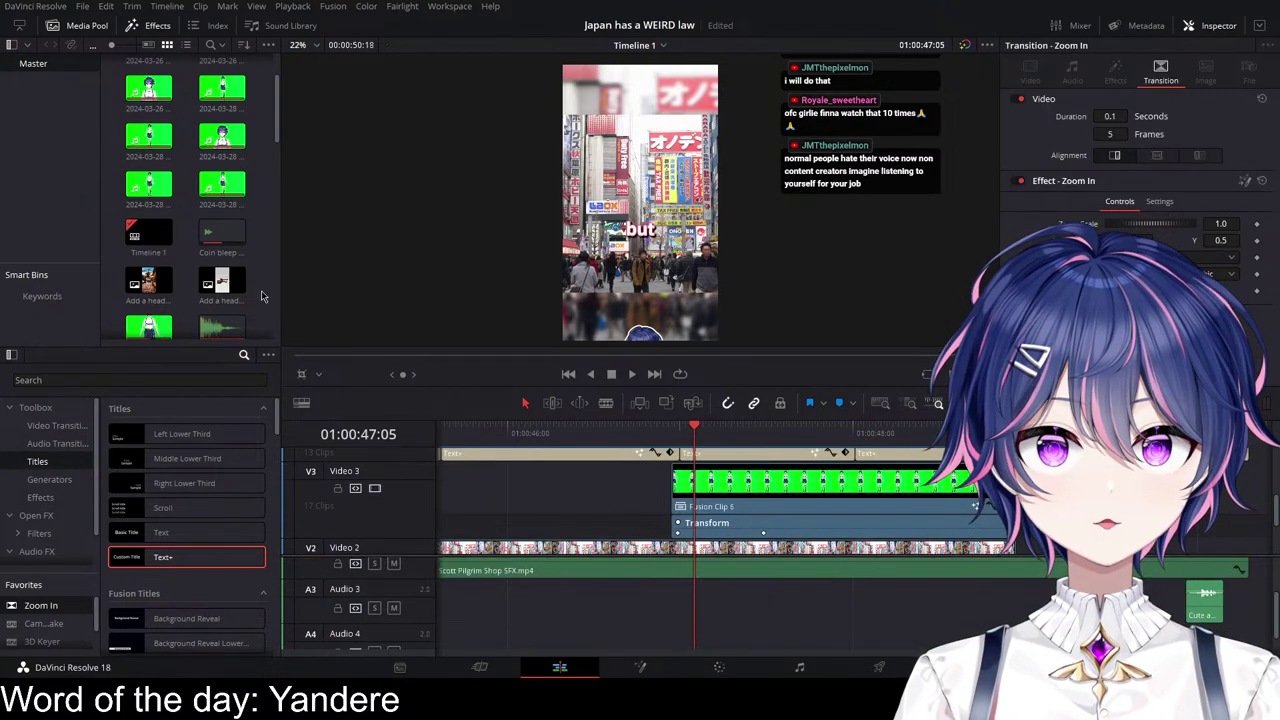
left_click_drag(224, 234, 733, 612)
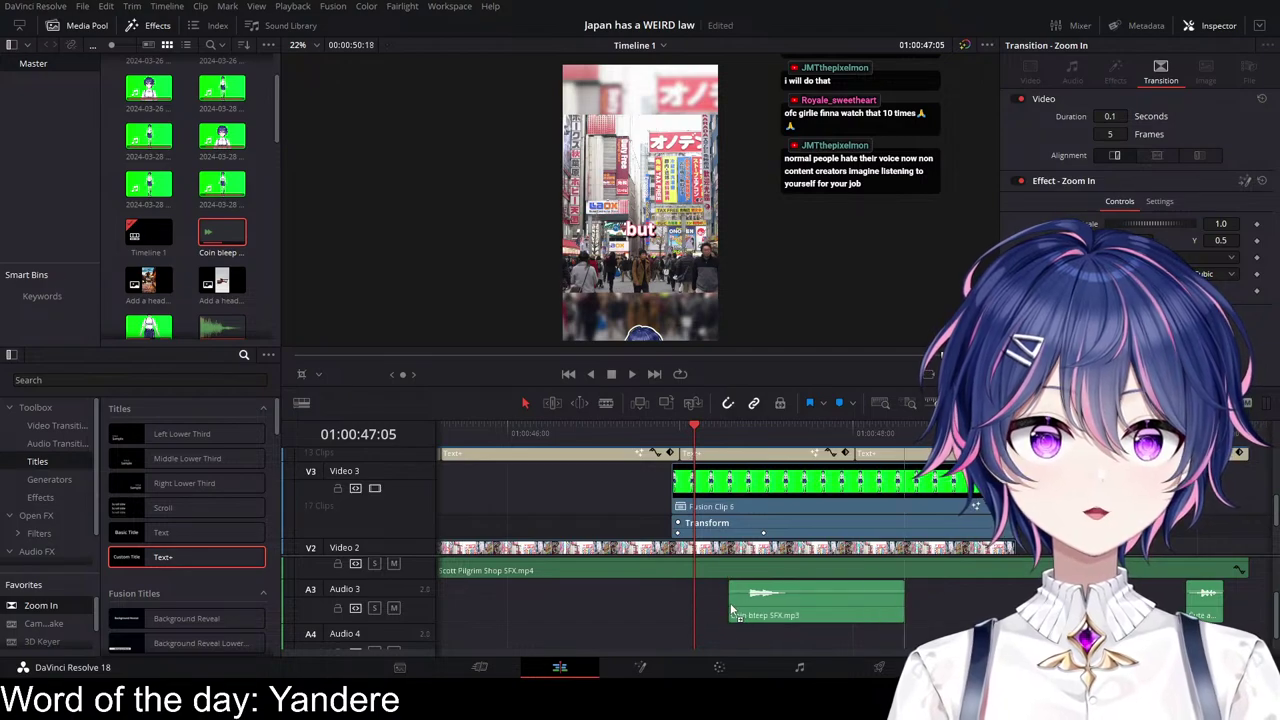
Step: Align the coin bleep on Audio 3 with the start of the Video 3 green-screen clip and play it back
scroll(801, 540, "left", 2)
left_click_drag(971, 609, 894, 606)
left_click(808, 433)
key("space")
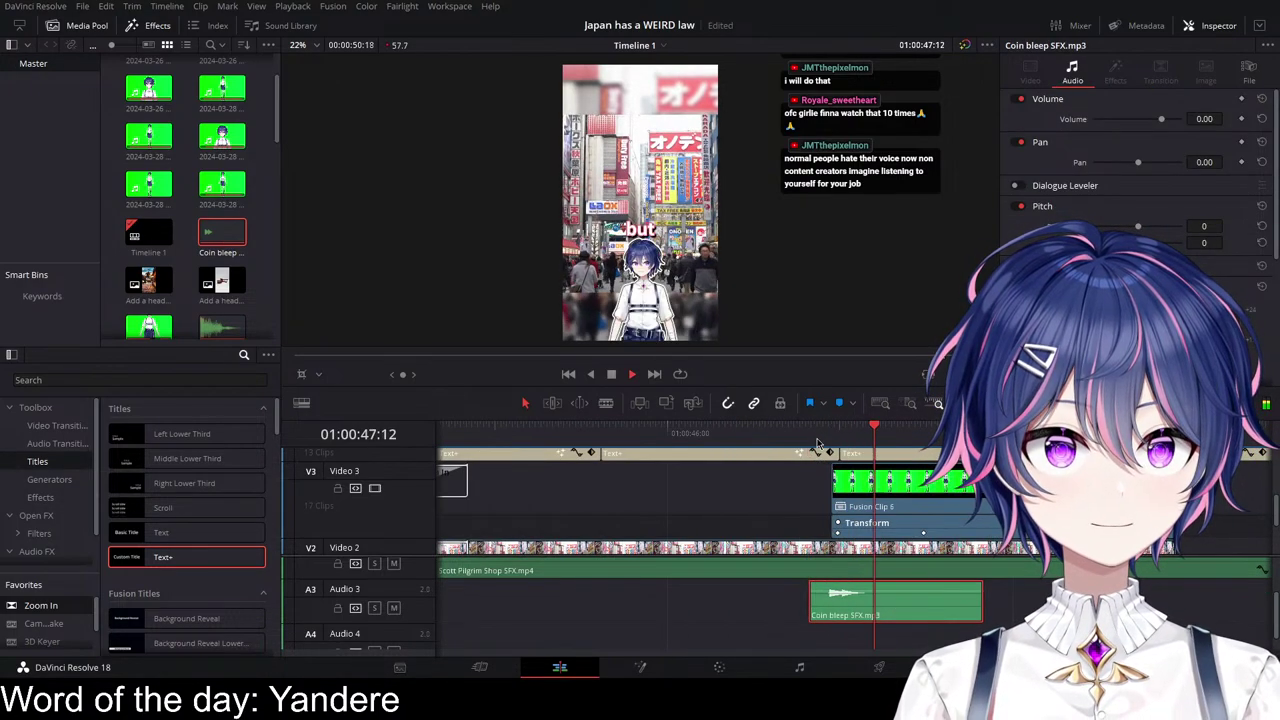
left_click_drag(872, 617, 895, 616)
key("slash")
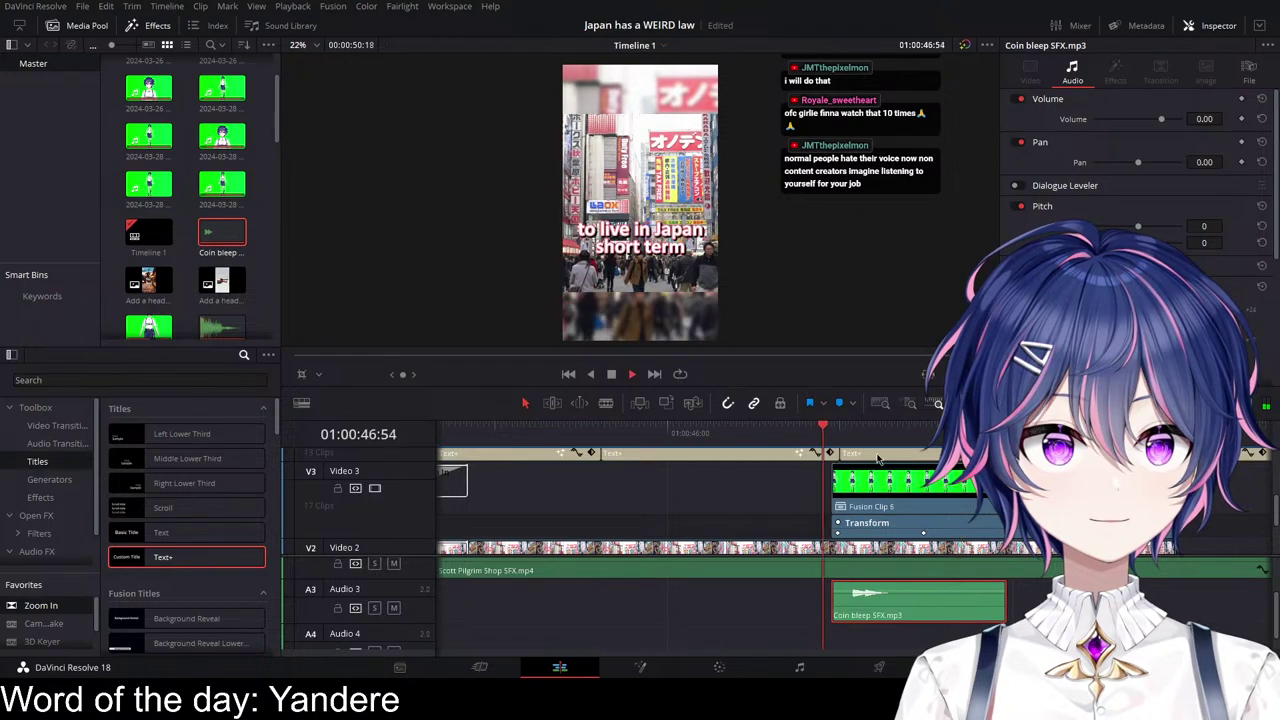
key("space")
left_click(767, 431)
key("space")
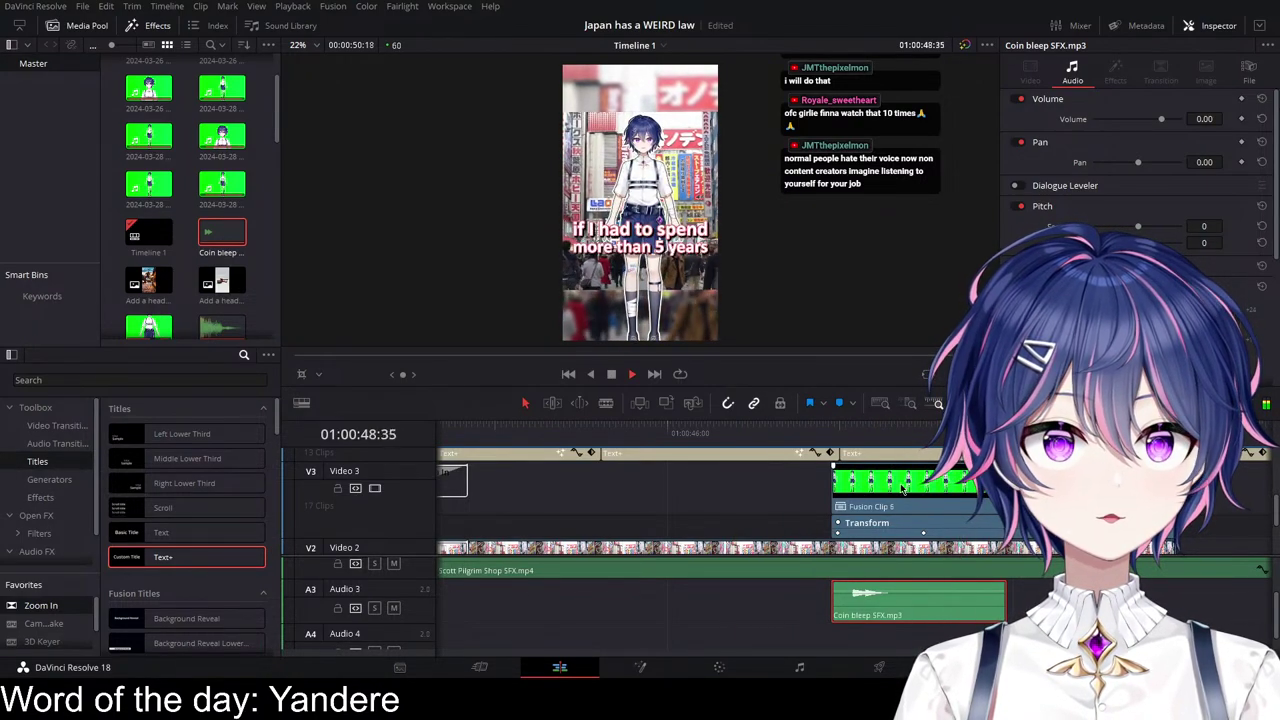
key("space")
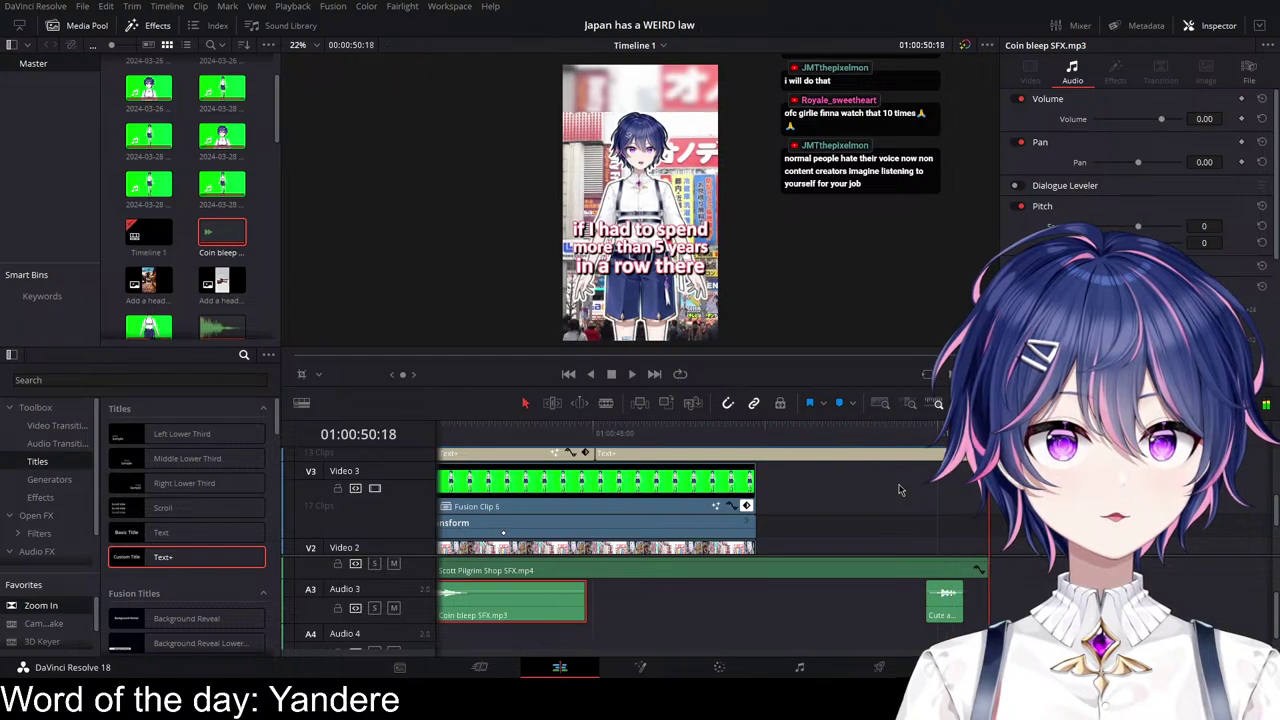
Step: Play the short from the beginning to review the captions and sound effects
scroll(926, 510, "down", 6)
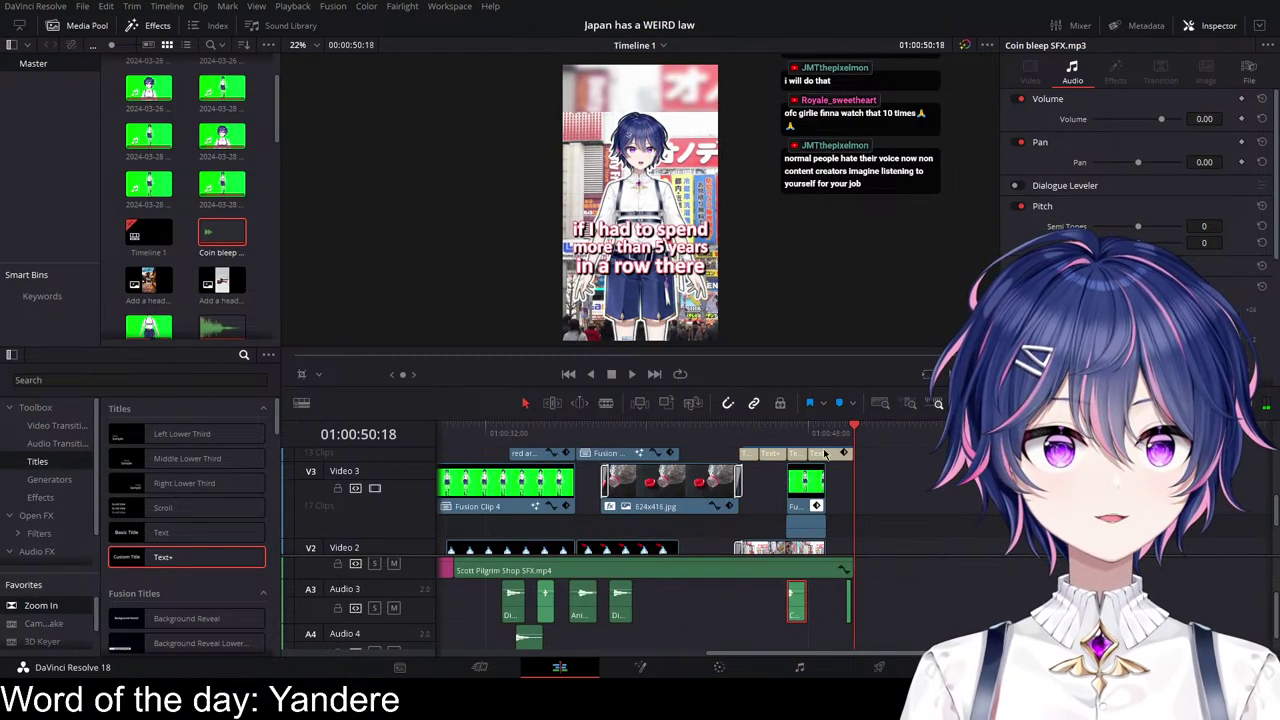
scroll(960, 600, "up", 2)
left_click(985, 607)
key("Home")
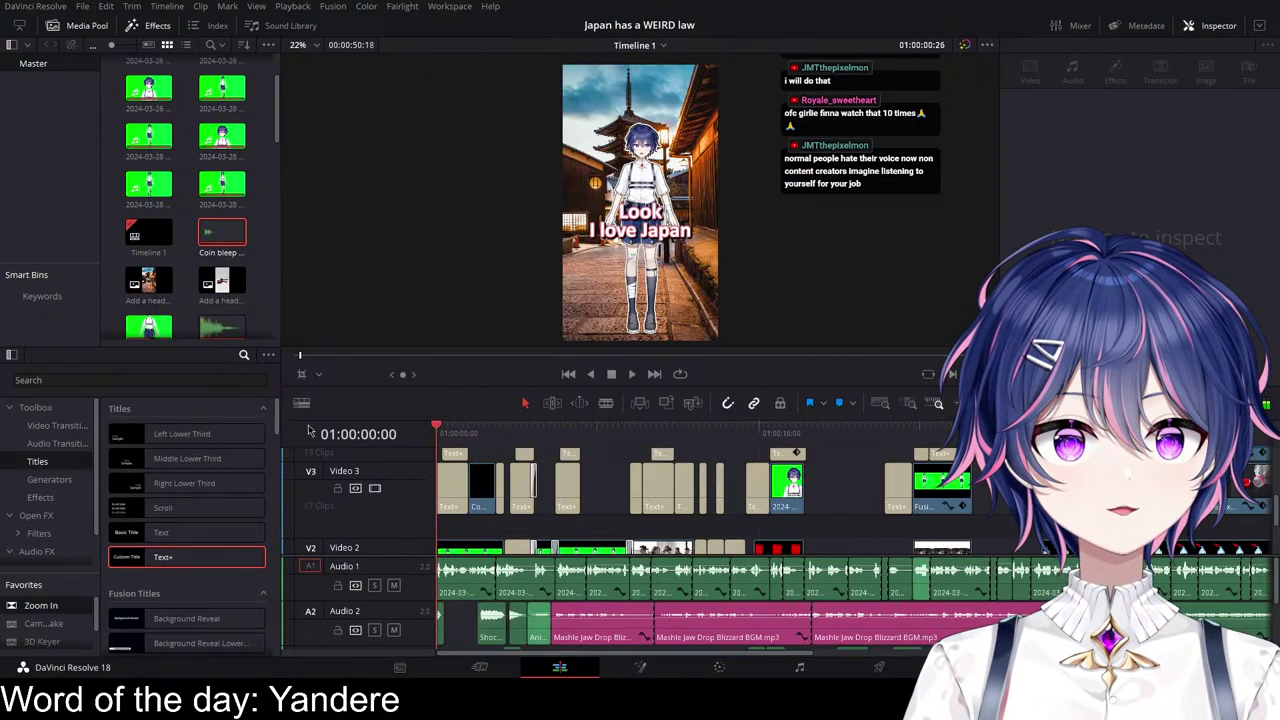
key("space")
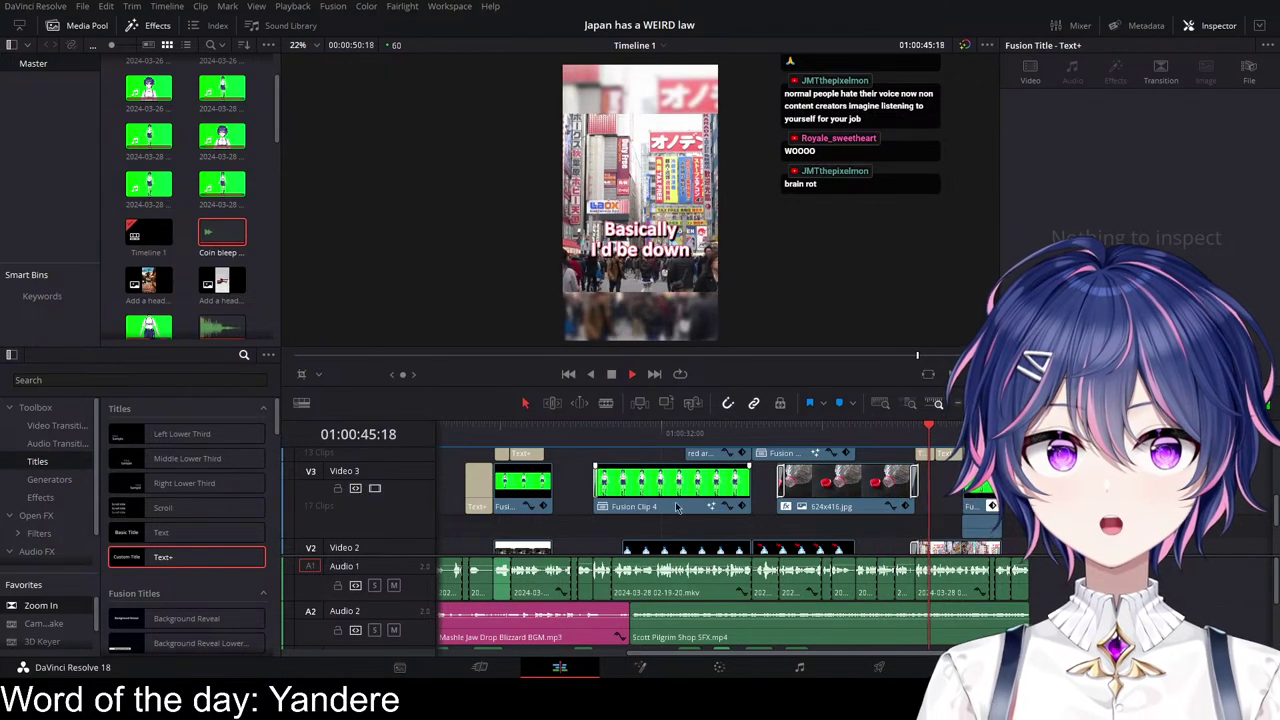
Step: Locate the moment around 01:00:44:09 and add Bonk SFX.mp3 from the media pool to Audio 3 slightly before it
left_click(880, 482)
scroll(254, 265, "down", 10)
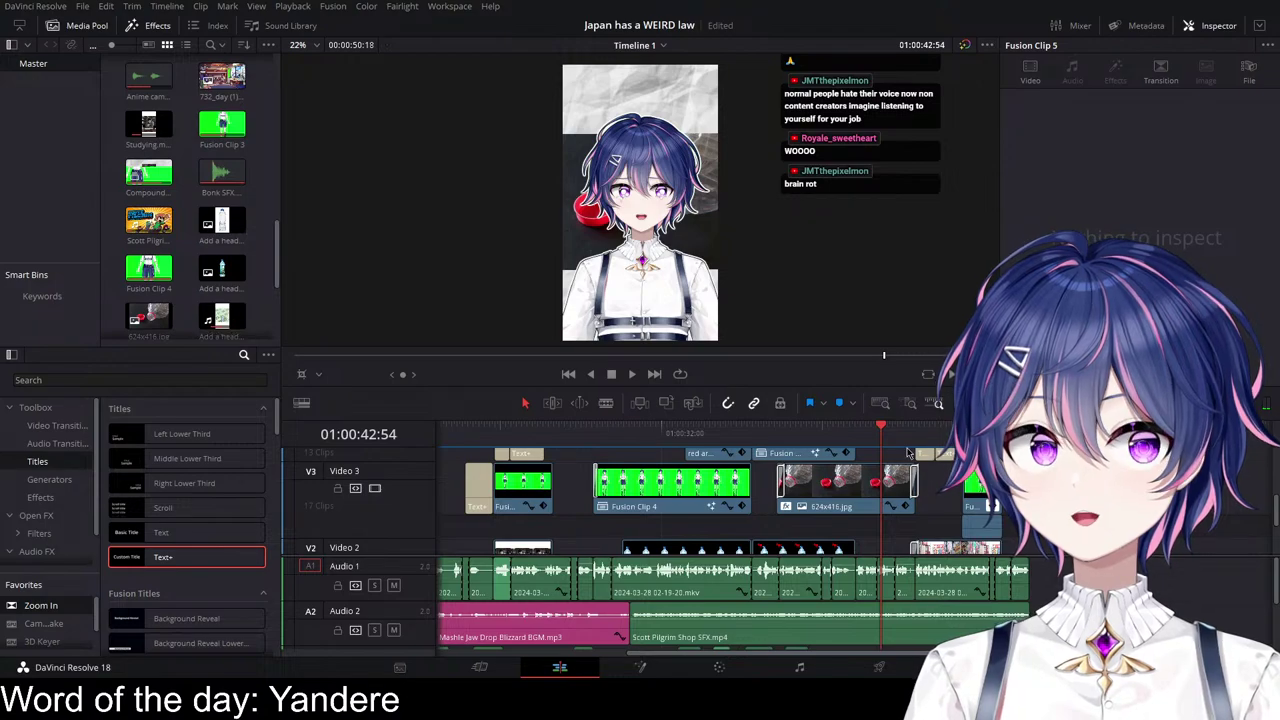
scroll(914, 500, "up", 3)
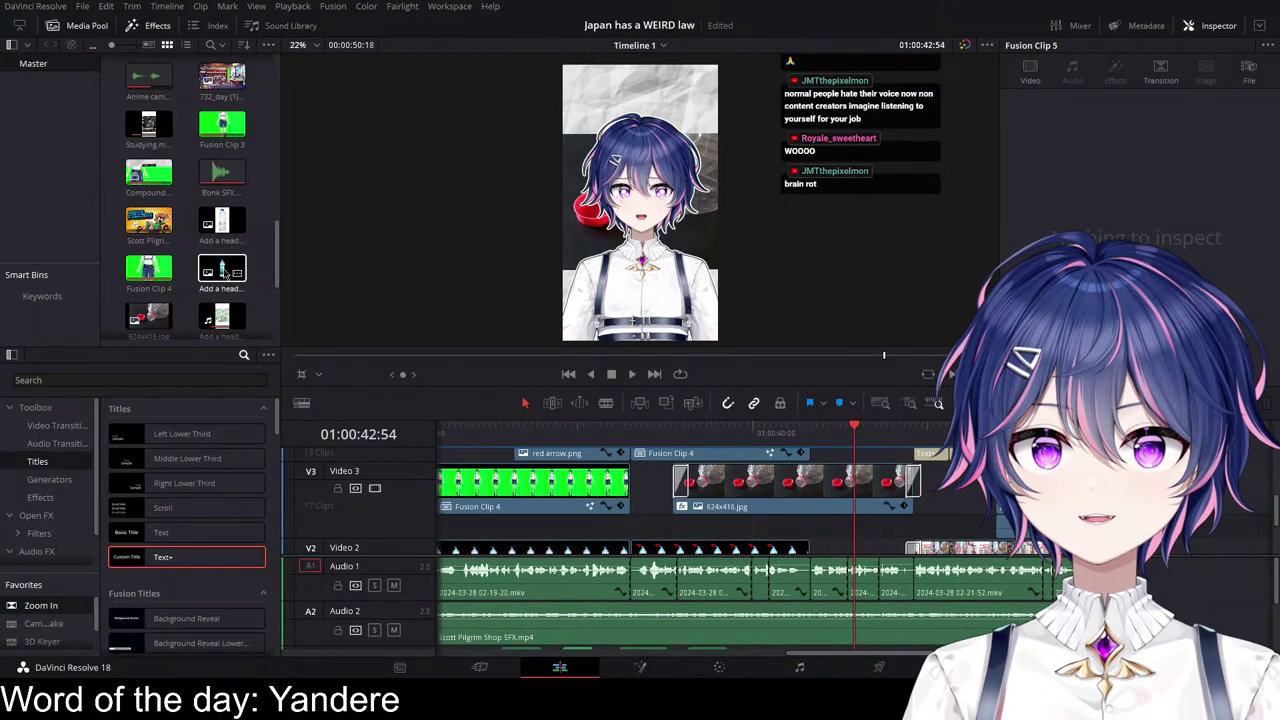
scroll(616, 516, "down", 2)
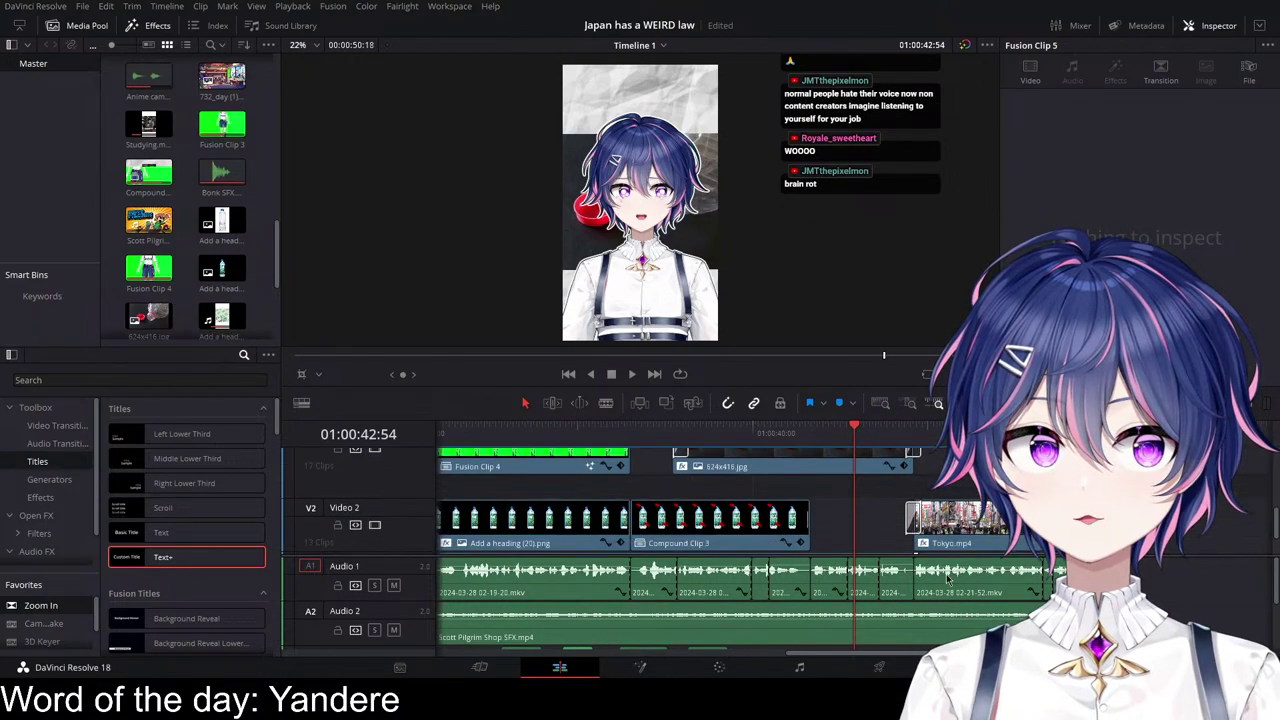
key("space")
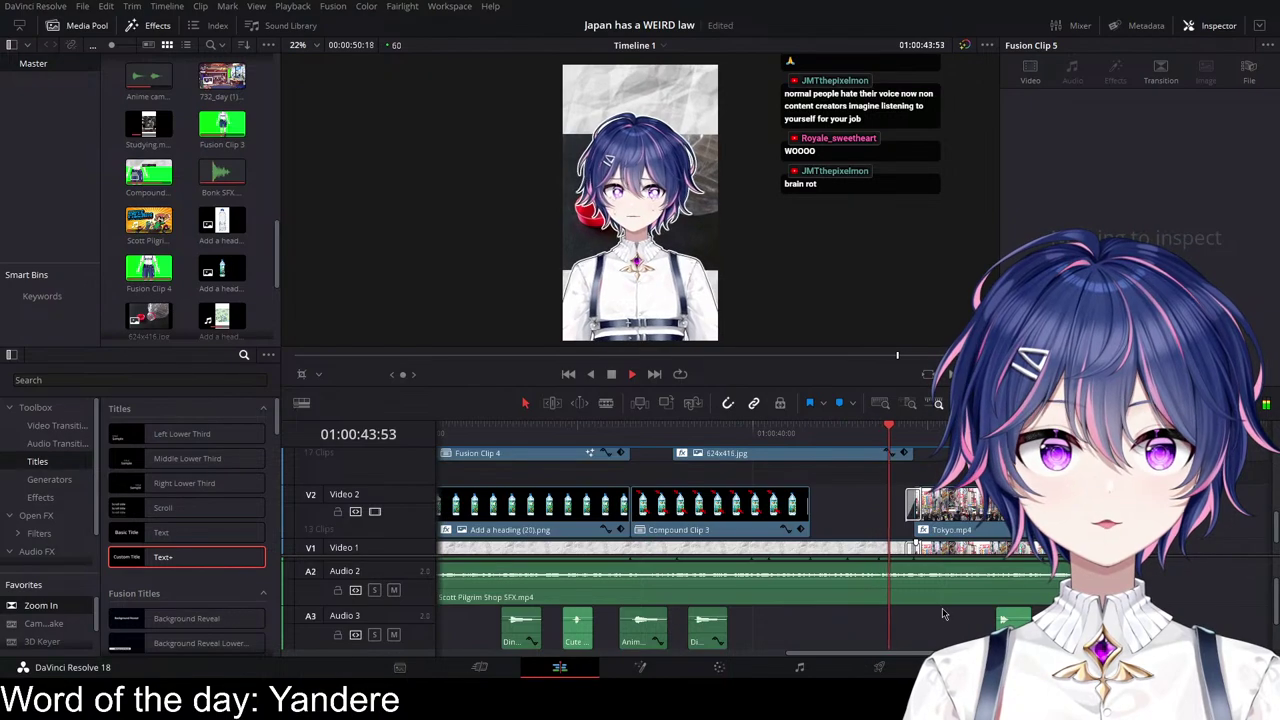
key("space")
left_click_drag(222, 172, 883, 643)
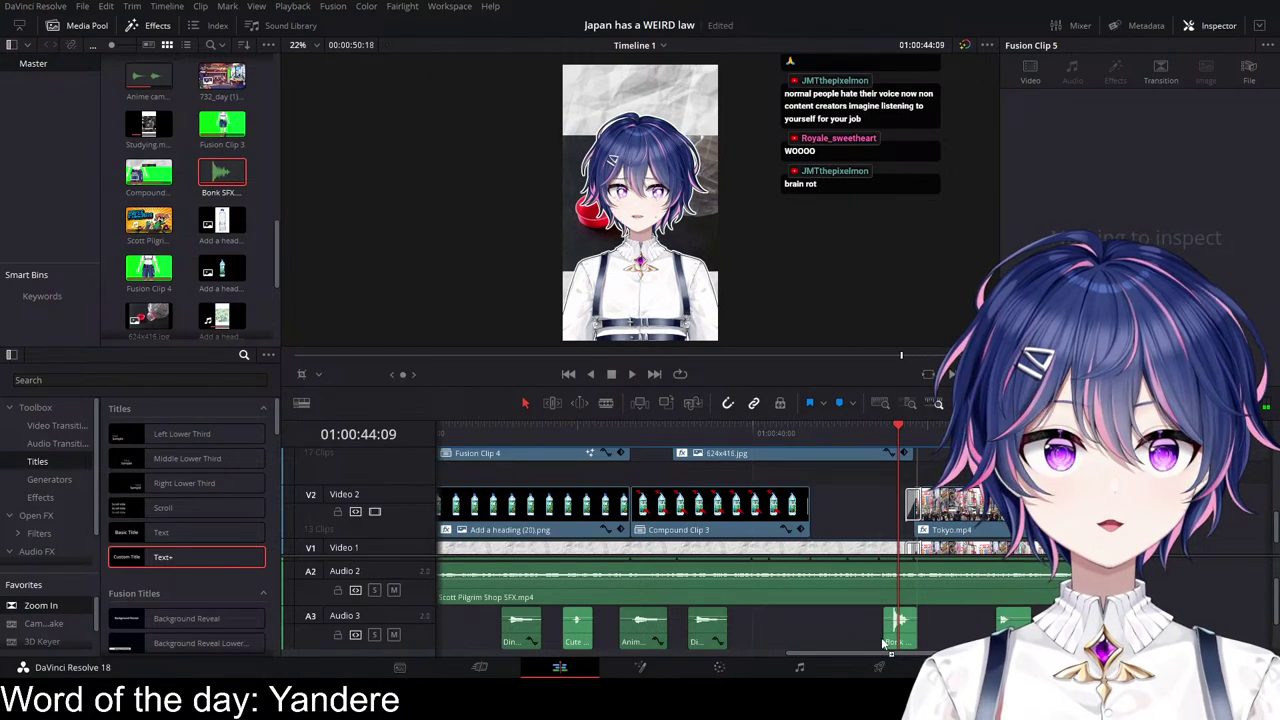
Step: Audition the bonk sound effect, lower its volume to about -1.92 dB, and replay the section from before 01:00:42:47
left_click(879, 432)
key("space")
key("space")
scroll(966, 600, "up", 3)
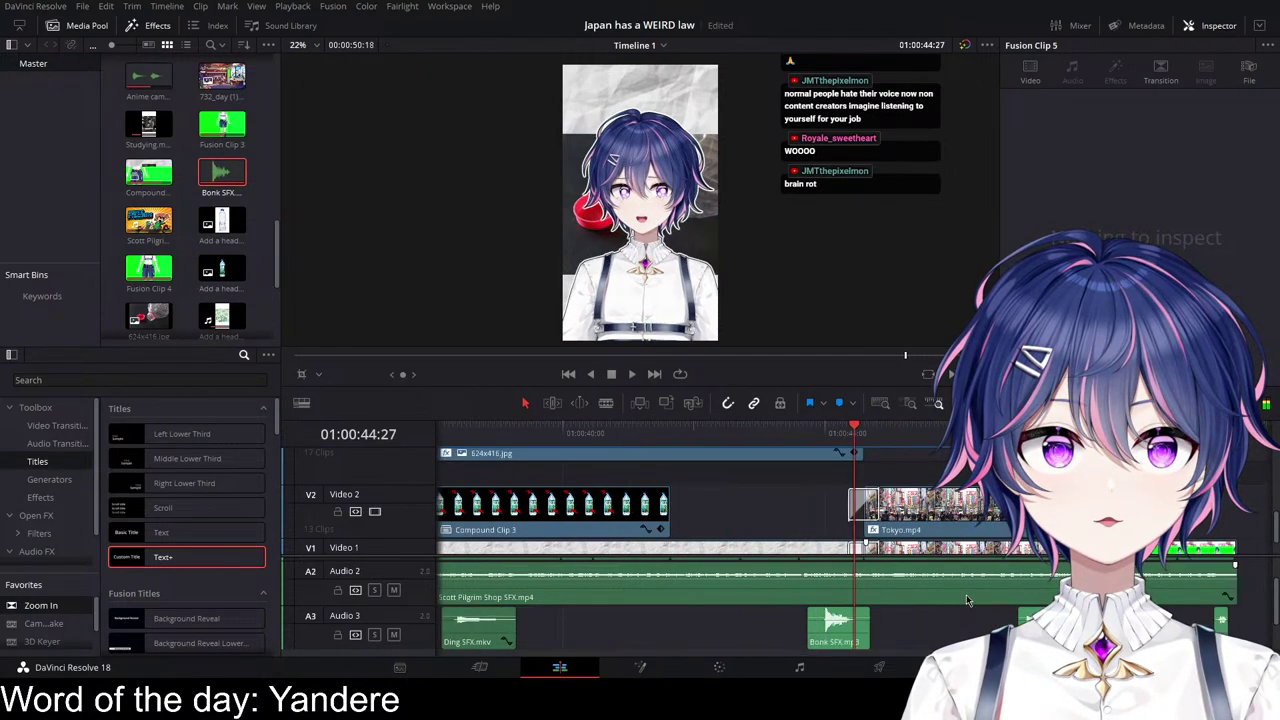
scroll(967, 600, "up", 2)
left_click_drag(820, 612, 820, 615)
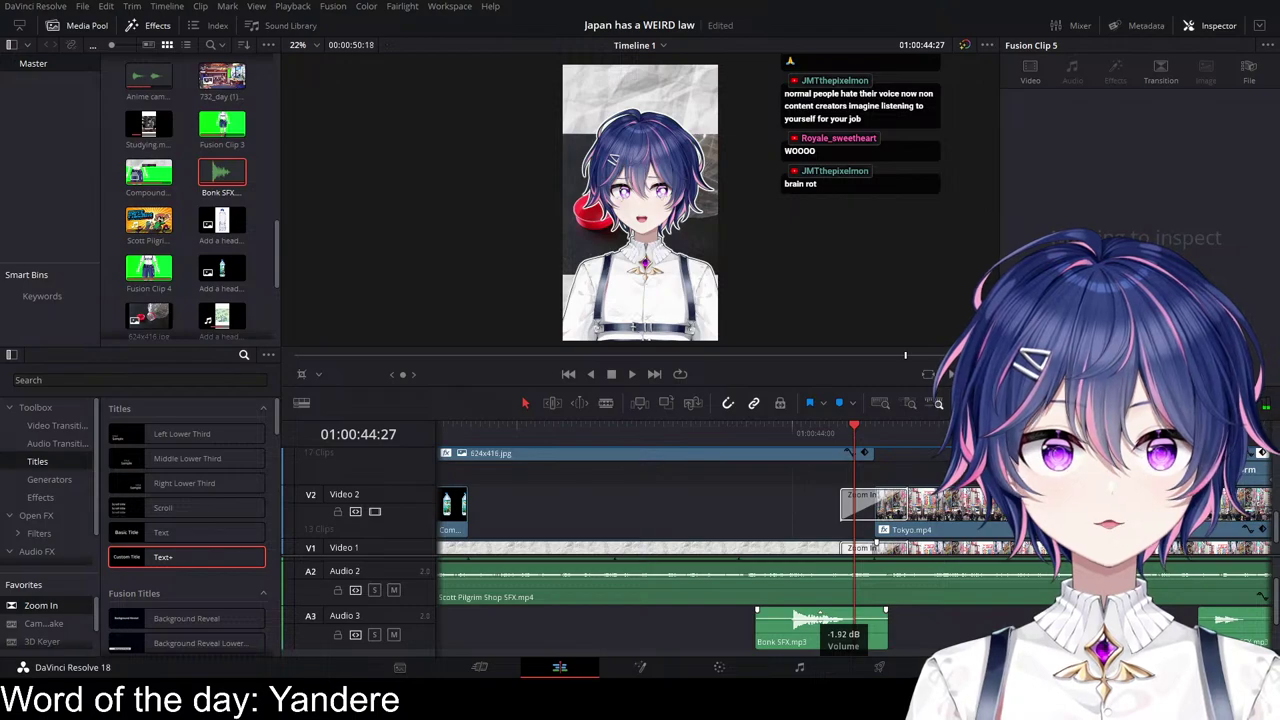
left_click(590, 435)
key("space")
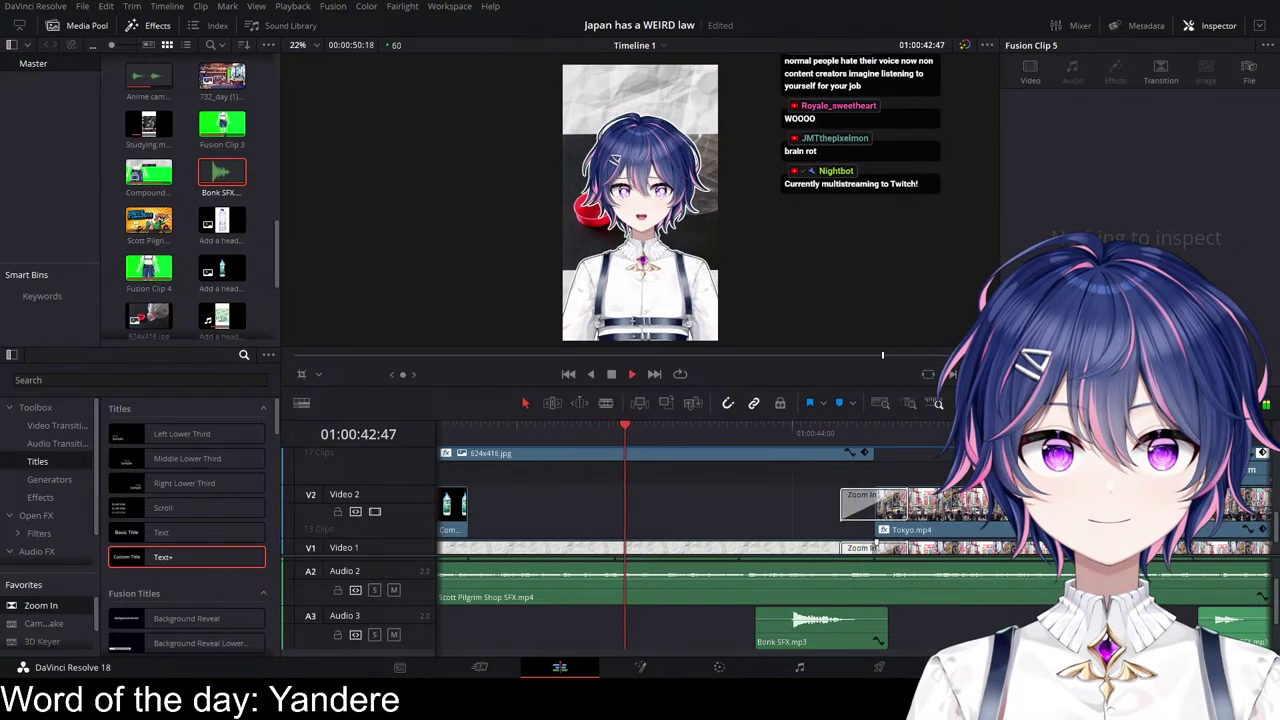
Step: Set the volume of the Audio 1 voice clip just before 01:00:44:40 to about 11.54 dB and replay that section
scroll(900, 525, "down", 3, "alt")
scroll(915, 525, "up", 1)
scroll(921, 594, "up", 2)
key("space")
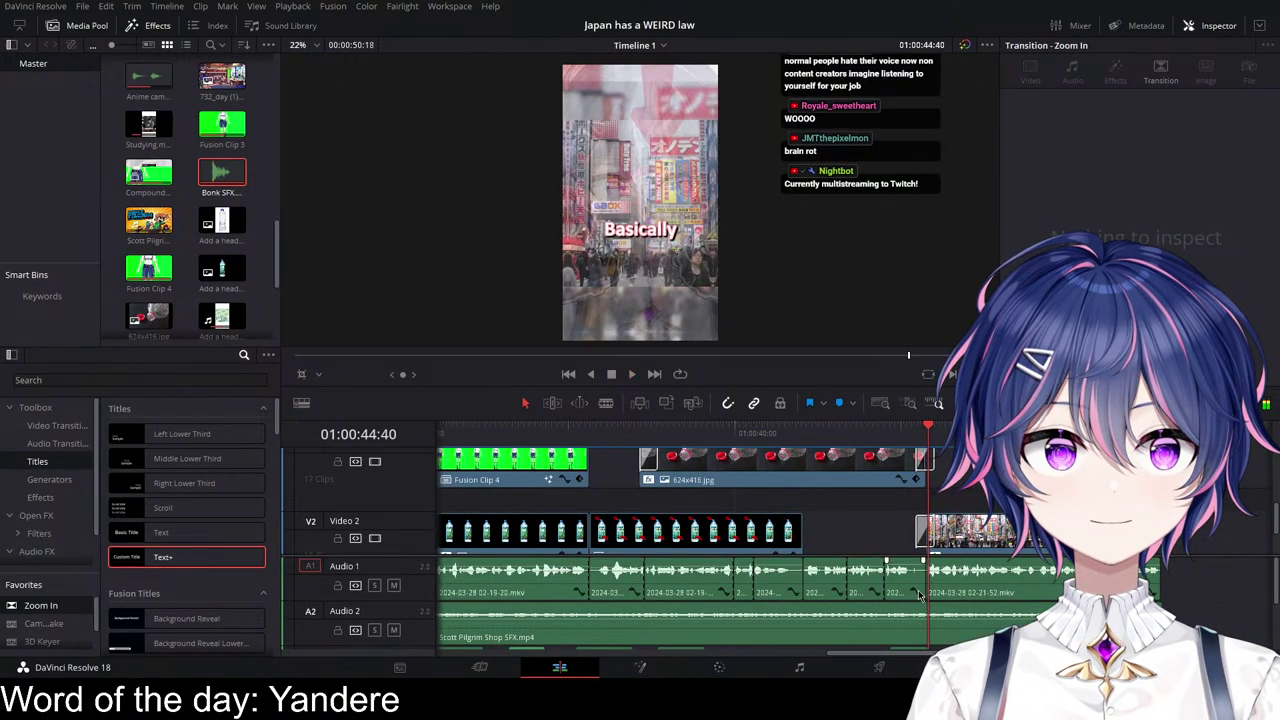
scroll(910, 585, "up", 2)
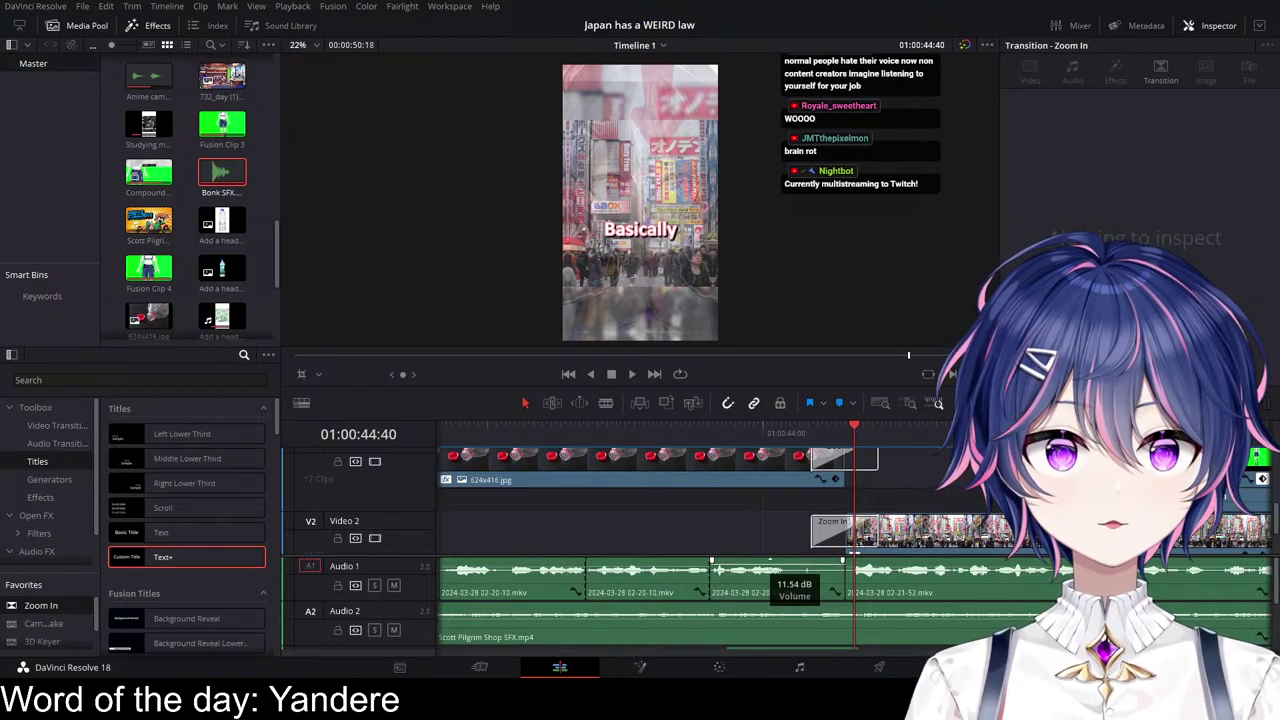
left_click_drag(770, 563, 770, 561)
left_click(523, 432)
key("space")
scroll(926, 570, "down", 2, "alt")
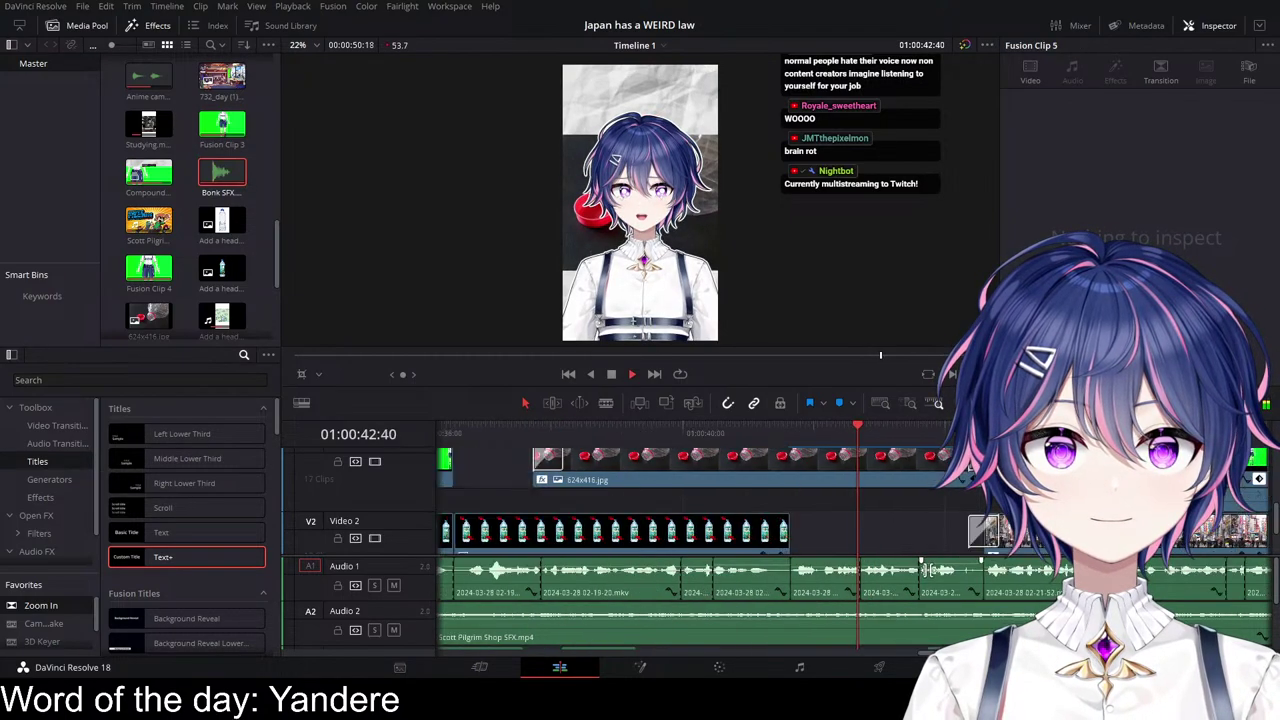
scroll(930, 570, "down", 1)
key("space")
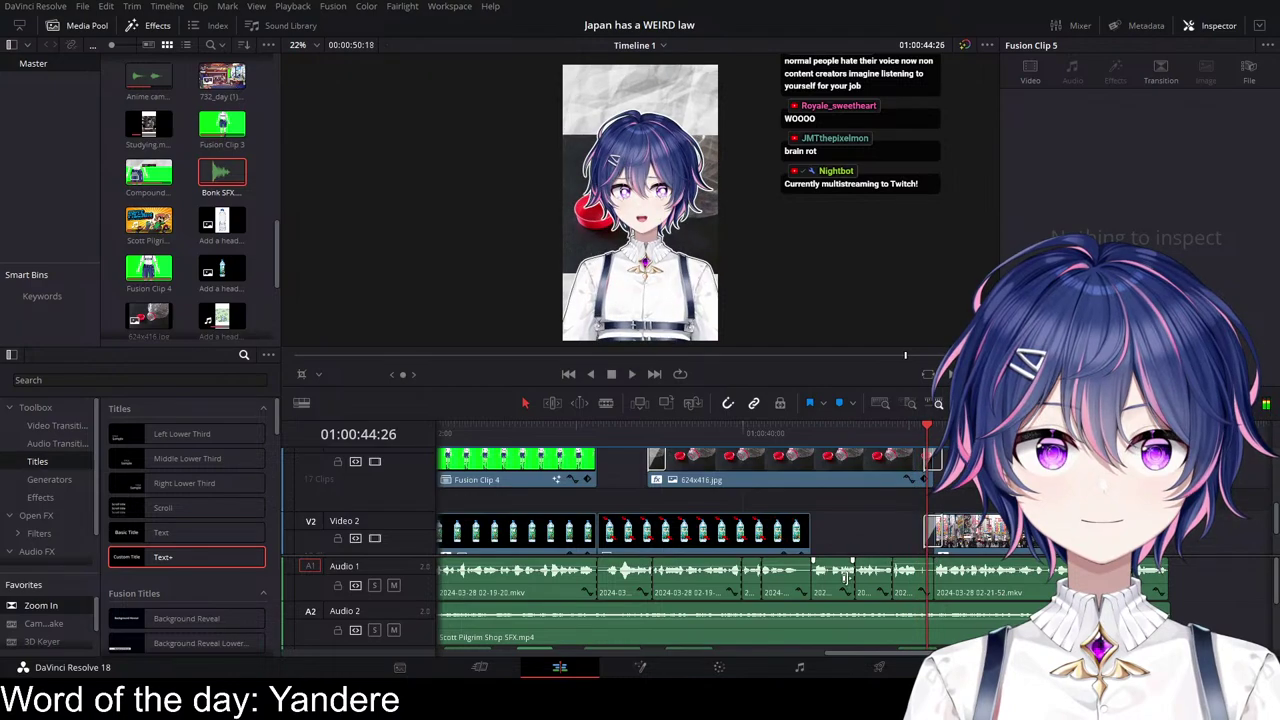
Step: Set the volume of the preceding Audio 1 voice clip to about 5.77 dB and play the short from there to its end
scroll(845, 578, "up", 1)
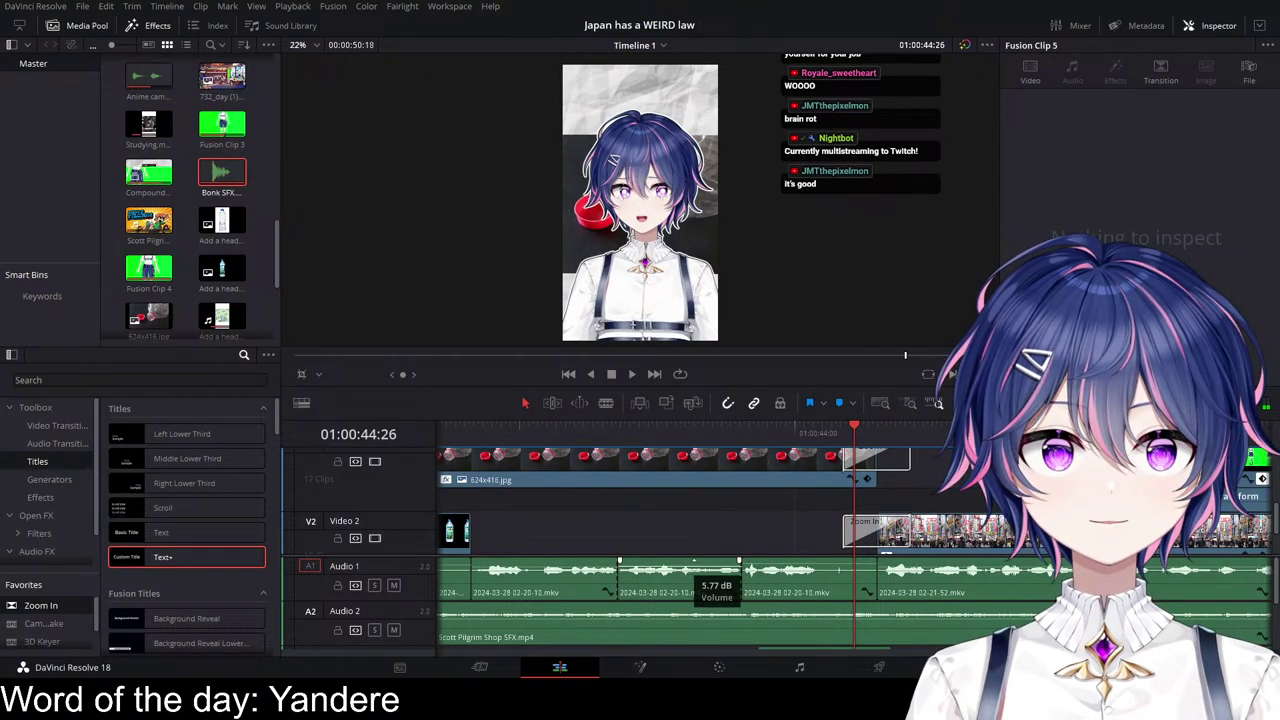
scroll(832, 578, "left", 2)
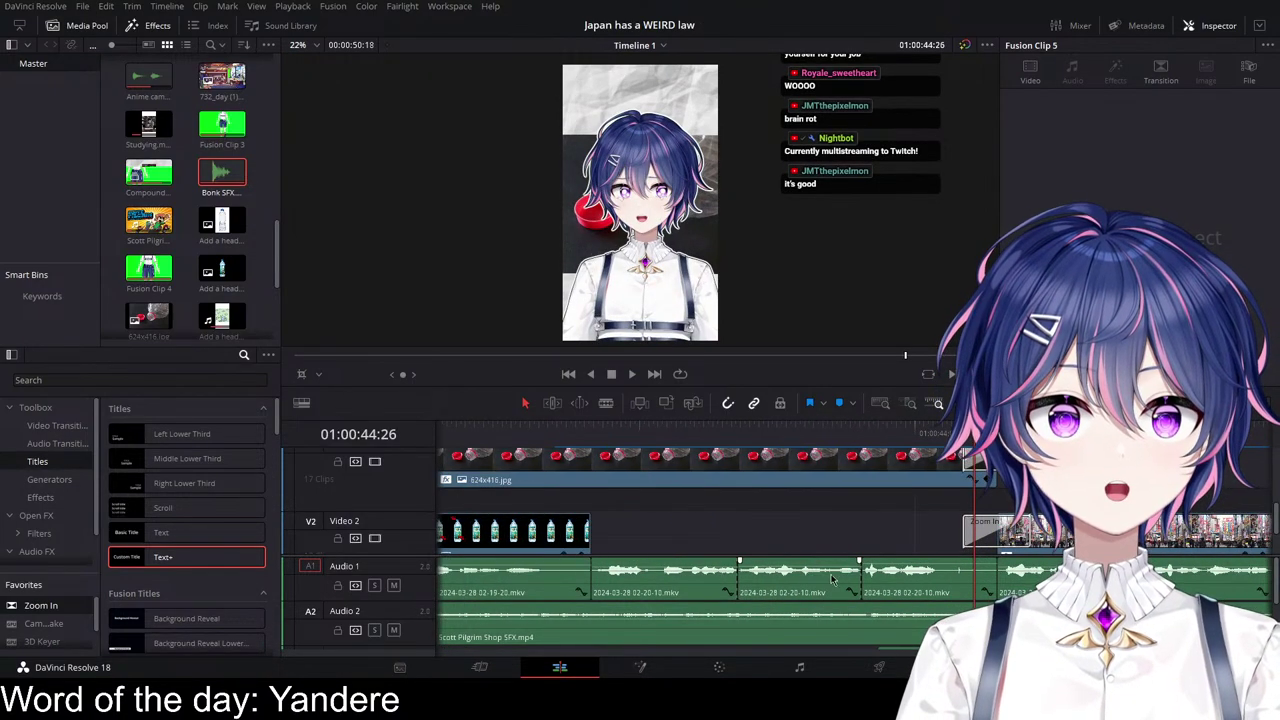
left_click(697, 434)
scroll(859, 527, "down", 2)
key("space")
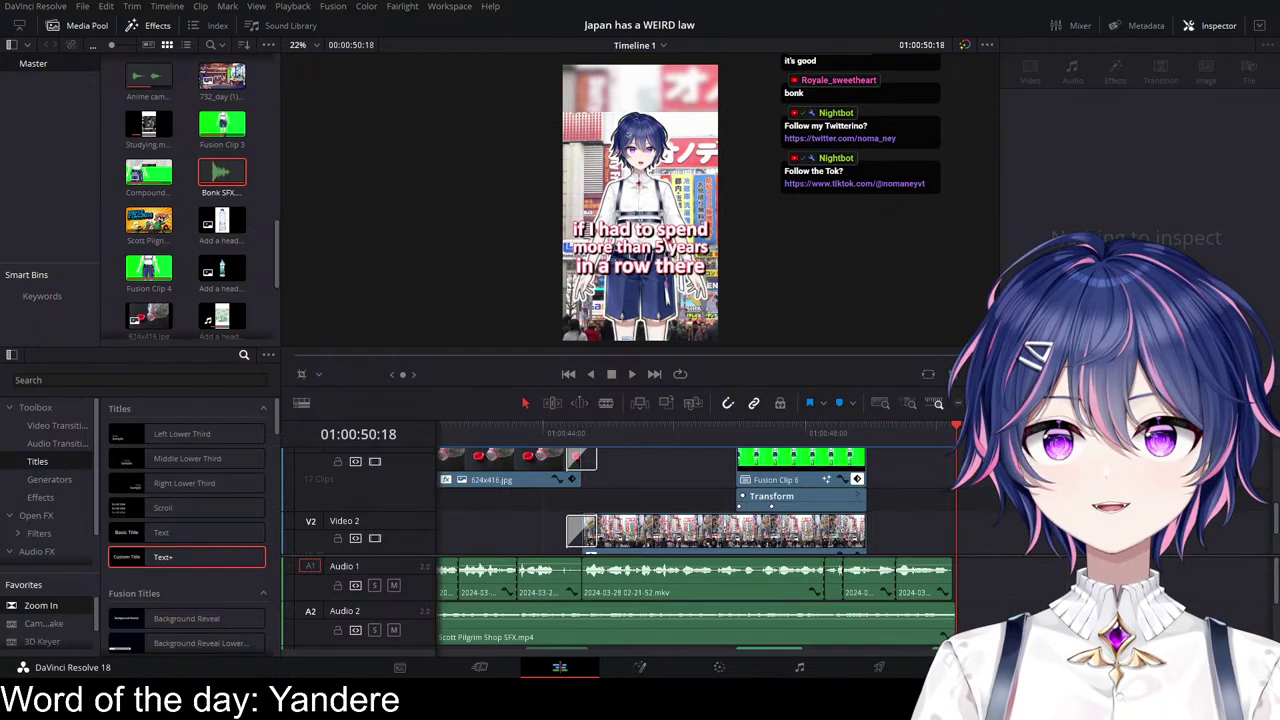
Step: Collapse the Transform keyframe lane of Fusion Clip 6 and play the short briefly from its beginning
left_click(857, 480)
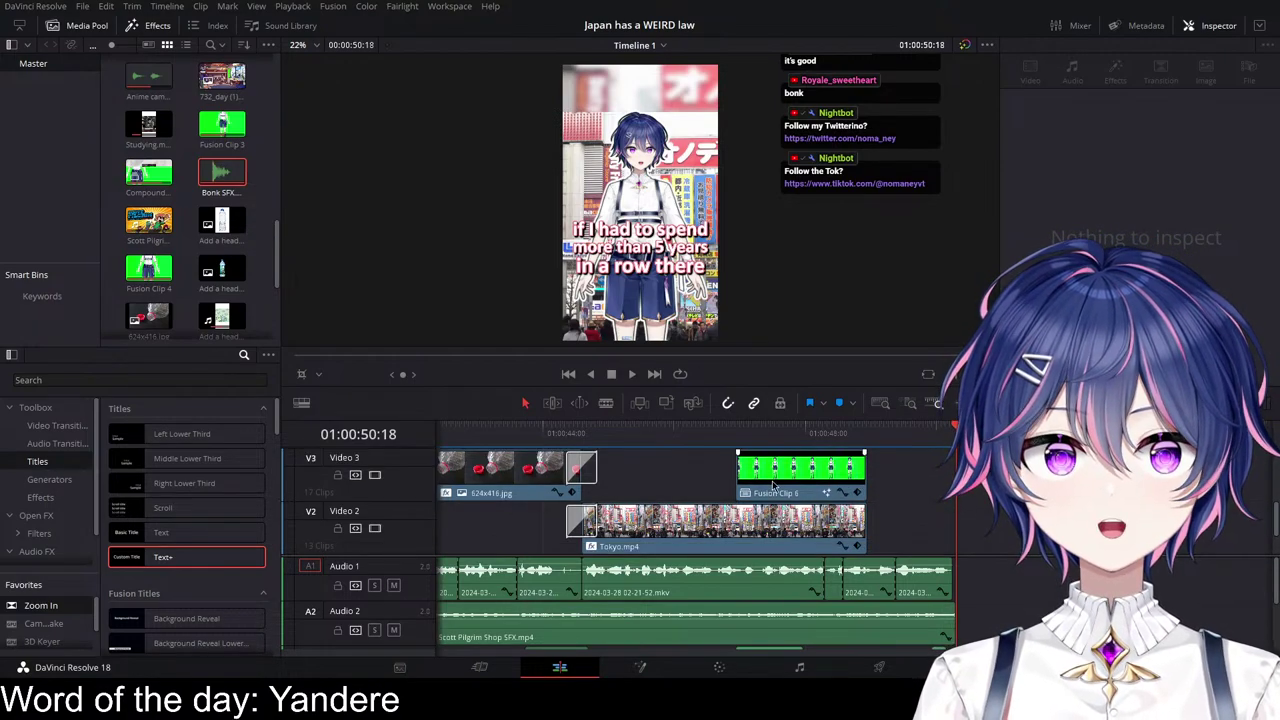
scroll(772, 485, "down", 5)
left_click_drag(680, 433, 266, 449)
key("space")
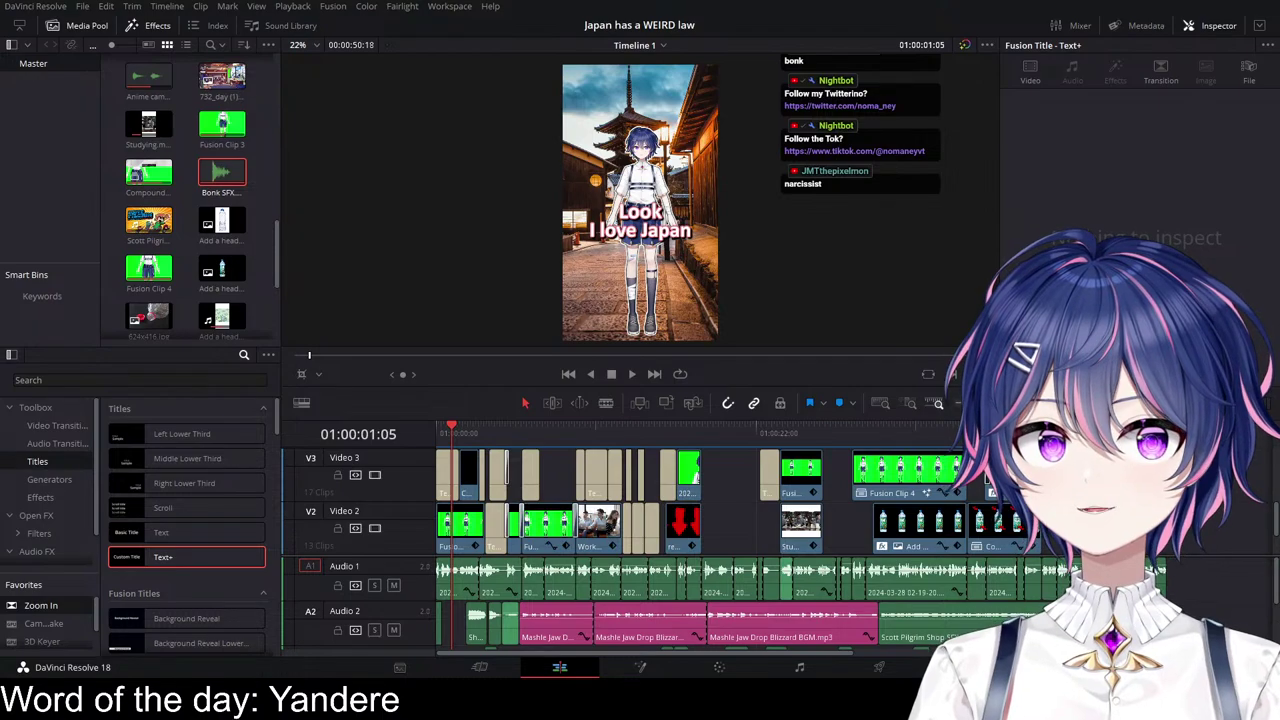
scroll(790, 538, "down", 1)
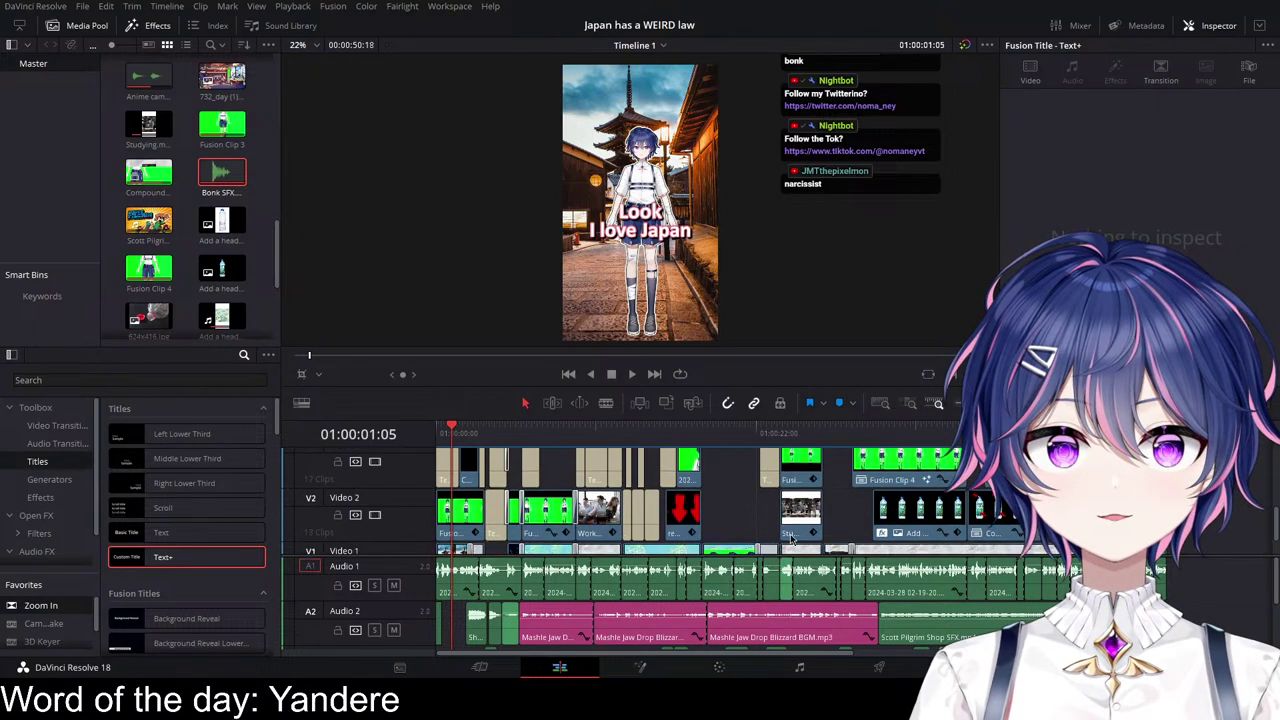
scroll(860, 520, "up", 2)
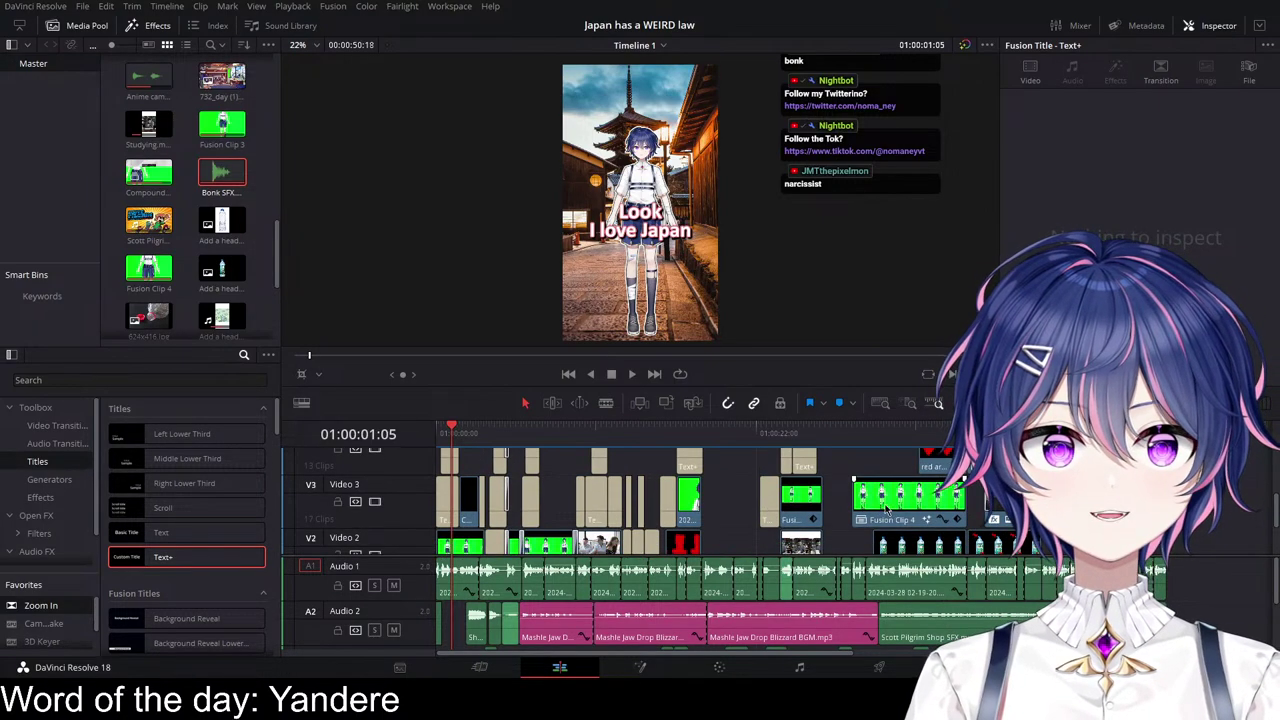
scroll(572, 521, "down", 2)
scroll(572, 521, "up", 5)
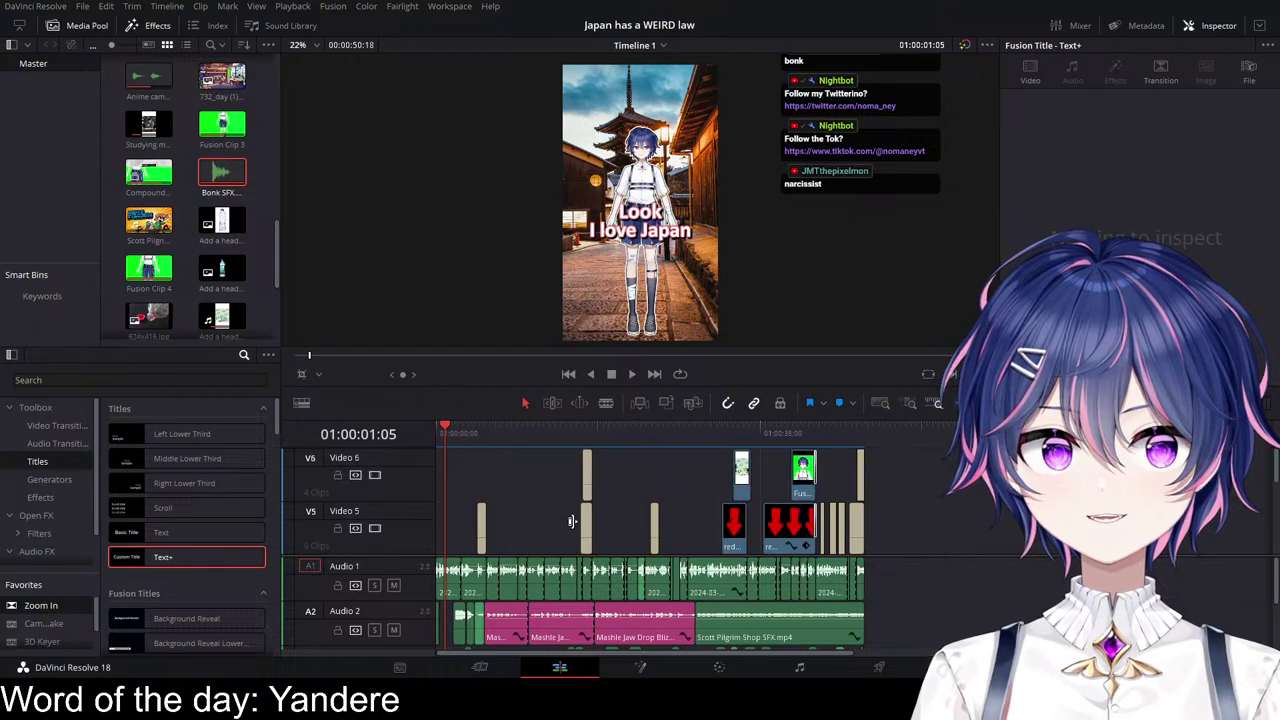
scroll(571, 521, "down", 4)
scroll(633, 531, "up", 1)
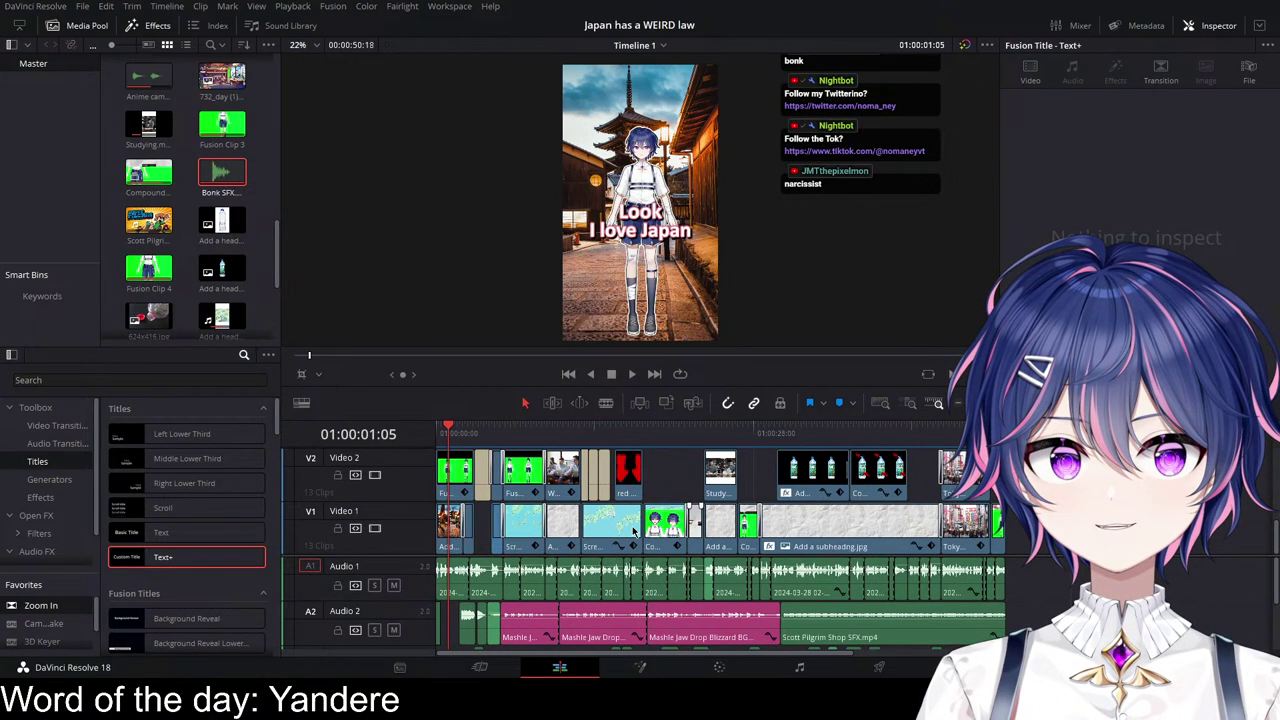
scroll(633, 531, "up", 2)
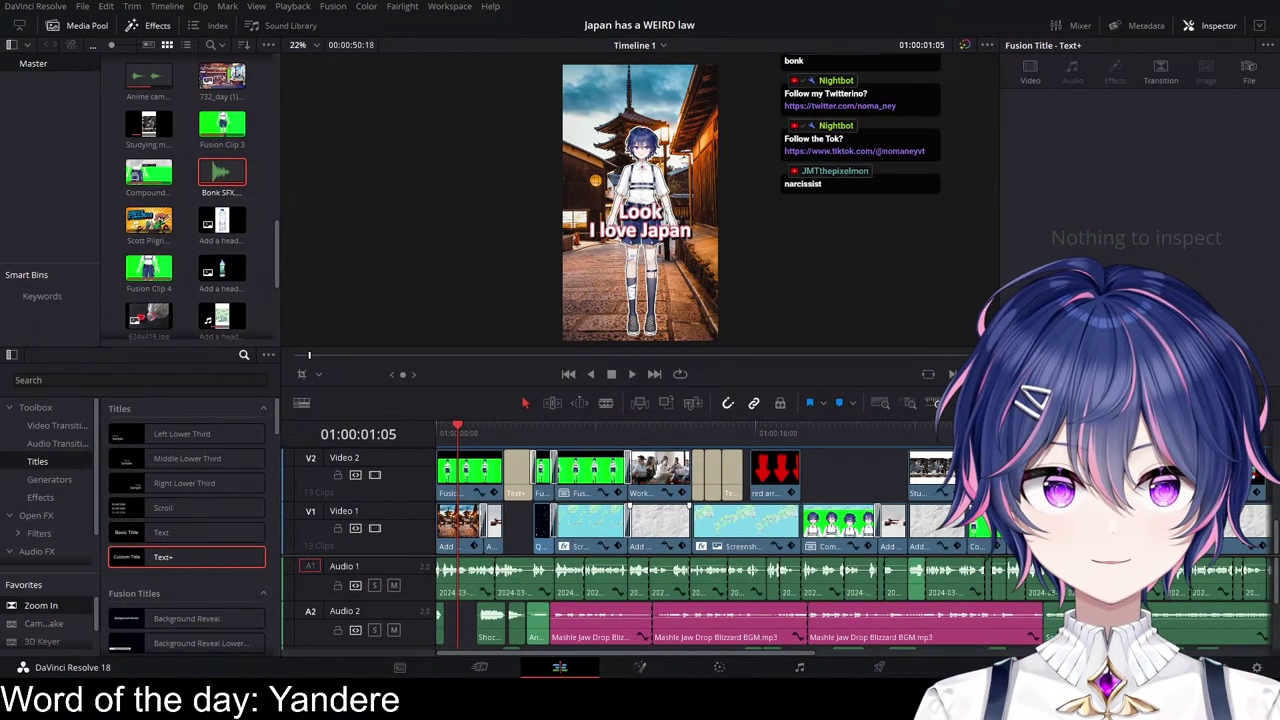